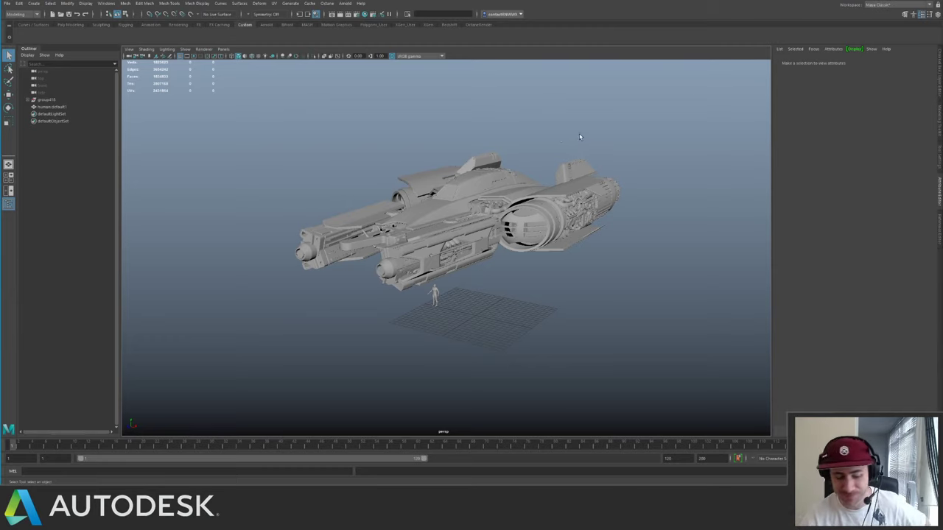
- Examine the whole spaceship model from the front, both sides and above, comparing its scale with the human figure
{"action": "left_click_drag", "start_coordinate": [410, 185], "coordinate": [525, 226], "text": "alt"}
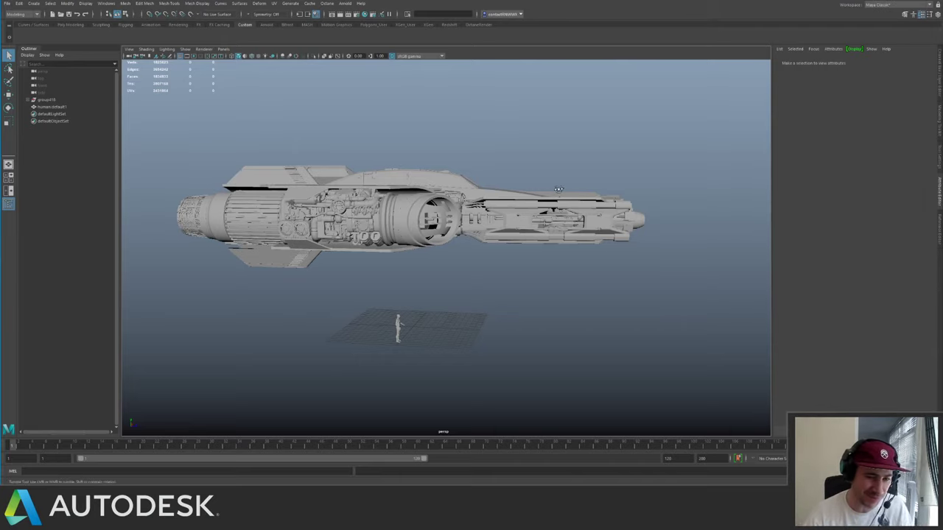
{"action": "left_click_drag", "start_coordinate": [573, 199], "coordinate": [539, 193], "text": "alt"}
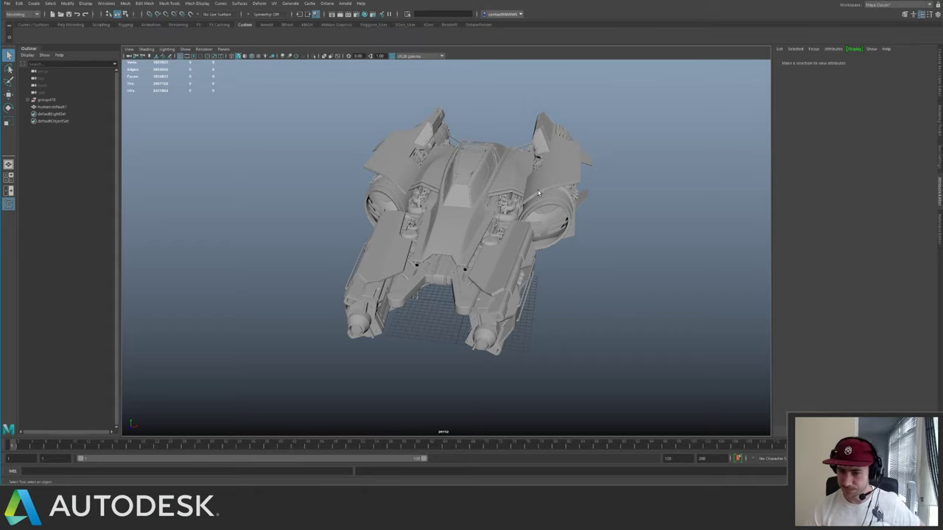
{"action": "left_click_drag", "start_coordinate": [609, 212], "coordinate": [575, 207], "text": "alt"}
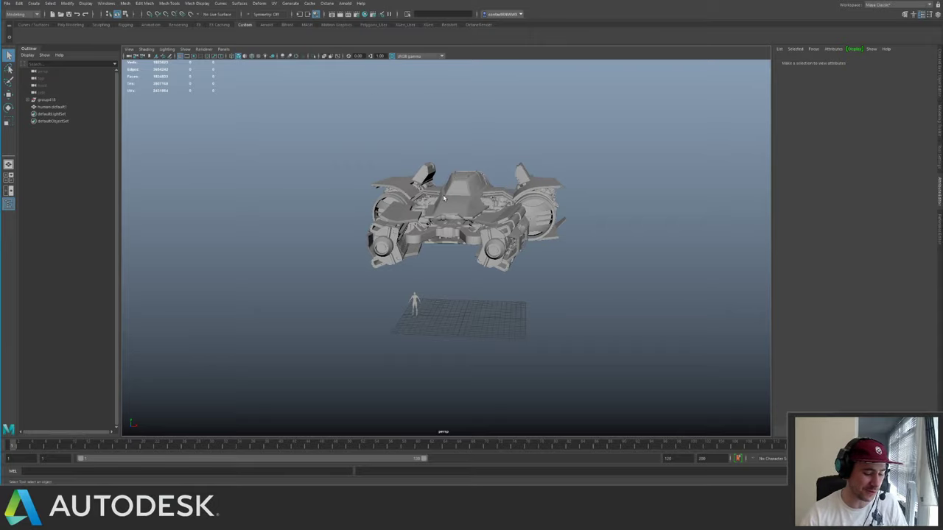
{"action": "left_click_drag", "start_coordinate": [481, 237], "coordinate": [527, 245], "text": "alt"}
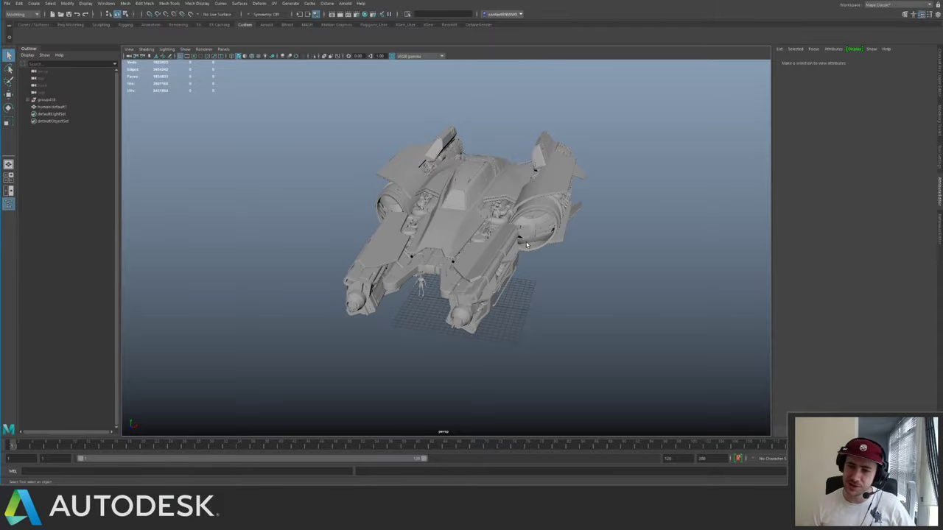
{"action": "left_click_drag", "start_coordinate": [508, 258], "coordinate": [387, 316], "text": "alt"}
{"action": "scroll", "coordinate": [511, 312], "scroll_direction": "up", "scroll_amount": 4}
{"action": "scroll", "coordinate": [542, 254], "scroll_direction": "down", "scroll_amount": 5}
{"action": "scroll", "coordinate": [387, 317], "scroll_direction": "up", "scroll_amount": 3}
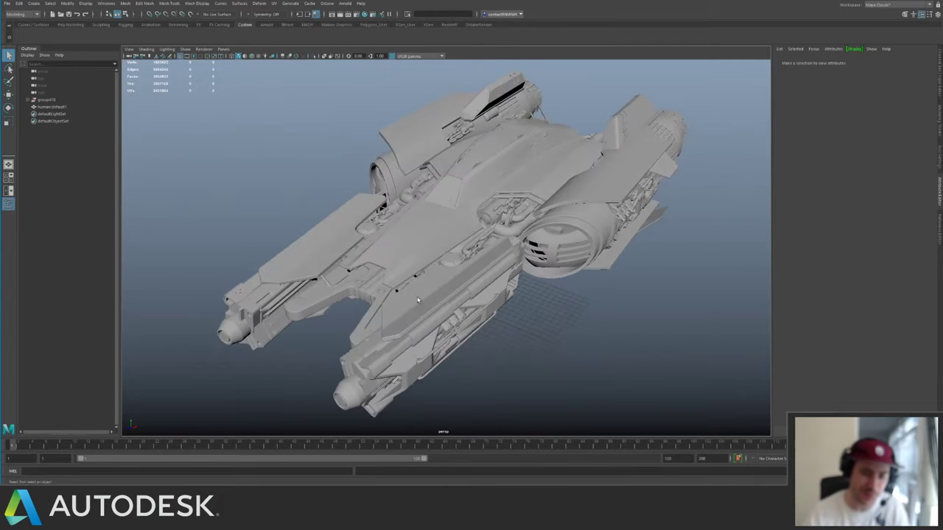
{"action": "scroll", "coordinate": [387, 265], "scroll_direction": "down", "scroll_amount": 3}
{"action": "left_click_drag", "start_coordinate": [387, 265], "coordinate": [384, 236], "text": "alt"}
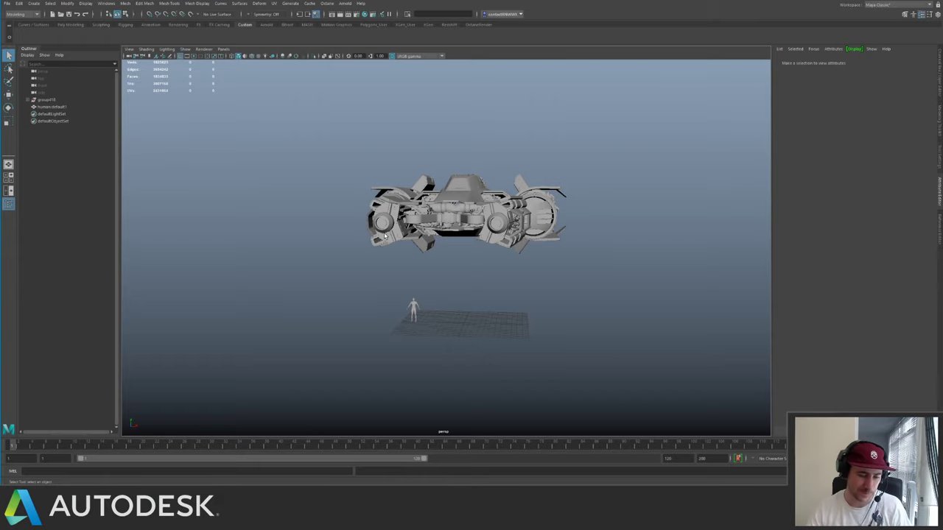
{"action": "left_click_drag", "start_coordinate": [416, 228], "coordinate": [447, 214], "text": "alt"}
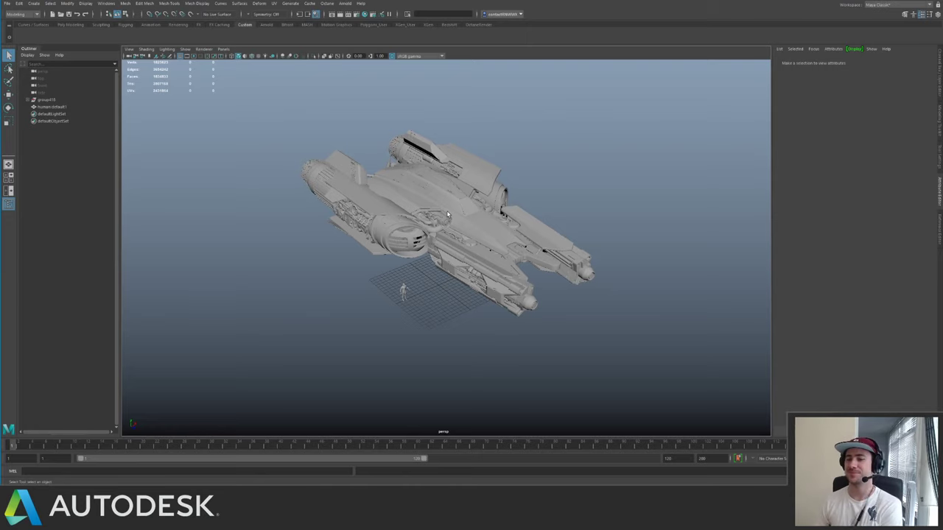
{"action": "left_click_drag", "start_coordinate": [447, 214], "coordinate": [531, 278], "text": "alt"}
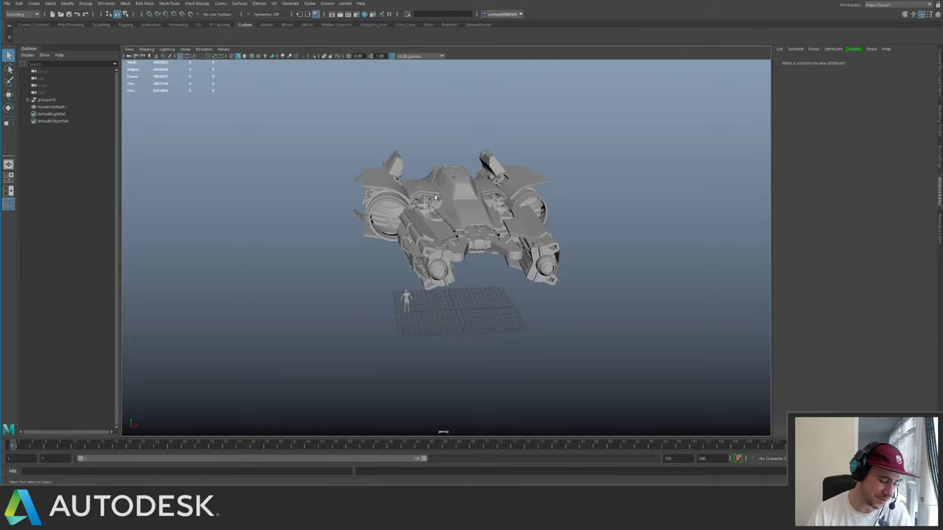
{"action": "left_click_drag", "start_coordinate": [435, 197], "coordinate": [374, 218], "text": "alt"}
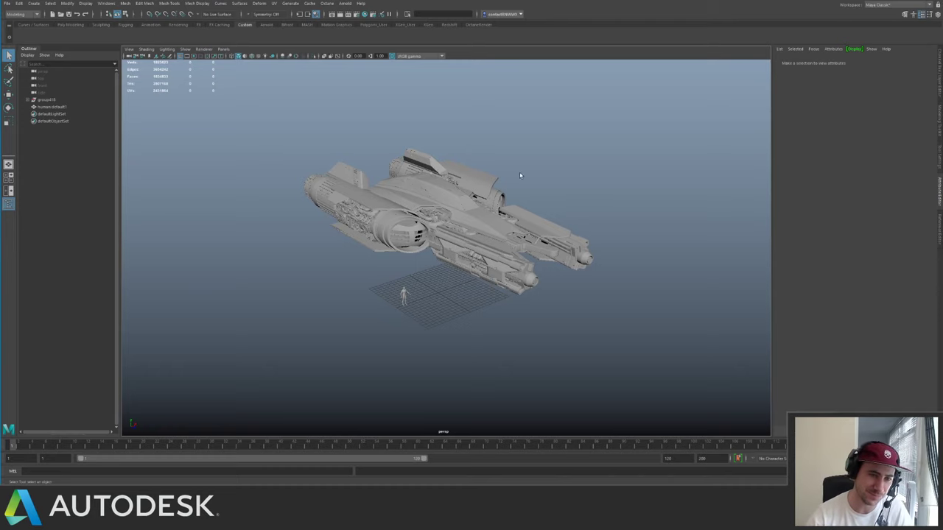
{"action": "left_click", "coordinate": [460, 206]}
{"action": "left_click", "coordinate": [545, 191]}
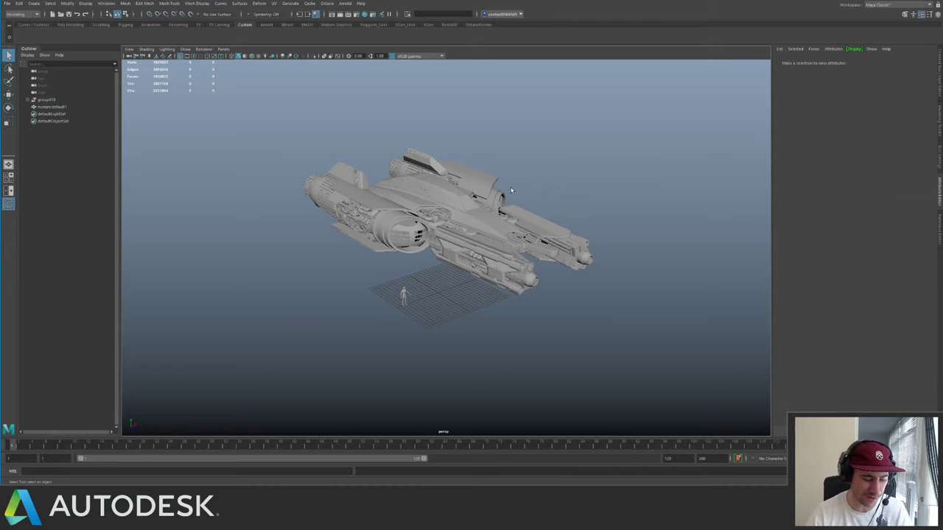
- Inspect the spaceship's wireframe up close around the mechanical details of the side engine, selecting the panel cluster beside the round port
{"action": "left_click_drag", "start_coordinate": [509, 192], "coordinate": [422, 113], "text": "alt"}
{"action": "scroll", "coordinate": [422, 112], "scroll_direction": "up", "scroll_amount": 6}
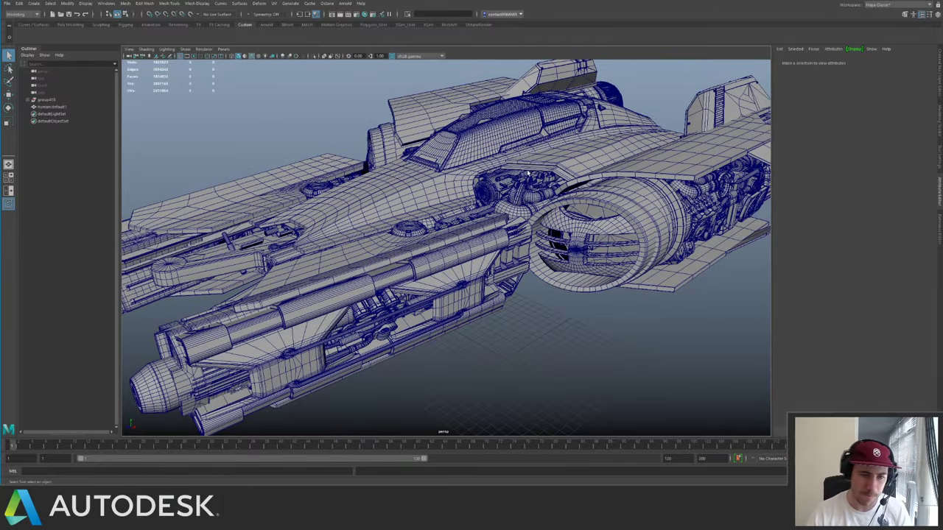
{"action": "middle_click_drag", "start_coordinate": [531, 175], "coordinate": [346, 181], "text": "alt"}
{"action": "right_click_drag", "start_coordinate": [346, 181], "coordinate": [516, 236], "text": "alt"}
{"action": "left_click_drag", "start_coordinate": [515, 236], "coordinate": [444, 254], "text": "alt"}
{"action": "scroll", "coordinate": [444, 255], "scroll_direction": "up", "scroll_amount": 4}
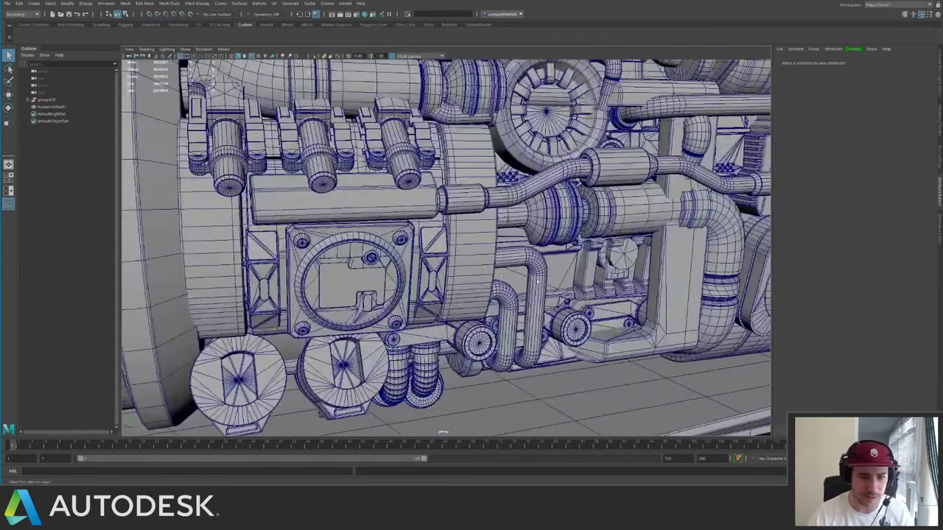
{"action": "left_click", "coordinate": [443, 257]}
{"action": "scroll", "coordinate": [442, 257], "scroll_direction": "up", "scroll_amount": 3}
{"action": "scroll", "coordinate": [443, 258], "scroll_direction": "up", "scroll_amount": 4}
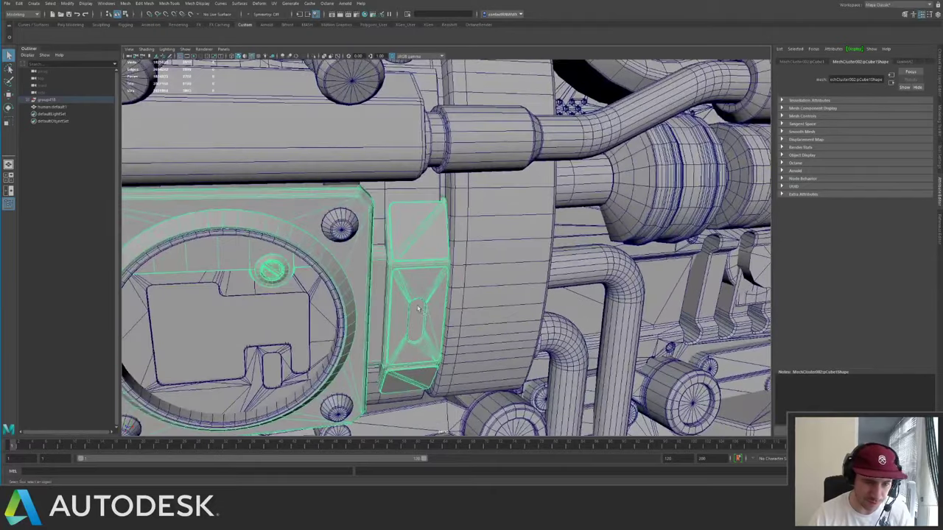
{"action": "scroll", "coordinate": [443, 258], "scroll_direction": "down", "scroll_amount": 10}
{"action": "left_click", "coordinate": [597, 335]}
- Review the shaded spaceship's overall form from above, head-on and from the side, including the rear engines and front prongs
{"action": "left_click_drag", "start_coordinate": [281, 168], "coordinate": [369, 198], "text": "alt"}
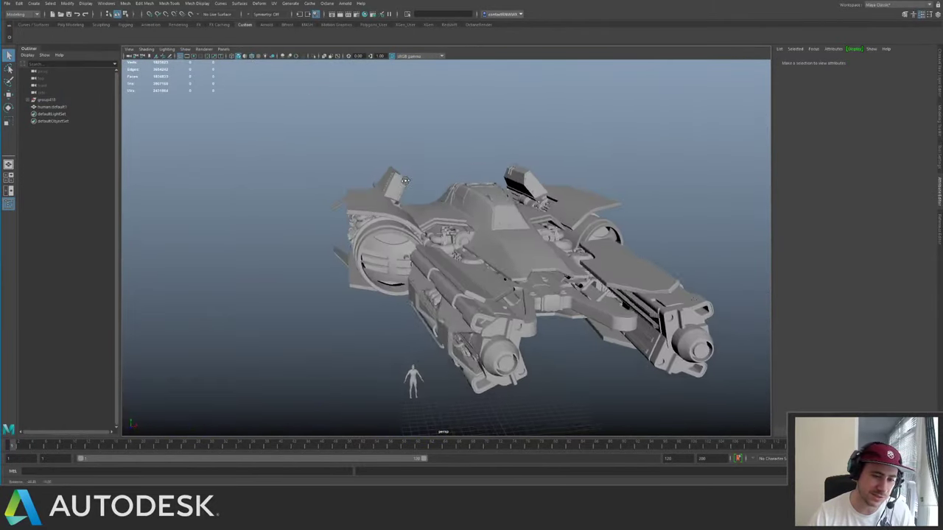
{"action": "left_click_drag", "start_coordinate": [507, 219], "coordinate": [553, 197], "text": "alt"}
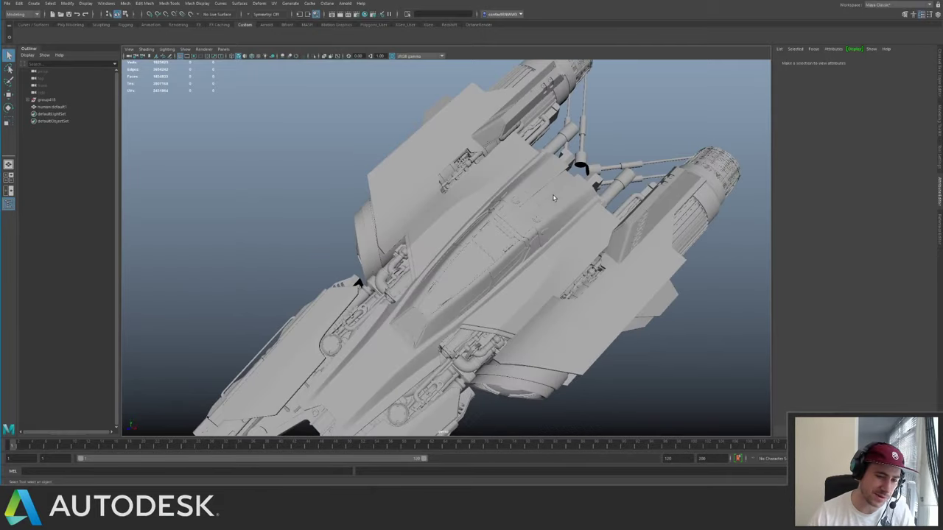
{"action": "right_click_drag", "start_coordinate": [385, 322], "coordinate": [374, 179], "text": "alt"}
{"action": "left_click_drag", "start_coordinate": [373, 179], "coordinate": [431, 124], "text": "alt"}
{"action": "right_click_drag", "start_coordinate": [430, 124], "coordinate": [434, 214], "text": "alt"}
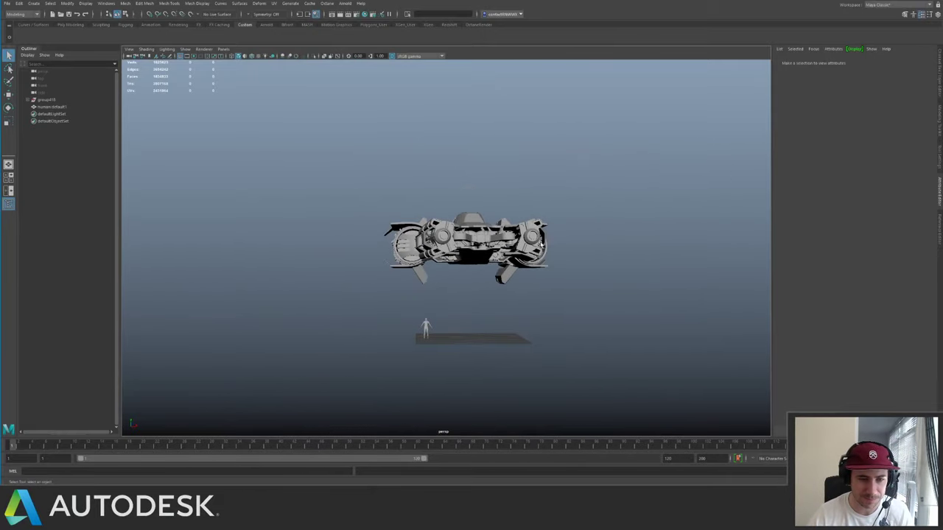
{"action": "left_click_drag", "start_coordinate": [434, 213], "coordinate": [588, 266], "text": "alt"}
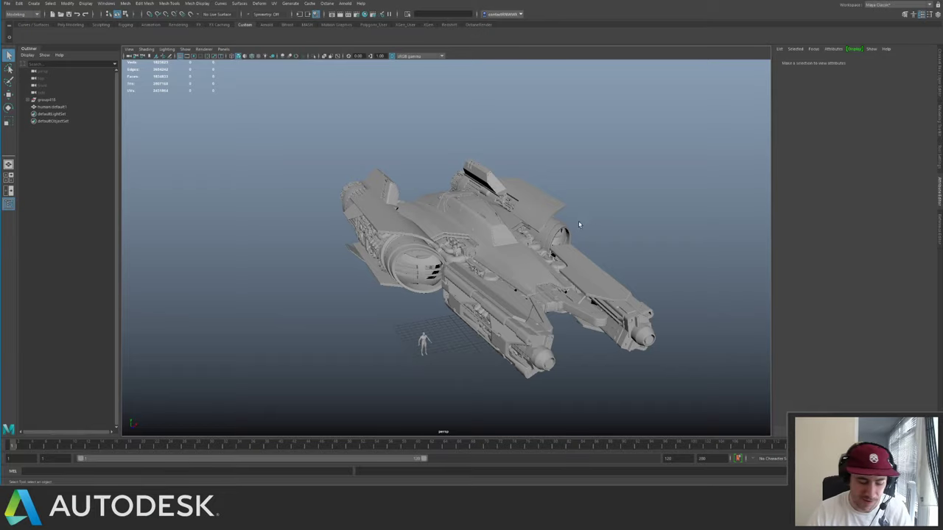
{"action": "left_click_drag", "start_coordinate": [569, 240], "coordinate": [498, 223], "text": "alt"}
{"action": "scroll", "coordinate": [522, 298], "scroll_direction": "down", "scroll_amount": 5}
{"action": "scroll", "coordinate": [508, 253], "scroll_direction": "up", "scroll_amount": 3}
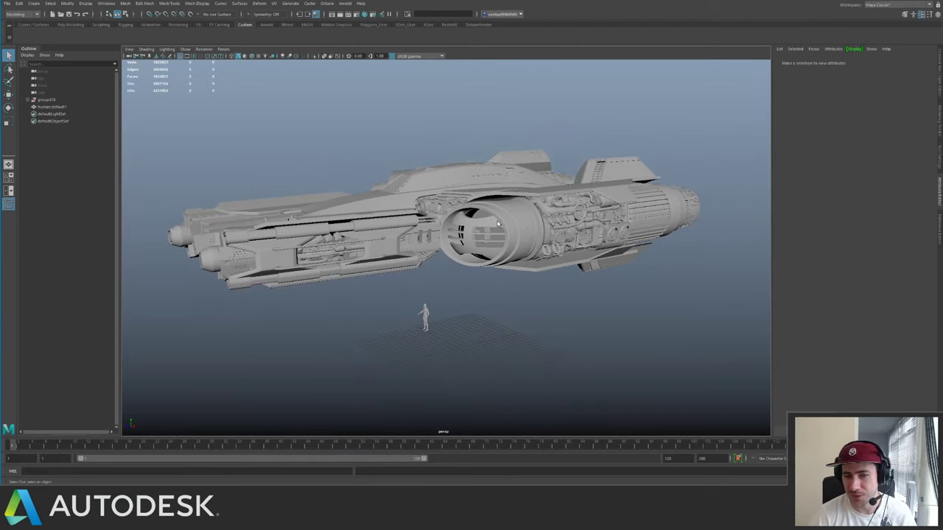
{"action": "left_click_drag", "start_coordinate": [436, 226], "coordinate": [627, 181], "text": "alt"}
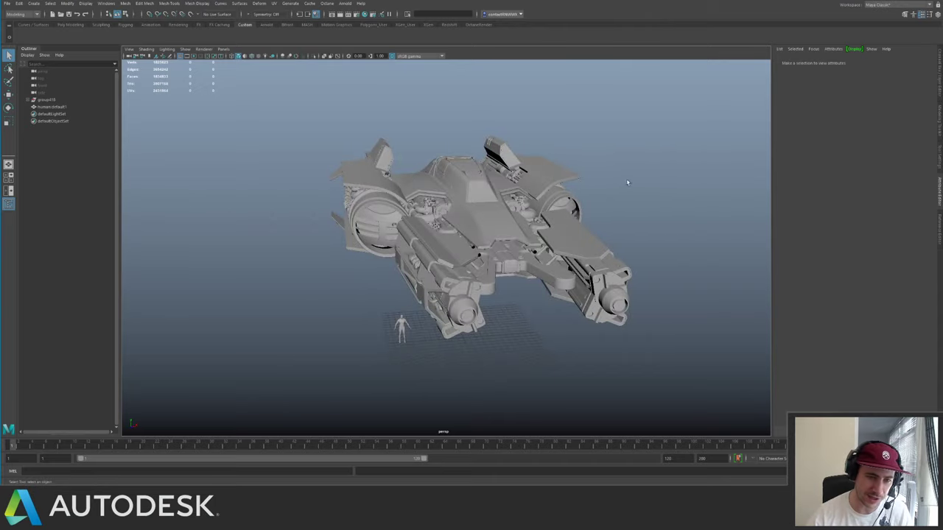
{"action": "left_click_drag", "start_coordinate": [559, 238], "coordinate": [480, 233], "text": "alt"}
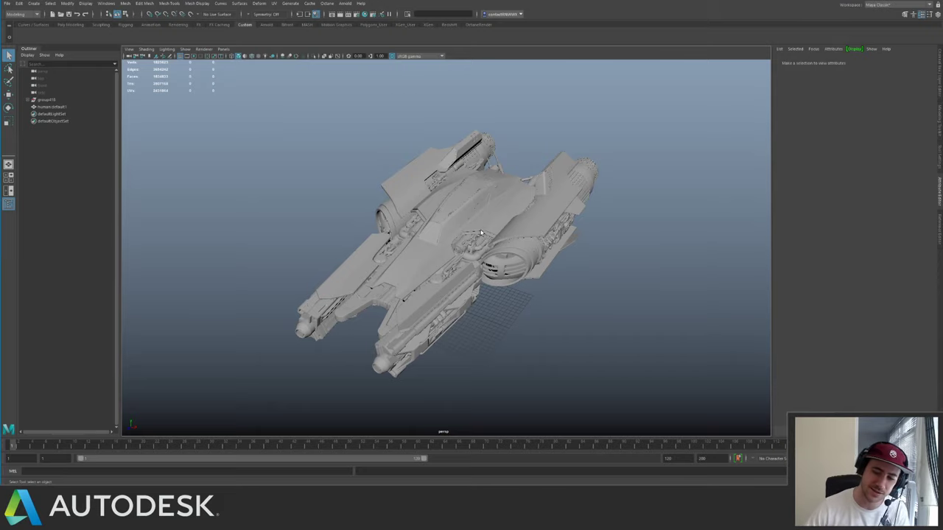
{"action": "left_click_drag", "start_coordinate": [483, 208], "coordinate": [523, 276], "text": "alt"}
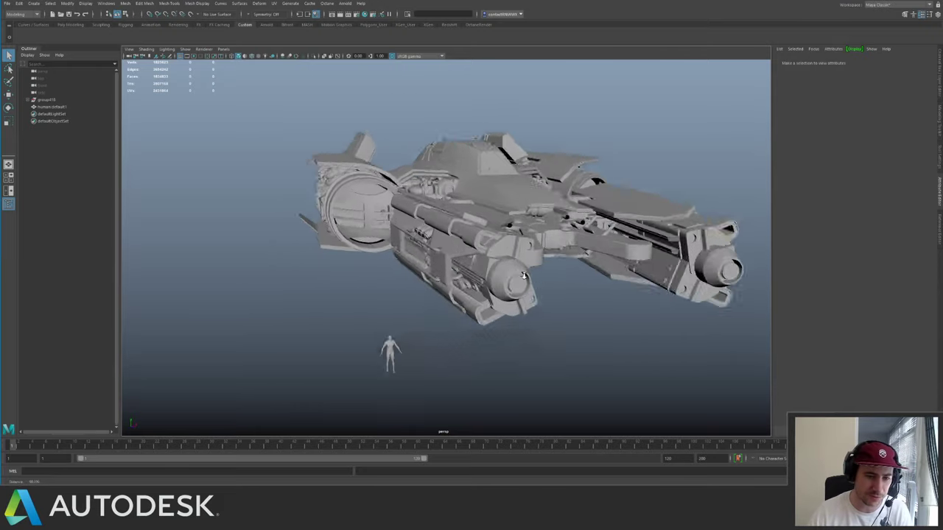
{"action": "right_click_drag", "start_coordinate": [523, 275], "coordinate": [249, 130], "text": "alt"}
{"action": "left_click_drag", "start_coordinate": [250, 130], "coordinate": [309, 217], "text": "alt"}
{"action": "right_click_drag", "start_coordinate": [310, 217], "coordinate": [389, 258], "text": "alt"}
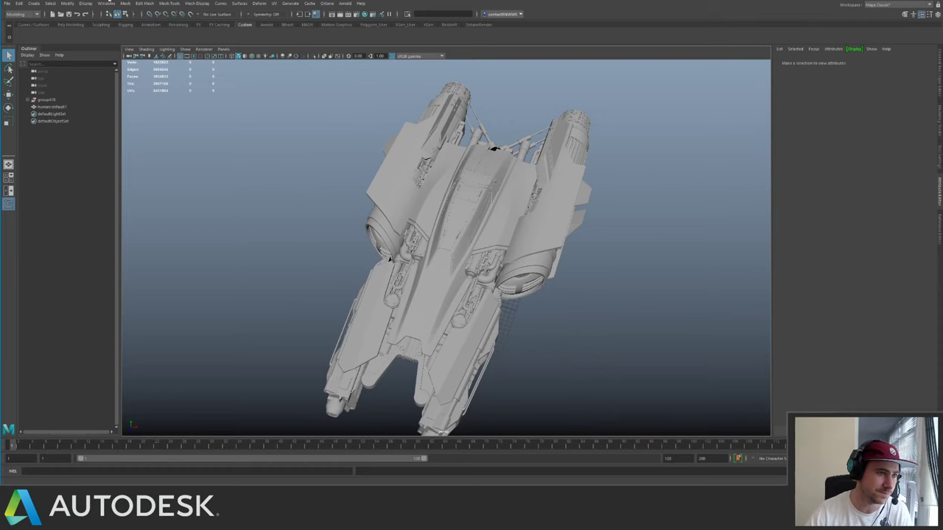
- Import kit.mb from the AutodeskStreams exports folder into the current scene
{"action": "left_click", "coordinate": [9, 4]}
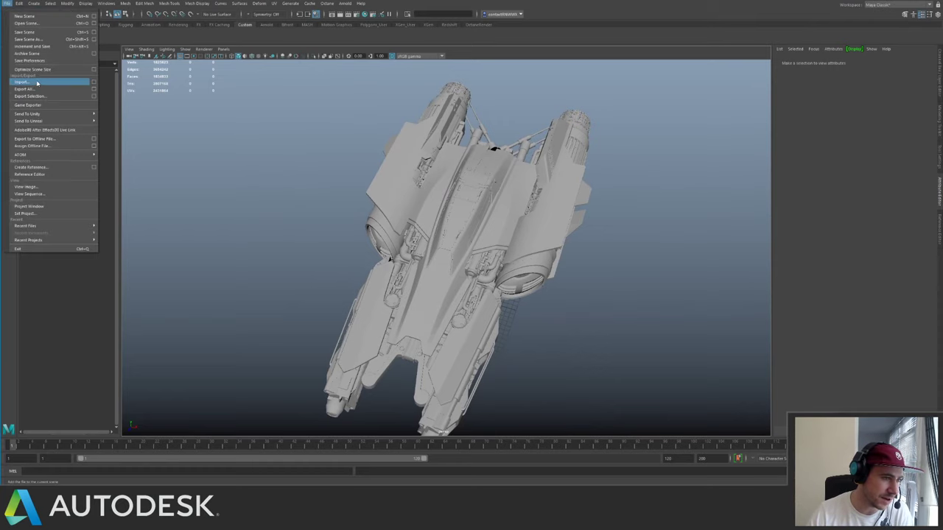
{"action": "left_click", "coordinate": [36, 83]}
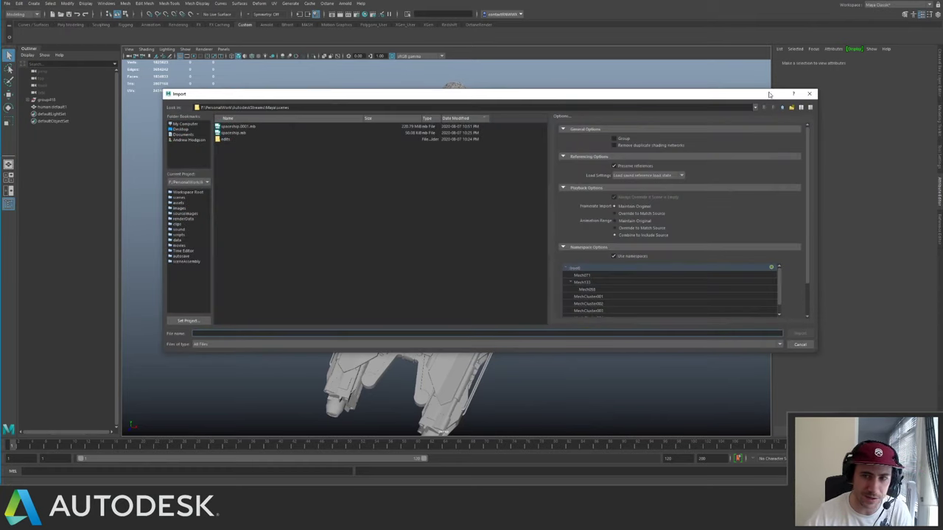
{"action": "left_click", "coordinate": [782, 107]}
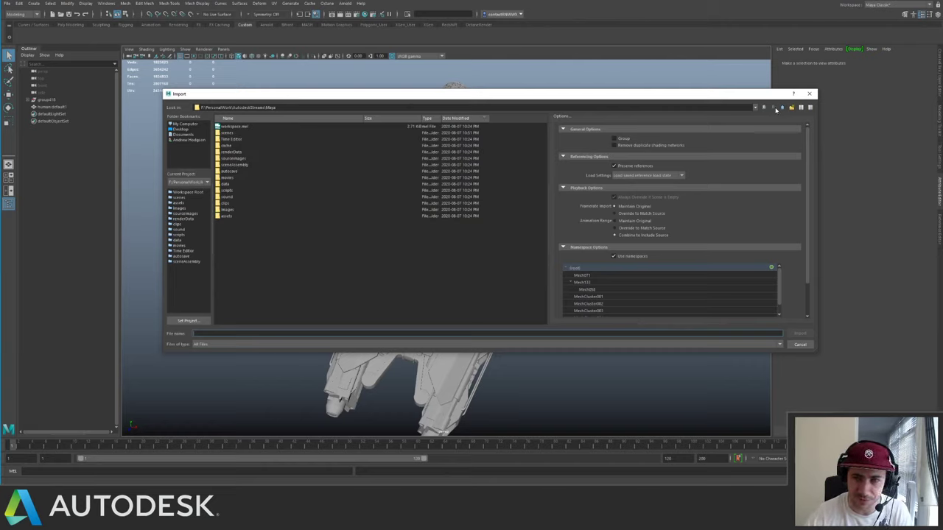
{"action": "left_click", "coordinate": [781, 108]}
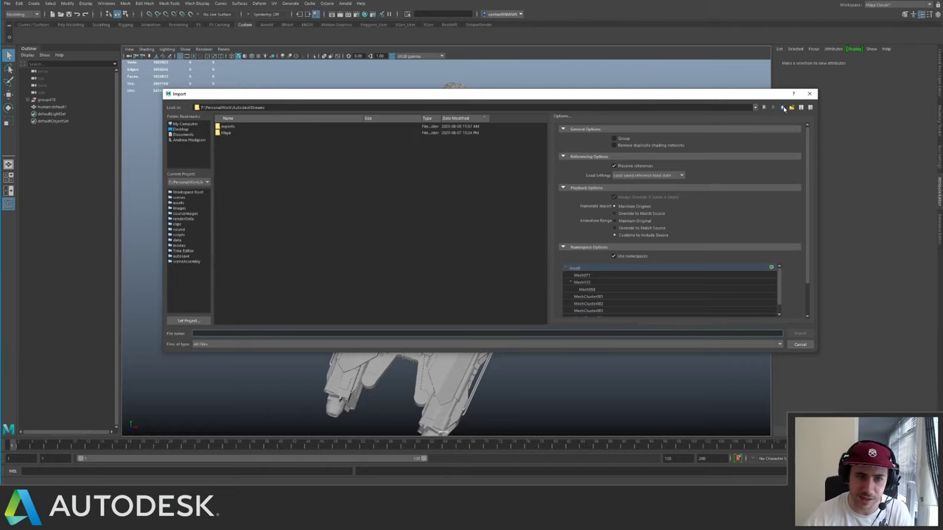
{"action": "double_click", "coordinate": [230, 133]}
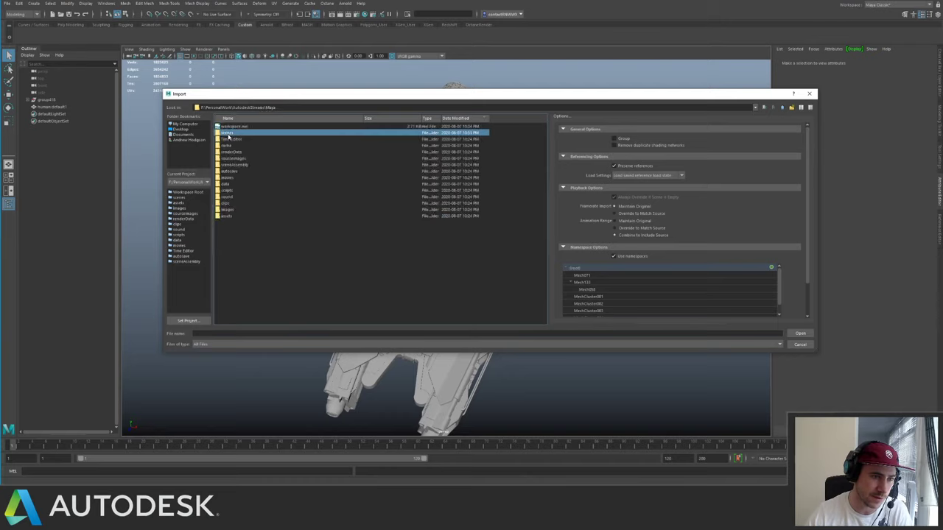
{"action": "left_click", "coordinate": [782, 107]}
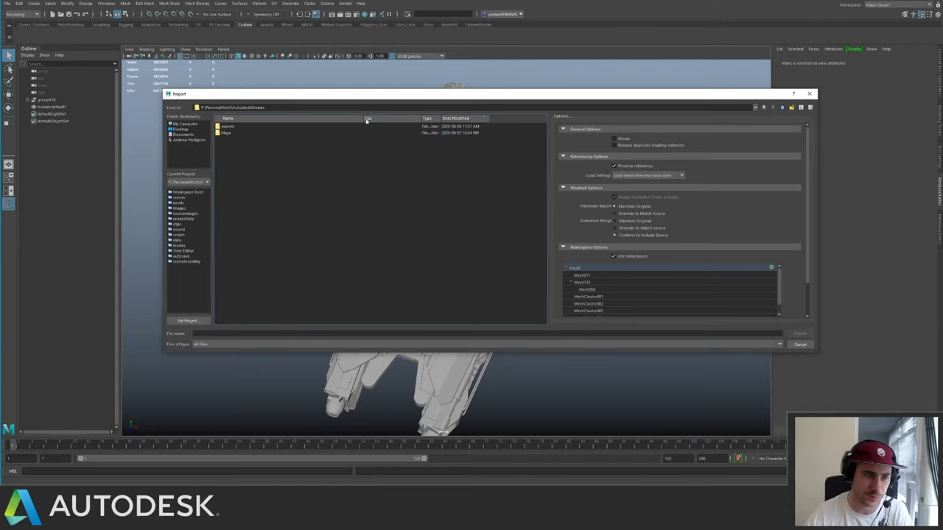
{"action": "double_click", "coordinate": [229, 127]}
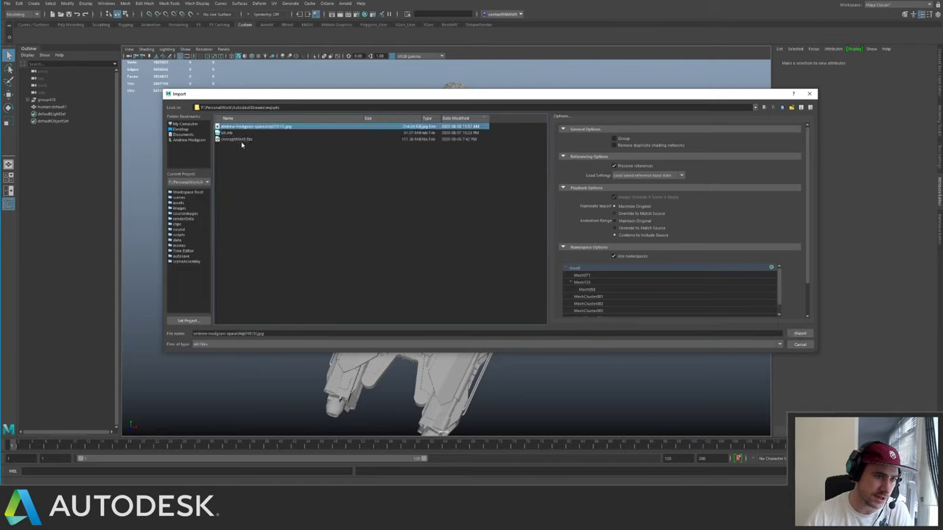
{"action": "left_click", "coordinate": [232, 133]}
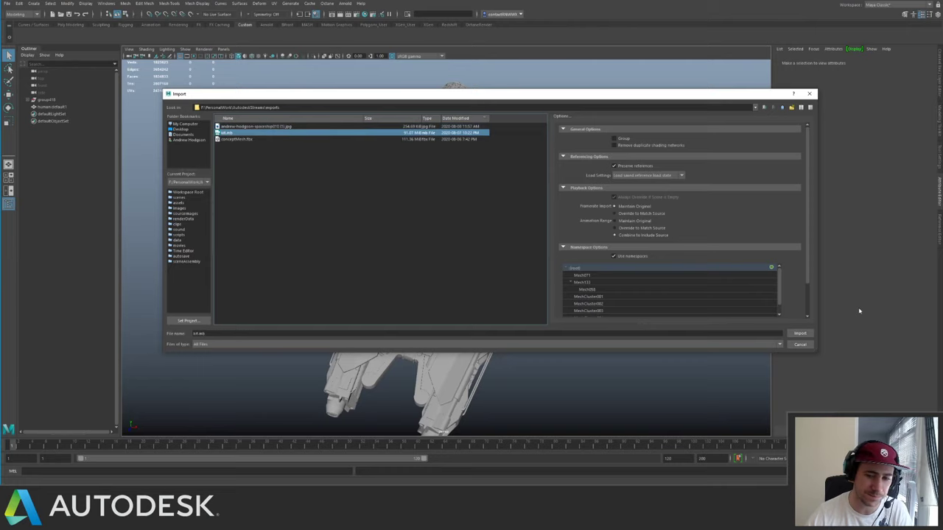
{"action": "left_click", "coordinate": [800, 333]}
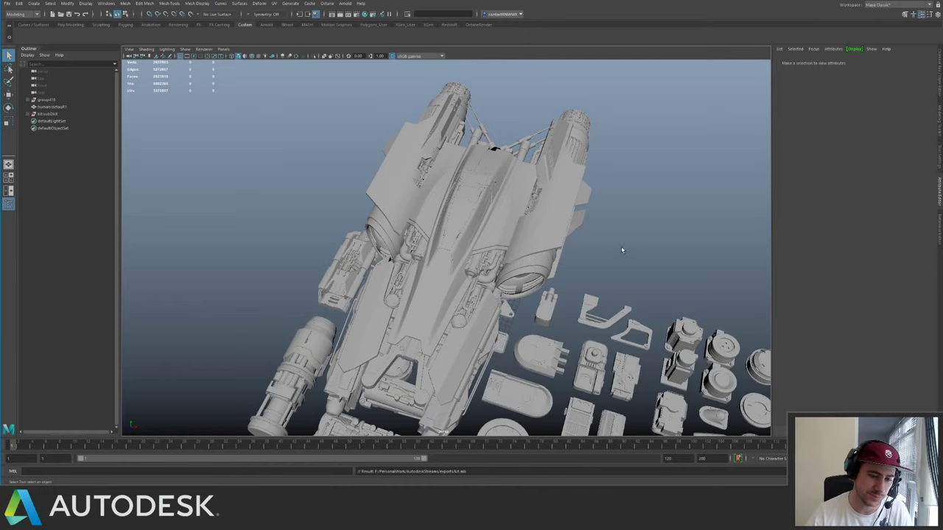
- Select the whole imported kit group and move it across the ground plane into empty space clear of the spaceship
{"action": "scroll", "coordinate": [621, 248], "scroll_direction": "up", "scroll_amount": 3}
{"action": "scroll", "coordinate": [621, 252], "scroll_direction": "down", "scroll_amount": 8}
{"action": "left_click_drag", "start_coordinate": [621, 252], "coordinate": [324, 181], "text": "alt"}
{"action": "scroll", "coordinate": [508, 351], "scroll_direction": "up", "scroll_amount": 4}
{"action": "left_click", "coordinate": [509, 352]}
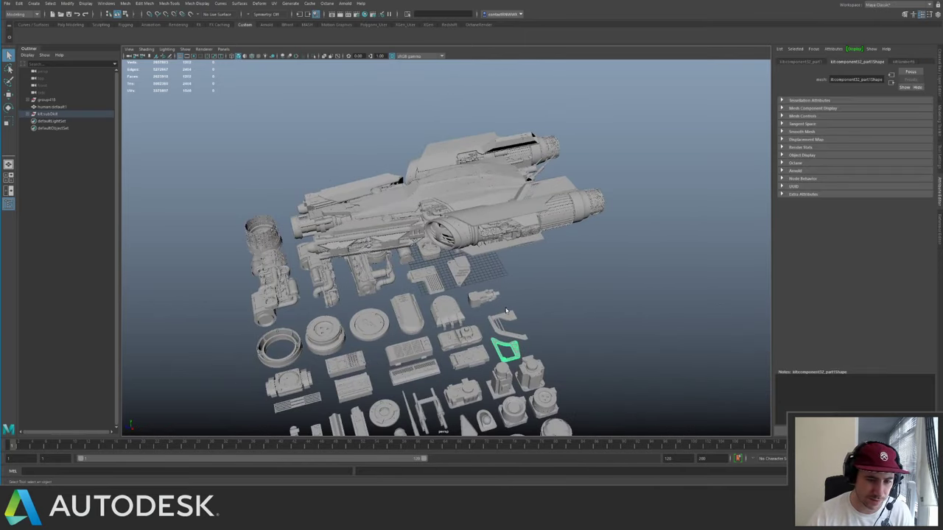
{"action": "left_click", "coordinate": [72, 117]}
{"action": "right_click_drag", "start_coordinate": [524, 244], "coordinate": [273, 151], "text": "alt"}
{"action": "left_click_drag", "start_coordinate": [273, 151], "coordinate": [381, 210], "text": "alt"}
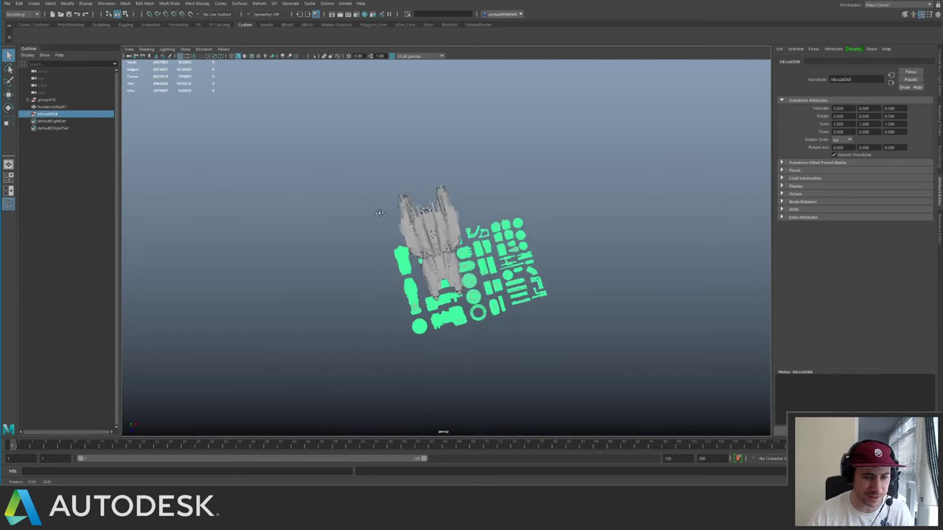
{"action": "right_click_drag", "start_coordinate": [381, 211], "coordinate": [536, 255], "text": "alt"}
{"action": "key", "text": "w"}
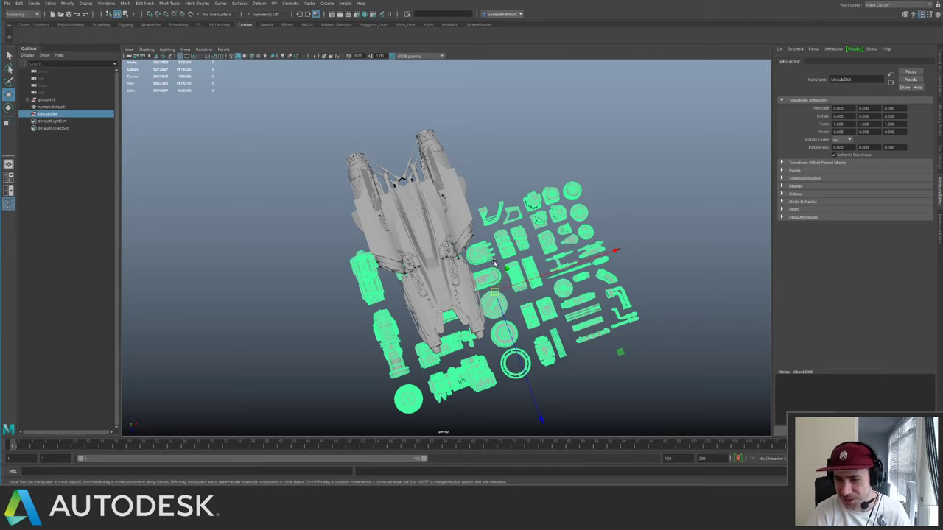
{"action": "scroll", "coordinate": [494, 262], "scroll_direction": "down", "scroll_amount": 5}
{"action": "scroll", "coordinate": [589, 347], "scroll_direction": "up", "scroll_amount": 1}
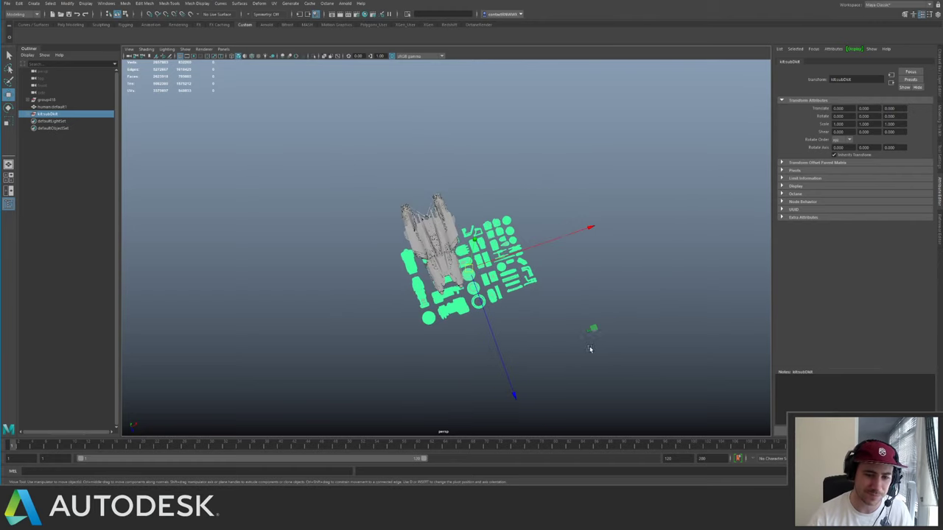
{"action": "left_click_drag", "start_coordinate": [594, 329], "coordinate": [376, 277]}
{"action": "left_click", "coordinate": [404, 303]}
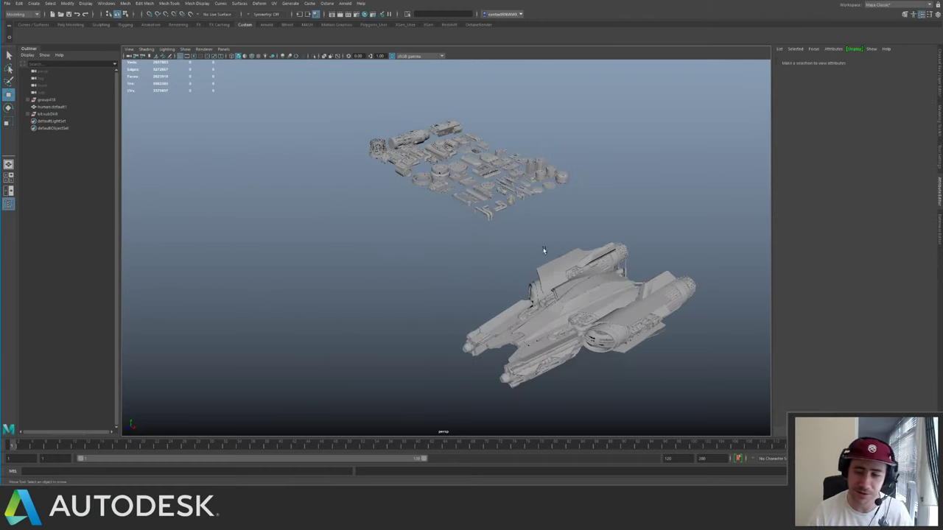
- Look over the spaceship's hull and the laid-out kit parts, selecting one of the small rectangular panel pieces
{"action": "left_click_drag", "start_coordinate": [466, 196], "coordinate": [479, 162], "text": "alt"}
{"action": "middle_click_drag", "start_coordinate": [486, 310], "coordinate": [368, 236], "text": "alt"}
{"action": "right_click_drag", "start_coordinate": [369, 239], "coordinate": [612, 252], "text": "alt"}
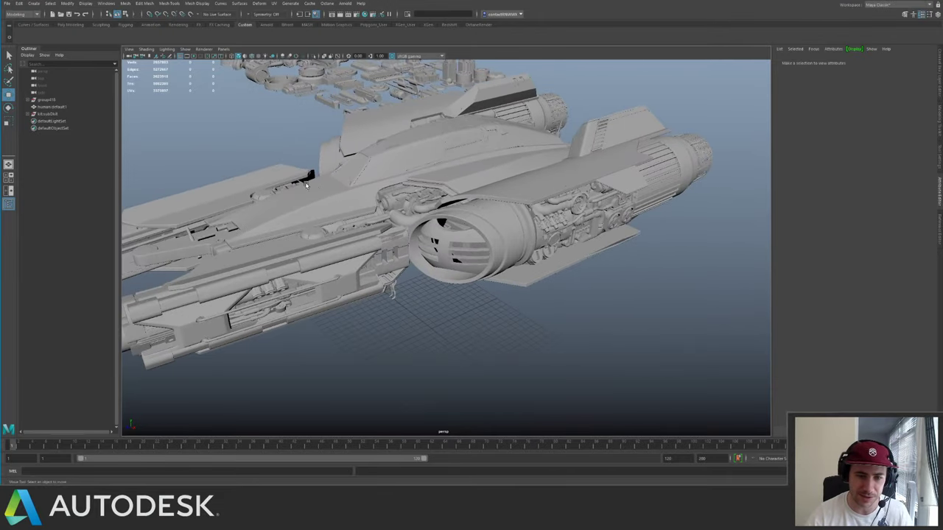
{"action": "left_click_drag", "start_coordinate": [307, 186], "coordinate": [594, 280], "text": "alt"}
{"action": "middle_click_drag", "start_coordinate": [184, 147], "coordinate": [400, 203], "text": "alt"}
{"action": "left_click", "coordinate": [262, 211]}
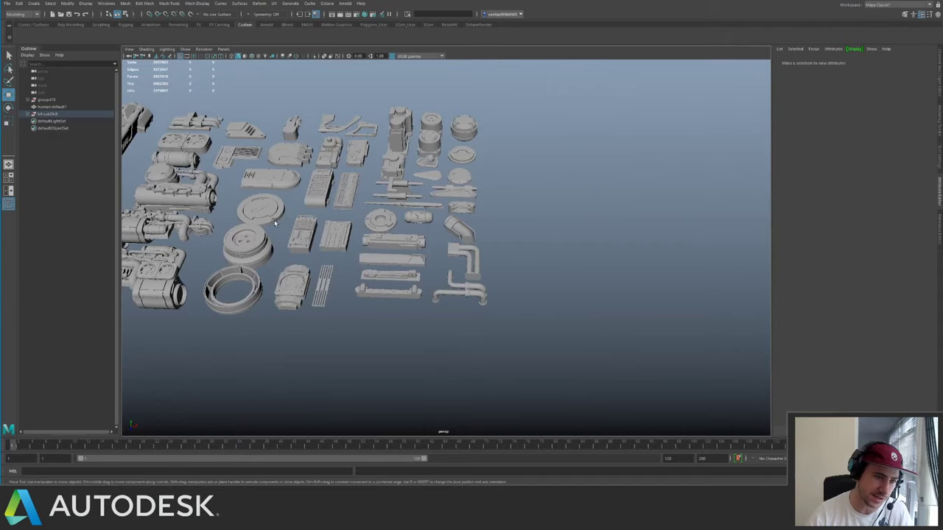
{"action": "left_click", "coordinate": [303, 234]}
{"action": "middle_click_drag", "start_coordinate": [324, 206], "coordinate": [453, 216], "text": "alt"}
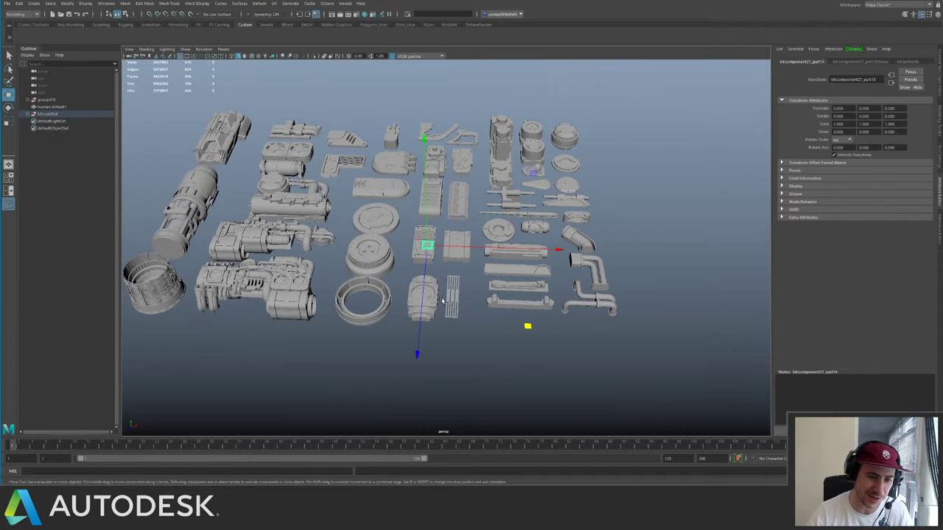
- Compare the round-port panel on the spaceship's side engine with the matching kit piece, inspecting both up close
{"action": "key", "text": "f"}
{"action": "left_click_drag", "start_coordinate": [535, 229], "coordinate": [626, 129], "text": "alt"}
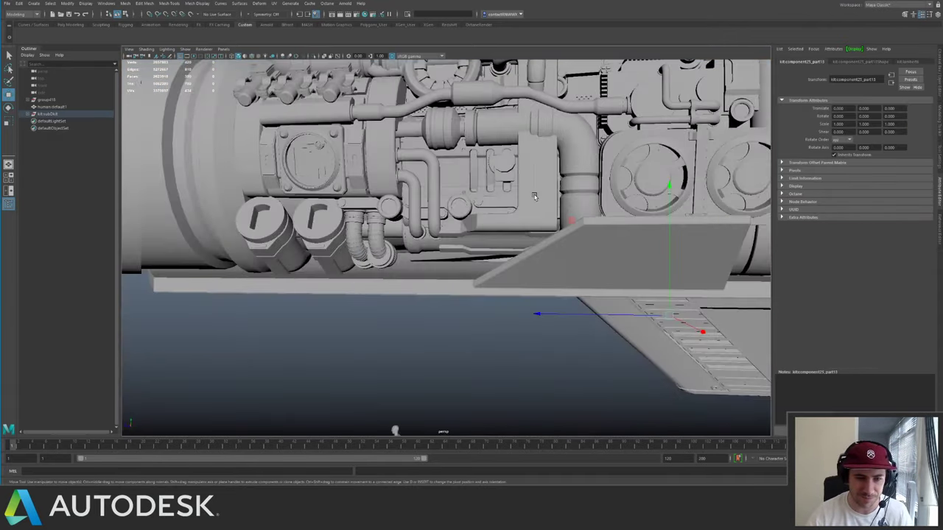
{"action": "left_click_drag", "start_coordinate": [533, 195], "coordinate": [458, 160], "text": "alt"}
{"action": "left_click", "coordinate": [491, 304]}
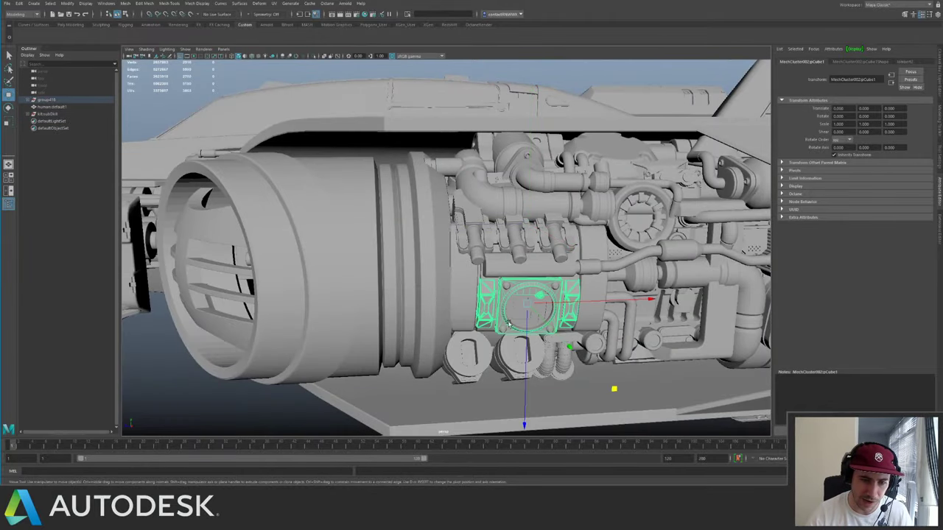
{"action": "left_click_drag", "start_coordinate": [411, 212], "coordinate": [636, 361], "text": "alt"}
{"action": "right_click_drag", "start_coordinate": [636, 362], "coordinate": [508, 272], "text": "alt"}
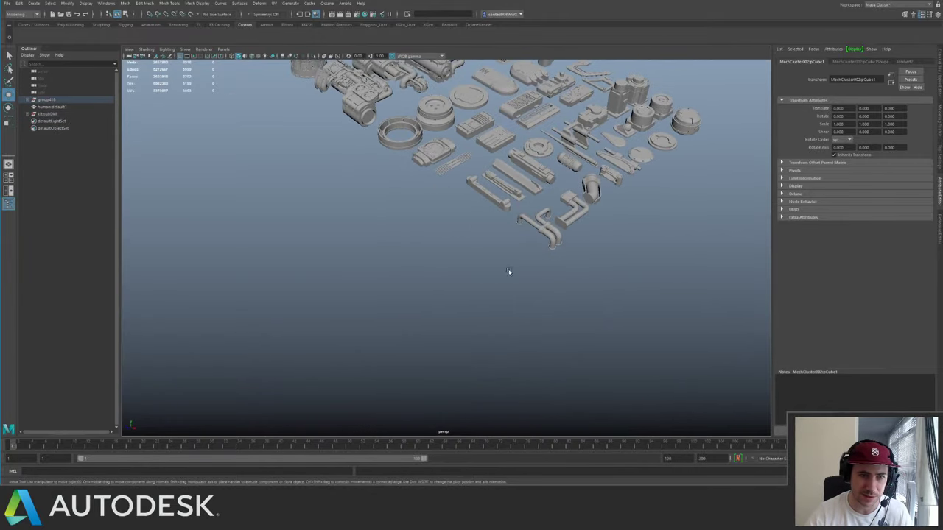
{"action": "left_click", "coordinate": [434, 153]}
{"action": "key", "text": "f"}
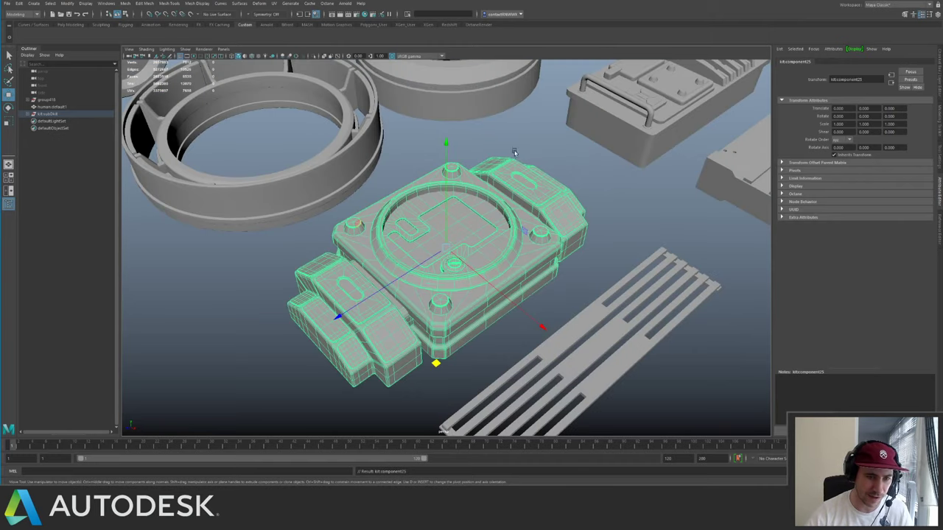
{"action": "left_click_drag", "start_coordinate": [603, 245], "coordinate": [476, 259], "text": "alt"}
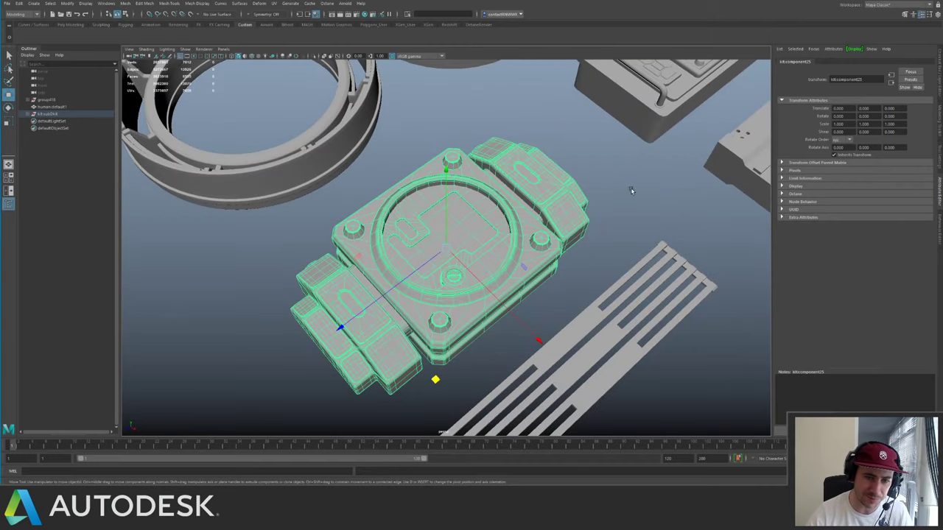
{"action": "left_click", "coordinate": [613, 208]}
{"action": "key", "text": "f"}
- Review the spaceship from above and from the front, with the human figure and kit parts in view
{"action": "right_click_drag", "start_coordinate": [537, 207], "coordinate": [225, 137], "text": "alt"}
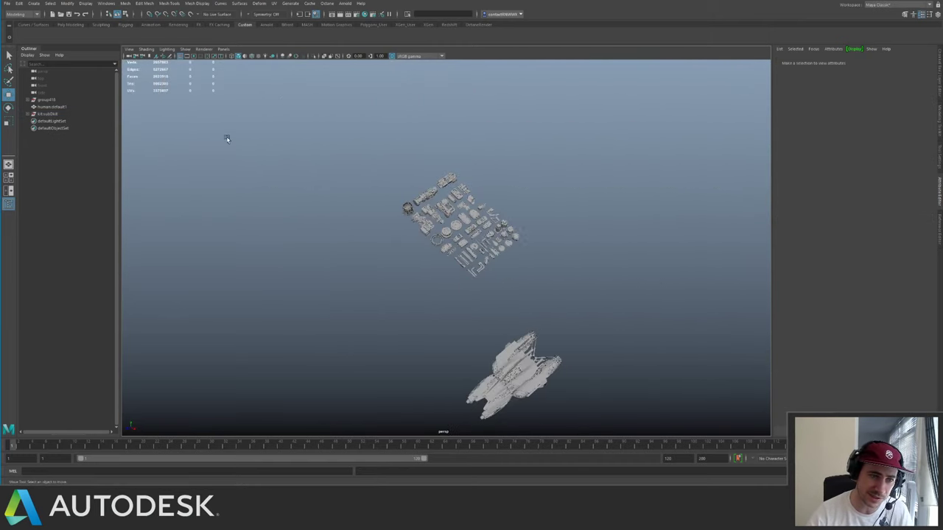
{"action": "middle_click_drag", "start_coordinate": [525, 383], "coordinate": [246, 122], "text": "alt"}
{"action": "left_click_drag", "start_coordinate": [375, 147], "coordinate": [505, 231], "text": "alt"}
{"action": "right_click_drag", "start_coordinate": [505, 231], "coordinate": [661, 282], "text": "alt"}
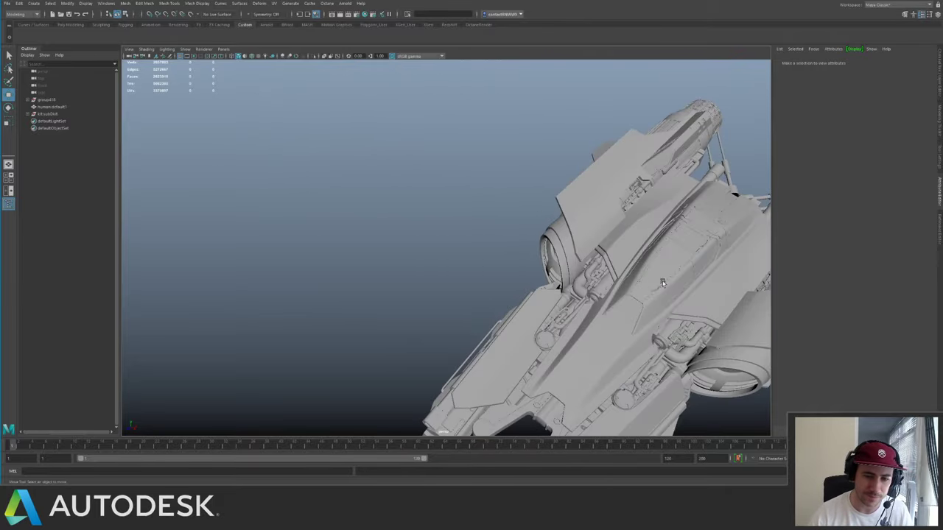
{"action": "left_click_drag", "start_coordinate": [660, 282], "coordinate": [707, 221], "text": "alt"}
{"action": "middle_click_drag", "start_coordinate": [596, 269], "coordinate": [504, 346], "text": "alt"}
{"action": "middle_click_drag", "start_coordinate": [586, 217], "coordinate": [551, 333], "text": "alt"}
{"action": "left_click_drag", "start_coordinate": [575, 325], "coordinate": [549, 322], "text": "alt"}
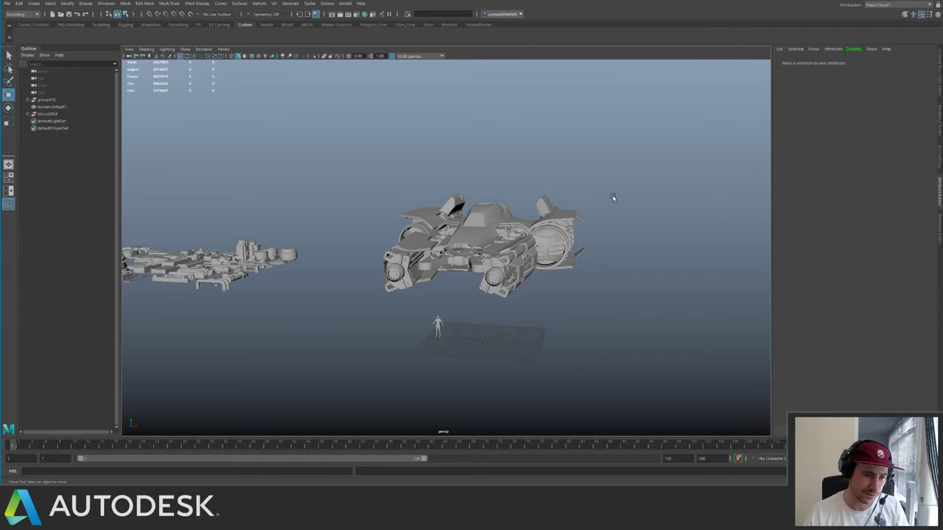
{"action": "left_click_drag", "start_coordinate": [434, 236], "coordinate": [402, 261], "text": "alt"}
{"action": "middle_click_drag", "start_coordinate": [402, 260], "coordinate": [470, 310], "text": "alt"}
{"action": "left_click_drag", "start_coordinate": [469, 311], "coordinate": [519, 241], "text": "alt"}
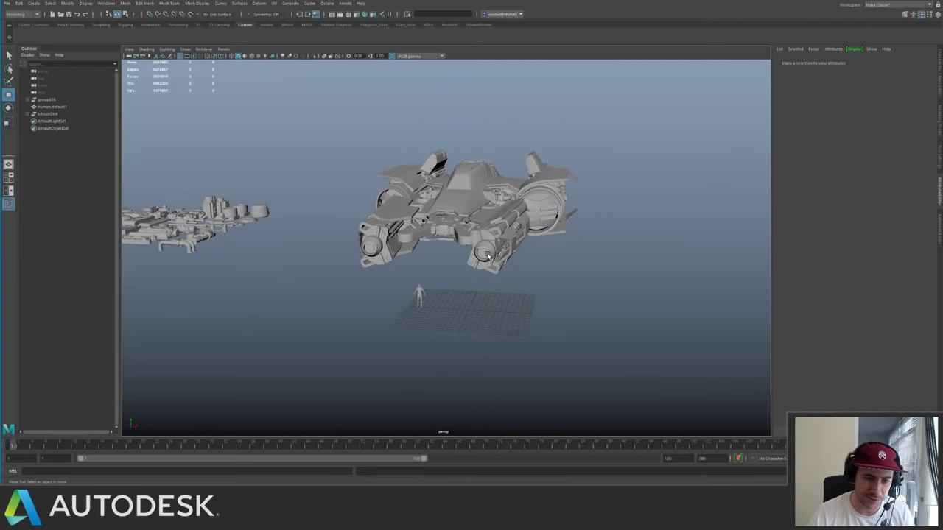
- Compare the round cap on the spaceship's front prong with the cylindrical kit parts, framing one of them up close
{"action": "left_click", "coordinate": [487, 254]}
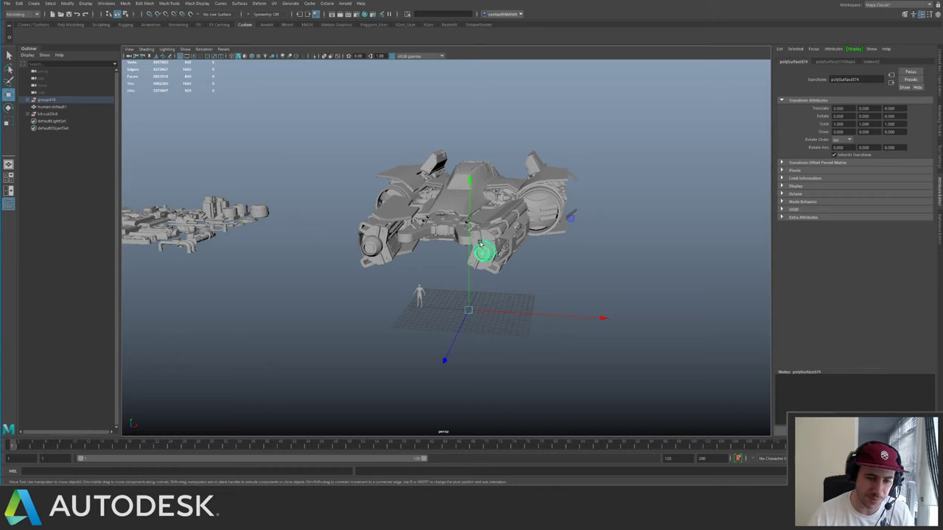
{"action": "left_click", "coordinate": [261, 180]}
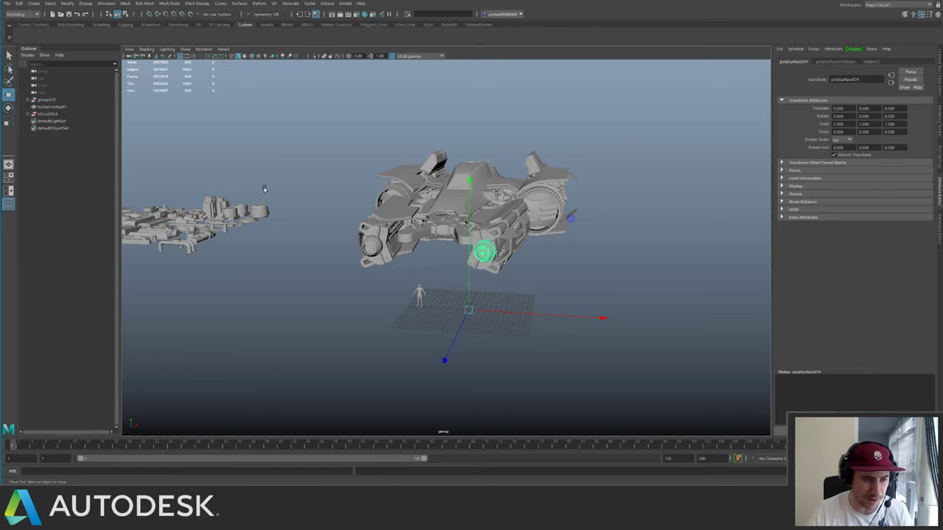
{"action": "left_click", "coordinate": [257, 209]}
{"action": "key", "text": "f"}
{"action": "left_click_drag", "start_coordinate": [490, 218], "coordinate": [483, 380], "text": "alt"}
{"action": "scroll", "coordinate": [483, 379], "scroll_direction": "down", "scroll_amount": 5}
{"action": "left_click", "coordinate": [307, 218]}
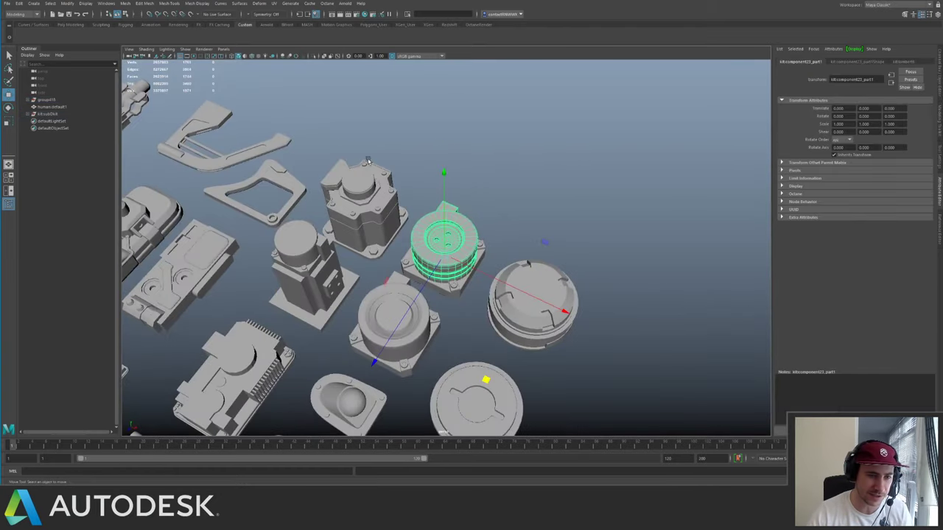
- Examine the spaceship alongside the full kit layout from above, from the side and at a low front angle
{"action": "right_click_drag", "start_coordinate": [649, 295], "coordinate": [320, 78], "text": "alt"}
{"action": "middle_click_drag", "start_coordinate": [545, 287], "coordinate": [351, 149], "text": "alt"}
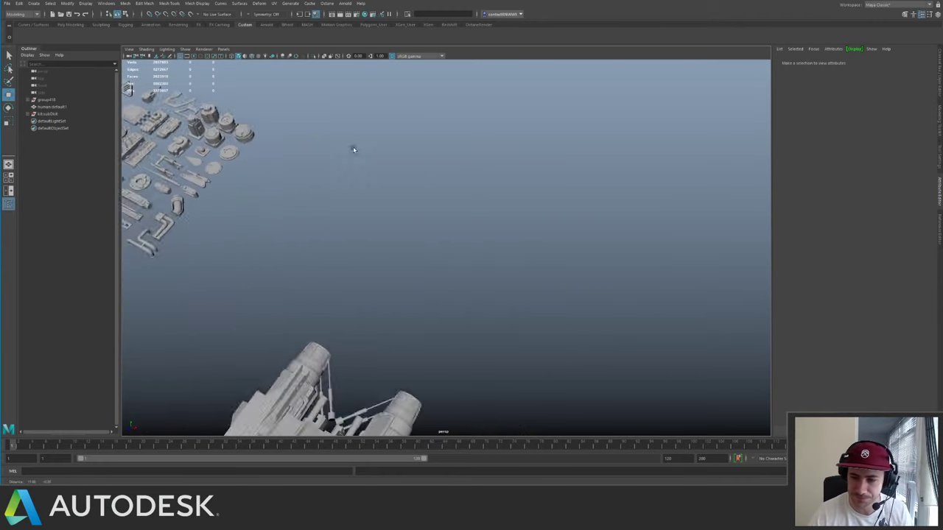
{"action": "left_click_drag", "start_coordinate": [351, 149], "coordinate": [442, 160], "text": "alt"}
{"action": "right_click_drag", "start_coordinate": [441, 159], "coordinate": [419, 152], "text": "alt"}
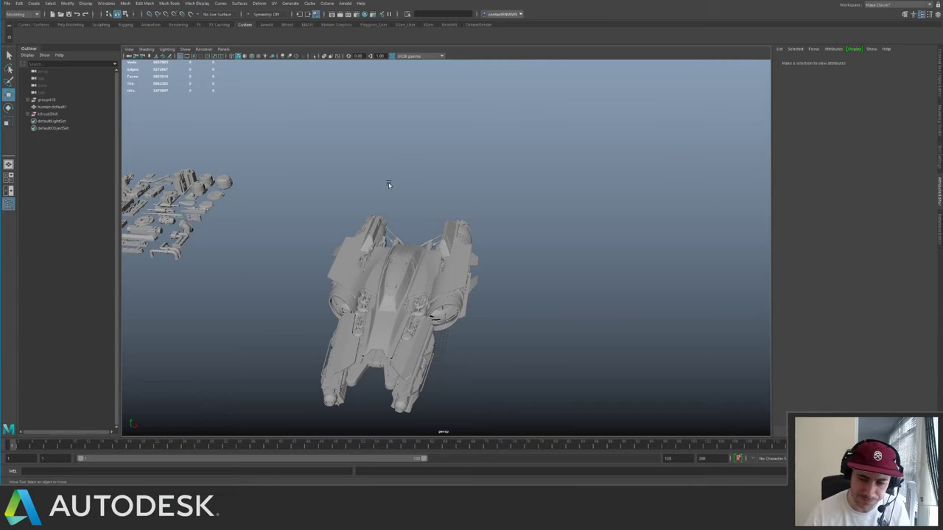
{"action": "left_click_drag", "start_coordinate": [332, 219], "coordinate": [312, 226], "text": "alt"}
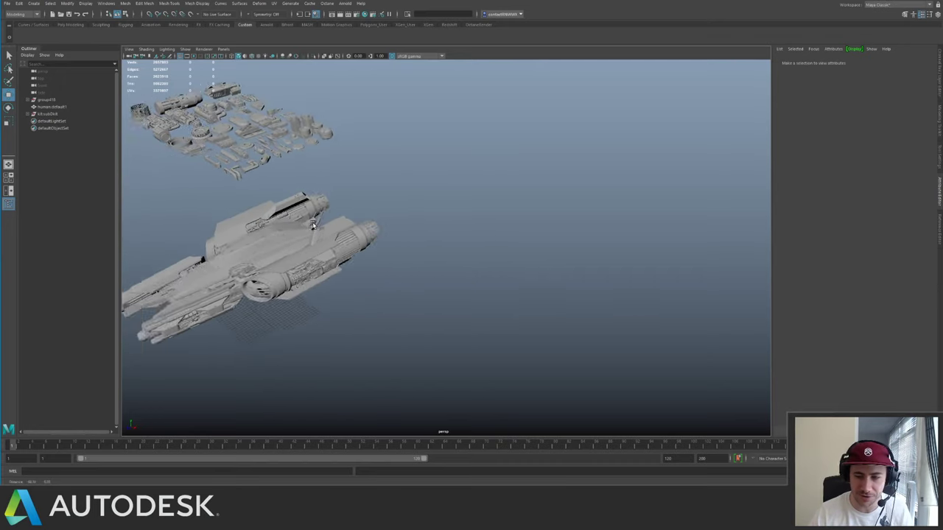
{"action": "middle_click_drag", "start_coordinate": [313, 225], "coordinate": [468, 229], "text": "alt"}
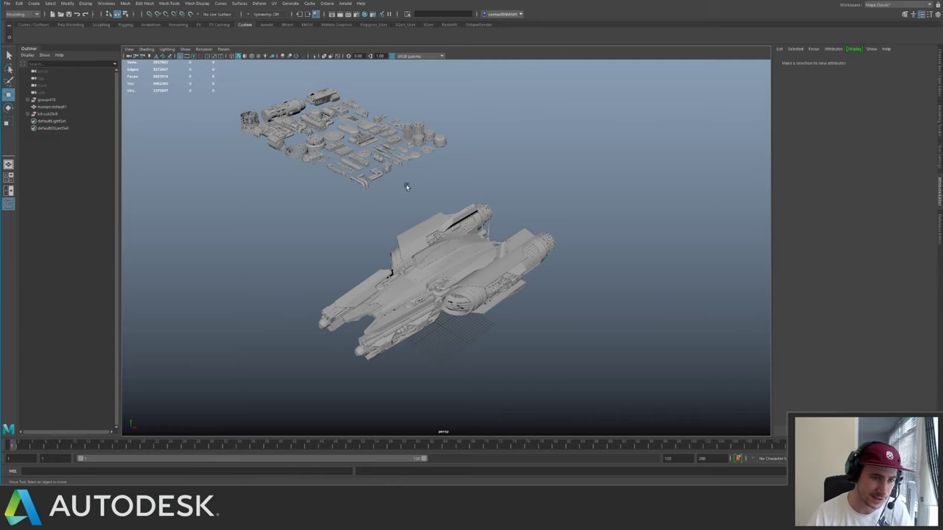
{"action": "left_click_drag", "start_coordinate": [406, 183], "coordinate": [255, 173], "text": "alt"}
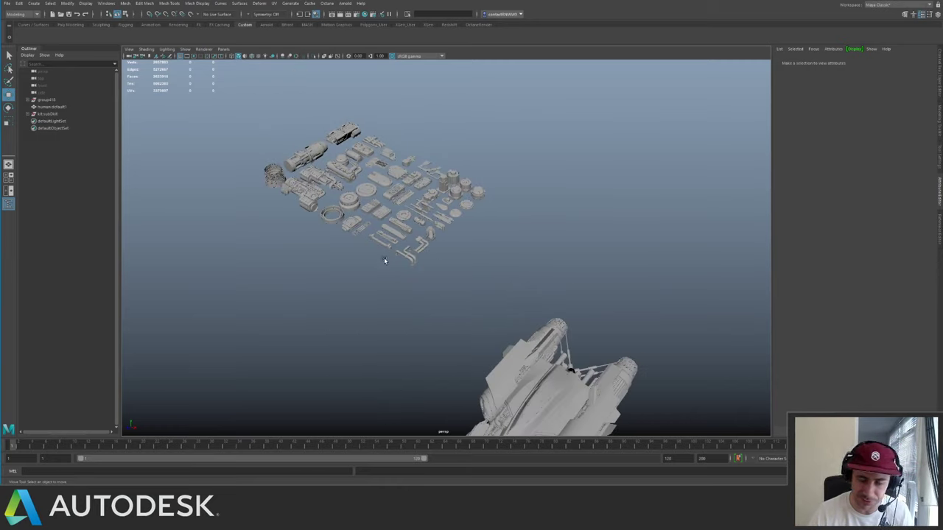
{"action": "left_click_drag", "start_coordinate": [383, 259], "coordinate": [380, 196], "text": "alt"}
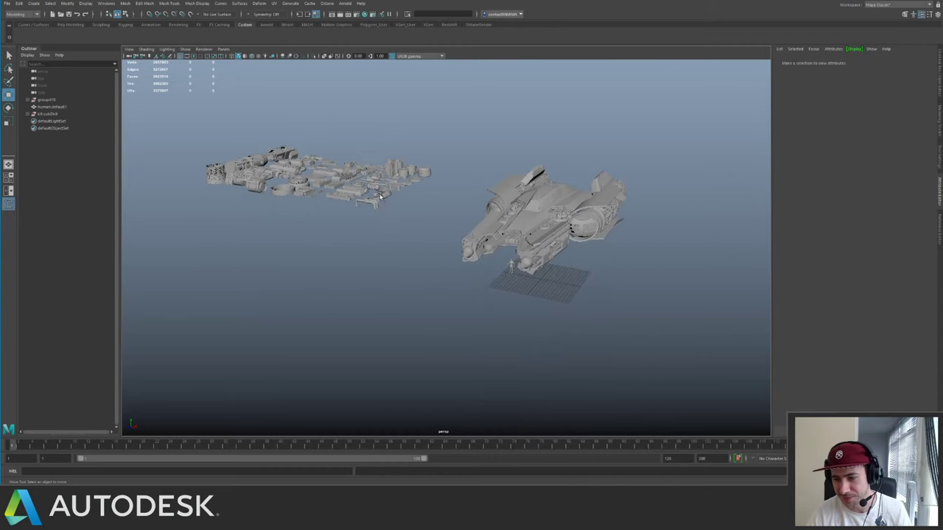
{"action": "right_click_drag", "start_coordinate": [380, 197], "coordinate": [458, 246], "text": "alt"}
{"action": "left_click_drag", "start_coordinate": [459, 246], "coordinate": [432, 243], "text": "alt"}
{"action": "right_click_drag", "start_coordinate": [431, 242], "coordinate": [467, 261], "text": "alt"}
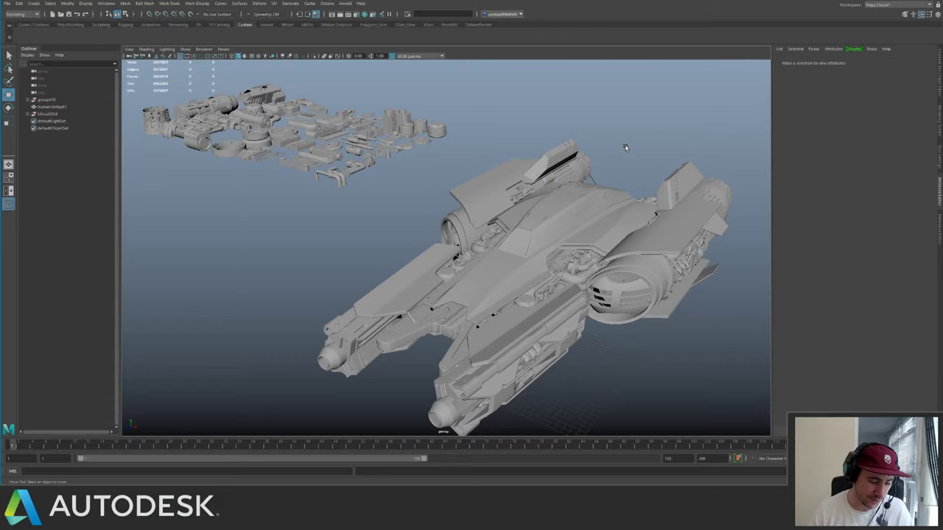
{"action": "left_click_drag", "start_coordinate": [624, 147], "coordinate": [445, 252], "text": "alt"}
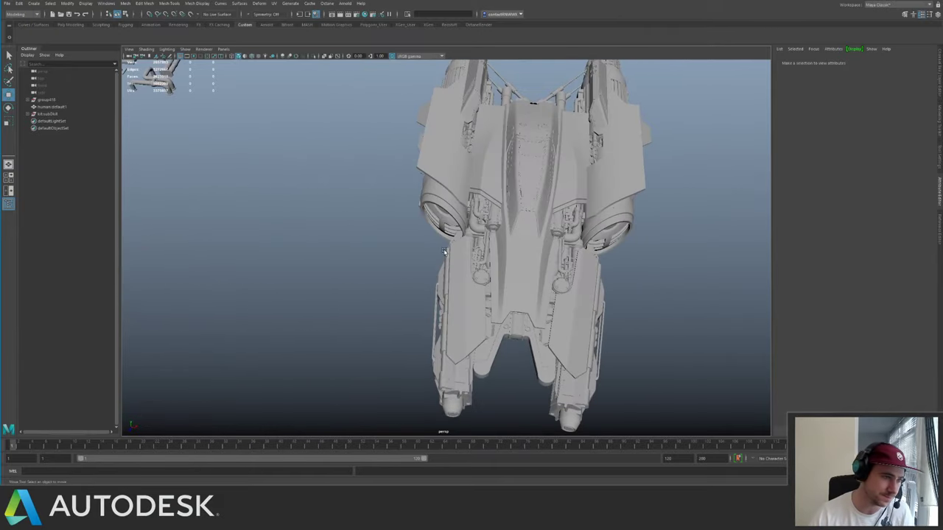
- Rename the spaceship's top-level group as conceptMesh
{"action": "left_click", "coordinate": [50, 114]}
{"action": "left_click", "coordinate": [332, 152]}
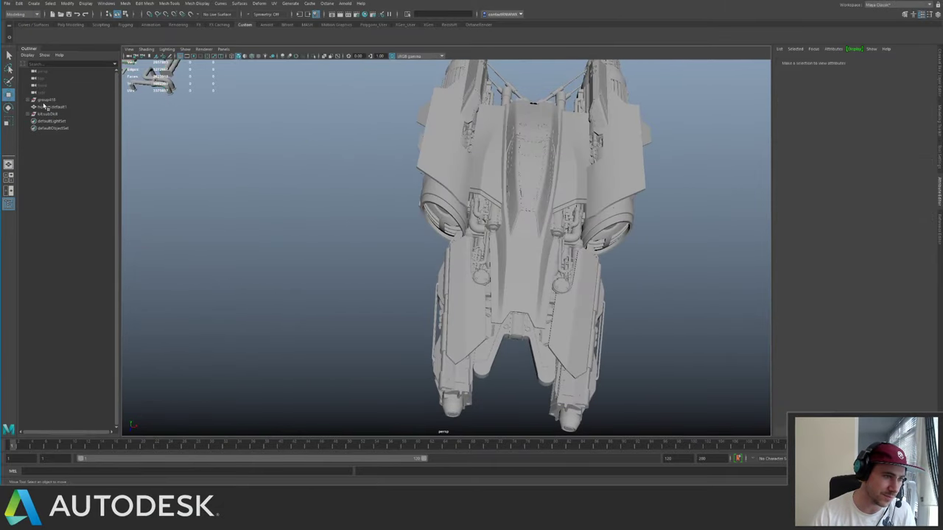
{"action": "left_click", "coordinate": [50, 103]}
{"action": "left_click_drag", "start_coordinate": [444, 218], "coordinate": [473, 193], "text": "alt"}
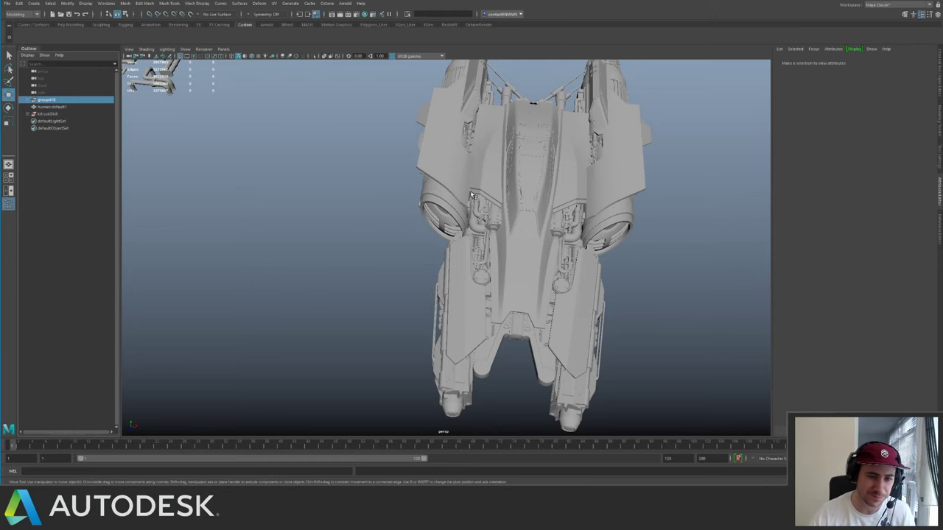
{"action": "left_click", "coordinate": [63, 102]}
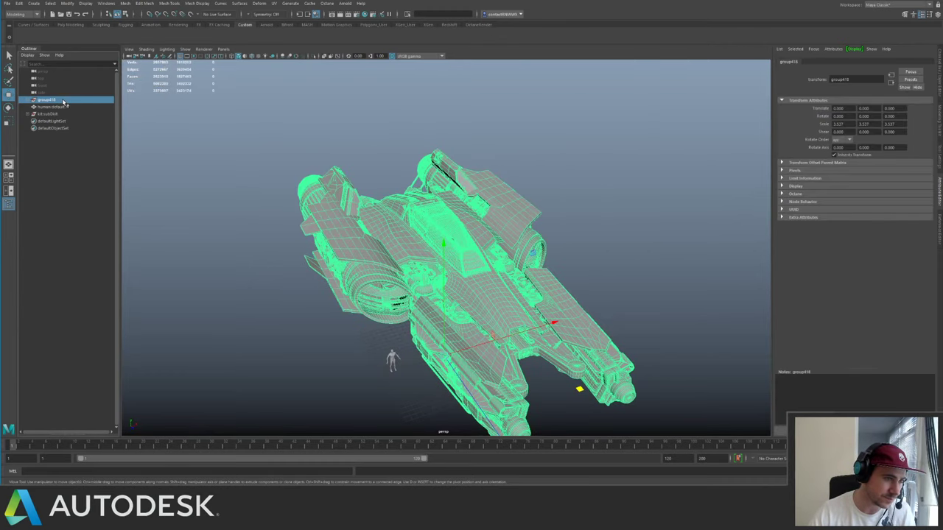
{"action": "double_click", "coordinate": [65, 103]}
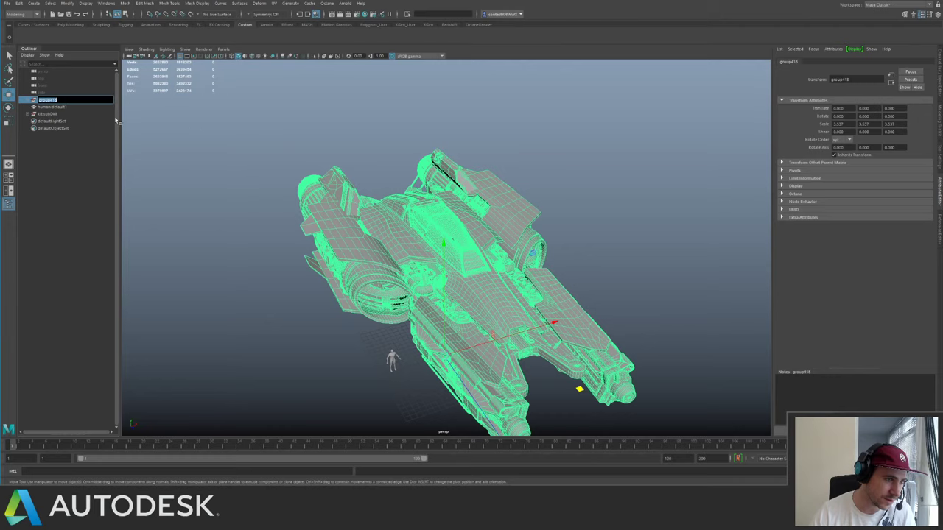
{"action": "type", "text": "co"}
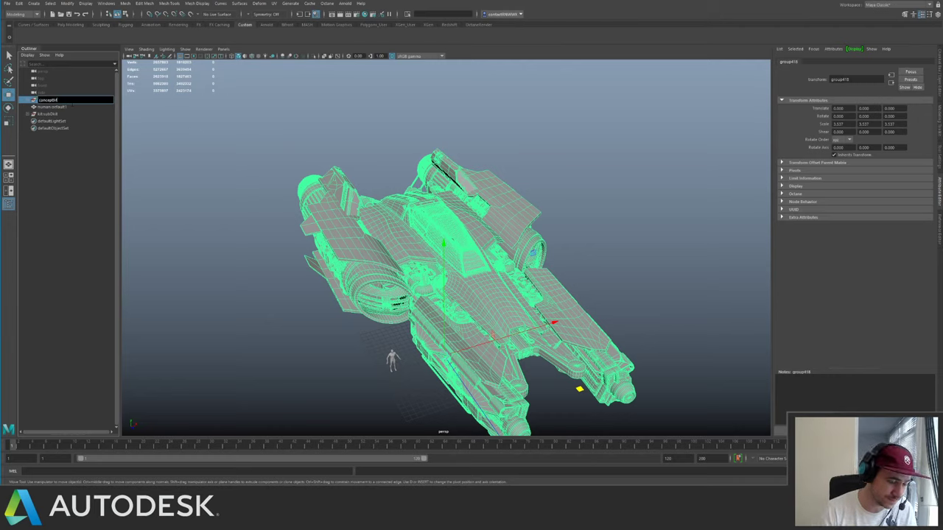
{"action": "type", "text": "nceptMesh"}
{"action": "key", "text": "Return"}
- Scale the conceptMesh spaceship group down uniformly, judging its size against the human figure standing on the grid
{"action": "left_click_drag", "start_coordinate": [375, 131], "coordinate": [433, 157], "text": "alt"}
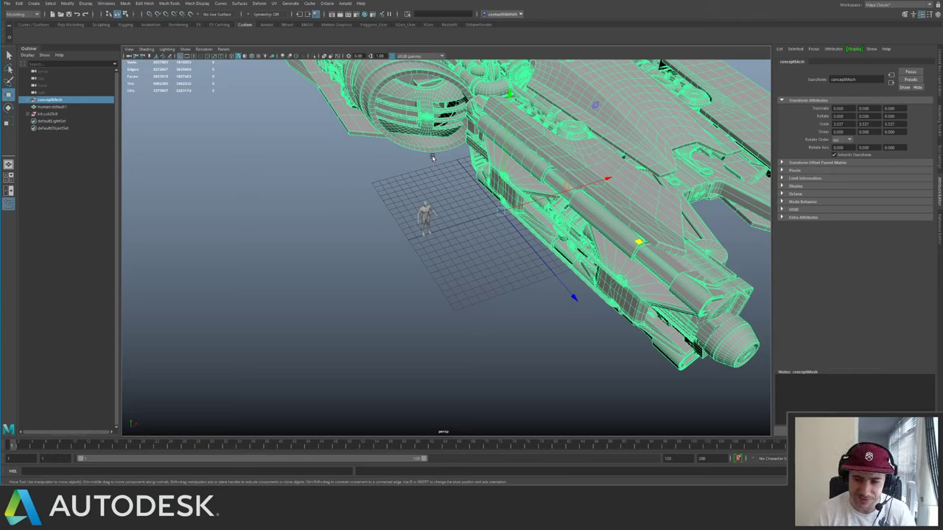
{"action": "left_click_drag", "start_coordinate": [433, 158], "coordinate": [396, 225], "text": "alt"}
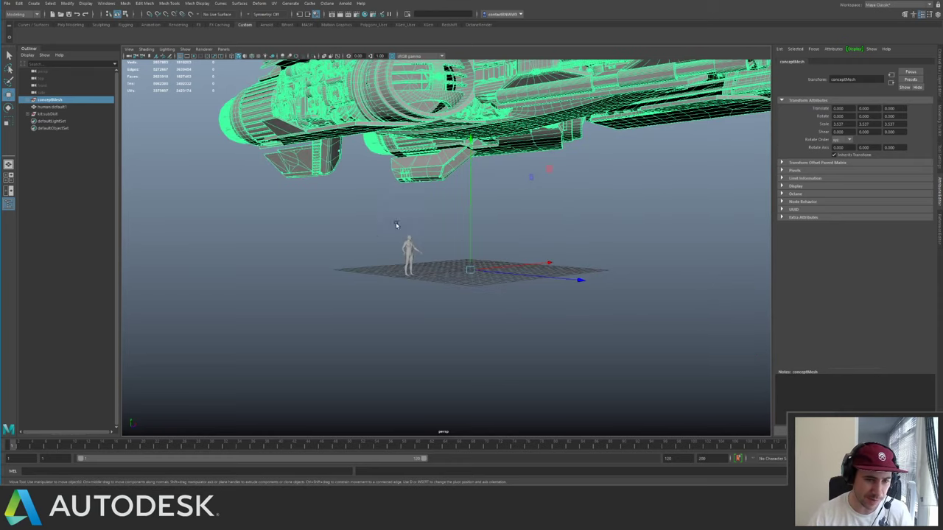
{"action": "left_click_drag", "start_coordinate": [420, 265], "coordinate": [511, 148], "text": "alt"}
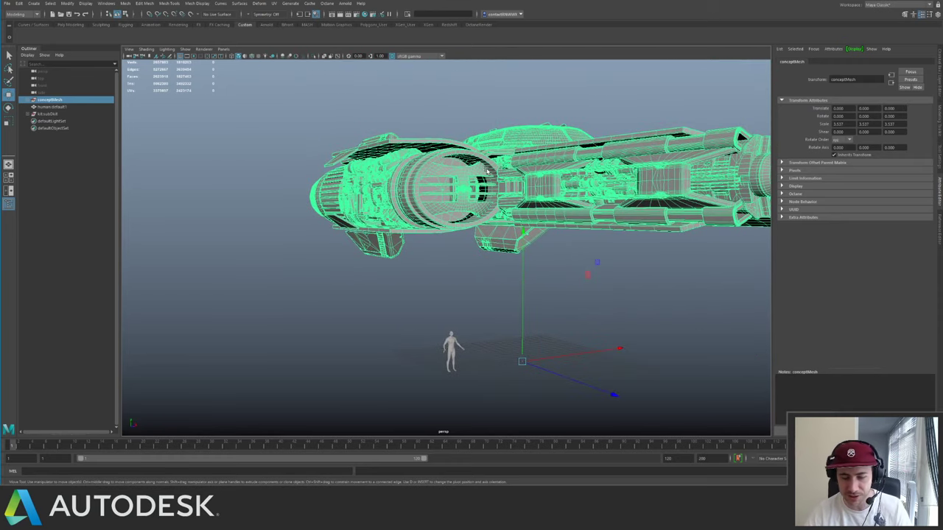
{"action": "key", "text": "r"}
{"action": "left_click_drag", "start_coordinate": [522, 362], "coordinate": [310, 390]}
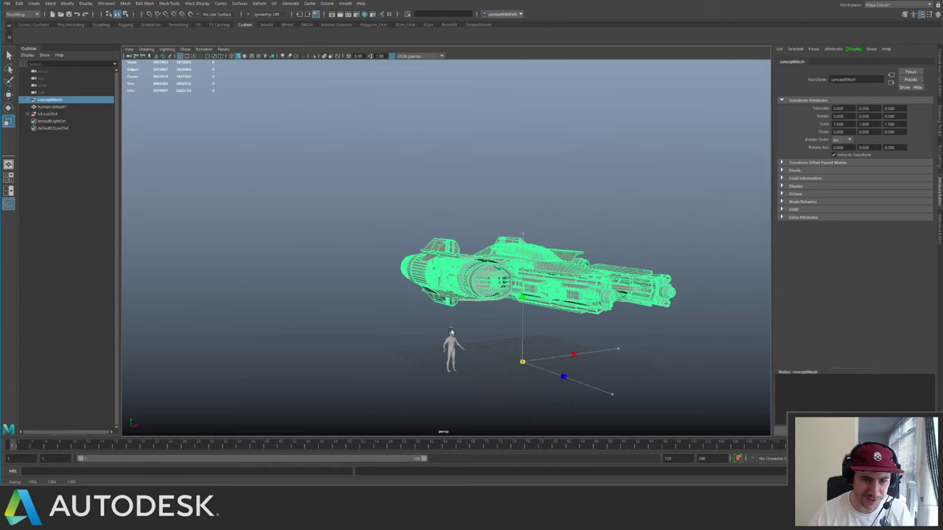
{"action": "middle_click_drag", "start_coordinate": [492, 324], "coordinate": [481, 263], "text": "alt"}
{"action": "left_click_drag", "start_coordinate": [451, 268], "coordinate": [503, 273], "text": "alt"}
{"action": "left_click_drag", "start_coordinate": [504, 306], "coordinate": [486, 293]}
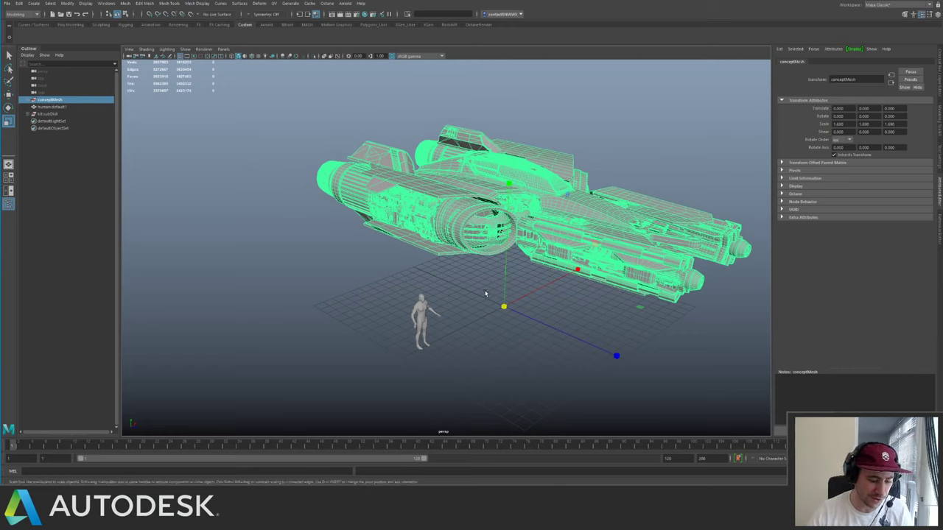
{"action": "right_click_drag", "start_coordinate": [517, 328], "coordinate": [483, 322], "text": "shift"}
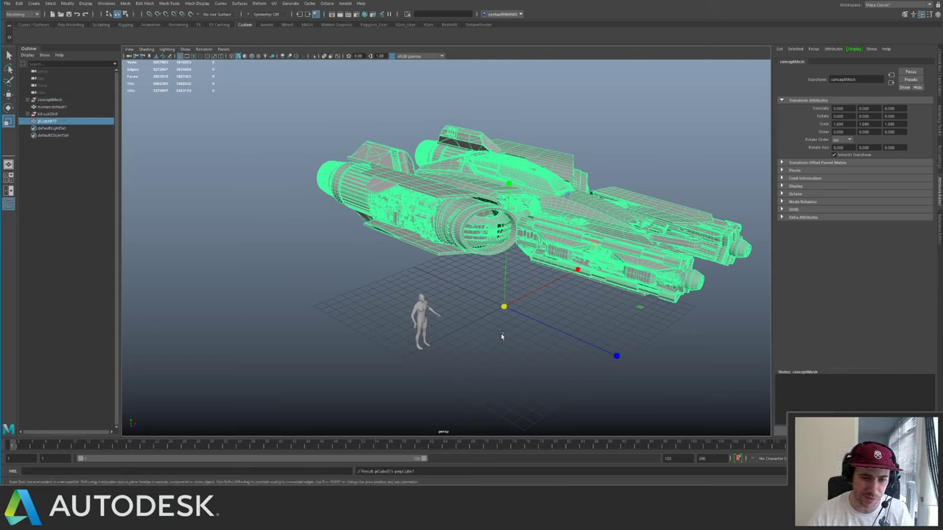
{"action": "left_click", "coordinate": [503, 336]}
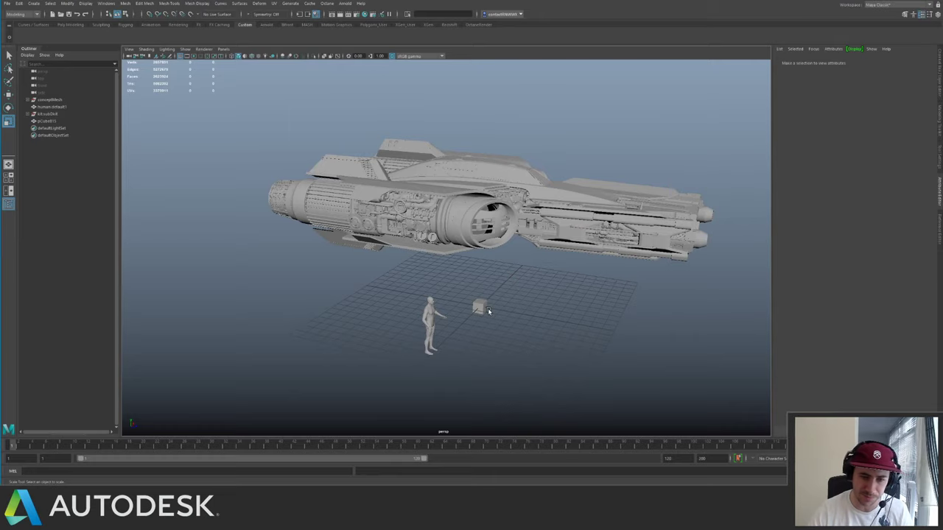
{"action": "left_click", "coordinate": [480, 307]}
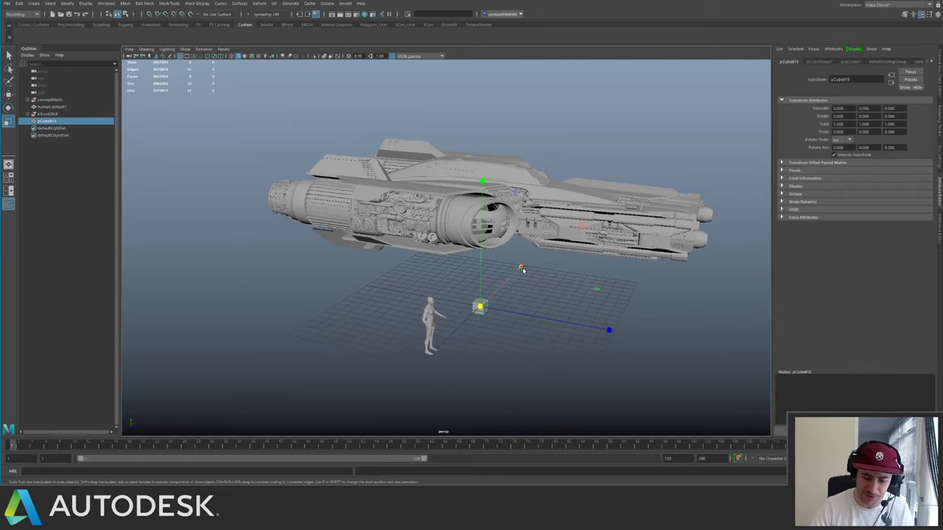
{"action": "key", "text": "Delete"}
- Lower the conceptMesh group straight down toward the ground grid beside the human figure
{"action": "mouse_move", "coordinate": [525, 224]}
{"action": "left_mouse_down", "text": "alt"}
{"action": "mouse_move", "coordinate": [425, 239]}
{"action": "mouse_move", "coordinate": [458, 269]}
{"action": "mouse_move", "coordinate": [525, 214]}
{"action": "left_mouse_up", "text": "alt"}
{"action": "left_click", "coordinate": [526, 213]}
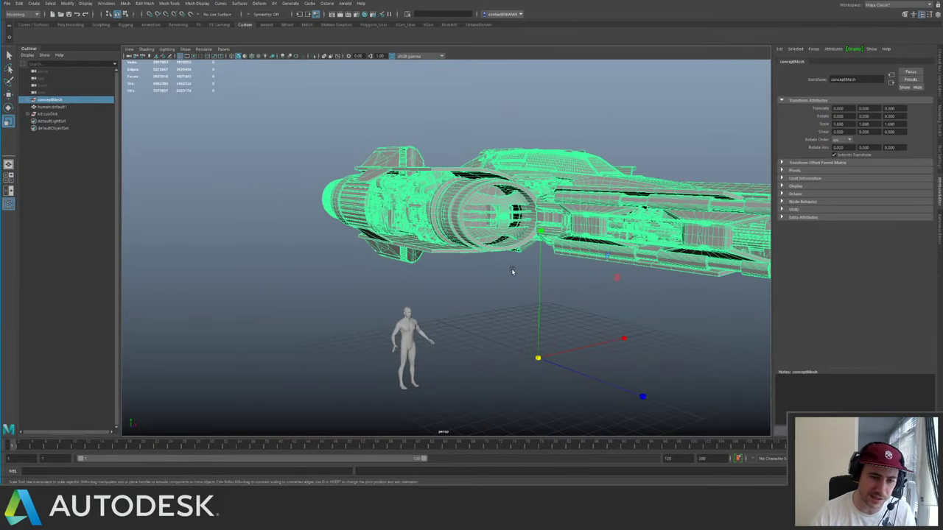
{"action": "key", "text": "w"}
{"action": "left_click_drag", "start_coordinate": [542, 262], "coordinate": [565, 274], "text": "alt"}
{"action": "right_click_drag", "start_coordinate": [565, 274], "coordinate": [332, 219], "text": "alt"}
{"action": "mouse_move", "coordinate": [332, 219]}
{"action": "left_mouse_down", "text": "alt"}
{"action": "mouse_move", "coordinate": [371, 198]}
{"action": "mouse_move", "coordinate": [351, 218]}
{"action": "left_mouse_up", "text": "alt"}
{"action": "right_click_drag", "start_coordinate": [351, 218], "coordinate": [599, 330], "text": "alt"}
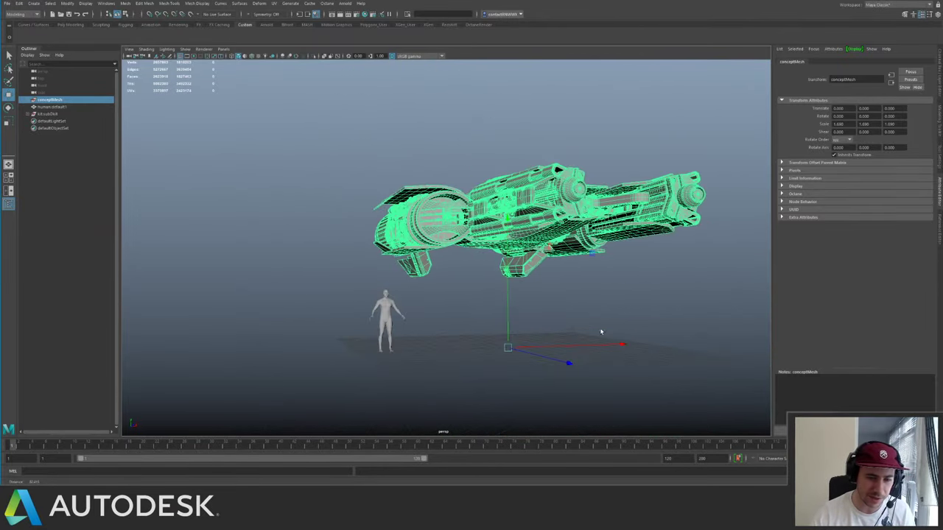
{"action": "middle_click_drag", "start_coordinate": [600, 330], "coordinate": [463, 260], "text": "alt"}
{"action": "left_click_drag", "start_coordinate": [464, 261], "coordinate": [459, 274], "text": "alt"}
{"action": "left_click_drag", "start_coordinate": [453, 234], "coordinate": [391, 301]}
- Fine-tune the spaceship's height in a side view so its lower fins rest at the level of the grid
{"action": "scroll", "coordinate": [385, 294], "scroll_direction": "up", "scroll_amount": 5}
{"action": "right_click_drag", "start_coordinate": [472, 313], "coordinate": [479, 314], "text": "alt"}
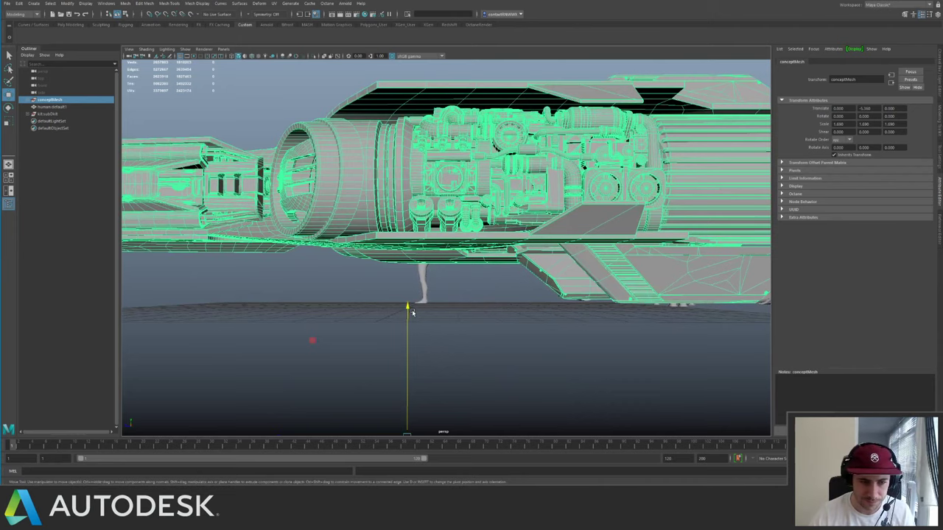
{"action": "left_click_drag", "start_coordinate": [409, 310], "coordinate": [409, 315]}
{"action": "left_click_drag", "start_coordinate": [409, 317], "coordinate": [411, 314]}
- Freeze the transformations of the conceptMesh group and clear the selection
{"action": "left_click_drag", "start_coordinate": [301, 213], "coordinate": [419, 231], "text": "alt"}
{"action": "right_click_drag", "start_coordinate": [420, 231], "coordinate": [387, 224], "text": "alt"}
{"action": "left_click_drag", "start_coordinate": [387, 225], "coordinate": [524, 257], "text": "alt"}
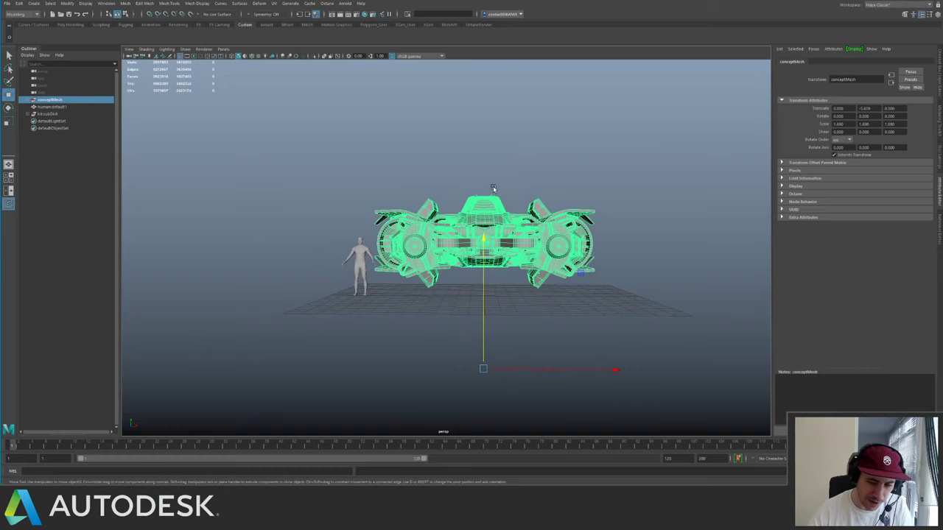
{"action": "left_click_drag", "start_coordinate": [464, 205], "coordinate": [480, 252], "text": "alt"}
{"action": "middle_click_drag", "start_coordinate": [480, 252], "coordinate": [396, 192], "text": "alt"}
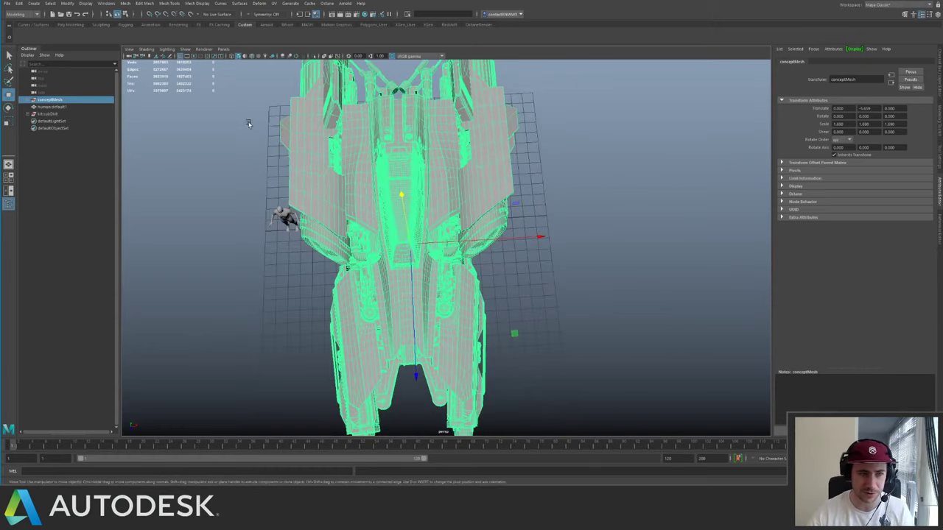
{"action": "right_click_drag", "start_coordinate": [500, 248], "coordinate": [443, 236], "text": "alt"}
{"action": "left_click_drag", "start_coordinate": [443, 236], "coordinate": [543, 252], "text": "alt"}
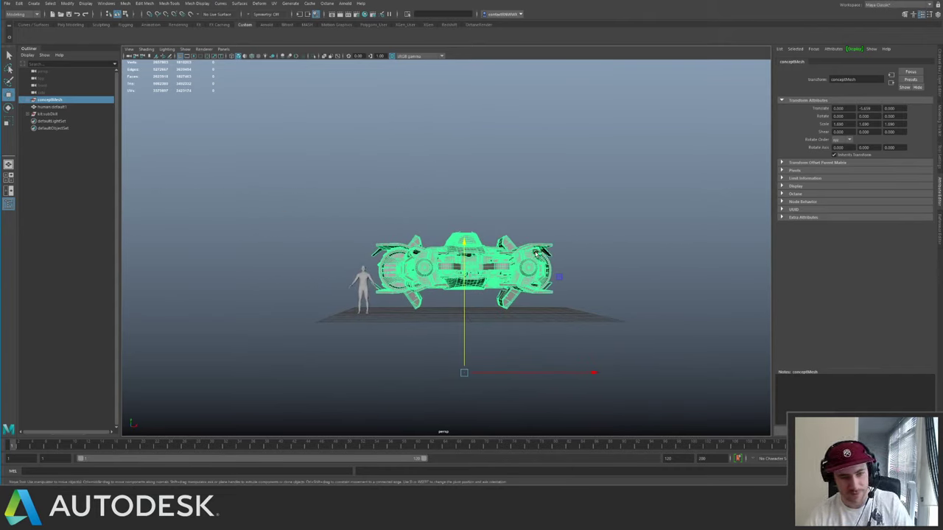
{"action": "key", "text": "g"}
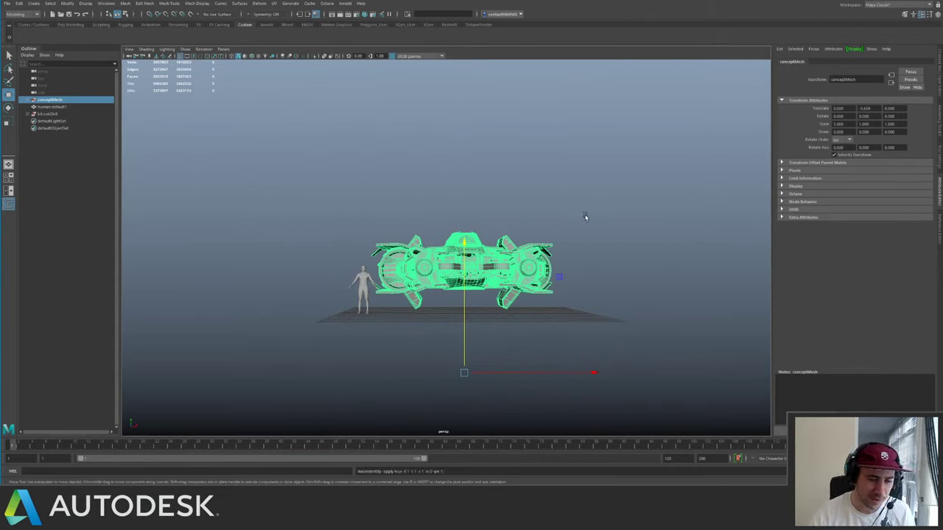
{"action": "left_click", "coordinate": [590, 224]}
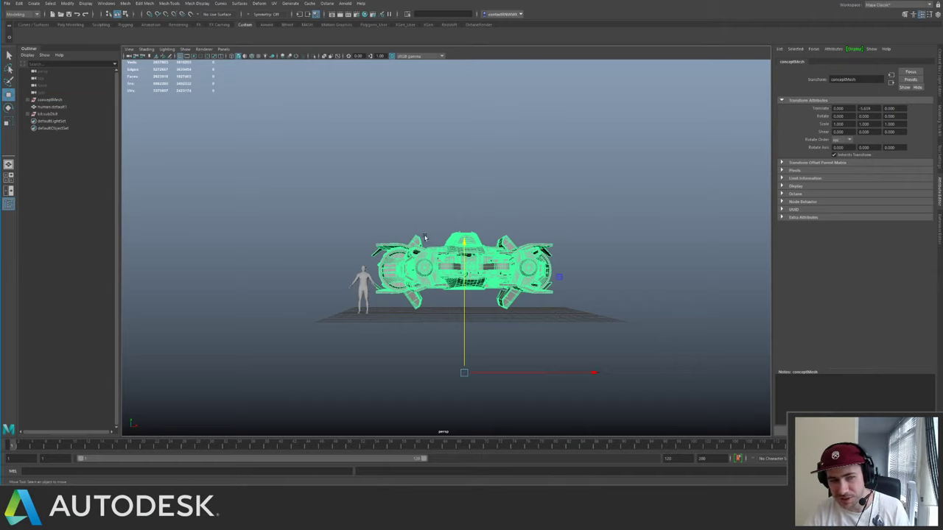
{"action": "left_click", "coordinate": [243, 177]}
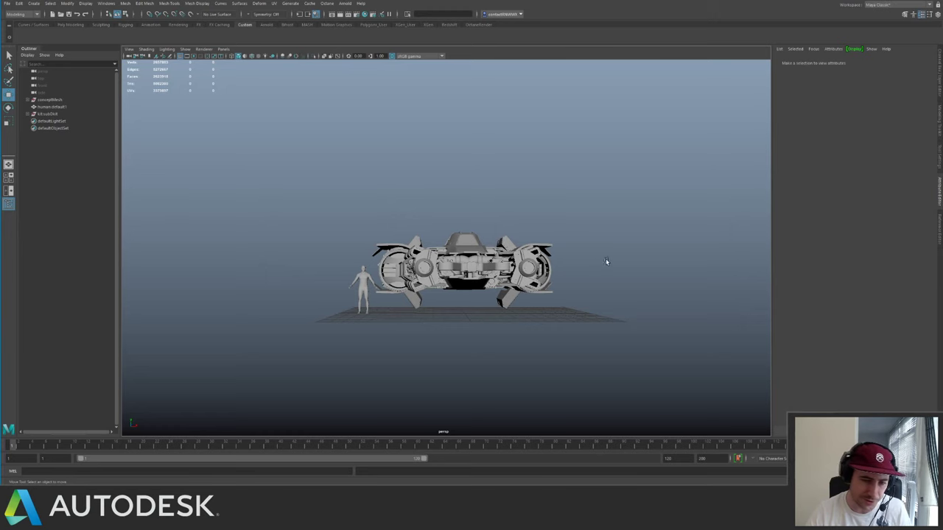
- Inspect the spaceship's separate parts, selecting pieces of the pipework, the hull panels beside the cockpit and the engine cover
{"action": "left_click_drag", "start_coordinate": [553, 236], "coordinate": [448, 269], "text": "alt"}
{"action": "scroll", "coordinate": [567, 271], "scroll_direction": "up", "scroll_amount": 3}
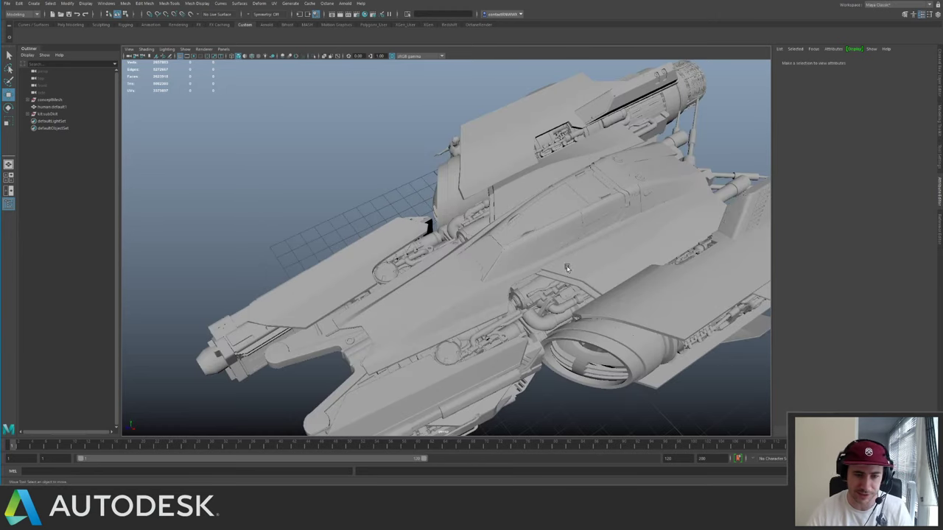
{"action": "left_click", "coordinate": [556, 296]}
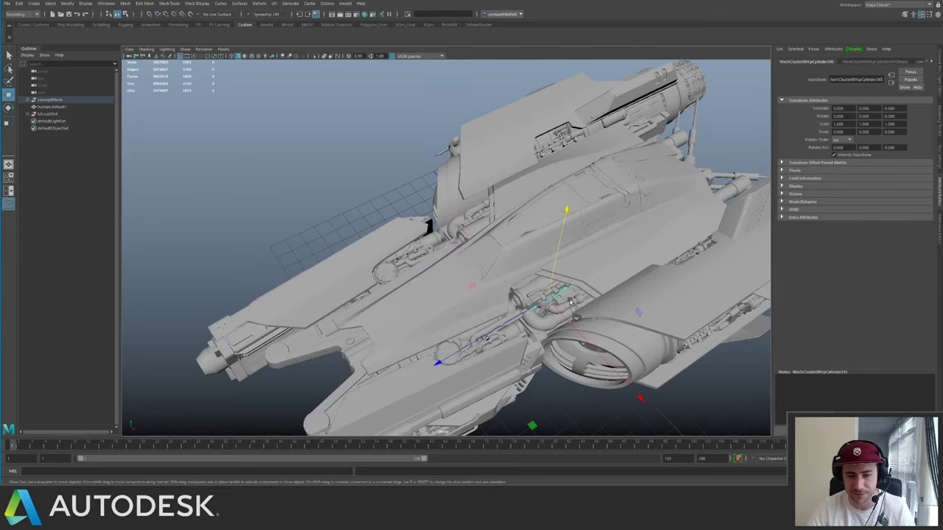
{"action": "left_click_drag", "start_coordinate": [599, 275], "coordinate": [354, 221], "text": "alt"}
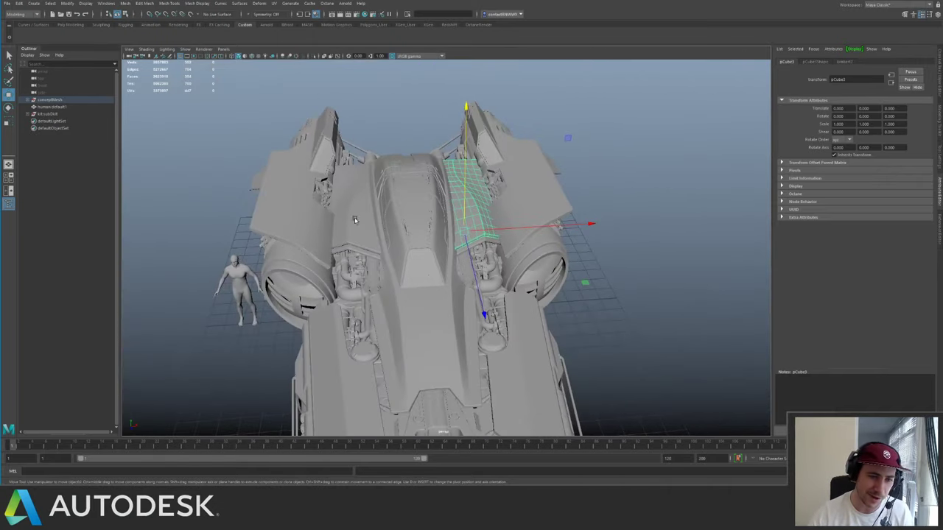
{"action": "right_click_drag", "start_coordinate": [354, 220], "coordinate": [280, 125], "text": "alt"}
{"action": "left_click_drag", "start_coordinate": [280, 124], "coordinate": [298, 133], "text": "alt"}
{"action": "right_click_drag", "start_coordinate": [299, 133], "coordinate": [429, 218], "text": "alt"}
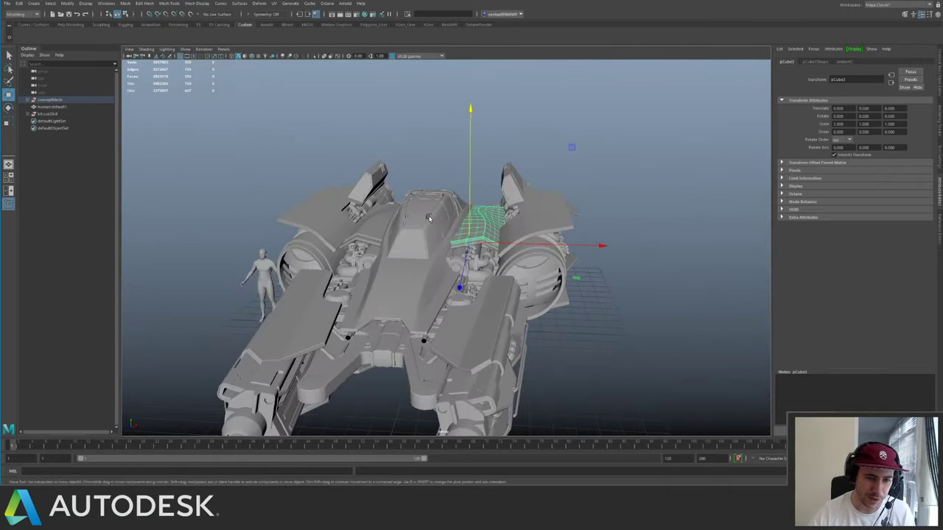
{"action": "left_click", "coordinate": [434, 238]}
{"action": "left_click", "coordinate": [474, 232]}
{"action": "left_click", "coordinate": [534, 224]}
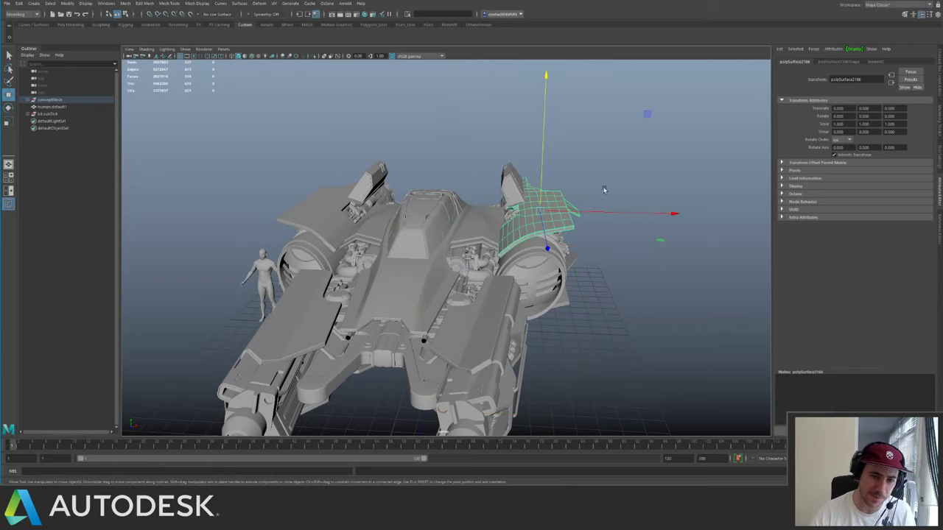
{"action": "left_click", "coordinate": [610, 177]}
{"action": "left_click", "coordinate": [539, 253]}
{"action": "left_click", "coordinate": [620, 193]}
- Move the human figure along the ground outward and toward the front of the spaceship, clear of the hull
{"action": "left_click_drag", "start_coordinate": [620, 193], "coordinate": [519, 213], "text": "alt"}
{"action": "right_click_drag", "start_coordinate": [518, 213], "coordinate": [208, 158], "text": "alt"}
{"action": "middle_click_drag", "start_coordinate": [208, 158], "coordinate": [330, 130], "text": "alt"}
{"action": "right_click_drag", "start_coordinate": [331, 130], "coordinate": [526, 146], "text": "alt"}
{"action": "left_click", "coordinate": [528, 148]}
{"action": "middle_click_drag", "start_coordinate": [528, 147], "coordinate": [429, 215], "text": "alt"}
{"action": "left_click_drag", "start_coordinate": [429, 215], "coordinate": [444, 232], "text": "alt"}
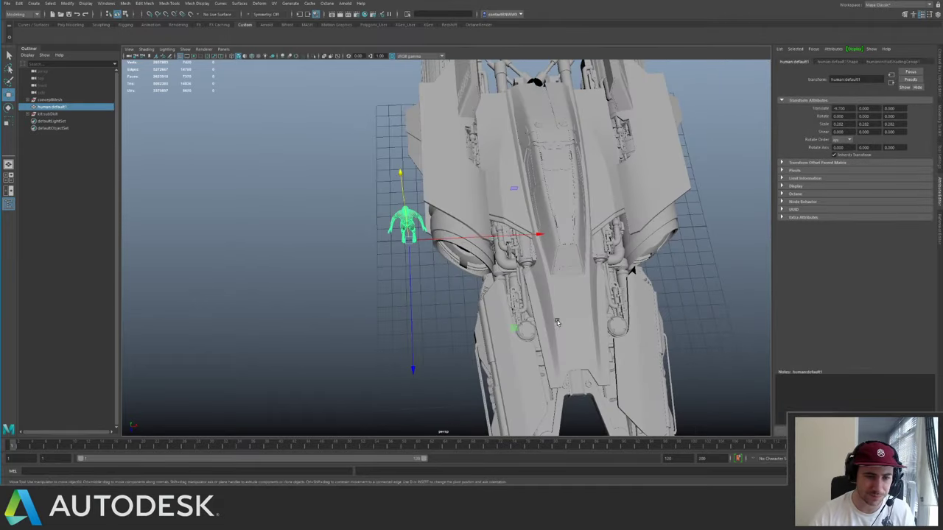
{"action": "left_click_drag", "start_coordinate": [515, 328], "coordinate": [470, 427]}
{"action": "left_click", "coordinate": [358, 219]}
- Select the whole mechanical parts kit group and scale it down uniformly to about 0.233
{"action": "left_click_drag", "start_coordinate": [421, 277], "coordinate": [466, 209], "text": "alt"}
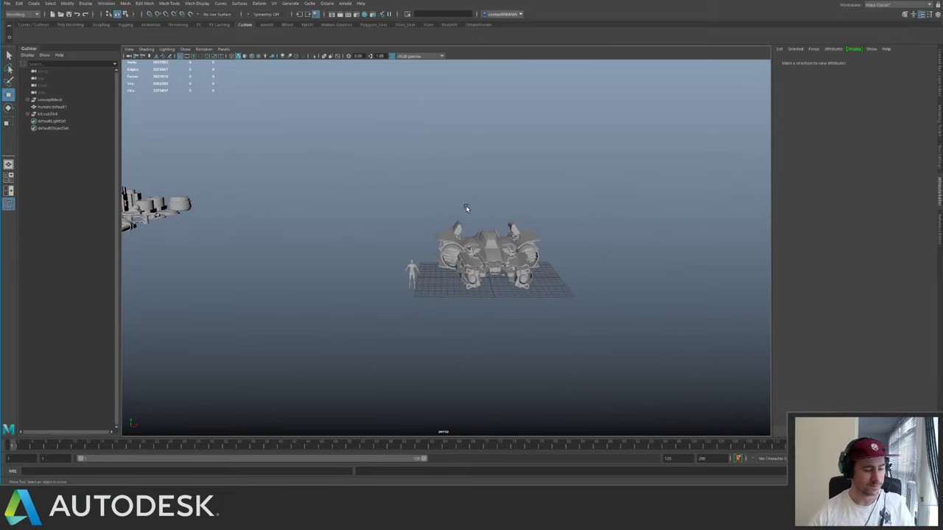
{"action": "left_click_drag", "start_coordinate": [425, 181], "coordinate": [408, 182], "text": "alt"}
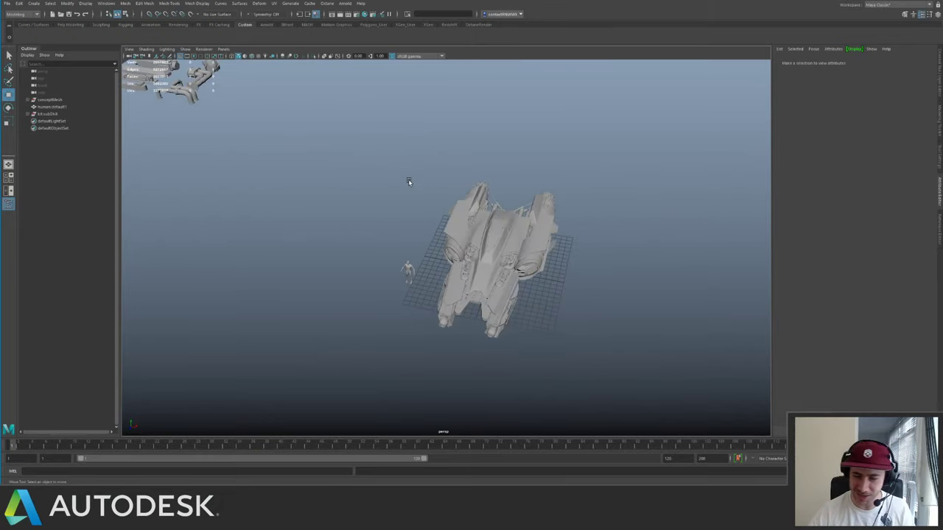
{"action": "middle_click_drag", "start_coordinate": [408, 181], "coordinate": [644, 276], "text": "alt"}
{"action": "right_click_drag", "start_coordinate": [644, 276], "coordinate": [413, 221], "text": "alt"}
{"action": "left_click", "coordinate": [303, 175]}
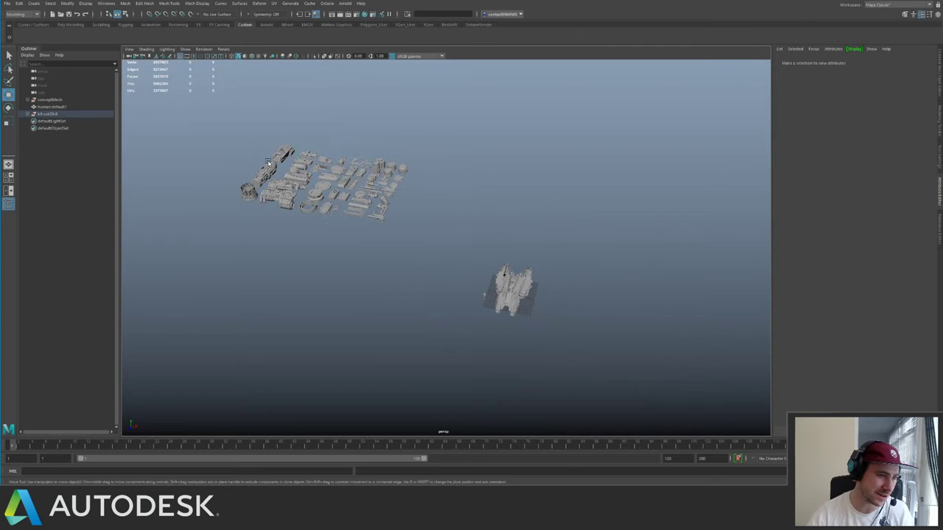
{"action": "left_click", "coordinate": [66, 114]}
{"action": "left_click_drag", "start_coordinate": [302, 164], "coordinate": [253, 205], "text": "alt"}
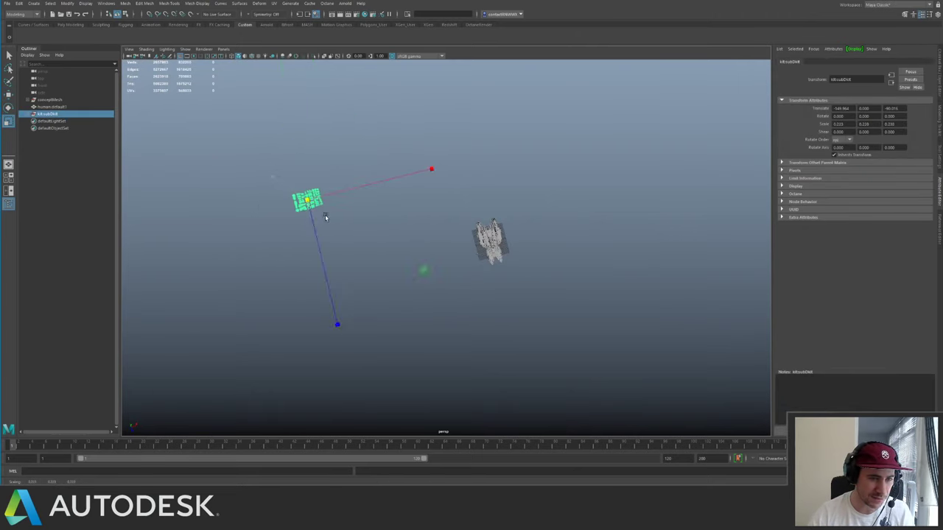
- Move the scaled kit group across the ground to the spaceship's opposite side, close beside it, and clear the selection
{"action": "key", "text": "w"}
{"action": "left_click_drag", "start_coordinate": [425, 271], "coordinate": [651, 256]}
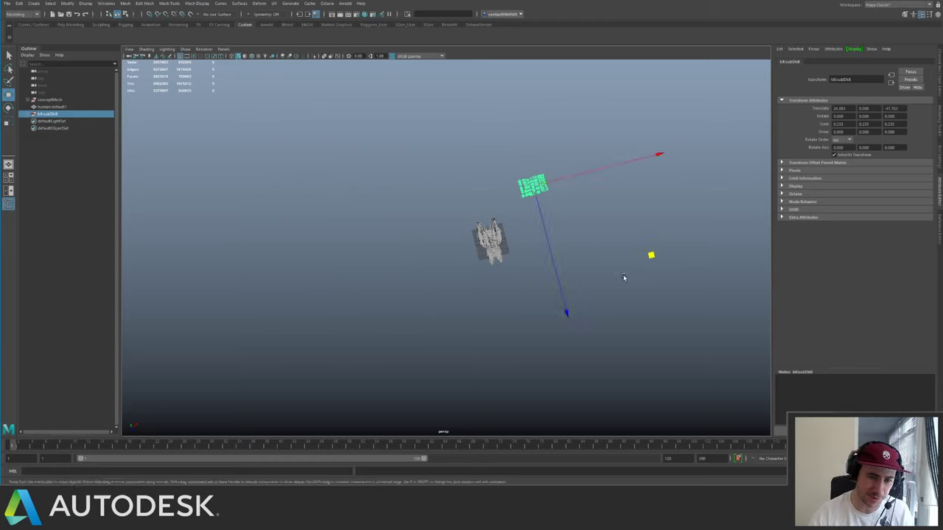
{"action": "left_click", "coordinate": [582, 240]}
- Select the conceptMesh group, check its transform values in the Channel Box and clear the selection
{"action": "left_click_drag", "start_coordinate": [556, 236], "coordinate": [519, 249], "text": "alt"}
{"action": "scroll", "coordinate": [650, 324], "scroll_direction": "up", "scroll_amount": 5}
{"action": "middle_click_drag", "start_coordinate": [520, 248], "coordinate": [479, 295], "text": "alt"}
{"action": "mouse_move", "coordinate": [478, 295]}
{"action": "left_mouse_down", "text": "alt"}
{"action": "mouse_move", "coordinate": [487, 311]}
{"action": "mouse_move", "coordinate": [539, 292]}
{"action": "mouse_move", "coordinate": [478, 262]}
{"action": "mouse_move", "coordinate": [510, 219]}
{"action": "left_mouse_up", "text": "alt"}
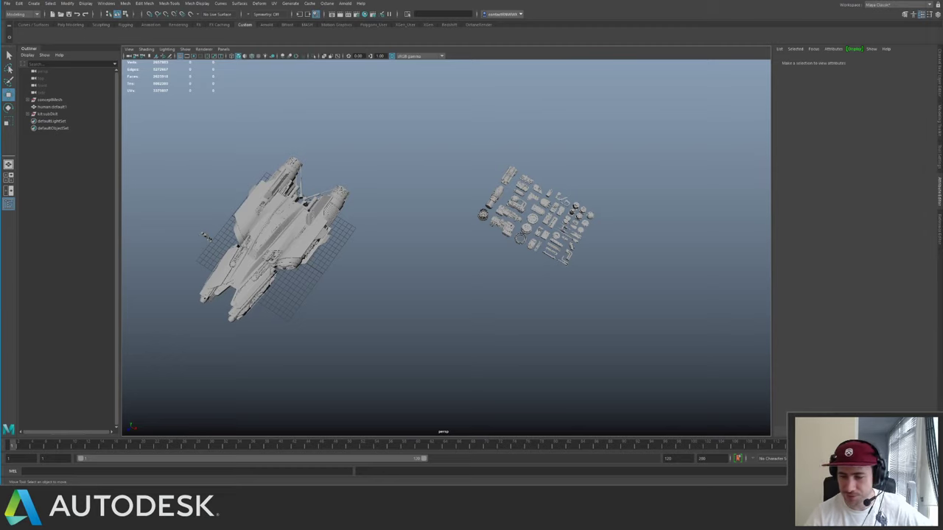
{"action": "left_click", "coordinate": [58, 100]}
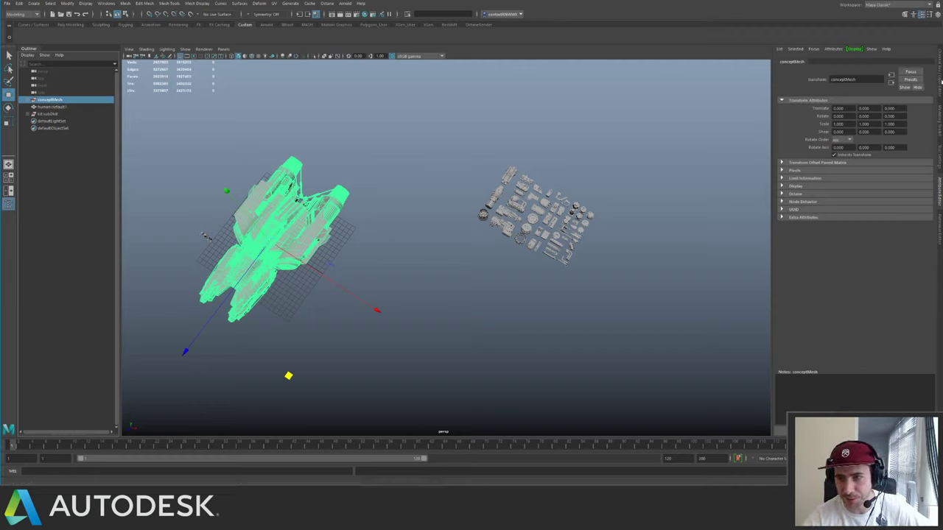
{"action": "left_click", "coordinate": [939, 83]}
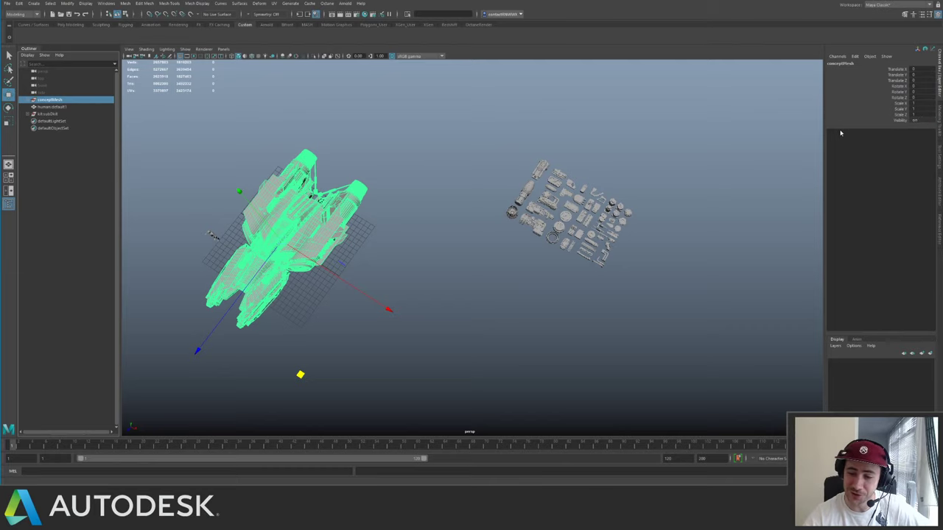
{"action": "left_click", "coordinate": [447, 230]}
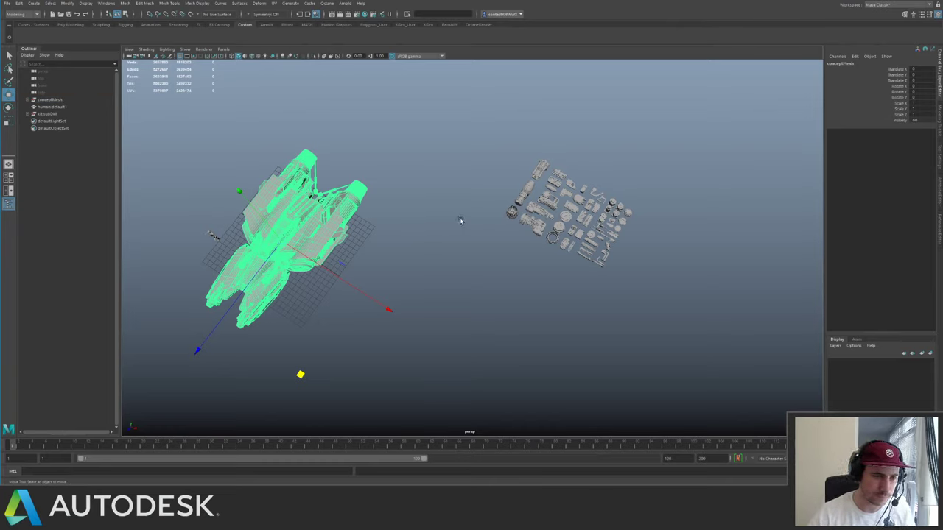
- Move the human figure along the ground farther out to the side of the spaceship and deselect it
{"action": "left_click_drag", "start_coordinate": [375, 207], "coordinate": [507, 258], "text": "alt"}
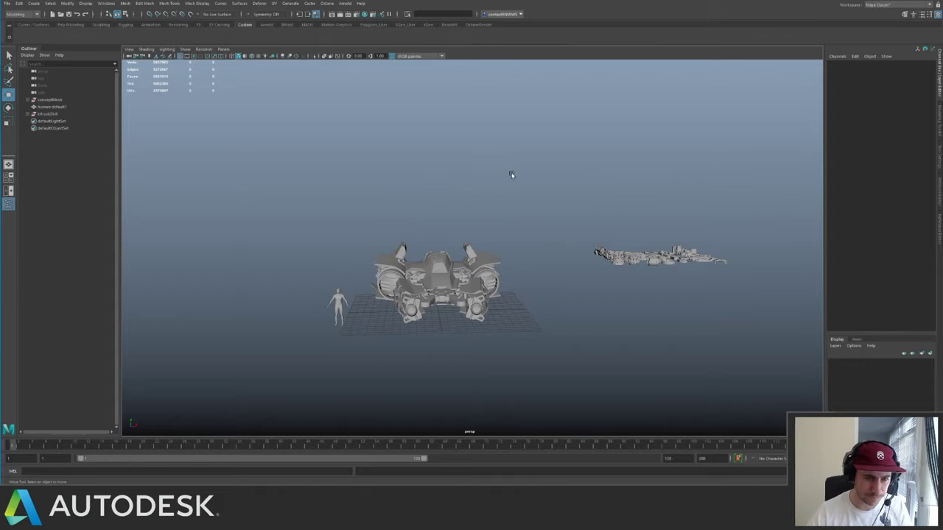
{"action": "left_click_drag", "start_coordinate": [511, 175], "coordinate": [436, 208], "text": "alt"}
{"action": "scroll", "coordinate": [436, 209], "scroll_direction": "up", "scroll_amount": 5}
{"action": "middle_click_drag", "start_coordinate": [437, 215], "coordinate": [562, 287], "text": "alt"}
{"action": "left_click_drag", "start_coordinate": [485, 157], "coordinate": [488, 204], "text": "alt"}
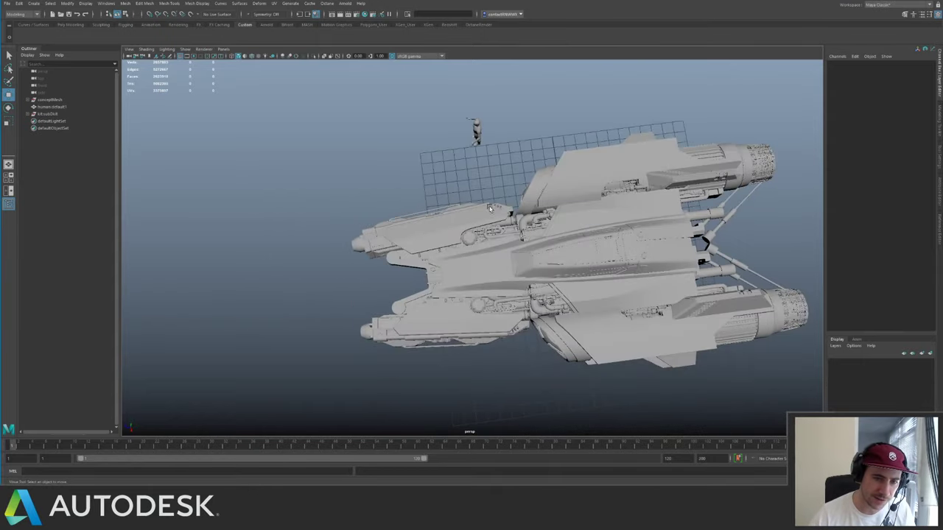
{"action": "left_click", "coordinate": [481, 142]}
{"action": "middle_click_drag", "start_coordinate": [435, 178], "coordinate": [508, 261], "text": "alt"}
{"action": "right_click_drag", "start_coordinate": [508, 260], "coordinate": [434, 274], "text": "alt"}
{"action": "left_click_drag", "start_coordinate": [430, 346], "coordinate": [354, 337]}
{"action": "left_click", "coordinate": [520, 226]}
- Review the spaceship with the human figure standing apart from it, from an elevated front angle
{"action": "right_click_drag", "start_coordinate": [517, 223], "coordinate": [245, 83], "text": "alt"}
{"action": "middle_click_drag", "start_coordinate": [245, 83], "coordinate": [203, 83], "text": "alt"}
{"action": "right_click_drag", "start_coordinate": [202, 82], "coordinate": [468, 234], "text": "alt"}
{"action": "left_click_drag", "start_coordinate": [468, 235], "coordinate": [549, 175], "text": "alt"}
{"action": "right_click_drag", "start_coordinate": [418, 171], "coordinate": [527, 236], "text": "alt"}
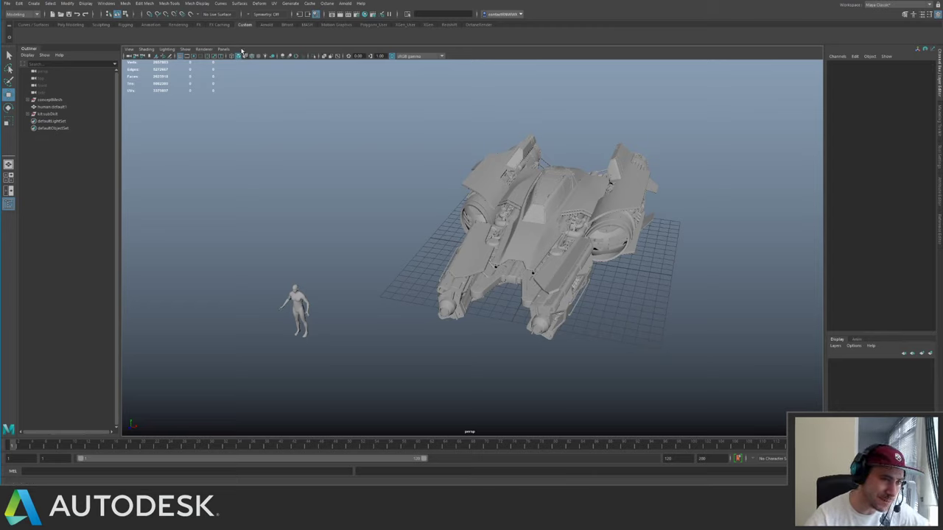
- Create a new camera in the scene
{"action": "key", "text": "space"}
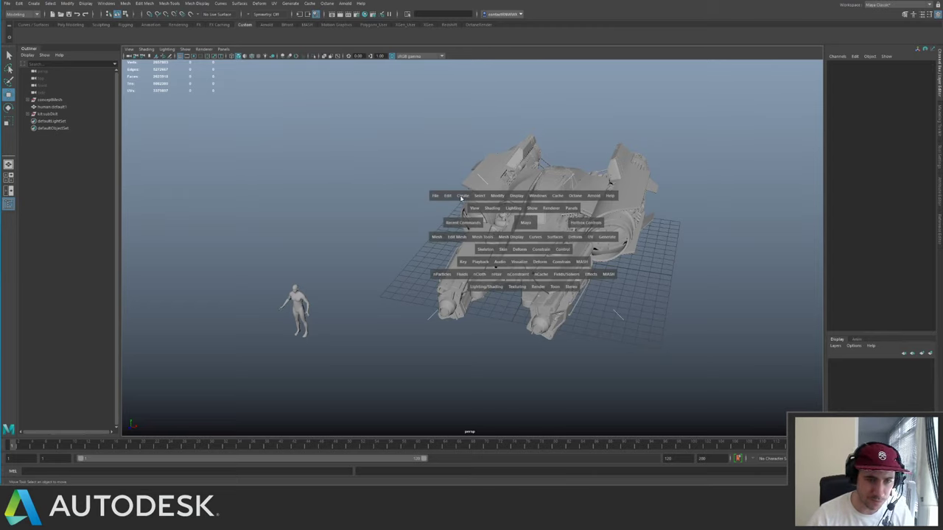
{"action": "left_click", "coordinate": [460, 198]}
{"action": "left_click", "coordinate": [385, 195]}
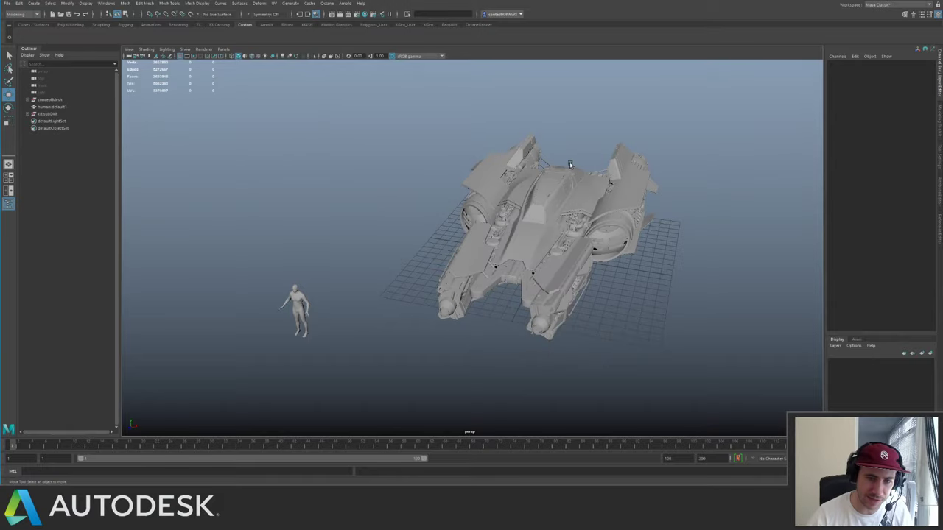
{"action": "left_click_drag", "start_coordinate": [601, 154], "coordinate": [577, 169], "text": "alt"}
{"action": "left_click_drag", "start_coordinate": [571, 227], "coordinate": [443, 165], "text": "alt"}
{"action": "right_click_drag", "start_coordinate": [443, 165], "coordinate": [419, 135], "text": "alt"}
{"action": "mouse_move", "coordinate": [418, 134]}
{"action": "left_mouse_down", "text": "alt"}
{"action": "mouse_move", "coordinate": [420, 149]}
{"action": "mouse_move", "coordinate": [423, 131]}
{"action": "left_mouse_up", "text": "alt"}
{"action": "right_click_drag", "start_coordinate": [422, 131], "coordinate": [508, 217], "text": "alt"}
{"action": "left_click_drag", "start_coordinate": [508, 216], "coordinate": [549, 220], "text": "alt"}
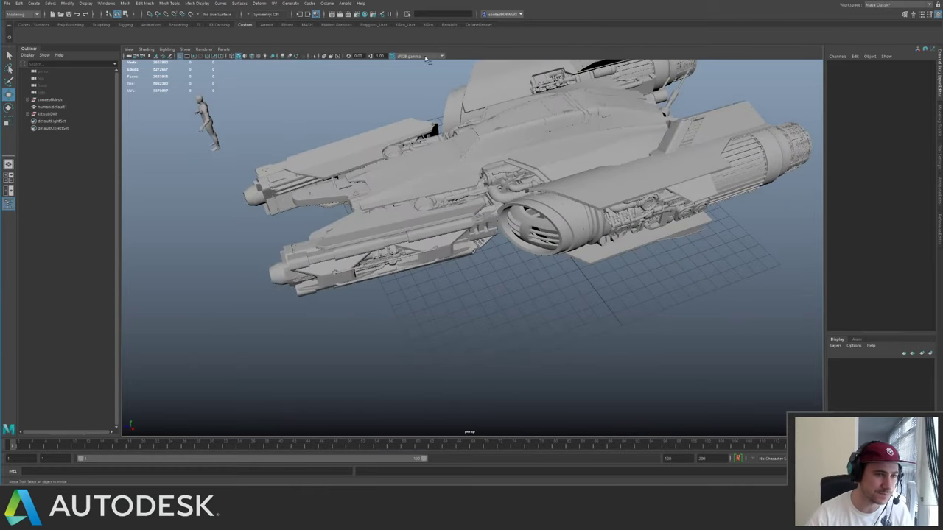
{"action": "key", "text": "space"}
{"action": "left_click_drag", "start_coordinate": [406, 115], "coordinate": [523, 171]}
- Look through the new camera and frame the whole spaceship and the human figure from a raised front side angle
{"action": "left_click", "coordinate": [223, 49]}
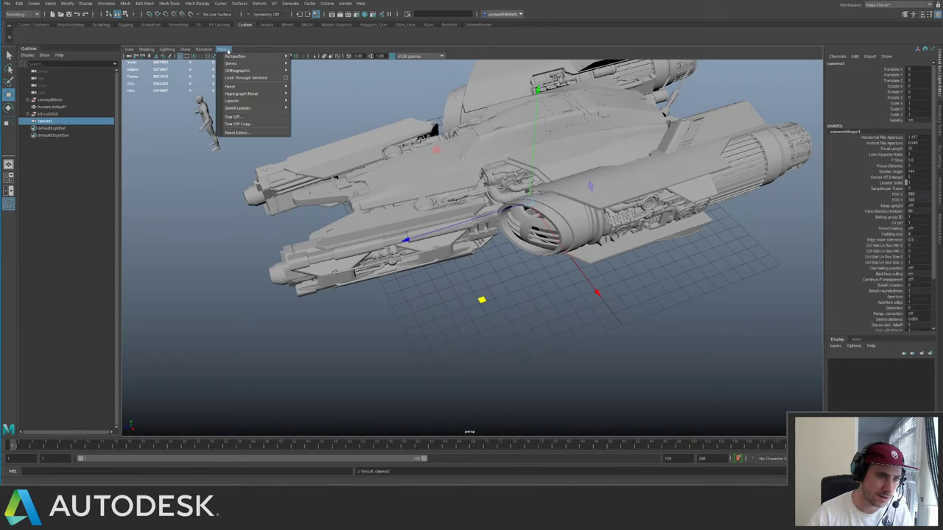
{"action": "mouse_move", "coordinate": [279, 56]}
{"action": "left_click", "coordinate": [317, 58]}
{"action": "left_click_drag", "start_coordinate": [660, 238], "coordinate": [501, 295], "text": "alt"}
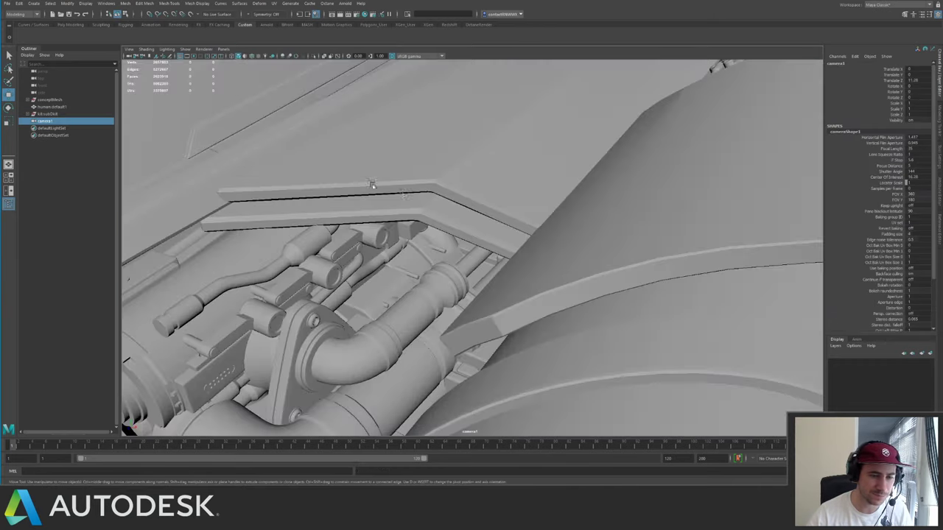
{"action": "right_click_drag", "start_coordinate": [372, 183], "coordinate": [358, 135], "text": "alt"}
{"action": "left_click_drag", "start_coordinate": [478, 191], "coordinate": [472, 169], "text": "alt"}
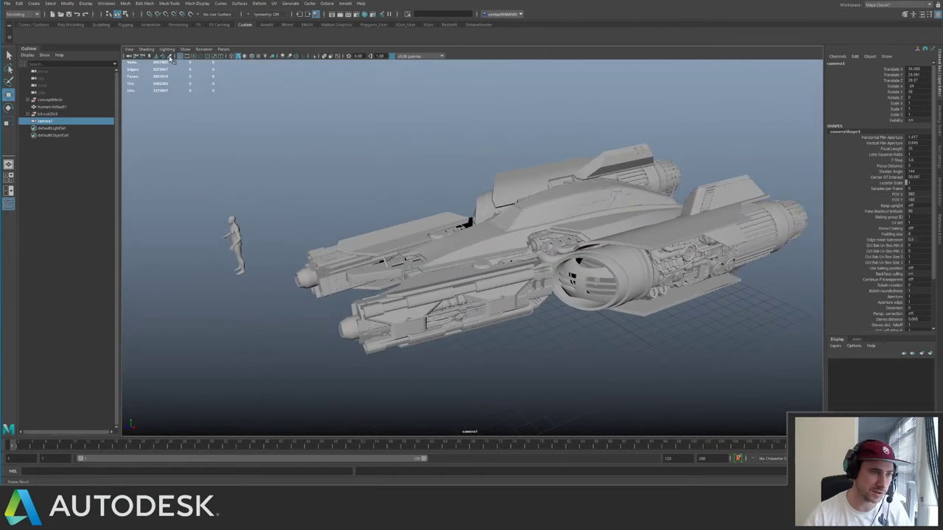
- Import the red spaceship concept JPG as an image plane on the camera
{"action": "left_click", "coordinate": [129, 49]}
{"action": "mouse_move", "coordinate": [214, 207]}
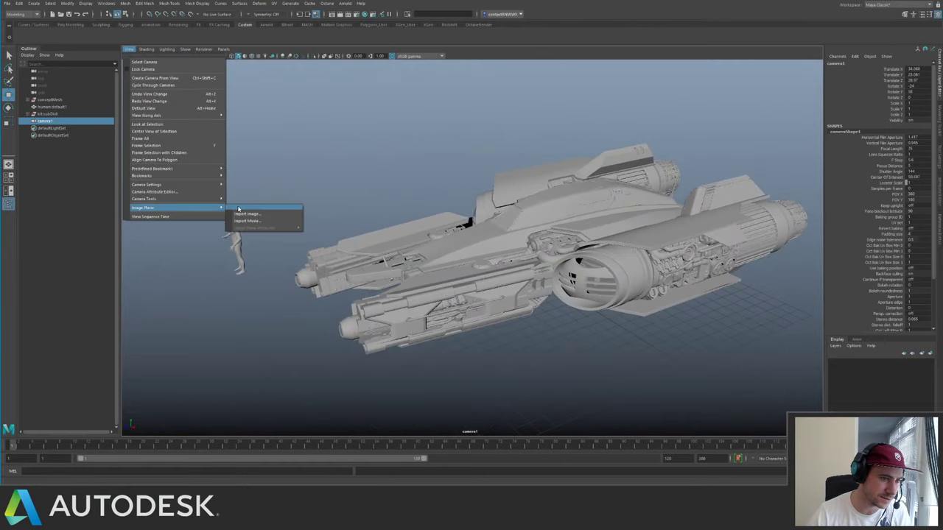
{"action": "left_click", "coordinate": [256, 214]}
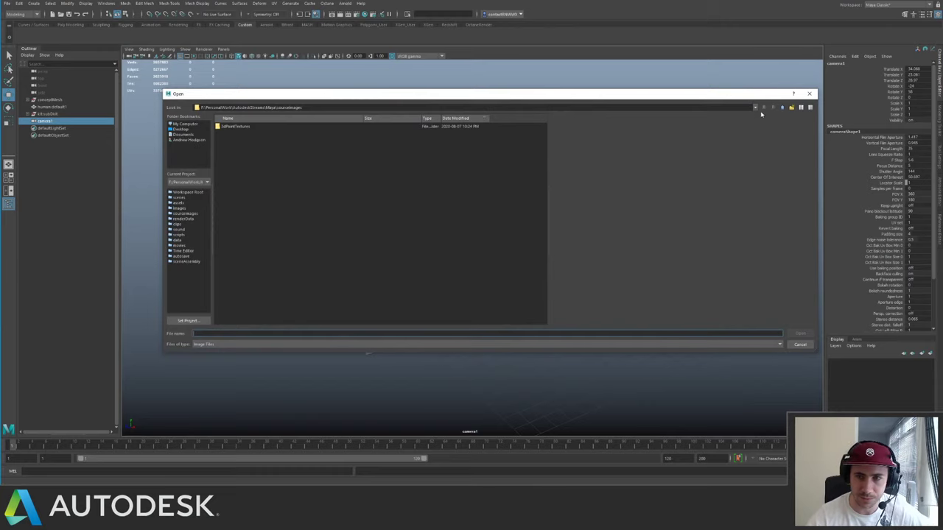
{"action": "left_click", "coordinate": [782, 108]}
{"action": "left_click", "coordinate": [782, 107]}
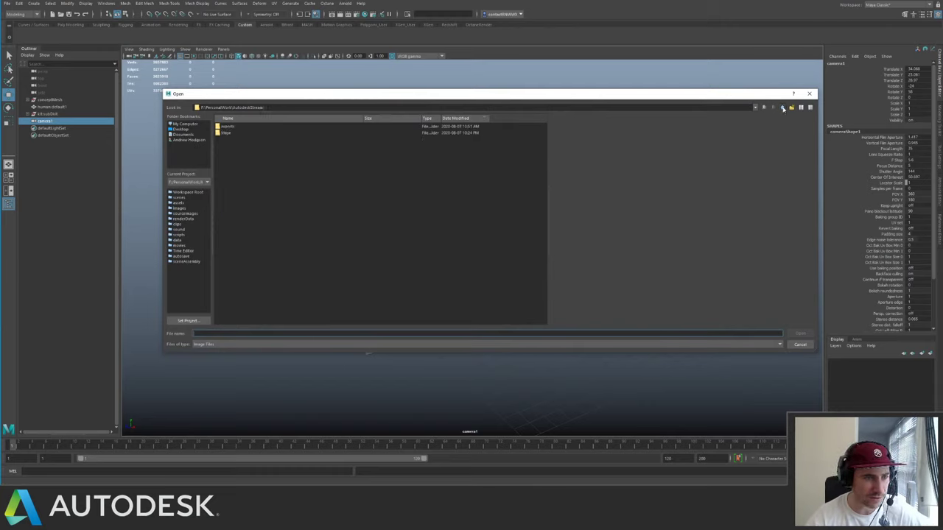
{"action": "double_click", "coordinate": [228, 127]}
{"action": "left_click", "coordinate": [250, 126]}
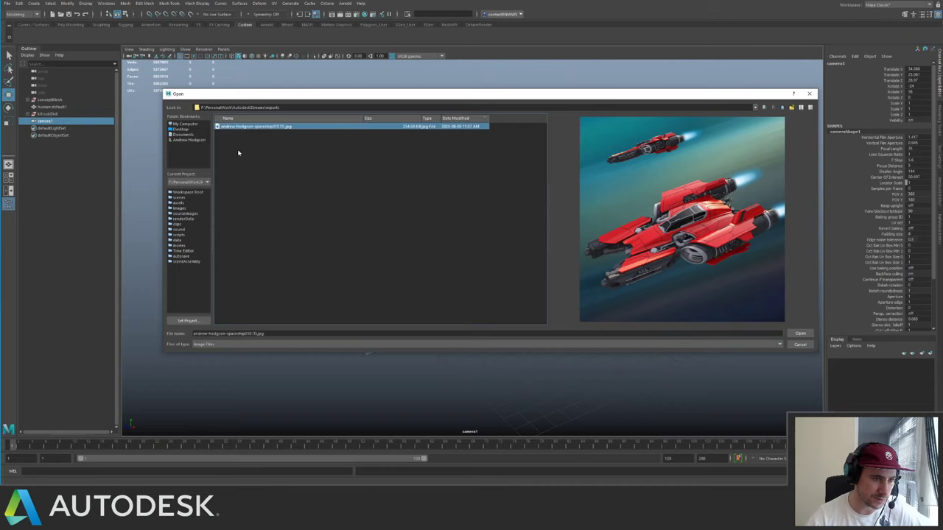
{"action": "left_click", "coordinate": [801, 333]}
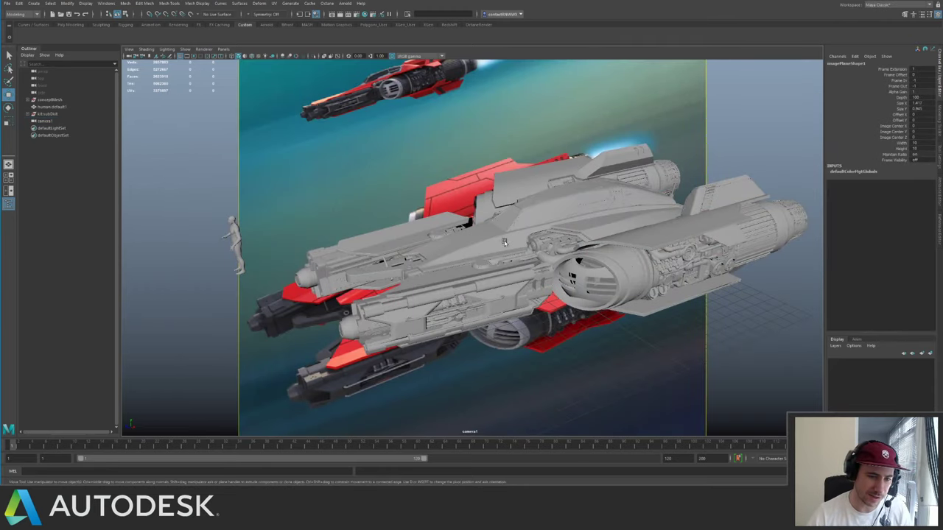
- Reposition the camera so the ship model overlays the larger painted ship in the image plane, and select the camera
{"action": "left_click_drag", "start_coordinate": [477, 225], "coordinate": [442, 246], "text": "alt"}
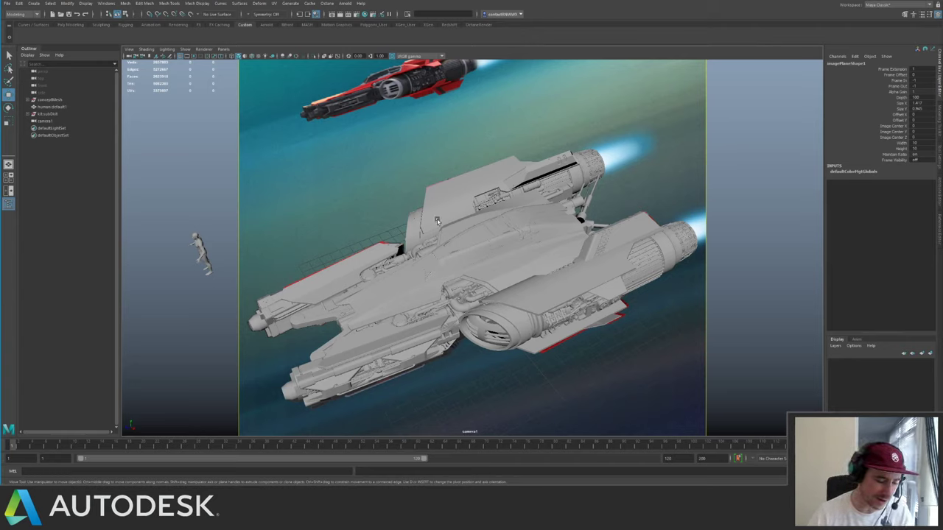
{"action": "left_click", "coordinate": [132, 59]}
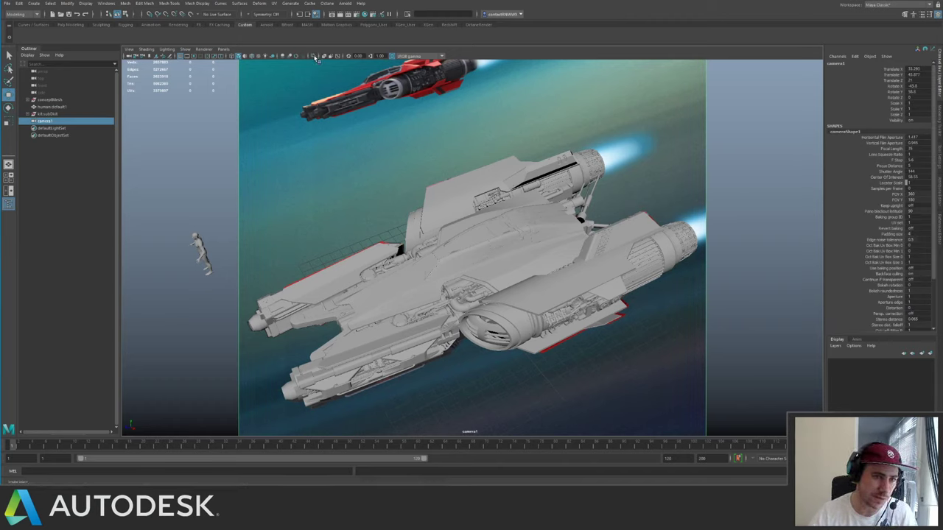
- Isolate the far engine's armour mesh in the view, restore the full scene and clear the selection
{"action": "left_click", "coordinate": [448, 206]}
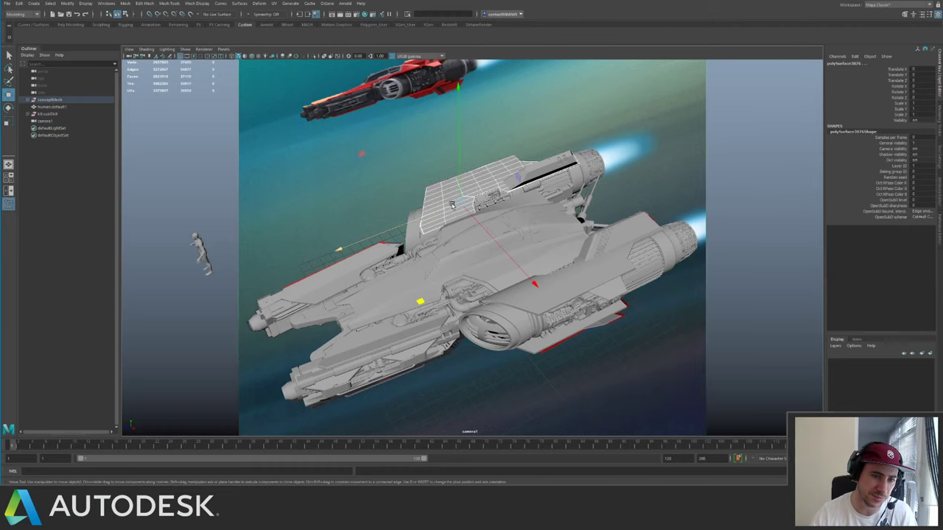
{"action": "left_click", "coordinate": [314, 56]}
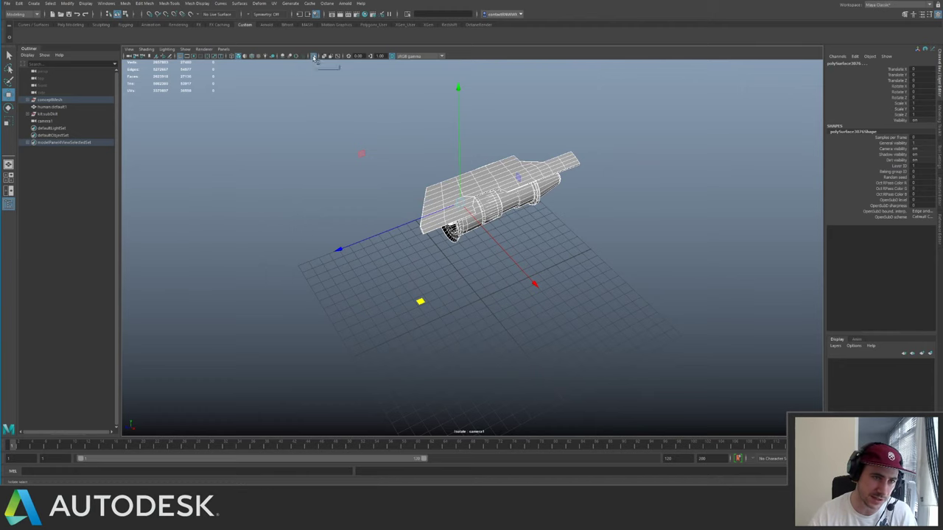
{"action": "left_click", "coordinate": [314, 56]}
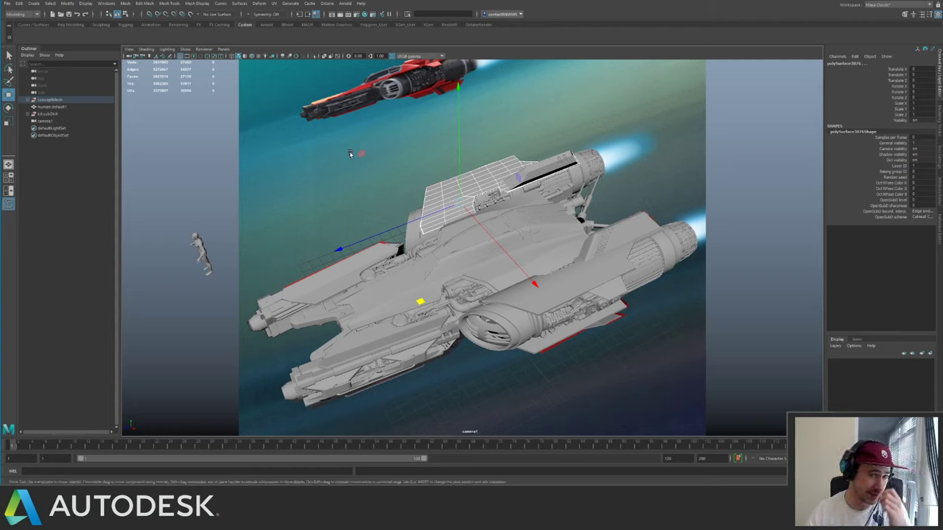
{"action": "left_click", "coordinate": [214, 116]}
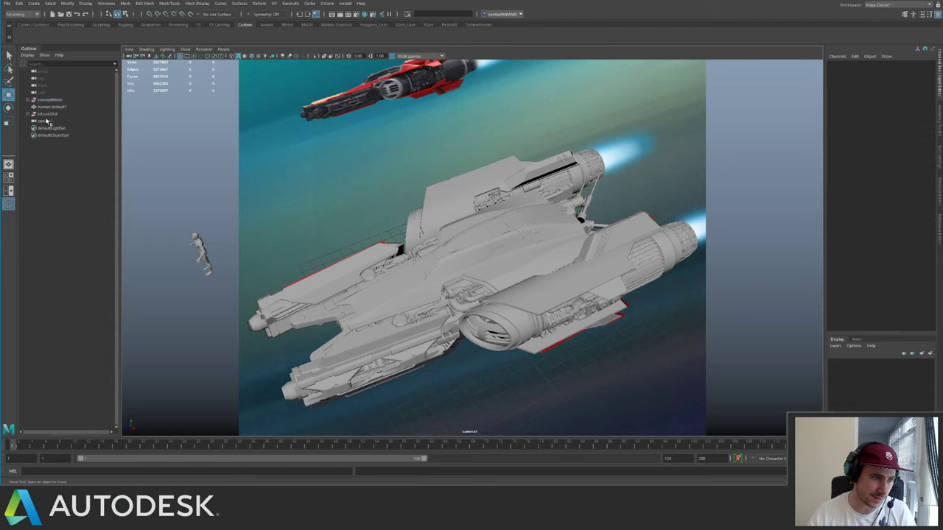
- Isolate camera1 so only its concept image is displayed, and hide the viewport grid
{"action": "left_click", "coordinate": [47, 121]}
{"action": "key", "text": "ctrl+1"}
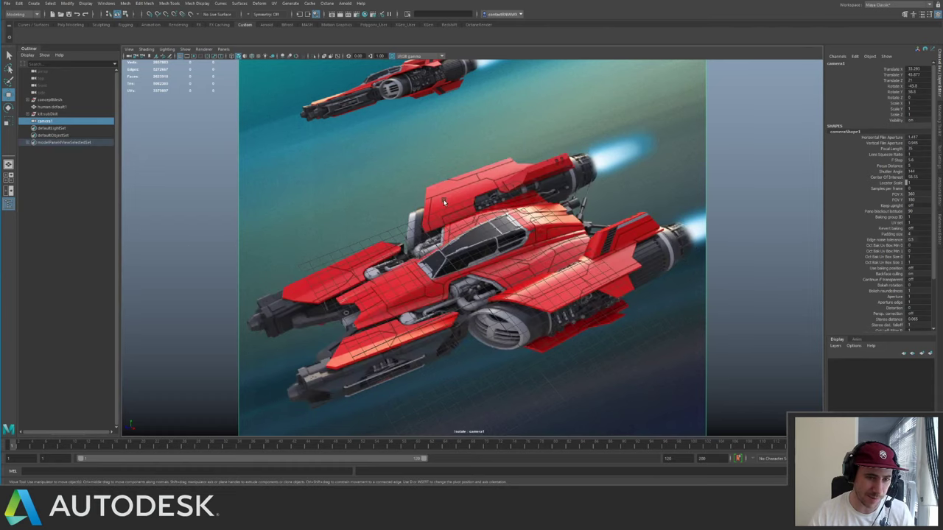
{"action": "left_click", "coordinate": [185, 49]}
{"action": "left_click", "coordinate": [200, 331]}
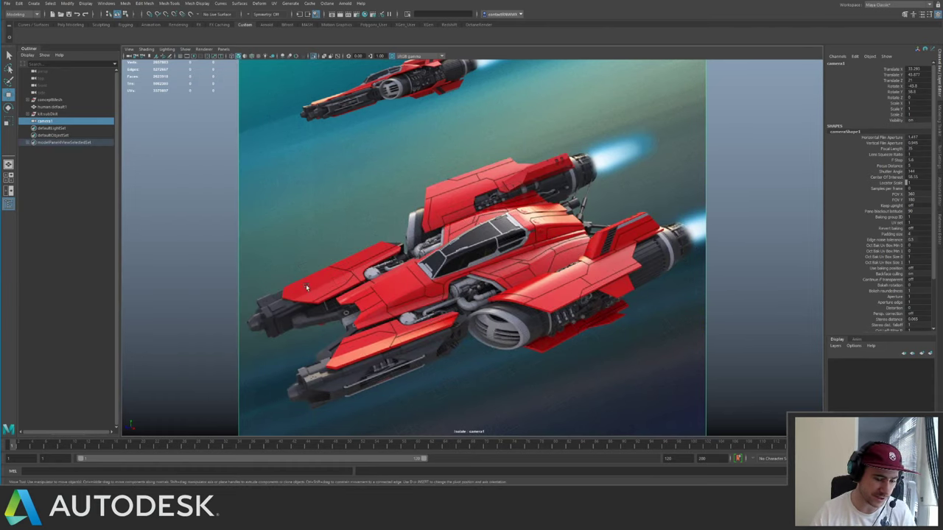
- Toggle the camera's isolation repeatedly to compare the ship model's outline with the painted ship
{"action": "key", "text": "ctrl+1"}
{"action": "key", "text": "ctrl+1"}
{"action": "key", "text": "ctrl+1"}
{"action": "key", "text": "ctrl+1"}
{"action": "key", "text": "ctrl+1"}
{"action": "key", "text": "ctrl+1"}
{"action": "key", "text": "ctrl+1"}
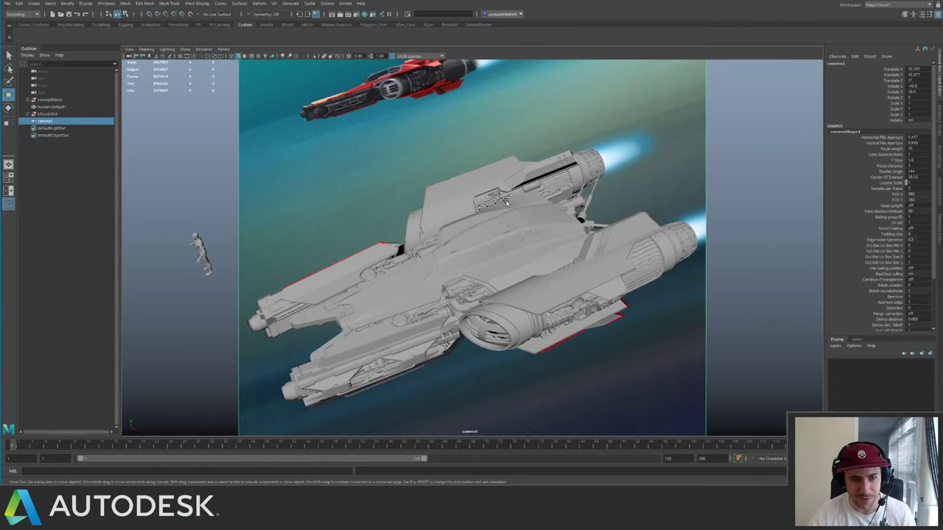
{"action": "key", "text": "ctrl+1"}
{"action": "key", "text": "ctrl+1"}
{"action": "key", "text": "ctrl+1"}
{"action": "key", "text": "ctrl+1"}
{"action": "key", "text": "ctrl+1"}
{"action": "key", "text": "ctrl+1"}
{"action": "key", "text": "ctrl+1"}
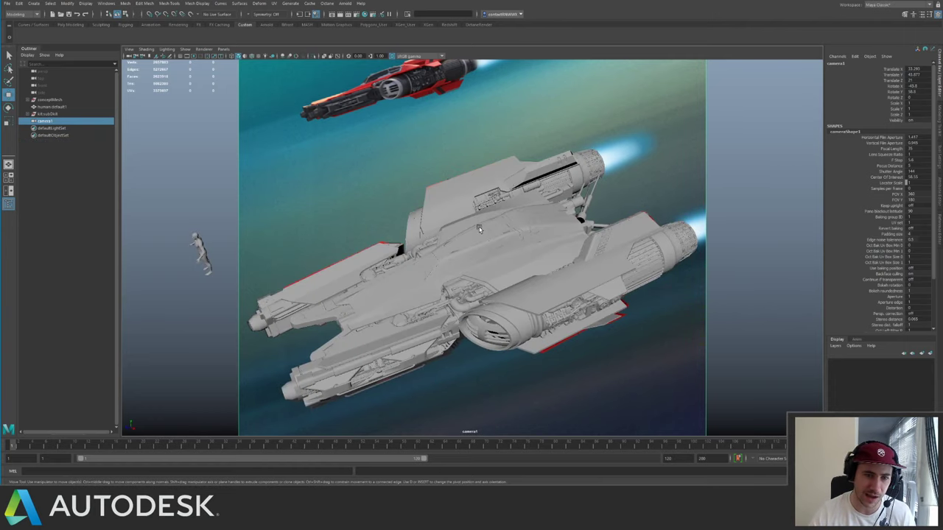
{"action": "key", "text": "ctrl+1"}
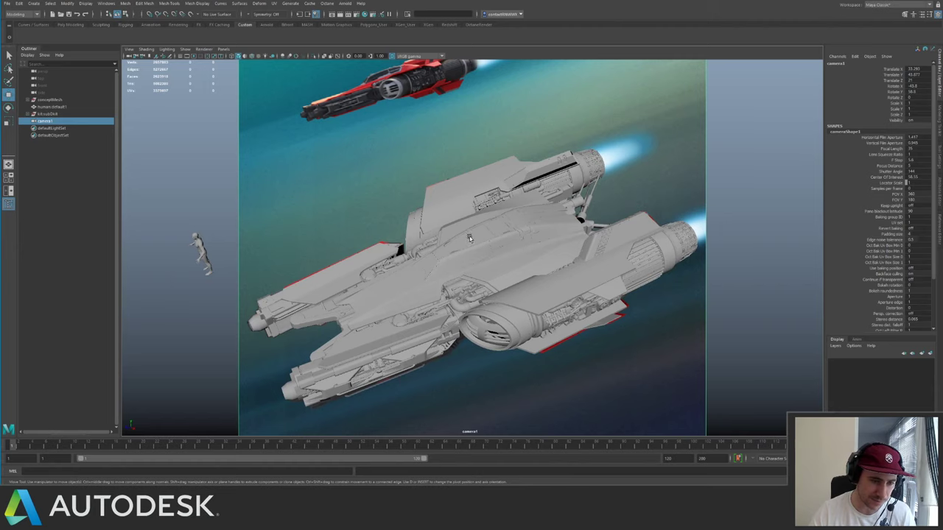
- Orbit camera1 slightly to about -41.4° X and 57.2° Y rotation, checking the model's fit against the concept image
{"action": "left_click_drag", "start_coordinate": [470, 238], "coordinate": [479, 232], "text": "alt"}
{"action": "key", "text": "ctrl+1"}
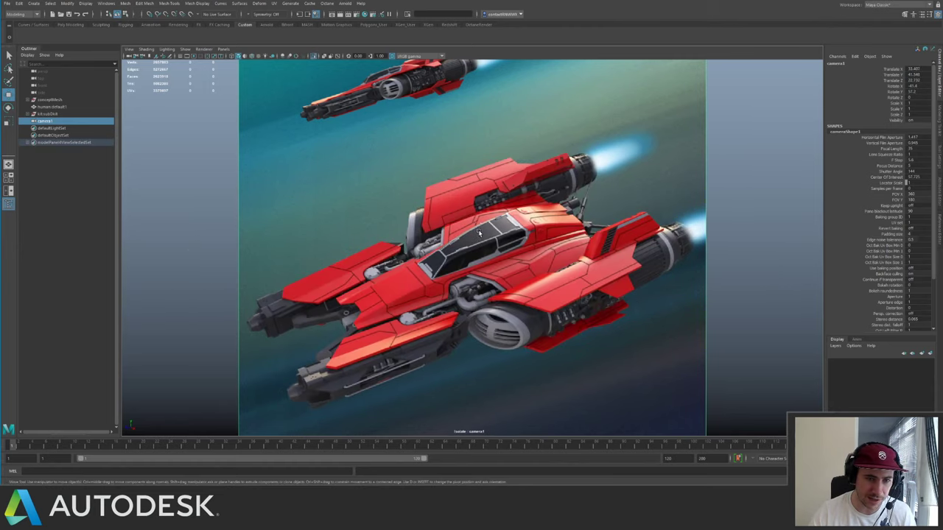
{"action": "key", "text": "ctrl+1"}
{"action": "key", "text": "ctrl+1"}
{"action": "key", "text": "ctrl+1"}
{"action": "key", "text": "ctrl+1"}
{"action": "key", "text": "ctrl+1"}
{"action": "key", "text": "ctrl+1"}
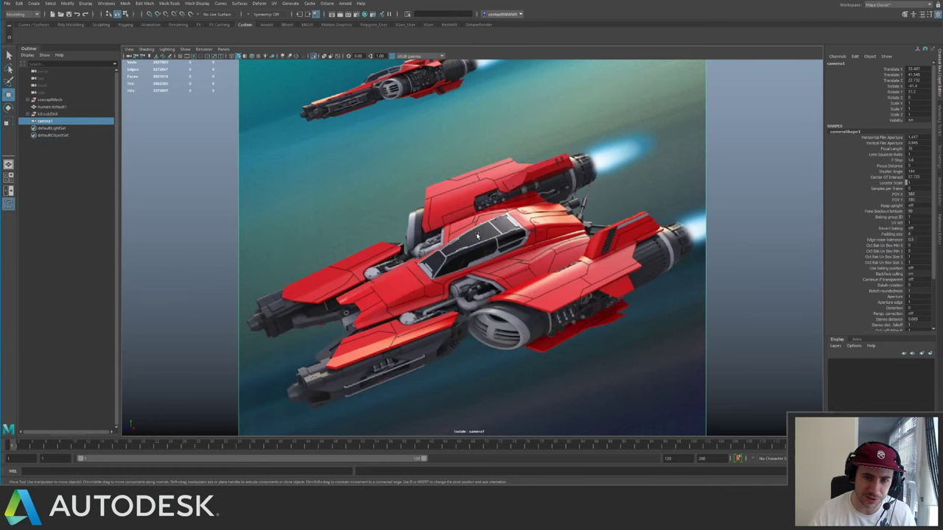
{"action": "key", "text": "ctrl+1"}
{"action": "key", "text": "ctrl+1"}
{"action": "key", "text": "ctrl+1"}
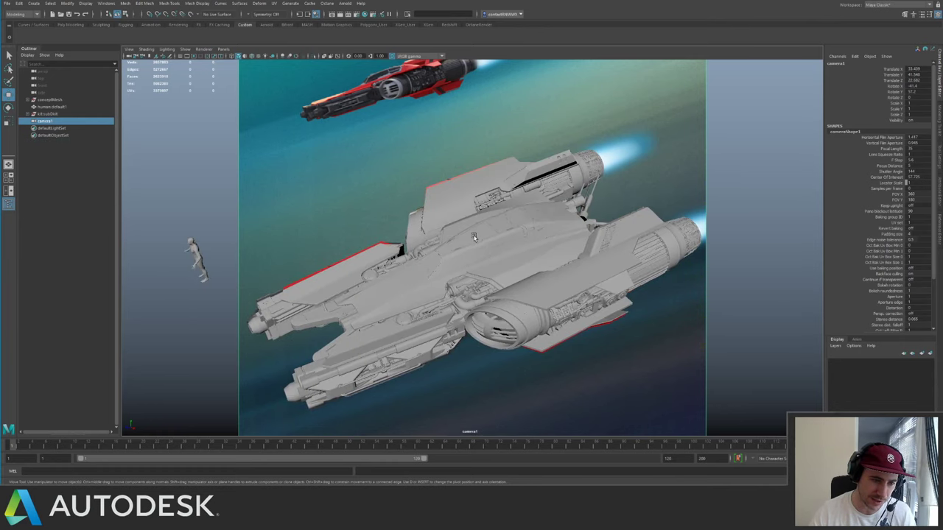
- Dolly the camera slightly back and shift its framing, comparing the ship model's alignment with the isolated concept image
{"action": "right_click_drag", "start_coordinate": [477, 236], "coordinate": [473, 235], "text": "alt"}
{"action": "middle_click_drag", "start_coordinate": [473, 235], "coordinate": [477, 234], "text": "alt"}
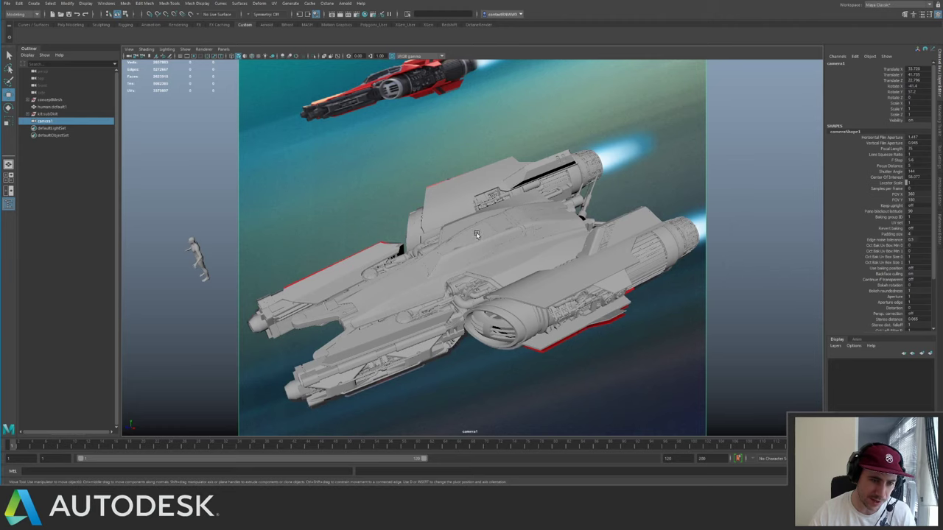
{"action": "key", "text": "ctrl+1"}
{"action": "key", "text": "ctrl+1"}
{"action": "key", "text": "ctrl+1"}
{"action": "key", "text": "ctrl+1"}
{"action": "key", "text": "ctrl+1"}
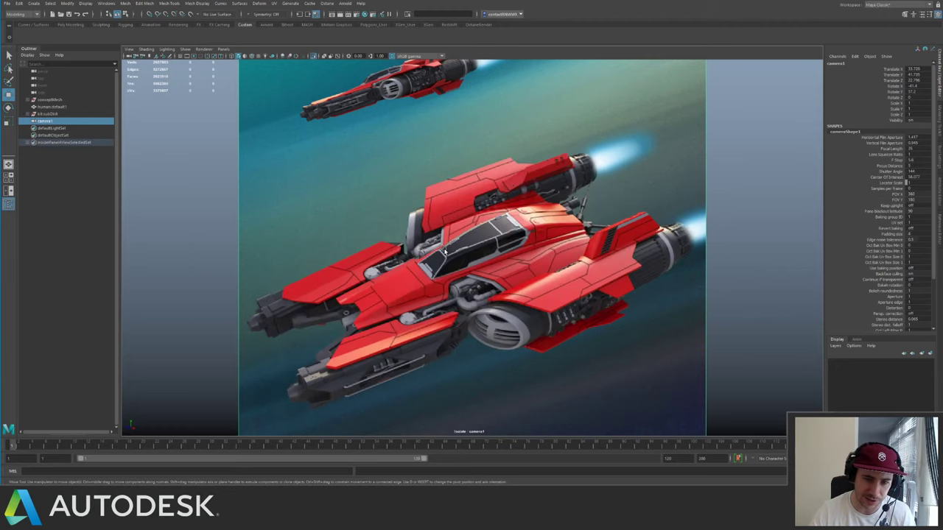
{"action": "key", "text": "ctrl+1"}
- Dolly the camera slightly closer to match the painted ship's size, flipping between model and image to check
{"action": "right_click_drag", "start_coordinate": [444, 251], "coordinate": [448, 250], "text": "alt"}
{"action": "key", "text": "ctrl+1"}
{"action": "key", "text": "ctrl+1"}
{"action": "key", "text": "ctrl+1"}
{"action": "key", "text": "ctrl+1"}
{"action": "key", "text": "ctrl+1"}
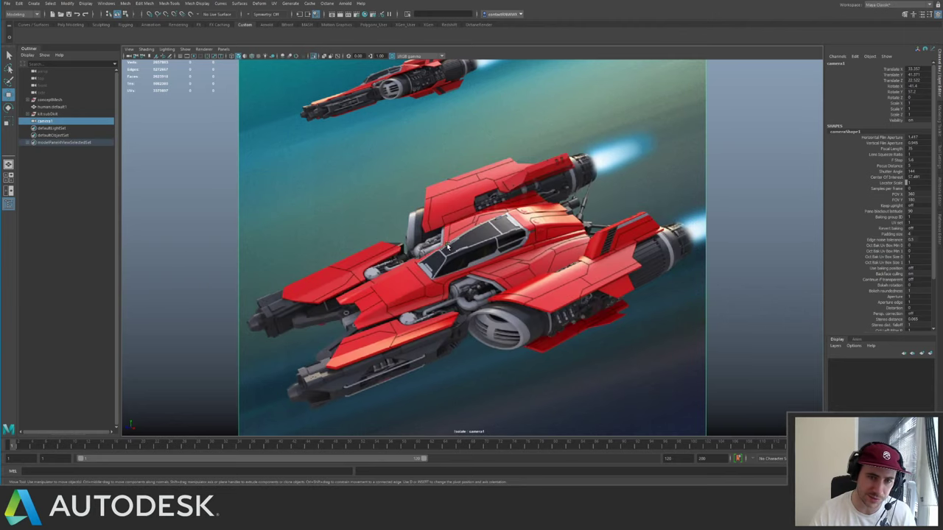
{"action": "key", "text": "ctrl+1"}
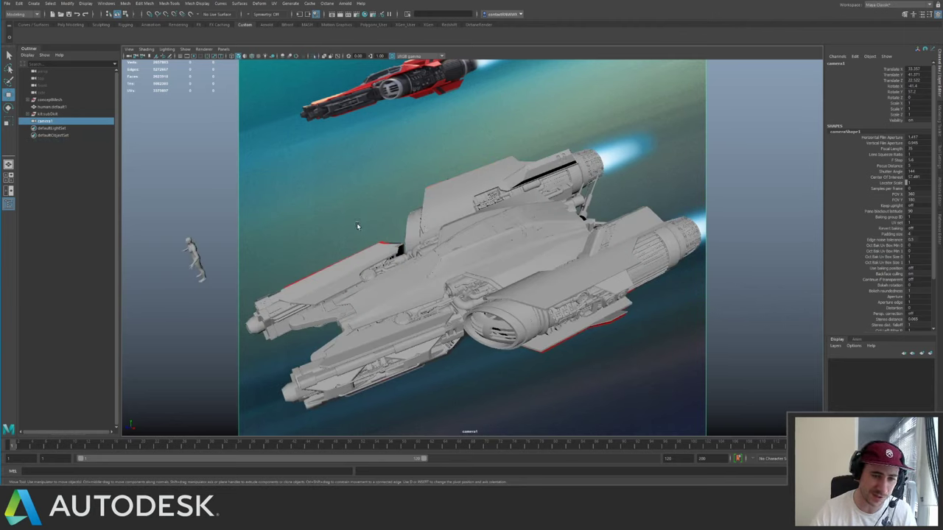
- Fine-tune the camera's orbit to about -40.2° X and 56.9° Y rotation and recheck the overlay on the painted ship
{"action": "left_click_drag", "start_coordinate": [346, 215], "coordinate": [377, 233], "text": "alt"}
{"action": "key", "text": "ctrl+1"}
{"action": "key", "text": "ctrl+1"}
{"action": "key", "text": "ctrl+1"}
{"action": "key", "text": "ctrl+1"}
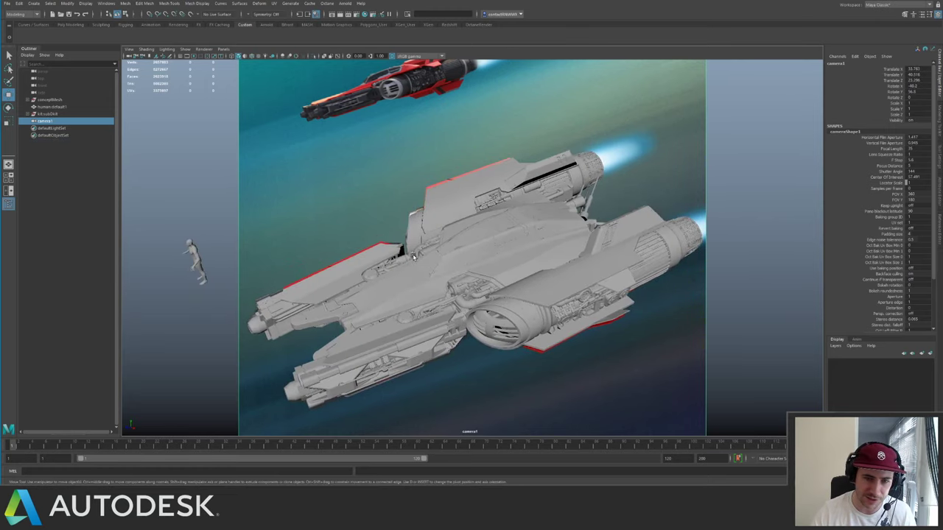
{"action": "key", "text": "h"}
{"action": "key", "text": "h"}
{"action": "key", "text": "h"}
{"action": "key", "text": "h"}
{"action": "key", "text": "h"}
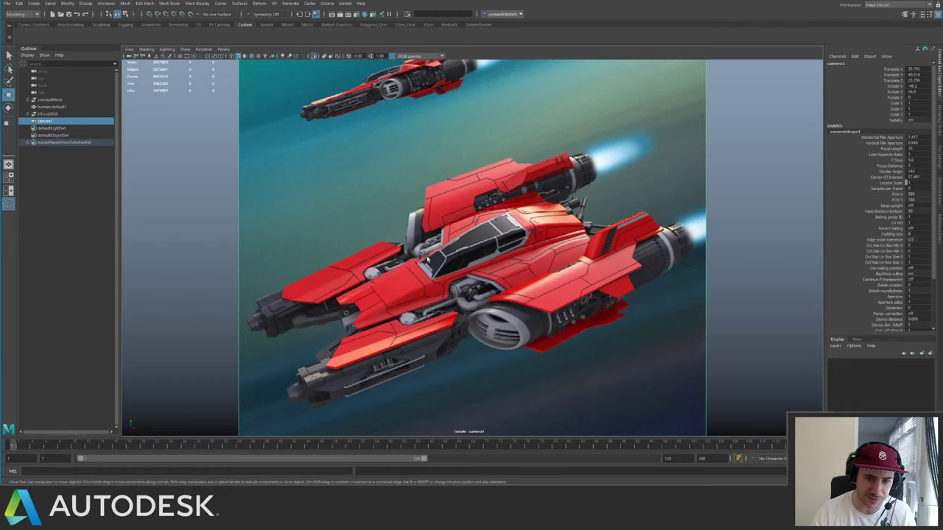
{"action": "key", "text": "h"}
- Nudge the camera to about -40.8° X and 57.6° Y rotation, slightly closer, and compare the ship model with the concept image
{"action": "left_click_drag", "start_coordinate": [422, 257], "coordinate": [423, 261], "text": "alt"}
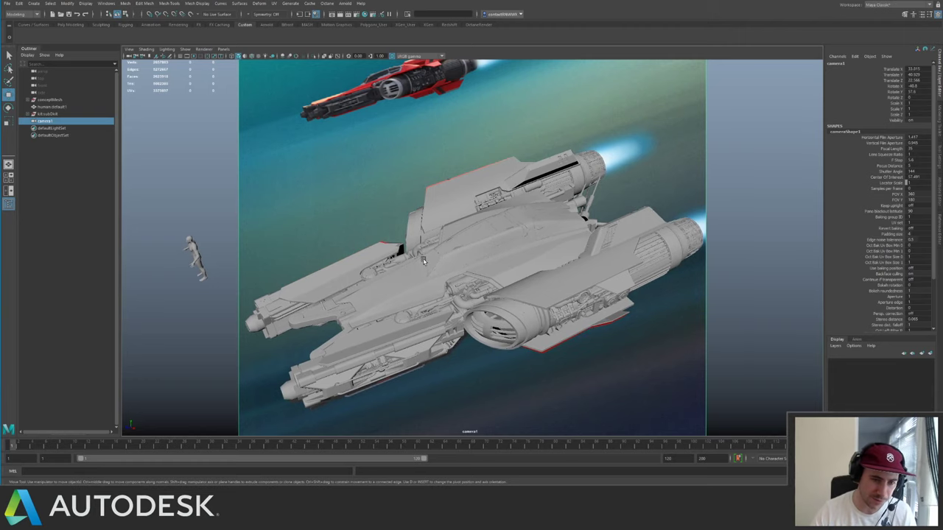
{"action": "key", "text": "ctrl+1"}
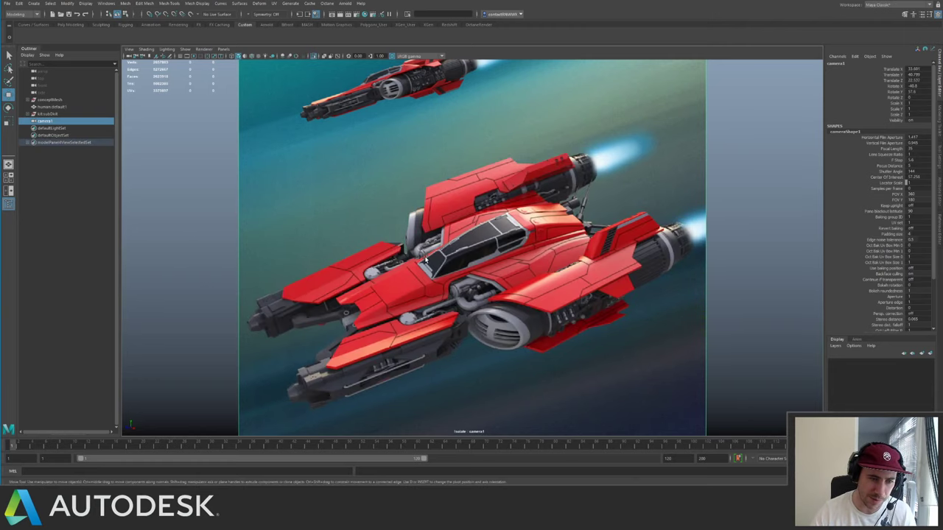
{"action": "key", "text": "ctrl+1"}
{"action": "key", "text": "ctrl+1"}
{"action": "key", "text": "ctrl+1"}
{"action": "key", "text": "ctrl+1"}
{"action": "key", "text": "ctrl+1"}
{"action": "key", "text": "ctrl+1"}
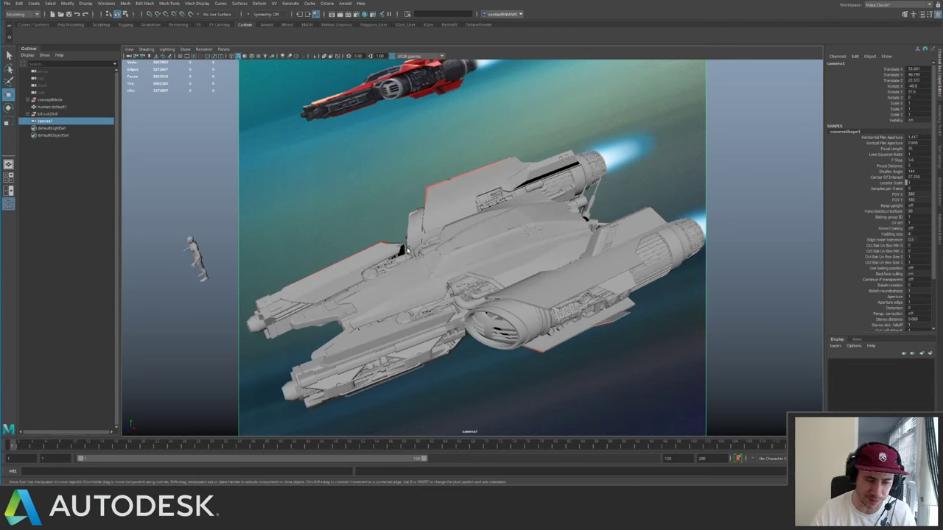
{"action": "key", "text": "ctrl+1"}
{"action": "key", "text": "ctrl+1"}
{"action": "key", "text": "ctrl+1"}
{"action": "key", "text": "ctrl+1"}
{"action": "key", "text": "ctrl+1"}
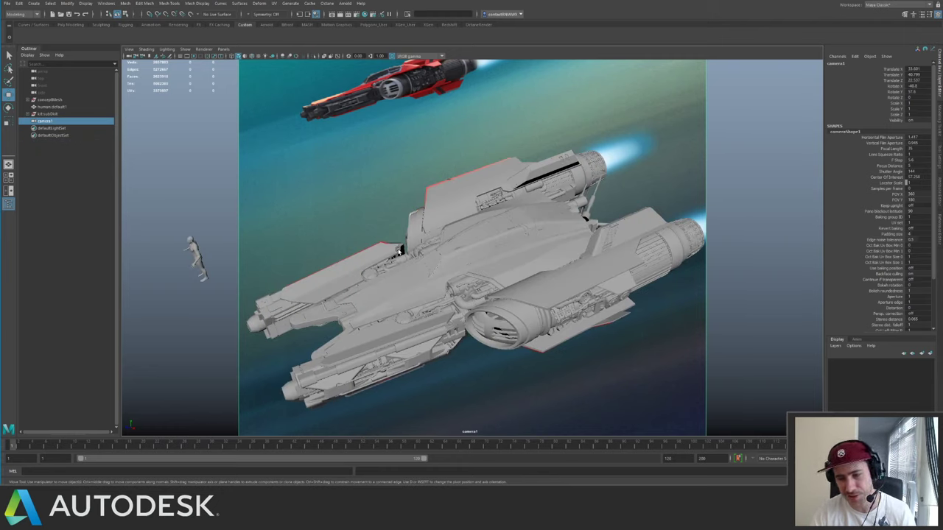
- Compare the ship model's alignment with the painted ship by repeatedly isolating and restoring the concept image in the matched camera view
{"action": "key", "text": "ctrl+1"}
{"action": "key", "text": "ctrl+1"}
{"action": "key", "text": "ctrl+1"}
{"action": "key", "text": "ctrl+1"}
{"action": "key", "text": "ctrl+1"}
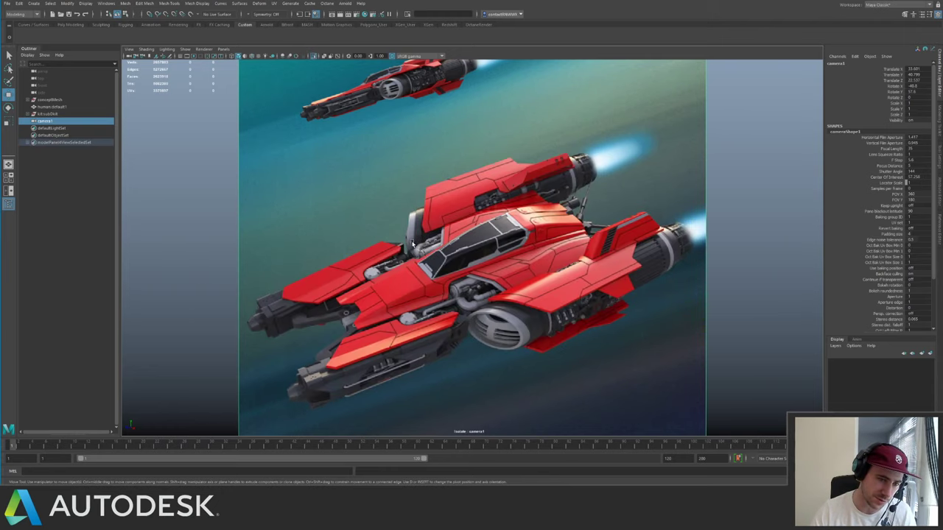
{"action": "key", "text": "ctrl+1"}
{"action": "key", "text": "ctrl+1"}
{"action": "key", "text": "ctrl+1"}
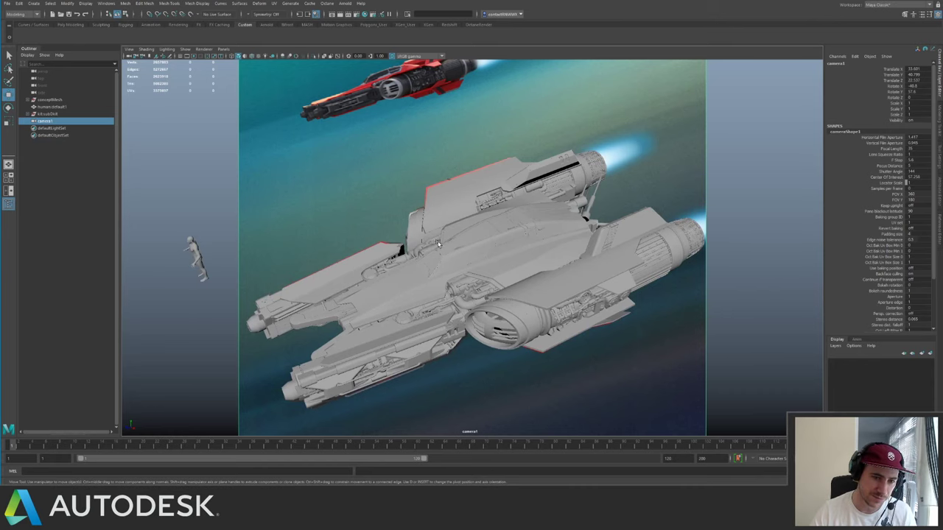
{"action": "key", "text": "ctrl+1"}
{"action": "key", "text": "ctrl+1"}
{"action": "key", "text": "ctrl+1"}
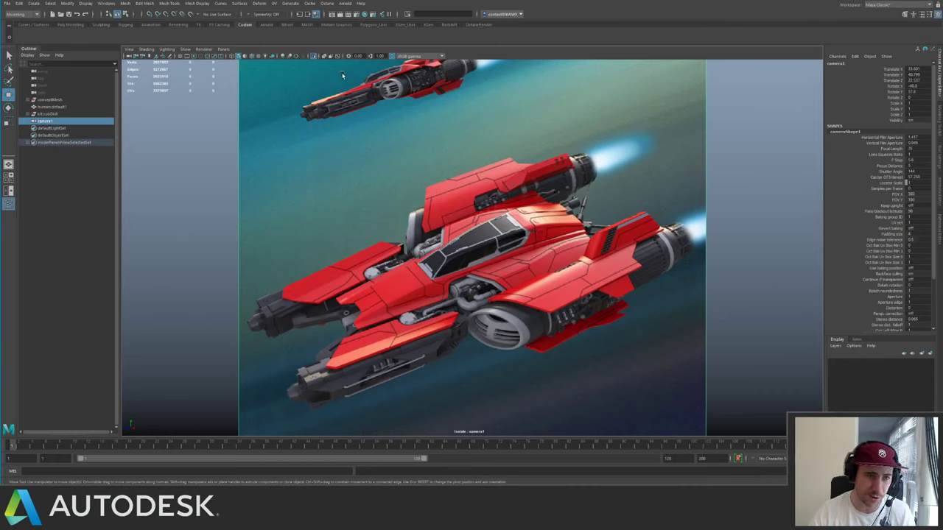
{"action": "key", "text": "ctrl+1"}
{"action": "key", "text": "ctrl+1"}
{"action": "key", "text": "ctrl+1"}
{"action": "key", "text": "ctrl+1"}
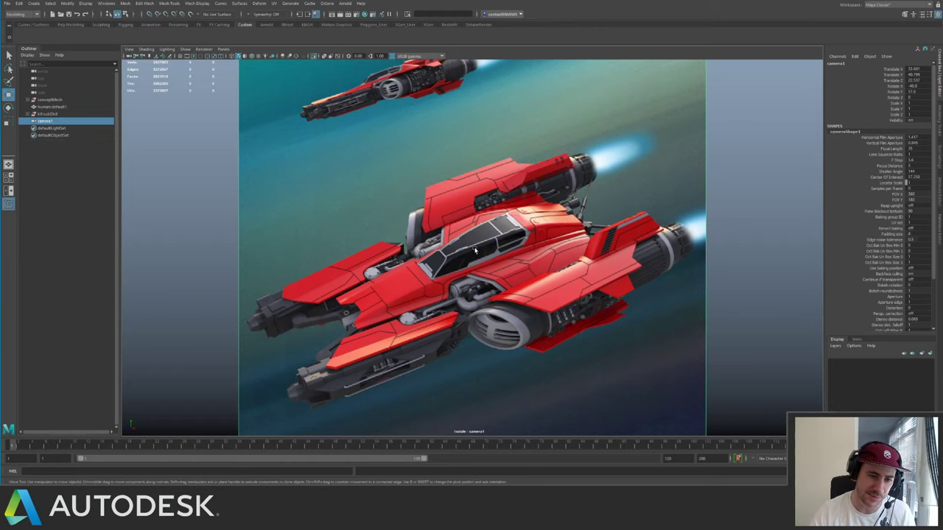
{"action": "key", "text": "ctrl+1"}
{"action": "key", "text": "ctrl+1"}
{"action": "key", "text": "ctrl+1"}
{"action": "key", "text": "ctrl+1"}
{"action": "key", "text": "ctrl+1"}
{"action": "key", "text": "ctrl+1"}
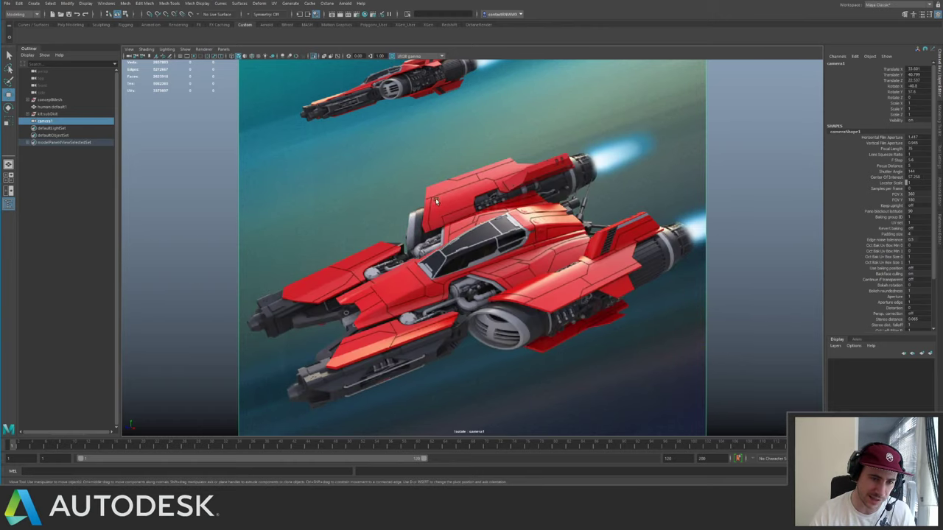
{"action": "key", "text": "ctrl+1"}
{"action": "key", "text": "ctrl+1"}
{"action": "key", "text": "ctrl+1"}
{"action": "key", "text": "ctrl+1"}
{"action": "key", "text": "ctrl+1"}
{"action": "key", "text": "ctrl+1"}
{"action": "key", "text": "ctrl+1"}
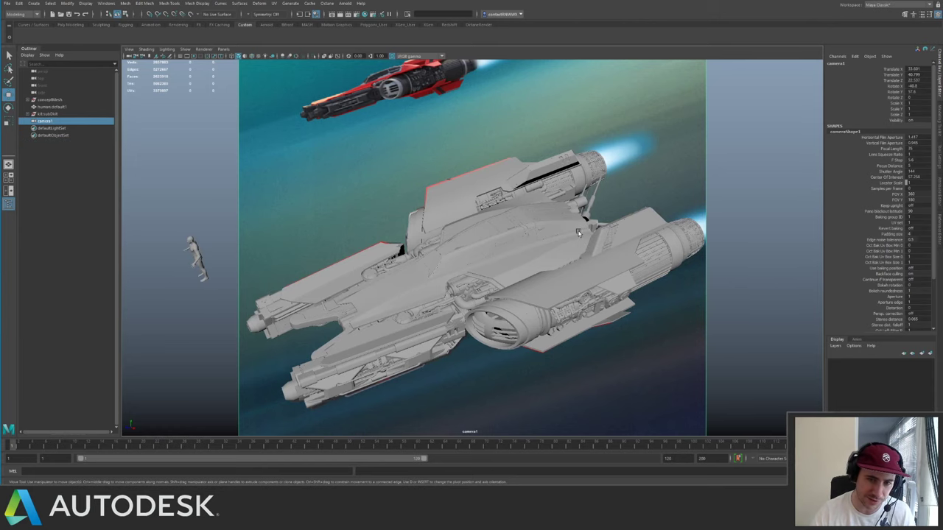
{"action": "key", "text": "ctrl+1"}
{"action": "key", "text": "ctrl+1"}
{"action": "key", "text": "ctrl+1"}
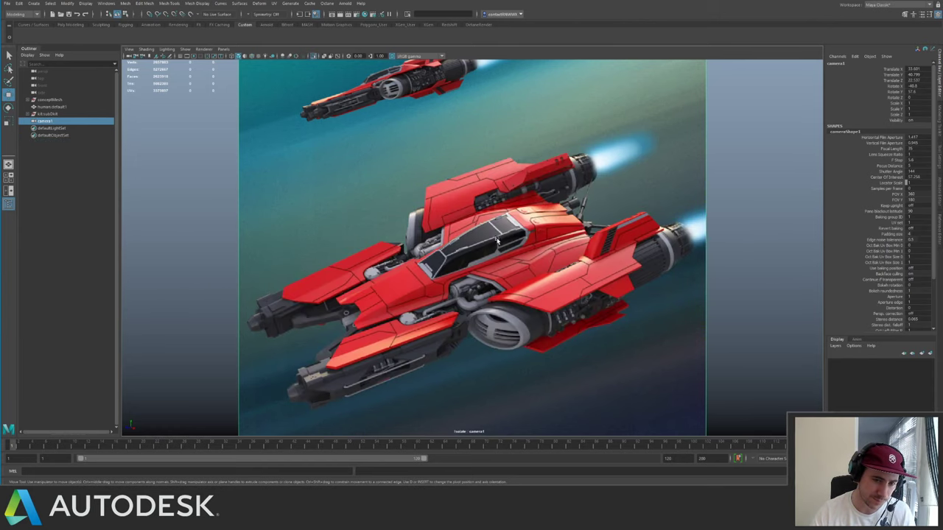
{"action": "key", "text": "ctrl+1"}
{"action": "key", "text": "ctrl+1"}
{"action": "key", "text": "ctrl+1"}
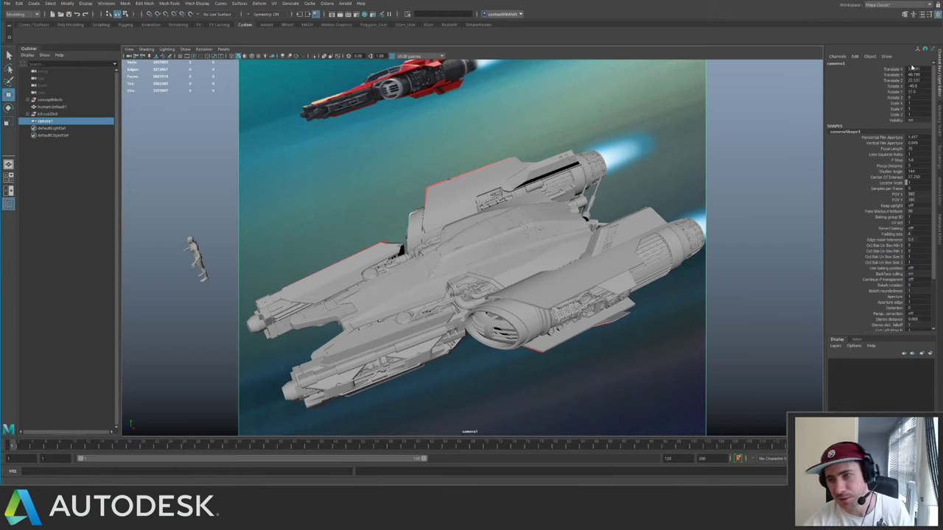
- Lock all of camera1's transform channels, from Translate X through Visibility, to protect the matched view
{"action": "left_click", "coordinate": [891, 69]}
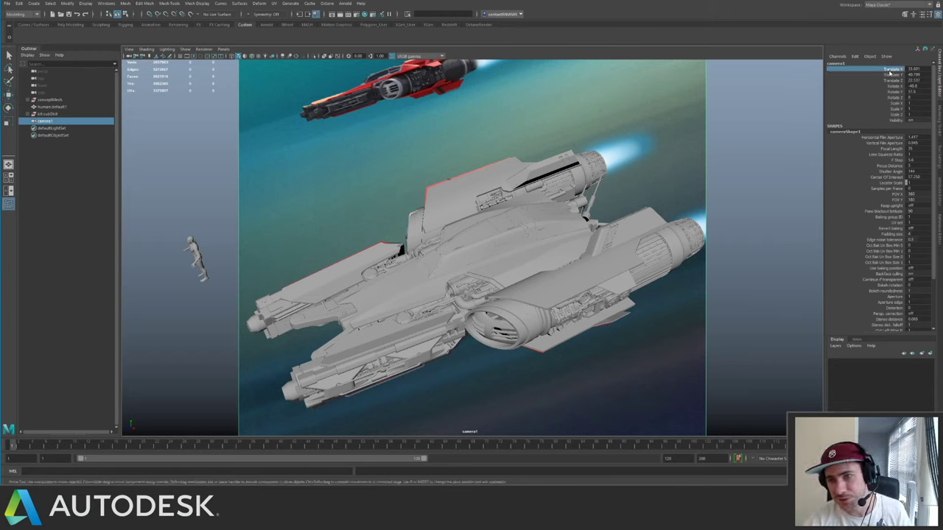
{"action": "left_click", "coordinate": [904, 120], "text": "shift"}
{"action": "right_click", "coordinate": [902, 120]}
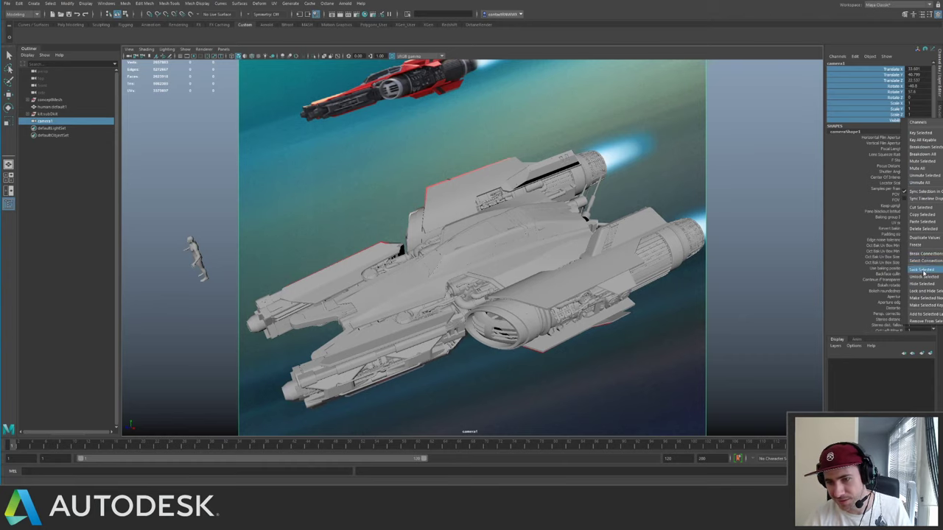
{"action": "left_click", "coordinate": [923, 270]}
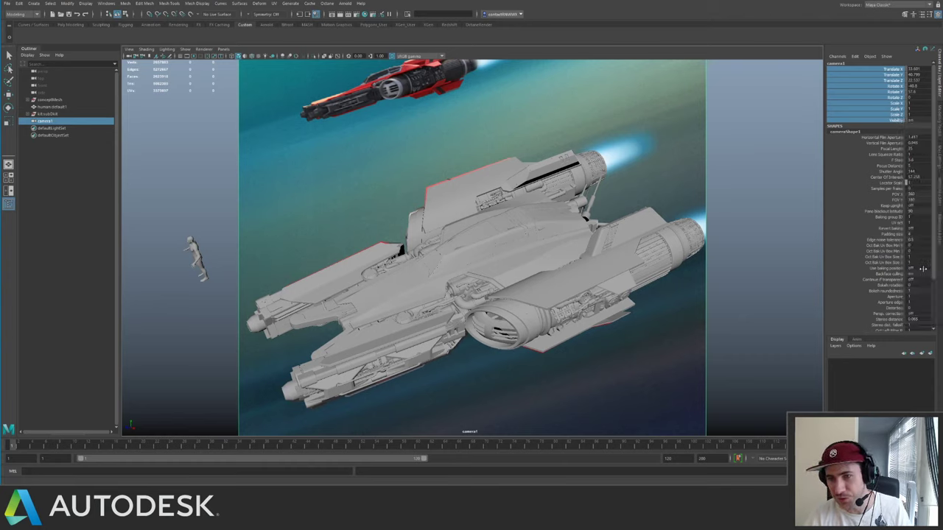
- Switch the viewport to the persp camera with the ship, concept image plane and camera1 all in view
{"action": "left_click", "coordinate": [223, 48]}
{"action": "mouse_move", "coordinate": [243, 56]}
{"action": "left_click", "coordinate": [312, 63]}
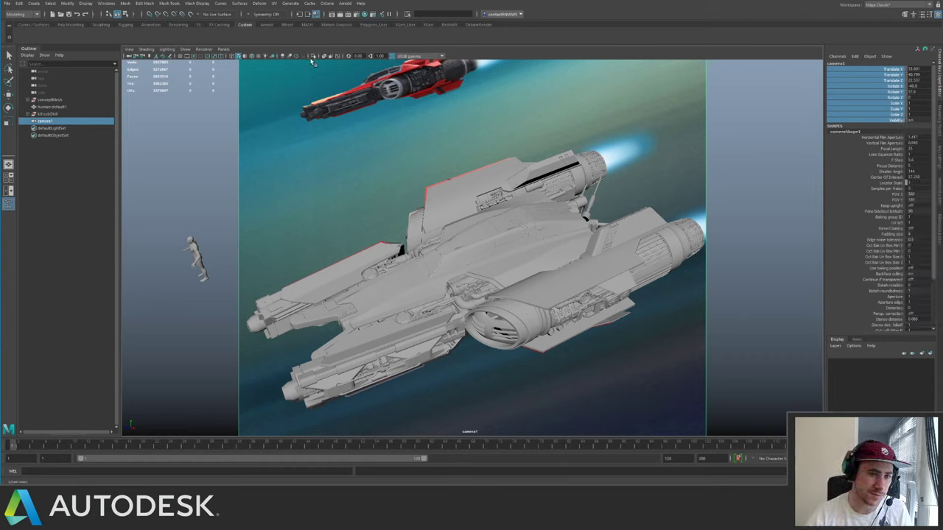
{"action": "left_click", "coordinate": [223, 49]}
{"action": "left_click", "coordinate": [317, 64]}
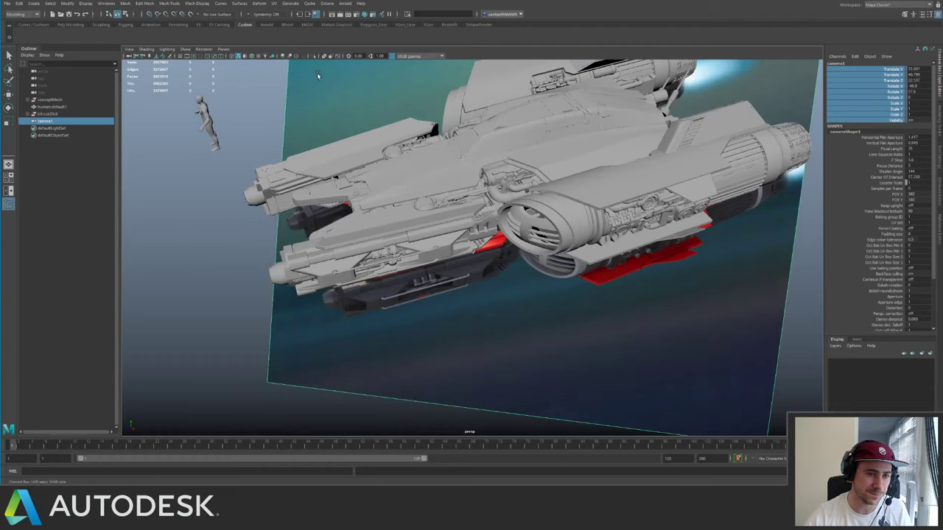
{"action": "right_click_drag", "start_coordinate": [651, 211], "coordinate": [292, 152], "text": "alt"}
{"action": "left_click_drag", "start_coordinate": [292, 152], "coordinate": [434, 129], "text": "alt"}
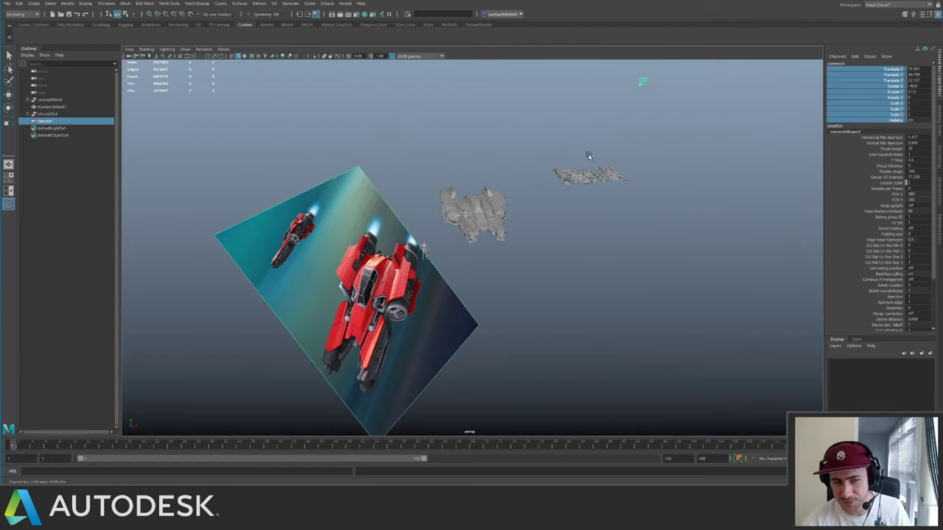
- Set the concept image plane to display only when looking through its camera
{"action": "left_click", "coordinate": [410, 159]}
{"action": "key", "text": "w"}
{"action": "left_click", "coordinate": [385, 200]}
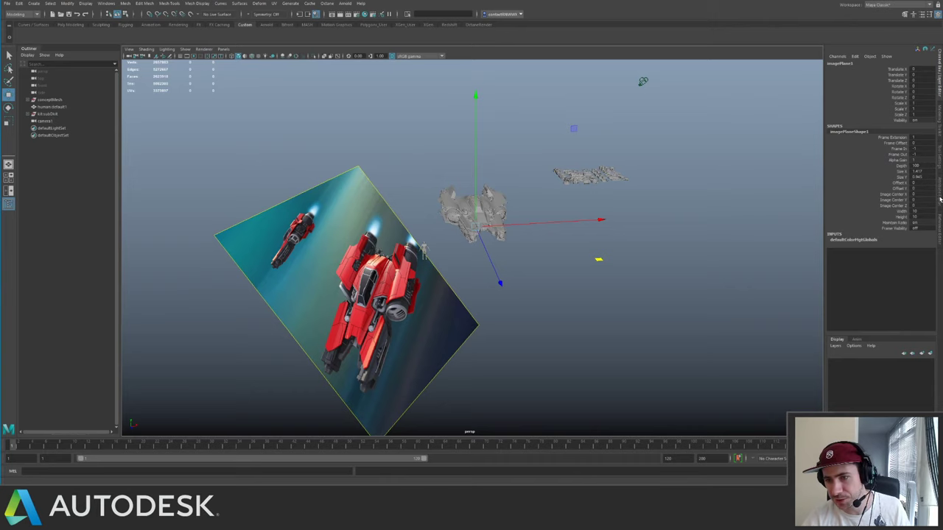
{"action": "left_click", "coordinate": [940, 199]}
{"action": "left_click", "coordinate": [830, 62]}
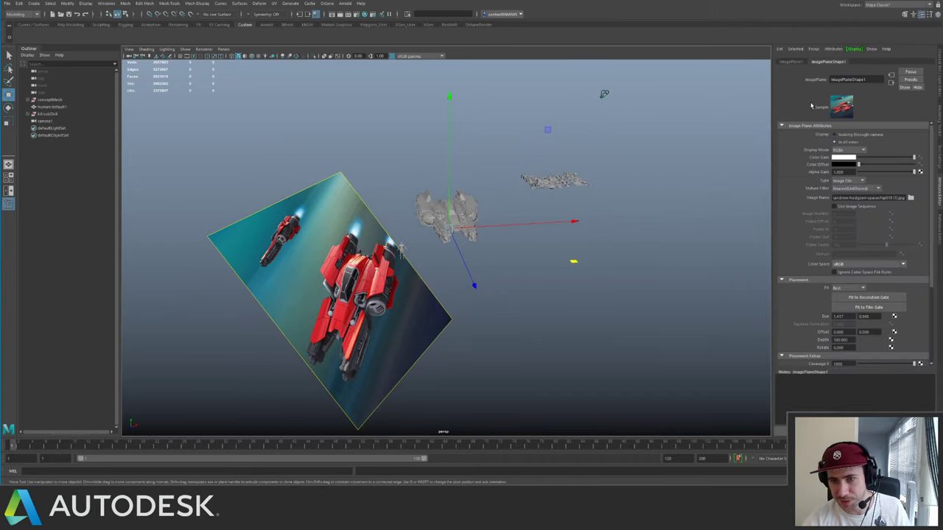
{"action": "left_click", "coordinate": [834, 136]}
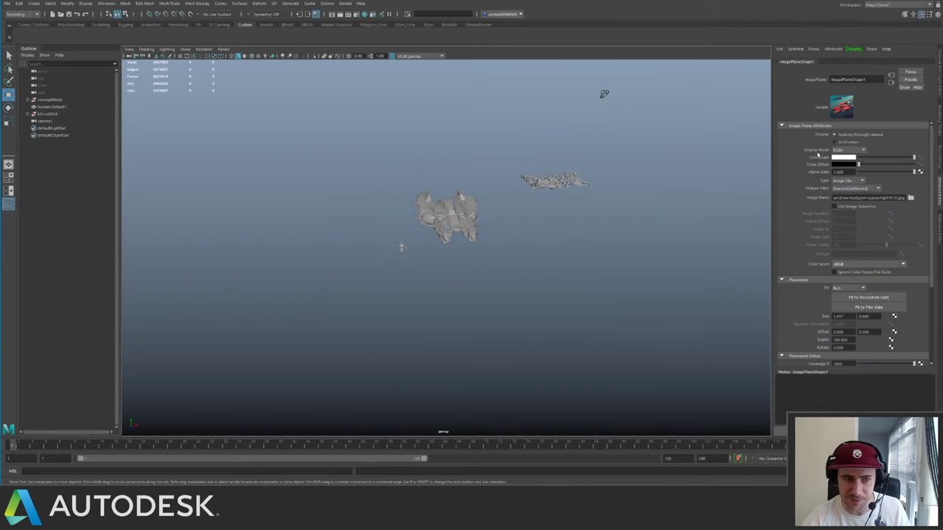
- Check the concept image through camera1 and return to the persp view
{"action": "left_click", "coordinate": [704, 211]}
{"action": "left_click", "coordinate": [223, 49]}
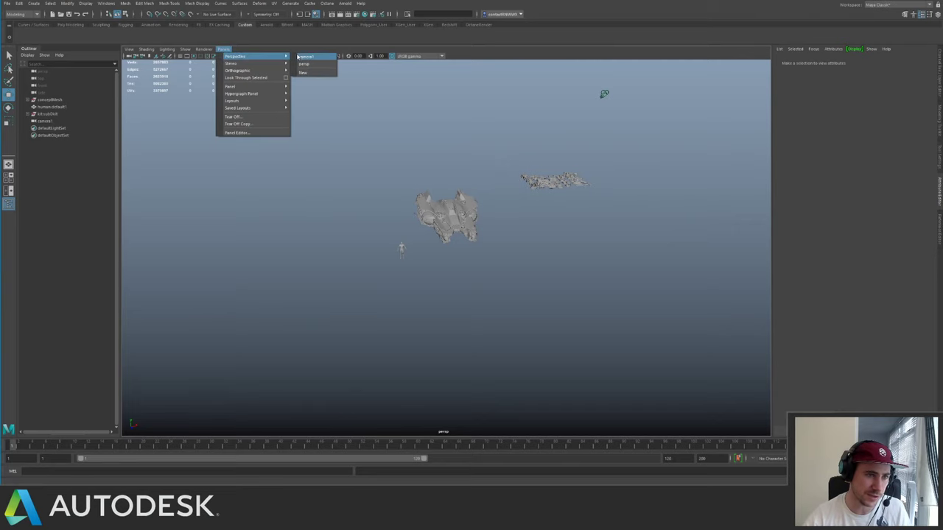
{"action": "left_click", "coordinate": [309, 59]}
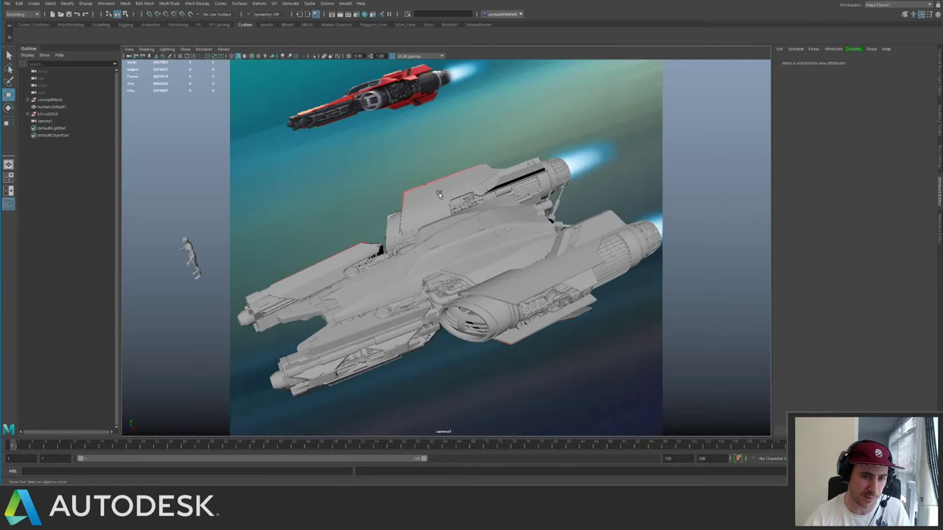
{"action": "left_click", "coordinate": [224, 49]}
{"action": "left_click", "coordinate": [310, 65]}
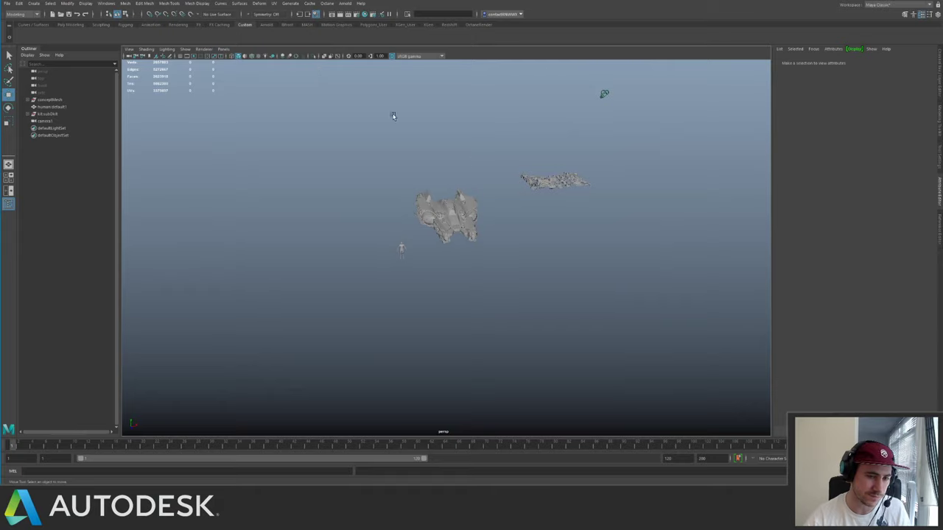
- Select the whole spaceship concept mesh and assign a new Lambert material to it
{"action": "scroll", "coordinate": [597, 237], "scroll_direction": "up", "scroll_amount": 3}
{"action": "left_click_drag", "start_coordinate": [597, 236], "coordinate": [555, 181], "text": "alt"}
{"action": "right_click_drag", "start_coordinate": [556, 180], "coordinate": [502, 244], "text": "alt"}
{"action": "left_click_drag", "start_coordinate": [501, 244], "coordinate": [520, 185], "text": "alt"}
{"action": "middle_click_drag", "start_coordinate": [520, 185], "coordinate": [511, 108], "text": "alt"}
{"action": "right_click_drag", "start_coordinate": [511, 108], "coordinate": [520, 231], "text": "alt"}
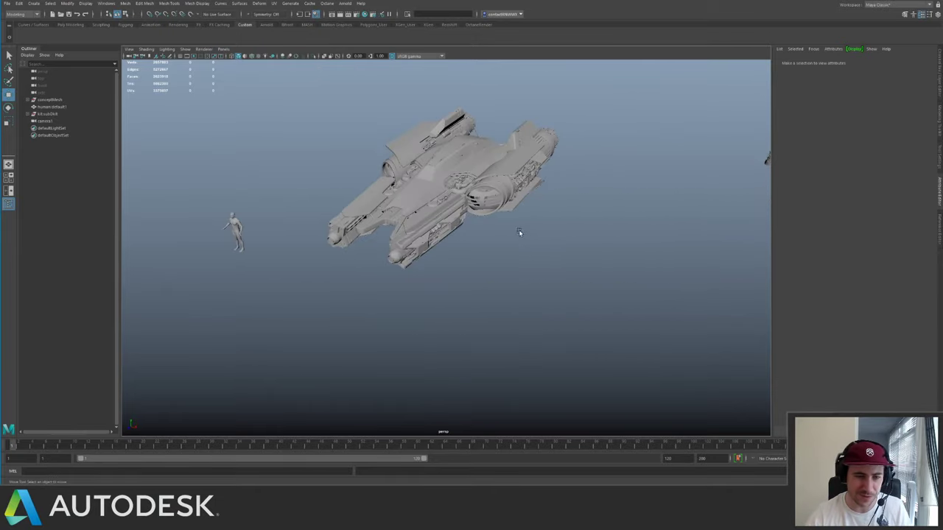
{"action": "left_click_drag", "start_coordinate": [520, 231], "coordinate": [502, 207], "text": "alt"}
{"action": "left_click_drag", "start_coordinate": [309, 90], "coordinate": [558, 288]}
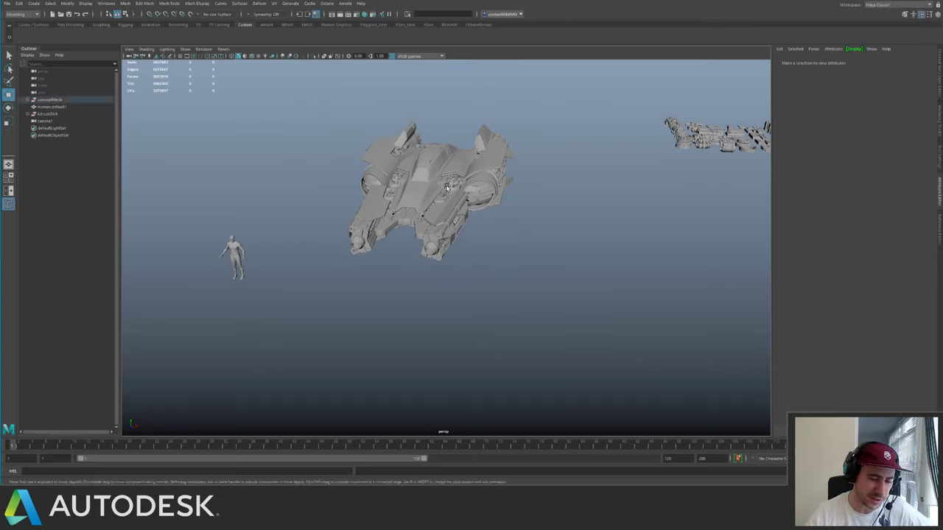
{"action": "left_click", "coordinate": [445, 189]}
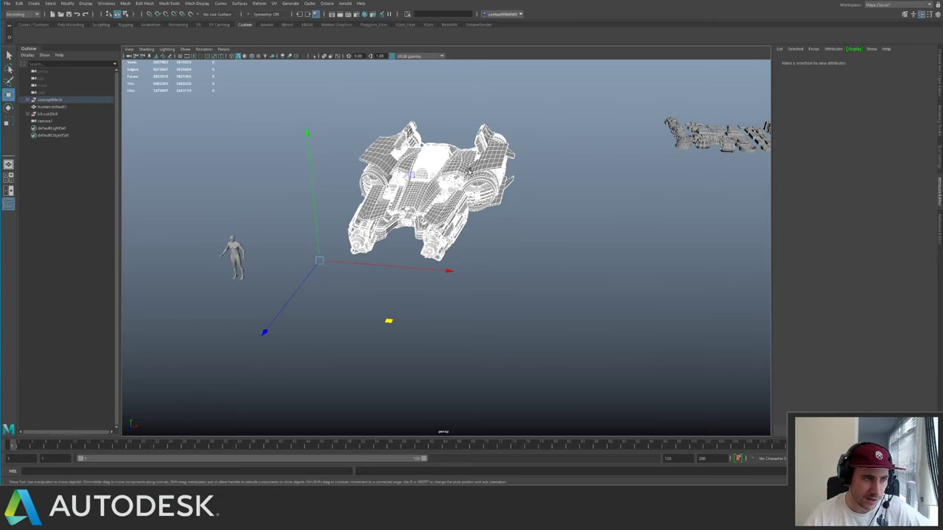
{"action": "right_click", "coordinate": [447, 189]}
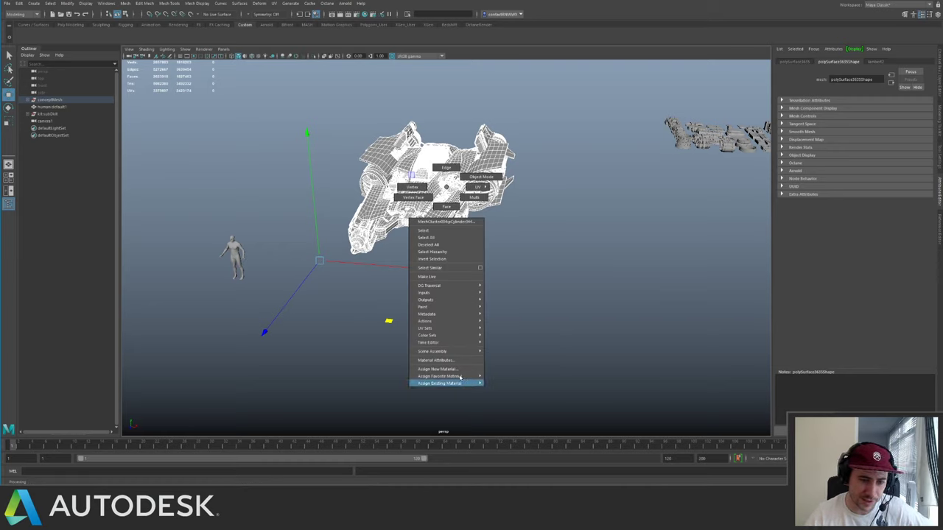
{"action": "mouse_move", "coordinate": [461, 383]}
{"action": "left_click", "coordinate": [507, 383]}
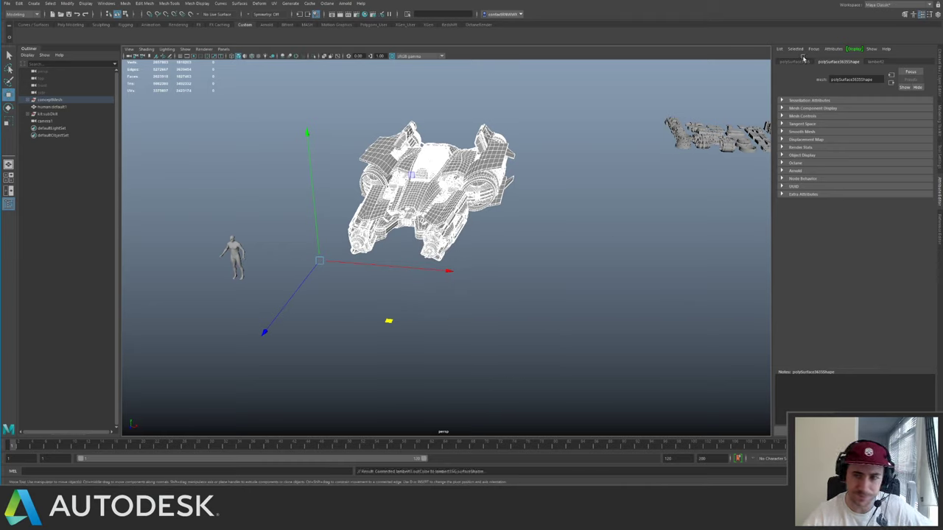
- Tint the ship's new Lambert material a muted pinkish red by raising its colour saturation, and deselect the mesh
{"action": "left_click", "coordinate": [877, 62]}
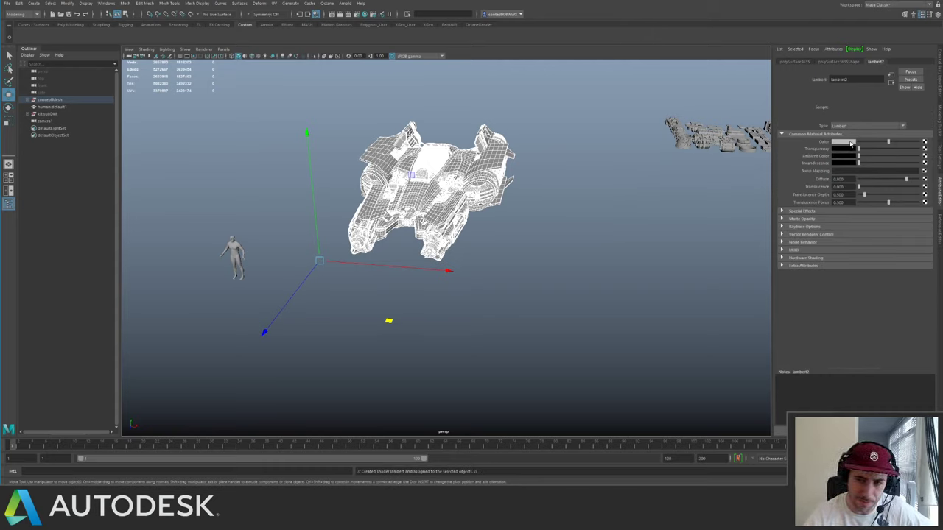
{"action": "left_click", "coordinate": [850, 136]}
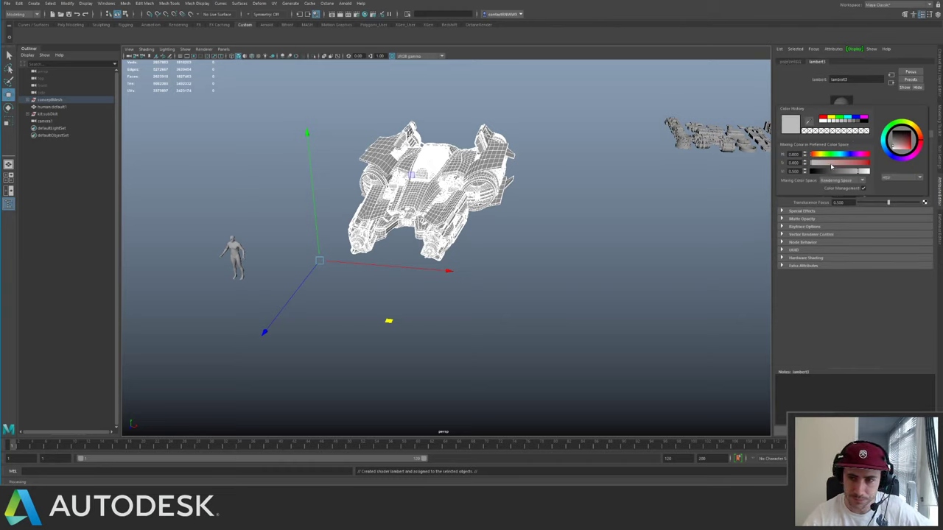
{"action": "left_click_drag", "start_coordinate": [836, 164], "coordinate": [838, 164]}
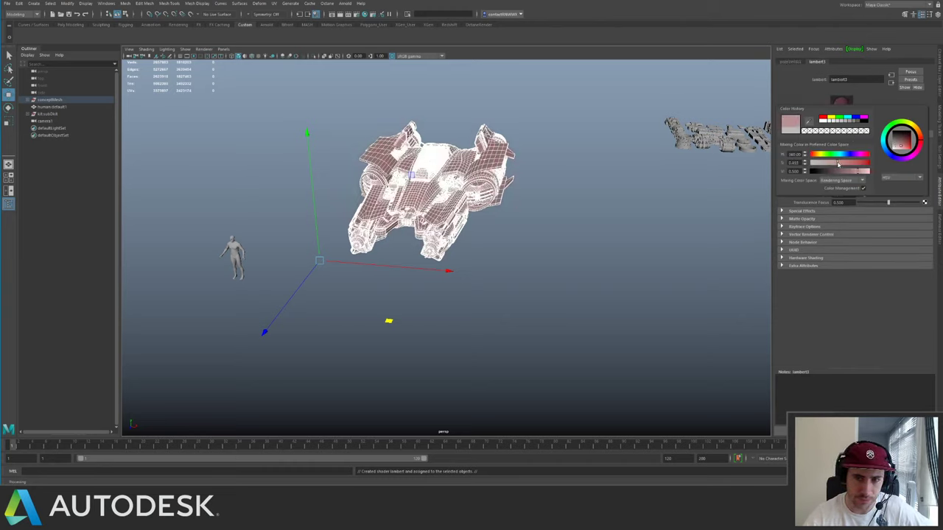
{"action": "left_click", "coordinate": [604, 176]}
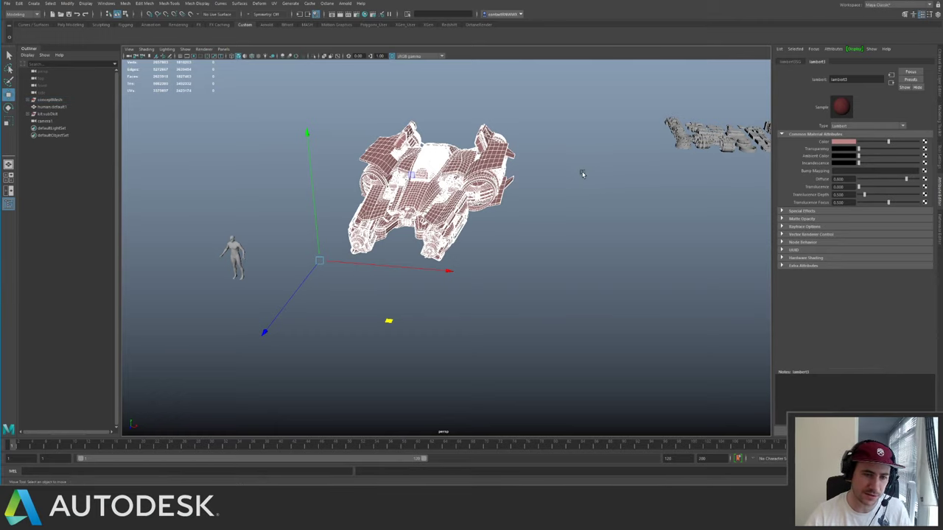
{"action": "left_click", "coordinate": [551, 165]}
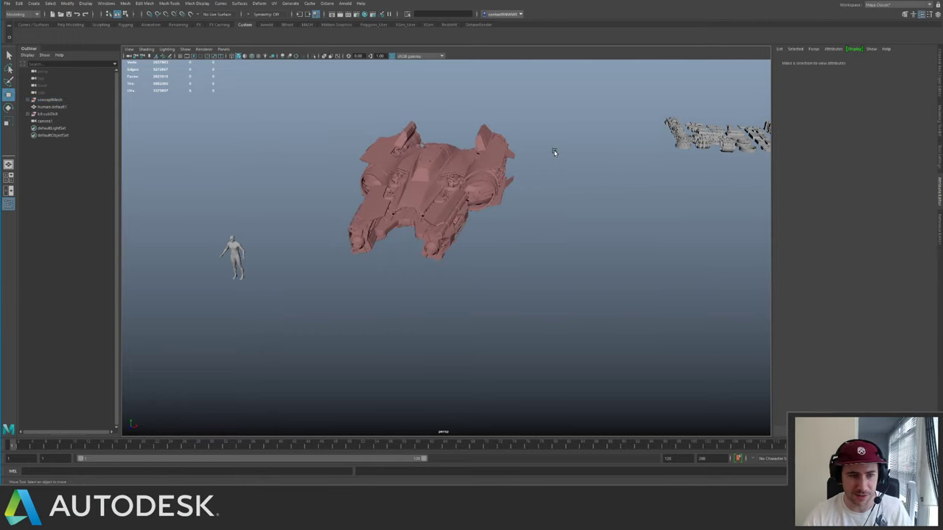
- Check the tinted ship beside the human figure and save the scene
{"action": "left_click_drag", "start_coordinate": [538, 176], "coordinate": [471, 202], "text": "alt"}
{"action": "right_click_drag", "start_coordinate": [471, 202], "coordinate": [502, 177], "text": "alt"}
{"action": "middle_click_drag", "start_coordinate": [503, 177], "coordinate": [486, 268], "text": "alt"}
{"action": "left_click_drag", "start_coordinate": [486, 269], "coordinate": [357, 334], "text": "alt"}
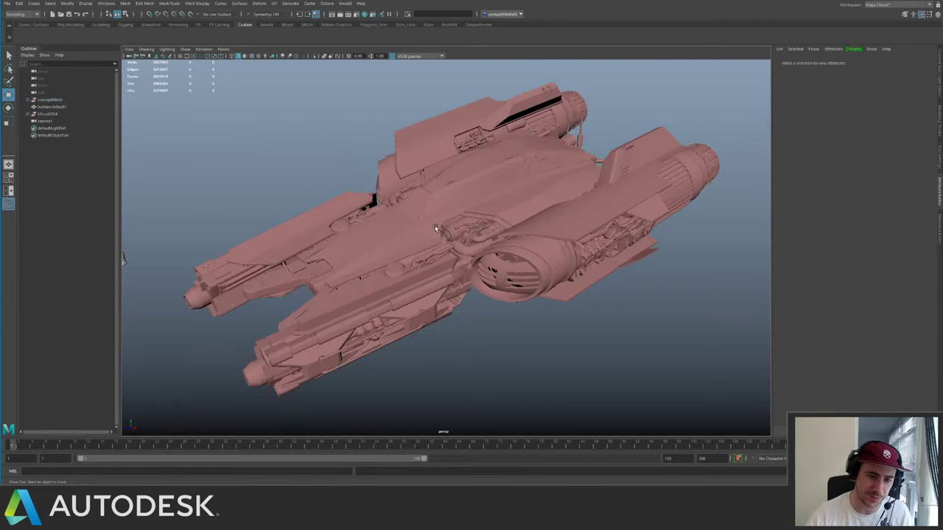
{"action": "right_click_drag", "start_coordinate": [462, 164], "coordinate": [562, 227], "text": "alt"}
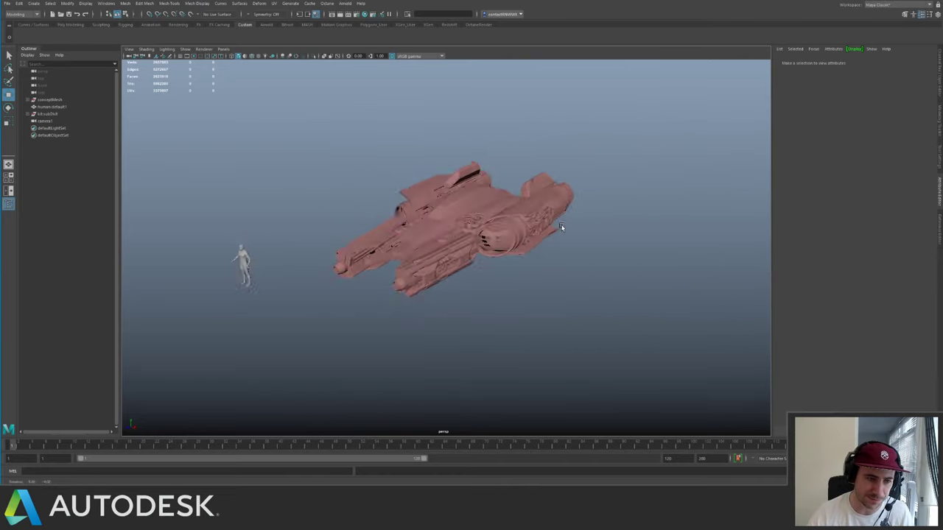
{"action": "left_click_drag", "start_coordinate": [561, 227], "coordinate": [527, 222], "text": "alt"}
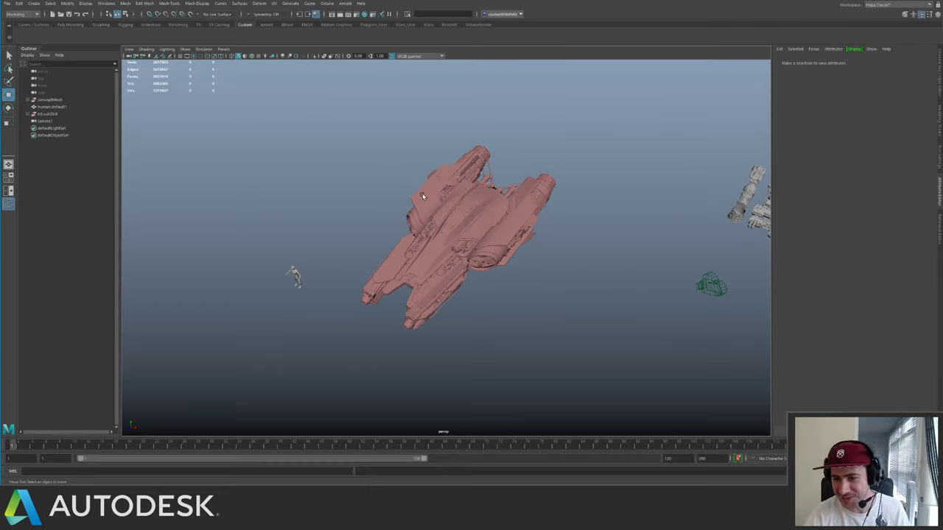
{"action": "left_click_drag", "start_coordinate": [422, 193], "coordinate": [480, 197], "text": "alt"}
{"action": "key", "text": "ctrl+s"}
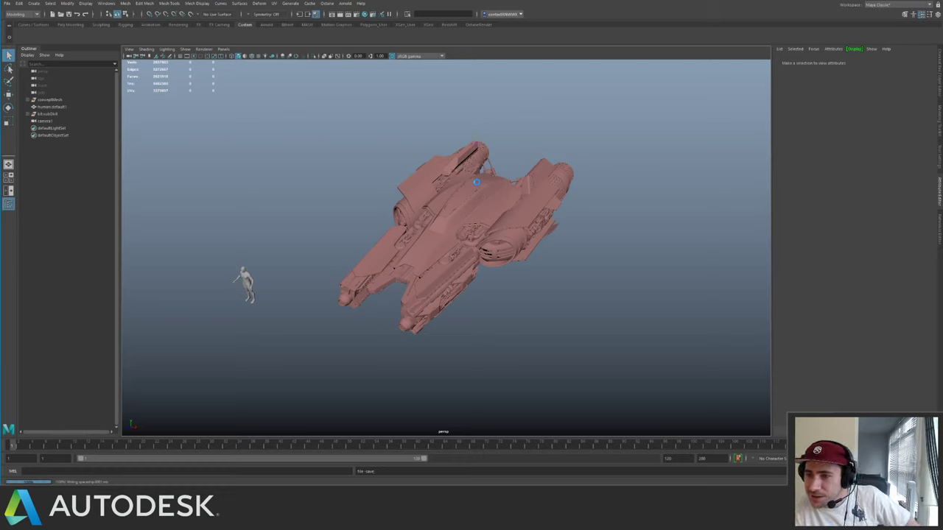
{"action": "key", "text": "w"}
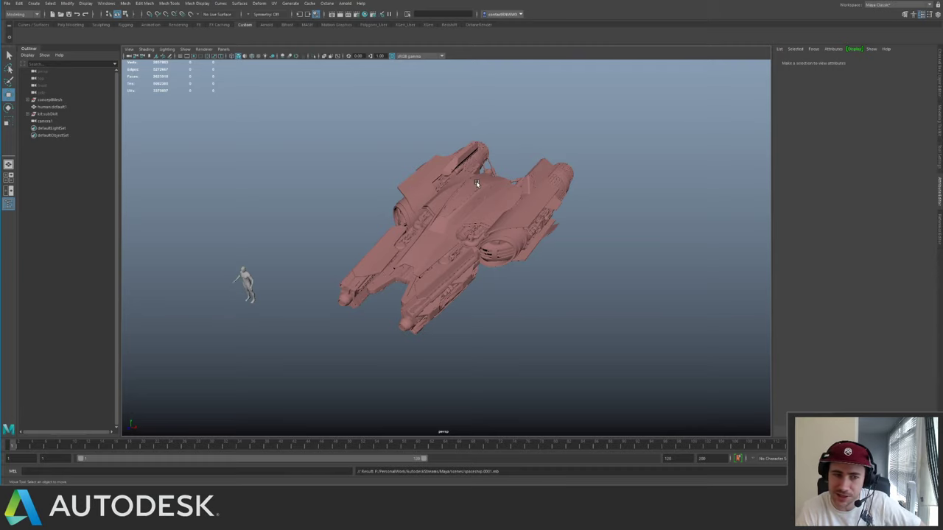
- Examine the tinted ship beside the human figure from several angles, checking the canopy, engines and hull panels
{"action": "left_click_drag", "start_coordinate": [463, 170], "coordinate": [423, 147], "text": "alt"}
{"action": "right_click_drag", "start_coordinate": [423, 147], "coordinate": [477, 221], "text": "alt"}
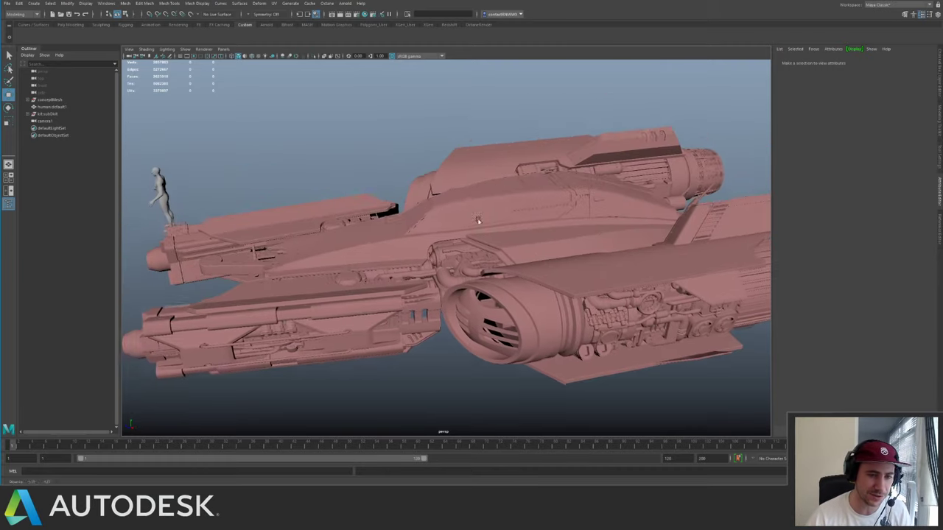
{"action": "left_click_drag", "start_coordinate": [478, 220], "coordinate": [428, 212], "text": "alt"}
{"action": "left_click", "coordinate": [473, 263]}
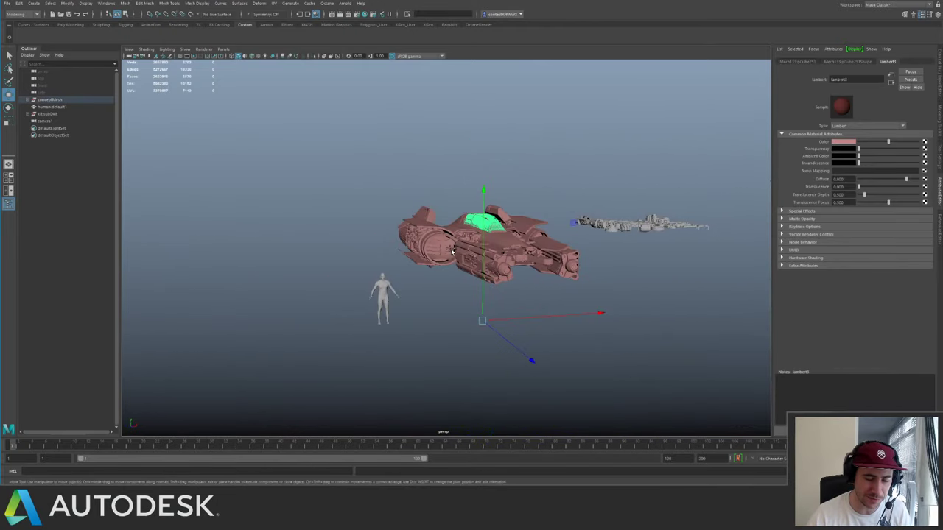
{"action": "left_click_drag", "start_coordinate": [452, 251], "coordinate": [330, 194], "text": "alt"}
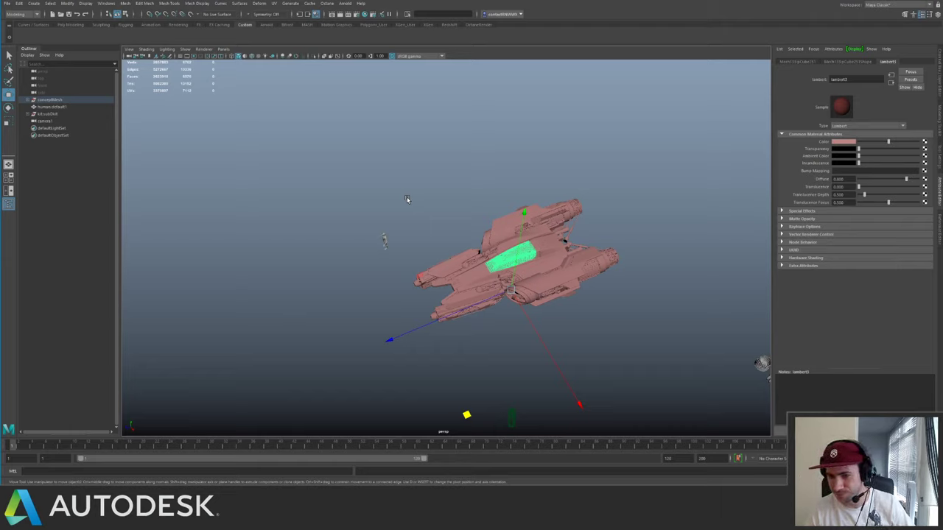
{"action": "left_click", "coordinate": [538, 148]}
{"action": "left_click_drag", "start_coordinate": [425, 159], "coordinate": [519, 236], "text": "alt"}
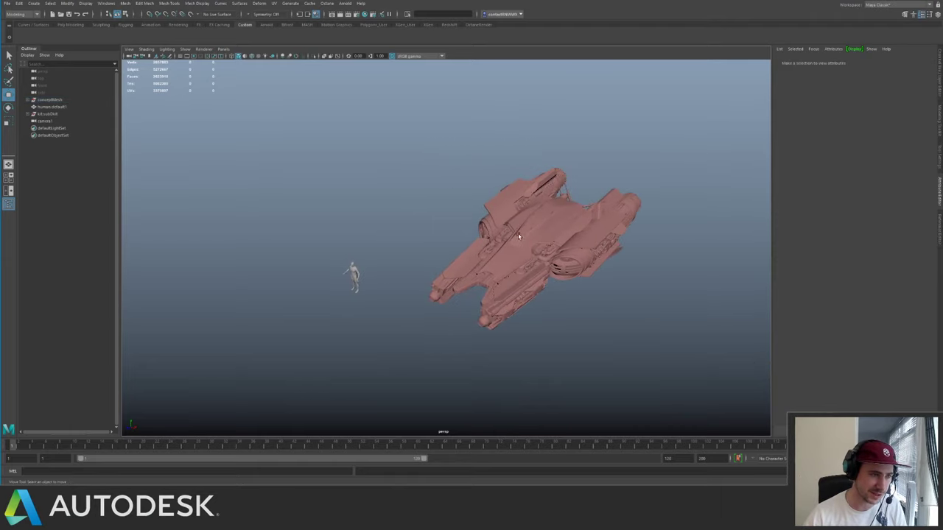
{"action": "key", "text": "q"}
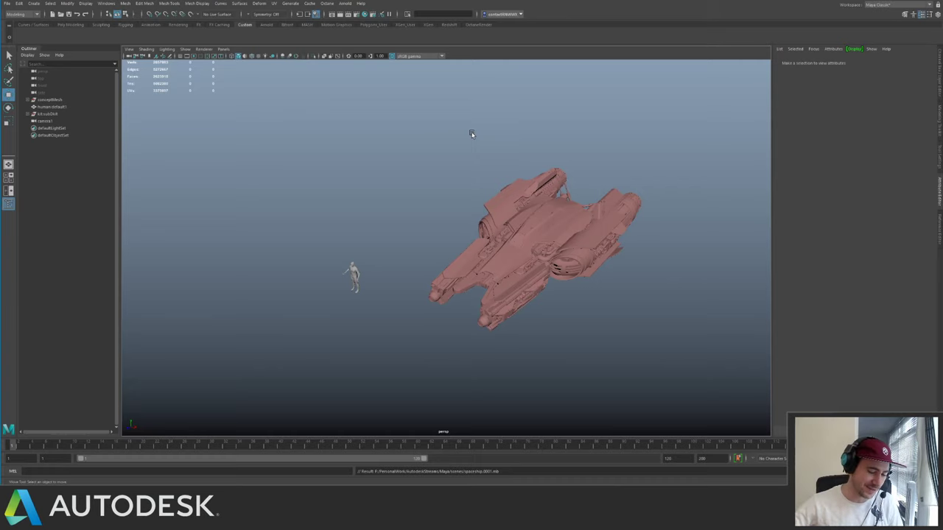
{"action": "left_click", "coordinate": [625, 157]}
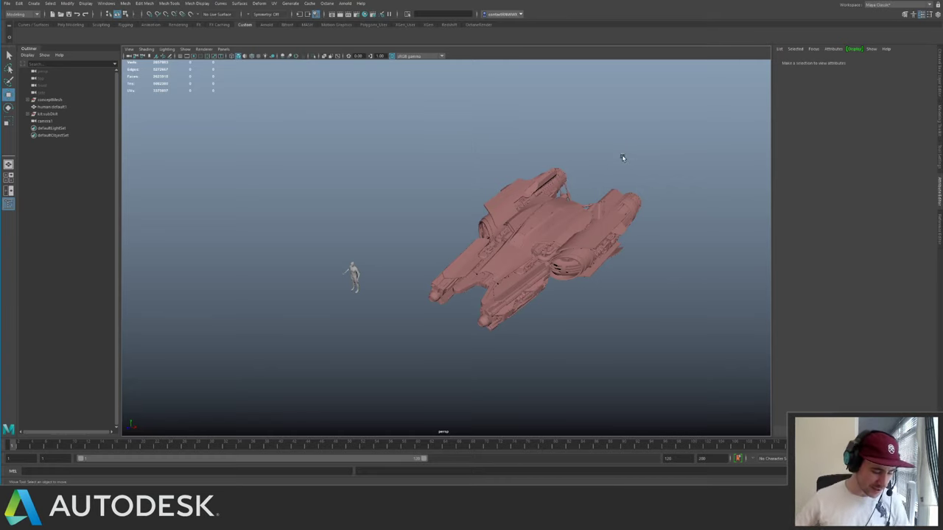
{"action": "left_click_drag", "start_coordinate": [398, 198], "coordinate": [359, 230], "text": "alt"}
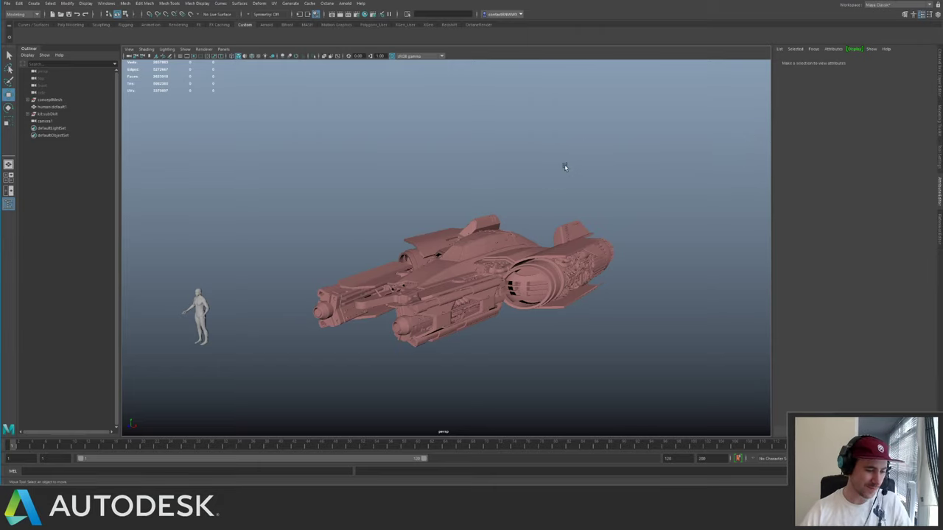
{"action": "left_click_drag", "start_coordinate": [330, 229], "coordinate": [377, 230], "text": "alt"}
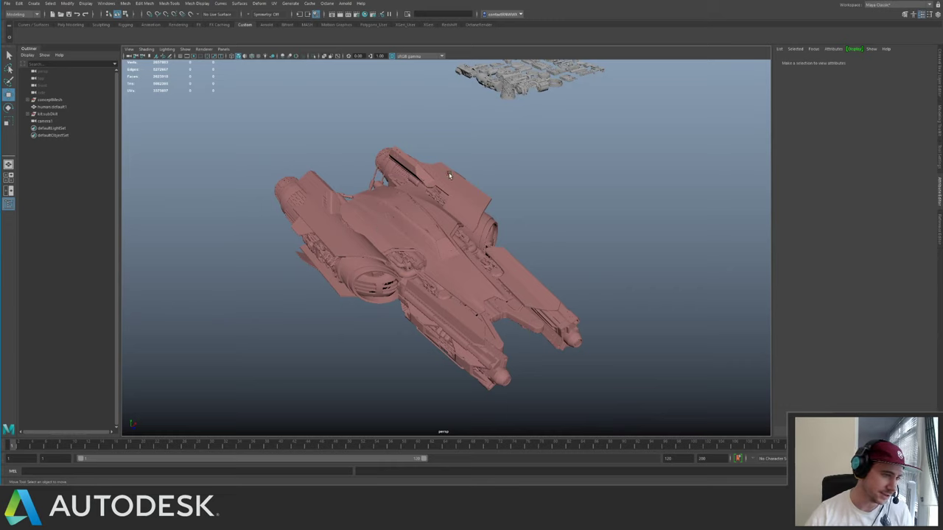
{"action": "left_click_drag", "start_coordinate": [458, 182], "coordinate": [449, 212], "text": "alt"}
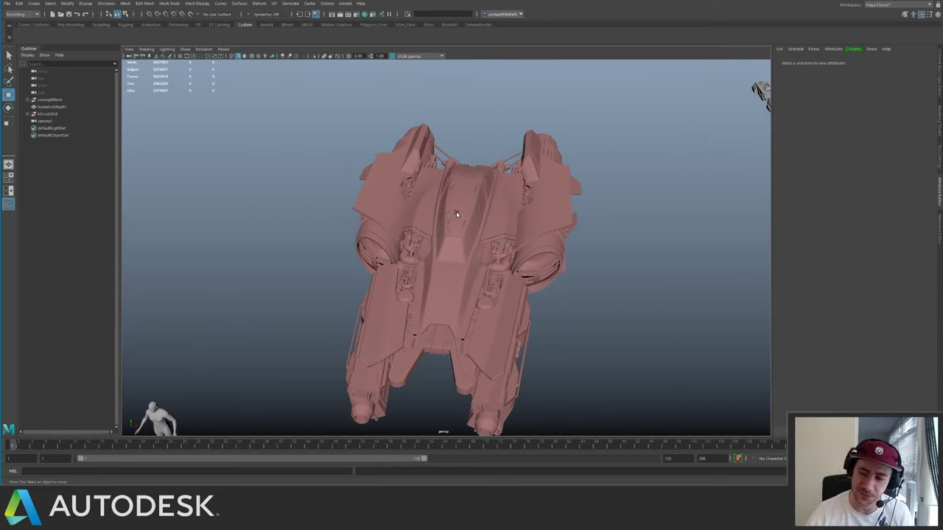
- Show wireframe on the shaded ship and select the fuselage panel beside the canopy on the ship's left side
{"action": "left_click", "coordinate": [251, 57]}
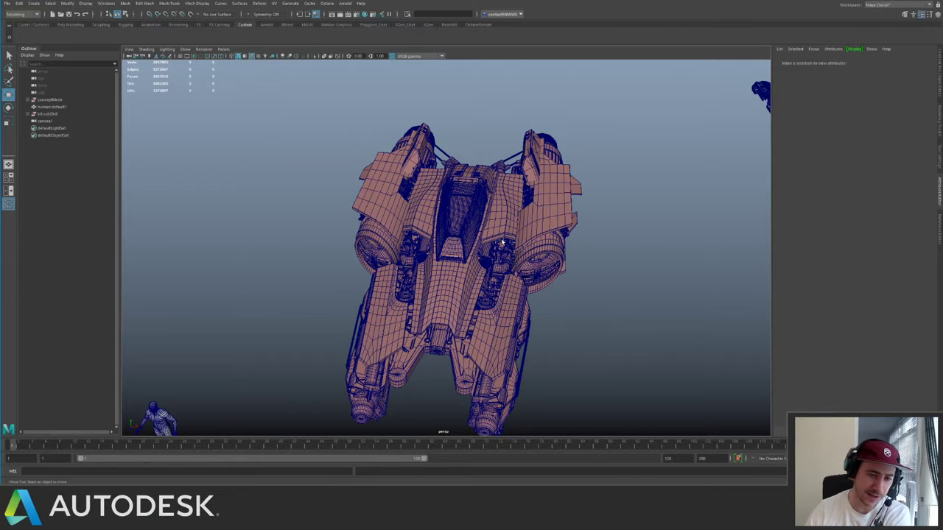
{"action": "left_click_drag", "start_coordinate": [492, 221], "coordinate": [412, 219], "text": "alt"}
{"action": "right_click_drag", "start_coordinate": [412, 219], "coordinate": [537, 208], "text": "alt"}
{"action": "middle_click_drag", "start_coordinate": [536, 208], "coordinate": [539, 130], "text": "alt"}
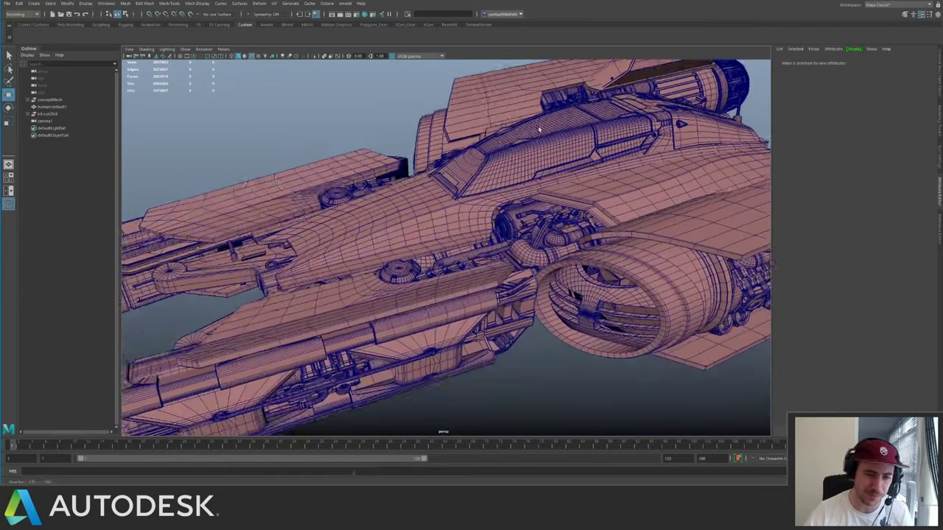
{"action": "left_click_drag", "start_coordinate": [272, 177], "coordinate": [484, 190], "text": "alt"}
{"action": "left_click", "coordinate": [442, 213]}
{"action": "right_click_drag", "start_coordinate": [484, 189], "coordinate": [355, 305], "text": "alt"}
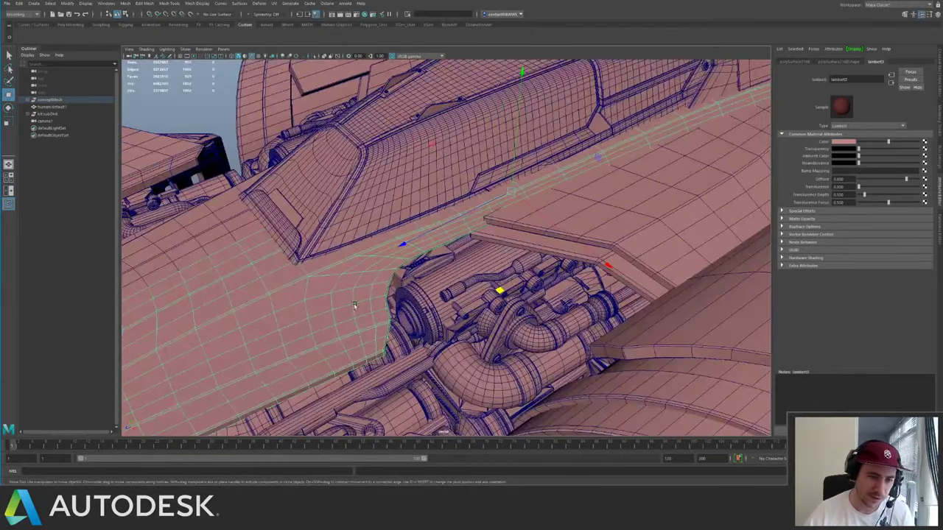
- Add the left front arm's top panel and the left wing and rear hull panels to the selection
{"action": "left_click_drag", "start_coordinate": [579, 213], "coordinate": [551, 265], "text": "alt"}
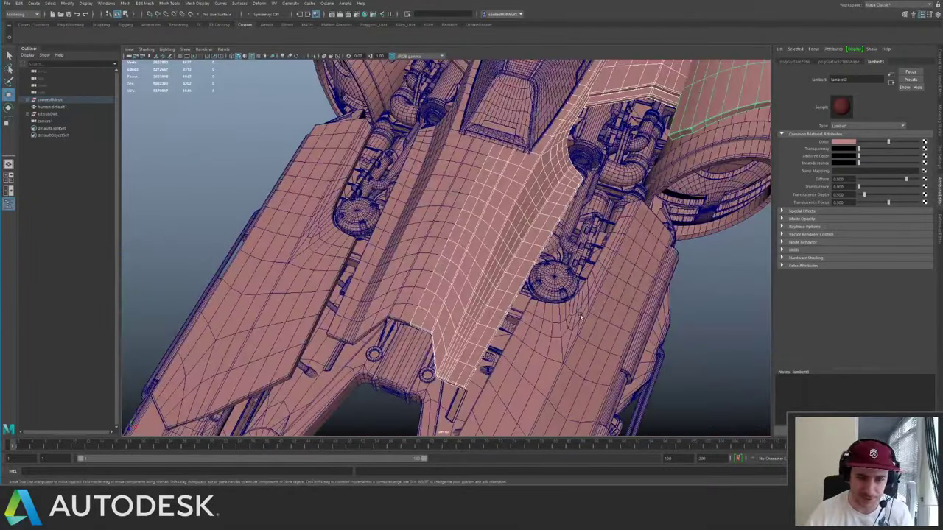
{"action": "left_click", "coordinate": [580, 315], "text": "shift"}
{"action": "left_click_drag", "start_coordinate": [557, 300], "coordinate": [410, 140], "text": "alt"}
{"action": "middle_click_drag", "start_coordinate": [705, 147], "coordinate": [542, 248], "text": "alt"}
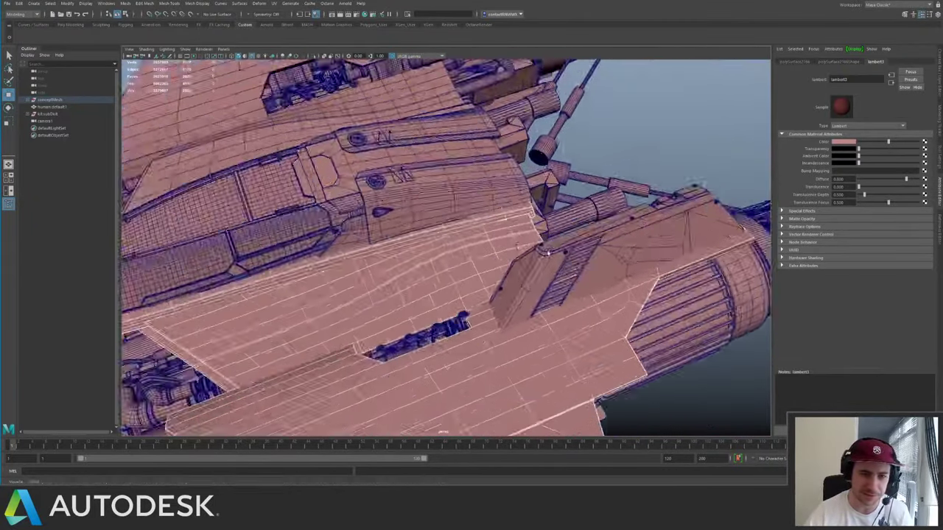
{"action": "scroll", "coordinate": [531, 235], "scroll_direction": "up", "scroll_amount": 4}
{"action": "left_click", "coordinate": [515, 229], "text": "shift"}
- Add the small panels behind the canopy and the thin strips along its left edge to the selection
{"action": "left_click_drag", "start_coordinate": [383, 200], "coordinate": [423, 240], "text": "alt"}
{"action": "left_click", "coordinate": [486, 226]}
{"action": "left_click_drag", "start_coordinate": [485, 225], "coordinate": [475, 247], "text": "alt"}
{"action": "left_click", "coordinate": [487, 237], "text": "shift"}
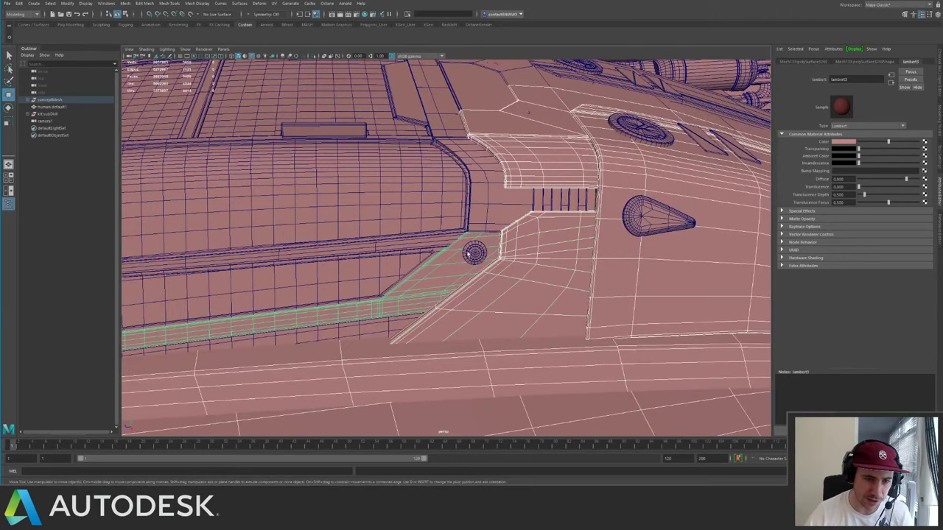
{"action": "middle_click_drag", "start_coordinate": [219, 259], "coordinate": [617, 216], "text": "alt"}
{"action": "left_click", "coordinate": [452, 300], "text": "shift"}
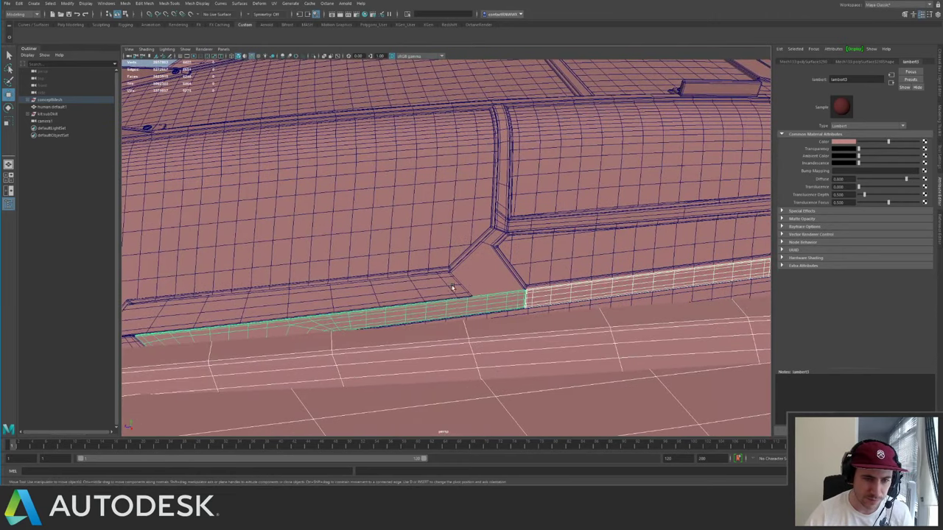
{"action": "left_click", "coordinate": [452, 288], "text": "shift"}
{"action": "left_click", "coordinate": [510, 224], "text": "shift"}
- Finish selecting the left canopy-edge pieces and group all the selected left-side panels
{"action": "left_click_drag", "start_coordinate": [466, 180], "coordinate": [464, 246], "text": "alt"}
{"action": "middle_click_drag", "start_coordinate": [464, 247], "coordinate": [364, 280], "text": "alt"}
{"action": "right_click_drag", "start_coordinate": [456, 287], "coordinate": [332, 294], "text": "alt"}
{"action": "middle_click_drag", "start_coordinate": [332, 295], "coordinate": [567, 236], "text": "alt"}
{"action": "right_click_drag", "start_coordinate": [398, 228], "coordinate": [568, 211], "text": "alt"}
{"action": "middle_click_drag", "start_coordinate": [569, 212], "coordinate": [462, 177], "text": "alt"}
{"action": "left_click_drag", "start_coordinate": [463, 177], "coordinate": [417, 203], "text": "alt"}
{"action": "left_click", "coordinate": [418, 203]}
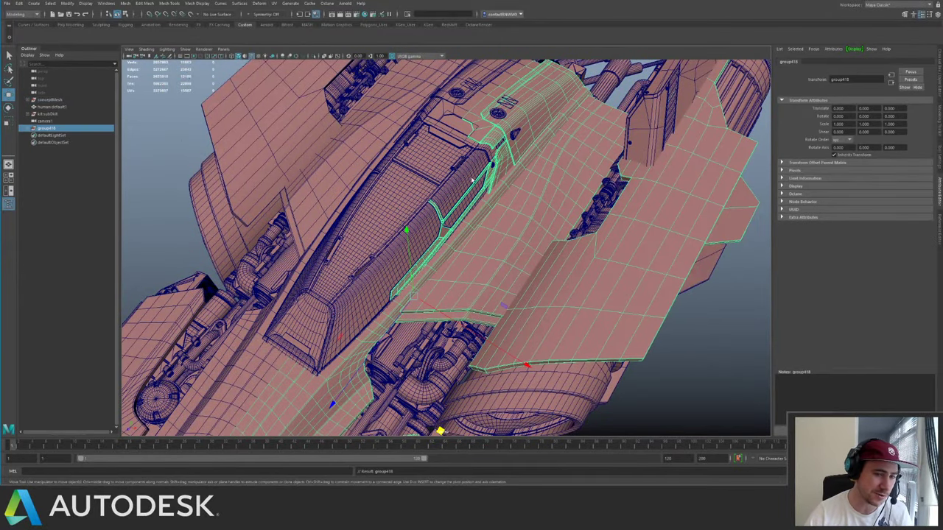
- Rename the new panel group as L_panels_grp
{"action": "key", "text": "f"}
{"action": "left_click_drag", "start_coordinate": [221, 181], "coordinate": [230, 149], "text": "alt"}
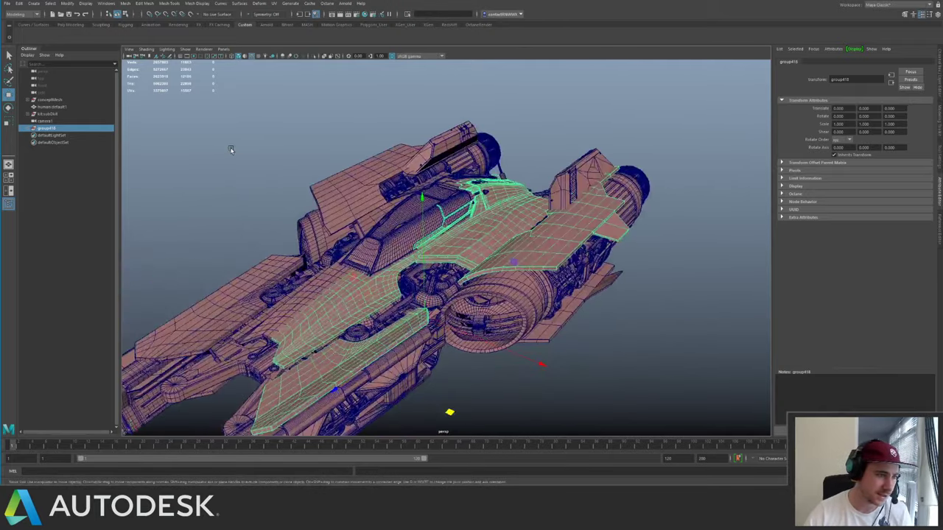
{"action": "double_click", "coordinate": [51, 129]}
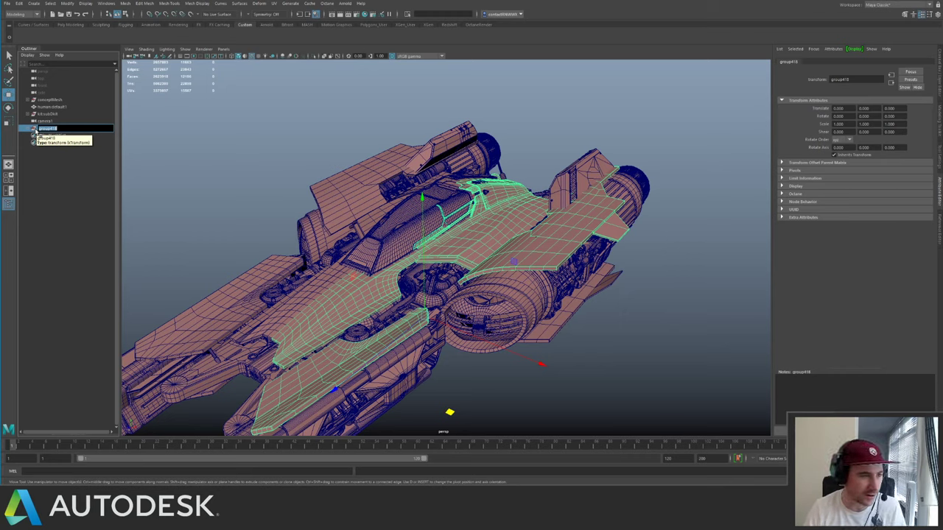
{"action": "type", "text": "s_grp"}
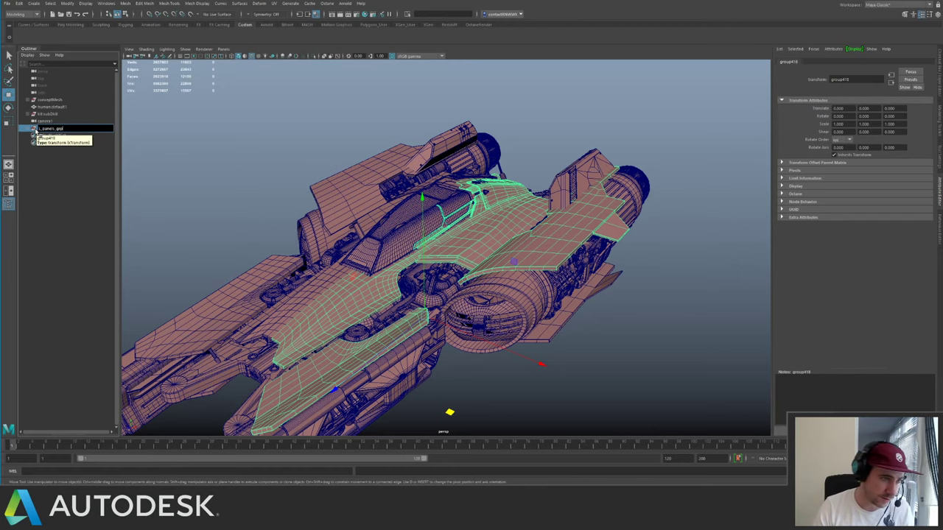
{"action": "key", "text": "Return"}
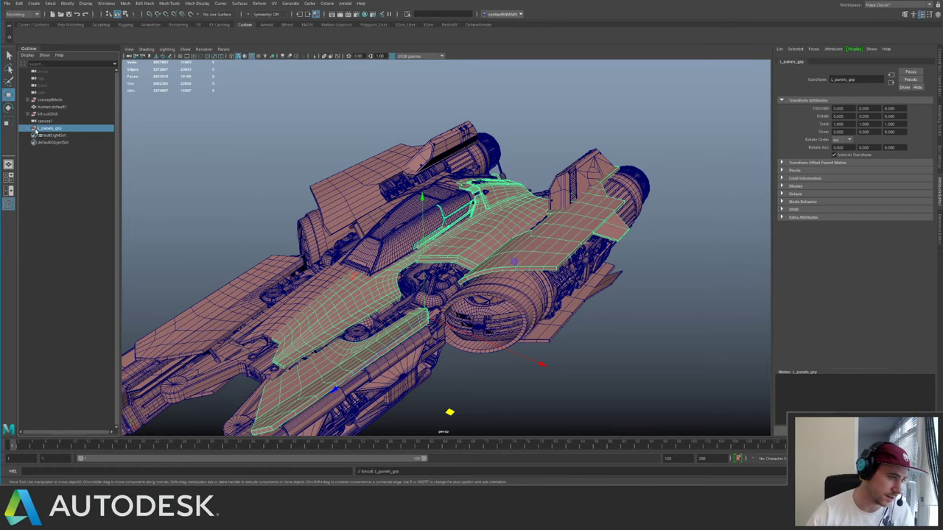
- Inspect the grouped left-side panels around the wing and canopy, and deselect the group
{"action": "left_click_drag", "start_coordinate": [355, 149], "coordinate": [313, 193], "text": "alt"}
{"action": "right_click_drag", "start_coordinate": [313, 193], "coordinate": [523, 215], "text": "alt"}
{"action": "left_click_drag", "start_coordinate": [523, 215], "coordinate": [402, 244], "text": "alt"}
{"action": "right_click_drag", "start_coordinate": [402, 243], "coordinate": [294, 237], "text": "alt"}
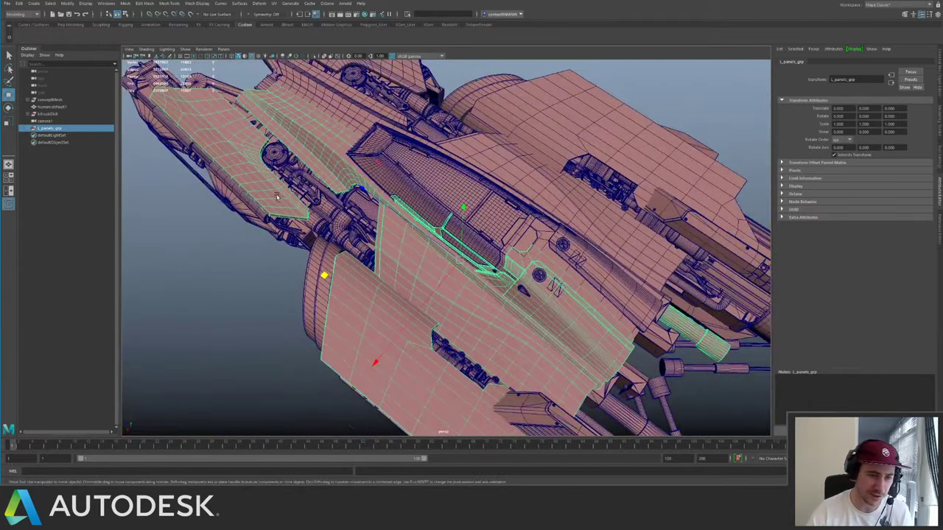
{"action": "left_click_drag", "start_coordinate": [295, 238], "coordinate": [327, 194], "text": "alt"}
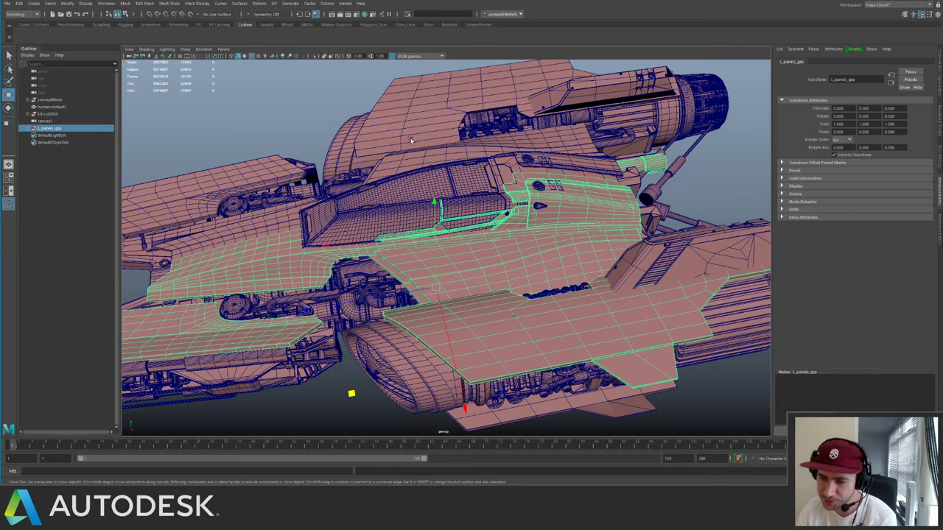
{"action": "left_click", "coordinate": [364, 400]}
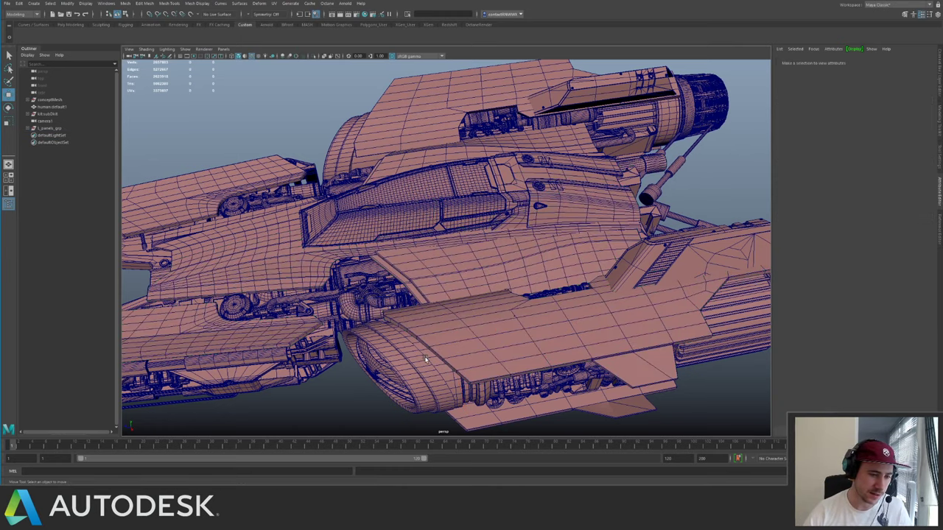
- Examine the left engine's intake up close, selecting its front ring and inner grille to see how they are separated
{"action": "left_click_drag", "start_coordinate": [322, 243], "coordinate": [394, 210], "text": "alt"}
{"action": "right_click_drag", "start_coordinate": [394, 210], "coordinate": [469, 246], "text": "alt"}
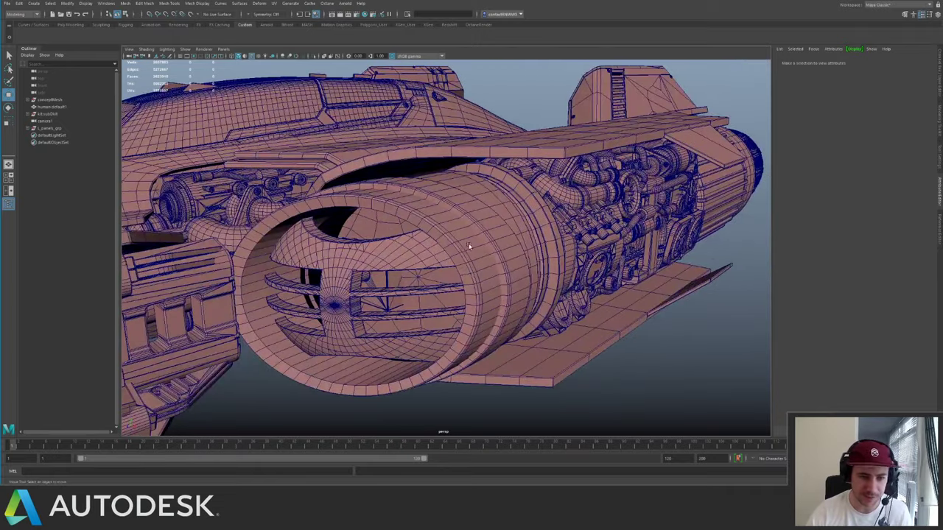
{"action": "left_click", "coordinate": [430, 252]}
{"action": "left_click_drag", "start_coordinate": [469, 246], "coordinate": [425, 234], "text": "alt"}
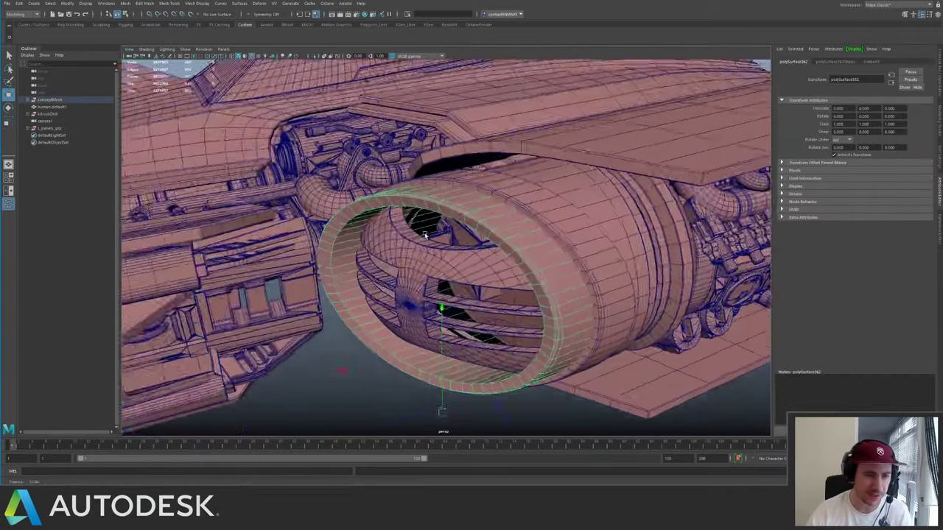
{"action": "right_click_drag", "start_coordinate": [425, 235], "coordinate": [496, 228], "text": "alt"}
{"action": "left_click_drag", "start_coordinate": [483, 226], "coordinate": [456, 229], "text": "alt"}
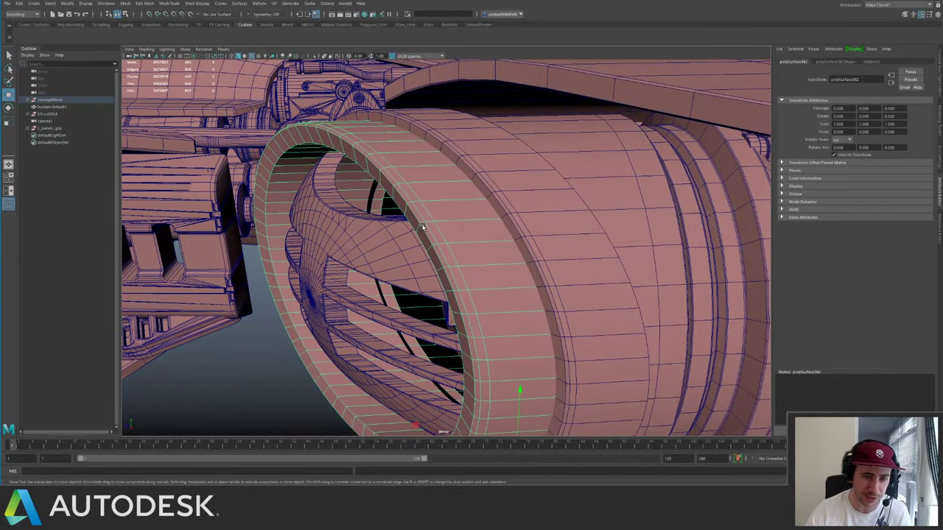
{"action": "left_click_drag", "start_coordinate": [421, 221], "coordinate": [490, 208], "text": "alt"}
{"action": "left_click", "coordinate": [433, 215]}
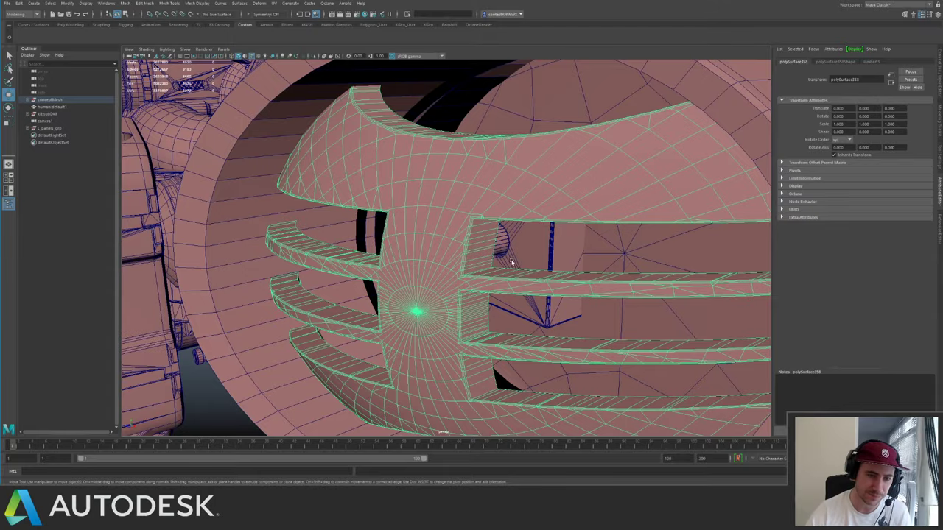
{"action": "right_click_drag", "start_coordinate": [487, 210], "coordinate": [349, 195], "text": "alt"}
- Select the ring-shaped bands around the left engine behind the intake and the wide bands before its exhaust nozzle
{"action": "left_click_drag", "start_coordinate": [471, 201], "coordinate": [478, 231], "text": "alt"}
{"action": "left_click", "coordinate": [412, 241]}
{"action": "scroll", "coordinate": [480, 235], "scroll_direction": "up", "scroll_amount": 2}
{"action": "left_click", "coordinate": [481, 234]}
{"action": "left_click", "coordinate": [494, 236], "text": "shift"}
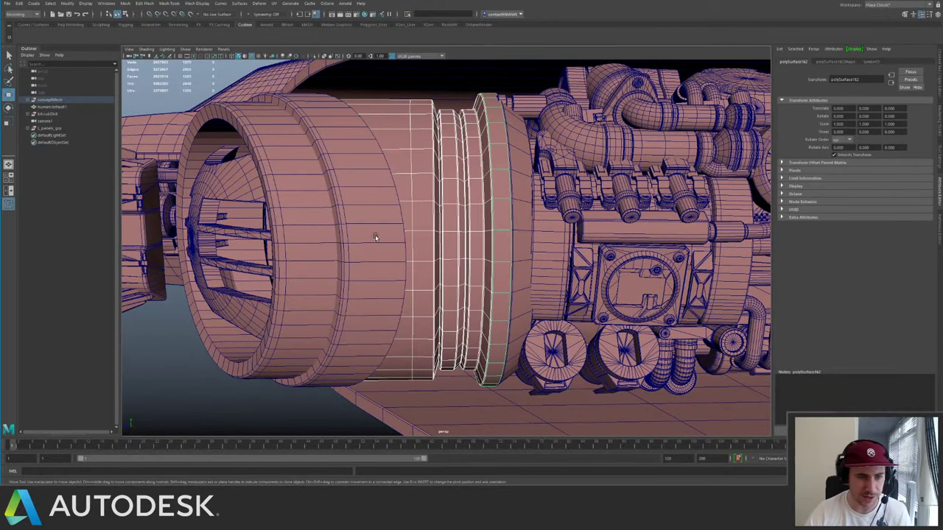
{"action": "left_click_drag", "start_coordinate": [375, 237], "coordinate": [416, 222], "text": "alt"}
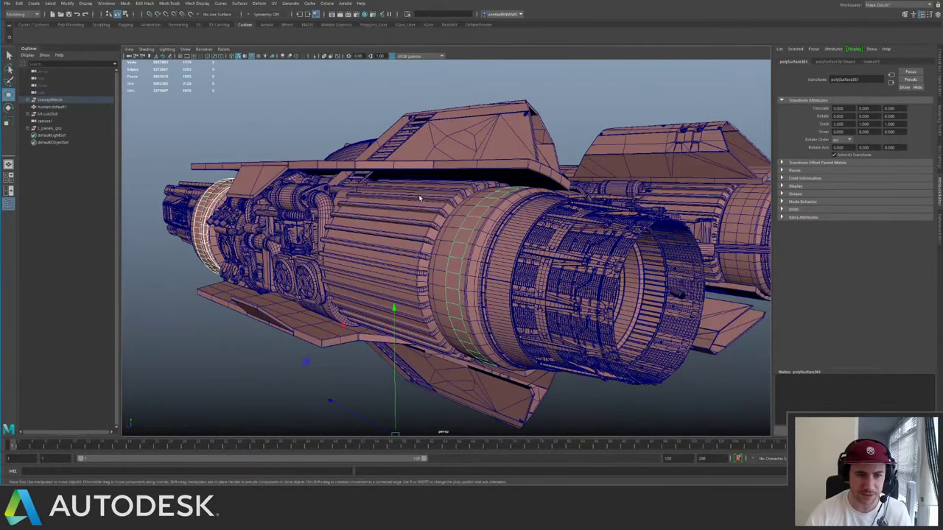
{"action": "left_click_drag", "start_coordinate": [483, 213], "coordinate": [516, 214], "text": "alt"}
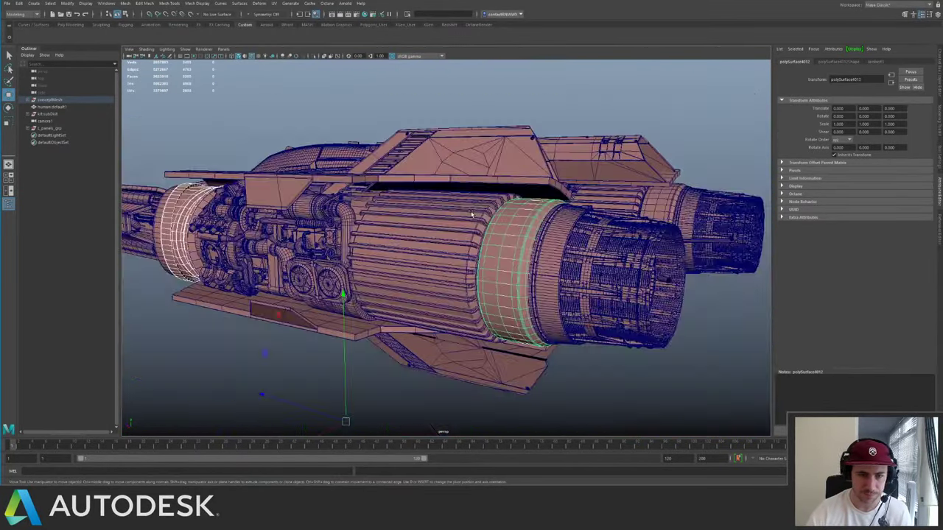
- Unparent the selected engine bands, move them into L_panels_grp, and check the group around the left engine
{"action": "key", "text": "shift+p"}
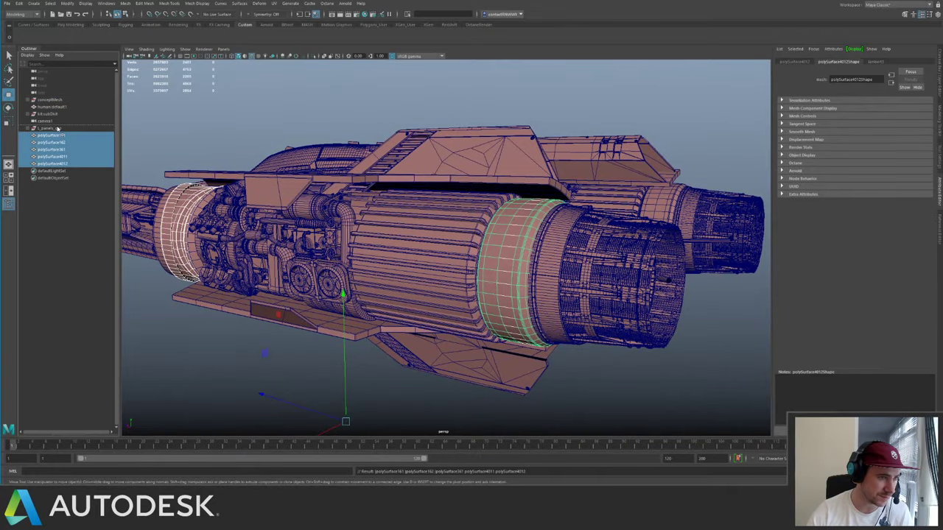
{"action": "left_click", "coordinate": [51, 128]}
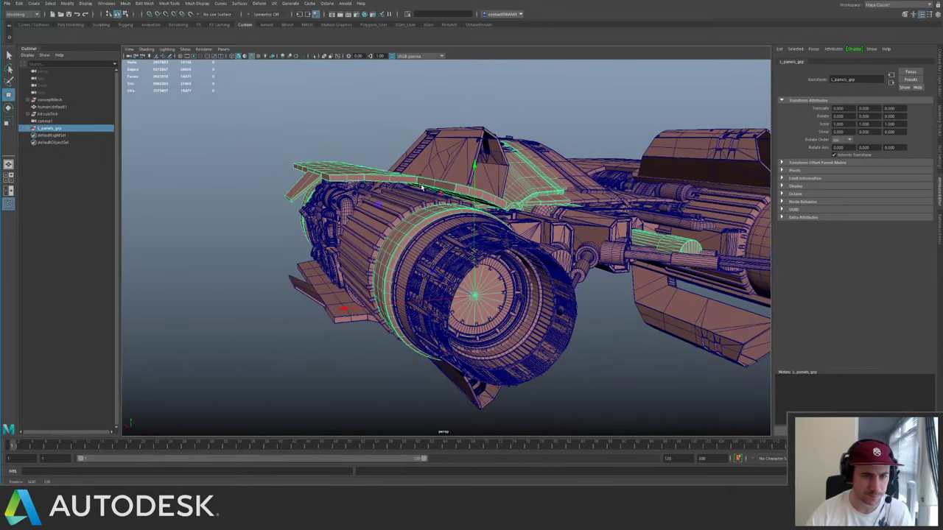
{"action": "left_click_drag", "start_coordinate": [422, 187], "coordinate": [545, 188], "text": "alt"}
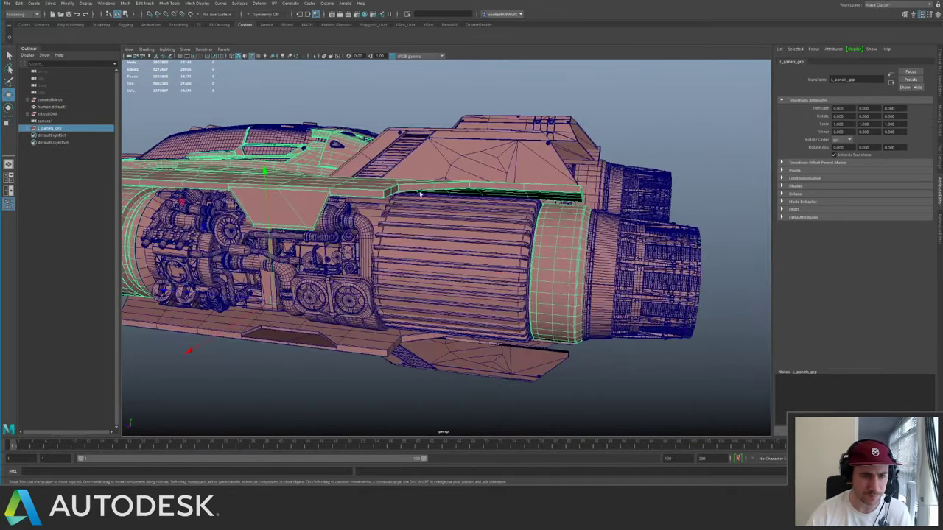
{"action": "right_click_drag", "start_coordinate": [412, 221], "coordinate": [499, 242], "text": "alt"}
{"action": "middle_click_drag", "start_coordinate": [498, 242], "coordinate": [736, 240], "text": "alt"}
{"action": "left_click_drag", "start_coordinate": [375, 190], "coordinate": [518, 161], "text": "alt"}
{"action": "right_click_drag", "start_coordinate": [519, 161], "coordinate": [297, 145], "text": "alt"}
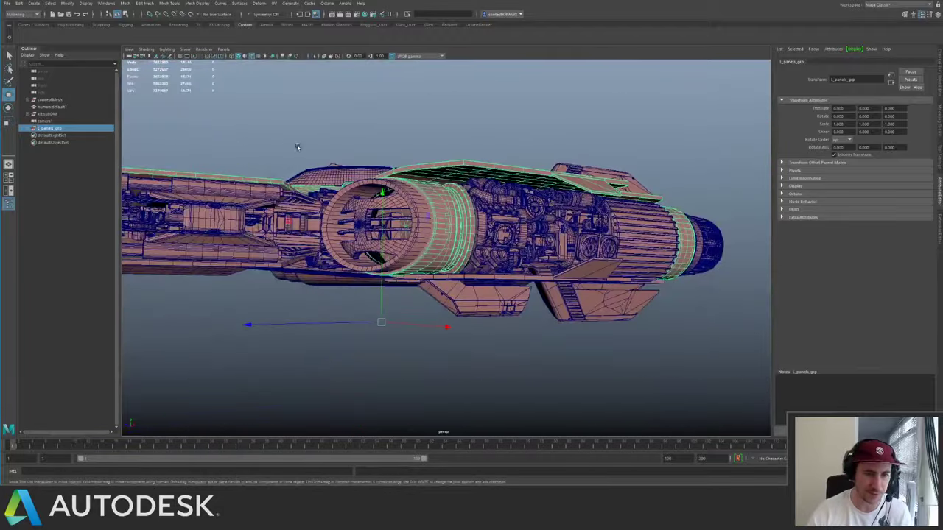
- Move the left underside hull panels and the lower wing panel beneath the left engine out of their parents and into L_panels_grp
{"action": "left_click_drag", "start_coordinate": [297, 145], "coordinate": [408, 171], "text": "alt"}
{"action": "left_click", "coordinate": [440, 191]}
{"action": "left_click", "coordinate": [421, 151], "text": "shift"}
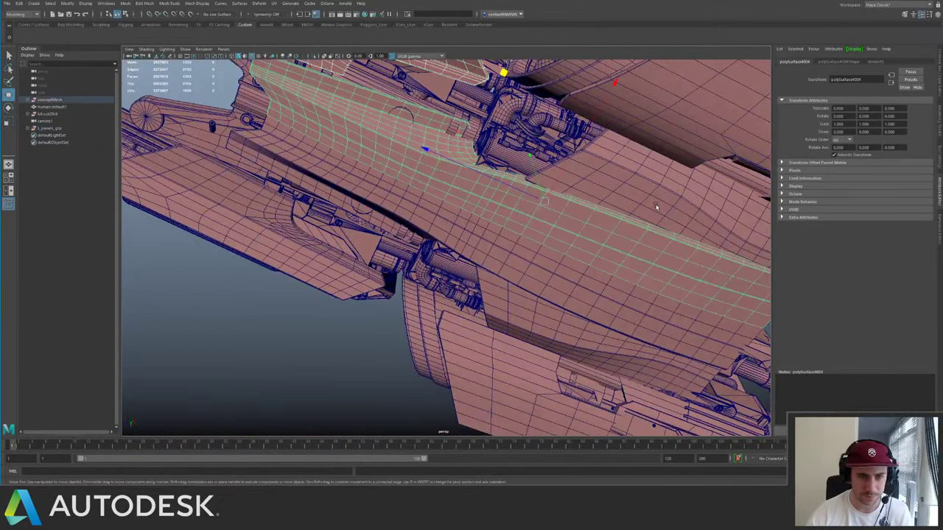
{"action": "left_click", "coordinate": [700, 187], "text": "shift"}
{"action": "middle_click_drag", "start_coordinate": [700, 186], "coordinate": [509, 213], "text": "alt"}
{"action": "left_click_drag", "start_coordinate": [509, 213], "coordinate": [524, 200], "text": "alt"}
{"action": "left_click", "coordinate": [513, 177], "text": "shift"}
{"action": "key", "text": "shift+p"}
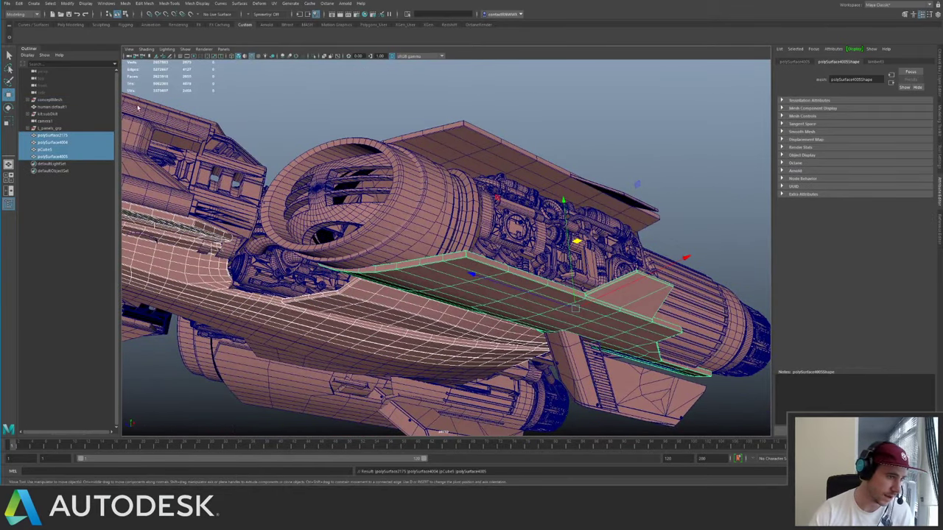
{"action": "middle_click_drag", "start_coordinate": [58, 143], "coordinate": [52, 128]}
{"action": "left_click", "coordinate": [52, 128]}
- Isolate the long notched panel above the left front boom
{"action": "left_click_drag", "start_coordinate": [284, 134], "coordinate": [316, 186], "text": "alt"}
{"action": "right_click_drag", "start_coordinate": [316, 185], "coordinate": [480, 223], "text": "alt"}
{"action": "middle_click_drag", "start_coordinate": [471, 254], "coordinate": [256, 276], "text": "alt"}
{"action": "left_click_drag", "start_coordinate": [405, 247], "coordinate": [493, 257], "text": "alt"}
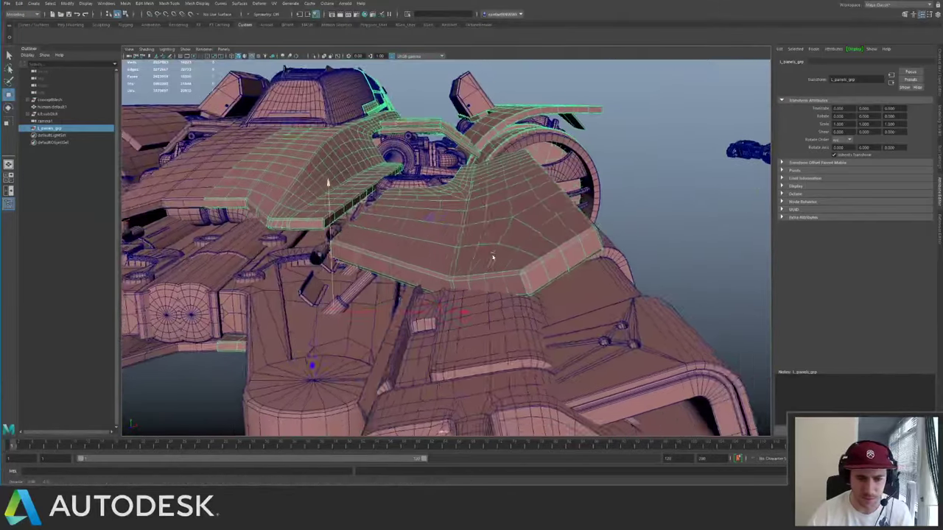
{"action": "right_click_drag", "start_coordinate": [493, 257], "coordinate": [574, 301], "text": "alt"}
{"action": "left_click", "coordinate": [530, 265]}
{"action": "left_click_drag", "start_coordinate": [530, 265], "coordinate": [520, 292], "text": "alt"}
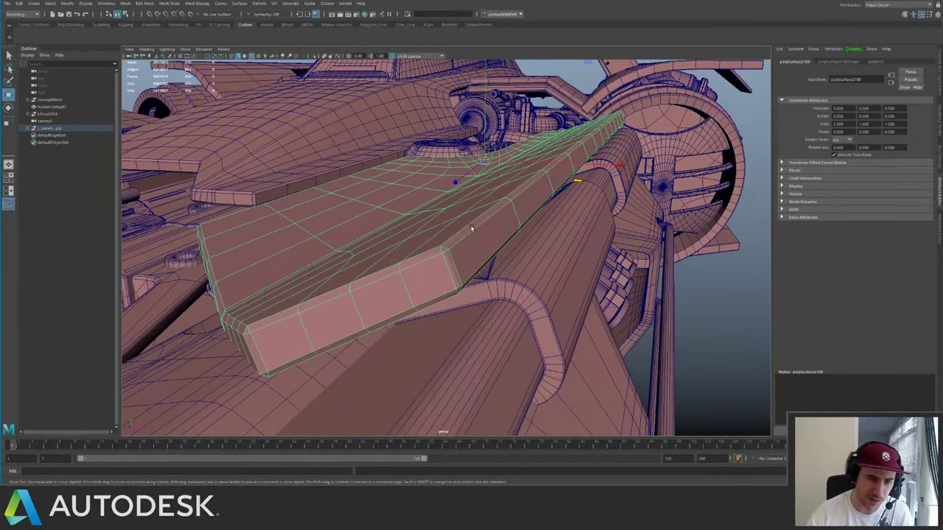
{"action": "left_click_drag", "start_coordinate": [394, 231], "coordinate": [509, 260], "text": "alt"}
{"action": "right_click_drag", "start_coordinate": [509, 261], "coordinate": [363, 219], "text": "alt"}
{"action": "key", "text": "ctrl+1"}
{"action": "left_click_drag", "start_coordinate": [456, 236], "coordinate": [466, 270], "text": "alt"}
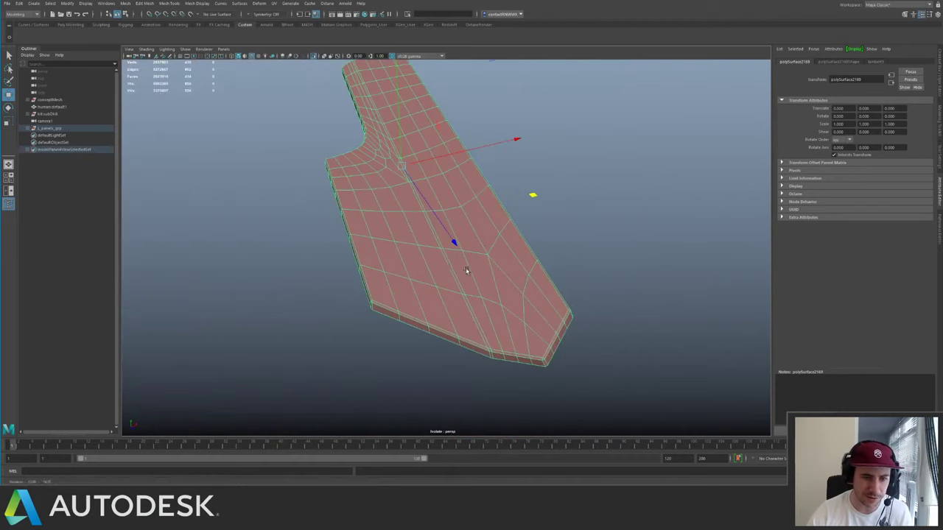
- Delete the loops of narrow side faces that run around the isolated panel's rim
{"action": "key", "text": "F11"}
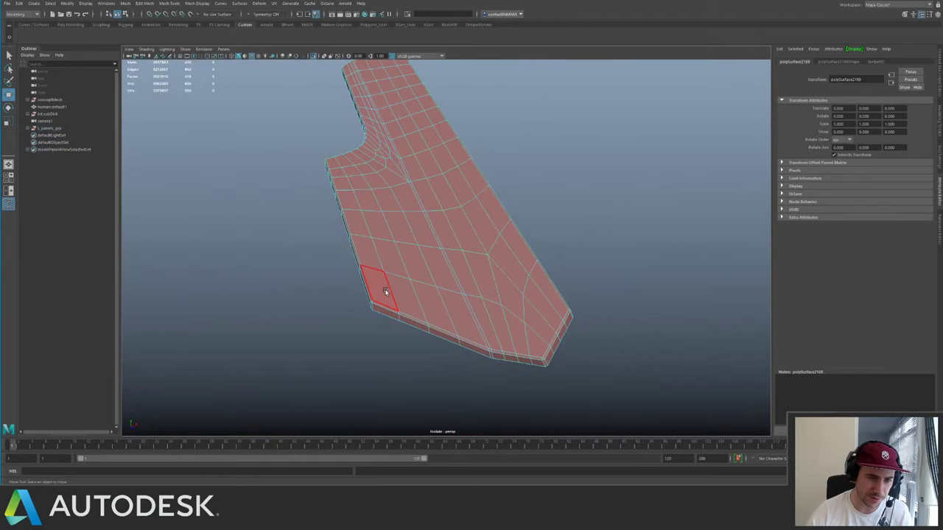
{"action": "left_click", "coordinate": [388, 294]}
{"action": "left_click_drag", "start_coordinate": [387, 294], "coordinate": [447, 292], "text": "alt"}
{"action": "double_click", "coordinate": [424, 285]}
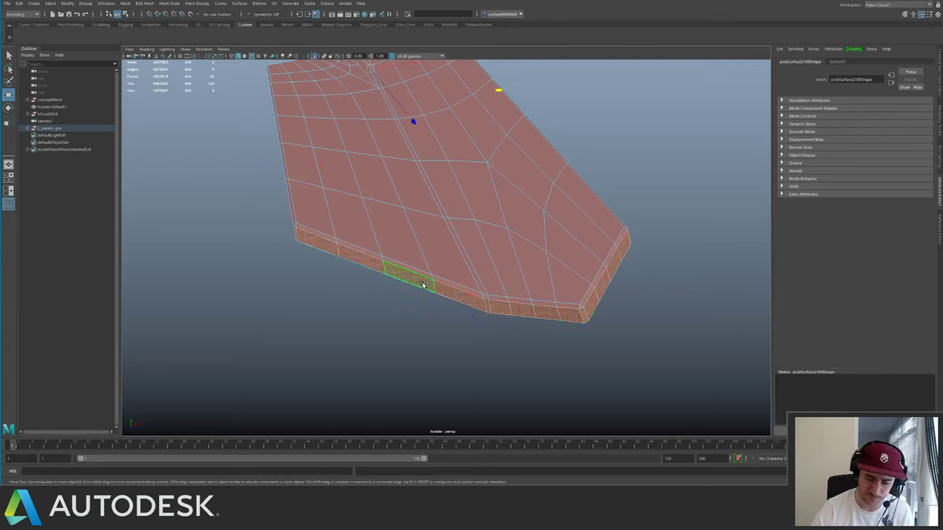
{"action": "key", "text": "Delete"}
{"action": "double_click", "coordinate": [410, 279]}
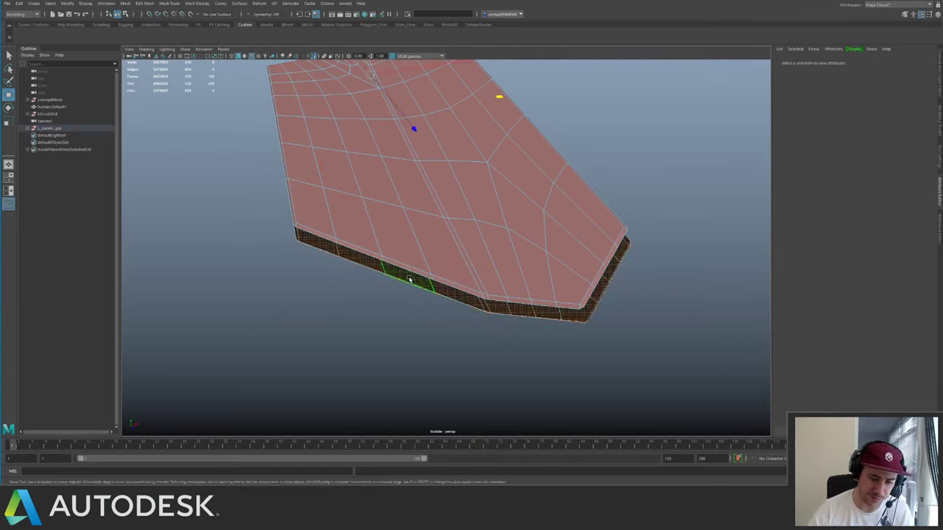
{"action": "key", "text": "Delete"}
- Select all faces across one broad side of the panel and reduce the panel to a single-sided sheet
{"action": "right_click_drag", "start_coordinate": [430, 230], "coordinate": [326, 129], "text": "alt"}
{"action": "left_click_drag", "start_coordinate": [325, 129], "coordinate": [393, 173], "text": "alt"}
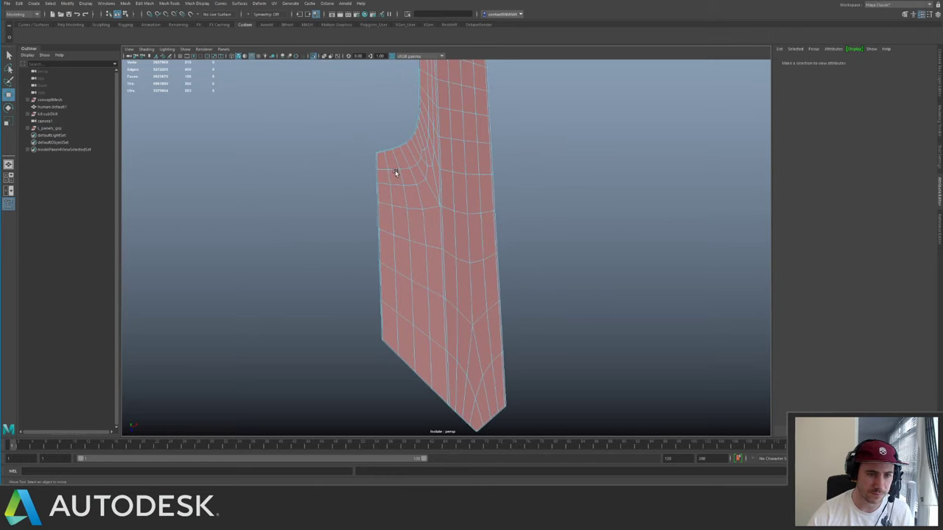
{"action": "left_click_drag", "start_coordinate": [486, 319], "coordinate": [473, 329]}
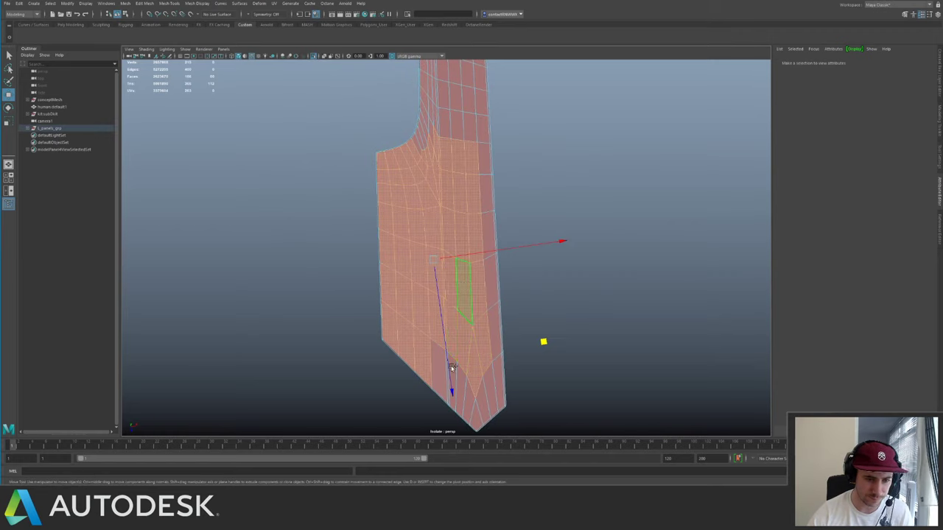
{"action": "left_click", "coordinate": [461, 381], "text": "shift"}
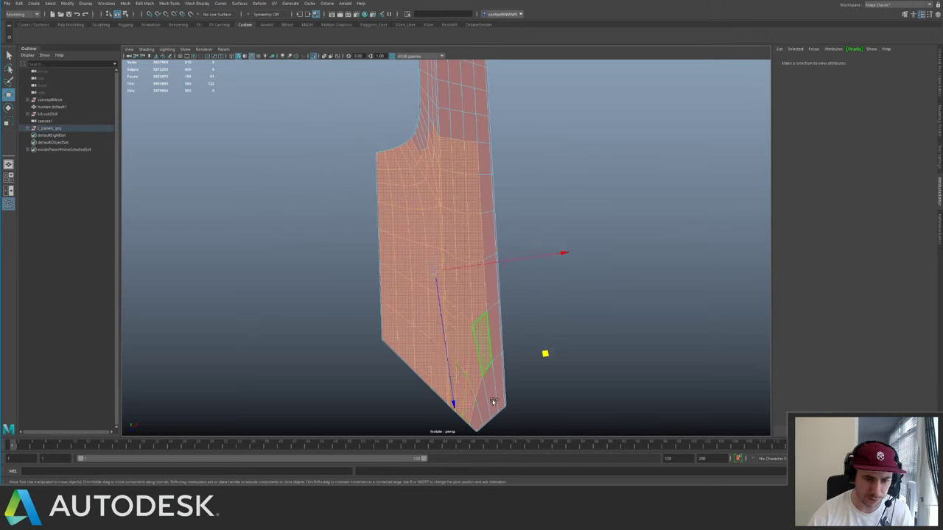
{"action": "left_click_drag", "start_coordinate": [459, 94], "coordinate": [481, 275], "text": "ctrl+shift"}
{"action": "left_click_drag", "start_coordinate": [475, 206], "coordinate": [484, 287], "text": "ctrl+shift"}
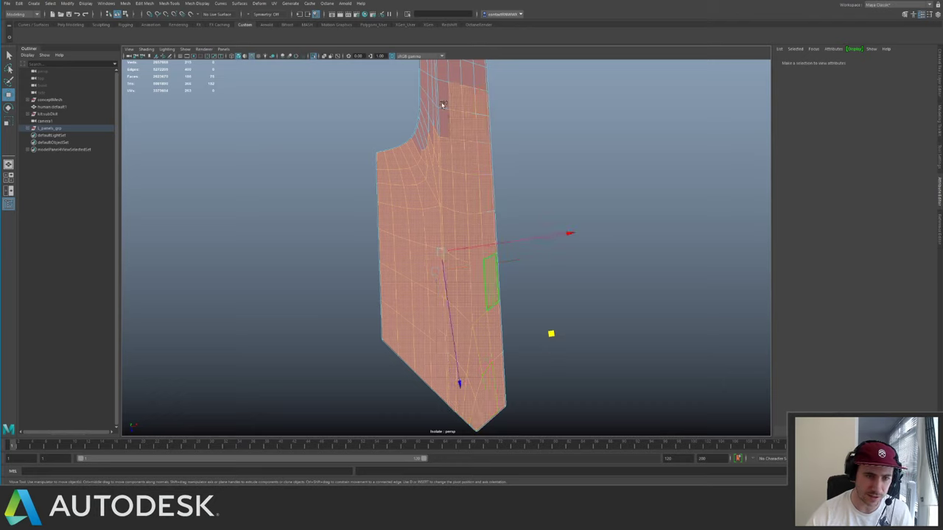
{"action": "middle_click_drag", "start_coordinate": [443, 105], "coordinate": [464, 231], "text": "alt"}
{"action": "left_click_drag", "start_coordinate": [443, 110], "coordinate": [467, 270], "text": "ctrl+shift"}
{"action": "right_click_drag", "start_coordinate": [421, 214], "coordinate": [507, 227], "text": "alt"}
{"action": "middle_click_drag", "start_coordinate": [506, 227], "coordinate": [519, 257], "text": "alt"}
{"action": "left_click_drag", "start_coordinate": [414, 130], "coordinate": [454, 277]}
{"action": "left_click_drag", "start_coordinate": [455, 130], "coordinate": [506, 316], "text": "shift"}
{"action": "left_click_drag", "start_coordinate": [466, 111], "coordinate": [522, 377], "text": "shift"}
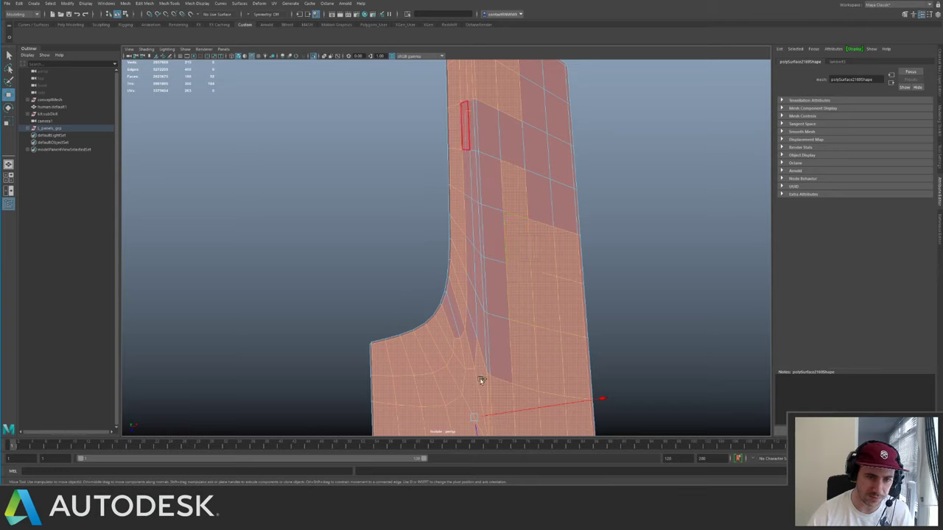
{"action": "left_click", "coordinate": [458, 323], "text": "ctrl+shift"}
{"action": "middle_click_drag", "start_coordinate": [523, 150], "coordinate": [501, 254], "text": "alt"}
{"action": "left_click_drag", "start_coordinate": [500, 254], "coordinate": [499, 196], "text": "alt"}
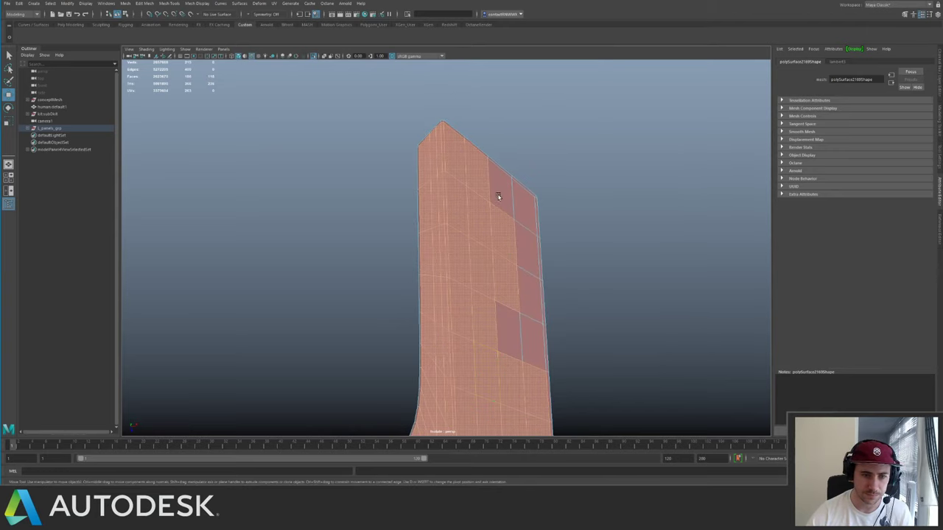
{"action": "left_click_drag", "start_coordinate": [526, 374], "coordinate": [400, 81], "text": "alt"}
{"action": "key", "text": "w"}
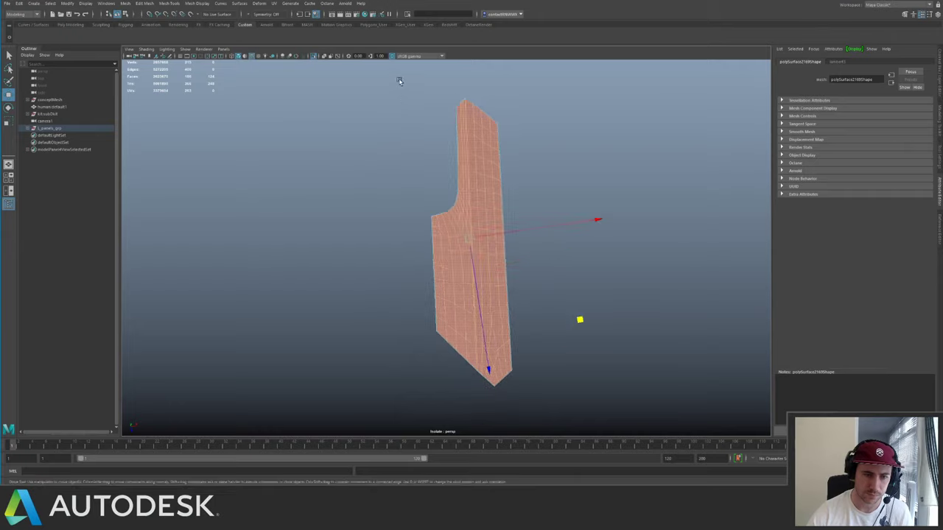
{"action": "left_click", "coordinate": [583, 398]}
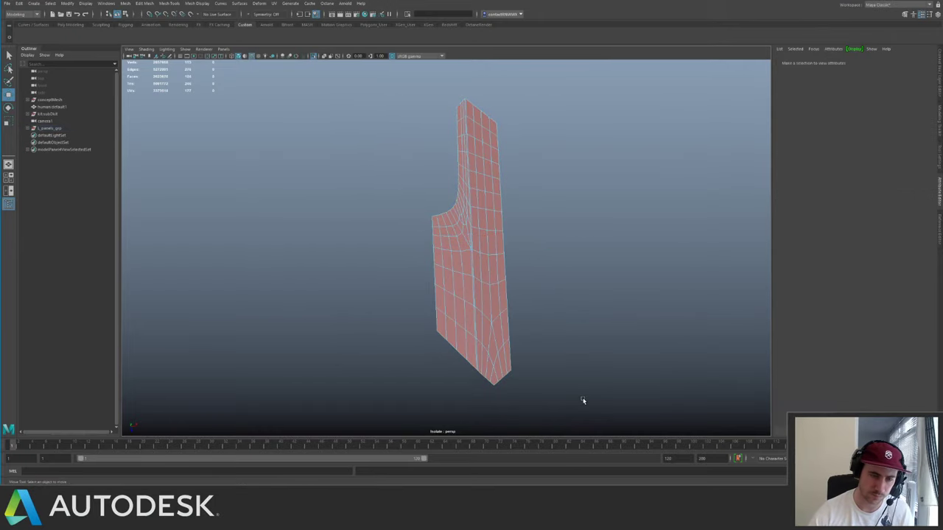
- Return the panel to object selection and end its isolation to show the whole ship
{"action": "left_click_drag", "start_coordinate": [582, 398], "coordinate": [431, 247], "text": "alt"}
{"action": "right_click_drag", "start_coordinate": [431, 248], "coordinate": [467, 223]}
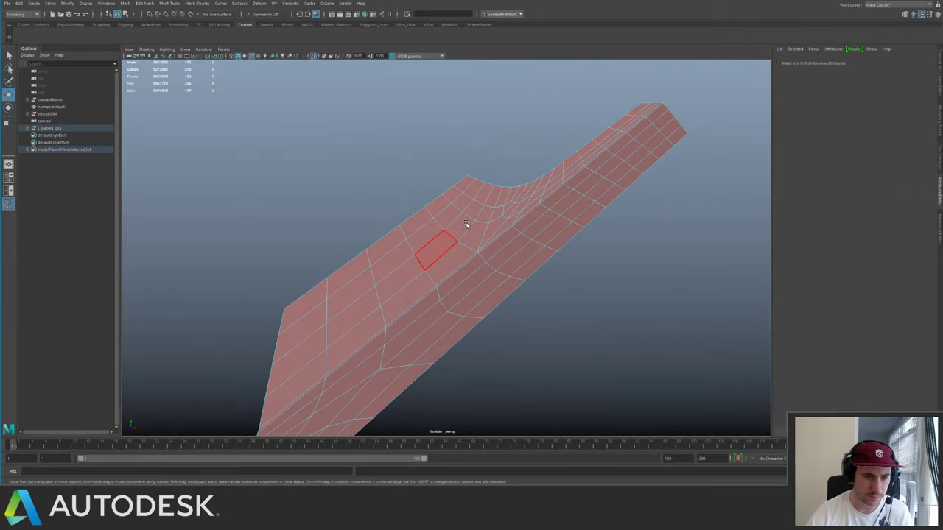
{"action": "key", "text": "ctrl+1"}
{"action": "left_click_drag", "start_coordinate": [361, 199], "coordinate": [469, 195], "text": "alt"}
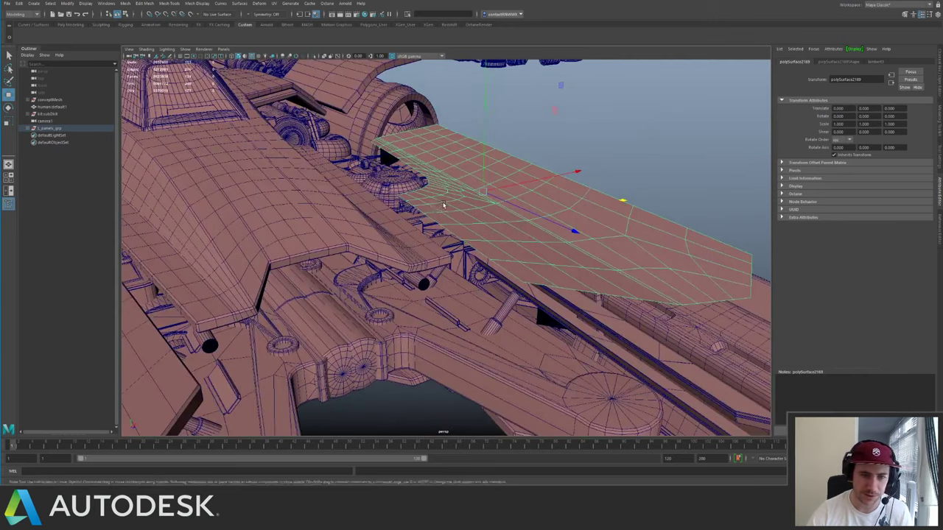
- Assign a new Lambert material to the single-sided left front panel
{"action": "middle_click_drag", "start_coordinate": [470, 195], "coordinate": [396, 220], "text": "alt"}
{"action": "left_click_drag", "start_coordinate": [395, 221], "coordinate": [471, 233], "text": "alt"}
{"action": "right_click_drag", "start_coordinate": [471, 232], "coordinate": [522, 428]}
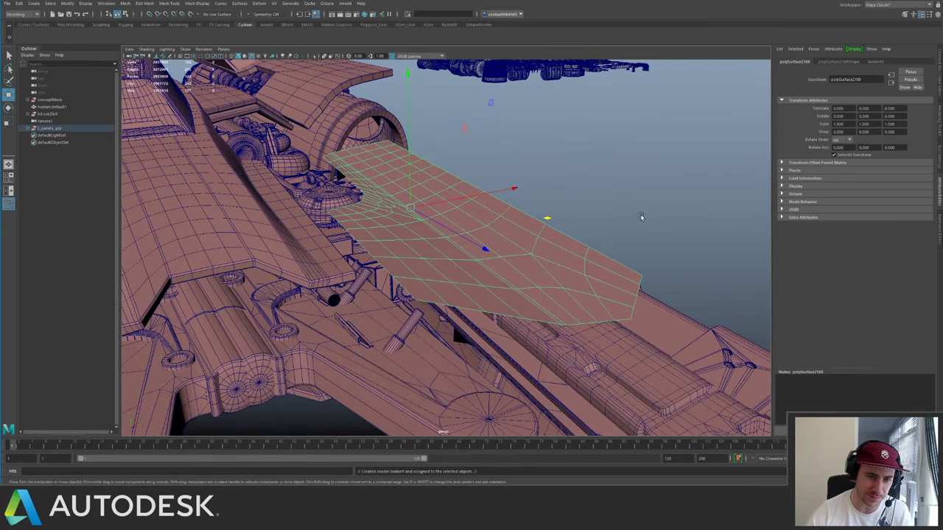
{"action": "left_click_drag", "start_coordinate": [641, 217], "coordinate": [432, 173], "text": "alt"}
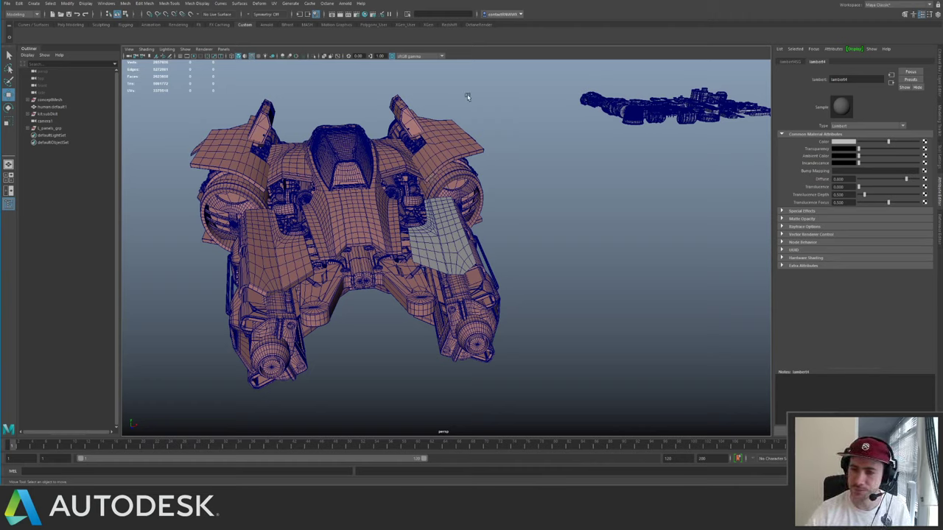
- Rework the edge flow near the panel's pointed front corner with Multi-Cut from the pole vertex, and delete the selected edge there
{"action": "left_click_drag", "start_coordinate": [387, 183], "coordinate": [391, 228], "text": "alt"}
{"action": "right_click_drag", "start_coordinate": [390, 228], "coordinate": [416, 273], "text": "alt"}
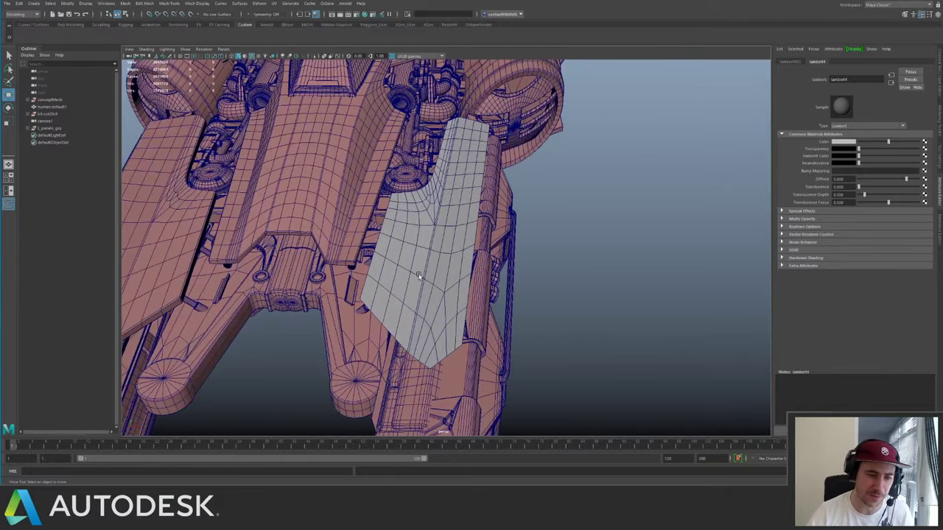
{"action": "left_click_drag", "start_coordinate": [390, 243], "coordinate": [416, 240], "text": "alt"}
{"action": "right_click_drag", "start_coordinate": [416, 240], "coordinate": [422, 279], "text": "alt"}
{"action": "mouse_move", "coordinate": [422, 280]}
{"action": "left_mouse_down", "text": "alt"}
{"action": "mouse_move", "coordinate": [433, 257]}
{"action": "mouse_move", "coordinate": [438, 280]}
{"action": "left_mouse_up", "text": "alt"}
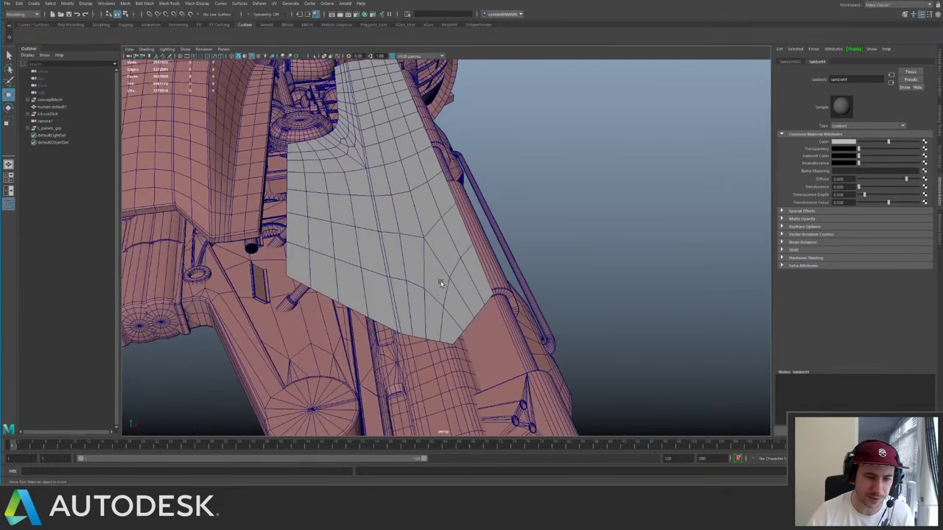
{"action": "left_click", "coordinate": [459, 274]}
{"action": "key", "text": "ctrl+shift+x"}
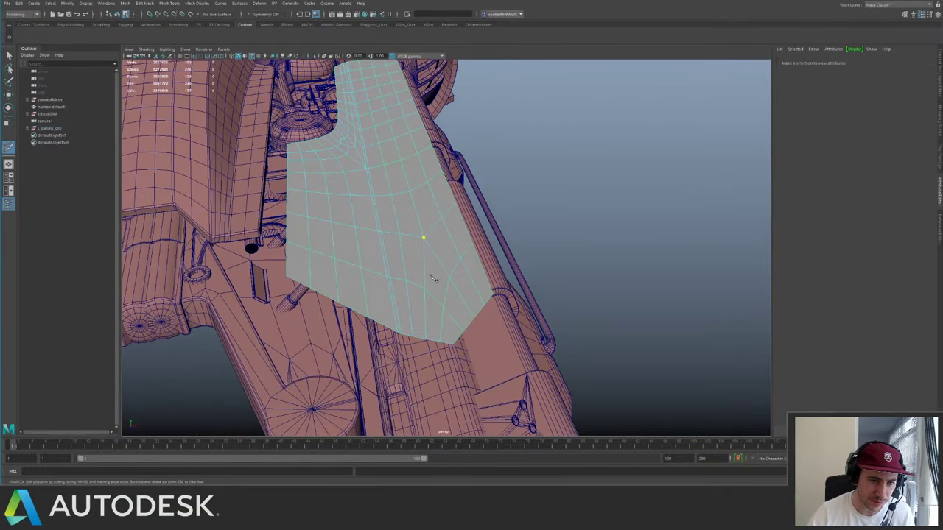
{"action": "key", "text": "q"}
{"action": "left_click", "coordinate": [455, 324]}
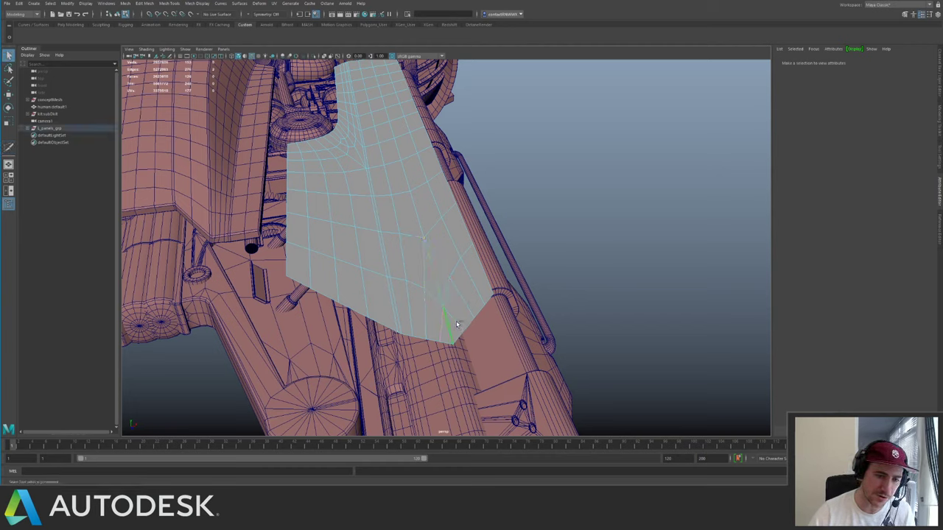
{"action": "left_click", "coordinate": [458, 324]}
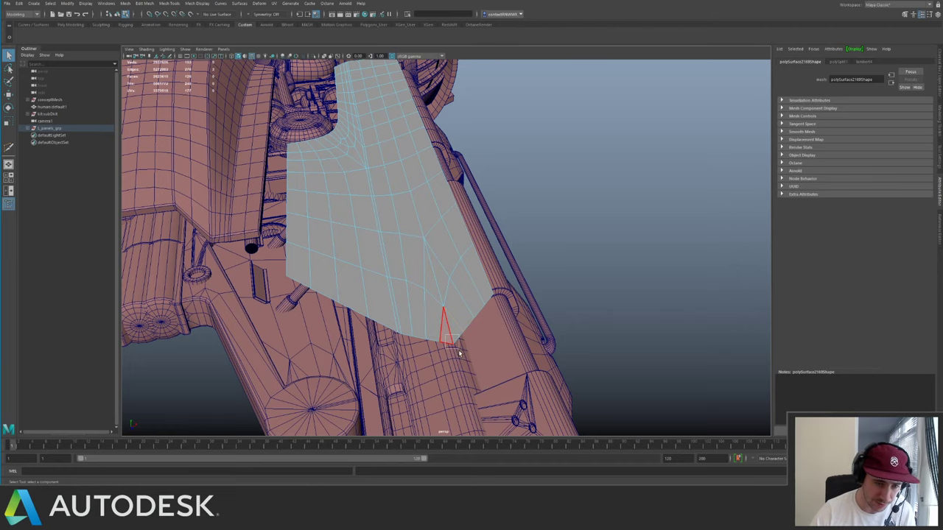
{"action": "key", "text": "Delete"}
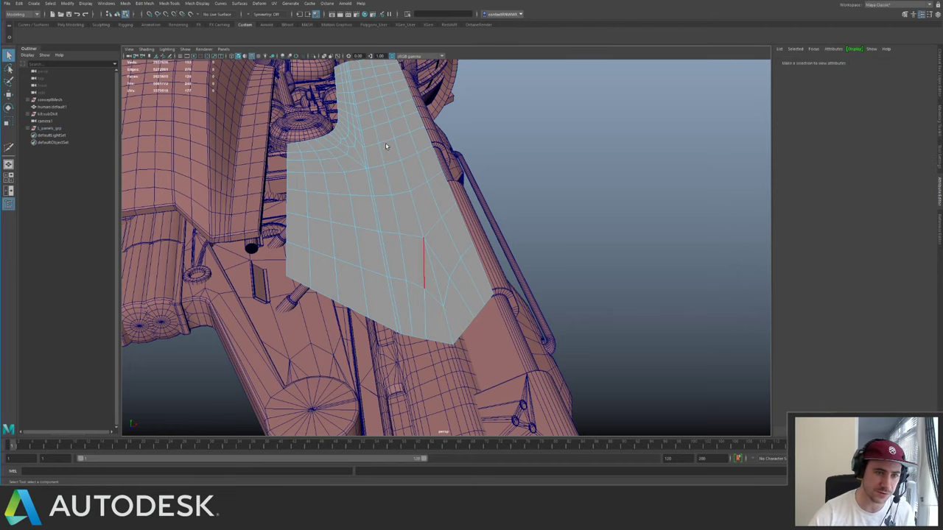
- Delete the opposite half of the ship, the group L1 inside conceptMesh
{"action": "right_click_drag", "start_coordinate": [303, 168], "coordinate": [433, 229], "text": "alt"}
{"action": "left_click_drag", "start_coordinate": [433, 229], "coordinate": [385, 241], "text": "alt"}
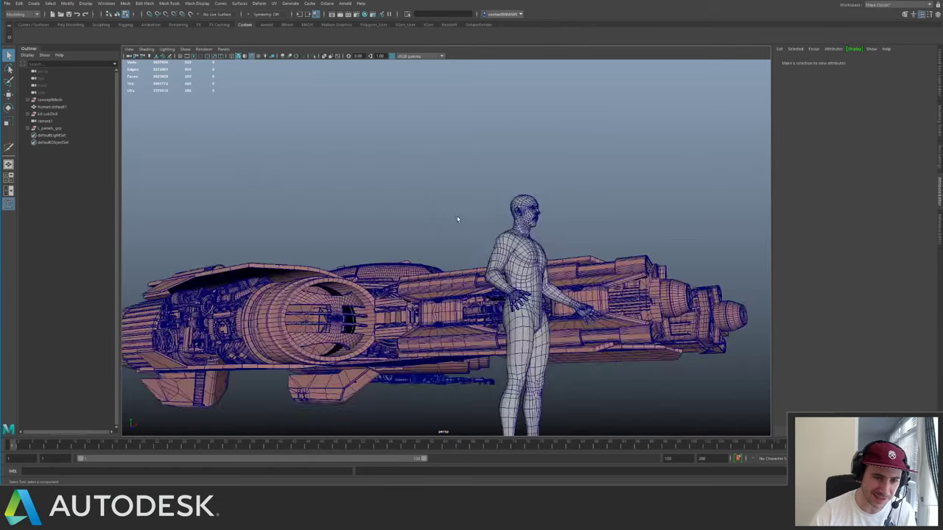
{"action": "left_click_drag", "start_coordinate": [459, 217], "coordinate": [429, 224], "text": "alt"}
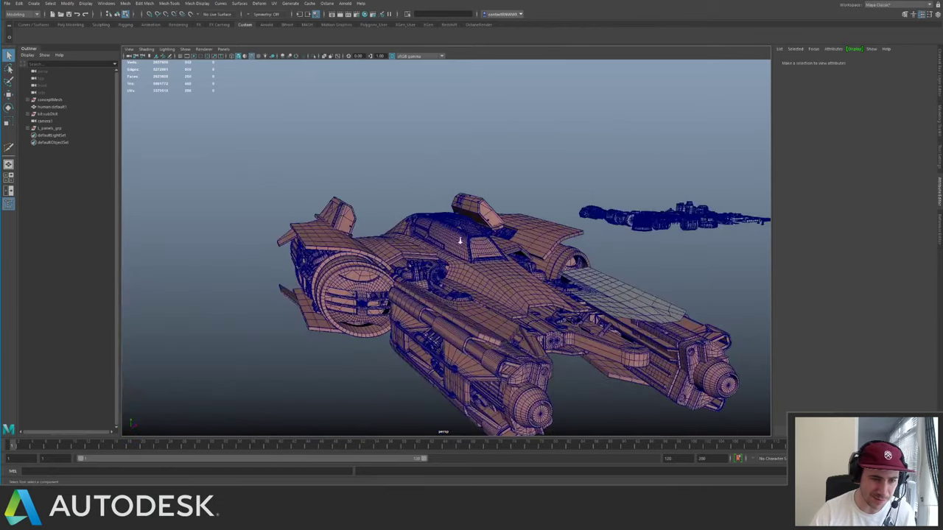
{"action": "left_click_drag", "start_coordinate": [458, 240], "coordinate": [339, 161], "text": "alt"}
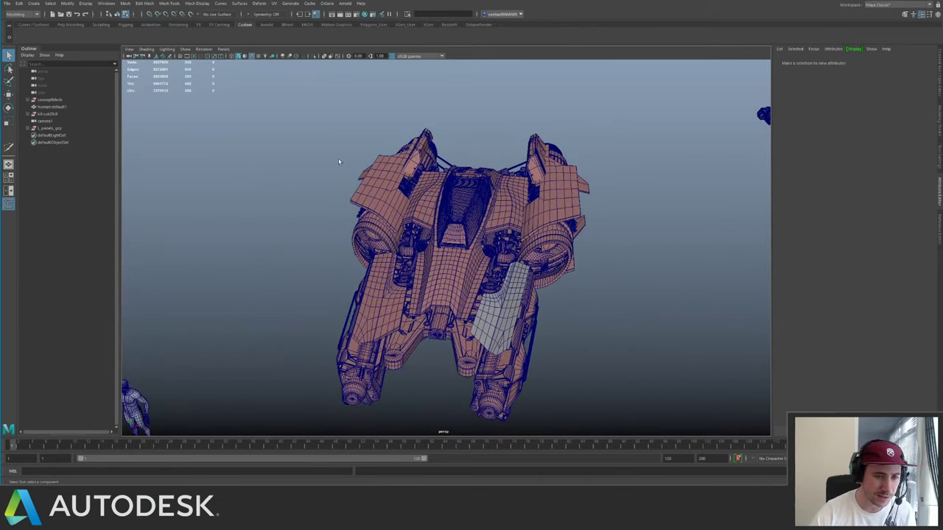
{"action": "left_click", "coordinate": [441, 255]}
{"action": "right_click_drag", "start_coordinate": [441, 259], "coordinate": [456, 253]}
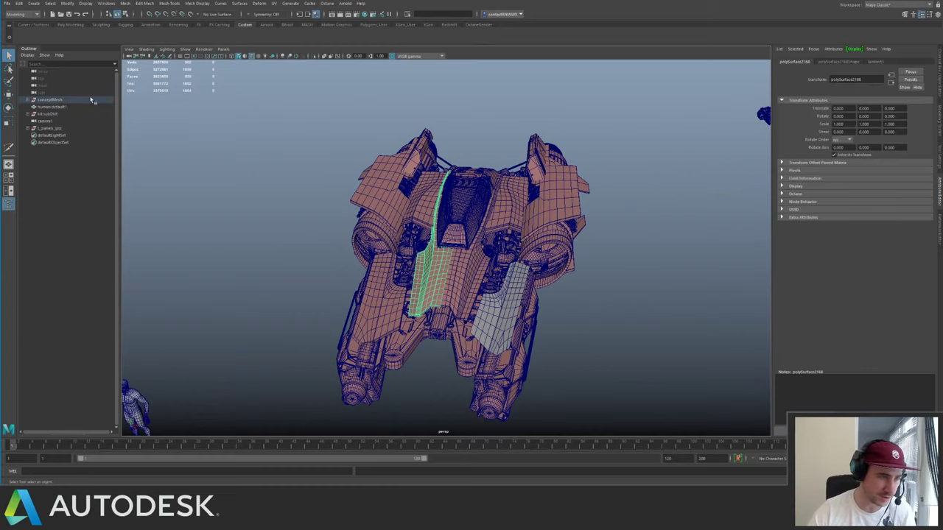
{"action": "left_click", "coordinate": [28, 99]}
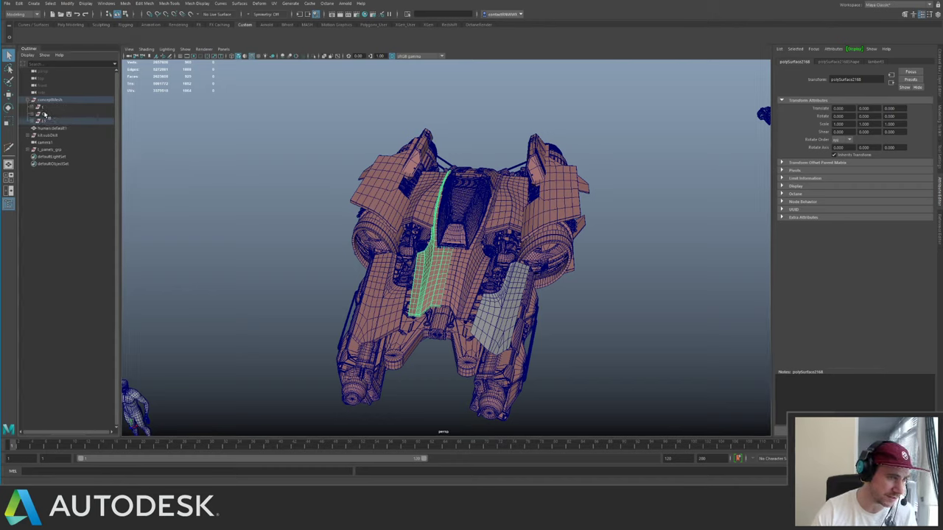
{"action": "left_click", "coordinate": [43, 121]}
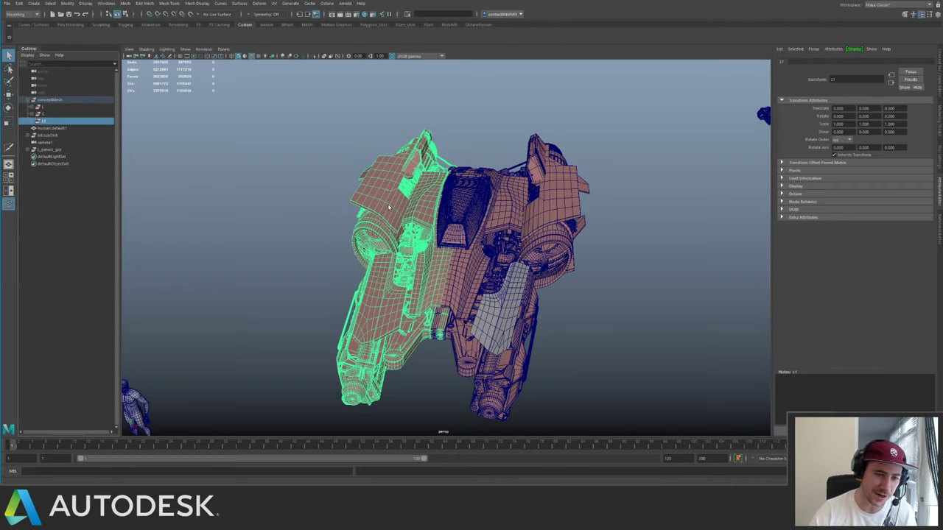
{"action": "key", "text": "Delete"}
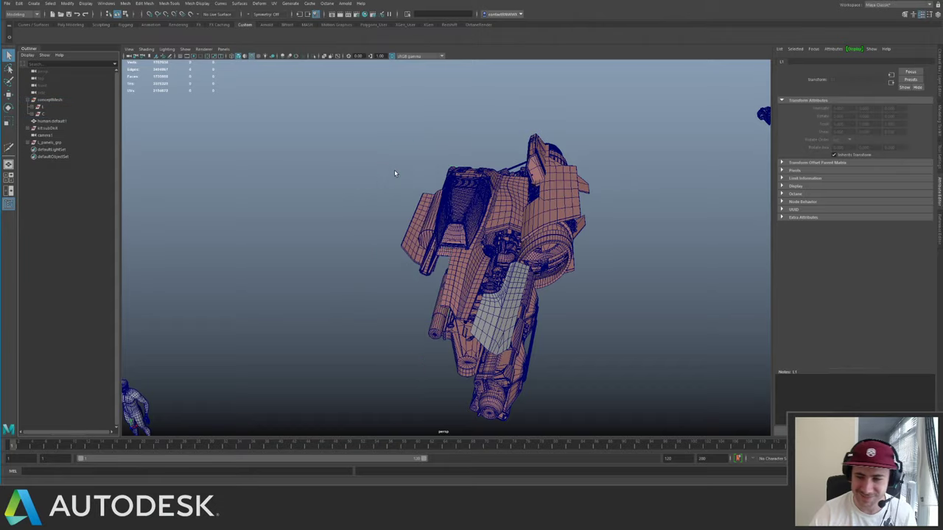
- Isolate L_panels_grp to show only the collected panels
{"action": "left_click_drag", "start_coordinate": [362, 192], "coordinate": [559, 221], "text": "alt"}
{"action": "left_click", "coordinate": [42, 144]}
{"action": "right_click_drag", "start_coordinate": [662, 200], "coordinate": [574, 159], "text": "alt"}
{"action": "middle_click_drag", "start_coordinate": [574, 158], "coordinate": [490, 170], "text": "alt"}
{"action": "key", "text": "ctrl+1"}
- Clean up the isolated panels by deleting the unwanted selection, and assign a new Lambert material to all of them
{"action": "left_click", "coordinate": [363, 131]}
{"action": "left_click_drag", "start_coordinate": [268, 116], "coordinate": [681, 374]}
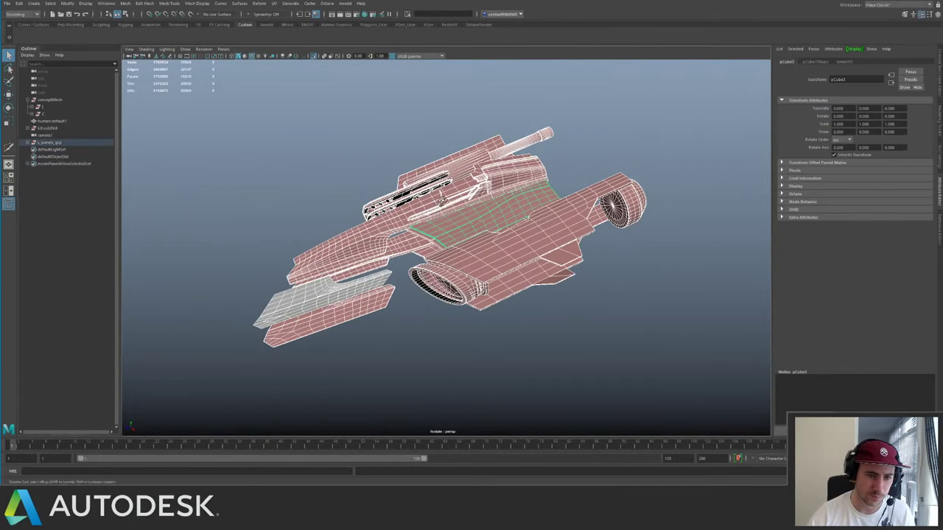
{"action": "left_click_drag", "start_coordinate": [442, 200], "coordinate": [530, 210], "text": "alt"}
{"action": "left_click_drag", "start_coordinate": [281, 192], "coordinate": [346, 173], "text": "alt"}
{"action": "left_click_drag", "start_coordinate": [240, 181], "coordinate": [653, 334]}
{"action": "left_click", "coordinate": [317, 313]}
{"action": "key", "text": "Delete"}
{"action": "right_click_drag", "start_coordinate": [472, 211], "coordinate": [549, 442], "text": "alt"}
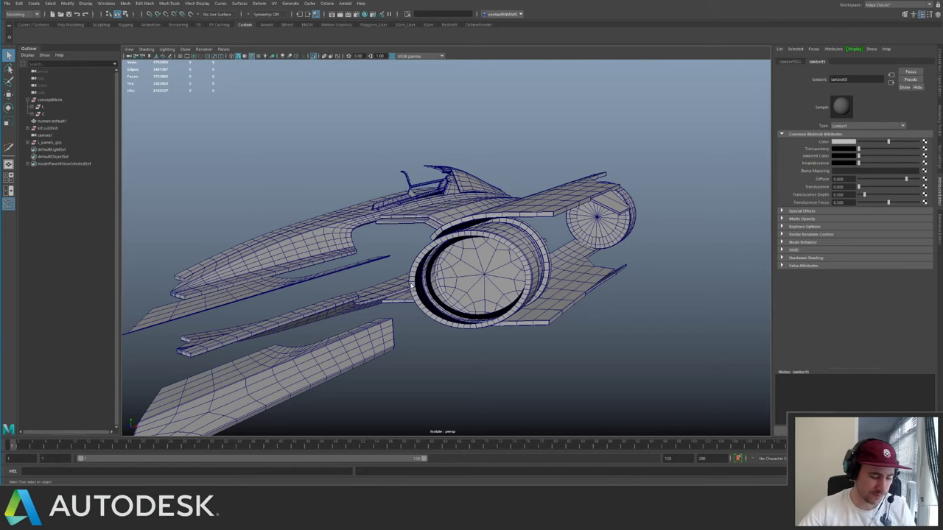
- Bring back the full ship, then move the engine's front intake ring into L_panels_grp and assign it the panels' Lambert material
{"action": "key", "text": "ctrl+1"}
{"action": "left_click_drag", "start_coordinate": [464, 255], "coordinate": [371, 240], "text": "alt"}
{"action": "scroll", "coordinate": [387, 285], "scroll_direction": "up", "scroll_amount": 3}
{"action": "left_click", "coordinate": [383, 293]}
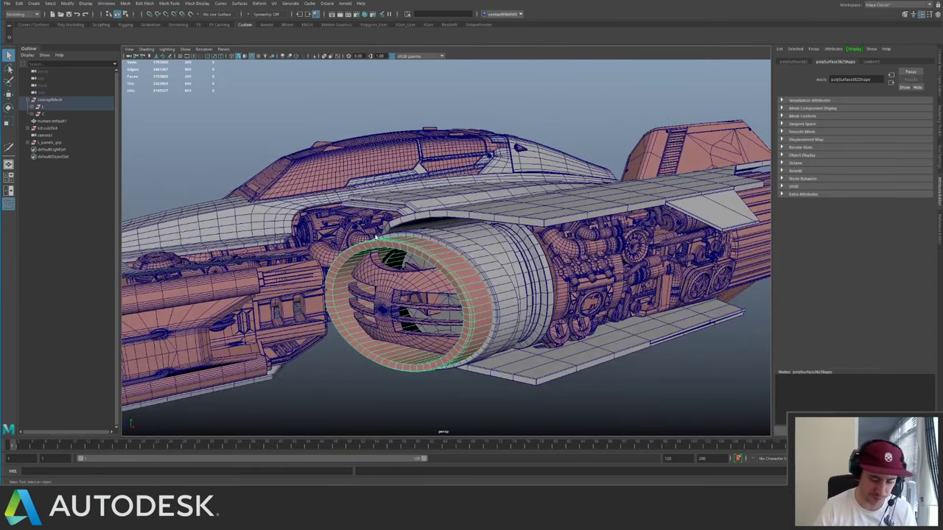
{"action": "key", "text": "shift+p"}
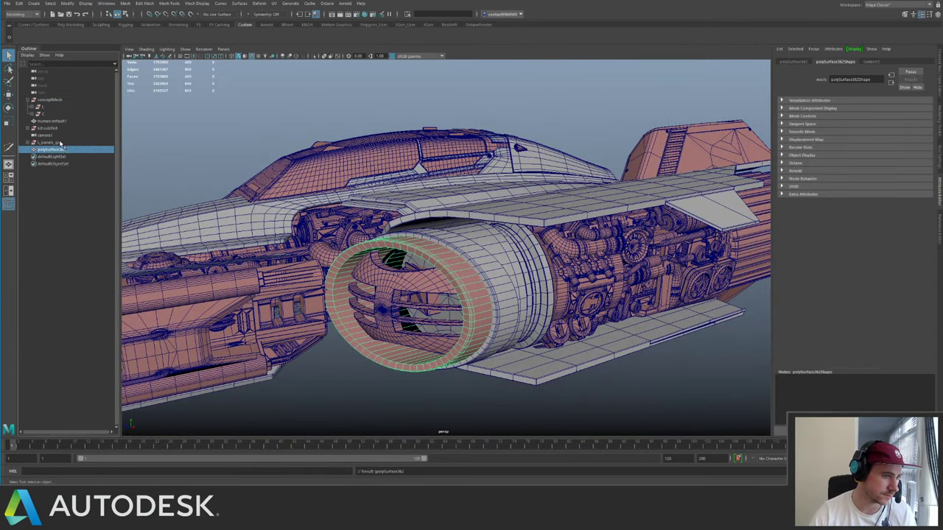
{"action": "middle_click_drag", "start_coordinate": [62, 149], "coordinate": [57, 143]}
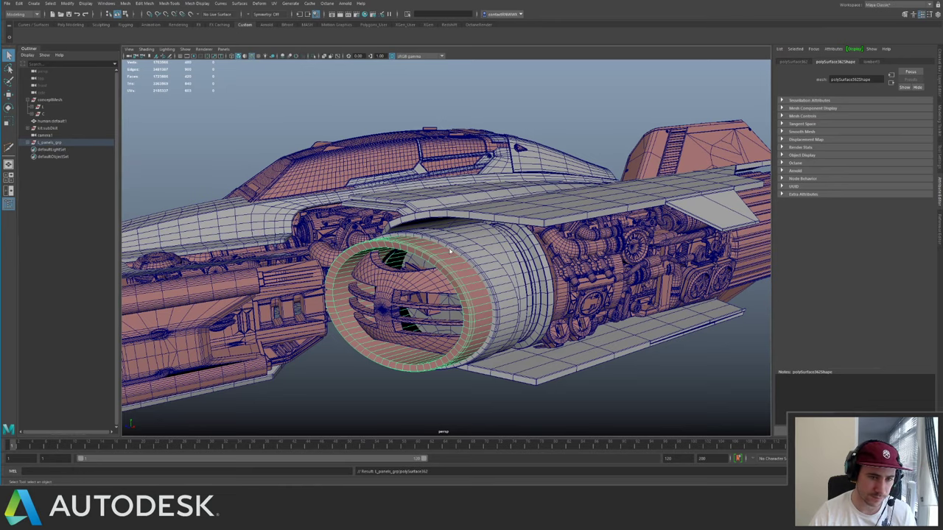
{"action": "right_click_drag", "start_coordinate": [453, 252], "coordinate": [513, 431]}
{"action": "left_click", "coordinate": [596, 393]}
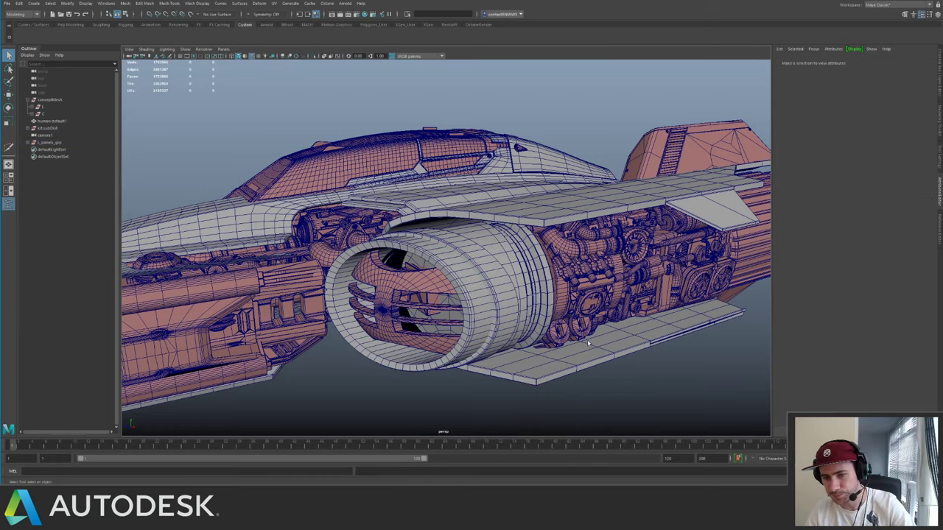
- Check the ship's rear exhaust nozzle and pick the matching round nozzle part in the kit layout beside the ship
{"action": "left_click_drag", "start_coordinate": [641, 174], "coordinate": [570, 162], "text": "alt"}
{"action": "middle_click_drag", "start_coordinate": [570, 162], "coordinate": [346, 165], "text": "alt"}
{"action": "left_click_drag", "start_coordinate": [346, 165], "coordinate": [450, 272], "text": "alt"}
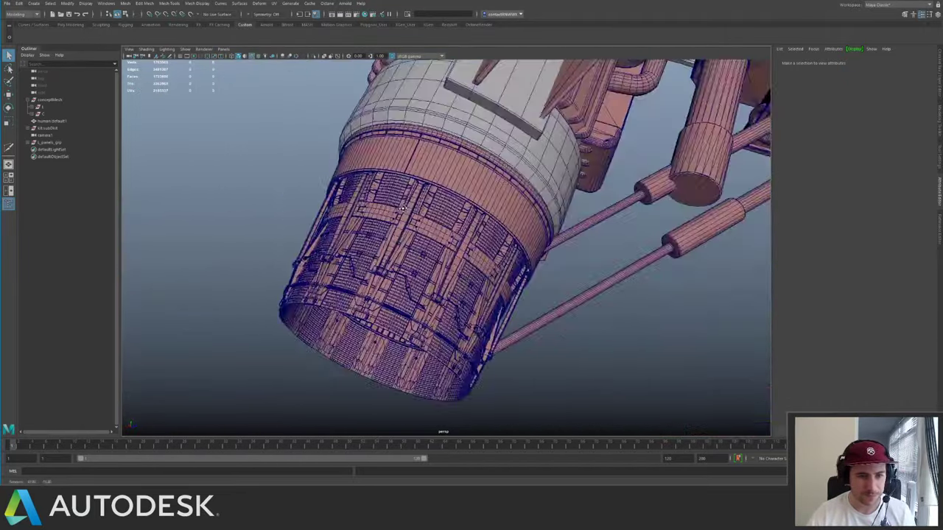
{"action": "left_click", "coordinate": [477, 198]}
{"action": "right_click_drag", "start_coordinate": [477, 197], "coordinate": [81, 118], "text": "alt"}
{"action": "middle_click_drag", "start_coordinate": [81, 118], "coordinate": [232, 96], "text": "alt"}
{"action": "right_click_drag", "start_coordinate": [232, 96], "coordinate": [433, 196], "text": "alt"}
{"action": "left_click", "coordinate": [433, 200]}
{"action": "key", "text": "Up"}
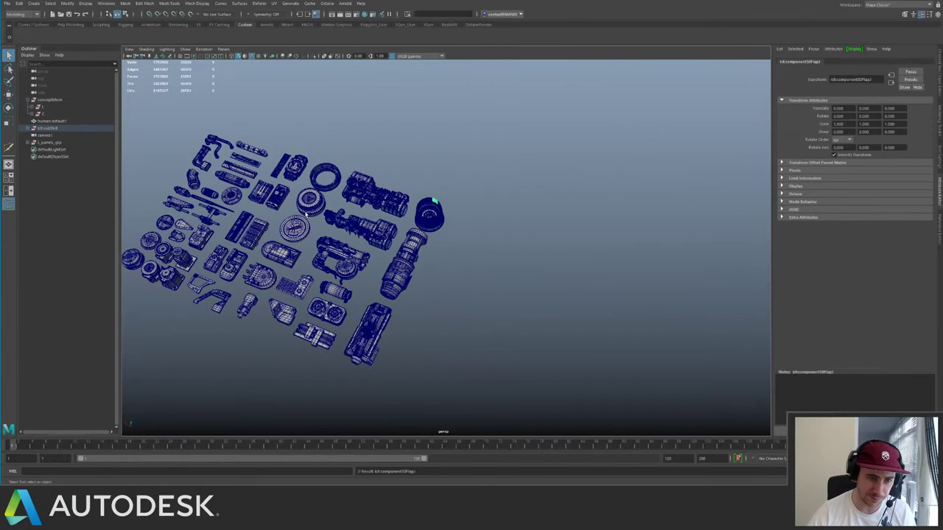
- Duplicate the whole kit:component50 nozzle group and move the copy just behind the ship's rear exhaust
{"action": "left_click", "coordinate": [32, 129]}
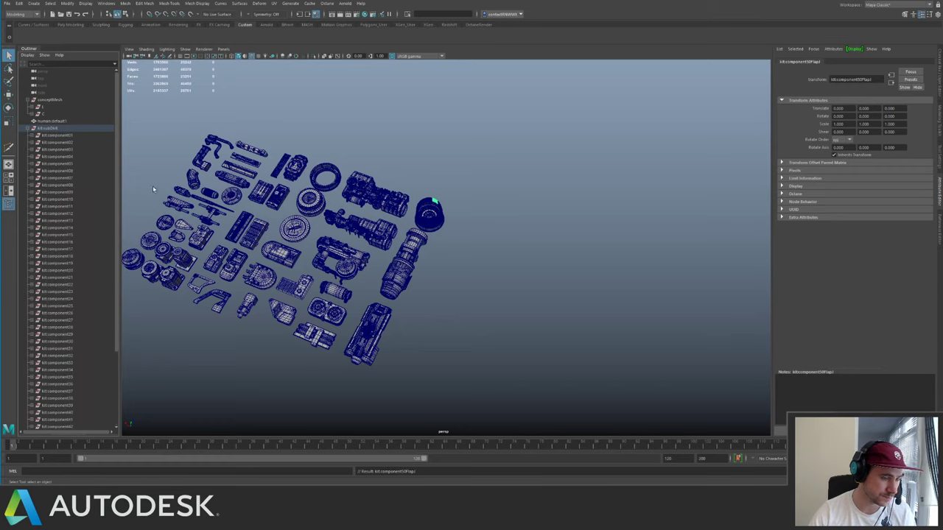
{"action": "scroll", "coordinate": [82, 265], "scroll_direction": "down", "scroll_amount": 5}
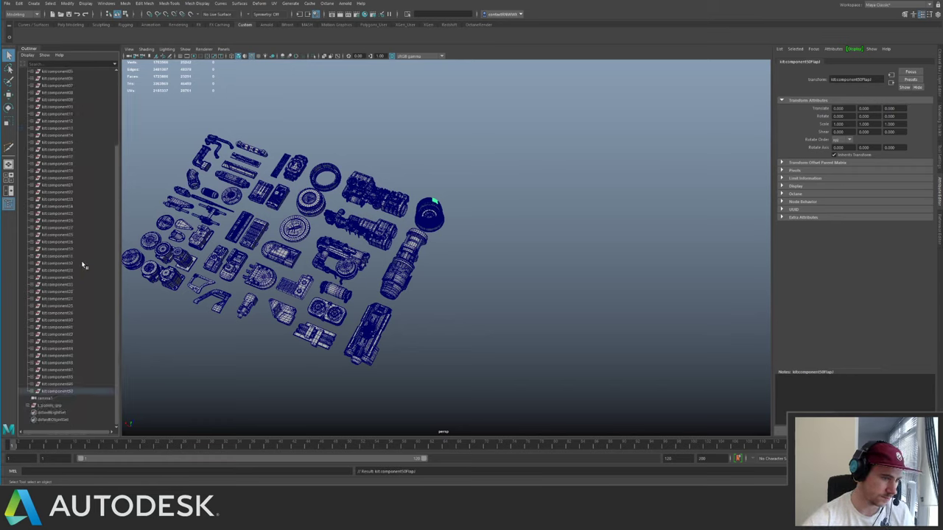
{"action": "left_click", "coordinate": [90, 393]}
{"action": "scroll", "coordinate": [477, 194], "scroll_direction": "down", "scroll_amount": 3}
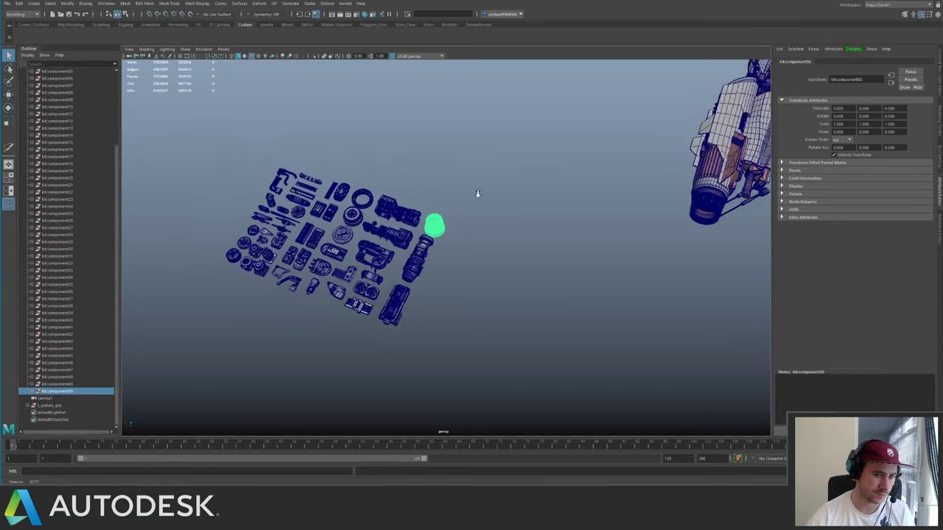
{"action": "middle_click_drag", "start_coordinate": [477, 194], "coordinate": [360, 175], "text": "alt"}
{"action": "key", "text": "Delete"}
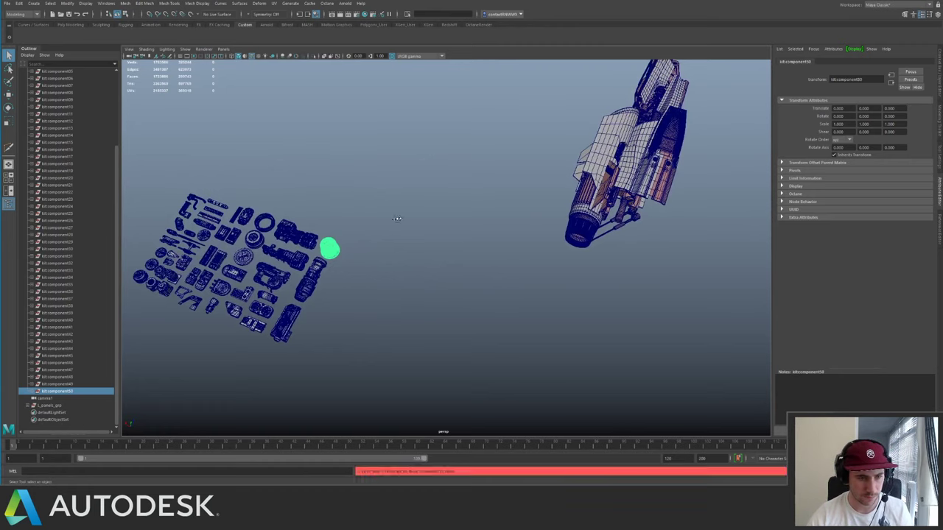
{"action": "left_click_drag", "start_coordinate": [397, 219], "coordinate": [421, 240], "text": "alt"}
{"action": "key", "text": "w"}
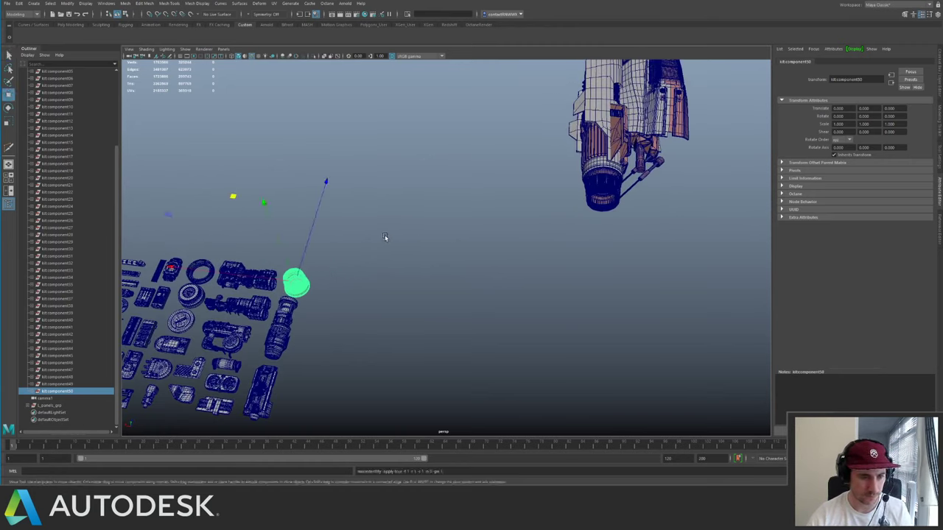
{"action": "key", "text": "ctrl+d"}
{"action": "left_click_drag", "start_coordinate": [294, 286], "coordinate": [608, 231]}
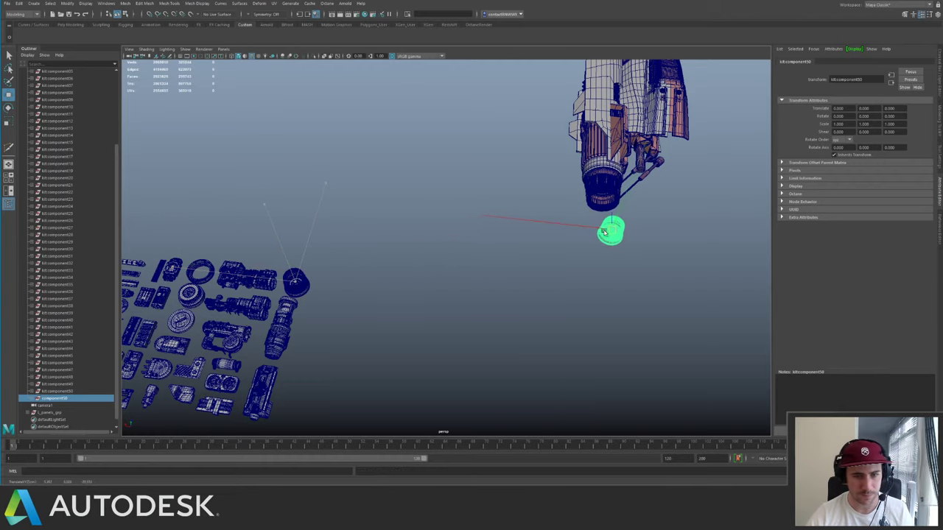
{"action": "left_click_drag", "start_coordinate": [515, 257], "coordinate": [554, 209], "text": "alt"}
{"action": "scroll", "coordinate": [552, 273], "scroll_direction": "up", "scroll_amount": 3}
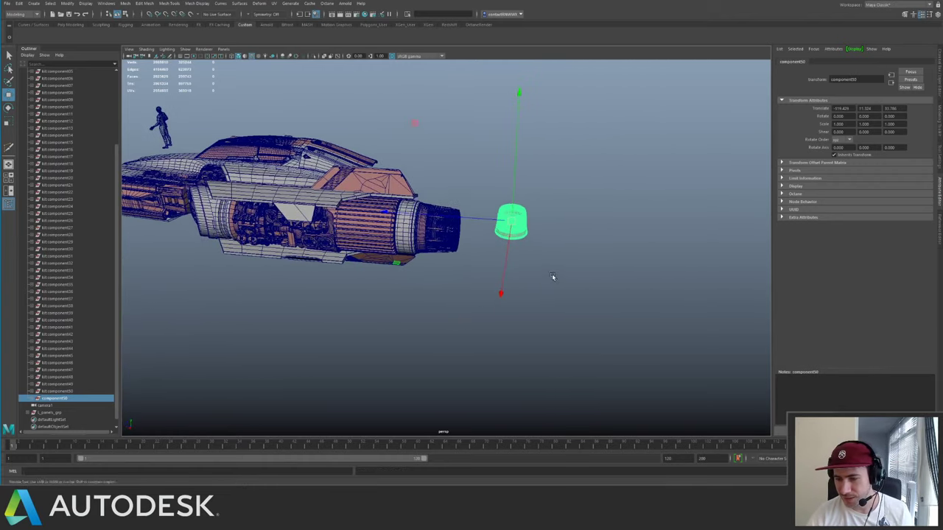
{"action": "left_click_drag", "start_coordinate": [552, 273], "coordinate": [551, 215], "text": "alt"}
{"action": "scroll", "coordinate": [513, 161], "scroll_direction": "up", "scroll_amount": 4}
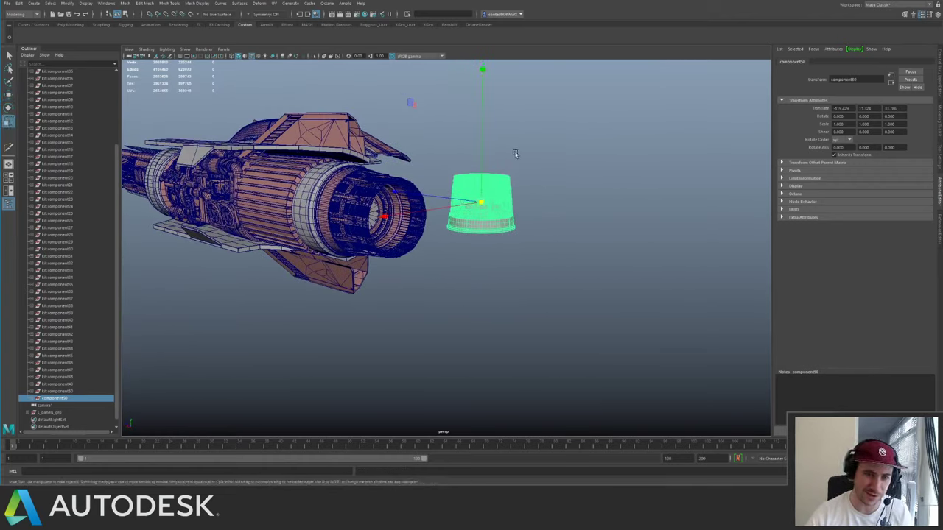
{"action": "key", "text": "e"}
{"action": "left_click_drag", "start_coordinate": [574, 137], "coordinate": [586, 231]}
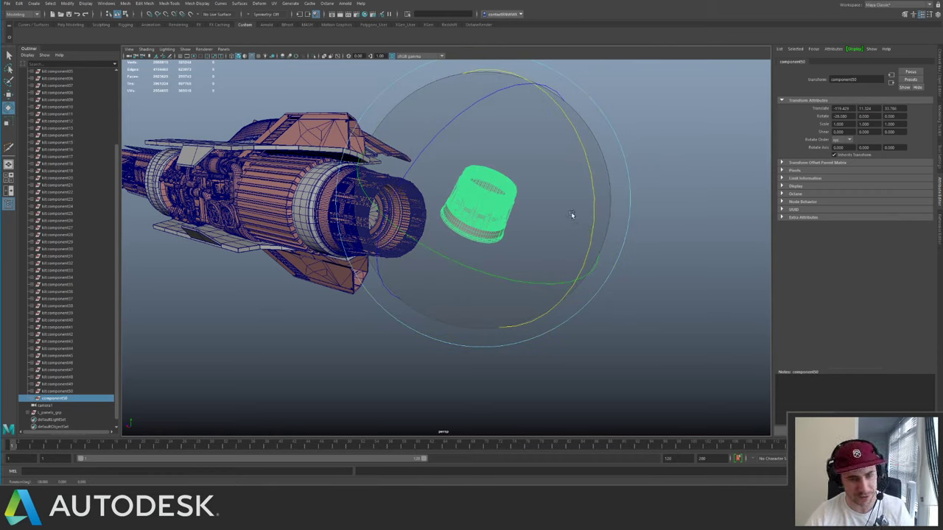
{"action": "left_click_drag", "start_coordinate": [565, 201], "coordinate": [550, 194], "text": "alt"}
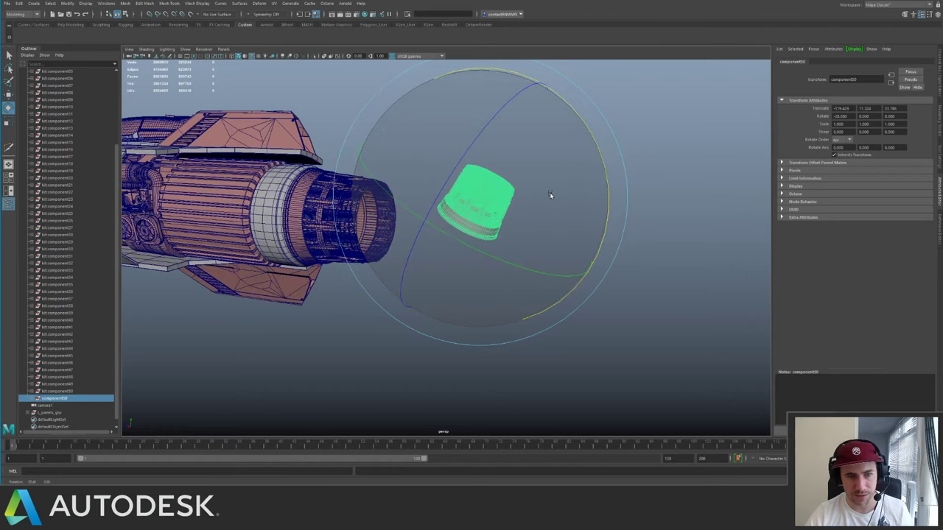
{"action": "key", "text": "ctrl+z"}
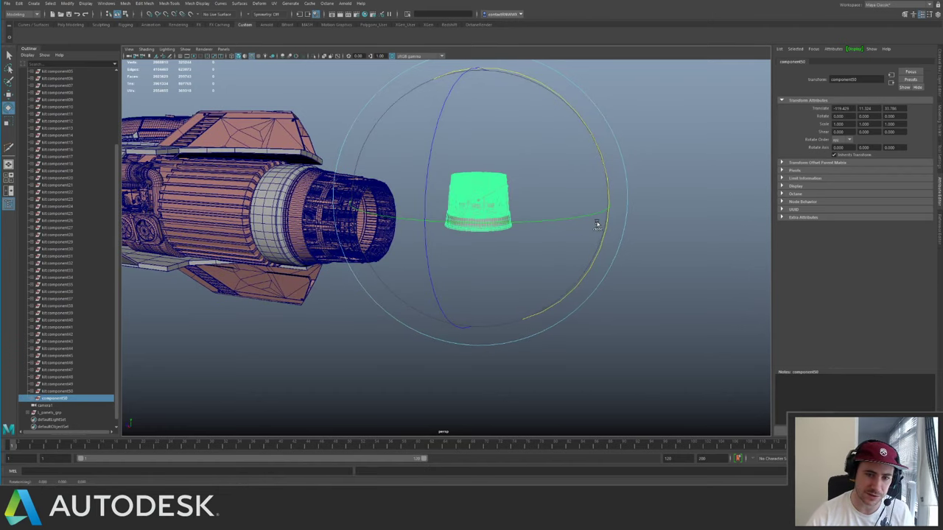
{"action": "left_click_drag", "start_coordinate": [597, 225], "coordinate": [604, 210], "text": "shift"}
{"action": "key", "text": "Delete"}
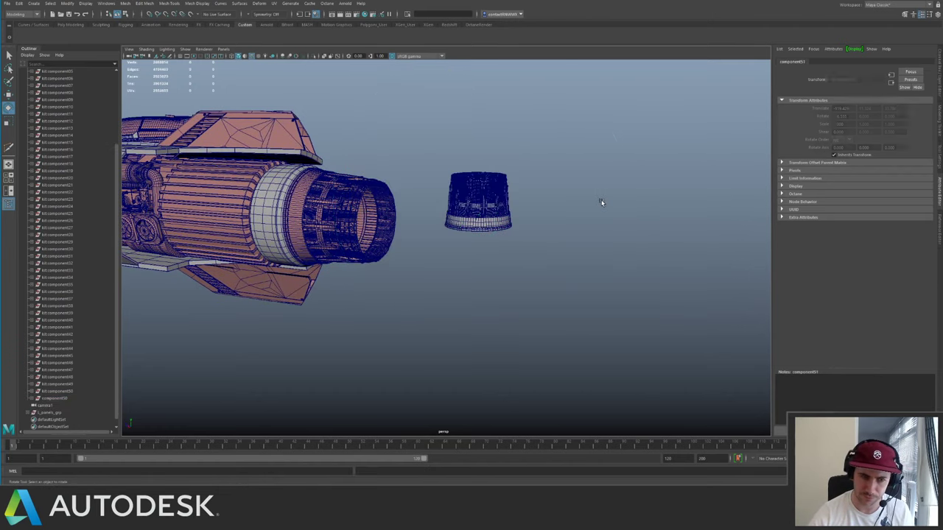
- Rotate the copied nozzle group component50 by -90 degrees about X so it lies along the engine's direction
{"action": "left_click", "coordinate": [56, 398]}
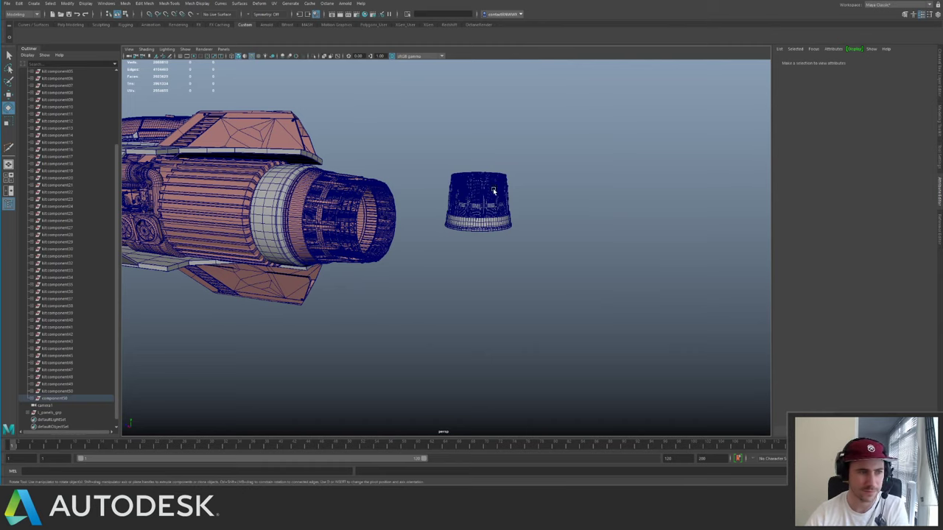
{"action": "left_click", "coordinate": [73, 398]}
{"action": "key", "text": "w"}
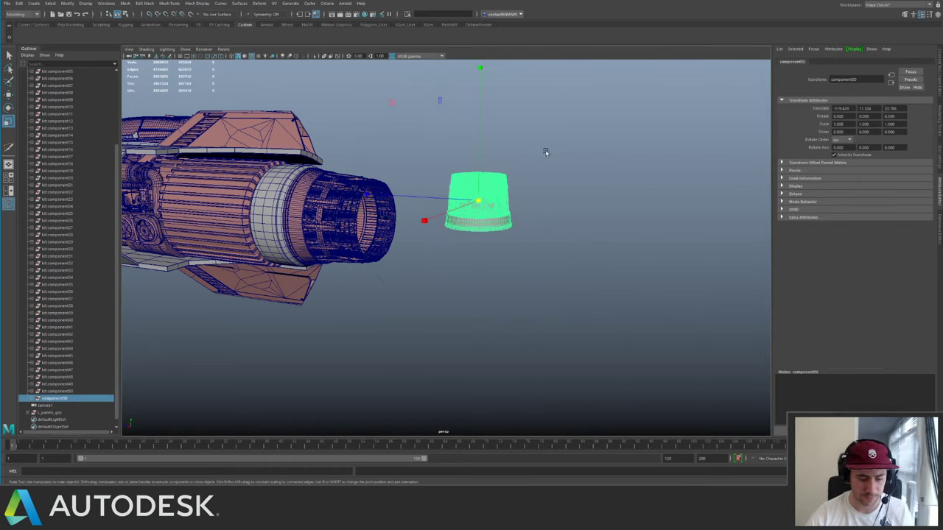
{"action": "key", "text": "e"}
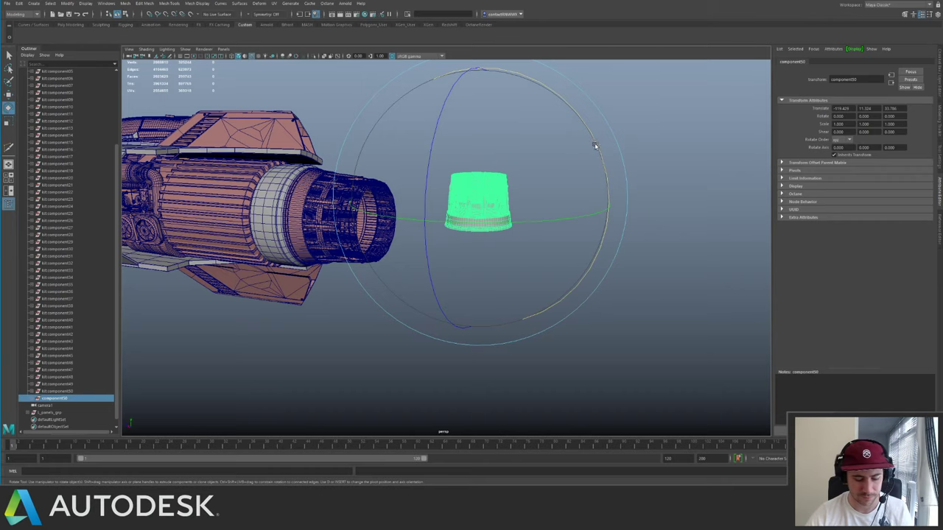
{"action": "left_click_drag", "start_coordinate": [595, 141], "coordinate": [610, 176]}
- Move the component50 nozzle copy roughly in line with the engine's exhaust opening
{"action": "key", "text": "w"}
{"action": "left_click_drag", "start_coordinate": [429, 196], "coordinate": [513, 142], "text": "alt"}
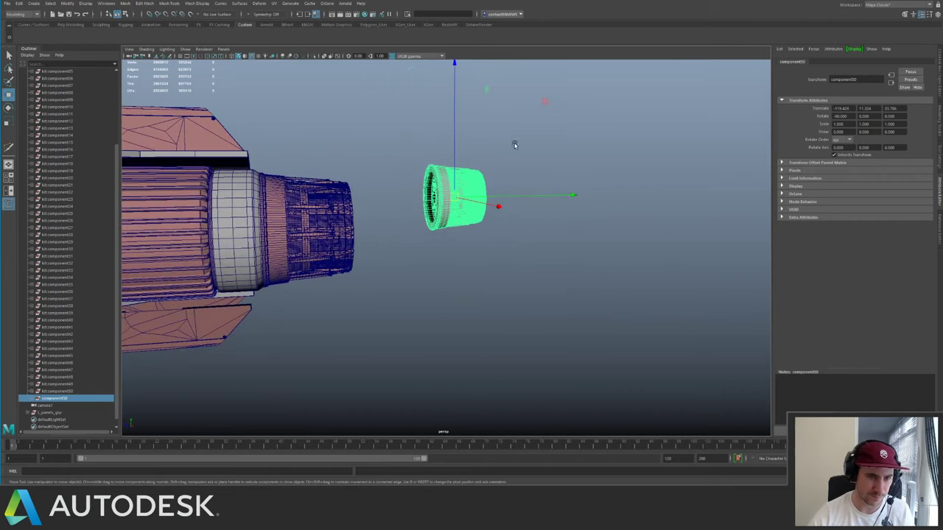
{"action": "left_click_drag", "start_coordinate": [546, 101], "coordinate": [385, 134]}
{"action": "left_click_drag", "start_coordinate": [385, 134], "coordinate": [308, 158], "text": "alt"}
{"action": "scroll", "coordinate": [541, 193], "scroll_direction": "up", "scroll_amount": 4}
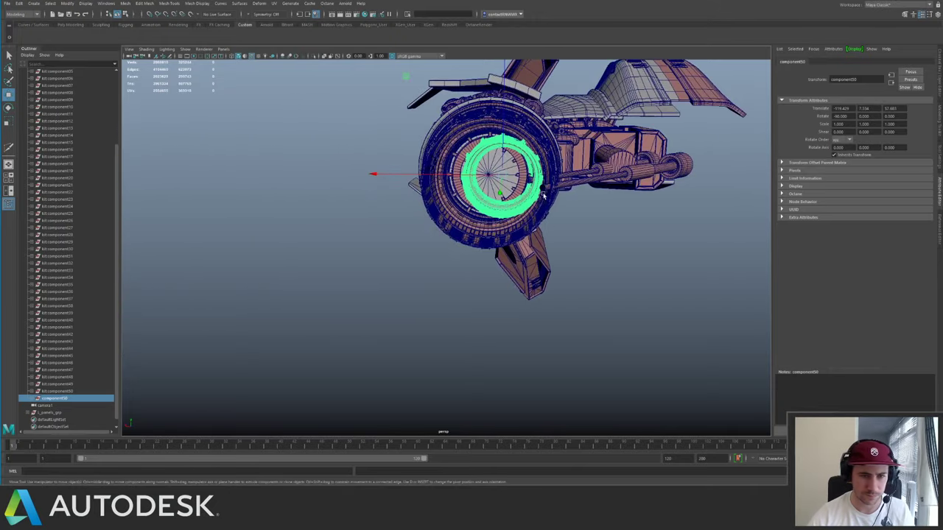
{"action": "scroll", "coordinate": [534, 190], "scroll_direction": "down", "scroll_amount": 1}
{"action": "left_click_drag", "start_coordinate": [533, 189], "coordinate": [620, 234], "text": "alt"}
- Isolate the grey panel ring just in front of the exhaust nozzle
{"action": "left_click", "coordinate": [520, 228]}
{"action": "left_click_drag", "start_coordinate": [487, 207], "coordinate": [518, 193], "text": "alt"}
{"action": "middle_click_drag", "start_coordinate": [518, 193], "coordinate": [572, 206], "text": "alt"}
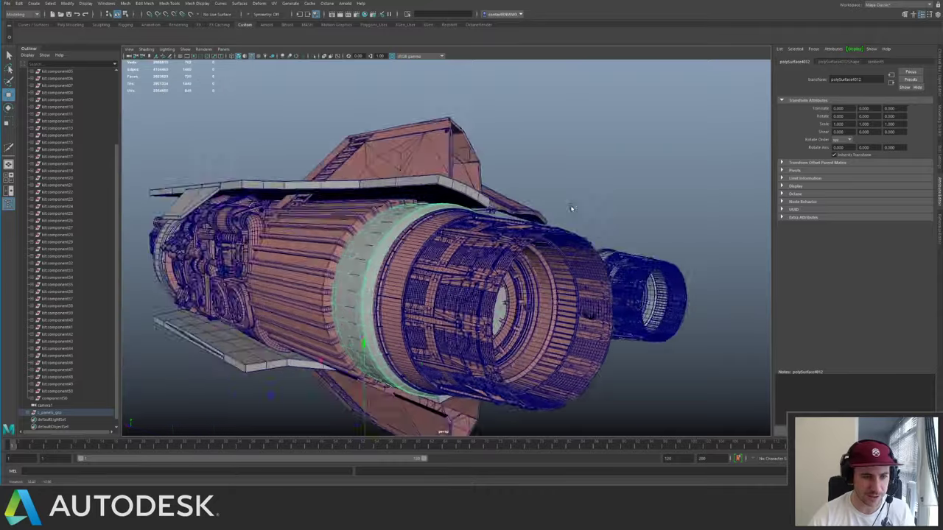
{"action": "left_click_drag", "start_coordinate": [572, 207], "coordinate": [528, 204], "text": "alt"}
{"action": "left_click_drag", "start_coordinate": [442, 210], "coordinate": [526, 228], "text": "alt"}
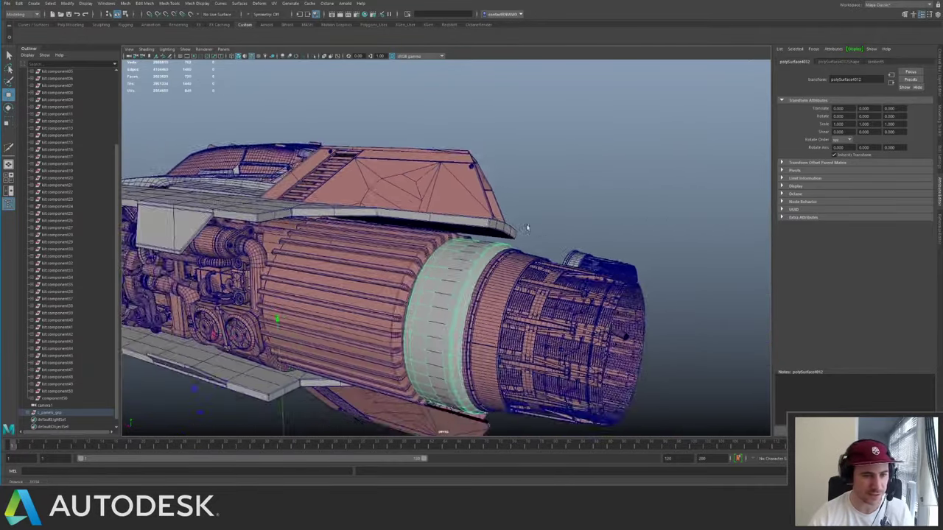
{"action": "right_click_drag", "start_coordinate": [526, 228], "coordinate": [482, 212], "text": "alt"}
{"action": "key", "text": "ctrl+1"}
- Create a locator and snap it to the centre vertex of the isolated ring's end cap
{"action": "left_click_drag", "start_coordinate": [483, 212], "coordinate": [353, 168], "text": "alt"}
{"action": "right_click_drag", "start_coordinate": [354, 167], "coordinate": [456, 214], "text": "alt"}
{"action": "key", "text": "space"}
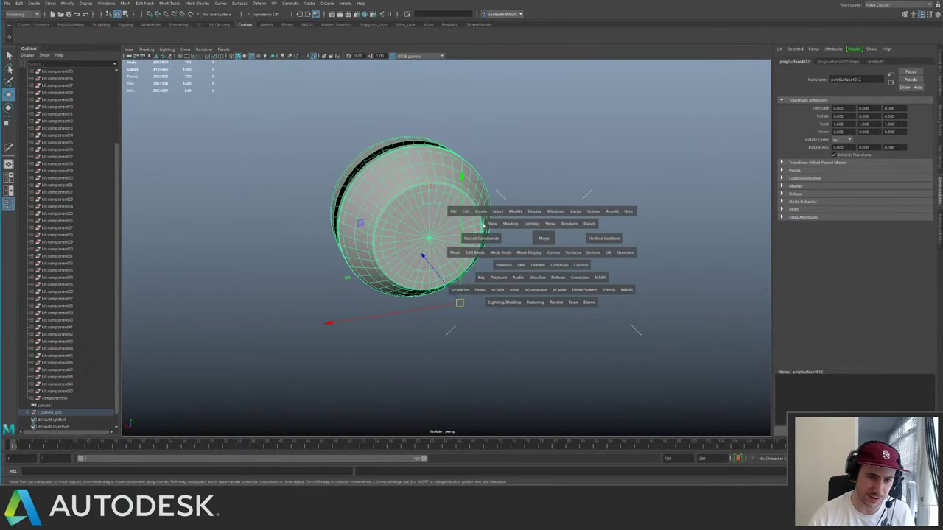
{"action": "left_click", "coordinate": [480, 212]}
{"action": "left_click", "coordinate": [491, 316]}
{"action": "left_click_drag", "start_coordinate": [491, 316], "coordinate": [516, 261], "text": "alt"}
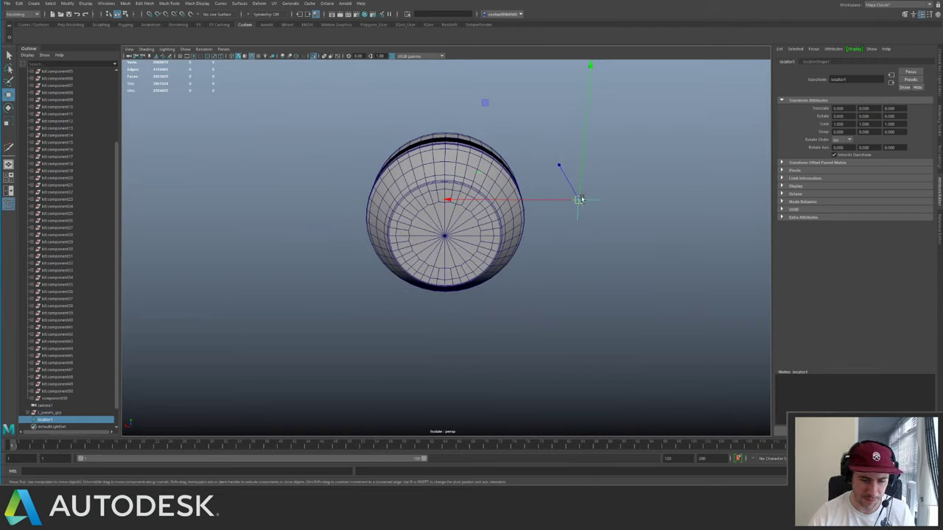
{"action": "left_click_drag", "start_coordinate": [578, 198], "coordinate": [533, 248]}
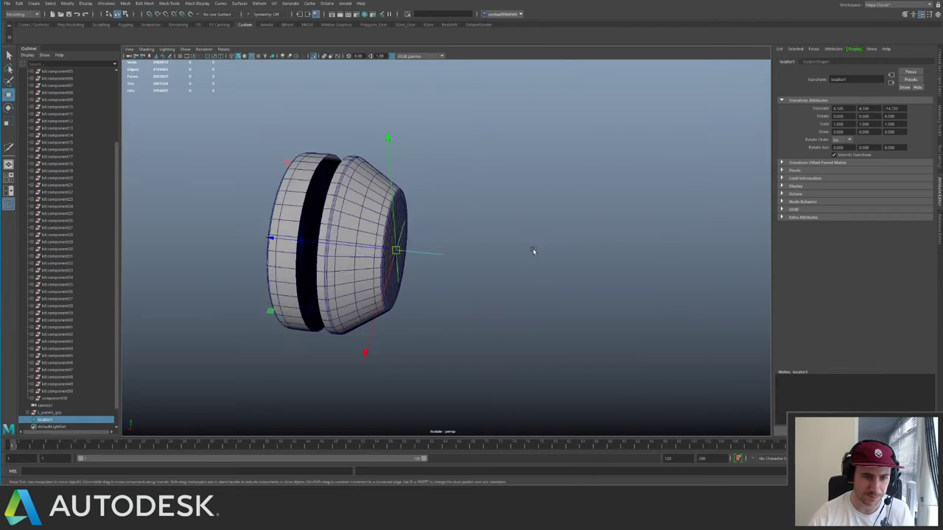
- Show the whole scene again and move the locator back along Z, clear behind the engine exhaust
{"action": "key", "text": "ctrl+1"}
{"action": "right_click_drag", "start_coordinate": [533, 248], "coordinate": [301, 226], "text": "alt"}
{"action": "middle_click_drag", "start_coordinate": [366, 244], "coordinate": [466, 260]}
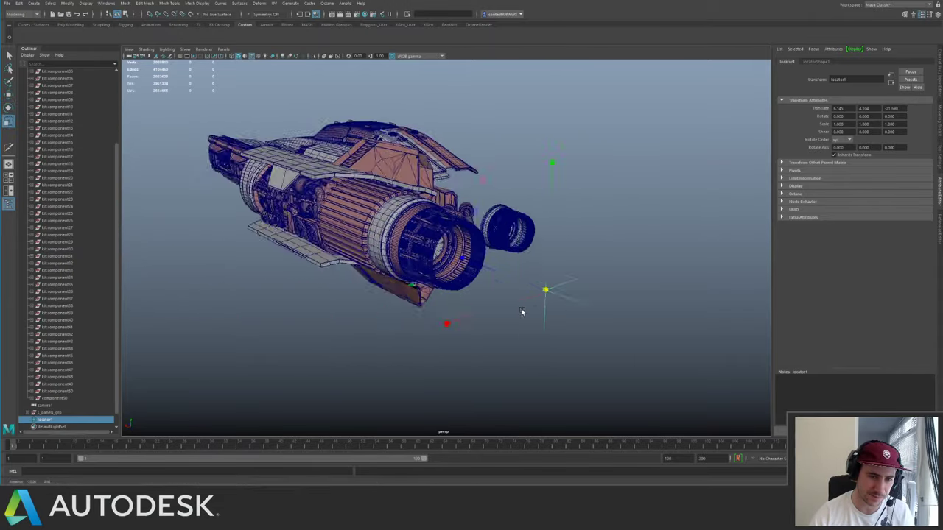
{"action": "left_click_drag", "start_coordinate": [522, 311], "coordinate": [578, 306], "text": "alt"}
{"action": "left_click", "coordinate": [557, 211]}
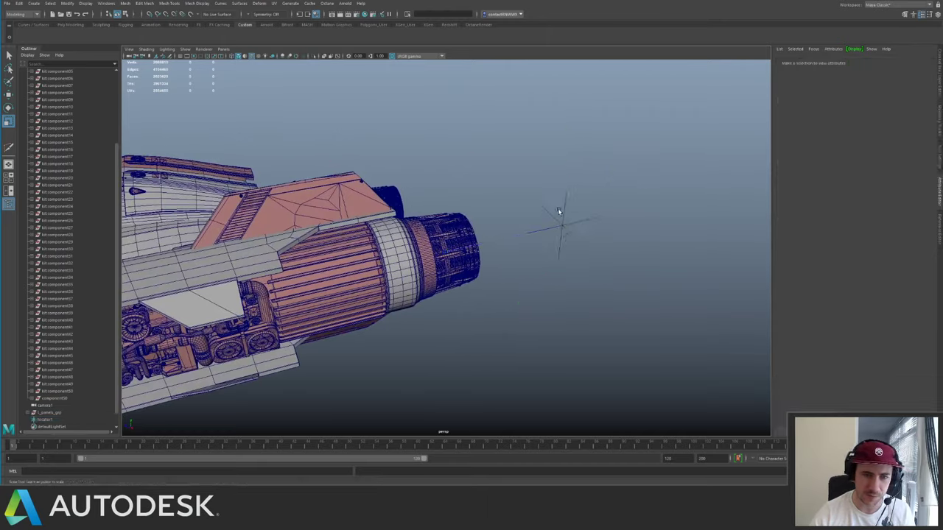
- Select the whole component50 nozzle copy and snap it to the locator to centre it on the engine axis
{"action": "left_click_drag", "start_coordinate": [558, 211], "coordinate": [520, 290], "text": "alt"}
{"action": "right_click_drag", "start_coordinate": [520, 290], "coordinate": [523, 257], "text": "alt"}
{"action": "left_click", "coordinate": [524, 257]}
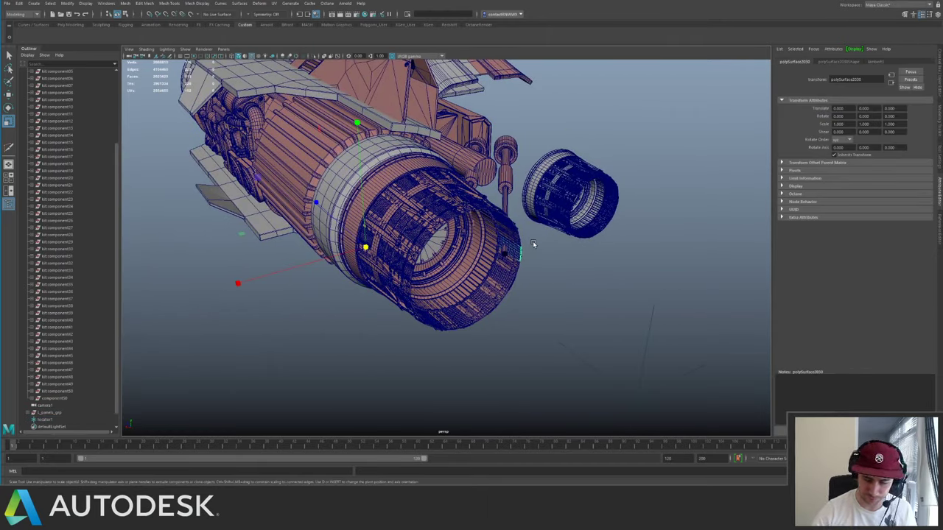
{"action": "left_click", "coordinate": [554, 135]}
{"action": "left_click", "coordinate": [561, 180]}
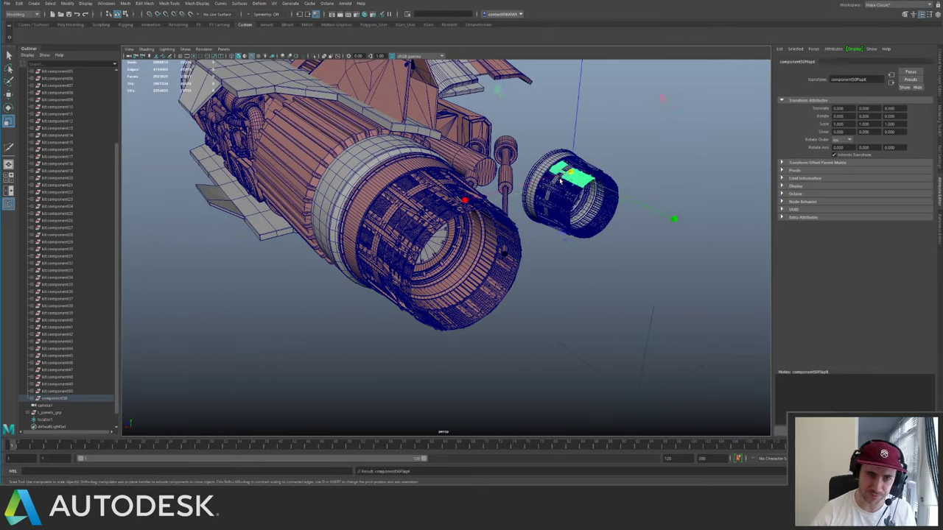
{"action": "key", "text": "Up"}
{"action": "key", "text": "w"}
{"action": "right_click_drag", "start_coordinate": [559, 180], "coordinate": [524, 193], "text": "alt"}
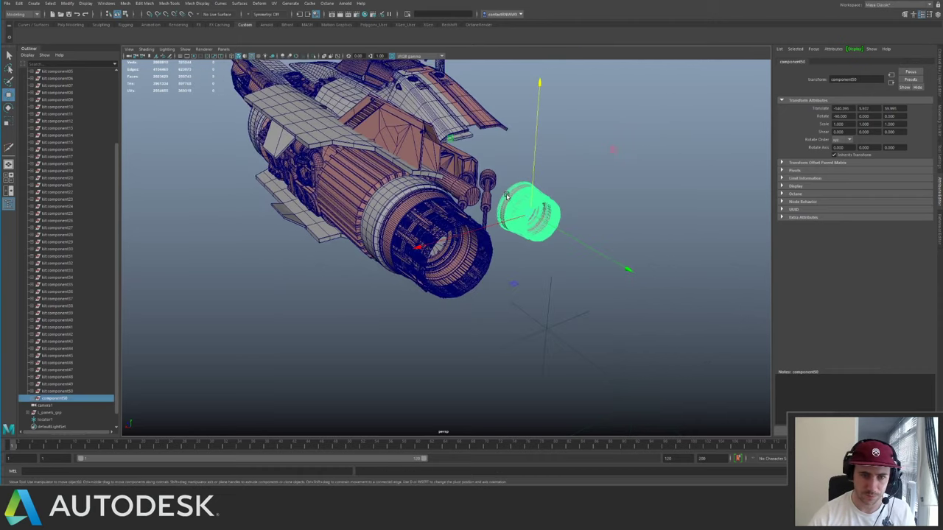
{"action": "left_click_drag", "start_coordinate": [524, 193], "coordinate": [545, 237], "text": "alt"}
{"action": "key", "text": "v"}
{"action": "left_click_drag", "start_coordinate": [556, 342], "coordinate": [324, 258]}
- Scale the nozzle copy uniformly to about 1.6 to match the ship's exhaust, and hide it
{"action": "scroll", "coordinate": [444, 251], "scroll_direction": "up", "scroll_amount": 2}
{"action": "key", "text": "r"}
{"action": "left_click_drag", "start_coordinate": [444, 251], "coordinate": [485, 252]}
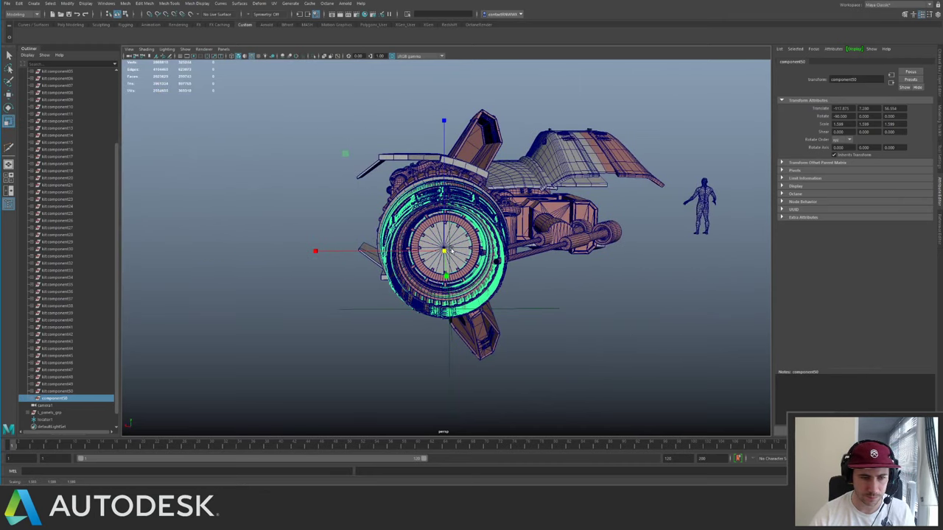
{"action": "left_click_drag", "start_coordinate": [316, 257], "coordinate": [435, 245], "text": "alt"}
{"action": "scroll", "coordinate": [472, 268], "scroll_direction": "up", "scroll_amount": 4}
{"action": "key", "text": "ctrl+h"}
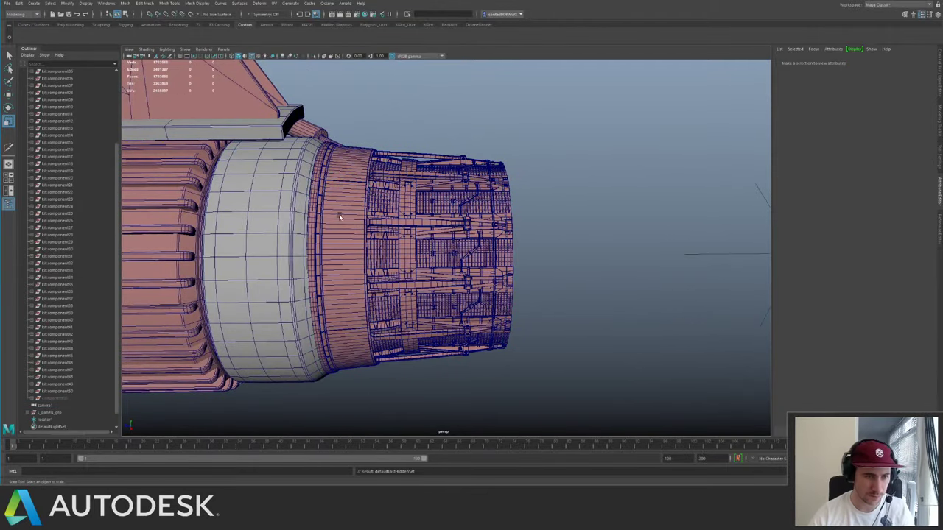
- Select the original pink exhaust nozzle pieces behind the grey engine ring and delete them, including the leftover parts
{"action": "left_click", "coordinate": [347, 205]}
{"action": "left_click_drag", "start_coordinate": [346, 204], "coordinate": [417, 217], "text": "alt"}
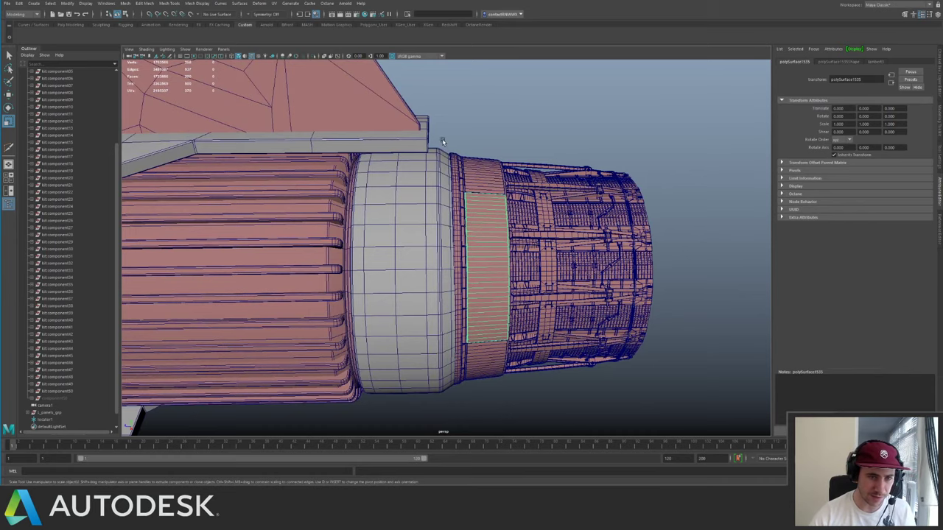
{"action": "left_click_drag", "start_coordinate": [442, 142], "coordinate": [628, 383]}
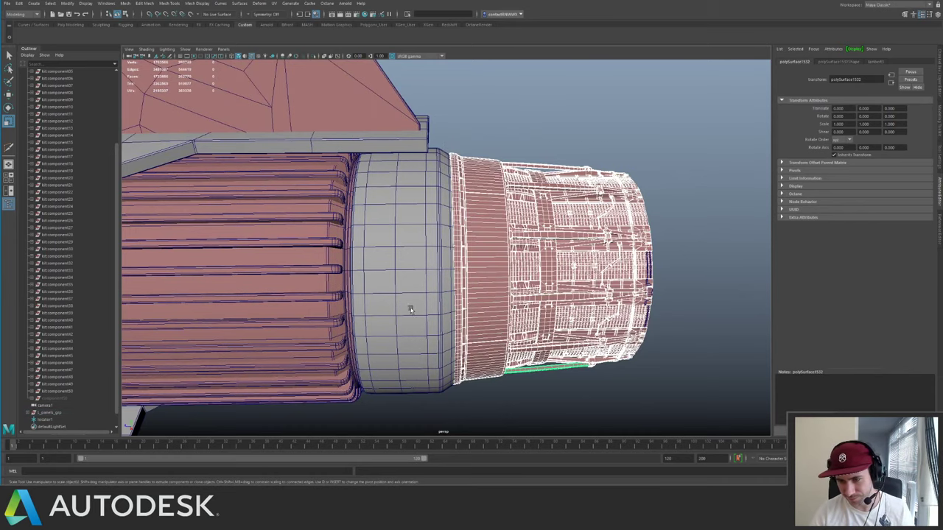
{"action": "left_click_drag", "start_coordinate": [410, 309], "coordinate": [410, 213], "text": "alt"}
{"action": "key", "text": "ctrl+1"}
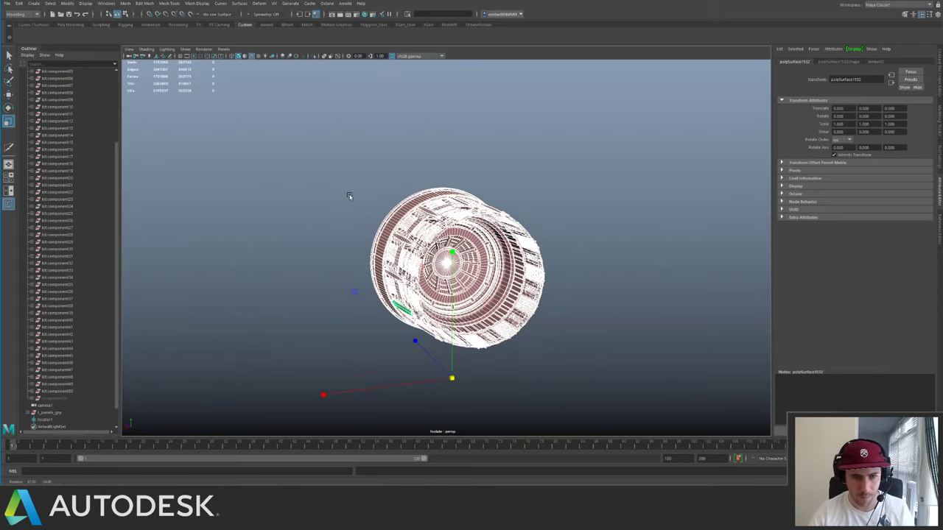
{"action": "left_click_drag", "start_coordinate": [349, 196], "coordinate": [587, 235], "text": "alt"}
{"action": "key", "text": "Delete"}
{"action": "key", "text": "ctrl+1"}
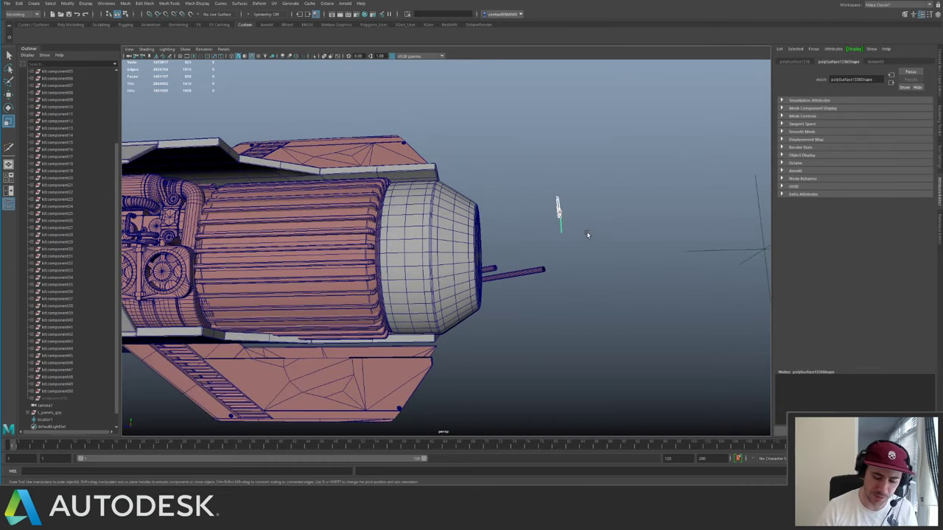
{"action": "key", "text": "Delete"}
- Unhide the scaled component50 nozzle copy and turn off the wireframe overlay on shaded objects
{"action": "key", "text": "ctrl+shift+h"}
{"action": "left_click_drag", "start_coordinate": [458, 208], "coordinate": [529, 270], "text": "alt"}
{"action": "left_click", "coordinate": [446, 264]}
{"action": "scroll", "coordinate": [428, 243], "scroll_direction": "up", "scroll_amount": 3}
{"action": "scroll", "coordinate": [529, 270], "scroll_direction": "down", "scroll_amount": 4}
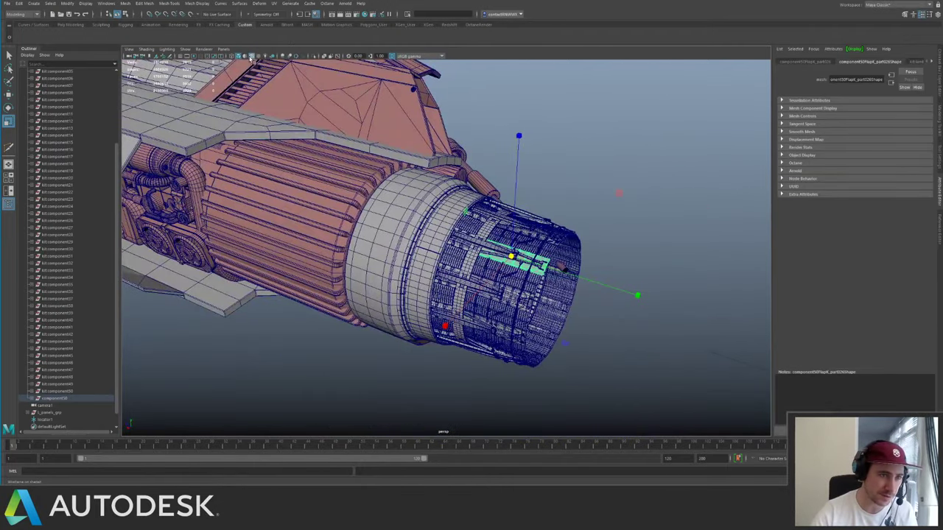
{"action": "left_click", "coordinate": [253, 59]}
{"action": "left_click", "coordinate": [576, 187]}
{"action": "mouse_move", "coordinate": [520, 190]}
{"action": "left_mouse_down", "text": "alt"}
{"action": "mouse_move", "coordinate": [418, 161]}
{"action": "mouse_move", "coordinate": [436, 162]}
{"action": "mouse_move", "coordinate": [455, 198]}
{"action": "left_mouse_up", "text": "alt"}
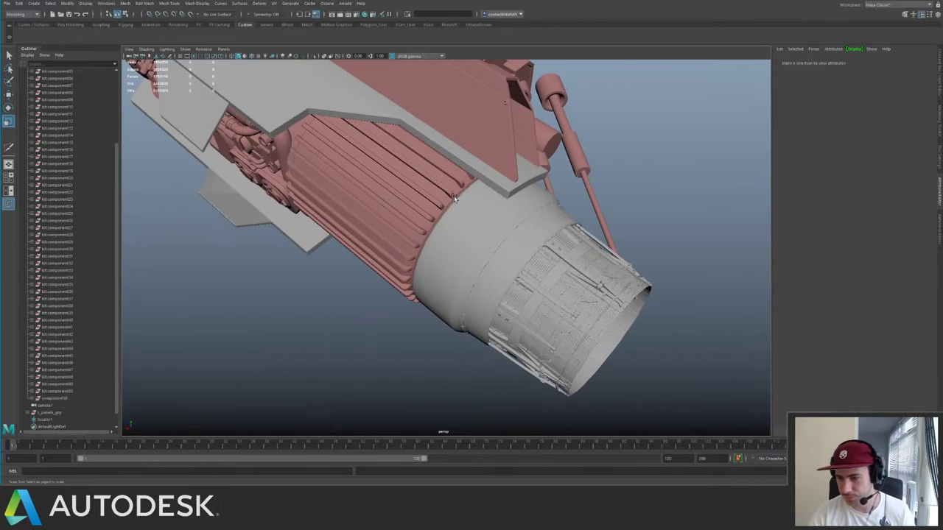
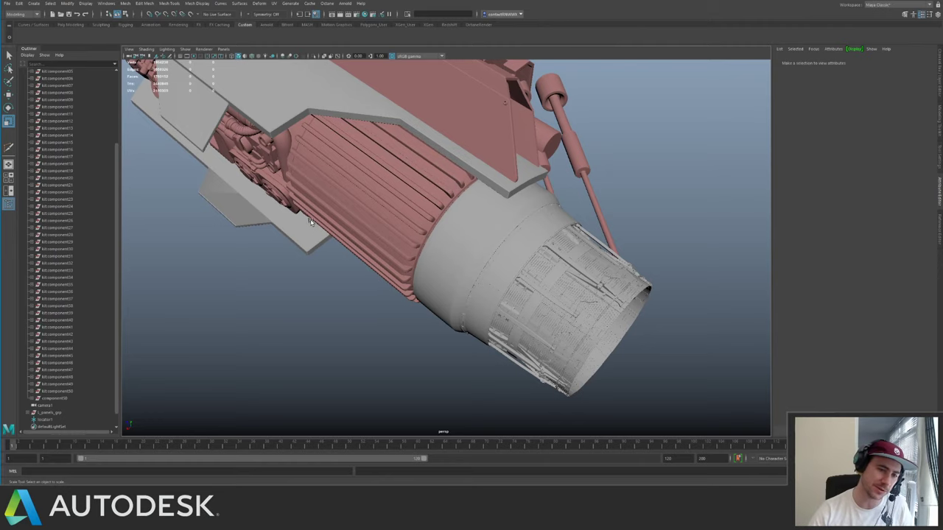
- Select and isolate the smooth cylindrical sleeve beneath the engine's ribs
{"action": "left_click_drag", "start_coordinate": [249, 205], "coordinate": [312, 192], "text": "alt"}
{"action": "right_click_drag", "start_coordinate": [312, 191], "coordinate": [373, 204], "text": "alt"}
{"action": "left_click", "coordinate": [381, 206]}
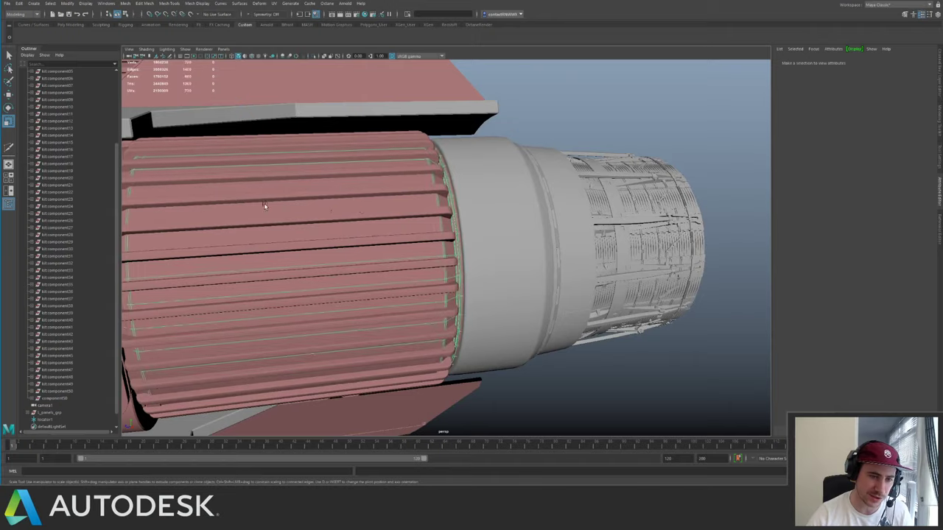
{"action": "middle_click_drag", "start_coordinate": [265, 203], "coordinate": [499, 200], "text": "alt"}
{"action": "key", "text": "ctrl+1"}
{"action": "key", "text": "ctrl+1"}
{"action": "left_click_drag", "start_coordinate": [533, 190], "coordinate": [433, 184], "text": "alt"}
{"action": "key", "text": "ctrl+1"}
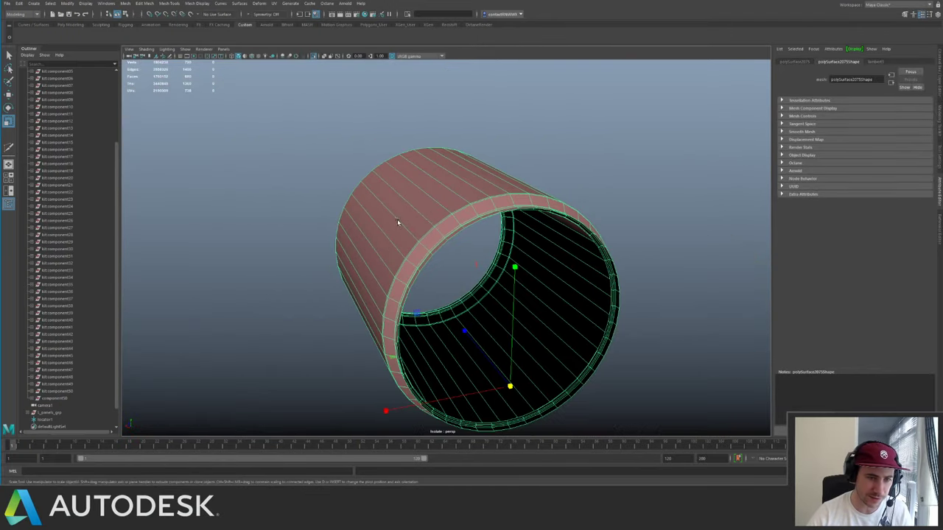
- Unparent the cylindrical sleeve from its group and show the whole scene again
{"action": "left_click_drag", "start_coordinate": [397, 221], "coordinate": [471, 215], "text": "alt"}
{"action": "right_click", "coordinate": [475, 215]}
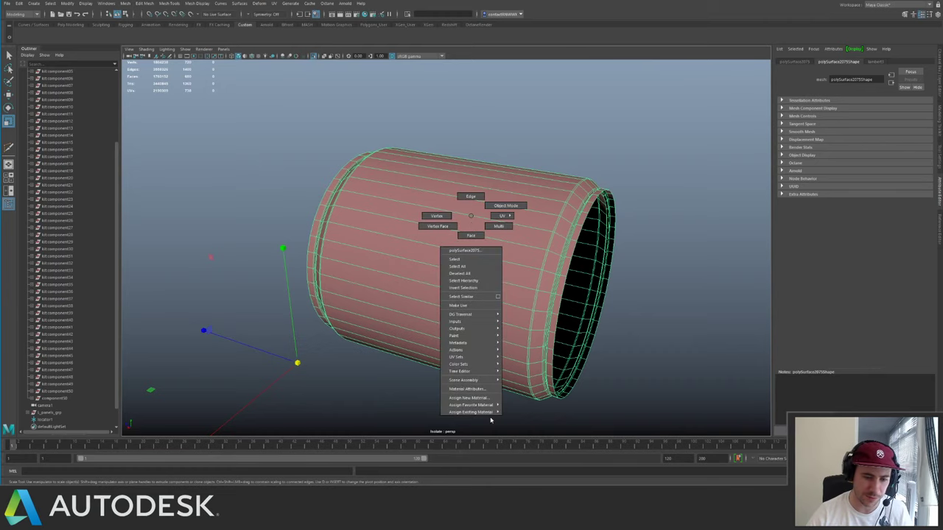
{"action": "right_click_drag", "start_coordinate": [491, 419], "coordinate": [380, 387]}
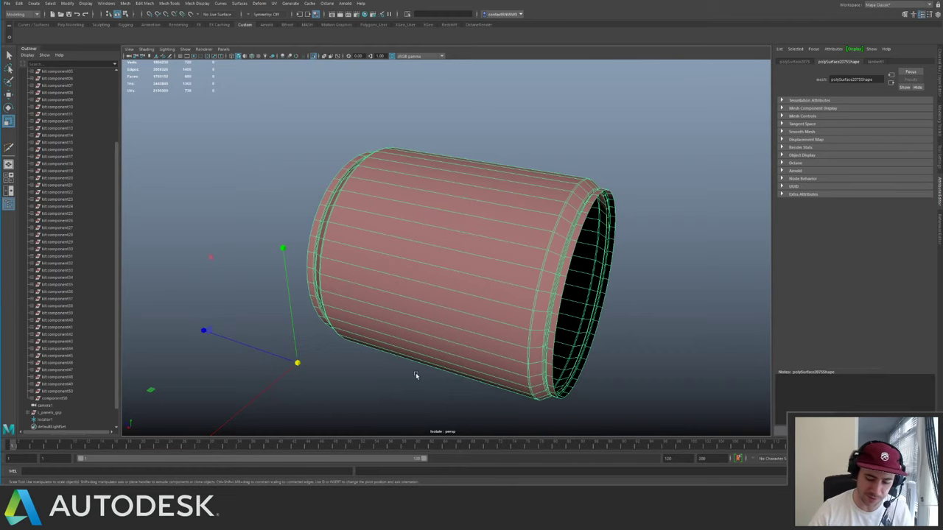
{"action": "key", "text": "shift+p"}
{"action": "key", "text": "ctrl+1"}
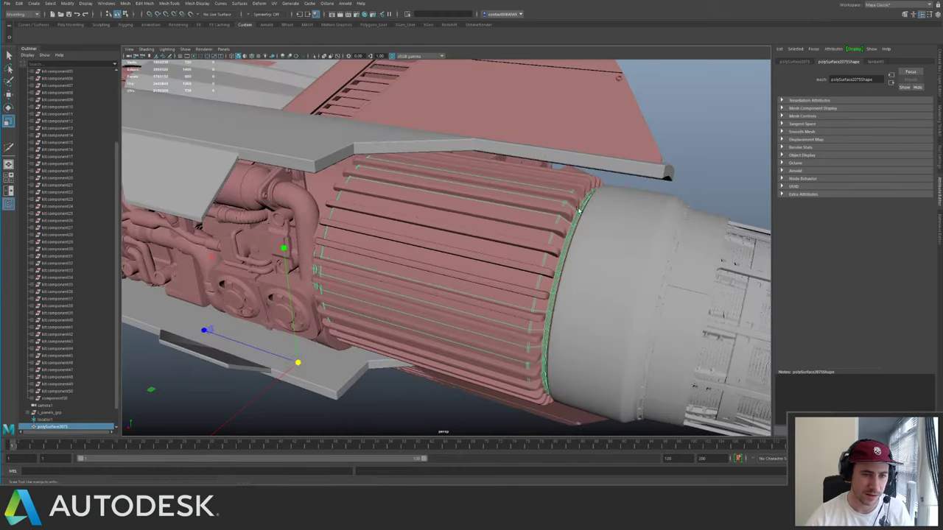
- Select all the kit parts laid out beside the ship and assign them a new Lambert material
{"action": "right_click_drag", "start_coordinate": [416, 376], "coordinate": [332, 170], "text": "alt"}
{"action": "left_click_drag", "start_coordinate": [333, 170], "coordinate": [511, 166], "text": "alt"}
{"action": "right_click_drag", "start_coordinate": [511, 166], "coordinate": [306, 172], "text": "alt"}
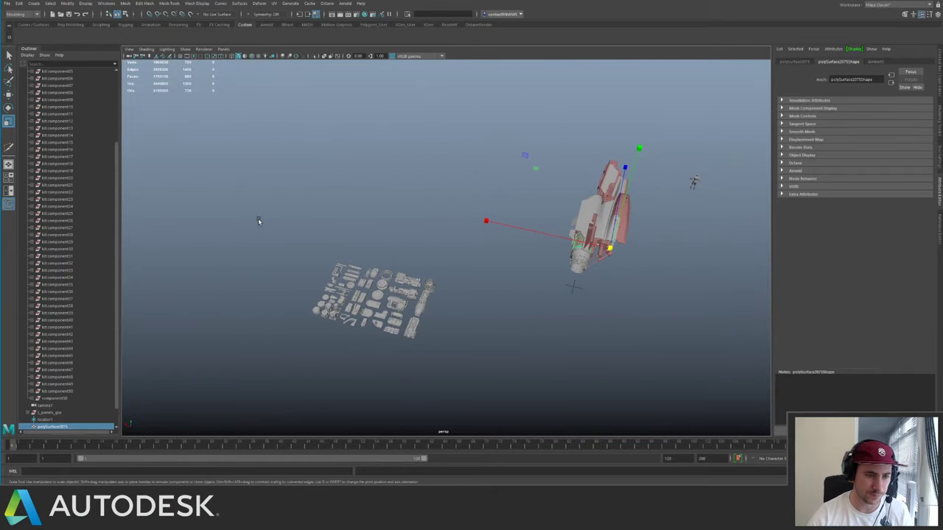
{"action": "left_click_drag", "start_coordinate": [258, 221], "coordinate": [394, 340]}
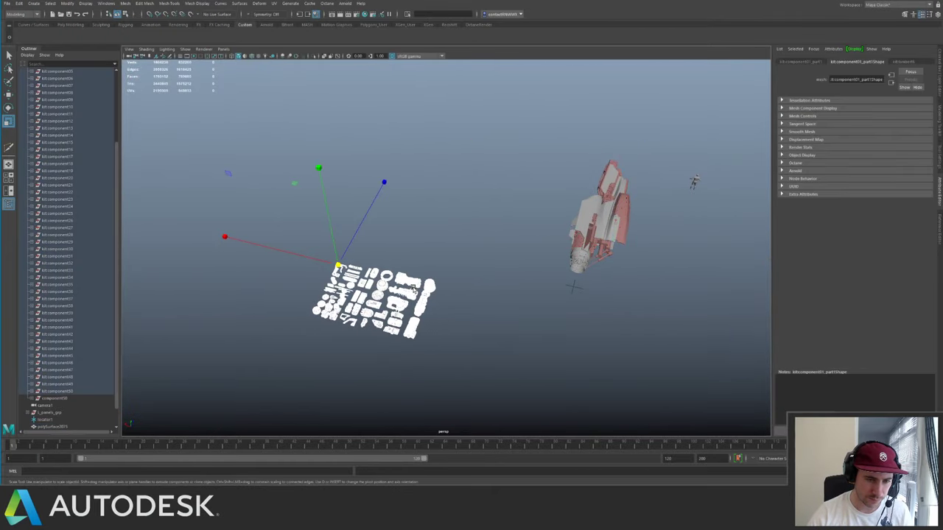
{"action": "right_click_drag", "start_coordinate": [414, 289], "coordinate": [470, 445]}
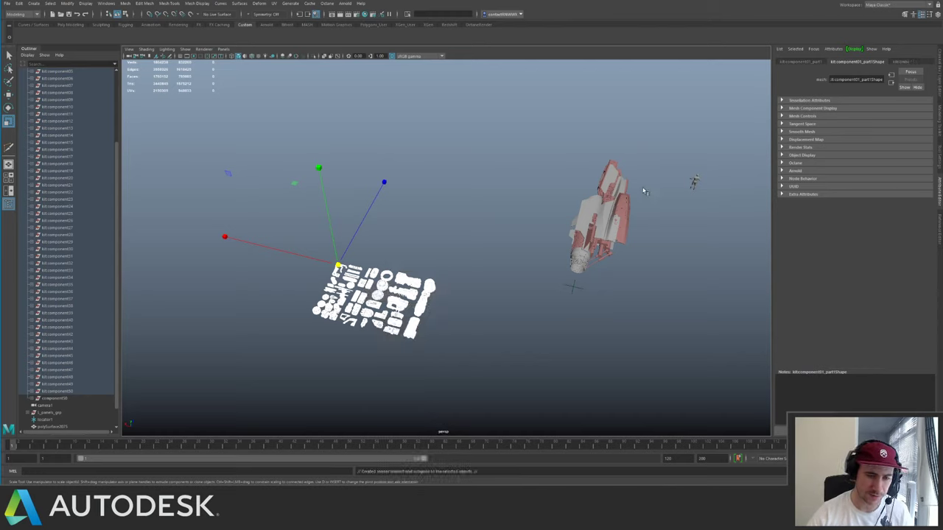
- Select the human scale figure and assign it a new Lambert material
{"action": "left_click_drag", "start_coordinate": [554, 193], "coordinate": [585, 208], "text": "alt"}
{"action": "left_click", "coordinate": [543, 176]}
{"action": "left_click", "coordinate": [561, 194]}
{"action": "right_click", "coordinate": [496, 187]}
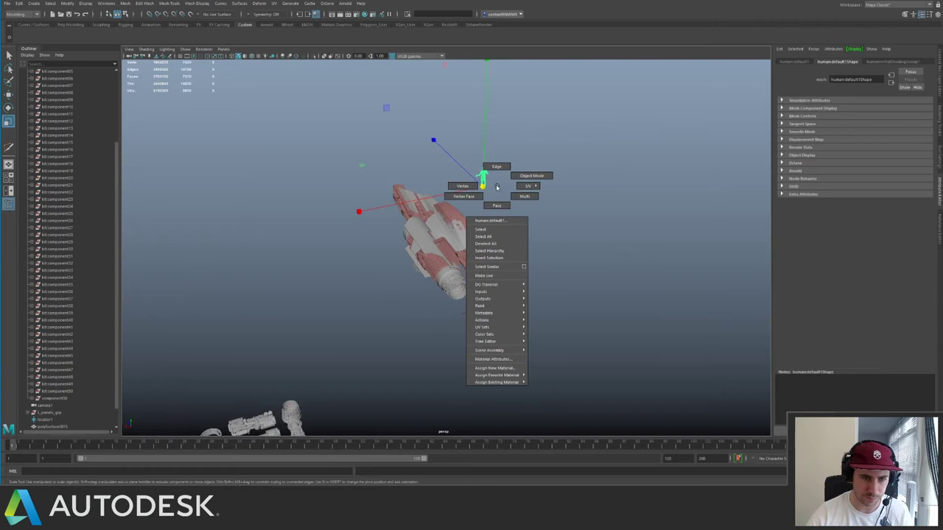
{"action": "mouse_move", "coordinate": [508, 375]}
{"action": "left_click", "coordinate": [556, 386]}
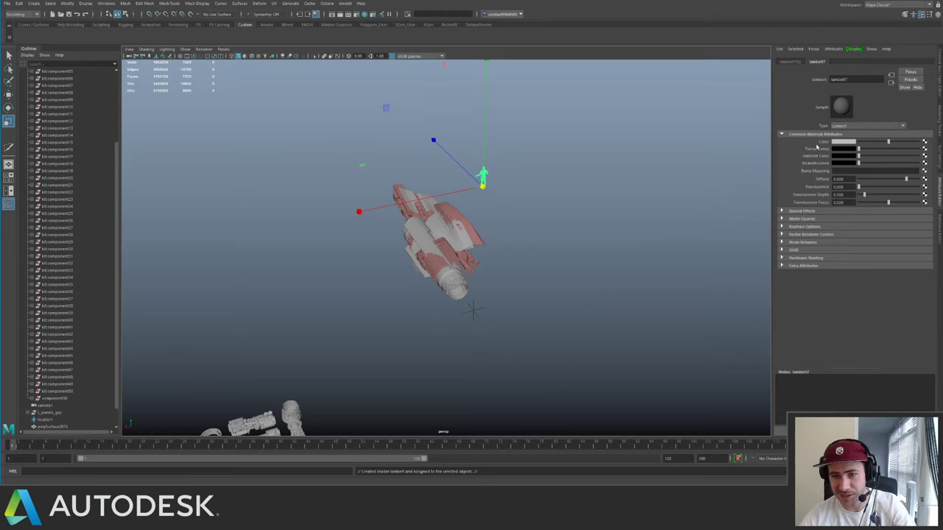
- Set the human figure's Lambert colour to red and deselect the figure
{"action": "key", "text": "f"}
{"action": "left_click_drag", "start_coordinate": [405, 185], "coordinate": [524, 187], "text": "alt"}
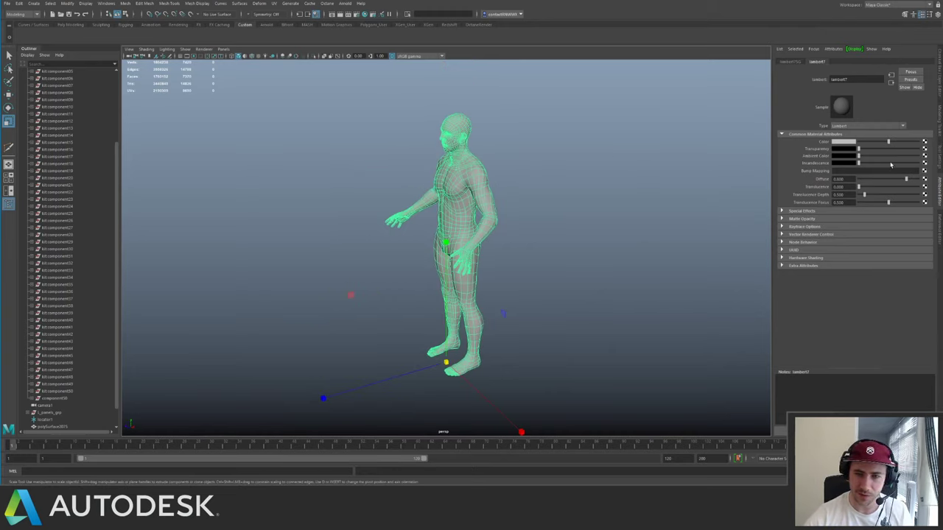
{"action": "left_click", "coordinate": [846, 142]}
{"action": "left_click_drag", "start_coordinate": [835, 172], "coordinate": [866, 175]}
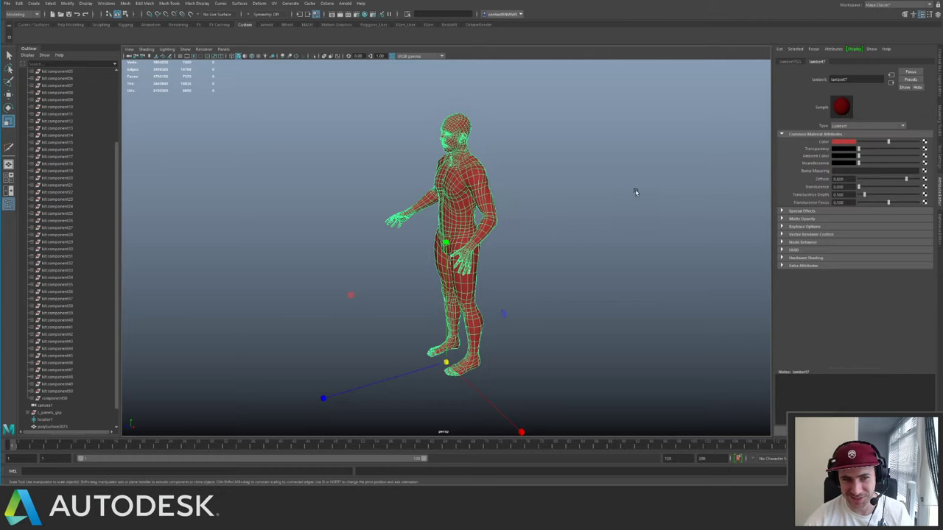
{"action": "left_click", "coordinate": [635, 191]}
- Review the kit parts, then select the whole component50 nozzle and examine its detail and fit on the engine exhaust
{"action": "right_click_drag", "start_coordinate": [635, 191], "coordinate": [294, 106], "text": "alt"}
{"action": "middle_click_drag", "start_coordinate": [545, 158], "coordinate": [316, 148], "text": "alt"}
{"action": "left_click_drag", "start_coordinate": [316, 147], "coordinate": [513, 261], "text": "alt"}
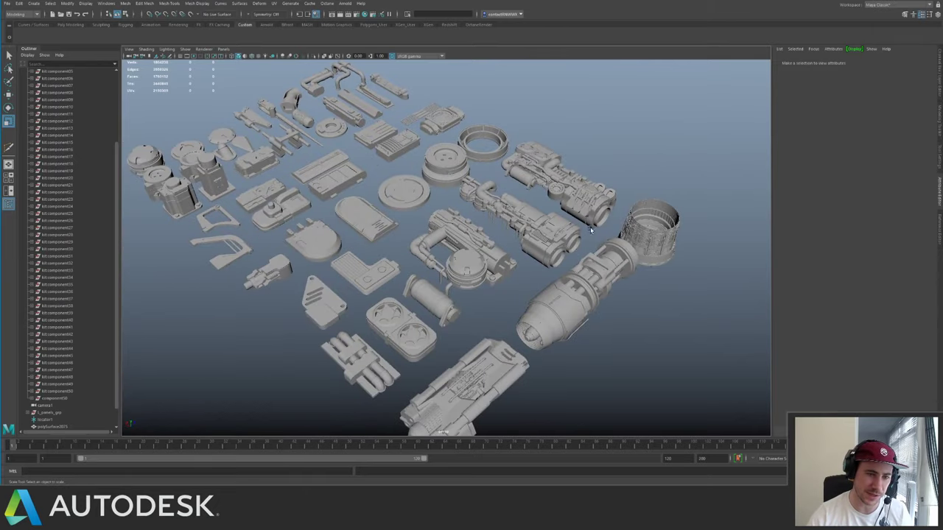
{"action": "left_click_drag", "start_coordinate": [590, 230], "coordinate": [340, 256], "text": "alt"}
{"action": "right_click_drag", "start_coordinate": [340, 257], "coordinate": [746, 333], "text": "alt"}
{"action": "left_click", "coordinate": [538, 255]}
{"action": "right_click_drag", "start_coordinate": [548, 259], "coordinate": [417, 228], "text": "alt"}
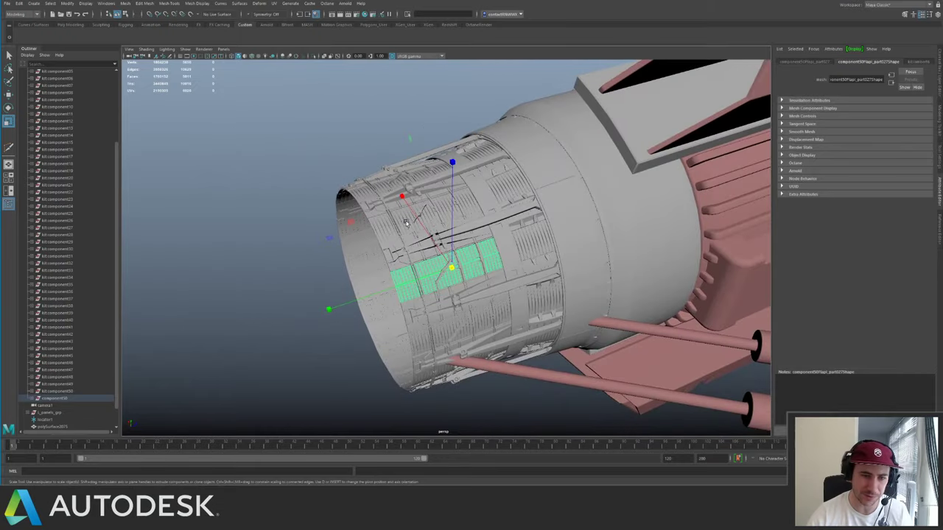
{"action": "key", "text": "F8"}
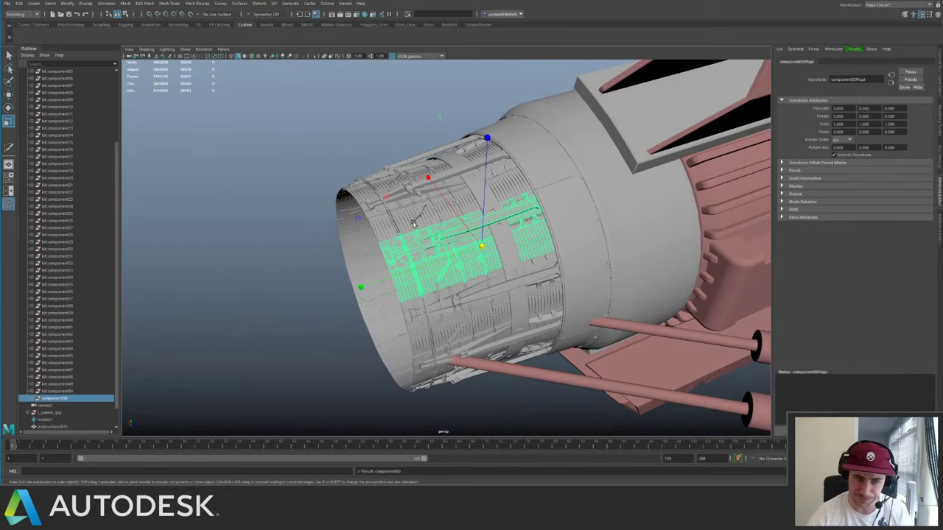
{"action": "left_click_drag", "start_coordinate": [414, 223], "coordinate": [485, 221], "text": "alt"}
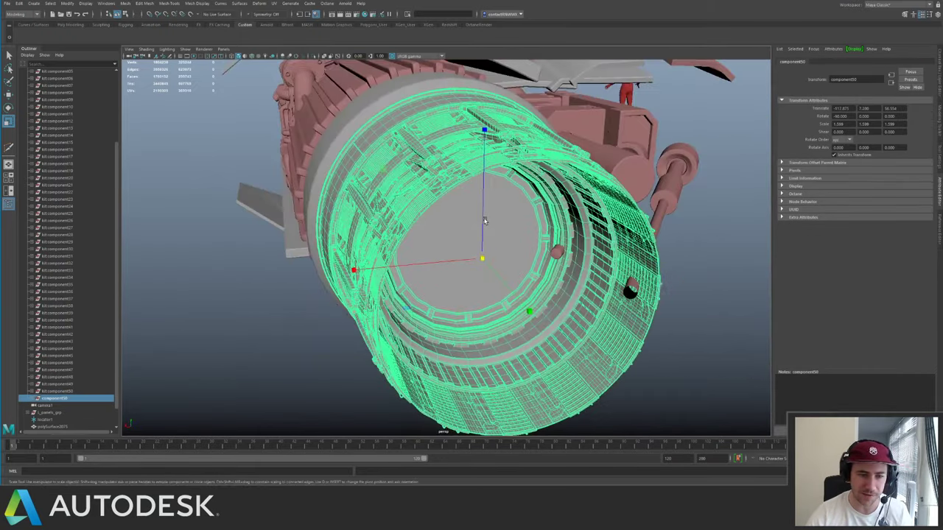
{"action": "left_click_drag", "start_coordinate": [416, 207], "coordinate": [390, 202], "text": "alt"}
{"action": "right_click_drag", "start_coordinate": [391, 201], "coordinate": [458, 228], "text": "alt"}
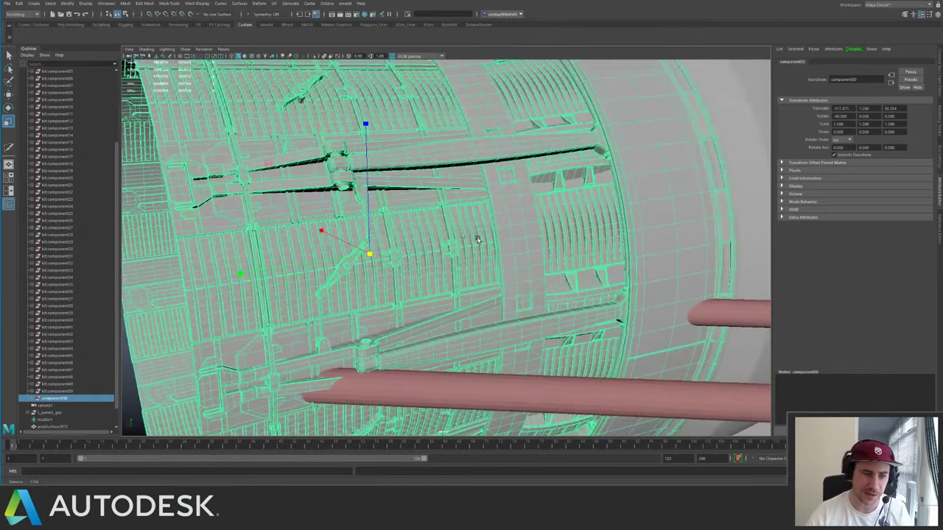
{"action": "right_click_drag", "start_coordinate": [620, 239], "coordinate": [445, 254], "text": "alt"}
{"action": "left_click_drag", "start_coordinate": [446, 258], "coordinate": [410, 182], "text": "alt"}
- Isolate the grey engine ring behind the nozzle, delete the centre faces of its end cap and show the scene again
{"action": "left_click", "coordinate": [447, 206]}
{"action": "key", "text": "ctrl+1"}
{"action": "key", "text": "ctrl+1"}
{"action": "key", "text": "ctrl+1"}
{"action": "right_click_drag", "start_coordinate": [416, 252], "coordinate": [467, 276], "text": "alt"}
{"action": "right_click_drag", "start_coordinate": [464, 220], "coordinate": [472, 279]}
{"action": "mouse_move", "coordinate": [415, 220]}
{"action": "left_mouse_down", "text": "alt"}
{"action": "mouse_move", "coordinate": [539, 223]}
{"action": "mouse_move", "coordinate": [409, 220]}
{"action": "mouse_move", "coordinate": [456, 250]}
{"action": "mouse_move", "coordinate": [469, 245]}
{"action": "mouse_move", "coordinate": [471, 230]}
{"action": "left_mouse_up", "text": "alt"}
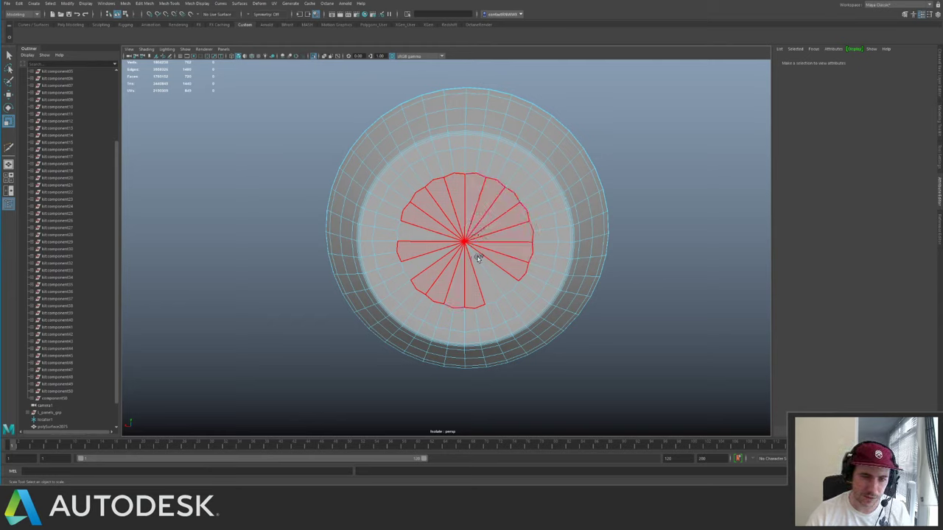
{"action": "left_click_drag", "start_coordinate": [432, 240], "coordinate": [450, 242]}
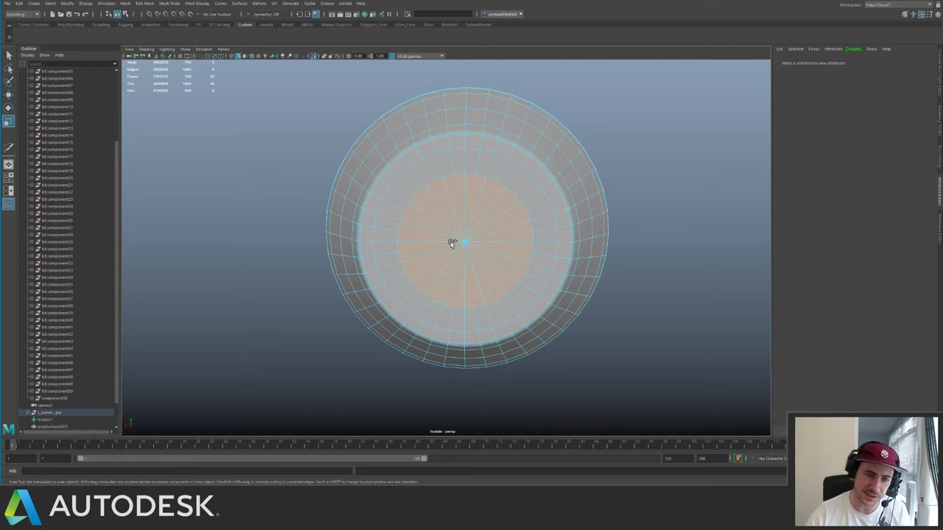
{"action": "key", "text": "Delete"}
{"action": "key", "text": "F8"}
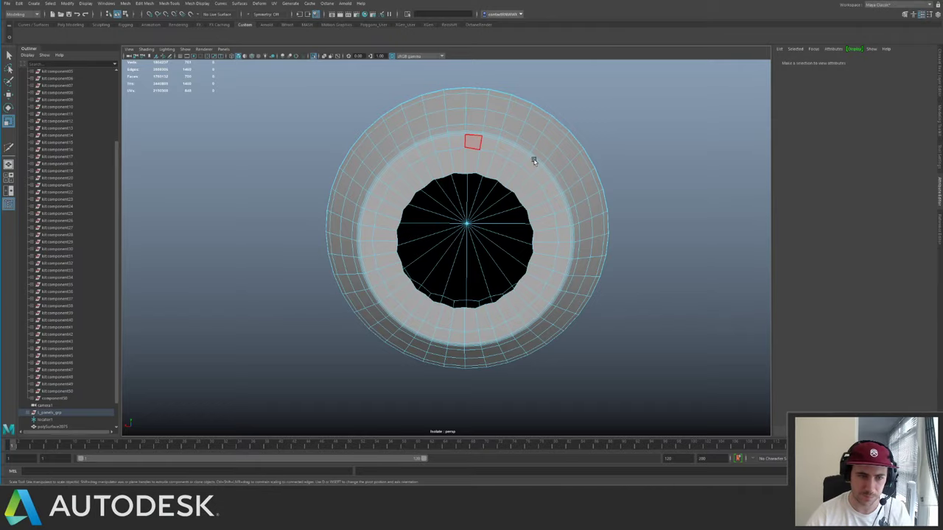
{"action": "key", "text": "ctrl+1"}
{"action": "left_click_drag", "start_coordinate": [449, 197], "coordinate": [443, 177], "text": "alt"}
{"action": "key", "text": "f"}
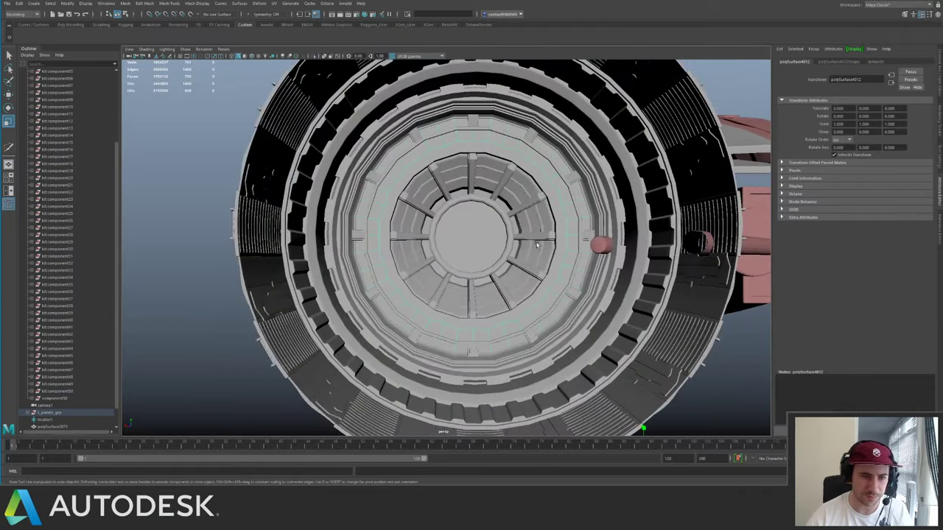
- Isolate the engine ring, delete the face loop bordering the end cap's opening, and return to the whole scene
{"action": "key", "text": "ctrl+1"}
{"action": "key", "text": "r"}
{"action": "key", "text": "F11"}
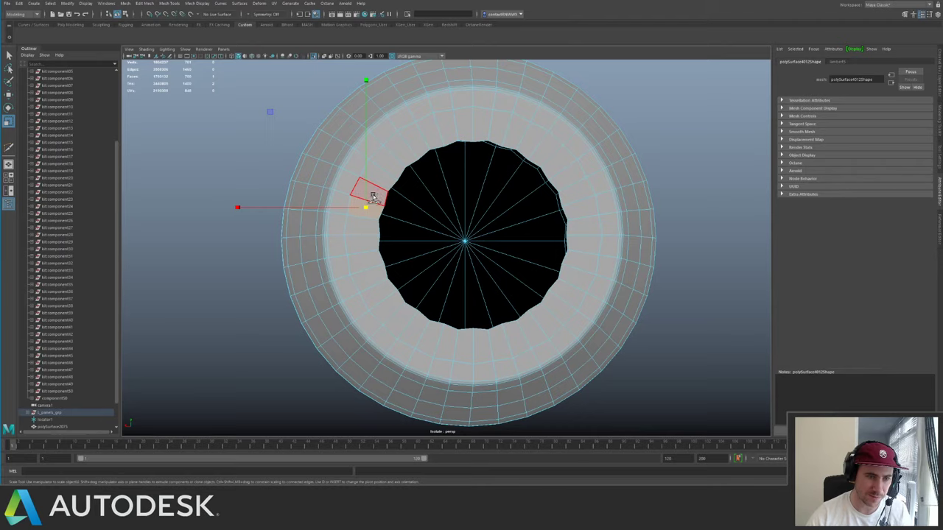
{"action": "double_click", "coordinate": [373, 196]}
{"action": "key", "text": "Delete"}
{"action": "key", "text": "F8"}
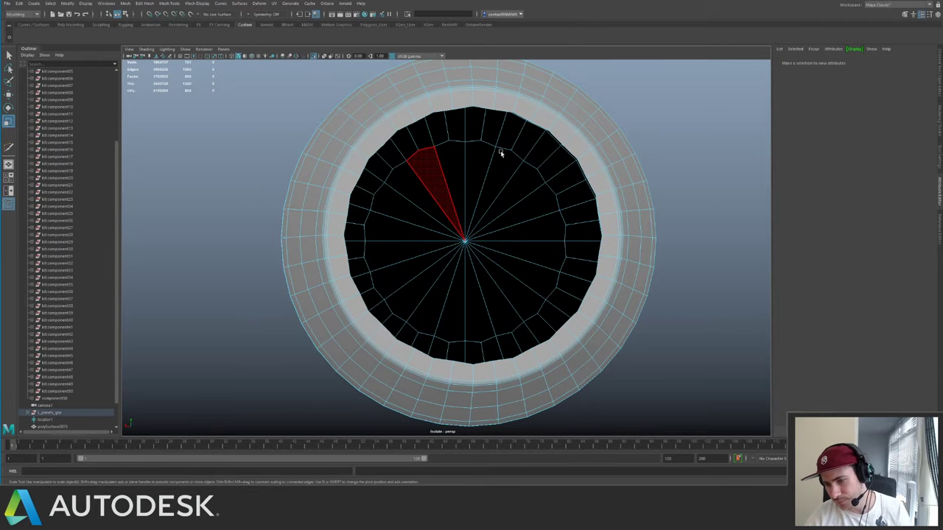
{"action": "key", "text": "ctrl+1"}
{"action": "scroll", "coordinate": [501, 152], "scroll_direction": "down", "scroll_amount": 4}
{"action": "left_click_drag", "start_coordinate": [501, 152], "coordinate": [442, 166], "text": "alt"}
{"action": "scroll", "coordinate": [409, 170], "scroll_direction": "down", "scroll_amount": 3}
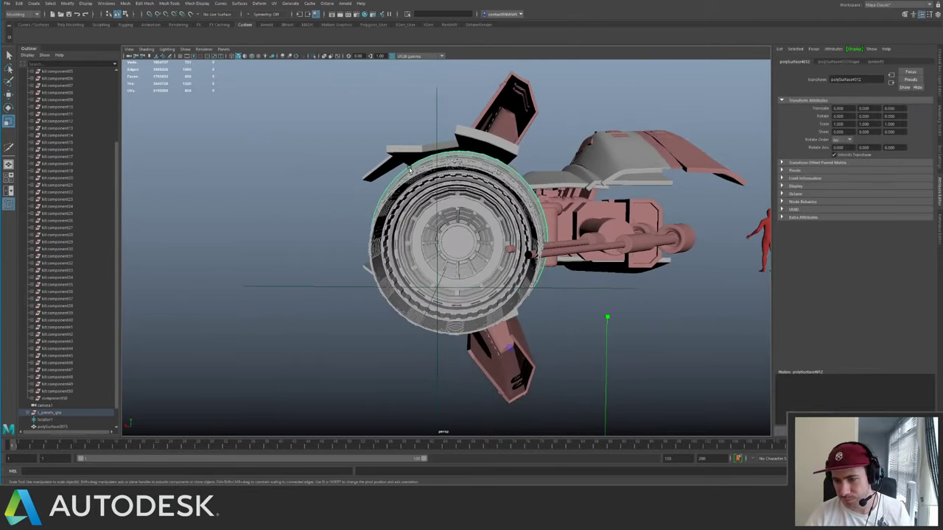
{"action": "left_click", "coordinate": [388, 131]}
- Examine the fitted nozzle from behind and the large grey panel covering the engine's mechanical details
{"action": "left_click_drag", "start_coordinate": [379, 162], "coordinate": [451, 165], "text": "alt"}
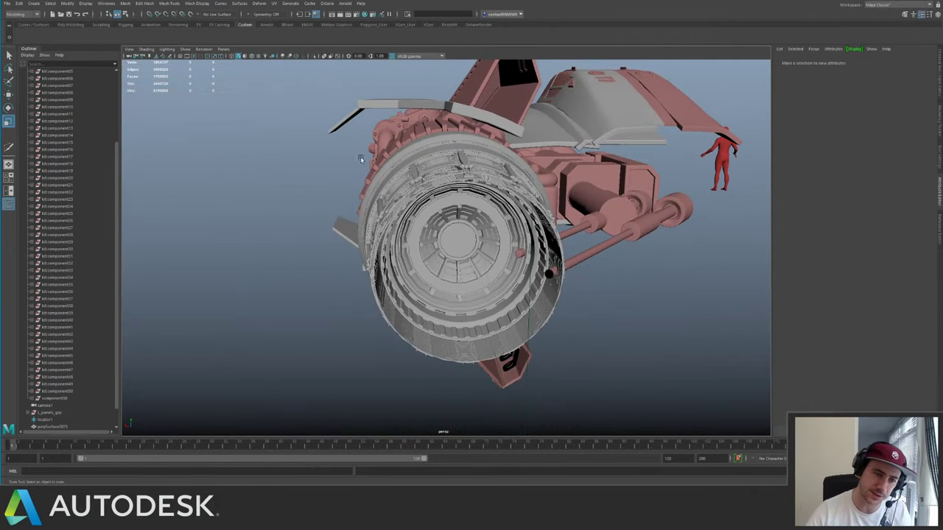
{"action": "left_click_drag", "start_coordinate": [361, 158], "coordinate": [467, 204], "text": "alt"}
{"action": "right_click_drag", "start_coordinate": [467, 204], "coordinate": [284, 185], "text": "alt"}
{"action": "middle_click_drag", "start_coordinate": [284, 184], "coordinate": [493, 270], "text": "alt"}
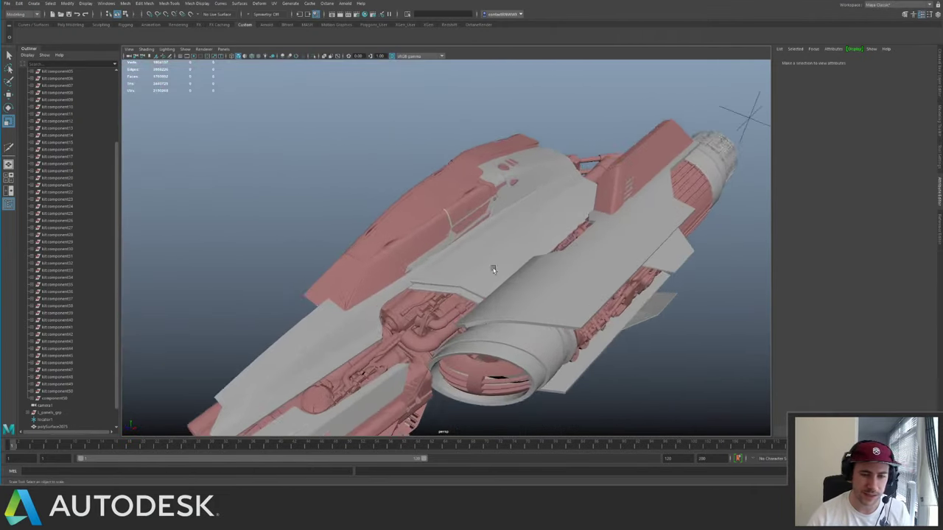
{"action": "middle_click_drag", "start_coordinate": [578, 262], "coordinate": [434, 257], "text": "alt"}
{"action": "right_click_drag", "start_coordinate": [434, 257], "coordinate": [575, 304], "text": "alt"}
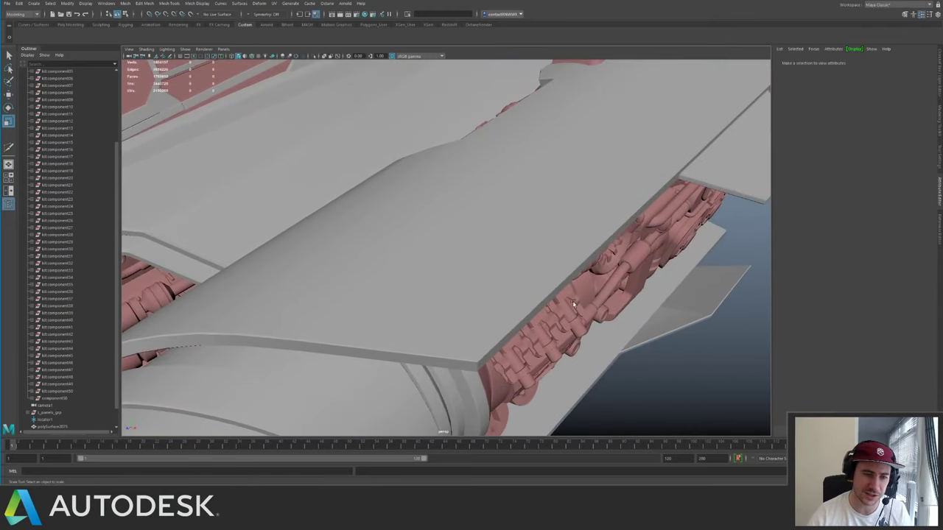
{"action": "left_click_drag", "start_coordinate": [574, 305], "coordinate": [549, 242], "text": "alt"}
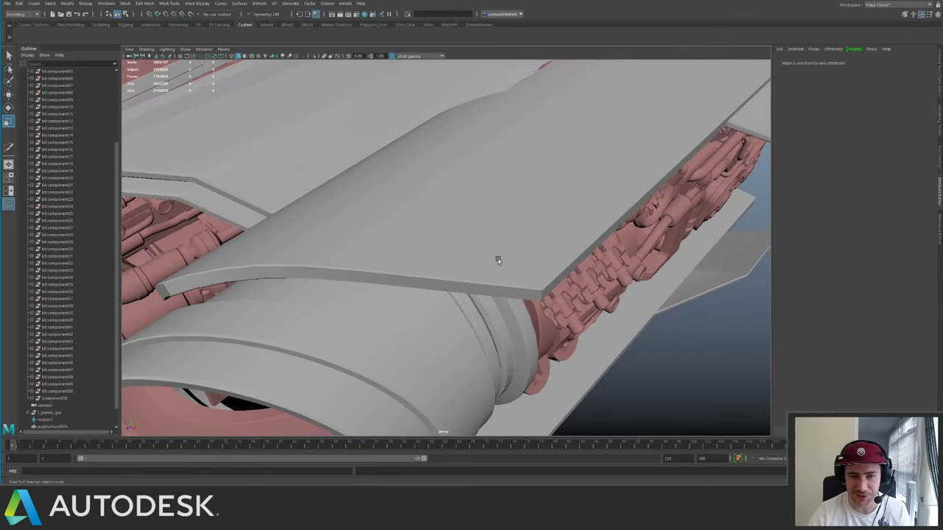
- Examine the upper engine panel, then select the cockpit canopy glass mesh and isolate it
{"action": "right_click_drag", "start_coordinate": [537, 287], "coordinate": [390, 217], "text": "alt"}
{"action": "left_click_drag", "start_coordinate": [391, 217], "coordinate": [412, 229], "text": "alt"}
{"action": "right_click_drag", "start_coordinate": [412, 229], "coordinate": [501, 269], "text": "alt"}
{"action": "left_click", "coordinate": [305, 188]}
{"action": "key", "text": "f"}
{"action": "key", "text": "ctrl+1"}
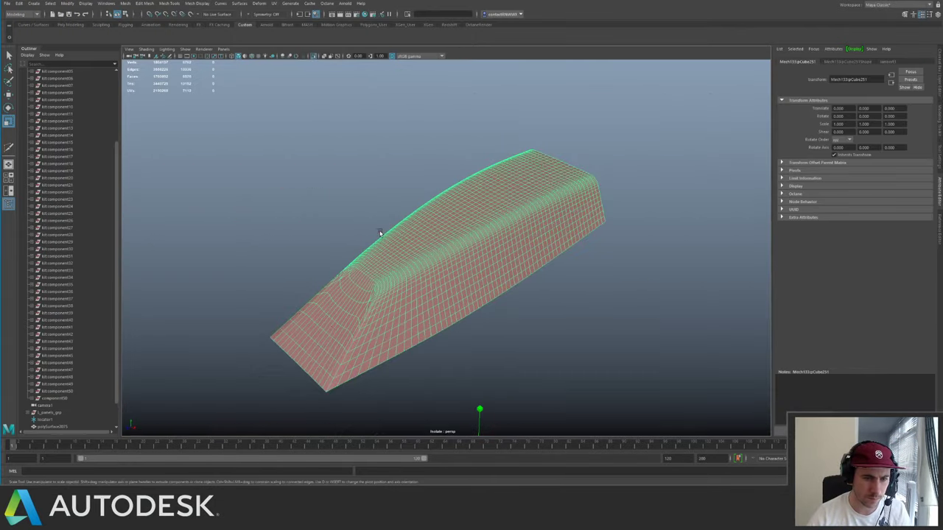
- Reduce the isolated canopy glass mesh twice, each time by 50 percent
{"action": "left_click_drag", "start_coordinate": [381, 233], "coordinate": [416, 242], "text": "alt"}
{"action": "right_click_drag", "start_coordinate": [416, 241], "coordinate": [589, 320], "text": "alt"}
{"action": "left_click_drag", "start_coordinate": [589, 318], "coordinate": [461, 218], "text": "alt"}
{"action": "key", "text": "ctrl+1"}
{"action": "key", "text": "ctrl+1"}
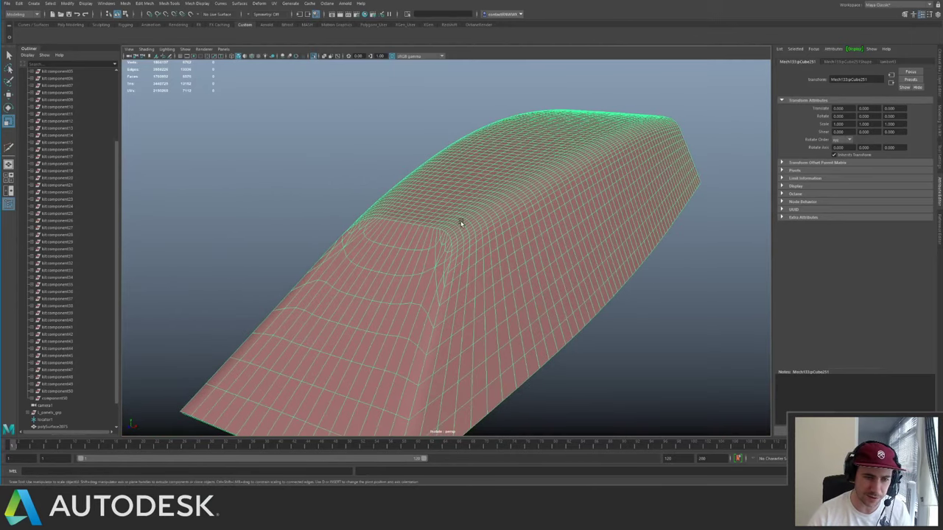
{"action": "key", "text": "g"}
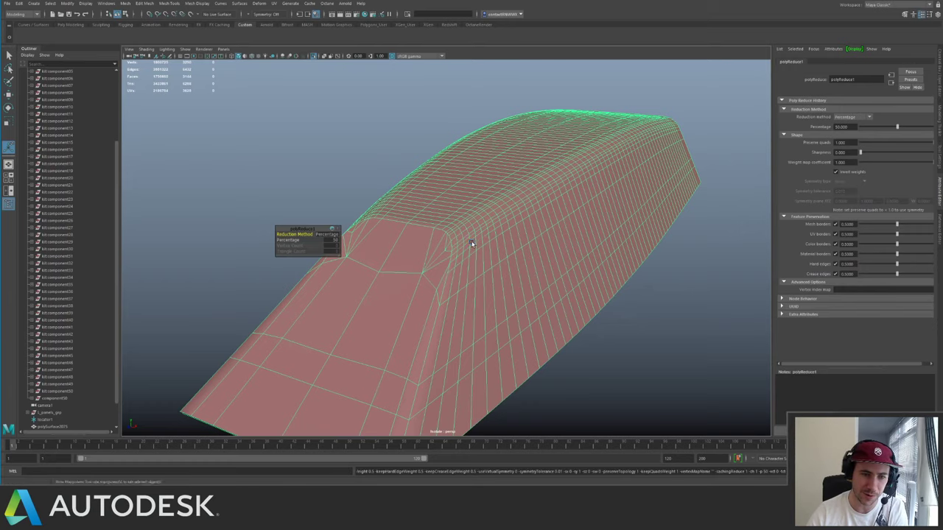
{"action": "key", "text": "g"}
{"action": "mouse_move", "coordinate": [528, 202]}
{"action": "left_mouse_down", "text": "alt"}
{"action": "mouse_move", "coordinate": [463, 215]}
{"action": "mouse_move", "coordinate": [512, 204]}
{"action": "left_mouse_up", "text": "alt"}
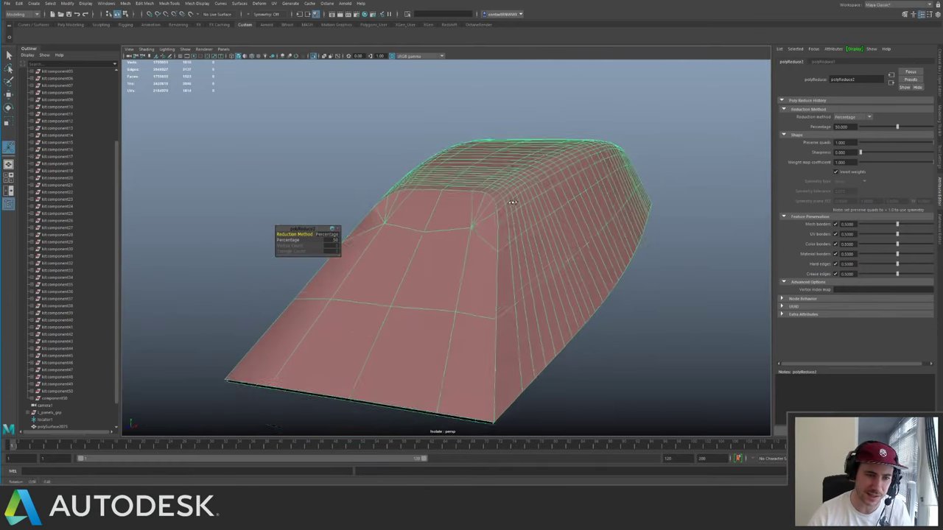
- Examine the reduced canopy glass from several angles, checking its topology around the windscreen corner
{"action": "right_click_drag", "start_coordinate": [511, 204], "coordinate": [353, 143], "text": "alt"}
{"action": "left_click", "coordinate": [353, 143]}
{"action": "left_click_drag", "start_coordinate": [353, 143], "coordinate": [369, 210], "text": "alt"}
{"action": "right_click_drag", "start_coordinate": [368, 210], "coordinate": [491, 260], "text": "alt"}
{"action": "left_click", "coordinate": [440, 264]}
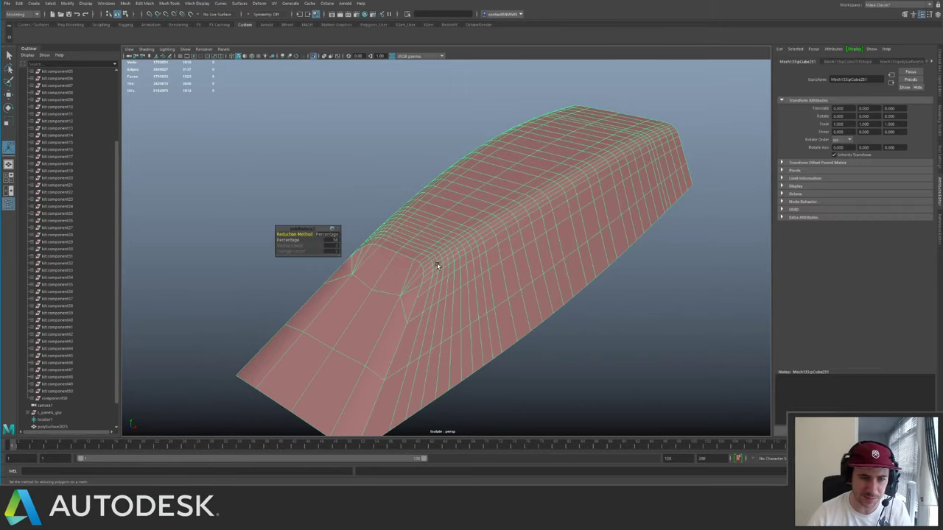
{"action": "key", "text": "ctrl+1"}
{"action": "left_click_drag", "start_coordinate": [413, 255], "coordinate": [394, 250], "text": "alt"}
{"action": "right_click_drag", "start_coordinate": [394, 250], "coordinate": [418, 267], "text": "alt"}
{"action": "key", "text": "ctrl+1"}
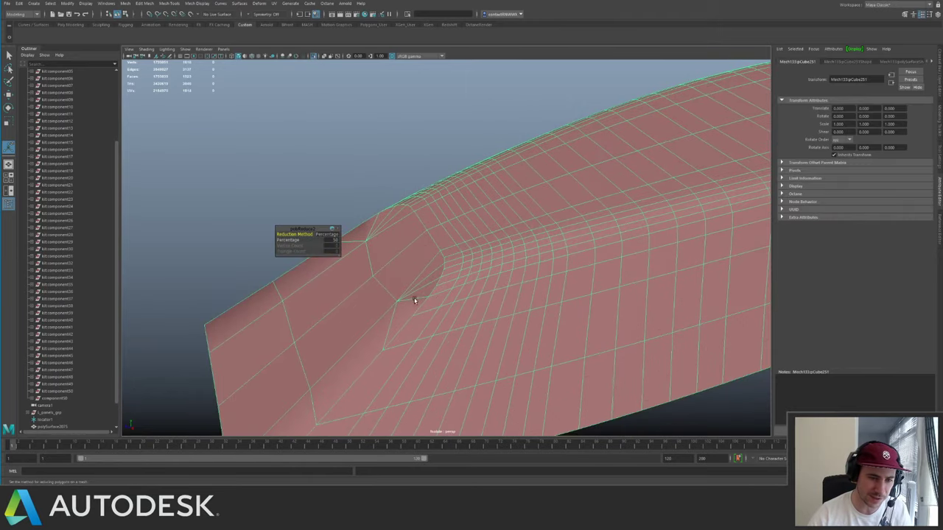
{"action": "key", "text": "f"}
{"action": "left_click_drag", "start_coordinate": [452, 150], "coordinate": [450, 152], "text": "alt"}
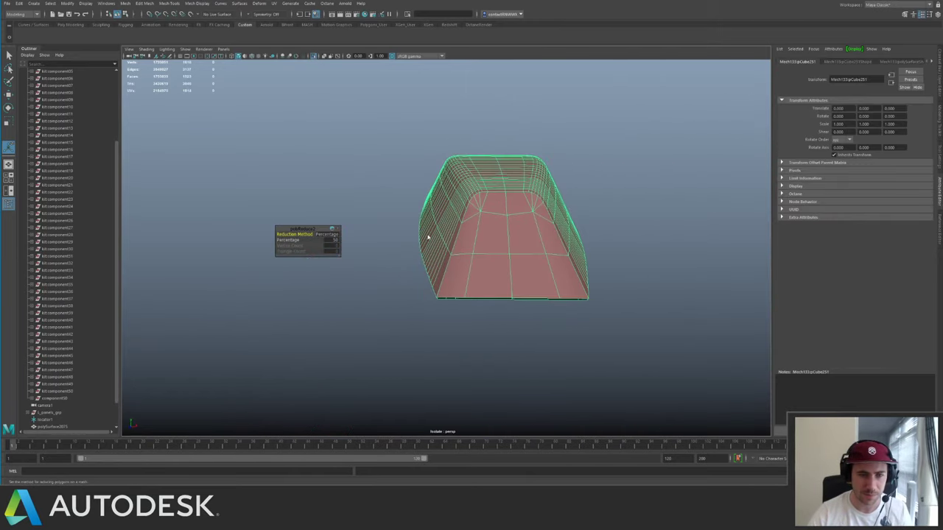
- Delete the canopy glass faces on the ship's right side of the centre line, keeping the other half
{"action": "key", "text": "q"}
{"action": "left_click", "coordinate": [410, 181]}
{"action": "middle_click_drag", "start_coordinate": [422, 169], "coordinate": [380, 167], "text": "alt"}
{"action": "left_click_drag", "start_coordinate": [339, 133], "coordinate": [438, 327]}
{"action": "key", "text": "Delete"}
{"action": "left_click", "coordinate": [439, 328]}
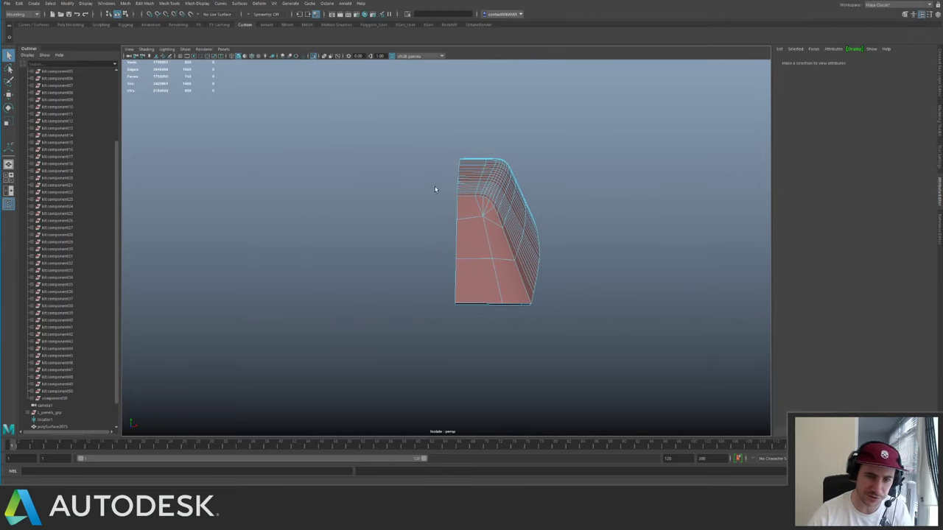
- Delete the inner shell of the halved canopy glass and show the whole scene again
{"action": "left_click_drag", "start_coordinate": [435, 189], "coordinate": [503, 253], "text": "alt"}
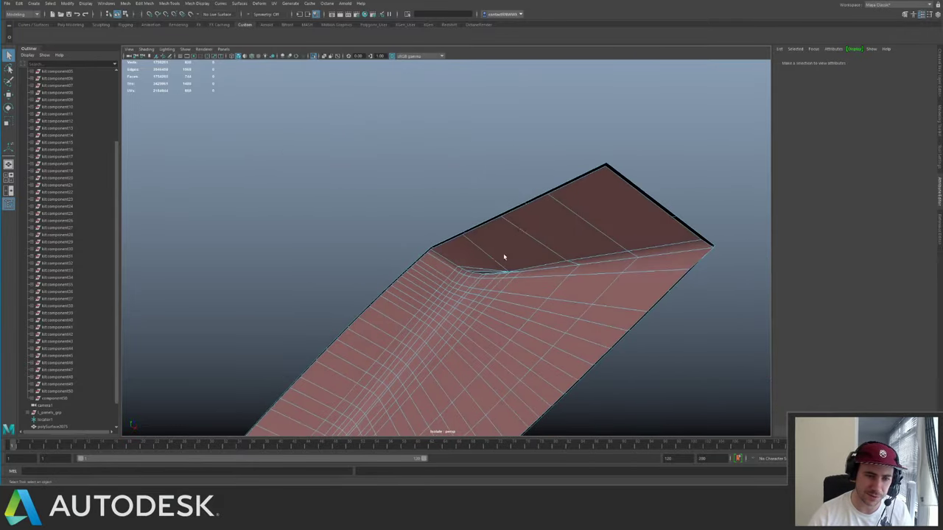
{"action": "left_click", "coordinate": [515, 251]}
{"action": "key", "text": "Delete"}
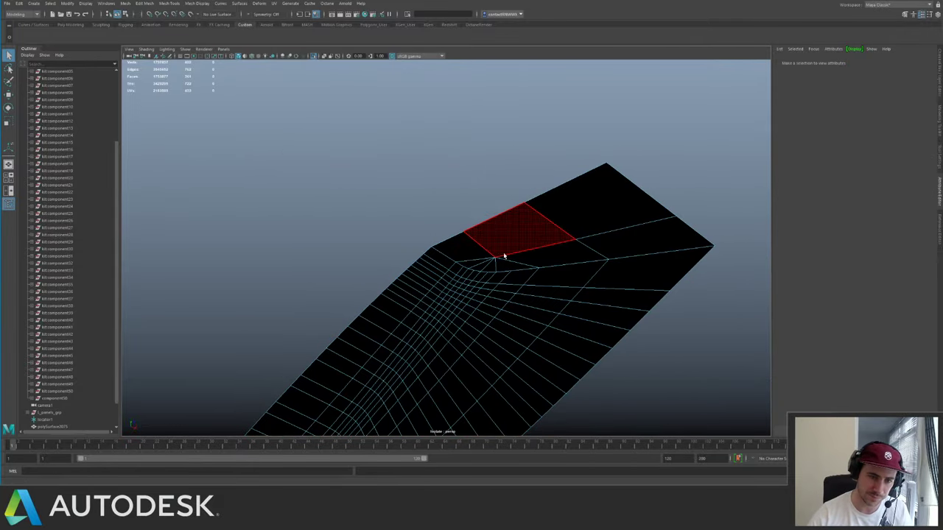
{"action": "right_click_drag", "start_coordinate": [505, 257], "coordinate": [561, 215]}
{"action": "key", "text": "ctrl+1"}
- Assign a new Blinn material to the canopy glass, making it semi-transparent with a darker colour
{"action": "left_click_drag", "start_coordinate": [560, 214], "coordinate": [494, 213], "text": "alt"}
{"action": "right_click_drag", "start_coordinate": [500, 196], "coordinate": [558, 385]}
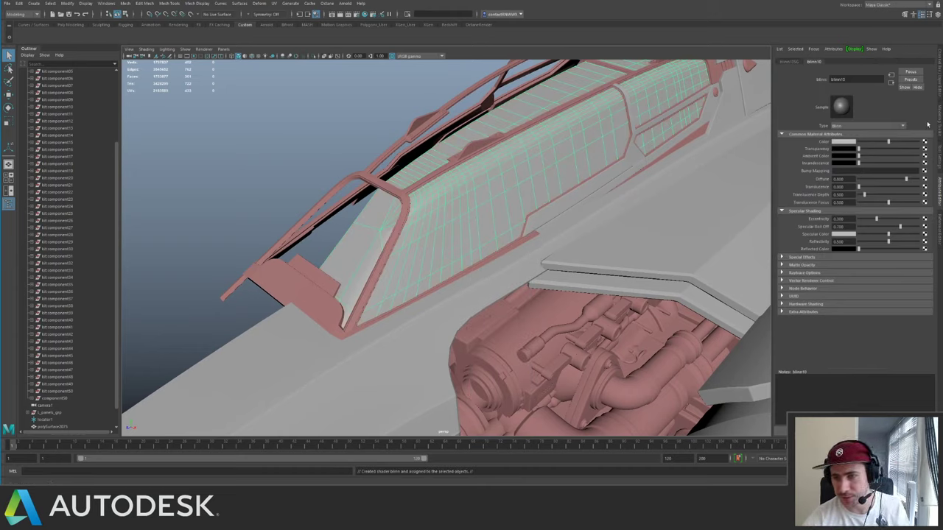
{"action": "mouse_move", "coordinate": [859, 149]}
{"action": "left_mouse_down"}
{"action": "mouse_move", "coordinate": [887, 153]}
{"action": "mouse_move", "coordinate": [864, 143]}
{"action": "left_mouse_up"}
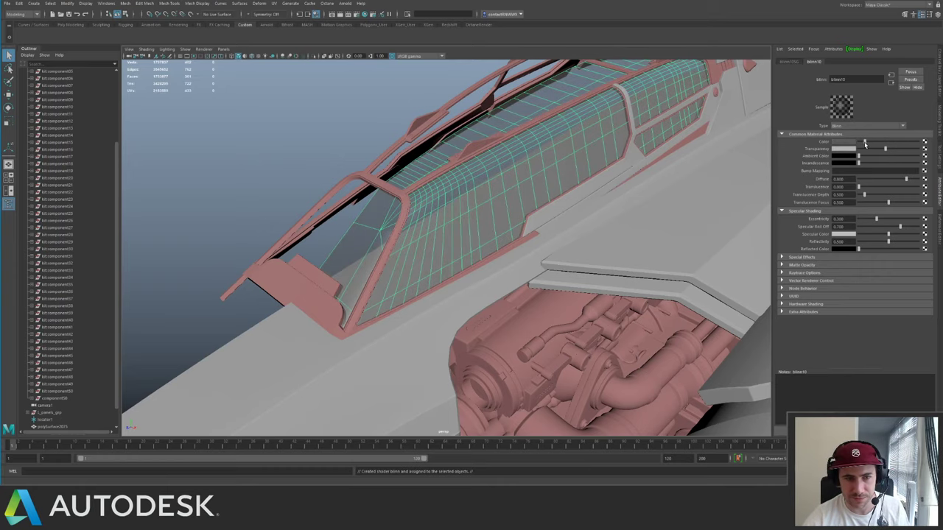
{"action": "left_click", "coordinate": [334, 104]}
- Examine the canopy's glass and the overall look of the whole ship from a distance
{"action": "left_click_drag", "start_coordinate": [368, 117], "coordinate": [492, 160], "text": "alt"}
{"action": "right_click_drag", "start_coordinate": [492, 161], "coordinate": [453, 148], "text": "alt"}
{"action": "left_click_drag", "start_coordinate": [454, 148], "coordinate": [424, 193], "text": "alt"}
{"action": "right_click_drag", "start_coordinate": [425, 192], "coordinate": [410, 185], "text": "alt"}
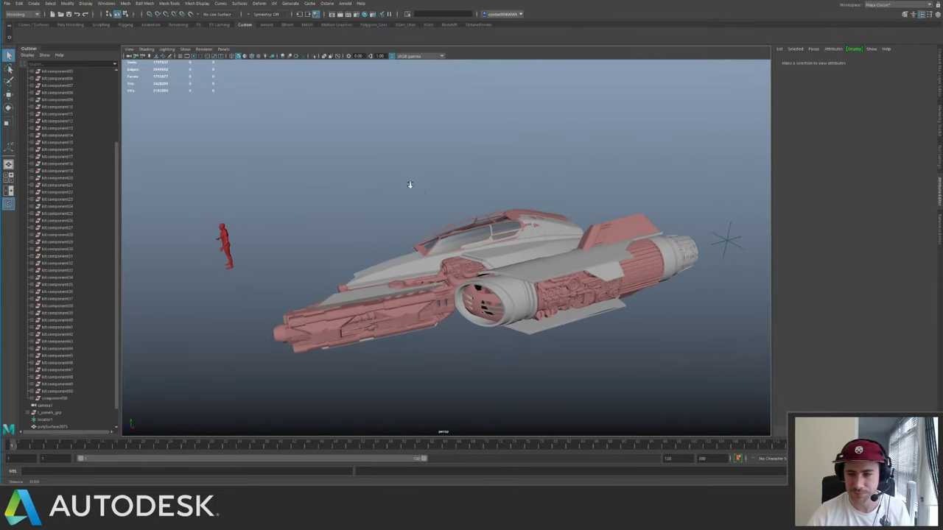
{"action": "left_click_drag", "start_coordinate": [411, 184], "coordinate": [430, 179], "text": "alt"}
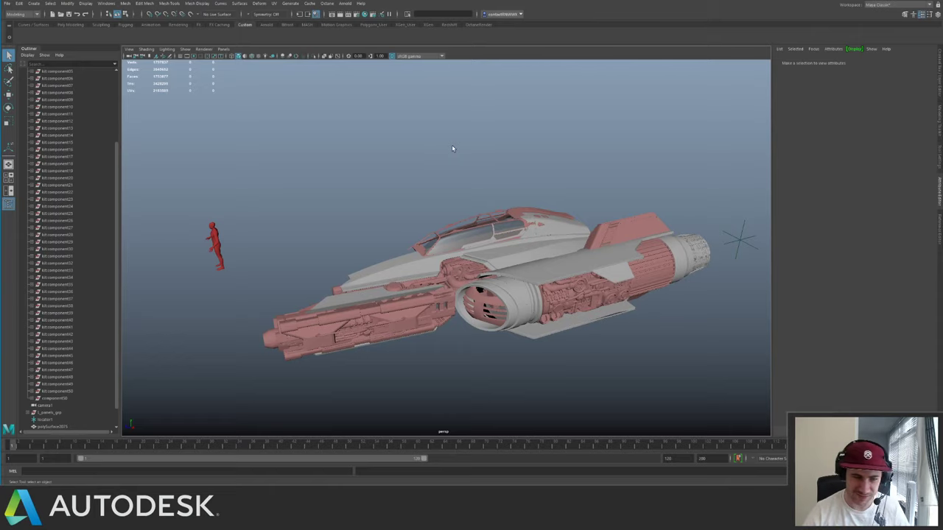
- Review the kit parts and the list of scene groups, then return to the ship
{"action": "left_click_drag", "start_coordinate": [318, 148], "coordinate": [401, 155], "text": "alt"}
{"action": "middle_click_drag", "start_coordinate": [402, 155], "coordinate": [342, 152], "text": "alt"}
{"action": "right_click_drag", "start_coordinate": [342, 153], "coordinate": [486, 152], "text": "alt"}
{"action": "middle_click_drag", "start_coordinate": [486, 152], "coordinate": [327, 110], "text": "alt"}
{"action": "left_click_drag", "start_coordinate": [328, 110], "coordinate": [352, 133], "text": "alt"}
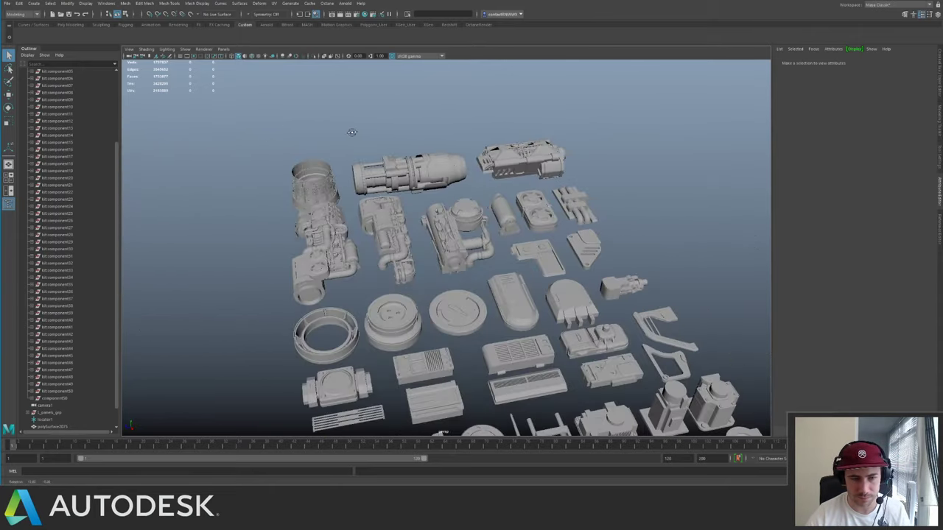
{"action": "middle_click_drag", "start_coordinate": [352, 132], "coordinate": [457, 243], "text": "alt"}
{"action": "left_click_drag", "start_coordinate": [457, 242], "coordinate": [312, 216], "text": "alt"}
{"action": "middle_click_drag", "start_coordinate": [311, 216], "coordinate": [125, 278], "text": "alt"}
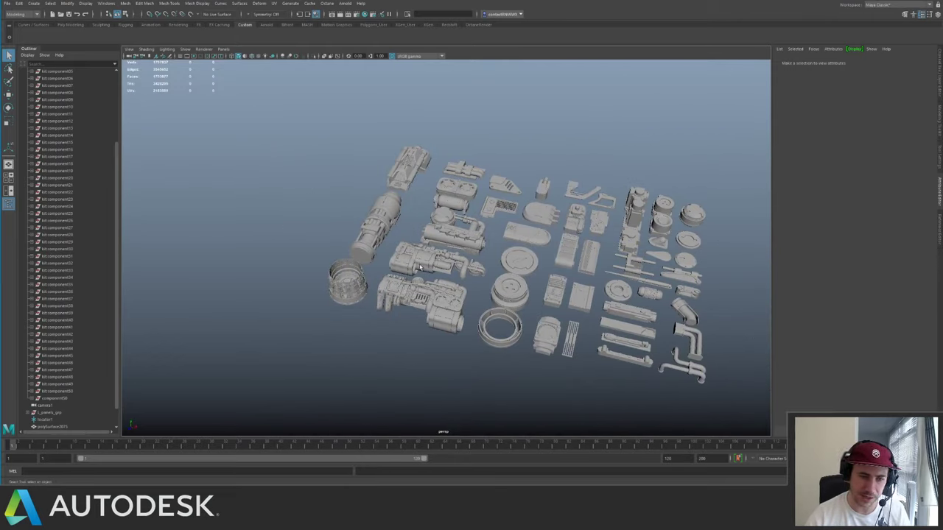
{"action": "scroll", "coordinate": [92, 222], "scroll_direction": "down", "scroll_amount": 2}
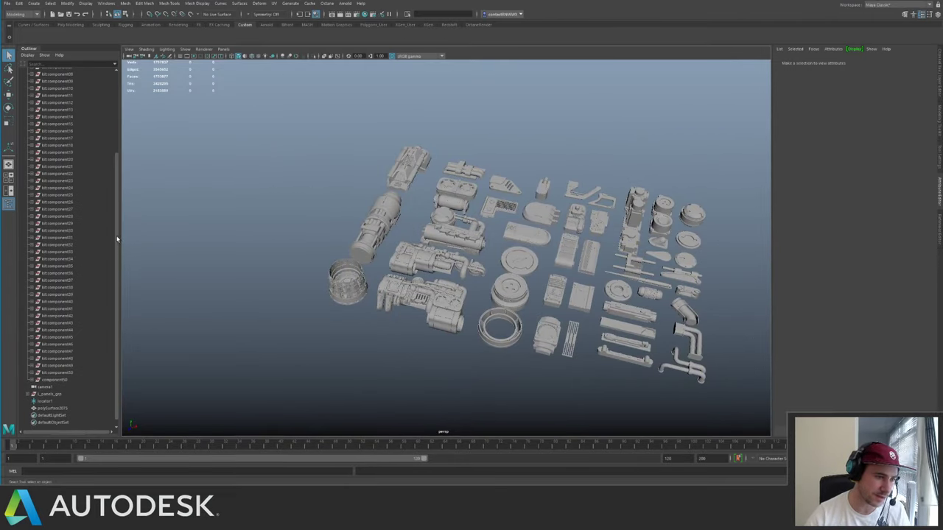
{"action": "left_click_drag", "start_coordinate": [117, 239], "coordinate": [118, 148]}
{"action": "middle_click_drag", "start_coordinate": [230, 147], "coordinate": [455, 207], "text": "alt"}
{"action": "right_click_drag", "start_coordinate": [455, 207], "coordinate": [209, 133], "text": "alt"}
{"action": "left_click_drag", "start_coordinate": [229, 125], "coordinate": [173, 122], "text": "alt"}
{"action": "middle_click_drag", "start_coordinate": [213, 110], "coordinate": [402, 125], "text": "alt"}
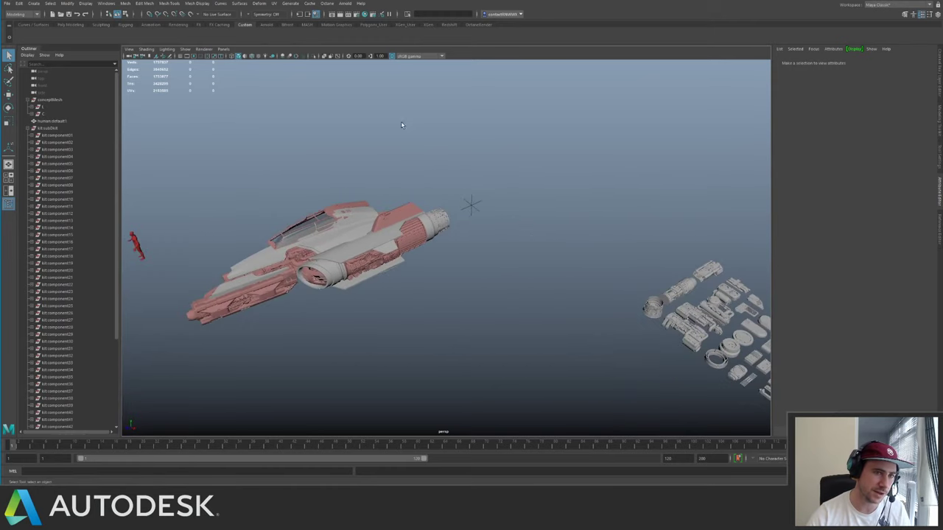
- Delete the unused shading nodes from the scene in the Hypershade and close it
{"action": "scroll", "coordinate": [402, 125], "scroll_direction": "up", "scroll_amount": 2}
{"action": "left_click", "coordinate": [365, 15]}
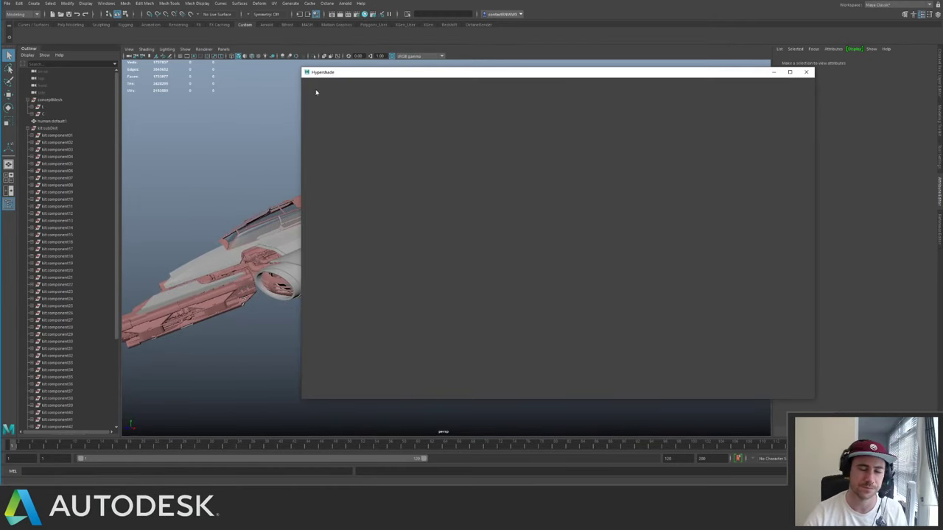
{"action": "left_click", "coordinate": [321, 82]}
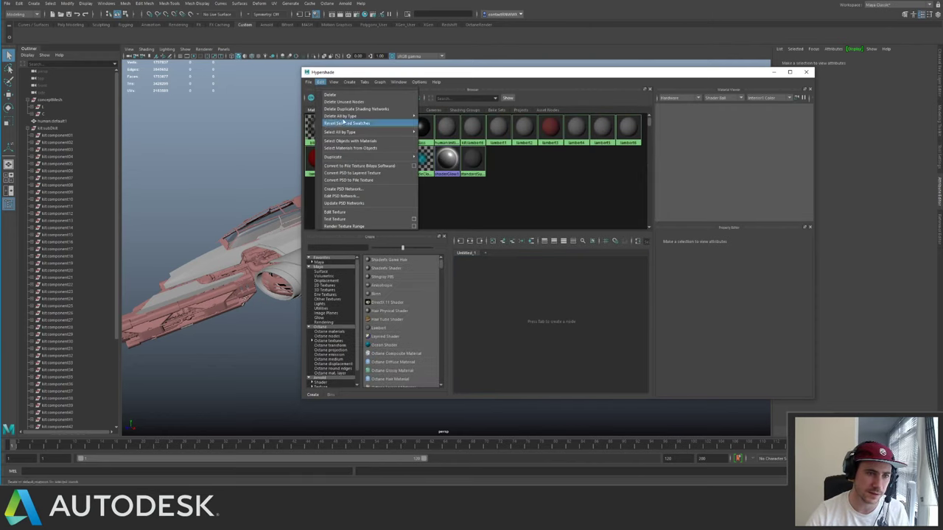
{"action": "left_click", "coordinate": [350, 102]}
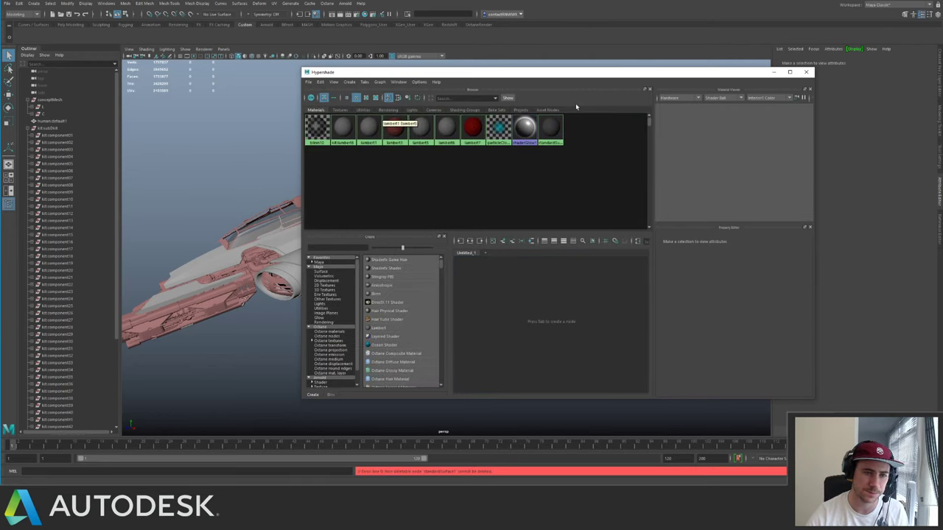
{"action": "left_click", "coordinate": [804, 72]}
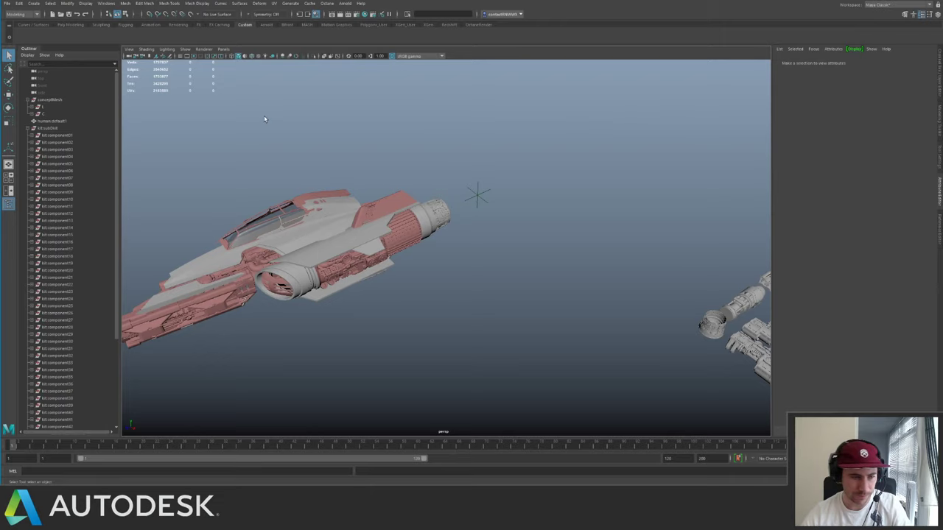
- Examine the ship's grey panels and red mechanical parts alongside the kit, selecting a few pieces for reference
{"action": "left_click_drag", "start_coordinate": [329, 166], "coordinate": [384, 158], "text": "alt"}
{"action": "right_click_drag", "start_coordinate": [384, 157], "coordinate": [544, 184], "text": "alt"}
{"action": "left_click_drag", "start_coordinate": [545, 184], "coordinate": [606, 254], "text": "alt"}
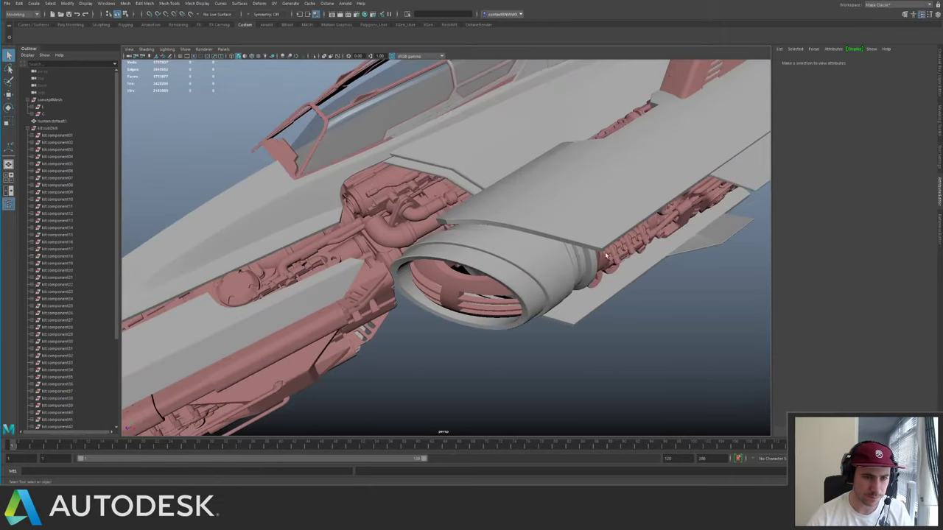
{"action": "left_click", "coordinate": [506, 204]}
{"action": "middle_click_drag", "start_coordinate": [286, 187], "coordinate": [445, 237], "text": "alt"}
{"action": "left_click", "coordinate": [445, 238]}
{"action": "right_click_drag", "start_coordinate": [446, 237], "coordinate": [227, 162], "text": "alt"}
{"action": "middle_click_drag", "start_coordinate": [552, 173], "coordinate": [312, 156], "text": "alt"}
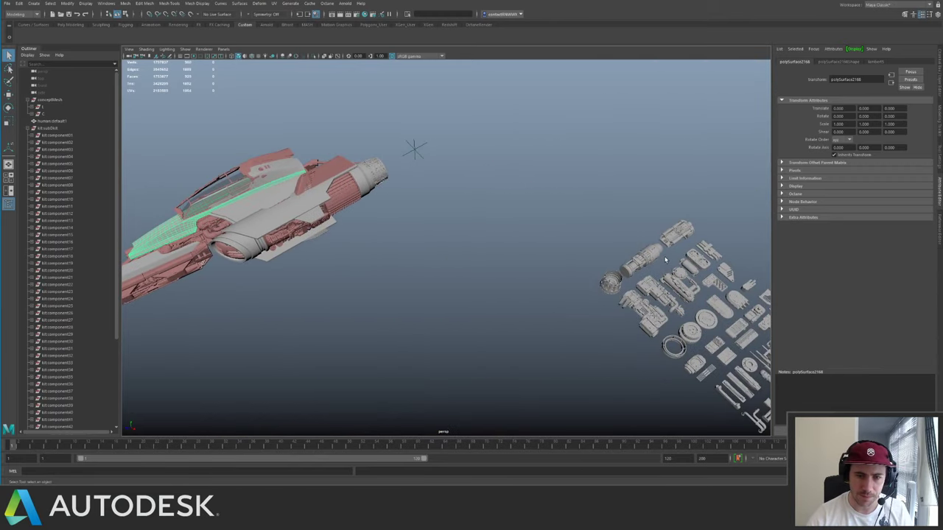
{"action": "left_click", "coordinate": [508, 235]}
{"action": "left_click", "coordinate": [325, 174]}
{"action": "left_click_drag", "start_coordinate": [325, 173], "coordinate": [403, 175], "text": "alt"}
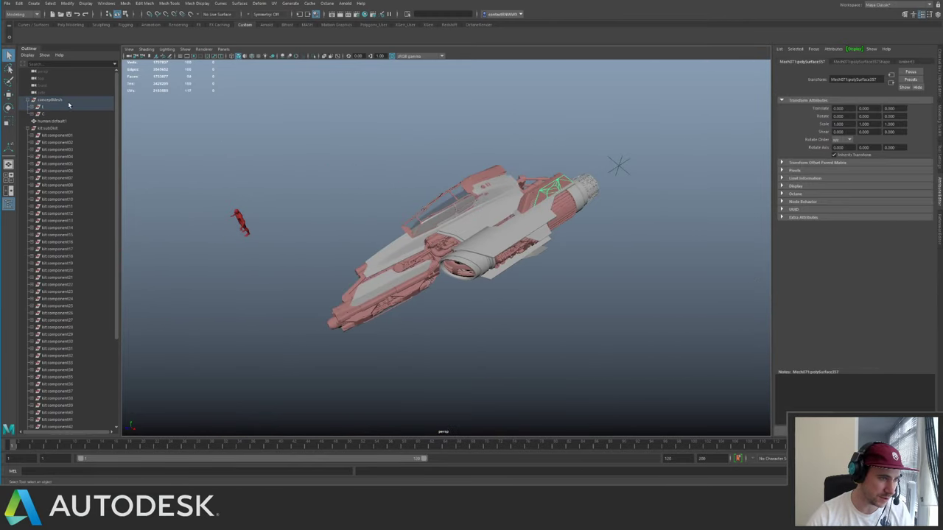
- Put the conceptMesh group on a new display layer named conceptLayer
{"action": "left_click", "coordinate": [37, 101]}
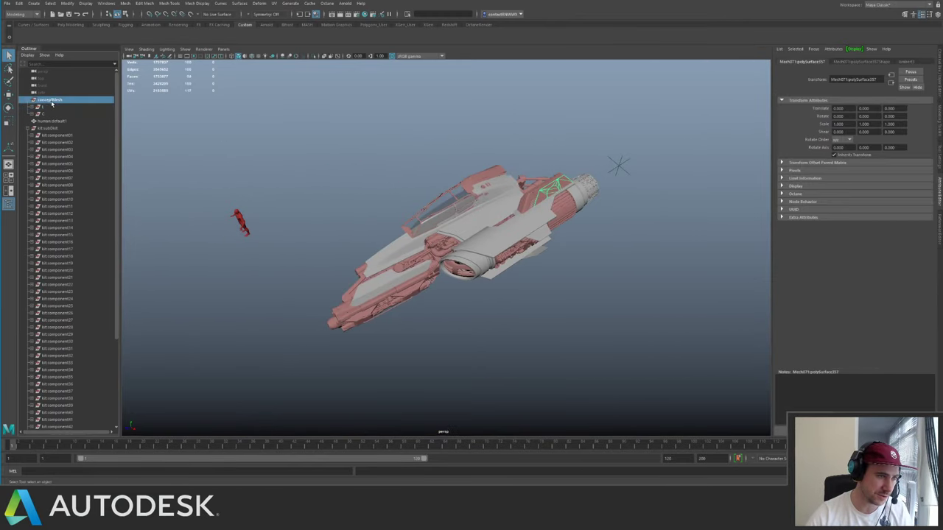
{"action": "left_click", "coordinate": [938, 75]}
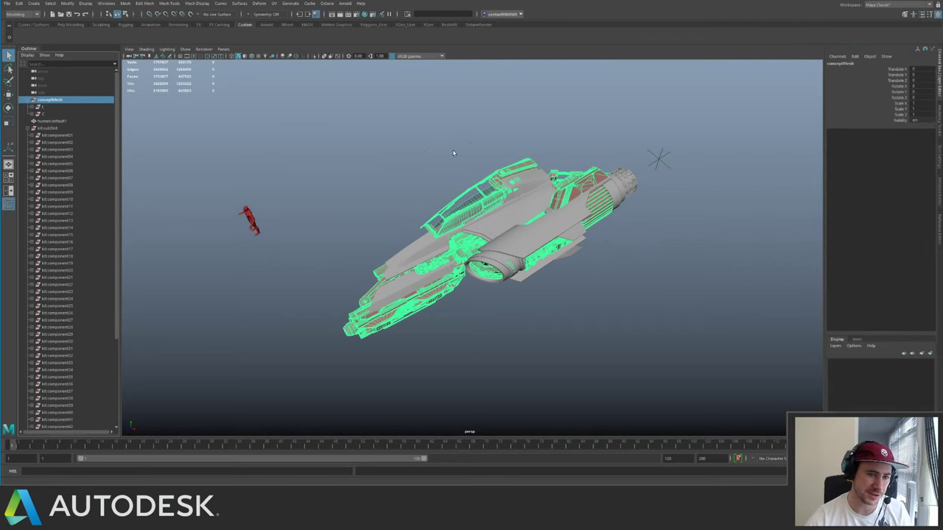
{"action": "scroll", "coordinate": [497, 173], "scroll_direction": "up", "scroll_amount": 5}
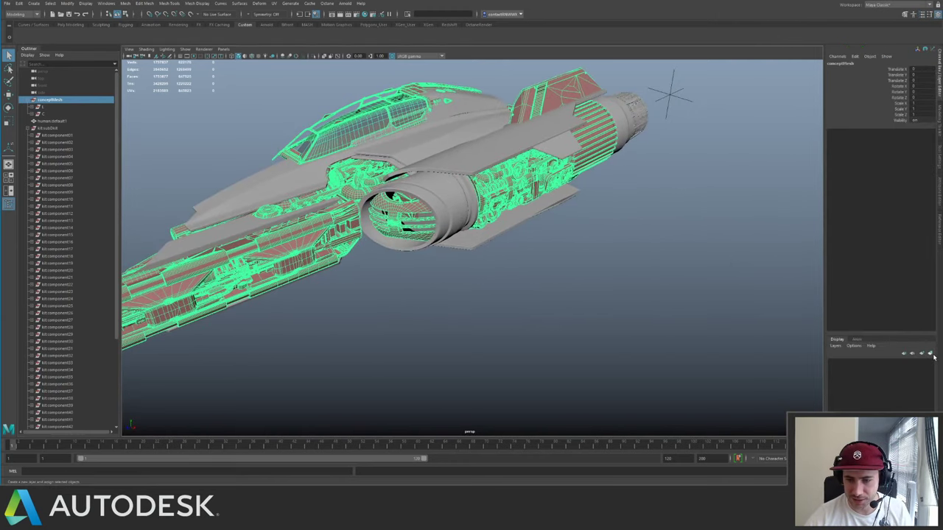
{"action": "left_click", "coordinate": [929, 354]}
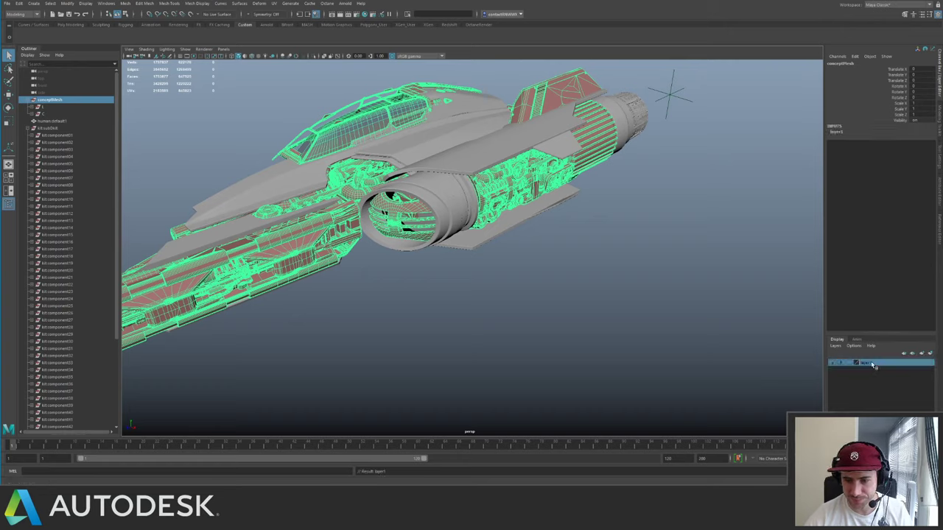
{"action": "double_click", "coordinate": [875, 363]}
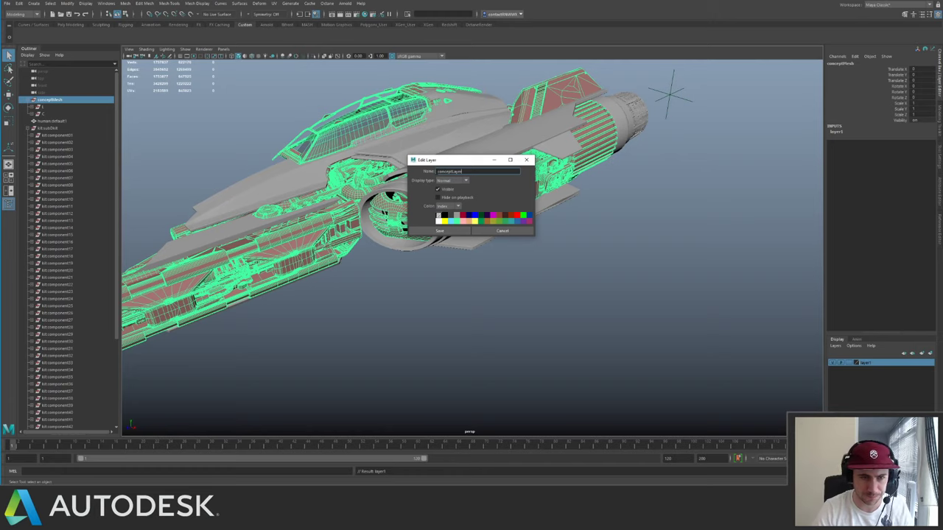
{"action": "left_click", "coordinate": [453, 232]}
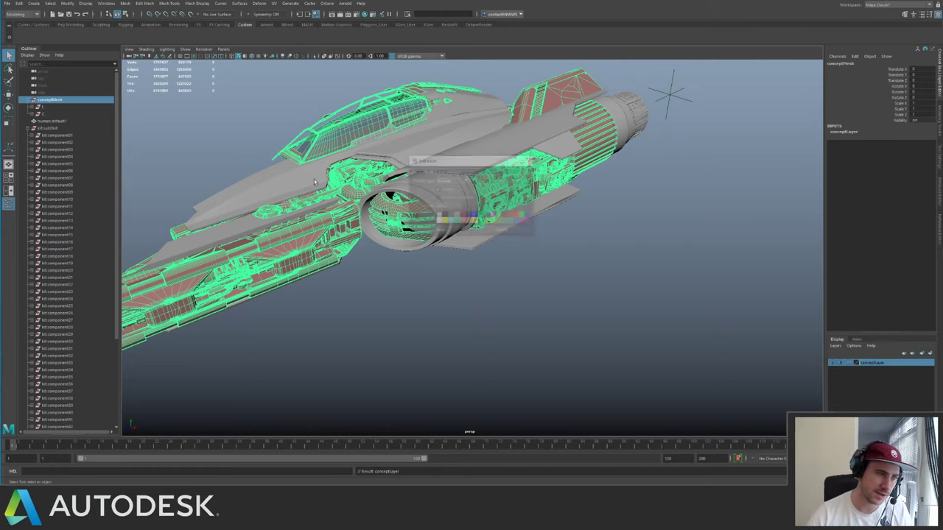
{"action": "left_click", "coordinate": [191, 109]}
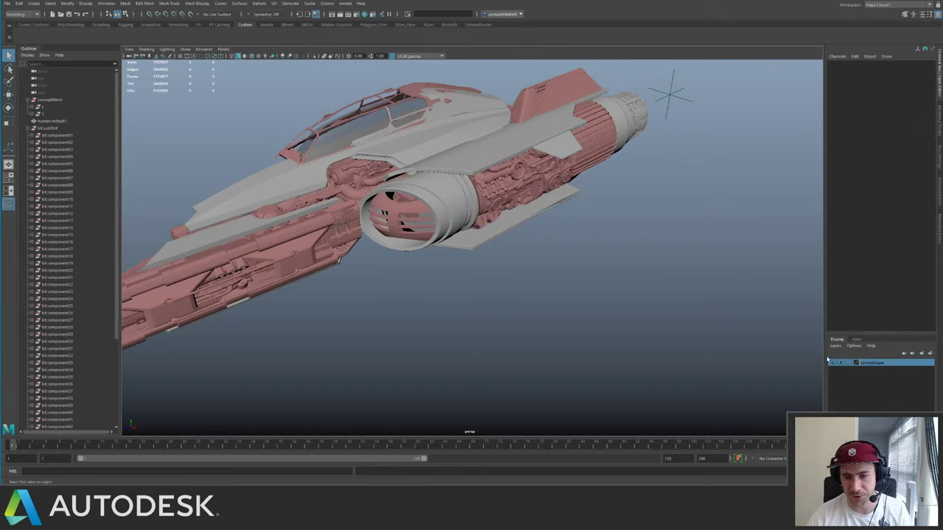
- Toggle the visibility of conceptLayer to compare the ship with and without it, and leave the layer hidden
{"action": "left_click", "coordinate": [833, 363]}
{"action": "left_click", "coordinate": [833, 363]}
{"action": "left_click", "coordinate": [833, 363]}
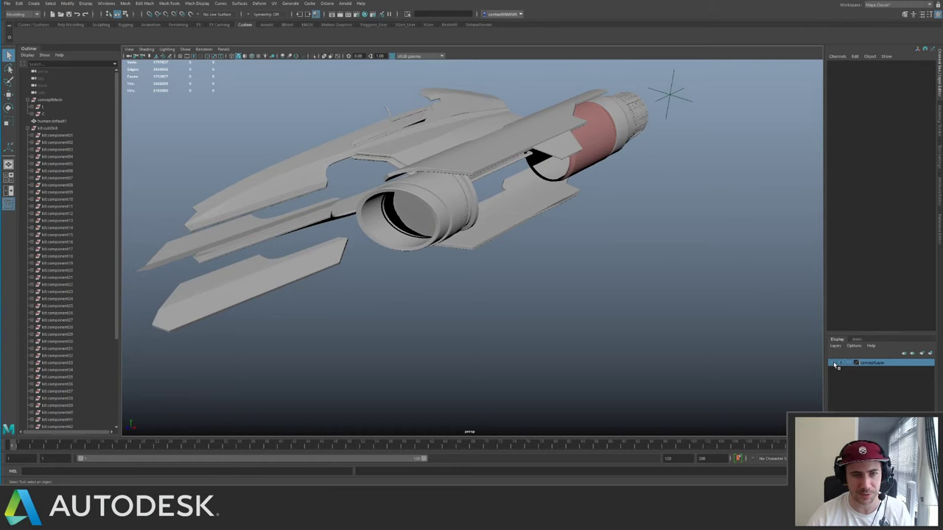
{"action": "left_click", "coordinate": [833, 363]}
{"action": "left_click", "coordinate": [833, 363]}
- Rename the grey Lambert material on the long panel above the engine as panels
{"action": "left_click_drag", "start_coordinate": [654, 149], "coordinate": [646, 172], "text": "alt"}
{"action": "left_click", "coordinate": [677, 187]}
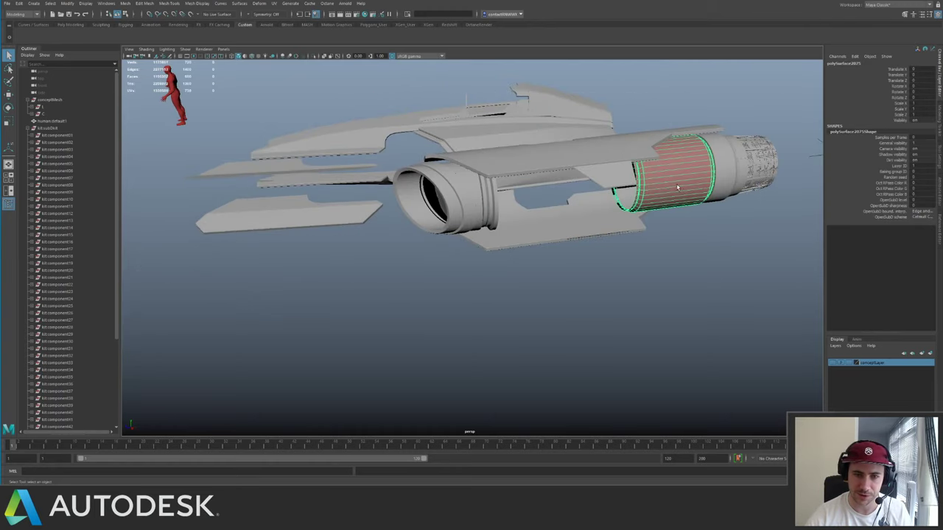
{"action": "left_click", "coordinate": [693, 133]}
{"action": "middle_click_drag", "start_coordinate": [667, 149], "coordinate": [595, 178], "text": "alt"}
{"action": "right_click_drag", "start_coordinate": [596, 178], "coordinate": [685, 189], "text": "alt"}
{"action": "left_click", "coordinate": [675, 188]}
{"action": "left_click", "coordinate": [565, 150]}
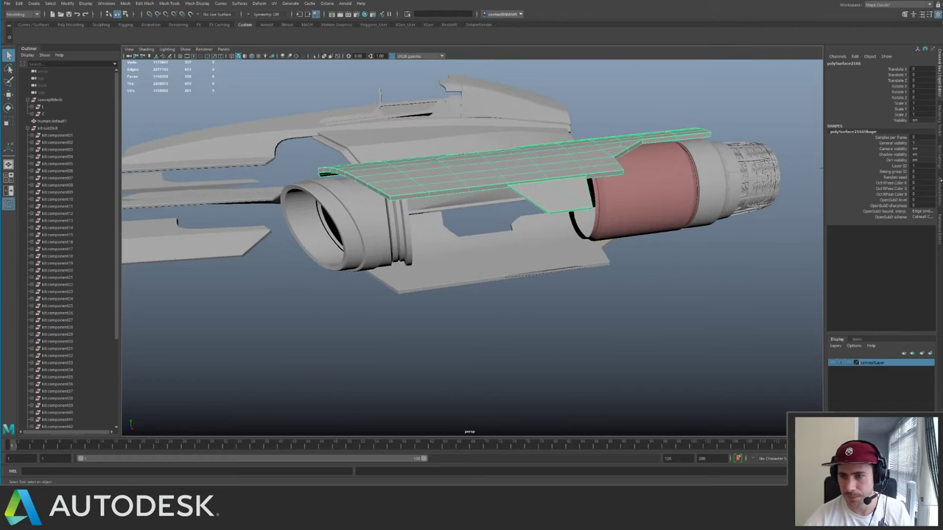
{"action": "left_click", "coordinate": [939, 198]}
{"action": "left_click", "coordinate": [876, 61]}
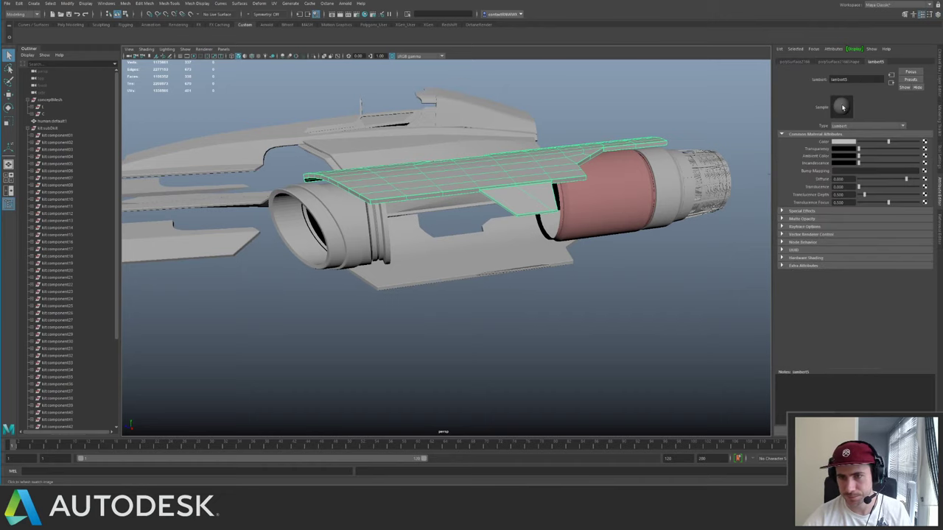
{"action": "type", "text": "panels"}
{"action": "key", "text": "Return"}
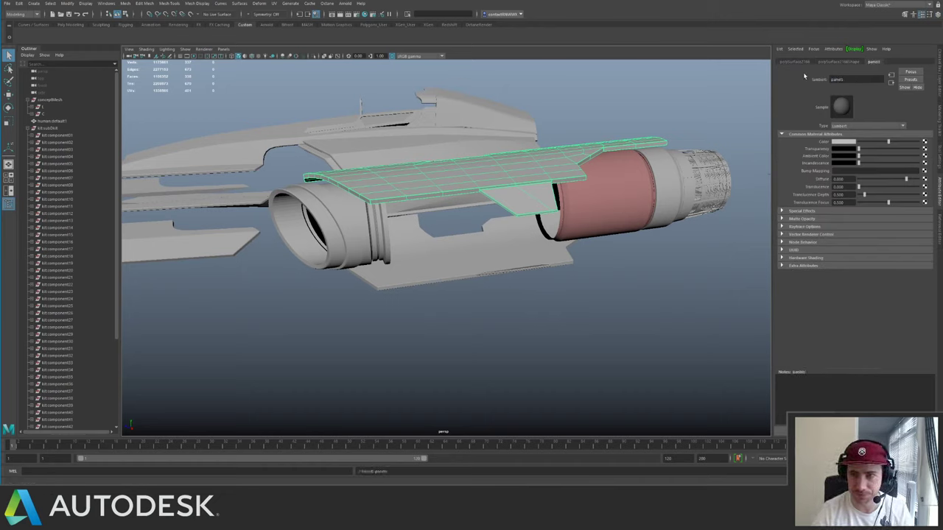
- Assign the panels material to the red cylindrical section at the rear of the engine
{"action": "left_click", "coordinate": [605, 127]}
{"action": "left_click", "coordinate": [615, 177]}
{"action": "right_click_drag", "start_coordinate": [617, 176], "coordinate": [673, 419]}
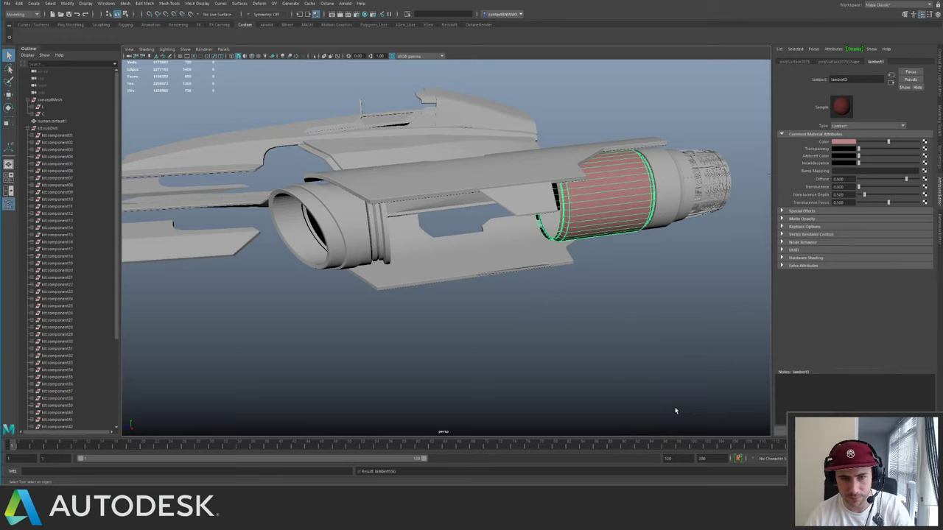
{"action": "left_click", "coordinate": [664, 361]}
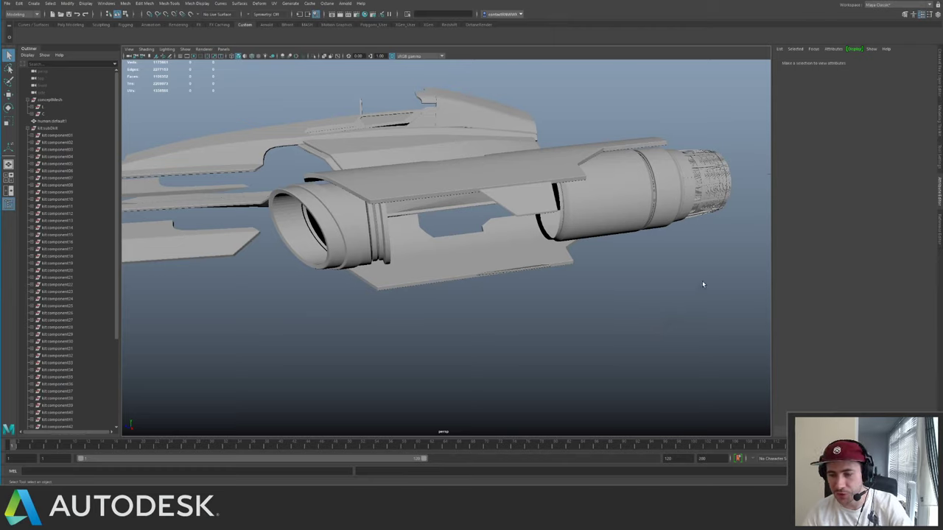
- Show conceptLayer again and select the grey panel covering the red mechanical body at the front of the ship
{"action": "left_click_drag", "start_coordinate": [503, 186], "coordinate": [549, 177], "text": "alt"}
{"action": "right_click_drag", "start_coordinate": [549, 176], "coordinate": [492, 232], "text": "alt"}
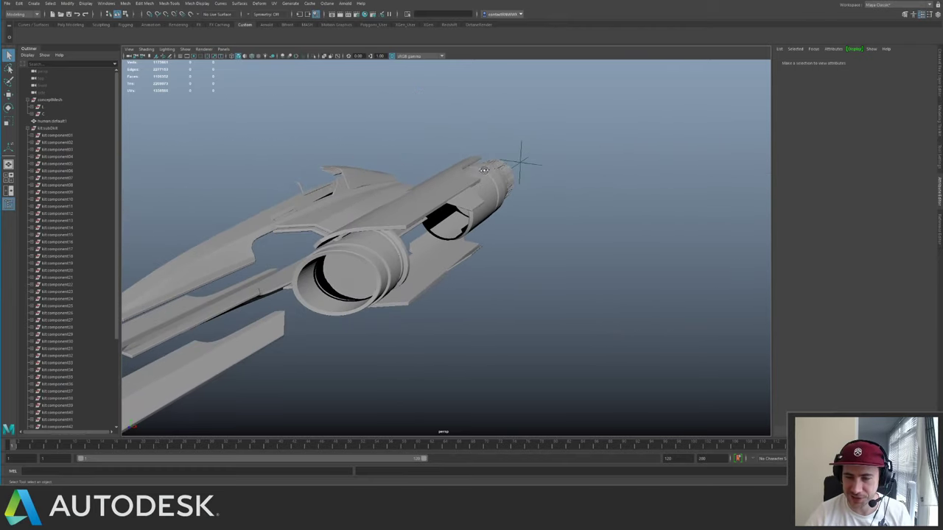
{"action": "middle_click_drag", "start_coordinate": [492, 232], "coordinate": [621, 267], "text": "alt"}
{"action": "right_click_drag", "start_coordinate": [621, 267], "coordinate": [503, 221], "text": "alt"}
{"action": "left_click_drag", "start_coordinate": [503, 222], "coordinate": [573, 226], "text": "alt"}
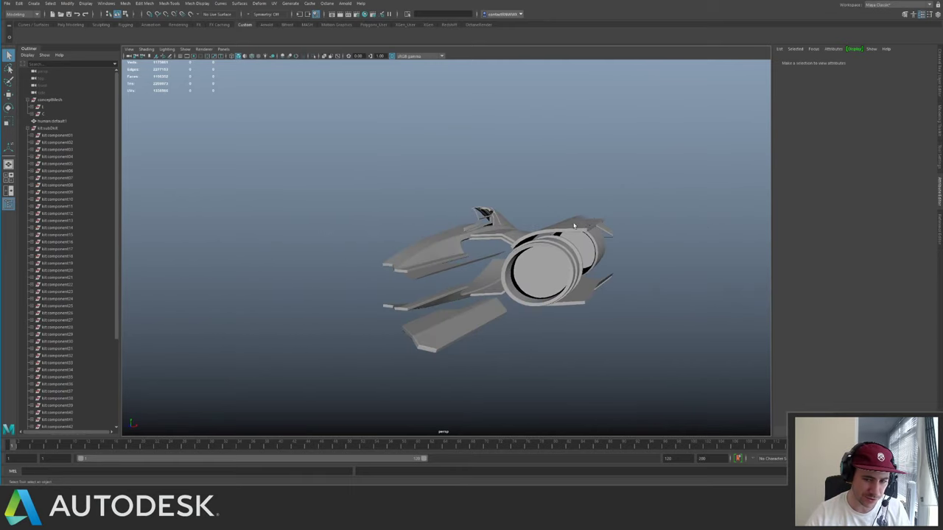
{"action": "left_click", "coordinate": [940, 87]}
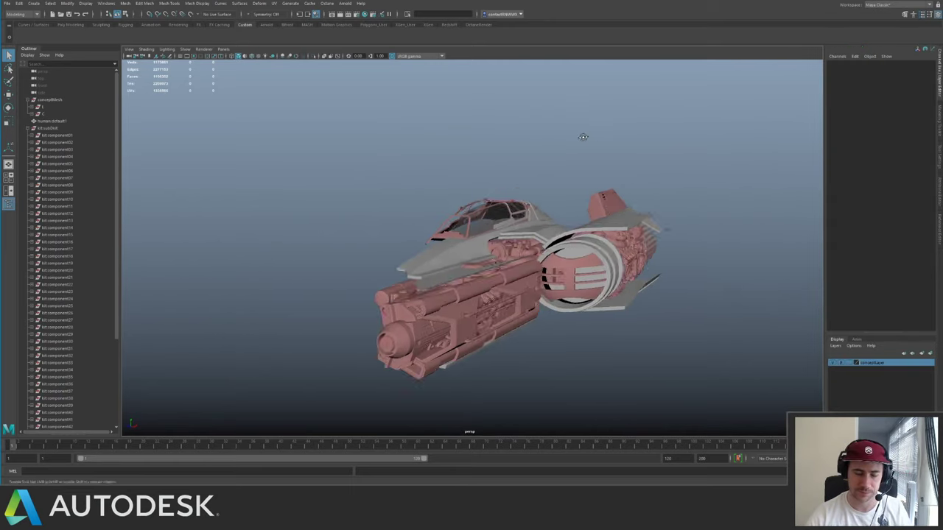
{"action": "mouse_move", "coordinate": [583, 137]}
{"action": "left_mouse_down", "text": "alt"}
{"action": "mouse_move", "coordinate": [463, 120]}
{"action": "mouse_move", "coordinate": [485, 208]}
{"action": "left_mouse_up", "text": "alt"}
{"action": "left_click_drag", "start_coordinate": [457, 204], "coordinate": [375, 227], "text": "alt"}
{"action": "left_click", "coordinate": [487, 271]}
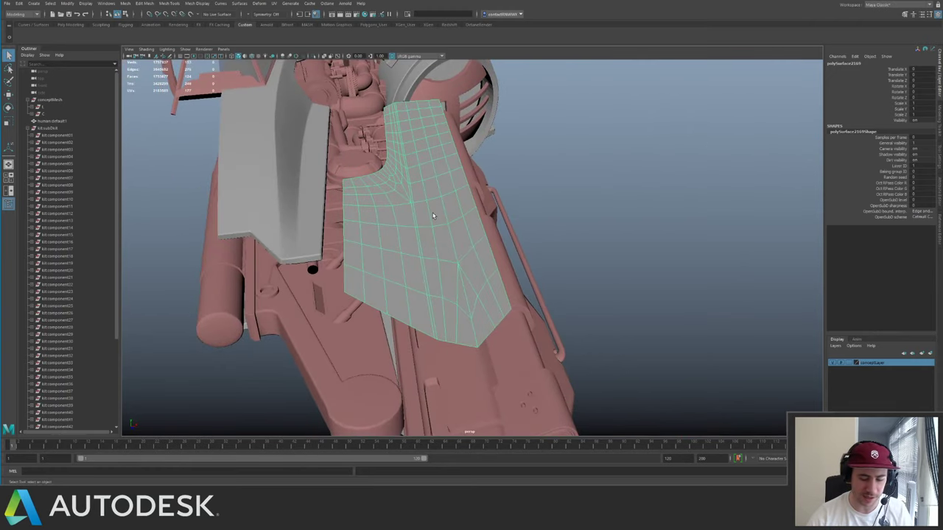
- Try to lower the selected grey hull panel's polygon density with the Reduce command
{"action": "key", "text": "g"}
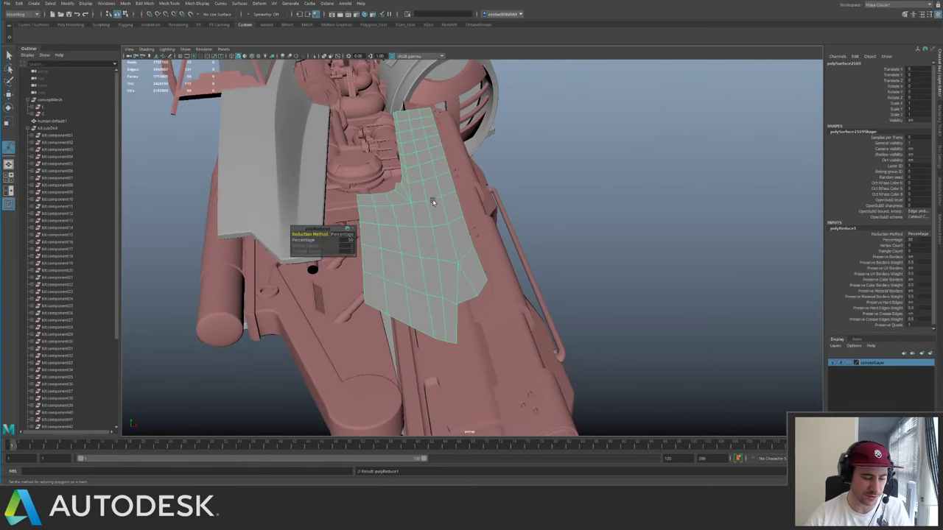
{"action": "key", "text": "ctrl+z"}
{"action": "key", "text": "q"}
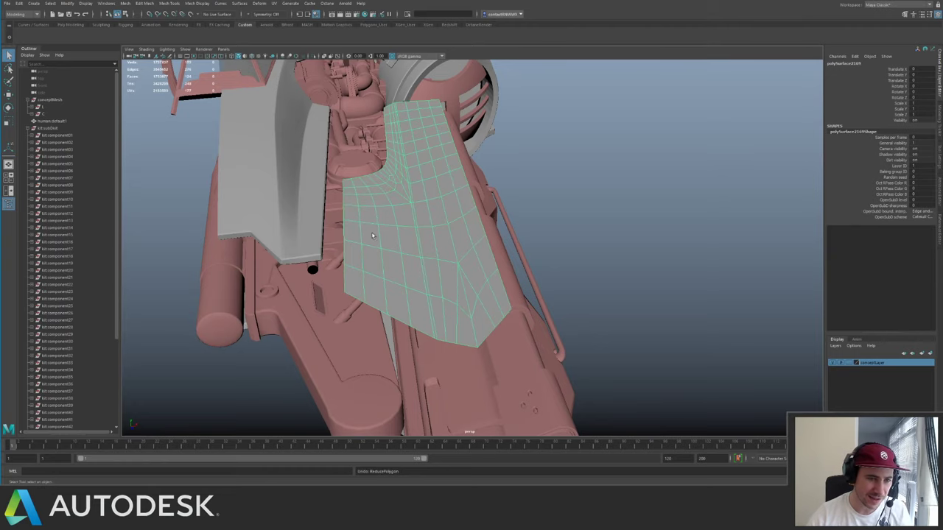
- Delete the redundant lengthwise edge loops from the inner and outer halves of the grey front panel
{"action": "left_click_drag", "start_coordinate": [360, 239], "coordinate": [433, 231]}
{"action": "key", "text": "ctrl+Delete"}
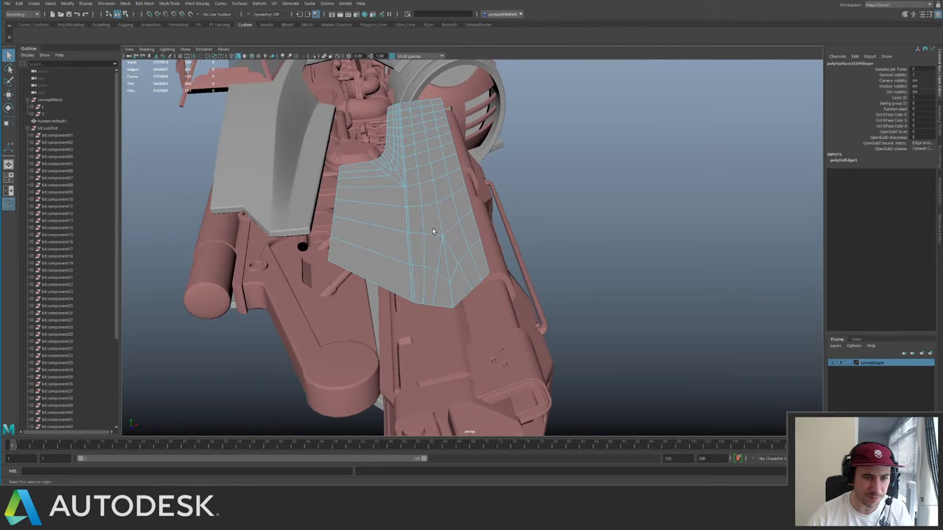
{"action": "left_click", "coordinate": [453, 249]}
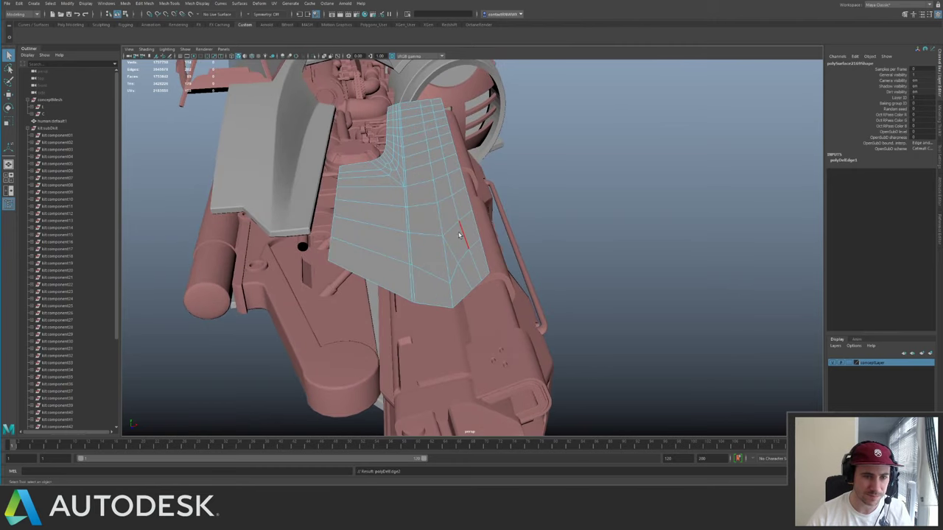
{"action": "key", "text": "ctrl+Delete"}
{"action": "left_click", "coordinate": [470, 252]}
{"action": "key", "text": "ctrl+Delete"}
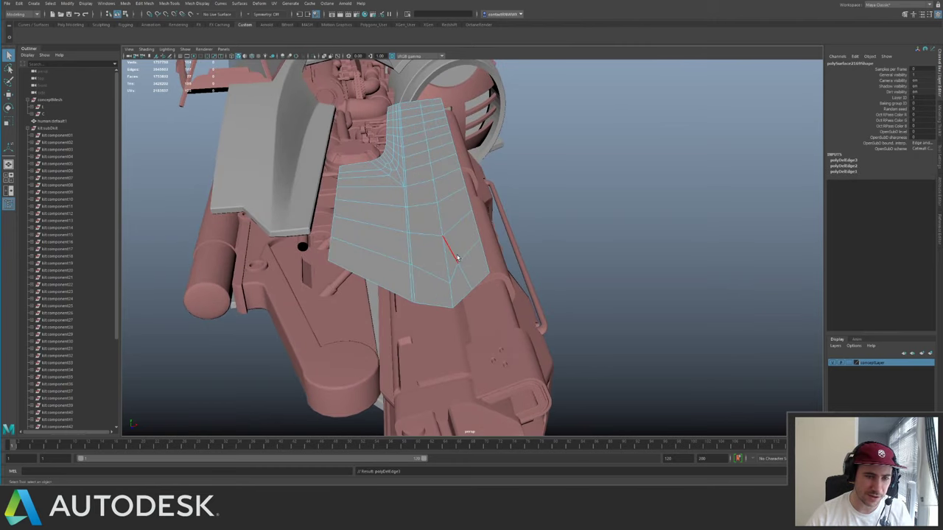
- Return the panel to object mode and set up a two-pane layout showing camera1 beside the perspective view
{"action": "right_click_drag", "start_coordinate": [574, 192], "coordinate": [585, 176]}
{"action": "left_click_drag", "start_coordinate": [584, 176], "coordinate": [559, 189], "text": "alt"}
{"action": "key", "text": "space"}
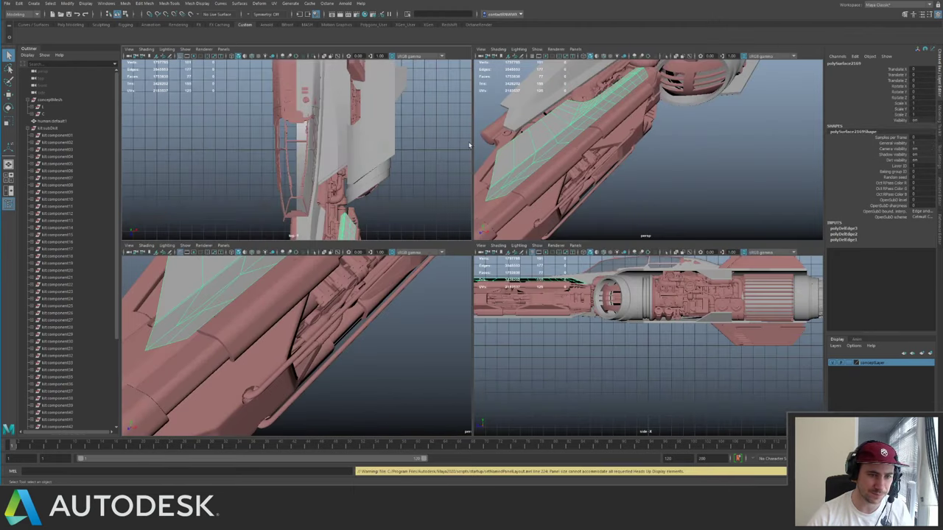
{"action": "left_click", "coordinate": [9, 190]}
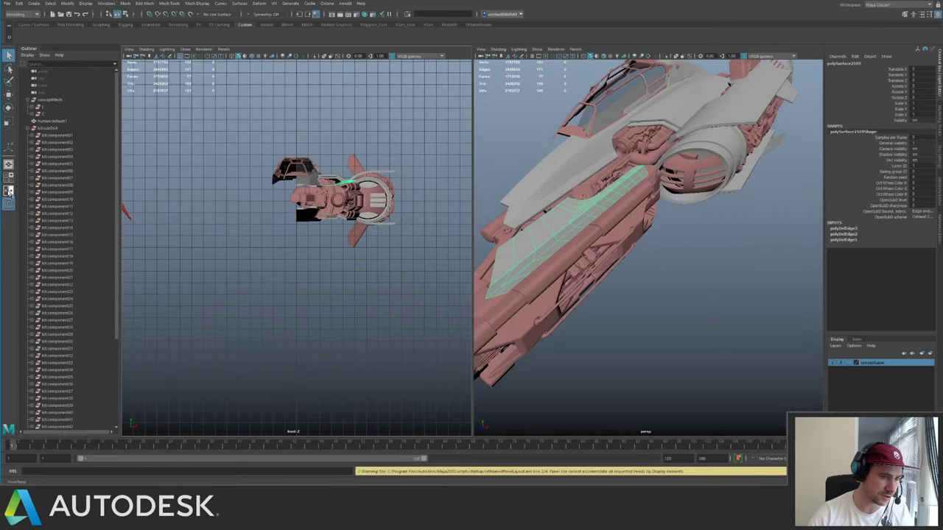
{"action": "left_click", "coordinate": [225, 49]}
{"action": "mouse_move", "coordinate": [254, 56]}
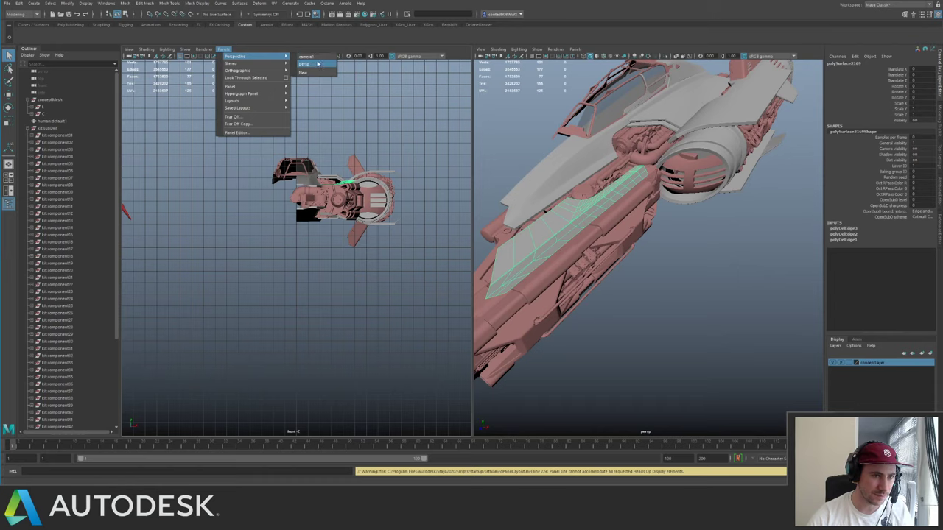
{"action": "left_click", "coordinate": [309, 56]}
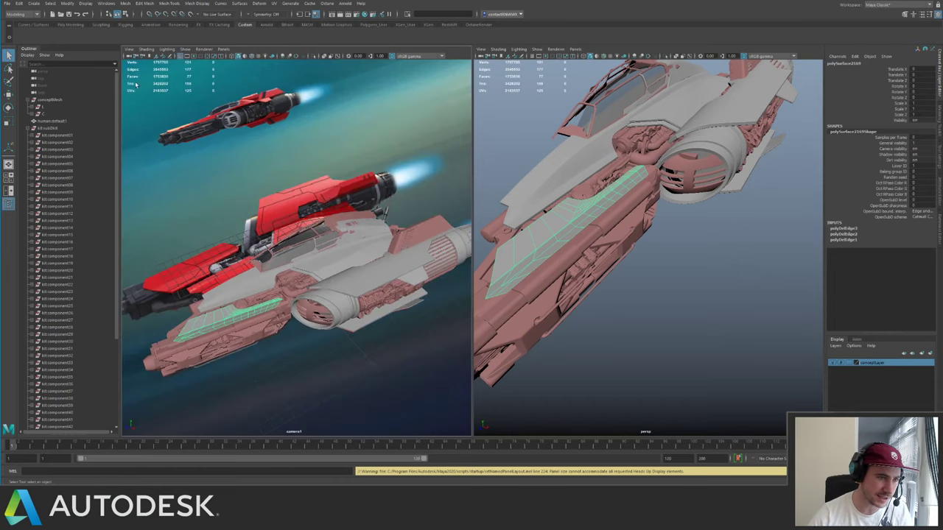
- Isolate the camera in the camera1 view so only the concept image shows, and frame the selected panel for comparison
{"action": "left_click", "coordinate": [131, 59]}
{"action": "key", "text": "ctrl+1"}
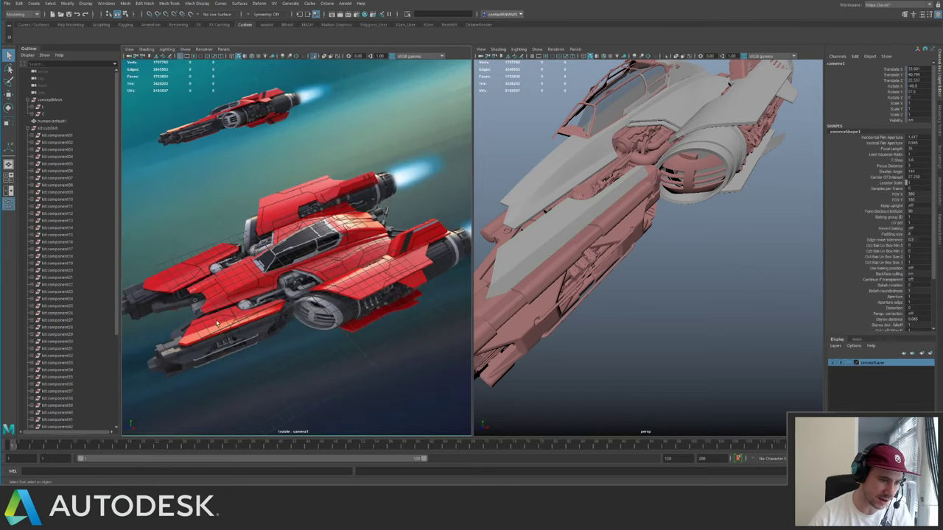
{"action": "left_click", "coordinate": [591, 212]}
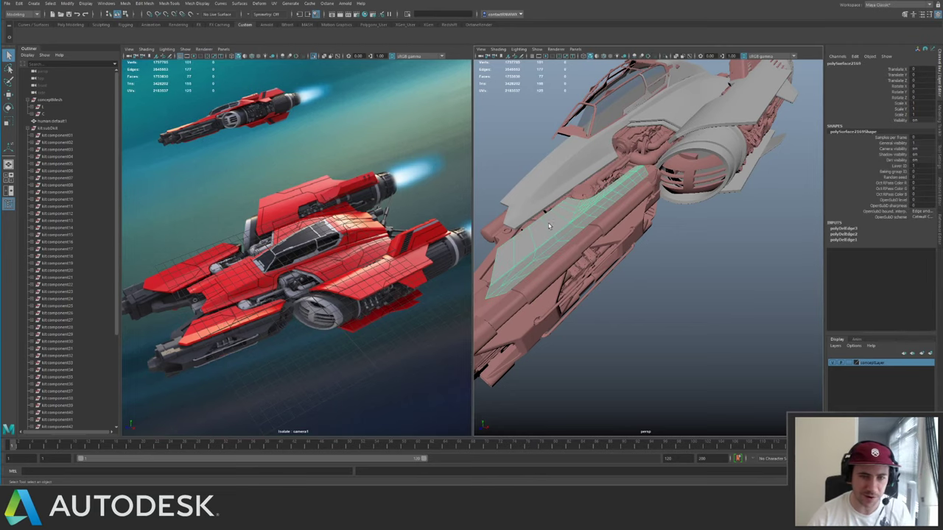
{"action": "left_click_drag", "start_coordinate": [591, 213], "coordinate": [639, 205], "text": "alt"}
{"action": "right_click_drag", "start_coordinate": [639, 204], "coordinate": [662, 162], "text": "alt"}
{"action": "left_click_drag", "start_coordinate": [663, 133], "coordinate": [645, 144], "text": "alt"}
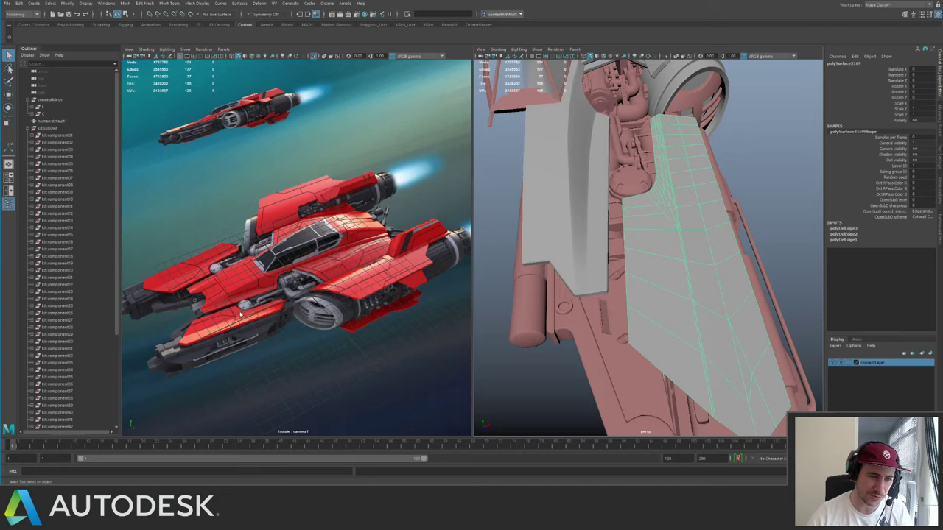
- Maximize the perspective view and delete the surplus edge loops beside the panel's round cutout and along its narrow rear strip
{"action": "key", "text": "space"}
{"action": "left_click_drag", "start_coordinate": [672, 177], "coordinate": [527, 255], "text": "alt"}
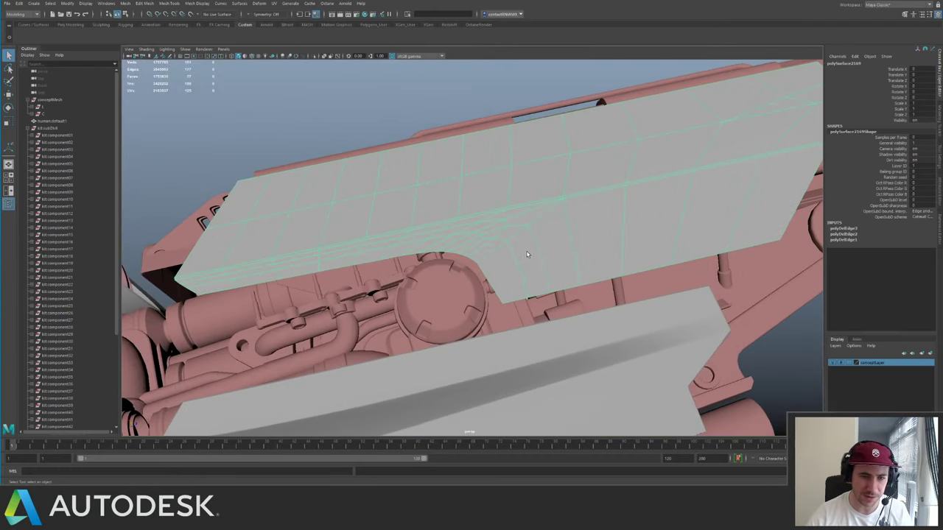
{"action": "left_click", "coordinate": [504, 243]}
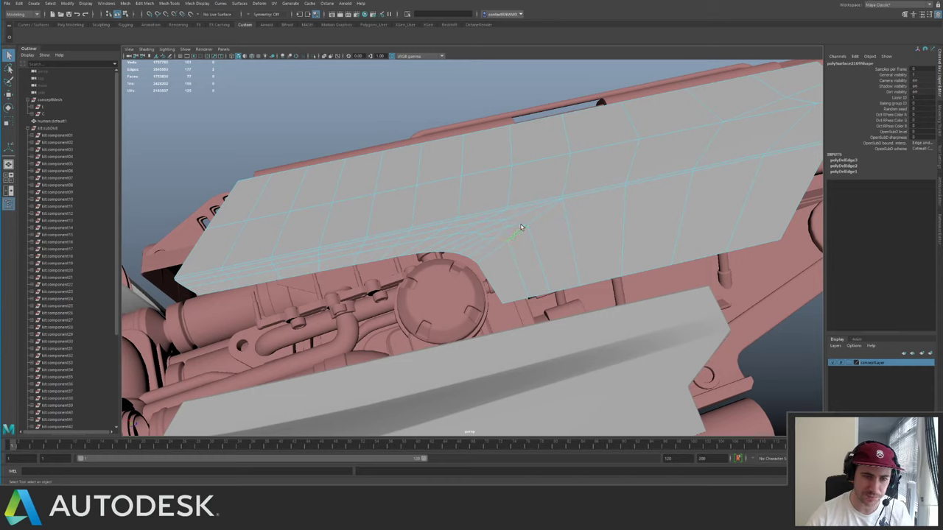
{"action": "key", "text": "ctrl+Delete"}
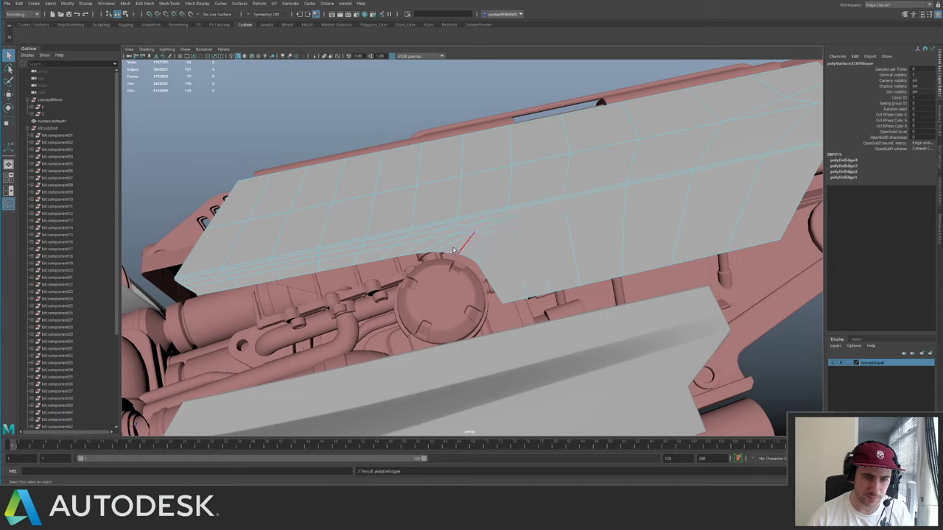
{"action": "left_click", "coordinate": [292, 268]}
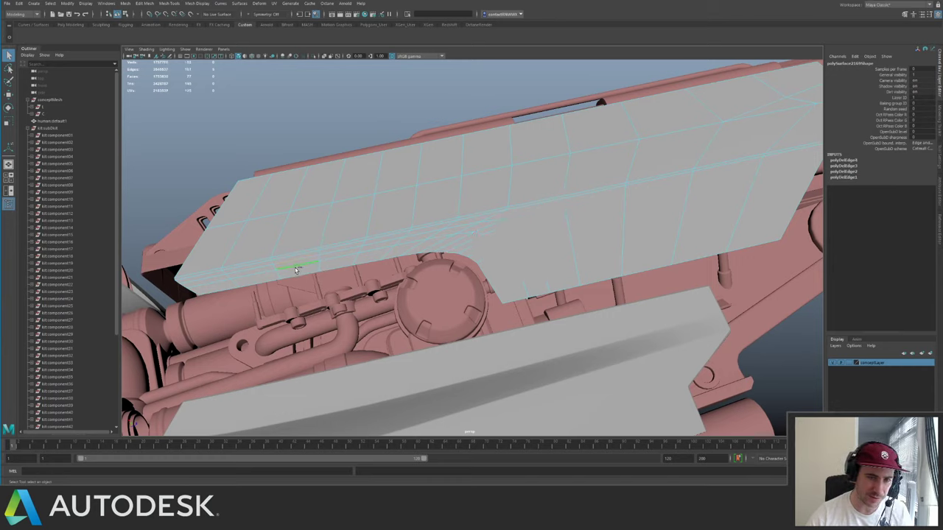
{"action": "key", "text": "ctrl+Delete"}
{"action": "double_click", "coordinate": [486, 215]}
{"action": "key", "text": "ctrl+Delete"}
- Delete the remaining surplus edges on the panel's outer side and around its pointed front end
{"action": "middle_click_drag", "start_coordinate": [403, 168], "coordinate": [325, 225], "text": "alt"}
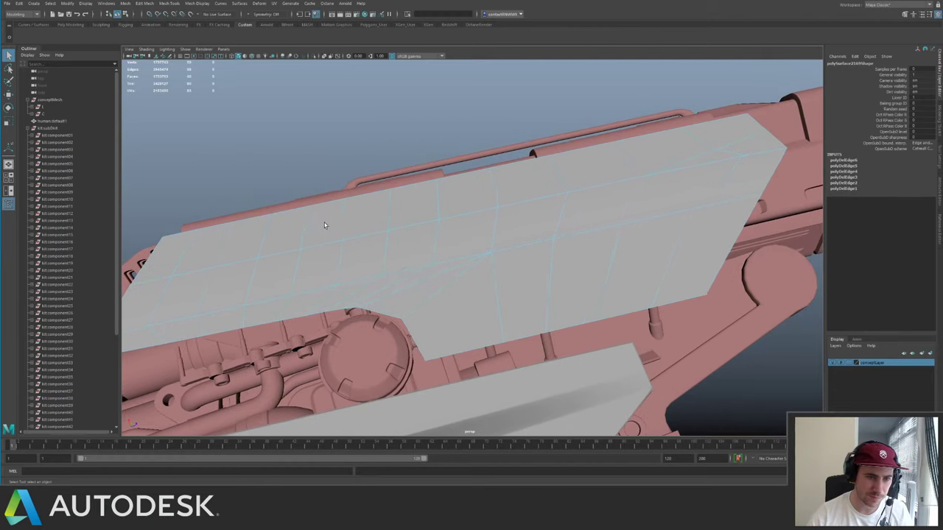
{"action": "left_click", "coordinate": [371, 234]}
{"action": "key", "text": "Delete"}
{"action": "left_click_drag", "start_coordinate": [371, 234], "coordinate": [582, 254], "text": "alt"}
{"action": "left_click", "coordinate": [598, 190]}
{"action": "key", "text": "Delete"}
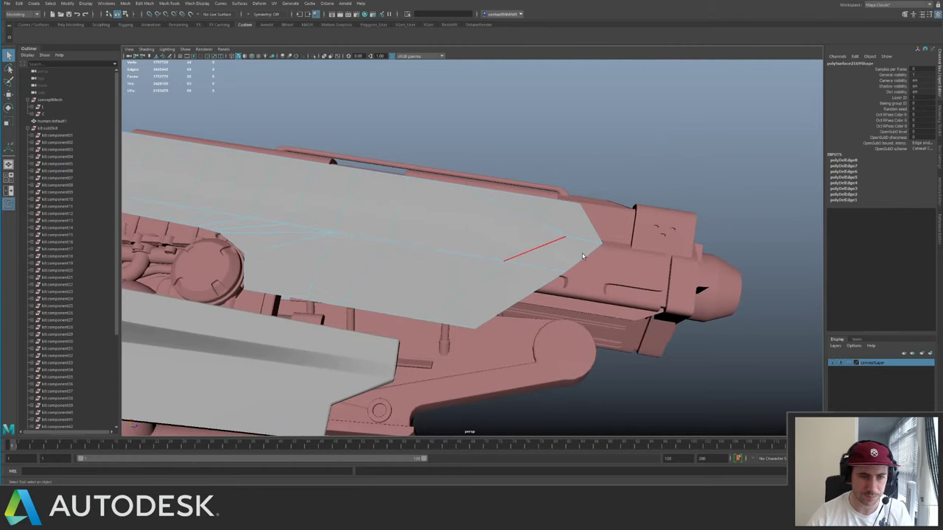
{"action": "key", "text": "Delete"}
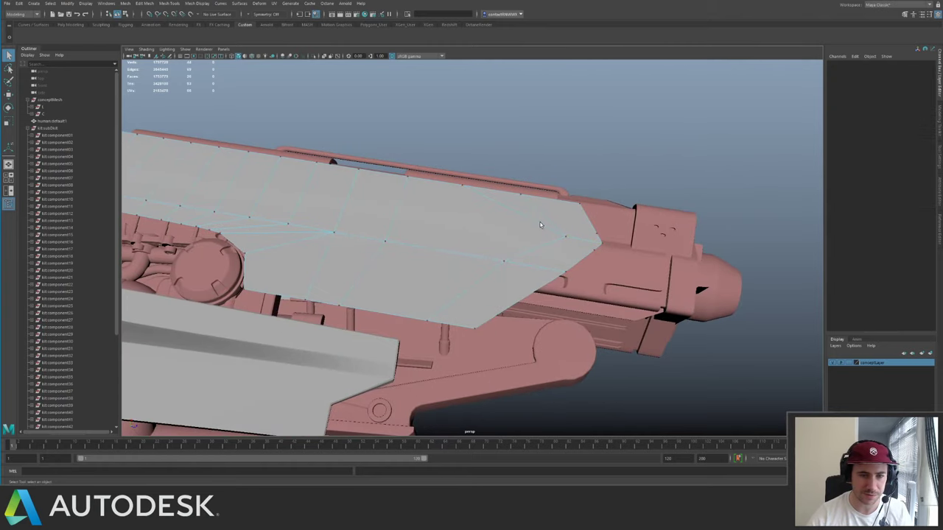
- Cut a new lengthwise edge line from the panel's front tip to its rear end with the Multi-Cut tool
{"action": "right_click_drag", "start_coordinate": [538, 224], "coordinate": [550, 223], "text": "shift"}
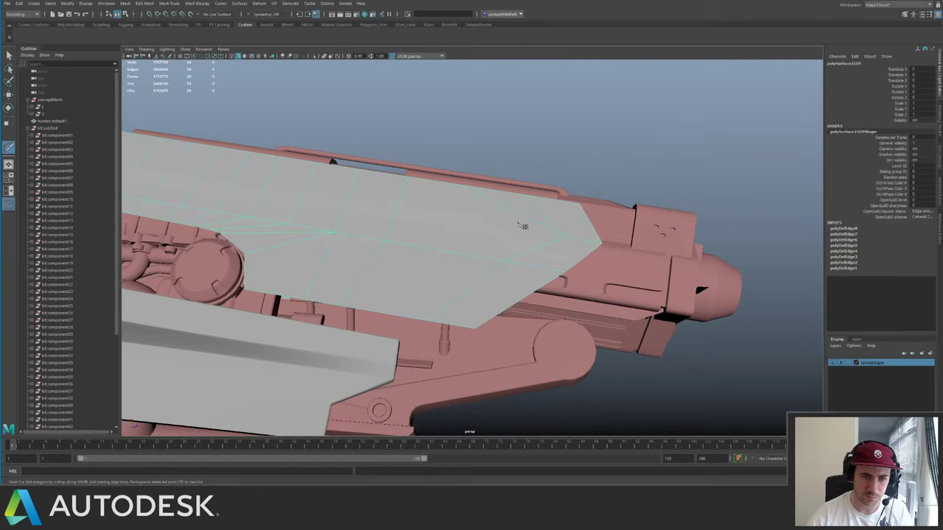
{"action": "left_click_drag", "start_coordinate": [568, 247], "coordinate": [420, 227], "text": "alt"}
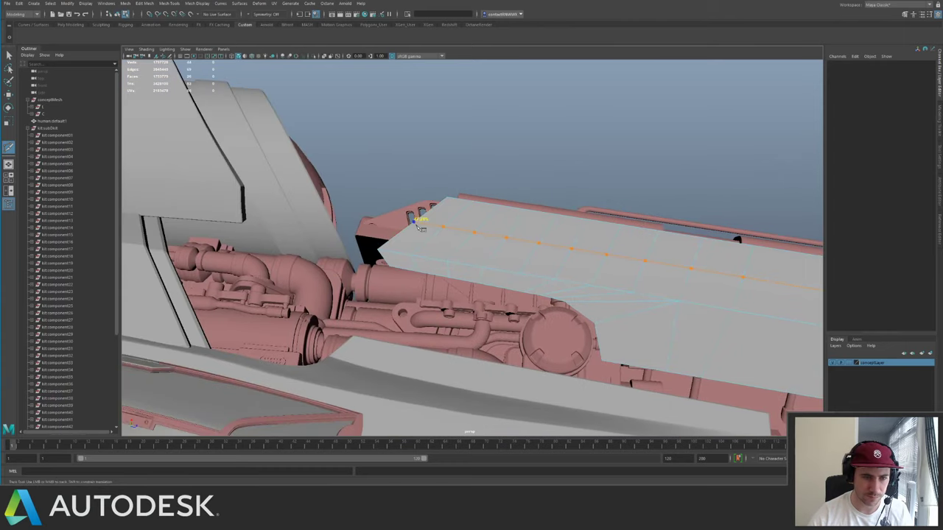
{"action": "key", "text": "q"}
- Delete the redundant crosswise edges on the front half of the panel
{"action": "left_click_drag", "start_coordinate": [653, 249], "coordinate": [411, 200], "text": "alt"}
{"action": "left_click", "coordinate": [538, 226]}
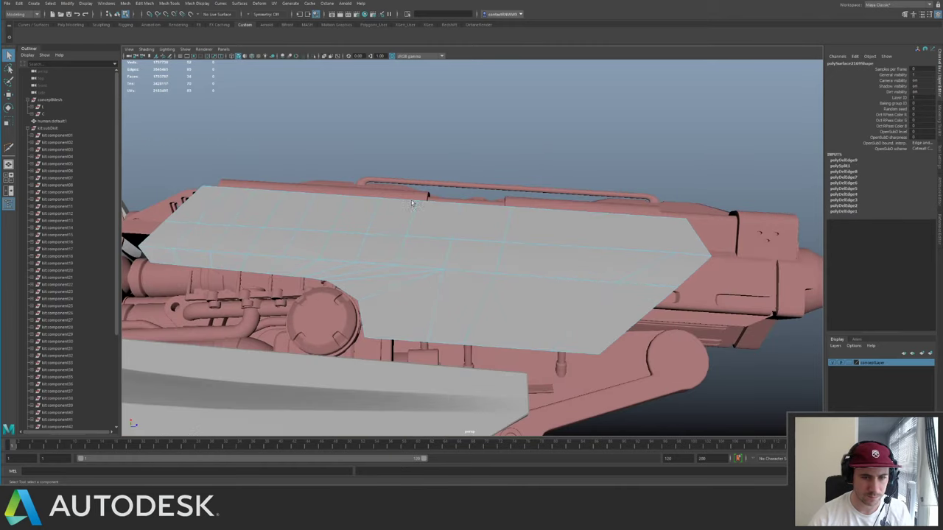
{"action": "double_click", "coordinate": [512, 279]}
{"action": "key", "text": "ctrl+Delete"}
{"action": "double_click", "coordinate": [475, 270]}
{"action": "key", "text": "ctrl+Delete"}
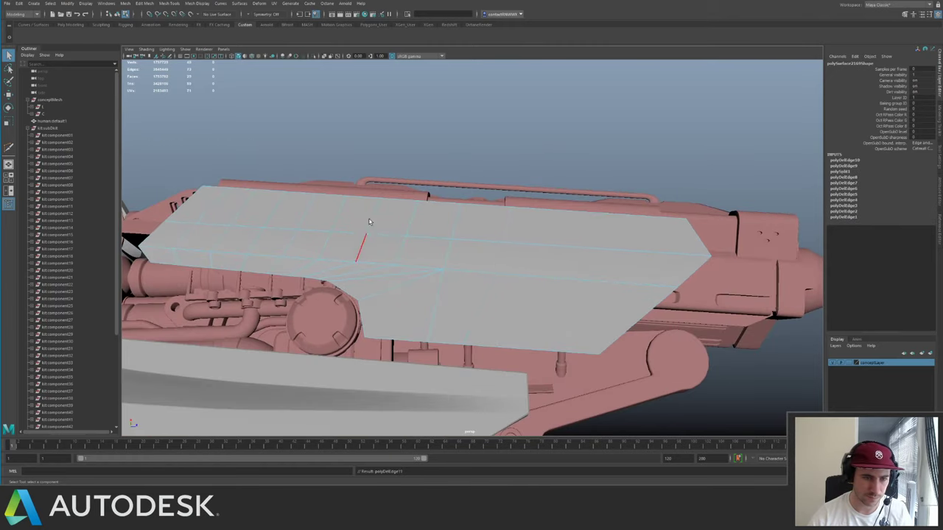
- Delete the redundant crosswise edges on the panel's rear half and the leftover edges beside the round cutout
{"action": "left_click_drag", "start_coordinate": [370, 223], "coordinate": [397, 263], "text": "alt"}
{"action": "left_click_drag", "start_coordinate": [399, 162], "coordinate": [474, 216], "text": "alt"}
{"action": "double_click", "coordinate": [398, 255]}
{"action": "key", "text": "Delete"}
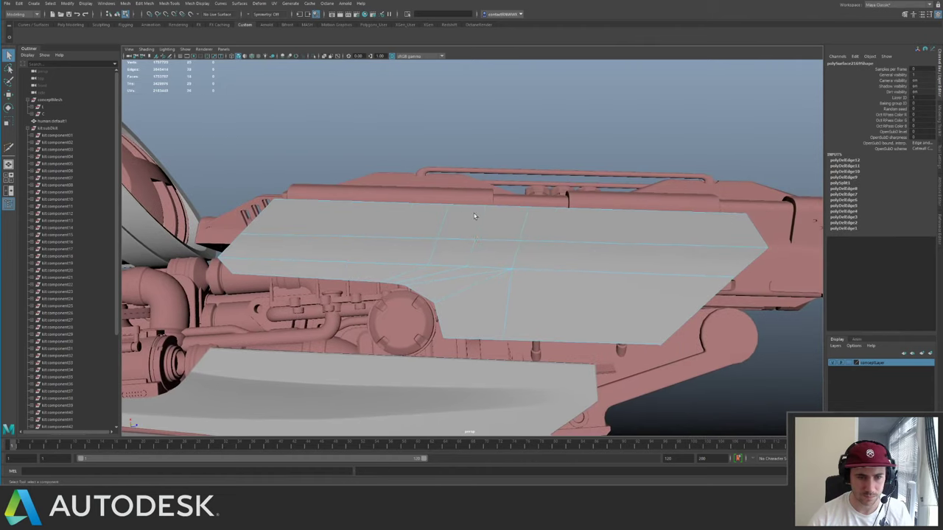
{"action": "key", "text": "Delete"}
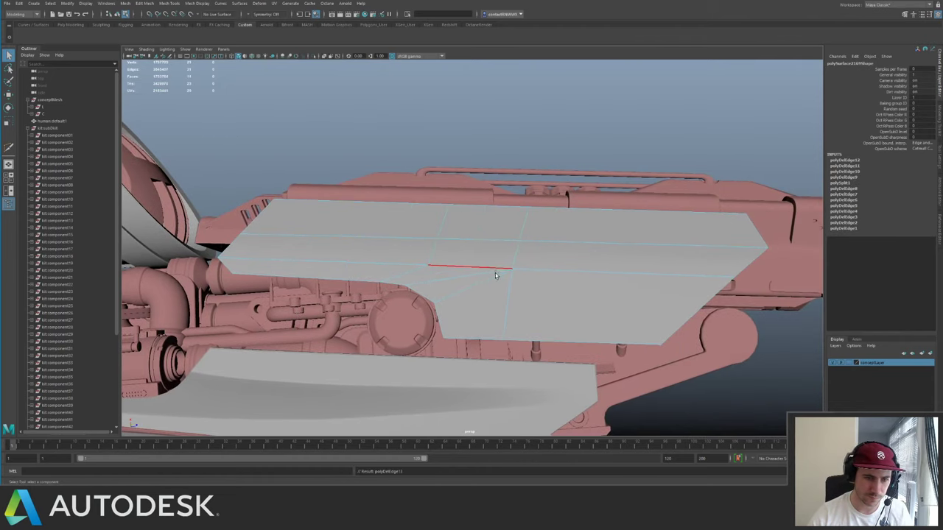
{"action": "left_click", "coordinate": [462, 278]}
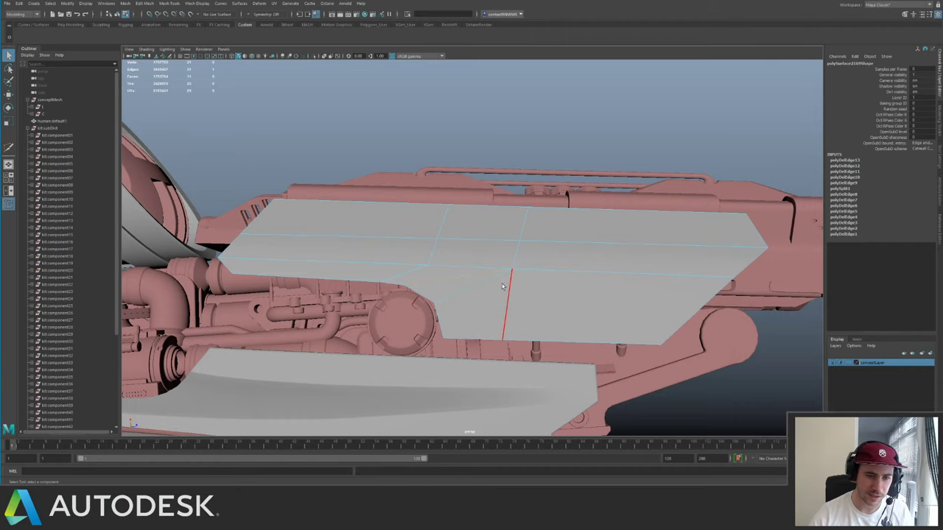
- Inspect the simplified panel in object mode, and soften all of its edges
{"action": "right_click_drag", "start_coordinate": [503, 287], "coordinate": [543, 251]}
{"action": "scroll", "coordinate": [524, 203], "scroll_direction": "down", "scroll_amount": 5}
{"action": "left_click", "coordinate": [538, 153]}
{"action": "left_click_drag", "start_coordinate": [538, 153], "coordinate": [465, 208], "text": "alt"}
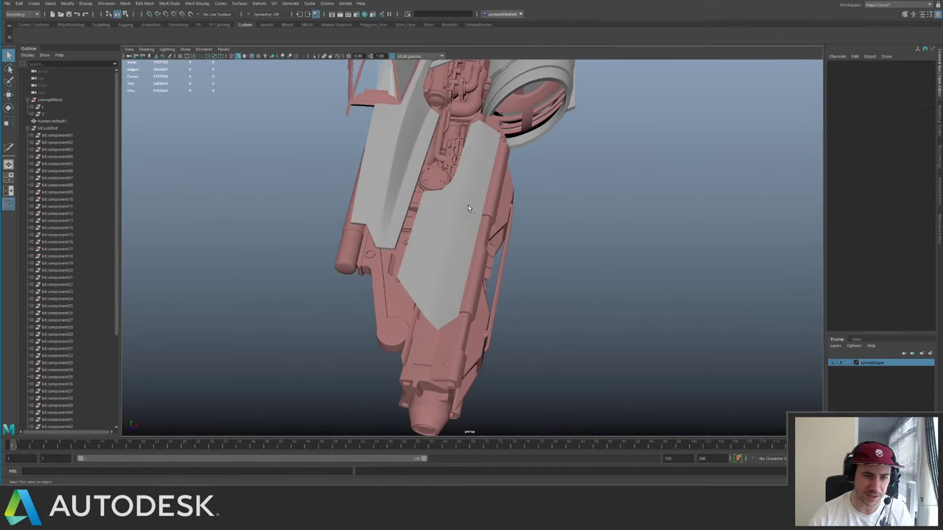
{"action": "left_click", "coordinate": [465, 208]}
{"action": "left_click_drag", "start_coordinate": [474, 163], "coordinate": [388, 122], "text": "alt"}
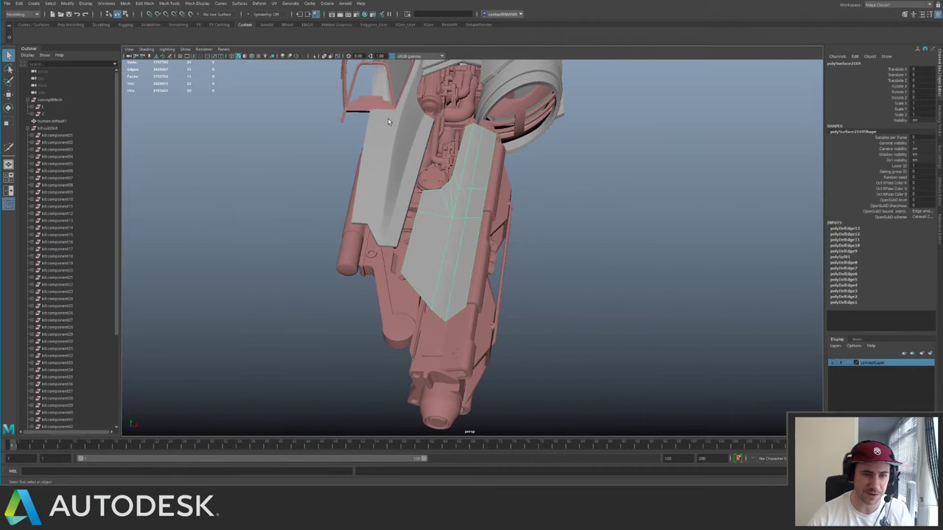
{"action": "right_click_drag", "start_coordinate": [466, 186], "coordinate": [463, 149]}
{"action": "left_click", "coordinate": [451, 196]}
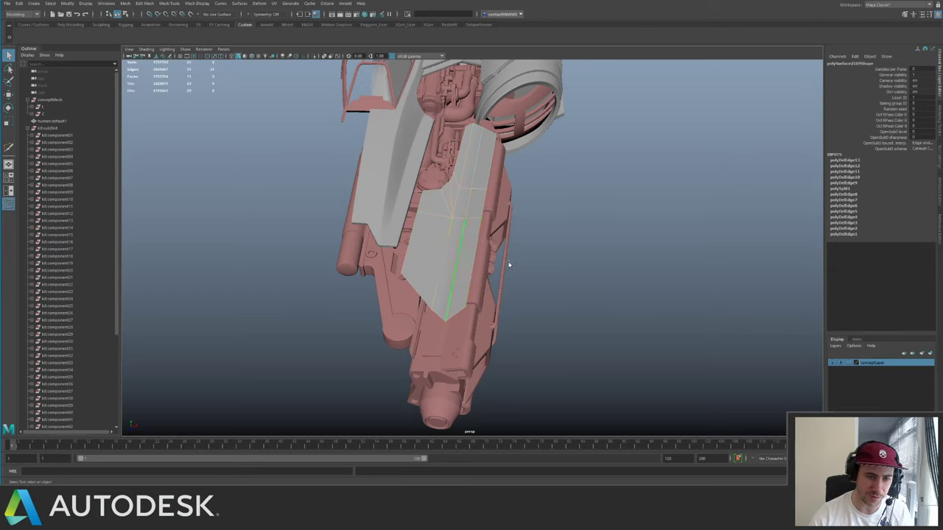
{"action": "right_click_drag", "start_coordinate": [508, 264], "coordinate": [547, 262], "text": "shift"}
{"action": "left_click", "coordinate": [535, 212]}
- Select the panel as an object and unlock its vertex normals
{"action": "middle_click_drag", "start_coordinate": [457, 188], "coordinate": [522, 210], "text": "alt"}
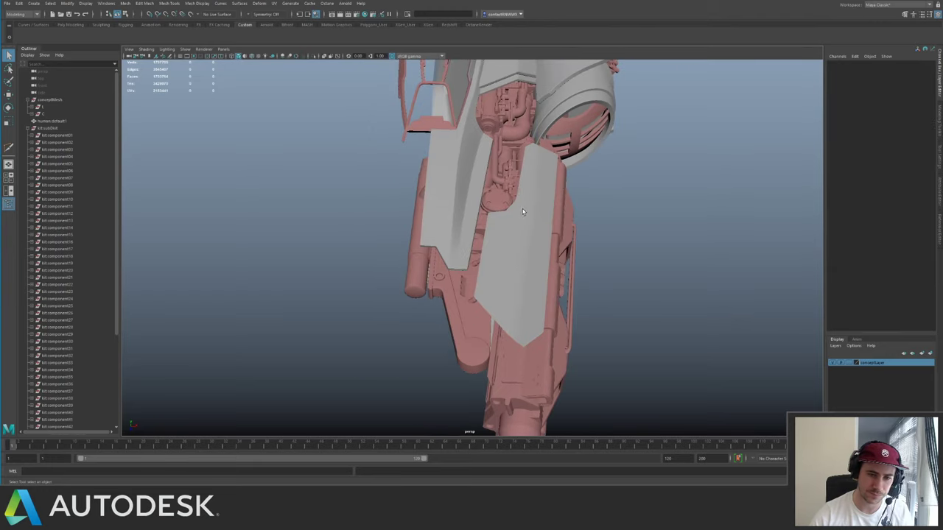
{"action": "left_click", "coordinate": [522, 211]}
{"action": "key", "text": "space"}
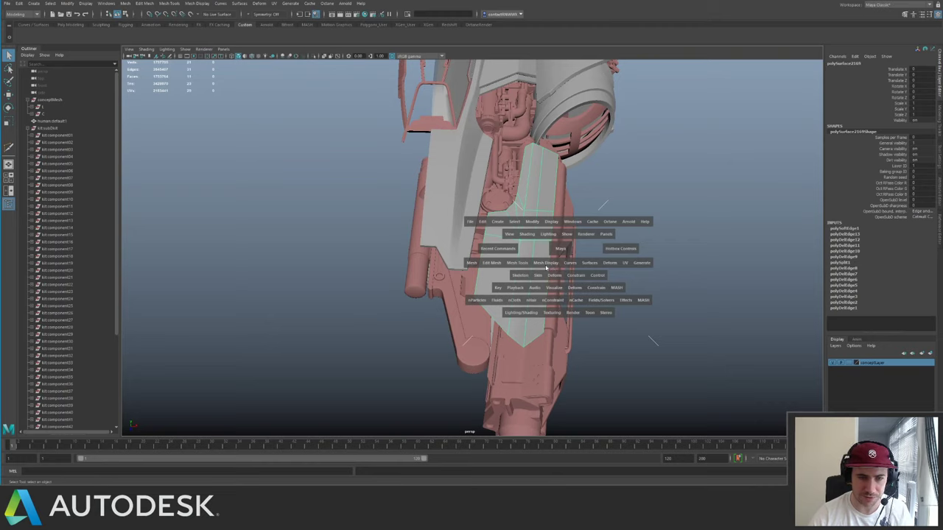
{"action": "mouse_move", "coordinate": [545, 264]}
{"action": "left_mouse_down"}
{"action": "mouse_move", "coordinate": [565, 250]}
{"action": "mouse_move", "coordinate": [565, 108]}
{"action": "left_mouse_up"}
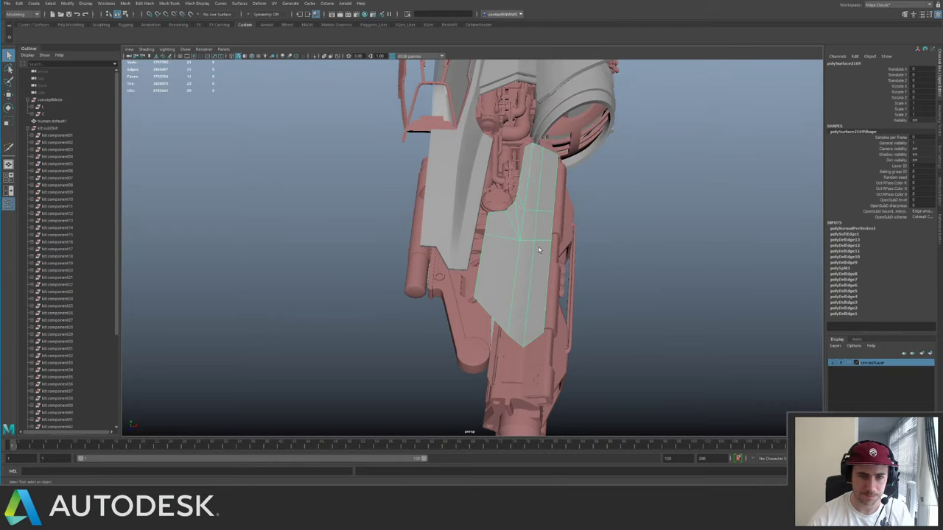
- Select every edge of the panel again, soften them all, and clear the selection to check the shading
{"action": "left_click", "coordinate": [554, 228]}
{"action": "left_click", "coordinate": [528, 216]}
{"action": "left_click_drag", "start_coordinate": [429, 128], "coordinate": [661, 389]}
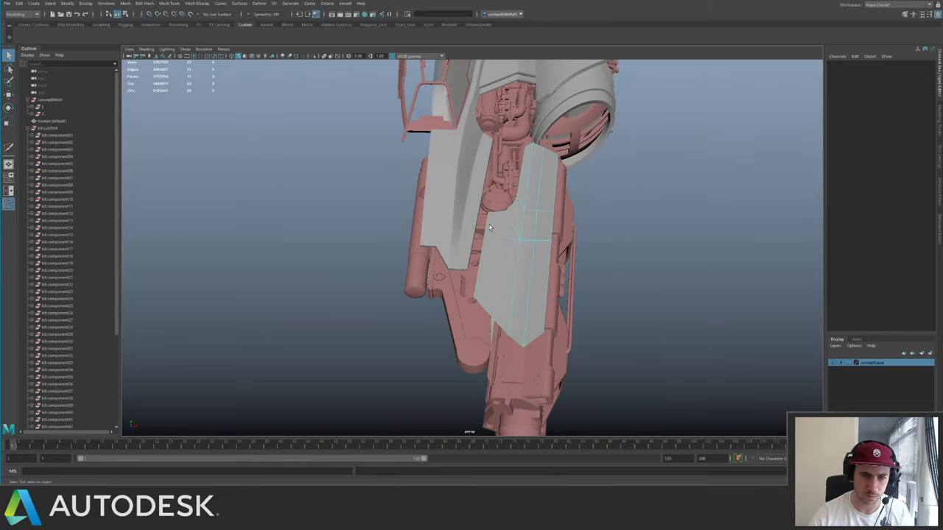
{"action": "right_click_drag", "start_coordinate": [520, 242], "coordinate": [610, 295], "text": "shift"}
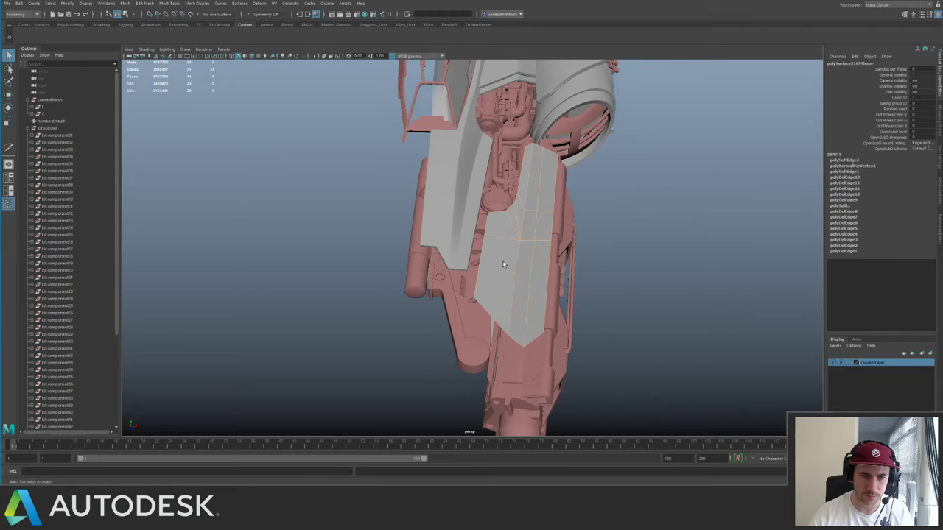
{"action": "left_click", "coordinate": [612, 209]}
{"action": "left_click_drag", "start_coordinate": [612, 242], "coordinate": [569, 243], "text": "alt"}
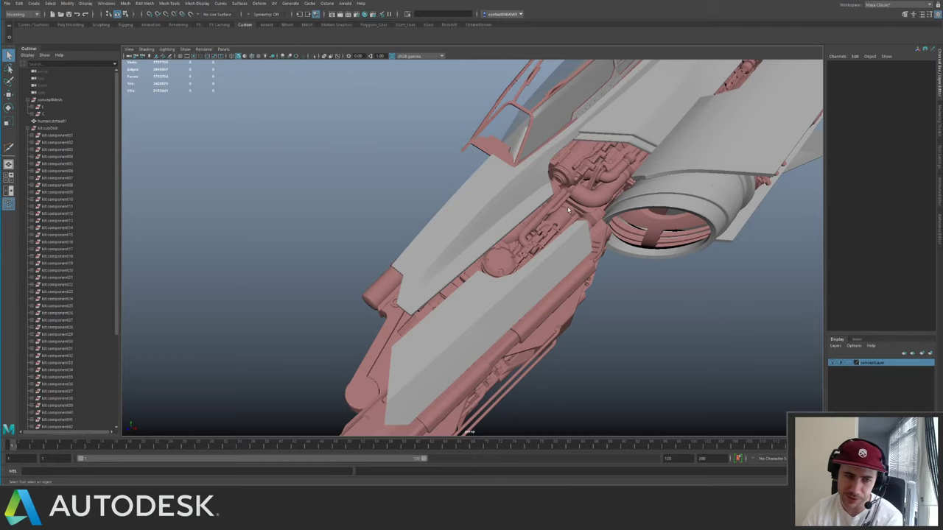
- Extract the small side fin's faces from the grey engine panel so the fin becomes a separate object
{"action": "left_click", "coordinate": [492, 212]}
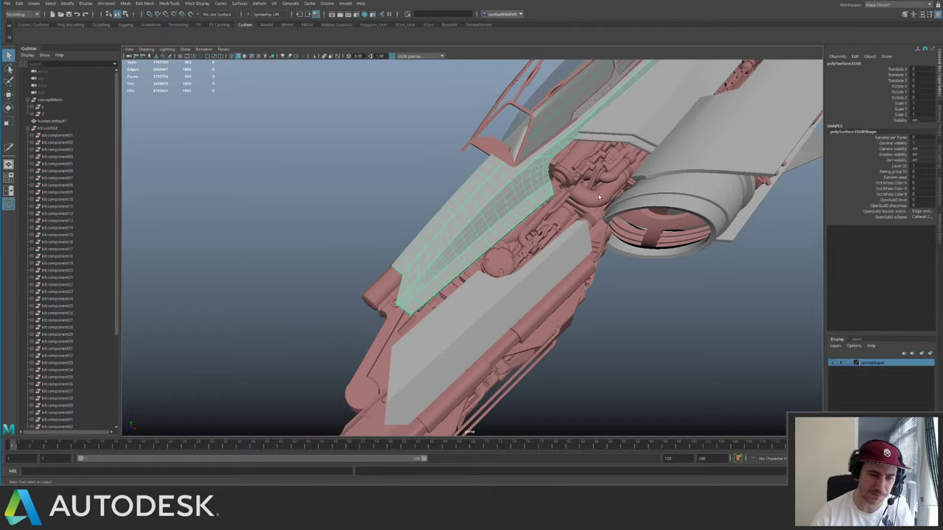
{"action": "left_click_drag", "start_coordinate": [492, 212], "coordinate": [344, 221], "text": "alt"}
{"action": "left_click", "coordinate": [471, 255]}
{"action": "left_click", "coordinate": [394, 280]}
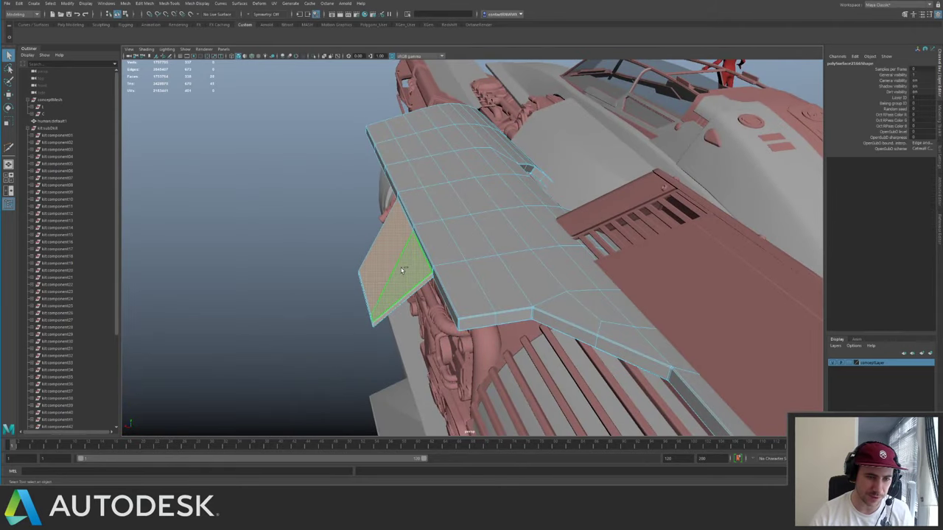
{"action": "right_click_drag", "start_coordinate": [400, 270], "coordinate": [393, 388], "text": "shift"}
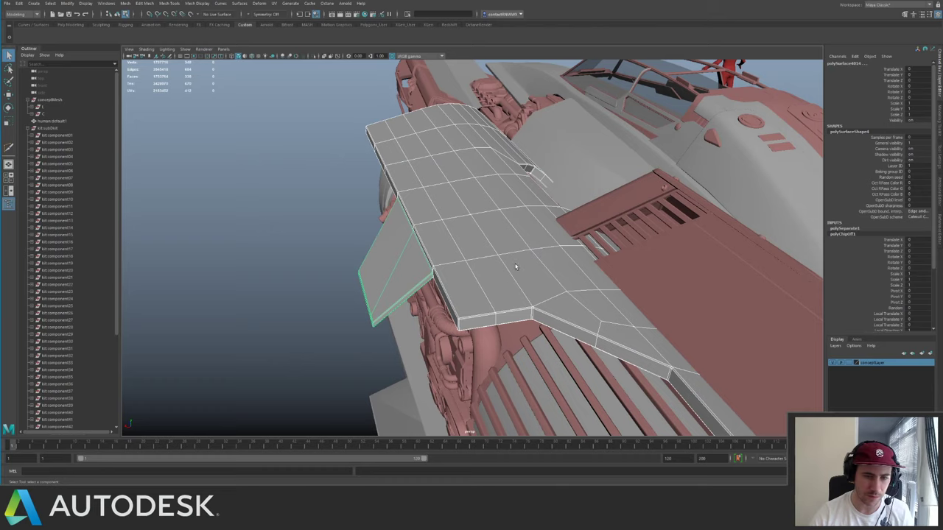
- Hide the conceptLayer display layer and clear the selection
{"action": "left_click_drag", "start_coordinate": [513, 263], "coordinate": [499, 137], "text": "alt"}
{"action": "left_click_drag", "start_coordinate": [455, 261], "coordinate": [841, 372], "text": "alt"}
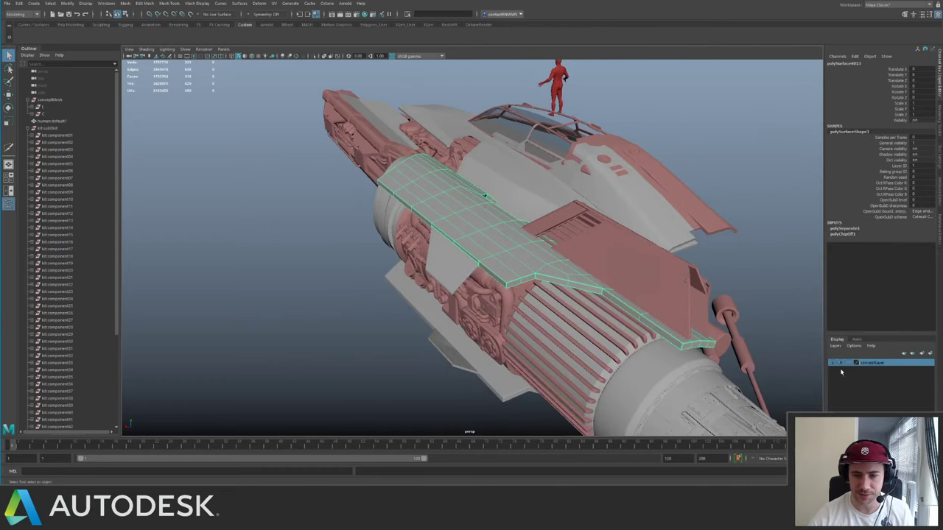
{"action": "left_click", "coordinate": [833, 364]}
{"action": "left_click", "coordinate": [610, 130]}
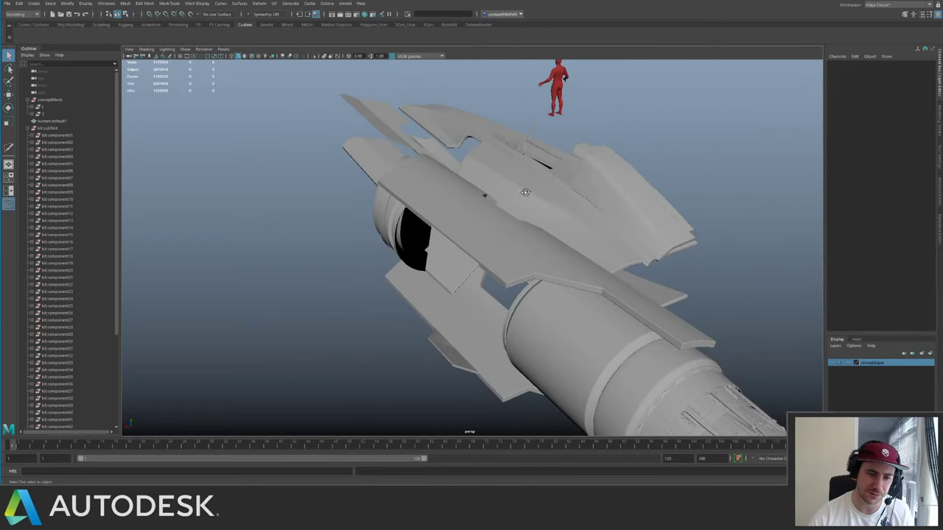
- Delete the strip of rim faces on the engine panel's thick edge beside the rear step
{"action": "left_click_drag", "start_coordinate": [526, 193], "coordinate": [473, 179], "text": "alt"}
{"action": "left_click", "coordinate": [522, 265]}
{"action": "right_click_drag", "start_coordinate": [473, 178], "coordinate": [592, 293], "text": "alt"}
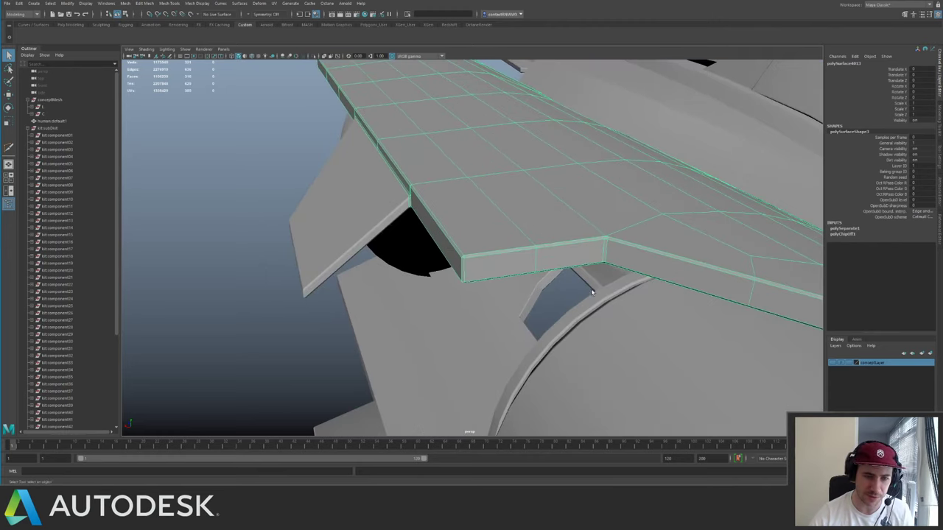
{"action": "left_click", "coordinate": [513, 260]}
{"action": "left_click_drag", "start_coordinate": [608, 270], "coordinate": [584, 279], "text": "alt"}
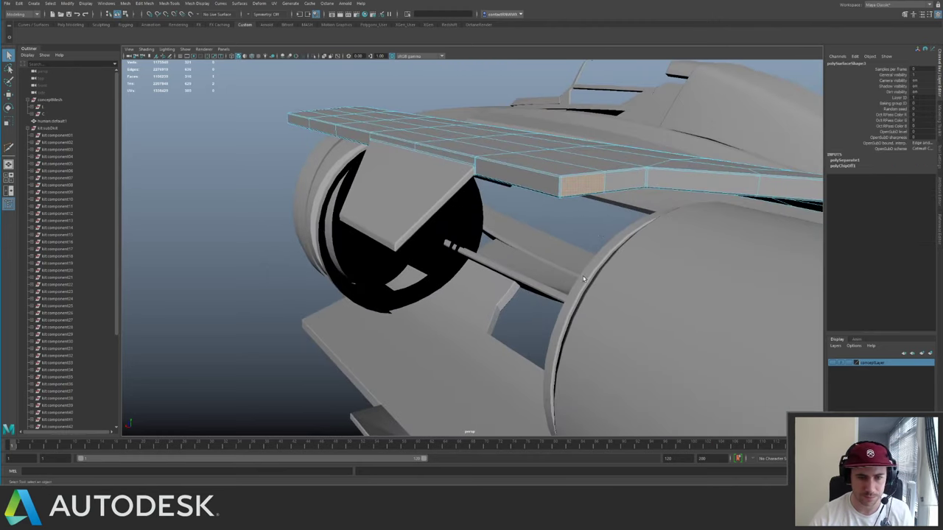
{"action": "double_click", "coordinate": [623, 182], "text": "shift"}
{"action": "key", "text": "Delete"}
{"action": "double_click", "coordinate": [583, 186]}
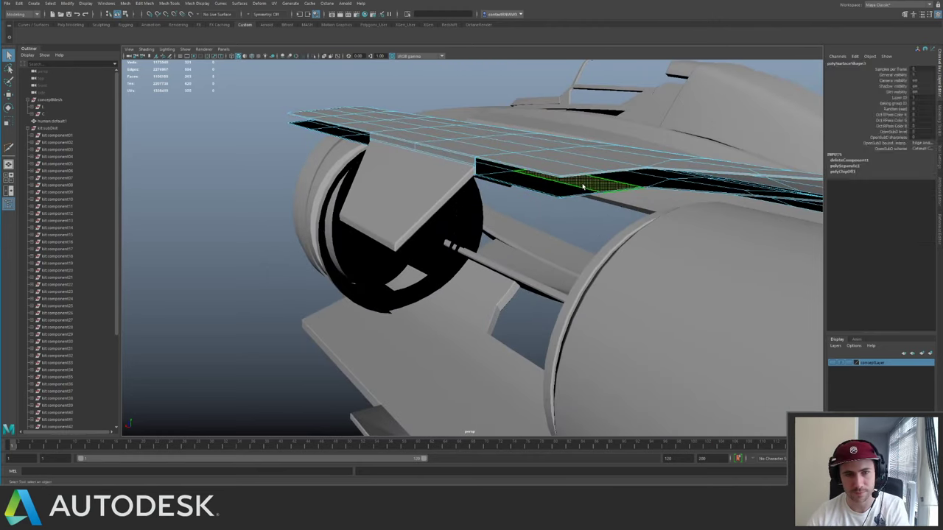
{"action": "key", "text": "Delete"}
{"action": "key", "text": "ctrl+z"}
- Delete the rim faces along the engine panel's outer edge above the side fin
{"action": "left_click_drag", "start_coordinate": [606, 197], "coordinate": [519, 205], "text": "alt"}
{"action": "left_click", "coordinate": [399, 182]}
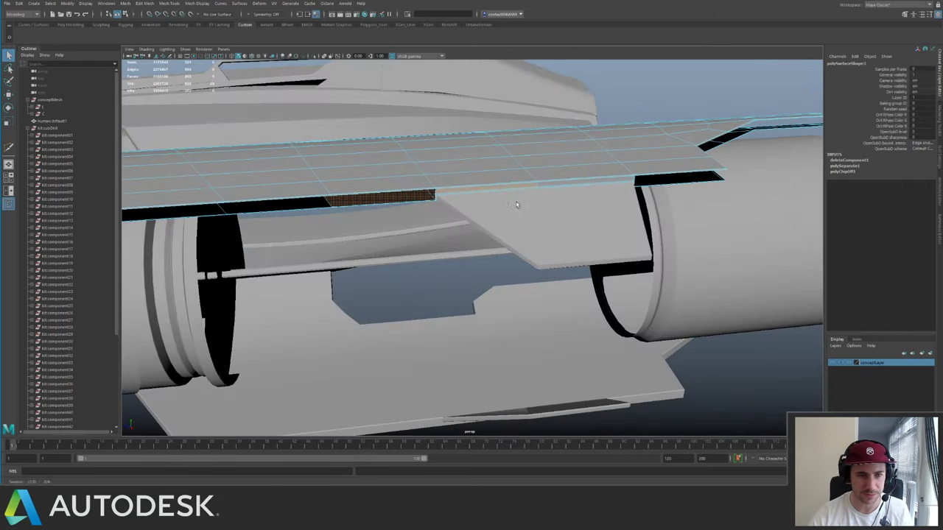
{"action": "middle_click_drag", "start_coordinate": [519, 205], "coordinate": [485, 212], "text": "alt"}
{"action": "double_click", "coordinate": [527, 202], "text": "shift"}
{"action": "key", "text": "Delete"}
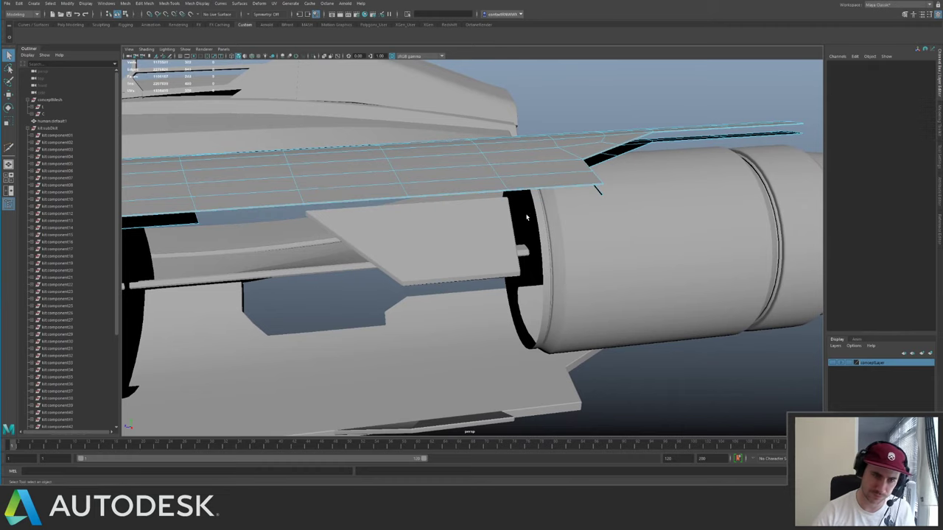
- Delete the leftover rim faces at the engine panel's front together with the connected underside faces
{"action": "left_click", "coordinate": [179, 220]}
{"action": "right_click_drag", "start_coordinate": [394, 226], "coordinate": [317, 193], "text": "alt"}
{"action": "left_click_drag", "start_coordinate": [317, 193], "coordinate": [372, 189], "text": "alt"}
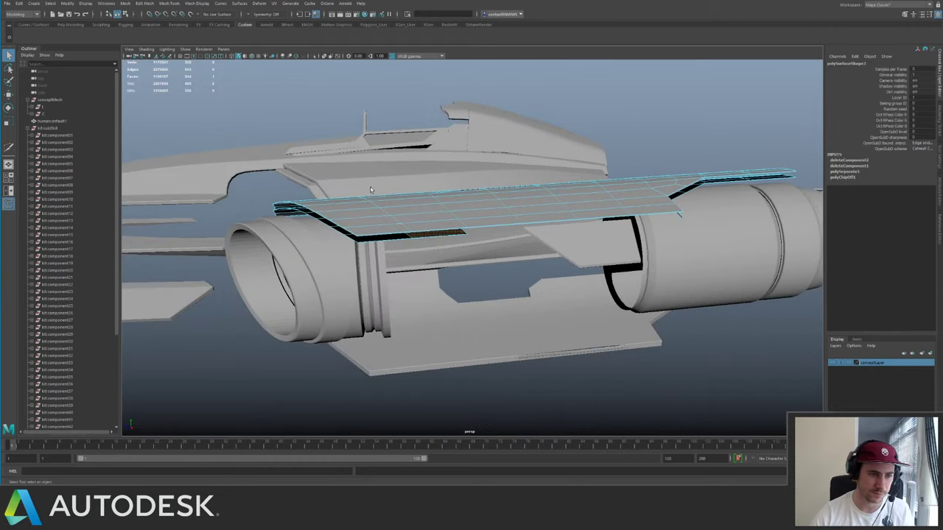
{"action": "double_click", "coordinate": [401, 238]}
{"action": "key", "text": "Delete"}
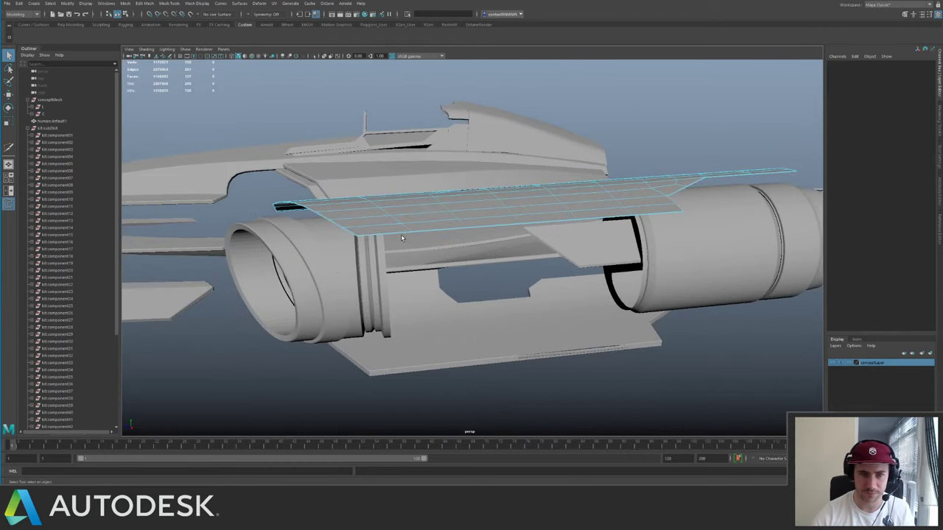
- Examine the remaining thin panel surface and its points from several angles
{"action": "left_click_drag", "start_coordinate": [401, 235], "coordinate": [455, 209], "text": "alt"}
{"action": "middle_click_drag", "start_coordinate": [455, 209], "coordinate": [452, 203], "text": "alt"}
{"action": "left_click_drag", "start_coordinate": [452, 203], "coordinate": [489, 248], "text": "alt"}
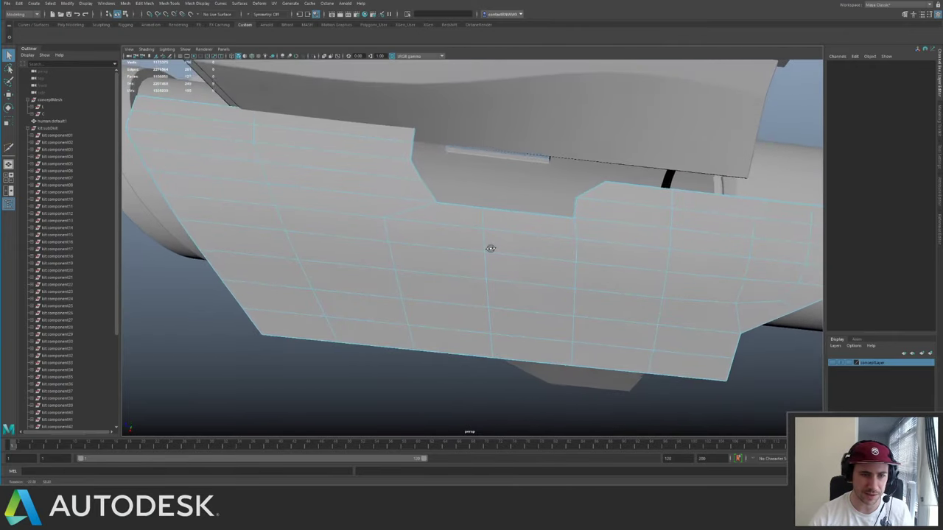
{"action": "right_click_drag", "start_coordinate": [473, 253], "coordinate": [354, 214], "text": "alt"}
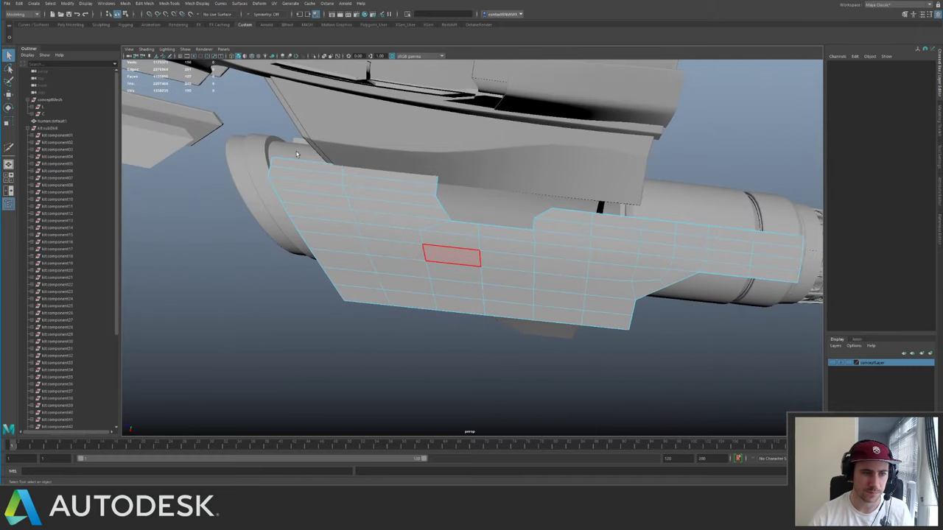
{"action": "left_click_drag", "start_coordinate": [258, 124], "coordinate": [796, 421]}
{"action": "left_click_drag", "start_coordinate": [421, 197], "coordinate": [436, 234], "text": "alt"}
{"action": "right_click_drag", "start_coordinate": [436, 234], "coordinate": [525, 275], "text": "alt"}
{"action": "middle_click_drag", "start_coordinate": [526, 276], "coordinate": [509, 263], "text": "alt"}
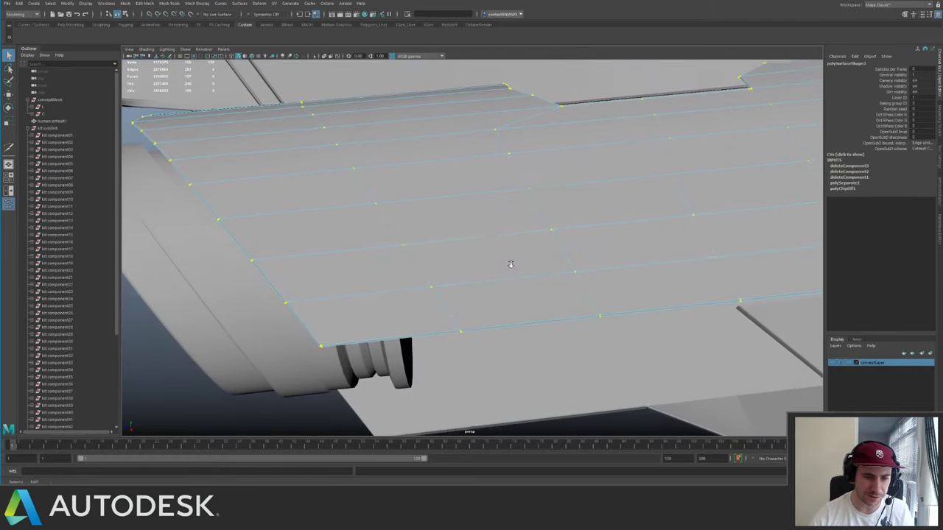
- Select the panel's outer surface faces along its full length, invert the selection, and delete the remaining unwanted faces
{"action": "key", "text": "F11"}
{"action": "right_click_drag", "start_coordinate": [476, 246], "coordinate": [361, 170], "text": "alt"}
{"action": "left_click_drag", "start_coordinate": [361, 170], "coordinate": [402, 191], "text": "alt"}
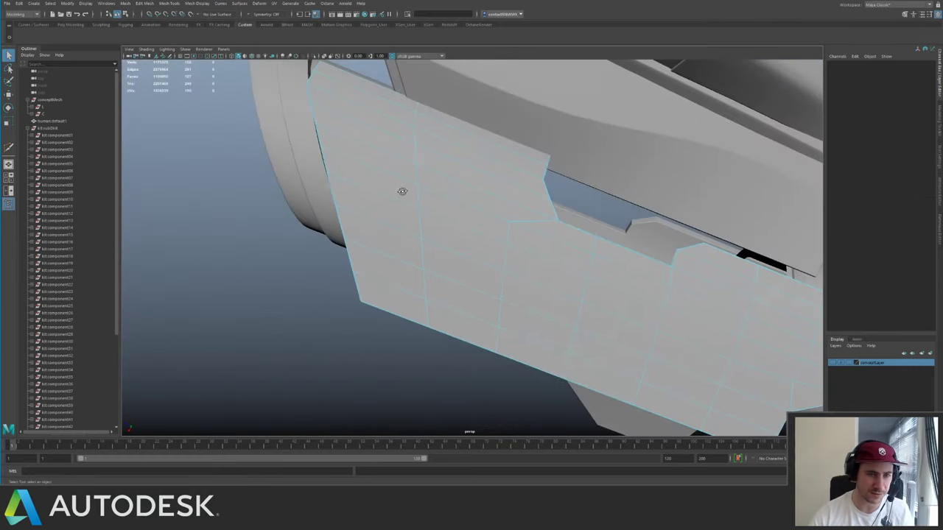
{"action": "left_click_drag", "start_coordinate": [405, 112], "coordinate": [452, 170]}
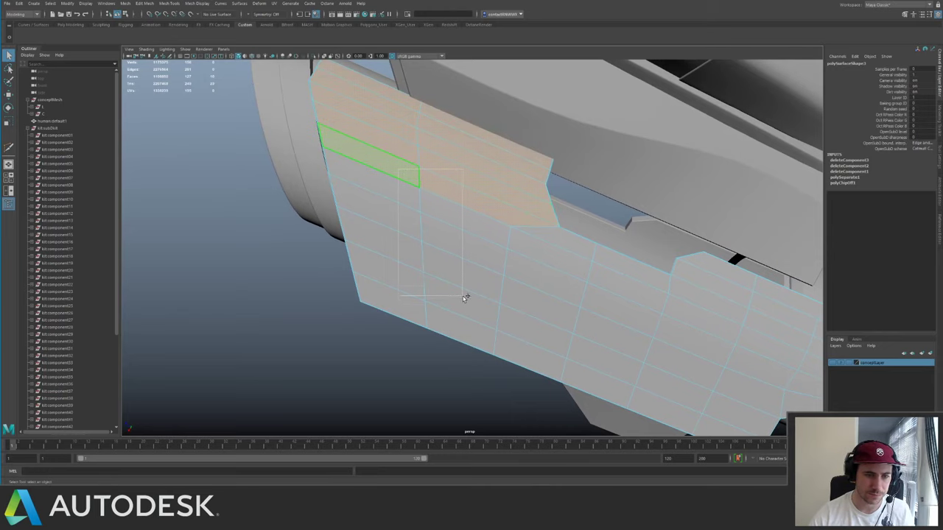
{"action": "left_click_drag", "start_coordinate": [466, 300], "coordinate": [396, 177], "text": "alt"}
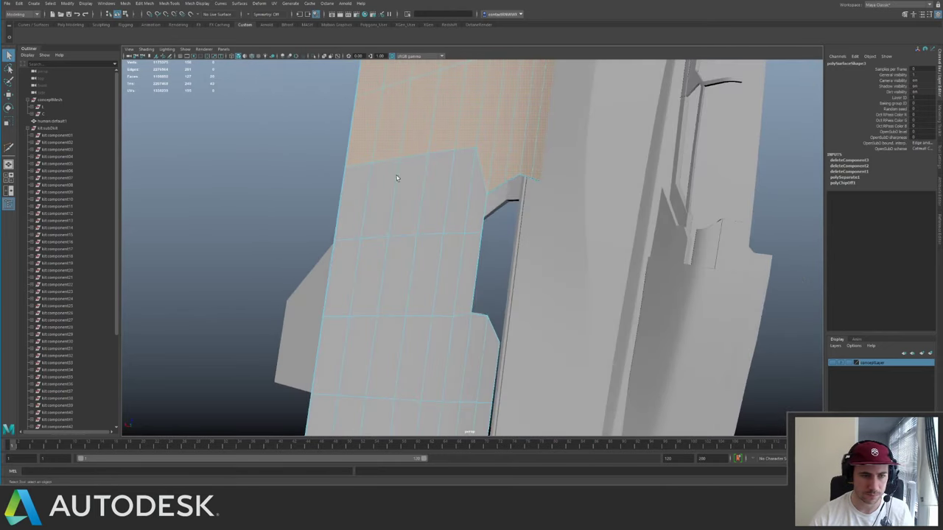
{"action": "left_click_drag", "start_coordinate": [380, 279], "coordinate": [464, 339], "text": "shift"}
{"action": "left_click", "coordinate": [470, 210], "text": "shift"}
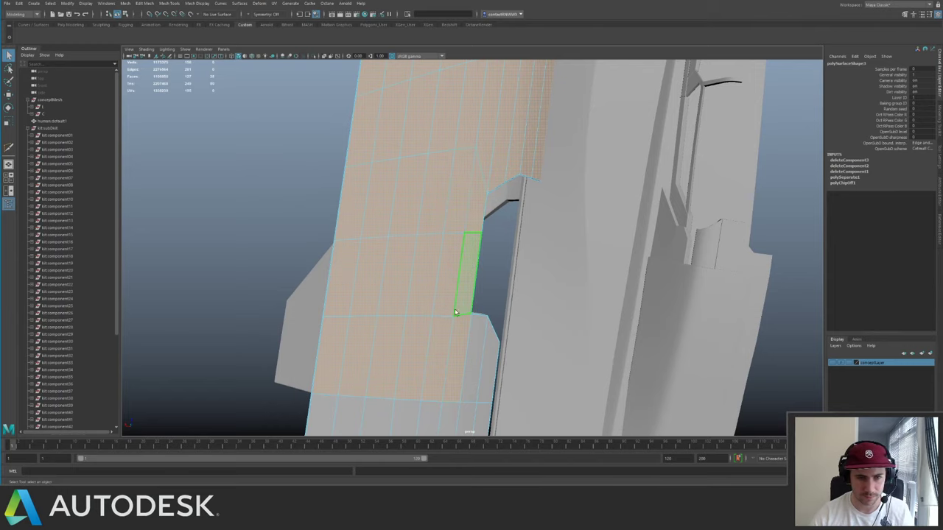
{"action": "middle_click_drag", "start_coordinate": [418, 356], "coordinate": [414, 148], "text": "alt"}
{"action": "left_click_drag", "start_coordinate": [322, 198], "coordinate": [433, 238], "text": "shift"}
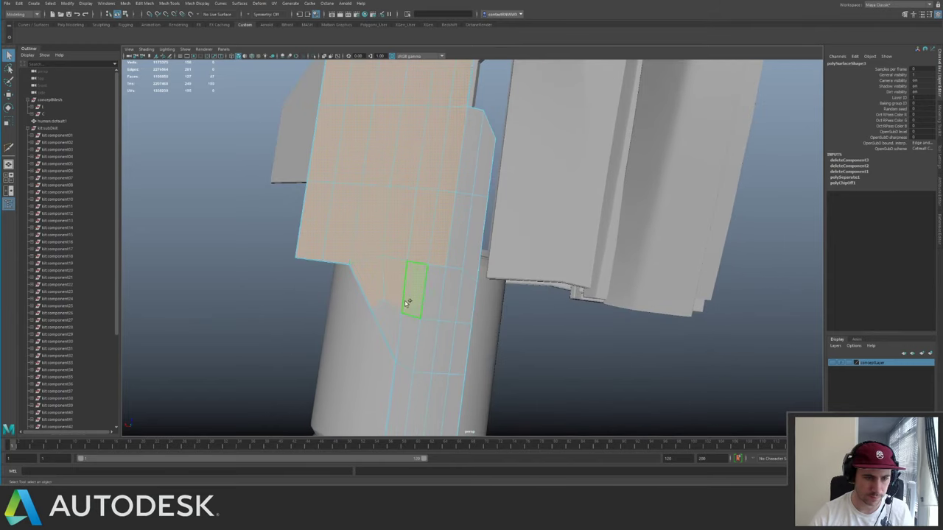
{"action": "left_click_drag", "start_coordinate": [424, 335], "coordinate": [397, 180], "text": "alt"}
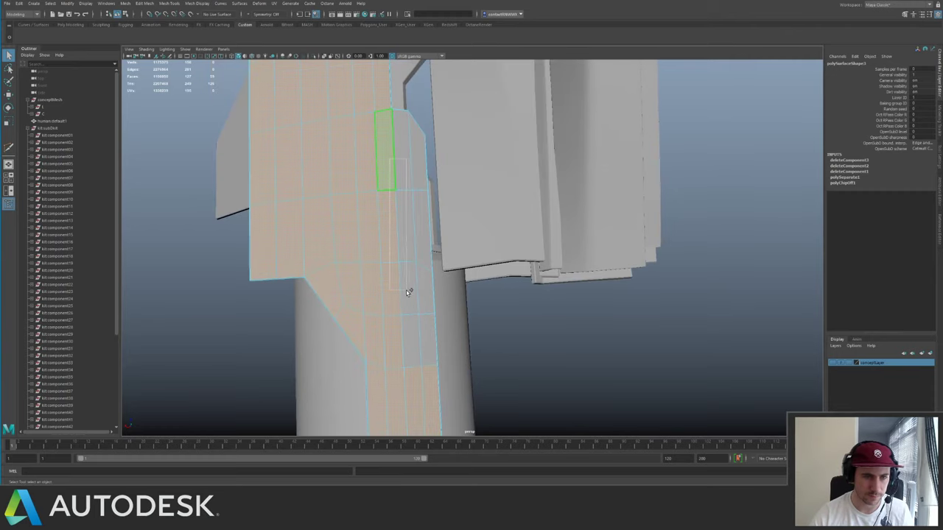
{"action": "left_click_drag", "start_coordinate": [408, 291], "coordinate": [337, 219], "text": "shift"}
{"action": "right_click_drag", "start_coordinate": [337, 219], "coordinate": [286, 195], "text": "alt"}
{"action": "left_click_drag", "start_coordinate": [284, 194], "coordinate": [695, 373], "text": "shift"}
{"action": "key", "text": "Delete"}
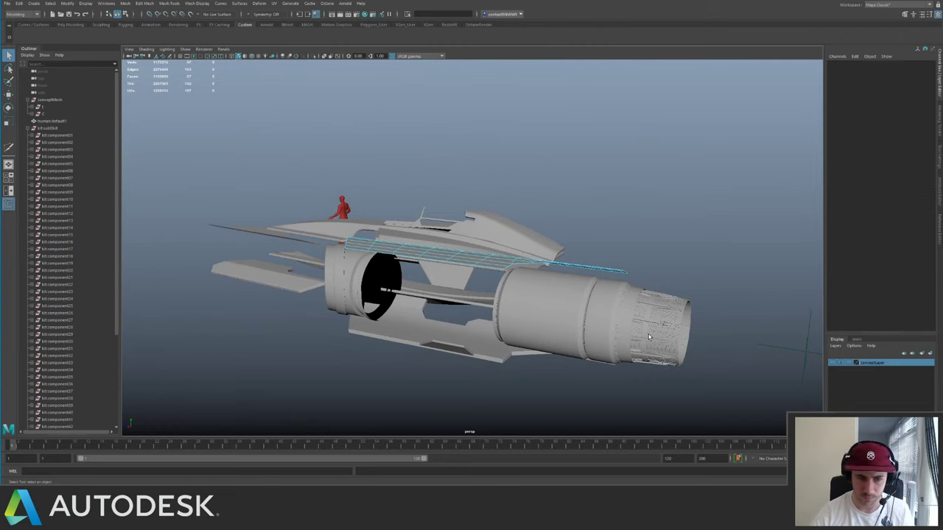
- Cut a new crosswise edge with Multi-Cut from the front corner of the panel's notch to its outer edge
{"action": "left_click_drag", "start_coordinate": [452, 215], "coordinate": [483, 291], "text": "alt"}
{"action": "right_click_drag", "start_coordinate": [483, 291], "coordinate": [522, 293], "text": "alt"}
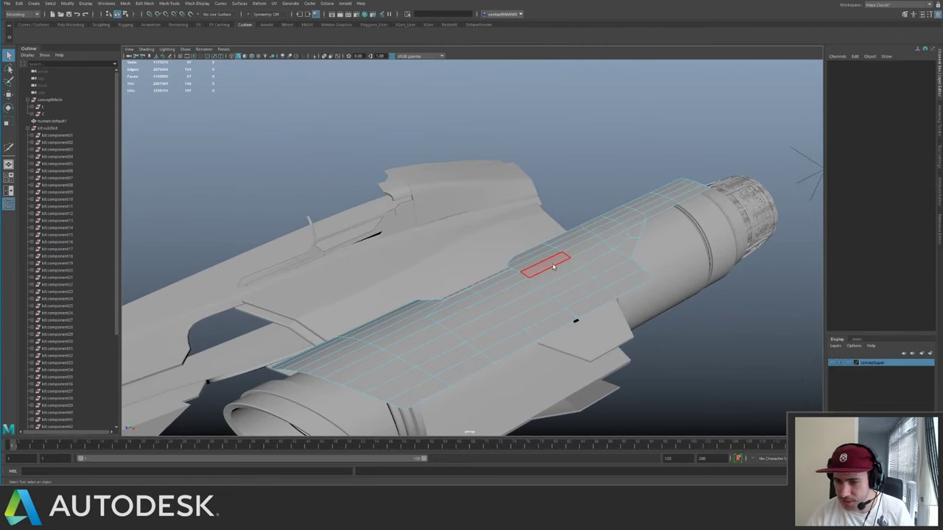
{"action": "left_click", "coordinate": [549, 288]}
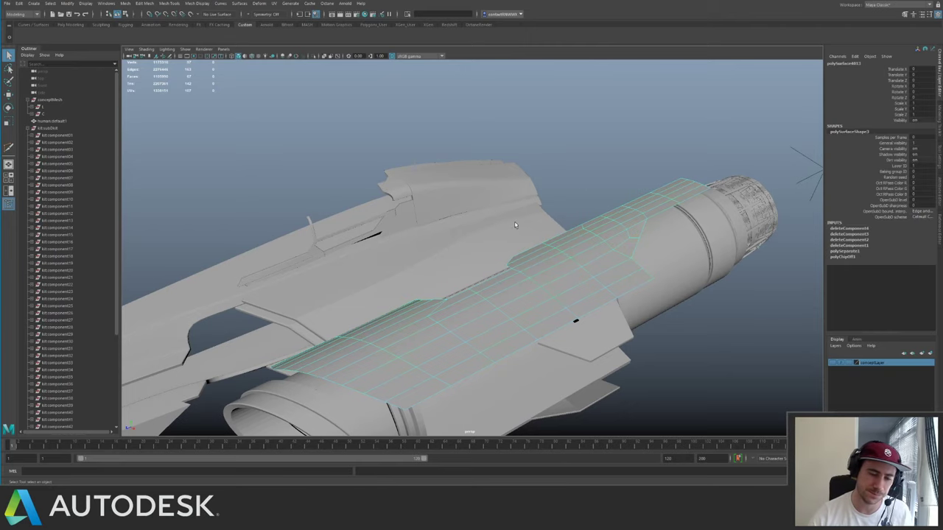
{"action": "left_click_drag", "start_coordinate": [481, 242], "coordinate": [414, 202], "text": "alt"}
{"action": "right_click_drag", "start_coordinate": [414, 202], "coordinate": [486, 271], "text": "alt"}
{"action": "key", "text": "ctrl+shift+x"}
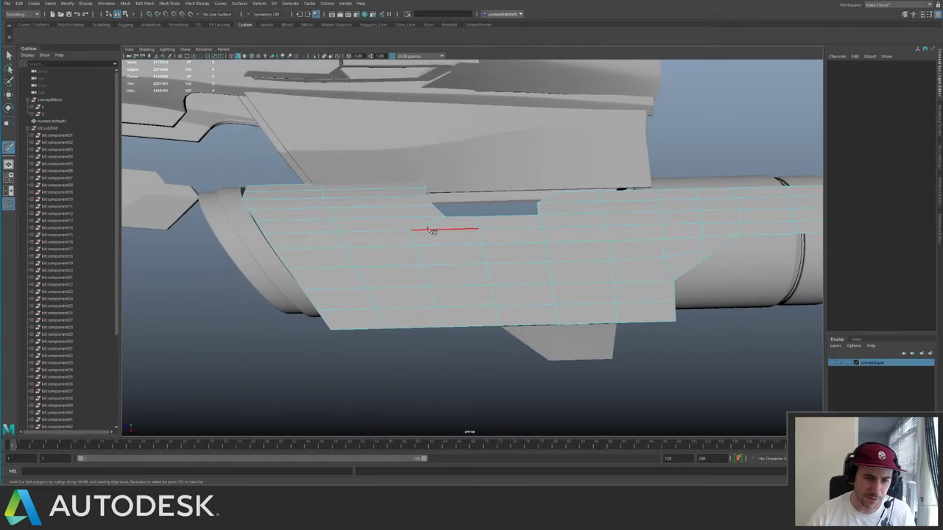
{"action": "left_click", "coordinate": [431, 223]}
{"action": "left_click", "coordinate": [457, 327]}
{"action": "key", "text": "q"}
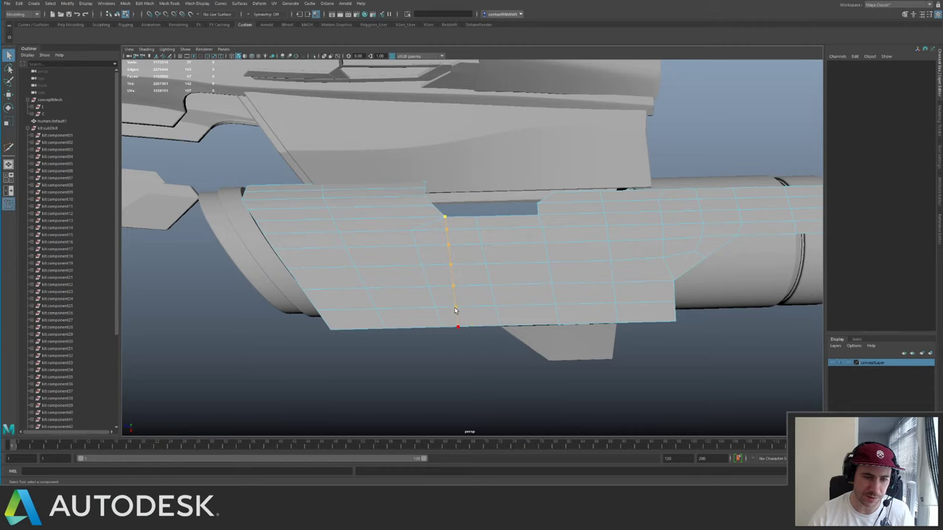
- Delete the old crosswise edge loop just forward of the new cut and return to object mode
{"action": "double_click", "coordinate": [421, 262]}
{"action": "key", "text": "ctrl+Delete"}
{"action": "key", "text": "F8"}
- Cut a new edge across the panel's narrow rear section near the step, and delete the old crosswise edge beside it
{"action": "right_click_drag", "start_coordinate": [495, 259], "coordinate": [427, 196], "text": "alt"}
{"action": "left_click_drag", "start_coordinate": [428, 195], "coordinate": [463, 219], "text": "alt"}
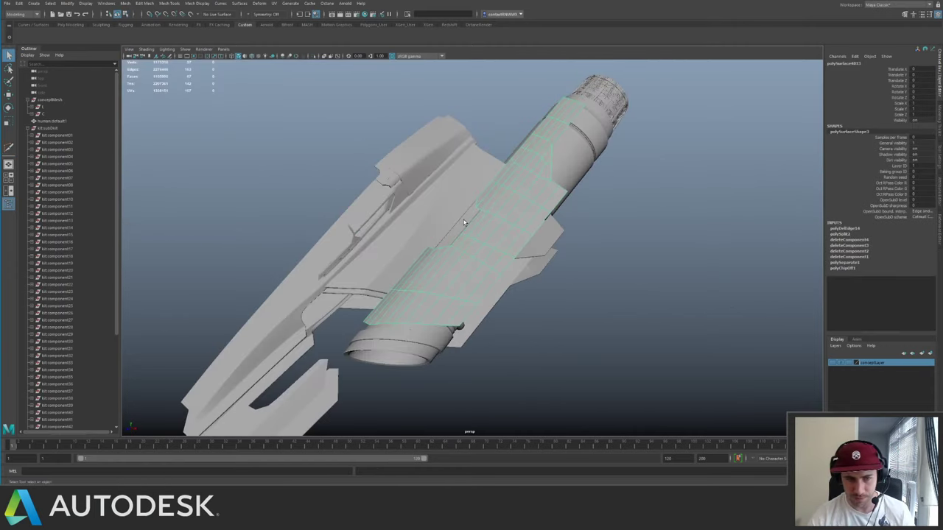
{"action": "left_click_drag", "start_coordinate": [537, 231], "coordinate": [368, 268], "text": "alt"}
{"action": "right_click_drag", "start_coordinate": [369, 267], "coordinate": [455, 241], "text": "alt"}
{"action": "key", "text": "ctrl+shift+x"}
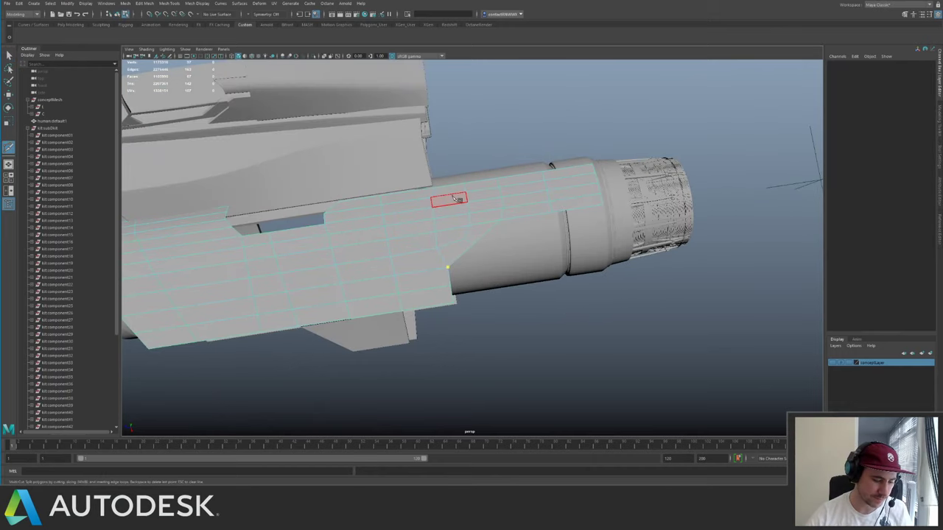
{"action": "key", "text": "q"}
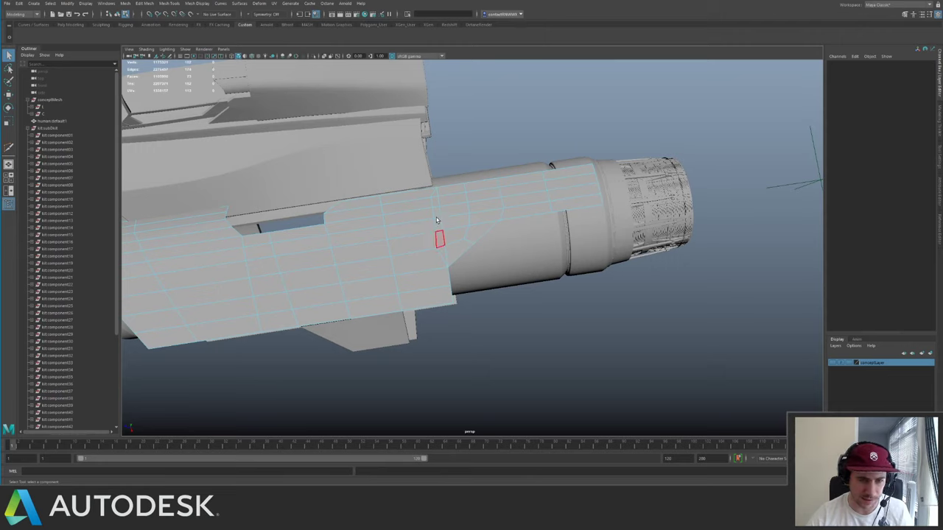
{"action": "left_click", "coordinate": [433, 220]}
{"action": "key", "text": "Delete"}
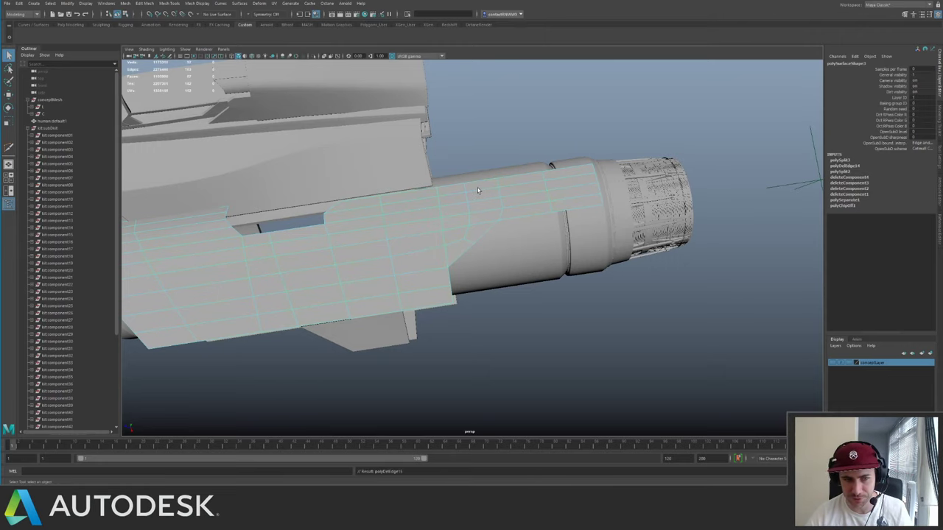
{"action": "key", "text": "F8"}
- Cut a crosswise edge from the notch's rear corner to the outer edge, and delete the redundant edge loop forward of it
{"action": "left_click_drag", "start_coordinate": [477, 190], "coordinate": [425, 206], "text": "alt"}
{"action": "right_click_drag", "start_coordinate": [425, 207], "coordinate": [373, 195], "text": "alt"}
{"action": "left_click_drag", "start_coordinate": [372, 196], "coordinate": [449, 234], "text": "alt"}
{"action": "right_click_drag", "start_coordinate": [449, 234], "coordinate": [547, 261], "text": "alt"}
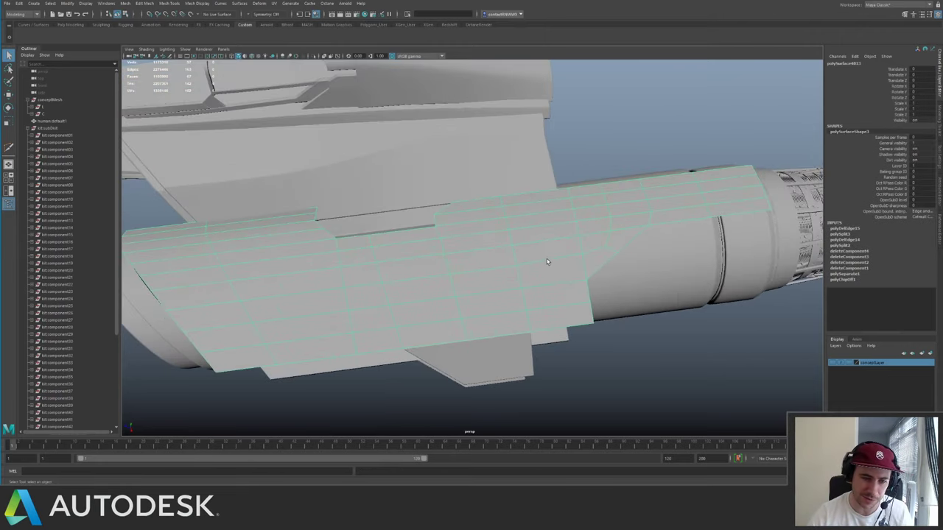
{"action": "key", "text": "ctrl+shift+x"}
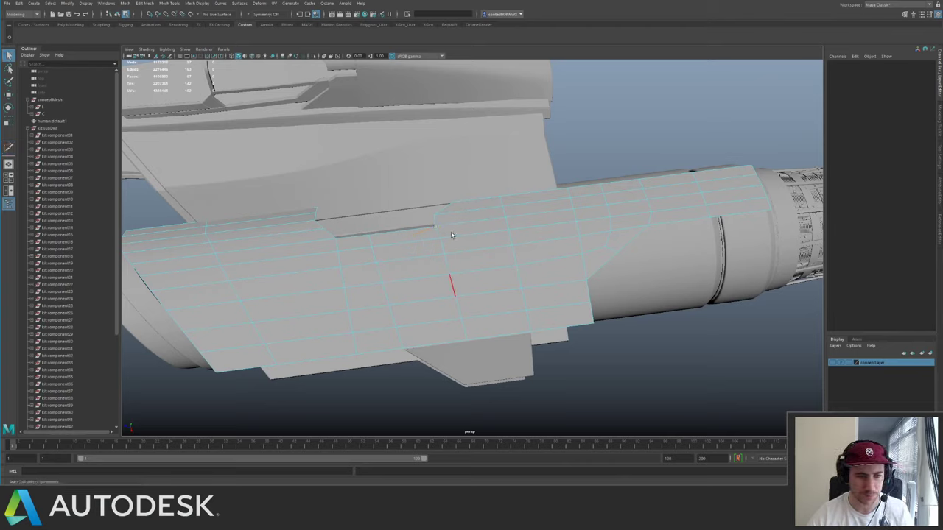
{"action": "left_click", "coordinate": [407, 242]}
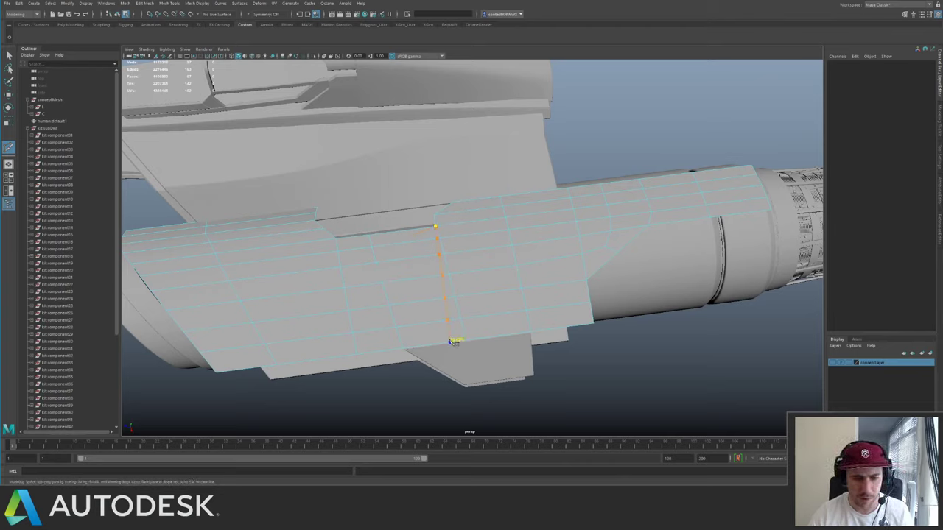
{"action": "left_click", "coordinate": [454, 341]}
{"action": "key", "text": "q"}
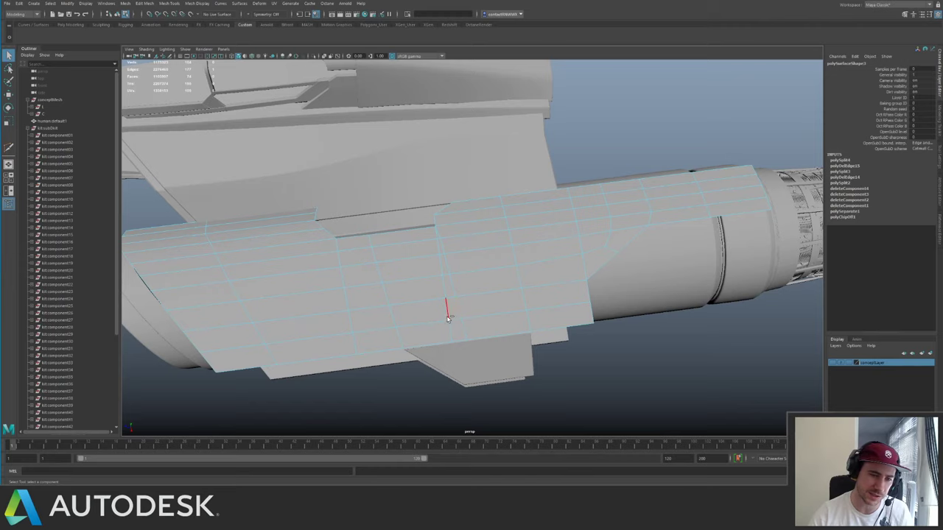
{"action": "double_click", "coordinate": [378, 306]}
{"action": "key", "text": "ctrl+Delete"}
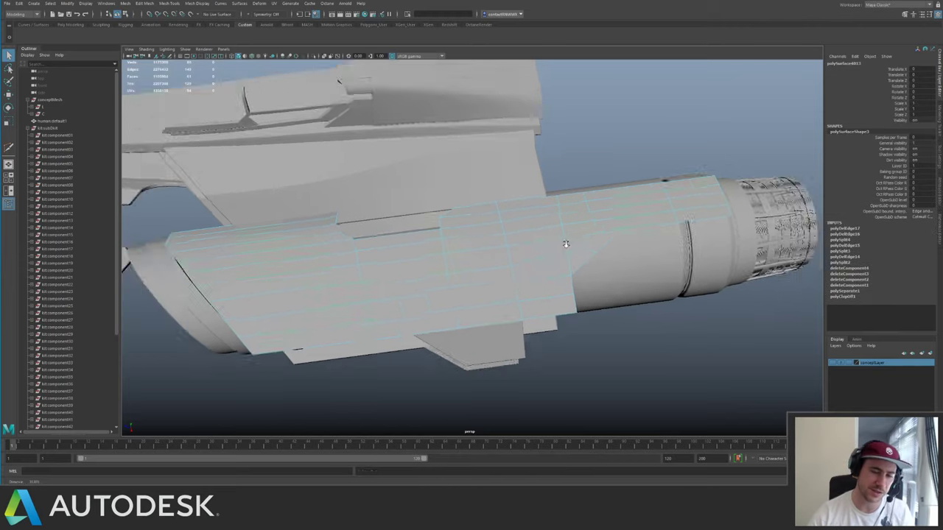
- Select the wing panel bridging the fuselage and the engine, and isolate it in the viewport
{"action": "left_click_drag", "start_coordinate": [564, 240], "coordinate": [474, 272], "text": "alt"}
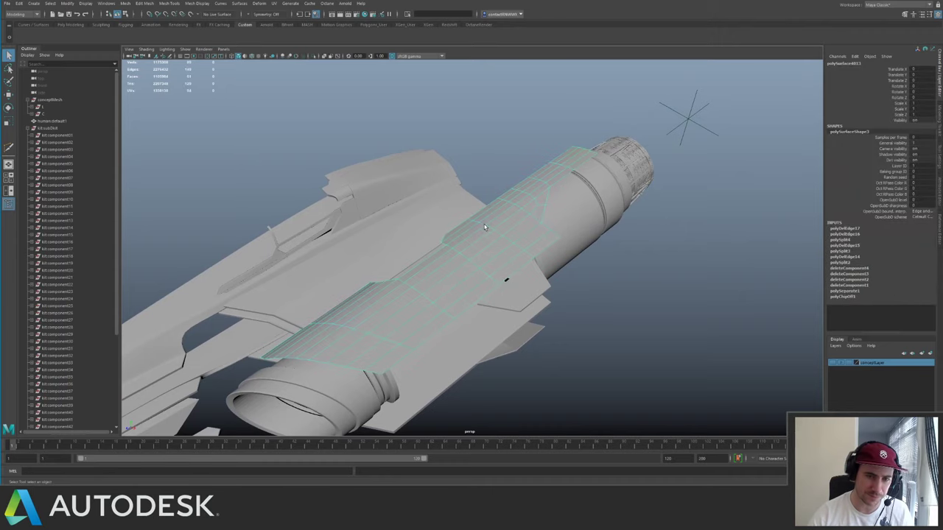
{"action": "key", "text": "F8"}
{"action": "key", "text": "F8"}
{"action": "left_click", "coordinate": [325, 287]}
{"action": "key", "text": "f"}
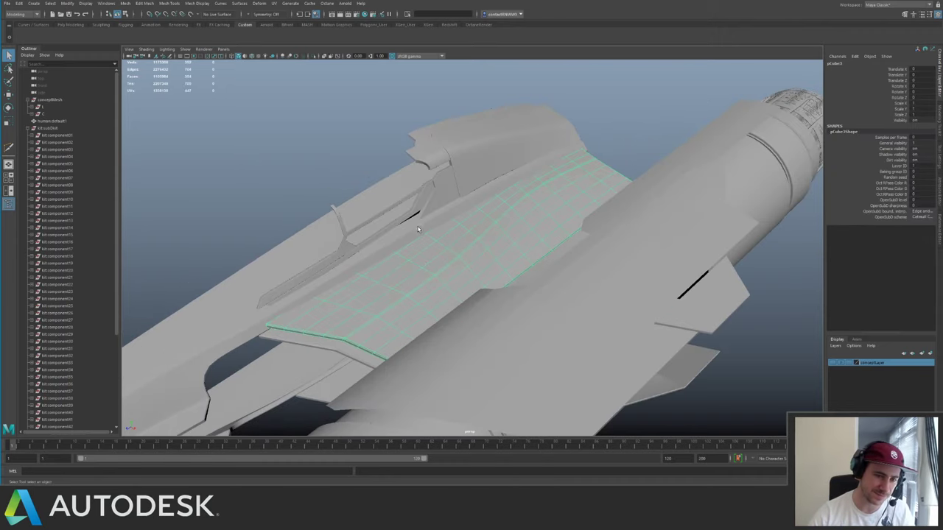
{"action": "left_click_drag", "start_coordinate": [418, 229], "coordinate": [670, 101], "text": "alt"}
{"action": "right_click_drag", "start_coordinate": [669, 100], "coordinate": [471, 234], "text": "alt"}
{"action": "key", "text": "ctrl+1"}
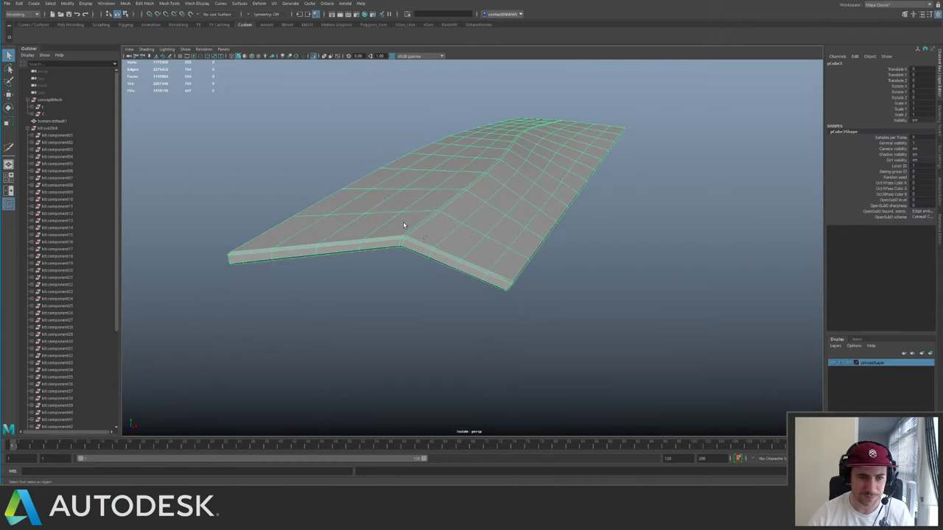
- Delete the loop of thin side-wall faces running around the border of the bridging panel
{"action": "right_click_drag", "start_coordinate": [403, 224], "coordinate": [402, 263]}
{"action": "middle_click_drag", "start_coordinate": [386, 212], "coordinate": [416, 206], "text": "alt"}
{"action": "right_click_drag", "start_coordinate": [417, 207], "coordinate": [472, 269], "text": "alt"}
{"action": "left_click", "coordinate": [399, 223]}
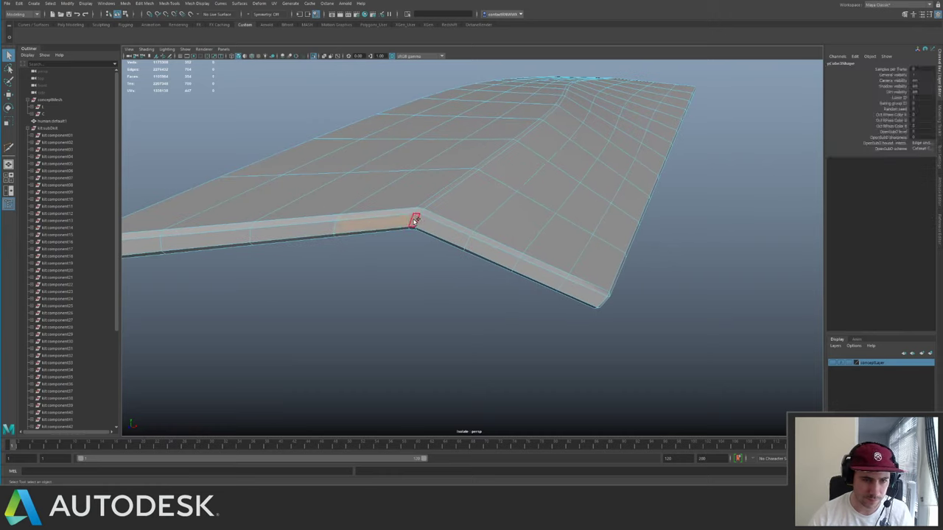
{"action": "left_click", "coordinate": [447, 238]}
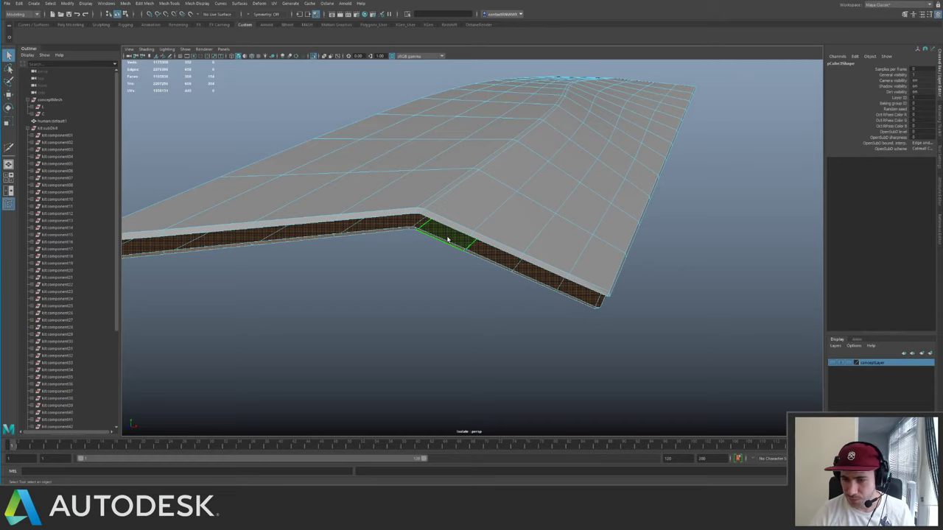
{"action": "key", "text": "Delete"}
- Select all outer faces of the bridging panel, invert the selection to delete the inner faces, and show the whole ship in object mode
{"action": "left_click_drag", "start_coordinate": [461, 119], "coordinate": [501, 146], "text": "alt"}
{"action": "right_click_drag", "start_coordinate": [501, 146], "coordinate": [382, 138], "text": "alt"}
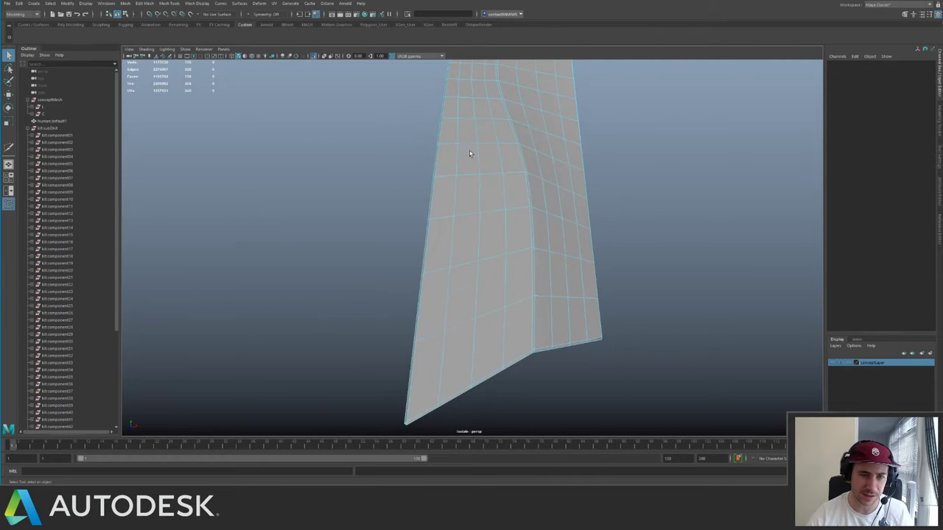
{"action": "left_click_drag", "start_coordinate": [458, 202], "coordinate": [457, 195], "text": "alt"}
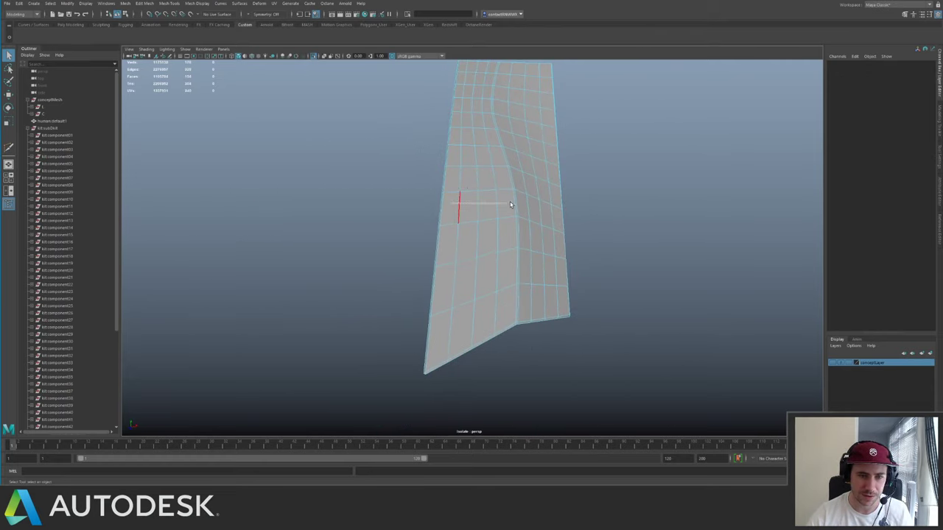
{"action": "left_click", "coordinate": [528, 210]}
{"action": "left_click_drag", "start_coordinate": [539, 213], "coordinate": [466, 270], "text": "alt"}
{"action": "right_click_drag", "start_coordinate": [465, 285], "coordinate": [464, 332]}
{"action": "left_click_drag", "start_coordinate": [465, 288], "coordinate": [460, 112], "text": "alt"}
{"action": "middle_click_drag", "start_coordinate": [460, 113], "coordinate": [476, 190], "text": "alt"}
{"action": "left_click_drag", "start_coordinate": [453, 105], "coordinate": [485, 130]}
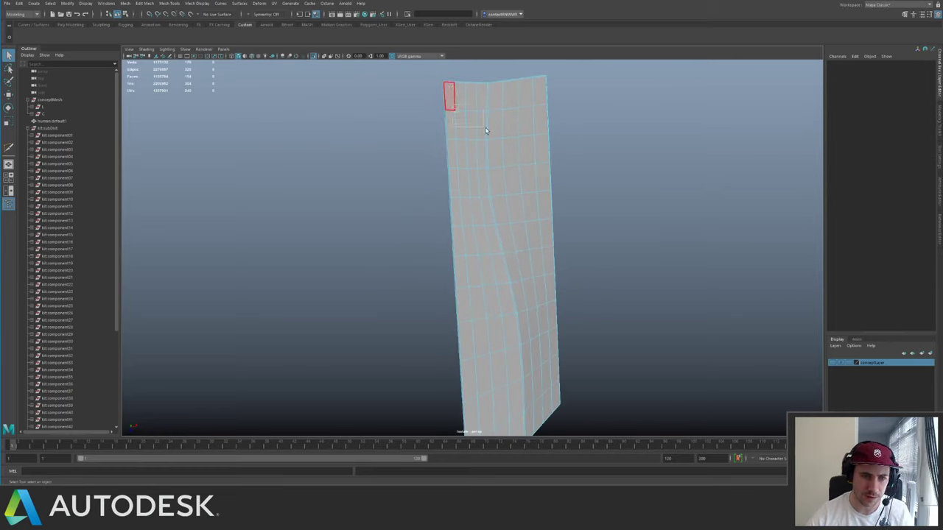
{"action": "left_click_drag", "start_coordinate": [534, 149], "coordinate": [469, 135]}
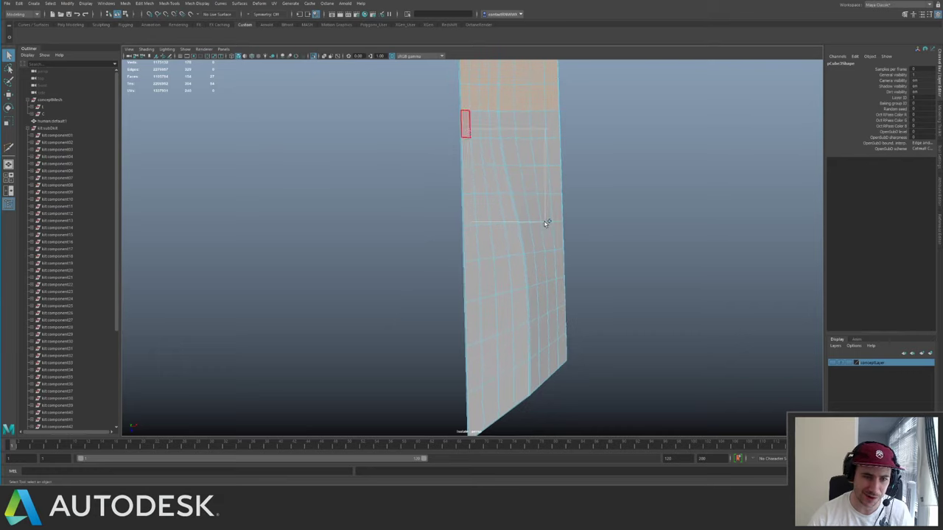
{"action": "left_click_drag", "start_coordinate": [547, 230], "coordinate": [508, 259], "text": "alt"}
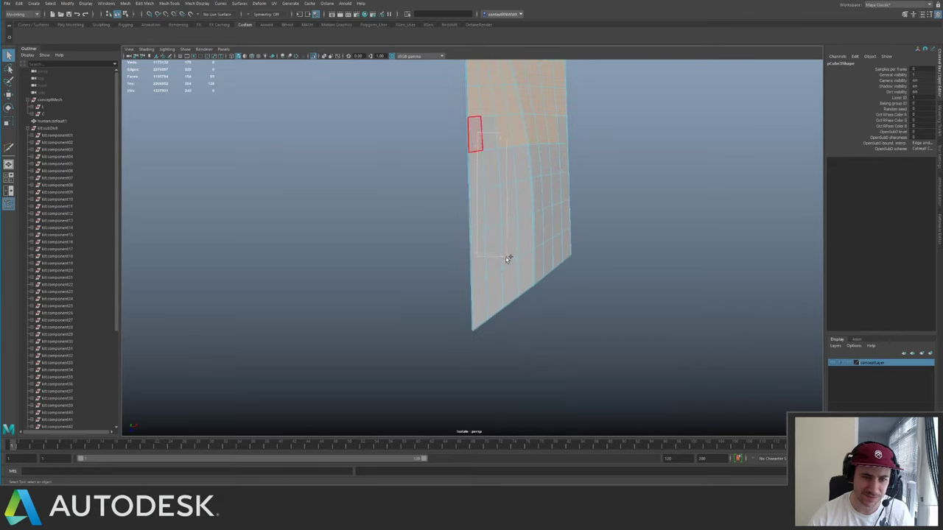
{"action": "left_click_drag", "start_coordinate": [503, 292], "coordinate": [469, 158], "text": "alt"}
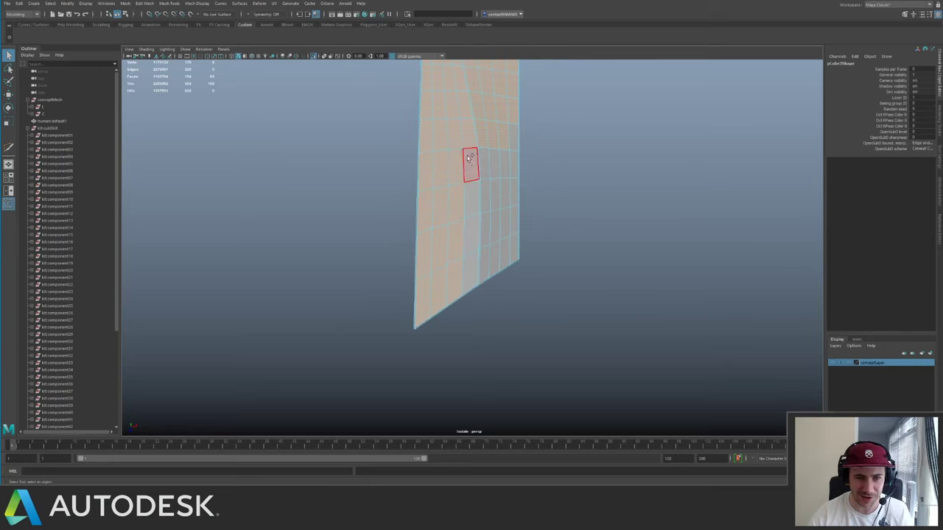
{"action": "left_click_drag", "start_coordinate": [487, 230], "coordinate": [488, 159]}
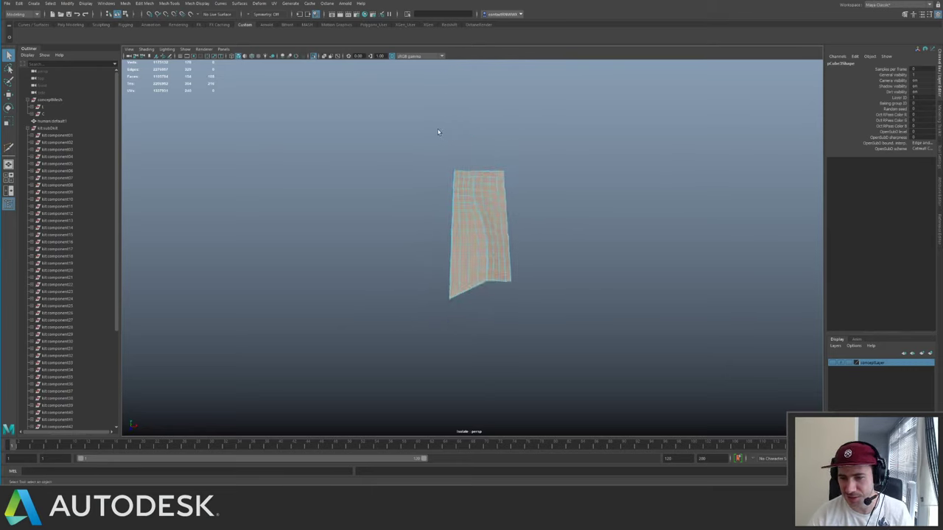
{"action": "left_click_drag", "start_coordinate": [404, 122], "coordinate": [589, 321]}
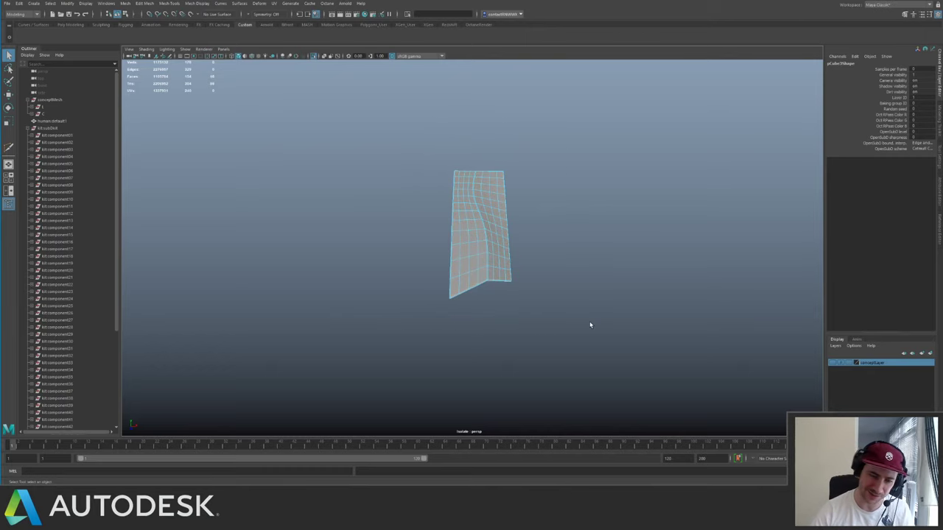
{"action": "key", "text": "Delete"}
{"action": "right_click_drag", "start_coordinate": [473, 206], "coordinate": [498, 183]}
{"action": "key", "text": "ctrl+1"}
{"action": "left_click_drag", "start_coordinate": [498, 185], "coordinate": [541, 245], "text": "alt"}
{"action": "scroll", "coordinate": [541, 245], "scroll_direction": "up", "scroll_amount": 6}
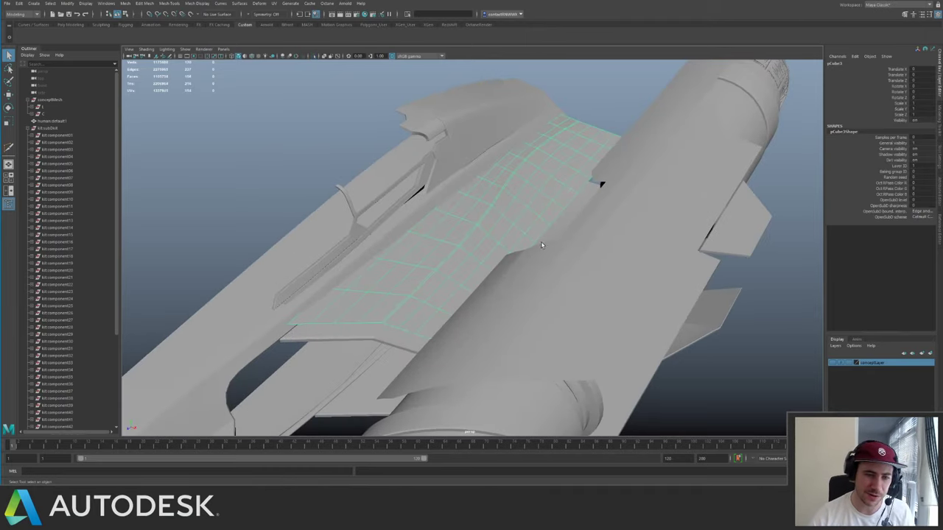
- Isolate the bridging panel, delete the lengthwise edges on its flat fuselage side, and show the whole ship again
{"action": "key", "text": "ctrl+1"}
{"action": "left_click_drag", "start_coordinate": [431, 213], "coordinate": [470, 200], "text": "alt"}
{"action": "right_click_drag", "start_coordinate": [473, 255], "coordinate": [591, 194]}
{"action": "left_click", "coordinate": [468, 237], "text": "shift"}
{"action": "key", "text": "ctrl+1"}
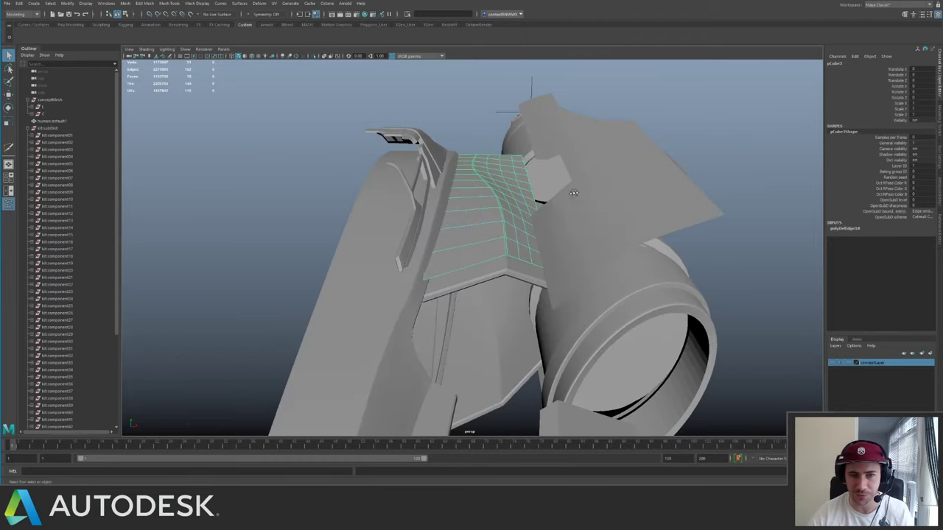
- Select the curved rear hull panel above the bridging panel and isolate it
{"action": "left_click_drag", "start_coordinate": [573, 194], "coordinate": [522, 209], "text": "alt"}
{"action": "right_click_drag", "start_coordinate": [522, 209], "coordinate": [493, 218], "text": "alt"}
{"action": "left_click_drag", "start_coordinate": [493, 219], "coordinate": [471, 223], "text": "alt"}
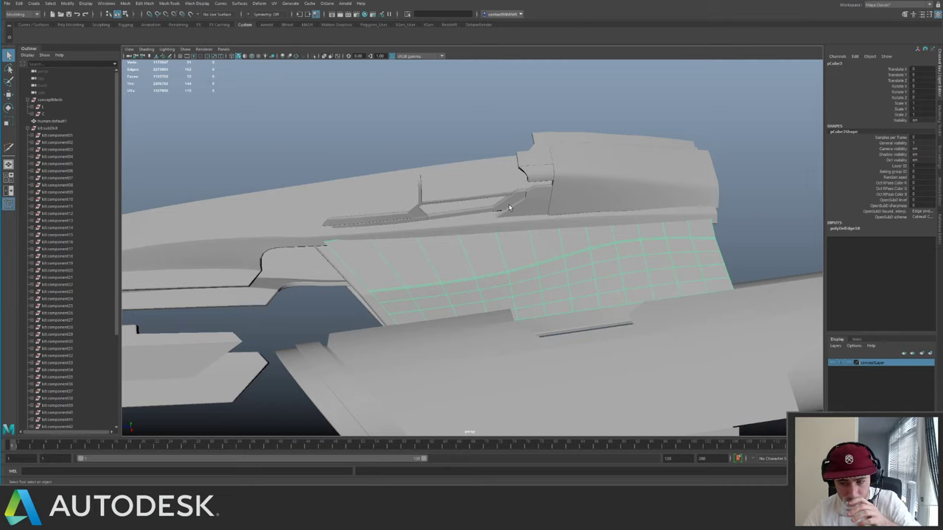
{"action": "left_click", "coordinate": [496, 224]}
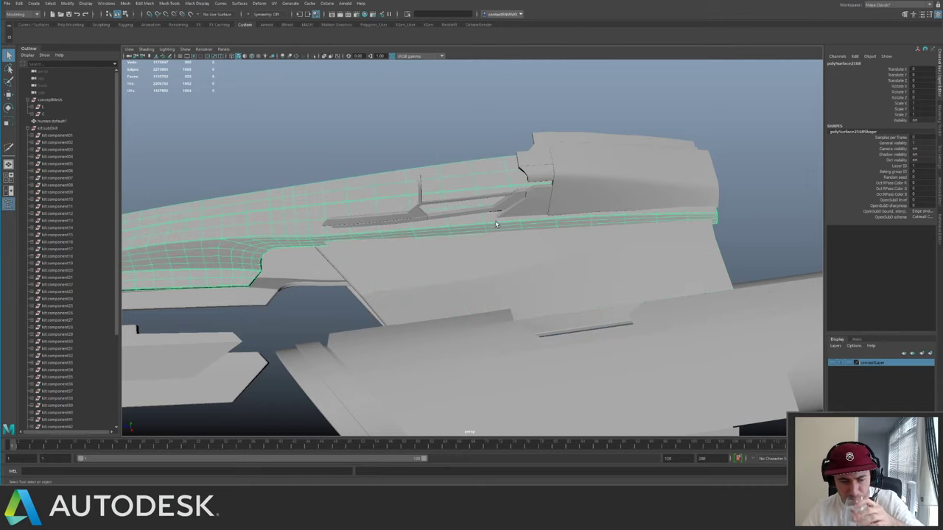
{"action": "left_click", "coordinate": [567, 181]}
{"action": "key", "text": "f"}
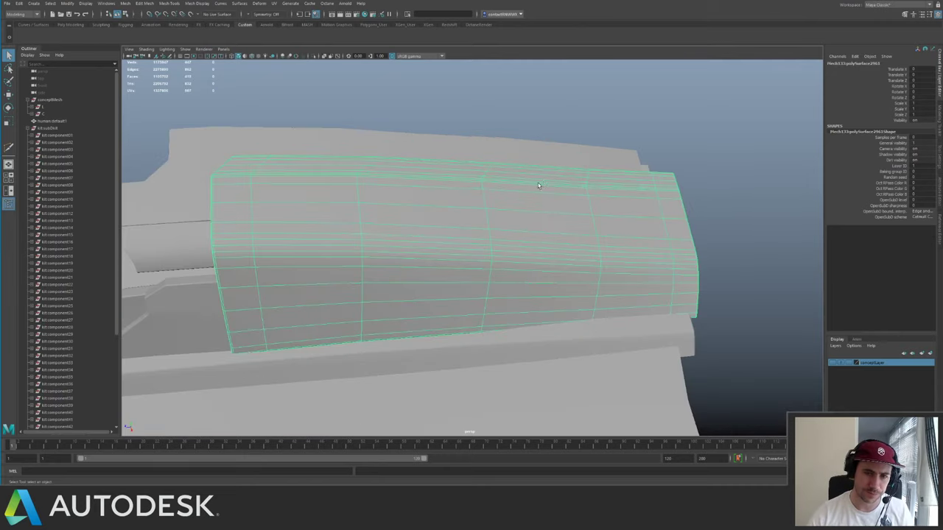
{"action": "left_click_drag", "start_coordinate": [538, 185], "coordinate": [444, 132], "text": "alt"}
{"action": "right_click_drag", "start_coordinate": [444, 133], "coordinate": [491, 198], "text": "alt"}
{"action": "left_click_drag", "start_coordinate": [491, 198], "coordinate": [469, 208], "text": "alt"}
{"action": "key", "text": "ctrl+1"}
- Delete the face loop just below the curved panel's upper rim and one face of the side wall beneath it
{"action": "right_click_drag", "start_coordinate": [470, 209], "coordinate": [515, 245], "text": "alt"}
{"action": "key", "text": "F11"}
{"action": "left_click_drag", "start_coordinate": [458, 250], "coordinate": [517, 252], "text": "alt"}
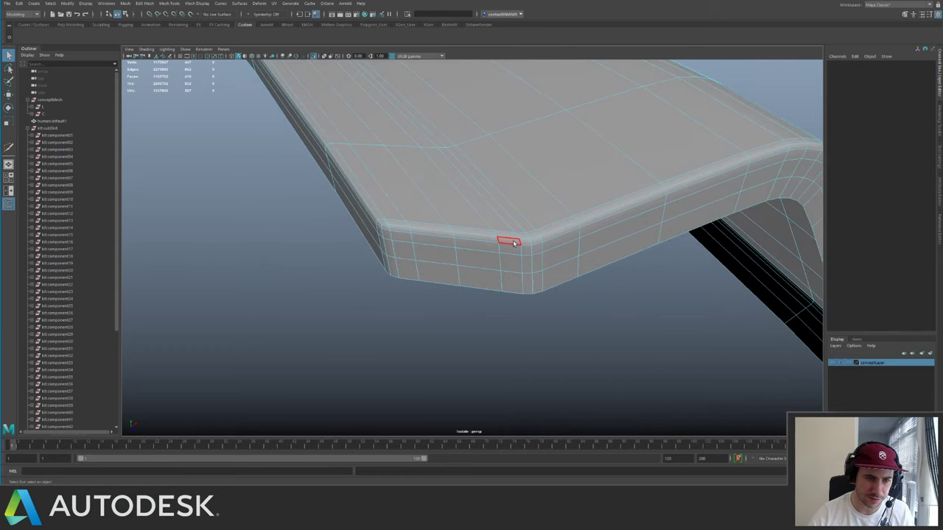
{"action": "left_click", "coordinate": [513, 243]}
{"action": "double_click", "coordinate": [491, 239], "text": "shift"}
{"action": "key", "text": "Delete"}
{"action": "left_click", "coordinate": [479, 260]}
{"action": "key", "text": "Delete"}
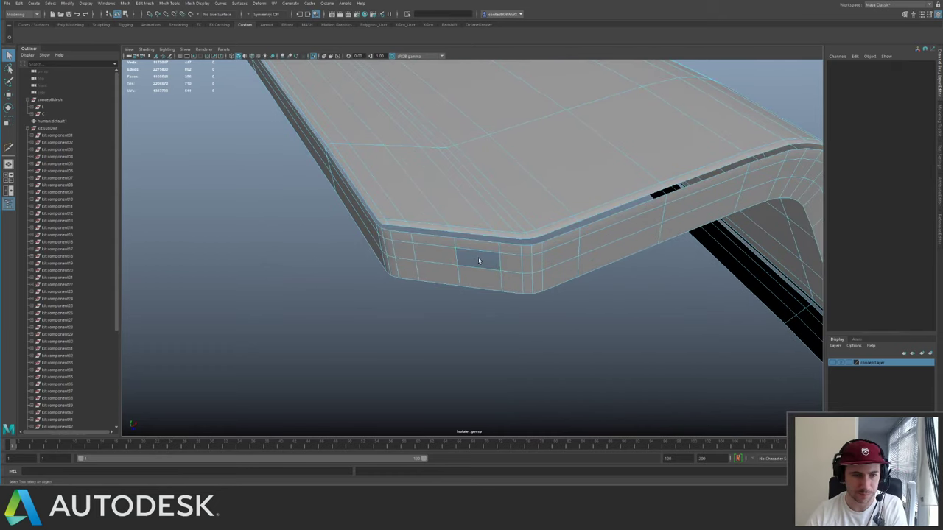
- Delete the remaining side-wall face loop around the curved hull panel and return to object mode with the whole ship shown
{"action": "double_click", "coordinate": [448, 269]}
{"action": "right_click_drag", "start_coordinate": [448, 270], "coordinate": [364, 216], "text": "alt"}
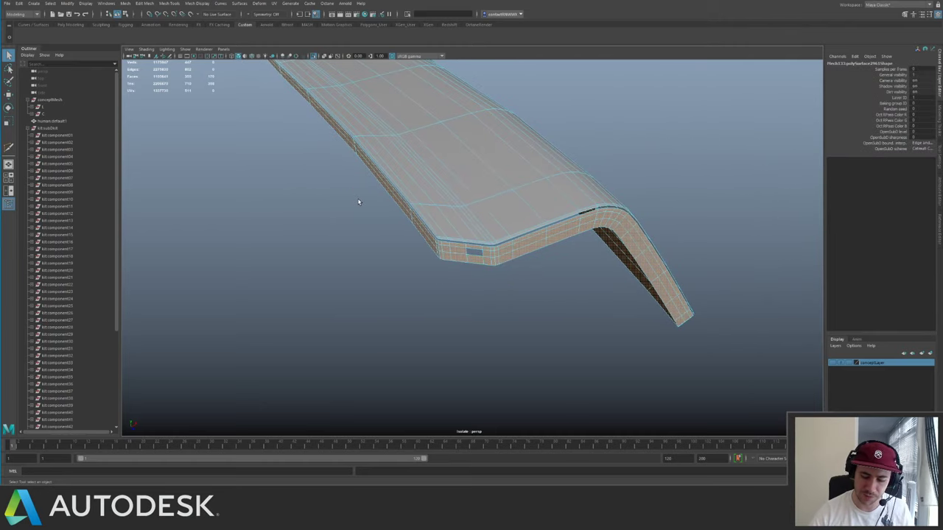
{"action": "key", "text": "Delete"}
{"action": "left_click_drag", "start_coordinate": [359, 202], "coordinate": [431, 189], "text": "alt"}
{"action": "right_click_drag", "start_coordinate": [432, 189], "coordinate": [426, 191], "text": "alt"}
{"action": "right_click_drag", "start_coordinate": [444, 177], "coordinate": [375, 199]}
{"action": "key", "text": "ctrl+1"}
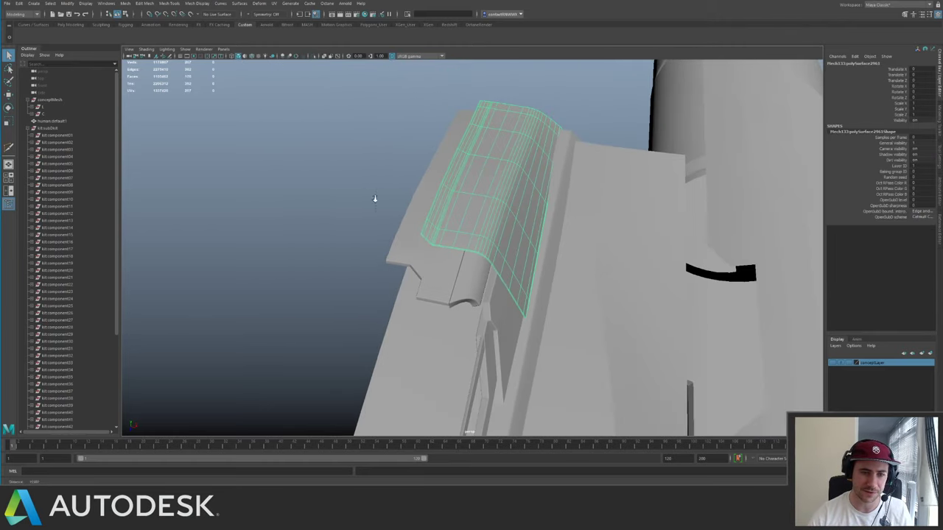
- Review the bridging panel in context, then select the curved rear hull panel again and isolate it
{"action": "left_click_drag", "start_coordinate": [533, 256], "coordinate": [425, 252], "text": "alt"}
{"action": "left_click", "coordinate": [363, 232]}
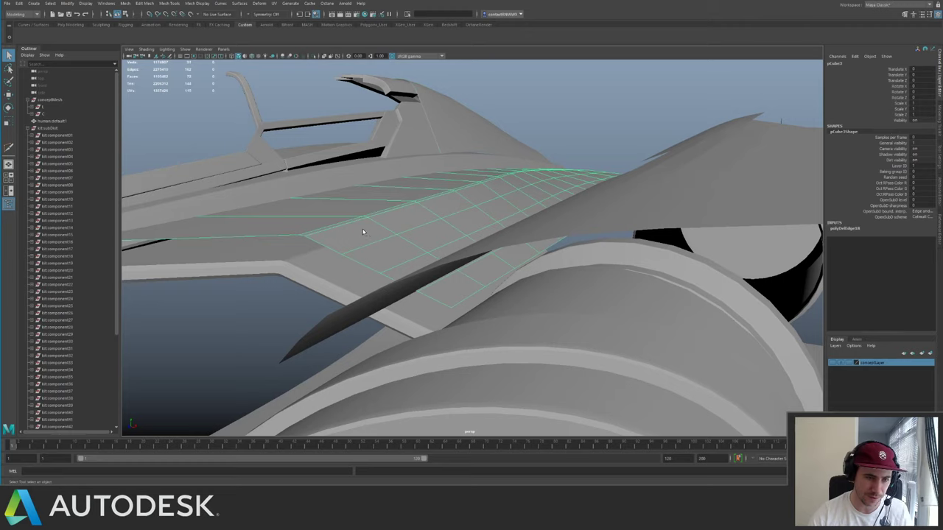
{"action": "left_click_drag", "start_coordinate": [363, 236], "coordinate": [497, 187], "text": "alt"}
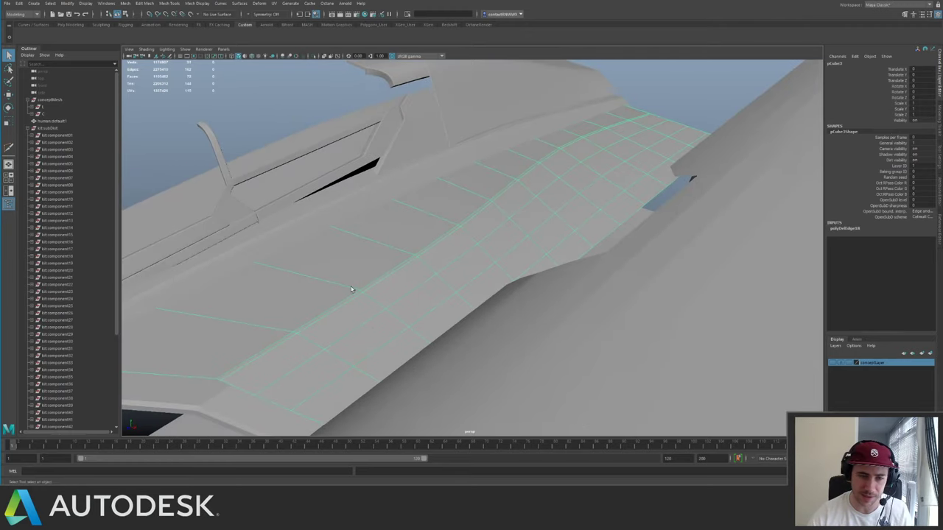
{"action": "left_click_drag", "start_coordinate": [414, 186], "coordinate": [433, 186], "text": "alt"}
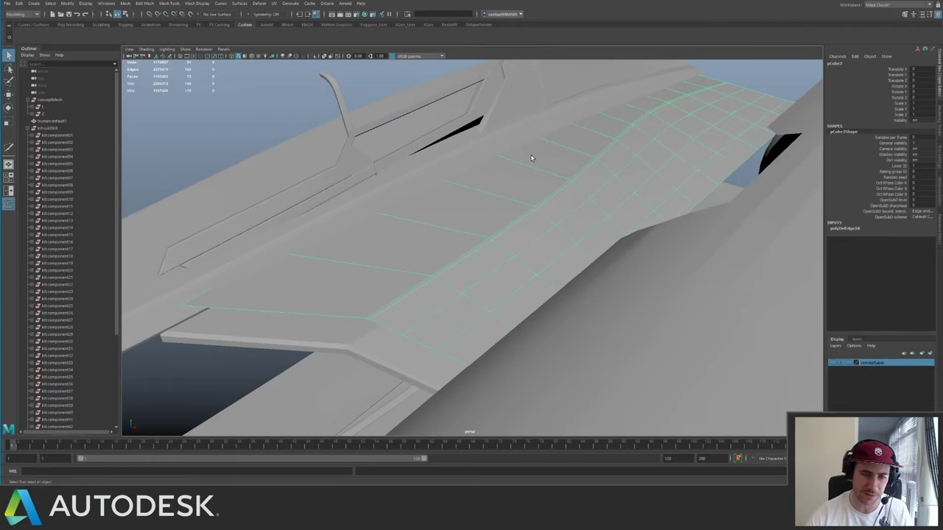
{"action": "left_click_drag", "start_coordinate": [531, 157], "coordinate": [245, 357], "text": "alt"}
{"action": "left_click", "coordinate": [434, 255]}
{"action": "left_click_drag", "start_coordinate": [435, 256], "coordinate": [461, 215], "text": "alt"}
{"action": "key", "text": "f"}
{"action": "key", "text": "ctrl+1"}
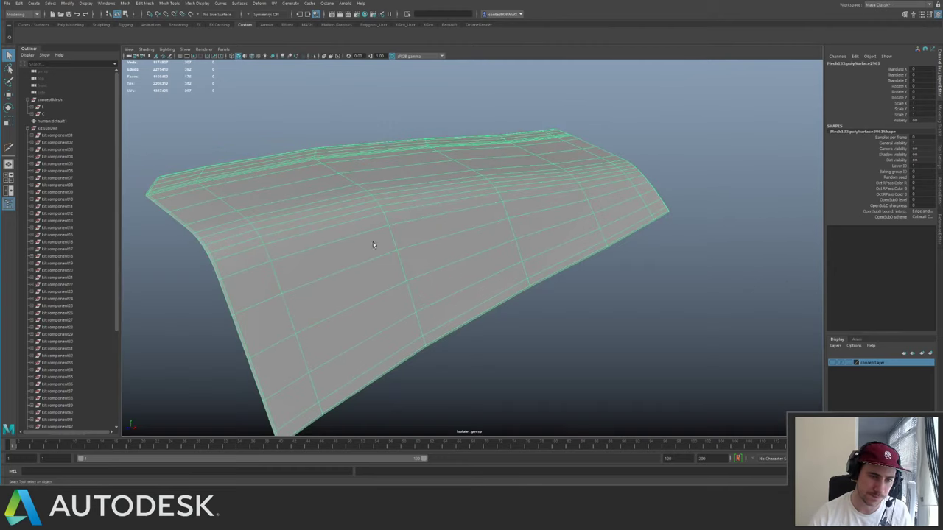
- Select the outer faces along the curved side of the hull panel from one end to the other
{"action": "left_click_drag", "start_coordinate": [372, 242], "coordinate": [498, 277], "text": "alt"}
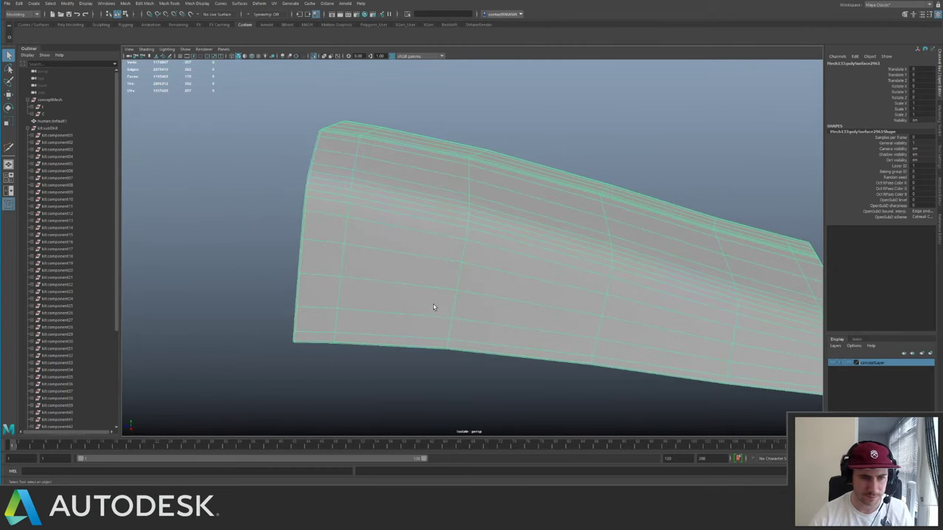
{"action": "key", "text": "F11"}
{"action": "left_click_drag", "start_coordinate": [433, 307], "coordinate": [412, 243], "text": "alt"}
{"action": "left_click", "coordinate": [414, 191]}
{"action": "left_click_drag", "start_coordinate": [405, 210], "coordinate": [352, 303], "text": "shift"}
{"action": "left_click_drag", "start_coordinate": [379, 243], "coordinate": [376, 271], "text": "alt"}
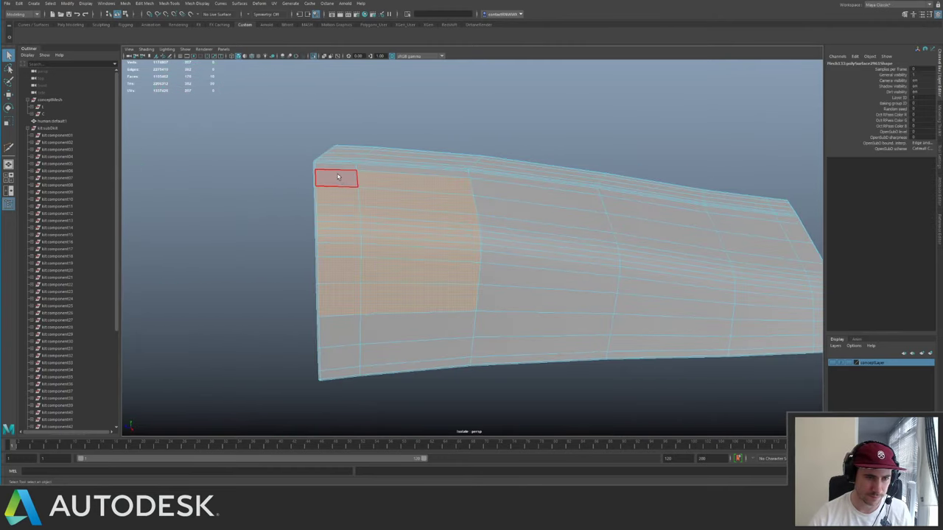
{"action": "left_click_drag", "start_coordinate": [381, 369], "coordinate": [381, 370]}
{"action": "middle_click_drag", "start_coordinate": [564, 309], "coordinate": [379, 256], "text": "alt"}
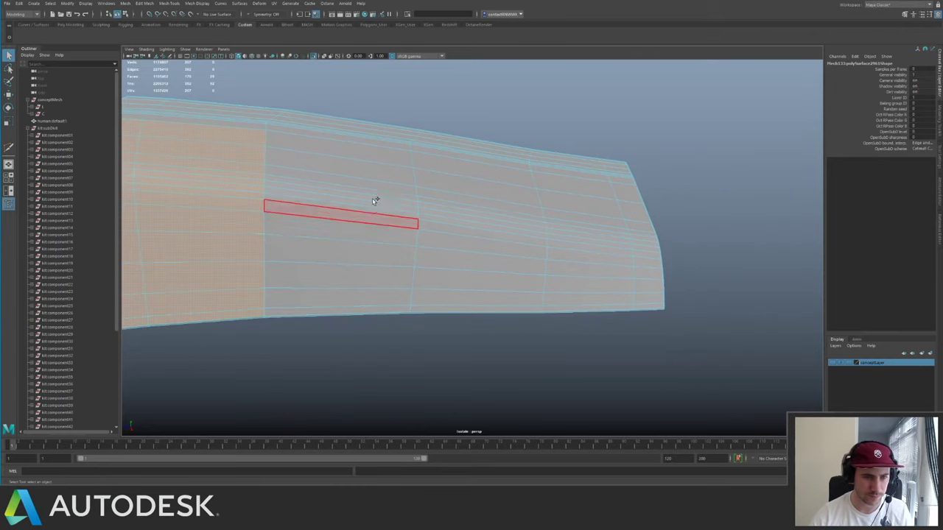
{"action": "left_click_drag", "start_coordinate": [390, 156], "coordinate": [438, 309], "text": "shift"}
{"action": "middle_click_drag", "start_coordinate": [548, 283], "coordinate": [404, 291], "text": "alt"}
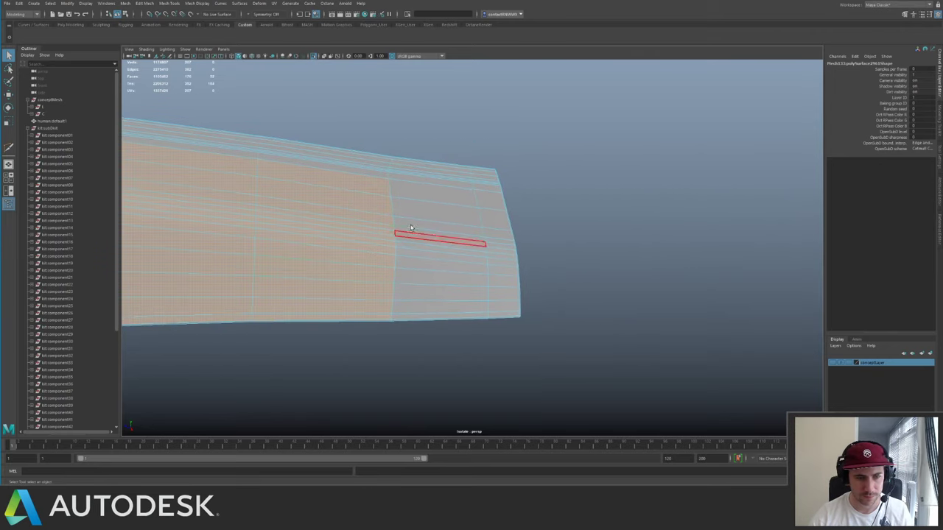
{"action": "left_click_drag", "start_coordinate": [439, 195], "coordinate": [478, 295], "text": "shift"}
{"action": "left_click", "coordinate": [493, 315]}
- Add the narrow face strips along the panel's far bevelled edge to the outer face selection
{"action": "left_click_drag", "start_coordinate": [469, 253], "coordinate": [520, 299], "text": "alt"}
{"action": "left_click_drag", "start_coordinate": [520, 267], "coordinate": [515, 279], "text": "alt"}
{"action": "left_click", "coordinate": [528, 276], "text": "shift"}
{"action": "middle_click_drag", "start_coordinate": [469, 94], "coordinate": [420, 191], "text": "alt"}
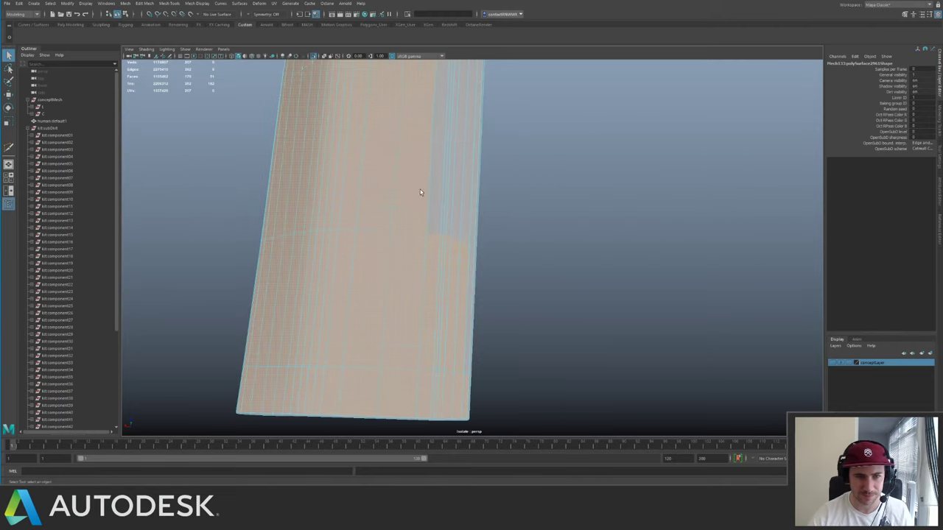
{"action": "double_click", "coordinate": [465, 263], "text": "shift"}
{"action": "middle_click_drag", "start_coordinate": [455, 100], "coordinate": [420, 312], "text": "alt"}
{"action": "middle_click_drag", "start_coordinate": [405, 119], "coordinate": [419, 234], "text": "alt"}
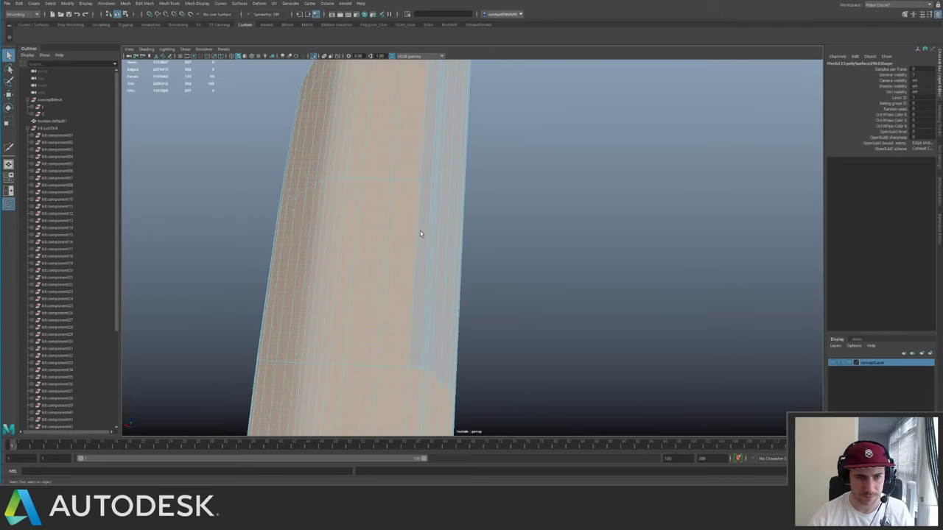
{"action": "left_click_drag", "start_coordinate": [467, 147], "coordinate": [436, 210], "text": "alt"}
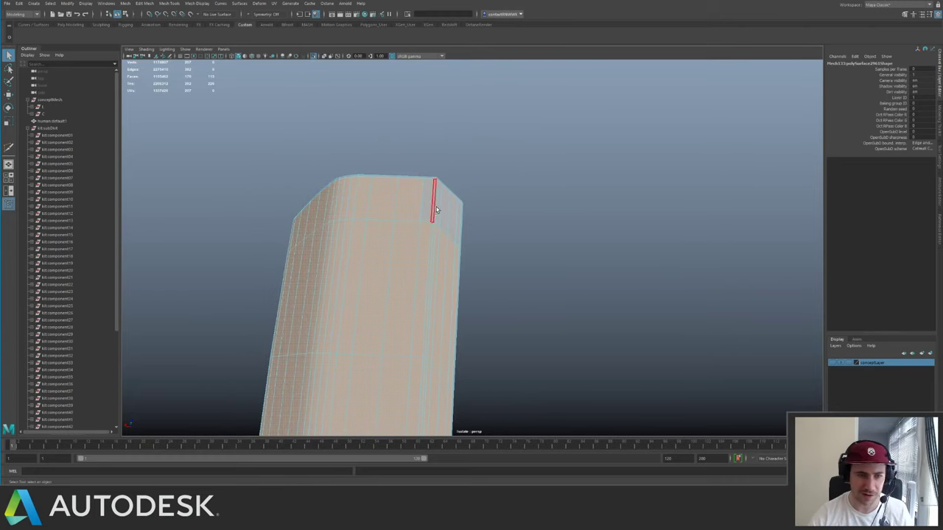
{"action": "double_click", "coordinate": [456, 240], "text": "shift"}
- Invert the face selection across the curved hull panel and delete its inner faces
{"action": "right_click_drag", "start_coordinate": [515, 248], "coordinate": [299, 174], "text": "alt"}
{"action": "middle_click_drag", "start_coordinate": [355, 107], "coordinate": [432, 42], "text": "alt"}
{"action": "middle_click_drag", "start_coordinate": [516, 204], "coordinate": [511, 120], "text": "alt"}
{"action": "right_click_drag", "start_coordinate": [511, 120], "coordinate": [389, 97], "text": "alt"}
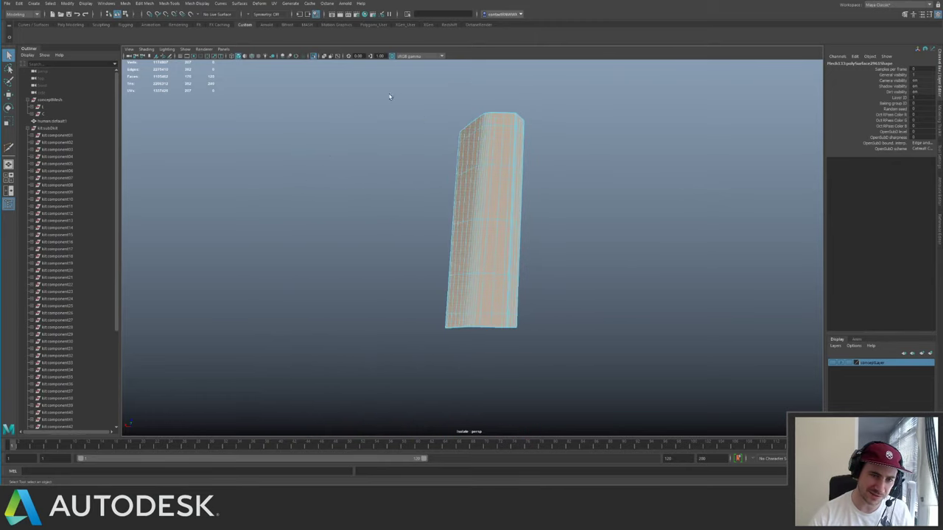
{"action": "left_click", "coordinate": [595, 383]}
{"action": "scroll", "coordinate": [446, 247], "scroll_direction": "up", "scroll_amount": 1}
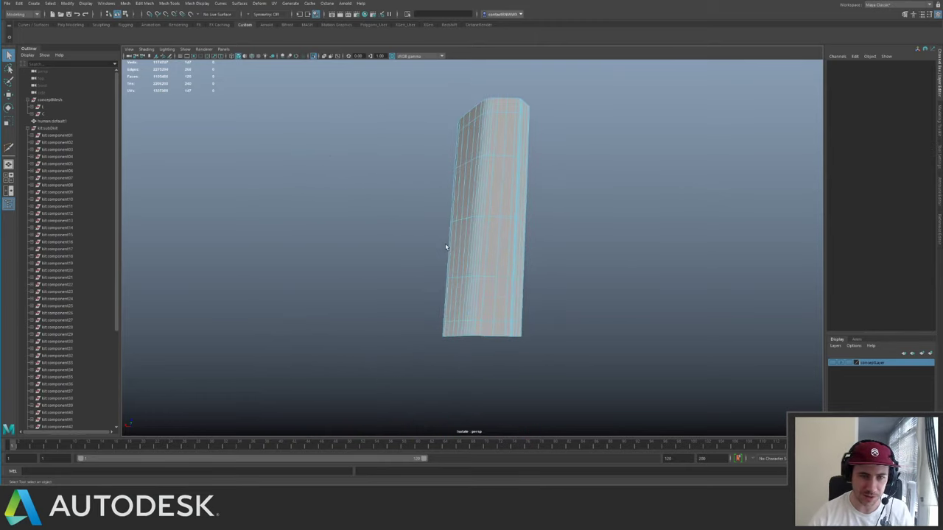
- Delete the redundant lengthwise edge loops beside the bevelled corner of the curved hull panel
{"action": "left_click_drag", "start_coordinate": [445, 247], "coordinate": [434, 155], "text": "alt"}
{"action": "right_click_drag", "start_coordinate": [434, 155], "coordinate": [562, 206], "text": "alt"}
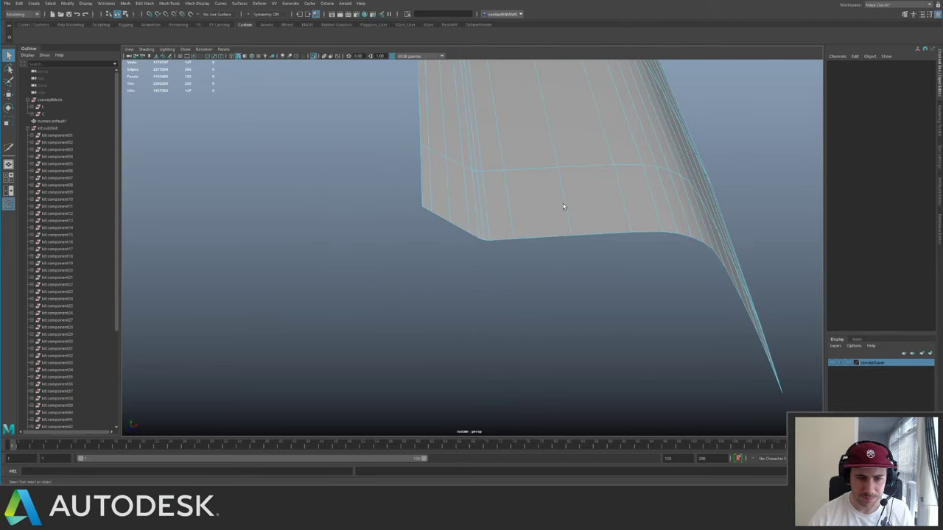
{"action": "middle_click_drag", "start_coordinate": [562, 205], "coordinate": [552, 245], "text": "alt"}
{"action": "right_click_drag", "start_coordinate": [552, 245], "coordinate": [600, 258], "text": "alt"}
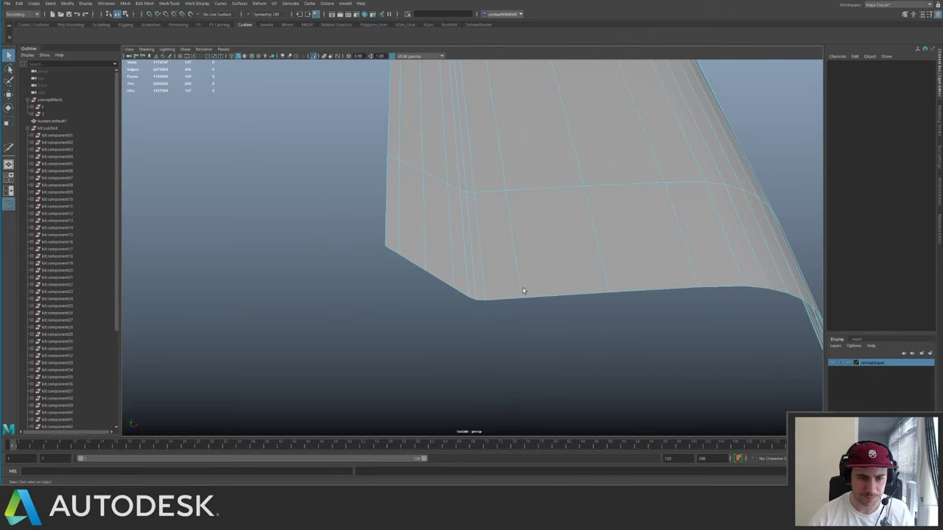
{"action": "left_click", "coordinate": [458, 237]}
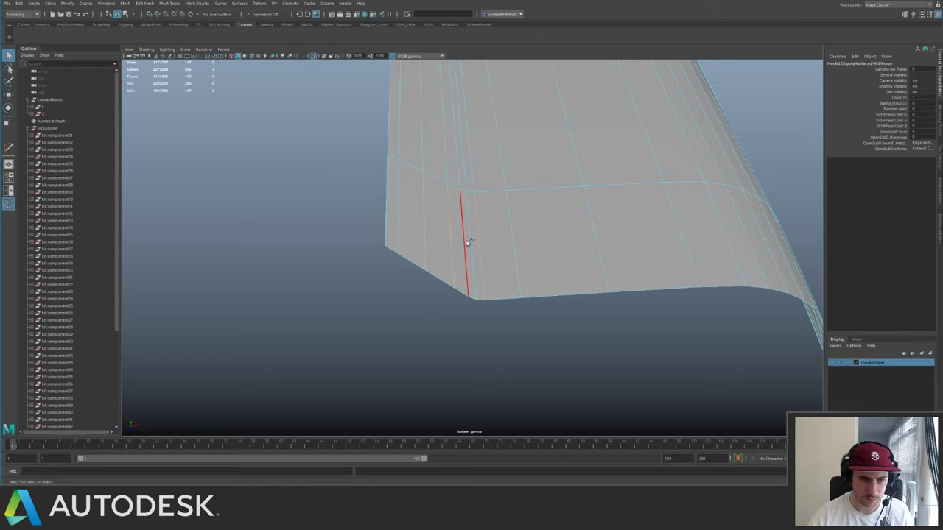
{"action": "key", "text": "ctrl+Delete"}
- Delete the extra edge loop along the curved panel's outer border and bring back the rest of the ship
{"action": "right_click_drag", "start_coordinate": [617, 238], "coordinate": [464, 223], "text": "alt"}
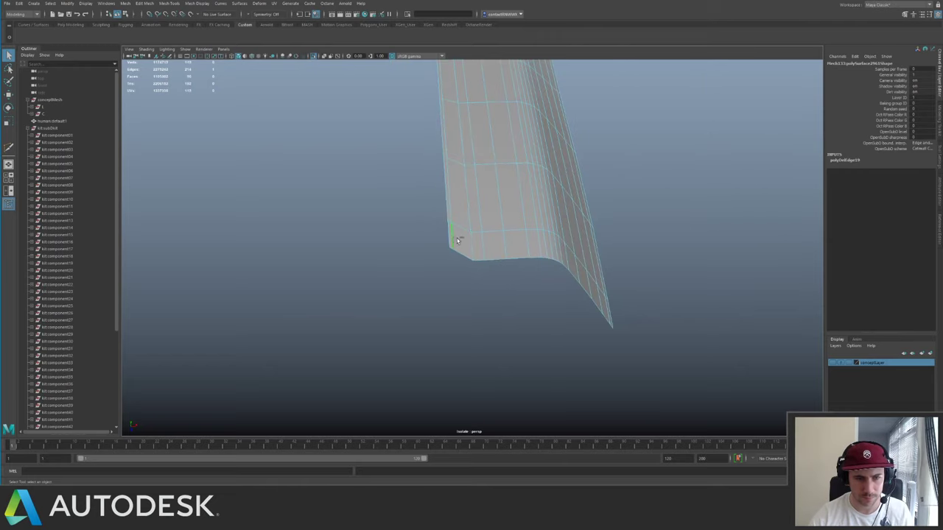
{"action": "double_click", "coordinate": [457, 240]}
{"action": "key", "text": "ctrl+Delete"}
{"action": "left_click_drag", "start_coordinate": [555, 242], "coordinate": [455, 223], "text": "alt"}
{"action": "key", "text": "F8"}
{"action": "key", "text": "ctrl+1"}
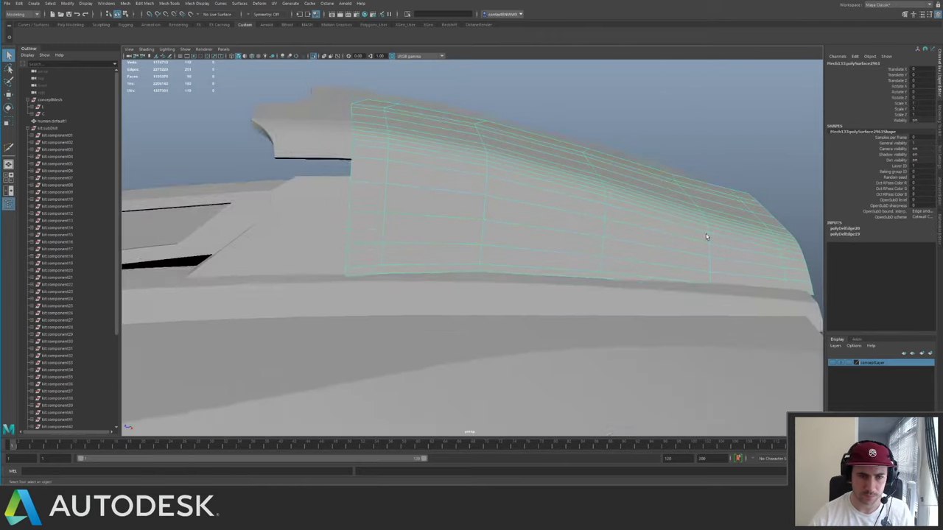
- Inspect the small strips and panels along the upper hull, selecting them in turn to find the next piece
{"action": "left_click_drag", "start_coordinate": [705, 236], "coordinate": [637, 262], "text": "alt"}
{"action": "right_click_drag", "start_coordinate": [637, 262], "coordinate": [526, 296], "text": "alt"}
{"action": "left_click", "coordinate": [458, 268]}
{"action": "left_click_drag", "start_coordinate": [468, 271], "coordinate": [456, 231], "text": "alt"}
{"action": "right_click_drag", "start_coordinate": [456, 231], "coordinate": [476, 215], "text": "alt"}
{"action": "left_click", "coordinate": [476, 214]}
{"action": "middle_click_drag", "start_coordinate": [324, 210], "coordinate": [449, 196], "text": "alt"}
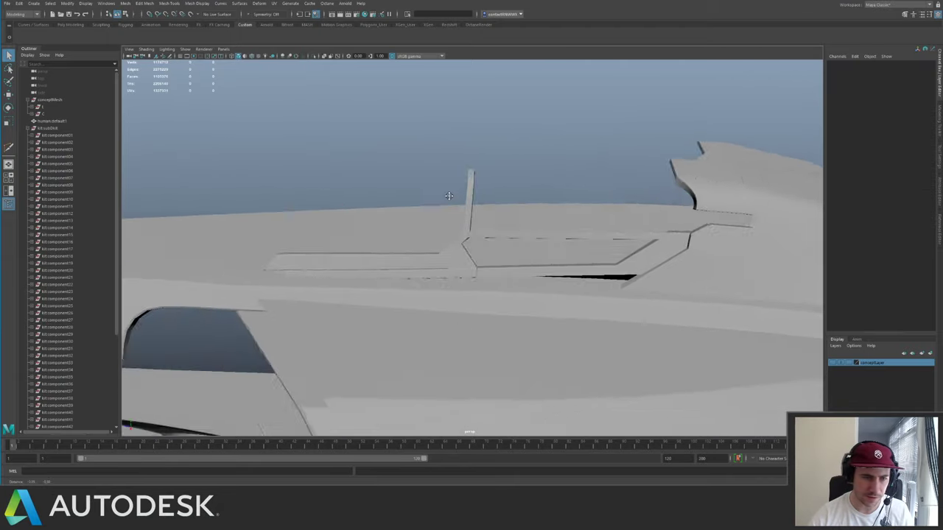
{"action": "left_click_drag", "start_coordinate": [450, 196], "coordinate": [584, 185], "text": "alt"}
{"action": "left_click", "coordinate": [594, 174]}
{"action": "left_click", "coordinate": [595, 148]}
{"action": "left_click", "coordinate": [552, 194]}
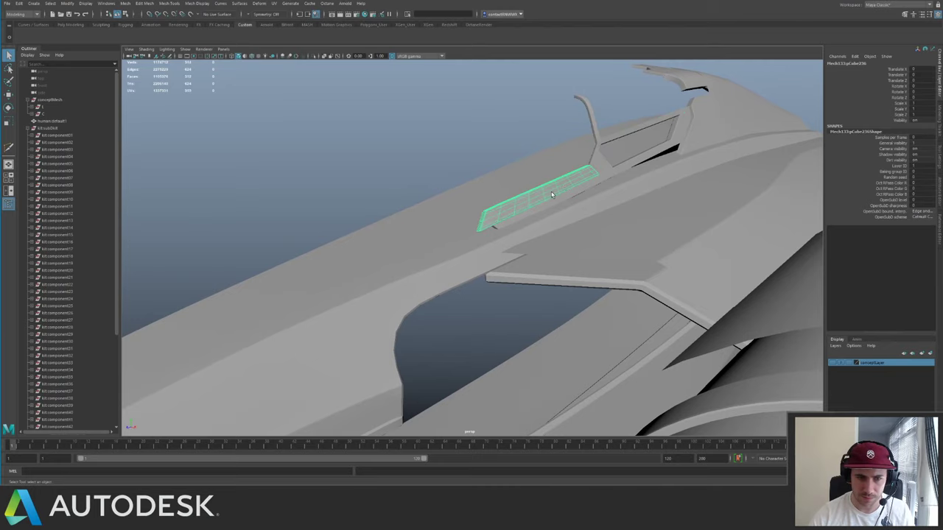
- Select the long upper hull panel and delete its rim faces and its inner shell
{"action": "left_click", "coordinate": [487, 260]}
{"action": "right_click_drag", "start_coordinate": [487, 260], "coordinate": [328, 197], "text": "alt"}
{"action": "left_click_drag", "start_coordinate": [329, 197], "coordinate": [433, 167], "text": "alt"}
{"action": "right_click_drag", "start_coordinate": [433, 166], "coordinate": [532, 237], "text": "alt"}
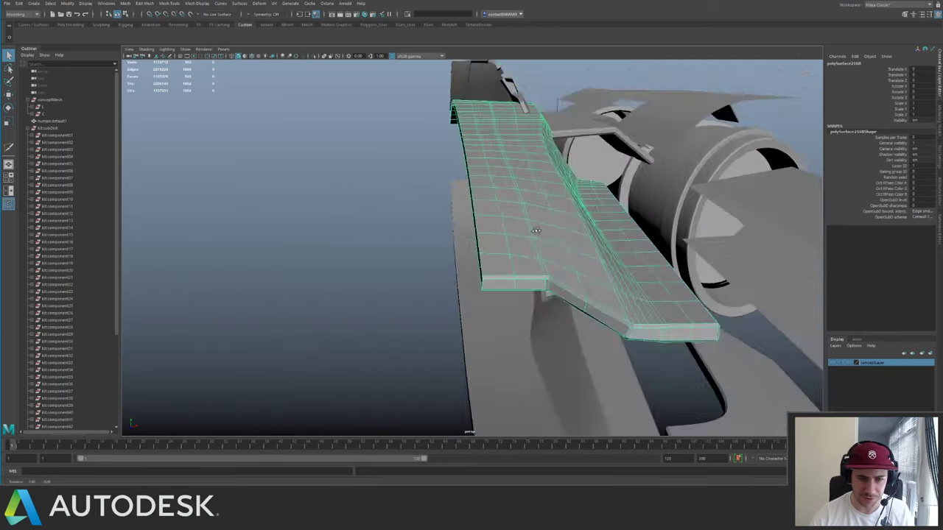
{"action": "left_click_drag", "start_coordinate": [531, 237], "coordinate": [548, 221], "text": "alt"}
{"action": "key", "text": "F11"}
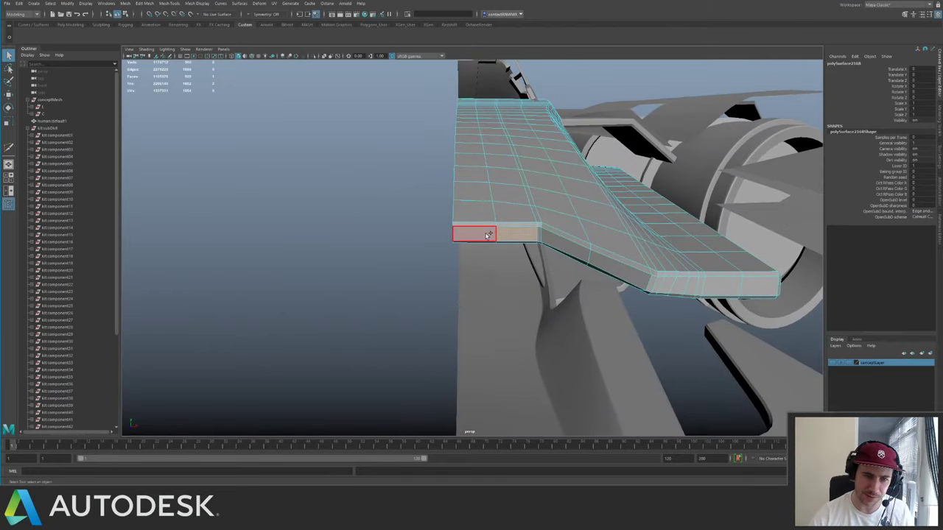
{"action": "left_click", "coordinate": [487, 235]}
{"action": "double_click", "coordinate": [509, 235], "text": "shift"}
{"action": "key", "text": "Delete"}
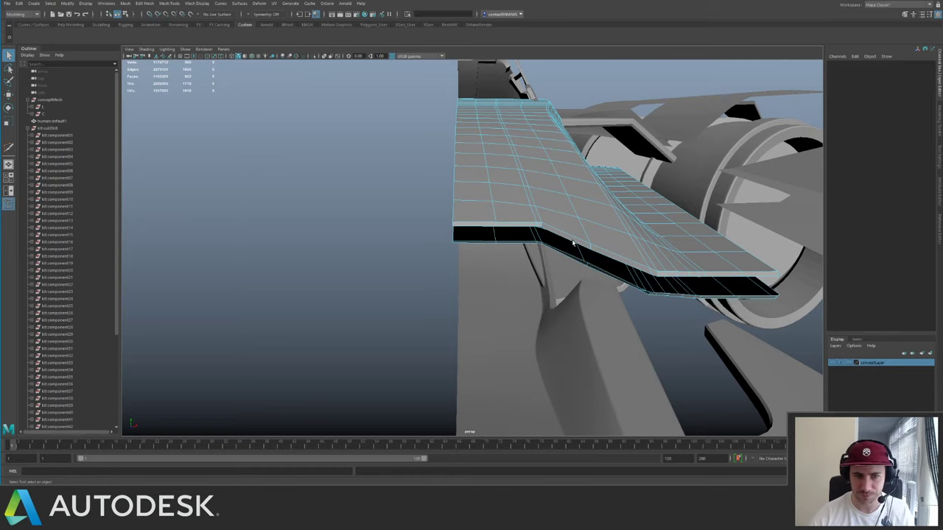
{"action": "double_click", "coordinate": [558, 243]}
{"action": "key", "text": "Delete"}
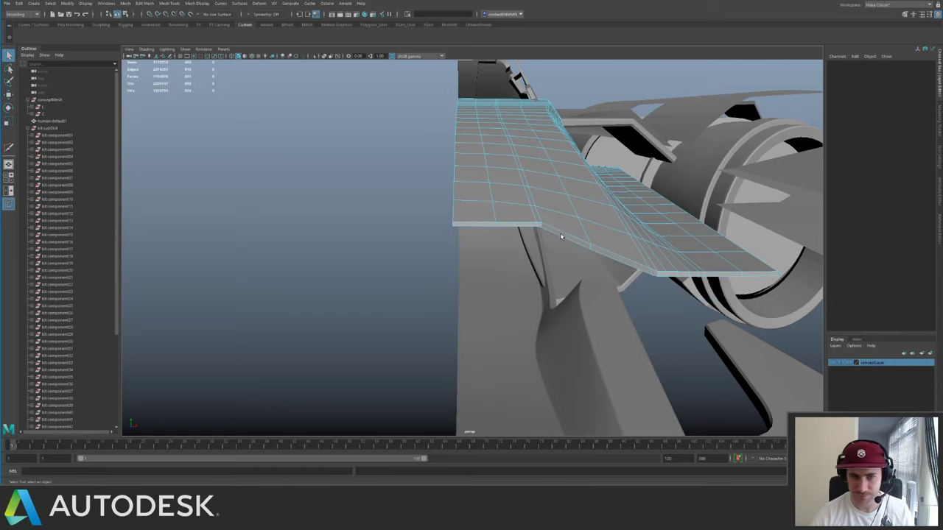
- Delete three redundant edge loops near the side cutout of the long hull panel
{"action": "left_click_drag", "start_coordinate": [591, 179], "coordinate": [476, 219], "text": "alt"}
{"action": "right_click_drag", "start_coordinate": [476, 219], "coordinate": [450, 216], "text": "alt"}
{"action": "double_click", "coordinate": [541, 222]}
{"action": "double_click", "coordinate": [551, 231], "text": "shift"}
{"action": "double_click", "coordinate": [561, 243], "text": "shift"}
{"action": "key", "text": "ctrl+Delete"}
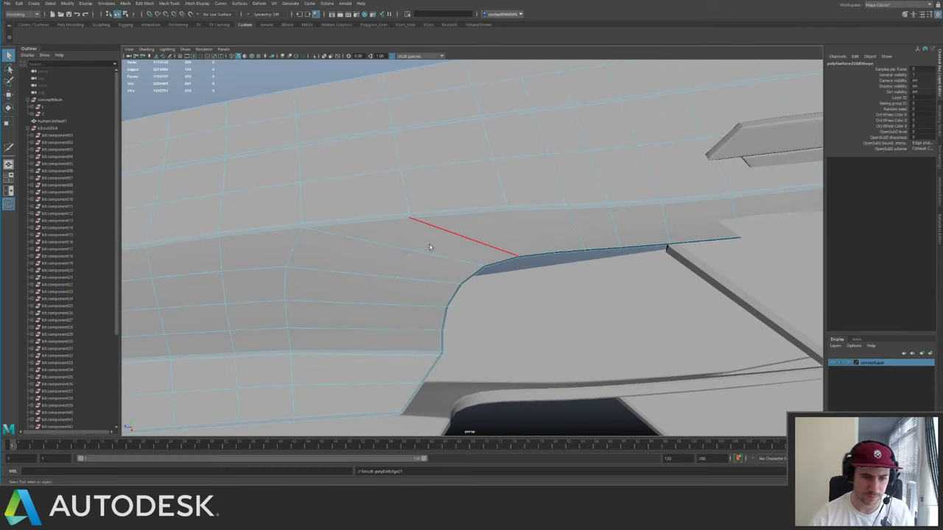
- Show the concept layer so the cockpit parts appear over the long hull panel
{"action": "left_click_drag", "start_coordinate": [430, 247], "coordinate": [640, 310], "text": "alt"}
{"action": "left_click_drag", "start_coordinate": [517, 225], "coordinate": [398, 289], "text": "alt"}
{"action": "left_click", "coordinate": [291, 288]}
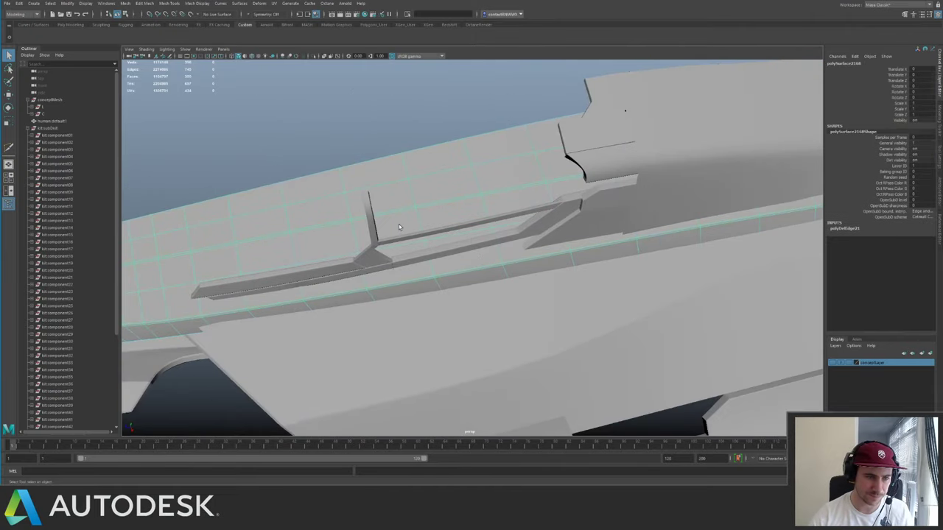
{"action": "left_click_drag", "start_coordinate": [398, 223], "coordinate": [475, 266], "text": "alt"}
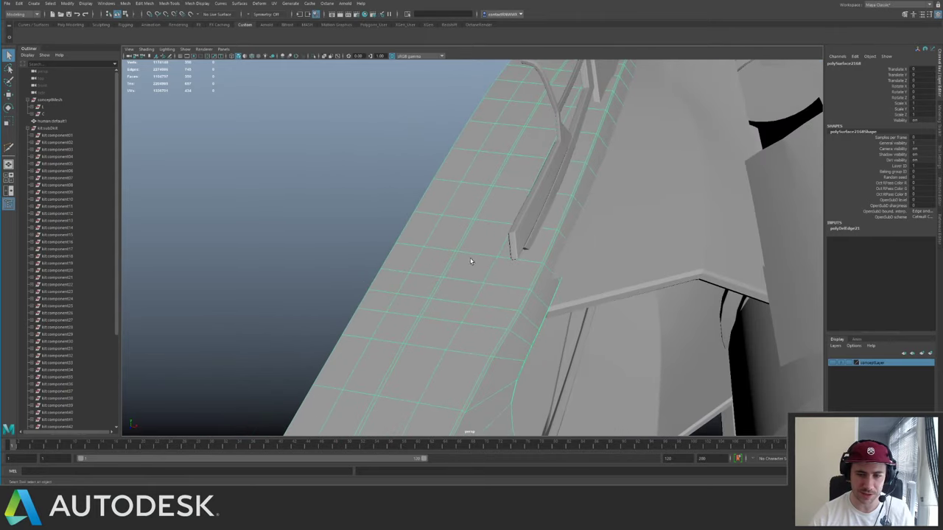
{"action": "left_click", "coordinate": [833, 363]}
{"action": "left_click_drag", "start_coordinate": [706, 228], "coordinate": [517, 273], "text": "alt"}
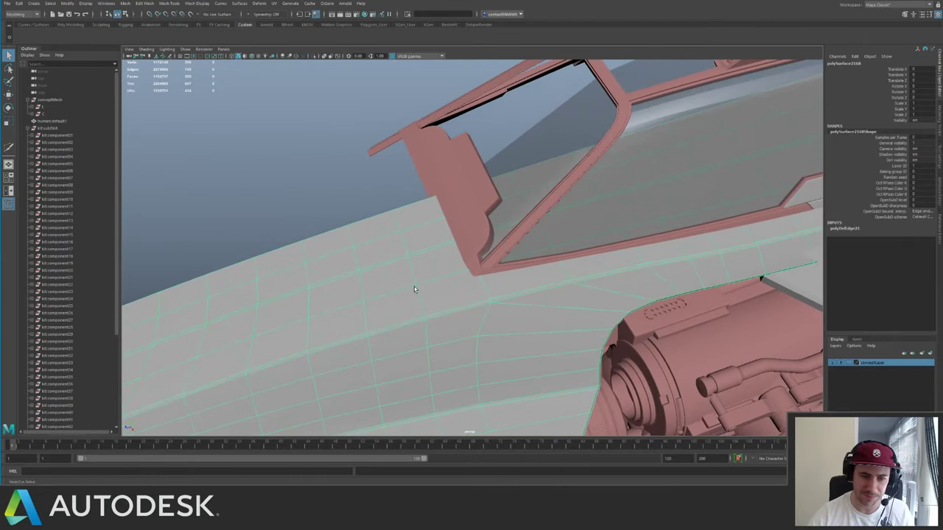
- Cut an edge line with Multi-Cut across the long hull panel along the lower front cockpit frame, ending at its front corner
{"action": "key", "text": "ctrl+shift+x"}
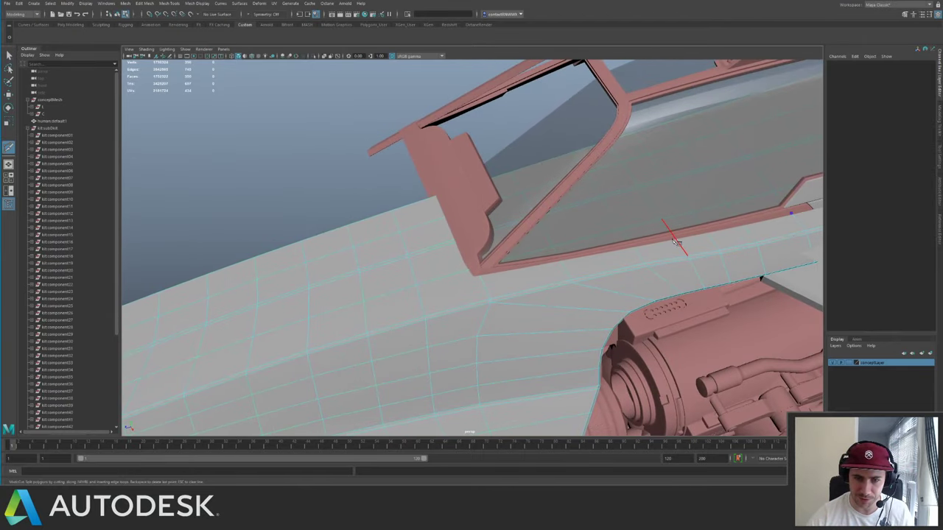
{"action": "left_click", "coordinate": [676, 238]}
{"action": "left_click", "coordinate": [561, 259]}
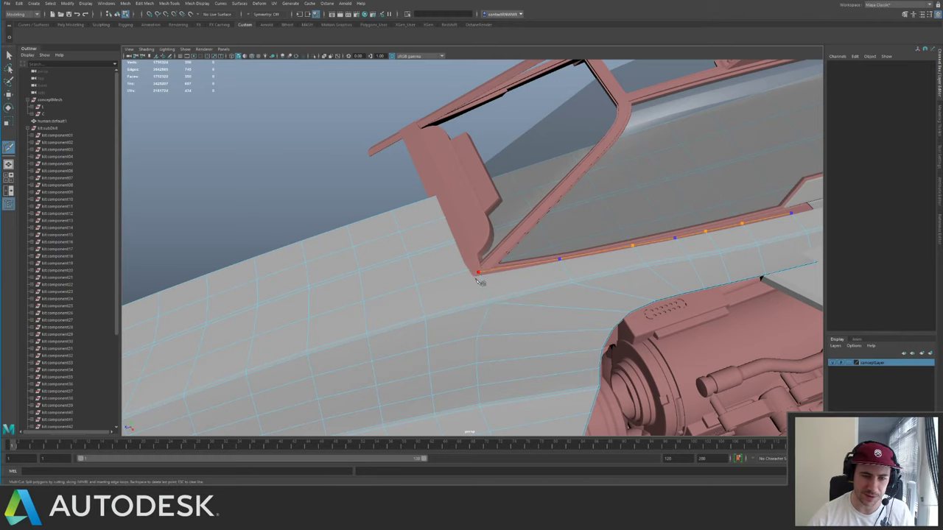
{"action": "key", "text": "q"}
- Continue the Multi-Cut line rearward along the bottom of the cockpit side frame
{"action": "middle_click_drag", "start_coordinate": [690, 226], "coordinate": [388, 282], "text": "alt"}
{"action": "key", "text": "ctrl+shift+x"}
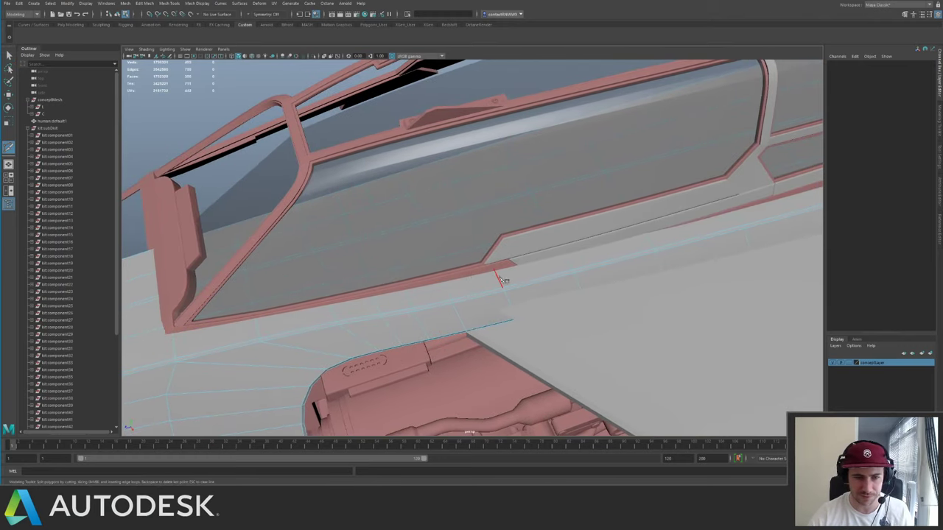
{"action": "middle_click_drag", "start_coordinate": [519, 259], "coordinate": [568, 247], "text": "alt"}
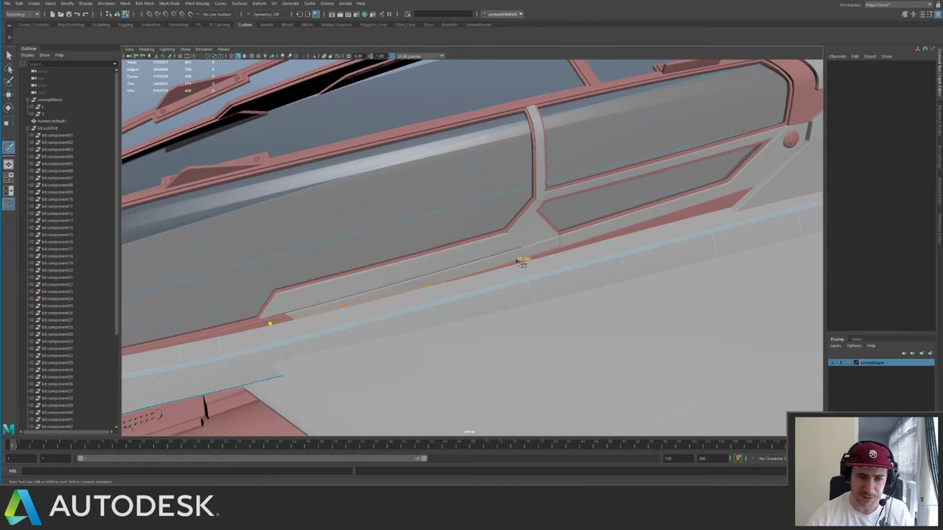
{"action": "left_click_drag", "start_coordinate": [572, 254], "coordinate": [517, 267], "text": "alt"}
{"action": "key", "text": "q"}
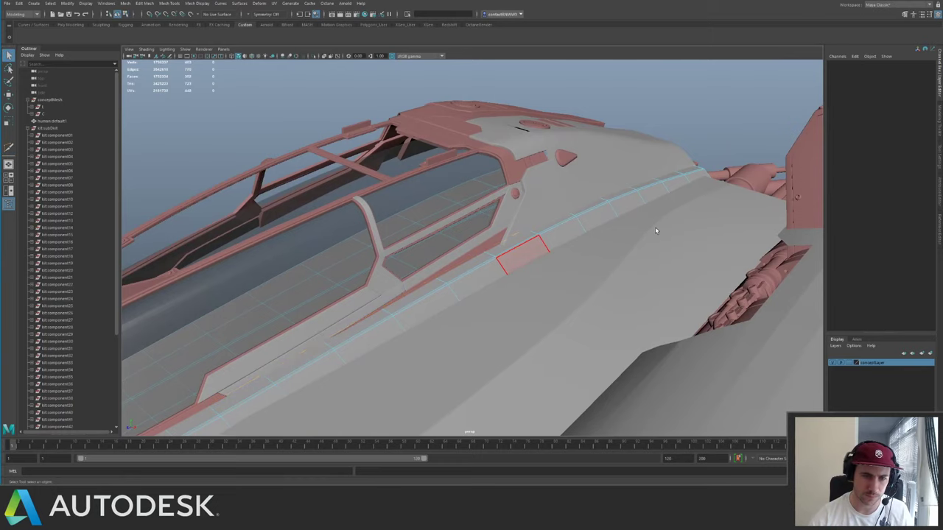
- Isolate the long hull panel and delete the faces in the cockpit area above the cut line
{"action": "key", "text": "F8"}
{"action": "right_click_drag", "start_coordinate": [656, 230], "coordinate": [465, 238], "text": "alt"}
{"action": "key", "text": "ctrl+1"}
{"action": "left_click_drag", "start_coordinate": [464, 238], "coordinate": [406, 229], "text": "alt"}
{"action": "middle_click_drag", "start_coordinate": [406, 229], "coordinate": [497, 221], "text": "alt"}
{"action": "right_click_drag", "start_coordinate": [497, 221], "coordinate": [528, 231], "text": "alt"}
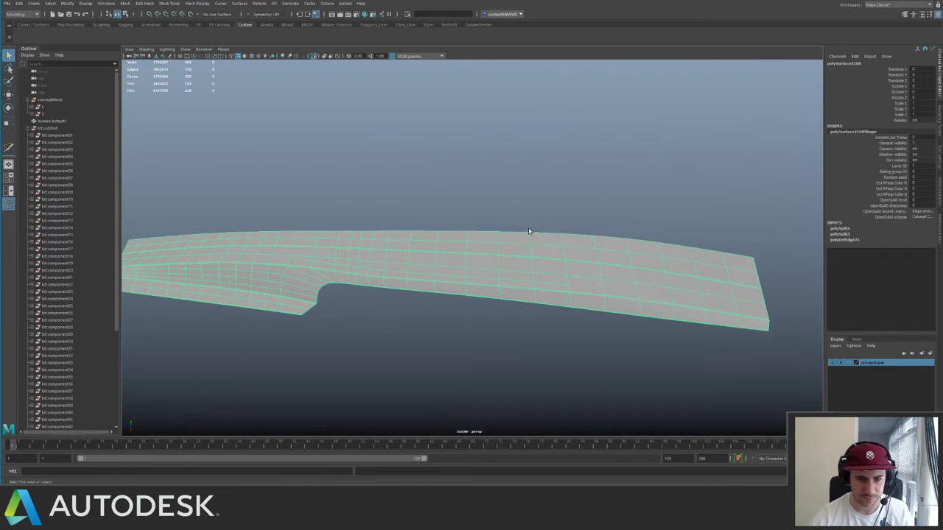
{"action": "key", "text": "F11"}
{"action": "left_click_drag", "start_coordinate": [509, 216], "coordinate": [550, 277]}
{"action": "left_click_drag", "start_coordinate": [460, 254], "coordinate": [461, 246], "text": "alt"}
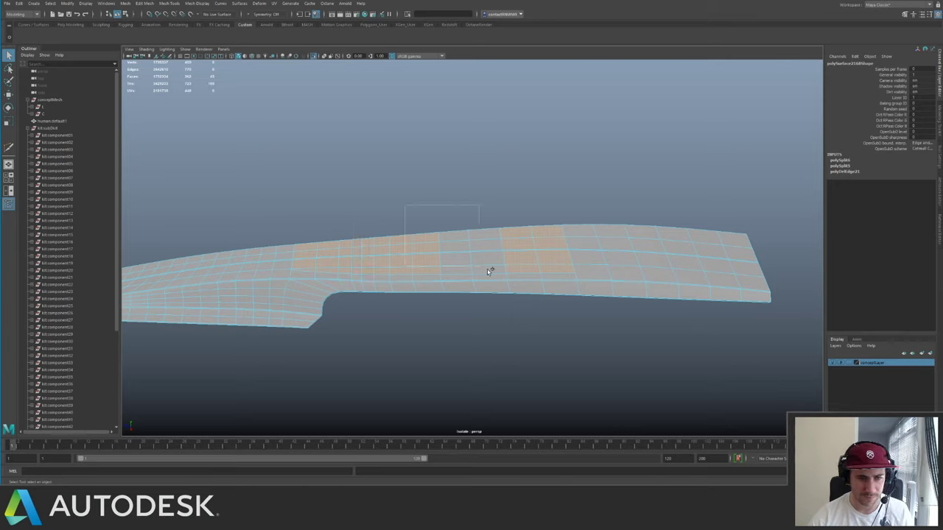
{"action": "left_click_drag", "start_coordinate": [506, 271], "coordinate": [506, 271], "text": "shift"}
{"action": "key", "text": "Delete"}
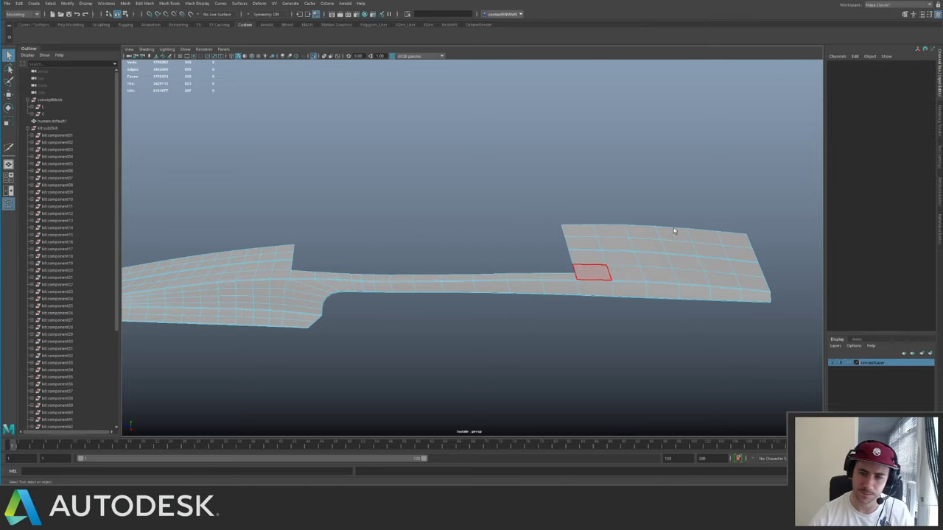
- Bring back the rest of the ship around the trimmed hull panel and hide the concept layer
{"action": "key", "text": "F8"}
{"action": "right_click_drag", "start_coordinate": [627, 265], "coordinate": [566, 239], "text": "alt"}
{"action": "left_click_drag", "start_coordinate": [566, 240], "coordinate": [601, 272], "text": "alt"}
{"action": "right_click_drag", "start_coordinate": [602, 272], "coordinate": [616, 275], "text": "alt"}
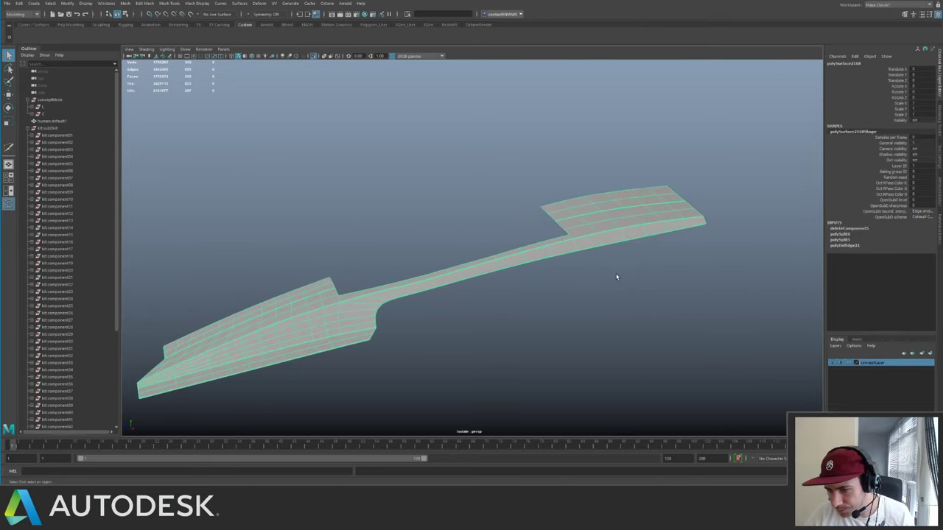
{"action": "key", "text": "ctrl+1"}
{"action": "left_click_drag", "start_coordinate": [586, 267], "coordinate": [500, 231], "text": "alt"}
{"action": "left_click", "coordinate": [669, 230]}
{"action": "left_click", "coordinate": [832, 364]}
- Select the trimmed long hull panel and examine its edge flow near the nose end
{"action": "left_click", "coordinate": [533, 254]}
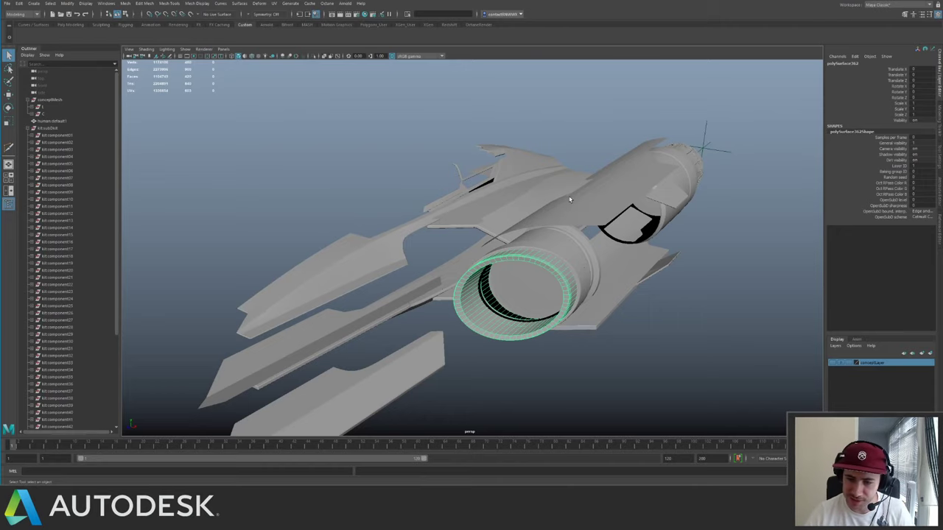
{"action": "left_click", "coordinate": [318, 270]}
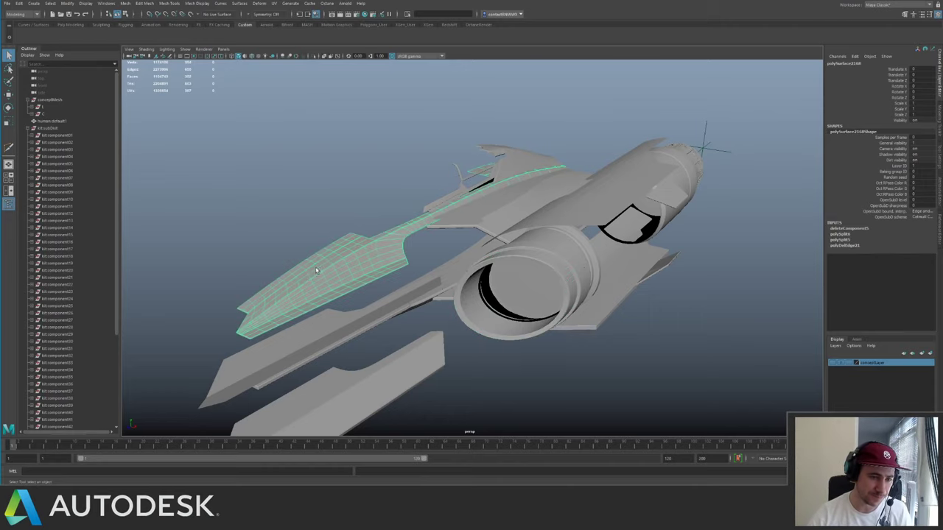
{"action": "left_click_drag", "start_coordinate": [318, 269], "coordinate": [380, 255], "text": "alt"}
{"action": "middle_click_drag", "start_coordinate": [380, 255], "coordinate": [523, 217], "text": "alt"}
{"action": "right_click_drag", "start_coordinate": [523, 217], "coordinate": [699, 246], "text": "alt"}
{"action": "left_click_drag", "start_coordinate": [700, 247], "coordinate": [503, 268], "text": "alt"}
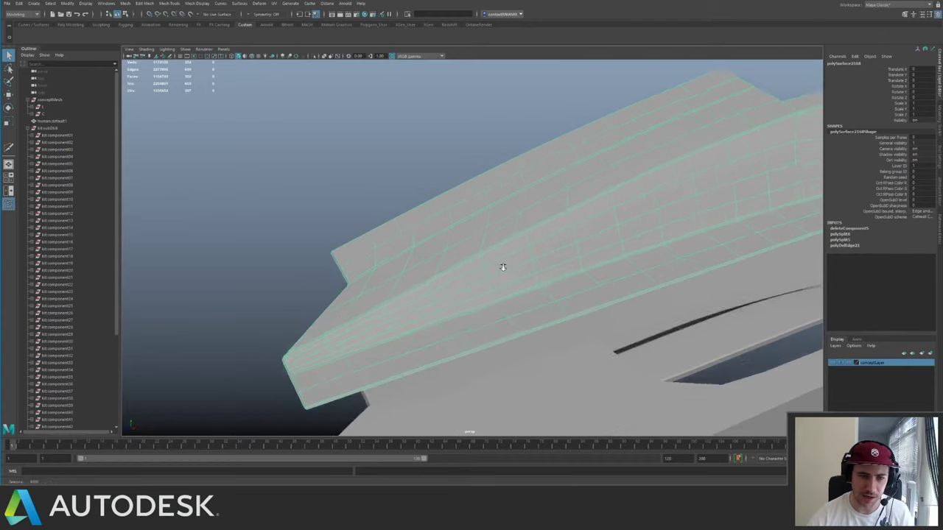
{"action": "right_click_drag", "start_coordinate": [503, 267], "coordinate": [515, 261], "text": "alt"}
- Try converting a single edge near the panel's nose to its edge loop and deleting it, then undo the deletion
{"action": "key", "text": "F10"}
{"action": "left_click", "coordinate": [542, 192]}
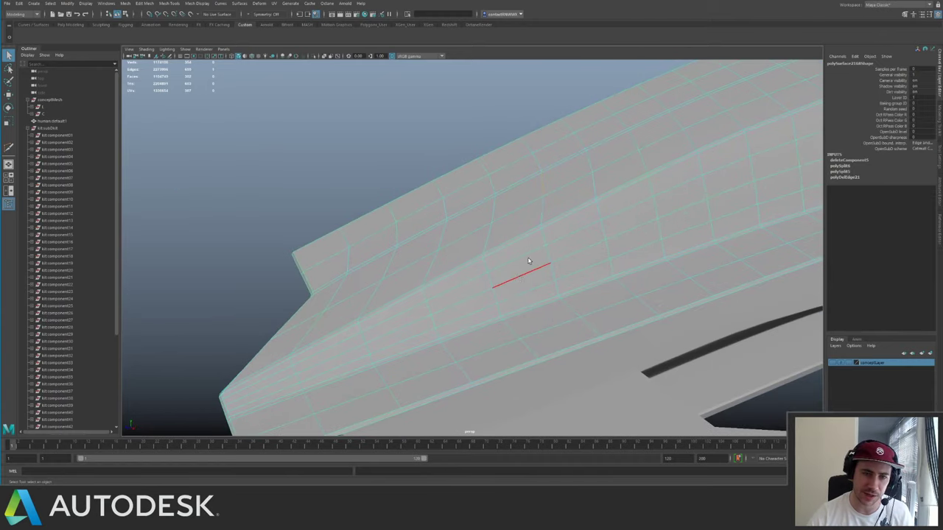
{"action": "right_click", "coordinate": [556, 203], "text": "shift"}
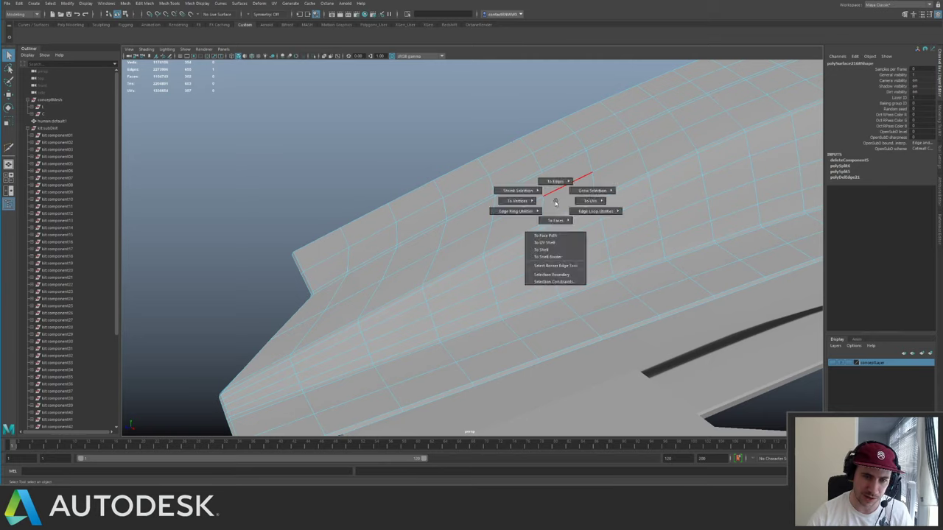
{"action": "right_click_drag", "start_coordinate": [556, 202], "coordinate": [620, 207], "text": "shift"}
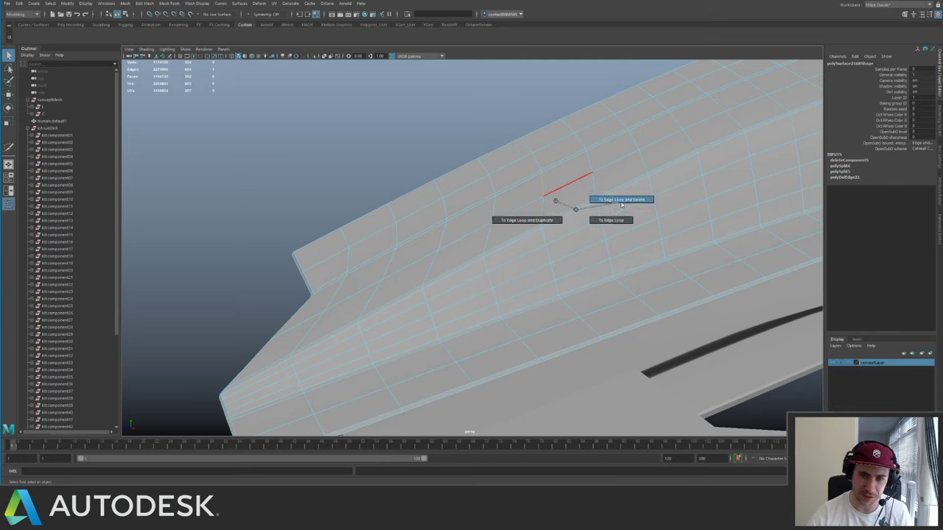
{"action": "right_click_drag", "start_coordinate": [592, 208], "coordinate": [606, 224], "text": "ctrl"}
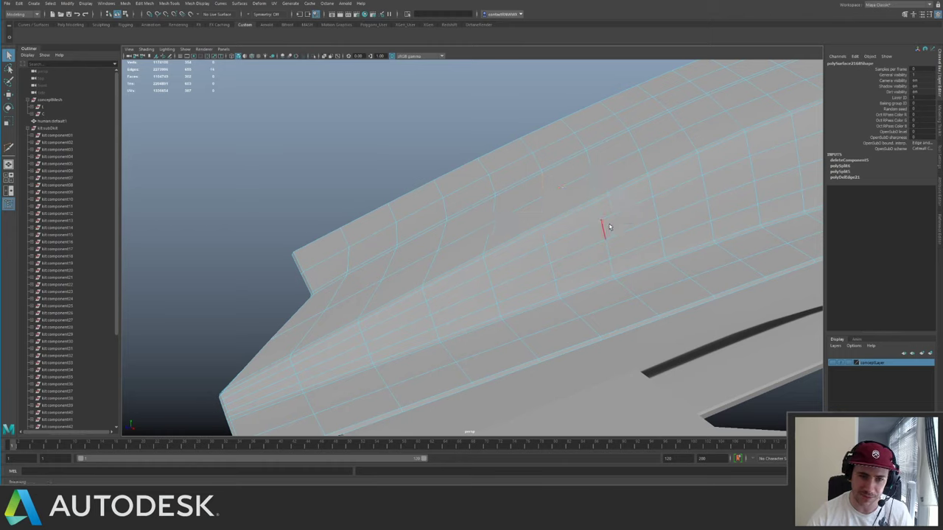
{"action": "left_click", "coordinate": [556, 206]}
{"action": "key", "text": "ctrl+Delete"}
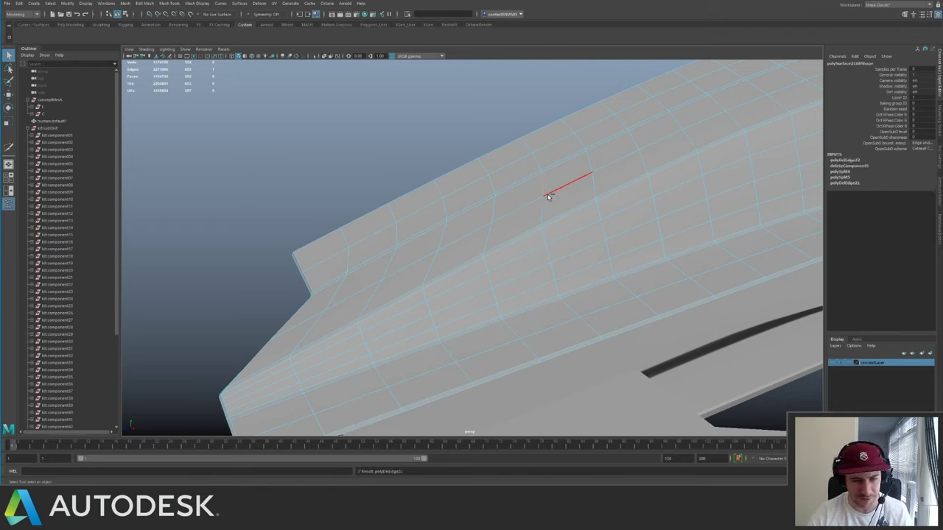
{"action": "key", "text": "ctrl+z"}
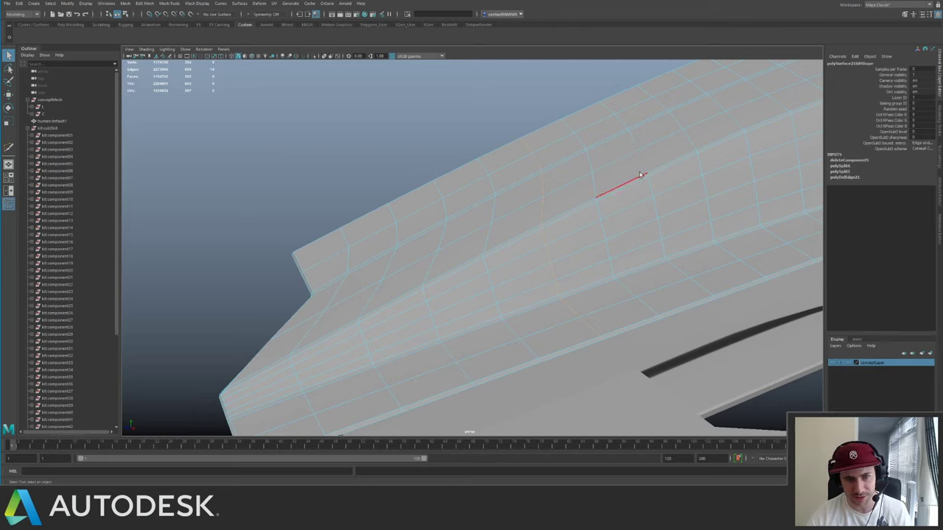
{"action": "right_click_drag", "start_coordinate": [520, 201], "coordinate": [495, 112]}
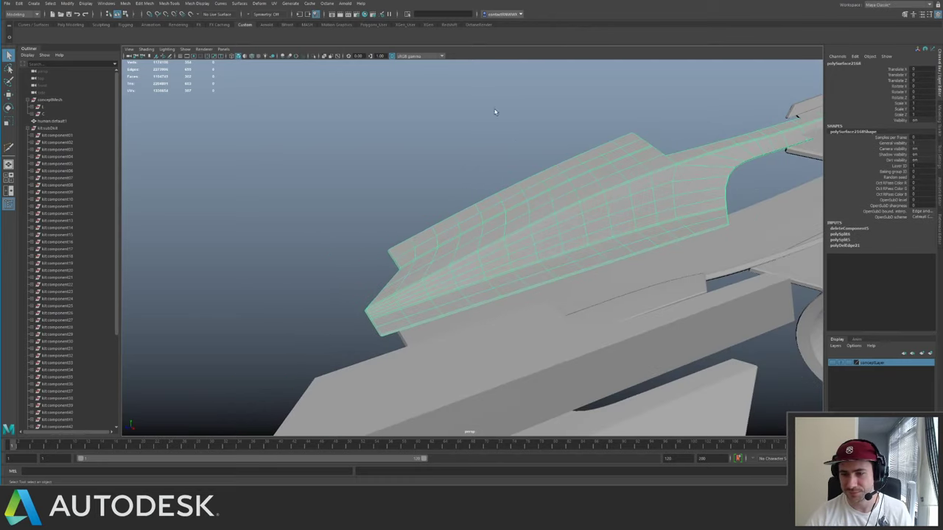
{"action": "left_click", "coordinate": [487, 129]}
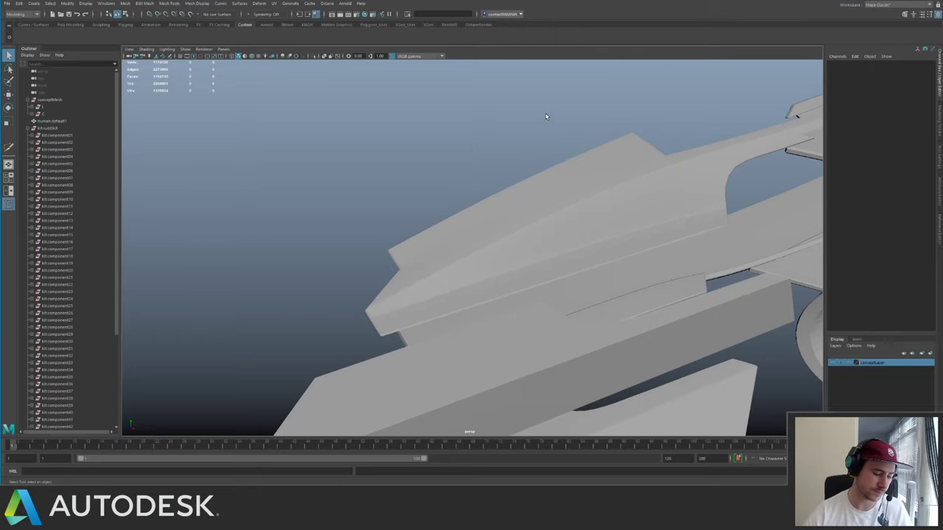
- Delete the superfluous edge line beside the rounded cutout, where the long hull panel narrows into a strip
{"action": "left_click", "coordinate": [592, 213]}
{"action": "left_click_drag", "start_coordinate": [555, 192], "coordinate": [412, 222], "text": "alt"}
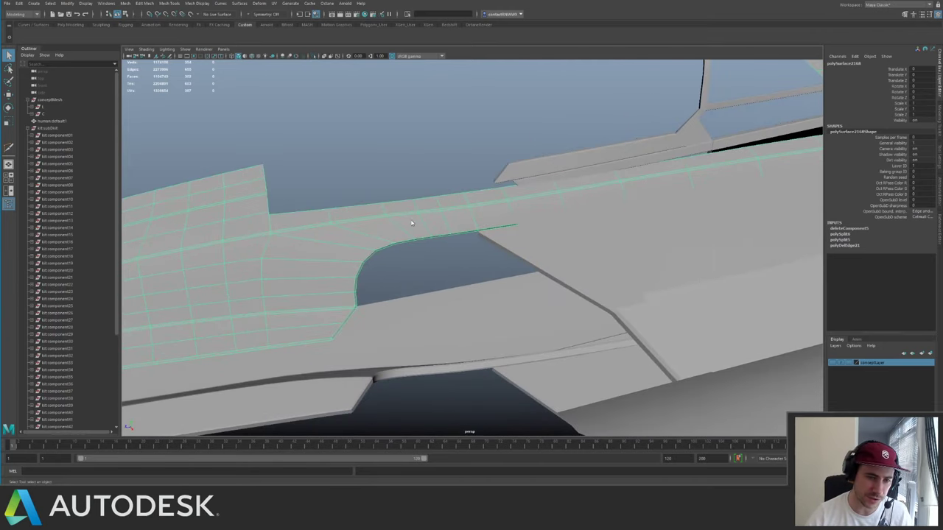
{"action": "key", "text": "F10"}
{"action": "double_click", "coordinate": [444, 223]}
{"action": "key", "text": "ctrl+Delete"}
{"action": "key", "text": "F8"}
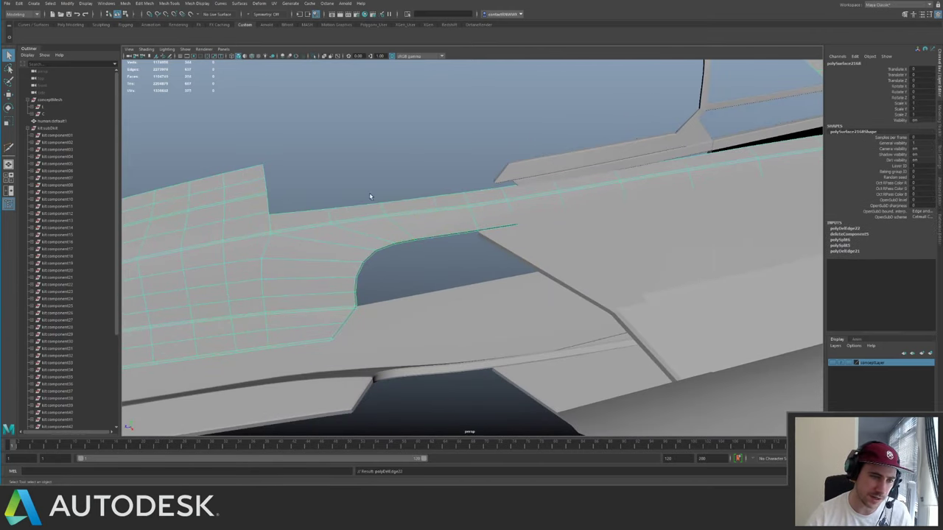
- Isolate the long hull panel, delete its inner and side faces so only the outer surface remains, and bring back the rest of the ship
{"action": "key", "text": "ctrl+1"}
{"action": "left_click_drag", "start_coordinate": [371, 196], "coordinate": [446, 229], "text": "alt"}
{"action": "key", "text": "F11"}
{"action": "left_click_drag", "start_coordinate": [456, 165], "coordinate": [524, 318]}
{"action": "left_click_drag", "start_coordinate": [463, 261], "coordinate": [483, 290], "text": "alt"}
{"action": "right_click_drag", "start_coordinate": [483, 290], "coordinate": [345, 156], "text": "alt"}
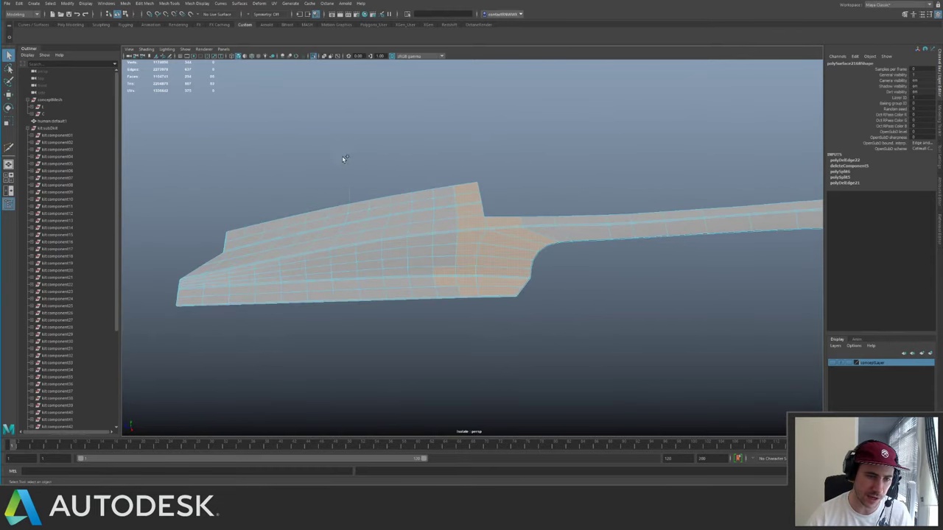
{"action": "left_click_drag", "start_coordinate": [349, 159], "coordinate": [471, 289], "text": "ctrl+shift"}
{"action": "middle_click_drag", "start_coordinate": [289, 230], "coordinate": [417, 221], "text": "alt"}
{"action": "right_click_drag", "start_coordinate": [417, 221], "coordinate": [454, 219], "text": "alt"}
{"action": "left_click_drag", "start_coordinate": [374, 168], "coordinate": [480, 297], "text": "ctrl+shift"}
{"action": "middle_click_drag", "start_coordinate": [365, 244], "coordinate": [498, 213], "text": "alt"}
{"action": "right_click_drag", "start_coordinate": [499, 213], "coordinate": [537, 211], "text": "alt"}
{"action": "left_click_drag", "start_coordinate": [456, 158], "coordinate": [520, 252], "text": "ctrl+shift"}
{"action": "left_click_drag", "start_coordinate": [416, 221], "coordinate": [428, 268], "text": "ctrl+shift"}
{"action": "left_click_drag", "start_coordinate": [388, 235], "coordinate": [508, 290], "text": "ctrl+shift"}
{"action": "right_click_drag", "start_coordinate": [648, 232], "coordinate": [521, 194], "text": "alt"}
{"action": "middle_click_drag", "start_coordinate": [684, 218], "coordinate": [441, 247], "text": "alt"}
{"action": "left_click_drag", "start_coordinate": [442, 247], "coordinate": [439, 187], "text": "alt"}
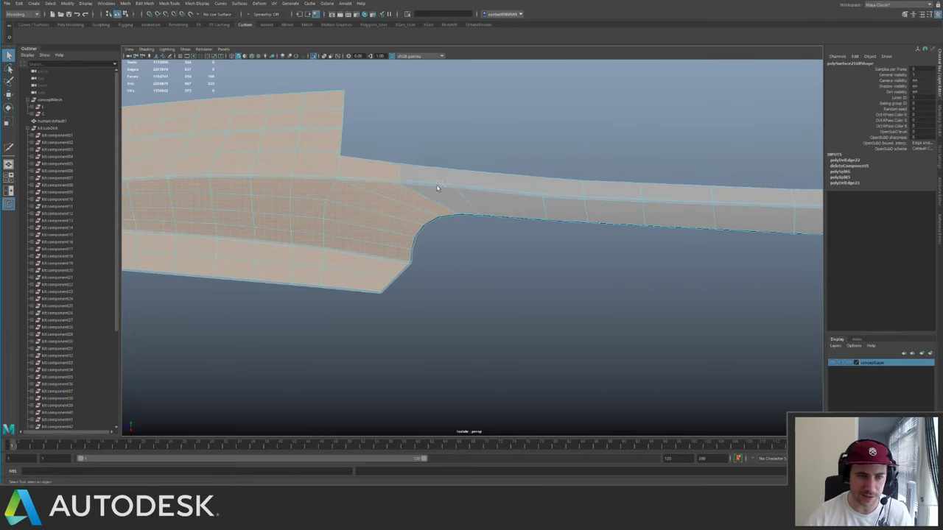
{"action": "left_click_drag", "start_coordinate": [376, 128], "coordinate": [316, 159], "text": "ctrl+shift"}
{"action": "left_click_drag", "start_coordinate": [305, 155], "coordinate": [440, 234], "text": "shift"}
{"action": "left_click_drag", "start_coordinate": [521, 236], "coordinate": [578, 221], "text": "alt"}
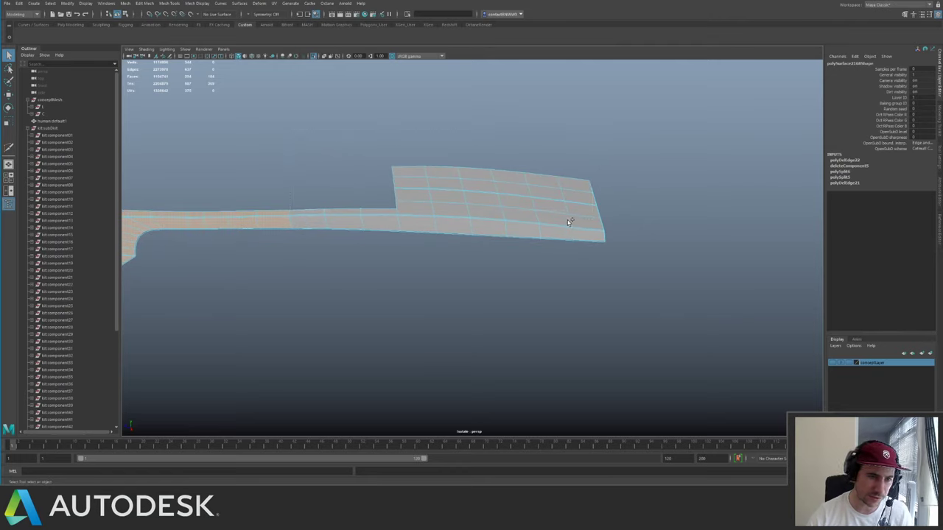
{"action": "left_click_drag", "start_coordinate": [477, 161], "coordinate": [602, 234], "text": "shift"}
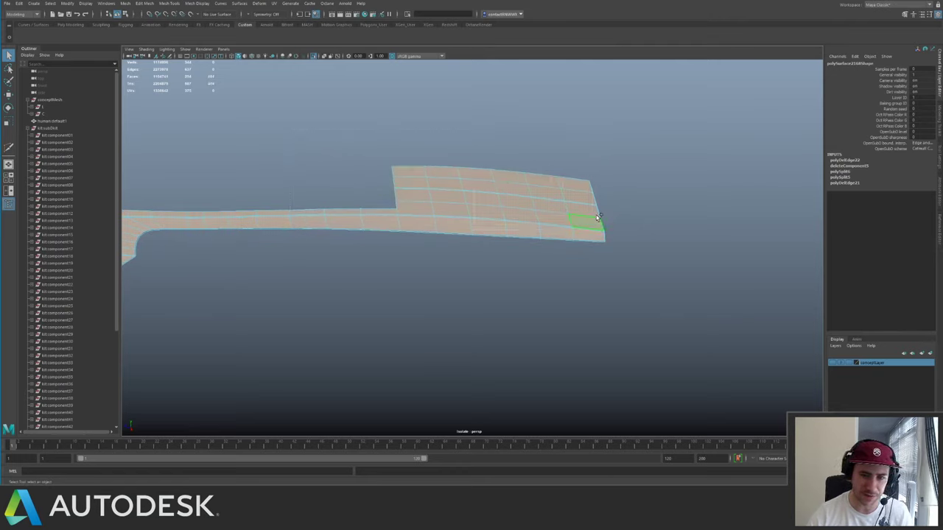
{"action": "middle_click_drag", "start_coordinate": [463, 194], "coordinate": [596, 207], "text": "alt"}
{"action": "right_click_drag", "start_coordinate": [595, 206], "coordinate": [351, 164], "text": "alt"}
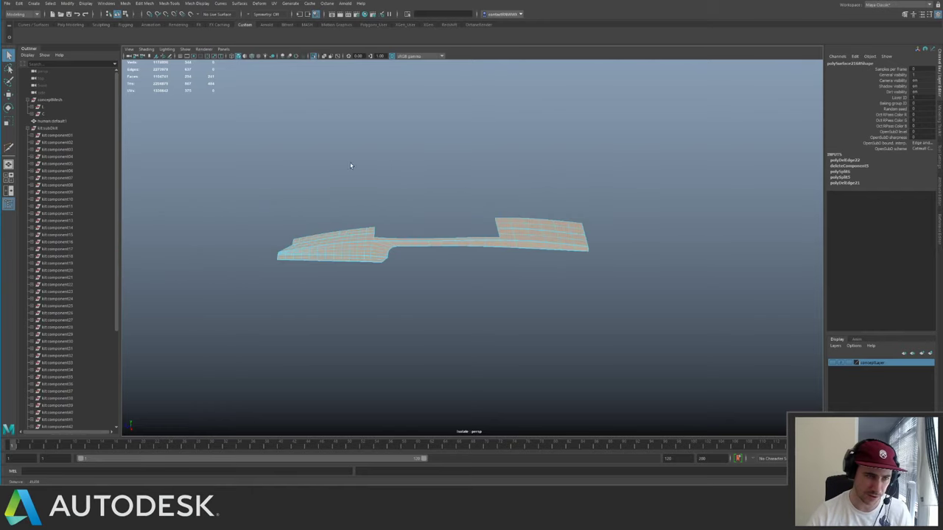
{"action": "left_click_drag", "start_coordinate": [236, 173], "coordinate": [658, 323], "text": "shift"}
{"action": "left_click", "coordinate": [593, 289]}
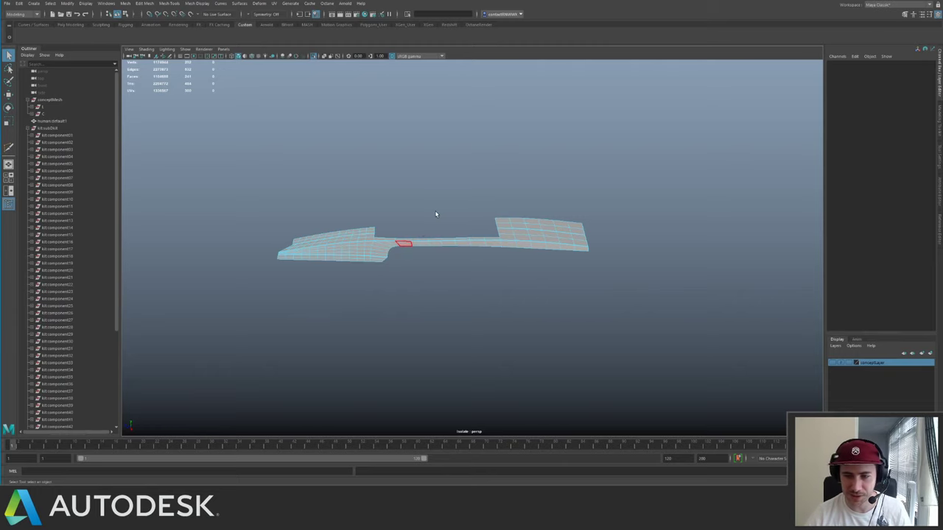
{"action": "key", "text": "F8"}
{"action": "key", "text": "ctrl+1"}
- Try deleting single edges in the middle of the hull panel's nose section and undo each deletion
{"action": "left_click_drag", "start_coordinate": [395, 213], "coordinate": [438, 204], "text": "alt"}
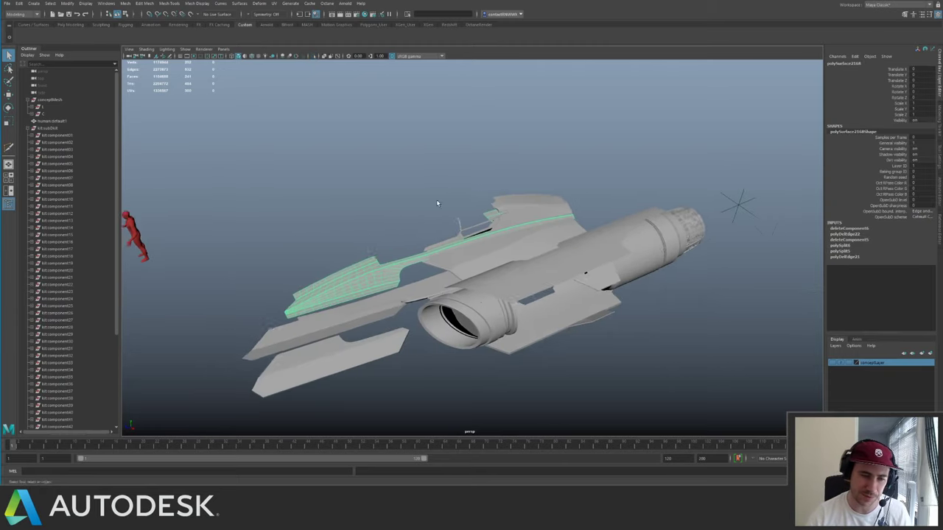
{"action": "right_click_drag", "start_coordinate": [438, 204], "coordinate": [636, 301], "text": "alt"}
{"action": "middle_click_drag", "start_coordinate": [288, 217], "coordinate": [442, 237], "text": "alt"}
{"action": "right_click_drag", "start_coordinate": [442, 237], "coordinate": [479, 245], "text": "alt"}
{"action": "key", "text": "F10"}
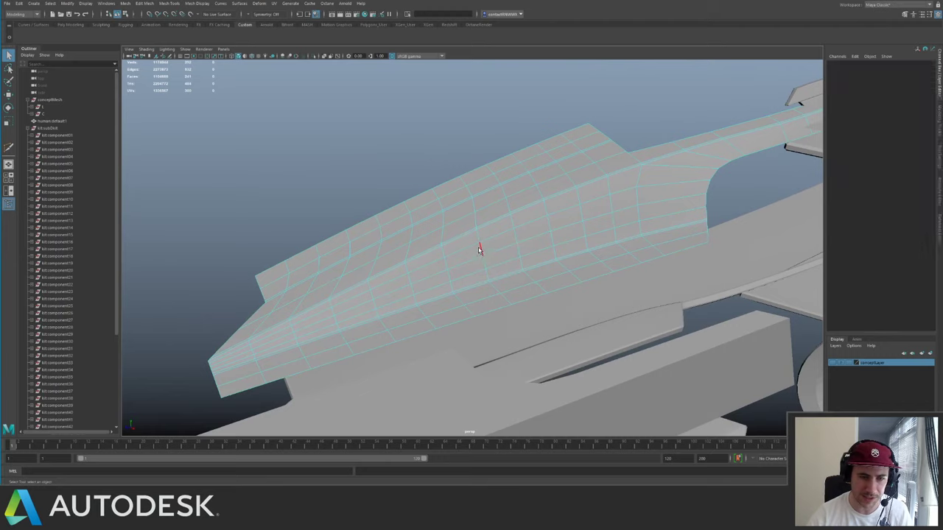
{"action": "left_click", "coordinate": [568, 215]}
{"action": "key", "text": "ctrl+Delete"}
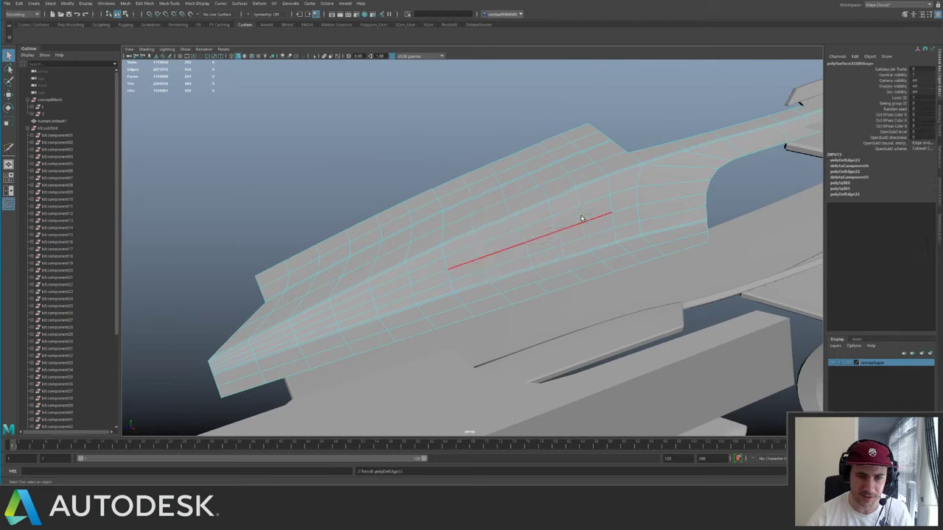
{"action": "key", "text": "ctrl+z"}
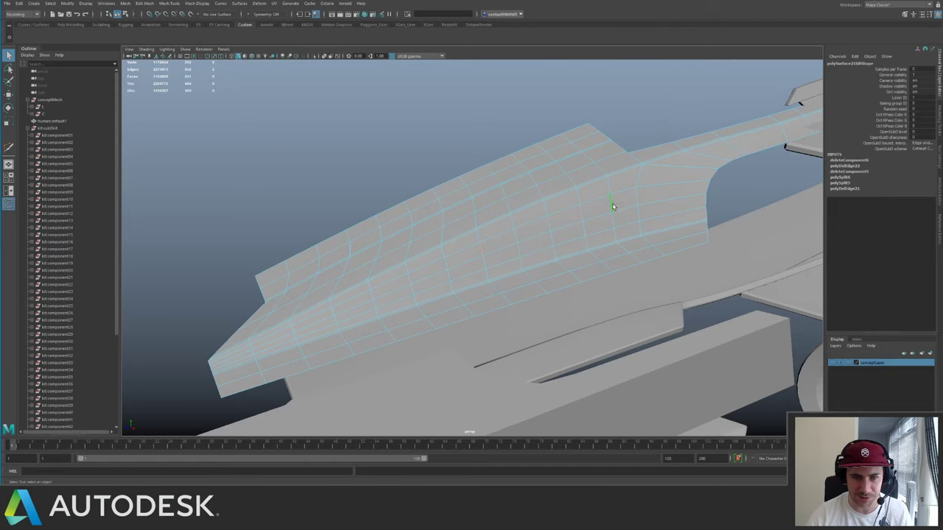
{"action": "key", "text": "ctrl+Delete"}
{"action": "key", "text": "ctrl+z"}
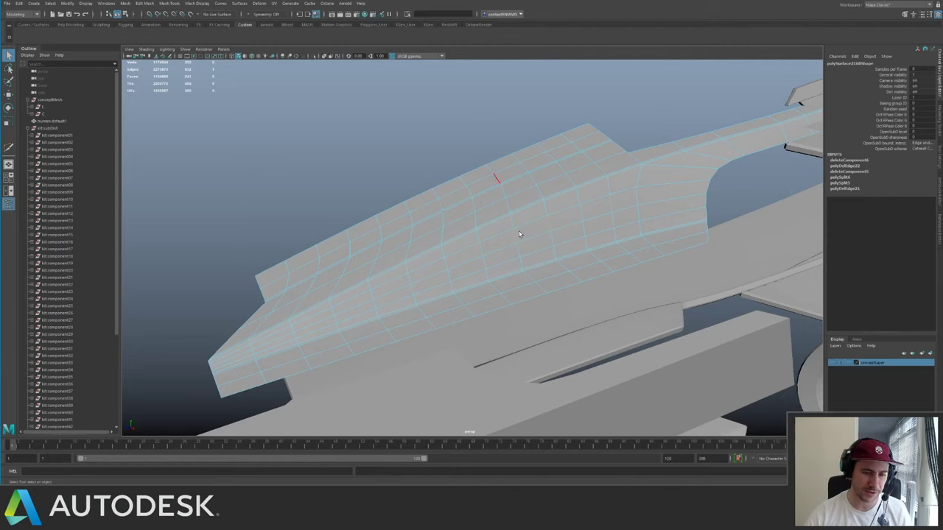
- Try converting an edge on the nose section to its loop and duplicating it, repeat with deleting the loop, and undo both
{"action": "scroll", "coordinate": [519, 234], "scroll_direction": "up", "scroll_amount": 5}
{"action": "right_click_drag", "start_coordinate": [508, 233], "coordinate": [556, 271], "text": "ctrl"}
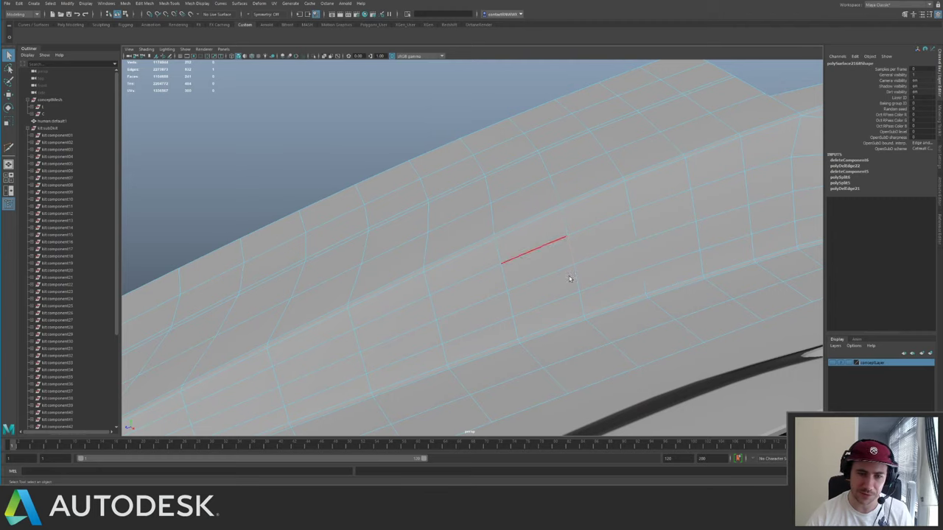
{"action": "right_click_drag", "start_coordinate": [508, 245], "coordinate": [521, 275], "text": "ctrl"}
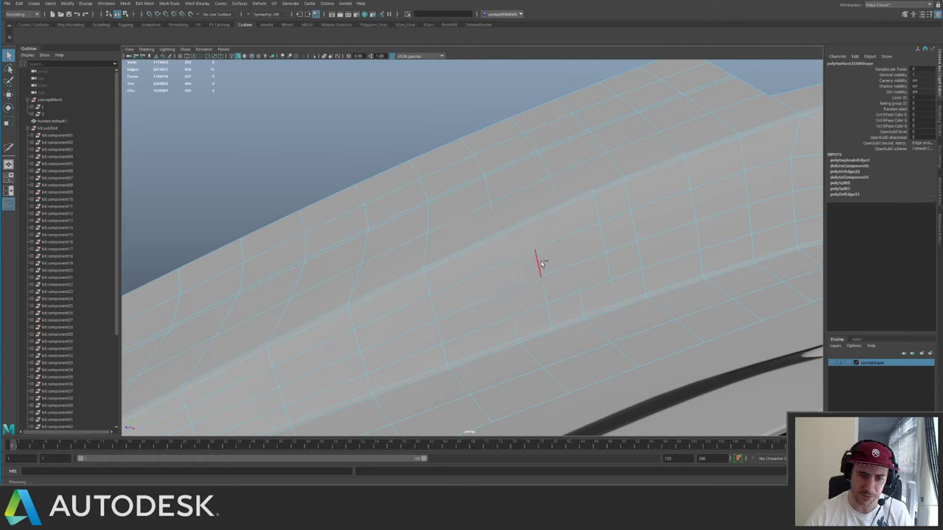
{"action": "key", "text": "ctrl+z"}
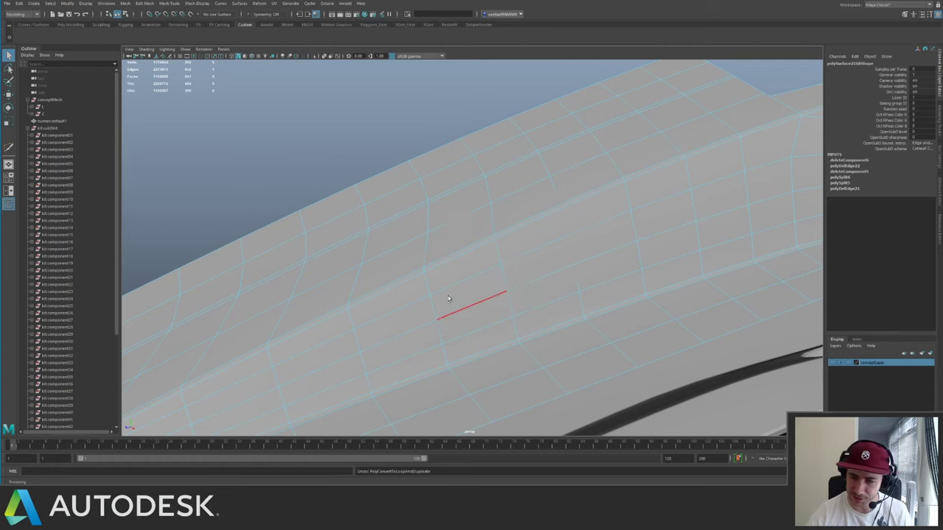
{"action": "mouse_move", "coordinate": [446, 204]}
{"action": "right_mouse_down", "text": "ctrl"}
{"action": "mouse_move", "coordinate": [664, 260]}
{"action": "mouse_move", "coordinate": [567, 328]}
{"action": "mouse_move", "coordinate": [558, 308]}
{"action": "mouse_move", "coordinate": [615, 314]}
{"action": "right_mouse_up", "text": "ctrl"}
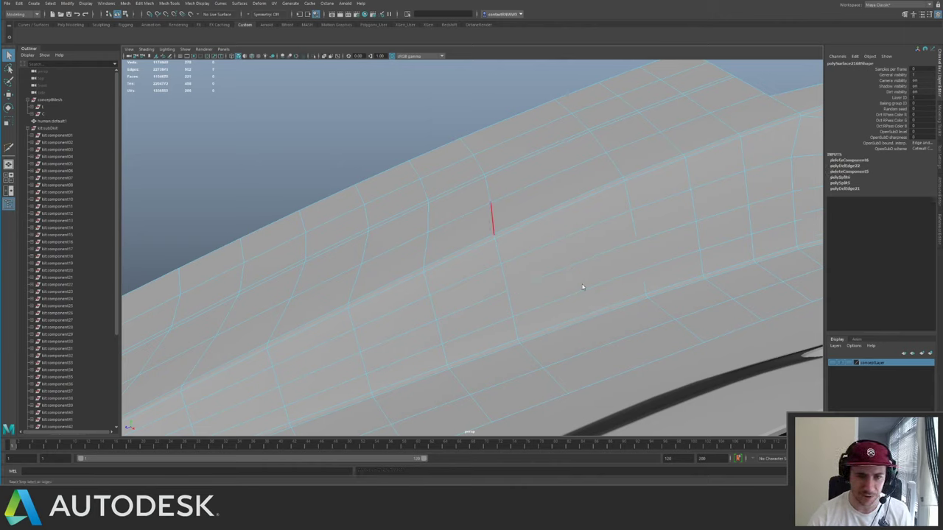
{"action": "key", "text": "ctrl+z"}
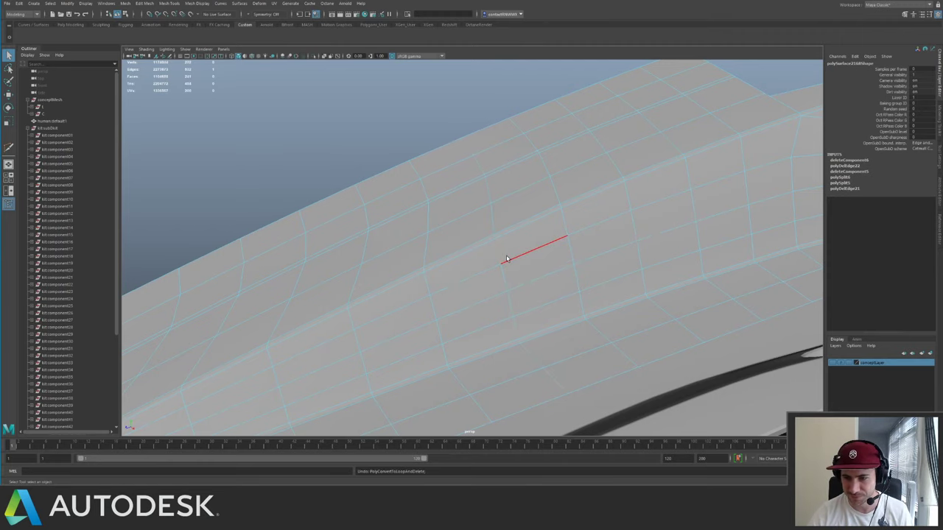
{"action": "right_click_drag", "start_coordinate": [585, 275], "coordinate": [524, 214], "text": "alt"}
{"action": "left_click", "coordinate": [518, 137]}
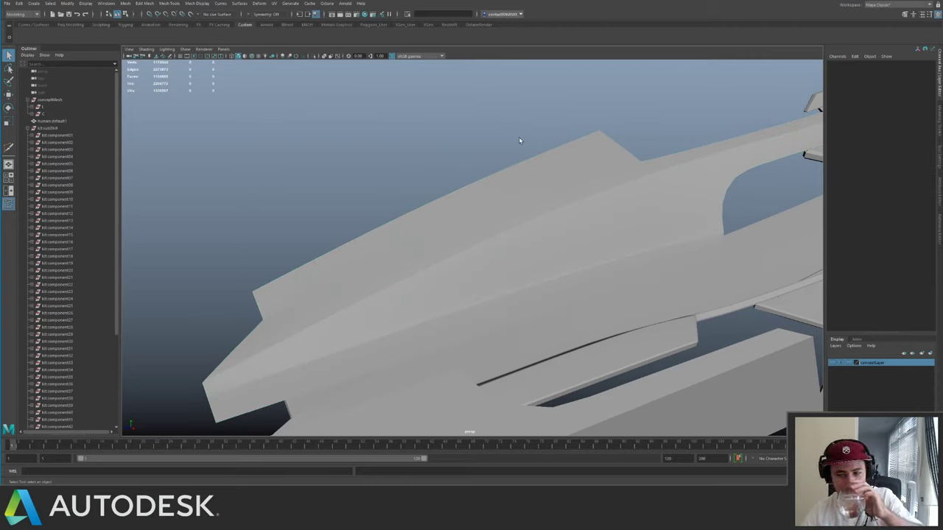
- Select the thin angled plate between the hull cutout and the engine and isolate it
{"action": "left_click", "coordinate": [506, 195]}
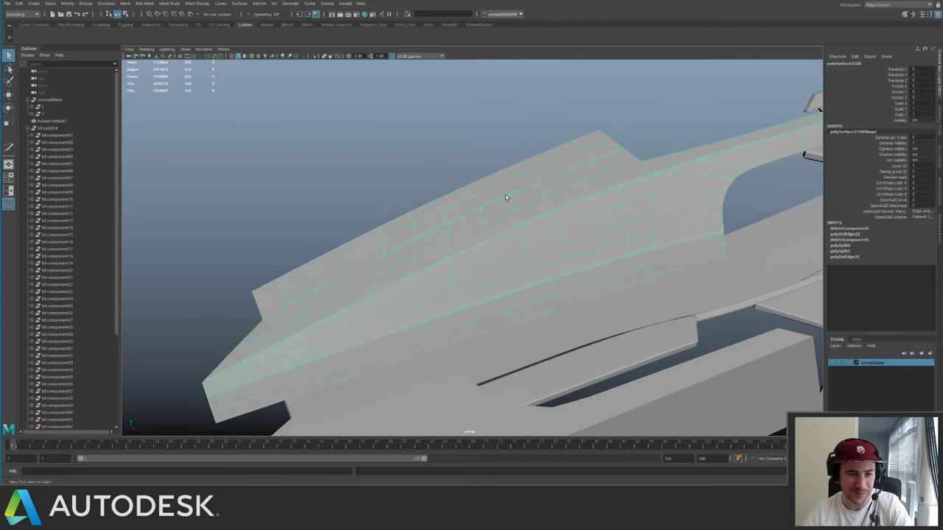
{"action": "left_click_drag", "start_coordinate": [561, 277], "coordinate": [524, 156], "text": "alt"}
{"action": "left_click", "coordinate": [571, 278]}
{"action": "left_click_drag", "start_coordinate": [571, 277], "coordinate": [500, 225], "text": "alt"}
{"action": "left_click", "coordinate": [501, 229]}
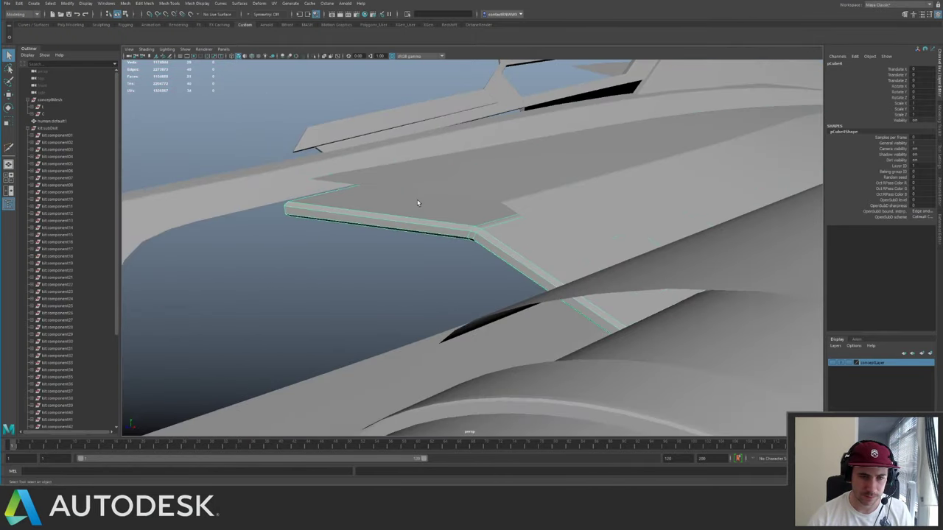
{"action": "left_click_drag", "start_coordinate": [416, 202], "coordinate": [450, 239], "text": "alt"}
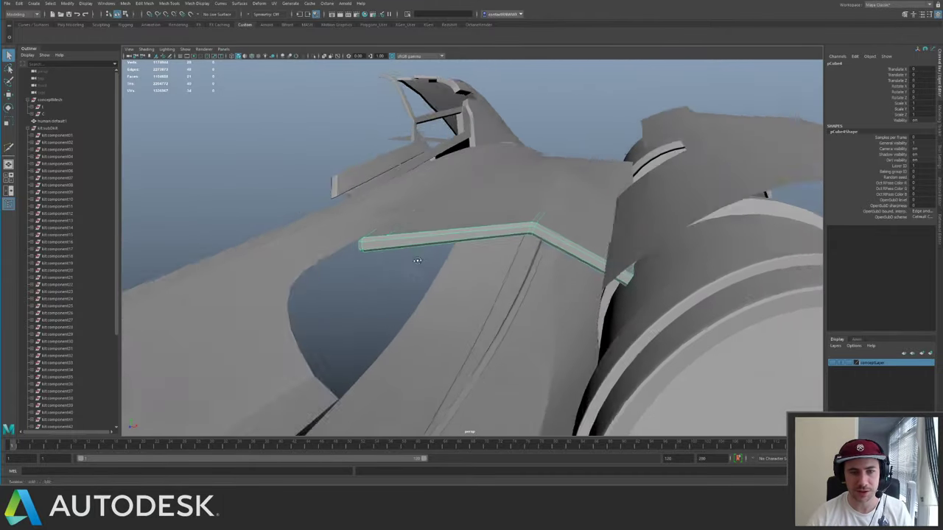
{"action": "right_click_drag", "start_coordinate": [451, 240], "coordinate": [562, 280], "text": "alt"}
{"action": "key", "text": "ctrl+1"}
- Delete the angled plate's side and underside faces, keeping only its top faces, and show the rest of the ship again
{"action": "key", "text": "F11"}
{"action": "left_click", "coordinate": [599, 214]}
{"action": "left_click", "coordinate": [610, 216], "text": "shift"}
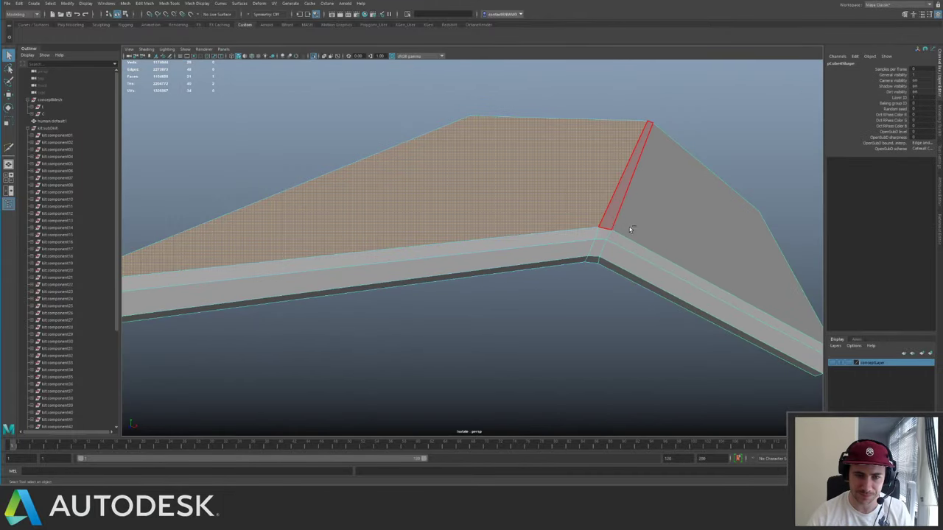
{"action": "left_click", "coordinate": [629, 227], "text": "shift"}
{"action": "right_click_drag", "start_coordinate": [632, 229], "coordinate": [434, 207], "text": "alt"}
{"action": "left_click_drag", "start_coordinate": [333, 174], "coordinate": [649, 329], "text": "shift"}
{"action": "key", "text": "Delete"}
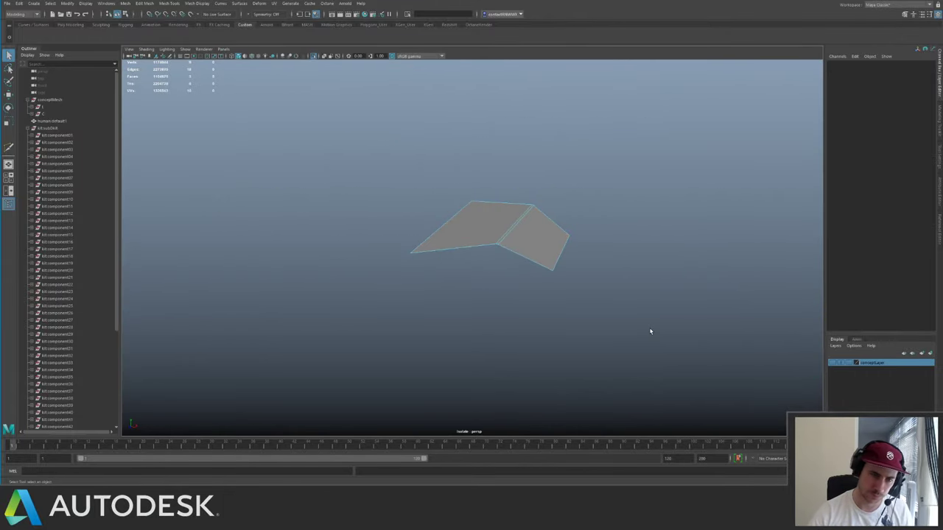
{"action": "right_click_drag", "start_coordinate": [520, 214], "coordinate": [549, 179]}
{"action": "key", "text": "ctrl+1"}
- Isolate the neighbouring stepped hull panel to examine its thickness, then bring back and look over the whole ship
{"action": "left_click_drag", "start_coordinate": [527, 193], "coordinate": [438, 280], "text": "alt"}
{"action": "left_click", "coordinate": [414, 232]}
{"action": "left_click_drag", "start_coordinate": [413, 235], "coordinate": [497, 271], "text": "alt"}
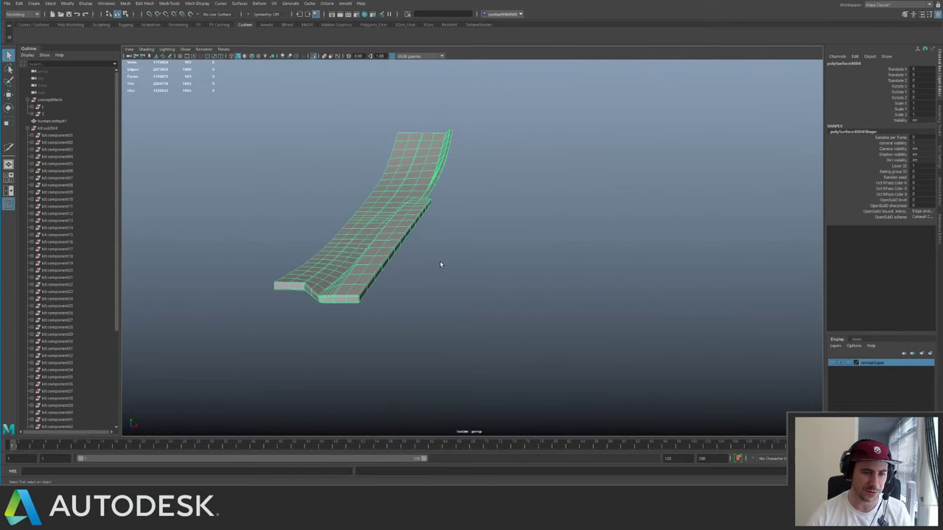
{"action": "left_click_drag", "start_coordinate": [440, 263], "coordinate": [477, 228], "text": "alt"}
{"action": "key", "text": "ctrl+1"}
{"action": "middle_click_drag", "start_coordinate": [477, 228], "coordinate": [328, 236], "text": "alt"}
{"action": "left_click_drag", "start_coordinate": [608, 204], "coordinate": [556, 240]}
{"action": "middle_click_drag", "start_coordinate": [556, 239], "coordinate": [543, 286], "text": "alt"}
{"action": "right_click_drag", "start_coordinate": [544, 286], "coordinate": [386, 137], "text": "alt"}
{"action": "left_click", "coordinate": [387, 136]}
{"action": "left_click_drag", "start_coordinate": [386, 136], "coordinate": [266, 182], "text": "alt"}
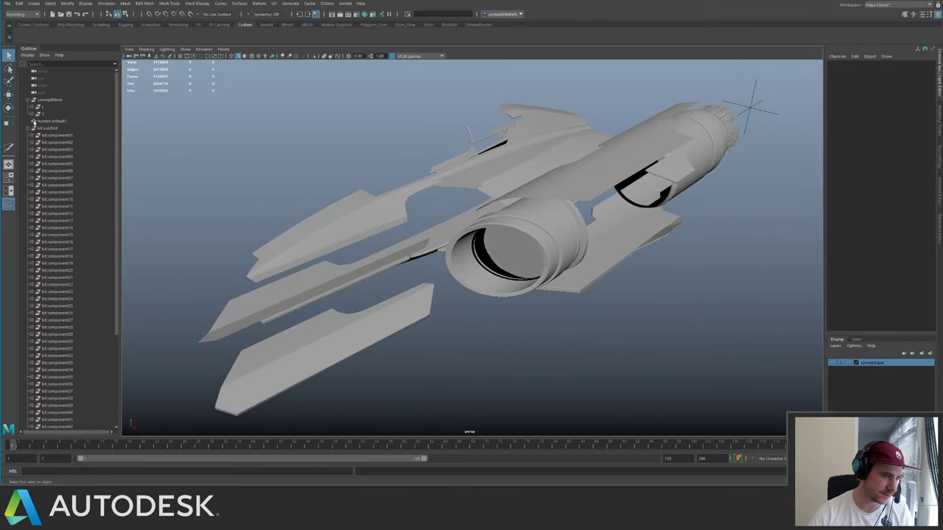
- Collapse the kit parts group and move the loose engine shell polySurface2075 into L_panels_grp
{"action": "left_click", "coordinate": [30, 128]}
{"action": "middle_click_drag", "start_coordinate": [299, 154], "coordinate": [325, 173], "text": "alt"}
{"action": "right_click_drag", "start_coordinate": [325, 173], "coordinate": [353, 162], "text": "alt"}
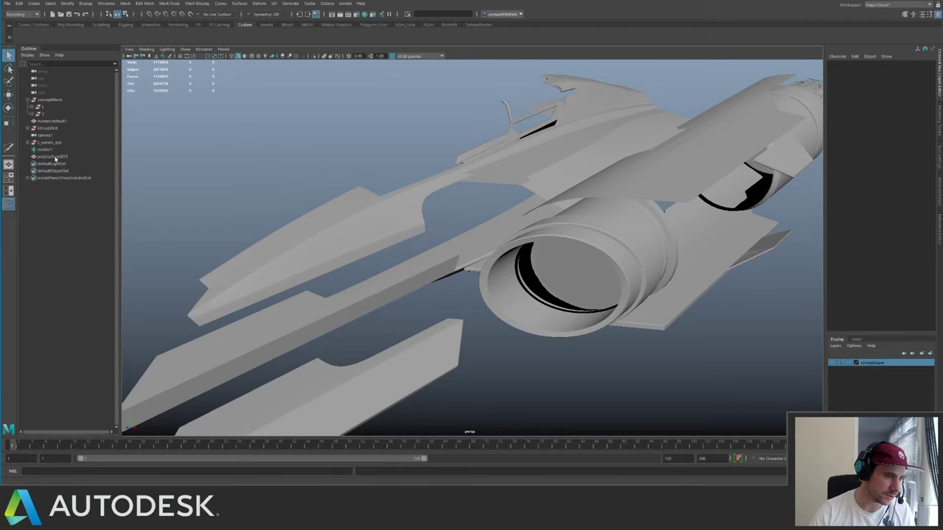
{"action": "left_click", "coordinate": [55, 158]}
{"action": "middle_click_drag", "start_coordinate": [353, 162], "coordinate": [291, 166], "text": "alt"}
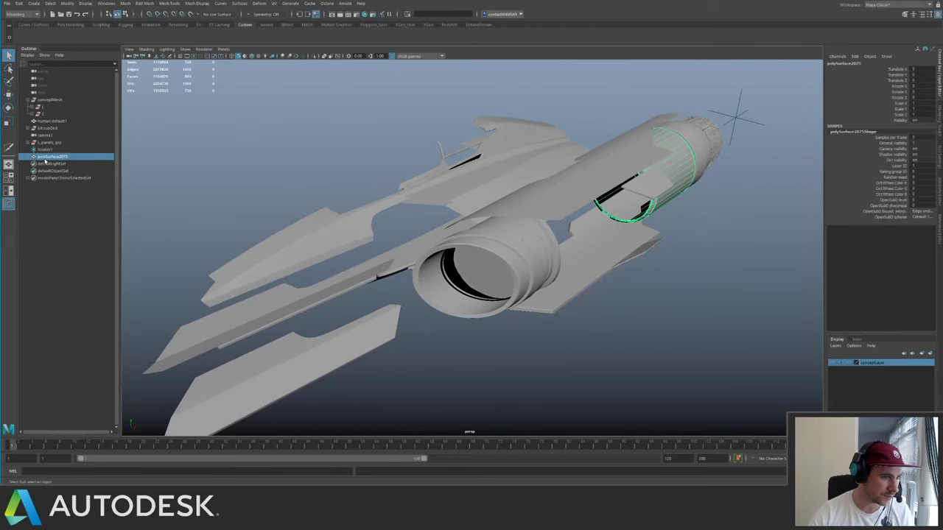
{"action": "left_click", "coordinate": [50, 142]}
- Isolate L_panels_grp to check which panels it contains, and show the full scene again
{"action": "key", "text": "ctrl+1"}
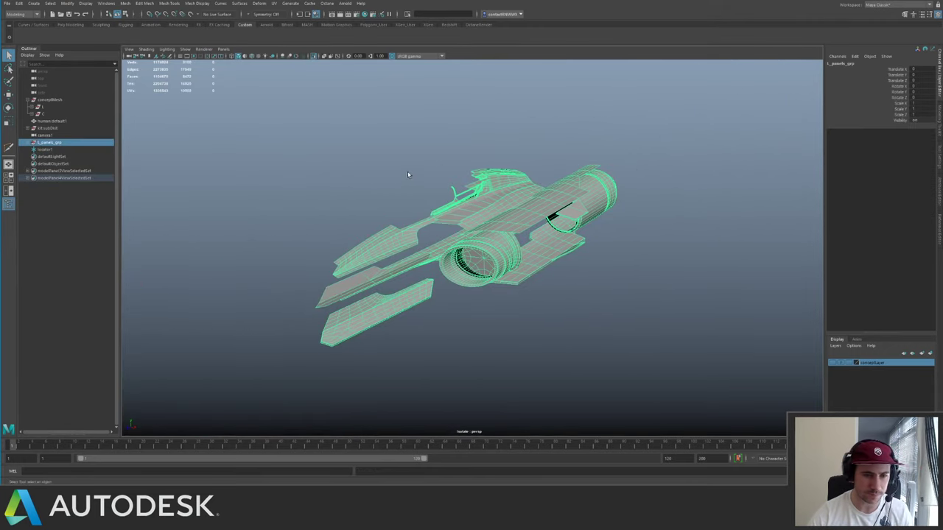
{"action": "left_click_drag", "start_coordinate": [407, 174], "coordinate": [439, 181], "text": "alt"}
{"action": "key", "text": "ctrl+1"}
- Duplicate L_panels_grp with Scale X set to -1 to preview the complete mirrored ship, and delete the mirrored copy
{"action": "middle_click_drag", "start_coordinate": [439, 180], "coordinate": [523, 171], "text": "alt"}
{"action": "mouse_move", "coordinate": [523, 171]}
{"action": "left_mouse_down", "text": "alt"}
{"action": "mouse_move", "coordinate": [585, 160]}
{"action": "mouse_move", "coordinate": [511, 170]}
{"action": "mouse_move", "coordinate": [532, 177]}
{"action": "left_mouse_up", "text": "alt"}
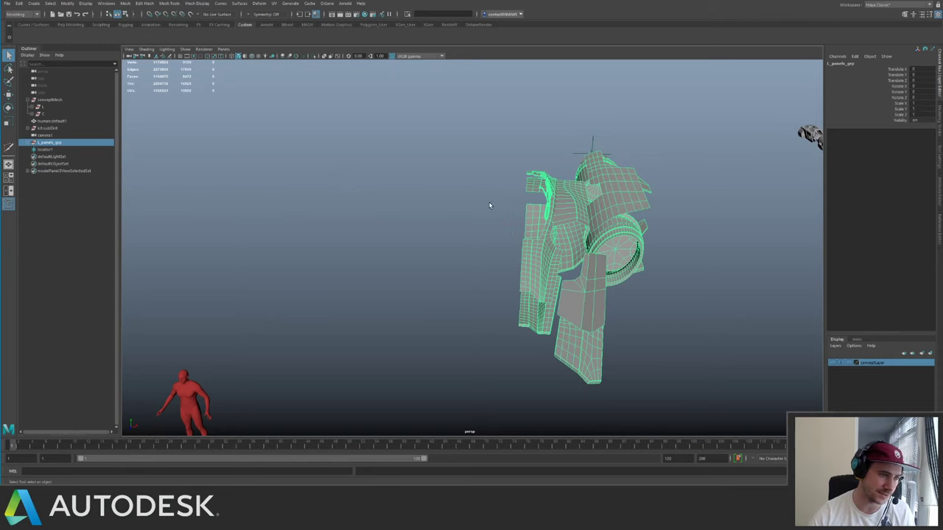
{"action": "left_click_drag", "start_coordinate": [525, 224], "coordinate": [502, 211], "text": "alt"}
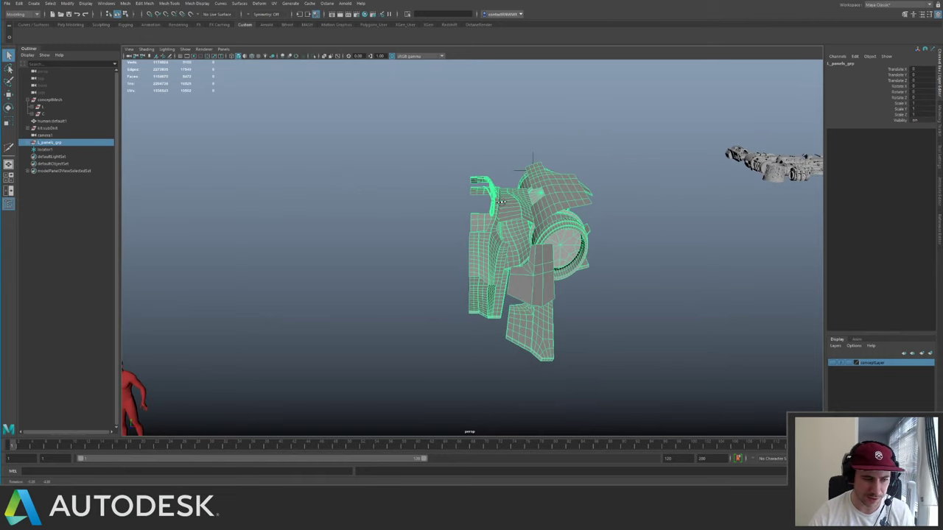
{"action": "key", "text": "w"}
{"action": "key", "text": "ctrl+d"}
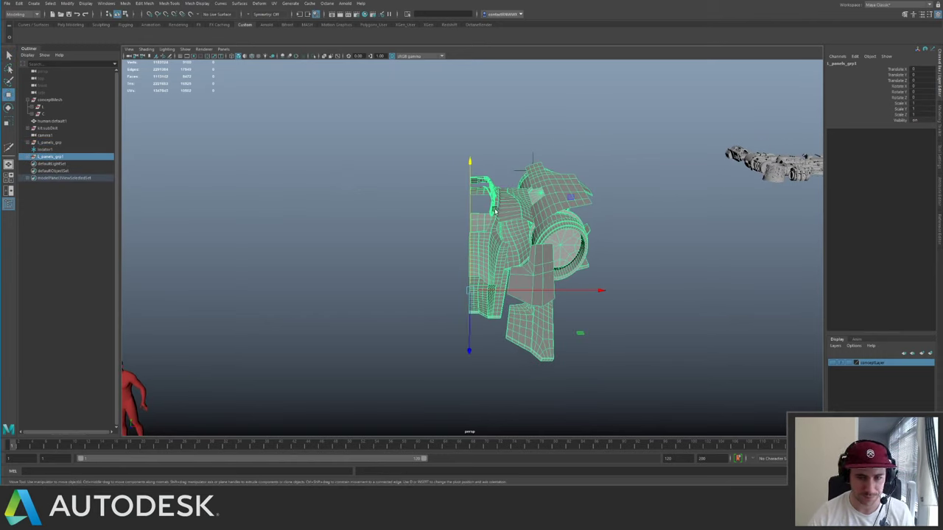
{"action": "left_click", "coordinate": [921, 104]}
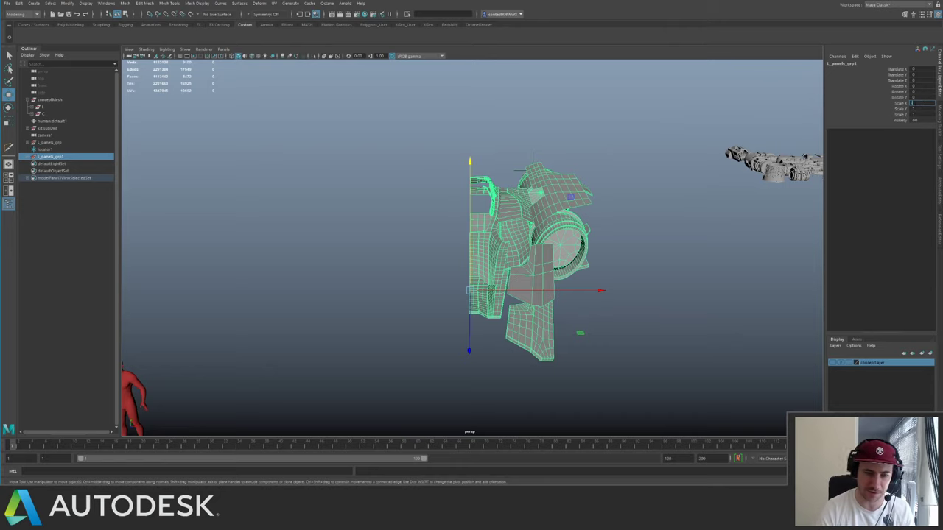
{"action": "type", "text": "-1"}
{"action": "key", "text": "Return"}
{"action": "left_click", "coordinate": [600, 133]}
{"action": "left_click_drag", "start_coordinate": [600, 134], "coordinate": [401, 193], "text": "alt"}
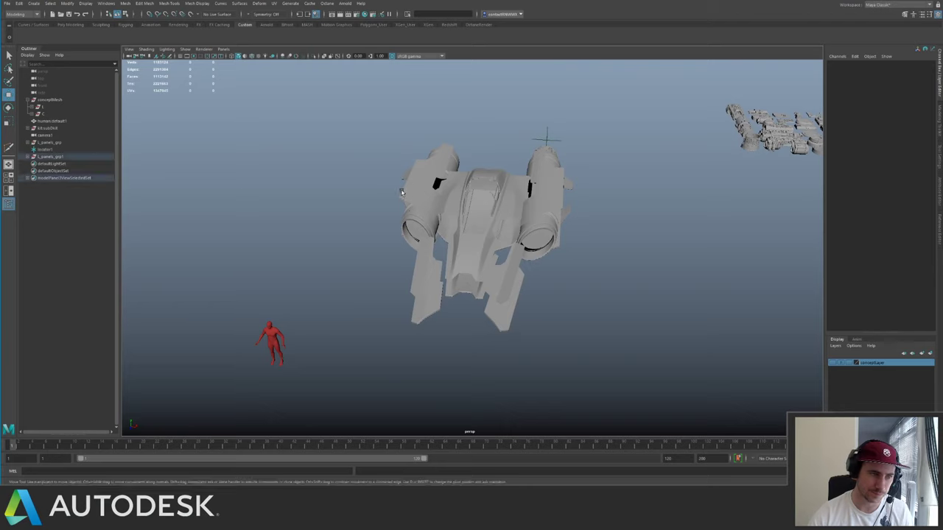
{"action": "left_click", "coordinate": [441, 209]}
{"action": "key", "text": "Delete"}
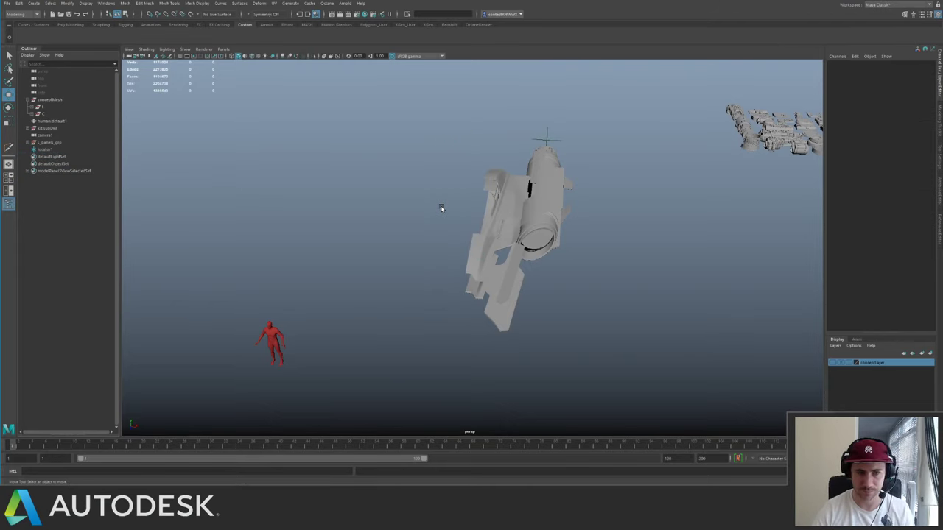
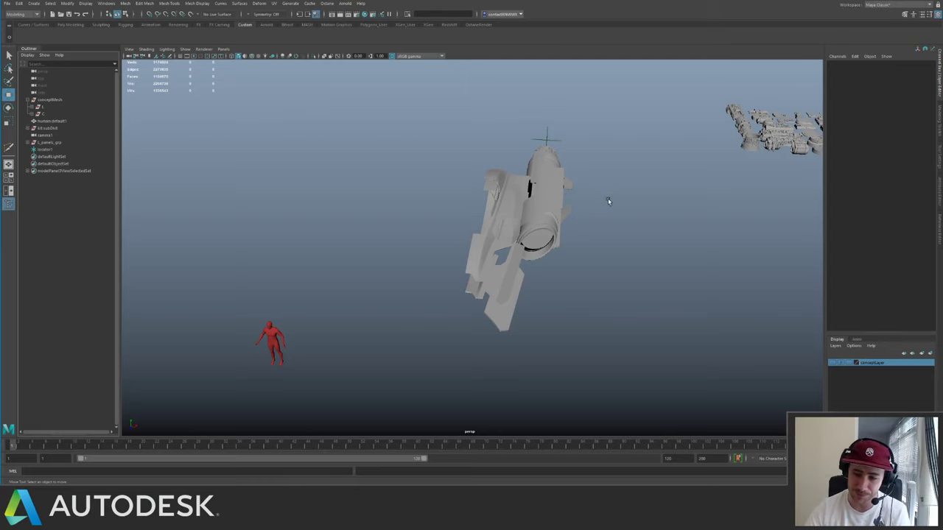
- Look over the cleaned grey panels from several angles and make the concept layer visible over them
{"action": "left_click", "coordinate": [681, 200]}
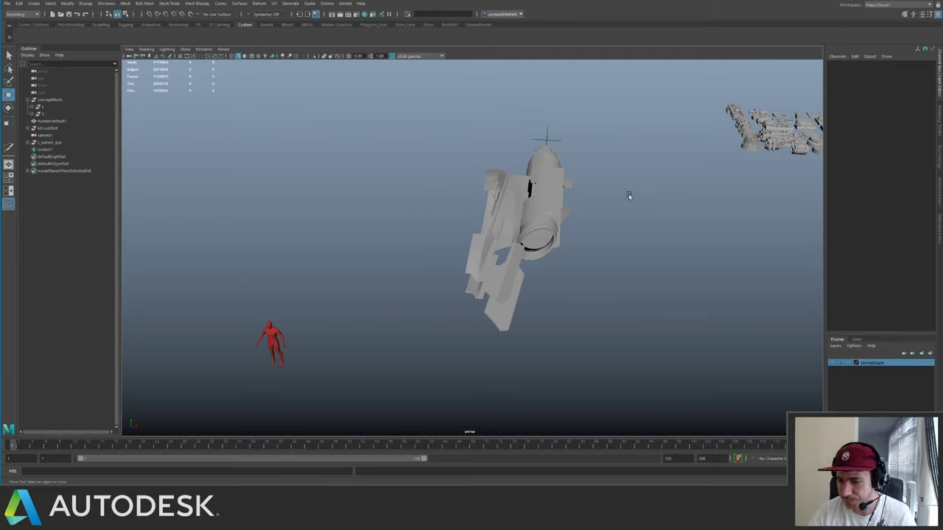
{"action": "left_click_drag", "start_coordinate": [598, 188], "coordinate": [581, 222], "text": "alt"}
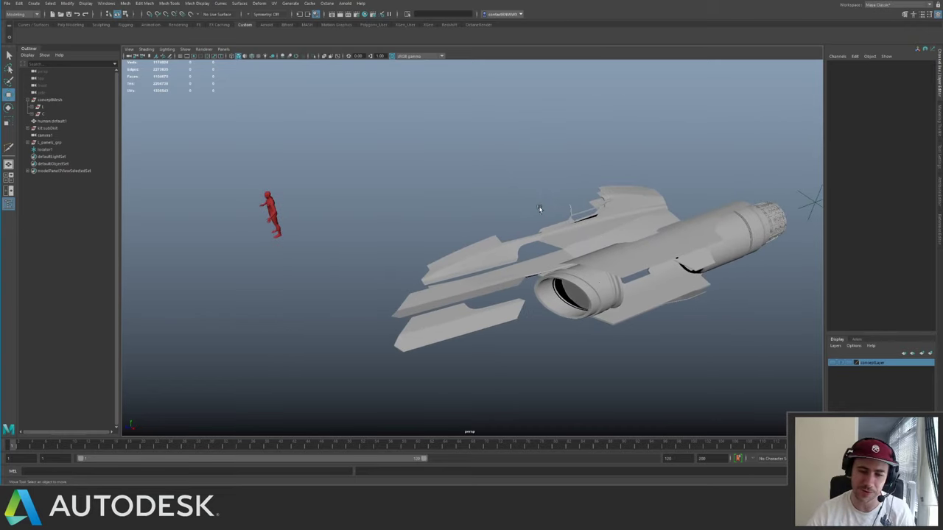
{"action": "left_click_drag", "start_coordinate": [539, 206], "coordinate": [477, 223], "text": "alt"}
{"action": "right_click_drag", "start_coordinate": [477, 223], "coordinate": [525, 248], "text": "alt"}
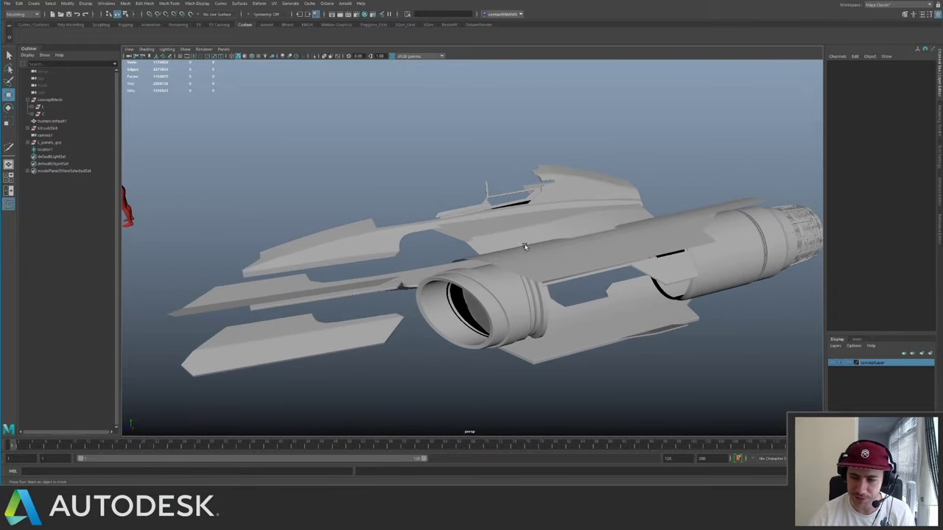
{"action": "left_click_drag", "start_coordinate": [433, 214], "coordinate": [468, 229], "text": "alt"}
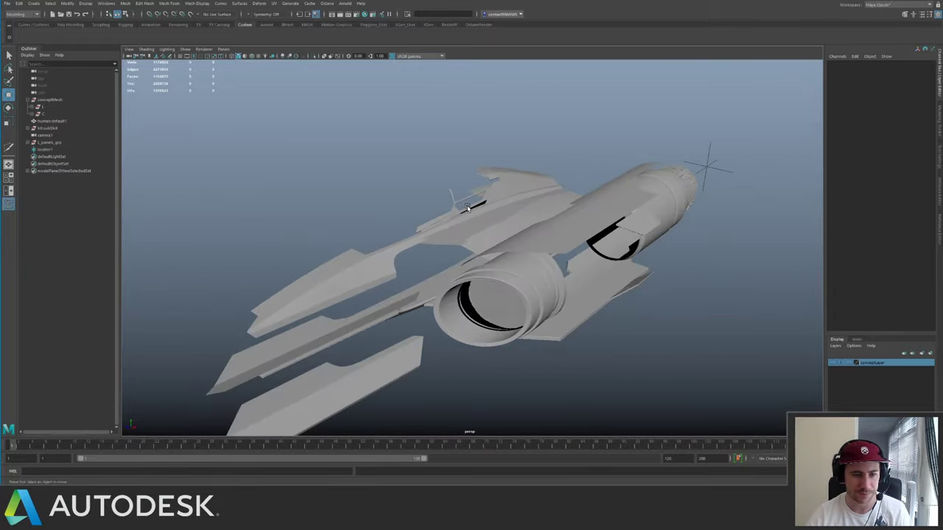
{"action": "right_click_drag", "start_coordinate": [469, 230], "coordinate": [280, 125], "text": "alt"}
{"action": "middle_click_drag", "start_coordinate": [279, 125], "coordinate": [404, 78], "text": "alt"}
{"action": "right_click_drag", "start_coordinate": [404, 78], "coordinate": [611, 193], "text": "alt"}
{"action": "middle_click_drag", "start_coordinate": [612, 193], "coordinate": [496, 207], "text": "alt"}
{"action": "left_click_drag", "start_coordinate": [497, 207], "coordinate": [427, 166], "text": "alt"}
{"action": "left_click", "coordinate": [835, 364]}
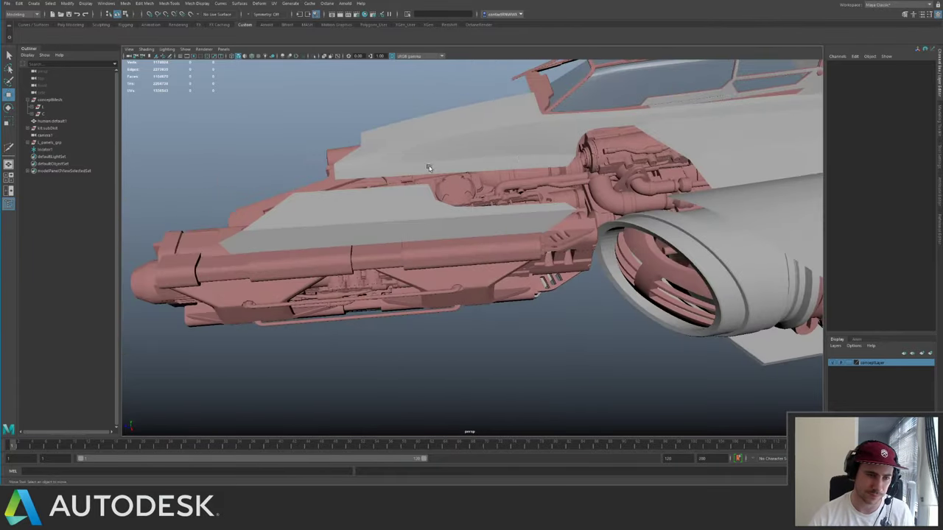
- Select the two long thin pipes along the front gun pod and unparent them from the conceptMesh group
{"action": "right_click_drag", "start_coordinate": [427, 166], "coordinate": [509, 263], "text": "alt"}
{"action": "left_click", "coordinate": [508, 263]}
{"action": "left_click_drag", "start_coordinate": [508, 263], "coordinate": [410, 227], "text": "alt"}
{"action": "left_click", "coordinate": [366, 244]}
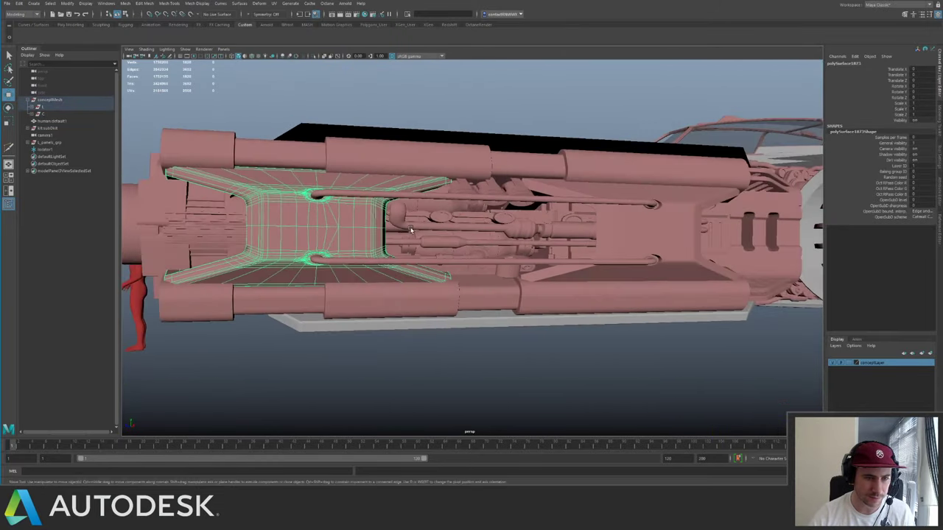
{"action": "left_click_drag", "start_coordinate": [622, 248], "coordinate": [557, 256], "text": "alt"}
{"action": "left_click", "coordinate": [557, 255]}
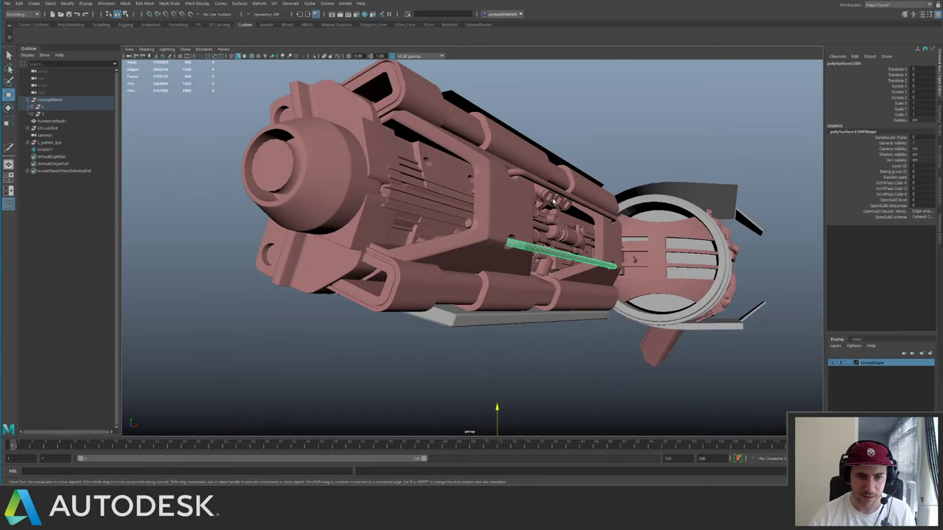
{"action": "left_click", "coordinate": [560, 191], "text": "shift"}
{"action": "left_click_drag", "start_coordinate": [560, 191], "coordinate": [555, 236], "text": "alt"}
{"action": "key", "text": "shift+p"}
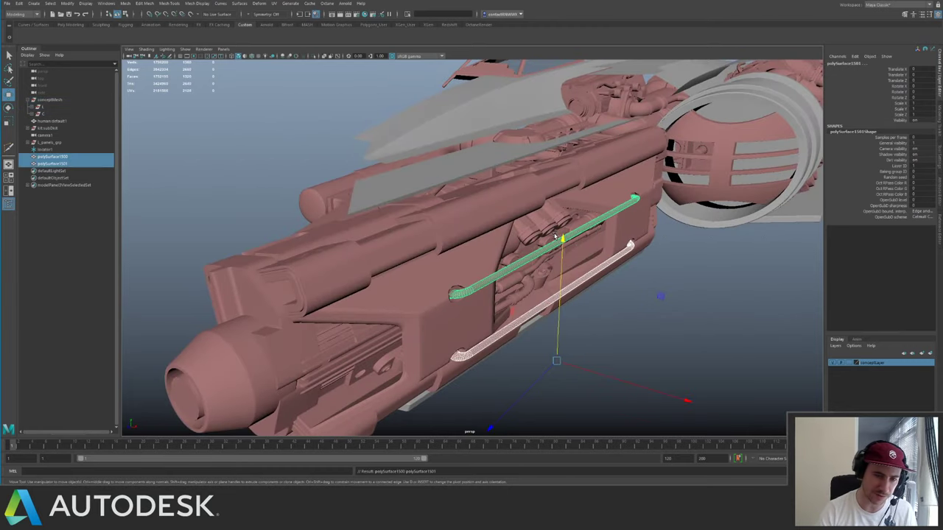
- Find the gun pod assembly among the kit parts and inspect its outer tube, thin pipes and ribbed core
{"action": "right_click_drag", "start_coordinate": [637, 220], "coordinate": [516, 220], "text": "alt"}
{"action": "middle_click_drag", "start_coordinate": [762, 200], "coordinate": [497, 251], "text": "alt"}
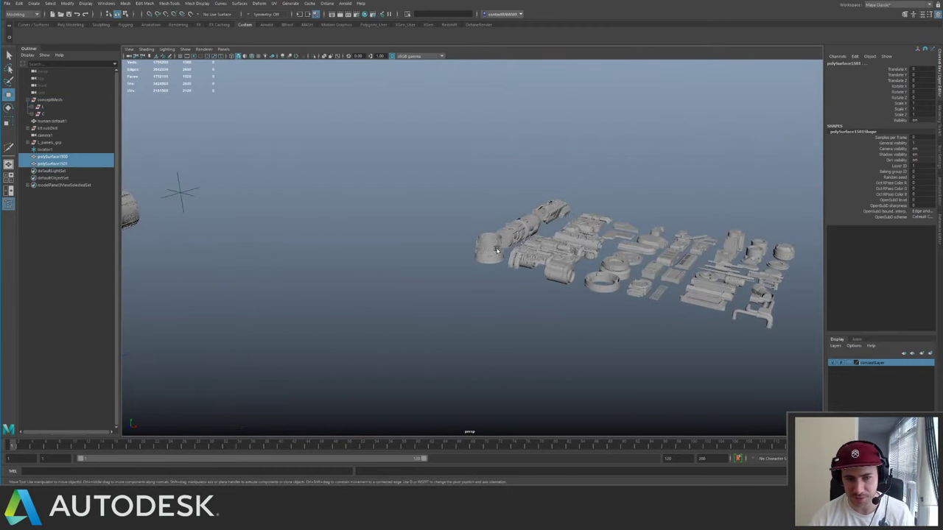
{"action": "left_click_drag", "start_coordinate": [497, 250], "coordinate": [481, 262], "text": "alt"}
{"action": "middle_click_drag", "start_coordinate": [481, 262], "coordinate": [398, 307], "text": "alt"}
{"action": "right_click_drag", "start_coordinate": [398, 308], "coordinate": [545, 210], "text": "alt"}
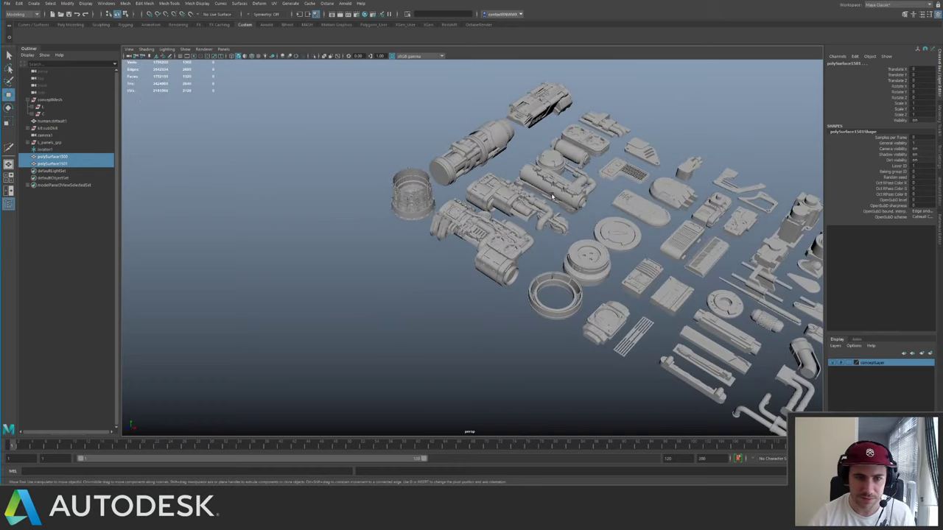
{"action": "left_click", "coordinate": [549, 106]}
{"action": "key", "text": "f"}
{"action": "left_click_drag", "start_coordinate": [459, 170], "coordinate": [450, 209], "text": "alt"}
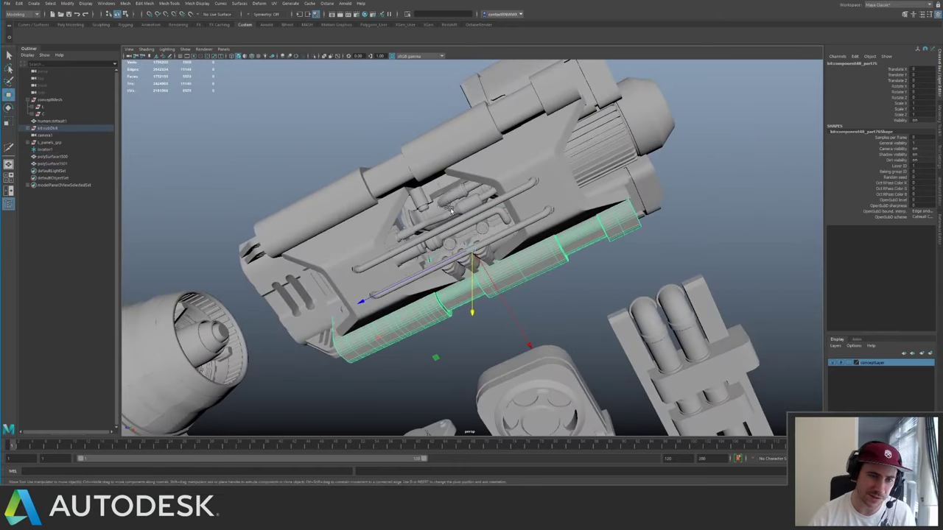
{"action": "left_click", "coordinate": [515, 181]}
{"action": "left_click", "coordinate": [477, 200]}
{"action": "left_click", "coordinate": [605, 150]}
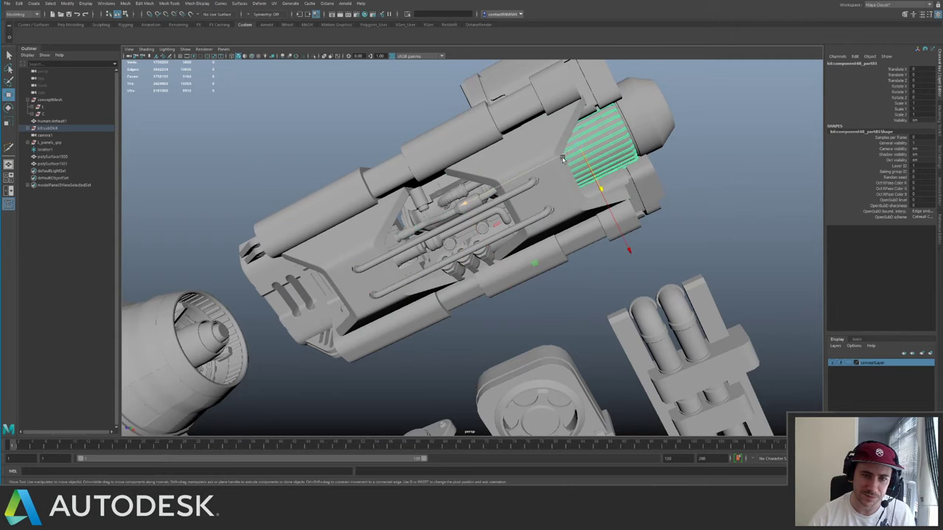
- Examine the slotted end piece of the kit's gun pod assembly and return to the ship
{"action": "left_click_drag", "start_coordinate": [605, 150], "coordinate": [452, 151], "text": "alt"}
{"action": "middle_click_drag", "start_coordinate": [452, 152], "coordinate": [593, 182], "text": "alt"}
{"action": "right_click_drag", "start_coordinate": [593, 183], "coordinate": [640, 193], "text": "alt"}
{"action": "left_click", "coordinate": [416, 275]}
{"action": "left_click", "coordinate": [403, 265]}
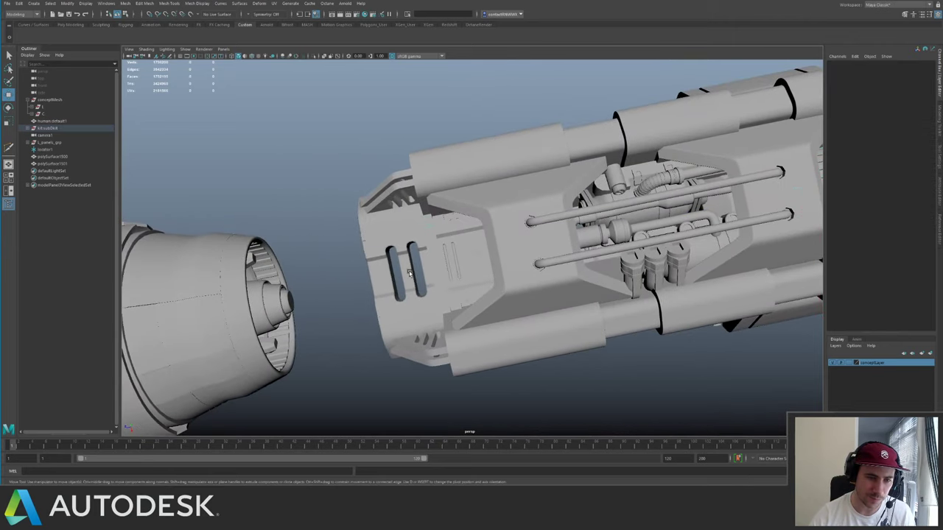
{"action": "left_click", "coordinate": [387, 187], "text": "shift"}
{"action": "left_click", "coordinate": [442, 135]}
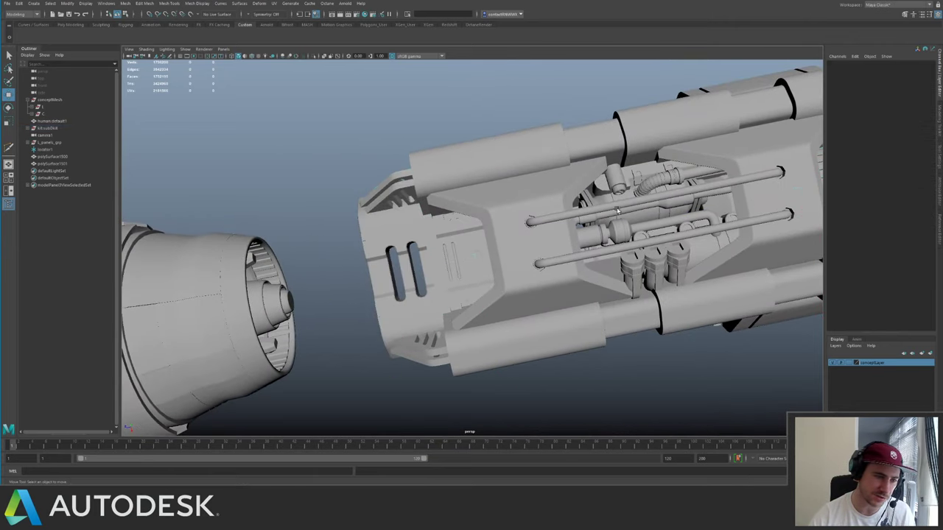
{"action": "left_click_drag", "start_coordinate": [442, 136], "coordinate": [431, 246], "text": "alt"}
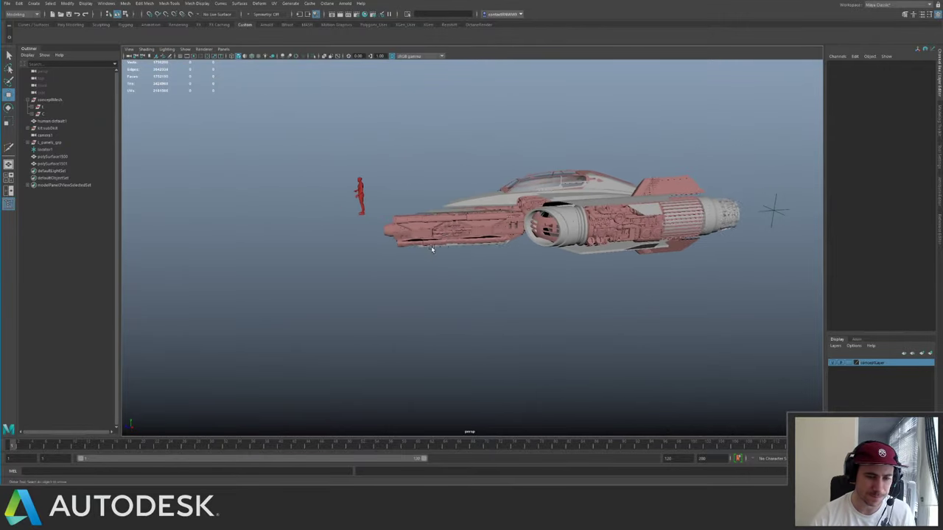
- Examine the ship's nose from above and select the small red bracket beside the front gun pod
{"action": "right_click_drag", "start_coordinate": [431, 246], "coordinate": [473, 222], "text": "alt"}
{"action": "left_click", "coordinate": [472, 220]}
{"action": "key", "text": "f"}
{"action": "left_click_drag", "start_coordinate": [406, 221], "coordinate": [377, 254], "text": "alt"}
{"action": "left_click", "coordinate": [451, 226]}
{"action": "scroll", "coordinate": [406, 248], "scroll_direction": "down", "scroll_amount": 8}
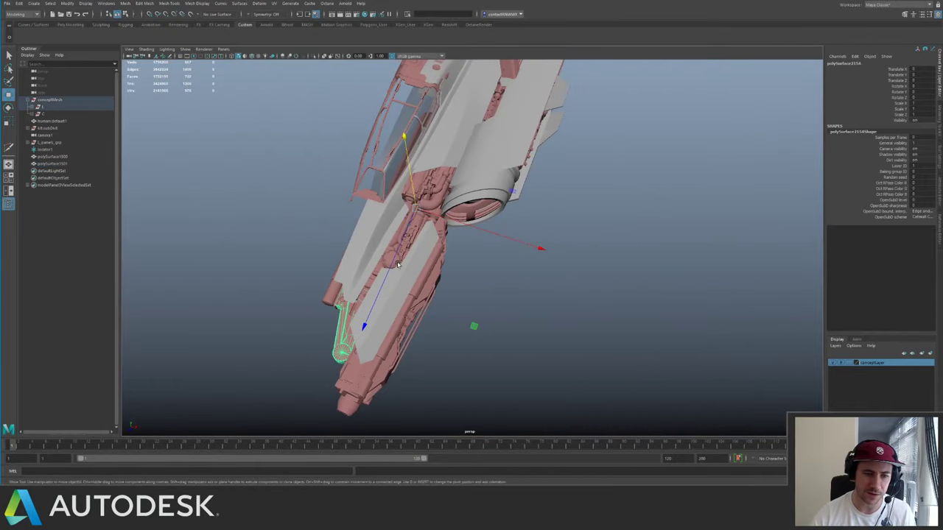
{"action": "scroll", "coordinate": [377, 254], "scroll_direction": "down", "scroll_amount": 5}
- Look over the full kit parts layout, pick the small double-rail component to inspect it, and return to the ship
{"action": "middle_click_drag", "start_coordinate": [377, 254], "coordinate": [200, 320], "text": "alt"}
{"action": "right_click_drag", "start_coordinate": [200, 320], "coordinate": [709, 319], "text": "alt"}
{"action": "middle_click_drag", "start_coordinate": [587, 234], "coordinate": [440, 296], "text": "alt"}
{"action": "right_click_drag", "start_coordinate": [439, 296], "coordinate": [546, 272], "text": "alt"}
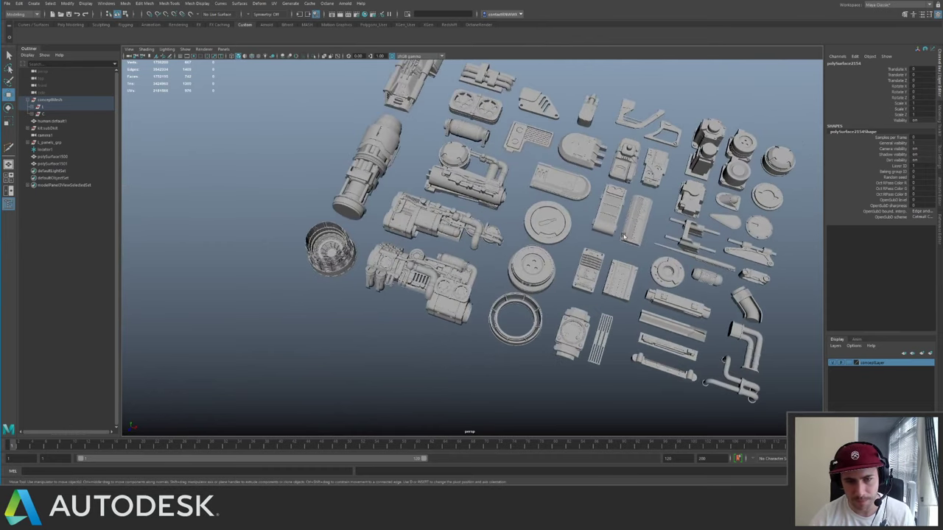
{"action": "middle_click_drag", "start_coordinate": [546, 272], "coordinate": [448, 267], "text": "alt"}
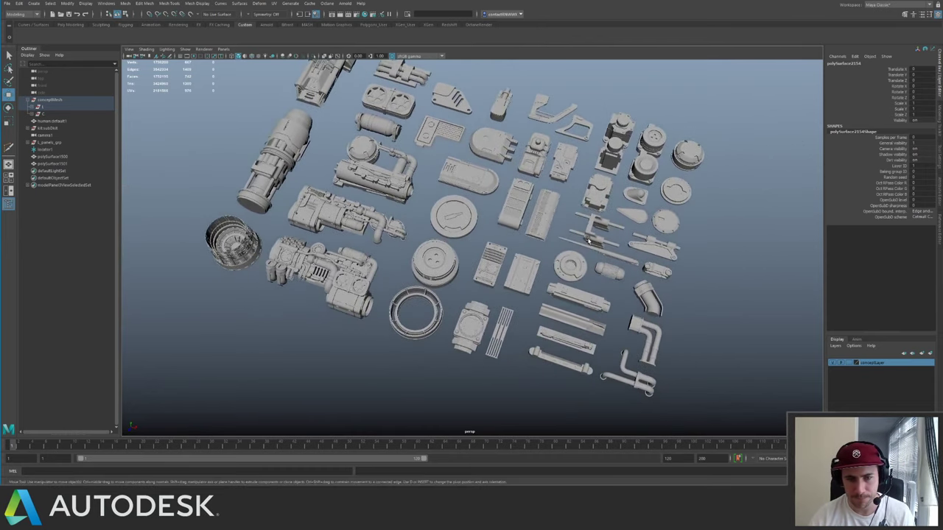
{"action": "left_click", "coordinate": [651, 252]}
{"action": "left_click_drag", "start_coordinate": [651, 253], "coordinate": [309, 214], "text": "alt"}
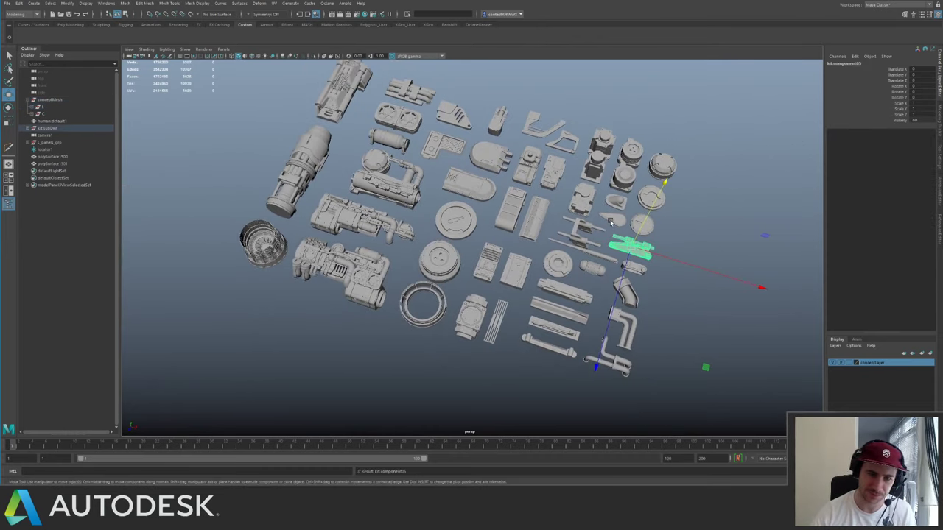
{"action": "left_click", "coordinate": [218, 196]}
{"action": "middle_click_drag", "start_coordinate": [218, 196], "coordinate": [639, 67], "text": "alt"}
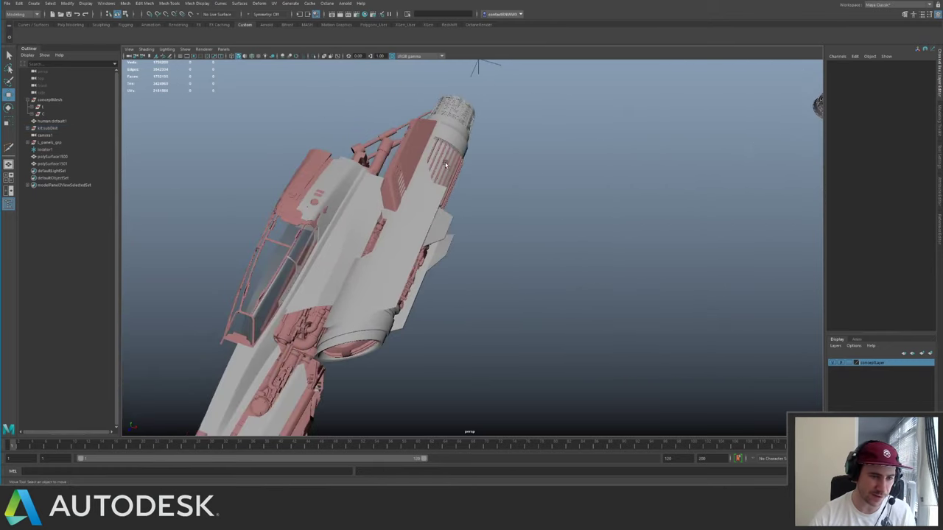
- Remove the red rear cover panel behind the cockpit on the side opposite the grey panels
{"action": "left_click_drag", "start_coordinate": [604, 243], "coordinate": [431, 282], "text": "alt"}
{"action": "left_click", "coordinate": [500, 178]}
{"action": "key", "text": "f"}
{"action": "left_click_drag", "start_coordinate": [368, 186], "coordinate": [494, 198], "text": "alt"}
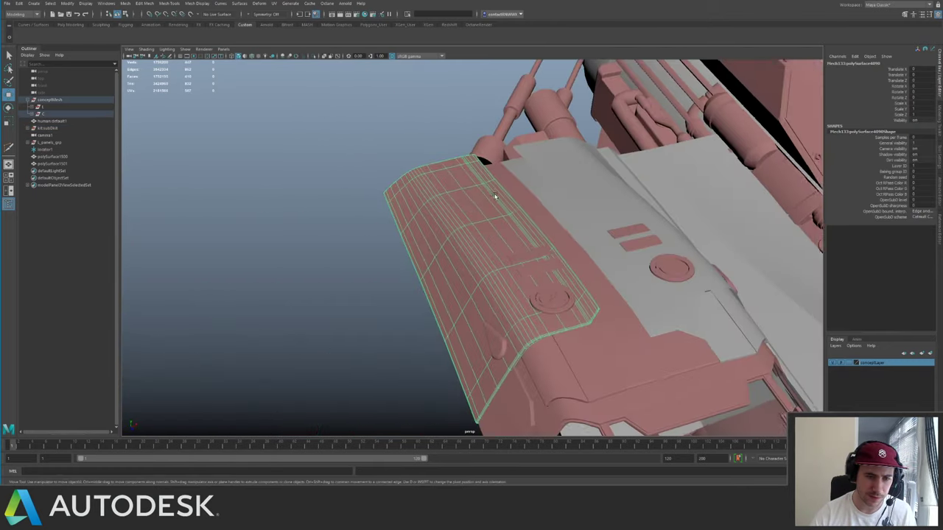
{"action": "right_click_drag", "start_coordinate": [494, 198], "coordinate": [366, 202], "text": "alt"}
{"action": "left_click_drag", "start_coordinate": [376, 203], "coordinate": [311, 174], "text": "alt"}
{"action": "right_click_drag", "start_coordinate": [310, 175], "coordinate": [398, 184], "text": "alt"}
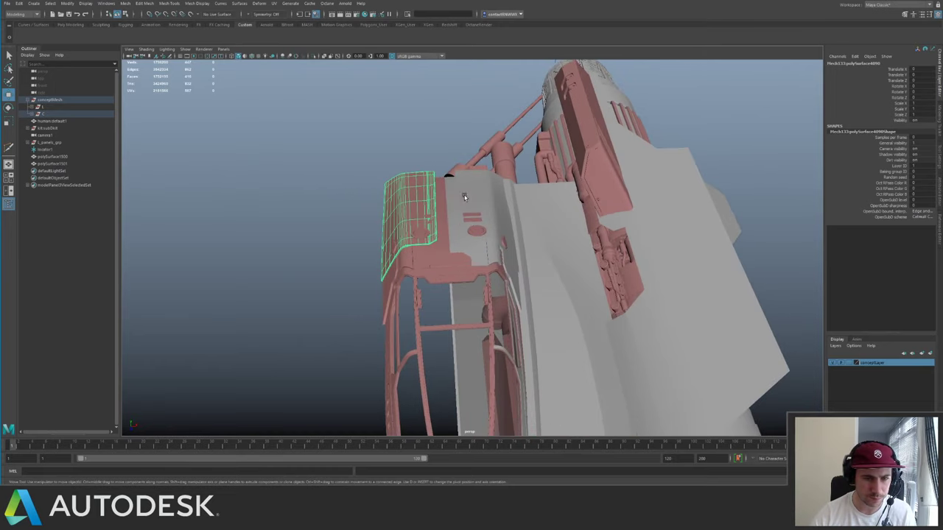
{"action": "left_click", "coordinate": [481, 198]}
{"action": "mouse_move", "coordinate": [482, 202]}
{"action": "left_mouse_down", "text": "alt"}
{"action": "mouse_move", "coordinate": [477, 185]}
{"action": "mouse_move", "coordinate": [473, 198]}
{"action": "left_mouse_up", "text": "alt"}
- Delete the canopy side frames and panels on the side opposite the grey panels, keeping the central top frame and windscreen bars
{"action": "left_click_drag", "start_coordinate": [346, 159], "coordinate": [434, 232]}
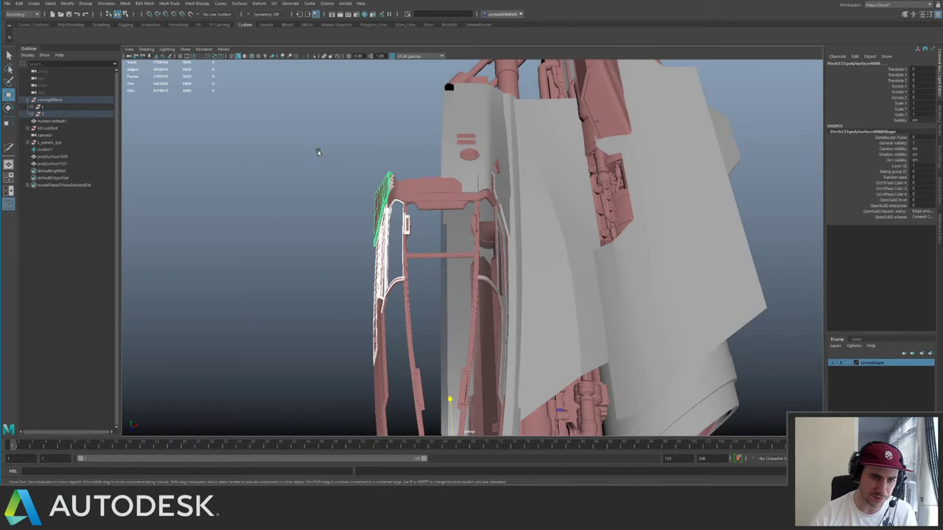
{"action": "left_click_drag", "start_coordinate": [318, 151], "coordinate": [431, 328]}
{"action": "left_click", "coordinate": [479, 160]}
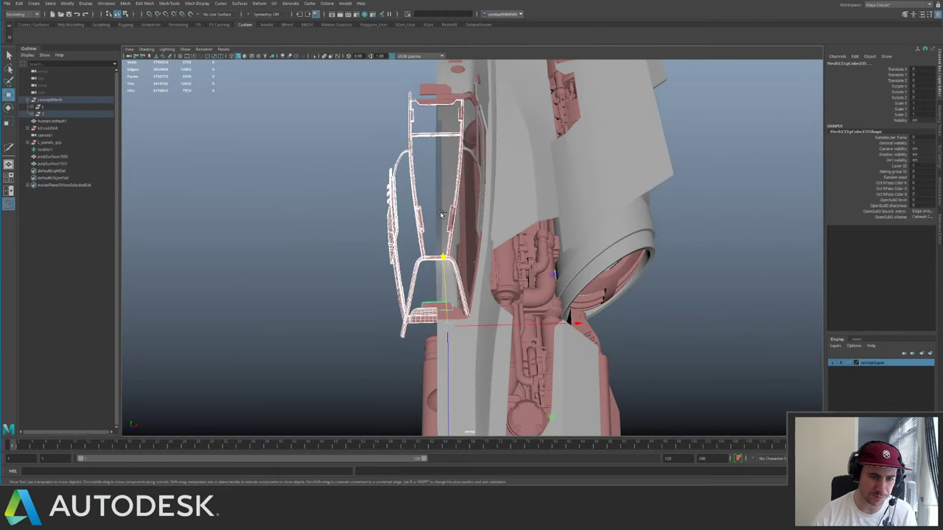
{"action": "left_click_drag", "start_coordinate": [529, 306], "coordinate": [529, 304], "text": "ctrl"}
{"action": "left_click_drag", "start_coordinate": [404, 226], "coordinate": [494, 164], "text": "alt"}
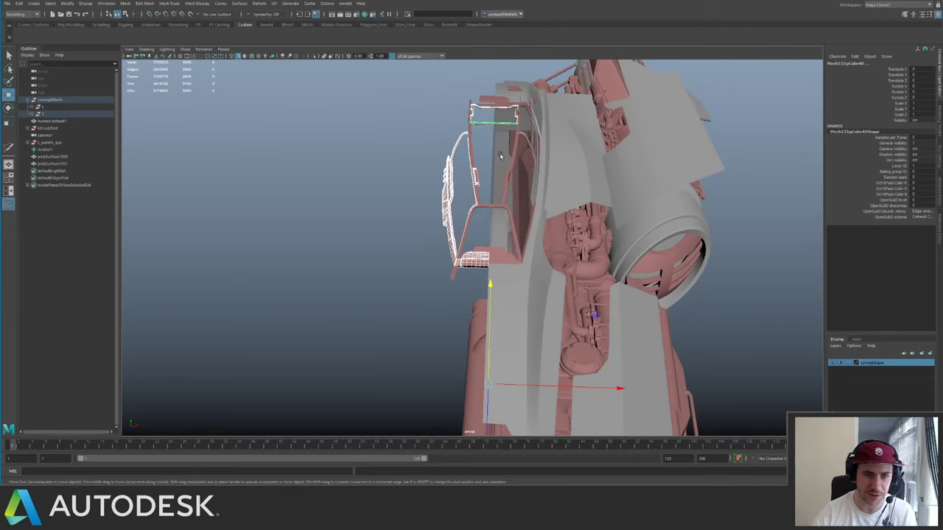
{"action": "left_click_drag", "start_coordinate": [498, 92], "coordinate": [549, 153], "text": "ctrl"}
{"action": "key", "text": "Delete"}
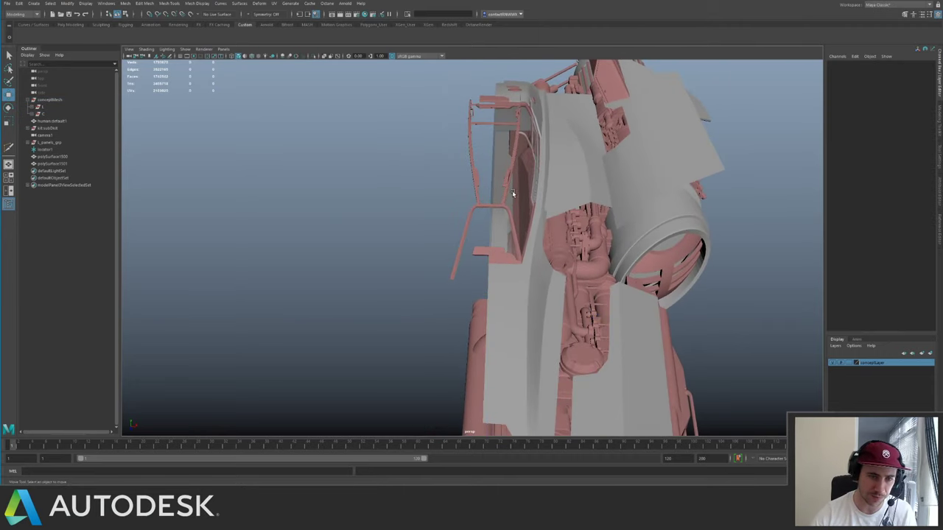
- Select the flat plate at the base of the cockpit windscreen and examine the remaining canopy frame
{"action": "left_click_drag", "start_coordinate": [514, 193], "coordinate": [445, 213], "text": "alt"}
{"action": "right_click_drag", "start_coordinate": [446, 213], "coordinate": [479, 286], "text": "alt"}
{"action": "left_click", "coordinate": [420, 191]}
{"action": "left_click_drag", "start_coordinate": [421, 192], "coordinate": [471, 193], "text": "alt"}
{"action": "middle_click_drag", "start_coordinate": [478, 182], "coordinate": [481, 270], "text": "alt"}
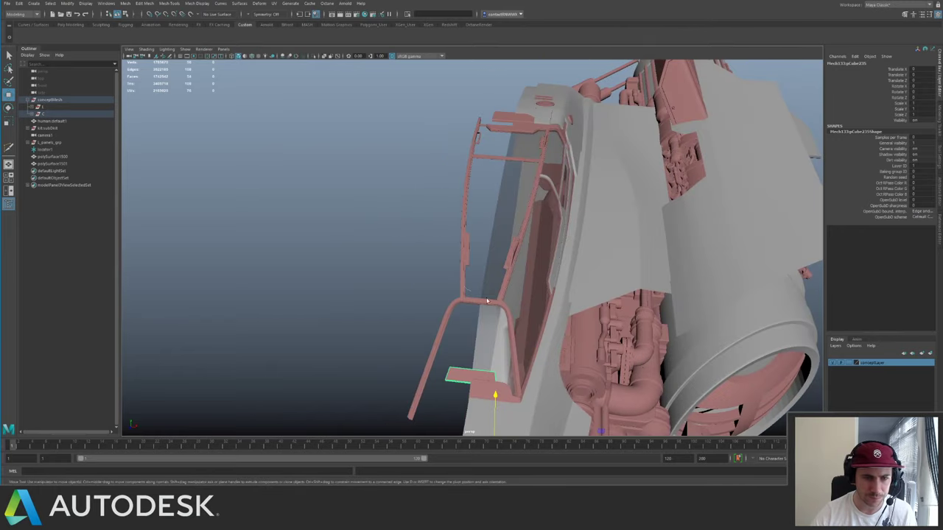
{"action": "key", "text": "Delete"}
- Select the inner trim strips of the windscreen, long top window and rear top window frames, and group them
{"action": "left_click_drag", "start_coordinate": [479, 182], "coordinate": [455, 284], "text": "alt"}
{"action": "key", "text": "q"}
{"action": "left_click", "coordinate": [494, 185]}
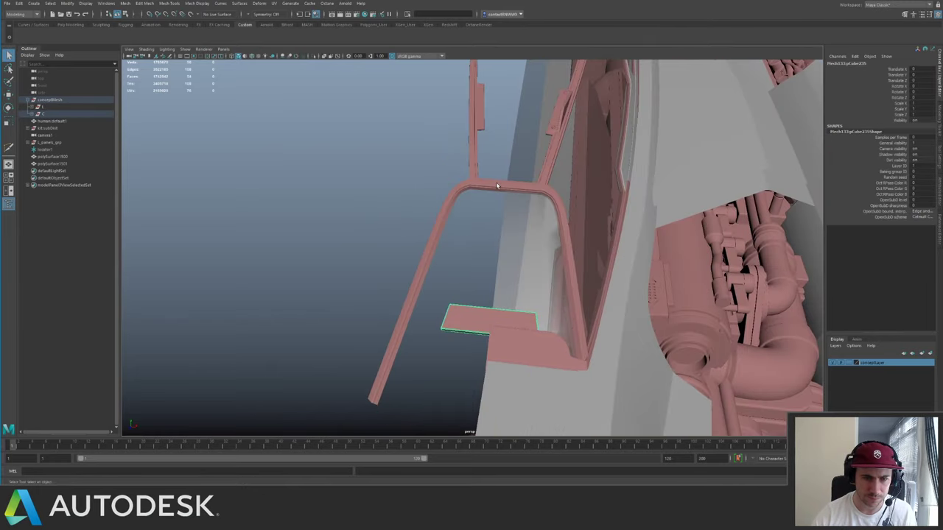
{"action": "left_click_drag", "start_coordinate": [490, 191], "coordinate": [580, 242], "text": "alt"}
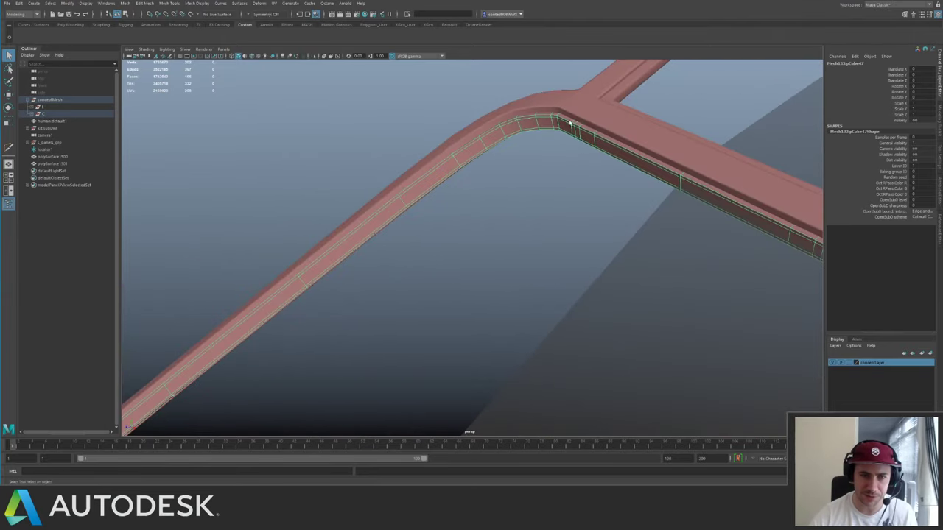
{"action": "left_click", "coordinate": [637, 87]}
{"action": "right_click_drag", "start_coordinate": [637, 87], "coordinate": [587, 160], "text": "alt"}
{"action": "left_click_drag", "start_coordinate": [628, 152], "coordinate": [432, 228], "text": "alt"}
{"action": "key", "text": "f"}
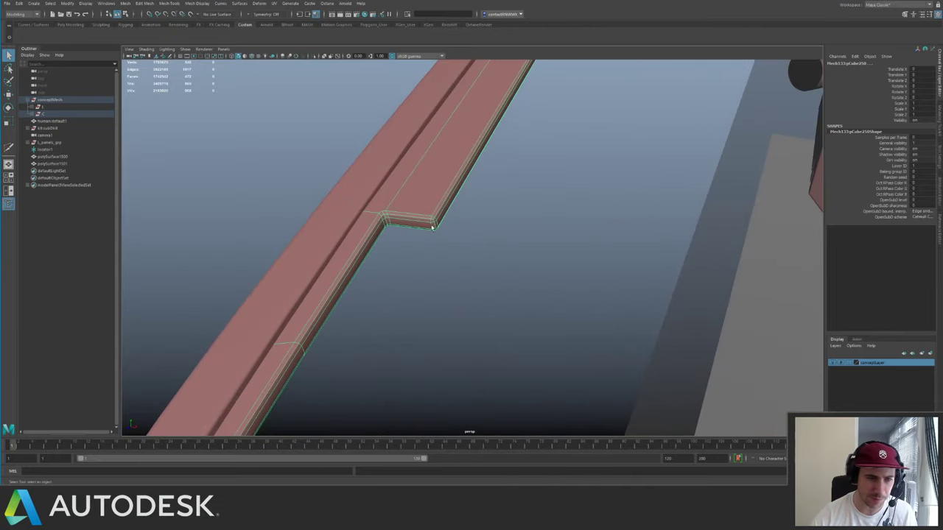
{"action": "right_click_drag", "start_coordinate": [610, 214], "coordinate": [387, 219], "text": "alt"}
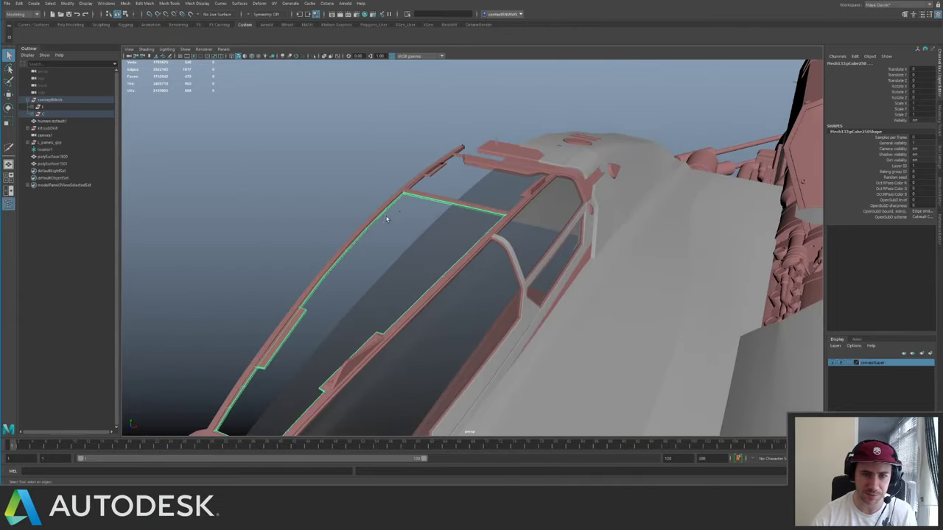
{"action": "left_click_drag", "start_coordinate": [388, 218], "coordinate": [383, 218], "text": "alt"}
{"action": "middle_click_drag", "start_coordinate": [384, 217], "coordinate": [386, 263], "text": "alt"}
{"action": "right_click_drag", "start_coordinate": [386, 264], "coordinate": [540, 139], "text": "alt"}
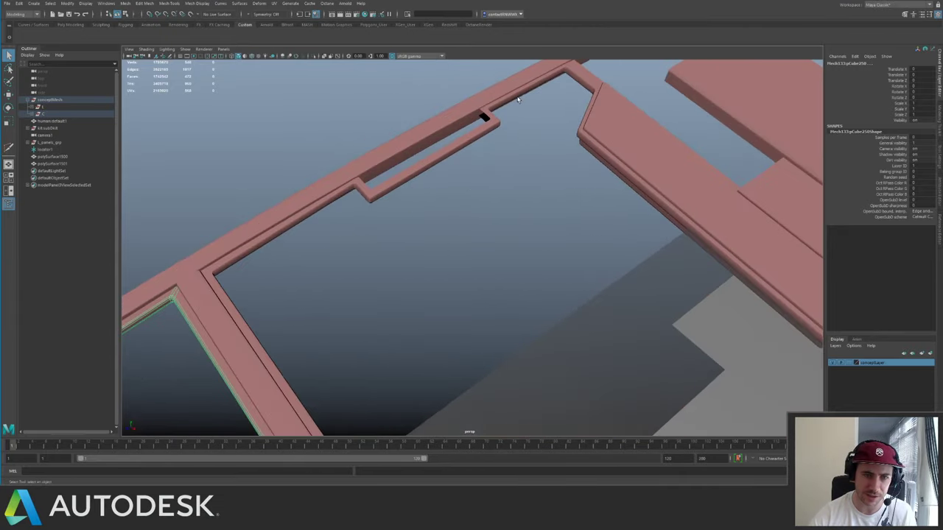
{"action": "left_click_drag", "start_coordinate": [517, 100], "coordinate": [537, 137], "text": "alt"}
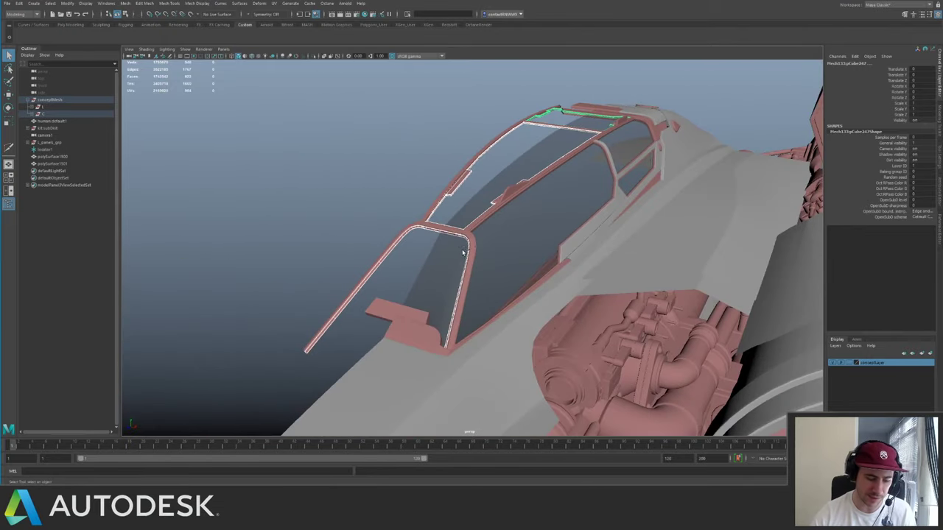
{"action": "key", "text": "Up"}
{"action": "key", "text": "ctrl+g"}
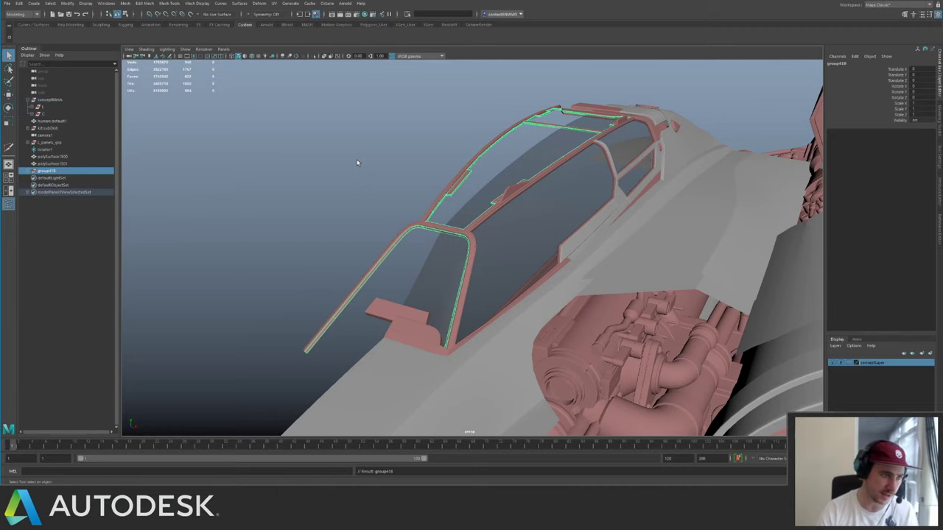
- Rename the new group of top window and windscreen trim strips to C
{"action": "double_click", "coordinate": [59, 171]}
{"action": "type", "text": "C"}
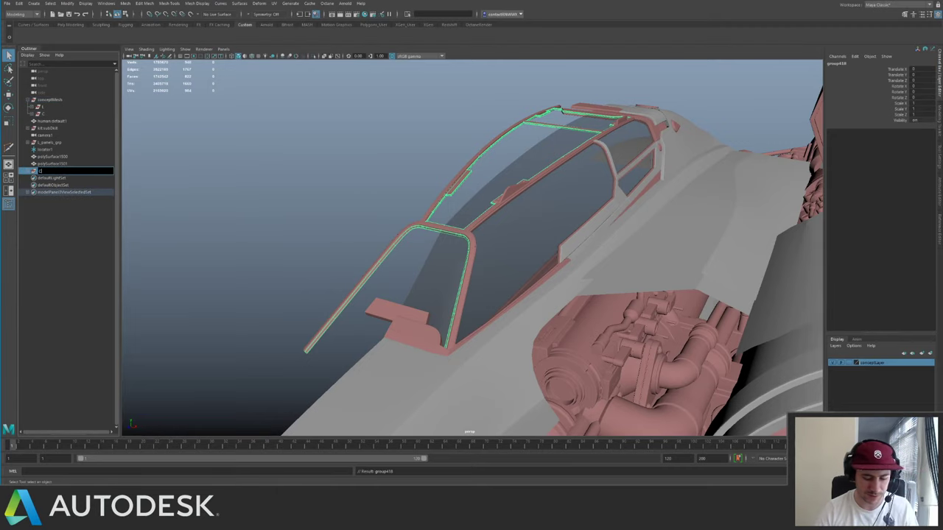
{"action": "key", "text": "Return"}
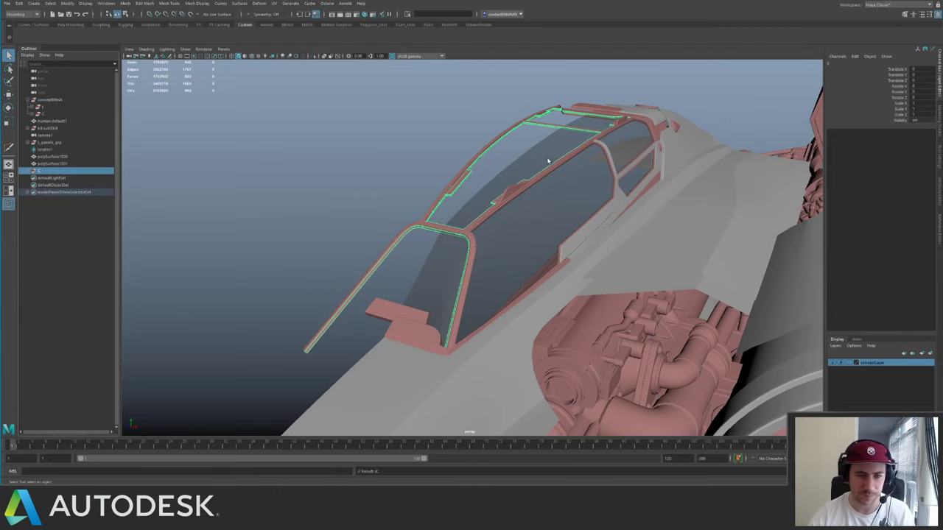
- Select the three side window seal frames of the canopy on the grey-panel side and isolate them
{"action": "left_click_drag", "start_coordinate": [547, 160], "coordinate": [520, 228], "text": "alt"}
{"action": "right_click_drag", "start_coordinate": [520, 227], "coordinate": [528, 196], "text": "alt"}
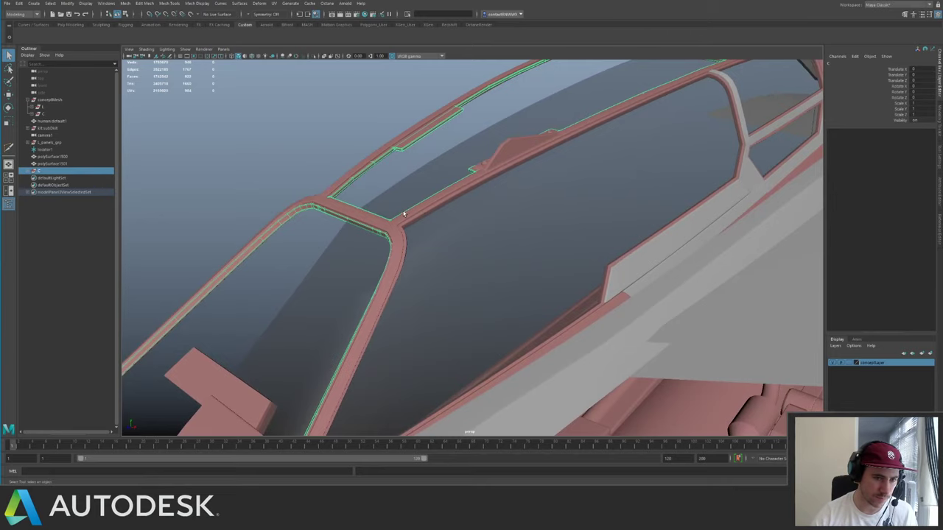
{"action": "left_click_drag", "start_coordinate": [403, 213], "coordinate": [358, 209], "text": "alt"}
{"action": "left_click", "coordinate": [436, 223]}
{"action": "left_click_drag", "start_coordinate": [614, 133], "coordinate": [332, 189], "text": "alt"}
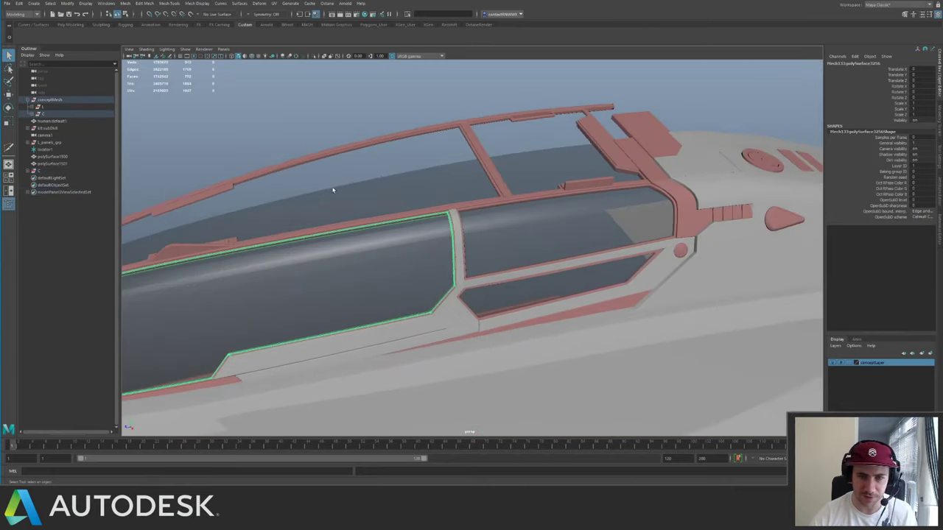
{"action": "right_click_drag", "start_coordinate": [332, 189], "coordinate": [460, 168], "text": "alt"}
{"action": "left_click", "coordinate": [459, 169], "text": "shift"}
{"action": "left_click_drag", "start_coordinate": [525, 289], "coordinate": [398, 254], "text": "alt"}
{"action": "left_click", "coordinate": [300, 269], "text": "shift"}
{"action": "right_click_drag", "start_coordinate": [398, 254], "coordinate": [303, 214], "text": "alt"}
{"action": "key", "text": "ctrl+1"}
{"action": "left_click_drag", "start_coordinate": [303, 214], "coordinate": [311, 203], "text": "alt"}
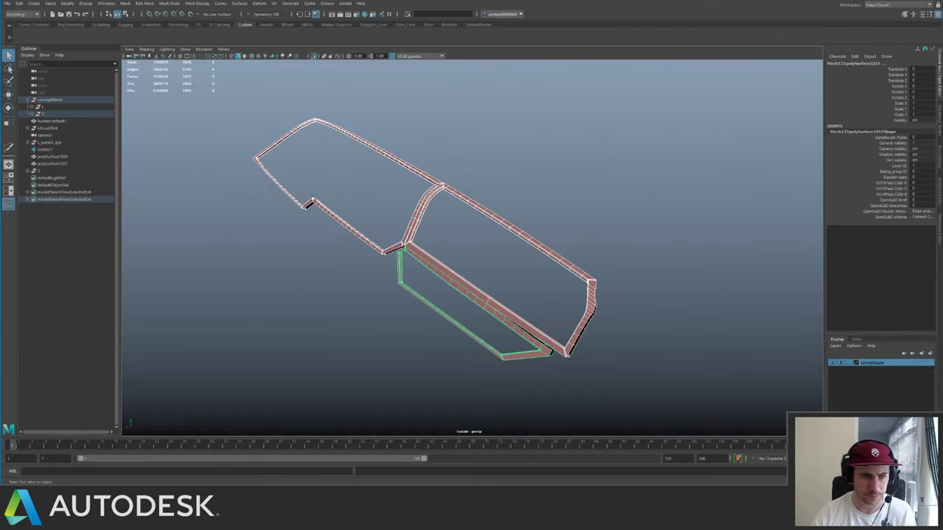
- Group the three isolated side window frames and name the group L_rubber
{"action": "left_click", "coordinate": [322, 151]}
{"action": "left_click_drag", "start_coordinate": [321, 151], "coordinate": [396, 243]}
{"action": "key", "text": "ctrl+g"}
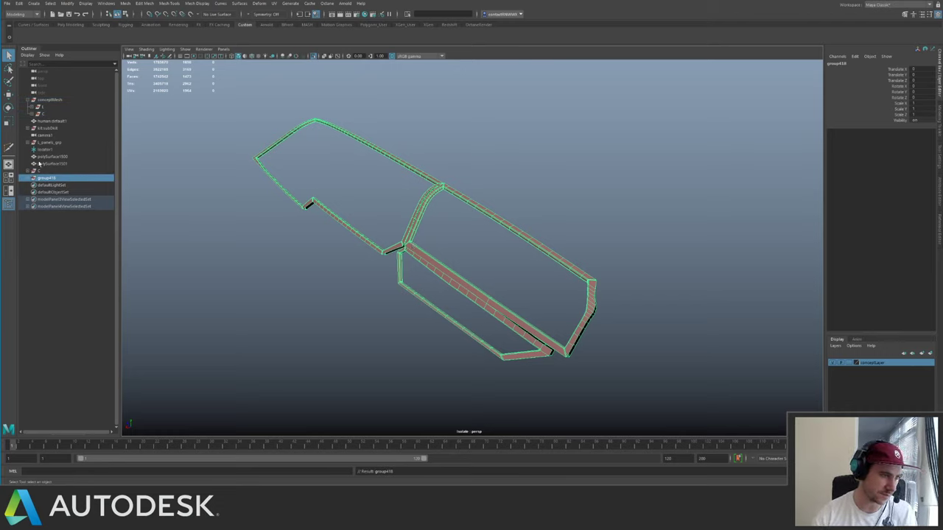
{"action": "double_click", "coordinate": [53, 181]}
{"action": "type", "text": "L"}
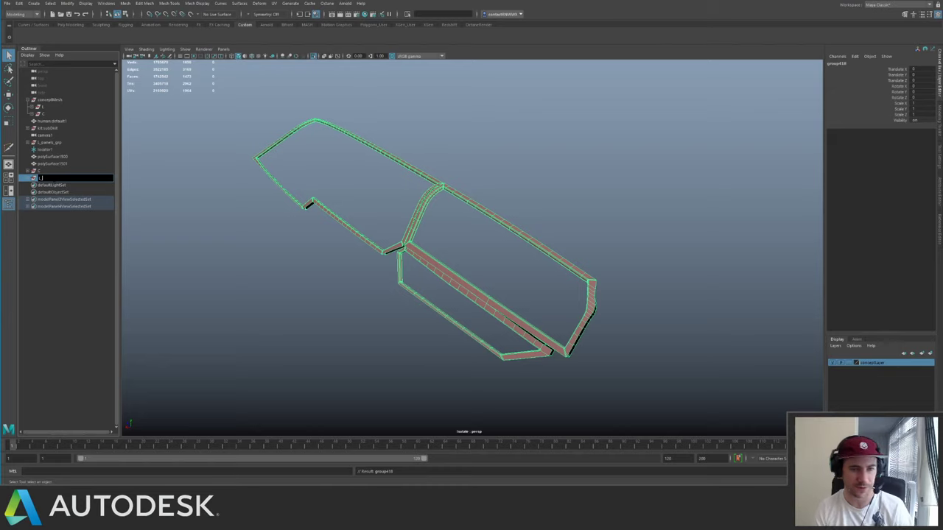
{"action": "type", "text": "_rubber"}
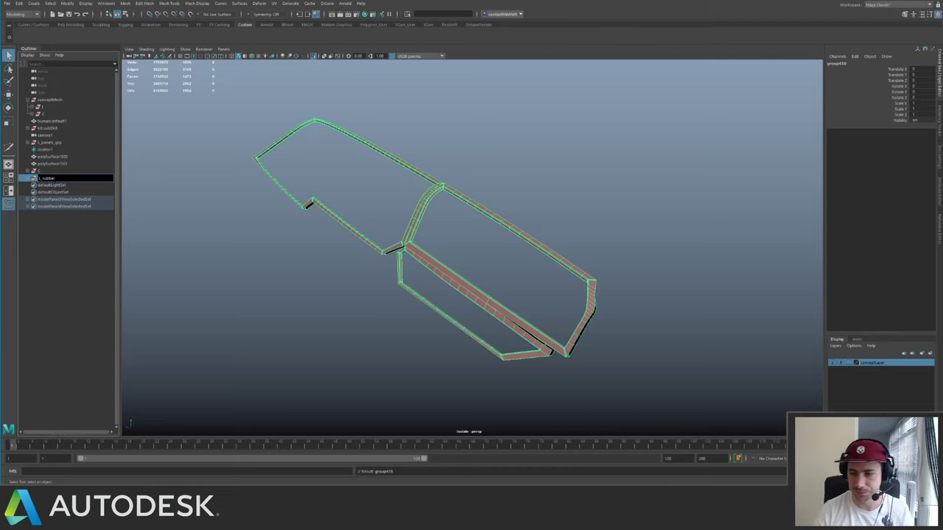
{"action": "key", "text": "Return"}
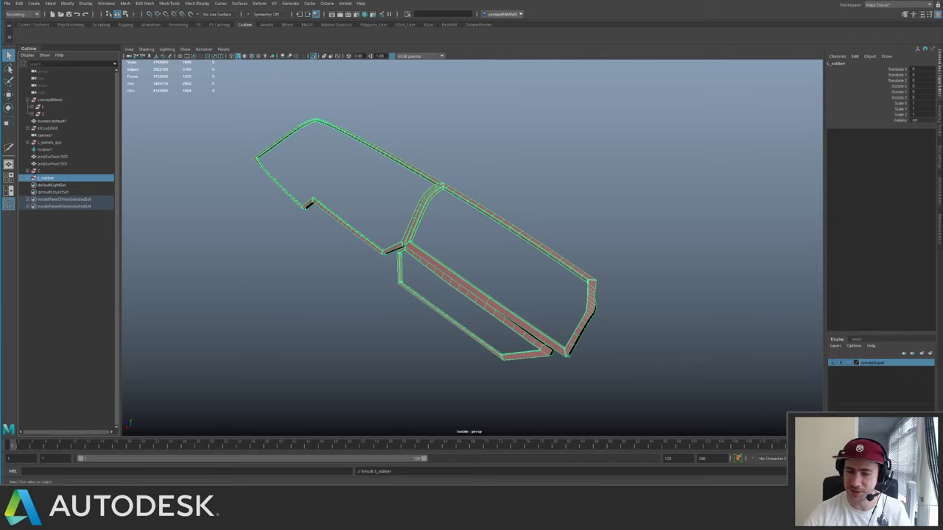
- Assign a new Lambert material with a near-black color to the three side window frames and show the whole ship again
{"action": "left_click", "coordinate": [589, 214]}
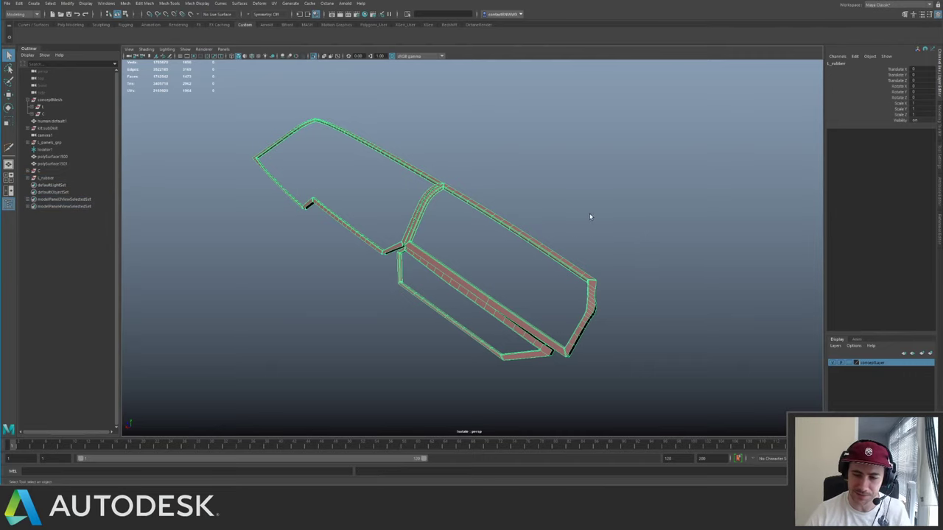
{"action": "left_click_drag", "start_coordinate": [589, 214], "coordinate": [525, 232], "text": "alt"}
{"action": "right_click_drag", "start_coordinate": [525, 232], "coordinate": [511, 248], "text": "alt"}
{"action": "key", "text": "ctrl+1"}
{"action": "left_click_drag", "start_coordinate": [502, 196], "coordinate": [451, 211], "text": "alt"}
{"action": "key", "text": "ctrl+z"}
{"action": "left_click_drag", "start_coordinate": [658, 329], "coordinate": [503, 260]}
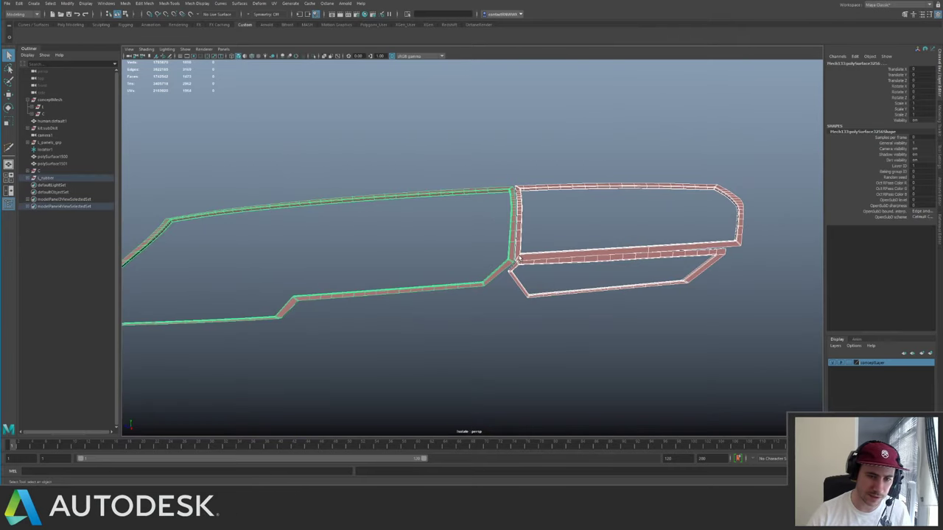
{"action": "right_click", "coordinate": [519, 257]}
{"action": "mouse_move", "coordinate": [516, 445]}
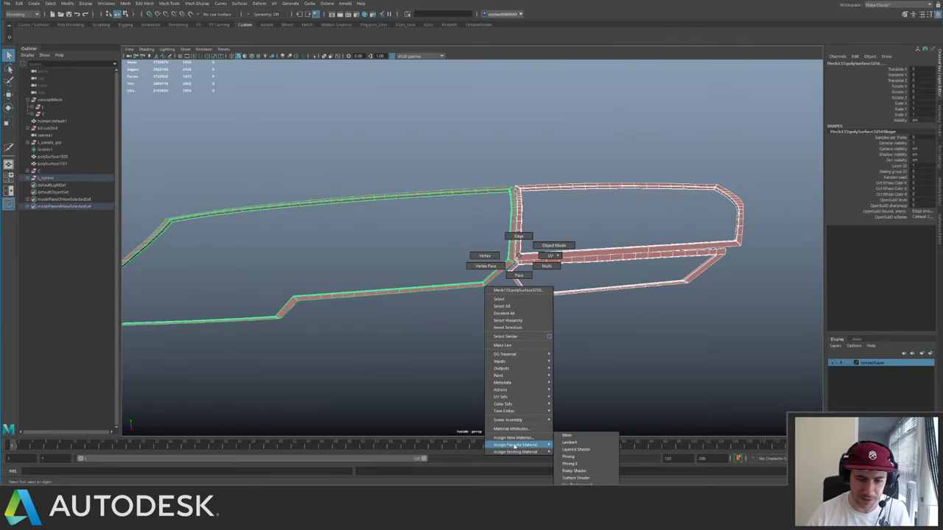
{"action": "left_click", "coordinate": [589, 444]}
{"action": "left_click_drag", "start_coordinate": [892, 142], "coordinate": [865, 144]}
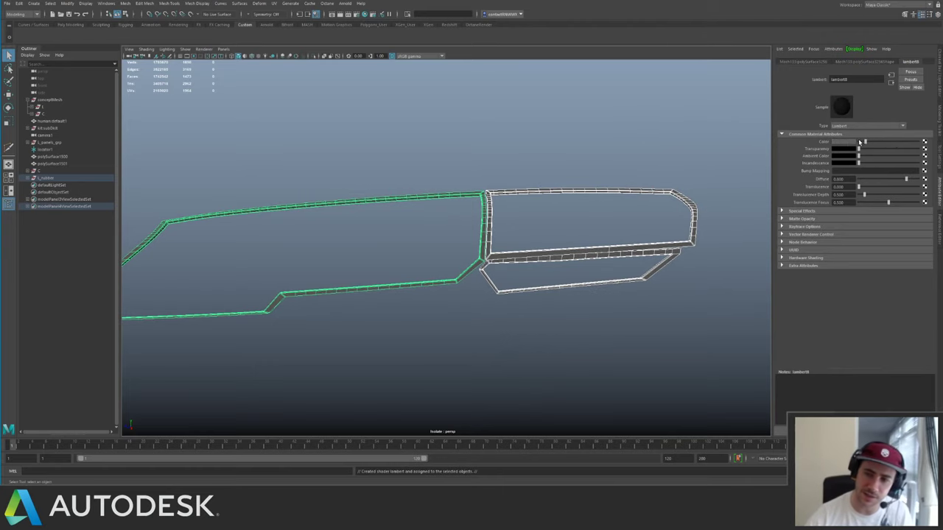
{"action": "left_click", "coordinate": [575, 142]}
{"action": "key", "text": "ctrl+1"}
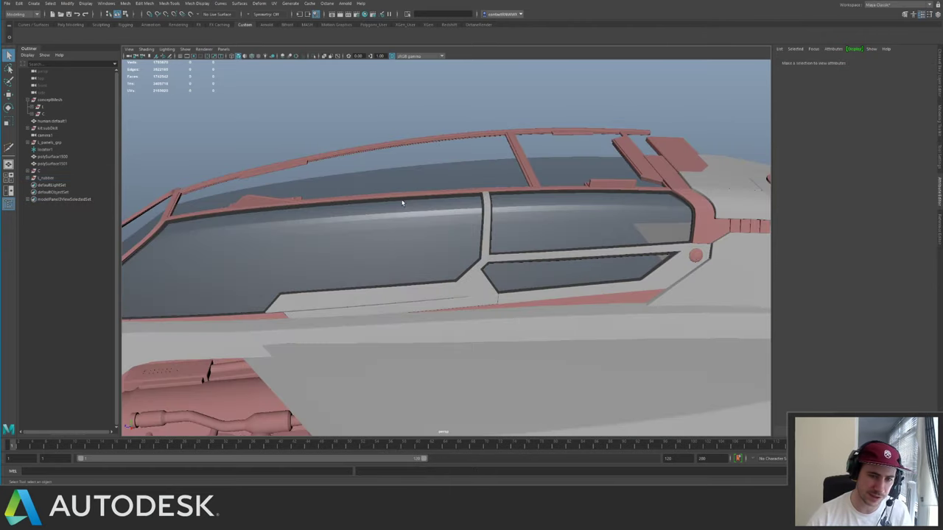
- Rename the dark Lambert material on the side window frames to rubber
{"action": "left_click_drag", "start_coordinate": [400, 201], "coordinate": [486, 228], "text": "alt"}
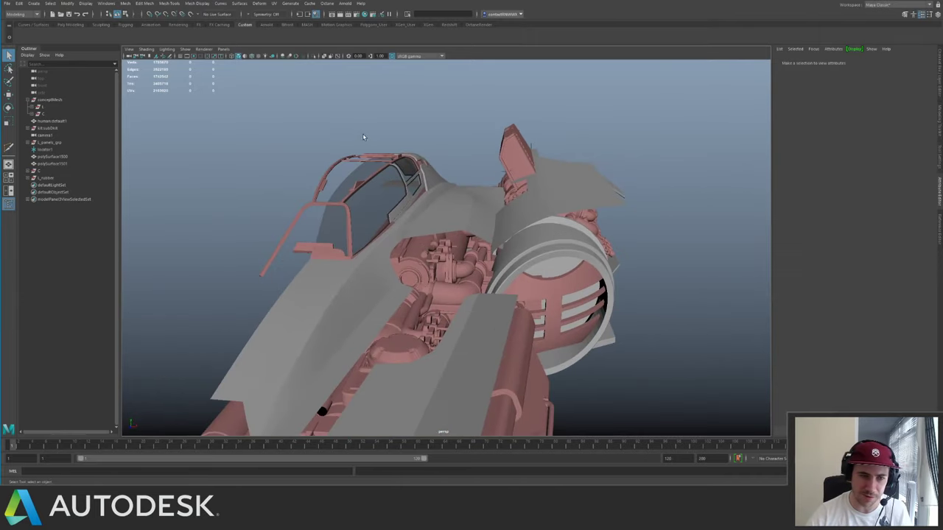
{"action": "right_click_drag", "start_coordinate": [363, 137], "coordinate": [560, 288], "text": "alt"}
{"action": "middle_click_drag", "start_coordinate": [447, 133], "coordinate": [489, 330], "text": "alt"}
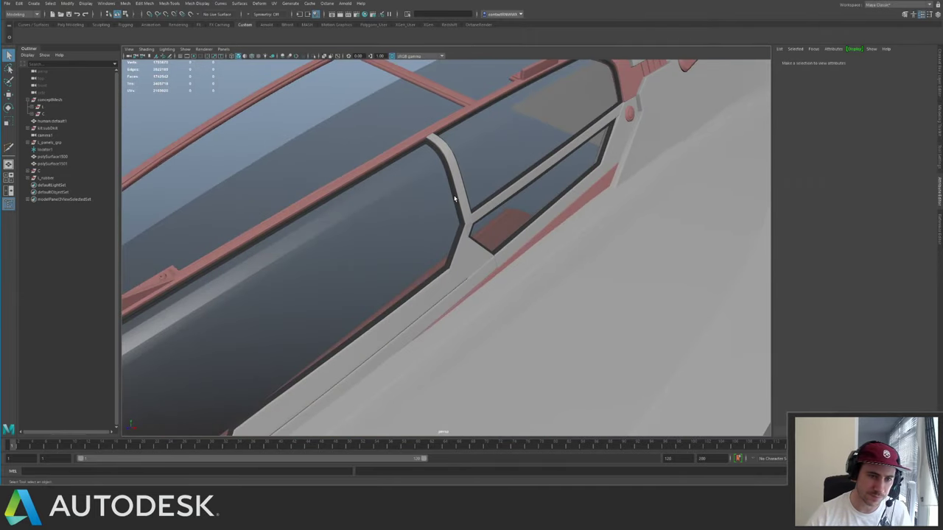
{"action": "left_click", "coordinate": [454, 199]}
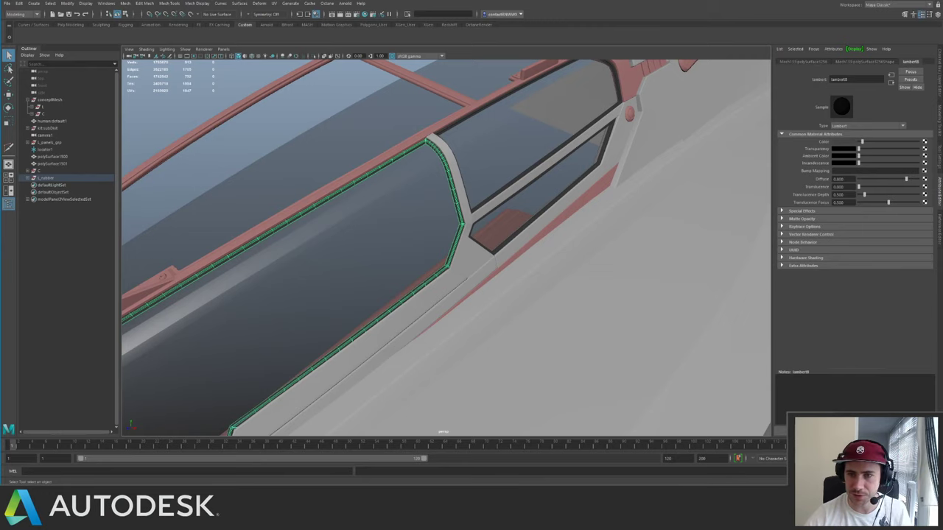
{"action": "left_click_drag", "start_coordinate": [852, 79], "coordinate": [794, 78]}
{"action": "type", "text": "rubber"}
{"action": "key", "text": "Return"}
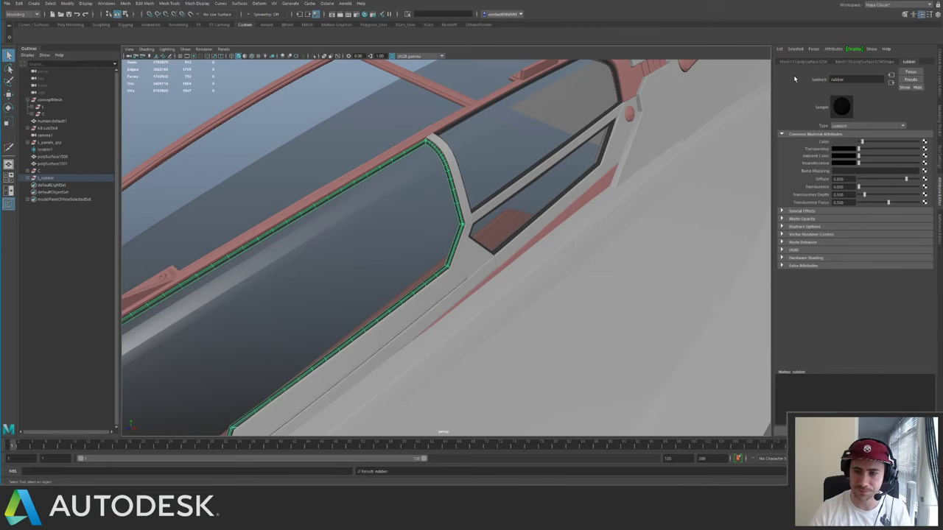
- Group L_panels_grp and L_rubber together and name the parent group L_grp
{"action": "right_click_drag", "start_coordinate": [692, 214], "coordinate": [559, 170], "text": "alt"}
{"action": "left_click", "coordinate": [534, 131]}
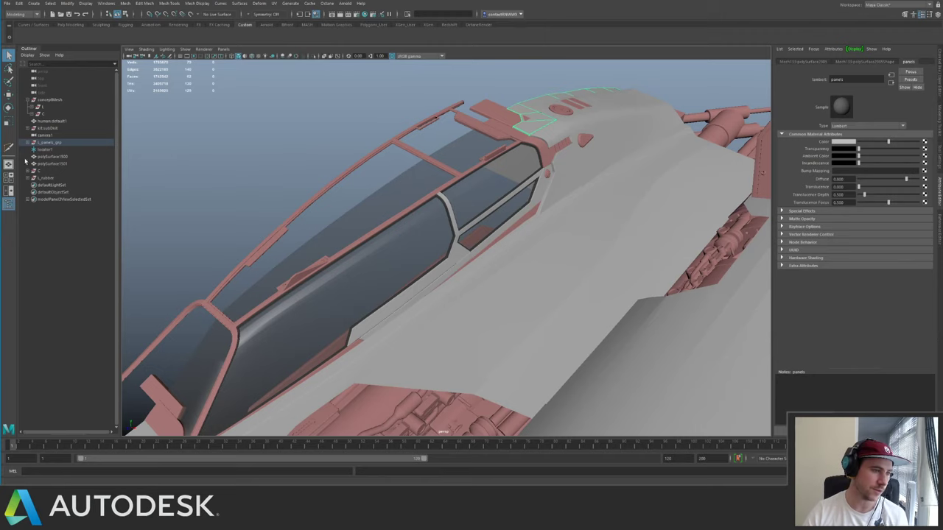
{"action": "left_click", "coordinate": [44, 172]}
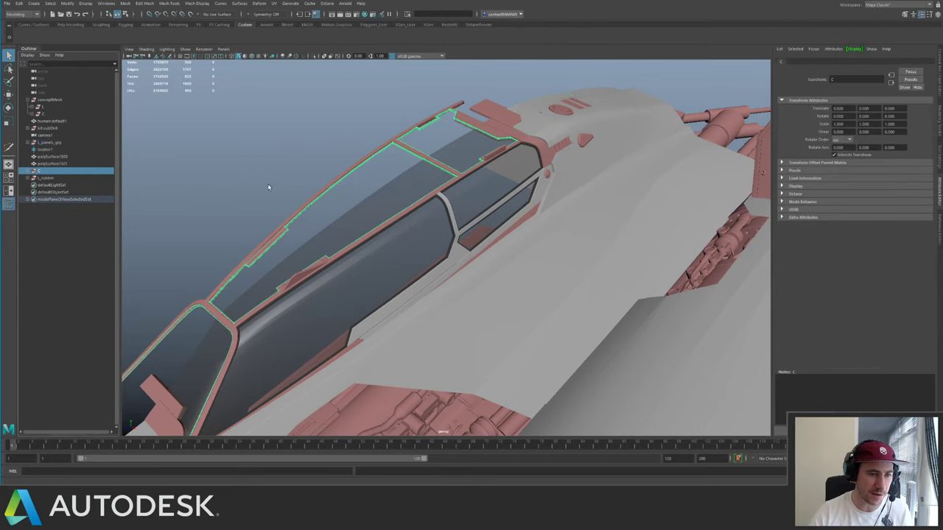
{"action": "left_click_drag", "start_coordinate": [268, 187], "coordinate": [499, 259], "text": "alt"}
{"action": "left_click", "coordinate": [499, 259]}
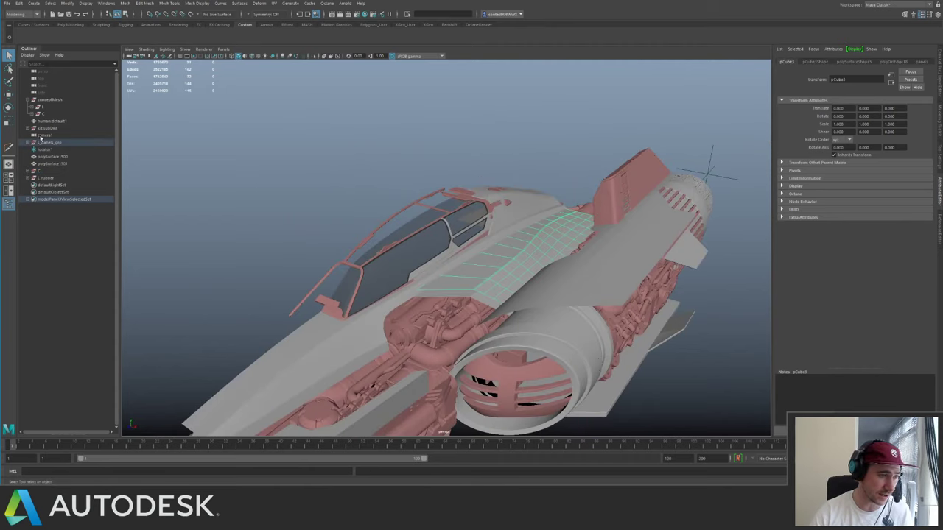
{"action": "left_click", "coordinate": [49, 143]}
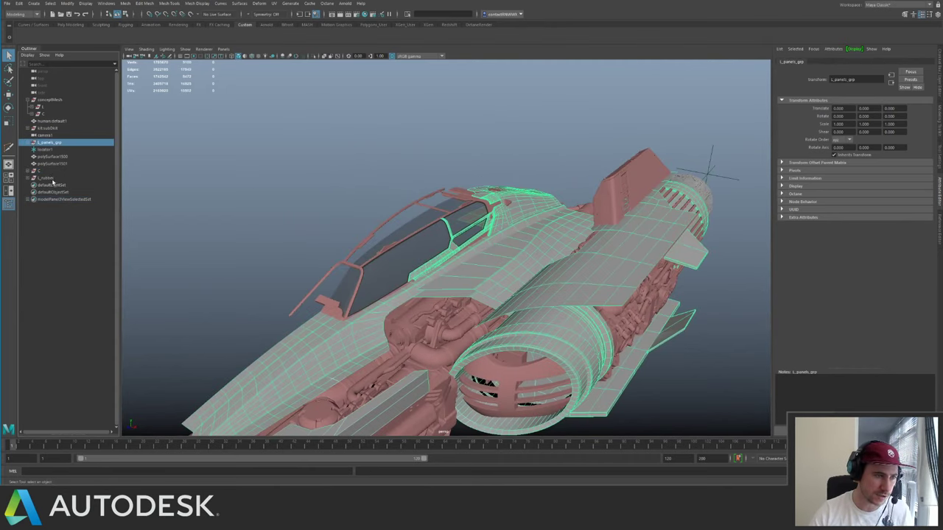
{"action": "left_click", "coordinate": [53, 180], "text": "ctrl"}
{"action": "key", "text": "ctrl+g"}
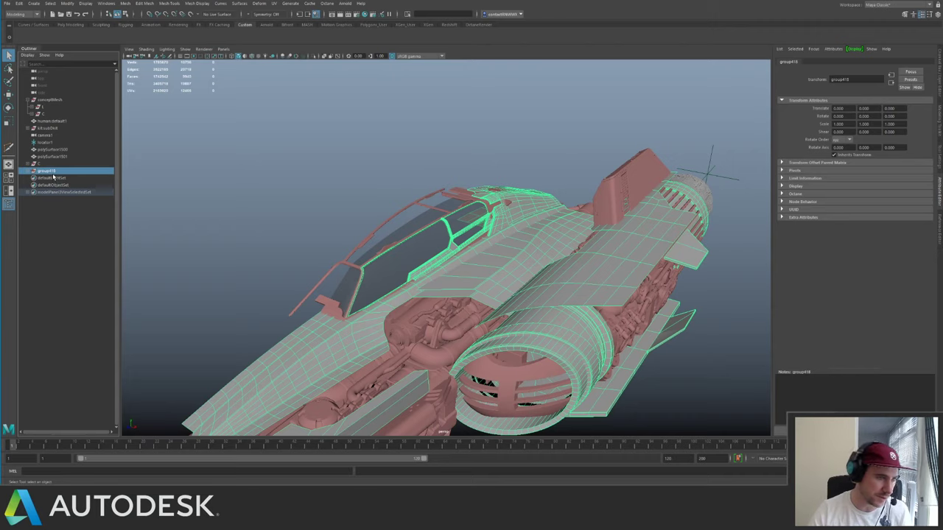
{"action": "double_click", "coordinate": [50, 171]}
{"action": "type", "text": "l"}
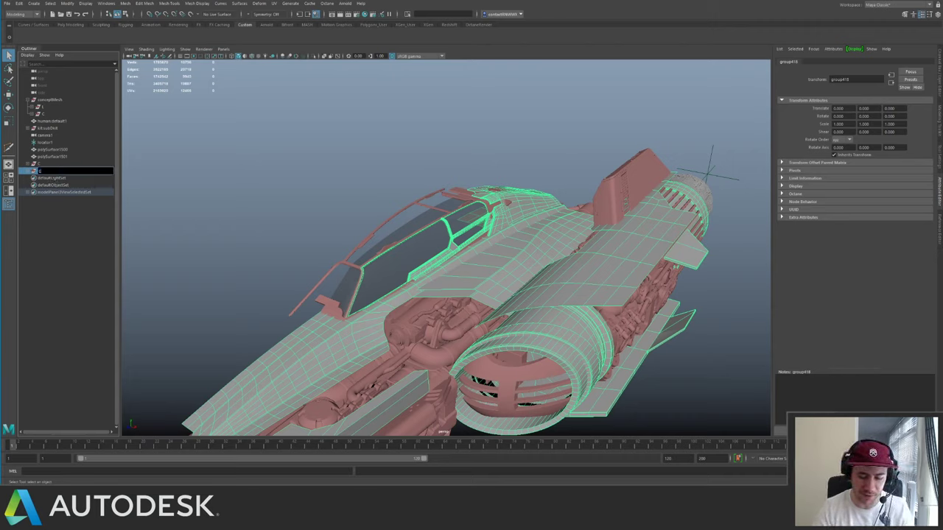
{"action": "type", "text": "_grp"}
{"action": "key", "text": "Return"}
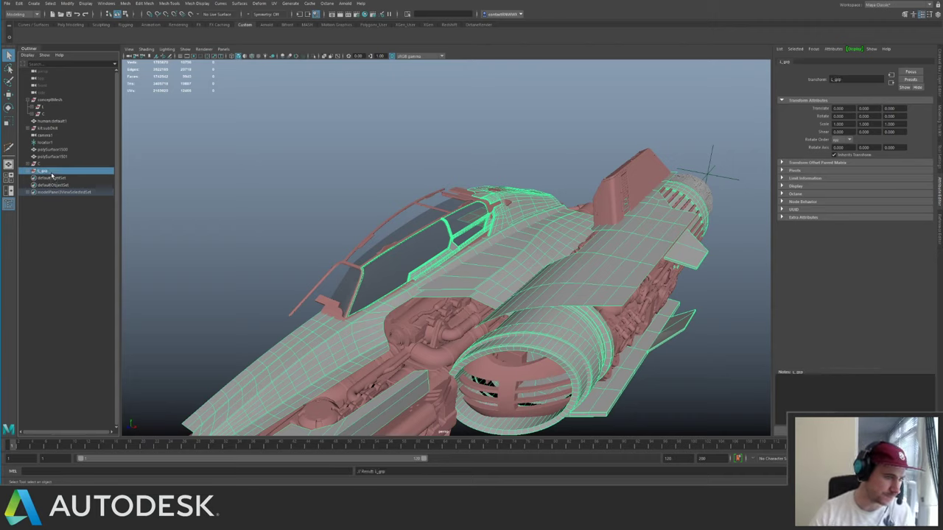
- Rename the center trim group C to C_grp
{"action": "double_click", "coordinate": [43, 164]}
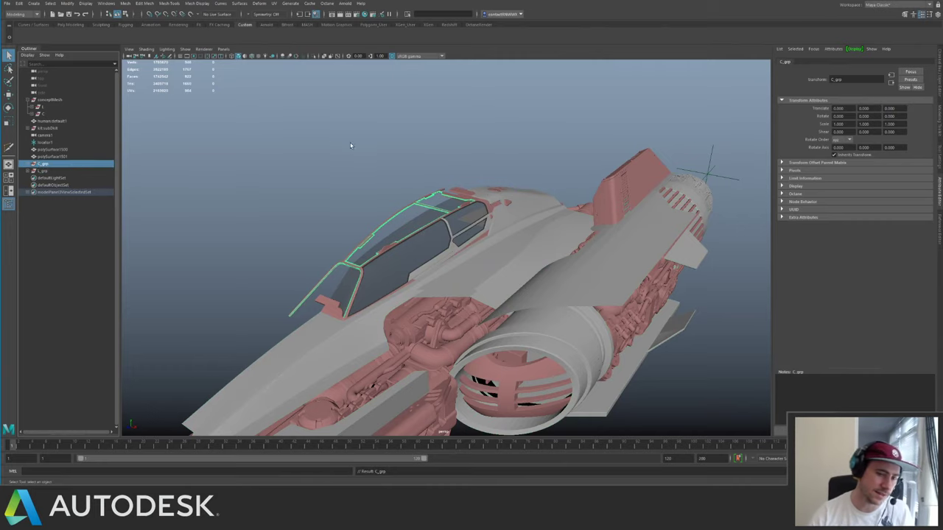
{"action": "left_click", "coordinate": [355, 165]}
{"action": "left_click_drag", "start_coordinate": [322, 187], "coordinate": [284, 176], "text": "alt"}
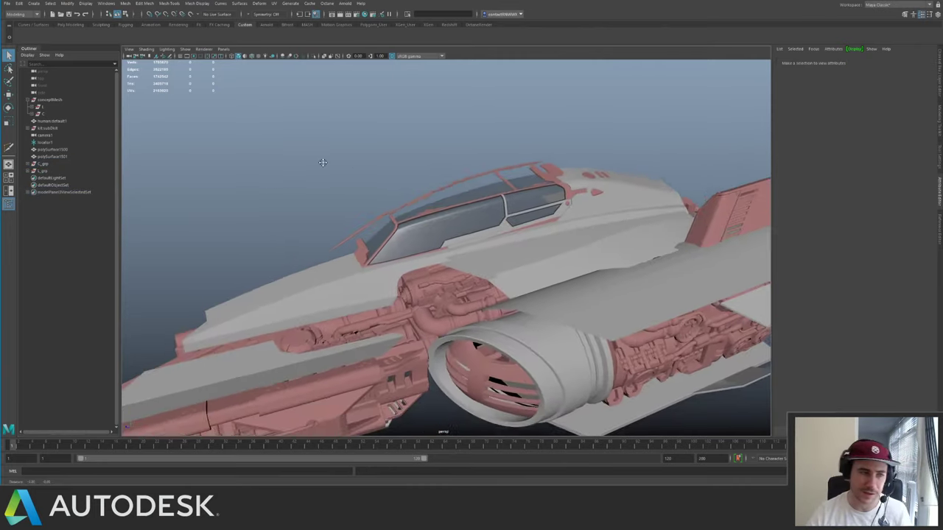
{"action": "right_click_drag", "start_coordinate": [283, 177], "coordinate": [320, 203], "text": "alt"}
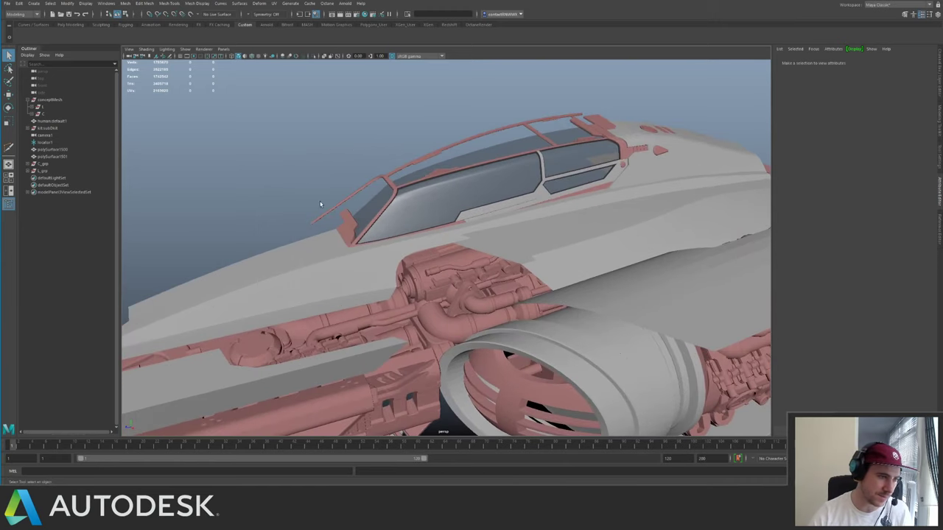
- Examine L_grp in isolation and against the full ship, and compare which parts belong to L_grp and C_grp
{"action": "left_click", "coordinate": [46, 171]}
{"action": "key", "text": "f"}
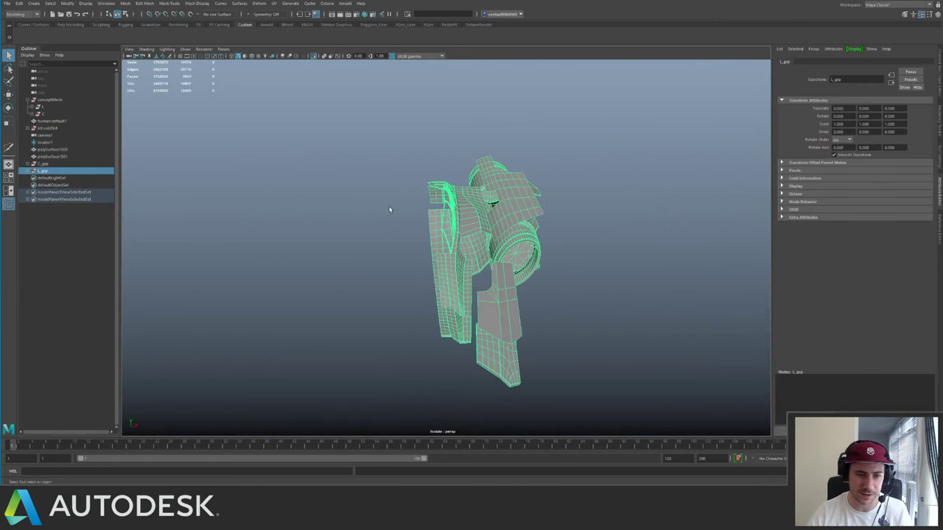
{"action": "left_click_drag", "start_coordinate": [413, 210], "coordinate": [507, 224], "text": "alt"}
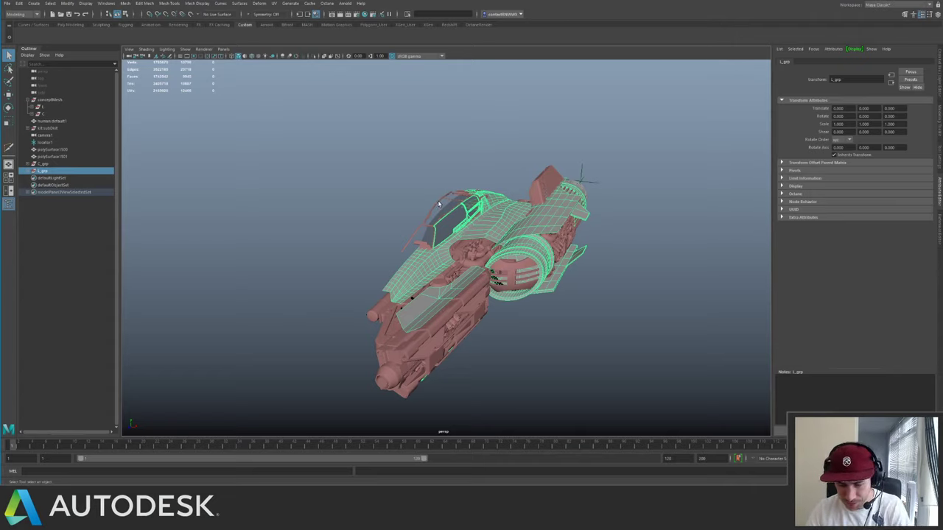
{"action": "left_click", "coordinate": [472, 158]}
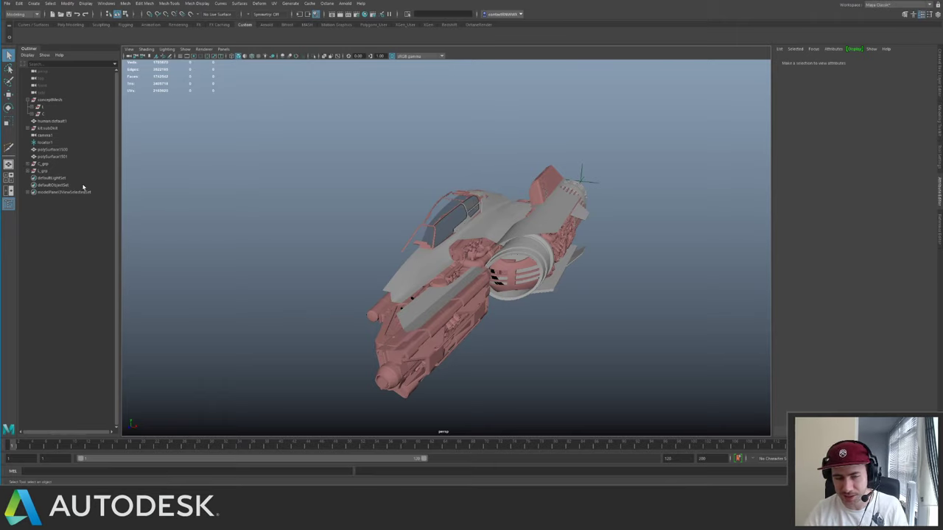
{"action": "left_click", "coordinate": [43, 171]}
{"action": "left_click", "coordinate": [45, 164]}
{"action": "left_click", "coordinate": [45, 170]}
{"action": "left_click", "coordinate": [47, 164]}
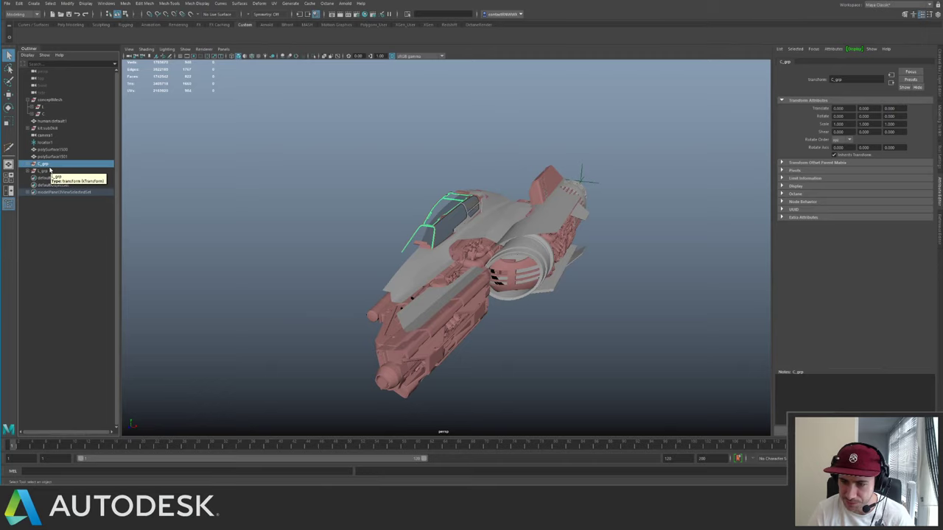
- Examine the canopy, engine cowling, lower wing and upper engine panels, and check how the individual pieces are separated
{"action": "left_click", "coordinate": [687, 212]}
{"action": "left_click_drag", "start_coordinate": [515, 137], "coordinate": [435, 152], "text": "alt"}
{"action": "right_click_drag", "start_coordinate": [435, 152], "coordinate": [524, 188], "text": "alt"}
{"action": "left_click_drag", "start_coordinate": [525, 189], "coordinate": [529, 218], "text": "alt"}
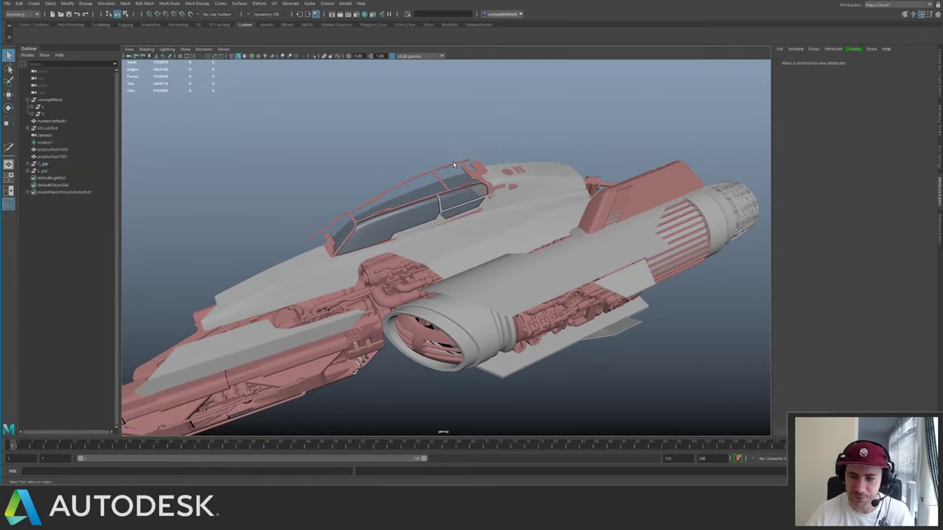
{"action": "scroll", "coordinate": [529, 218], "scroll_direction": "up", "scroll_amount": 4}
{"action": "right_click_drag", "start_coordinate": [531, 218], "coordinate": [317, 227], "text": "alt"}
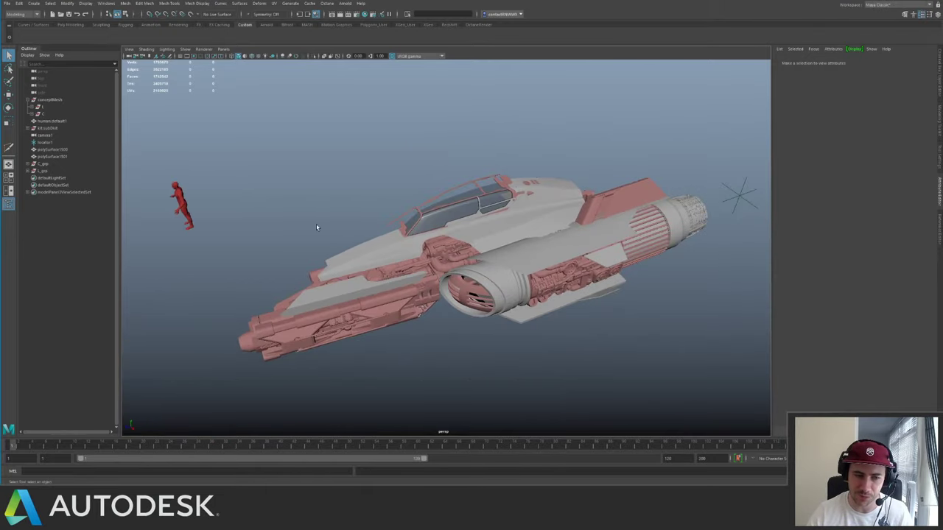
{"action": "left_click_drag", "start_coordinate": [444, 288], "coordinate": [524, 221], "text": "alt"}
{"action": "left_click", "coordinate": [535, 186]}
{"action": "left_click", "coordinate": [523, 290], "text": "shift"}
{"action": "left_click_drag", "start_coordinate": [522, 288], "coordinate": [496, 273], "text": "alt"}
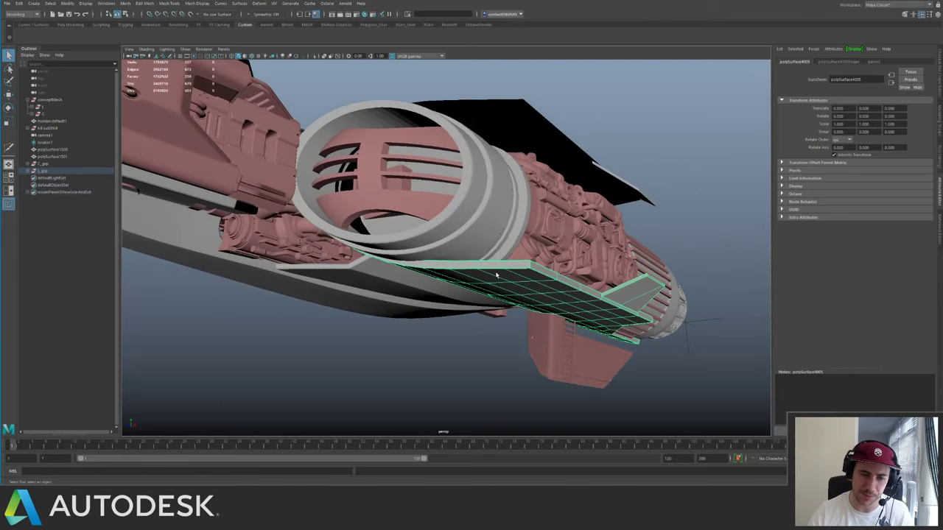
{"action": "left_click_drag", "start_coordinate": [528, 309], "coordinate": [532, 228], "text": "alt"}
{"action": "left_click", "coordinate": [470, 286]}
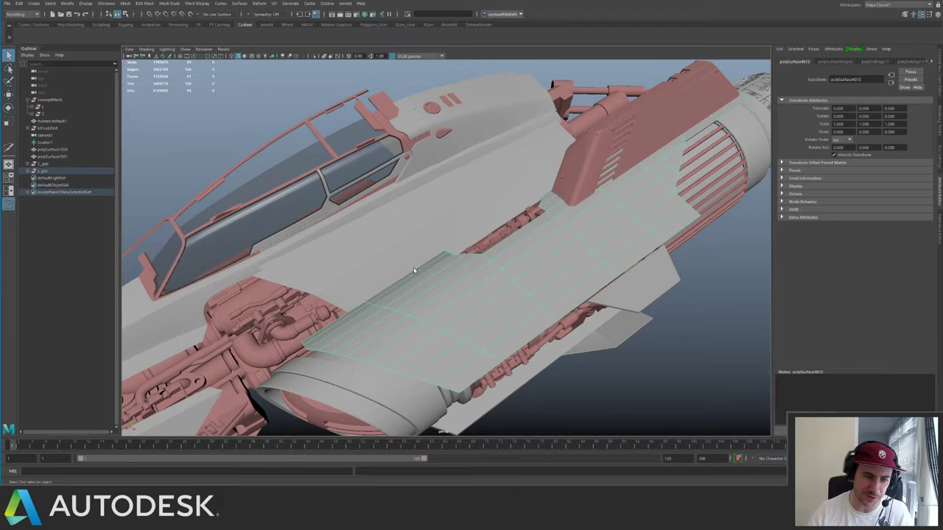
{"action": "left_click_drag", "start_coordinate": [414, 271], "coordinate": [430, 183], "text": "alt"}
{"action": "left_click", "coordinate": [483, 259]}
{"action": "left_click", "coordinate": [536, 284]}
{"action": "left_click", "coordinate": [411, 259]}
- Isolate the canopy frame and delete the faces of its mirrored half across the centre line
{"action": "left_click", "coordinate": [425, 315]}
{"action": "right_click_drag", "start_coordinate": [429, 183], "coordinate": [456, 243], "text": "alt"}
{"action": "left_click_drag", "start_coordinate": [456, 243], "coordinate": [494, 231], "text": "alt"}
{"action": "right_click_drag", "start_coordinate": [494, 231], "coordinate": [571, 315], "text": "alt"}
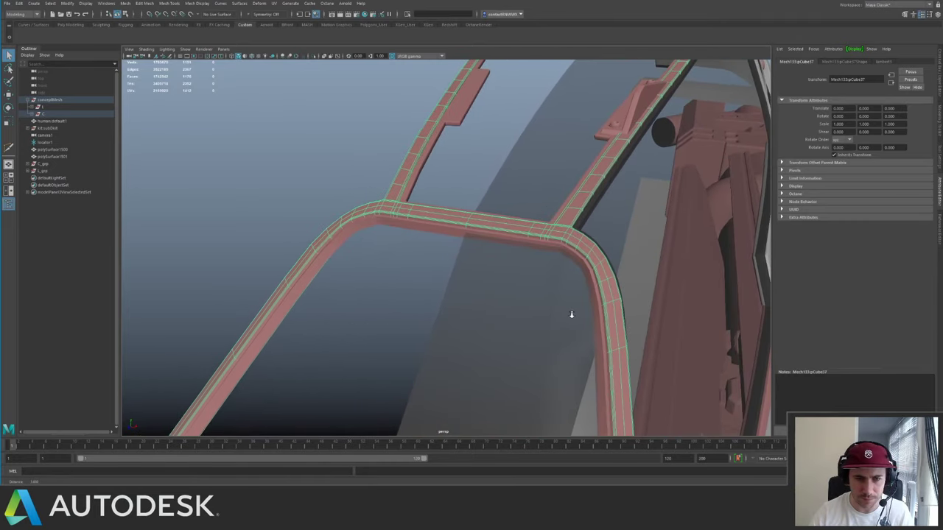
{"action": "left_click_drag", "start_coordinate": [572, 314], "coordinate": [511, 264], "text": "alt"}
{"action": "right_click_drag", "start_coordinate": [511, 263], "coordinate": [641, 376], "text": "alt"}
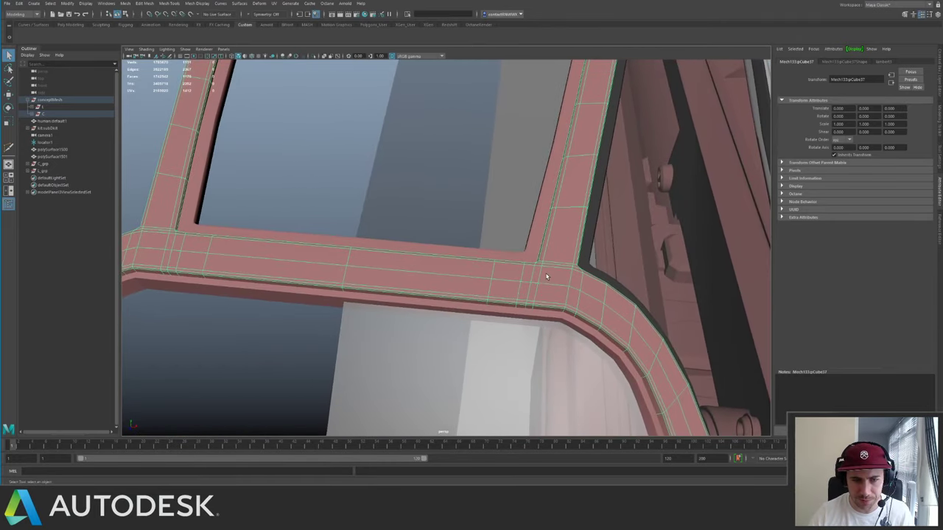
{"action": "left_click_drag", "start_coordinate": [547, 277], "coordinate": [561, 302], "text": "alt"}
{"action": "left_click_drag", "start_coordinate": [584, 346], "coordinate": [419, 210], "text": "alt"}
{"action": "key", "text": "ctrl+1"}
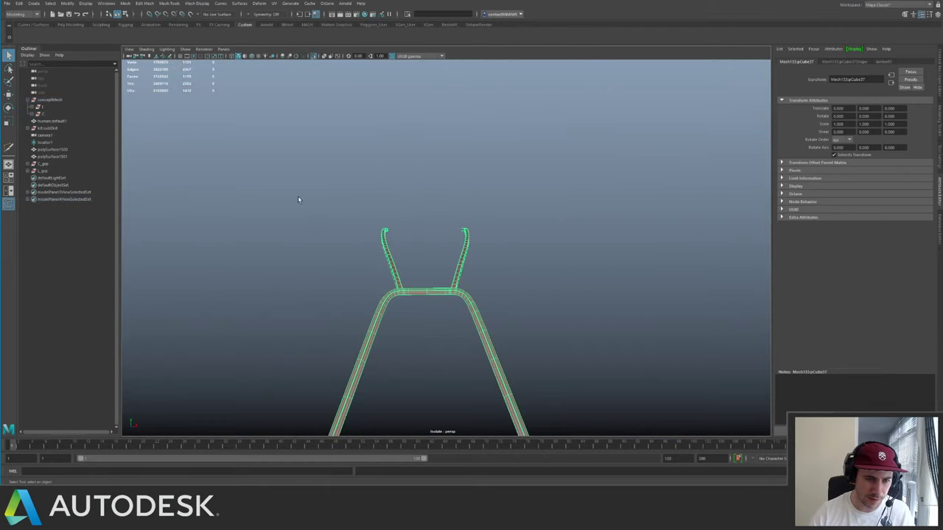
{"action": "key", "text": "F11"}
{"action": "left_click_drag", "start_coordinate": [292, 187], "coordinate": [425, 405]}
{"action": "left_click_drag", "start_coordinate": [408, 302], "coordinate": [407, 280], "text": "alt"}
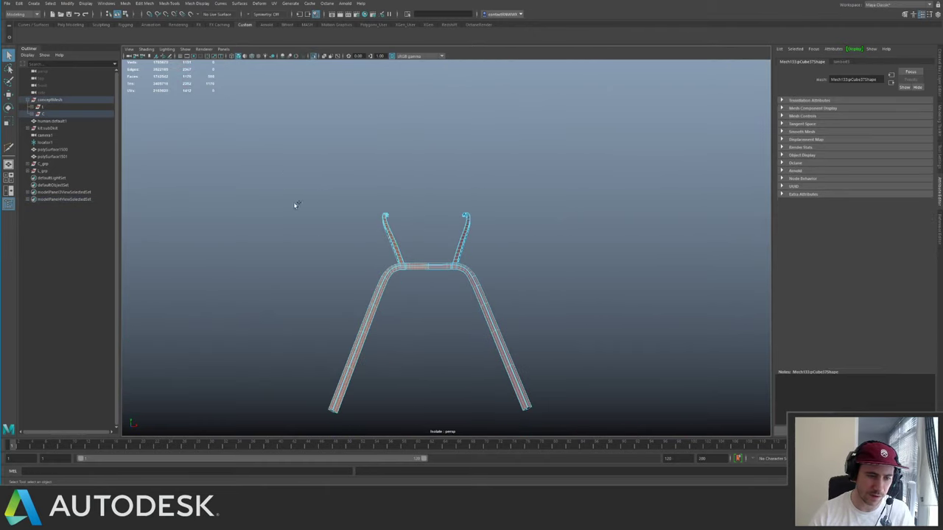
{"action": "left_click_drag", "start_coordinate": [273, 174], "coordinate": [404, 420]}
{"action": "key", "text": "Delete"}
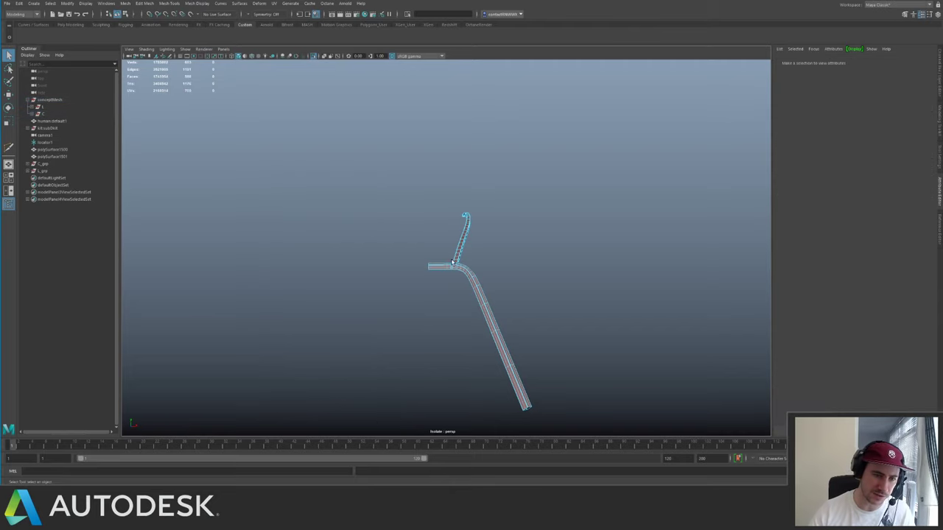
- Show the full ship again and unparent the halved canopy frame from the concept mesh group
{"action": "key", "text": "F8"}
{"action": "key", "text": "ctrl+1"}
{"action": "left_click_drag", "start_coordinate": [469, 237], "coordinate": [421, 245], "text": "alt"}
{"action": "right_click_drag", "start_coordinate": [422, 245], "coordinate": [483, 278], "text": "alt"}
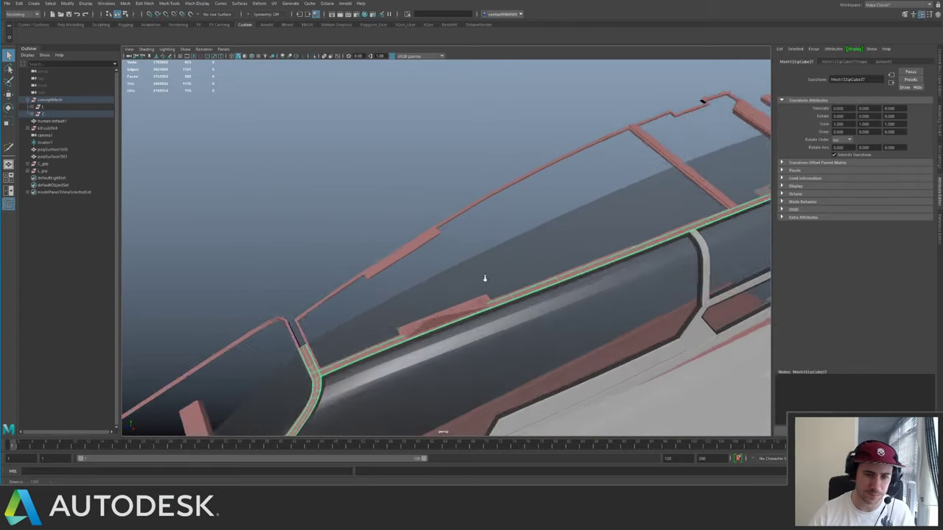
{"action": "middle_click_drag", "start_coordinate": [484, 278], "coordinate": [408, 196], "text": "alt"}
{"action": "key", "text": "shift+p"}
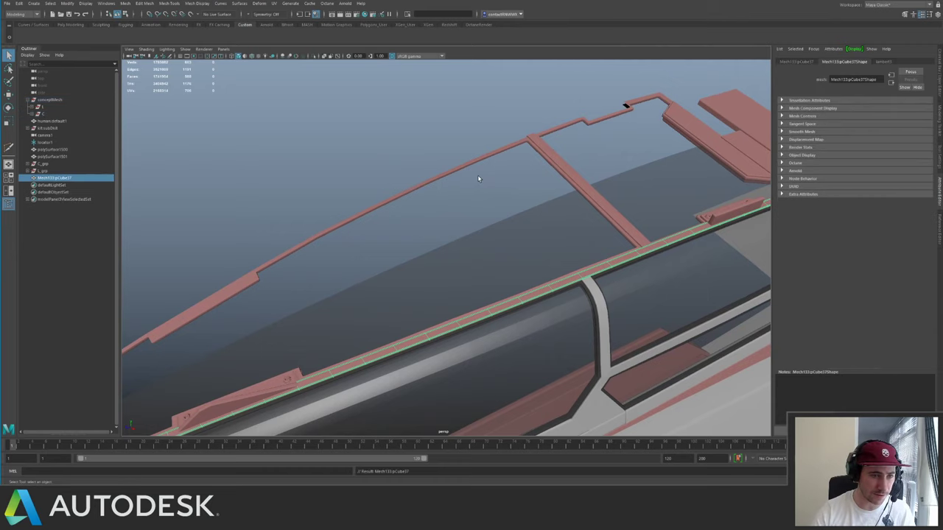
- Assign the dark rubber material to the window seals around the top canopy openings
{"action": "middle_click_drag", "start_coordinate": [477, 176], "coordinate": [354, 210], "text": "alt"}
{"action": "left_click", "coordinate": [473, 251]}
{"action": "left_click", "coordinate": [483, 273]}
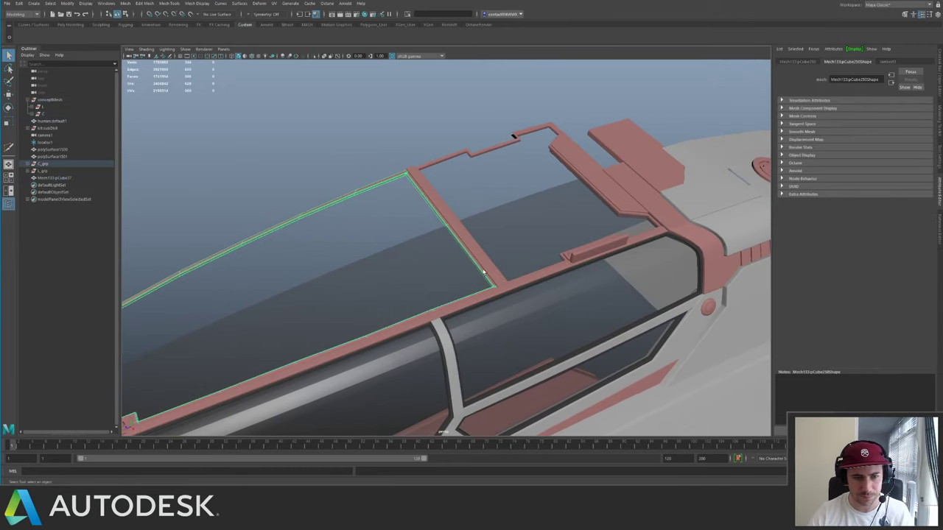
{"action": "left_click", "coordinate": [462, 153]}
{"action": "right_click_drag", "start_coordinate": [479, 155], "coordinate": [528, 396]}
{"action": "left_click", "coordinate": [549, 137]}
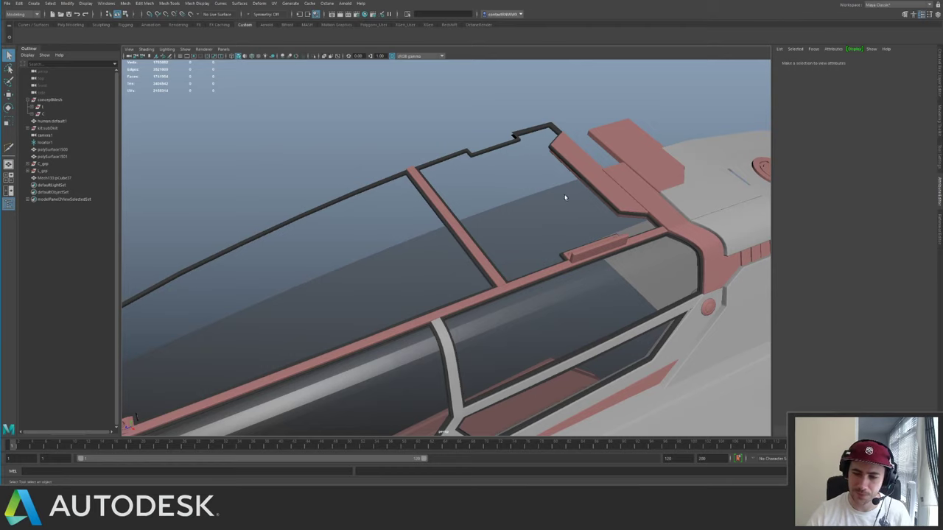
- Assign the panels material to the curved panel behind the canopy and unparent it from the concept mesh group
{"action": "left_click_drag", "start_coordinate": [604, 189], "coordinate": [500, 229], "text": "alt"}
{"action": "left_click", "coordinate": [504, 229]}
{"action": "key", "text": "f"}
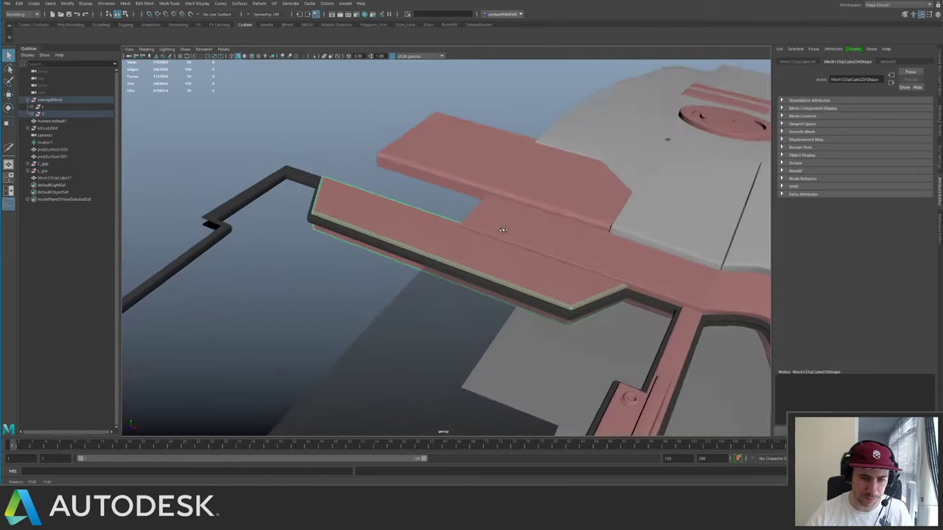
{"action": "middle_click_drag", "start_coordinate": [510, 240], "coordinate": [456, 261], "text": "alt"}
{"action": "right_click_drag", "start_coordinate": [456, 261], "coordinate": [513, 262], "text": "alt"}
{"action": "left_click", "coordinate": [514, 262]}
{"action": "key", "text": "f"}
{"action": "left_click_drag", "start_coordinate": [429, 182], "coordinate": [391, 213], "text": "alt"}
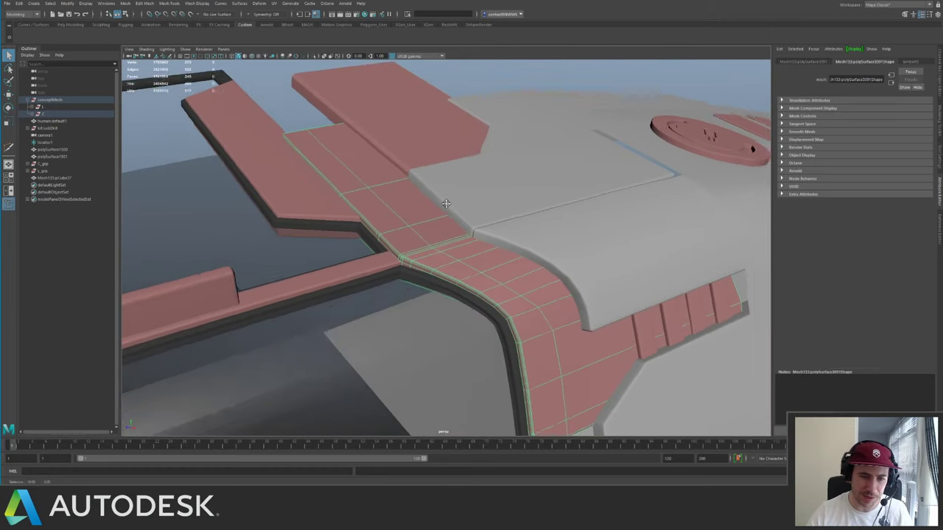
{"action": "middle_click_drag", "start_coordinate": [471, 269], "coordinate": [409, 240], "text": "alt"}
{"action": "right_click_drag", "start_coordinate": [408, 240], "coordinate": [523, 472], "text": "alt"}
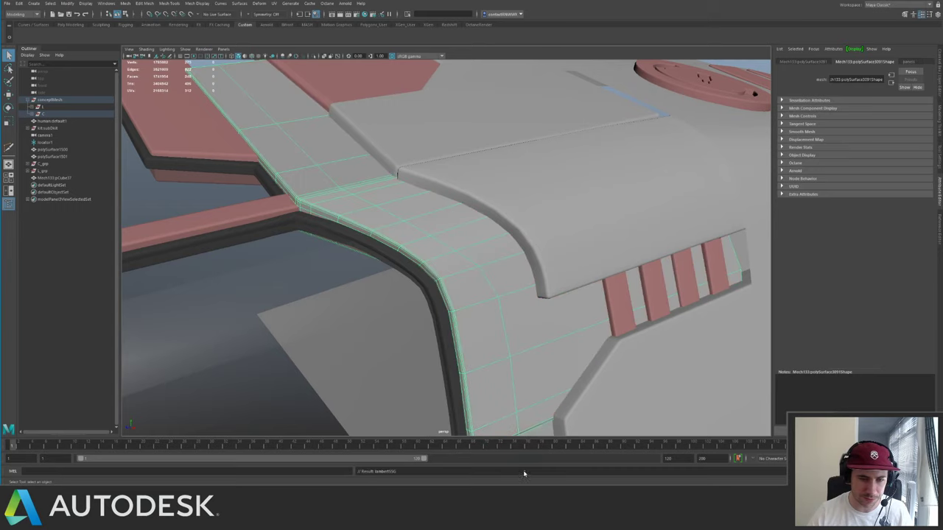
{"action": "right_click_drag", "start_coordinate": [581, 269], "coordinate": [522, 259], "text": "alt"}
{"action": "key", "text": "shift+p"}
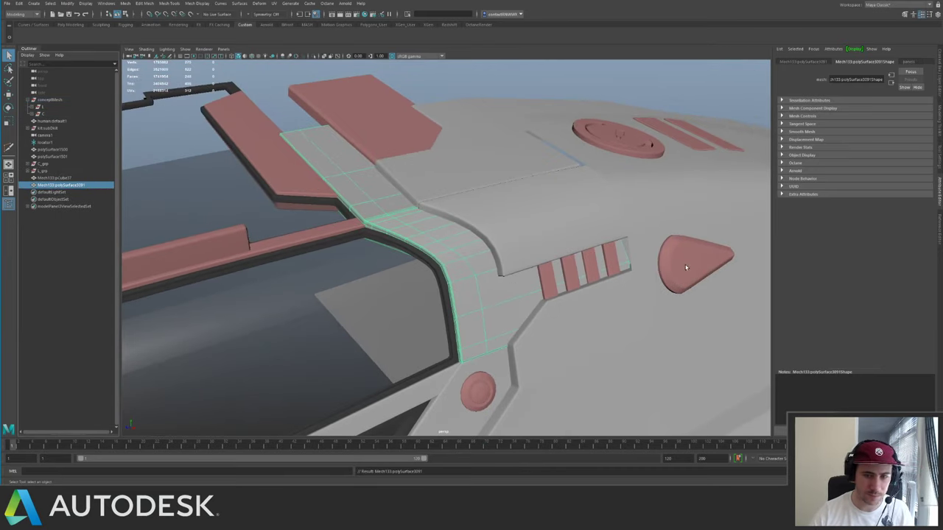
- Examine the teardrop detail, round hatch and two slats on the fuselage behind the canopy
{"action": "left_click", "coordinate": [685, 265]}
{"action": "left_click_drag", "start_coordinate": [686, 265], "coordinate": [588, 187], "text": "alt"}
{"action": "key", "text": "f"}
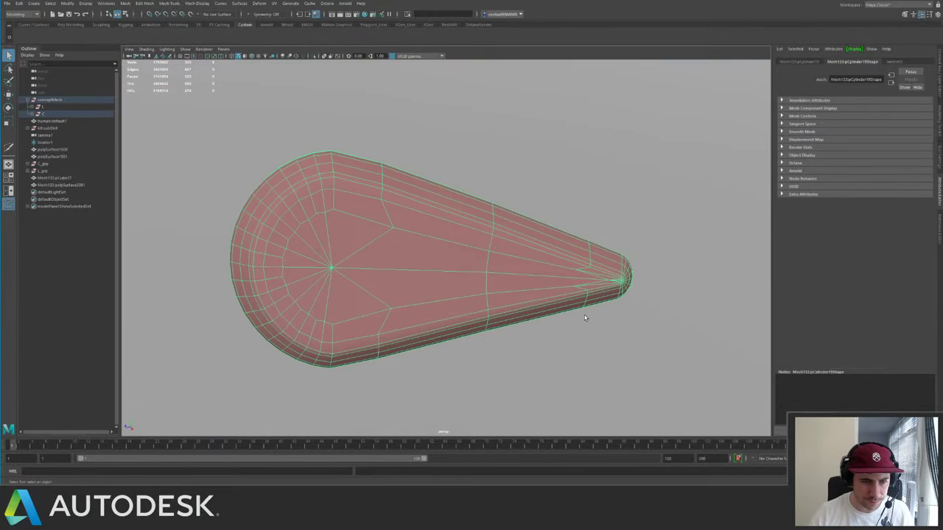
{"action": "left_click_drag", "start_coordinate": [577, 305], "coordinate": [584, 310], "text": "alt"}
{"action": "right_click_drag", "start_coordinate": [584, 310], "coordinate": [354, 206], "text": "alt"}
{"action": "left_click_drag", "start_coordinate": [353, 206], "coordinate": [400, 261], "text": "alt"}
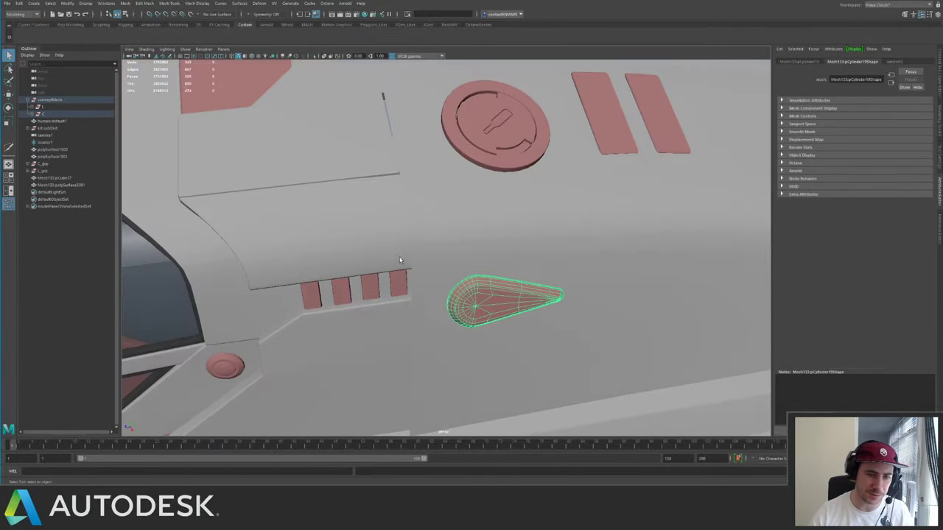
{"action": "middle_click_drag", "start_coordinate": [508, 210], "coordinate": [458, 270], "text": "alt"}
{"action": "left_click", "coordinate": [470, 200]}
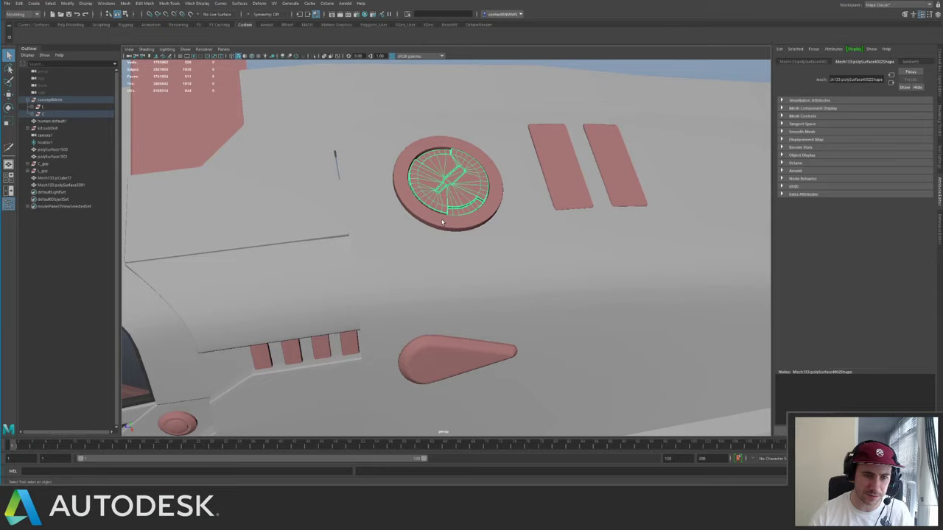
{"action": "left_click", "coordinate": [451, 212]}
{"action": "left_click", "coordinate": [580, 179]}
{"action": "left_click", "coordinate": [623, 181]}
{"action": "right_click_drag", "start_coordinate": [623, 181], "coordinate": [412, 202], "text": "alt"}
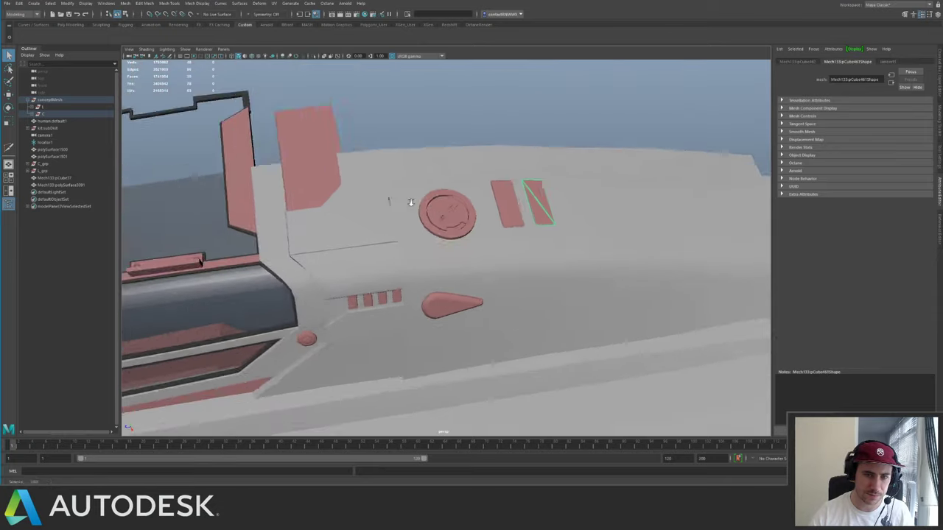
- Examine the ship's rear from several angles, including the fuselage underside, piston rods, exhaust nozzle and engine fins
{"action": "left_click_drag", "start_coordinate": [413, 202], "coordinate": [547, 220], "text": "alt"}
{"action": "middle_click_drag", "start_coordinate": [547, 220], "coordinate": [527, 206], "text": "alt"}
{"action": "left_click_drag", "start_coordinate": [526, 207], "coordinate": [393, 230], "text": "alt"}
{"action": "left_click", "coordinate": [467, 210]}
{"action": "left_click", "coordinate": [443, 171]}
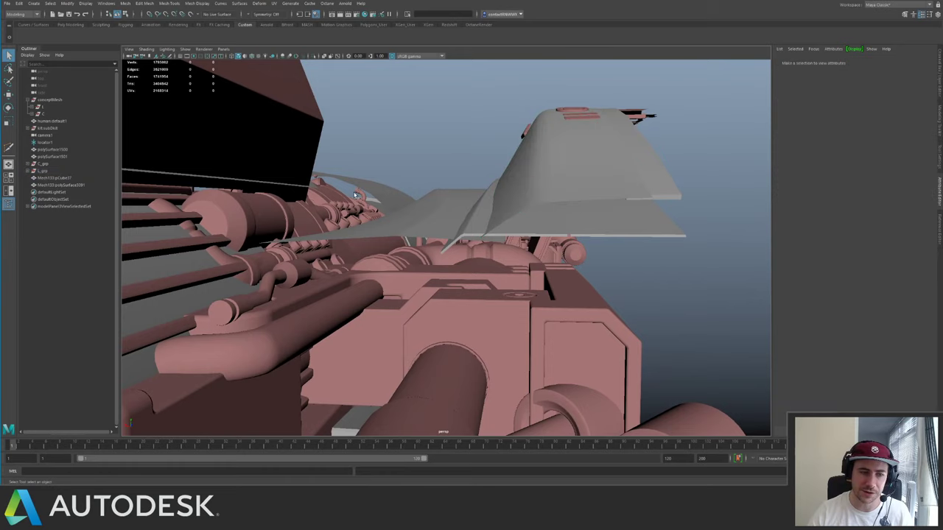
{"action": "right_click_drag", "start_coordinate": [443, 171], "coordinate": [132, 136], "text": "alt"}
{"action": "middle_click_drag", "start_coordinate": [132, 135], "coordinate": [437, 167], "text": "alt"}
{"action": "left_click_drag", "start_coordinate": [438, 166], "coordinate": [411, 185], "text": "alt"}
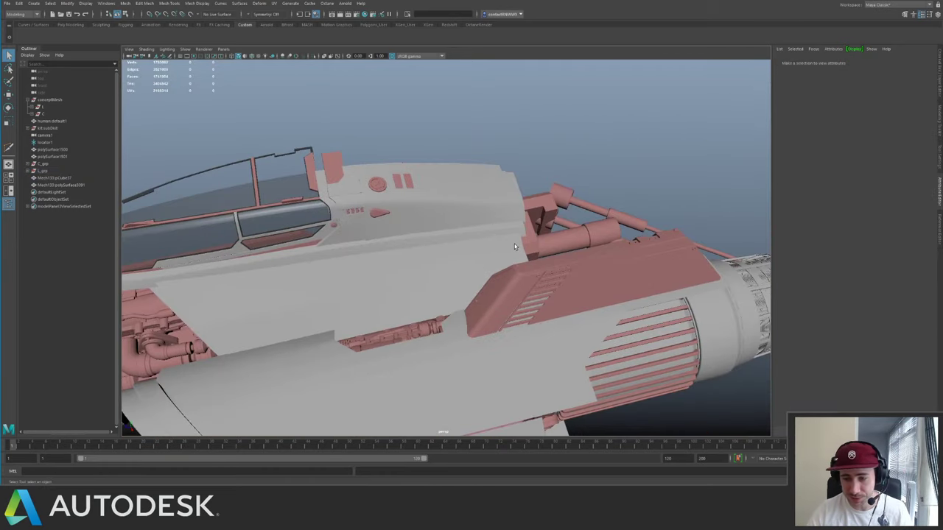
{"action": "left_click_drag", "start_coordinate": [567, 241], "coordinate": [448, 195], "text": "alt"}
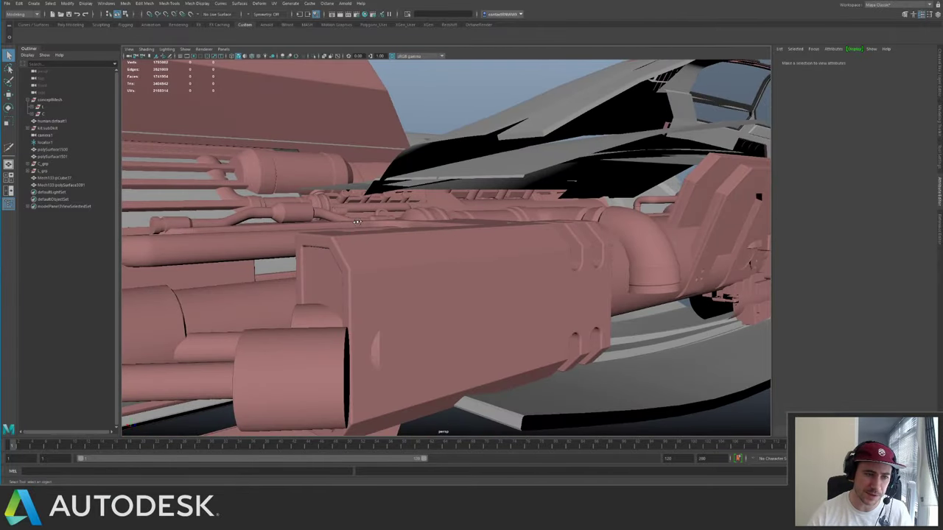
{"action": "left_click_drag", "start_coordinate": [310, 207], "coordinate": [409, 221], "text": "alt"}
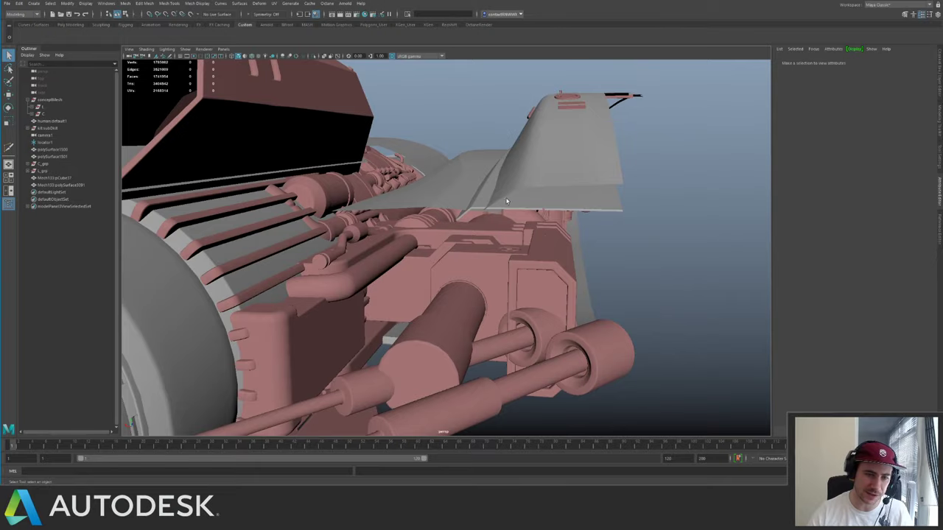
{"action": "left_click_drag", "start_coordinate": [547, 248], "coordinate": [552, 257], "text": "alt"}
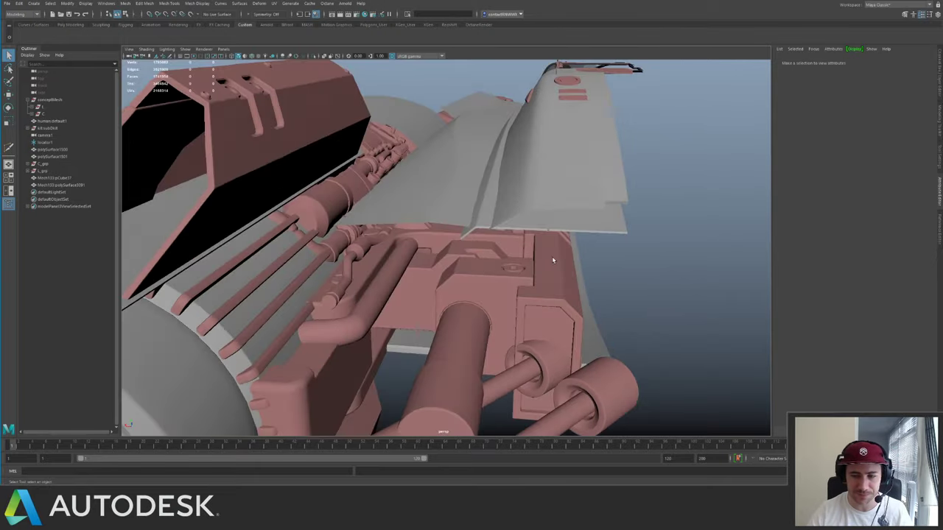
{"action": "right_click_drag", "start_coordinate": [553, 258], "coordinate": [420, 226], "text": "alt"}
{"action": "left_click_drag", "start_coordinate": [421, 225], "coordinate": [368, 230], "text": "alt"}
{"action": "right_click_drag", "start_coordinate": [368, 229], "coordinate": [436, 266], "text": "alt"}
{"action": "left_click_drag", "start_coordinate": [436, 266], "coordinate": [405, 274], "text": "alt"}
{"action": "right_click_drag", "start_coordinate": [405, 274], "coordinate": [433, 156], "text": "alt"}
{"action": "left_click_drag", "start_coordinate": [433, 155], "coordinate": [330, 267], "text": "alt"}
{"action": "left_click", "coordinate": [331, 269]}
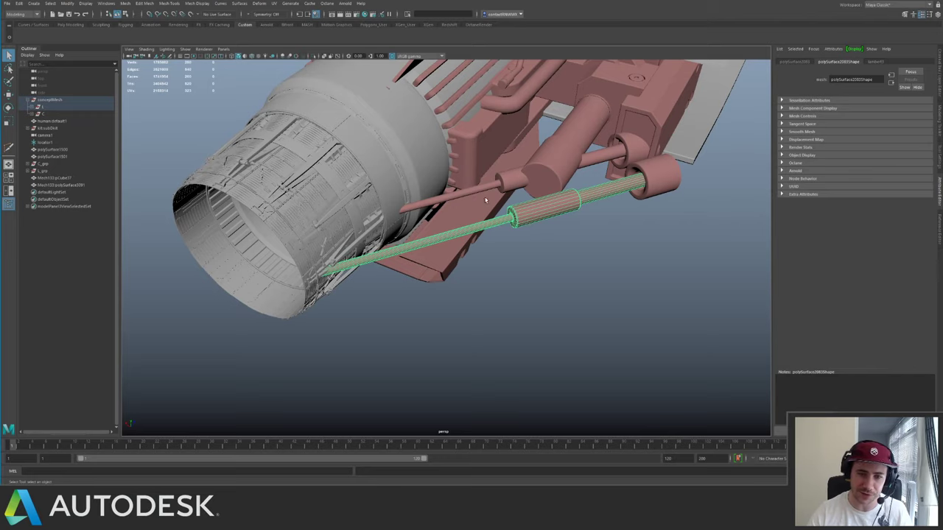
{"action": "left_click", "coordinate": [508, 284]}
{"action": "left_click_drag", "start_coordinate": [471, 214], "coordinate": [397, 225], "text": "alt"}
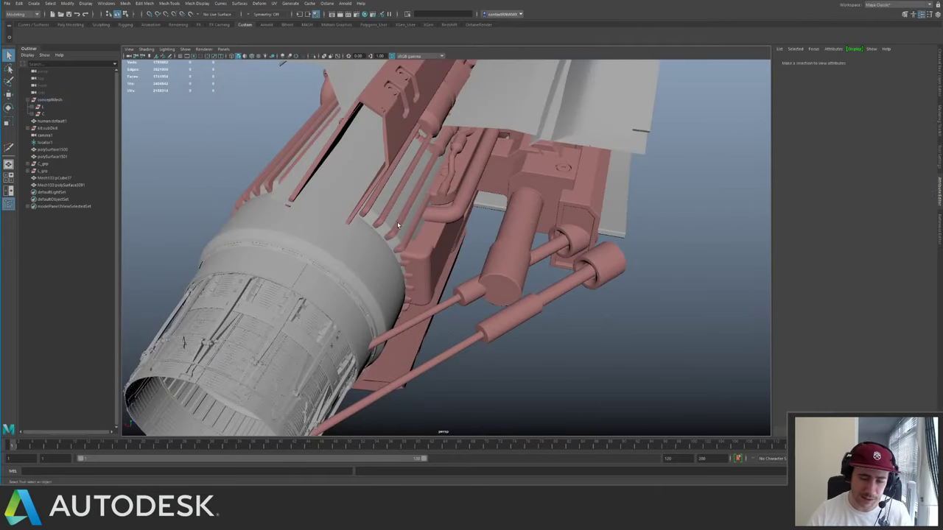
{"action": "left_click_drag", "start_coordinate": [339, 221], "coordinate": [468, 233], "text": "alt"}
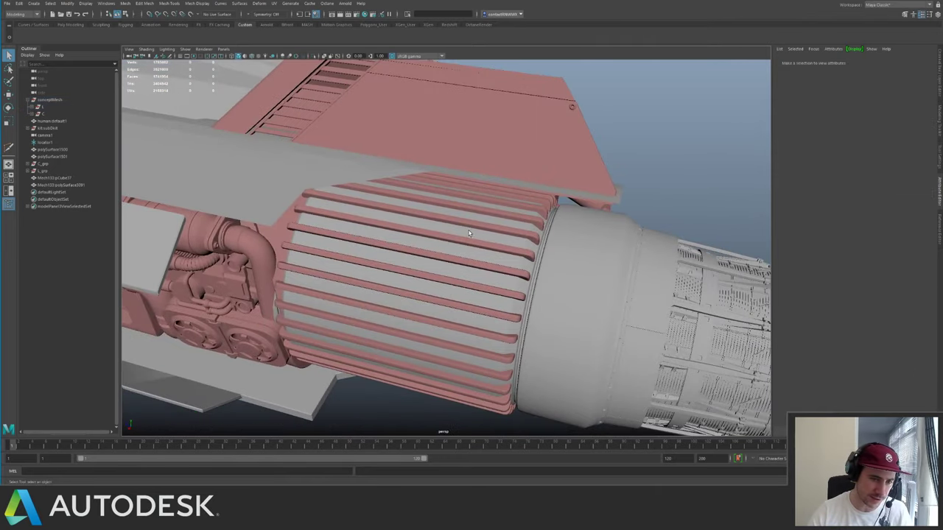
{"action": "left_click", "coordinate": [477, 230]}
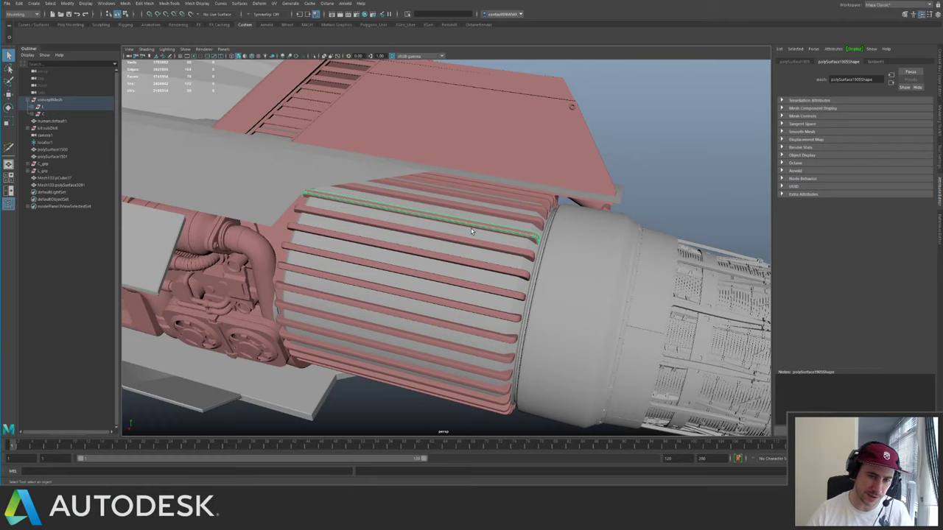
{"action": "left_click_drag", "start_coordinate": [471, 229], "coordinate": [430, 160], "text": "alt"}
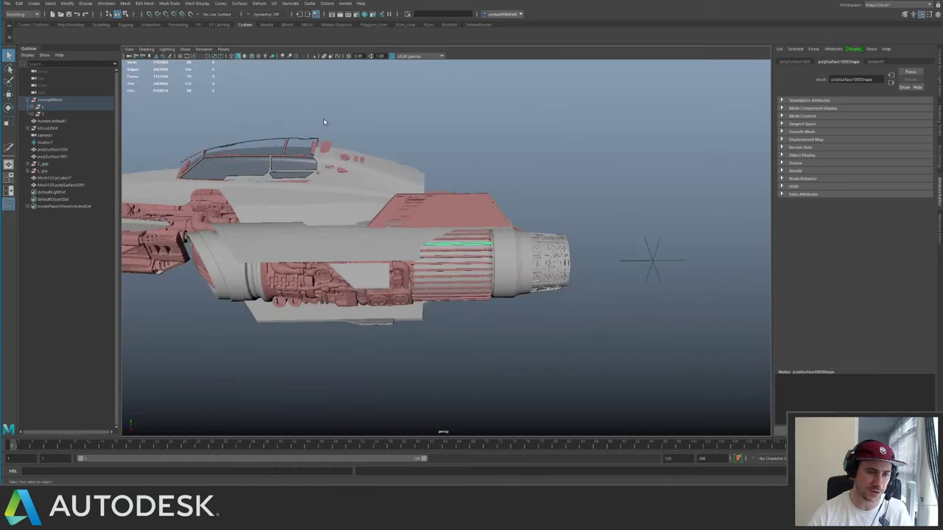
- Hide the grid in the concept-art camera view and turn off its isolation to show the full ship
{"action": "left_click", "coordinate": [522, 148]}
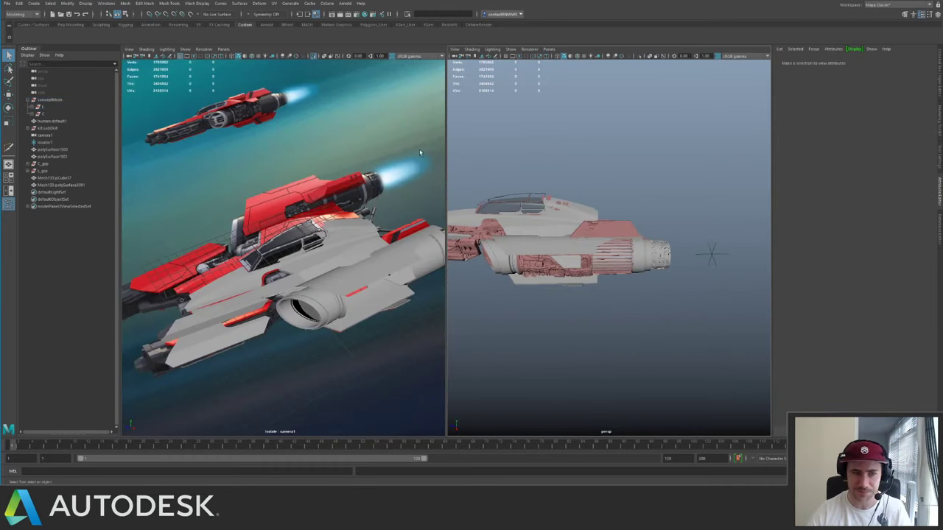
{"action": "left_click", "coordinate": [185, 50]}
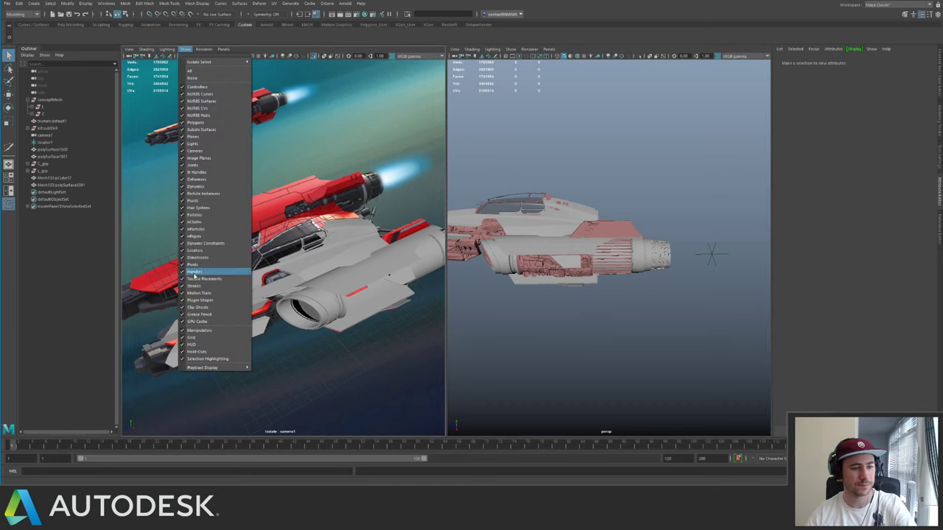
{"action": "left_click", "coordinate": [199, 338]}
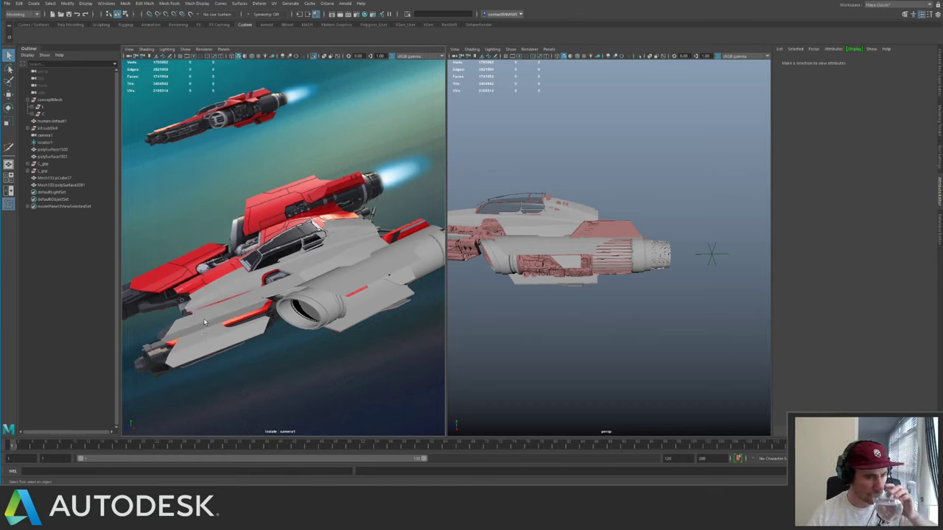
{"action": "left_click", "coordinate": [129, 57]}
{"action": "key", "text": "ctrl+1"}
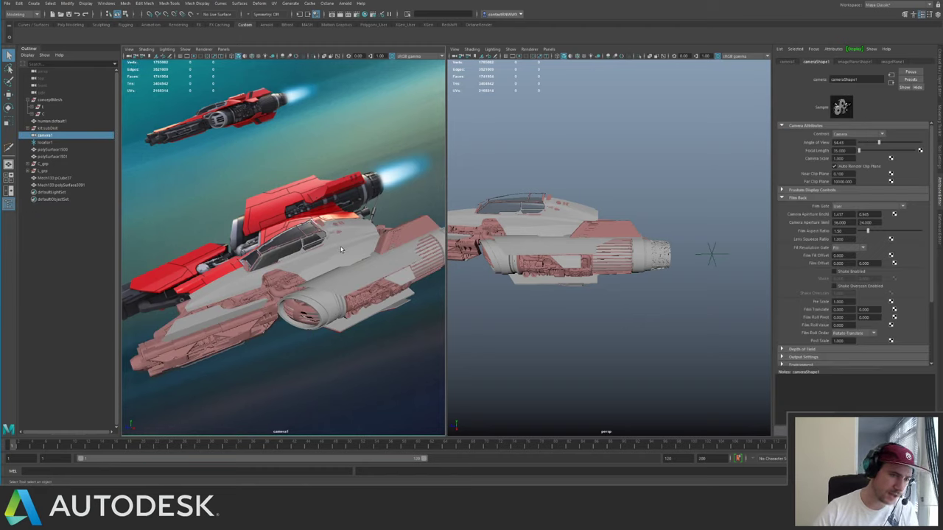
- Compare the modelled ship with the concept art by repeatedly toggling isolation in the camera view
{"action": "key", "text": "ctrl+1"}
{"action": "key", "text": "ctrl+1"}
{"action": "key", "text": "ctrl+1"}
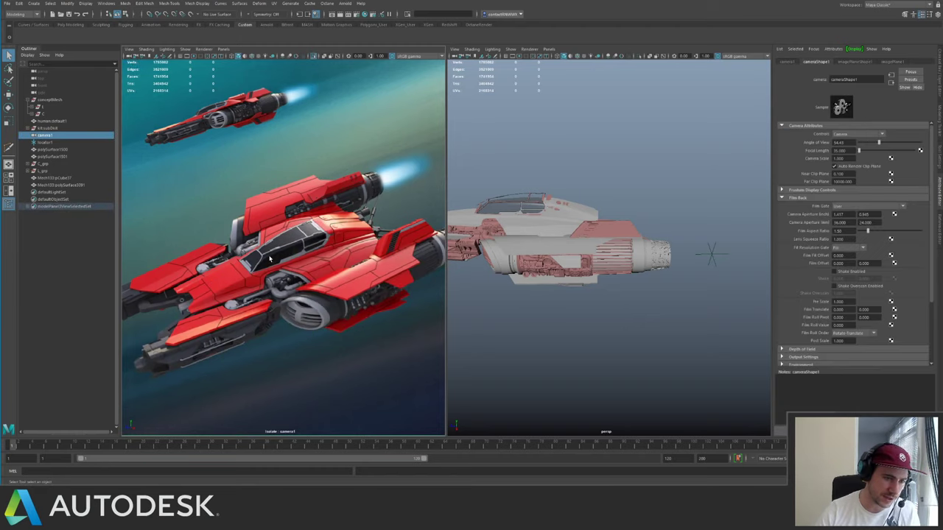
{"action": "key", "text": "ctrl+1"}
{"action": "key", "text": "ctrl+1"}
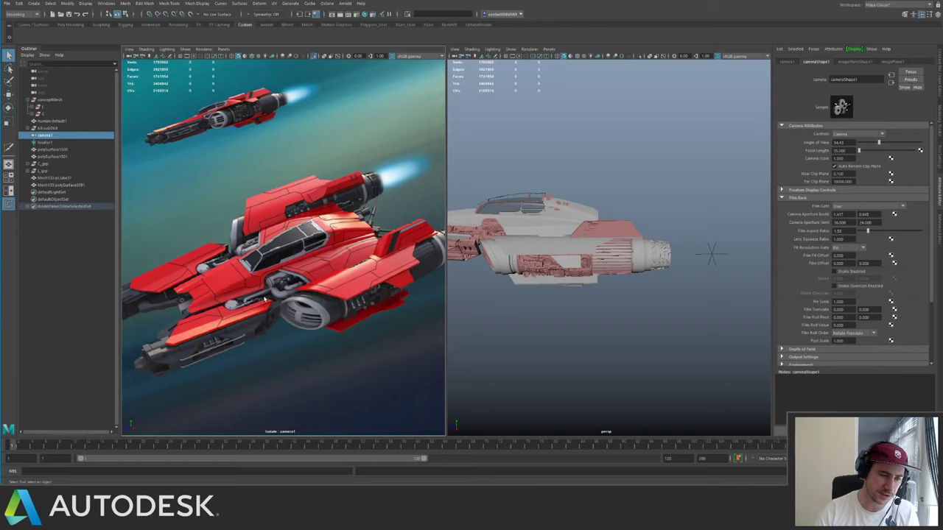
{"action": "key", "text": "ctrl+1"}
{"action": "key", "text": "ctrl+1"}
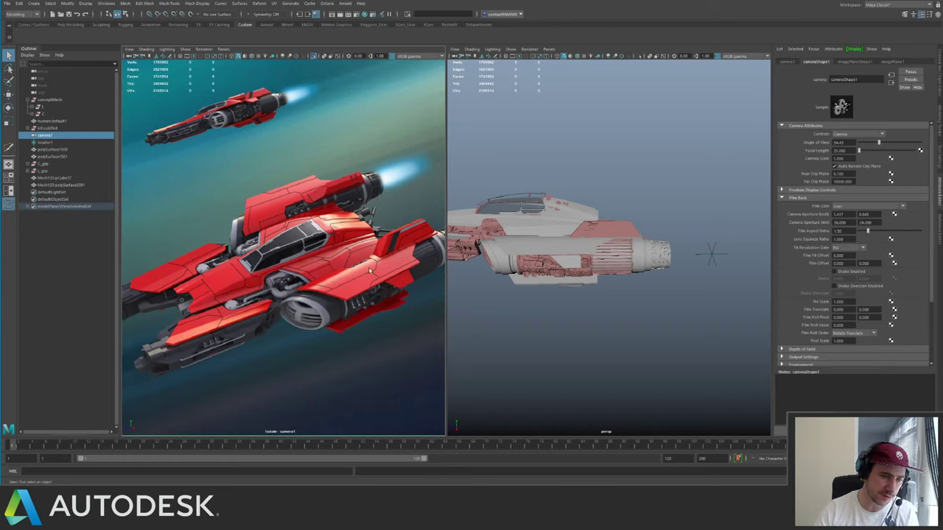
{"action": "key", "text": "ctrl+1"}
{"action": "key", "text": "ctrl+1"}
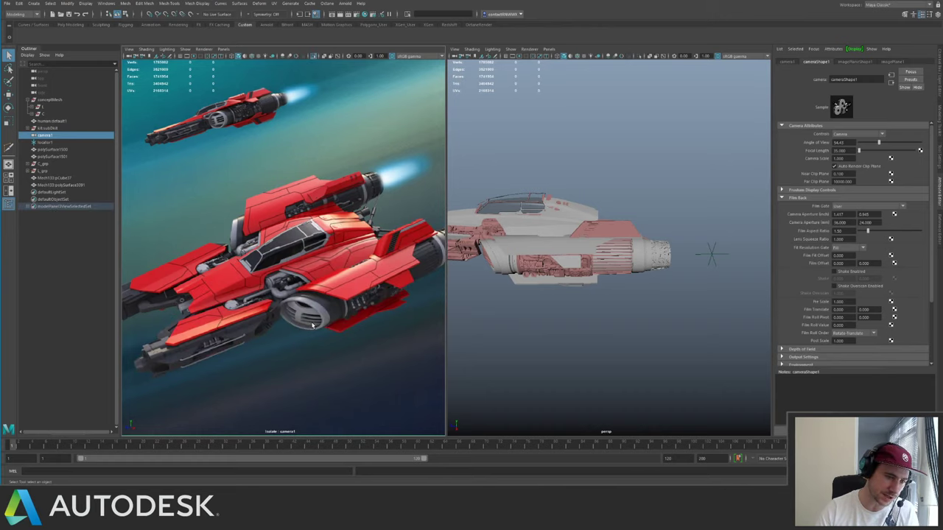
{"action": "key", "text": "ctrl+1"}
{"action": "key", "text": "ctrl+1"}
{"action": "key", "text": "ctrl+1"}
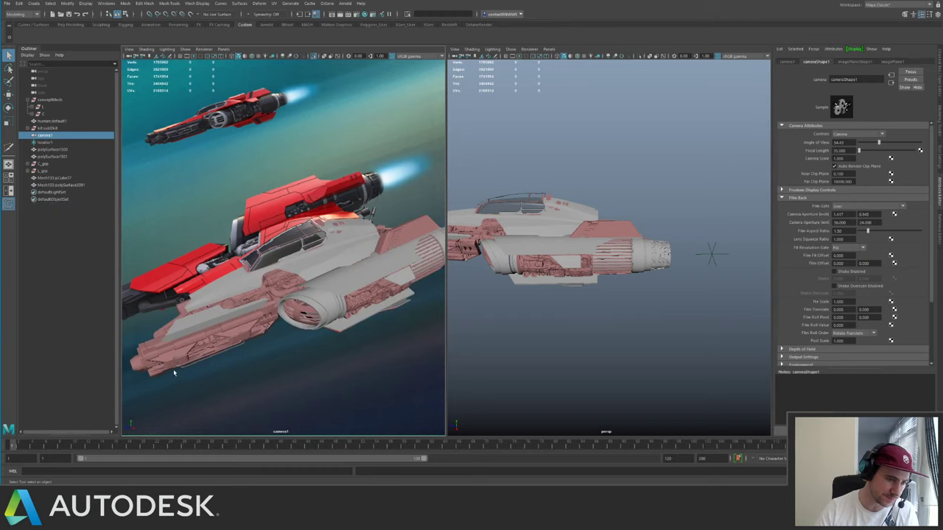
{"action": "key", "text": "ctrl+1"}
{"action": "key", "text": "ctrl+1"}
{"action": "key", "text": "ctrl+1"}
{"action": "key", "text": "ctrl+1"}
{"action": "key", "text": "ctrl+1"}
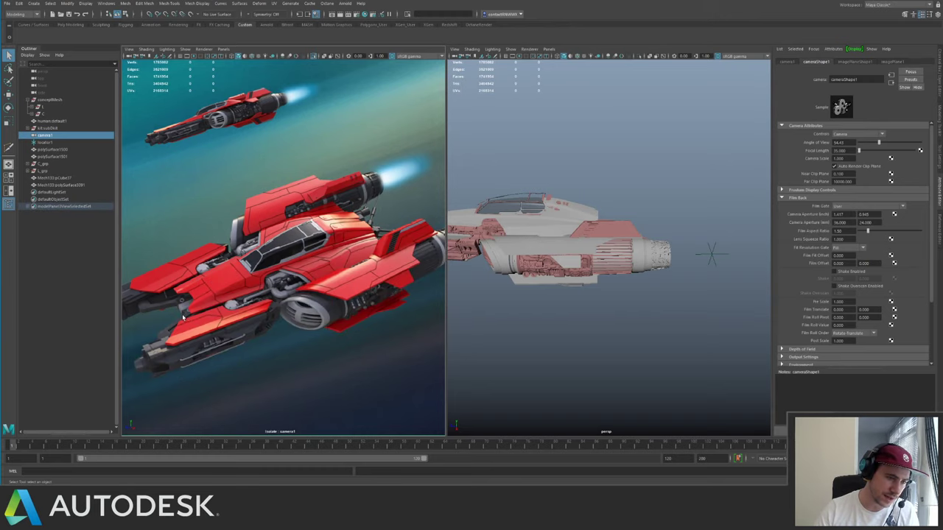
{"action": "key", "text": "ctrl+1"}
{"action": "key", "text": "ctrl+1"}
{"action": "key", "text": "ctrl+1"}
{"action": "key", "text": "ctrl+1"}
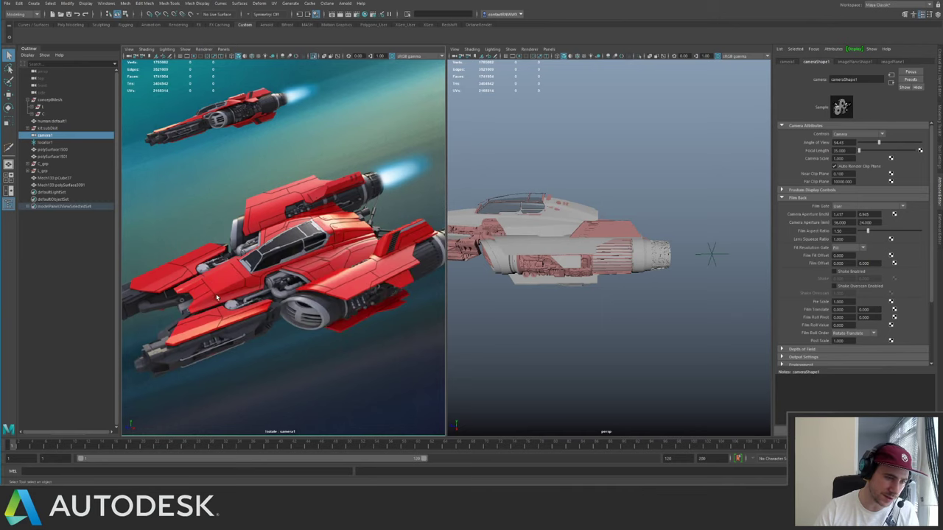
{"action": "key", "text": "ctrl+1"}
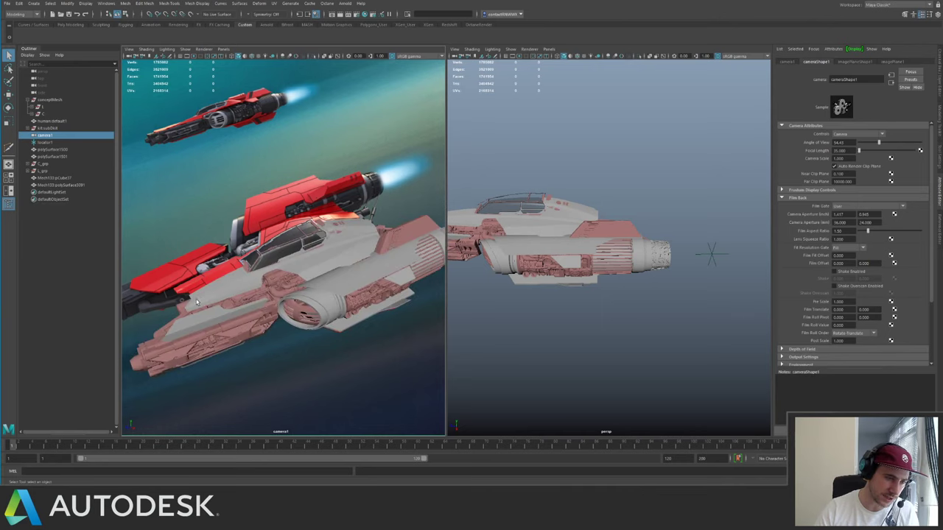
{"action": "key", "text": "ctrl+1"}
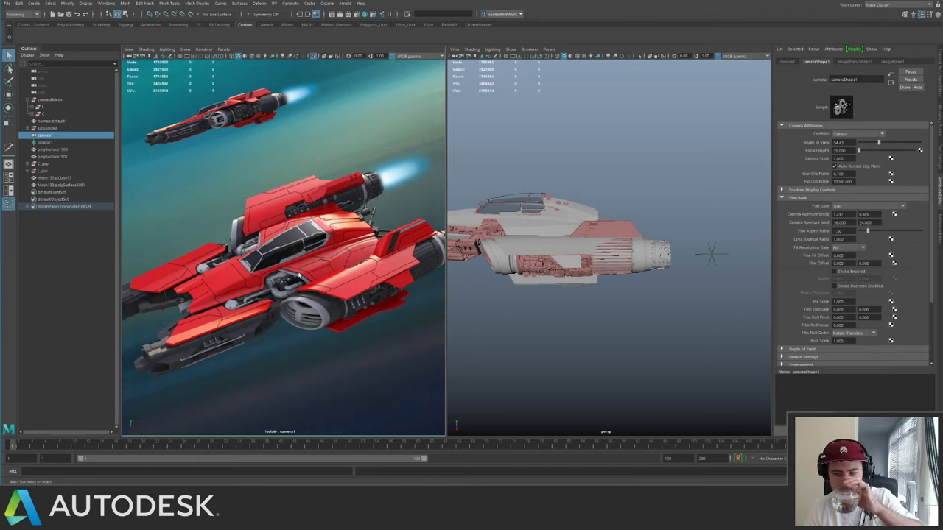
- Clear the selection, maximize the perspective view and save the scene
{"action": "left_click", "coordinate": [703, 200]}
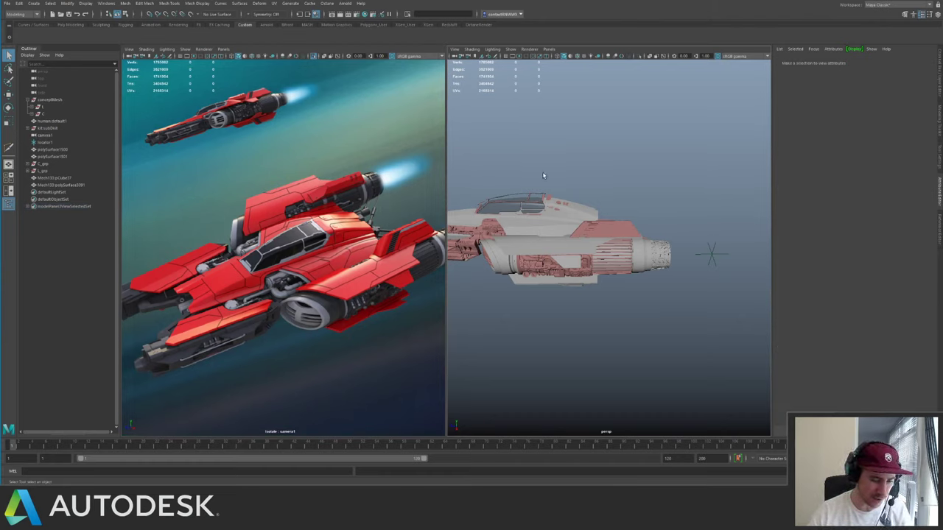
{"action": "key", "text": "space"}
{"action": "left_click_drag", "start_coordinate": [449, 174], "coordinate": [394, 127], "text": "alt"}
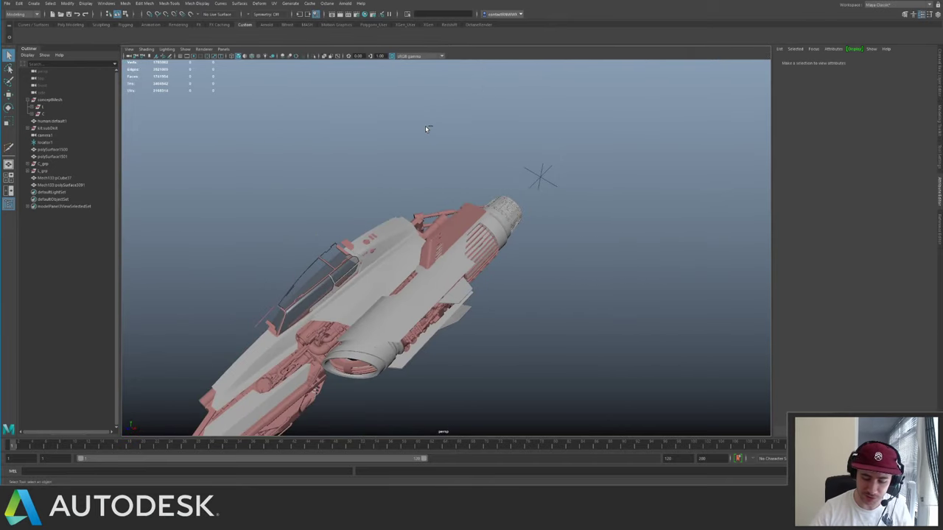
{"action": "key", "text": "ctrl+s"}
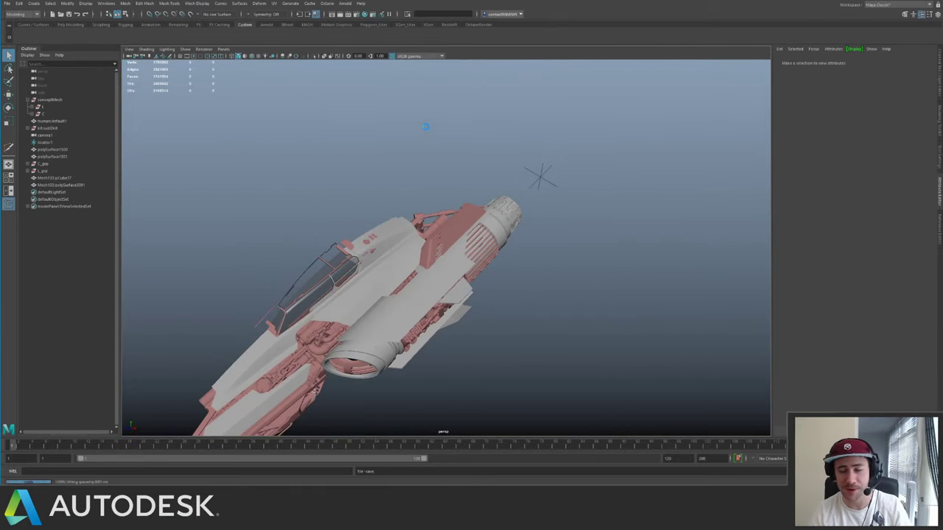
{"action": "left_click_drag", "start_coordinate": [493, 247], "coordinate": [439, 243], "text": "alt"}
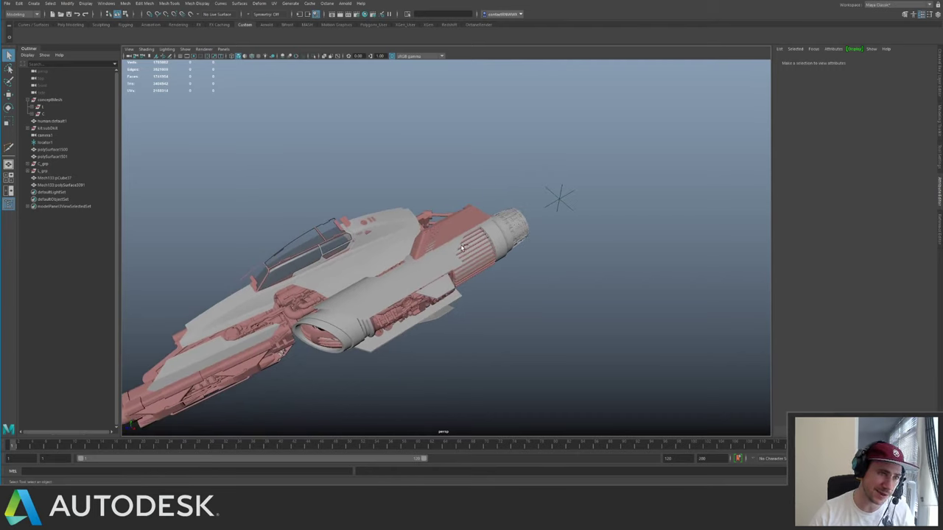
{"action": "key", "text": "ctrl+s"}
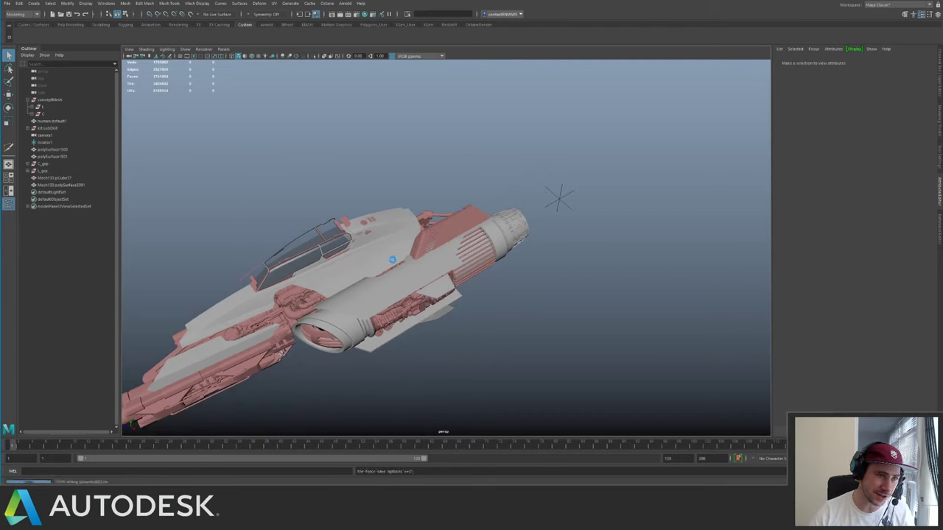
- Examine the engine intake, the side machinery, the forward pod and the front of the canopy
{"action": "middle_click_drag", "start_coordinate": [392, 259], "coordinate": [444, 265], "text": "alt"}
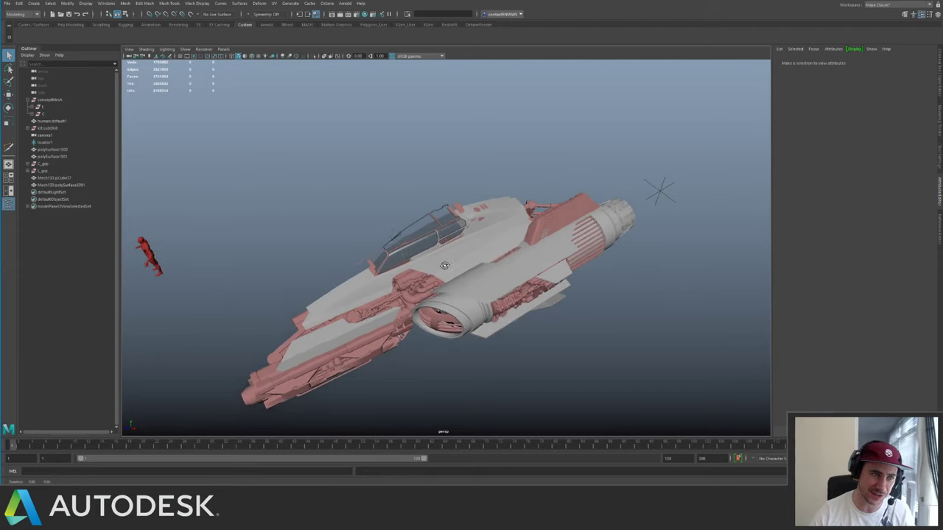
{"action": "left_click_drag", "start_coordinate": [444, 265], "coordinate": [452, 253], "text": "alt"}
{"action": "right_click_drag", "start_coordinate": [407, 262], "coordinate": [457, 267], "text": "alt"}
{"action": "mouse_move", "coordinate": [457, 267]}
{"action": "left_mouse_down", "text": "alt"}
{"action": "mouse_move", "coordinate": [496, 290]}
{"action": "mouse_move", "coordinate": [447, 273]}
{"action": "left_mouse_up", "text": "alt"}
{"action": "right_click_drag", "start_coordinate": [446, 273], "coordinate": [501, 270], "text": "alt"}
{"action": "left_click_drag", "start_coordinate": [501, 271], "coordinate": [449, 246], "text": "alt"}
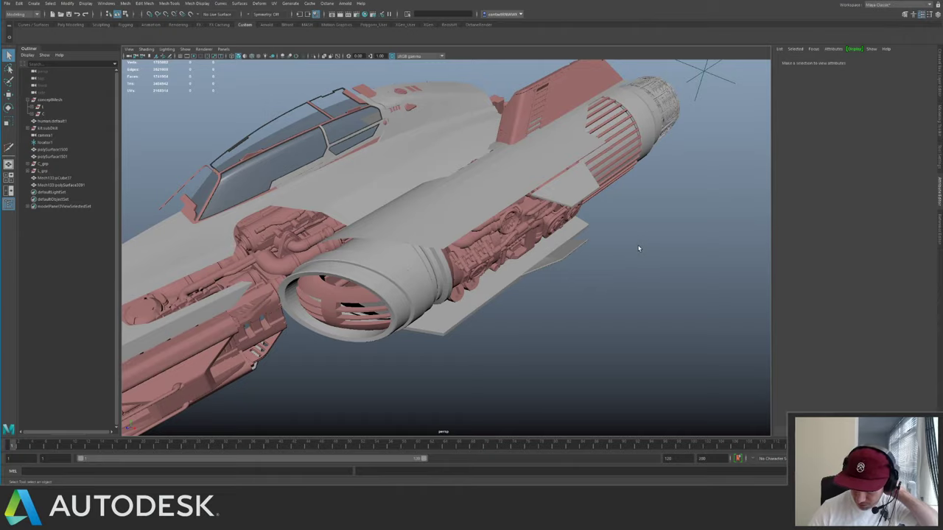
{"action": "left_click_drag", "start_coordinate": [451, 236], "coordinate": [302, 173], "text": "alt"}
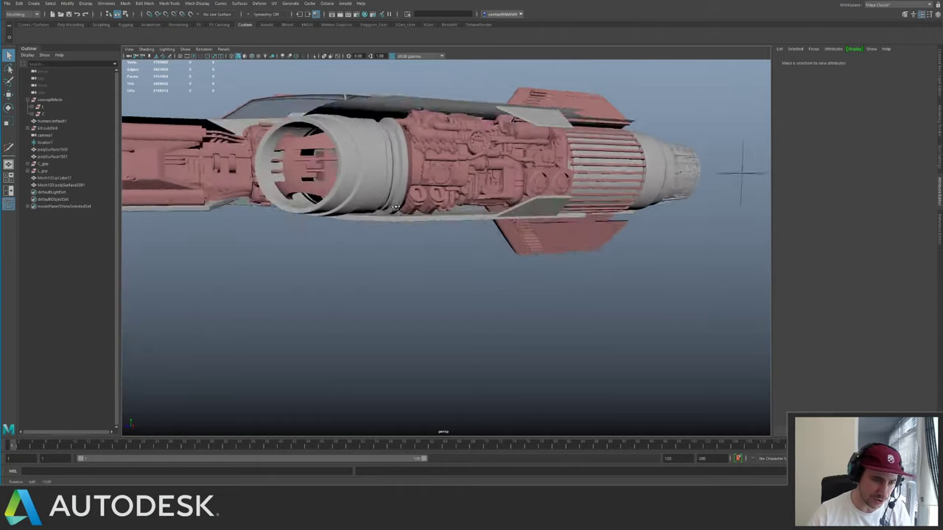
{"action": "middle_click_drag", "start_coordinate": [302, 173], "coordinate": [426, 232], "text": "alt"}
{"action": "right_click_drag", "start_coordinate": [425, 232], "coordinate": [505, 265], "text": "alt"}
{"action": "left_click_drag", "start_coordinate": [505, 265], "coordinate": [473, 251], "text": "alt"}
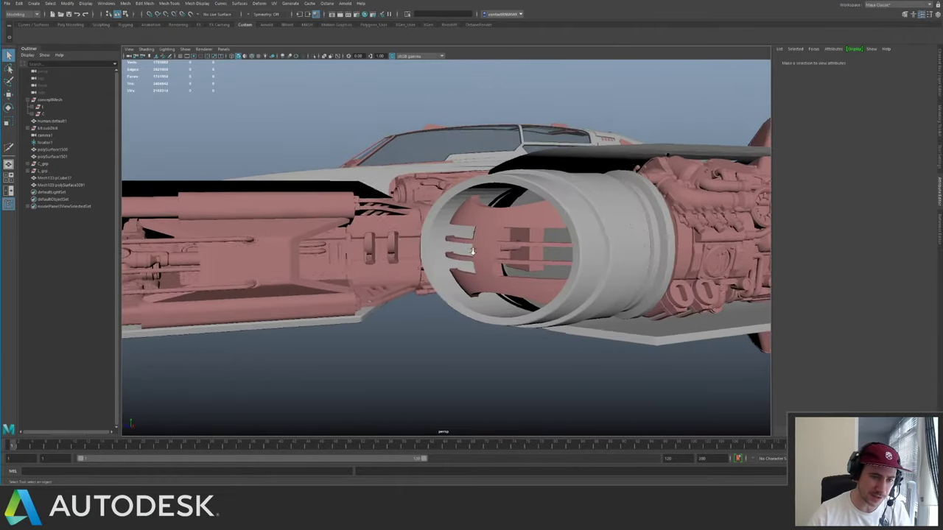
{"action": "right_click_drag", "start_coordinate": [472, 252], "coordinate": [482, 232], "text": "alt"}
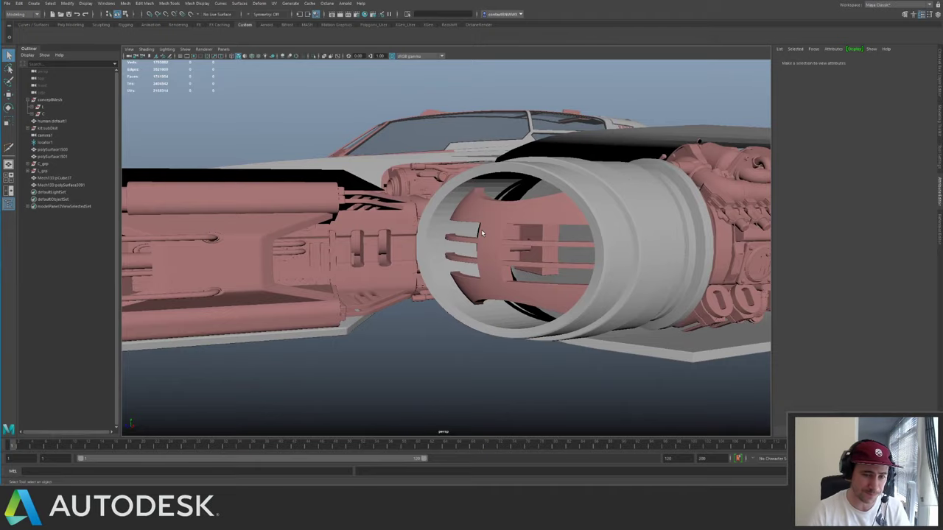
{"action": "left_click", "coordinate": [375, 222]}
{"action": "left_click_drag", "start_coordinate": [375, 223], "coordinate": [309, 243], "text": "alt"}
{"action": "middle_click_drag", "start_coordinate": [254, 184], "coordinate": [342, 177], "text": "alt"}
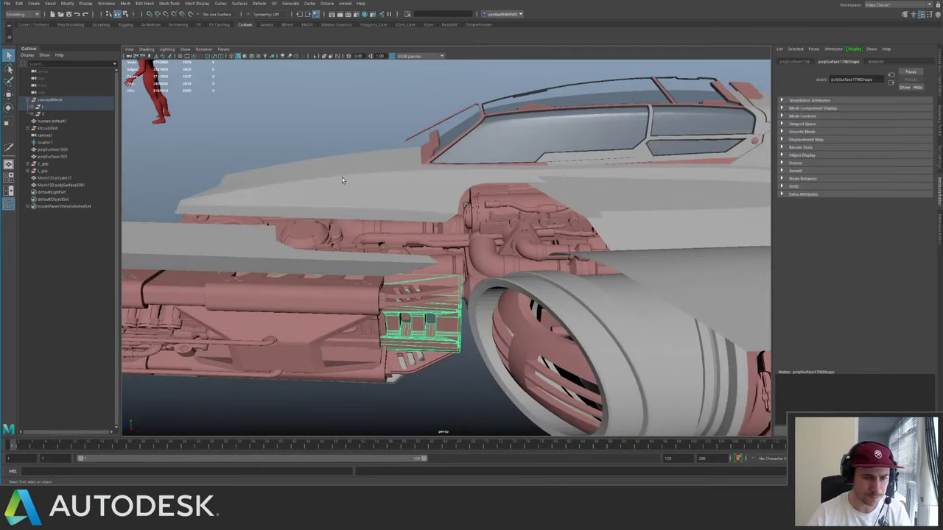
{"action": "right_click_drag", "start_coordinate": [342, 177], "coordinate": [421, 244], "text": "alt"}
{"action": "left_click_drag", "start_coordinate": [421, 244], "coordinate": [539, 193], "text": "alt"}
- Isolate the curved frame piece at the canopy's lower front corner
{"action": "left_click", "coordinate": [426, 257]}
{"action": "middle_click_drag", "start_coordinate": [539, 193], "coordinate": [499, 277], "text": "alt"}
{"action": "left_click", "coordinate": [499, 276]}
{"action": "left_click_drag", "start_coordinate": [498, 277], "coordinate": [355, 260], "text": "alt"}
{"action": "left_click", "coordinate": [355, 260]}
{"action": "right_click_drag", "start_coordinate": [355, 260], "coordinate": [462, 262], "text": "alt"}
{"action": "left_click", "coordinate": [449, 213]}
{"action": "key", "text": "ctrl+z"}
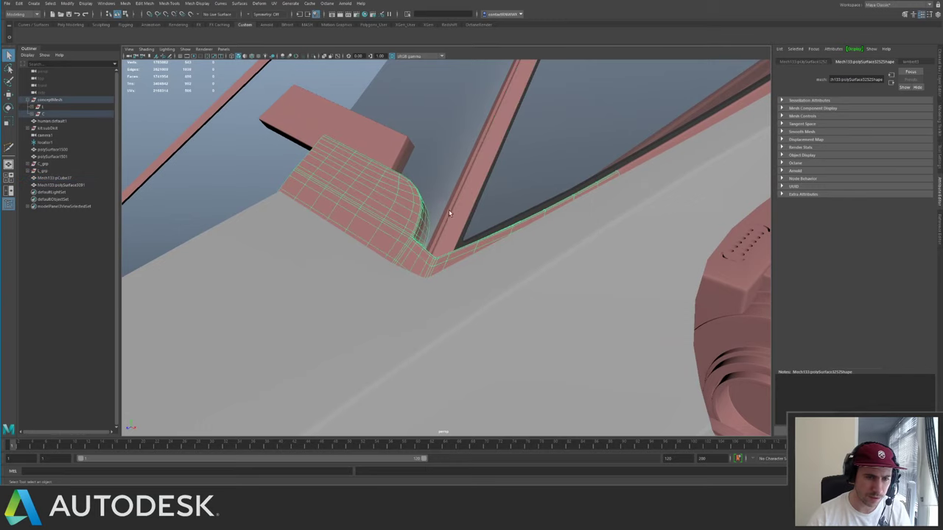
{"action": "left_click_drag", "start_coordinate": [449, 212], "coordinate": [405, 247], "text": "alt"}
{"action": "key", "text": "ctrl+1"}
{"action": "middle_click_drag", "start_coordinate": [381, 237], "coordinate": [415, 208], "text": "alt"}
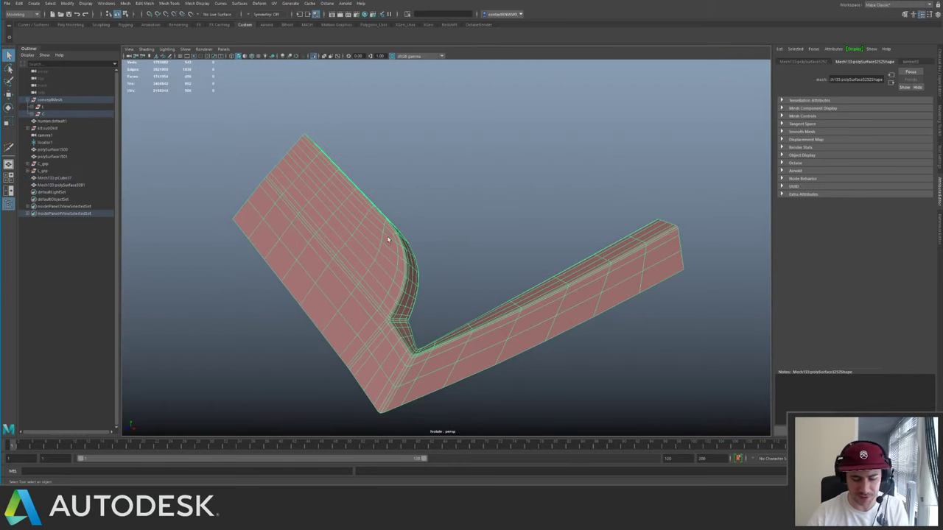
- Reduce the canopy corner piece's polygons by 50 percent three times and turn off its isolation
{"action": "key", "text": "g"}
{"action": "key", "text": "g"}
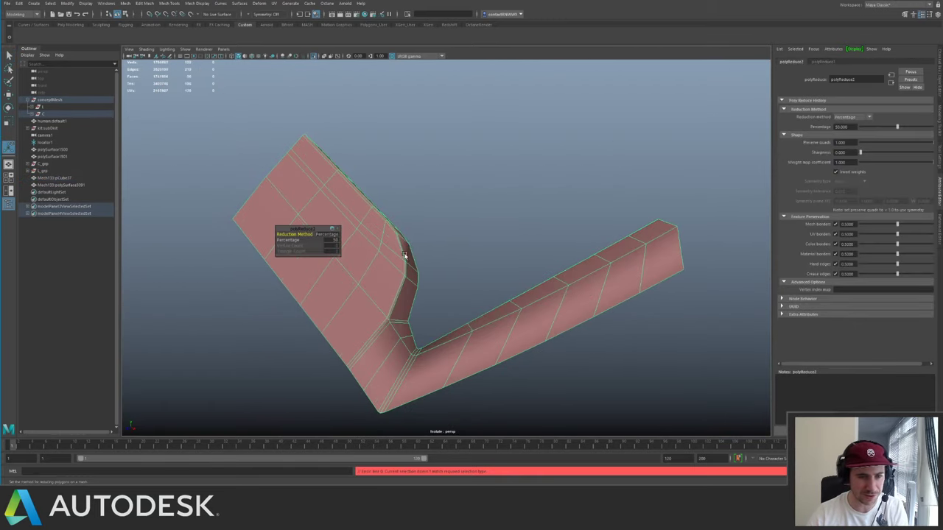
{"action": "left_click", "coordinate": [405, 285]}
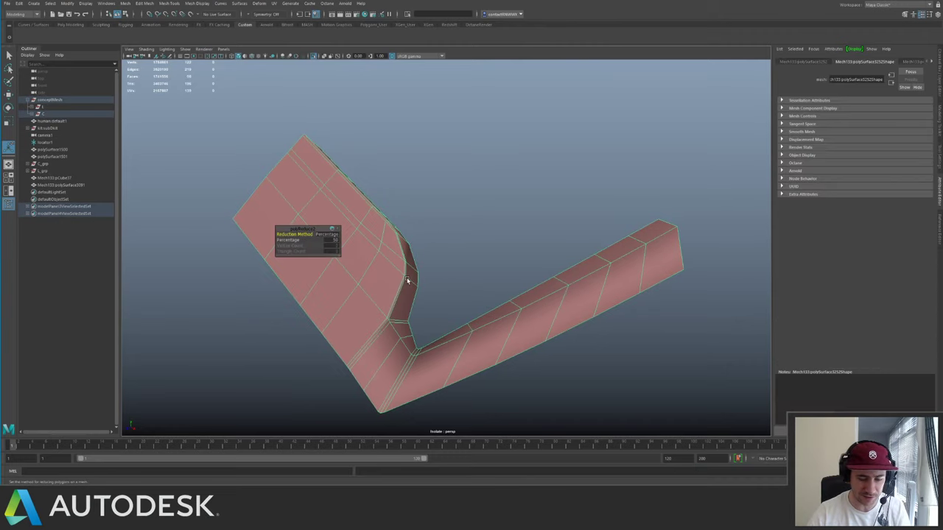
{"action": "key", "text": "g"}
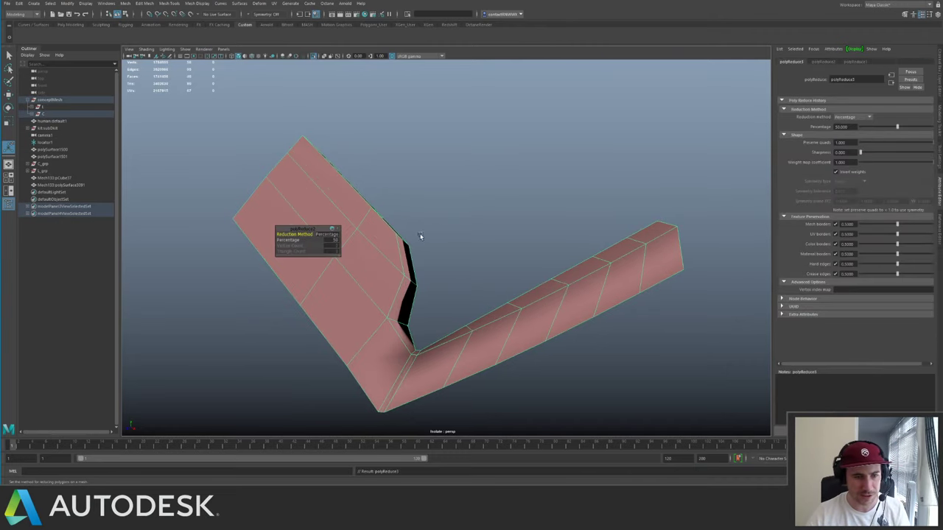
{"action": "left_click_drag", "start_coordinate": [420, 235], "coordinate": [391, 222], "text": "alt"}
{"action": "key", "text": "ctrl+1"}
- Unparent the reduced canopy corner piece from the concept mesh group
{"action": "right_click_drag", "start_coordinate": [391, 225], "coordinate": [337, 208], "text": "alt"}
{"action": "left_click_drag", "start_coordinate": [336, 208], "coordinate": [437, 261], "text": "alt"}
{"action": "left_click_drag", "start_coordinate": [564, 257], "coordinate": [338, 224], "text": "alt"}
{"action": "left_click", "coordinate": [363, 213]}
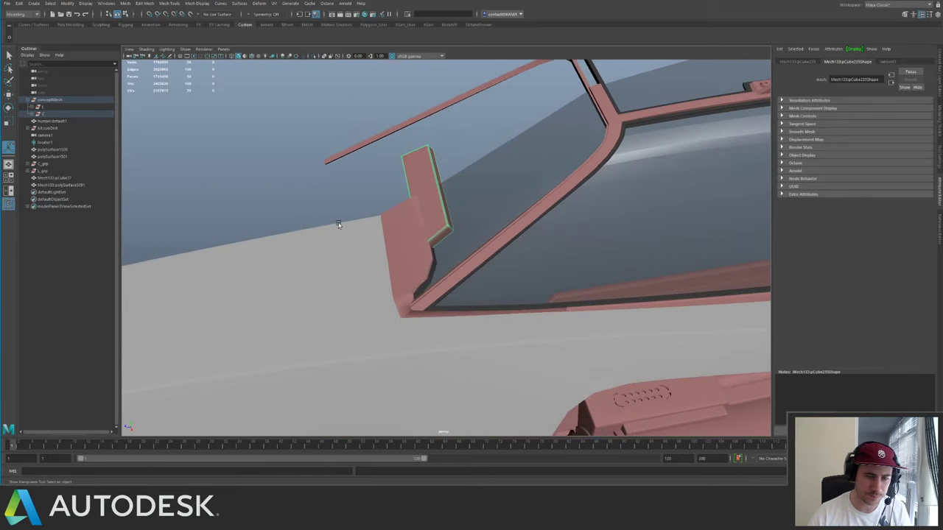
{"action": "left_click", "coordinate": [405, 241]}
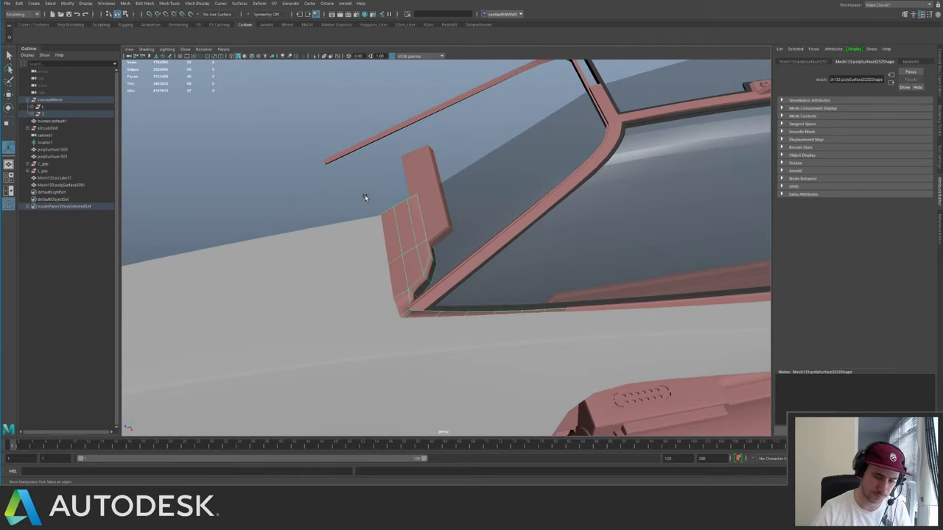
{"action": "key", "text": "shift+p"}
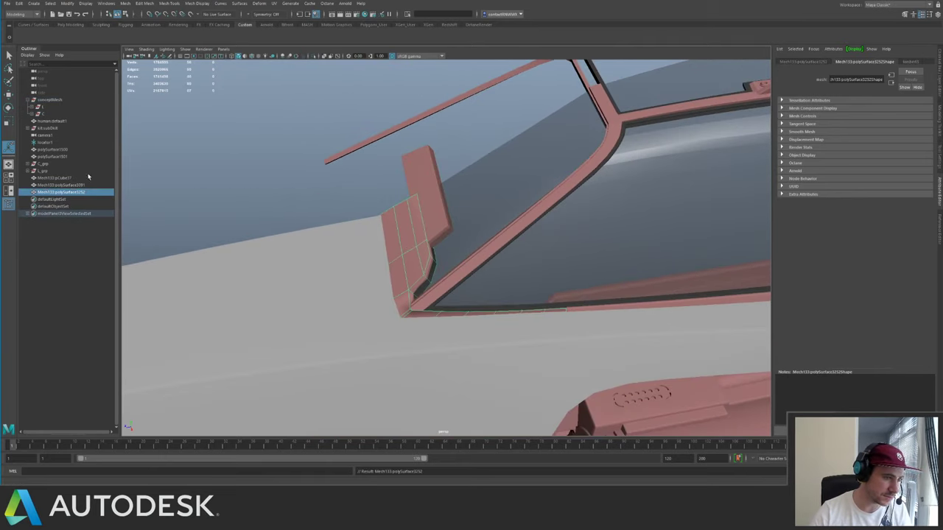
- Examine the canopy's side rail, its raised bracket and the framing toward the rear
{"action": "left_click_drag", "start_coordinate": [553, 197], "coordinate": [507, 217], "text": "alt"}
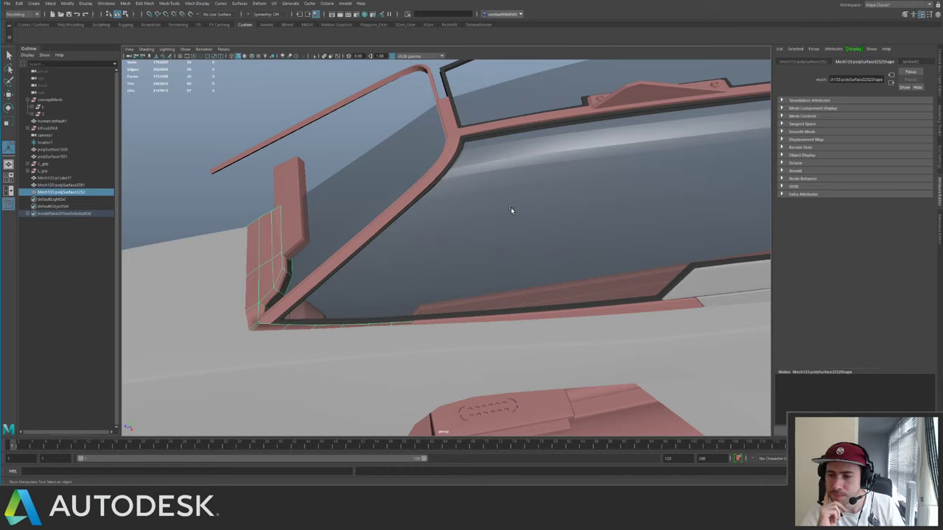
{"action": "left_click_drag", "start_coordinate": [510, 210], "coordinate": [282, 193], "text": "alt"}
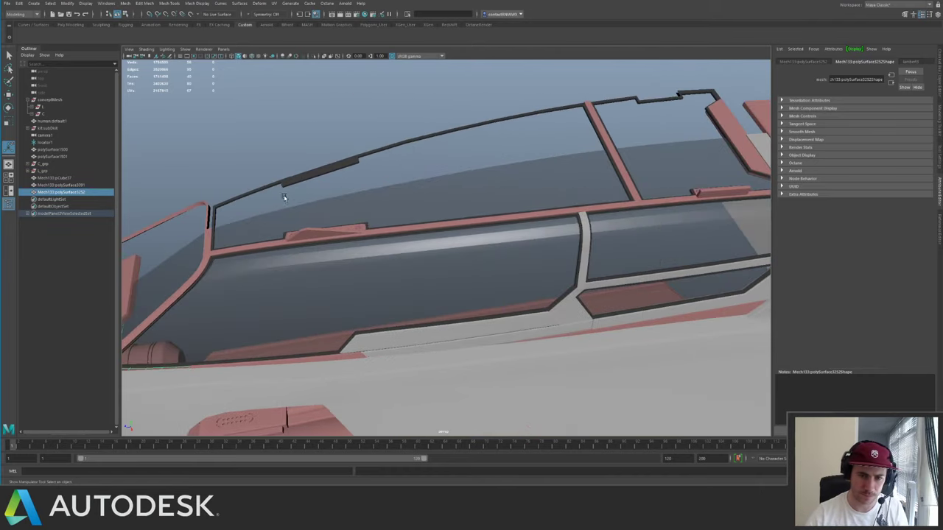
{"action": "left_click", "coordinate": [351, 231]}
{"action": "key", "text": "f"}
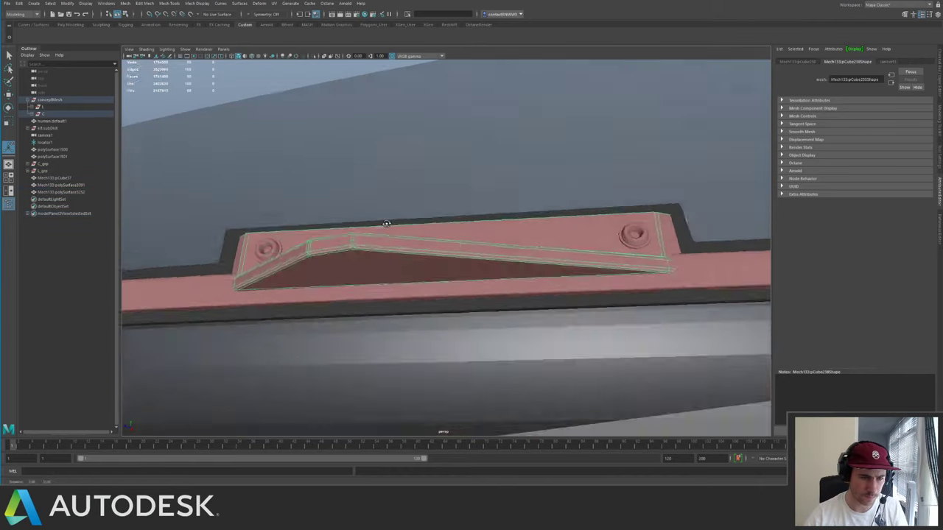
{"action": "mouse_move", "coordinate": [385, 219]}
{"action": "left_mouse_down", "text": "alt"}
{"action": "mouse_move", "coordinate": [380, 247]}
{"action": "mouse_move", "coordinate": [534, 231]}
{"action": "mouse_move", "coordinate": [395, 208]}
{"action": "mouse_move", "coordinate": [527, 191]}
{"action": "mouse_move", "coordinate": [432, 251]}
{"action": "mouse_move", "coordinate": [484, 185]}
{"action": "mouse_move", "coordinate": [380, 230]}
{"action": "mouse_move", "coordinate": [397, 225]}
{"action": "left_mouse_up", "text": "alt"}
{"action": "left_click", "coordinate": [432, 252]}
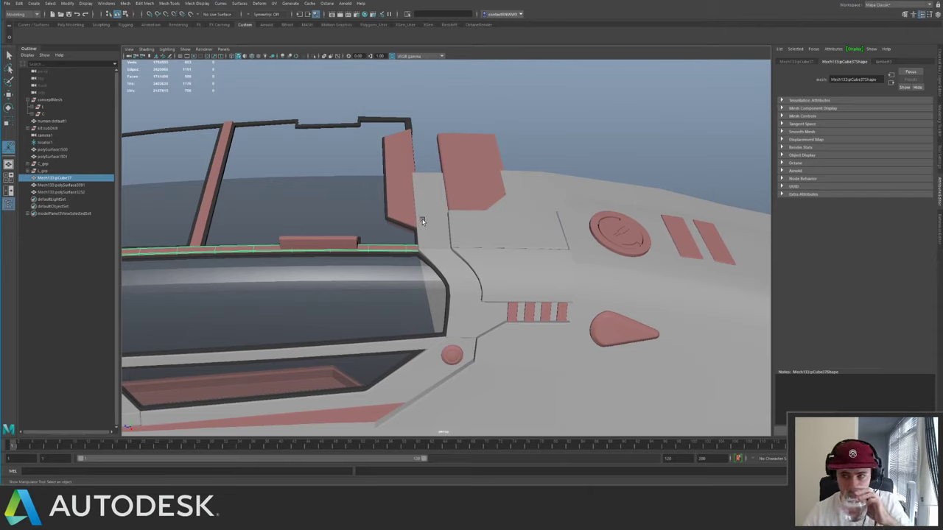
- Deselect the canopy rail, switch to the Select tool and save the scene
{"action": "left_click", "coordinate": [572, 126]}
{"action": "left_click_drag", "start_coordinate": [406, 253], "coordinate": [471, 258], "text": "alt"}
{"action": "right_click_drag", "start_coordinate": [471, 258], "coordinate": [201, 170], "text": "alt"}
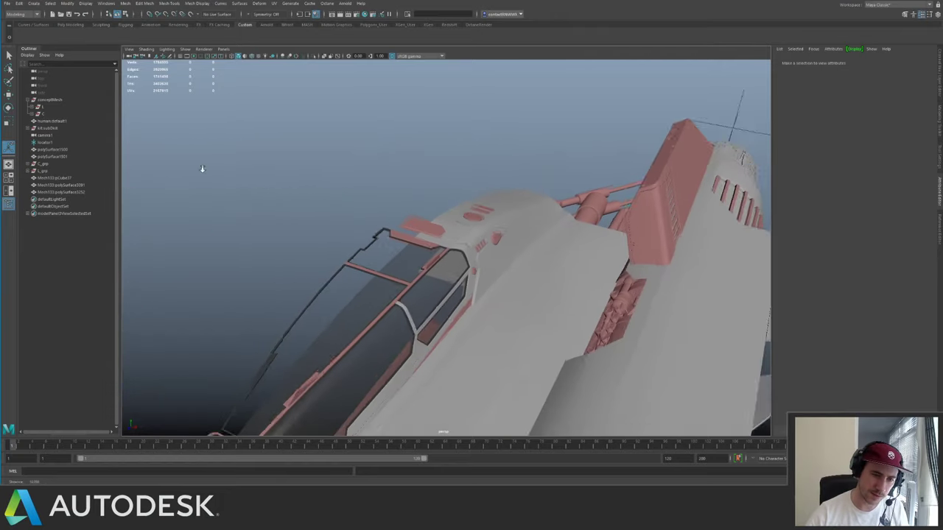
{"action": "middle_click_drag", "start_coordinate": [412, 295], "coordinate": [295, 154], "text": "alt"}
{"action": "right_click_drag", "start_coordinate": [530, 177], "coordinate": [392, 173], "text": "alt"}
{"action": "left_click_drag", "start_coordinate": [392, 173], "coordinate": [423, 193], "text": "alt"}
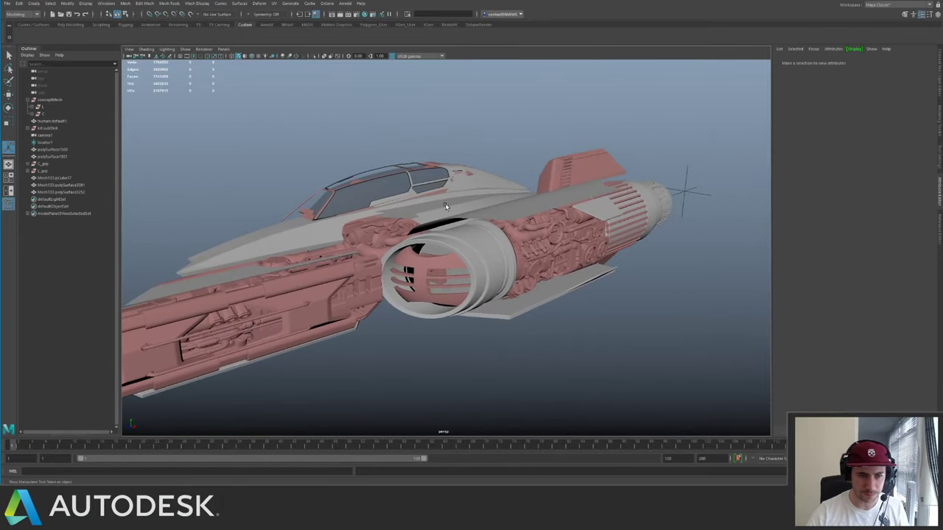
{"action": "key", "text": "q"}
{"action": "key", "text": "ctrl+s"}
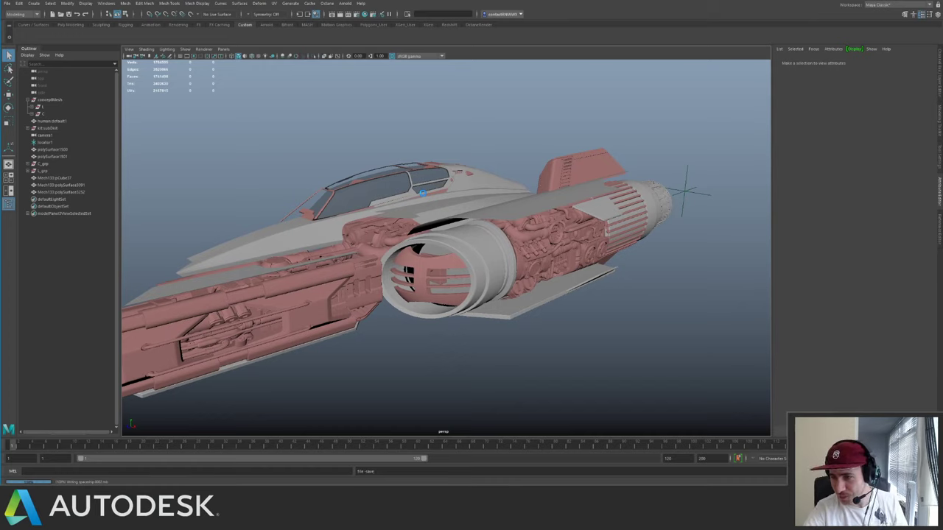
- Examine the canopy's front corner pieces, its long side rail and the crossbar between the window openings
{"action": "key", "text": "t"}
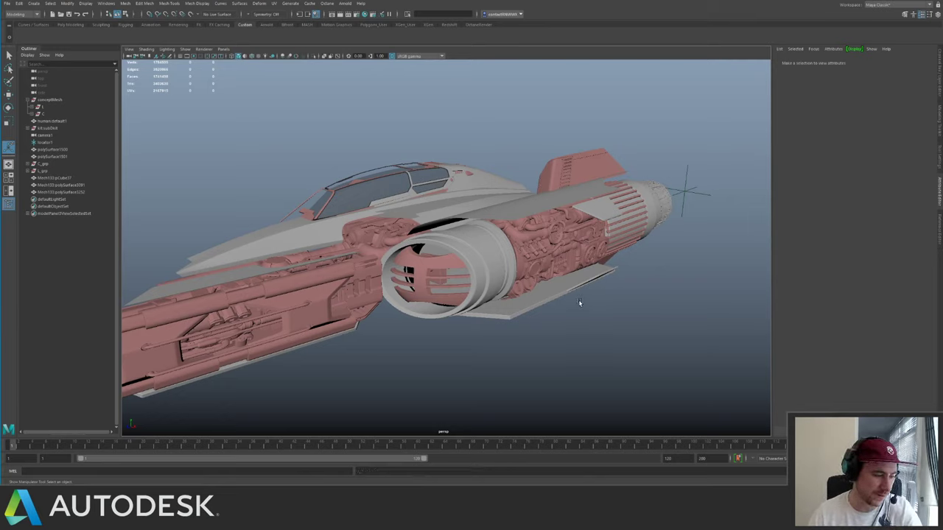
{"action": "left_click_drag", "start_coordinate": [339, 180], "coordinate": [397, 202], "text": "alt"}
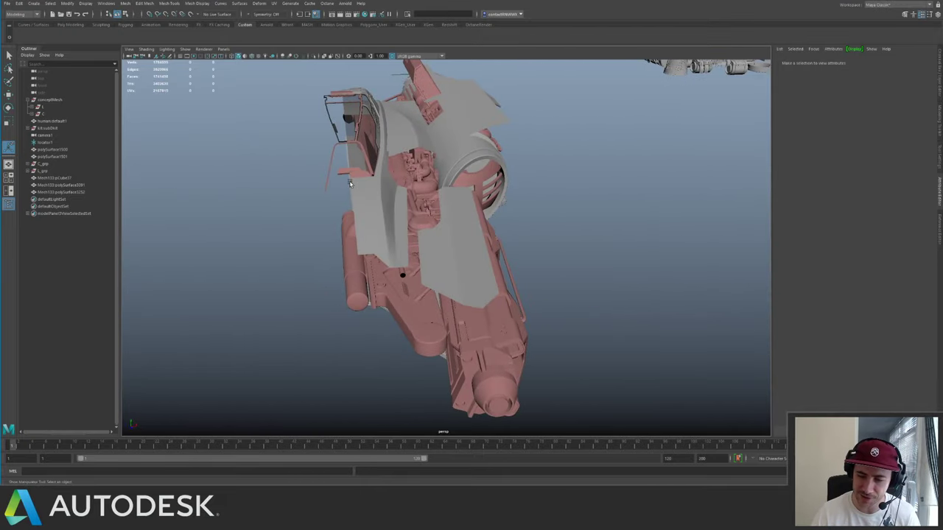
{"action": "left_click_drag", "start_coordinate": [445, 171], "coordinate": [427, 227], "text": "alt"}
{"action": "left_click", "coordinate": [427, 226]}
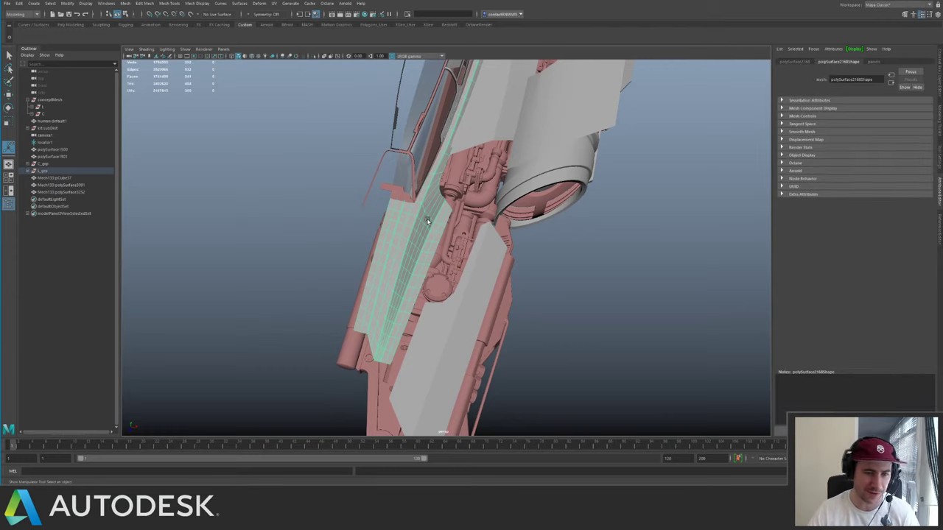
{"action": "left_click", "coordinate": [401, 188]}
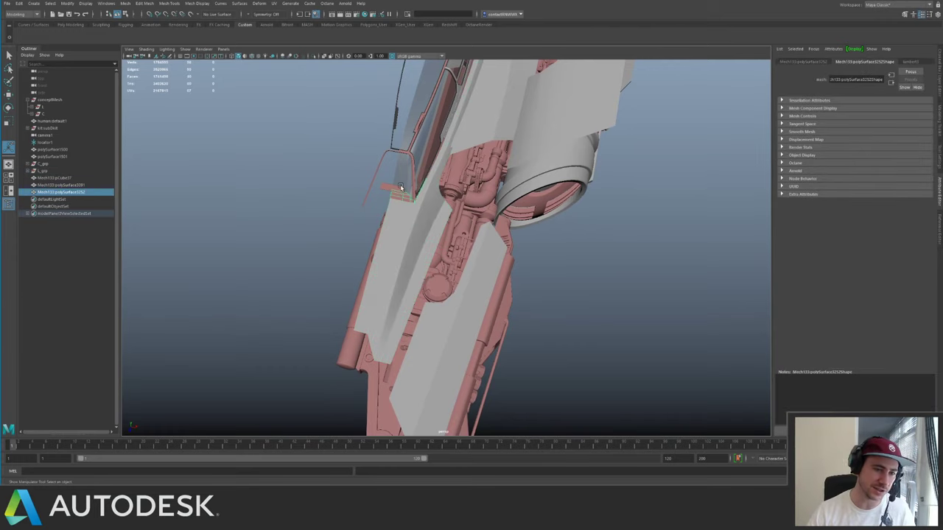
{"action": "key", "text": "f"}
{"action": "left_click_drag", "start_coordinate": [415, 160], "coordinate": [410, 234], "text": "alt"}
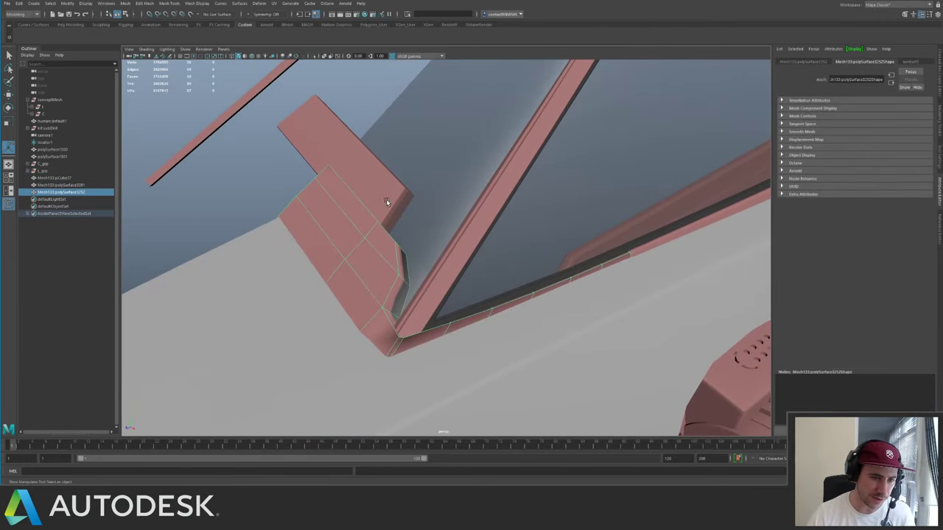
{"action": "left_click", "coordinate": [386, 199], "text": "shift"}
{"action": "right_click_drag", "start_coordinate": [386, 198], "coordinate": [431, 198], "text": "alt"}
{"action": "middle_click_drag", "start_coordinate": [431, 199], "coordinate": [367, 258], "text": "alt"}
{"action": "left_click", "coordinate": [429, 213], "text": "shift"}
{"action": "left_click_drag", "start_coordinate": [455, 195], "coordinate": [332, 221], "text": "alt"}
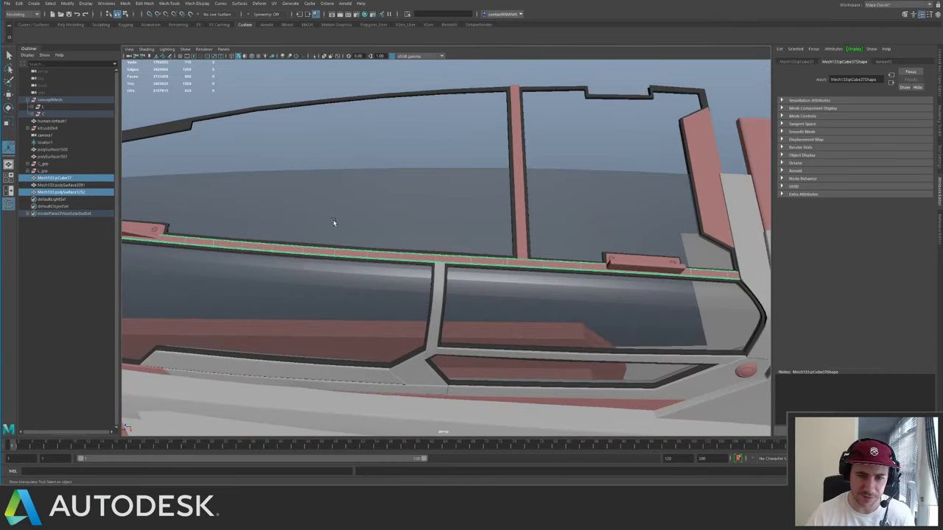
{"action": "left_click", "coordinate": [520, 225], "text": "shift"}
{"action": "right_click_drag", "start_coordinate": [546, 223], "coordinate": [401, 190], "text": "alt"}
{"action": "left_click_drag", "start_coordinate": [402, 190], "coordinate": [462, 189], "text": "alt"}
- Isolate the canopy crossbar, unparent it from the concept mesh, move it into C_grp and turn off the isolation
{"action": "key", "text": "q"}
{"action": "left_click", "coordinate": [462, 189]}
{"action": "key", "text": "ctrl+1"}
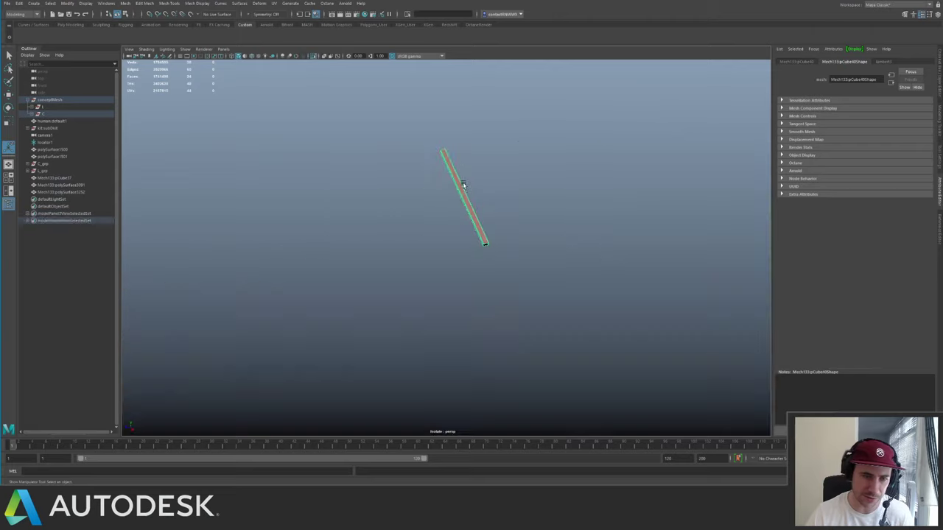
{"action": "left_click", "coordinate": [464, 227]}
{"action": "left_click", "coordinate": [457, 187]}
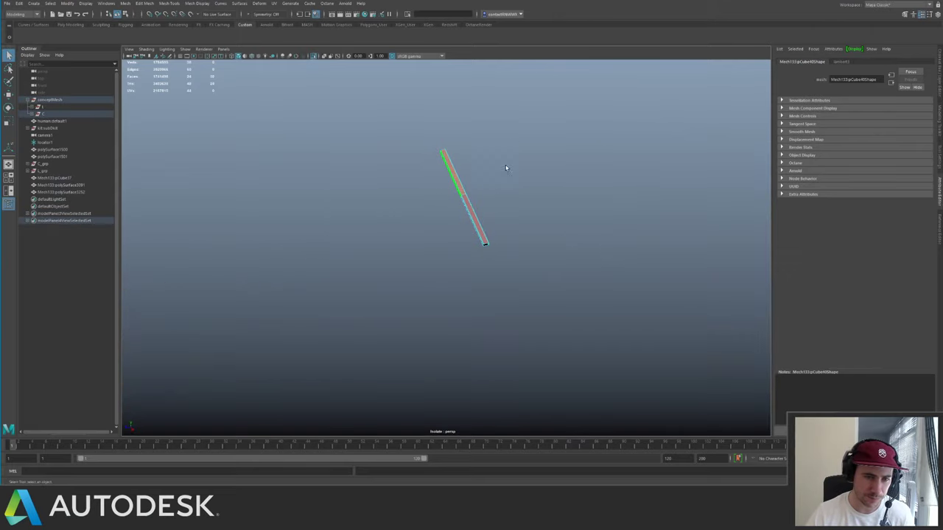
{"action": "key", "text": "shift+p"}
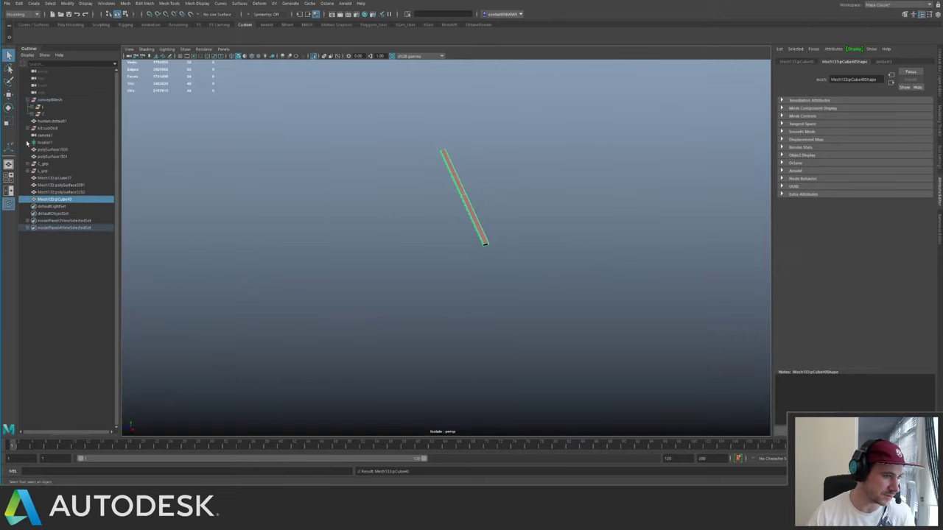
{"action": "middle_click_drag", "start_coordinate": [59, 201], "coordinate": [55, 165]}
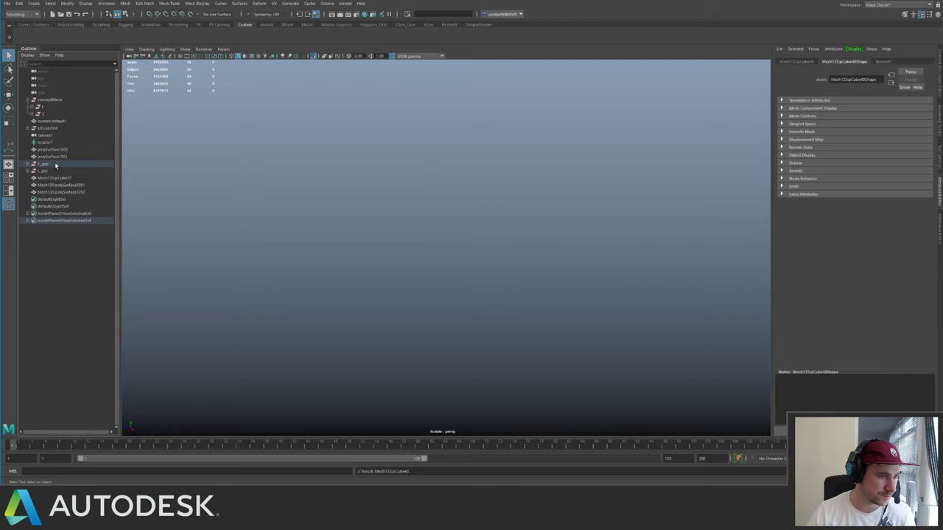
{"action": "left_click", "coordinate": [452, 191]}
{"action": "key", "text": "ctrl+1"}
- Unparent the rear canopy trim plate from the concept mesh and move it into C_grp
{"action": "left_click", "coordinate": [577, 180]}
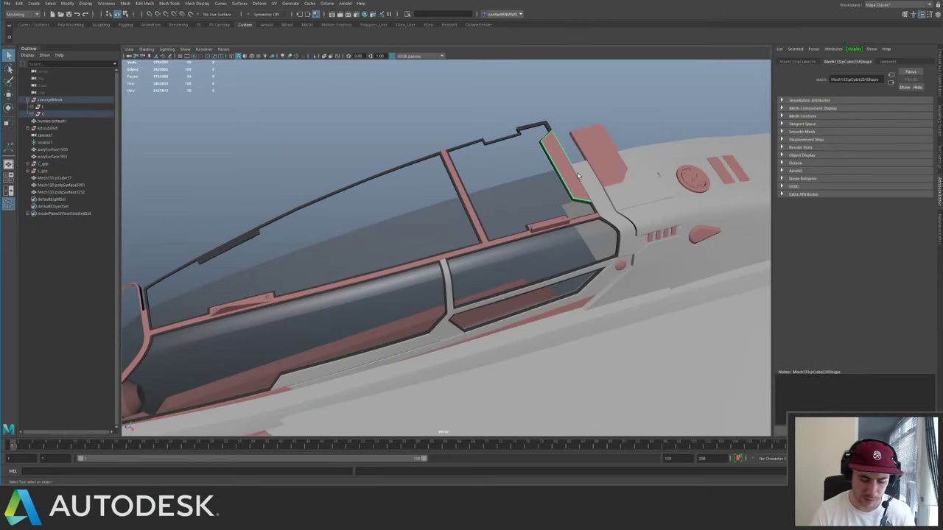
{"action": "key", "text": "shift+p"}
{"action": "middle_click_drag", "start_coordinate": [42, 200], "coordinate": [51, 165]}
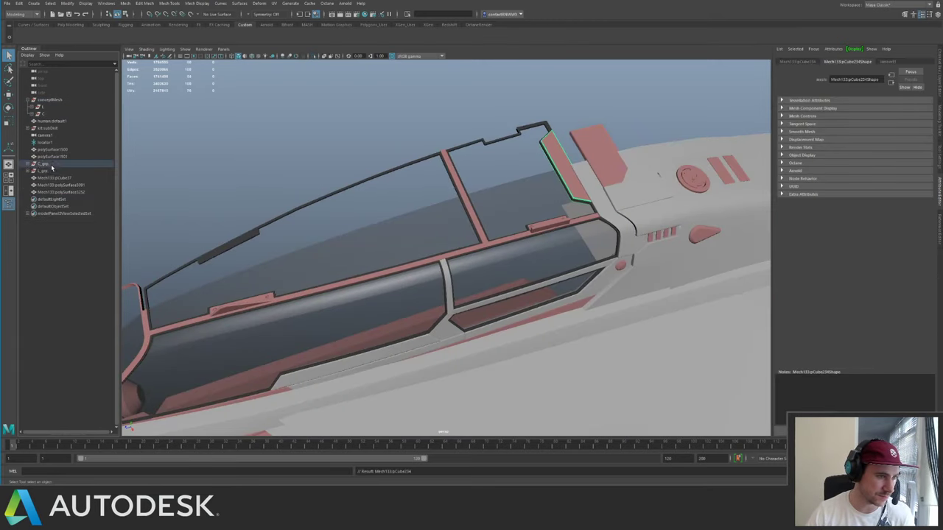
- Isolate the three loose canopy pieces, move them into L_grp and turn off the isolation
{"action": "left_click", "coordinate": [50, 178]}
{"action": "left_click", "coordinate": [61, 192], "text": "shift"}
{"action": "key", "text": "f"}
{"action": "key", "text": "ctrl+1"}
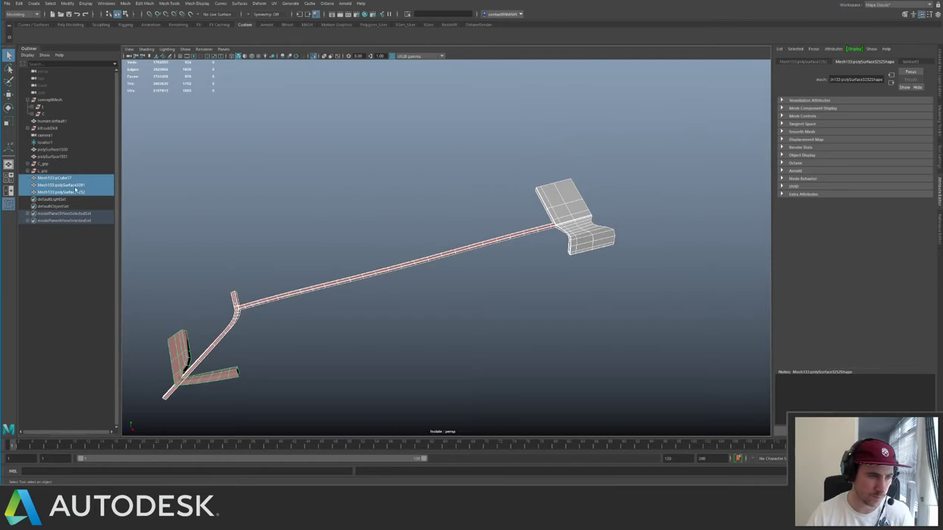
{"action": "mouse_move", "coordinate": [54, 190]}
{"action": "middle_mouse_down"}
{"action": "mouse_move", "coordinate": [49, 168]}
{"action": "mouse_move", "coordinate": [46, 193]}
{"action": "middle_mouse_up"}
{"action": "left_click", "coordinate": [50, 171]}
{"action": "left_click", "coordinate": [54, 186], "text": "shift"}
{"action": "key", "text": "ctrl+1"}
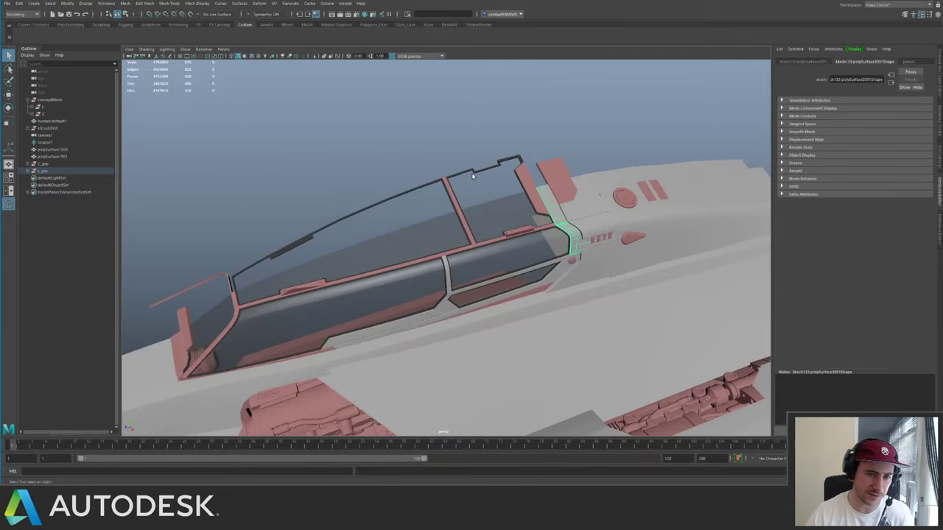
- Check the rear canopy framing and isolate C_grp and L_grp together to view all sorted parts
{"action": "left_click", "coordinate": [520, 203]}
{"action": "middle_click_drag", "start_coordinate": [545, 214], "coordinate": [453, 230], "text": "alt"}
{"action": "right_click_drag", "start_coordinate": [452, 230], "coordinate": [478, 193], "text": "alt"}
{"action": "left_click", "coordinate": [478, 185]}
{"action": "key", "text": "f"}
{"action": "left_click_drag", "start_coordinate": [478, 185], "coordinate": [424, 207], "text": "alt"}
{"action": "left_click", "coordinate": [42, 164]}
{"action": "left_click", "coordinate": [44, 170], "text": "shift"}
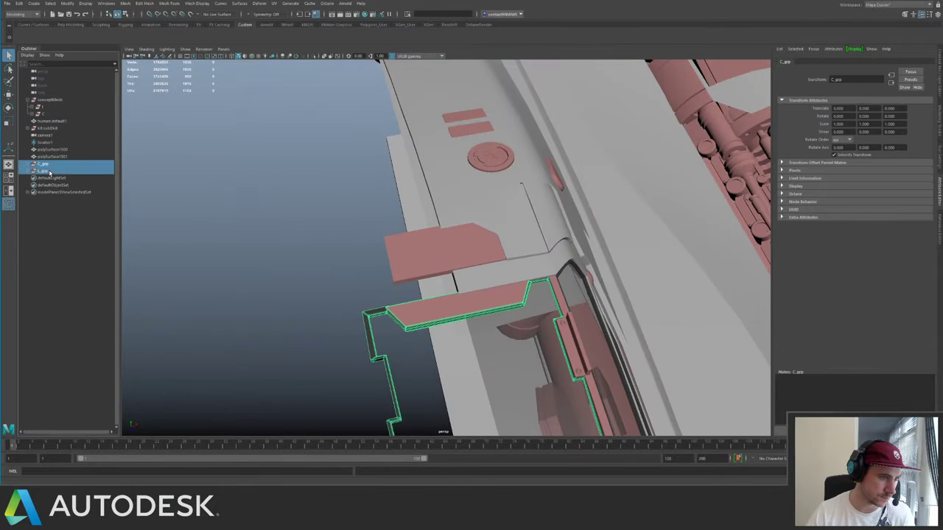
{"action": "key", "text": "ctrl+1"}
{"action": "right_click_drag", "start_coordinate": [549, 189], "coordinate": [489, 193], "text": "alt"}
{"action": "left_click_drag", "start_coordinate": [489, 192], "coordinate": [383, 147], "text": "alt"}
{"action": "right_click_drag", "start_coordinate": [383, 148], "coordinate": [188, 140], "text": "alt"}
{"action": "middle_click_drag", "start_coordinate": [294, 169], "coordinate": [358, 125], "text": "alt"}
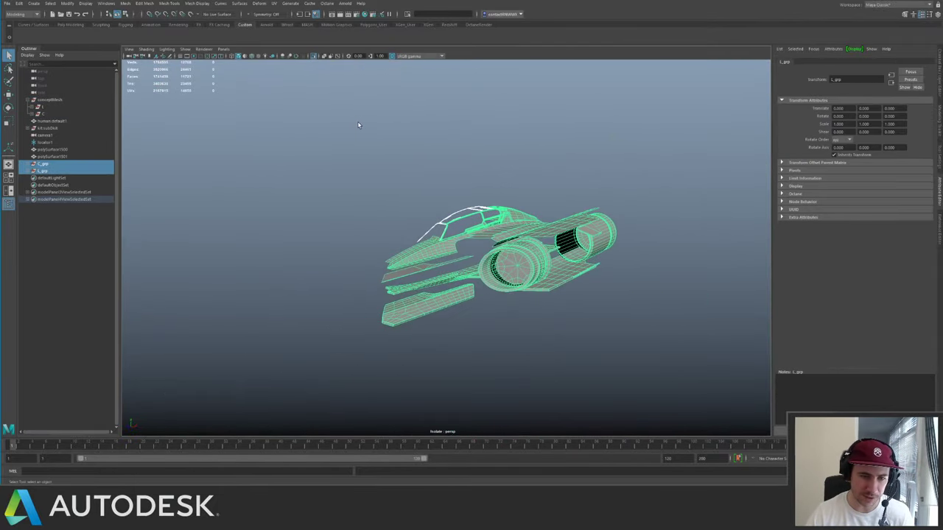
- Assign the default material (initialShadingGroup) to all meshes in C_grp and L_grp and turn off their isolation
{"action": "left_click", "coordinate": [356, 125]}
{"action": "left_click_drag", "start_coordinate": [310, 162], "coordinate": [546, 301]}
{"action": "mouse_move", "coordinate": [528, 253]}
{"action": "right_mouse_down"}
{"action": "mouse_move", "coordinate": [531, 440]}
{"action": "mouse_move", "coordinate": [581, 450]}
{"action": "right_mouse_up"}
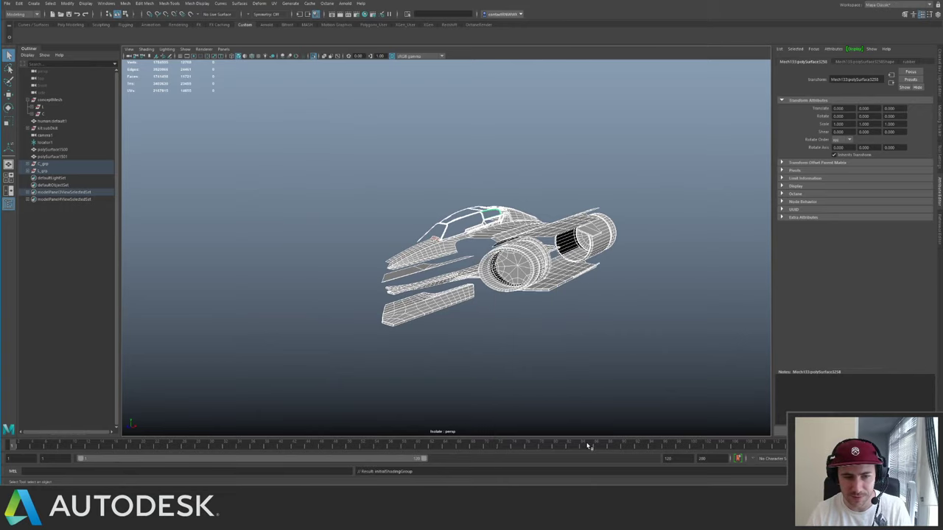
{"action": "left_click", "coordinate": [581, 370]}
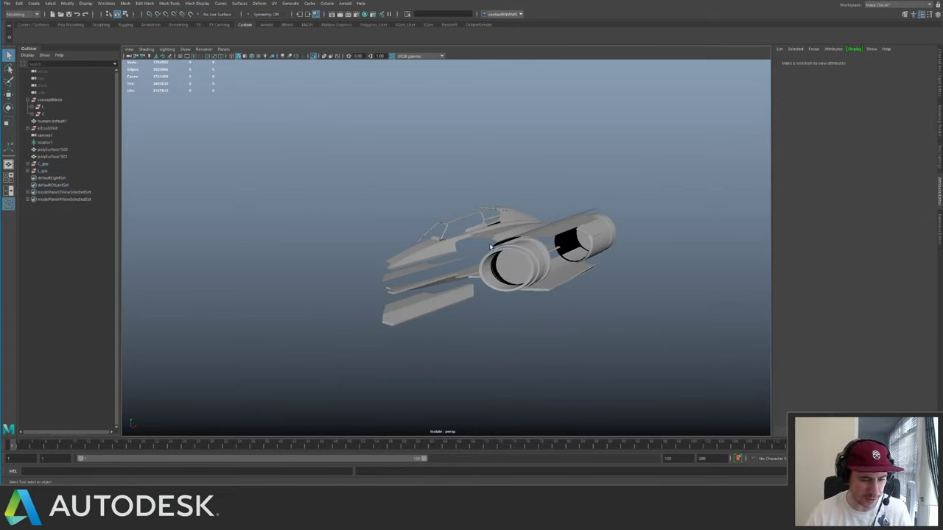
{"action": "right_click_drag", "start_coordinate": [490, 247], "coordinate": [665, 356], "text": "alt"}
{"action": "left_click_drag", "start_coordinate": [376, 228], "coordinate": [430, 210], "text": "alt"}
{"action": "key", "text": "ctrl+1"}
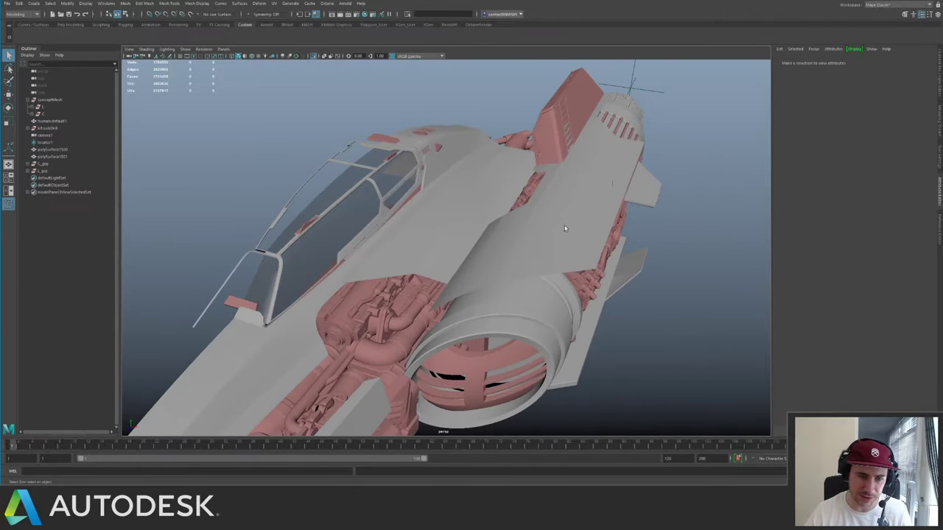
- Examine the fuselage hull panel, the engine's upper cowling and the tail fin for pieces still unsorted
{"action": "right_click_drag", "start_coordinate": [564, 229], "coordinate": [419, 135], "text": "alt"}
{"action": "left_click_drag", "start_coordinate": [418, 135], "coordinate": [421, 84], "text": "alt"}
{"action": "right_click_drag", "start_coordinate": [421, 84], "coordinate": [440, 189], "text": "alt"}
{"action": "left_click", "coordinate": [436, 174]}
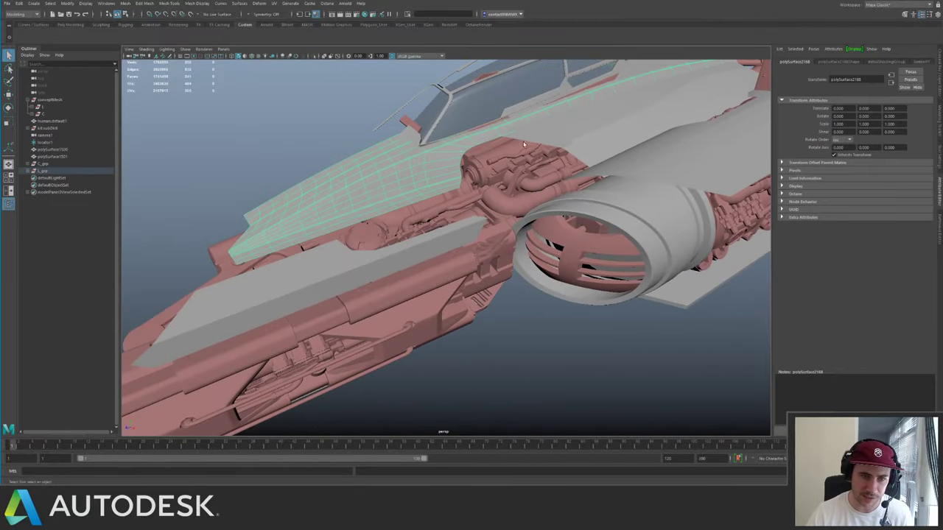
{"action": "left_click", "coordinate": [573, 132]}
{"action": "left_click_drag", "start_coordinate": [573, 132], "coordinate": [516, 192], "text": "alt"}
{"action": "left_click", "coordinate": [513, 225]}
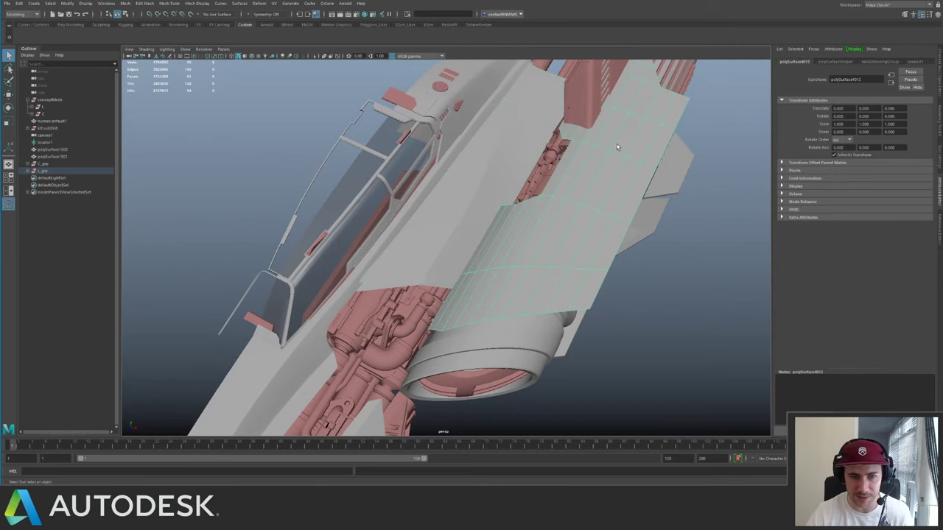
{"action": "left_click_drag", "start_coordinate": [513, 225], "coordinate": [542, 185], "text": "alt"}
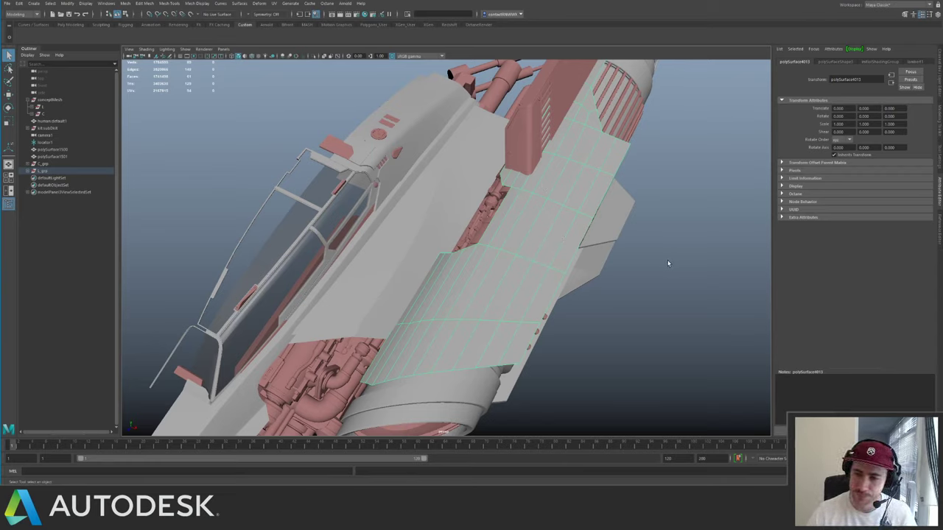
{"action": "left_click", "coordinate": [707, 263]}
{"action": "left_click_drag", "start_coordinate": [663, 177], "coordinate": [443, 227], "text": "alt"}
{"action": "left_click", "coordinate": [455, 189]}
{"action": "left_click_drag", "start_coordinate": [455, 193], "coordinate": [507, 204], "text": "alt"}
{"action": "left_click", "coordinate": [483, 195]}
{"action": "middle_click_drag", "start_coordinate": [374, 177], "coordinate": [394, 192], "text": "alt"}
{"action": "left_click_drag", "start_coordinate": [394, 192], "coordinate": [515, 215], "text": "alt"}
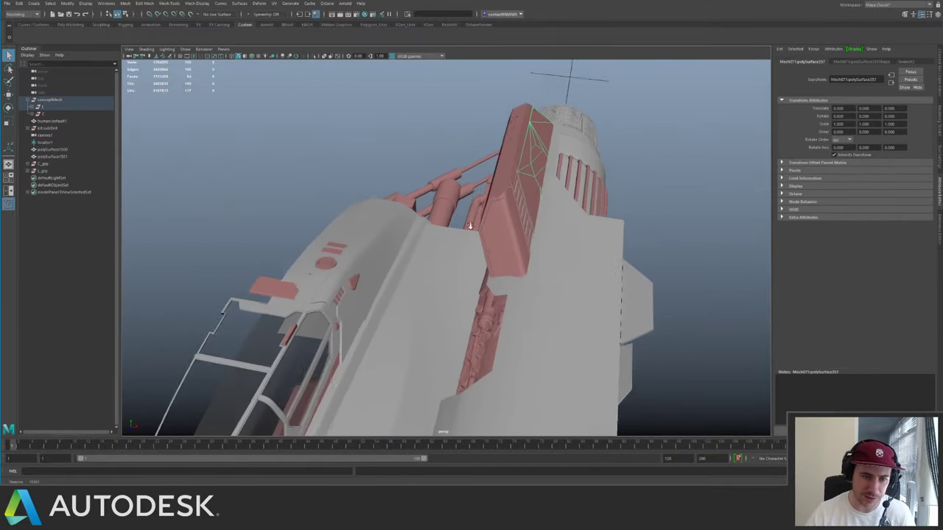
- Inspect the tail fin's front cover in isolation and from several angles within the full ship
{"action": "right_click_drag", "start_coordinate": [486, 214], "coordinate": [507, 218], "text": "alt"}
{"action": "left_click", "coordinate": [508, 218]}
{"action": "left_click_drag", "start_coordinate": [508, 218], "coordinate": [467, 237], "text": "alt"}
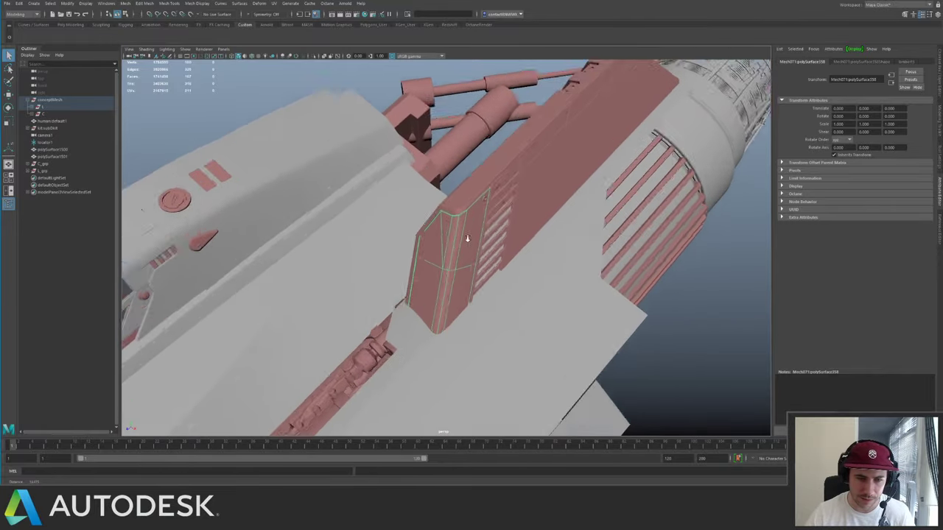
{"action": "right_click_drag", "start_coordinate": [467, 238], "coordinate": [509, 241], "text": "alt"}
{"action": "key", "text": "ctrl+1"}
{"action": "left_click_drag", "start_coordinate": [509, 241], "coordinate": [442, 221], "text": "alt"}
{"action": "key", "text": "ctrl+1"}
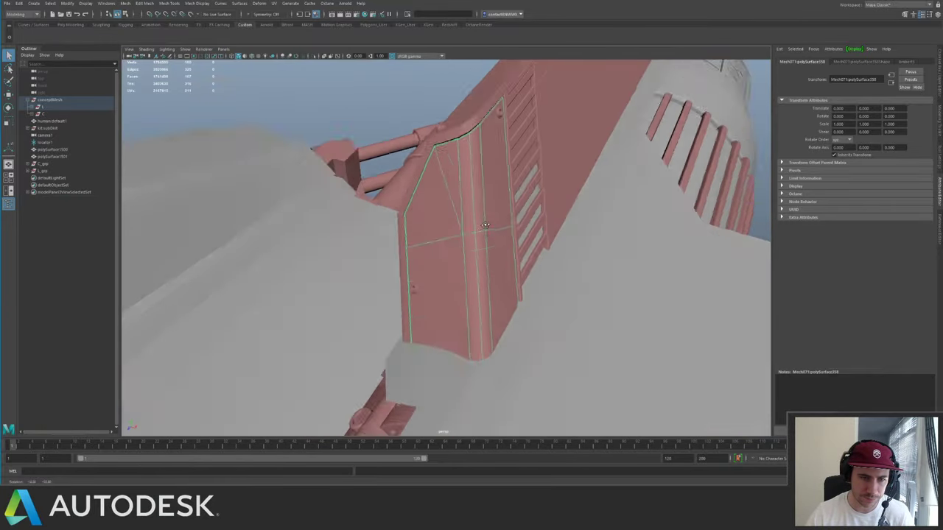
{"action": "right_click_drag", "start_coordinate": [442, 220], "coordinate": [368, 202], "text": "alt"}
{"action": "left_click_drag", "start_coordinate": [368, 202], "coordinate": [474, 248], "text": "alt"}
{"action": "right_click_drag", "start_coordinate": [473, 248], "coordinate": [549, 247], "text": "alt"}
{"action": "key", "text": "ctrl+1"}
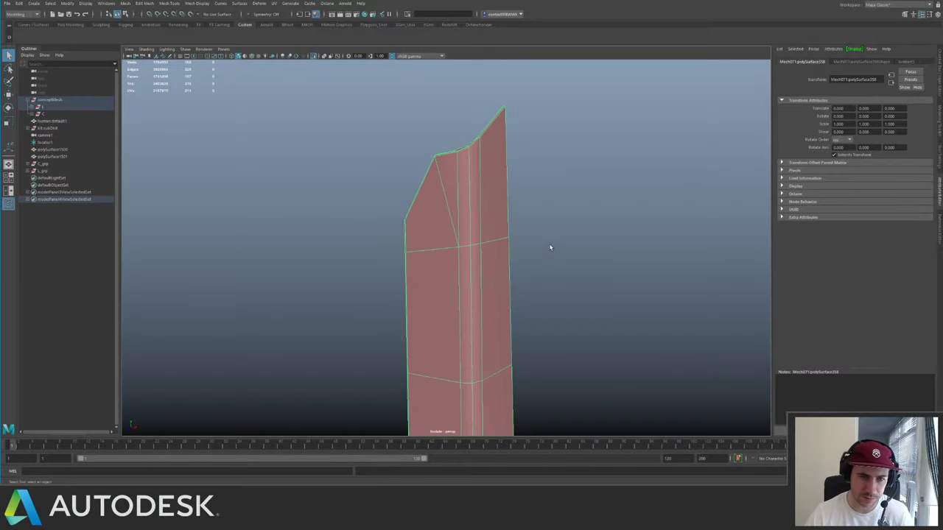
{"action": "key", "text": "ctrl+1"}
- Identify the panel behind the engine's slatted section by isolating it, and restore it after briefly hiding it
{"action": "left_click", "coordinate": [568, 173]}
{"action": "middle_click_drag", "start_coordinate": [582, 158], "coordinate": [528, 292], "text": "alt"}
{"action": "left_click_drag", "start_coordinate": [528, 293], "coordinate": [500, 199], "text": "alt"}
{"action": "key", "text": "ctrl+1"}
{"action": "key", "text": "ctrl+1"}
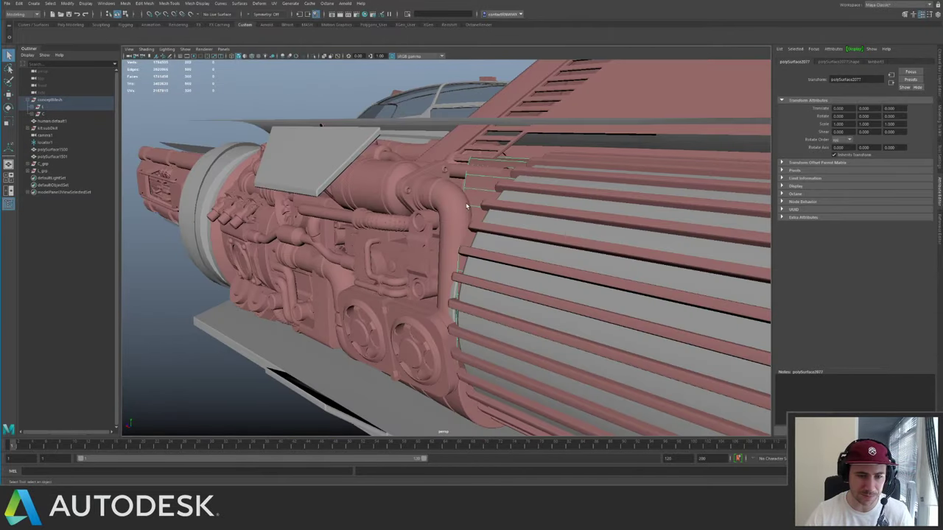
{"action": "left_click_drag", "start_coordinate": [466, 207], "coordinate": [422, 181], "text": "alt"}
{"action": "key", "text": "ctrl+h"}
{"action": "key", "text": "ctrl+z"}
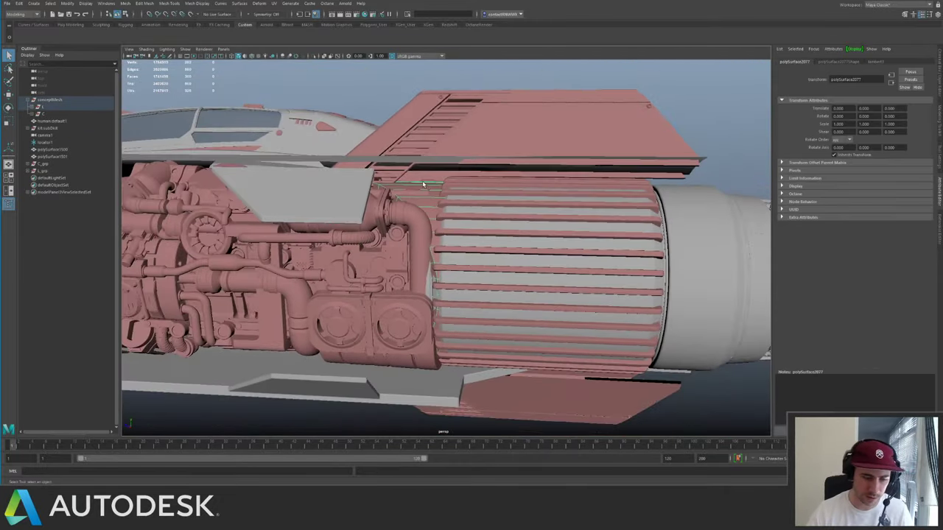
- Unparent the panel behind the engine slats from the concept mesh, move it into L_grp and check the group's contents
{"action": "key", "text": "shift+p"}
{"action": "middle_click_drag", "start_coordinate": [63, 178], "coordinate": [43, 171]}
{"action": "left_click", "coordinate": [42, 171]}
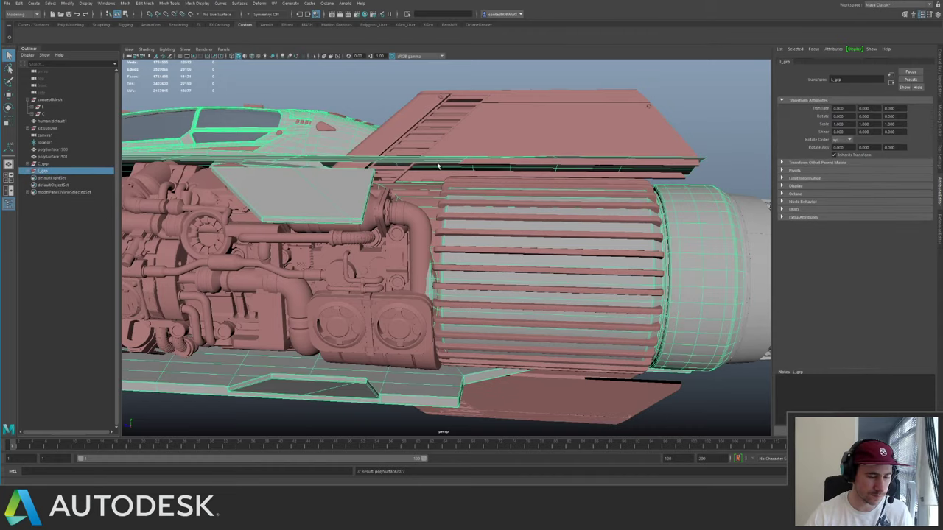
{"action": "middle_click_drag", "start_coordinate": [438, 165], "coordinate": [655, 171], "text": "alt"}
{"action": "right_click_drag", "start_coordinate": [656, 171], "coordinate": [387, 93], "text": "alt"}
{"action": "left_click", "coordinate": [242, 133]}
- Display the Channel Box and Layer Editor and inspect the curved pipe of the kitbash engine assembly
{"action": "left_click_drag", "start_coordinate": [242, 133], "coordinate": [354, 120], "text": "alt"}
{"action": "middle_click_drag", "start_coordinate": [563, 150], "coordinate": [326, 156], "text": "alt"}
{"action": "left_click_drag", "start_coordinate": [327, 155], "coordinate": [277, 191], "text": "alt"}
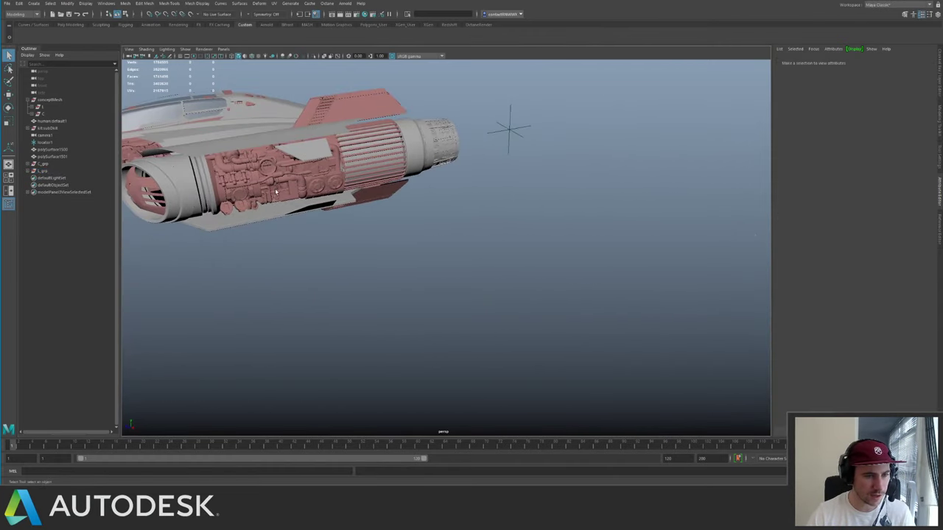
{"action": "left_click", "coordinate": [939, 78]}
{"action": "left_click_drag", "start_coordinate": [646, 204], "coordinate": [525, 177], "text": "alt"}
{"action": "right_click_drag", "start_coordinate": [526, 177], "coordinate": [630, 297], "text": "alt"}
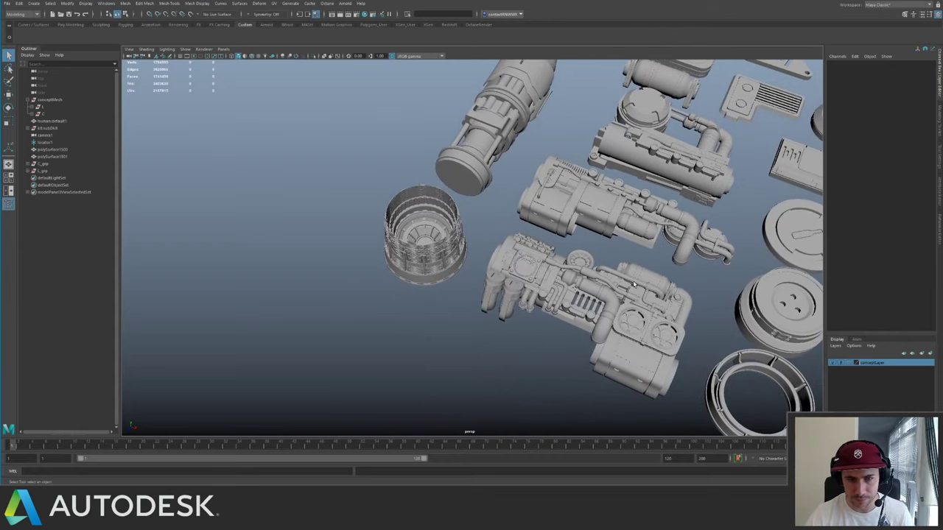
{"action": "left_click", "coordinate": [605, 294]}
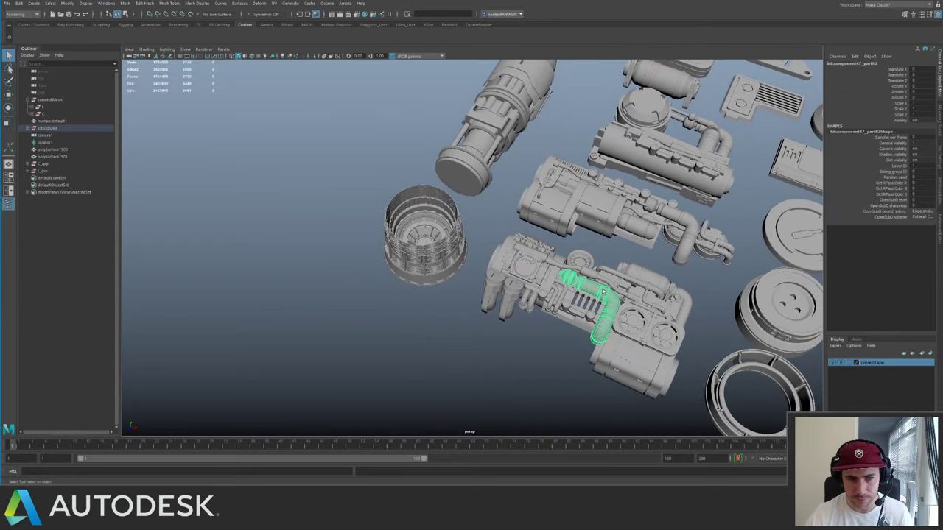
{"action": "left_click_drag", "start_coordinate": [605, 294], "coordinate": [504, 197], "text": "alt"}
{"action": "right_click_drag", "start_coordinate": [313, 224], "coordinate": [396, 267], "text": "alt"}
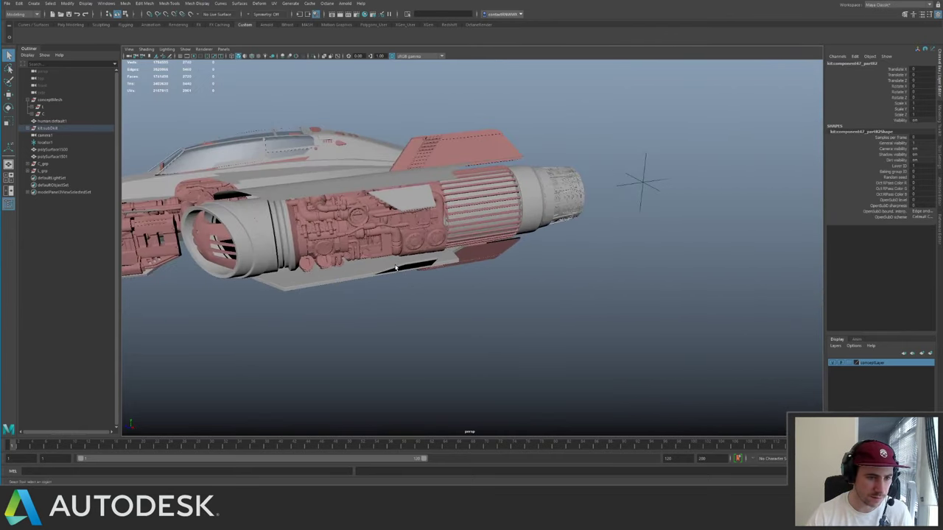
- Compare the machinery in the ship's engine bay with the matching parts in the kitbash layout
{"action": "left_click", "coordinate": [329, 249]}
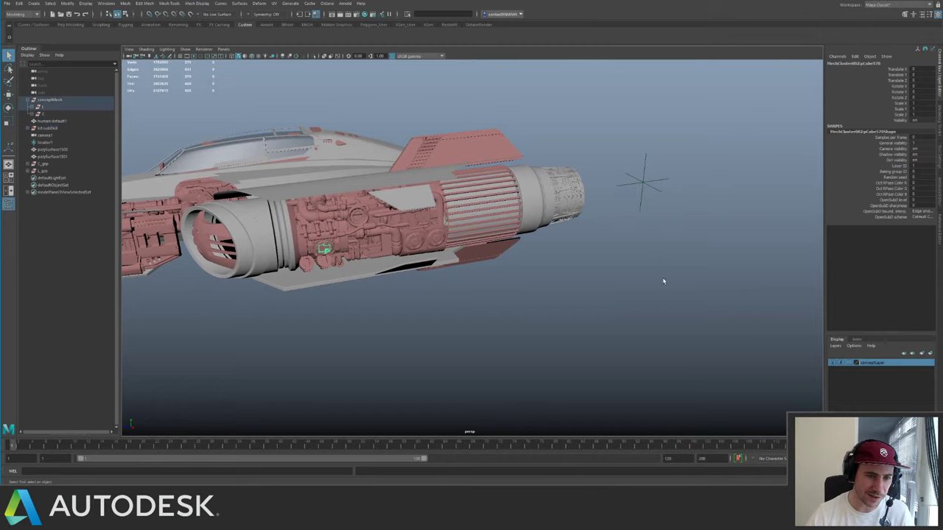
{"action": "middle_click_drag", "start_coordinate": [663, 280], "coordinate": [473, 204], "text": "alt"}
{"action": "left_click_drag", "start_coordinate": [473, 204], "coordinate": [410, 324], "text": "alt"}
{"action": "middle_click_drag", "start_coordinate": [578, 193], "coordinate": [477, 246], "text": "alt"}
{"action": "left_click", "coordinate": [517, 235]}
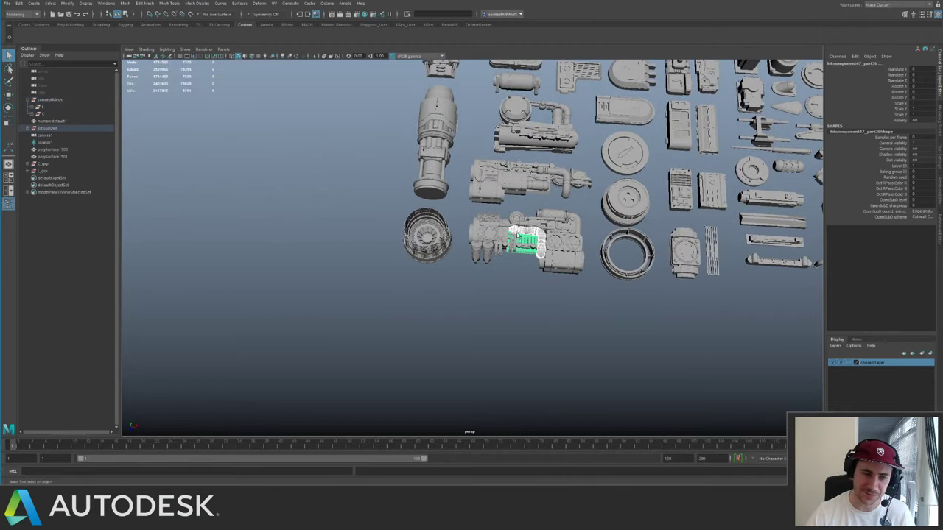
{"action": "left_click_drag", "start_coordinate": [458, 225], "coordinate": [410, 208], "text": "alt"}
{"action": "middle_click_drag", "start_coordinate": [410, 208], "coordinate": [736, 179], "text": "alt"}
{"action": "left_click_drag", "start_coordinate": [737, 179], "coordinate": [515, 209], "text": "alt"}
{"action": "middle_click_drag", "start_coordinate": [516, 210], "coordinate": [450, 219], "text": "alt"}
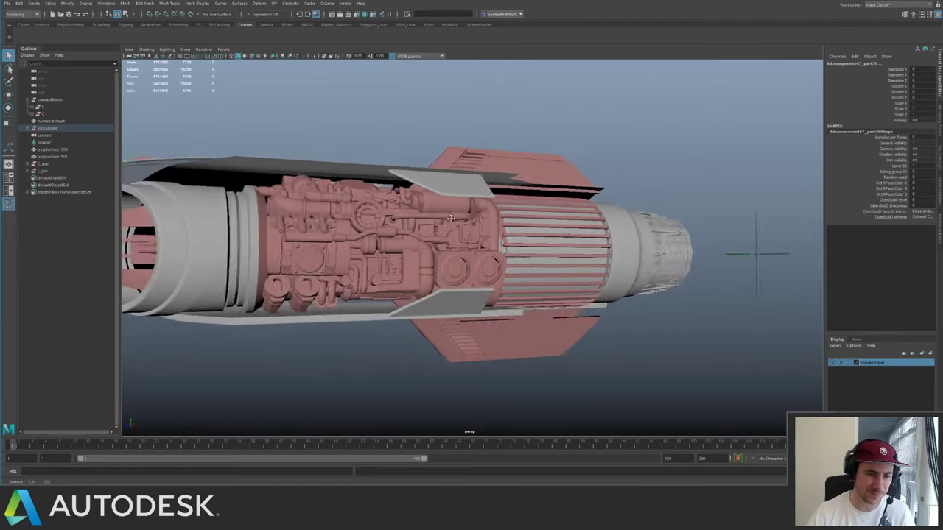
{"action": "left_click_drag", "start_coordinate": [450, 219], "coordinate": [442, 199], "text": "alt"}
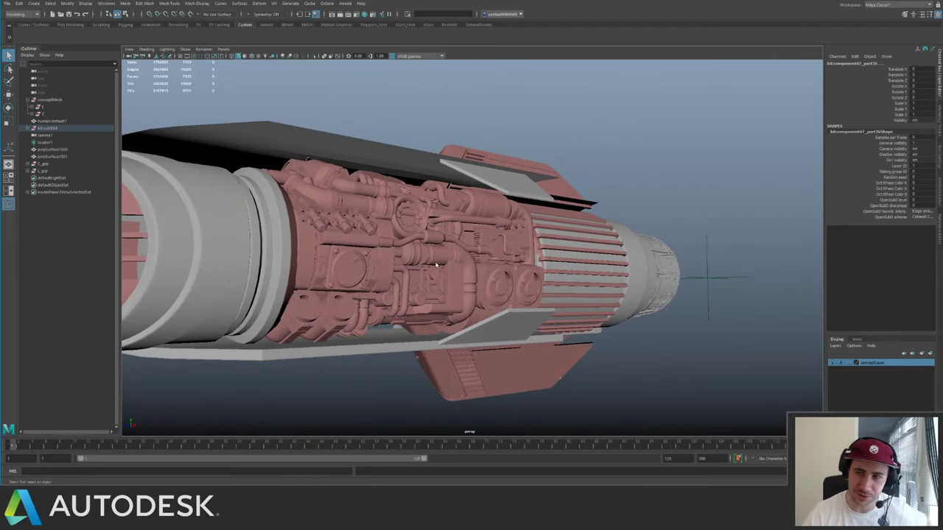
{"action": "left_click", "coordinate": [503, 277]}
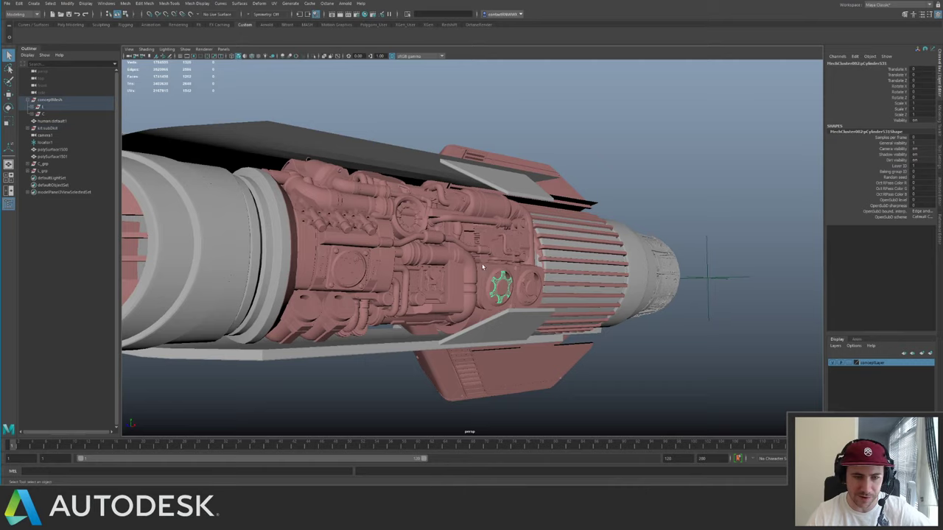
{"action": "left_click", "coordinate": [666, 189]}
{"action": "left_click_drag", "start_coordinate": [666, 189], "coordinate": [405, 213], "text": "alt"}
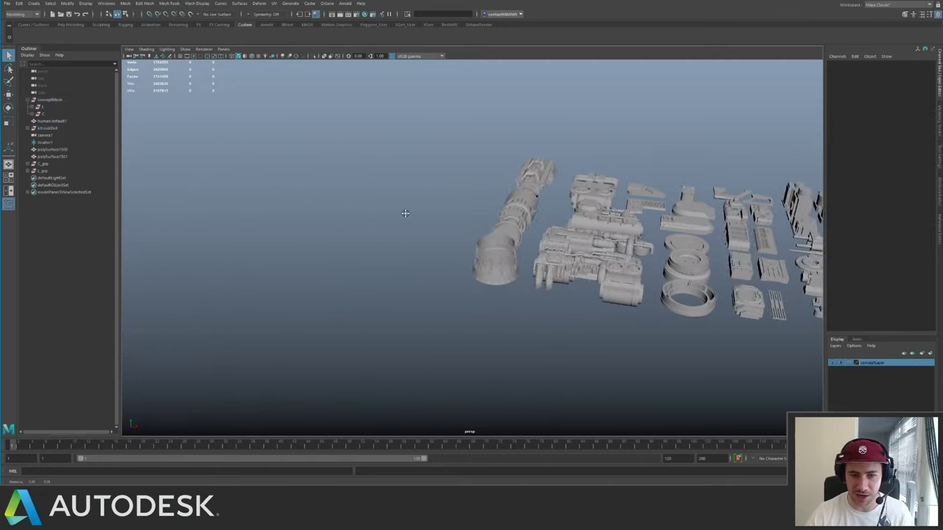
- Inspect the ship's engine pod cover and the curved hull panel behind the cockpit, selecting each panel in turn
{"action": "middle_click_drag", "start_coordinate": [405, 213], "coordinate": [334, 212], "text": "alt"}
{"action": "left_click_drag", "start_coordinate": [333, 213], "coordinate": [368, 294], "text": "alt"}
{"action": "middle_click_drag", "start_coordinate": [482, 99], "coordinate": [406, 192], "text": "alt"}
{"action": "left_click_drag", "start_coordinate": [453, 175], "coordinate": [508, 345], "text": "alt"}
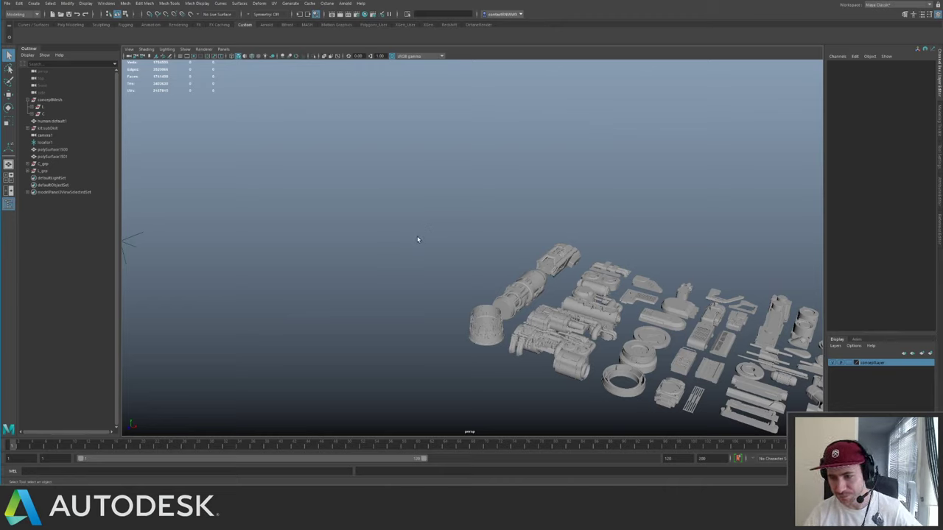
{"action": "left_click_drag", "start_coordinate": [436, 168], "coordinate": [344, 206], "text": "alt"}
{"action": "middle_click_drag", "start_coordinate": [345, 206], "coordinate": [380, 207], "text": "alt"}
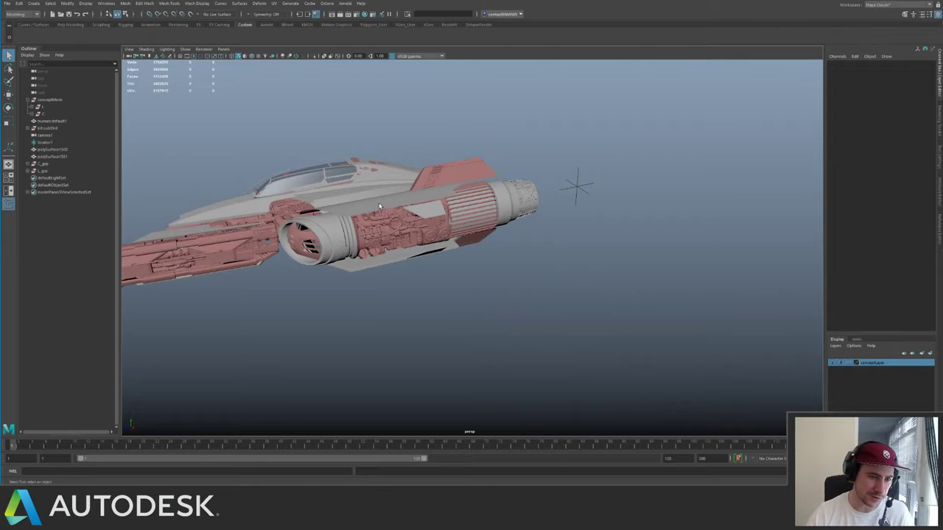
{"action": "left_click", "coordinate": [381, 208]}
{"action": "key", "text": "f"}
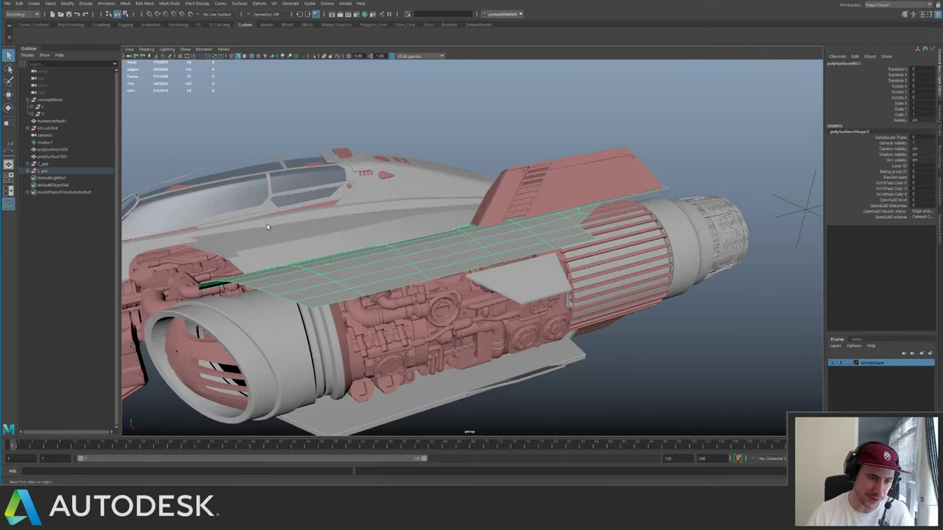
{"action": "left_click_drag", "start_coordinate": [266, 226], "coordinate": [619, 243], "text": "alt"}
{"action": "left_click", "coordinate": [455, 234]}
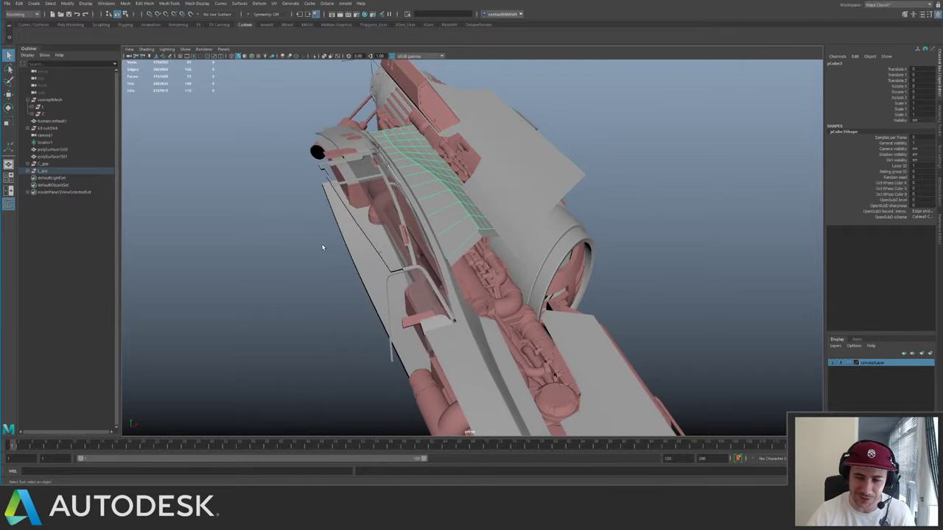
{"action": "left_click_drag", "start_coordinate": [322, 247], "coordinate": [444, 219], "text": "alt"}
{"action": "left_click_drag", "start_coordinate": [350, 235], "coordinate": [429, 243], "text": "alt"}
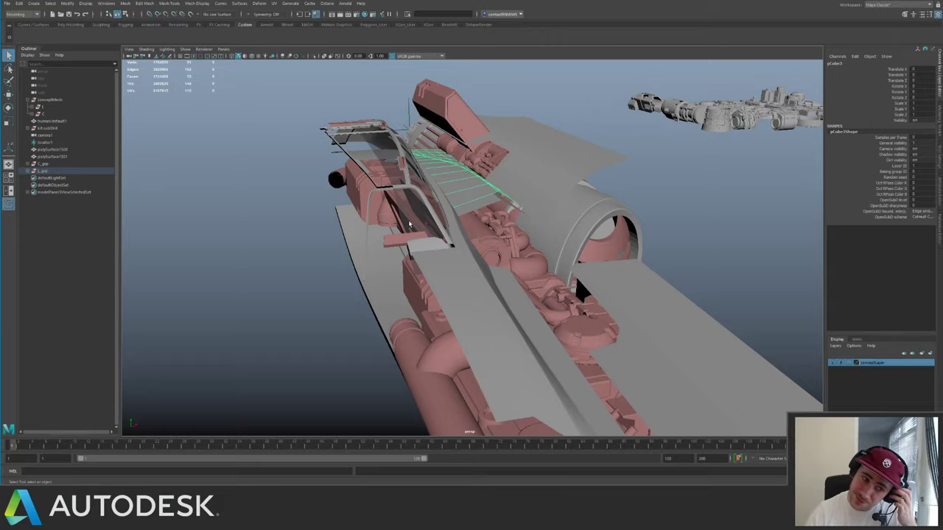
- Unparent the small red plate above the canopy frame from the concept mesh and move it into C_grp
{"action": "left_click_drag", "start_coordinate": [404, 158], "coordinate": [393, 196], "text": "alt"}
{"action": "left_click", "coordinate": [456, 227]}
{"action": "key", "text": "f"}
{"action": "key", "text": "ctrl+1"}
{"action": "key", "text": "ctrl+1"}
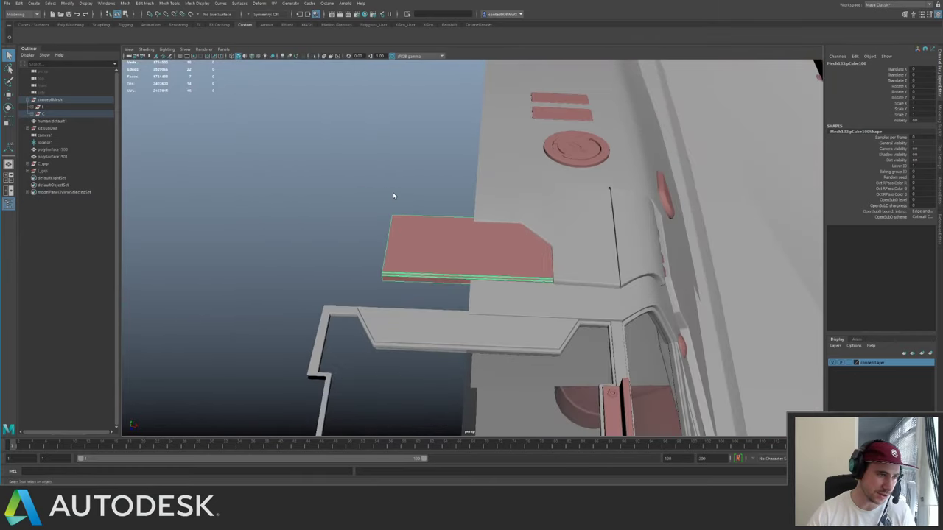
{"action": "key", "text": "shift+p"}
{"action": "middle_click_drag", "start_coordinate": [53, 179], "coordinate": [44, 164]}
- Select L_grp and examine which engine and hull parts belong to it
{"action": "left_click", "coordinate": [43, 170]}
{"action": "left_click_drag", "start_coordinate": [379, 192], "coordinate": [285, 143], "text": "alt"}
{"action": "key", "text": "ctrl+1"}
{"action": "middle_click_drag", "start_coordinate": [353, 182], "coordinate": [349, 138], "text": "alt"}
{"action": "right_click_drag", "start_coordinate": [349, 138], "coordinate": [449, 213], "text": "alt"}
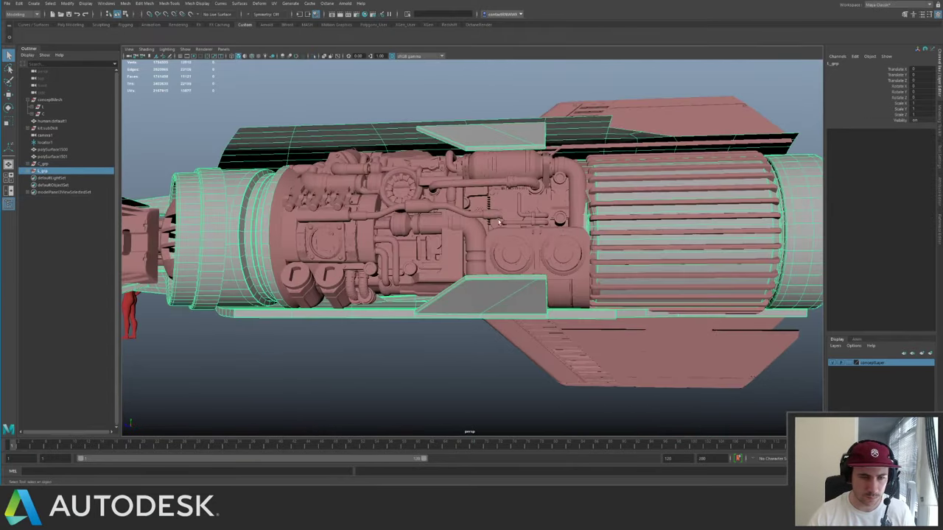
{"action": "left_click_drag", "start_coordinate": [449, 213], "coordinate": [483, 224], "text": "alt"}
{"action": "right_click_drag", "start_coordinate": [483, 225], "coordinate": [508, 240], "text": "alt"}
- Unparent the thin ring behind the engine intake from the concept mesh, move it into L_grp, and select that group
{"action": "left_click", "coordinate": [441, 239]}
{"action": "left_click_drag", "start_coordinate": [455, 229], "coordinate": [400, 196], "text": "alt"}
{"action": "scroll", "coordinate": [401, 195], "scroll_direction": "down", "scroll_amount": 3}
{"action": "left_click", "coordinate": [399, 175]}
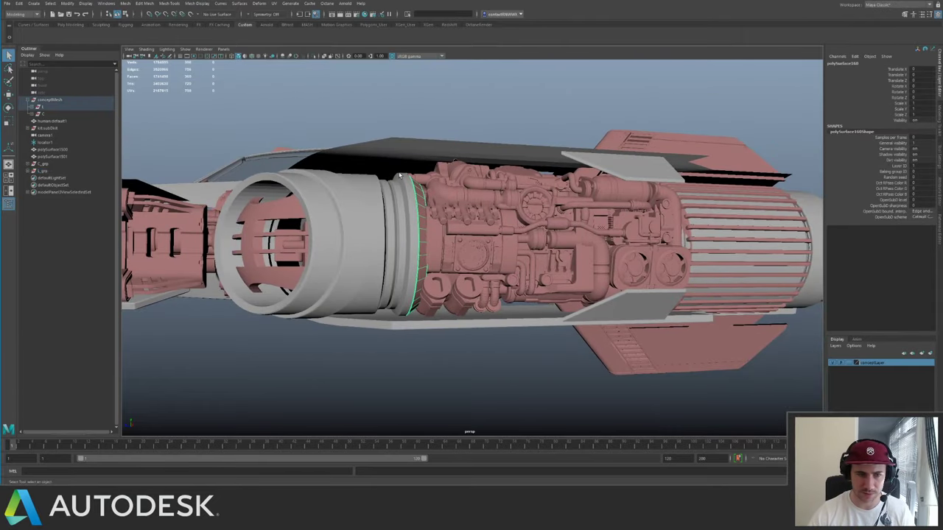
{"action": "left_click_drag", "start_coordinate": [432, 153], "coordinate": [449, 181], "text": "alt"}
{"action": "right_click_drag", "start_coordinate": [449, 181], "coordinate": [478, 193], "text": "alt"}
{"action": "left_click_drag", "start_coordinate": [412, 193], "coordinate": [458, 222], "text": "alt"}
{"action": "key", "text": "ctrl+1"}
{"action": "key", "text": "ctrl+1"}
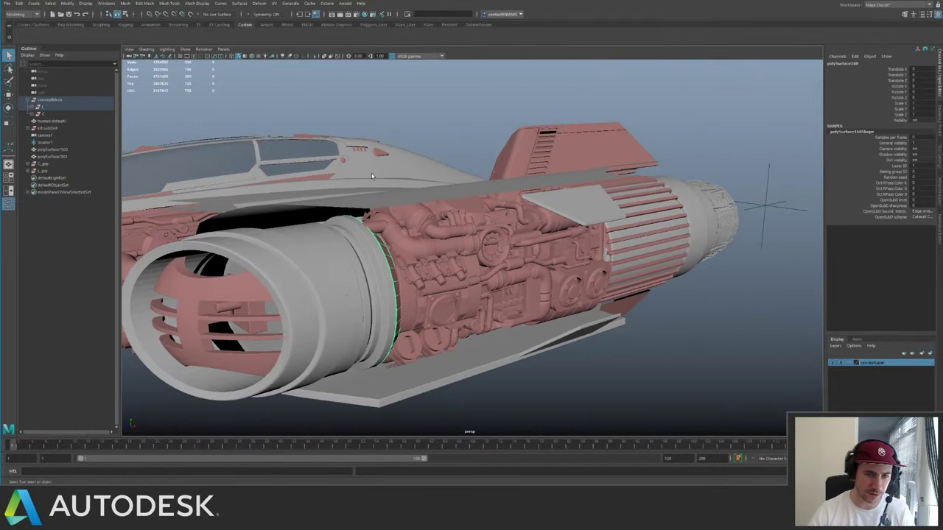
{"action": "key", "text": "shift+p"}
{"action": "mouse_move", "coordinate": [46, 177]}
{"action": "middle_mouse_down"}
{"action": "mouse_move", "coordinate": [46, 160]}
{"action": "mouse_move", "coordinate": [43, 179]}
{"action": "middle_mouse_up"}
{"action": "left_click", "coordinate": [43, 172]}
- Unparent the two cylindrical pieces of the long side pipe from the concept mesh and move them into L_grp
{"action": "left_click_drag", "start_coordinate": [497, 191], "coordinate": [383, 228], "text": "alt"}
{"action": "middle_click_drag", "start_coordinate": [383, 273], "coordinate": [471, 239], "text": "alt"}
{"action": "right_click_drag", "start_coordinate": [412, 247], "coordinate": [452, 254], "text": "alt"}
{"action": "left_click", "coordinate": [438, 251]}
{"action": "key", "text": "f"}
{"action": "left_click_drag", "start_coordinate": [412, 219], "coordinate": [478, 193], "text": "alt"}
{"action": "right_click_drag", "start_coordinate": [441, 190], "coordinate": [405, 184], "text": "alt"}
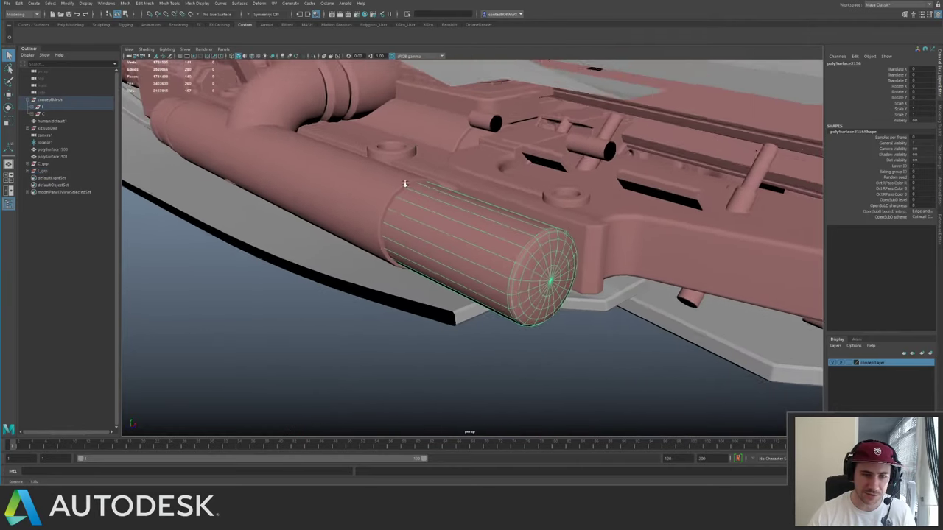
{"action": "key", "text": "ctrl+1"}
{"action": "left_click_drag", "start_coordinate": [576, 242], "coordinate": [319, 154], "text": "alt"}
{"action": "key", "text": "ctrl+1"}
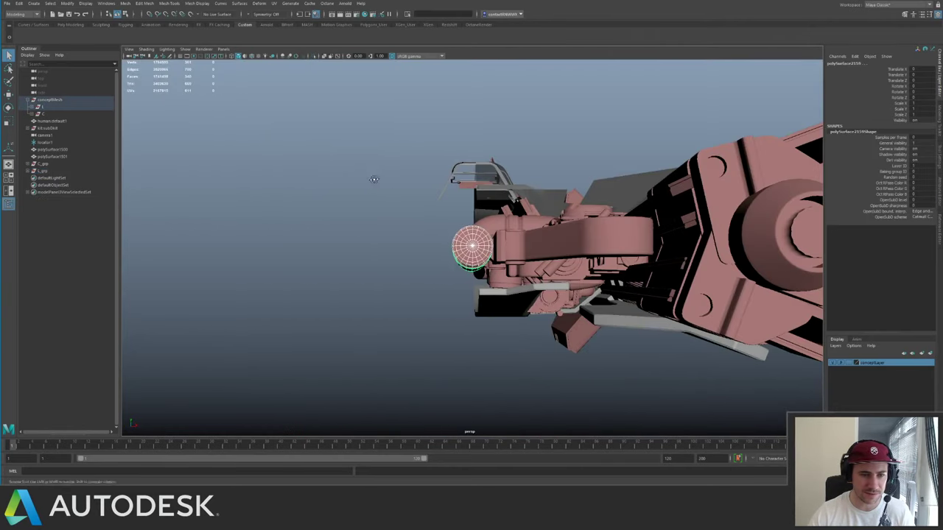
{"action": "left_click_drag", "start_coordinate": [374, 179], "coordinate": [389, 194], "text": "alt"}
{"action": "key", "text": "shift+p"}
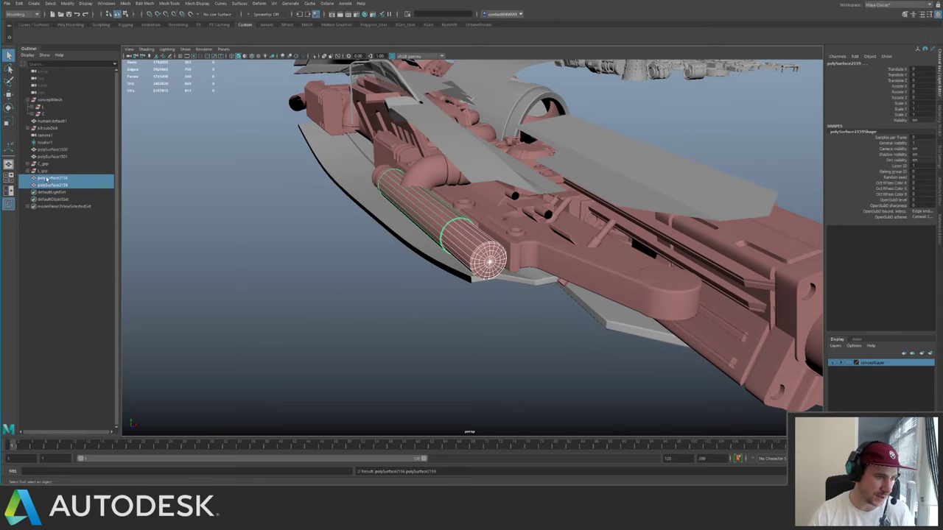
{"action": "middle_click_drag", "start_coordinate": [47, 170], "coordinate": [46, 171]}
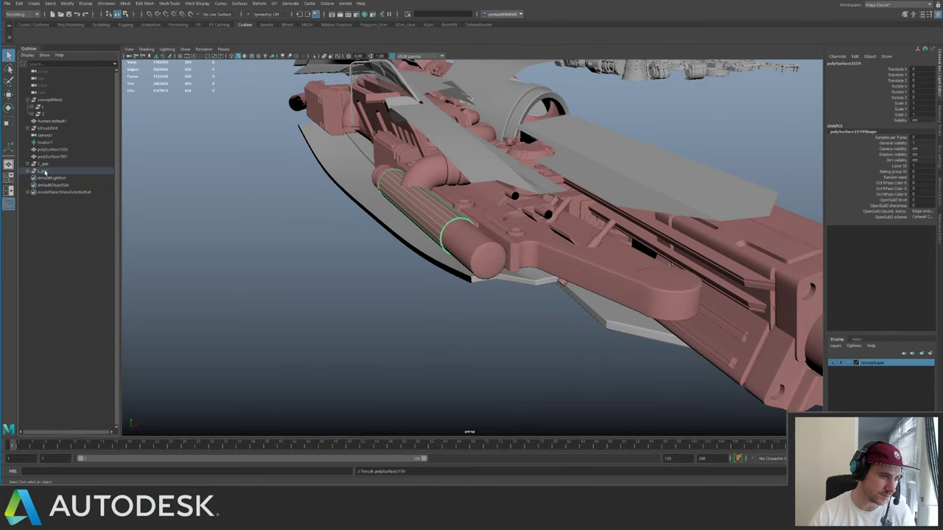
- Inspect the rounded arm beside the ship's nose and browse the kit part layout for a suitable component
{"action": "scroll", "coordinate": [447, 169], "scroll_direction": "down", "scroll_amount": 3}
{"action": "left_click_drag", "start_coordinate": [446, 169], "coordinate": [461, 238], "text": "alt"}
{"action": "left_click", "coordinate": [511, 268]}
{"action": "left_click", "coordinate": [520, 264]}
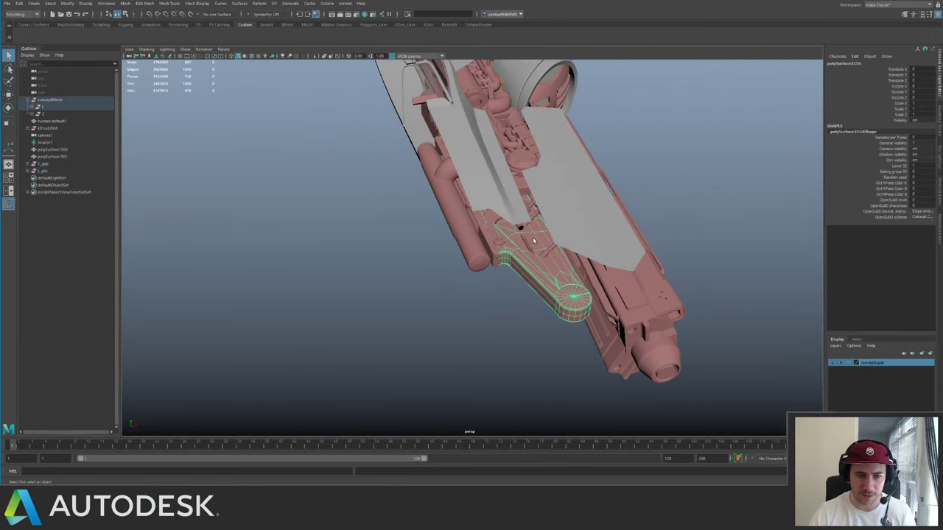
{"action": "left_click_drag", "start_coordinate": [520, 264], "coordinate": [609, 109], "text": "alt"}
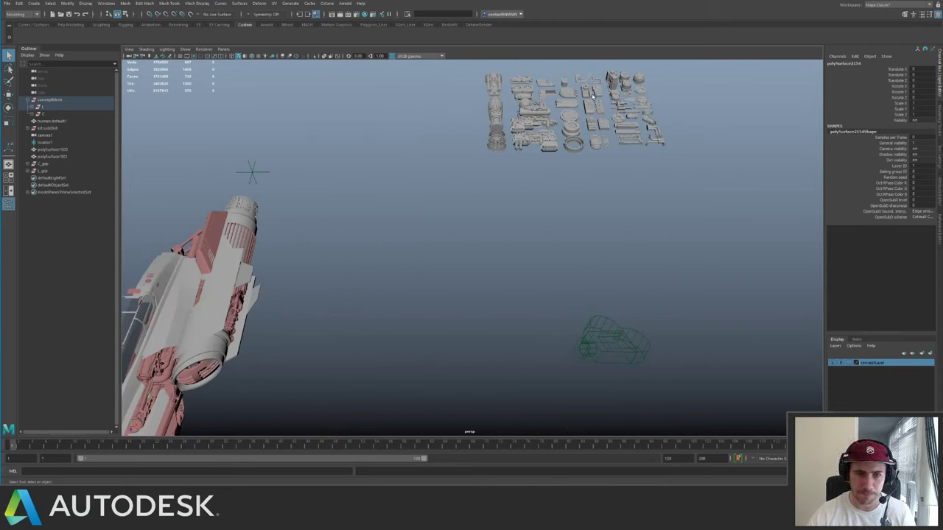
{"action": "left_click", "coordinate": [597, 83]}
{"action": "middle_click_drag", "start_coordinate": [597, 83], "coordinate": [557, 180], "text": "alt"}
{"action": "right_click_drag", "start_coordinate": [557, 179], "coordinate": [758, 249], "text": "alt"}
{"action": "middle_click_drag", "start_coordinate": [646, 179], "coordinate": [614, 205], "text": "alt"}
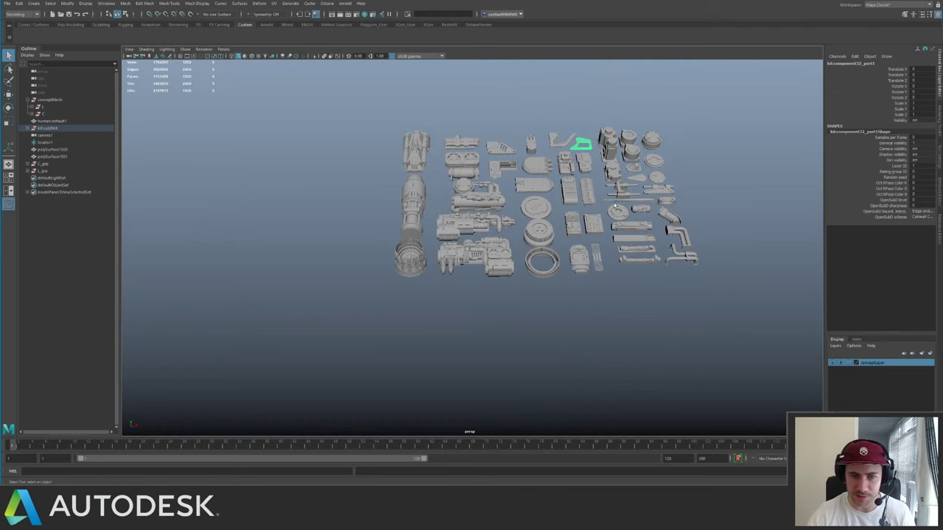
- Duplicate the complete component05 bracket from the kit layout and unparent the copy from the kit group
{"action": "left_click", "coordinate": [673, 188]}
{"action": "left_click_drag", "start_coordinate": [673, 189], "coordinate": [515, 157], "text": "alt"}
{"action": "key", "text": "Up"}
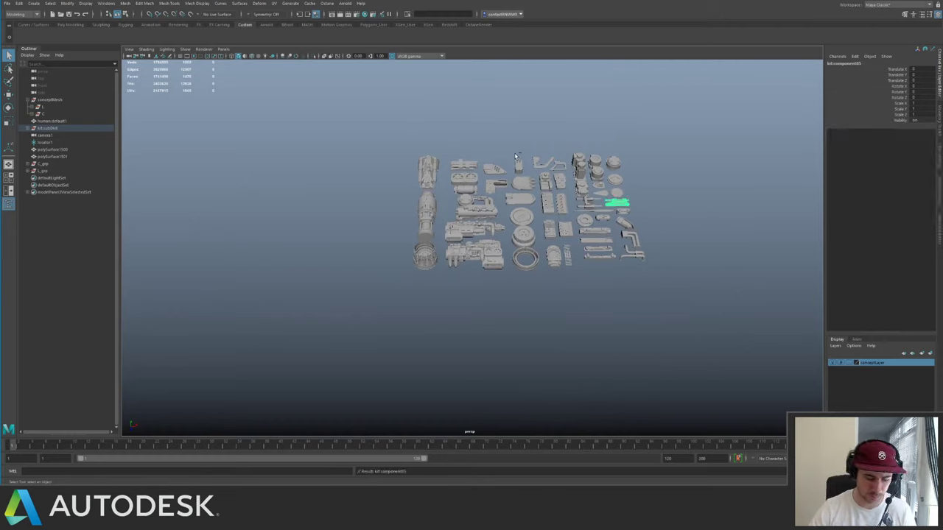
{"action": "key", "text": "shift+p"}
- Move the component05 copy across the ground plane to about X -13.6, Z 10.2, beside the ship's nose
{"action": "key", "text": "w"}
{"action": "right_click_drag", "start_coordinate": [514, 155], "coordinate": [302, 159], "text": "alt"}
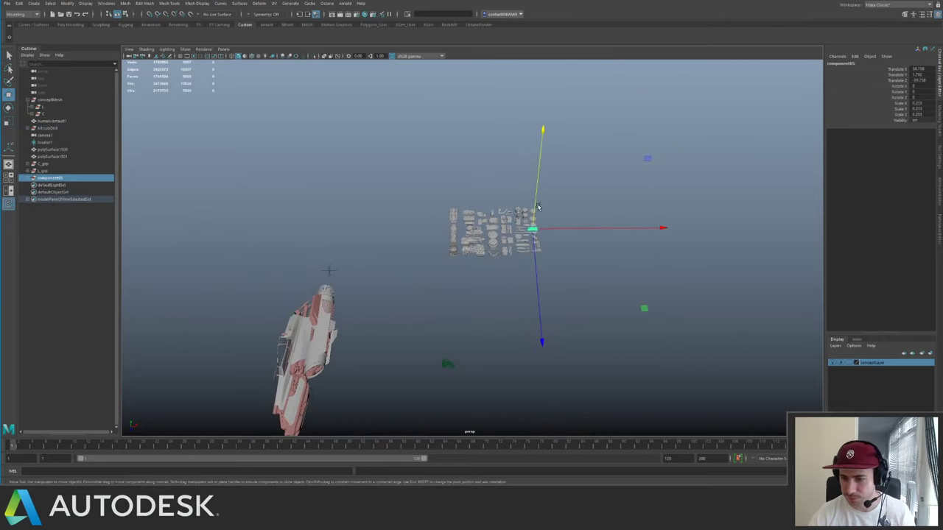
{"action": "middle_click_drag", "start_coordinate": [556, 205], "coordinate": [581, 173], "text": "alt"}
{"action": "left_click_drag", "start_coordinate": [581, 172], "coordinate": [608, 252], "text": "alt"}
{"action": "left_click_drag", "start_coordinate": [674, 377], "coordinate": [284, 407]}
{"action": "key", "text": "f"}
{"action": "right_click_drag", "start_coordinate": [515, 206], "coordinate": [401, 206], "text": "alt"}
{"action": "middle_click_drag", "start_coordinate": [513, 220], "coordinate": [445, 222], "text": "alt"}
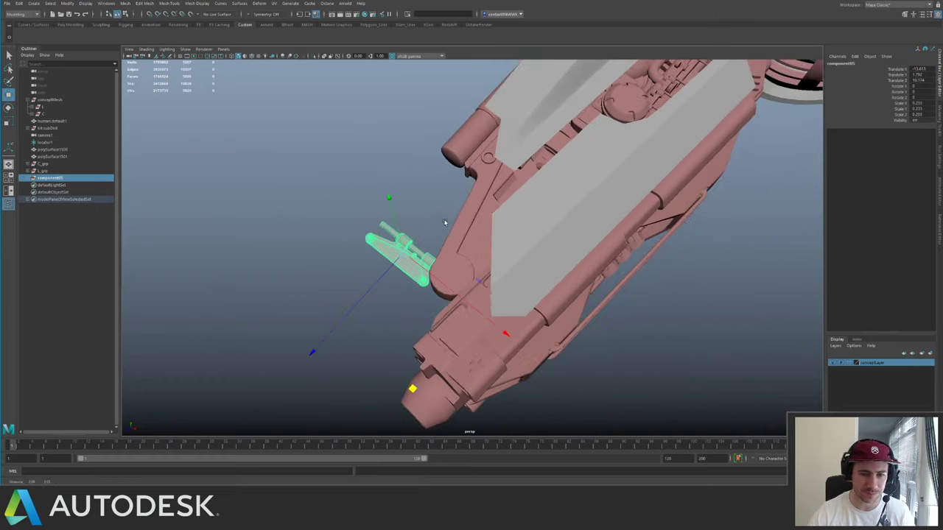
- Rotate the component05 bracket 90 degrees about Y so it follows the ship's length
{"action": "left_click_drag", "start_coordinate": [446, 223], "coordinate": [529, 200], "text": "alt"}
{"action": "left_click_drag", "start_coordinate": [472, 265], "coordinate": [401, 310], "text": "alt"}
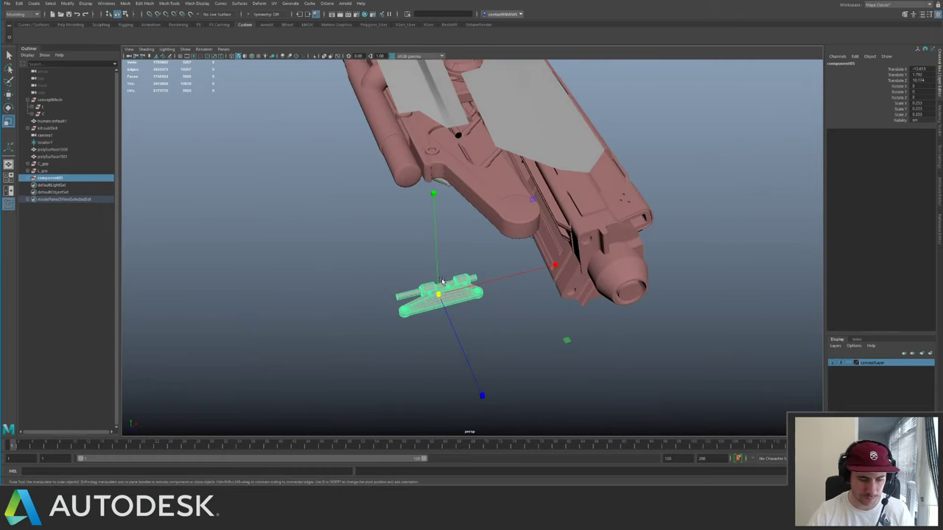
{"action": "key", "text": "e"}
{"action": "left_click_drag", "start_coordinate": [412, 400], "coordinate": [478, 407]}
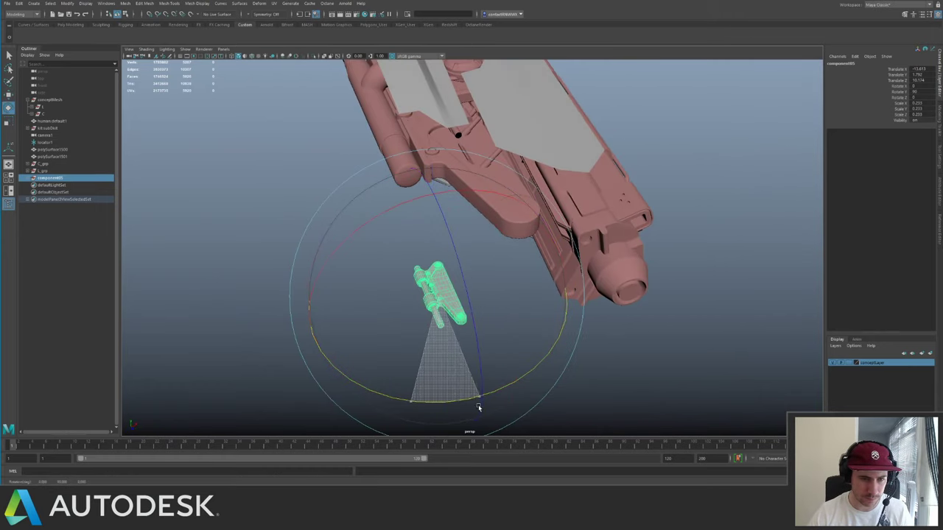
{"action": "key", "text": "w"}
- Examine the bracket's placement relative to the whole ship from the side, front and above
{"action": "left_click_drag", "start_coordinate": [574, 305], "coordinate": [589, 191], "text": "alt"}
{"action": "right_click_drag", "start_coordinate": [515, 169], "coordinate": [323, 159], "text": "alt"}
{"action": "left_click_drag", "start_coordinate": [322, 158], "coordinate": [519, 274], "text": "alt"}
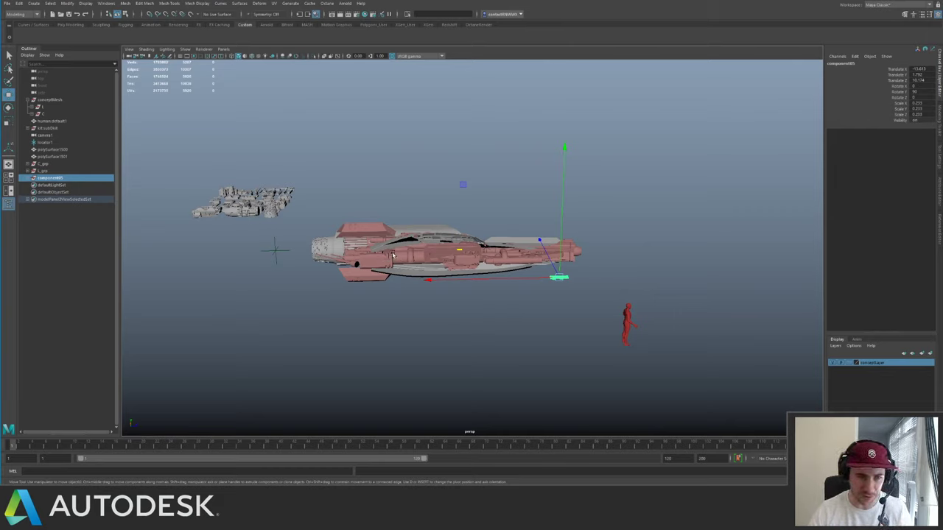
{"action": "left_click_drag", "start_coordinate": [395, 260], "coordinate": [402, 281], "text": "alt"}
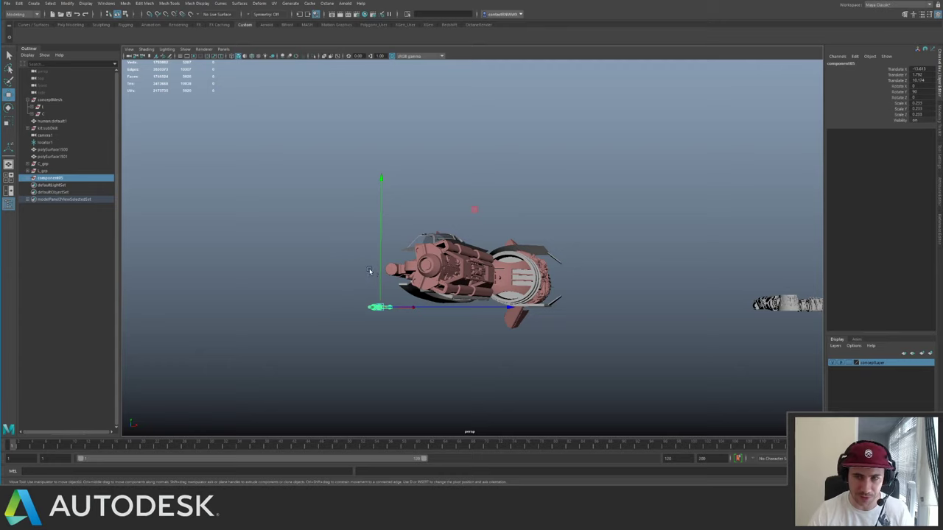
{"action": "left_click_drag", "start_coordinate": [379, 274], "coordinate": [495, 209], "text": "alt"}
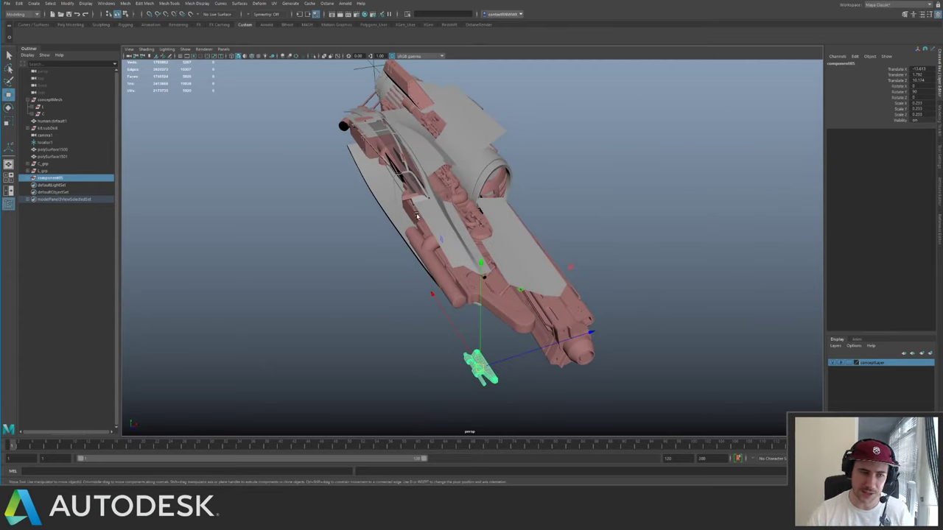
{"action": "left_click_drag", "start_coordinate": [451, 312], "coordinate": [402, 293], "text": "alt"}
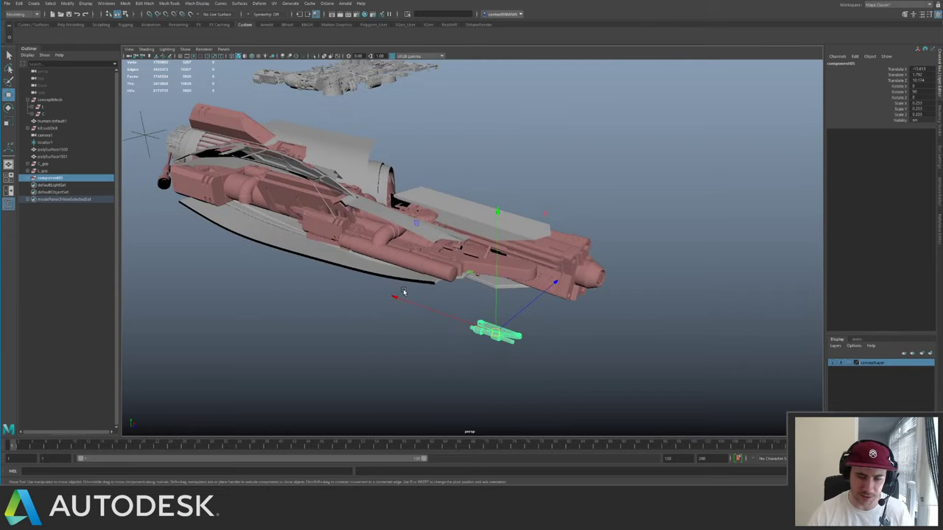
{"action": "left_click_drag", "start_coordinate": [376, 220], "coordinate": [374, 197], "text": "alt"}
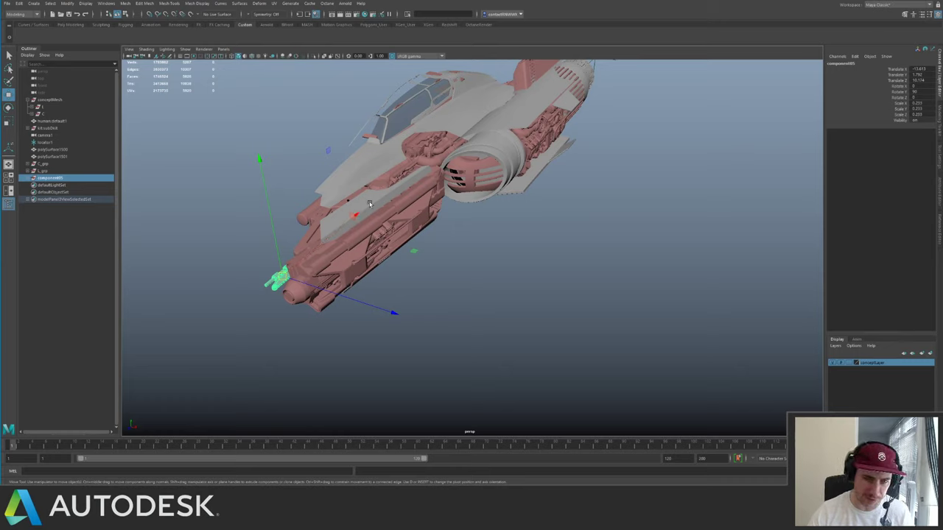
{"action": "middle_click_drag", "start_coordinate": [442, 152], "coordinate": [545, 132], "text": "alt"}
{"action": "scroll", "coordinate": [413, 271], "scroll_direction": "up", "scroll_amount": 5}
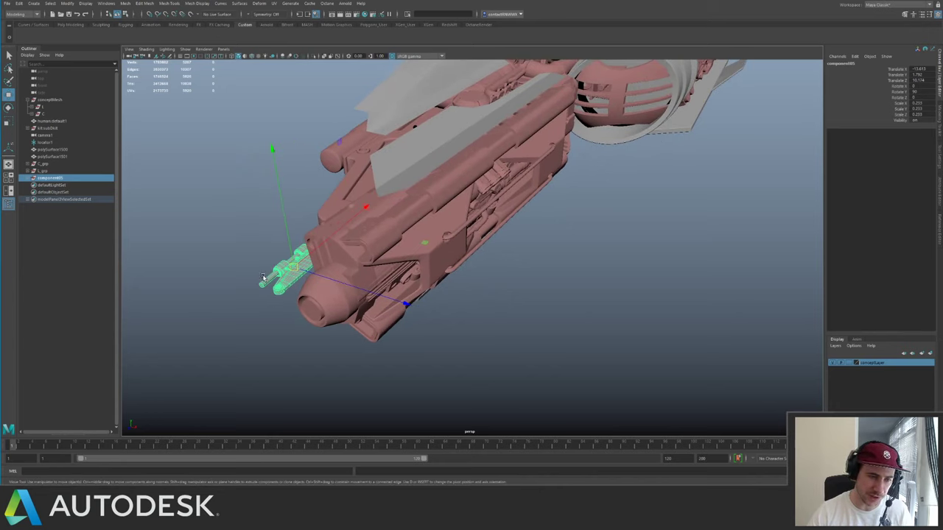
- Try deleting the rod from the component05 bracket, then undo the deletion
{"action": "left_click", "coordinate": [242, 293]}
{"action": "left_click", "coordinate": [262, 286]}
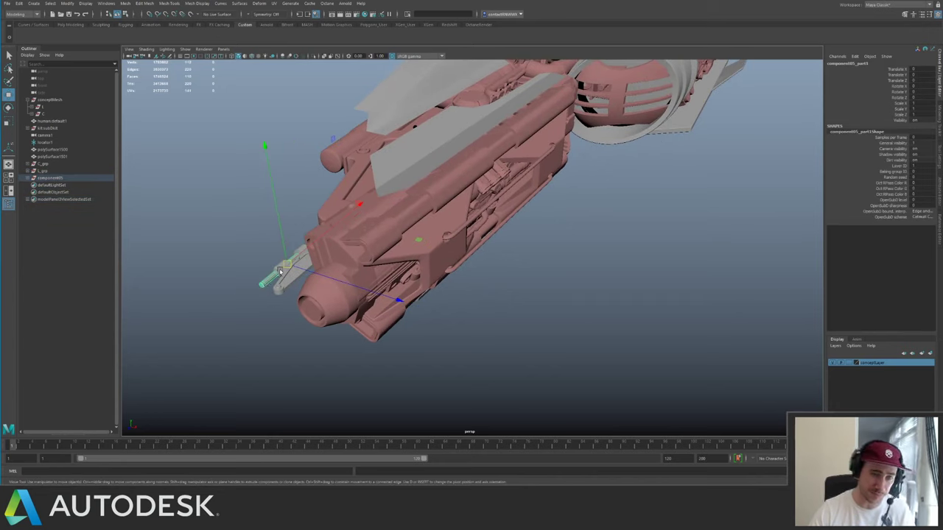
{"action": "right_click_drag", "start_coordinate": [280, 273], "coordinate": [275, 152], "text": "alt"}
{"action": "left_click_drag", "start_coordinate": [276, 152], "coordinate": [427, 137], "text": "alt"}
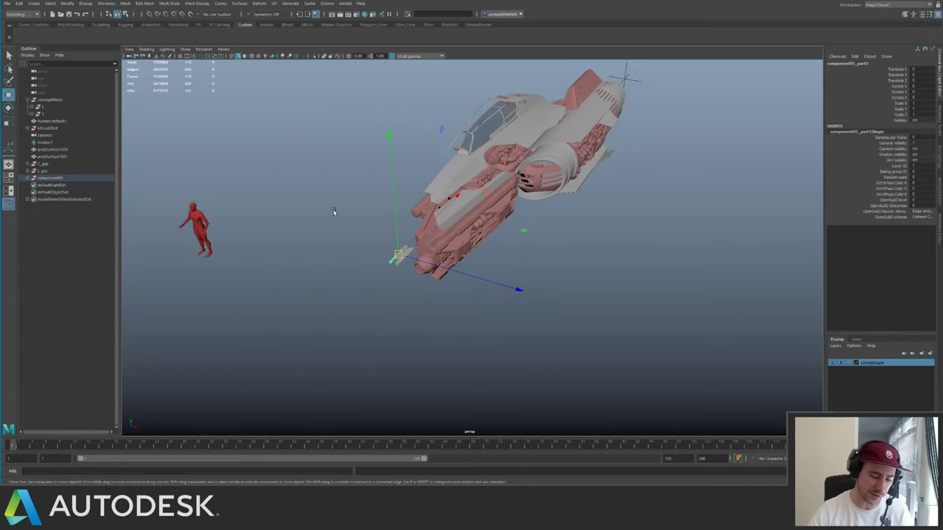
{"action": "key", "text": "f"}
{"action": "left_click_drag", "start_coordinate": [447, 214], "coordinate": [552, 218], "text": "alt"}
{"action": "right_click_drag", "start_coordinate": [552, 218], "coordinate": [434, 193], "text": "alt"}
{"action": "key", "text": "Delete"}
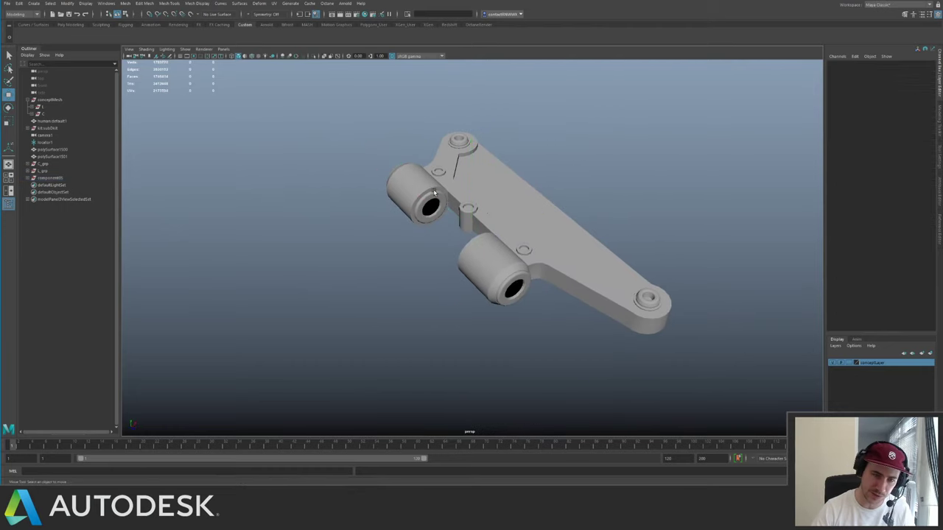
{"action": "key", "text": "ctrl+z"}
- Reselect the whole component05 bracket and move it up and back alongside the nose arm, to about Y 4.2, Z 6.8
{"action": "right_click_drag", "start_coordinate": [556, 199], "coordinate": [423, 121], "text": "alt"}
{"action": "middle_click_drag", "start_coordinate": [424, 121], "coordinate": [391, 204], "text": "alt"}
{"action": "left_click_drag", "start_coordinate": [391, 204], "coordinate": [423, 198], "text": "alt"}
{"action": "left_click", "coordinate": [529, 345]}
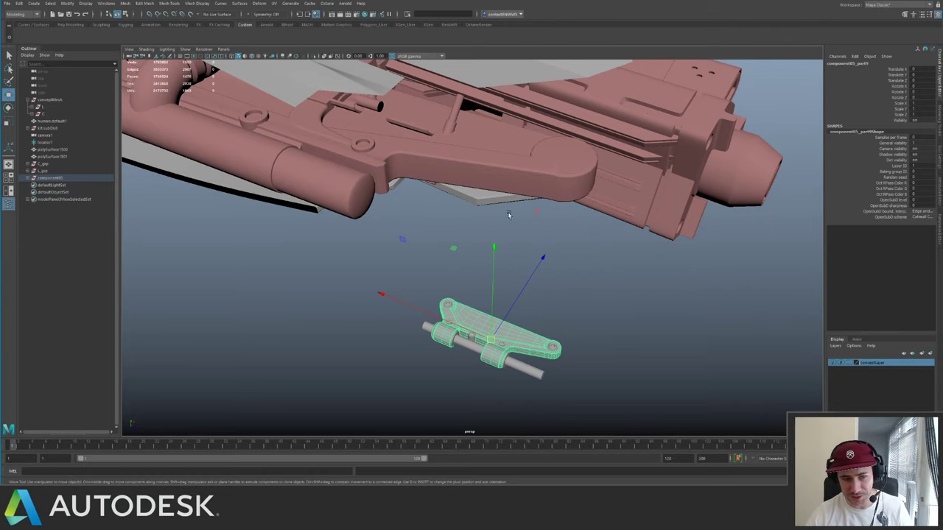
{"action": "key", "text": "Up"}
{"action": "right_click_drag", "start_coordinate": [470, 255], "coordinate": [267, 218], "text": "alt"}
{"action": "left_click_drag", "start_coordinate": [267, 219], "coordinate": [408, 236], "text": "alt"}
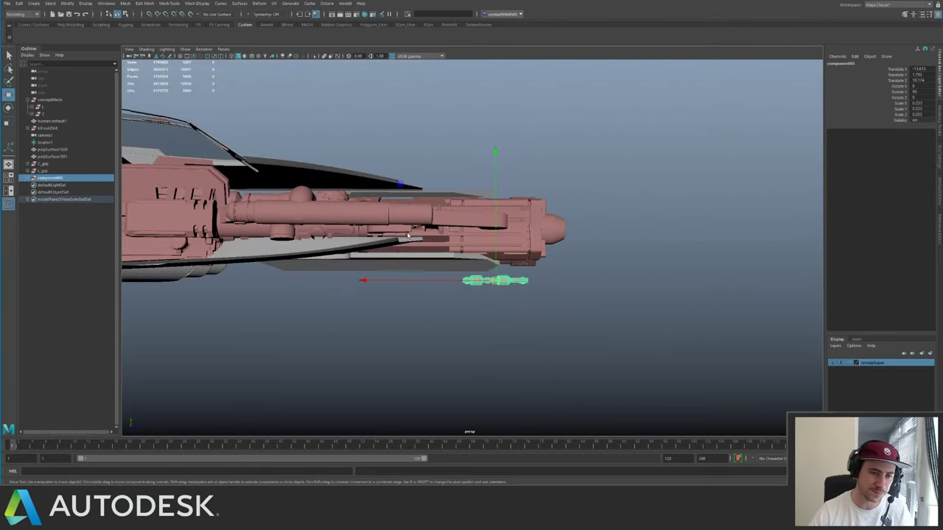
{"action": "left_click_drag", "start_coordinate": [501, 284], "coordinate": [353, 274]}
- Enlarge the component05 bracket uniformly to a scale of about 0.7 to suit the nose arm
{"action": "right_click_drag", "start_coordinate": [353, 274], "coordinate": [511, 300], "text": "alt"}
{"action": "key", "text": "r"}
{"action": "left_click_drag", "start_coordinate": [406, 146], "coordinate": [484, 137]}
{"action": "key", "text": "w"}
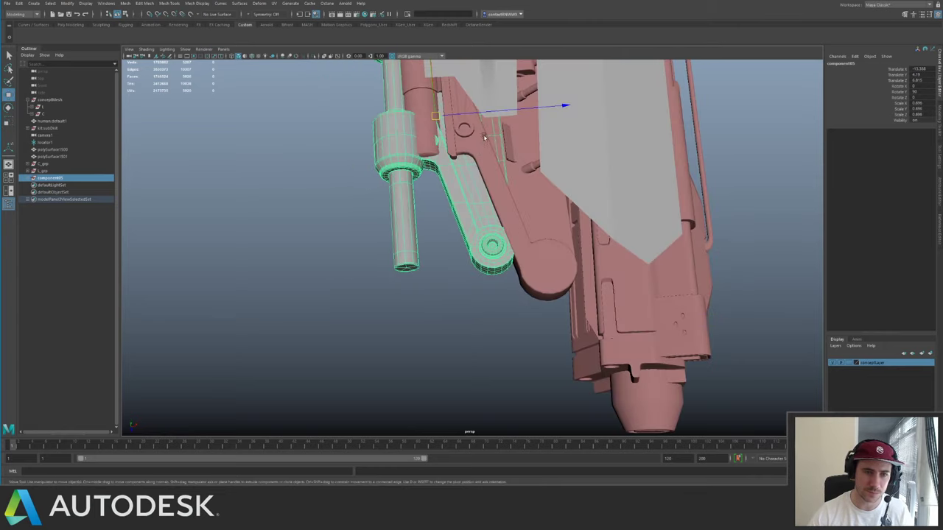
- Position the bracket over the nose arm at about X -12.3, Z 7.1, and scale it uniformly to about 0.82
{"action": "middle_click_drag", "start_coordinate": [484, 137], "coordinate": [467, 219], "text": "alt"}
{"action": "middle_click_drag", "start_coordinate": [475, 120], "coordinate": [528, 135]}
{"action": "left_click_drag", "start_coordinate": [529, 135], "coordinate": [529, 126]}
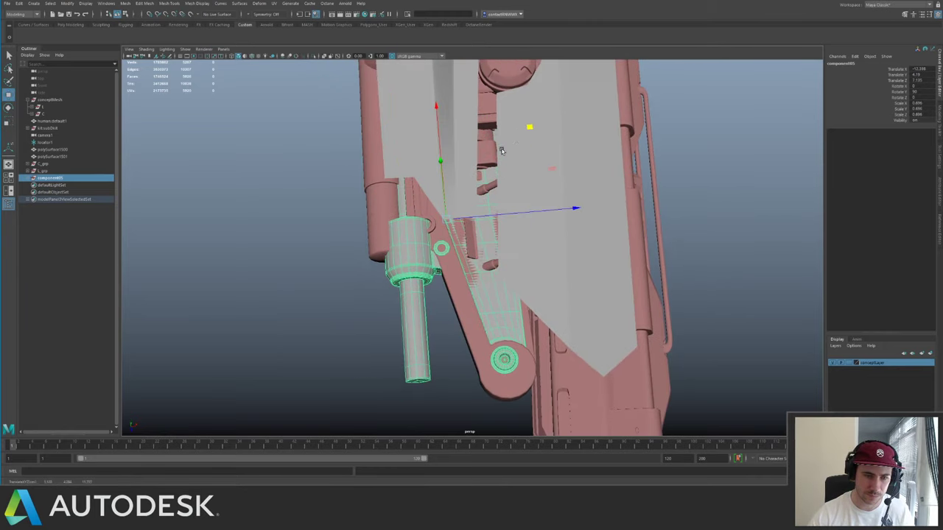
{"action": "key", "text": "r"}
{"action": "left_click_drag", "start_coordinate": [447, 219], "coordinate": [484, 220]}
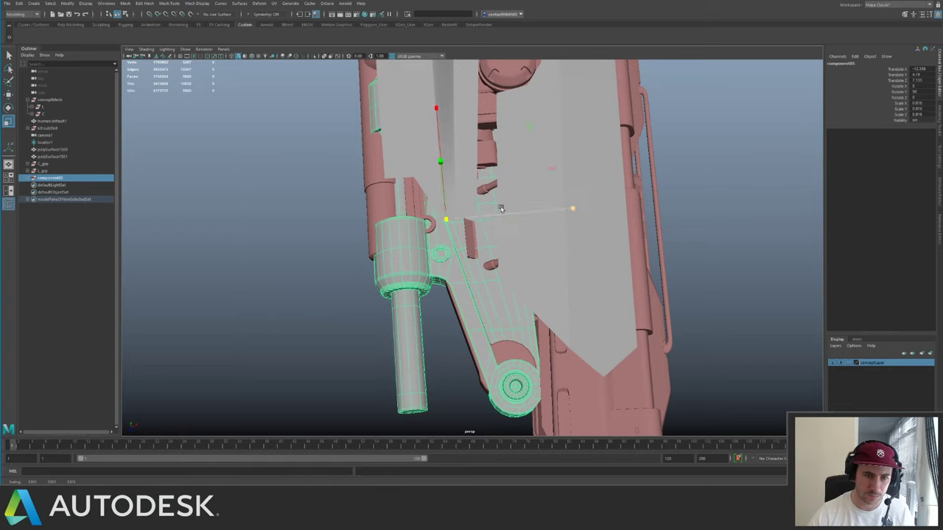
- Move the component05 bracket to about X -12.56, Y 4.17, Z 6.87 and stretch its Y scale to about 0.84
{"action": "key", "text": "w"}
{"action": "left_click_drag", "start_coordinate": [534, 129], "coordinate": [522, 113]}
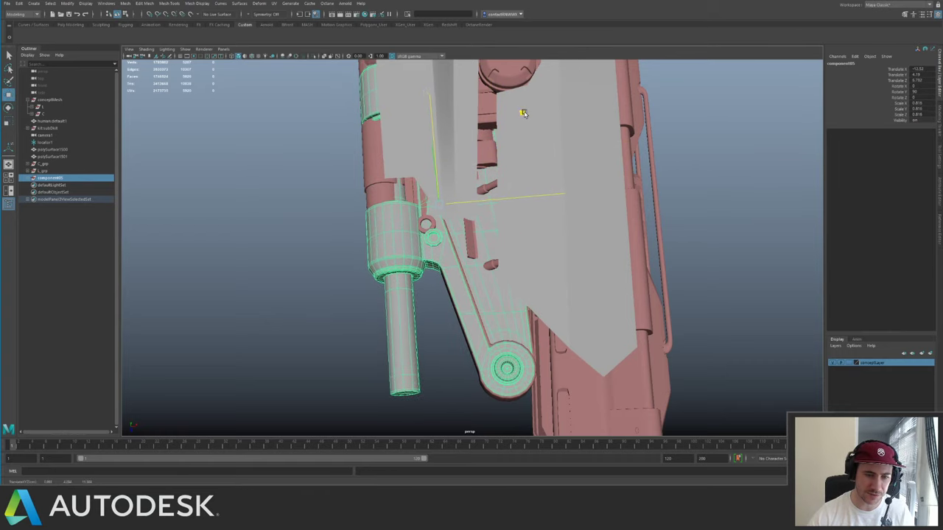
{"action": "left_click_drag", "start_coordinate": [516, 294], "coordinate": [444, 211], "text": "alt"}
{"action": "left_click_drag", "start_coordinate": [424, 153], "coordinate": [368, 143]}
- Isolate the bracket's arm plate and delete the faces of its cylindrical clamp
{"action": "key", "text": "ctrl+1"}
{"action": "key", "text": "ctrl+1"}
{"action": "left_click", "coordinate": [427, 205]}
{"action": "key", "text": "f"}
{"action": "key", "text": "ctrl+1"}
{"action": "left_click", "coordinate": [372, 209]}
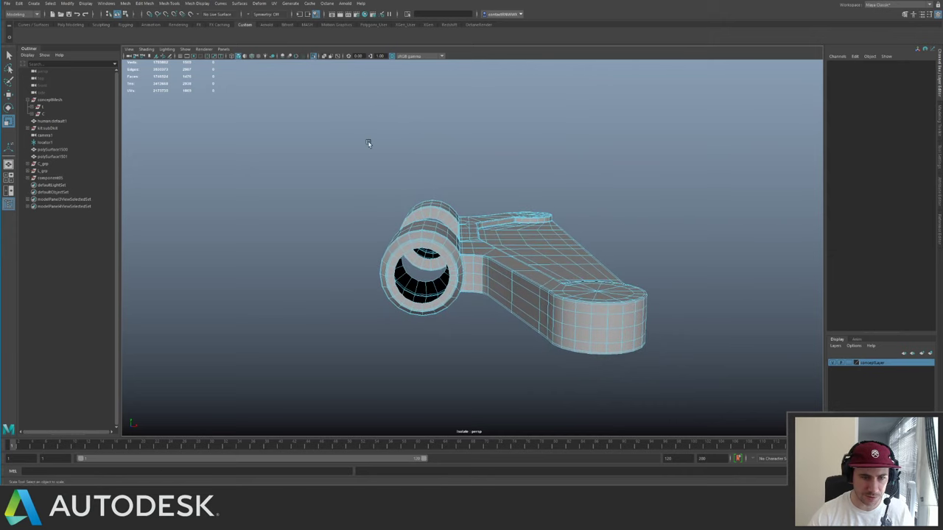
{"action": "left_click_drag", "start_coordinate": [465, 316], "coordinate": [495, 239]}
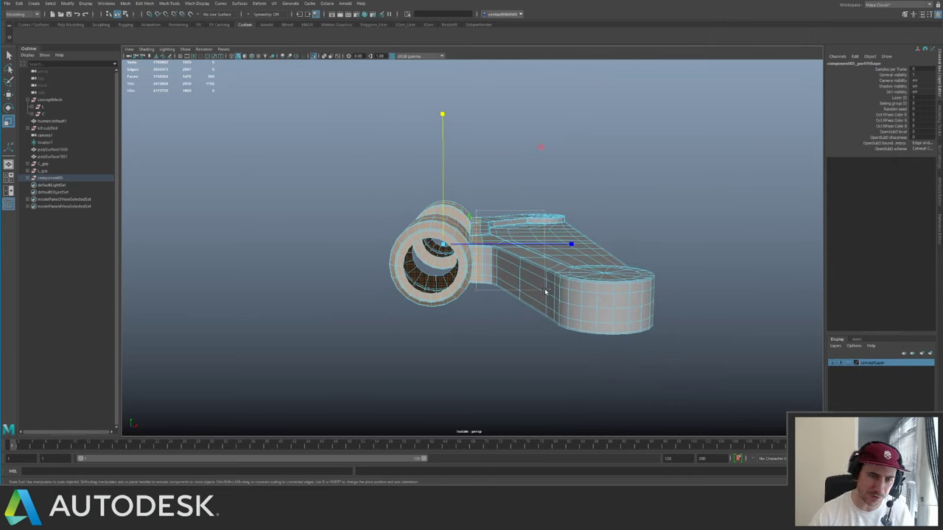
{"action": "key", "text": "Delete"}
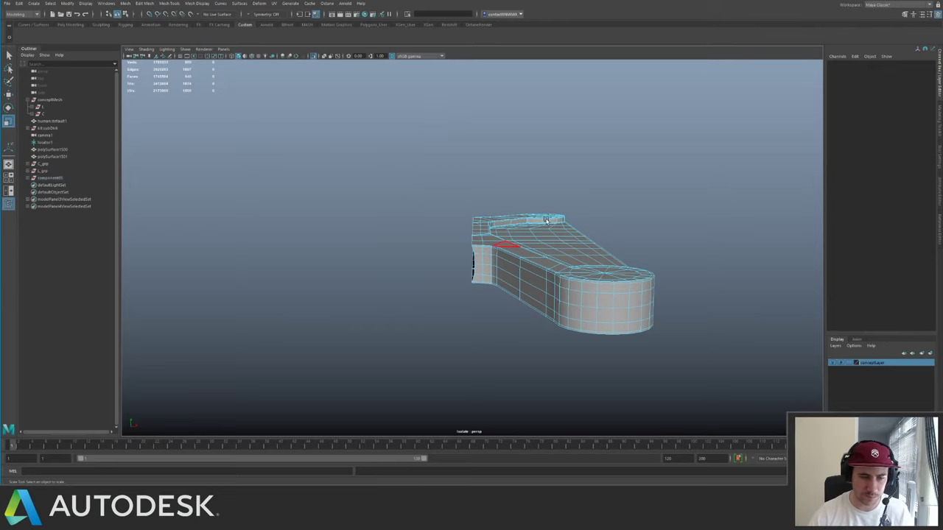
- Return to object mode, inspect the whole bracket in isolation, and delete its rod together with the surrounding rings
{"action": "key", "text": "F8"}
{"action": "left_click_drag", "start_coordinate": [509, 226], "coordinate": [405, 125], "text": "alt"}
{"action": "key", "text": "ctrl+1"}
{"action": "key", "text": "ctrl+1"}
{"action": "key", "text": "ctrl+1"}
{"action": "left_click", "coordinate": [468, 287]}
{"action": "key", "text": "Up"}
{"action": "key", "text": "ctrl+1"}
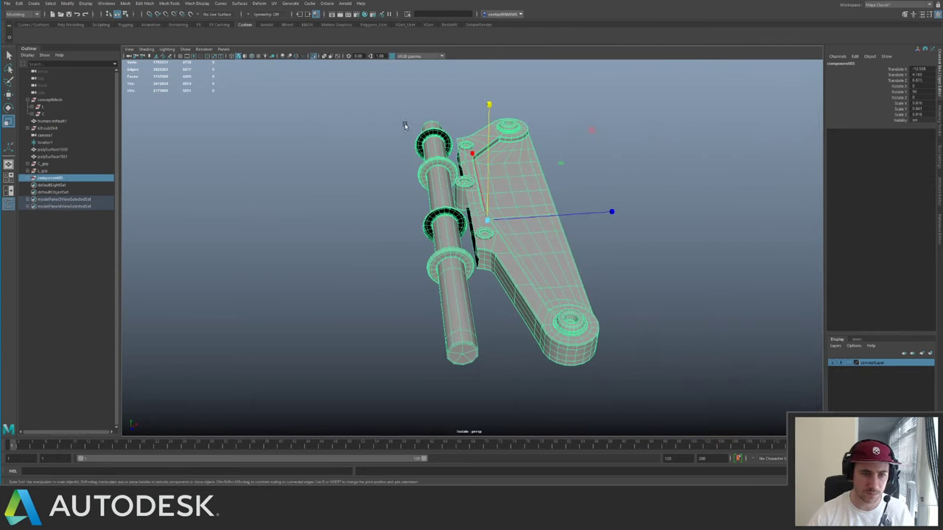
{"action": "key", "text": "Down"}
{"action": "key", "text": "ctrl+1"}
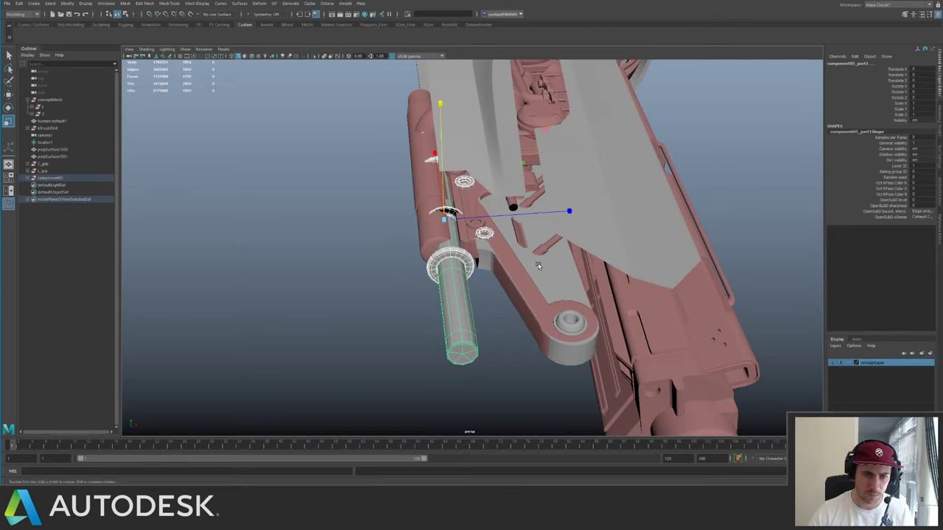
{"action": "key", "text": "Delete"}
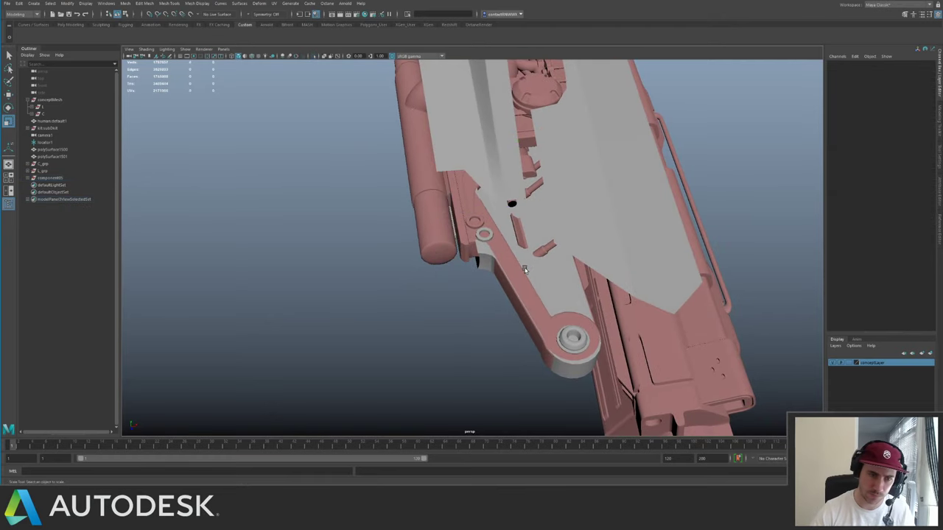
- Delete the washer and pin at the rounded tip of the bracket's arm plate
{"action": "left_click", "coordinate": [571, 337]}
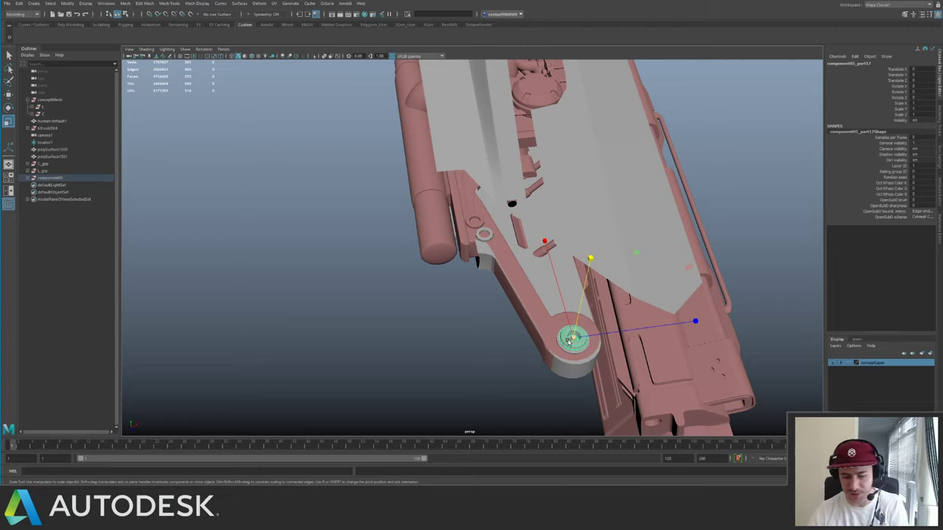
{"action": "key", "text": "Delete"}
{"action": "left_click", "coordinate": [572, 337]}
{"action": "key", "text": "Delete"}
- Shift the arm plate slightly over the concept nose arm and scale it uniformly to about 1.16
{"action": "left_click", "coordinate": [564, 304]}
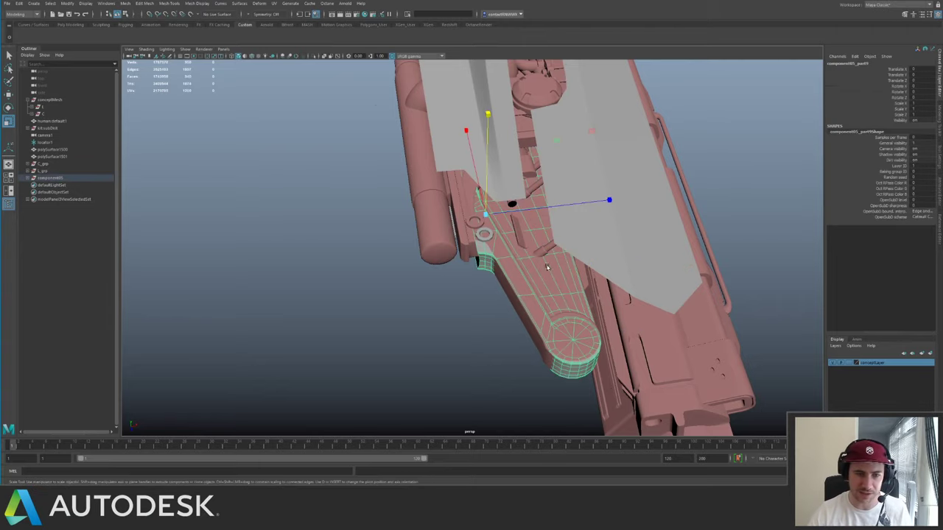
{"action": "left_click_drag", "start_coordinate": [549, 268], "coordinate": [560, 332], "text": "alt"}
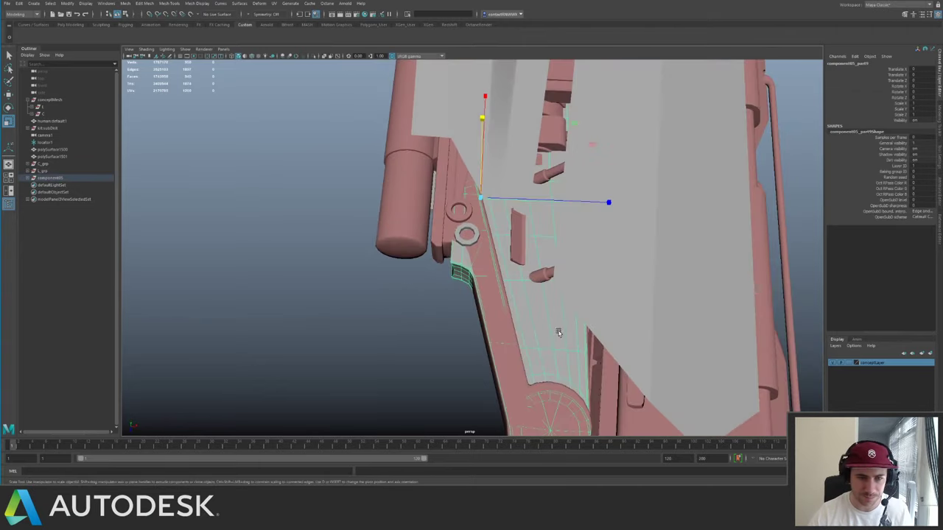
{"action": "right_click_drag", "start_coordinate": [560, 332], "coordinate": [524, 192], "text": "alt"}
{"action": "left_click_drag", "start_coordinate": [524, 193], "coordinate": [522, 206], "text": "alt"}
{"action": "key", "text": "ctrl+1"}
{"action": "key", "text": "ctrl+1"}
{"action": "key", "text": "w"}
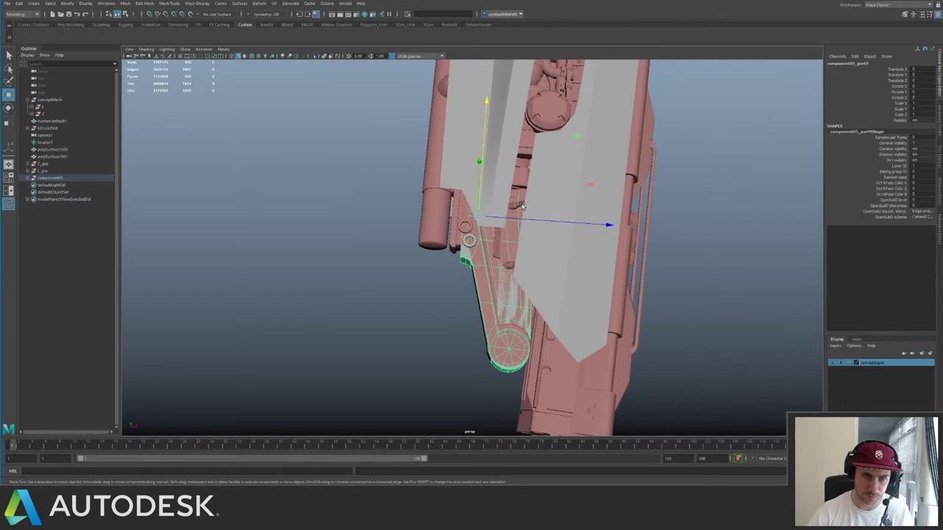
{"action": "left_click_drag", "start_coordinate": [575, 140], "coordinate": [574, 131]}
{"action": "key", "text": "r"}
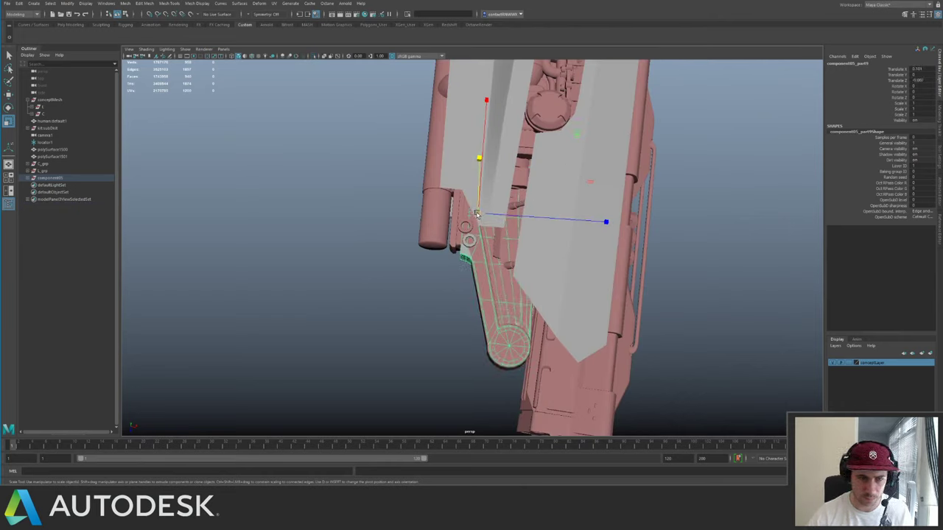
{"action": "left_click_drag", "start_coordinate": [476, 214], "coordinate": [499, 211]}
- Align the enlarged arm plate with the concept nose arm at about X 0.86, Z -0.15
{"action": "key", "text": "w"}
{"action": "middle_click_drag", "start_coordinate": [575, 134], "coordinate": [572, 113]}
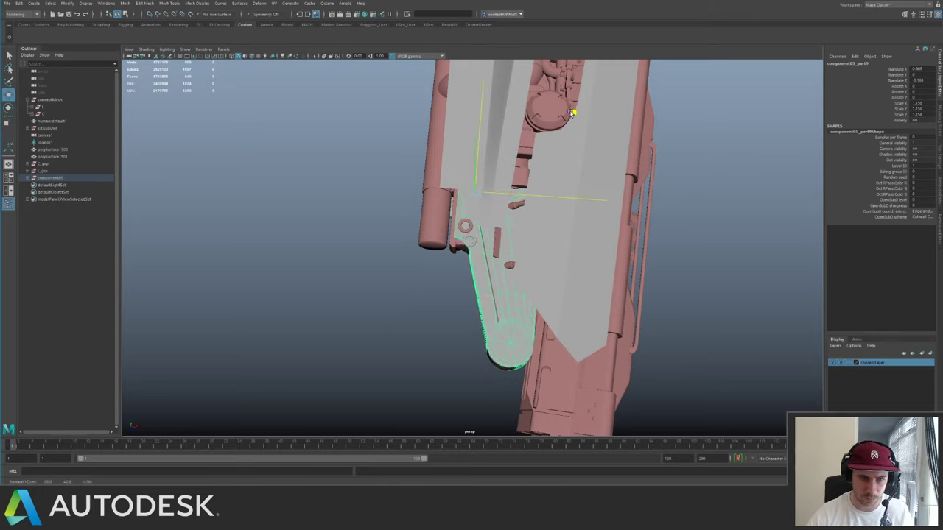
{"action": "mouse_move", "coordinate": [518, 178]}
{"action": "left_mouse_down", "text": "alt"}
{"action": "mouse_move", "coordinate": [547, 175]}
{"action": "mouse_move", "coordinate": [523, 191]}
{"action": "left_mouse_up", "text": "alt"}
{"action": "scroll", "coordinate": [547, 175], "scroll_direction": "up", "scroll_amount": 3}
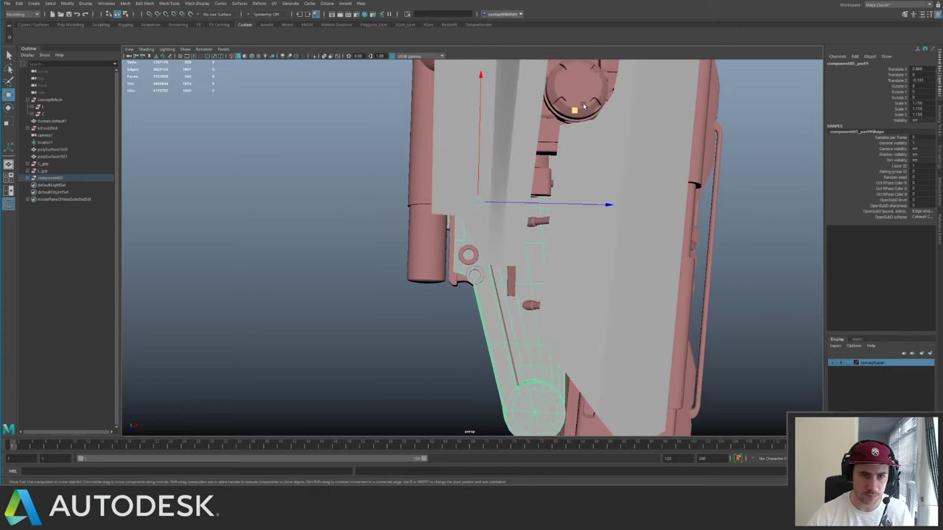
{"action": "left_click_drag", "start_coordinate": [576, 110], "coordinate": [575, 109]}
- Reshape the arm plate's notched corner by moving its vertices to follow the concept outline, and return to object mode
{"action": "key", "text": "ctrl+1"}
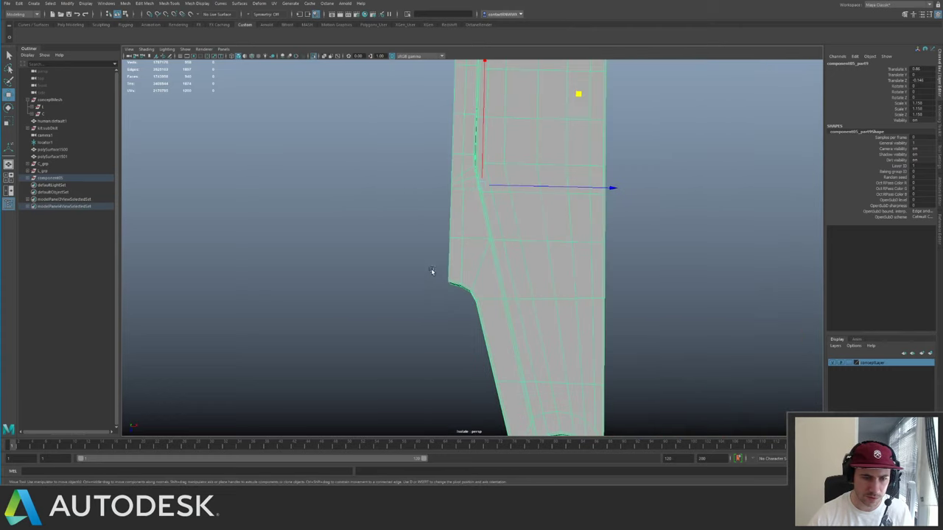
{"action": "key", "text": "F9"}
{"action": "left_click_drag", "start_coordinate": [441, 271], "coordinate": [454, 293]}
{"action": "key", "text": "ctrl+1"}
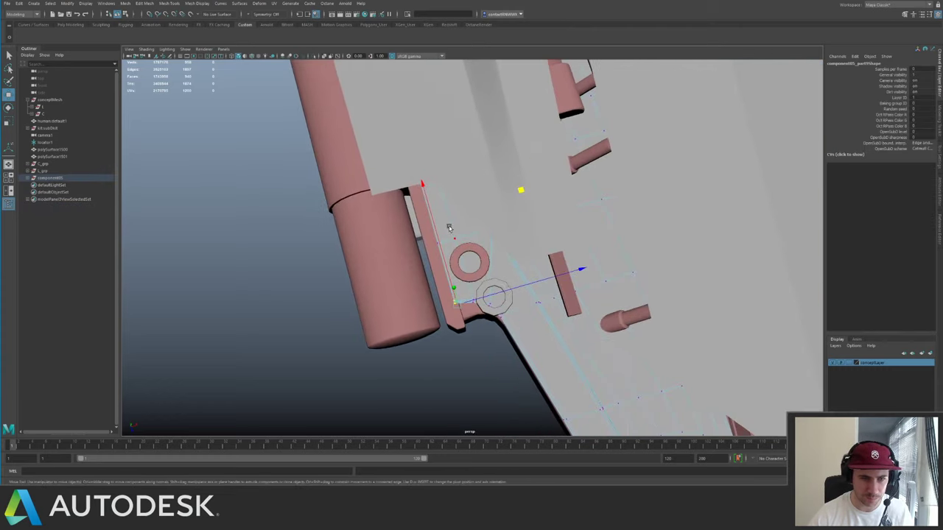
{"action": "left_click_drag", "start_coordinate": [422, 189], "coordinate": [424, 198]}
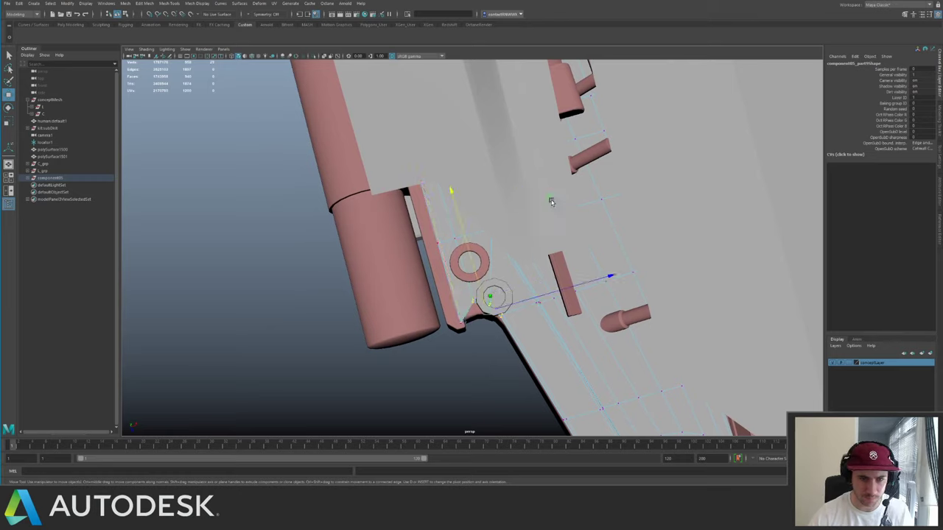
{"action": "left_click_drag", "start_coordinate": [551, 201], "coordinate": [555, 206]}
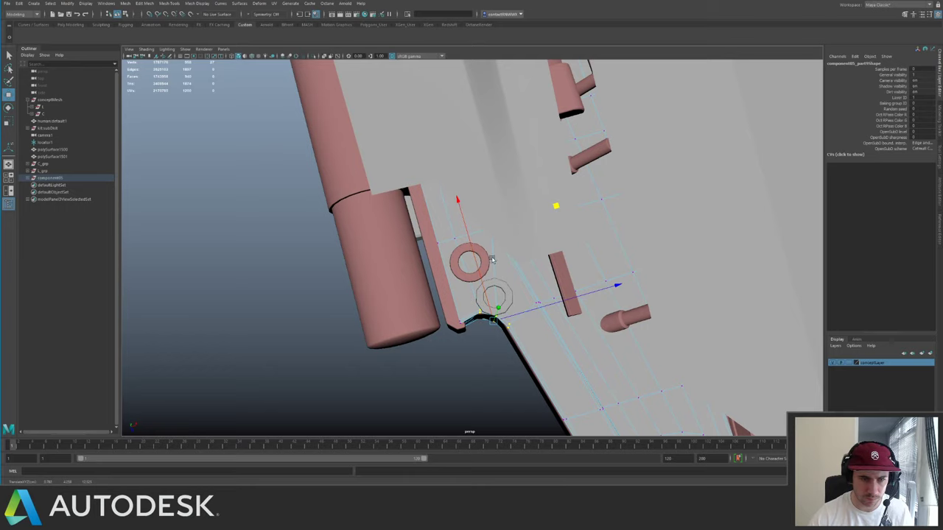
{"action": "key", "text": "F8"}
- Move the bracket's small ring onto the concept ring near the notch and enlarge it slightly to match
{"action": "scroll", "coordinate": [503, 271], "scroll_direction": "down", "scroll_amount": 5}
{"action": "scroll", "coordinate": [490, 284], "scroll_direction": "up", "scroll_amount": 5}
{"action": "left_click_drag", "start_coordinate": [503, 310], "coordinate": [510, 240], "text": "alt"}
{"action": "left_click", "coordinate": [503, 277]}
{"action": "middle_click_drag", "start_coordinate": [527, 155], "coordinate": [500, 134]}
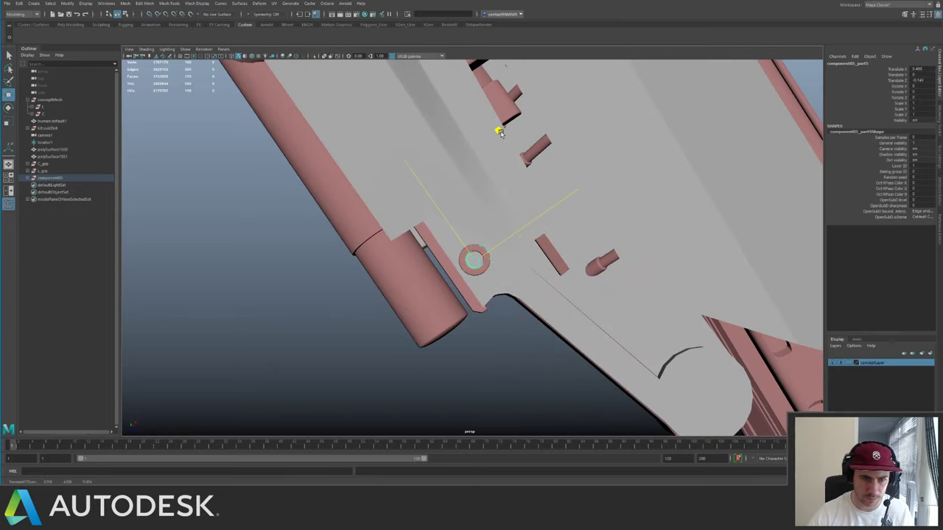
{"action": "key", "text": "r"}
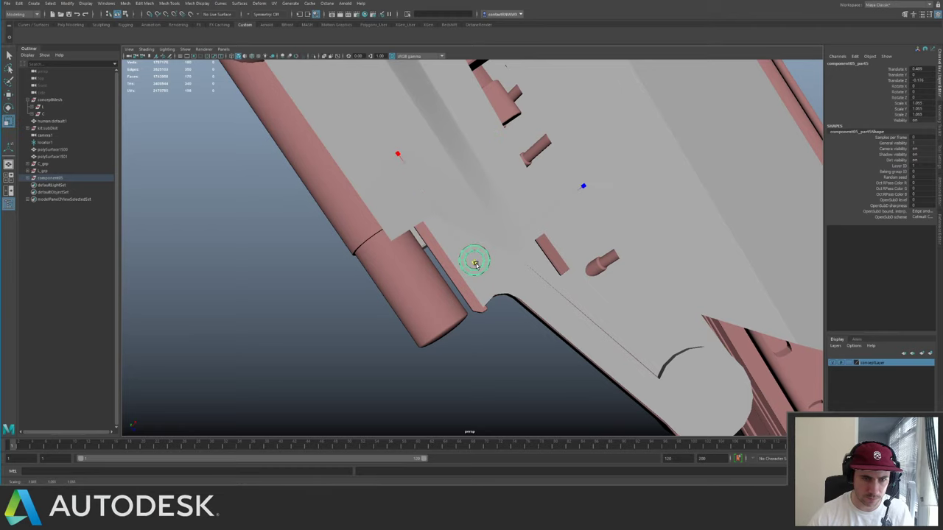
- Unparent the fitted arm plate component05_part9 from its group and place it in L_grp
{"action": "left_click_drag", "start_coordinate": [482, 257], "coordinate": [510, 200], "text": "alt"}
{"action": "left_click", "coordinate": [534, 302]}
{"action": "left_click", "coordinate": [501, 326], "text": "shift"}
{"action": "right_click_drag", "start_coordinate": [500, 325], "coordinate": [463, 177], "text": "alt"}
{"action": "left_click_drag", "start_coordinate": [463, 177], "coordinate": [431, 161], "text": "alt"}
{"action": "left_click", "coordinate": [448, 313]}
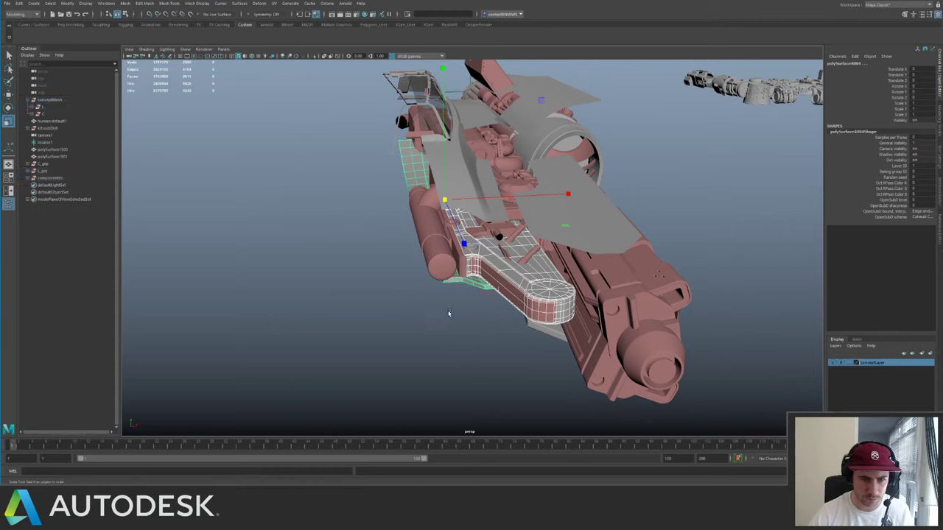
{"action": "left_click", "coordinate": [514, 296]}
{"action": "mouse_move", "coordinate": [498, 276]}
{"action": "left_mouse_down", "text": "alt"}
{"action": "mouse_move", "coordinate": [503, 236]}
{"action": "mouse_move", "coordinate": [506, 263]}
{"action": "left_mouse_up", "text": "alt"}
{"action": "left_click", "coordinate": [506, 263]}
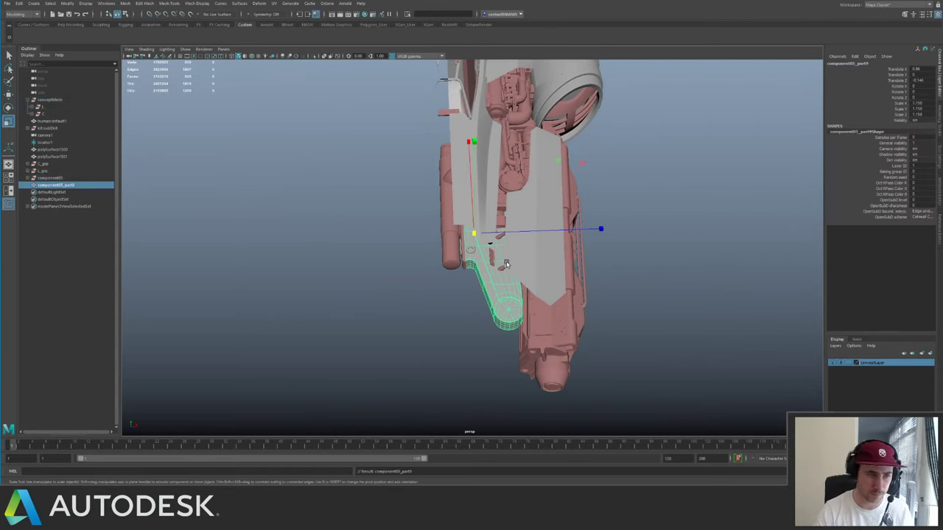
{"action": "middle_click_drag", "start_coordinate": [67, 184], "coordinate": [45, 172]}
- Isolate the remaining component05 parts and clear out the surplus pins, keeping only the fitted ring
{"action": "left_click", "coordinate": [49, 178]}
{"action": "key", "text": "ctrl+1"}
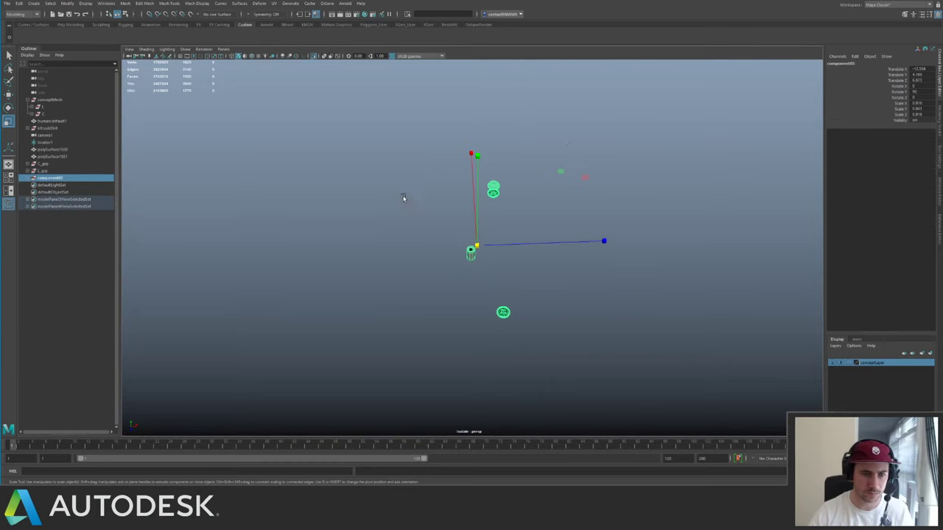
{"action": "left_click_drag", "start_coordinate": [397, 142], "coordinate": [585, 364]}
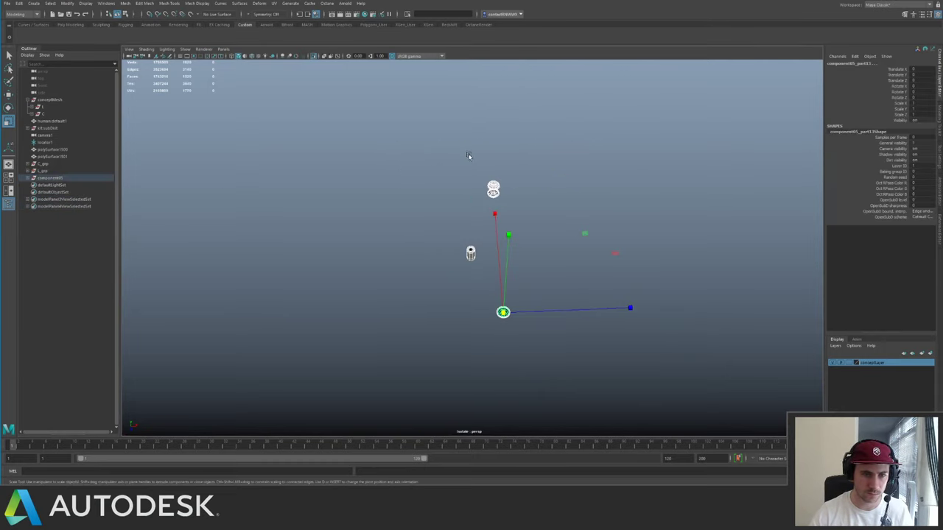
{"action": "left_click", "coordinate": [508, 345]}
{"action": "left_click_drag", "start_coordinate": [447, 183], "coordinate": [604, 292]}
{"action": "key", "text": "ctrl+1"}
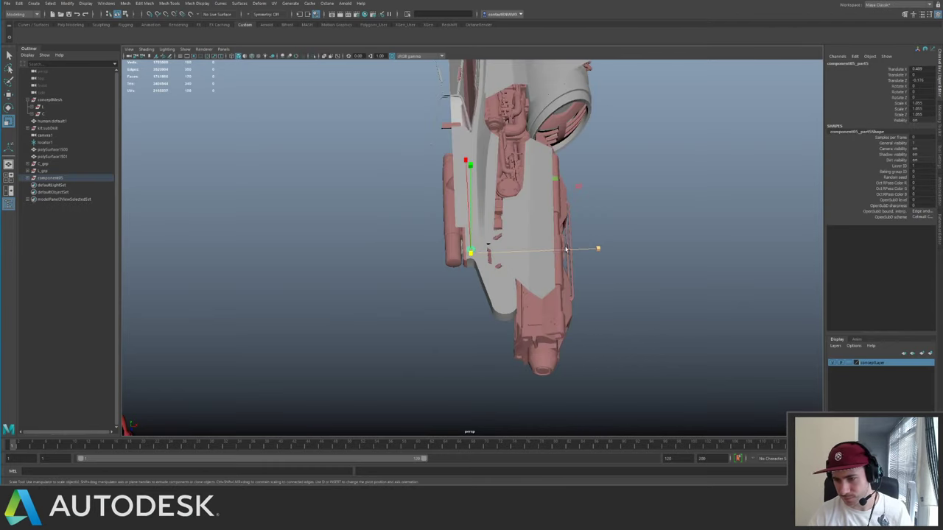
- Take the ring component05_part5 out into L_grp and delete the leftover component05 group
{"action": "left_click", "coordinate": [70, 179]}
{"action": "key", "text": "Delete"}
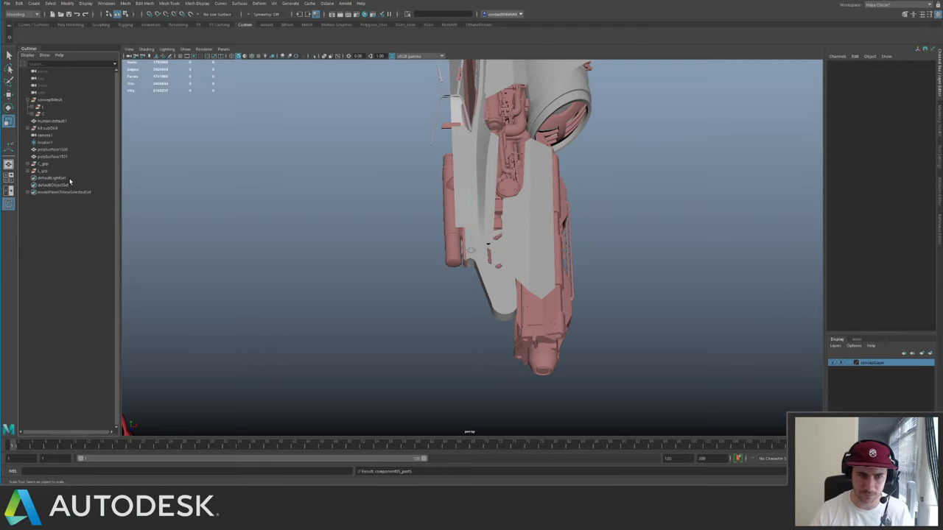
{"action": "left_click_drag", "start_coordinate": [535, 176], "coordinate": [564, 176], "text": "alt"}
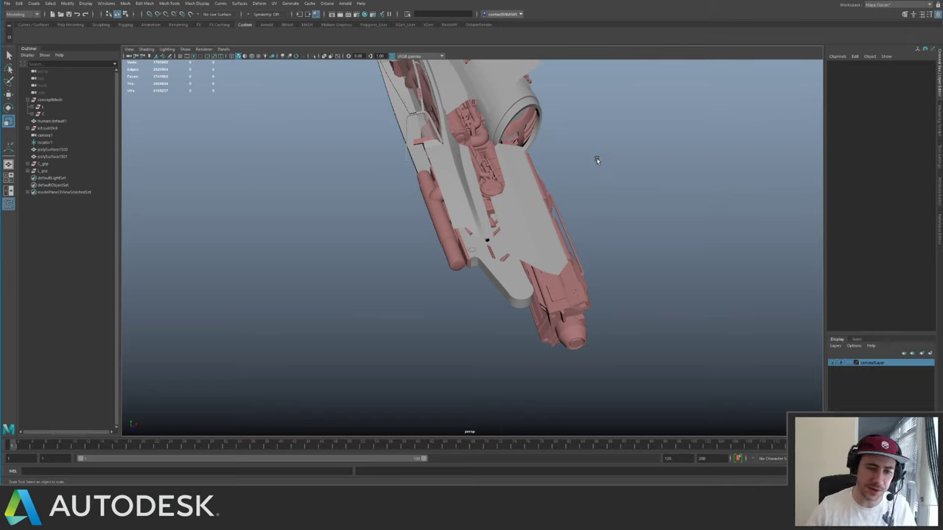
- Thin the nose arm plate along its Y scale to fit the concept arm, and undo the last adjustment
{"action": "left_click_drag", "start_coordinate": [596, 160], "coordinate": [449, 268], "text": "alt"}
{"action": "left_click", "coordinate": [584, 264]}
{"action": "key", "text": "w"}
{"action": "key", "text": "r"}
{"action": "middle_click_drag", "start_coordinate": [449, 267], "coordinate": [453, 246]}
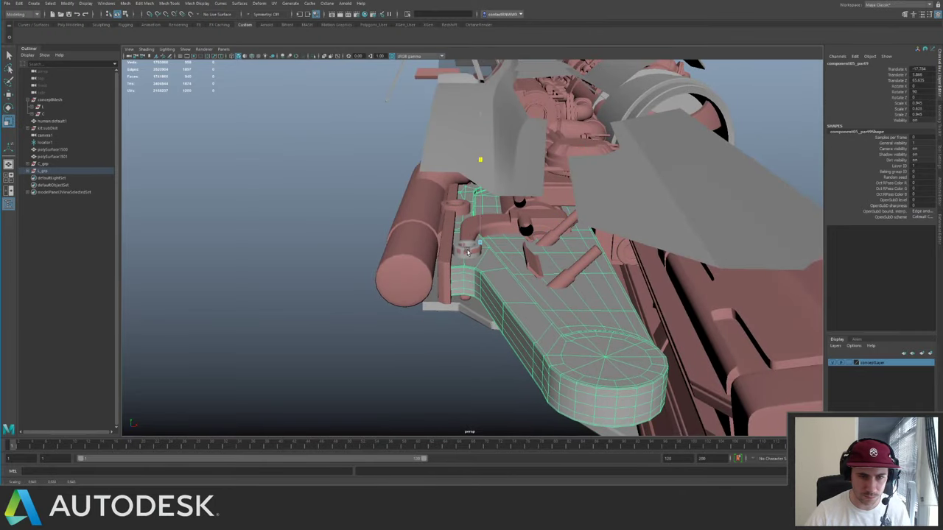
{"action": "key", "text": "w"}
{"action": "mouse_move", "coordinate": [482, 215]}
{"action": "left_mouse_down", "text": "alt"}
{"action": "mouse_move", "coordinate": [501, 166]}
{"action": "mouse_move", "coordinate": [489, 184]}
{"action": "mouse_move", "coordinate": [488, 230]}
{"action": "mouse_move", "coordinate": [489, 220]}
{"action": "left_mouse_up", "text": "alt"}
{"action": "key", "text": "ctrl+z"}
{"action": "key", "text": "w"}
{"action": "left_click", "coordinate": [416, 136]}
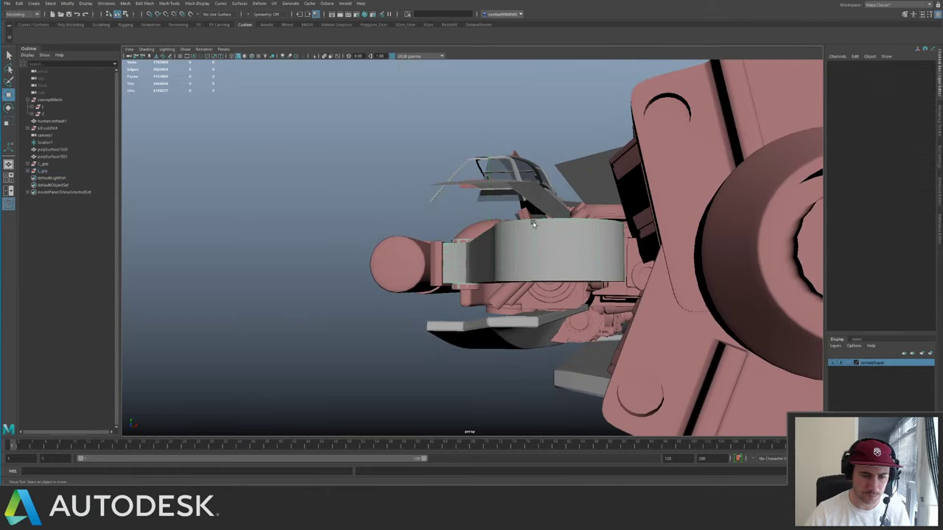
- Inspect the nose arm from several angles, delete the leftover piece beside its ring, and clear the selection
{"action": "left_click_drag", "start_coordinate": [420, 136], "coordinate": [354, 179], "text": "alt"}
{"action": "right_click_drag", "start_coordinate": [560, 247], "coordinate": [609, 262], "text": "alt"}
{"action": "left_click_drag", "start_coordinate": [608, 261], "coordinate": [577, 259], "text": "alt"}
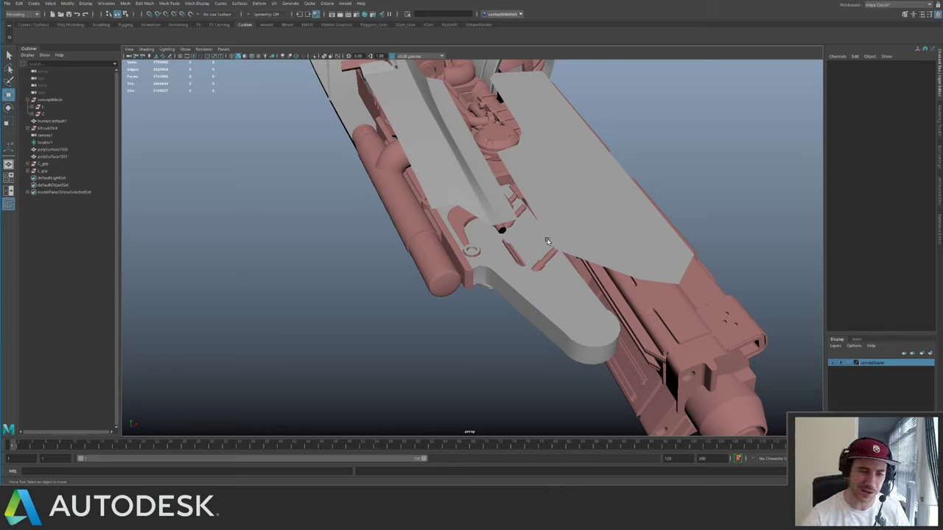
{"action": "right_click_drag", "start_coordinate": [542, 299], "coordinate": [442, 177], "text": "alt"}
{"action": "left_click_drag", "start_coordinate": [442, 176], "coordinate": [486, 188], "text": "alt"}
{"action": "right_click_drag", "start_coordinate": [486, 188], "coordinate": [518, 265], "text": "alt"}
{"action": "left_click_drag", "start_coordinate": [517, 265], "coordinate": [451, 254], "text": "alt"}
{"action": "left_click", "coordinate": [476, 257]}
{"action": "left_click", "coordinate": [477, 260]}
{"action": "key", "text": "Delete"}
{"action": "left_click", "coordinate": [415, 267]}
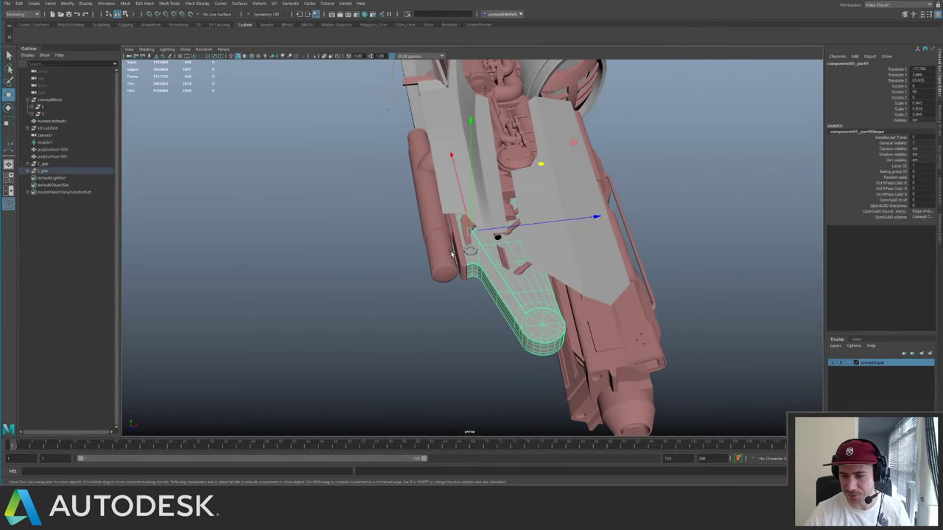
{"action": "left_click", "coordinate": [387, 278]}
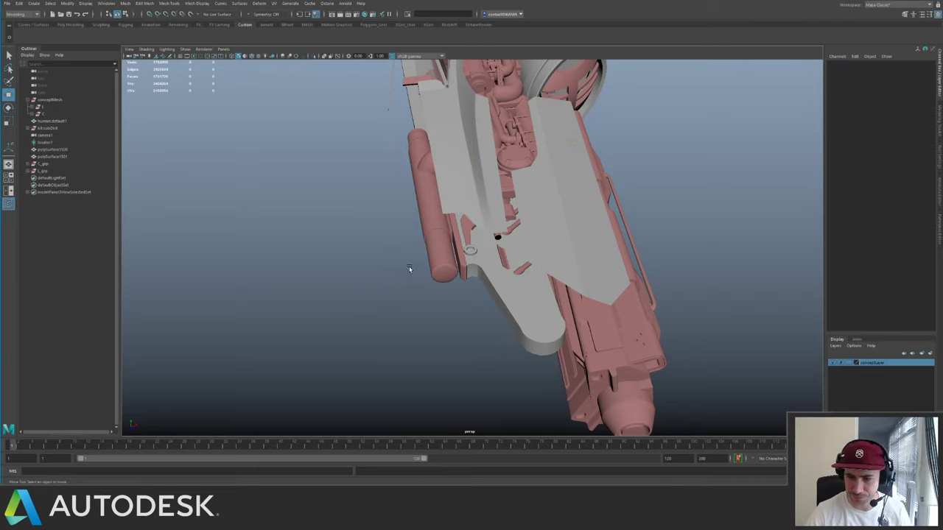
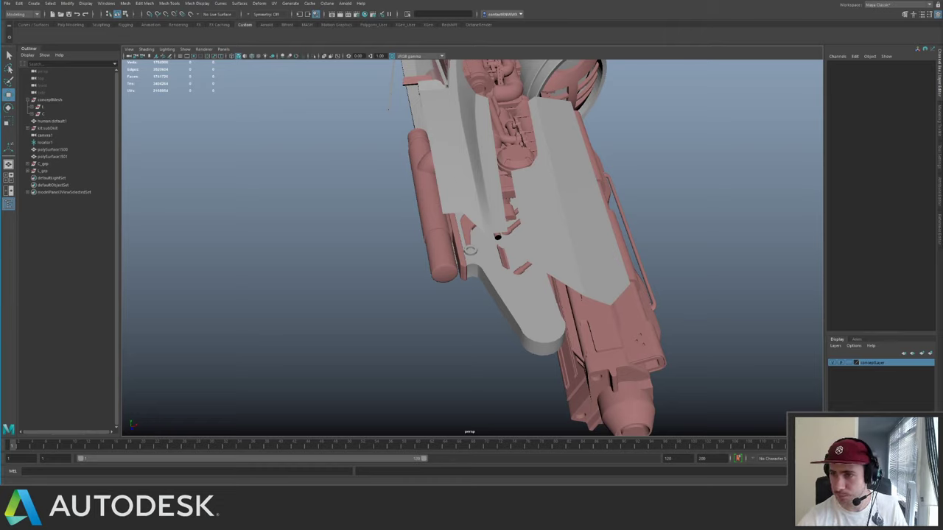
- Switch to the maya Hotkeys spreadsheet in Google Sheets and widen its window to show all the modifier-key columns
{"action": "left_click_drag", "start_coordinate": [942, 92], "coordinate": [199, 20]}
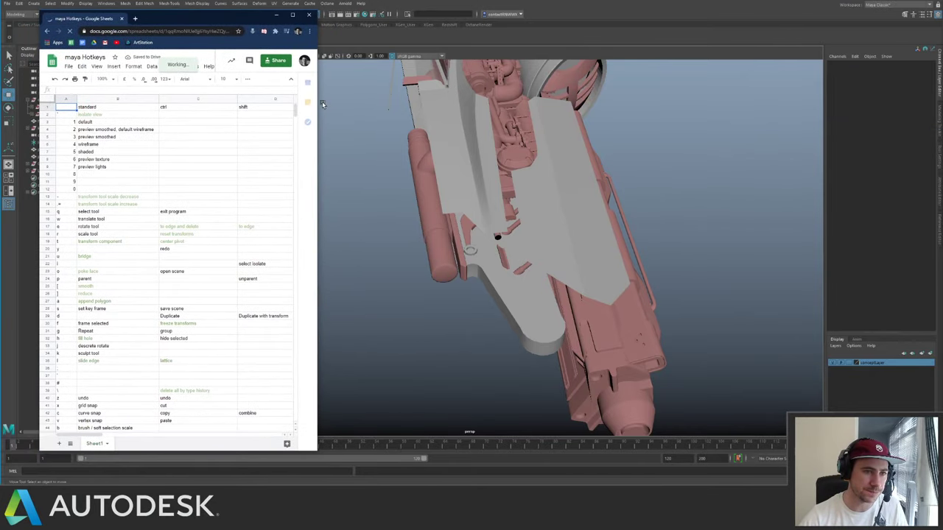
{"action": "left_click_drag", "start_coordinate": [318, 106], "coordinate": [751, 111]}
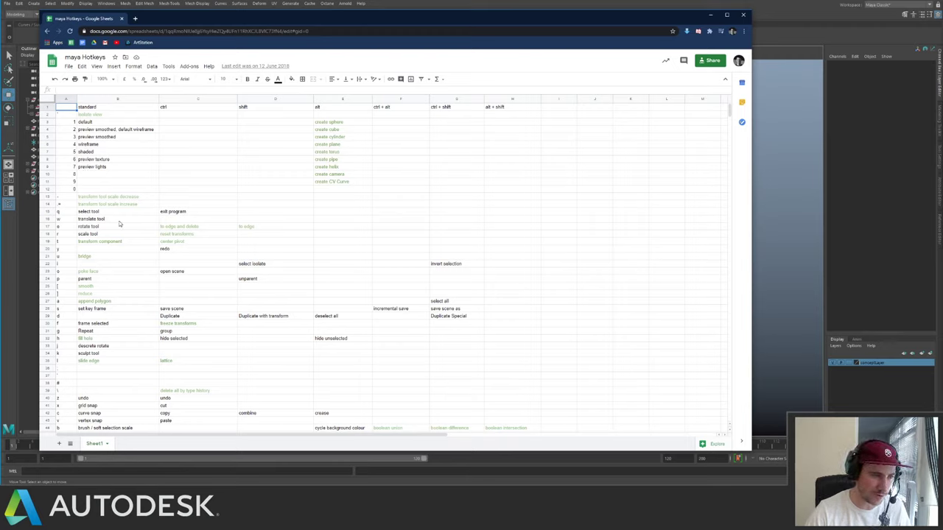
- Read through the hotkey list across its modifier columns and down to the last rows, then close the spreadsheet and return to Maya
{"action": "scroll", "coordinate": [169, 309], "scroll_direction": "down", "scroll_amount": 3}
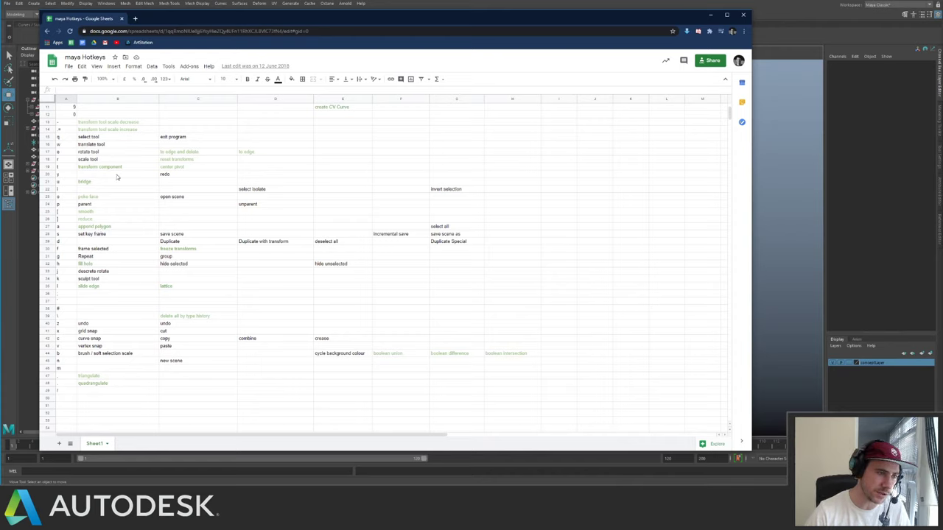
{"action": "scroll", "coordinate": [188, 169], "scroll_direction": "up", "scroll_amount": 5}
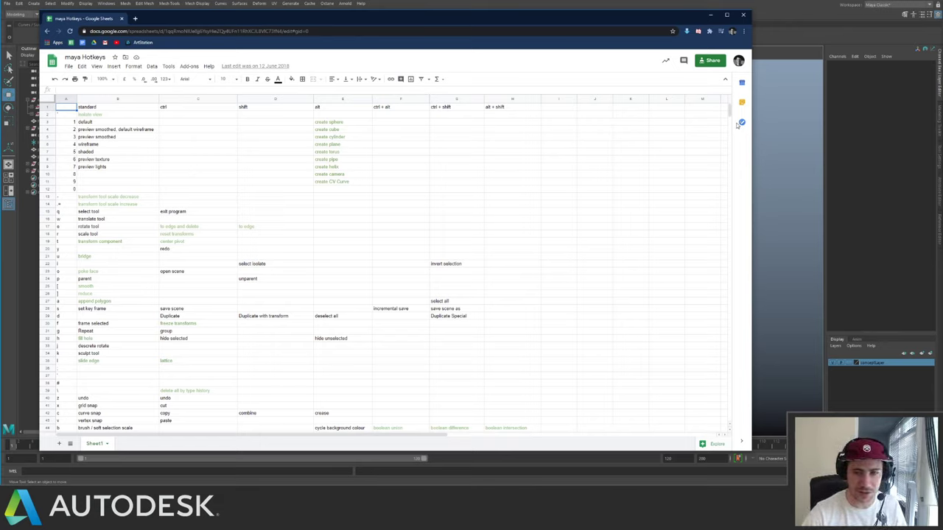
{"action": "left_click_drag", "start_coordinate": [729, 113], "coordinate": [729, 116]}
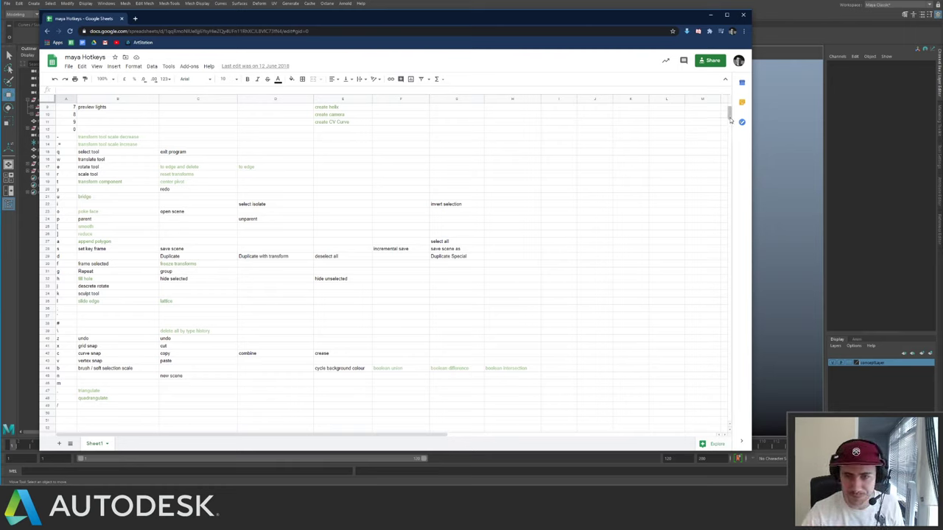
{"action": "left_click_drag", "start_coordinate": [729, 120], "coordinate": [731, 112]}
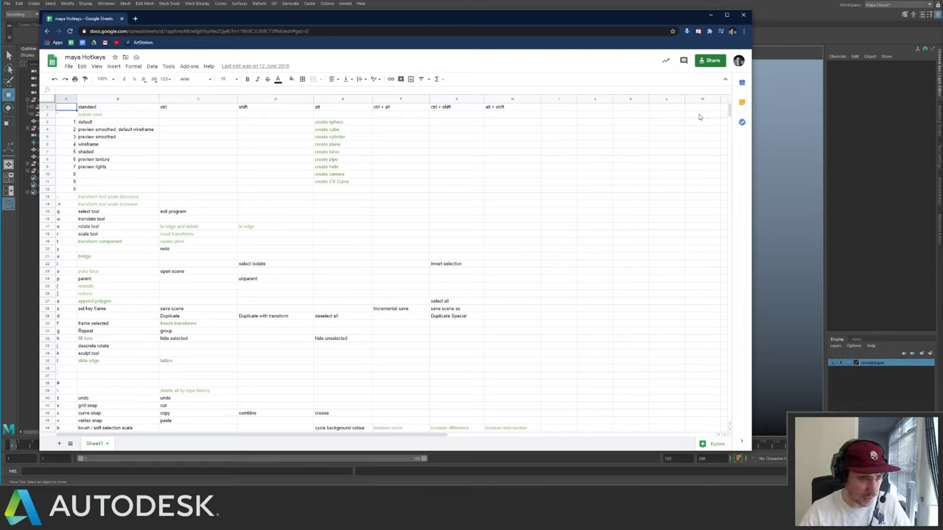
{"action": "left_click_drag", "start_coordinate": [730, 111], "coordinate": [733, 109]}
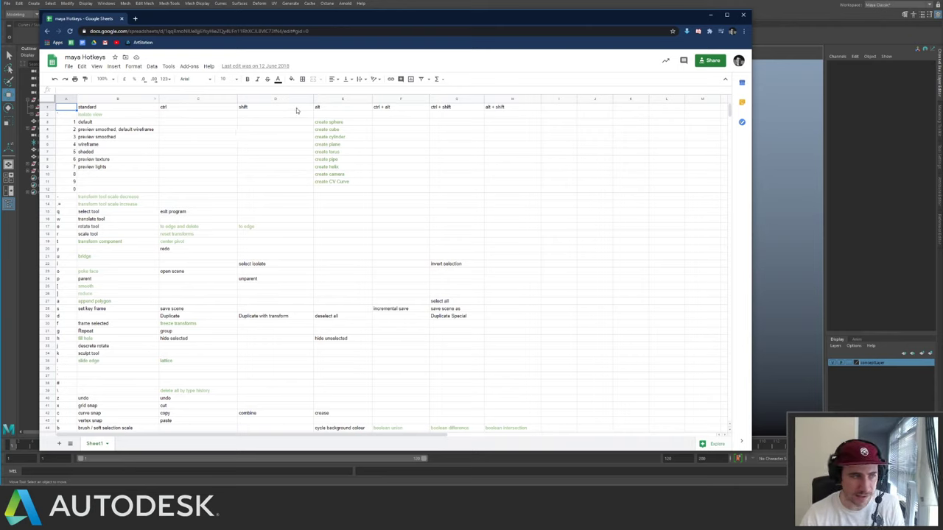
{"action": "left_click_drag", "start_coordinate": [729, 113], "coordinate": [734, 105]}
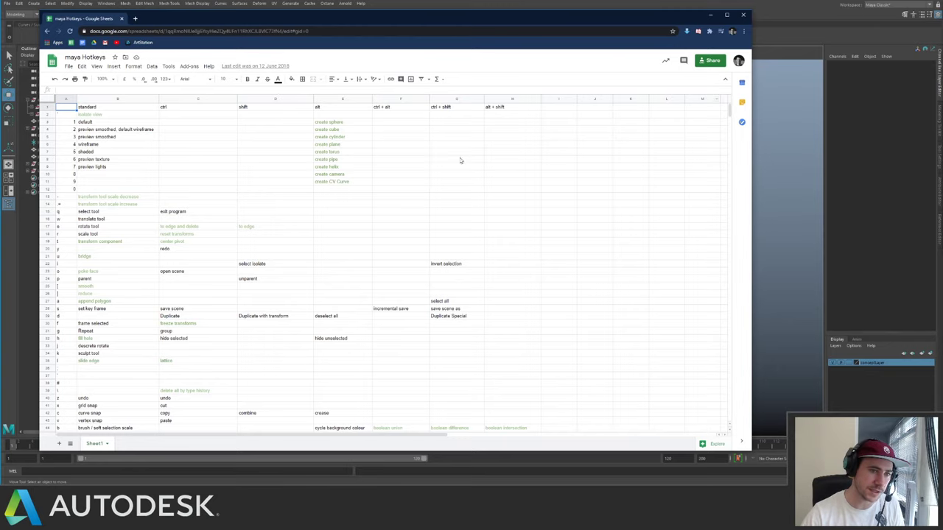
{"action": "left_click", "coordinate": [743, 16]}
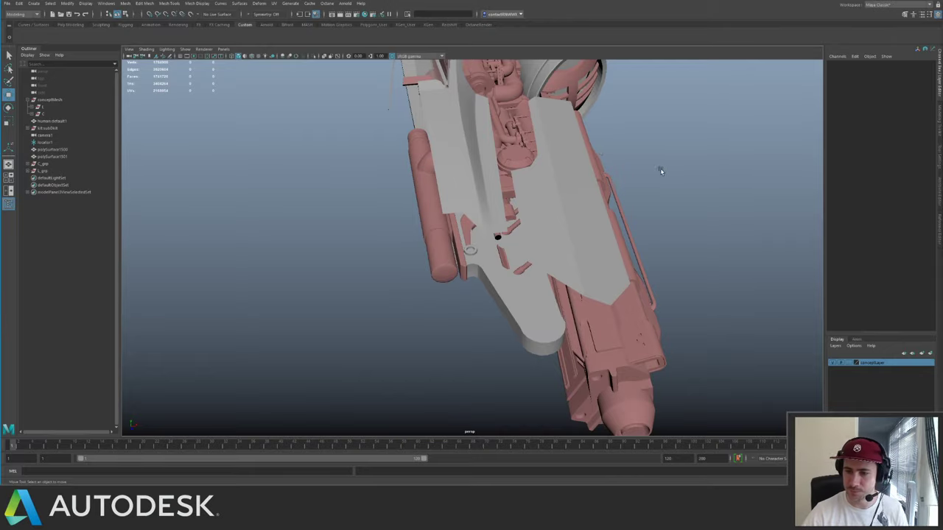
- Take the canopy plate Mesh133:pCube235 out of the concept hierarchy and move it into C_grp
{"action": "left_click_drag", "start_coordinate": [579, 143], "coordinate": [540, 166], "text": "alt"}
{"action": "left_click", "coordinate": [453, 151]}
{"action": "key", "text": "f"}
{"action": "scroll", "coordinate": [539, 166], "scroll_direction": "up", "scroll_amount": 2}
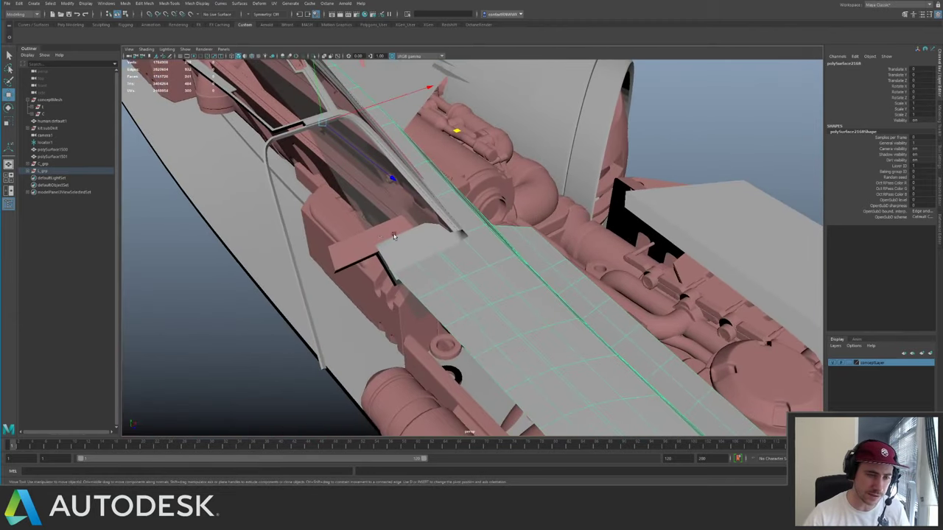
{"action": "left_click", "coordinate": [372, 229]}
{"action": "left_click_drag", "start_coordinate": [381, 168], "coordinate": [540, 190], "text": "alt"}
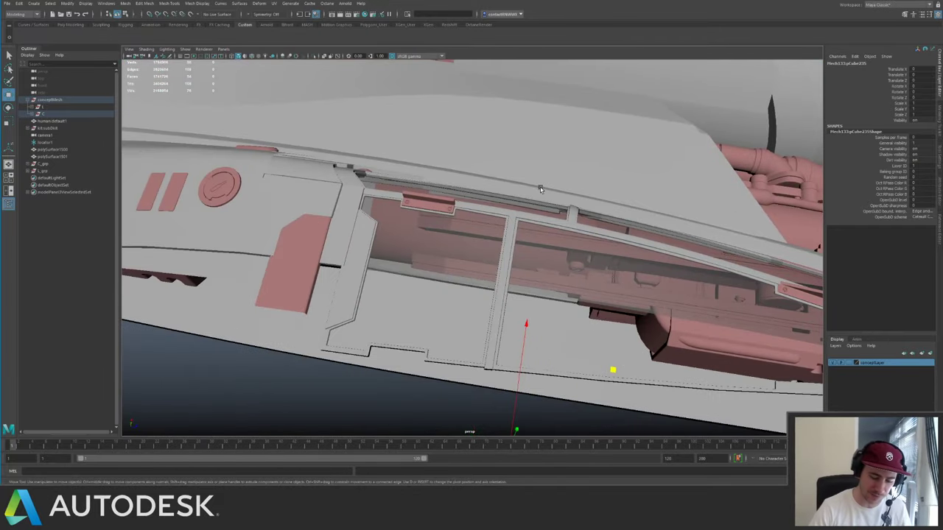
{"action": "key", "text": "shift+p"}
{"action": "left_click", "coordinate": [309, 256]}
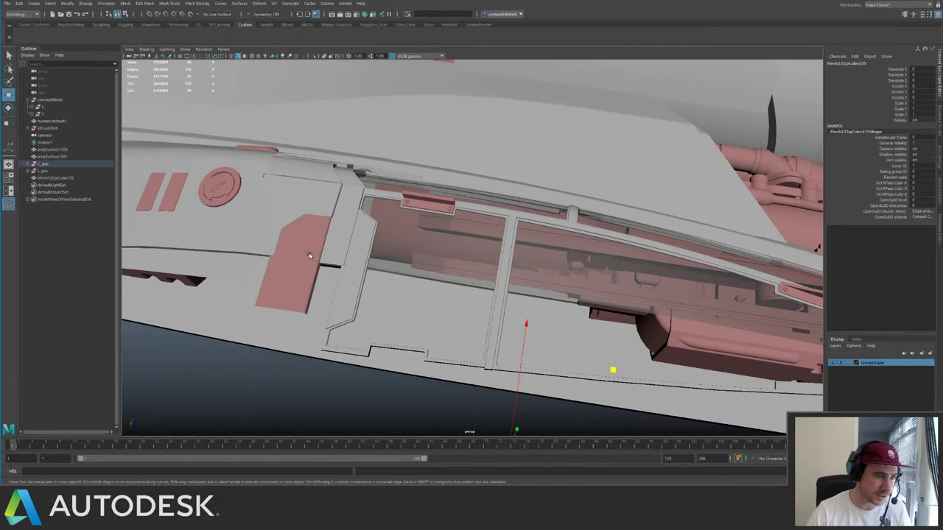
{"action": "left_click", "coordinate": [68, 179]}
{"action": "mouse_move", "coordinate": [62, 179]}
{"action": "middle_mouse_down"}
{"action": "mouse_move", "coordinate": [47, 162]}
{"action": "mouse_move", "coordinate": [51, 171]}
{"action": "middle_mouse_up"}
{"action": "left_click", "coordinate": [52, 163]}
- Locate the loose pieces polySurface1500 and polySurface1501 on the ship, examine them up close, and clear the selection
{"action": "left_click", "coordinate": [52, 157]}
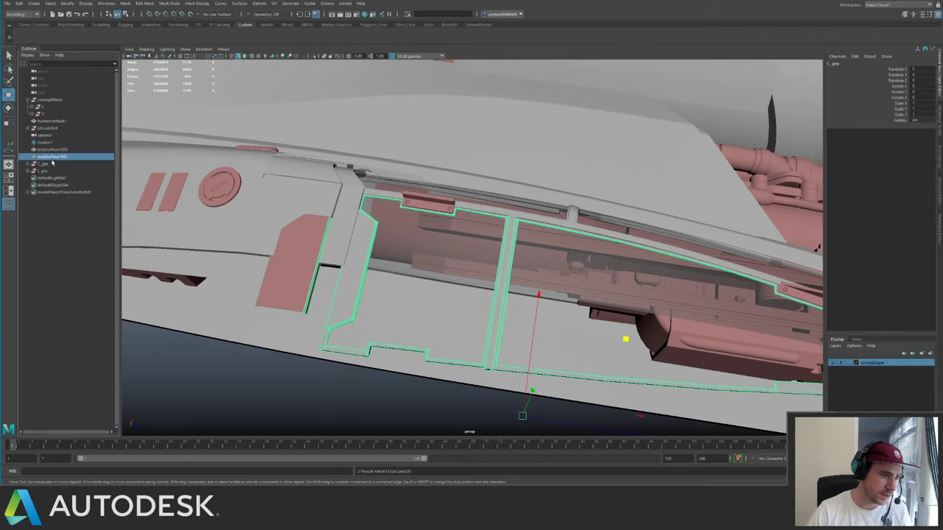
{"action": "left_click_drag", "start_coordinate": [536, 157], "coordinate": [221, 155], "text": "alt"}
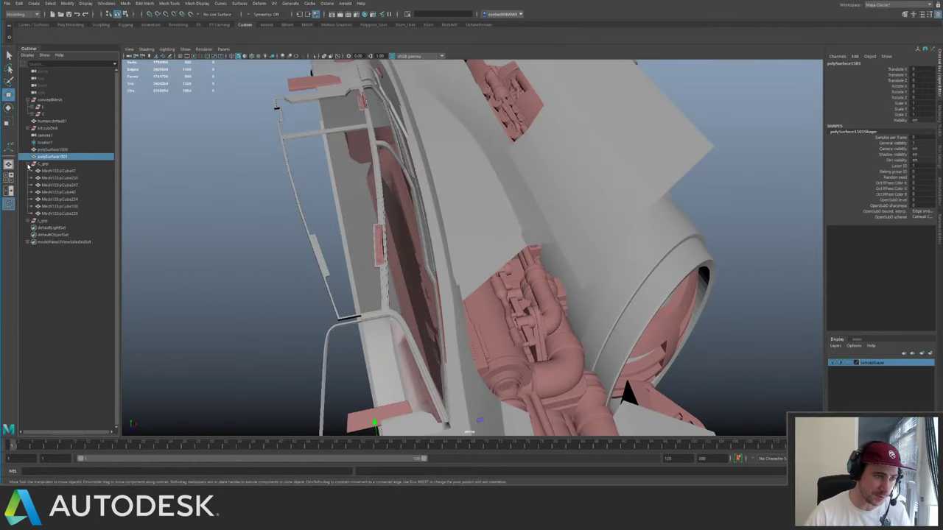
{"action": "left_click", "coordinate": [49, 150]}
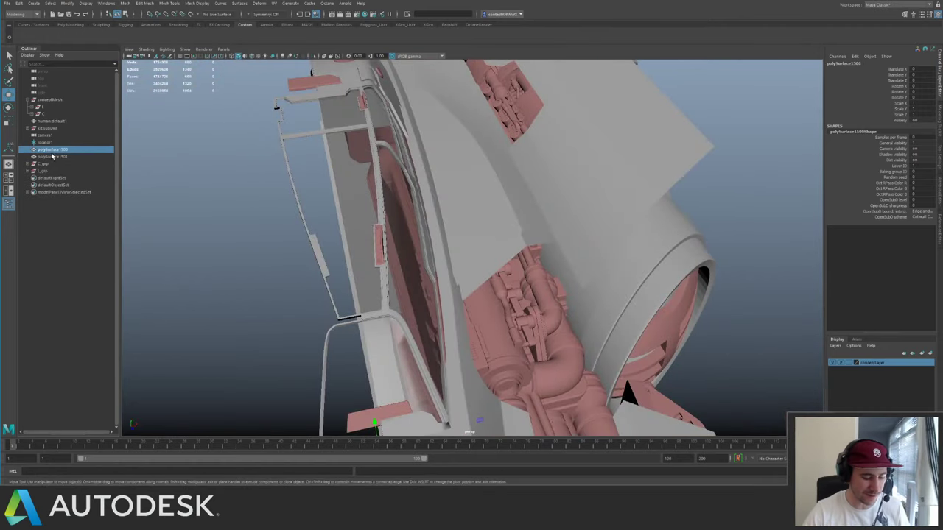
{"action": "left_click", "coordinate": [52, 156], "text": "shift"}
{"action": "key", "text": "f"}
{"action": "right_click_drag", "start_coordinate": [555, 202], "coordinate": [508, 210], "text": "alt"}
{"action": "left_click_drag", "start_coordinate": [508, 228], "coordinate": [394, 164], "text": "alt"}
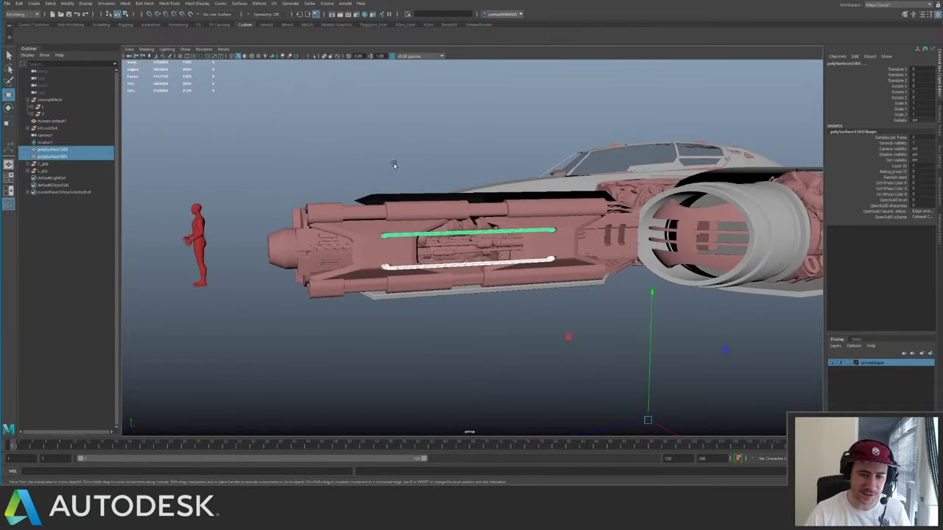
{"action": "right_click_drag", "start_coordinate": [354, 183], "coordinate": [507, 216], "text": "alt"}
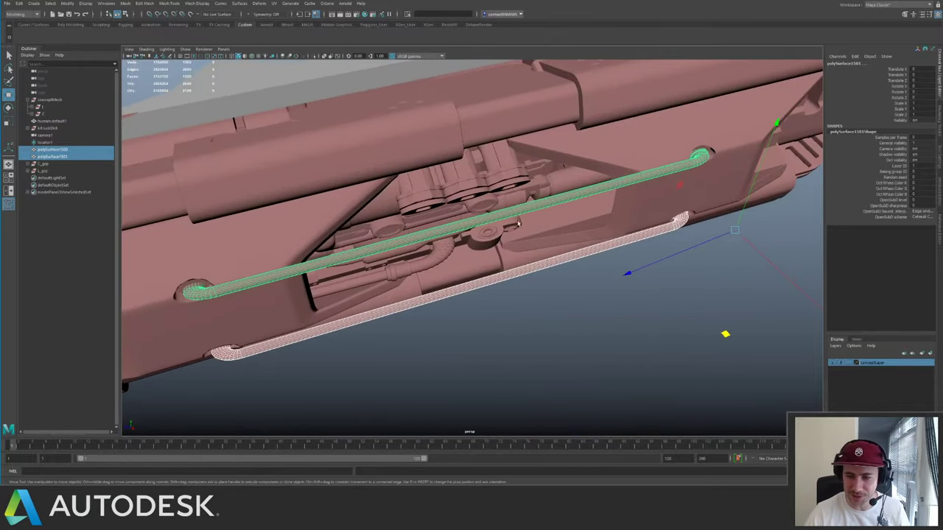
{"action": "left_click_drag", "start_coordinate": [507, 216], "coordinate": [462, 206], "text": "alt"}
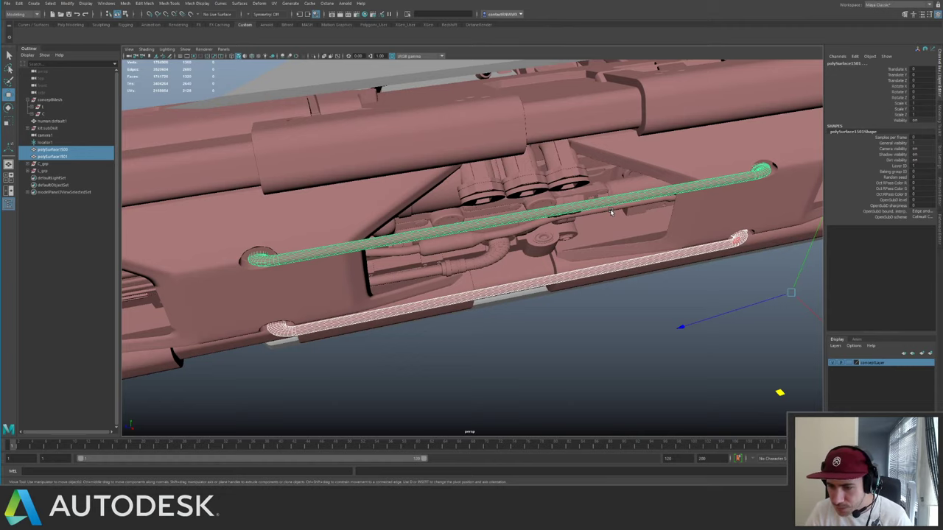
{"action": "left_click", "coordinate": [636, 348]}
- Examine the fuselage, rear engine ribs, nozzle and engine intake ring from several angles for parts still taken from the concept
{"action": "right_click_drag", "start_coordinate": [636, 348], "coordinate": [498, 221], "text": "alt"}
{"action": "middle_click_drag", "start_coordinate": [498, 221], "coordinate": [383, 221], "text": "alt"}
{"action": "left_click_drag", "start_coordinate": [383, 140], "coordinate": [524, 178], "text": "alt"}
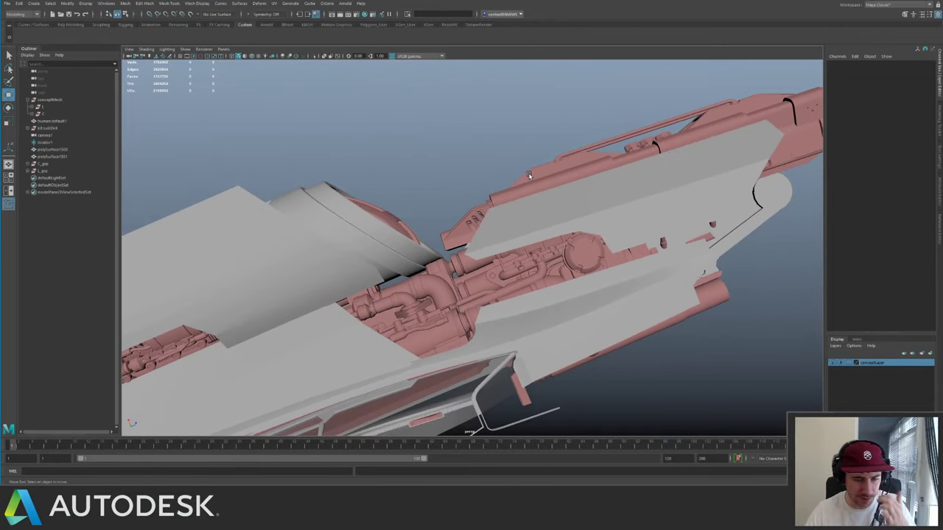
{"action": "left_click_drag", "start_coordinate": [357, 193], "coordinate": [470, 202], "text": "alt"}
{"action": "left_click", "coordinate": [538, 213]}
{"action": "right_click_drag", "start_coordinate": [469, 201], "coordinate": [539, 234], "text": "alt"}
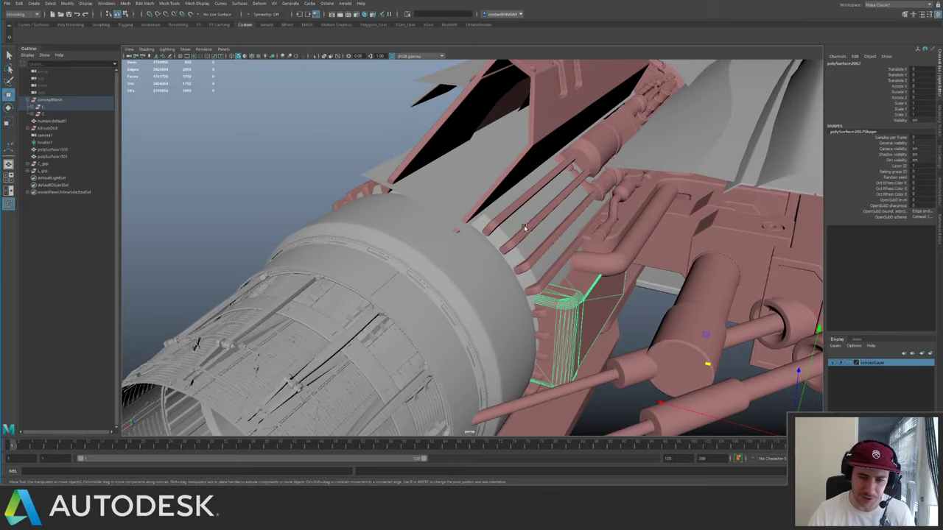
{"action": "left_click_drag", "start_coordinate": [523, 225], "coordinate": [486, 211], "text": "alt"}
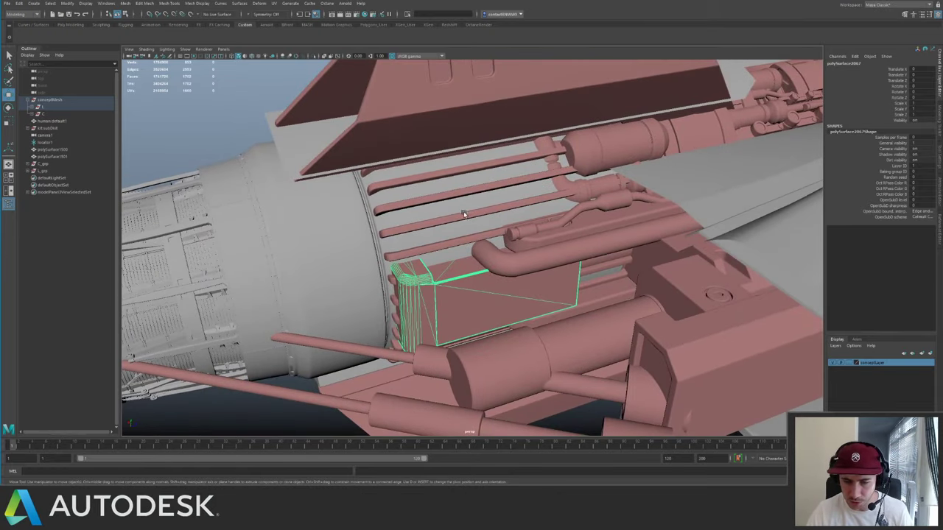
{"action": "left_click_drag", "start_coordinate": [446, 236], "coordinate": [432, 209], "text": "alt"}
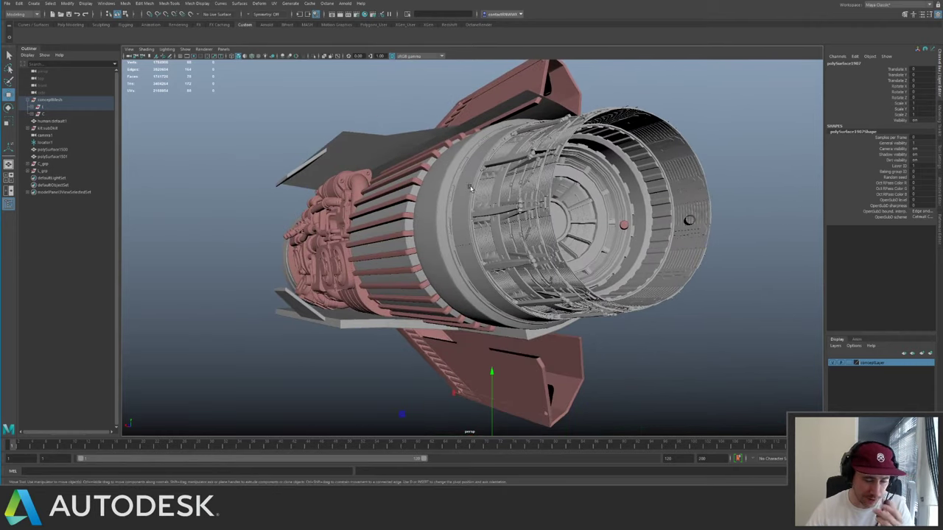
{"action": "left_click_drag", "start_coordinate": [362, 201], "coordinate": [507, 245], "text": "alt"}
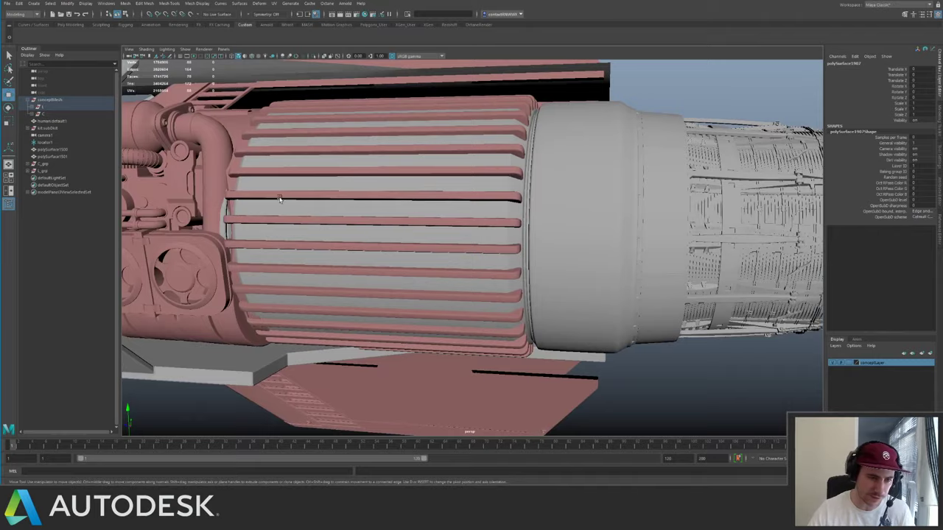
{"action": "middle_click_drag", "start_coordinate": [281, 200], "coordinate": [564, 218], "text": "alt"}
{"action": "left_click_drag", "start_coordinate": [502, 206], "coordinate": [404, 216], "text": "alt"}
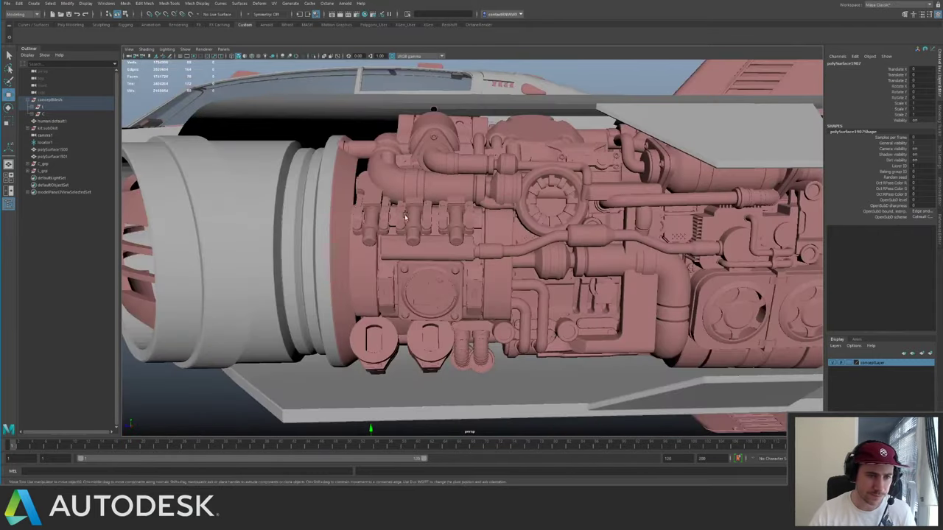
{"action": "left_click", "coordinate": [340, 214]}
- Isolate the contents of L_grp and select all of its pieces
{"action": "left_click", "coordinate": [70, 172]}
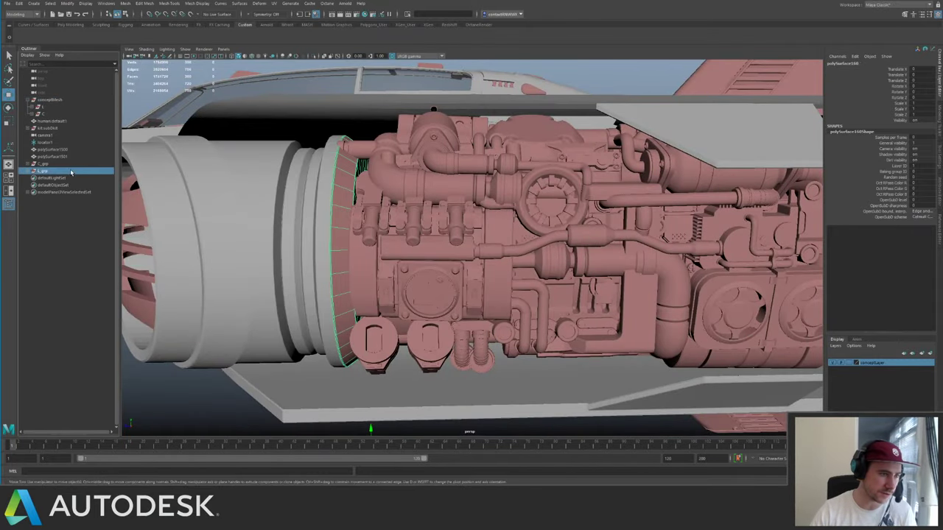
{"action": "right_click_drag", "start_coordinate": [478, 171], "coordinate": [346, 135], "text": "alt"}
{"action": "key", "text": "ctrl+1"}
{"action": "left_click_drag", "start_coordinate": [346, 135], "coordinate": [312, 141], "text": "alt"}
{"action": "left_click", "coordinate": [296, 109]}
{"action": "left_click_drag", "start_coordinate": [295, 108], "coordinate": [500, 224]}
{"action": "right_click", "coordinate": [507, 225]}
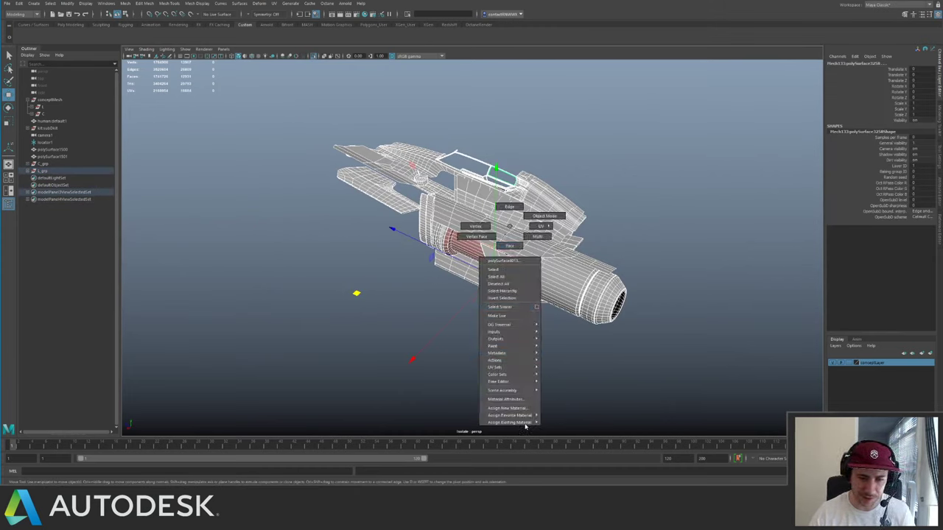
{"action": "mouse_move", "coordinate": [524, 424]}
{"action": "left_click", "coordinate": [563, 457]}
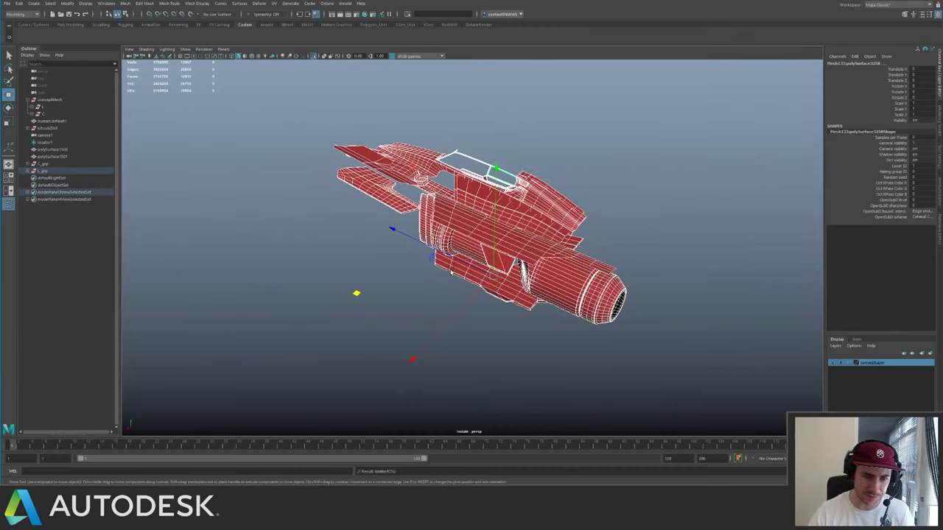
- Assign the existing grey material to the selected L_grp pieces, clear the selection and exit isolation
{"action": "right_click", "coordinate": [538, 245]}
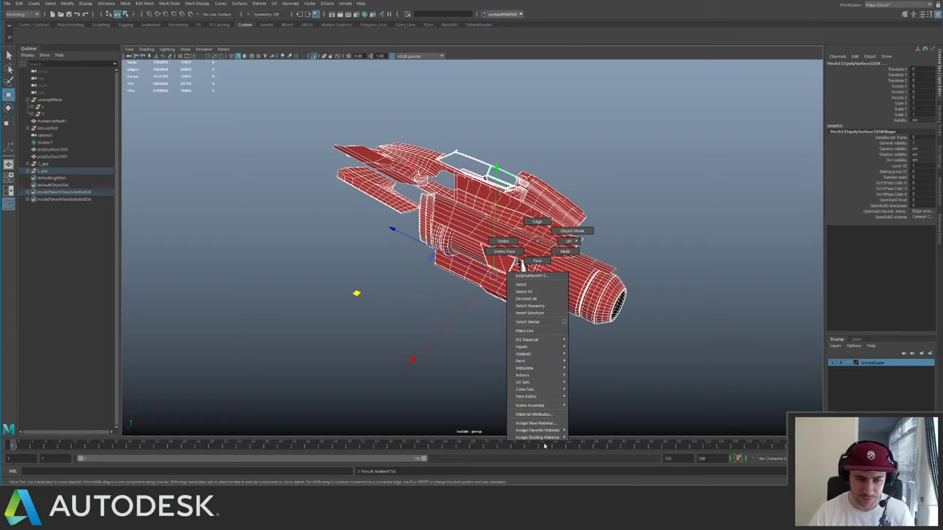
{"action": "mouse_move", "coordinate": [558, 439]}
{"action": "left_click", "coordinate": [595, 471]}
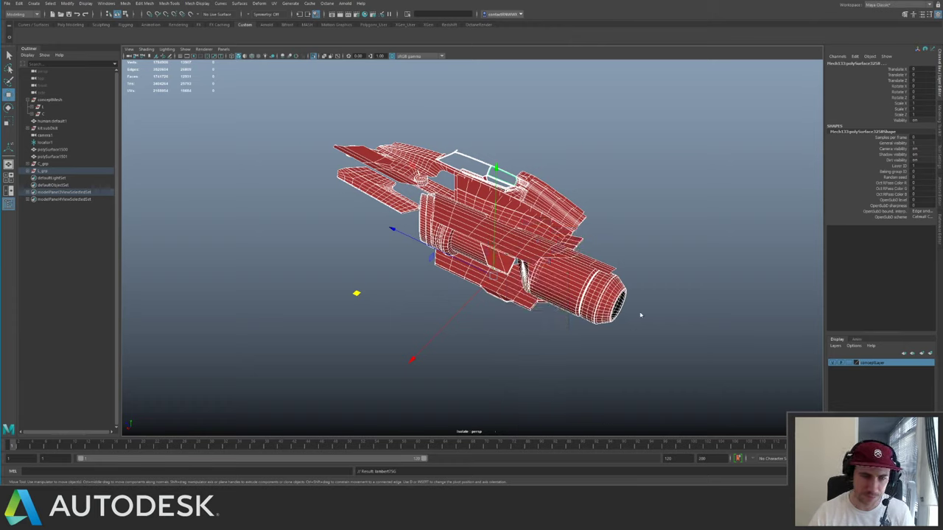
{"action": "left_click", "coordinate": [668, 193]}
{"action": "key", "text": "ctrl+1"}
- Examine the recoloured hull around the engine and canopy, picking pieces to check them
{"action": "left_click_drag", "start_coordinate": [615, 204], "coordinate": [559, 227], "text": "alt"}
{"action": "right_click_drag", "start_coordinate": [559, 227], "coordinate": [671, 235], "text": "alt"}
{"action": "left_click_drag", "start_coordinate": [671, 236], "coordinate": [497, 219], "text": "alt"}
{"action": "left_click", "coordinate": [500, 224]}
{"action": "middle_click_drag", "start_coordinate": [179, 182], "coordinate": [317, 193], "text": "alt"}
{"action": "left_click_drag", "start_coordinate": [317, 193], "coordinate": [353, 243], "text": "alt"}
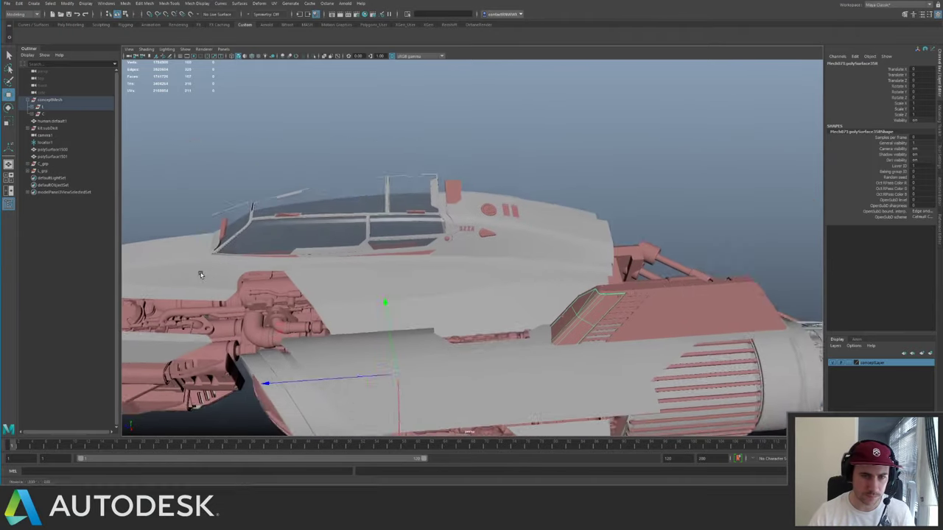
{"action": "right_click_drag", "start_coordinate": [354, 243], "coordinate": [543, 213], "text": "alt"}
{"action": "left_click", "coordinate": [441, 190]}
- Isolate C_grp, assign the existing panels material to all of its canopy pieces, and exit isolation
{"action": "left_click", "coordinate": [53, 163]}
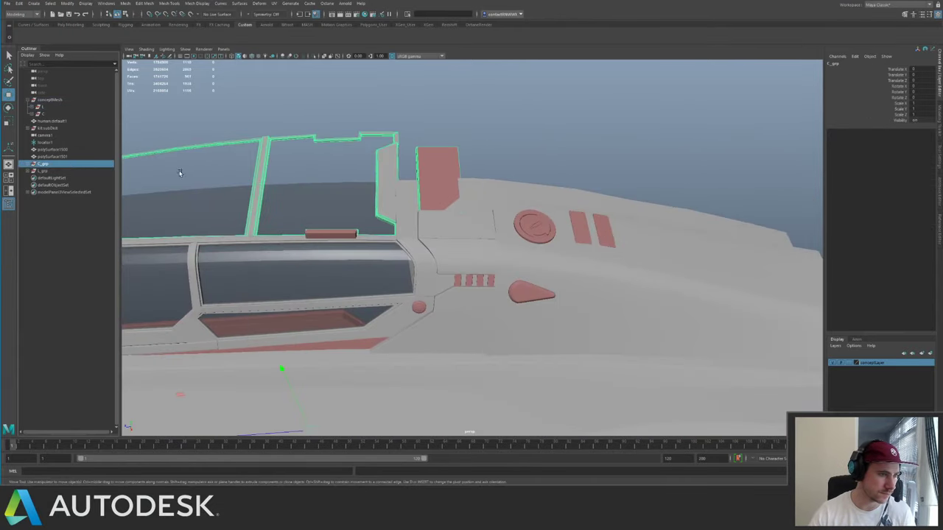
{"action": "right_click_drag", "start_coordinate": [353, 156], "coordinate": [254, 152], "text": "alt"}
{"action": "key", "text": "ctrl+1"}
{"action": "left_click", "coordinate": [317, 153]}
{"action": "left_click_drag", "start_coordinate": [433, 186], "coordinate": [316, 147], "text": "alt"}
{"action": "left_click", "coordinate": [505, 266]}
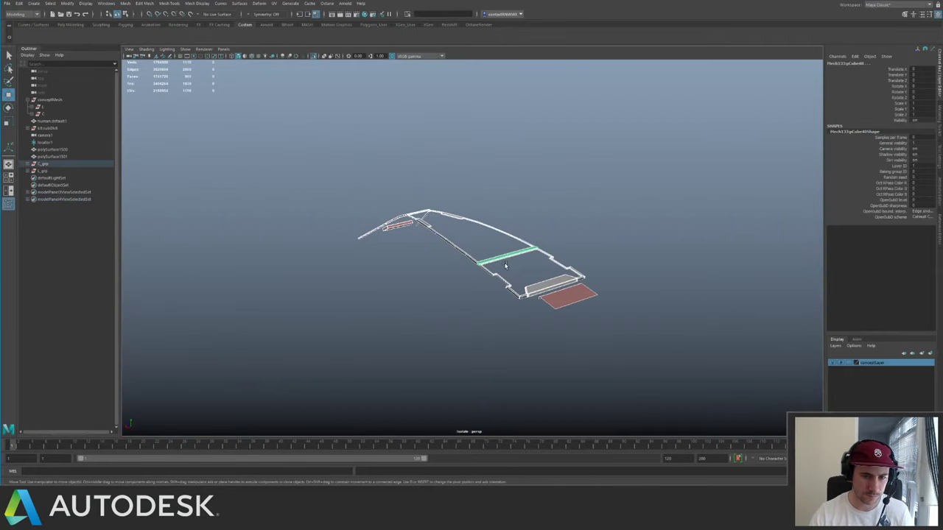
{"action": "right_click", "coordinate": [543, 281]}
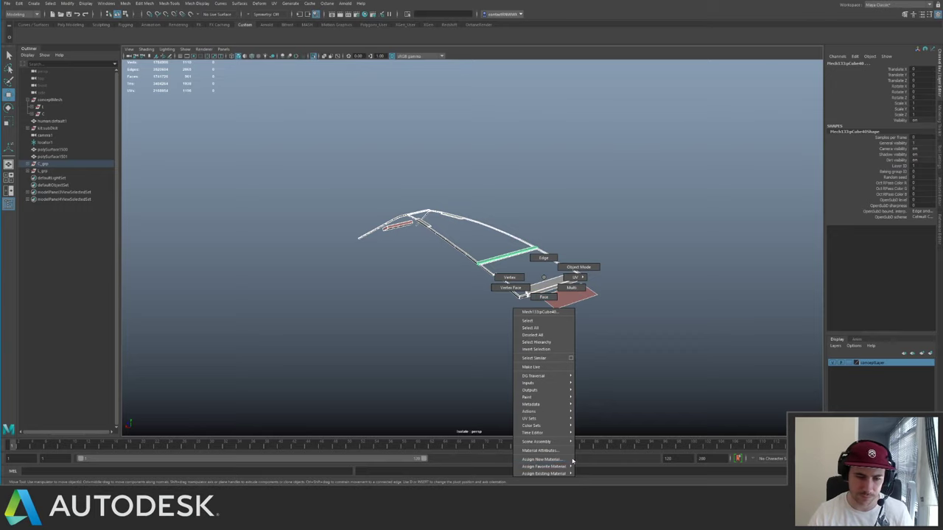
{"action": "mouse_move", "coordinate": [545, 472]}
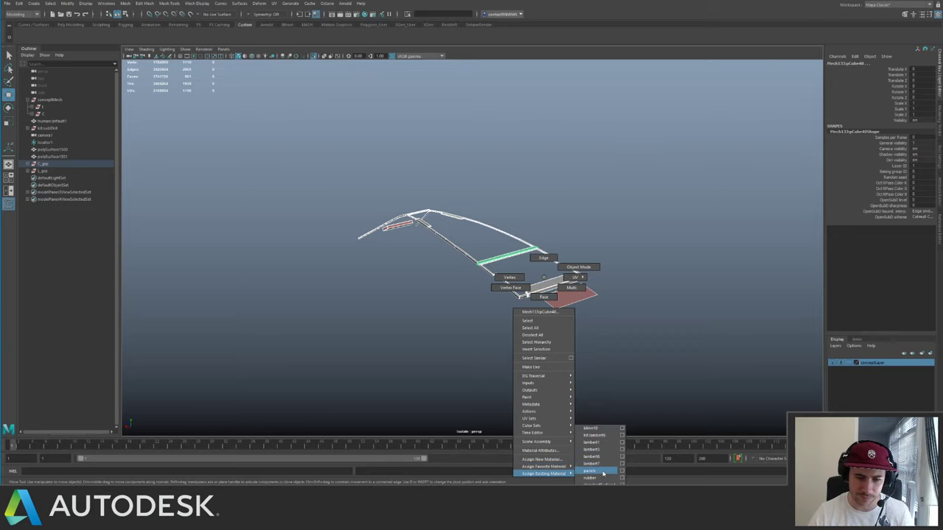
{"action": "left_click", "coordinate": [602, 472]}
{"action": "left_click", "coordinate": [613, 260]}
{"action": "key", "text": "ctrl+1"}
- Select the small red trim piece on the rear part of the canopy's side rail
{"action": "left_click_drag", "start_coordinate": [482, 274], "coordinate": [645, 277], "text": "alt"}
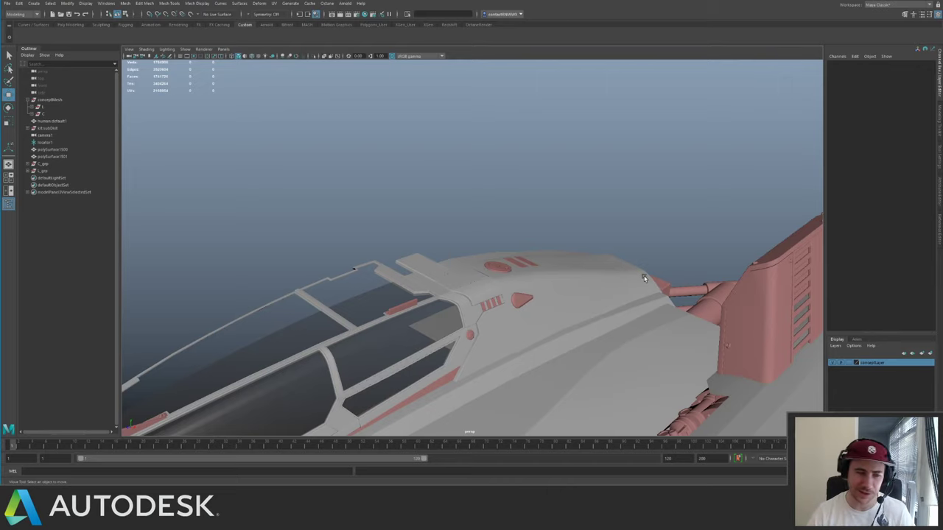
{"action": "left_click_drag", "start_coordinate": [418, 268], "coordinate": [361, 258], "text": "alt"}
{"action": "right_click_drag", "start_coordinate": [494, 247], "coordinate": [532, 243], "text": "alt"}
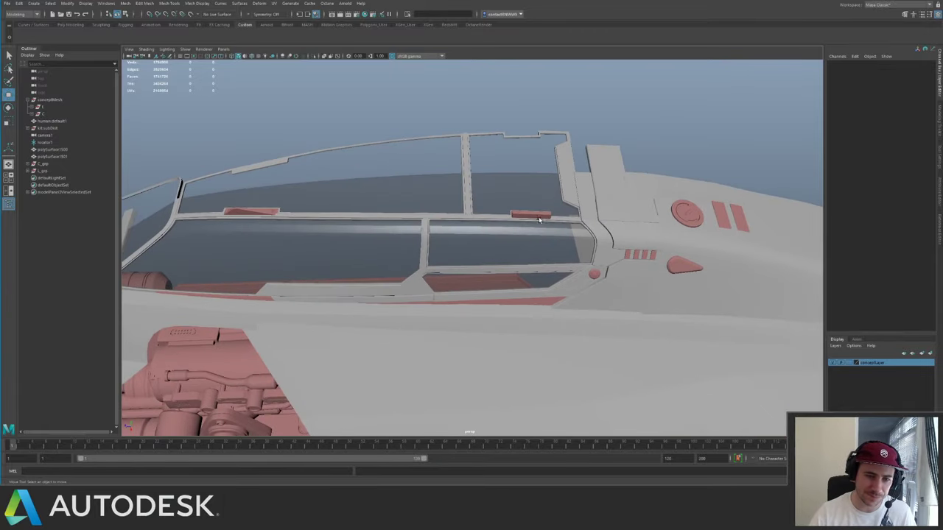
{"action": "left_click", "coordinate": [534, 215]}
{"action": "key", "text": "f"}
{"action": "left_click_drag", "start_coordinate": [484, 230], "coordinate": [492, 273], "text": "alt"}
{"action": "middle_click_drag", "start_coordinate": [493, 273], "coordinate": [719, 240], "text": "alt"}
{"action": "right_click_drag", "start_coordinate": [720, 240], "coordinate": [253, 248], "text": "alt"}
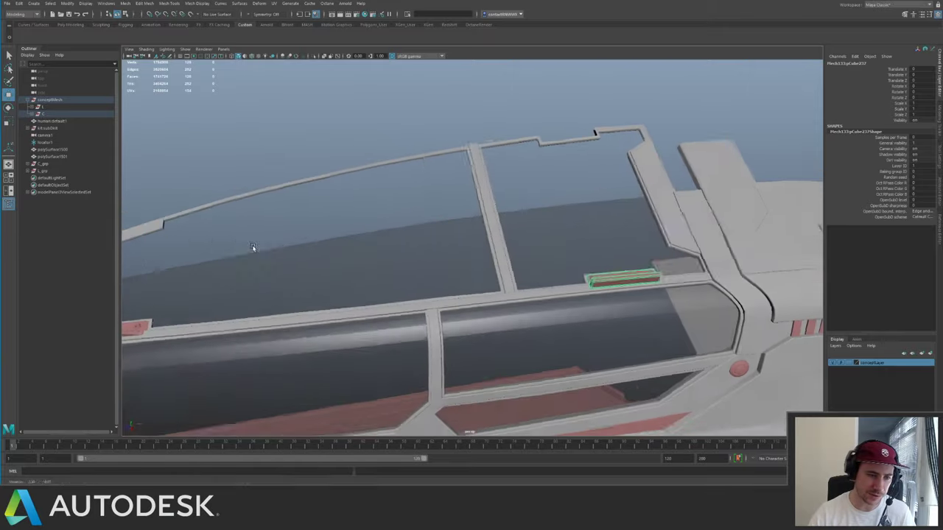
- Add the front red trim piece on the canopy rail to the selection, group both pieces and move the group to the top level
{"action": "middle_click_drag", "start_coordinate": [253, 249], "coordinate": [441, 295], "text": "alt"}
{"action": "right_click_drag", "start_coordinate": [442, 294], "coordinate": [509, 323], "text": "alt"}
{"action": "left_click", "coordinate": [376, 347], "text": "shift"}
{"action": "key", "text": "f"}
{"action": "left_click_drag", "start_coordinate": [383, 338], "coordinate": [424, 270], "text": "alt"}
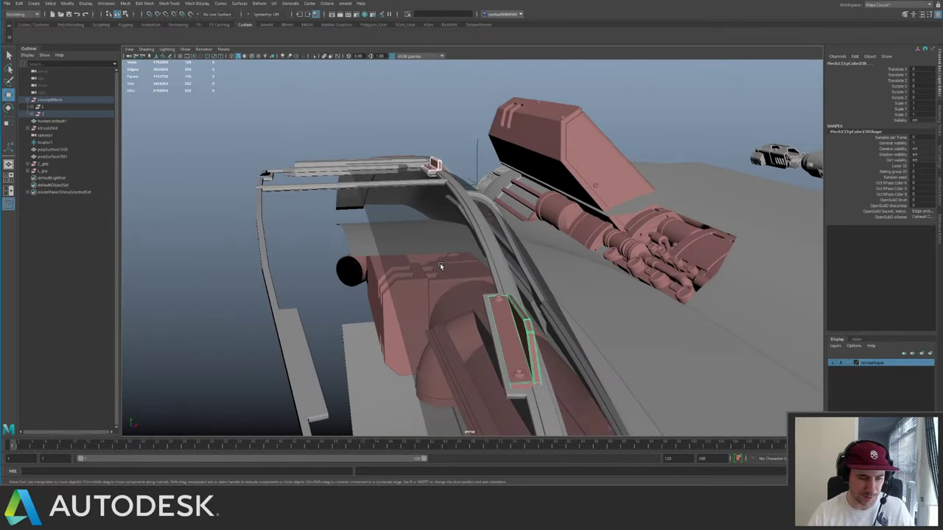
{"action": "key", "text": "Up"}
{"action": "key", "text": "shift+p"}
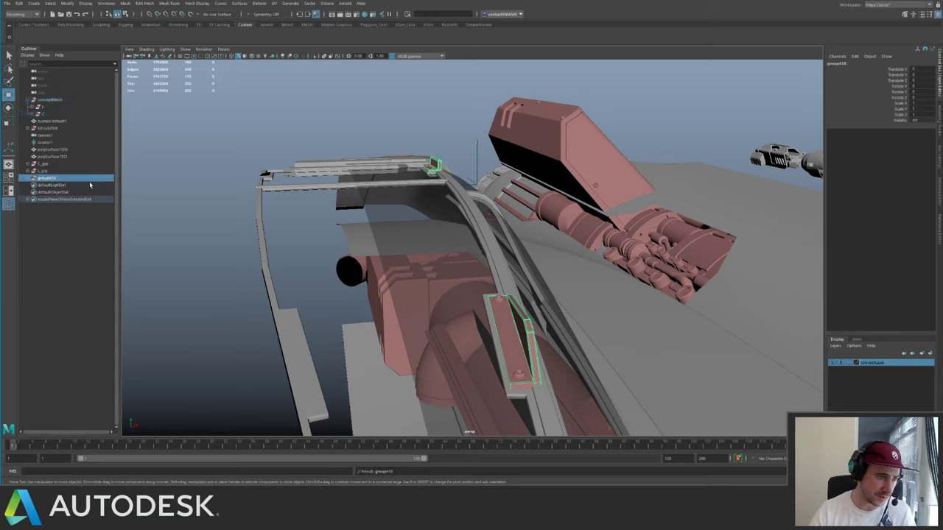
- Rename the new group L_detail and parent it under L_grp
{"action": "double_click", "coordinate": [48, 178]}
{"action": "type", "text": "C"}
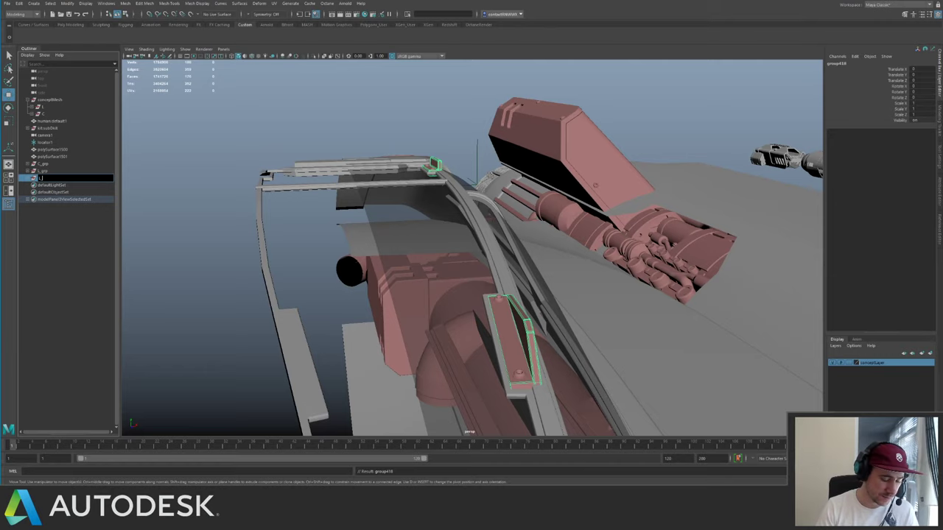
{"action": "type", "text": "_detail"}
{"action": "key", "text": "Return"}
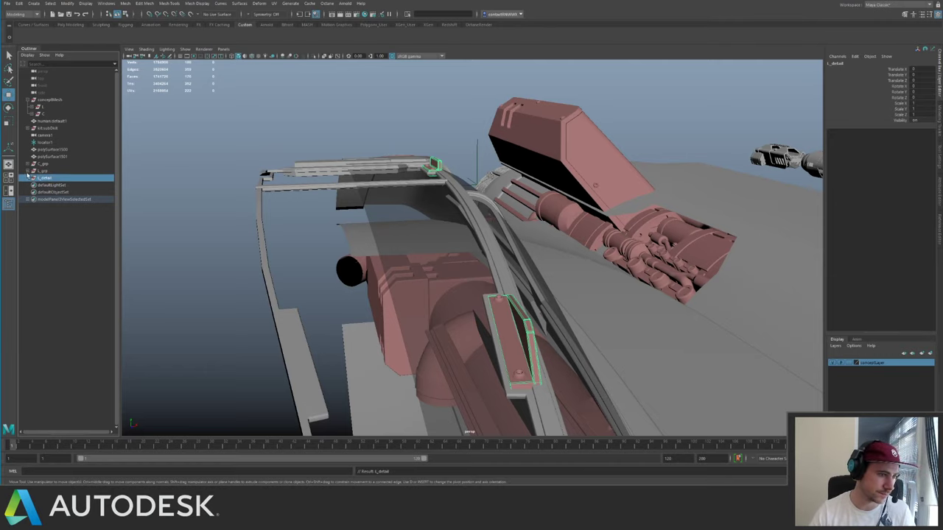
{"action": "mouse_move", "coordinate": [48, 179]}
{"action": "middle_mouse_down"}
{"action": "mouse_move", "coordinate": [56, 181]}
{"action": "mouse_move", "coordinate": [46, 172]}
{"action": "middle_mouse_up"}
- Select the round button, the four vent slats and the teardrop piece on the hull behind the canopy
{"action": "left_click_drag", "start_coordinate": [450, 139], "coordinate": [437, 170], "text": "alt"}
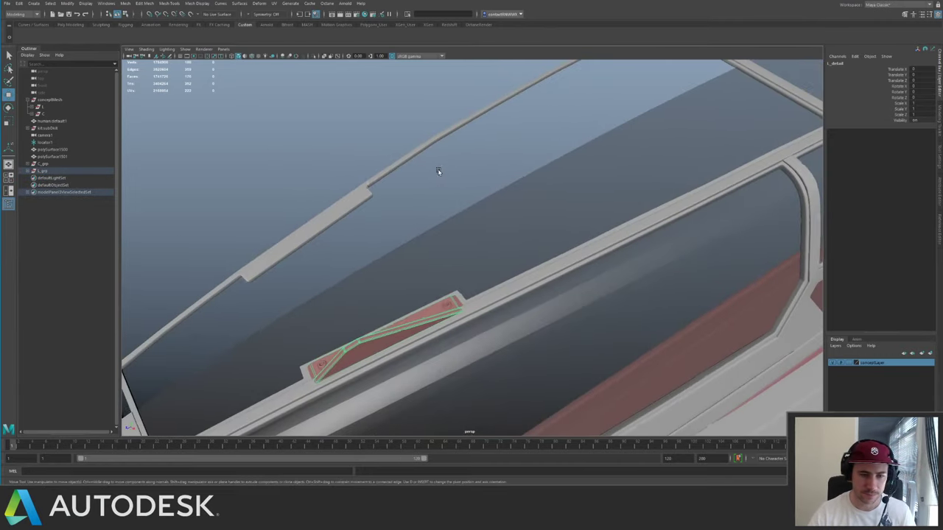
{"action": "middle_click_drag", "start_coordinate": [438, 170], "coordinate": [233, 235], "text": "alt"}
{"action": "middle_click_drag", "start_coordinate": [517, 204], "coordinate": [213, 258], "text": "alt"}
{"action": "right_click_drag", "start_coordinate": [368, 206], "coordinate": [263, 202], "text": "alt"}
{"action": "left_click_drag", "start_coordinate": [368, 228], "coordinate": [418, 202], "text": "alt"}
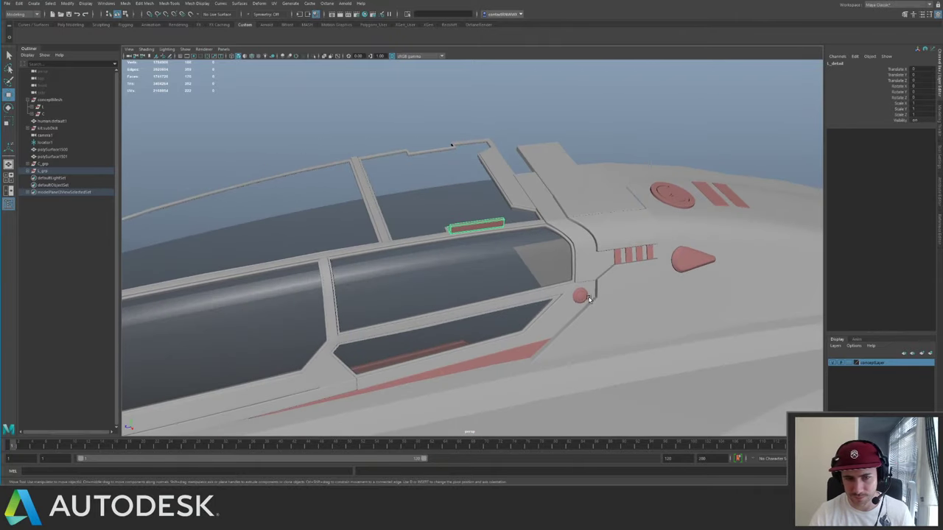
{"action": "left_click", "coordinate": [585, 296]}
{"action": "key", "text": "f"}
{"action": "right_click_drag", "start_coordinate": [587, 282], "coordinate": [536, 189], "text": "alt"}
{"action": "middle_click_drag", "start_coordinate": [711, 151], "coordinate": [417, 282], "text": "alt"}
{"action": "left_click", "coordinate": [505, 172], "text": "shift"}
{"action": "left_click", "coordinate": [464, 178], "text": "shift"}
{"action": "left_click", "coordinate": [402, 184], "text": "shift"}
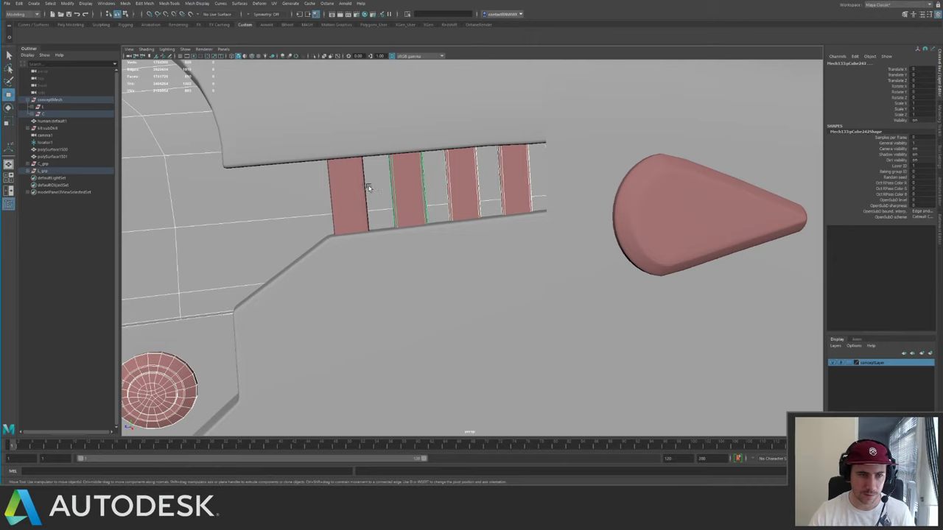
{"action": "left_click", "coordinate": [642, 221]}
{"action": "scroll", "coordinate": [513, 194], "scroll_direction": "down", "scroll_amount": 4}
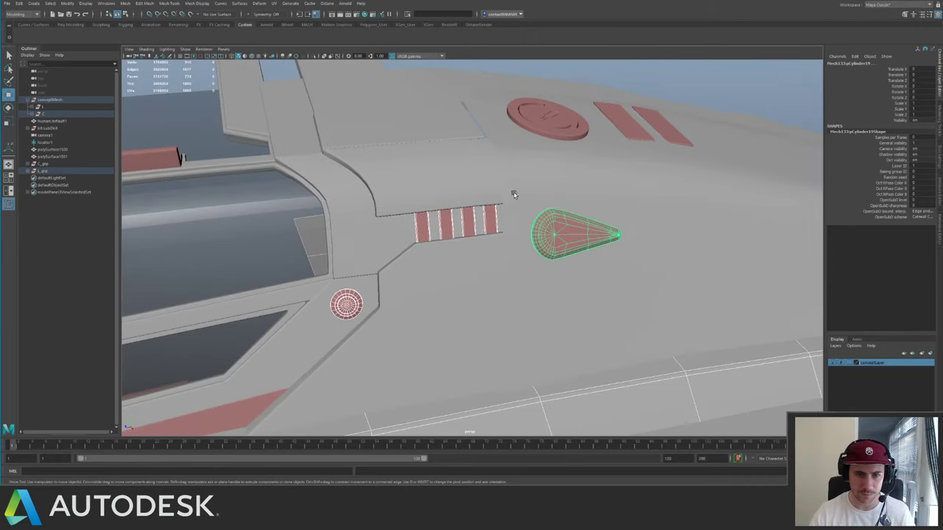
- Add the two red rectangular plates on the rear hull to the detail selection
{"action": "left_click_drag", "start_coordinate": [513, 194], "coordinate": [508, 240], "text": "alt"}
{"action": "middle_click_drag", "start_coordinate": [508, 240], "coordinate": [286, 291], "text": "alt"}
{"action": "left_click", "coordinate": [504, 227], "text": "shift"}
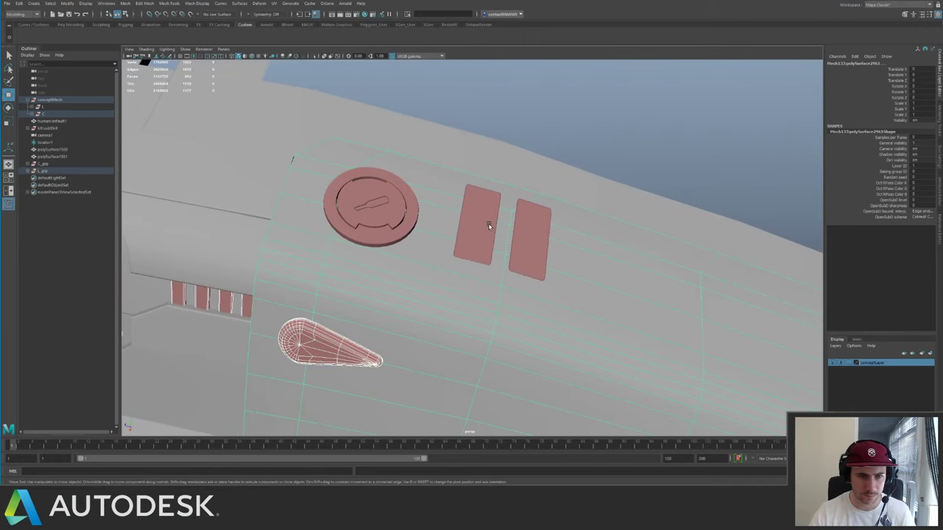
{"action": "key", "text": "ctrl+z"}
{"action": "left_click", "coordinate": [484, 224], "text": "shift"}
{"action": "left_click_drag", "start_coordinate": [484, 223], "coordinate": [406, 191], "text": "alt"}
{"action": "right_click_drag", "start_coordinate": [406, 192], "coordinate": [579, 325], "text": "alt"}
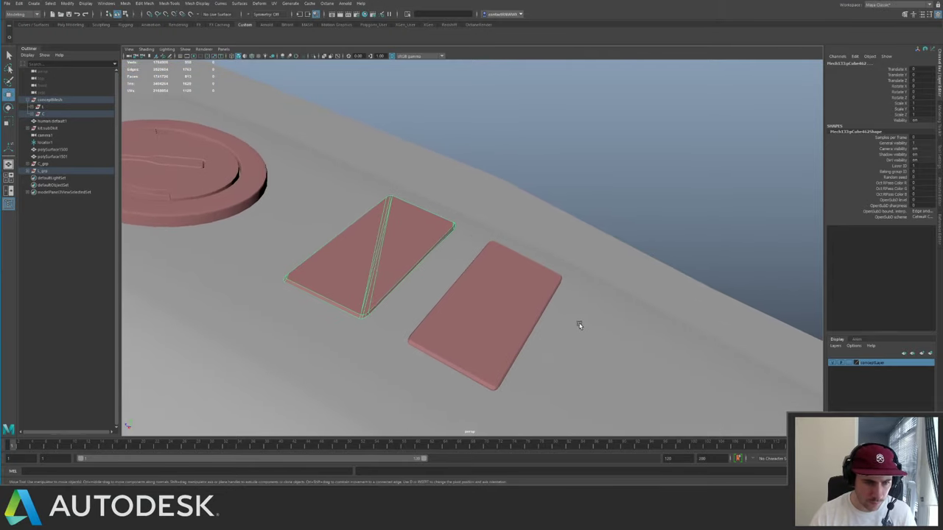
{"action": "left_click_drag", "start_coordinate": [580, 325], "coordinate": [516, 285], "text": "alt"}
{"action": "key", "text": "ctrl+1"}
{"action": "key", "text": "ctrl+1"}
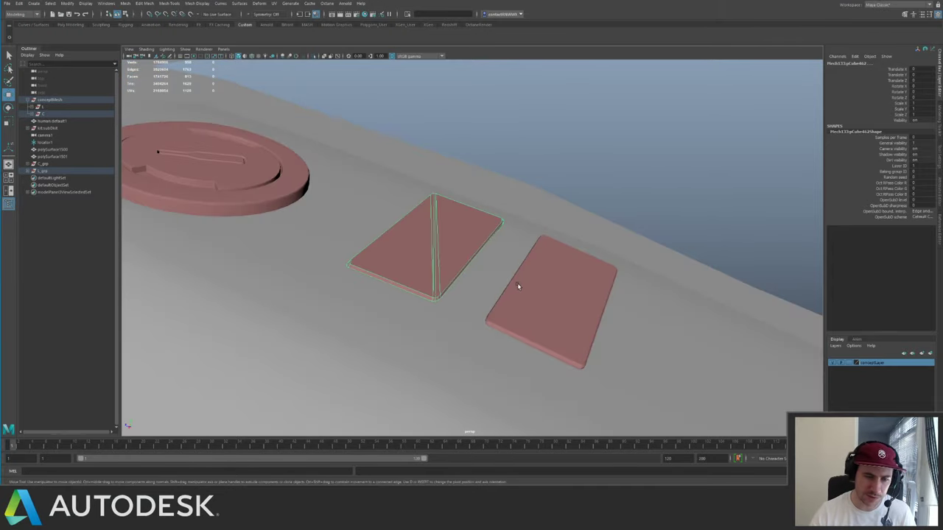
{"action": "left_click", "coordinate": [522, 286], "text": "shift"}
- Isolate the selected details and deselect the stray hull surface
{"action": "right_click_drag", "start_coordinate": [448, 257], "coordinate": [337, 186], "text": "alt"}
{"action": "key", "text": "ctrl+1"}
{"action": "left_click_drag", "start_coordinate": [337, 186], "coordinate": [574, 324], "text": "alt"}
{"action": "left_click", "coordinate": [423, 304], "text": "shift"}
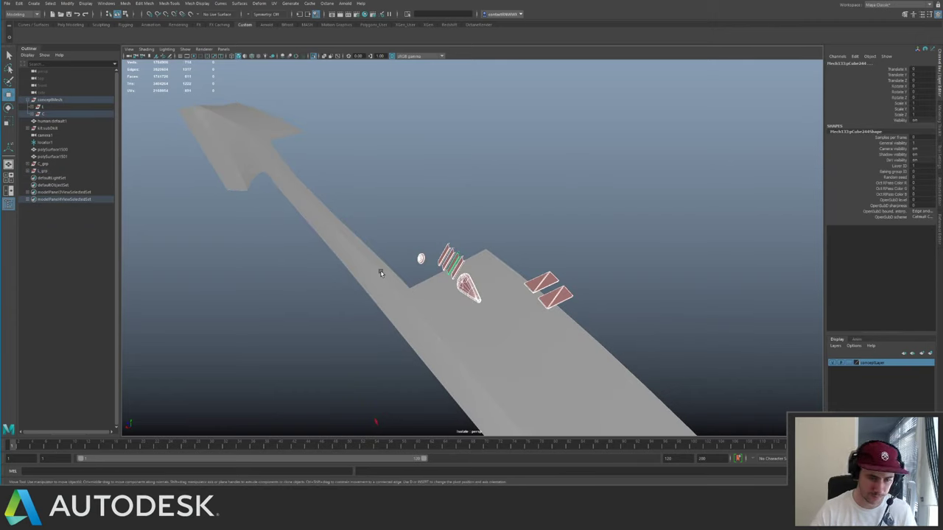
- Unparent the selected detail pieces and move them into L_detail
{"action": "key", "text": "shift+p"}
{"action": "left_click", "coordinate": [32, 171]}
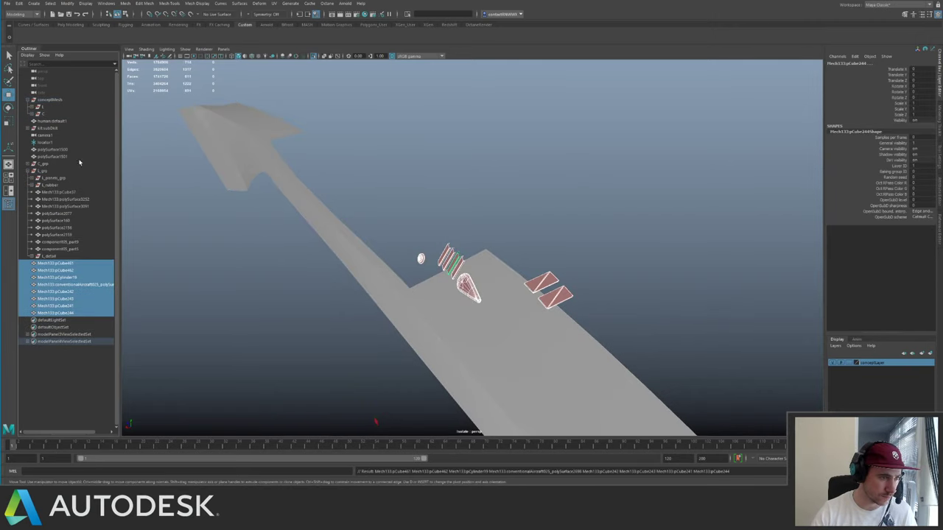
{"action": "middle_click_drag", "start_coordinate": [79, 216], "coordinate": [50, 256]}
{"action": "key", "text": "ctrl+z"}
- Select all loose pieces directly under L_grp, check them in isolation and move them into L_panels_grp
{"action": "left_click", "coordinate": [59, 249]}
{"action": "left_click", "coordinate": [53, 193], "text": "shift"}
{"action": "key", "text": "ctrl+1"}
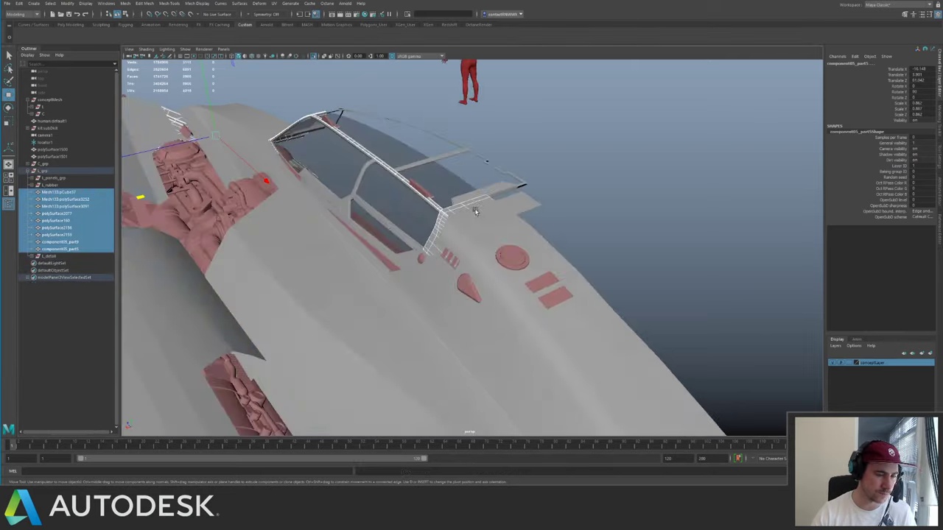
{"action": "right_click_drag", "start_coordinate": [475, 211], "coordinate": [413, 165], "text": "alt"}
{"action": "left_click_drag", "start_coordinate": [412, 165], "coordinate": [576, 179], "text": "alt"}
{"action": "key", "text": "ctrl+1"}
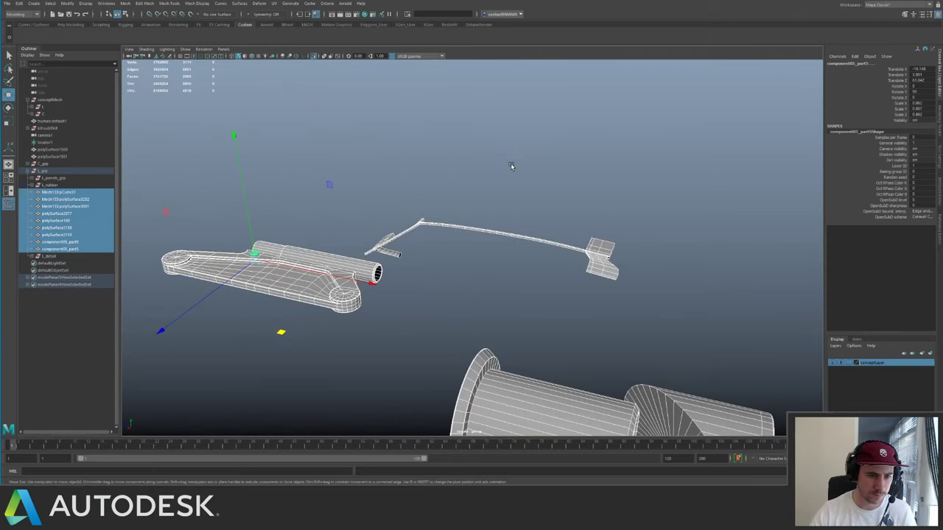
{"action": "key", "text": "ctrl+1"}
{"action": "middle_click_drag", "start_coordinate": [67, 221], "coordinate": [55, 179]}
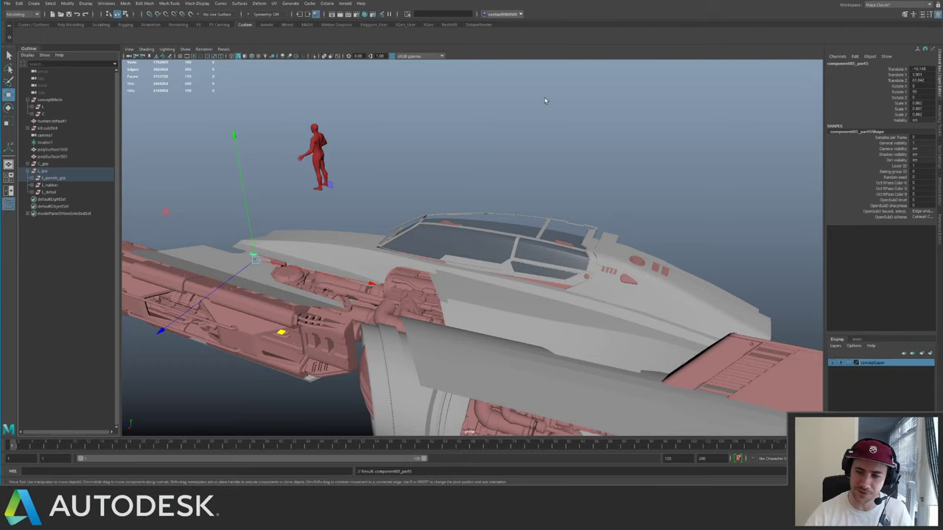
- Examine the round hatch and surrounding panels on the rear hull
{"action": "left_click", "coordinate": [607, 121]}
{"action": "left_click_drag", "start_coordinate": [608, 121], "coordinate": [467, 243], "text": "alt"}
{"action": "left_click", "coordinate": [465, 247]}
{"action": "key", "text": "f"}
{"action": "right_click_drag", "start_coordinate": [467, 243], "coordinate": [402, 214], "text": "alt"}
{"action": "left_click_drag", "start_coordinate": [402, 215], "coordinate": [567, 167], "text": "alt"}
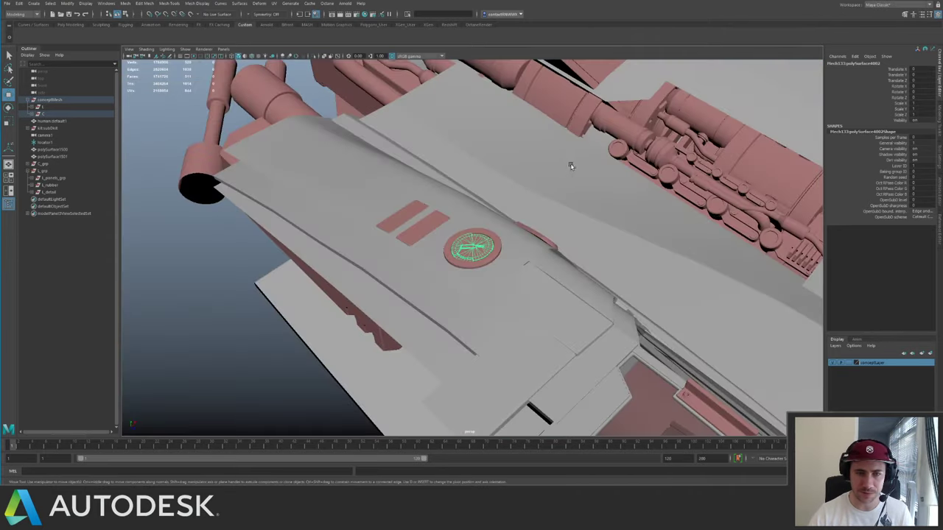
{"action": "middle_click_drag", "start_coordinate": [567, 166], "coordinate": [361, 159], "text": "alt"}
{"action": "right_click_drag", "start_coordinate": [362, 159], "coordinate": [346, 111], "text": "alt"}
{"action": "middle_click_drag", "start_coordinate": [346, 110], "coordinate": [427, 214], "text": "alt"}
{"action": "left_click_drag", "start_coordinate": [434, 258], "coordinate": [452, 236], "text": "alt"}
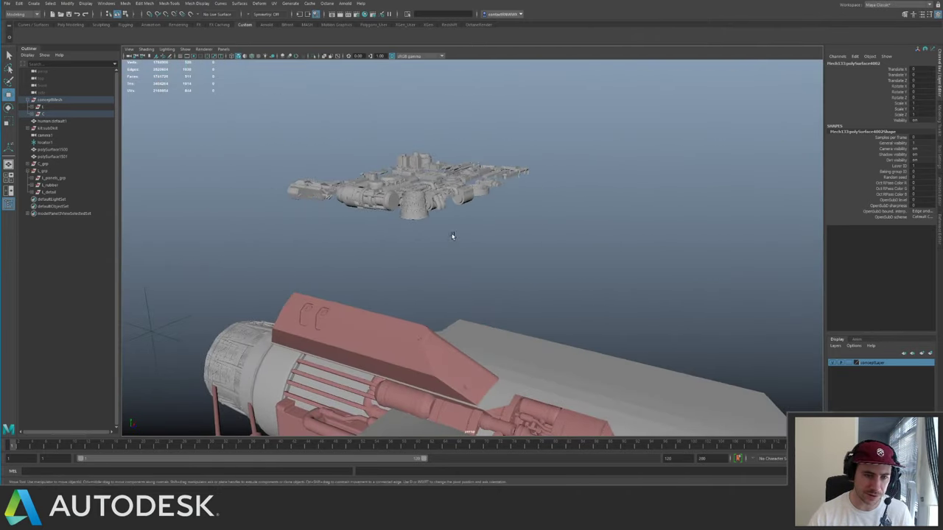
- Examine the spare kit parts laid out away from the ship
{"action": "left_click", "coordinate": [445, 193]}
{"action": "key", "text": "f"}
{"action": "left_click_drag", "start_coordinate": [445, 194], "coordinate": [434, 254], "text": "alt"}
{"action": "right_click_drag", "start_coordinate": [435, 254], "coordinate": [268, 177], "text": "alt"}
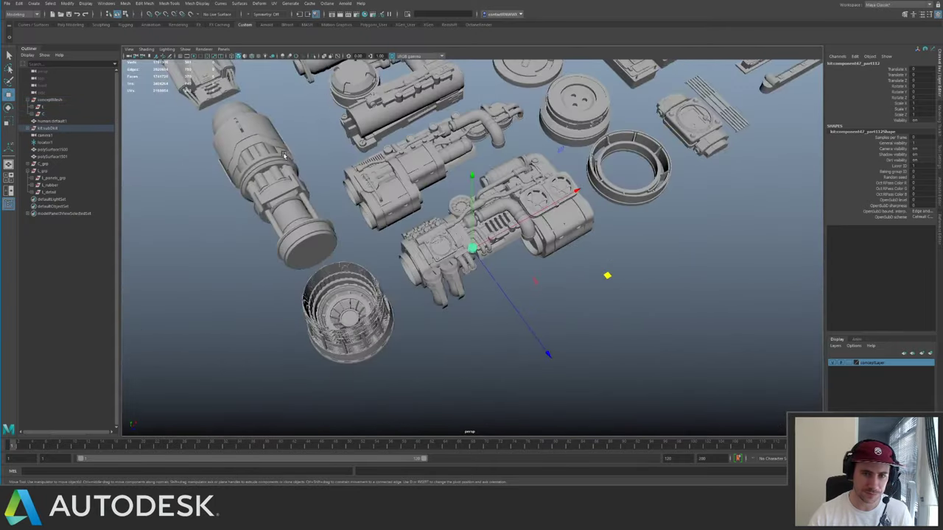
{"action": "left_click_drag", "start_coordinate": [269, 177], "coordinate": [239, 178], "text": "alt"}
{"action": "middle_click_drag", "start_coordinate": [240, 178], "coordinate": [232, 290], "text": "alt"}
{"action": "left_click_drag", "start_coordinate": [232, 290], "coordinate": [257, 280], "text": "alt"}
{"action": "middle_click_drag", "start_coordinate": [258, 280], "coordinate": [412, 193], "text": "alt"}
{"action": "right_click_drag", "start_coordinate": [413, 193], "coordinate": [109, 169], "text": "alt"}
{"action": "middle_click_drag", "start_coordinate": [109, 169], "coordinate": [516, 190], "text": "alt"}
{"action": "left_click_drag", "start_coordinate": [516, 190], "coordinate": [530, 206], "text": "alt"}
- Select the barrel-shaped tip at the front end of the ship's side arm
{"action": "left_click", "coordinate": [382, 288]}
{"action": "left_click", "coordinate": [328, 344]}
{"action": "key", "text": "f"}
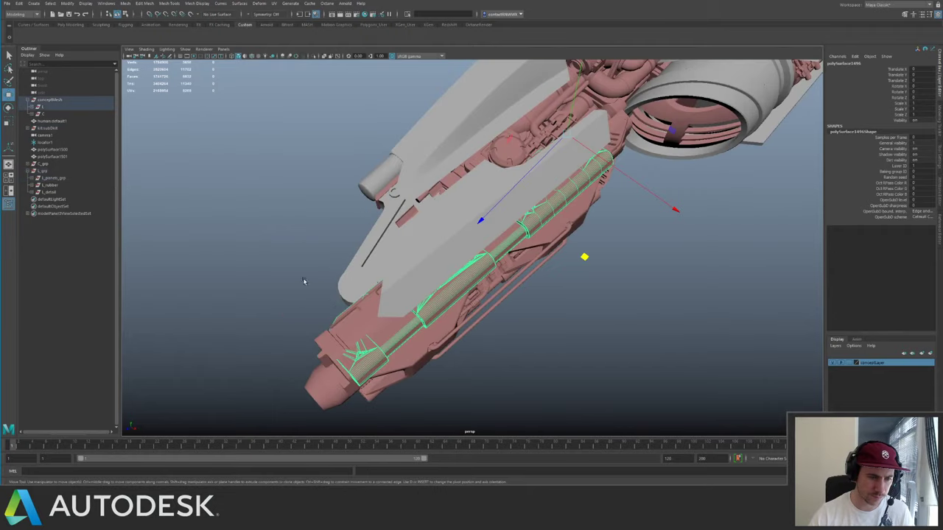
{"action": "left_click_drag", "start_coordinate": [303, 282], "coordinate": [320, 255], "text": "alt"}
{"action": "right_click_drag", "start_coordinate": [319, 254], "coordinate": [386, 330], "text": "alt"}
{"action": "middle_click_drag", "start_coordinate": [387, 330], "coordinate": [426, 193], "text": "alt"}
{"action": "left_click", "coordinate": [427, 195]}
{"action": "key", "text": "f"}
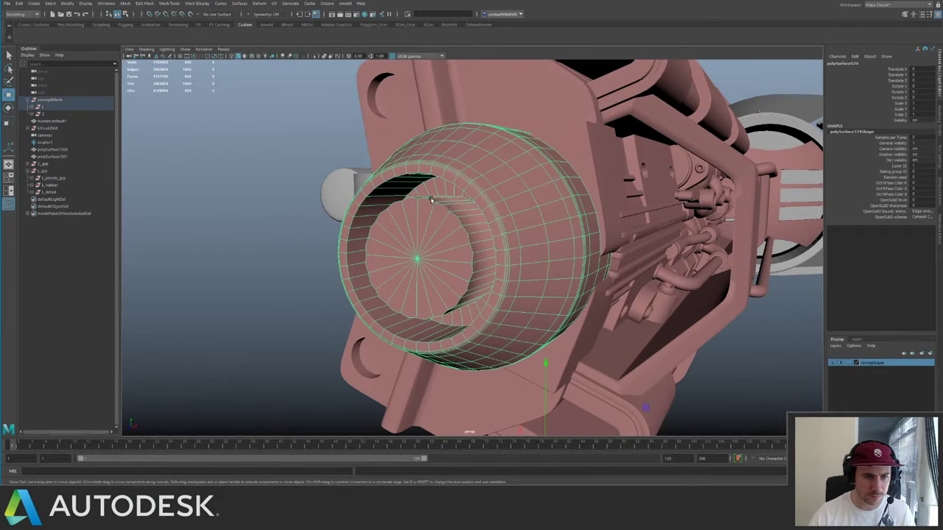
{"action": "left_click_drag", "start_coordinate": [458, 209], "coordinate": [472, 251], "text": "alt"}
{"action": "right_click_drag", "start_coordinate": [472, 252], "coordinate": [396, 179], "text": "alt"}
{"action": "left_click_drag", "start_coordinate": [396, 179], "coordinate": [314, 169], "text": "alt"}
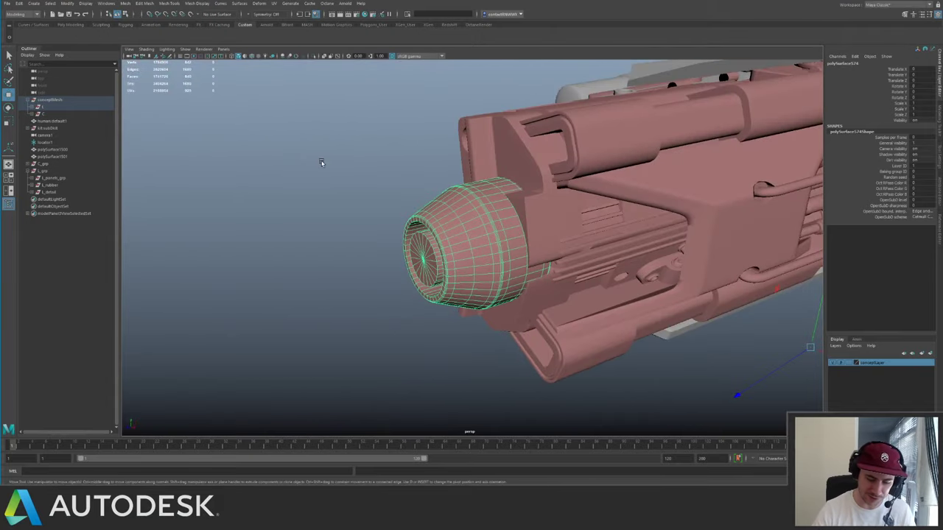
- Unparent the side arm's barrel-shaped tip and move it into L_panels_grp
{"action": "key", "text": "shift+p"}
{"action": "left_click_drag", "start_coordinate": [422, 148], "coordinate": [414, 190], "text": "alt"}
{"action": "right_click_drag", "start_coordinate": [414, 190], "coordinate": [459, 213], "text": "alt"}
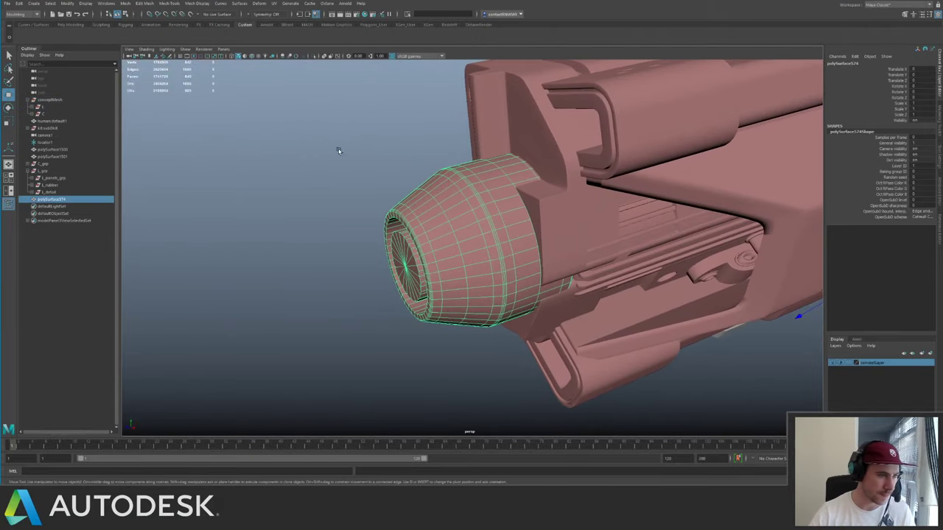
{"action": "left_click_drag", "start_coordinate": [217, 197], "coordinate": [451, 219], "text": "alt"}
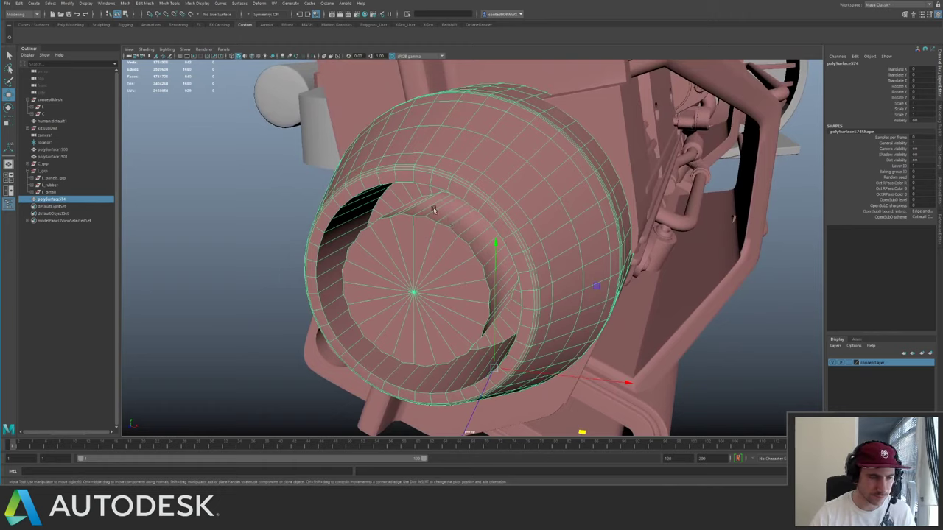
{"action": "mouse_move", "coordinate": [61, 199]}
{"action": "middle_mouse_down"}
{"action": "mouse_move", "coordinate": [57, 178]}
{"action": "mouse_move", "coordinate": [58, 188]}
{"action": "middle_mouse_up"}
{"action": "left_click_drag", "start_coordinate": [58, 192], "coordinate": [57, 179]}
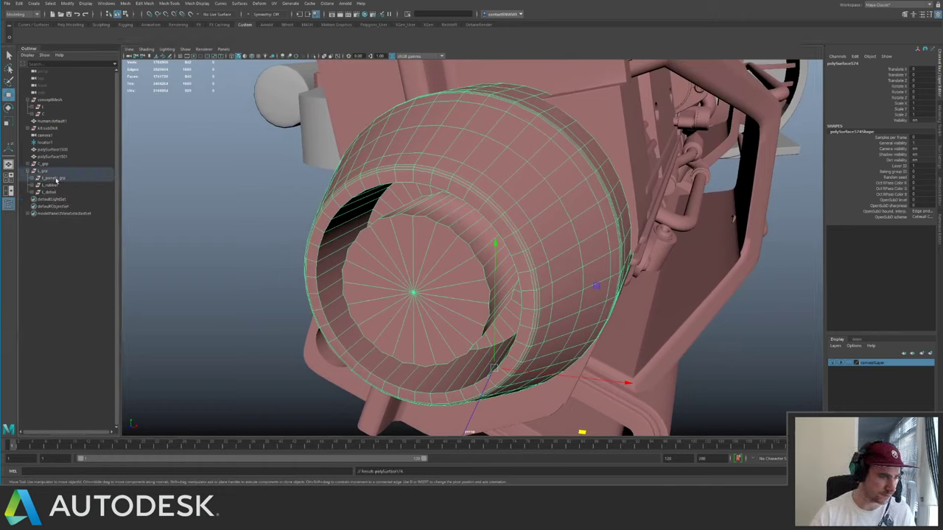
- Examine the source kit component of the side arm, picking its cross bracket with the two pipes
{"action": "left_click_drag", "start_coordinate": [187, 193], "coordinate": [251, 160], "text": "alt"}
{"action": "left_click", "coordinate": [499, 175]}
{"action": "left_click", "coordinate": [426, 206]}
{"action": "right_click_drag", "start_coordinate": [416, 225], "coordinate": [406, 173], "text": "alt"}
{"action": "left_click_drag", "start_coordinate": [405, 173], "coordinate": [526, 229], "text": "alt"}
{"action": "middle_click_drag", "start_coordinate": [527, 230], "coordinate": [324, 308], "text": "alt"}
{"action": "left_click", "coordinate": [442, 132]}
{"action": "key", "text": "f"}
{"action": "left_click_drag", "start_coordinate": [442, 133], "coordinate": [403, 193], "text": "alt"}
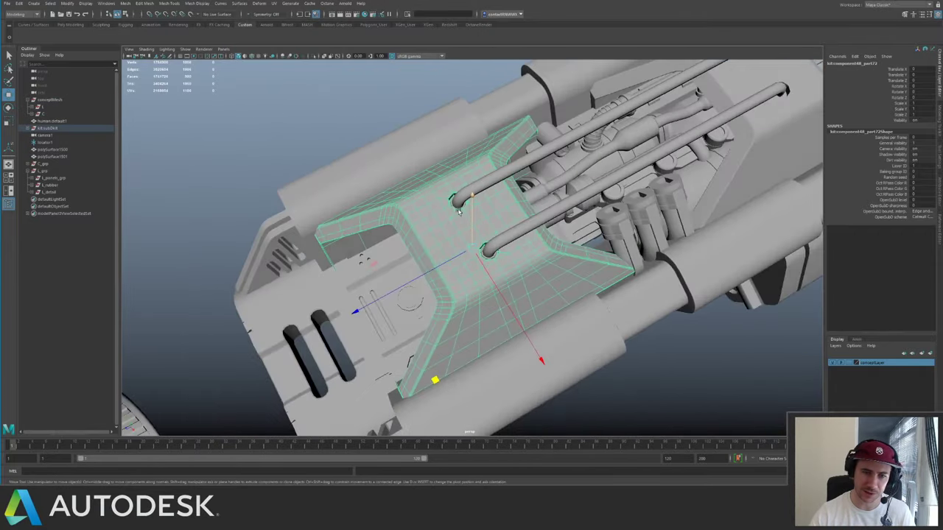
{"action": "right_click_drag", "start_coordinate": [413, 209], "coordinate": [375, 214], "text": "alt"}
{"action": "left_click_drag", "start_coordinate": [375, 215], "coordinate": [285, 180], "text": "alt"}
{"action": "left_click_drag", "start_coordinate": [285, 183], "coordinate": [158, 265], "text": "alt"}
{"action": "right_click_drag", "start_coordinate": [368, 252], "coordinate": [476, 252], "text": "alt"}
{"action": "left_click_drag", "start_coordinate": [476, 252], "coordinate": [475, 257], "text": "alt"}
{"action": "right_click_drag", "start_coordinate": [476, 257], "coordinate": [387, 199], "text": "alt"}
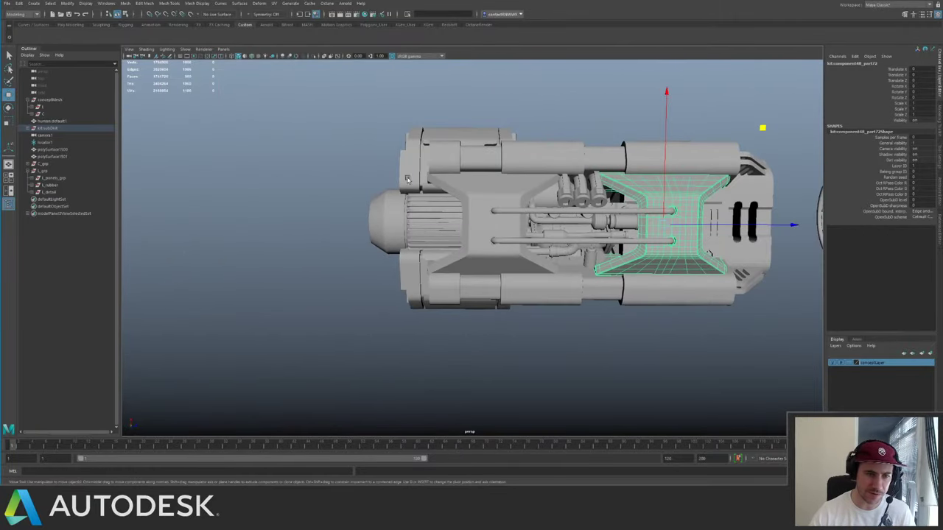
- Inspect the kit component's front end plates and rounded cap
{"action": "left_click", "coordinate": [407, 179]}
{"action": "left_click_drag", "start_coordinate": [393, 173], "coordinate": [315, 254], "text": "alt"}
{"action": "right_click_drag", "start_coordinate": [315, 254], "coordinate": [431, 254], "text": "alt"}
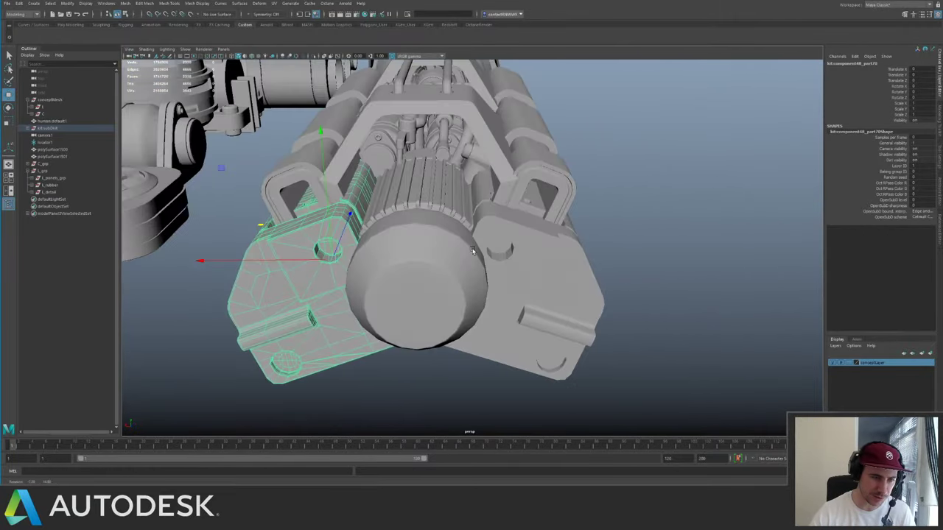
{"action": "left_click_drag", "start_coordinate": [431, 254], "coordinate": [436, 248], "text": "alt"}
{"action": "right_click_drag", "start_coordinate": [436, 249], "coordinate": [294, 140], "text": "alt"}
{"action": "left_click_drag", "start_coordinate": [294, 140], "coordinate": [460, 217], "text": "alt"}
{"action": "right_click_drag", "start_coordinate": [460, 216], "coordinate": [254, 144], "text": "alt"}
{"action": "middle_click_drag", "start_coordinate": [254, 144], "coordinate": [460, 245], "text": "alt"}
- Check the side arm's pipe, lower panel and long hull panel on the ship, clear the selection and review the whole ship
{"action": "left_click", "coordinate": [439, 260]}
{"action": "key", "text": "f"}
{"action": "left_click_drag", "start_coordinate": [435, 257], "coordinate": [437, 237], "text": "alt"}
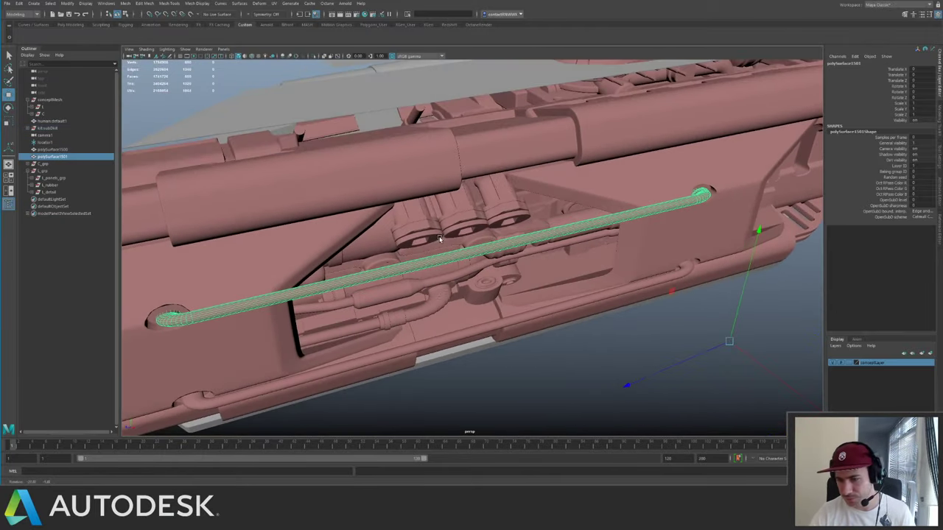
{"action": "left_click", "coordinate": [549, 328]}
{"action": "left_click_drag", "start_coordinate": [549, 328], "coordinate": [473, 231], "text": "alt"}
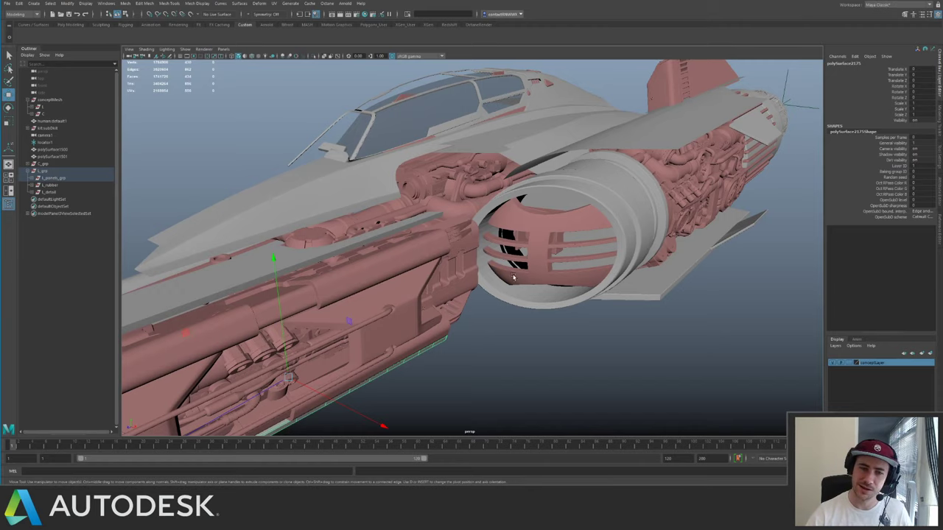
{"action": "left_click", "coordinate": [529, 326]}
{"action": "left_click_drag", "start_coordinate": [529, 326], "coordinate": [394, 192], "text": "alt"}
{"action": "left_click", "coordinate": [394, 193]}
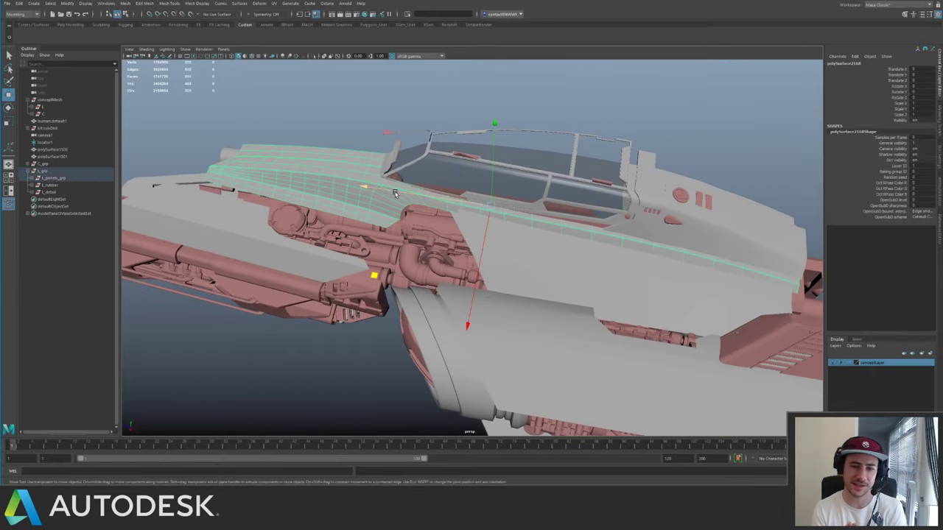
{"action": "left_click", "coordinate": [341, 86]}
{"action": "scroll", "coordinate": [340, 86], "scroll_direction": "down", "scroll_amount": 6}
{"action": "left_click_drag", "start_coordinate": [343, 216], "coordinate": [515, 191], "text": "alt"}
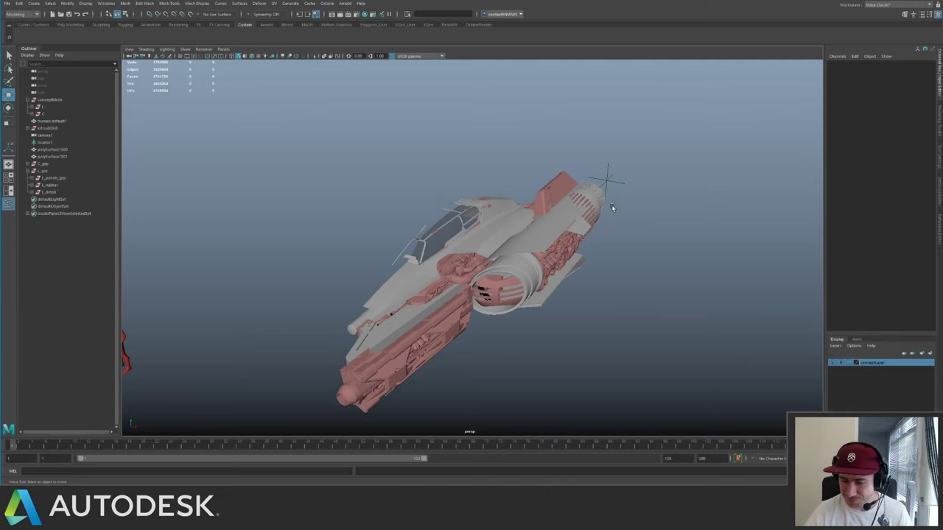
- Examine the tail fin's vent slats and the recessed panel along its edge, clearing the selection
{"action": "left_click", "coordinate": [552, 187]}
{"action": "key", "text": "f"}
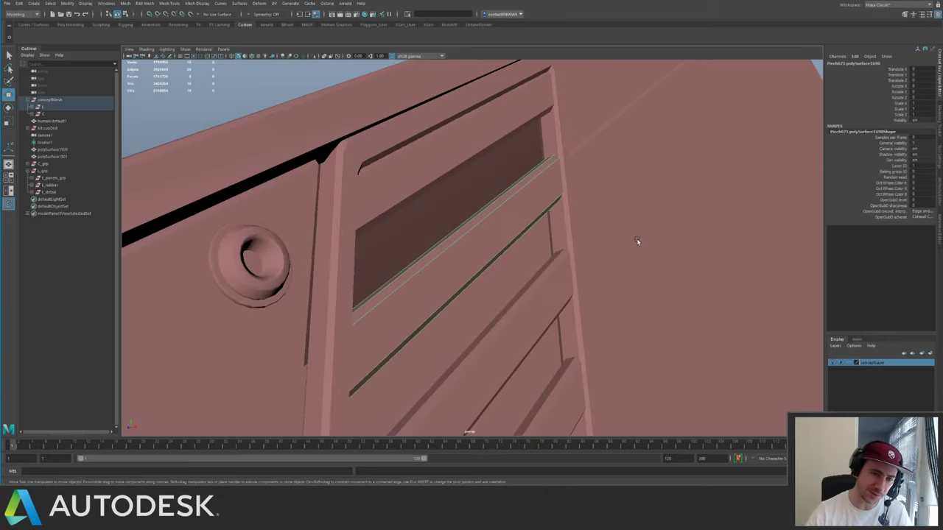
{"action": "right_click_drag", "start_coordinate": [637, 241], "coordinate": [455, 189], "text": "alt"}
{"action": "left_click_drag", "start_coordinate": [454, 189], "coordinate": [438, 227], "text": "alt"}
{"action": "left_click", "coordinate": [477, 223], "text": "shift"}
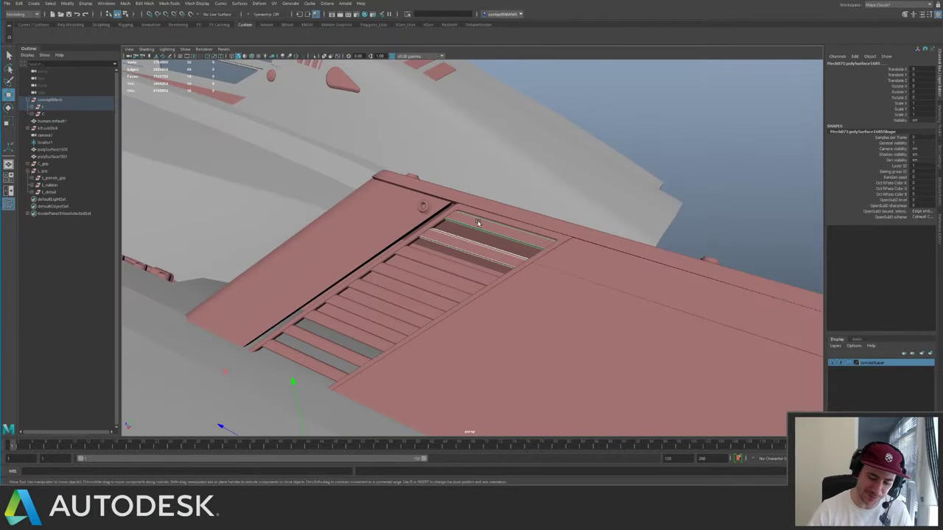
{"action": "key", "text": "Up"}
{"action": "left_click", "coordinate": [596, 107]}
{"action": "left_click_drag", "start_coordinate": [597, 107], "coordinate": [496, 141], "text": "alt"}
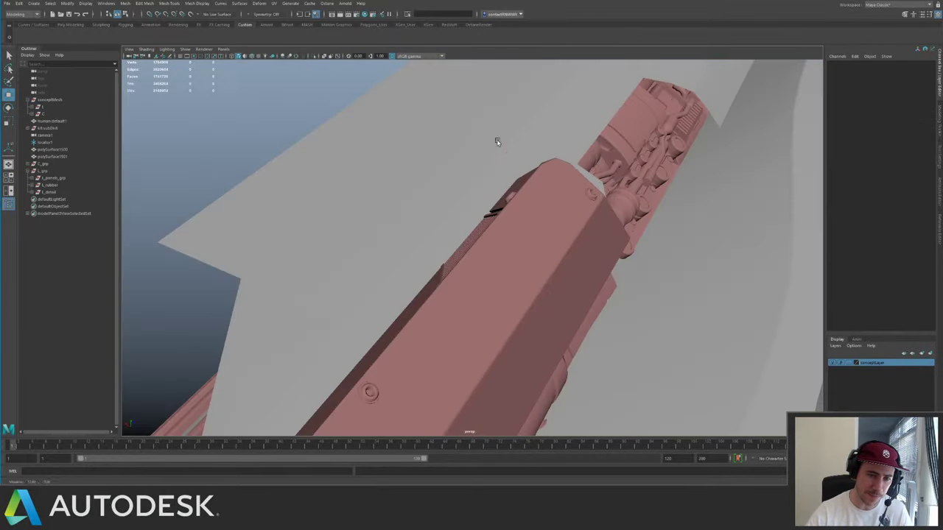
{"action": "right_click_drag", "start_coordinate": [496, 141], "coordinate": [459, 217], "text": "alt"}
{"action": "left_click", "coordinate": [495, 230]}
{"action": "left_click_drag", "start_coordinate": [483, 229], "coordinate": [406, 181], "text": "alt"}
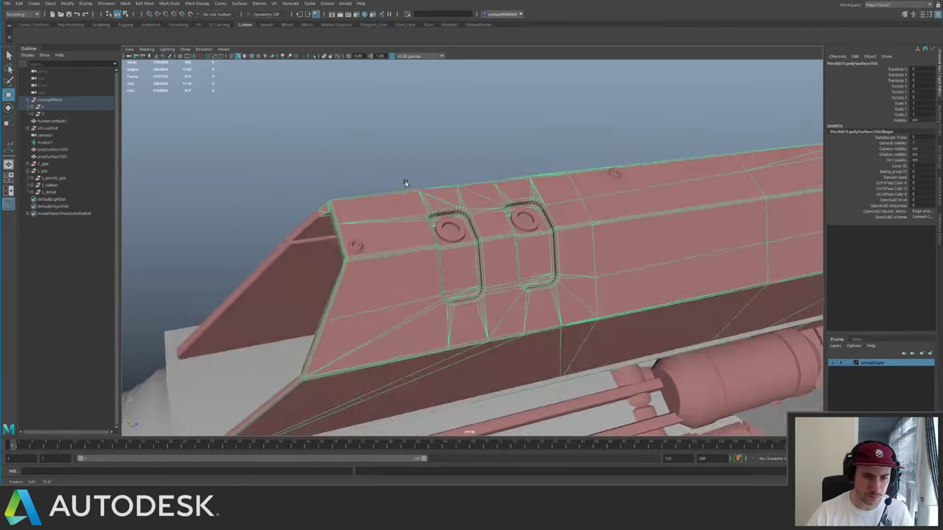
{"action": "right_click_drag", "start_coordinate": [406, 181], "coordinate": [511, 250], "text": "alt"}
{"action": "left_click_drag", "start_coordinate": [481, 244], "coordinate": [457, 132], "text": "alt"}
{"action": "left_click", "coordinate": [368, 152]}
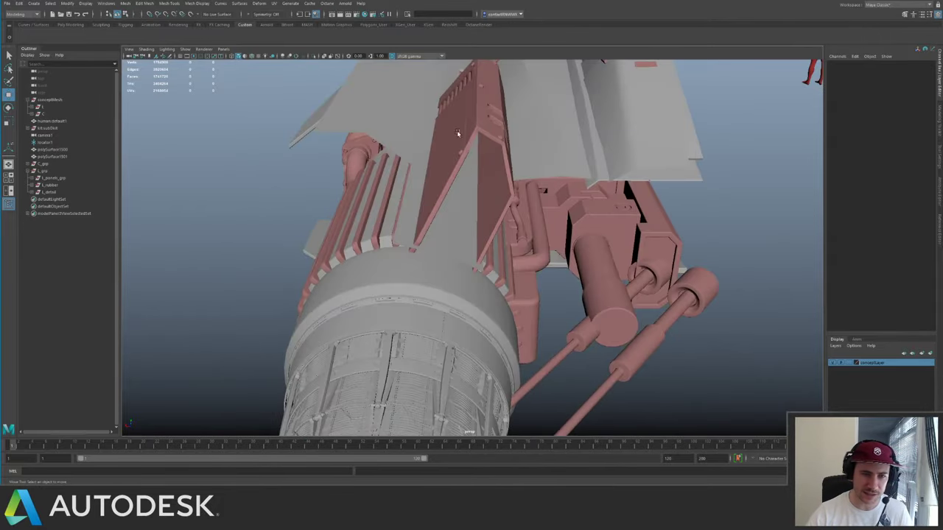
- Examine the row of ribs around the engine casing, picking single ribs and viewing them from several sides
{"action": "left_click_drag", "start_coordinate": [577, 207], "coordinate": [526, 210], "text": "alt"}
{"action": "middle_click_drag", "start_coordinate": [526, 211], "coordinate": [600, 186], "text": "alt"}
{"action": "left_click", "coordinate": [368, 258]}
{"action": "right_click_drag", "start_coordinate": [367, 258], "coordinate": [267, 192], "text": "alt"}
{"action": "left_click_drag", "start_coordinate": [268, 192], "coordinate": [508, 140], "text": "alt"}
{"action": "middle_click_drag", "start_coordinate": [508, 140], "coordinate": [328, 158], "text": "alt"}
{"action": "right_click_drag", "start_coordinate": [328, 158], "coordinate": [433, 241], "text": "alt"}
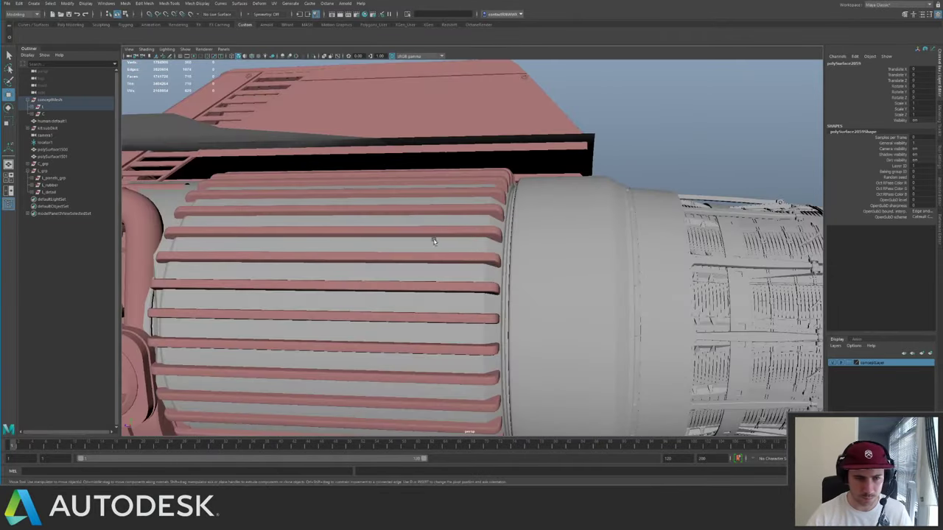
{"action": "left_click", "coordinate": [477, 212]}
{"action": "right_click_drag", "start_coordinate": [476, 212], "coordinate": [580, 204], "text": "alt"}
{"action": "left_click_drag", "start_coordinate": [522, 199], "coordinate": [587, 247], "text": "alt"}
{"action": "right_click_drag", "start_coordinate": [586, 247], "coordinate": [374, 198], "text": "alt"}
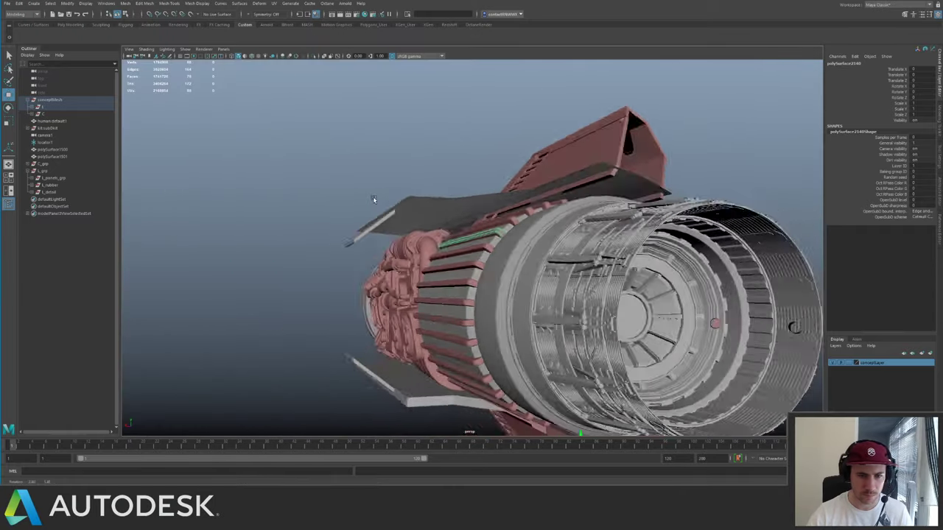
{"action": "left_click_drag", "start_coordinate": [374, 197], "coordinate": [358, 206], "text": "alt"}
{"action": "right_click_drag", "start_coordinate": [359, 205], "coordinate": [508, 213], "text": "alt"}
{"action": "left_click_drag", "start_coordinate": [508, 213], "coordinate": [560, 213], "text": "alt"}
{"action": "right_click_drag", "start_coordinate": [560, 213], "coordinate": [509, 191], "text": "alt"}
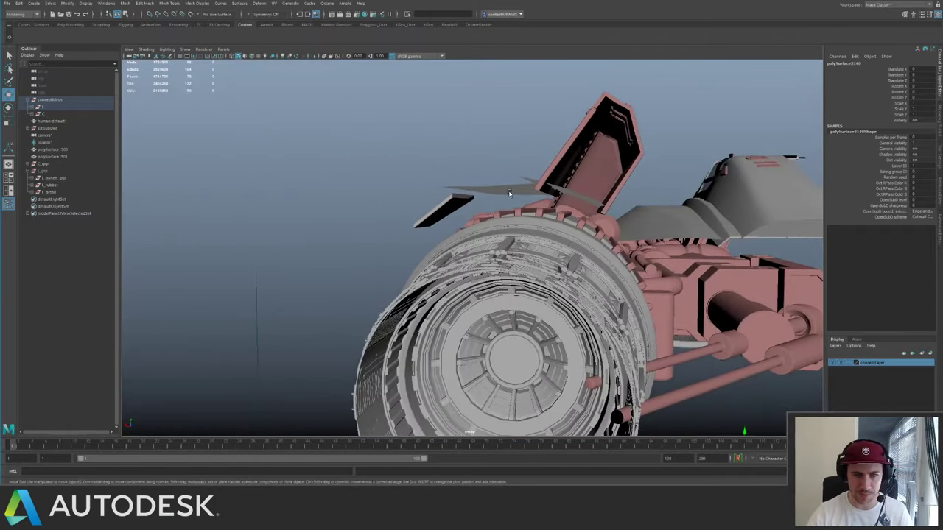
{"action": "left_click_drag", "start_coordinate": [509, 192], "coordinate": [577, 216], "text": "alt"}
- Isolate one upper engine rib near the fin together with the engine casing beneath it
{"action": "key", "text": "f"}
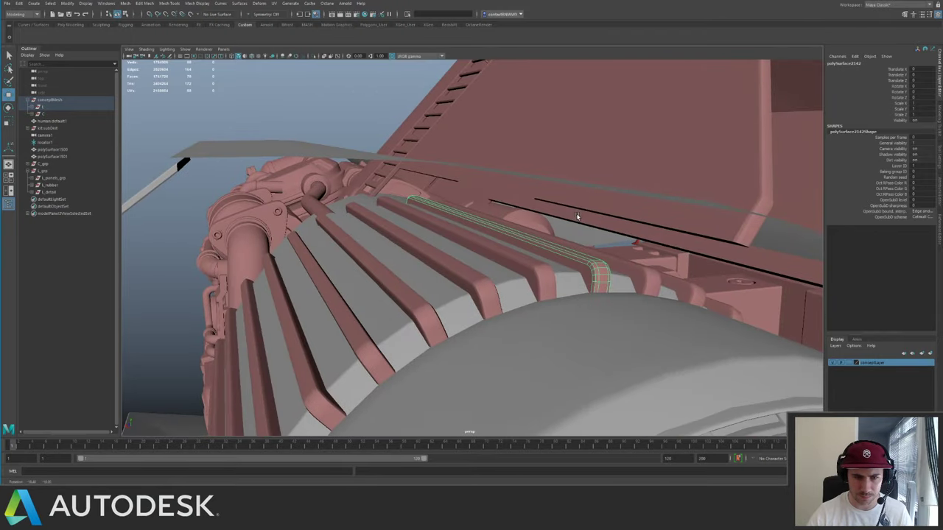
{"action": "key", "text": "ctrl+1"}
{"action": "key", "text": "ctrl+1"}
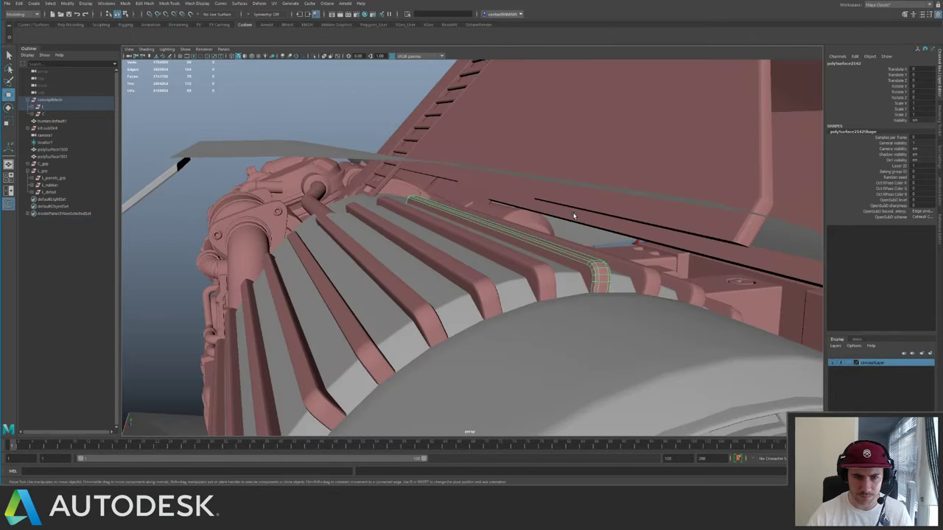
{"action": "right_click_drag", "start_coordinate": [574, 214], "coordinate": [520, 210], "text": "alt"}
{"action": "left_click_drag", "start_coordinate": [519, 209], "coordinate": [353, 207], "text": "alt"}
{"action": "middle_click_drag", "start_coordinate": [353, 207], "coordinate": [514, 196], "text": "alt"}
{"action": "left_click_drag", "start_coordinate": [514, 197], "coordinate": [393, 199], "text": "alt"}
{"action": "key", "text": "f"}
{"action": "left_click", "coordinate": [431, 213], "text": "shift"}
{"action": "key", "text": "ctrl+1"}
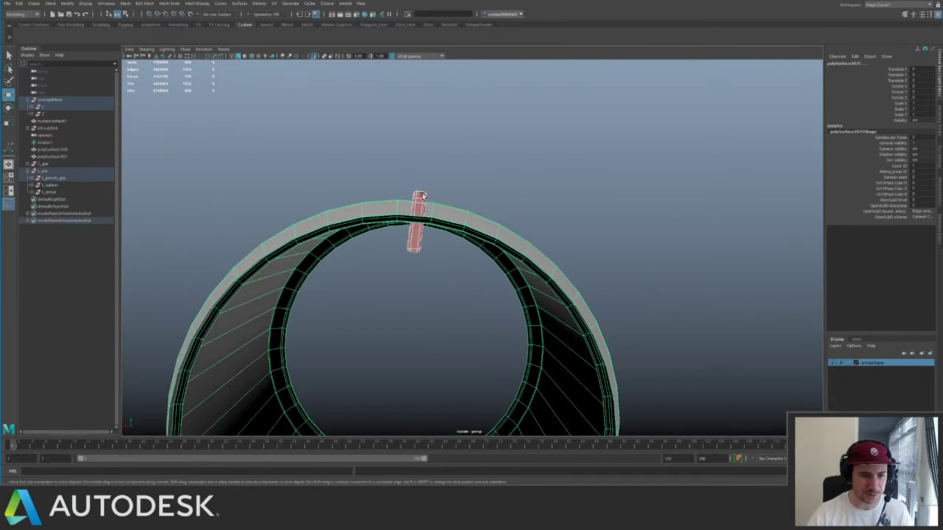
- Slice the rib in wireframe with the Multi-Cut tool where it enters the engine casing
{"action": "left_click", "coordinate": [421, 195]}
{"action": "middle_click_drag", "start_coordinate": [422, 184], "coordinate": [463, 194], "text": "alt"}
{"action": "key", "text": "4"}
{"action": "left_click_drag", "start_coordinate": [467, 212], "coordinate": [438, 196], "text": "alt"}
{"action": "key", "text": "ctrl+shift+x"}
{"action": "middle_click_drag", "start_coordinate": [437, 197], "coordinate": [409, 199], "text": "alt"}
{"action": "left_click_drag", "start_coordinate": [409, 198], "coordinate": [407, 229], "text": "alt"}
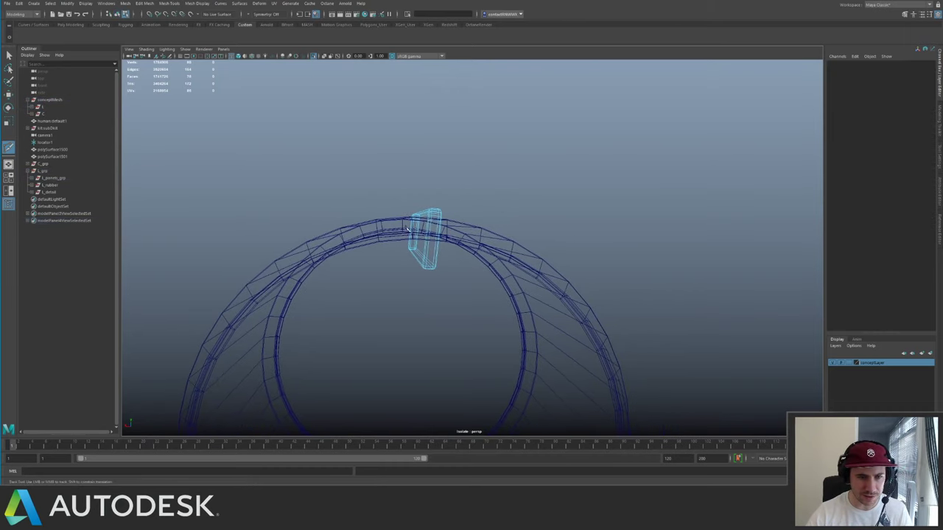
{"action": "key", "text": "q"}
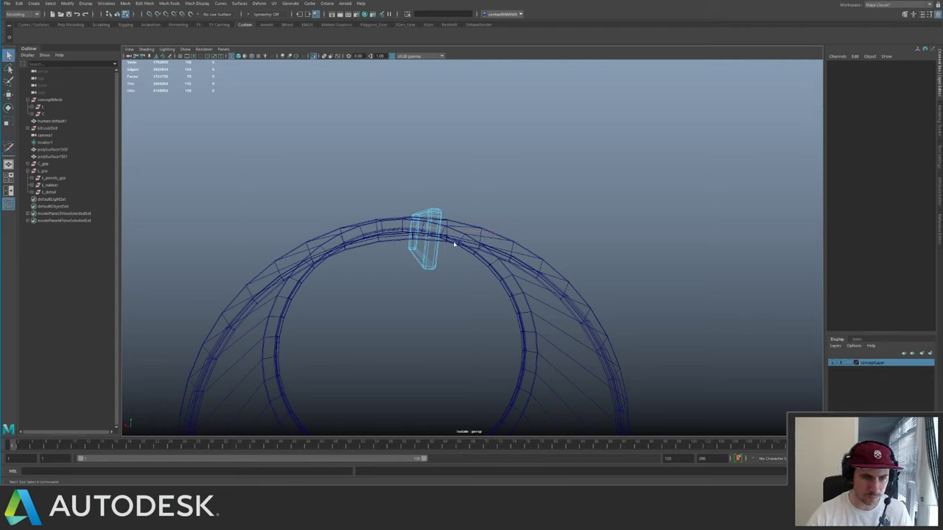
- Delete the rib's lower portion buried in the casing and return to the shaded object view
{"action": "left_click_drag", "start_coordinate": [400, 237], "coordinate": [435, 173]}
{"action": "left_click", "coordinate": [467, 274]}
{"action": "right_click_drag", "start_coordinate": [435, 172], "coordinate": [451, 193], "text": "alt"}
{"action": "mouse_move", "coordinate": [437, 224]}
{"action": "right_mouse_down"}
{"action": "mouse_move", "coordinate": [470, 186]}
{"action": "mouse_move", "coordinate": [489, 226]}
{"action": "right_mouse_up"}
{"action": "key", "text": "5"}
{"action": "left_click_drag", "start_coordinate": [489, 226], "coordinate": [490, 255], "text": "alt"}
{"action": "right_click_drag", "start_coordinate": [490, 254], "coordinate": [514, 257], "text": "alt"}
{"action": "left_click_drag", "start_coordinate": [514, 258], "coordinate": [566, 250], "text": "alt"}
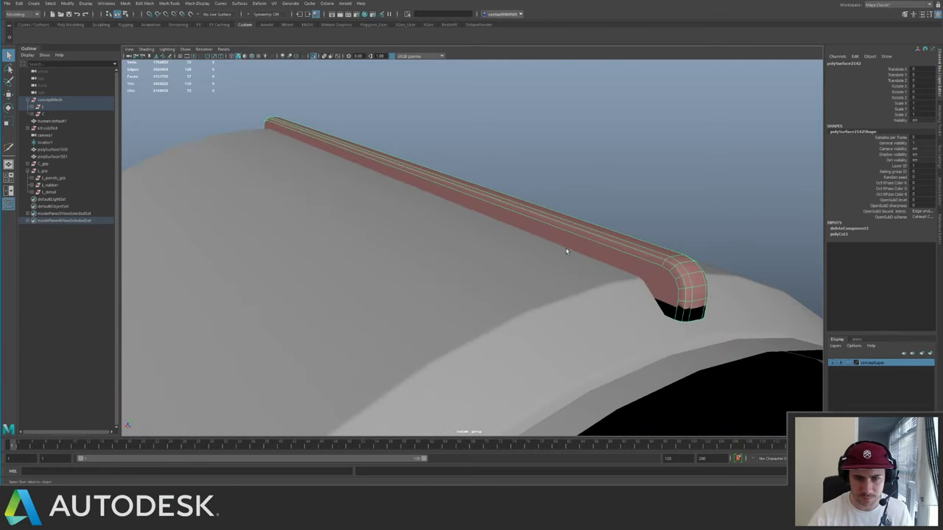
- Delete the surplus edge loops around the rib's rounded ends
{"action": "middle_click_drag", "start_coordinate": [566, 250], "coordinate": [515, 271], "text": "alt"}
{"action": "key", "text": "F10"}
{"action": "double_click", "coordinate": [567, 255]}
{"action": "double_click", "coordinate": [571, 269], "text": "shift"}
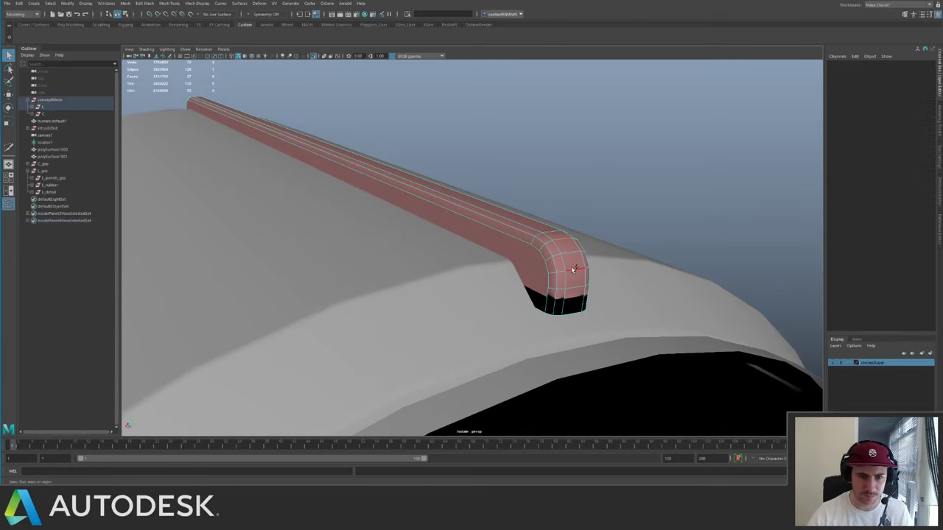
{"action": "key", "text": "ctrl+Delete"}
{"action": "left_click_drag", "start_coordinate": [466, 238], "coordinate": [630, 270], "text": "alt"}
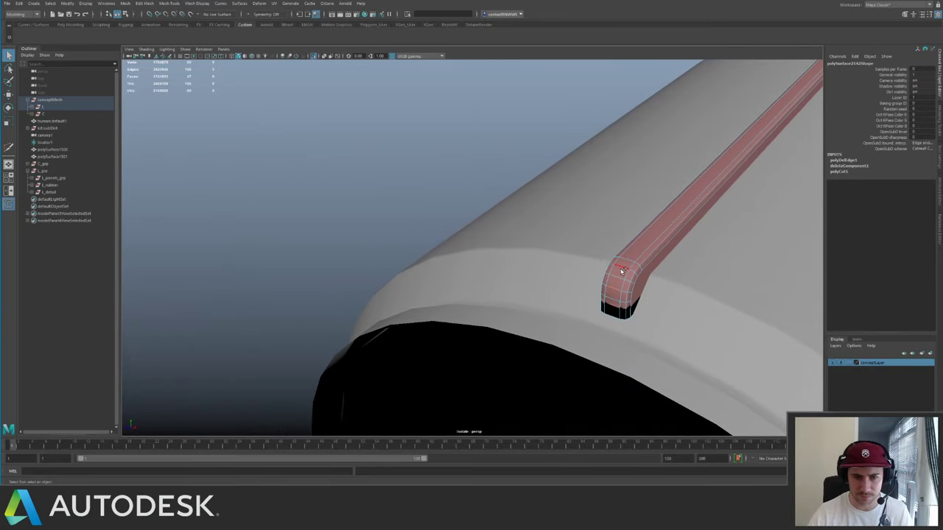
{"action": "key", "text": "ctrl+Delete"}
- Isolate the rib alone and cut an edge from its end's upper corner down to the bottom edge
{"action": "left_click_drag", "start_coordinate": [619, 297], "coordinate": [513, 248], "text": "alt"}
{"action": "key", "text": "ctrl+1"}
{"action": "key", "text": "ctrl+1"}
{"action": "right_click_drag", "start_coordinate": [514, 248], "coordinate": [634, 258], "text": "alt"}
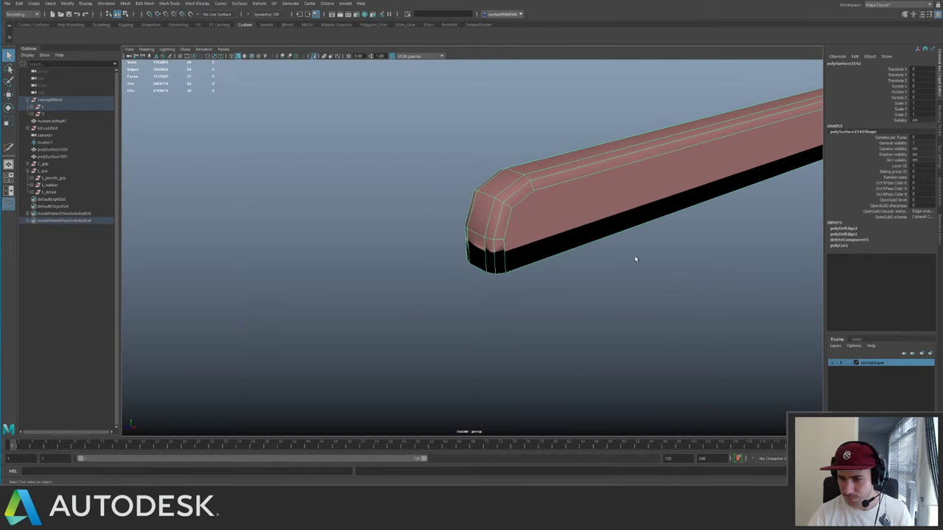
{"action": "key", "text": "y"}
{"action": "left_click", "coordinate": [534, 190]}
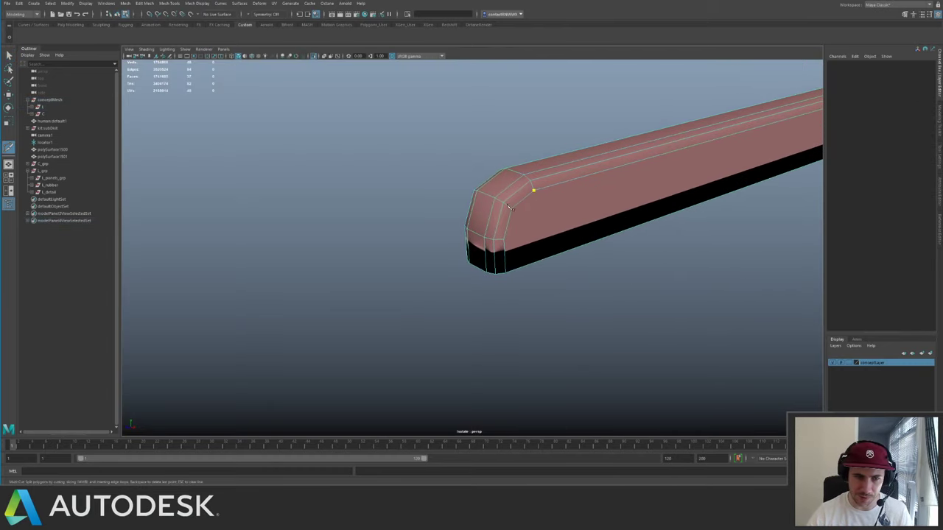
{"action": "left_click", "coordinate": [549, 256]}
{"action": "key", "text": "Return"}
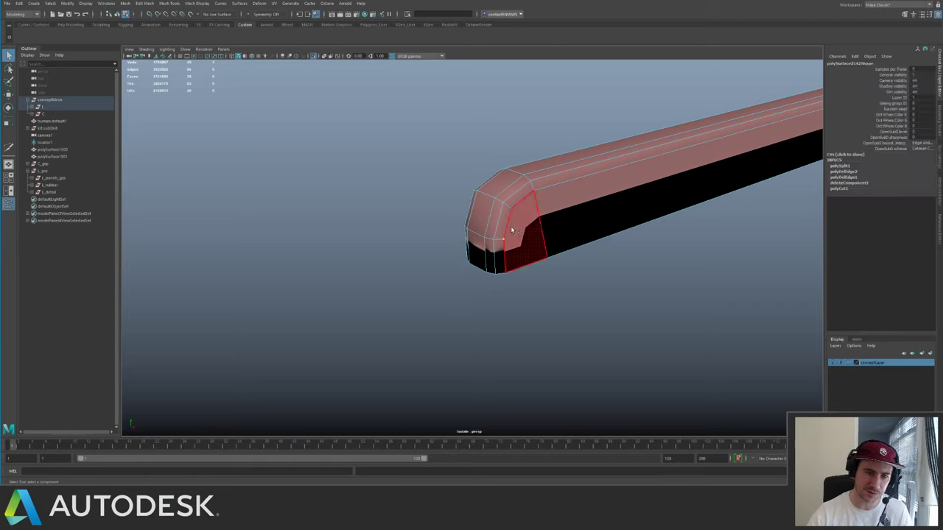
- Cut further edges into the rib's side face to connect the corner vertices of its rounded ends
{"action": "right_click_drag", "start_coordinate": [497, 267], "coordinate": [431, 213], "text": "alt"}
{"action": "left_click_drag", "start_coordinate": [431, 213], "coordinate": [427, 216], "text": "alt"}
{"action": "right_click_drag", "start_coordinate": [427, 216], "coordinate": [579, 290], "text": "alt"}
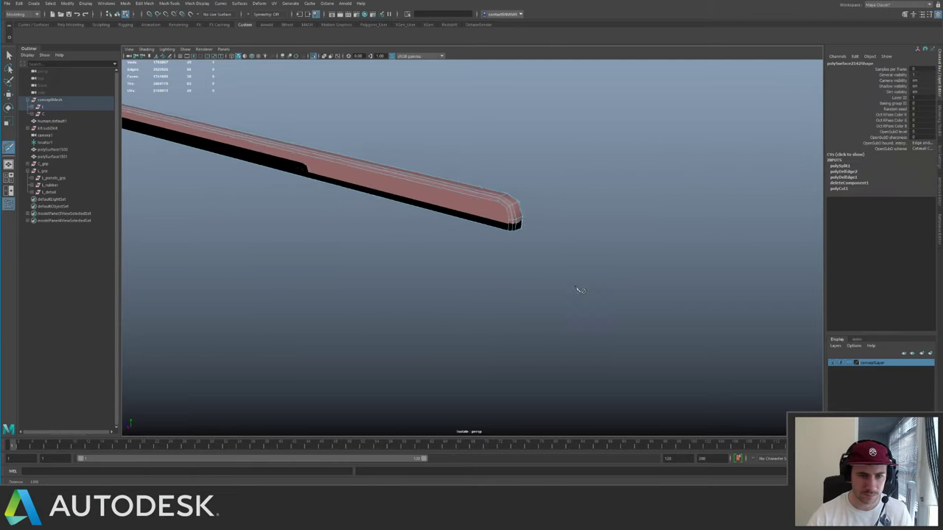
{"action": "middle_click_drag", "start_coordinate": [505, 202], "coordinate": [492, 221], "text": "alt"}
{"action": "right_click_drag", "start_coordinate": [492, 221], "coordinate": [511, 223], "text": "alt"}
{"action": "left_click", "coordinate": [518, 232], "text": "ctrl"}
{"action": "key", "text": "q"}
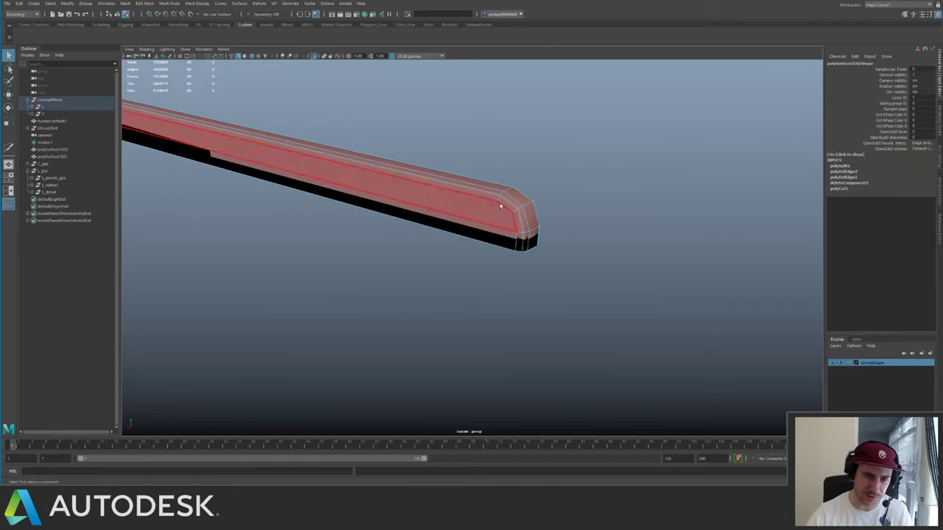
{"action": "key", "text": "y"}
{"action": "left_click_drag", "start_coordinate": [503, 206], "coordinate": [497, 201], "text": "alt"}
{"action": "left_click_drag", "start_coordinate": [499, 241], "coordinate": [483, 174], "text": "alt"}
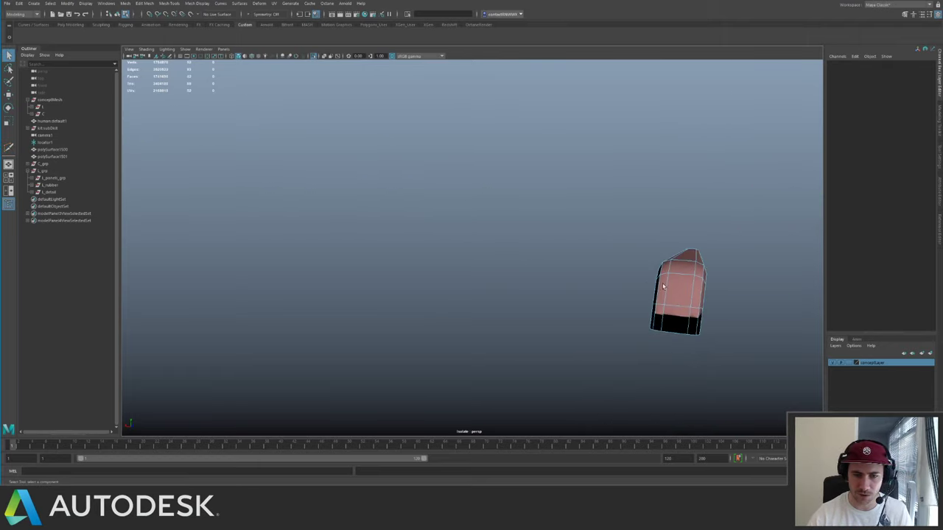
{"action": "left_click_drag", "start_coordinate": [601, 238], "coordinate": [550, 104], "text": "alt"}
- Reverse the face normals of the isolated rib
{"action": "left_click", "coordinate": [584, 245]}
{"action": "key", "text": "space"}
{"action": "key", "text": "space"}
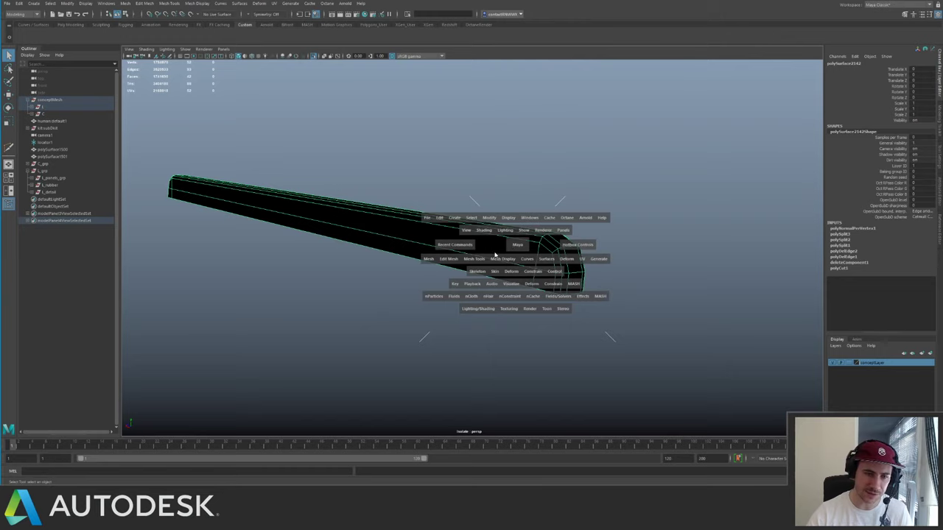
{"action": "left_click_drag", "start_coordinate": [503, 259], "coordinate": [517, 49]}
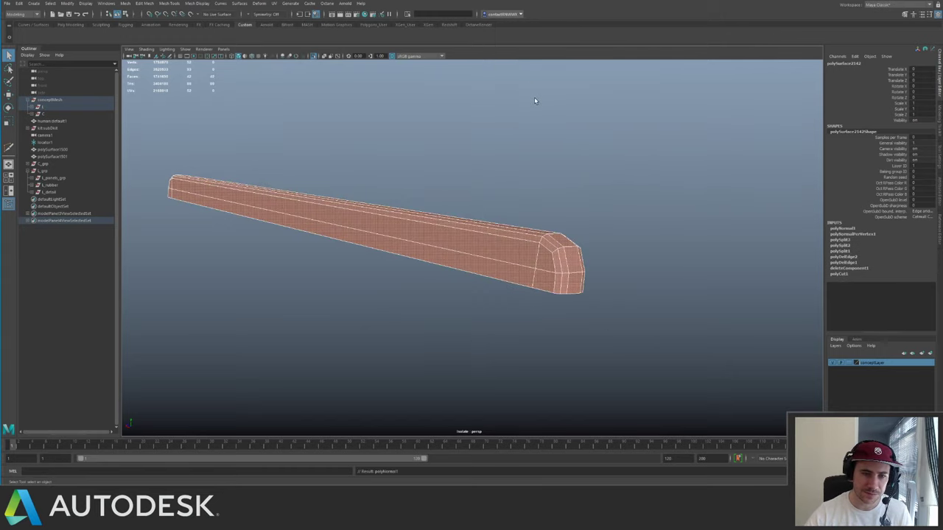
- Cut a lengthwise edge along the rib's opposite side, joining the corner vertices of both ends
{"action": "mouse_move", "coordinate": [508, 236]}
{"action": "left_mouse_down", "text": "alt"}
{"action": "mouse_move", "coordinate": [471, 231]}
{"action": "mouse_move", "coordinate": [523, 240]}
{"action": "left_mouse_up", "text": "alt"}
{"action": "key", "text": "ctrl+shift+x"}
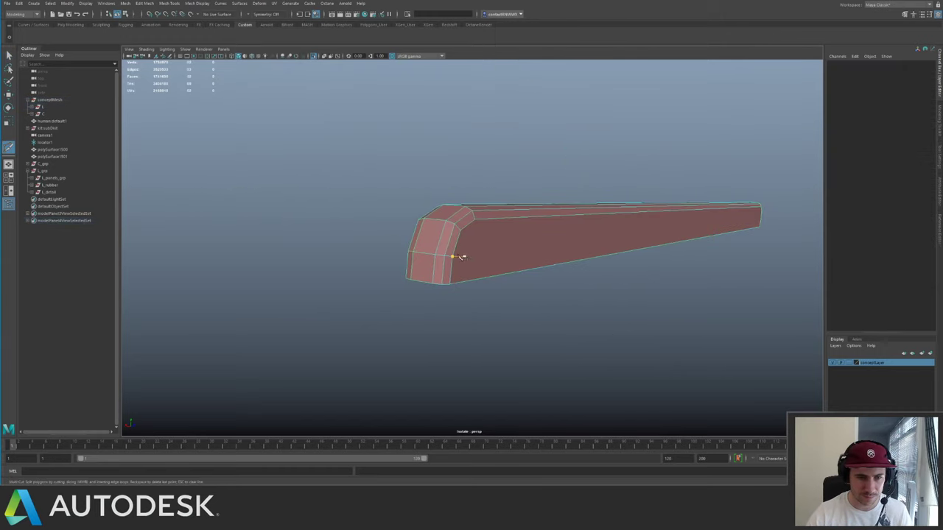
{"action": "right_click_drag", "start_coordinate": [451, 271], "coordinate": [445, 197], "text": "alt"}
{"action": "left_click_drag", "start_coordinate": [445, 198], "coordinate": [152, 177], "text": "alt"}
{"action": "middle_click_drag", "start_coordinate": [795, 265], "coordinate": [572, 226], "text": "alt"}
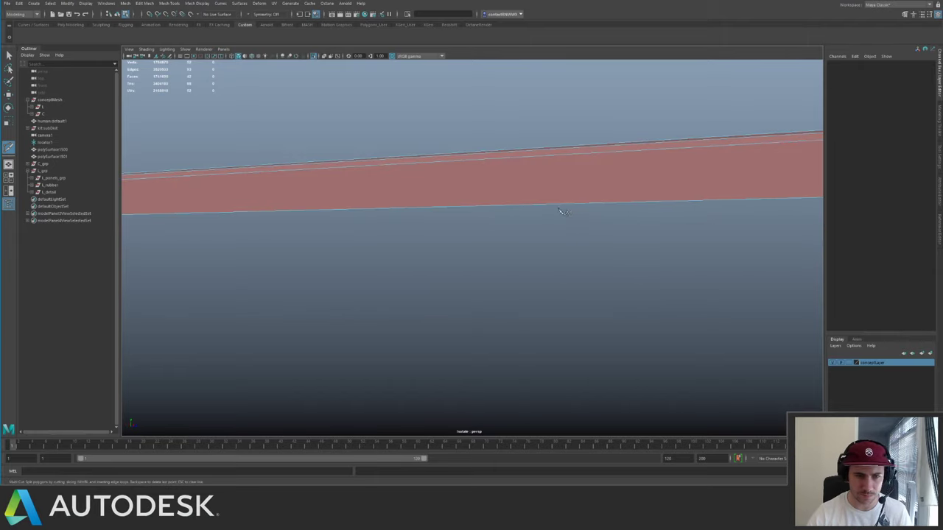
{"action": "left_click_drag", "start_coordinate": [558, 209], "coordinate": [295, 201], "text": "alt"}
{"action": "key", "text": "q"}
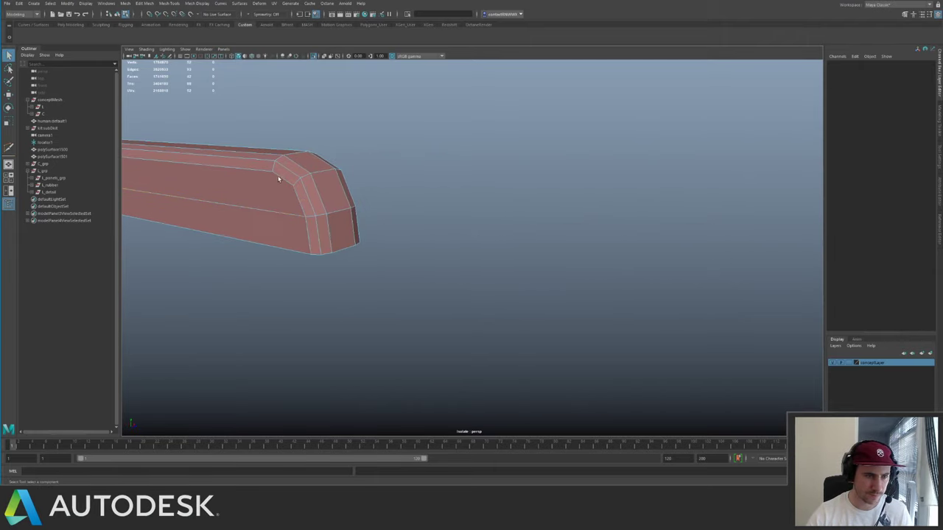
- Cut an edge from the rib's upper corner down to its bottom edge on this side and leave component mode
{"action": "double_click", "coordinate": [276, 174]}
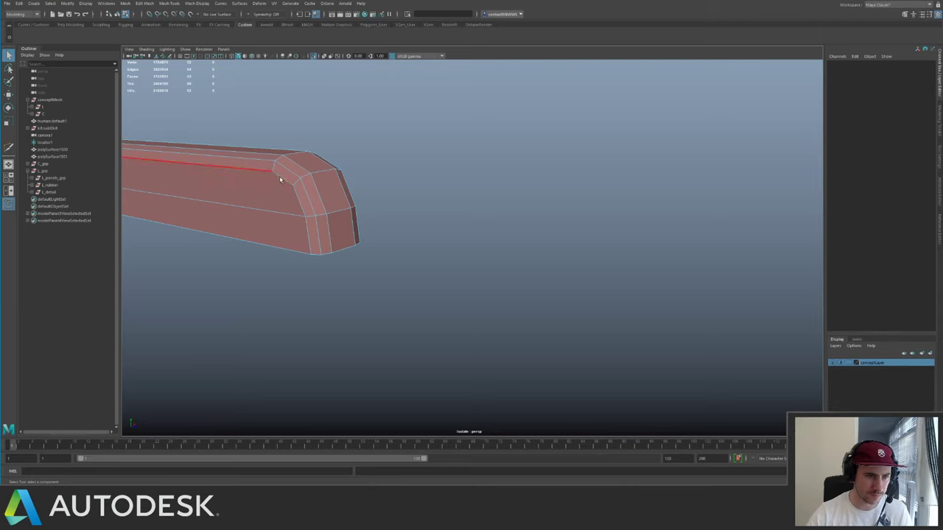
{"action": "middle_click_drag", "start_coordinate": [327, 193], "coordinate": [417, 201], "text": "alt"}
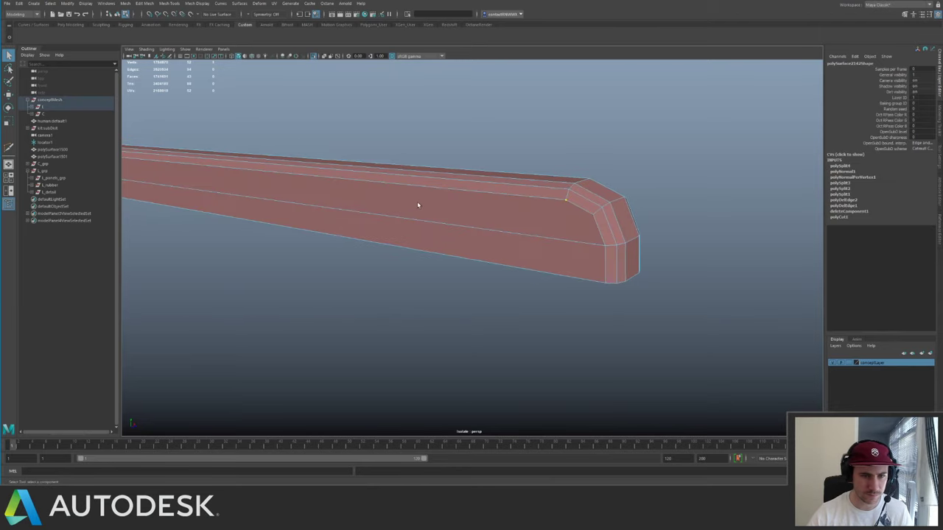
{"action": "key", "text": "ctrl+shift+x"}
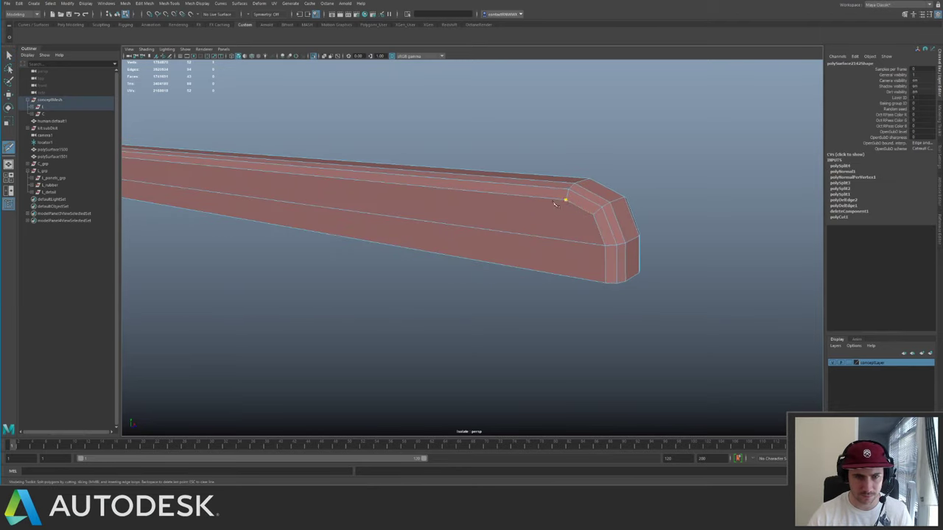
{"action": "left_click", "coordinate": [565, 201]}
{"action": "left_click", "coordinate": [572, 277]}
{"action": "key", "text": "q"}
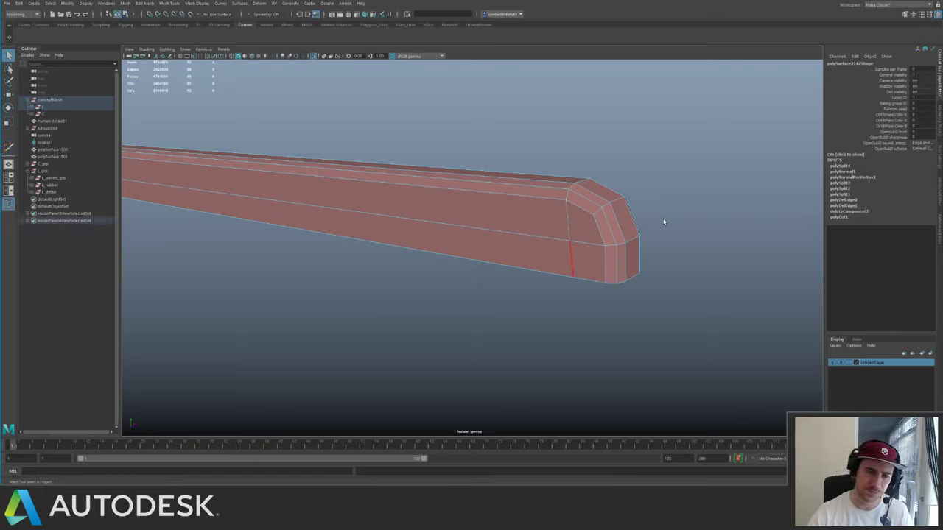
{"action": "key", "text": "F8"}
{"action": "right_click_drag", "start_coordinate": [664, 221], "coordinate": [526, 204], "text": "alt"}
{"action": "left_click_drag", "start_coordinate": [525, 204], "coordinate": [350, 186], "text": "alt"}
{"action": "middle_click_drag", "start_coordinate": [351, 185], "coordinate": [486, 181], "text": "alt"}
{"action": "left_click_drag", "start_coordinate": [486, 181], "coordinate": [397, 184], "text": "alt"}
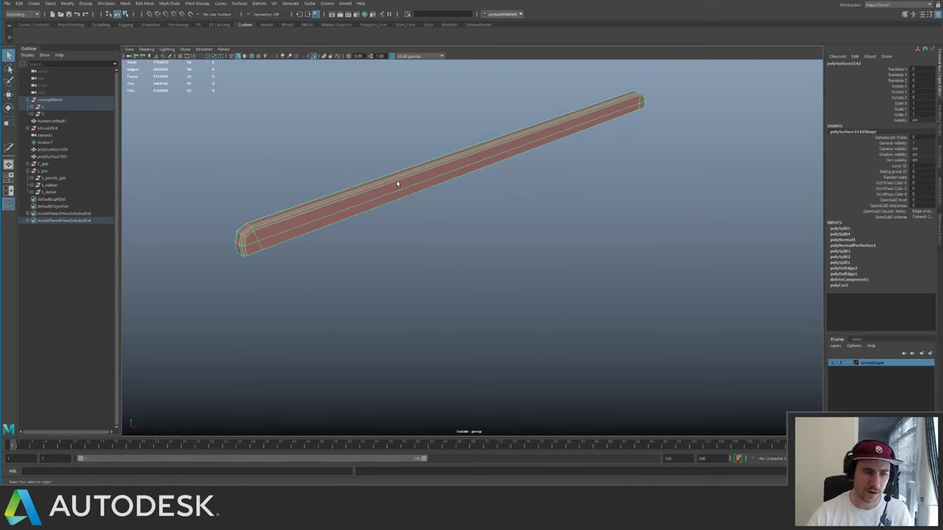
- Try inserting edge loops across the rib's length and preview the rib smoothed
{"action": "right_click_drag", "start_coordinate": [407, 183], "coordinate": [354, 192], "text": "shift"}
{"action": "middle_click_drag", "start_coordinate": [309, 190], "coordinate": [442, 198], "text": "alt"}
{"action": "right_click_drag", "start_coordinate": [442, 197], "coordinate": [532, 261], "text": "alt"}
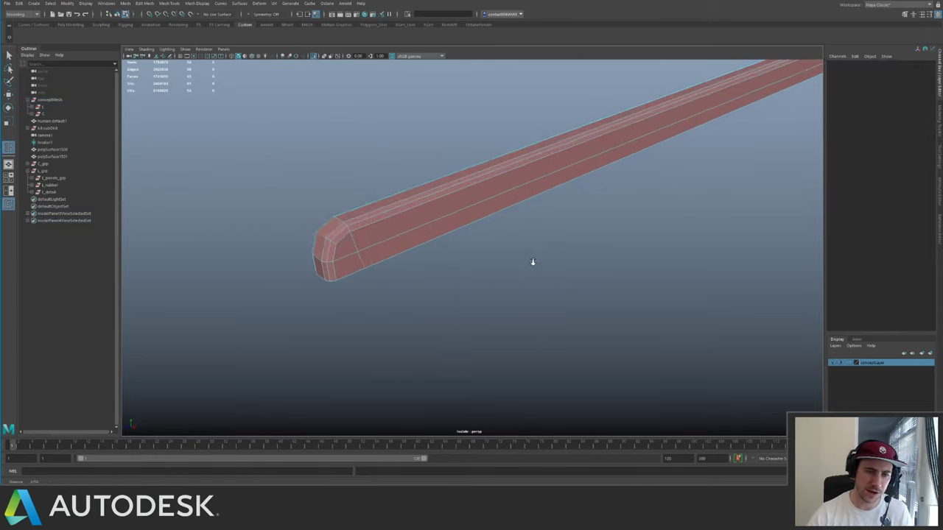
{"action": "middle_click_drag", "start_coordinate": [413, 187], "coordinate": [381, 257], "text": "alt"}
{"action": "left_click_drag", "start_coordinate": [381, 257], "coordinate": [418, 244], "text": "alt"}
{"action": "key", "text": "3"}
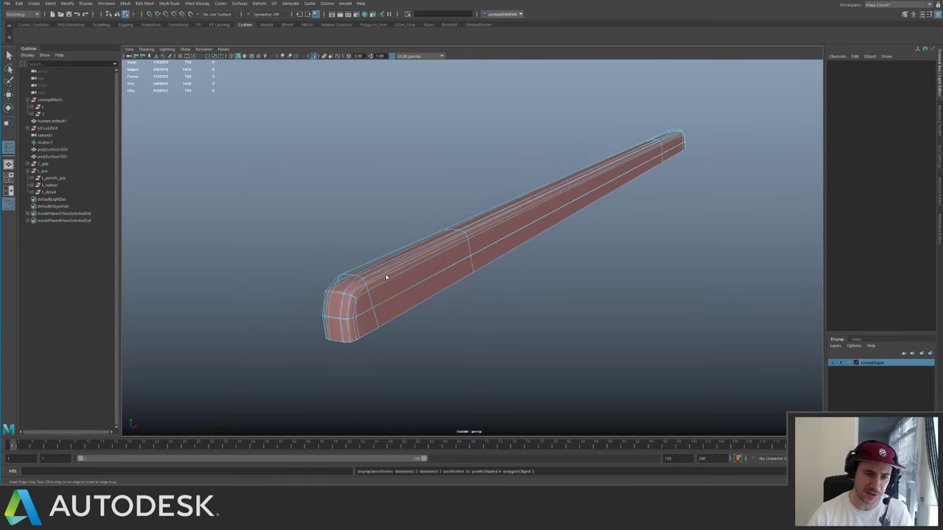
{"action": "key", "text": "q"}
{"action": "key", "text": "F8"}
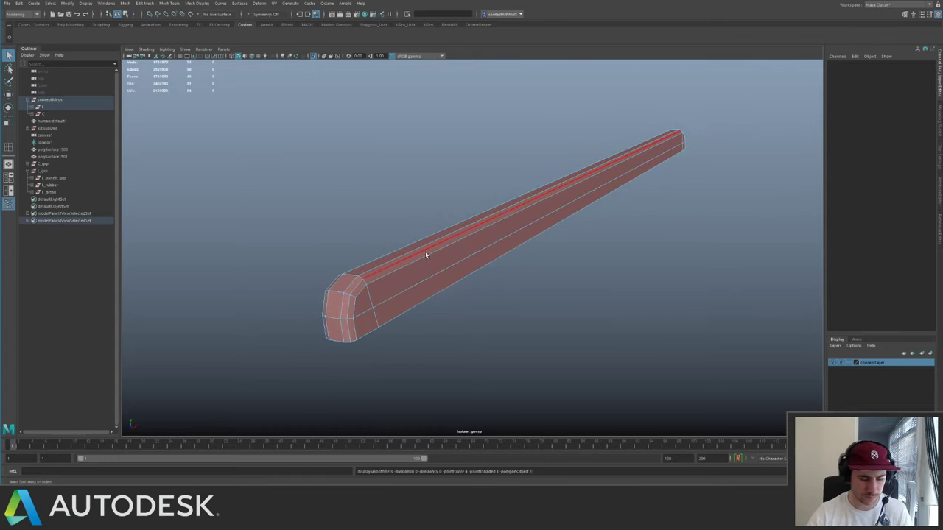
- Turn off the rib's smooth preview, show the Insert Edge Loop settings and try inserting a loop near the rib's near end
{"action": "key", "text": "1"}
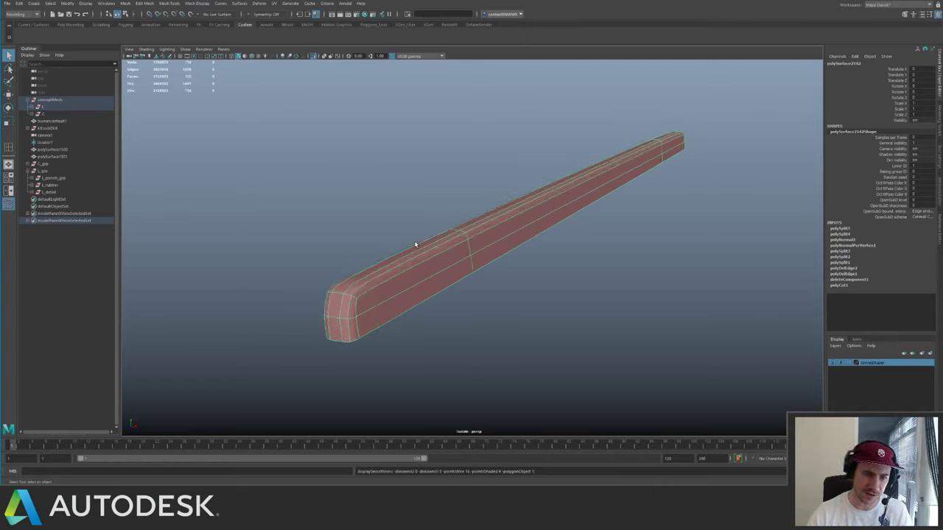
{"action": "key", "text": "y"}
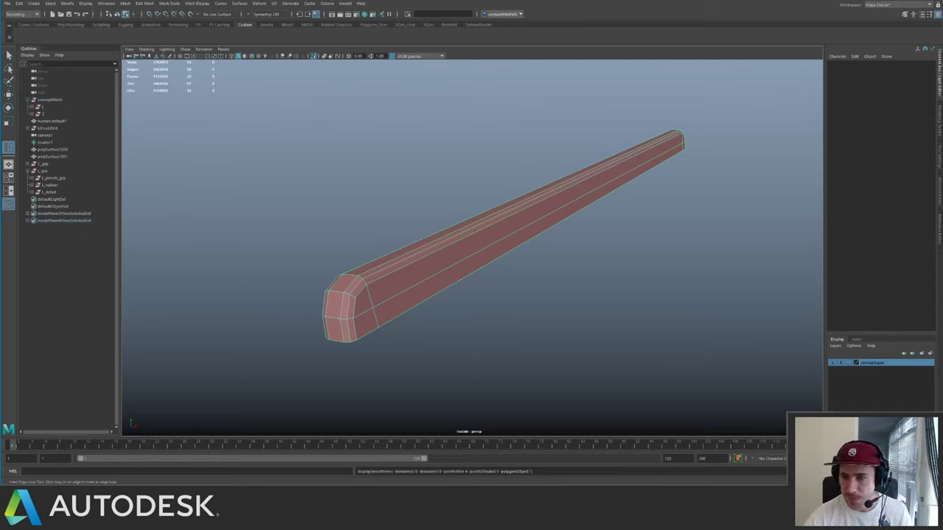
{"action": "left_click", "coordinate": [939, 170]}
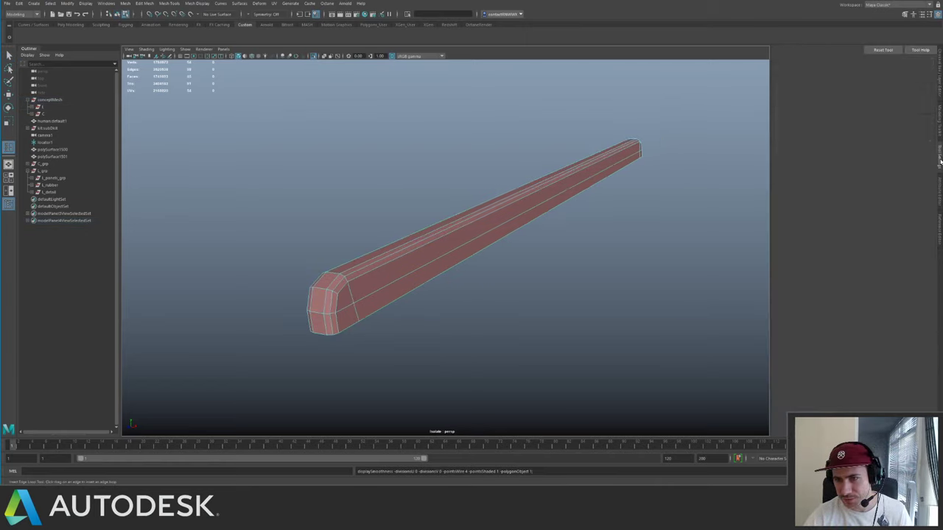
{"action": "left_click_drag", "start_coordinate": [456, 198], "coordinate": [424, 215], "text": "alt"}
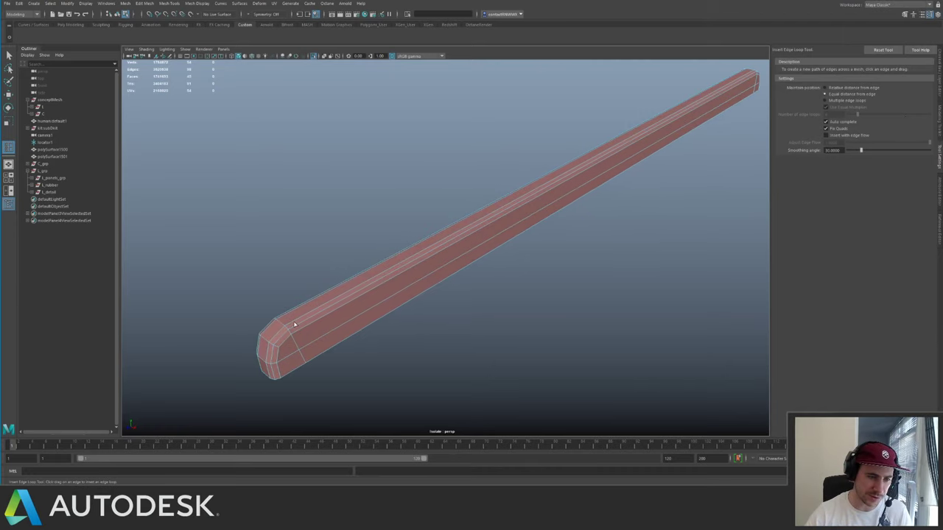
{"action": "left_click_drag", "start_coordinate": [301, 321], "coordinate": [301, 321]}
- Try inserting a matching edge loop near the rib's far end and preview the rib smoothed
{"action": "mouse_move", "coordinate": [434, 195]}
{"action": "left_mouse_down", "text": "alt"}
{"action": "mouse_move", "coordinate": [446, 200]}
{"action": "mouse_move", "coordinate": [419, 188]}
{"action": "left_mouse_up", "text": "alt"}
{"action": "middle_click_drag", "start_coordinate": [683, 178], "coordinate": [461, 236], "text": "alt"}
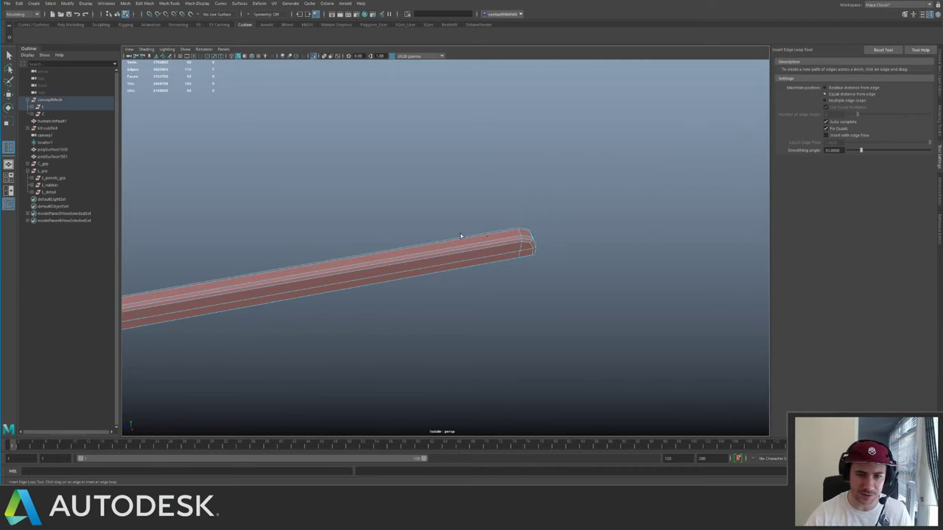
{"action": "right_click_drag", "start_coordinate": [537, 251], "coordinate": [322, 228], "text": "alt"}
{"action": "middle_click_drag", "start_coordinate": [321, 228], "coordinate": [535, 199], "text": "alt"}
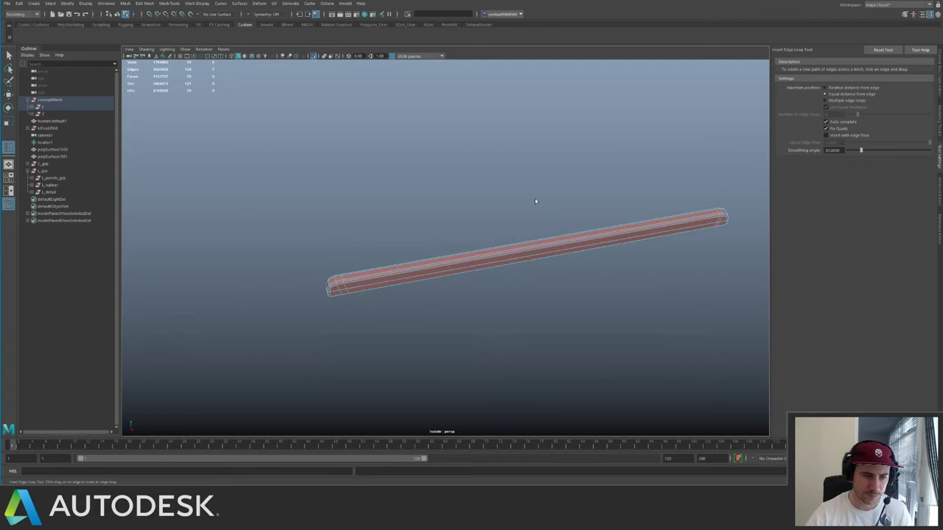
{"action": "left_click_drag", "start_coordinate": [535, 199], "coordinate": [539, 206], "text": "alt"}
{"action": "key", "text": "3"}
{"action": "key", "text": "1"}
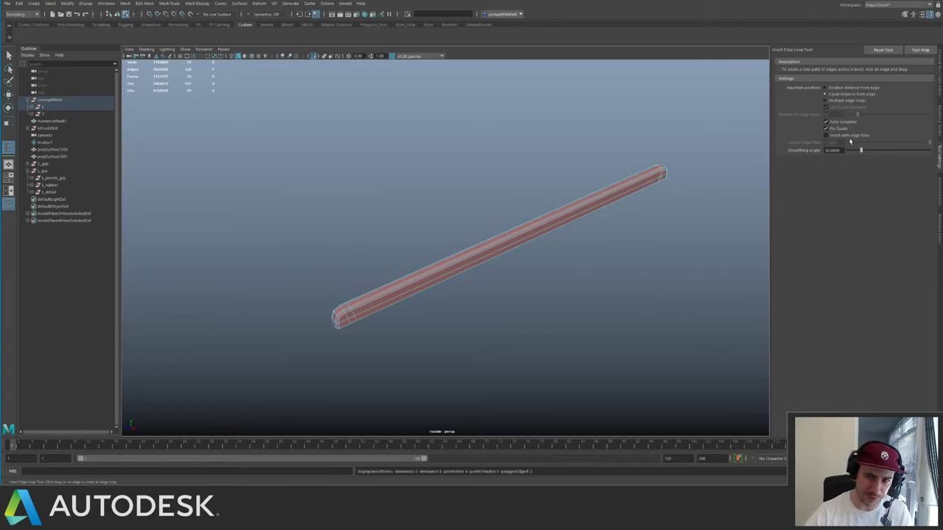
- Try inserting six evenly spaced edge loops along the rib, then leave component mode and preview it smoothed
{"action": "left_click", "coordinate": [826, 101]}
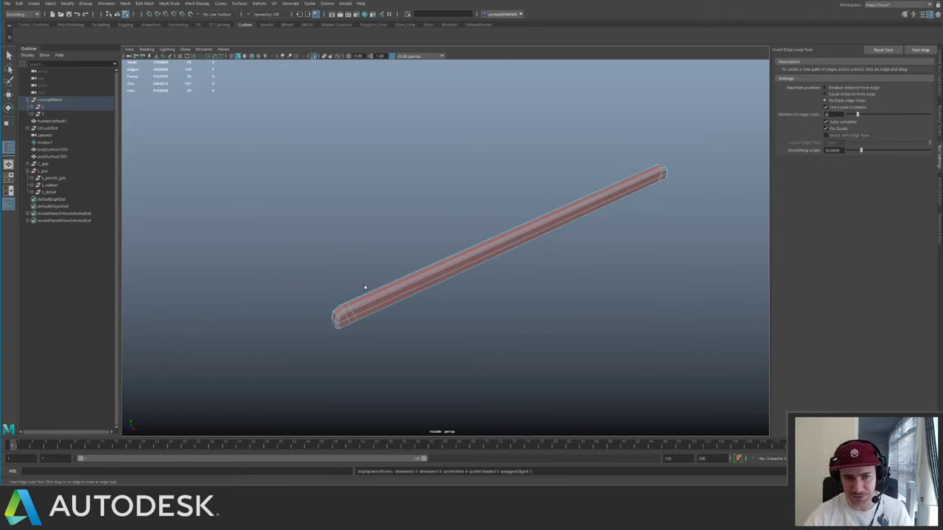
{"action": "left_click", "coordinate": [598, 197]}
{"action": "key", "text": "q"}
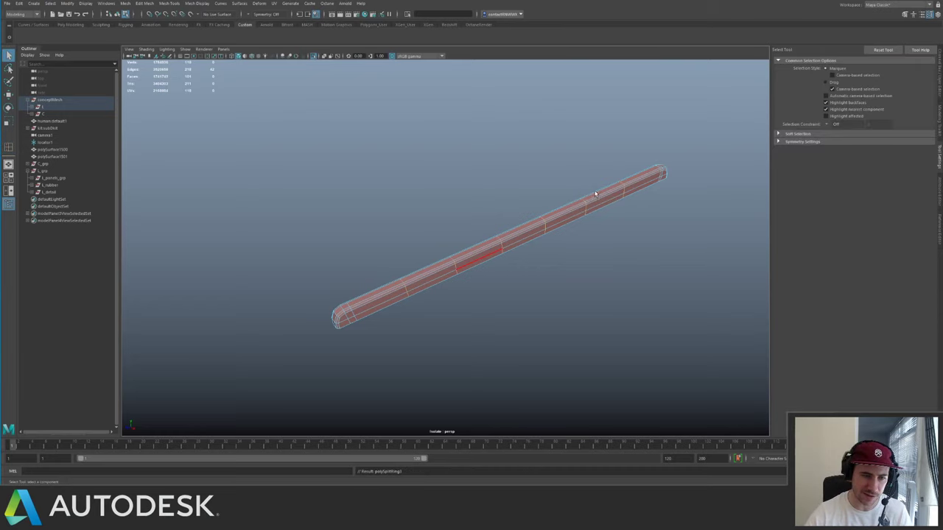
{"action": "left_click_drag", "start_coordinate": [596, 194], "coordinate": [586, 221], "text": "alt"}
{"action": "right_click_drag", "start_coordinate": [588, 220], "coordinate": [580, 231], "text": "alt"}
{"action": "key", "text": "3"}
{"action": "right_click_drag", "start_coordinate": [499, 247], "coordinate": [404, 199]}
{"action": "key", "text": "3"}
- Check the rib in place among the other engine ribs, then isolate it again
{"action": "left_click_drag", "start_coordinate": [530, 206], "coordinate": [441, 202], "text": "alt"}
{"action": "right_click_drag", "start_coordinate": [440, 202], "coordinate": [538, 251], "text": "alt"}
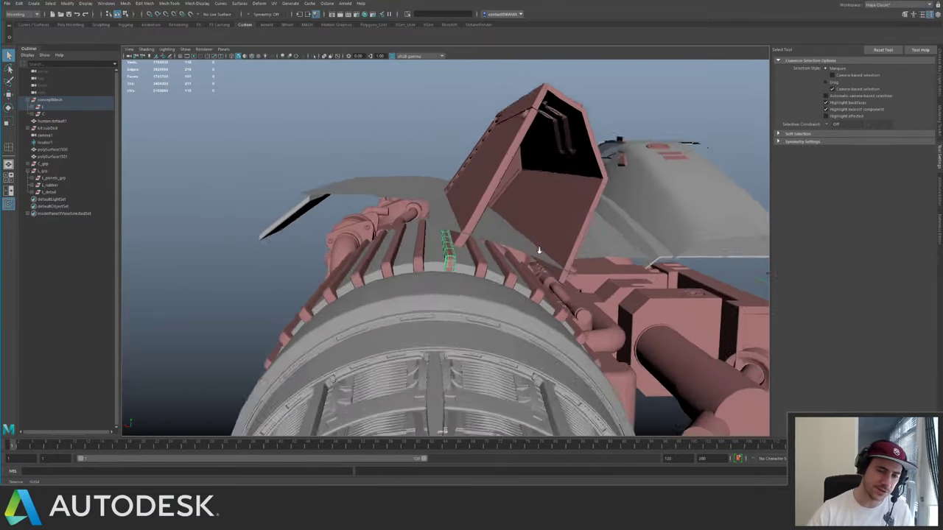
{"action": "key", "text": "f"}
{"action": "key", "text": "ctrl+1"}
{"action": "left_click_drag", "start_coordinate": [532, 231], "coordinate": [492, 218], "text": "alt"}
{"action": "right_click_drag", "start_coordinate": [492, 218], "coordinate": [579, 222], "text": "alt"}
{"action": "left_click_drag", "start_coordinate": [579, 221], "coordinate": [517, 216], "text": "alt"}
- Open the UV Editor for the isolated rib and dock the UV Toolkit beside its canvas
{"action": "left_click", "coordinate": [274, 3]}
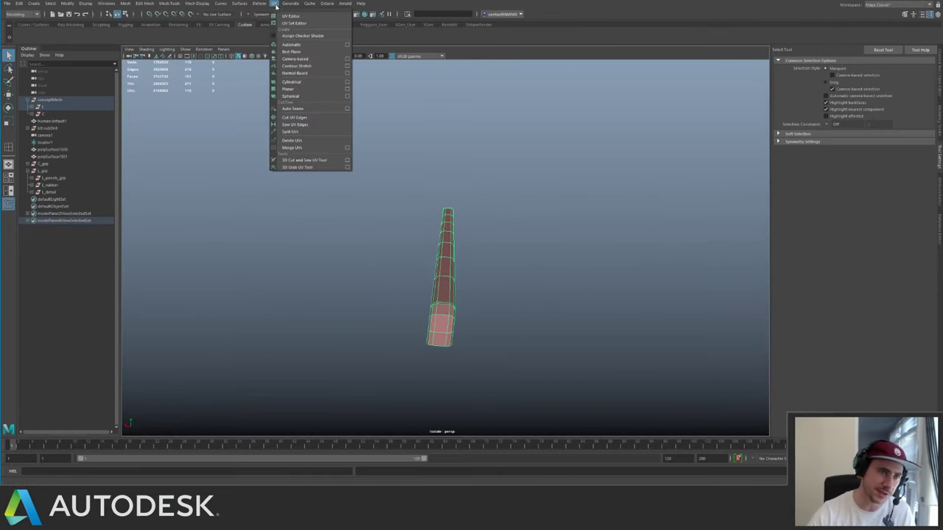
{"action": "left_click", "coordinate": [284, 18]}
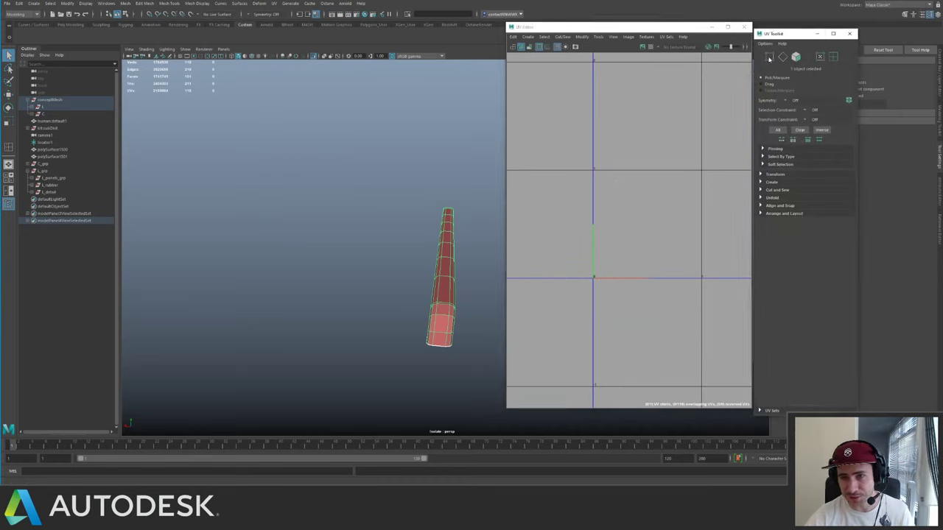
{"action": "left_click_drag", "start_coordinate": [792, 34], "coordinate": [749, 69]}
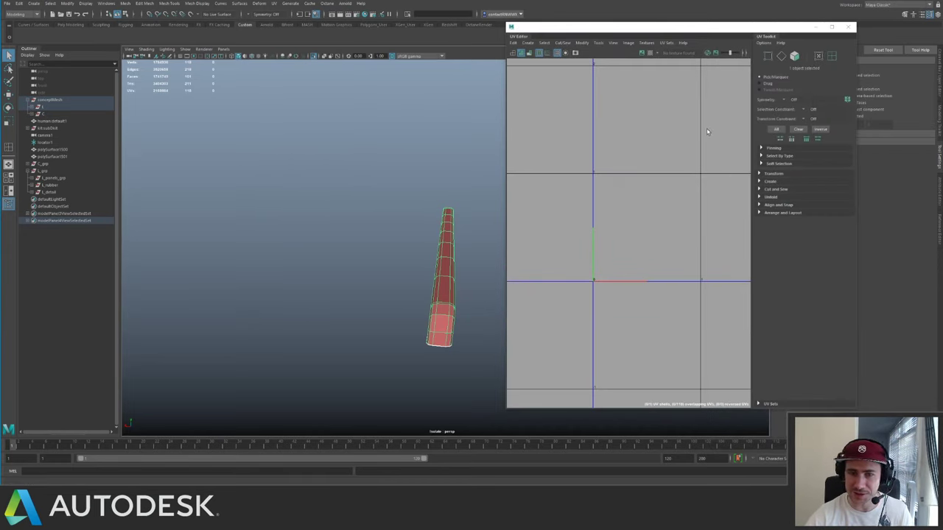
{"action": "scroll", "coordinate": [707, 140], "scroll_direction": "up", "scroll_amount": 1}
{"action": "left_click_drag", "start_coordinate": [464, 198], "coordinate": [492, 196], "text": "alt"}
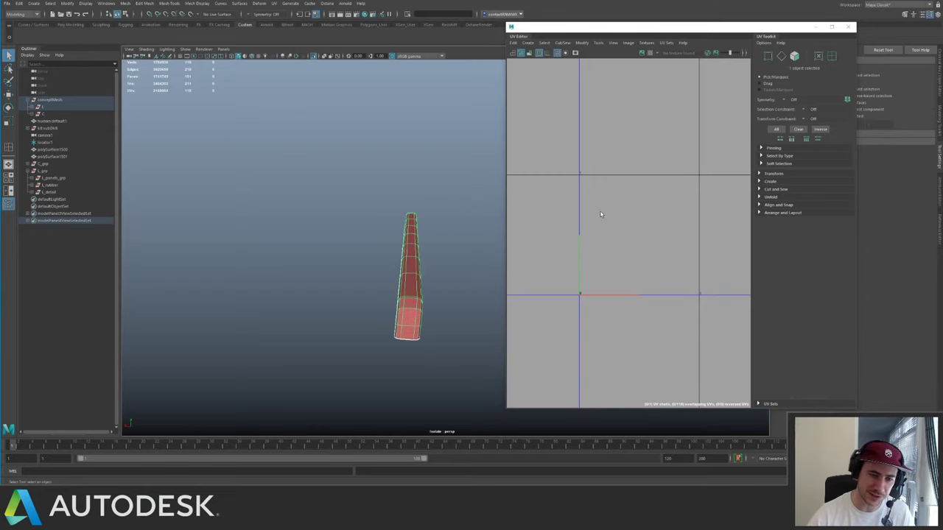
{"action": "scroll", "coordinate": [654, 184], "scroll_direction": "up", "scroll_amount": 3}
{"action": "scroll", "coordinate": [660, 164], "scroll_direction": "down", "scroll_amount": 3}
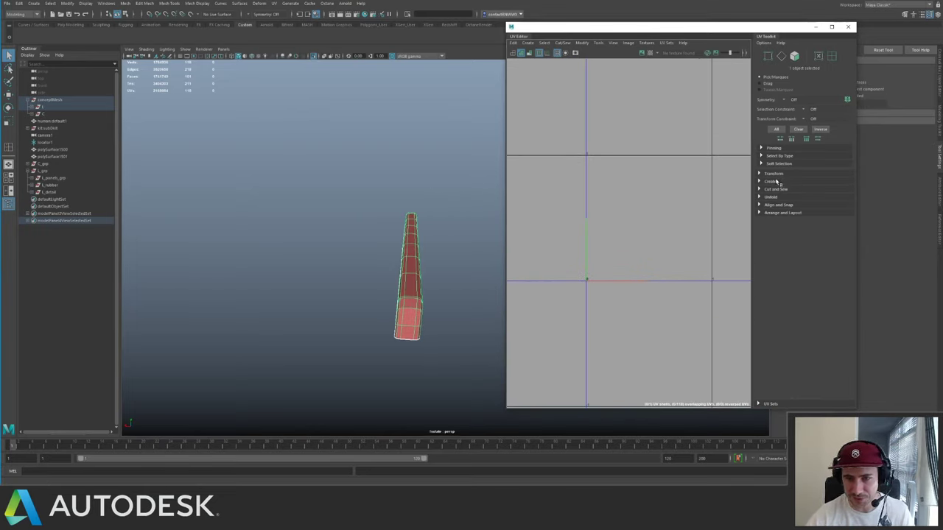
- Create UVs for the rib with an automatic projection and inspect the resulting shells against the mesh
{"action": "left_click", "coordinate": [772, 181]}
{"action": "left_click", "coordinate": [773, 199]}
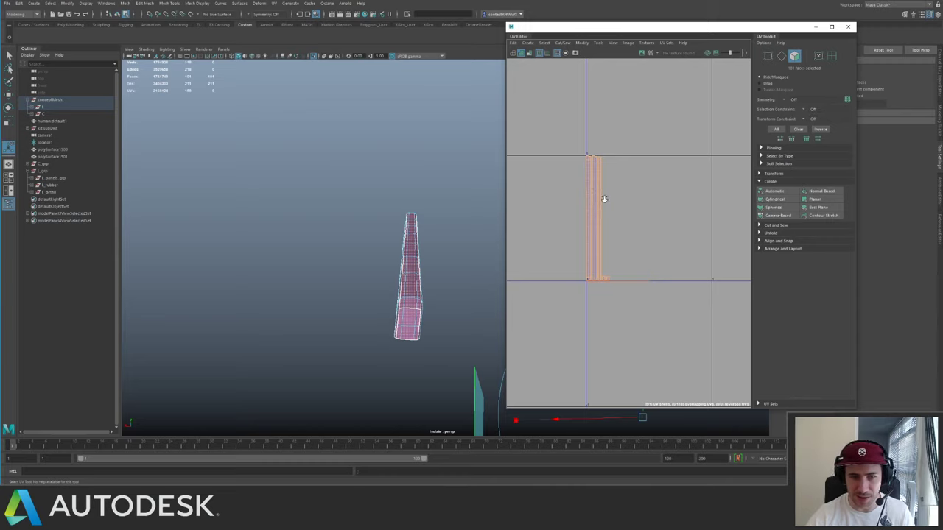
{"action": "scroll", "coordinate": [603, 199], "scroll_direction": "up", "scroll_amount": 4}
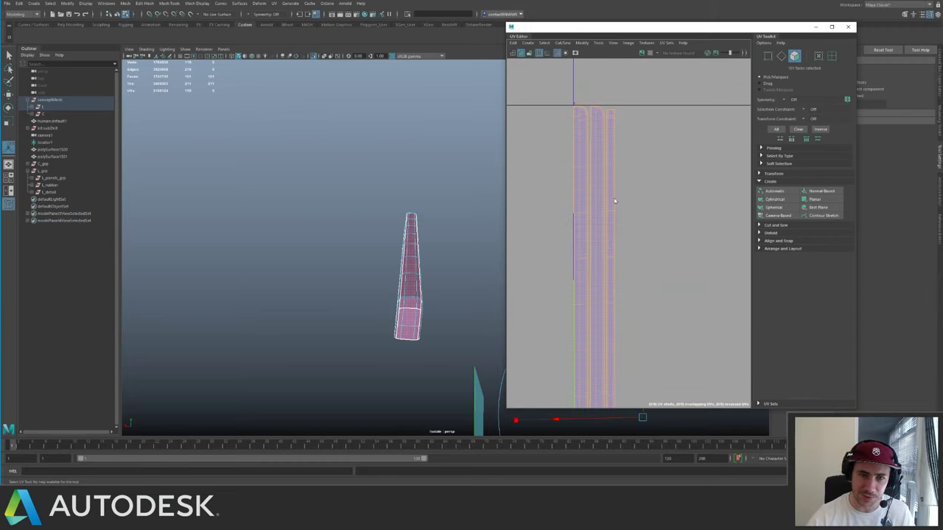
{"action": "right_click_drag", "start_coordinate": [614, 200], "coordinate": [619, 165]}
{"action": "left_click_drag", "start_coordinate": [417, 175], "coordinate": [396, 170], "text": "alt"}
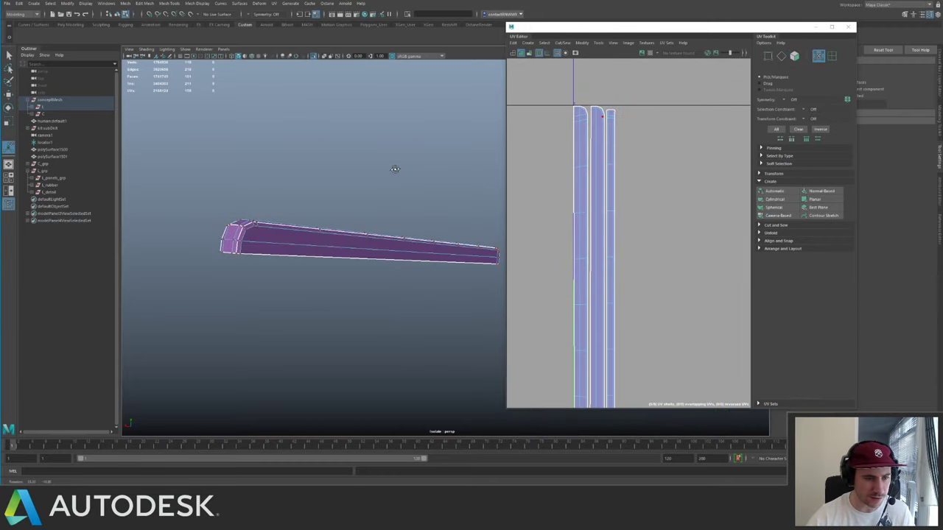
{"action": "left_click_drag", "start_coordinate": [293, 238], "coordinate": [417, 211], "text": "alt"}
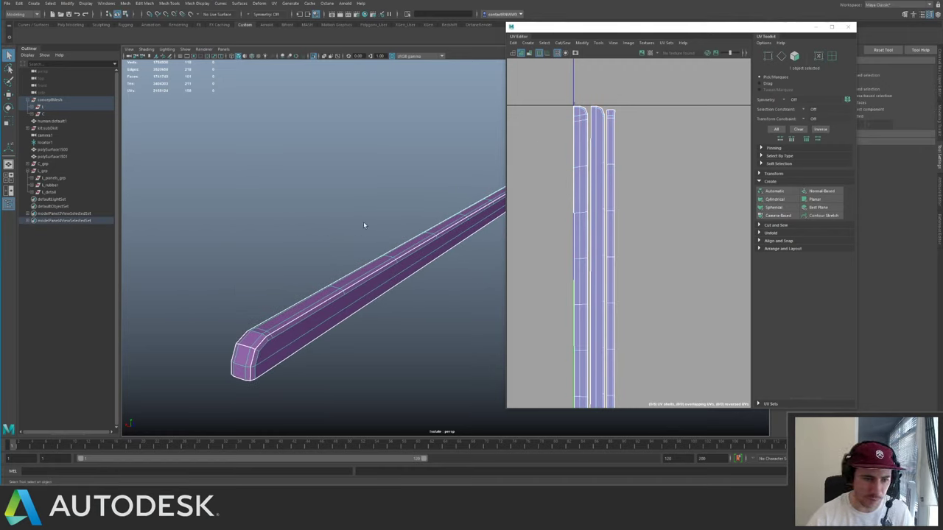
- Move and sew the UV edges joining the rib's end faces to its top strip, then close the UV Editor
{"action": "left_click_drag", "start_coordinate": [363, 224], "coordinate": [350, 267], "text": "alt"}
{"action": "scroll", "coordinate": [348, 266], "scroll_direction": "up", "scroll_amount": 3}
{"action": "right_click_drag", "start_coordinate": [343, 263], "coordinate": [339, 245]}
{"action": "left_click", "coordinate": [340, 248]}
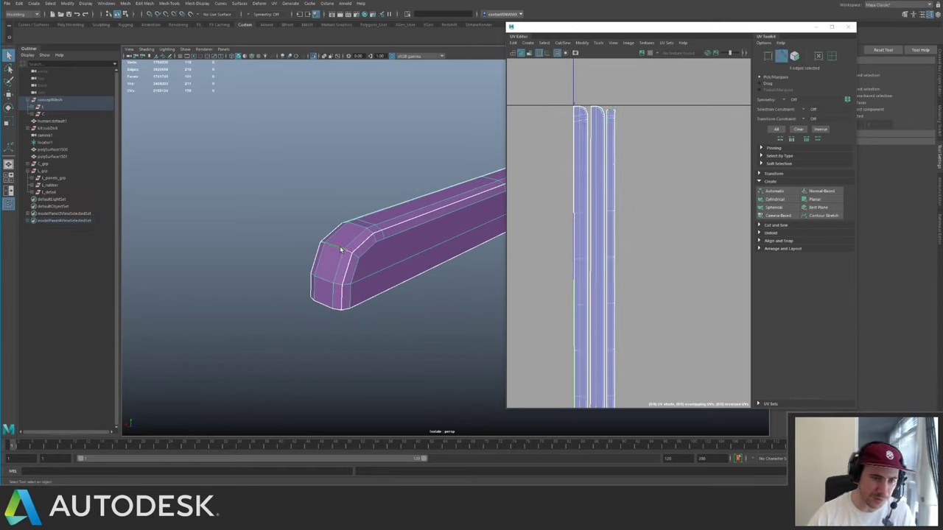
{"action": "left_click_drag", "start_coordinate": [340, 249], "coordinate": [363, 263], "text": "alt"}
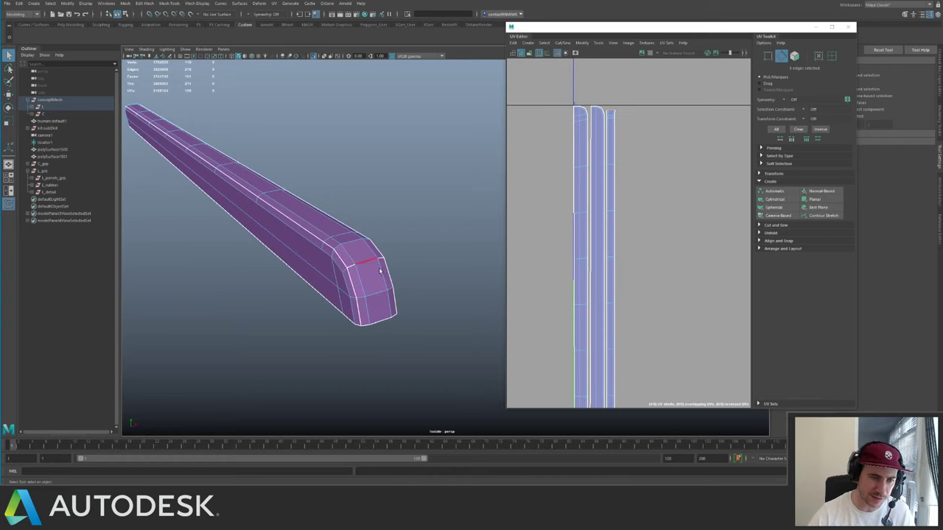
{"action": "scroll", "coordinate": [690, 277], "scroll_direction": "down", "scroll_amount": 2}
{"action": "left_click", "coordinate": [648, 250]}
{"action": "right_click_drag", "start_coordinate": [675, 249], "coordinate": [685, 215], "text": "shift"}
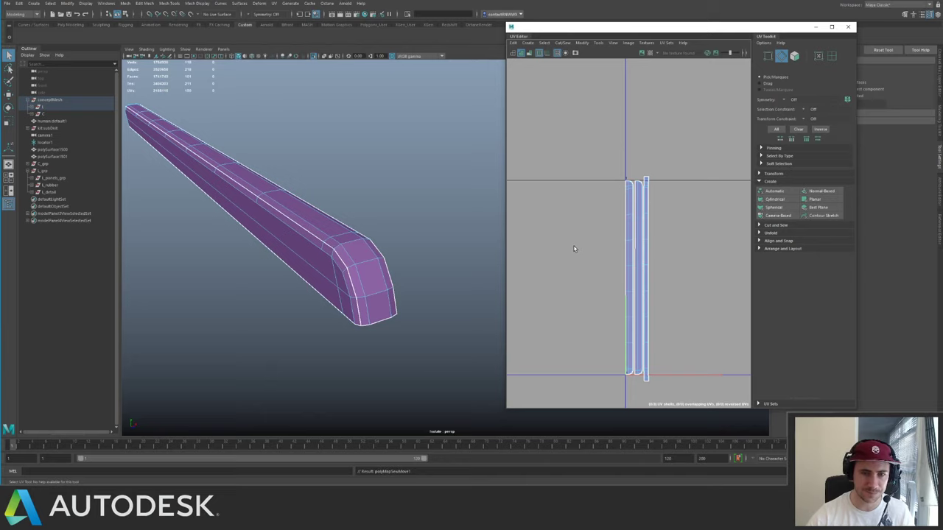
{"action": "left_click", "coordinate": [847, 27]}
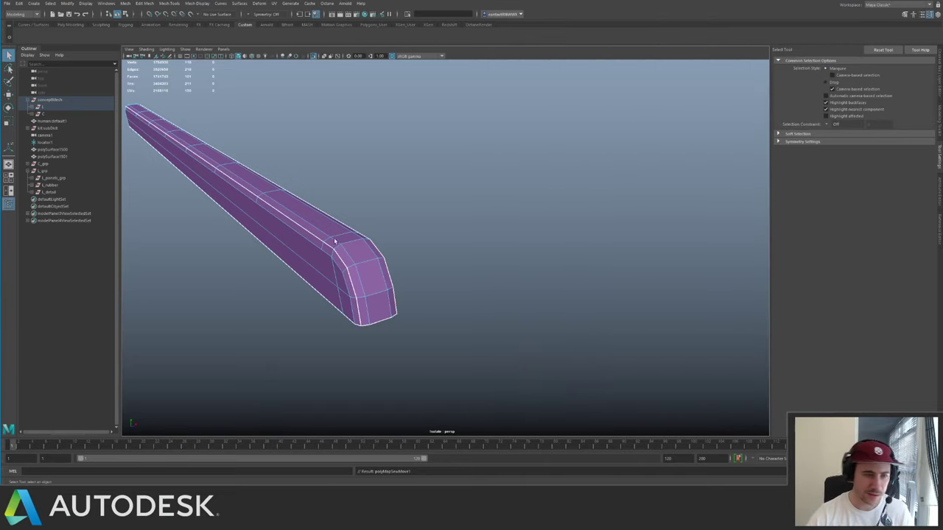
- Try cutting an edge with Multi-Cut from the loop near the rib's end down its side to the bottom edge
{"action": "right_click_drag", "start_coordinate": [342, 246], "coordinate": [349, 240]}
{"action": "left_click_drag", "start_coordinate": [324, 241], "coordinate": [408, 238], "text": "alt"}
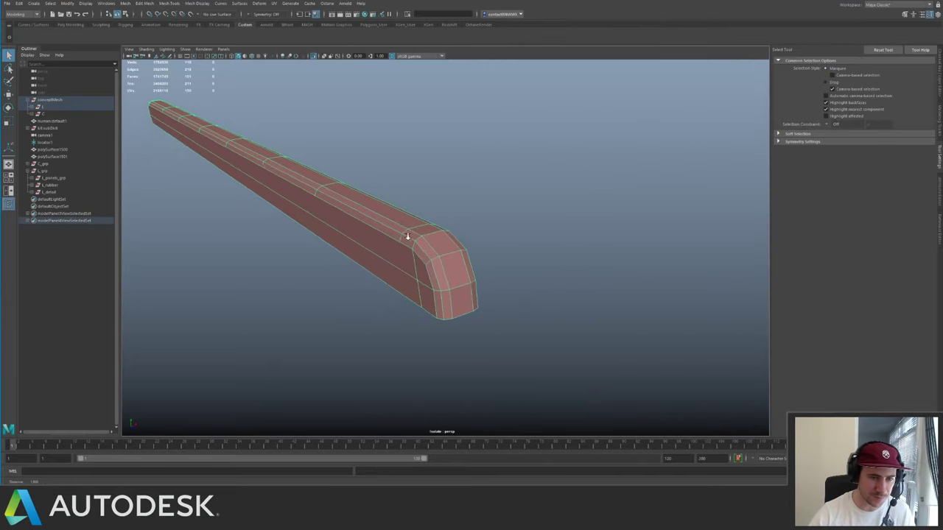
{"action": "scroll", "coordinate": [408, 238], "scroll_direction": "up", "scroll_amount": 1}
{"action": "right_click_drag", "start_coordinate": [353, 249], "coordinate": [374, 237], "text": "shift"}
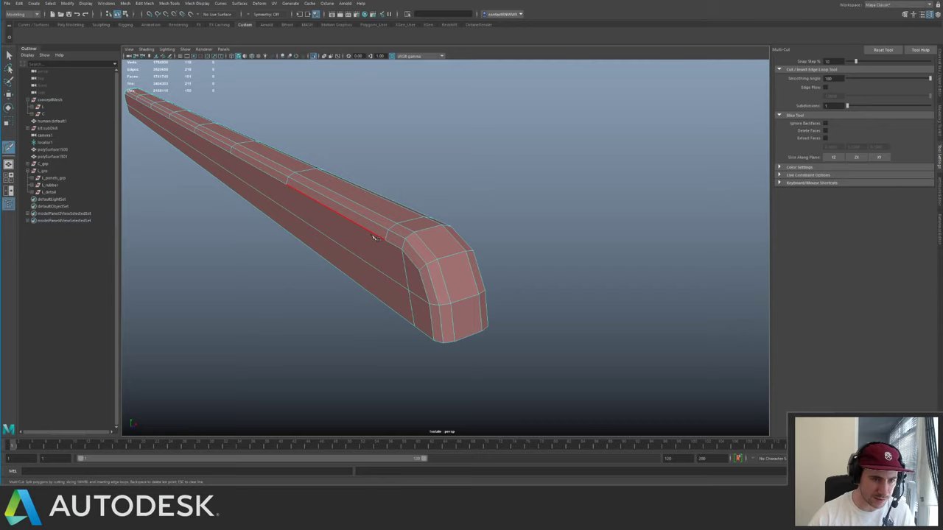
{"action": "left_click", "coordinate": [391, 308]}
{"action": "key", "text": "q"}
- Delete the cross edge loops along the rib together with their vertices and return to object mode
{"action": "scroll", "coordinate": [301, 214], "scroll_direction": "down", "scroll_amount": 3}
{"action": "left_click_drag", "start_coordinate": [301, 215], "coordinate": [354, 218], "text": "alt"}
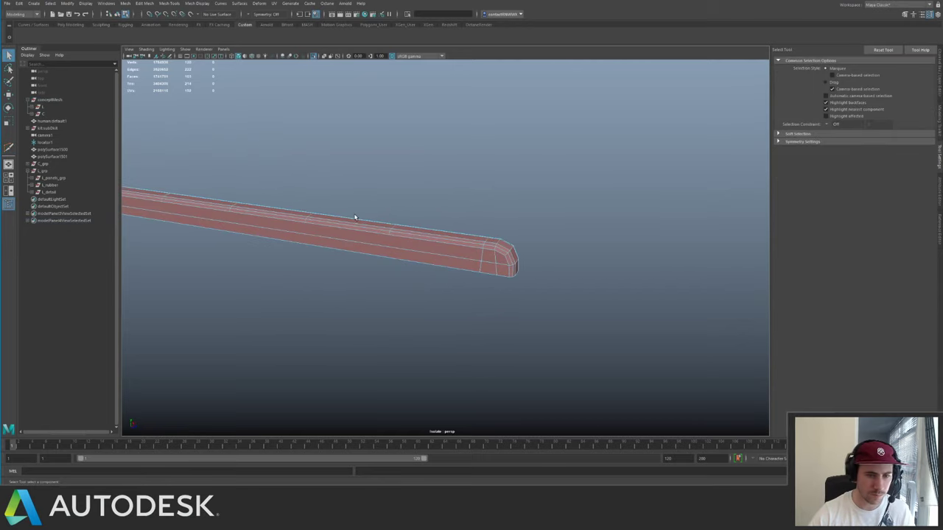
{"action": "left_click", "coordinate": [487, 242]}
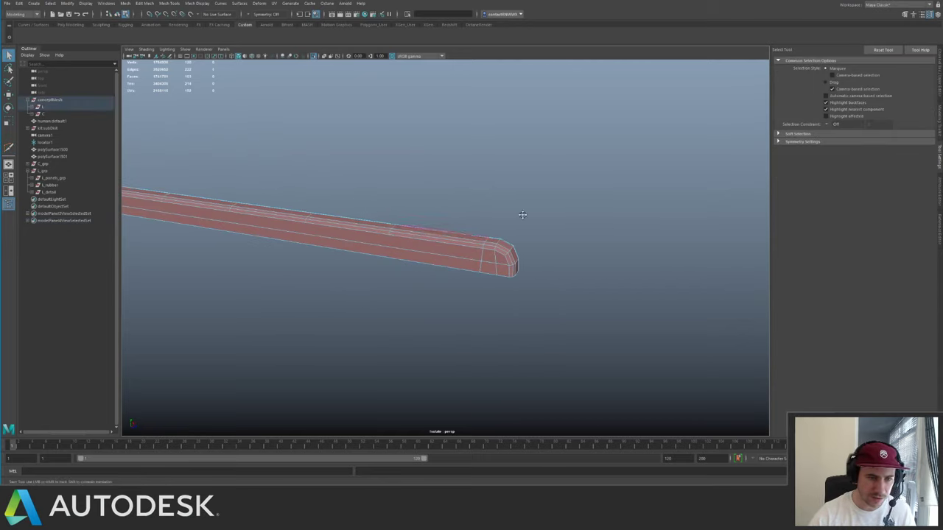
{"action": "left_click_drag", "start_coordinate": [522, 214], "coordinate": [494, 293], "text": "alt"}
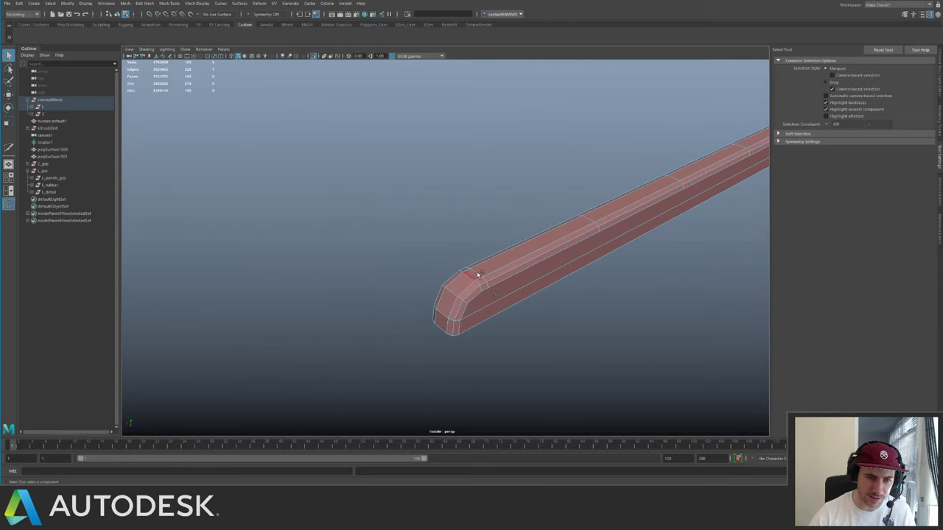
{"action": "key", "text": "ctrl+Delete"}
{"action": "right_click_drag", "start_coordinate": [499, 277], "coordinate": [515, 267]}
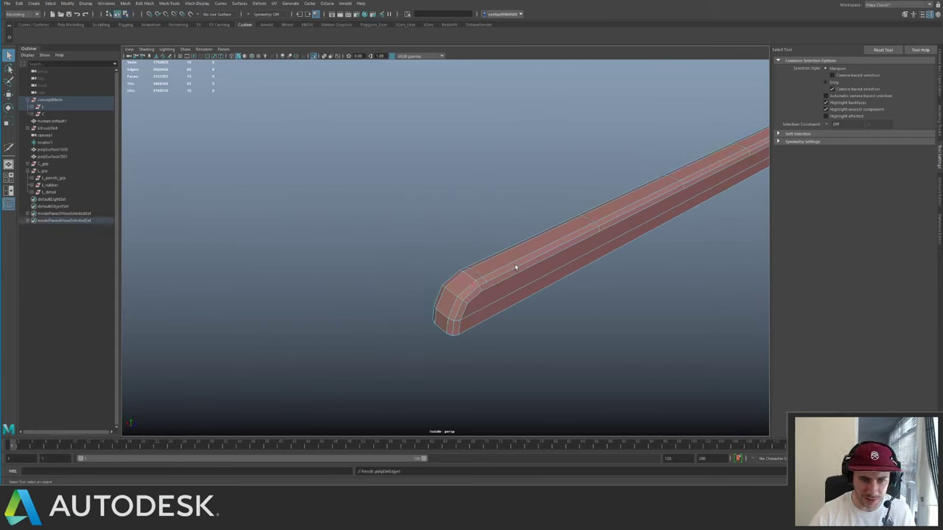
- Cut an edge with Multi-Cut from the upper corner vertex at the rib's end down to its bottom edge
{"action": "key", "text": "ctrl+shift+x"}
{"action": "left_click", "coordinate": [481, 292]}
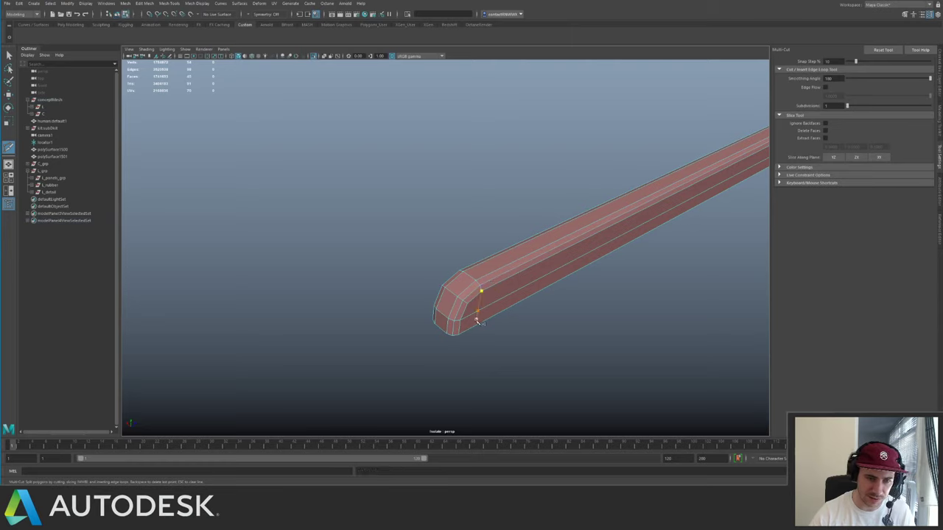
{"action": "left_click", "coordinate": [479, 325]}
{"action": "key", "text": "q"}
- Insert six evenly spaced edge loops across the rib's length using the multiple edge loops option
{"action": "left_click_drag", "start_coordinate": [564, 215], "coordinate": [427, 213], "text": "alt"}
{"action": "middle_click_drag", "start_coordinate": [557, 213], "coordinate": [244, 183], "text": "alt"}
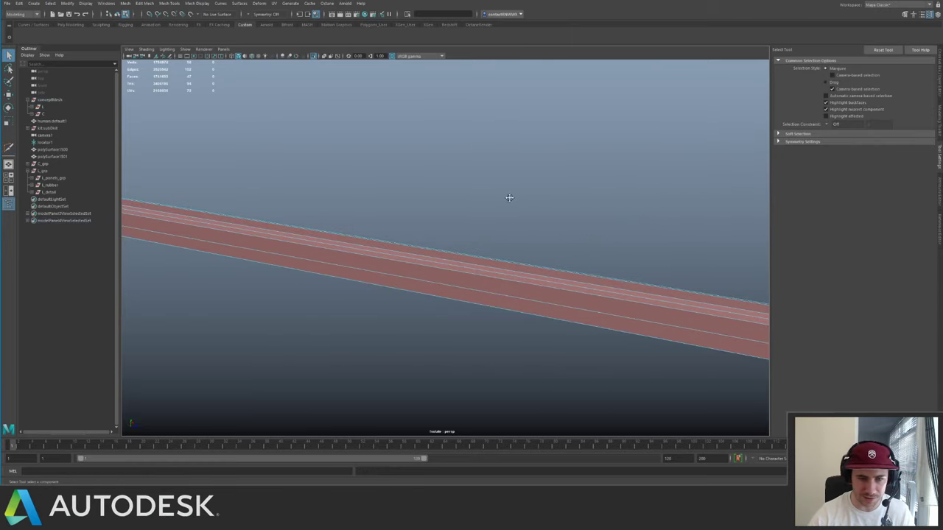
{"action": "middle_click_drag", "start_coordinate": [509, 197], "coordinate": [314, 153], "text": "alt"}
{"action": "left_click", "coordinate": [368, 226]}
{"action": "left_click_drag", "start_coordinate": [405, 207], "coordinate": [446, 200], "text": "alt"}
{"action": "right_click_drag", "start_coordinate": [445, 200], "coordinate": [363, 235], "text": "shift"}
{"action": "left_click_drag", "start_coordinate": [362, 234], "coordinate": [501, 177], "text": "alt"}
{"action": "right_click_drag", "start_coordinate": [501, 176], "coordinate": [495, 137], "text": "alt"}
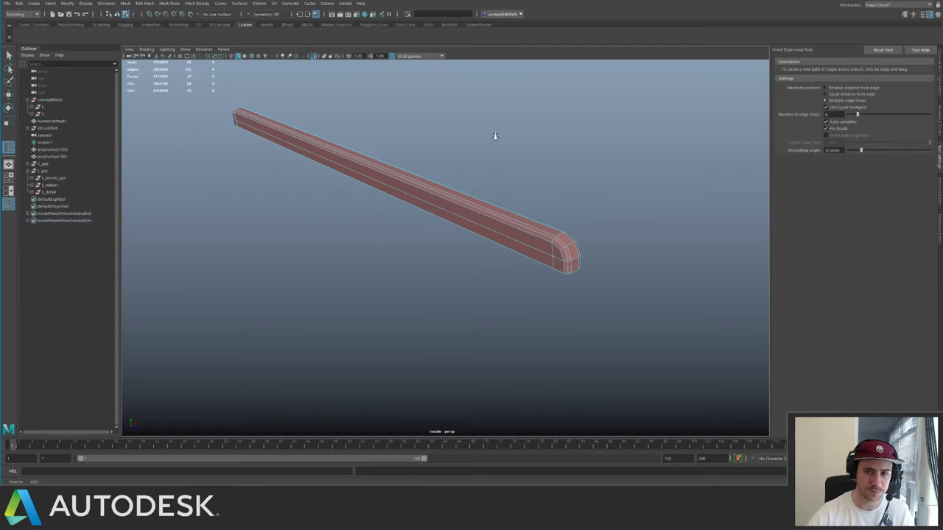
{"action": "left_click", "coordinate": [441, 189]}
- Insert supporting edge loops close to both ends of the rib, using the equal distance from edge option
{"action": "left_click", "coordinate": [825, 93]}
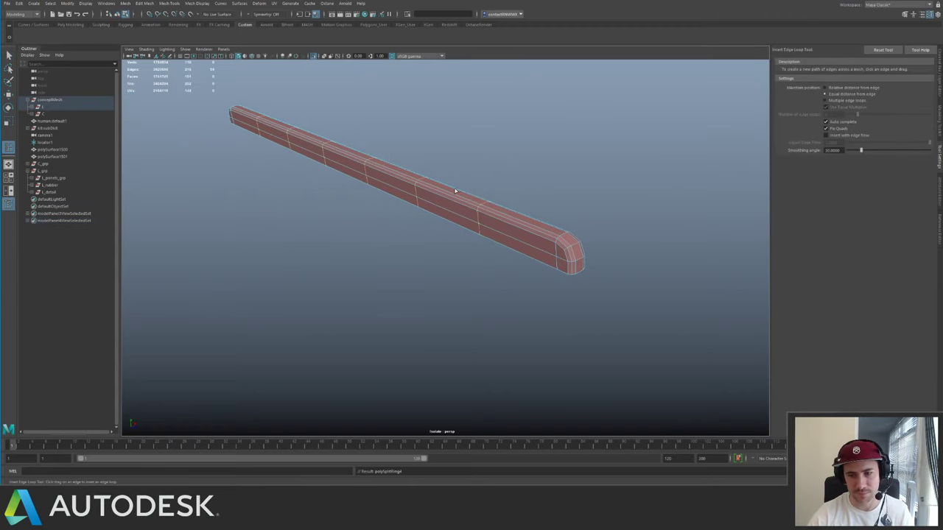
{"action": "right_click_drag", "start_coordinate": [454, 191], "coordinate": [538, 212], "text": "alt"}
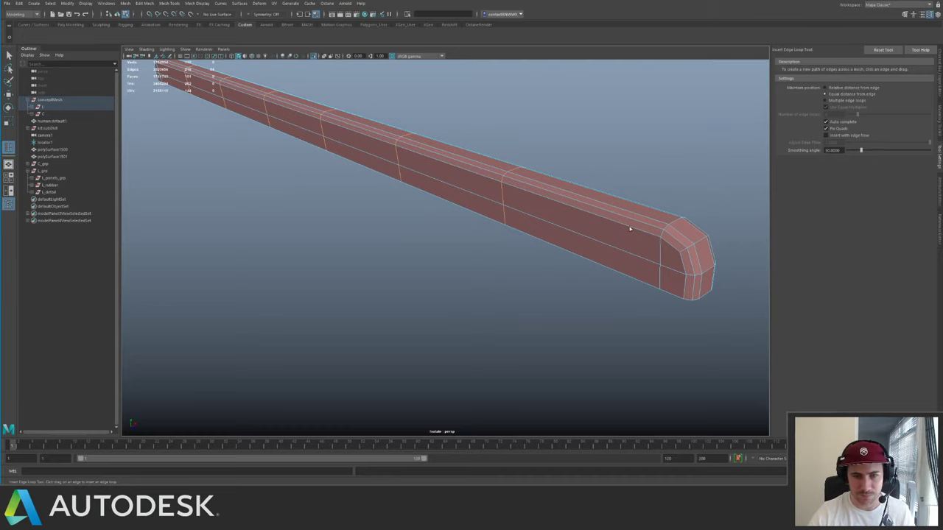
{"action": "left_click_drag", "start_coordinate": [647, 236], "coordinate": [498, 220], "text": "alt"}
{"action": "middle_click_drag", "start_coordinate": [499, 220], "coordinate": [675, 269], "text": "alt"}
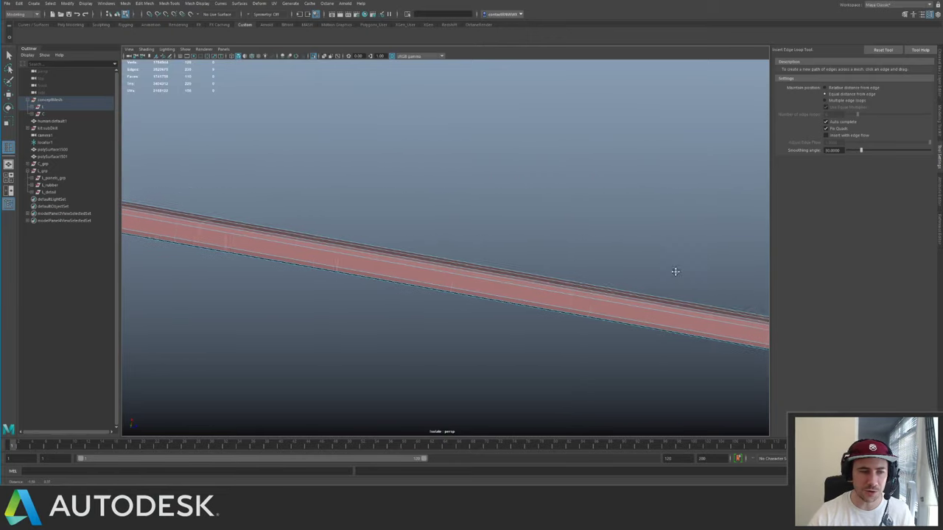
{"action": "middle_click_drag", "start_coordinate": [235, 143], "coordinate": [551, 204], "text": "alt"}
{"action": "left_click_drag", "start_coordinate": [551, 204], "coordinate": [493, 187], "text": "alt"}
{"action": "right_click_drag", "start_coordinate": [493, 187], "coordinate": [500, 165], "text": "alt"}
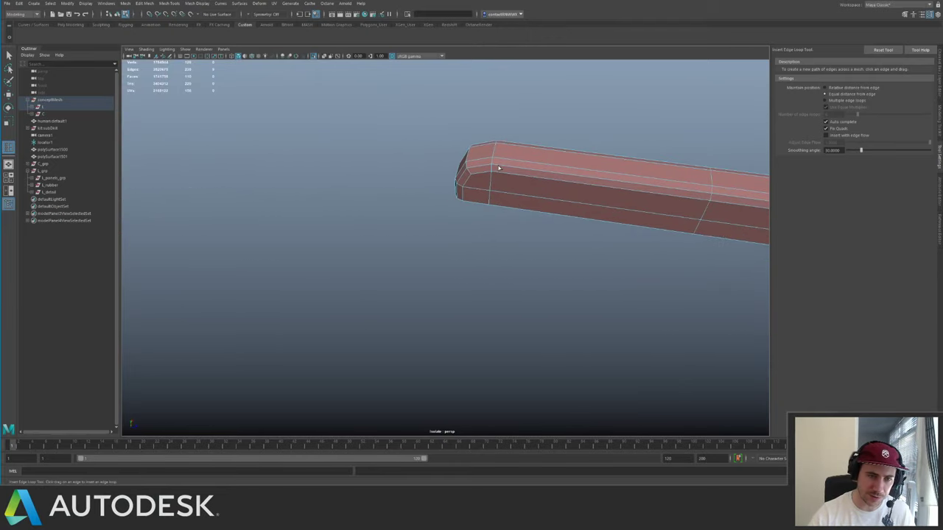
{"action": "left_click_drag", "start_coordinate": [504, 170], "coordinate": [499, 184]}
{"action": "key", "text": "q"}
- Nudge the rib's bottom border edges sideways to fit between the neighbouring ribs, and return to object mode
{"action": "right_click_drag", "start_coordinate": [499, 187], "coordinate": [646, 163]}
{"action": "left_click_drag", "start_coordinate": [646, 163], "coordinate": [553, 164], "text": "alt"}
{"action": "key", "text": "ctrl+1"}
{"action": "left_click_drag", "start_coordinate": [470, 180], "coordinate": [527, 199], "text": "alt"}
{"action": "key", "text": "ctrl+1"}
{"action": "right_click_drag", "start_coordinate": [611, 217], "coordinate": [606, 193]}
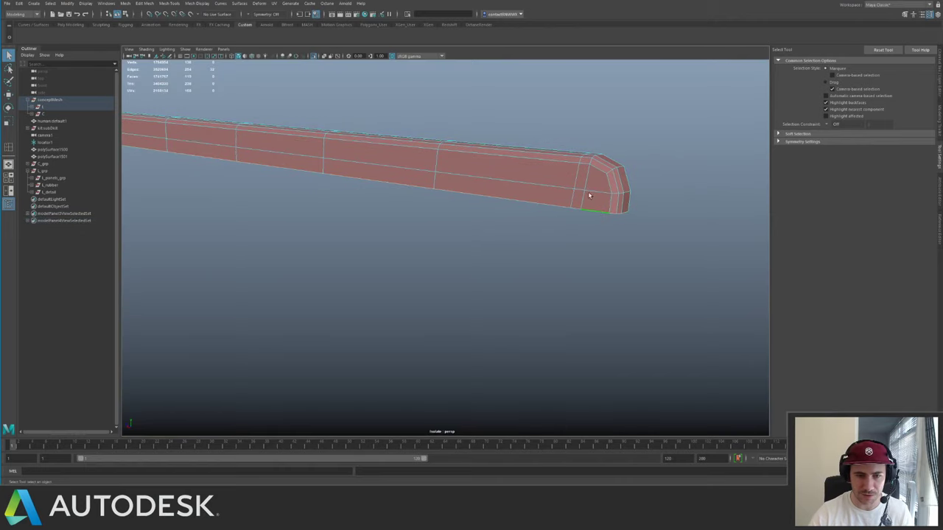
{"action": "left_click_drag", "start_coordinate": [589, 196], "coordinate": [511, 196], "text": "alt"}
{"action": "key", "text": "ctrl+1"}
{"action": "key", "text": "w"}
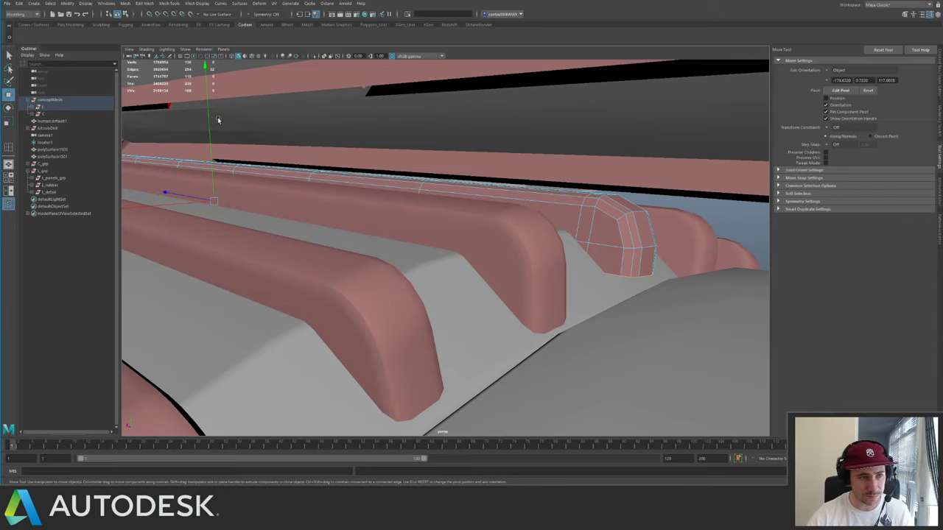
{"action": "left_click_drag", "start_coordinate": [218, 120], "coordinate": [189, 163]}
{"action": "left_click_drag", "start_coordinate": [332, 165], "coordinate": [330, 165]}
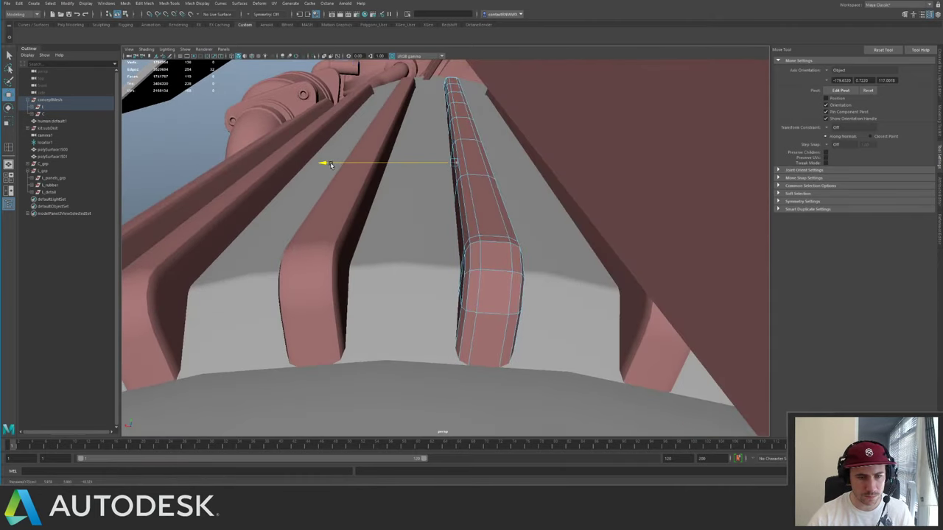
{"action": "key", "text": "q"}
{"action": "left_click_drag", "start_coordinate": [448, 196], "coordinate": [481, 208], "text": "alt"}
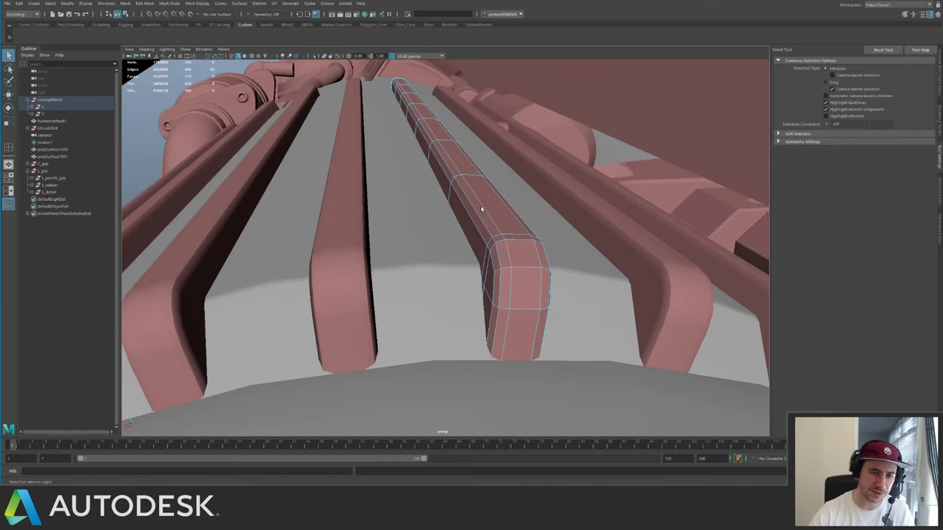
{"action": "right_click_drag", "start_coordinate": [486, 210], "coordinate": [502, 201]}
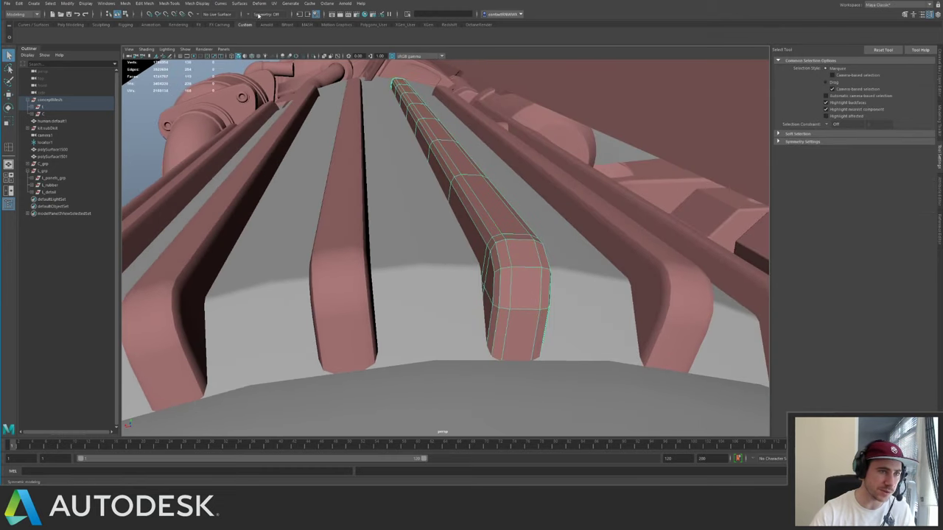
- Open the rib in the UV Editor and unfold its UV shells along V
{"action": "left_click", "coordinate": [272, 3]}
{"action": "left_click", "coordinate": [289, 15]}
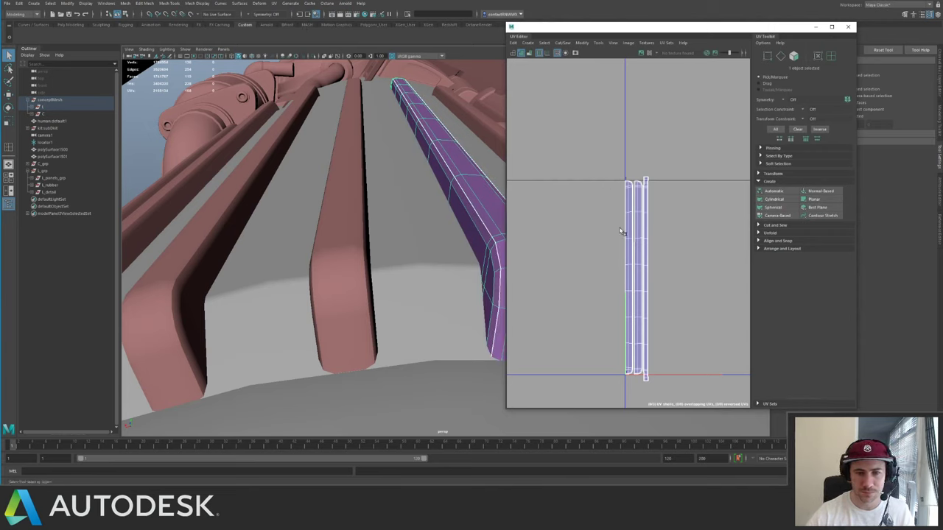
{"action": "left_click", "coordinate": [640, 206]}
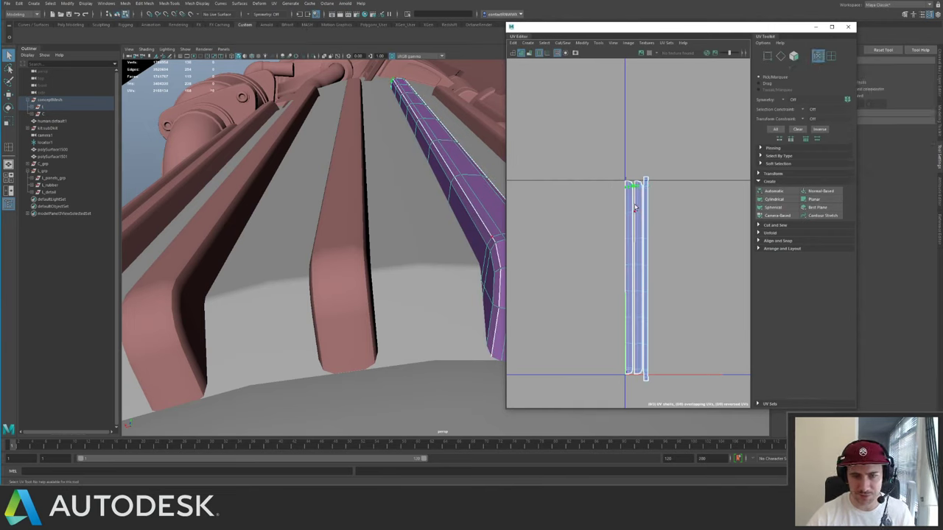
{"action": "left_click", "coordinate": [771, 234]}
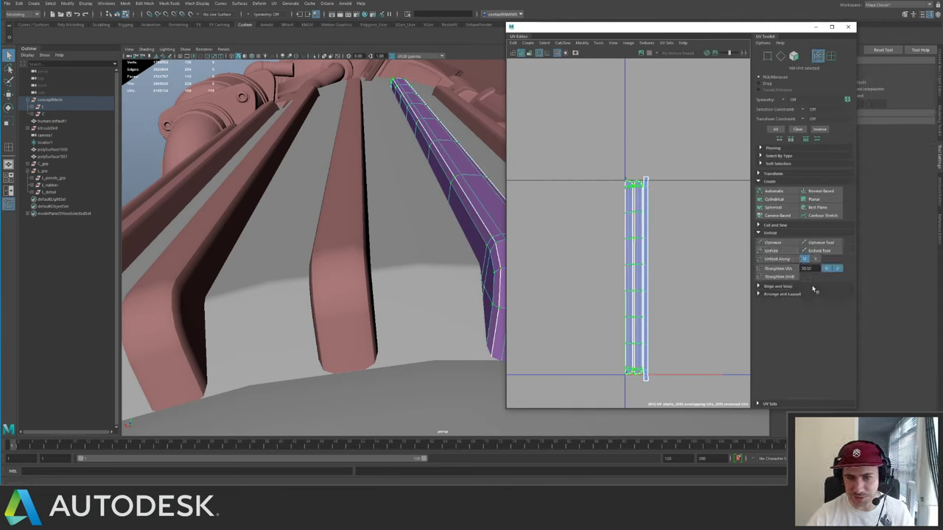
{"action": "left_click", "coordinate": [763, 258]}
{"action": "left_click", "coordinate": [663, 184]}
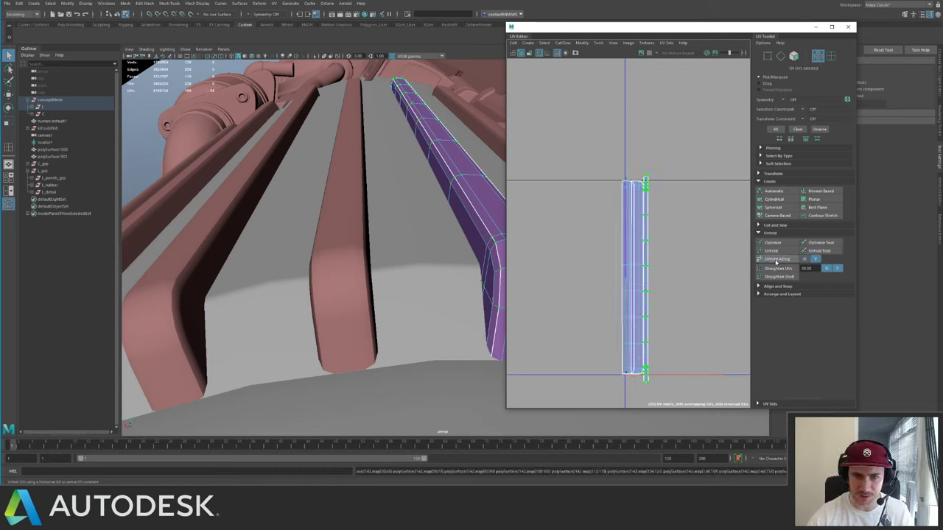
- Rotate the rib's UV shells by 90 degrees and lay them out in the UV space
{"action": "middle_click_drag", "start_coordinate": [698, 221], "coordinate": [654, 206], "text": "alt"}
{"action": "key", "text": "f"}
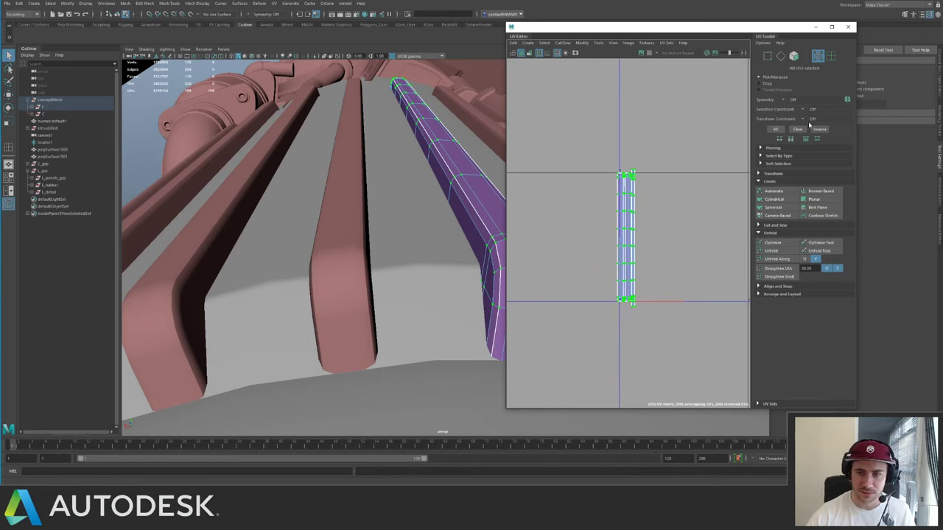
{"action": "left_click", "coordinate": [773, 173]}
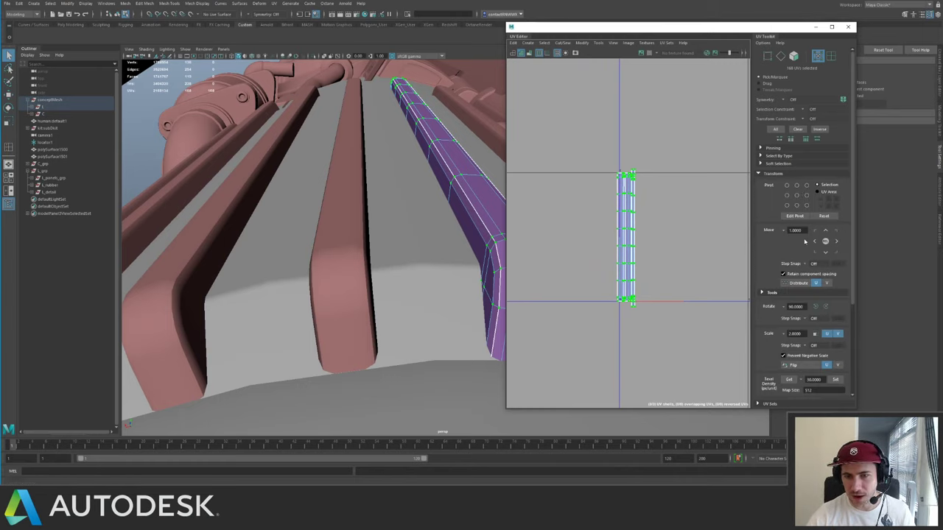
{"action": "left_click", "coordinate": [816, 306]}
{"action": "key", "text": "ctrl+l"}
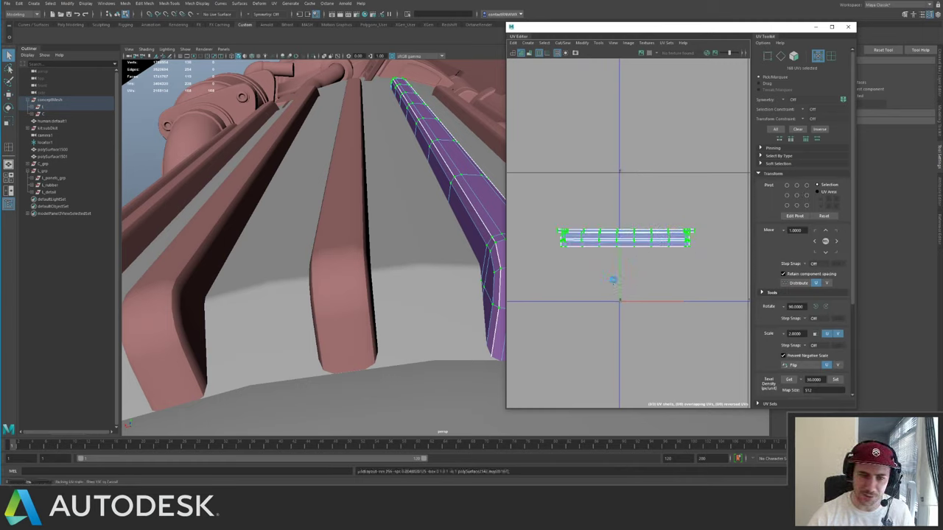
- Scale the rib's UVs down uniformly, close the UV Editor and return to object mode
{"action": "middle_click_drag", "start_coordinate": [685, 227], "coordinate": [608, 229], "text": "alt"}
{"action": "mouse_move", "coordinate": [608, 229]}
{"action": "right_mouse_down", "text": "alt"}
{"action": "mouse_move", "coordinate": [616, 237]}
{"action": "mouse_move", "coordinate": [592, 231]}
{"action": "right_mouse_up", "text": "alt"}
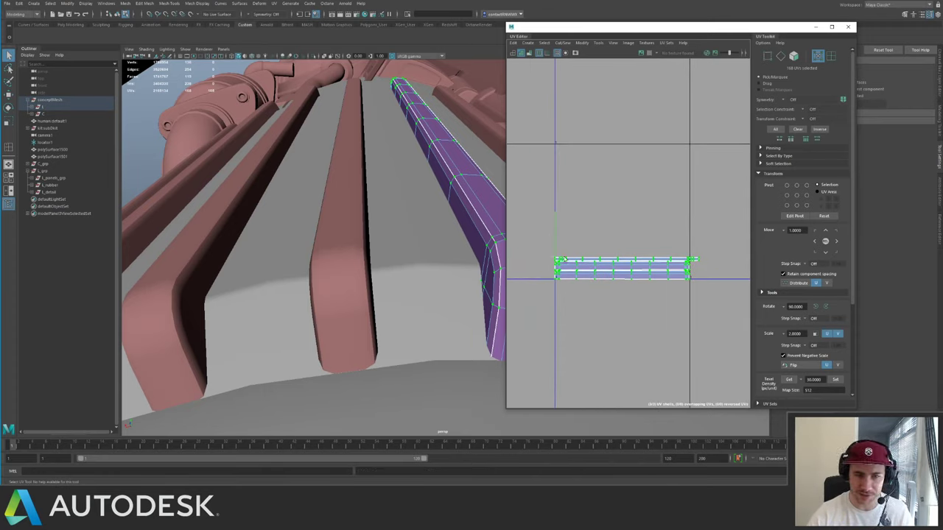
{"action": "key", "text": "r"}
{"action": "left_click_drag", "start_coordinate": [627, 268], "coordinate": [583, 267]}
{"action": "key", "text": "w"}
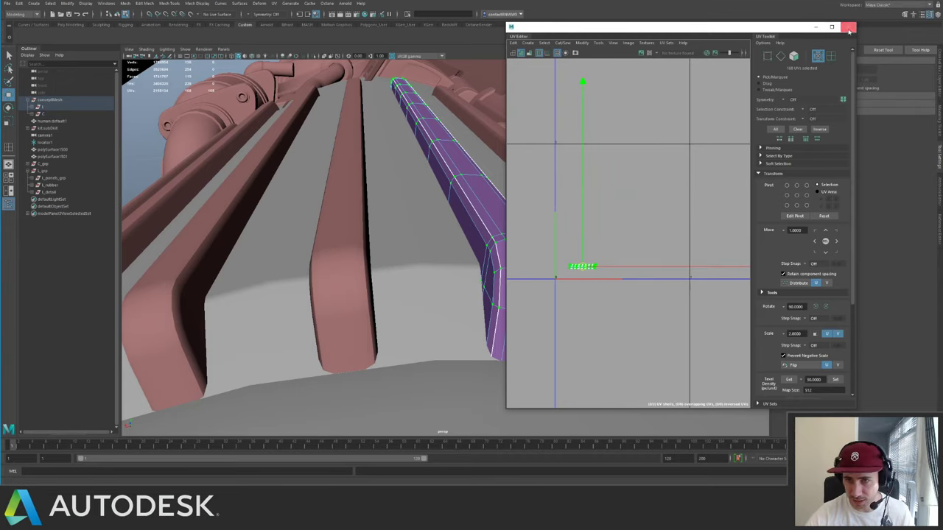
{"action": "left_click", "coordinate": [848, 28]}
{"action": "key", "text": "F8"}
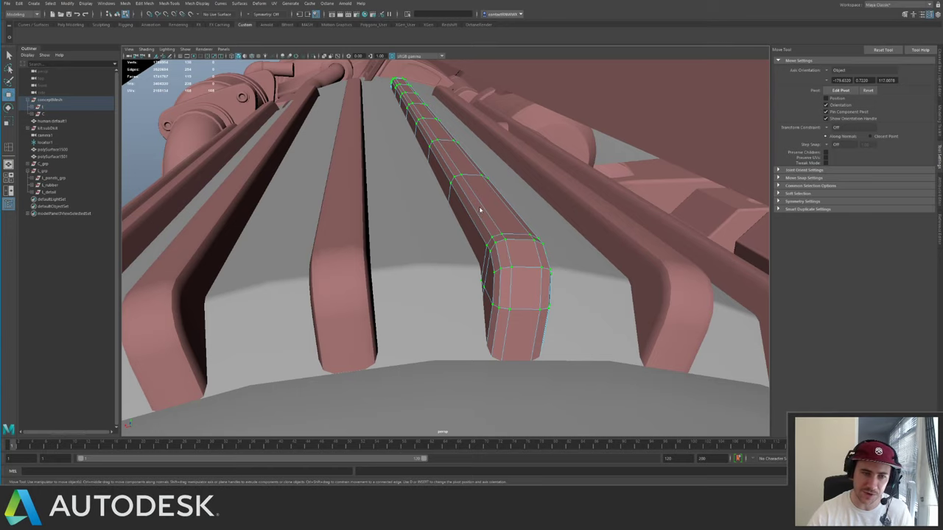
{"action": "right_click_drag", "start_coordinate": [480, 210], "coordinate": [505, 196]}
- Isolate the reworked rib and assign it the grey Lambert material
{"action": "left_click", "coordinate": [558, 230]}
{"action": "right_click_drag", "start_coordinate": [633, 253], "coordinate": [462, 184], "text": "alt"}
{"action": "left_click_drag", "start_coordinate": [462, 184], "coordinate": [443, 190], "text": "alt"}
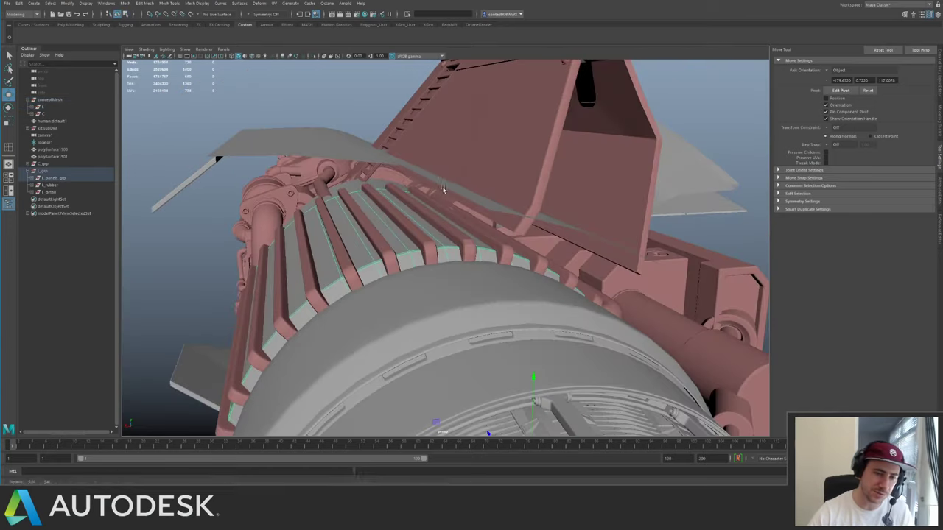
{"action": "left_click", "coordinate": [453, 239]}
{"action": "key", "text": "ctrl+1"}
{"action": "right_click_drag", "start_coordinate": [468, 242], "coordinate": [531, 471]}
{"action": "right_click", "coordinate": [476, 271]}
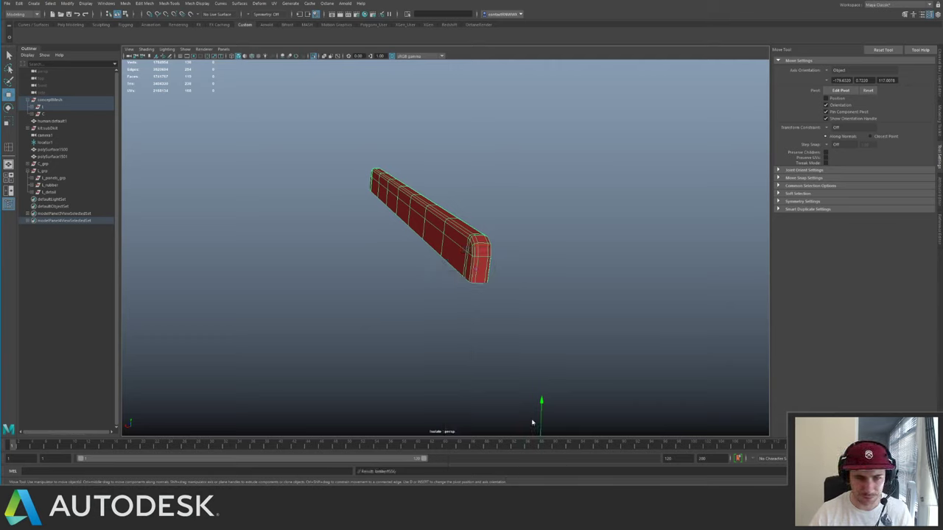
{"action": "left_click", "coordinate": [518, 239]}
- Insert one edge loop along the rib's bottom edge and another around its sides just below the existing middle loop
{"action": "right_click_drag", "start_coordinate": [421, 218], "coordinate": [511, 256], "text": "alt"}
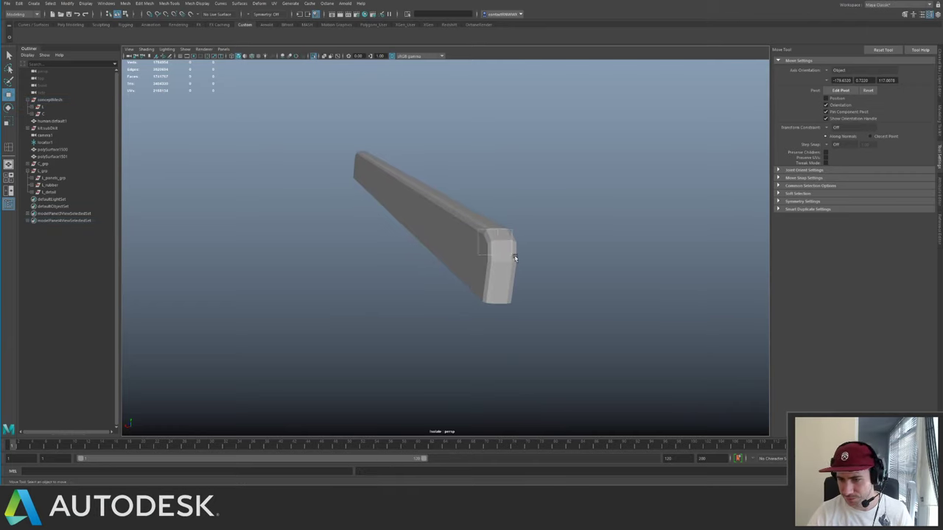
{"action": "left_click", "coordinate": [508, 256]}
{"action": "left_click_drag", "start_coordinate": [507, 255], "coordinate": [547, 237], "text": "alt"}
{"action": "right_click", "coordinate": [553, 235], "text": "shift"}
{"action": "left_click", "coordinate": [527, 245]}
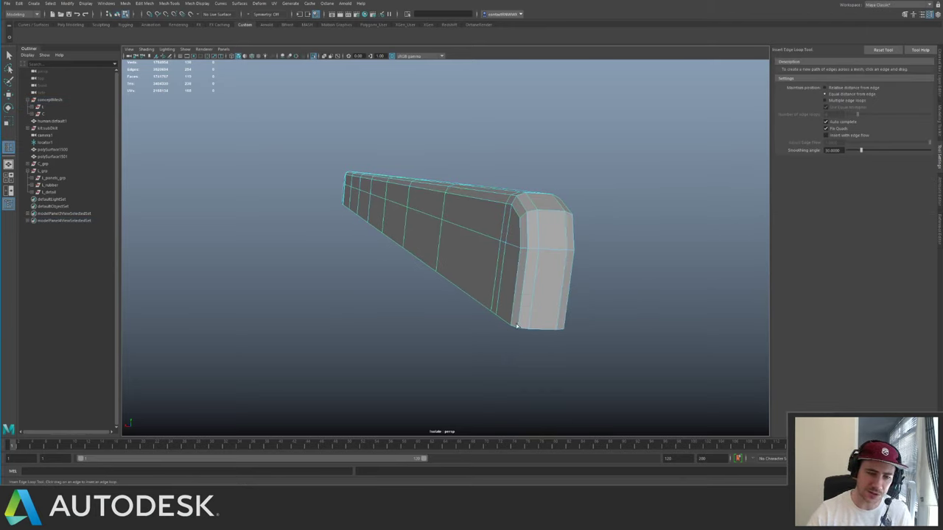
{"action": "left_click", "coordinate": [545, 313]}
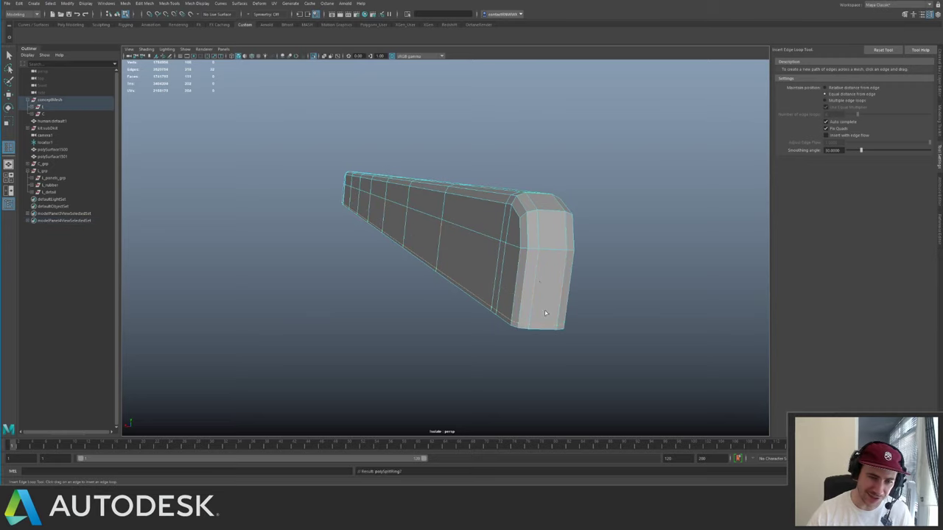
{"action": "left_click", "coordinate": [522, 267]}
{"action": "key", "text": "q"}
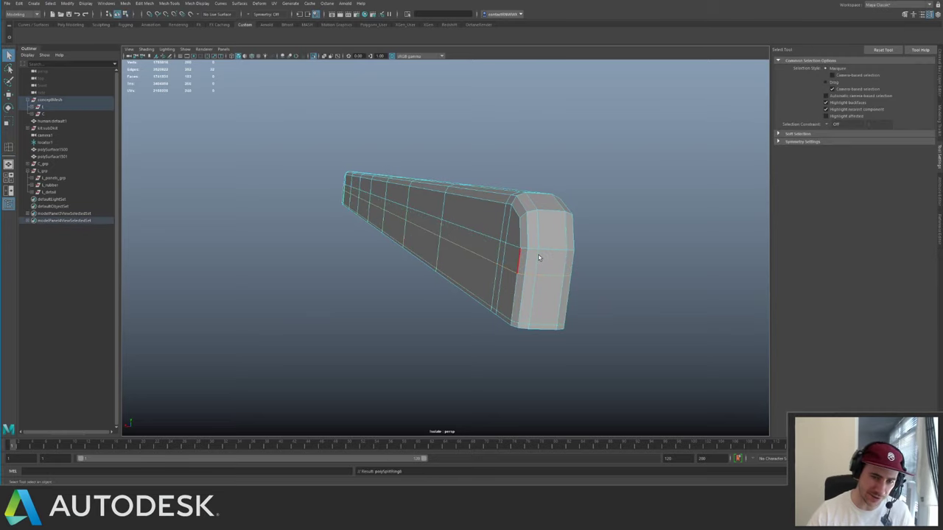
- Inspect the rib among its neighbours and isolated with all its edges selected, returning to object mode
{"action": "key", "text": "ctrl+1"}
{"action": "right_click_drag", "start_coordinate": [565, 269], "coordinate": [520, 196], "text": "alt"}
{"action": "left_click_drag", "start_coordinate": [520, 196], "coordinate": [429, 169], "text": "alt"}
{"action": "key", "text": "ctrl+1"}
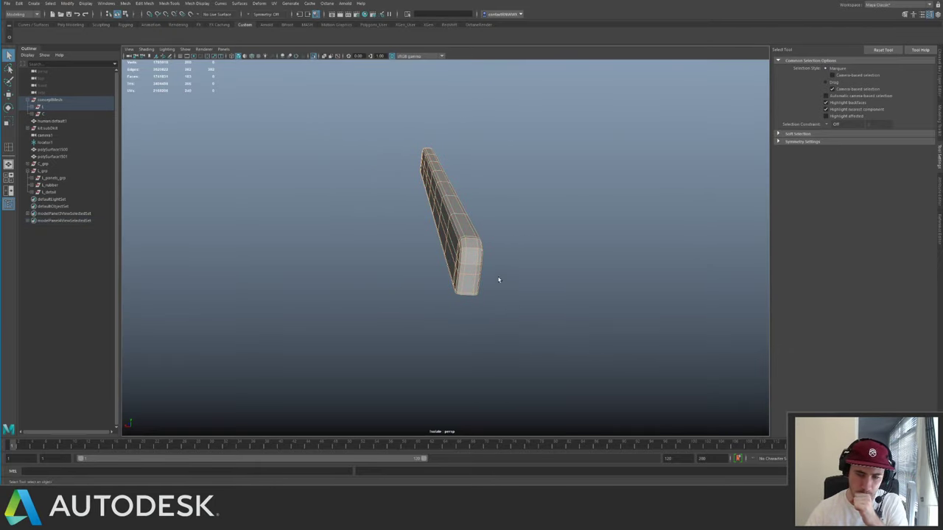
{"action": "left_click", "coordinate": [457, 232]}
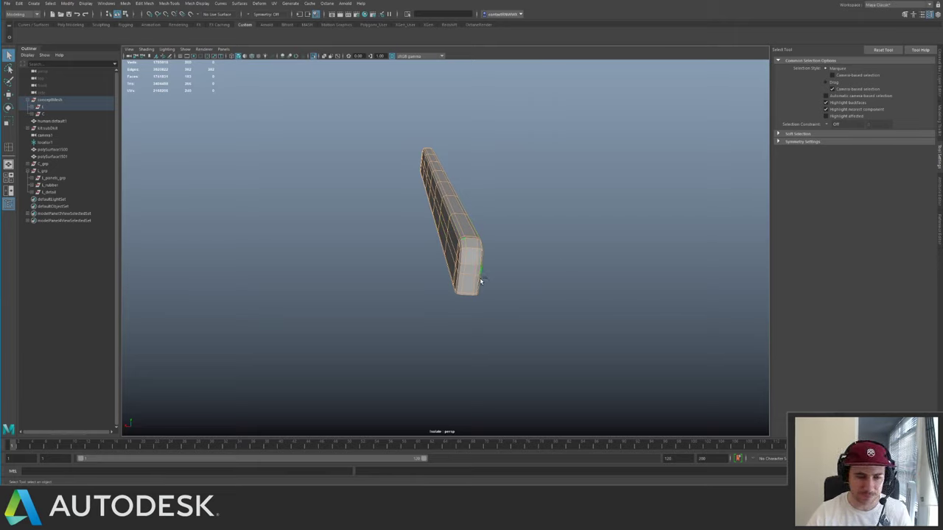
{"action": "left_click_drag", "start_coordinate": [465, 258], "coordinate": [464, 228], "text": "alt"}
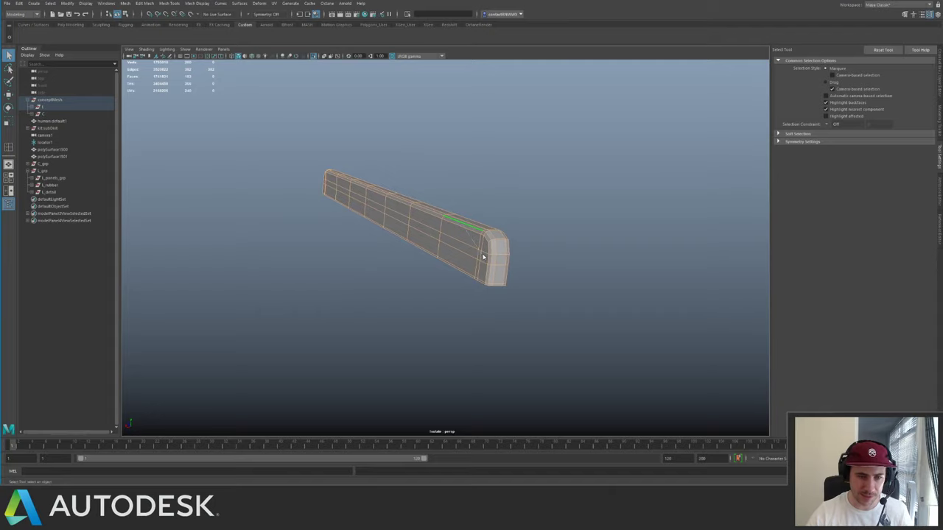
{"action": "right_click_drag", "start_coordinate": [483, 257], "coordinate": [510, 246], "text": "shift"}
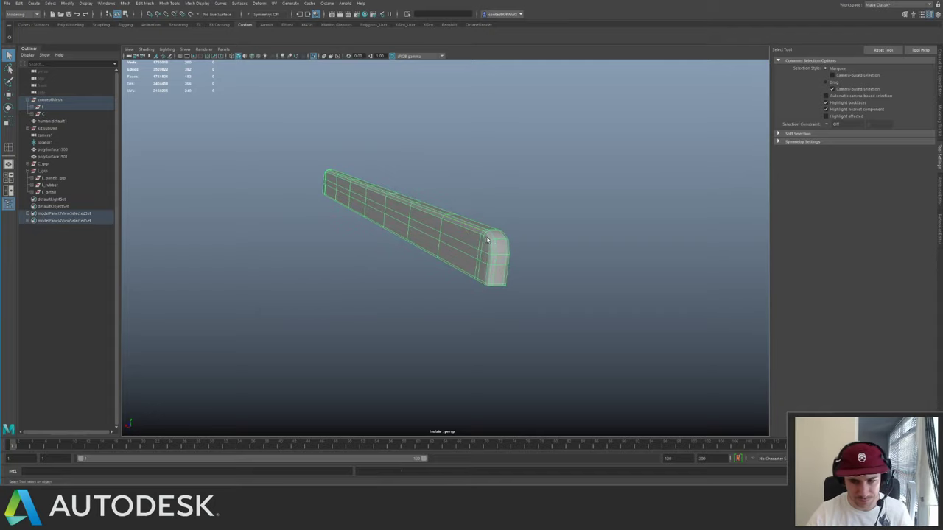
- Select the locator behind the engine together with the rib and isolate both objects
{"action": "key", "text": "ctrl+1"}
{"action": "right_click_drag", "start_coordinate": [514, 230], "coordinate": [436, 204], "text": "alt"}
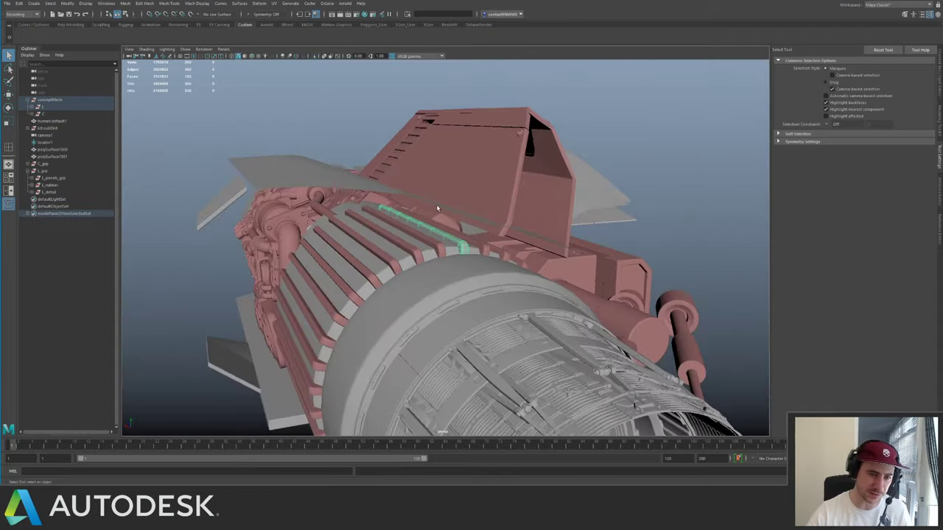
{"action": "left_click_drag", "start_coordinate": [436, 204], "coordinate": [545, 240], "text": "alt"}
{"action": "middle_click_drag", "start_coordinate": [552, 239], "coordinate": [556, 226], "text": "alt"}
{"action": "key", "text": "w"}
{"action": "right_click_drag", "start_coordinate": [556, 226], "coordinate": [435, 243], "text": "alt"}
{"action": "left_click_drag", "start_coordinate": [435, 243], "coordinate": [579, 292], "text": "alt"}
{"action": "middle_click_drag", "start_coordinate": [579, 292], "coordinate": [295, 203], "text": "alt"}
{"action": "left_click_drag", "start_coordinate": [295, 203], "coordinate": [398, 192], "text": "alt"}
{"action": "left_click_drag", "start_coordinate": [568, 185], "coordinate": [480, 223]}
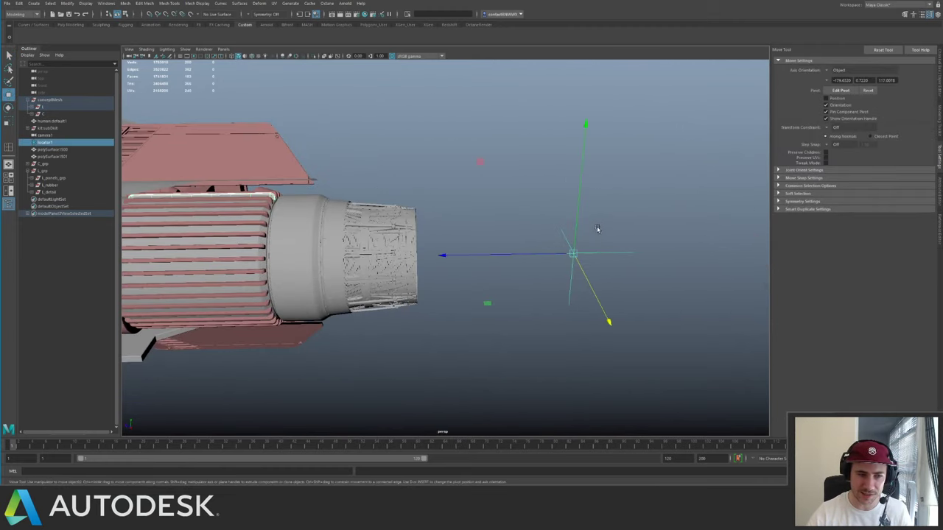
{"action": "key", "text": "ctrl+1"}
- Select only the rib and snap its pivot to the centre of the locator
{"action": "left_click_drag", "start_coordinate": [419, 167], "coordinate": [460, 193]}
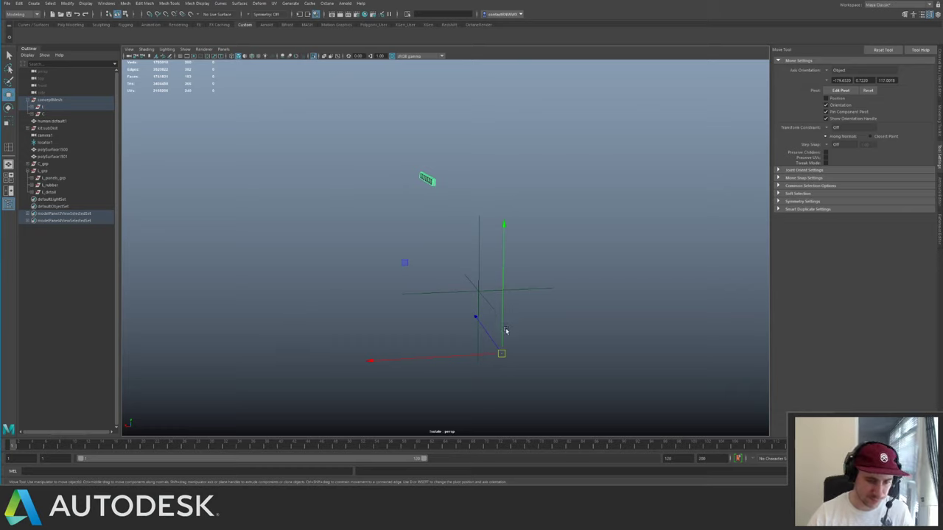
{"action": "key", "text": "d"}
{"action": "left_click_drag", "start_coordinate": [501, 353], "coordinate": [524, 347], "text": "alt"}
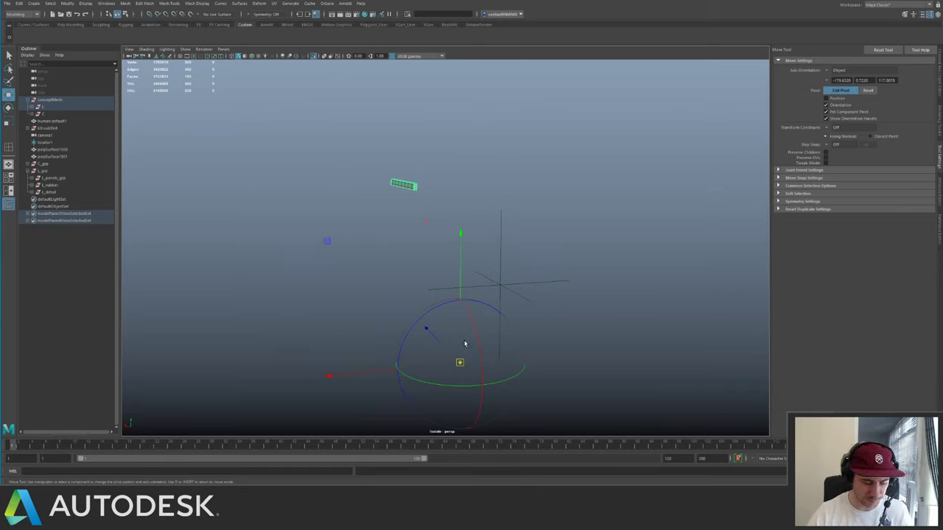
{"action": "key", "text": "v"}
{"action": "left_click_drag", "start_coordinate": [459, 362], "coordinate": [460, 362]}
{"action": "key", "text": "d"}
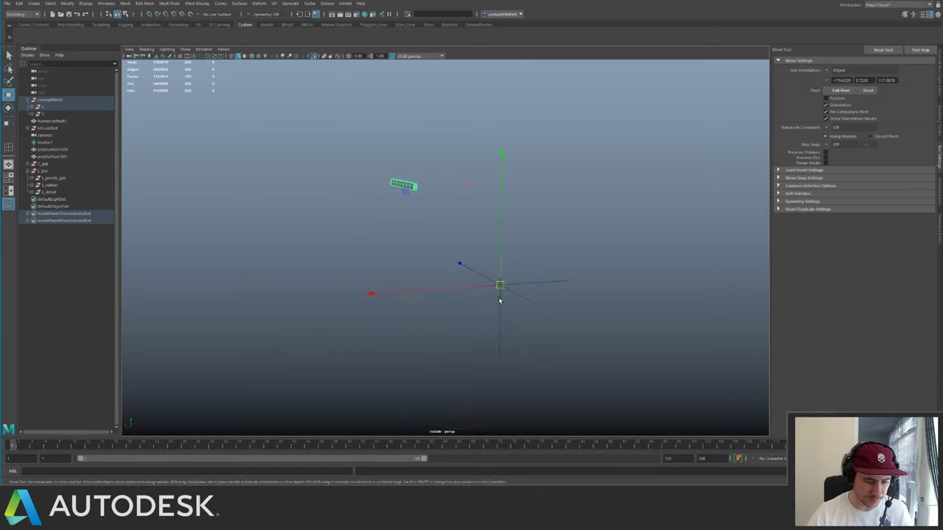
{"action": "key", "text": "ctrl+1"}
{"action": "left_click_drag", "start_coordinate": [498, 293], "coordinate": [436, 184], "text": "alt"}
{"action": "key", "text": "e"}
{"action": "key", "text": "ctrl+z"}
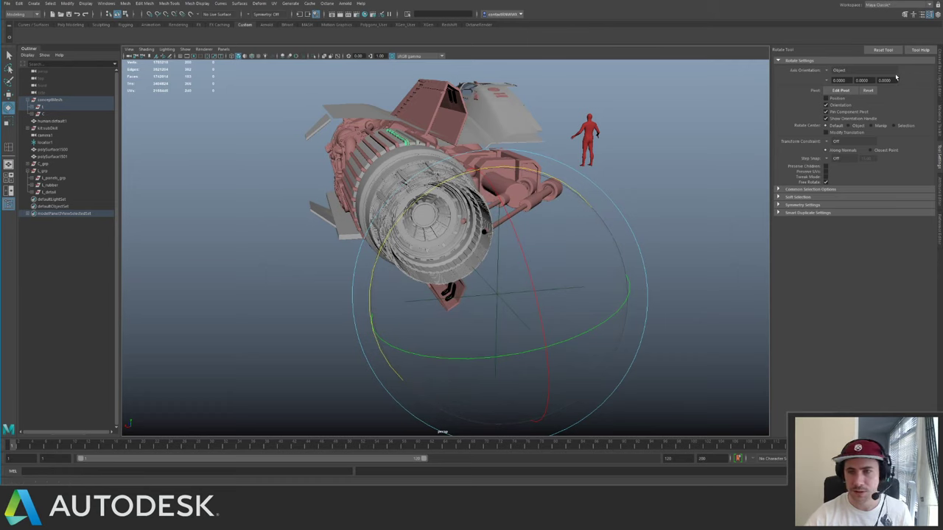
{"action": "left_click", "coordinate": [938, 82]}
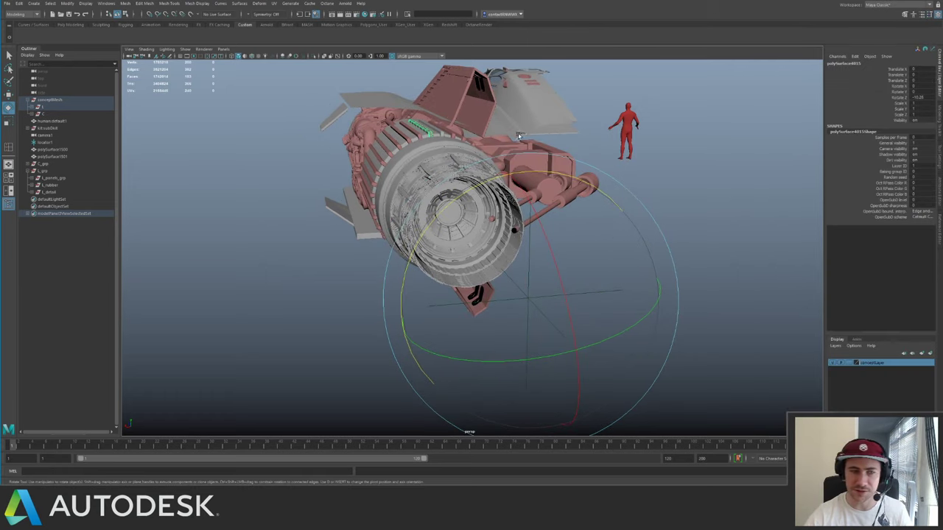
{"action": "key", "text": "ctrl+z"}
{"action": "left_click", "coordinate": [471, 138]}
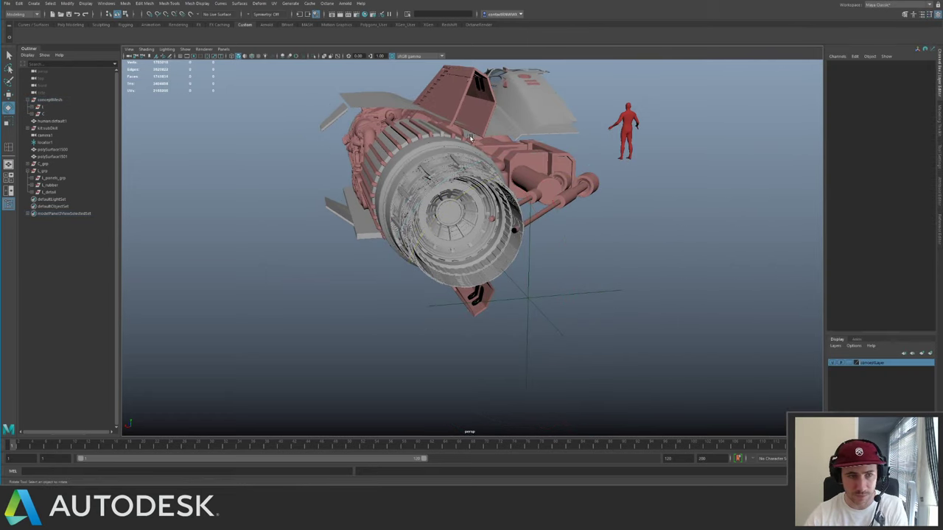
- Isolate the concept mesh subgroup that contains the original engine ribs
{"action": "left_click", "coordinate": [427, 131]}
{"action": "left_click_drag", "start_coordinate": [429, 134], "coordinate": [593, 133], "text": "alt"}
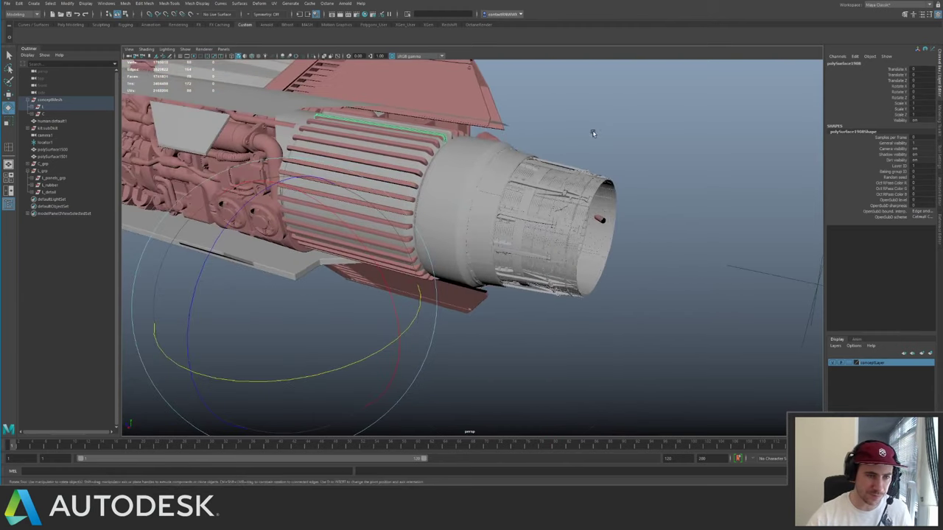
{"action": "key", "text": "Up"}
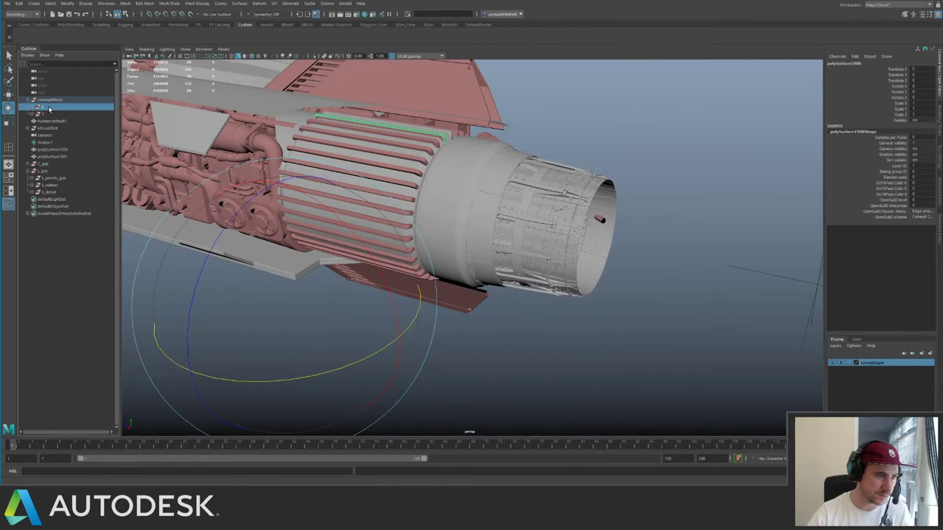
{"action": "key", "text": "ctrl+1"}
- Select the ribs around the engine, leave out the neighbouring fins and gun parts, and try to delete the selection
{"action": "left_click", "coordinate": [576, 145]}
{"action": "left_click_drag", "start_coordinate": [566, 145], "coordinate": [424, 361], "text": "alt"}
{"action": "right_click_drag", "start_coordinate": [410, 311], "coordinate": [386, 124], "text": "alt"}
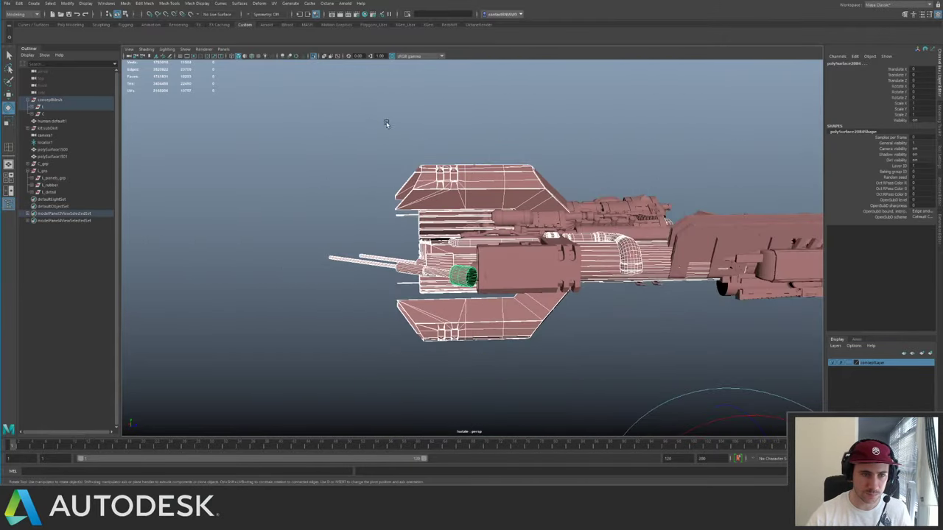
{"action": "left_click_drag", "start_coordinate": [477, 186], "coordinate": [477, 185], "text": "shift"}
{"action": "left_click_drag", "start_coordinate": [437, 181], "coordinate": [549, 190], "text": "alt"}
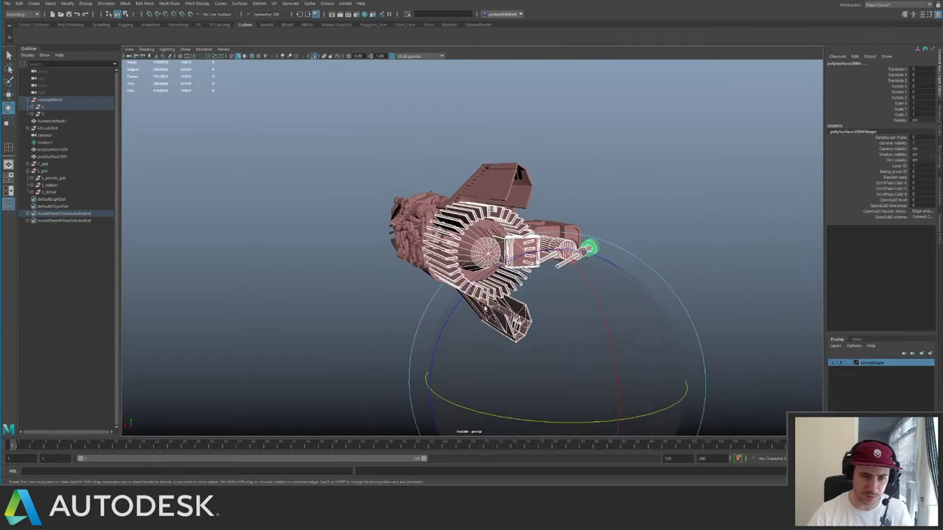
{"action": "left_click_drag", "start_coordinate": [485, 307], "coordinate": [554, 313]}
{"action": "key", "text": "ctrl+z"}
{"action": "key", "text": "w"}
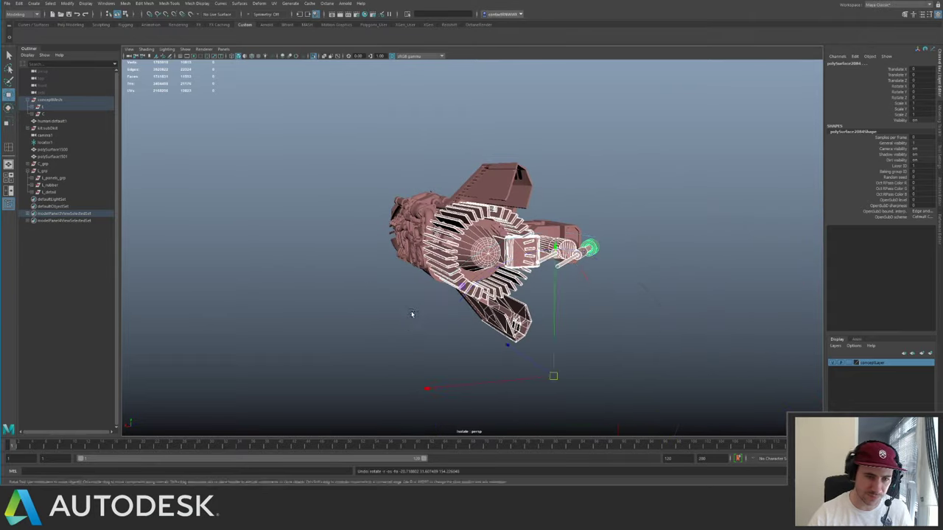
{"action": "left_click_drag", "start_coordinate": [572, 240], "coordinate": [558, 250], "text": "alt"}
{"action": "left_click", "coordinate": [569, 243]}
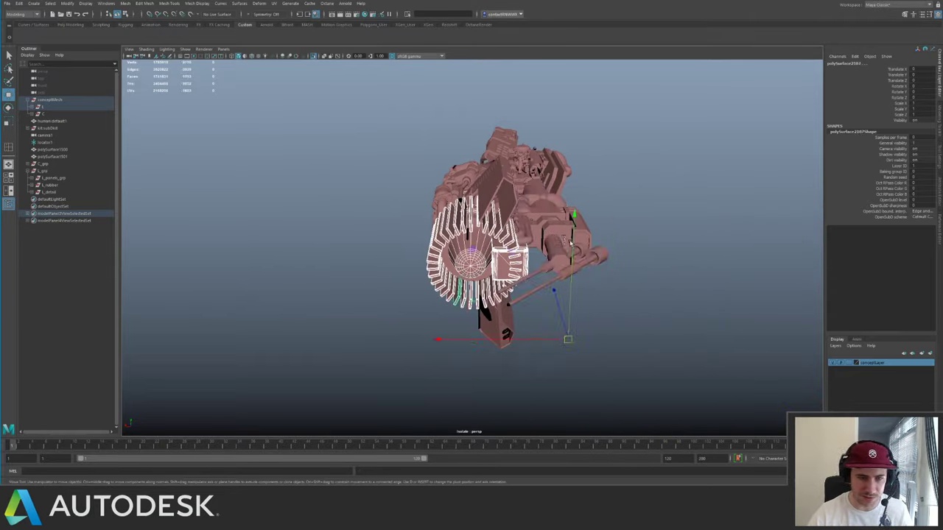
{"action": "left_click_drag", "start_coordinate": [528, 237], "coordinate": [604, 243], "text": "alt"}
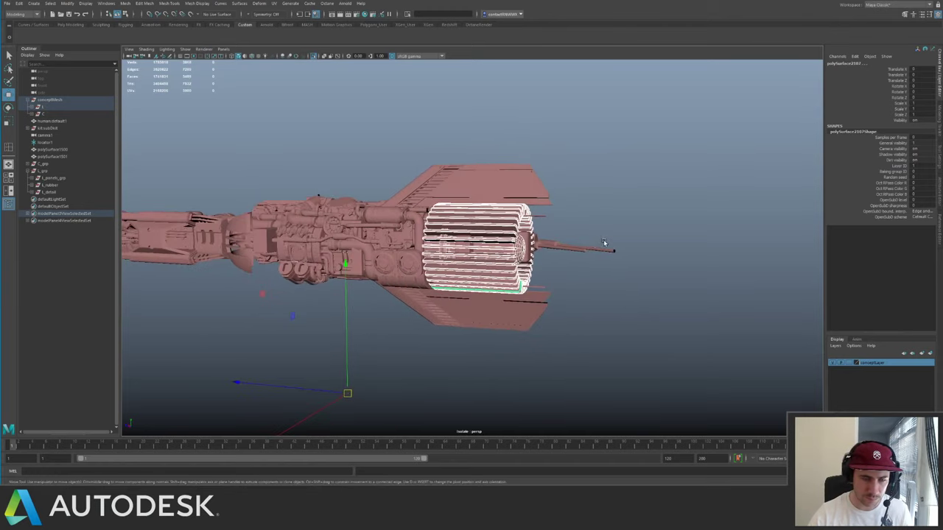
{"action": "left_click", "coordinate": [592, 243]}
- Select the loose panel pieces beside the engine to check them, and undo back to before the rib deletion
{"action": "mouse_move", "coordinate": [552, 207]}
{"action": "left_mouse_down", "text": "alt"}
{"action": "mouse_move", "coordinate": [475, 209]}
{"action": "mouse_move", "coordinate": [541, 211]}
{"action": "left_mouse_up", "text": "alt"}
{"action": "left_click", "coordinate": [540, 214]}
{"action": "left_click", "coordinate": [546, 288], "text": "shift"}
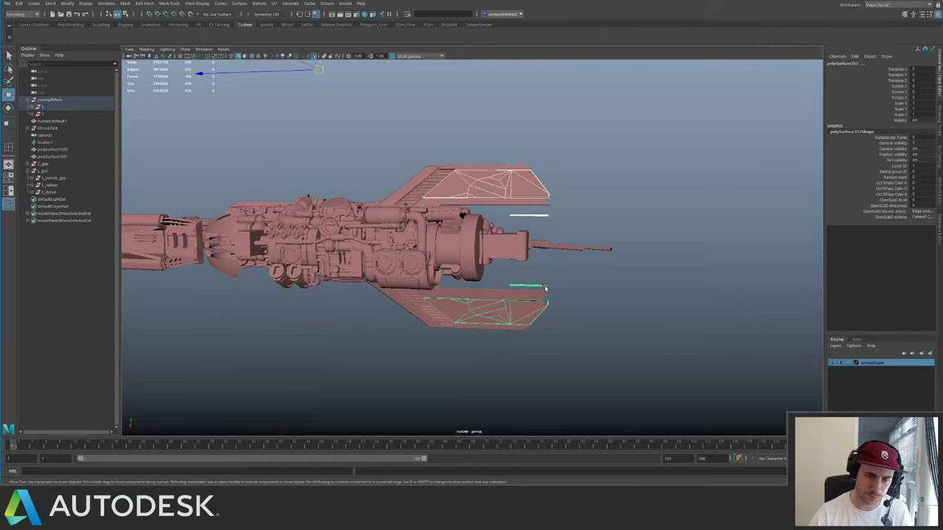
{"action": "key", "text": "ctrl+1"}
{"action": "left_click_drag", "start_coordinate": [530, 219], "coordinate": [483, 243], "text": "alt"}
{"action": "scroll", "coordinate": [560, 225], "scroll_direction": "up", "scroll_amount": 3}
{"action": "left_click_drag", "start_coordinate": [578, 223], "coordinate": [543, 234], "text": "alt"}
{"action": "key", "text": "ctrl+1"}
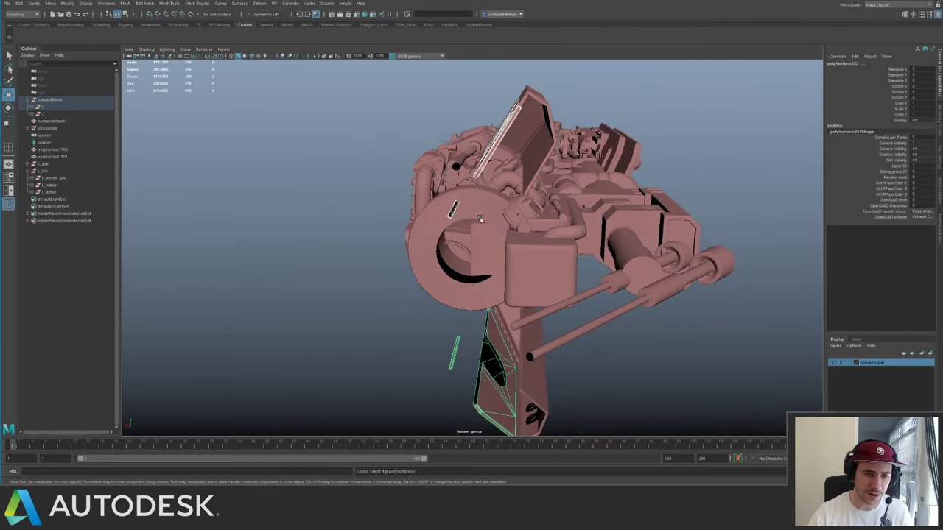
{"action": "key", "text": "ctrl+z"}
{"action": "key", "text": "ctrl+z"}
{"action": "key", "text": "ctrl+z"}
{"action": "key", "text": "ctrl+z"}
- Unparent the rebuilt rib from its group and hide it
{"action": "left_click", "coordinate": [483, 188]}
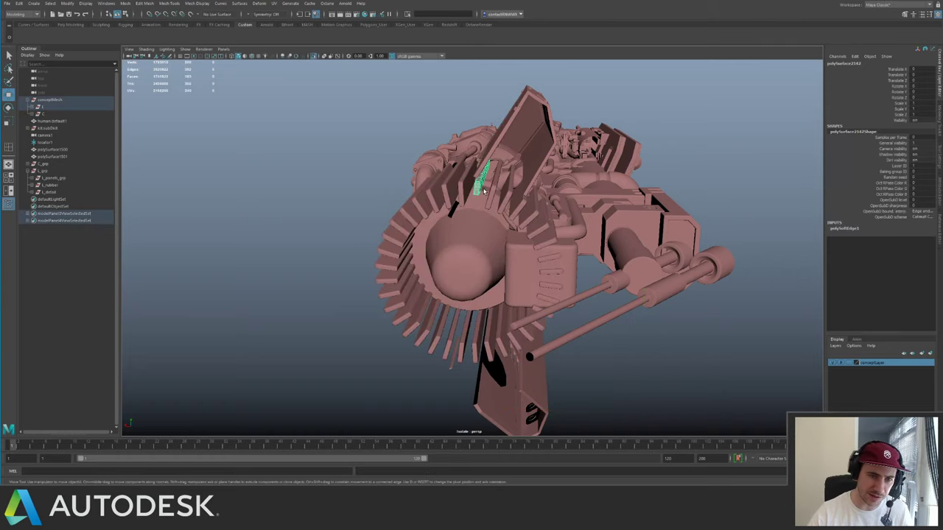
{"action": "key", "text": "shift+p"}
{"action": "left_click_drag", "start_coordinate": [483, 190], "coordinate": [513, 315], "text": "alt"}
{"action": "key", "text": "ctrl+h"}
- Select the original ribs around the engine, excluding the surrounding fins, box and gun parts, and delete them
{"action": "left_click", "coordinate": [514, 315]}
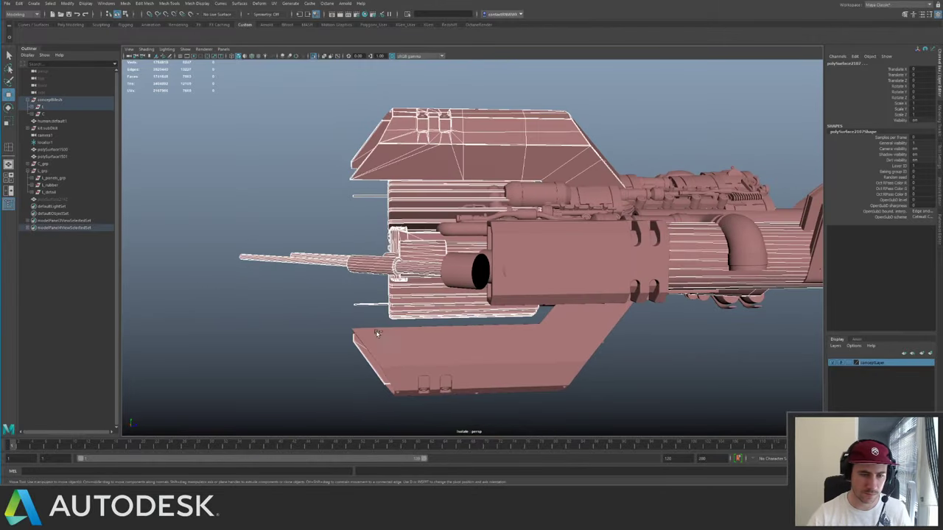
{"action": "left_click", "coordinate": [483, 158], "text": "ctrl"}
{"action": "left_click_drag", "start_coordinate": [308, 230], "coordinate": [489, 229], "text": "alt"}
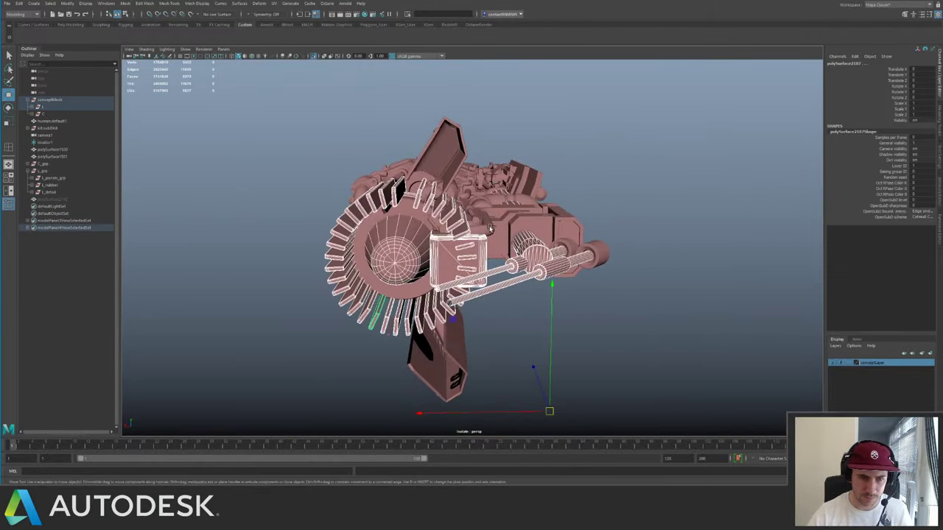
{"action": "left_click", "coordinate": [546, 283], "text": "shift"}
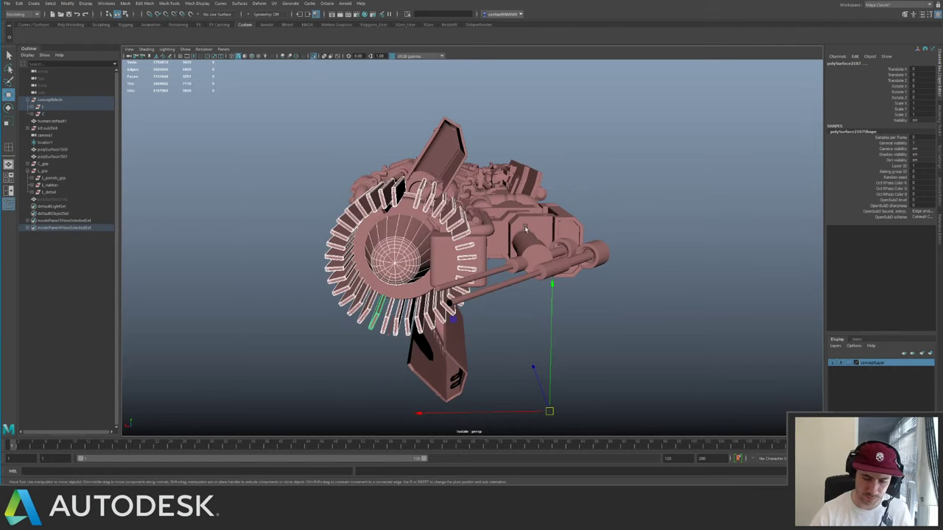
{"action": "key", "text": "Delete"}
- Leave isolation, unhide the rebuilt rib and select it with the engine seen from behind
{"action": "key", "text": "ctrl+1"}
{"action": "left_click_drag", "start_coordinate": [327, 193], "coordinate": [520, 199], "text": "alt"}
{"action": "key", "text": "ctrl+shift+h"}
{"action": "left_click", "coordinate": [434, 199]}
{"action": "middle_click_drag", "start_coordinate": [520, 199], "coordinate": [464, 246], "text": "alt"}
{"action": "left_click_drag", "start_coordinate": [464, 246], "coordinate": [357, 186], "text": "alt"}
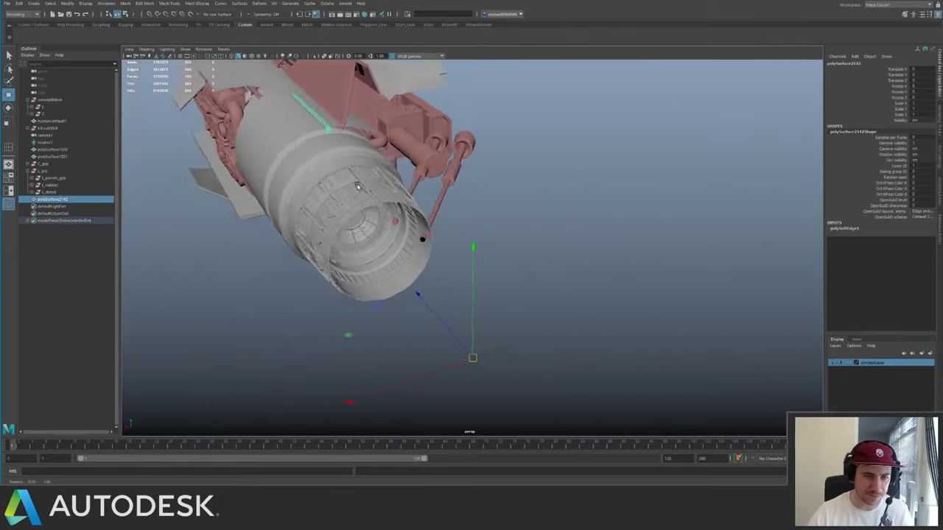
{"action": "middle_click_drag", "start_coordinate": [358, 185], "coordinate": [432, 181], "text": "alt"}
{"action": "left_click_drag", "start_coordinate": [439, 209], "coordinate": [436, 203], "text": "alt"}
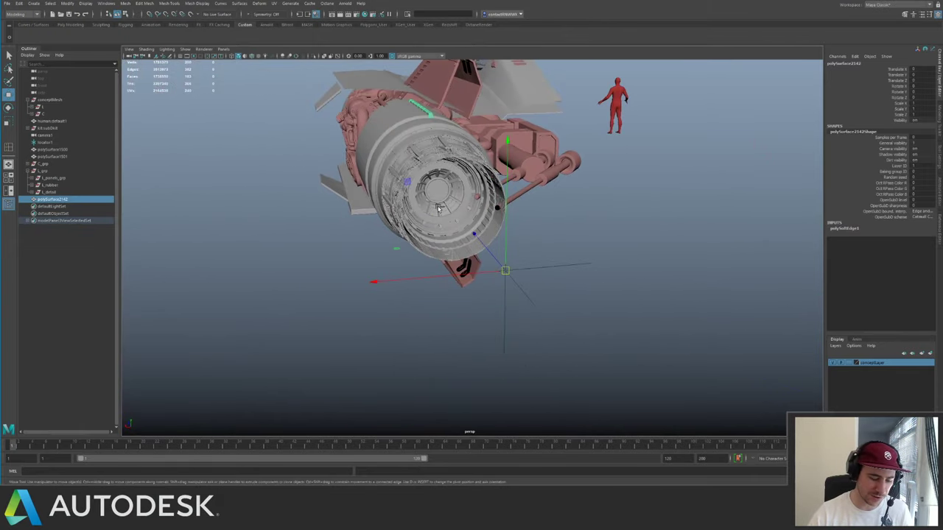
- Duplicate the rebuilt rib and set the copy's Rotate Z to -10
{"action": "key", "text": "ctrl+d"}
{"action": "key", "text": "e"}
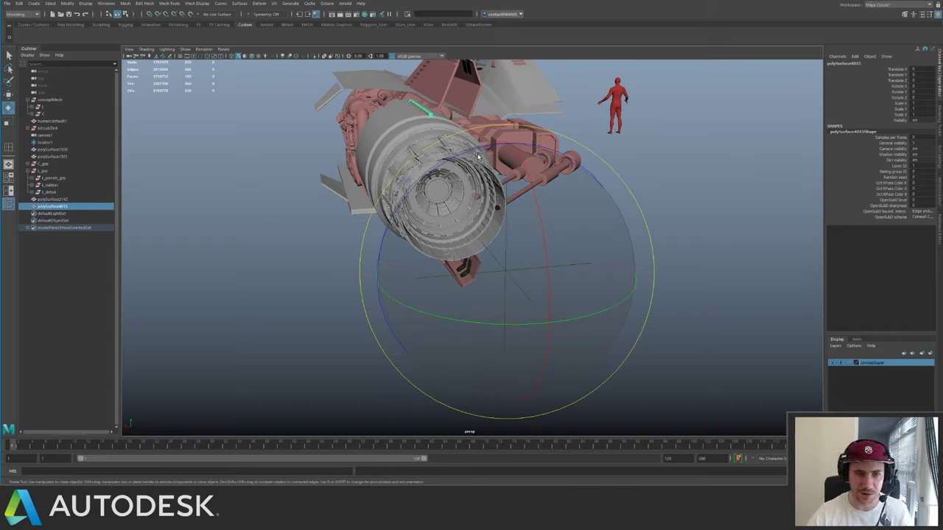
{"action": "left_click_drag", "start_coordinate": [478, 157], "coordinate": [485, 151]}
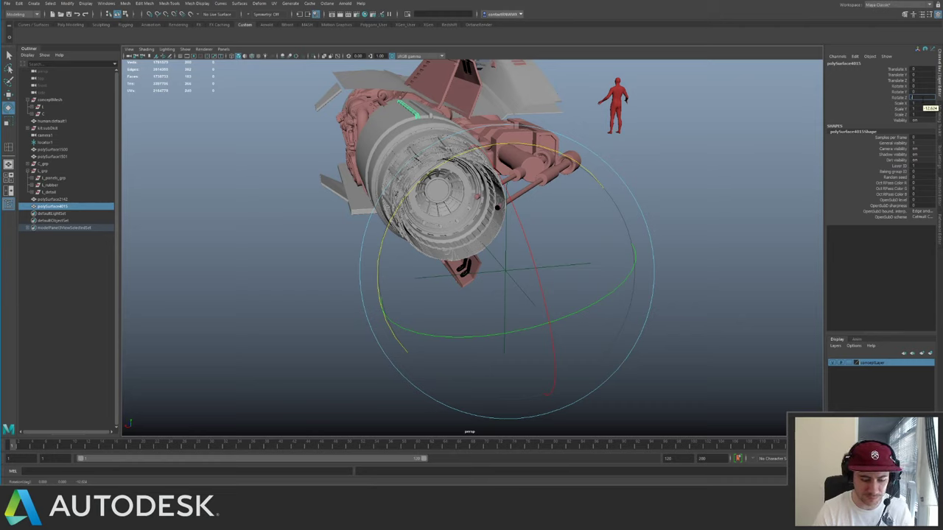
{"action": "key", "text": "Return"}
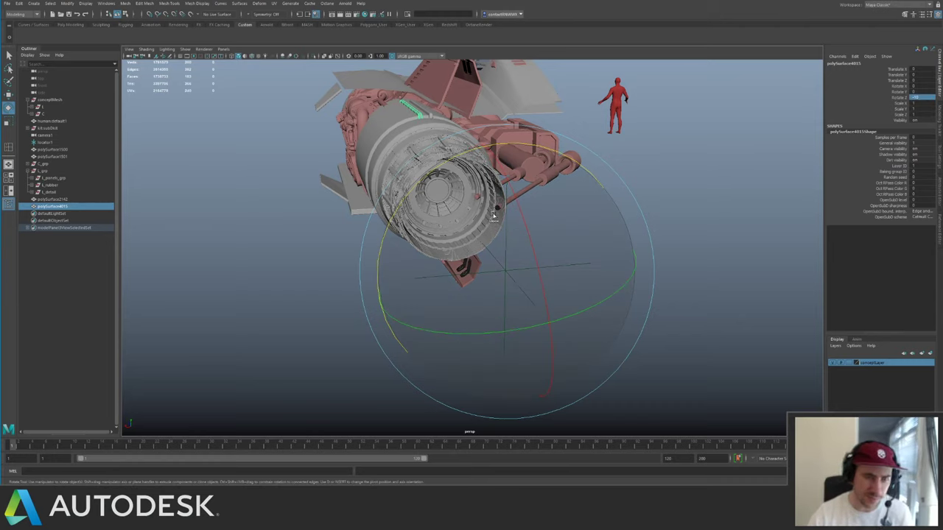
- Repeat Duplicate with Transform on the rotated rib until copies at 10-degree spacing fill the ring around the engine
{"action": "key", "text": "shift+d"}
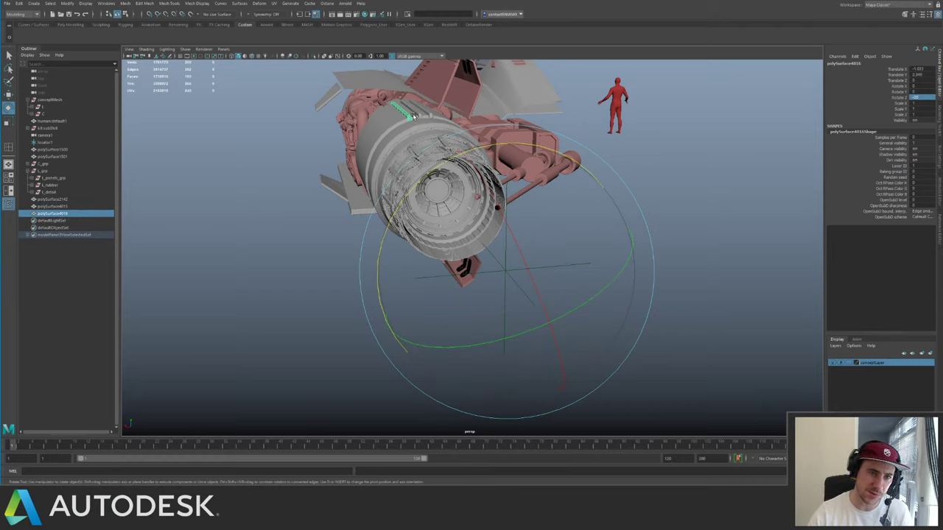
{"action": "key", "text": "shift+d"}
{"action": "key", "text": "shift+d"}
{"action": "key", "text": "shift+d"}
{"action": "key", "text": "shift+d"}
{"action": "key", "text": "shift+d"}
{"action": "key", "text": "shift+d"}
{"action": "key", "text": "shift+d"}
{"action": "key", "text": "shift+d"}
{"action": "key", "text": "shift+d"}
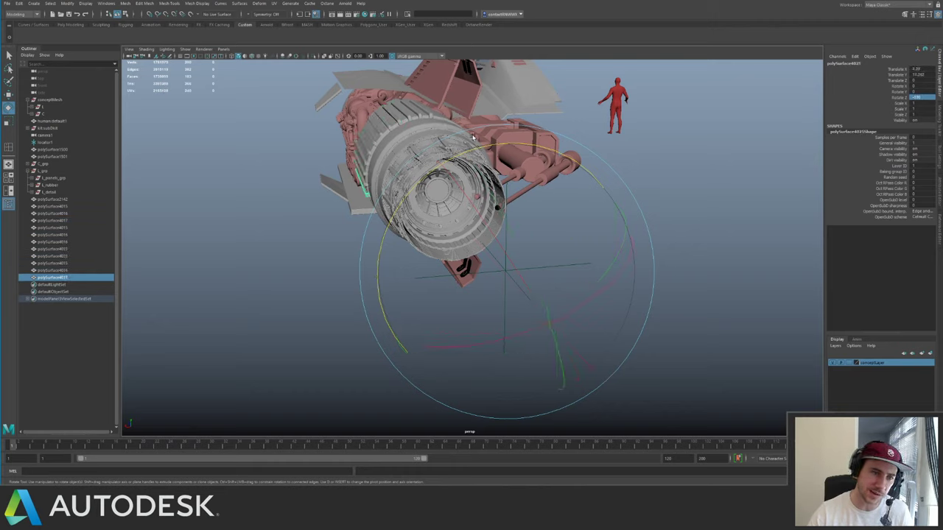
{"action": "key", "text": "shift+d"}
{"action": "key", "text": "shift+d"}
{"action": "key", "text": "shift+d"}
{"action": "key", "text": "shift+d"}
{"action": "key", "text": "shift+d"}
{"action": "key", "text": "shift+d"}
{"action": "key", "text": "shift+d"}
{"action": "key", "text": "shift+d"}
{"action": "key", "text": "shift+d"}
{"action": "key", "text": "shift+d"}
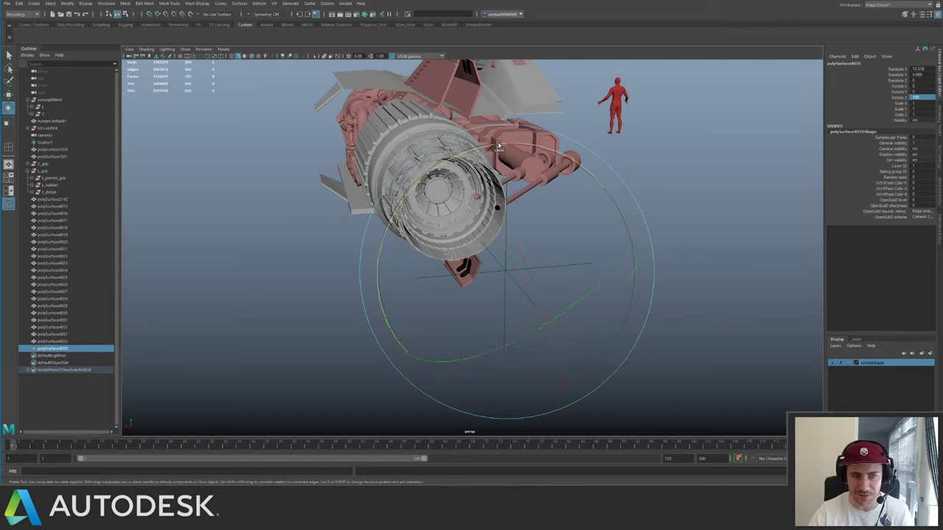
{"action": "key", "text": "shift+d"}
{"action": "key", "text": "shift+d"}
{"action": "key", "text": "shift+d"}
{"action": "key", "text": "shift+d"}
{"action": "key", "text": "shift+d"}
{"action": "key", "text": "shift+d"}
{"action": "key", "text": "shift+d"}
{"action": "key", "text": "shift+d"}
{"action": "key", "text": "shift+d"}
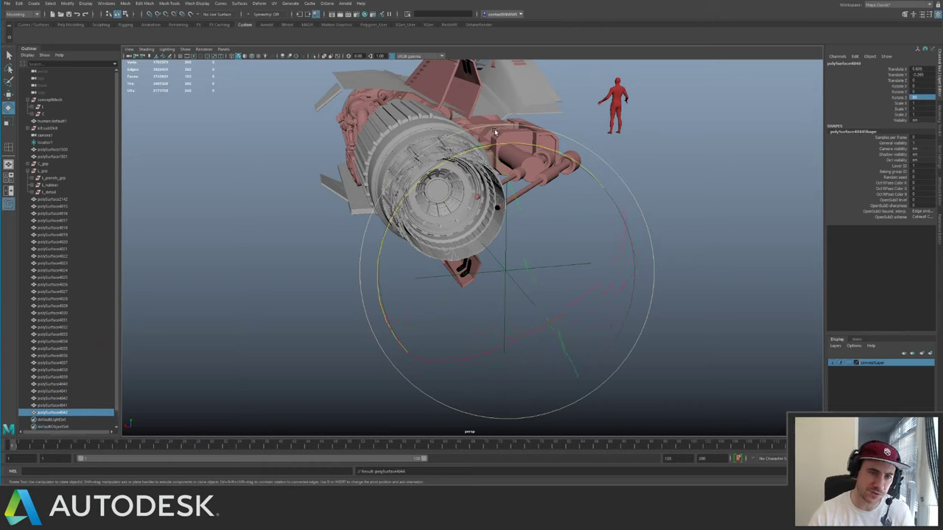
{"action": "key", "text": "shift+d"}
{"action": "key", "text": "shift+d"}
{"action": "key", "text": "shift+d"}
{"action": "key", "text": "shift+d"}
{"action": "key", "text": "shift+d"}
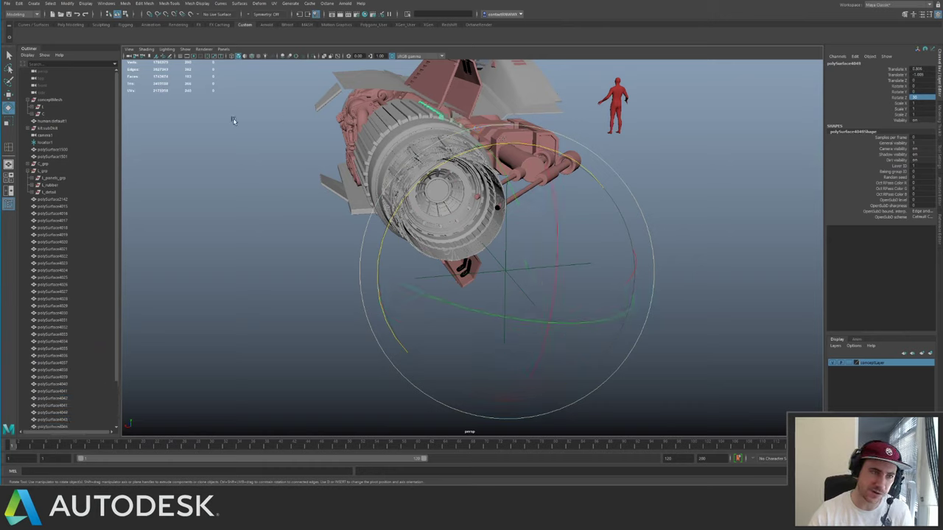
{"action": "key", "text": "shift+d"}
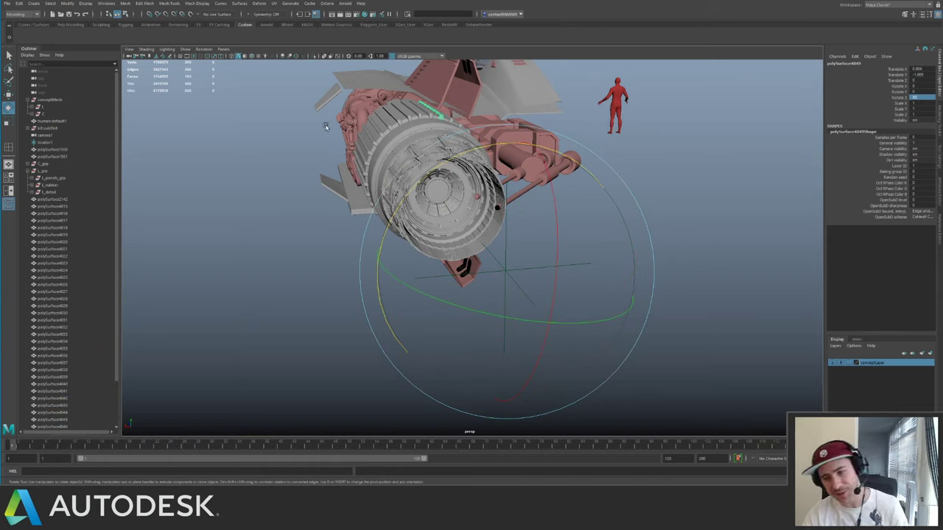
- Examine the fit and spacing of the copied ribs around the engine from close up and from the side
{"action": "left_click", "coordinate": [695, 145]}
{"action": "left_click_drag", "start_coordinate": [587, 150], "coordinate": [693, 166], "text": "alt"}
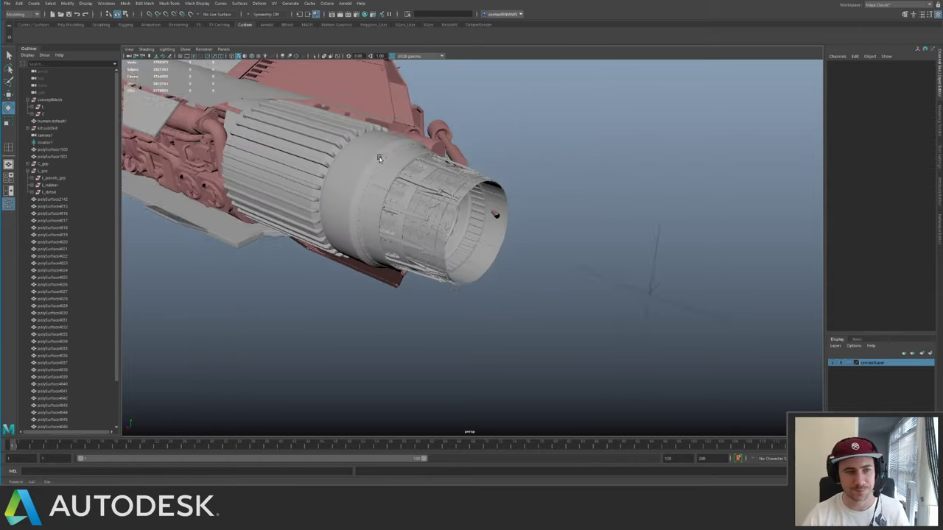
{"action": "middle_click_drag", "start_coordinate": [442, 206], "coordinate": [626, 272], "text": "alt"}
{"action": "right_click_drag", "start_coordinate": [515, 272], "coordinate": [646, 292], "text": "alt"}
{"action": "left_click_drag", "start_coordinate": [478, 254], "coordinate": [550, 204], "text": "alt"}
{"action": "left_click", "coordinate": [441, 192]}
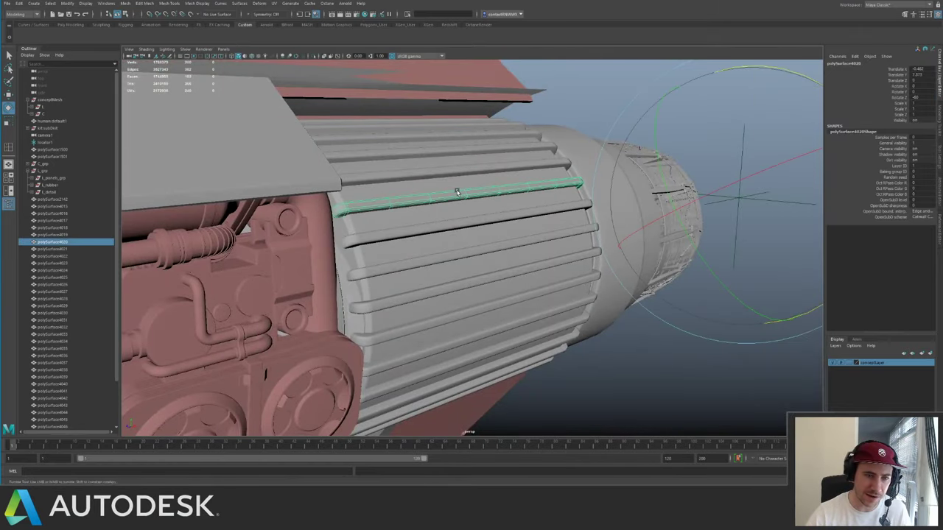
{"action": "scroll", "coordinate": [486, 192], "scroll_direction": "up", "scroll_amount": 3}
{"action": "left_click", "coordinate": [518, 178]}
{"action": "right_click_drag", "start_coordinate": [517, 179], "coordinate": [452, 128], "text": "alt"}
{"action": "left_click", "coordinate": [590, 141]}
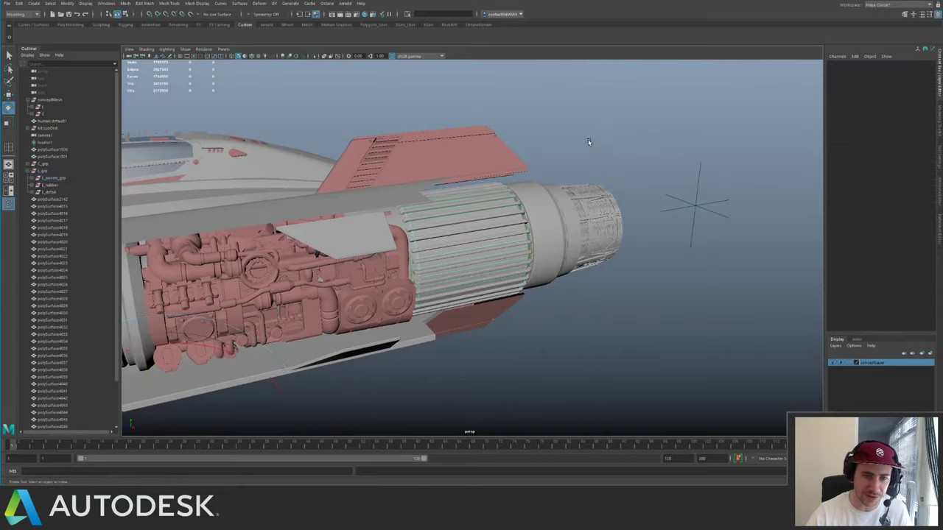
- Examine the cylindrical shell beneath the ribs, both isolated and in place on the engine
{"action": "left_click_drag", "start_coordinate": [589, 141], "coordinate": [549, 165], "text": "alt"}
{"action": "right_click_drag", "start_coordinate": [515, 243], "coordinate": [593, 263], "text": "alt"}
{"action": "left_click", "coordinate": [558, 236]}
{"action": "key", "text": "ctrl+1"}
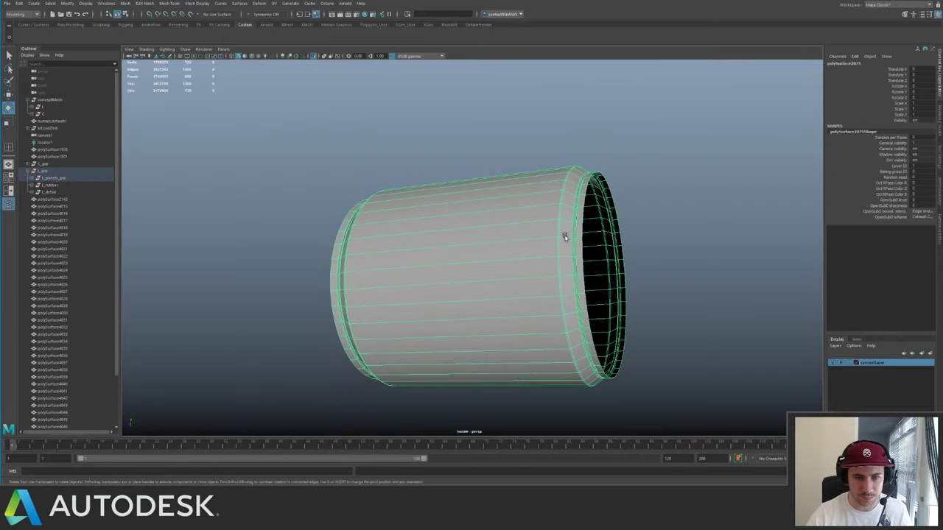
{"action": "mouse_move", "coordinate": [564, 236]}
{"action": "left_mouse_down", "text": "alt"}
{"action": "mouse_move", "coordinate": [542, 248]}
{"action": "mouse_move", "coordinate": [527, 238]}
{"action": "mouse_move", "coordinate": [552, 234]}
{"action": "left_mouse_up", "text": "alt"}
{"action": "key", "text": "ctrl+1"}
{"action": "right_click_drag", "start_coordinate": [552, 234], "coordinate": [589, 255], "text": "alt"}
{"action": "key", "text": "ctrl+1"}
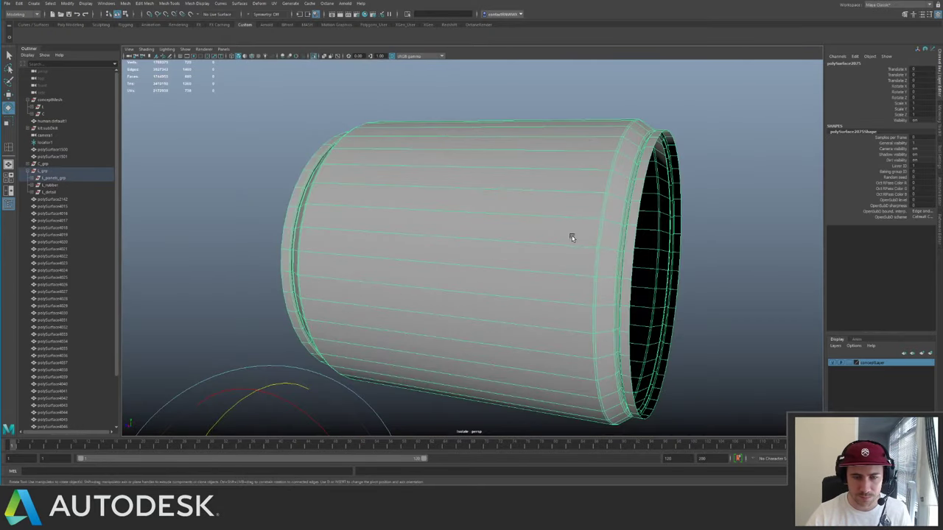
{"action": "key", "text": "ctrl+1"}
{"action": "mouse_move", "coordinate": [572, 238]}
{"action": "left_mouse_down", "text": "alt"}
{"action": "mouse_move", "coordinate": [601, 224]}
{"action": "mouse_move", "coordinate": [559, 236]}
{"action": "left_mouse_up", "text": "alt"}
{"action": "right_click_drag", "start_coordinate": [560, 235], "coordinate": [624, 217], "text": "alt"}
{"action": "key", "text": "ctrl+1"}
{"action": "key", "text": "ctrl+1"}
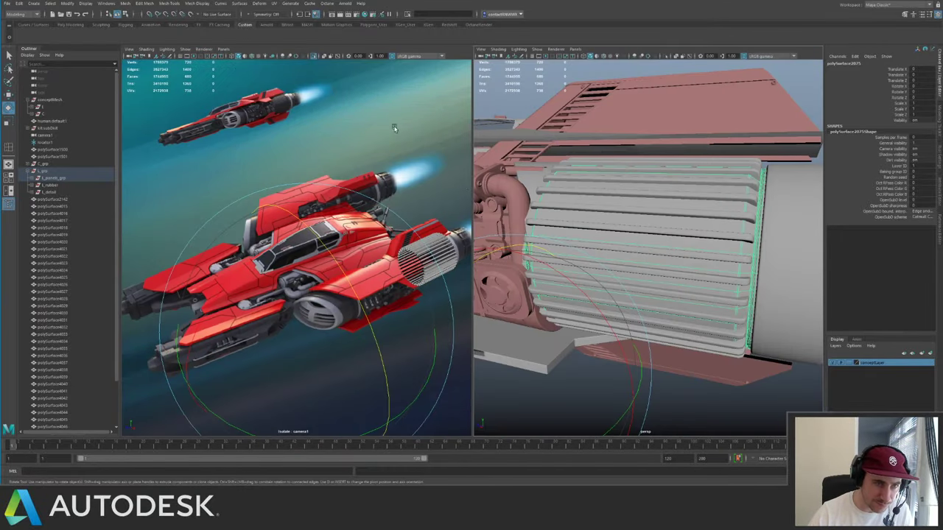
- Isolate the reference camera in the concept image view to leave out the ship geometry
{"action": "left_click", "coordinate": [129, 57]}
{"action": "key", "text": "ctrl+1"}
{"action": "key", "text": "ctrl+1"}
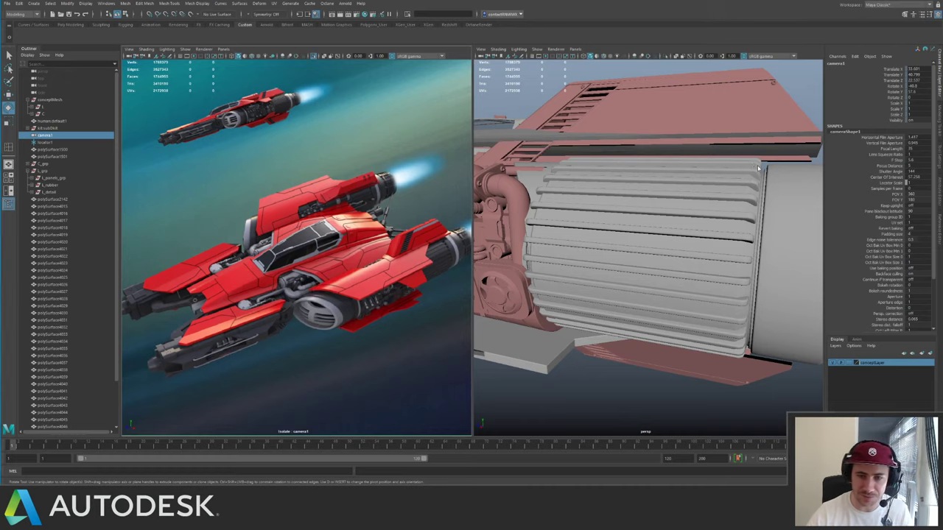
- Return to the single perspective view and isolate the cylindrical shell beneath the ribs
{"action": "key", "text": "space"}
{"action": "left_click", "coordinate": [627, 207]}
{"action": "left_click_drag", "start_coordinate": [626, 208], "coordinate": [492, 182], "text": "alt"}
{"action": "key", "text": "ctrl+1"}
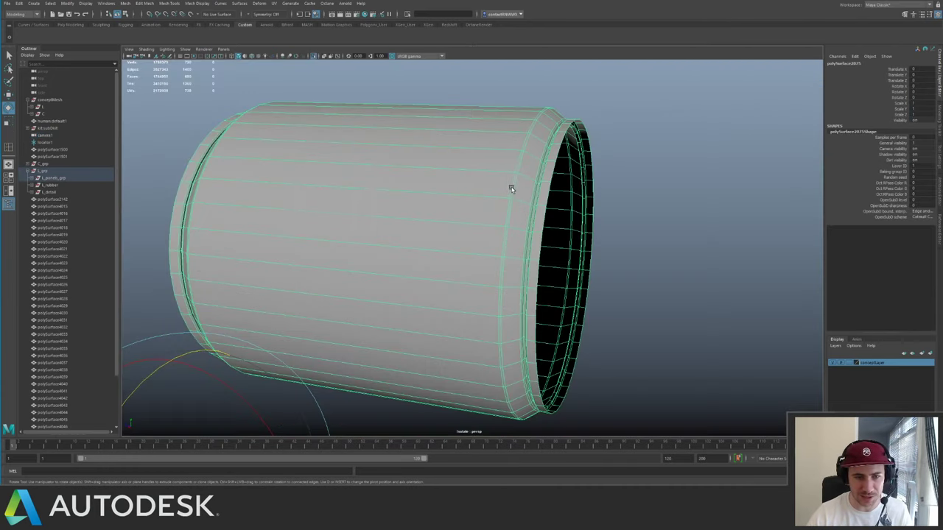
- Examine the support edge loop at the shell's flared end and compare the mesh with its smoothed preview
{"action": "right_click_drag", "start_coordinate": [511, 189], "coordinate": [579, 196], "text": "alt"}
{"action": "mouse_move", "coordinate": [579, 196]}
{"action": "left_mouse_down", "text": "alt"}
{"action": "mouse_move", "coordinate": [558, 184]}
{"action": "mouse_move", "coordinate": [582, 199]}
{"action": "left_mouse_up", "text": "alt"}
{"action": "left_click_drag", "start_coordinate": [528, 170], "coordinate": [492, 232], "text": "alt"}
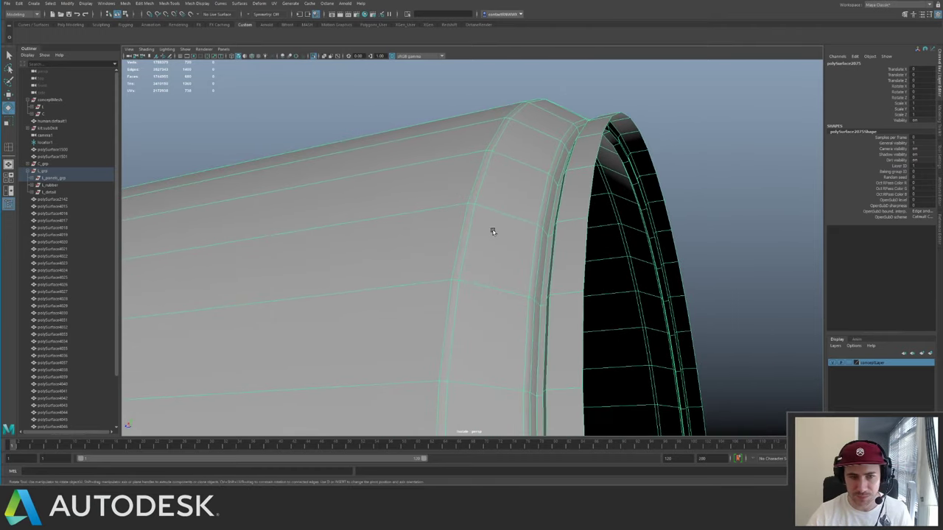
{"action": "key", "text": "g"}
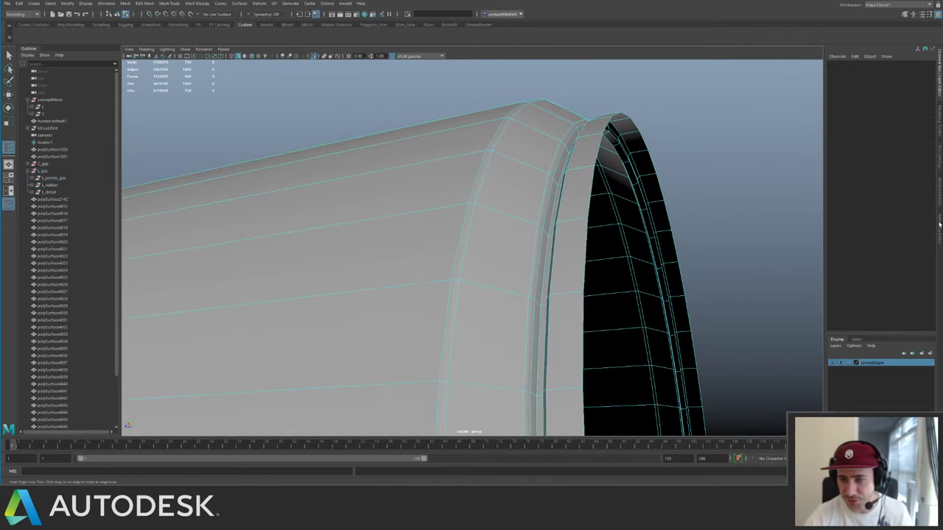
{"action": "key", "text": "q"}
{"action": "left_click", "coordinate": [483, 190]}
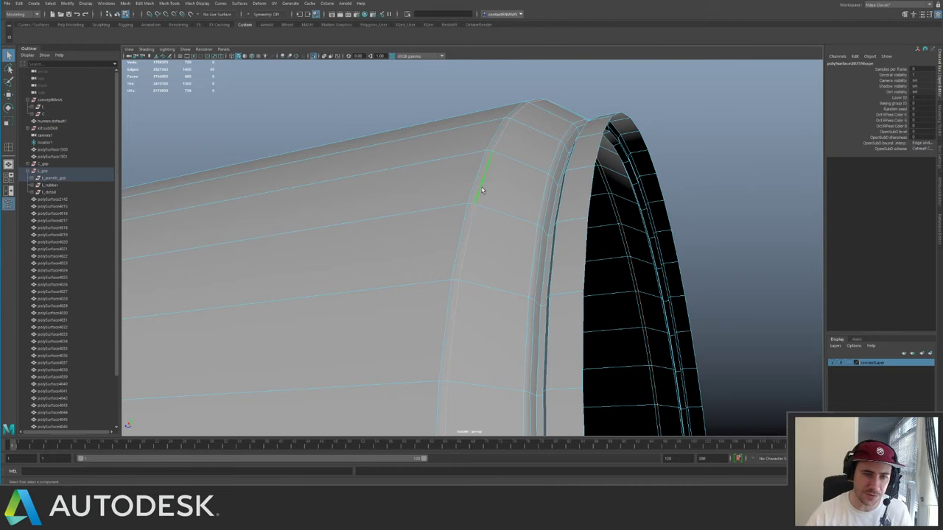
{"action": "key", "text": "3"}
{"action": "key", "text": "1"}
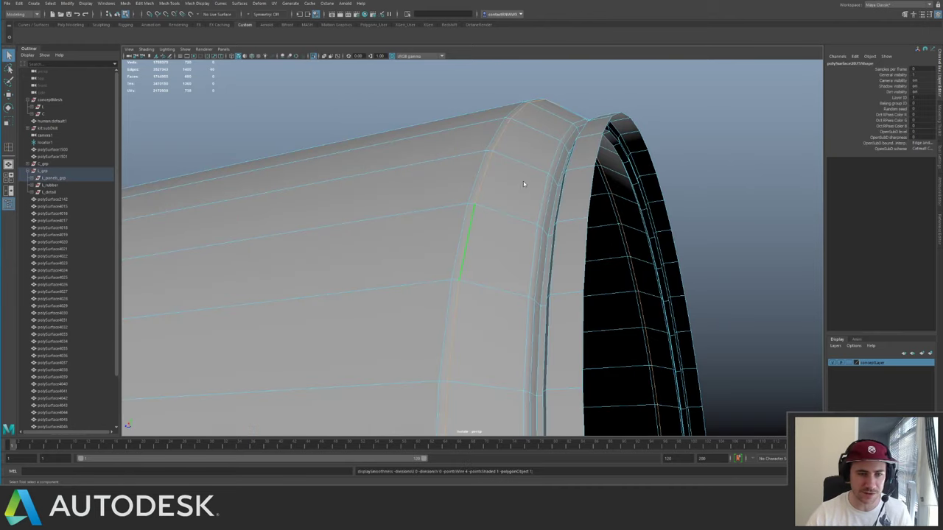
- Correct the shell's shading by reversing its face normals to point outward
{"action": "key", "text": "F8"}
{"action": "key", "text": "space"}
{"action": "left_click_drag", "start_coordinate": [545, 208], "coordinate": [574, 291]}
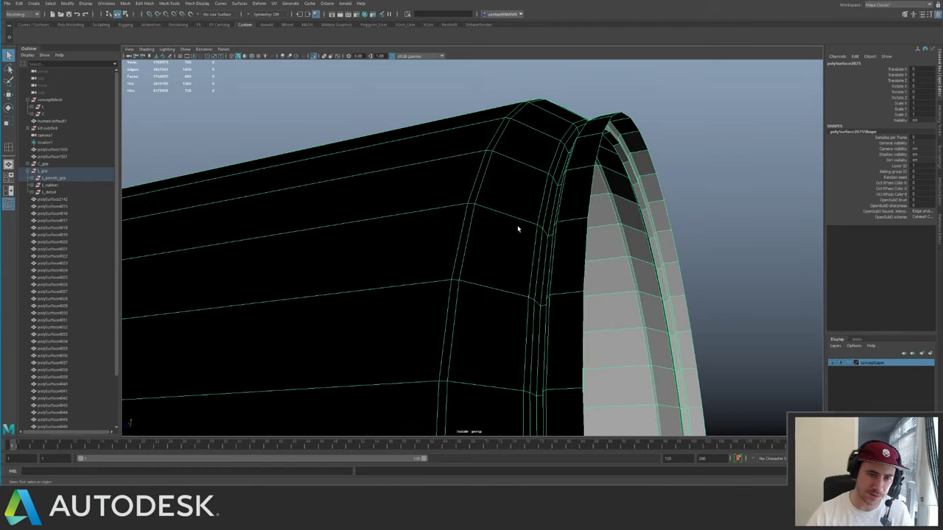
{"action": "key", "text": "space"}
{"action": "left_click_drag", "start_coordinate": [523, 249], "coordinate": [524, 269]}
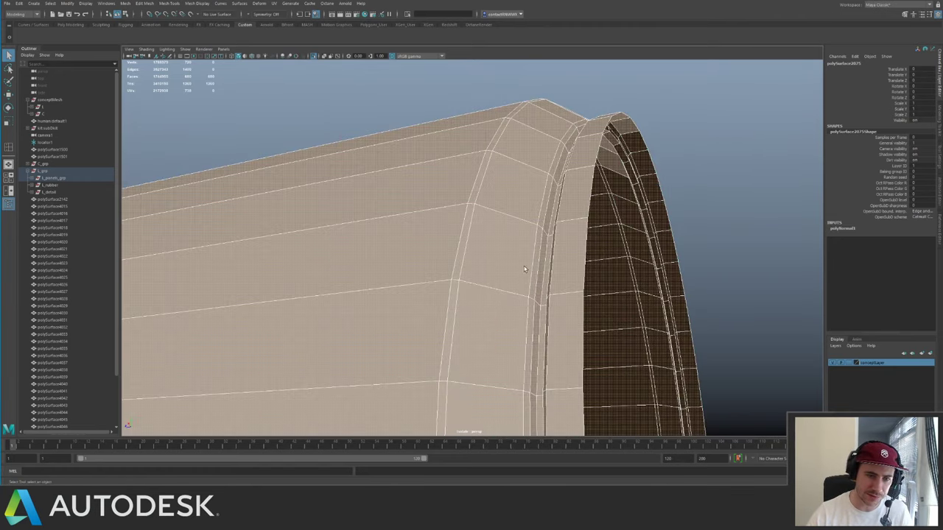
- Check the smoothed preview of the flared rim and delete the support edge loop beside its outer crease
{"action": "key", "text": "F8"}
{"action": "left_click_drag", "start_coordinate": [520, 236], "coordinate": [506, 219], "text": "alt"}
{"action": "key", "text": "F10"}
{"action": "double_click", "coordinate": [505, 222]}
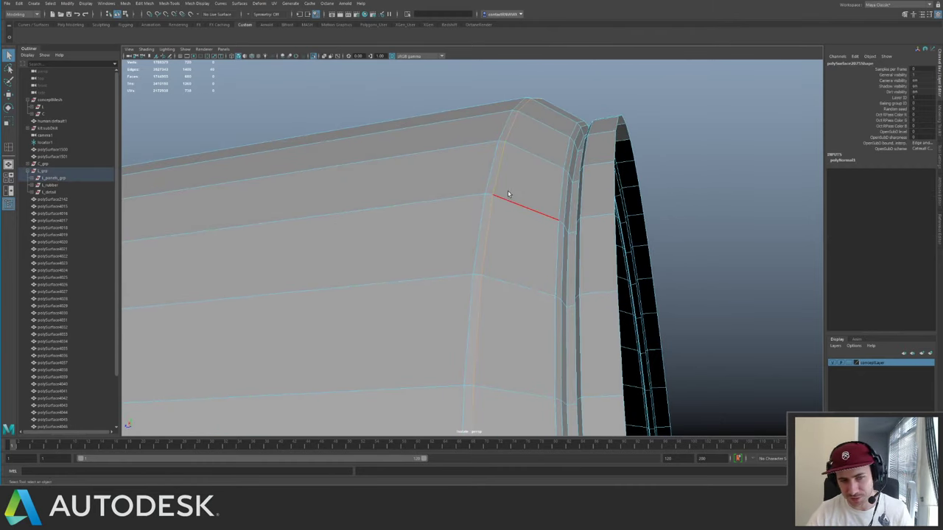
{"action": "key", "text": "3"}
{"action": "key", "text": "1"}
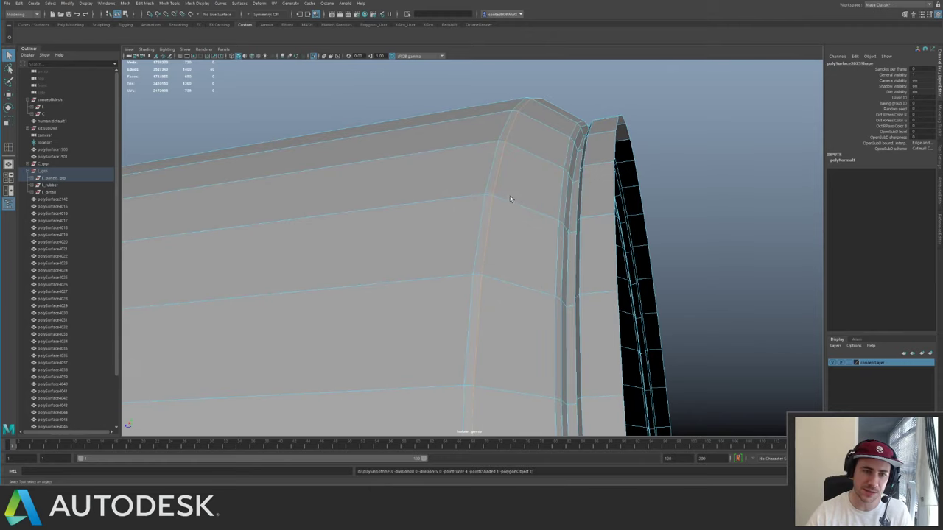
{"action": "key", "text": "3"}
{"action": "key", "text": "1"}
{"action": "key", "text": "F8"}
{"action": "left_click_drag", "start_coordinate": [474, 136], "coordinate": [516, 225], "text": "alt"}
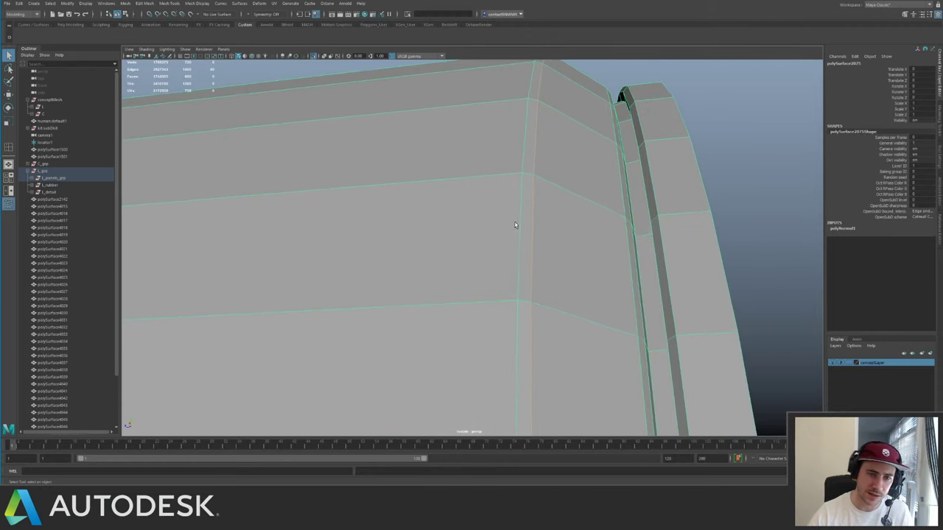
{"action": "key", "text": "ctrl+Delete"}
- Delete two more redundant support edge loops at the same end of the shell, beside the flare and its groove
{"action": "left_click_drag", "start_coordinate": [521, 176], "coordinate": [577, 240], "text": "alt"}
{"action": "key", "text": "F8"}
{"action": "double_click", "coordinate": [522, 220]}
{"action": "key", "text": "ctrl+Delete"}
{"action": "double_click", "coordinate": [604, 231]}
{"action": "key", "text": "ctrl+Delete"}
- Delete the three matching support edge loops around the flare and groove at the shell's opposite end
{"action": "left_click", "coordinate": [600, 226]}
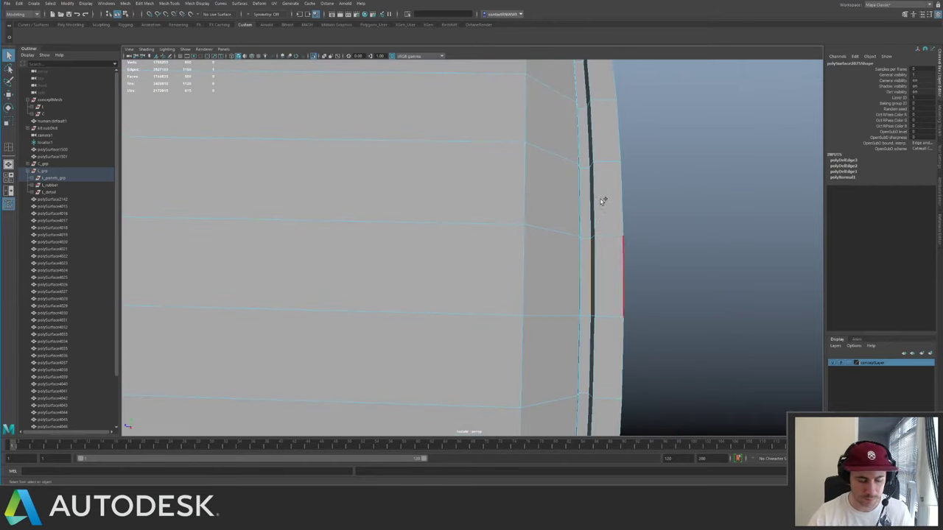
{"action": "left_click_drag", "start_coordinate": [603, 200], "coordinate": [502, 175], "text": "alt"}
{"action": "left_click_drag", "start_coordinate": [645, 215], "coordinate": [554, 242], "text": "alt"}
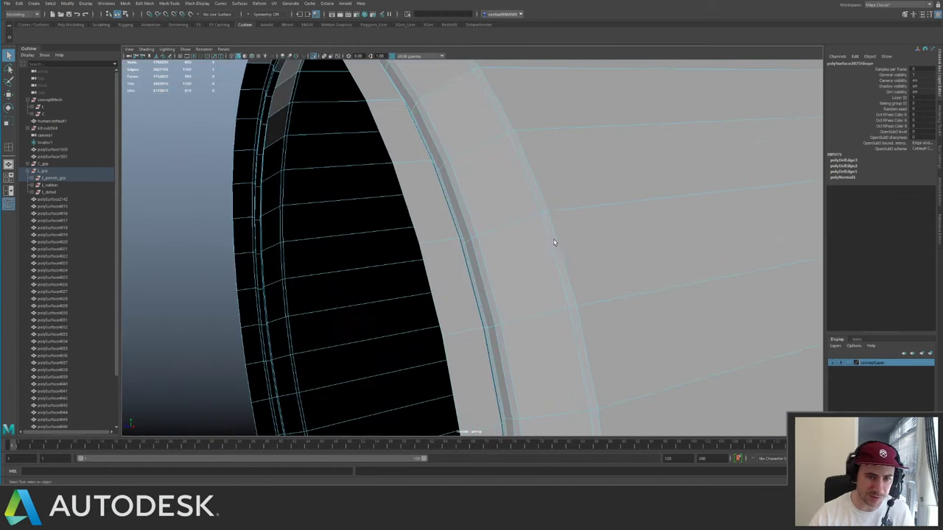
{"action": "double_click", "coordinate": [532, 193]}
{"action": "key", "text": "ctrl+Delete"}
{"action": "double_click", "coordinate": [457, 205]}
{"action": "key", "text": "ctrl+Delete"}
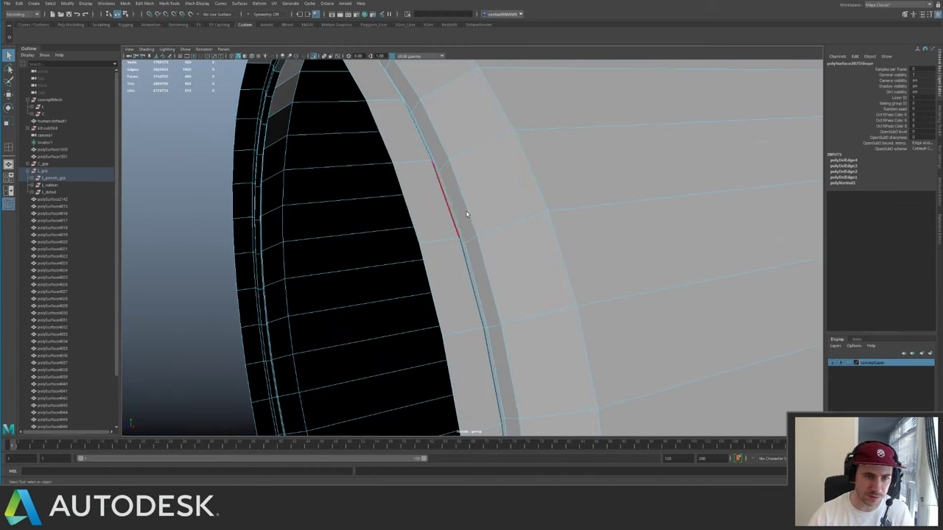
{"action": "left_click_drag", "start_coordinate": [546, 216], "coordinate": [503, 211], "text": "alt"}
{"action": "double_click", "coordinate": [443, 212]}
{"action": "key", "text": "ctrl+Delete"}
{"action": "key", "text": "ctrl+Delete"}
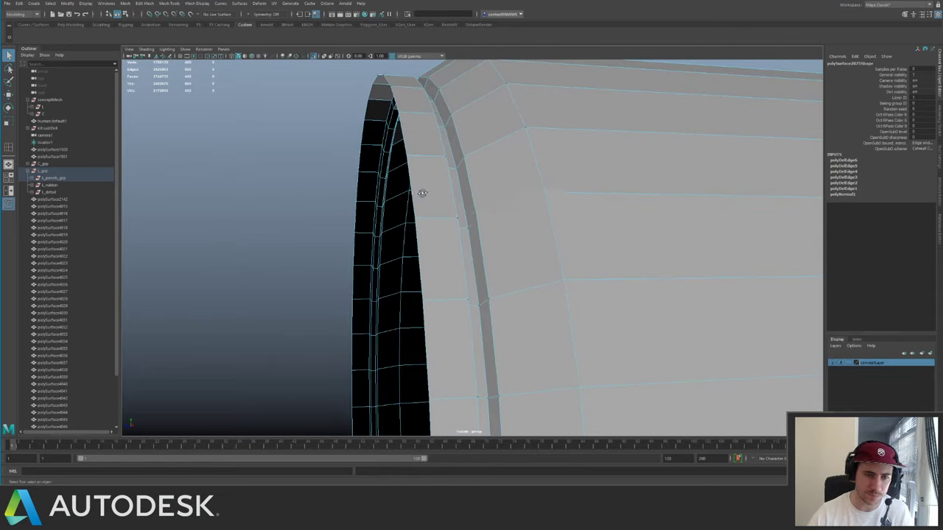
- Select the crease edge loops around the flares and grooves of the shell and bevel them
{"action": "left_click_drag", "start_coordinate": [422, 193], "coordinate": [497, 218], "text": "alt"}
{"action": "right_click_drag", "start_coordinate": [558, 195], "coordinate": [578, 175]}
{"action": "right_click_drag", "start_coordinate": [558, 184], "coordinate": [412, 153], "text": "alt"}
{"action": "left_click_drag", "start_coordinate": [412, 153], "coordinate": [517, 223], "text": "alt"}
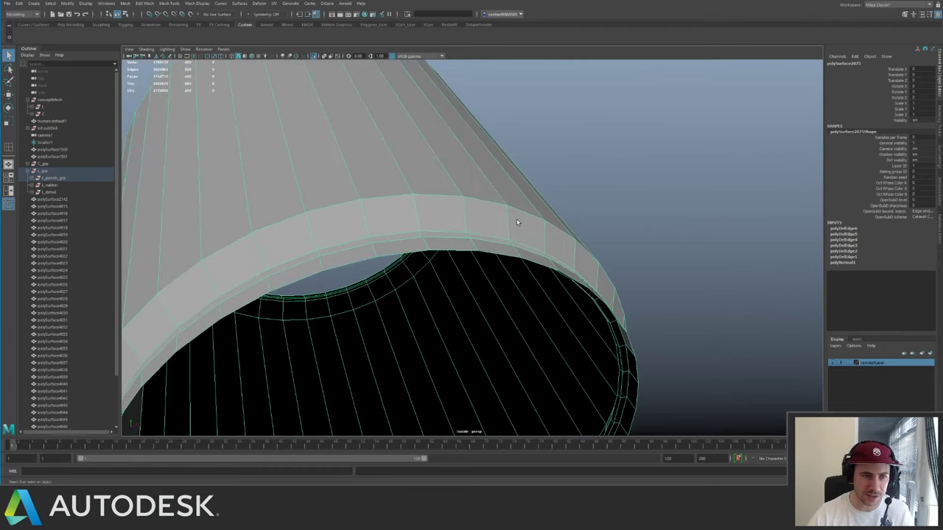
{"action": "key", "text": "F10"}
{"action": "mouse_move", "coordinate": [414, 167]}
{"action": "left_mouse_down", "text": "alt"}
{"action": "mouse_move", "coordinate": [389, 154]}
{"action": "mouse_move", "coordinate": [427, 160]}
{"action": "left_mouse_up", "text": "alt"}
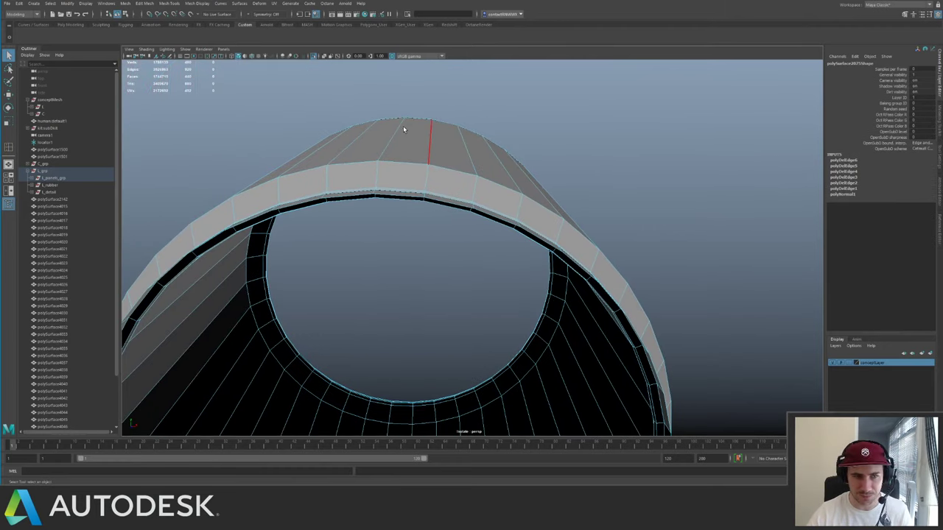
{"action": "left_click_drag", "start_coordinate": [412, 206], "coordinate": [399, 155], "text": "alt"}
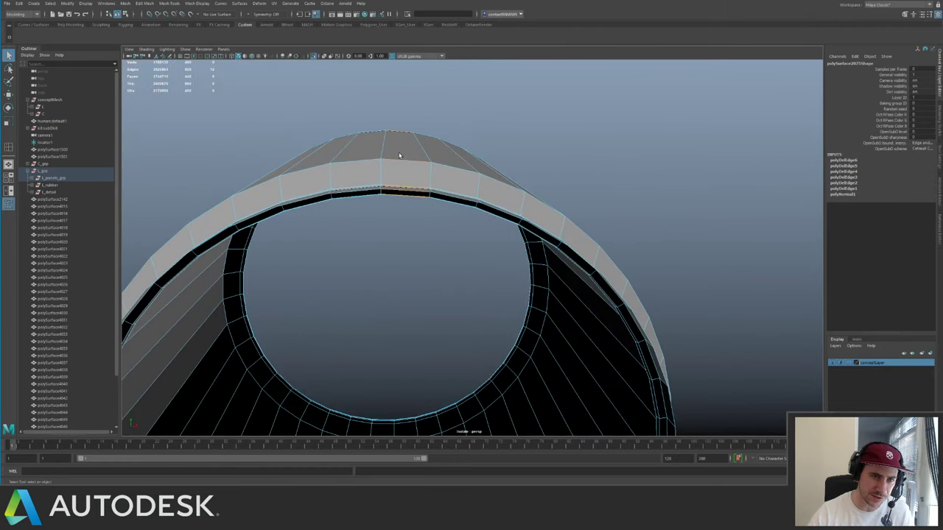
{"action": "left_click_drag", "start_coordinate": [453, 190], "coordinate": [440, 221], "text": "alt"}
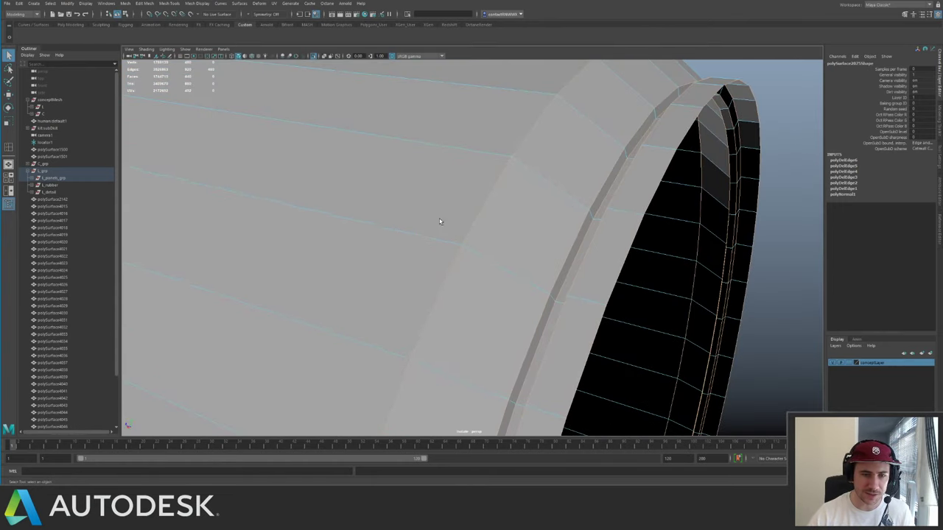
{"action": "key", "text": "ctrl+b"}
{"action": "key", "text": "ctrl+z"}
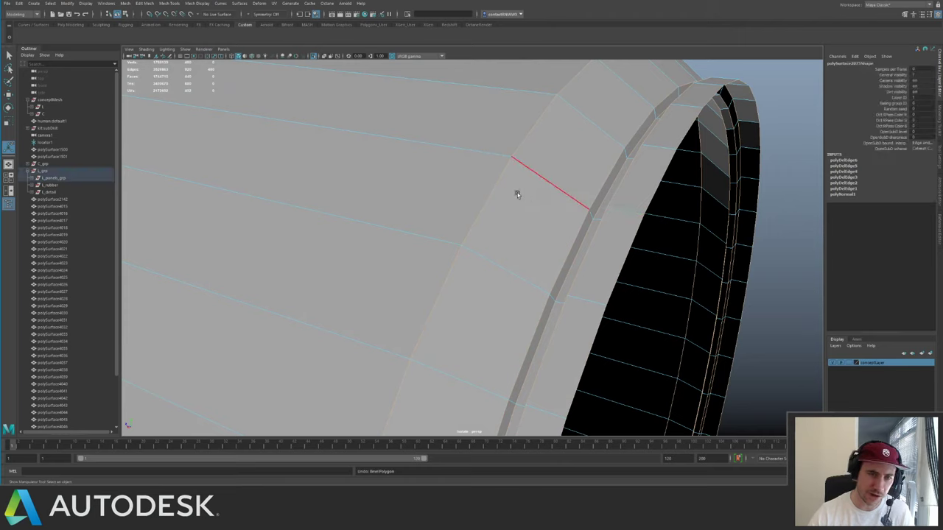
{"action": "right_click", "coordinate": [478, 190], "text": "shift"}
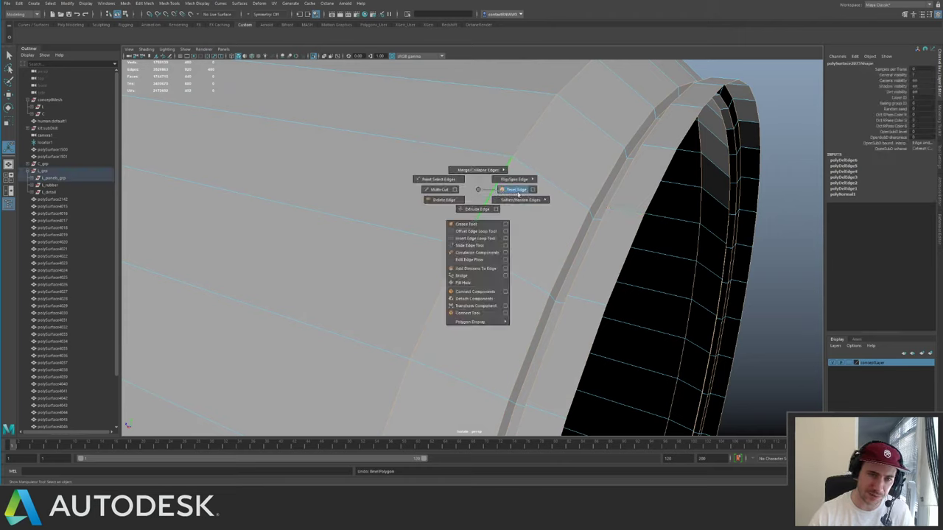
{"action": "left_click", "coordinate": [518, 190]}
- Turn Chamfer off for the bevel and fine-tune its Fraction while checking the groove's edges
{"action": "left_click_drag", "start_coordinate": [300, 234], "coordinate": [300, 234]}
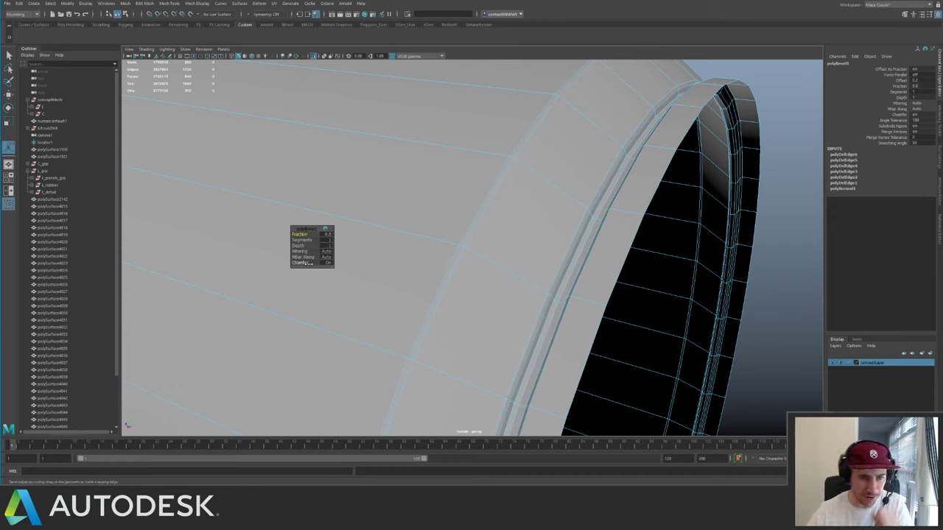
{"action": "left_click", "coordinate": [291, 263]}
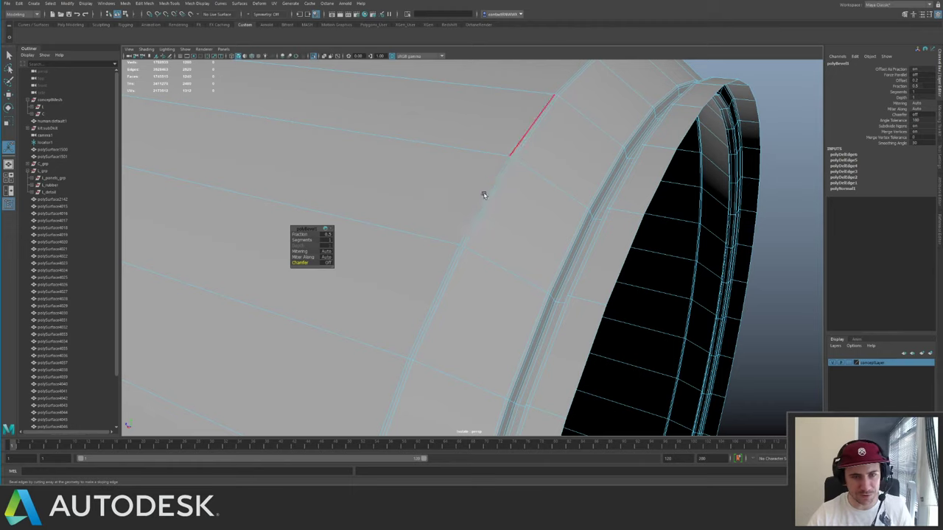
{"action": "left_click_drag", "start_coordinate": [525, 171], "coordinate": [498, 185], "text": "alt"}
{"action": "right_click_drag", "start_coordinate": [498, 185], "coordinate": [640, 312], "text": "alt"}
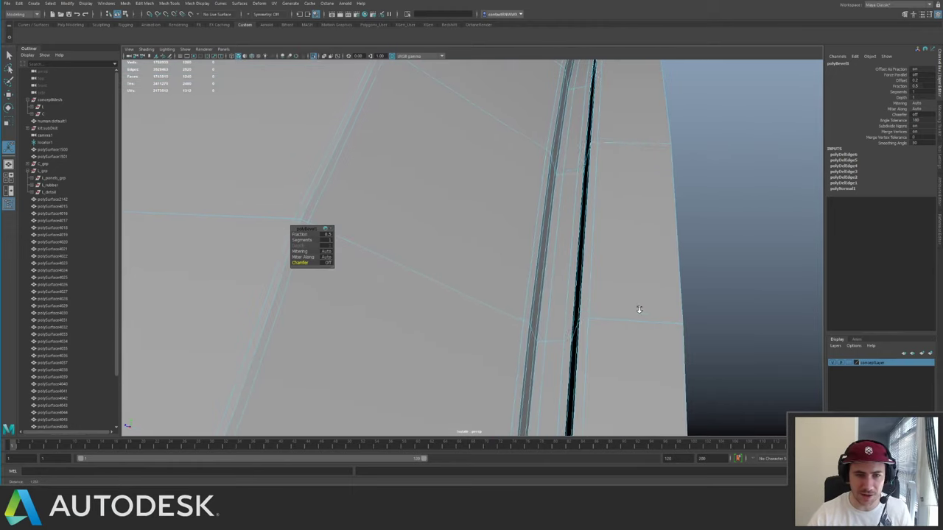
{"action": "left_click_drag", "start_coordinate": [640, 312], "coordinate": [656, 211], "text": "alt"}
{"action": "left_click_drag", "start_coordinate": [568, 156], "coordinate": [395, 240], "text": "alt"}
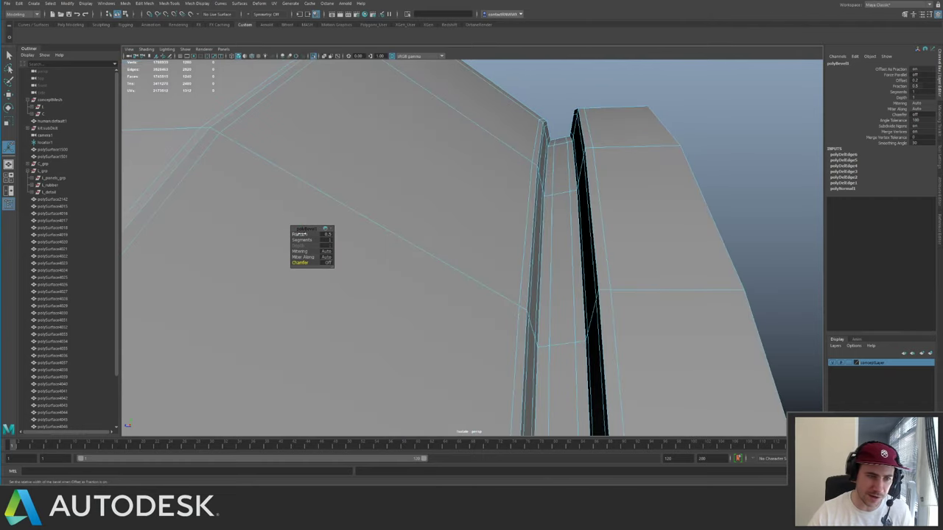
{"action": "left_click_drag", "start_coordinate": [298, 234], "coordinate": [303, 234]}
{"action": "left_click_drag", "start_coordinate": [467, 213], "coordinate": [446, 228], "text": "alt"}
{"action": "left_click_drag", "start_coordinate": [587, 261], "coordinate": [435, 222], "text": "alt"}
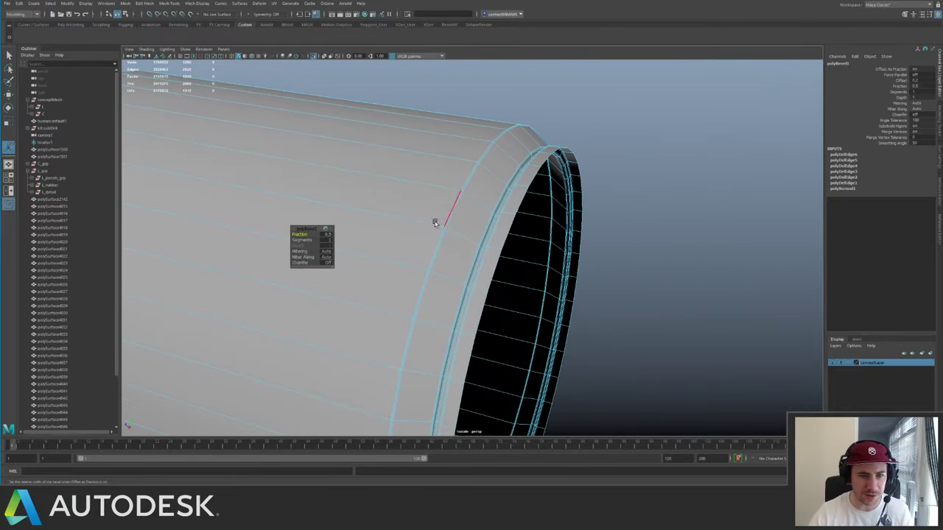
- Inspect the bevelled shell in object mode and check the rim close up in smoothed preview
{"action": "right_click_drag", "start_coordinate": [434, 223], "coordinate": [587, 322], "text": "alt"}
{"action": "key", "text": "q"}
{"action": "right_click_drag", "start_coordinate": [481, 258], "coordinate": [593, 253]}
{"action": "left_click_drag", "start_coordinate": [594, 253], "coordinate": [366, 197], "text": "alt"}
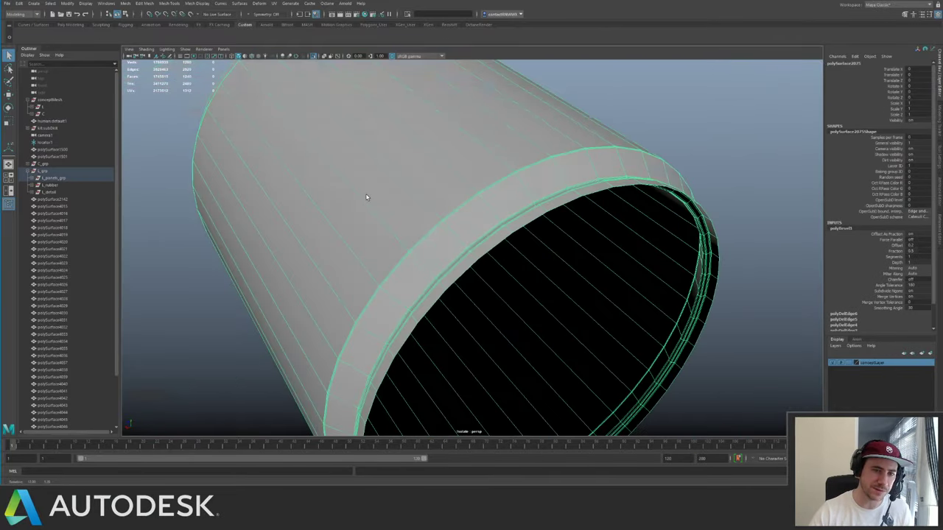
{"action": "right_click_drag", "start_coordinate": [366, 197], "coordinate": [503, 161], "text": "alt"}
{"action": "left_click_drag", "start_coordinate": [503, 161], "coordinate": [563, 179], "text": "alt"}
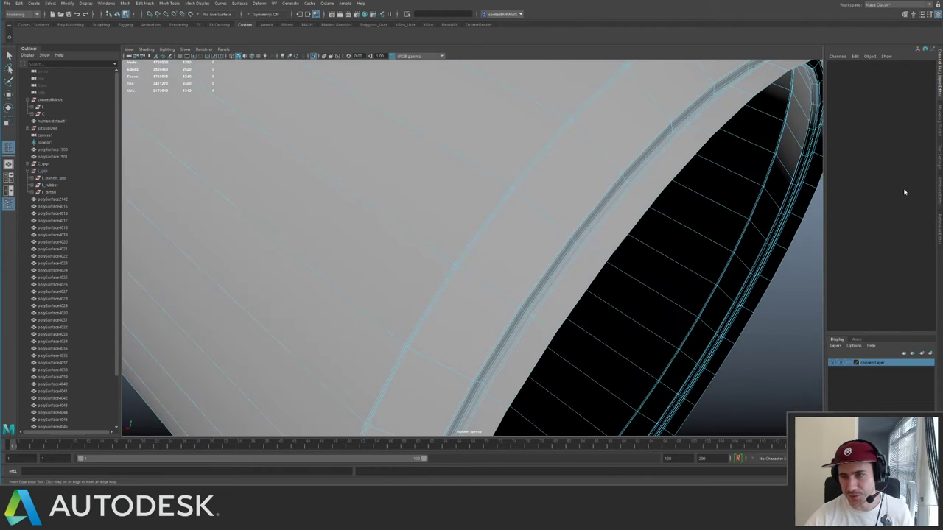
{"action": "left_click", "coordinate": [531, 190]}
{"action": "key", "text": "3"}
{"action": "key", "text": "1"}
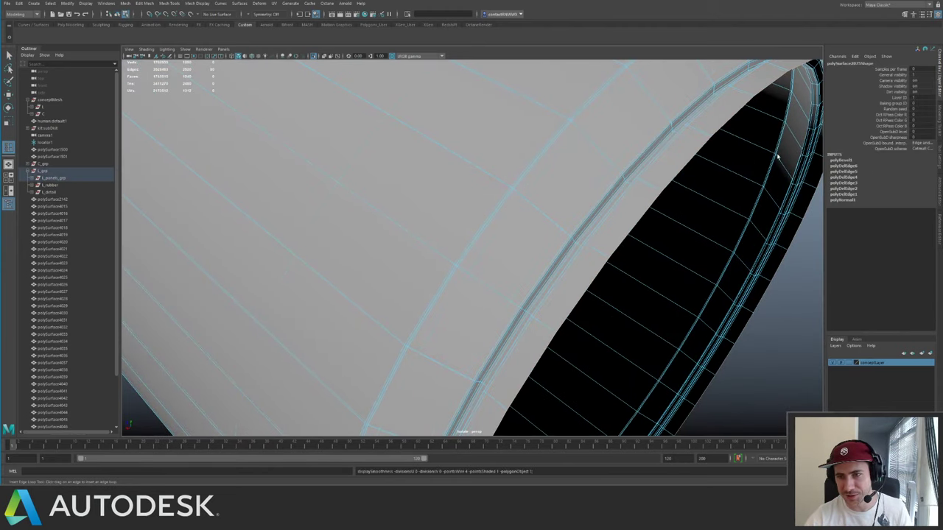
- Insert a support edge loop on the shell's body beside the bevelled flare crease, using equal distance from edge
{"action": "left_click", "coordinate": [939, 158]}
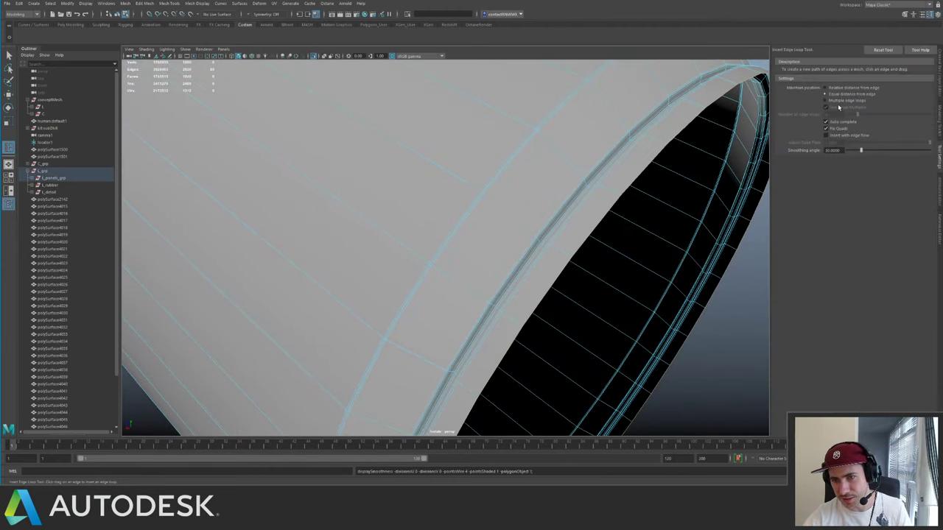
{"action": "left_click", "coordinate": [492, 202]}
{"action": "left_click", "coordinate": [472, 187]}
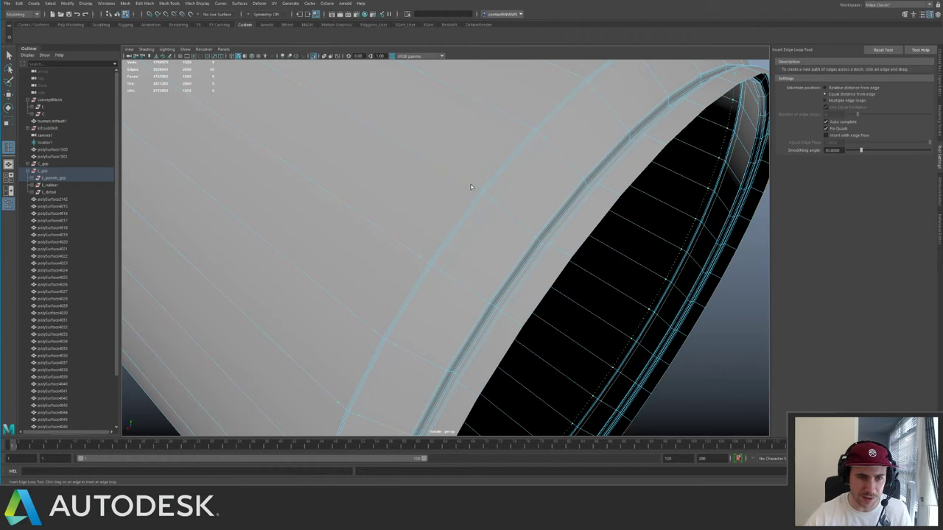
{"action": "left_click_drag", "start_coordinate": [525, 231], "coordinate": [529, 189], "text": "alt"}
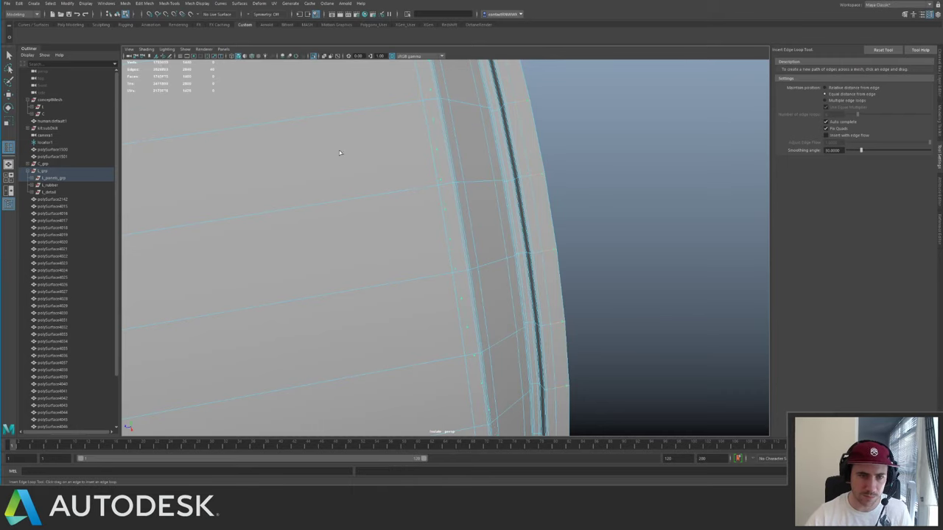
{"action": "left_click_drag", "start_coordinate": [340, 153], "coordinate": [488, 181], "text": "alt"}
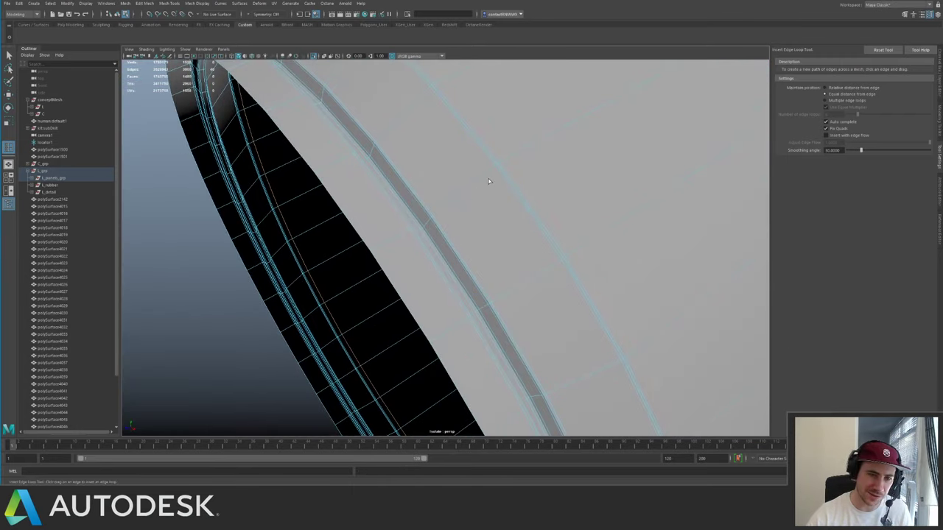
- Insert further support edge loops beside the shell's bevelled groove and on its rim strip, keeping equal distance from edge
{"action": "left_click", "coordinate": [440, 211]}
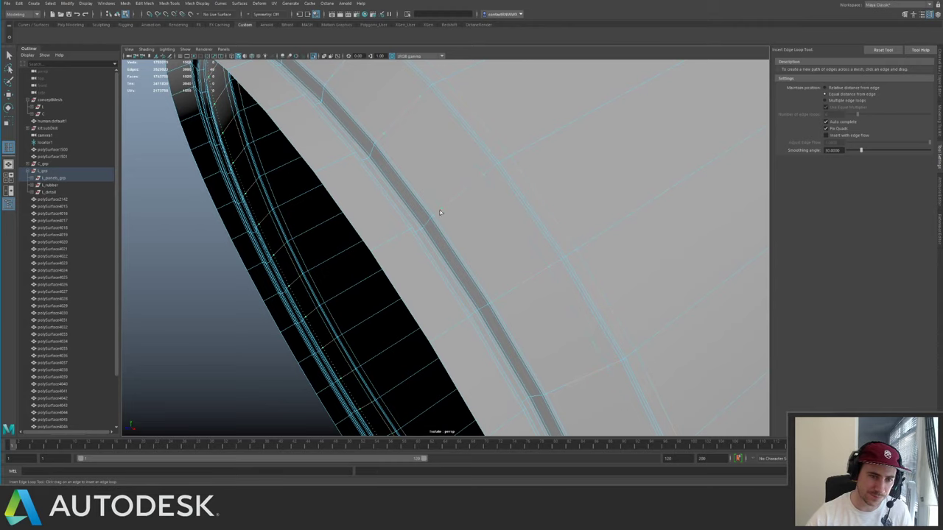
{"action": "left_click", "coordinate": [440, 213]}
{"action": "left_click", "coordinate": [400, 235]}
{"action": "left_click_drag", "start_coordinate": [410, 229], "coordinate": [368, 240], "text": "alt"}
{"action": "middle_click_drag", "start_coordinate": [369, 240], "coordinate": [426, 236], "text": "alt"}
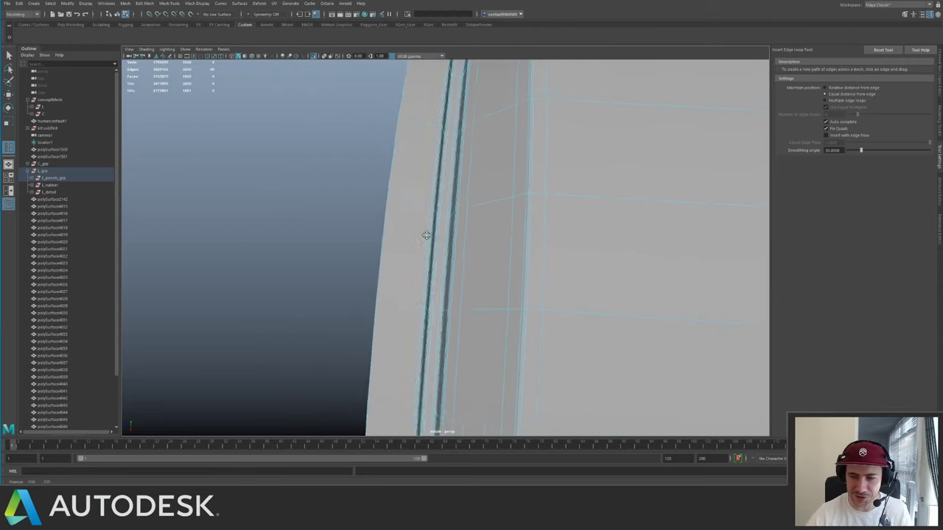
{"action": "left_click_drag", "start_coordinate": [427, 235], "coordinate": [448, 226], "text": "alt"}
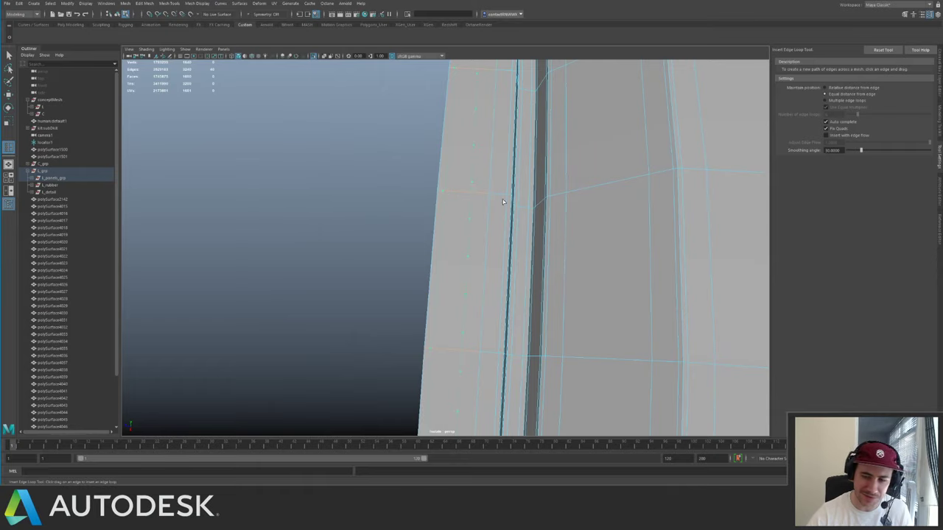
{"action": "left_click_drag", "start_coordinate": [502, 199], "coordinate": [451, 241], "text": "alt"}
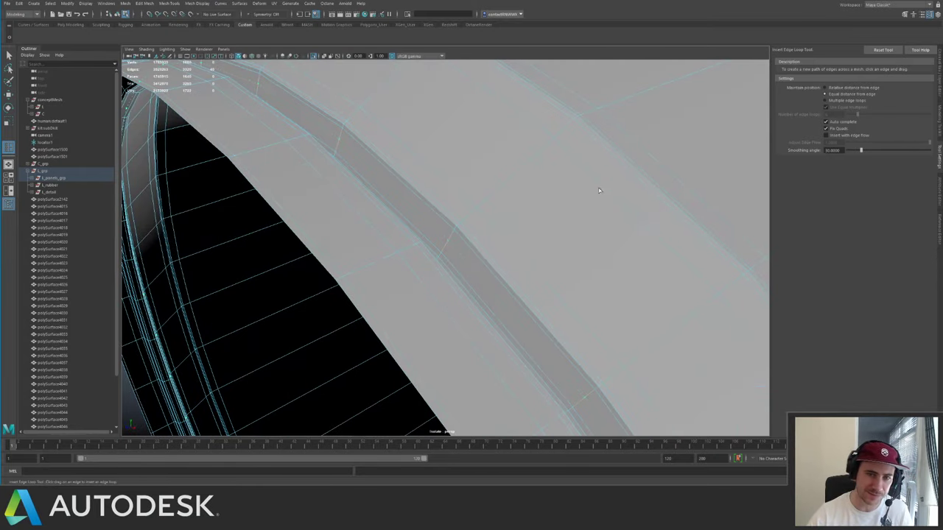
{"action": "right_click_drag", "start_coordinate": [599, 190], "coordinate": [474, 159], "text": "alt"}
{"action": "left_click_drag", "start_coordinate": [473, 159], "coordinate": [362, 162], "text": "alt"}
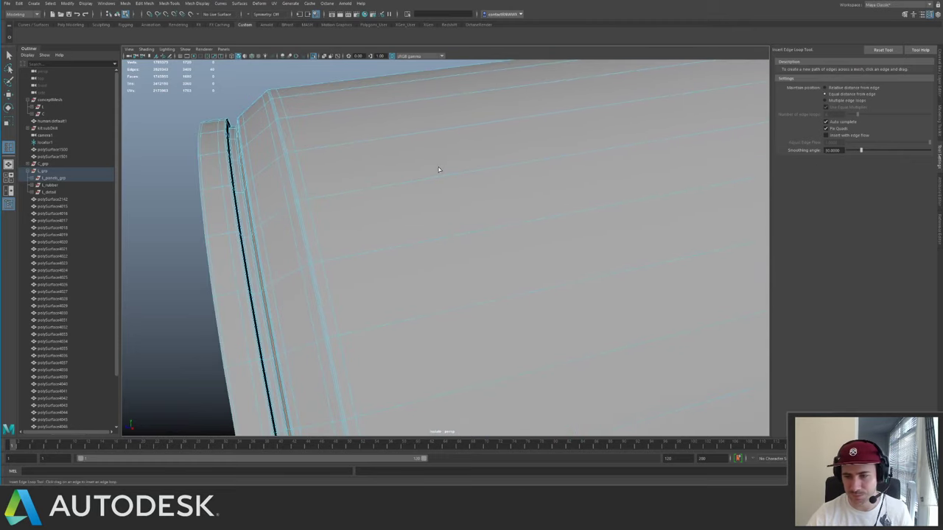
- Switch the edge loop insertion to multiple edge loops and divide the shell's long cylindrical body with a set of loops
{"action": "right_click_drag", "start_coordinate": [439, 169], "coordinate": [313, 162], "text": "alt"}
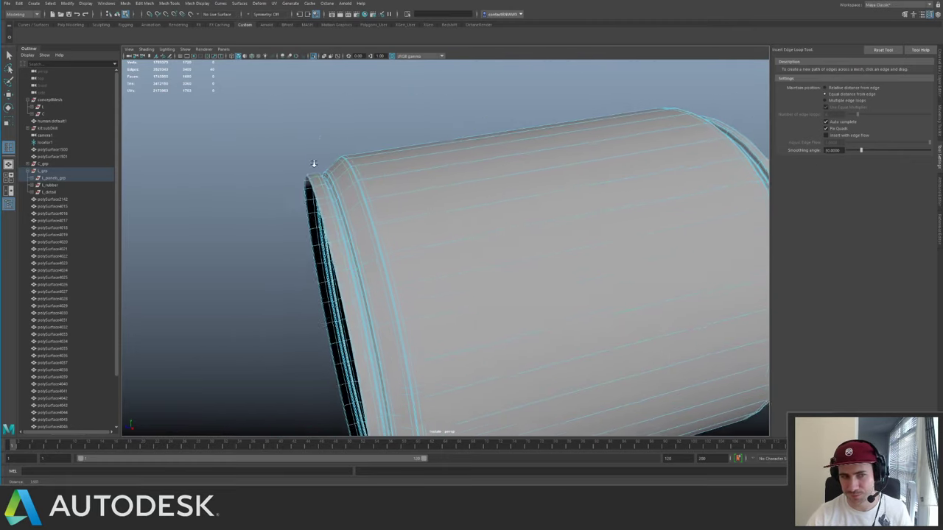
{"action": "left_click_drag", "start_coordinate": [314, 162], "coordinate": [420, 170], "text": "alt"}
{"action": "right_click_drag", "start_coordinate": [420, 170], "coordinate": [451, 188], "text": "alt"}
{"action": "left_click_drag", "start_coordinate": [567, 184], "coordinate": [524, 179], "text": "alt"}
{"action": "middle_click_drag", "start_coordinate": [525, 179], "coordinate": [523, 164], "text": "alt"}
{"action": "scroll", "coordinate": [523, 163], "scroll_direction": "down", "scroll_amount": 2}
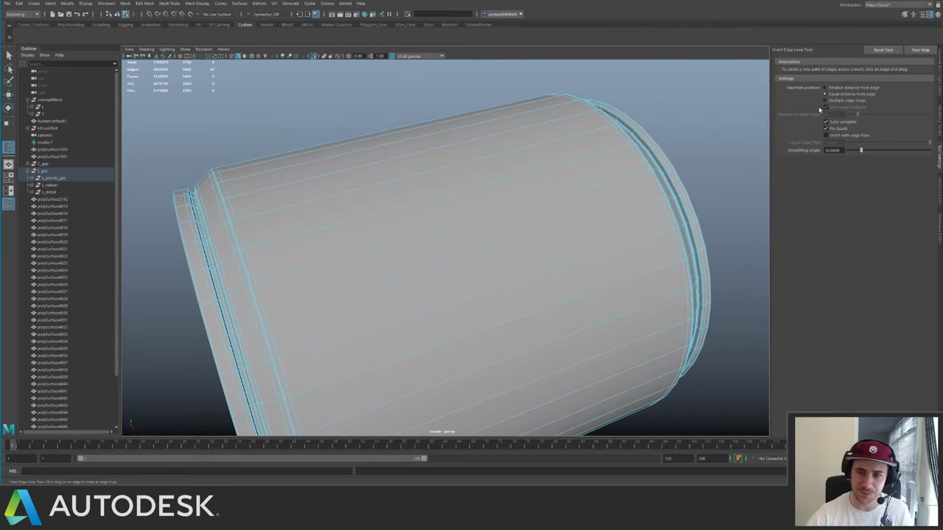
{"action": "left_click", "coordinate": [824, 101]}
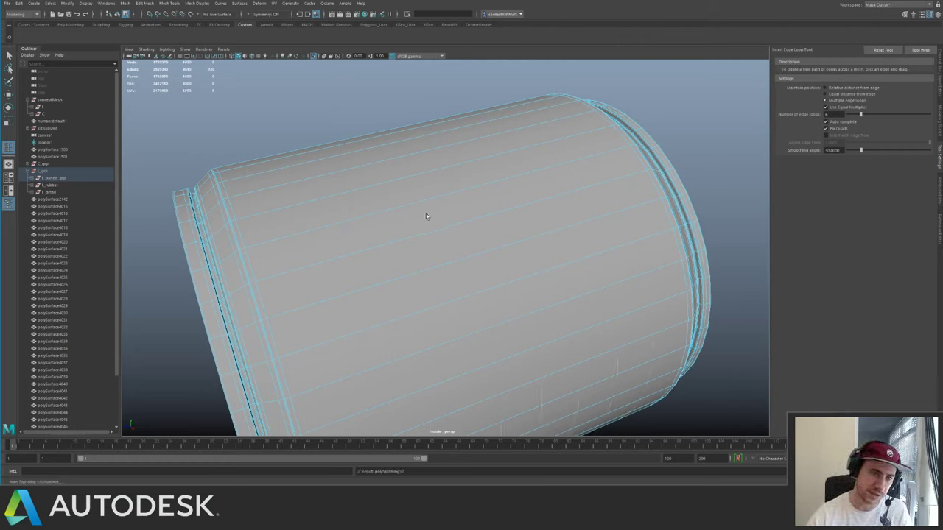
{"action": "key", "text": "q"}
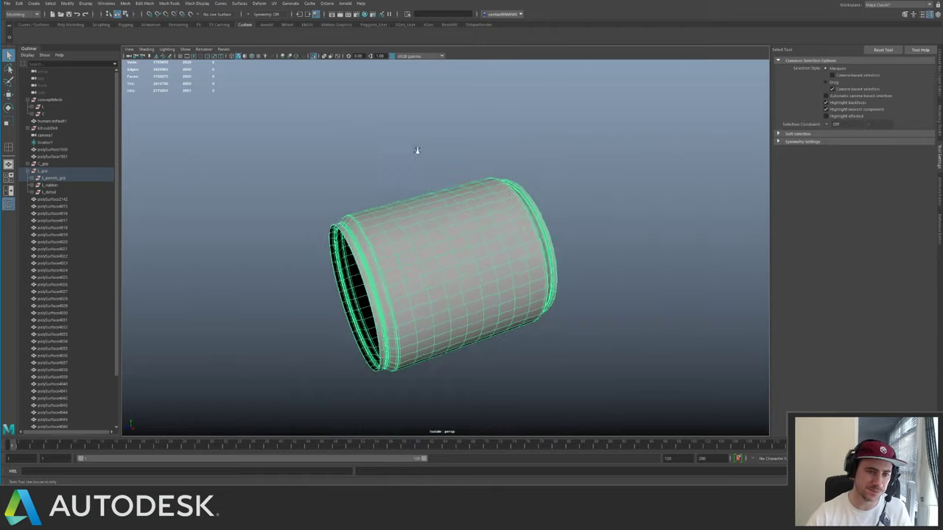
- Check the finished shell from its open end in smoothed preview
{"action": "left_click_drag", "start_coordinate": [417, 150], "coordinate": [453, 145], "text": "alt"}
{"action": "right_click_drag", "start_coordinate": [453, 145], "coordinate": [563, 225], "text": "alt"}
{"action": "key", "text": "3"}
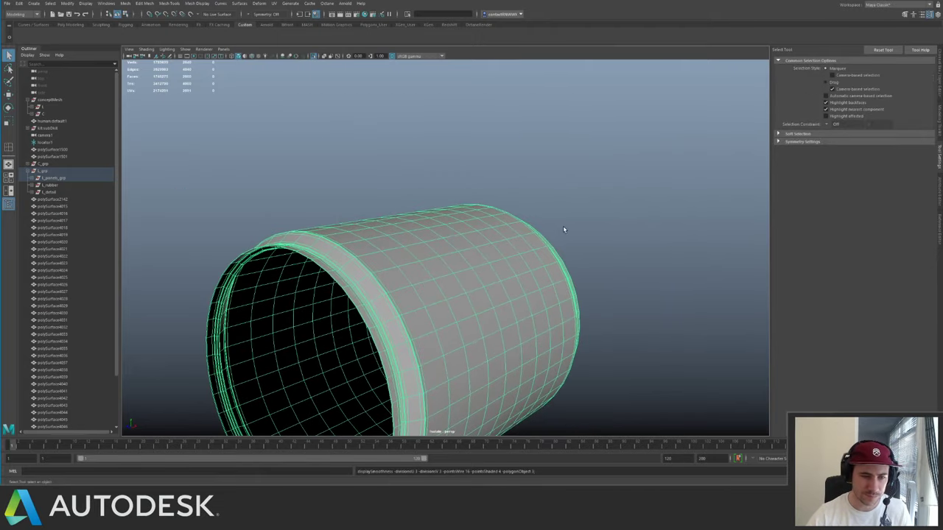
- Leave the isolated view to show the shell within the whole spaceship and save the scene
{"action": "key", "text": "1"}
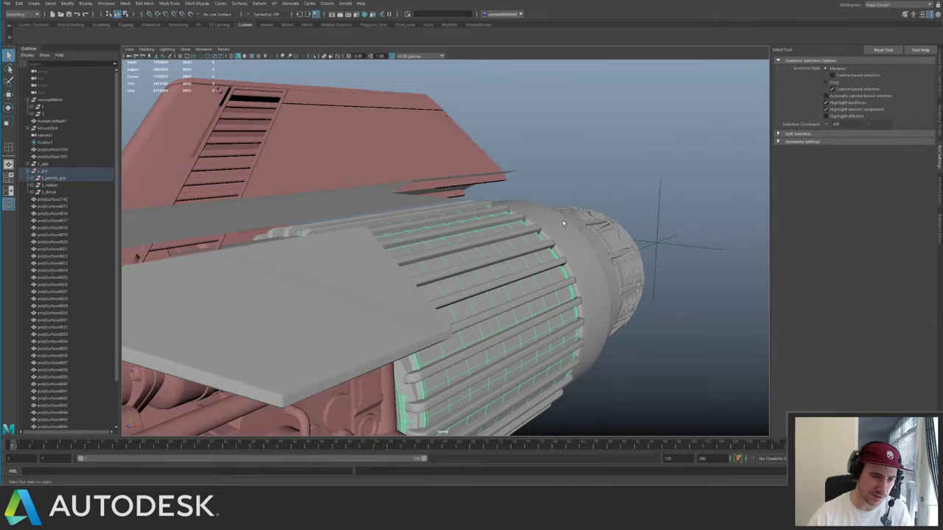
{"action": "left_click_drag", "start_coordinate": [472, 221], "coordinate": [414, 133], "text": "alt"}
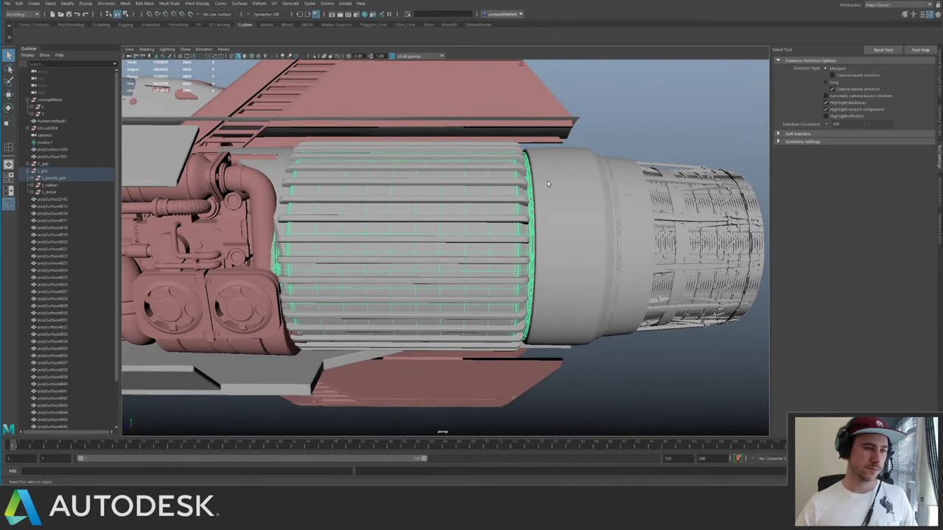
{"action": "left_click_drag", "start_coordinate": [422, 134], "coordinate": [479, 167], "text": "alt"}
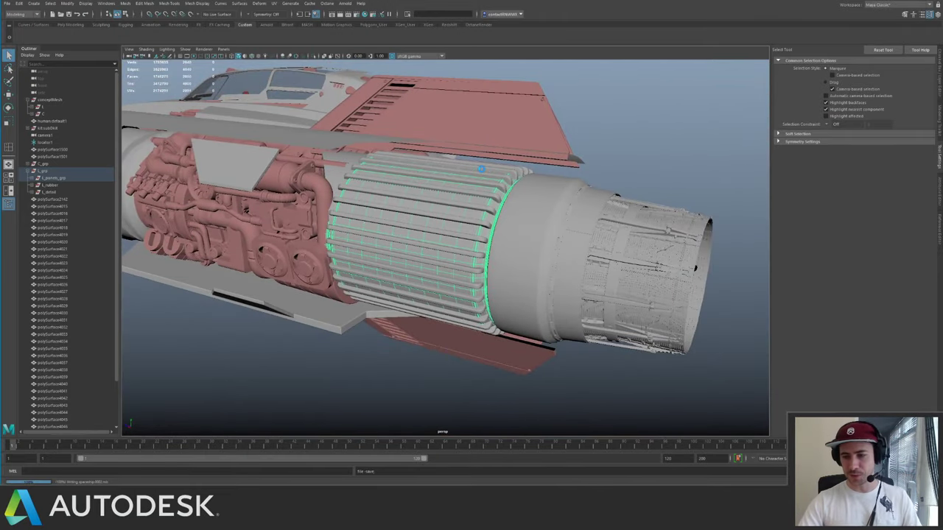
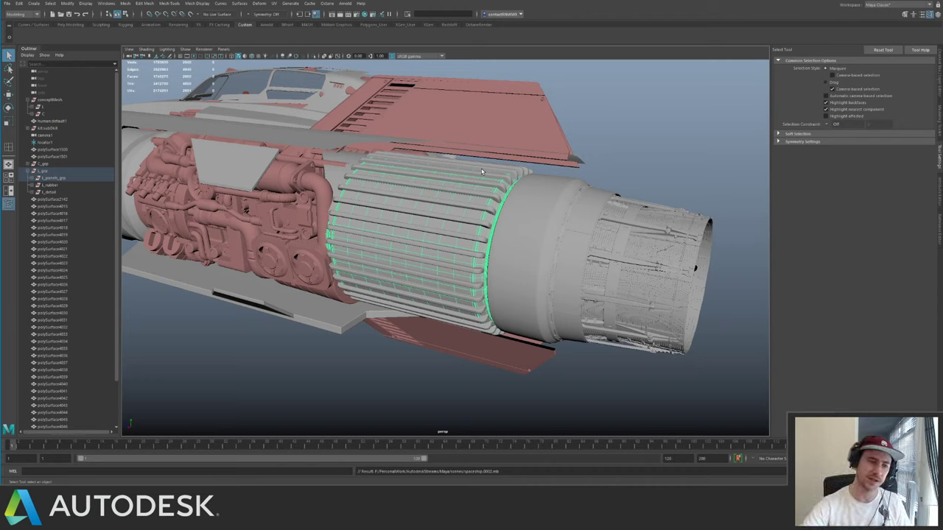
- Frame the spoked fan wheel beside the ribbed shell and examine it and the surrounding engine concept parts
{"action": "left_click", "coordinate": [311, 267]}
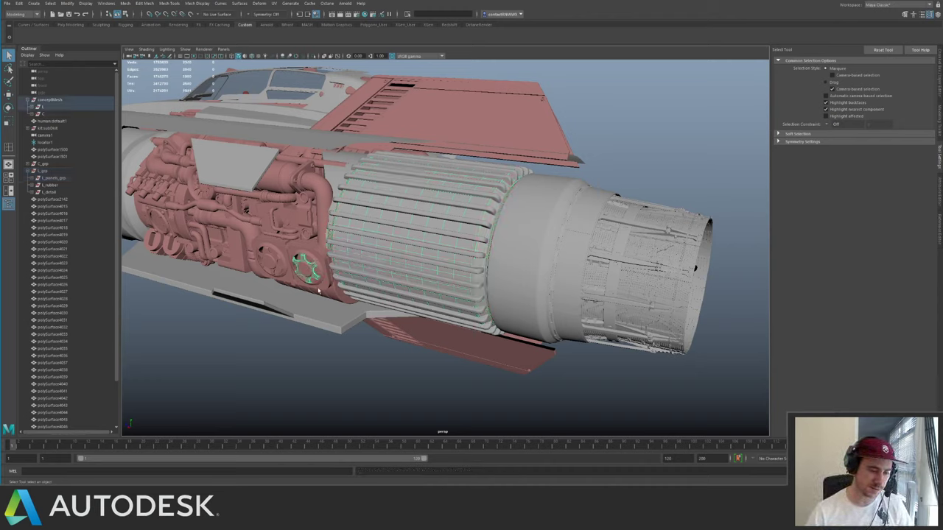
{"action": "key", "text": "f"}
{"action": "right_click_drag", "start_coordinate": [414, 255], "coordinate": [346, 188], "text": "alt"}
{"action": "left_click_drag", "start_coordinate": [346, 188], "coordinate": [422, 230], "text": "alt"}
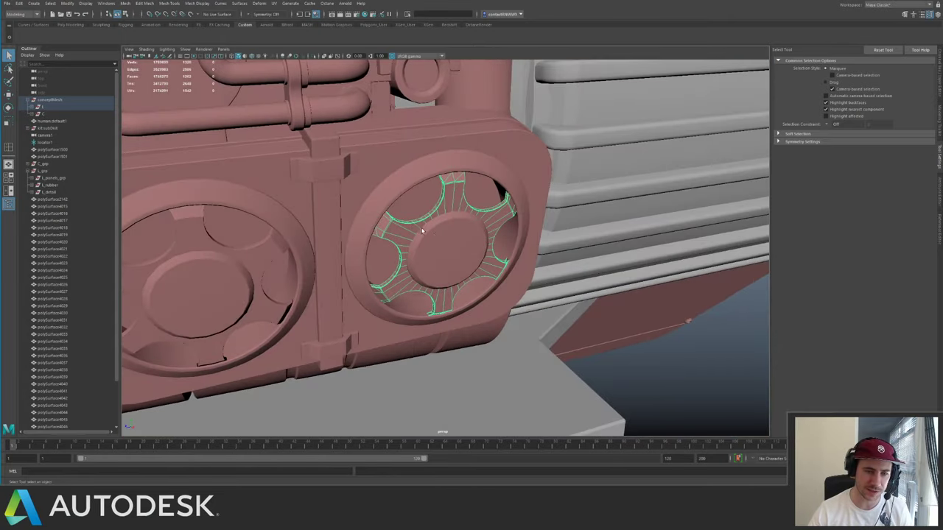
{"action": "scroll", "coordinate": [424, 235], "scroll_direction": "down", "scroll_amount": 10}
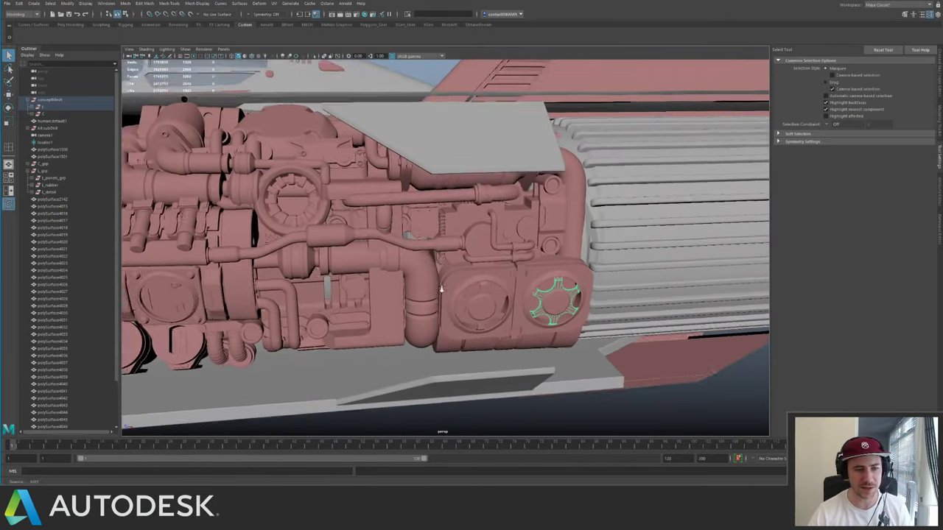
{"action": "right_click_drag", "start_coordinate": [441, 288], "coordinate": [423, 284], "text": "alt"}
{"action": "left_click_drag", "start_coordinate": [424, 285], "coordinate": [405, 276], "text": "alt"}
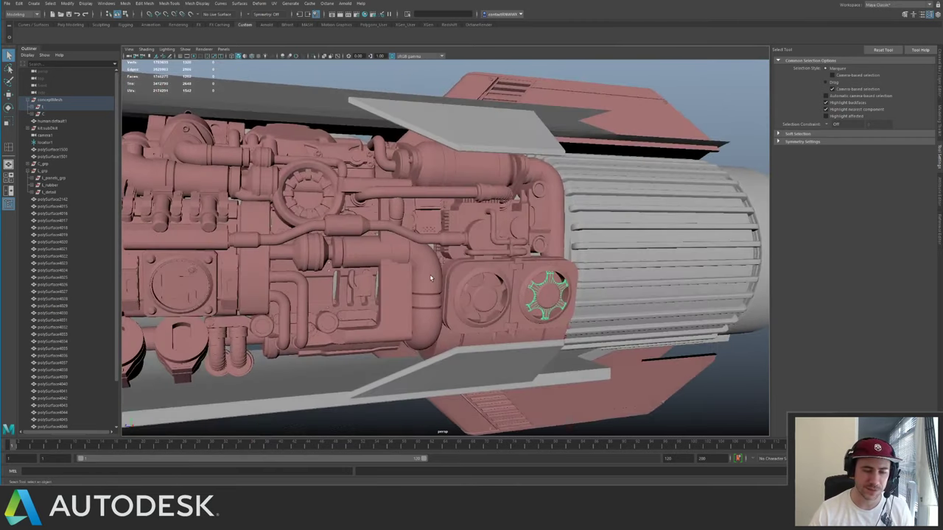
{"action": "right_click_drag", "start_coordinate": [427, 283], "coordinate": [520, 303], "text": "alt"}
{"action": "scroll", "coordinate": [520, 303], "scroll_direction": "up", "scroll_amount": 2}
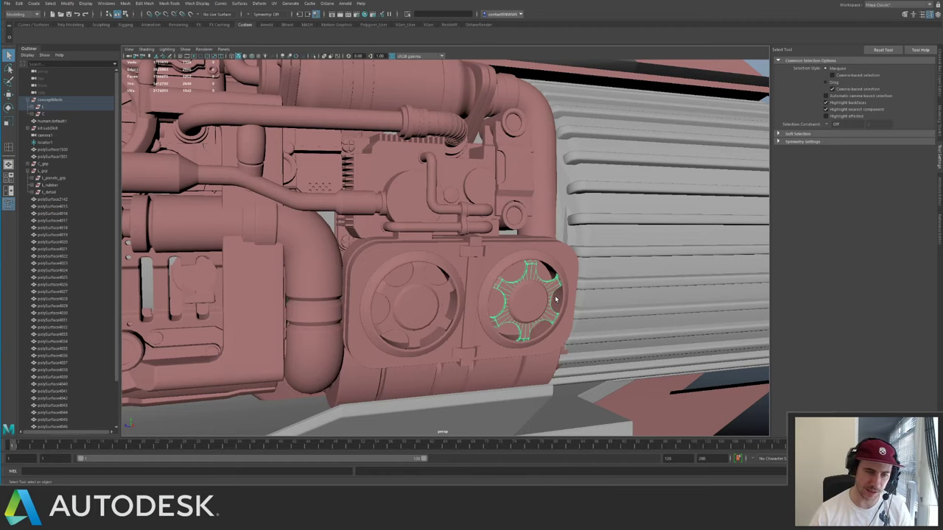
{"action": "left_click_drag", "start_coordinate": [462, 309], "coordinate": [472, 266], "text": "alt"}
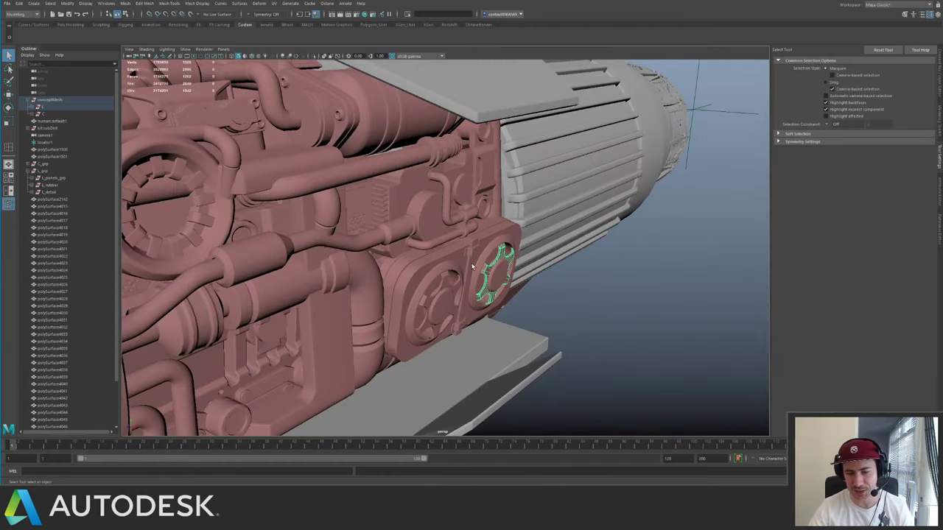
- Examine the kitbashed exhaust nozzle, selecting one of its surface panels and the forked arm mounted on it
{"action": "left_click_drag", "start_coordinate": [586, 286], "coordinate": [521, 288], "text": "alt"}
{"action": "right_click_drag", "start_coordinate": [521, 288], "coordinate": [398, 254], "text": "alt"}
{"action": "left_click_drag", "start_coordinate": [398, 254], "coordinate": [416, 243], "text": "alt"}
{"action": "left_click", "coordinate": [418, 243]}
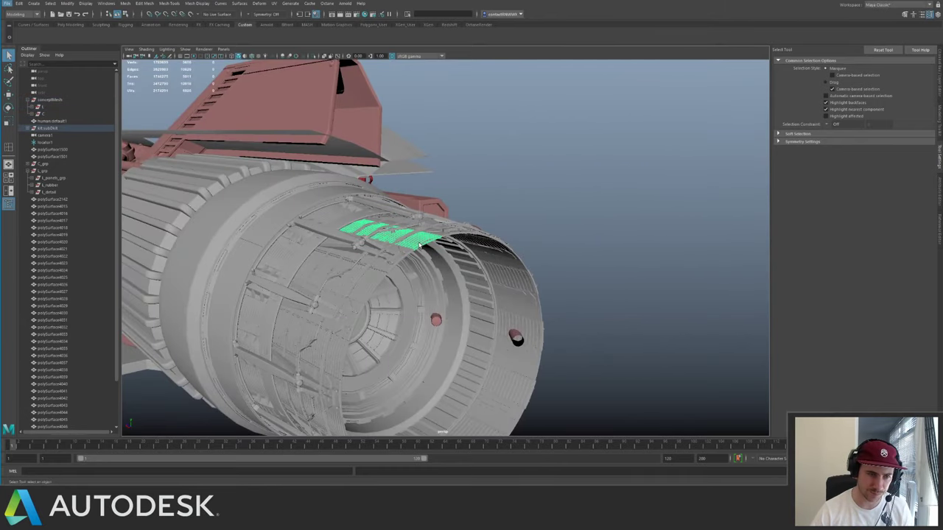
{"action": "left_click_drag", "start_coordinate": [373, 217], "coordinate": [413, 246], "text": "alt"}
{"action": "right_click_drag", "start_coordinate": [412, 246], "coordinate": [564, 297], "text": "alt"}
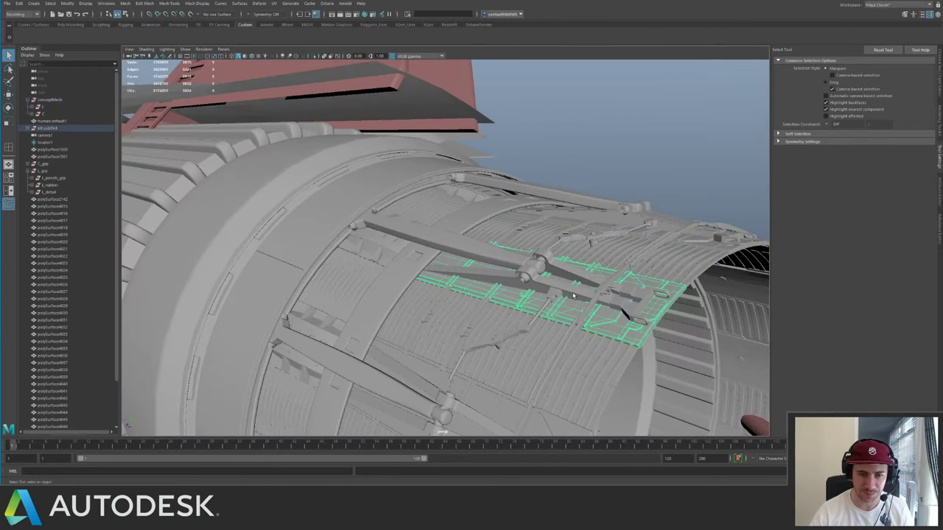
{"action": "left_click", "coordinate": [573, 296]}
{"action": "left_click", "coordinate": [576, 296]}
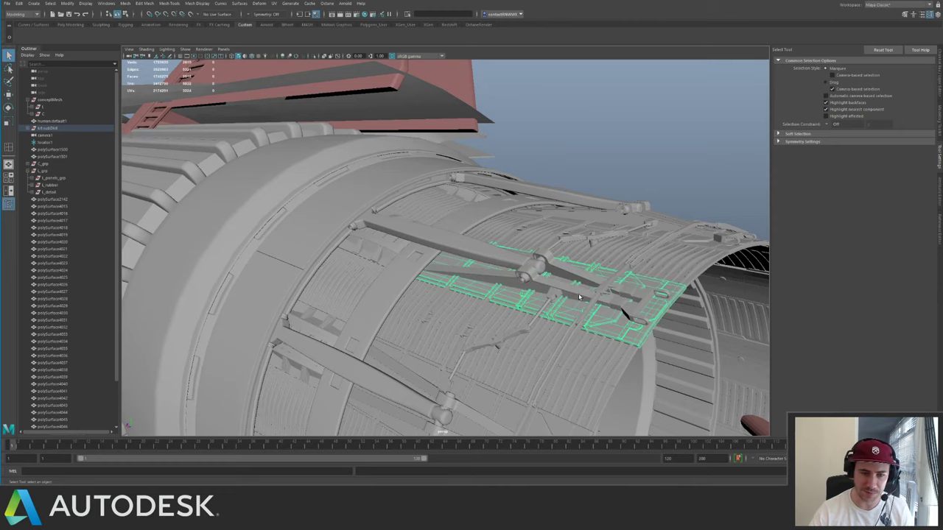
{"action": "left_click", "coordinate": [569, 295]}
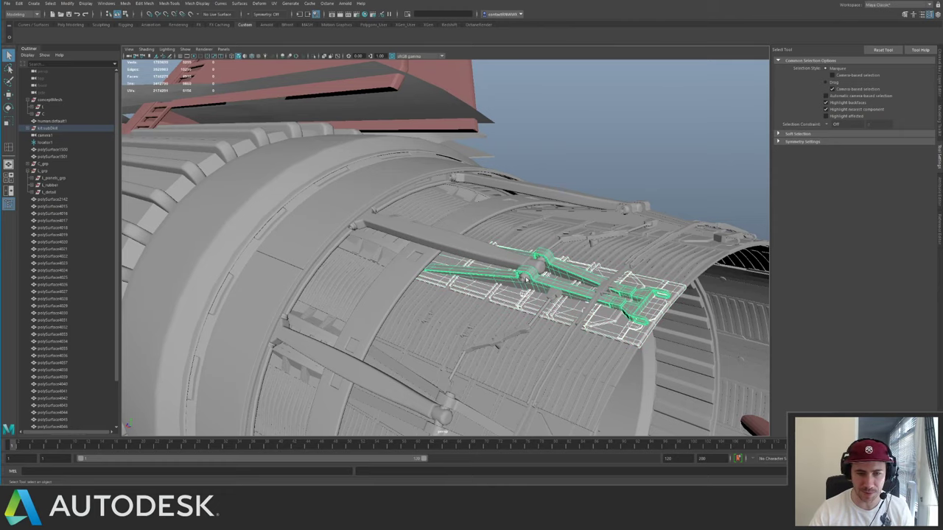
{"action": "left_click_drag", "start_coordinate": [536, 272], "coordinate": [582, 265], "text": "alt"}
{"action": "key", "text": "f"}
{"action": "left_click_drag", "start_coordinate": [486, 239], "coordinate": [308, 165], "text": "alt"}
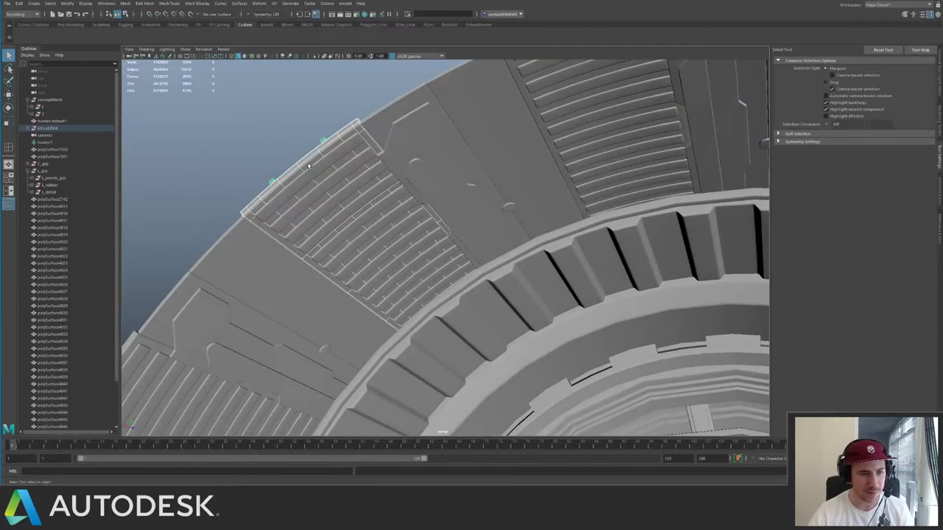
- Pick out the inner panel, small brackets and long strut belonging to the nozzle segment, inspect how they fit together and clear the selection
{"action": "left_click", "coordinate": [321, 187]}
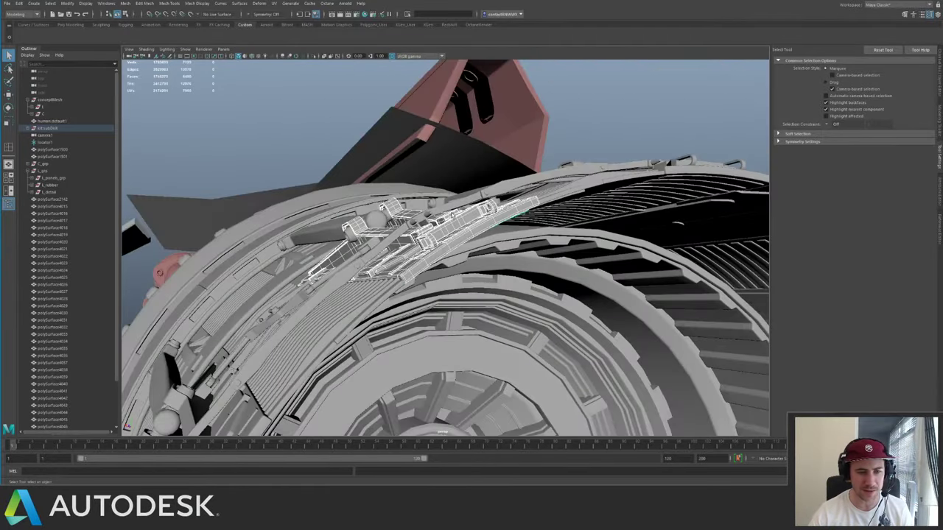
{"action": "left_click_drag", "start_coordinate": [500, 236], "coordinate": [549, 301], "text": "alt"}
{"action": "left_click", "coordinate": [532, 247]}
{"action": "left_click", "coordinate": [597, 265]}
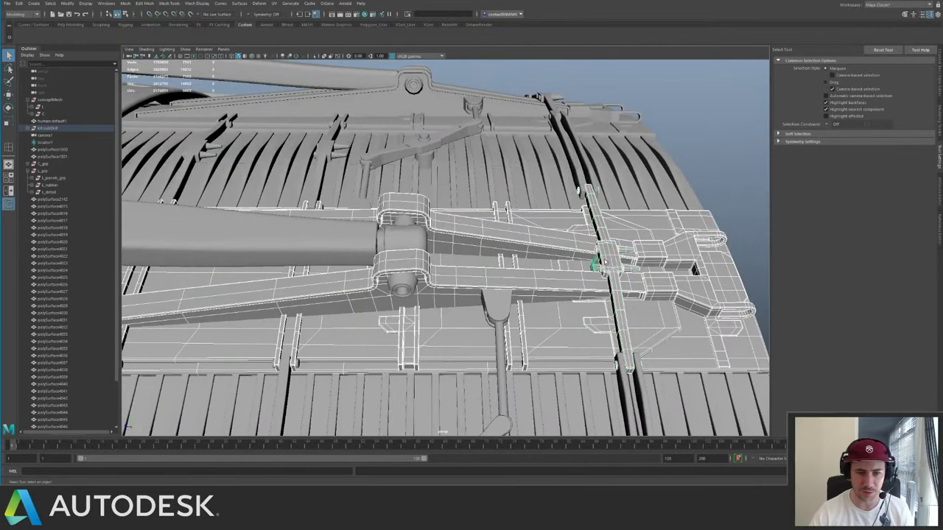
{"action": "left_click_drag", "start_coordinate": [441, 273], "coordinate": [562, 271], "text": "alt"}
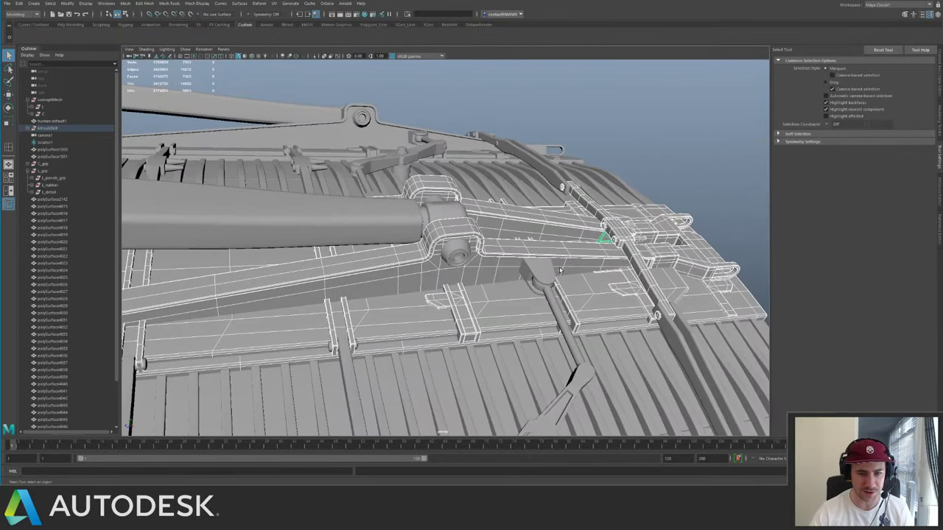
{"action": "left_click", "coordinate": [549, 274]}
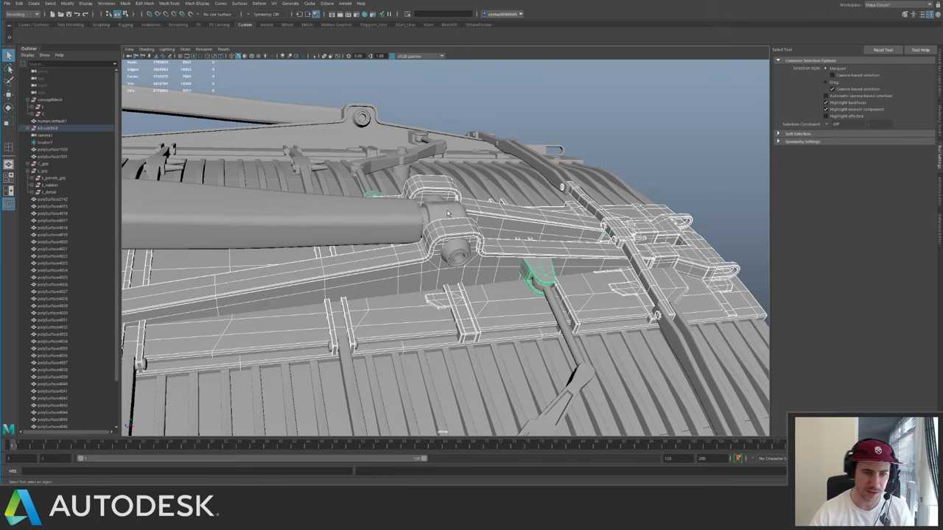
{"action": "left_click_drag", "start_coordinate": [448, 215], "coordinate": [440, 223], "text": "alt"}
{"action": "left_click_drag", "start_coordinate": [439, 277], "coordinate": [493, 209], "text": "alt"}
{"action": "left_click", "coordinate": [440, 279]}
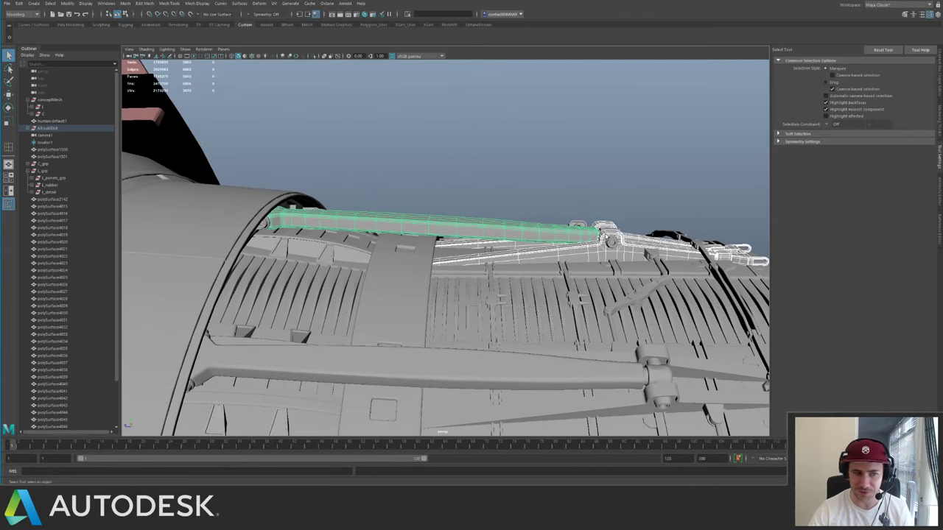
{"action": "left_click_drag", "start_coordinate": [562, 232], "coordinate": [499, 229], "text": "alt"}
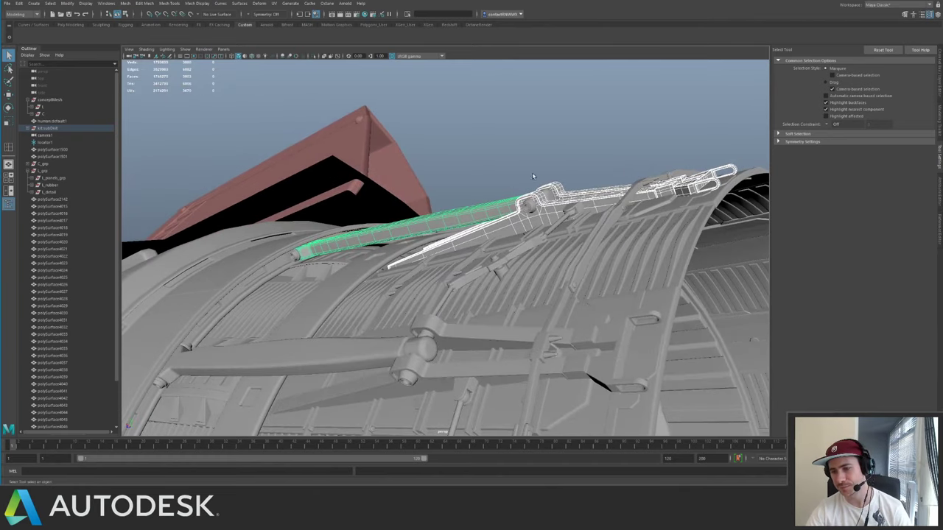
{"action": "left_click", "coordinate": [606, 161]}
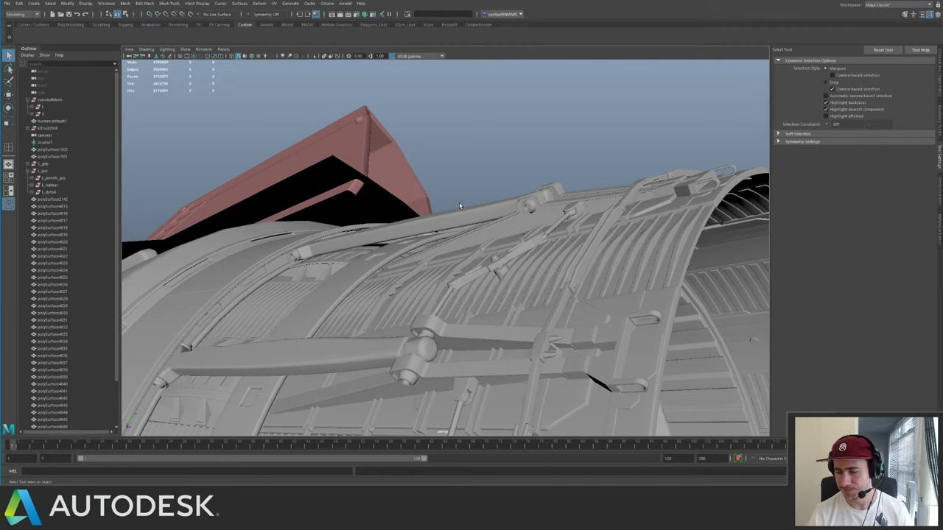
- Examine the ribbed engine section and exposed engine bay, selecting the shell beneath the ribs and the flat trapezoidal panel over the engine parts
{"action": "right_click_drag", "start_coordinate": [566, 202], "coordinate": [434, 173], "text": "alt"}
{"action": "left_click_drag", "start_coordinate": [434, 173], "coordinate": [406, 167], "text": "alt"}
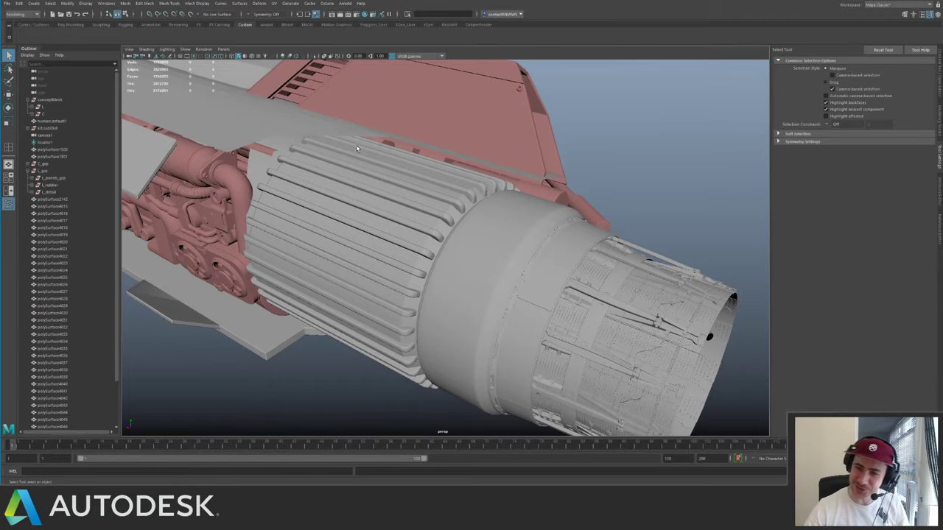
{"action": "left_click_drag", "start_coordinate": [212, 210], "coordinate": [416, 219], "text": "alt"}
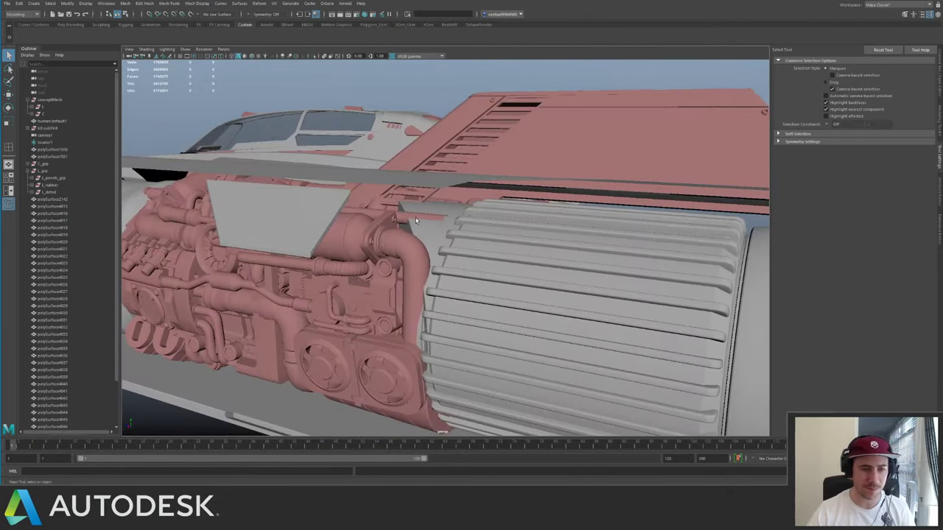
{"action": "left_click", "coordinate": [416, 219]}
{"action": "left_click", "coordinate": [317, 217]}
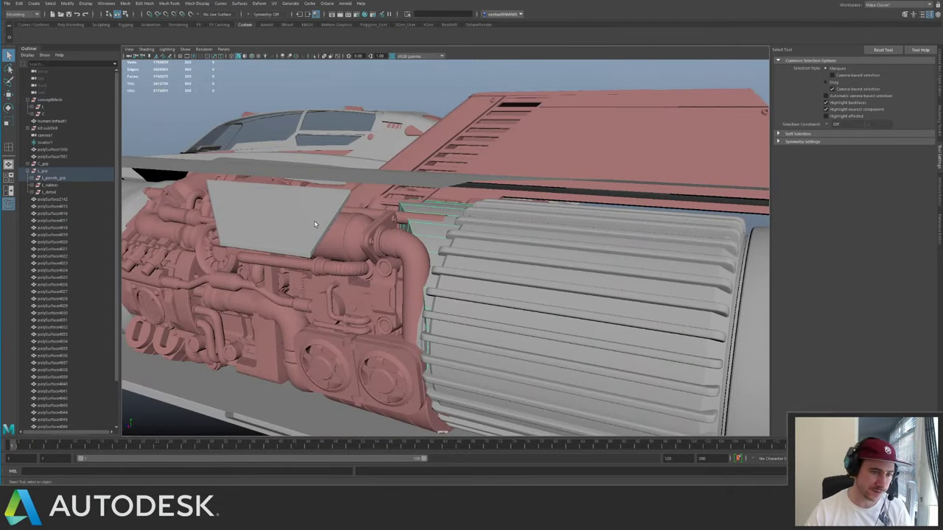
{"action": "left_click_drag", "start_coordinate": [264, 200], "coordinate": [309, 199], "text": "alt"}
{"action": "left_click_drag", "start_coordinate": [250, 197], "coordinate": [392, 211], "text": "alt"}
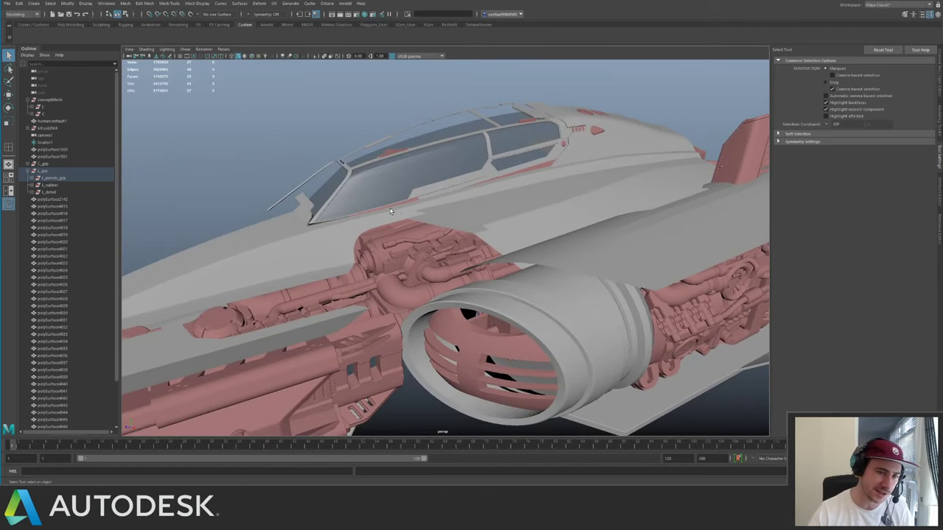
- Pick out the narrow concept strip below the canopy glass and the panel at the windshield base, and examine the surrounding hull and piping
{"action": "left_click", "coordinate": [415, 201]}
{"action": "key", "text": "f"}
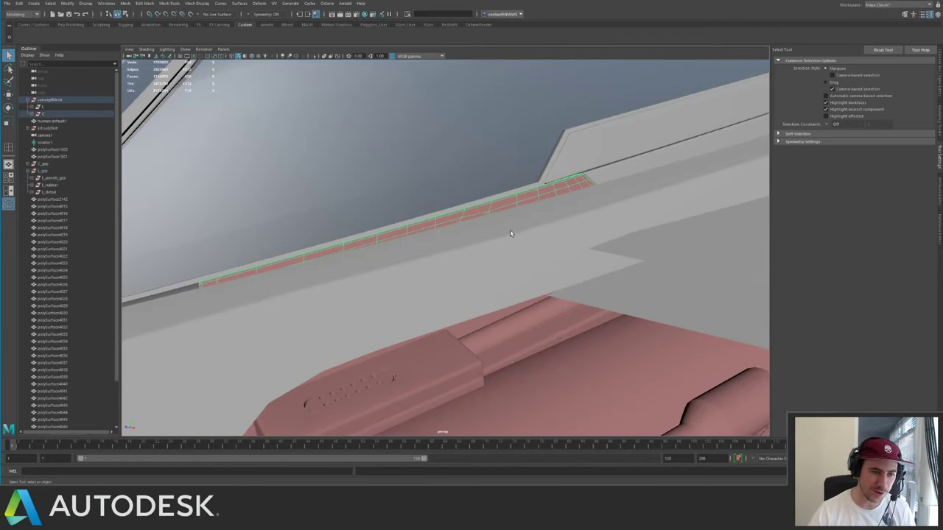
{"action": "right_click_drag", "start_coordinate": [512, 231], "coordinate": [423, 220], "text": "alt"}
{"action": "left_click_drag", "start_coordinate": [423, 220], "coordinate": [455, 208], "text": "alt"}
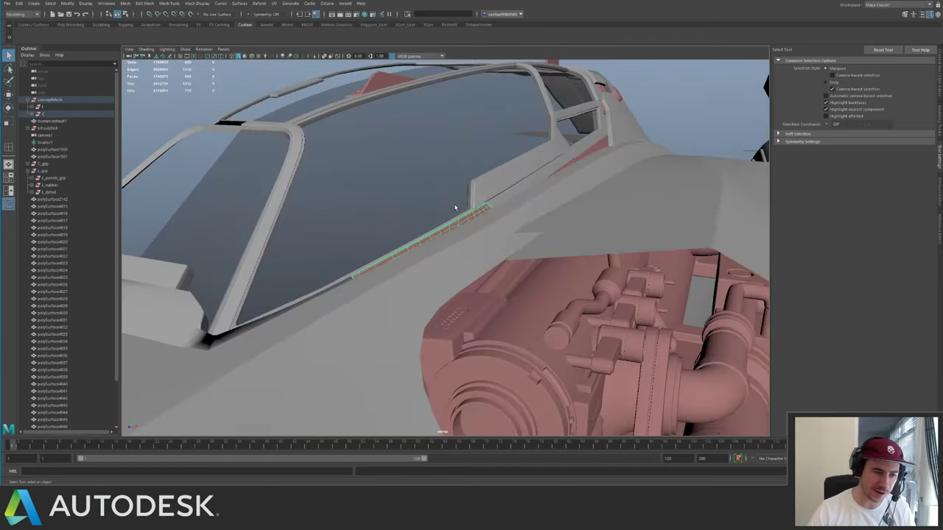
{"action": "left_click", "coordinate": [210, 339]}
{"action": "left_click_drag", "start_coordinate": [305, 288], "coordinate": [193, 253], "text": "alt"}
{"action": "middle_click_drag", "start_coordinate": [194, 252], "coordinate": [293, 262], "text": "alt"}
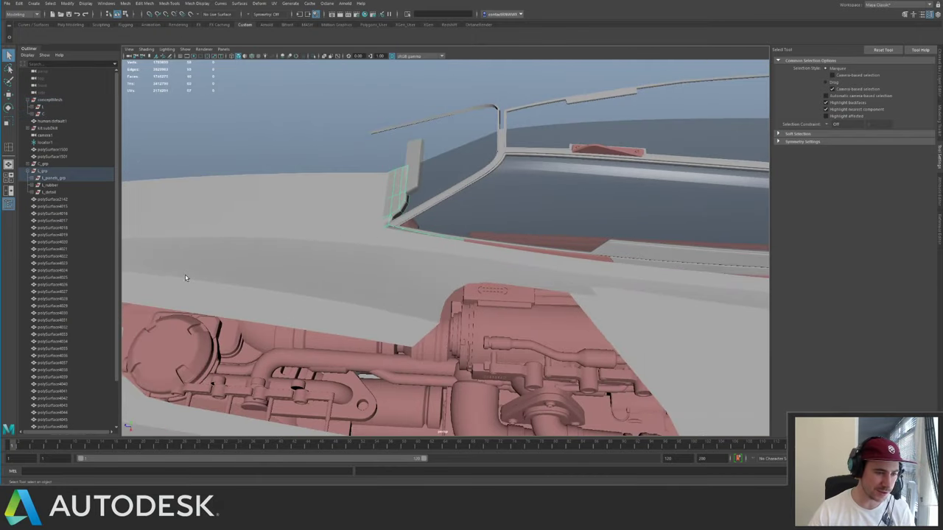
{"action": "middle_click_drag", "start_coordinate": [185, 277], "coordinate": [283, 163], "text": "alt"}
{"action": "right_click_drag", "start_coordinate": [283, 163], "coordinate": [339, 221], "text": "alt"}
{"action": "left_click_drag", "start_coordinate": [317, 246], "coordinate": [408, 214], "text": "alt"}
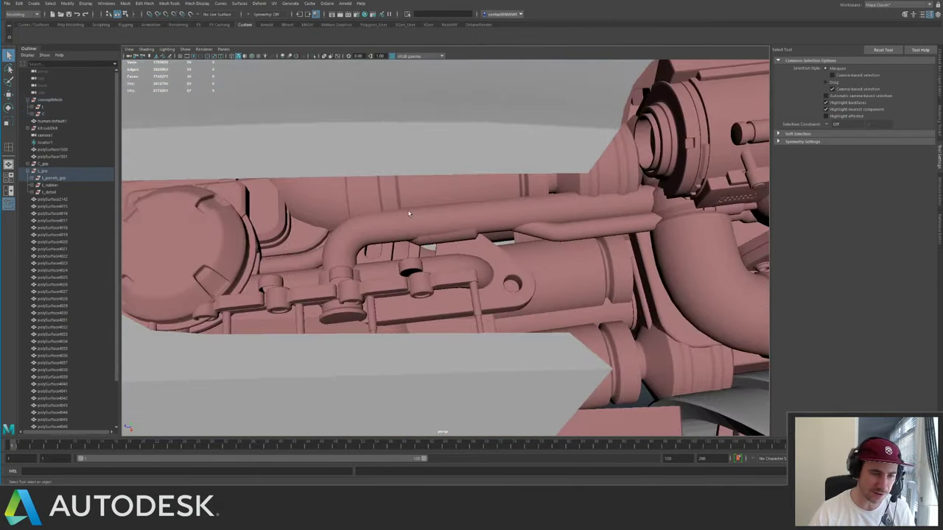
- Inspect the front of the ship, selecting the forward arm's cover panel and the rounded nose hull block, and clear the selection
{"action": "scroll", "coordinate": [408, 213], "scroll_direction": "up", "scroll_amount": 3}
{"action": "left_click_drag", "start_coordinate": [486, 254], "coordinate": [496, 220], "text": "alt"}
{"action": "left_click_drag", "start_coordinate": [454, 255], "coordinate": [538, 217], "text": "alt"}
{"action": "left_click", "coordinate": [513, 227]}
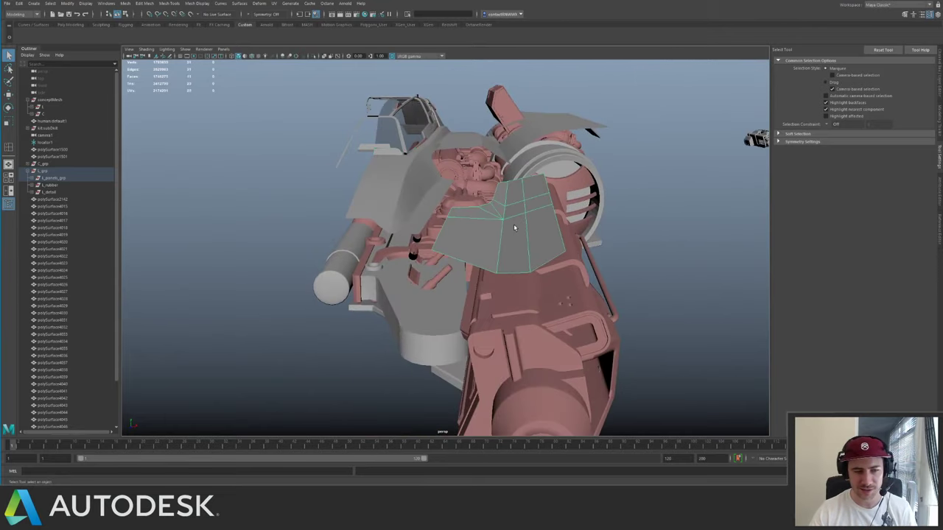
{"action": "left_click", "coordinate": [432, 311]}
{"action": "left_click_drag", "start_coordinate": [434, 254], "coordinate": [466, 222], "text": "alt"}
{"action": "right_click_drag", "start_coordinate": [466, 223], "coordinate": [482, 284], "text": "alt"}
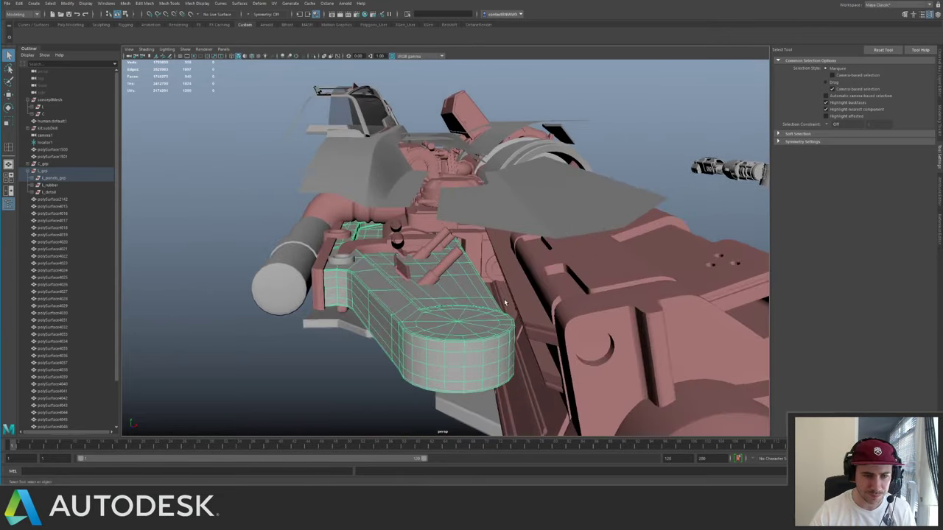
{"action": "left_click_drag", "start_coordinate": [483, 283], "coordinate": [460, 231], "text": "alt"}
{"action": "left_click", "coordinate": [649, 138]}
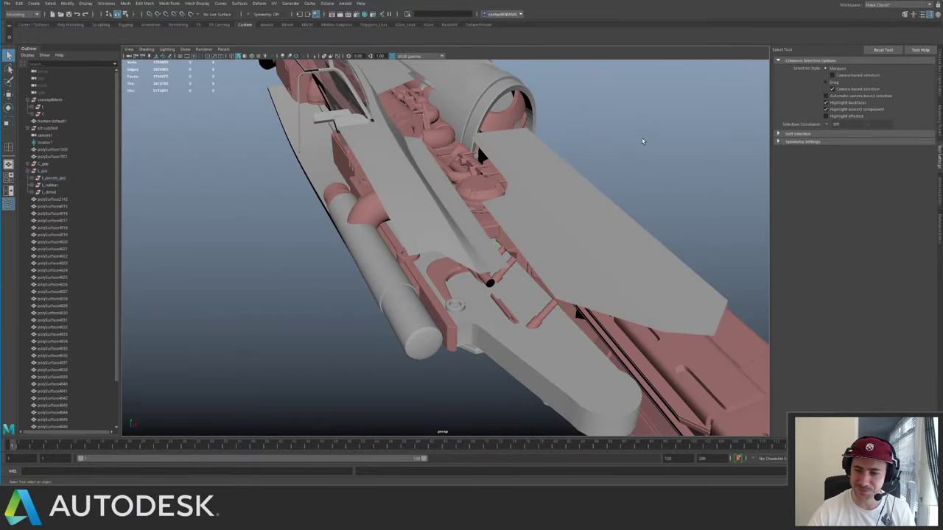
- Review the whole ship from the side and select the long cover panel on top of the forward arm
{"action": "right_click_drag", "start_coordinate": [650, 138], "coordinate": [561, 138], "text": "alt"}
{"action": "left_click_drag", "start_coordinate": [561, 138], "coordinate": [338, 171], "text": "alt"}
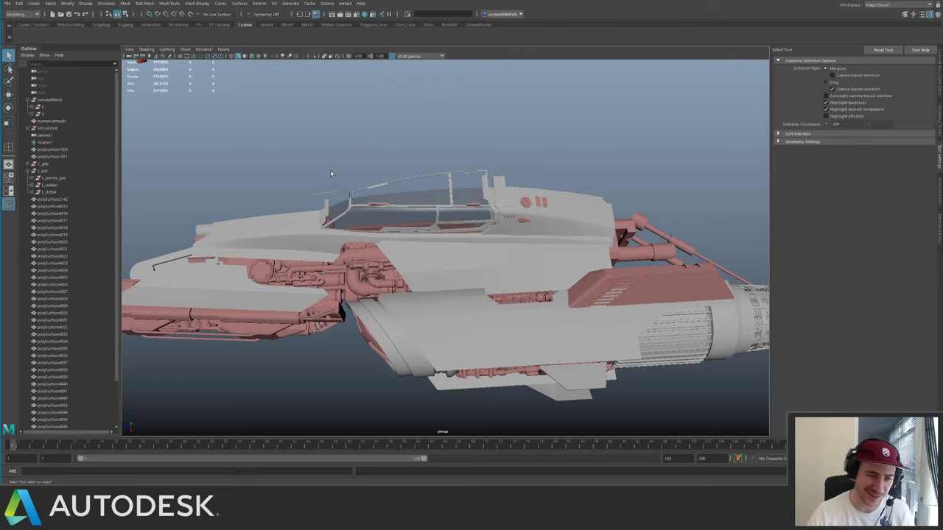
{"action": "left_click_drag", "start_coordinate": [355, 156], "coordinate": [344, 173], "text": "alt"}
{"action": "scroll", "coordinate": [385, 214], "scroll_direction": "up", "scroll_amount": 4}
{"action": "middle_click_drag", "start_coordinate": [344, 173], "coordinate": [529, 201], "text": "alt"}
{"action": "left_click_drag", "start_coordinate": [529, 201], "coordinate": [524, 227], "text": "alt"}
{"action": "left_click", "coordinate": [423, 265]}
- Turn off isolation in the concept camera view to compare the modelled ship with the painting, and return to the full perspective view
{"action": "key", "text": "space"}
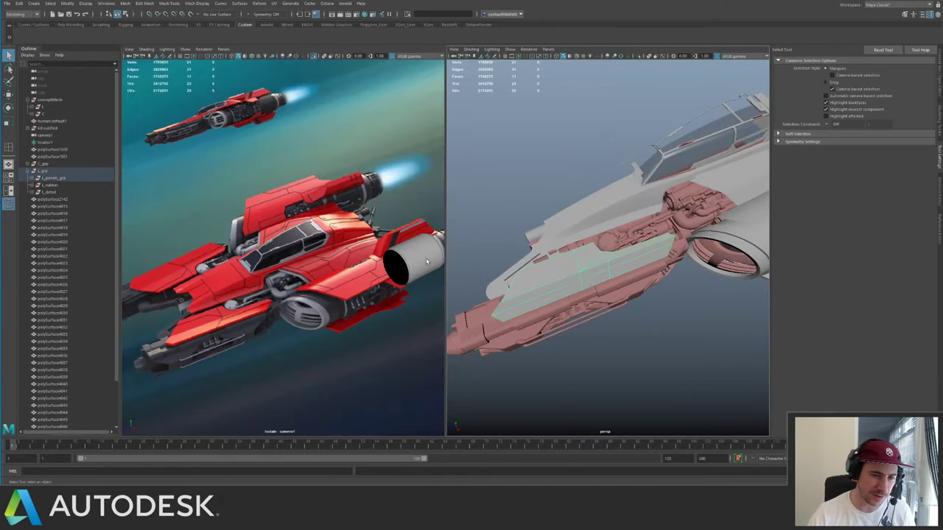
{"action": "key", "text": "space"}
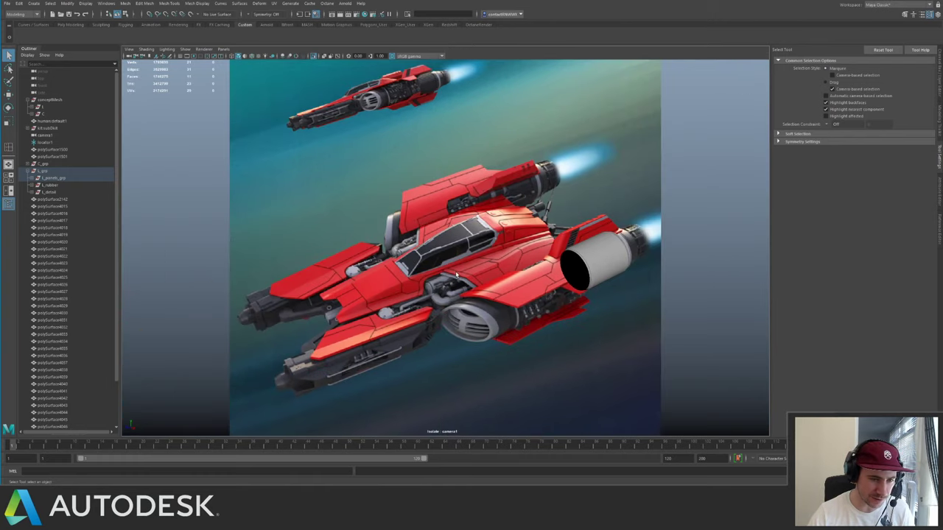
{"action": "key", "text": "ctrl+1"}
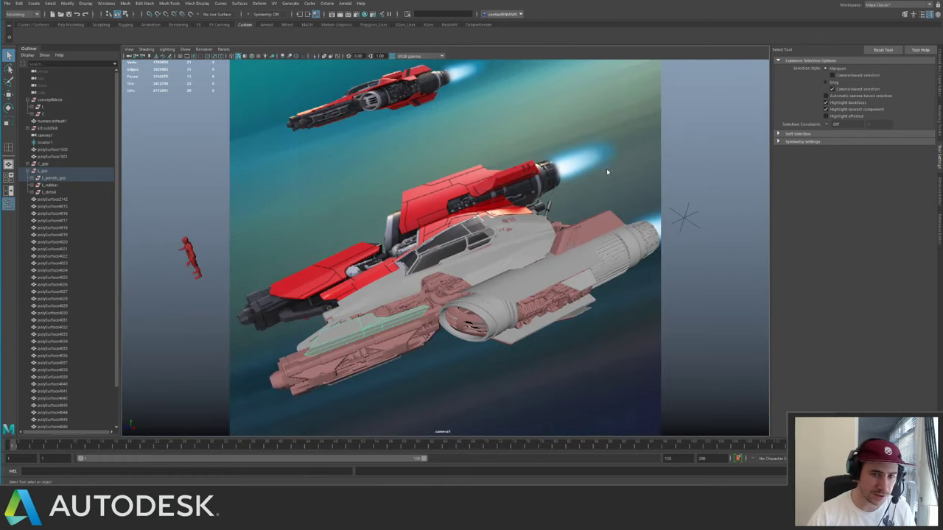
{"action": "key", "text": "space"}
{"action": "key", "text": "space"}
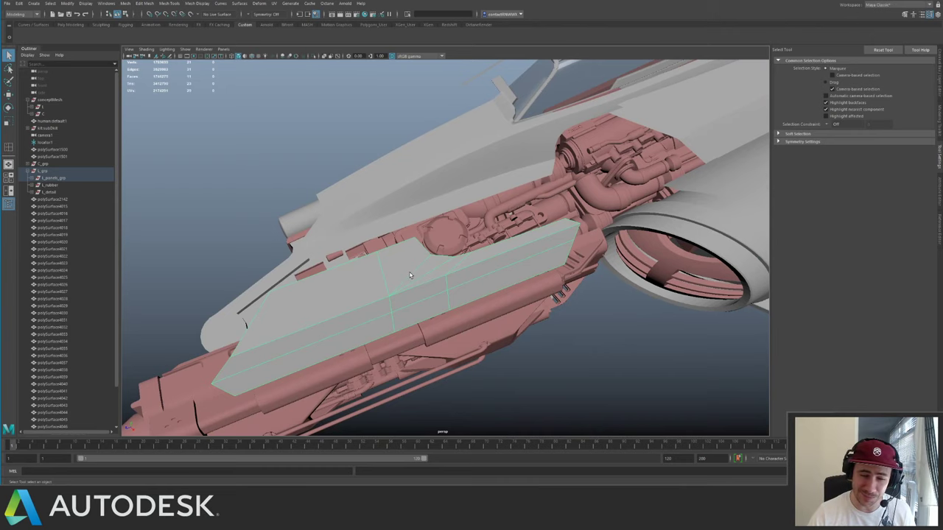
- Isolate the front side panel together with the camera's concept image in the camera1 view
{"action": "left_click_drag", "start_coordinate": [547, 166], "coordinate": [350, 160], "text": "alt"}
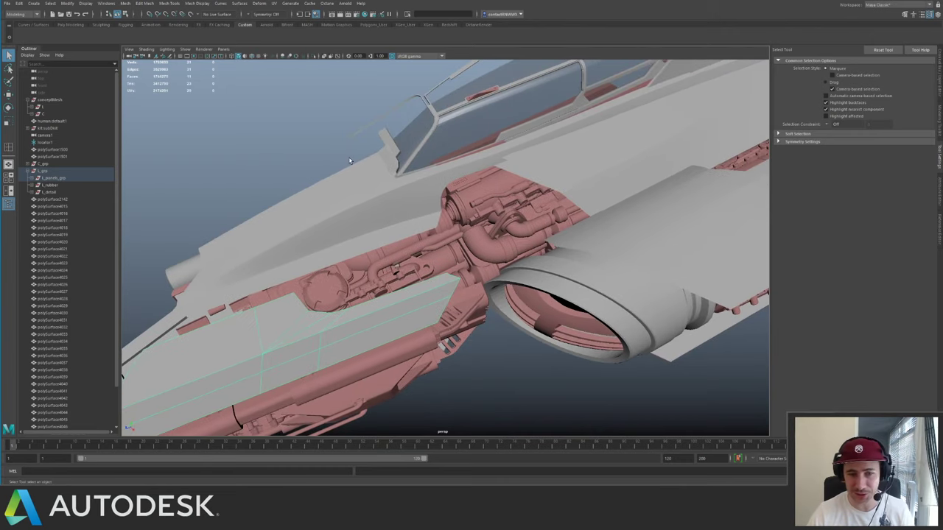
{"action": "key", "text": "space"}
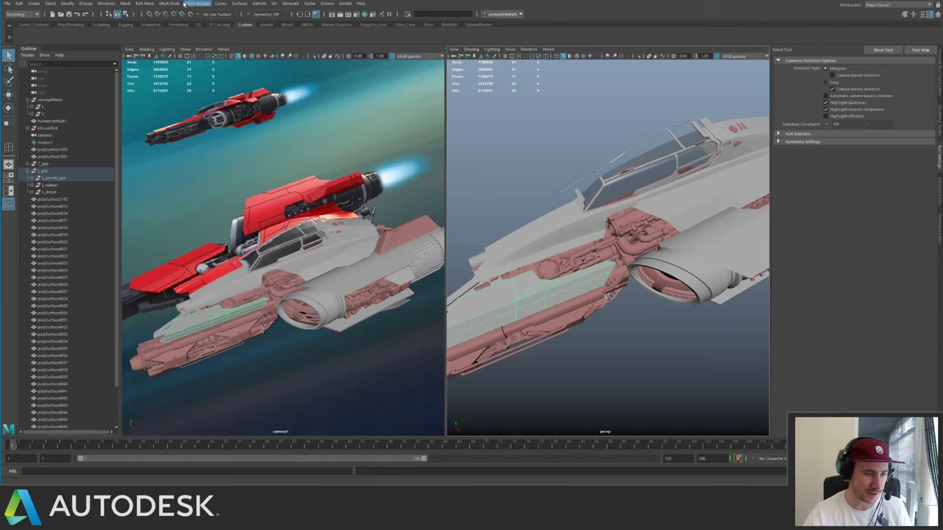
{"action": "key", "text": "space"}
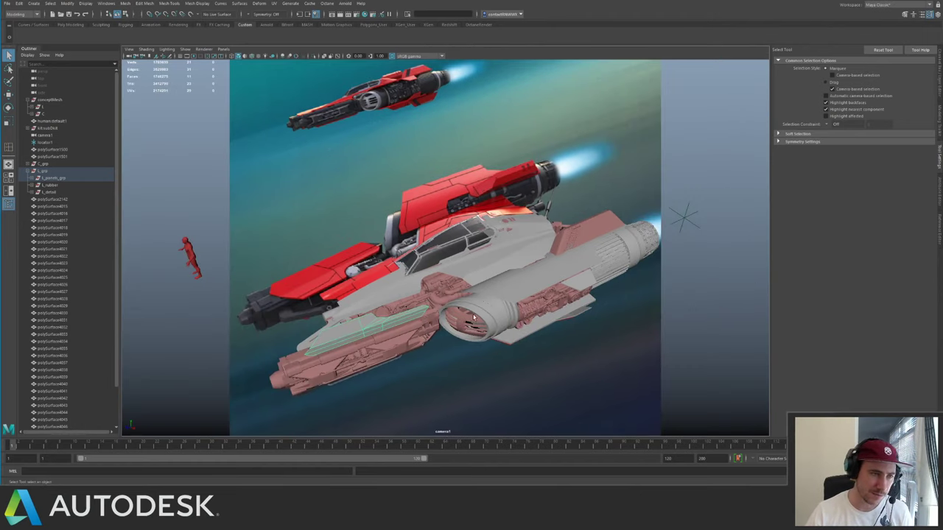
{"action": "left_click", "coordinate": [204, 193]}
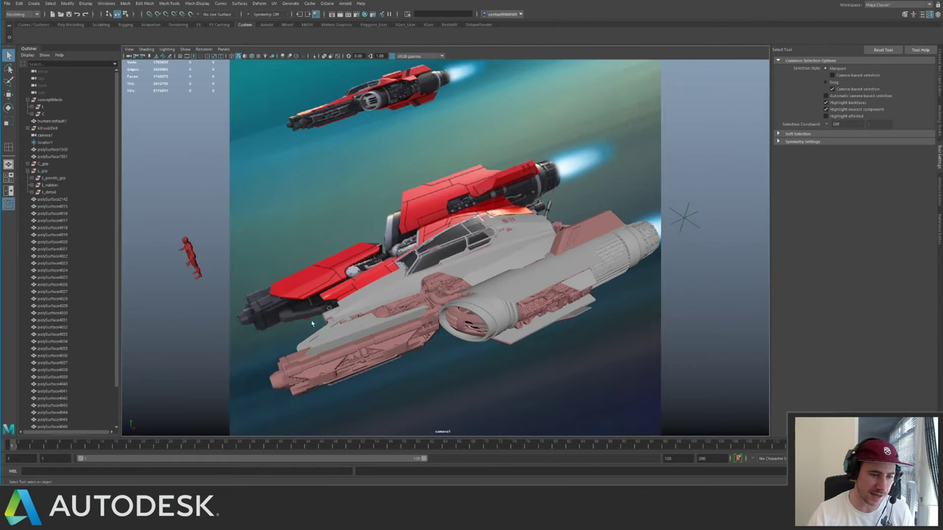
{"action": "left_click", "coordinate": [344, 331]}
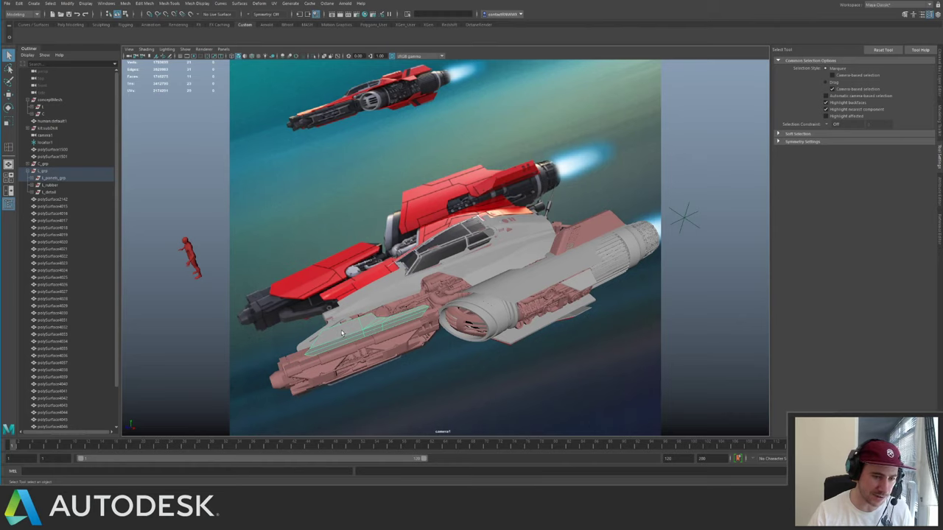
{"action": "left_click", "coordinate": [129, 57]}
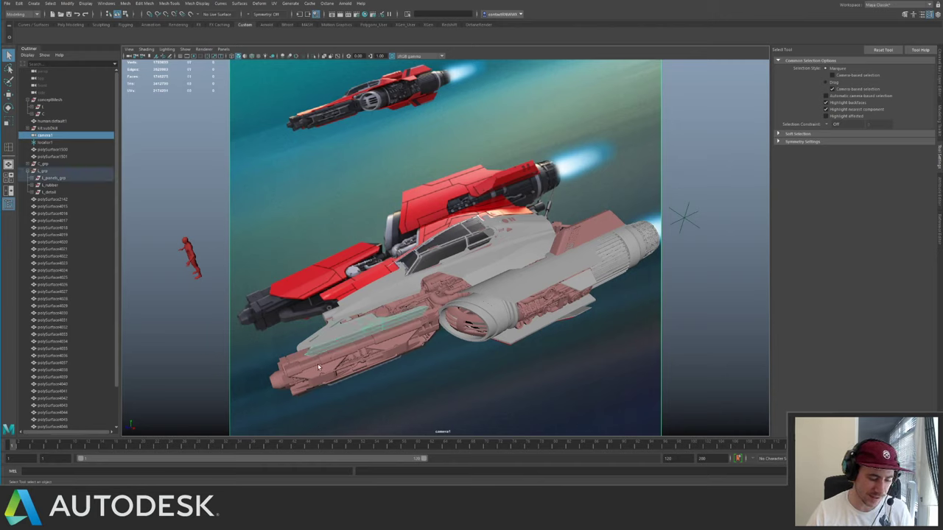
{"action": "key", "text": "ctrl+1"}
- Compare the side panel's wireframe with the panel lines in the concept image
{"action": "left_click", "coordinate": [331, 309]}
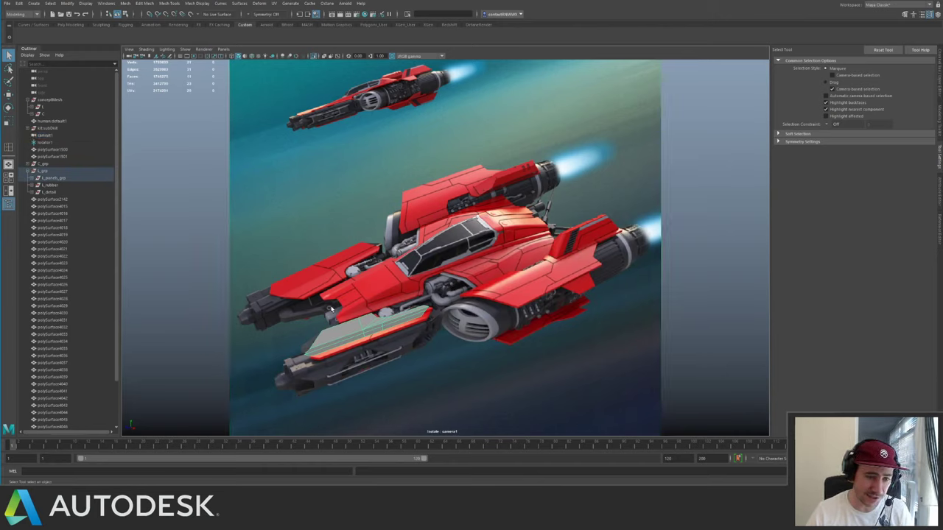
{"action": "left_click", "coordinate": [375, 348]}
{"action": "left_click", "coordinate": [204, 318]}
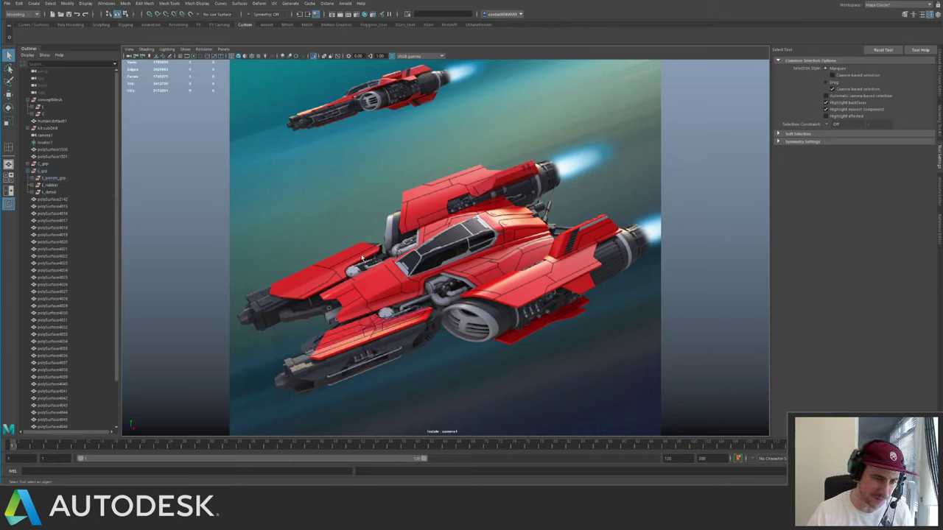
{"action": "left_click", "coordinate": [362, 329]}
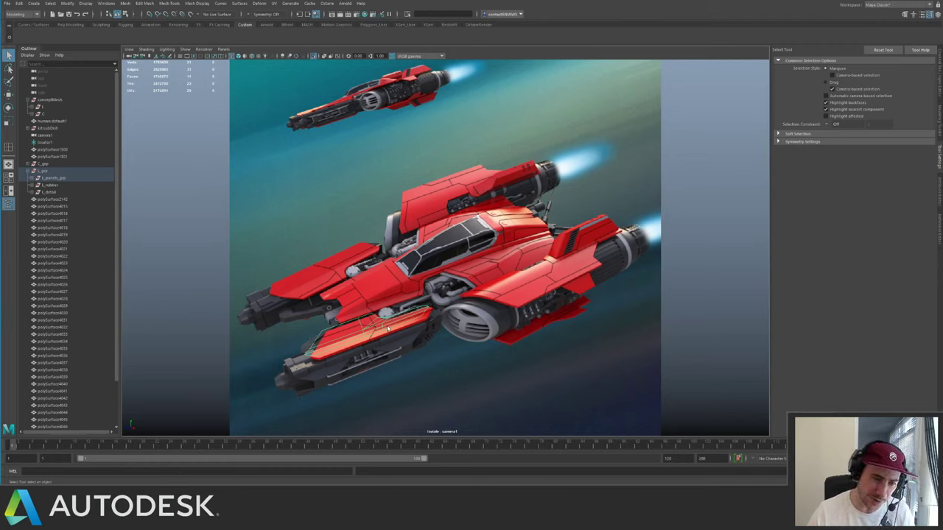
{"action": "key", "text": "space"}
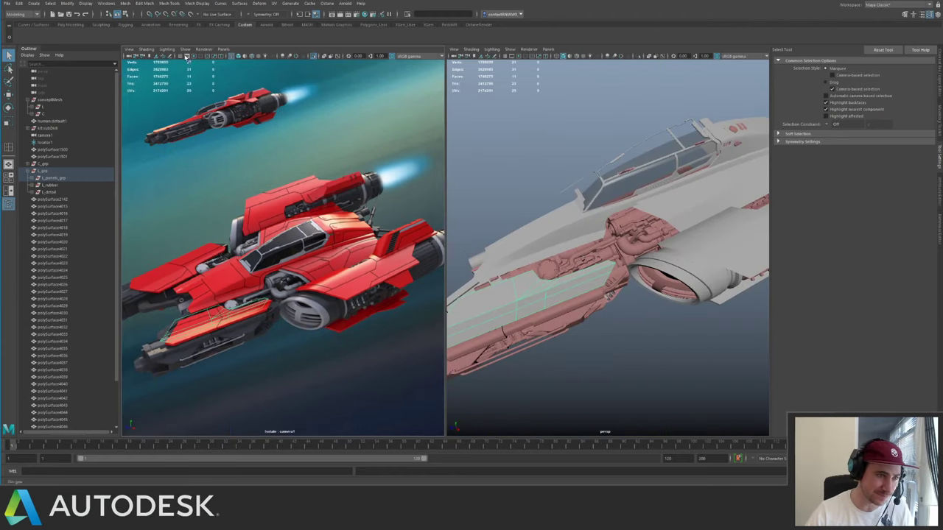
{"action": "left_click", "coordinate": [241, 168]}
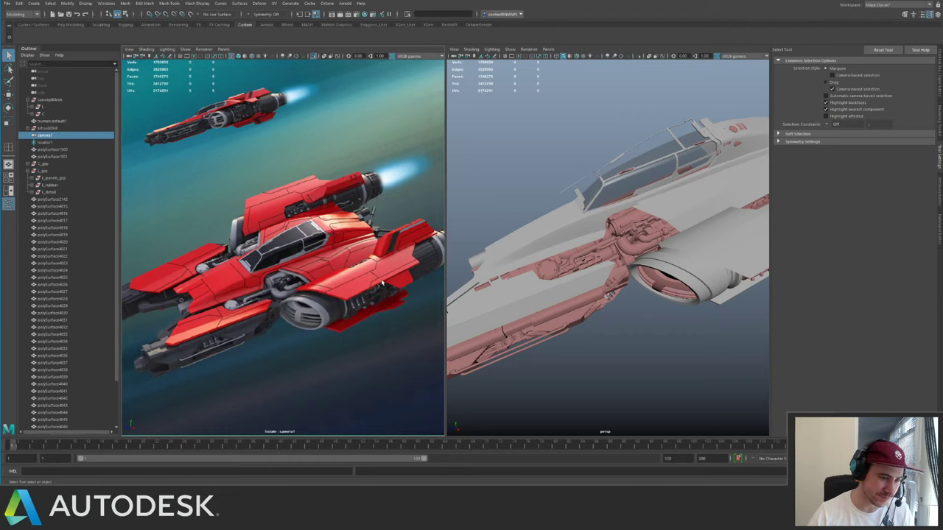
- Multi-cut a new edge path across the side panel, from its inner border near the round housing towards the outer border
{"action": "left_click_drag", "start_coordinate": [526, 254], "coordinate": [596, 295], "text": "alt"}
{"action": "scroll", "coordinate": [600, 295], "scroll_direction": "up", "scroll_amount": 5}
{"action": "left_click", "coordinate": [603, 295]}
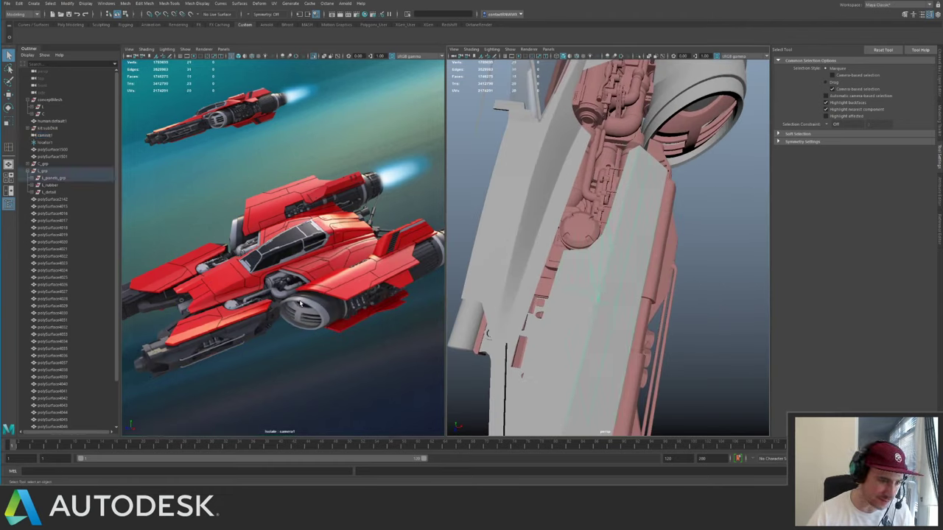
{"action": "left_click_drag", "start_coordinate": [619, 256], "coordinate": [520, 250], "text": "alt"}
{"action": "right_click_drag", "start_coordinate": [519, 250], "coordinate": [628, 226], "text": "alt"}
{"action": "left_click_drag", "start_coordinate": [629, 225], "coordinate": [588, 218], "text": "alt"}
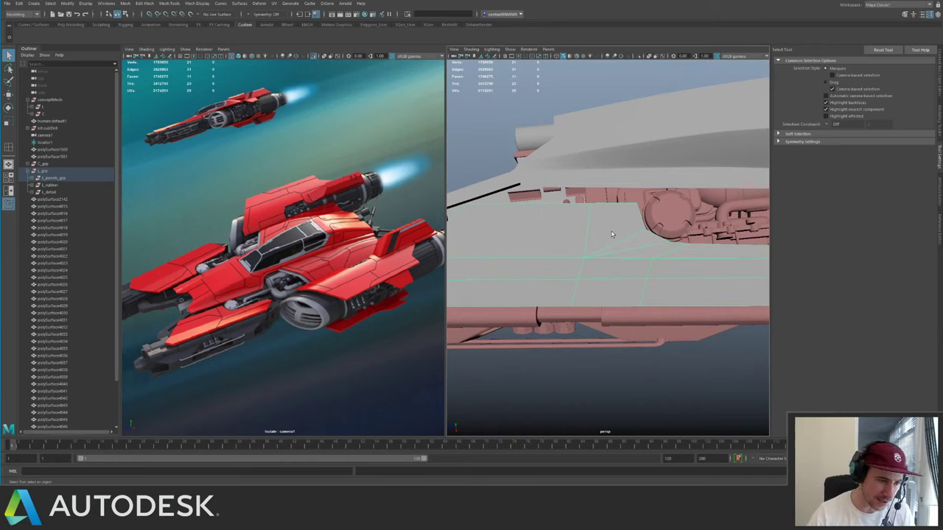
{"action": "right_click_drag", "start_coordinate": [613, 234], "coordinate": [576, 240], "text": "shift"}
{"action": "left_click", "coordinate": [613, 206]}
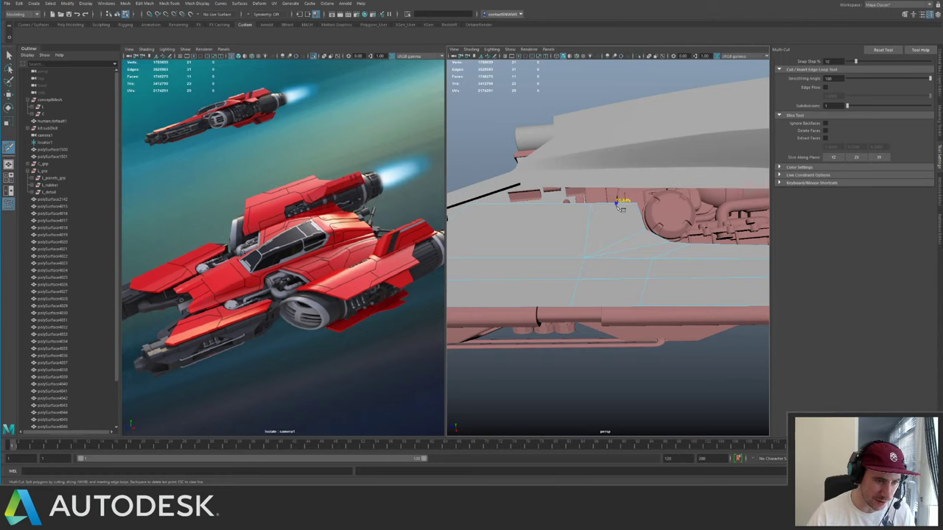
{"action": "left_click", "coordinate": [616, 202]}
{"action": "left_click_drag", "start_coordinate": [616, 252], "coordinate": [652, 234], "text": "alt"}
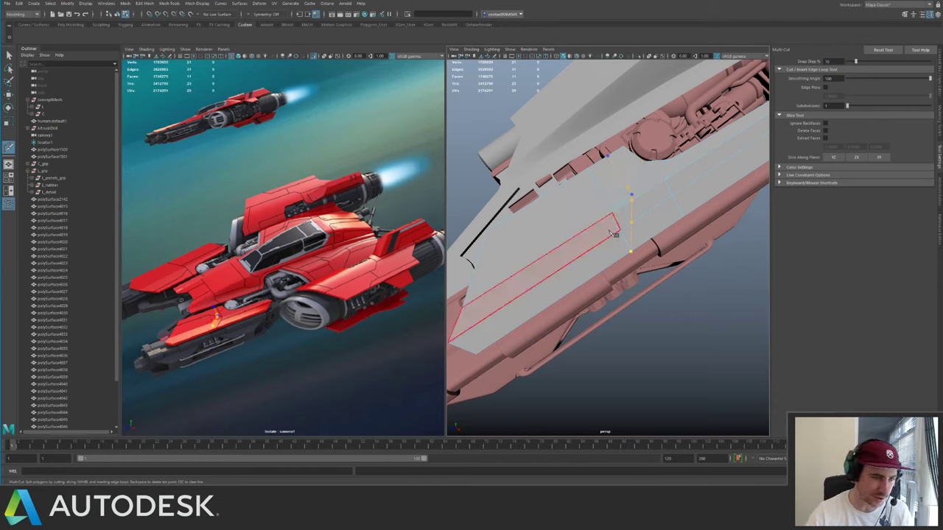
{"action": "key", "text": "q"}
{"action": "scroll", "coordinate": [613, 233], "scroll_direction": "up", "scroll_amount": 2}
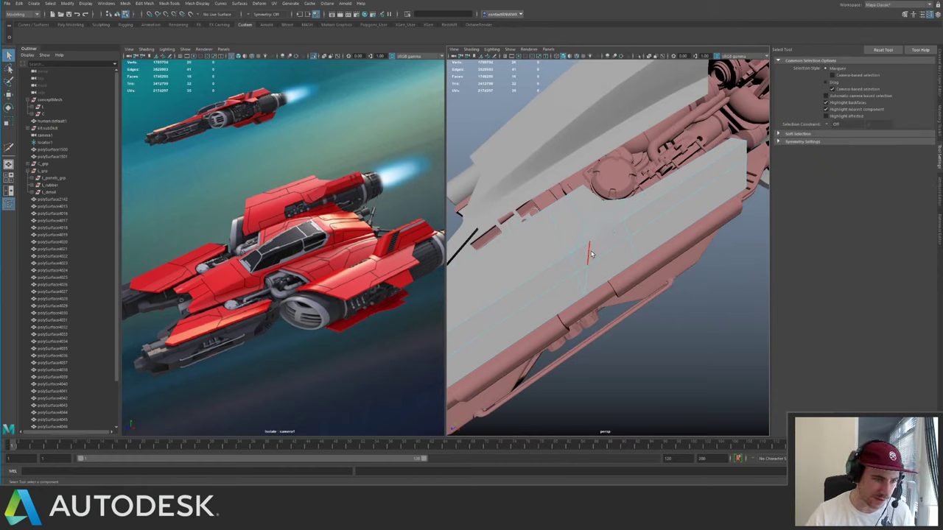
- Isolate only the concept image in the camera1 view and set that view to shaded display
{"action": "left_click", "coordinate": [591, 254]}
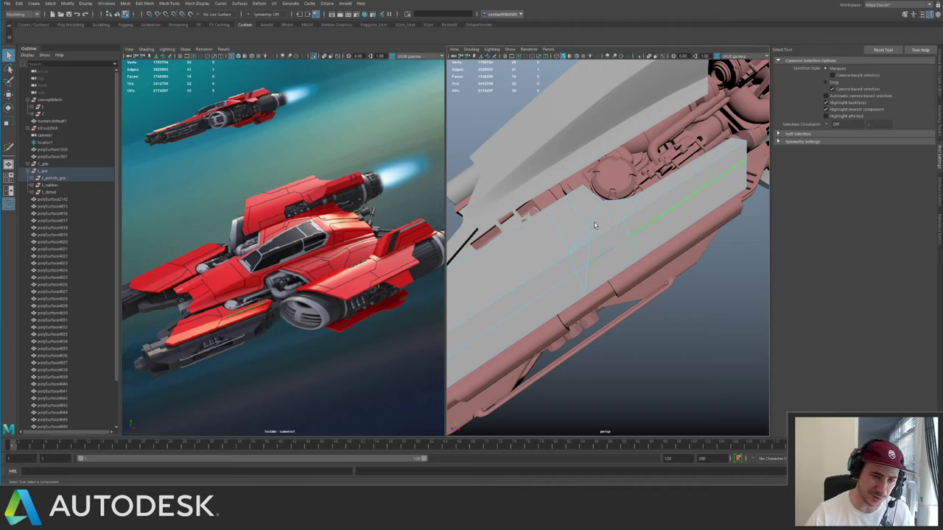
{"action": "left_click", "coordinate": [460, 251]}
{"action": "left_click", "coordinate": [130, 57]}
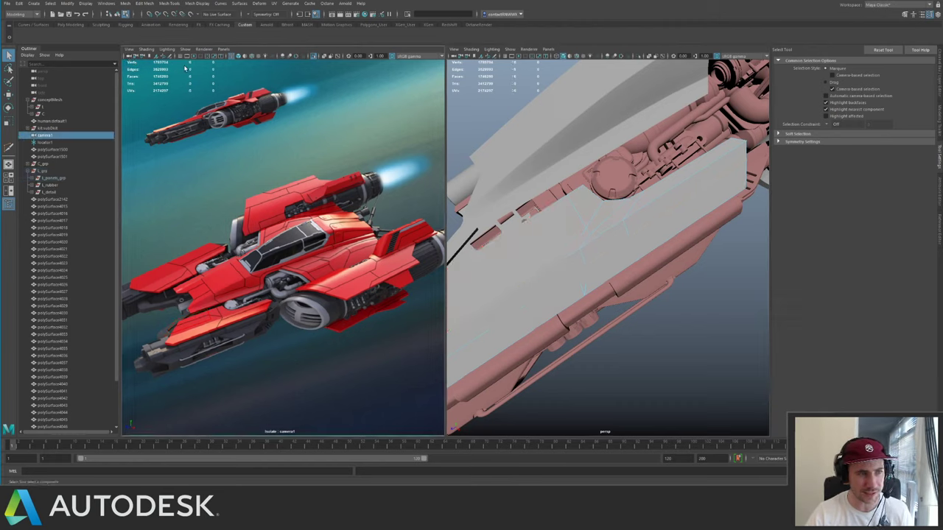
{"action": "key", "text": "5"}
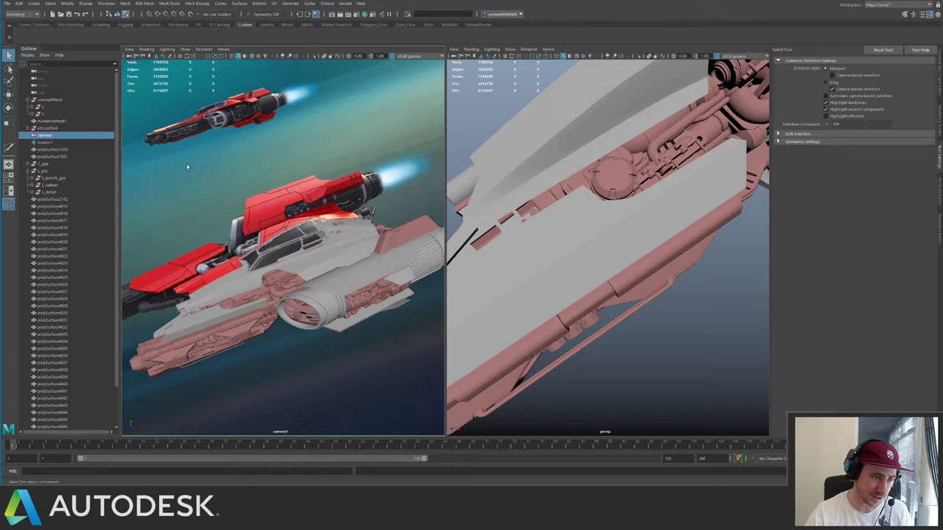
{"action": "key", "text": "ctrl+1"}
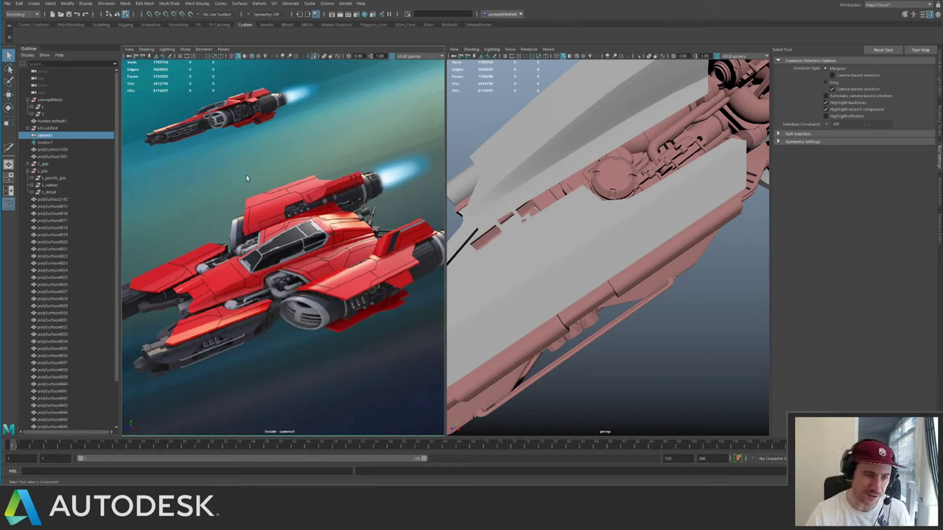
- Slide the lengthwise edge on the rear part of the side panel inward, towards the neighbouring edge
{"action": "left_click", "coordinate": [594, 251]}
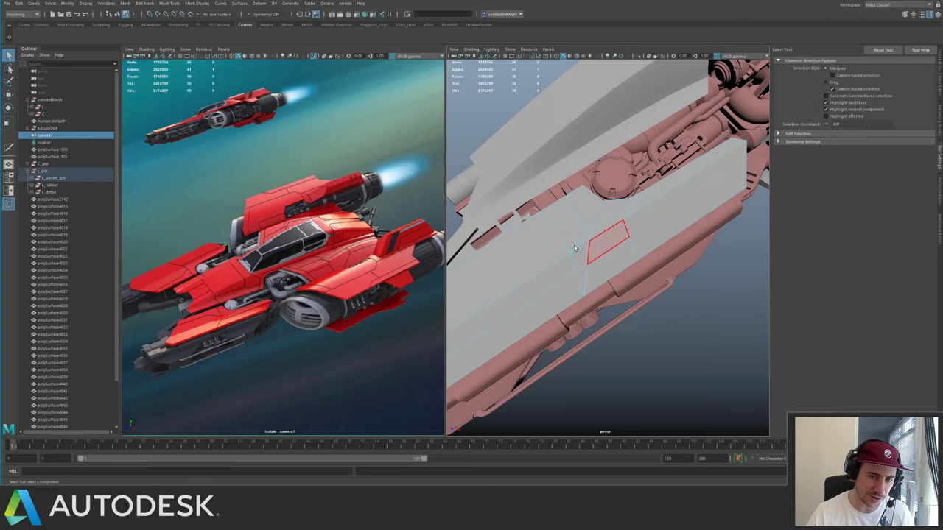
{"action": "left_click", "coordinate": [597, 241]}
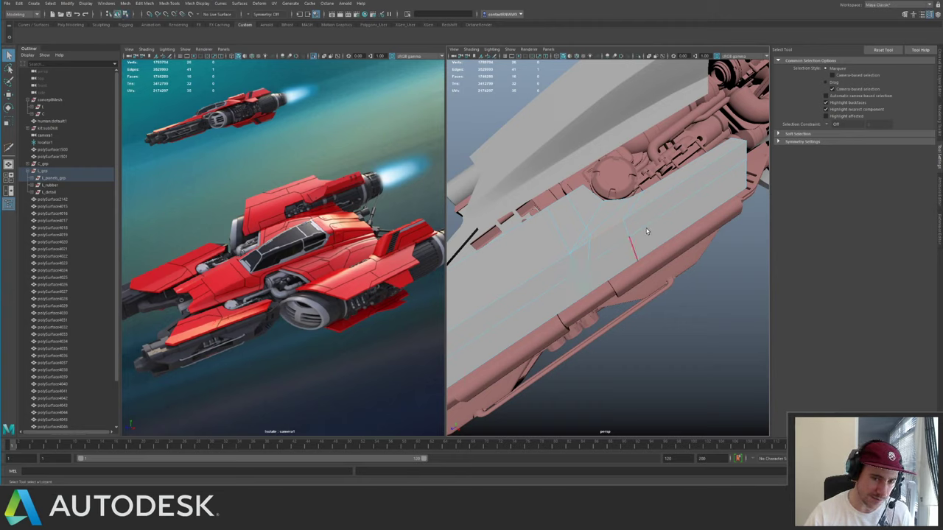
{"action": "middle_click_drag", "start_coordinate": [730, 159], "coordinate": [657, 218], "text": "alt"}
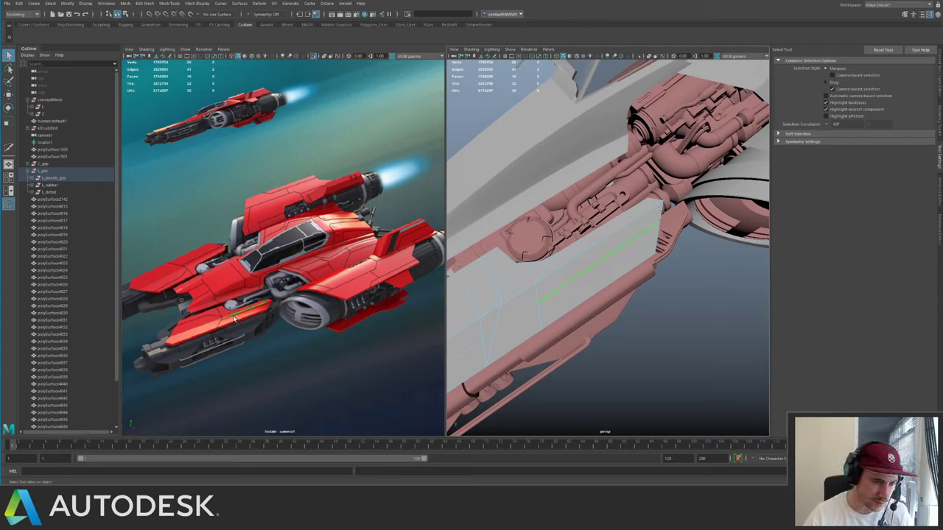
{"action": "left_click_drag", "start_coordinate": [635, 206], "coordinate": [626, 229], "text": "alt"}
{"action": "right_click_drag", "start_coordinate": [607, 229], "coordinate": [644, 249], "text": "alt"}
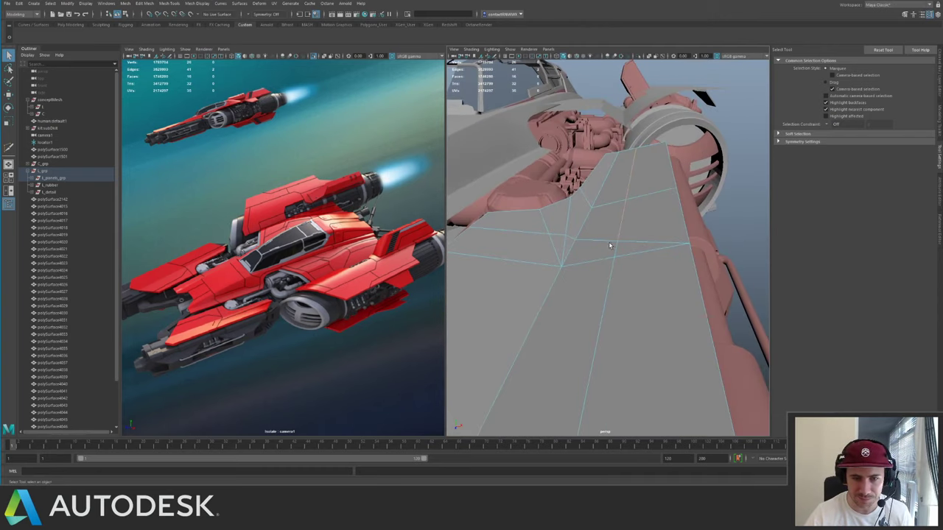
{"action": "left_click_drag", "start_coordinate": [629, 228], "coordinate": [634, 231], "text": "alt"}
{"action": "key", "text": "F8"}
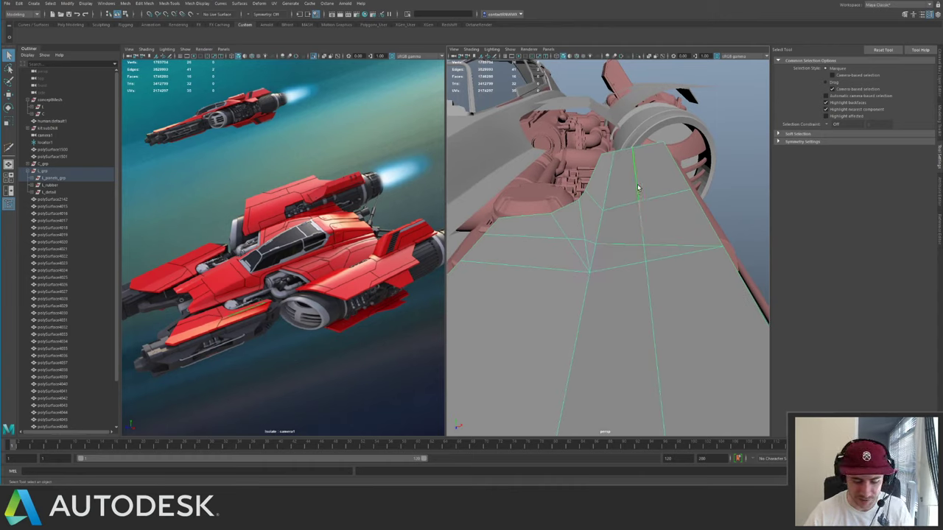
{"action": "key", "text": "y"}
{"action": "middle_click_drag", "start_coordinate": [638, 186], "coordinate": [629, 182]}
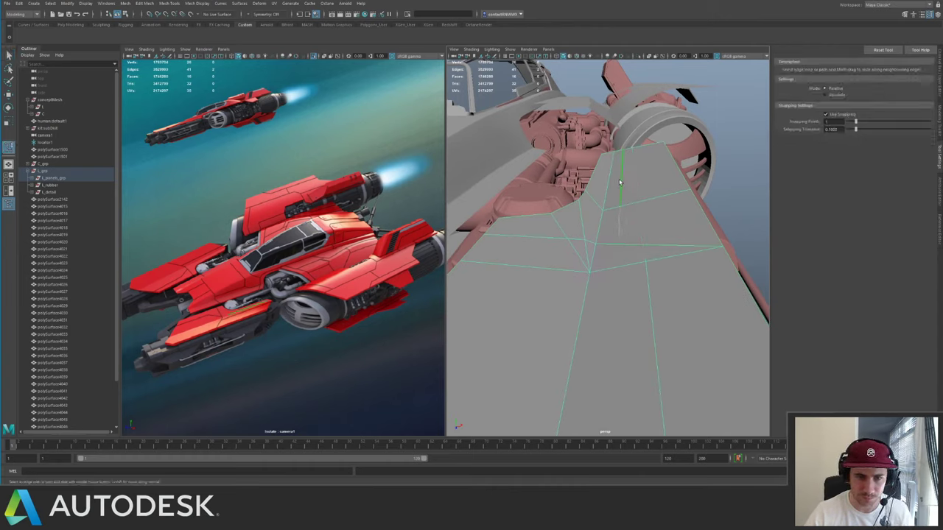
- Delete the redundant edges around the junction of cuts beside the round housing on the side panel
{"action": "left_click_drag", "start_coordinate": [624, 205], "coordinate": [665, 195], "text": "alt"}
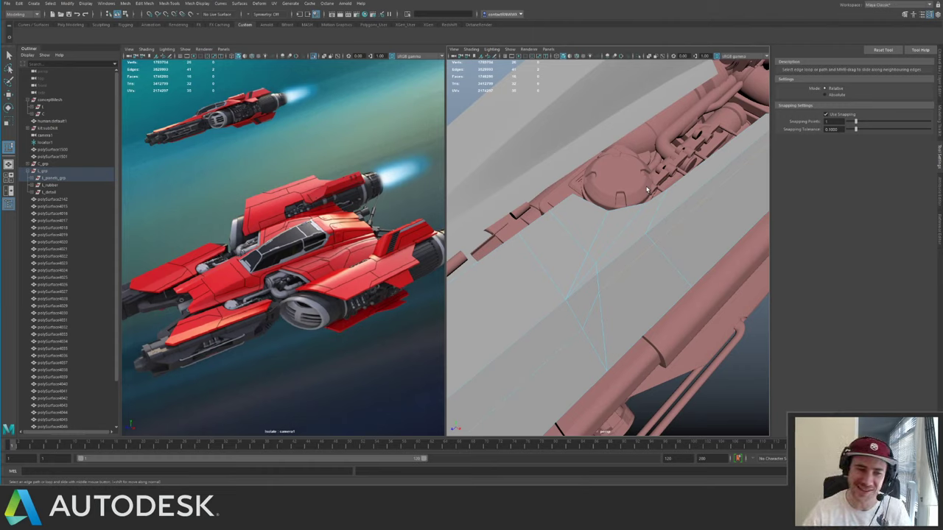
{"action": "left_click_drag", "start_coordinate": [586, 212], "coordinate": [575, 255], "text": "alt"}
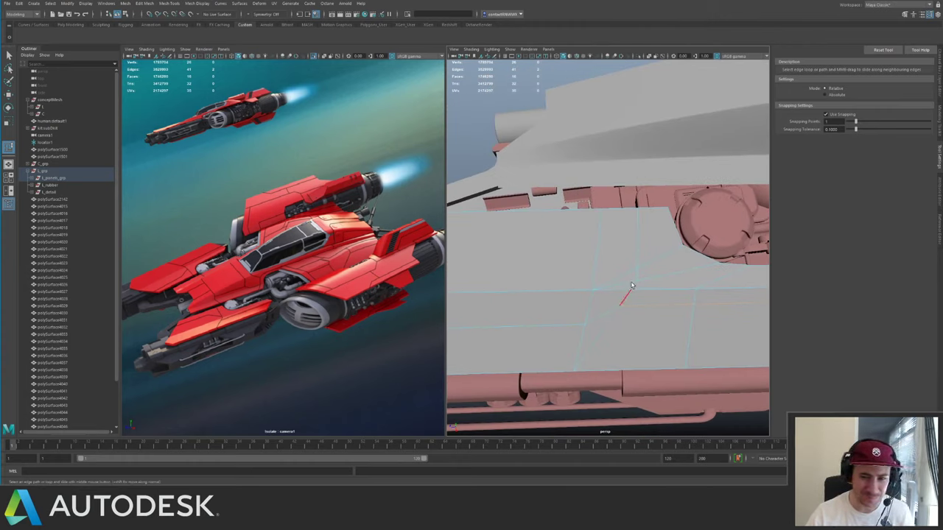
{"action": "left_click_drag", "start_coordinate": [631, 286], "coordinate": [550, 246], "text": "alt"}
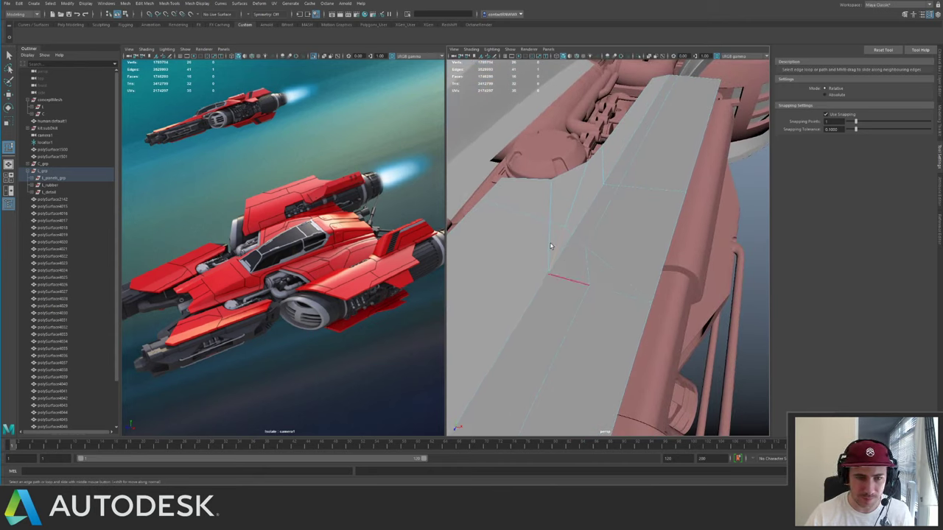
{"action": "left_click", "coordinate": [572, 204]}
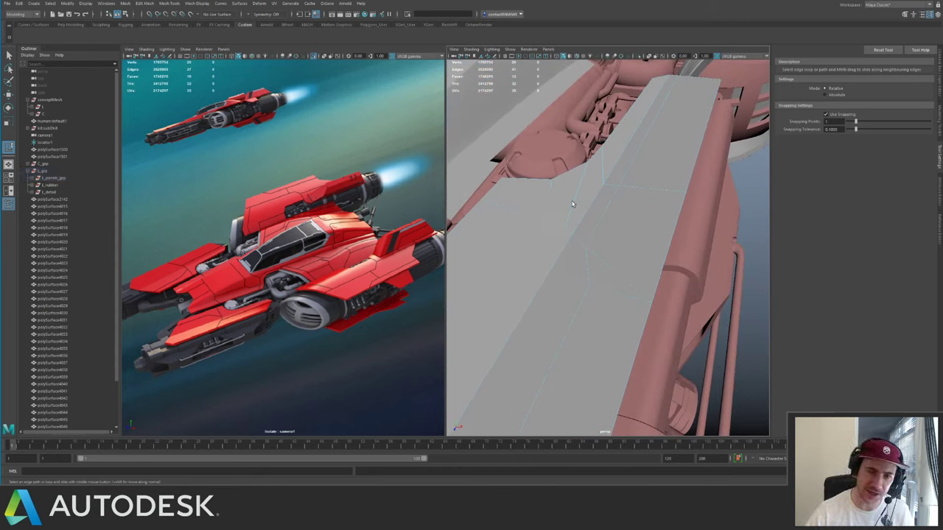
{"action": "left_click", "coordinate": [601, 169]}
{"action": "left_click", "coordinate": [632, 189], "text": "shift"}
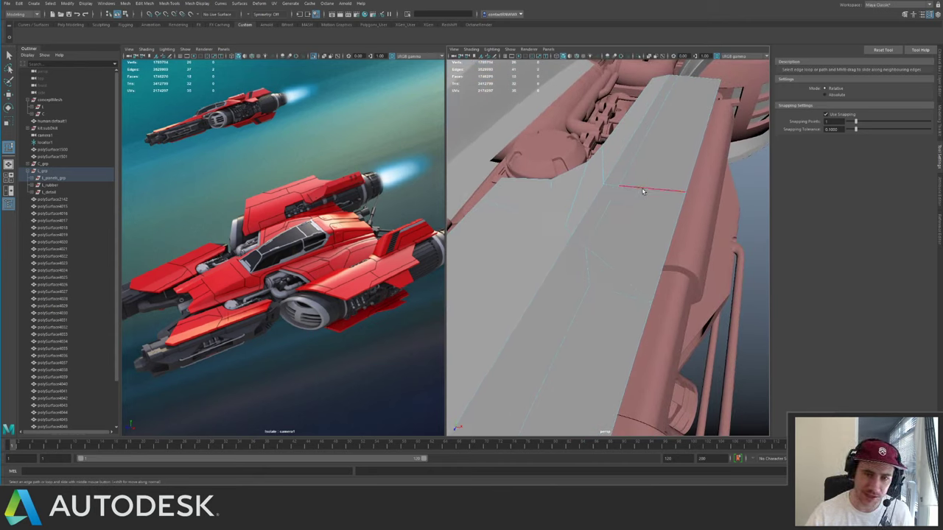
{"action": "left_click_drag", "start_coordinate": [614, 170], "coordinate": [555, 174], "text": "alt"}
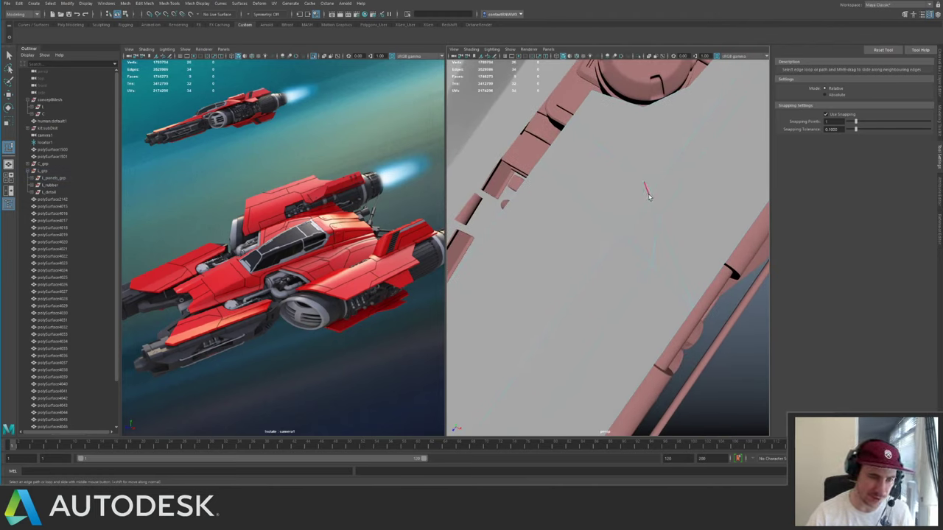
{"action": "left_click", "coordinate": [645, 203]}
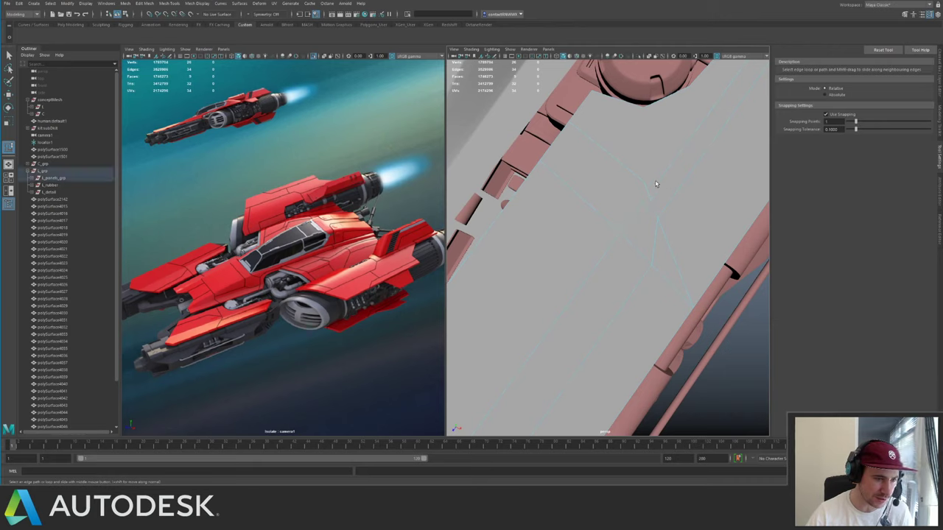
- Multi-cut a new lengthwise edge path on the side panel, from the junction near the round housing to the panel's front border
{"action": "left_click_drag", "start_coordinate": [658, 185], "coordinate": [535, 217], "text": "alt"}
{"action": "key", "text": "ctrl+shift+x"}
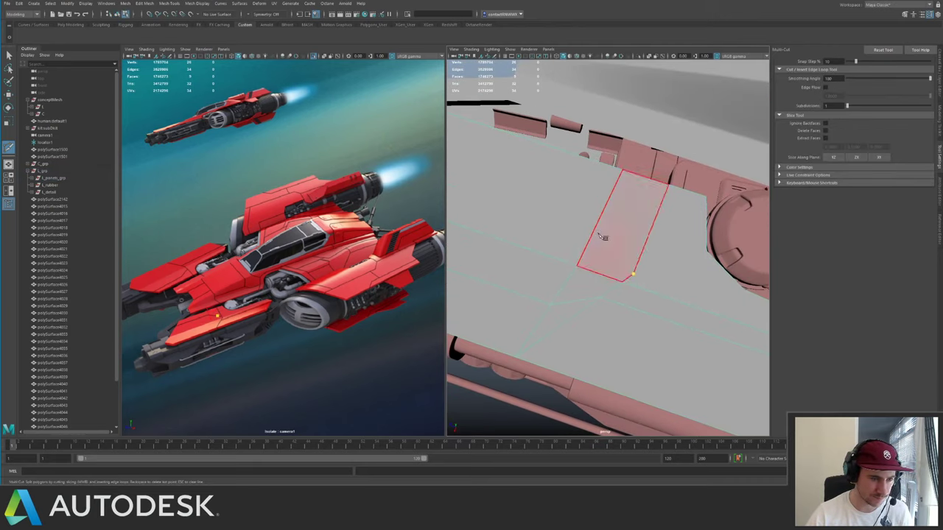
{"action": "left_click", "coordinate": [598, 226]}
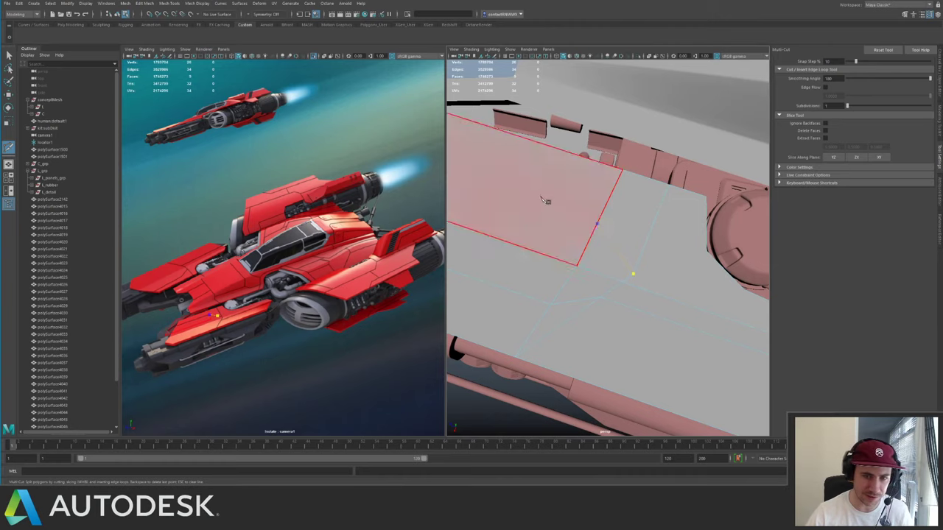
{"action": "middle_click_drag", "start_coordinate": [547, 199], "coordinate": [561, 224], "text": "alt"}
{"action": "middle_click_drag", "start_coordinate": [486, 198], "coordinate": [599, 231], "text": "alt"}
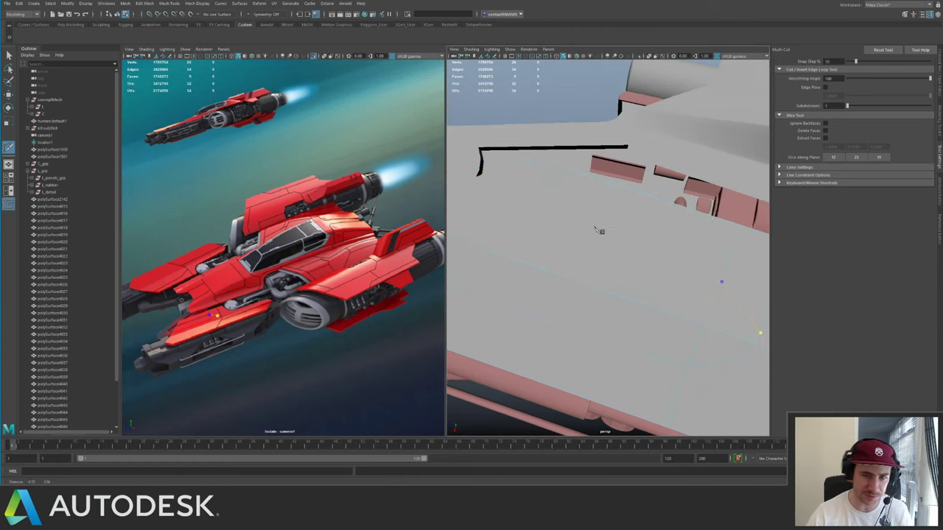
{"action": "left_click_drag", "start_coordinate": [600, 231], "coordinate": [641, 236], "text": "alt"}
{"action": "middle_click_drag", "start_coordinate": [726, 193], "coordinate": [631, 209], "text": "alt"}
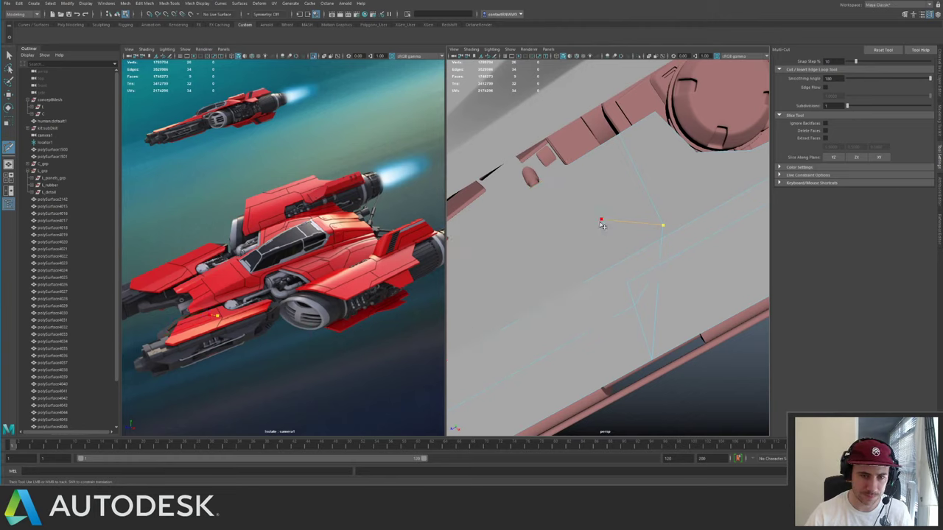
{"action": "mouse_move", "coordinate": [575, 235]}
{"action": "left_mouse_down", "text": "alt"}
{"action": "mouse_move", "coordinate": [713, 193]}
{"action": "mouse_move", "coordinate": [560, 235]}
{"action": "left_mouse_up", "text": "alt"}
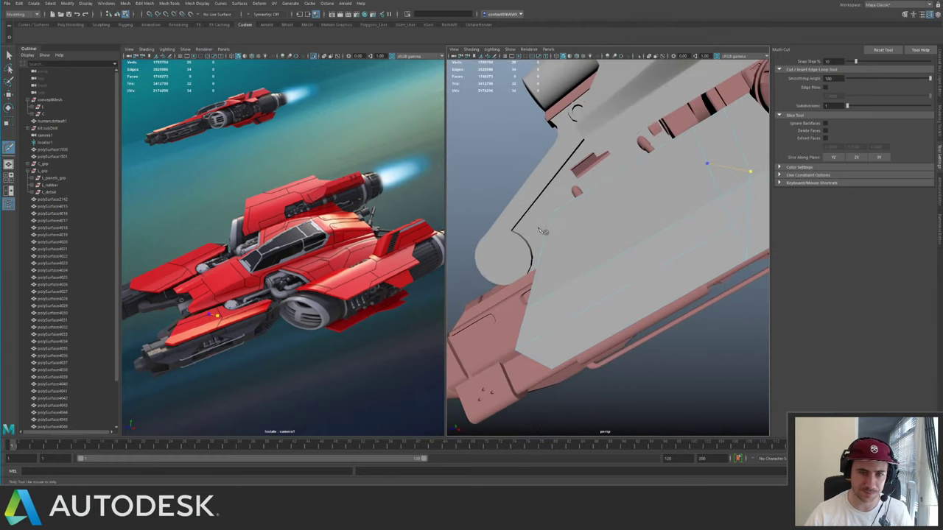
{"action": "left_click", "coordinate": [536, 267]}
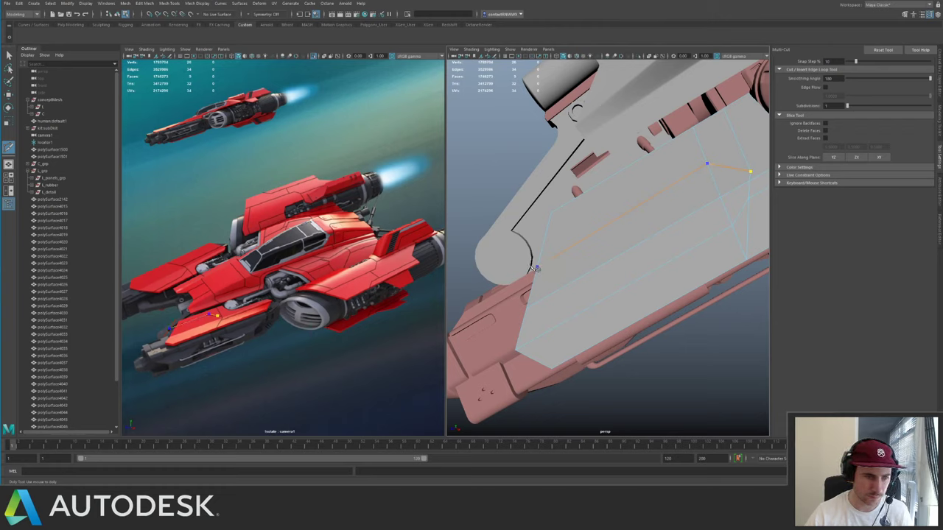
{"action": "key", "text": "q"}
- Undo the last edge edits around the junction of cuts on the side panel
{"action": "left_click_drag", "start_coordinate": [612, 217], "coordinate": [581, 230], "text": "alt"}
{"action": "left_click", "coordinate": [609, 237]}
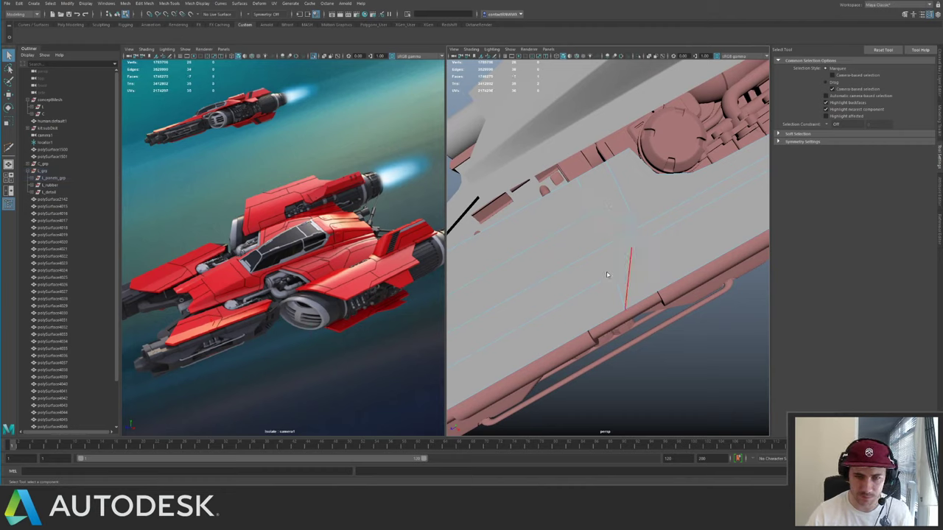
{"action": "key", "text": "ctrl+z"}
{"action": "key", "text": "ctrl+z"}
{"action": "key", "text": "ctrl+z"}
{"action": "key", "text": "ctrl+z"}
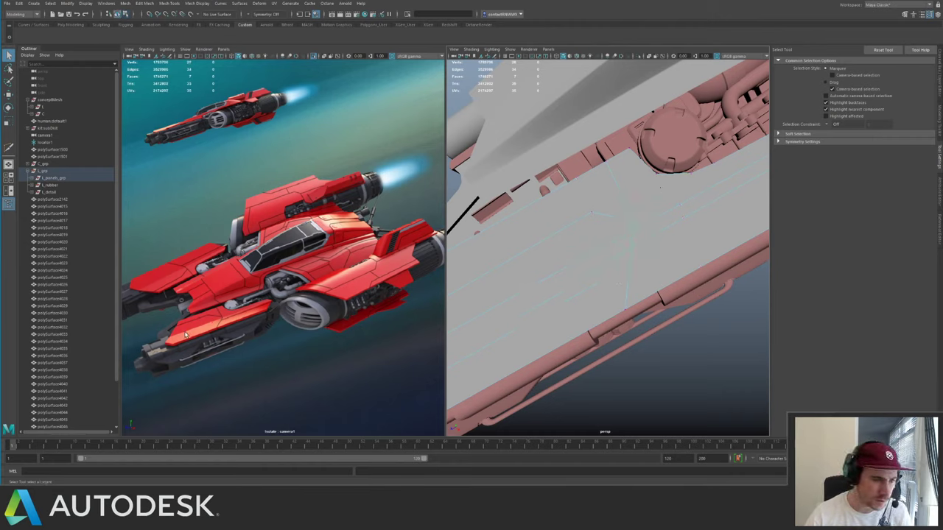
{"action": "key", "text": "ctrl+z"}
- Isolate the side panel in the perspective view and remove the stray vertices left along its edges
{"action": "key", "text": "ctrl+1"}
{"action": "key", "text": "f"}
{"action": "left_click_drag", "start_coordinate": [555, 193], "coordinate": [600, 232], "text": "alt"}
{"action": "right_click_drag", "start_coordinate": [600, 232], "coordinate": [643, 272], "text": "alt"}
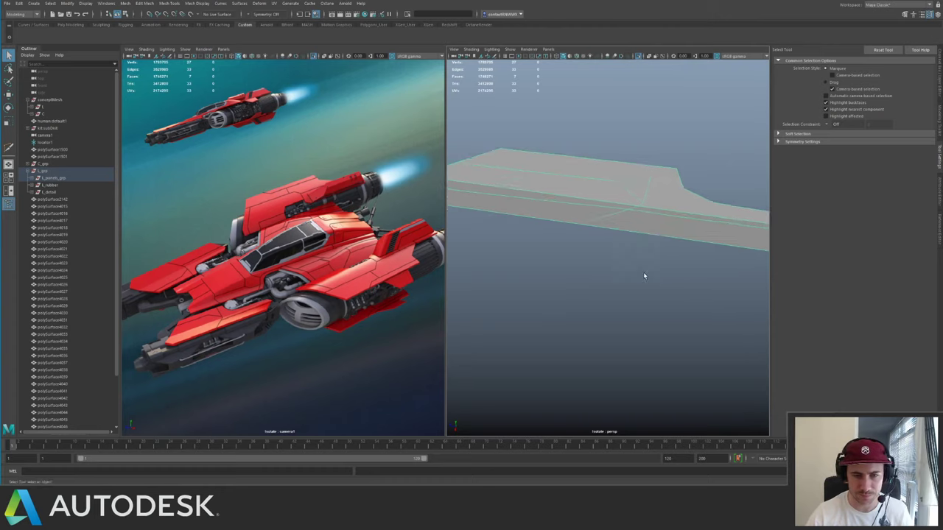
{"action": "left_click_drag", "start_coordinate": [642, 272], "coordinate": [526, 249], "text": "alt"}
{"action": "left_click_drag", "start_coordinate": [595, 170], "coordinate": [667, 250], "text": "alt"}
{"action": "middle_click_drag", "start_coordinate": [549, 209], "coordinate": [613, 213], "text": "alt"}
{"action": "left_click_drag", "start_coordinate": [613, 213], "coordinate": [589, 224], "text": "alt"}
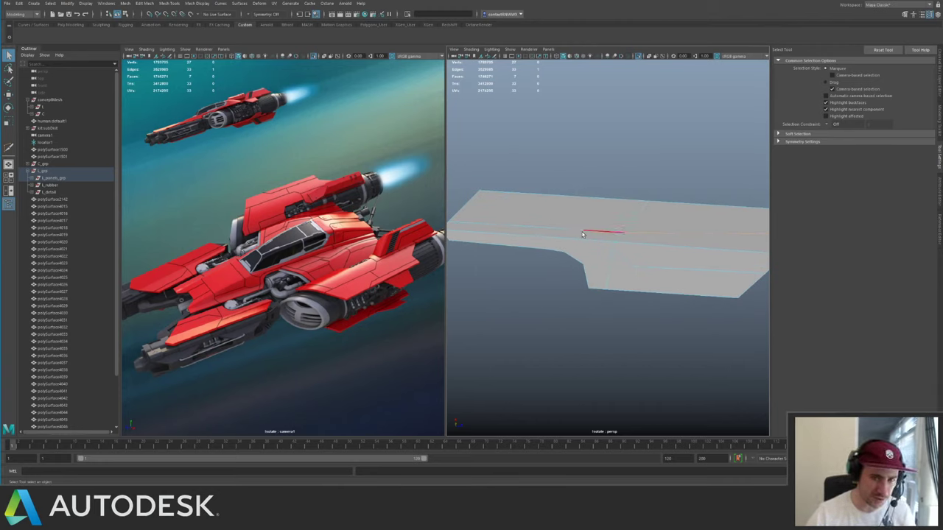
{"action": "key", "text": "F9"}
{"action": "left_click_drag", "start_coordinate": [579, 229], "coordinate": [593, 236]}
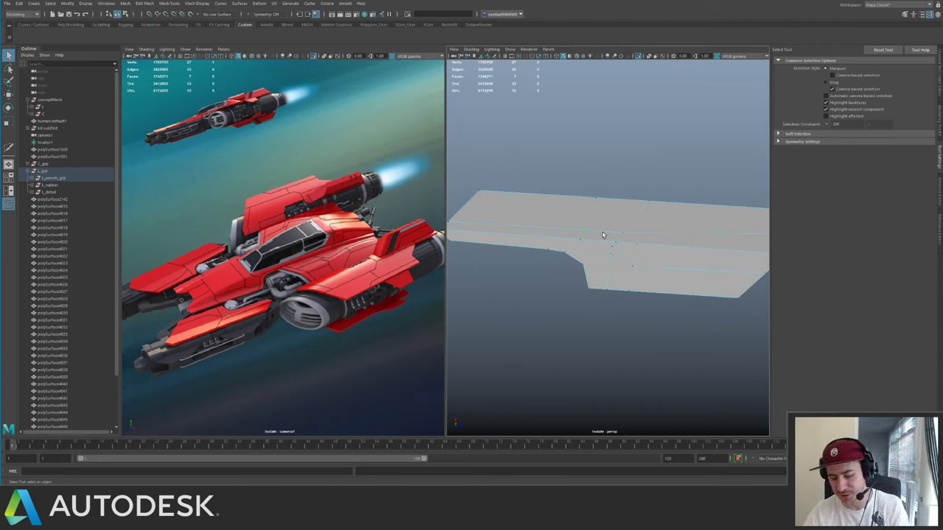
{"action": "key", "text": "F10"}
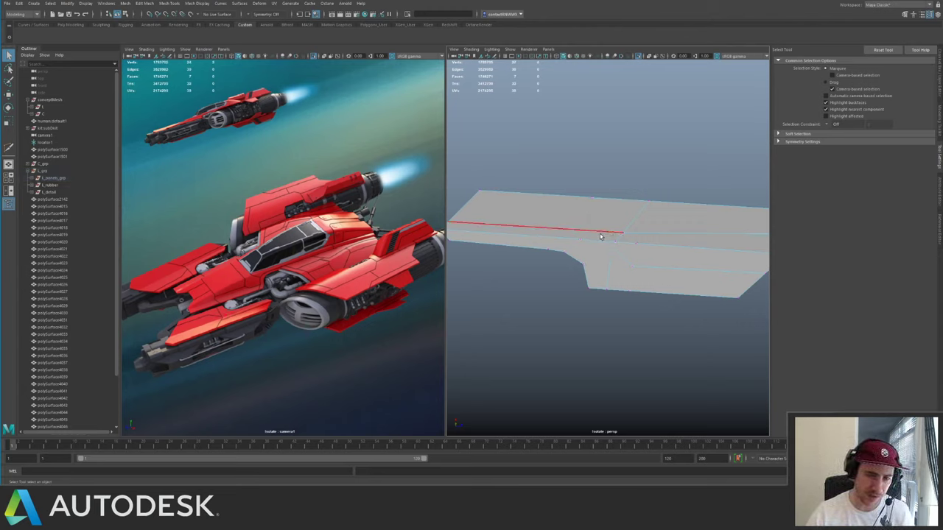
- Crease the side panel's panel-line edges: the crosswise path, the rear lengthwise edge and the angled front path
{"action": "left_click", "coordinate": [602, 236]}
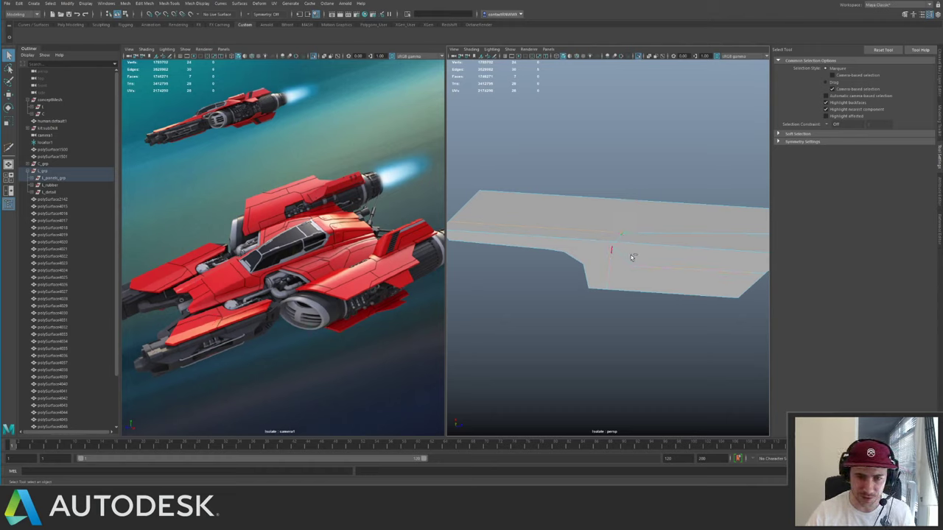
{"action": "left_click_drag", "start_coordinate": [687, 247], "coordinate": [551, 212], "text": "alt"}
{"action": "key", "text": "shift+c"}
{"action": "middle_click_drag", "start_coordinate": [552, 212], "coordinate": [691, 221]}
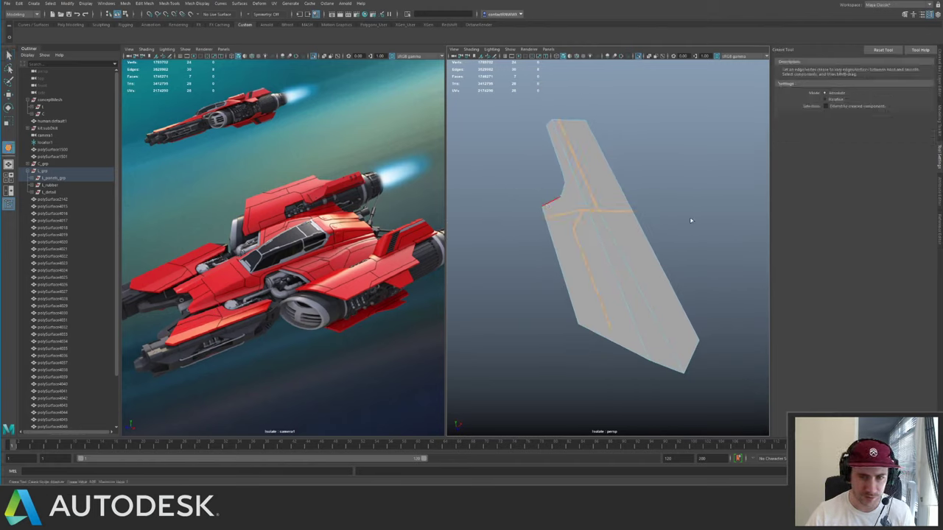
{"action": "key", "text": "q"}
{"action": "left_click", "coordinate": [716, 218]}
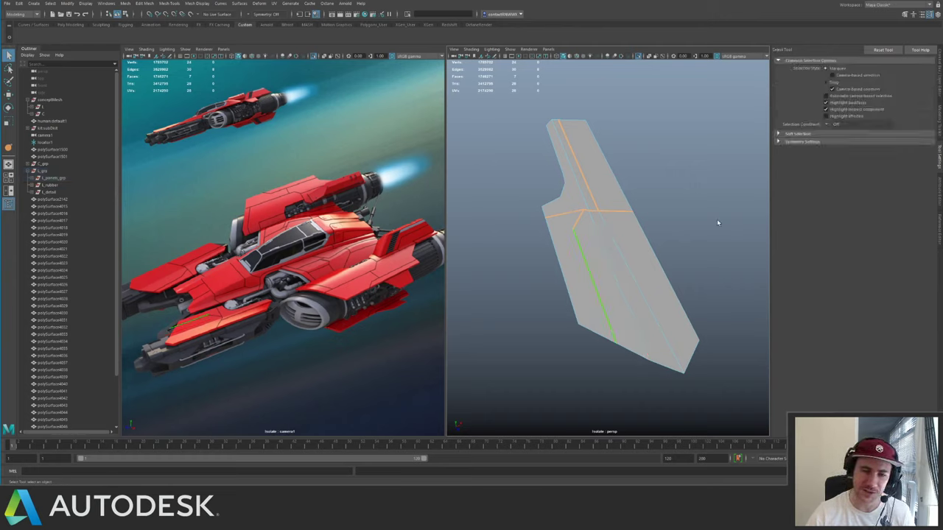
{"action": "mouse_move", "coordinate": [588, 214]}
{"action": "left_mouse_down", "text": "alt"}
{"action": "mouse_move", "coordinate": [601, 222]}
{"action": "mouse_move", "coordinate": [587, 229]}
{"action": "left_mouse_up", "text": "alt"}
{"action": "right_click_drag", "start_coordinate": [593, 227], "coordinate": [626, 215]}
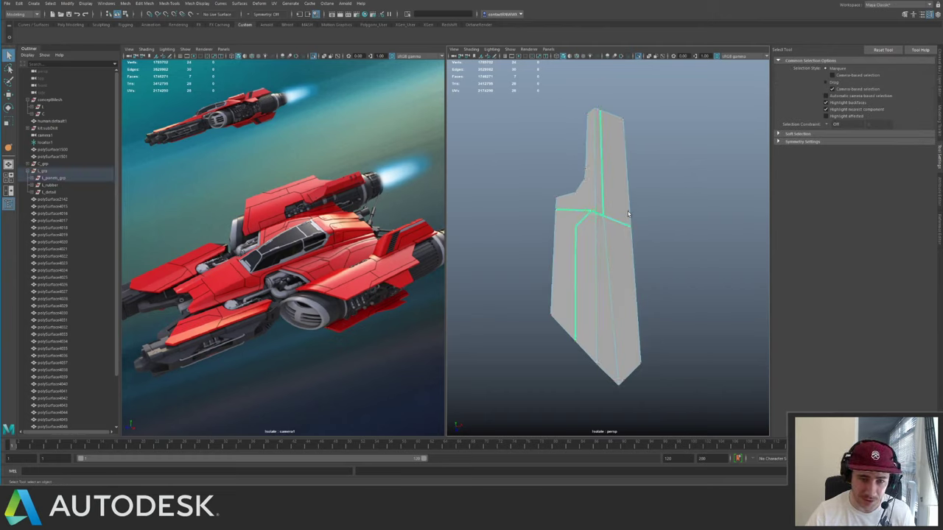
- Examine the creased panel-line edges on the isolated side panel from several angles
{"action": "left_click", "coordinate": [671, 232]}
{"action": "left_click_drag", "start_coordinate": [671, 232], "coordinate": [605, 225], "text": "alt"}
{"action": "left_click", "coordinate": [606, 223]}
{"action": "right_click_drag", "start_coordinate": [610, 222], "coordinate": [673, 277], "text": "alt"}
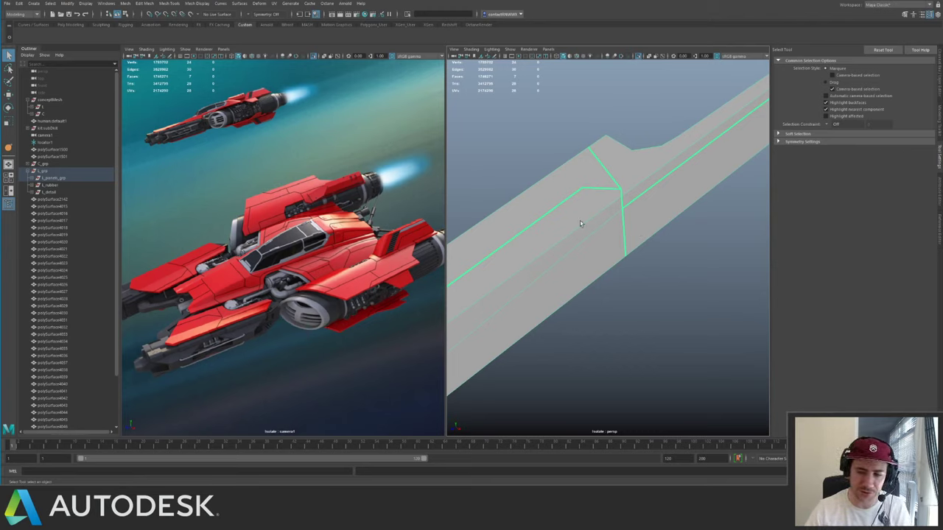
{"action": "left_click_drag", "start_coordinate": [592, 238], "coordinate": [638, 212], "text": "alt"}
{"action": "right_click_drag", "start_coordinate": [638, 212], "coordinate": [584, 172], "text": "alt"}
{"action": "left_click_drag", "start_coordinate": [585, 173], "coordinate": [615, 197], "text": "alt"}
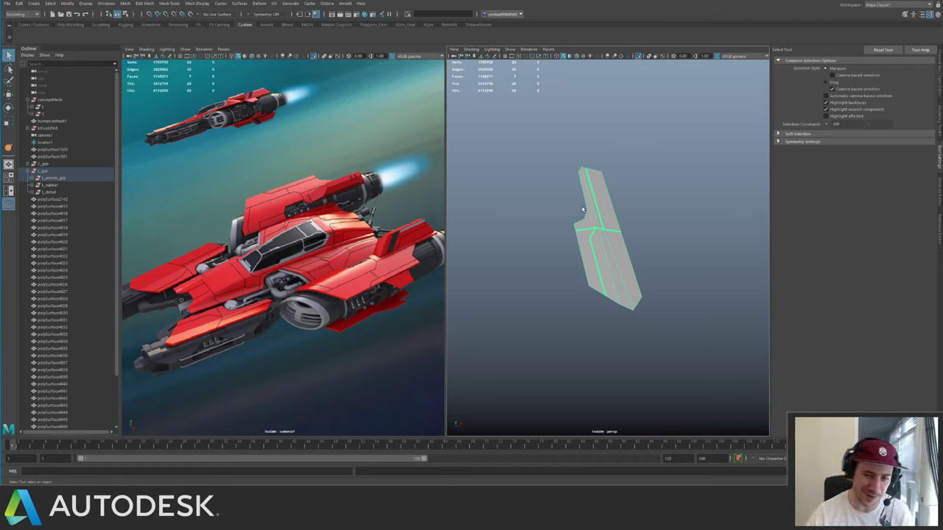
{"action": "left_click_drag", "start_coordinate": [583, 184], "coordinate": [572, 270], "text": "alt"}
{"action": "right_click_drag", "start_coordinate": [571, 270], "coordinate": [490, 238], "text": "alt"}
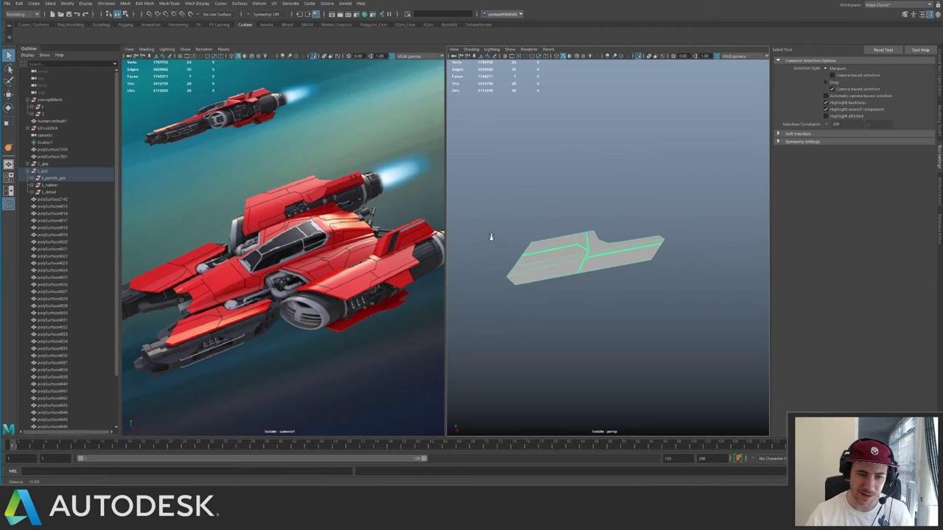
{"action": "left_click_drag", "start_coordinate": [491, 238], "coordinate": [648, 261], "text": "alt"}
- Show the whole ship again in the perspective and camera1 views, with camera1 shaded without wireframe
{"action": "key", "text": "ctrl+1"}
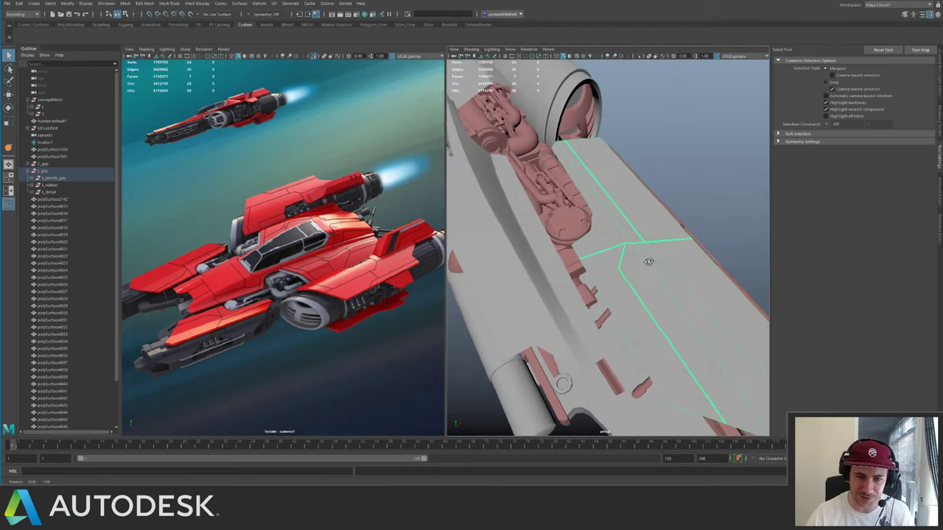
{"action": "left_click_drag", "start_coordinate": [575, 210], "coordinate": [595, 231], "text": "alt"}
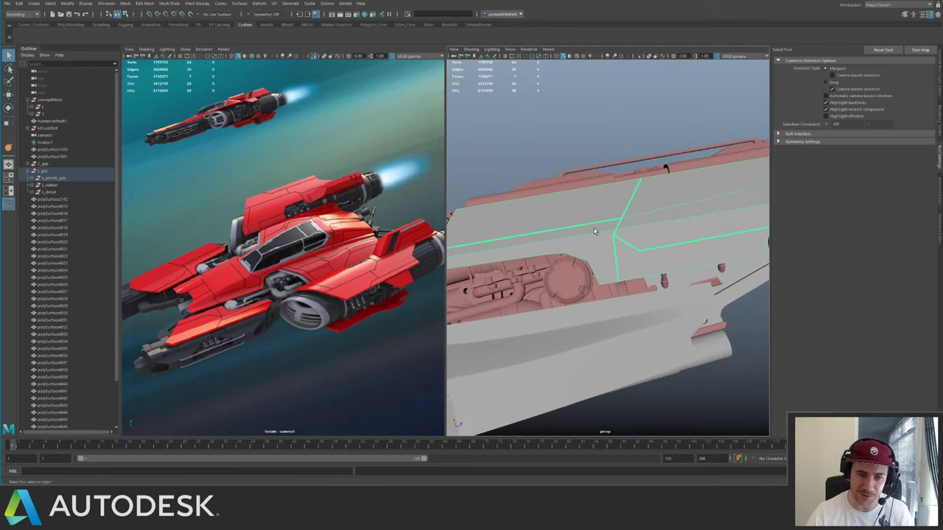
{"action": "scroll", "coordinate": [626, 225], "scroll_direction": "down", "scroll_amount": 3}
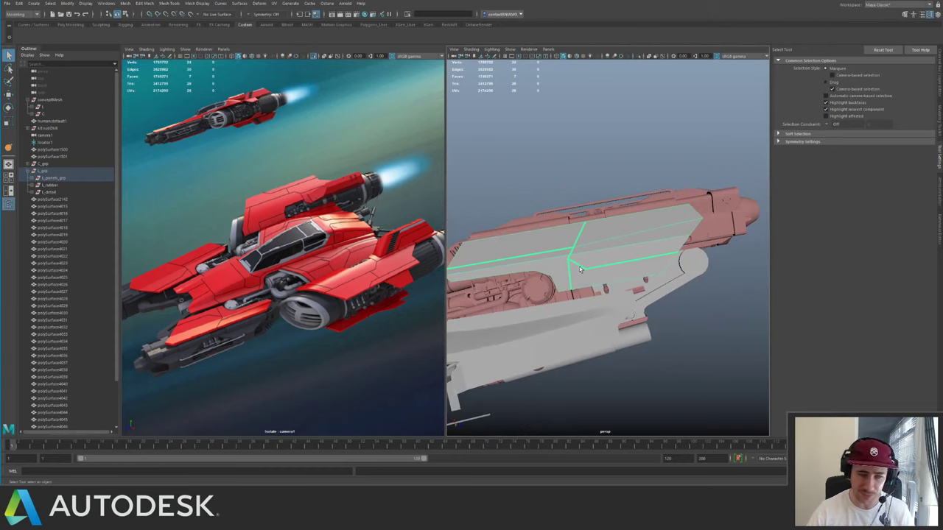
{"action": "left_click_drag", "start_coordinate": [586, 266], "coordinate": [512, 243], "text": "alt"}
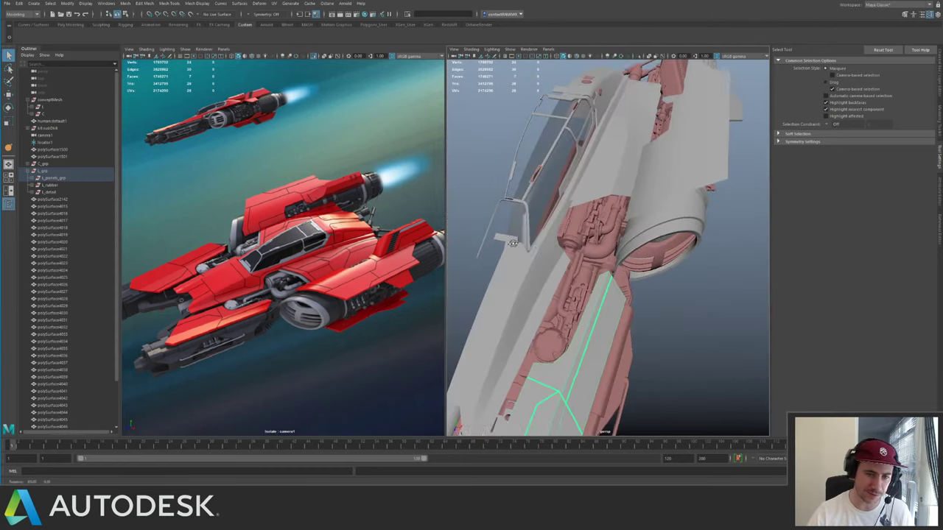
{"action": "left_click", "coordinate": [681, 292]}
{"action": "key", "text": "ctrl+1"}
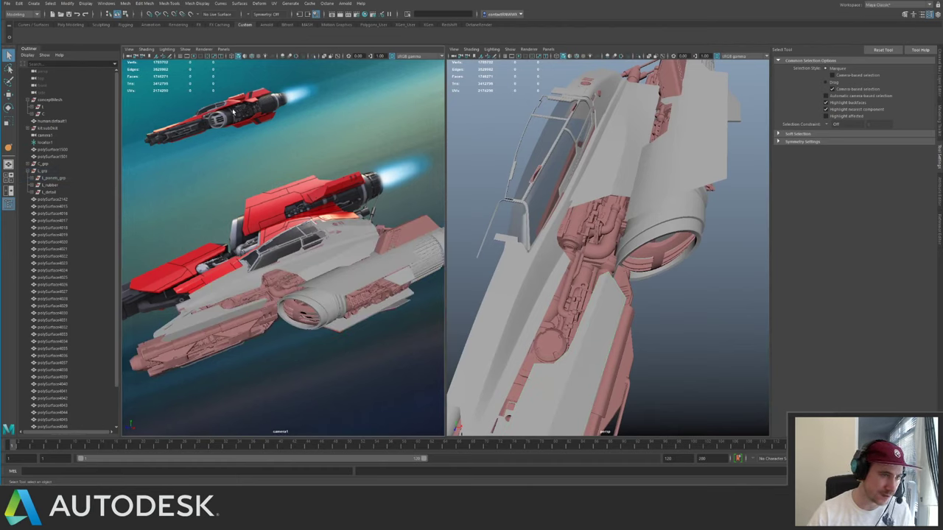
{"action": "left_click", "coordinate": [197, 322]}
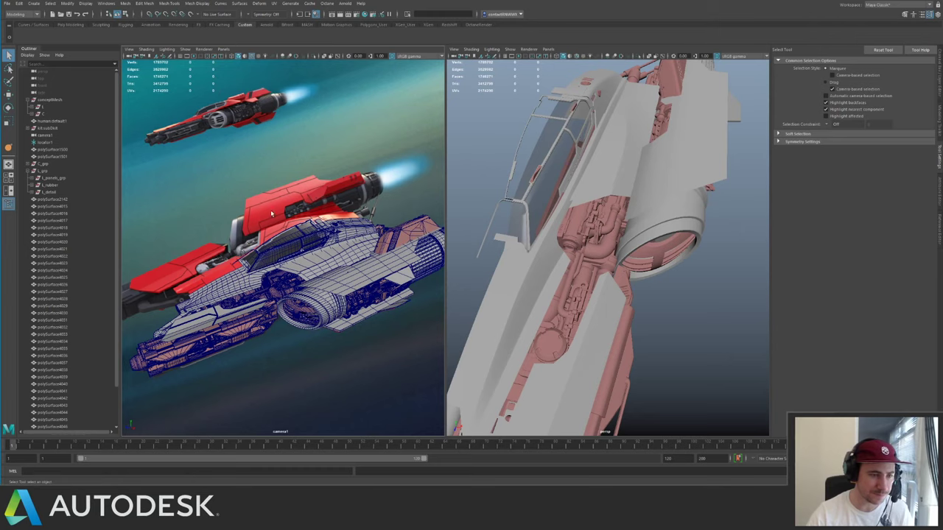
{"action": "left_click", "coordinate": [253, 57]}
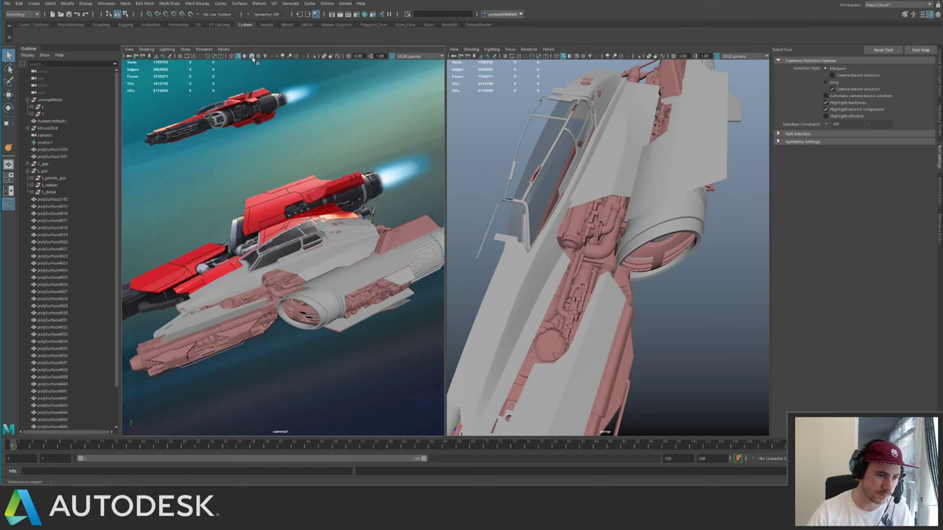
- Examine the mesh of the nose panel in front of and beside the cockpit
{"action": "left_click_drag", "start_coordinate": [633, 252], "coordinate": [598, 240], "text": "alt"}
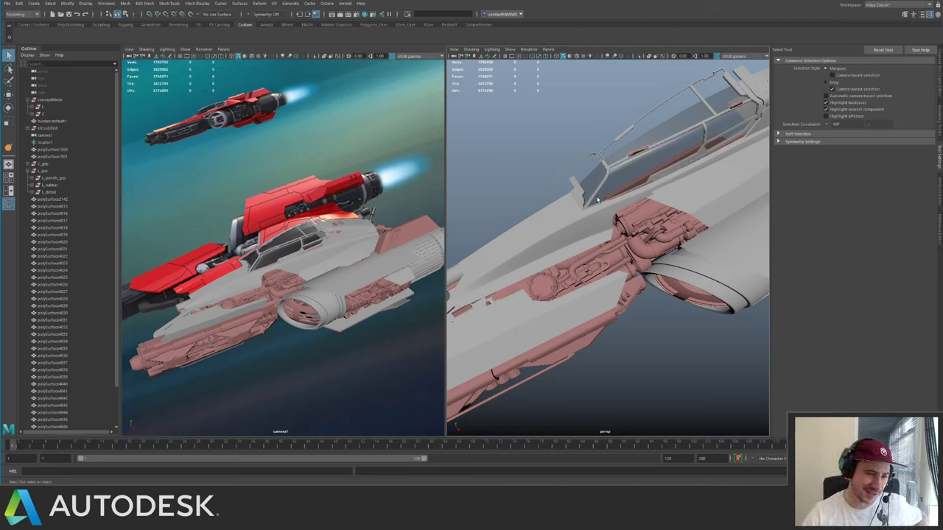
{"action": "left_click", "coordinate": [525, 226]}
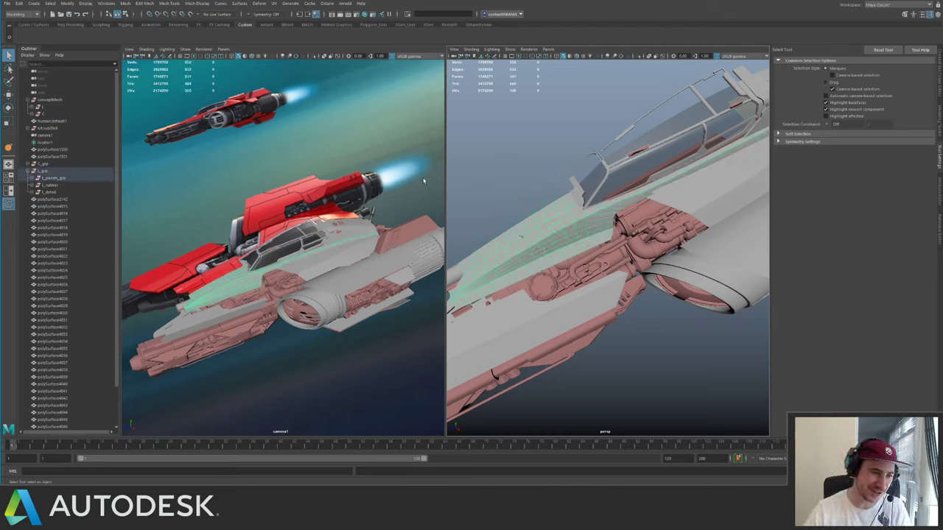
{"action": "right_click_drag", "start_coordinate": [504, 171], "coordinate": [587, 226], "text": "alt"}
{"action": "left_click_drag", "start_coordinate": [587, 225], "coordinate": [582, 214], "text": "alt"}
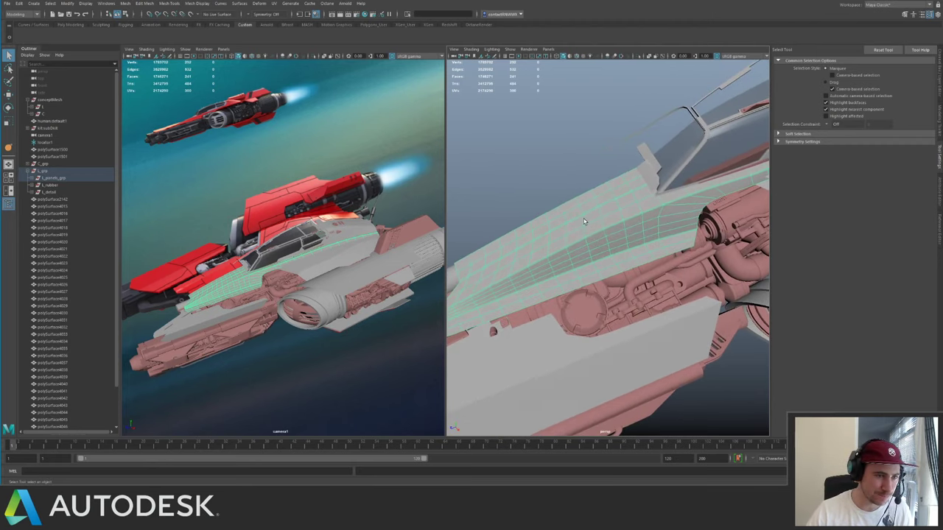
{"action": "middle_click_drag", "start_coordinate": [646, 196], "coordinate": [563, 199], "text": "alt"}
{"action": "middle_click_drag", "start_coordinate": [646, 250], "coordinate": [580, 272], "text": "alt"}
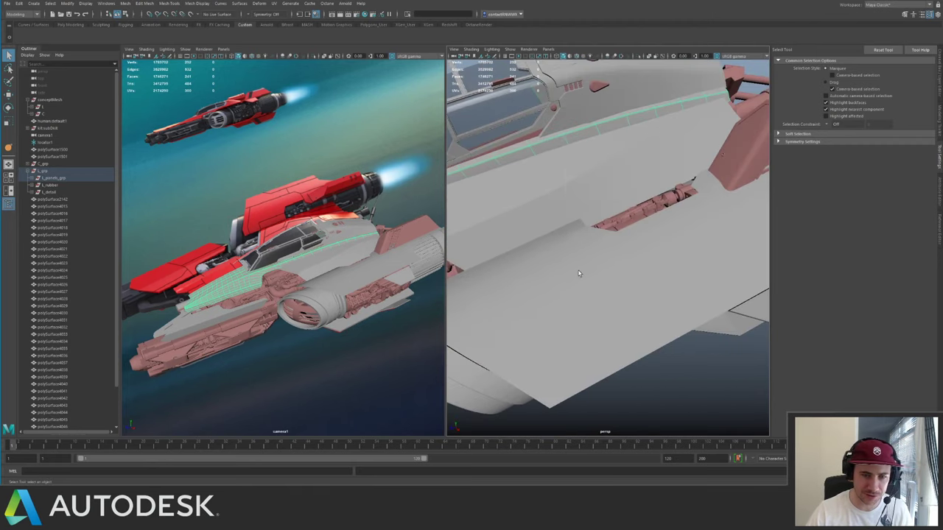
- Isolate the wing panel above the round engine together with the concept-image camera in the camera1 view
{"action": "left_click", "coordinate": [580, 272]}
{"action": "left_click", "coordinate": [128, 57]}
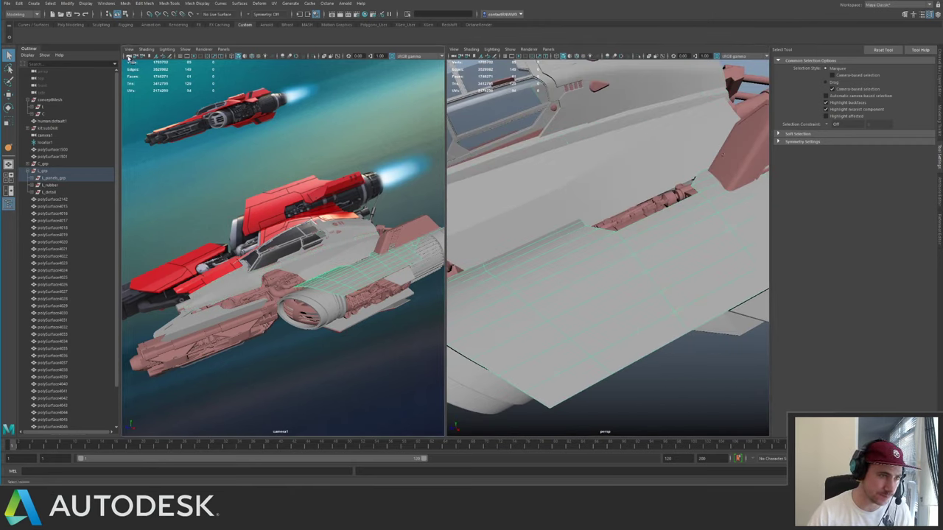
{"action": "left_click", "coordinate": [540, 274], "text": "shift"}
{"action": "key", "text": "ctrl+1"}
{"action": "left_click", "coordinate": [344, 359]}
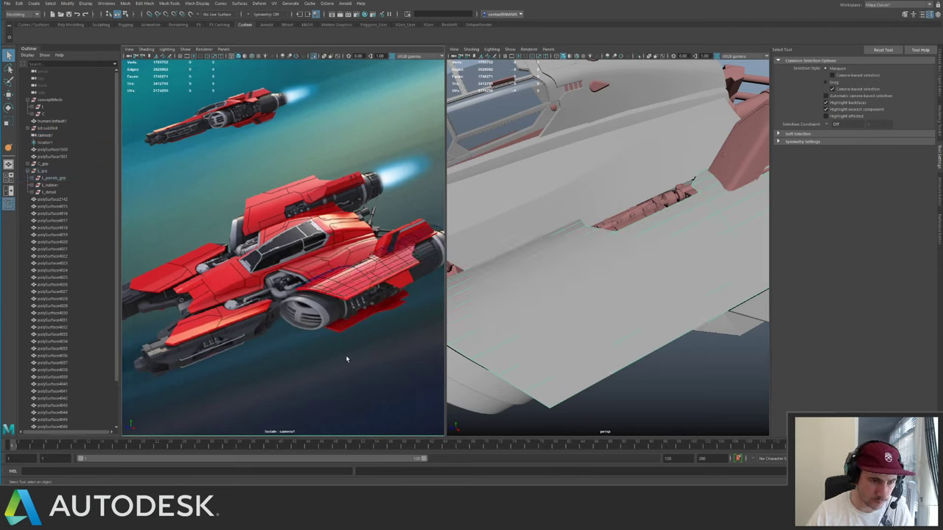
{"action": "left_click", "coordinate": [358, 293]}
- Isolate the wing panel in the perspective view and delete a crosswise edge loop near its front end
{"action": "left_click_drag", "start_coordinate": [513, 259], "coordinate": [541, 273], "text": "alt"}
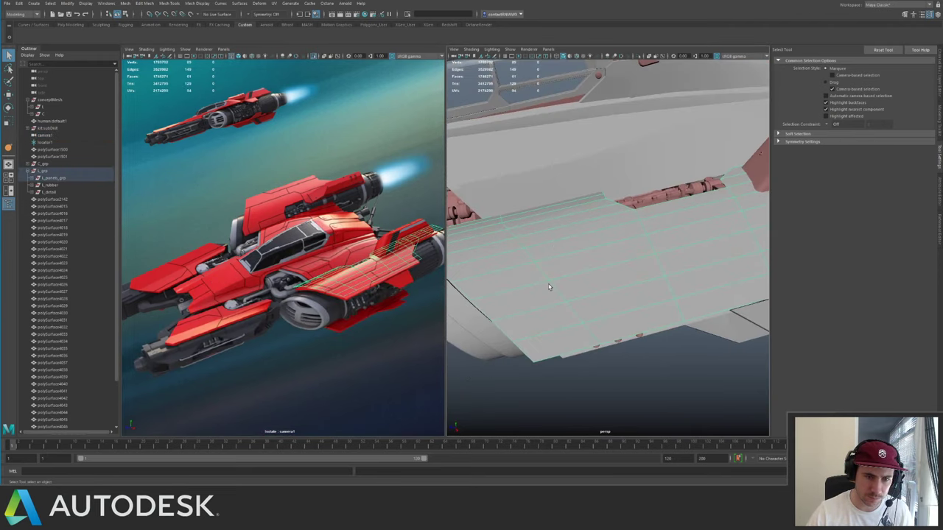
{"action": "key", "text": "ctrl+1"}
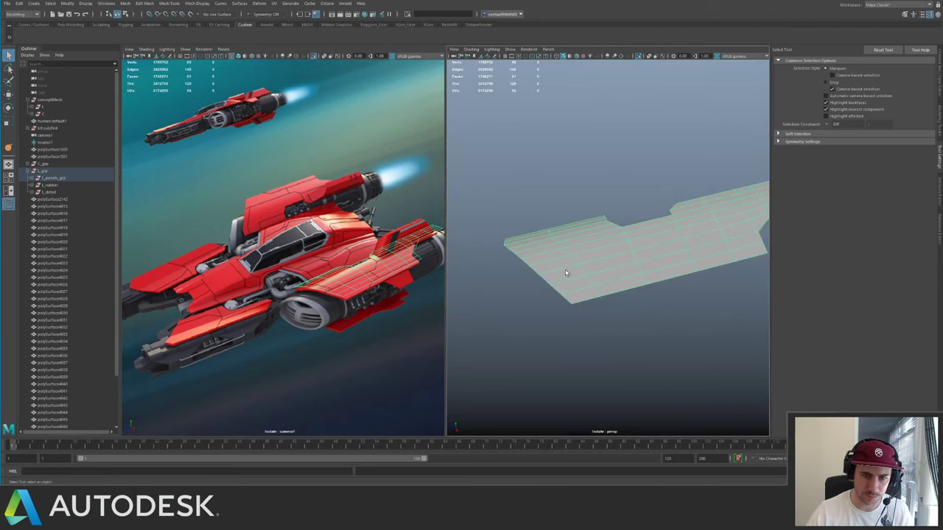
{"action": "left_click", "coordinate": [576, 264]}
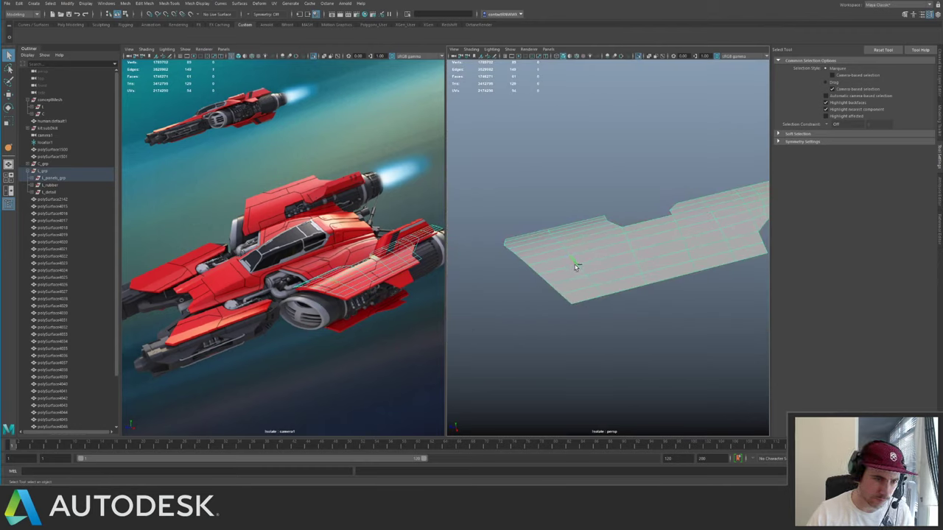
{"action": "right_click_drag", "start_coordinate": [575, 266], "coordinate": [575, 247]}
{"action": "double_click", "coordinate": [570, 248]}
{"action": "key", "text": "ctrl+Delete"}
{"action": "left_click_drag", "start_coordinate": [570, 249], "coordinate": [553, 252], "text": "alt"}
{"action": "right_click_drag", "start_coordinate": [553, 251], "coordinate": [634, 252], "text": "alt"}
{"action": "left_click_drag", "start_coordinate": [633, 252], "coordinate": [571, 271], "text": "alt"}
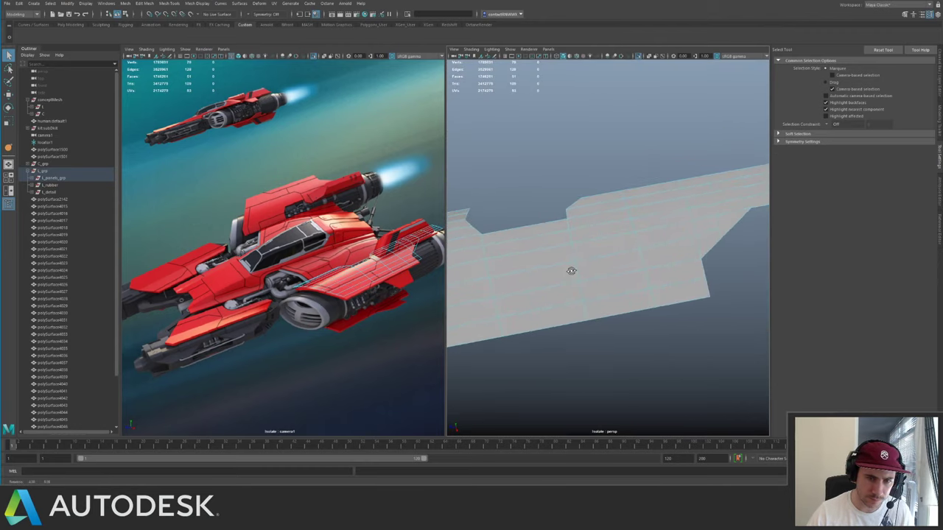
- Show the ship again and isolate the wing panel together with the red fin standing on it in the perspective view
{"action": "key", "text": "F8"}
{"action": "key", "text": "ctrl+1"}
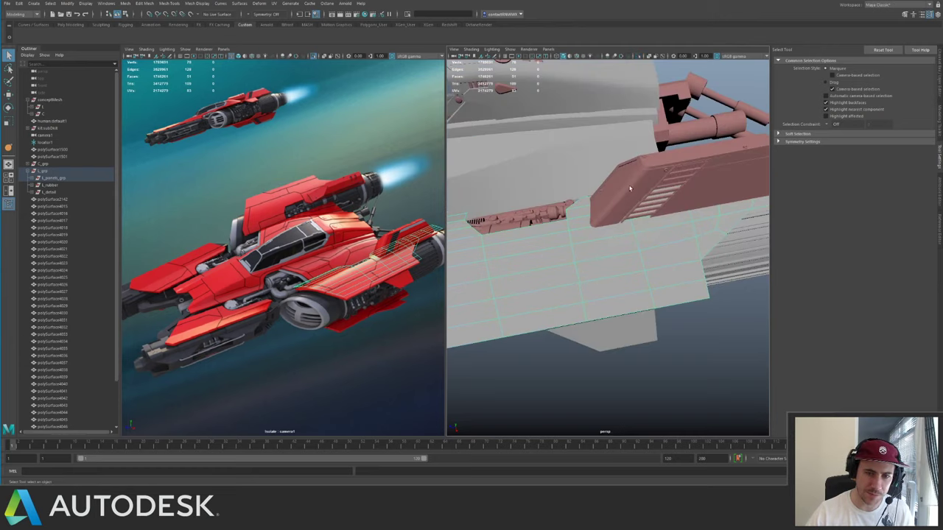
{"action": "left_click", "coordinate": [614, 208], "text": "shift"}
{"action": "key", "text": "ctrl+1"}
{"action": "left_click", "coordinate": [619, 320]}
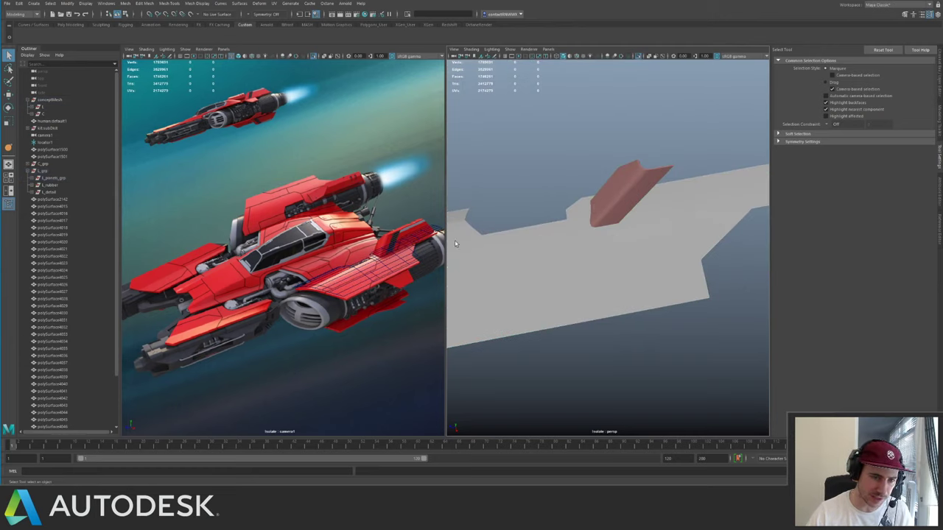
{"action": "left_click", "coordinate": [620, 198]}
{"action": "left_click", "coordinate": [510, 220]}
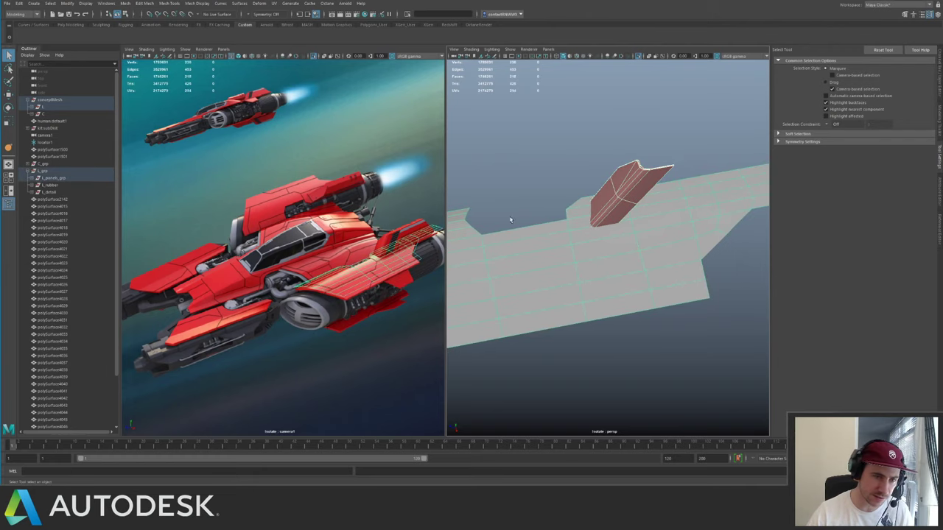
- Isolate the fin and wing panel together with the concept-image camera in the camera1 view
{"action": "left_click", "coordinate": [129, 57]}
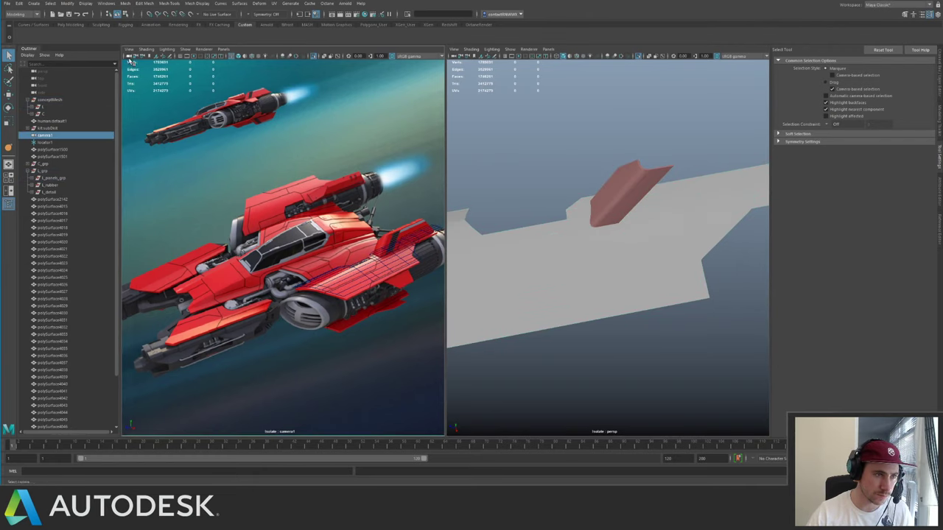
{"action": "left_click", "coordinate": [628, 193], "text": "shift"}
{"action": "left_click", "coordinate": [511, 225], "text": "shift"}
{"action": "key", "text": "ctrl+1"}
{"action": "key", "text": "ctrl+1"}
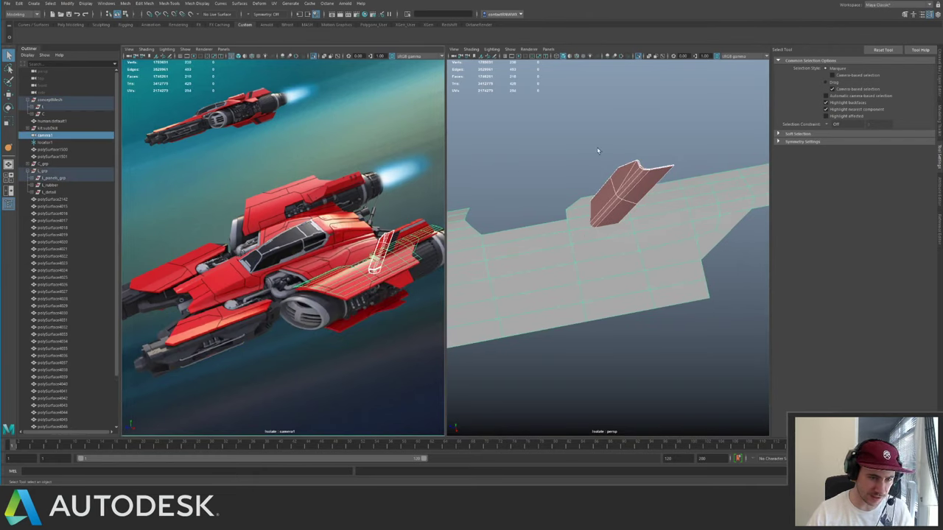
- Examine the wing panel's edge flow around the fin against the concept image's panel lines
{"action": "left_click", "coordinate": [598, 150]}
{"action": "right_click_drag", "start_coordinate": [519, 240], "coordinate": [564, 269], "text": "alt"}
{"action": "left_click", "coordinate": [547, 221]}
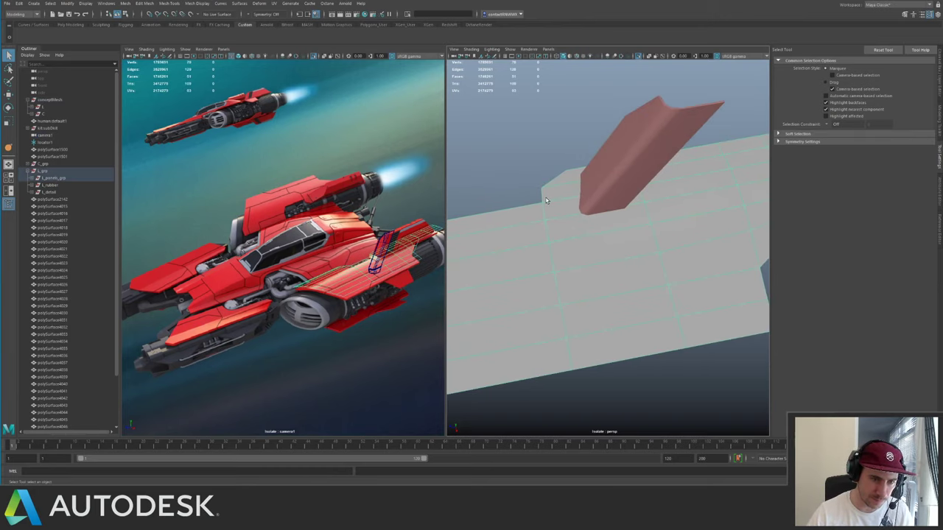
{"action": "middle_click_drag", "start_coordinate": [539, 208], "coordinate": [565, 204], "text": "alt"}
{"action": "left_click", "coordinate": [485, 154]}
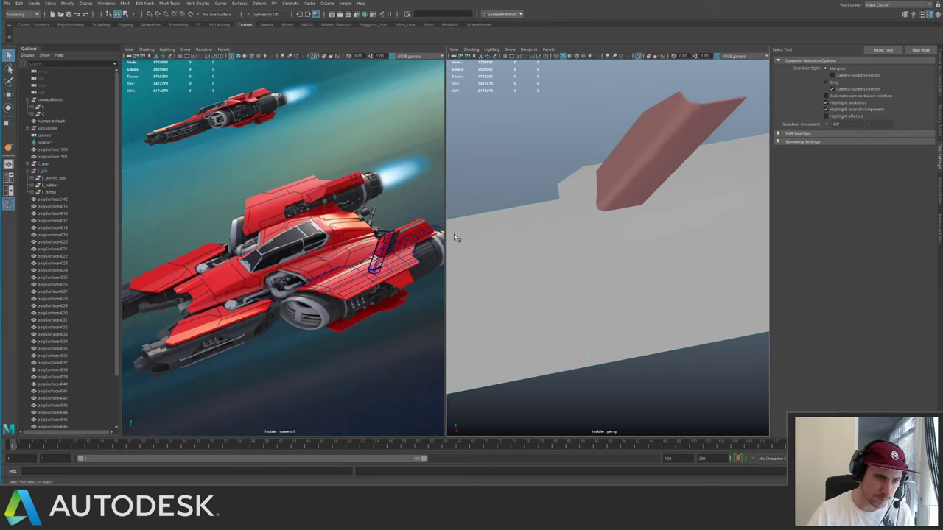
{"action": "left_click", "coordinate": [525, 247]}
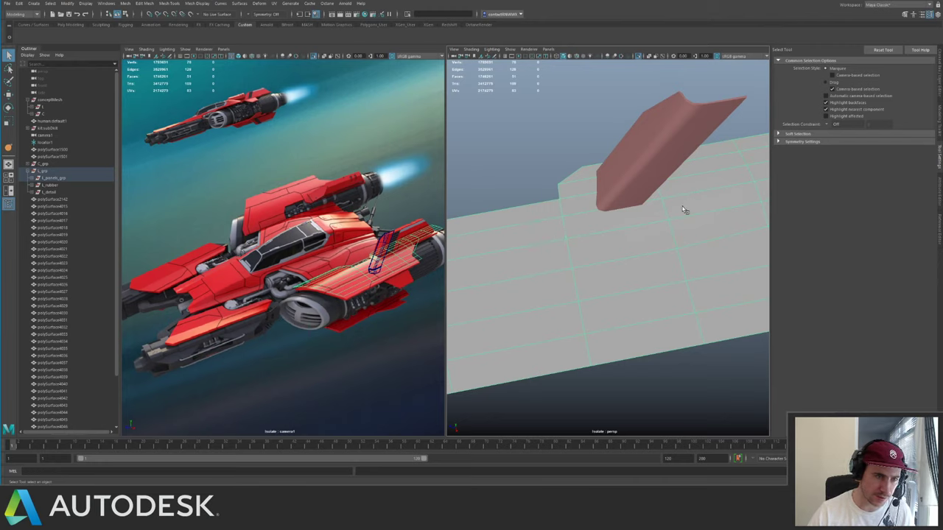
{"action": "left_click_drag", "start_coordinate": [645, 216], "coordinate": [555, 256], "text": "alt"}
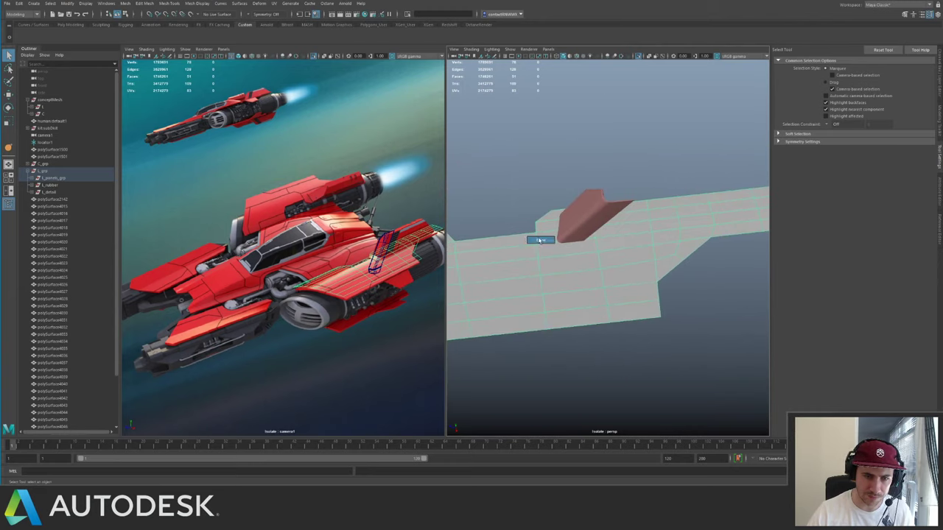
- Crease the wing panel's short crosswise edge in front of the fin and the lengthwise edges running back to the rear notch
{"action": "left_click", "coordinate": [536, 250]}
{"action": "left_click", "coordinate": [536, 243]}
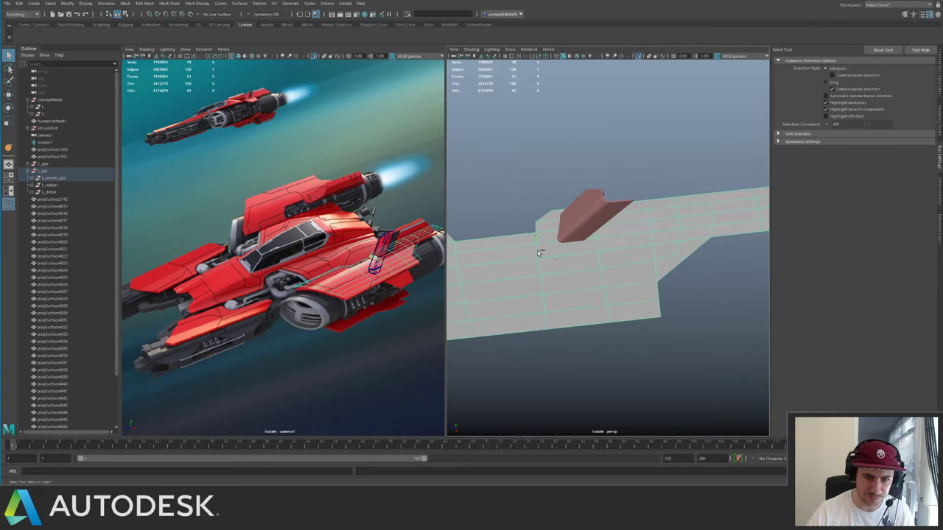
{"action": "key", "text": "F10"}
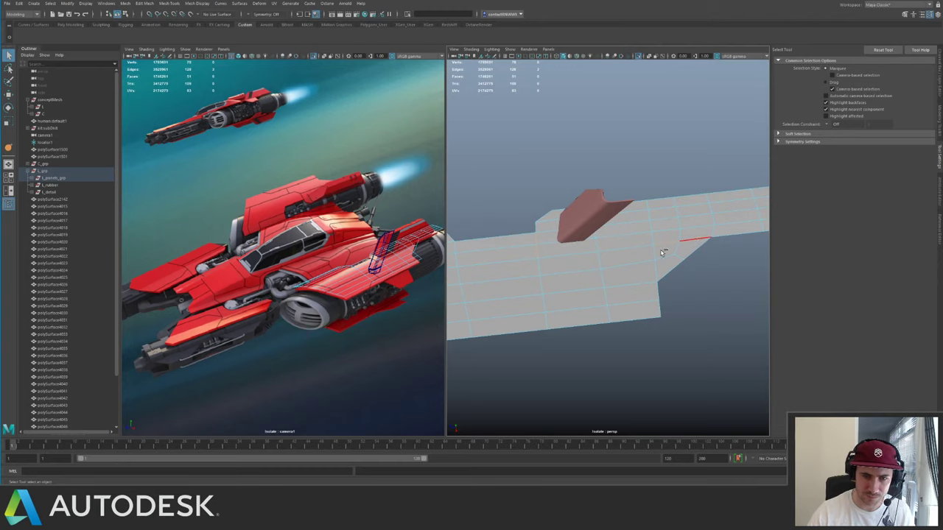
{"action": "key", "text": "y"}
{"action": "middle_click_drag", "start_coordinate": [583, 237], "coordinate": [746, 239]}
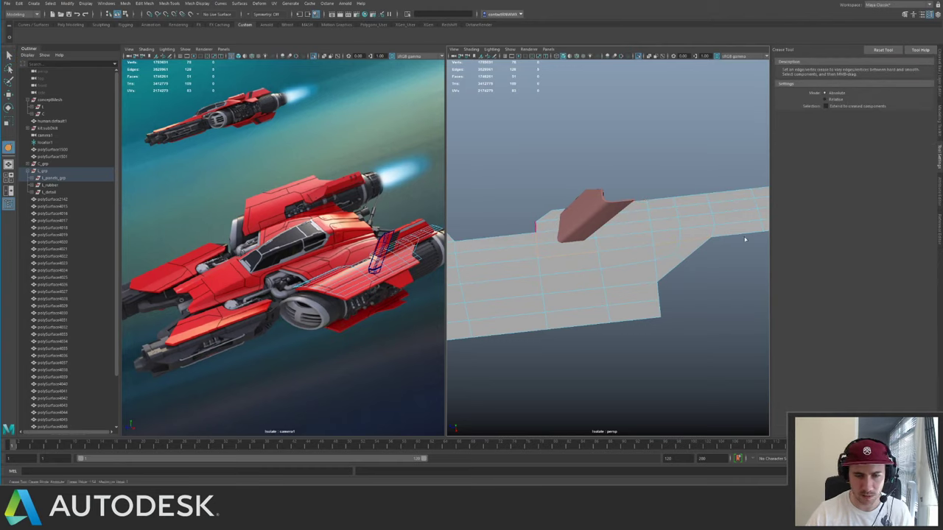
{"action": "double_click", "coordinate": [709, 238]}
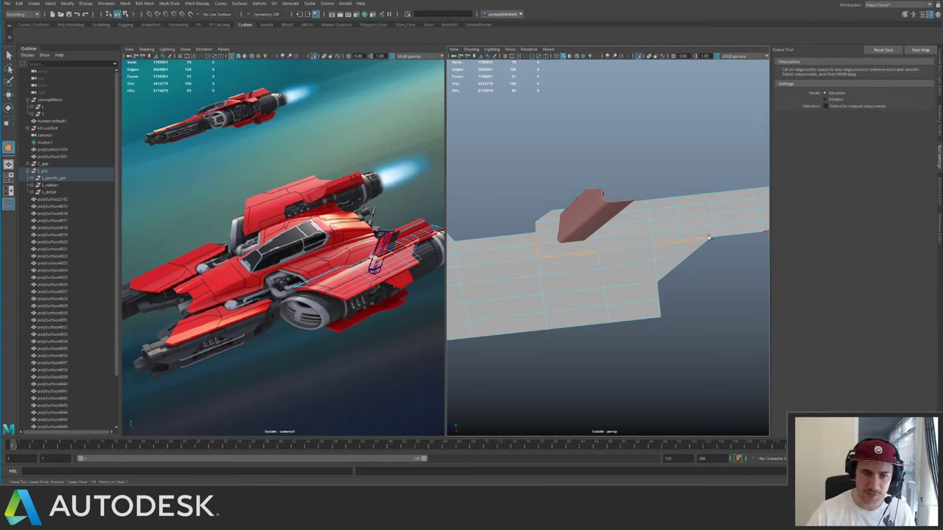
{"action": "left_click", "coordinate": [595, 244]}
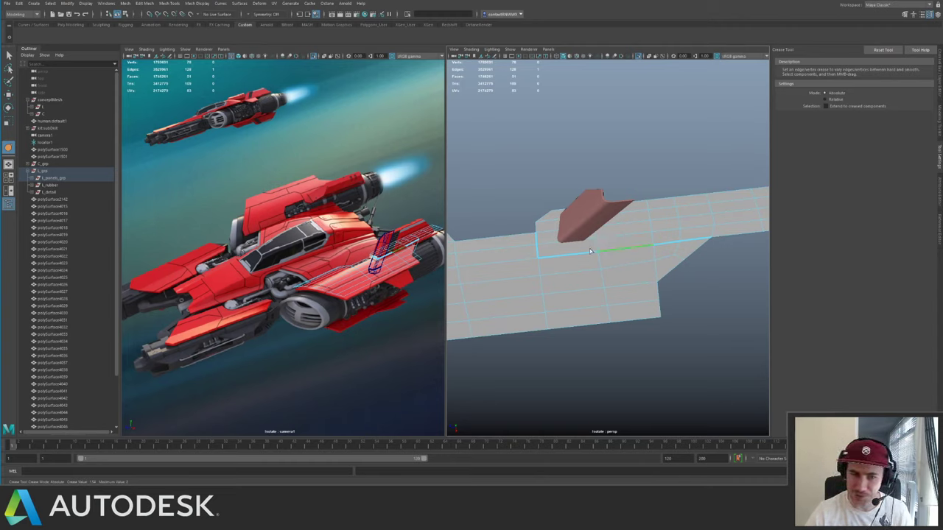
{"action": "middle_click_drag", "start_coordinate": [581, 237], "coordinate": [650, 238]}
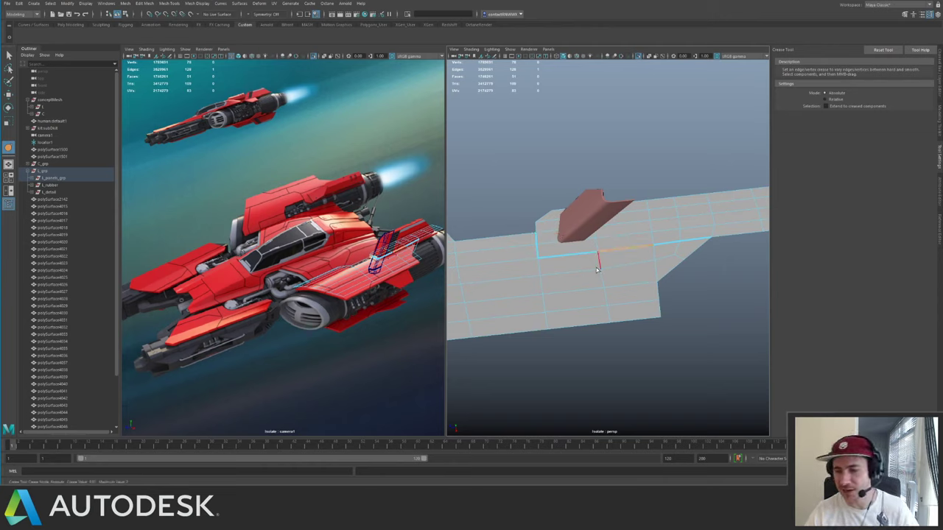
{"action": "key", "text": "q"}
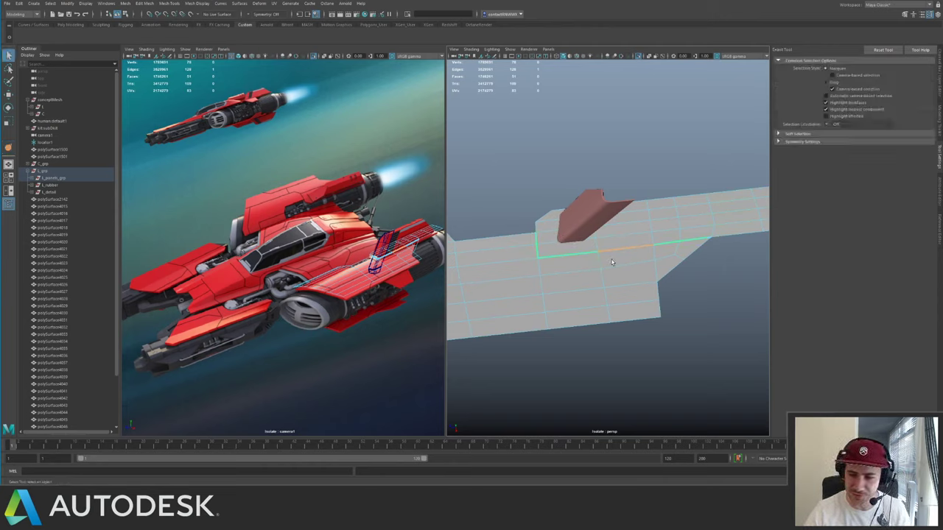
- Select the creased lengthwise edge line beside the fin and scale it along the X axis to straighten it
{"action": "left_click_drag", "start_coordinate": [609, 266], "coordinate": [608, 176], "text": "alt"}
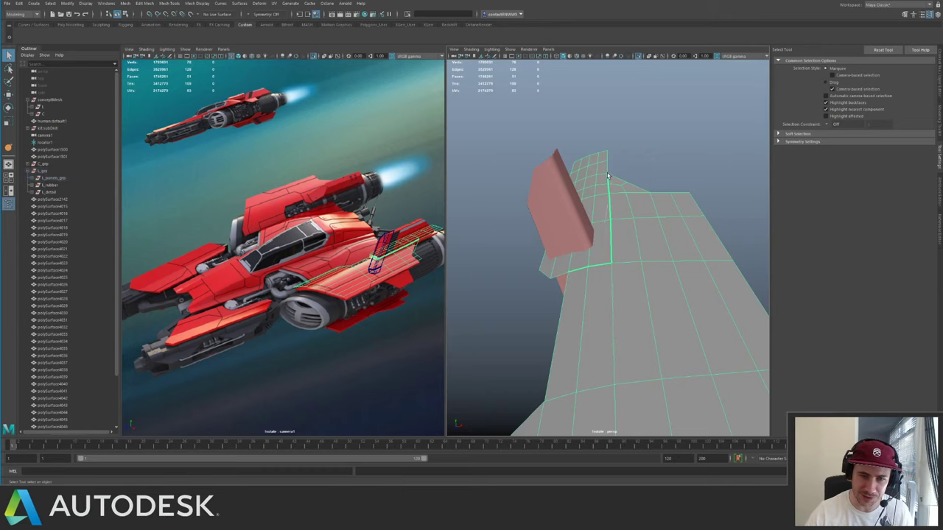
{"action": "double_click", "coordinate": [610, 231]}
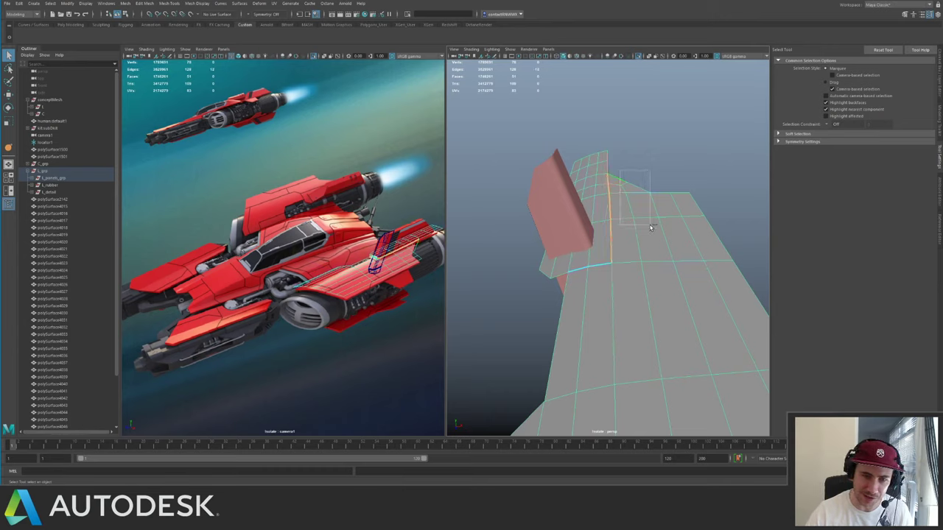
{"action": "left_click_drag", "start_coordinate": [628, 222], "coordinate": [667, 177], "text": "alt"}
{"action": "key", "text": "w"}
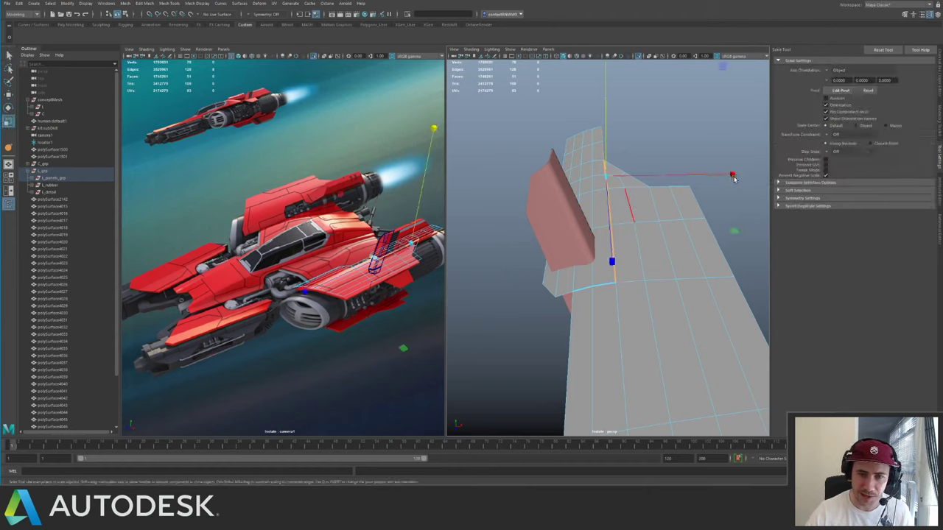
{"action": "key", "text": "r"}
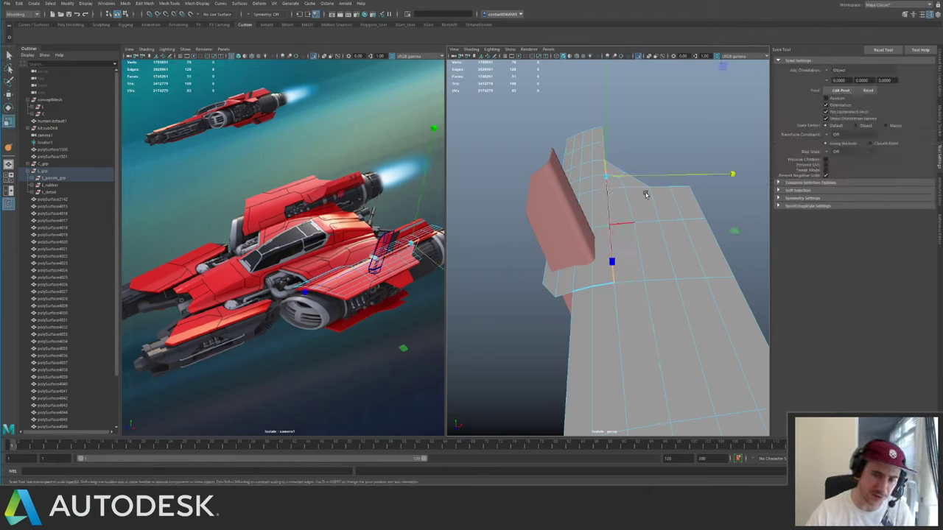
{"action": "left_click_drag", "start_coordinate": [641, 200], "coordinate": [608, 192], "text": "alt"}
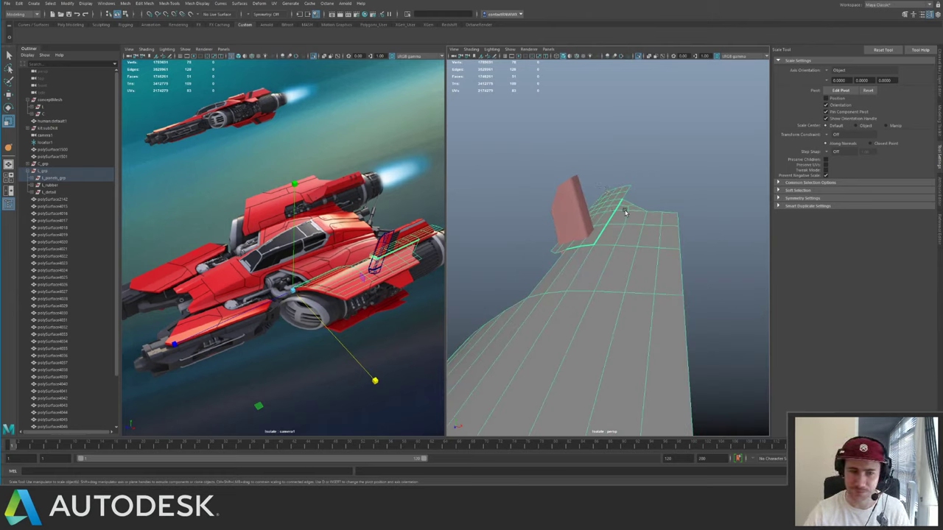
- Multi-Cut a diagonal edge from the creased corner in front of the fin to the adjacent lengthwise edge
{"action": "left_click_drag", "start_coordinate": [612, 185], "coordinate": [601, 227], "text": "alt"}
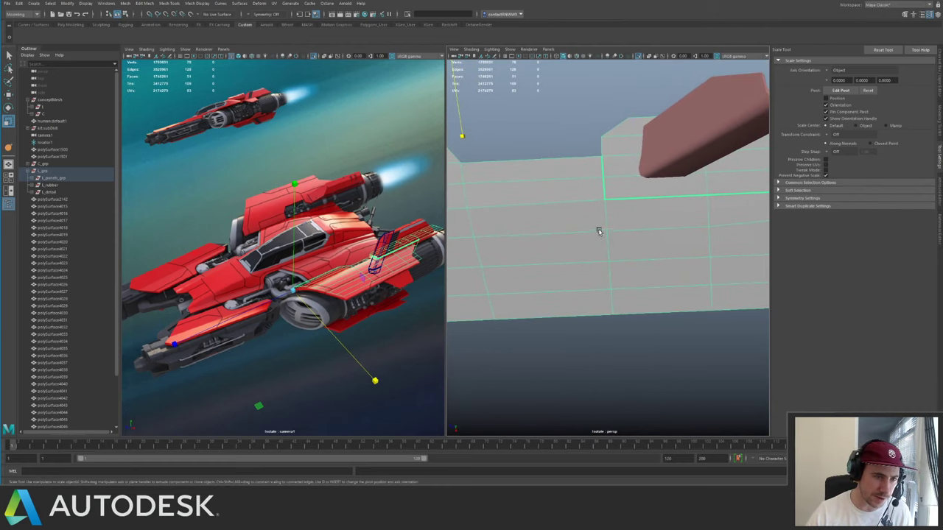
{"action": "right_click_drag", "start_coordinate": [601, 236], "coordinate": [582, 236], "text": "shift"}
{"action": "left_click", "coordinate": [605, 200]}
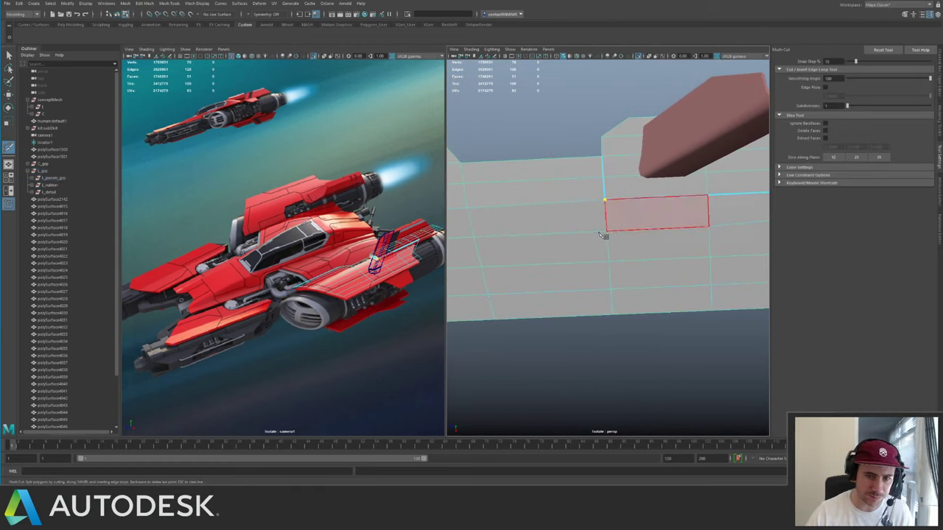
{"action": "left_click", "coordinate": [572, 234]}
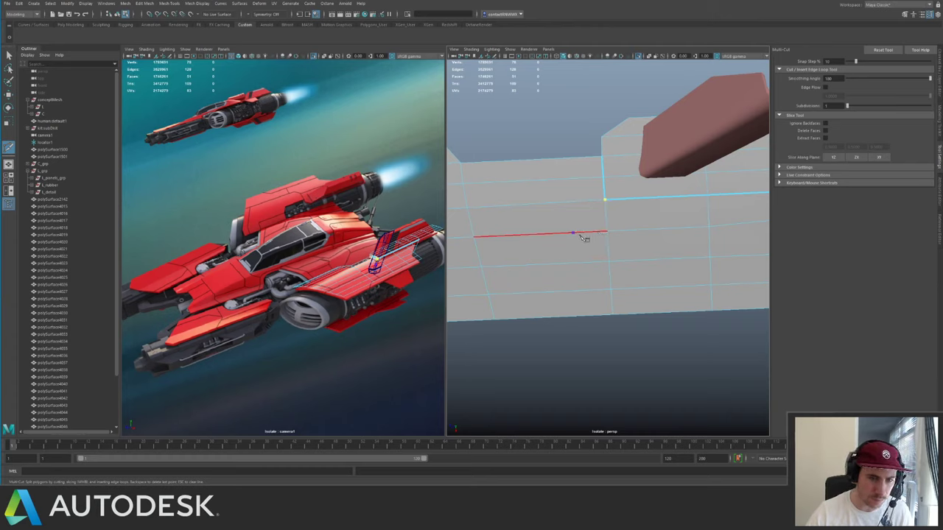
{"action": "left_click_drag", "start_coordinate": [599, 227], "coordinate": [682, 221], "text": "alt"}
{"action": "key", "text": "q"}
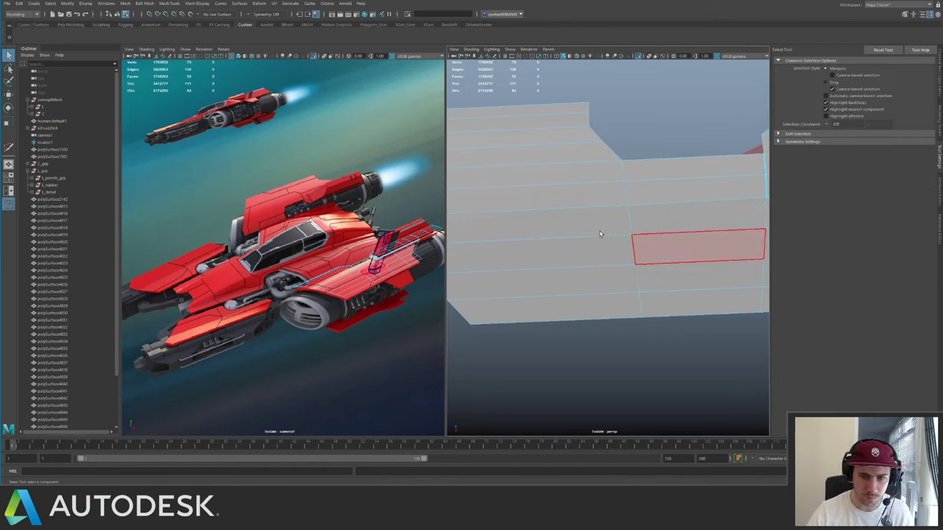
- Crease the new diagonal edge and the lengthwise edges continuing from it to the wing panel's front edge
{"action": "double_click", "coordinate": [649, 236]}
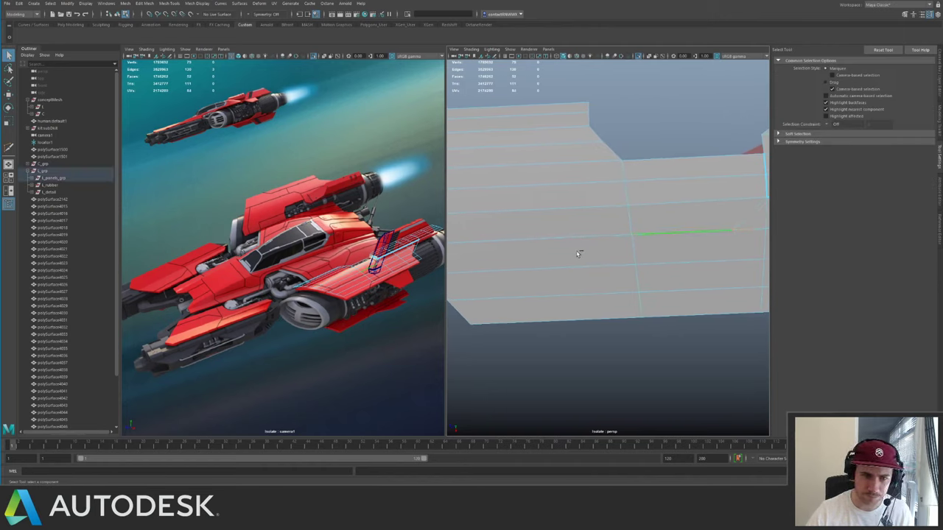
{"action": "scroll", "coordinate": [567, 216], "scroll_direction": "down", "scroll_amount": 5}
{"action": "scroll", "coordinate": [582, 216], "scroll_direction": "up", "scroll_amount": 1}
{"action": "key", "text": "shift+c"}
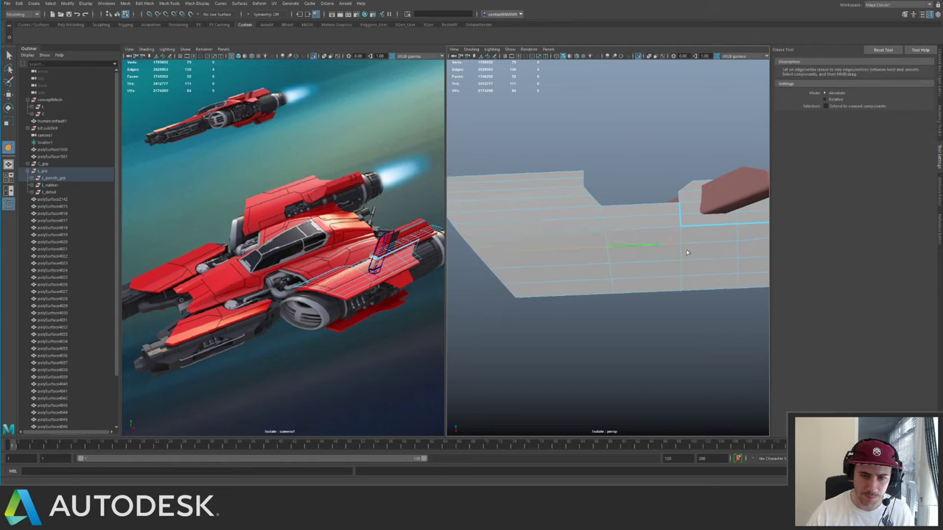
{"action": "middle_click_drag", "start_coordinate": [582, 221], "coordinate": [811, 232]}
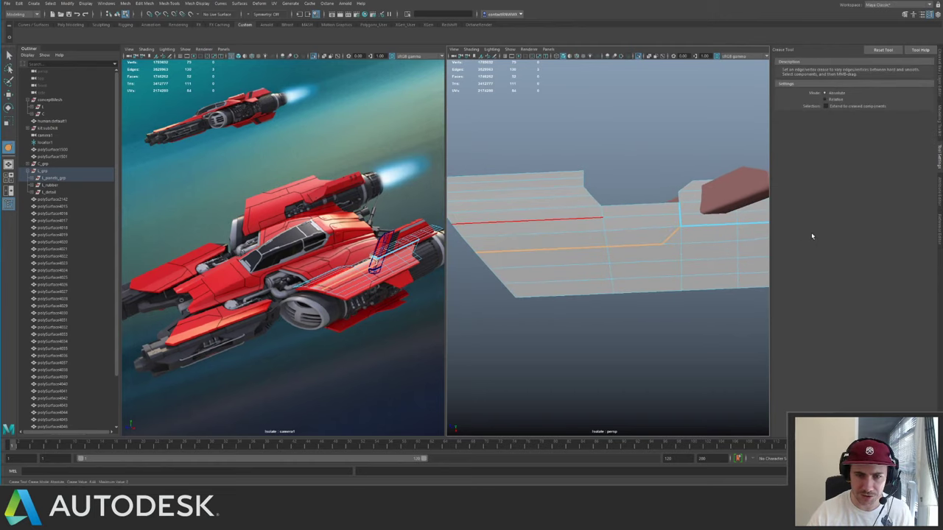
{"action": "key", "text": "q"}
- Return to object selection and open the Crease Set Editor
{"action": "key", "text": "q"}
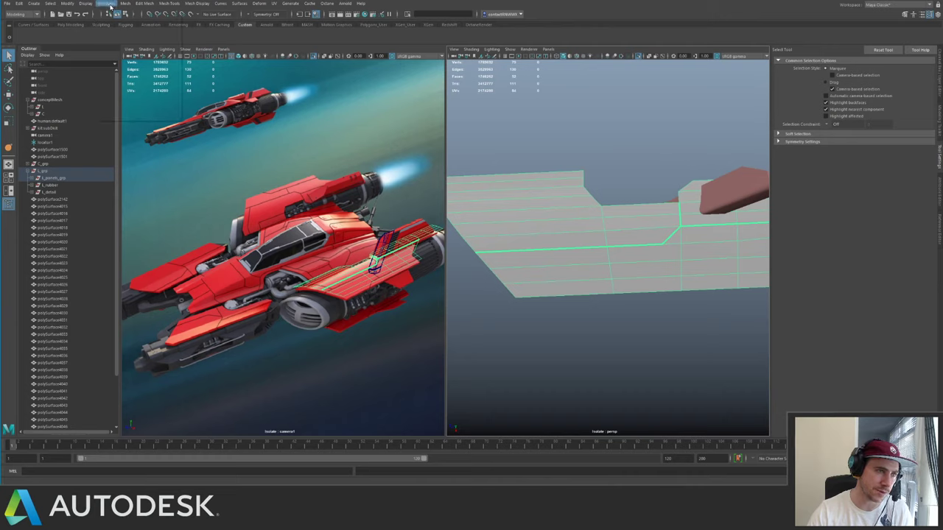
{"action": "left_click", "coordinate": [106, 3]}
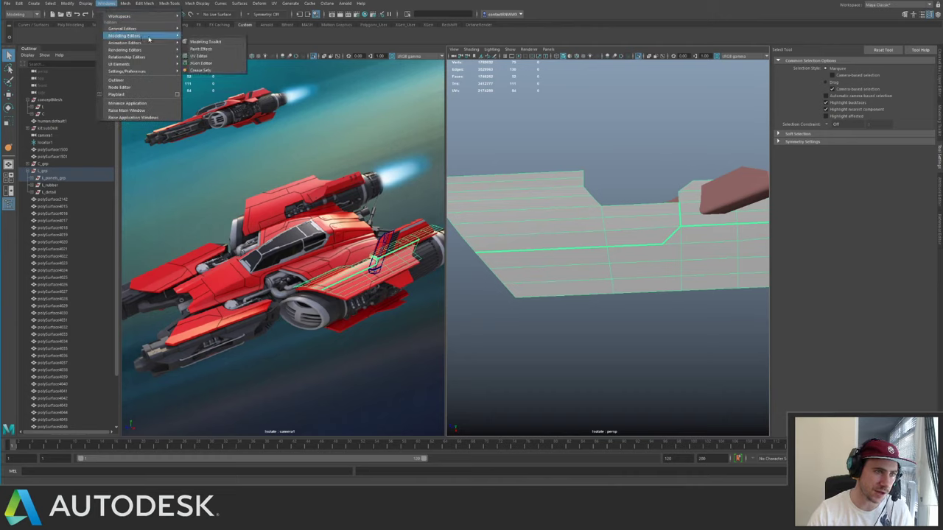
{"action": "left_click", "coordinate": [207, 74]}
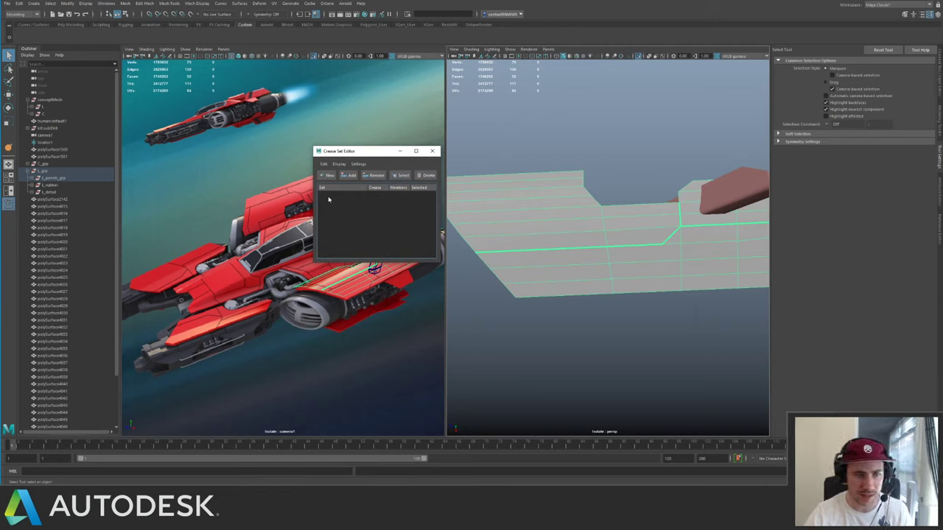
- Create a trial crease set from a lengthwise edge on the wing panel, and delete it before closing the Crease Set Editor
{"action": "left_click_drag", "start_coordinate": [345, 157], "coordinate": [401, 172]}
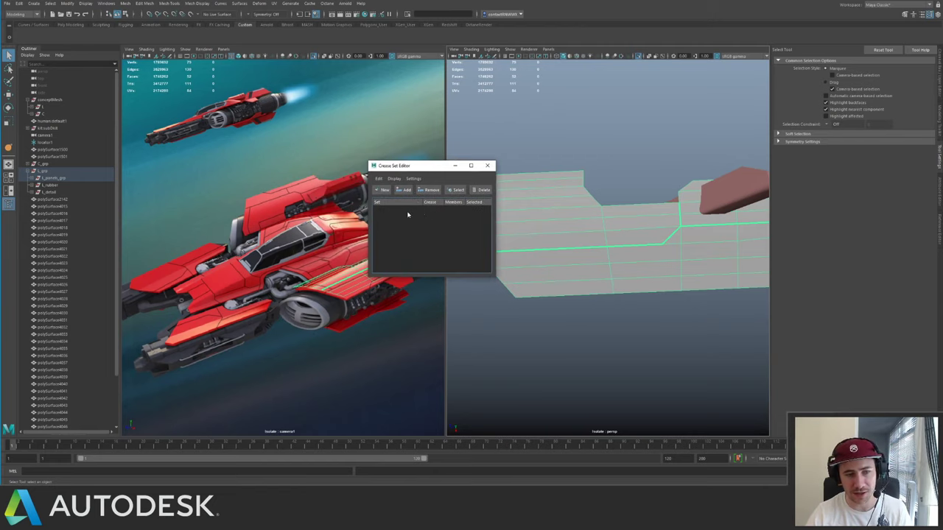
{"action": "left_click", "coordinate": [579, 219], "text": "shift"}
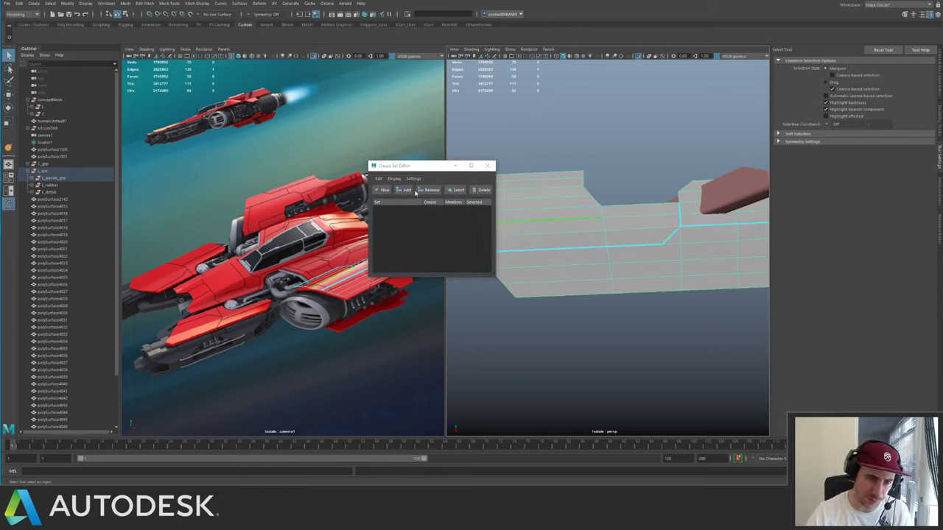
{"action": "left_click", "coordinate": [384, 190]}
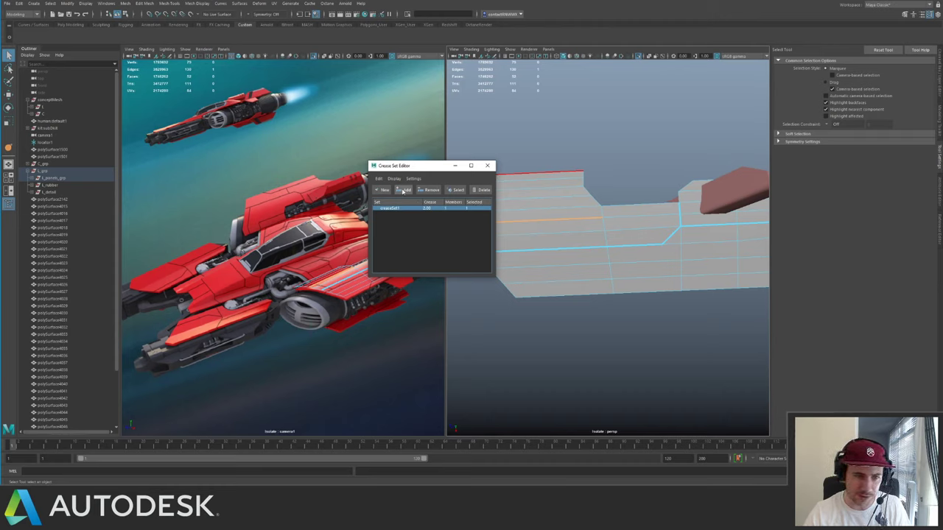
{"action": "left_click", "coordinate": [483, 190]}
{"action": "left_click", "coordinate": [488, 166]}
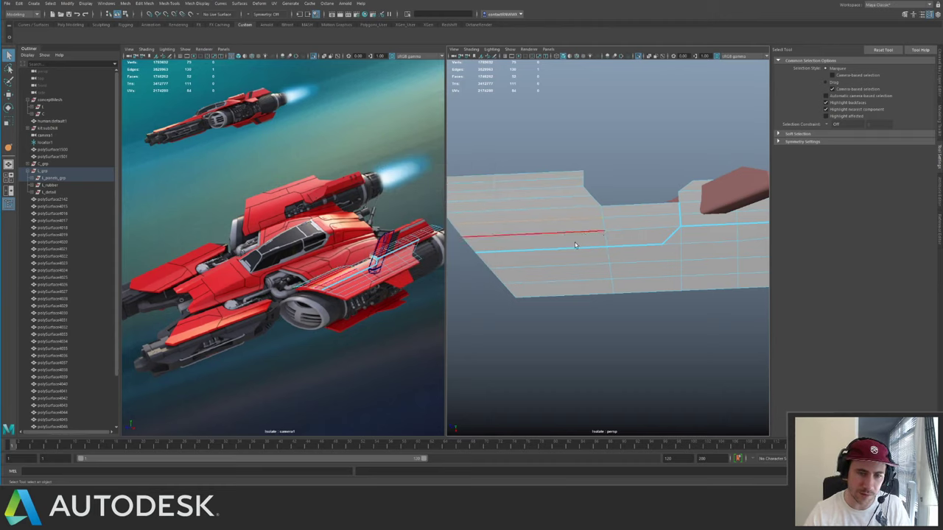
- Try creasing the uncreased lengthwise edge next to the wing panel's creased line, and undo it to return to object selection
{"action": "left_click", "coordinate": [560, 232]}
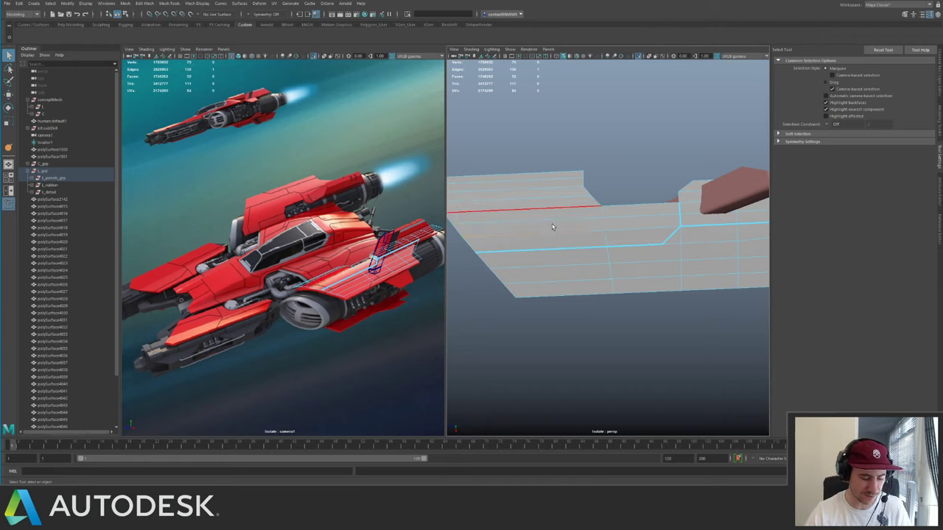
{"action": "key", "text": "y"}
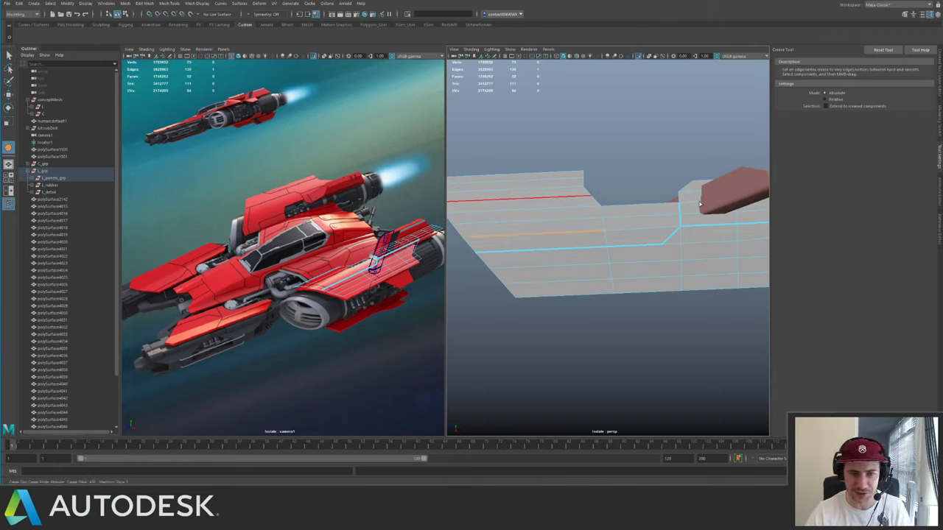
{"action": "middle_click_drag", "start_coordinate": [545, 246], "coordinate": [556, 217]}
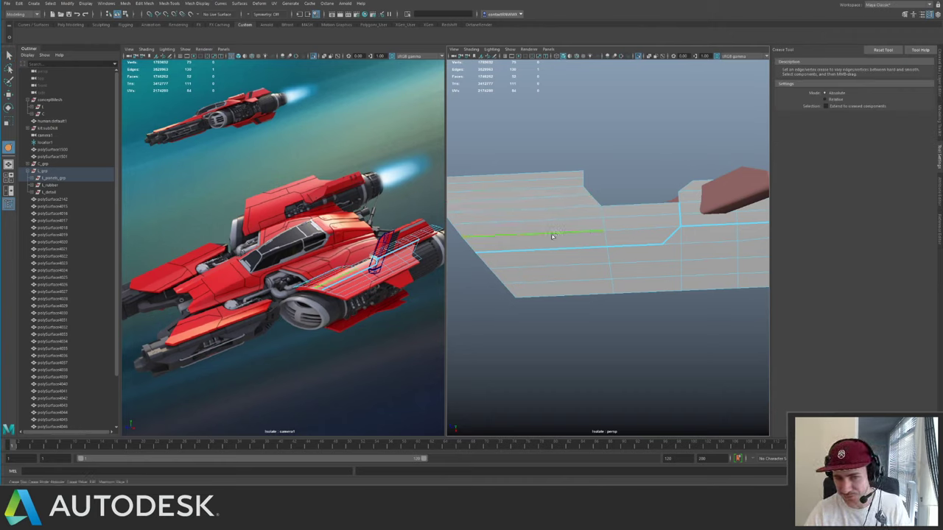
{"action": "key", "text": "ctrl+z"}
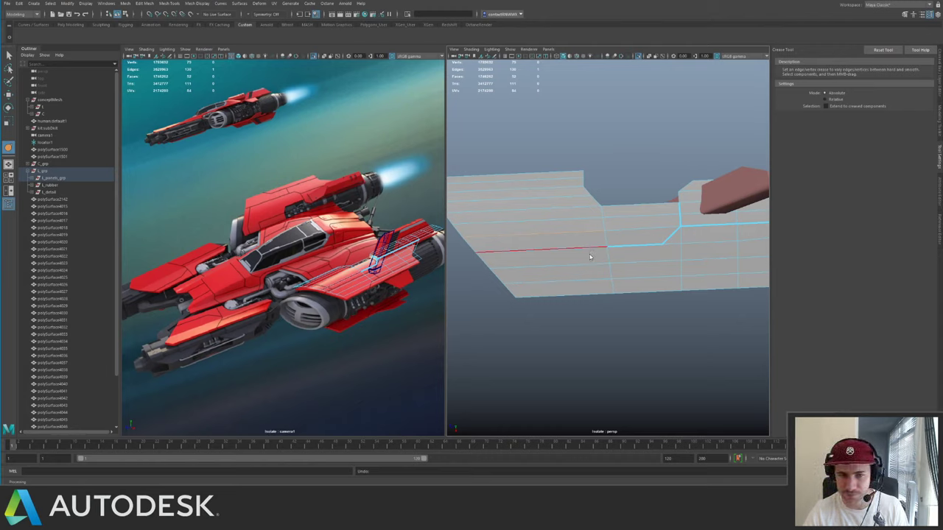
{"action": "left_click", "coordinate": [617, 243]}
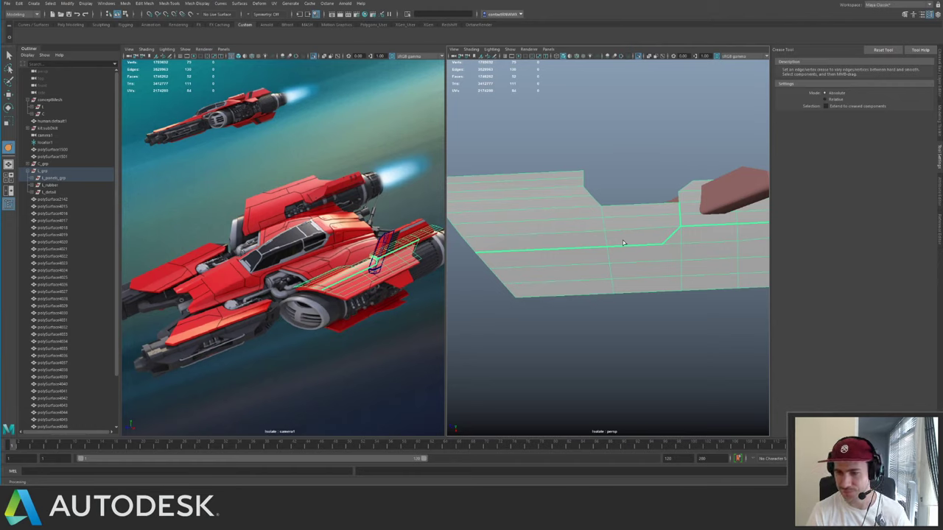
{"action": "left_click", "coordinate": [635, 103]}
{"action": "left_click", "coordinate": [527, 174]}
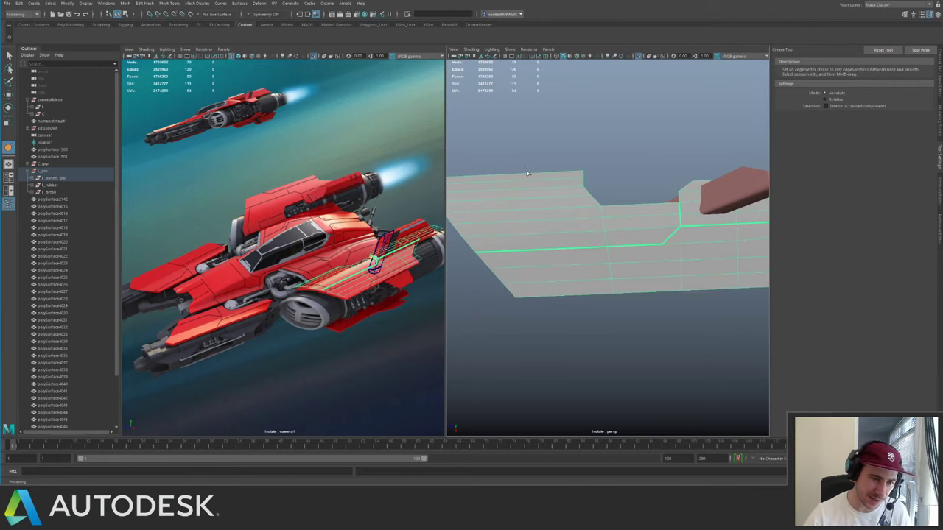
- Set the Insert Edge Loop Tool to Equal distance from edge and undo the trial loop at the wing panel's front edge
{"action": "middle_click_drag", "start_coordinate": [533, 182], "coordinate": [669, 202], "text": "alt"}
{"action": "left_click_drag", "start_coordinate": [669, 202], "coordinate": [606, 201], "text": "alt"}
{"action": "left_click_drag", "start_coordinate": [458, 226], "coordinate": [601, 220], "text": "alt"}
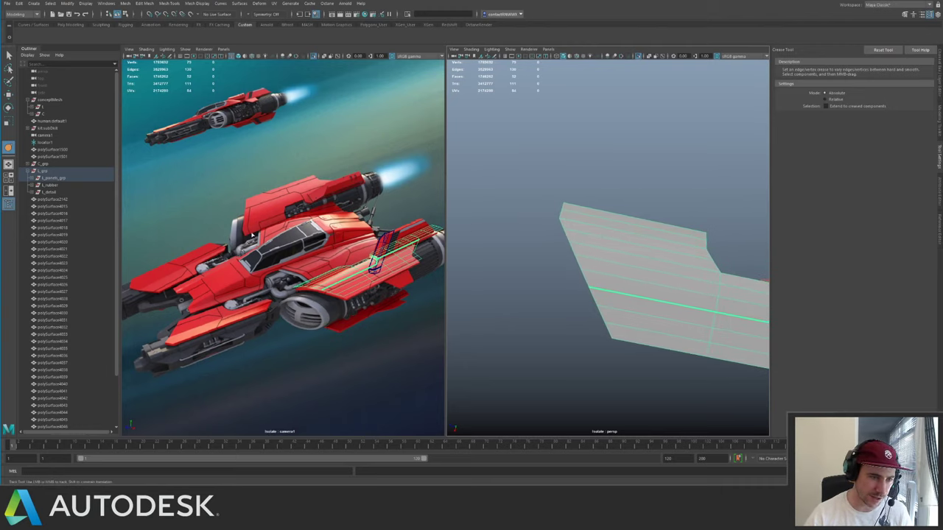
{"action": "middle_click_drag", "start_coordinate": [592, 239], "coordinate": [557, 232], "text": "alt"}
{"action": "right_click_drag", "start_coordinate": [568, 229], "coordinate": [552, 237], "text": "shift"}
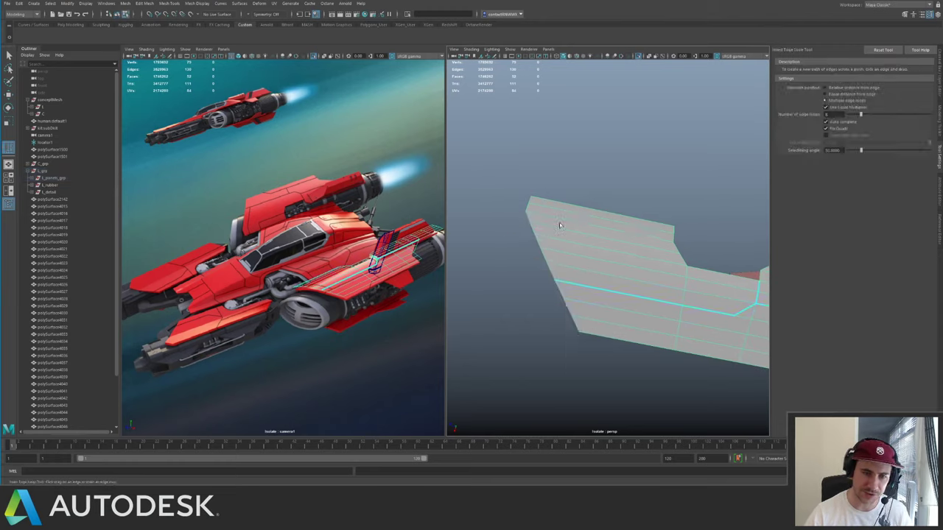
{"action": "left_click", "coordinate": [825, 94]}
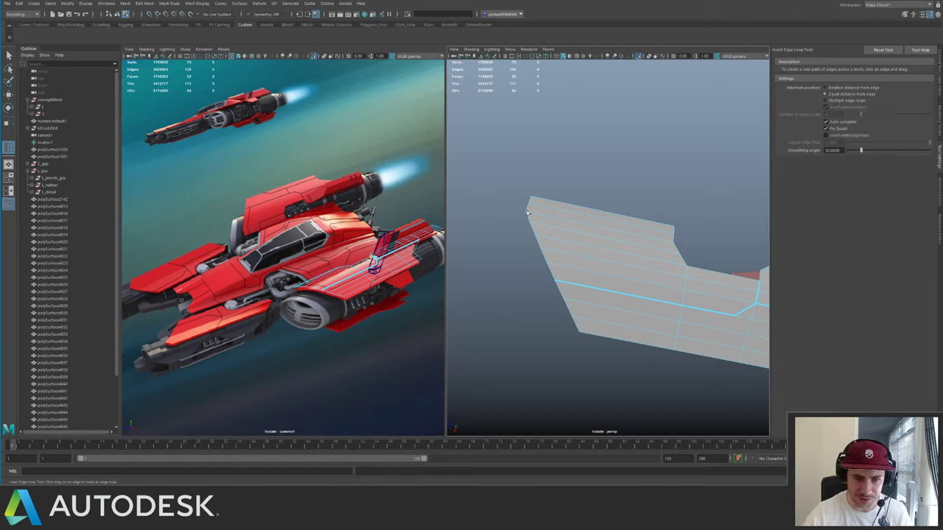
{"action": "key", "text": "ctrl+z"}
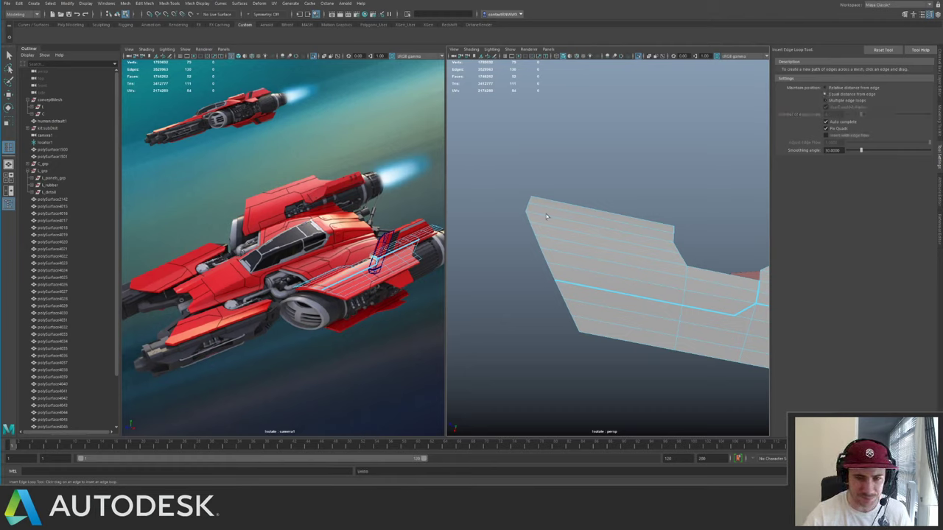
- Select the vertices in the wing panel's front section up to the notch and merge the overlapping ones
{"action": "key", "text": "q"}
{"action": "right_click_drag", "start_coordinate": [641, 246], "coordinate": [520, 208]}
{"action": "left_click_drag", "start_coordinate": [495, 175], "coordinate": [695, 296]}
{"action": "right_click_drag", "start_coordinate": [566, 238], "coordinate": [725, 322], "text": "alt"}
{"action": "middle_click_drag", "start_coordinate": [725, 265], "coordinate": [469, 255], "text": "alt"}
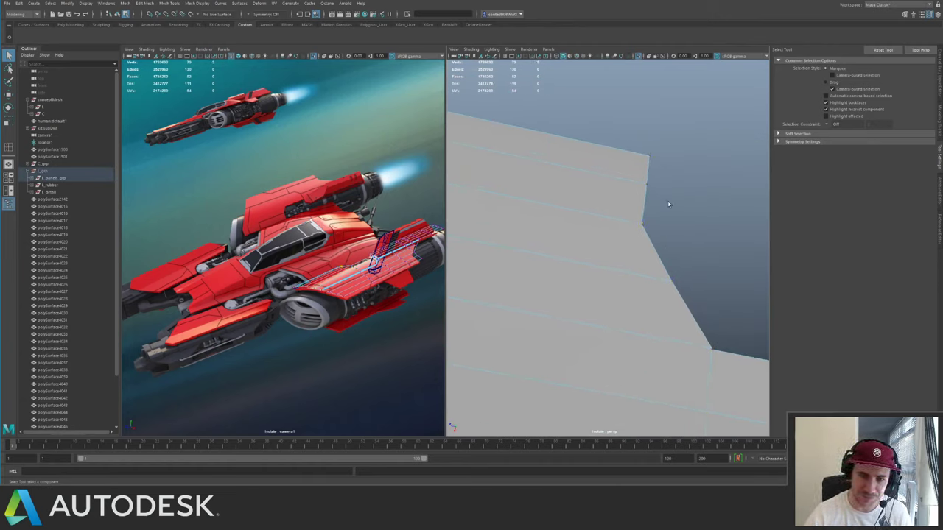
{"action": "key", "text": "g"}
{"action": "right_click_drag", "start_coordinate": [748, 263], "coordinate": [633, 212], "text": "alt"}
{"action": "middle_click_drag", "start_coordinate": [538, 234], "coordinate": [631, 221], "text": "alt"}
{"action": "key", "text": "F8"}
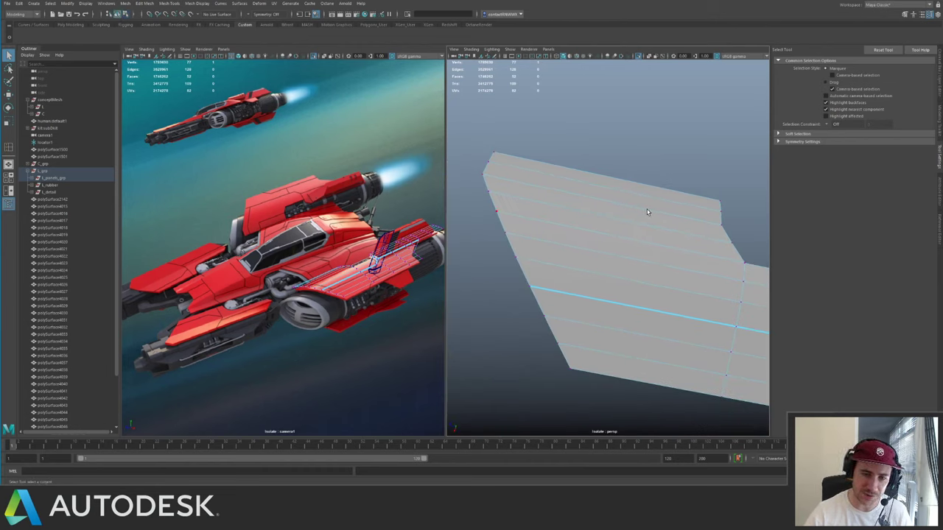
- Try to insert an edge loop parallel to the wing panel's front edge
{"action": "key", "text": "y"}
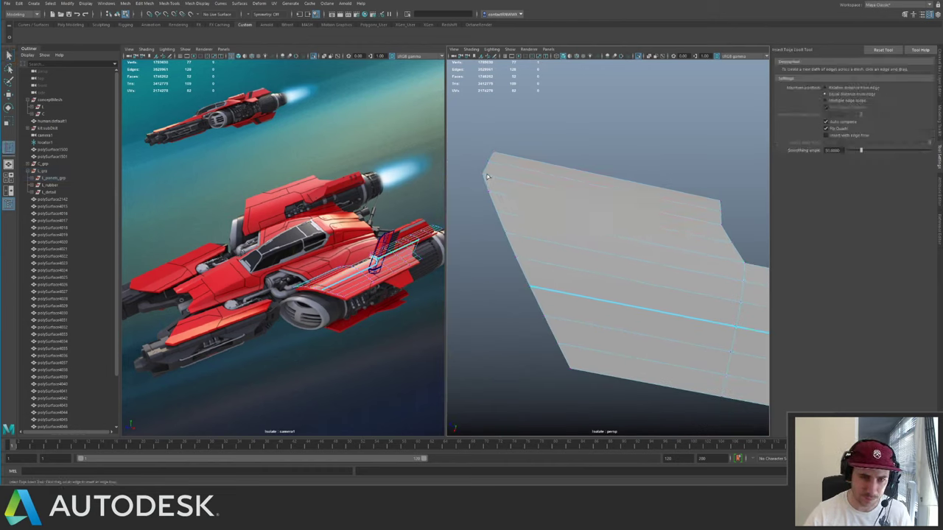
{"action": "left_click", "coordinate": [488, 176]}
{"action": "key", "text": "q"}
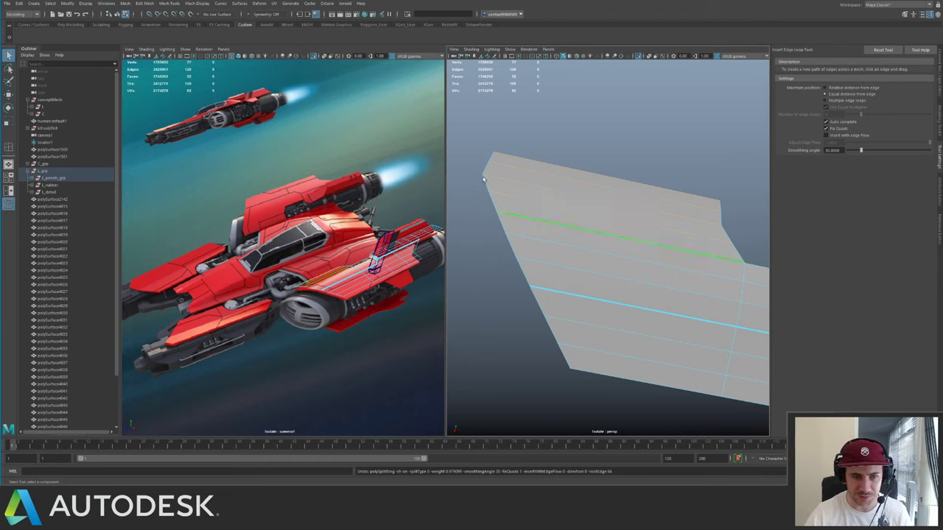
- Reselect the vertices from the wing panel's front edge past the notch corner and run Merge Vertices on them
{"action": "right_click_drag", "start_coordinate": [544, 196], "coordinate": [503, 196]}
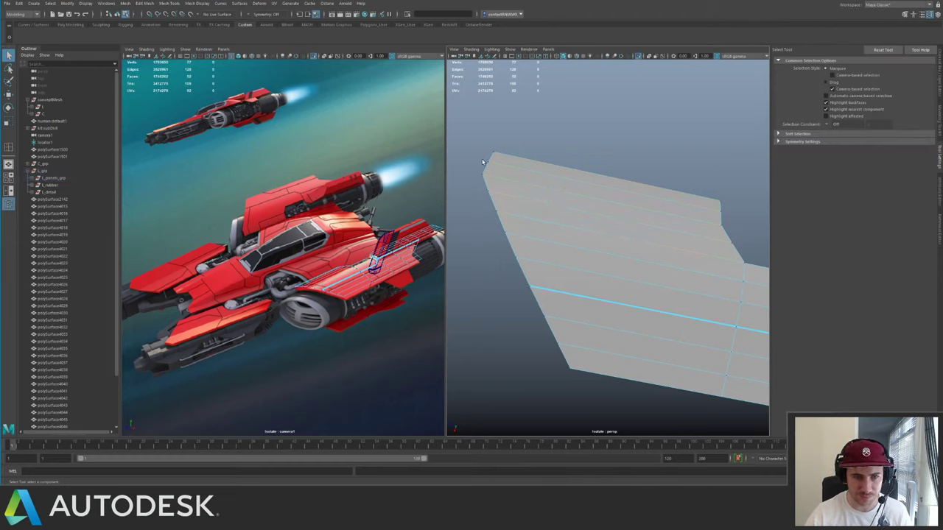
{"action": "left_click_drag", "start_coordinate": [458, 141], "coordinate": [740, 341]}
{"action": "scroll", "coordinate": [625, 280], "scroll_direction": "up", "scroll_amount": 5}
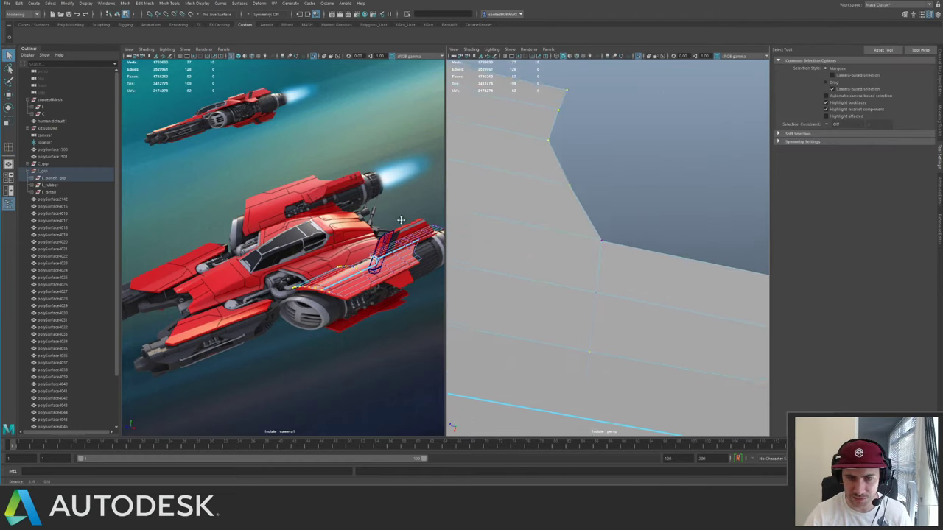
{"action": "right_click_drag", "start_coordinate": [612, 233], "coordinate": [616, 205], "text": "shift"}
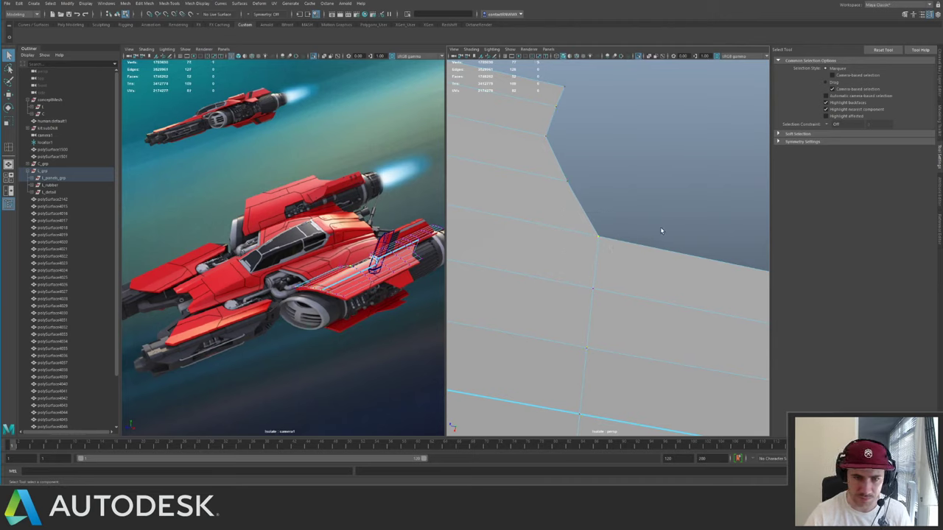
{"action": "right_click_drag", "start_coordinate": [661, 231], "coordinate": [478, 162], "text": "alt"}
{"action": "middle_click_drag", "start_coordinate": [479, 162], "coordinate": [518, 178], "text": "alt"}
{"action": "scroll", "coordinate": [527, 191], "scroll_direction": "up", "scroll_amount": 2}
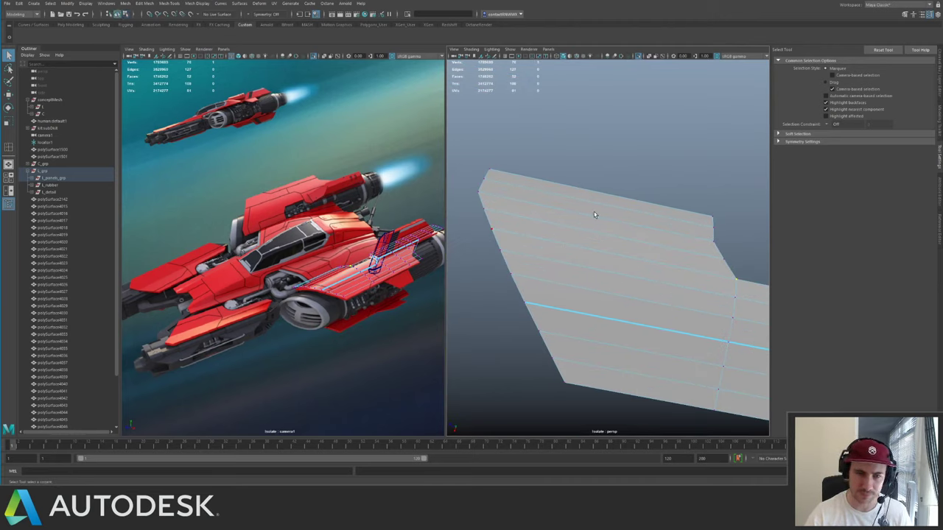
- Insert an edge loop across the wing panel close to its front edge, keeping an equal distance from that edge
{"action": "key", "text": "y"}
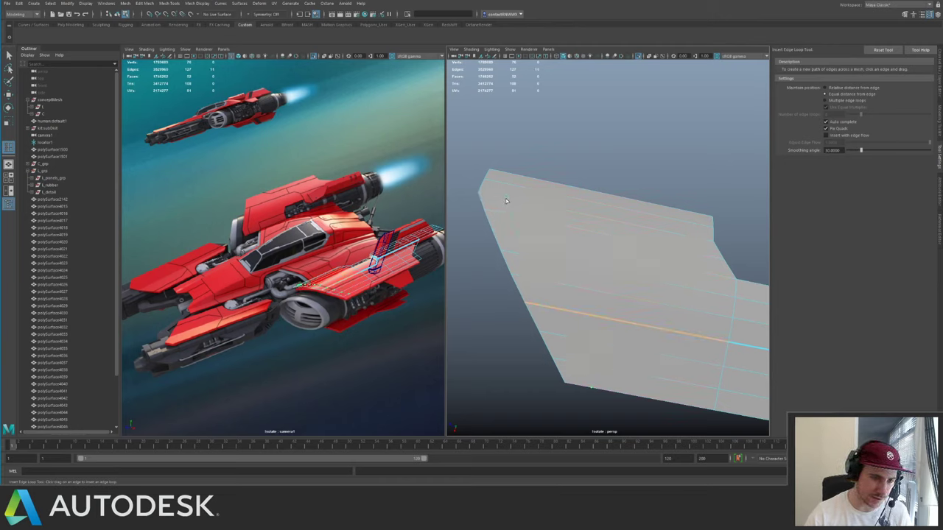
{"action": "left_click", "coordinate": [553, 301]}
{"action": "key", "text": "q"}
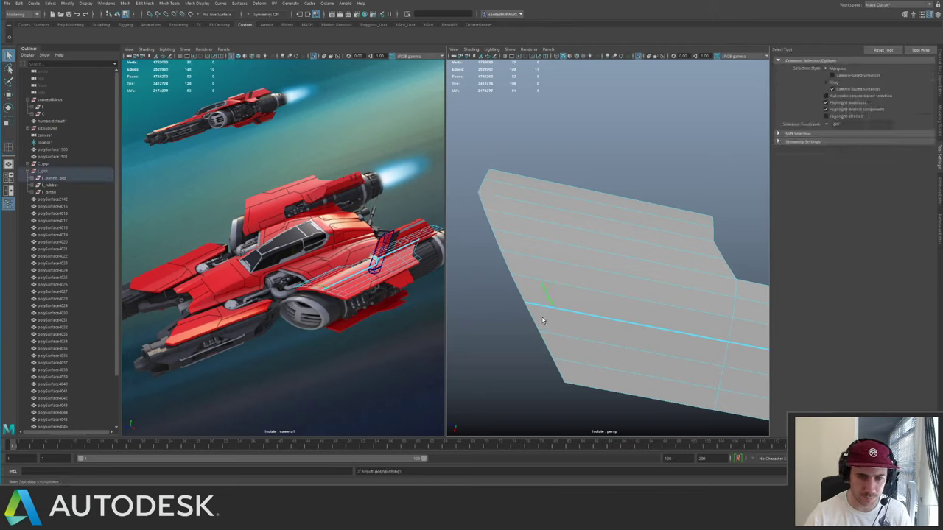
- Crease the new front loop from the notched side of the panel to the creased lengthwise line, and return to object selection
{"action": "double_click", "coordinate": [515, 223]}
{"action": "right_click_drag", "start_coordinate": [517, 227], "coordinate": [816, 265], "text": "shift"}
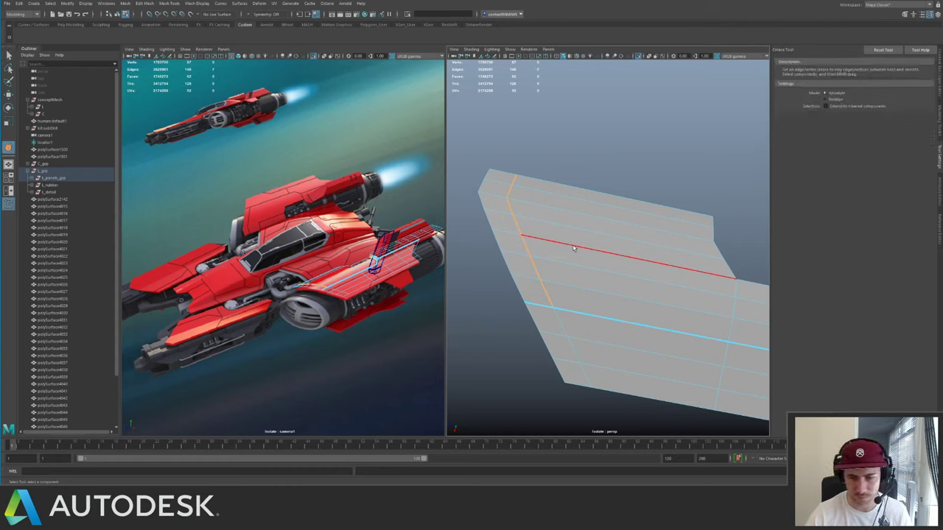
{"action": "key", "text": "q"}
{"action": "right_click_drag", "start_coordinate": [624, 223], "coordinate": [667, 190]}
{"action": "left_click", "coordinate": [667, 192]}
{"action": "left_click", "coordinate": [648, 231]}
{"action": "right_click_drag", "start_coordinate": [648, 231], "coordinate": [633, 209], "text": "alt"}
{"action": "middle_click_drag", "start_coordinate": [633, 209], "coordinate": [610, 214], "text": "alt"}
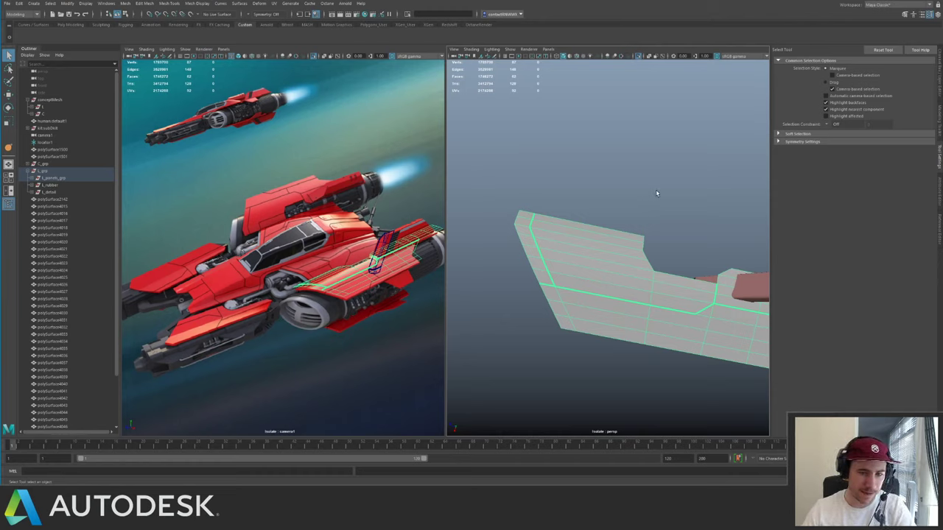
- Multi-Cut a crosswise edge loop through the wing panel between the notch corner and the creased diagonal edge
{"action": "left_click_drag", "start_coordinate": [643, 232], "coordinate": [573, 296], "text": "alt"}
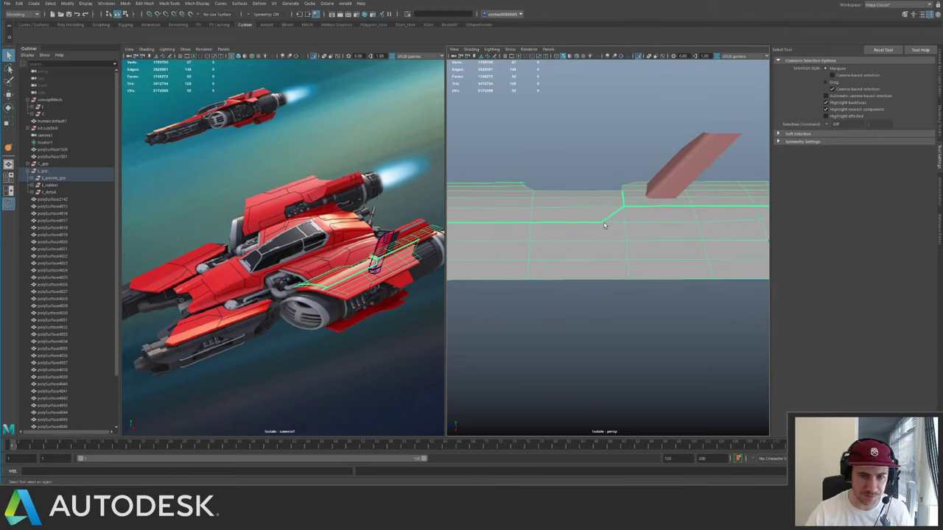
{"action": "left_click_drag", "start_coordinate": [604, 224], "coordinate": [626, 227], "text": "alt"}
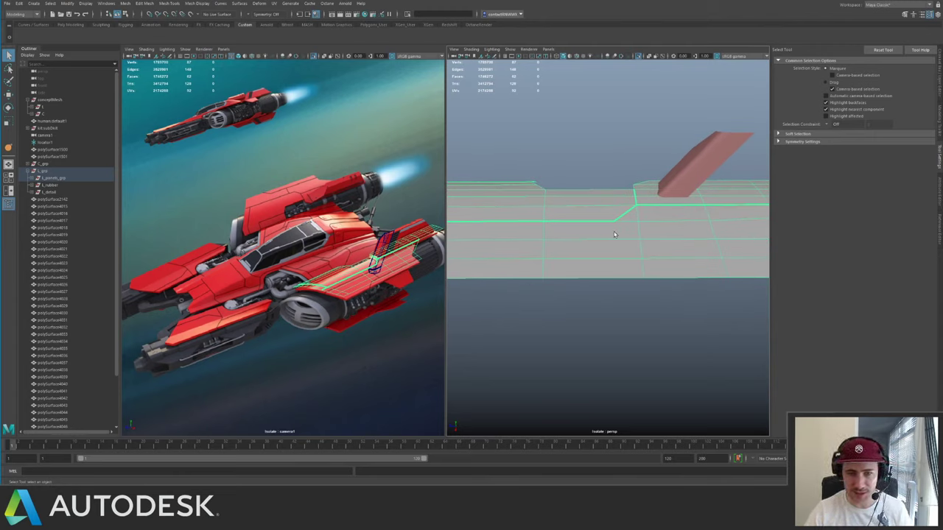
{"action": "right_click_drag", "start_coordinate": [600, 215], "coordinate": [559, 212], "text": "shift"}
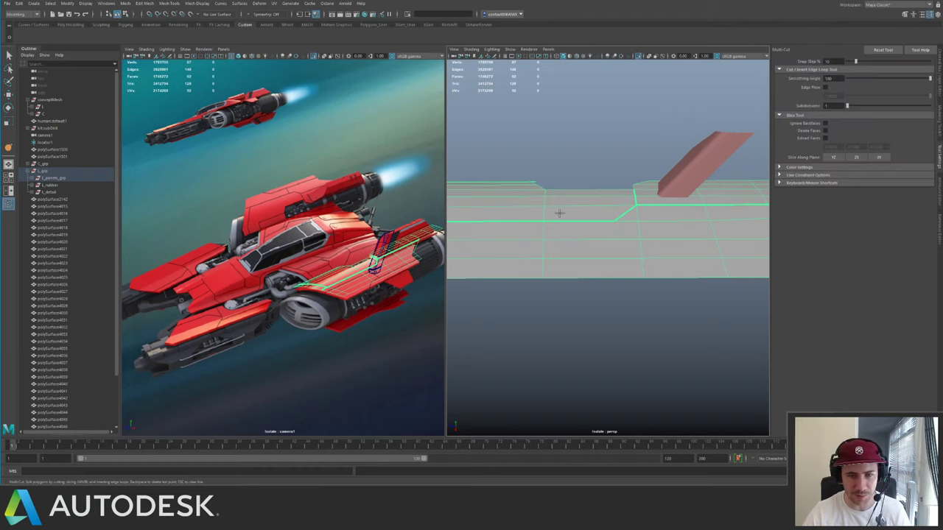
{"action": "key", "text": "q"}
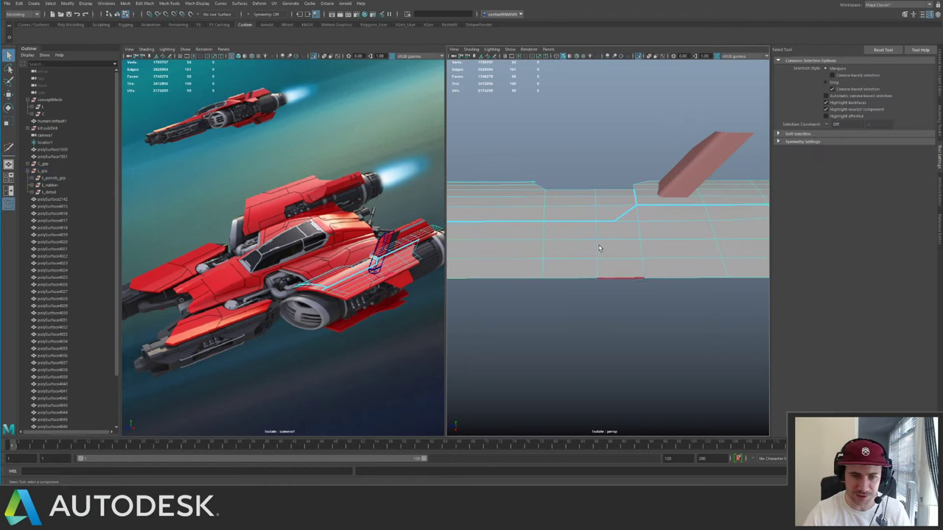
- Select the new crosswise edge loop and scale it along the Z axis to straighten it
{"action": "left_click", "coordinate": [596, 252]}
{"action": "key", "text": "r"}
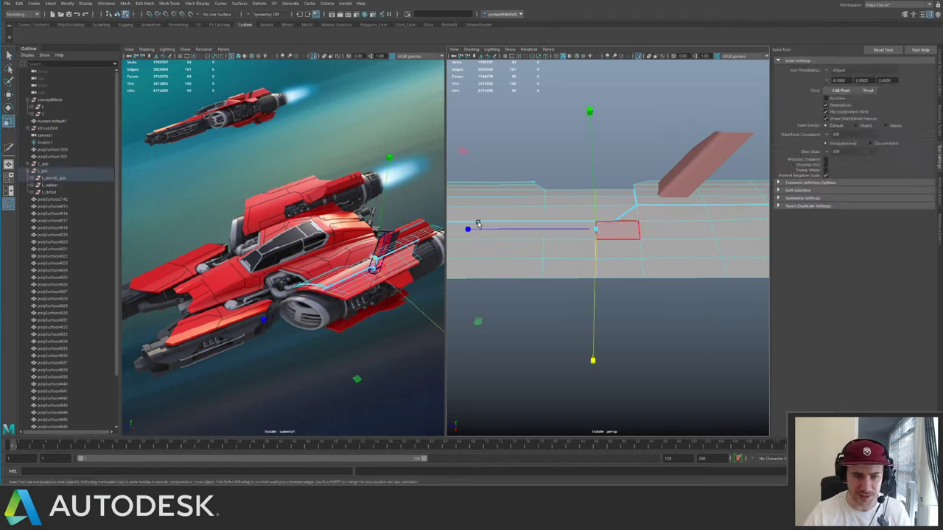
{"action": "left_click_drag", "start_coordinate": [471, 227], "coordinate": [683, 245]}
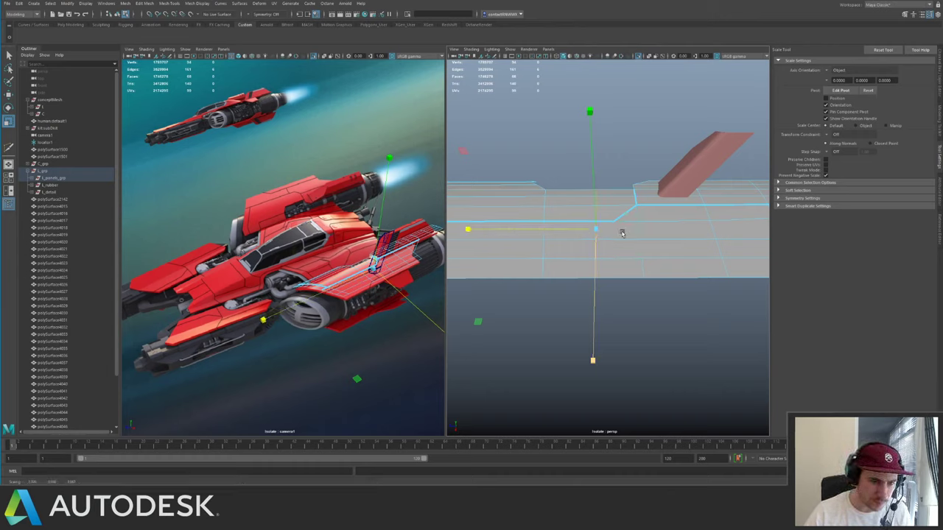
{"action": "key", "text": "F8"}
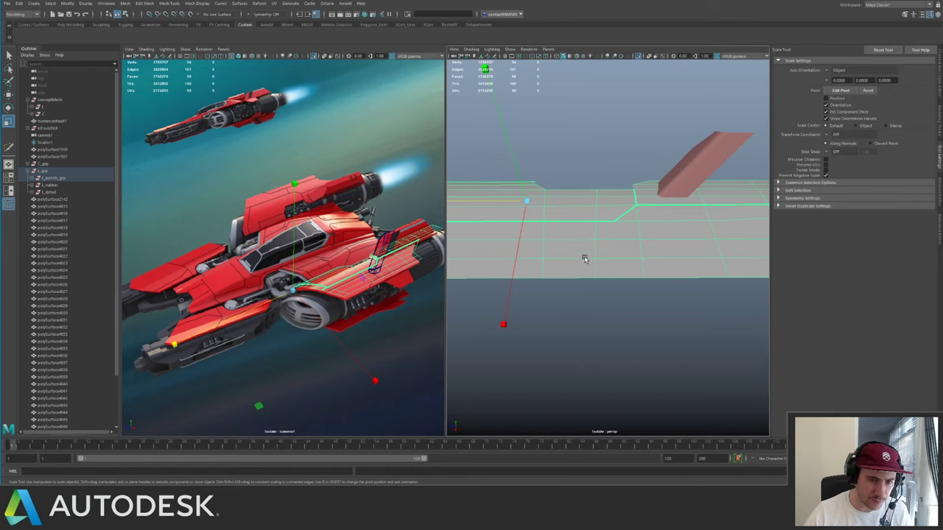
{"action": "left_click", "coordinate": [598, 241]}
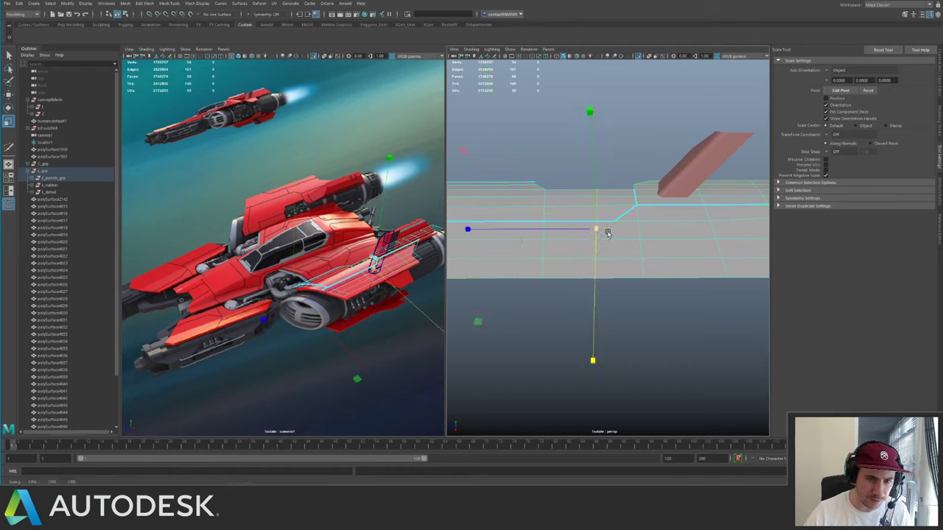
{"action": "left_click_drag", "start_coordinate": [608, 237], "coordinate": [602, 239], "text": "alt"}
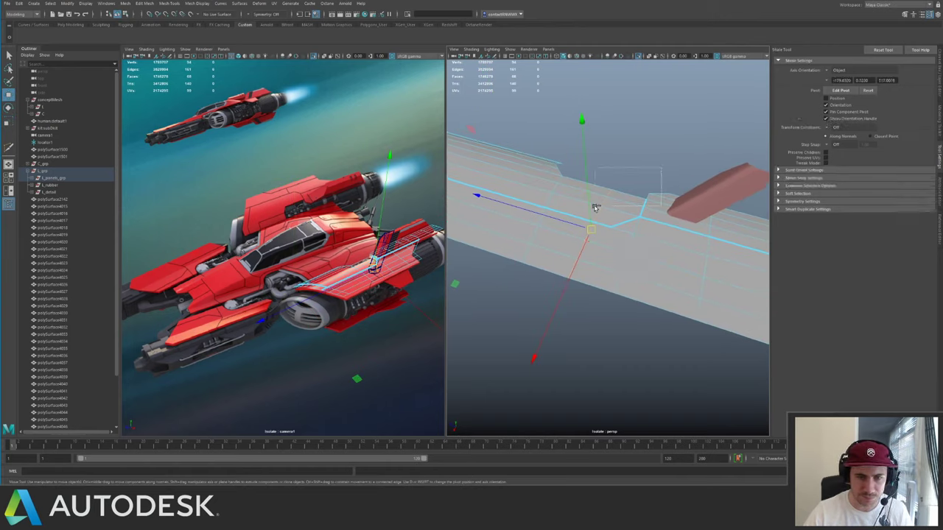
- Crease the new crosswise edges from the creased lengthwise line toward the panel's outer edge, stopping at the outermost lengthwise edge line
{"action": "left_click", "coordinate": [638, 221]}
{"action": "key", "text": "c"}
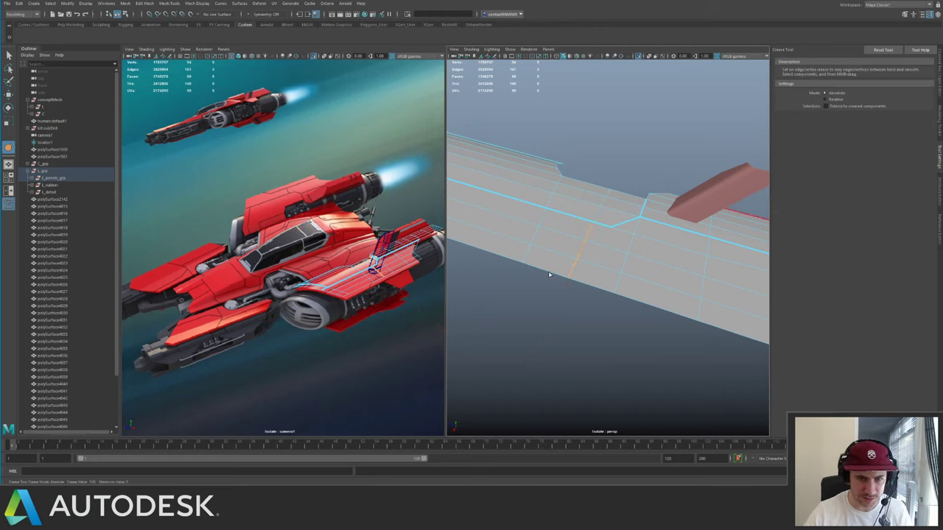
{"action": "left_click", "coordinate": [567, 271]}
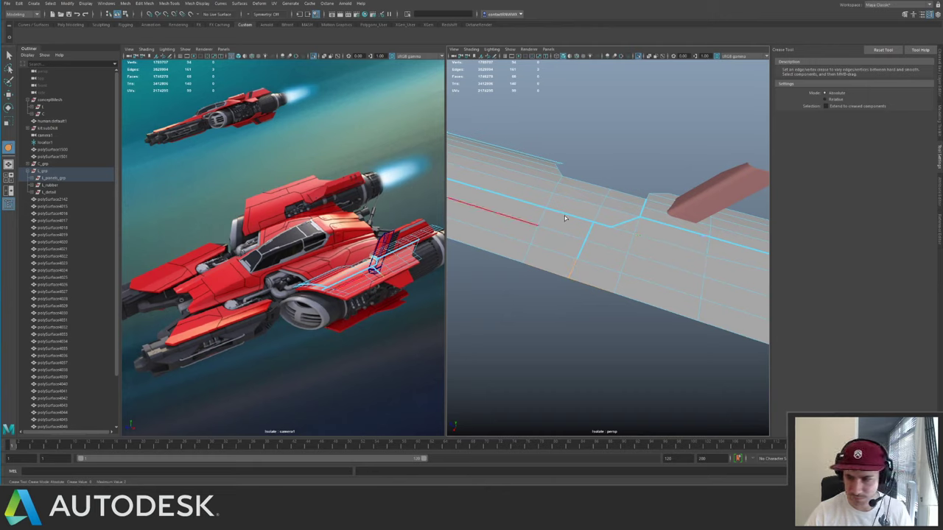
{"action": "key", "text": "q"}
{"action": "left_click_drag", "start_coordinate": [578, 206], "coordinate": [611, 211], "text": "alt"}
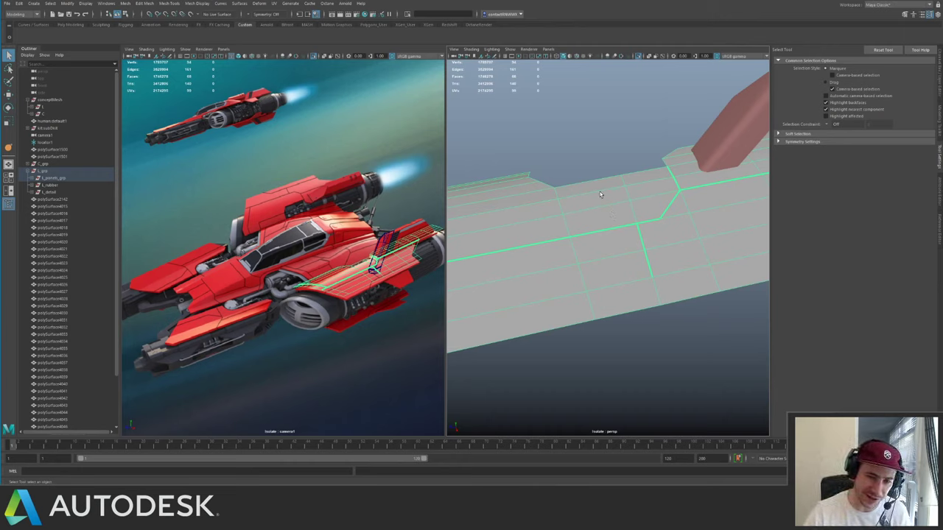
- Multi-Cut a diagonal edge across the outer strip of faces, from the outermost lengthwise edge line to the panel's outer border
{"action": "middle_click_drag", "start_coordinate": [600, 194], "coordinate": [601, 171], "text": "alt"}
{"action": "right_click_drag", "start_coordinate": [622, 264], "coordinate": [595, 261], "text": "shift"}
{"action": "left_click", "coordinate": [598, 264]}
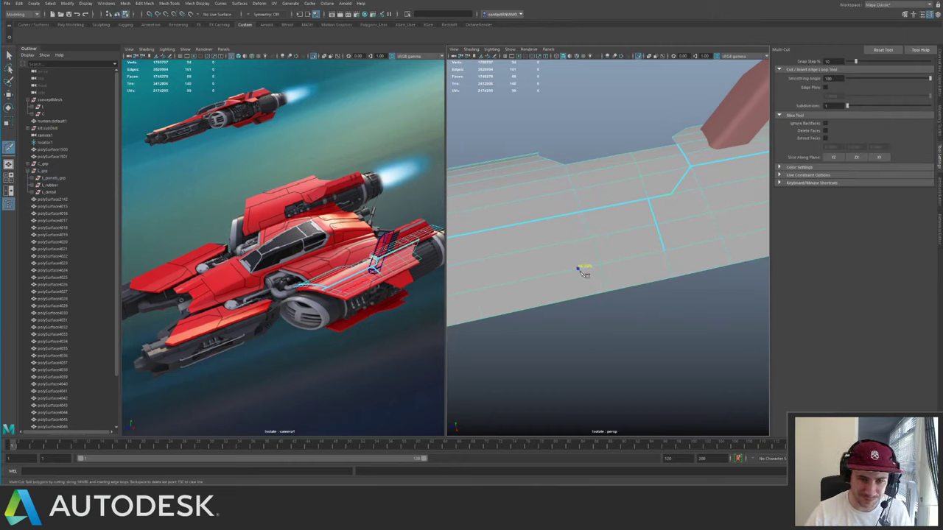
{"action": "left_click", "coordinate": [573, 299]}
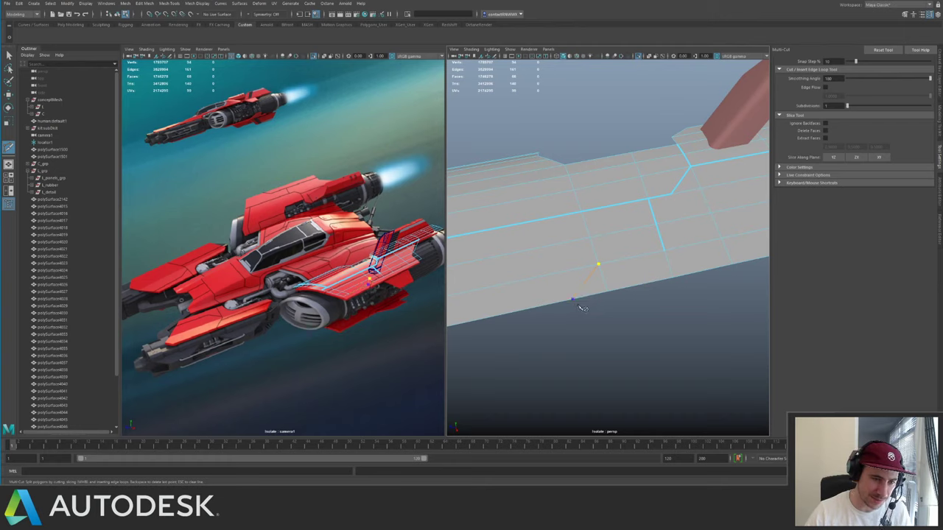
{"action": "key", "text": "q"}
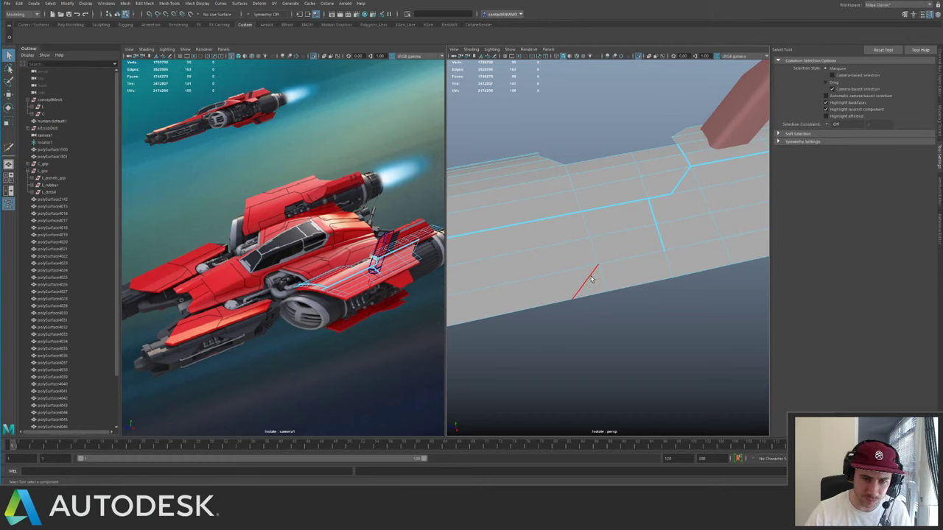
- Crease the diagonal cut together with the outermost lengthwise edges running from it to the panel's rear notched end
{"action": "left_click_drag", "start_coordinate": [674, 246], "coordinate": [572, 231], "text": "alt"}
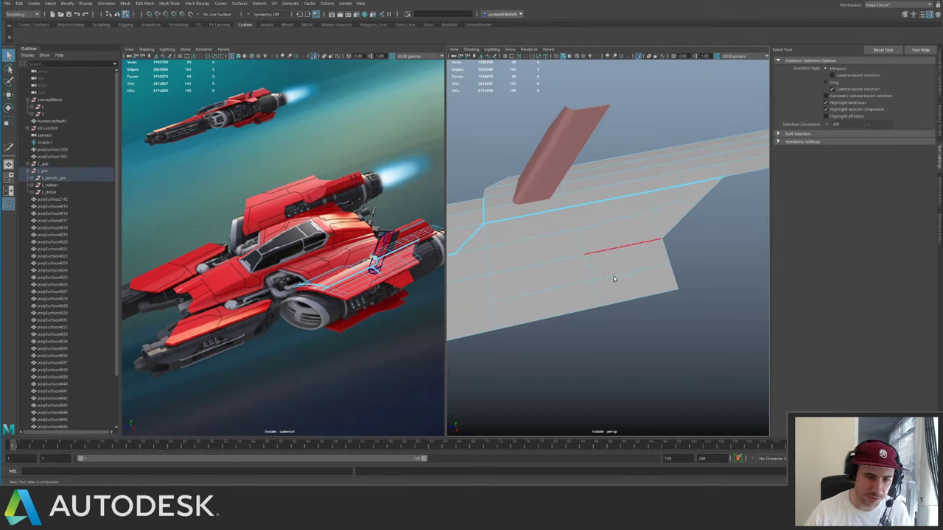
{"action": "double_click", "coordinate": [559, 288], "text": "shift"}
{"action": "key", "text": "g"}
{"action": "middle_click_drag", "start_coordinate": [555, 240], "coordinate": [835, 246]}
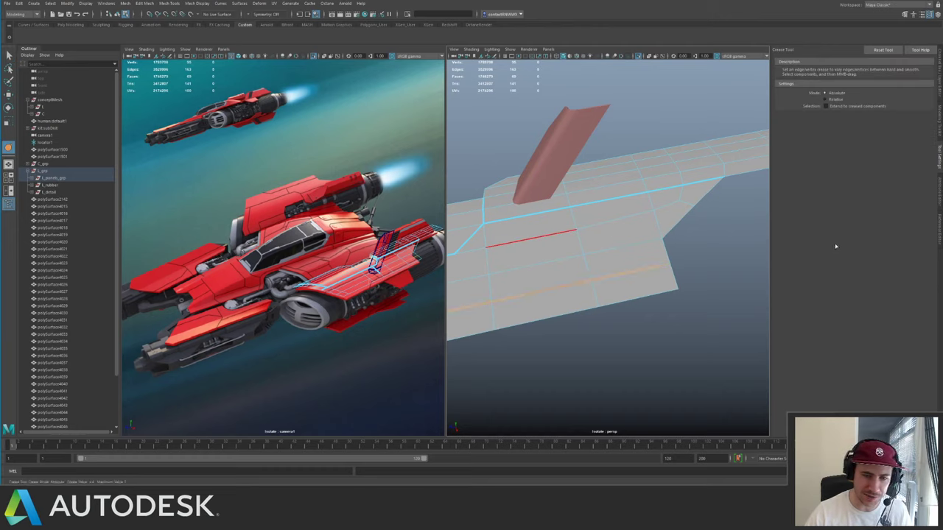
{"action": "right_click_drag", "start_coordinate": [699, 209], "coordinate": [627, 201], "text": "alt"}
{"action": "left_click_drag", "start_coordinate": [626, 200], "coordinate": [611, 227], "text": "alt"}
{"action": "key", "text": "q"}
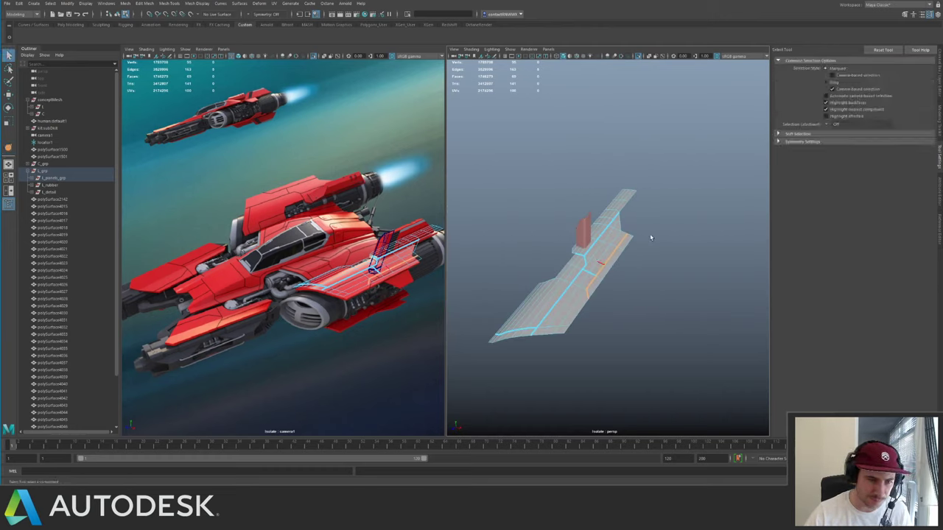
- Return to object selection, select the wing panel and exit isolation in the perspective view to show the whole ship
{"action": "key", "text": "F8"}
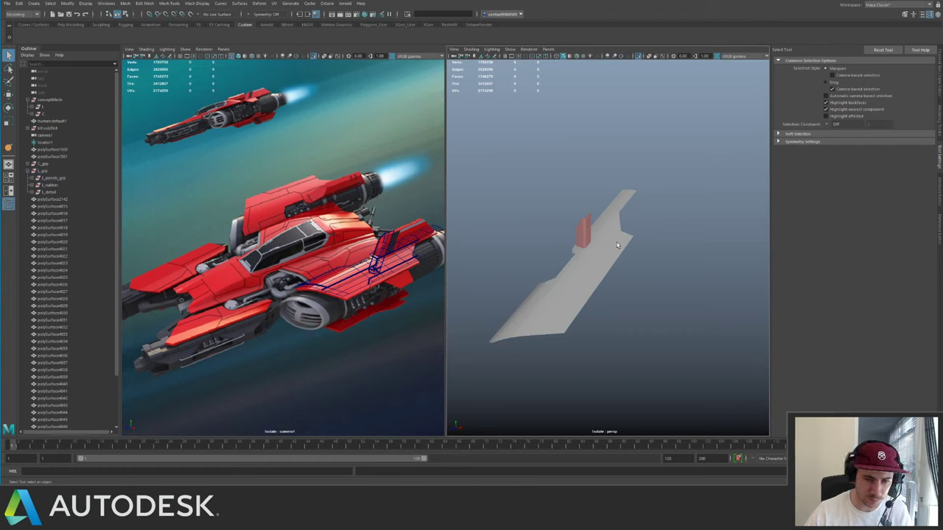
{"action": "left_click", "coordinate": [616, 246]}
{"action": "key", "text": "ctrl+1"}
{"action": "left_click_drag", "start_coordinate": [605, 248], "coordinate": [574, 244], "text": "alt"}
{"action": "right_click_drag", "start_coordinate": [575, 245], "coordinate": [633, 239], "text": "alt"}
{"action": "left_click_drag", "start_coordinate": [633, 240], "coordinate": [604, 172], "text": "alt"}
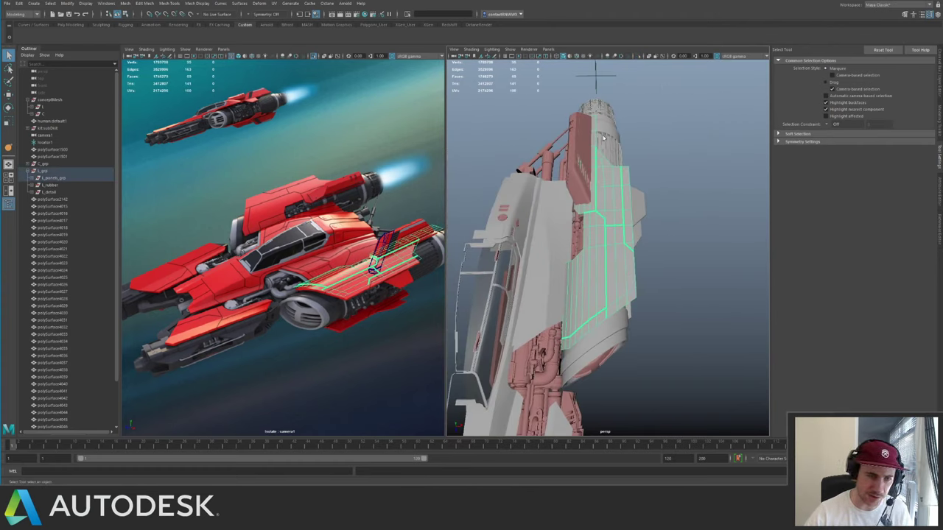
{"action": "left_click_drag", "start_coordinate": [664, 252], "coordinate": [690, 241], "text": "alt"}
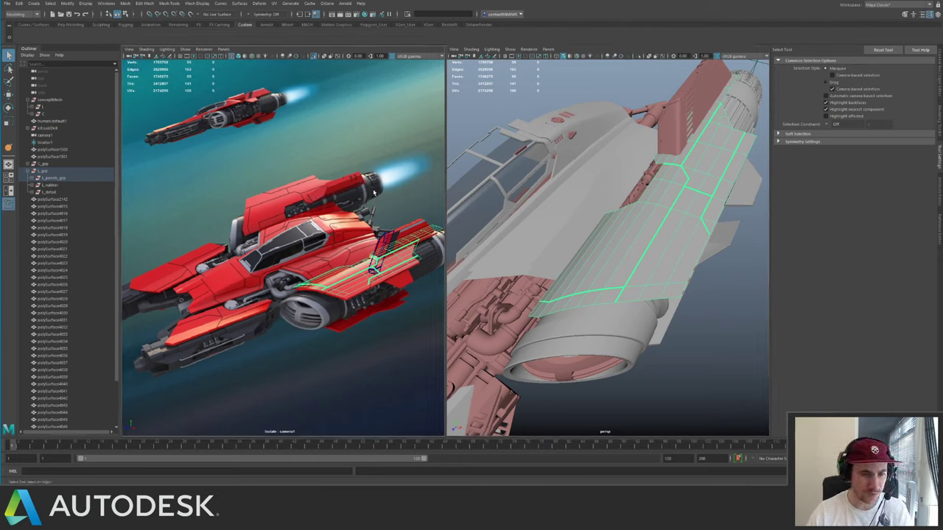
- Shade the camera view and repeatedly toggle isolation to compare the ship model with the concept image's panel lines
{"action": "key", "text": "5"}
{"action": "left_click", "coordinate": [128, 57]}
{"action": "key", "text": "ctrl+1"}
{"action": "key", "text": "ctrl+1"}
{"action": "key", "text": "ctrl+1"}
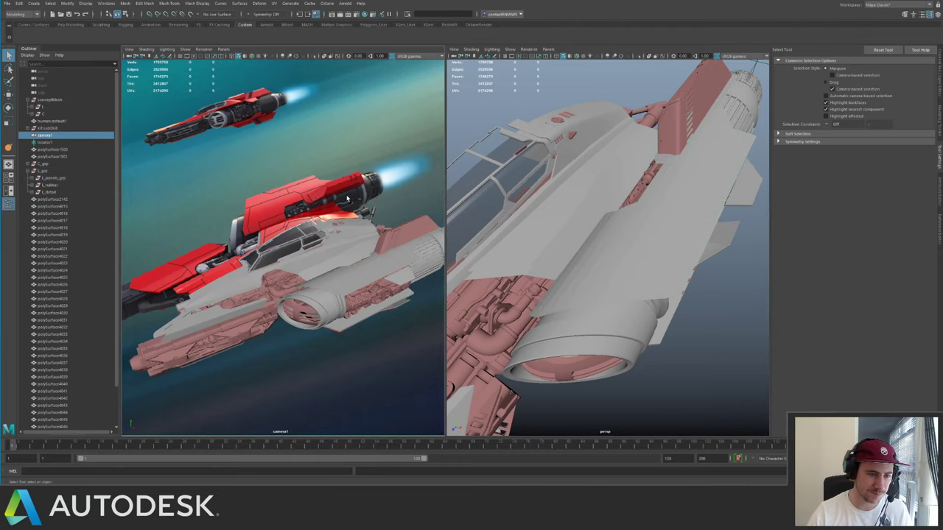
{"action": "key", "text": "ctrl+1"}
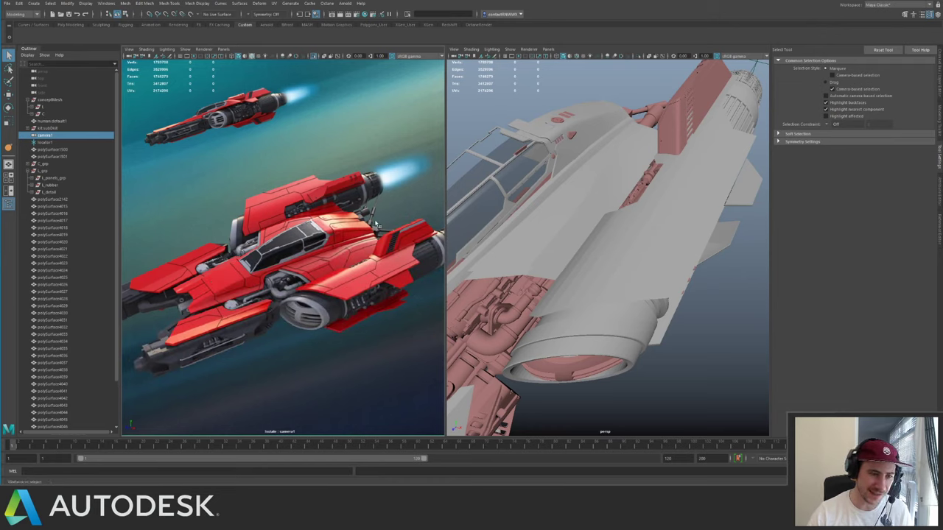
{"action": "key", "text": "ctrl+1"}
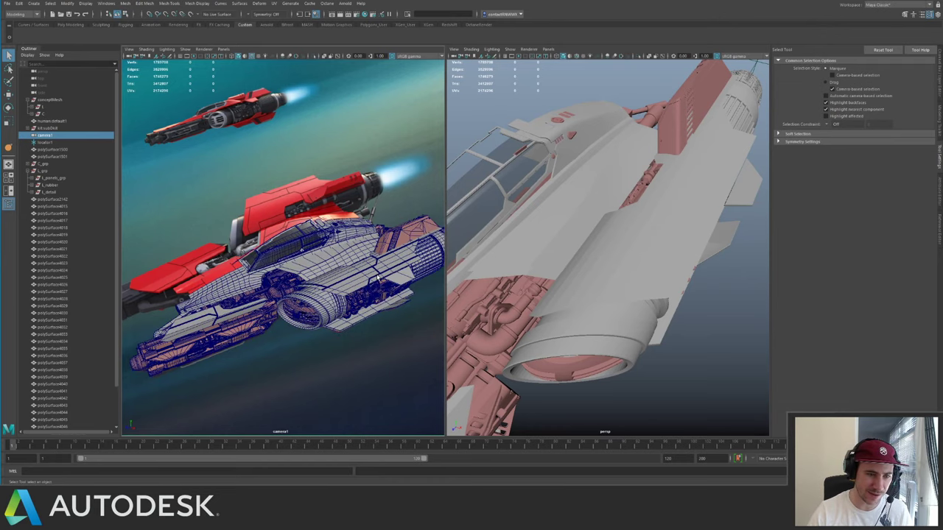
{"action": "key", "text": "ctrl+1"}
{"action": "key", "text": "ctrl+1"}
{"action": "key", "text": "ctrl+1"}
{"action": "key", "text": "ctrl+1"}
{"action": "key", "text": "ctrl+1"}
{"action": "key", "text": "ctrl+1"}
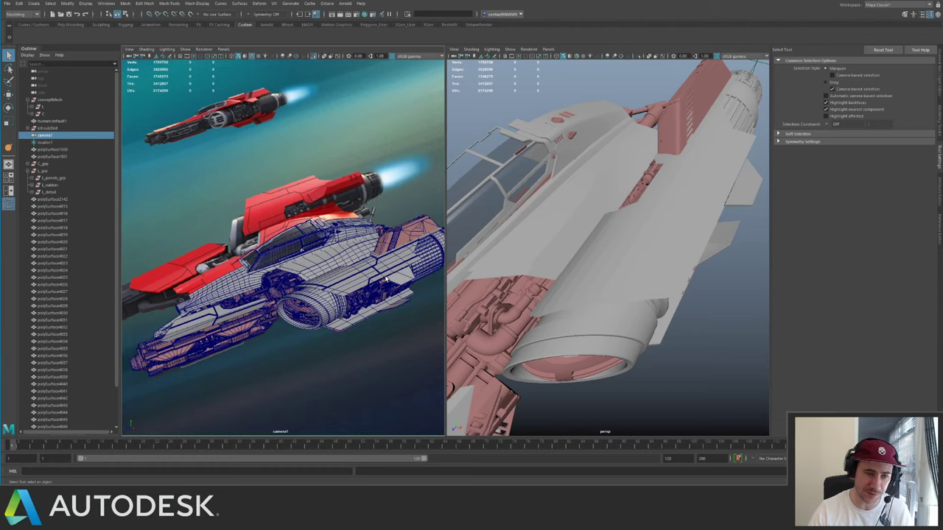
{"action": "key", "text": "ctrl+1"}
{"action": "key", "text": "ctrl+1"}
{"action": "key", "text": "ctrl+1"}
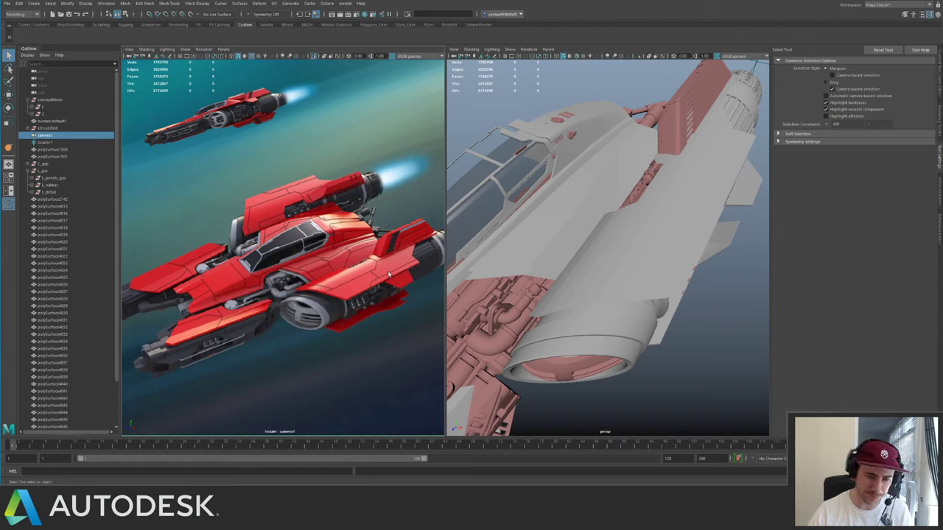
{"action": "key", "text": "ctrl+1"}
{"action": "key", "text": "ctrl+1"}
{"action": "key", "text": "ctrl+1"}
{"action": "key", "text": "ctrl+1"}
{"action": "key", "text": "ctrl+1"}
{"action": "key", "text": "ctrl+1"}
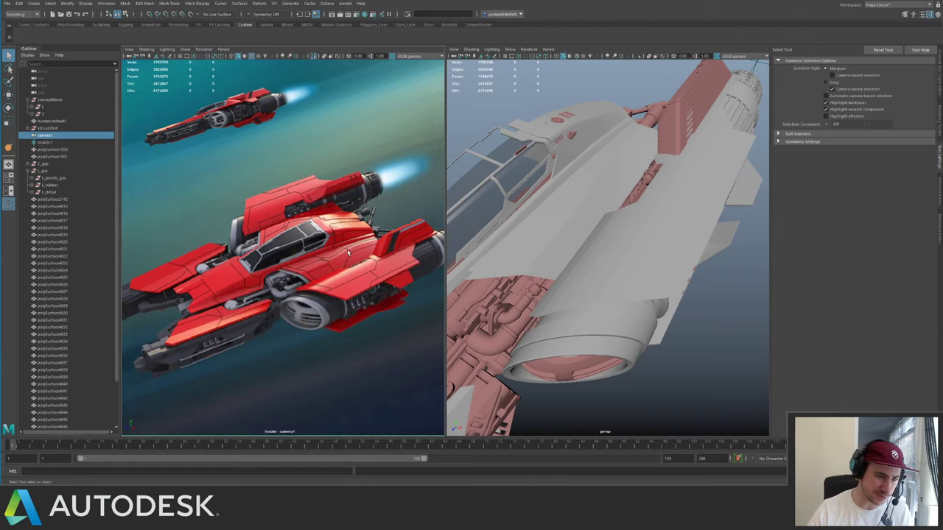
{"action": "key", "text": "ctrl+1"}
{"action": "key", "text": "ctrl+1"}
{"action": "key", "text": "ctrl+1"}
{"action": "key", "text": "ctrl+1"}
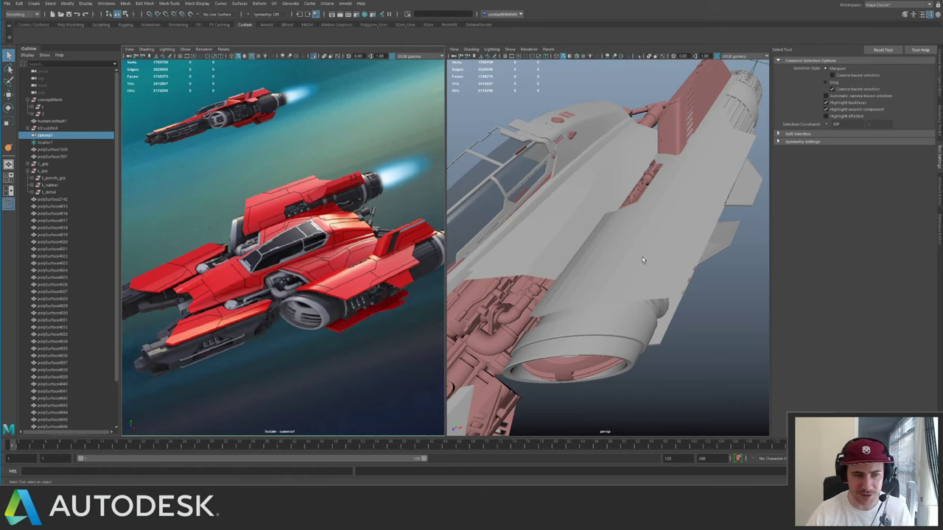
- Frame the whole ship in the perspective view and turn on wireframe on shaded
{"action": "right_click_drag", "start_coordinate": [644, 261], "coordinate": [307, 229], "text": "alt"}
{"action": "left_click_drag", "start_coordinate": [642, 271], "coordinate": [615, 249], "text": "alt"}
{"action": "right_click_drag", "start_coordinate": [615, 249], "coordinate": [669, 321], "text": "alt"}
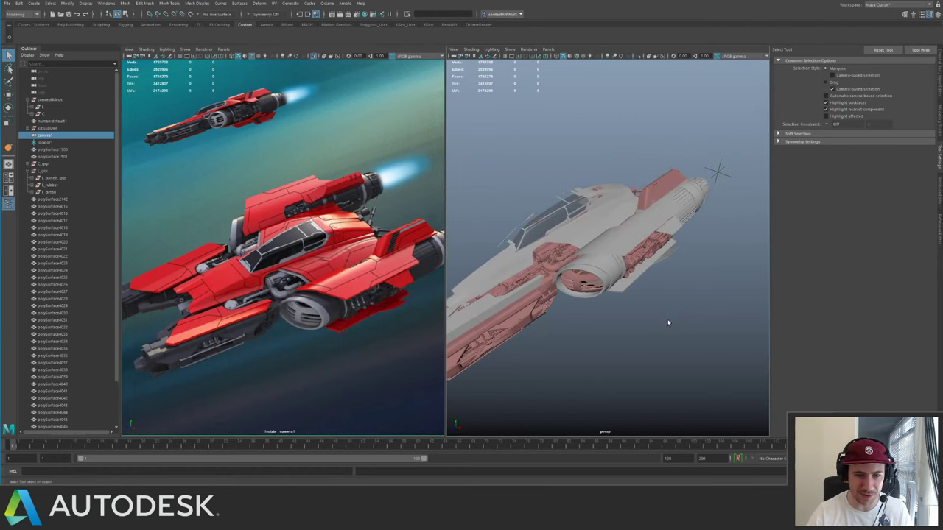
{"action": "left_click_drag", "start_coordinate": [668, 322], "coordinate": [655, 320], "text": "alt"}
{"action": "mouse_move", "coordinate": [656, 320]}
{"action": "right_mouse_down", "text": "alt"}
{"action": "mouse_move", "coordinate": [636, 290]}
{"action": "mouse_move", "coordinate": [656, 328]}
{"action": "right_mouse_up", "text": "alt"}
{"action": "middle_click_drag", "start_coordinate": [668, 315], "coordinate": [654, 299], "text": "alt"}
{"action": "right_click_drag", "start_coordinate": [654, 300], "coordinate": [659, 315], "text": "alt"}
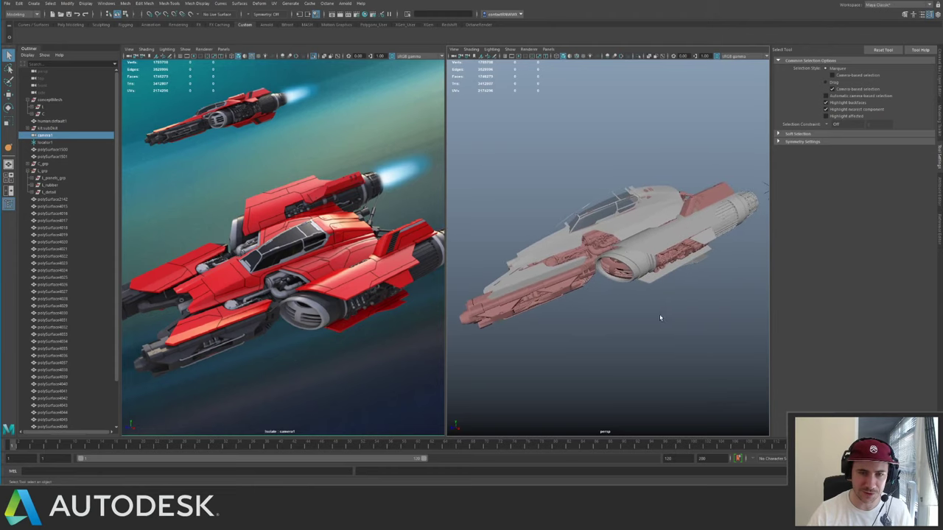
{"action": "left_click", "coordinate": [588, 103]}
{"action": "left_click", "coordinate": [578, 57]}
- Examine the ship's wireframe topology and creased panel lines from several angles, from the wing panel to the cockpit side
{"action": "left_click_drag", "start_coordinate": [577, 93], "coordinate": [574, 105], "text": "alt"}
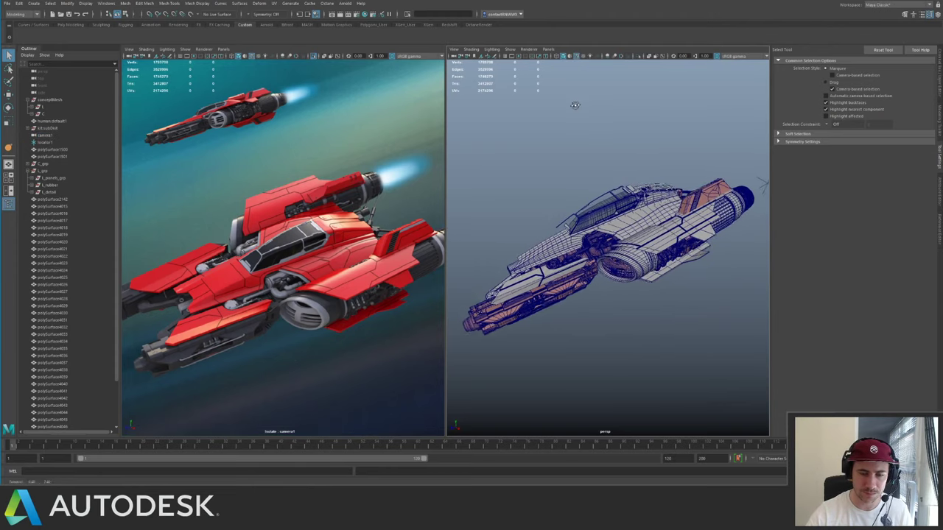
{"action": "right_click_drag", "start_coordinate": [574, 105], "coordinate": [575, 136], "text": "alt"}
{"action": "left_click_drag", "start_coordinate": [574, 136], "coordinate": [572, 155], "text": "alt"}
{"action": "right_click_drag", "start_coordinate": [572, 156], "coordinate": [527, 180], "text": "alt"}
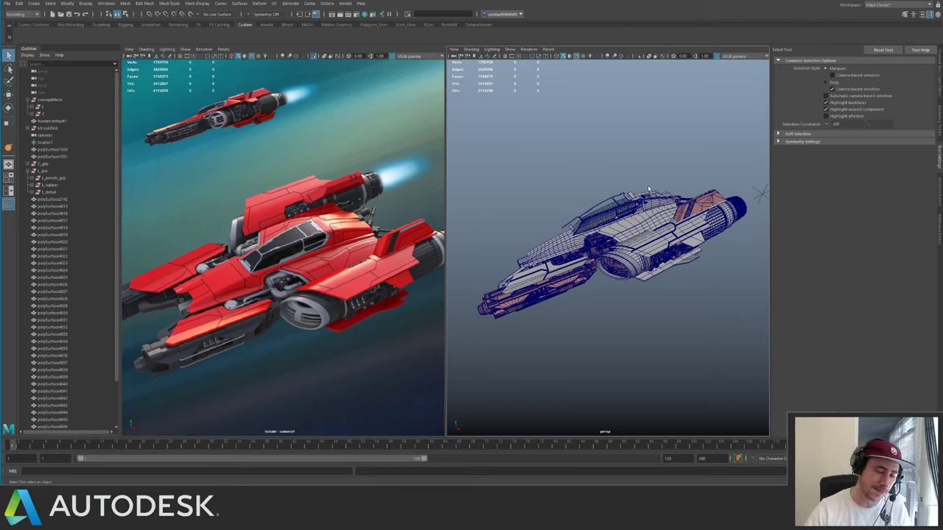
{"action": "left_click_drag", "start_coordinate": [648, 188], "coordinate": [642, 203], "text": "alt"}
{"action": "right_click_drag", "start_coordinate": [642, 203], "coordinate": [692, 213], "text": "alt"}
{"action": "middle_click_drag", "start_coordinate": [693, 214], "coordinate": [559, 214], "text": "alt"}
{"action": "left_click_drag", "start_coordinate": [560, 214], "coordinate": [569, 197], "text": "alt"}
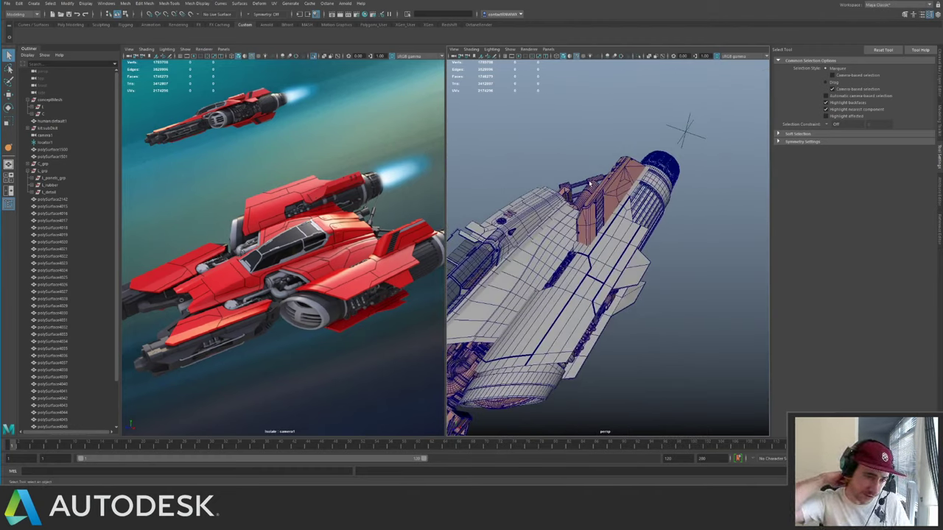
{"action": "left_click_drag", "start_coordinate": [590, 183], "coordinate": [578, 193], "text": "alt"}
{"action": "left_click_drag", "start_coordinate": [583, 283], "coordinate": [639, 266], "text": "alt"}
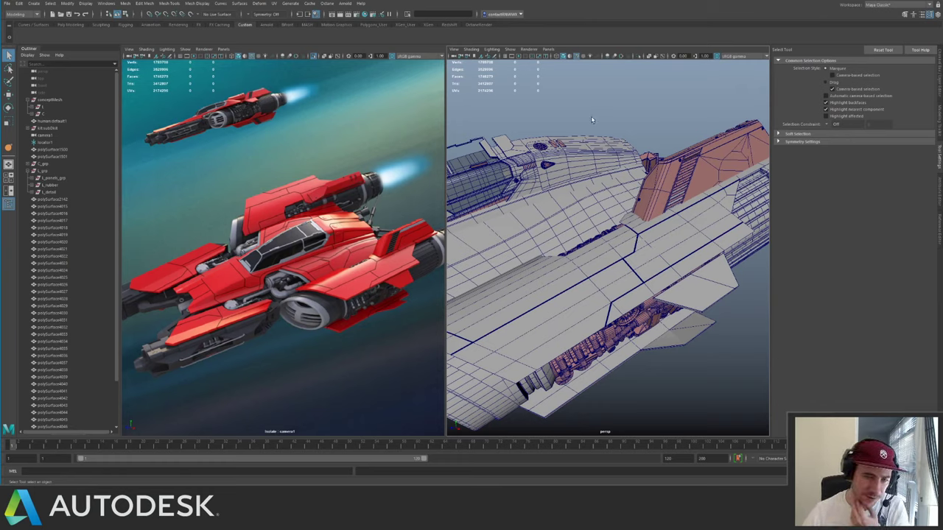
{"action": "left_click_drag", "start_coordinate": [470, 297], "coordinate": [594, 268], "text": "alt"}
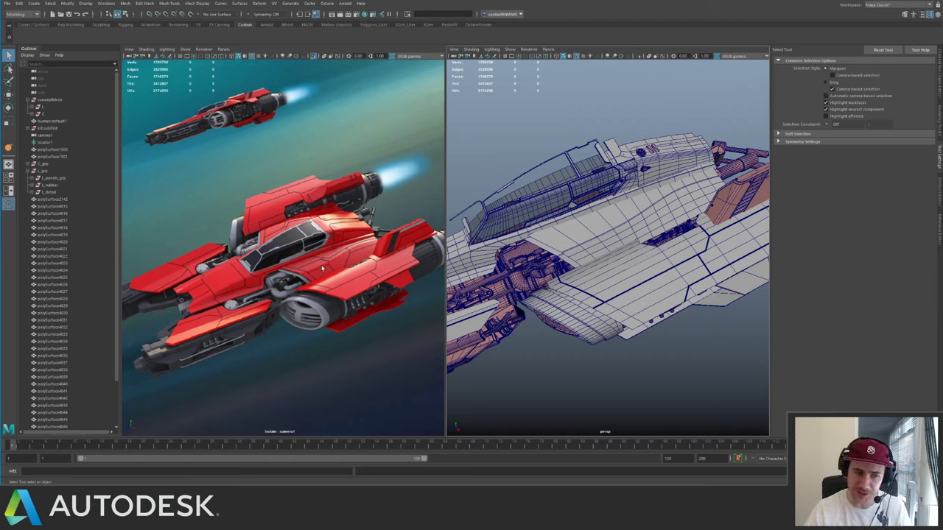
- Select the hull panel between the cockpit and the wing panel and examine its edge flow
{"action": "left_click", "coordinate": [608, 229]}
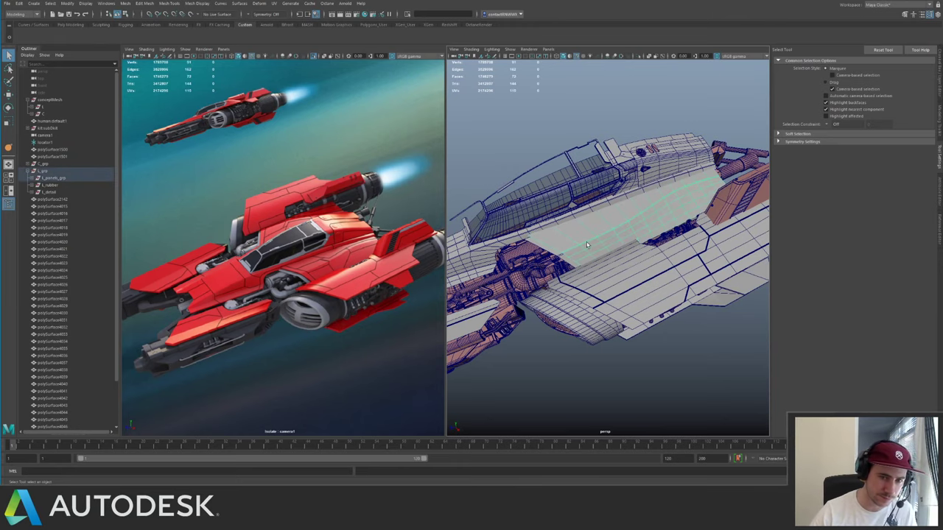
{"action": "right_click_drag", "start_coordinate": [587, 244], "coordinate": [611, 207], "text": "alt"}
{"action": "left_click_drag", "start_coordinate": [611, 207], "coordinate": [655, 184], "text": "alt"}
{"action": "right_click_drag", "start_coordinate": [655, 184], "coordinate": [576, 190], "text": "alt"}
{"action": "left_click_drag", "start_coordinate": [577, 189], "coordinate": [581, 175], "text": "alt"}
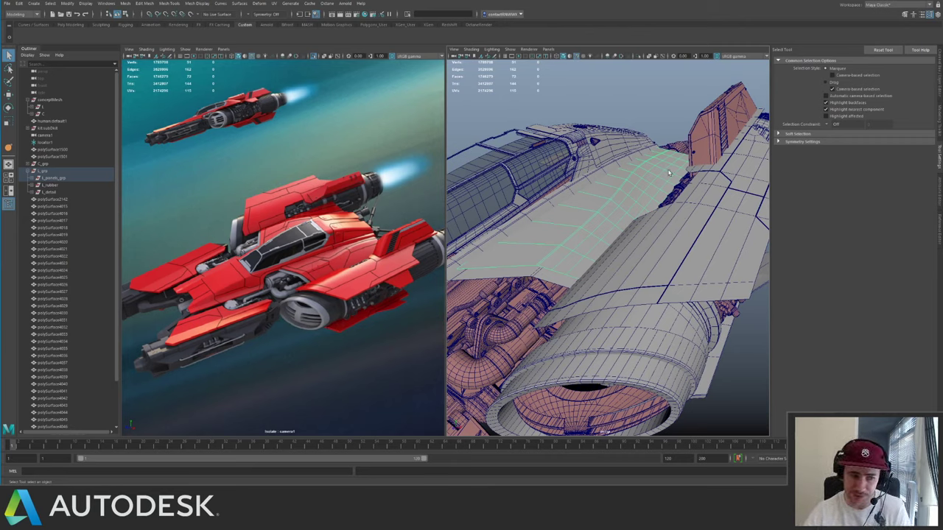
{"action": "left_click_drag", "start_coordinate": [657, 204], "coordinate": [583, 219], "text": "alt"}
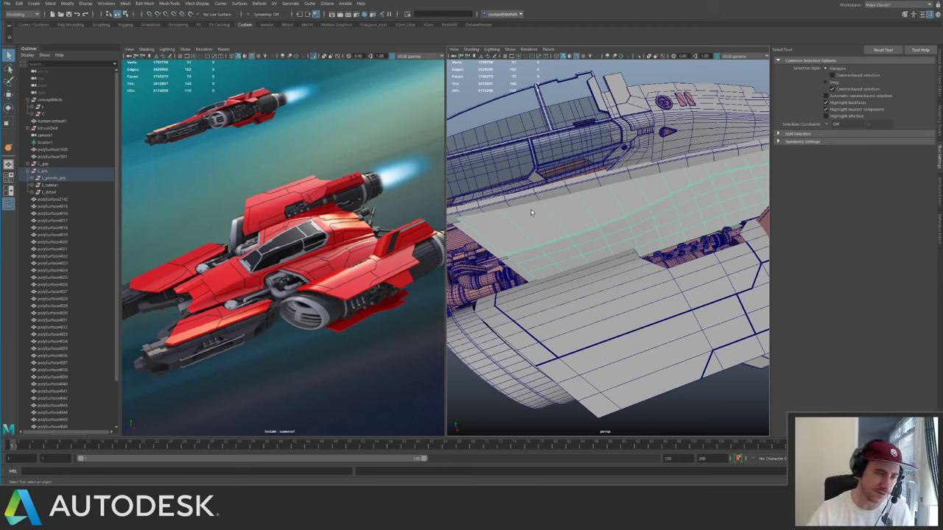
- Isolate the selected hull panel in the camera view and display it as wireframe over the concept image
{"action": "left_click", "coordinate": [129, 57]}
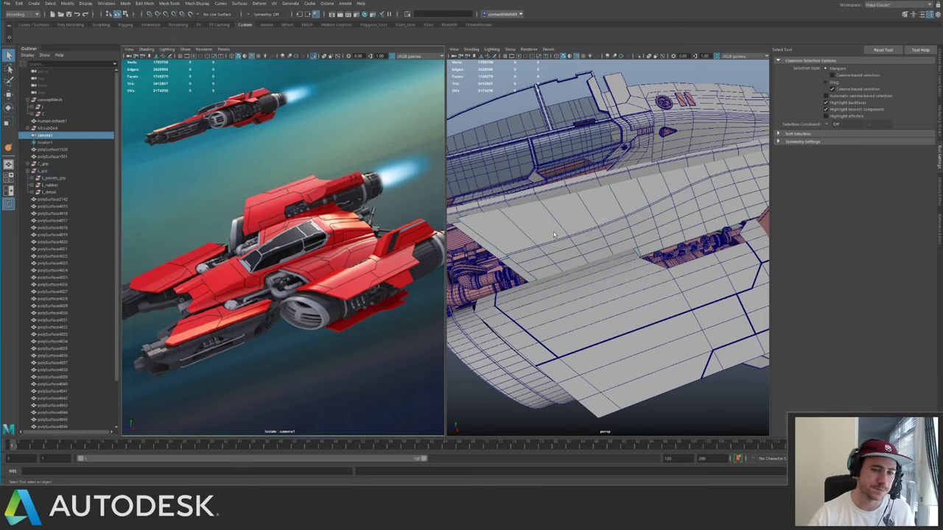
{"action": "key", "text": "ctrl+z"}
{"action": "left_click", "coordinate": [332, 256]}
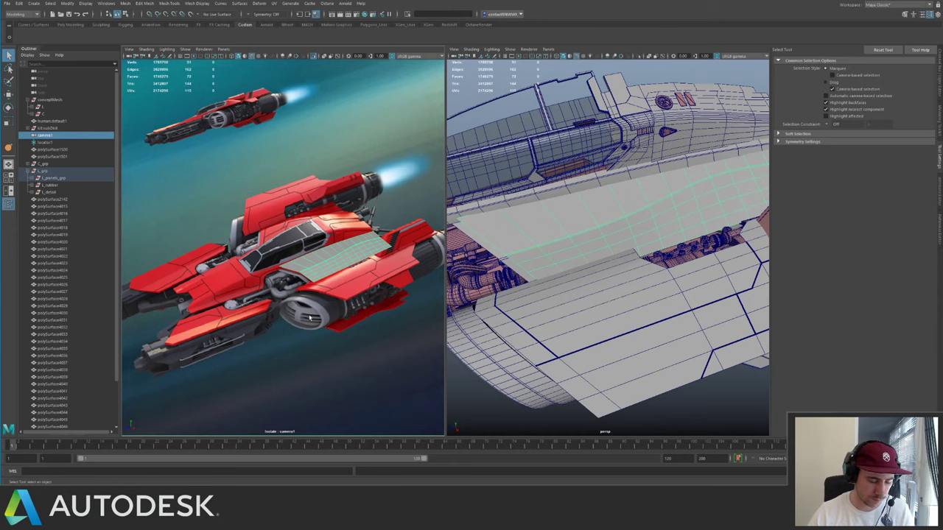
{"action": "key", "text": "4"}
{"action": "left_click", "coordinate": [299, 340]}
{"action": "left_click", "coordinate": [326, 268]}
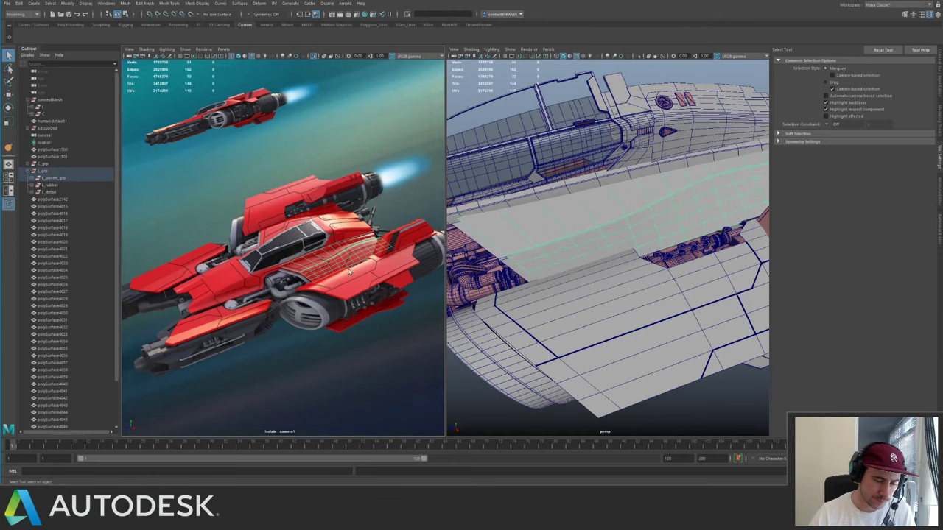
{"action": "left_click", "coordinate": [323, 360]}
{"action": "left_click", "coordinate": [351, 250]}
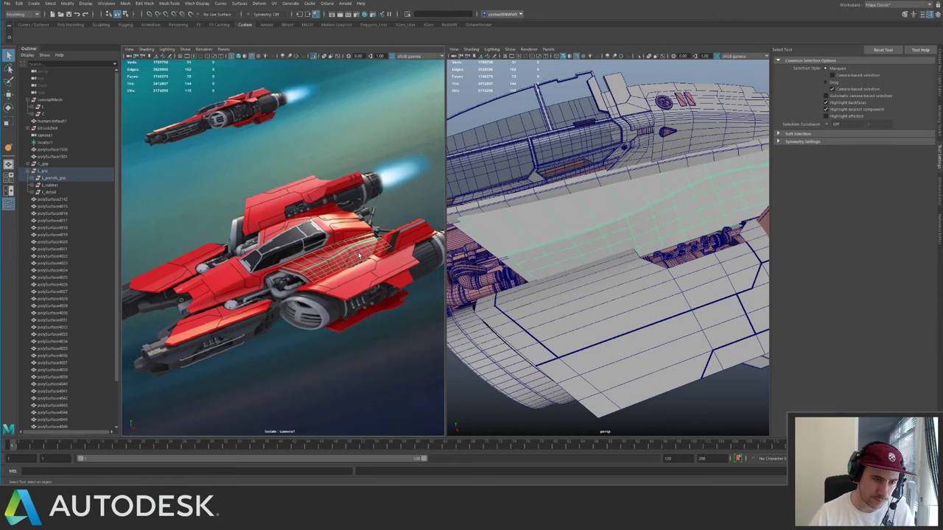
{"action": "key", "text": "f"}
{"action": "left_click_drag", "start_coordinate": [685, 198], "coordinate": [663, 219], "text": "alt"}
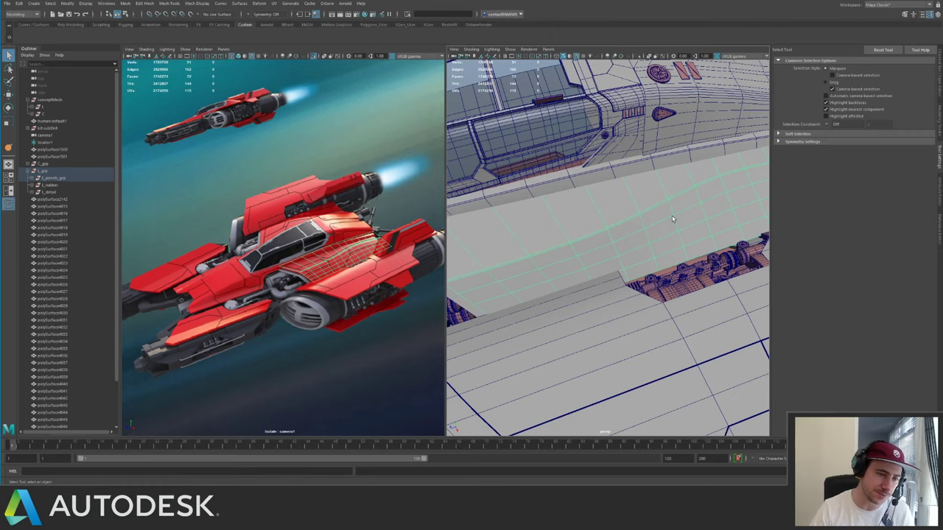
{"action": "left_click_drag", "start_coordinate": [502, 170], "coordinate": [600, 175], "text": "alt"}
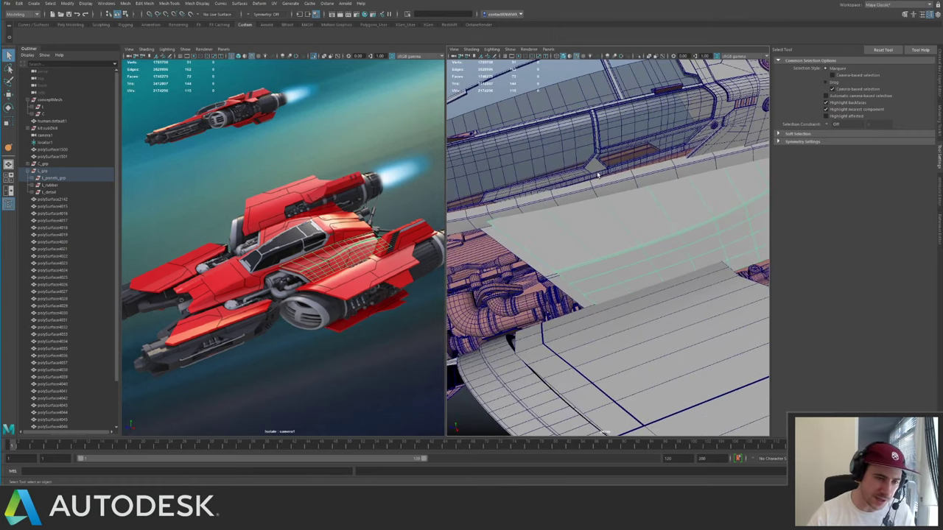
- Insert a crosswise edge loop in the hull panel using relative distance from edge, and delete the lengthwise loop at its bend
{"action": "right_click_drag", "start_coordinate": [550, 227], "coordinate": [516, 260], "text": "shift"}
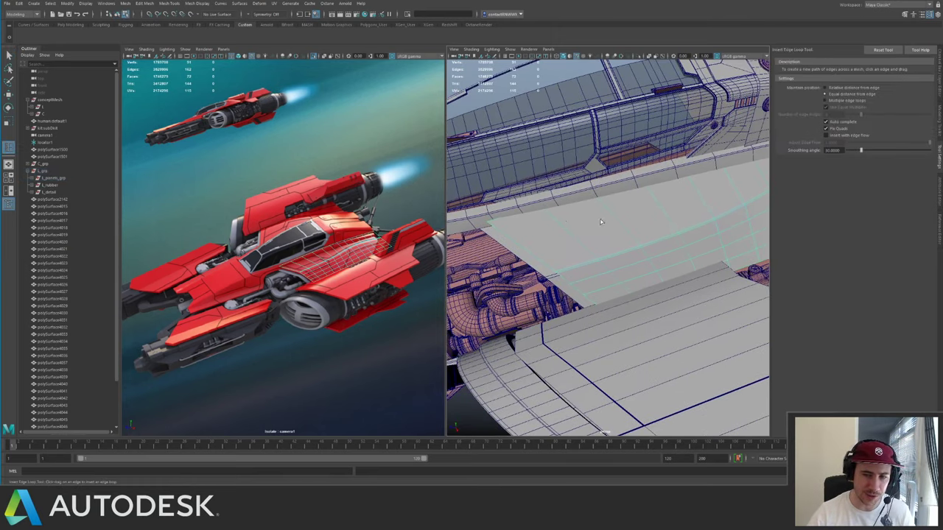
{"action": "left_click_drag", "start_coordinate": [594, 171], "coordinate": [604, 268], "text": "alt"}
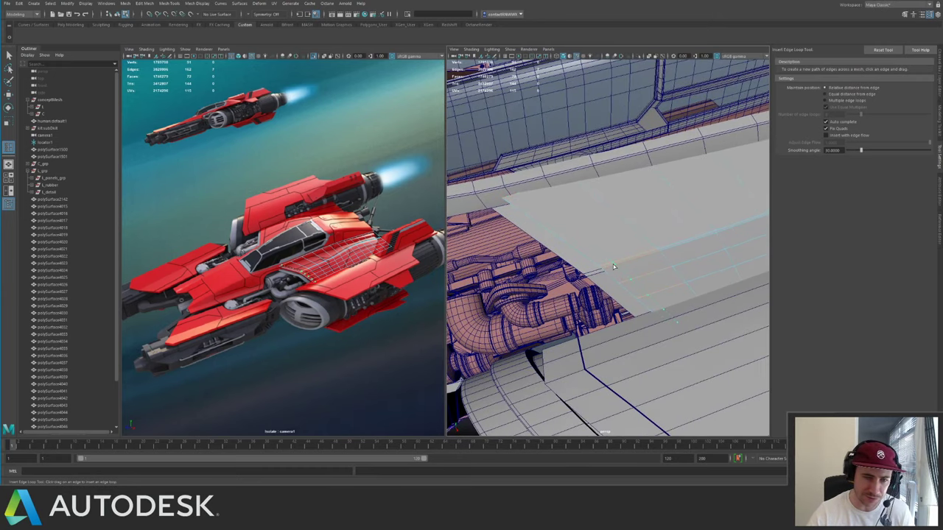
{"action": "key", "text": "q"}
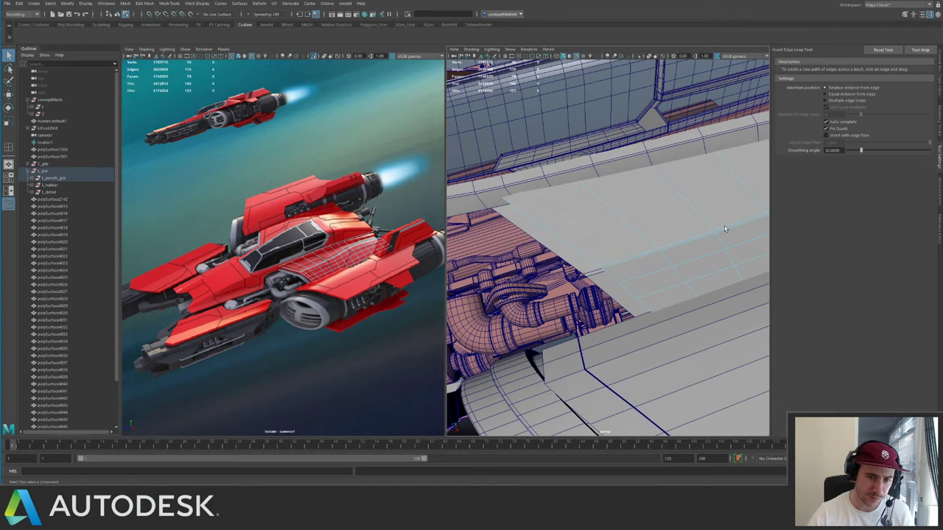
{"action": "left_click_drag", "start_coordinate": [623, 265], "coordinate": [603, 225], "text": "alt"}
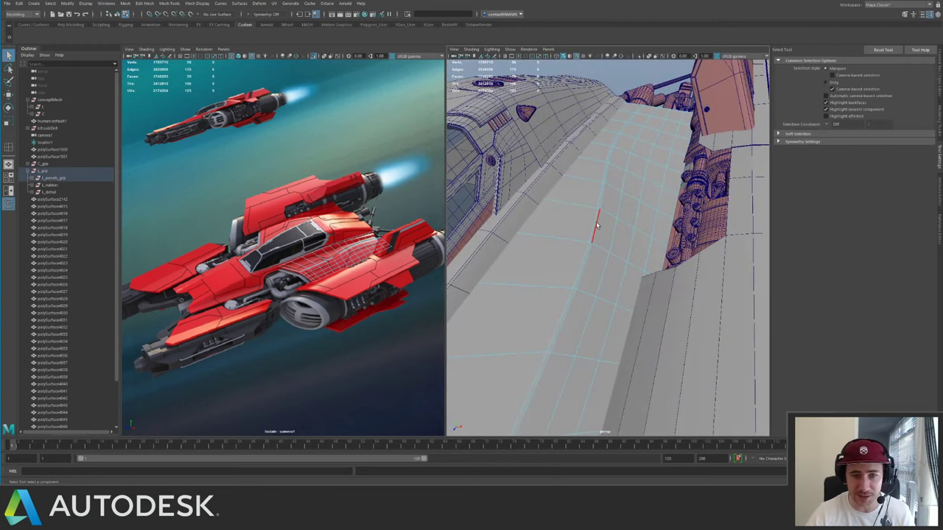
{"action": "key", "text": "ctrl+Delete"}
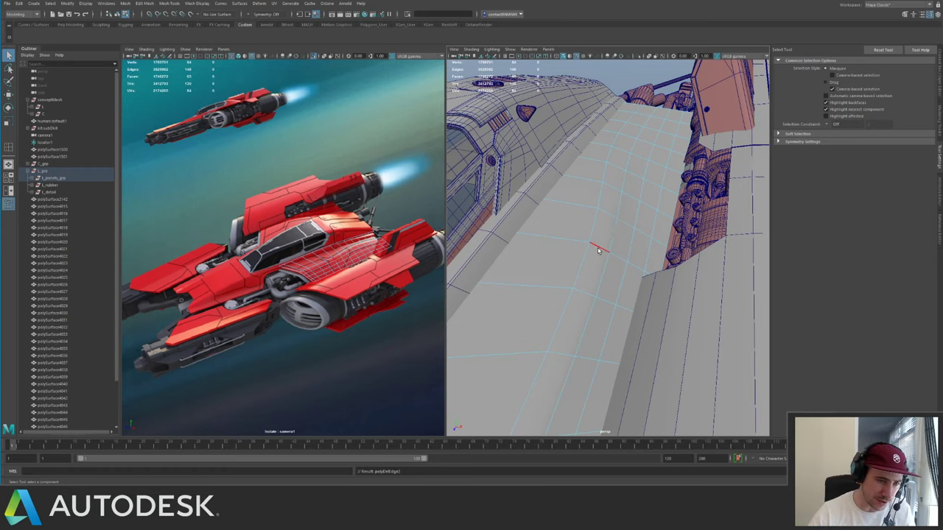
- Return the hull panel to object selection and isolate it in the perspective view
{"action": "right_click_drag", "start_coordinate": [598, 250], "coordinate": [619, 237]}
{"action": "mouse_move", "coordinate": [598, 242]}
{"action": "left_mouse_down", "text": "alt"}
{"action": "mouse_move", "coordinate": [562, 242]}
{"action": "mouse_move", "coordinate": [665, 246]}
{"action": "mouse_move", "coordinate": [572, 235]}
{"action": "mouse_move", "coordinate": [567, 245]}
{"action": "mouse_move", "coordinate": [529, 253]}
{"action": "mouse_move", "coordinate": [613, 227]}
{"action": "mouse_move", "coordinate": [619, 234]}
{"action": "mouse_move", "coordinate": [596, 237]}
{"action": "left_mouse_up", "text": "alt"}
{"action": "left_click", "coordinate": [616, 236]}
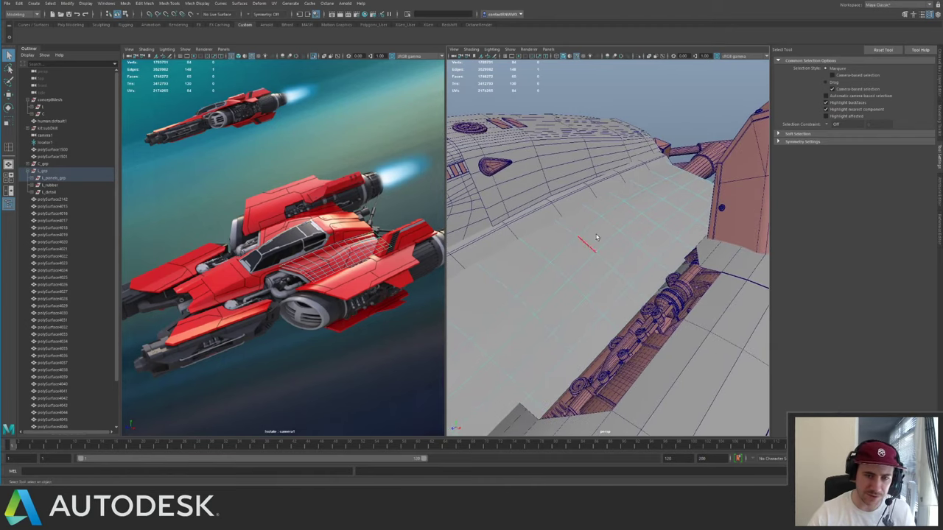
{"action": "key", "text": "ctrl+1"}
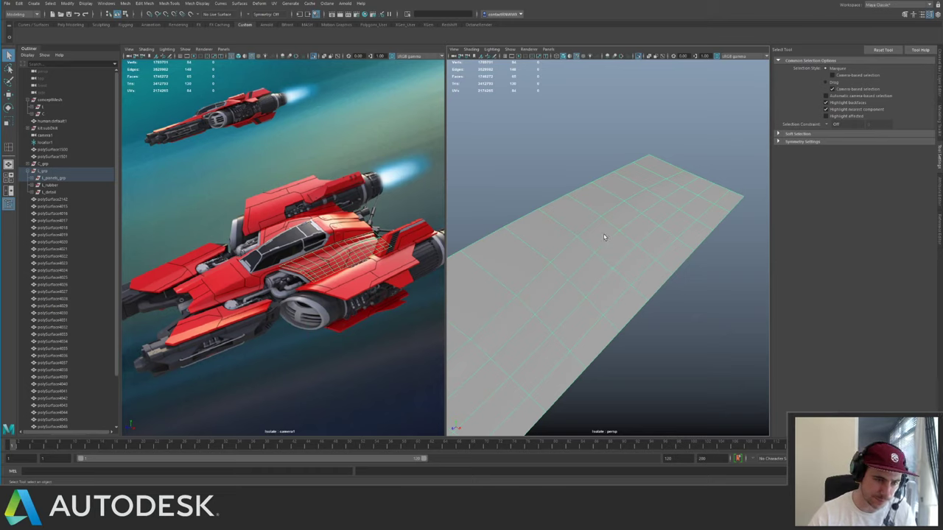
- Crease the short crosswise edge that starts the rear panel line on the isolated hull panel
{"action": "left_click_drag", "start_coordinate": [604, 235], "coordinate": [579, 253], "text": "alt"}
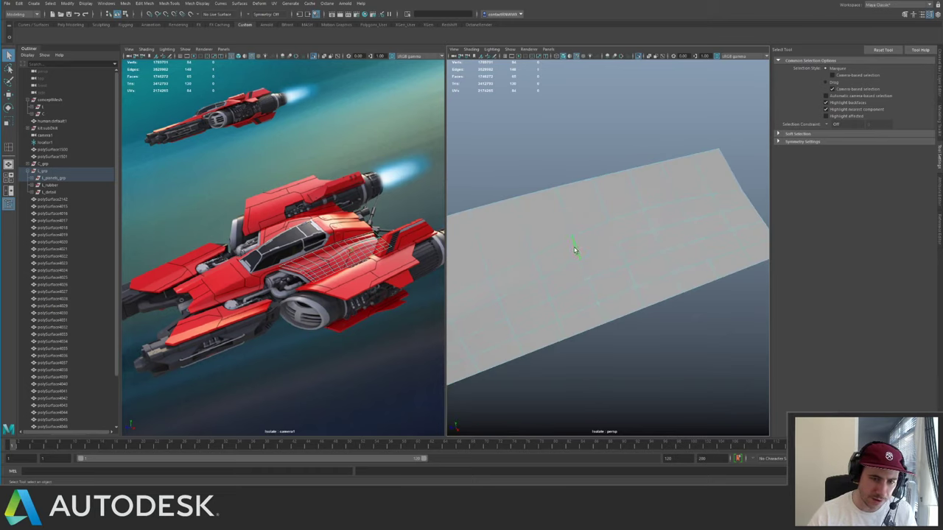
{"action": "mouse_move", "coordinate": [581, 219]}
{"action": "left_mouse_down", "text": "alt"}
{"action": "mouse_move", "coordinate": [597, 221]}
{"action": "mouse_move", "coordinate": [581, 223]}
{"action": "left_mouse_up", "text": "alt"}
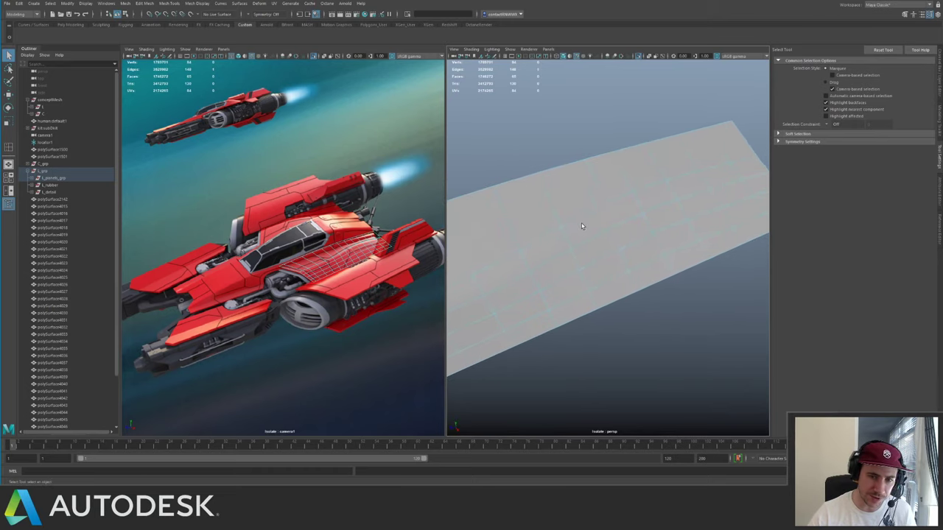
{"action": "key", "text": "g"}
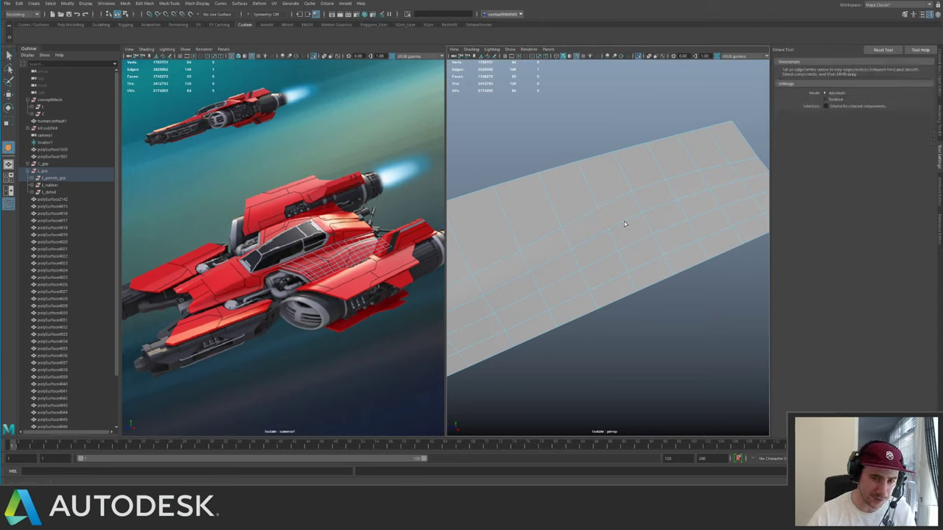
{"action": "middle_click_drag", "start_coordinate": [625, 222], "coordinate": [753, 212]}
{"action": "middle_click_drag", "start_coordinate": [698, 204], "coordinate": [620, 226], "text": "alt"}
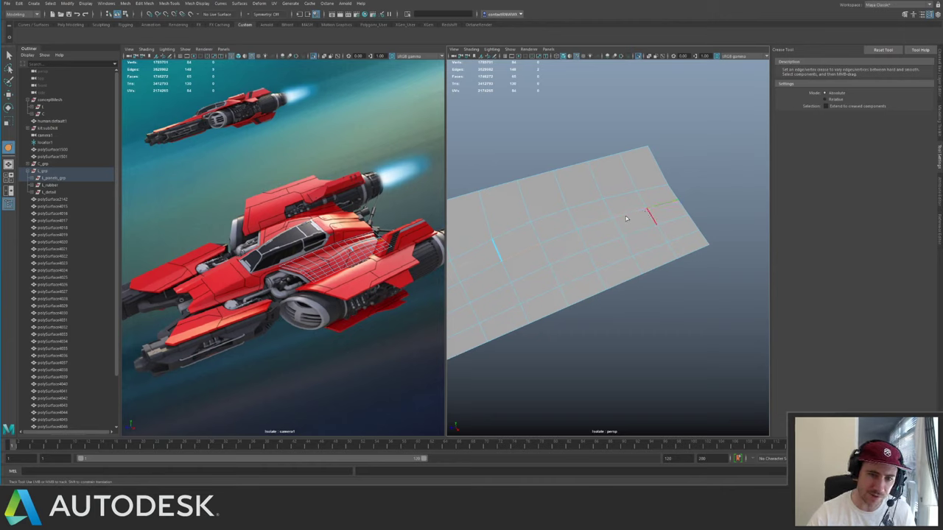
- Crease the lengthwise edges running from the short creased edge to the rear end of the hull panel
{"action": "double_click", "coordinate": [538, 235]}
{"action": "left_click_drag", "start_coordinate": [538, 235], "coordinate": [598, 223], "text": "alt"}
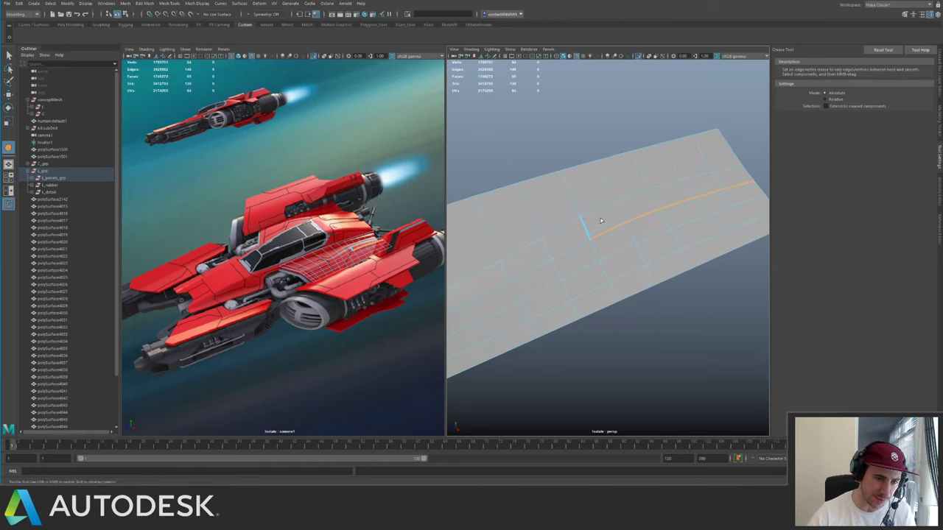
{"action": "middle_click_drag", "start_coordinate": [617, 237], "coordinate": [620, 235], "text": "alt"}
{"action": "key", "text": "q"}
{"action": "left_click_drag", "start_coordinate": [595, 237], "coordinate": [616, 242], "text": "alt"}
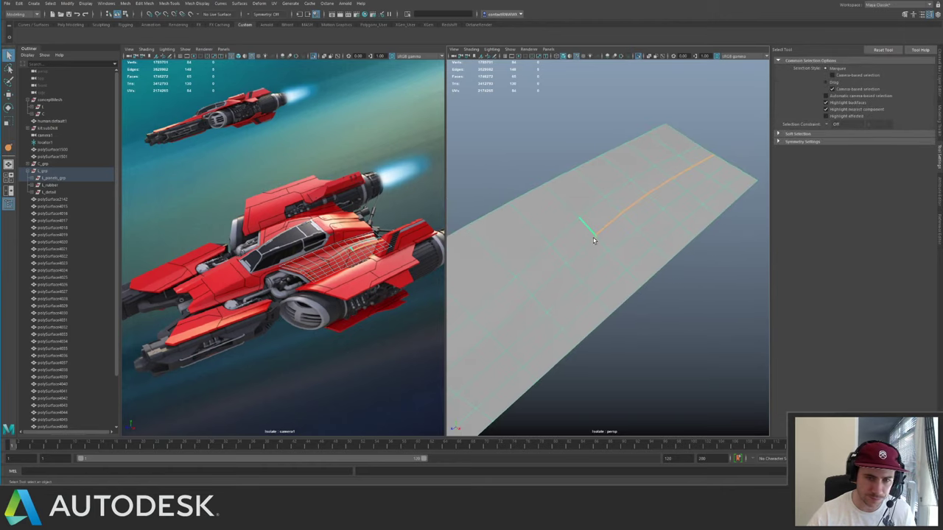
- Cut a diagonal edge with Multi-Cut from the crease corner to the hull panel's outer border
{"action": "key", "text": "ctrl+shift+x"}
{"action": "left_click", "coordinate": [595, 235]}
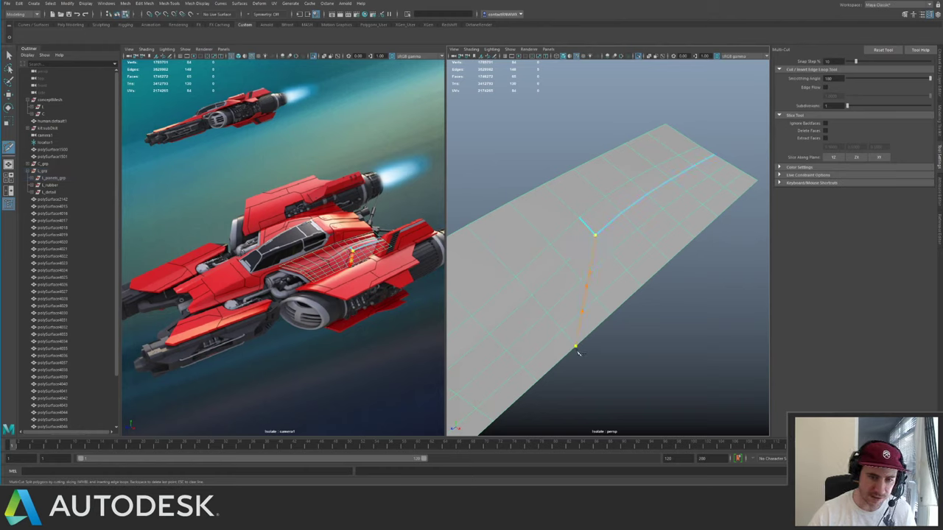
{"action": "key", "text": "q"}
- Select the diagonal cut's edge segments and crease them with the Crease Tool
{"action": "right_click_drag", "start_coordinate": [592, 288], "coordinate": [595, 251]}
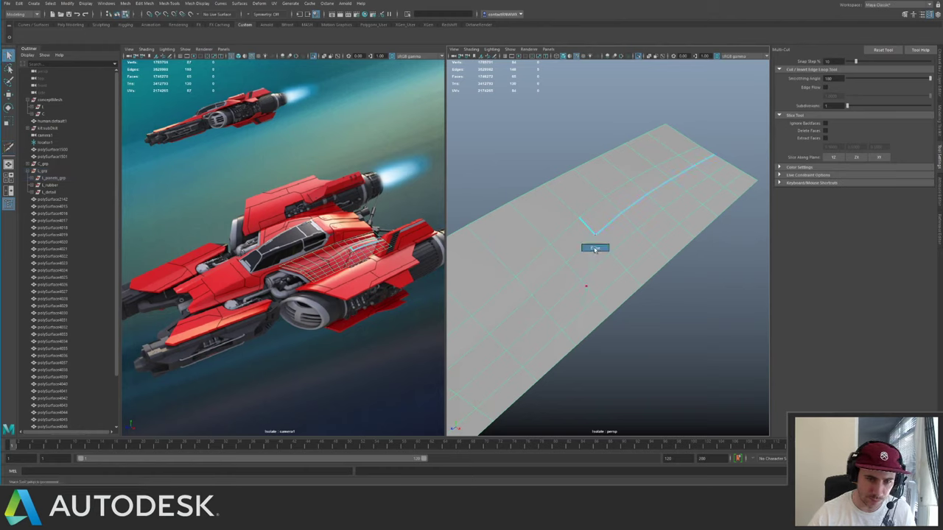
{"action": "left_click", "coordinate": [587, 285]}
{"action": "left_click", "coordinate": [583, 301], "text": "shift"}
{"action": "left_click", "coordinate": [578, 325], "text": "shift"}
{"action": "key", "text": "shift+c"}
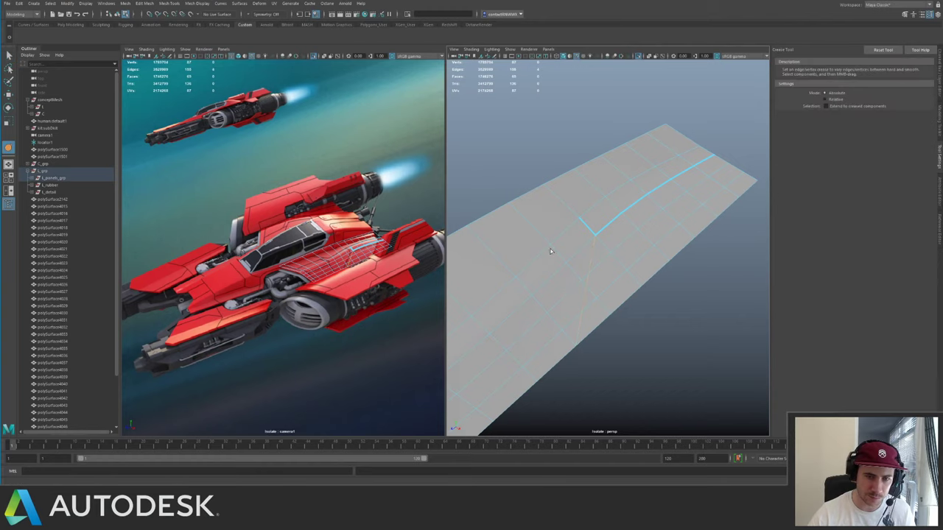
{"action": "middle_click_drag", "start_coordinate": [552, 252], "coordinate": [819, 261]}
{"action": "key", "text": "q"}
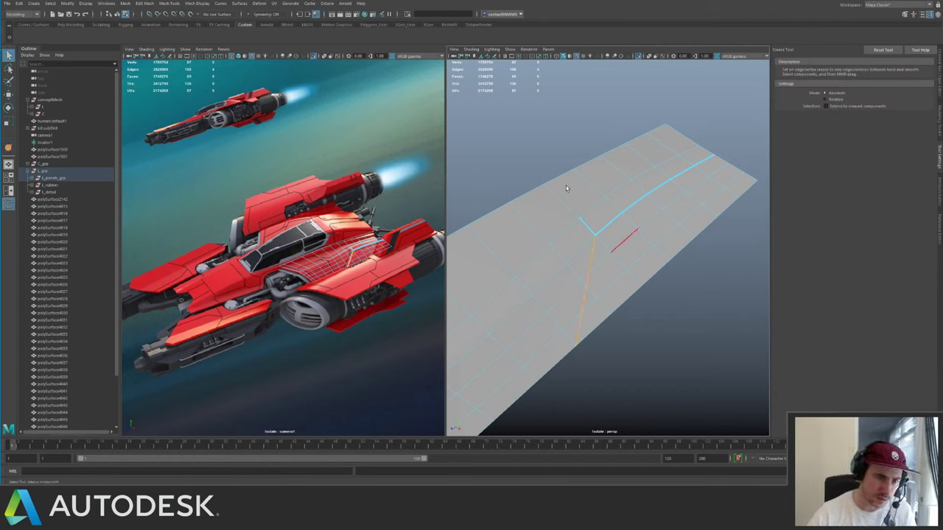
- Insert a lengthwise edge loop on the cockpit side of the crease using equal distance from edge, and bring back the full ship
{"action": "left_click", "coordinate": [566, 188]}
{"action": "left_click_drag", "start_coordinate": [566, 188], "coordinate": [420, 238], "text": "alt"}
{"action": "left_click_drag", "start_coordinate": [624, 206], "coordinate": [619, 210], "text": "alt"}
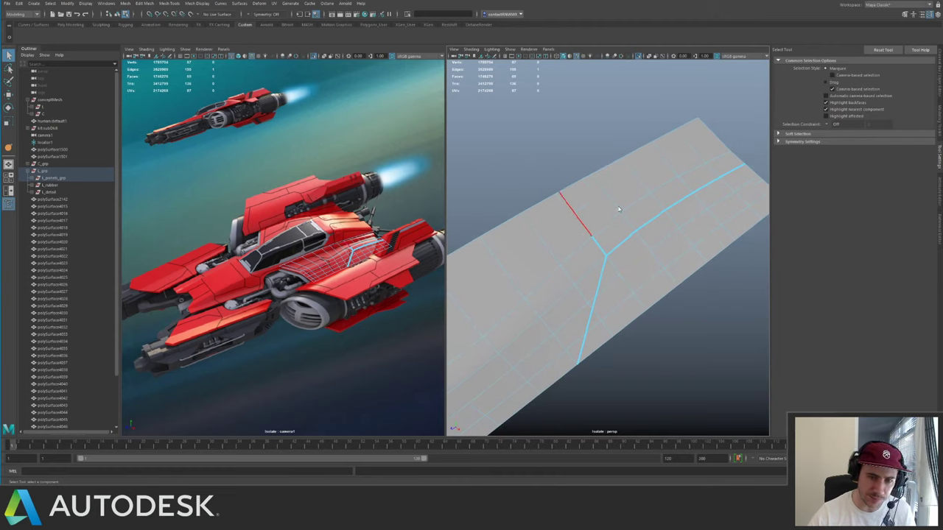
{"action": "key", "text": "F8"}
{"action": "right_click_drag", "start_coordinate": [623, 213], "coordinate": [549, 201], "text": "alt"}
{"action": "middle_click_drag", "start_coordinate": [548, 201], "coordinate": [582, 192], "text": "alt"}
{"action": "right_click_drag", "start_coordinate": [582, 192], "coordinate": [631, 233], "text": "alt"}
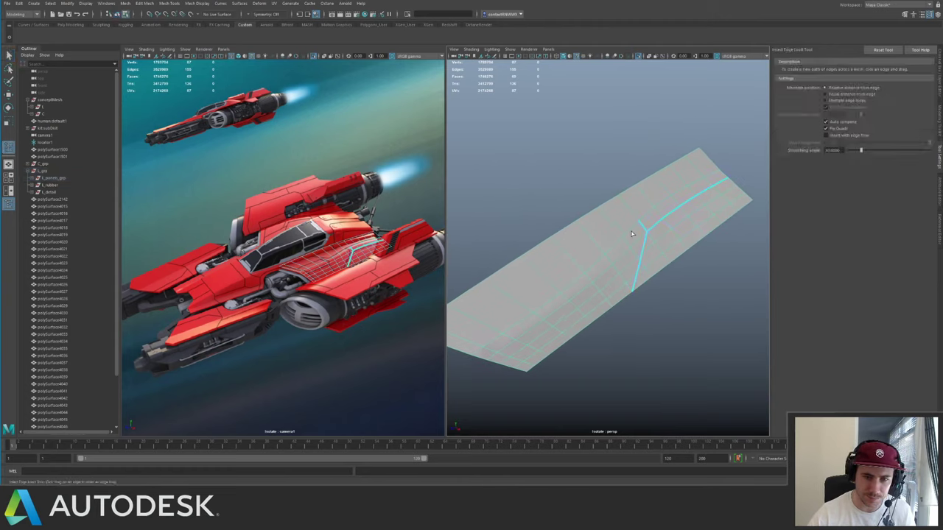
{"action": "left_click", "coordinate": [825, 95]}
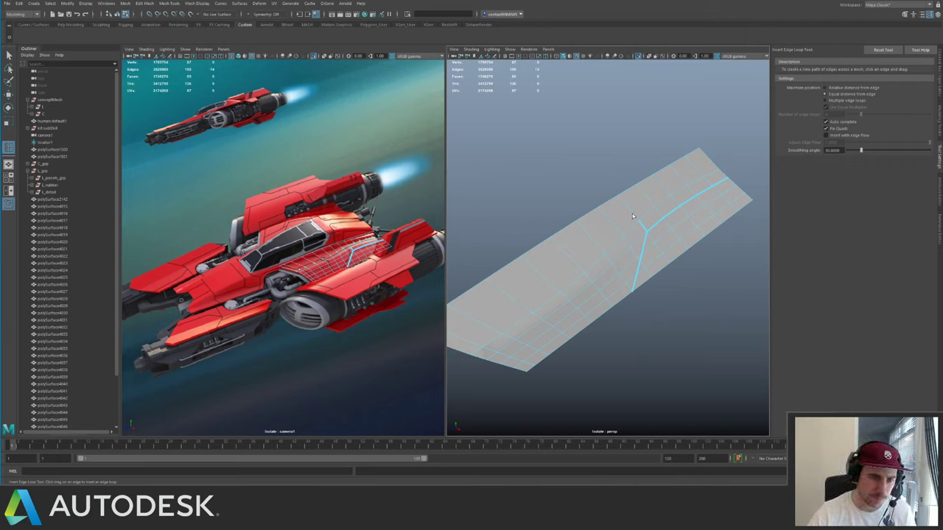
{"action": "key", "text": "ctrl+1"}
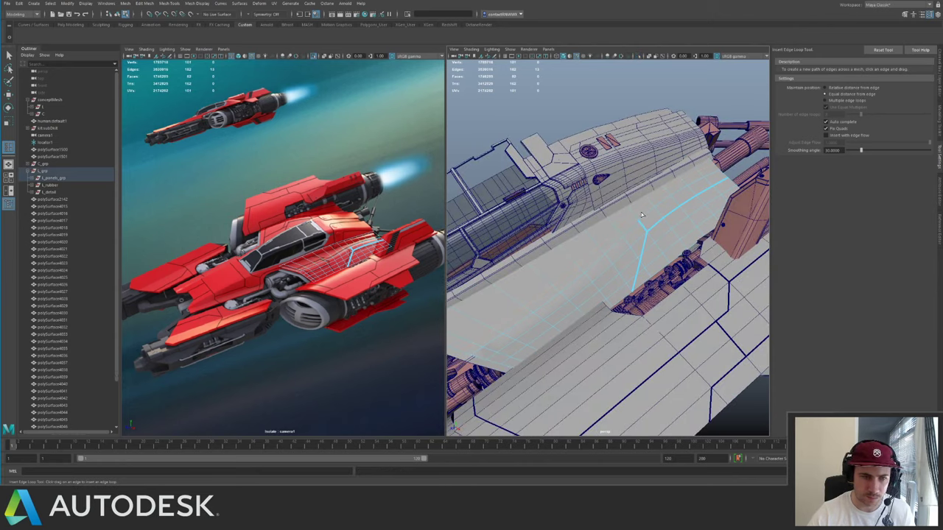
- Try to insert another lengthwise edge loop between the short crease and the hull panel's cockpit-side border
{"action": "right_click_drag", "start_coordinate": [635, 213], "coordinate": [673, 183], "text": "alt"}
{"action": "middle_click_drag", "start_coordinate": [673, 183], "coordinate": [593, 233], "text": "alt"}
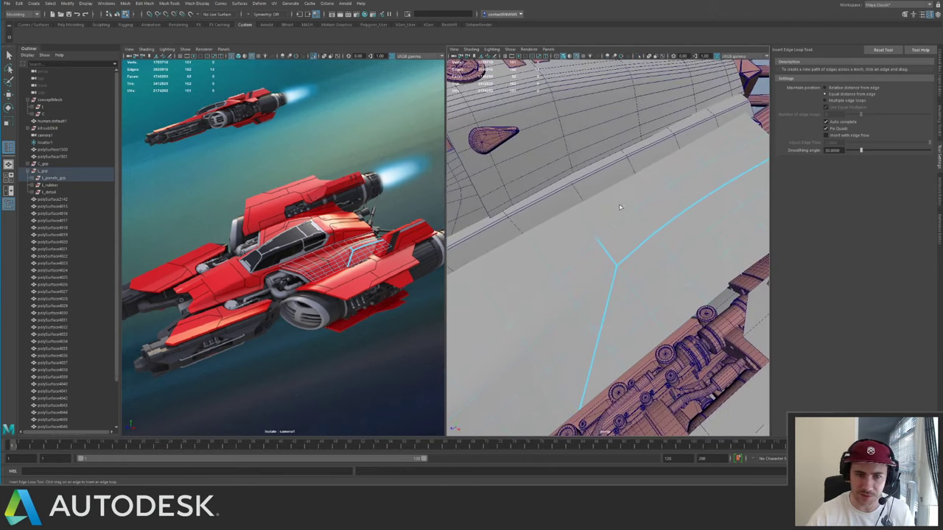
{"action": "left_click", "coordinate": [593, 233]}
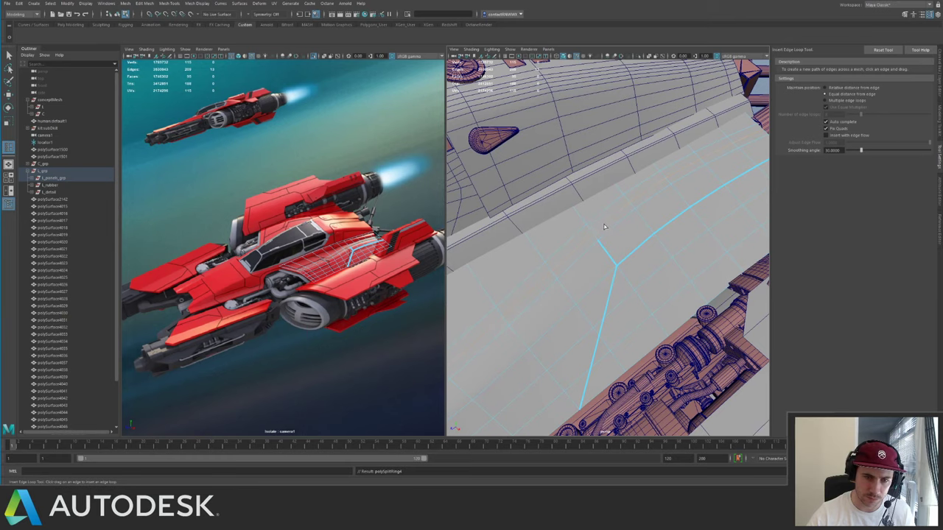
{"action": "key", "text": "q"}
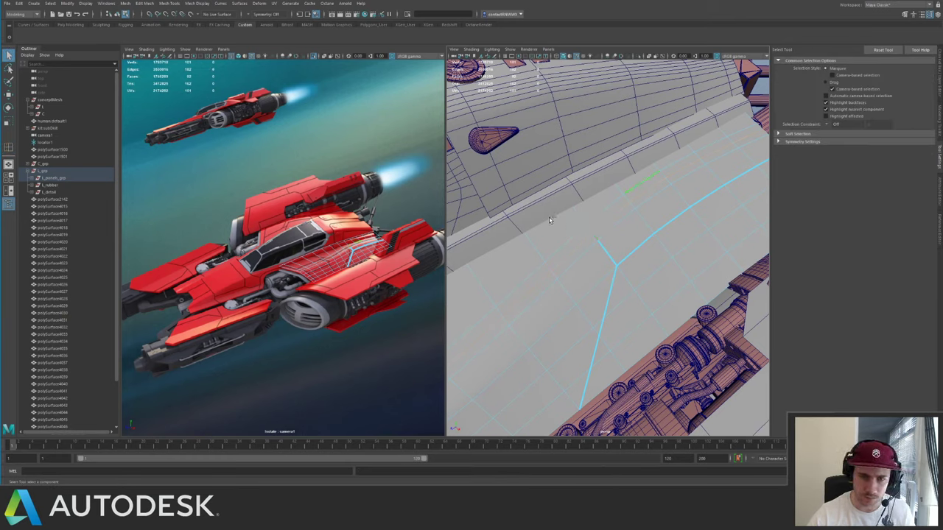
- Crease the new loop's edges to the panel's rear end and the crosswise edge joining them to the existing crease
{"action": "double_click", "coordinate": [625, 198]}
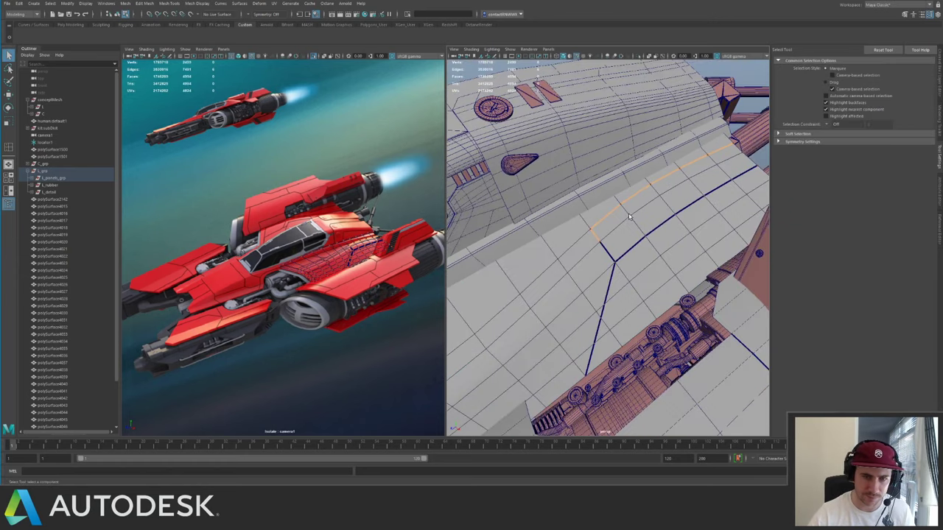
{"action": "left_click", "coordinate": [628, 220]}
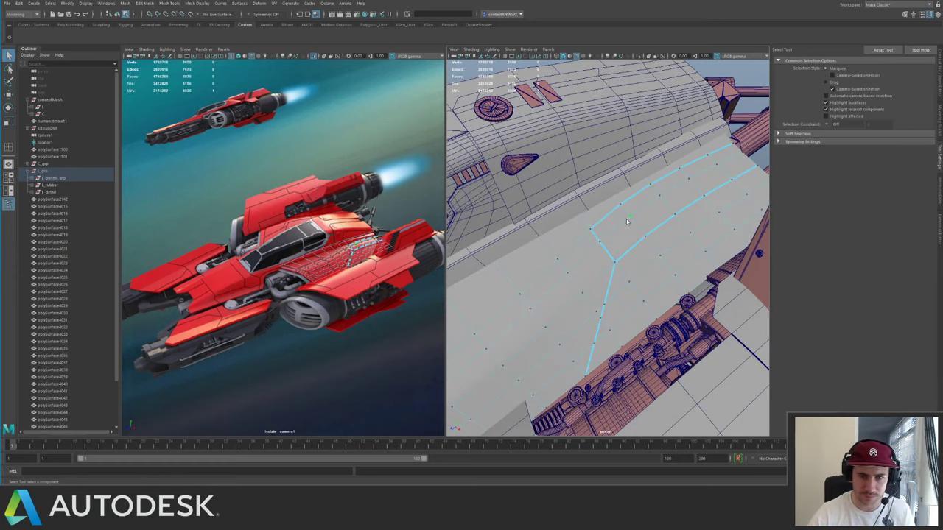
{"action": "mouse_move", "coordinate": [627, 221]}
{"action": "right_mouse_down"}
{"action": "mouse_move", "coordinate": [652, 208]}
{"action": "mouse_move", "coordinate": [633, 225]}
{"action": "right_mouse_up"}
- Isolate the hull panel in the perspective view and save the scene
{"action": "key", "text": "ctrl+1"}
{"action": "left_click_drag", "start_coordinate": [633, 225], "coordinate": [644, 201], "text": "alt"}
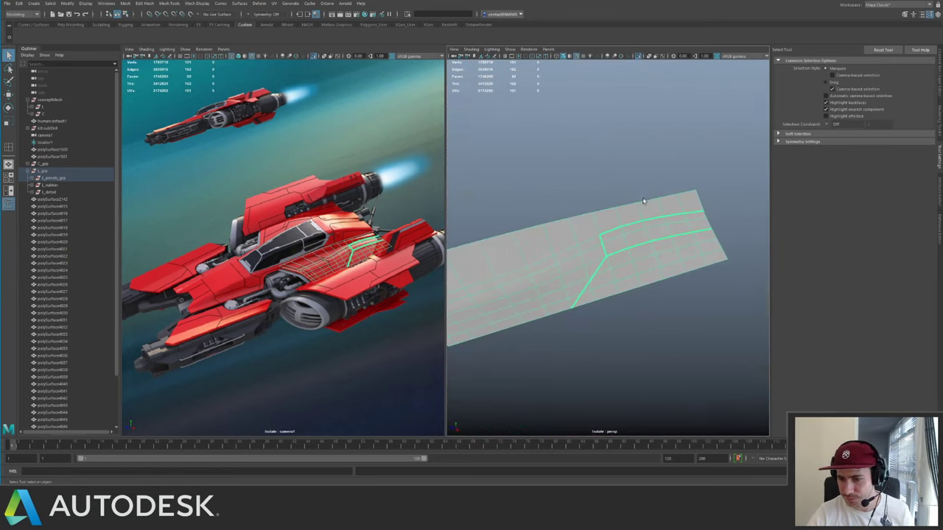
{"action": "key", "text": "F8"}
{"action": "left_click", "coordinate": [652, 176]}
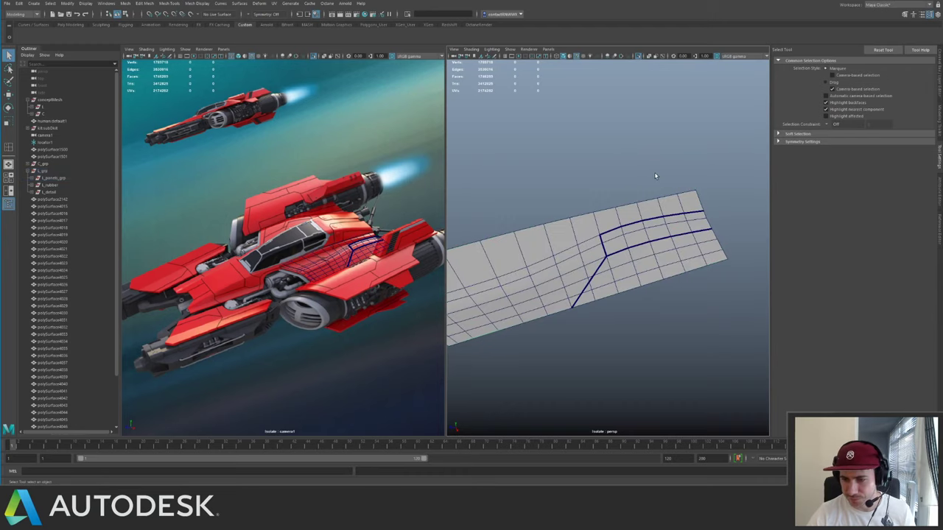
{"action": "key", "text": "ctrl+s"}
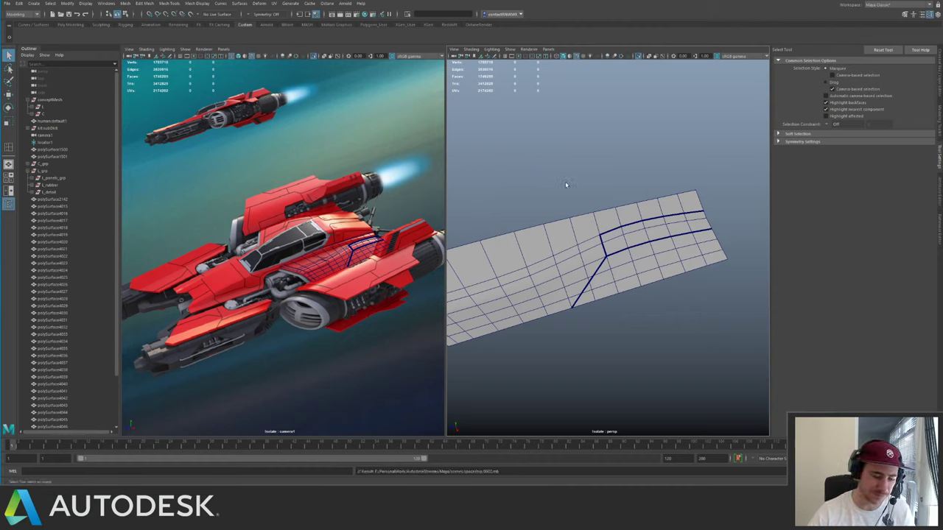
{"action": "left_click_drag", "start_coordinate": [577, 182], "coordinate": [600, 219], "text": "alt"}
{"action": "key", "text": "ctrl+s"}
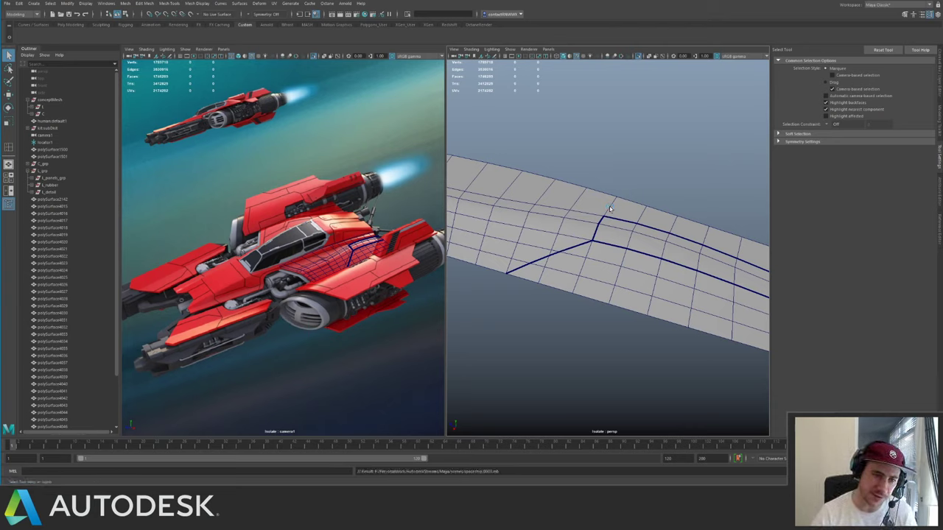
- Slide one of the hull panel's crosswise edge loops ahead of the crease corner slightly toward the rear
{"action": "left_click", "coordinate": [497, 209]}
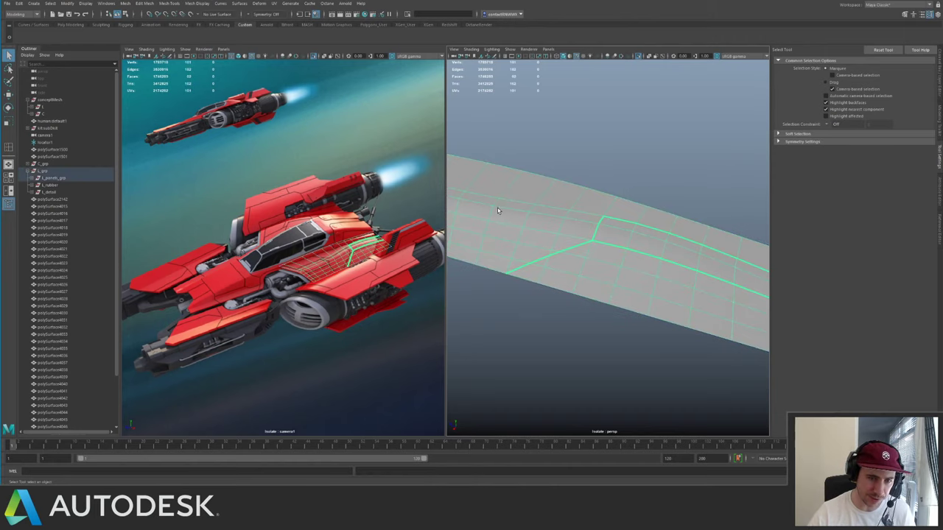
{"action": "left_click_drag", "start_coordinate": [497, 210], "coordinate": [542, 233], "text": "alt"}
{"action": "key", "text": "F8"}
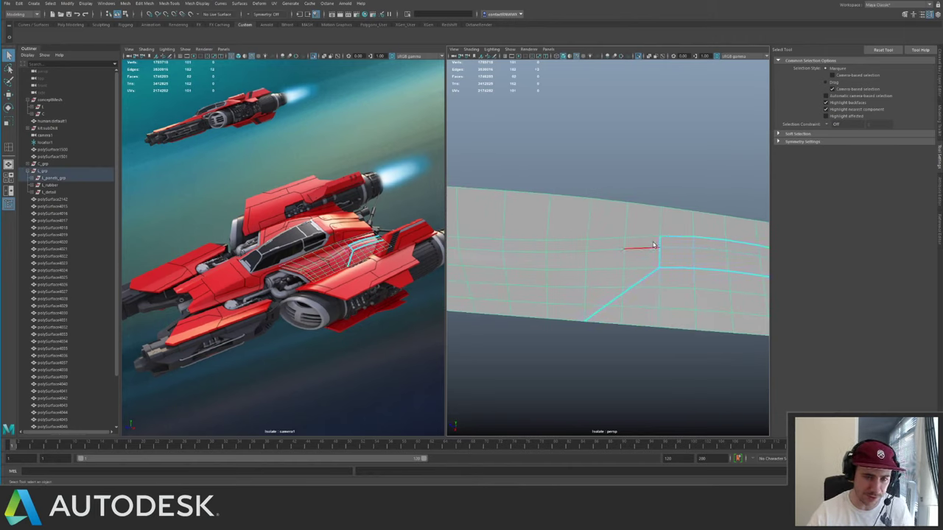
{"action": "left_click", "coordinate": [537, 241]}
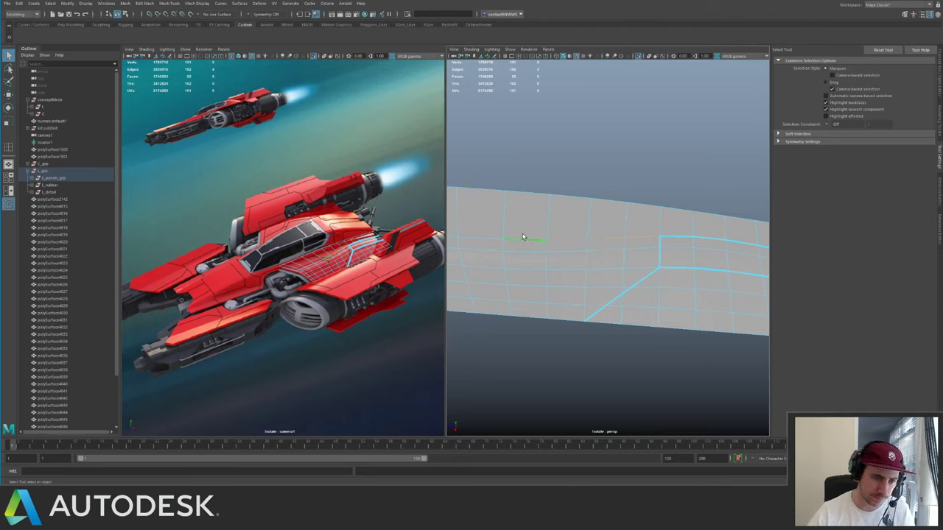
{"action": "middle_click_drag", "start_coordinate": [507, 230], "coordinate": [547, 243], "text": "alt"}
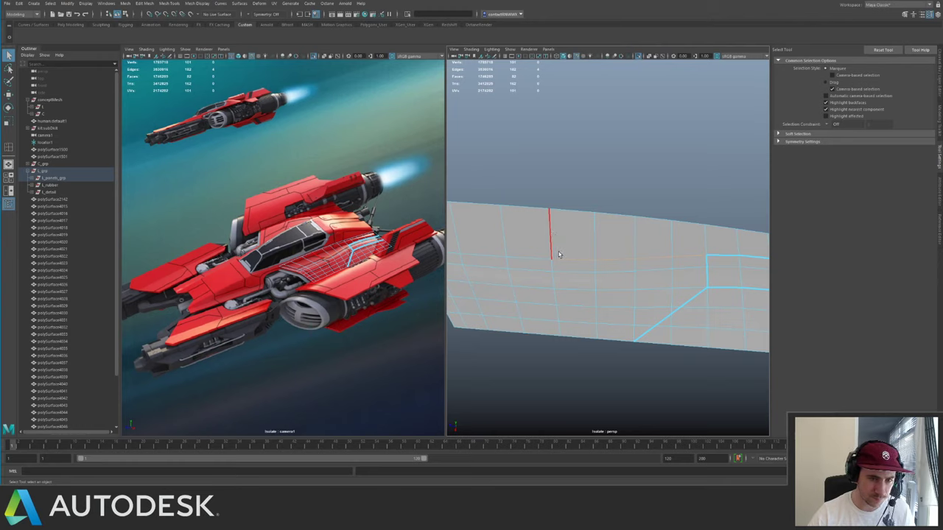
{"action": "double_click", "coordinate": [555, 243]}
{"action": "key", "text": "g"}
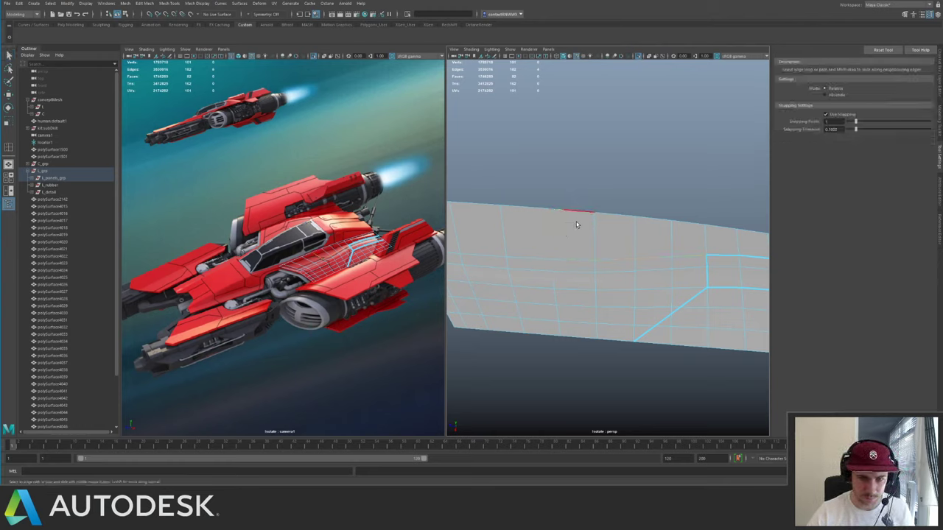
- Crease the lengthwise edges running forward from the crease corner to the crosswise loop just slid
{"action": "left_click", "coordinate": [691, 257]}
{"action": "right_click_drag", "start_coordinate": [692, 260], "coordinate": [631, 252], "text": "shift"}
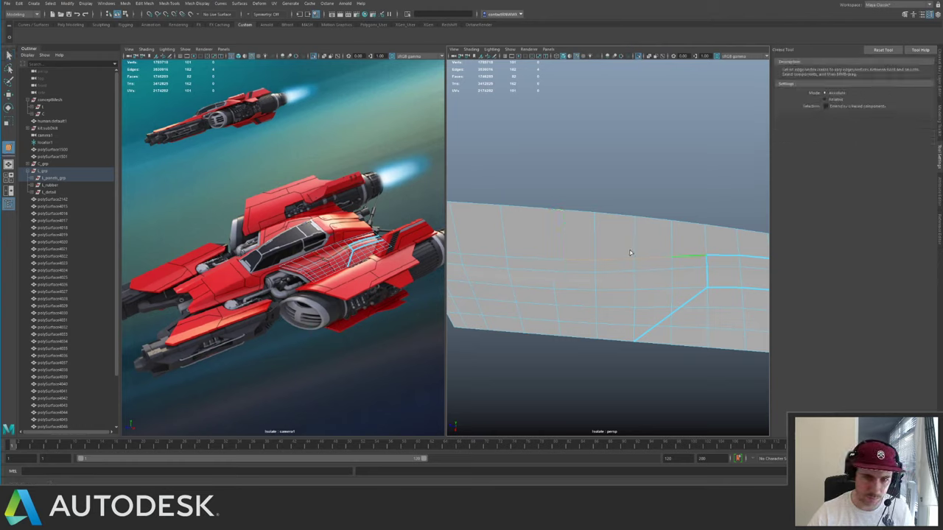
{"action": "middle_click_drag", "start_coordinate": [695, 258], "coordinate": [745, 264]}
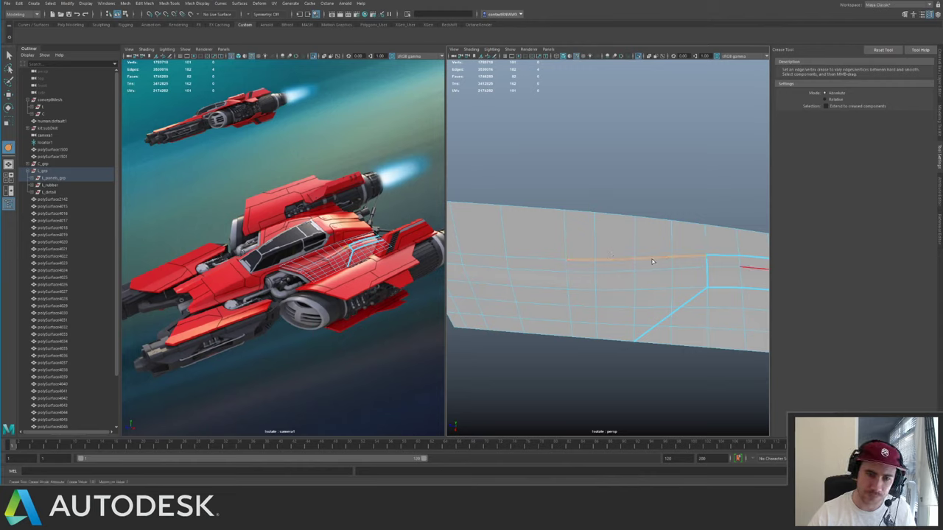
{"action": "key", "text": "q"}
- Cut a diagonal edge from the front end of the lengthwise crease to the panel's cockpit-side border and crease it
{"action": "left_click", "coordinate": [639, 257]}
{"action": "middle_click_drag", "start_coordinate": [593, 230], "coordinate": [599, 232], "text": "alt"}
{"action": "right_click_drag", "start_coordinate": [598, 232], "coordinate": [578, 246], "text": "alt"}
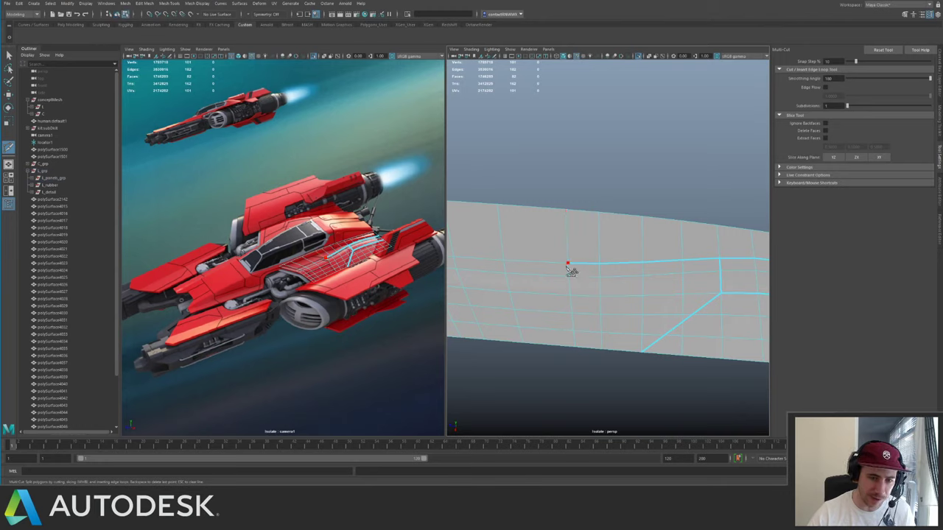
{"action": "left_click", "coordinate": [567, 262]}
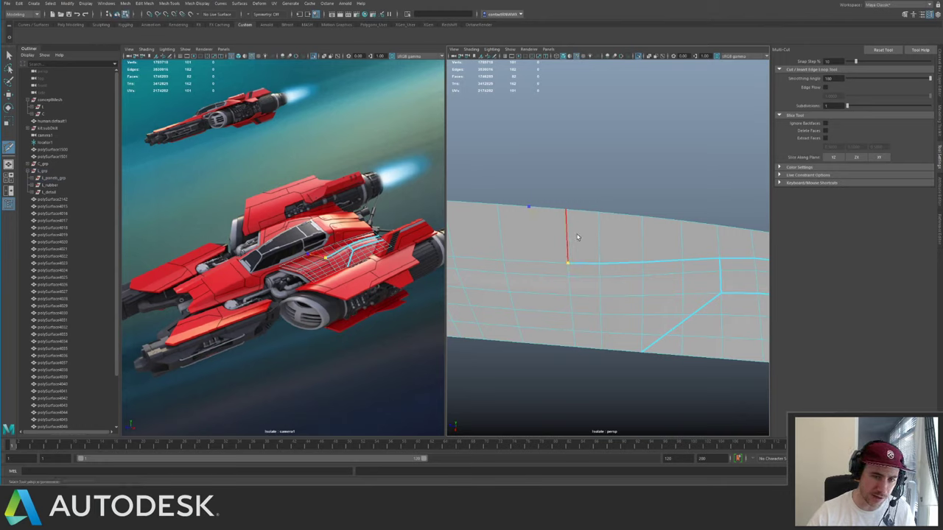
{"action": "left_click", "coordinate": [530, 210]}
{"action": "key", "text": "q"}
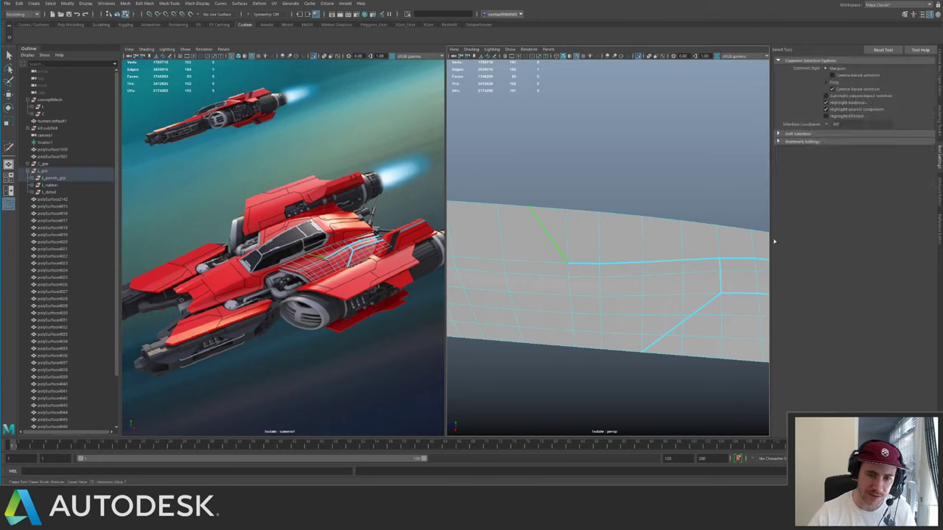
{"action": "left_click", "coordinate": [677, 239]}
{"action": "right_click_drag", "start_coordinate": [679, 241], "coordinate": [634, 206]}
- Bring back the full ship and examine its creased panel lines from several angles
{"action": "left_click", "coordinate": [715, 213]}
{"action": "key", "text": "ctrl+1"}
{"action": "key", "text": "ctrl+space"}
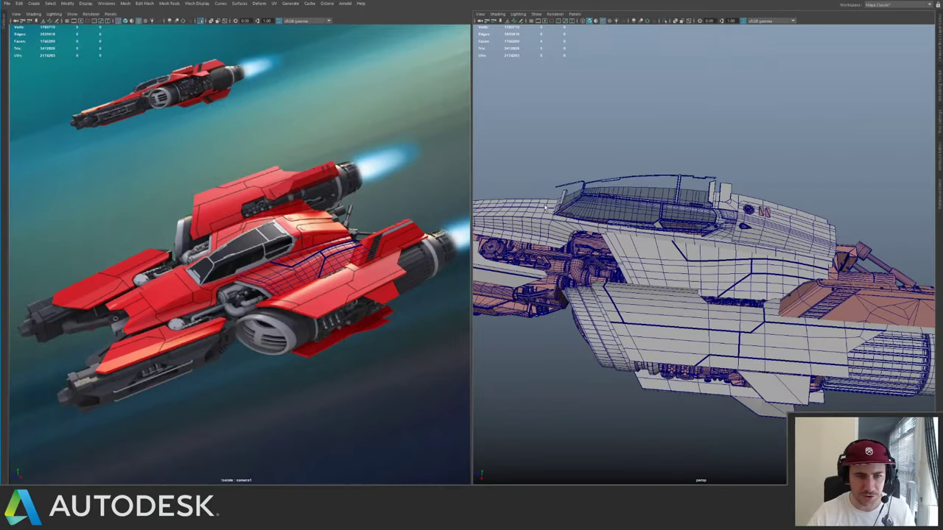
{"action": "left_click_drag", "start_coordinate": [532, 210], "coordinate": [360, 212], "text": "alt"}
{"action": "key", "text": "space"}
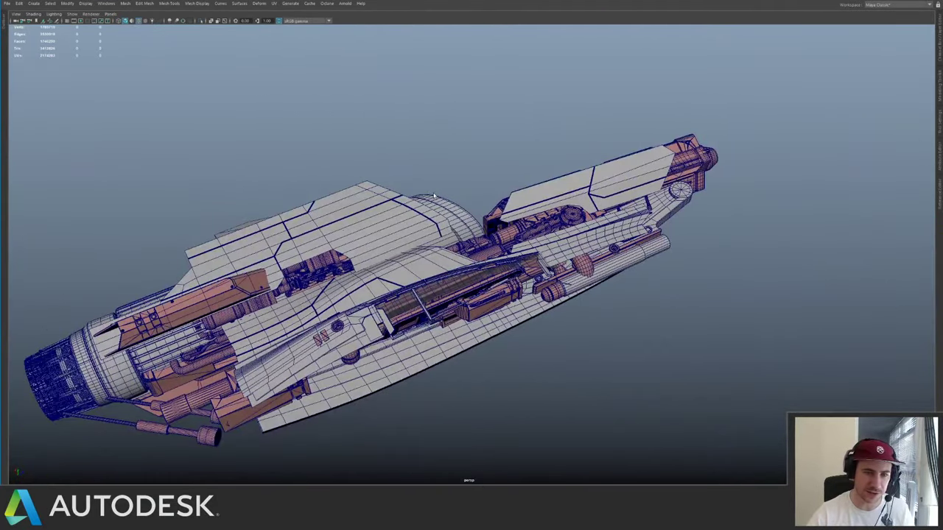
{"action": "left_click_drag", "start_coordinate": [434, 195], "coordinate": [548, 226], "text": "alt"}
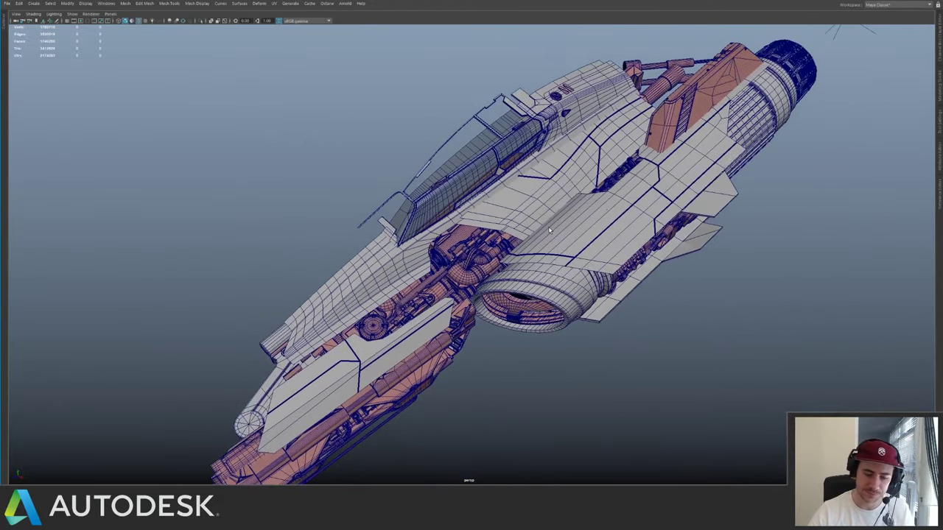
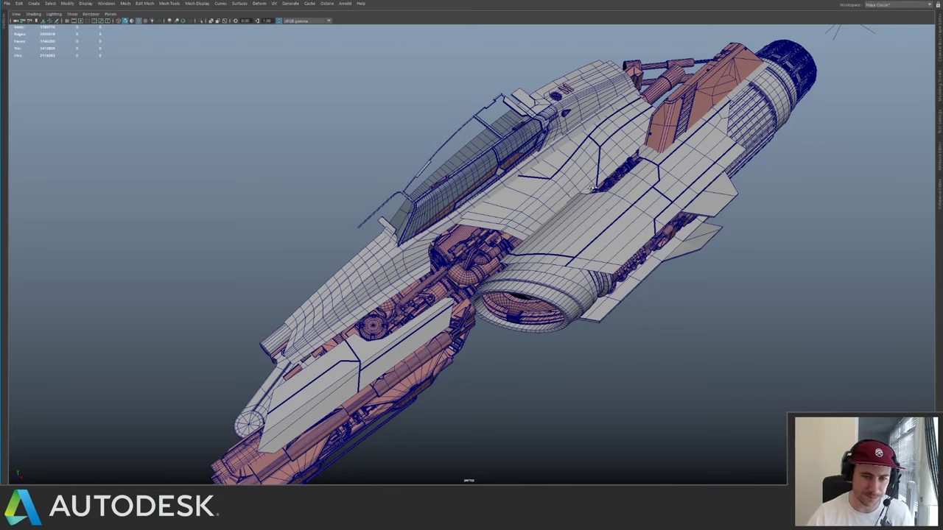
{"action": "left_click_drag", "start_coordinate": [603, 203], "coordinate": [569, 243], "text": "alt"}
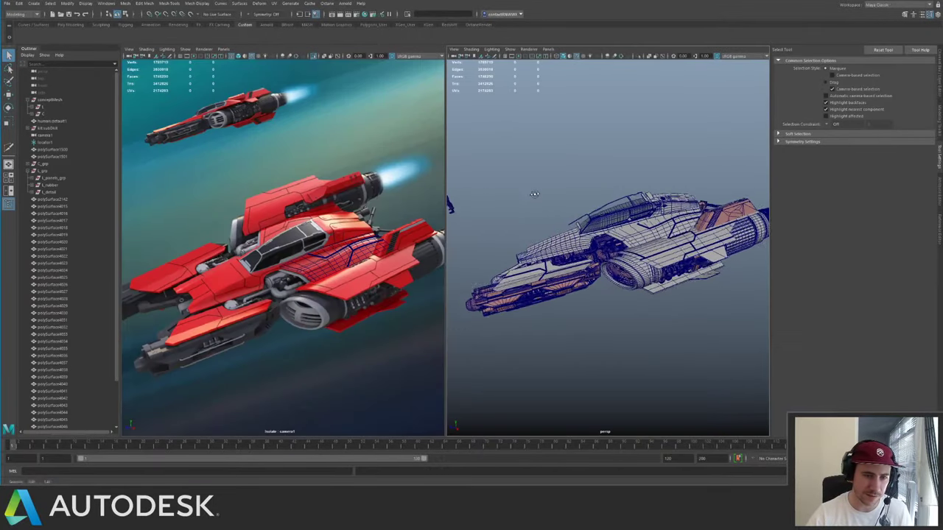
{"action": "left_click_drag", "start_coordinate": [534, 195], "coordinate": [469, 213], "text": "alt"}
{"action": "right_click_drag", "start_coordinate": [470, 213], "coordinate": [579, 266], "text": "alt"}
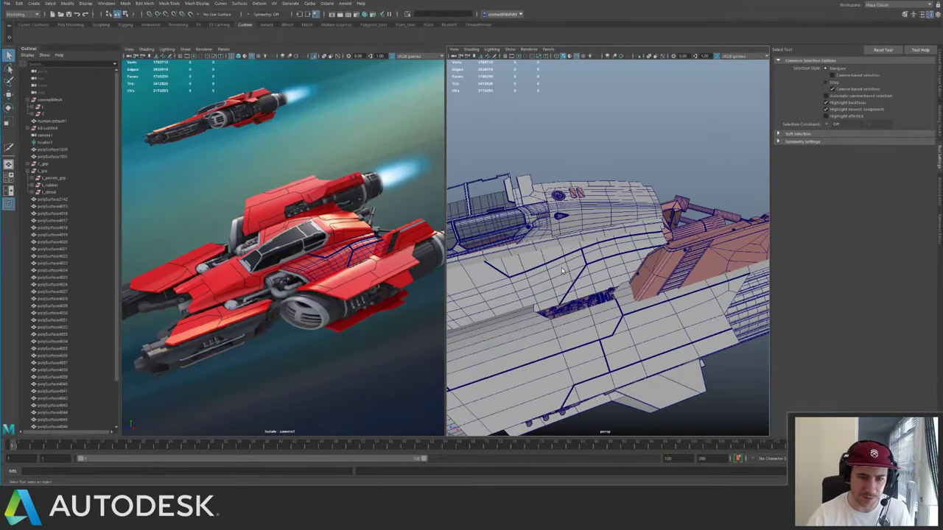
- Isolate the hull panel again and crease the lengthwise edges from the diagonal crease to the panel's front end
{"action": "left_click", "coordinate": [562, 270]}
{"action": "left_click_drag", "start_coordinate": [562, 270], "coordinate": [590, 254], "text": "alt"}
{"action": "right_click_drag", "start_coordinate": [591, 254], "coordinate": [637, 242], "text": "alt"}
{"action": "key", "text": "ctrl+1"}
{"action": "key", "text": "f"}
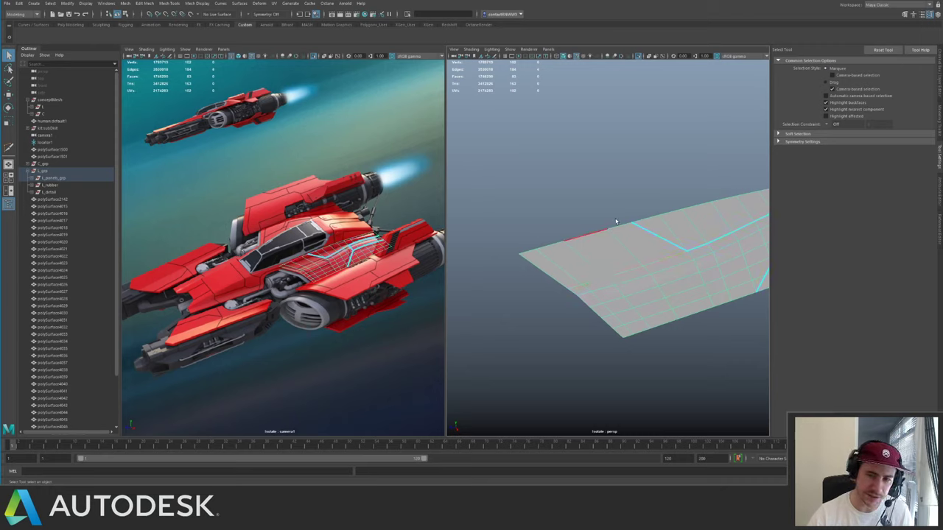
{"action": "key", "text": "g"}
{"action": "key", "text": "q"}
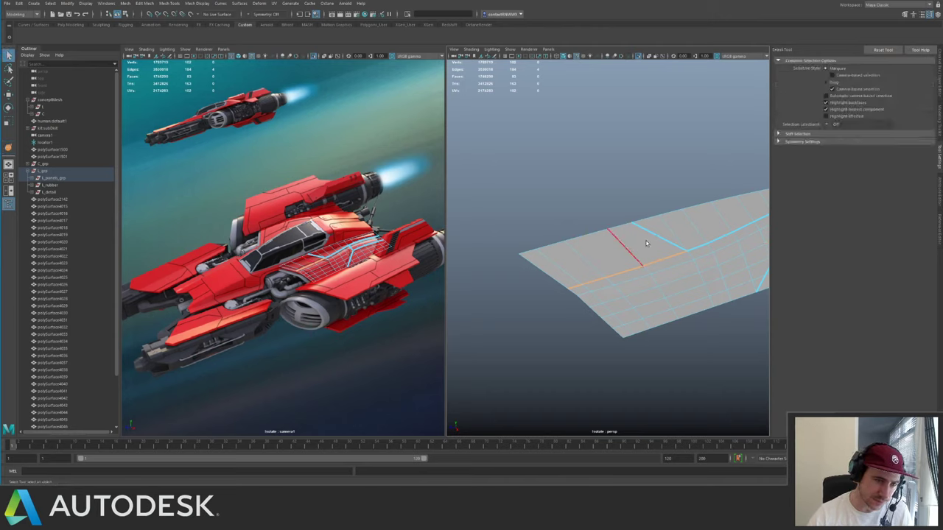
- Slide the crosswise edges nearest the hull panel's front end slightly toward the rear
{"action": "left_click", "coordinate": [625, 248]}
{"action": "key", "text": "1"}
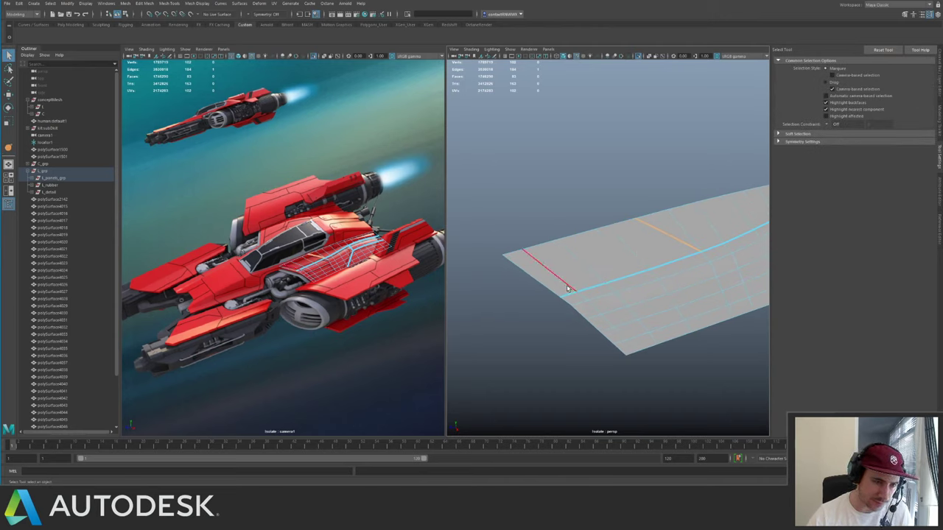
{"action": "left_click", "coordinate": [562, 281]}
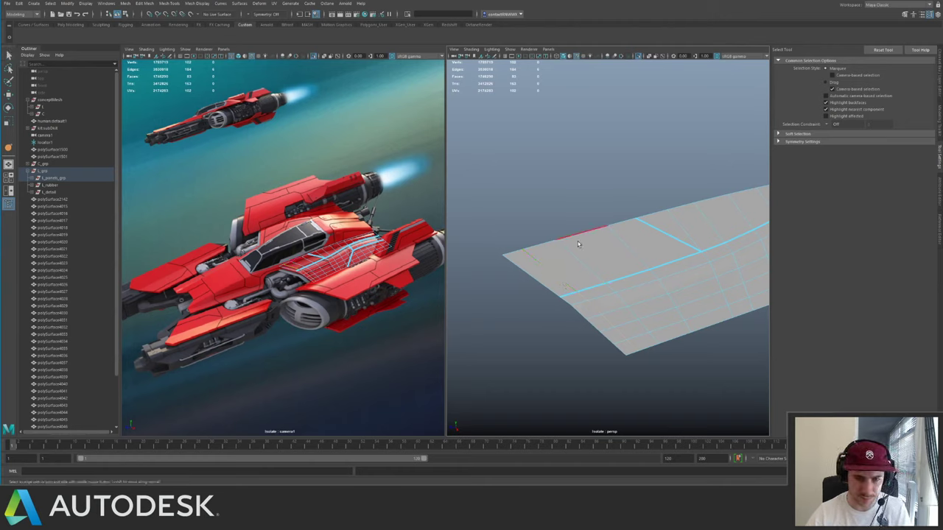
{"action": "left_click_drag", "start_coordinate": [505, 218], "coordinate": [583, 271]}
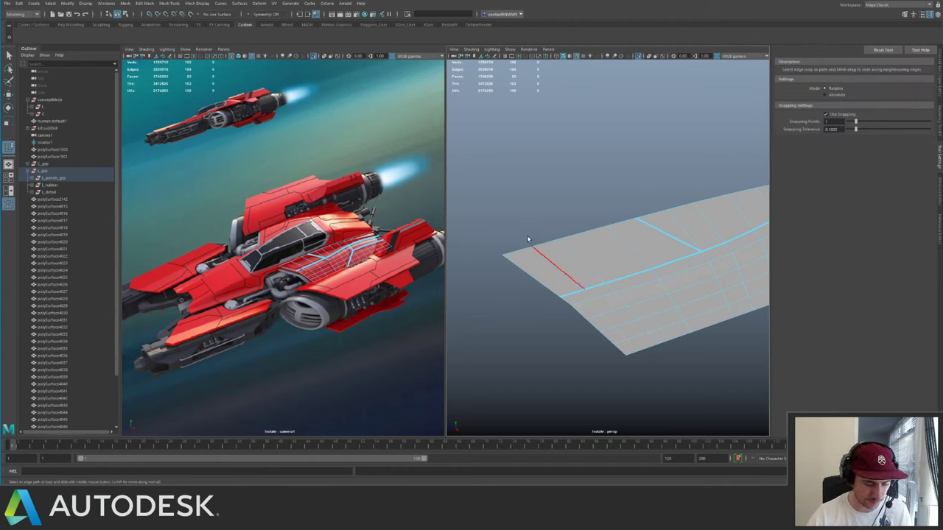
- Crease the front crosswise edges from the lengthwise crease toward the panel's outer border
{"action": "key", "text": "y"}
{"action": "middle_click_drag", "start_coordinate": [528, 240], "coordinate": [824, 259]}
{"action": "key", "text": "q"}
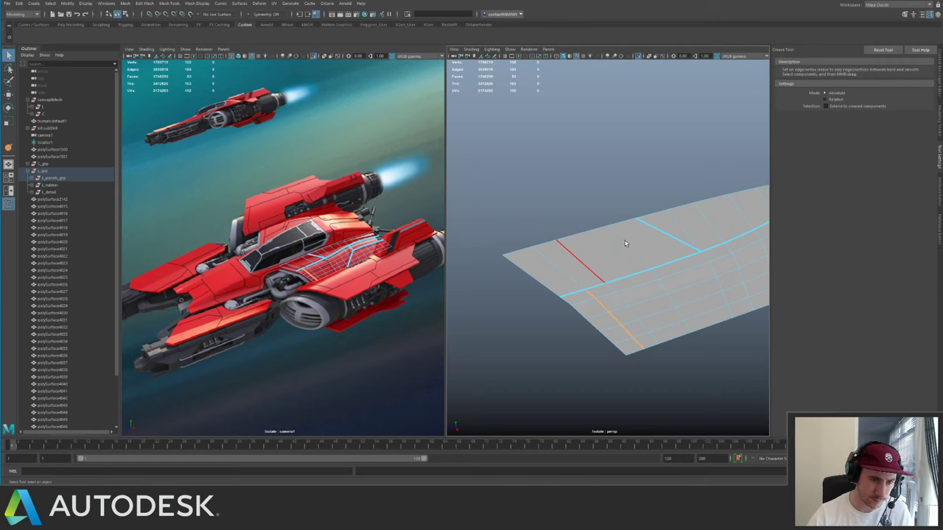
{"action": "left_click", "coordinate": [626, 245]}
{"action": "middle_click_drag", "start_coordinate": [653, 254], "coordinate": [604, 250], "text": "alt"}
- Crease a lengthwise edge row behind the front crosswise crease, and the crosswise edges joining it to the main crease and outer border
{"action": "left_click", "coordinate": [569, 307]}
{"action": "key", "text": "F9"}
{"action": "left_click", "coordinate": [575, 303]}
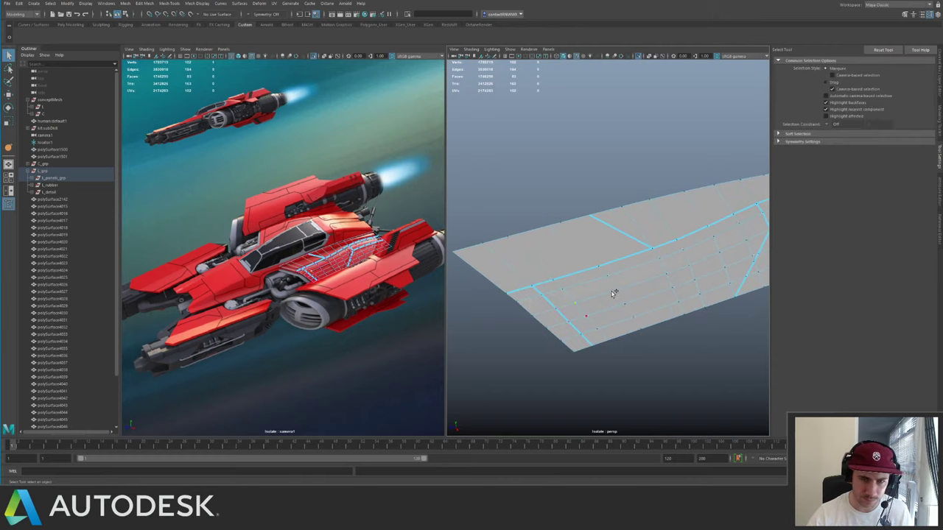
{"action": "key", "text": "F8"}
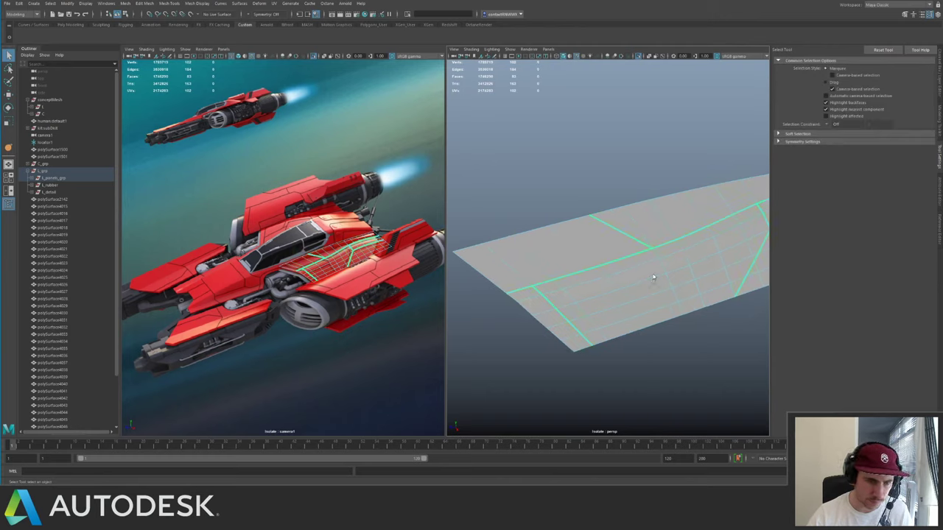
{"action": "left_click", "coordinate": [665, 267], "text": "shift"}
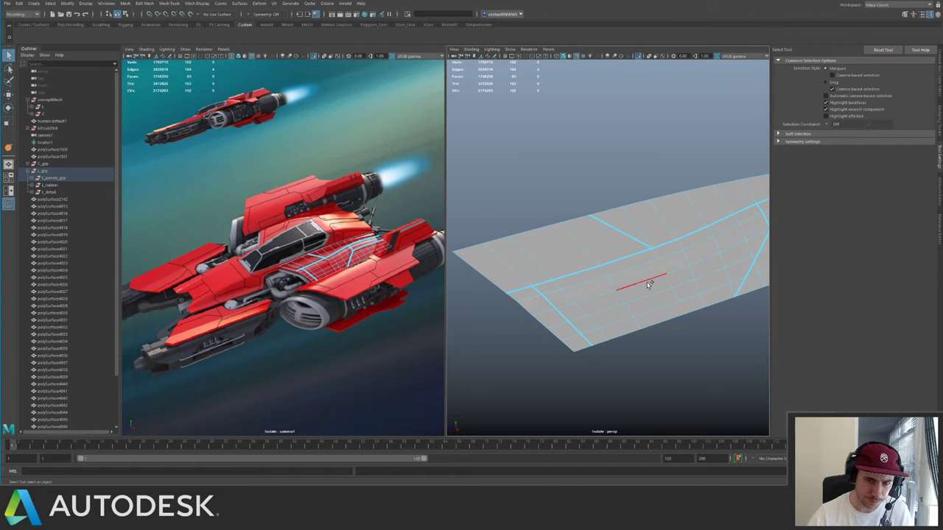
{"action": "key", "text": "g"}
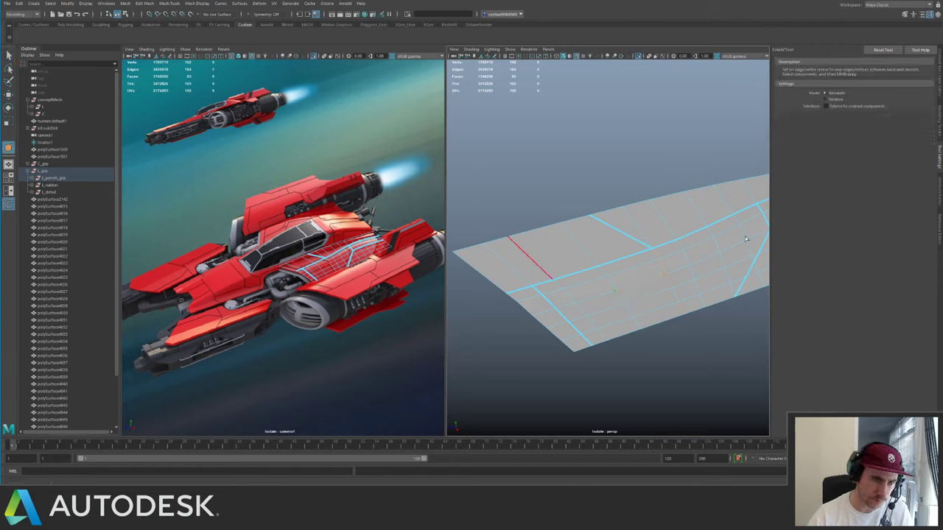
{"action": "key", "text": "q"}
{"action": "left_click", "coordinate": [678, 300]}
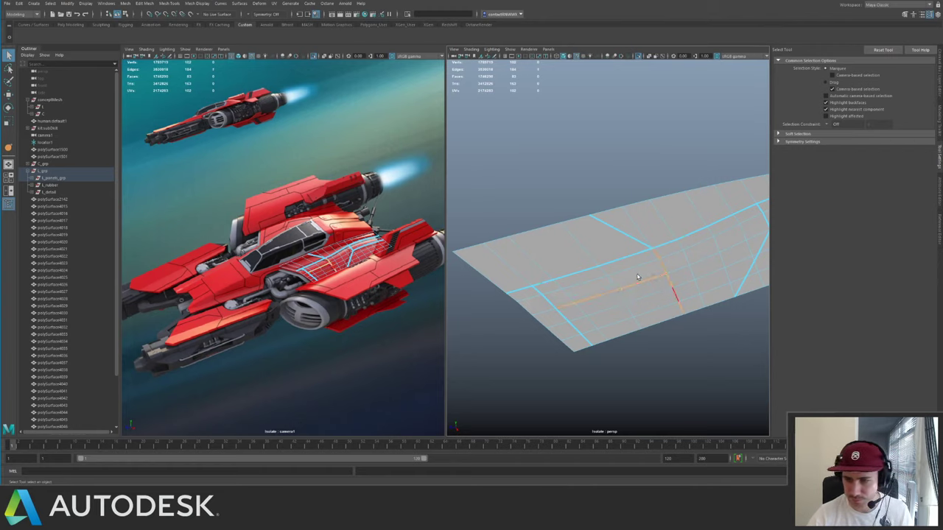
{"action": "key", "text": "g"}
{"action": "middle_click_drag", "start_coordinate": [636, 269], "coordinate": [859, 242]}
{"action": "key", "text": "q"}
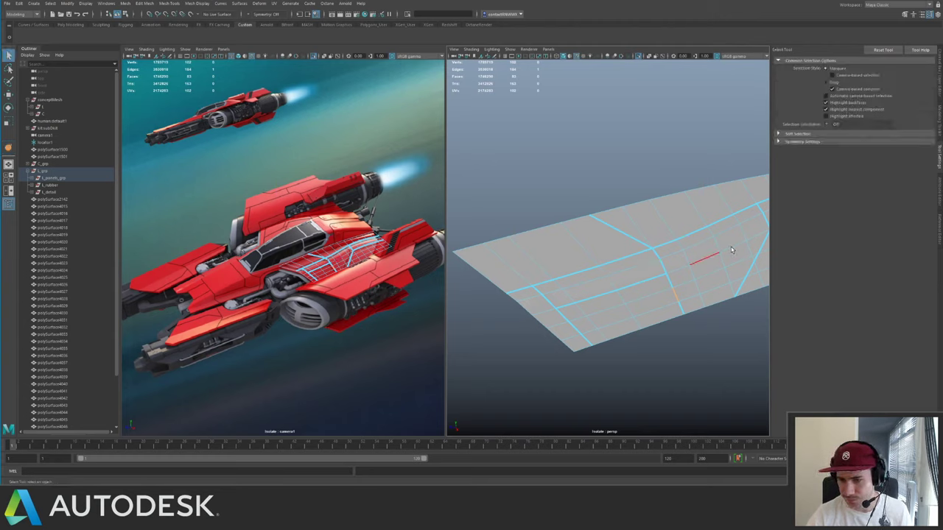
- Return to object mode, bring back the full ship, and isolate the long fuselage panel beside the cockpit
{"action": "right_click_drag", "start_coordinate": [719, 258], "coordinate": [688, 227], "text": "alt"}
{"action": "middle_click_drag", "start_coordinate": [692, 230], "coordinate": [670, 214], "text": "alt"}
{"action": "left_click_drag", "start_coordinate": [670, 214], "coordinate": [667, 250], "text": "alt"}
{"action": "key", "text": "F8"}
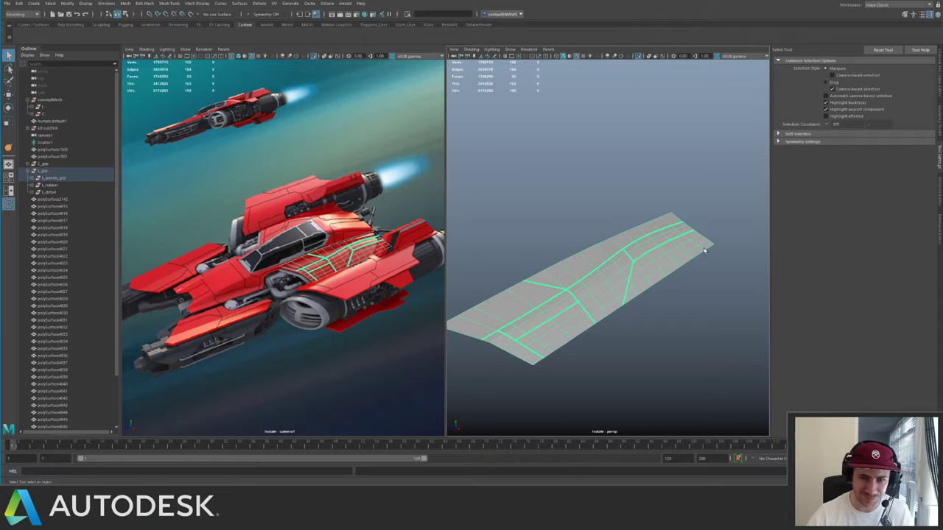
{"action": "right_click_drag", "start_coordinate": [703, 248], "coordinate": [579, 207], "text": "alt"}
{"action": "key", "text": "ctrl+1"}
{"action": "left_click_drag", "start_coordinate": [580, 207], "coordinate": [615, 239], "text": "alt"}
{"action": "right_click_drag", "start_coordinate": [615, 239], "coordinate": [684, 273], "text": "alt"}
{"action": "left_click_drag", "start_coordinate": [683, 273], "coordinate": [632, 254], "text": "alt"}
{"action": "key", "text": "ctrl+1"}
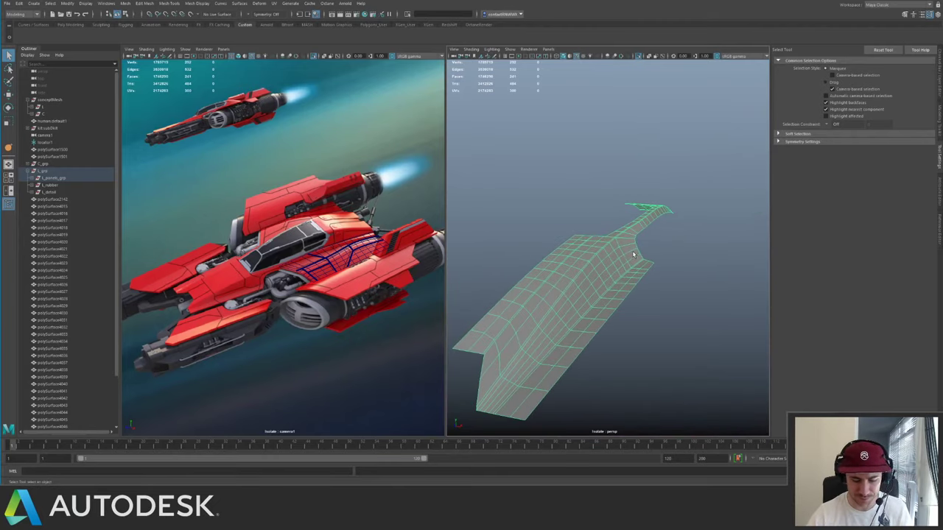
- Reduce the isolated fuselage panel's polygons, trying 20 percent and settling on a reduction percentage of 10
{"action": "key", "text": "g"}
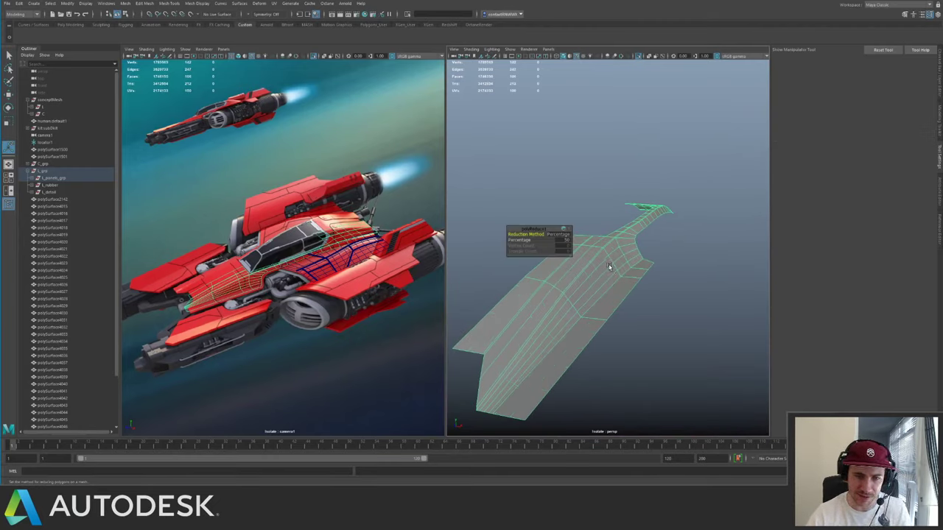
{"action": "double_click", "coordinate": [560, 240]}
{"action": "left_click_drag", "start_coordinate": [569, 240], "coordinate": [563, 240]}
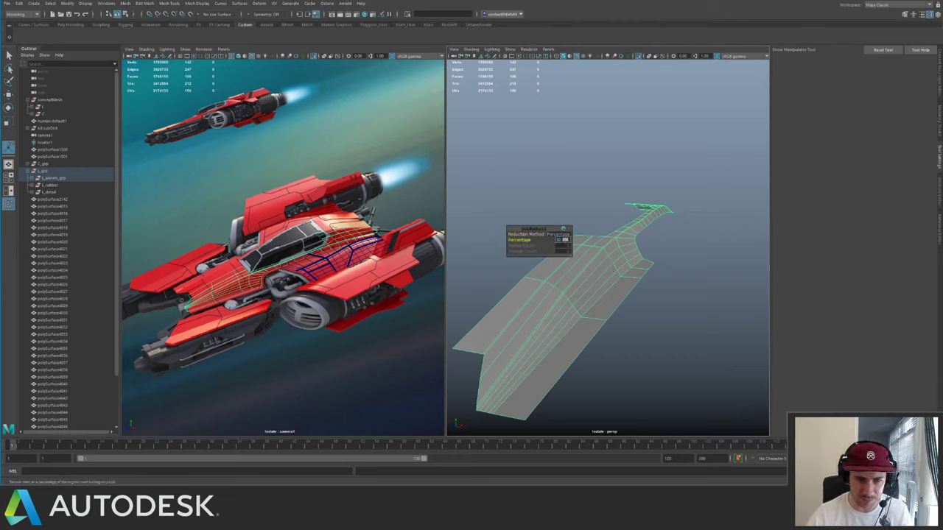
{"action": "type", "text": "20"}
{"action": "key", "text": "Return"}
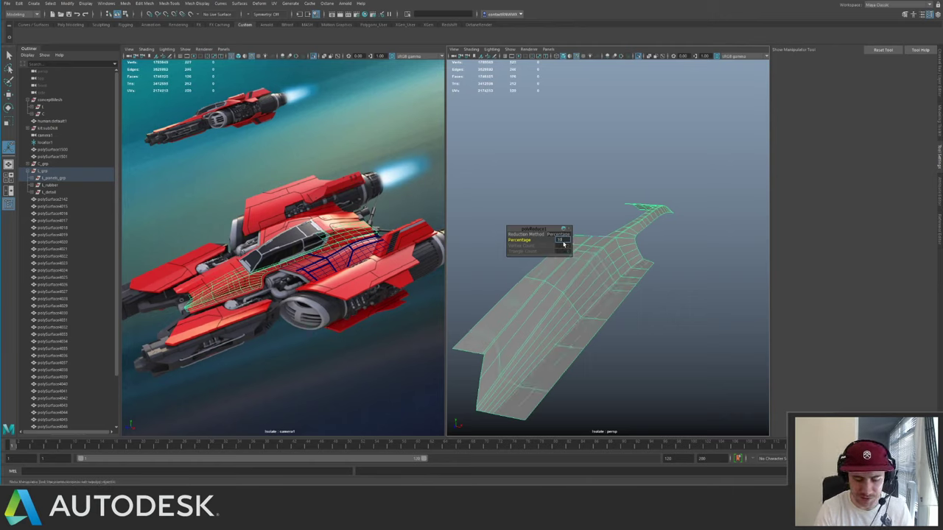
{"action": "type", "text": "10"}
{"action": "key", "text": "Return"}
{"action": "left_click_drag", "start_coordinate": [659, 222], "coordinate": [663, 283], "text": "alt"}
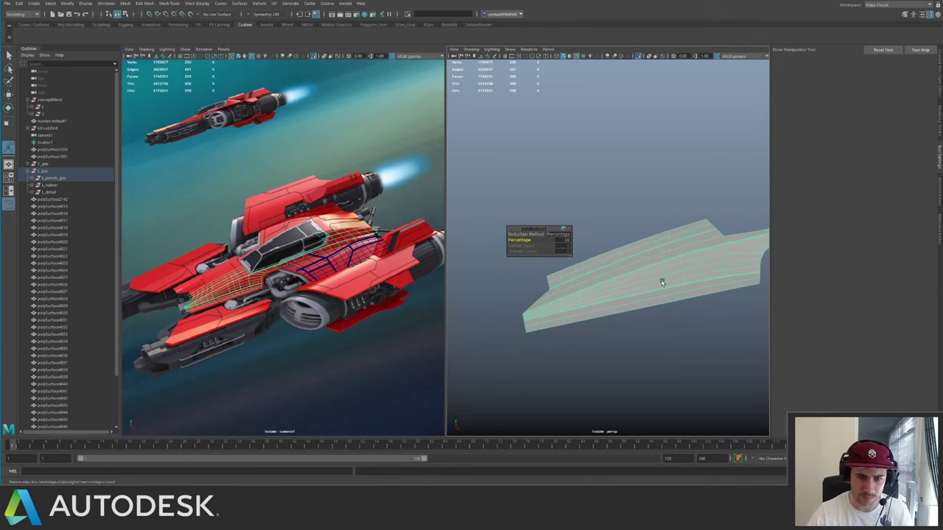
{"action": "key", "text": "q"}
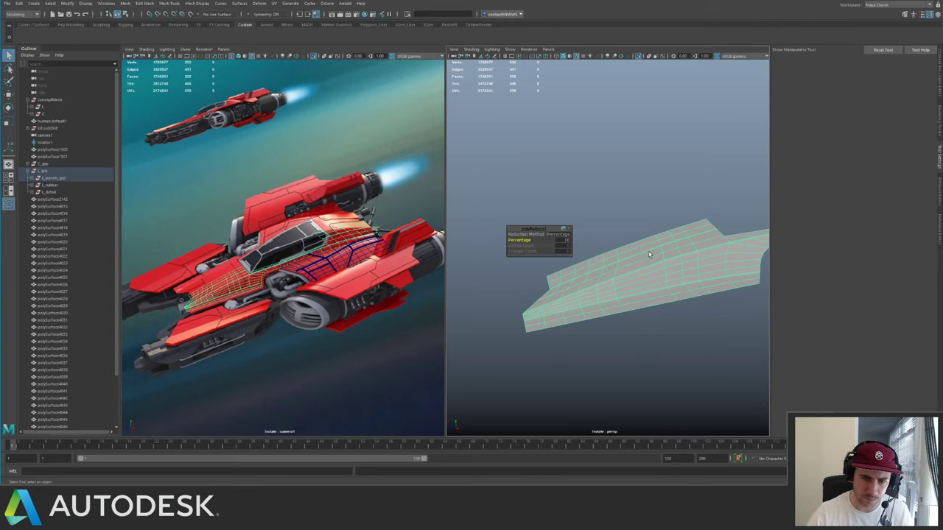
- Apply Edit Edge Flow to a full crosswise edge loop near the middle of the isolated fuselage panel
{"action": "left_click_drag", "start_coordinate": [671, 244], "coordinate": [486, 250], "text": "alt"}
{"action": "key", "text": "space"}
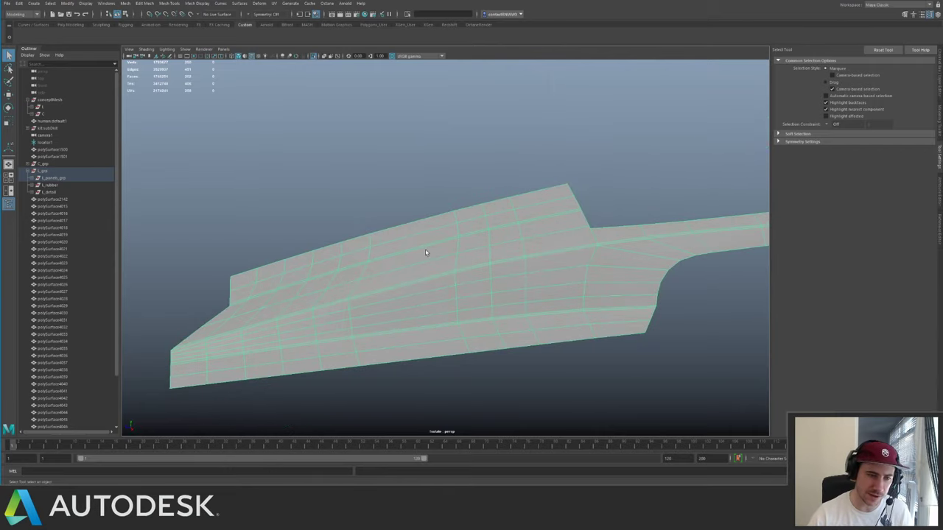
{"action": "left_click_drag", "start_coordinate": [425, 252], "coordinate": [477, 250], "text": "alt"}
{"action": "double_click", "coordinate": [507, 226]}
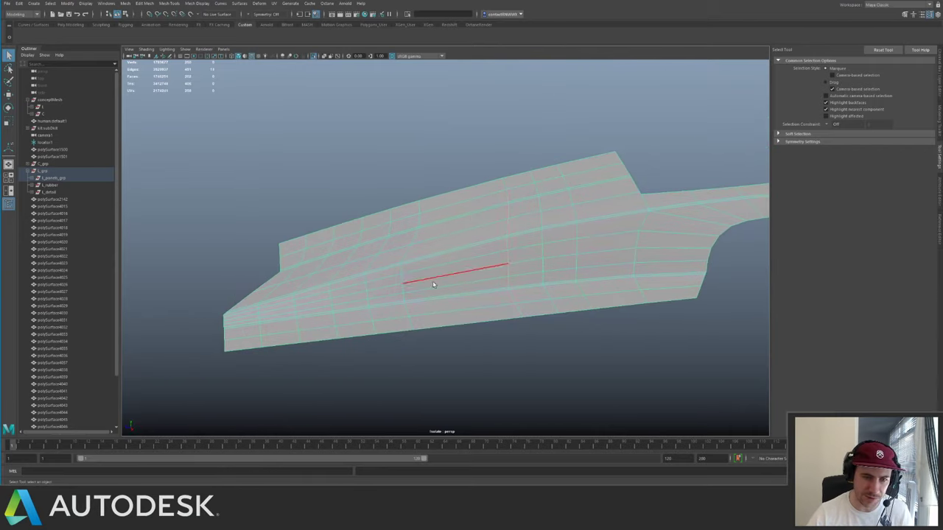
{"action": "right_click", "coordinate": [528, 232], "text": "ctrl"}
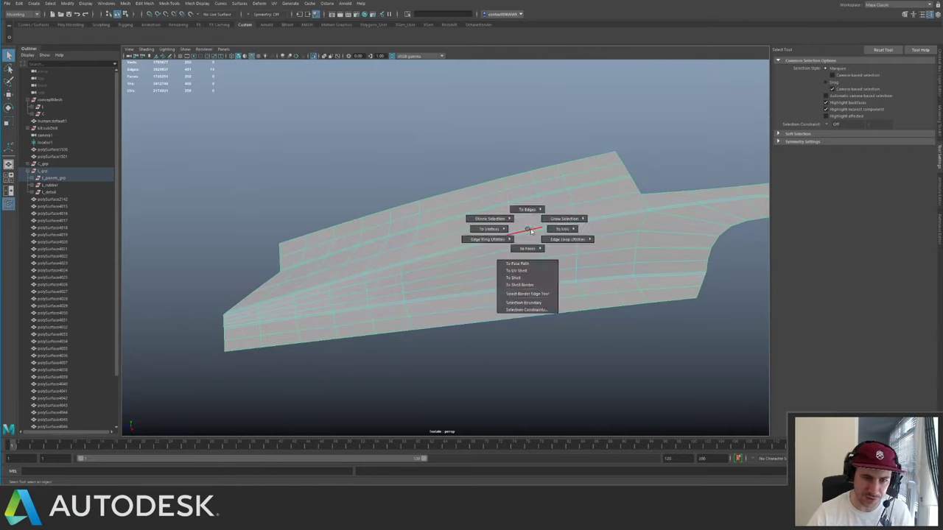
{"action": "right_click", "coordinate": [530, 230]}
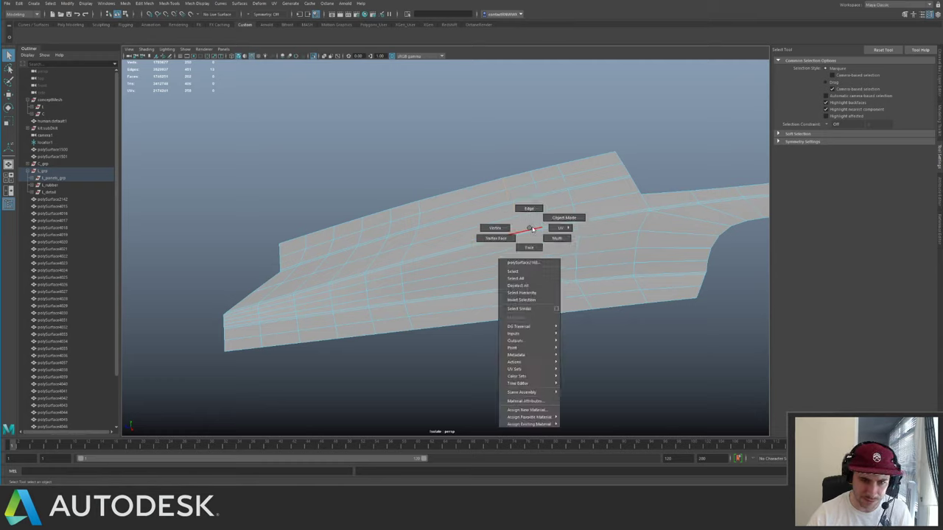
{"action": "right_click", "coordinate": [531, 229], "text": "shift"}
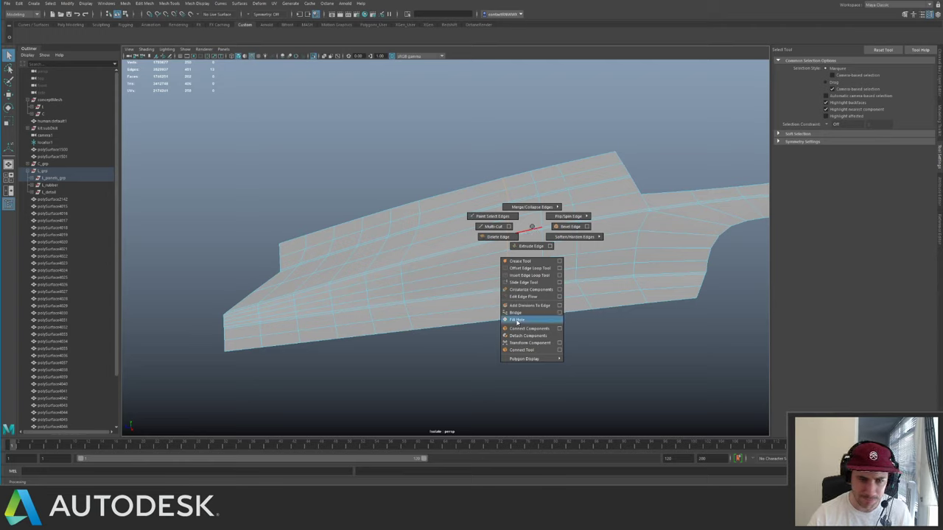
{"action": "left_click", "coordinate": [527, 296]}
{"action": "key", "text": "t"}
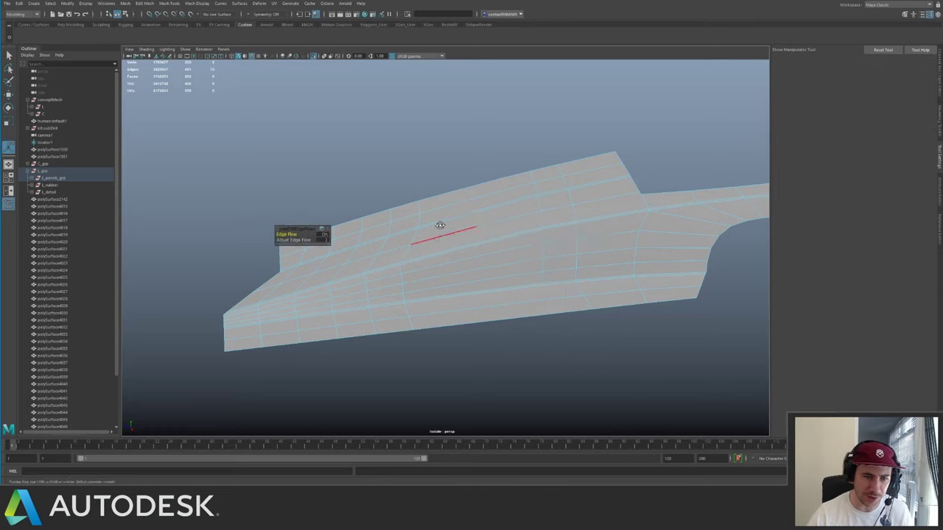
- Repeat the edge flow on three further crosswise loops, one ahead of the panel's middle and two toward the notch
{"action": "left_click_drag", "start_coordinate": [437, 221], "coordinate": [412, 261], "text": "alt"}
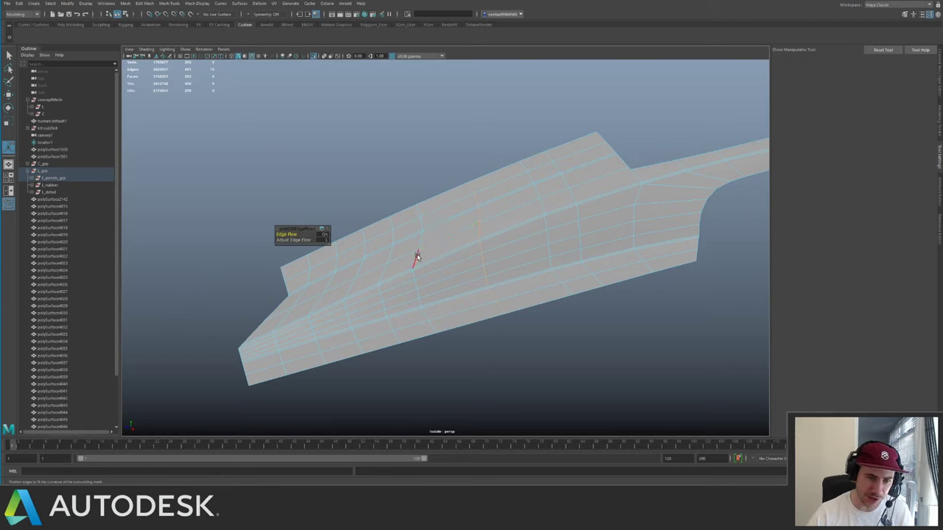
{"action": "double_click", "coordinate": [418, 257]}
{"action": "key", "text": "g"}
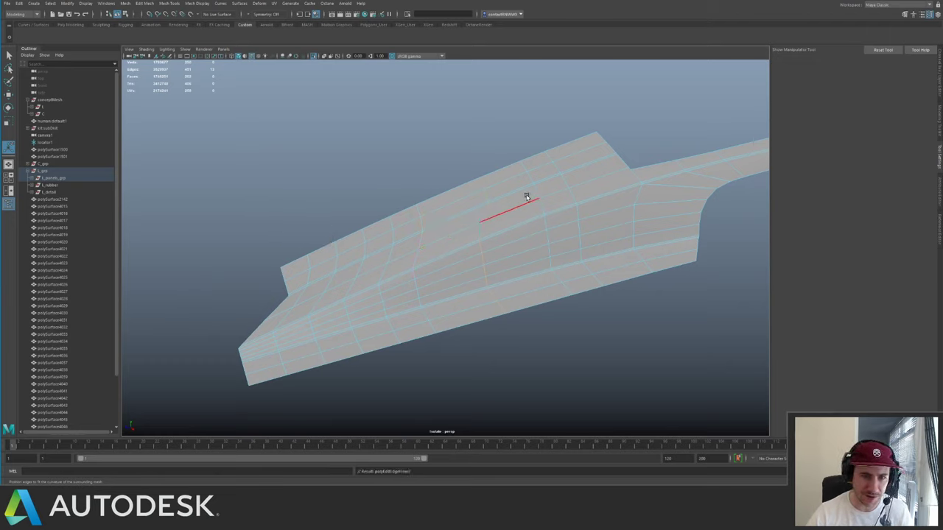
{"action": "double_click", "coordinate": [537, 190]}
{"action": "key", "text": "g"}
{"action": "double_click", "coordinate": [566, 181]}
{"action": "key", "text": "g"}
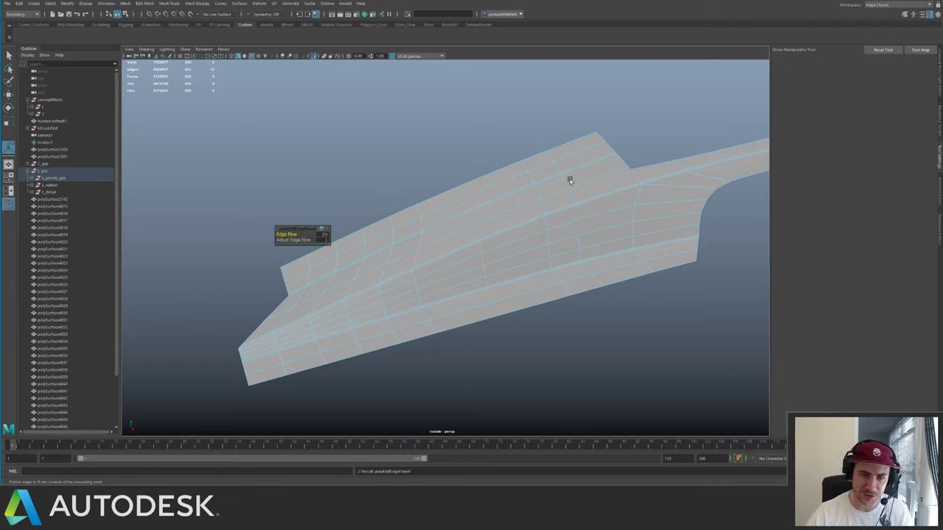
- Even out the crosswise loops with another edge flow pass, working loop by loop from the panel's front toward the notch
{"action": "double_click", "coordinate": [387, 254]}
{"action": "key", "text": "g"}
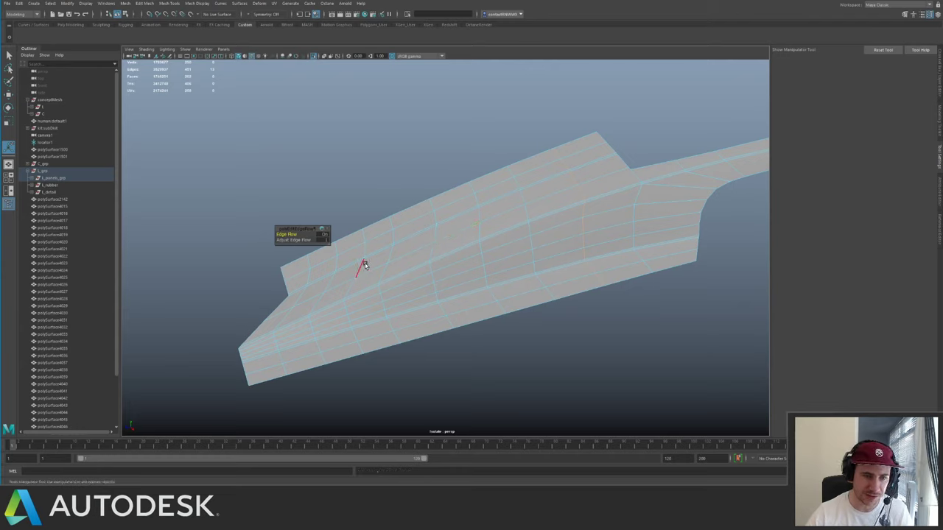
{"action": "double_click", "coordinate": [363, 264]}
{"action": "key", "text": "g"}
{"action": "left_click", "coordinate": [403, 250]}
{"action": "double_click", "coordinate": [402, 249]}
{"action": "key", "text": "g"}
{"action": "double_click", "coordinate": [435, 230]}
{"action": "key", "text": "g"}
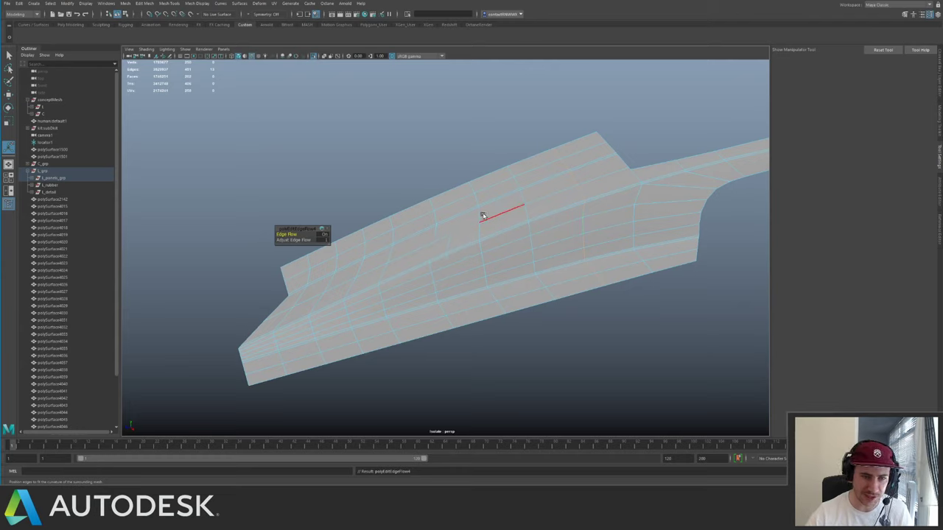
{"action": "double_click", "coordinate": [480, 214]}
{"action": "key", "text": "g"}
{"action": "left_click", "coordinate": [522, 195]}
{"action": "left_click", "coordinate": [578, 179]}
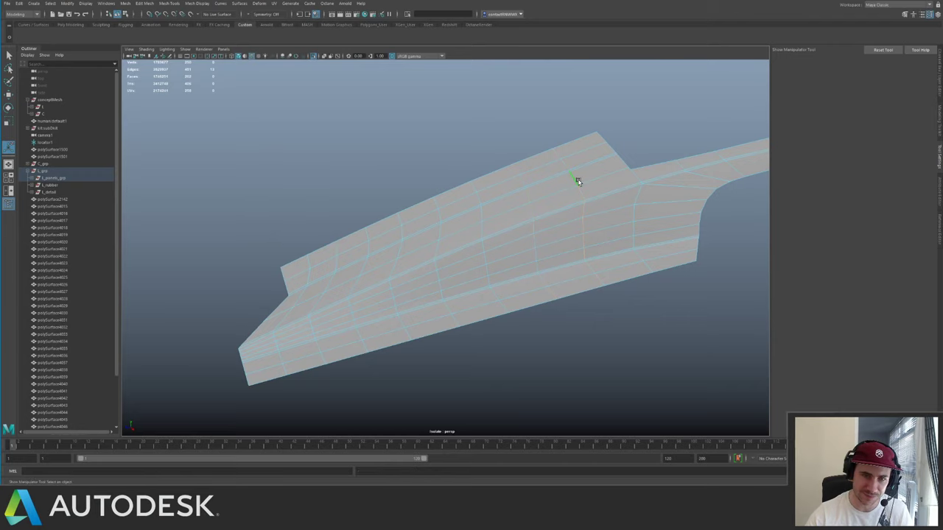
- Check the smoothed panel's shape, return to object mode, and bring back the full ship
{"action": "left_click_drag", "start_coordinate": [479, 253], "coordinate": [435, 204], "text": "alt"}
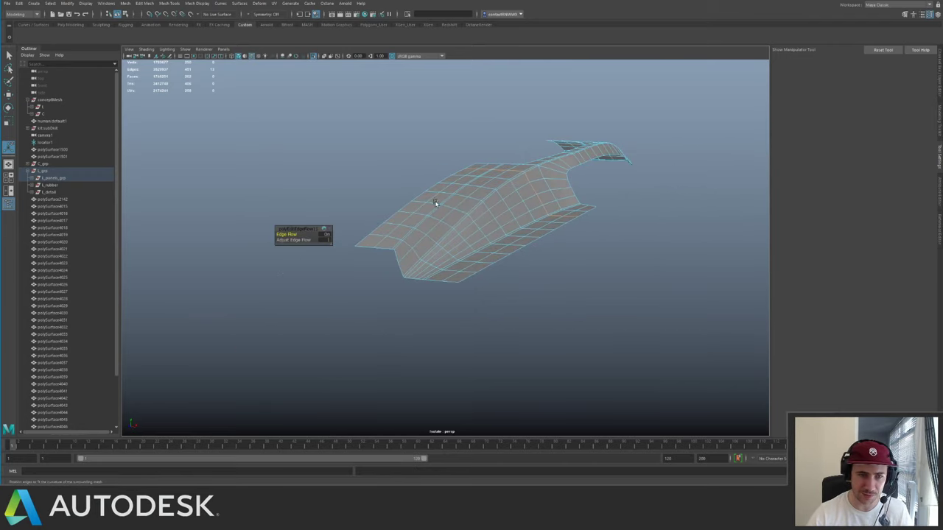
{"action": "left_click_drag", "start_coordinate": [517, 215], "coordinate": [344, 263], "text": "alt"}
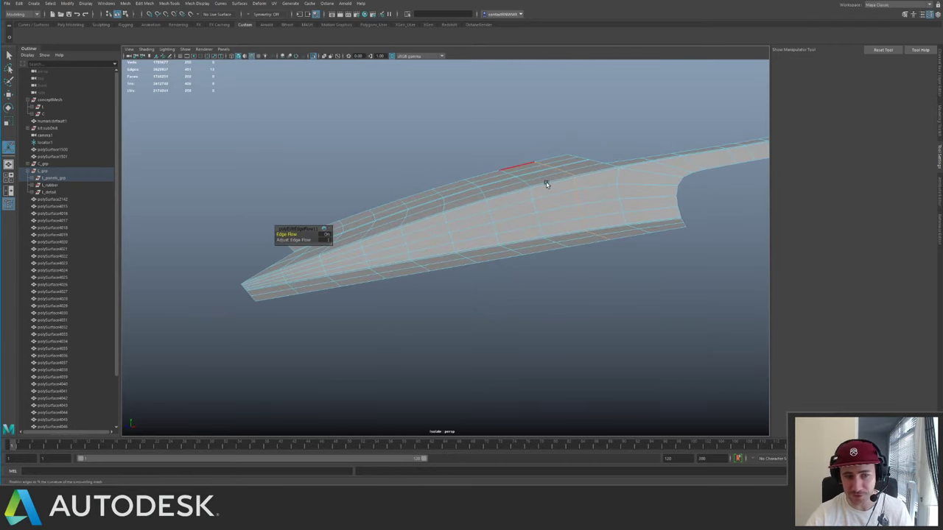
{"action": "key", "text": "q"}
{"action": "right_click_drag", "start_coordinate": [587, 184], "coordinate": [618, 177]}
{"action": "key", "text": "ctrl+1"}
- Delete the lengthwise edge loop running along the fuselage panel's lower flange
{"action": "mouse_move", "coordinate": [587, 196]}
{"action": "left_mouse_down", "text": "alt"}
{"action": "mouse_move", "coordinate": [594, 212]}
{"action": "mouse_move", "coordinate": [578, 202]}
{"action": "left_mouse_up", "text": "alt"}
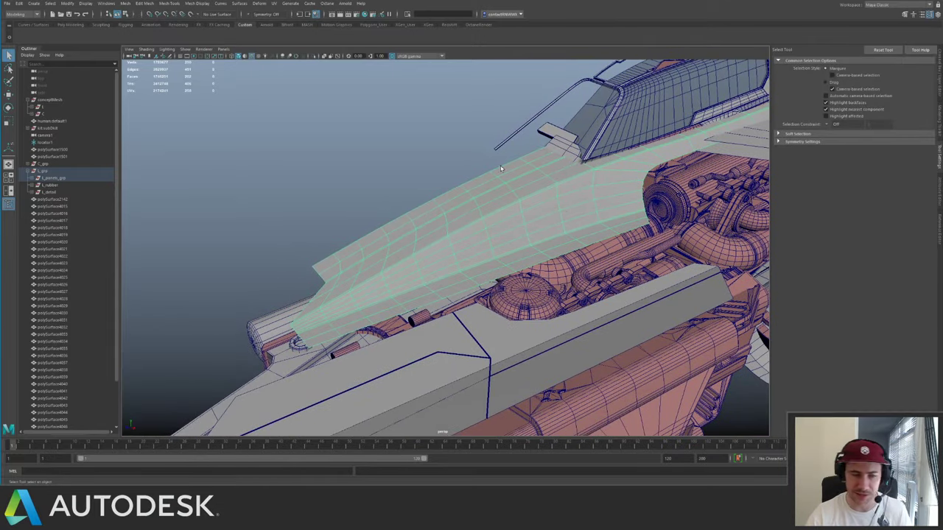
{"action": "left_click_drag", "start_coordinate": [501, 169], "coordinate": [445, 236], "text": "alt"}
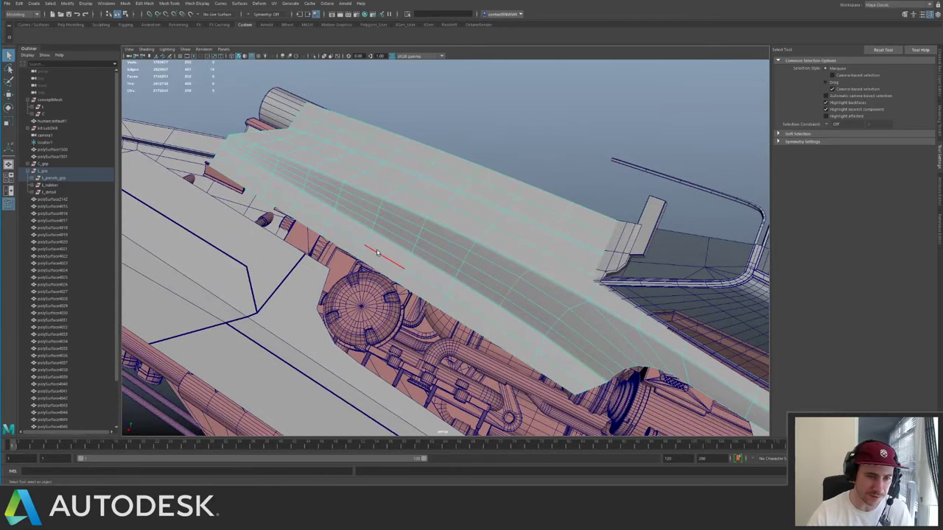
{"action": "left_click_drag", "start_coordinate": [376, 256], "coordinate": [448, 192], "text": "alt"}
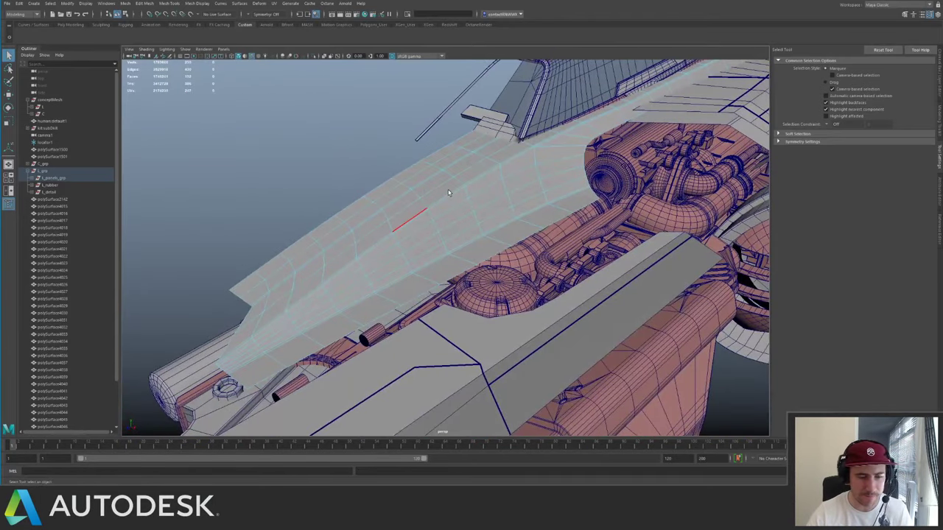
- Restore the side-by-side layout and isolate the fuselage panel in both the perspective and concept camera views
{"action": "key", "text": "ctrl+1"}
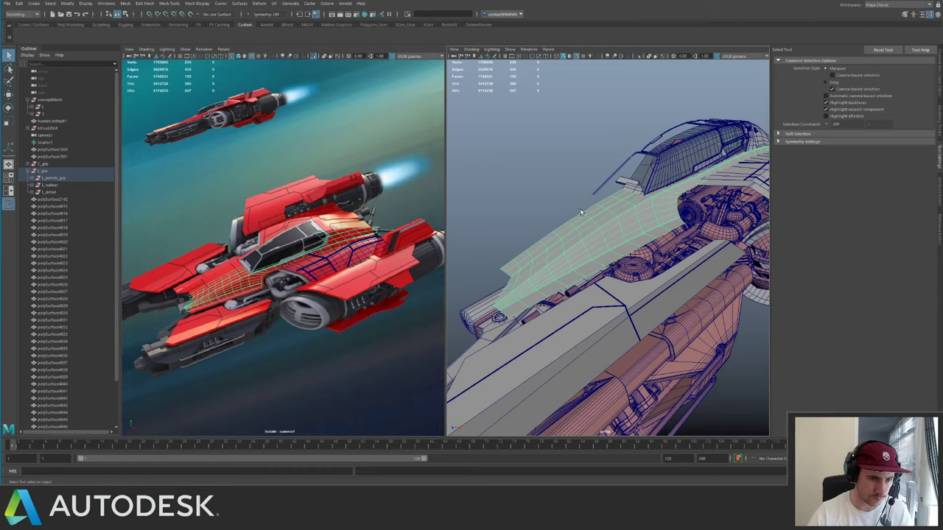
{"action": "key", "text": "ctrl+1"}
{"action": "key", "text": "f"}
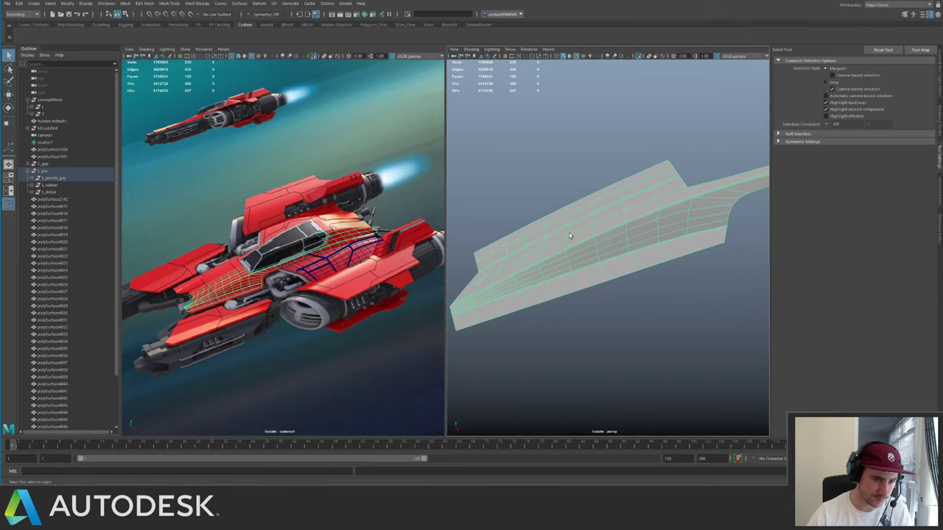
{"action": "left_click", "coordinate": [129, 57]}
{"action": "key", "text": "ctrl+z"}
{"action": "left_click", "coordinate": [637, 192]}
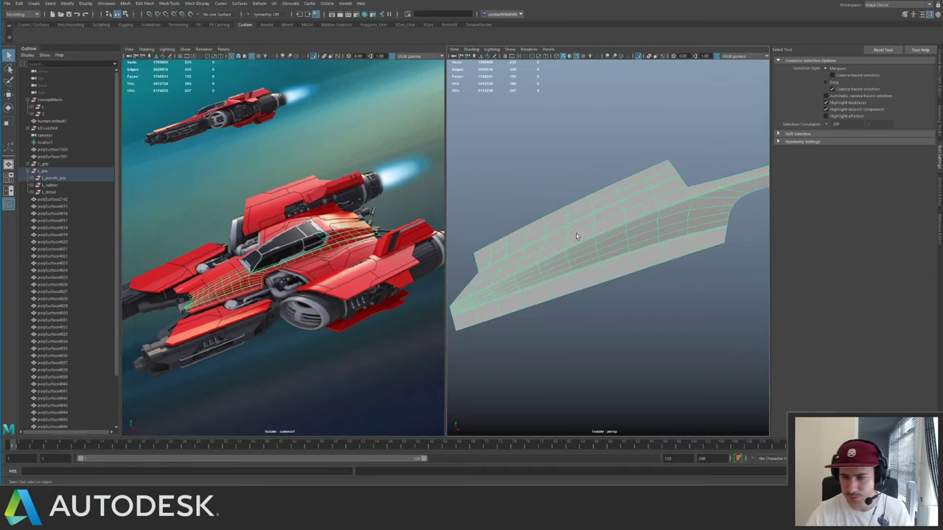
- Delete the lengthwise edge loop along the panel's upper ridge, starting from the narrow strip behind the notch
{"action": "left_click_drag", "start_coordinate": [631, 219], "coordinate": [562, 220], "text": "alt"}
{"action": "right_click_drag", "start_coordinate": [562, 221], "coordinate": [607, 249], "text": "alt"}
{"action": "middle_click_drag", "start_coordinate": [643, 220], "coordinate": [581, 213], "text": "alt"}
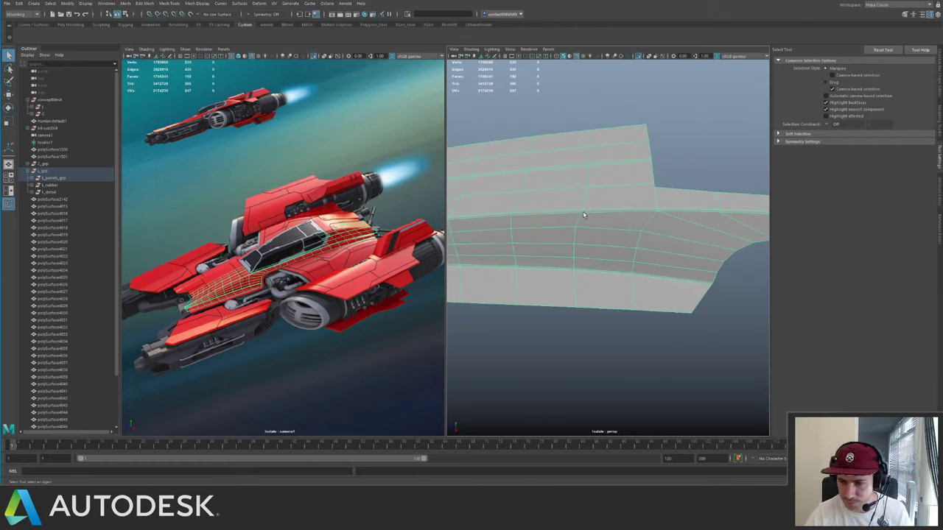
{"action": "key", "text": "ctrl+shift+x"}
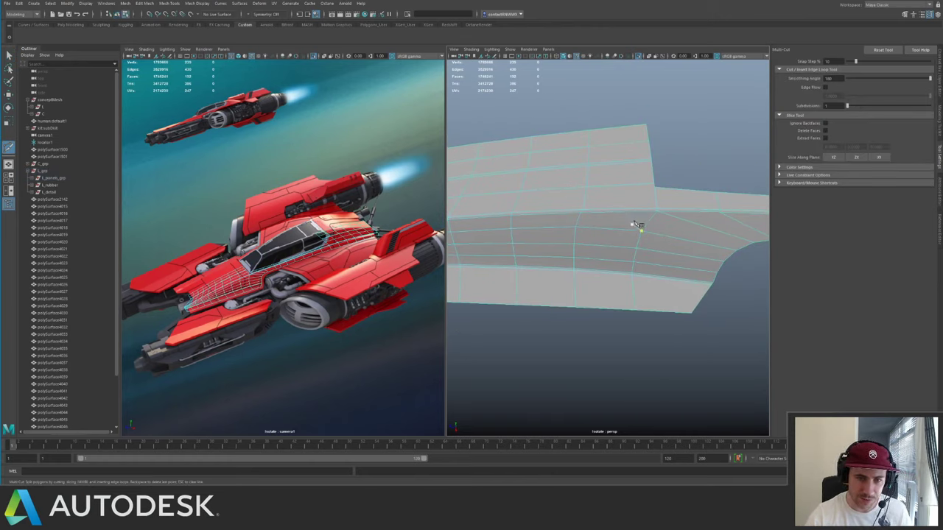
{"action": "key", "text": "q"}
{"action": "middle_click_drag", "start_coordinate": [596, 202], "coordinate": [529, 214], "text": "alt"}
{"action": "double_click", "coordinate": [609, 223]}
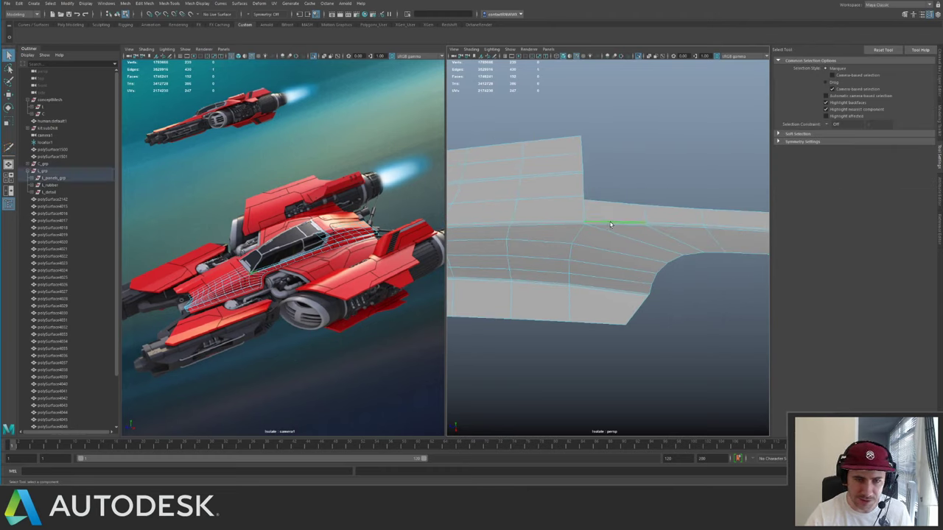
{"action": "key", "text": "ctrl+Delete"}
- Multi-Cut an edge into the notch's inner corner and delete the redundant edge beside it
{"action": "left_click_drag", "start_coordinate": [618, 219], "coordinate": [601, 184], "text": "alt"}
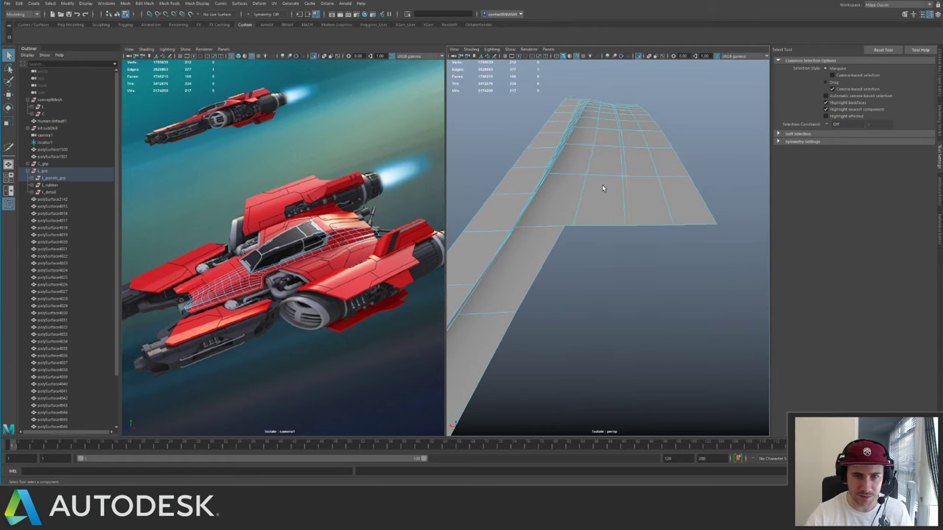
{"action": "right_click_drag", "start_coordinate": [602, 184], "coordinate": [636, 175]}
{"action": "key", "text": "ctrl+shift+x"}
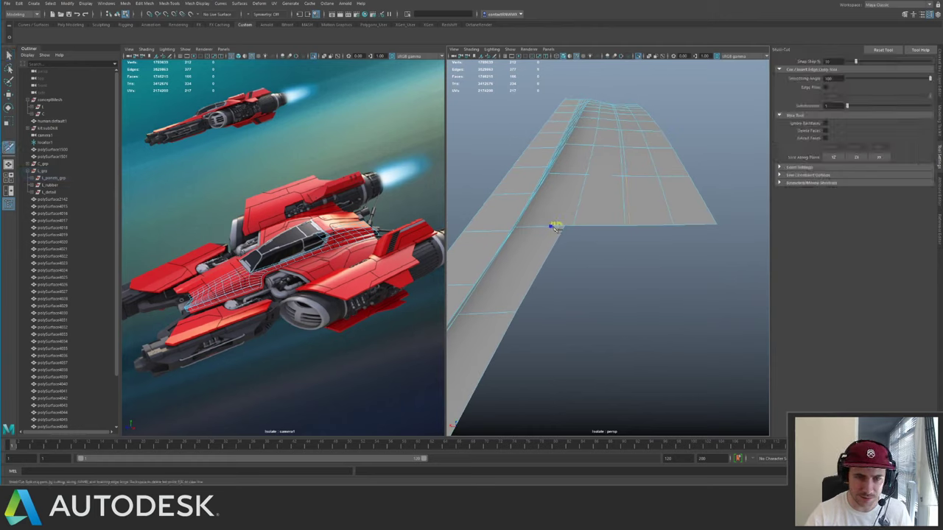
{"action": "key", "text": "q"}
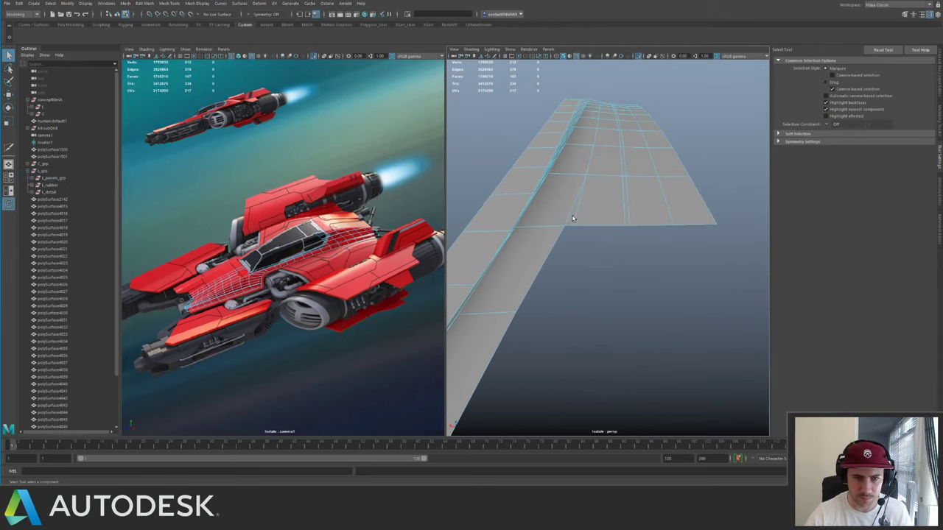
{"action": "left_click", "coordinate": [578, 217]}
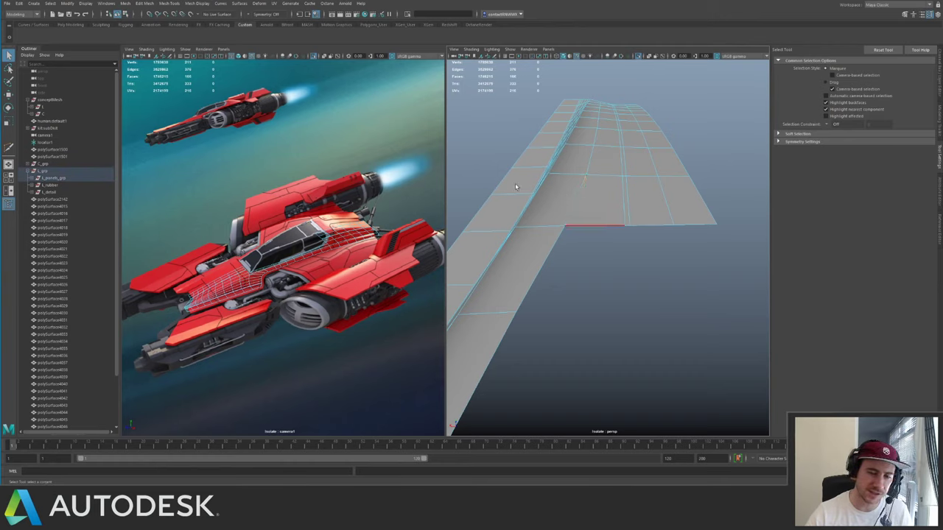
- Delete the redundant lengthwise edge loop on the panel's upper surface and return to object mode
{"action": "left_click_drag", "start_coordinate": [515, 183], "coordinate": [566, 287], "text": "alt"}
{"action": "right_click_drag", "start_coordinate": [567, 288], "coordinate": [567, 285]}
{"action": "double_click", "coordinate": [570, 279]}
{"action": "key", "text": "ctrl+Delete"}
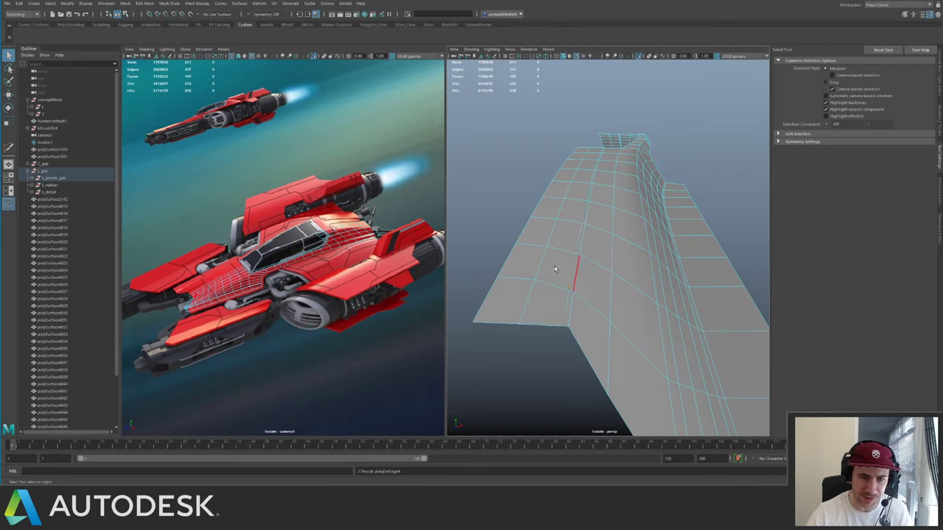
{"action": "left_click_drag", "start_coordinate": [538, 269], "coordinate": [607, 240], "text": "alt"}
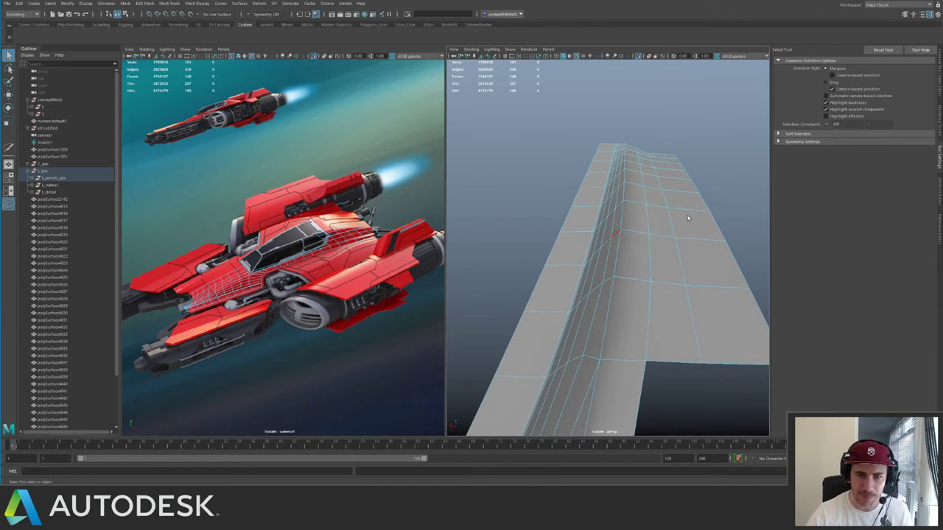
{"action": "right_click_drag", "start_coordinate": [615, 234], "coordinate": [688, 218]}
- Multi-Cut a crosswise line ahead of the notch, from the panel's upper border down to the lengthwise ridge edge
{"action": "left_click_drag", "start_coordinate": [644, 209], "coordinate": [621, 204], "text": "alt"}
{"action": "right_click_drag", "start_coordinate": [621, 204], "coordinate": [509, 156], "text": "alt"}
{"action": "left_click_drag", "start_coordinate": [509, 156], "coordinate": [598, 200], "text": "alt"}
{"action": "right_click_drag", "start_coordinate": [598, 201], "coordinate": [626, 228], "text": "alt"}
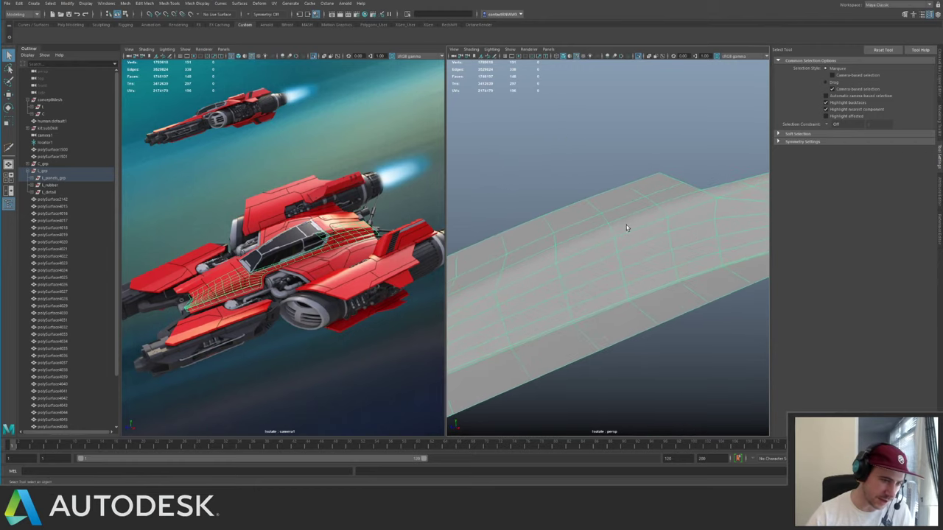
{"action": "left_click_drag", "start_coordinate": [626, 224], "coordinate": [649, 183], "text": "alt"}
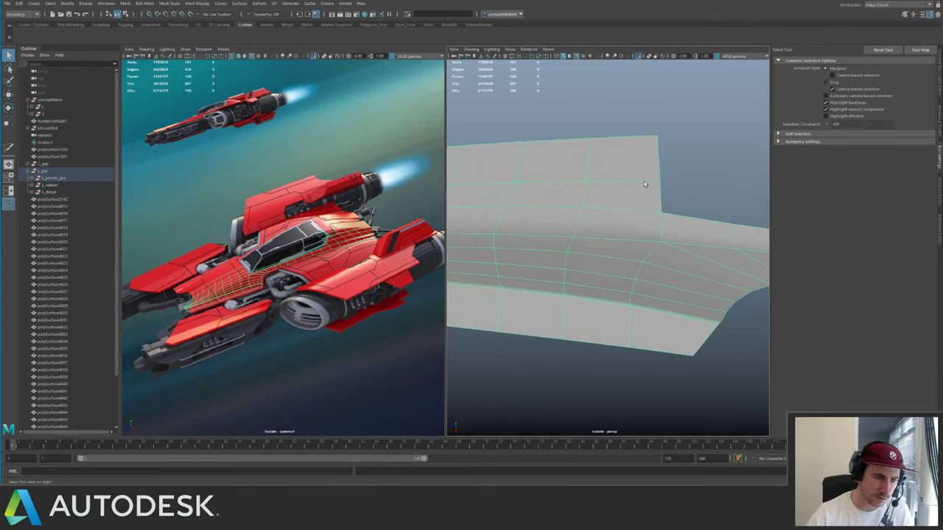
{"action": "right_click_drag", "start_coordinate": [644, 182], "coordinate": [527, 176], "text": "shift"}
{"action": "left_click", "coordinate": [599, 138]}
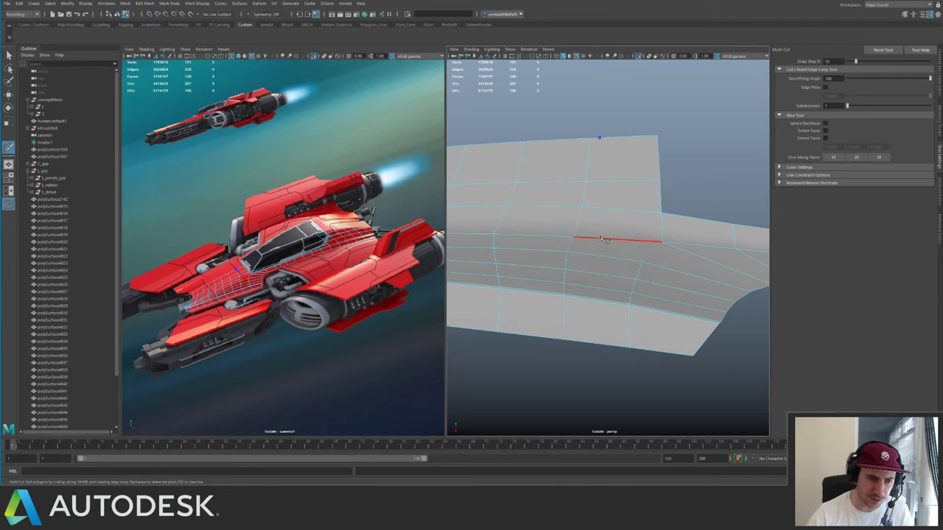
{"action": "left_click", "coordinate": [603, 239]}
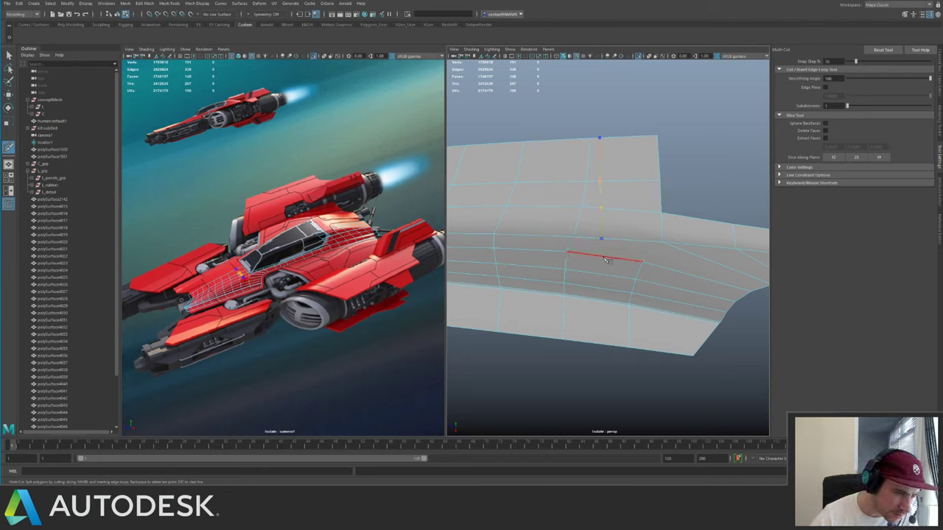
{"action": "key", "text": "q"}
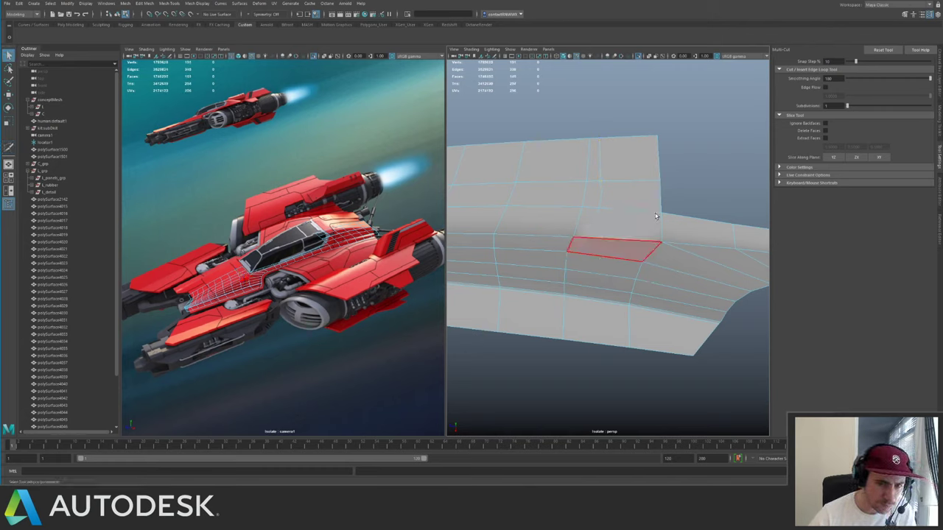
{"action": "left_click", "coordinate": [258, 142]}
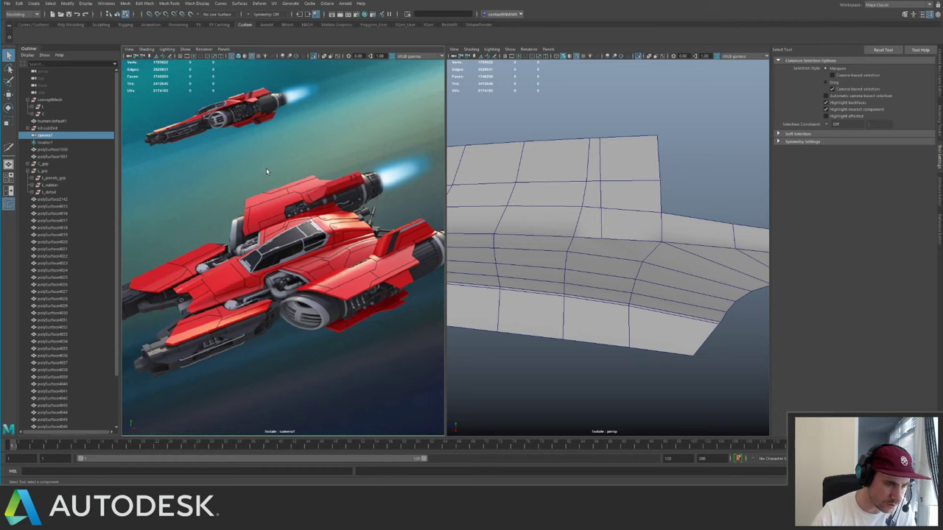
- Isolate the fuselage panel in the camera view so its wireframe overlays the concept image
{"action": "key", "text": "ctrl+1"}
{"action": "left_click", "coordinate": [523, 182]}
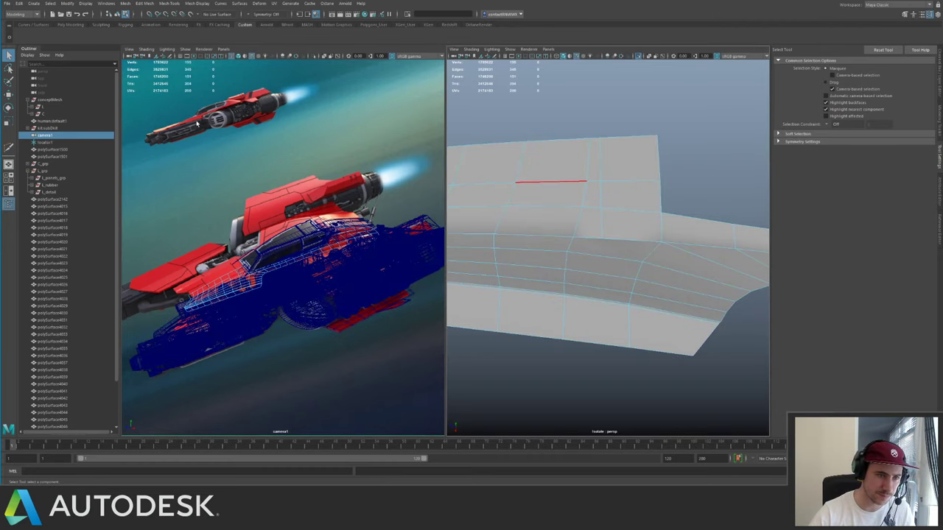
{"action": "right_click_drag", "start_coordinate": [511, 195], "coordinate": [541, 179]}
{"action": "left_click", "coordinate": [541, 179]}
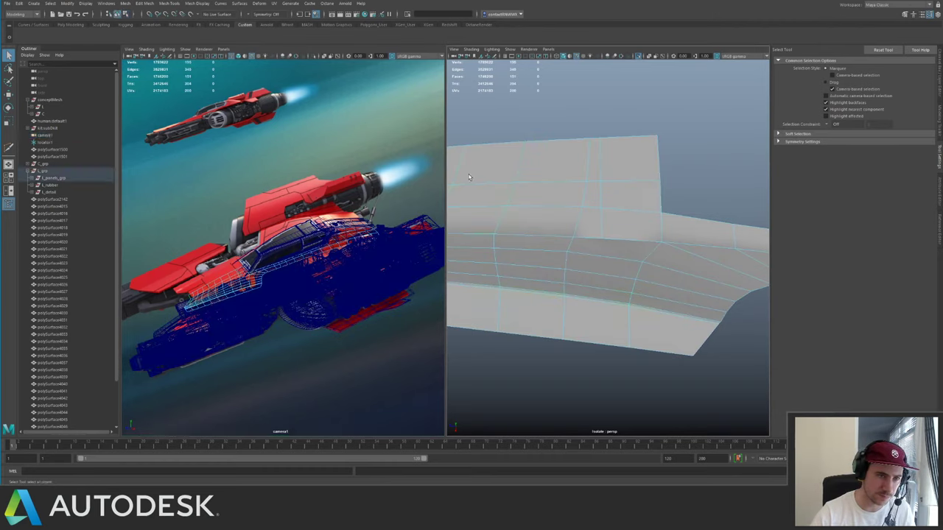
{"action": "left_click", "coordinate": [132, 55]}
{"action": "left_click", "coordinate": [507, 179], "text": "shift"}
{"action": "key", "text": "ctrl+1"}
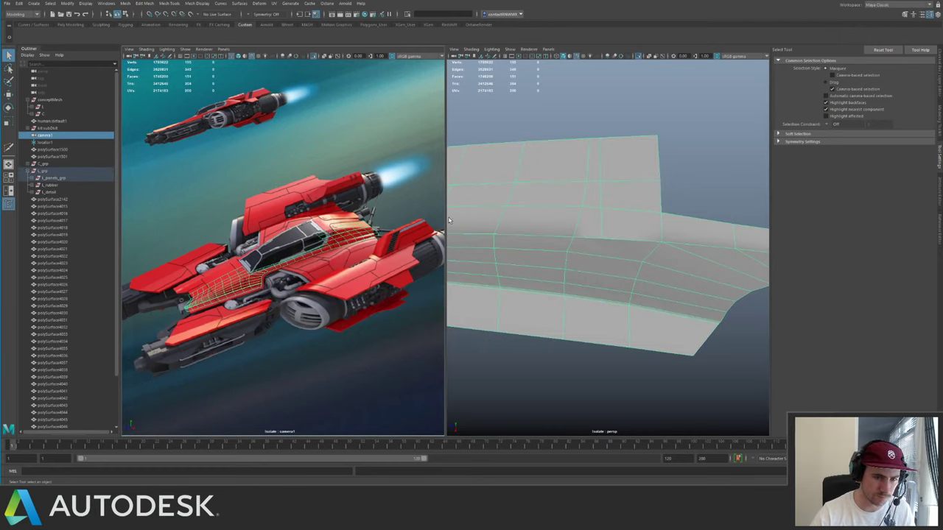
- Multi-Cut the crosswise line onward from the lengthwise ridge edge down the panel's side to the lower lengthwise edge
{"action": "left_click", "coordinate": [625, 251]}
{"action": "key", "text": "ctrl+shift+x"}
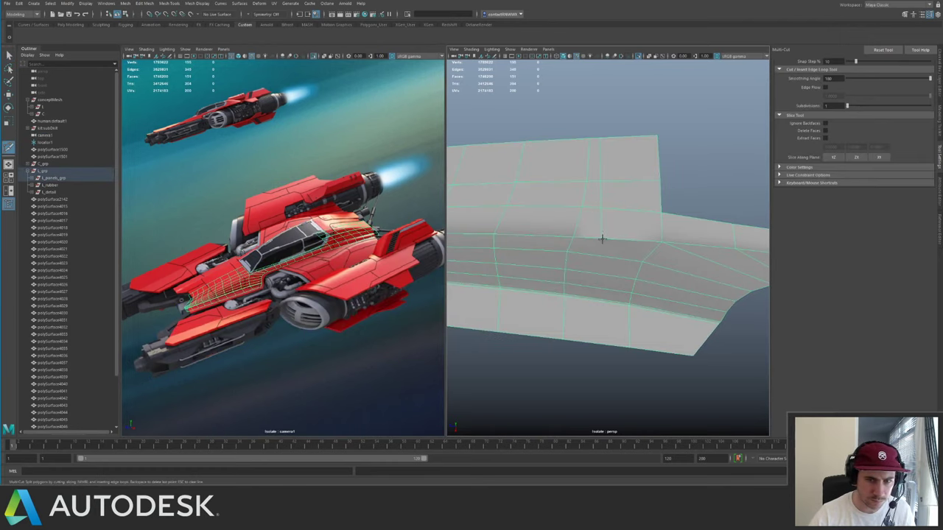
{"action": "left_click", "coordinate": [601, 238]}
{"action": "left_click_drag", "start_coordinate": [595, 241], "coordinate": [598, 214], "text": "alt"}
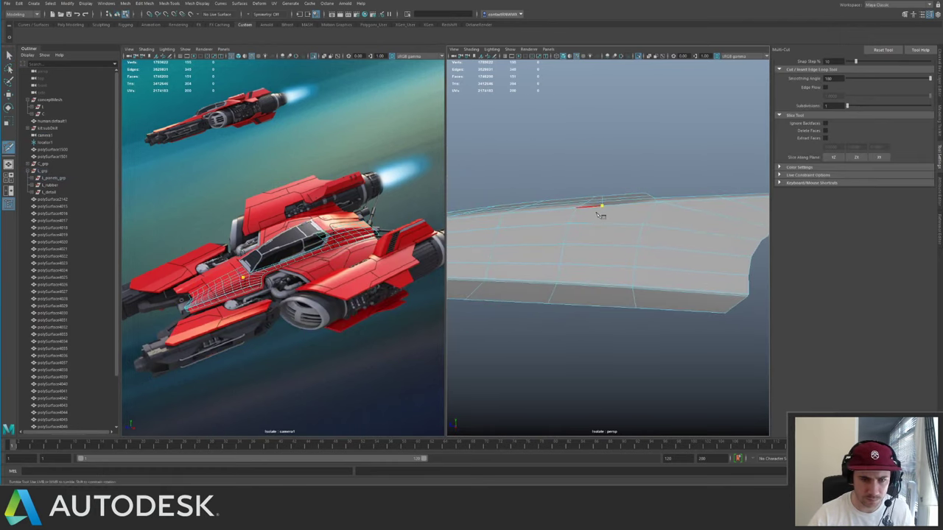
{"action": "left_click", "coordinate": [606, 266]}
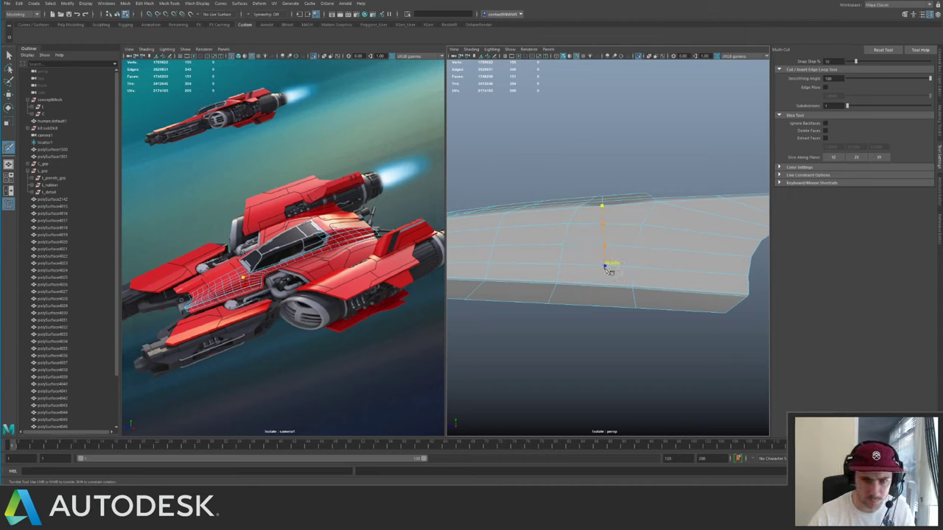
{"action": "key", "text": "q"}
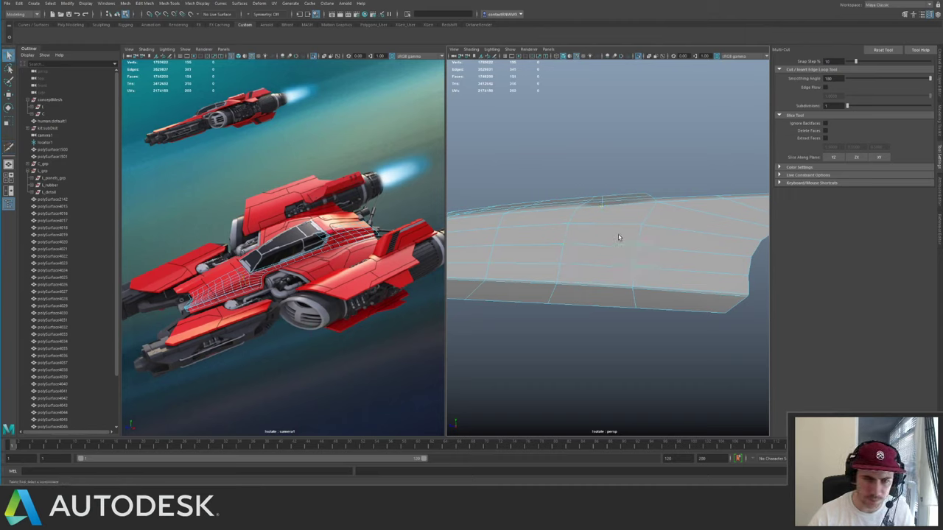
{"action": "key", "text": "q"}
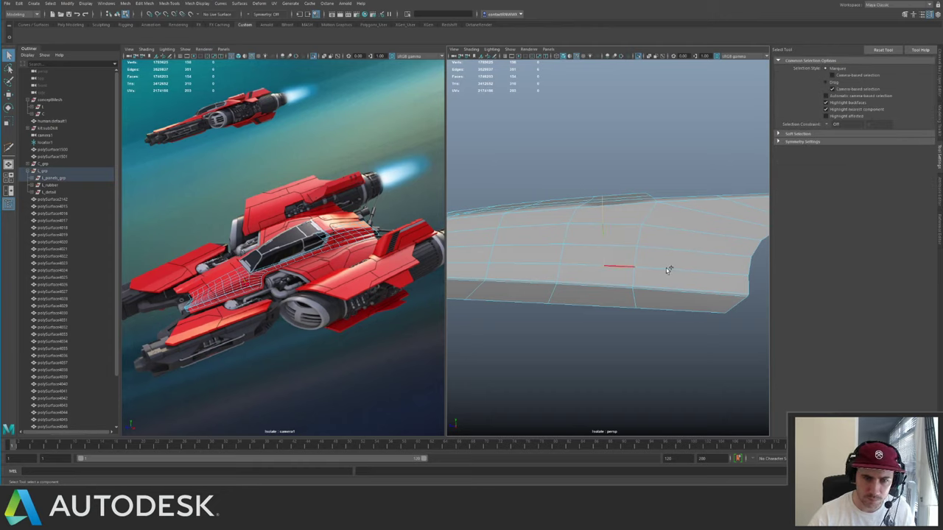
- Crease the crosswise cut from the upper border and the lower lengthwise edge running back to the panel's rear border
{"action": "left_click_drag", "start_coordinate": [600, 240], "coordinate": [650, 271], "text": "alt"}
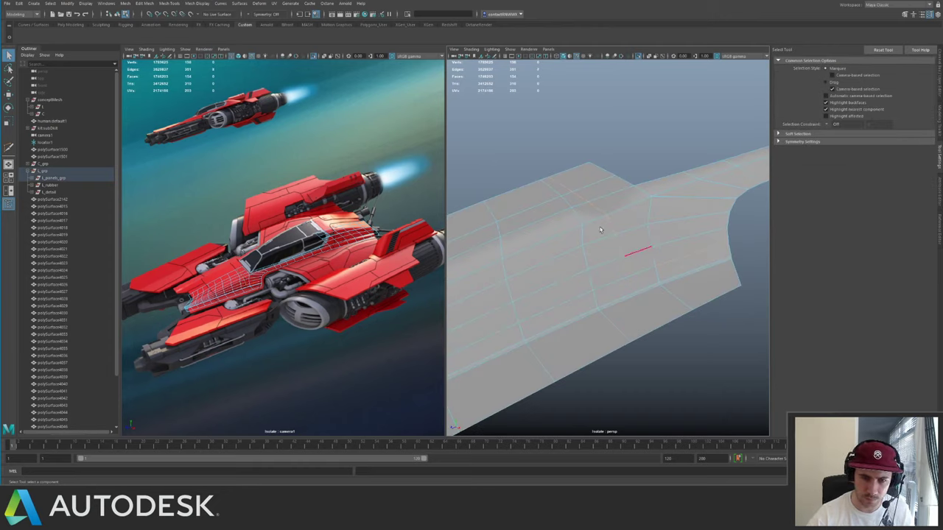
{"action": "key", "text": "g"}
{"action": "middle_click_drag", "start_coordinate": [586, 235], "coordinate": [879, 246]}
{"action": "key", "text": "q"}
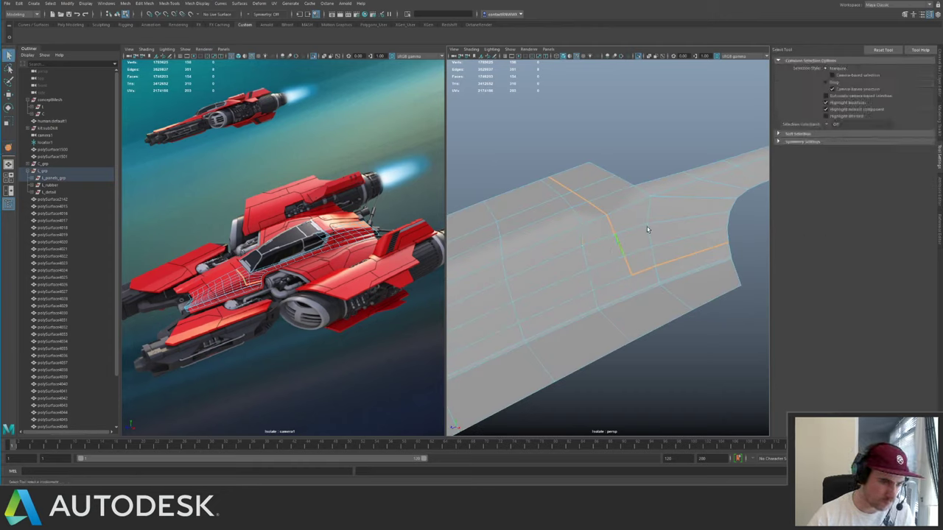
{"action": "left_click", "coordinate": [662, 145]}
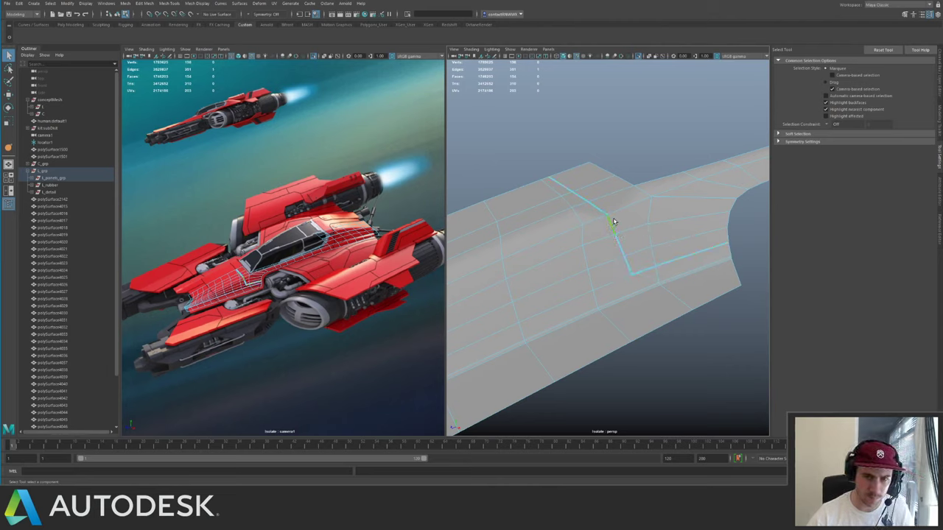
- Compare the creased line with the concept image in object mode by hiding the panel and undoing the hide
{"action": "right_click_drag", "start_coordinate": [605, 233], "coordinate": [622, 212]}
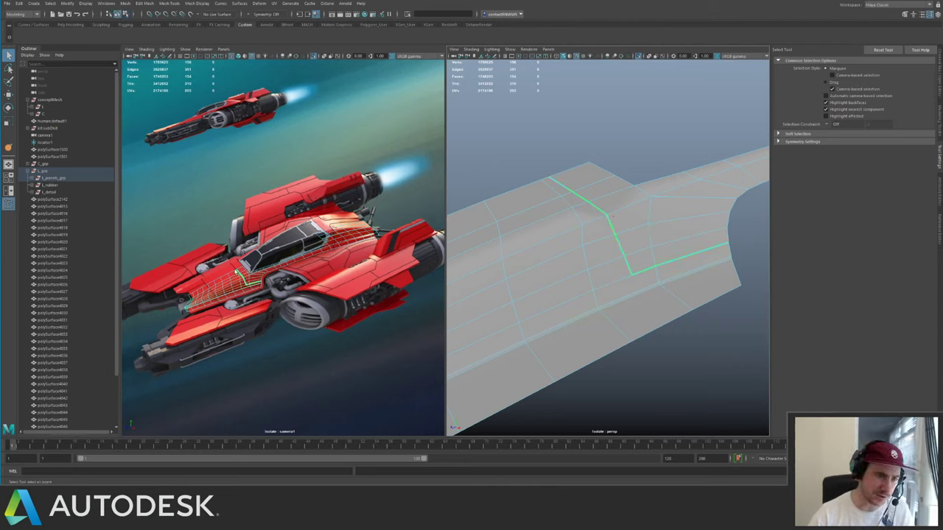
{"action": "key", "text": "ctrl+h"}
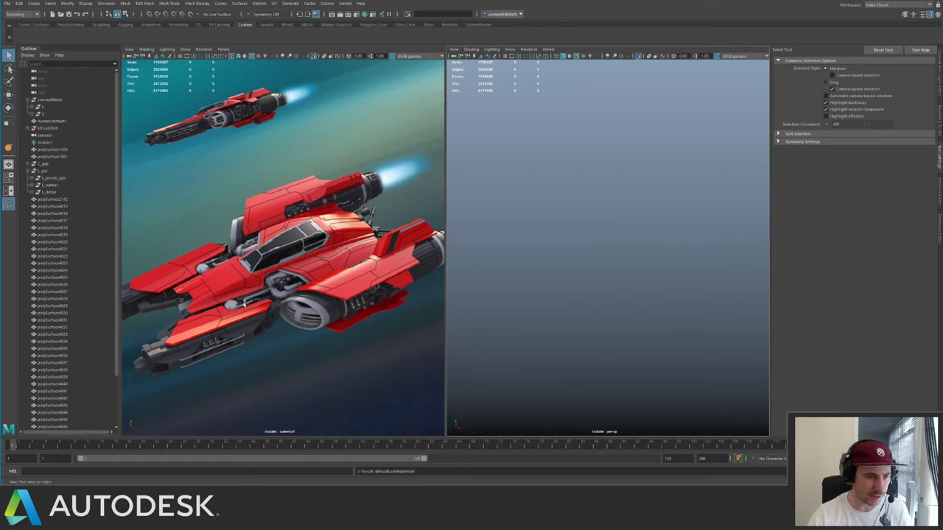
{"action": "key", "text": "ctrl+z"}
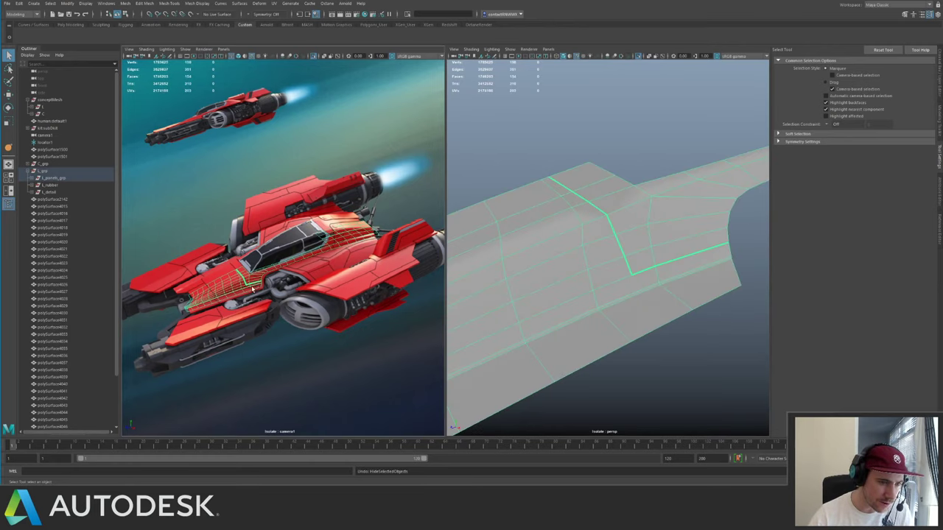
- Multi-Cut an angled line from the crease's corner down to the next crosswise edge, then back to the panel's rear border
{"action": "left_click_drag", "start_coordinate": [614, 246], "coordinate": [591, 238], "text": "alt"}
{"action": "right_click_drag", "start_coordinate": [591, 238], "coordinate": [563, 268], "text": "alt"}
{"action": "left_click", "coordinate": [594, 271]}
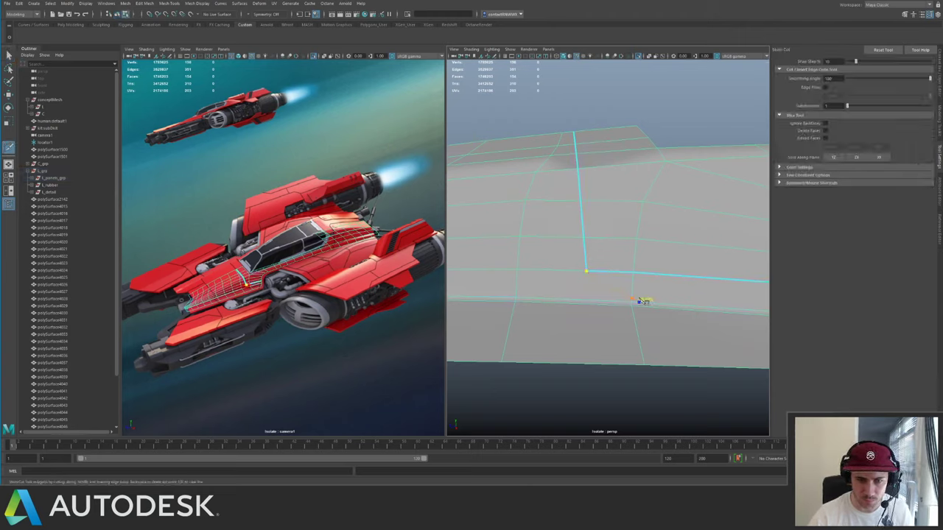
{"action": "middle_click_drag", "start_coordinate": [695, 270], "coordinate": [593, 248], "text": "alt"}
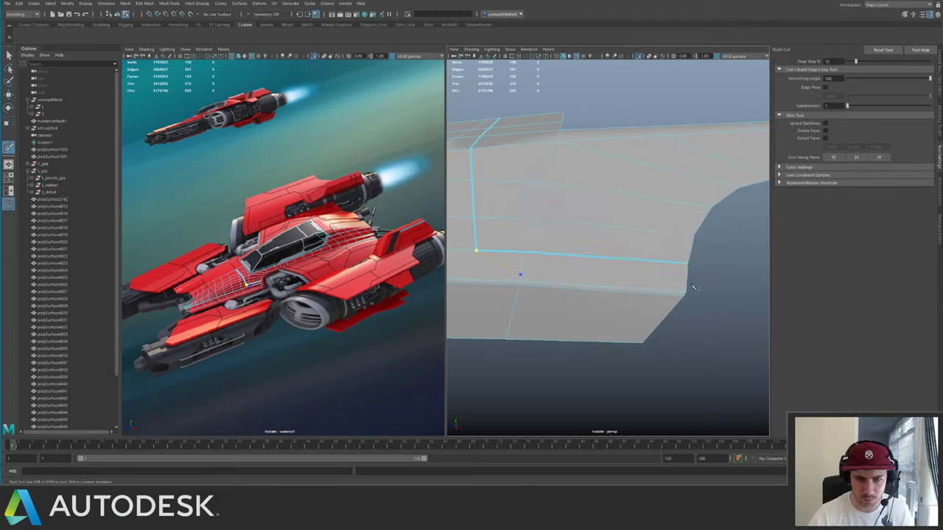
{"action": "left_click", "coordinate": [687, 287]}
{"action": "key", "text": "q"}
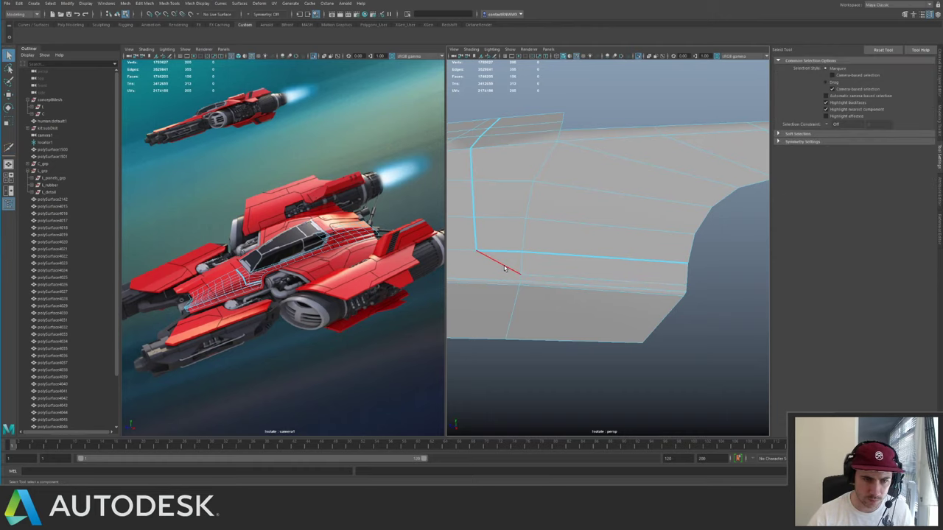
- Crease the two new edges of the angled line between the crease's corner and the rear border
{"action": "left_click", "coordinate": [507, 267]}
{"action": "left_click", "coordinate": [539, 271], "text": "shift"}
{"action": "key", "text": "ctrl+shift+e"}
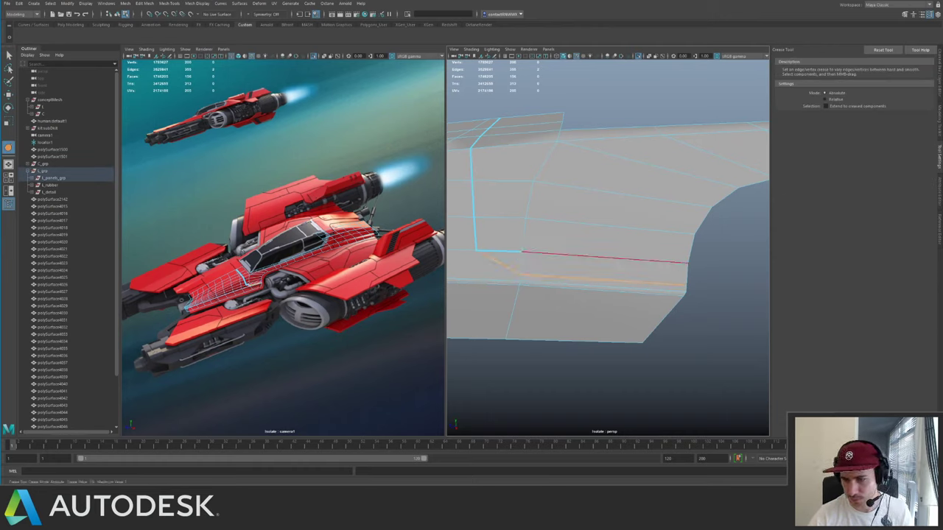
{"action": "key", "text": "q"}
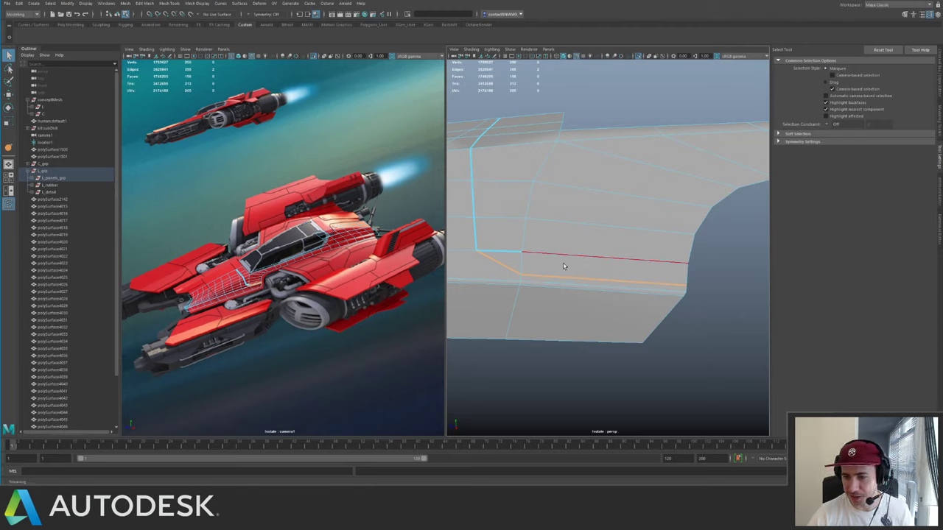
- Remove the crease from the two old lengthwise edges just above the new angled line
{"action": "left_click", "coordinate": [516, 252]}
{"action": "left_click", "coordinate": [539, 254], "text": "shift"}
{"action": "key", "text": "y"}
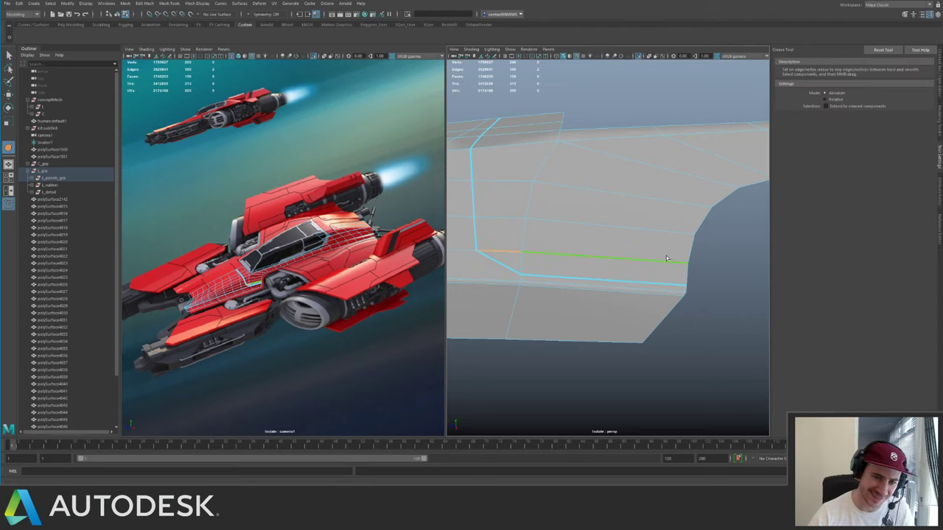
{"action": "middle_click_drag", "start_coordinate": [540, 254], "coordinate": [511, 243]}
{"action": "key", "text": "q"}
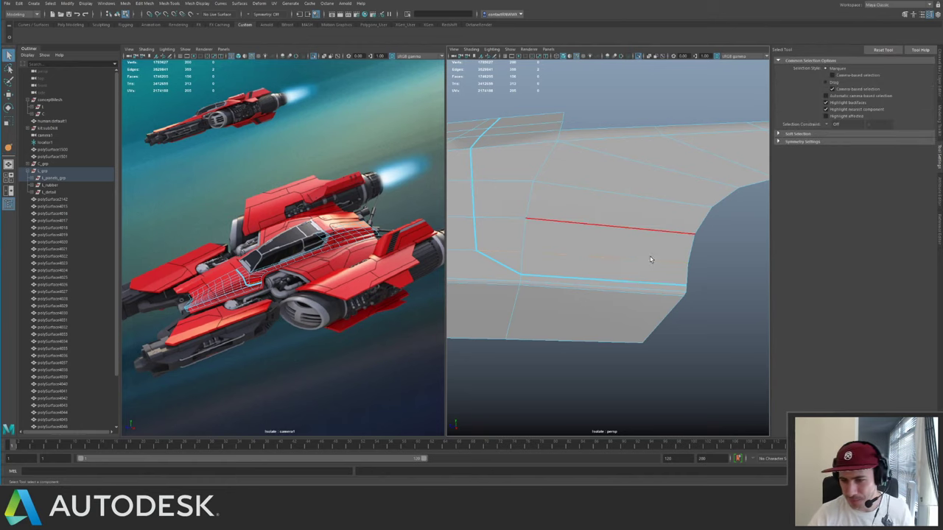
- Check the revised crease line against the concept image by hiding and restoring the panel, and inspect the panel from the side
{"action": "left_click_drag", "start_coordinate": [581, 235], "coordinate": [611, 242], "text": "alt"}
{"action": "key", "text": "F8"}
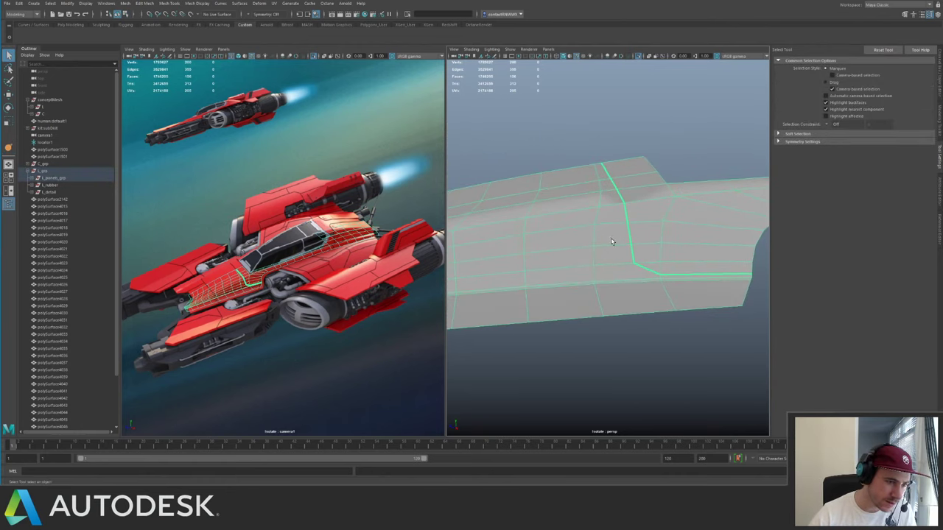
{"action": "key", "text": "ctrl+h"}
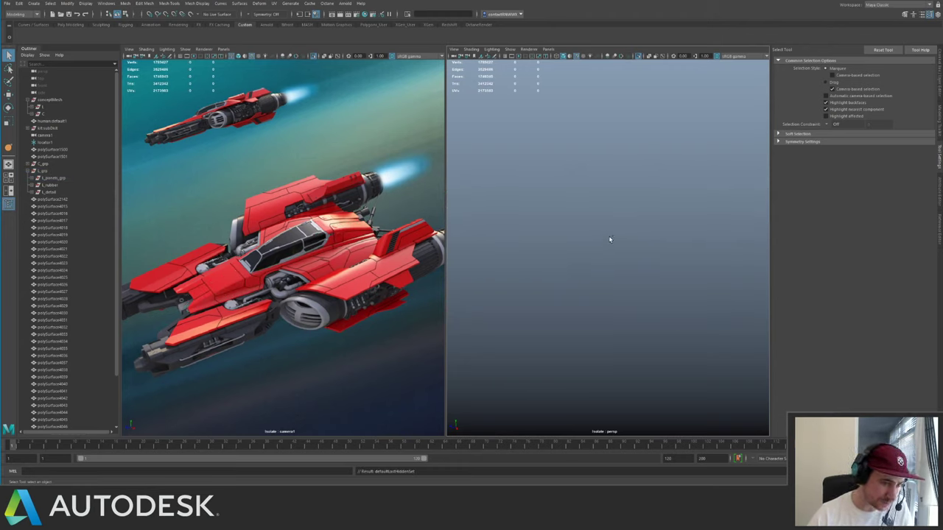
{"action": "key", "text": "ctrl+z"}
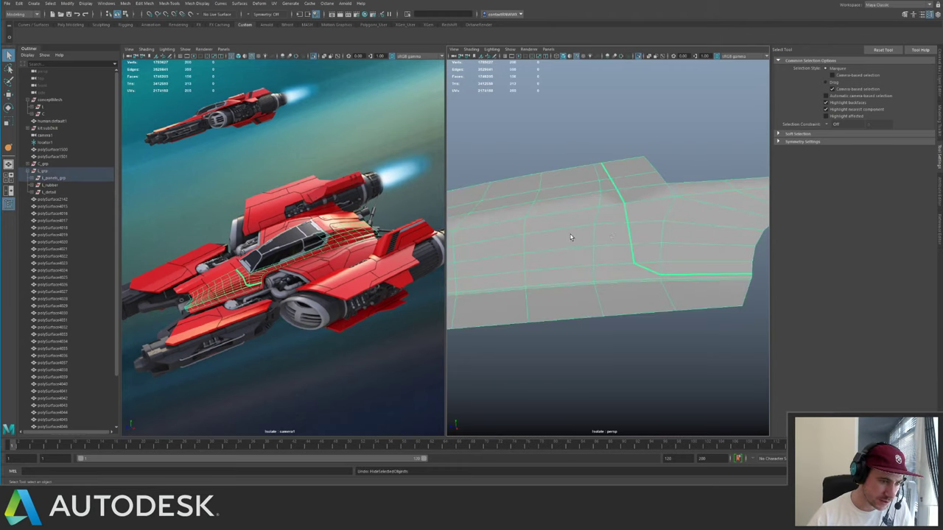
{"action": "mouse_move", "coordinate": [570, 238]}
{"action": "left_mouse_down", "text": "alt"}
{"action": "mouse_move", "coordinate": [600, 217]}
{"action": "mouse_move", "coordinate": [614, 244]}
{"action": "mouse_move", "coordinate": [565, 225]}
{"action": "left_mouse_up", "text": "alt"}
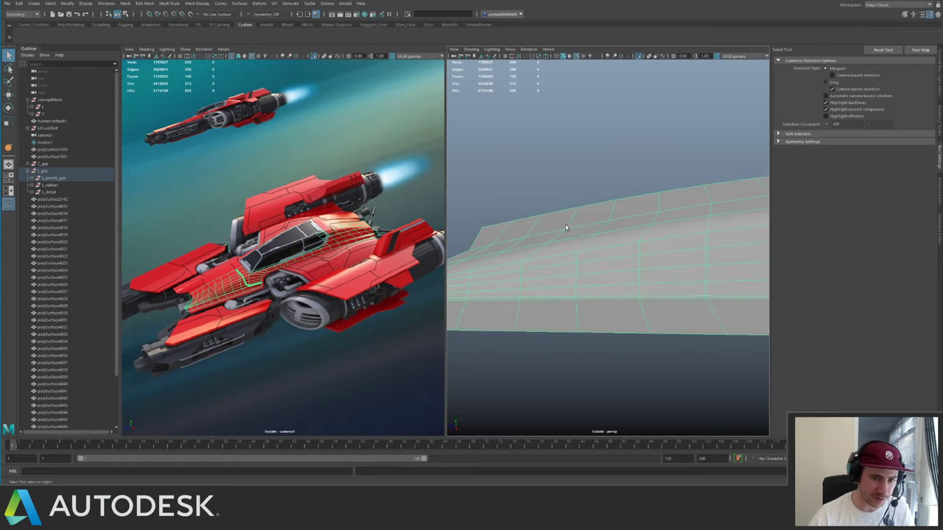
{"action": "right_click_drag", "start_coordinate": [565, 225], "coordinate": [529, 170], "text": "alt"}
{"action": "left_click_drag", "start_coordinate": [529, 170], "coordinate": [650, 213], "text": "alt"}
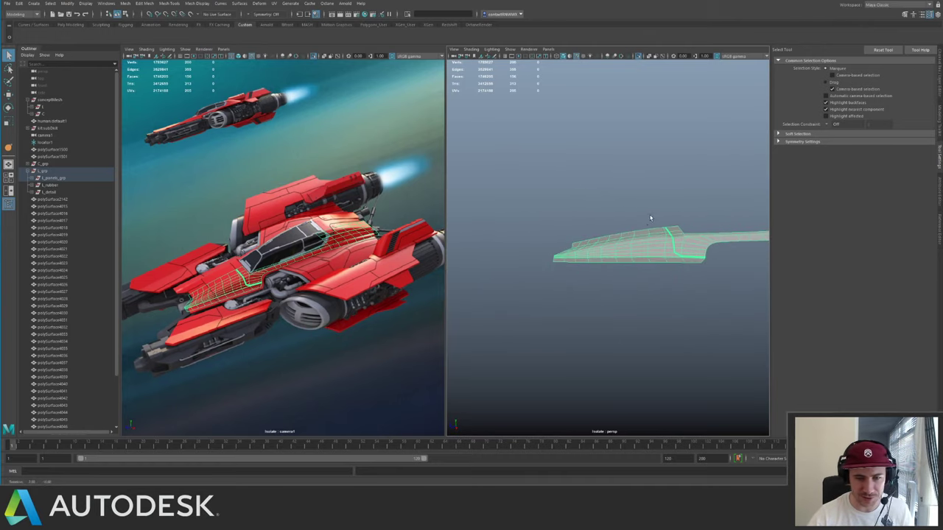
- Switch to the four-view layout, isolate the panel in the side view, and maximize the perspective view
{"action": "key", "text": "space"}
{"action": "key", "text": "space"}
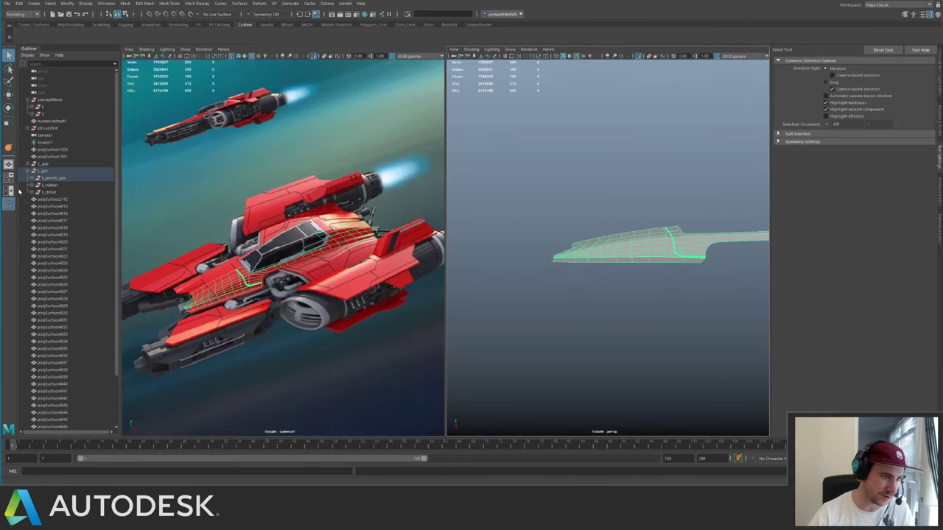
{"action": "left_click", "coordinate": [9, 180]}
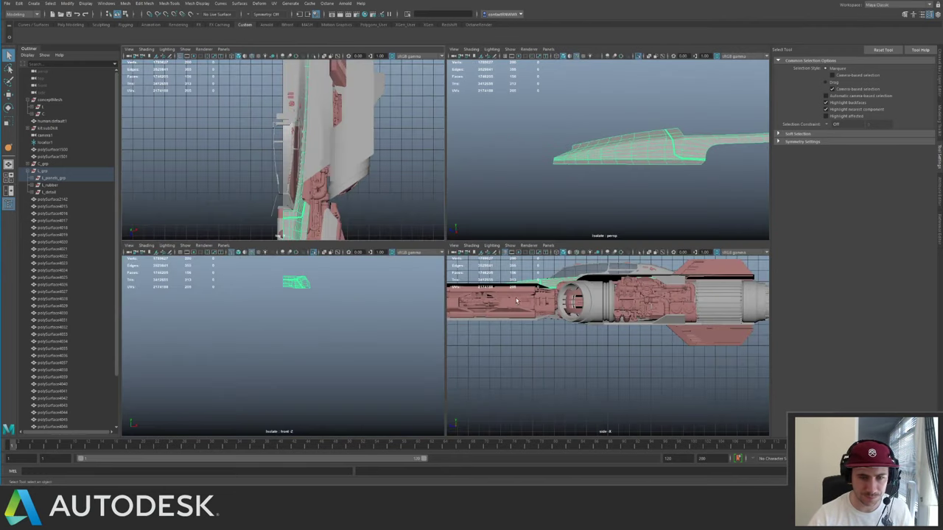
{"action": "key", "text": "space"}
{"action": "key", "text": "space"}
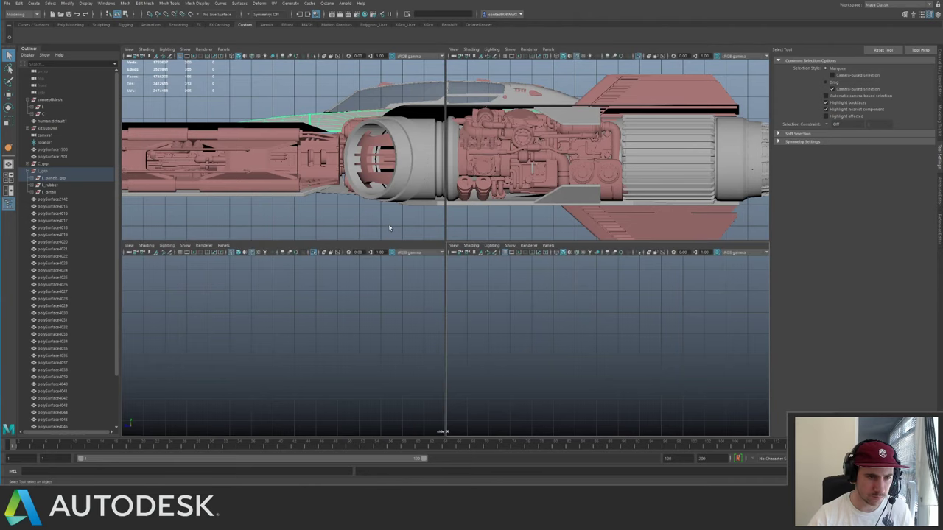
{"action": "key", "text": "ctrl+1"}
{"action": "middle_click_drag", "start_coordinate": [517, 303], "coordinate": [564, 332], "text": "alt"}
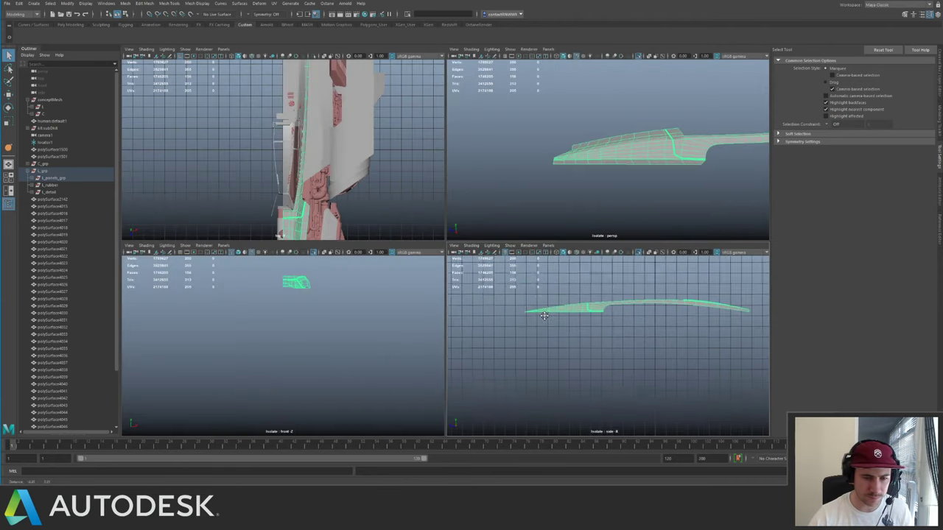
{"action": "right_click_drag", "start_coordinate": [564, 331], "coordinate": [684, 372], "text": "alt"}
{"action": "left_click_drag", "start_coordinate": [684, 372], "coordinate": [561, 311], "text": "alt"}
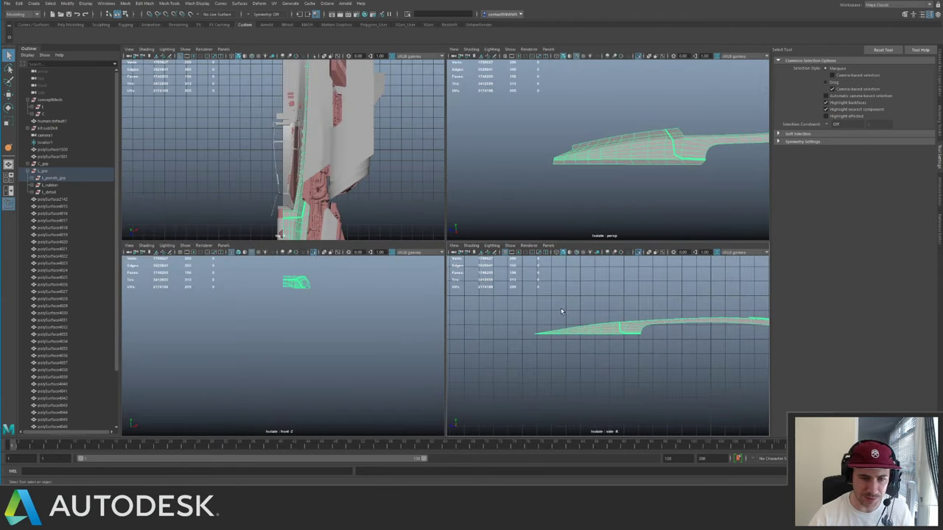
{"action": "key", "text": "space"}
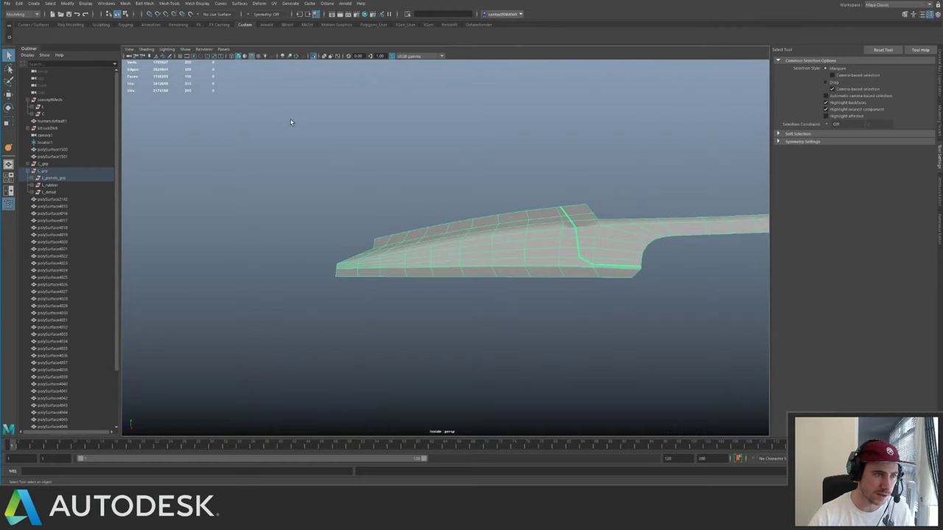
- Restore the two-pane layout with camera1 beside the perspective view
{"action": "left_click", "coordinate": [8, 191]}
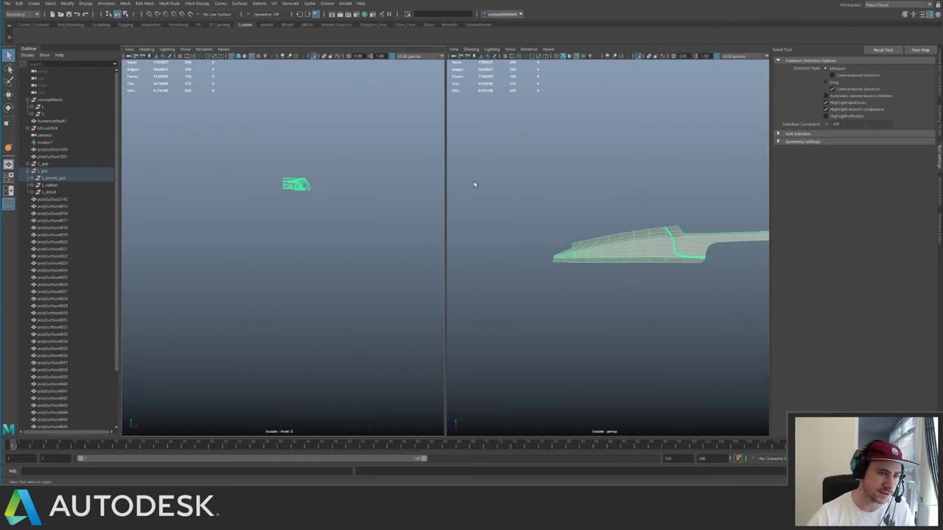
{"action": "left_click", "coordinate": [223, 48]}
{"action": "mouse_move", "coordinate": [250, 59]}
{"action": "left_click", "coordinate": [317, 59]}
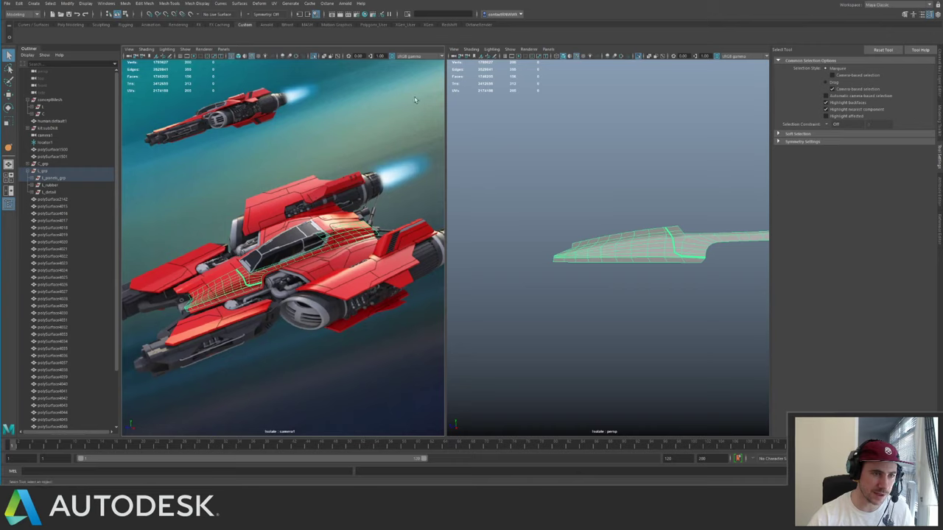
- Switch the perspective pane to the orthographic side view and frame the front part of the panel
{"action": "left_click", "coordinate": [549, 49]}
{"action": "mouse_move", "coordinate": [599, 74]}
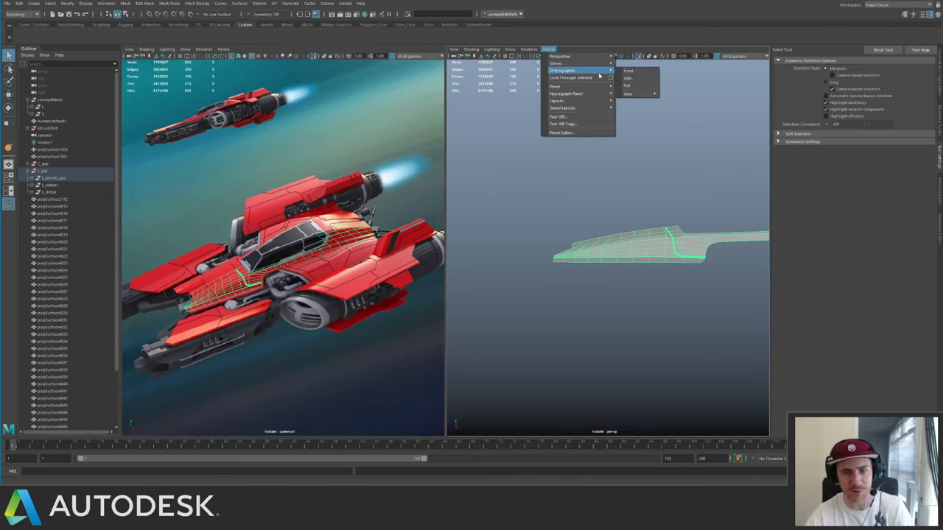
{"action": "left_click", "coordinate": [639, 78]}
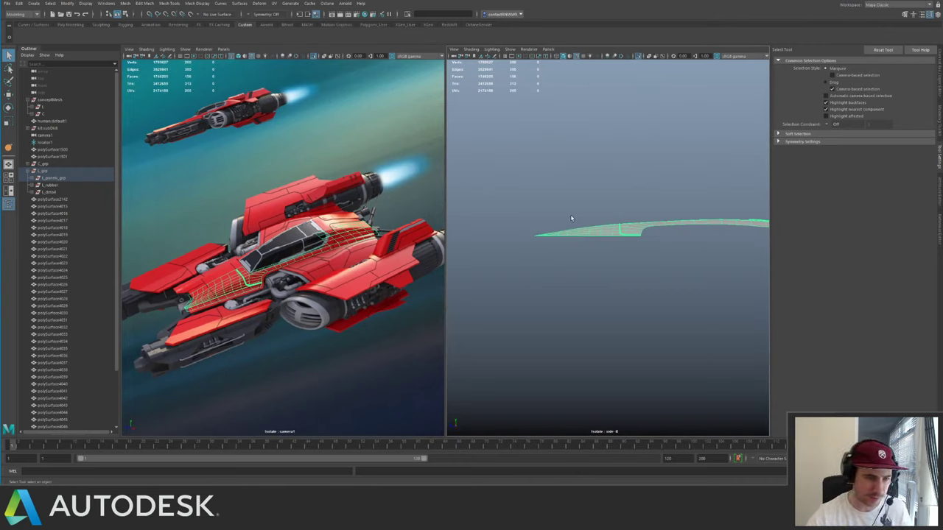
{"action": "scroll", "coordinate": [582, 235], "scroll_direction": "up", "scroll_amount": 5}
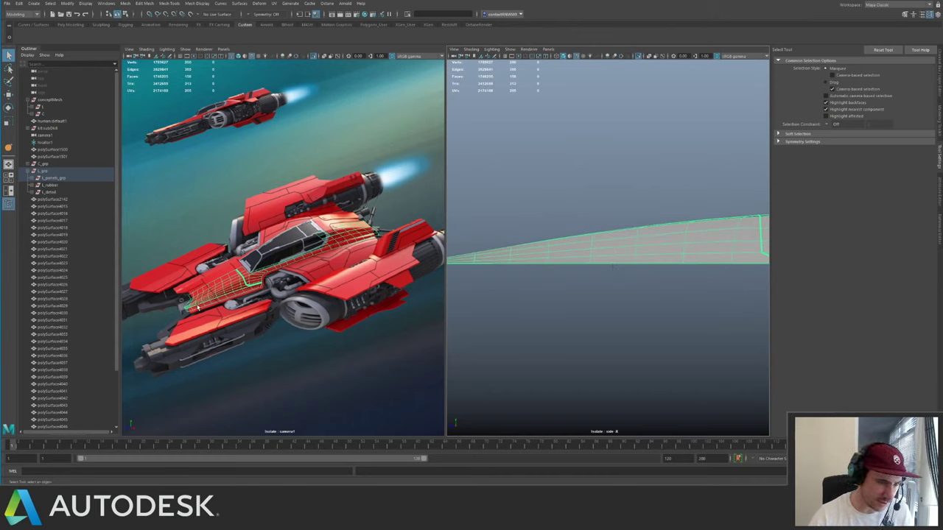
{"action": "left_click_drag", "start_coordinate": [588, 278], "coordinate": [628, 235]}
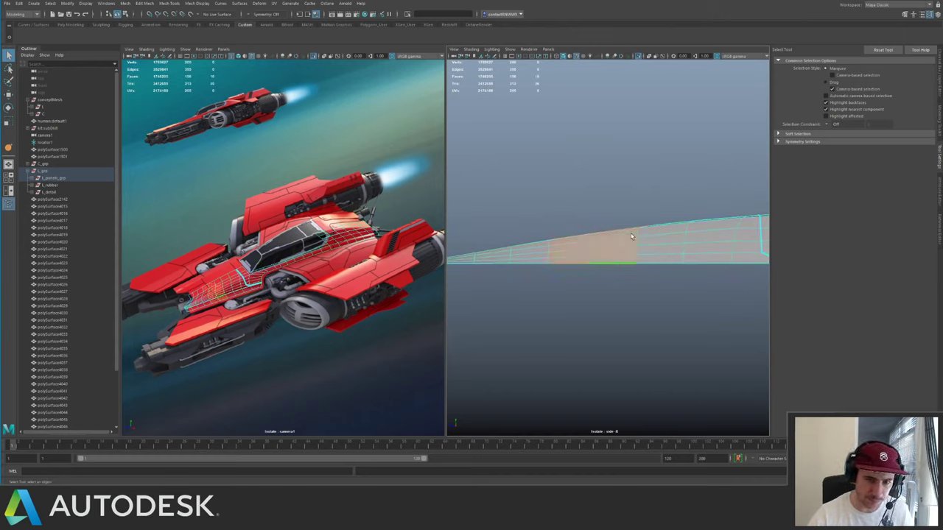
- Flatten the vertices of the creased crosswise line into a straight vertical row and shift the row slightly rearward
{"action": "middle_click_drag", "start_coordinate": [663, 220], "coordinate": [541, 234], "text": "alt"}
{"action": "right_click_drag", "start_coordinate": [541, 234], "coordinate": [647, 249], "text": "alt"}
{"action": "left_click", "coordinate": [671, 278]}
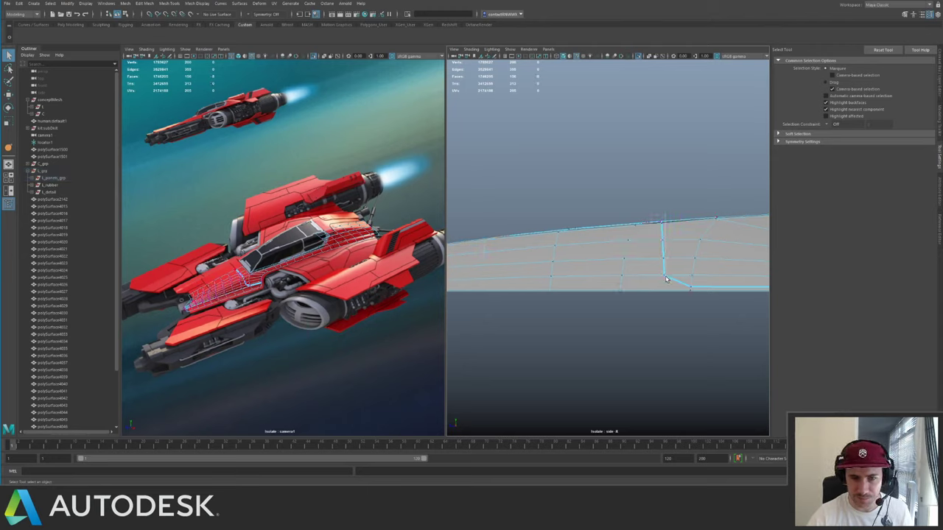
{"action": "left_click_drag", "start_coordinate": [665, 279], "coordinate": [668, 281]}
{"action": "middle_click_drag", "start_coordinate": [688, 241], "coordinate": [663, 251], "text": "alt"}
{"action": "key", "text": "r"}
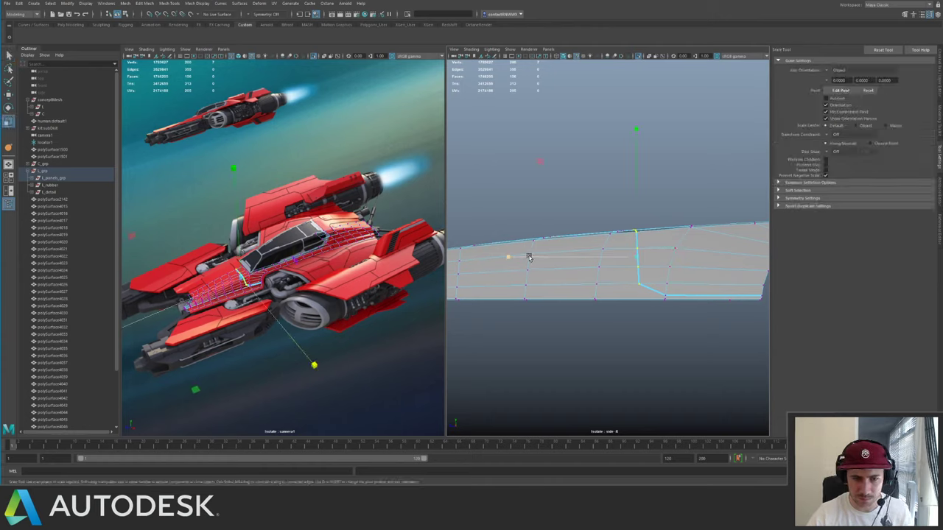
{"action": "left_click", "coordinate": [638, 261]}
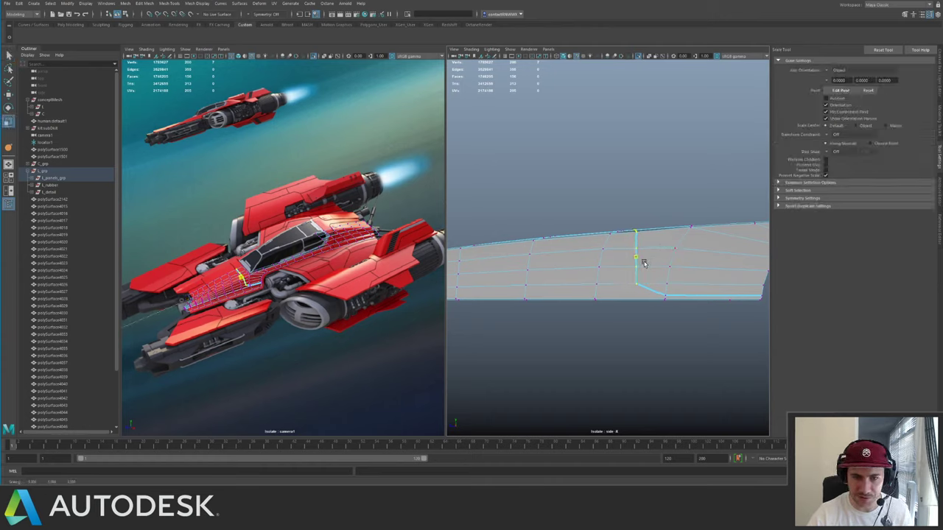
{"action": "key", "text": "w"}
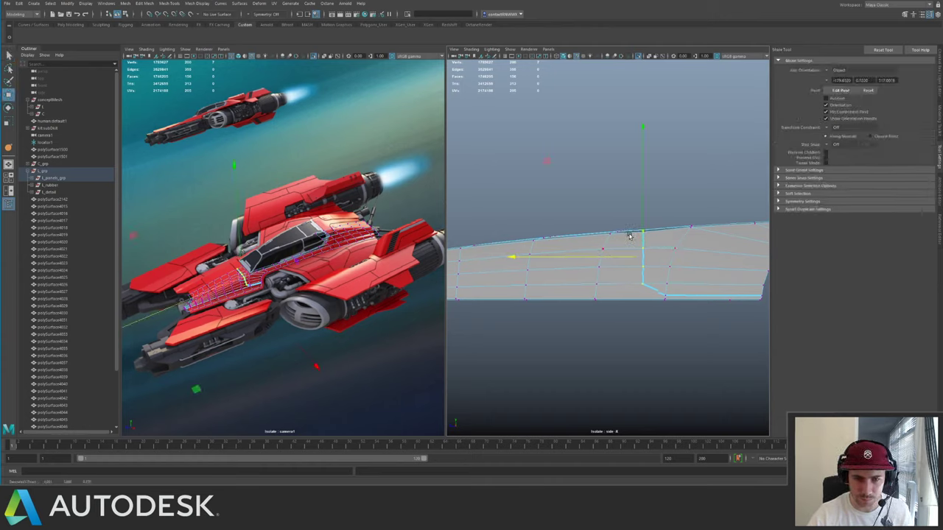
{"action": "left_click_drag", "start_coordinate": [642, 232], "coordinate": [645, 231]}
- Slice a straight vertical cut across the panel's nose section with Multi-Cut, just ahead of an existing crosswise loop
{"action": "middle_click_drag", "start_coordinate": [571, 232], "coordinate": [688, 230], "text": "alt"}
{"action": "middle_click_drag", "start_coordinate": [578, 220], "coordinate": [625, 208], "text": "alt"}
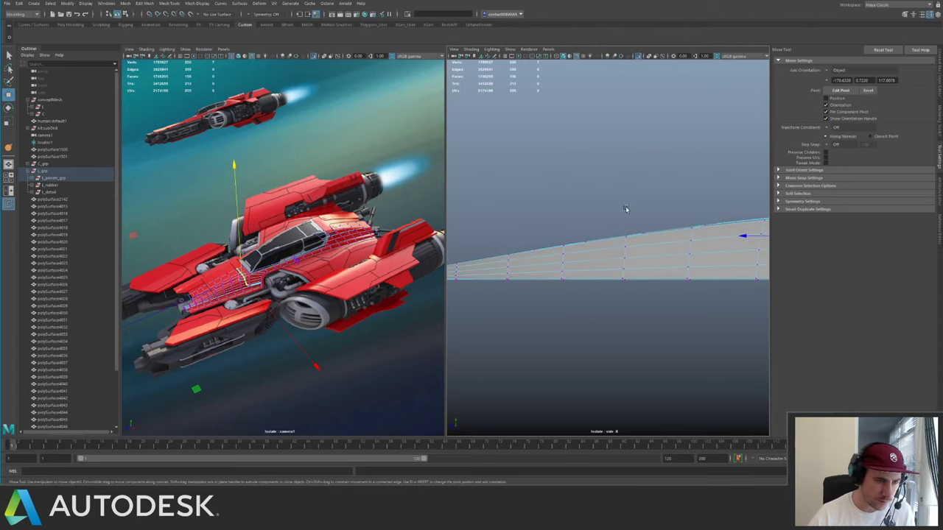
{"action": "left_click_drag", "start_coordinate": [549, 206], "coordinate": [618, 292]}
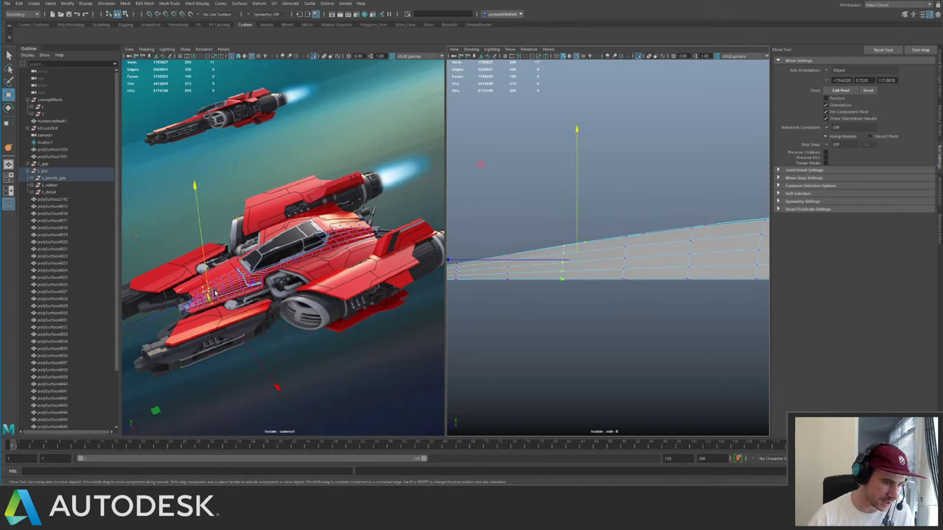
{"action": "right_click_drag", "start_coordinate": [608, 270], "coordinate": [644, 231]}
{"action": "key", "text": "ctrl+shift+x"}
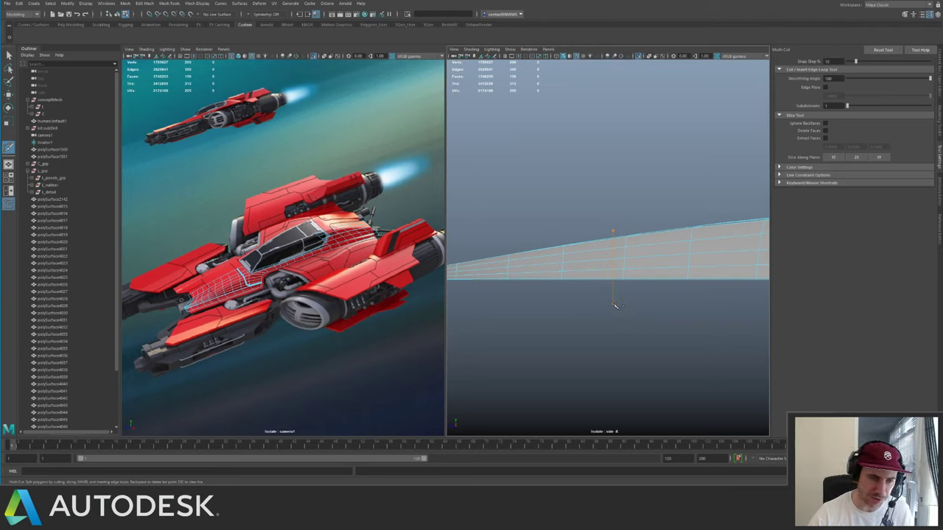
{"action": "left_click_drag", "start_coordinate": [614, 304], "coordinate": [615, 306], "text": "shift"}
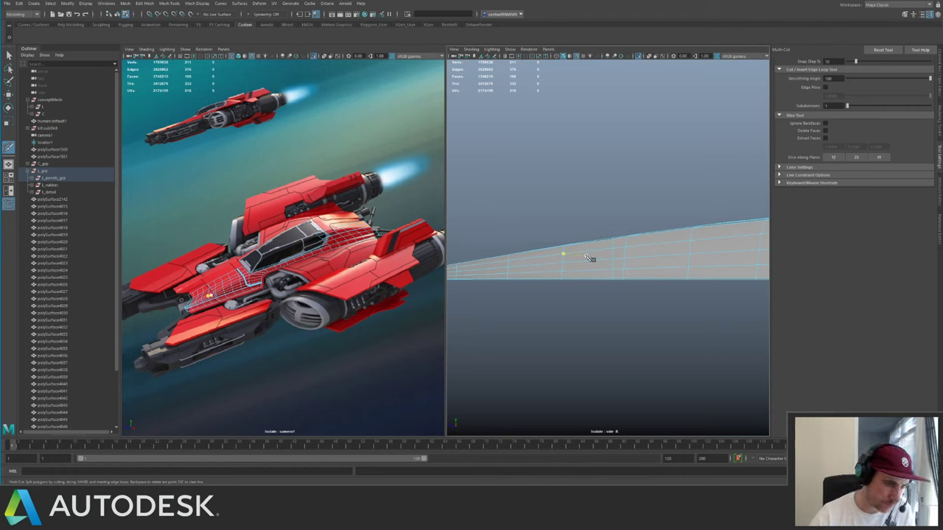
{"action": "key", "text": "q"}
{"action": "left_click", "coordinate": [647, 210]}
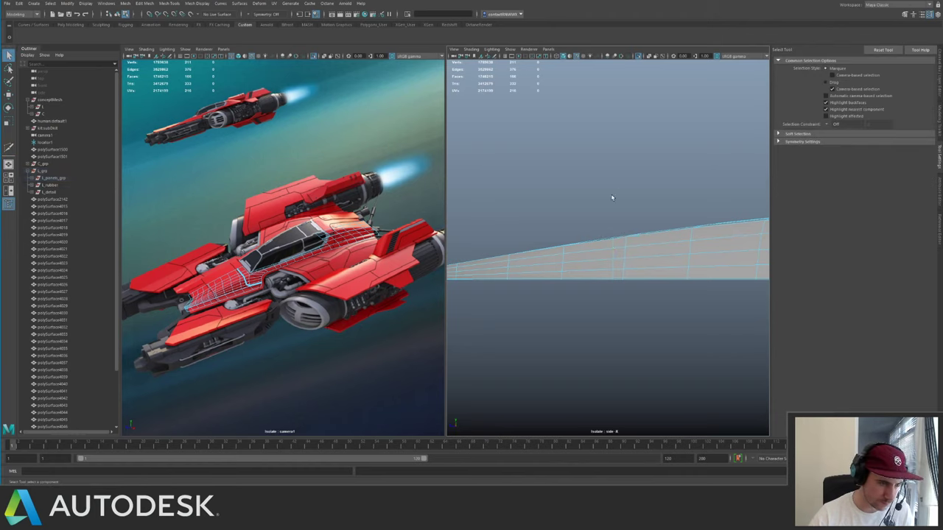
{"action": "key", "text": "F8"}
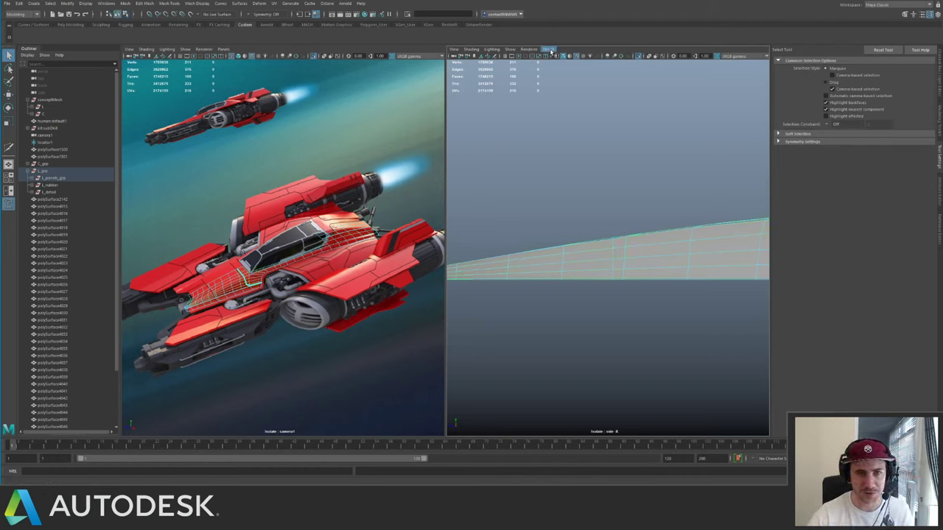
- Return to the perspective view and crease the newly cut crosswise edge loop in the nose section
{"action": "left_click", "coordinate": [548, 48]}
{"action": "mouse_move", "coordinate": [600, 57]}
{"action": "left_click", "coordinate": [636, 64]}
{"action": "key", "text": "f"}
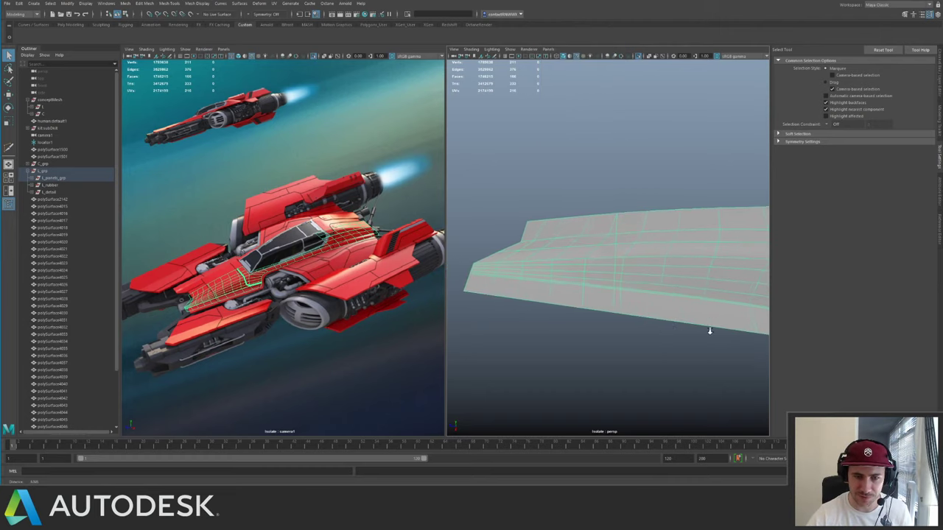
{"action": "left_click", "coordinate": [616, 242]}
{"action": "double_click", "coordinate": [615, 243]}
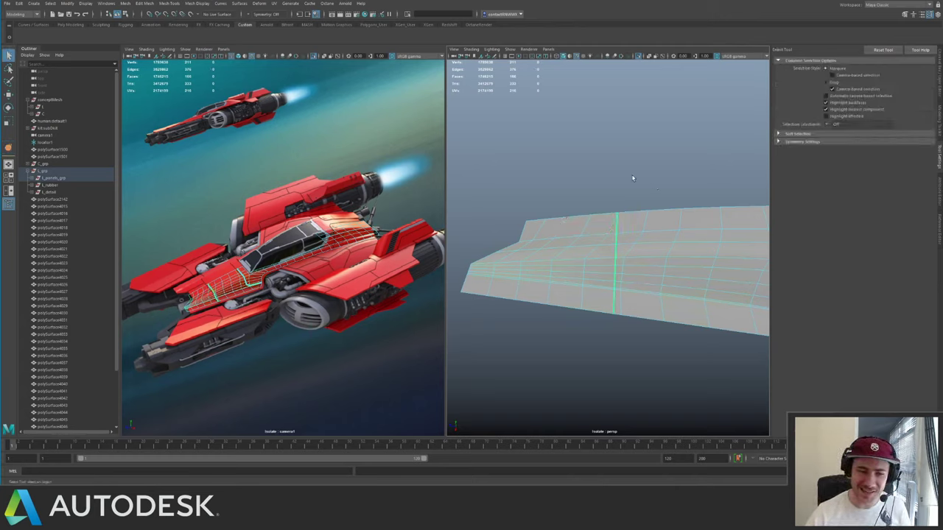
- Compare the new crosswise crease with the concept image by hiding and restoring the panel, and inspect it from the side
{"action": "left_click_drag", "start_coordinate": [625, 198], "coordinate": [584, 247], "text": "alt"}
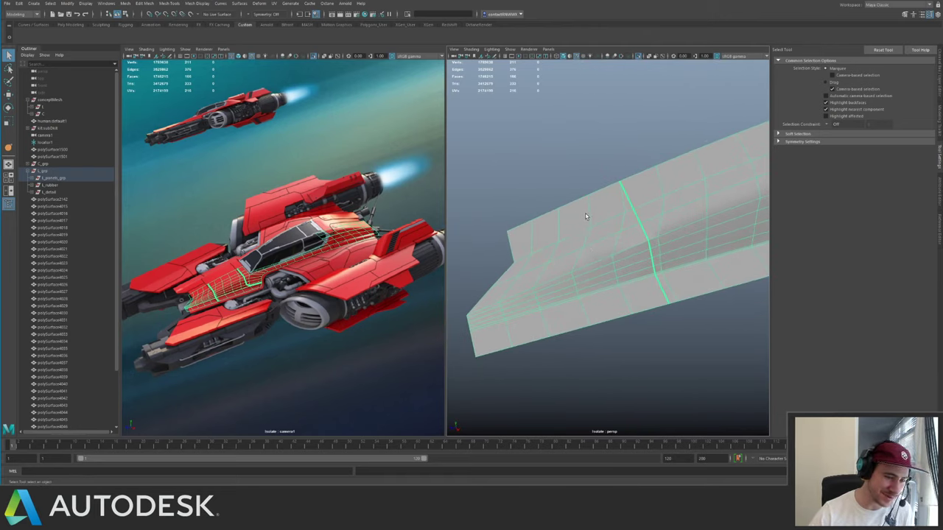
{"action": "key", "text": "ctrl+h"}
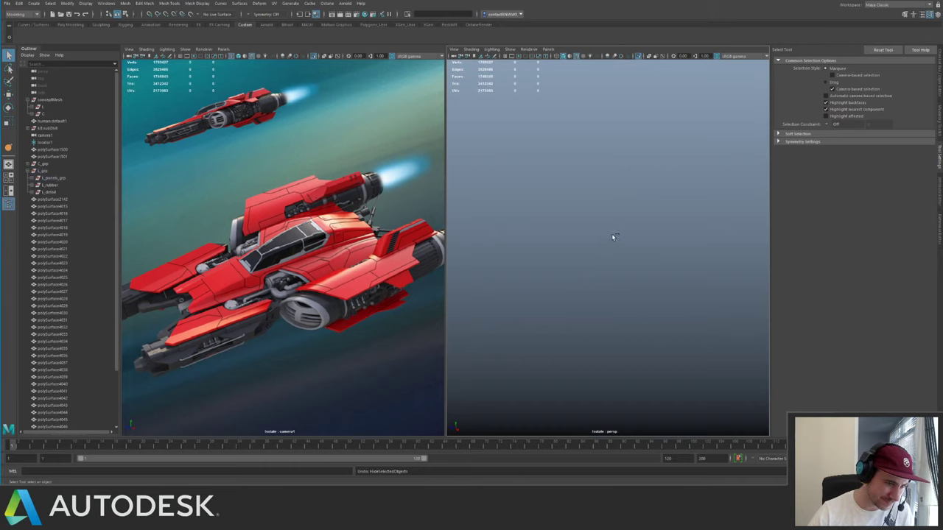
{"action": "key", "text": "ctrl+shift+h"}
{"action": "left_click_drag", "start_coordinate": [688, 206], "coordinate": [554, 198], "text": "alt"}
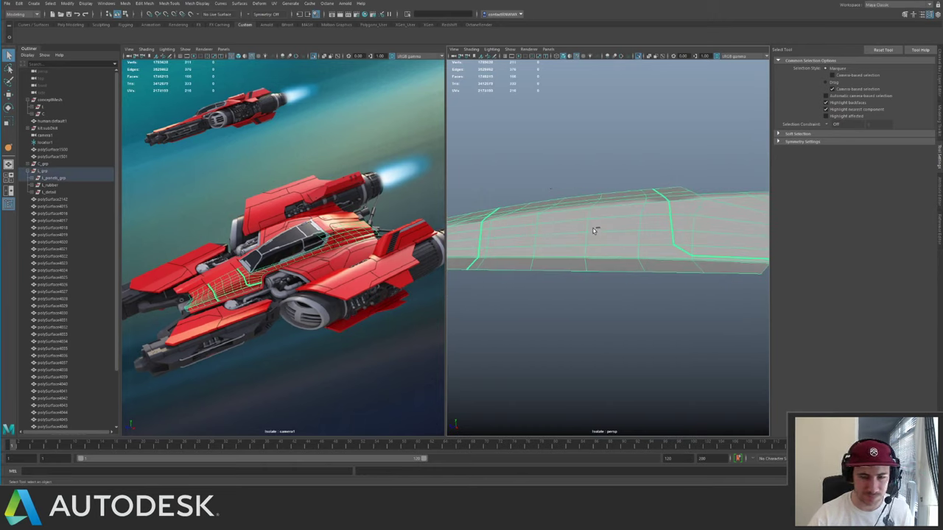
{"action": "left_click", "coordinate": [549, 50]}
{"action": "mouse_move", "coordinate": [600, 56]}
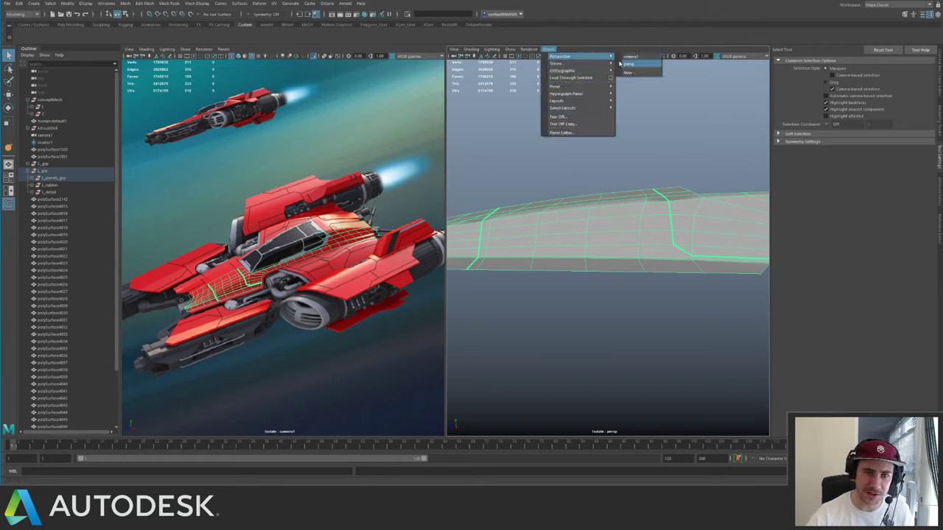
{"action": "left_click", "coordinate": [722, 153]}
{"action": "left_click_drag", "start_coordinate": [609, 206], "coordinate": [534, 280], "text": "alt"}
- Crease the lower lengthwise edges running between the two crosswise crease lines
{"action": "left_click", "coordinate": [581, 212]}
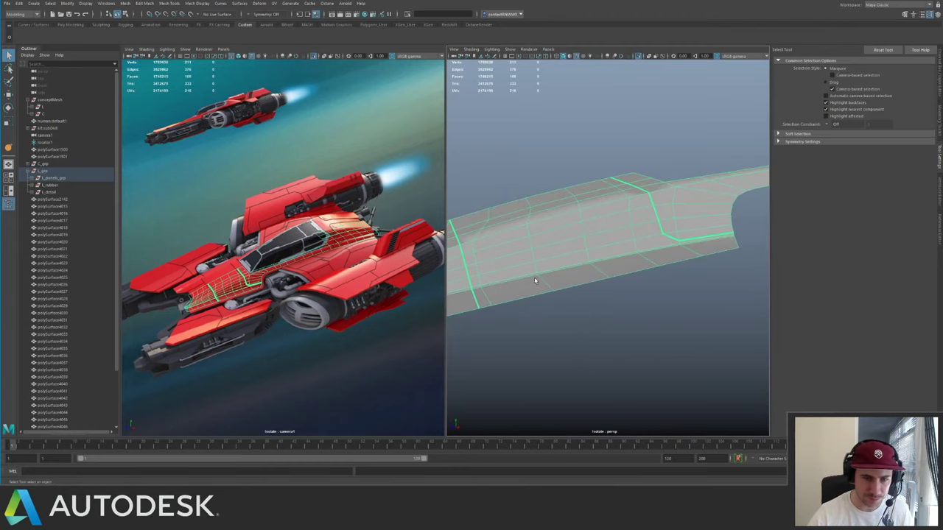
{"action": "key", "text": "F10"}
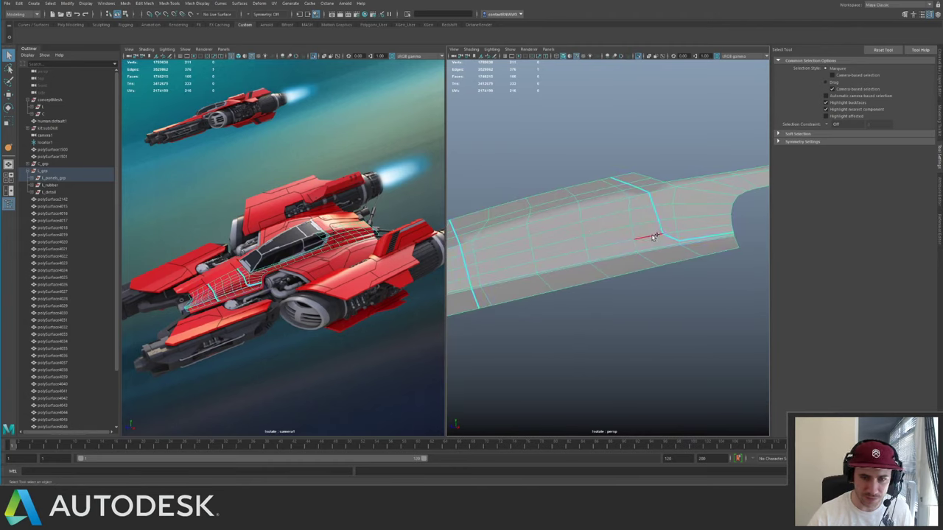
{"action": "double_click", "coordinate": [649, 237], "text": "shift"}
{"action": "key", "text": "y"}
{"action": "middle_click_drag", "start_coordinate": [508, 230], "coordinate": [593, 227]}
{"action": "key", "text": "q"}
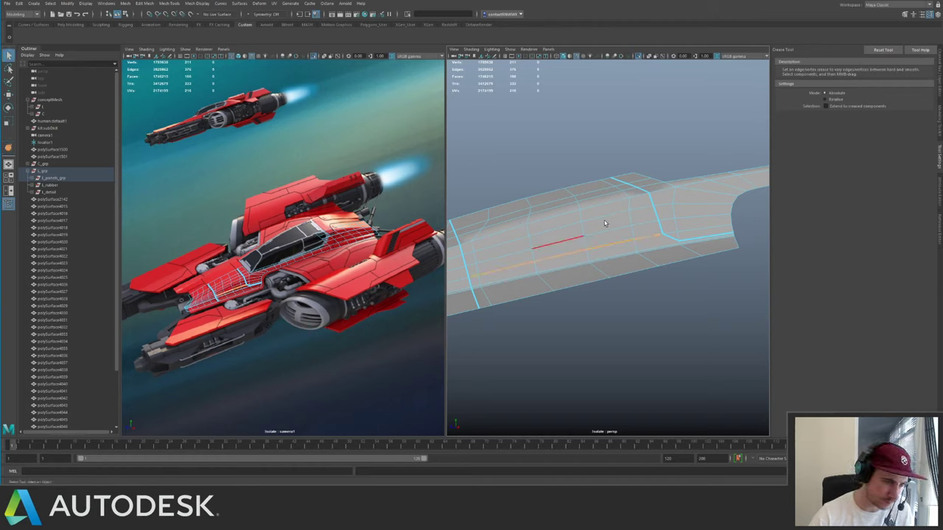
- Check the nose section's remaining panel lines against the concept image by hiding and restoring the panel
{"action": "left_click_drag", "start_coordinate": [604, 221], "coordinate": [603, 153], "text": "alt"}
{"action": "middle_click_drag", "start_coordinate": [604, 154], "coordinate": [603, 94], "text": "alt"}
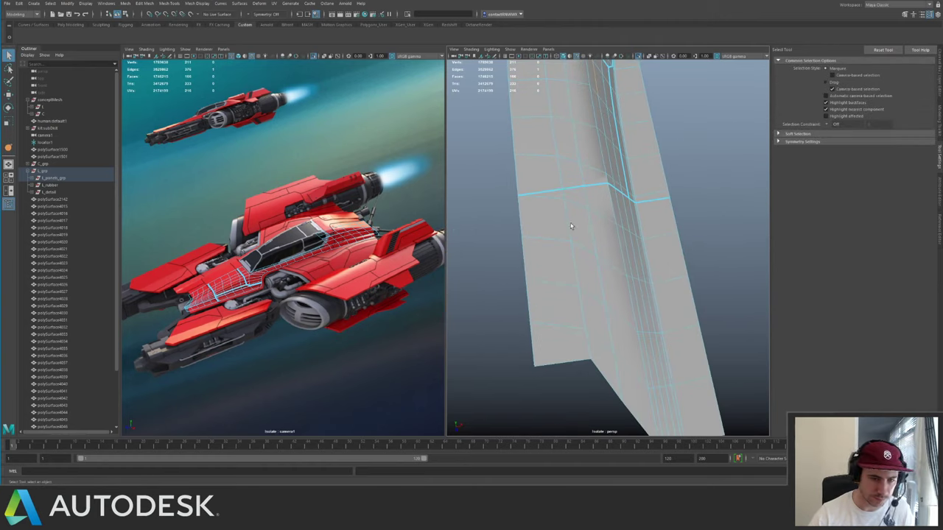
{"action": "key", "text": "F8"}
{"action": "key", "text": "ctrl+h"}
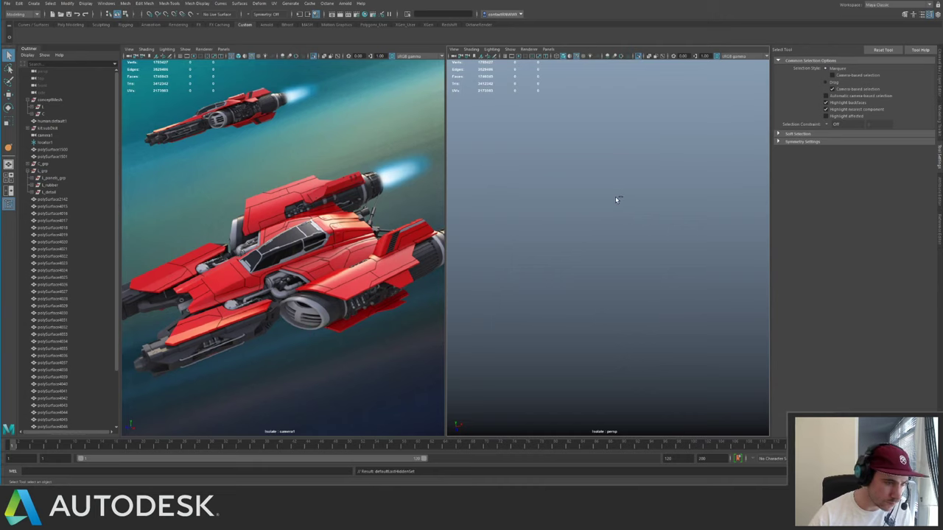
{"action": "key", "text": "ctrl+shift+h"}
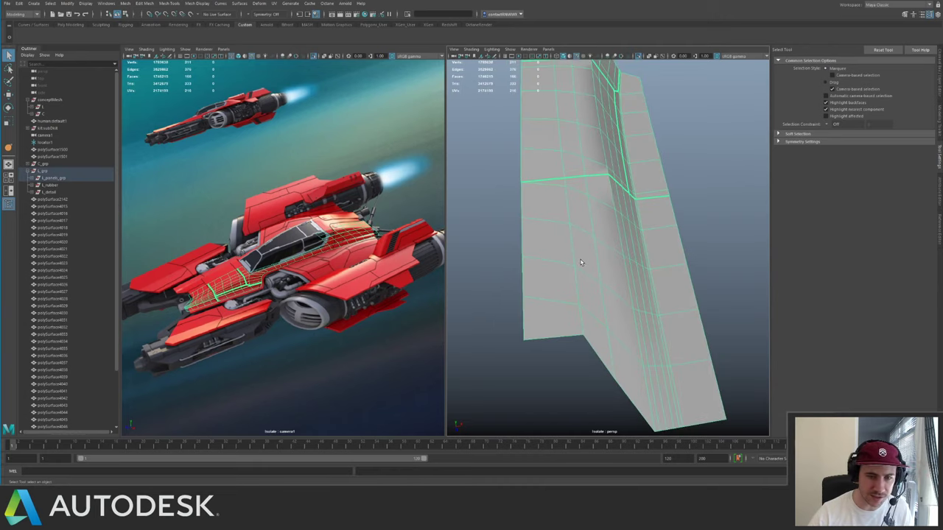
- Crease the lengthwise edges from the notch corner at the nose to the front crosswise crease
{"action": "right_click_drag", "start_coordinate": [566, 217], "coordinate": [565, 183]}
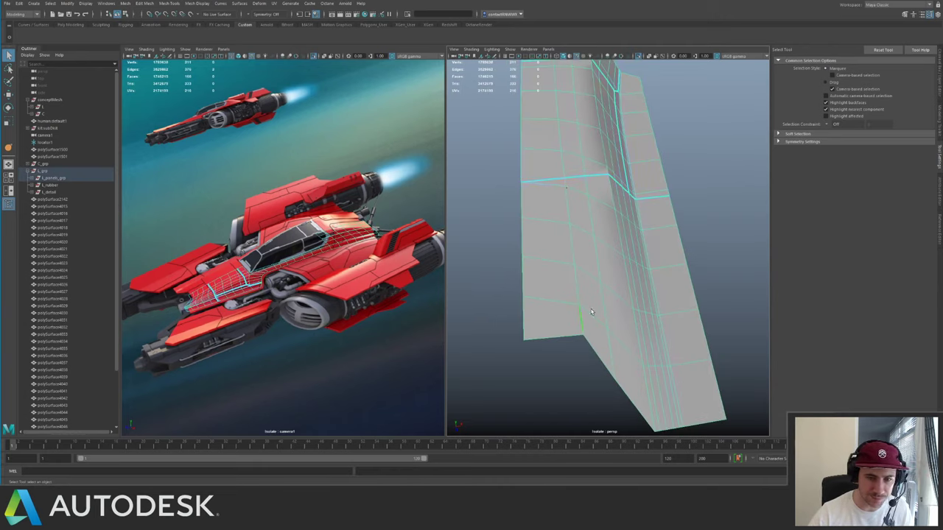
{"action": "key", "text": "y"}
{"action": "mouse_move", "coordinate": [659, 217]}
{"action": "left_mouse_down", "text": "alt"}
{"action": "mouse_move", "coordinate": [589, 200]}
{"action": "mouse_move", "coordinate": [593, 241]}
{"action": "mouse_move", "coordinate": [606, 192]}
{"action": "mouse_move", "coordinate": [604, 211]}
{"action": "mouse_move", "coordinate": [616, 196]}
{"action": "mouse_move", "coordinate": [579, 224]}
{"action": "left_mouse_up", "text": "alt"}
{"action": "key", "text": "q"}
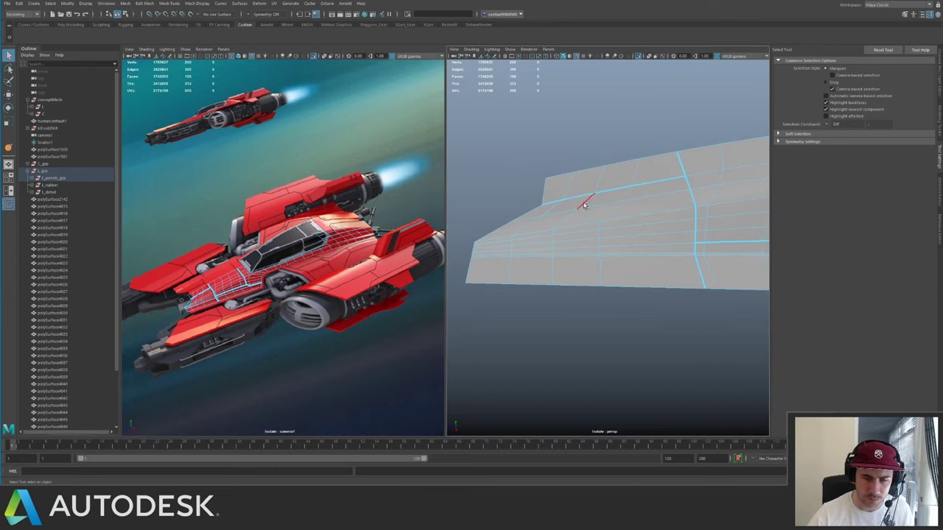
- Delete the redundant edge loops in the nose section and around the creased middle section of the panel
{"action": "key", "text": "ctrl+Delete"}
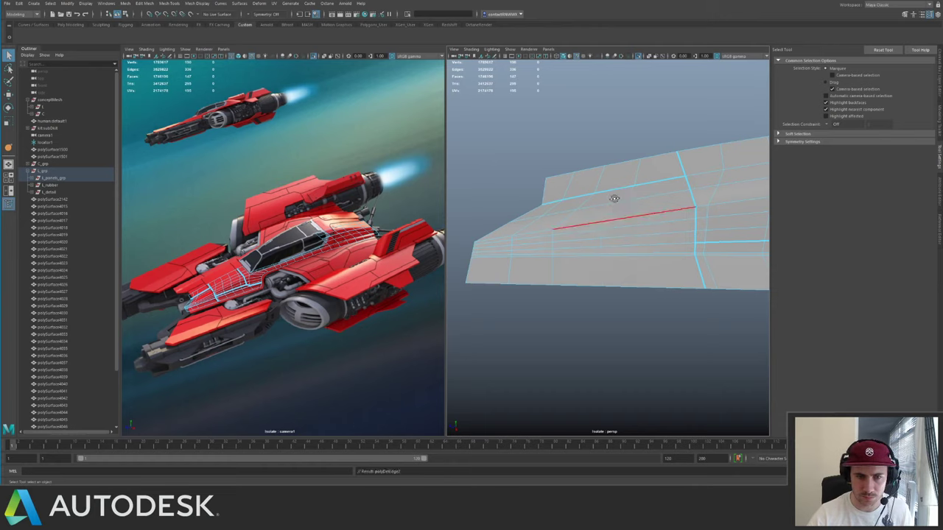
{"action": "left_click_drag", "start_coordinate": [614, 199], "coordinate": [561, 234], "text": "alt"}
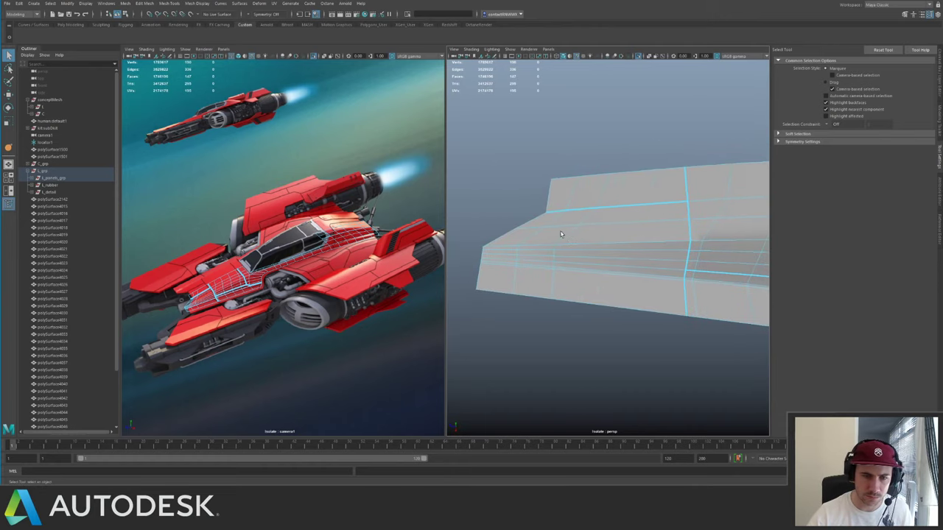
{"action": "scroll", "coordinate": [557, 242], "scroll_direction": "down", "scroll_amount": 3}
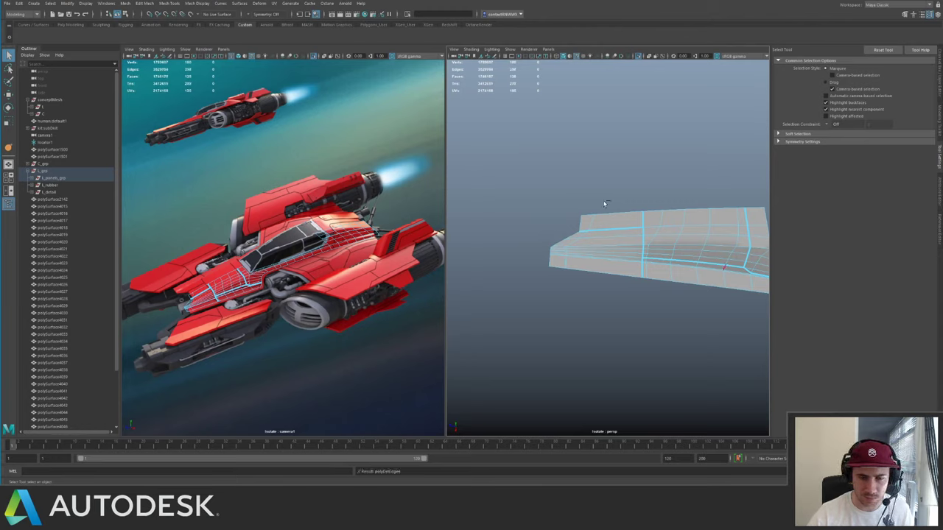
{"action": "left_click_drag", "start_coordinate": [603, 204], "coordinate": [580, 213], "text": "alt"}
{"action": "left_click", "coordinate": [623, 223]}
{"action": "scroll", "coordinate": [589, 221], "scroll_direction": "up", "scroll_amount": 3}
{"action": "right_click_drag", "start_coordinate": [616, 226], "coordinate": [621, 220]}
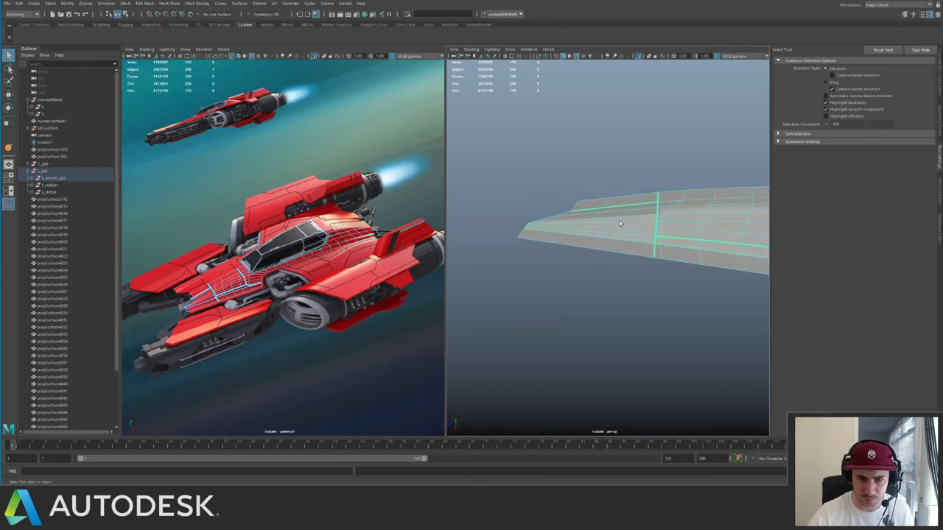
{"action": "left_click_drag", "start_coordinate": [620, 221], "coordinate": [609, 189], "text": "alt"}
{"action": "right_click_drag", "start_coordinate": [606, 188], "coordinate": [601, 176]}
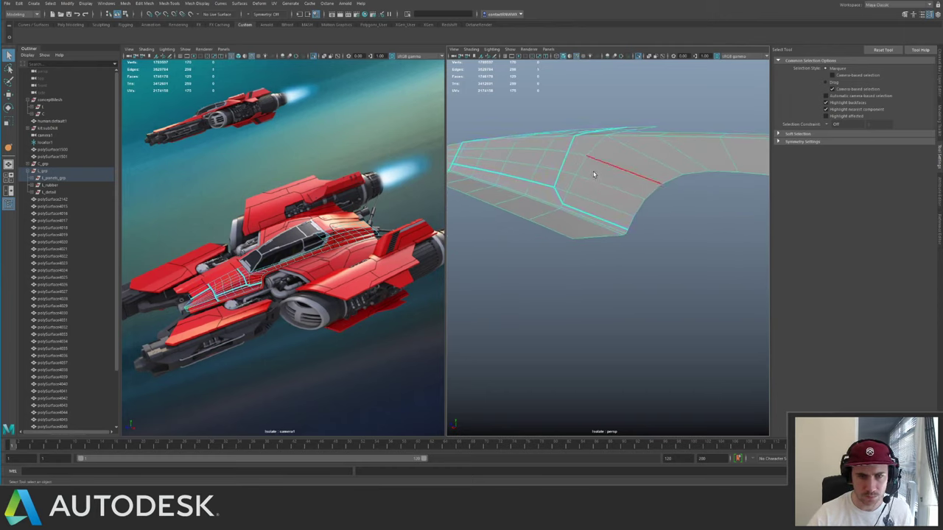
{"action": "double_click", "coordinate": [546, 188]}
{"action": "key", "text": "ctrl+Delete"}
- Examine the panel's remaining edge flow around the creased middle section and the nose
{"action": "left_click_drag", "start_coordinate": [581, 190], "coordinate": [620, 194], "text": "alt"}
{"action": "mouse_move", "coordinate": [620, 195]}
{"action": "middle_mouse_down", "text": "alt"}
{"action": "mouse_move", "coordinate": [634, 198]}
{"action": "mouse_move", "coordinate": [622, 197]}
{"action": "middle_mouse_up", "text": "alt"}
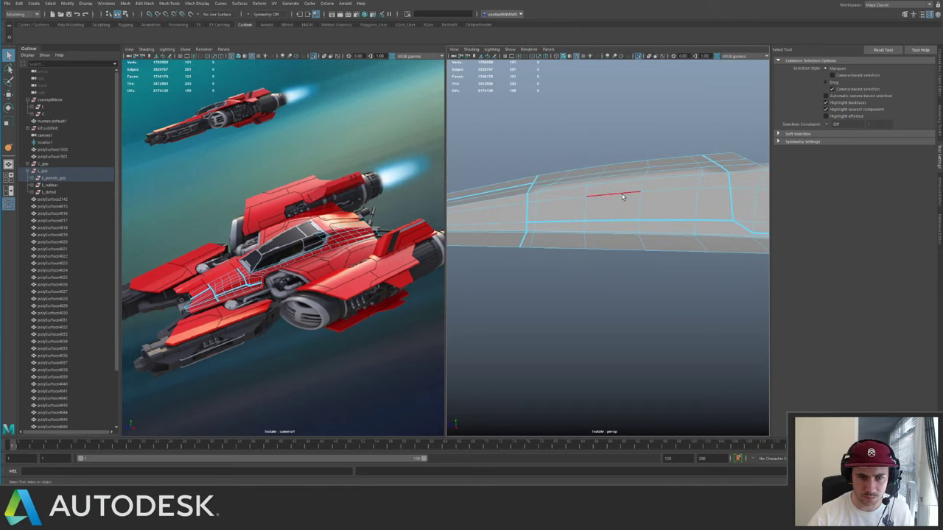
{"action": "left_click_drag", "start_coordinate": [538, 192], "coordinate": [624, 169], "text": "alt"}
{"action": "key", "text": "alt+s"}
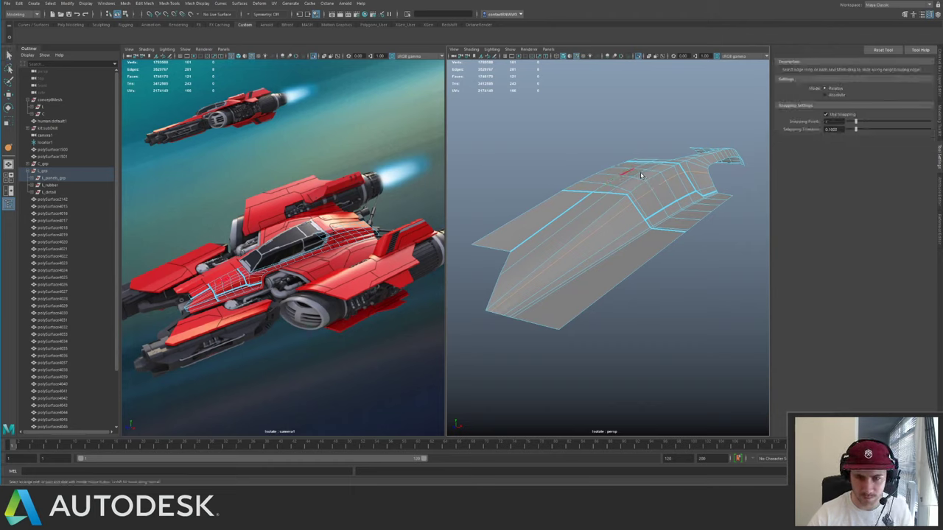
{"action": "mouse_move", "coordinate": [638, 190]}
{"action": "left_mouse_down", "text": "alt"}
{"action": "mouse_move", "coordinate": [612, 208]}
{"action": "mouse_move", "coordinate": [637, 204]}
{"action": "left_mouse_up", "text": "alt"}
{"action": "key", "text": "q"}
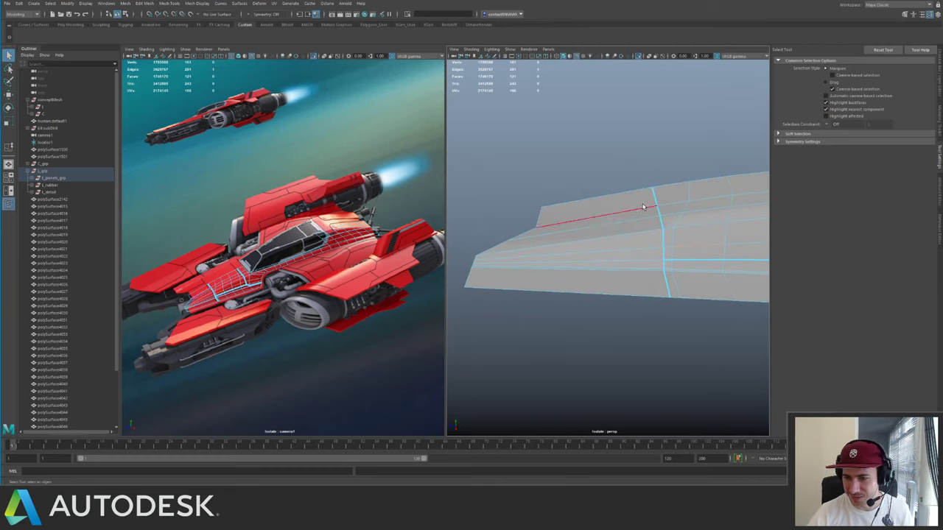
{"action": "left_click", "coordinate": [643, 207]}
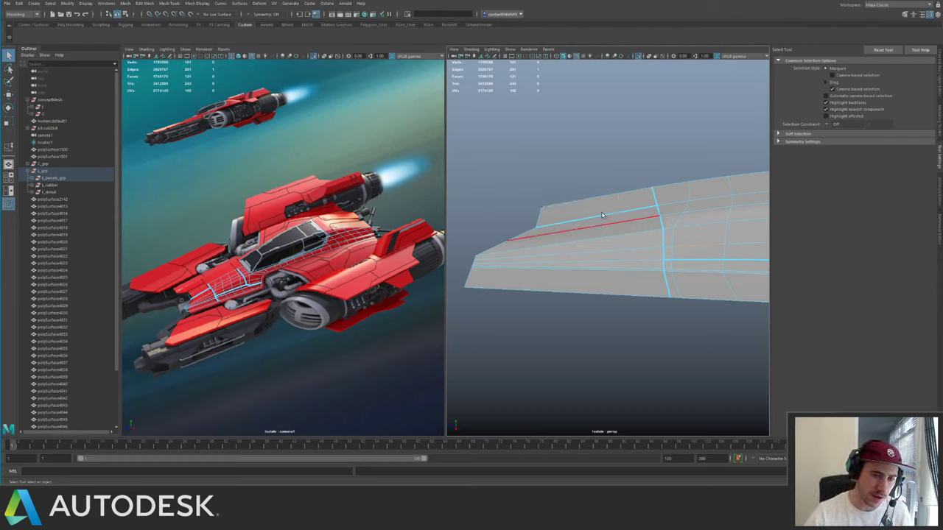
- Insert three evenly spaced crosswise edge loops across the nose section, using the multiple edge loops option, and return to object selection
{"action": "key", "text": "F8"}
{"action": "left_click_drag", "start_coordinate": [660, 195], "coordinate": [582, 207], "text": "alt"}
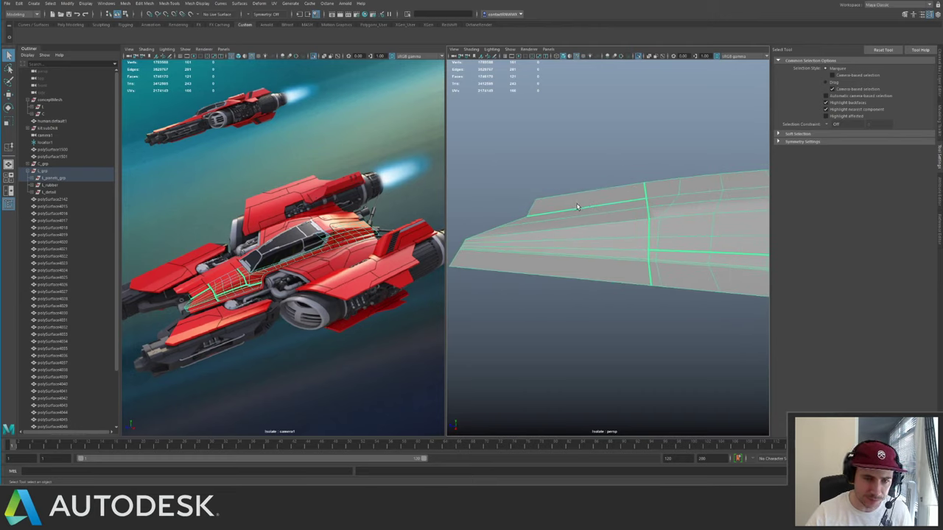
{"action": "key", "text": "g"}
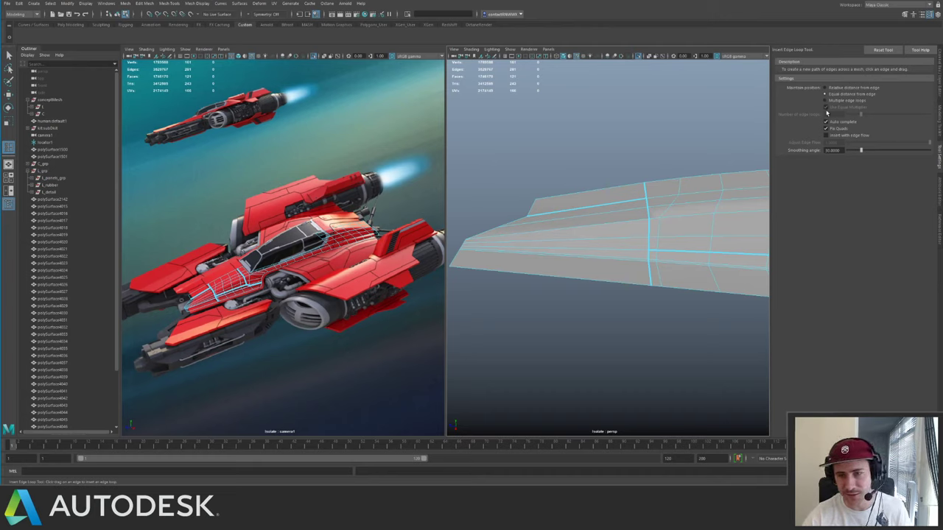
{"action": "left_click", "coordinate": [824, 100]}
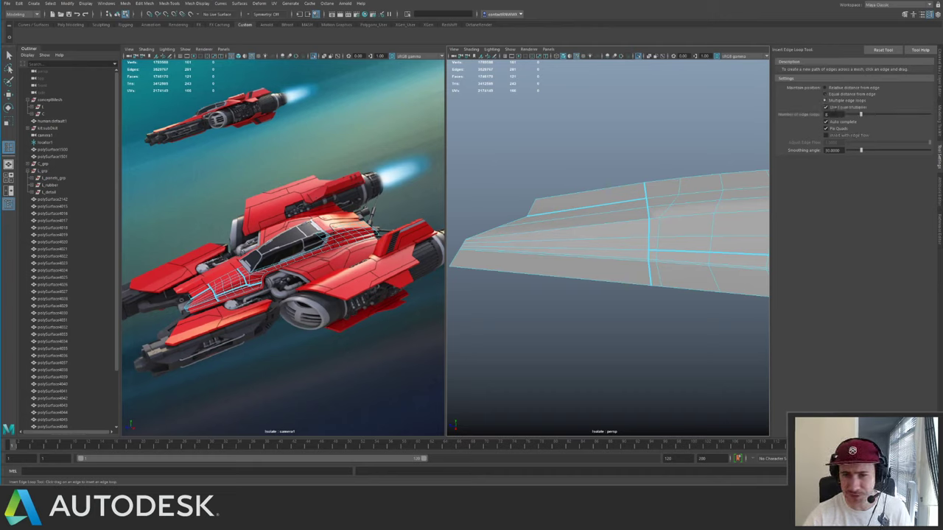
{"action": "left_click", "coordinate": [591, 226]}
{"action": "key", "text": "q"}
{"action": "left_click_drag", "start_coordinate": [551, 226], "coordinate": [584, 239], "text": "alt"}
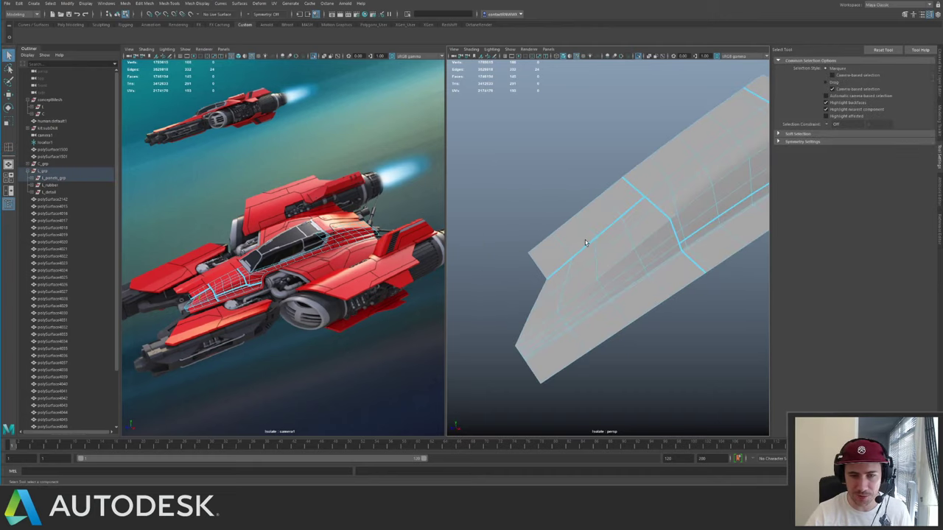
{"action": "right_click_drag", "start_coordinate": [586, 240], "coordinate": [619, 216]}
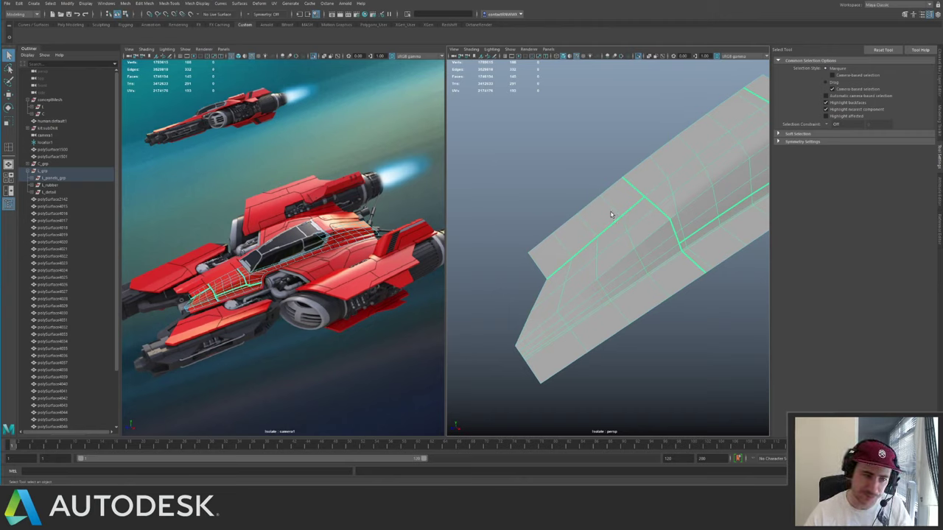
- Bring the whole ship back from isolation, deselect the panel and inspect how it sits against the cockpit and engine parts
{"action": "left_click_drag", "start_coordinate": [651, 190], "coordinate": [681, 190], "text": "alt"}
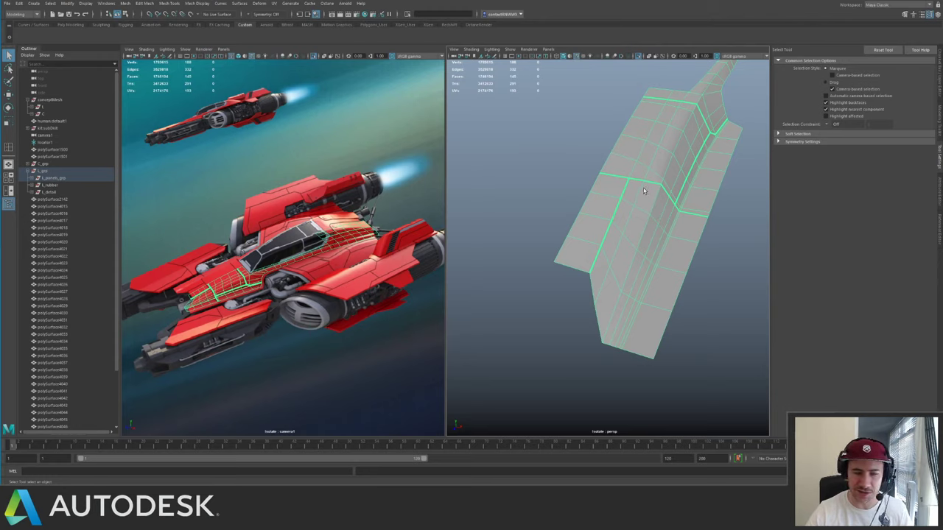
{"action": "left_click_drag", "start_coordinate": [635, 199], "coordinate": [597, 190], "text": "alt"}
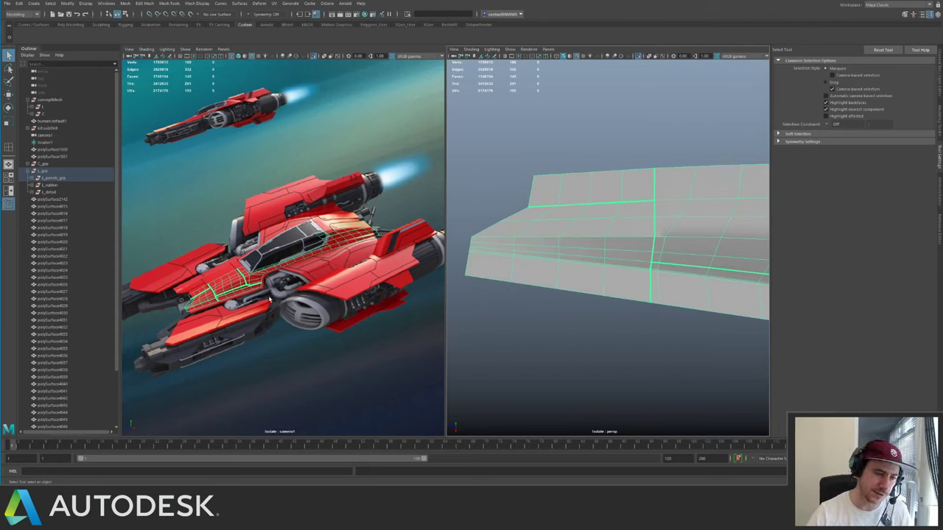
{"action": "key", "text": "ctrl+1"}
{"action": "left_click_drag", "start_coordinate": [656, 202], "coordinate": [648, 221], "text": "alt"}
{"action": "right_click_drag", "start_coordinate": [648, 221], "coordinate": [589, 229], "text": "alt"}
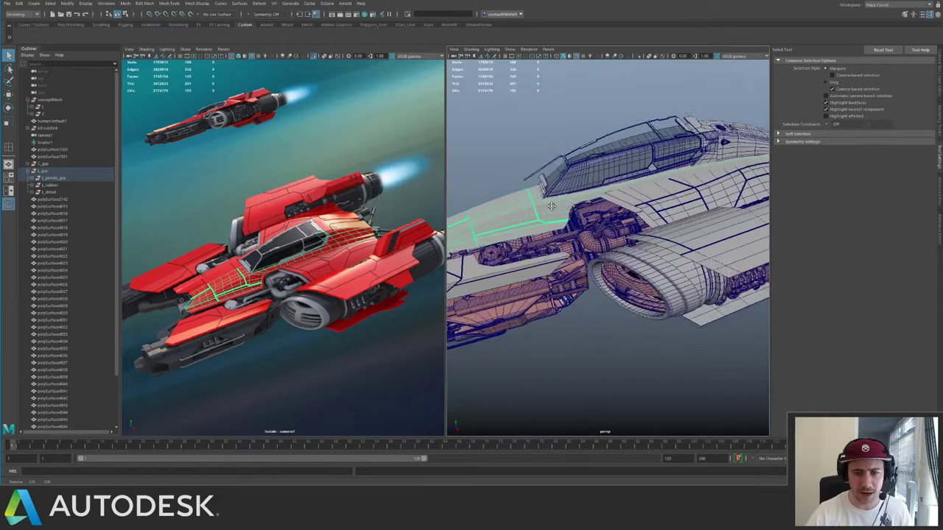
{"action": "left_click_drag", "start_coordinate": [589, 228], "coordinate": [670, 239], "text": "alt"}
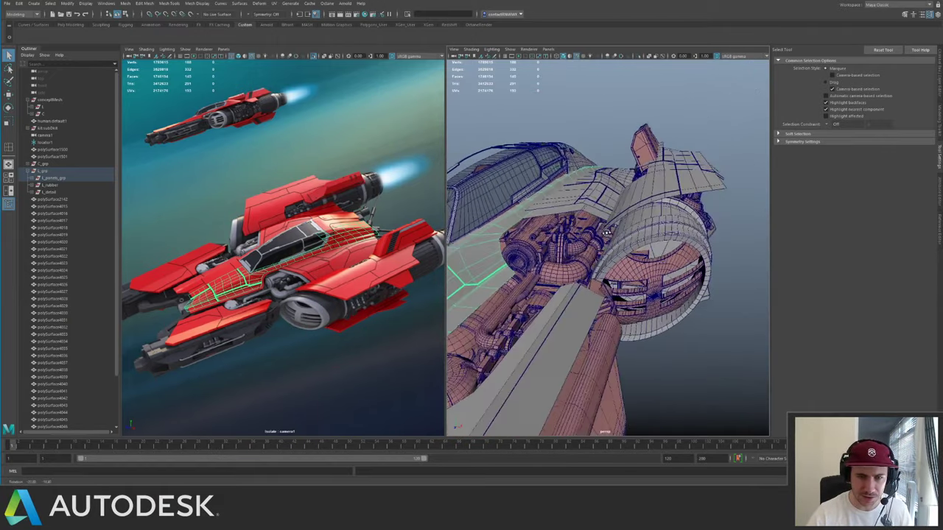
{"action": "right_click_drag", "start_coordinate": [641, 272], "coordinate": [694, 295], "text": "alt"}
{"action": "left_click_drag", "start_coordinate": [693, 295], "coordinate": [677, 267], "text": "alt"}
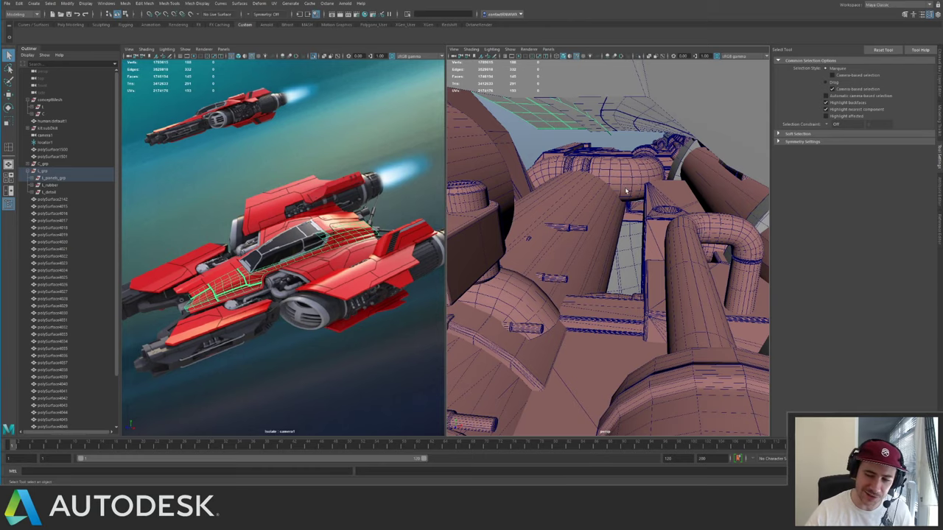
{"action": "left_click", "coordinate": [622, 146]}
{"action": "right_click_drag", "start_coordinate": [623, 146], "coordinate": [516, 183], "text": "alt"}
{"action": "left_click_drag", "start_coordinate": [516, 183], "coordinate": [508, 176], "text": "alt"}
{"action": "middle_click_drag", "start_coordinate": [509, 176], "coordinate": [544, 172], "text": "alt"}
{"action": "left_click_drag", "start_coordinate": [542, 171], "coordinate": [601, 148], "text": "alt"}
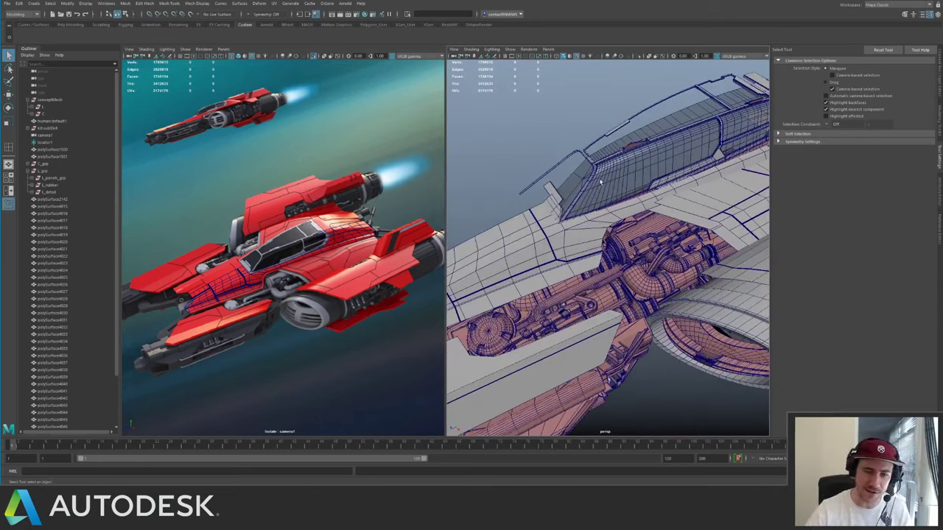
- Select the side hull panel beside the cockpit and hide it temporarily to inspect the parts underneath
{"action": "left_click_drag", "start_coordinate": [600, 181], "coordinate": [615, 198], "text": "alt"}
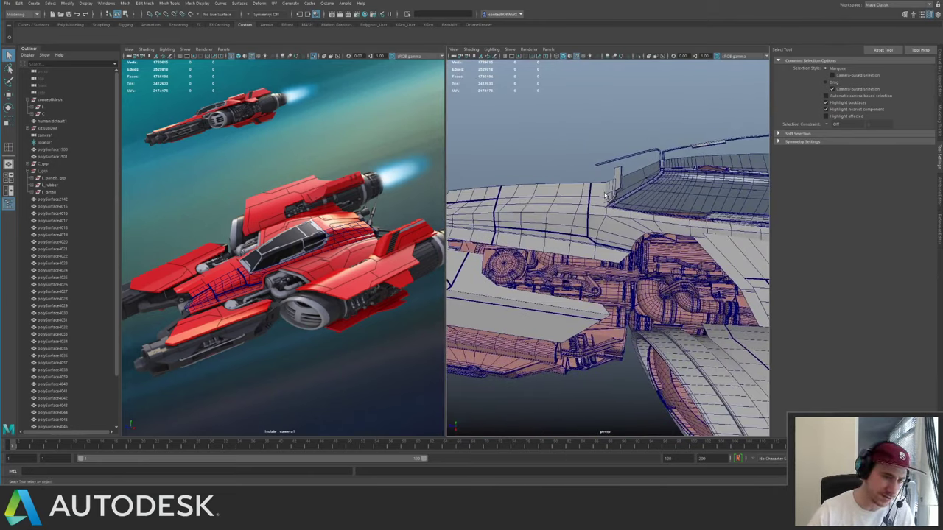
{"action": "left_click", "coordinate": [639, 216]}
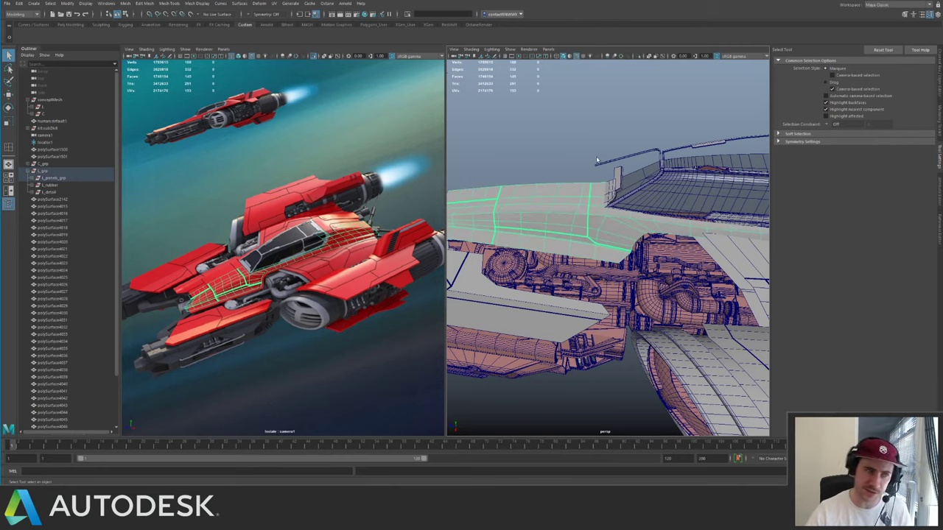
{"action": "key", "text": "ctrl+h"}
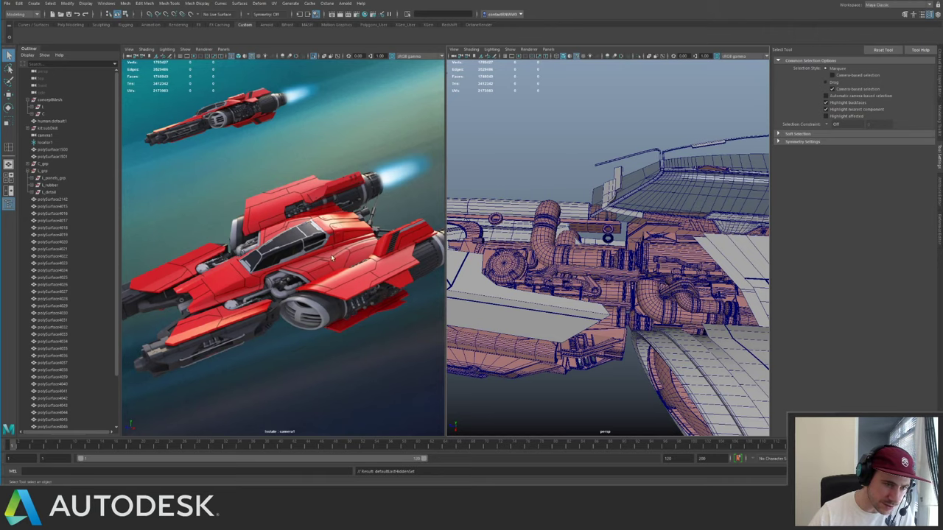
{"action": "key", "text": "ctrl+z"}
- Try to insert an edge loop along the panel's engine cutout, keeping an equal distance from the edge
{"action": "left_click_drag", "start_coordinate": [512, 222], "coordinate": [589, 227], "text": "alt"}
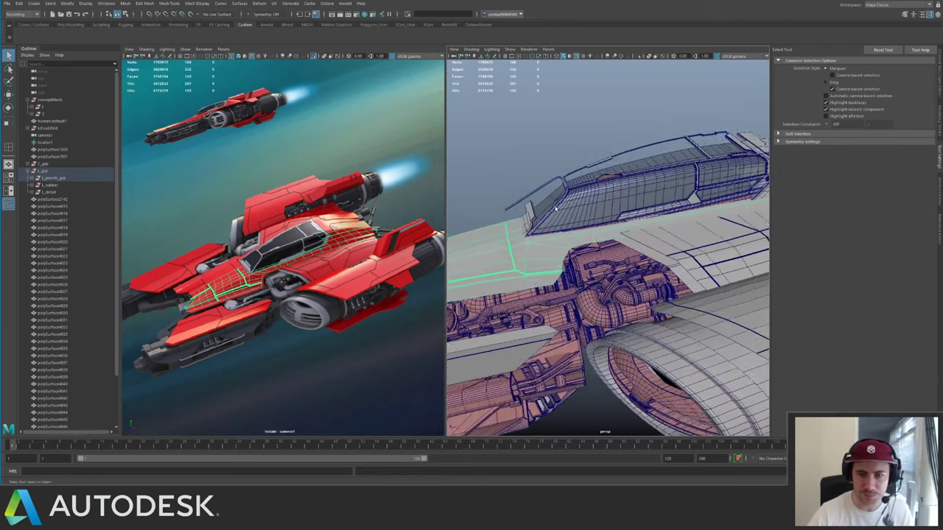
{"action": "right_click_drag", "start_coordinate": [589, 226], "coordinate": [655, 207], "text": "alt"}
{"action": "left_click_drag", "start_coordinate": [656, 207], "coordinate": [631, 196], "text": "alt"}
{"action": "right_click_drag", "start_coordinate": [631, 204], "coordinate": [604, 223], "text": "shift"}
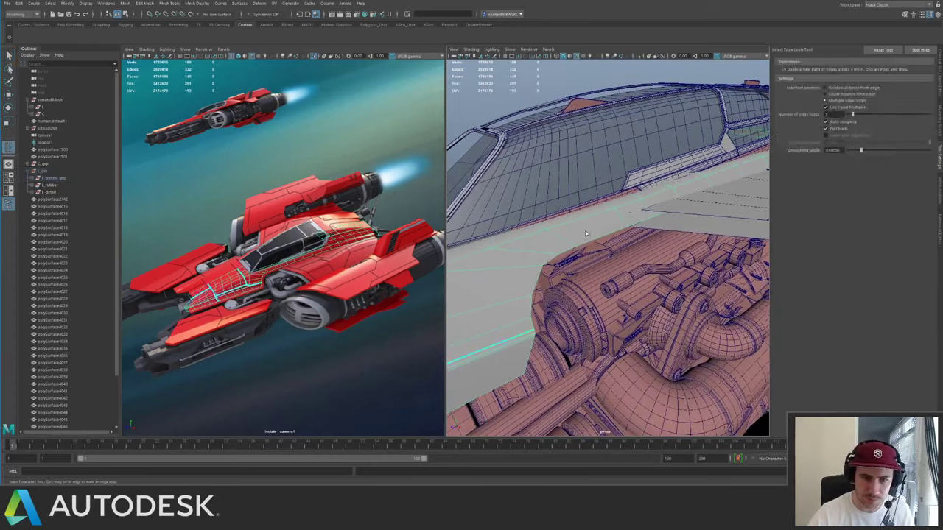
{"action": "left_click", "coordinate": [825, 94]}
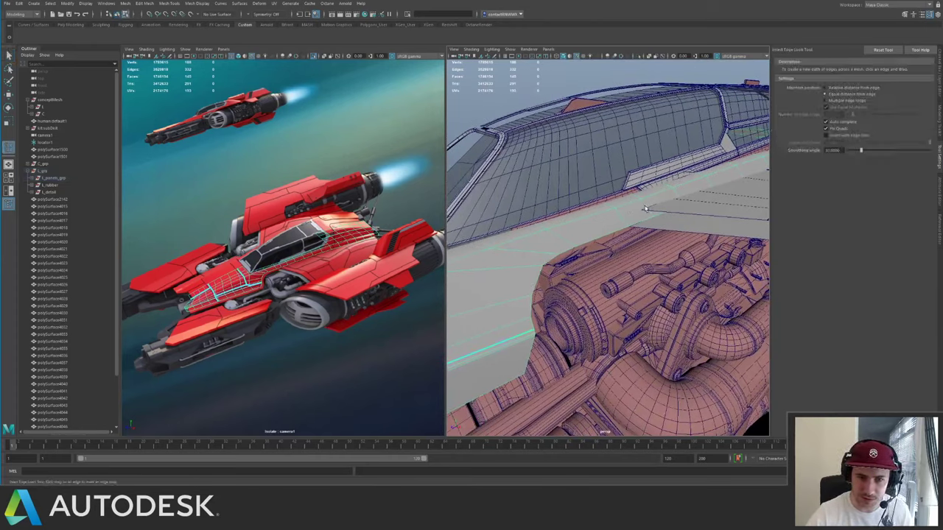
{"action": "left_click", "coordinate": [645, 209]}
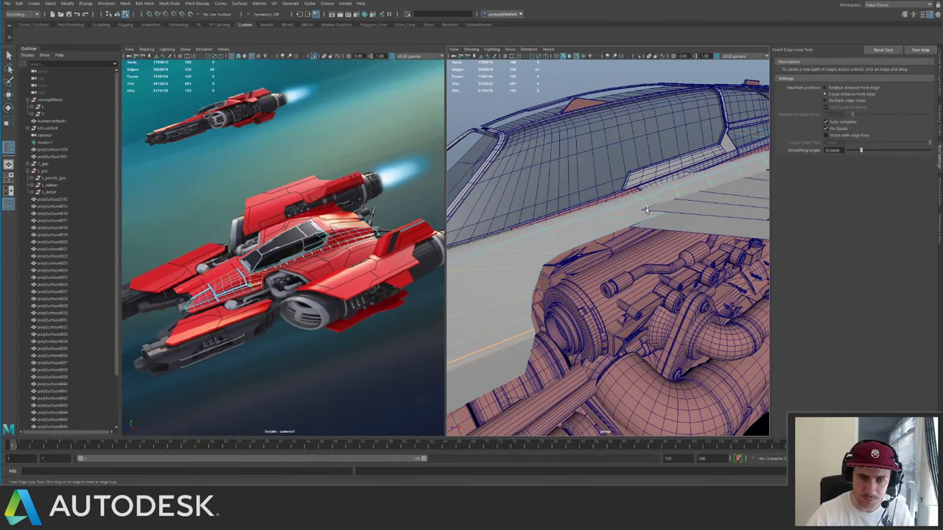
{"action": "key", "text": "q"}
{"action": "left_click_drag", "start_coordinate": [645, 210], "coordinate": [617, 204]}
{"action": "middle_click_drag", "start_coordinate": [617, 205], "coordinate": [699, 174], "text": "alt"}
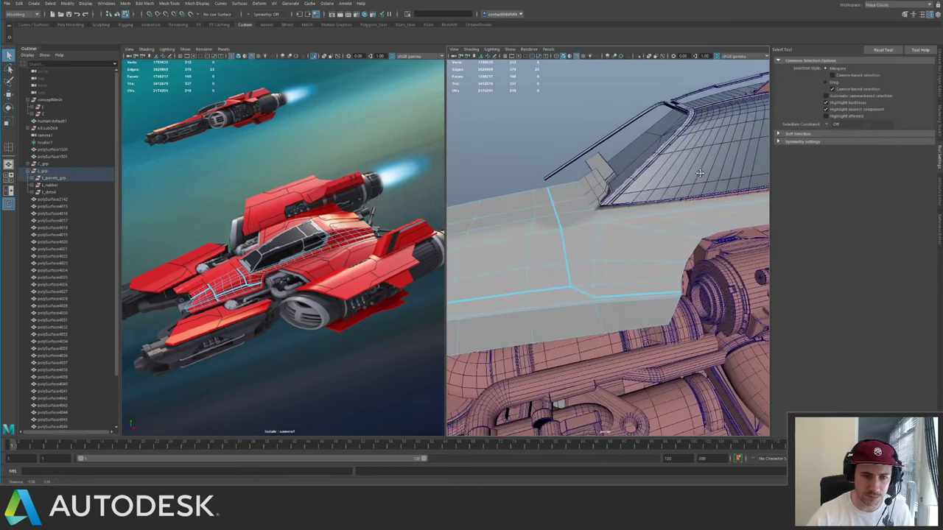
{"action": "left_click_drag", "start_coordinate": [700, 172], "coordinate": [560, 215], "text": "alt"}
{"action": "key", "text": "ctrl+z"}
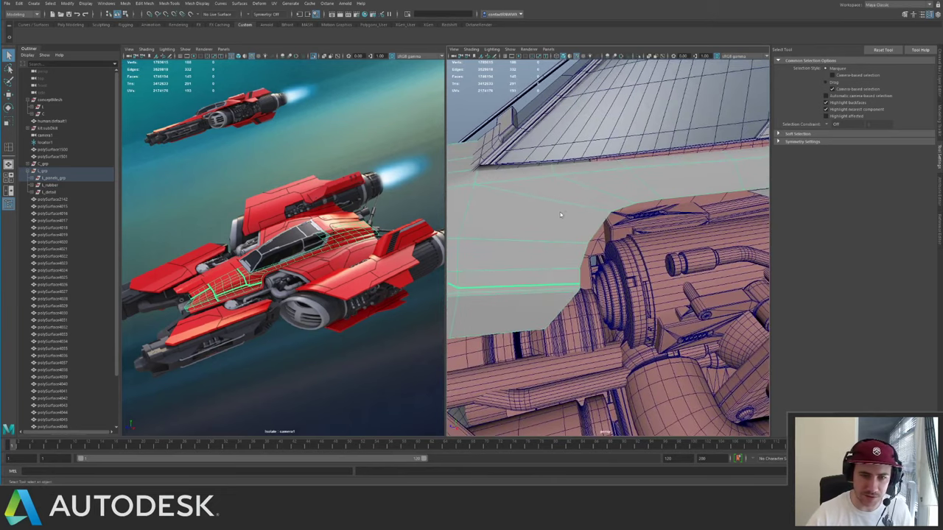
- Reposition the vertices around the corner of the panel's engine cutout to refine its curve
{"action": "key", "text": "F9"}
{"action": "left_click", "coordinate": [614, 221]}
{"action": "key", "text": "w"}
{"action": "left_click_drag", "start_coordinate": [617, 225], "coordinate": [627, 231], "text": "alt"}
{"action": "left_click_drag", "start_coordinate": [649, 317], "coordinate": [600, 223]}
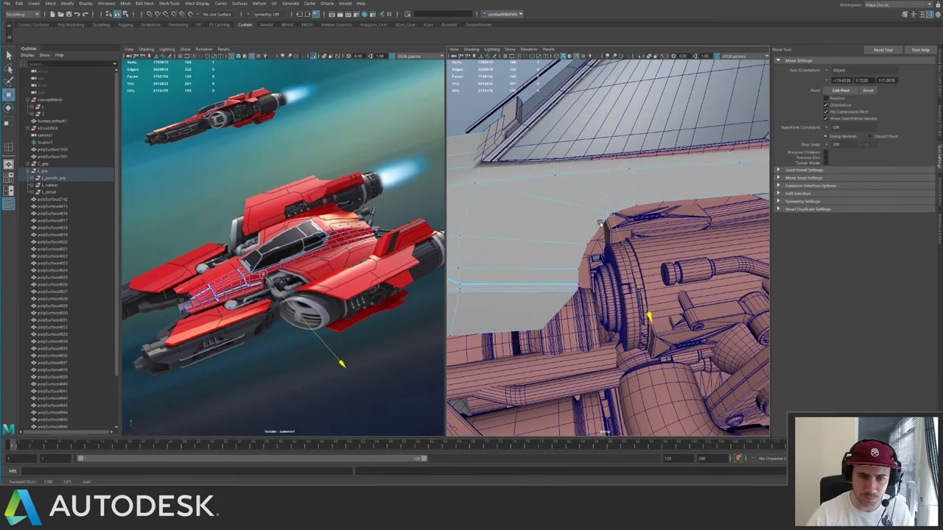
{"action": "left_click", "coordinate": [597, 221]}
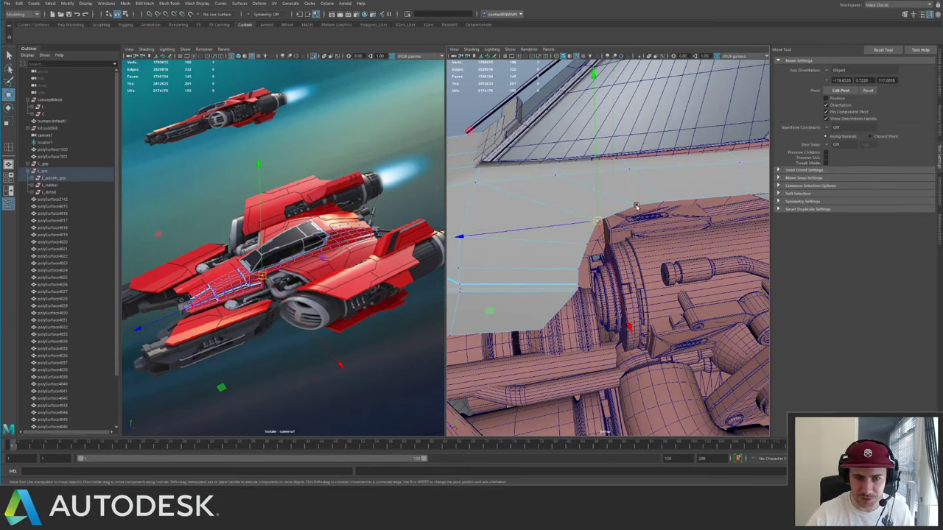
{"action": "left_click", "coordinate": [632, 208]}
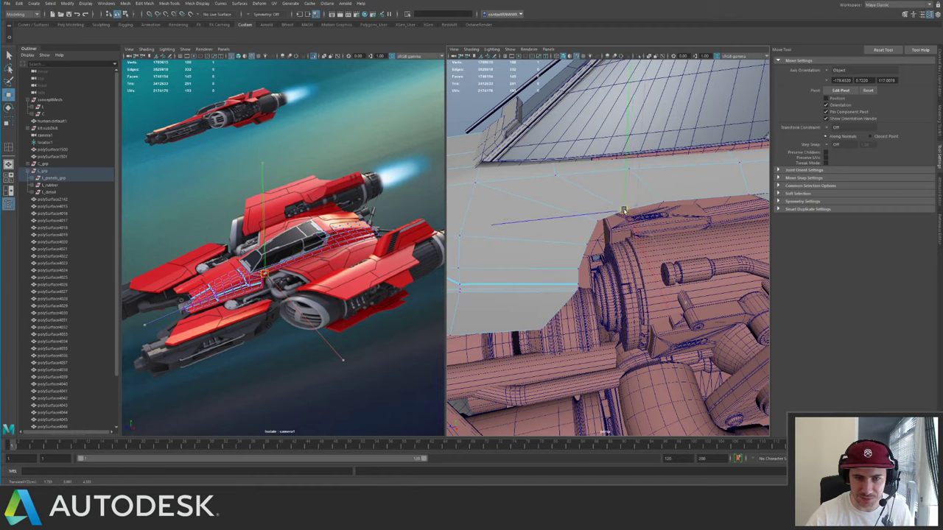
{"action": "left_click", "coordinate": [586, 246]}
{"action": "left_click_drag", "start_coordinate": [585, 246], "coordinate": [580, 246]}
{"action": "right_click_drag", "start_coordinate": [584, 243], "coordinate": [617, 211]}
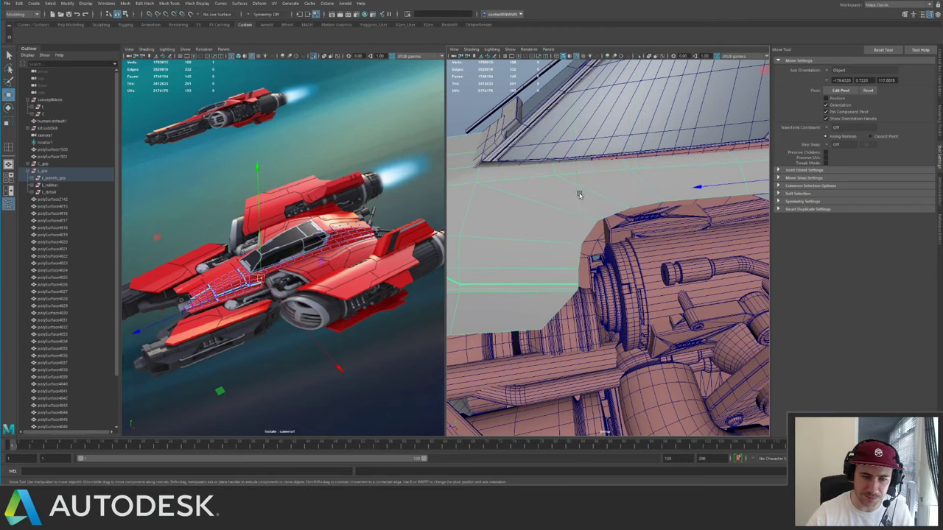
- Isolate the side panel and try to shift a vertex on its cutout edge
{"action": "left_click_drag", "start_coordinate": [578, 195], "coordinate": [612, 213], "text": "alt"}
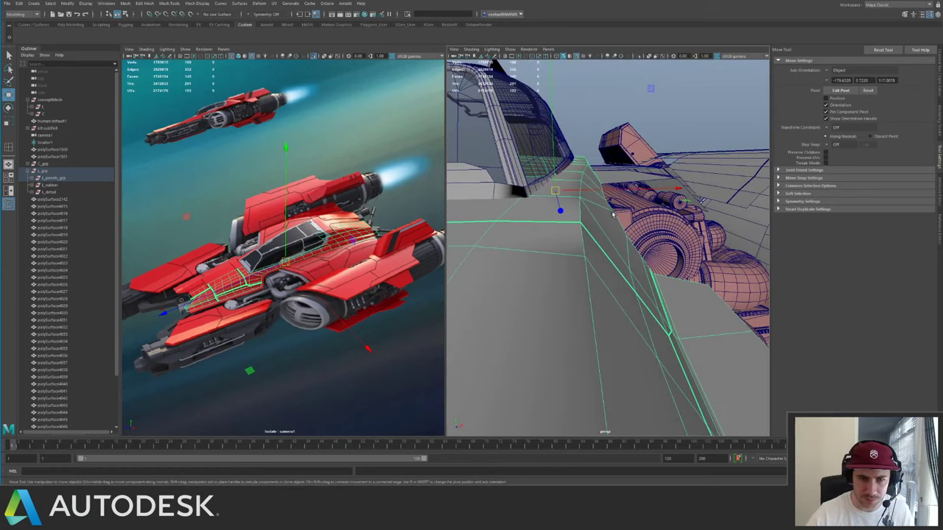
{"action": "key", "text": "ctrl+1"}
{"action": "right_click_drag", "start_coordinate": [618, 216], "coordinate": [595, 215]}
{"action": "left_click", "coordinate": [615, 212]}
{"action": "left_click_drag", "start_coordinate": [616, 212], "coordinate": [640, 212]}
{"action": "key", "text": "ctrl+z"}
{"action": "left_click", "coordinate": [679, 183]}
{"action": "left_click_drag", "start_coordinate": [684, 185], "coordinate": [634, 191], "text": "alt"}
{"action": "key", "text": "q"}
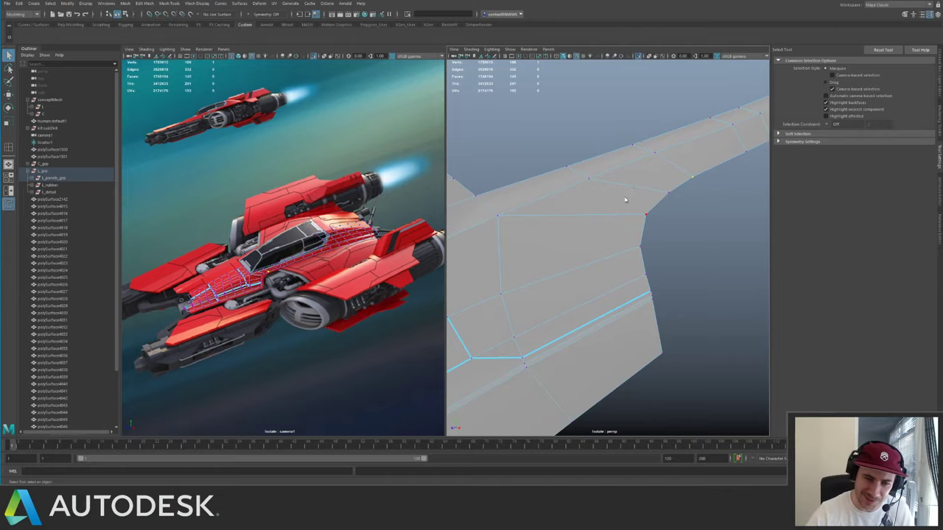
{"action": "right_click_drag", "start_coordinate": [625, 199], "coordinate": [640, 188]}
{"action": "left_click_drag", "start_coordinate": [643, 163], "coordinate": [591, 208], "text": "alt"}
- Insert an edge loop following the panel's cutout border with the equal distance from edge setting
{"action": "right_click_drag", "start_coordinate": [585, 208], "coordinate": [557, 234], "text": "shift"}
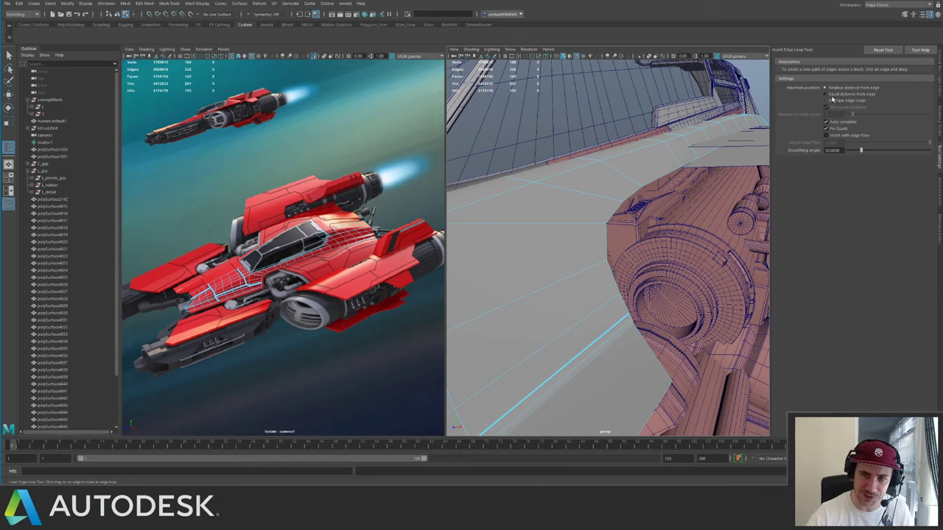
{"action": "left_click", "coordinate": [597, 226]}
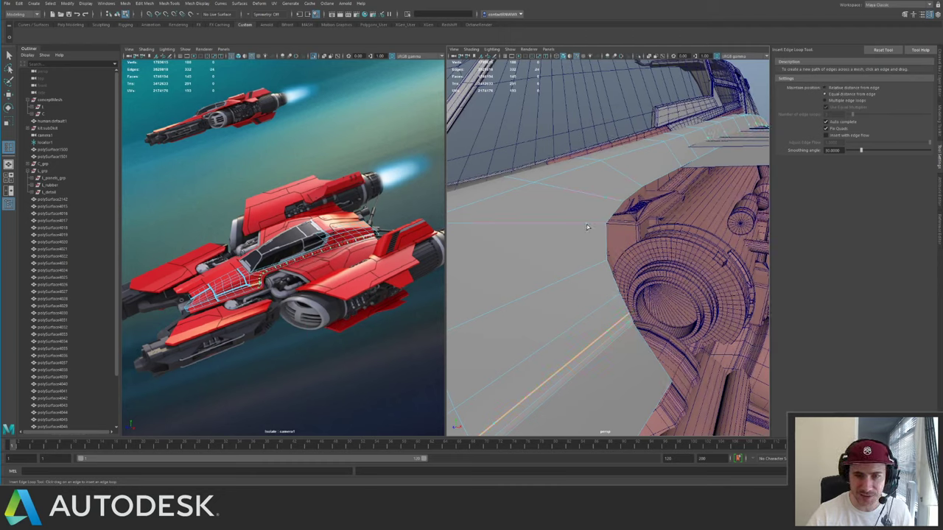
{"action": "left_click_drag", "start_coordinate": [587, 226], "coordinate": [560, 241], "text": "alt"}
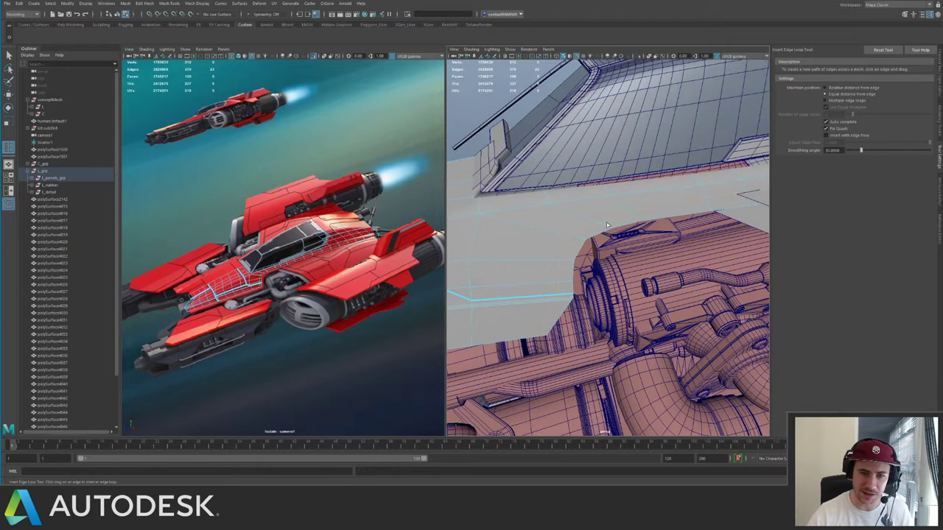
{"action": "left_click_drag", "start_coordinate": [681, 184], "coordinate": [601, 168], "text": "alt"}
- Slide the short edge near the cutout corner along its neighbouring edges with the Slide Edge tool
{"action": "key", "text": "q"}
{"action": "key", "text": "y"}
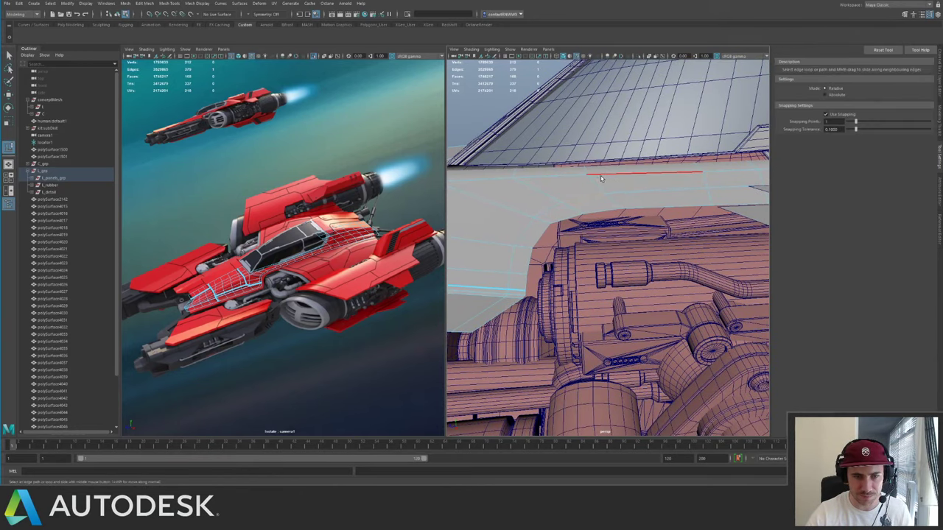
{"action": "left_click_drag", "start_coordinate": [602, 179], "coordinate": [591, 186], "text": "alt"}
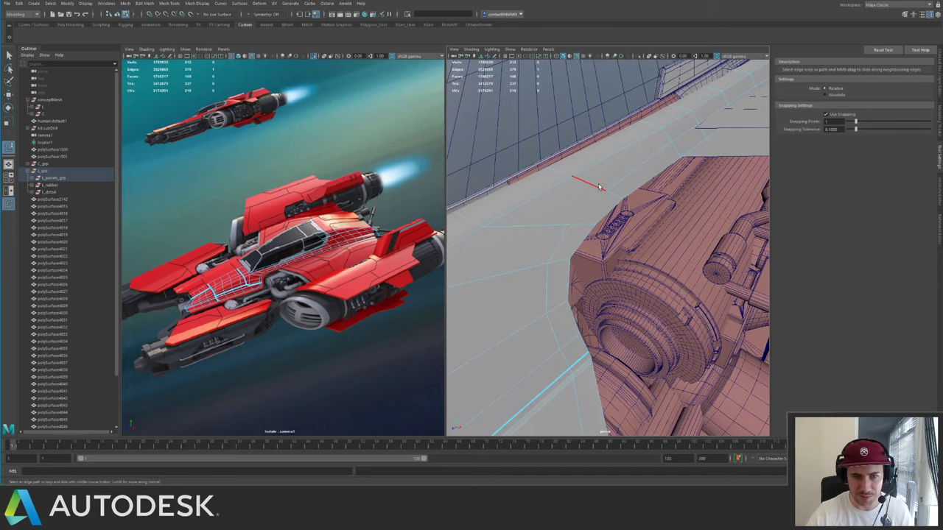
{"action": "left_click", "coordinate": [599, 186]}
{"action": "middle_click_drag", "start_coordinate": [591, 201], "coordinate": [573, 206]}
{"action": "right_click_drag", "start_coordinate": [573, 205], "coordinate": [541, 195]}
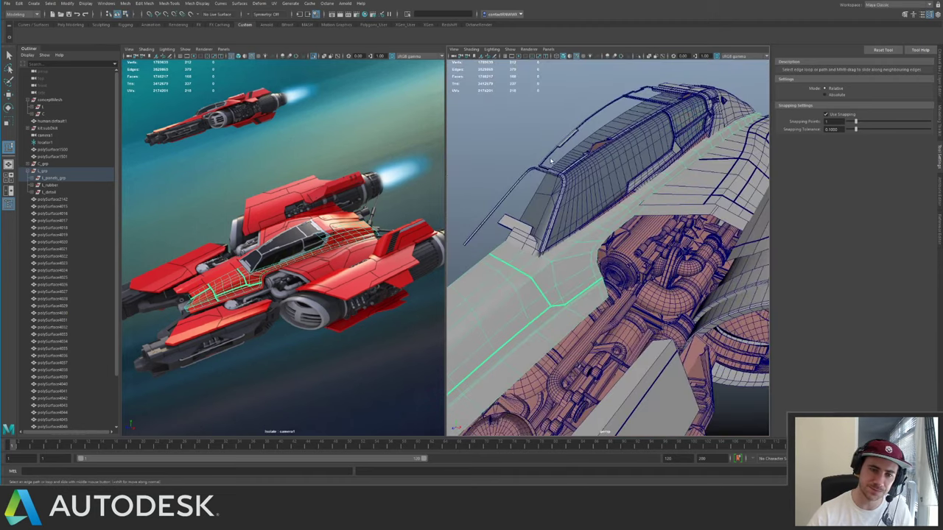
- Isolate the panel and crease the run of new loop edges that curves around the cutout
{"action": "left_click_drag", "start_coordinate": [541, 195], "coordinate": [683, 205], "text": "alt"}
{"action": "key", "text": "ctrl+1"}
{"action": "key", "text": "F10"}
{"action": "left_click", "coordinate": [670, 201]}
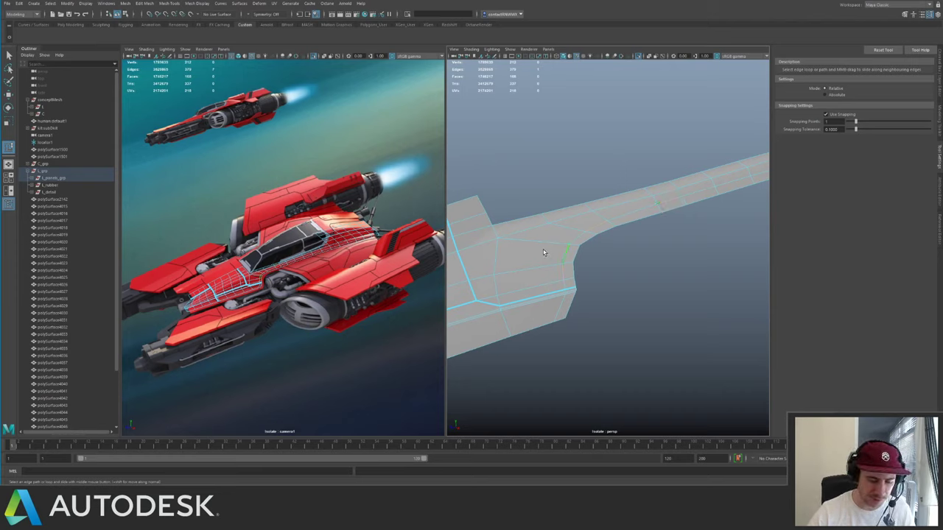
{"action": "middle_click_drag", "start_coordinate": [545, 252], "coordinate": [743, 270]}
{"action": "key", "text": "q"}
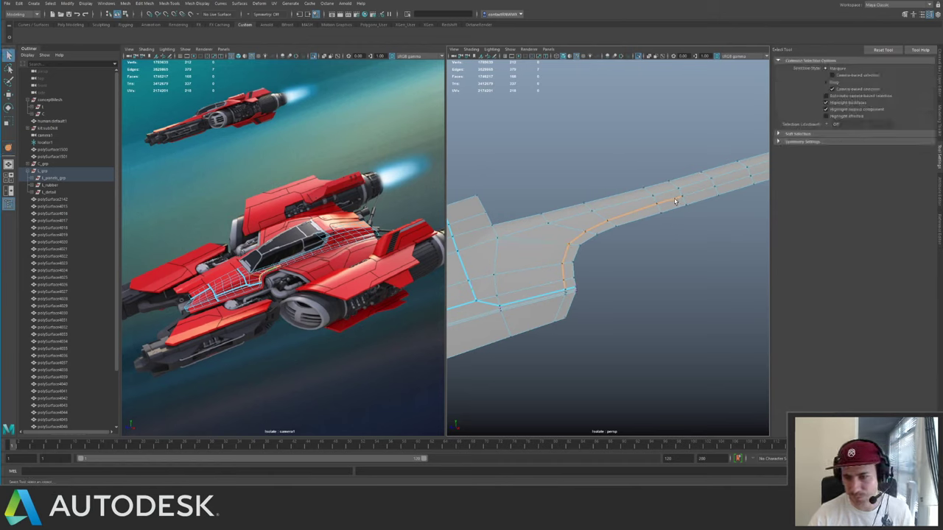
- Select the full edge loop along the cutout and narrow rear strip and crease it with the Crease tool
{"action": "left_click", "coordinate": [701, 187]}
{"action": "middle_click_drag", "start_coordinate": [701, 187], "coordinate": [680, 207], "text": "alt"}
{"action": "right_click_drag", "start_coordinate": [680, 207], "coordinate": [671, 213], "text": "alt"}
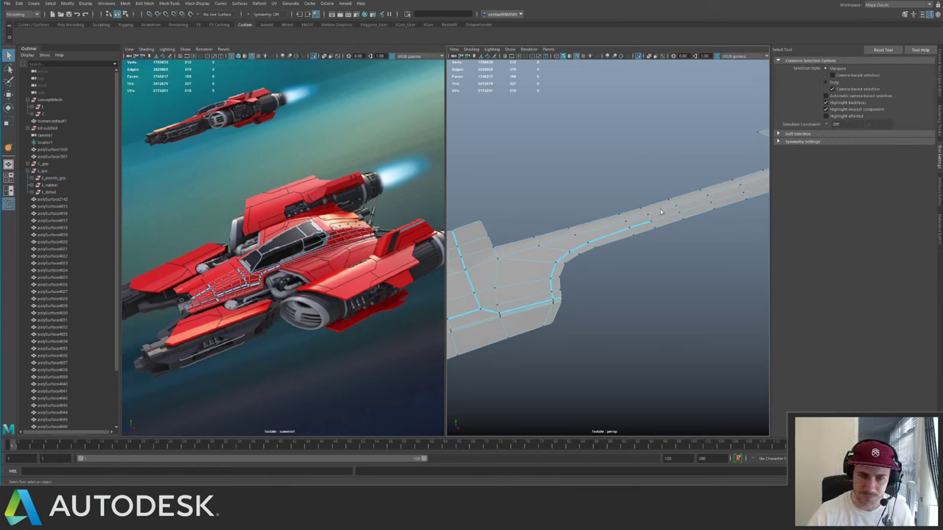
{"action": "double_click", "coordinate": [667, 219]}
{"action": "key", "text": "g"}
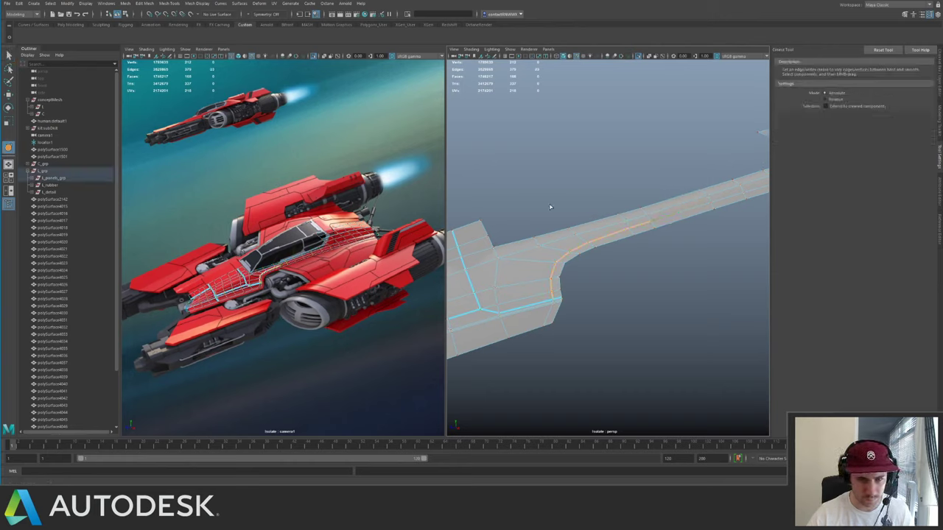
{"action": "middle_click_drag", "start_coordinate": [550, 207], "coordinate": [808, 207]}
- Delete the surplus edge loop that crosses the panel's lower flange and return to object mode
{"action": "left_click_drag", "start_coordinate": [580, 181], "coordinate": [571, 228], "text": "alt"}
{"action": "right_click_drag", "start_coordinate": [571, 228], "coordinate": [591, 250], "text": "alt"}
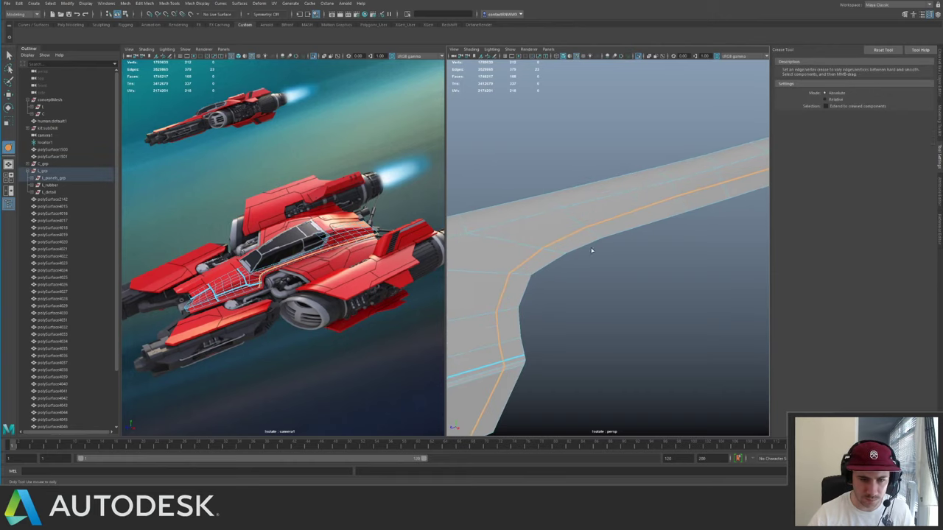
{"action": "middle_click_drag", "start_coordinate": [592, 250], "coordinate": [612, 191], "text": "alt"}
{"action": "left_click_drag", "start_coordinate": [612, 192], "coordinate": [693, 147], "text": "alt"}
{"action": "right_click_drag", "start_coordinate": [693, 147], "coordinate": [659, 210], "text": "alt"}
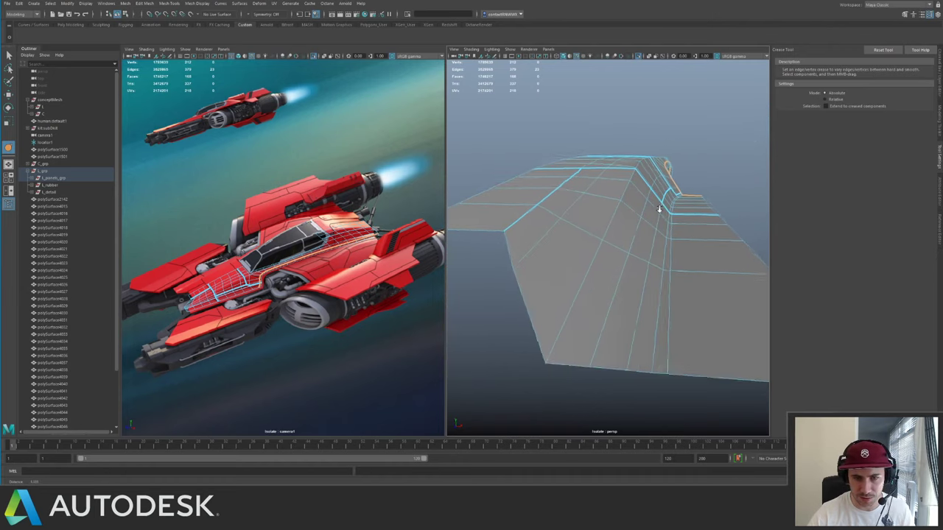
{"action": "left_click_drag", "start_coordinate": [659, 209], "coordinate": [661, 224], "text": "alt"}
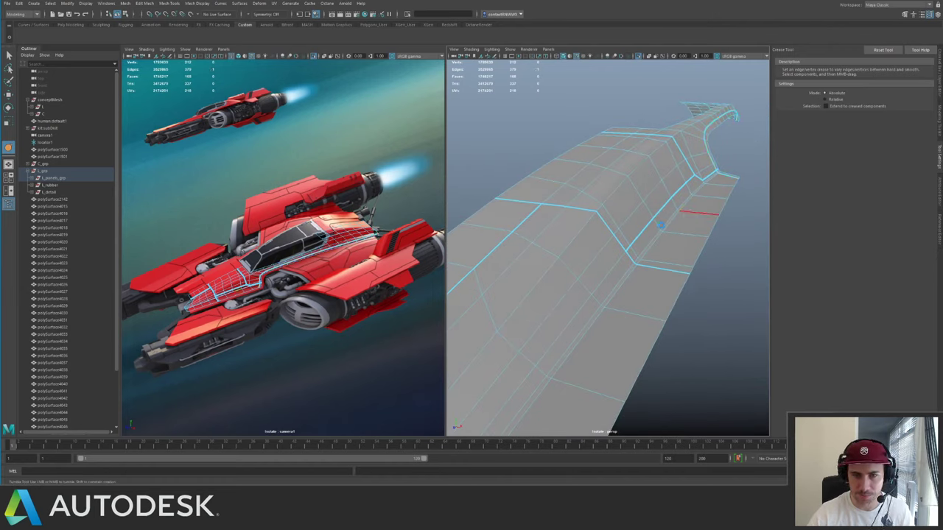
{"action": "double_click", "coordinate": [699, 212]}
{"action": "key", "text": "ctrl+Delete"}
{"action": "key", "text": "F8"}
- Show the whole ship again and compare the panel with smooth mesh preview on and off
{"action": "left_click_drag", "start_coordinate": [709, 218], "coordinate": [660, 202], "text": "alt"}
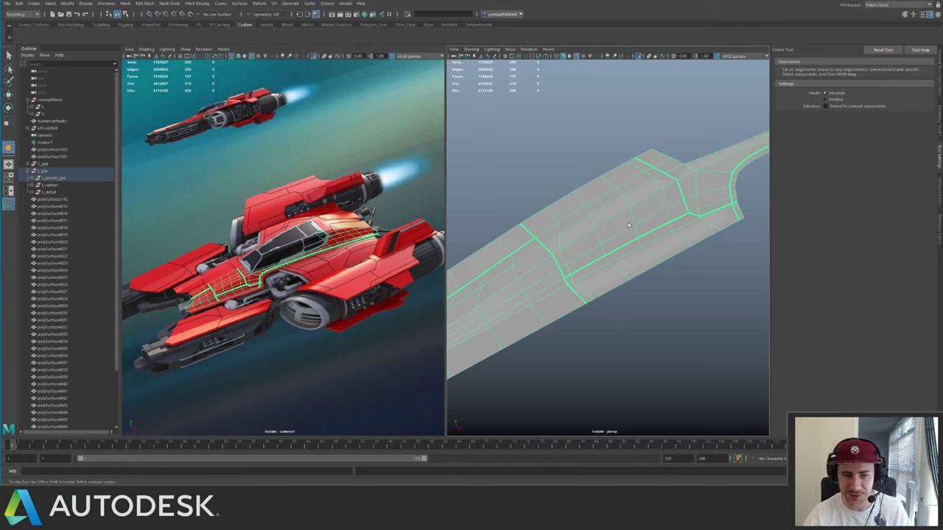
{"action": "key", "text": "ctrl+1"}
{"action": "left_click_drag", "start_coordinate": [621, 209], "coordinate": [598, 226], "text": "alt"}
{"action": "key", "text": "1"}
{"action": "key", "text": "3"}
{"action": "key", "text": "1"}
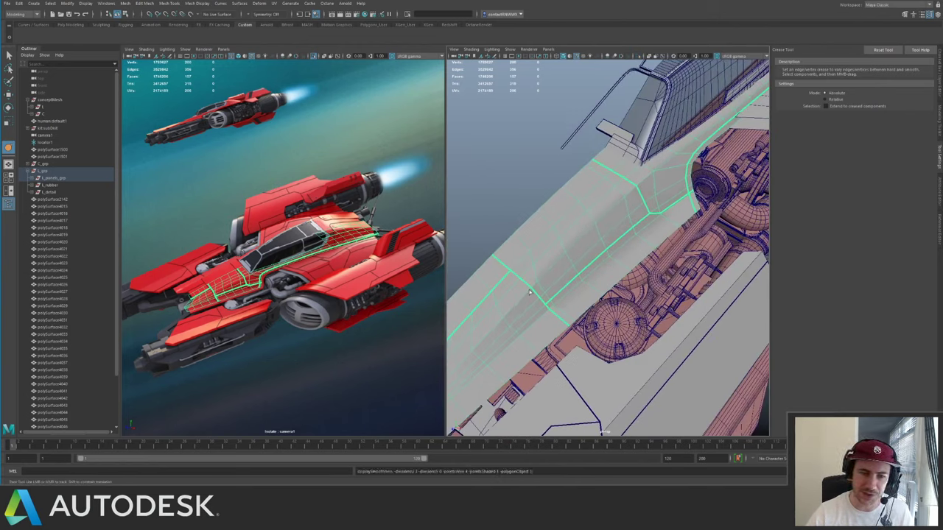
{"action": "key", "text": "3"}
{"action": "key", "text": "1"}
{"action": "key", "text": "3"}
{"action": "key", "text": "1"}
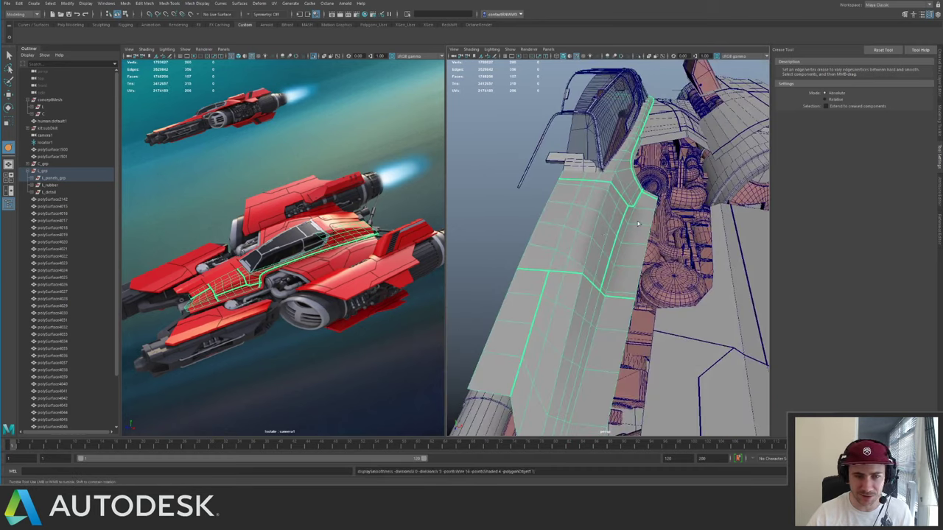
{"action": "key", "text": "1"}
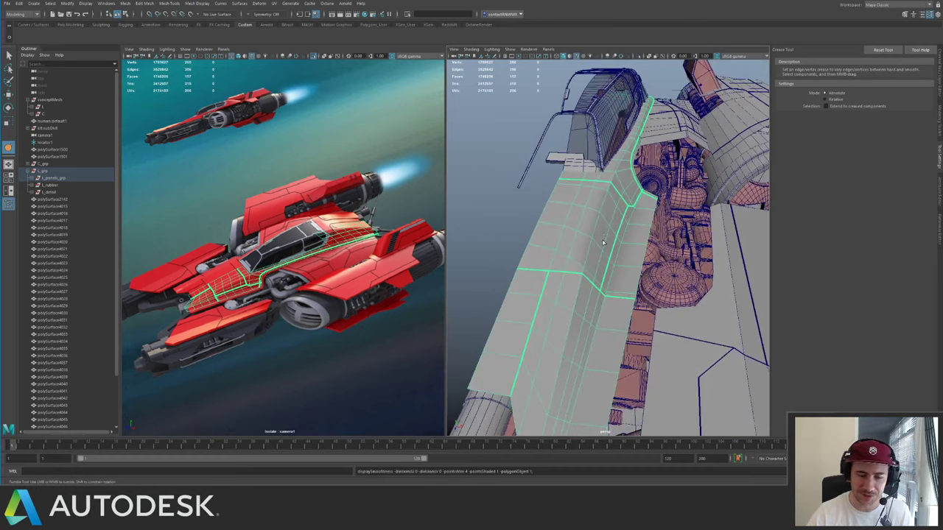
- Isolate the side panel and crease the full edge loop along its upper ridge with the Crease tool
{"action": "key", "text": "ctrl+1"}
{"action": "left_click_drag", "start_coordinate": [604, 242], "coordinate": [587, 248], "text": "alt"}
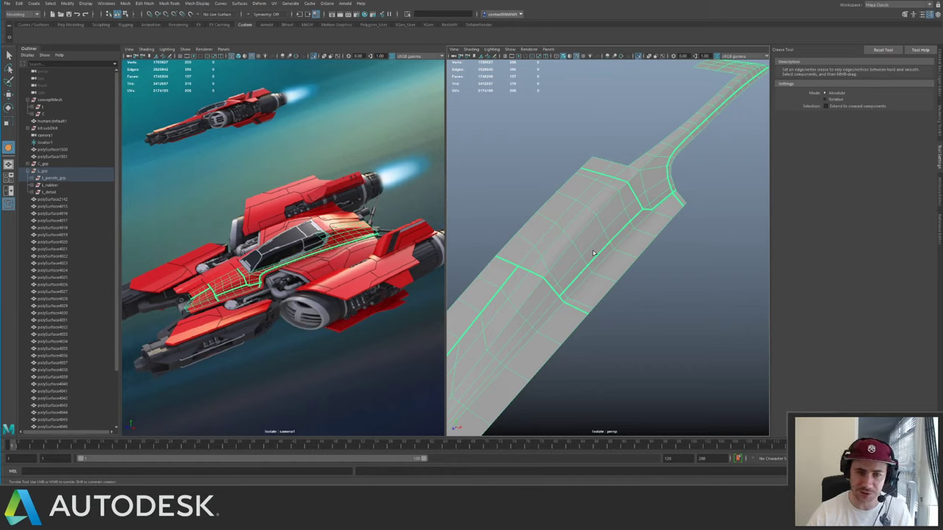
{"action": "key", "text": "F10"}
{"action": "double_click", "coordinate": [590, 230]}
{"action": "left_click_drag", "start_coordinate": [568, 233], "coordinate": [585, 208], "text": "alt"}
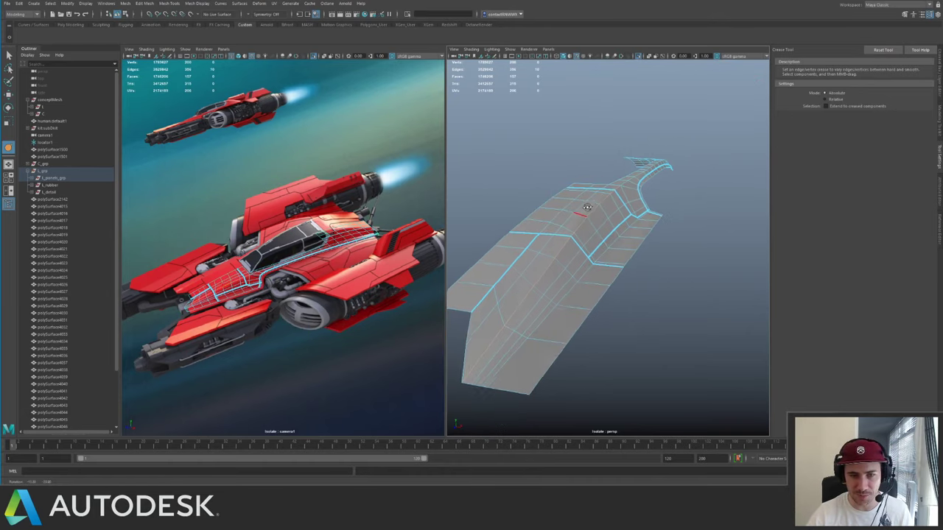
{"action": "middle_click_drag", "start_coordinate": [586, 208], "coordinate": [601, 202], "text": "alt"}
{"action": "left_click_drag", "start_coordinate": [601, 202], "coordinate": [582, 210], "text": "alt"}
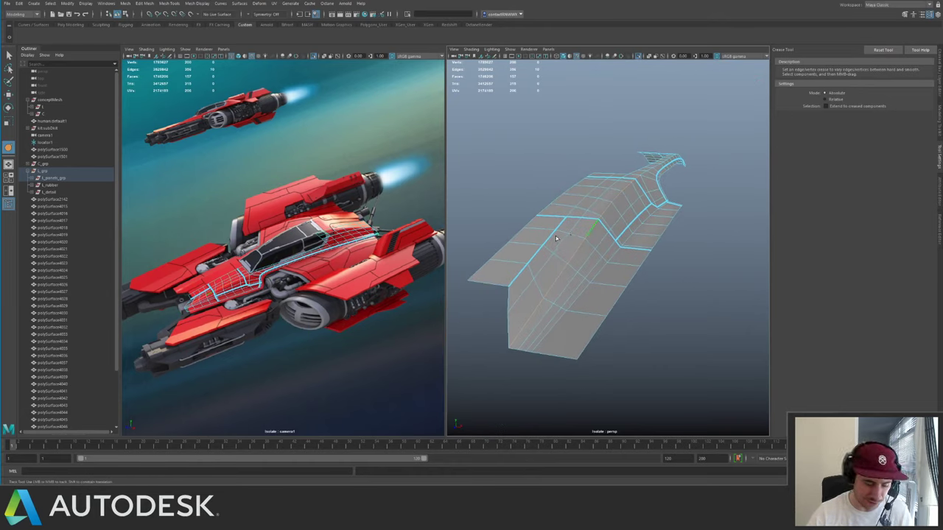
{"action": "middle_click_drag", "start_coordinate": [608, 227], "coordinate": [712, 229]}
- Crease the edge loop running along the panel's lower flange fold and return to object mode
{"action": "double_click", "coordinate": [612, 256]}
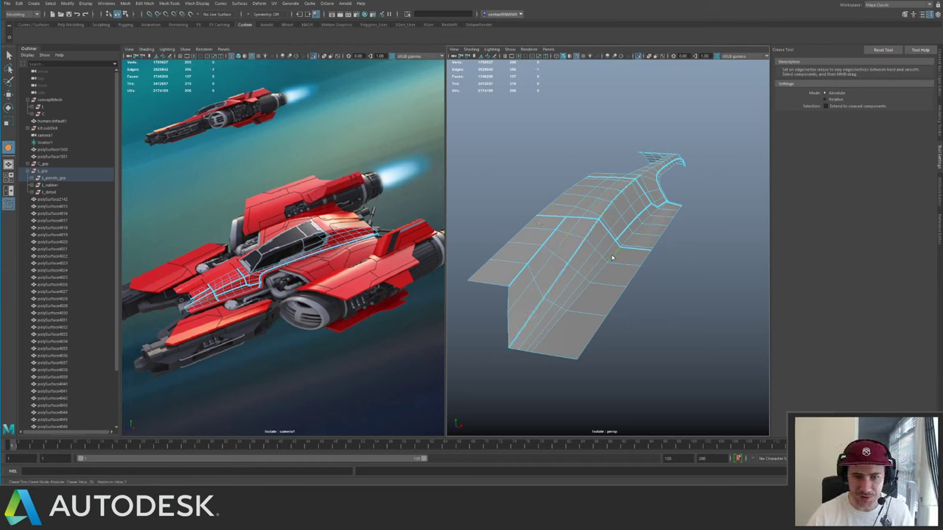
{"action": "scroll", "coordinate": [612, 255], "scroll_direction": "up", "scroll_amount": 4}
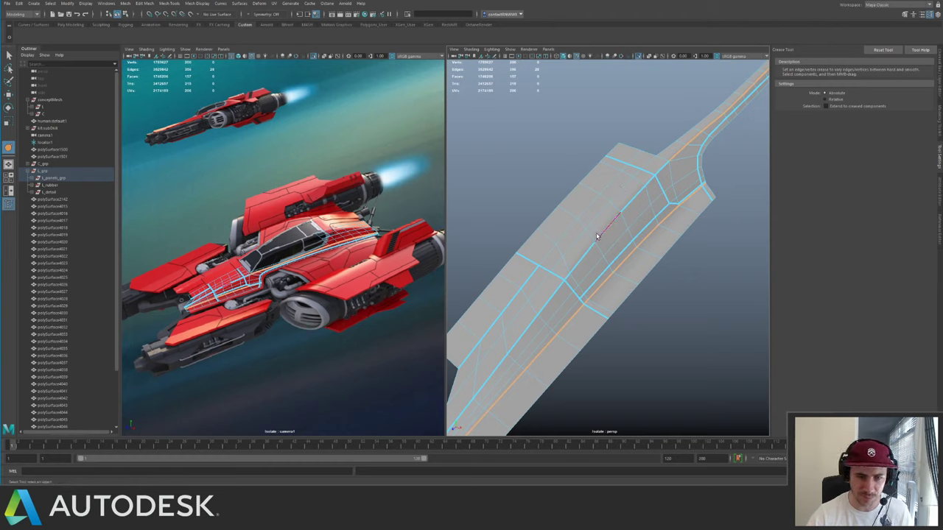
{"action": "key", "text": "q"}
{"action": "key", "text": "F8"}
{"action": "right_click_drag", "start_coordinate": [642, 211], "coordinate": [581, 196], "text": "alt"}
{"action": "left_click_drag", "start_coordinate": [581, 196], "coordinate": [598, 205], "text": "alt"}
{"action": "right_click_drag", "start_coordinate": [598, 205], "coordinate": [635, 229], "text": "alt"}
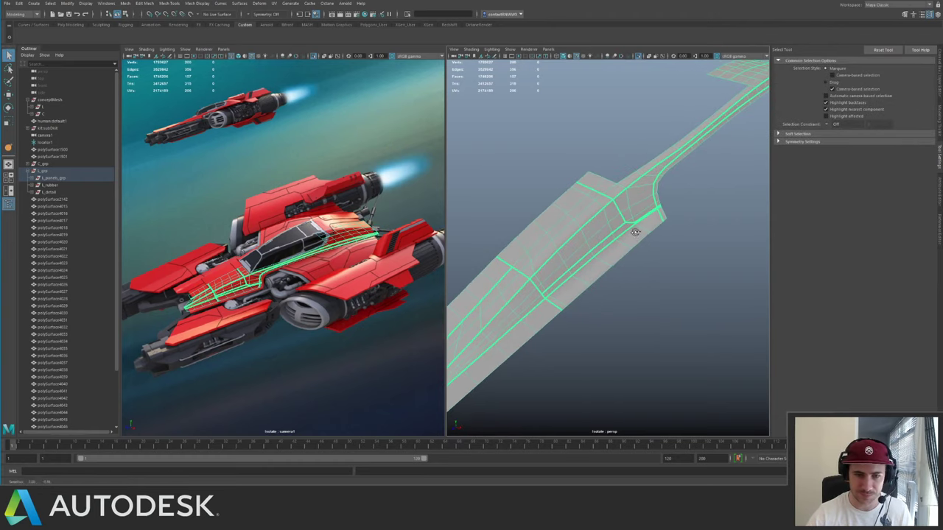
- Try smoothing the isolated panel, inspect the creased ridge and cutout, and undo the smooth
{"action": "key", "text": "g"}
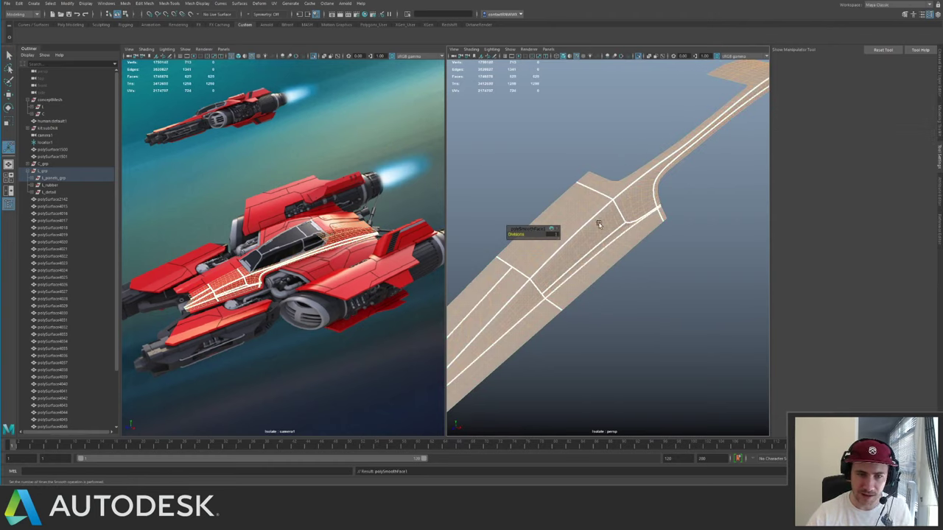
{"action": "left_click_drag", "start_coordinate": [610, 219], "coordinate": [604, 247], "text": "alt"}
{"action": "key", "text": "q"}
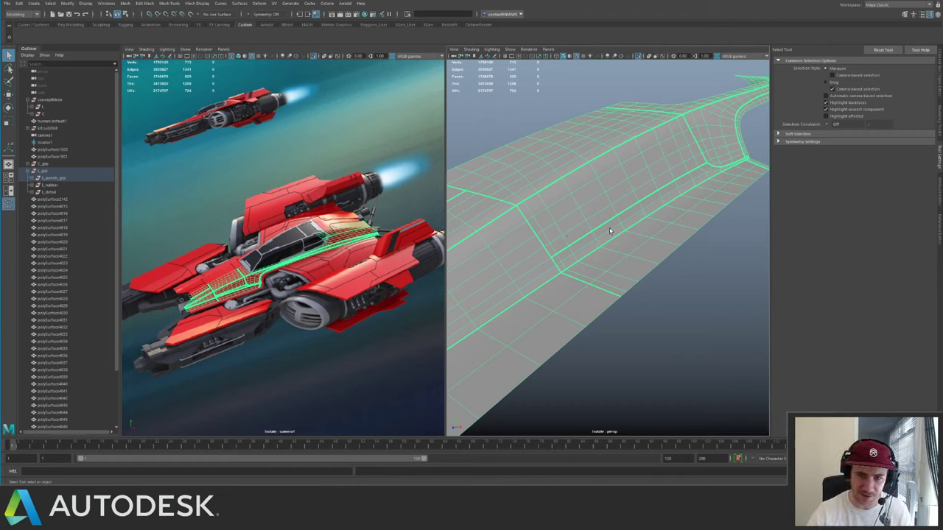
{"action": "left_click_drag", "start_coordinate": [703, 188], "coordinate": [455, 214], "text": "alt"}
{"action": "right_click_drag", "start_coordinate": [456, 214], "coordinate": [564, 179], "text": "alt"}
{"action": "left_click", "coordinate": [600, 206]}
{"action": "key", "text": "ctrl+z"}
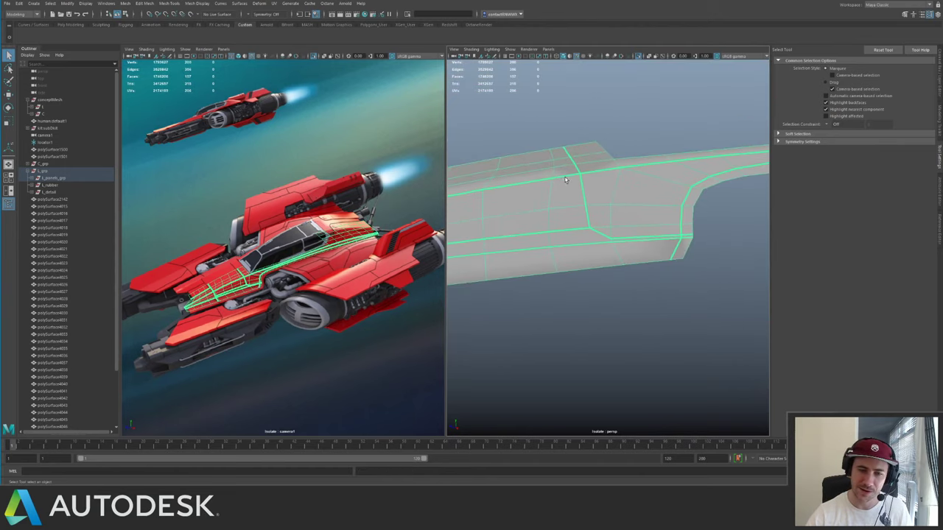
- Smooth the panel again and inspect its subdivided wireframe with the mesh selected and deselected
{"action": "left_click_drag", "start_coordinate": [564, 179], "coordinate": [606, 172], "text": "alt"}
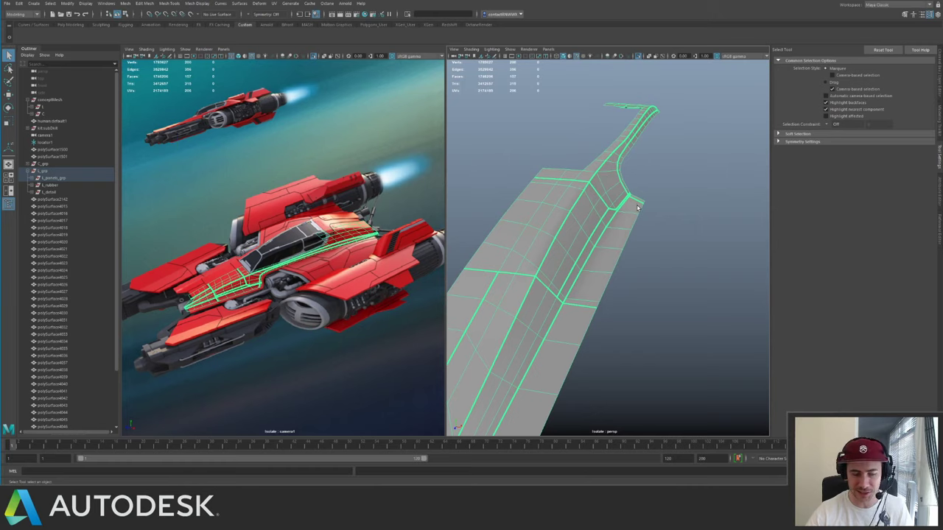
{"action": "key", "text": "g"}
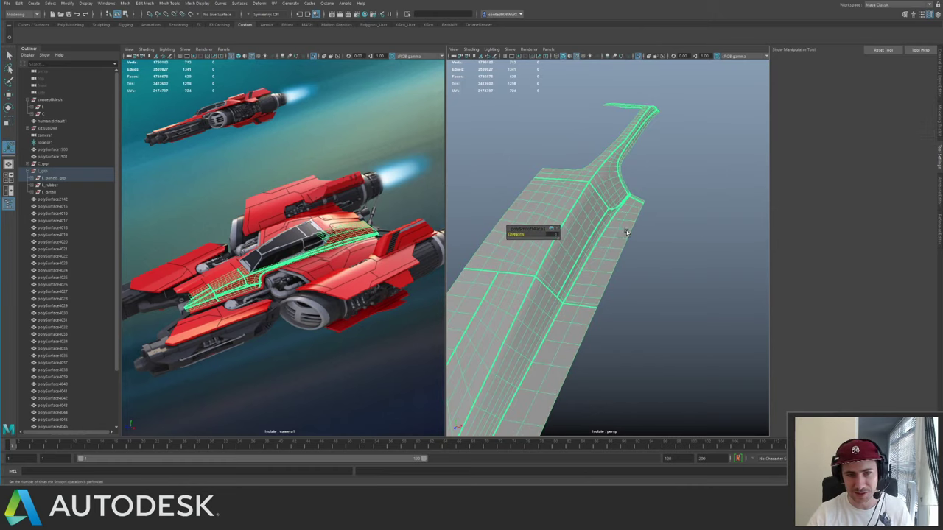
{"action": "left_click_drag", "start_coordinate": [626, 228], "coordinate": [663, 229], "text": "alt"}
{"action": "left_click", "coordinate": [665, 219]}
{"action": "left_click", "coordinate": [595, 212]}
{"action": "right_click_drag", "start_coordinate": [662, 229], "coordinate": [593, 206], "text": "alt"}
{"action": "left_click", "coordinate": [675, 230]}
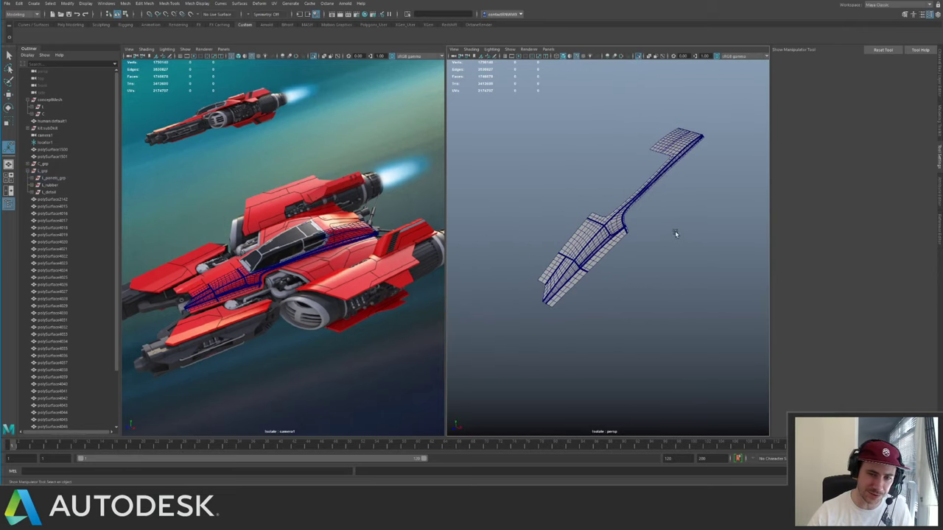
{"action": "left_click", "coordinate": [598, 228]}
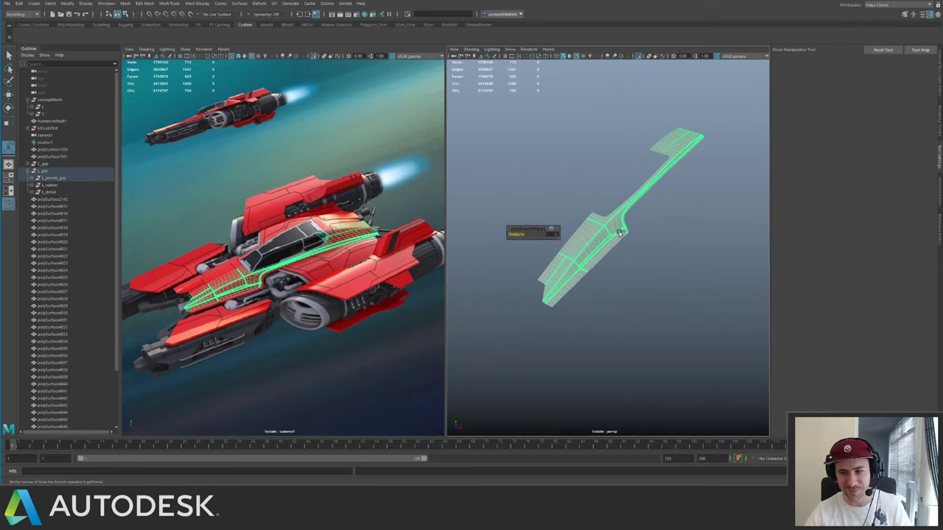
- Undo the selection changes and the panel's second smooth to restore its low-resolution mesh
{"action": "key", "text": "ctrl+z"}
{"action": "key", "text": "ctrl+z"}
{"action": "key", "text": "ctrl+z"}
{"action": "key", "text": "ctrl+z"}
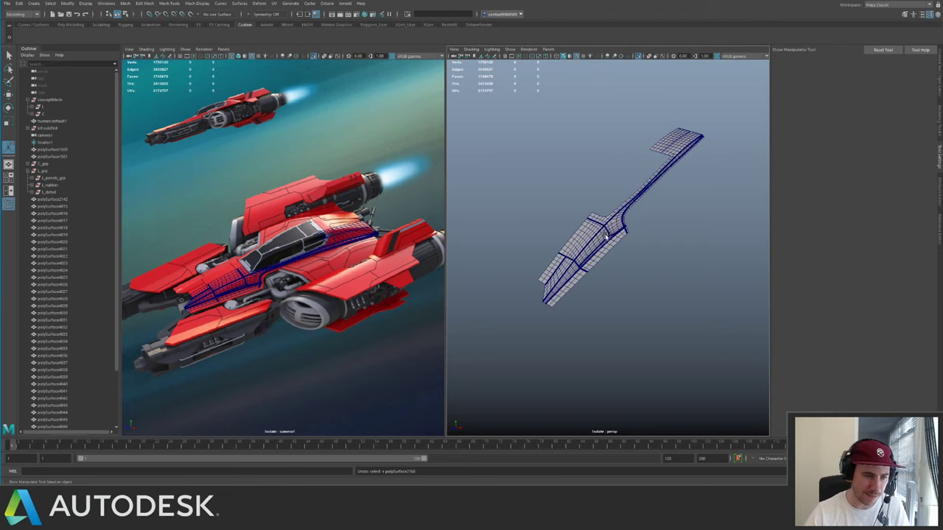
{"action": "key", "text": "ctrl+z"}
{"action": "key", "text": "ctrl+z"}
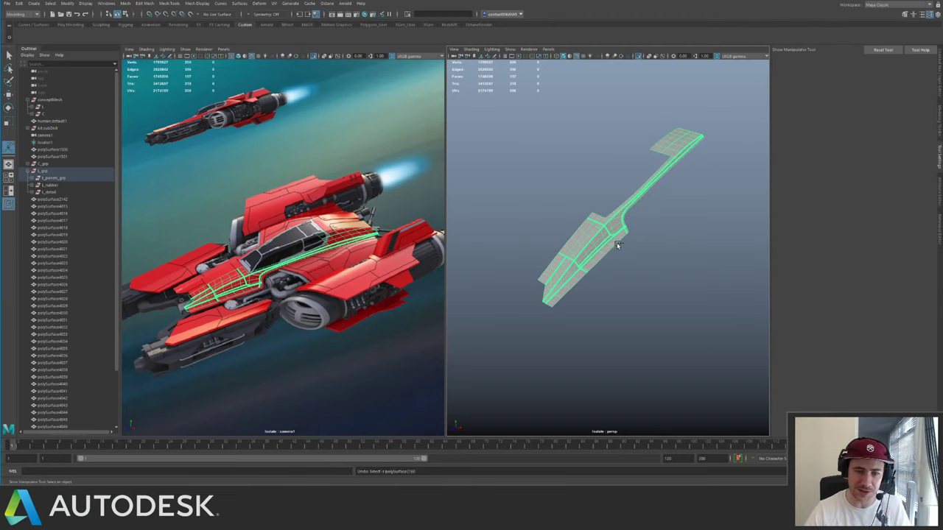
{"action": "scroll", "coordinate": [608, 248], "scroll_direction": "up", "scroll_amount": 5}
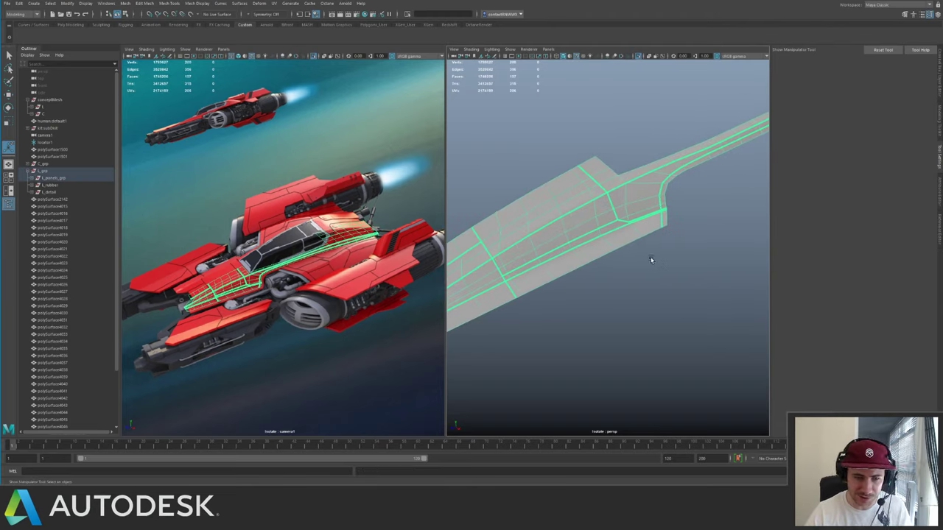
- Show the whole ship again in the perspective view and save the scene
{"action": "left_click", "coordinate": [635, 273]}
{"action": "key", "text": "ctrl+1"}
{"action": "scroll", "coordinate": [635, 272], "scroll_direction": "down", "scroll_amount": 10}
{"action": "scroll", "coordinate": [677, 199], "scroll_direction": "up", "scroll_amount": 8}
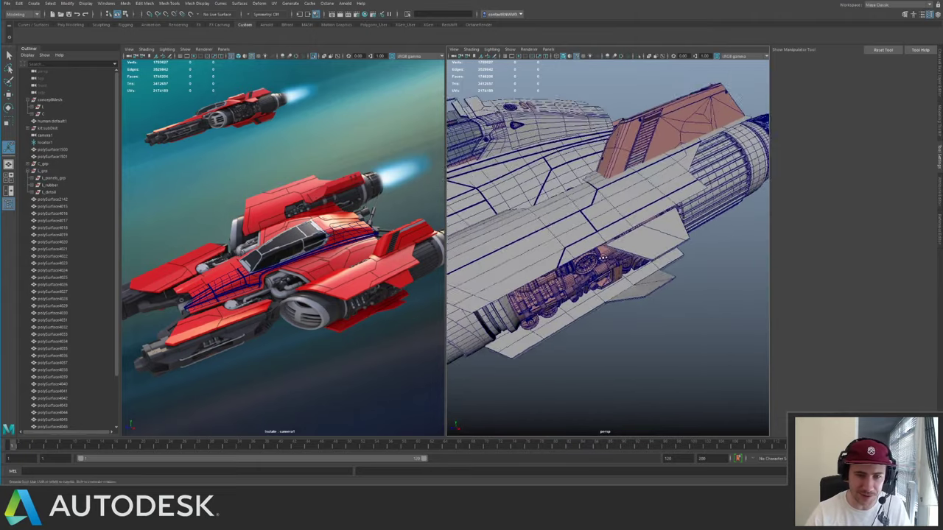
{"action": "left_click_drag", "start_coordinate": [626, 254], "coordinate": [600, 259], "text": "alt"}
{"action": "middle_click_drag", "start_coordinate": [600, 259], "coordinate": [600, 279], "text": "alt"}
{"action": "right_click_drag", "start_coordinate": [599, 279], "coordinate": [580, 249], "text": "alt"}
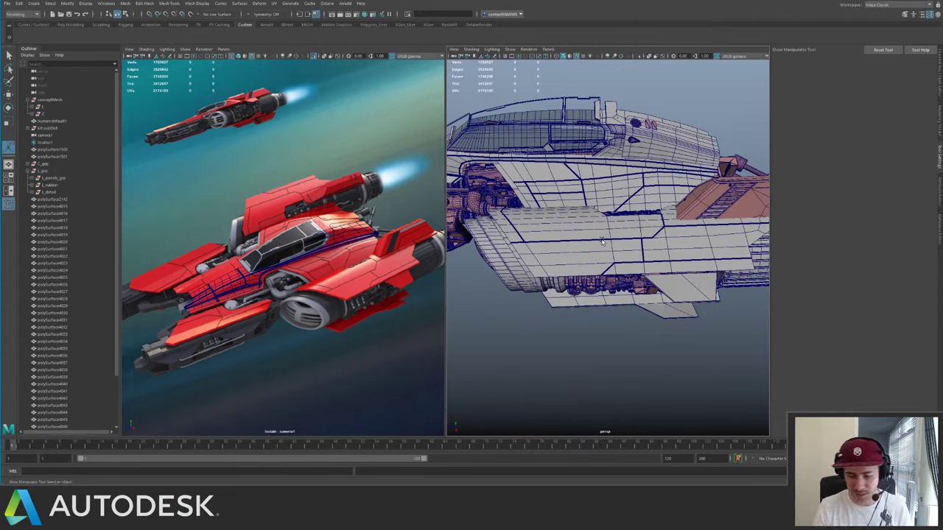
{"action": "key", "text": "q"}
{"action": "key", "text": "ctrl+s"}
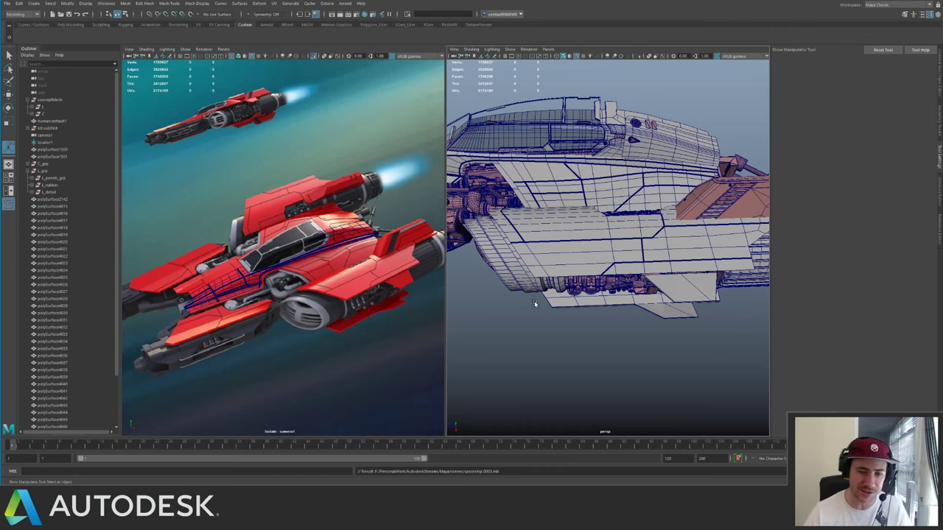
{"action": "key", "text": "space"}
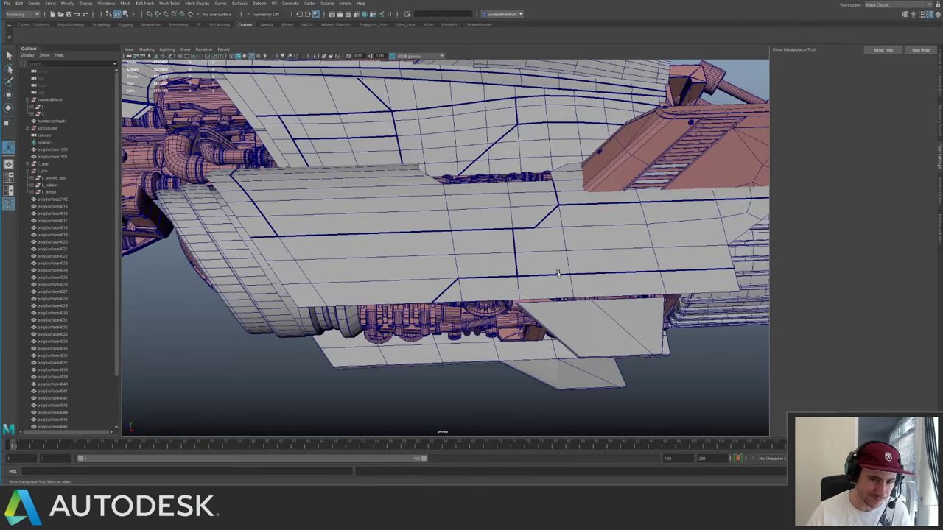
{"action": "mouse_move", "coordinate": [536, 277]}
{"action": "left_mouse_down", "text": "alt"}
{"action": "mouse_move", "coordinate": [580, 261]}
{"action": "mouse_move", "coordinate": [531, 271]}
{"action": "left_mouse_up", "text": "alt"}
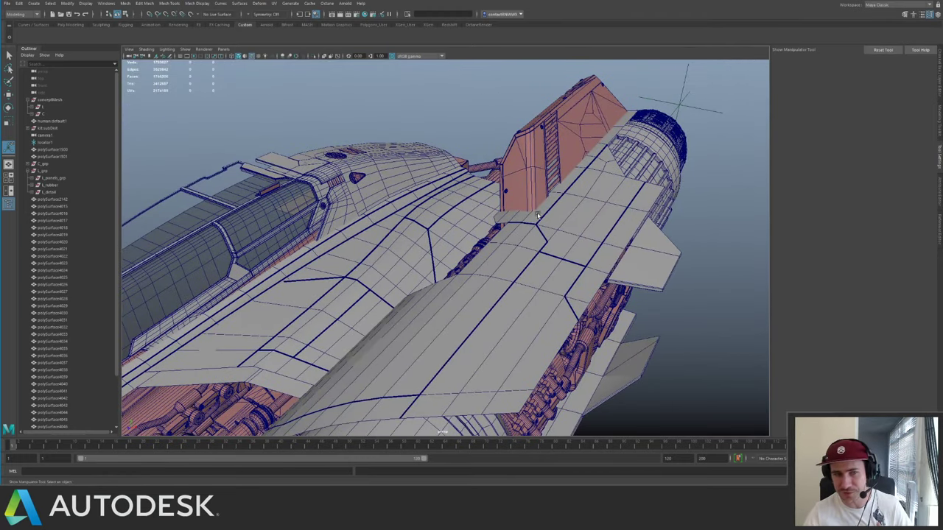
{"action": "key", "text": "space"}
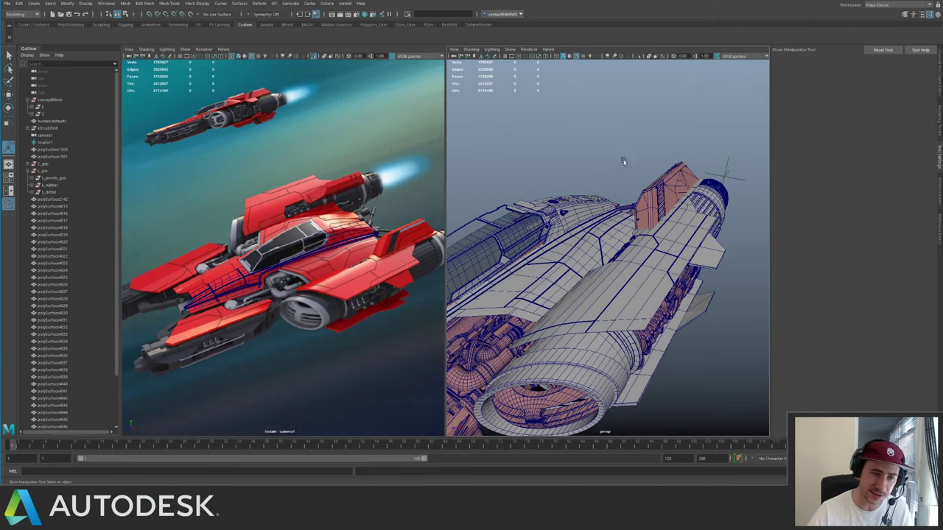
- Isolate camera1 in the reference camera view so it displays only the concept image
{"action": "left_click", "coordinate": [405, 222]}
{"action": "key", "text": "Delete"}
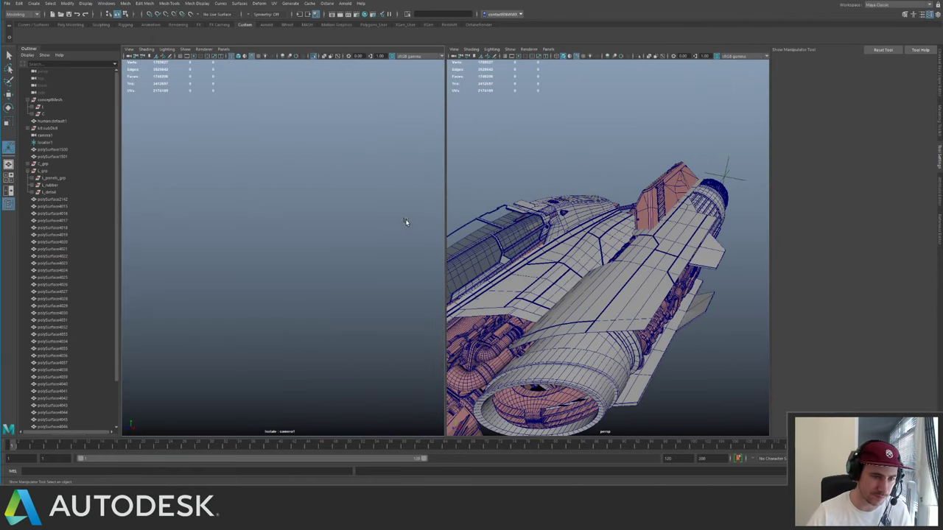
{"action": "key", "text": "ctrl+1"}
{"action": "left_click", "coordinate": [575, 214]}
{"action": "key", "text": "f"}
{"action": "left_click_drag", "start_coordinate": [607, 171], "coordinate": [591, 200], "text": "alt"}
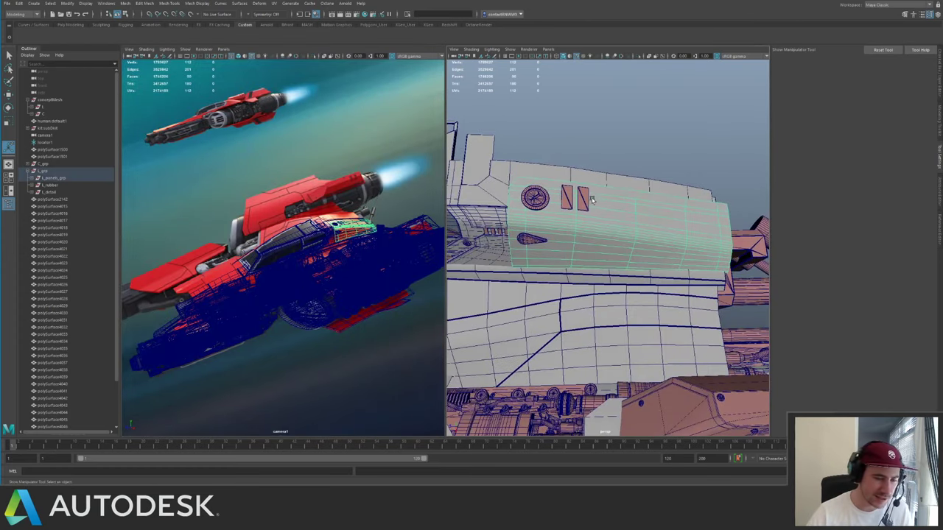
{"action": "left_click", "coordinate": [129, 58]}
{"action": "left_click", "coordinate": [313, 57]}
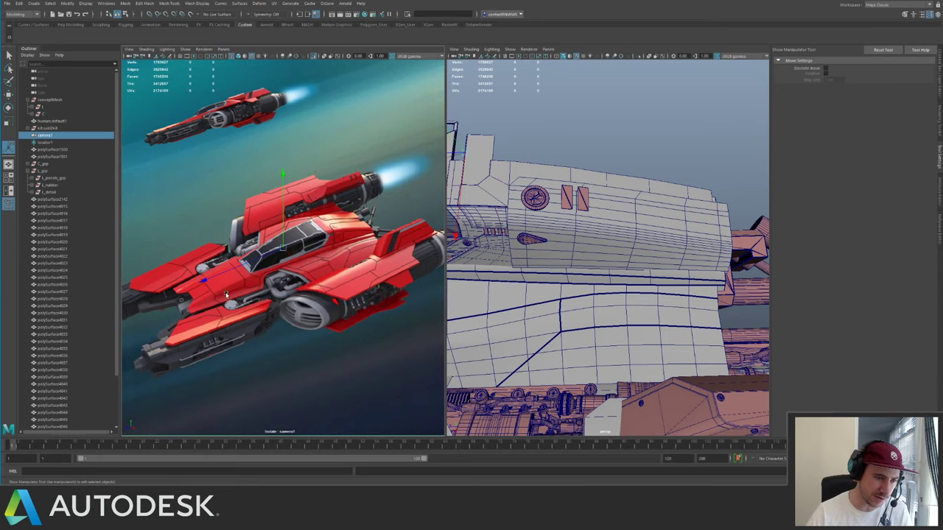
- Turn isolation off in the perspective view and enlarge that view to show the whole ship
{"action": "key", "text": "ctrl+1"}
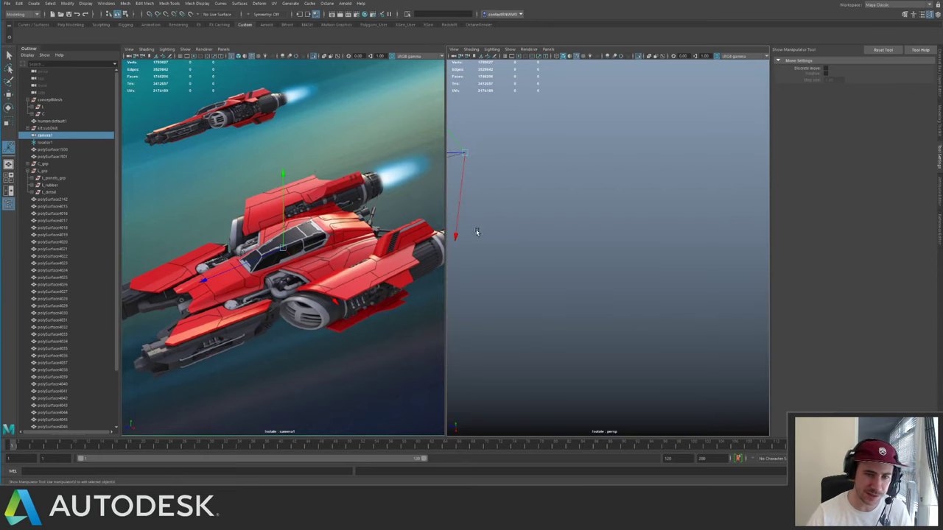
{"action": "middle_click_drag", "start_coordinate": [478, 231], "coordinate": [726, 227], "text": "alt"}
{"action": "key", "text": "ctrl+1"}
{"action": "middle_click_drag", "start_coordinate": [543, 216], "coordinate": [665, 219], "text": "alt"}
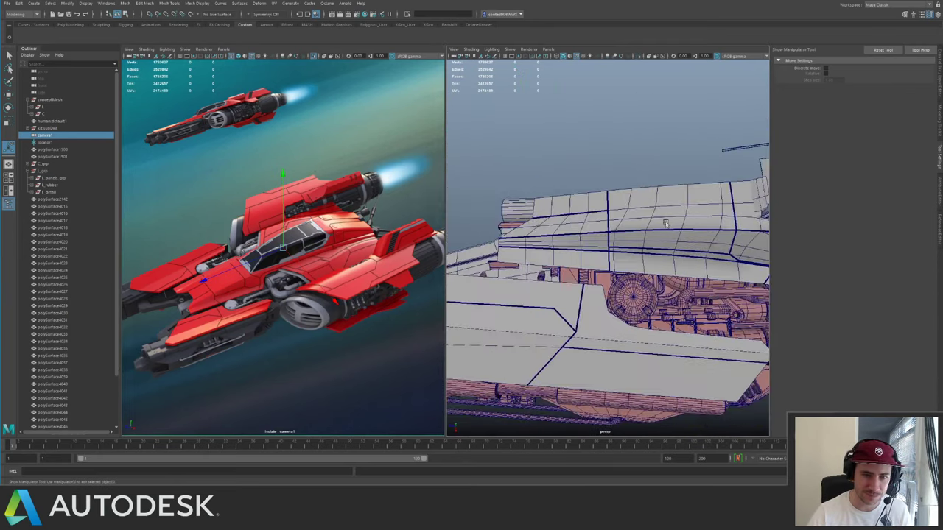
{"action": "right_click_drag", "start_coordinate": [665, 219], "coordinate": [617, 181], "text": "alt"}
{"action": "left_click", "coordinate": [564, 202]}
{"action": "key", "text": "space"}
{"action": "left_click_drag", "start_coordinate": [553, 174], "coordinate": [597, 189], "text": "alt"}
{"action": "right_click_drag", "start_coordinate": [596, 188], "coordinate": [421, 138], "text": "alt"}
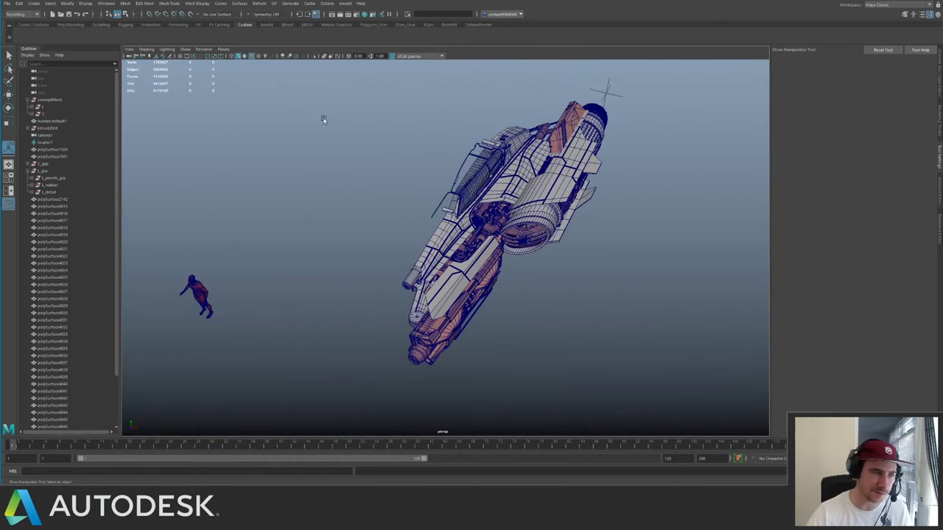
{"action": "right_click_drag", "start_coordinate": [169, 165], "coordinate": [231, 176], "text": "alt"}
- Select all loose meshes from polySurface2142 to polySurface4049 in the Outliner and isolate them
{"action": "left_click", "coordinate": [70, 199]}
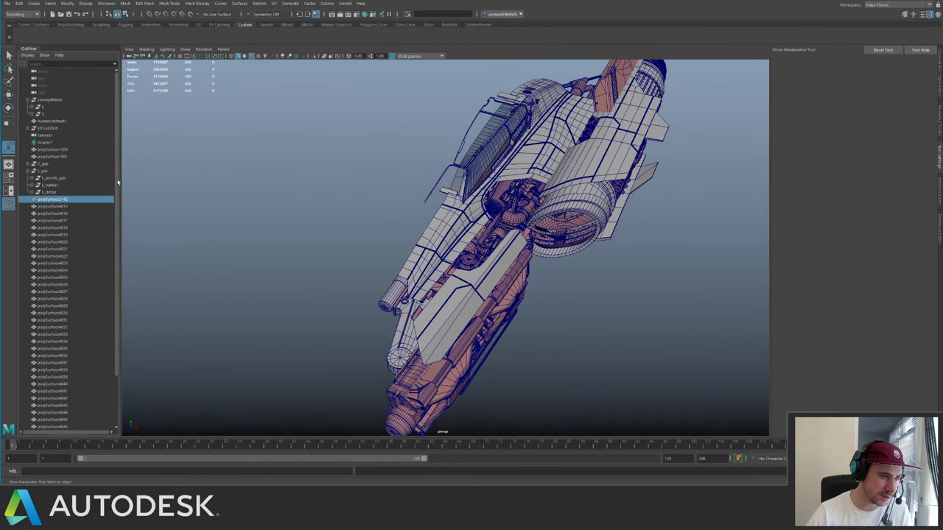
{"action": "scroll", "coordinate": [116, 184], "scroll_direction": "down", "scroll_amount": 3}
{"action": "left_click", "coordinate": [63, 391], "text": "shift"}
{"action": "key", "text": "f"}
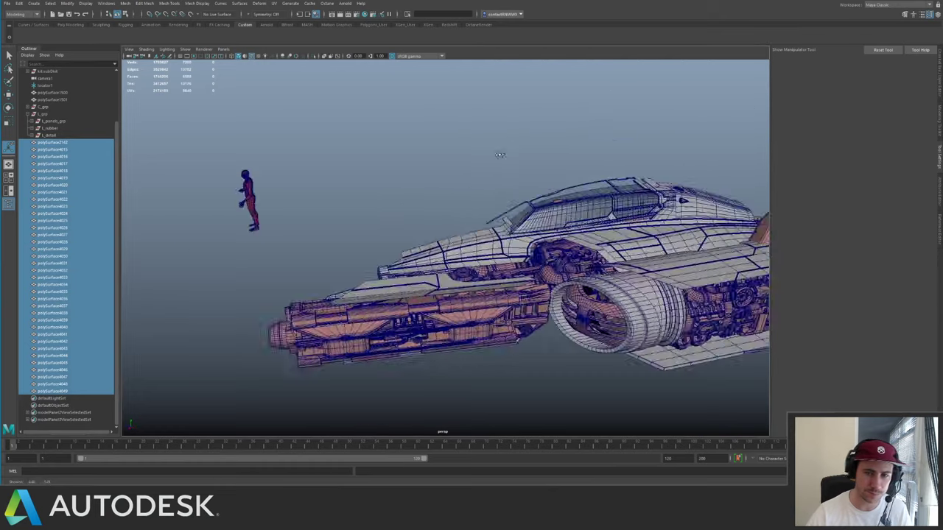
{"action": "key", "text": "ctrl+1"}
{"action": "left_click_drag", "start_coordinate": [346, 78], "coordinate": [366, 154], "text": "alt"}
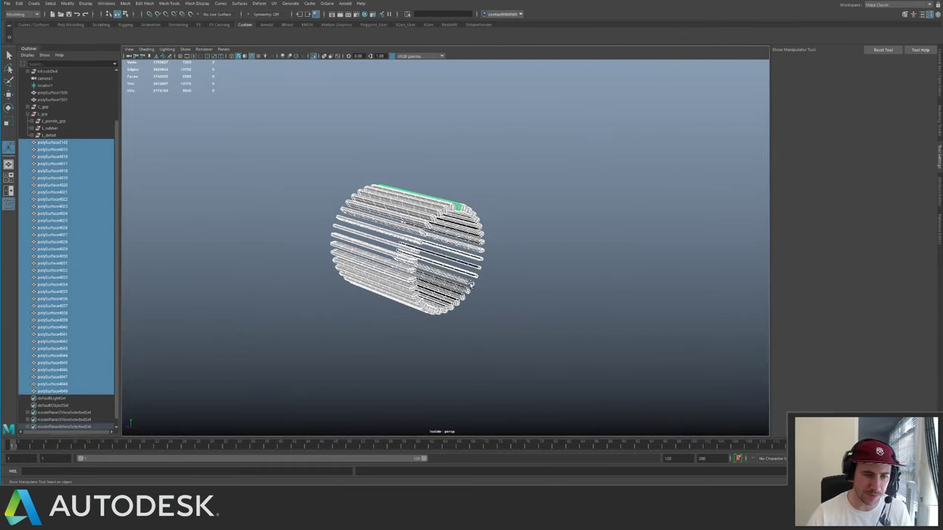
- Combine the isolated engine slats into a single mesh and remove the leftover empty groups
{"action": "key", "text": "space"}
{"action": "left_click_drag", "start_coordinate": [351, 288], "coordinate": [388, 311]}
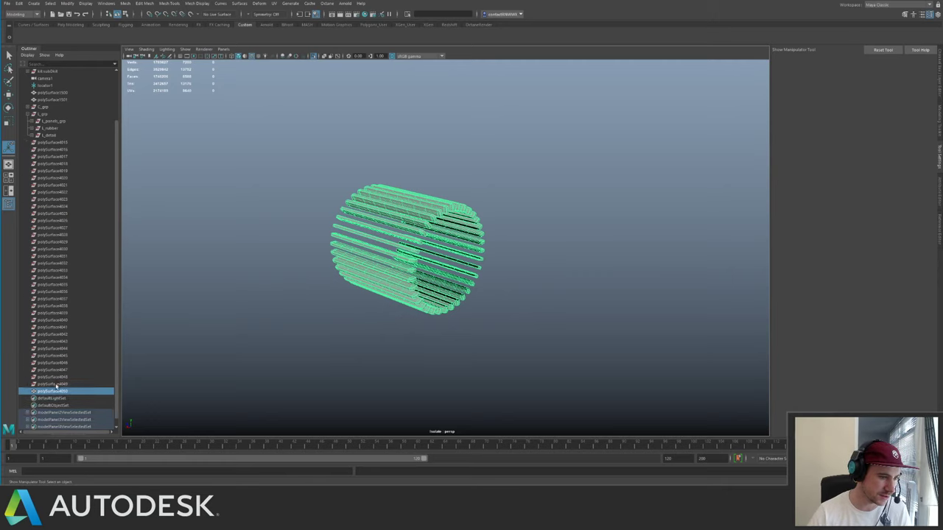
{"action": "left_click_drag", "start_coordinate": [57, 386], "coordinate": [58, 149]}
{"action": "key", "text": "Delete"}
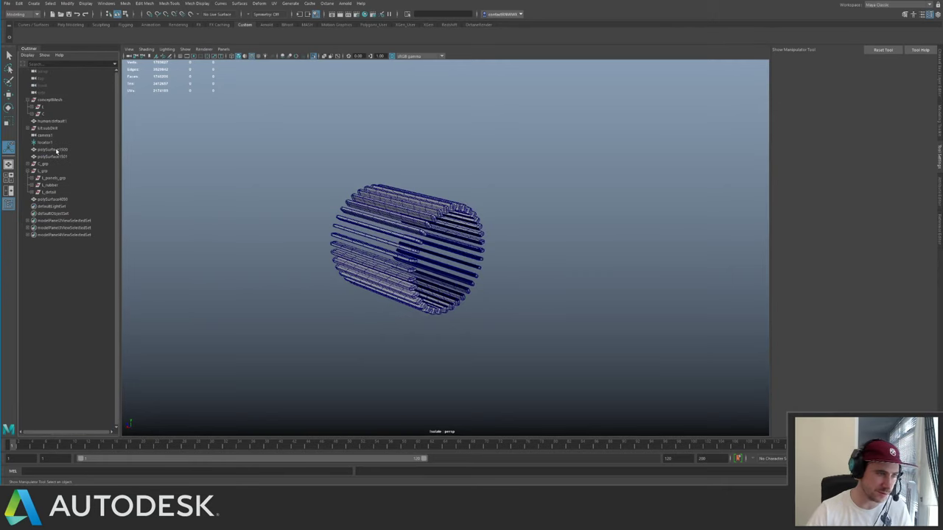
- Move the combined slat mesh into the detail group and select the parent side group with the whole ship shown
{"action": "left_click", "coordinate": [53, 199]}
{"action": "key", "text": "Delete"}
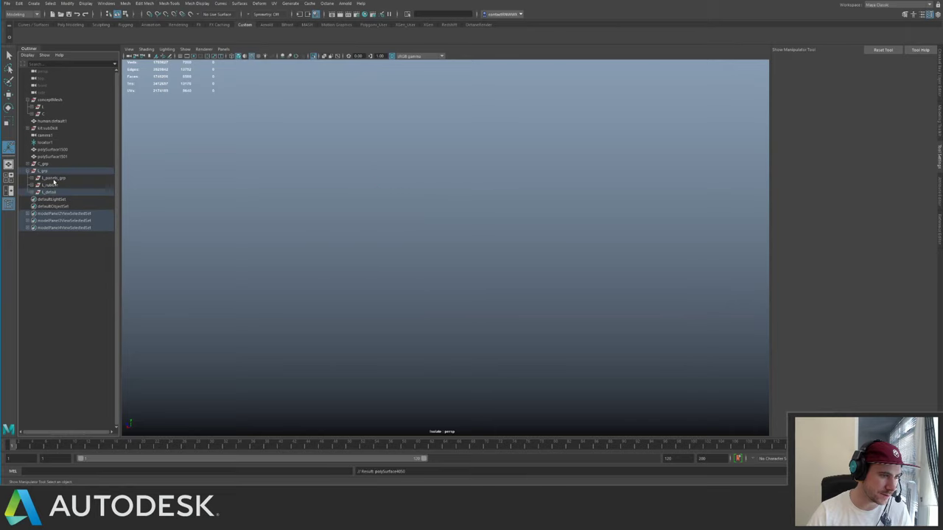
{"action": "left_click", "coordinate": [44, 172]}
{"action": "key", "text": "ctrl+1"}
{"action": "left_click_drag", "start_coordinate": [511, 194], "coordinate": [377, 158], "text": "alt"}
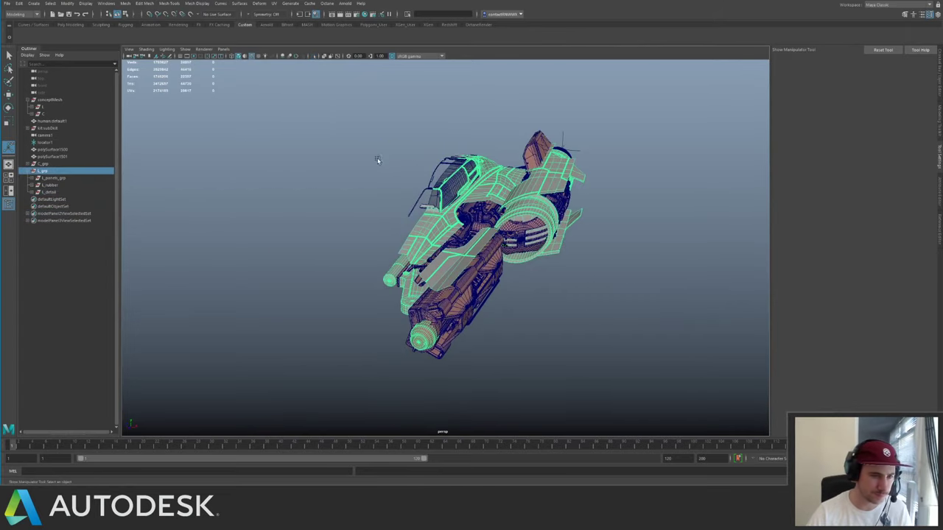
- Select the side group L_grp with its channel values shown and hide the concept layer
{"action": "right_click_drag", "start_coordinate": [377, 159], "coordinate": [382, 190], "text": "alt"}
{"action": "left_click_drag", "start_coordinate": [382, 190], "coordinate": [367, 193], "text": "alt"}
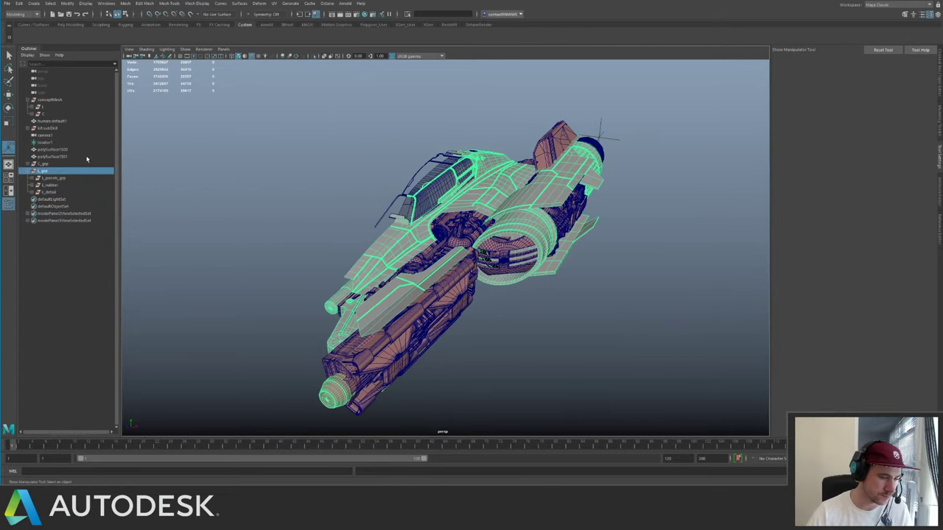
{"action": "left_click", "coordinate": [59, 157]}
{"action": "left_click", "coordinate": [57, 150]}
{"action": "left_click", "coordinate": [45, 171]}
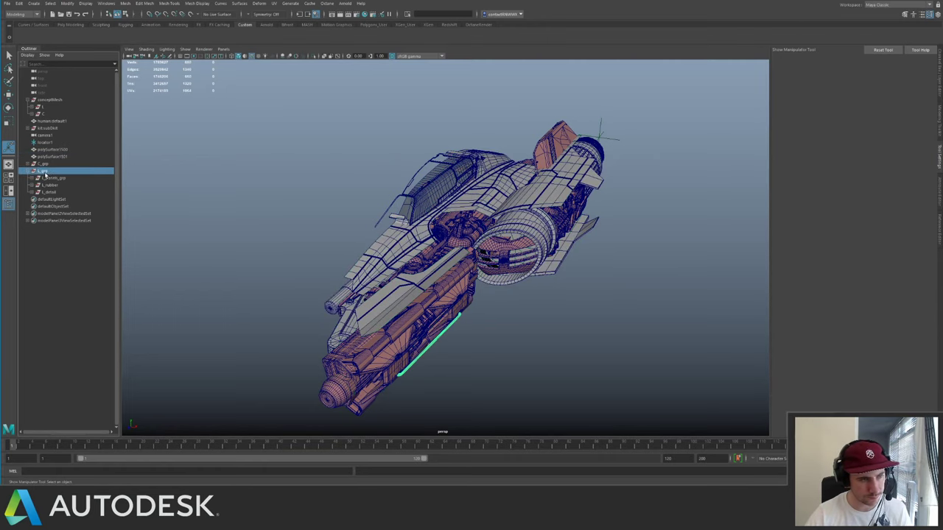
{"action": "left_click", "coordinate": [939, 74]}
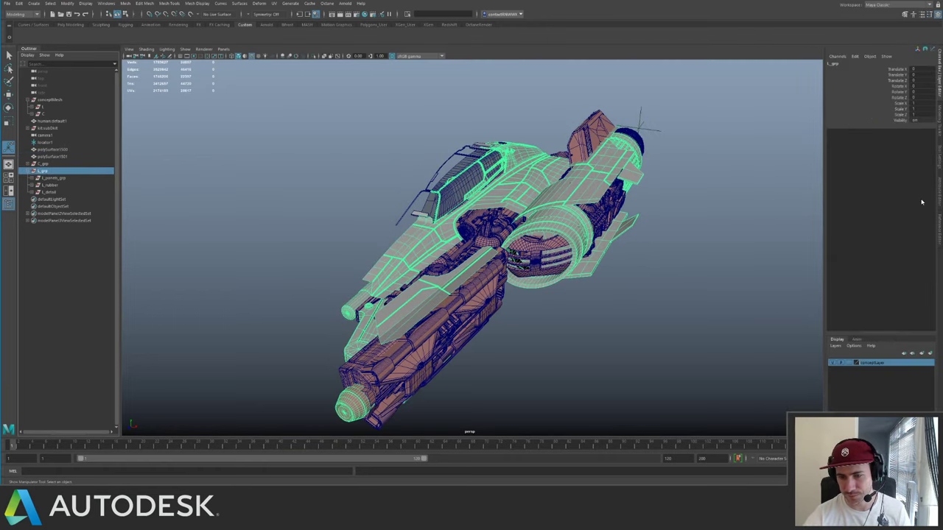
{"action": "left_click", "coordinate": [834, 363]}
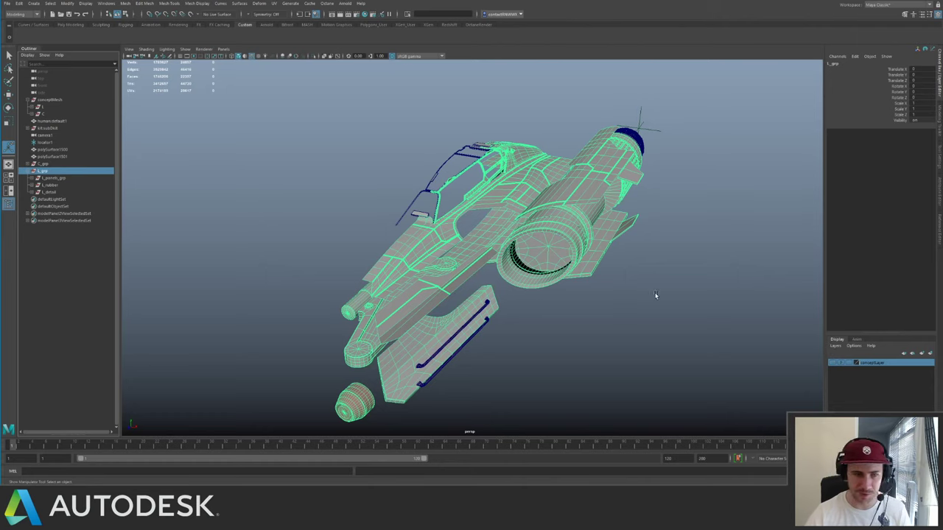
- Duplicate the side group L_grp and mirror the copy across the ship by setting its Scale X to -1
{"action": "key", "text": "ctrl+d"}
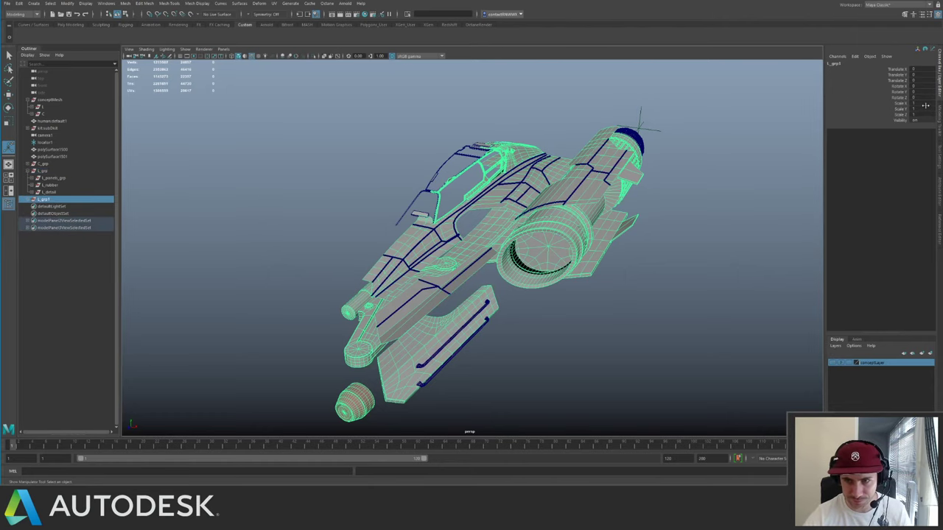
{"action": "left_click", "coordinate": [912, 104]}
{"action": "type", "text": "-1"}
{"action": "key", "text": "Return"}
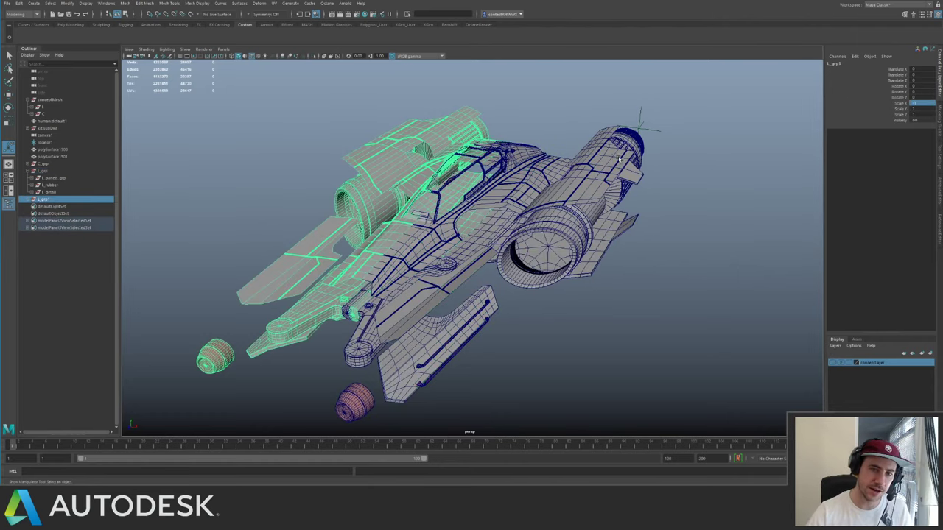
{"action": "left_click", "coordinate": [651, 163]}
{"action": "left_click", "coordinate": [688, 177]}
{"action": "left_click_drag", "start_coordinate": [687, 177], "coordinate": [565, 179], "text": "alt"}
{"action": "middle_click_drag", "start_coordinate": [565, 179], "coordinate": [614, 157], "text": "alt"}
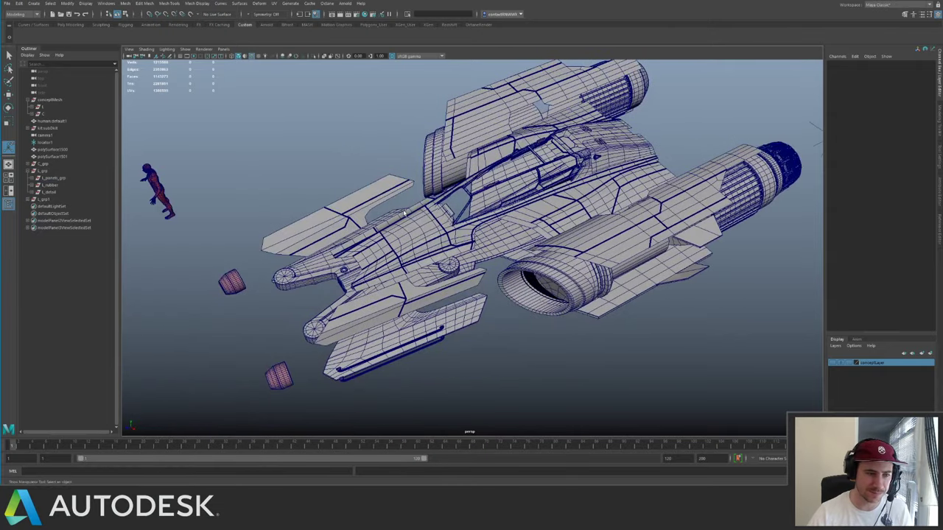
- Select the two detached barrel-shaped nose caps and assign them the same grey material as the hull panels
{"action": "left_click_drag", "start_coordinate": [197, 271], "coordinate": [249, 366]}
{"action": "left_click_drag", "start_coordinate": [253, 360], "coordinate": [287, 388], "text": "shift"}
{"action": "right_click", "coordinate": [297, 333]}
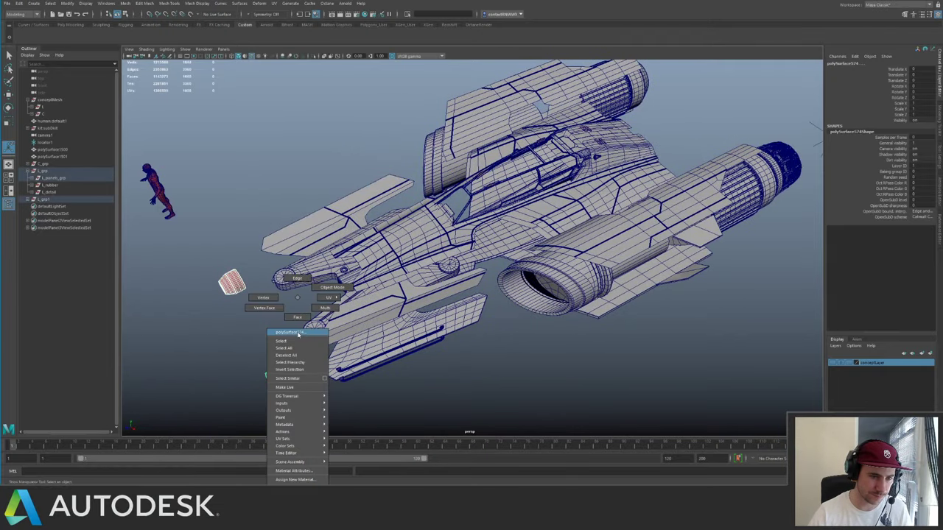
{"action": "right_click_drag", "start_coordinate": [298, 335], "coordinate": [362, 472]}
{"action": "left_click", "coordinate": [562, 334]}
- Duplicate the upper front side panel ahead of the engine intake and flip the copy with Scale Y at -1
{"action": "right_click_drag", "start_coordinate": [562, 334], "coordinate": [500, 243], "text": "alt"}
{"action": "left_click_drag", "start_coordinate": [501, 243], "coordinate": [449, 228], "text": "alt"}
{"action": "left_click_drag", "start_coordinate": [414, 194], "coordinate": [490, 210], "text": "alt"}
{"action": "right_click_drag", "start_coordinate": [490, 210], "coordinate": [424, 178], "text": "alt"}
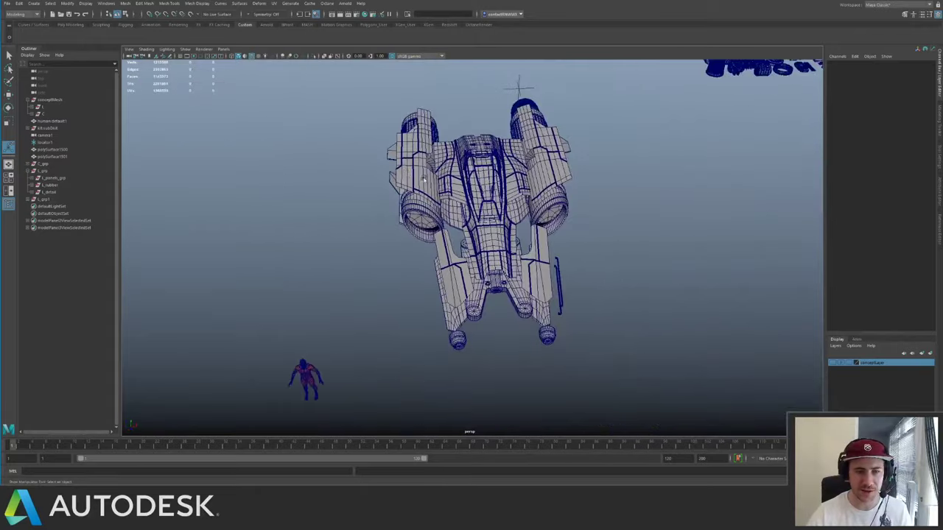
{"action": "left_click_drag", "start_coordinate": [424, 179], "coordinate": [518, 163], "text": "alt"}
{"action": "left_click", "coordinate": [479, 97]}
{"action": "left_click_drag", "start_coordinate": [480, 97], "coordinate": [514, 194], "text": "alt"}
{"action": "left_click", "coordinate": [564, 222]}
{"action": "key", "text": "w"}
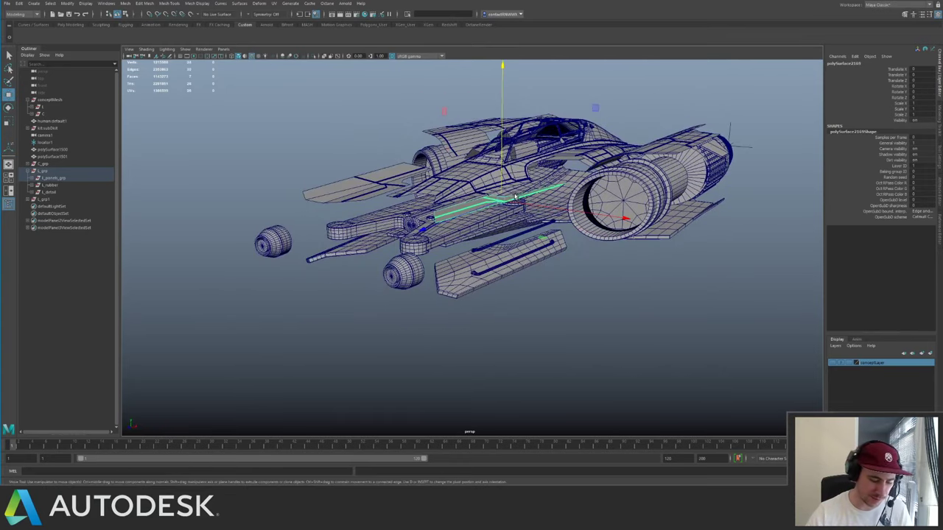
{"action": "key", "text": "ctrl+d"}
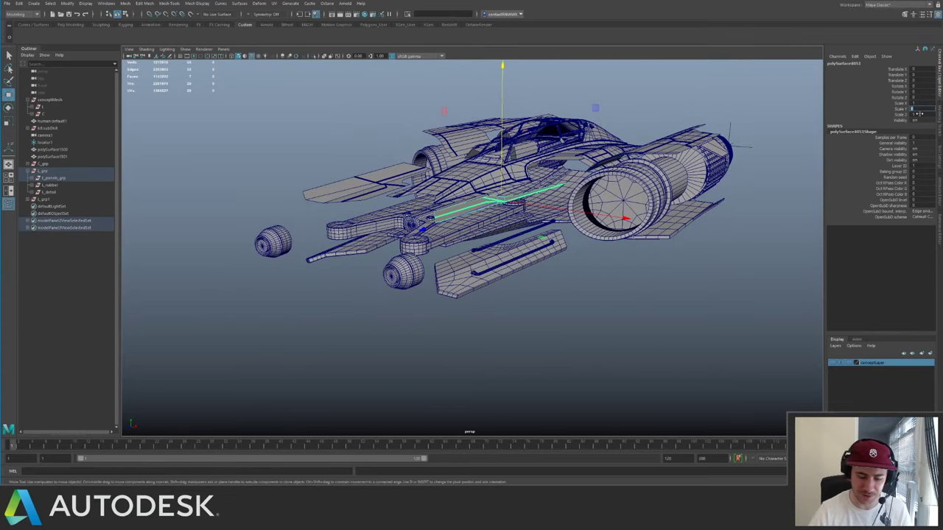
{"action": "type", "text": "-1"}
{"action": "key", "text": "Return"}
- Lower the flipped panel onto the position of the lower front side panel and delete the old lower panel
{"action": "left_click_drag", "start_coordinate": [515, 200], "coordinate": [525, 222], "text": "alt"}
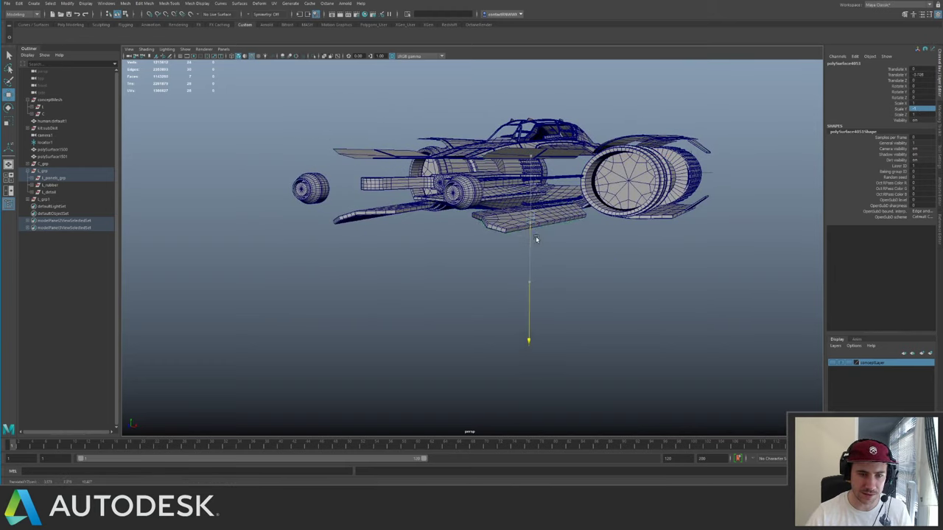
{"action": "left_click", "coordinate": [509, 225]}
{"action": "key", "text": "Delete"}
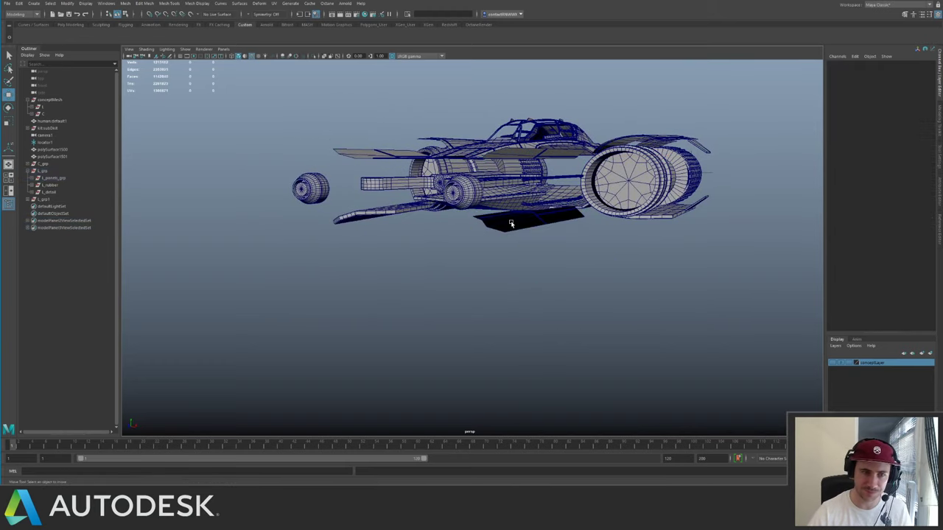
- Turn on two-sided lighting in the perspective view so the flipped panel shades correctly
{"action": "left_click_drag", "start_coordinate": [509, 226], "coordinate": [605, 168], "text": "alt"}
{"action": "left_click", "coordinate": [171, 50]}
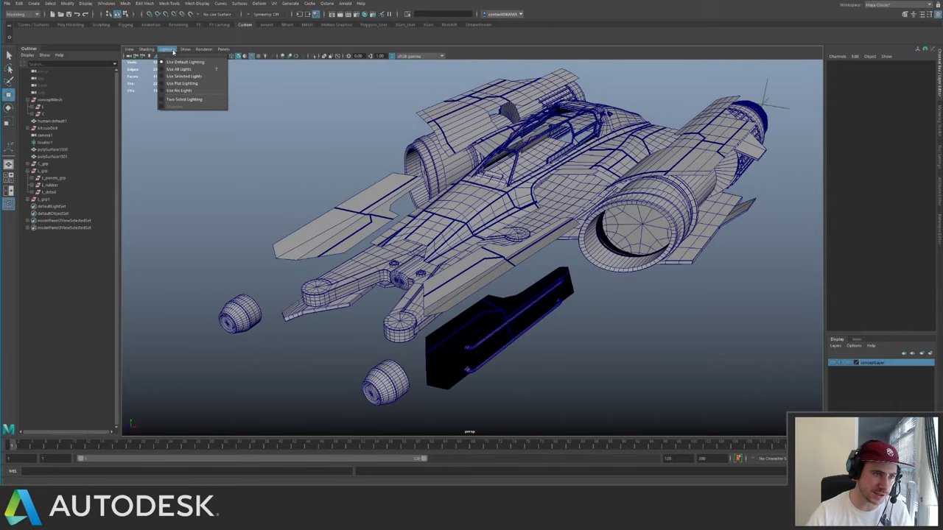
{"action": "left_click", "coordinate": [178, 100]}
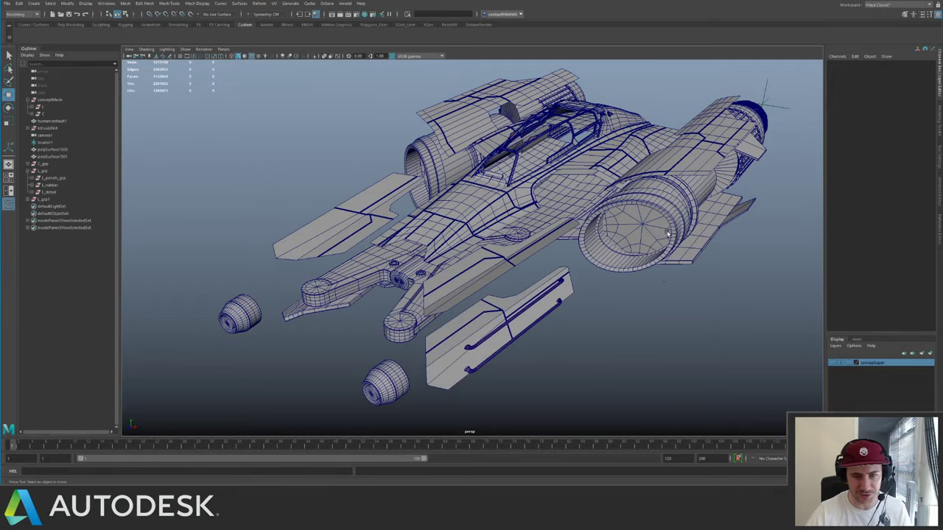
{"action": "left_click_drag", "start_coordinate": [665, 295], "coordinate": [558, 260], "text": "alt"}
{"action": "right_click_drag", "start_coordinate": [559, 260], "coordinate": [617, 282], "text": "alt"}
{"action": "key", "text": "ctrl+1"}
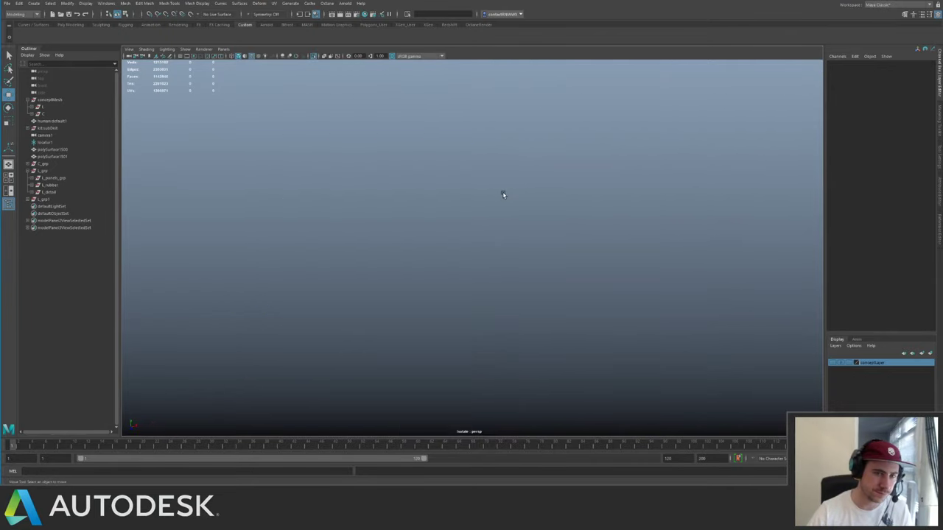
{"action": "key", "text": "ctrl+1"}
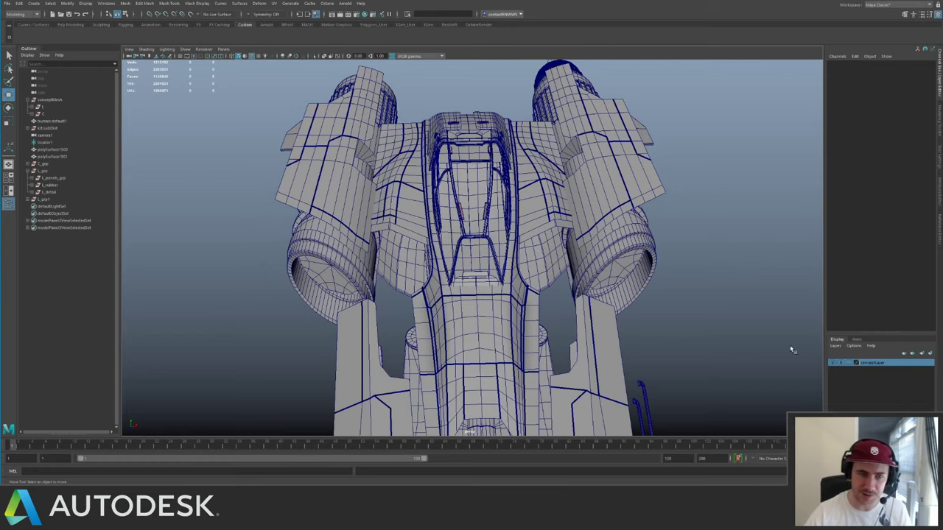
- With the concept layer shown, unparent the canopy glass mesh from the concept group and move it into L_grp
{"action": "left_click", "coordinate": [480, 204]}
{"action": "left_click_drag", "start_coordinate": [480, 204], "coordinate": [443, 191], "text": "alt"}
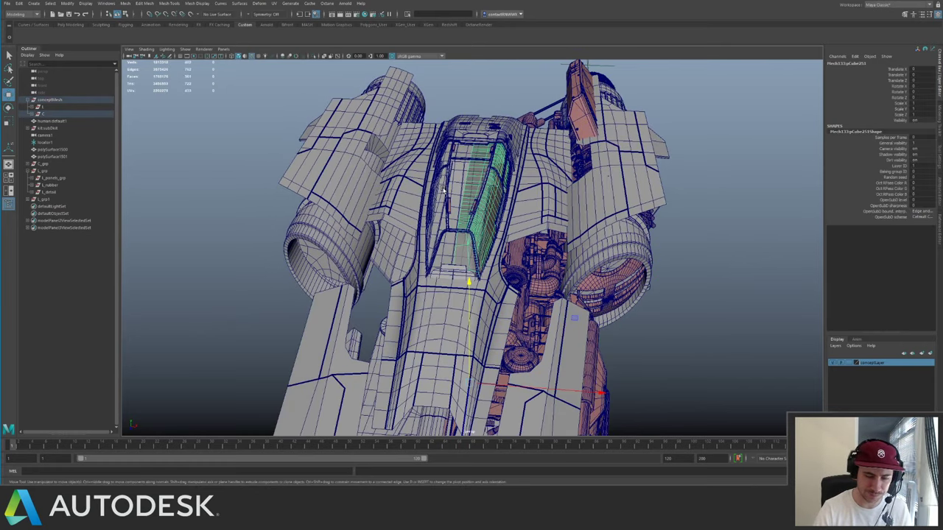
{"action": "key", "text": "shift+p"}
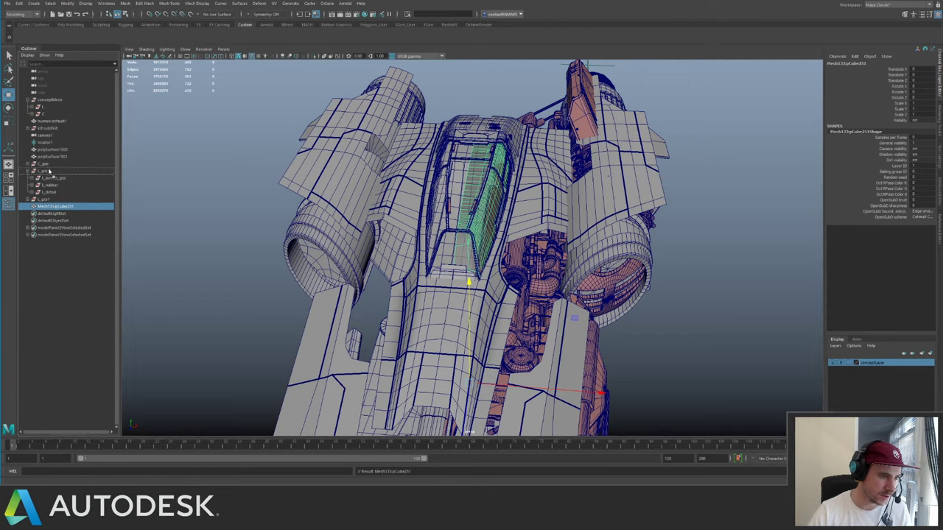
{"action": "middle_click_drag", "start_coordinate": [48, 170], "coordinate": [44, 172]}
- Delete the old mirrored side group, duplicate L_grp again and mirror the new copy with Scale X at -1
{"action": "key", "text": "ctrl+h"}
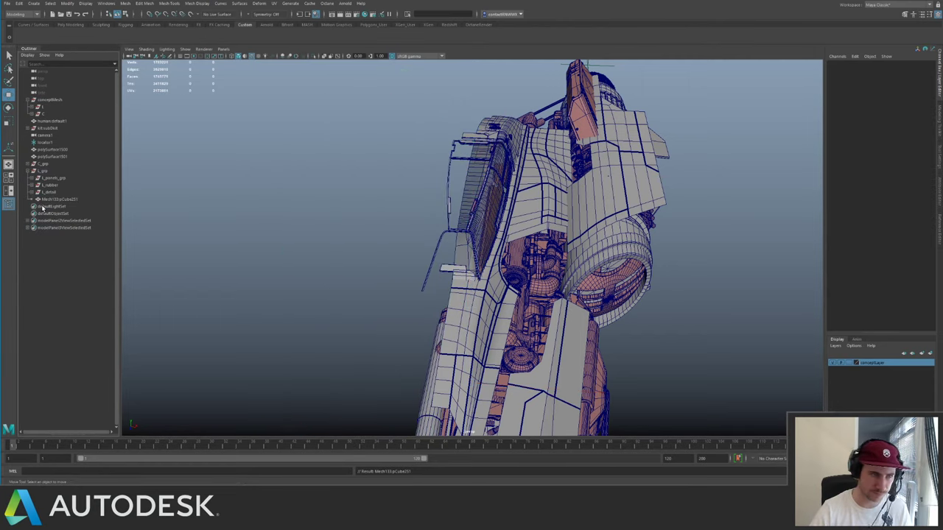
{"action": "left_click", "coordinate": [47, 171]}
{"action": "key", "text": "ctrl+d"}
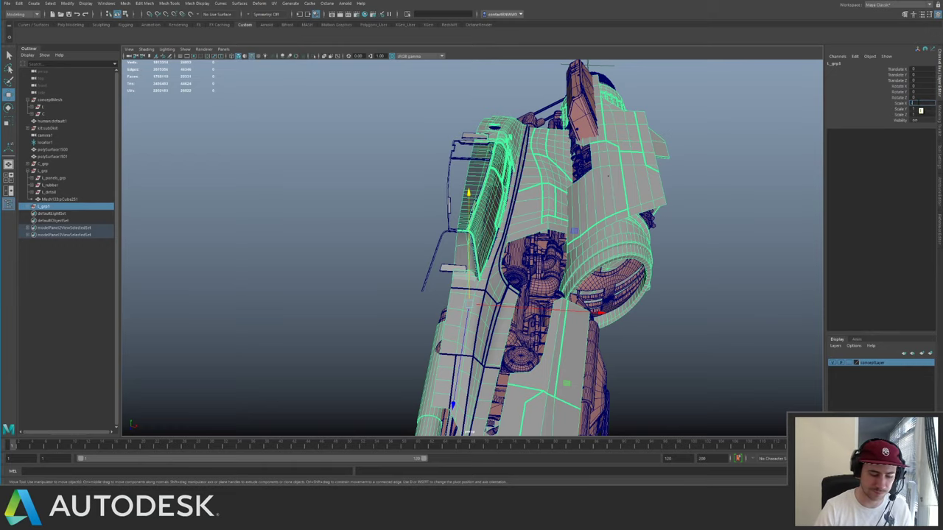
{"action": "type", "text": "-1"}
{"action": "key", "text": "Return"}
{"action": "left_click", "coordinate": [696, 186]}
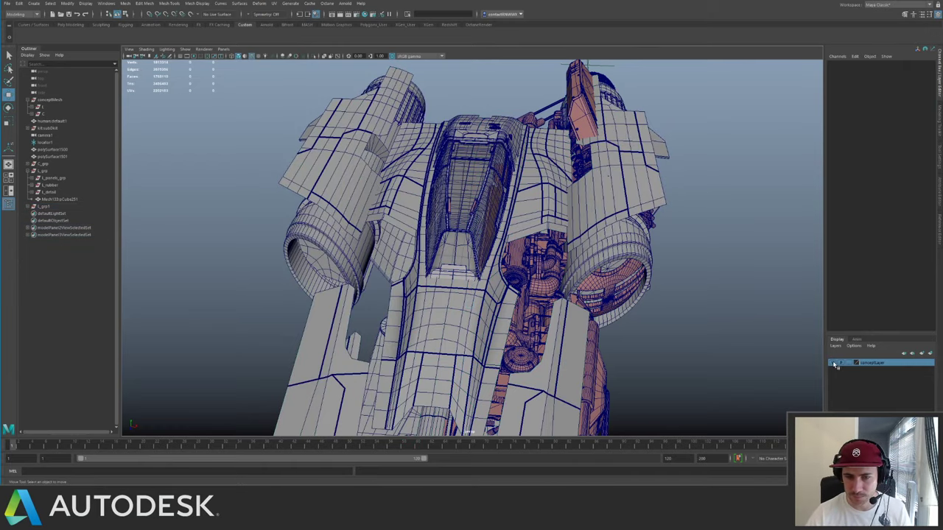
- Hide the concept layer and select the kit group that contains the rear exhaust part of the engine
{"action": "left_click", "coordinate": [834, 363]}
{"action": "scroll", "coordinate": [696, 261], "scroll_direction": "down", "scroll_amount": 5}
{"action": "left_click_drag", "start_coordinate": [697, 261], "coordinate": [444, 188], "text": "alt"}
{"action": "left_click", "coordinate": [568, 276]}
{"action": "left_click", "coordinate": [45, 127]}
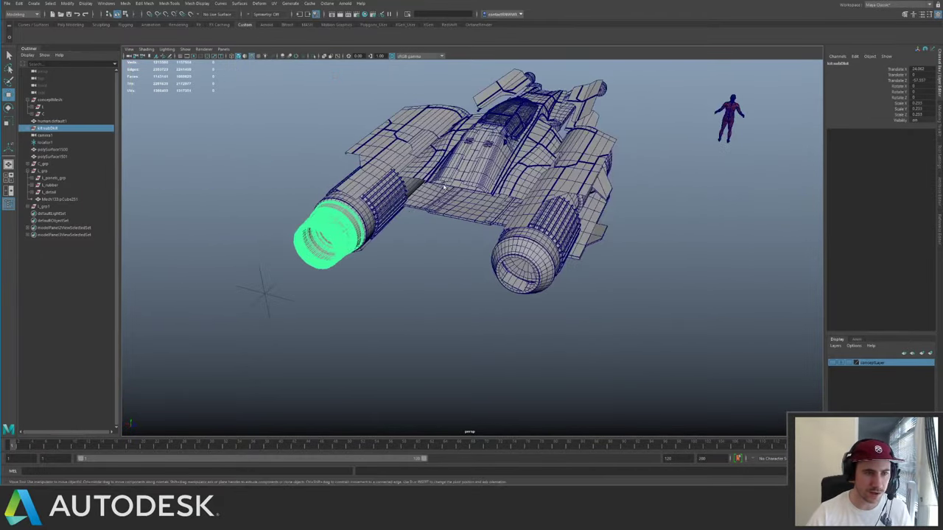
{"action": "left_click", "coordinate": [341, 248]}
{"action": "middle_click_drag", "start_coordinate": [370, 215], "coordinate": [412, 219], "text": "alt"}
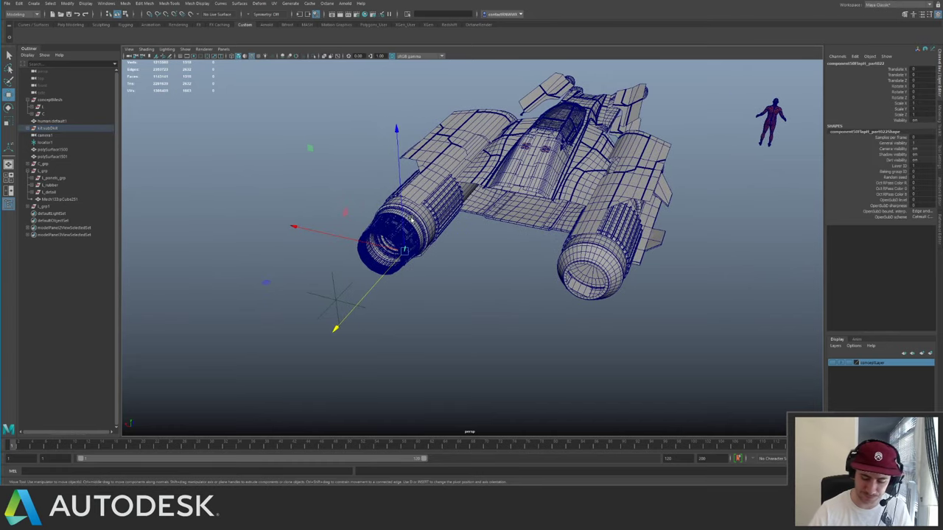
{"action": "key", "text": "Up"}
{"action": "key", "text": "Up"}
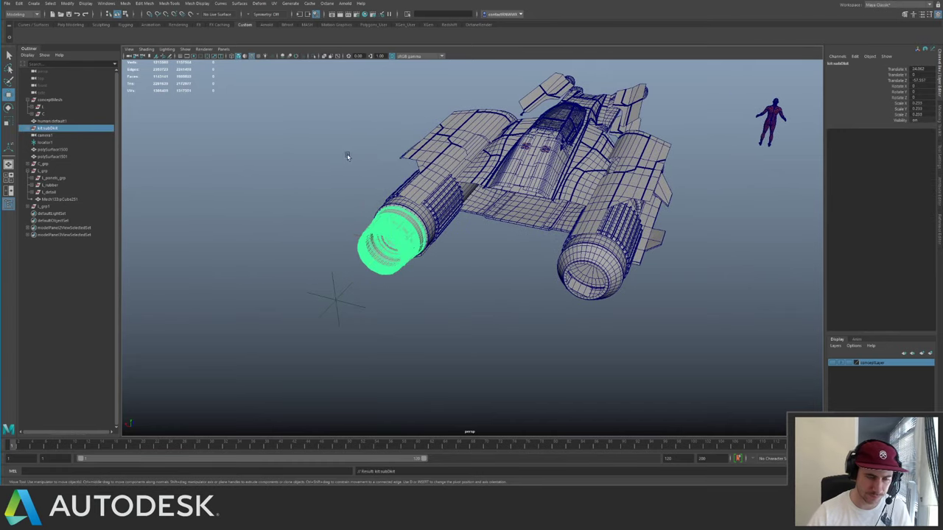
- Expand the kit group and unparent the exhaust component at the end of its hierarchy
{"action": "left_click_drag", "start_coordinate": [347, 156], "coordinate": [46, 150], "text": "alt"}
{"action": "left_click", "coordinate": [31, 130]}
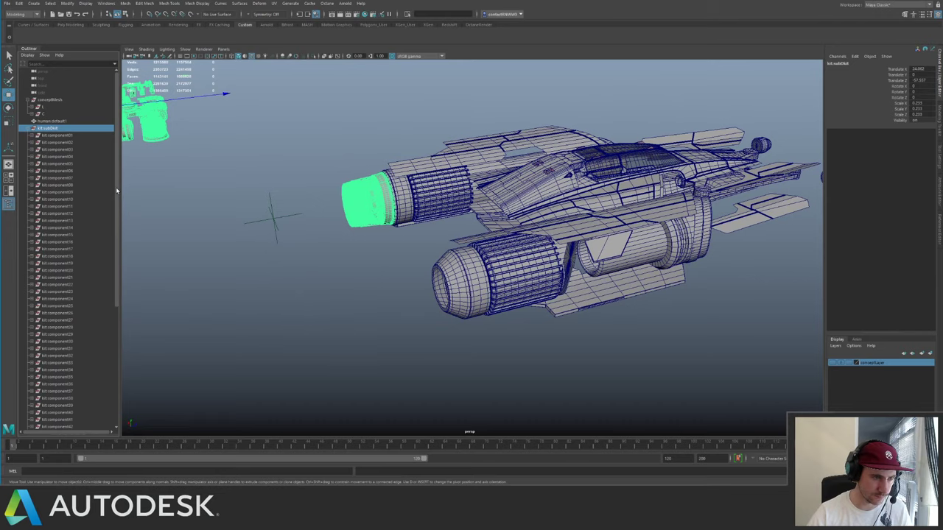
{"action": "left_click_drag", "start_coordinate": [115, 190], "coordinate": [116, 315]}
{"action": "left_click", "coordinate": [59, 313]}
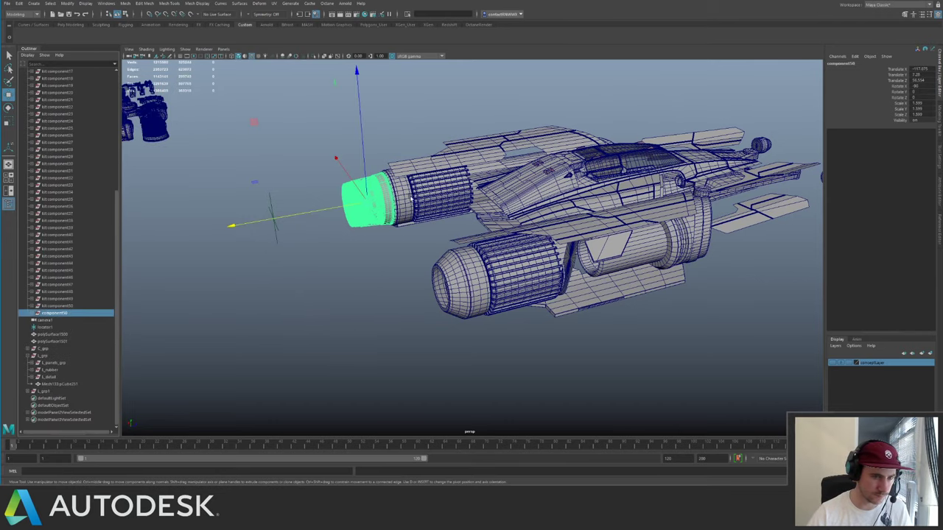
{"action": "middle_click_drag", "start_coordinate": [411, 198], "coordinate": [461, 220], "text": "alt"}
{"action": "key", "text": "shift+p"}
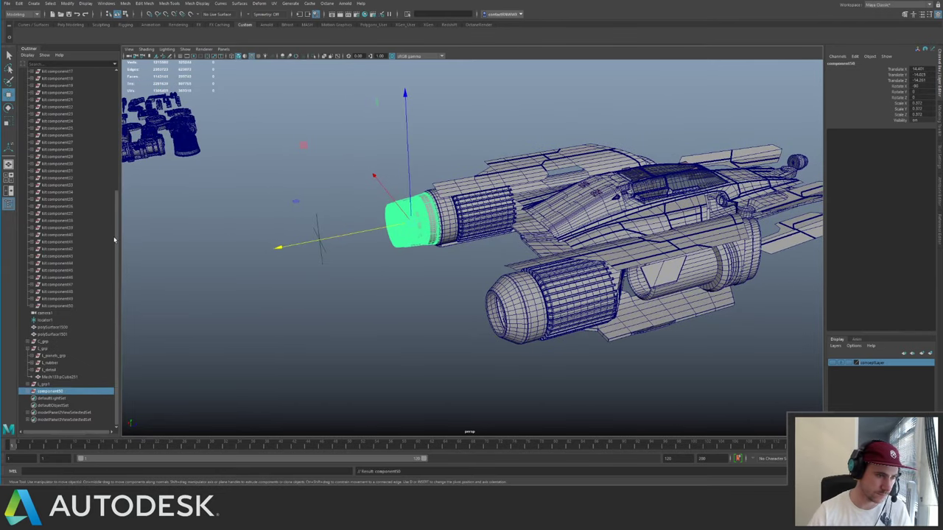
- Examine the kit parts laid out beside the ship from several angles
{"action": "left_click_drag", "start_coordinate": [115, 235], "coordinate": [116, 114]}
{"action": "middle_click_drag", "start_coordinate": [272, 121], "coordinate": [570, 253], "text": "alt"}
{"action": "left_click_drag", "start_coordinate": [569, 252], "coordinate": [316, 253], "text": "alt"}
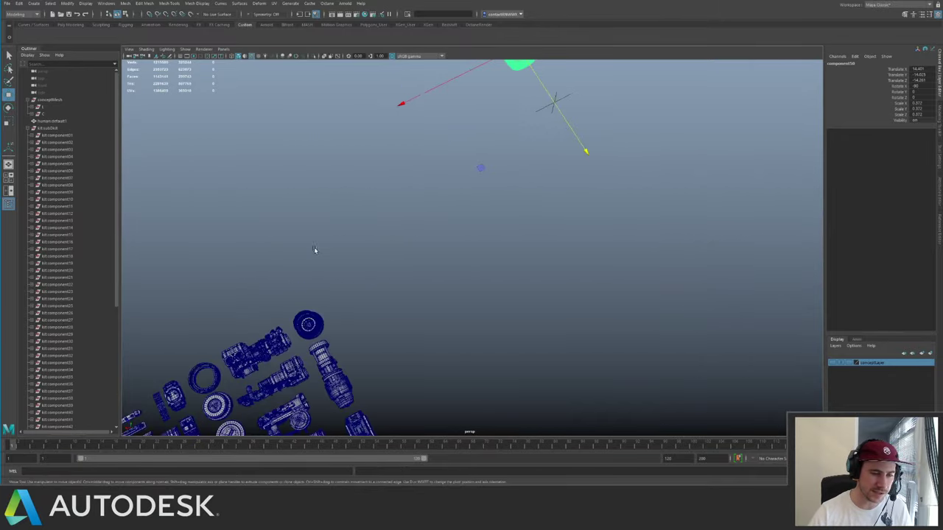
{"action": "middle_click_drag", "start_coordinate": [316, 253], "coordinate": [460, 271], "text": "alt"}
{"action": "left_click_drag", "start_coordinate": [460, 271], "coordinate": [379, 283], "text": "alt"}
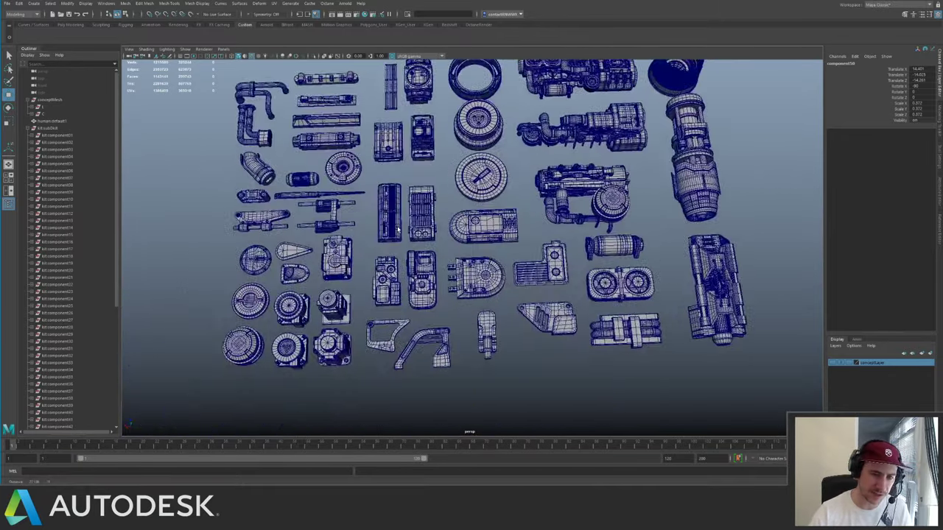
{"action": "right_click_drag", "start_coordinate": [379, 283], "coordinate": [558, 278], "text": "alt"}
{"action": "left_click_drag", "start_coordinate": [309, 277], "coordinate": [604, 218], "text": "alt"}
{"action": "right_click_drag", "start_coordinate": [604, 218], "coordinate": [470, 216], "text": "alt"}
{"action": "left_click_drag", "start_coordinate": [471, 216], "coordinate": [213, 140], "text": "alt"}
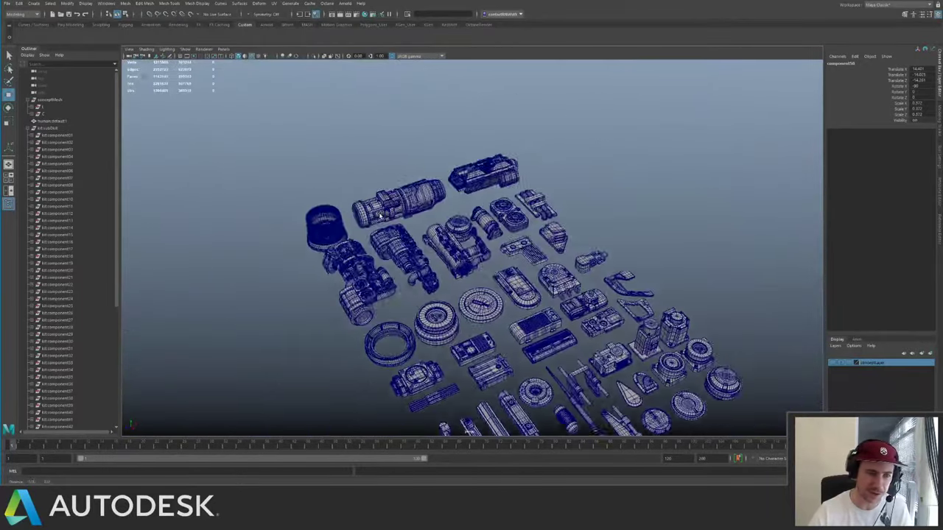
{"action": "middle_click_drag", "start_coordinate": [162, 81], "coordinate": [406, 125], "text": "alt"}
- Open the UV Editor with the exhaust component selected and widen its canvas to inspect the UV layout
{"action": "left_click", "coordinate": [275, 4]}
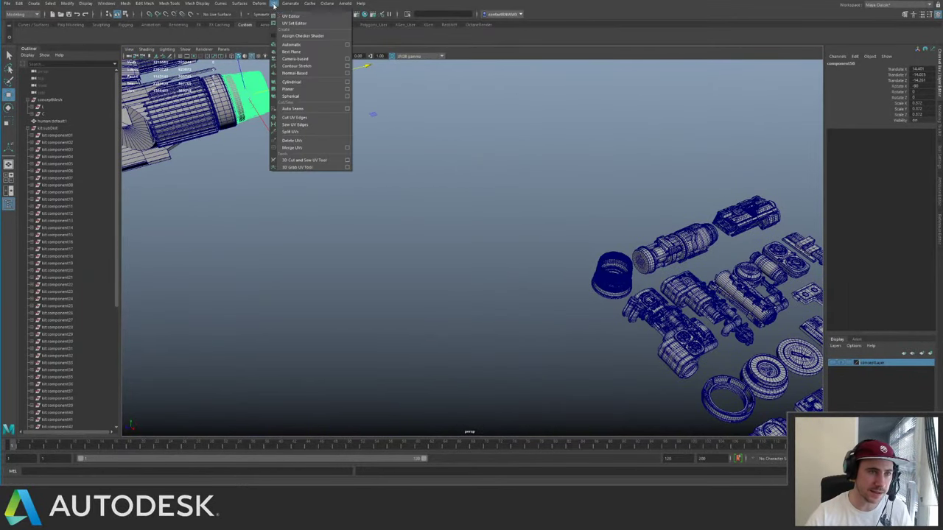
{"action": "left_click", "coordinate": [284, 20]}
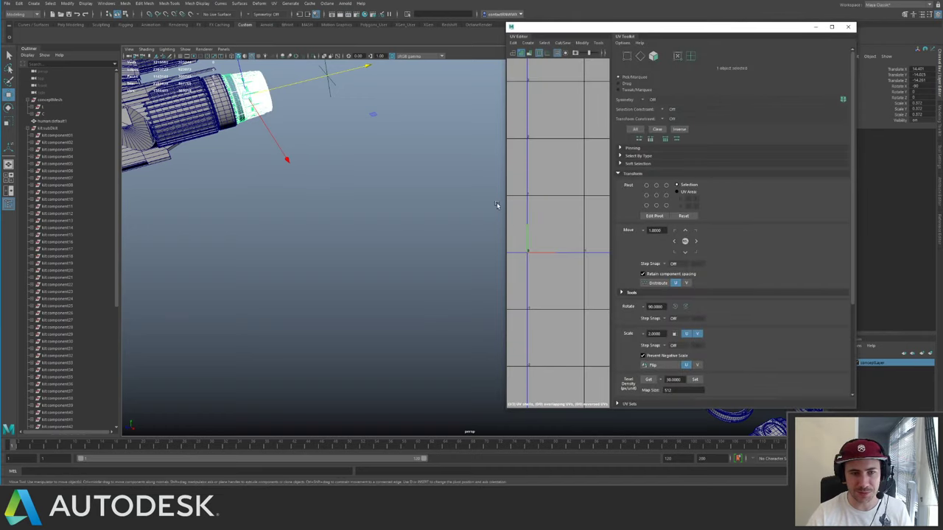
{"action": "left_click_drag", "start_coordinate": [504, 202], "coordinate": [184, 202]}
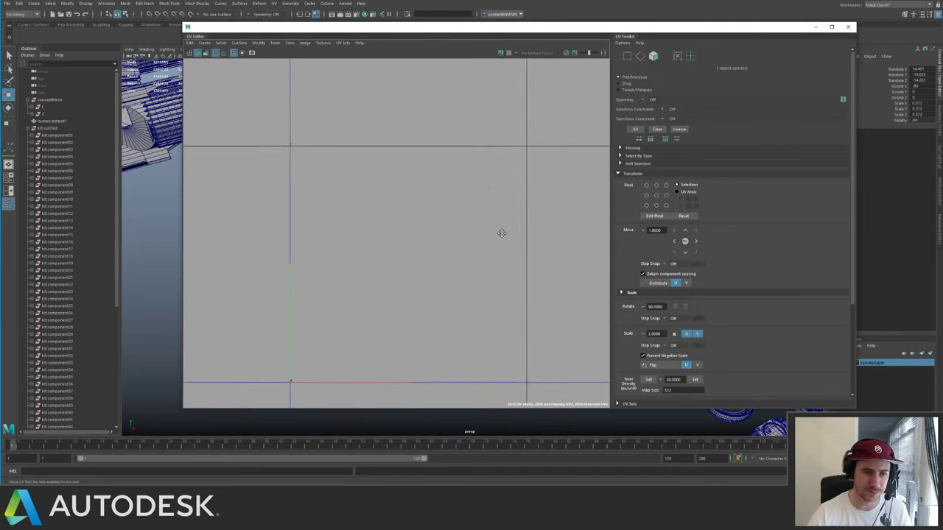
{"action": "scroll", "coordinate": [499, 231], "scroll_direction": "down", "scroll_amount": 2}
{"action": "scroll", "coordinate": [524, 237], "scroll_direction": "up", "scroll_amount": 3}
{"action": "scroll", "coordinate": [514, 201], "scroll_direction": "down", "scroll_amount": 2}
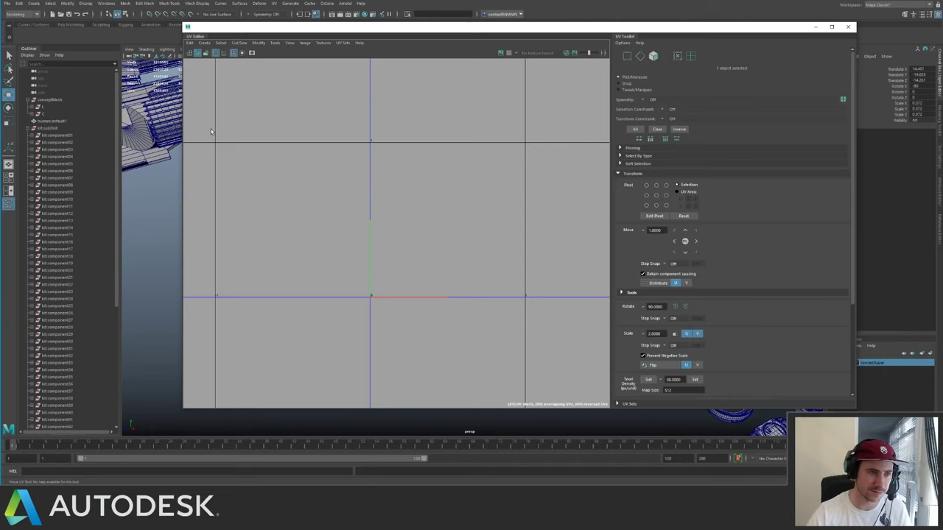
- Make room beside the UV Editor, isolate the exhaust component in the viewport and select all its parts
{"action": "left_click_drag", "start_coordinate": [391, 29], "coordinate": [556, 63]}
{"action": "key", "text": "ctrl+1"}
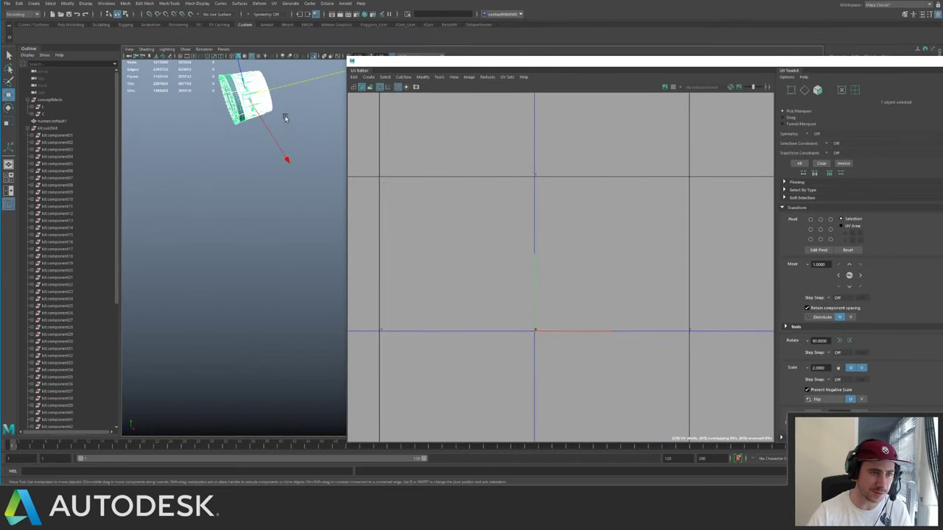
{"action": "middle_click_drag", "start_coordinate": [286, 121], "coordinate": [287, 186], "text": "alt"}
{"action": "left_click_drag", "start_coordinate": [204, 106], "coordinate": [309, 179]}
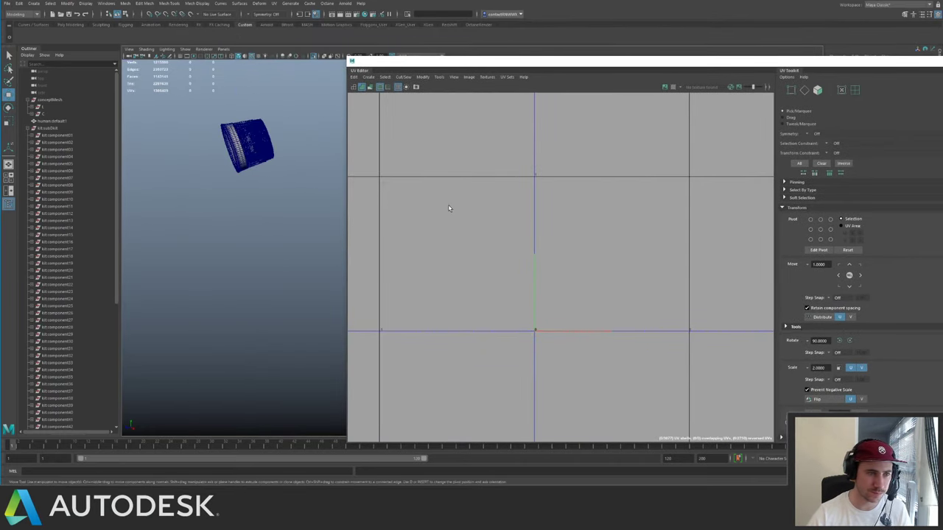
- Frame the exhaust component's UV shells and inspect their packing up close and as a whole
{"action": "middle_click_drag", "start_coordinate": [552, 235], "coordinate": [501, 237], "text": "alt"}
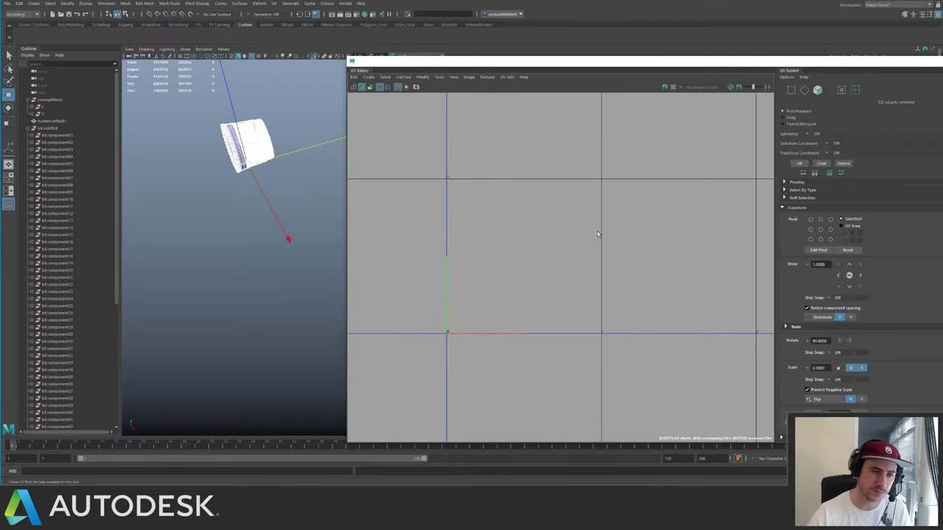
{"action": "key", "text": "f"}
{"action": "scroll", "coordinate": [610, 214], "scroll_direction": "up", "scroll_amount": 3}
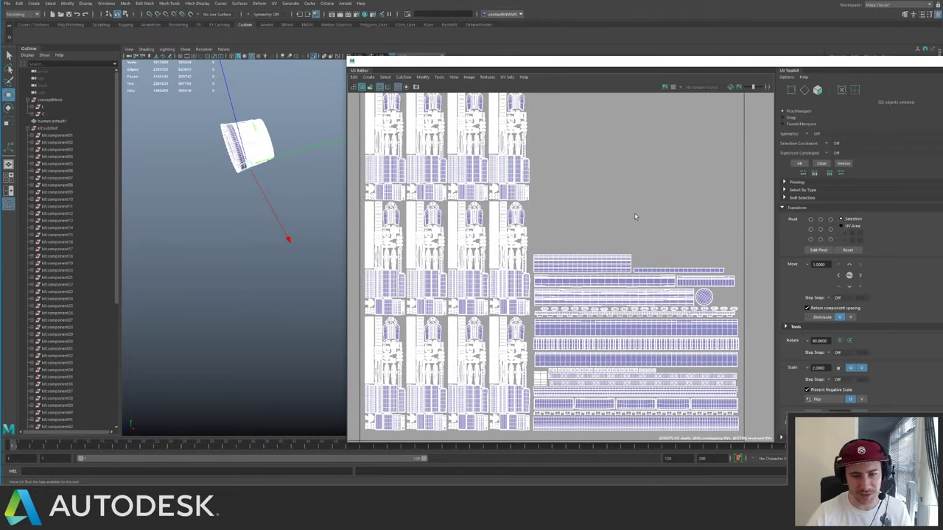
{"action": "middle_click_drag", "start_coordinate": [591, 192], "coordinate": [647, 131], "text": "alt"}
{"action": "right_click_drag", "start_coordinate": [648, 132], "coordinate": [660, 219], "text": "alt"}
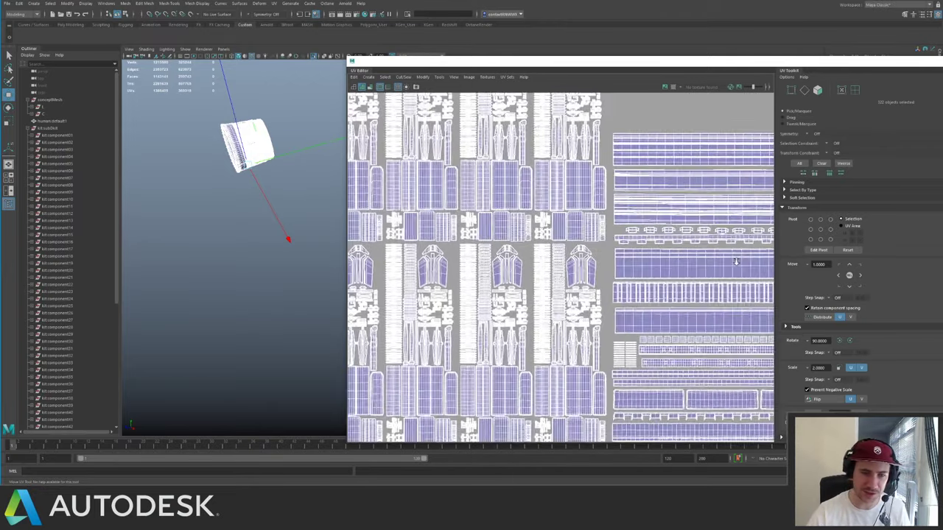
{"action": "scroll", "coordinate": [733, 146], "scroll_direction": "down", "scroll_amount": 5}
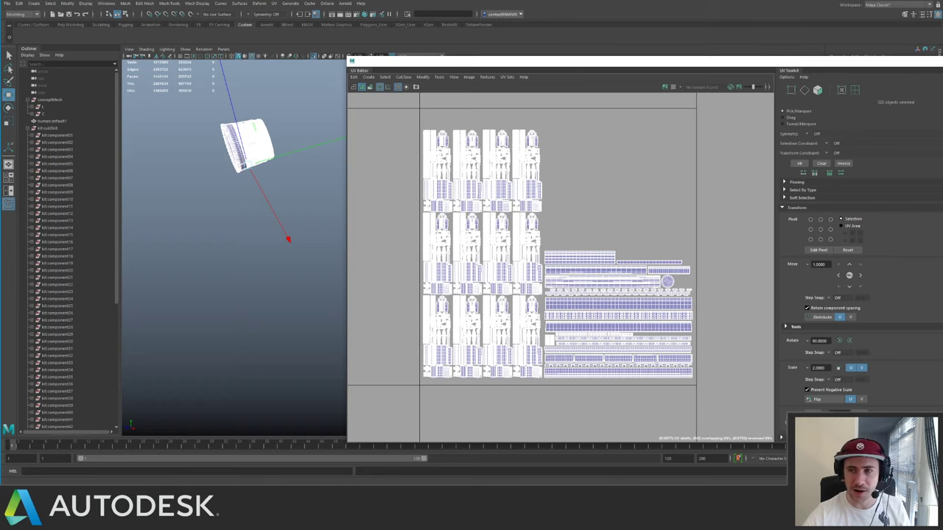
- Close the UV Editor, end the exhaust's isolation and view the whole ship from the side
{"action": "left_click", "coordinate": [939, 61]}
{"action": "left_click", "coordinate": [295, 175]}
{"action": "middle_click_drag", "start_coordinate": [220, 154], "coordinate": [408, 194], "text": "alt"}
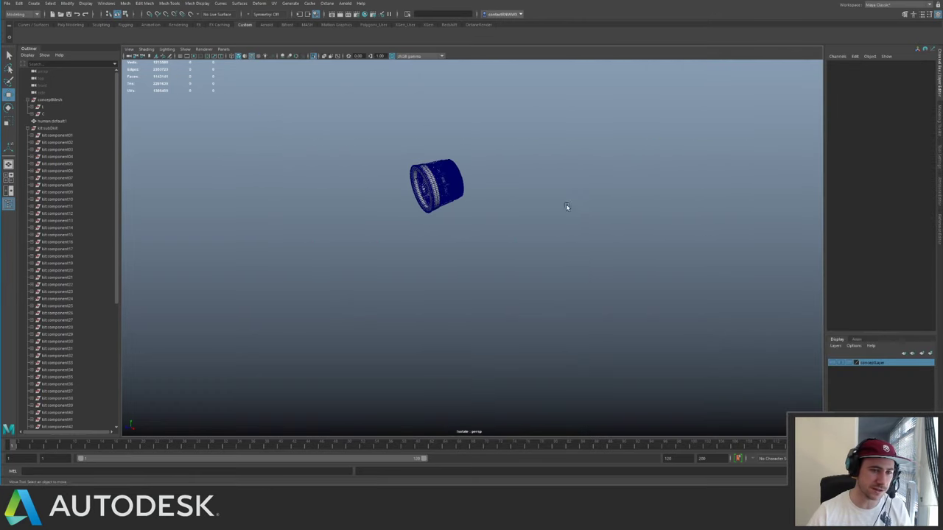
{"action": "key", "text": "ctrl+1"}
{"action": "left_click_drag", "start_coordinate": [567, 207], "coordinate": [411, 180], "text": "alt"}
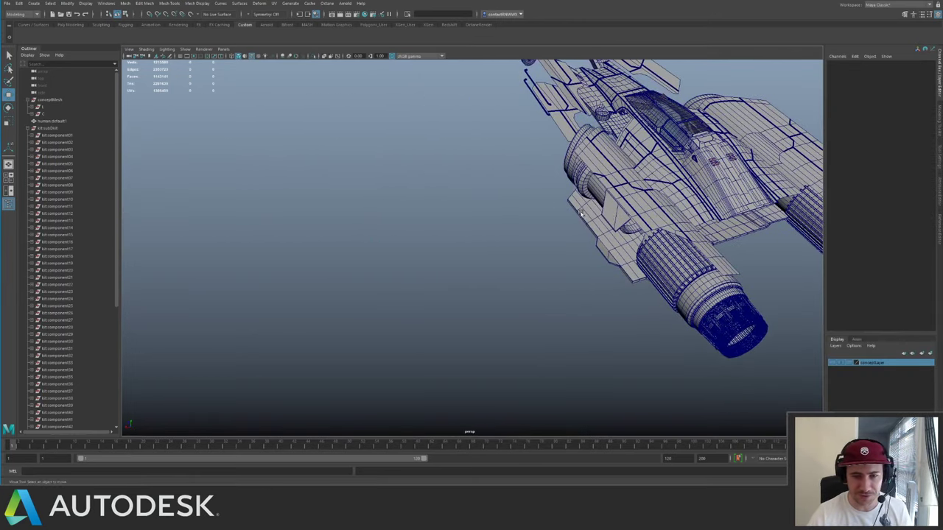
{"action": "left_click_drag", "start_coordinate": [580, 213], "coordinate": [674, 195], "text": "alt"}
{"action": "middle_click_drag", "start_coordinate": [464, 229], "coordinate": [555, 202], "text": "alt"}
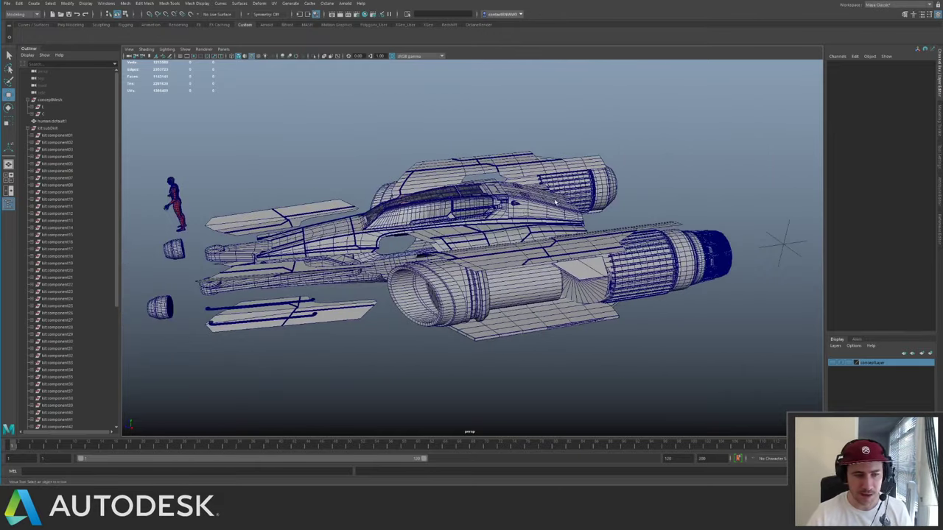
{"action": "left_click", "coordinate": [684, 250]}
{"action": "left_click", "coordinate": [702, 204]}
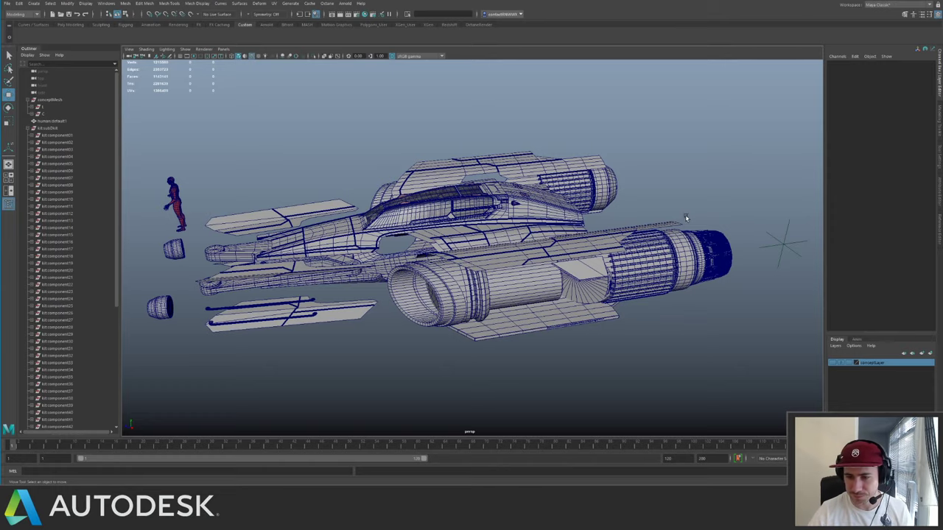
- Select a round part in the kit layout, frame it and examine the surrounding kit components from above
{"action": "left_click_drag", "start_coordinate": [684, 214], "coordinate": [587, 303], "text": "alt"}
{"action": "scroll", "coordinate": [615, 225], "scroll_direction": "up", "scroll_amount": 3}
{"action": "left_click", "coordinate": [600, 201]}
{"action": "key", "text": "f"}
{"action": "scroll", "coordinate": [519, 235], "scroll_direction": "down", "scroll_amount": 4}
{"action": "scroll", "coordinate": [587, 303], "scroll_direction": "up", "scroll_amount": 3}
{"action": "right_click_drag", "start_coordinate": [588, 304], "coordinate": [582, 228], "text": "alt"}
{"action": "left_click_drag", "start_coordinate": [582, 229], "coordinate": [530, 254], "text": "alt"}
{"action": "right_click_drag", "start_coordinate": [530, 254], "coordinate": [475, 187], "text": "alt"}
{"action": "left_click_drag", "start_coordinate": [476, 186], "coordinate": [479, 193], "text": "alt"}
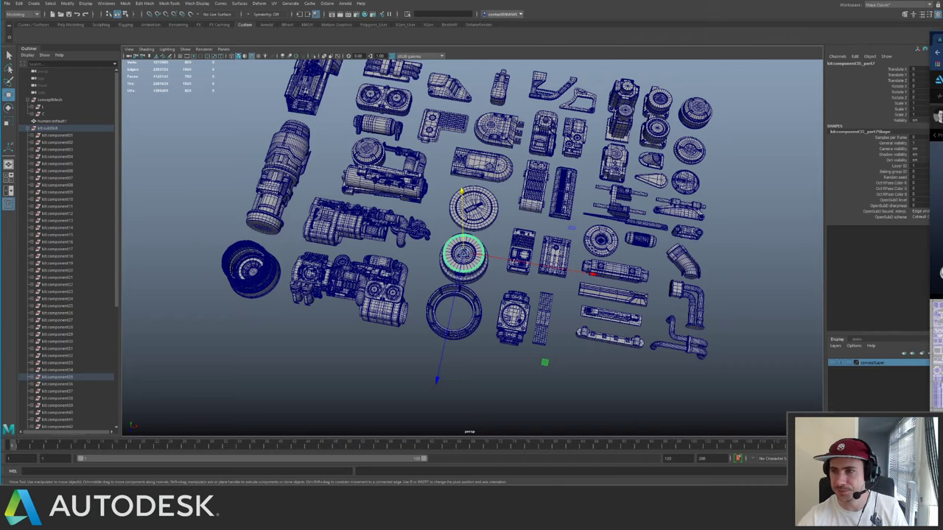
- Switch to the browser's ArtStation page for the Sub D Film Production Kit, enlarge it, review its images and close it
{"action": "left_click_drag", "start_coordinate": [941, 41], "coordinate": [258, 23]}
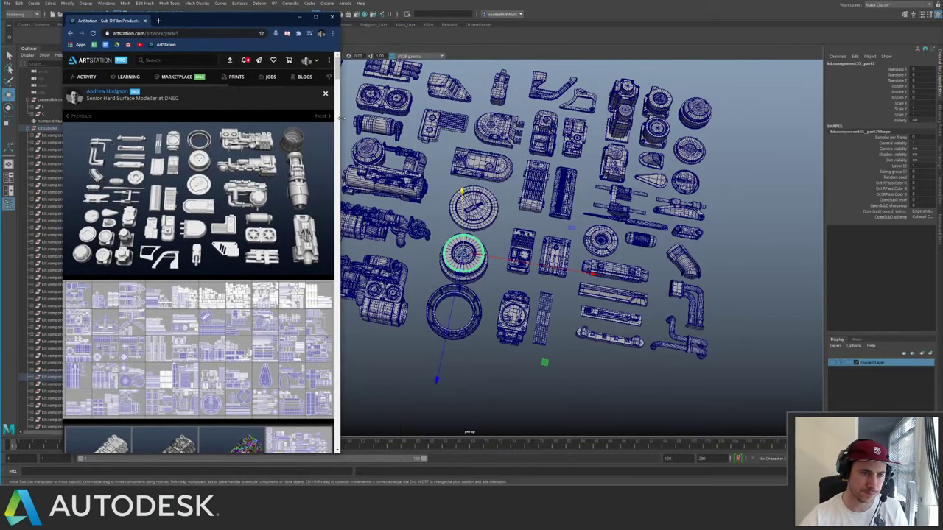
{"action": "left_click_drag", "start_coordinate": [341, 117], "coordinate": [921, 112]}
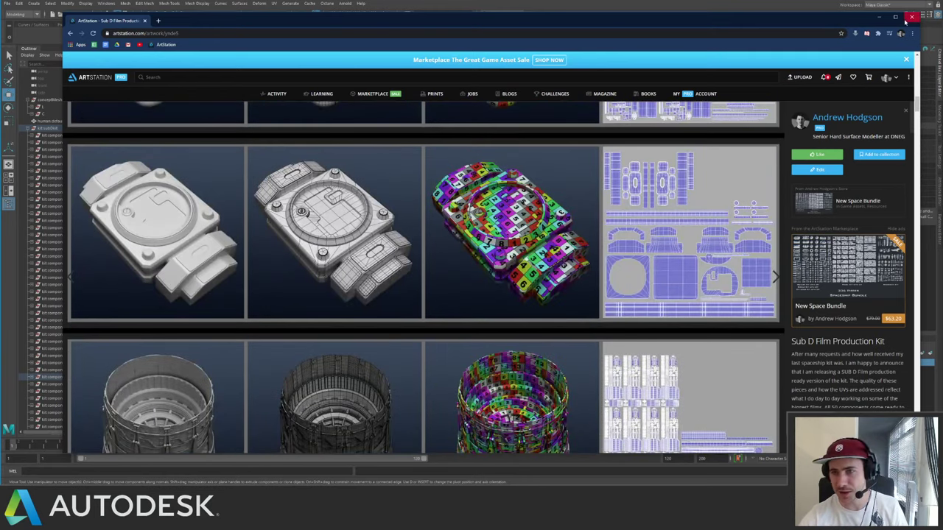
{"action": "left_click", "coordinate": [911, 16]}
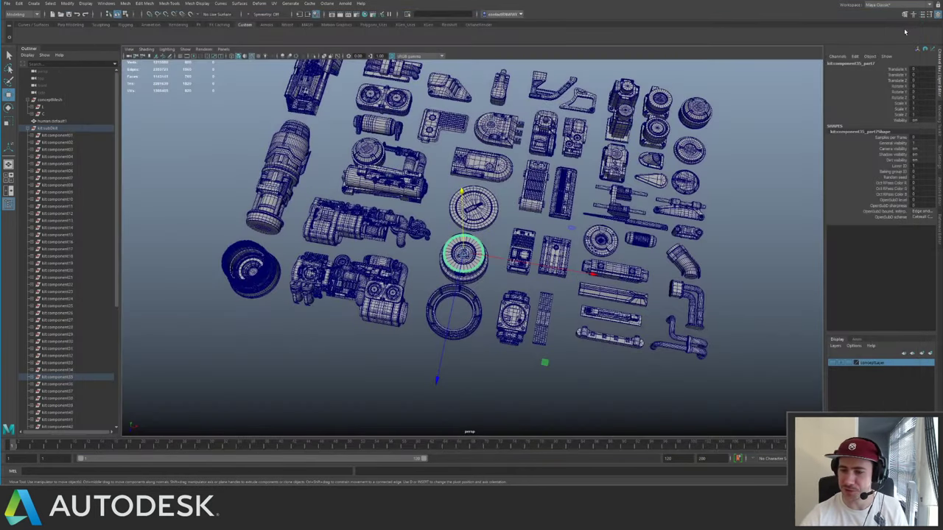
- Return from the kit layout to the ship and frame the smooth ring in front of the engine's exhaust
{"action": "left_click", "coordinate": [788, 135]}
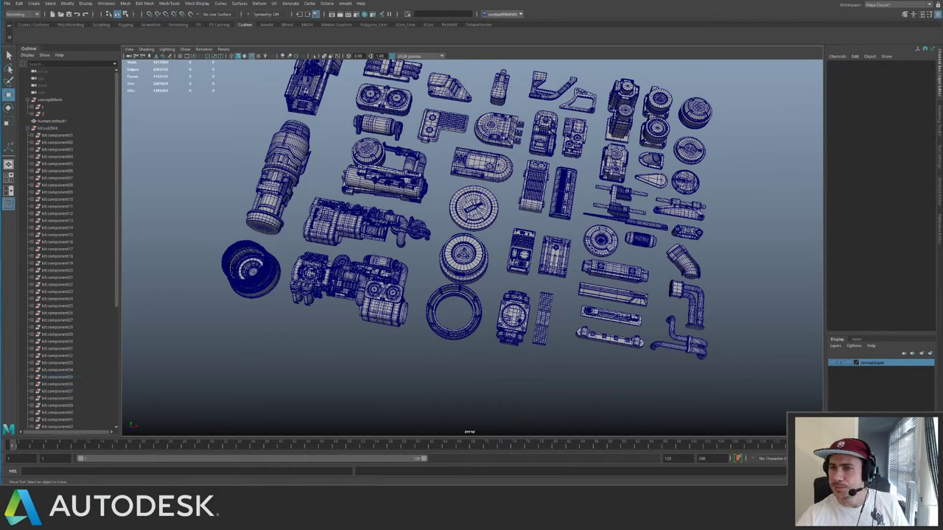
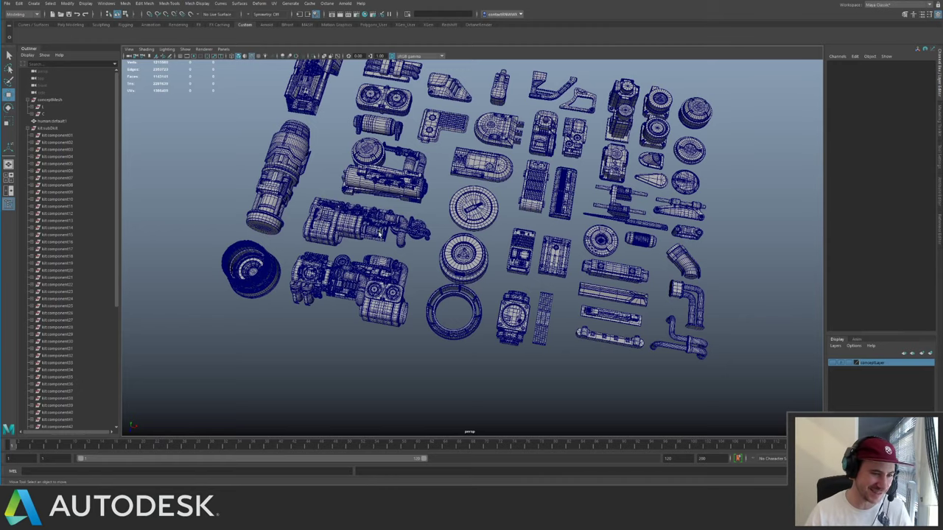
{"action": "right_click_drag", "start_coordinate": [550, 191], "coordinate": [258, 196], "text": "alt"}
{"action": "left_click_drag", "start_coordinate": [250, 188], "coordinate": [402, 134], "text": "alt"}
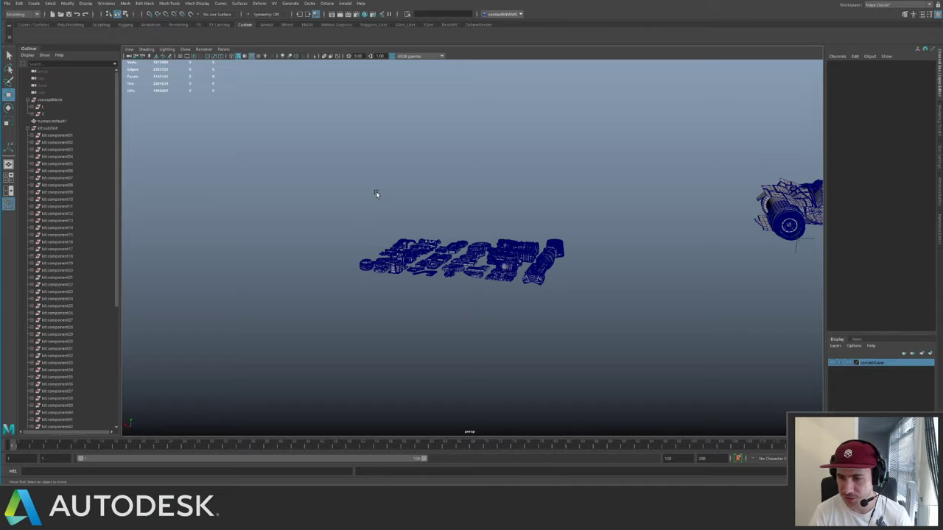
{"action": "left_click_drag", "start_coordinate": [630, 162], "coordinate": [676, 166], "text": "alt"}
{"action": "middle_click_drag", "start_coordinate": [676, 167], "coordinate": [475, 187], "text": "alt"}
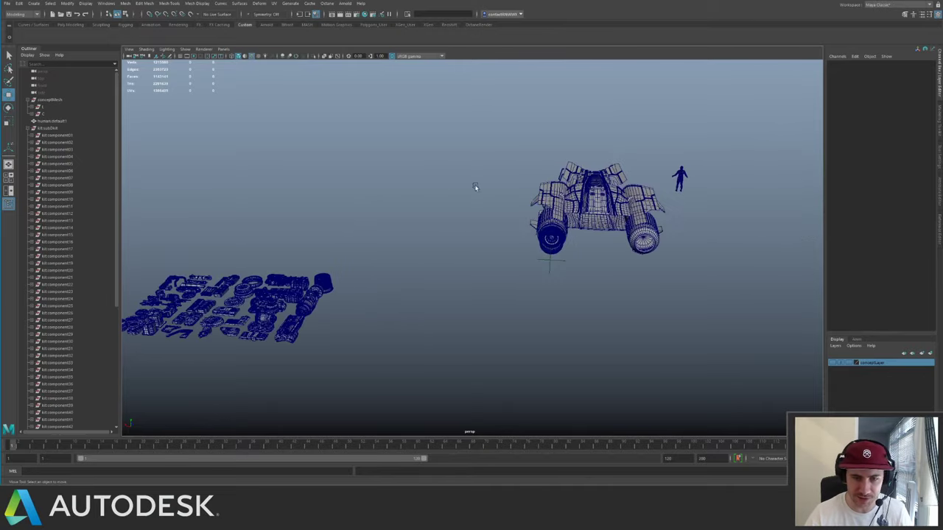
{"action": "right_click_drag", "start_coordinate": [476, 187], "coordinate": [571, 214], "text": "alt"}
{"action": "left_click", "coordinate": [573, 213]}
{"action": "key", "text": "f"}
{"action": "left_click_drag", "start_coordinate": [472, 202], "coordinate": [508, 214], "text": "alt"}
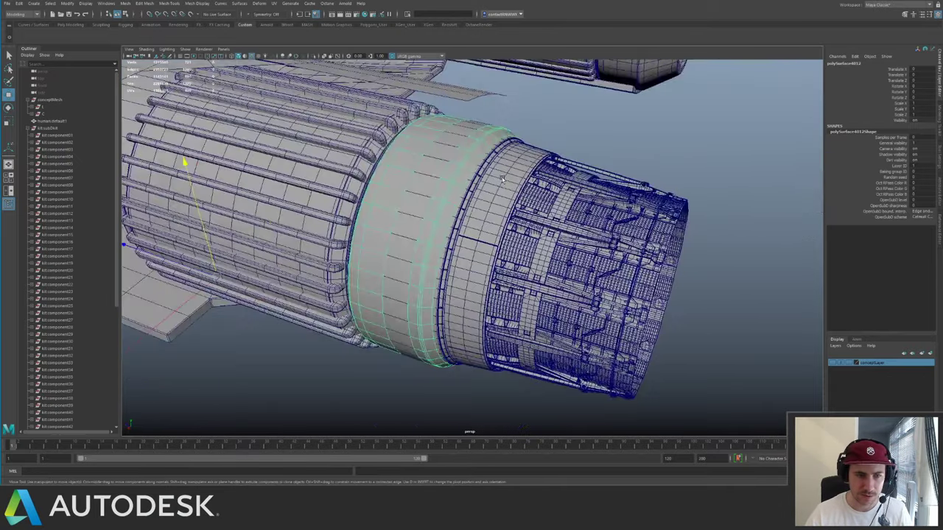
{"action": "middle_click_drag", "start_coordinate": [508, 213], "coordinate": [567, 228], "text": "alt"}
{"action": "right_click_drag", "start_coordinate": [567, 228], "coordinate": [606, 236], "text": "alt"}
- Isolate the cylinder beneath the engine's ribs, examine it without smooth preview and show the full model again
{"action": "left_click", "coordinate": [537, 222]}
{"action": "key", "text": "ctrl+1"}
{"action": "left_click_drag", "start_coordinate": [536, 222], "coordinate": [360, 192], "text": "alt"}
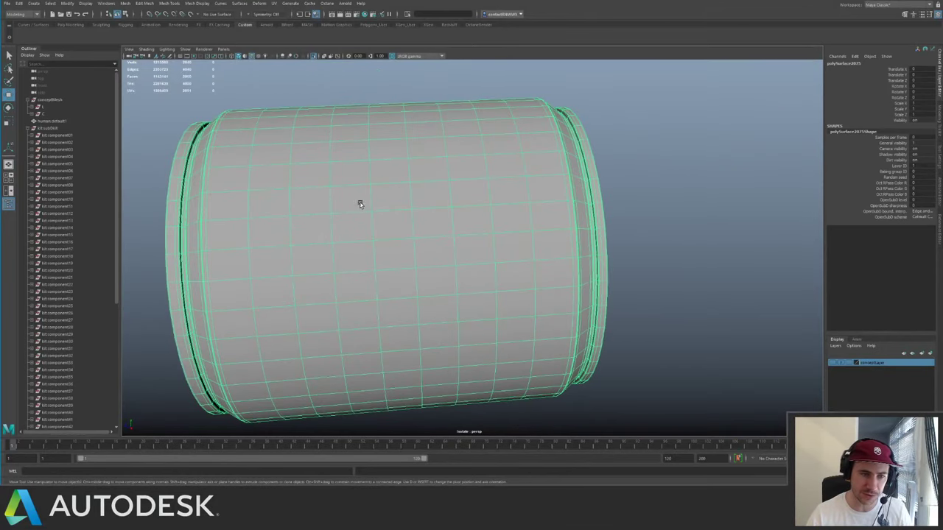
{"action": "key", "text": "1"}
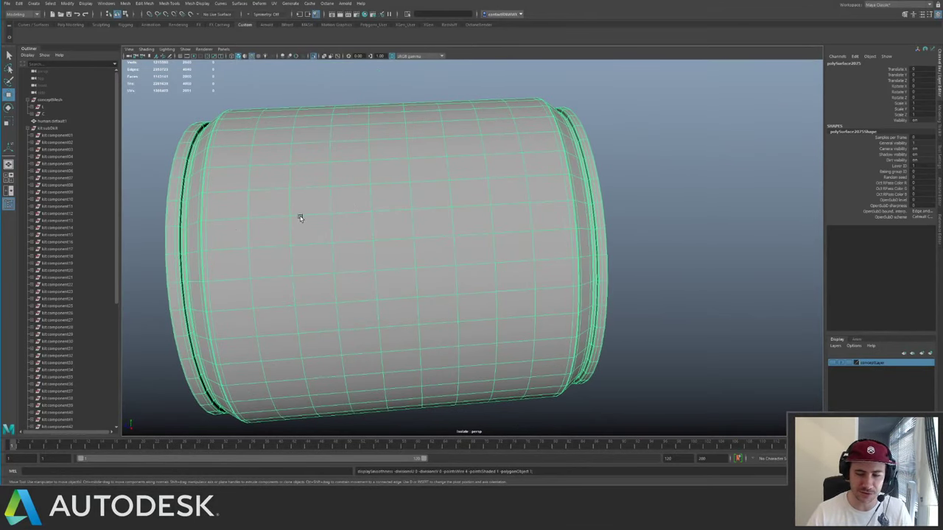
{"action": "key", "text": "ctrl+1"}
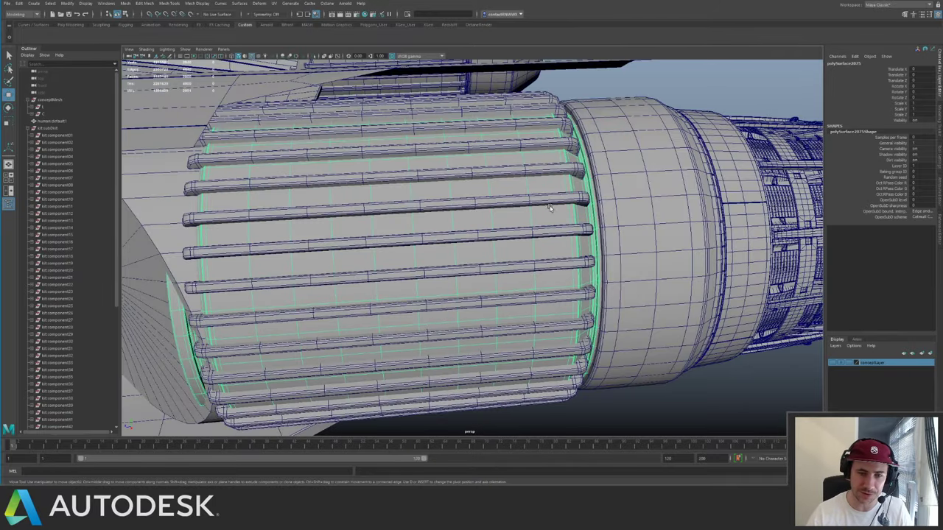
- Compare the ribbed casing's cylinder and the smooth ring behind it in and out of isolation to examine their construction
{"action": "left_click_drag", "start_coordinate": [548, 207], "coordinate": [471, 241], "text": "alt"}
{"action": "scroll", "coordinate": [528, 260], "scroll_direction": "up", "scroll_amount": 2}
{"action": "key", "text": "ctrl+1"}
{"action": "key", "text": "ctrl+1"}
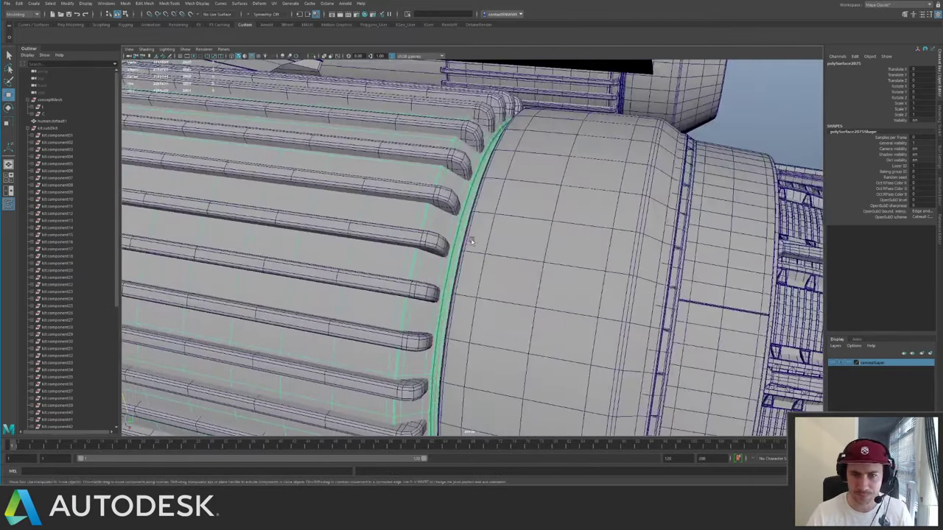
{"action": "left_click", "coordinate": [531, 231]}
{"action": "key", "text": "ctrl+1"}
{"action": "key", "text": "ctrl+1"}
{"action": "key", "text": "f"}
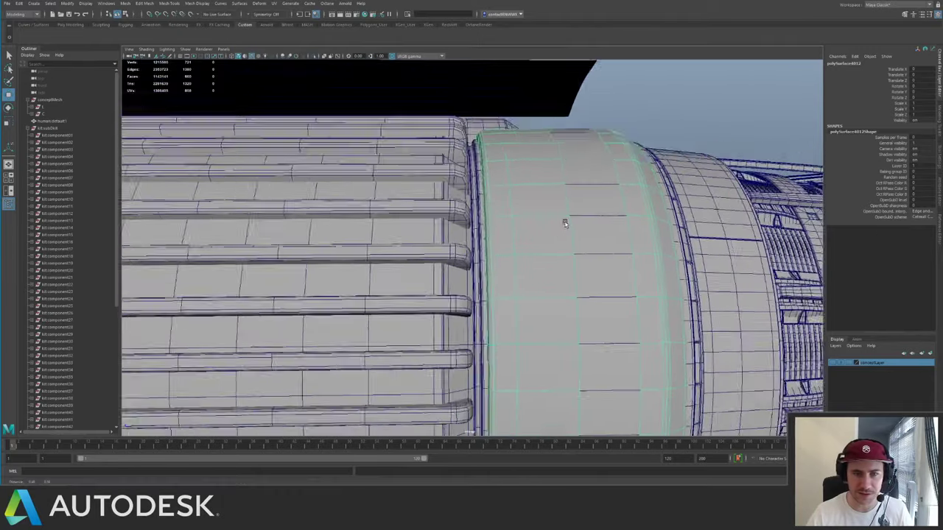
{"action": "key", "text": "ctrl+1"}
{"action": "key", "text": "ctrl+1"}
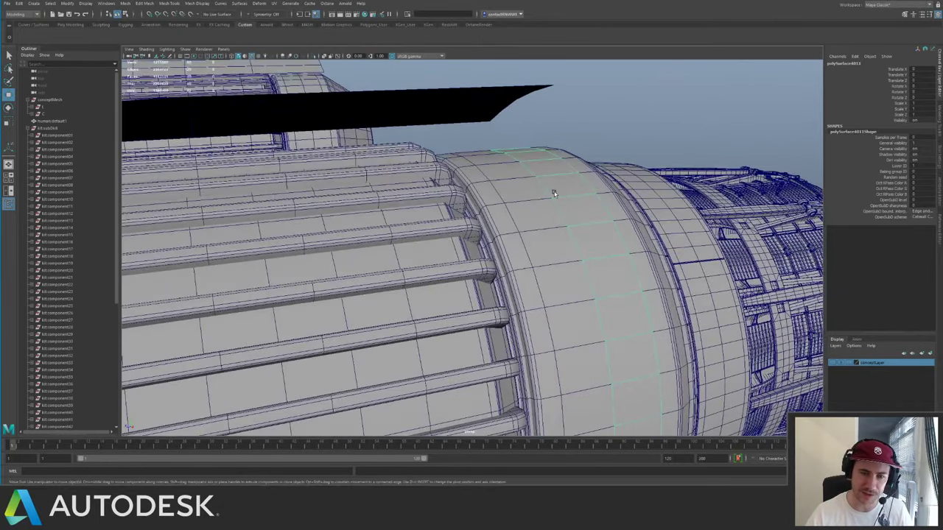
- Isolate the thin strip band of the engine ring and extrude its border edges inward to give it depth
{"action": "key", "text": "ctrl+1"}
{"action": "left_click_drag", "start_coordinate": [548, 209], "coordinate": [659, 209]}
{"action": "right_click_drag", "start_coordinate": [601, 211], "coordinate": [557, 211], "text": "ctrl"}
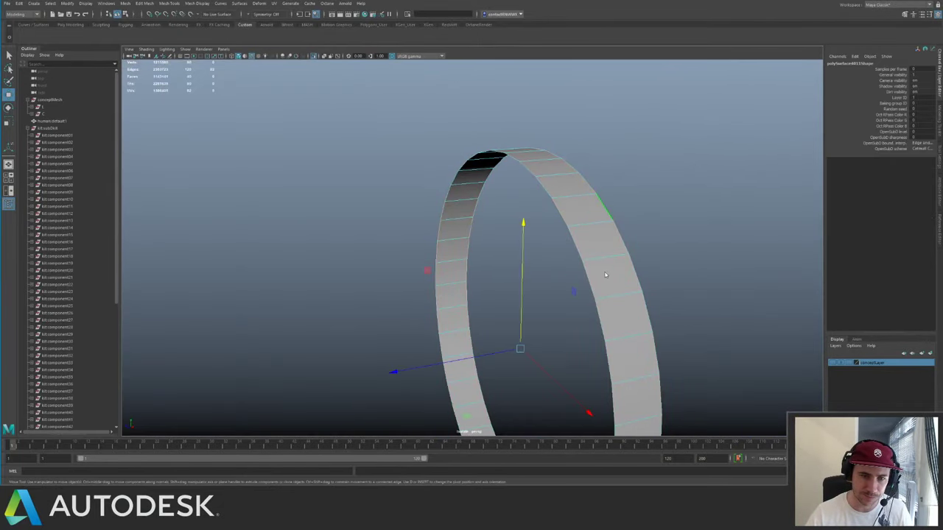
{"action": "key", "text": "ctrl+e"}
{"action": "left_click_drag", "start_coordinate": [573, 173], "coordinate": [568, 181]}
{"action": "key", "text": "q"}
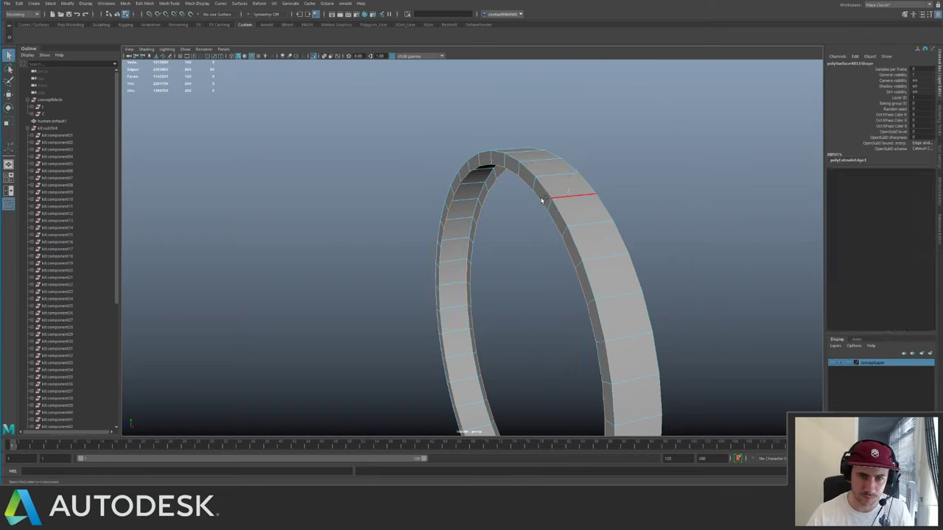
- Bevel the band's outer rim edge loops with a fraction of 0.1 and chamfer off
{"action": "right_click_drag", "start_coordinate": [543, 200], "coordinate": [623, 240], "text": "alt"}
{"action": "middle_click_drag", "start_coordinate": [582, 214], "coordinate": [501, 269], "text": "alt"}
{"action": "left_click", "coordinate": [532, 238]}
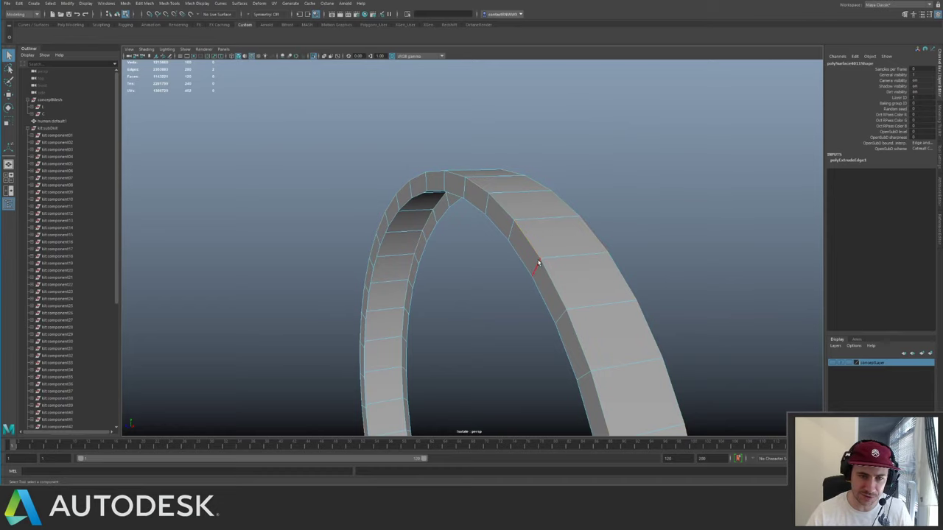
{"action": "left_click_drag", "start_coordinate": [549, 244], "coordinate": [524, 251], "text": "alt"}
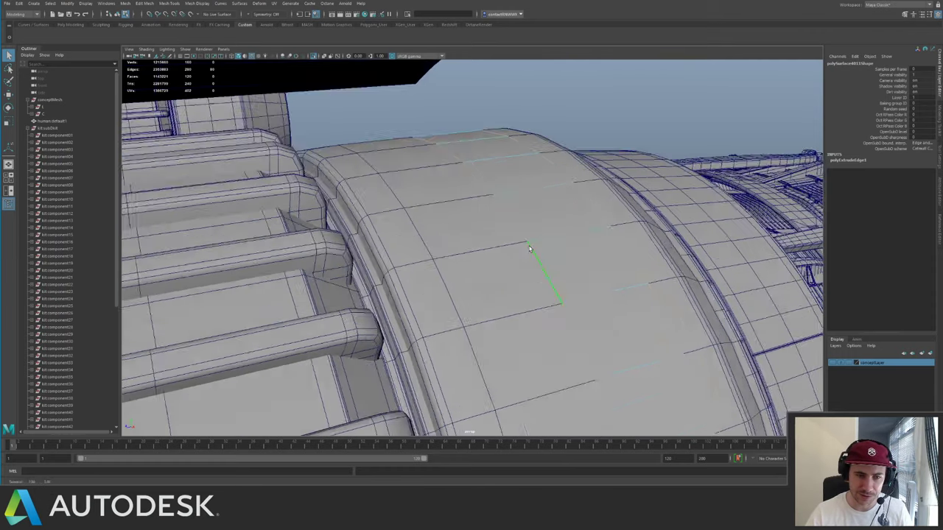
{"action": "left_click_drag", "start_coordinate": [542, 265], "coordinate": [507, 221], "text": "alt"}
{"action": "key", "text": "ctrl+b"}
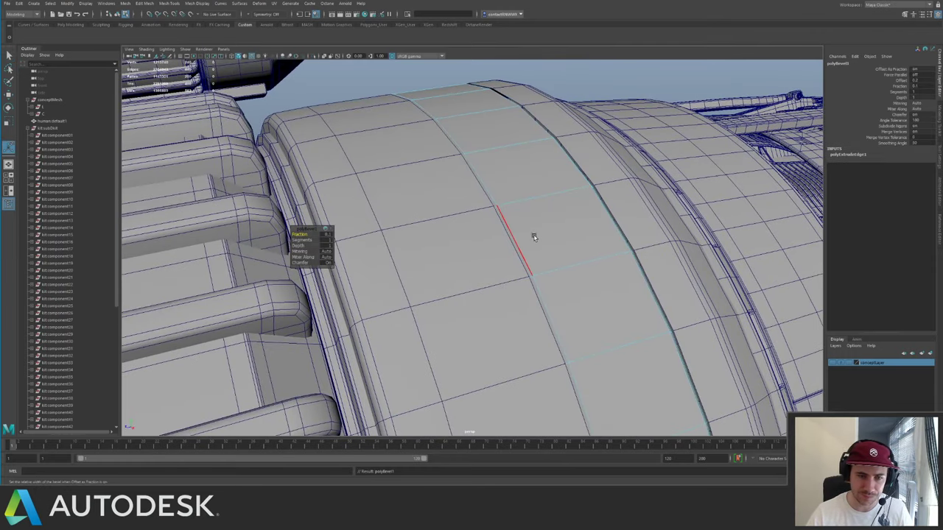
{"action": "left_click", "coordinate": [299, 263]}
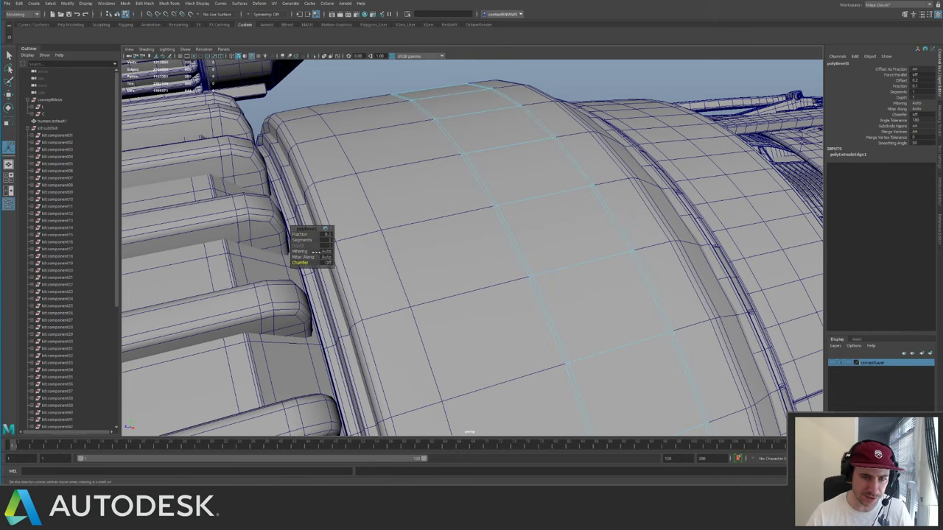
{"action": "key", "text": "q"}
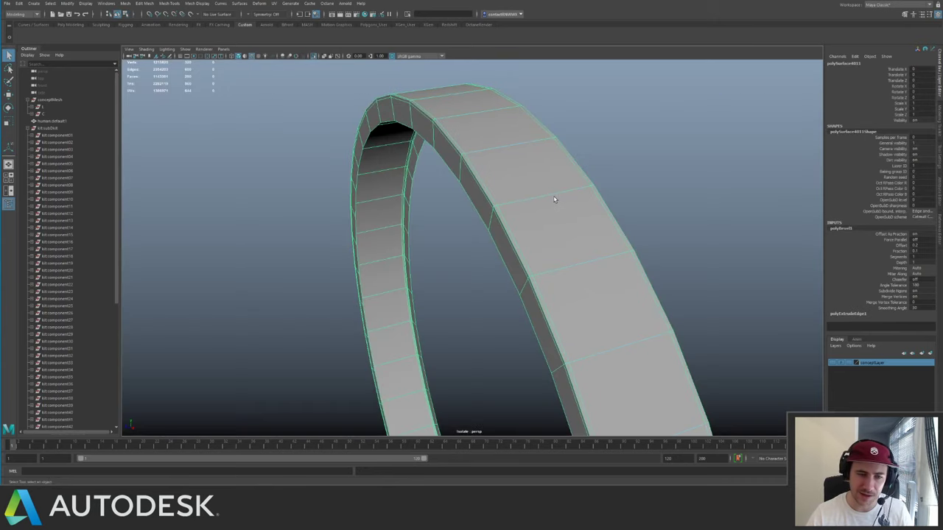
- Insert an edge loop around each of the band's two inward-extruded side walls
{"action": "left_click_drag", "start_coordinate": [561, 197], "coordinate": [569, 191], "text": "alt"}
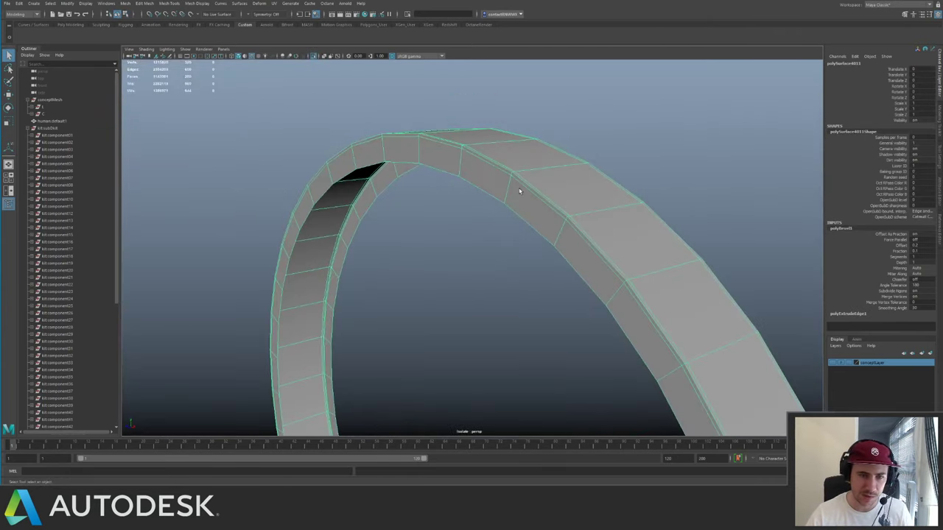
{"action": "right_click_drag", "start_coordinate": [513, 190], "coordinate": [503, 197], "text": "shift"}
{"action": "left_click", "coordinate": [509, 189]}
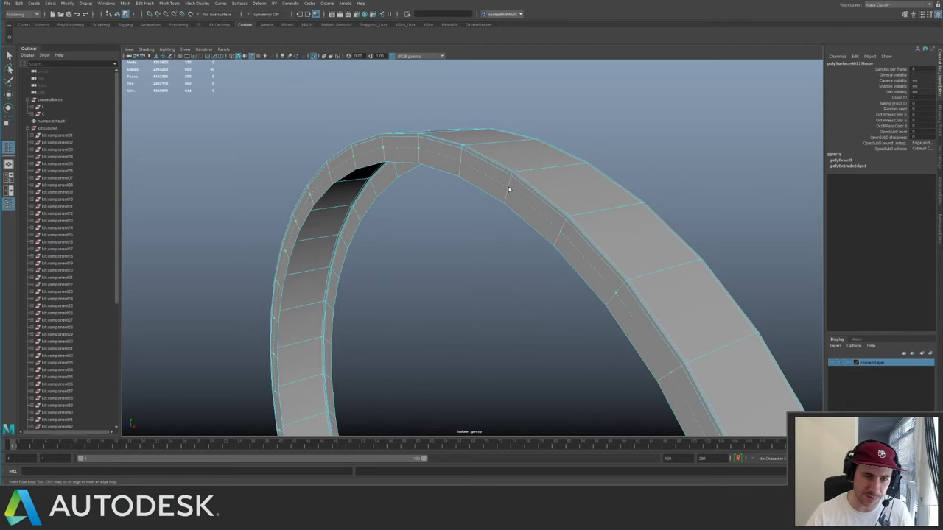
{"action": "left_click_drag", "start_coordinate": [508, 186], "coordinate": [514, 205], "text": "alt"}
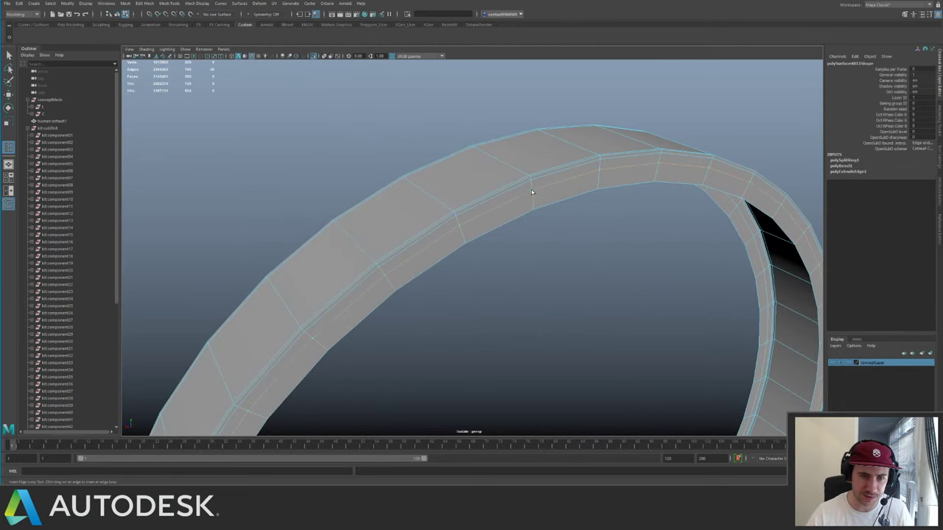
{"action": "left_click", "coordinate": [531, 190]}
- Delete the inner rows of side-wall faces beyond the new edge loops on both sides, and show the full model again
{"action": "key", "text": "q"}
{"action": "right_click_drag", "start_coordinate": [525, 214], "coordinate": [524, 235]}
{"action": "left_click", "coordinate": [516, 208]}
{"action": "double_click", "coordinate": [551, 196], "text": "shift"}
{"action": "left_click_drag", "start_coordinate": [453, 195], "coordinate": [511, 187], "text": "alt"}
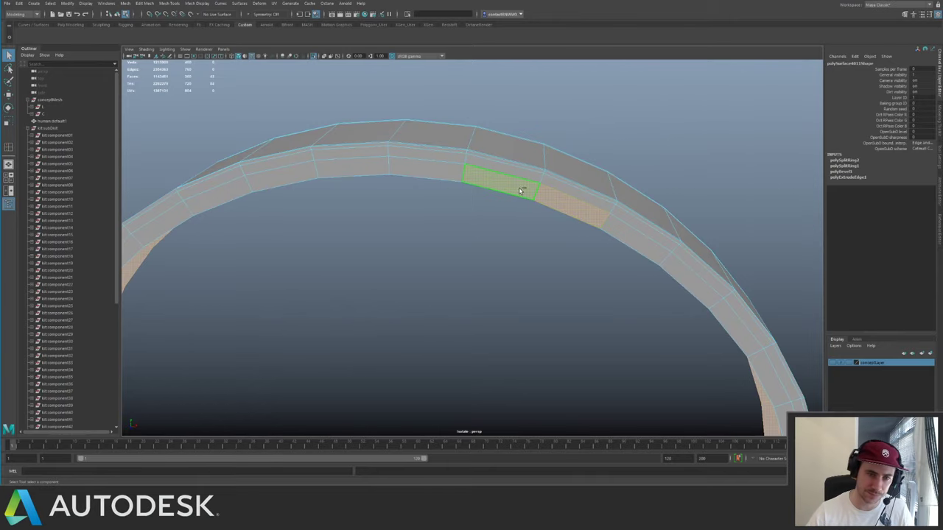
{"action": "double_click", "coordinate": [552, 194]}
{"action": "key", "text": "Delete"}
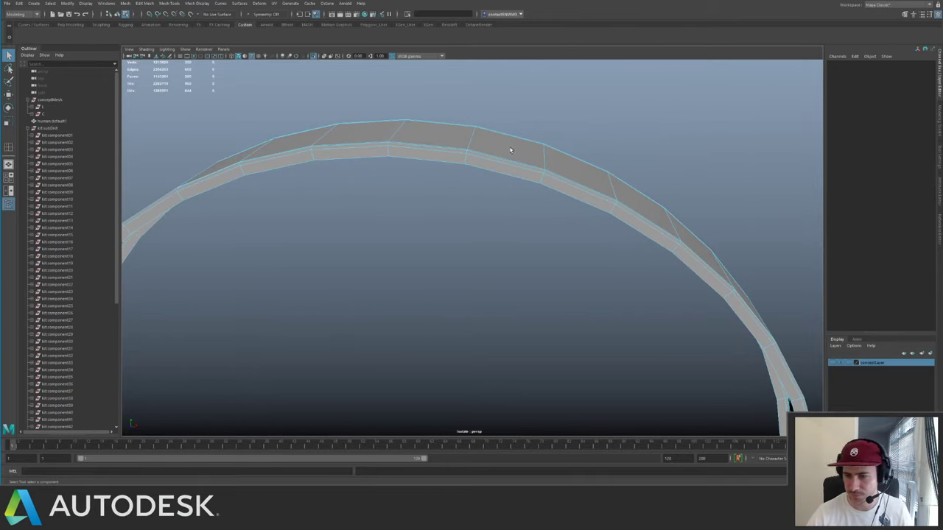
{"action": "right_click_drag", "start_coordinate": [506, 183], "coordinate": [552, 149]}
{"action": "key", "text": "ctrl+1"}
{"action": "left_click_drag", "start_coordinate": [550, 151], "coordinate": [434, 182], "text": "alt"}
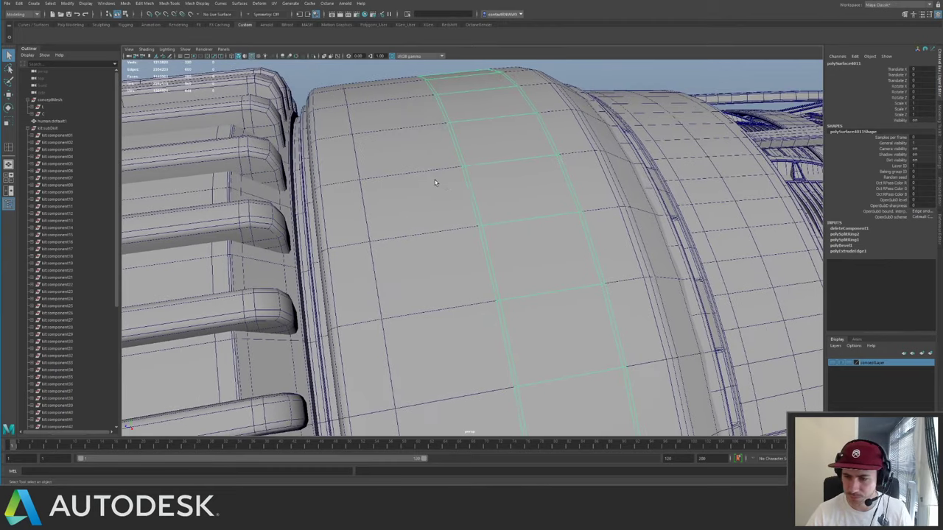
- Isolate the band again and insert two supporting edge loops around its outer surface
{"action": "scroll", "coordinate": [437, 184], "scroll_direction": "down", "scroll_amount": 2}
{"action": "key", "text": "ctrl+1"}
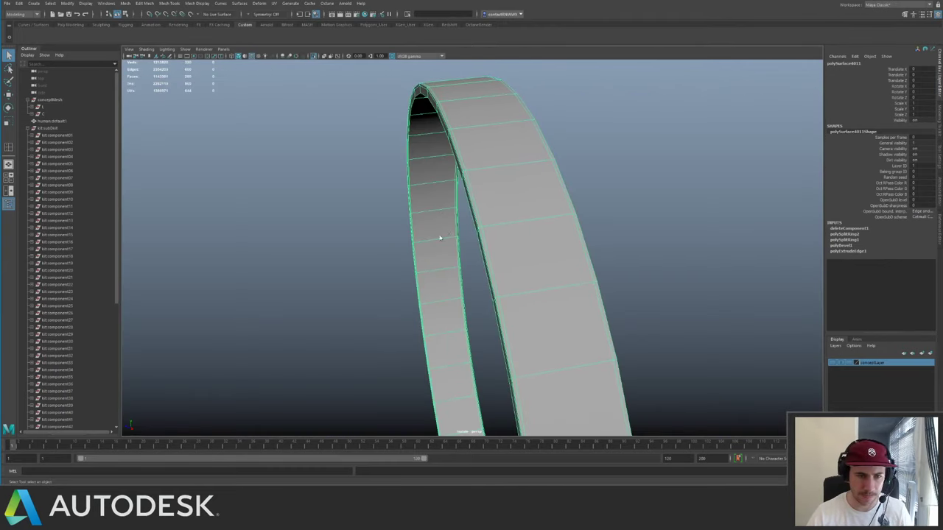
{"action": "key", "text": "g"}
{"action": "left_click_drag", "start_coordinate": [485, 166], "coordinate": [486, 170]}
{"action": "left_click", "coordinate": [508, 168]}
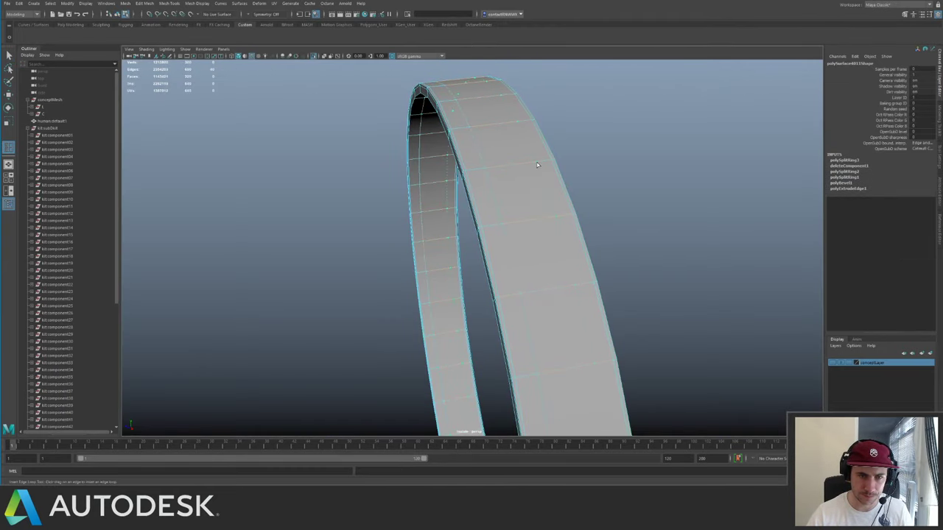
{"action": "left_click", "coordinate": [533, 162]}
{"action": "key", "text": "q"}
{"action": "key", "text": "F8"}
- Examine the wider engine ring on either side of the band in and out of isolation
{"action": "right_click_drag", "start_coordinate": [655, 209], "coordinate": [417, 181], "text": "alt"}
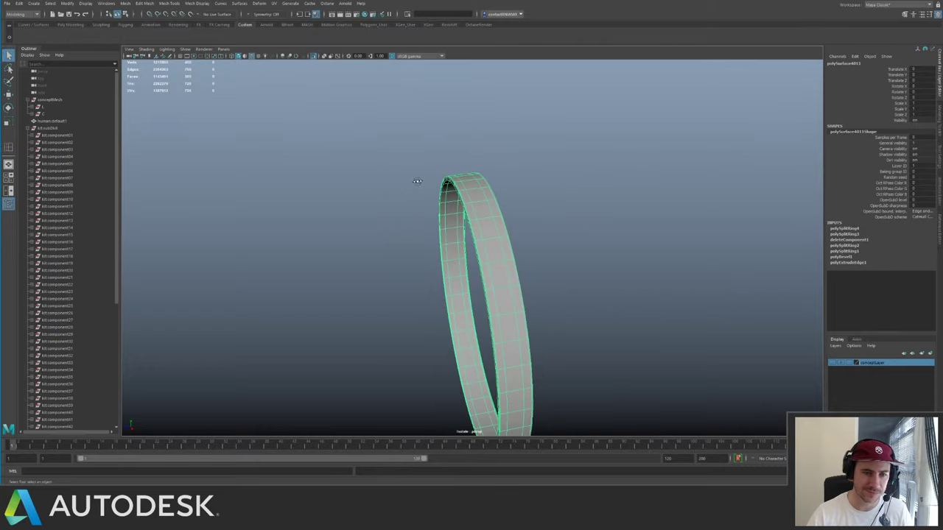
{"action": "key", "text": "ctrl+1"}
{"action": "right_click_drag", "start_coordinate": [535, 194], "coordinate": [480, 252], "text": "alt"}
{"action": "left_click", "coordinate": [479, 252]}
{"action": "left_click_drag", "start_coordinate": [463, 198], "coordinate": [478, 216], "text": "alt"}
{"action": "key", "text": "ctrl+1"}
{"action": "key", "text": "ctrl+1"}
{"action": "right_click_drag", "start_coordinate": [478, 217], "coordinate": [505, 246], "text": "alt"}
{"action": "left_click_drag", "start_coordinate": [505, 246], "coordinate": [462, 252], "text": "alt"}
{"action": "key", "text": "ctrl+1"}
{"action": "key", "text": "ctrl+1"}
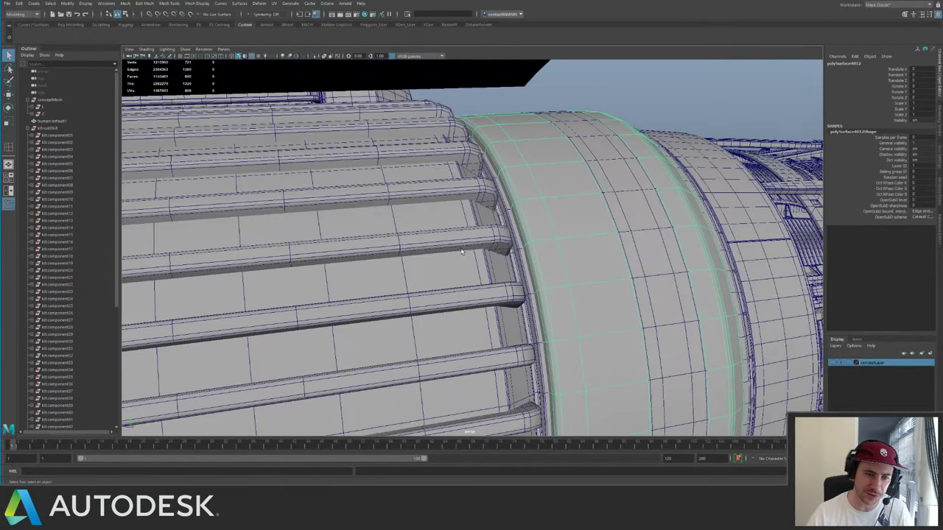
{"action": "key", "text": "ctrl+1"}
{"action": "key", "text": "ctrl+1"}
{"action": "key", "text": "ctrl+1"}
{"action": "key", "text": "ctrl+1"}
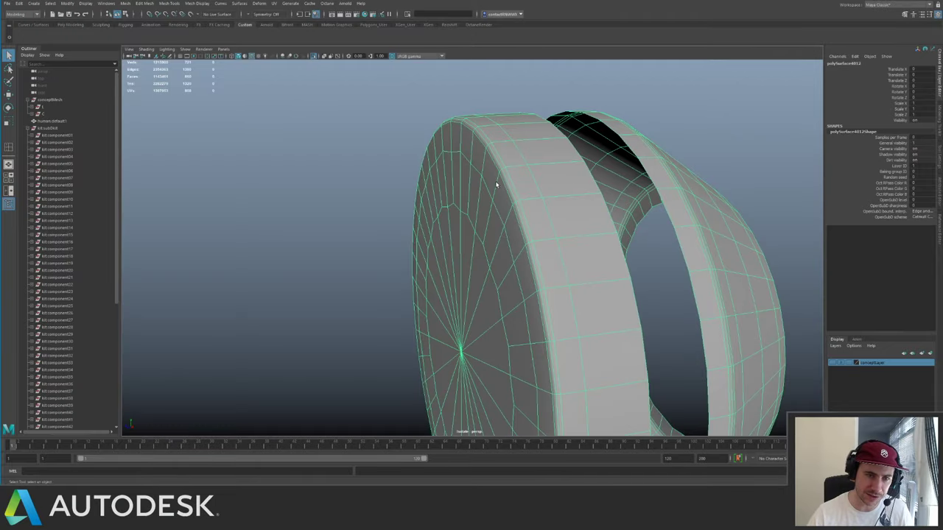
- Isolate the wider ring with the adjoining casing and insert an edge loop around its end cap just inside the casing's rim
{"action": "mouse_move", "coordinate": [497, 189]}
{"action": "left_mouse_down", "text": "alt"}
{"action": "mouse_move", "coordinate": [486, 206]}
{"action": "mouse_move", "coordinate": [611, 162]}
{"action": "mouse_move", "coordinate": [508, 207]}
{"action": "mouse_move", "coordinate": [488, 205]}
{"action": "left_mouse_up", "text": "alt"}
{"action": "left_click", "coordinate": [477, 207], "text": "shift"}
{"action": "key", "text": "ctrl+1"}
{"action": "left_click", "coordinate": [461, 181]}
{"action": "right_click_drag", "start_coordinate": [462, 182], "coordinate": [496, 166], "text": "alt"}
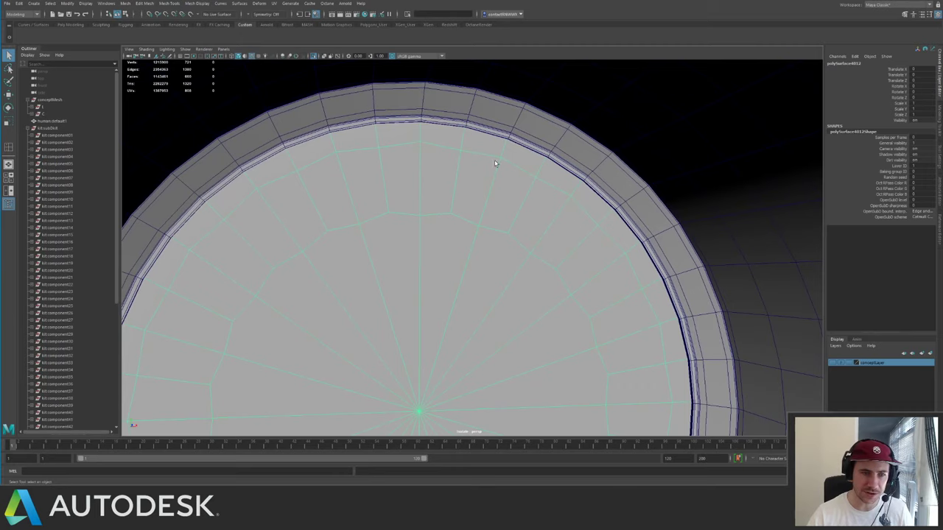
{"action": "key", "text": "g"}
{"action": "left_click", "coordinate": [505, 144]}
{"action": "left_click", "coordinate": [505, 144]}
{"action": "key", "text": "q"}
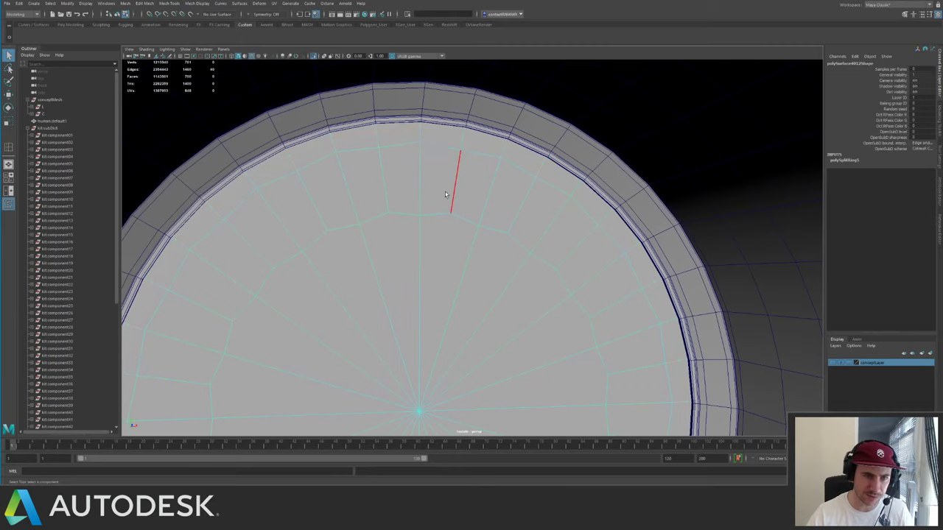
- Delete the ring of faces inside the end cap's new edge loop and the cap's remaining centre faces
{"action": "left_click", "coordinate": [440, 143]}
{"action": "double_click", "coordinate": [414, 138], "text": "shift"}
{"action": "left_click_drag", "start_coordinate": [430, 150], "coordinate": [414, 159], "text": "alt"}
{"action": "middle_click_drag", "start_coordinate": [447, 295], "coordinate": [545, 219], "text": "alt"}
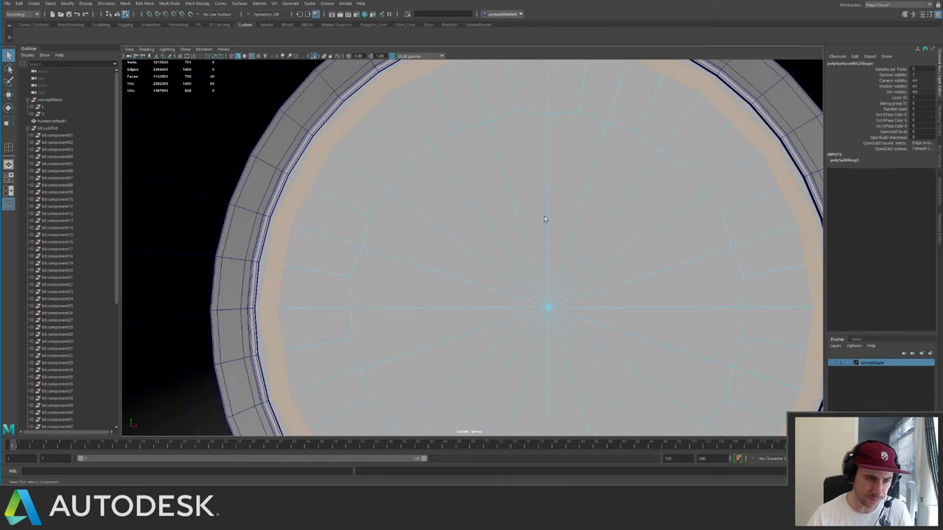
{"action": "right_click_drag", "start_coordinate": [545, 219], "coordinate": [464, 195], "text": "alt"}
{"action": "left_click_drag", "start_coordinate": [465, 196], "coordinate": [497, 183], "text": "alt"}
{"action": "scroll", "coordinate": [520, 187], "scroll_direction": "down", "scroll_amount": 4}
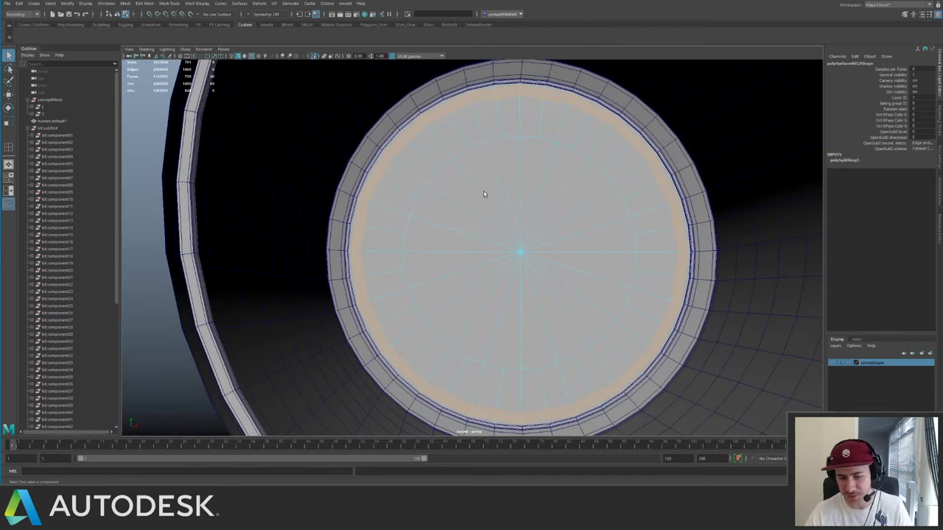
{"action": "key", "text": "Delete"}
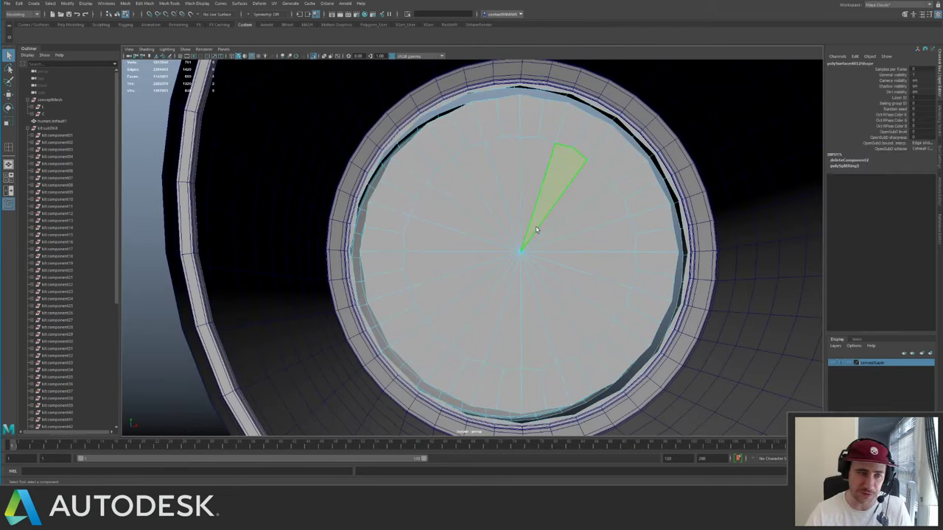
{"action": "left_click", "coordinate": [519, 216]}
{"action": "double_click", "coordinate": [522, 216]}
{"action": "left_click_drag", "start_coordinate": [522, 216], "coordinate": [457, 201], "text": "alt"}
{"action": "key", "text": "Delete"}
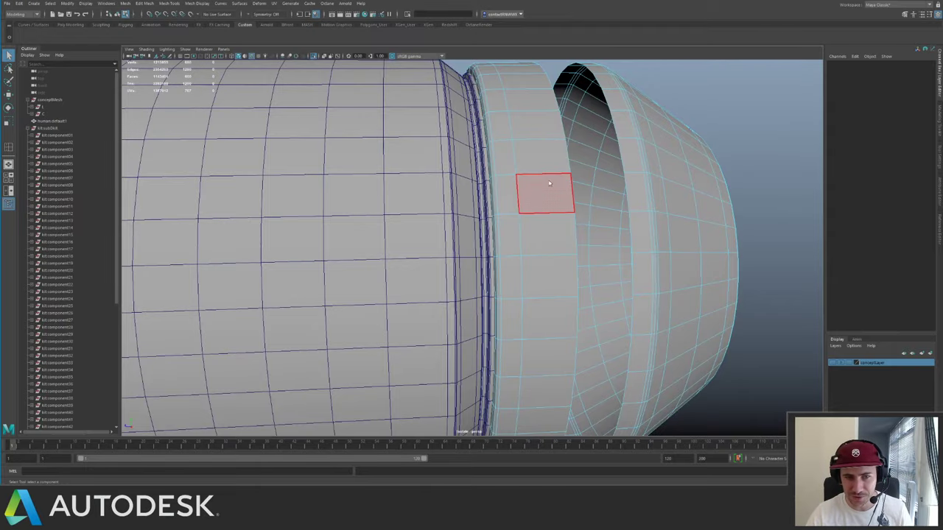
- Compare the opened ring with the full engine, and isolate it with the part behind it to examine how they overlap
{"action": "right_click_drag", "start_coordinate": [549, 183], "coordinate": [561, 173]}
{"action": "key", "text": "ctrl+1"}
{"action": "middle_click_drag", "start_coordinate": [542, 176], "coordinate": [493, 195], "text": "alt"}
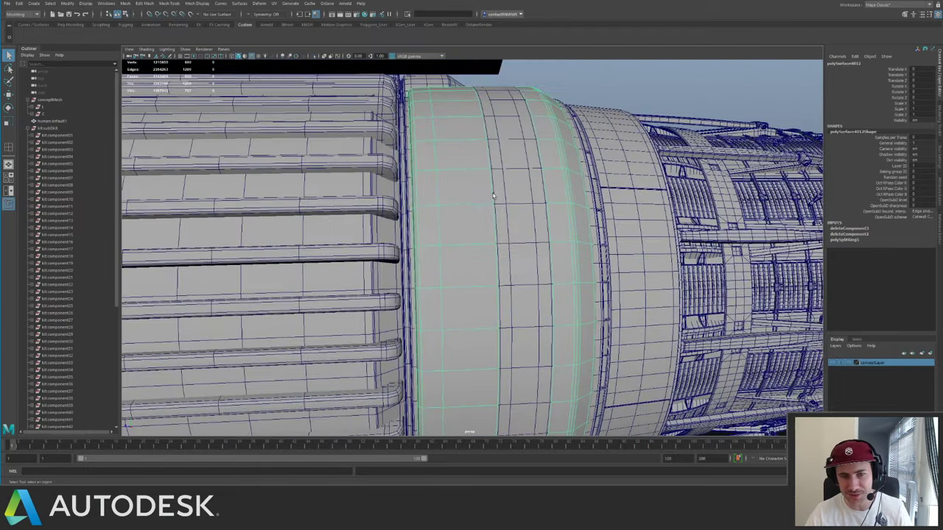
{"action": "left_click_drag", "start_coordinate": [494, 195], "coordinate": [460, 194], "text": "alt"}
{"action": "key", "text": "ctrl+1"}
{"action": "key", "text": "ctrl+1"}
{"action": "right_click_drag", "start_coordinate": [459, 195], "coordinate": [469, 193], "text": "alt"}
{"action": "left_click", "coordinate": [461, 196]}
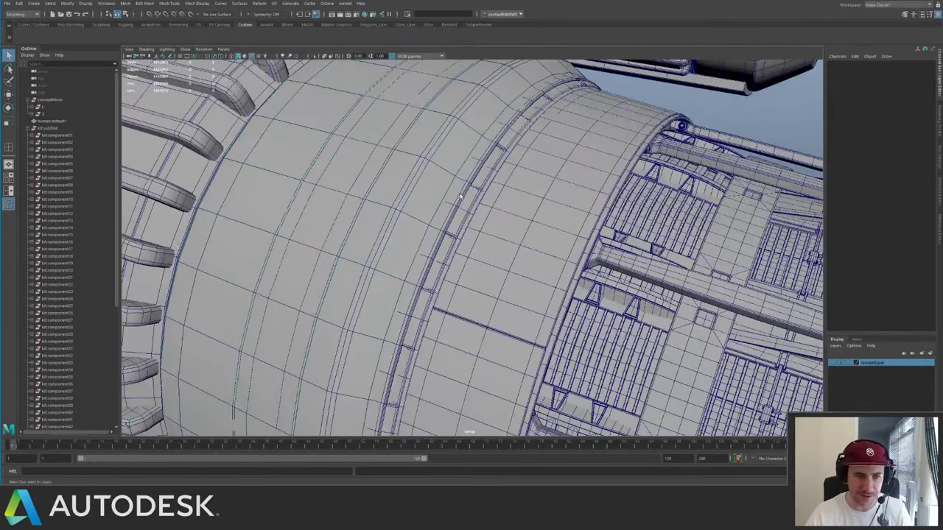
{"action": "left_click", "coordinate": [454, 197]}
{"action": "left_click", "coordinate": [427, 199], "text": "shift"}
{"action": "key", "text": "ctrl+1"}
{"action": "left_click_drag", "start_coordinate": [439, 197], "coordinate": [574, 170], "text": "alt"}
{"action": "middle_click_drag", "start_coordinate": [575, 170], "coordinate": [520, 213], "text": "alt"}
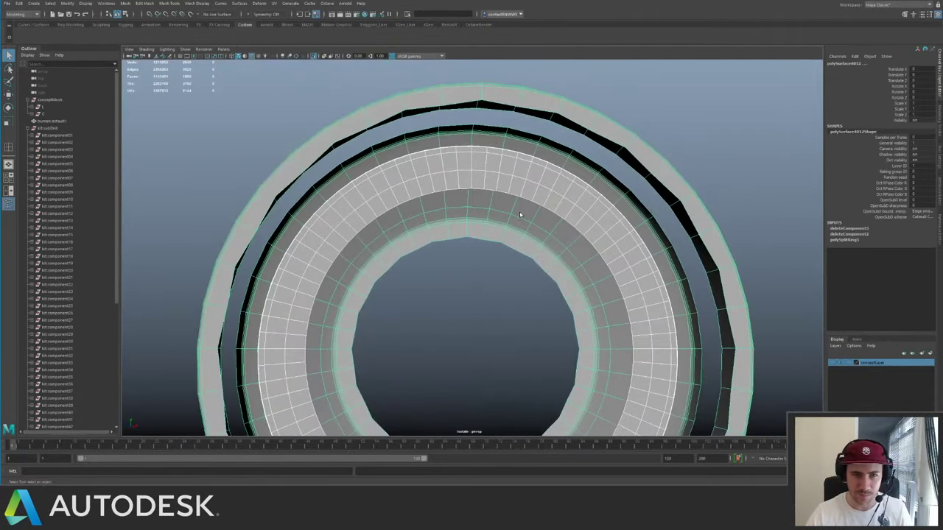
- Isolate the ring with the thin trim ring and insert an edge loop on its tapered rear surface just behind the trim
{"action": "left_click", "coordinate": [587, 173]}
{"action": "left_click_drag", "start_coordinate": [587, 172], "coordinate": [458, 201], "text": "alt"}
{"action": "key", "text": "ctrl+1"}
{"action": "key", "text": "ctrl+1"}
{"action": "key", "text": "ctrl+1"}
{"action": "left_click", "coordinate": [482, 210], "text": "shift"}
{"action": "key", "text": "ctrl+1"}
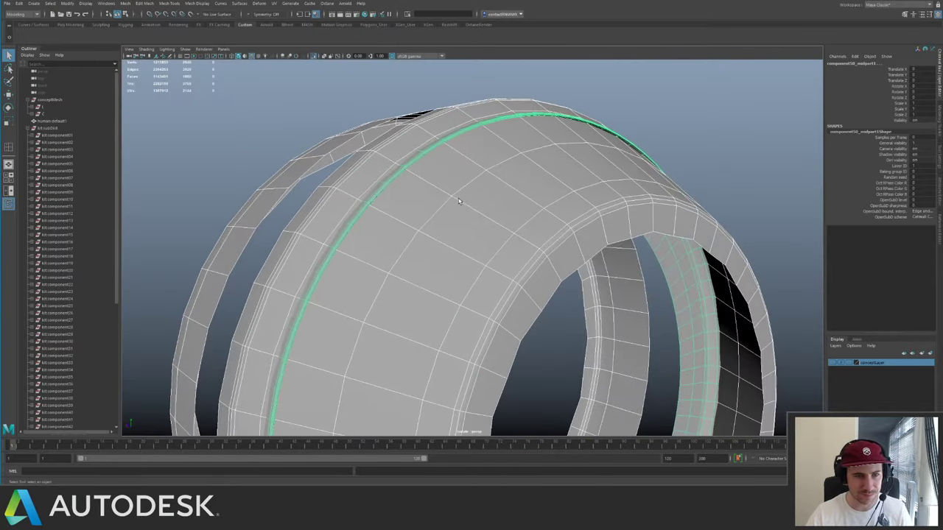
{"action": "left_click", "coordinate": [473, 184]}
{"action": "right_click_drag", "start_coordinate": [478, 175], "coordinate": [409, 226], "text": "shift"}
{"action": "left_click", "coordinate": [410, 171]}
{"action": "key", "text": "q"}
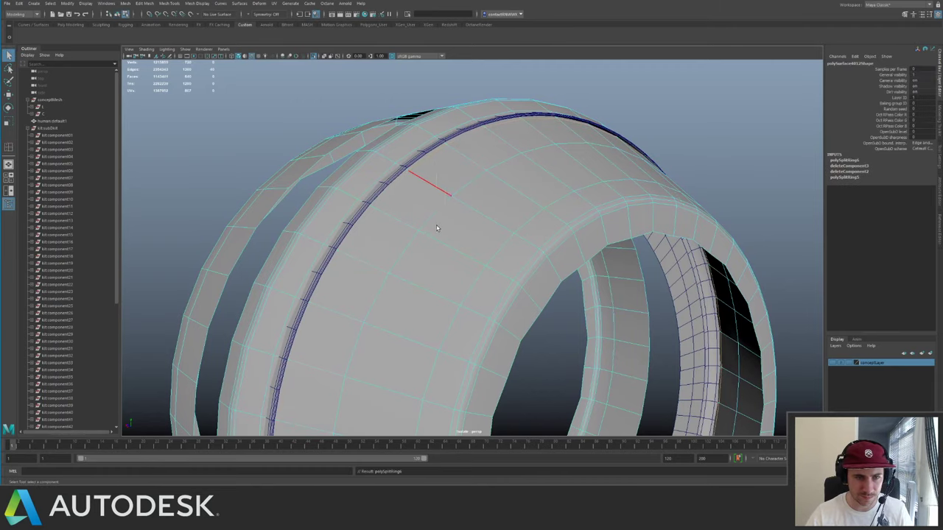
- Delete the row of faces behind the new loop and the remaining tapered rear section, and show the full model again
{"action": "right_click_drag", "start_coordinate": [436, 176], "coordinate": [437, 228]}
{"action": "left_click", "coordinate": [445, 179]}
{"action": "double_click", "coordinate": [432, 195], "text": "shift"}
{"action": "key", "text": "Delete"}
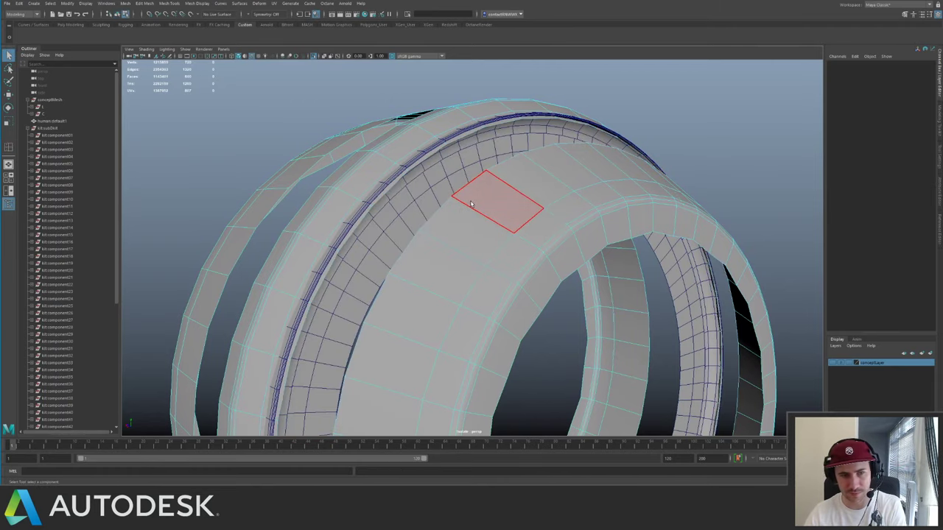
{"action": "double_click", "coordinate": [471, 205]}
{"action": "key", "text": "Delete"}
{"action": "key", "text": "F8"}
{"action": "key", "text": "ctrl+1"}
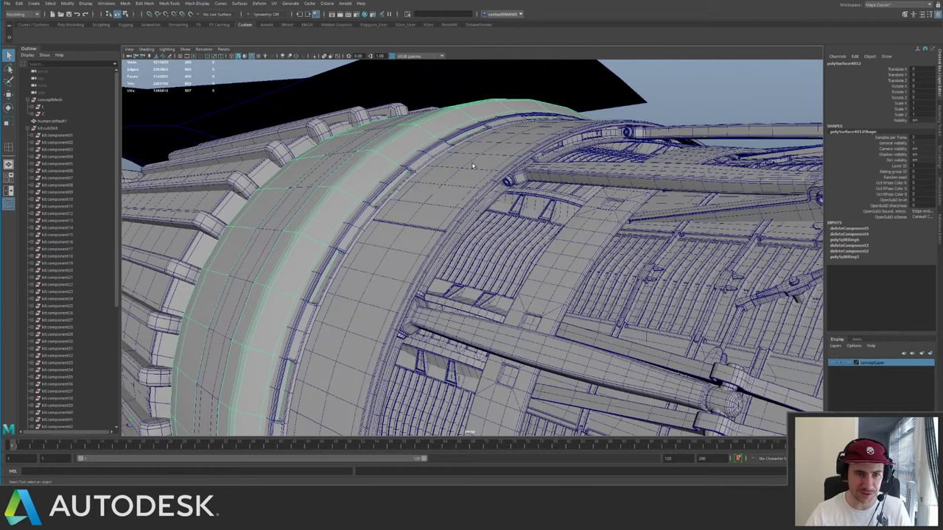
- Examine the thin trim ring and the trimmed engine ring in and out of isolation
{"action": "left_click", "coordinate": [429, 158]}
{"action": "key", "text": "ctrl+1"}
{"action": "key", "text": "ctrl+1"}
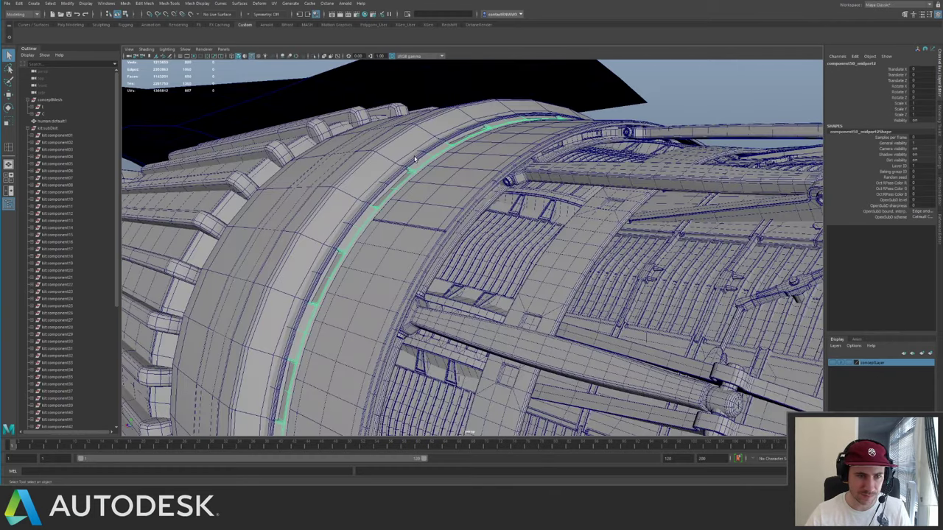
{"action": "left_click", "coordinate": [415, 158]}
{"action": "left_click_drag", "start_coordinate": [414, 159], "coordinate": [486, 155], "text": "alt"}
{"action": "left_click", "coordinate": [463, 195], "text": "shift"}
{"action": "key", "text": "ctrl+1"}
{"action": "left_click", "coordinate": [512, 198]}
{"action": "middle_click_drag", "start_coordinate": [486, 155], "coordinate": [488, 176], "text": "alt"}
{"action": "left_click_drag", "start_coordinate": [488, 175], "coordinate": [543, 201], "text": "alt"}
{"action": "key", "text": "ctrl+1"}
{"action": "left_click", "coordinate": [534, 218]}
{"action": "key", "text": "ctrl+1"}
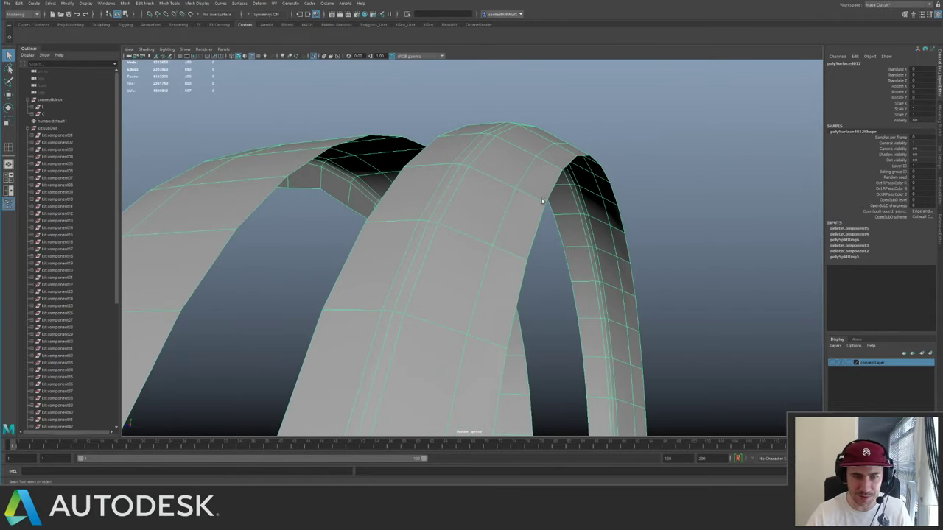
- Flatten the ring's rear border strip by scaling its face loop along the engine's axis
{"action": "right_click_drag", "start_coordinate": [546, 200], "coordinate": [554, 171]}
{"action": "double_click", "coordinate": [549, 196]}
{"action": "key", "text": "ctrl+1"}
{"action": "left_click_drag", "start_coordinate": [550, 196], "coordinate": [482, 373], "text": "alt"}
{"action": "key", "text": "w"}
{"action": "middle_click_drag", "start_coordinate": [481, 373], "coordinate": [448, 293], "text": "alt"}
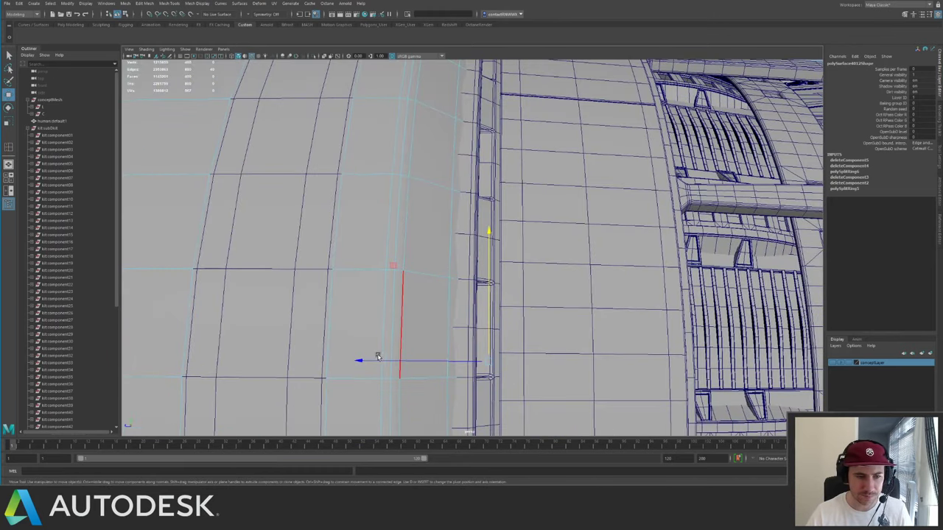
{"action": "key", "text": "ctrl+1"}
{"action": "right_click_drag", "start_coordinate": [447, 267], "coordinate": [447, 310]}
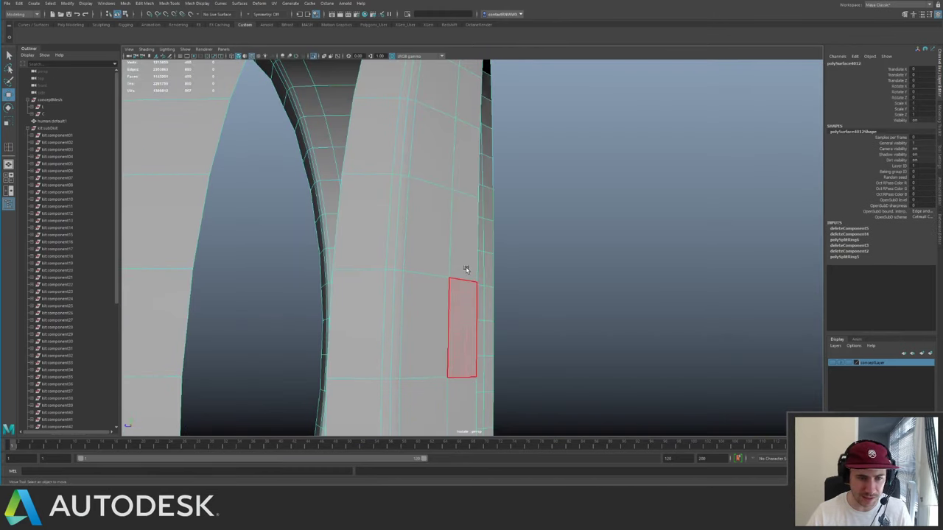
{"action": "left_click", "coordinate": [465, 268]}
{"action": "double_click", "coordinate": [463, 294], "text": "shift"}
{"action": "key", "text": "r"}
{"action": "left_click_drag", "start_coordinate": [364, 360], "coordinate": [522, 351]}
{"action": "key", "text": "ctrl+1"}
{"action": "left_click_drag", "start_coordinate": [489, 276], "coordinate": [444, 248], "text": "alt"}
- Isolate the ring and extrude the two border edge loops facing its central gap inward to give them depth
{"action": "right_click_drag", "start_coordinate": [466, 205], "coordinate": [513, 197]}
{"action": "left_click_drag", "start_coordinate": [514, 197], "coordinate": [472, 226], "text": "alt"}
{"action": "key", "text": "ctrl+1"}
{"action": "right_click_drag", "start_coordinate": [472, 201], "coordinate": [470, 167]}
{"action": "left_click", "coordinate": [419, 202]}
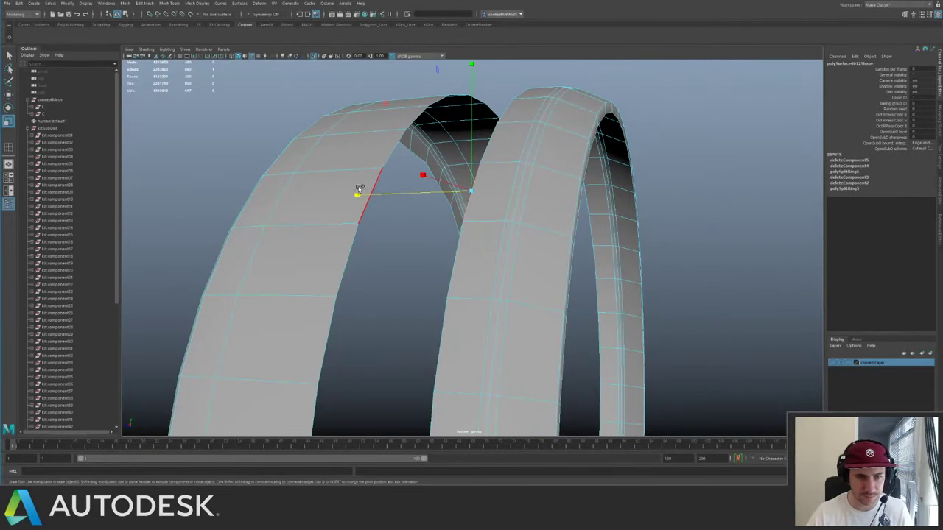
{"action": "left_click", "coordinate": [360, 190], "text": "shift"}
{"action": "right_click_drag", "start_coordinate": [417, 200], "coordinate": [420, 258], "text": "ctrl"}
{"action": "key", "text": "ctrl+e"}
{"action": "left_click_drag", "start_coordinate": [420, 258], "coordinate": [408, 235], "text": "alt"}
{"action": "middle_click_drag", "start_coordinate": [408, 236], "coordinate": [410, 304], "text": "alt"}
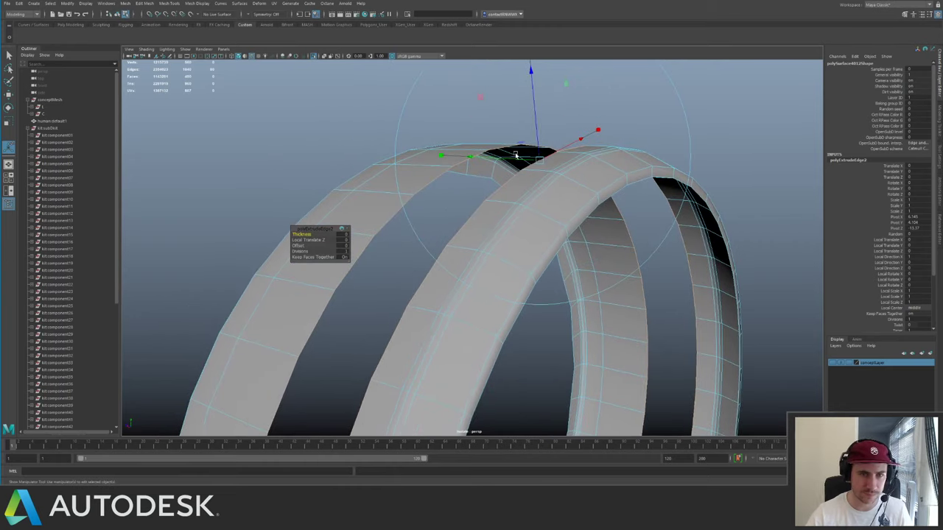
{"action": "left_click_drag", "start_coordinate": [538, 125], "coordinate": [539, 140]}
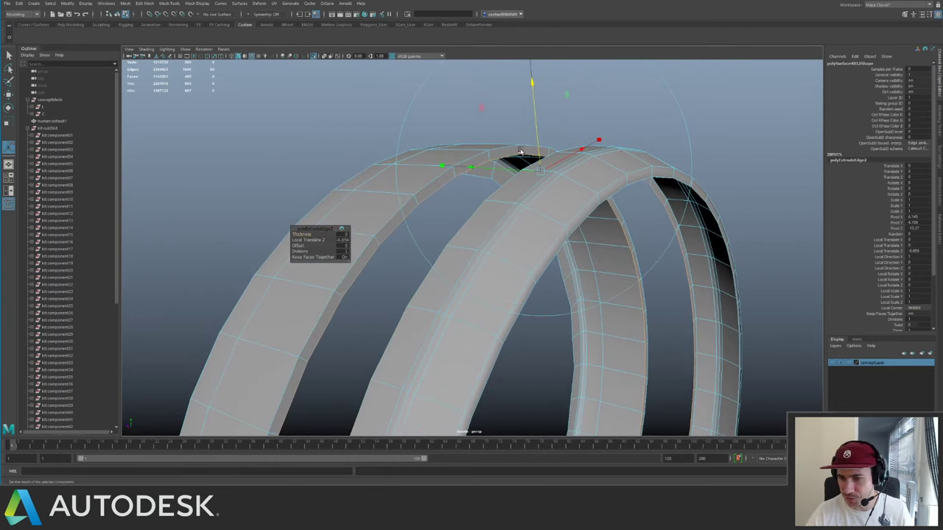
- Bevel the outer rim edge loops along the ring's central gap with a fraction of 0.1 and chamfer off
{"action": "left_click", "coordinate": [451, 200]}
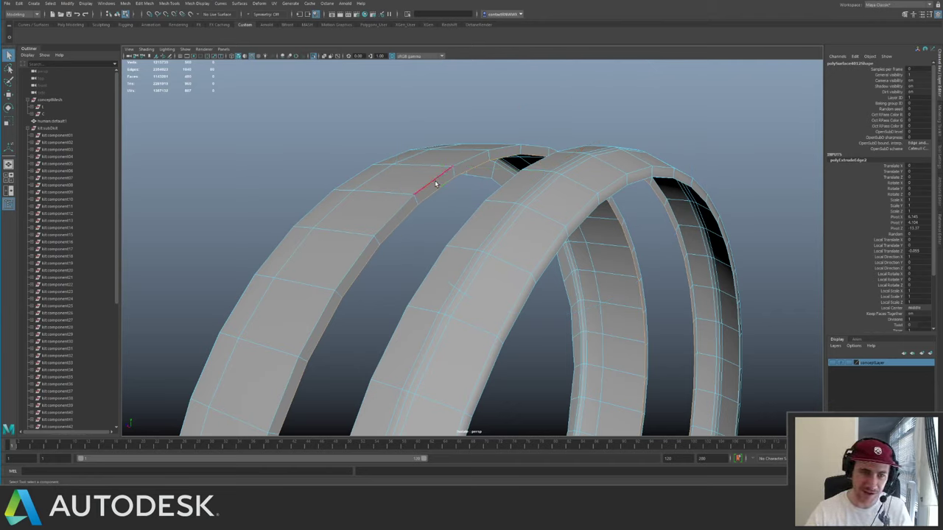
{"action": "left_click", "coordinate": [436, 184]}
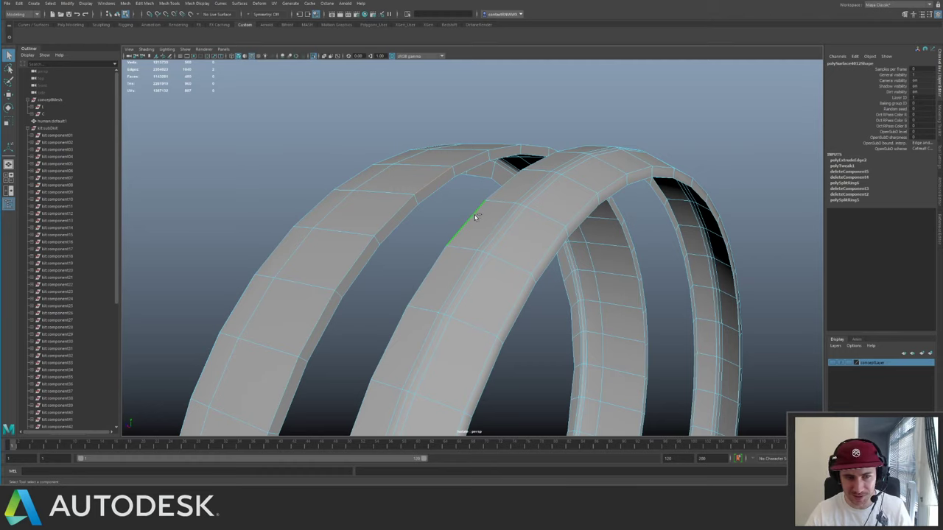
{"action": "left_click_drag", "start_coordinate": [443, 205], "coordinate": [412, 221], "text": "alt"}
{"action": "key", "text": "ctrl+b"}
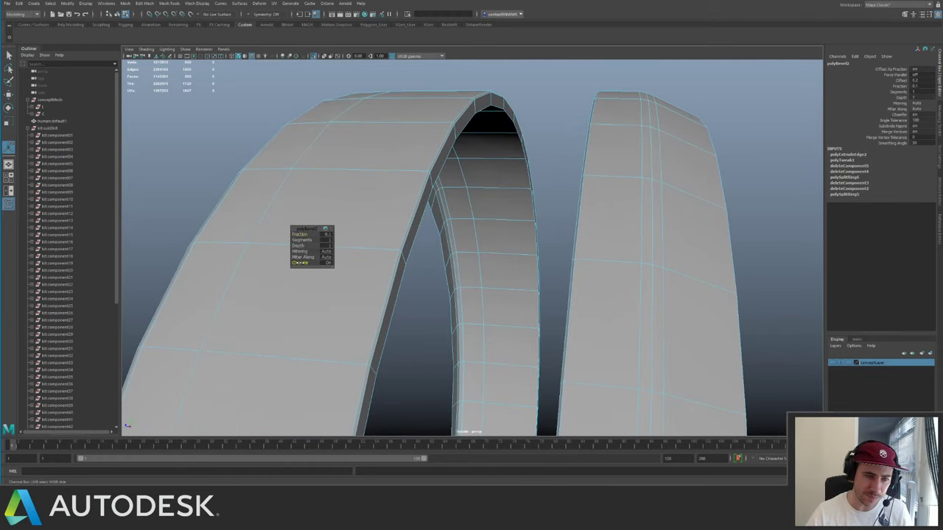
{"action": "left_click", "coordinate": [302, 263]}
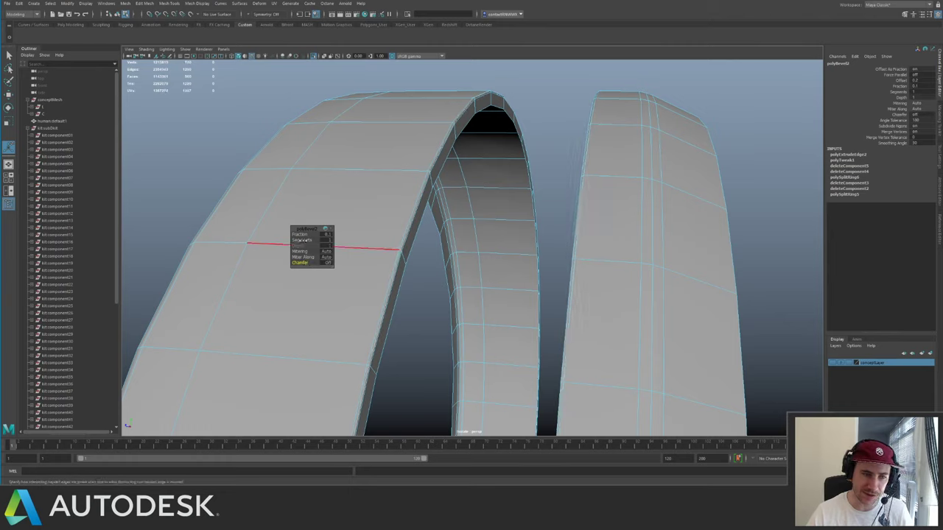
- Raise the bevel fraction to 0.4 on the rim edges along the ring's central gap
{"action": "left_click_drag", "start_coordinate": [297, 235], "coordinate": [370, 240]}
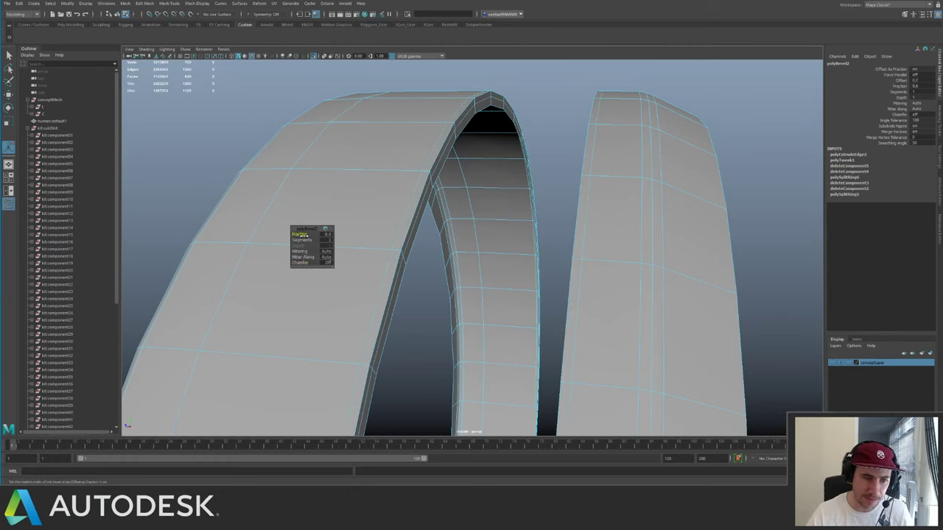
{"action": "left_click_drag", "start_coordinate": [303, 236], "coordinate": [301, 236]}
{"action": "mouse_move", "coordinate": [422, 208]}
{"action": "left_mouse_down", "text": "alt"}
{"action": "mouse_move", "coordinate": [458, 198]}
{"action": "mouse_move", "coordinate": [420, 217]}
{"action": "left_mouse_up", "text": "alt"}
{"action": "key", "text": "q"}
- Bevel the rim edge loop of the ring's opposite section, on the other side of the central gap
{"action": "left_click_drag", "start_coordinate": [585, 179], "coordinate": [552, 231], "text": "alt"}
{"action": "left_click", "coordinate": [576, 214]}
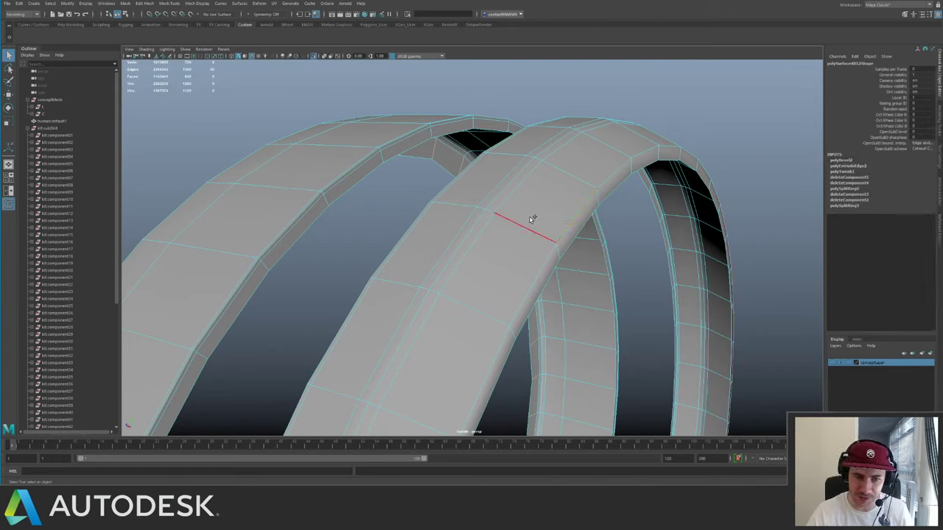
{"action": "key", "text": "ctrl+b"}
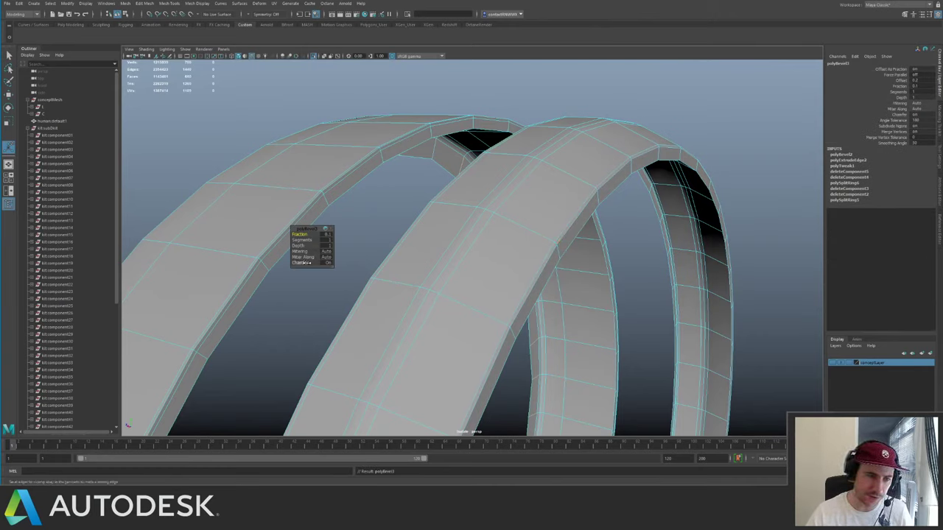
{"action": "left_click_drag", "start_coordinate": [300, 234], "coordinate": [300, 234]}
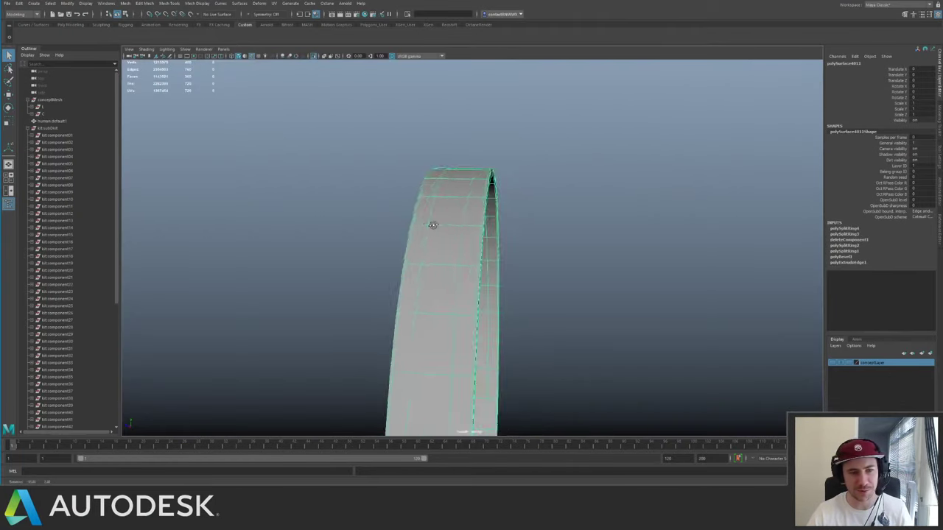
- Isolate the thin trim ring and delete its construction history
{"action": "left_click_drag", "start_coordinate": [433, 226], "coordinate": [444, 177], "text": "alt"}
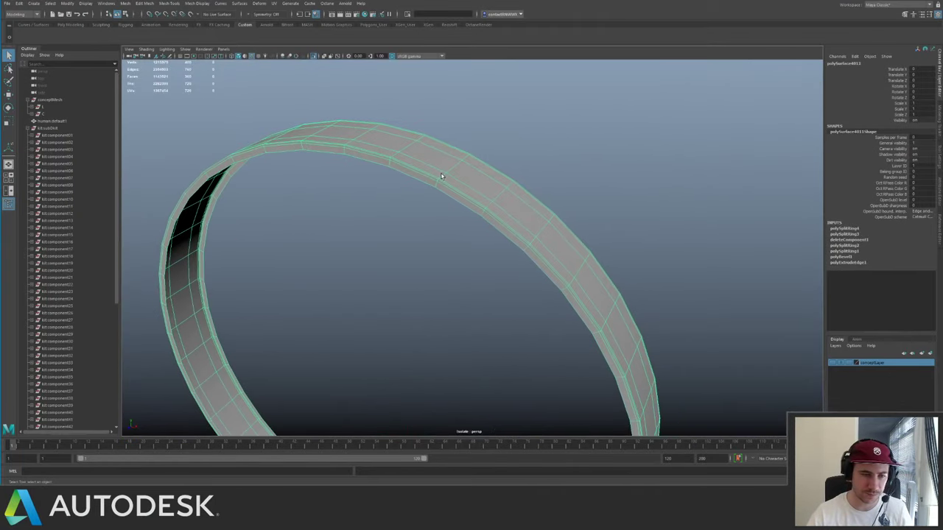
{"action": "key", "text": "ctrl+1"}
{"action": "key", "text": "alt+shift+d"}
- Close both open borders of the thin trim ring with flat cap faces using Fill Hole
{"action": "left_click_drag", "start_coordinate": [450, 166], "coordinate": [456, 190], "text": "alt"}
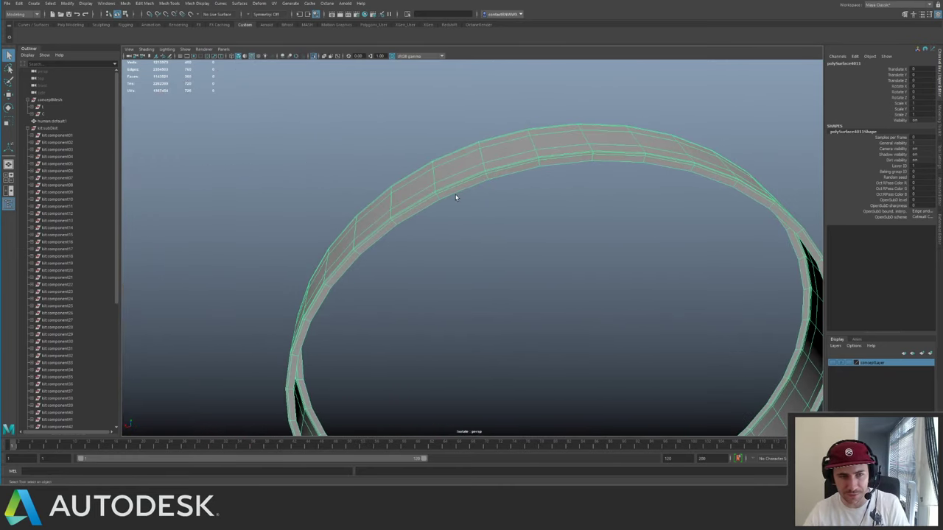
{"action": "left_click_drag", "start_coordinate": [504, 120], "coordinate": [499, 168]}
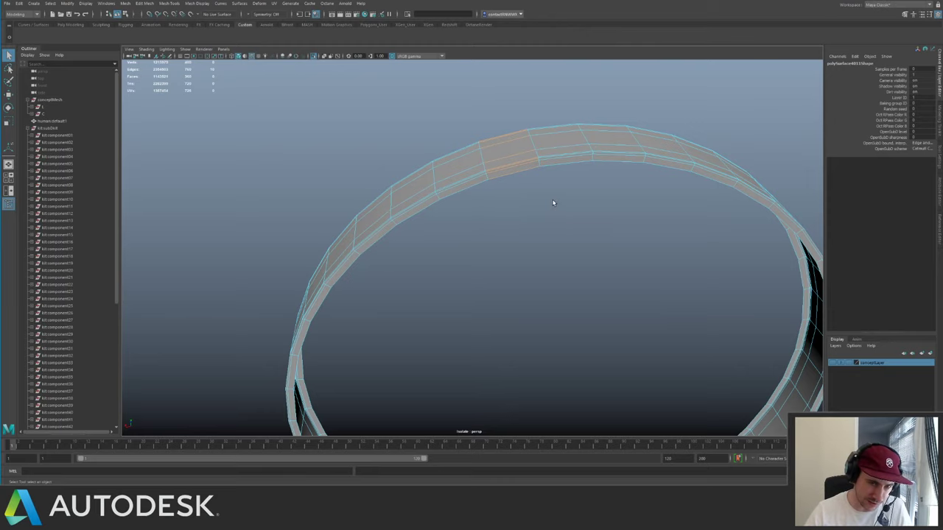
{"action": "key", "text": "f"}
{"action": "right_click_drag", "start_coordinate": [535, 221], "coordinate": [322, 157], "text": "alt"}
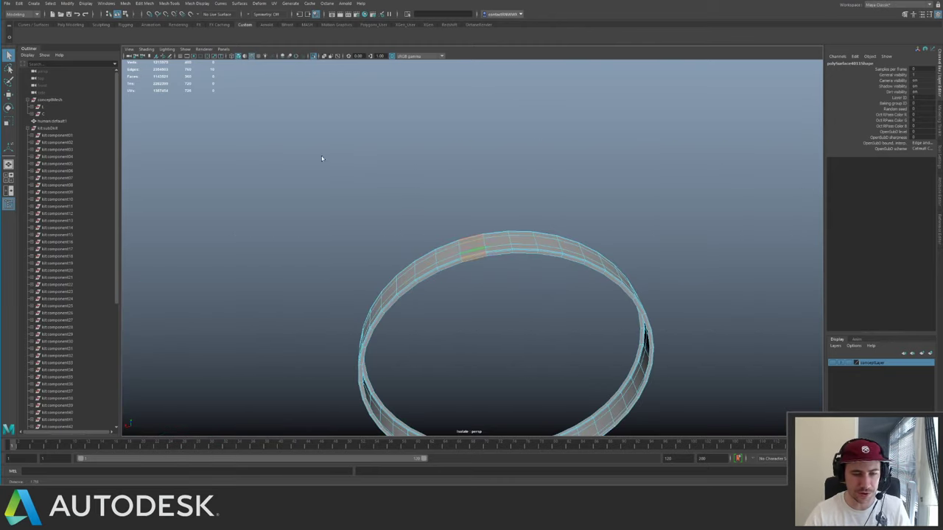
{"action": "middle_click_drag", "start_coordinate": [520, 232], "coordinate": [485, 171], "text": "alt"}
{"action": "left_click_drag", "start_coordinate": [485, 170], "coordinate": [504, 167], "text": "alt"}
{"action": "middle_click_drag", "start_coordinate": [505, 168], "coordinate": [536, 204], "text": "alt"}
{"action": "left_click_drag", "start_coordinate": [536, 204], "coordinate": [486, 202], "text": "alt"}
{"action": "mouse_move", "coordinate": [485, 202]}
{"action": "right_mouse_down", "text": "alt"}
{"action": "mouse_move", "coordinate": [505, 214]}
{"action": "mouse_move", "coordinate": [484, 209]}
{"action": "right_mouse_up", "text": "alt"}
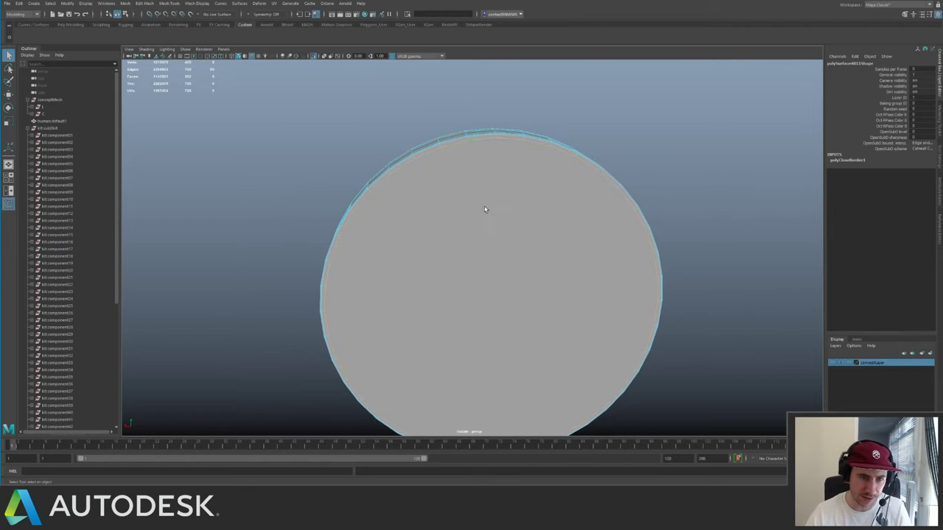
- Select the cap faces on both sides of the trim ring and poke them into triangle fans
{"action": "right_click_drag", "start_coordinate": [471, 256], "coordinate": [476, 250]}
{"action": "left_click", "coordinate": [337, 220]}
{"action": "left_click_drag", "start_coordinate": [337, 220], "coordinate": [433, 212], "text": "alt"}
{"action": "left_click", "coordinate": [425, 245], "text": "shift"}
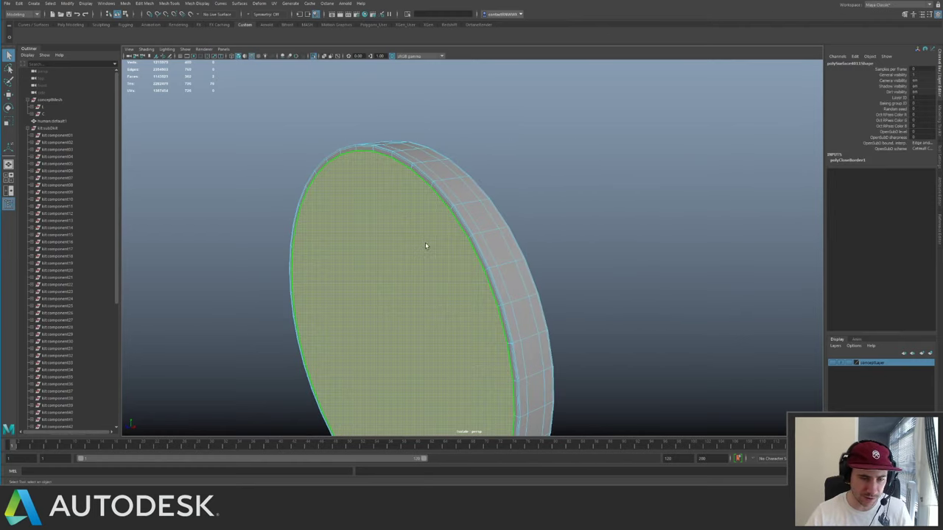
{"action": "right_click_drag", "start_coordinate": [408, 246], "coordinate": [414, 237], "text": "shift"}
{"action": "left_click_drag", "start_coordinate": [511, 219], "coordinate": [424, 221], "text": "alt"}
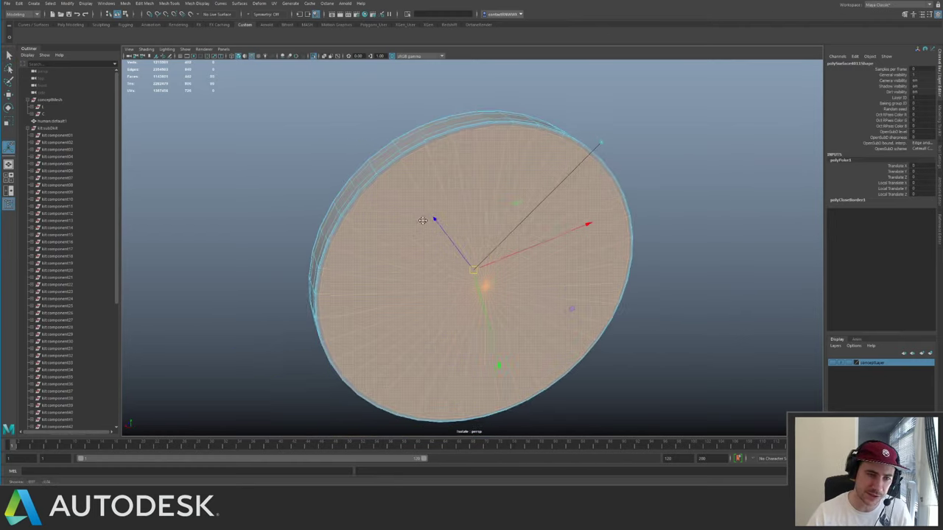
{"action": "middle_click_drag", "start_coordinate": [423, 221], "coordinate": [426, 168], "text": "alt"}
{"action": "right_click_drag", "start_coordinate": [426, 168], "coordinate": [559, 415], "text": "alt"}
- Check the poked faces' attributes, then undo the new Lambert assignment and the poke on the caps
{"action": "key", "text": "ctrl+a"}
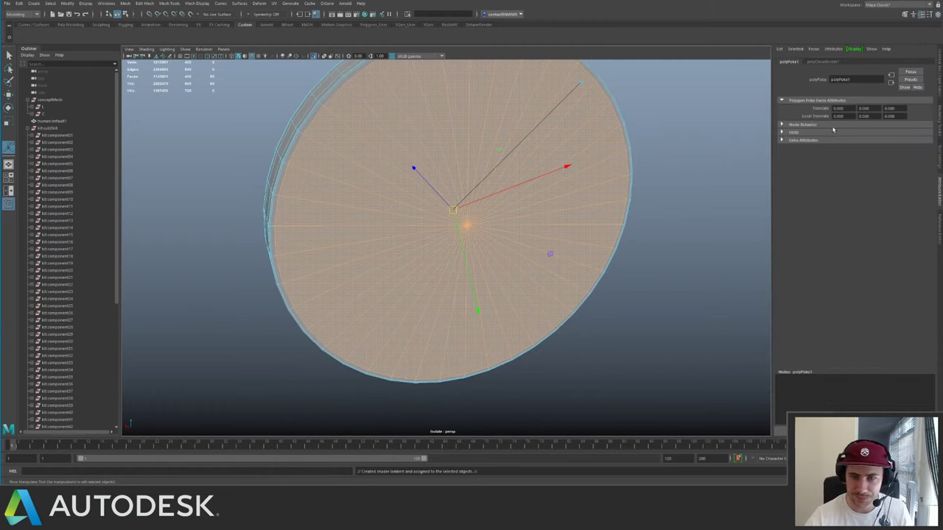
{"action": "left_click", "coordinate": [827, 65]}
{"action": "left_click", "coordinate": [798, 65]}
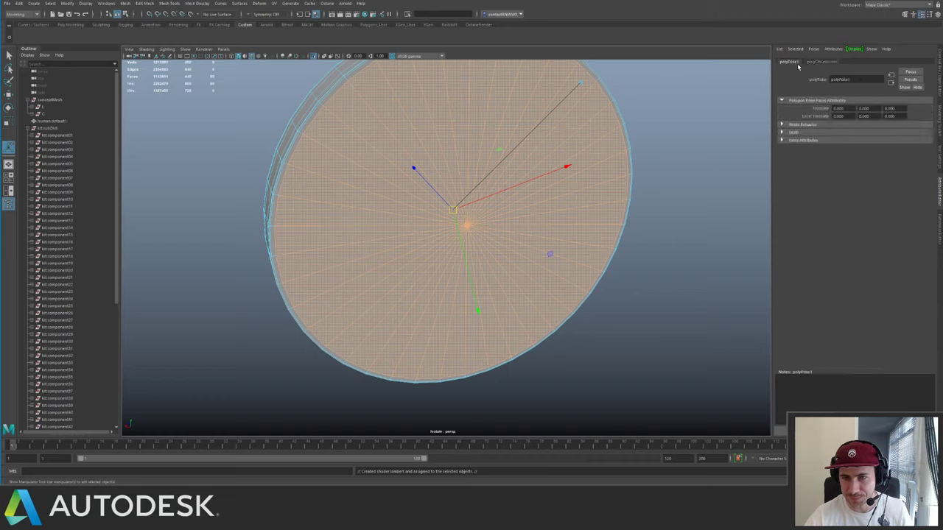
{"action": "middle_click_drag", "start_coordinate": [619, 128], "coordinate": [585, 167], "text": "alt"}
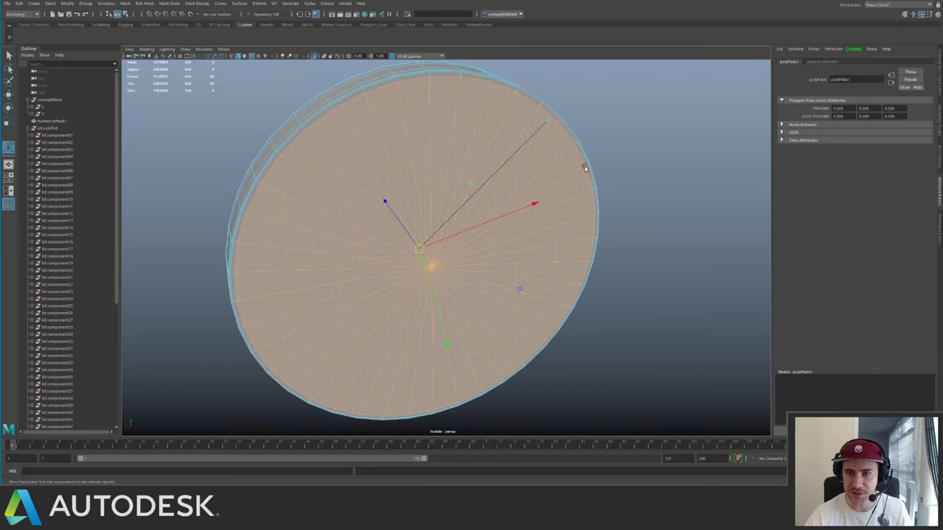
{"action": "key", "text": "ctrl+z"}
{"action": "key", "text": "ctrl+z"}
{"action": "key", "text": "ctrl+z"}
{"action": "key", "text": "ctrl+z"}
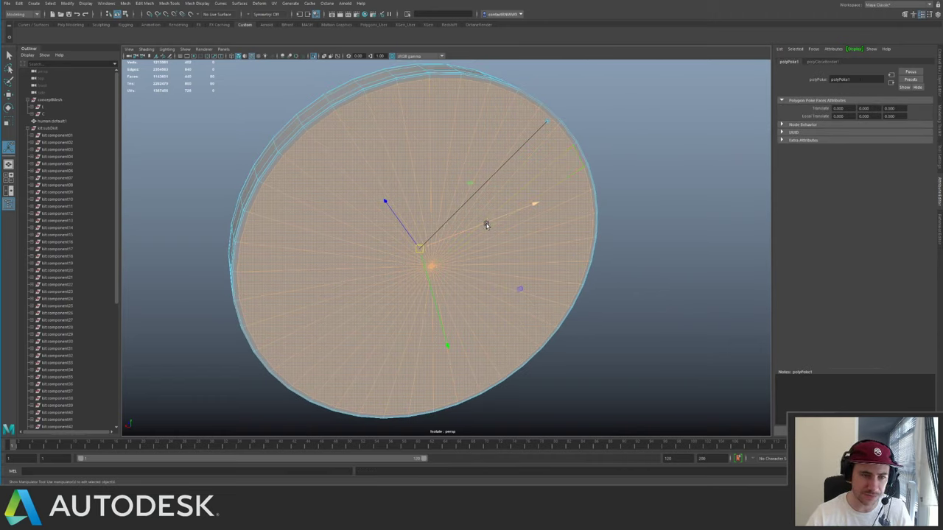
- Repeat the Poke operation on both unpoked cap faces of the trim ring
{"action": "left_click", "coordinate": [515, 204]}
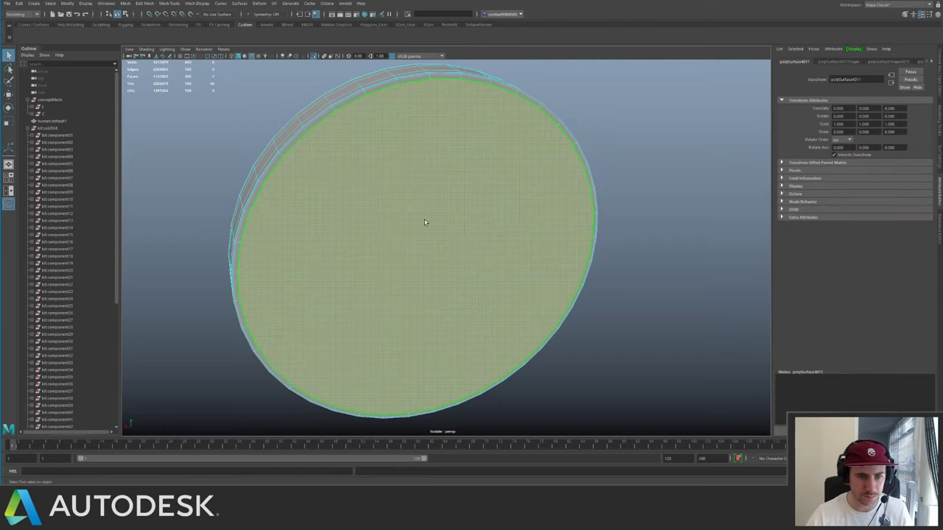
{"action": "key", "text": "g"}
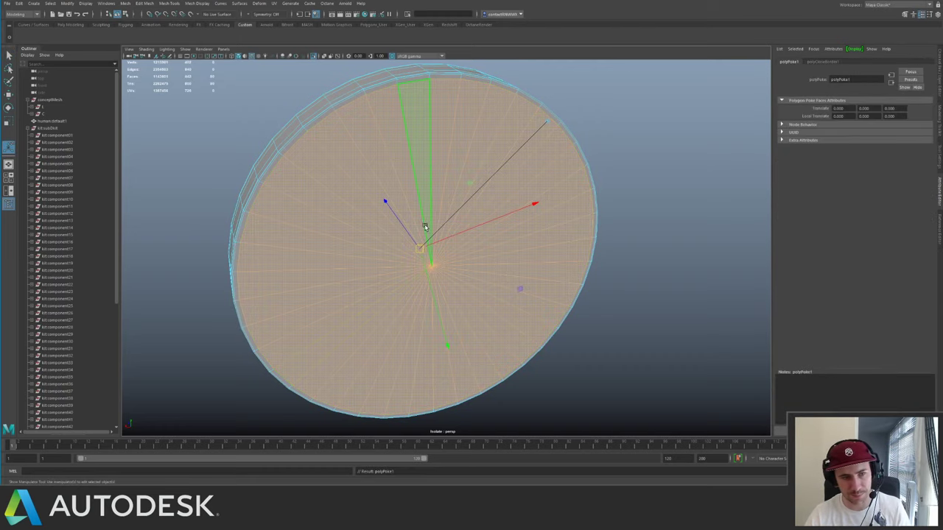
{"action": "mouse_move", "coordinate": [431, 236]}
{"action": "left_mouse_down", "text": "alt"}
{"action": "mouse_move", "coordinate": [414, 220]}
{"action": "mouse_move", "coordinate": [476, 322]}
{"action": "left_mouse_up", "text": "alt"}
{"action": "key", "text": "q"}
- Assign a new Lambert material to the poked cap faces, name it FX and colour it red
{"action": "middle_click_drag", "start_coordinate": [451, 239], "coordinate": [416, 195], "text": "alt"}
{"action": "mouse_move", "coordinate": [416, 195]}
{"action": "right_mouse_down", "text": "alt"}
{"action": "mouse_move", "coordinate": [445, 241]}
{"action": "mouse_move", "coordinate": [453, 431]}
{"action": "mouse_move", "coordinate": [458, 420]}
{"action": "mouse_move", "coordinate": [490, 428]}
{"action": "right_mouse_up", "text": "alt"}
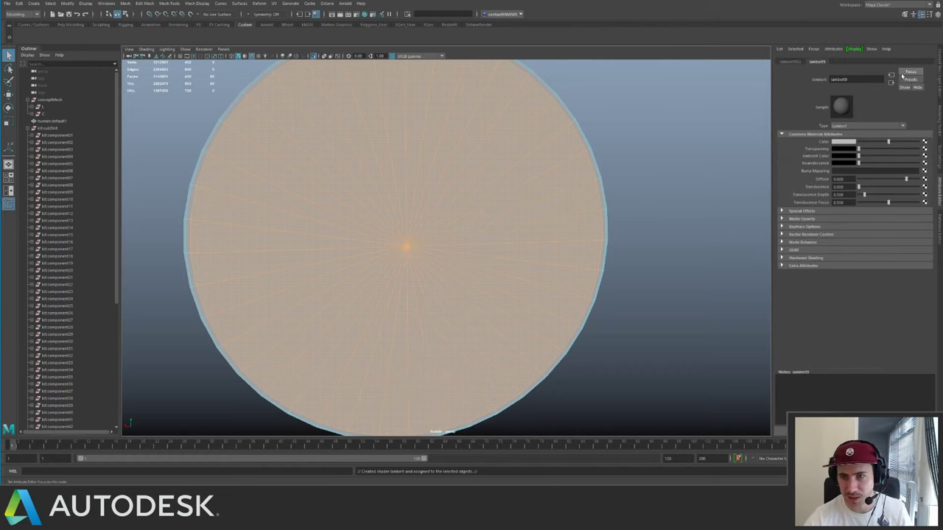
{"action": "left_click_drag", "start_coordinate": [854, 80], "coordinate": [817, 81]}
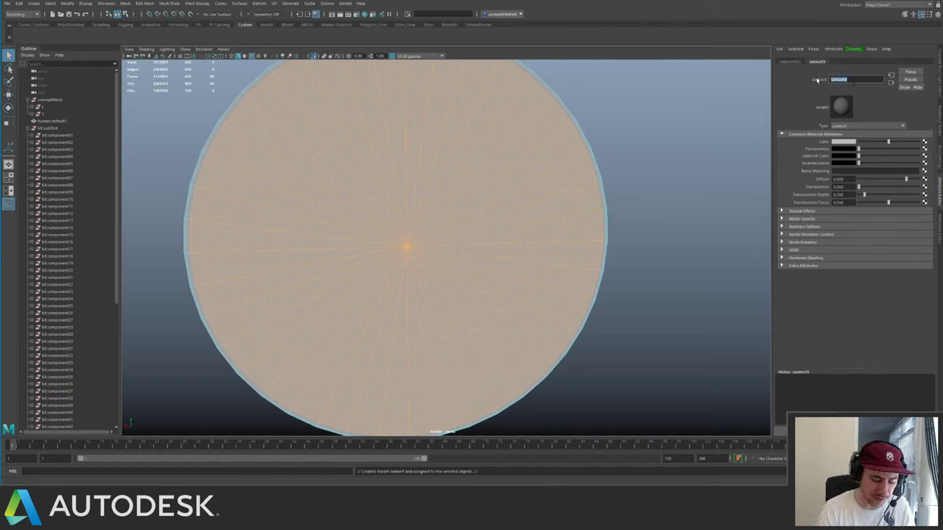
{"action": "type", "text": "f"}
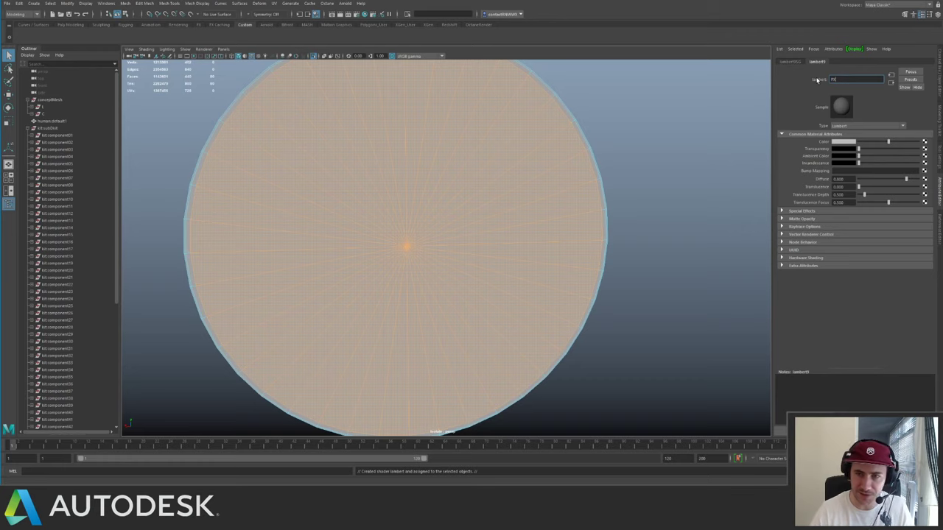
{"action": "type", "text": "X"}
{"action": "left_click", "coordinate": [841, 145]}
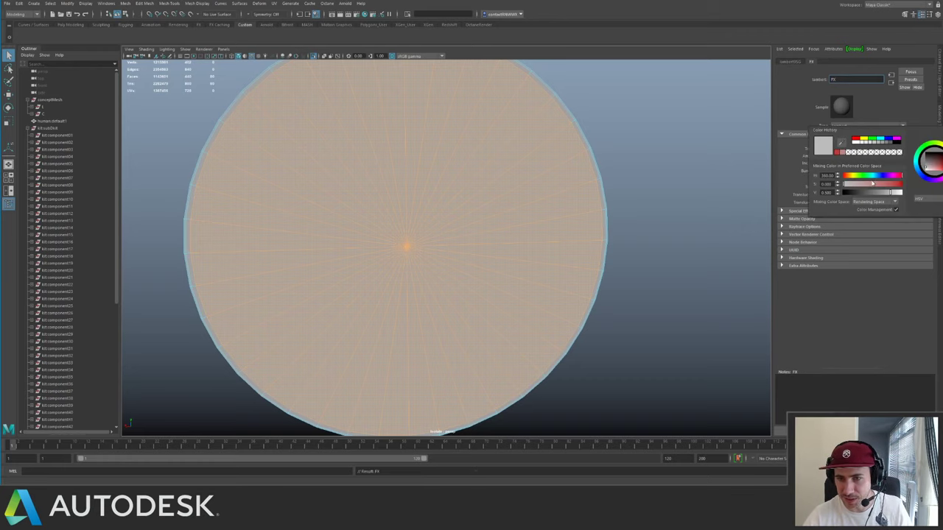
{"action": "left_click_drag", "start_coordinate": [872, 183], "coordinate": [893, 187]}
{"action": "left_click", "coordinate": [710, 195]}
- Select the thin trim ring on the assembled engine and isolate it
{"action": "scroll", "coordinate": [446, 155], "scroll_direction": "down", "scroll_amount": 5}
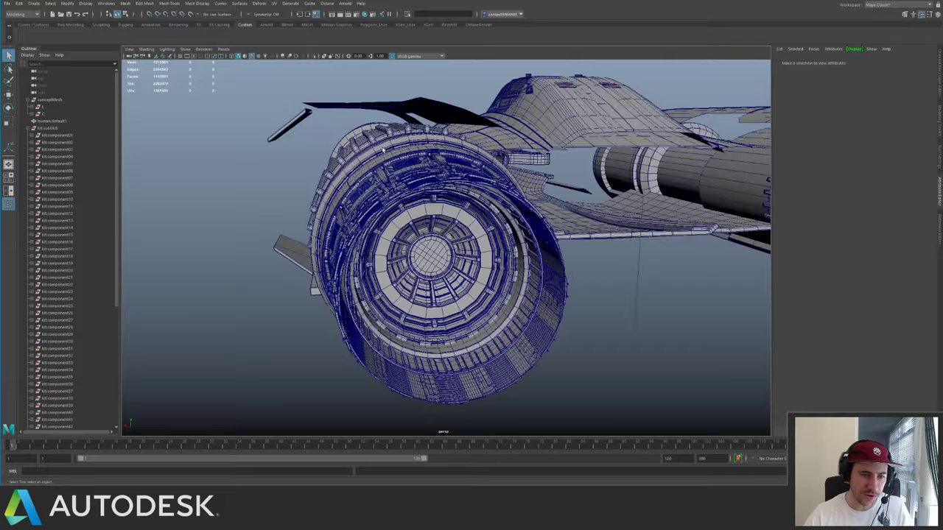
{"action": "left_click_drag", "start_coordinate": [383, 193], "coordinate": [443, 175], "text": "alt"}
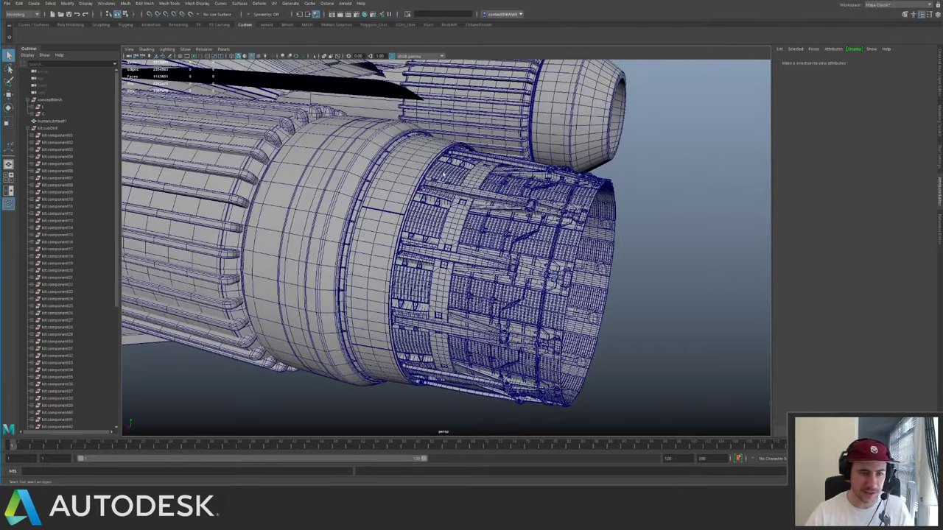
{"action": "left_click", "coordinate": [318, 179]}
{"action": "right_click_drag", "start_coordinate": [318, 179], "coordinate": [436, 169], "text": "alt"}
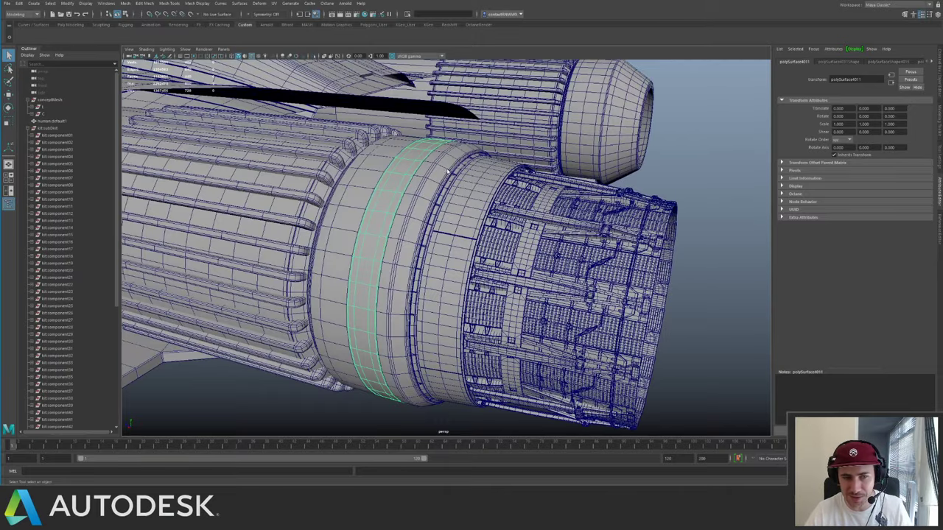
{"action": "left_click_drag", "start_coordinate": [425, 184], "coordinate": [418, 172], "text": "alt"}
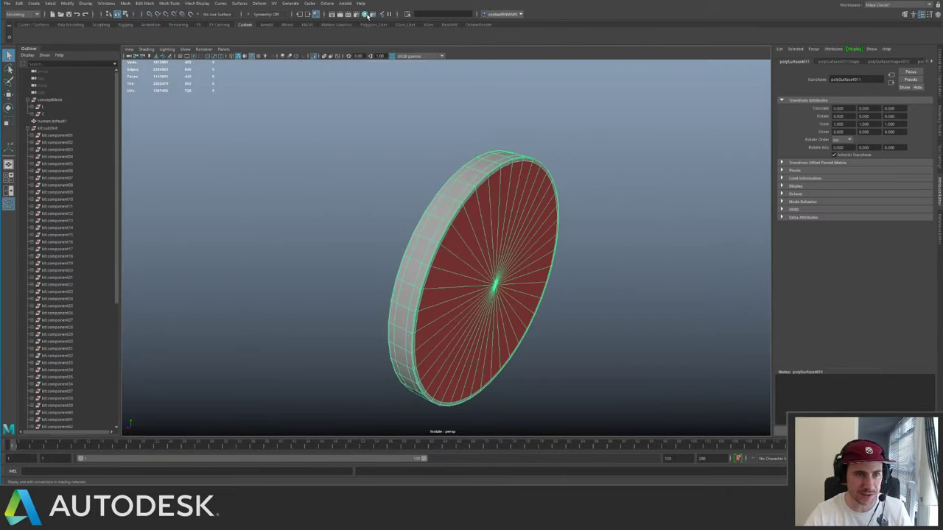
- Open the Hypershade and select the faces that use the FX material
{"action": "left_click", "coordinate": [368, 14]}
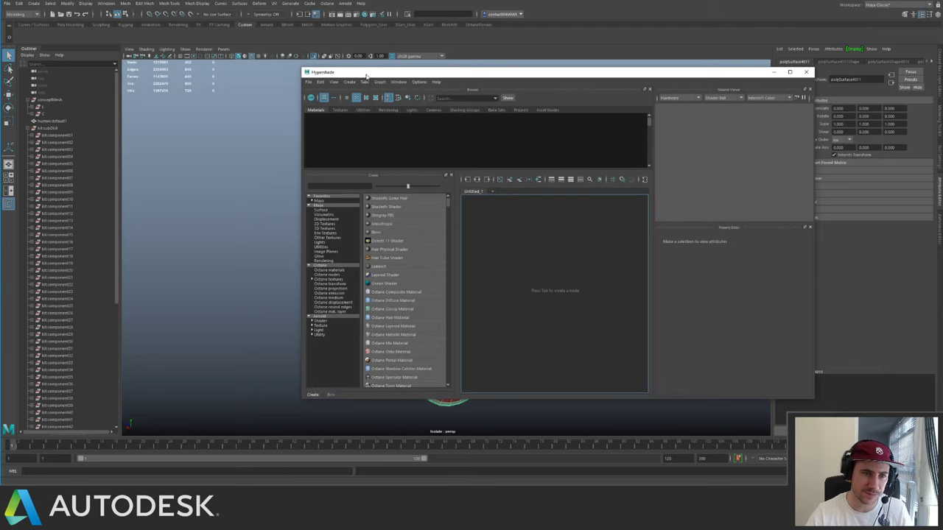
{"action": "left_click_drag", "start_coordinate": [367, 74], "coordinate": [496, 82]}
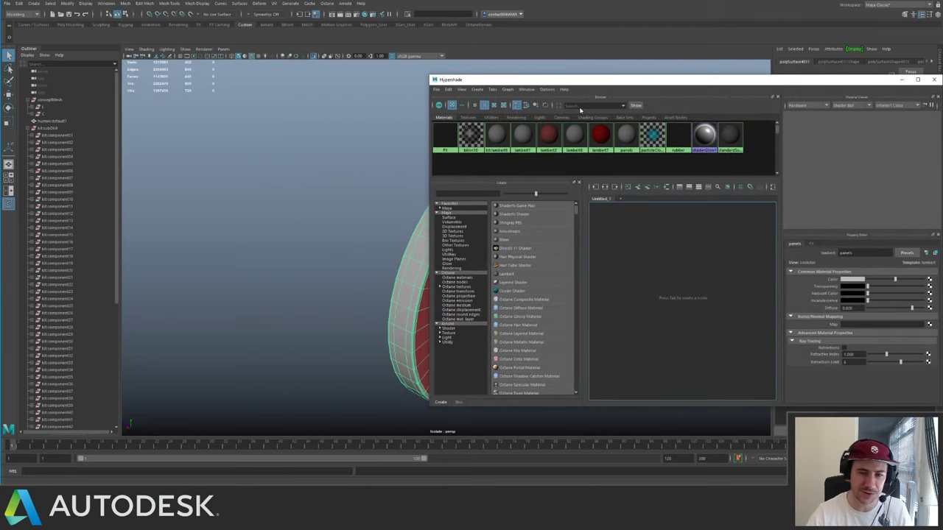
{"action": "left_click_drag", "start_coordinate": [580, 110], "coordinate": [582, 108]}
{"action": "left_click_drag", "start_coordinate": [690, 204], "coordinate": [691, 265]}
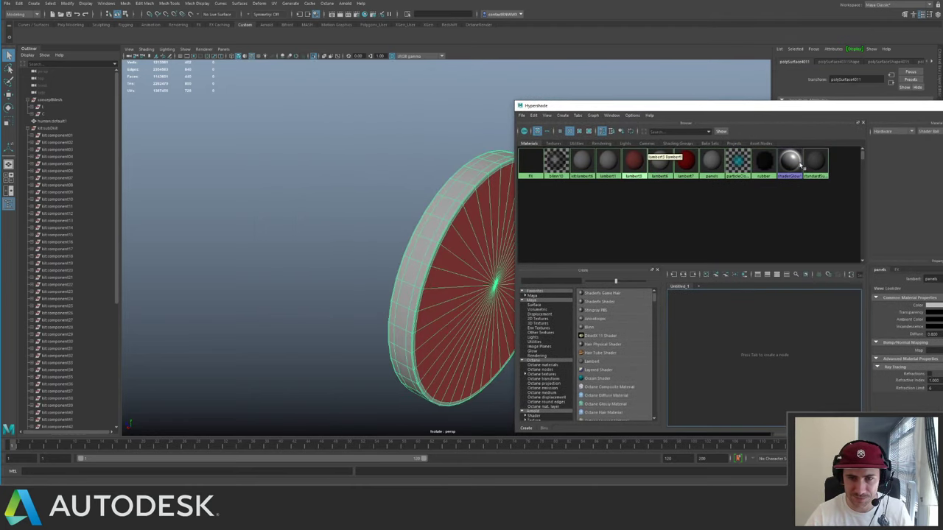
{"action": "right_click_drag", "start_coordinate": [530, 159], "coordinate": [573, 164]}
{"action": "left_click_drag", "start_coordinate": [508, 188], "coordinate": [471, 186], "text": "alt"}
{"action": "middle_click_drag", "start_coordinate": [471, 186], "coordinate": [406, 179], "text": "alt"}
{"action": "scroll", "coordinate": [407, 178], "scroll_direction": "down", "scroll_amount": 3}
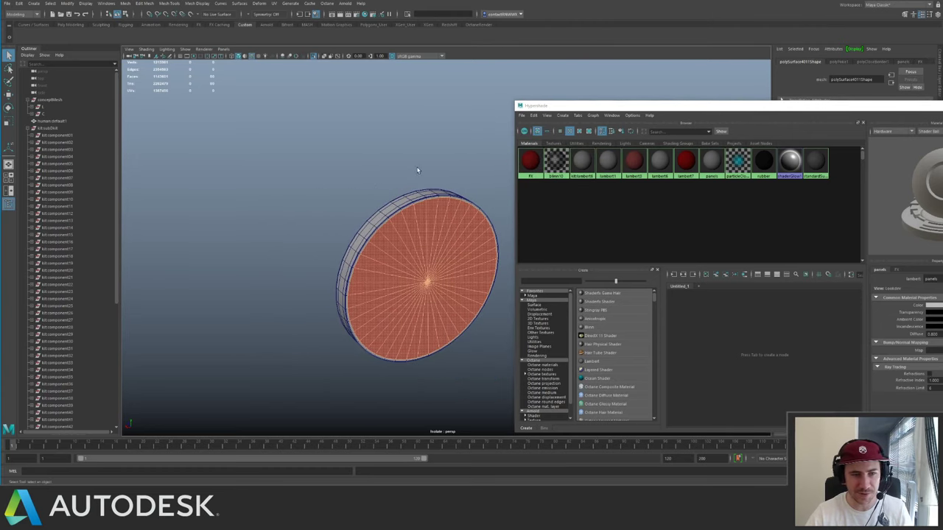
- Delete the selected FX cap faces from the trim ring and close the Hypershade
{"action": "key", "text": "ctrl+1"}
{"action": "key", "text": "ctrl+z"}
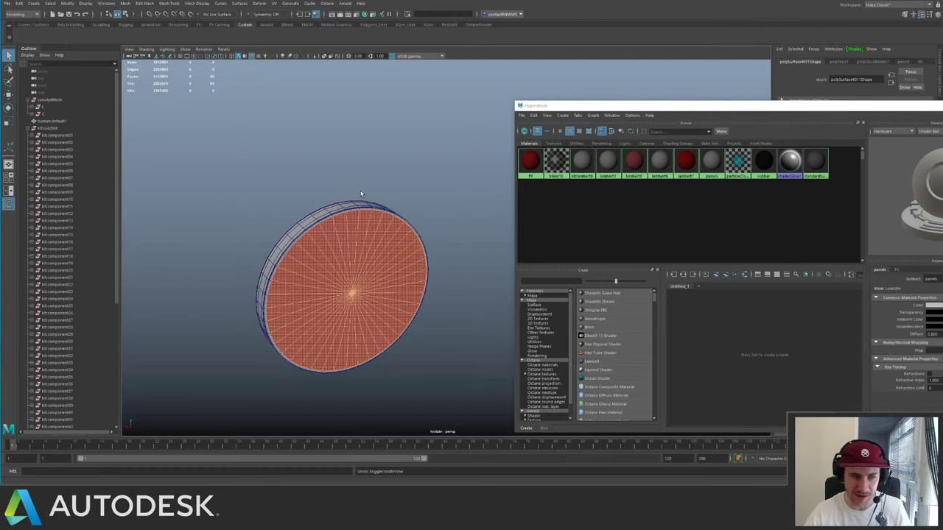
{"action": "left_click_drag", "start_coordinate": [361, 194], "coordinate": [360, 169], "text": "alt"}
{"action": "key", "text": "Delete"}
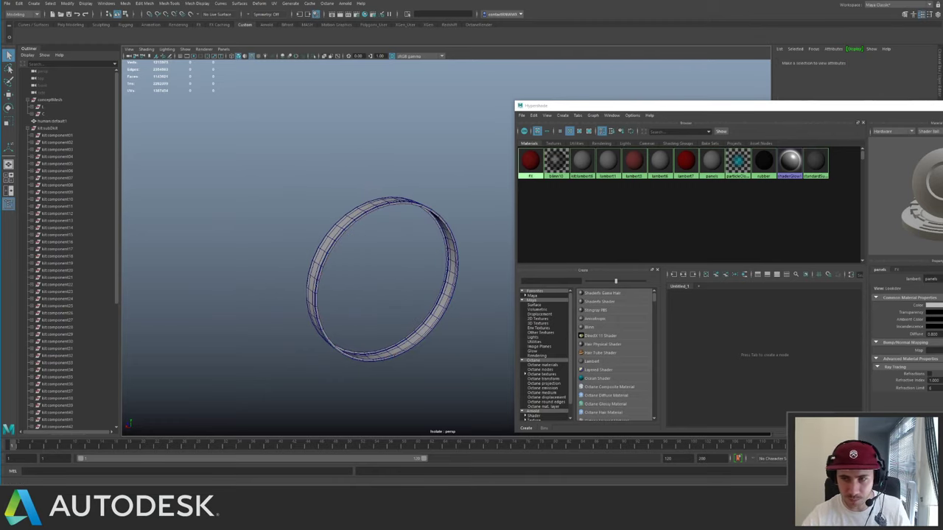
{"action": "left_click", "coordinate": [942, 106]}
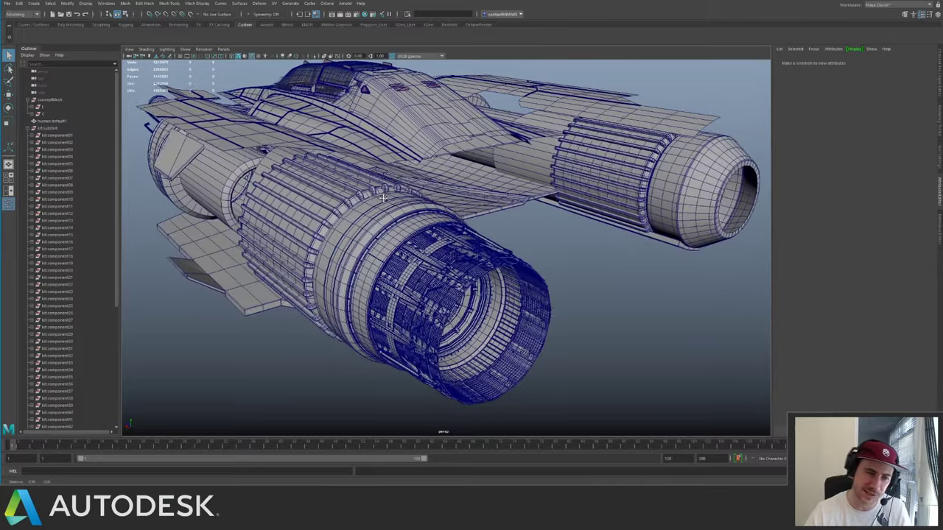
- Examine the thin trim ring and the neighbouring engine ring on the assembled engine, in and out of isolation
{"action": "left_click_drag", "start_coordinate": [445, 200], "coordinate": [425, 225], "text": "alt"}
{"action": "left_click", "coordinate": [403, 202]}
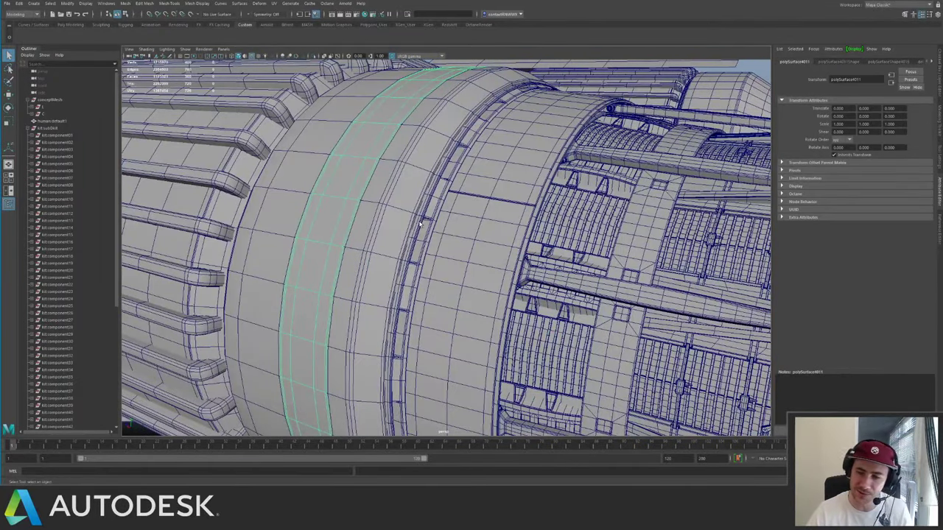
{"action": "left_click_drag", "start_coordinate": [445, 223], "coordinate": [479, 229], "text": "alt"}
{"action": "right_click_drag", "start_coordinate": [479, 229], "coordinate": [509, 244], "text": "alt"}
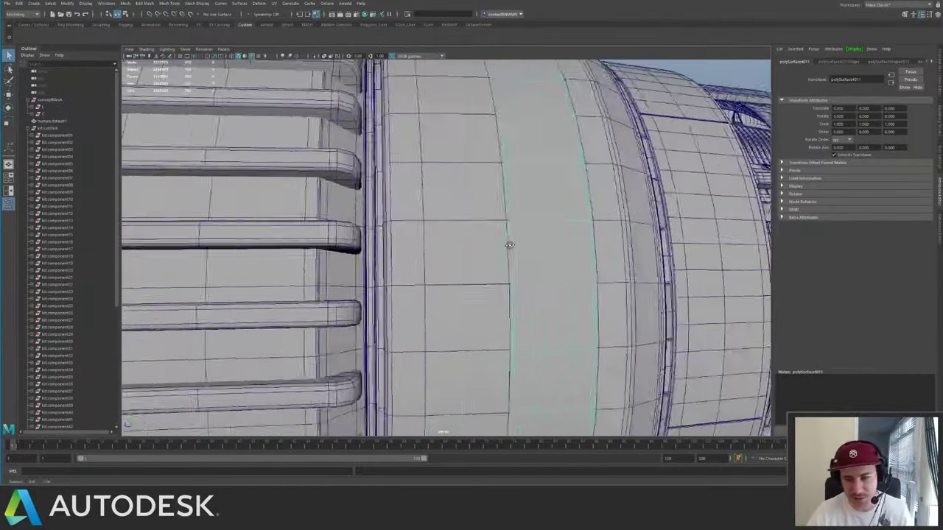
{"action": "left_click_drag", "start_coordinate": [509, 244], "coordinate": [475, 247], "text": "alt"}
{"action": "left_click_drag", "start_coordinate": [438, 219], "coordinate": [482, 221], "text": "alt"}
{"action": "left_click", "coordinate": [414, 229]}
{"action": "key", "text": "ctrl+1"}
{"action": "right_click_drag", "start_coordinate": [483, 221], "coordinate": [530, 261], "text": "alt"}
{"action": "key", "text": "ctrl+1"}
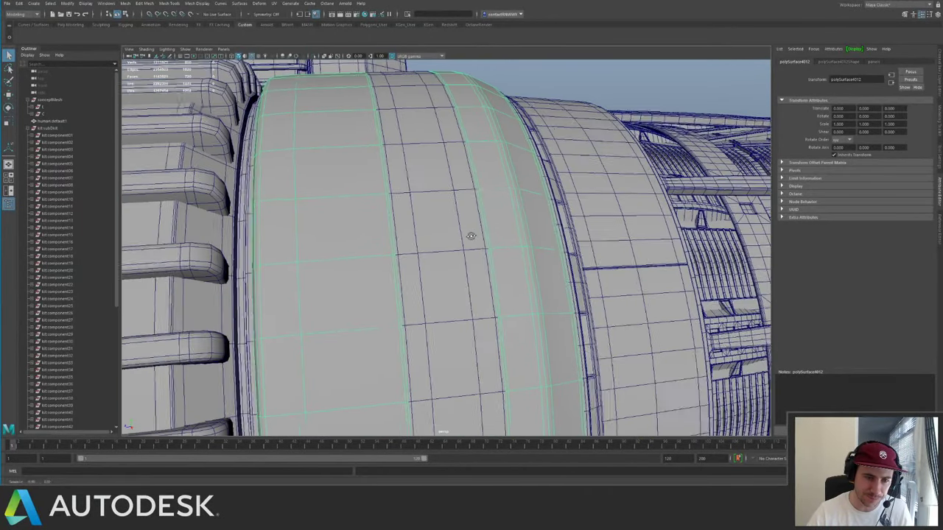
- Isolate the wide smooth ring behind the ribbed engine section, insert supporting edge loops into its bands, and leave isolation
{"action": "left_click_drag", "start_coordinate": [471, 235], "coordinate": [483, 243], "text": "alt"}
{"action": "left_click", "coordinate": [483, 243]}
{"action": "right_click_drag", "start_coordinate": [473, 252], "coordinate": [476, 224]}
{"action": "right_click_drag", "start_coordinate": [431, 259], "coordinate": [398, 175]}
{"action": "right_click_drag", "start_coordinate": [371, 226], "coordinate": [414, 206]}
{"action": "key", "text": "ctrl+1"}
{"action": "left_click", "coordinate": [414, 206]}
{"action": "left_click_drag", "start_coordinate": [416, 201], "coordinate": [418, 200]}
{"action": "left_click_drag", "start_coordinate": [419, 200], "coordinate": [353, 200], "text": "alt"}
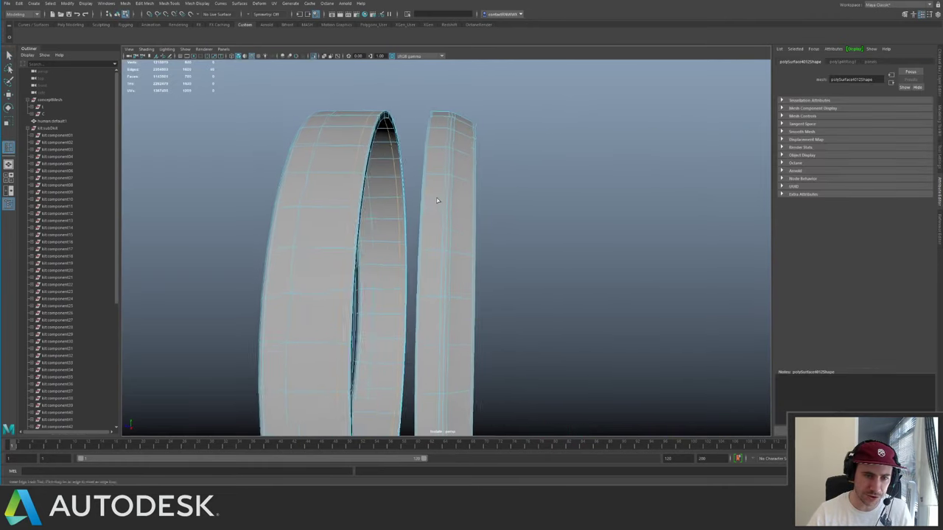
{"action": "right_click_drag", "start_coordinate": [383, 201], "coordinate": [429, 202], "text": "alt"}
{"action": "left_click", "coordinate": [429, 204]}
{"action": "left_click_drag", "start_coordinate": [460, 212], "coordinate": [467, 215]}
{"action": "key", "text": "q"}
{"action": "right_click_drag", "start_coordinate": [466, 224], "coordinate": [535, 175]}
{"action": "left_click_drag", "start_coordinate": [525, 169], "coordinate": [514, 212], "text": "alt"}
{"action": "key", "text": "ctrl+1"}
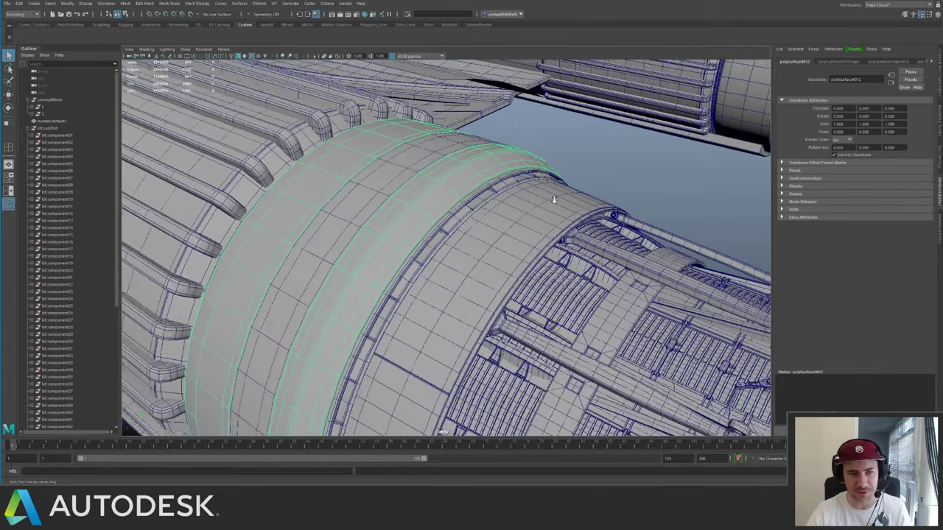
- Examine the assembled engine and its ring joints, and compare them with the rest of the spaceship in plain shading
{"action": "right_click_drag", "start_coordinate": [553, 199], "coordinate": [370, 171], "text": "alt"}
{"action": "left_click", "coordinate": [554, 168]}
{"action": "left_click_drag", "start_coordinate": [555, 168], "coordinate": [486, 154], "text": "alt"}
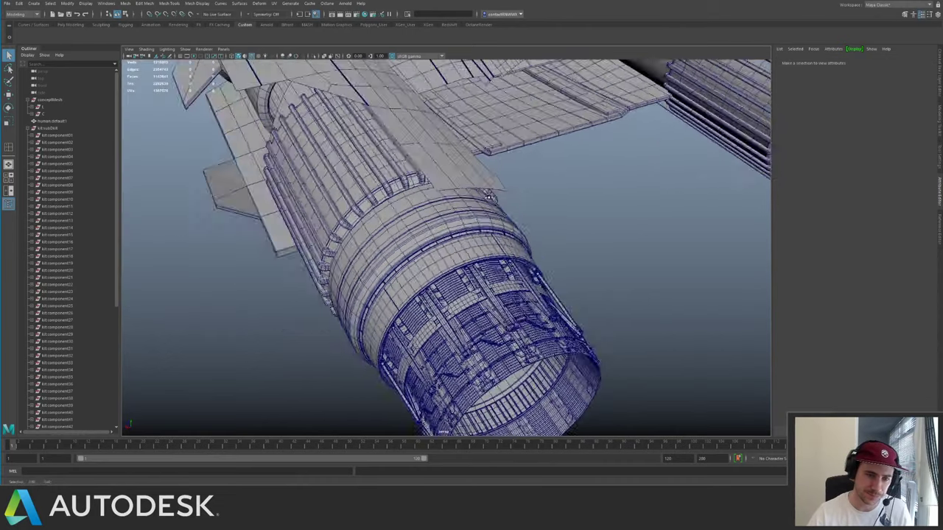
{"action": "right_click_drag", "start_coordinate": [486, 155], "coordinate": [526, 165], "text": "alt"}
{"action": "left_click", "coordinate": [434, 274]}
{"action": "left_click", "coordinate": [578, 211]}
{"action": "left_click_drag", "start_coordinate": [579, 211], "coordinate": [633, 199], "text": "alt"}
{"action": "right_click_drag", "start_coordinate": [560, 187], "coordinate": [411, 169], "text": "alt"}
{"action": "left_click_drag", "start_coordinate": [411, 170], "coordinate": [331, 86], "text": "alt"}
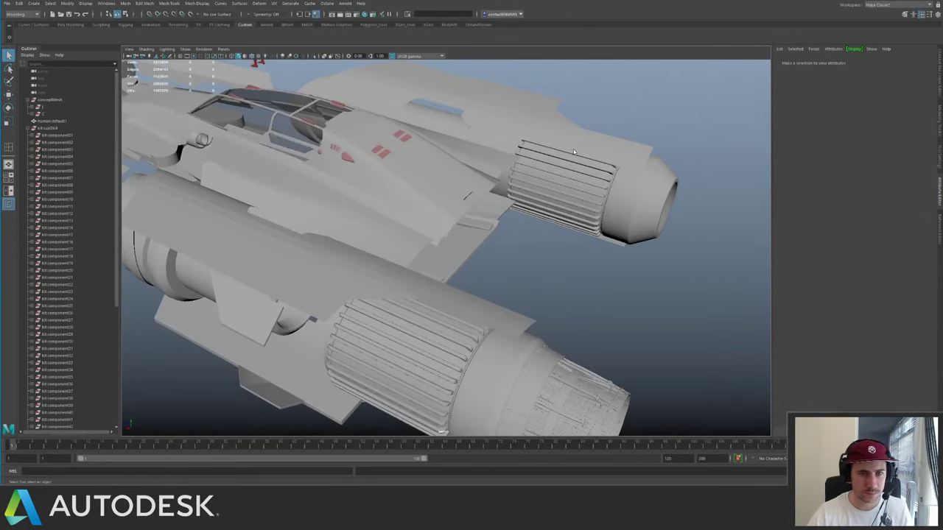
- Collapse the kit group and delete the mirrored group containing the opposite wing and engine
{"action": "left_click", "coordinate": [574, 152]}
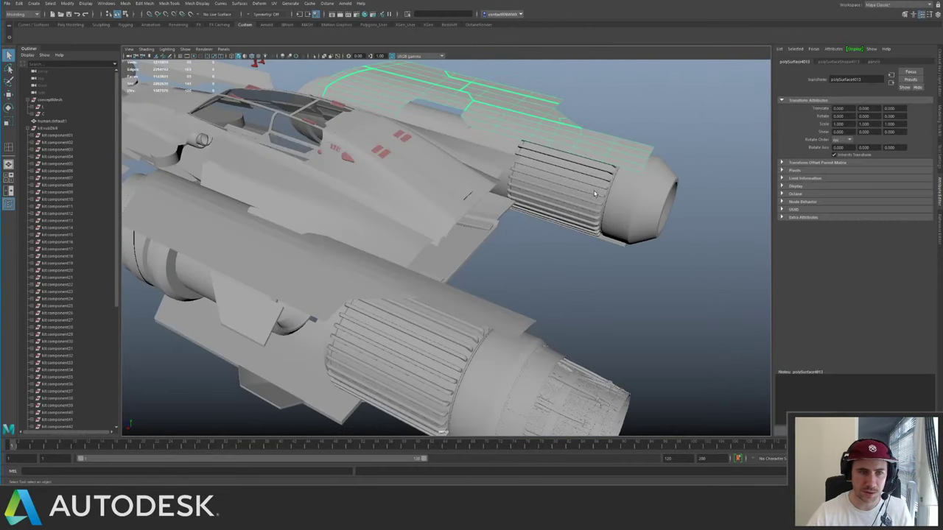
{"action": "right_click_drag", "start_coordinate": [575, 152], "coordinate": [345, 149], "text": "alt"}
{"action": "left_click", "coordinate": [28, 128]}
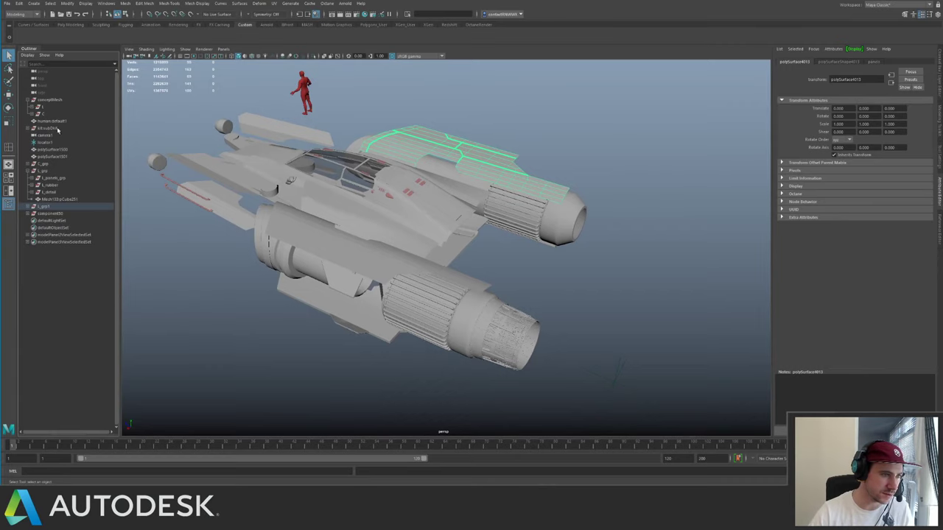
{"action": "left_click", "coordinate": [61, 207]}
{"action": "key", "text": "Delete"}
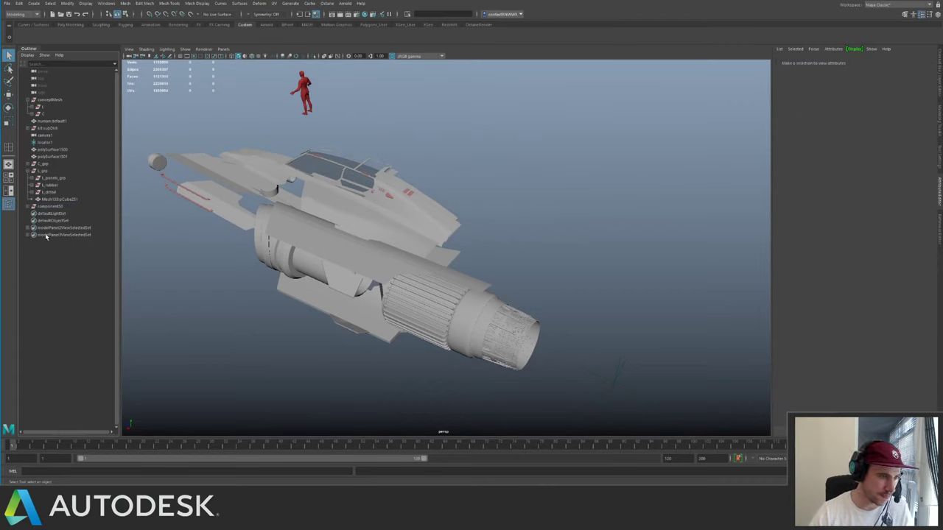
- Parent the detailed engine nozzle group component50 under the ship's L_grp
{"action": "left_click", "coordinate": [50, 206]}
{"action": "left_click_drag", "start_coordinate": [398, 193], "coordinate": [432, 193], "text": "alt"}
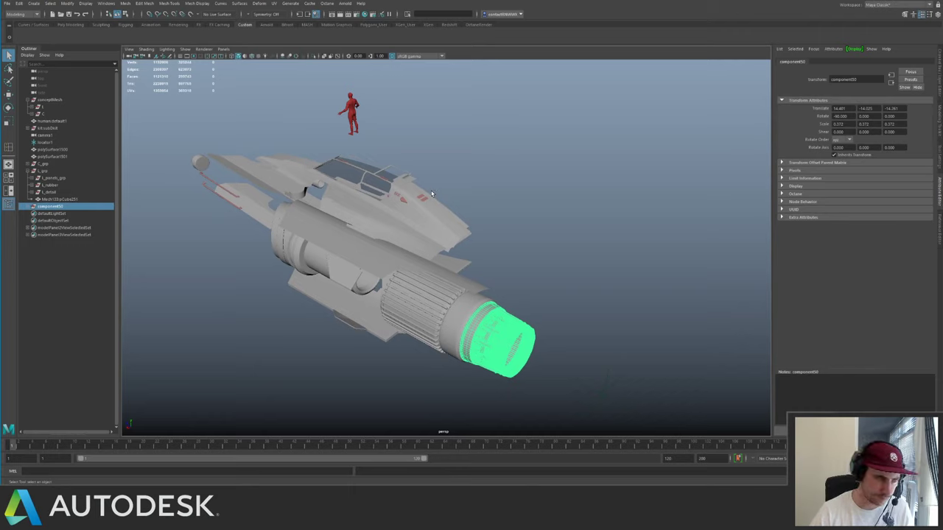
{"action": "middle_click_drag", "start_coordinate": [51, 207], "coordinate": [51, 170]}
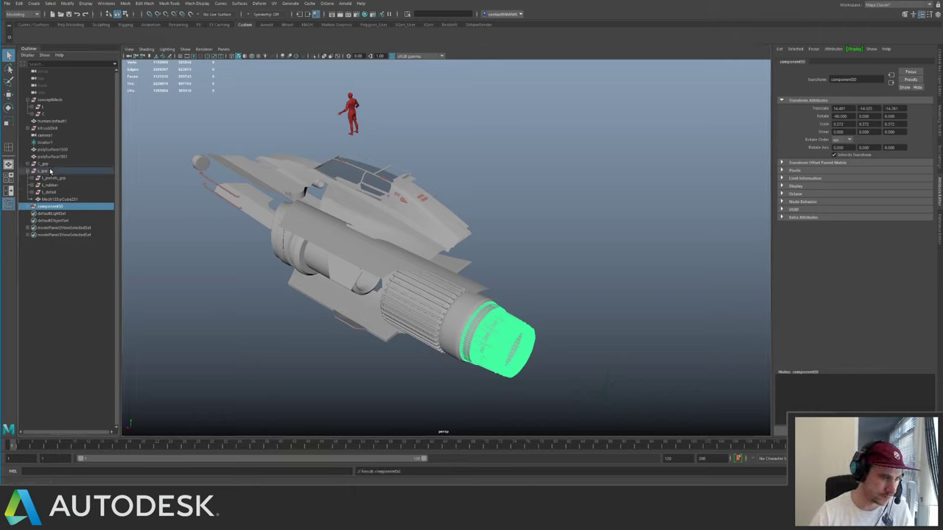
{"action": "left_click_drag", "start_coordinate": [326, 187], "coordinate": [404, 230], "text": "alt"}
{"action": "scroll", "coordinate": [408, 235], "scroll_direction": "up", "scroll_amount": 3}
- Wrap the nozzle component in a new group named L_mech_grp and clear the selection
{"action": "key", "text": "ctrl+g"}
{"action": "double_click", "coordinate": [55, 207]}
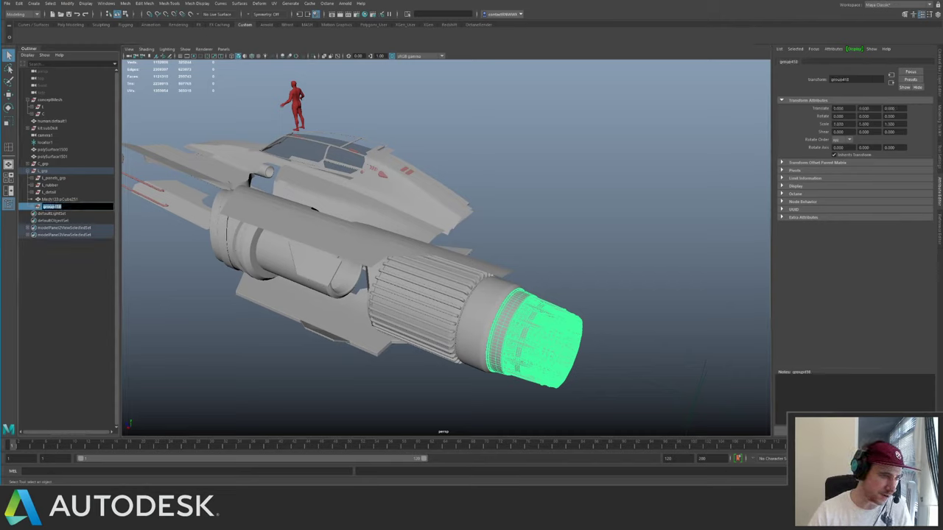
{"action": "type", "text": "L_mech_gr"}
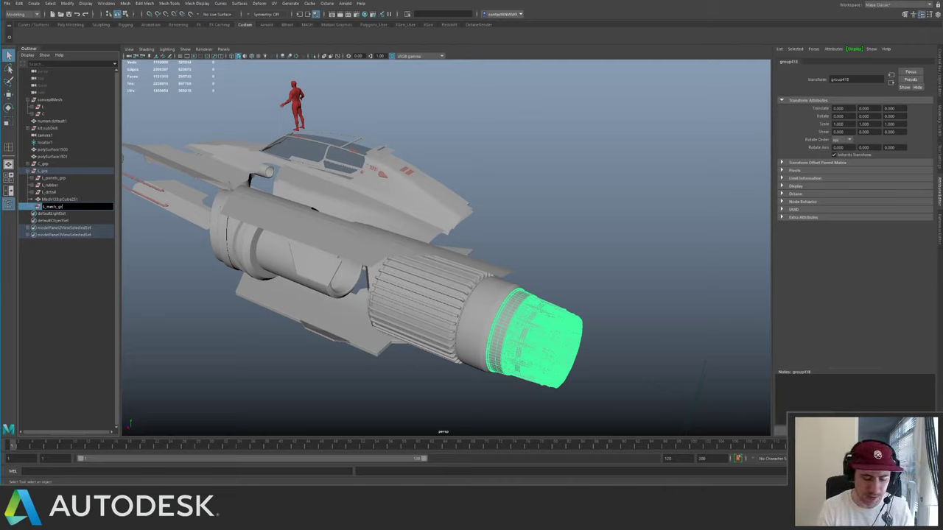
{"action": "key", "text": "Return"}
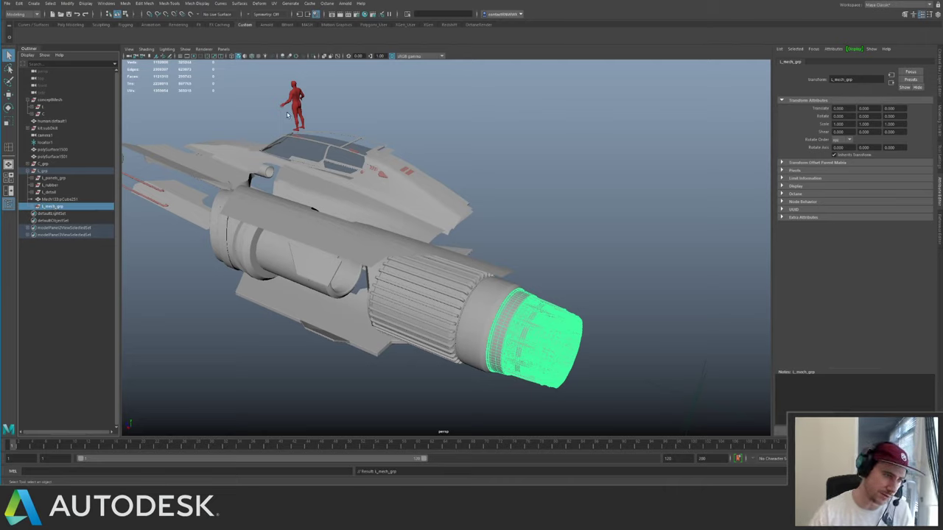
{"action": "left_click_drag", "start_coordinate": [288, 114], "coordinate": [247, 193], "text": "alt"}
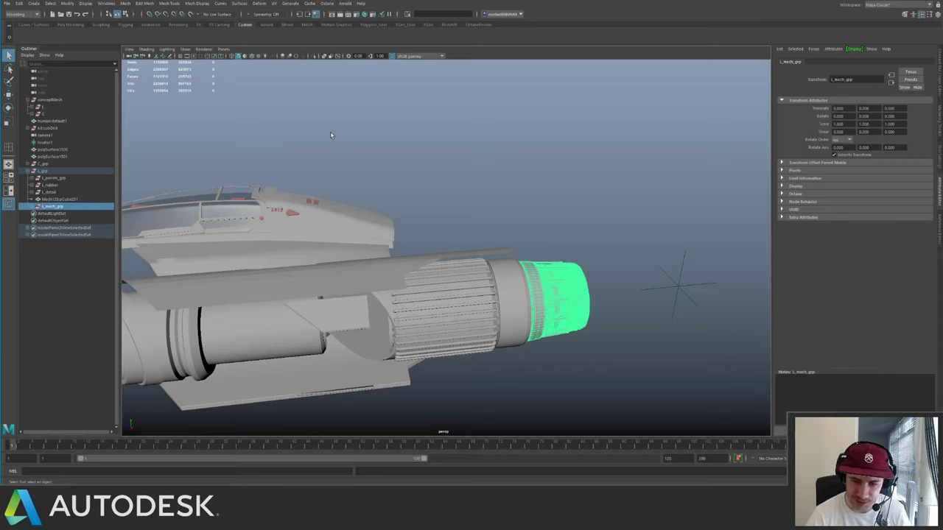
{"action": "left_click", "coordinate": [597, 151]}
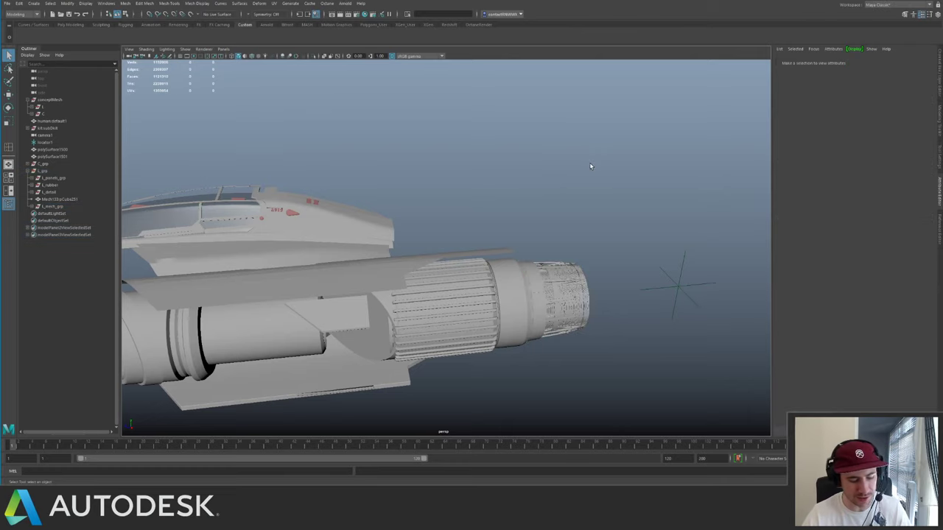
- Create a polygon cube, isolate it, and delete all of its faces except one horizontal face
{"action": "right_click_drag", "start_coordinate": [591, 164], "coordinate": [587, 162], "text": "shift"}
{"action": "key", "text": "f"}
{"action": "left_click_drag", "start_coordinate": [553, 194], "coordinate": [456, 221], "text": "alt"}
{"action": "right_click_drag", "start_coordinate": [456, 220], "coordinate": [423, 218], "text": "alt"}
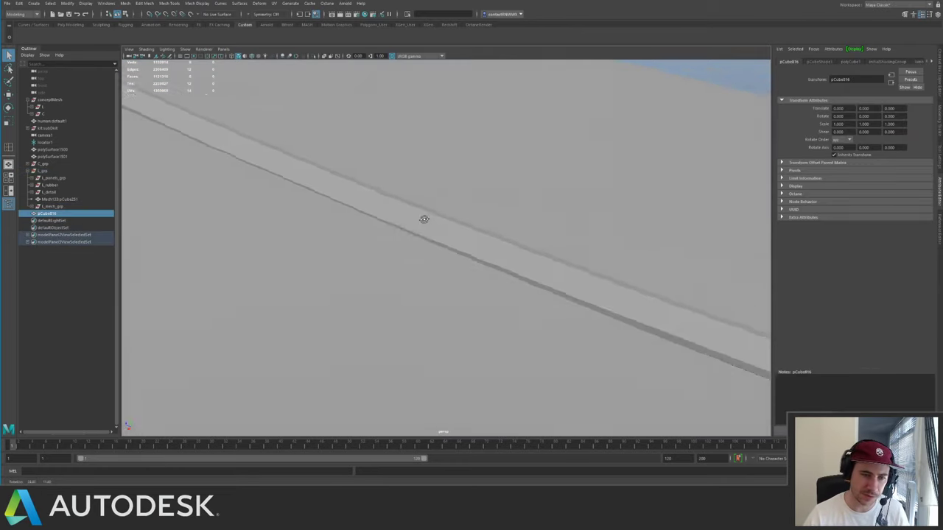
{"action": "key", "text": "ctrl+1"}
{"action": "left_click_drag", "start_coordinate": [423, 219], "coordinate": [394, 173], "text": "alt"}
{"action": "right_click_drag", "start_coordinate": [419, 255], "coordinate": [338, 251]}
{"action": "left_click_drag", "start_coordinate": [338, 251], "coordinate": [520, 319]}
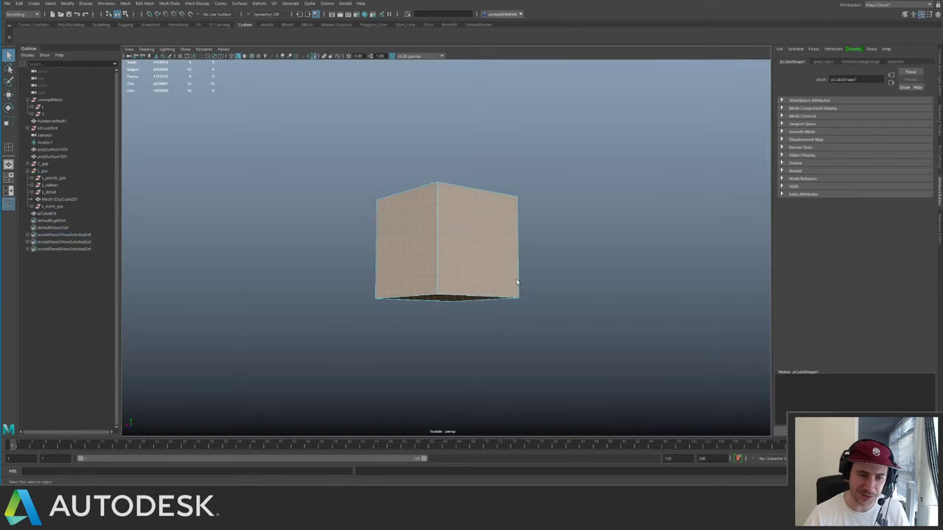
{"action": "key", "text": "Delete"}
- Extrude two border edges of the remaining face into an L-shaped plane of three faces, undoing the stray edge move
{"action": "left_click_drag", "start_coordinate": [495, 267], "coordinate": [486, 244], "text": "alt"}
{"action": "left_click", "coordinate": [497, 279]}
{"action": "key", "text": "w"}
{"action": "key", "text": "ctrl+z"}
{"action": "key", "text": "ctrl+z"}
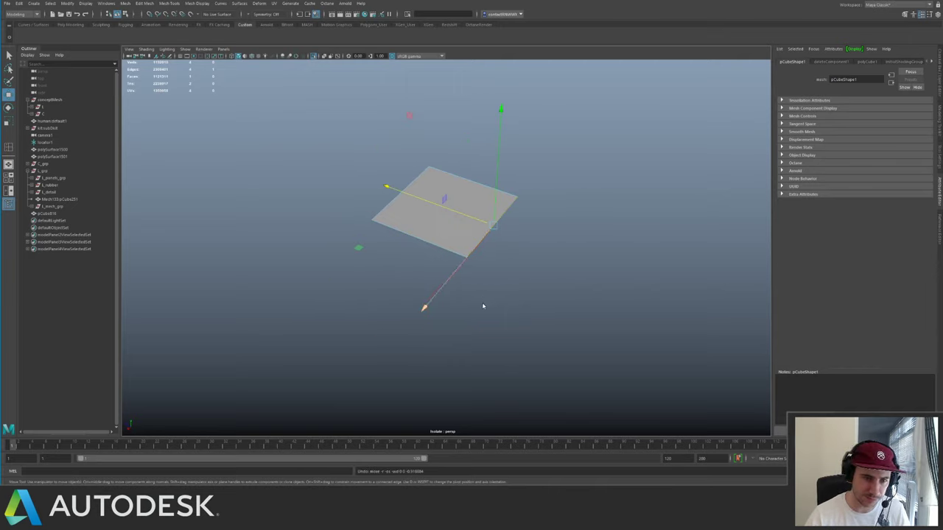
{"action": "key", "text": "ctrl+e"}
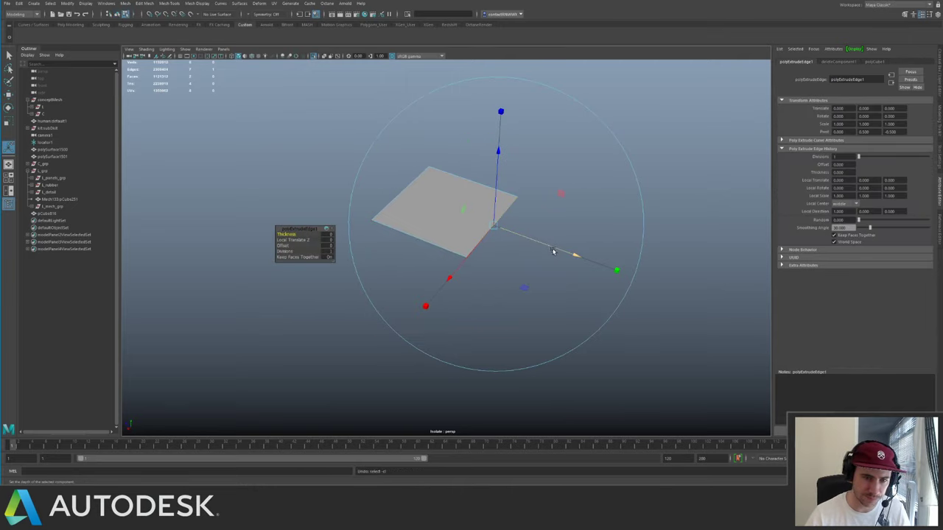
{"action": "left_click_drag", "start_coordinate": [555, 250], "coordinate": [582, 280]}
{"action": "left_click", "coordinate": [426, 315]}
{"action": "key", "text": "ctrl+e"}
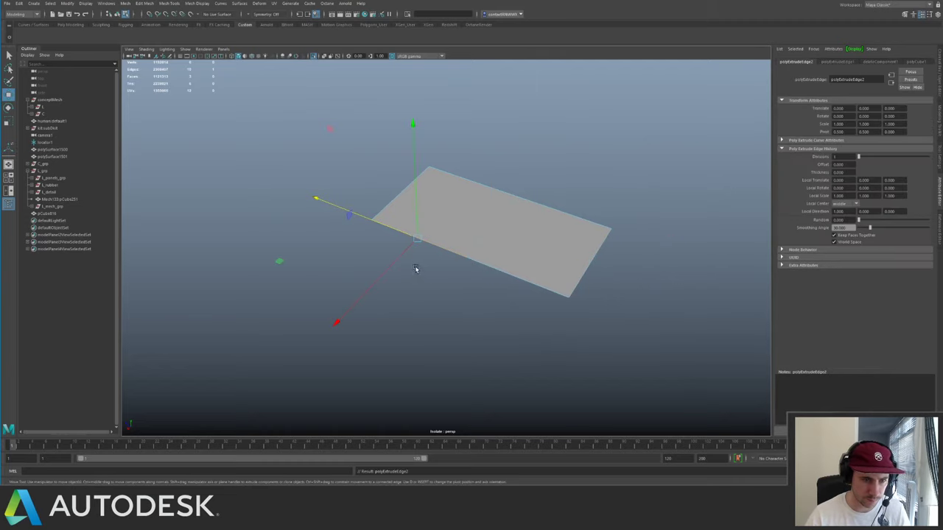
{"action": "left_click_drag", "start_coordinate": [417, 269], "coordinate": [284, 378]}
{"action": "key", "text": "q"}
{"action": "key", "text": "F8"}
{"action": "left_click_drag", "start_coordinate": [398, 235], "coordinate": [471, 231], "text": "alt"}
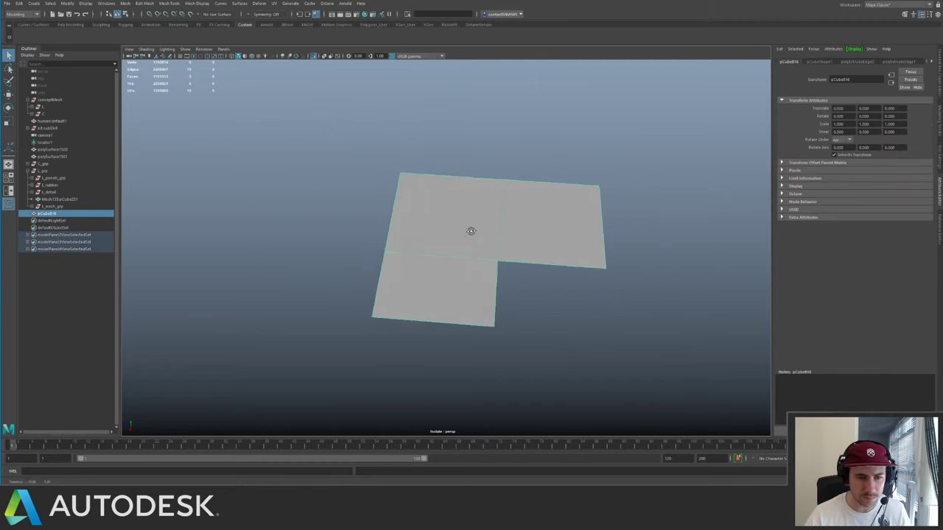
{"action": "right_click_drag", "start_coordinate": [472, 232], "coordinate": [474, 282], "text": "alt"}
- Cut a bent line from the L-shaped plane's side into the end face with Multi-Cut, and add a branch from its corner
{"action": "key", "text": "ctrl+shift+x"}
{"action": "left_click", "coordinate": [390, 207]}
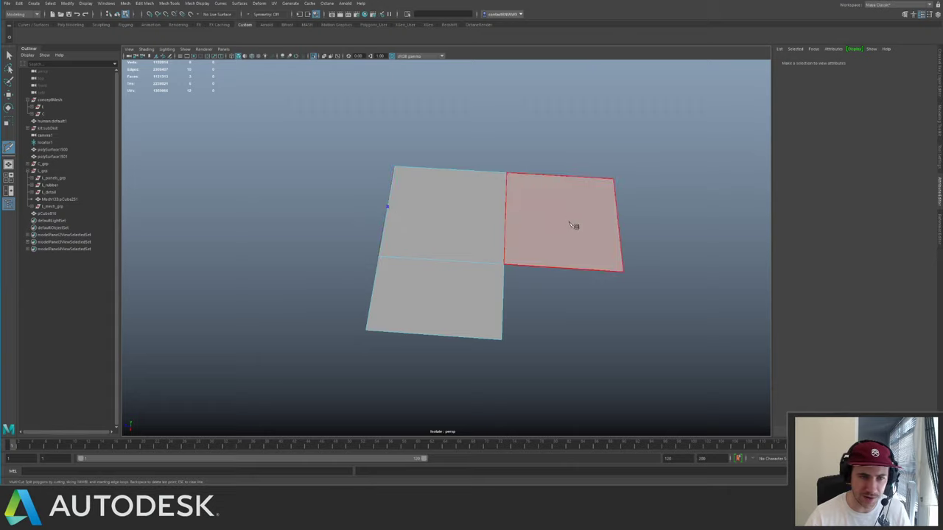
{"action": "left_click", "coordinate": [563, 216]}
{"action": "left_click", "coordinate": [564, 267]}
{"action": "key", "text": "q"}
{"action": "key", "text": "ctrl+shift+x"}
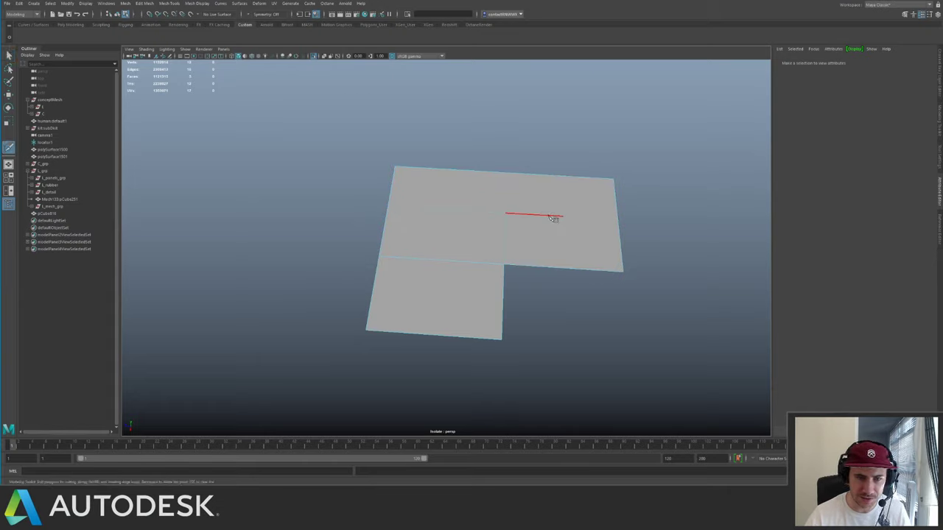
{"action": "left_click", "coordinate": [562, 217]}
{"action": "left_click", "coordinate": [587, 180]}
{"action": "key", "text": "q"}
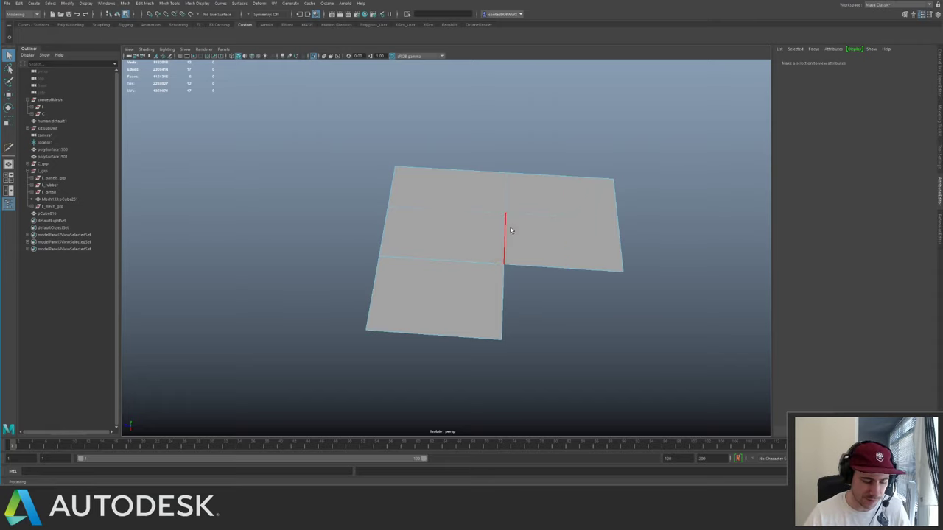
- Remove the selected cut component, leave isolation, and delete the whole L-shaped demo plane
{"action": "left_click_drag", "start_coordinate": [507, 217], "coordinate": [517, 194], "text": "alt"}
{"action": "left_click_drag", "start_coordinate": [492, 288], "coordinate": [520, 323]}
{"action": "key", "text": "Delete"}
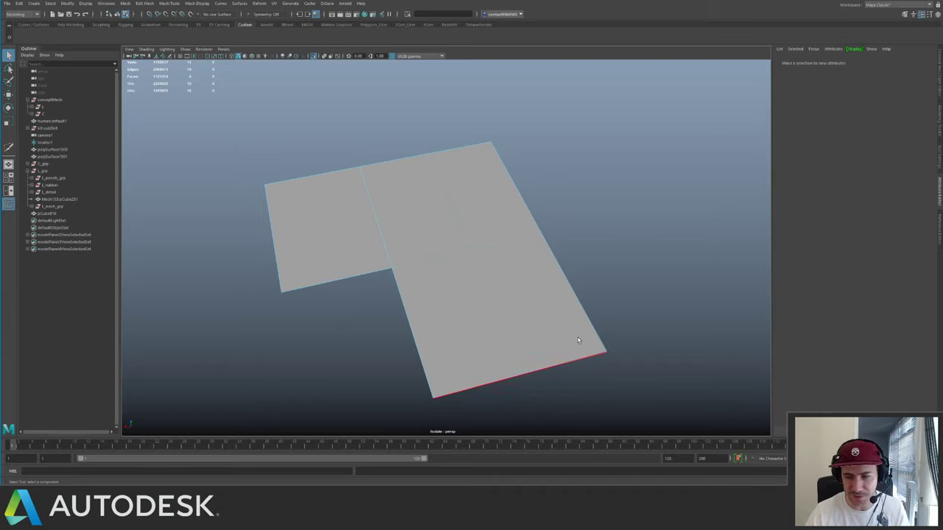
{"action": "key", "text": "F8"}
{"action": "left_click", "coordinate": [555, 285]}
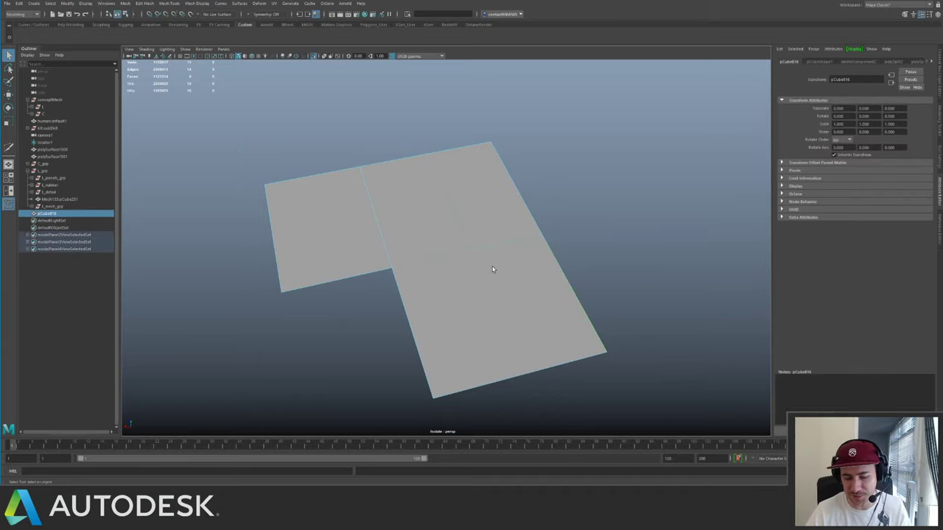
{"action": "key", "text": "ctrl+1"}
{"action": "key", "text": "Delete"}
- Return to the spaceship's cockpit area and save the scene
{"action": "left_click_drag", "start_coordinate": [493, 270], "coordinate": [351, 125], "text": "alt"}
{"action": "left_click_drag", "start_coordinate": [468, 191], "coordinate": [377, 179], "text": "alt"}
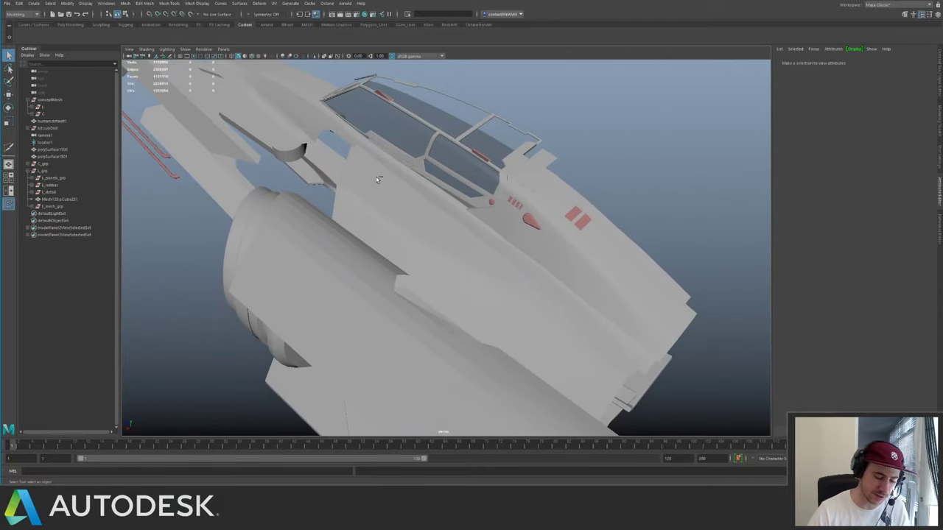
{"action": "key", "text": "ctrl+s"}
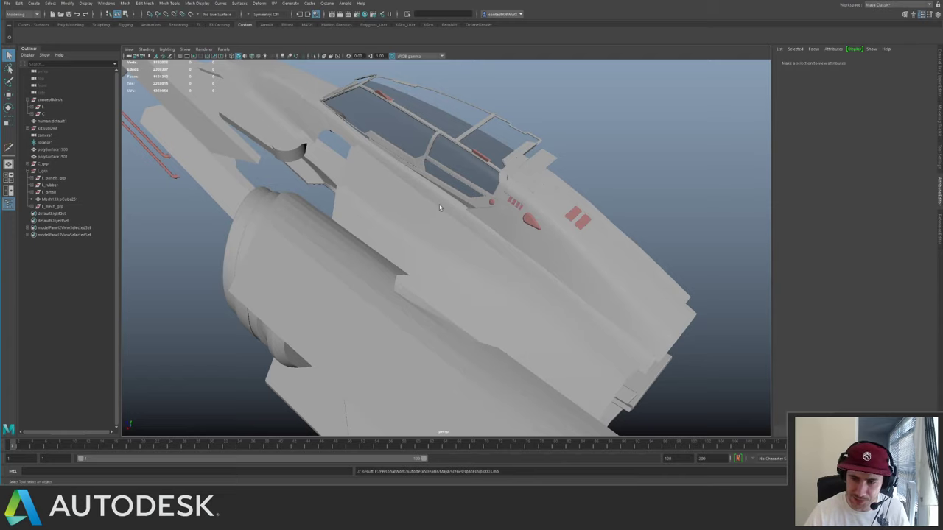
{"action": "left_click_drag", "start_coordinate": [375, 204], "coordinate": [418, 218], "text": "alt"}
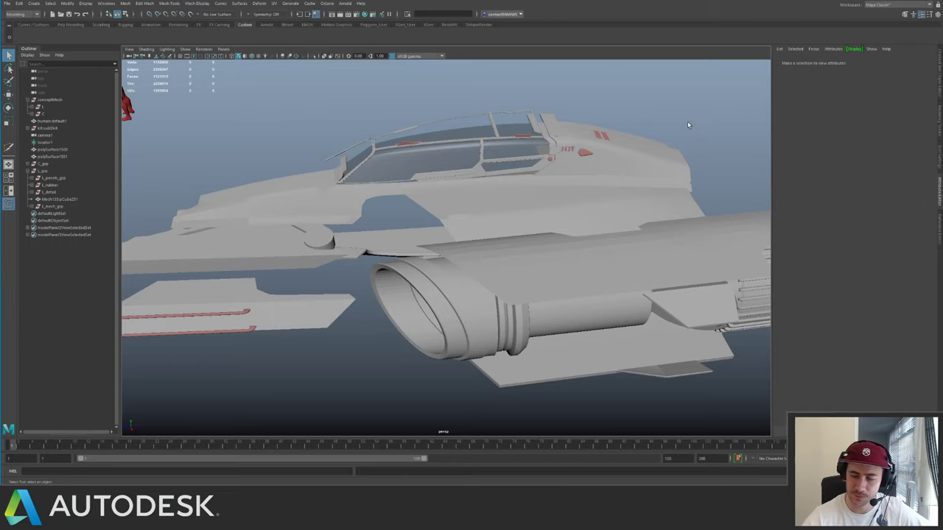
- Create a new polygon cube, isolate it, and delete its side and underside faces so only the upper face remains
{"action": "right_click_drag", "start_coordinate": [520, 190], "coordinate": [437, 179], "text": "shift"}
{"action": "key", "text": "f"}
{"action": "left_click_drag", "start_coordinate": [437, 179], "coordinate": [503, 199], "text": "alt"}
{"action": "right_click_drag", "start_coordinate": [503, 200], "coordinate": [418, 200], "text": "alt"}
{"action": "key", "text": "f"}
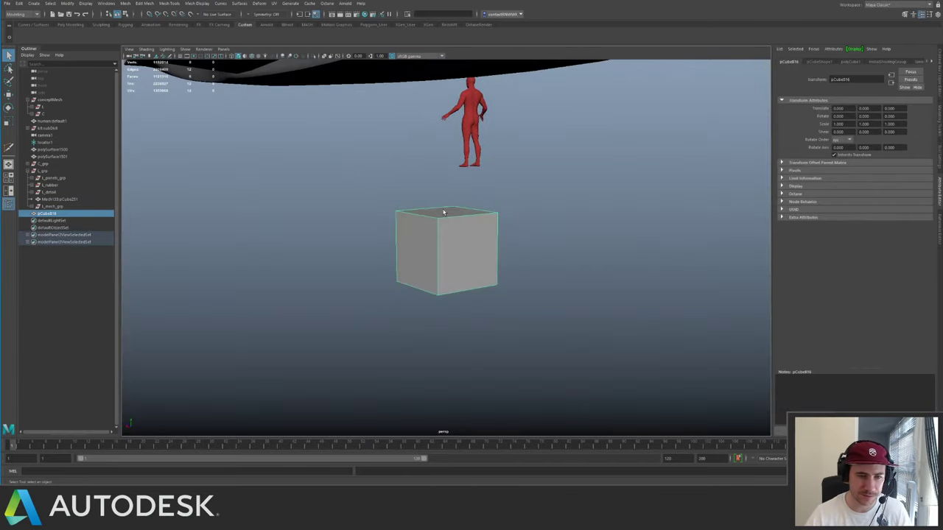
{"action": "key", "text": "ctrl+1"}
{"action": "right_click_drag", "start_coordinate": [479, 243], "coordinate": [472, 276]}
{"action": "left_click_drag", "start_coordinate": [364, 242], "coordinate": [553, 327]}
{"action": "key", "text": "Delete"}
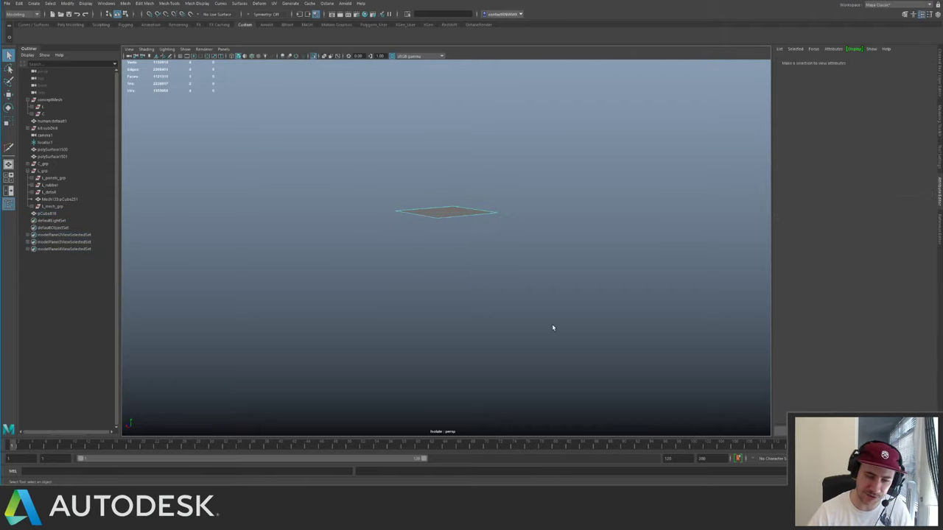
- Extrude one border edge of the remaining face outward to form a two-face rectangular strip, and return to object selection
{"action": "left_click_drag", "start_coordinate": [370, 151], "coordinate": [415, 270], "text": "alt"}
{"action": "right_click_drag", "start_coordinate": [415, 269], "coordinate": [417, 247]}
{"action": "left_click", "coordinate": [466, 253]}
{"action": "left_click_drag", "start_coordinate": [465, 253], "coordinate": [508, 262], "text": "alt"}
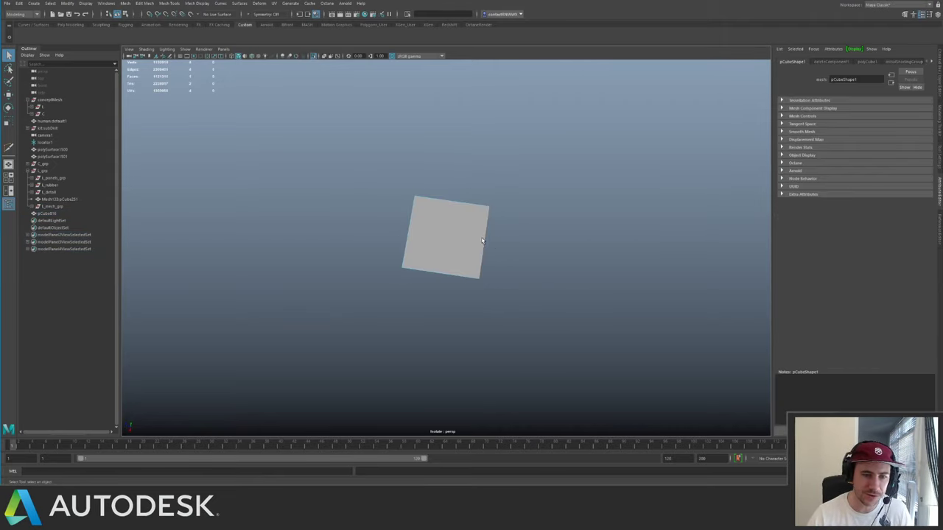
{"action": "right_click_drag", "start_coordinate": [508, 263], "coordinate": [541, 262], "text": "alt"}
{"action": "key", "text": "ctrl+e"}
{"action": "key", "text": "w"}
{"action": "left_click_drag", "start_coordinate": [462, 232], "coordinate": [606, 268]}
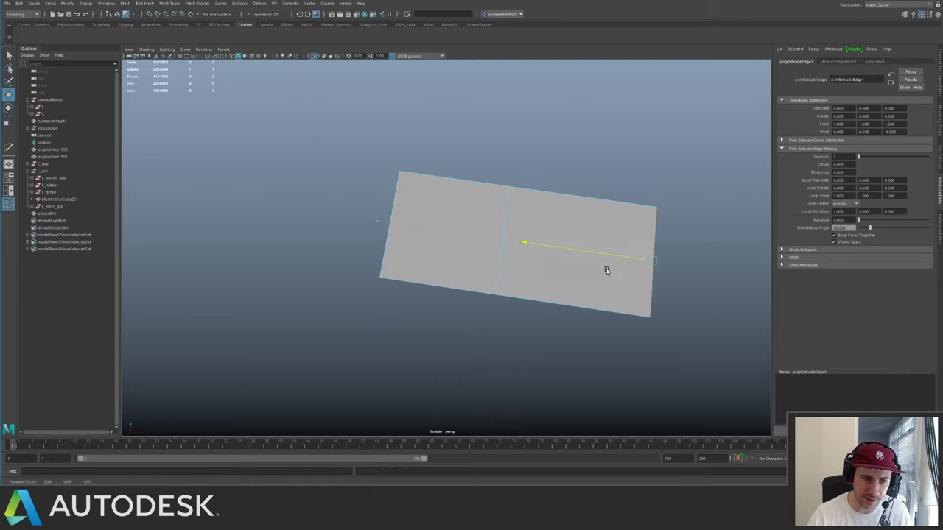
{"action": "key", "text": "q"}
{"action": "left_click_drag", "start_coordinate": [564, 234], "coordinate": [518, 231], "text": "alt"}
{"action": "key", "text": "F8"}
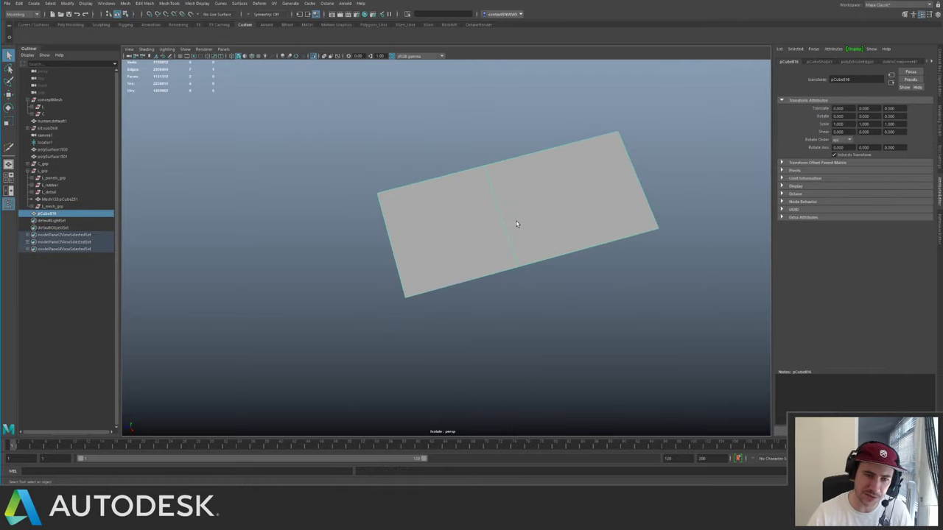
- Insert three evenly spaced edge loops along the strip's length with the Insert Edge Loop tool set to multiple edge loops
{"action": "right_click_drag", "start_coordinate": [518, 224], "coordinate": [465, 263], "text": "shift"}
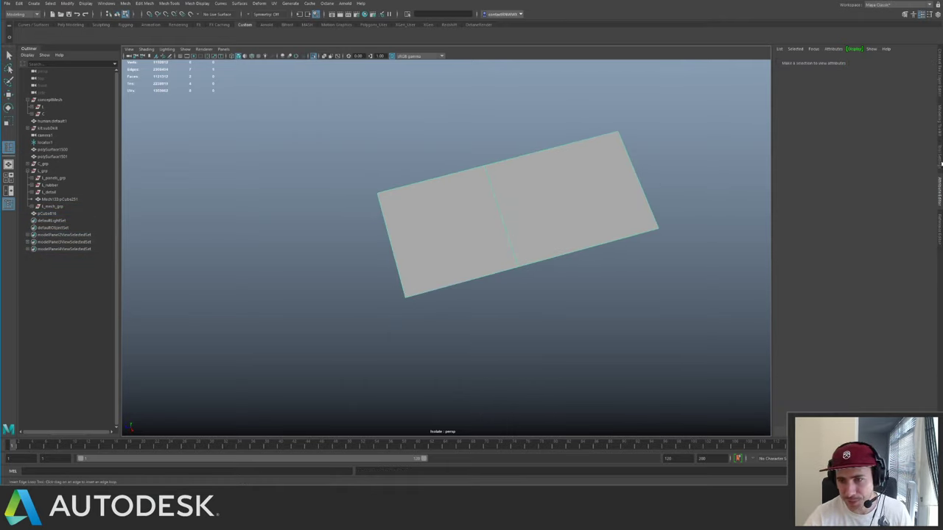
{"action": "left_click", "coordinate": [940, 162]}
{"action": "left_click", "coordinate": [826, 100]}
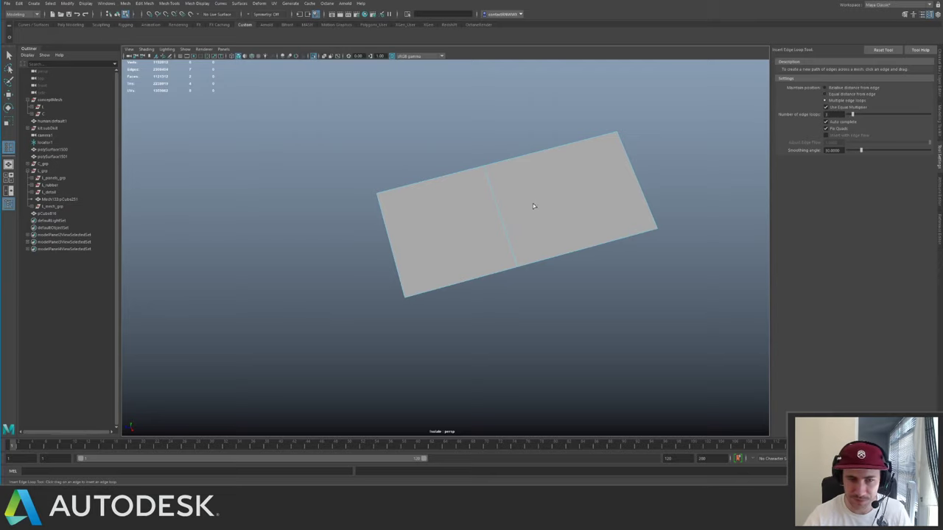
{"action": "left_click", "coordinate": [498, 219]}
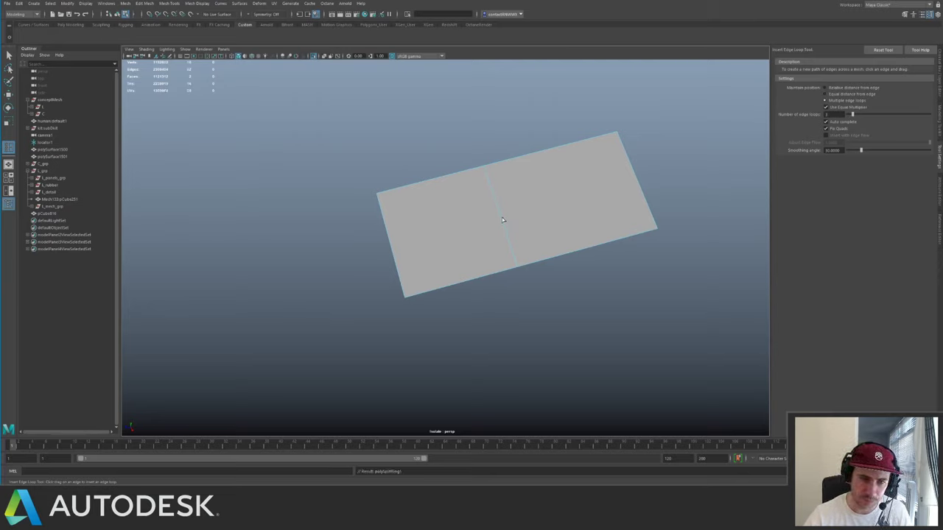
{"action": "left_click", "coordinate": [501, 217]}
{"action": "key", "text": "q"}
- Move all vertices of the strip's far end inward to shorten its second section, and return to object selection
{"action": "left_click_drag", "start_coordinate": [564, 185], "coordinate": [602, 203], "text": "alt"}
{"action": "key", "text": "F9"}
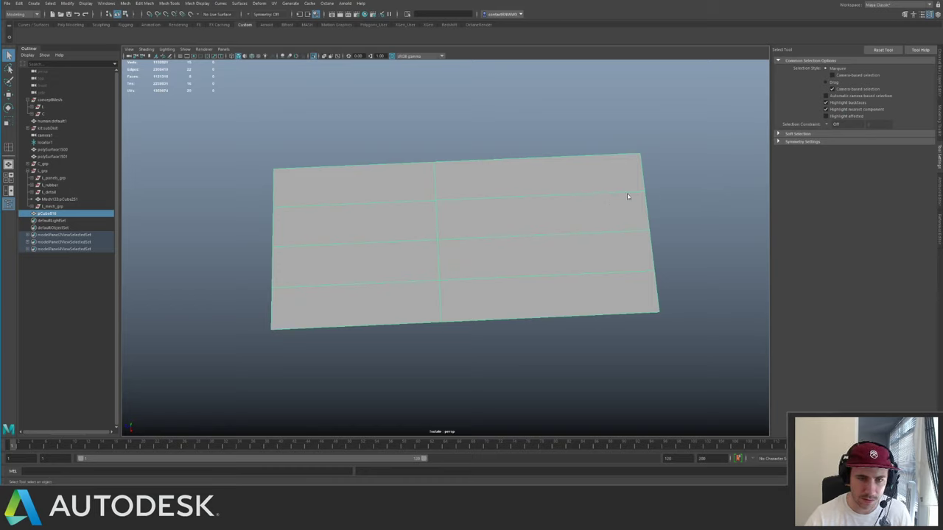
{"action": "left_click_drag", "start_coordinate": [583, 137], "coordinate": [720, 363]}
{"action": "key", "text": "w"}
{"action": "left_click_drag", "start_coordinate": [614, 232], "coordinate": [532, 234]}
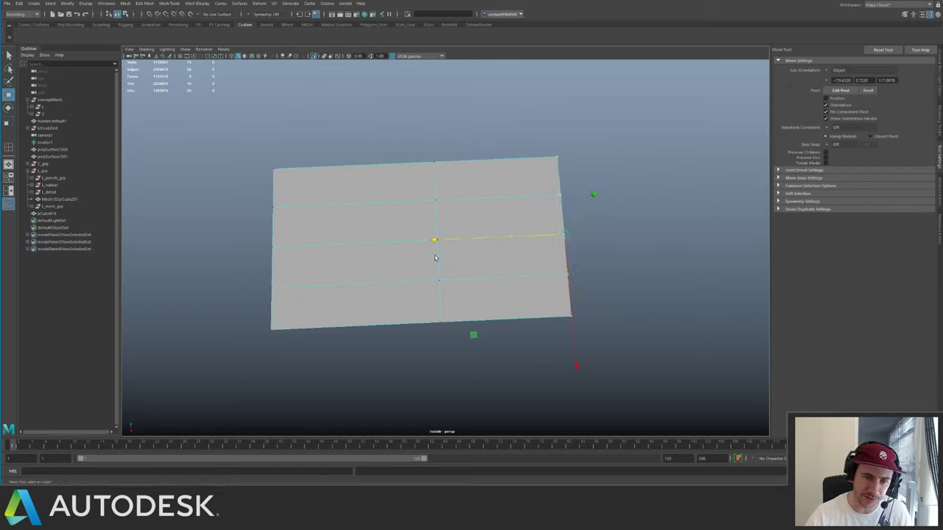
{"action": "key", "text": "q"}
{"action": "key", "text": "F8"}
- Multi-Cut a path from one end corner across the lengthwise loops within the second section to the opposite end corner
{"action": "key", "text": "ctrl+shift+x"}
{"action": "left_click", "coordinate": [556, 157]}
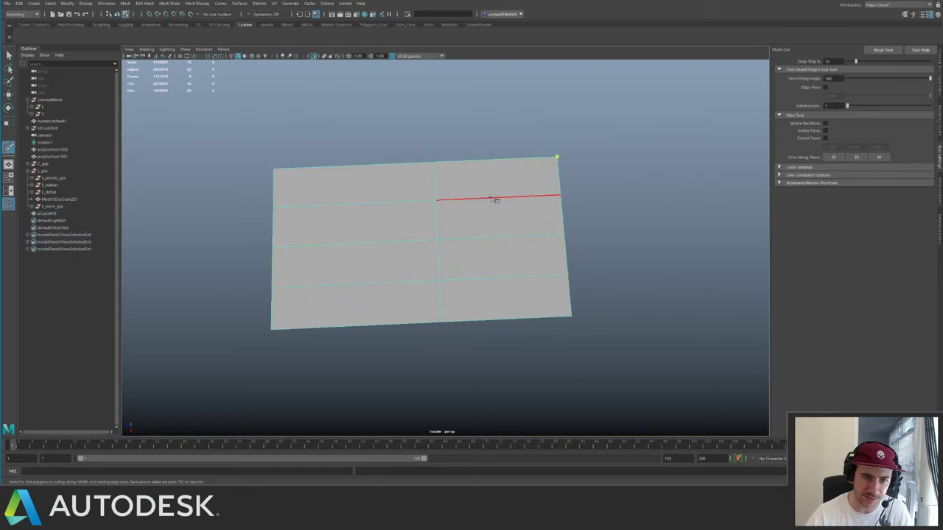
{"action": "left_click", "coordinate": [494, 198]}
{"action": "left_click", "coordinate": [496, 278]}
{"action": "left_click", "coordinate": [570, 316]}
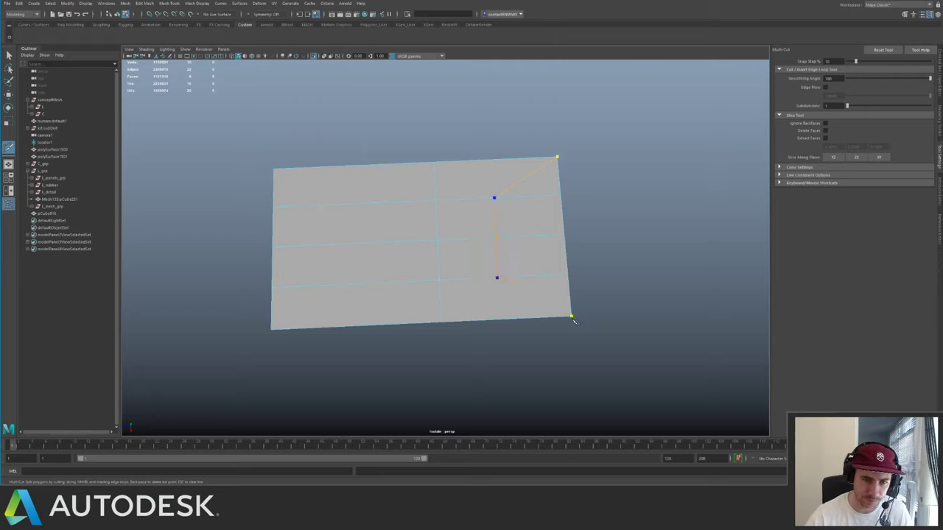
{"action": "key", "text": "q"}
- Remove the two outer loop segments beyond the new cut and their leftover vertices on the end border
{"action": "left_click", "coordinate": [544, 277]}
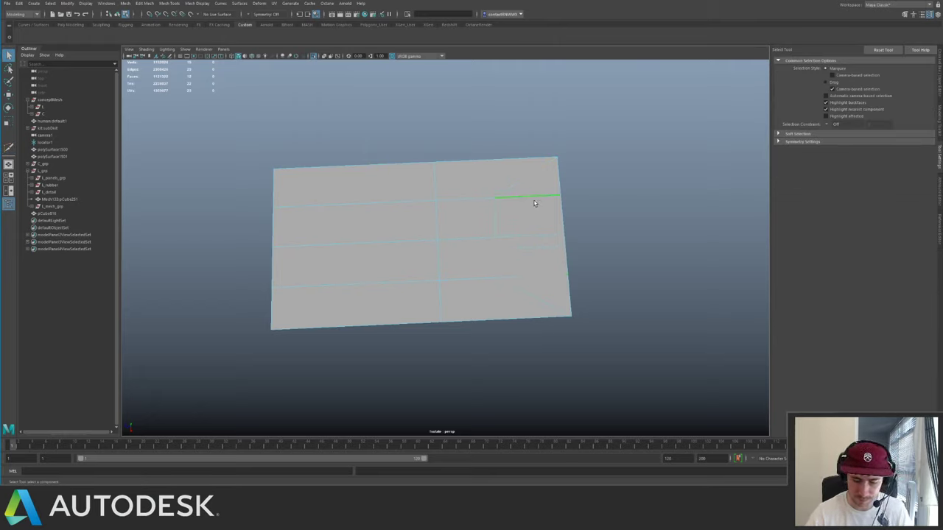
{"action": "left_click_drag", "start_coordinate": [534, 204], "coordinate": [561, 166], "text": "alt"}
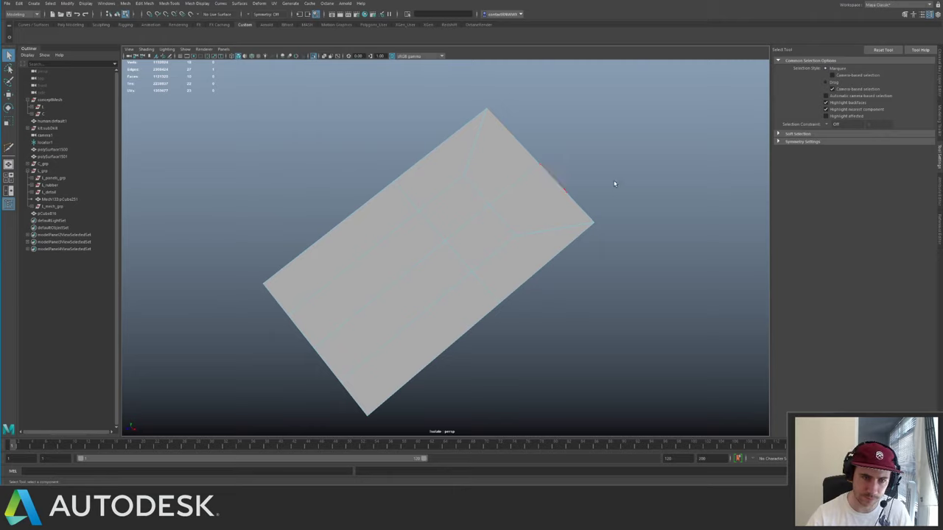
{"action": "right_click_drag", "start_coordinate": [614, 181], "coordinate": [587, 177]}
{"action": "left_click_drag", "start_coordinate": [491, 128], "coordinate": [609, 204]}
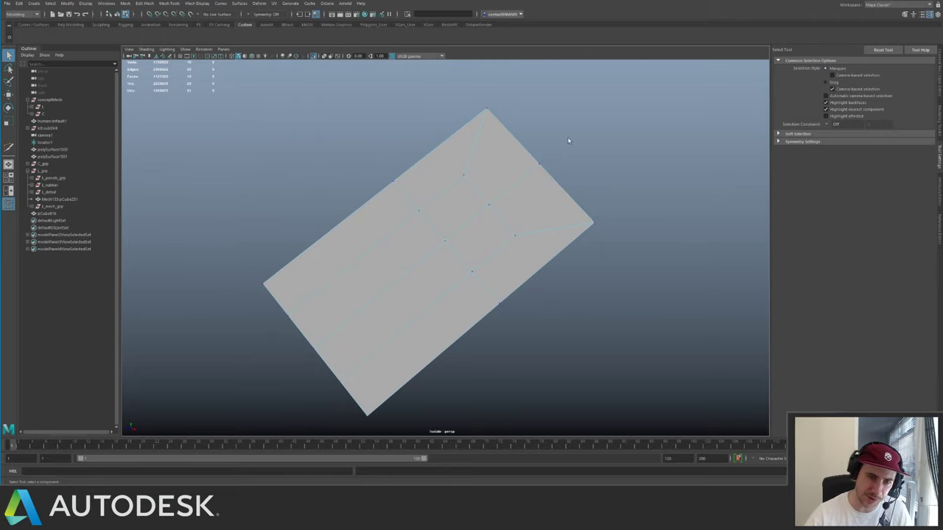
- Slide the strip's end border edges outward to lengthen the tapered section, and return to object selection
{"action": "key", "text": "F10"}
{"action": "key", "text": "w"}
{"action": "left_click", "coordinate": [565, 176]}
{"action": "right_click_drag", "start_coordinate": [565, 176], "coordinate": [502, 202], "text": "alt"}
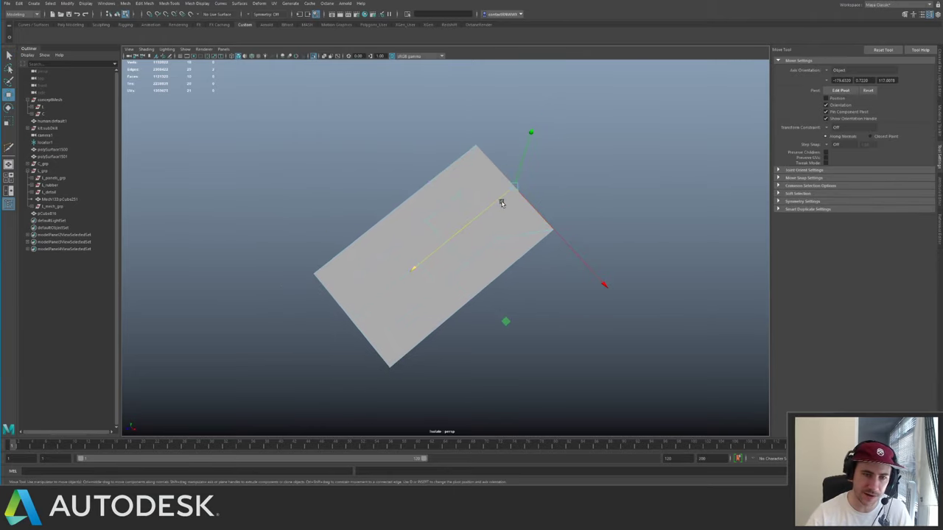
{"action": "left_click_drag", "start_coordinate": [494, 201], "coordinate": [571, 162]}
{"action": "key", "text": "q"}
{"action": "right_click_drag", "start_coordinate": [480, 214], "coordinate": [549, 159]}
{"action": "left_click_drag", "start_coordinate": [570, 151], "coordinate": [549, 194], "text": "alt"}
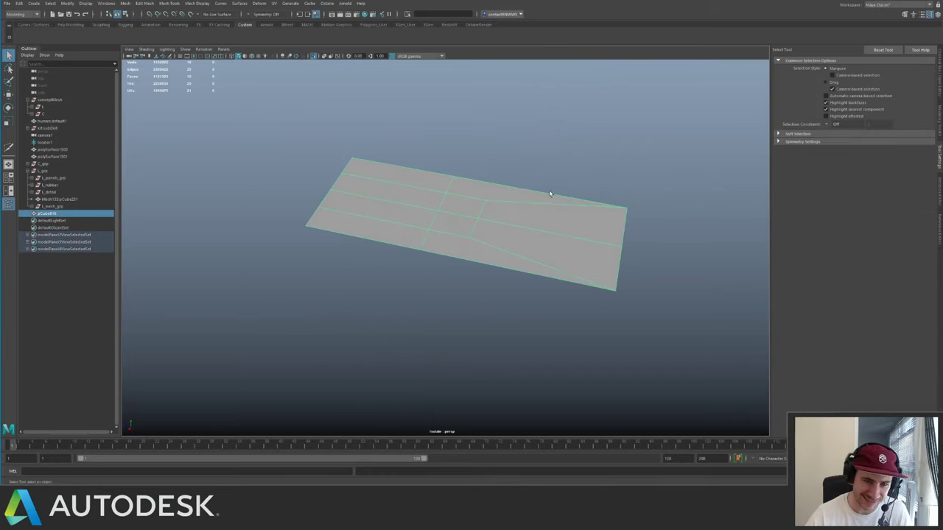
- Pull the strip's end vertices back inward to shorten the tapered section, and leave component selection
{"action": "right_click_drag", "start_coordinate": [580, 169], "coordinate": [553, 165]}
{"action": "left_click_drag", "start_coordinate": [553, 165], "coordinate": [642, 307]}
{"action": "key", "text": "w"}
{"action": "left_click_drag", "start_coordinate": [546, 234], "coordinate": [466, 230]}
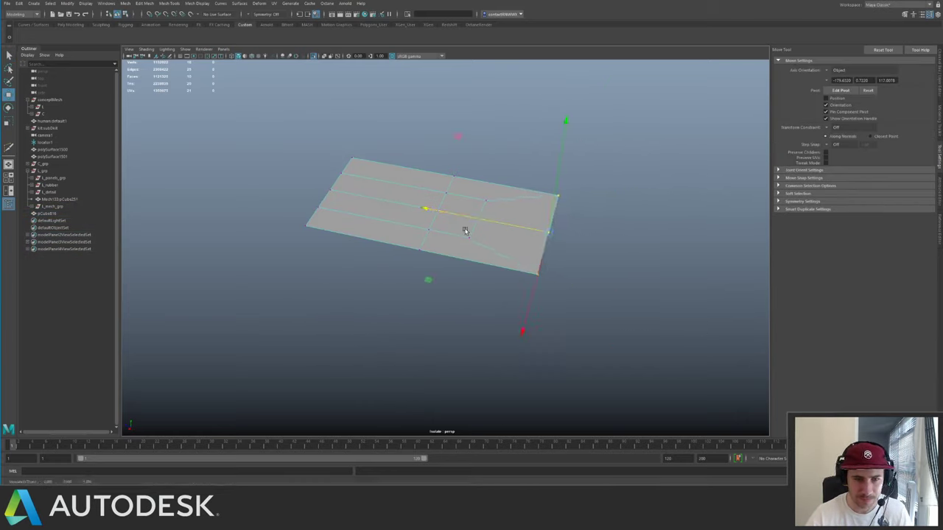
{"action": "right_click_drag", "start_coordinate": [466, 230], "coordinate": [519, 180]}
{"action": "left_click_drag", "start_coordinate": [517, 159], "coordinate": [503, 210], "text": "alt"}
- Duplicate the strip and move the copy sideways so the two lie next to each other
{"action": "key", "text": "ctrl+d"}
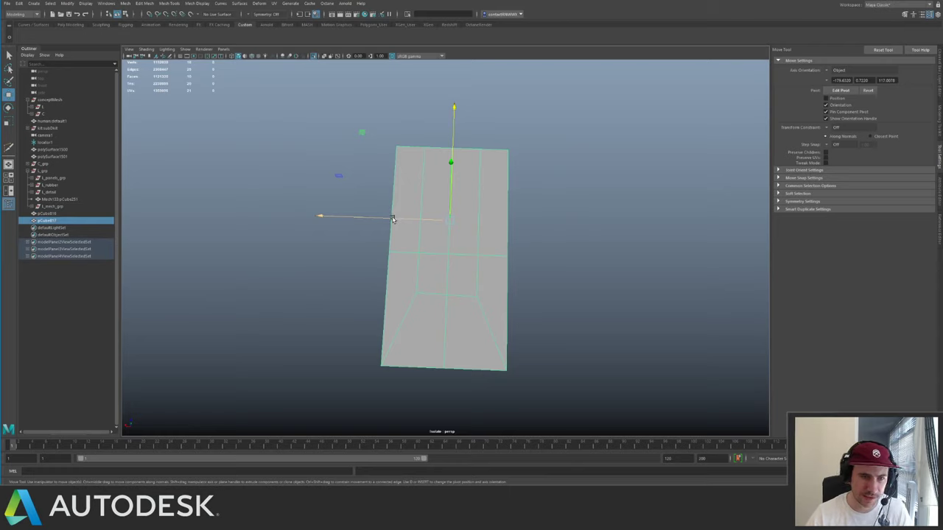
{"action": "left_click_drag", "start_coordinate": [394, 217], "coordinate": [257, 211]}
{"action": "middle_click_drag", "start_coordinate": [257, 211], "coordinate": [385, 206], "text": "alt"}
{"action": "right_click_drag", "start_coordinate": [385, 206], "coordinate": [471, 239], "text": "alt"}
{"action": "left_click_drag", "start_coordinate": [471, 239], "coordinate": [503, 249], "text": "alt"}
- On the copy, merge the vertices of the short cross edge into one vertex on the centreline
{"action": "right_click_drag", "start_coordinate": [503, 249], "coordinate": [442, 238]}
{"action": "left_click_drag", "start_coordinate": [414, 232], "coordinate": [529, 275]}
{"action": "left_click", "coordinate": [477, 254]}
- Delete the two diagonal edges running from the copy's merged vertex to its end corners
{"action": "right_click_drag", "start_coordinate": [475, 281], "coordinate": [478, 243]}
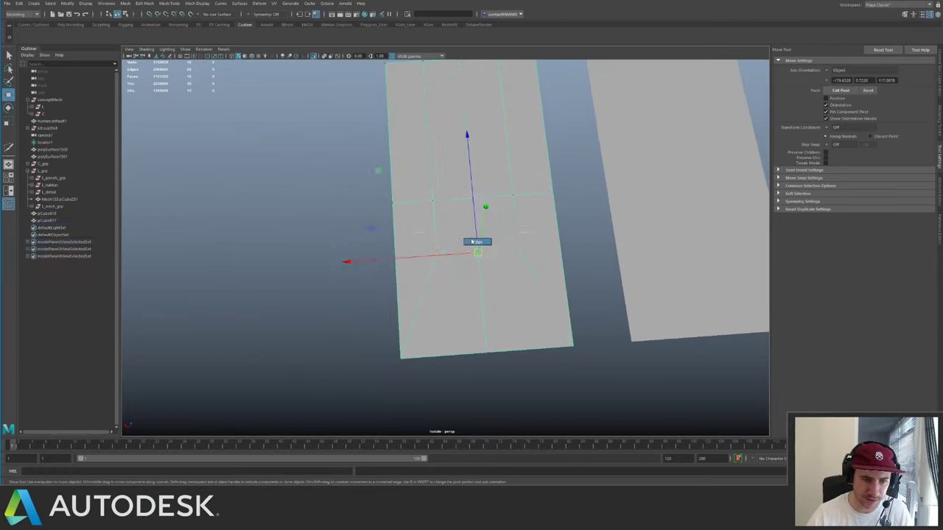
{"action": "left_click", "coordinate": [503, 281]}
{"action": "key", "text": "Delete"}
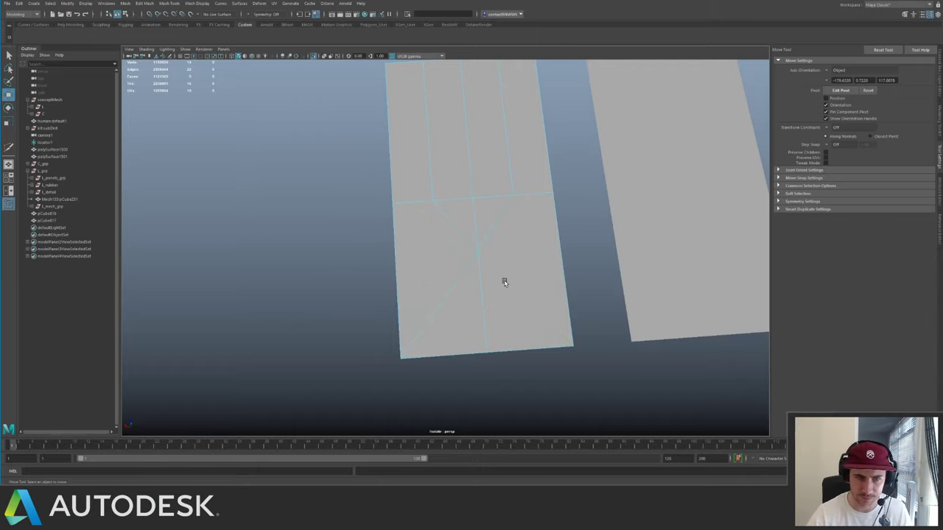
{"action": "left_click", "coordinate": [468, 245]}
{"action": "left_click", "coordinate": [456, 269]}
{"action": "left_click", "coordinate": [456, 270]}
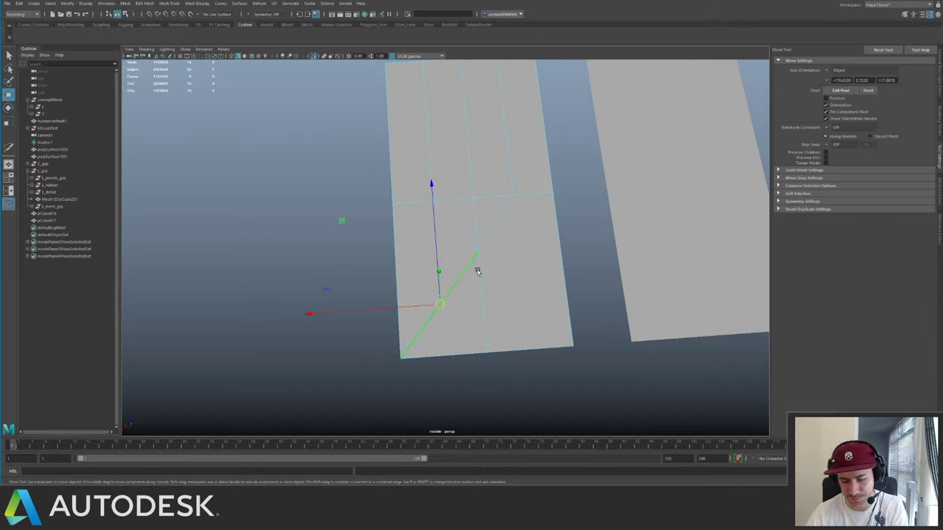
{"action": "key", "text": "Delete"}
- Slide the copy's middle vertex back along the centreline and delete the edges inside, forming a diamond-shaped quad
{"action": "left_click_drag", "start_coordinate": [506, 262], "coordinate": [463, 190]}
{"action": "right_click_drag", "start_coordinate": [475, 205], "coordinate": [460, 197]}
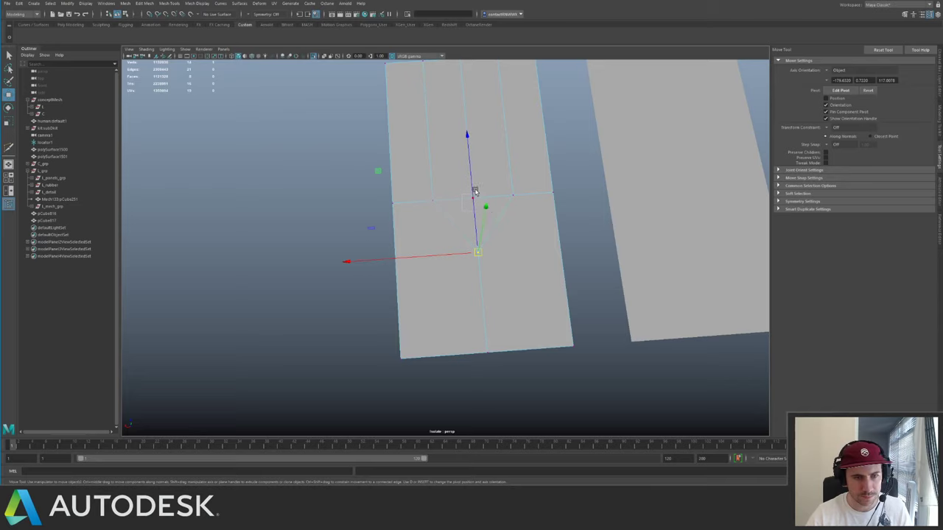
{"action": "left_click", "coordinate": [473, 194]}
{"action": "left_click_drag", "start_coordinate": [473, 194], "coordinate": [498, 169], "text": "alt"}
{"action": "left_click_drag", "start_coordinate": [400, 197], "coordinate": [365, 196]}
{"action": "right_click_drag", "start_coordinate": [431, 192], "coordinate": [458, 196]}
{"action": "left_click", "coordinate": [435, 204]}
{"action": "key", "text": "Delete"}
{"action": "left_click_drag", "start_coordinate": [448, 185], "coordinate": [534, 219], "text": "alt"}
{"action": "left_click_drag", "start_coordinate": [359, 118], "coordinate": [427, 231]}
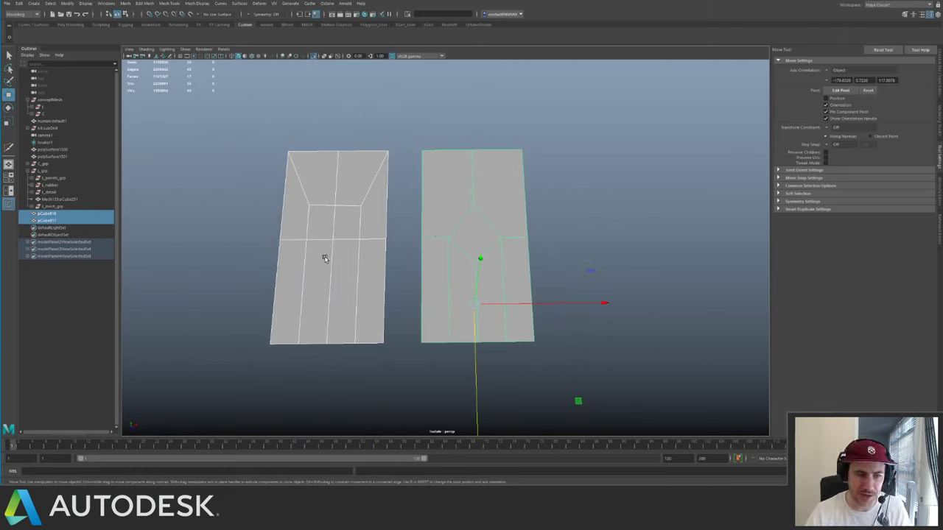
- Delete the original strip's corner diagonals, cross edge and outer lengthwise edges, keeping only one lengthwise and one crosswise edge
{"action": "left_click", "coordinate": [336, 225]}
{"action": "right_click_drag", "start_coordinate": [337, 226], "coordinate": [341, 197]}
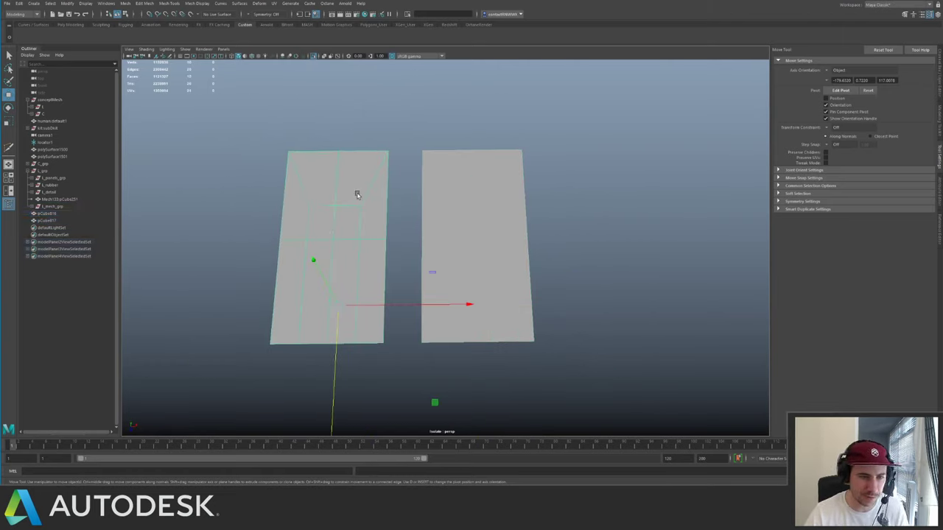
{"action": "left_click", "coordinate": [358, 194]}
{"action": "left_click", "coordinate": [299, 198], "text": "shift"}
{"action": "left_click", "coordinate": [288, 271], "text": "shift"}
{"action": "left_click", "coordinate": [350, 270], "text": "shift"}
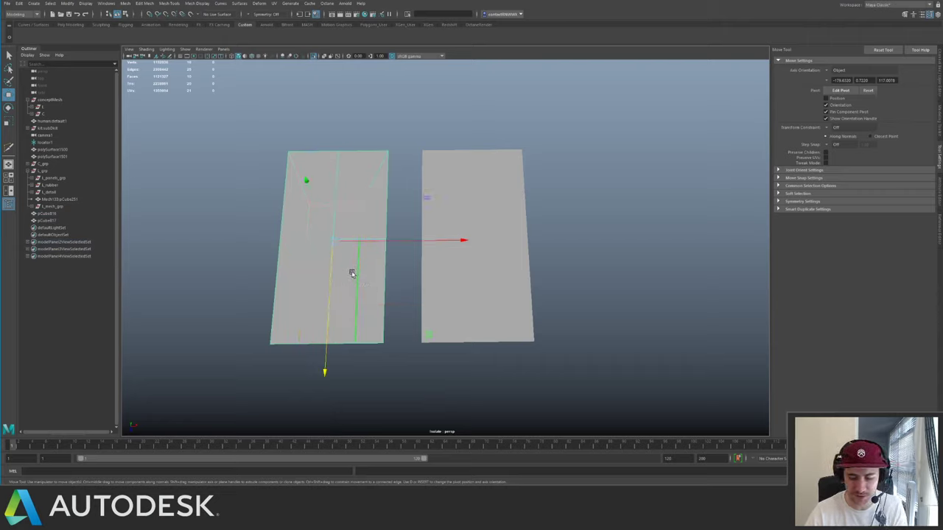
{"action": "key", "text": "Delete"}
- Cut a centre edge through the copy's diamond, remove the surrounding loop edges, and select both strips
{"action": "left_click", "coordinate": [461, 244]}
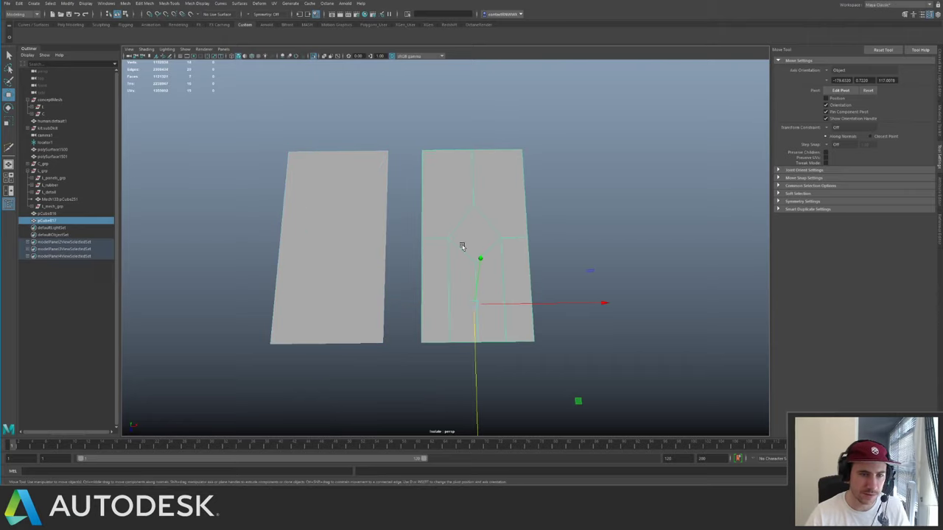
{"action": "key", "text": "ctrl+shift+x"}
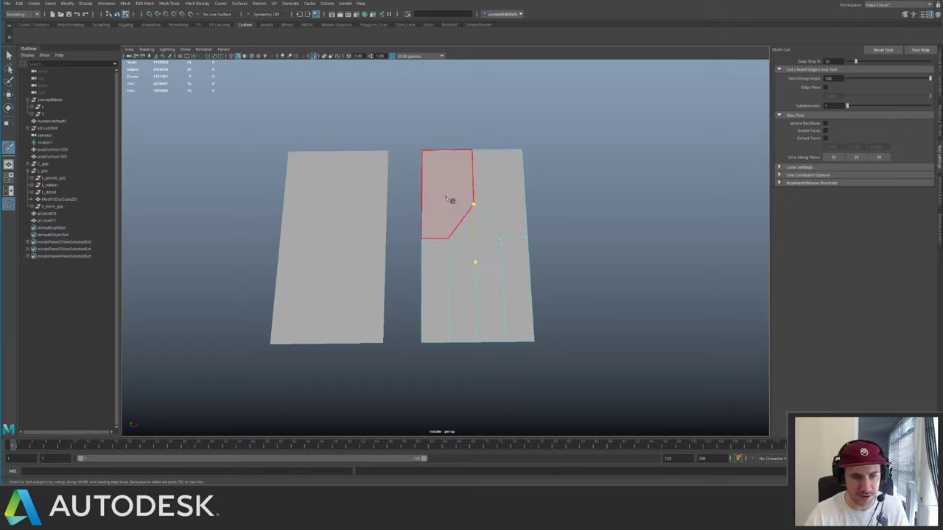
{"action": "key", "text": "q"}
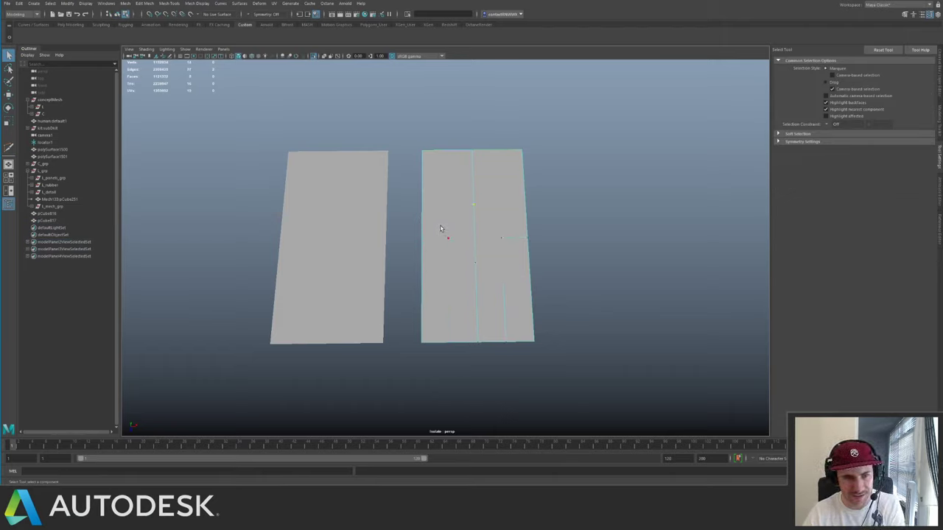
{"action": "key", "text": "F8"}
{"action": "left_click_drag", "start_coordinate": [369, 209], "coordinate": [447, 258]}
{"action": "left_click_drag", "start_coordinate": [446, 258], "coordinate": [388, 230], "text": "alt"}
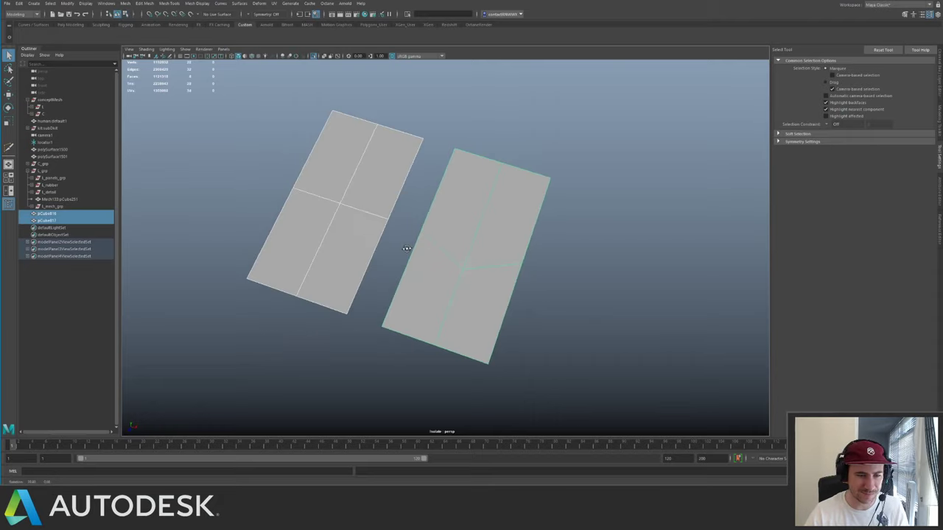
- Undo the edge removals and cuts on both strips back to the tapered and diamond topologies
{"action": "key", "text": "ctrl+z"}
{"action": "key", "text": "ctrl+z"}
{"action": "key", "text": "ctrl+z"}
{"action": "key", "text": "ctrl+z"}
{"action": "key", "text": "ctrl+z"}
{"action": "key", "text": "ctrl+z"}
{"action": "key", "text": "ctrl+z"}
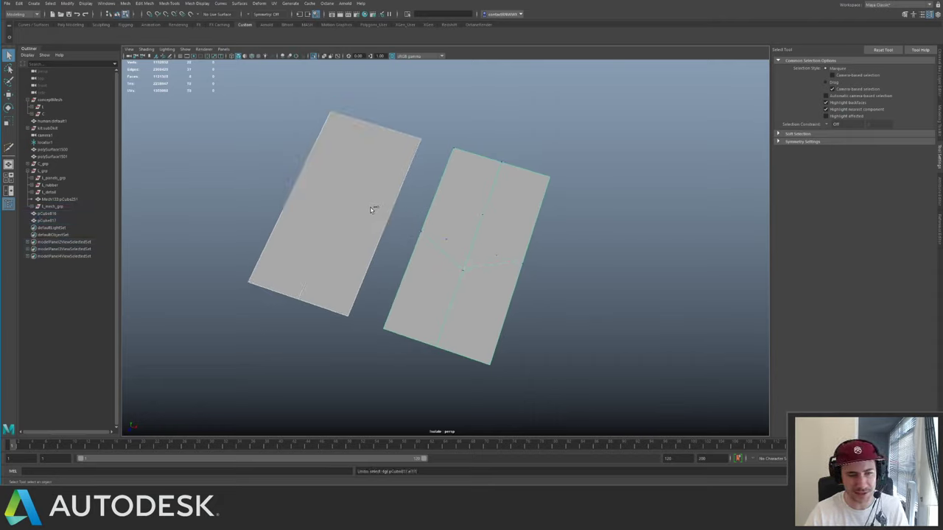
{"action": "key", "text": "ctrl+z"}
{"action": "key", "text": "ctrl+z"}
{"action": "key", "text": "ctrl+z"}
{"action": "key", "text": "ctrl+z"}
{"action": "key", "text": "ctrl+z"}
{"action": "key", "text": "ctrl+z"}
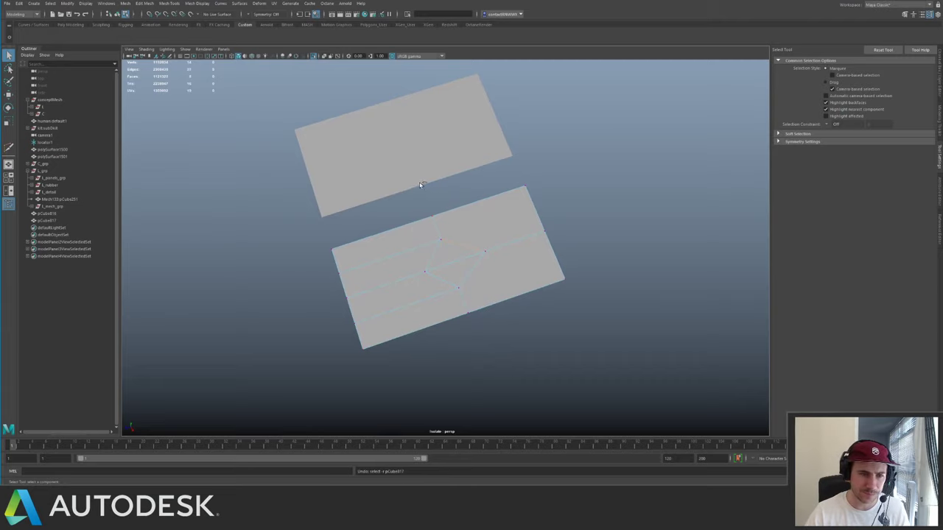
{"action": "key", "text": "ctrl+z"}
{"action": "key", "text": "ctrl+z"}
{"action": "key", "text": "ctrl+z"}
{"action": "key", "text": "ctrl+z"}
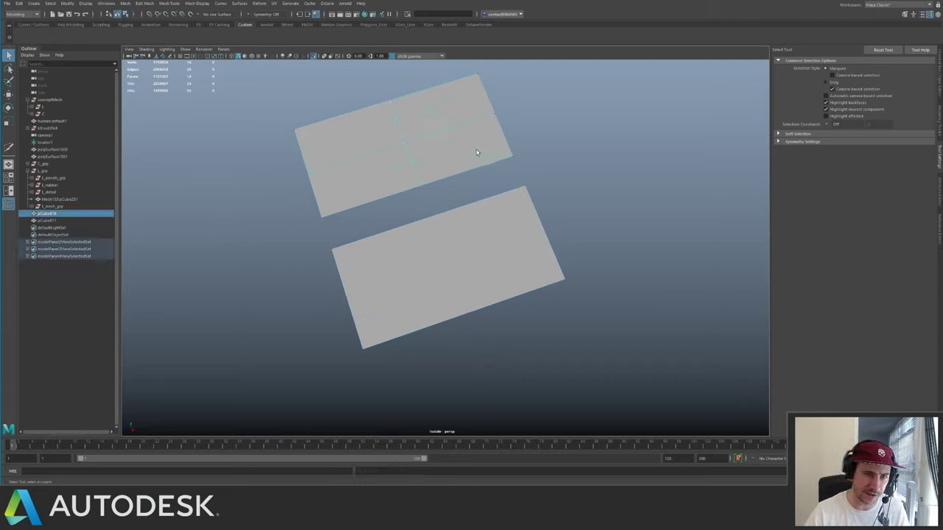
- Soft-select the end vertices of both strips with a wide falloff and rotate them downward to bend the ends
{"action": "left_click_drag", "start_coordinate": [417, 236], "coordinate": [442, 259], "text": "alt"}
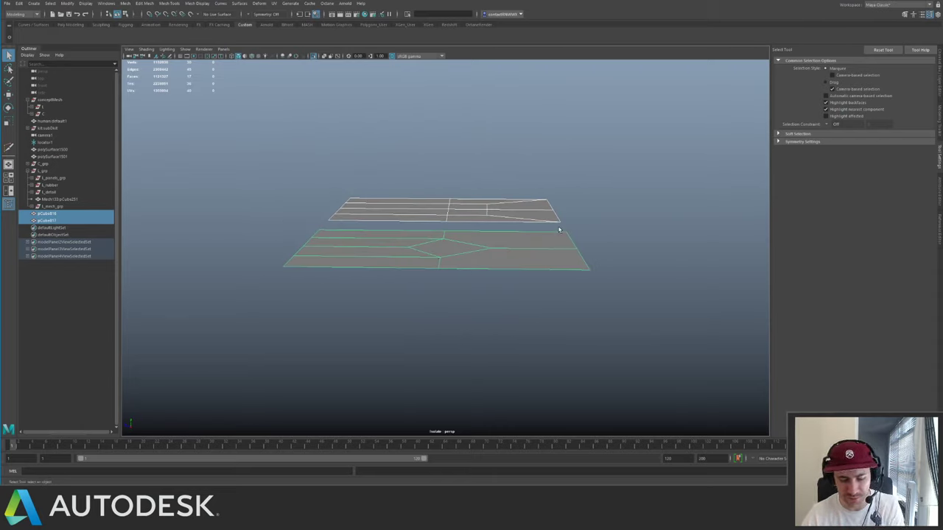
{"action": "key", "text": "F9"}
{"action": "left_click_drag", "start_coordinate": [535, 178], "coordinate": [646, 282]}
{"action": "middle_click_drag", "start_coordinate": [541, 226], "coordinate": [483, 230], "text": "alt"}
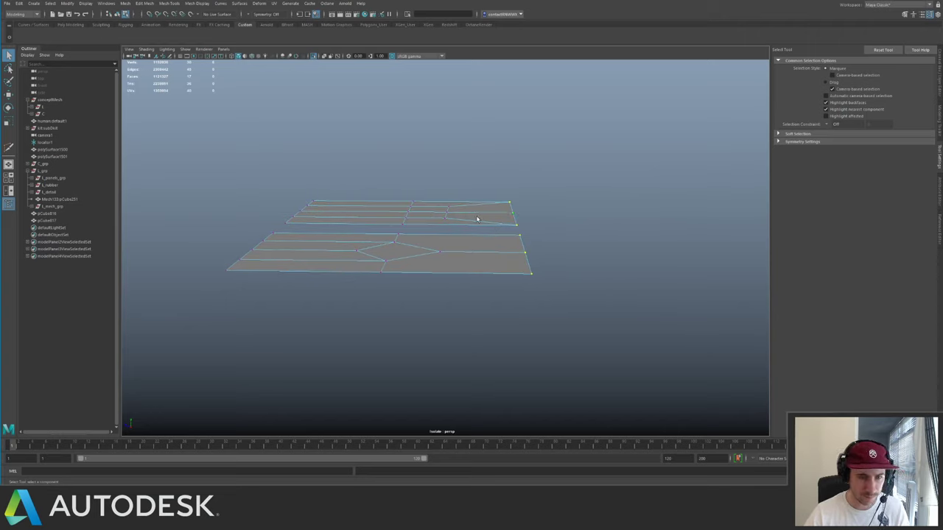
{"action": "key", "text": "b"}
{"action": "left_click_drag", "start_coordinate": [434, 222], "coordinate": [221, 251]}
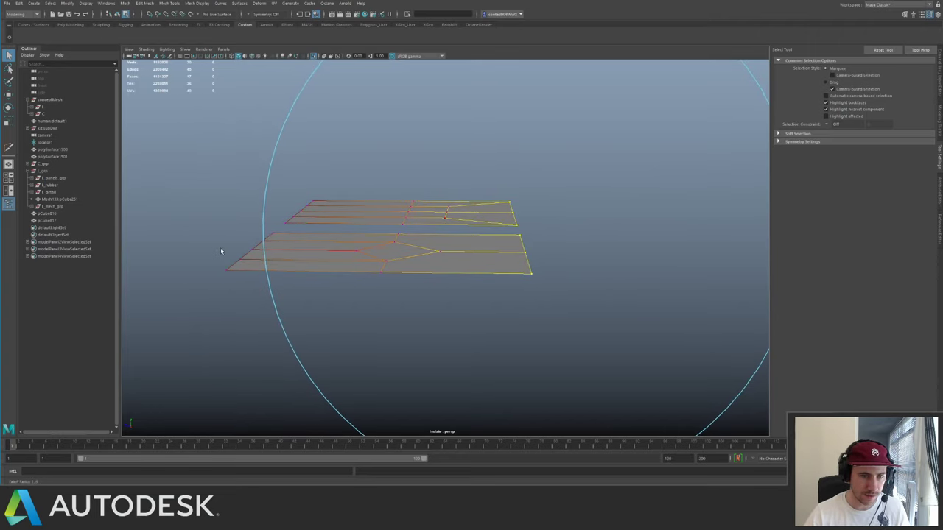
{"action": "key", "text": "e"}
{"action": "left_click_drag", "start_coordinate": [597, 123], "coordinate": [631, 171]}
{"action": "key", "text": "w"}
{"action": "left_click_drag", "start_coordinate": [554, 185], "coordinate": [532, 156], "text": "alt"}
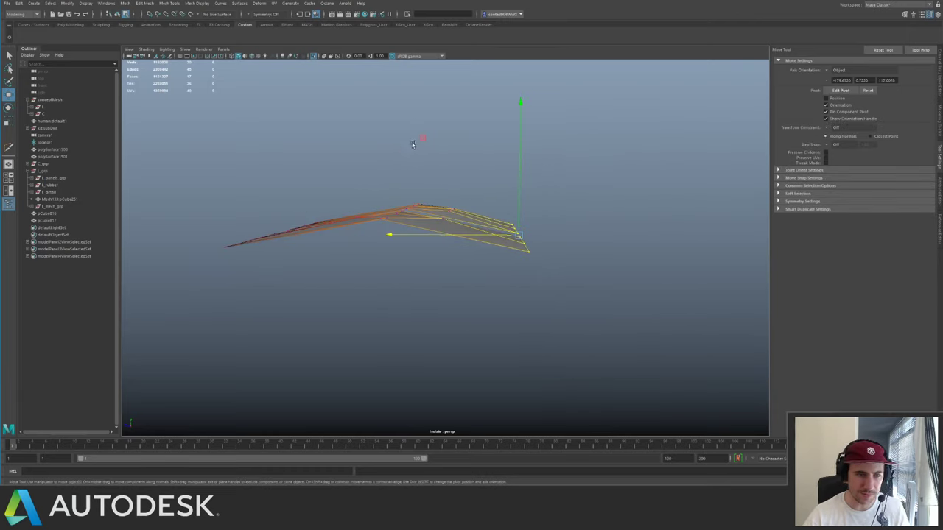
{"action": "left_click_drag", "start_coordinate": [412, 144], "coordinate": [475, 193], "text": "alt"}
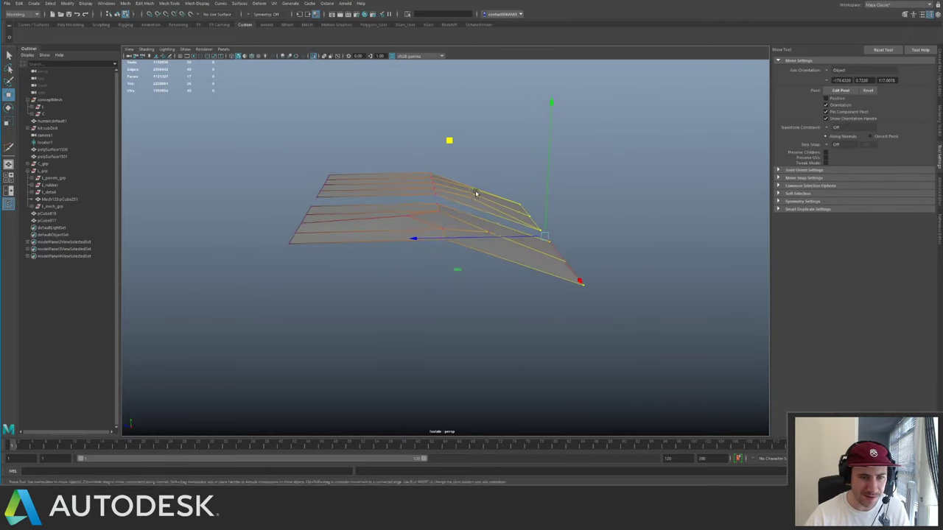
- Select the diamond-topology copy and examine how both bent strips deform and shade from several angles
{"action": "left_click", "coordinate": [479, 197]}
{"action": "left_click", "coordinate": [443, 209]}
{"action": "left_click_drag", "start_coordinate": [443, 209], "coordinate": [390, 183], "text": "alt"}
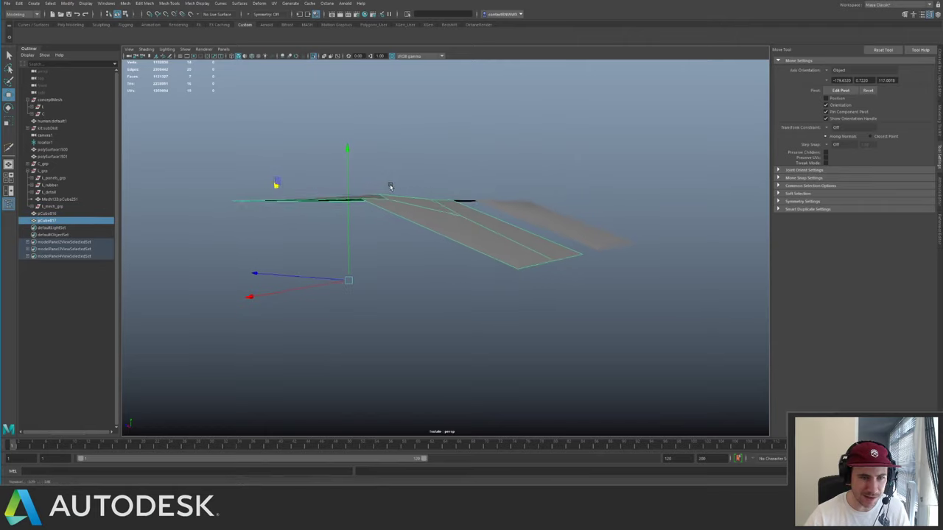
{"action": "right_click_drag", "start_coordinate": [390, 183], "coordinate": [488, 221], "text": "alt"}
{"action": "left_click_drag", "start_coordinate": [488, 221], "coordinate": [407, 199], "text": "alt"}
{"action": "left_click_drag", "start_coordinate": [487, 211], "coordinate": [528, 204], "text": "alt"}
{"action": "left_click", "coordinate": [583, 168]}
{"action": "left_click_drag", "start_coordinate": [583, 168], "coordinate": [292, 222], "text": "alt"}
{"action": "left_click", "coordinate": [337, 226]}
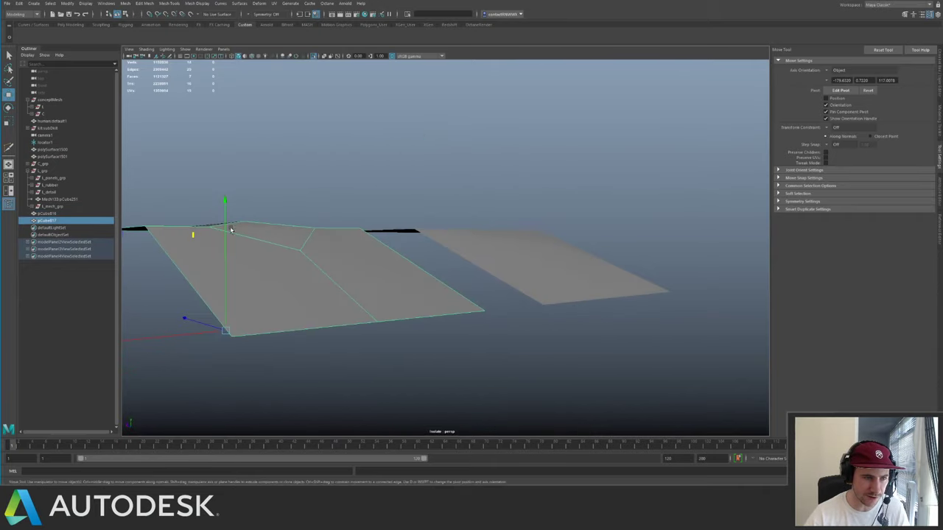
- Check the shape of each bent strip individually with smooth mesh preview
{"action": "left_click_drag", "start_coordinate": [230, 231], "coordinate": [412, 228], "text": "alt"}
{"action": "left_click_drag", "start_coordinate": [382, 190], "coordinate": [381, 257]}
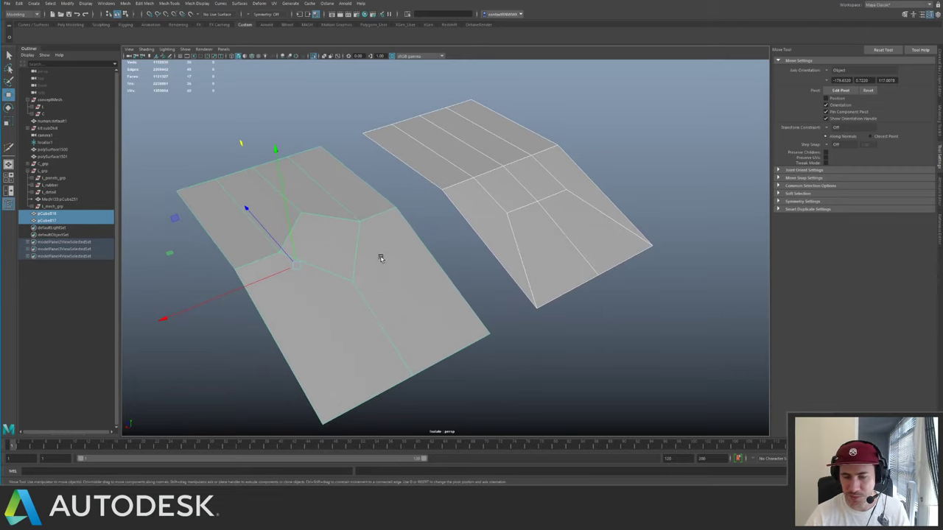
{"action": "left_click", "coordinate": [400, 252]}
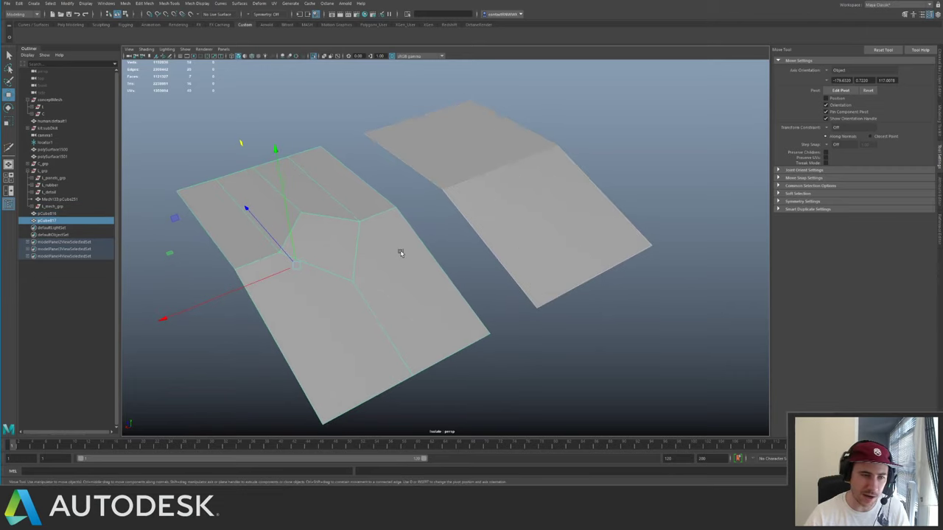
{"action": "left_click", "coordinate": [462, 199]}
{"action": "key", "text": "3"}
{"action": "left_click", "coordinate": [341, 275]}
{"action": "key", "text": "3"}
- Toggle smooth mesh preview on both strips together and compare their surfaces from several angles
{"action": "left_click_drag", "start_coordinate": [525, 176], "coordinate": [398, 239]}
{"action": "key", "text": "1"}
{"action": "key", "text": "3"}
{"action": "key", "text": "1"}
{"action": "key", "text": "3"}
{"action": "key", "text": "1"}
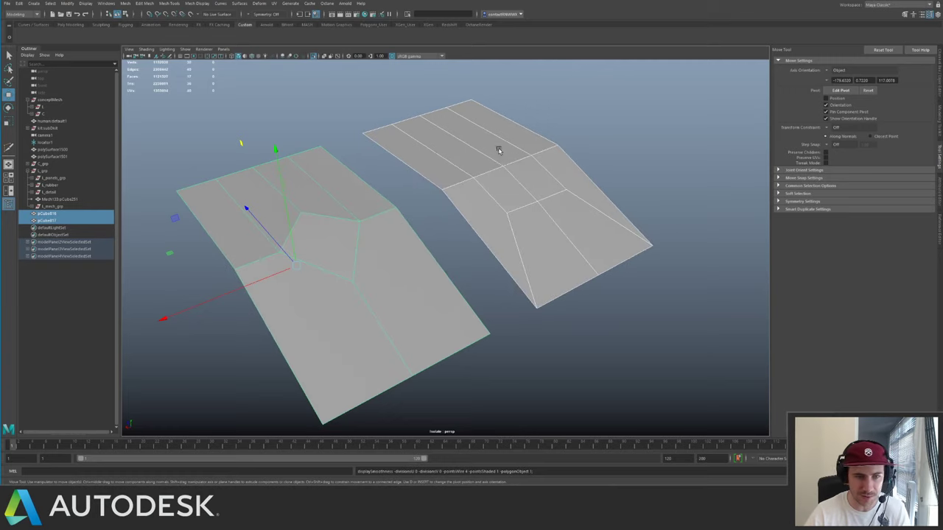
{"action": "key", "text": "3"}
{"action": "key", "text": "1"}
{"action": "key", "text": "3"}
{"action": "key", "text": "1"}
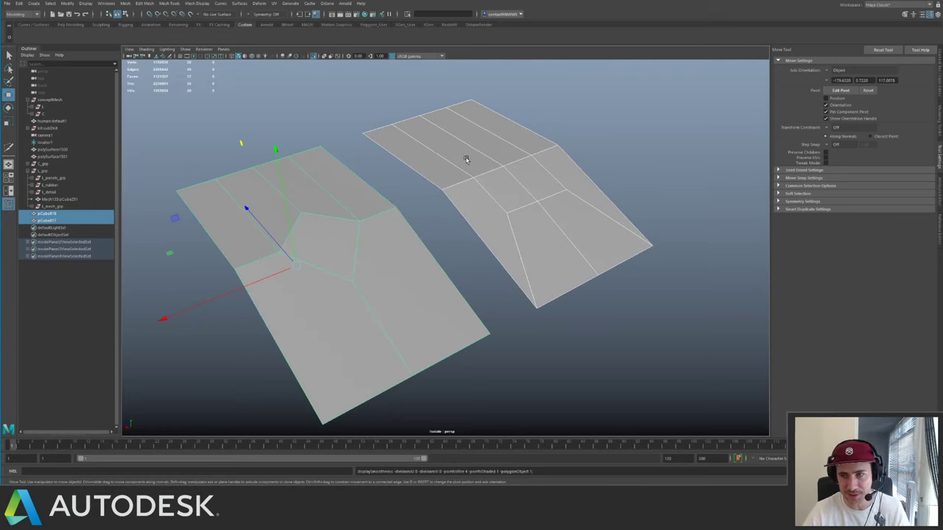
{"action": "left_click_drag", "start_coordinate": [465, 159], "coordinate": [377, 249], "text": "alt"}
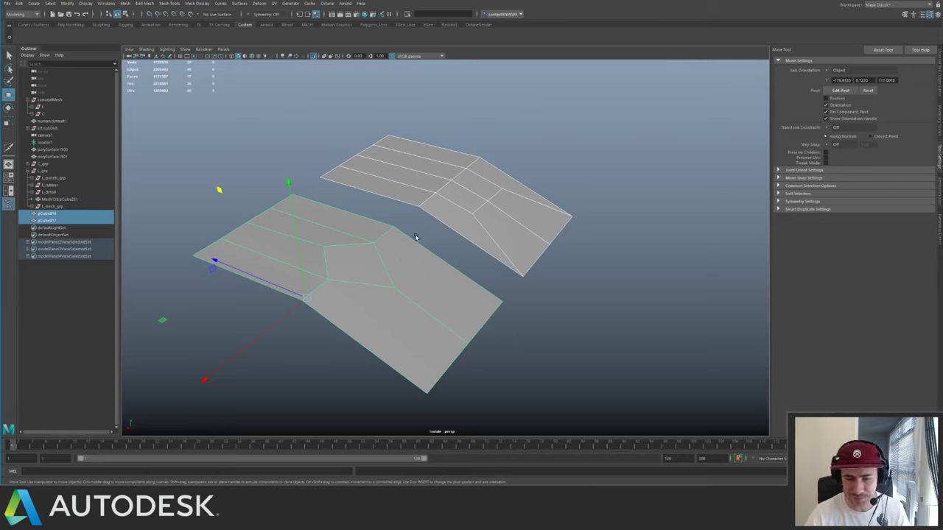
{"action": "left_click_drag", "start_coordinate": [461, 233], "coordinate": [539, 210], "text": "alt"}
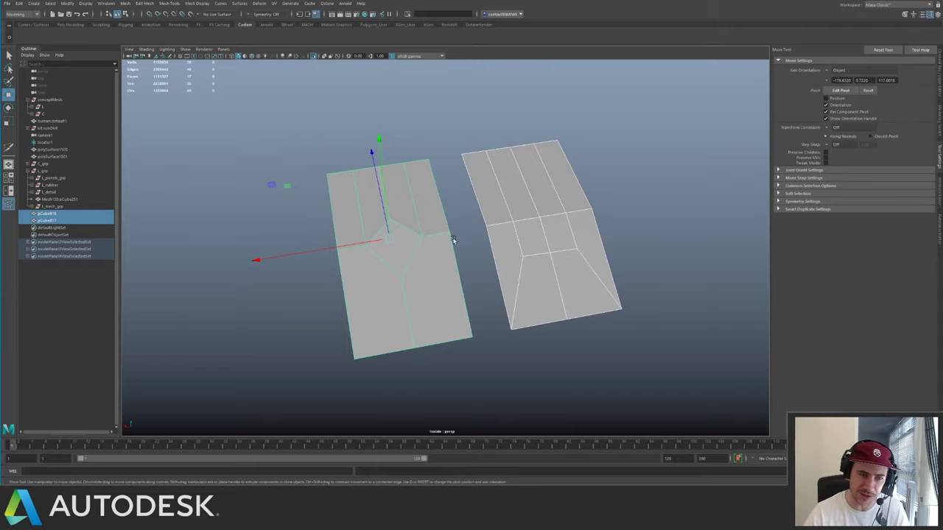
- Delete both test strips, bring back the full spaceship view and save the scene
{"action": "key", "text": "Delete"}
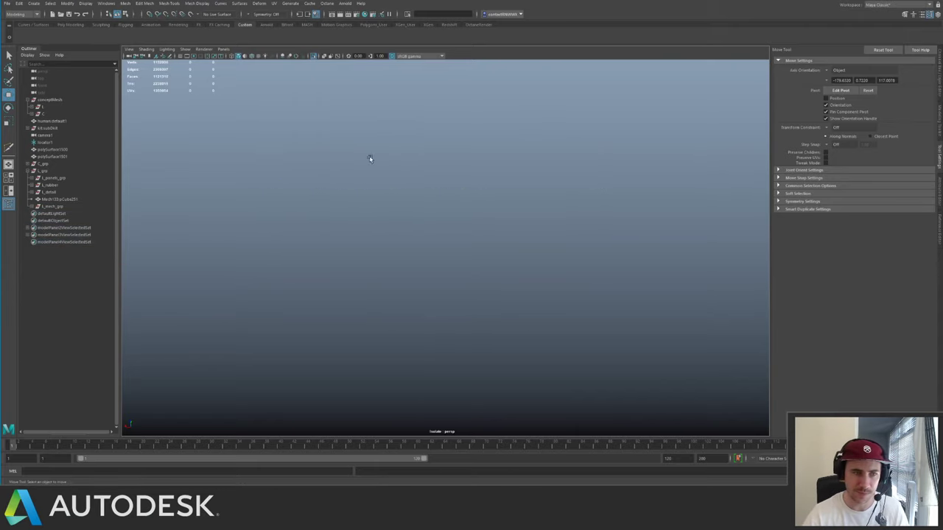
{"action": "key", "text": "ctrl+1"}
{"action": "mouse_move", "coordinate": [412, 177]}
{"action": "left_mouse_down", "text": "alt"}
{"action": "mouse_move", "coordinate": [434, 199]}
{"action": "mouse_move", "coordinate": [458, 203]}
{"action": "mouse_move", "coordinate": [425, 190]}
{"action": "left_mouse_up", "text": "alt"}
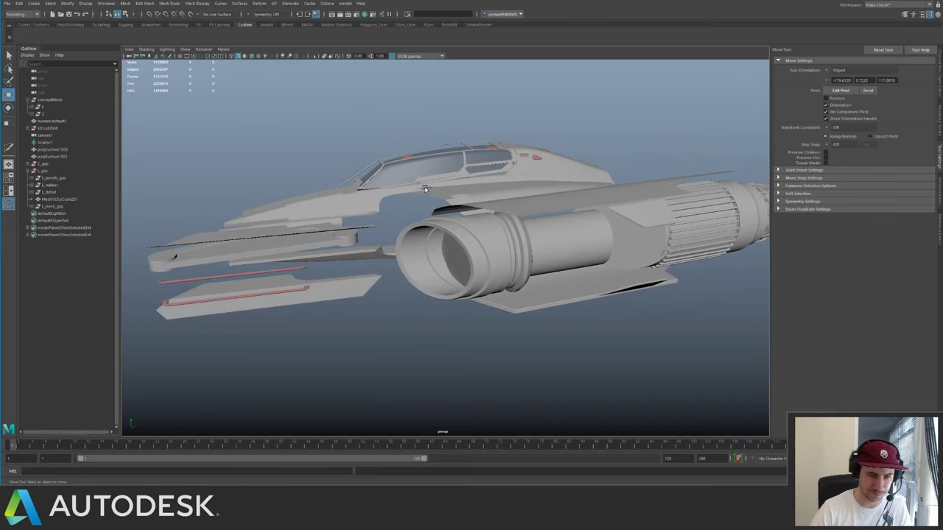
{"action": "key", "text": "ctrl+s"}
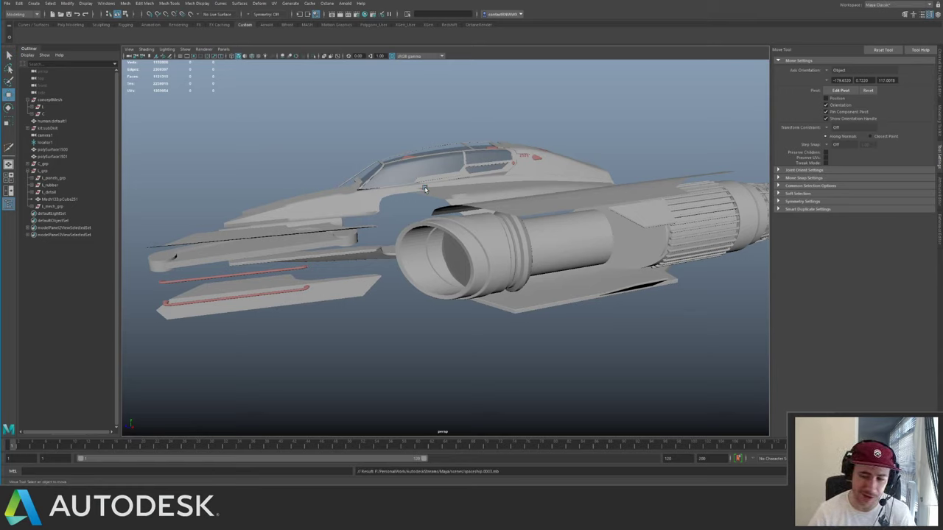
- Examine the whole spaceship's mesh density with wireframe on shaded switched on and off
{"action": "left_click_drag", "start_coordinate": [448, 229], "coordinate": [464, 239], "text": "alt"}
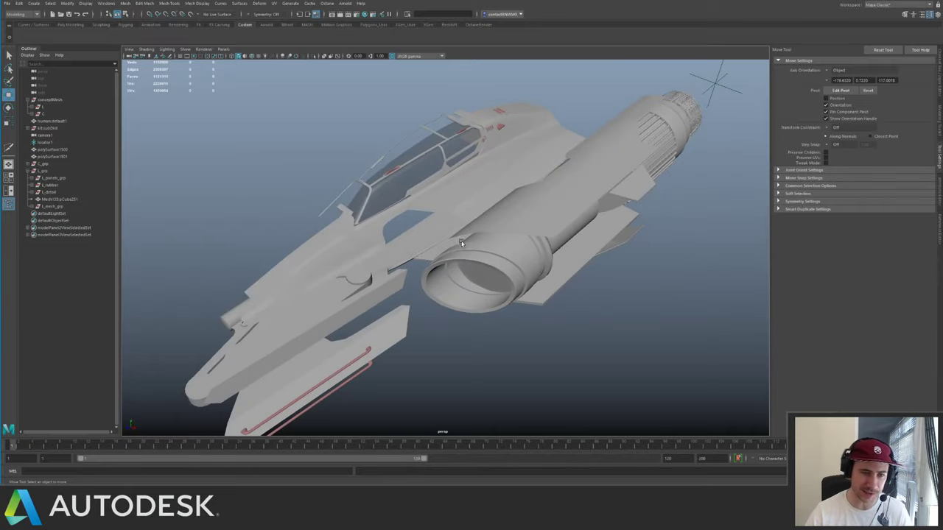
{"action": "right_click_drag", "start_coordinate": [464, 239], "coordinate": [353, 162], "text": "alt"}
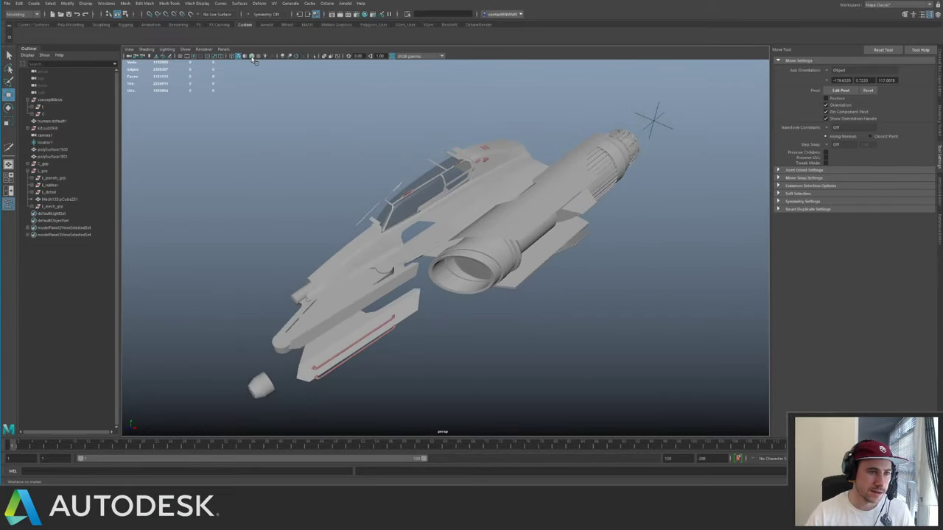
{"action": "left_click", "coordinate": [252, 57]}
{"action": "right_click_drag", "start_coordinate": [455, 220], "coordinate": [515, 210], "text": "alt"}
{"action": "mouse_move", "coordinate": [515, 209]}
{"action": "left_mouse_down", "text": "alt"}
{"action": "mouse_move", "coordinate": [490, 151]}
{"action": "mouse_move", "coordinate": [543, 157]}
{"action": "mouse_move", "coordinate": [475, 164]}
{"action": "mouse_move", "coordinate": [511, 177]}
{"action": "left_mouse_up", "text": "alt"}
{"action": "right_click_drag", "start_coordinate": [511, 177], "coordinate": [505, 222], "text": "alt"}
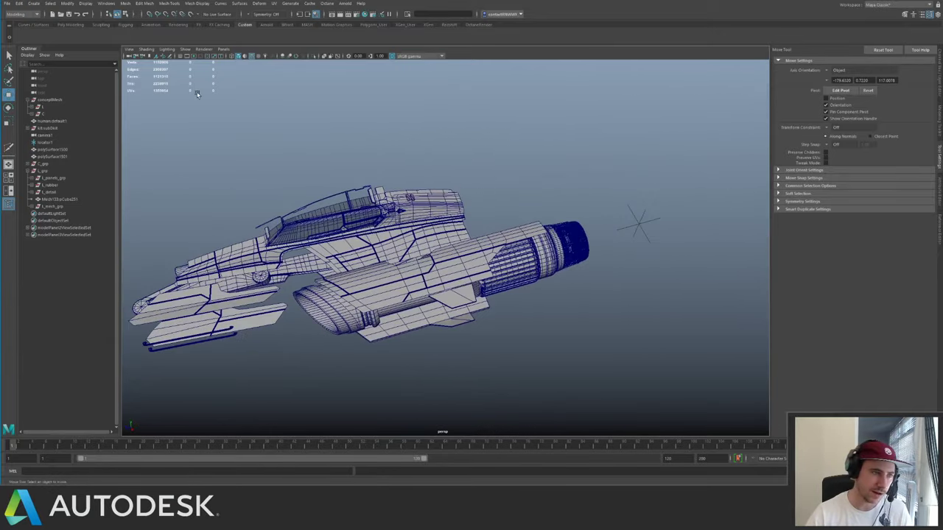
{"action": "left_click", "coordinate": [252, 58]}
{"action": "mouse_move", "coordinate": [246, 103]}
{"action": "left_mouse_down", "text": "alt"}
{"action": "mouse_move", "coordinate": [305, 118]}
{"action": "mouse_move", "coordinate": [289, 158]}
{"action": "mouse_move", "coordinate": [570, 170]}
{"action": "mouse_move", "coordinate": [583, 179]}
{"action": "left_mouse_up", "text": "alt"}
{"action": "right_click_drag", "start_coordinate": [583, 179], "coordinate": [573, 250], "text": "alt"}
{"action": "left_click_drag", "start_coordinate": [572, 250], "coordinate": [424, 243], "text": "alt"}
{"action": "right_click_drag", "start_coordinate": [423, 243], "coordinate": [440, 271], "text": "alt"}
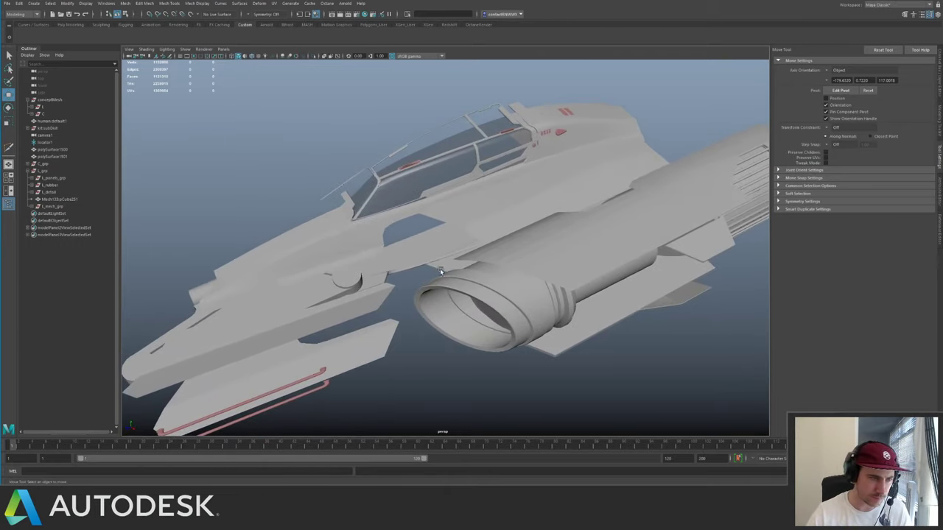
{"action": "key", "text": "ctrl+1"}
{"action": "key", "text": "ctrl+1"}
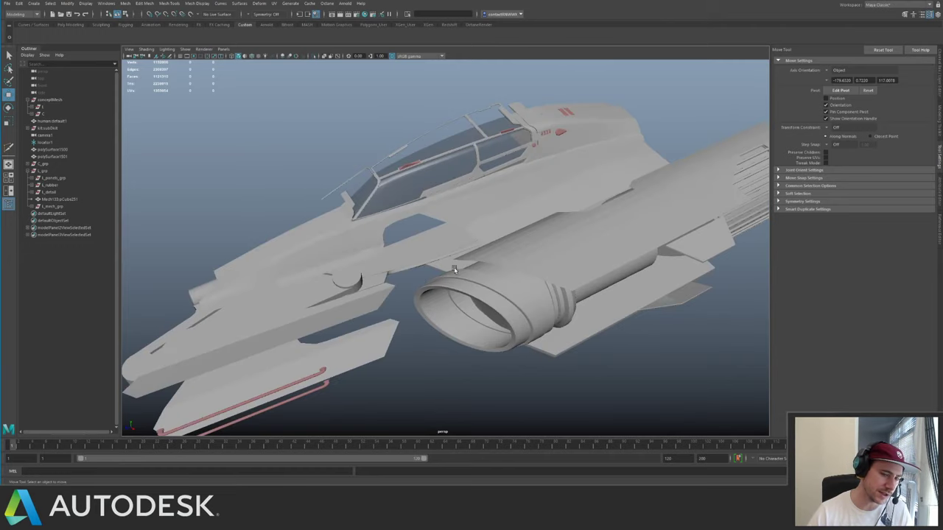
- Make the concept layer visible and examine the mechanical detail inside the engine opening
{"action": "left_click", "coordinate": [938, 79]}
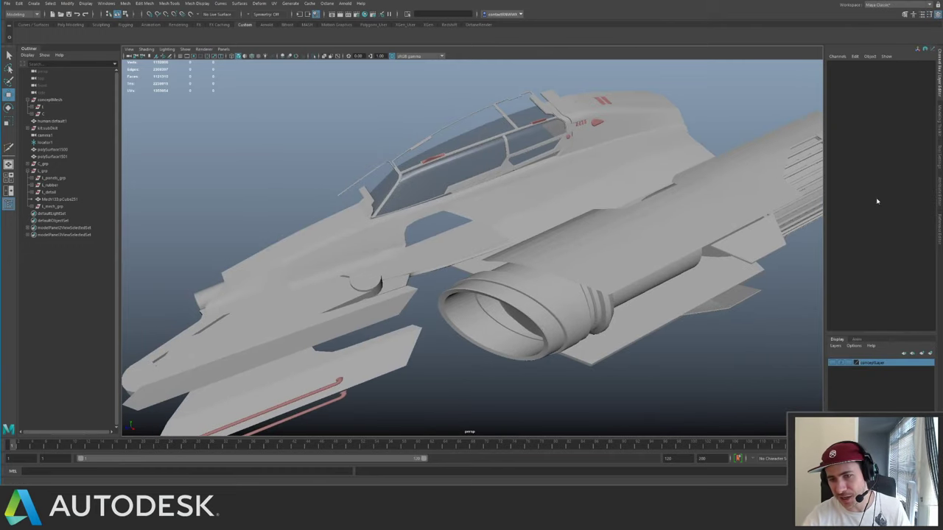
{"action": "left_click", "coordinate": [833, 364]}
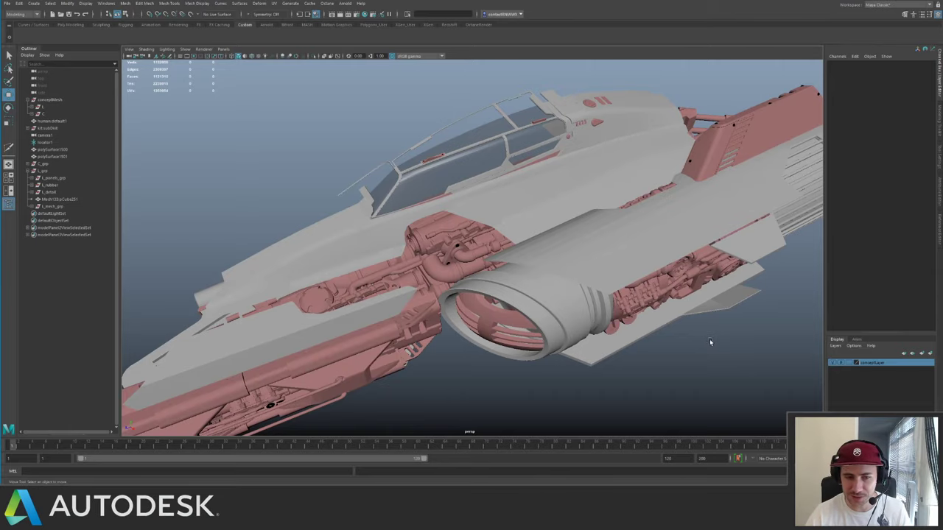
{"action": "left_click_drag", "start_coordinate": [709, 339], "coordinate": [713, 341], "text": "alt"}
{"action": "right_click_drag", "start_coordinate": [713, 341], "coordinate": [524, 259], "text": "alt"}
{"action": "left_click_drag", "start_coordinate": [524, 261], "coordinate": [507, 235], "text": "alt"}
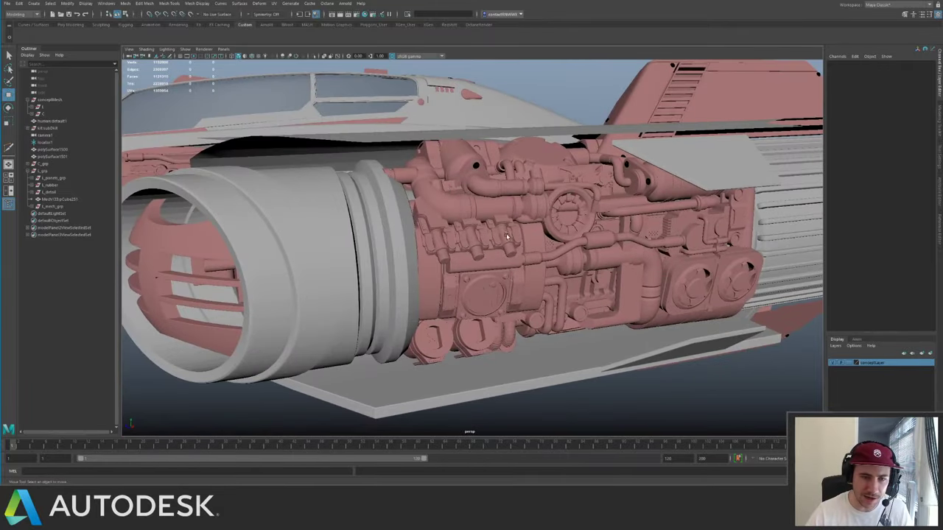
{"action": "right_click_drag", "start_coordinate": [506, 236], "coordinate": [398, 210], "text": "alt"}
{"action": "left_click_drag", "start_coordinate": [616, 220], "coordinate": [535, 238], "text": "alt"}
- Duplicate the kit's component47 group, unparent and scale down the copy, and move it beside the spaceship's engine
{"action": "middle_click_drag", "start_coordinate": [678, 228], "coordinate": [424, 220], "text": "alt"}
{"action": "left_click", "coordinate": [332, 329]}
{"action": "middle_click_drag", "start_coordinate": [332, 330], "coordinate": [435, 291], "text": "alt"}
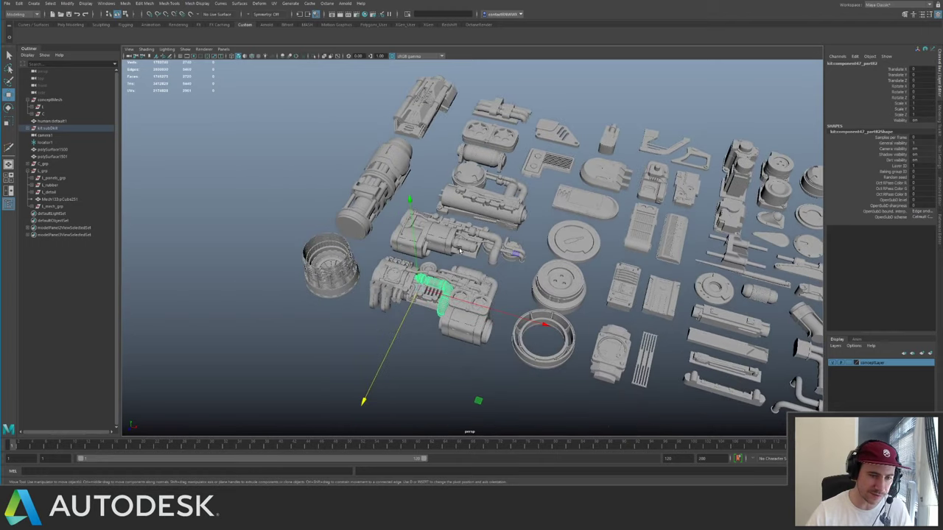
{"action": "key", "text": "Up"}
{"action": "middle_click_drag", "start_coordinate": [417, 239], "coordinate": [543, 198], "text": "alt"}
{"action": "right_click_drag", "start_coordinate": [543, 197], "coordinate": [405, 196], "text": "alt"}
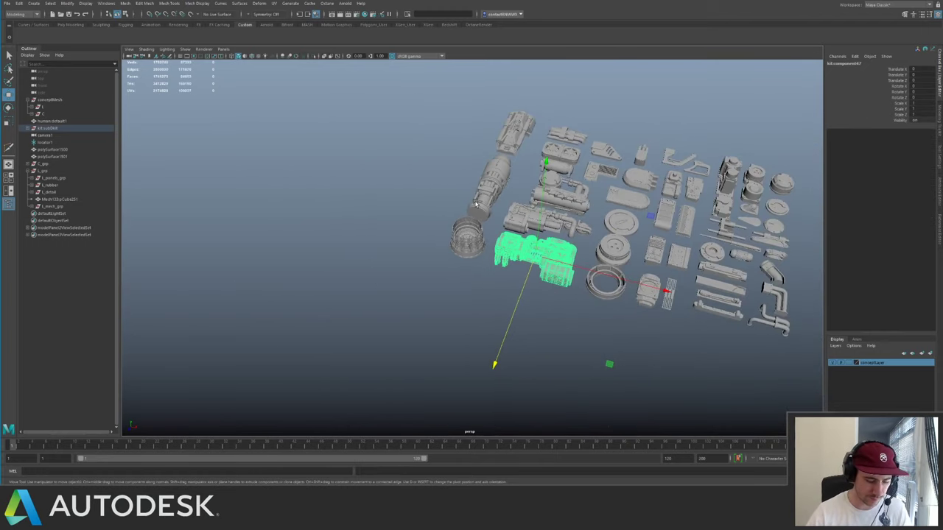
{"action": "key", "text": "ctrl+d"}
{"action": "key", "text": "shift+p"}
{"action": "key", "text": "w"}
{"action": "left_click_drag", "start_coordinate": [612, 364], "coordinate": [270, 397]}
{"action": "middle_click_drag", "start_coordinate": [268, 393], "coordinate": [610, 236], "text": "alt"}
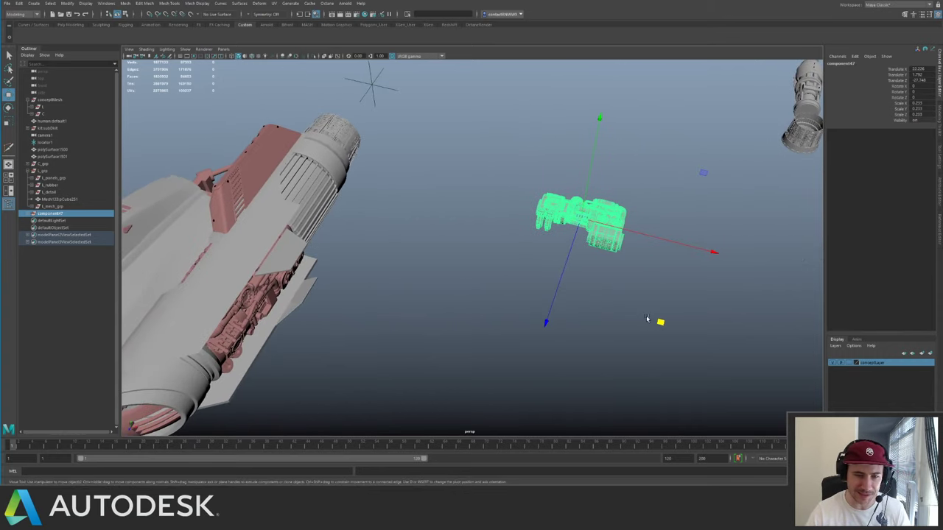
{"action": "left_click_drag", "start_coordinate": [648, 319], "coordinate": [448, 405]}
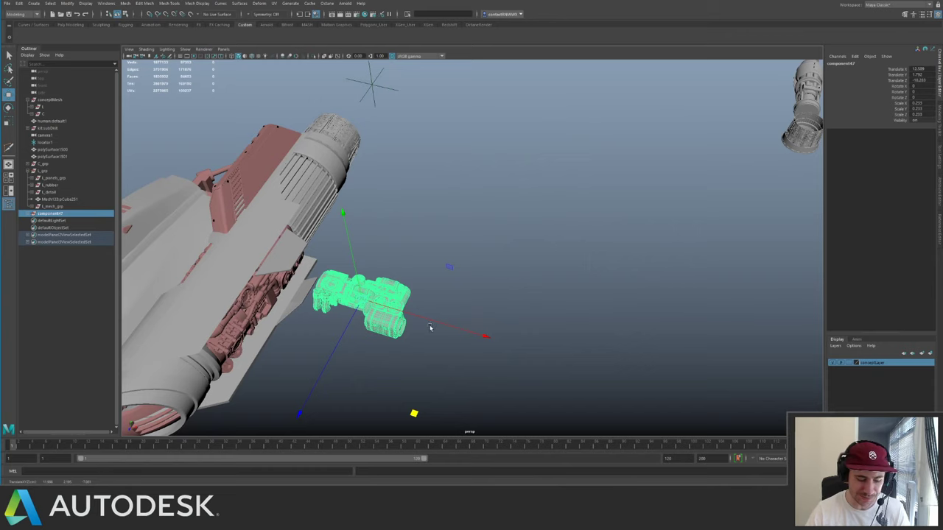
- Rotate the component copy to 90° in X and 90° in Y to match the engine's orientation
{"action": "left_click_drag", "start_coordinate": [470, 296], "coordinate": [397, 295], "text": "alt"}
{"action": "middle_click_drag", "start_coordinate": [398, 295], "coordinate": [633, 328], "text": "alt"}
{"action": "left_click_drag", "start_coordinate": [496, 240], "coordinate": [574, 236], "text": "alt"}
{"action": "right_click_drag", "start_coordinate": [575, 250], "coordinate": [690, 295], "text": "alt"}
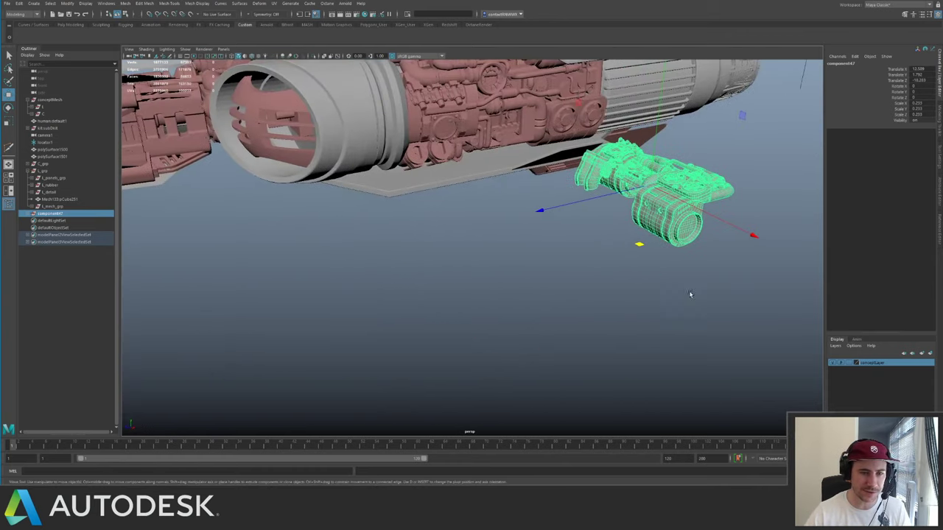
{"action": "middle_click_drag", "start_coordinate": [690, 294], "coordinate": [686, 354], "text": "alt"}
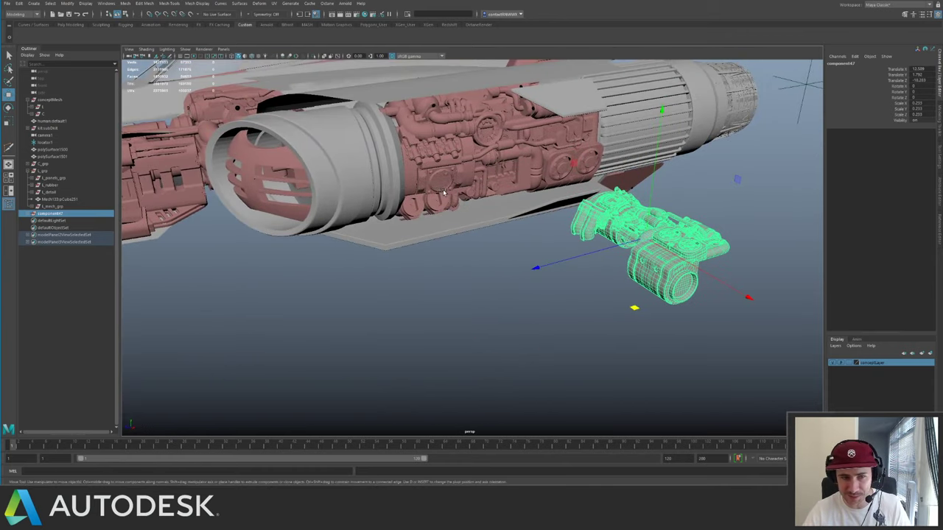
{"action": "left_click_drag", "start_coordinate": [591, 223], "coordinate": [477, 286], "text": "alt"}
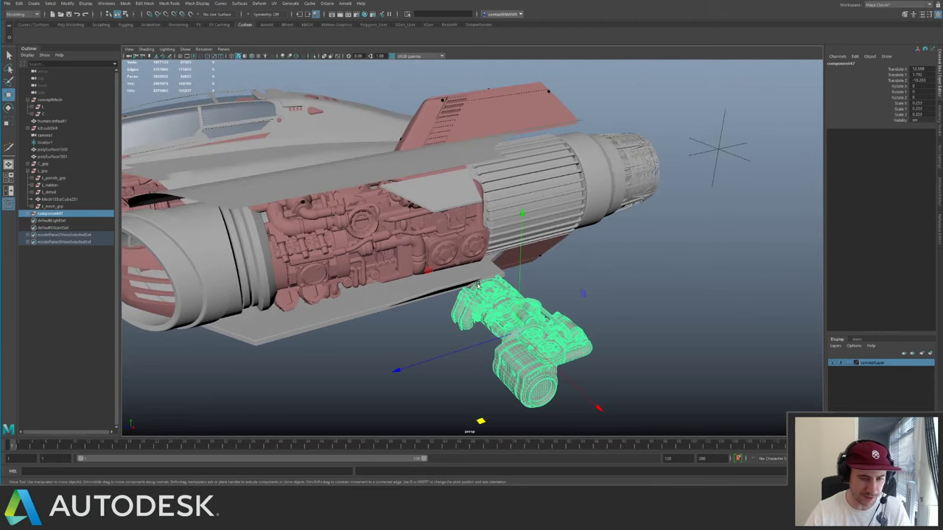
{"action": "left_click_drag", "start_coordinate": [469, 226], "coordinate": [469, 266], "text": "alt"}
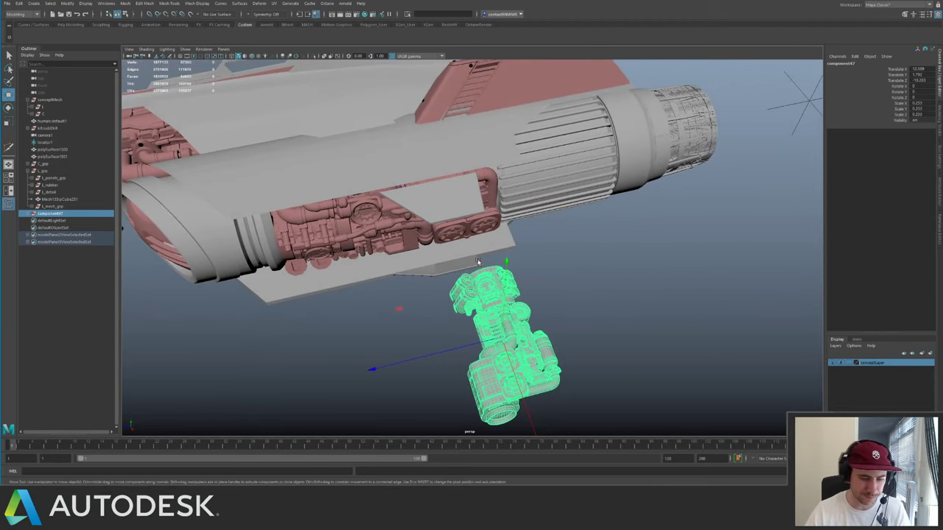
{"action": "key", "text": "e"}
{"action": "left_click_drag", "start_coordinate": [450, 304], "coordinate": [337, 209], "text": "alt"}
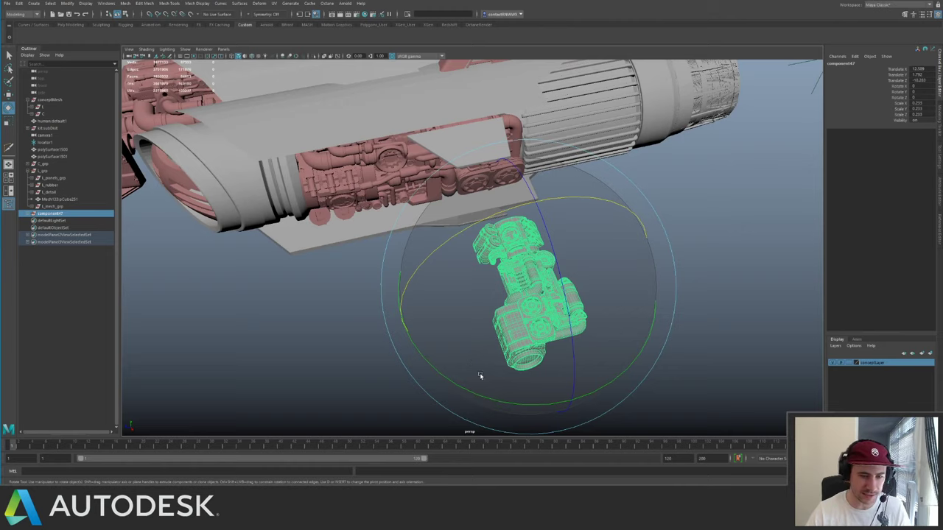
{"action": "left_click_drag", "start_coordinate": [494, 396], "coordinate": [528, 403]}
- Move the component copy into the engine opening and scale it to about 0.345 over the concept parts
{"action": "left_click_drag", "start_coordinate": [511, 228], "coordinate": [599, 187], "text": "alt"}
{"action": "key", "text": "w"}
{"action": "left_click_drag", "start_coordinate": [494, 218], "coordinate": [503, 244], "text": "alt"}
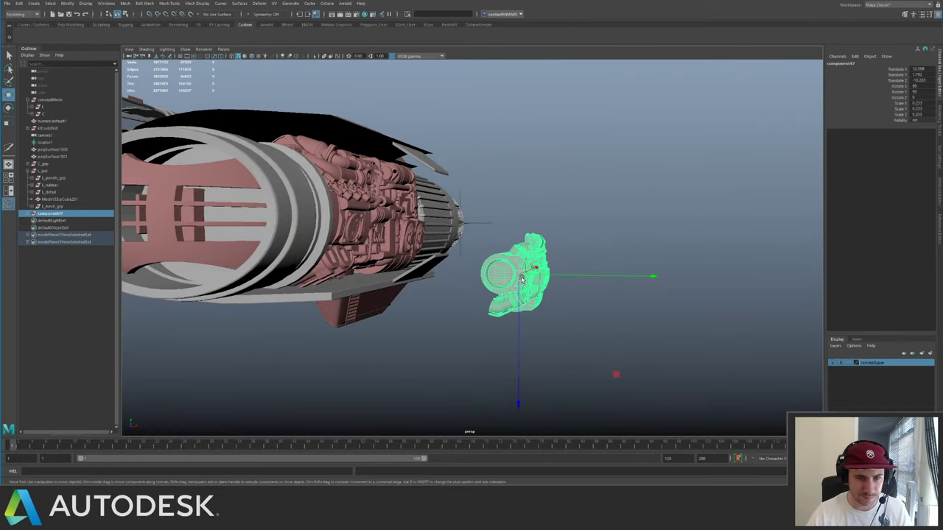
{"action": "left_click_drag", "start_coordinate": [520, 277], "coordinate": [383, 236]}
{"action": "key", "text": "f"}
{"action": "left_click_drag", "start_coordinate": [516, 247], "coordinate": [400, 239], "text": "alt"}
{"action": "key", "text": "r"}
{"action": "key", "text": "w"}
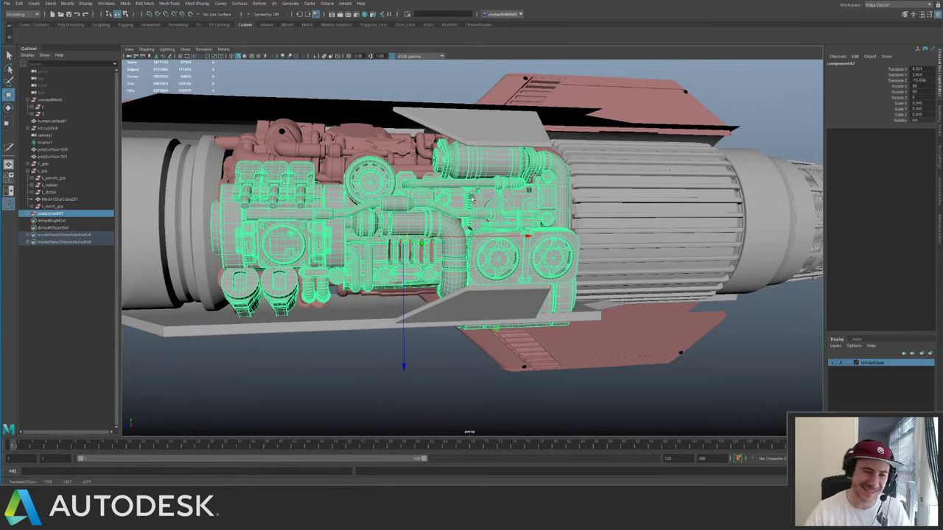
- Refine the component copy's fit over the concept engine by scaling it to about 0.361 and repositioning it
{"action": "left_click_drag", "start_coordinate": [472, 199], "coordinate": [539, 254], "text": "alt"}
{"action": "left_click_drag", "start_coordinate": [524, 248], "coordinate": [413, 231], "text": "alt"}
{"action": "key", "text": "r"}
{"action": "key", "text": "w"}
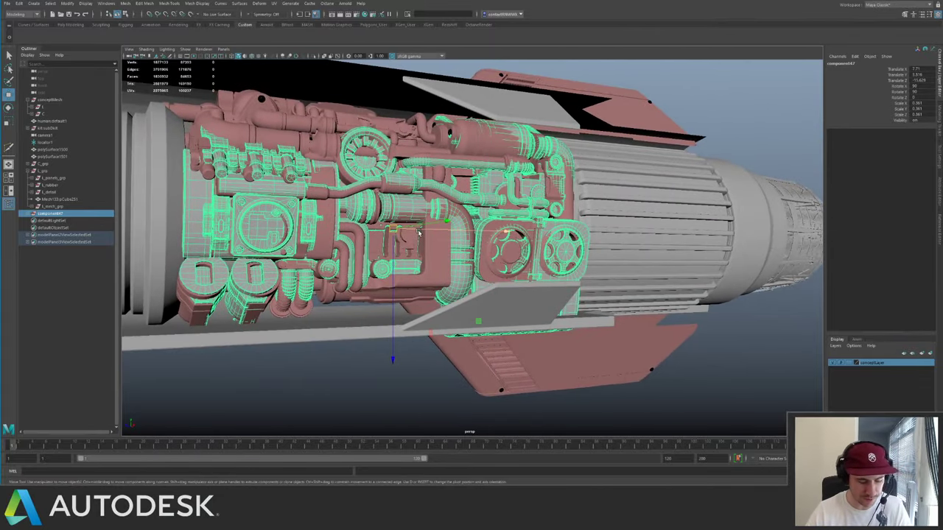
- Compare the component copy with the concept engine by temporarily hiding and isolating the copy
{"action": "key", "text": "ctrl+h"}
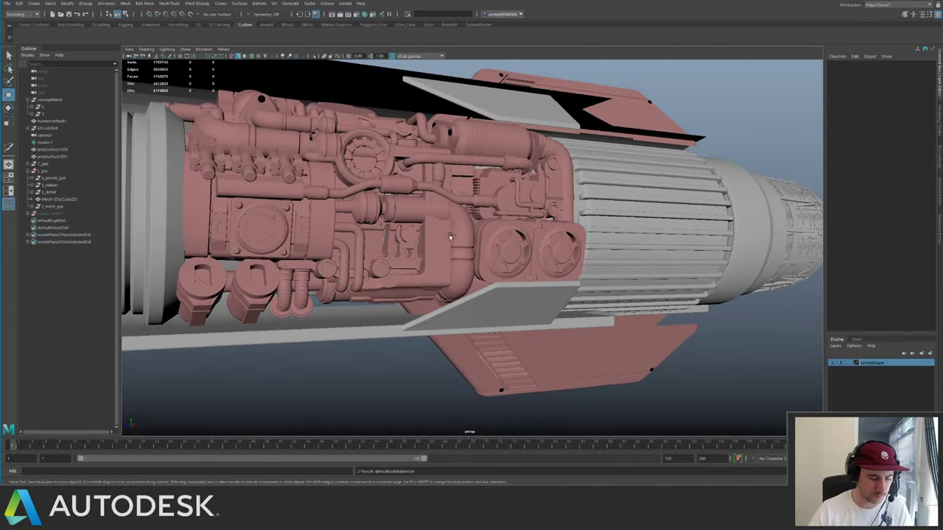
{"action": "key", "text": "ctrl+z"}
{"action": "key", "text": "ctrl+1"}
{"action": "key", "text": "ctrl+1"}
{"action": "key", "text": "ctrl+1"}
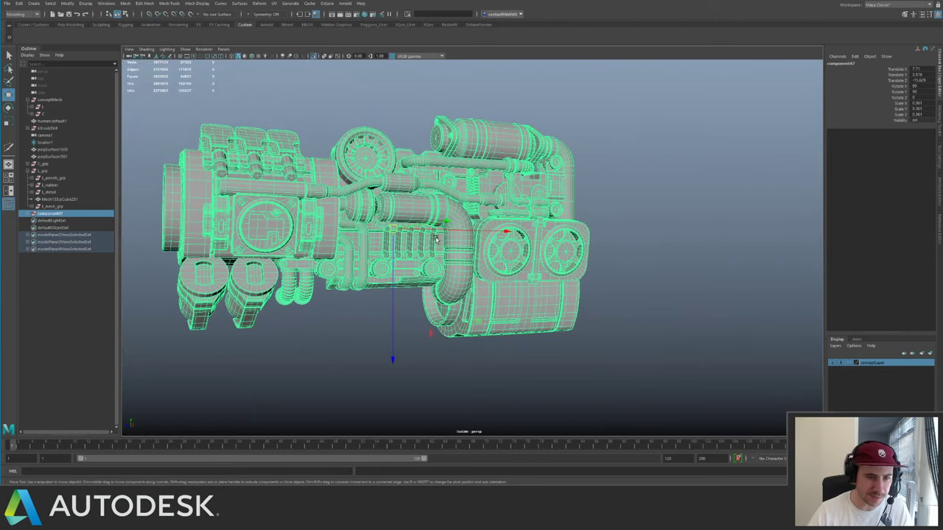
{"action": "key", "text": "ctrl+1"}
- Select the concept engine's bracket-shaped housing piece and inspect it in isolation
{"action": "left_click_drag", "start_coordinate": [421, 267], "coordinate": [447, 254], "text": "alt"}
{"action": "right_click_drag", "start_coordinate": [447, 255], "coordinate": [462, 255], "text": "alt"}
{"action": "left_click_drag", "start_coordinate": [462, 255], "coordinate": [482, 272]}
{"action": "left_click_drag", "start_coordinate": [482, 272], "coordinate": [443, 248], "text": "alt"}
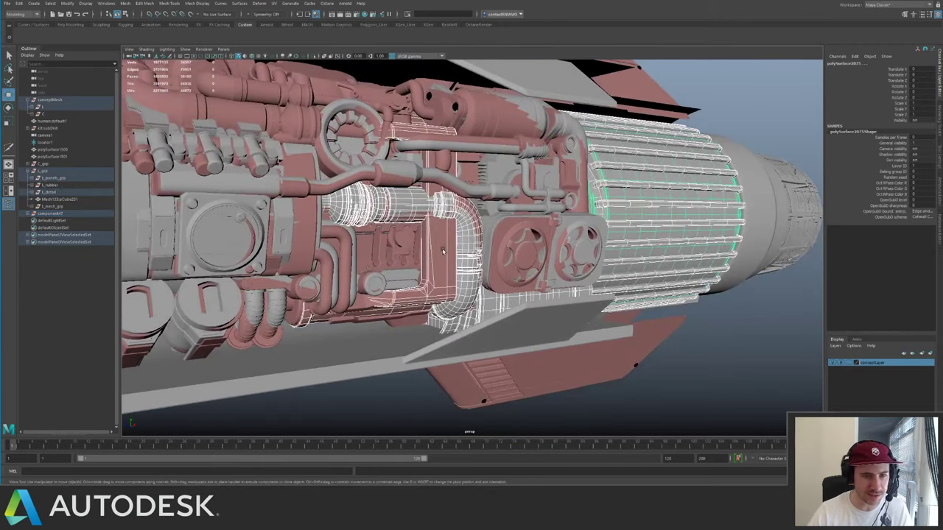
{"action": "left_click", "coordinate": [438, 251]}
{"action": "key", "text": "ctrl+1"}
{"action": "key", "text": "ctrl+1"}
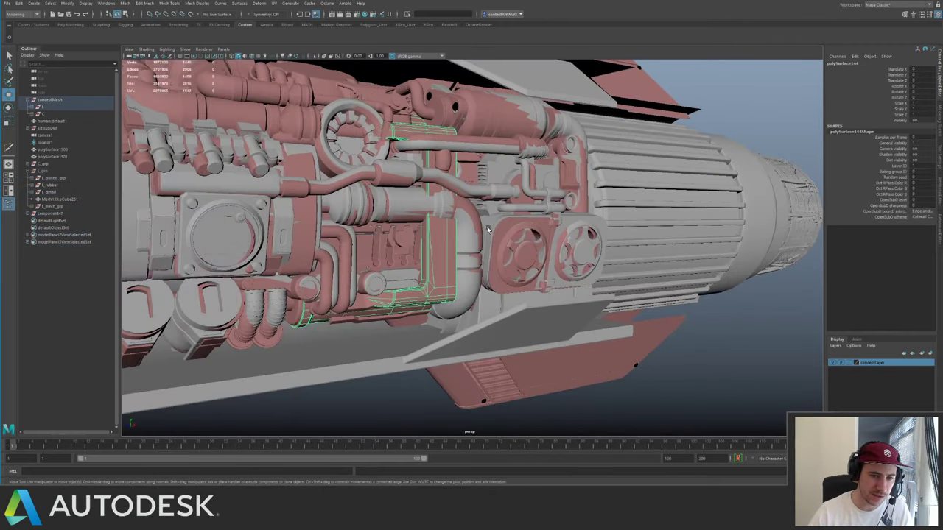
- Reselect the whole component copy, nudge it into line with the concept engine and hide it
{"action": "left_click", "coordinate": [491, 229]}
{"action": "key", "text": "Up"}
{"action": "right_click_drag", "start_coordinate": [498, 220], "coordinate": [490, 215], "text": "alt"}
{"action": "left_click_drag", "start_coordinate": [490, 215], "coordinate": [553, 246], "text": "alt"}
{"action": "left_click", "coordinate": [565, 239]}
{"action": "key", "text": "ctrl+z"}
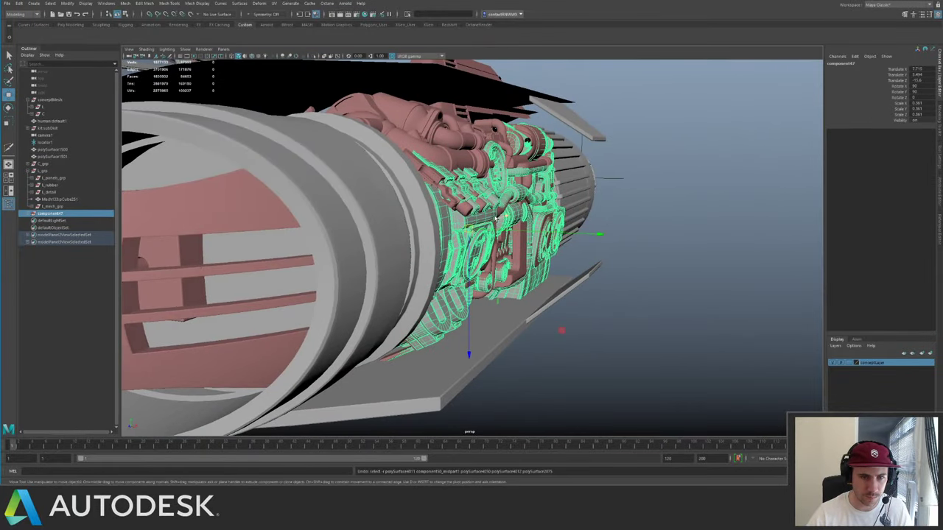
{"action": "left_click_drag", "start_coordinate": [469, 229], "coordinate": [521, 255]}
{"action": "key", "text": "ctrl+h"}
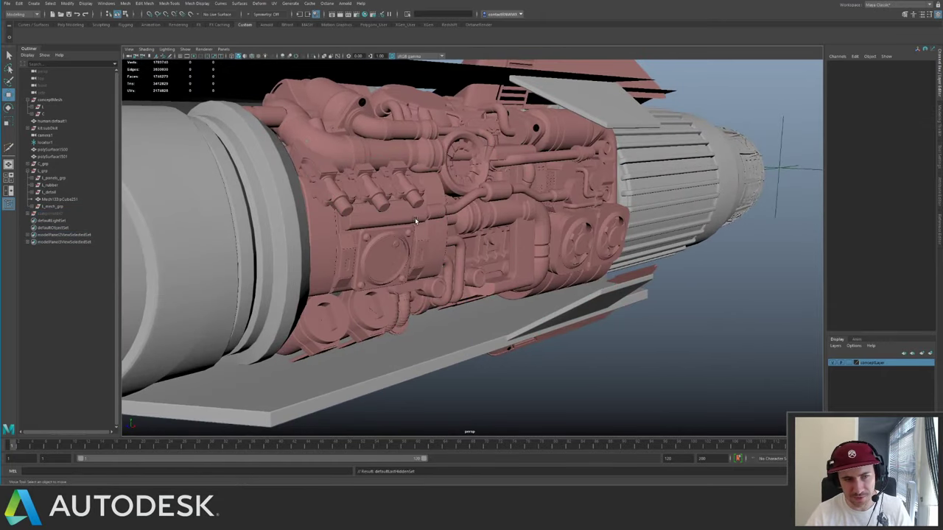
- Undo the recent changes until the hidden component copy over the concept engine is restored and selected
{"action": "left_click", "coordinate": [416, 221]}
{"action": "left_click", "coordinate": [683, 302]}
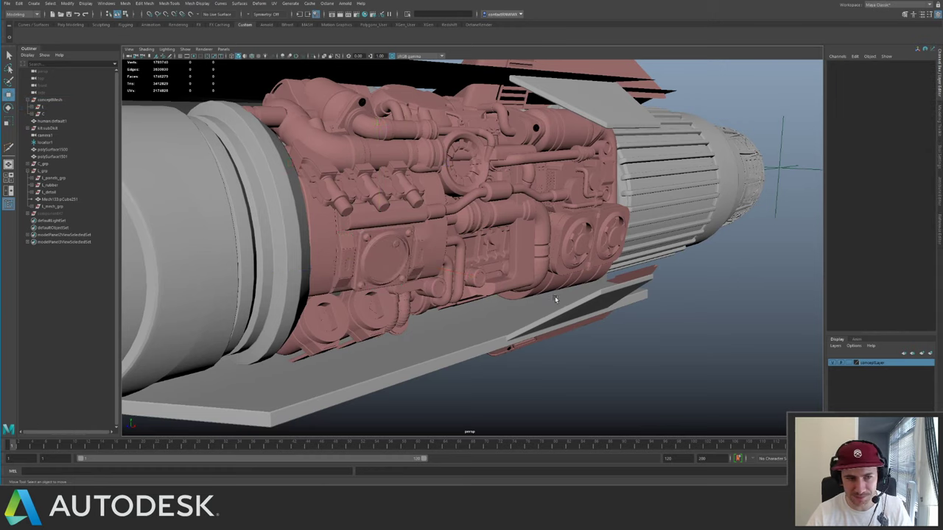
{"action": "key", "text": "ctrl+z"}
{"action": "key", "text": "ctrl+z"}
{"action": "key", "text": "ctrl+z"}
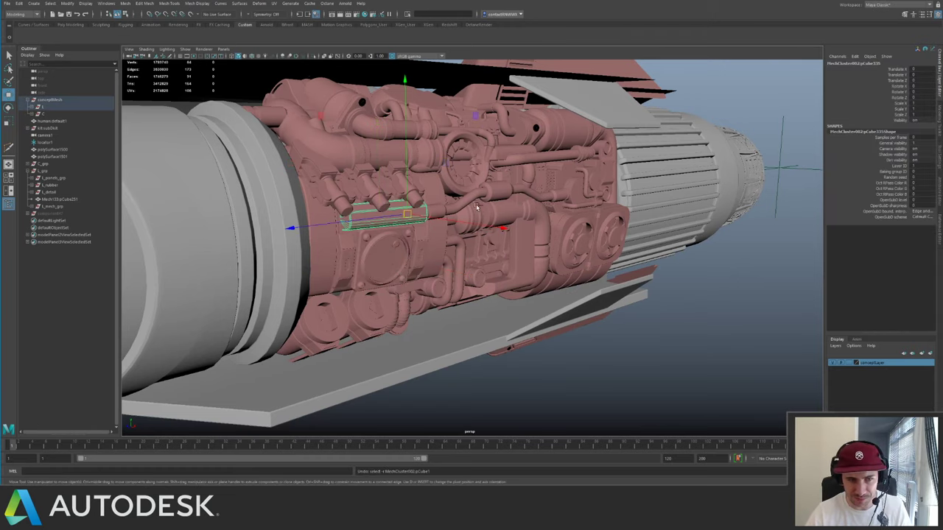
{"action": "key", "text": "ctrl+z"}
- Nudge the component copy into closer alignment with the concept engine and clear the selection
{"action": "mouse_move", "coordinate": [519, 241]}
{"action": "left_mouse_down", "text": "alt"}
{"action": "mouse_move", "coordinate": [478, 244]}
{"action": "mouse_move", "coordinate": [520, 219]}
{"action": "mouse_move", "coordinate": [508, 229]}
{"action": "mouse_move", "coordinate": [512, 250]}
{"action": "left_mouse_up", "text": "alt"}
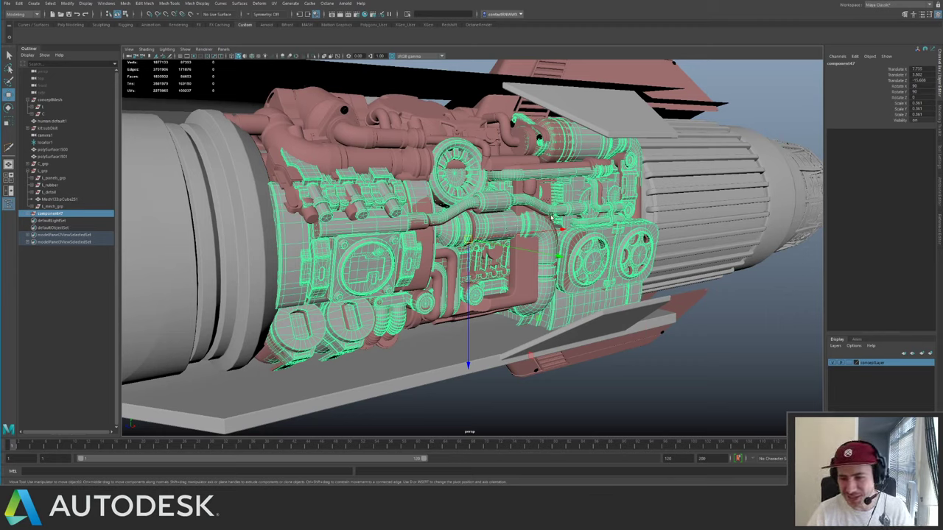
{"action": "left_click_drag", "start_coordinate": [486, 164], "coordinate": [503, 174], "text": "alt"}
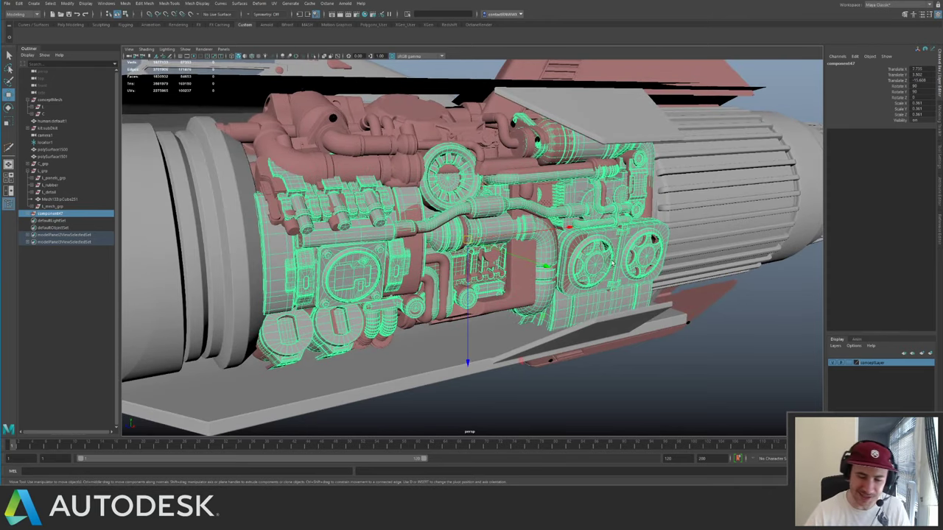
{"action": "left_click_drag", "start_coordinate": [429, 186], "coordinate": [422, 215], "text": "alt"}
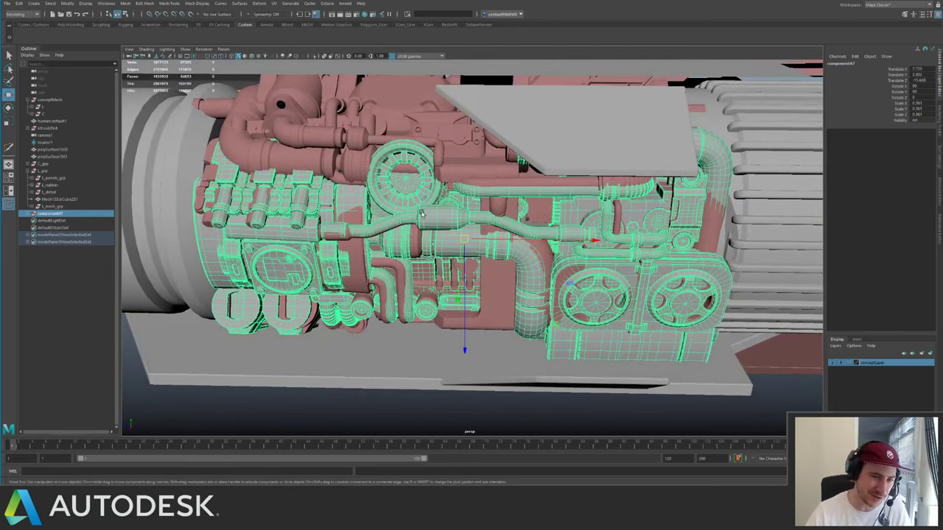
{"action": "left_click_drag", "start_coordinate": [505, 239], "coordinate": [466, 232]}
{"action": "right_click_drag", "start_coordinate": [500, 224], "coordinate": [436, 224], "text": "alt"}
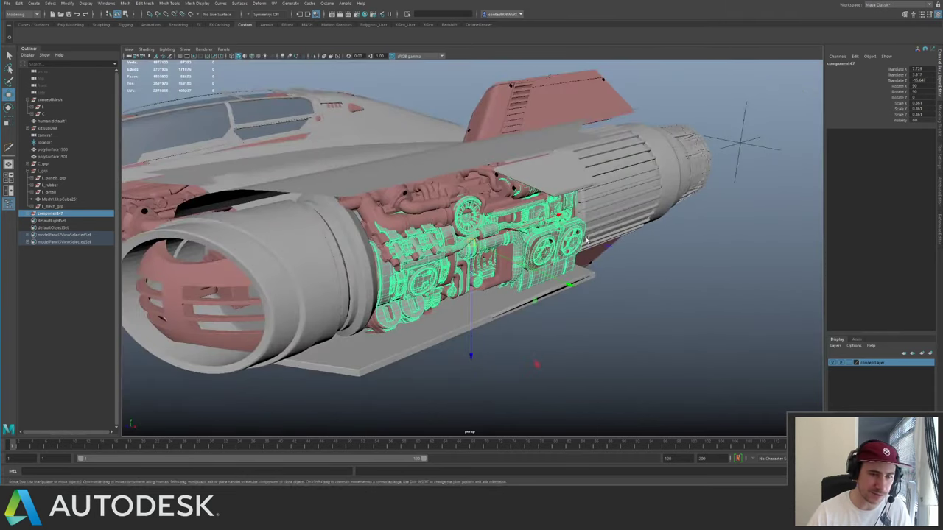
{"action": "left_click", "coordinate": [661, 264]}
- Select the concept engine's large pipe assembly and inspect it in isolation before restoring the full scene
{"action": "right_click_drag", "start_coordinate": [508, 243], "coordinate": [438, 242], "text": "alt"}
{"action": "left_click_drag", "start_coordinate": [438, 241], "coordinate": [427, 194], "text": "alt"}
{"action": "right_click_drag", "start_coordinate": [427, 194], "coordinate": [489, 198], "text": "alt"}
{"action": "left_click_drag", "start_coordinate": [489, 197], "coordinate": [470, 237], "text": "alt"}
{"action": "left_click", "coordinate": [381, 182]}
{"action": "left_click_drag", "start_coordinate": [380, 182], "coordinate": [392, 186], "text": "alt"}
{"action": "key", "text": "Up"}
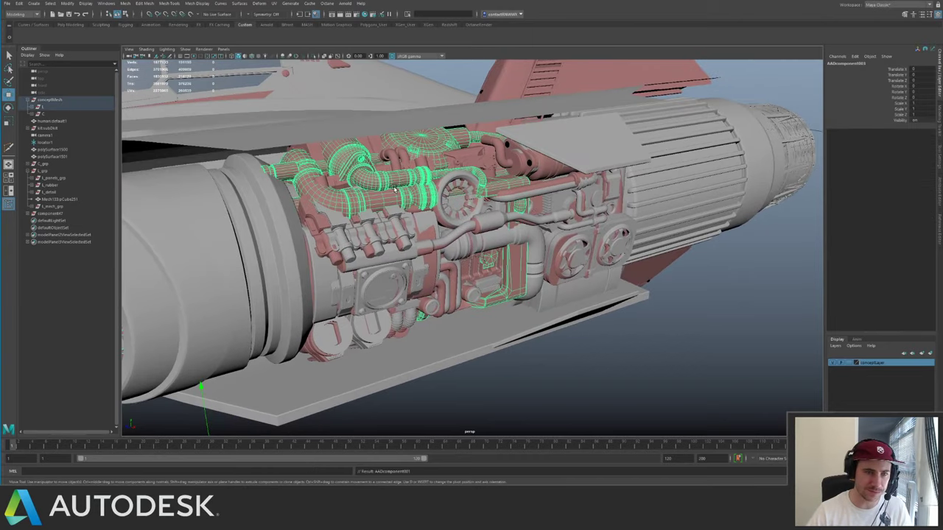
{"action": "key", "text": "ctrl+1"}
{"action": "key", "text": "f"}
{"action": "left_click_drag", "start_coordinate": [560, 238], "coordinate": [543, 211], "text": "alt"}
{"action": "key", "text": "ctrl+1"}
- Duplicate the engine component with the domed tank and bent pipes from the kitbash layout
{"action": "right_click_drag", "start_coordinate": [544, 211], "coordinate": [413, 213], "text": "alt"}
{"action": "middle_click_drag", "start_coordinate": [690, 200], "coordinate": [282, 174], "text": "alt"}
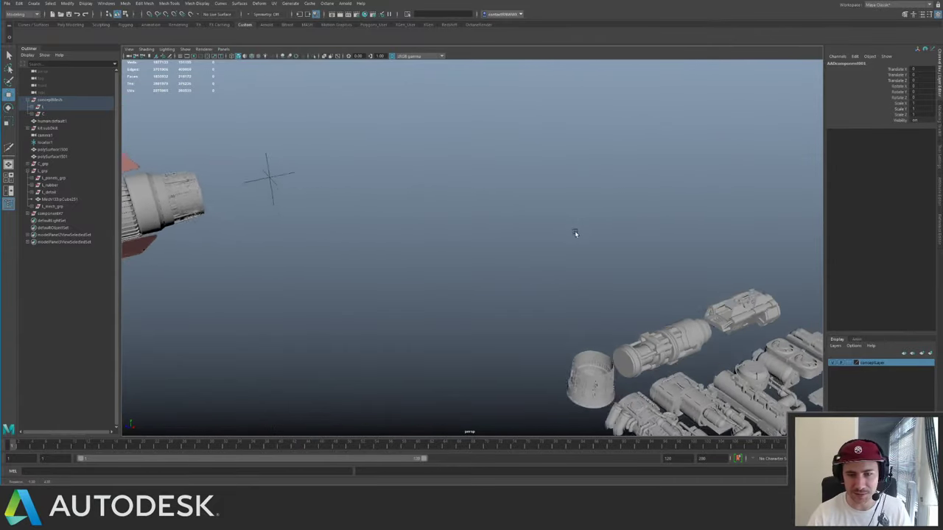
{"action": "middle_click_drag", "start_coordinate": [575, 230], "coordinate": [331, 117], "text": "alt"}
{"action": "left_click_drag", "start_coordinate": [435, 214], "coordinate": [330, 192], "text": "alt"}
{"action": "scroll", "coordinate": [520, 260], "scroll_direction": "up", "scroll_amount": 4}
{"action": "right_click_drag", "start_coordinate": [331, 192], "coordinate": [166, 152], "text": "alt"}
{"action": "middle_click_drag", "start_coordinate": [166, 152], "coordinate": [408, 168], "text": "alt"}
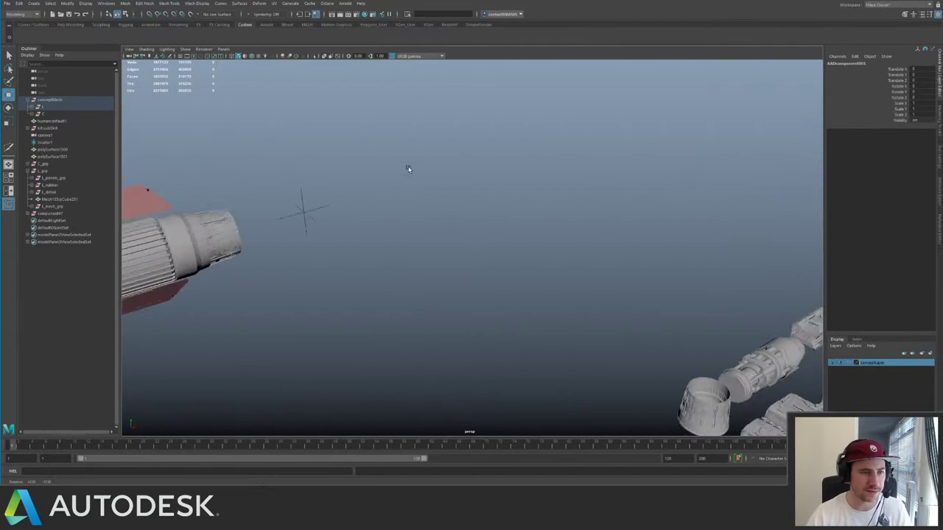
{"action": "left_click_drag", "start_coordinate": [408, 169], "coordinate": [415, 172], "text": "alt"}
{"action": "middle_click_drag", "start_coordinate": [414, 172], "coordinate": [361, 115], "text": "alt"}
{"action": "left_click_drag", "start_coordinate": [362, 116], "coordinate": [323, 80], "text": "alt"}
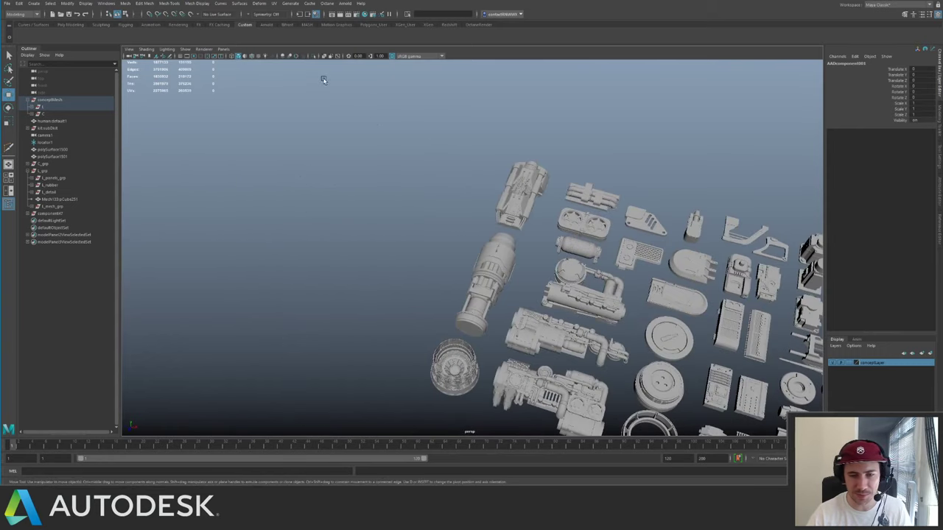
{"action": "left_click", "coordinate": [612, 302]}
{"action": "key", "text": "Up"}
- Try the domed-tank component copy beside the ship's side engine and delete it
{"action": "left_click_drag", "start_coordinate": [611, 302], "coordinate": [482, 187], "text": "alt"}
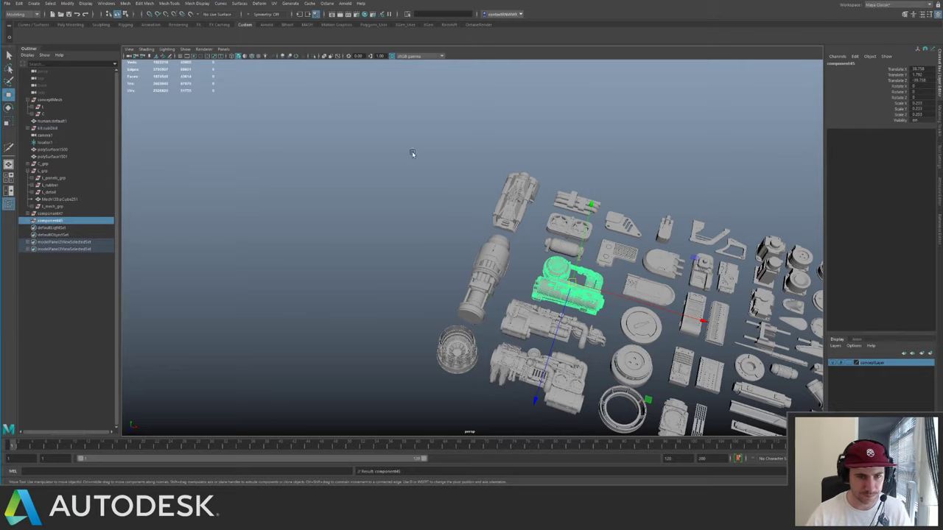
{"action": "middle_click_drag", "start_coordinate": [412, 151], "coordinate": [715, 102], "text": "alt"}
{"action": "right_click_drag", "start_coordinate": [714, 102], "coordinate": [494, 170], "text": "alt"}
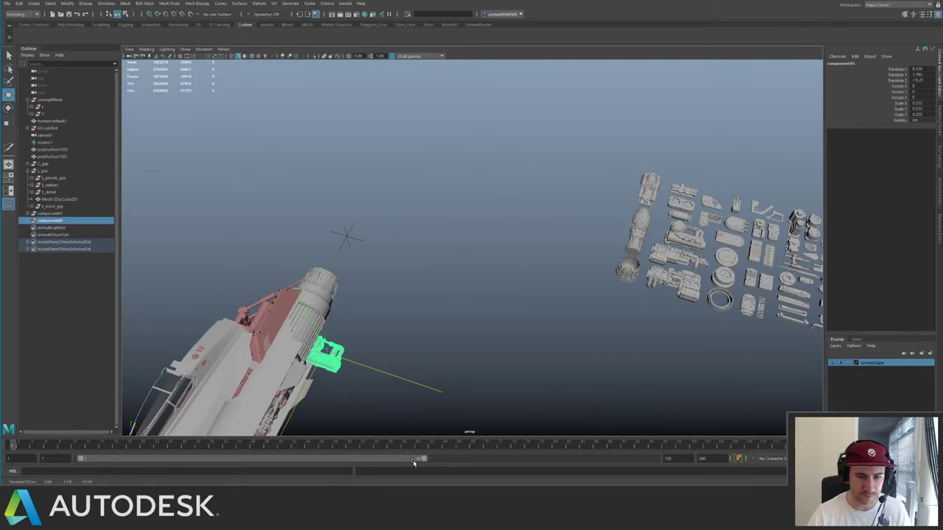
{"action": "key", "text": "f"}
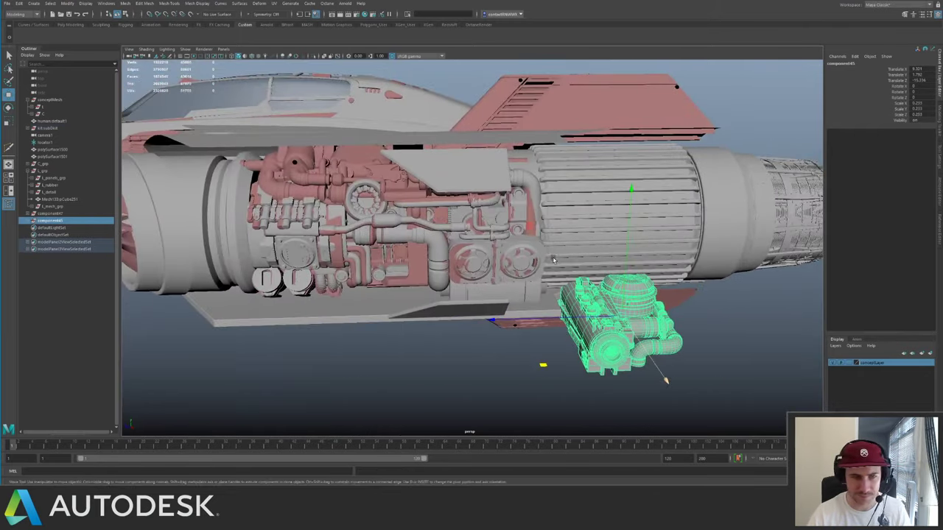
{"action": "left_click_drag", "start_coordinate": [553, 260], "coordinate": [568, 262], "text": "alt"}
{"action": "left_click_drag", "start_coordinate": [602, 305], "coordinate": [529, 235], "text": "alt"}
{"action": "key", "text": "Delete"}
- Check the concept machinery beside the cockpit and duplicate the domed-tank engine component from the kitbash layout
{"action": "left_click", "coordinate": [378, 195]}
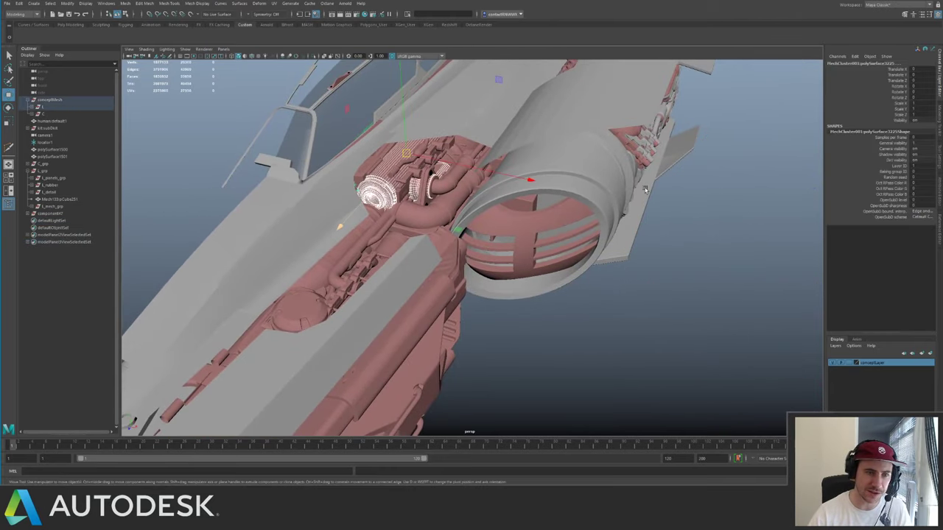
{"action": "middle_click_drag", "start_coordinate": [725, 206], "coordinate": [331, 203], "text": "alt"}
{"action": "left_click_drag", "start_coordinate": [594, 141], "coordinate": [420, 172], "text": "alt"}
{"action": "key", "text": "f"}
{"action": "scroll", "coordinate": [420, 172], "scroll_direction": "down", "scroll_amount": 6}
{"action": "left_click_drag", "start_coordinate": [574, 239], "coordinate": [516, 216], "text": "alt"}
{"action": "scroll", "coordinate": [516, 217], "scroll_direction": "down", "scroll_amount": 3}
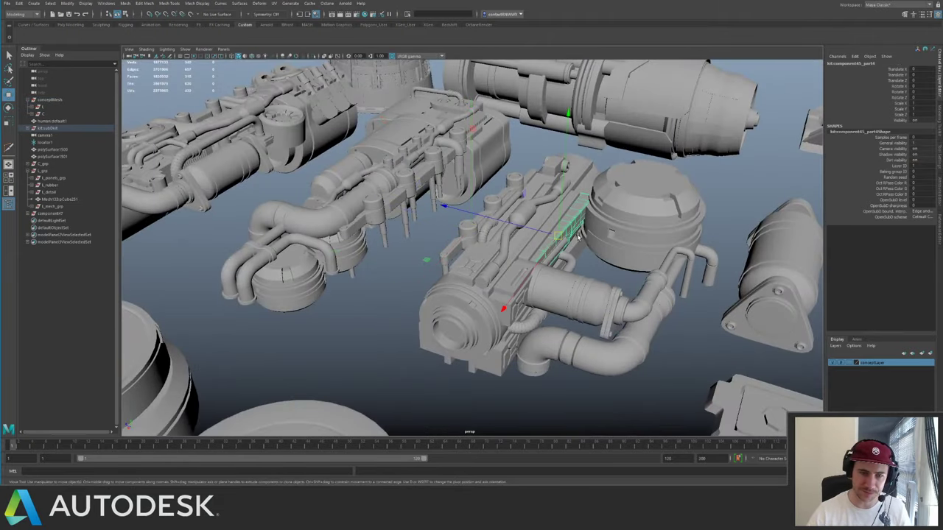
{"action": "key", "text": "Up"}
{"action": "scroll", "coordinate": [521, 221], "scroll_direction": "down", "scroll_amount": 5}
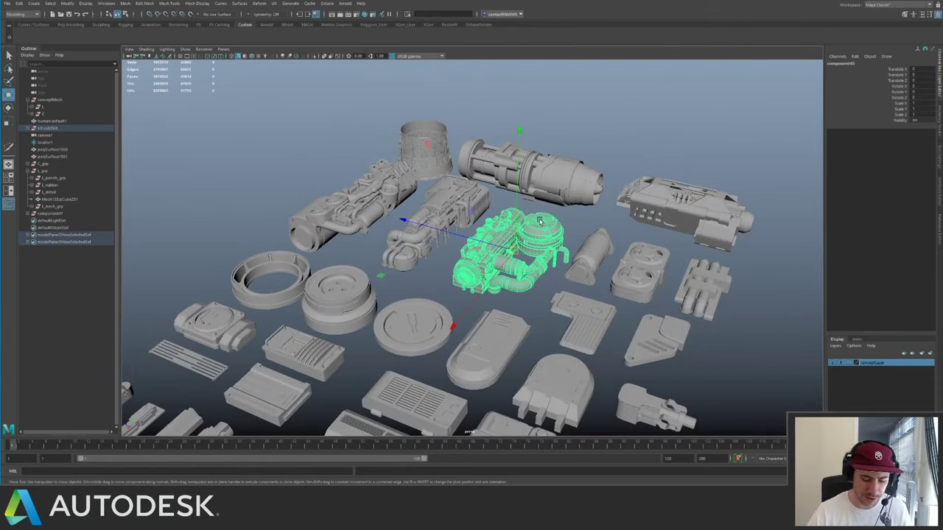
- Move the domed-tank component copy into the open machinery bay beside the cockpit and rotate it -90 degrees about Y
{"action": "right_click_drag", "start_coordinate": [539, 221], "coordinate": [471, 203], "text": "alt"}
{"action": "left_click_drag", "start_coordinate": [471, 202], "coordinate": [582, 258], "text": "alt"}
{"action": "right_click_drag", "start_coordinate": [582, 258], "coordinate": [379, 183], "text": "alt"}
{"action": "middle_click_drag", "start_coordinate": [378, 183], "coordinate": [606, 284], "text": "alt"}
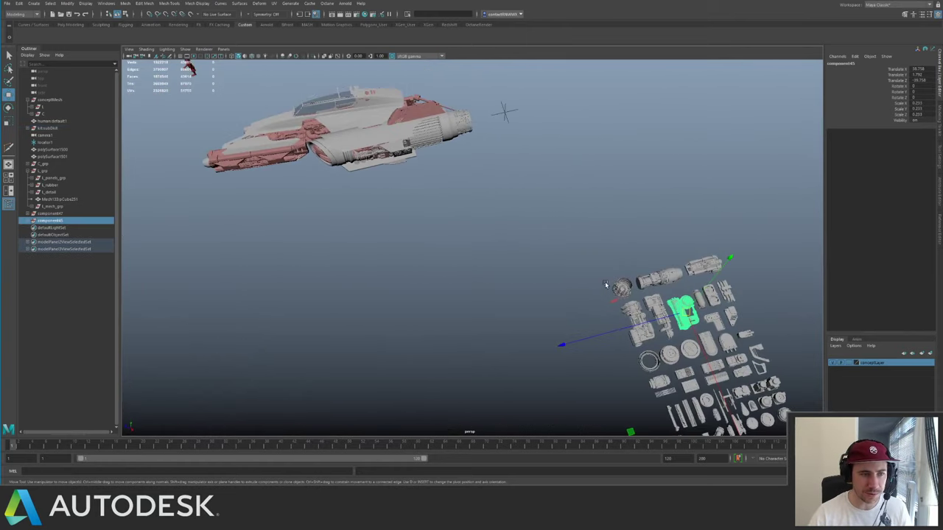
{"action": "left_click_drag", "start_coordinate": [606, 284], "coordinate": [638, 293], "text": "alt"}
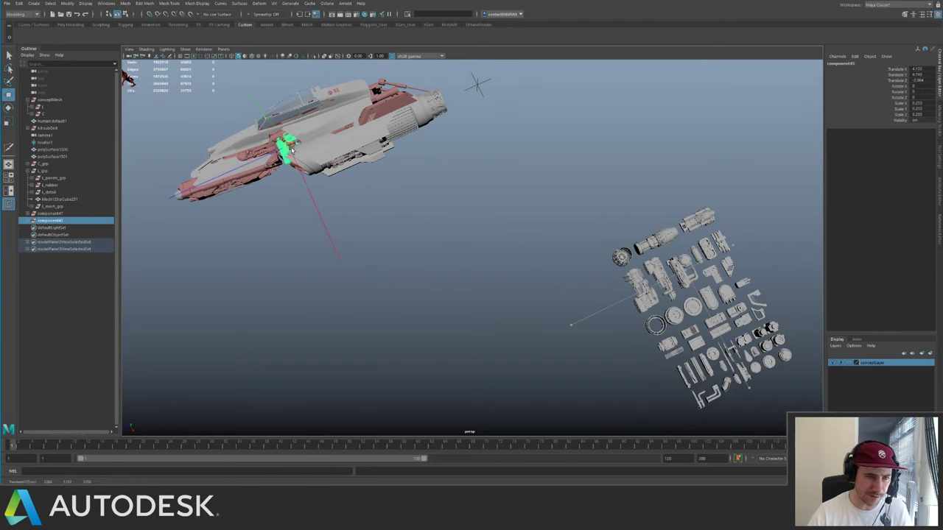
{"action": "key", "text": "f"}
{"action": "left_click_drag", "start_coordinate": [302, 184], "coordinate": [507, 255], "text": "alt"}
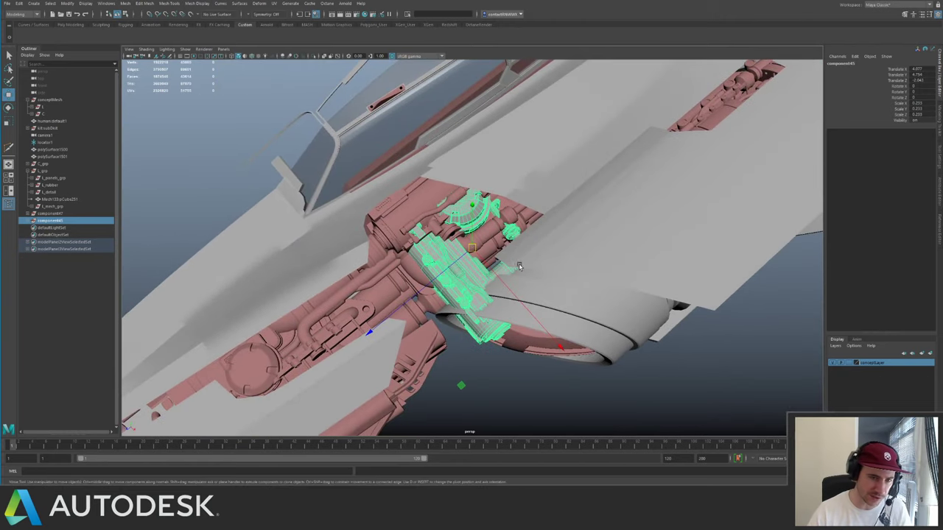
{"action": "key", "text": "e"}
{"action": "left_click_drag", "start_coordinate": [513, 358], "coordinate": [482, 376]}
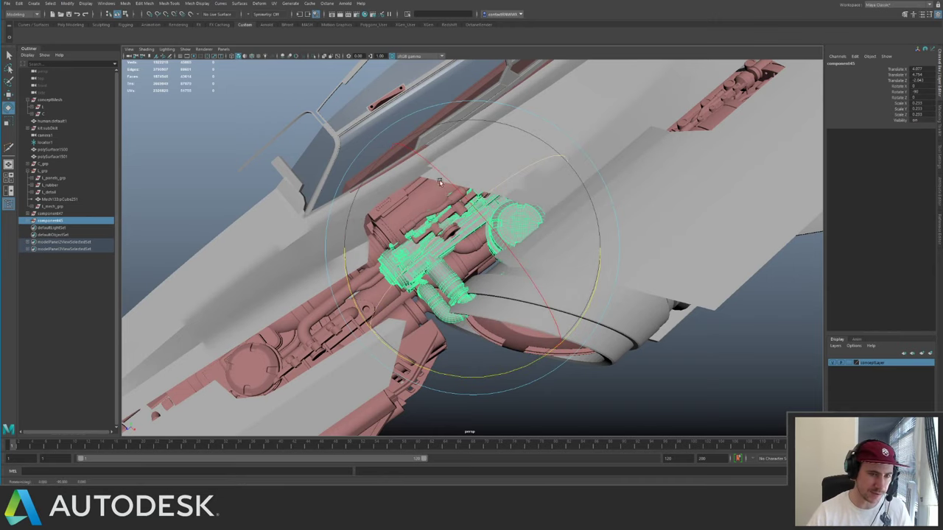
- Try repositioning the rotated component copy over the concept machinery and undo the move
{"action": "left_click_drag", "start_coordinate": [442, 273], "coordinate": [450, 193], "text": "alt"}
{"action": "right_click_drag", "start_coordinate": [449, 194], "coordinate": [536, 264], "text": "alt"}
{"action": "key", "text": "w"}
{"action": "left_click_drag", "start_coordinate": [537, 263], "coordinate": [615, 423], "text": "alt"}
{"action": "right_click_drag", "start_coordinate": [420, 257], "coordinate": [446, 274], "text": "alt"}
{"action": "left_click_drag", "start_coordinate": [446, 274], "coordinate": [545, 293], "text": "alt"}
{"action": "right_click_drag", "start_coordinate": [545, 293], "coordinate": [522, 282], "text": "alt"}
{"action": "key", "text": "ctrl+z"}
- Reposition the component copy and scale it up uniformly to match the concept machinery in the bay
{"action": "scroll", "coordinate": [507, 277], "scroll_direction": "up", "scroll_amount": 8}
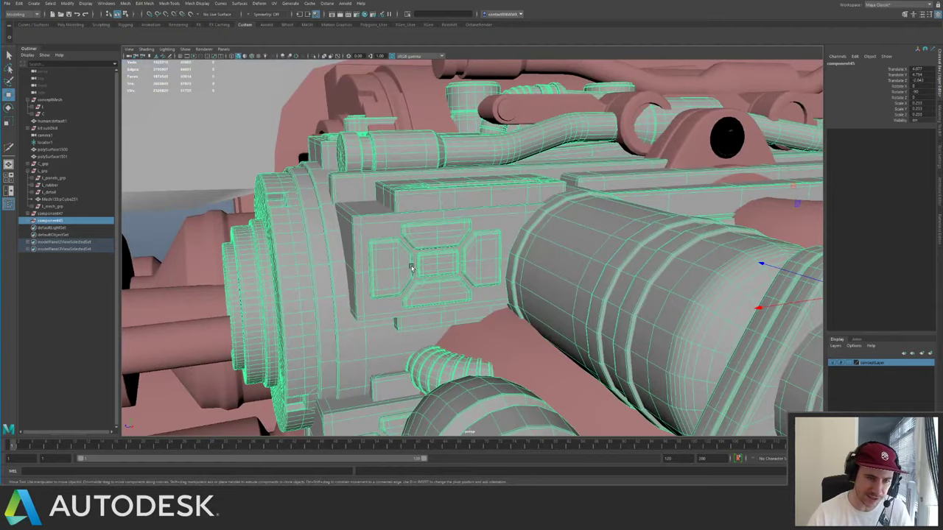
{"action": "right_click_drag", "start_coordinate": [411, 268], "coordinate": [376, 246], "text": "alt"}
{"action": "left_click_drag", "start_coordinate": [376, 247], "coordinate": [508, 289], "text": "alt"}
{"action": "left_click_drag", "start_coordinate": [517, 257], "coordinate": [508, 232]}
{"action": "key", "text": "w"}
{"action": "key", "text": "r"}
{"action": "key", "text": "w"}
- Isolate the component copy, group its domed tank parts and move them well away from the engine block
{"action": "key", "text": "ctrl+1"}
{"action": "left_click_drag", "start_coordinate": [446, 210], "coordinate": [472, 210], "text": "alt"}
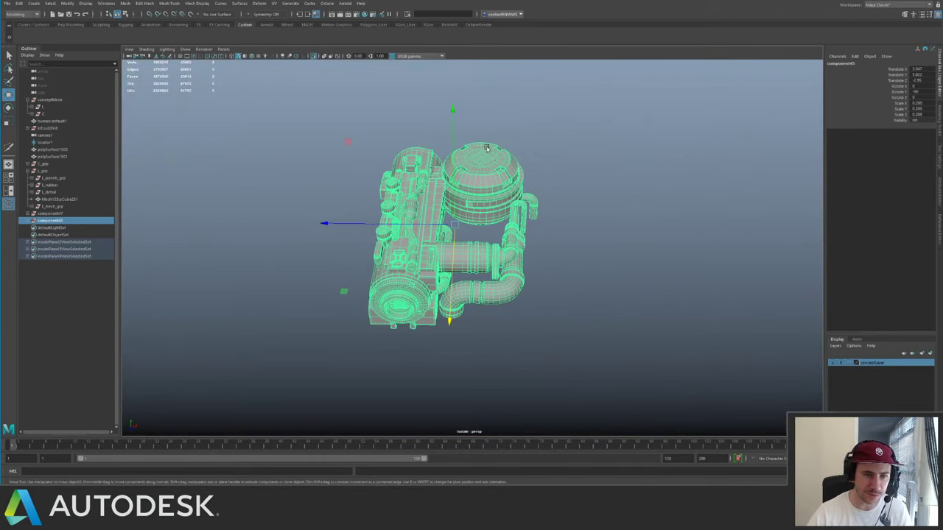
{"action": "left_click_drag", "start_coordinate": [486, 147], "coordinate": [590, 206]}
{"action": "key", "text": "Up"}
{"action": "left_click_drag", "start_coordinate": [475, 234], "coordinate": [521, 218], "text": "alt"}
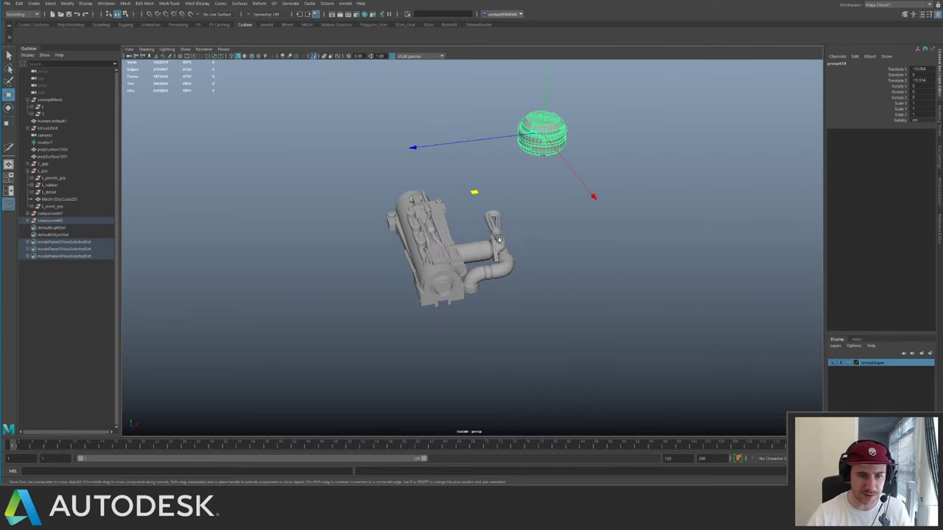
{"action": "right_click_drag", "start_coordinate": [512, 234], "coordinate": [533, 249], "text": "alt"}
- Group the component copy's bent pipe parts and move them away from the engine block beside the domed tank
{"action": "left_click_drag", "start_coordinate": [477, 180], "coordinate": [555, 312]}
{"action": "left_click_drag", "start_coordinate": [555, 312], "coordinate": [516, 276], "text": "alt"}
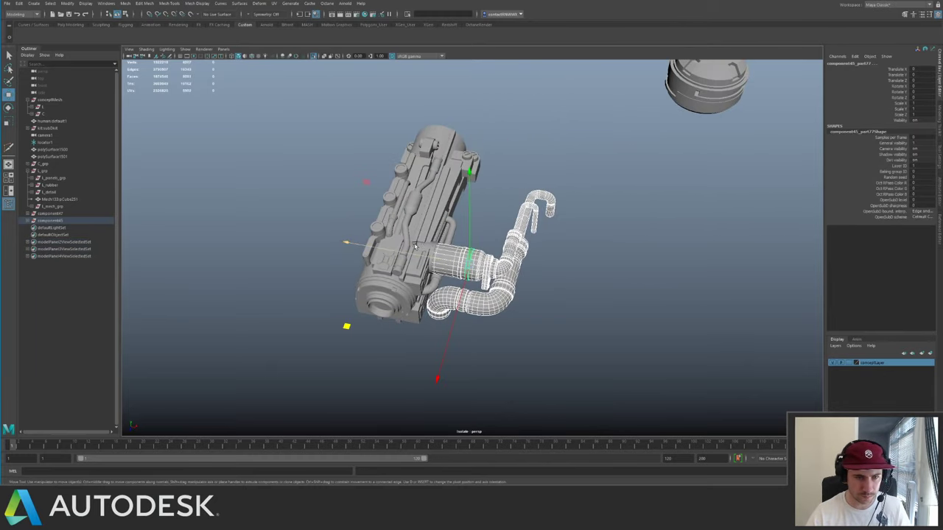
{"action": "left_click_drag", "start_coordinate": [414, 246], "coordinate": [391, 239], "text": "alt"}
{"action": "right_click_drag", "start_coordinate": [390, 240], "coordinate": [346, 189], "text": "alt"}
{"action": "key", "text": "ctrl+g"}
{"action": "left_click_drag", "start_coordinate": [345, 189], "coordinate": [399, 205], "text": "alt"}
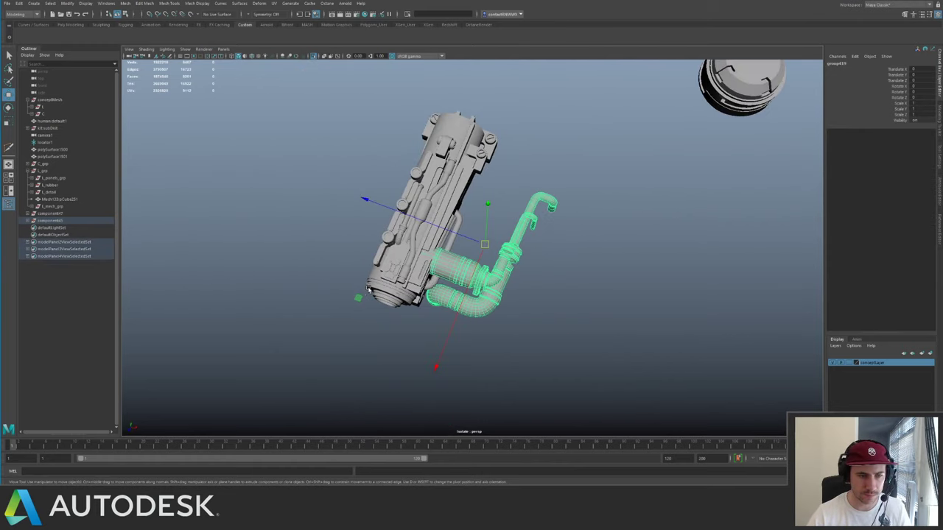
{"action": "left_click_drag", "start_coordinate": [359, 298], "coordinate": [568, 291]}
{"action": "left_click_drag", "start_coordinate": [477, 265], "coordinate": [432, 205], "text": "alt"}
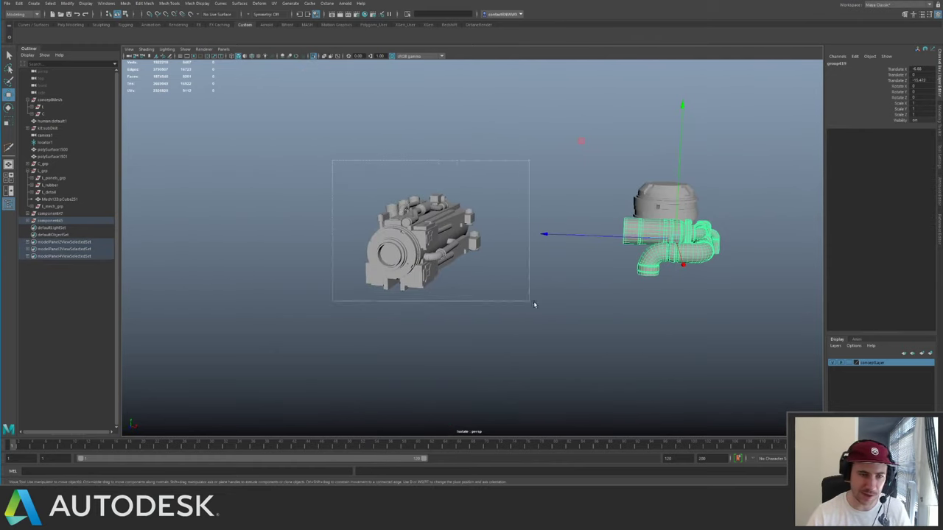
- Group the remaining cylindrical engine block parts and bring the full ship back into view
{"action": "left_click_drag", "start_coordinate": [534, 305], "coordinate": [537, 305]}
{"action": "key", "text": "ctrl+g"}
{"action": "key", "text": "ctrl+1"}
- Compare the engine block with the concept machinery beside the cockpit by temporarily hiding it
{"action": "left_click_drag", "start_coordinate": [439, 202], "coordinate": [402, 238], "text": "alt"}
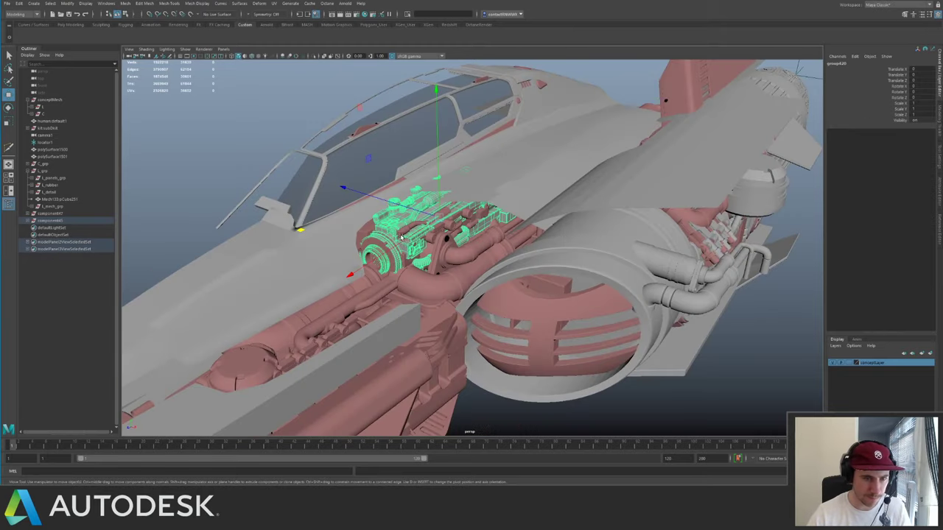
{"action": "right_click_drag", "start_coordinate": [401, 237], "coordinate": [550, 296], "text": "alt"}
{"action": "middle_click_drag", "start_coordinate": [428, 193], "coordinate": [533, 243], "text": "alt"}
{"action": "left_click_drag", "start_coordinate": [533, 243], "coordinate": [478, 217], "text": "alt"}
{"action": "left_click_drag", "start_coordinate": [499, 261], "coordinate": [376, 185]}
{"action": "key", "text": "ctrl+h"}
{"action": "key", "text": "ctrl+z"}
- Isolate the engine block, group the detail parts along its upper side and move them away from the cylinder
{"action": "key", "text": "ctrl+1"}
{"action": "left_click", "coordinate": [426, 224]}
{"action": "left_click_drag", "start_coordinate": [311, 163], "coordinate": [368, 207]}
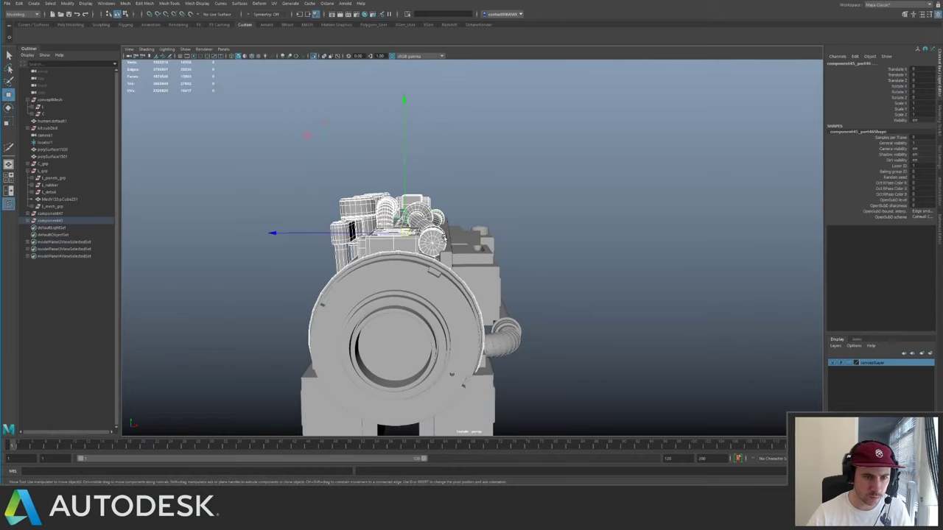
{"action": "left_click_drag", "start_coordinate": [462, 266], "coordinate": [389, 225], "text": "alt"}
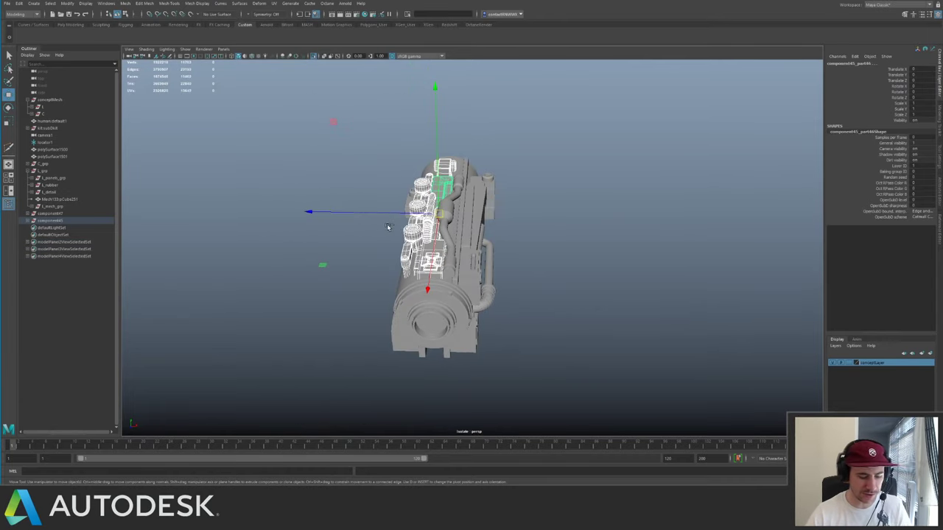
{"action": "key", "text": "ctrl+g"}
{"action": "right_click_drag", "start_coordinate": [533, 262], "coordinate": [446, 272], "text": "alt"}
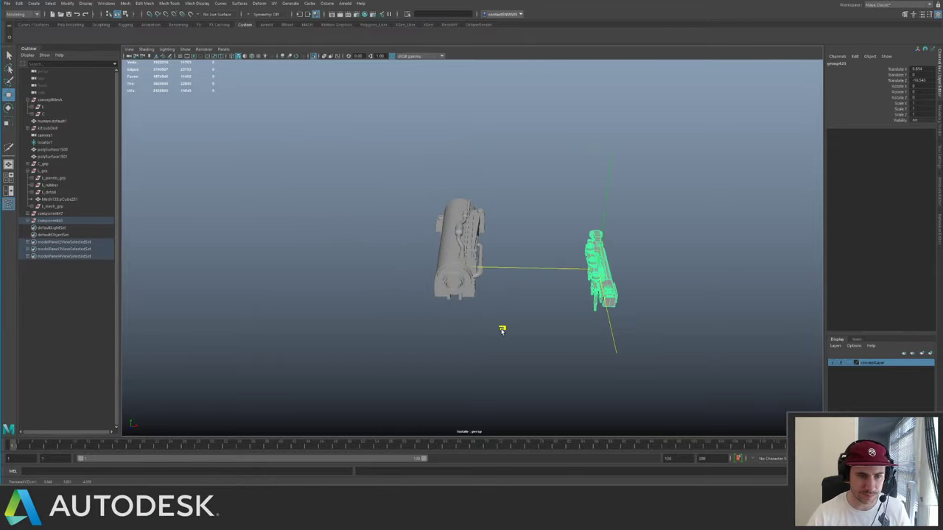
{"action": "left_click_drag", "start_coordinate": [439, 229], "coordinate": [443, 231]}
{"action": "left_click", "coordinate": [536, 226]}
- Select the engine block's curved pipe, restore the full scene and move the pipe toward its concept counterpart
{"action": "right_click_drag", "start_coordinate": [538, 235], "coordinate": [616, 329], "text": "alt"}
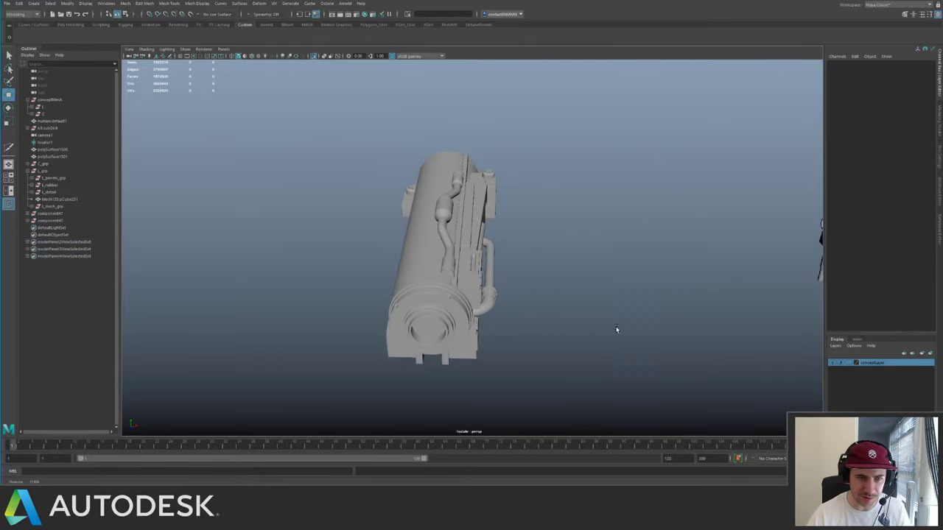
{"action": "left_click", "coordinate": [444, 211]}
{"action": "key", "text": "ctrl+1"}
{"action": "left_click_drag", "start_coordinate": [444, 211], "coordinate": [508, 203], "text": "alt"}
{"action": "right_click_drag", "start_coordinate": [508, 202], "coordinate": [572, 301], "text": "alt"}
{"action": "left_click_drag", "start_coordinate": [454, 204], "coordinate": [639, 209]}
- Rotate, reposition and scale the thin curved pipe to about 0.897 so it lies along the engine cylinder's upper side
{"action": "key", "text": "e"}
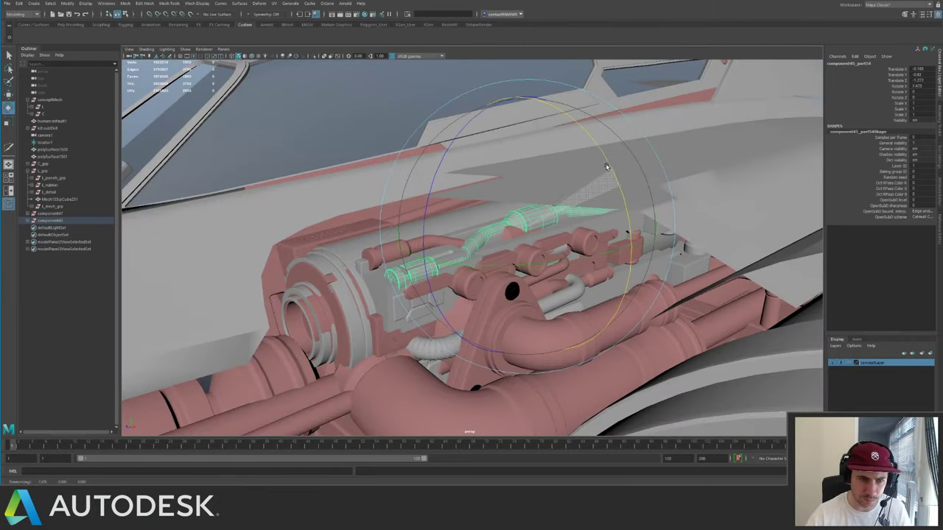
{"action": "key", "text": "w"}
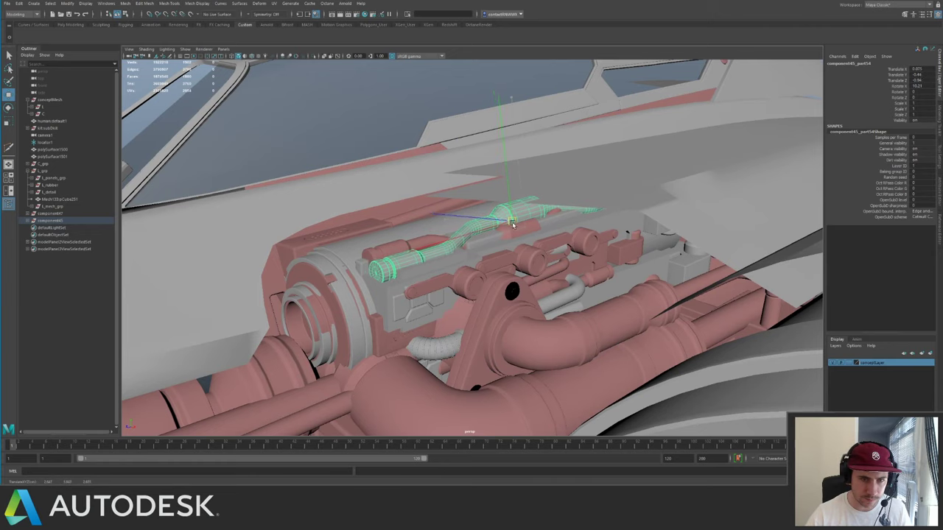
{"action": "key", "text": "e"}
{"action": "left_click_drag", "start_coordinate": [513, 225], "coordinate": [394, 308], "text": "alt"}
{"action": "key", "text": "w"}
{"action": "left_click_drag", "start_coordinate": [421, 225], "coordinate": [450, 243], "text": "alt"}
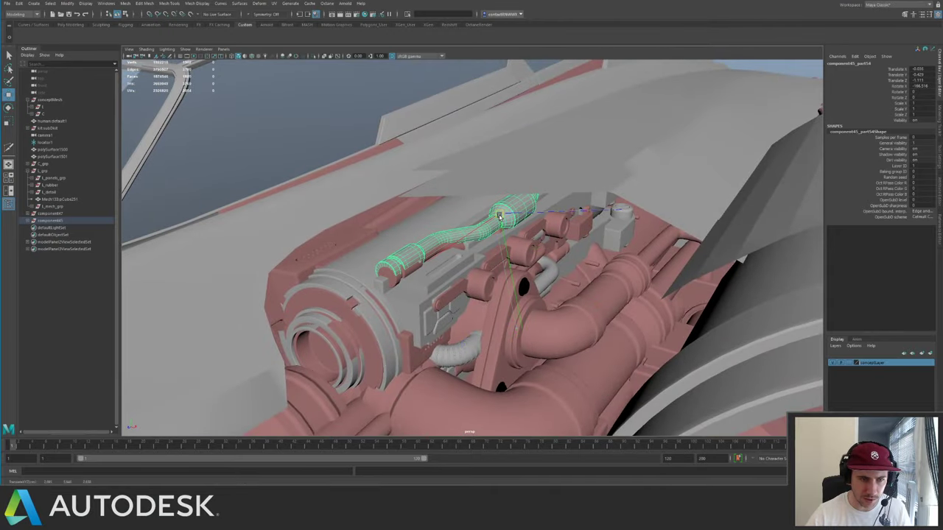
{"action": "left_click_drag", "start_coordinate": [495, 218], "coordinate": [539, 268], "text": "alt"}
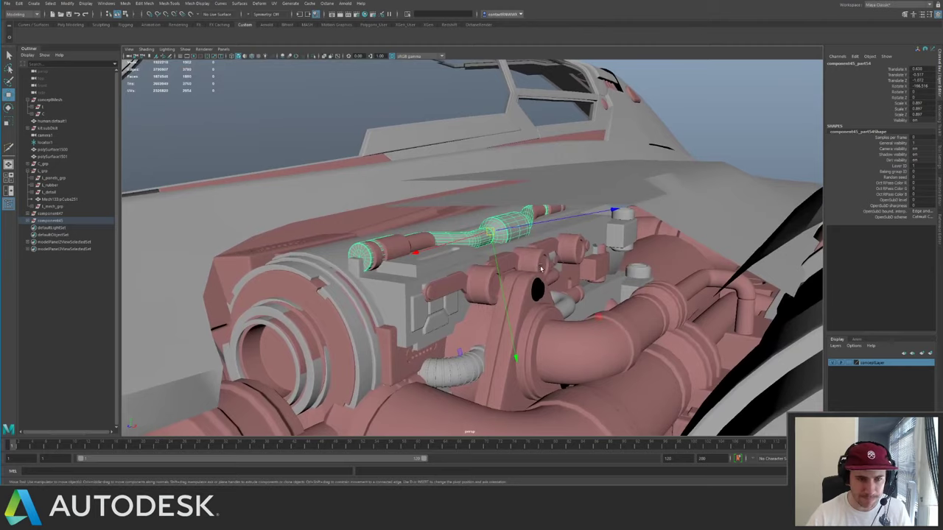
- Select the whole bent pipe group beside the large round intake and move it clear of the ship
{"action": "left_click_drag", "start_coordinate": [611, 331], "coordinate": [743, 383], "text": "alt"}
{"action": "right_click_drag", "start_coordinate": [743, 383], "coordinate": [505, 245], "text": "alt"}
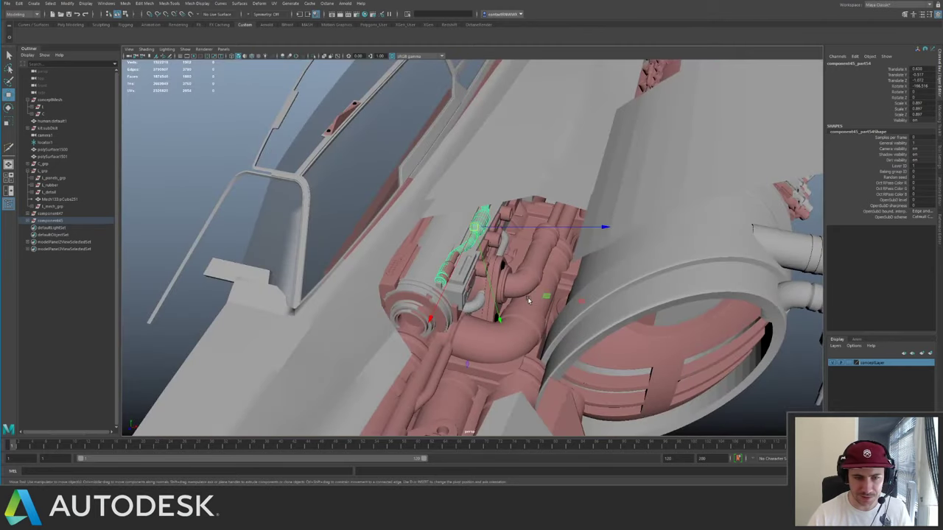
{"action": "left_click", "coordinate": [527, 313]}
{"action": "left_click_drag", "start_coordinate": [527, 306], "coordinate": [472, 224], "text": "alt"}
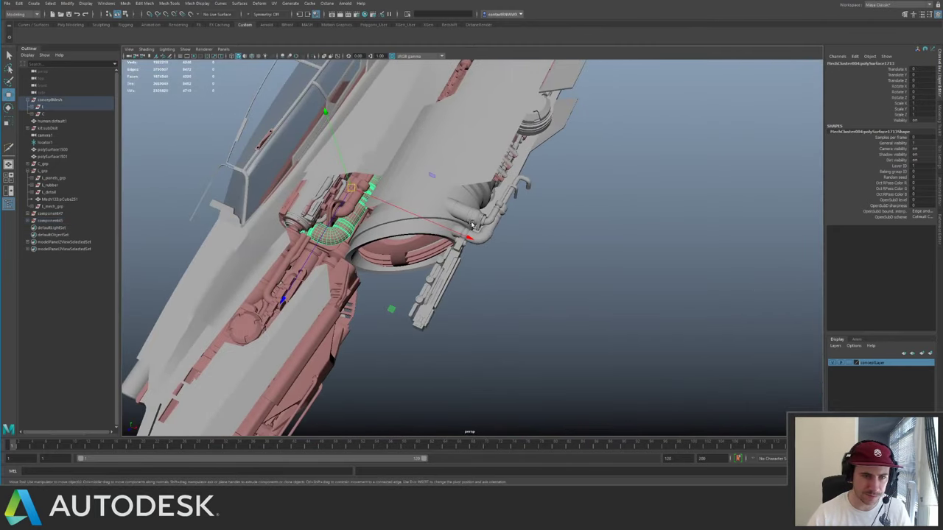
{"action": "key", "text": "Up"}
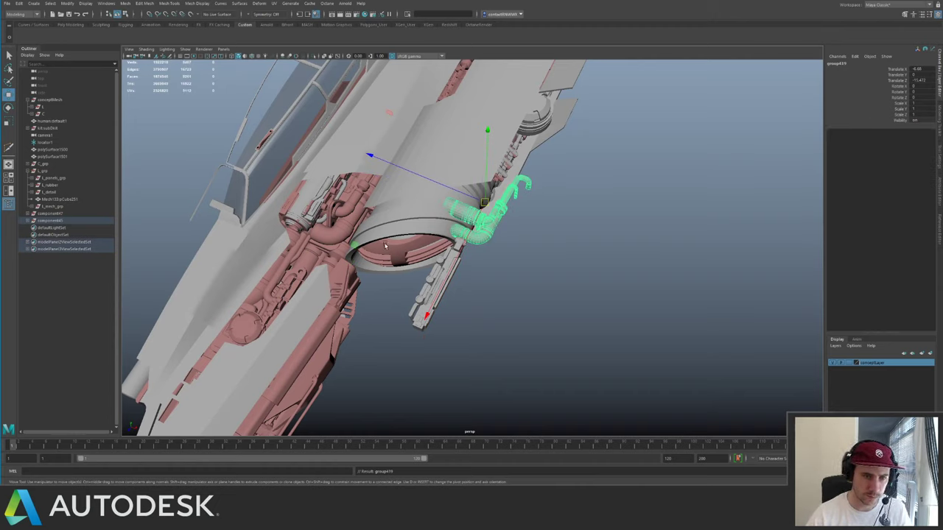
{"action": "left_click_drag", "start_coordinate": [355, 245], "coordinate": [405, 299]}
- Select the longer bent pipe from the separated group and move it onto the large concept pipe beside the engine cylinder
{"action": "left_click", "coordinate": [531, 288]}
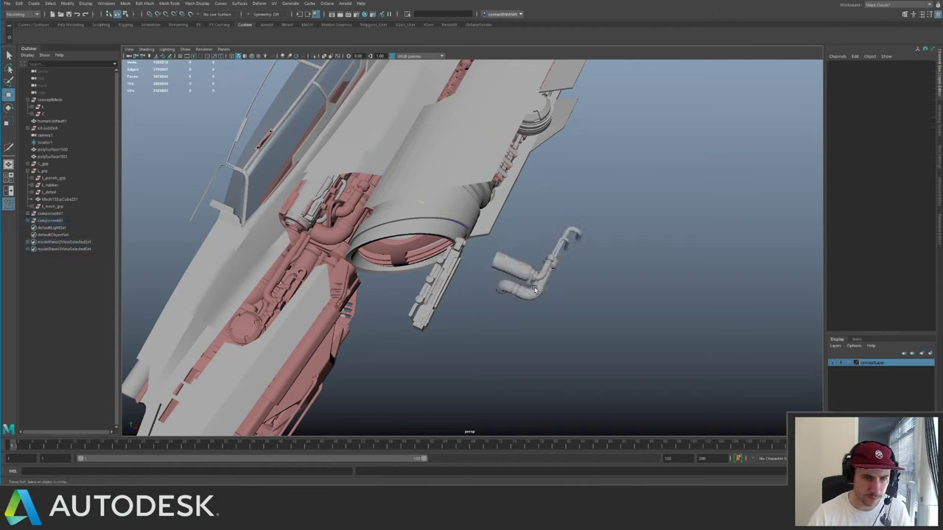
{"action": "left_click", "coordinate": [535, 289]}
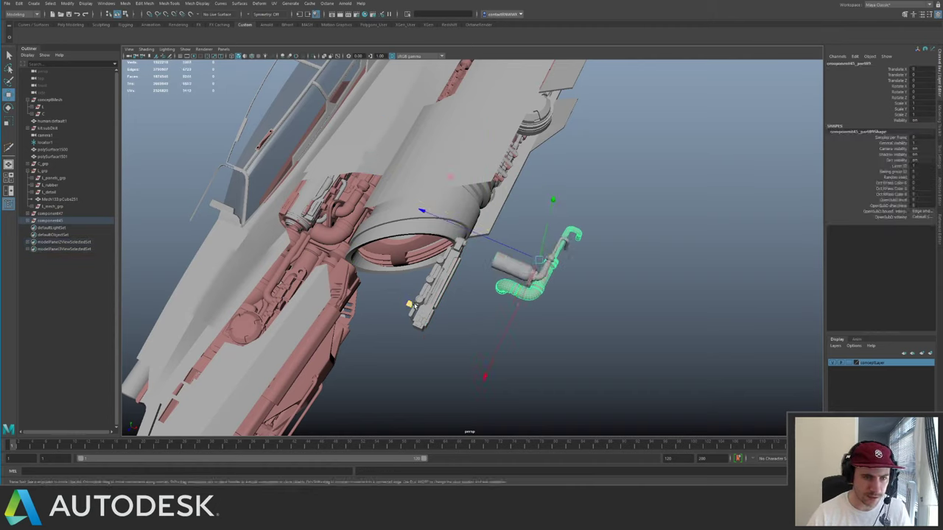
{"action": "left_click_drag", "start_coordinate": [213, 243], "coordinate": [214, 239]}
{"action": "key", "text": "f"}
{"action": "left_click_drag", "start_coordinate": [366, 192], "coordinate": [312, 147], "text": "alt"}
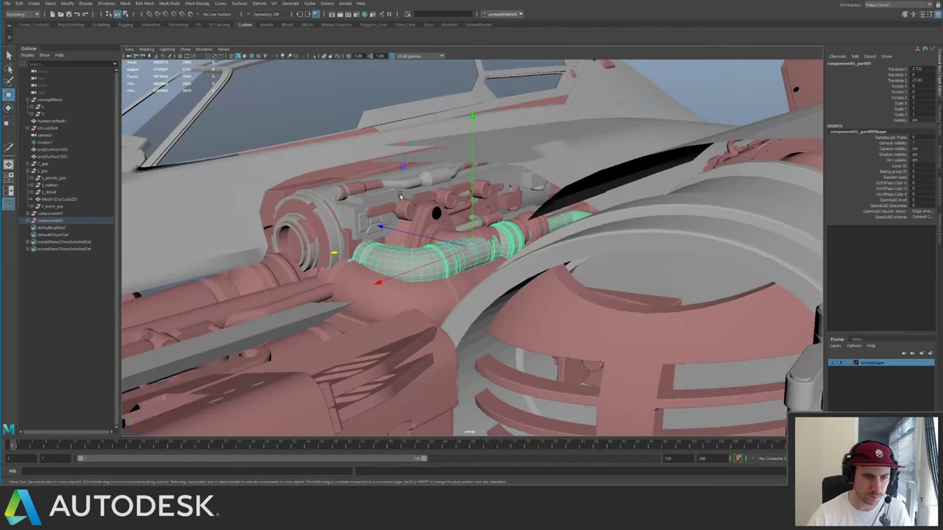
{"action": "right_click_drag", "start_coordinate": [390, 196], "coordinate": [434, 206], "text": "alt"}
- Scale the large bent pipe to about 1.415, lower it and rotate it about 1.73° around Y to match the concept pipe
{"action": "key", "text": "r"}
{"action": "left_click_drag", "start_coordinate": [472, 248], "coordinate": [494, 248]}
{"action": "middle_click_drag", "start_coordinate": [494, 248], "coordinate": [508, 246]}
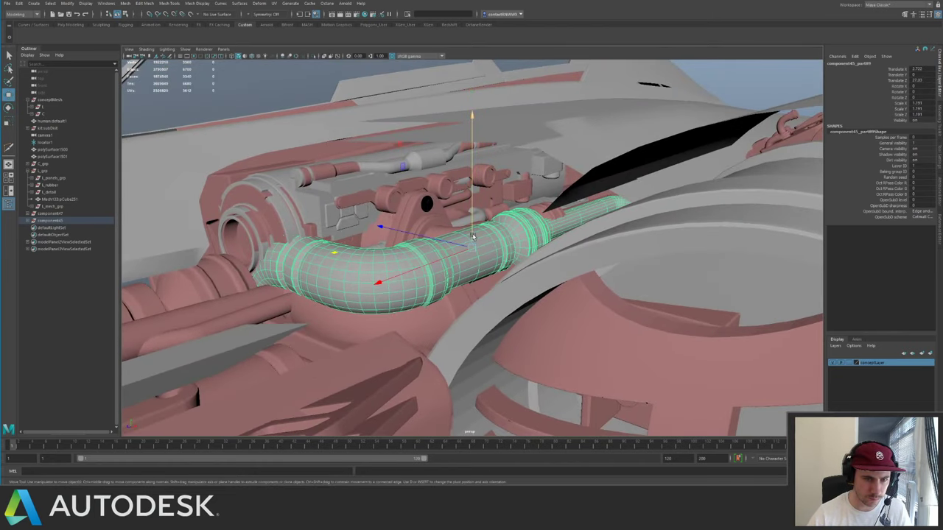
{"action": "left_click_drag", "start_coordinate": [472, 235], "coordinate": [398, 259]}
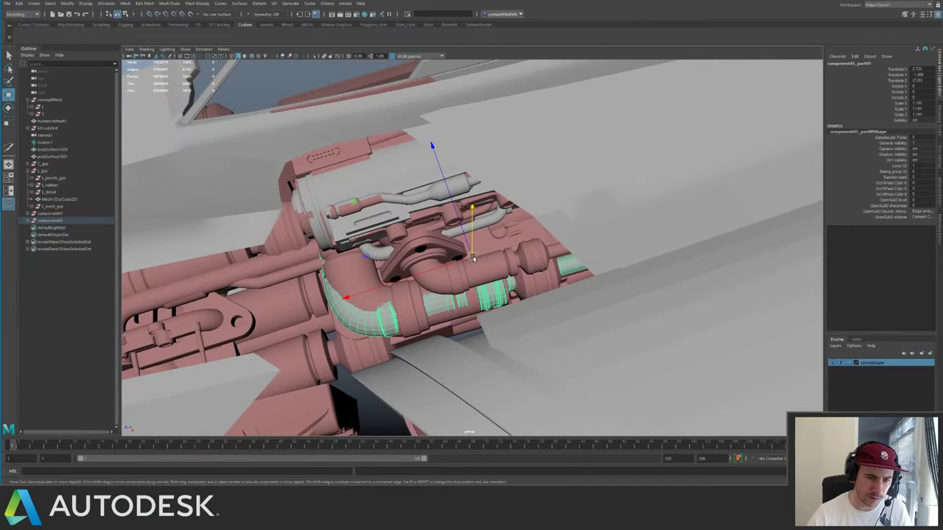
{"action": "left_click_drag", "start_coordinate": [472, 257], "coordinate": [506, 247]}
{"action": "key", "text": "e"}
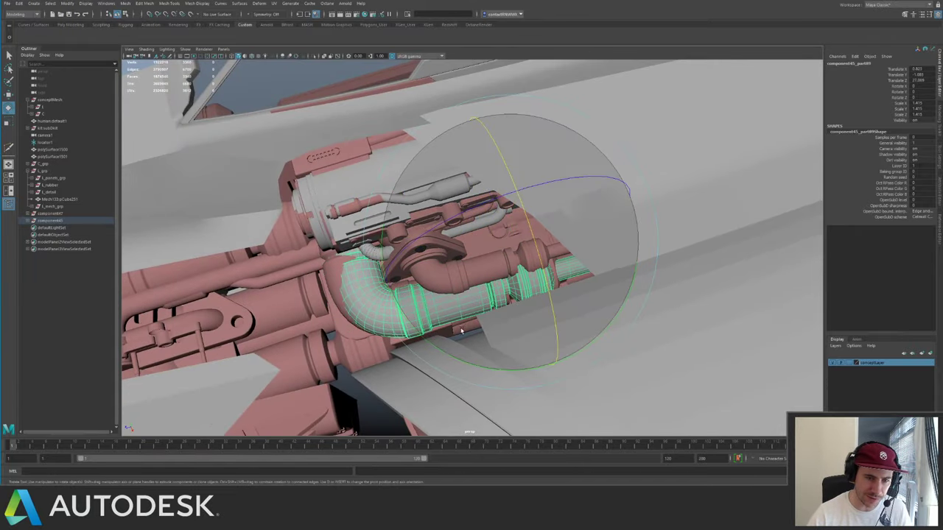
{"action": "left_click_drag", "start_coordinate": [467, 362], "coordinate": [469, 363]}
{"action": "key", "text": "w"}
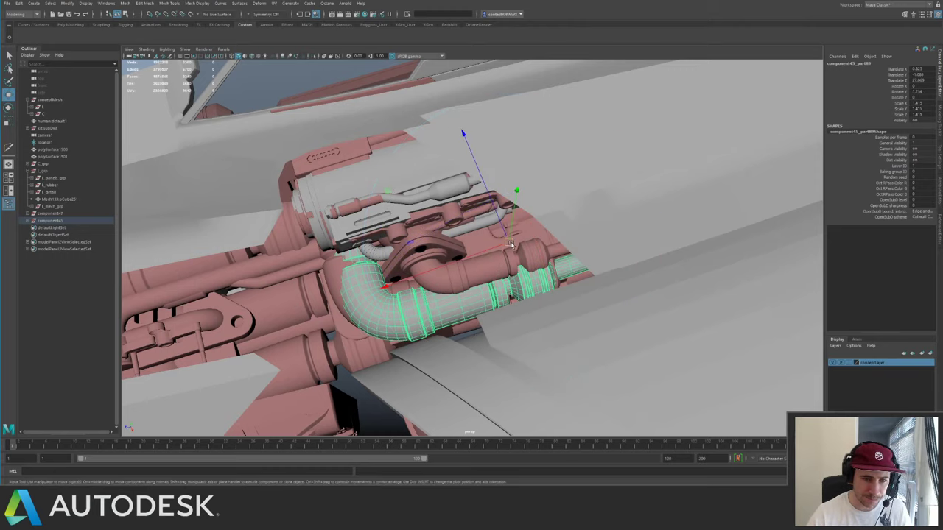
- Move, slightly rotate and enlarge the large bent pipe component so it matches the lower concept pipe in the engine bay
{"action": "left_click_drag", "start_coordinate": [503, 233], "coordinate": [503, 235]}
{"action": "left_click_drag", "start_coordinate": [504, 235], "coordinate": [498, 208], "text": "alt"}
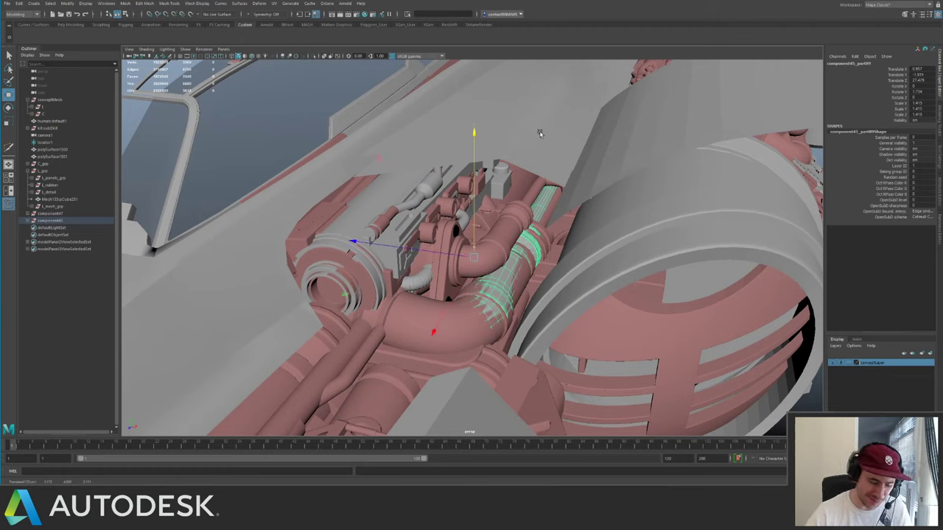
{"action": "key", "text": "e"}
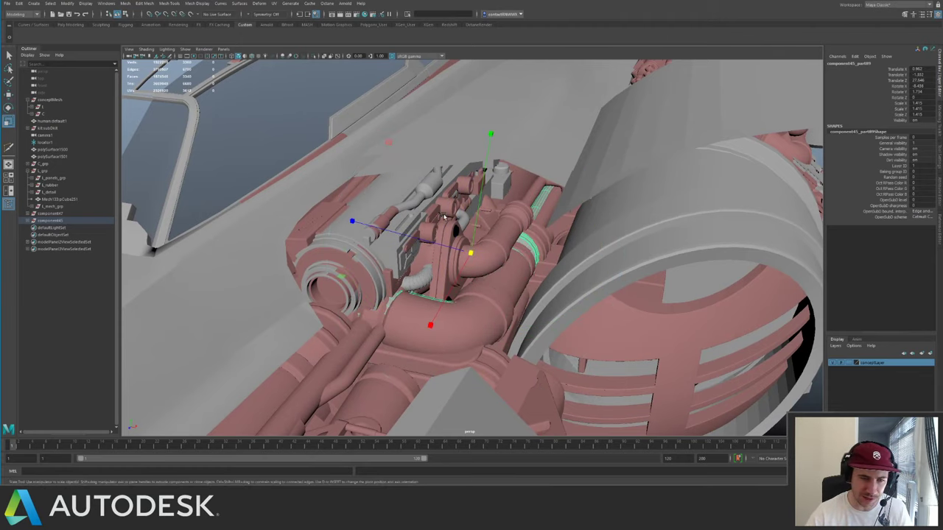
{"action": "left_click", "coordinate": [479, 254]}
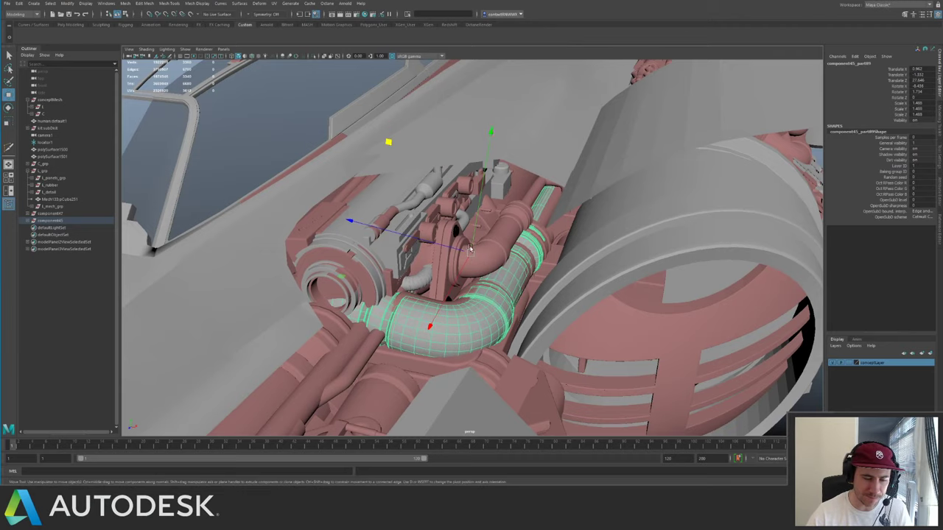
{"action": "left_click_drag", "start_coordinate": [470, 248], "coordinate": [401, 283], "text": "alt"}
{"action": "middle_click_drag", "start_coordinate": [373, 169], "coordinate": [387, 160]}
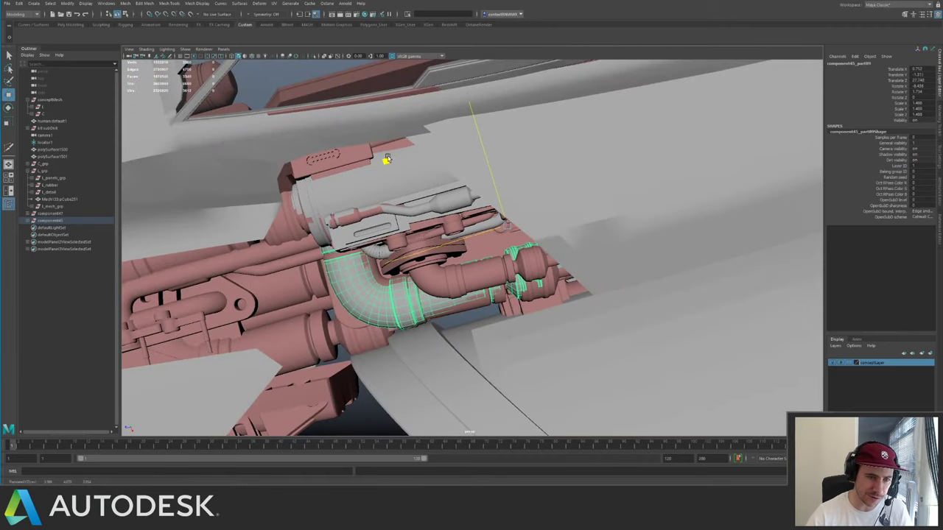
- Delete the pink concept pipe underneath the placed large bent pipe
{"action": "left_click_drag", "start_coordinate": [387, 158], "coordinate": [520, 194], "text": "alt"}
{"action": "right_click_drag", "start_coordinate": [520, 194], "coordinate": [511, 258], "text": "alt"}
{"action": "left_click", "coordinate": [517, 273]}
{"action": "key", "text": "Delete"}
- Group the detached flanged pipe assembly beside the ship and move it into the engine bay
{"action": "left_click_drag", "start_coordinate": [604, 217], "coordinate": [546, 221], "text": "alt"}
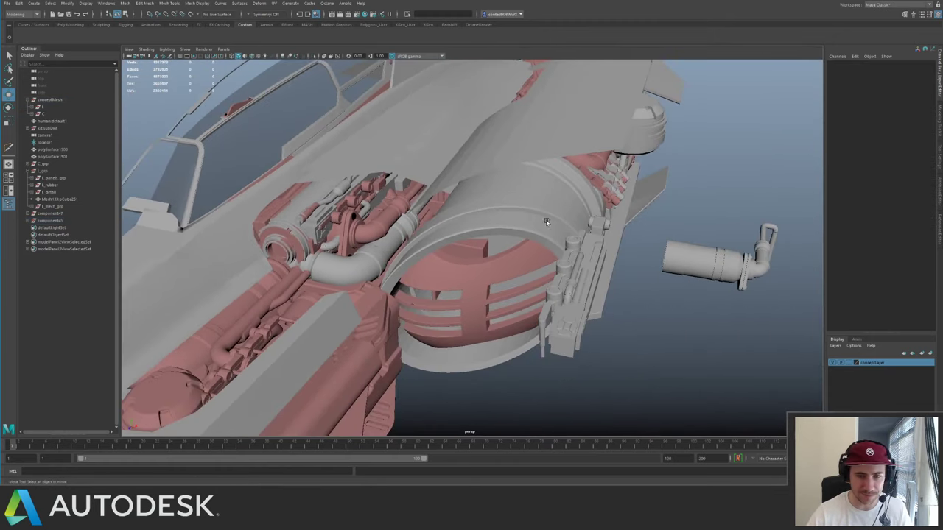
{"action": "left_click", "coordinate": [711, 267]}
{"action": "left_click_drag", "start_coordinate": [710, 267], "coordinate": [711, 260], "text": "alt"}
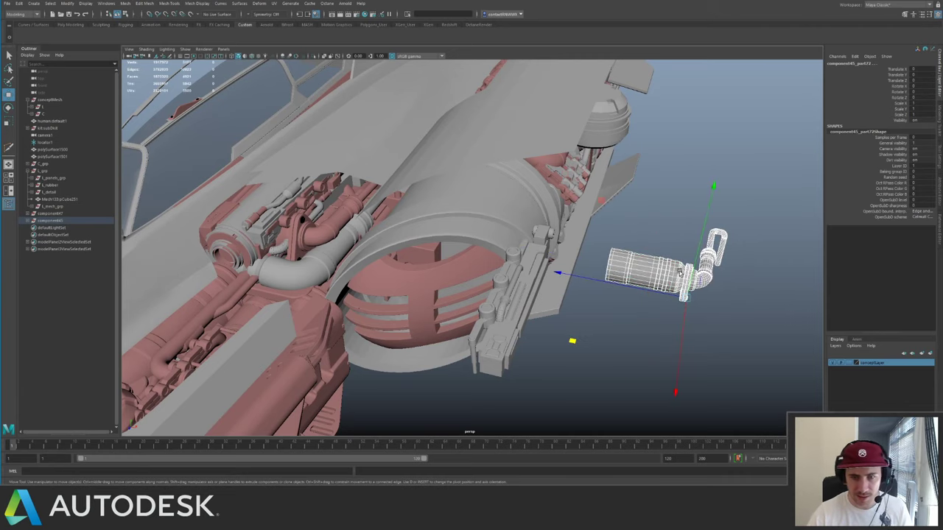
{"action": "key", "text": "ctrl+g"}
{"action": "left_click_drag", "start_coordinate": [525, 205], "coordinate": [580, 181], "text": "alt"}
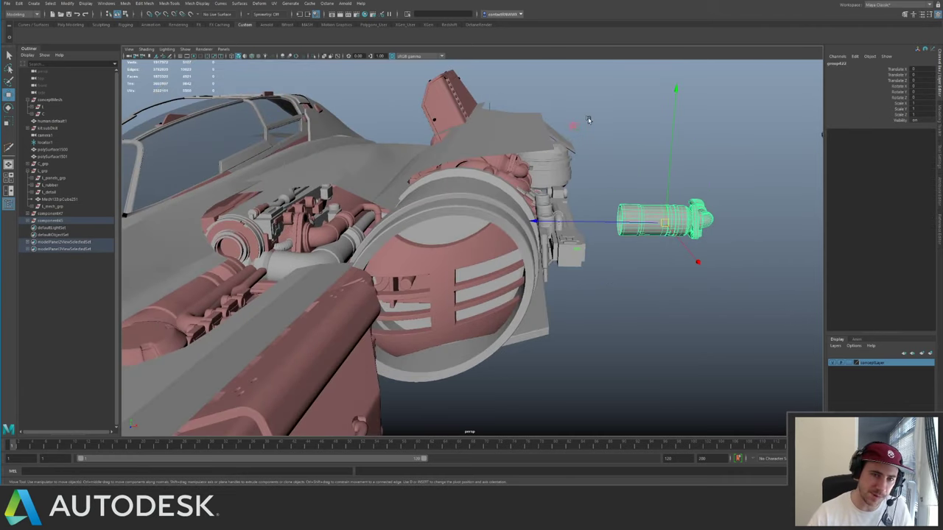
{"action": "middle_click_drag", "start_coordinate": [566, 125], "coordinate": [226, 129]}
{"action": "key", "text": "f"}
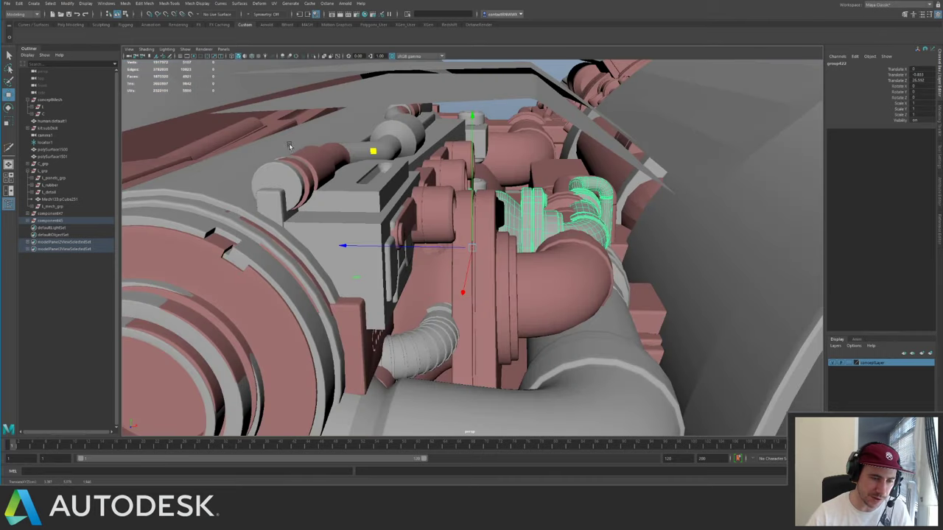
- Reposition and scale up the grouped flanged pipe assembly to match the upper concept pipe beside the engine cylinder
{"action": "left_click_drag", "start_coordinate": [288, 143], "coordinate": [192, 221], "text": "alt"}
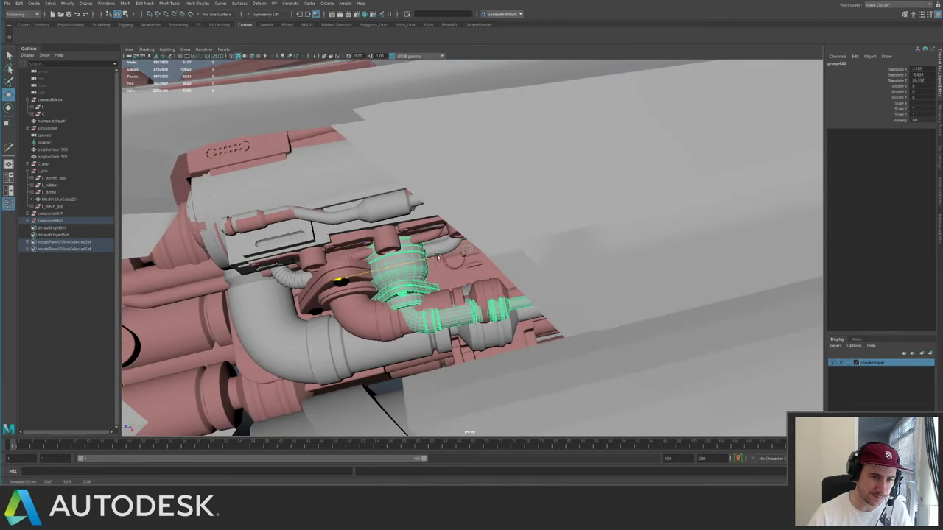
{"action": "mouse_move", "coordinate": [422, 263]}
{"action": "left_mouse_down"}
{"action": "mouse_move", "coordinate": [458, 263]}
{"action": "mouse_move", "coordinate": [427, 258]}
{"action": "mouse_move", "coordinate": [425, 246]}
{"action": "left_mouse_up"}
{"action": "left_click_drag", "start_coordinate": [417, 342], "coordinate": [495, 274], "text": "alt"}
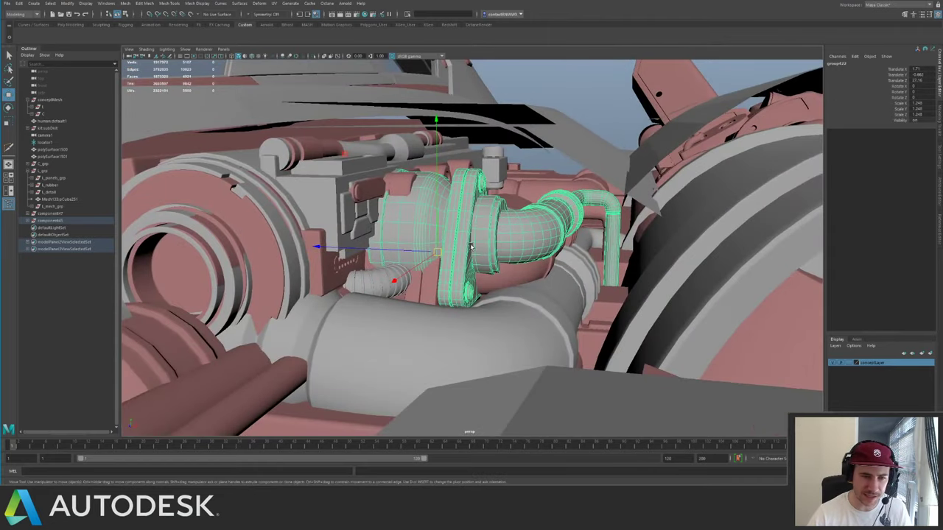
{"action": "left_click_drag", "start_coordinate": [438, 254], "coordinate": [414, 260]}
{"action": "left_click_drag", "start_coordinate": [515, 221], "coordinate": [458, 244], "text": "alt"}
{"action": "middle_click_drag", "start_coordinate": [456, 243], "coordinate": [469, 240]}
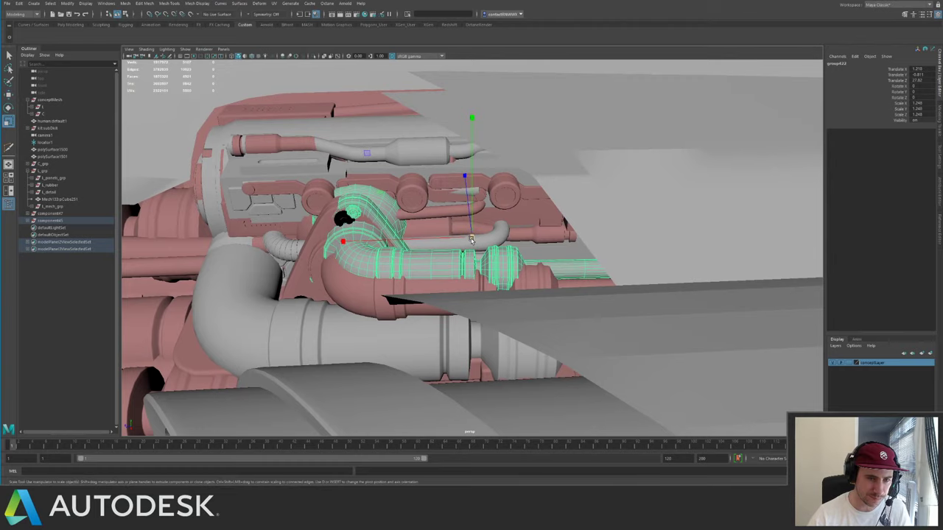
{"action": "left_click_drag", "start_coordinate": [471, 239], "coordinate": [470, 212]}
{"action": "key", "text": "w"}
{"action": "left_click_drag", "start_coordinate": [465, 248], "coordinate": [398, 215]}
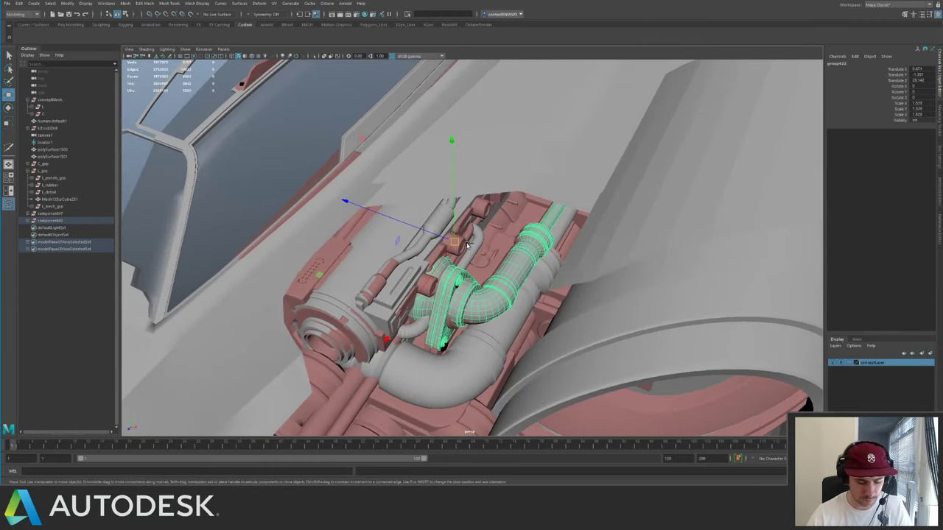
- Delete the pink concept flange and its bent pipe from the engine bay
{"action": "left_click", "coordinate": [465, 293]}
{"action": "left_click", "coordinate": [498, 298], "text": "shift"}
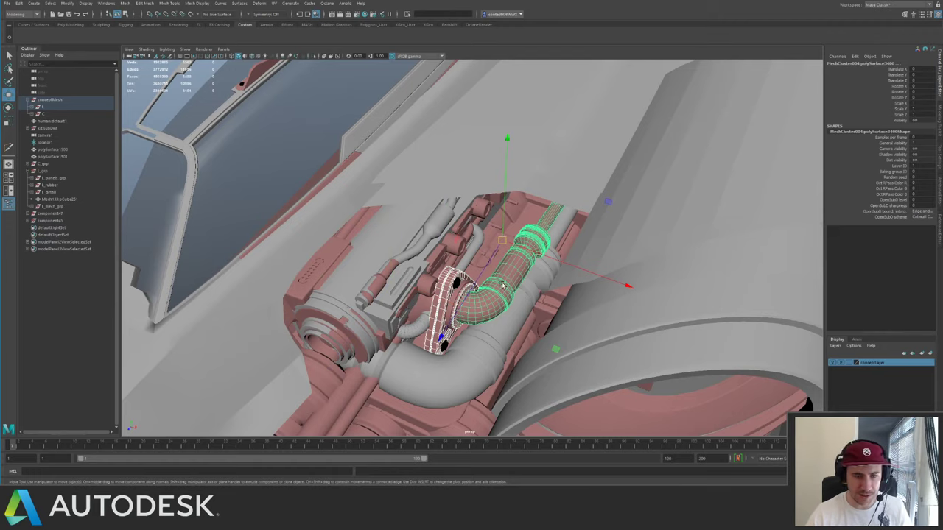
{"action": "key", "text": "Delete"}
{"action": "left_click", "coordinate": [463, 299]}
{"action": "key", "text": "Delete"}
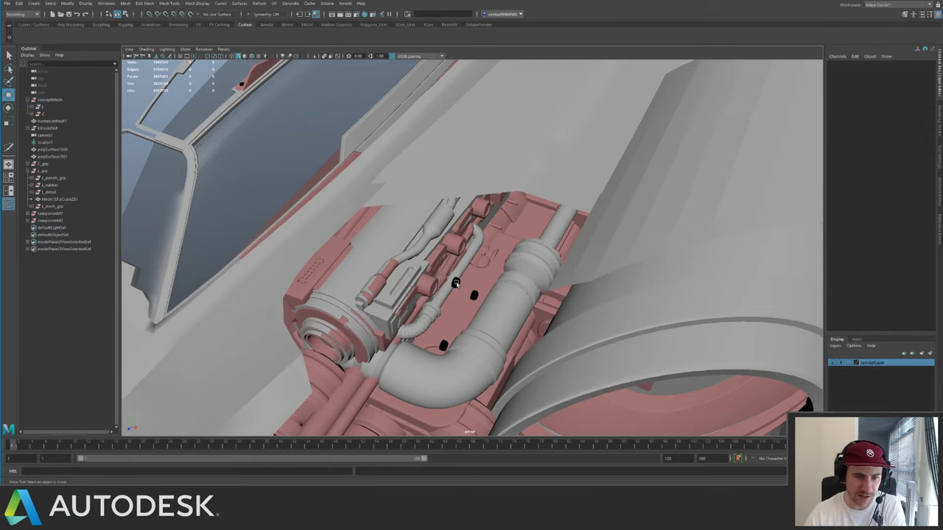
- Isolate the pink concept engine cylinder group and remove it from the engine bay
{"action": "left_click", "coordinate": [433, 291]}
{"action": "left_click", "coordinate": [432, 289]}
{"action": "left_click_drag", "start_coordinate": [432, 289], "coordinate": [479, 203], "text": "alt"}
{"action": "key", "text": "Up"}
{"action": "key", "text": "ctrl+1"}
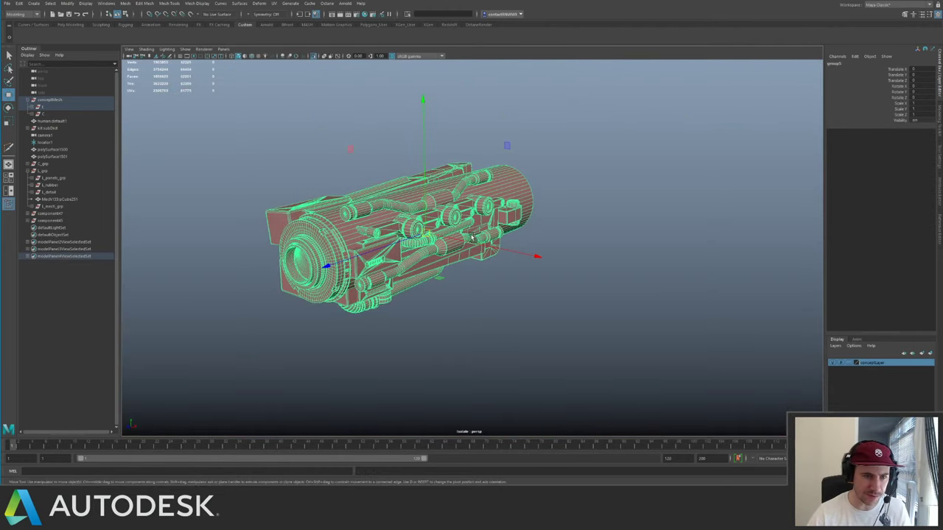
{"action": "key", "text": "ctrl+1"}
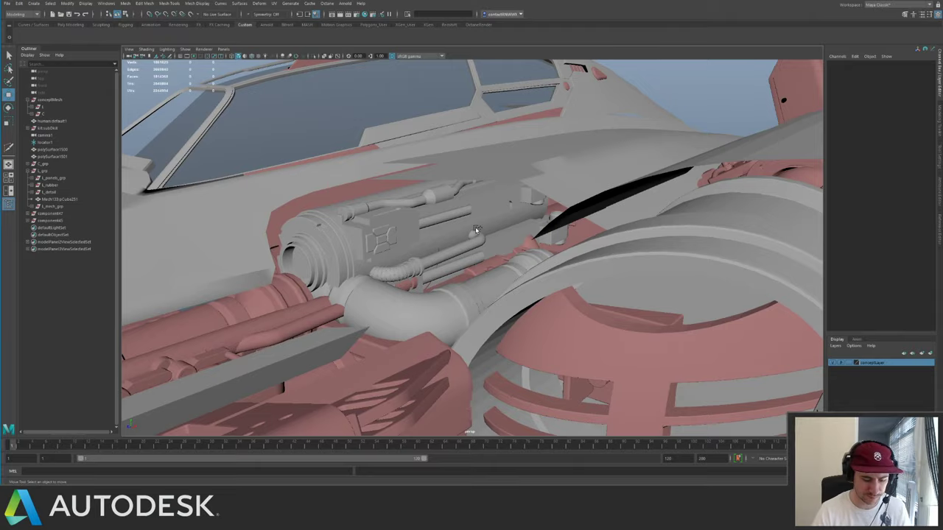
- Examine the replaced engine bay parts and their fit in the ship from several angles
{"action": "left_click_drag", "start_coordinate": [508, 211], "coordinate": [556, 239], "text": "alt"}
{"action": "right_click_drag", "start_coordinate": [556, 239], "coordinate": [508, 268], "text": "alt"}
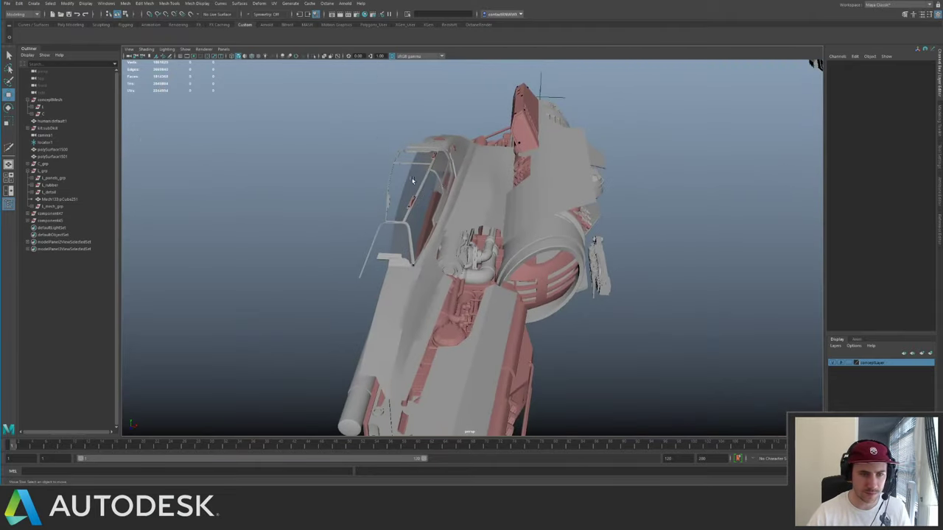
{"action": "left_click_drag", "start_coordinate": [508, 268], "coordinate": [442, 276], "text": "alt"}
{"action": "right_click_drag", "start_coordinate": [434, 287], "coordinate": [478, 309], "text": "alt"}
{"action": "left_click_drag", "start_coordinate": [478, 309], "coordinate": [445, 280], "text": "alt"}
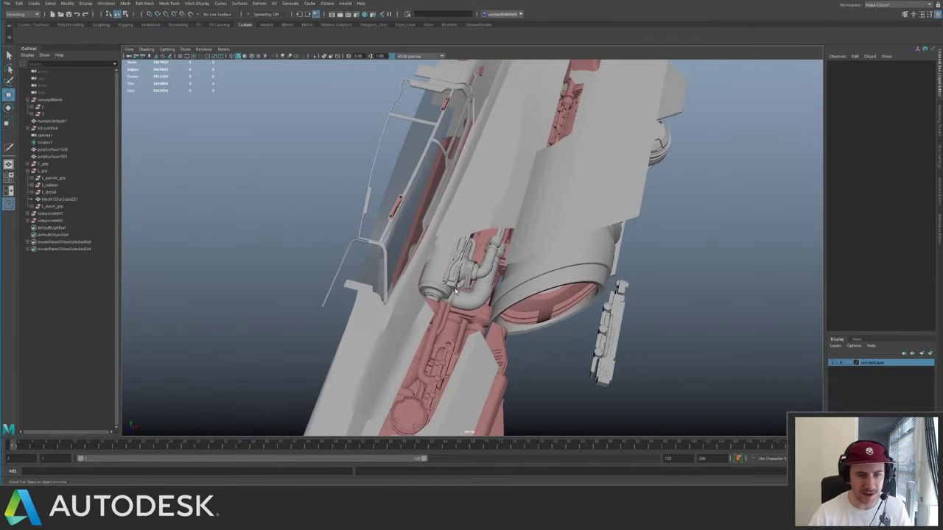
{"action": "left_click", "coordinate": [440, 286]}
{"action": "left_click", "coordinate": [437, 288]}
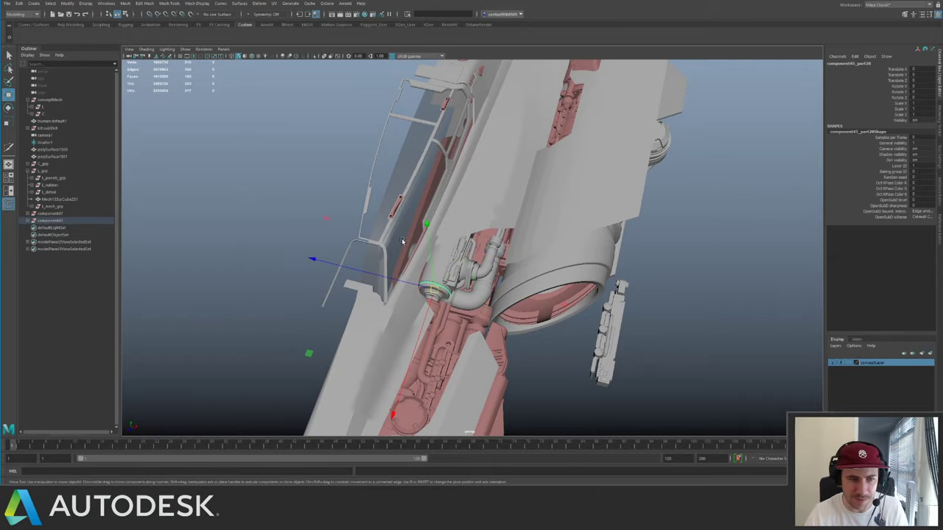
{"action": "left_click", "coordinate": [335, 218]}
{"action": "mouse_move", "coordinate": [472, 254]}
{"action": "left_mouse_down", "text": "alt"}
{"action": "mouse_move", "coordinate": [413, 199]}
{"action": "mouse_move", "coordinate": [489, 253]}
{"action": "left_mouse_up", "text": "alt"}
{"action": "right_click_drag", "start_coordinate": [488, 253], "coordinate": [518, 270], "text": "alt"}
{"action": "left_click_drag", "start_coordinate": [518, 271], "coordinate": [396, 246], "text": "alt"}
{"action": "right_click_drag", "start_coordinate": [397, 246], "coordinate": [397, 232], "text": "alt"}
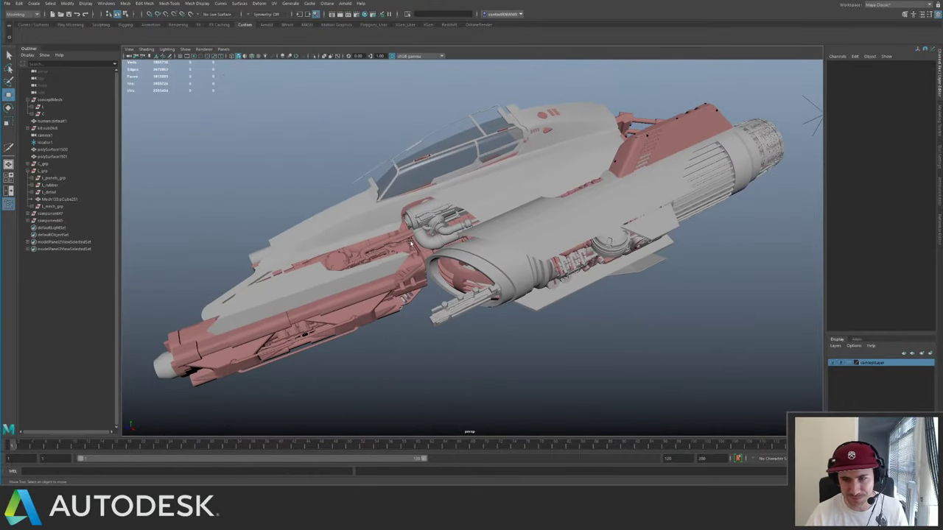
{"action": "left_click_drag", "start_coordinate": [349, 267], "coordinate": [444, 250], "text": "alt"}
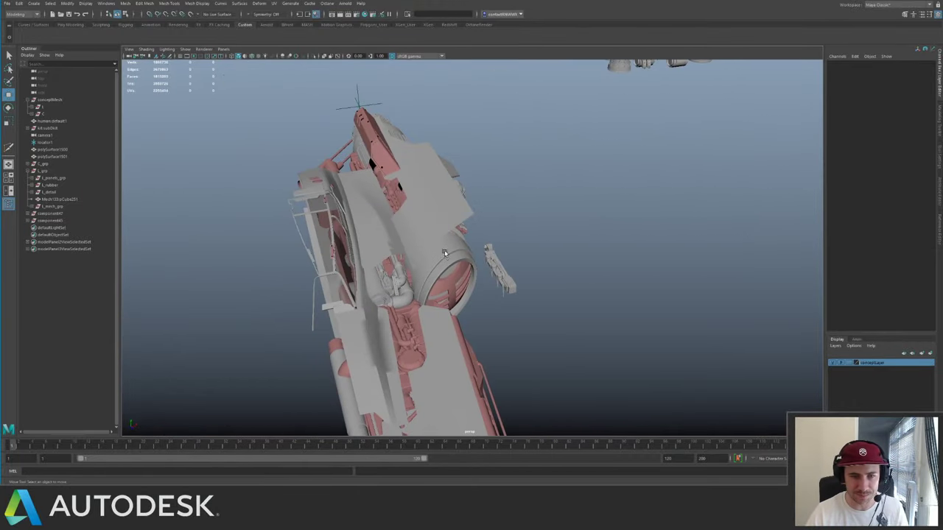
- Group the detached rack component beside the intake and rotate it to -90 degrees about X
{"action": "right_click_drag", "start_coordinate": [444, 249], "coordinate": [589, 287], "text": "alt"}
{"action": "left_click_drag", "start_coordinate": [589, 287], "coordinate": [639, 295], "text": "alt"}
{"action": "left_click_drag", "start_coordinate": [521, 218], "coordinate": [619, 291]}
{"action": "left_click_drag", "start_coordinate": [622, 291], "coordinate": [582, 239], "text": "alt"}
{"action": "left_click", "coordinate": [385, 235]}
{"action": "left_click", "coordinate": [584, 254]}
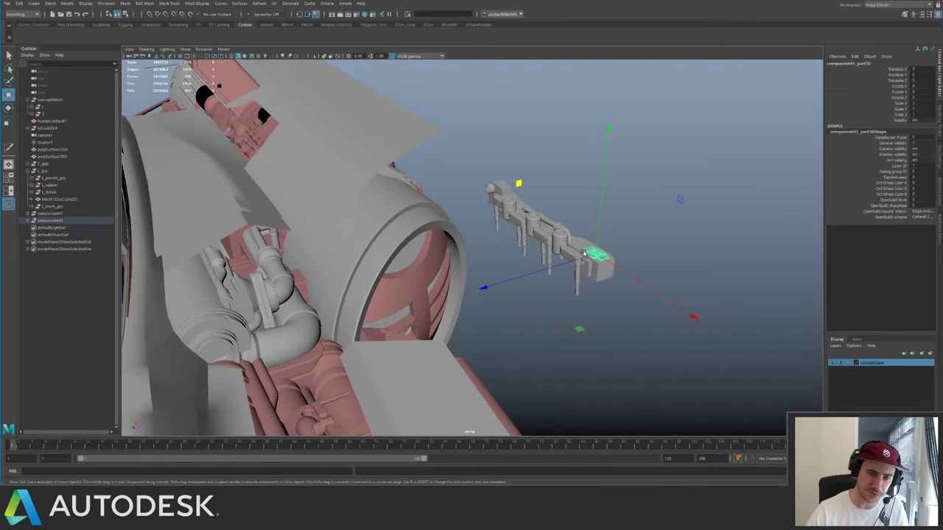
{"action": "key", "text": "Up"}
{"action": "key", "text": "r"}
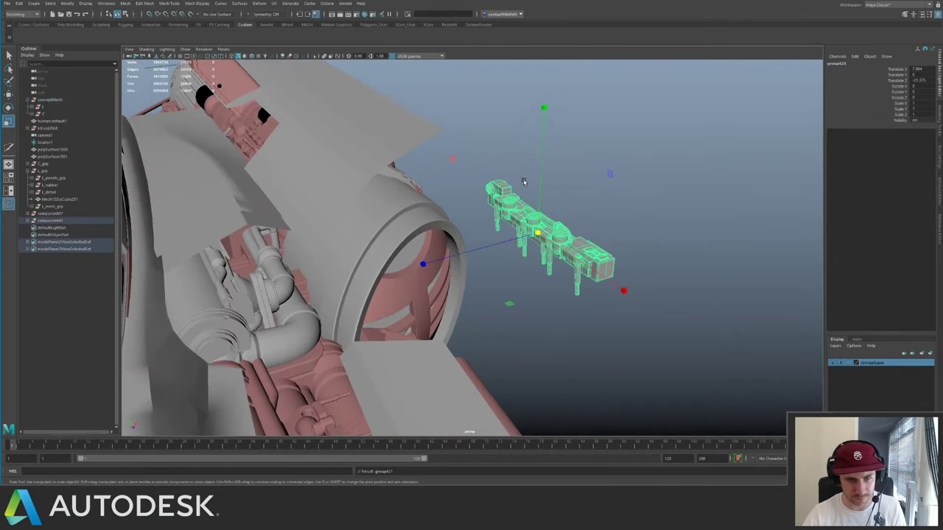
{"action": "key", "text": "e"}
{"action": "left_click_drag", "start_coordinate": [480, 149], "coordinate": [521, 136]}
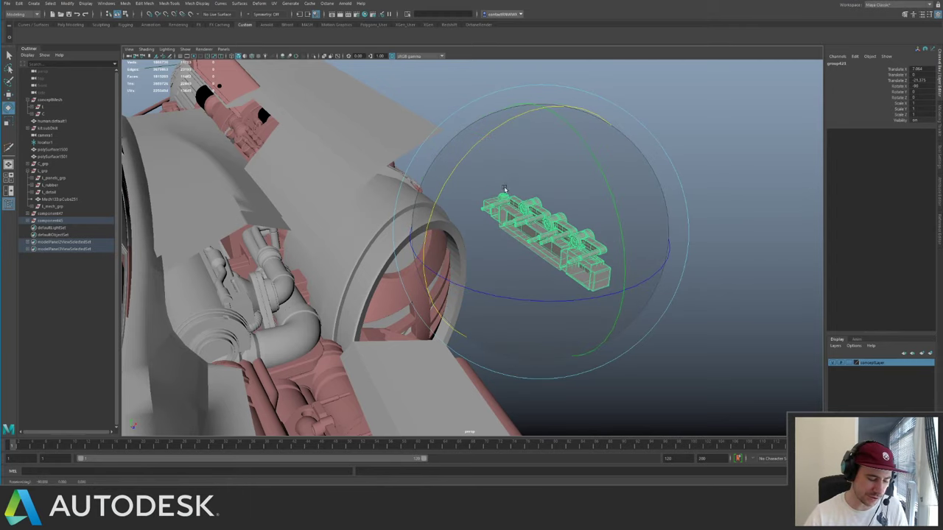
{"action": "key", "text": "w"}
- Rotate the rack component to -180 degrees about Y and move it into the nose bay beside the round cap
{"action": "left_click_drag", "start_coordinate": [505, 190], "coordinate": [595, 250], "text": "alt"}
{"action": "key", "text": "e"}
{"action": "left_click_drag", "start_coordinate": [576, 325], "coordinate": [419, 311]}
{"action": "key", "text": "w"}
{"action": "key", "text": "f"}
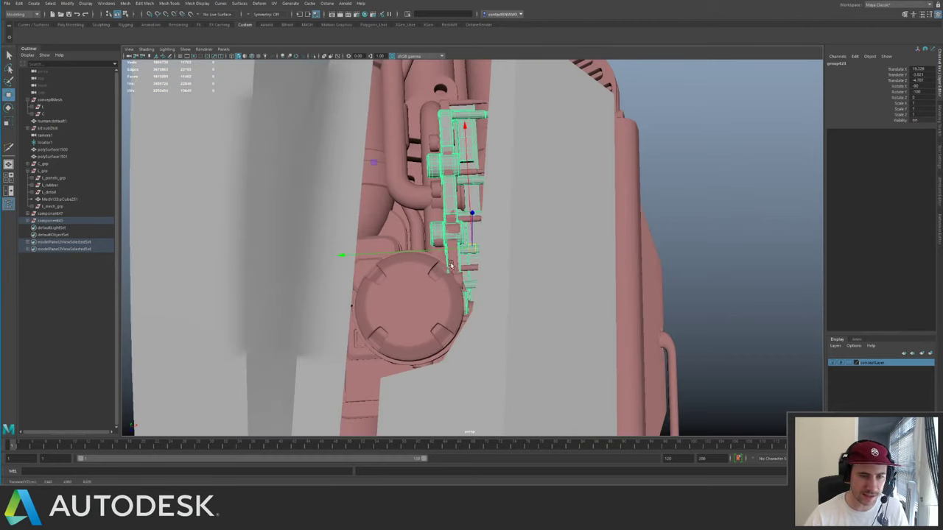
- Turn the rack component to about -184 degrees about Y and align it along the outer edge of the nose bay
{"action": "left_click_drag", "start_coordinate": [451, 265], "coordinate": [541, 273], "text": "alt"}
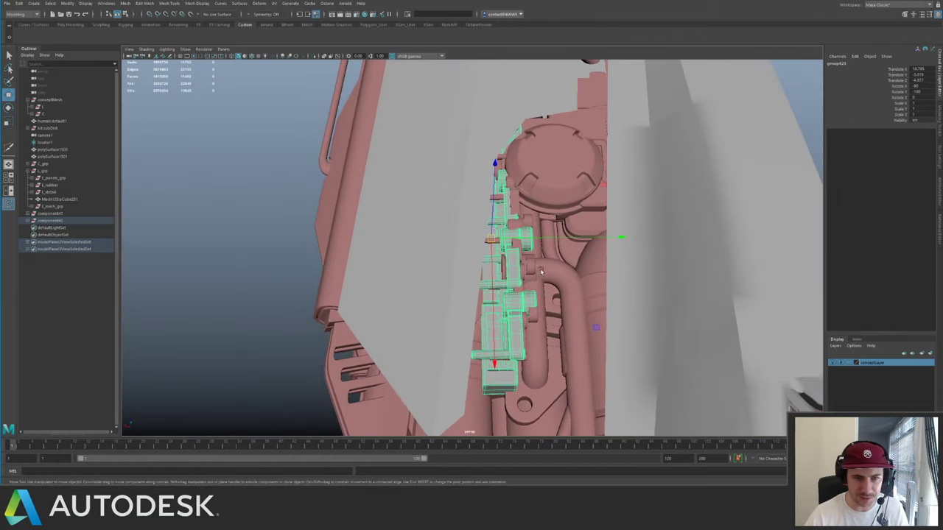
{"action": "key", "text": "e"}
{"action": "left_click_drag", "start_coordinate": [570, 341], "coordinate": [559, 277]}
{"action": "key", "text": "w"}
{"action": "scroll", "coordinate": [587, 326], "scroll_direction": "down", "scroll_amount": 3}
{"action": "left_click_drag", "start_coordinate": [582, 239], "coordinate": [440, 234]}
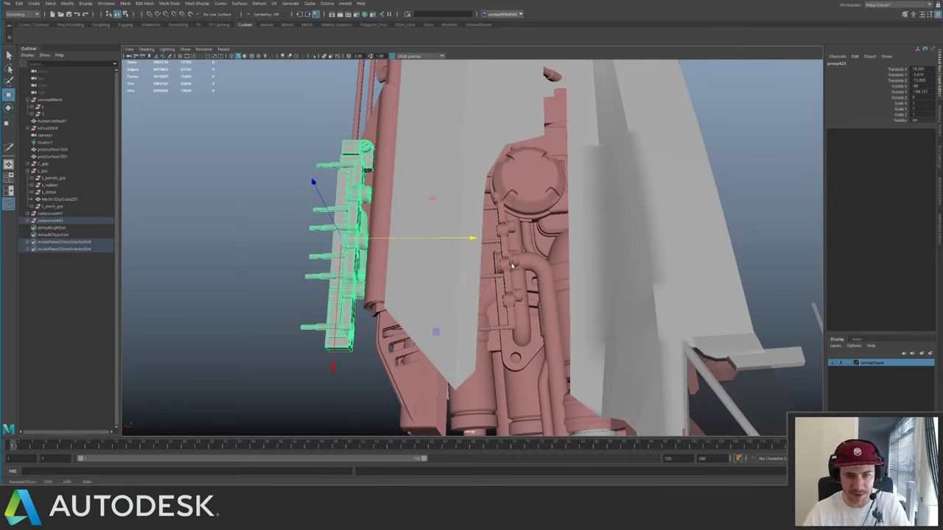
{"action": "left_click_drag", "start_coordinate": [548, 259], "coordinate": [457, 219], "text": "alt"}
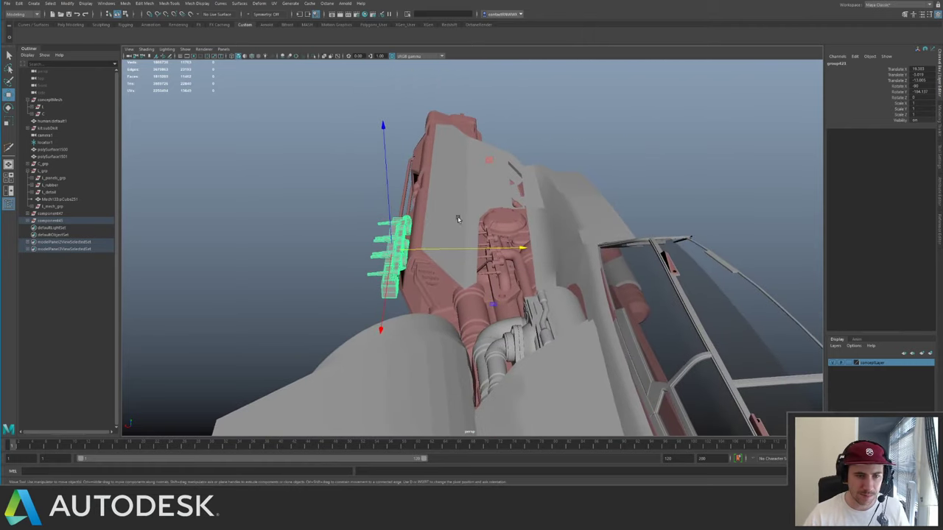
{"action": "left_click_drag", "start_coordinate": [523, 249], "coordinate": [556, 288]}
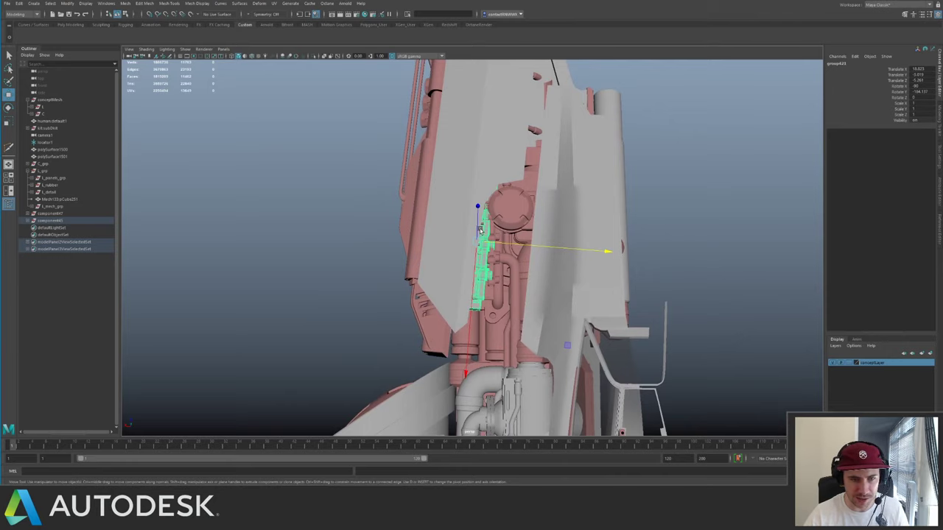
- Check the pink concept pieces beside the placed rack by selecting them individually and together
{"action": "left_click", "coordinate": [492, 262]}
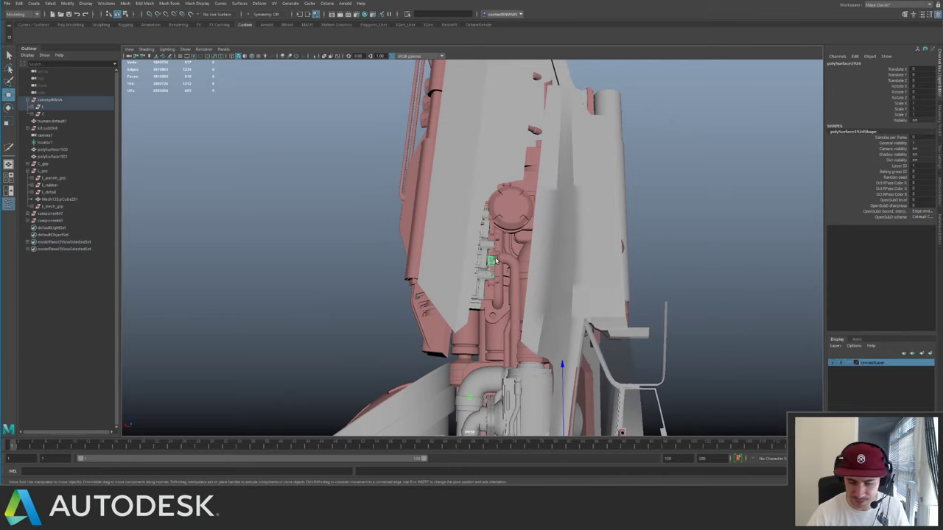
{"action": "key", "text": "Up"}
{"action": "left_click", "coordinate": [368, 209]}
{"action": "left_click_drag", "start_coordinate": [368, 210], "coordinate": [428, 219], "text": "alt"}
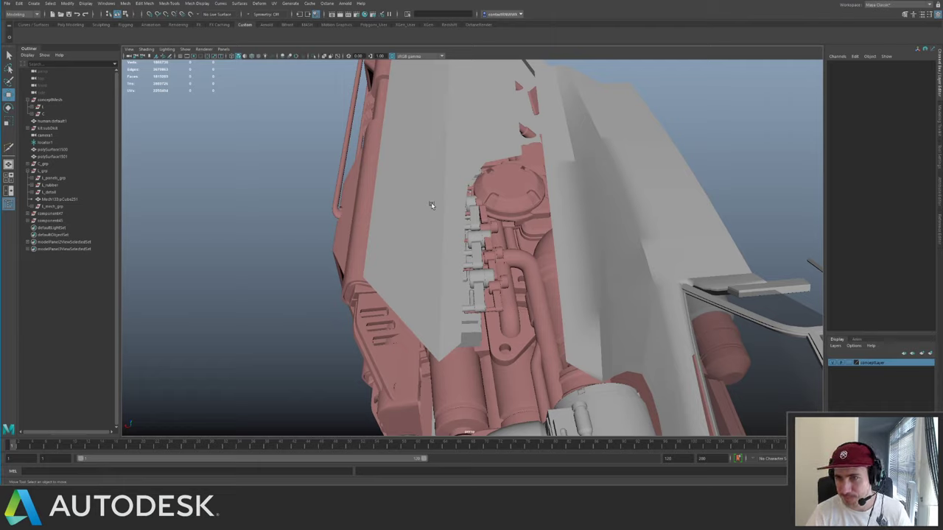
{"action": "left_click", "coordinate": [494, 285]}
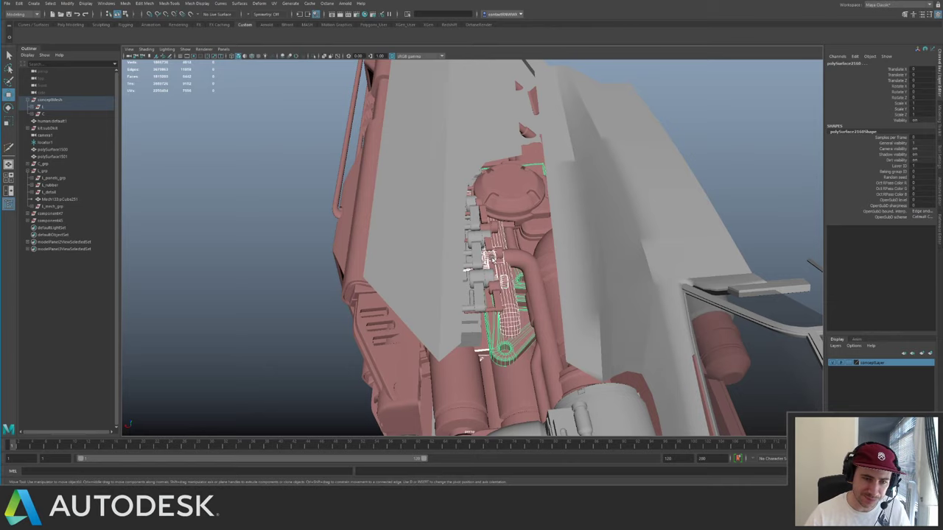
{"action": "left_click_drag", "start_coordinate": [518, 268], "coordinate": [374, 213], "text": "alt"}
- Inspect the concept part group and the large concept pipe in the nose bay
{"action": "left_click", "coordinate": [495, 260]}
{"action": "key", "text": "Up"}
{"action": "key", "text": "ctrl+1"}
{"action": "left_click", "coordinate": [407, 156]}
{"action": "left_click", "coordinate": [503, 272]}
{"action": "left_click", "coordinate": [486, 264]}
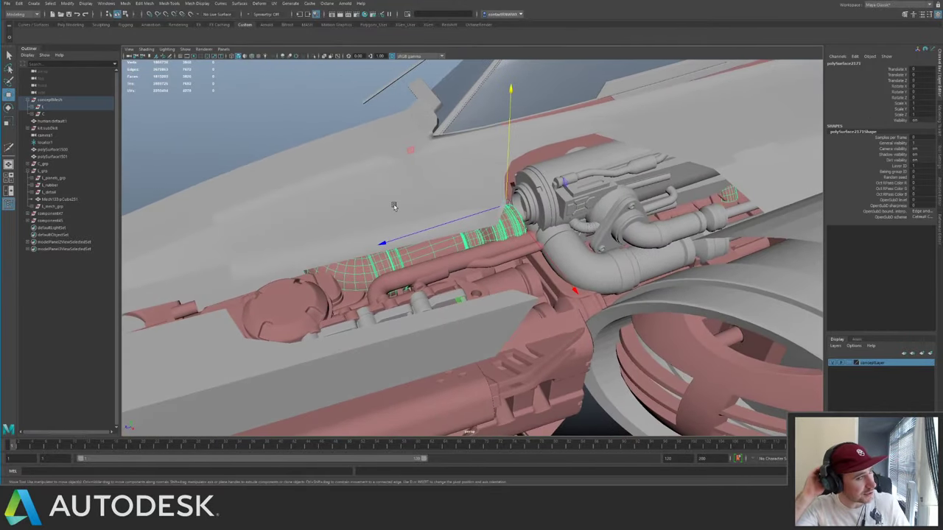
{"action": "left_click", "coordinate": [338, 121]}
- Save the spaceship scene and clear the selection of the upper nose panel
{"action": "scroll", "coordinate": [351, 209], "scroll_direction": "down", "scroll_amount": 5}
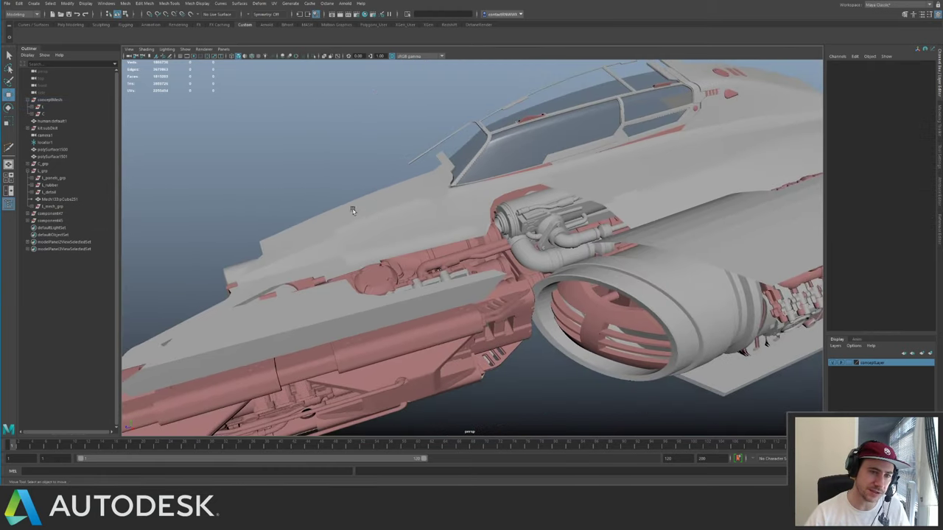
{"action": "left_click_drag", "start_coordinate": [351, 209], "coordinate": [329, 184], "text": "alt"}
{"action": "left_click", "coordinate": [391, 211]}
{"action": "scroll", "coordinate": [391, 210], "scroll_direction": "down", "scroll_amount": 3}
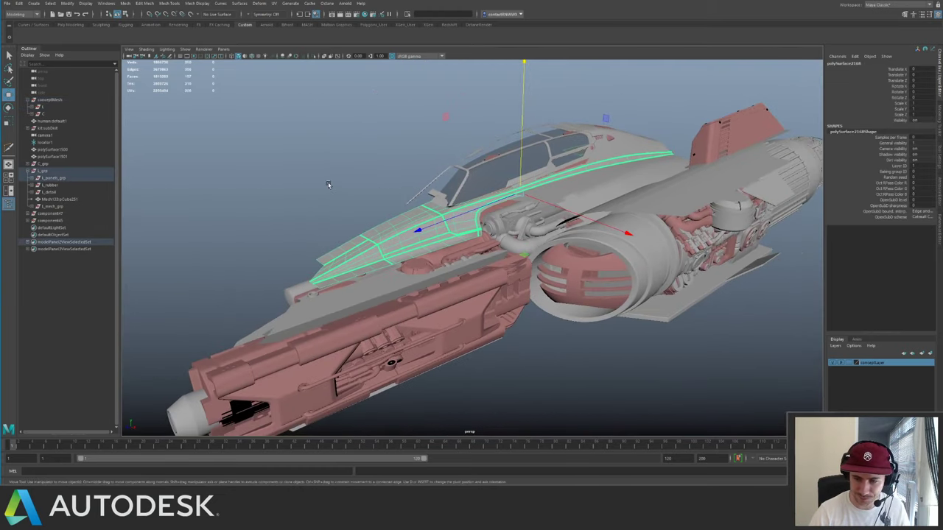
{"action": "key", "text": "ctrl+s"}
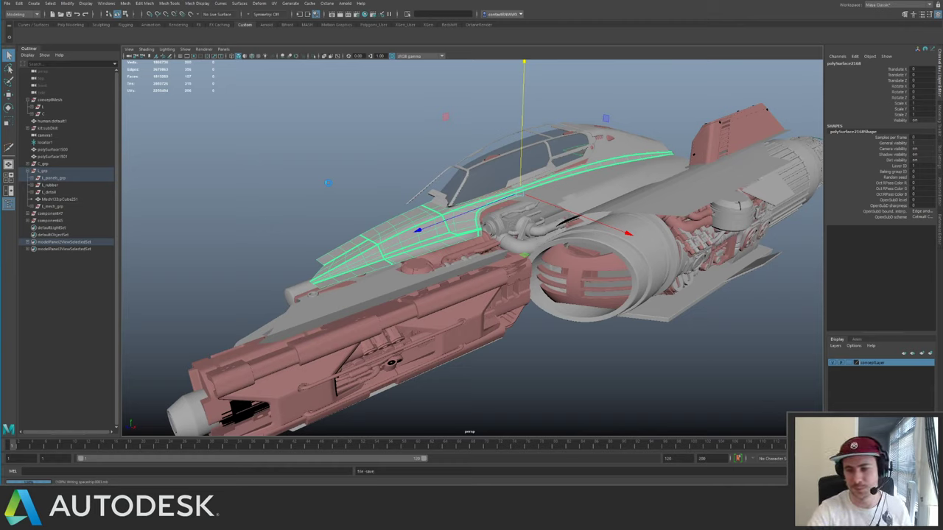
{"action": "key", "text": "w"}
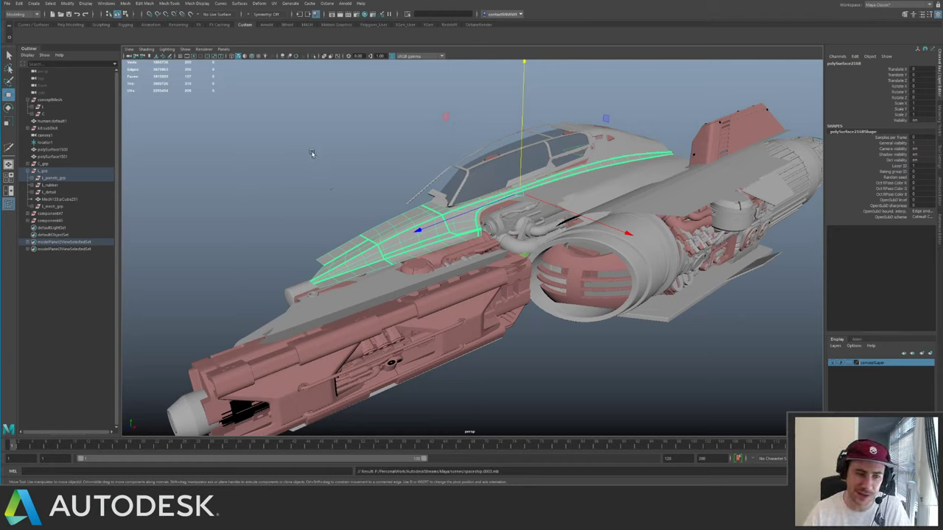
{"action": "left_click", "coordinate": [311, 154]}
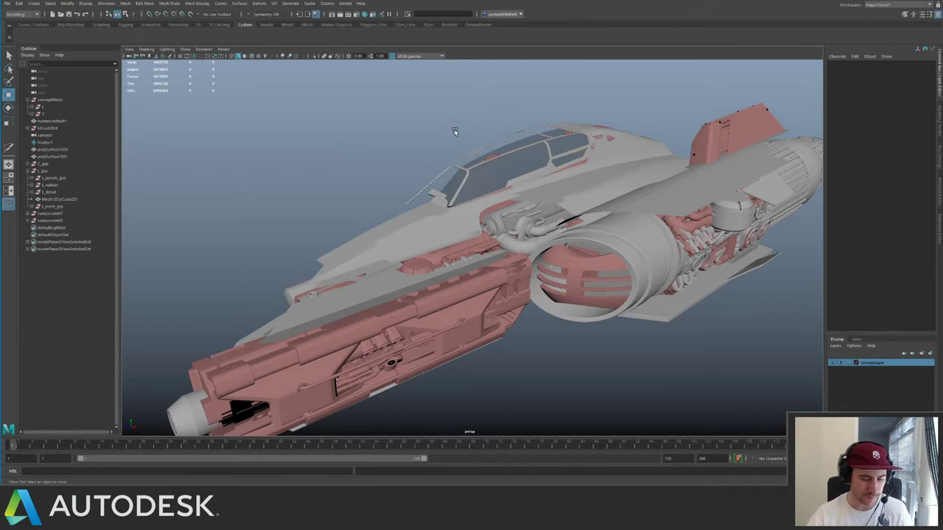
- Select and frame the large pink concept pipe in the nose bay
{"action": "left_click_drag", "start_coordinate": [454, 130], "coordinate": [358, 178], "text": "alt"}
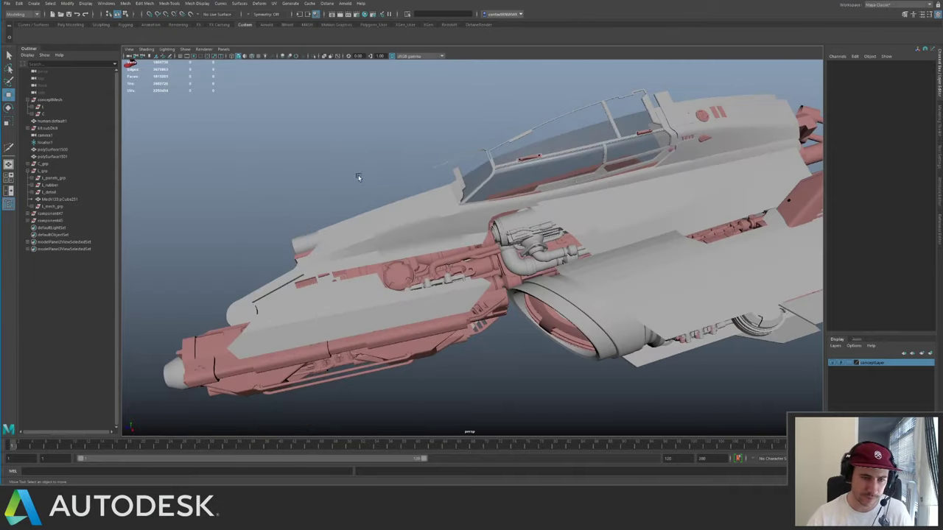
{"action": "right_click_drag", "start_coordinate": [359, 178], "coordinate": [553, 274], "text": "alt"}
{"action": "left_click_drag", "start_coordinate": [495, 212], "coordinate": [514, 232], "text": "alt"}
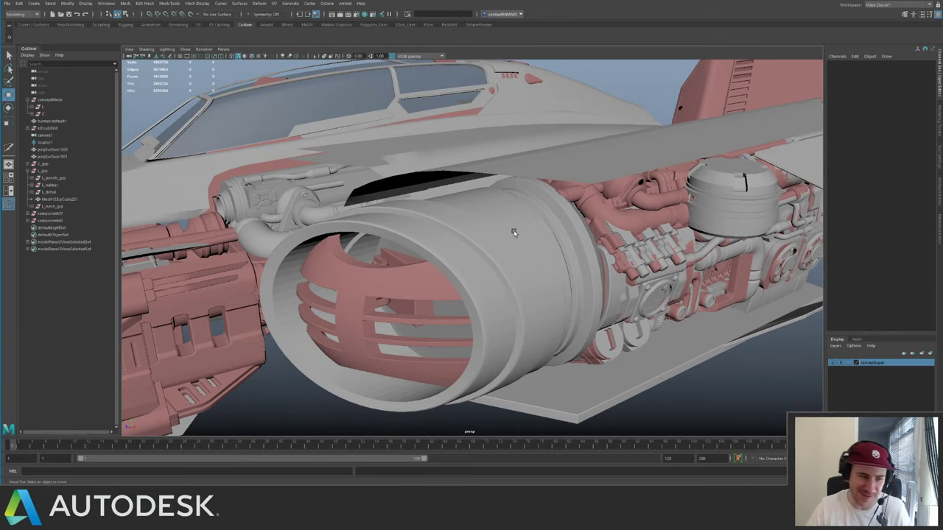
{"action": "left_click_drag", "start_coordinate": [443, 218], "coordinate": [461, 236], "text": "alt"}
{"action": "left_click", "coordinate": [335, 181]}
{"action": "key", "text": "f"}
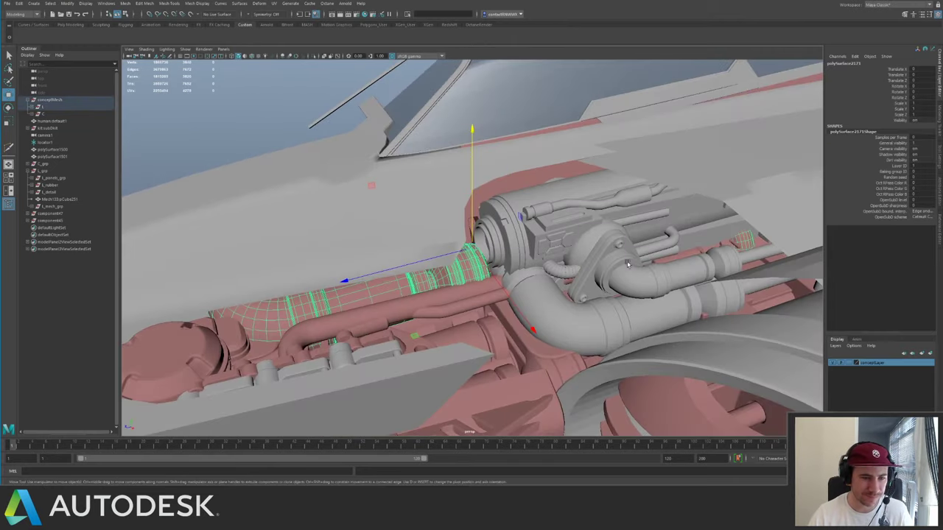
- Duplicate the large curved pipe component beside the intake, move the copy forward onto the concept pipe, and scale it up to about 1.85
{"action": "right_click_drag", "start_coordinate": [628, 265], "coordinate": [534, 205], "text": "alt"}
{"action": "left_click_drag", "start_coordinate": [534, 205], "coordinate": [574, 228], "text": "alt"}
{"action": "right_click_drag", "start_coordinate": [574, 228], "coordinate": [627, 283], "text": "alt"}
{"action": "left_click", "coordinate": [640, 287]}
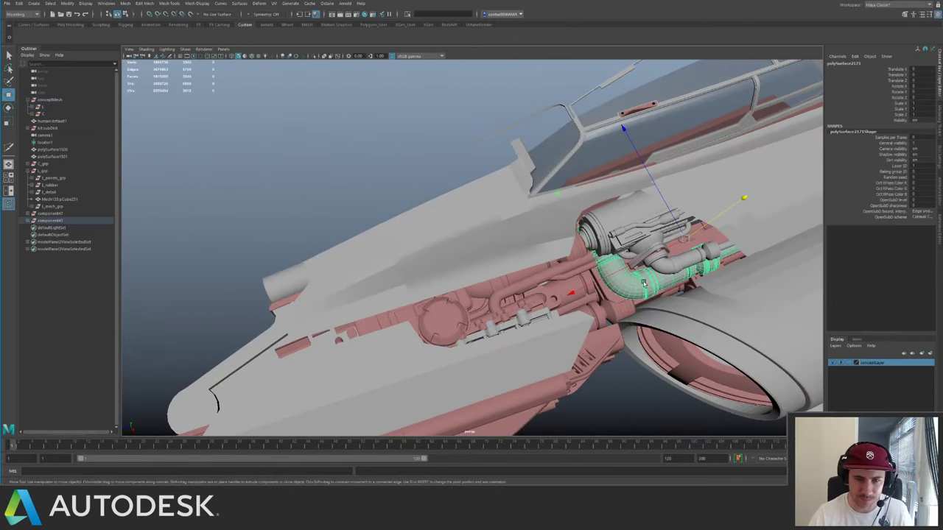
{"action": "middle_click_drag", "start_coordinate": [641, 288], "coordinate": [505, 267], "text": "alt"}
{"action": "right_click_drag", "start_coordinate": [505, 267], "coordinate": [592, 297], "text": "alt"}
{"action": "left_click_drag", "start_coordinate": [591, 297], "coordinate": [590, 299], "text": "alt"}
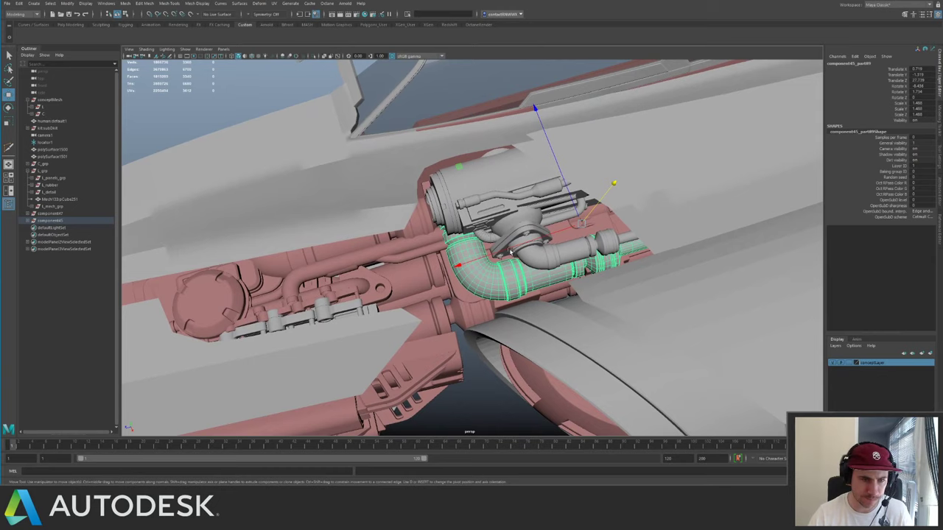
{"action": "middle_click_drag", "start_coordinate": [510, 251], "coordinate": [562, 264], "text": "alt"}
{"action": "key", "text": "ctrl+d"}
{"action": "left_click_drag", "start_coordinate": [505, 183], "coordinate": [322, 149]}
{"action": "left_click_drag", "start_coordinate": [486, 313], "coordinate": [418, 270], "text": "alt"}
{"action": "key", "text": "r"}
{"action": "key", "text": "w"}
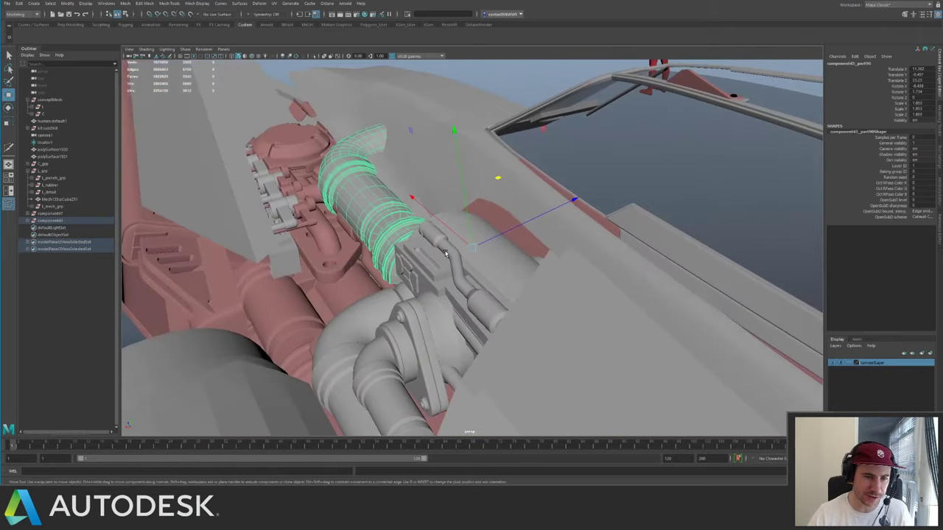
- Move and rotate the duplicated pipe until it lines up with the concept pipe running into the cylinder
{"action": "left_click_drag", "start_coordinate": [473, 249], "coordinate": [471, 195]}
{"action": "key", "text": "e"}
{"action": "left_click_drag", "start_coordinate": [449, 144], "coordinate": [437, 216]}
{"action": "key", "text": "w"}
{"action": "left_click_drag", "start_coordinate": [472, 252], "coordinate": [474, 177]}
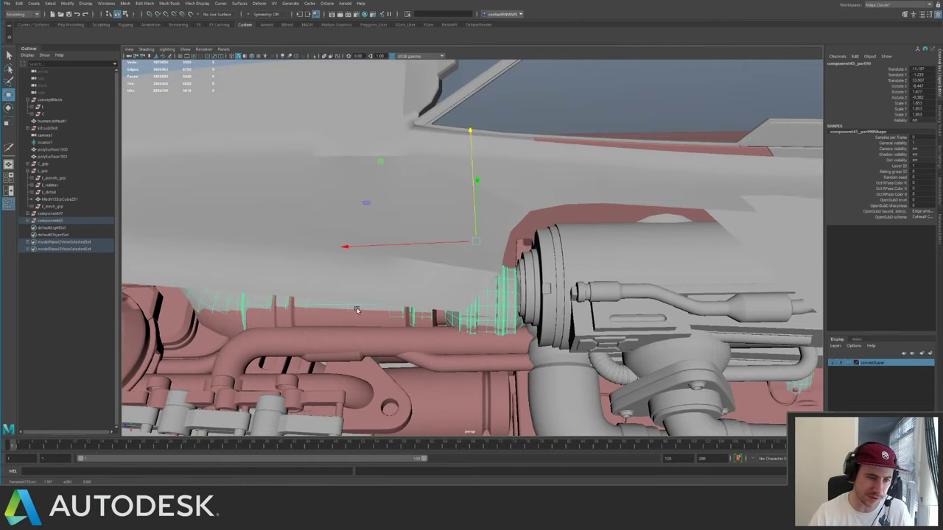
{"action": "key", "text": "e"}
{"action": "left_click_drag", "start_coordinate": [377, 324], "coordinate": [385, 328]}
- Hide the duplicated pipe, delete the pink concept pipe beneath it, and bring the duplicate back into view
{"action": "key", "text": "ctrl+h"}
{"action": "left_click", "coordinate": [334, 317]}
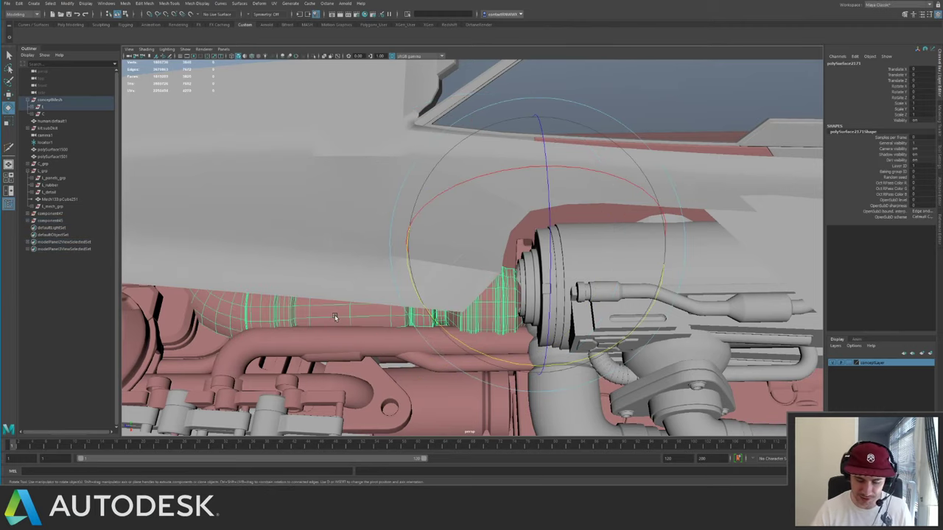
{"action": "key", "text": "Delete"}
{"action": "key", "text": "ctrl+shift+h"}
- Examine the hull panels and engine area from several sides with the wireframe displayed over the shading
{"action": "right_click_drag", "start_coordinate": [335, 318], "coordinate": [351, 221], "text": "alt"}
{"action": "left_click_drag", "start_coordinate": [351, 221], "coordinate": [508, 241], "text": "alt"}
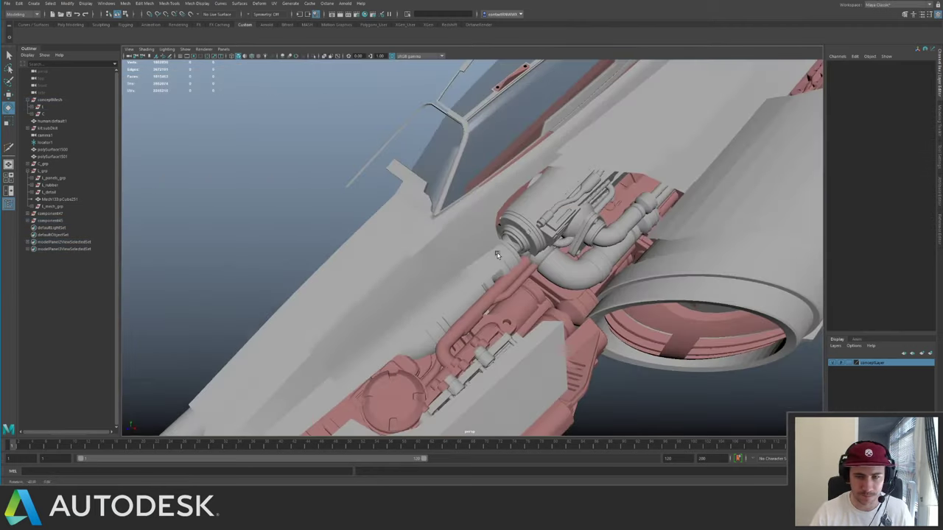
{"action": "middle_click_drag", "start_coordinate": [508, 241], "coordinate": [434, 238], "text": "alt"}
{"action": "left_click_drag", "start_coordinate": [435, 237], "coordinate": [385, 257], "text": "alt"}
{"action": "right_click_drag", "start_coordinate": [386, 256], "coordinate": [332, 237], "text": "alt"}
{"action": "left_click_drag", "start_coordinate": [331, 237], "coordinate": [261, 84], "text": "alt"}
{"action": "mouse_move", "coordinate": [304, 169]}
{"action": "left_mouse_down", "text": "alt"}
{"action": "mouse_move", "coordinate": [292, 121]}
{"action": "mouse_move", "coordinate": [265, 157]}
{"action": "mouse_move", "coordinate": [227, 144]}
{"action": "left_mouse_up", "text": "alt"}
{"action": "middle_click_drag", "start_coordinate": [326, 150], "coordinate": [192, 151], "text": "alt"}
{"action": "right_click_drag", "start_coordinate": [191, 151], "coordinate": [412, 212], "text": "alt"}
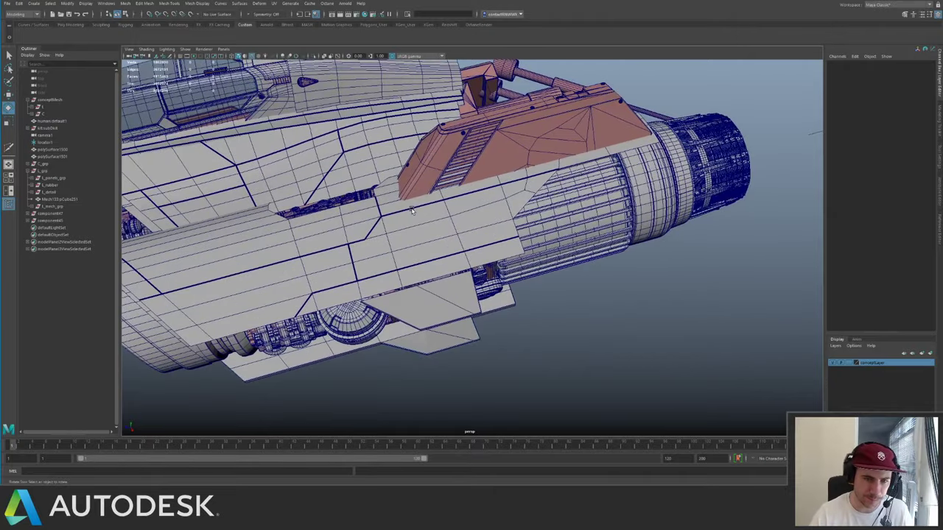
{"action": "left_click_drag", "start_coordinate": [411, 210], "coordinate": [331, 185], "text": "alt"}
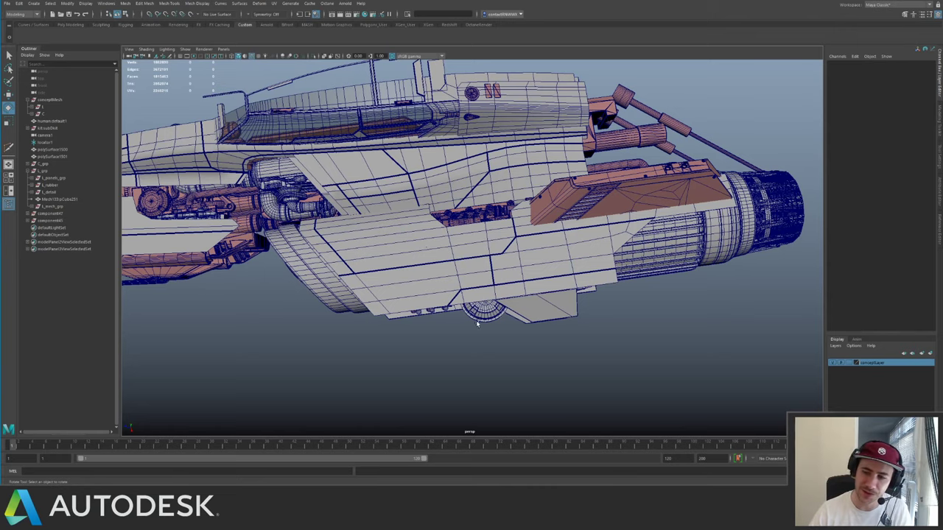
{"action": "middle_click_drag", "start_coordinate": [209, 149], "coordinate": [410, 168], "text": "alt"}
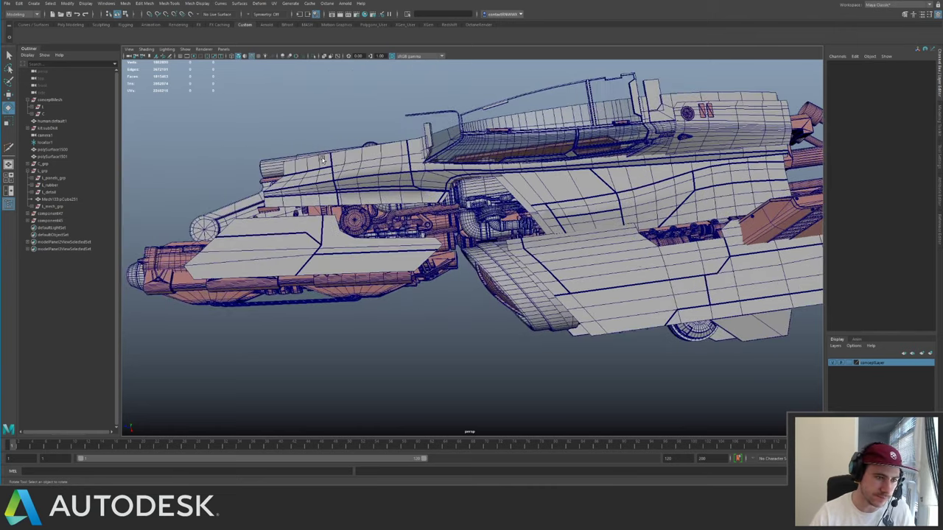
{"action": "right_click_drag", "start_coordinate": [410, 168], "coordinate": [508, 177], "text": "alt"}
- Select the long flat panel beside the nose bay and turn off the wireframe overlay on shaded surfaces
{"action": "left_click", "coordinate": [239, 219]}
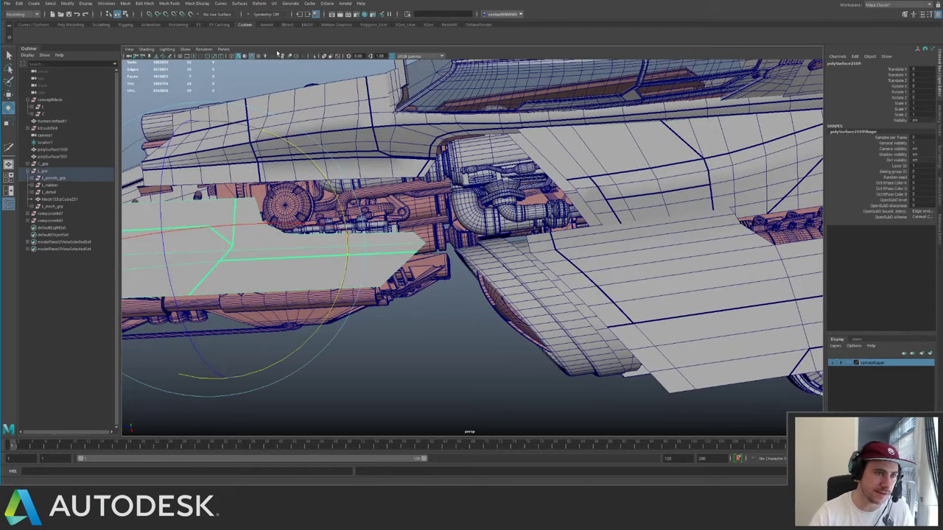
{"action": "left_click", "coordinate": [252, 58]}
{"action": "left_click_drag", "start_coordinate": [284, 157], "coordinate": [425, 320], "text": "alt"}
{"action": "middle_click_drag", "start_coordinate": [424, 320], "coordinate": [433, 239], "text": "alt"}
{"action": "key", "text": "w"}
{"action": "left_click_drag", "start_coordinate": [433, 244], "coordinate": [447, 272], "text": "alt"}
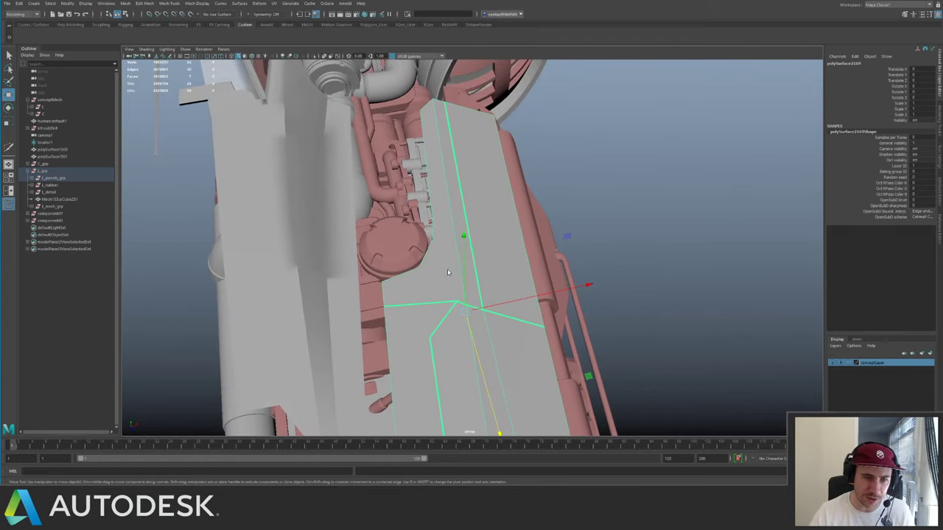
- Multi-Cut the nose panel from the inner corner of its panel line to the rear edge, and save the scene
{"action": "key", "text": "ctrl+shift+x"}
{"action": "left_click", "coordinate": [455, 302]}
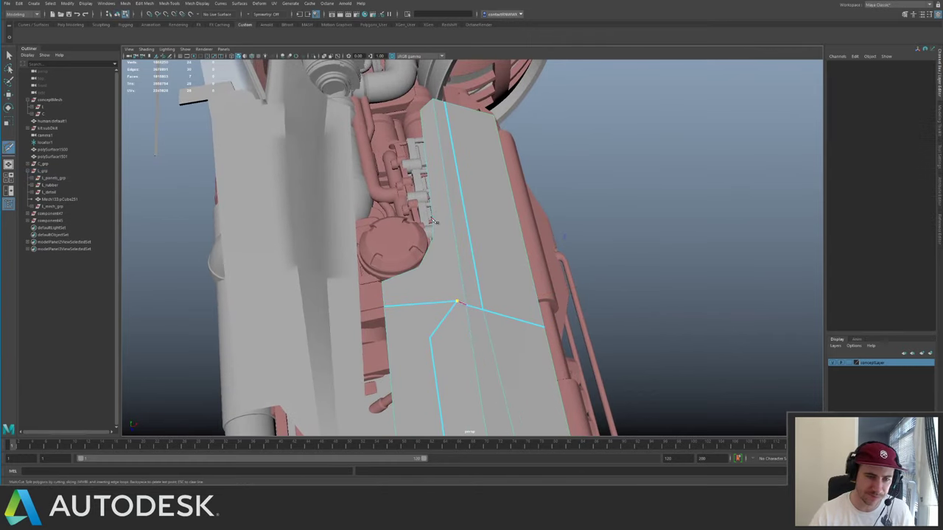
{"action": "left_click", "coordinate": [428, 104]}
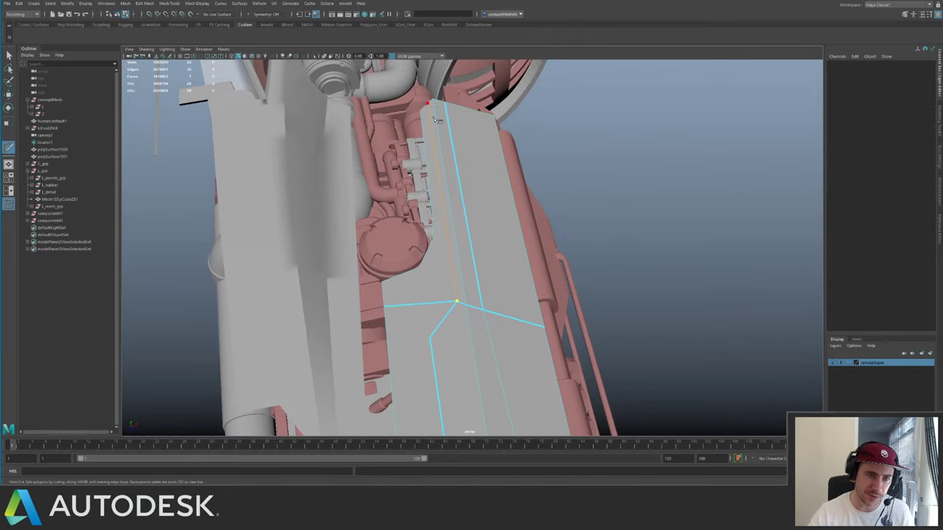
{"action": "key", "text": "q"}
{"action": "right_click_drag", "start_coordinate": [475, 222], "coordinate": [520, 180]}
{"action": "left_click_drag", "start_coordinate": [482, 197], "coordinate": [327, 186], "text": "alt"}
{"action": "key", "text": "ctrl+s"}
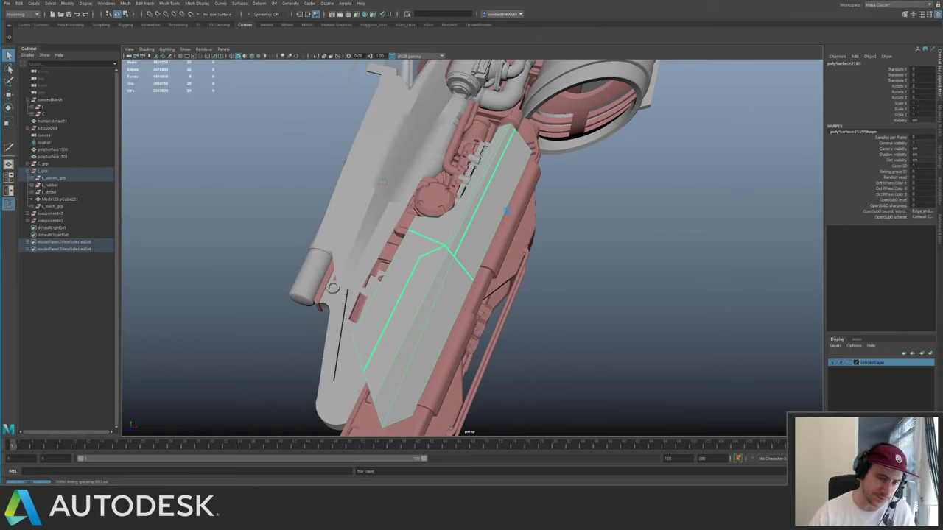
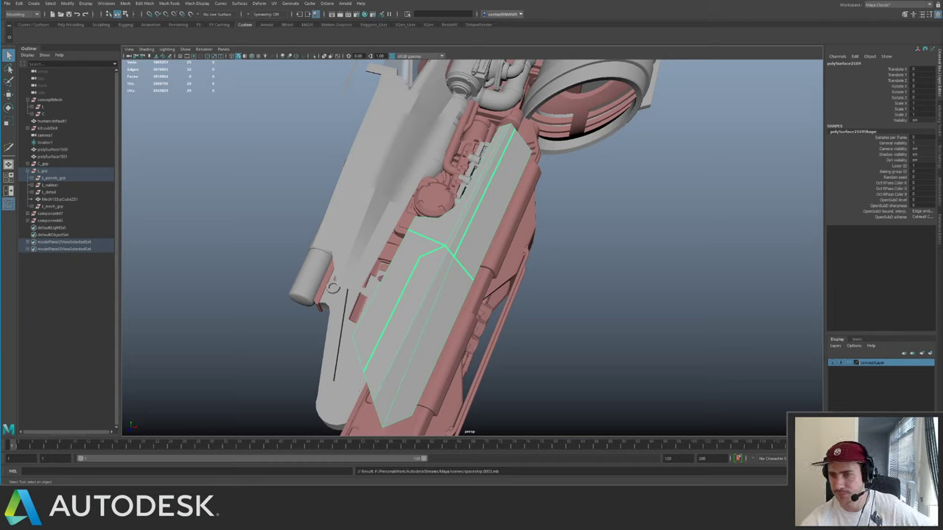
- Inspect the pink concept pieces on the side pod and around the intake, selecting the long upper piece
{"action": "left_click", "coordinate": [671, 226]}
{"action": "left_click_drag", "start_coordinate": [670, 217], "coordinate": [463, 269], "text": "alt"}
{"action": "scroll", "coordinate": [486, 225], "scroll_direction": "up", "scroll_amount": 3}
{"action": "left_click", "coordinate": [508, 259]}
{"action": "left_click", "coordinate": [444, 224]}
{"action": "left_click_drag", "start_coordinate": [443, 224], "coordinate": [472, 229], "text": "alt"}
{"action": "middle_click_drag", "start_coordinate": [471, 230], "coordinate": [398, 247], "text": "alt"}
{"action": "left_click_drag", "start_coordinate": [516, 221], "coordinate": [486, 225], "text": "alt"}
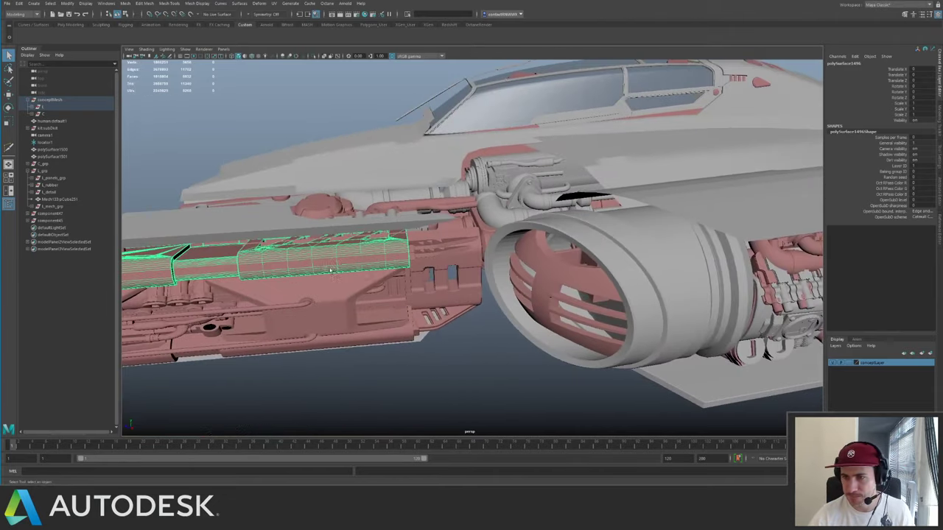
{"action": "middle_click_drag", "start_coordinate": [486, 225], "coordinate": [414, 267], "text": "alt"}
{"action": "left_click_drag", "start_coordinate": [414, 267], "coordinate": [467, 237], "text": "alt"}
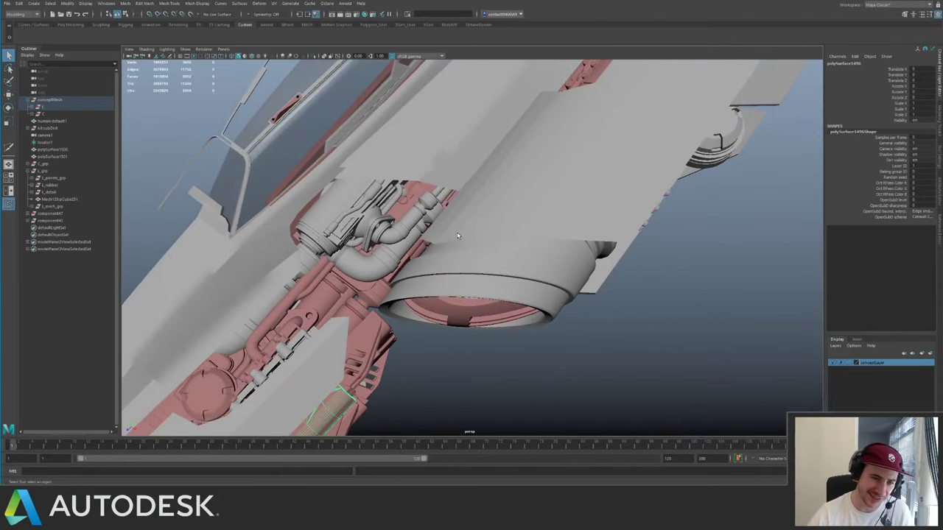
- Select the large panel above the engine and isolate it for editing
{"action": "left_click", "coordinate": [466, 237]}
{"action": "key", "text": "f"}
{"action": "left_click_drag", "start_coordinate": [501, 203], "coordinate": [472, 210], "text": "alt"}
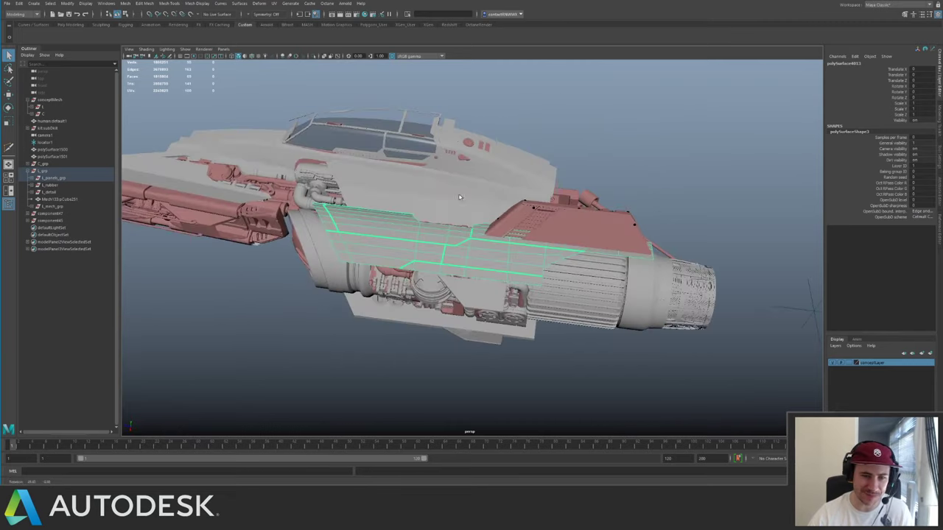
{"action": "right_click_drag", "start_coordinate": [471, 210], "coordinate": [478, 233], "text": "alt"}
{"action": "key", "text": "ctrl+1"}
{"action": "left_click_drag", "start_coordinate": [485, 225], "coordinate": [324, 241], "text": "alt"}
{"action": "middle_click_drag", "start_coordinate": [324, 241], "coordinate": [282, 250], "text": "alt"}
{"action": "right_click_drag", "start_coordinate": [282, 250], "coordinate": [390, 254], "text": "alt"}
{"action": "middle_click_drag", "start_coordinate": [390, 254], "coordinate": [498, 263], "text": "alt"}
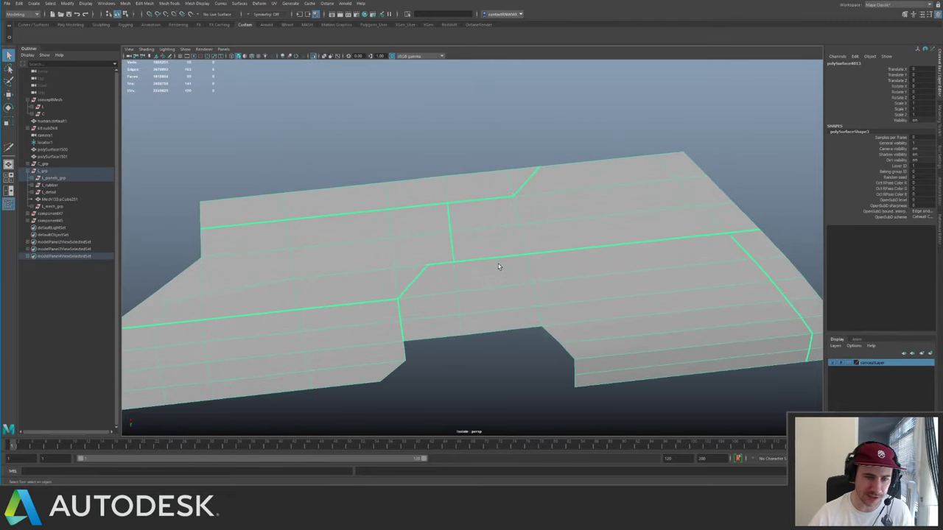
- Multi-Cut the engine panel from the chamfered panel-line corner above the notch up to the panel's upper edge
{"action": "key", "text": "ctrl+shift+x"}
{"action": "left_click", "coordinate": [428, 263]}
{"action": "left_click", "coordinate": [418, 270]}
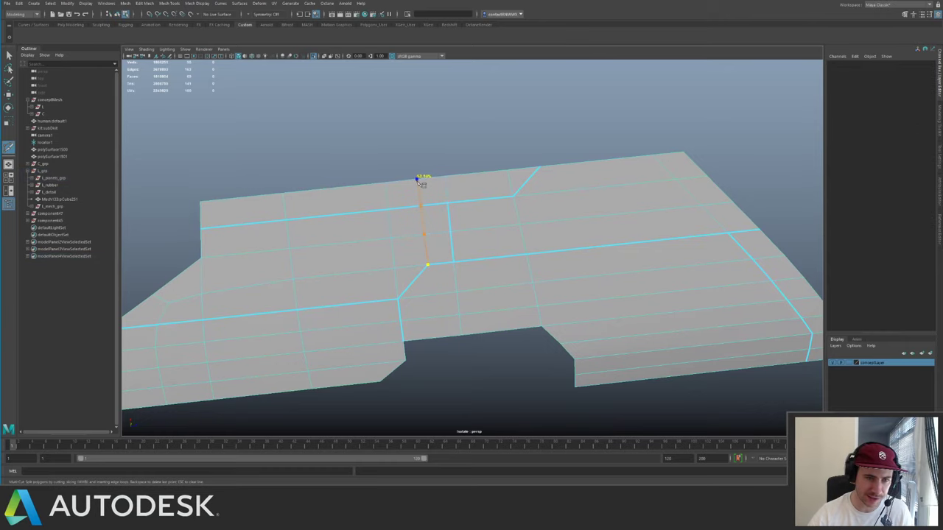
{"action": "left_click", "coordinate": [417, 180]}
{"action": "key", "text": "q"}
{"action": "left_click", "coordinate": [442, 268]}
{"action": "left_click", "coordinate": [420, 272]}
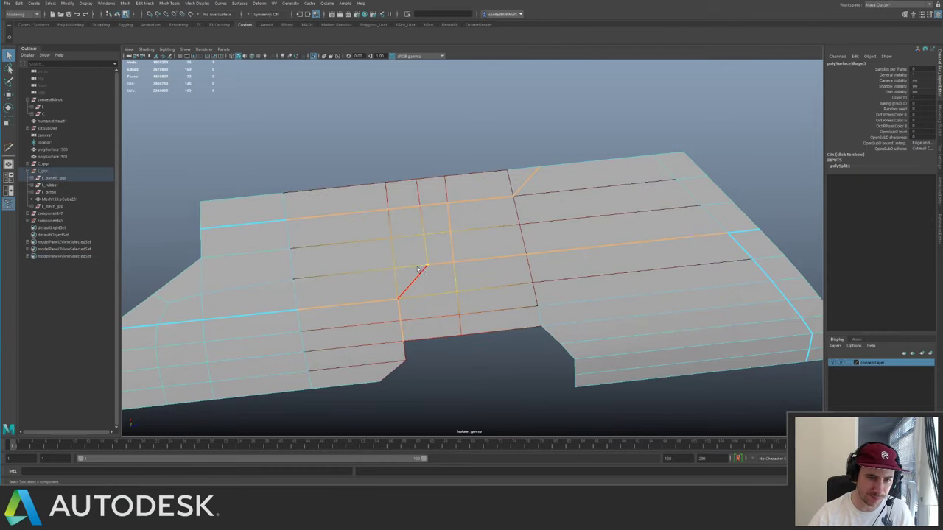
{"action": "key", "text": "F8"}
- Extend the engine panel's cut from the same chamfered corner down to the edge of the notch
{"action": "middle_click_drag", "start_coordinate": [438, 222], "coordinate": [452, 200], "text": "alt"}
{"action": "left_click_drag", "start_coordinate": [451, 200], "coordinate": [489, 243], "text": "alt"}
{"action": "key", "text": "y"}
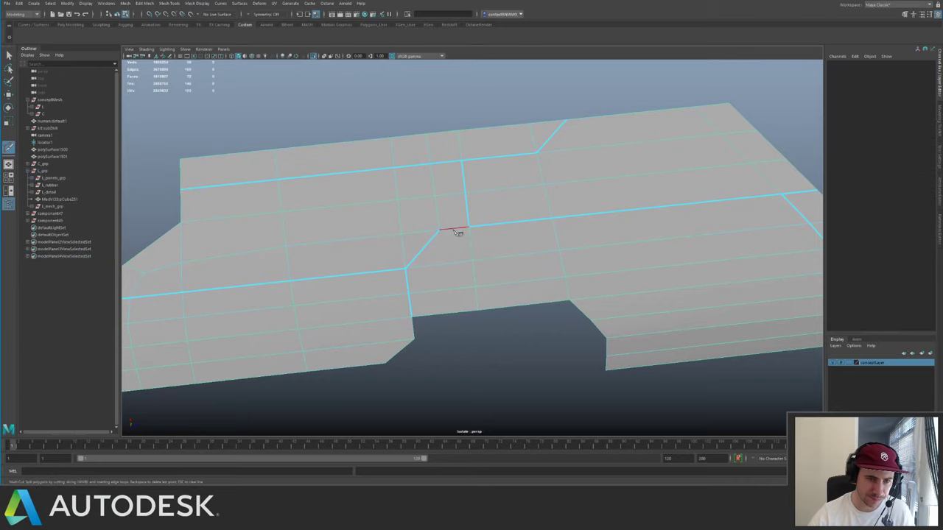
{"action": "left_click", "coordinate": [439, 230]}
{"action": "left_click", "coordinate": [450, 312]}
{"action": "key", "text": "q"}
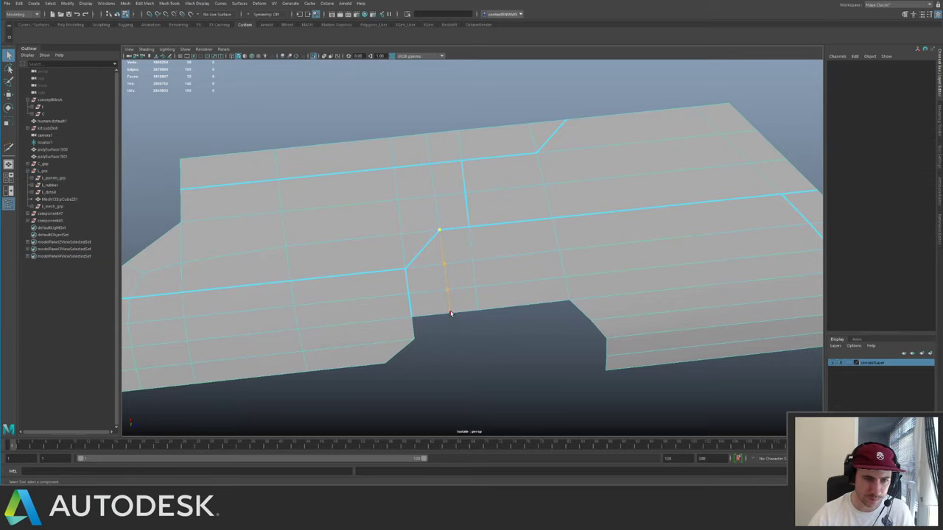
{"action": "left_click_drag", "start_coordinate": [526, 221], "coordinate": [481, 221], "text": "alt"}
{"action": "key", "text": "F8"}
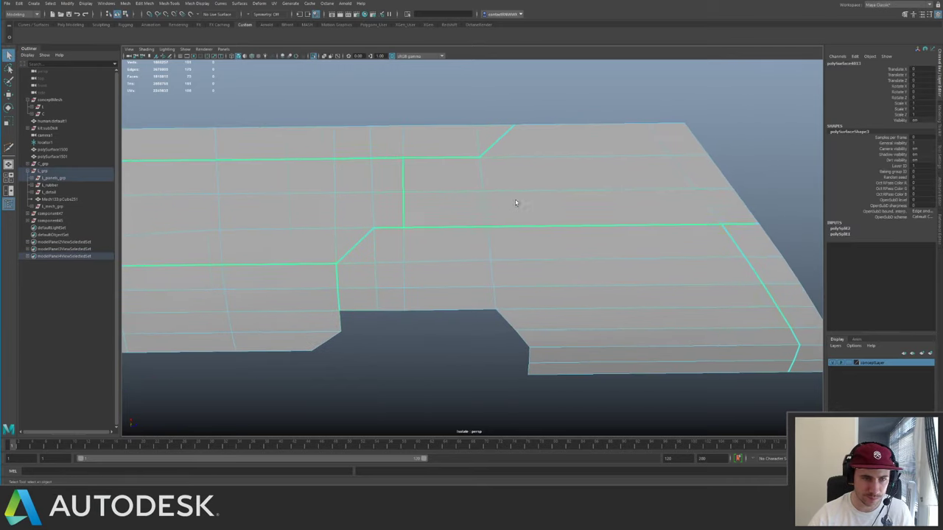
- Multi-Cut the engine panel from the point where the upper chamfered line meets the top edge down to the bottom edge
{"action": "middle_click_drag", "start_coordinate": [513, 204], "coordinate": [467, 204], "text": "alt"}
{"action": "key", "text": "y"}
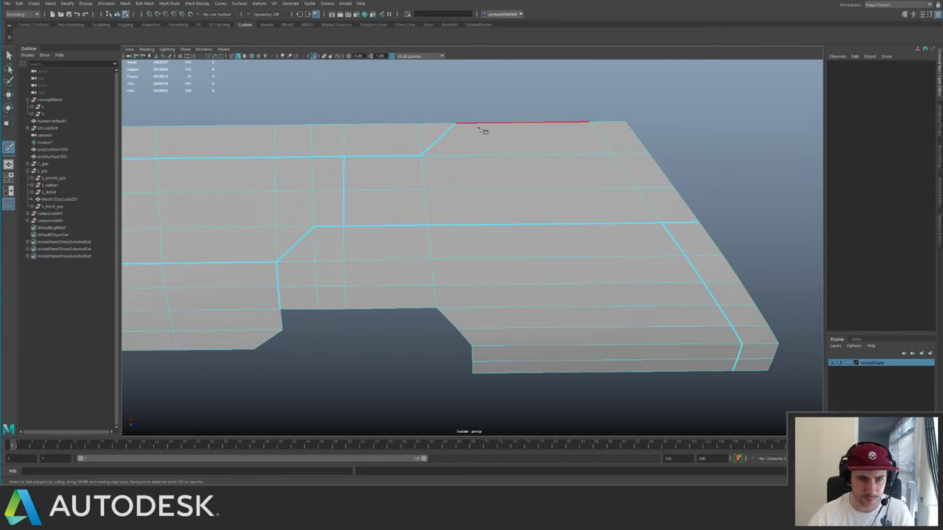
{"action": "left_click", "coordinate": [455, 124]}
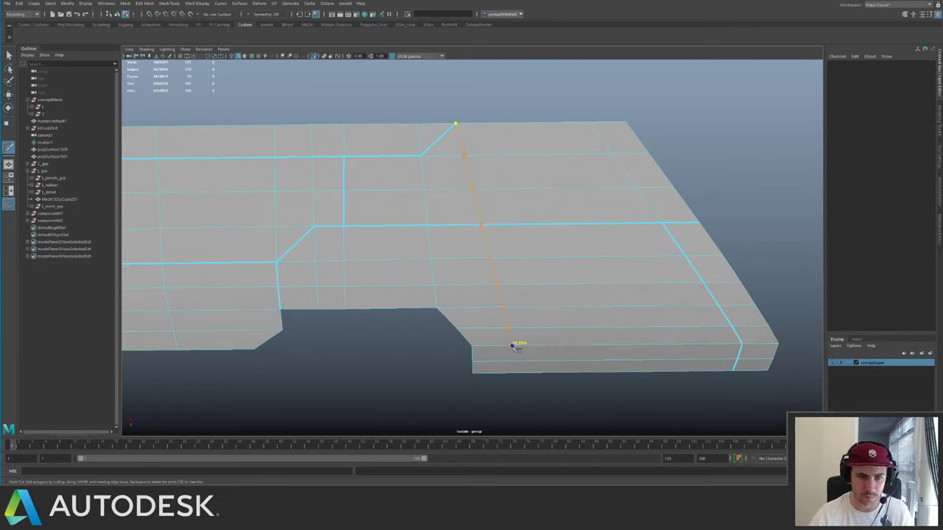
{"action": "left_click", "coordinate": [512, 372]}
{"action": "key", "text": "q"}
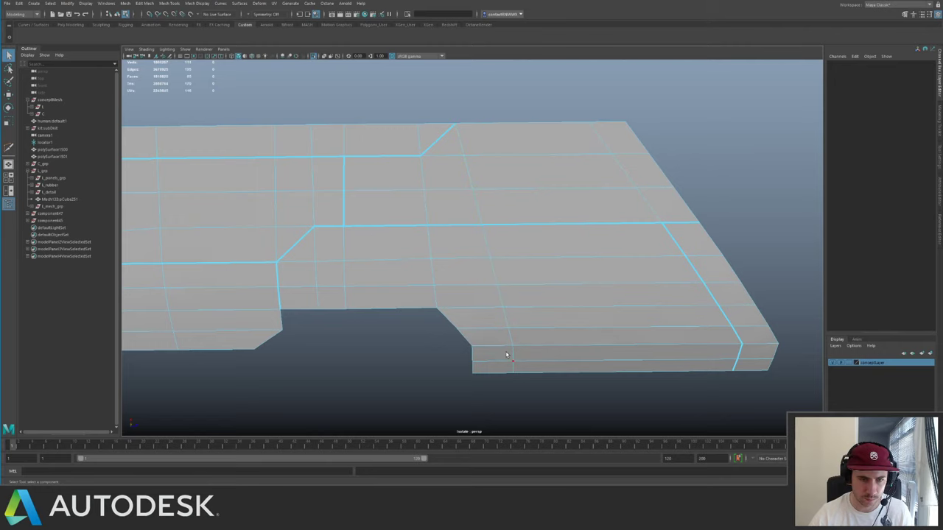
- Compare the engine panel's smooth-mesh preview with its unsmoothed cage from several angles to check the curved corners and panel lines
{"action": "key", "text": "F8"}
{"action": "left_click_drag", "start_coordinate": [570, 302], "coordinate": [458, 232], "text": "alt"}
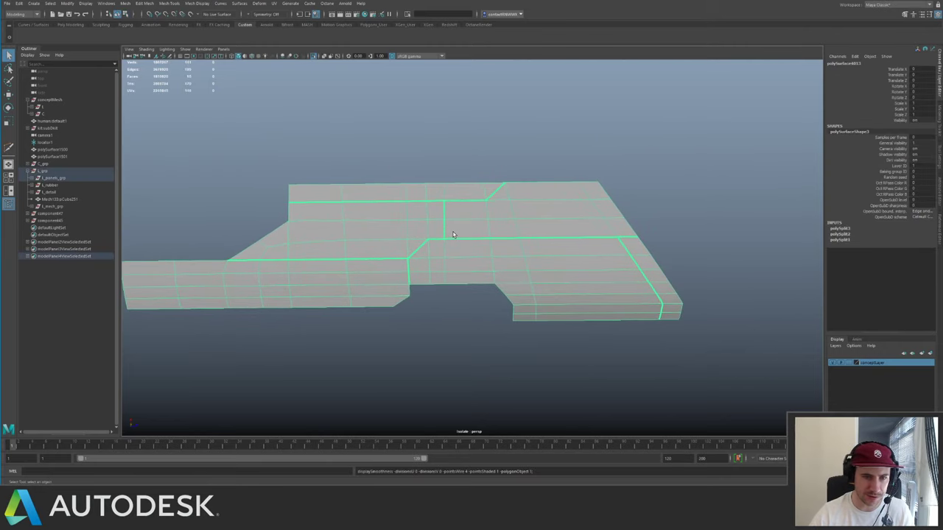
{"action": "key", "text": "3"}
{"action": "scroll", "coordinate": [452, 236], "scroll_direction": "up", "scroll_amount": 3}
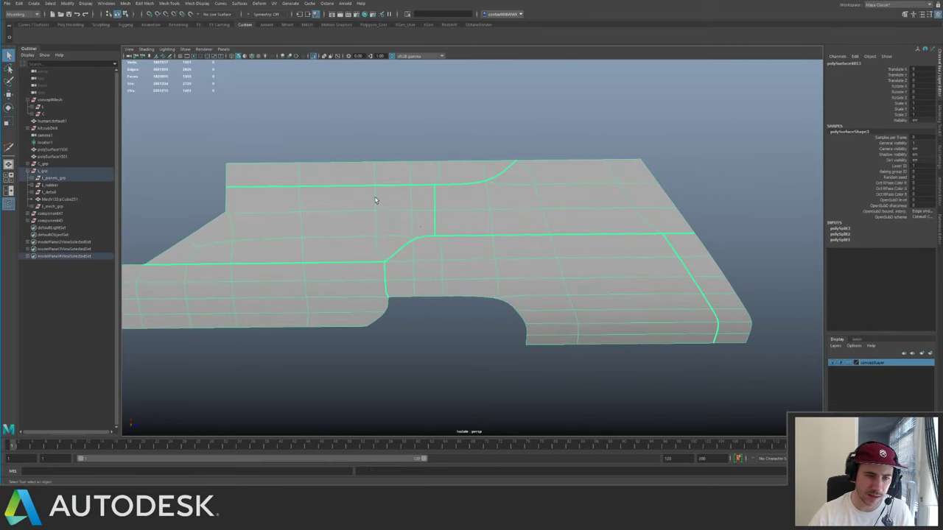
{"action": "key", "text": "1"}
{"action": "middle_click_drag", "start_coordinate": [375, 199], "coordinate": [433, 206], "text": "alt"}
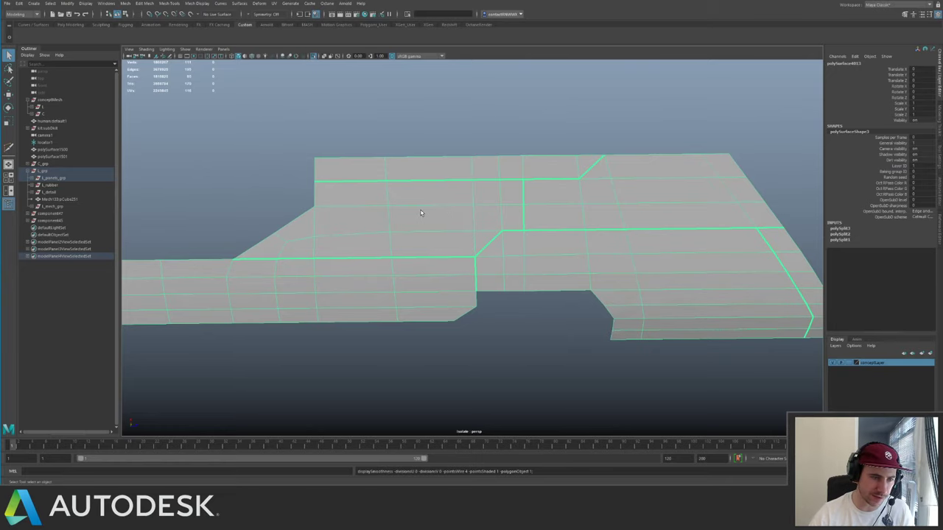
{"action": "key", "text": "3"}
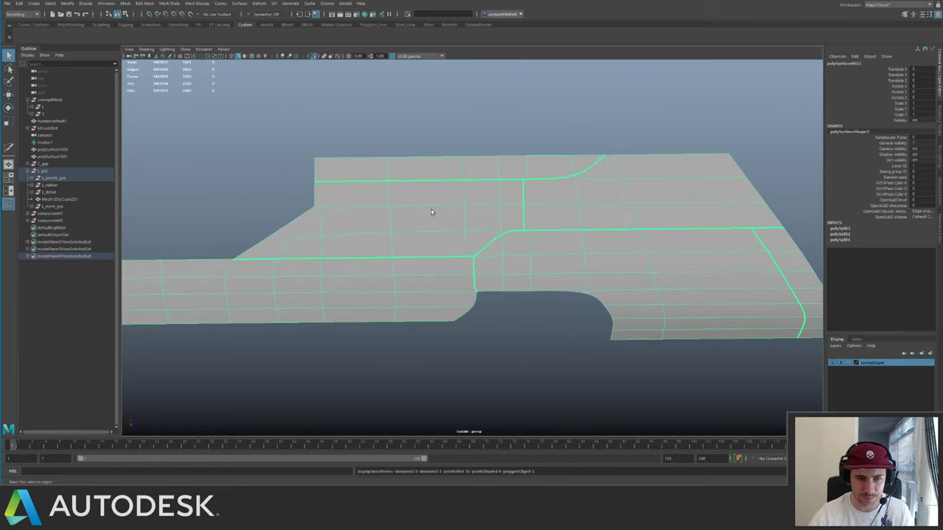
{"action": "key", "text": "1"}
{"action": "left_click_drag", "start_coordinate": [432, 211], "coordinate": [469, 176], "text": "alt"}
{"action": "middle_click_drag", "start_coordinate": [468, 177], "coordinate": [354, 188], "text": "alt"}
{"action": "key", "text": "3"}
{"action": "key", "text": "1"}
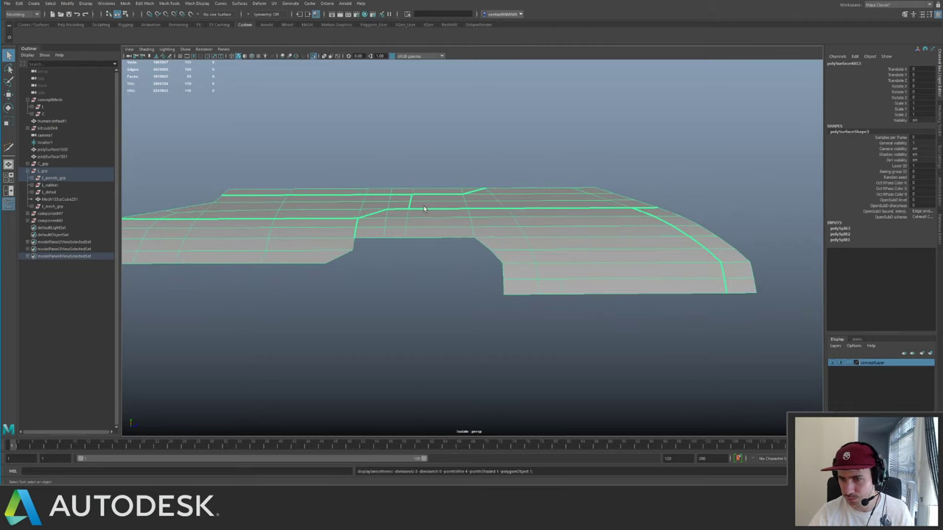
- Extrude the engine panel's entire border edge loop downward with a local Z translation of about -0.19 to give the panel thickness
{"action": "right_click_drag", "start_coordinate": [479, 235], "coordinate": [478, 202]}
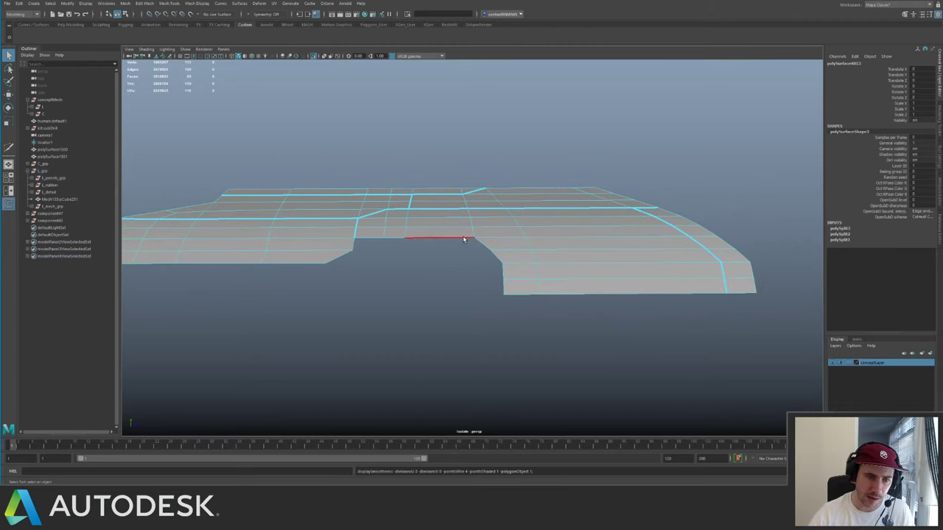
{"action": "left_click", "coordinate": [463, 236]}
{"action": "left_click_drag", "start_coordinate": [402, 200], "coordinate": [421, 275], "text": "alt"}
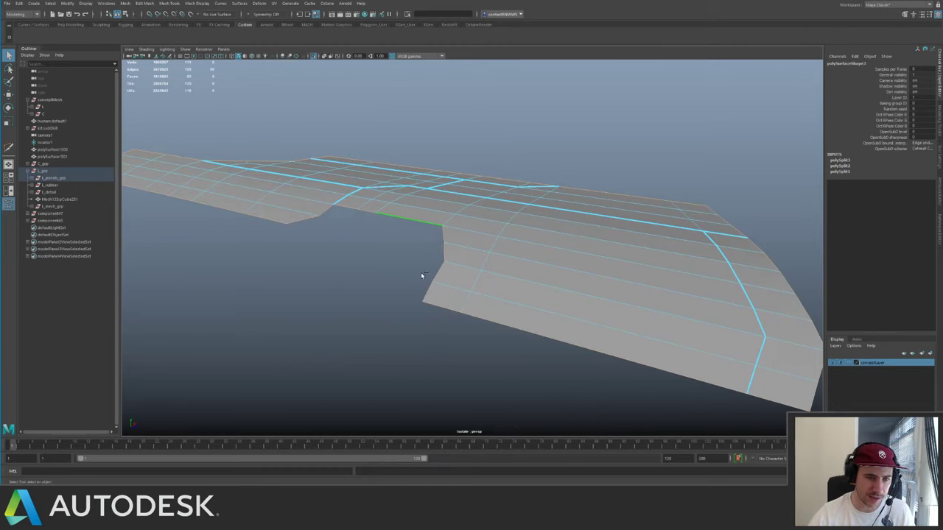
{"action": "left_click_drag", "start_coordinate": [422, 239], "coordinate": [438, 211], "text": "alt"}
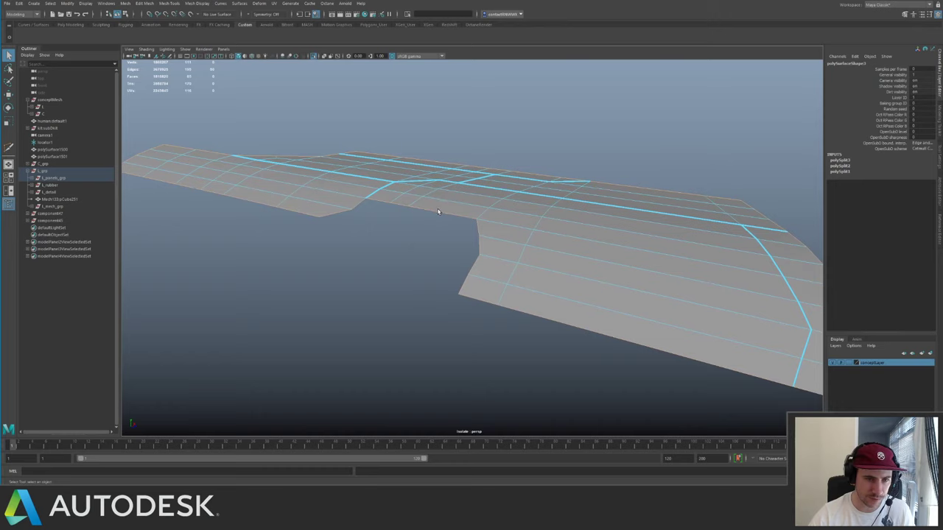
{"action": "right_click_drag", "start_coordinate": [441, 210], "coordinate": [417, 185], "text": "shift"}
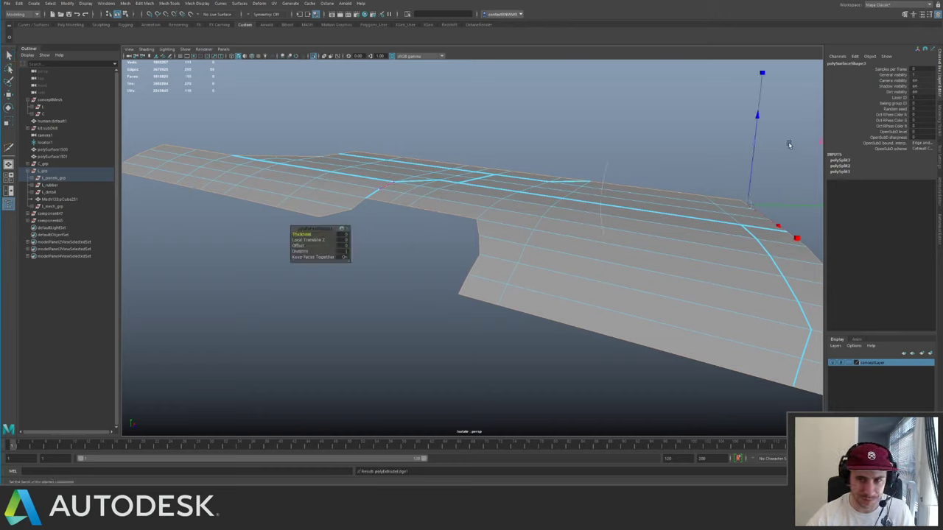
{"action": "left_click_drag", "start_coordinate": [757, 133], "coordinate": [750, 146]}
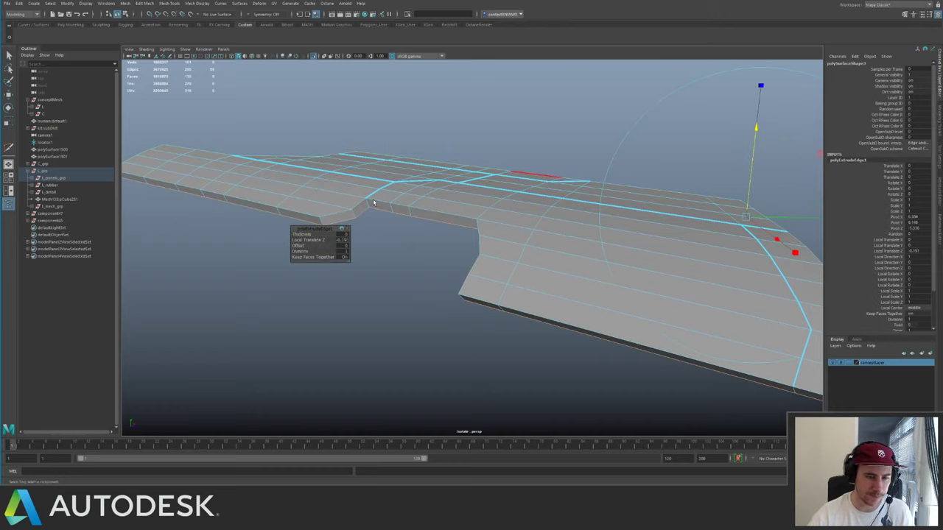
{"action": "key", "text": "q"}
- Merge the split lower vertices at the corner of the extruded border where the panel line meets the side cutout
{"action": "mouse_move", "coordinate": [406, 212]}
{"action": "left_mouse_down", "text": "alt"}
{"action": "mouse_move", "coordinate": [410, 200]}
{"action": "mouse_move", "coordinate": [423, 202]}
{"action": "mouse_move", "coordinate": [395, 195]}
{"action": "left_mouse_up", "text": "alt"}
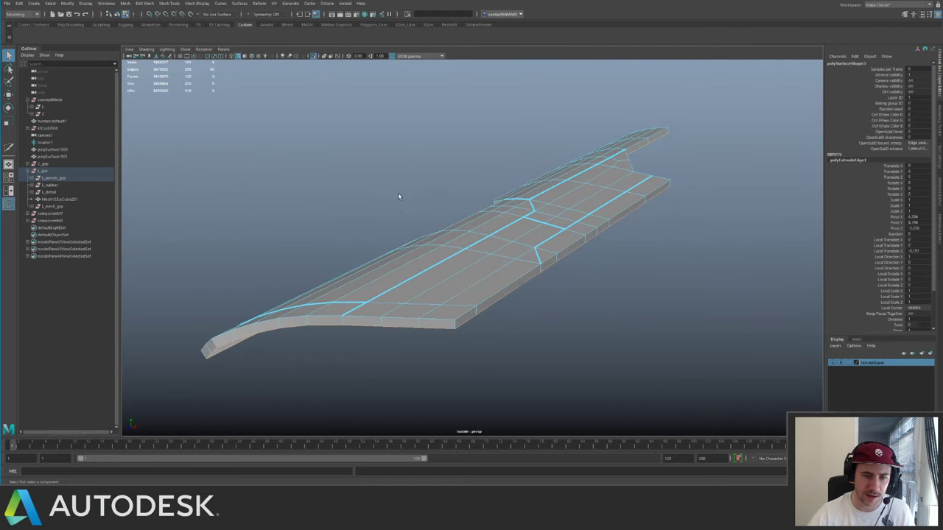
{"action": "double_click", "coordinate": [633, 201], "text": "shift"}
{"action": "left_click_drag", "start_coordinate": [633, 201], "coordinate": [536, 250], "text": "alt"}
{"action": "left_click_drag", "start_coordinate": [633, 259], "coordinate": [517, 260], "text": "alt"}
{"action": "right_click_drag", "start_coordinate": [517, 263], "coordinate": [550, 268], "text": "alt"}
{"action": "left_click", "coordinate": [543, 264]}
{"action": "right_click_drag", "start_coordinate": [547, 209], "coordinate": [547, 203], "text": "shift"}
{"action": "left_click_drag", "start_coordinate": [528, 280], "coordinate": [553, 303]}
{"action": "key", "text": "g"}
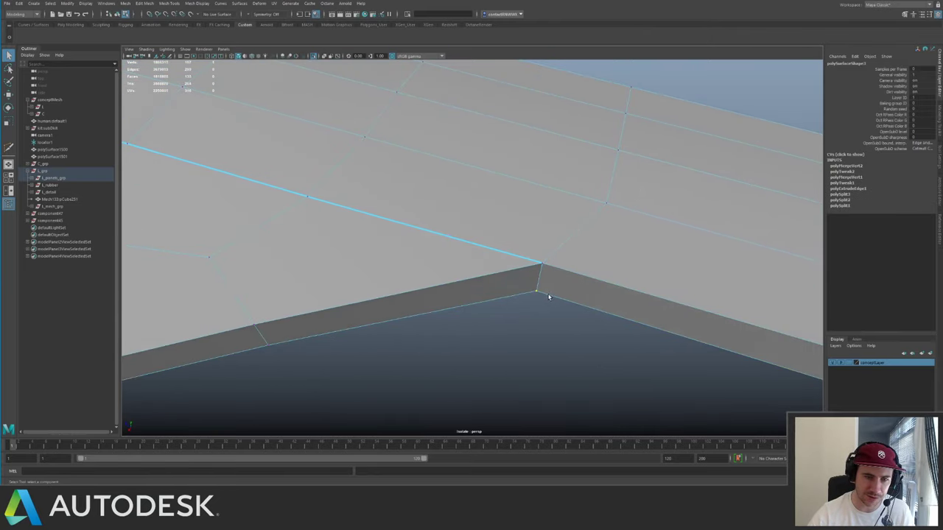
{"action": "right_click_drag", "start_coordinate": [551, 293], "coordinate": [547, 197]}
- Select the open lower border edges of the panel's extruded rim
{"action": "left_click_drag", "start_coordinate": [546, 197], "coordinate": [483, 222], "text": "alt"}
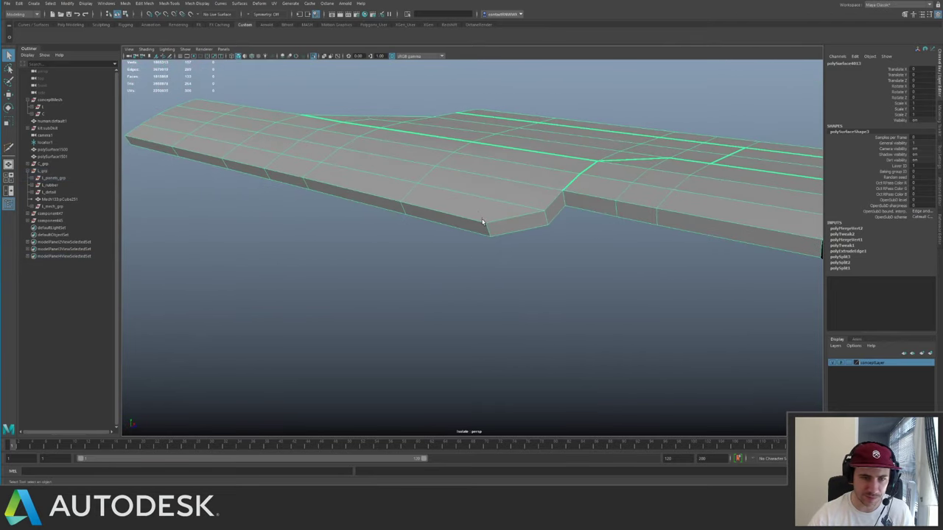
{"action": "key", "text": "F10"}
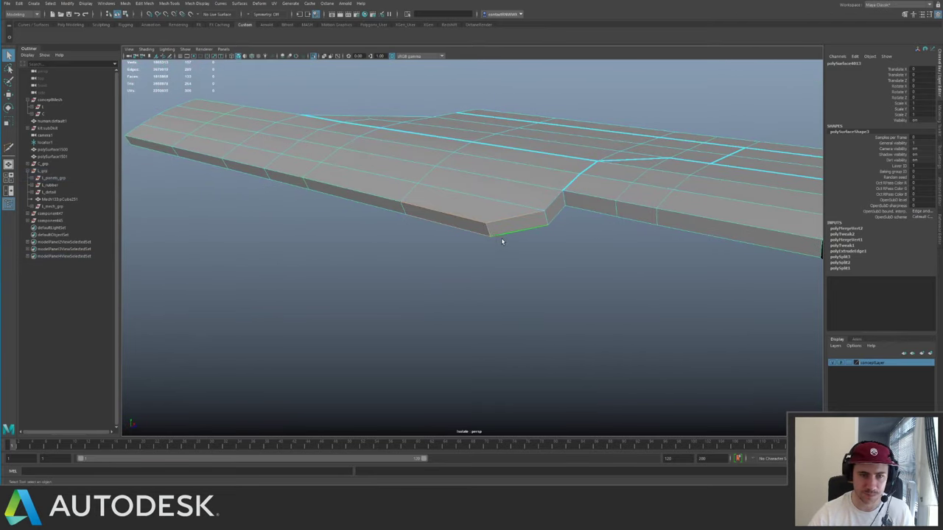
{"action": "double_click", "coordinate": [501, 238]}
{"action": "left_click_drag", "start_coordinate": [498, 229], "coordinate": [531, 222], "text": "alt"}
{"action": "middle_click_drag", "start_coordinate": [531, 221], "coordinate": [405, 94], "text": "alt"}
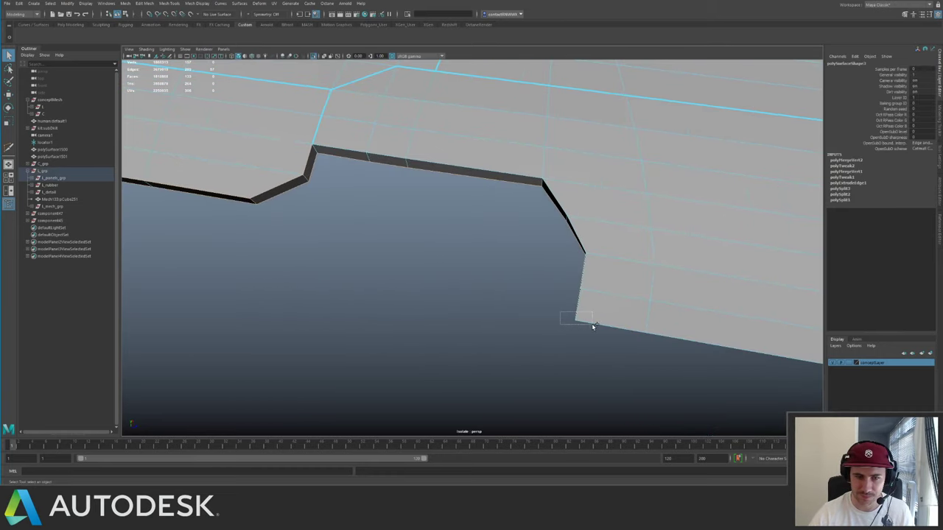
{"action": "left_click_drag", "start_coordinate": [589, 260], "coordinate": [590, 286], "text": "alt"}
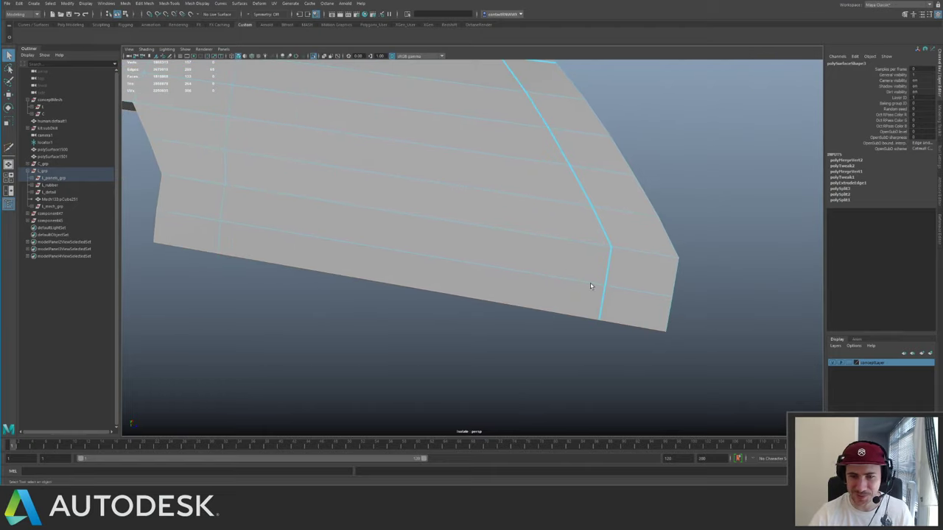
{"action": "left_click_drag", "start_coordinate": [569, 213], "coordinate": [394, 260], "text": "alt"}
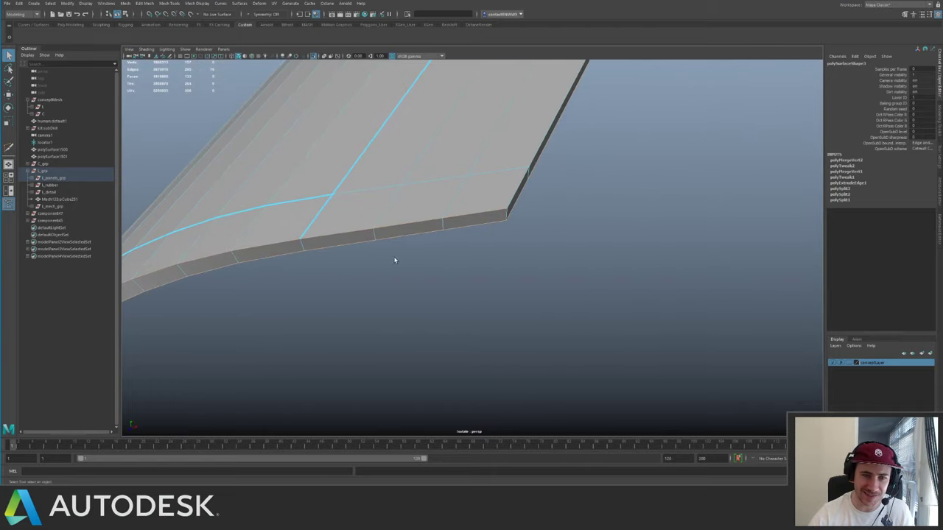
{"action": "left_click_drag", "start_coordinate": [575, 219], "coordinate": [470, 295], "text": "alt"}
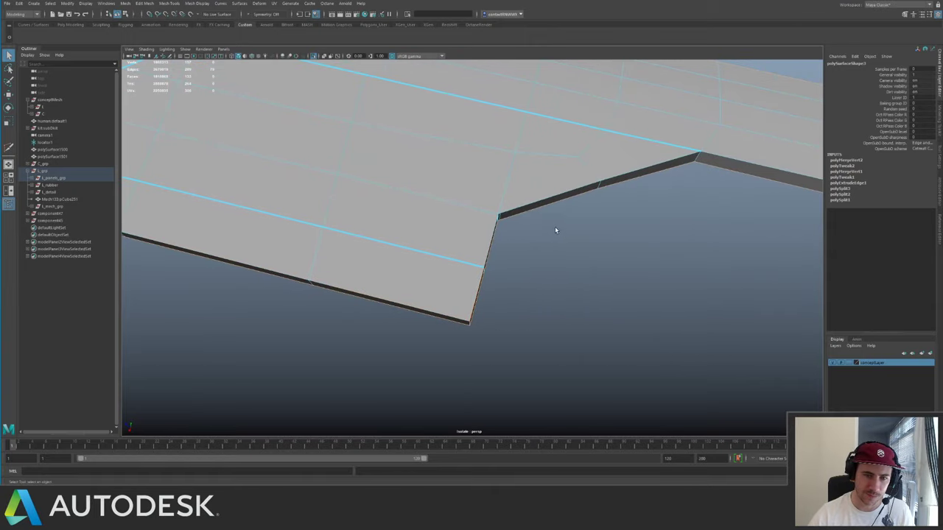
- Delete the redundant vertical edges crowding the inner corner of the panel's extruded rim
{"action": "left_click_drag", "start_coordinate": [555, 230], "coordinate": [634, 255], "text": "alt"}
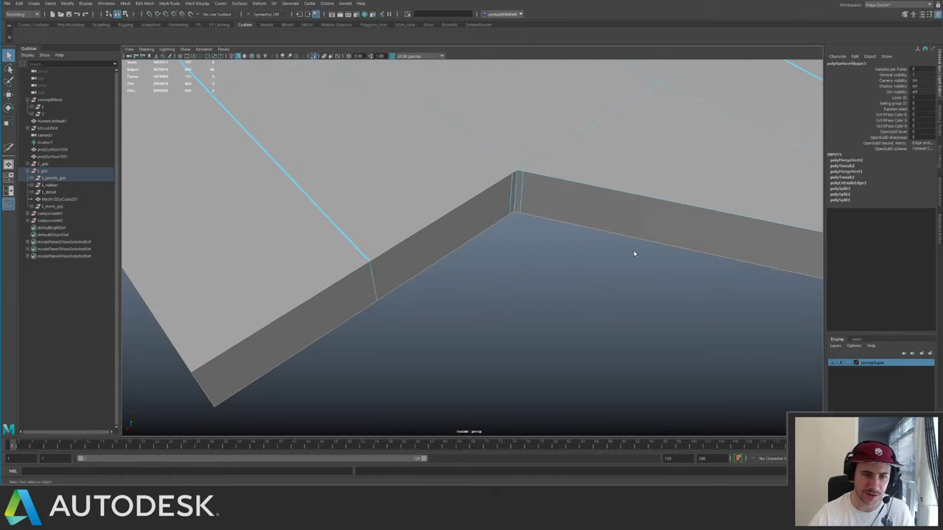
{"action": "left_click", "coordinate": [523, 176]}
{"action": "right_click_drag", "start_coordinate": [522, 201], "coordinate": [518, 175]}
{"action": "left_click", "coordinate": [512, 184]}
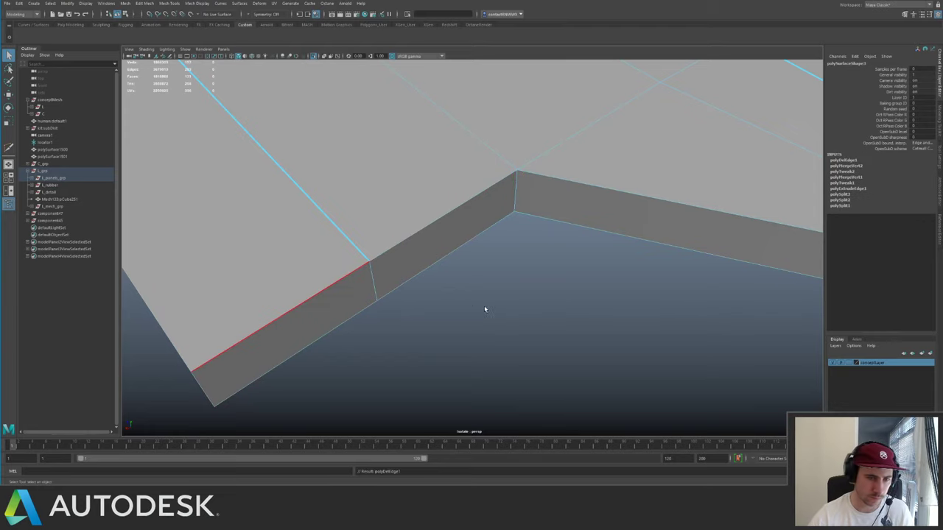
- Select the extruded rim's lower border edges together with the vertical edges at the panel's sharp corners
{"action": "left_click_drag", "start_coordinate": [483, 305], "coordinate": [337, 282], "text": "alt"}
{"action": "left_click_drag", "start_coordinate": [467, 326], "coordinate": [282, 273], "text": "alt"}
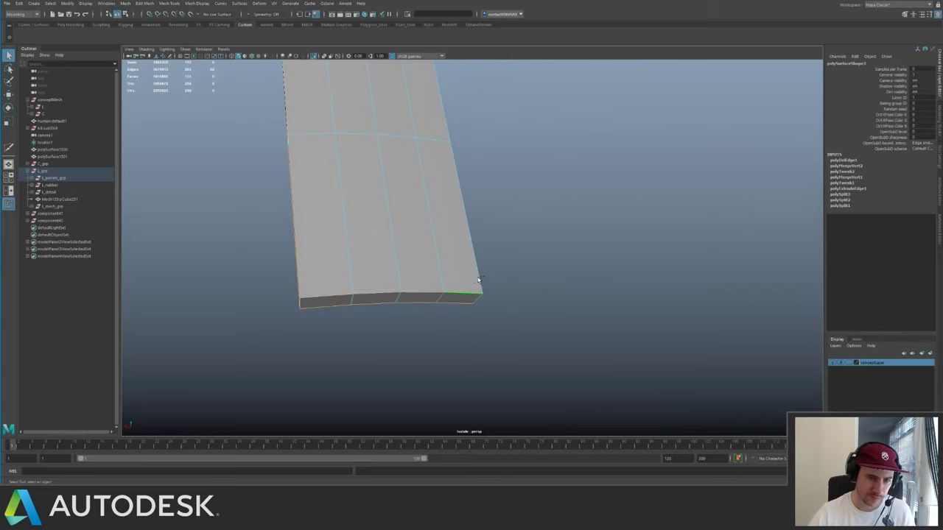
{"action": "left_click_drag", "start_coordinate": [331, 185], "coordinate": [448, 242], "text": "alt"}
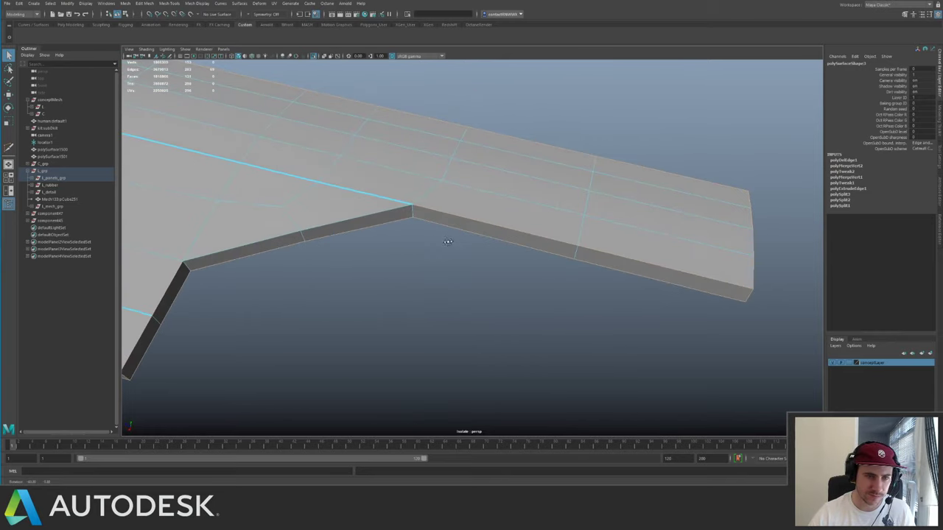
{"action": "scroll", "coordinate": [442, 232], "scroll_direction": "up", "scroll_amount": 4}
{"action": "left_click", "coordinate": [370, 186], "text": "shift"}
{"action": "middle_click_drag", "start_coordinate": [379, 212], "coordinate": [434, 209], "text": "alt"}
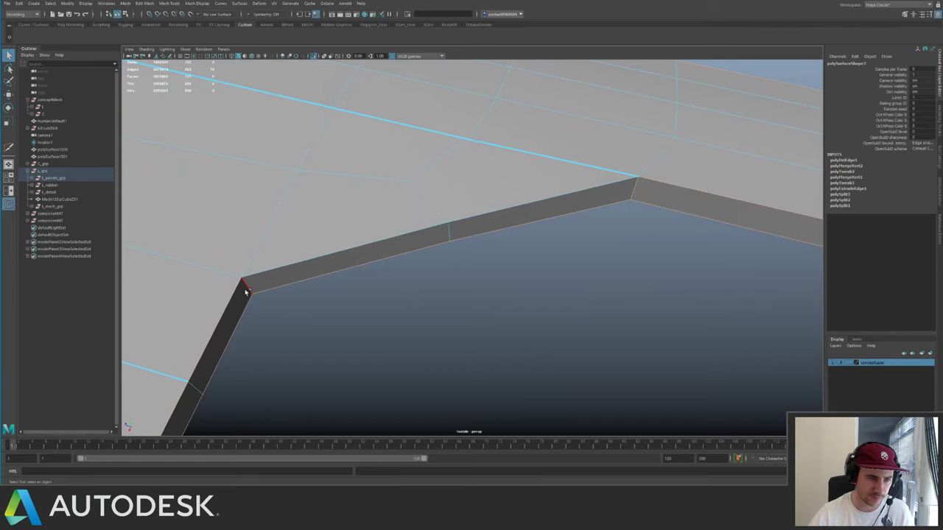
{"action": "left_click_drag", "start_coordinate": [597, 284], "coordinate": [465, 264], "text": "alt"}
{"action": "left_click_drag", "start_coordinate": [531, 360], "coordinate": [603, 310], "text": "alt"}
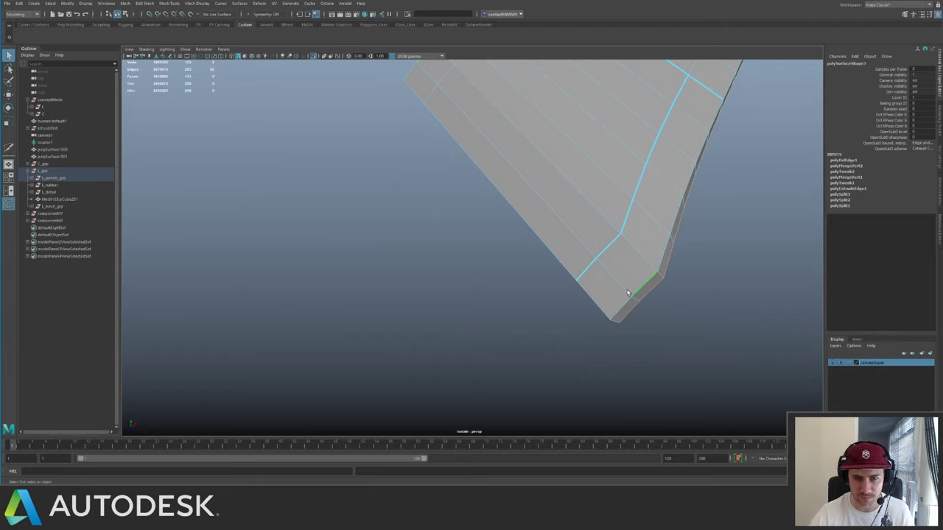
{"action": "key", "text": "ctrl+z"}
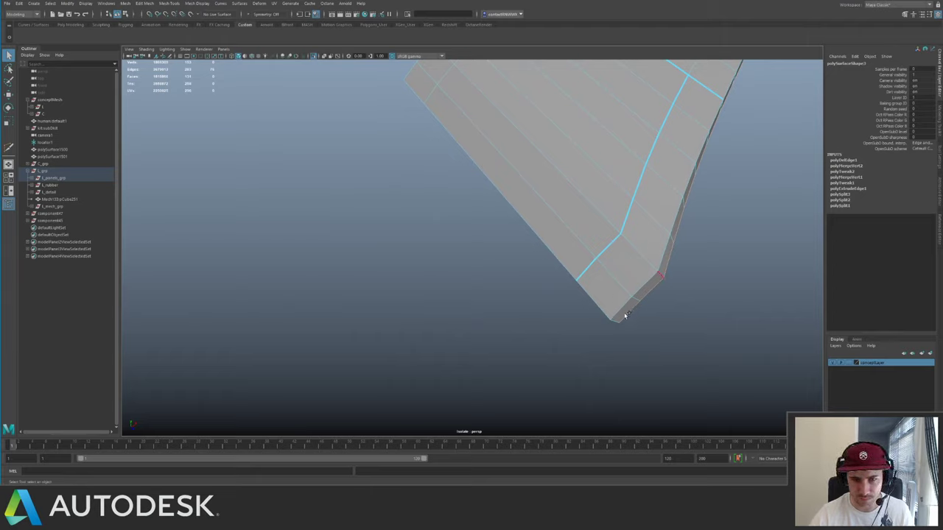
{"action": "left_click_drag", "start_coordinate": [623, 332], "coordinate": [635, 317], "text": "alt"}
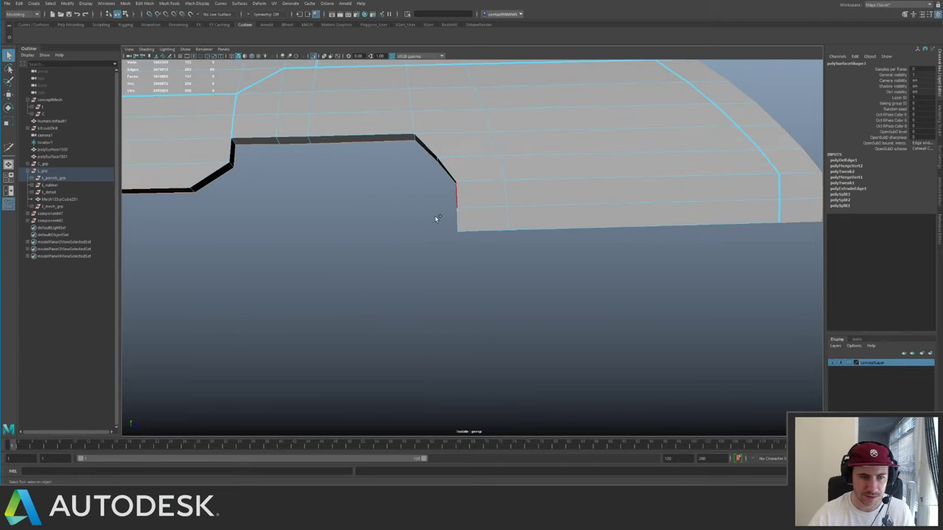
- Add the rim's upper border edges around the notch and its chamfered corners to the edge selection
{"action": "left_click_drag", "start_coordinate": [457, 176], "coordinate": [542, 275], "text": "alt"}
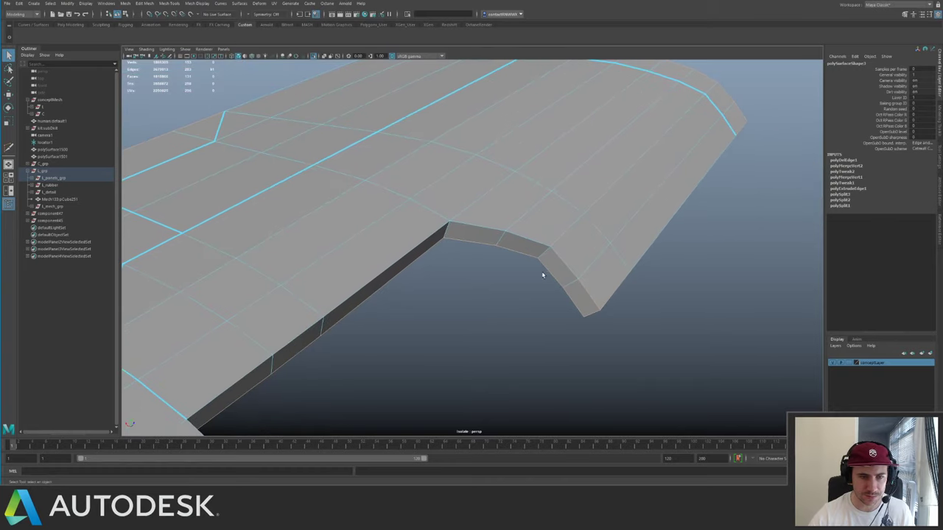
{"action": "left_click", "coordinate": [435, 229], "text": "shift"}
{"action": "left_click", "coordinate": [472, 229], "text": "shift"}
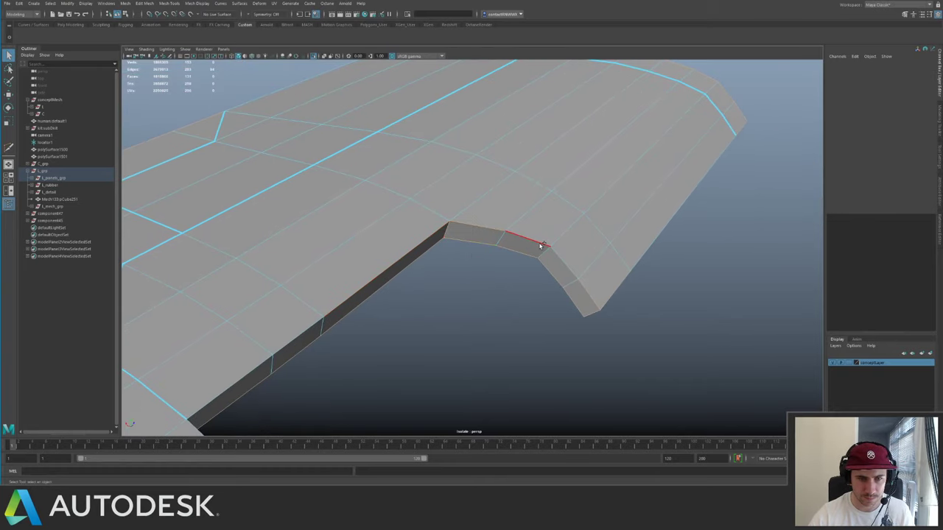
{"action": "left_click", "coordinate": [542, 246], "text": "shift"}
{"action": "left_click_drag", "start_coordinate": [589, 276], "coordinate": [346, 216], "text": "alt"}
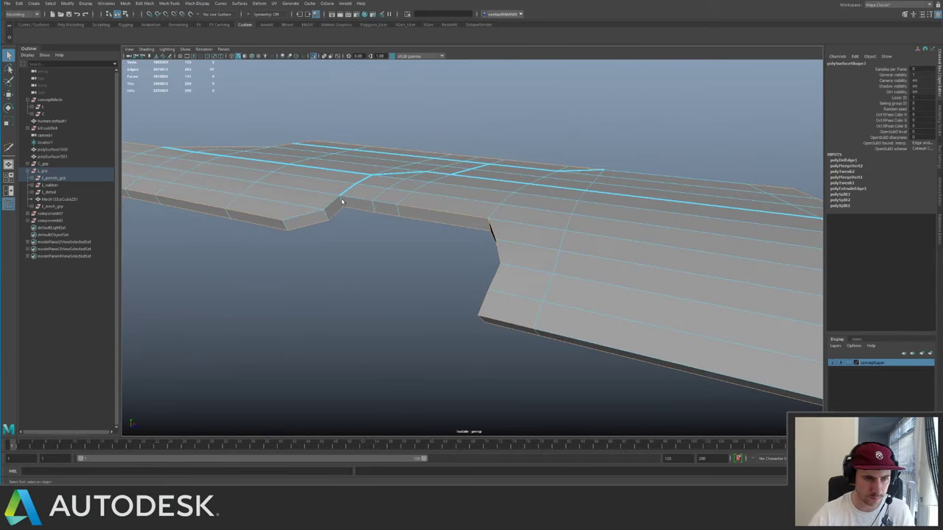
{"action": "left_click_drag", "start_coordinate": [438, 244], "coordinate": [441, 317], "text": "alt"}
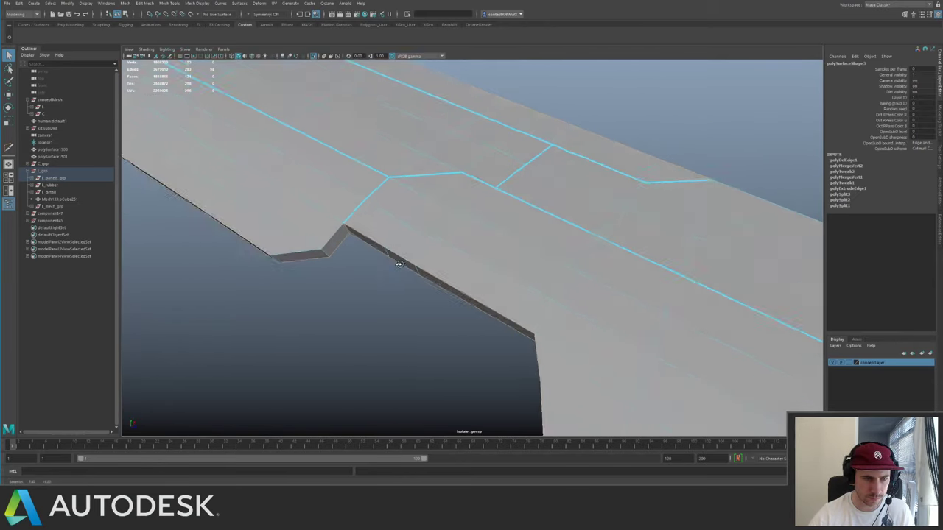
{"action": "middle_click_drag", "start_coordinate": [298, 269], "coordinate": [445, 271], "text": "alt"}
{"action": "left_click_drag", "start_coordinate": [401, 246], "coordinate": [488, 272], "text": "shift"}
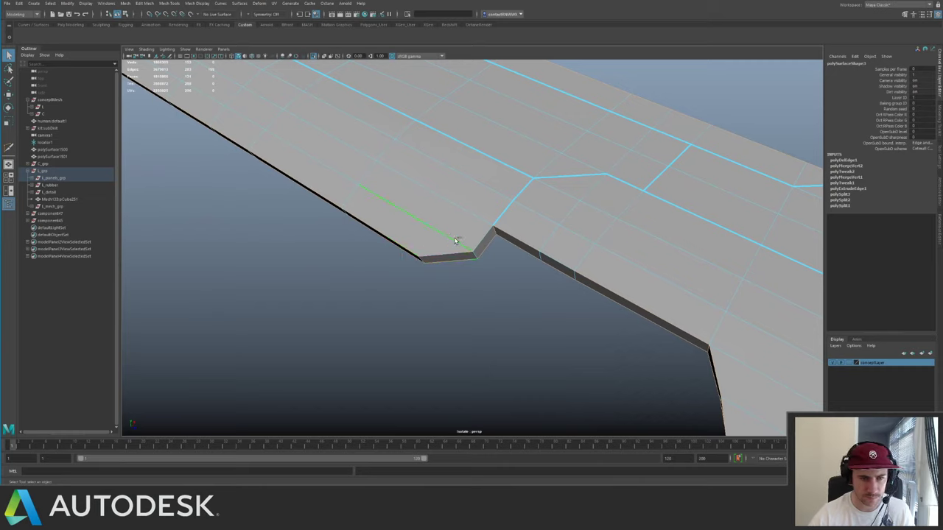
{"action": "left_click", "coordinate": [561, 282], "text": "shift"}
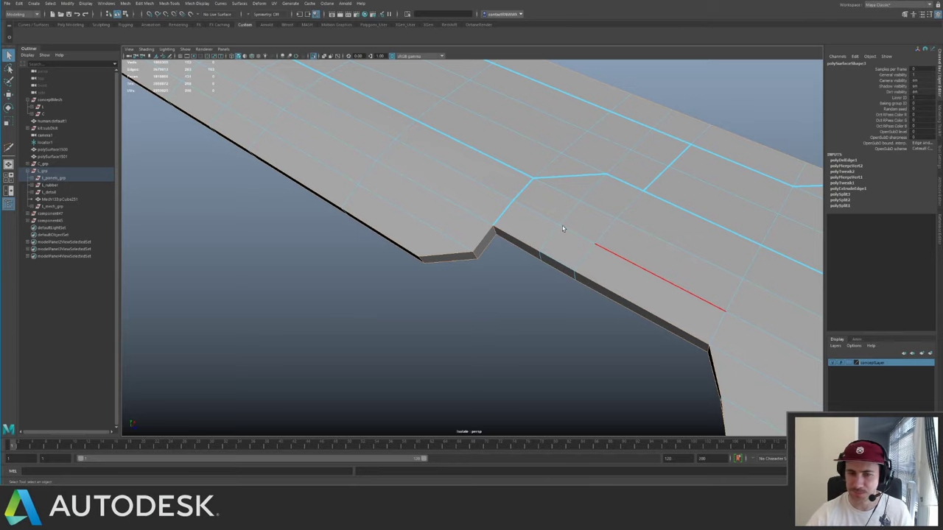
- Crease the selected rim and corner edges with the Crease Tool, and return the panel to object mode
{"action": "left_click_drag", "start_coordinate": [562, 228], "coordinate": [472, 213], "text": "alt"}
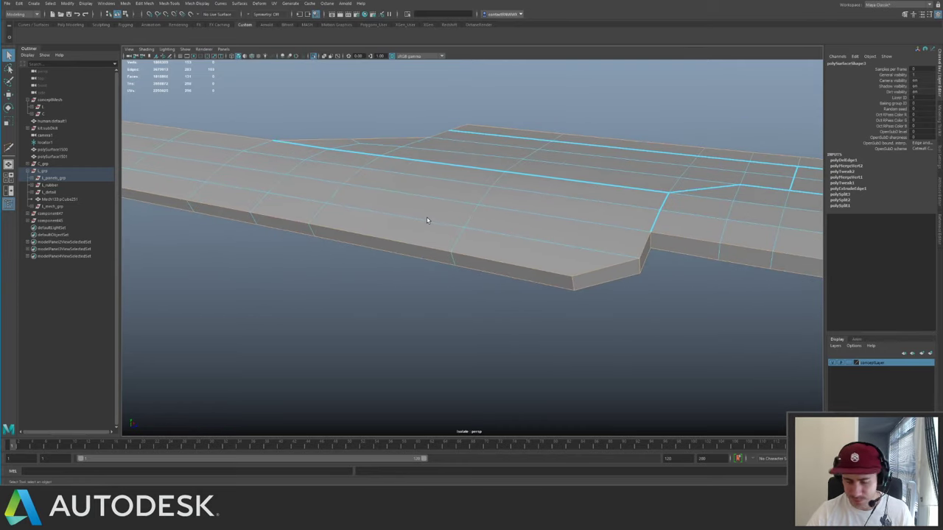
{"action": "key", "text": "ctrl+shift+x"}
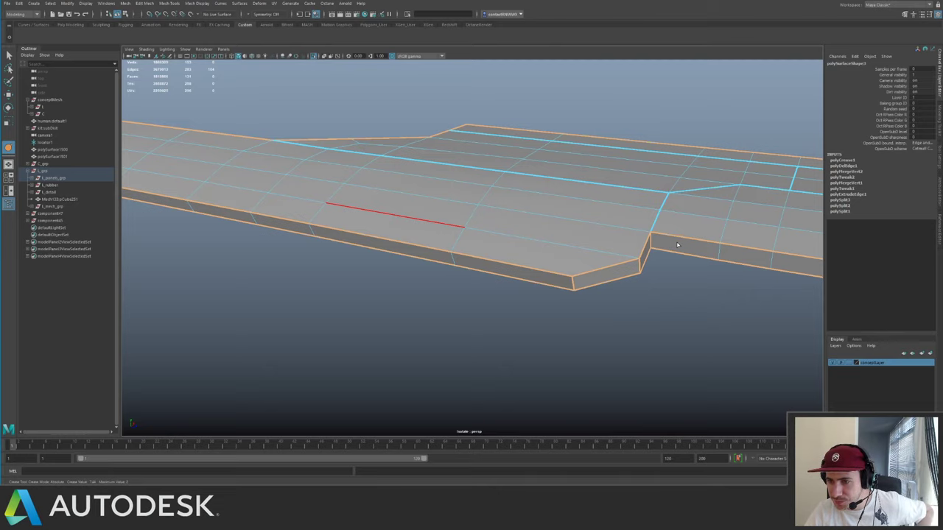
{"action": "left_click_drag", "start_coordinate": [676, 241], "coordinate": [476, 222], "text": "alt"}
{"action": "right_click_drag", "start_coordinate": [477, 223], "coordinate": [447, 226], "text": "alt"}
{"action": "key", "text": "q"}
{"action": "key", "text": "F8"}
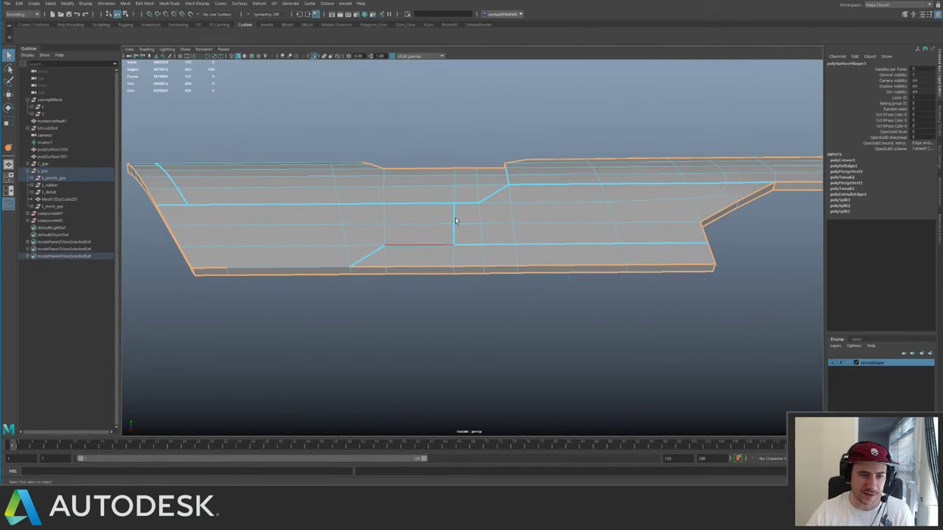
- Crease the remaining soft edge on the panel's lower rim, and check the whole panel in smooth preview
{"action": "key", "text": "F8"}
{"action": "left_click", "coordinate": [296, 270]}
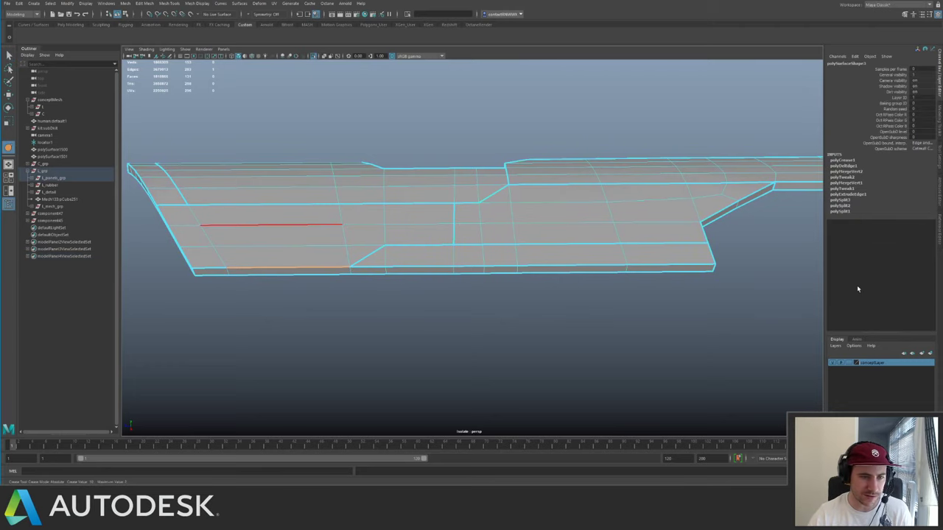
{"action": "key", "text": "q"}
{"action": "left_click_drag", "start_coordinate": [564, 255], "coordinate": [520, 223], "text": "alt"}
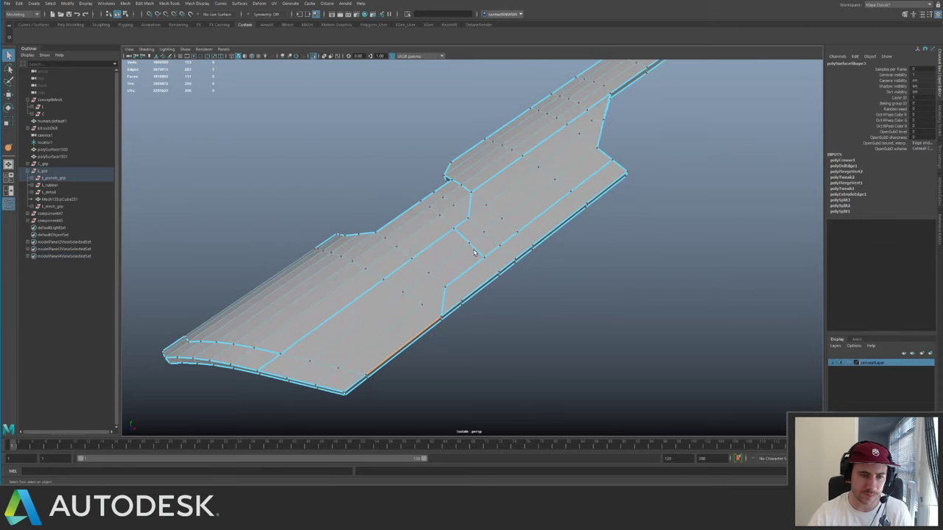
{"action": "key", "text": "F8"}
{"action": "key", "text": "3"}
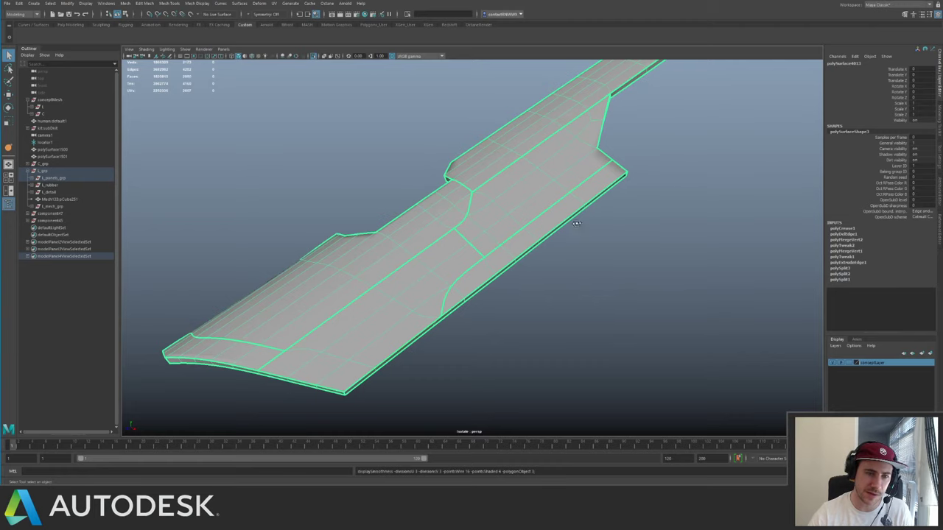
{"action": "left_click_drag", "start_coordinate": [577, 223], "coordinate": [550, 280], "text": "alt"}
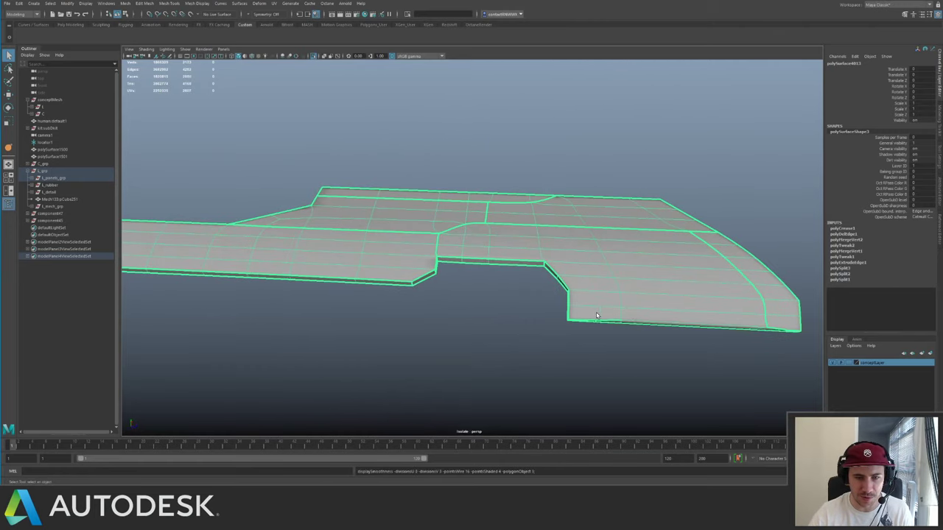
{"action": "left_click_drag", "start_coordinate": [596, 316], "coordinate": [577, 269], "text": "alt"}
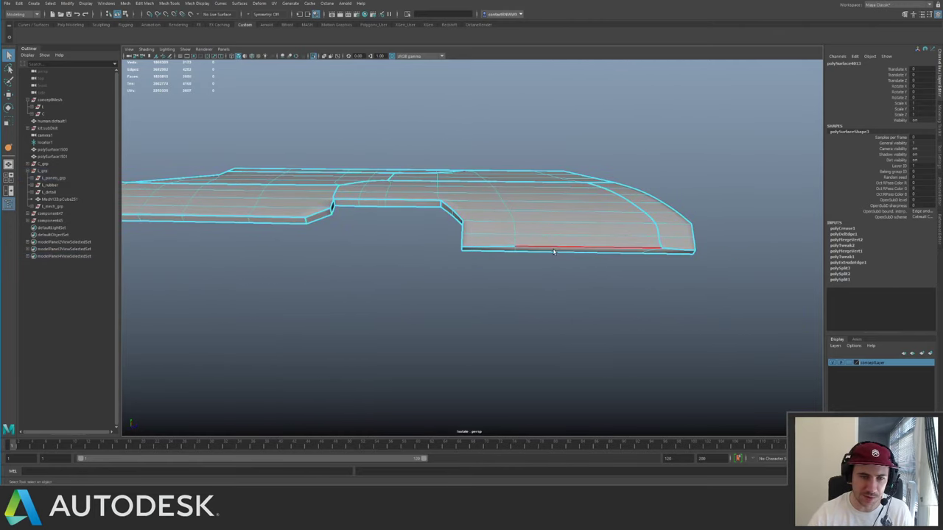
- Crease the missed rim edge along the panel's opposite long border with the Crease Tool
{"action": "left_click", "coordinate": [554, 252]}
{"action": "key", "text": "y"}
{"action": "middle_click_drag", "start_coordinate": [435, 225], "coordinate": [486, 225]}
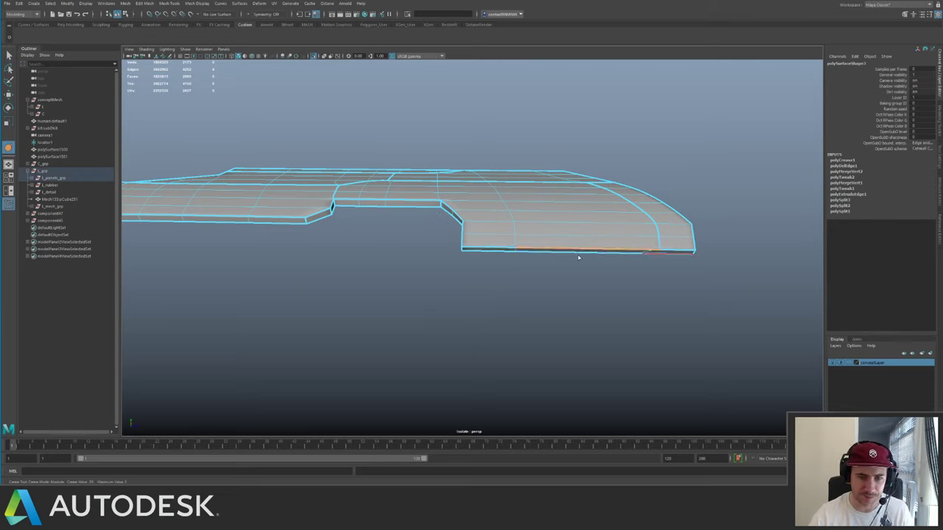
{"action": "key", "text": "q"}
- Turn off the panel's smooth preview in object mode and bring the rest of the ship back into view
{"action": "right_click_drag", "start_coordinate": [608, 227], "coordinate": [632, 197]}
{"action": "left_click_drag", "start_coordinate": [626, 198], "coordinate": [583, 246], "text": "alt"}
{"action": "right_click_drag", "start_coordinate": [578, 243], "coordinate": [495, 219], "text": "alt"}
{"action": "middle_click_drag", "start_coordinate": [494, 218], "coordinate": [503, 225], "text": "alt"}
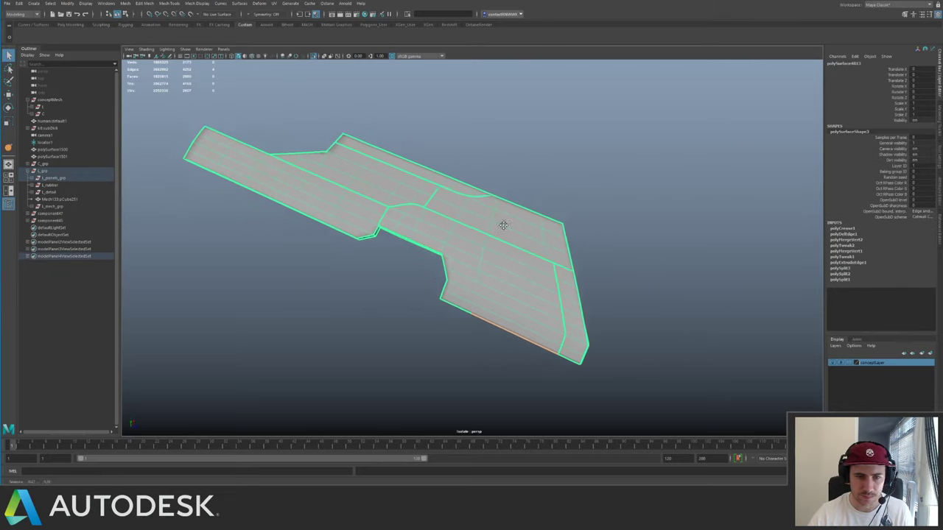
{"action": "left_click_drag", "start_coordinate": [503, 225], "coordinate": [443, 280], "text": "alt"}
{"action": "key", "text": "1"}
{"action": "key", "text": "ctrl+1"}
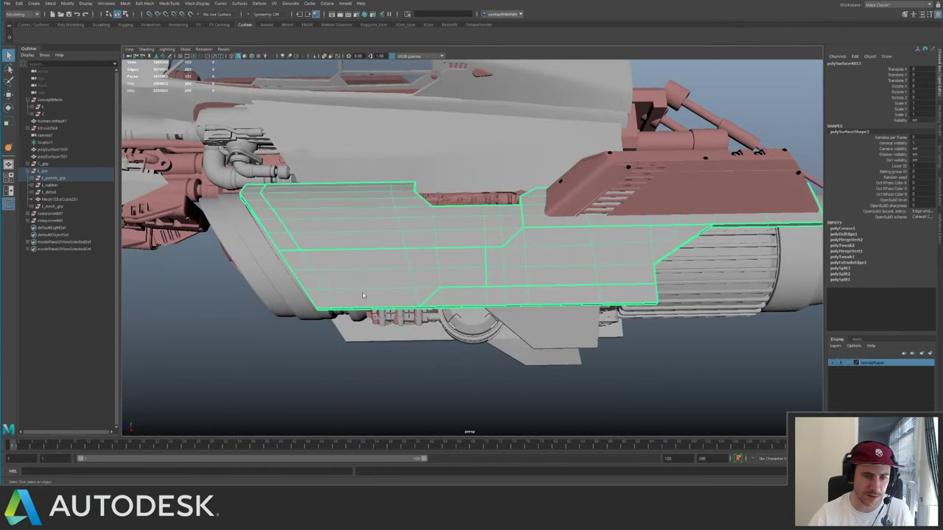
- Insert evenly spaced edge loops across the wide front section of the panel using the multiple edge loops setting
{"action": "key", "text": "g"}
{"action": "left_click", "coordinate": [940, 213]}
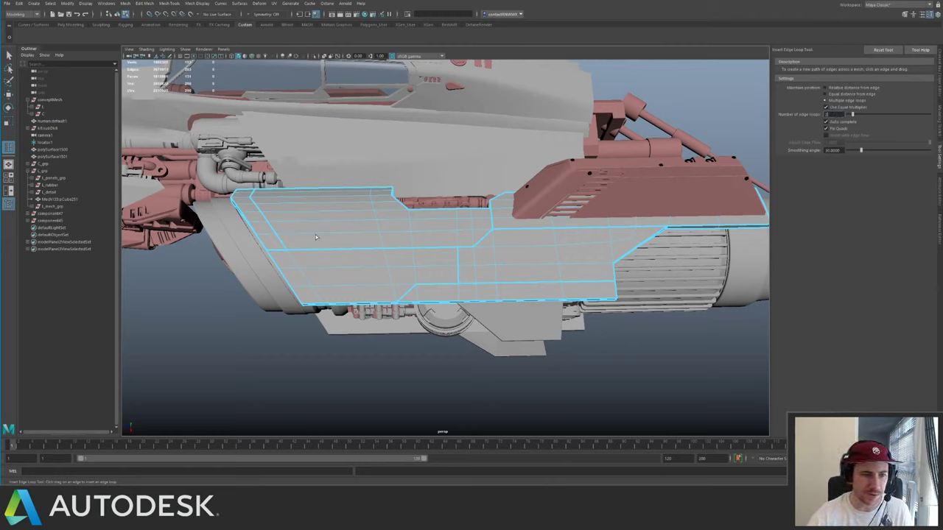
{"action": "left_click", "coordinate": [338, 197]}
{"action": "key", "text": "q"}
{"action": "key", "text": "F8"}
- Isolate the panel and apply a mesh Smooth to subdivide its geometry
{"action": "right_click_drag", "start_coordinate": [601, 223], "coordinate": [541, 206], "text": "alt"}
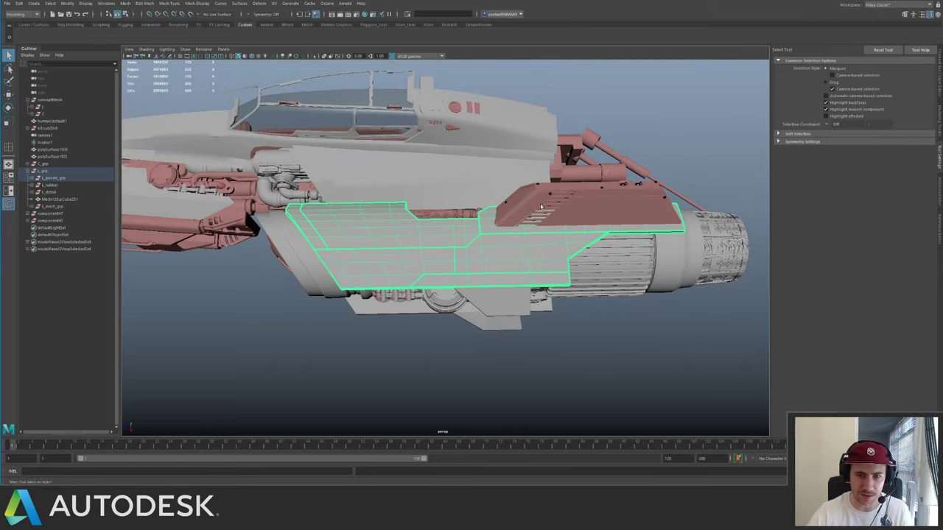
{"action": "key", "text": "ctrl+1"}
{"action": "left_click_drag", "start_coordinate": [541, 208], "coordinate": [486, 268], "text": "alt"}
{"action": "key", "text": "g"}
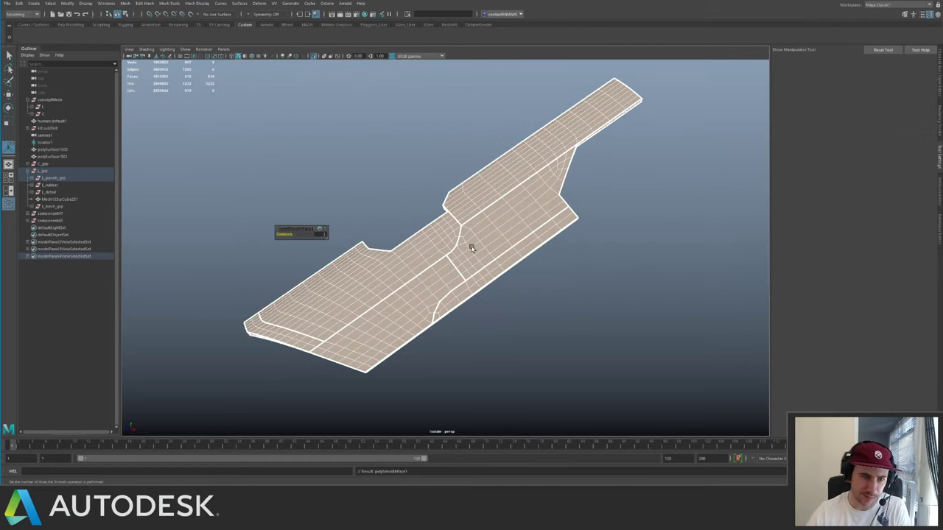
{"action": "left_click_drag", "start_coordinate": [437, 247], "coordinate": [520, 199], "text": "alt"}
{"action": "right_click_drag", "start_coordinate": [519, 199], "coordinate": [531, 275], "text": "alt"}
{"action": "key", "text": "q"}
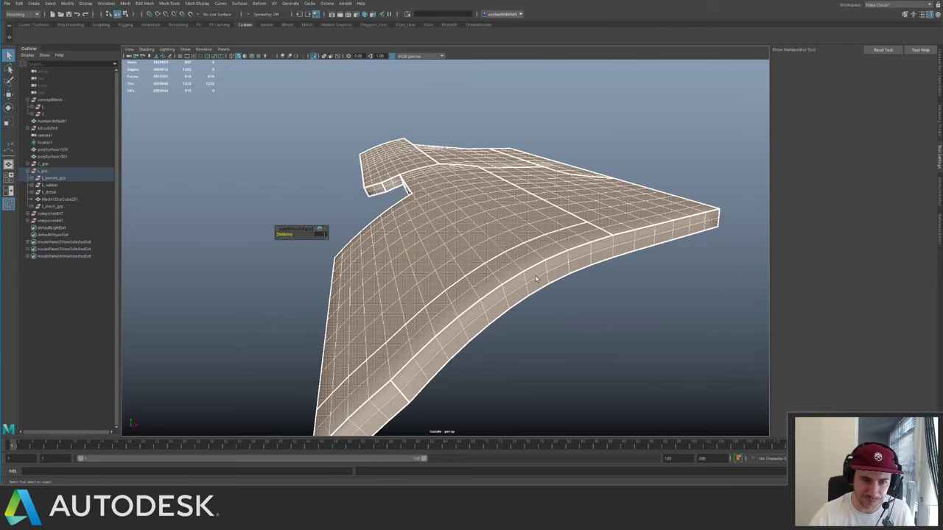
- Delete the two face loops forming the panel's thickness so only the outer surface is left
{"action": "key", "text": "F11"}
{"action": "left_click", "coordinate": [544, 270]}
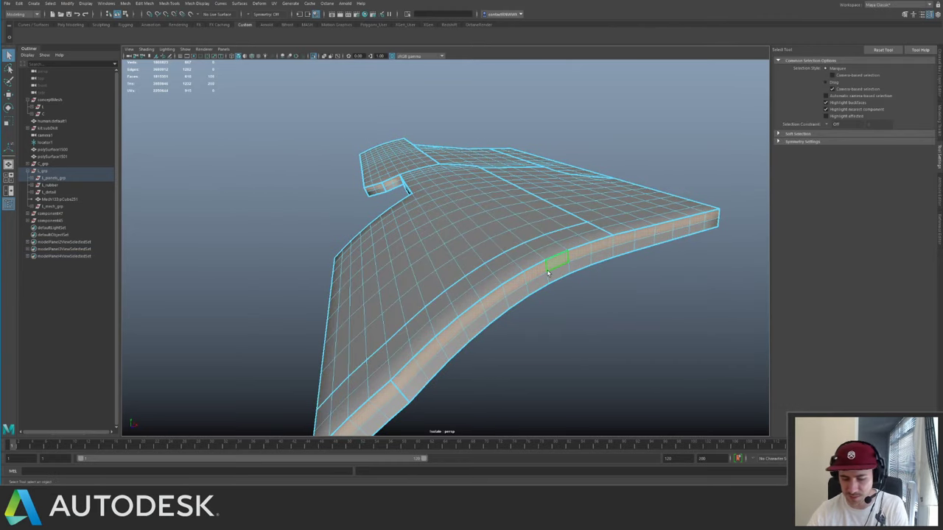
{"action": "key", "text": "Delete"}
{"action": "left_click", "coordinate": [543, 278]}
{"action": "double_click", "coordinate": [549, 274], "text": "shift"}
{"action": "key", "text": "Delete"}
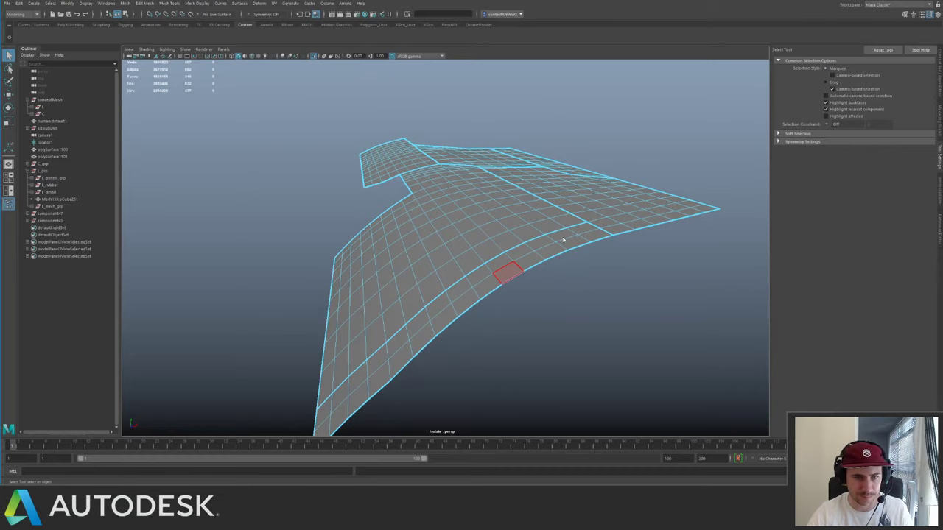
- Show the full ship again and move the middle vertex of the lower seam's chamfer to straighten that line
{"action": "key", "text": "F8"}
{"action": "left_click_drag", "start_coordinate": [572, 223], "coordinate": [435, 232], "text": "alt"}
{"action": "key", "text": "ctrl+1"}
{"action": "middle_click_drag", "start_coordinate": [435, 233], "coordinate": [581, 196], "text": "alt"}
{"action": "left_click_drag", "start_coordinate": [476, 248], "coordinate": [471, 255], "text": "alt"}
{"action": "middle_click_drag", "start_coordinate": [480, 255], "coordinate": [541, 224], "text": "alt"}
{"action": "right_click_drag", "start_coordinate": [475, 259], "coordinate": [517, 290], "text": "alt"}
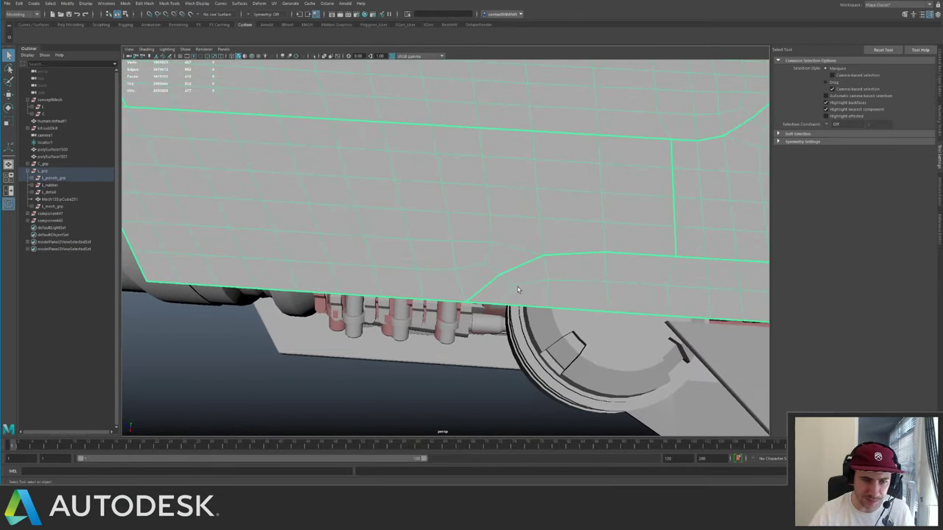
{"action": "key", "text": "F9"}
{"action": "left_click", "coordinate": [514, 275]}
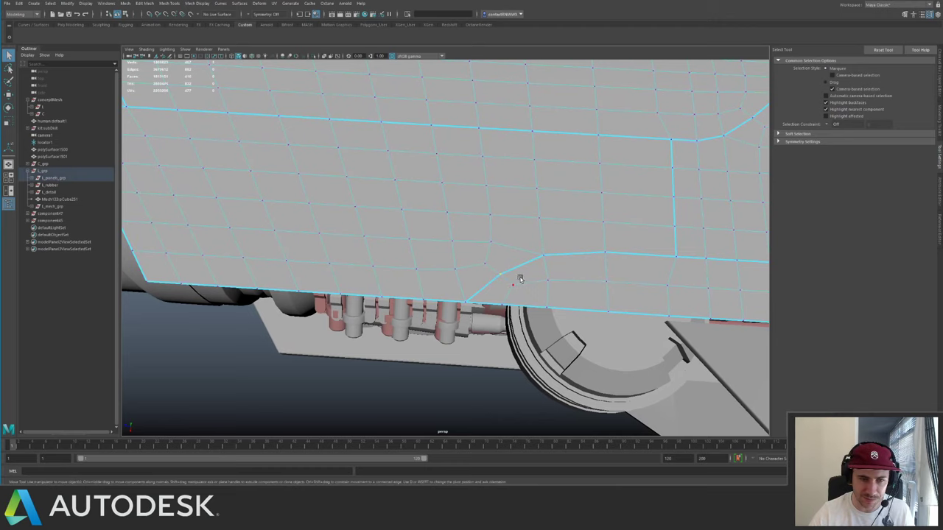
{"action": "key", "text": "w"}
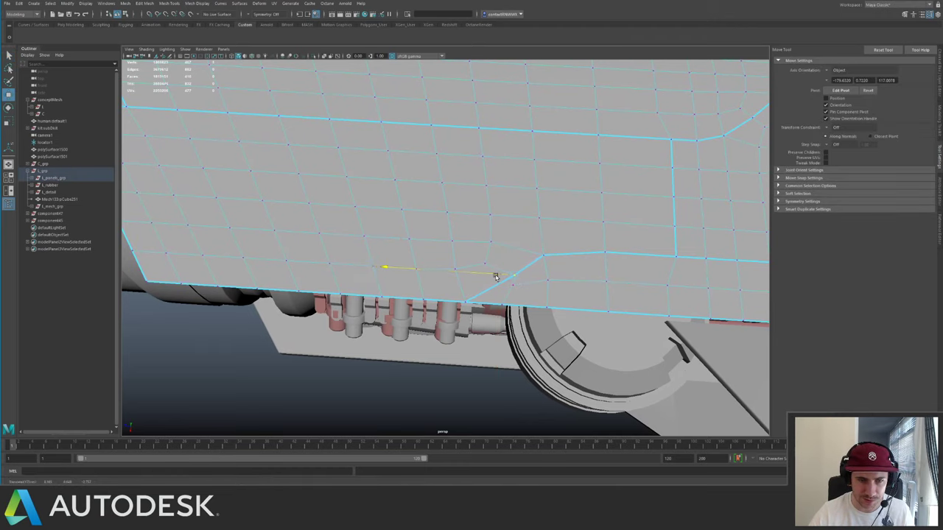
- Move the rounded vertices of the upper seam's chamfer below the notch to form a straight line with sharp corners
{"action": "key", "text": "F8"}
{"action": "right_click_drag", "start_coordinate": [680, 240], "coordinate": [601, 196], "text": "alt"}
{"action": "middle_click_drag", "start_coordinate": [602, 196], "coordinate": [465, 198], "text": "alt"}
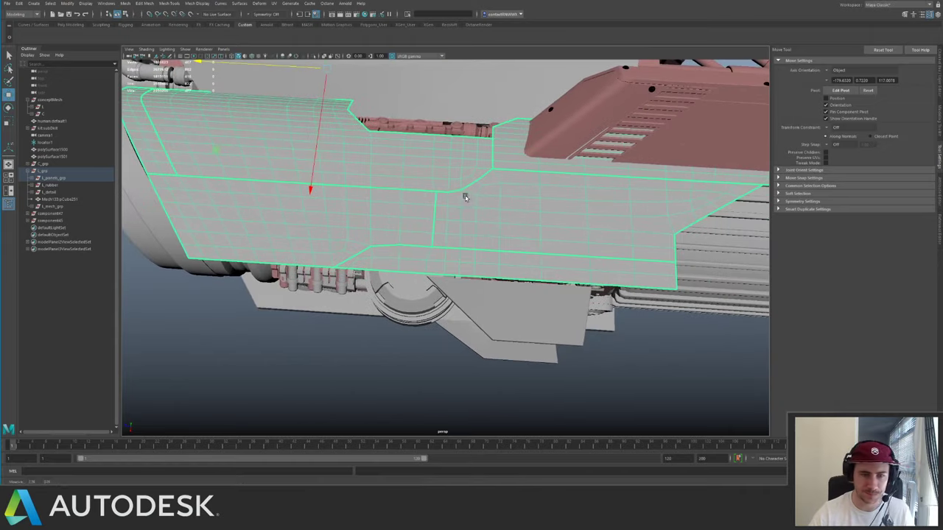
{"action": "left_click_drag", "start_coordinate": [465, 199], "coordinate": [479, 204], "text": "alt"}
{"action": "middle_click_drag", "start_coordinate": [480, 204], "coordinate": [475, 258], "text": "alt"}
{"action": "right_click_drag", "start_coordinate": [475, 258], "coordinate": [488, 263], "text": "alt"}
{"action": "left_click_drag", "start_coordinate": [488, 263], "coordinate": [506, 304], "text": "alt"}
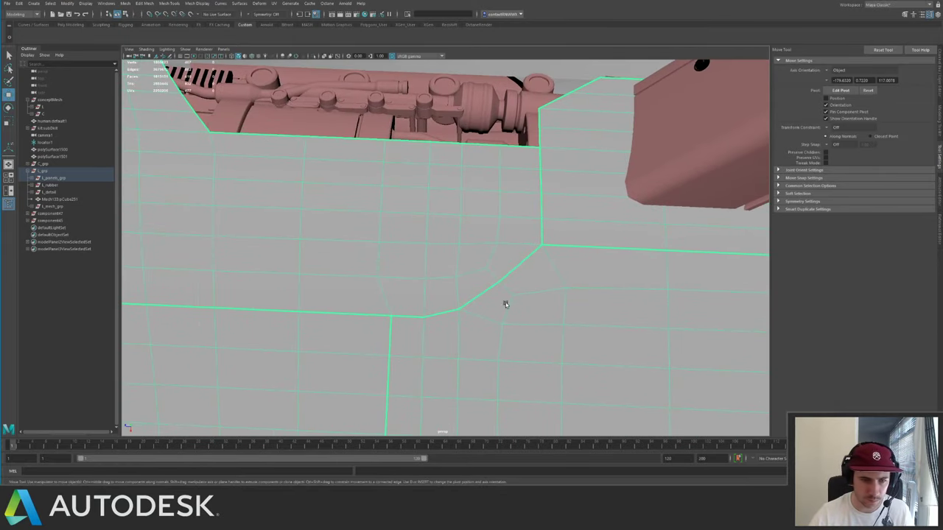
{"action": "left_click_drag", "start_coordinate": [457, 343], "coordinate": [456, 351], "text": "ctrl+shift"}
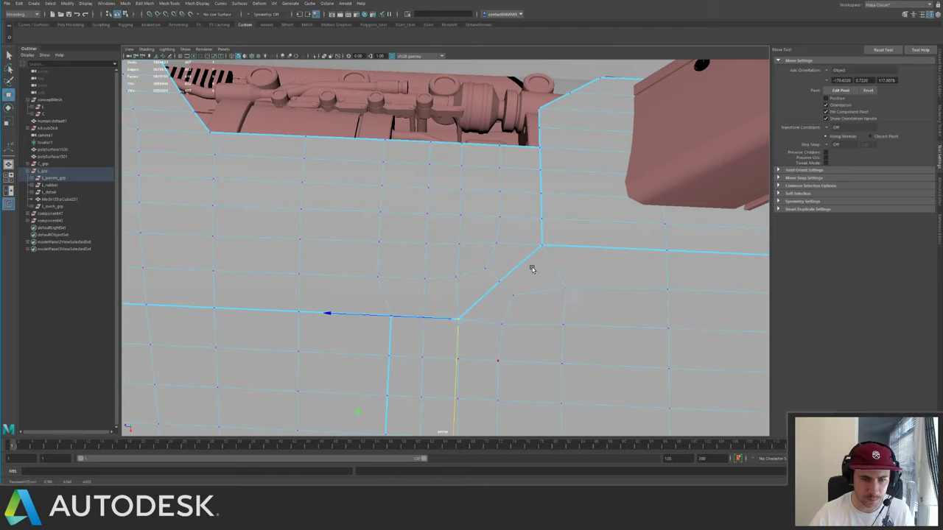
{"action": "right_click_drag", "start_coordinate": [532, 269], "coordinate": [471, 204], "text": "alt"}
{"action": "middle_click_drag", "start_coordinate": [472, 204], "coordinate": [516, 225], "text": "alt"}
{"action": "key", "text": "q"}
{"action": "right_click_drag", "start_coordinate": [422, 267], "coordinate": [463, 241]}
{"action": "left_click_drag", "start_coordinate": [361, 238], "coordinate": [507, 250], "text": "alt"}
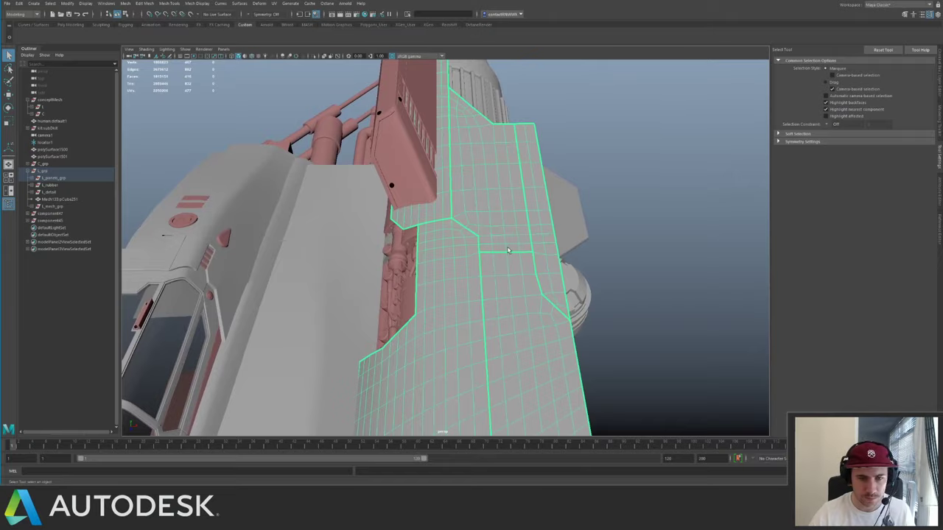
- Select the smoothed panel together with the adjoining hull surface and isolate both
{"action": "left_click_drag", "start_coordinate": [514, 191], "coordinate": [495, 211], "text": "alt"}
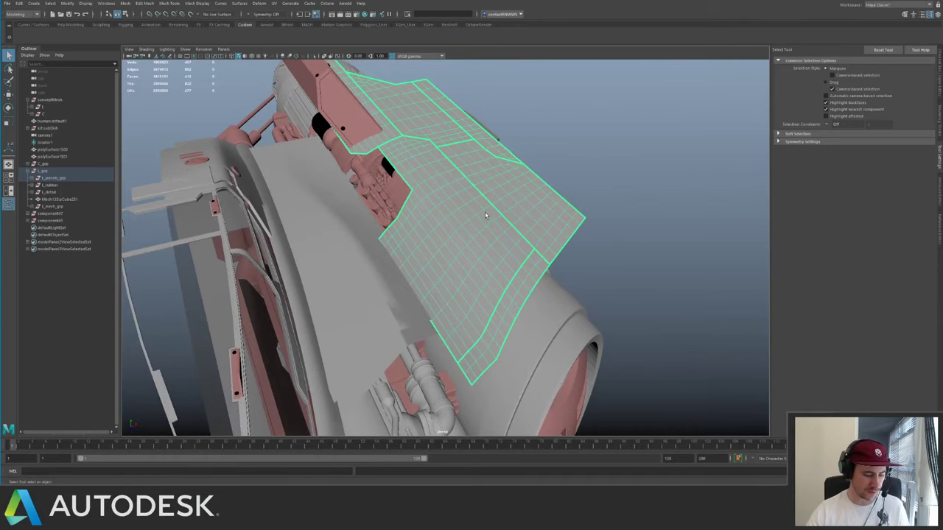
{"action": "left_click_drag", "start_coordinate": [485, 215], "coordinate": [471, 241], "text": "alt"}
{"action": "left_click", "coordinate": [440, 213], "text": "shift"}
{"action": "left_click", "coordinate": [486, 209]}
{"action": "left_click", "coordinate": [454, 206], "text": "shift"}
{"action": "key", "text": "ctrl+1"}
{"action": "right_click_drag", "start_coordinate": [472, 241], "coordinate": [485, 250], "text": "alt"}
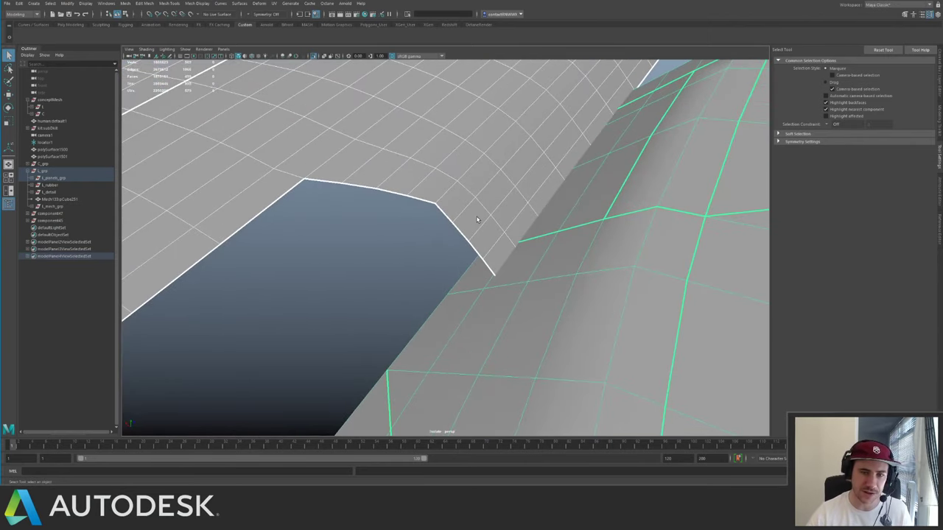
- Insert an edge loop close to the panel's inner border beside the hull, using the equal distance from edge setting
{"action": "left_click", "coordinate": [477, 220]}
{"action": "mouse_move", "coordinate": [477, 221]}
{"action": "left_mouse_down", "text": "alt"}
{"action": "mouse_move", "coordinate": [499, 214]}
{"action": "mouse_move", "coordinate": [471, 236]}
{"action": "left_mouse_up", "text": "alt"}
{"action": "right_click_drag", "start_coordinate": [471, 237], "coordinate": [476, 274], "text": "shift"}
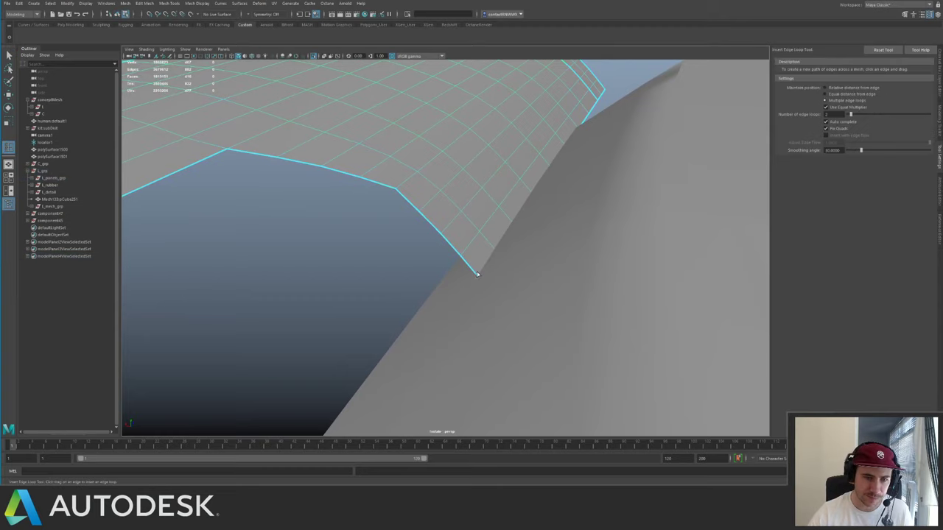
{"action": "left_click", "coordinate": [826, 94]}
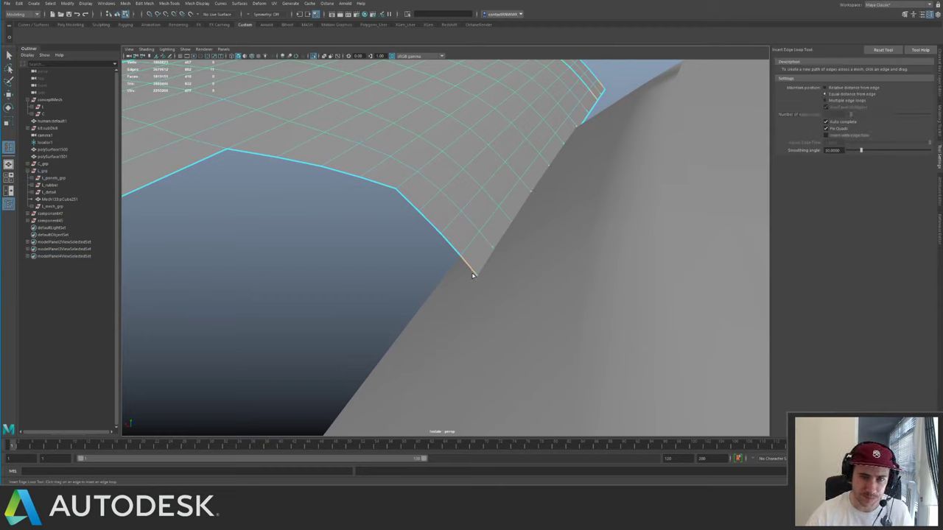
{"action": "left_click", "coordinate": [473, 275]}
{"action": "key", "text": "q"}
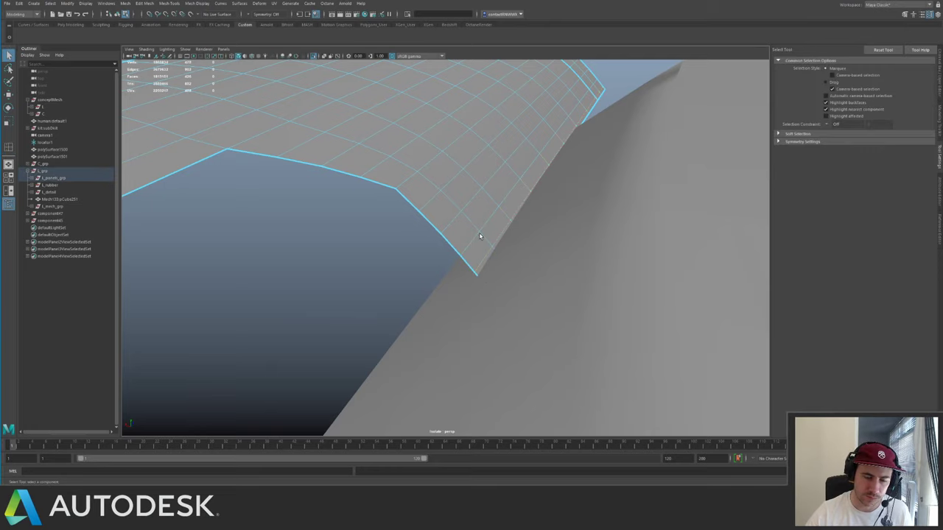
- Cut the ends of the new border loop into the panel's corner vertices with the Multi-Cut tool
{"action": "left_click_drag", "start_coordinate": [479, 236], "coordinate": [443, 240], "text": "alt"}
{"action": "right_click_drag", "start_coordinate": [437, 240], "coordinate": [463, 223]}
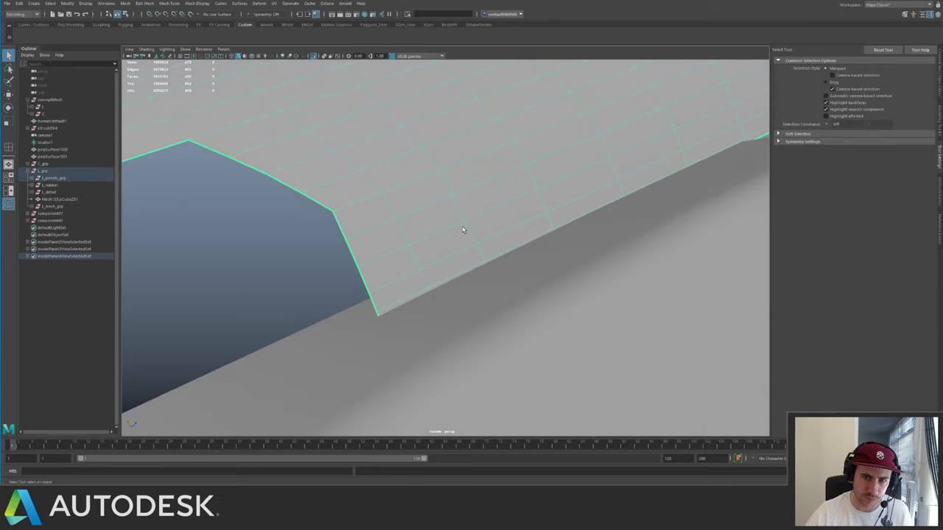
{"action": "key", "text": "ctrl+shift+x"}
{"action": "middle_click_drag", "start_coordinate": [590, 130], "coordinate": [433, 146], "text": "alt"}
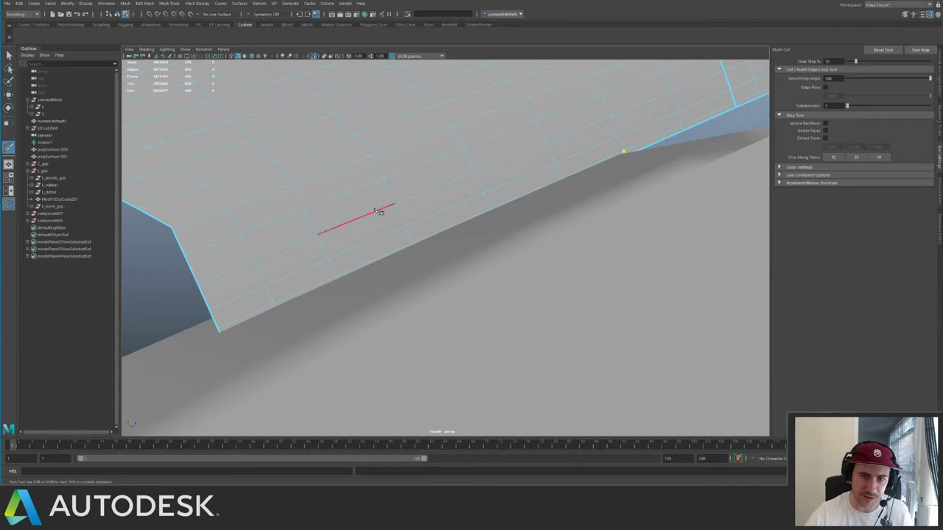
{"action": "middle_click_drag", "start_coordinate": [349, 269], "coordinate": [482, 227], "text": "alt"}
{"action": "right_click_drag", "start_coordinate": [475, 234], "coordinate": [553, 259], "text": "alt"}
{"action": "left_click", "coordinate": [349, 296]}
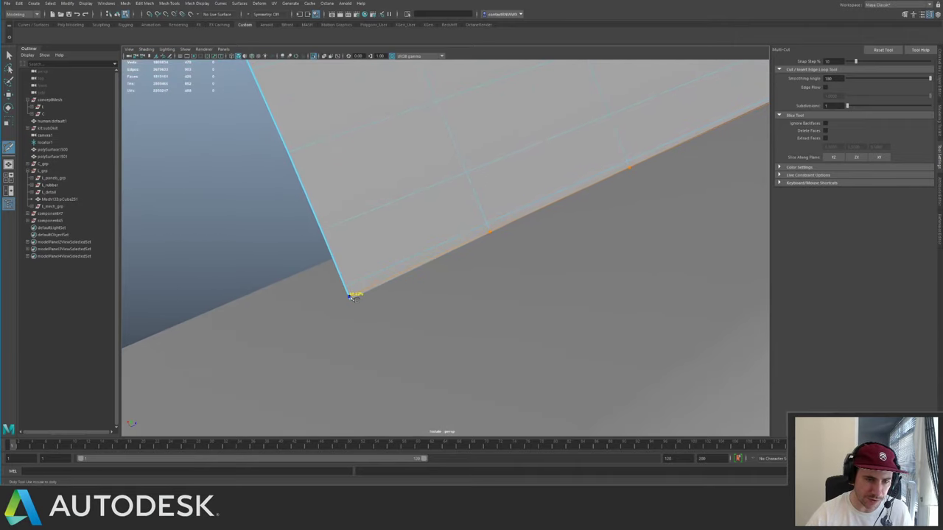
- Delete the leftover end edge of the border loop at the panel's corner
{"action": "key", "text": "q"}
{"action": "left_click", "coordinate": [378, 275]}
{"action": "scroll", "coordinate": [425, 214], "scroll_direction": "down", "scroll_amount": 3}
{"action": "key", "text": "ctrl+Delete"}
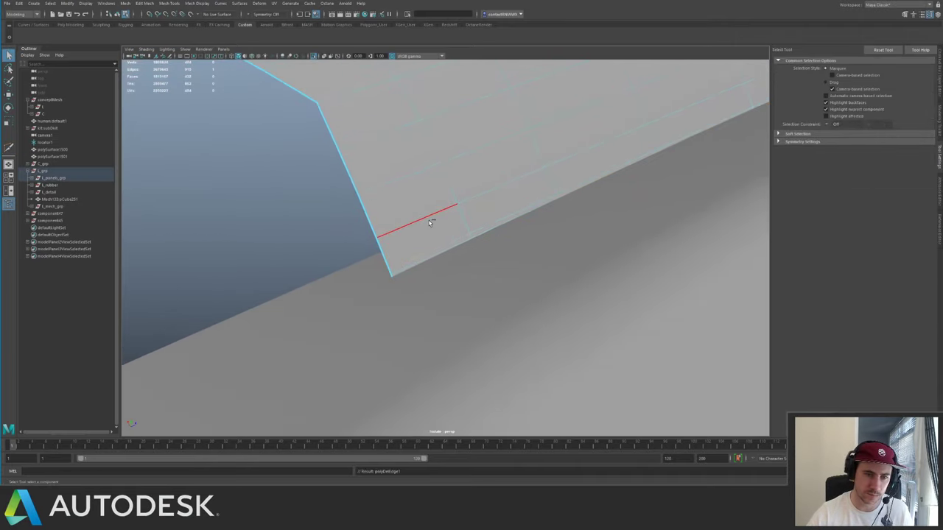
{"action": "middle_click_drag", "start_coordinate": [505, 171], "coordinate": [316, 242], "text": "alt"}
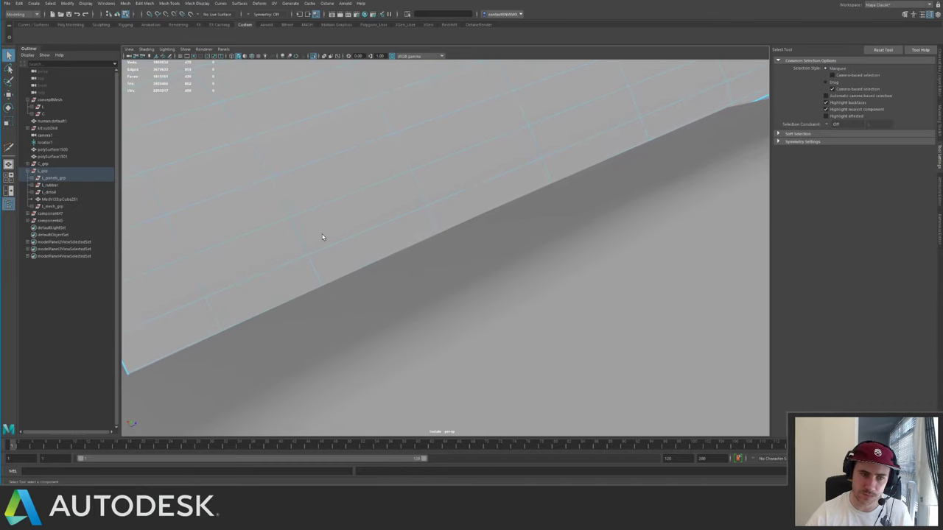
- Shift the adjoining hull surface's vertices beneath the panel border slightly using soft selection, and reselect the panel with the full ship visible
{"action": "key", "text": "F8"}
{"action": "left_click", "coordinate": [491, 237]}
{"action": "left_click_drag", "start_coordinate": [490, 237], "coordinate": [434, 202], "text": "alt"}
{"action": "left_click", "coordinate": [385, 180]}
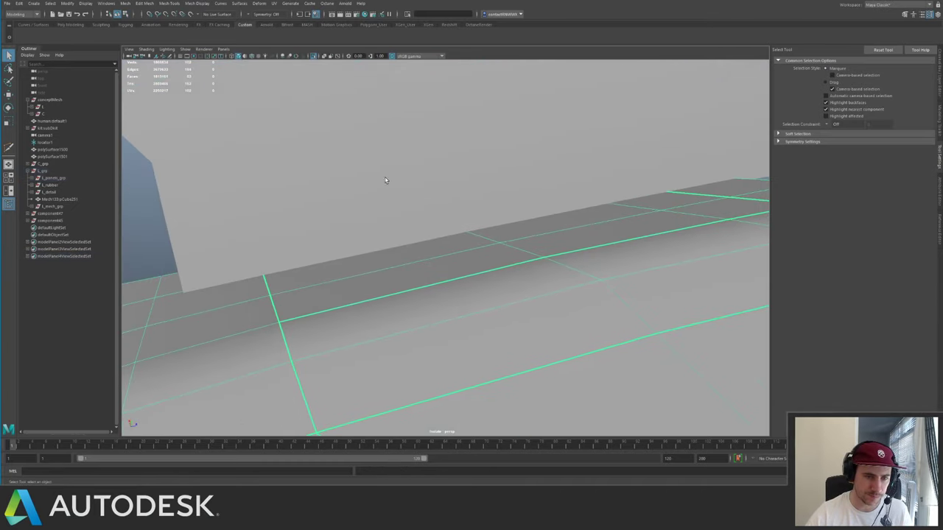
{"action": "left_click_drag", "start_coordinate": [486, 245], "coordinate": [250, 220]}
{"action": "key", "text": "b"}
{"action": "key", "text": "w"}
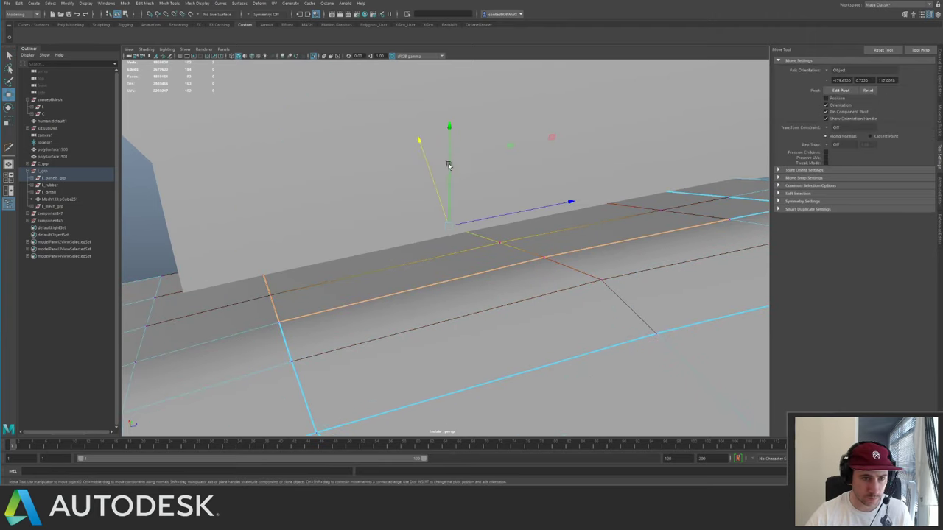
{"action": "left_click_drag", "start_coordinate": [433, 170], "coordinate": [429, 173]}
{"action": "right_click_drag", "start_coordinate": [390, 200], "coordinate": [402, 186]}
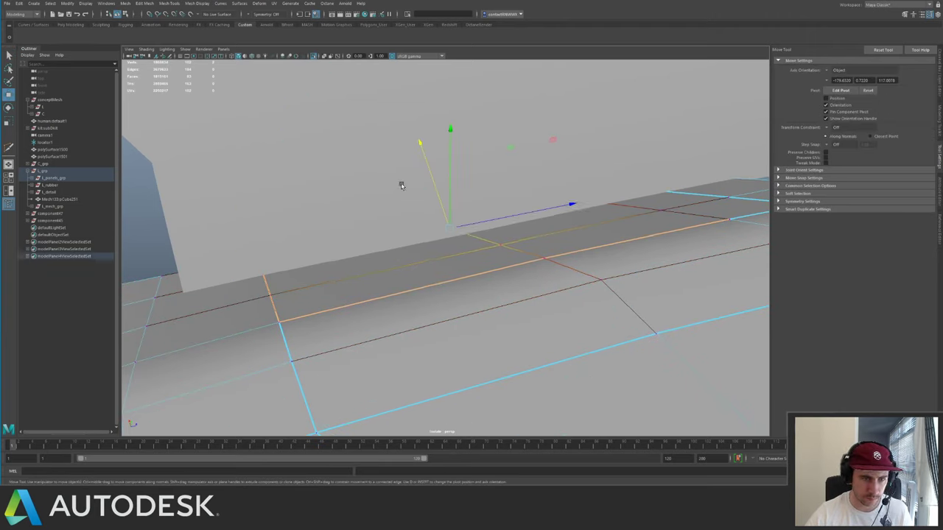
{"action": "left_click", "coordinate": [404, 188]}
{"action": "left_click_drag", "start_coordinate": [403, 189], "coordinate": [371, 173], "text": "alt"}
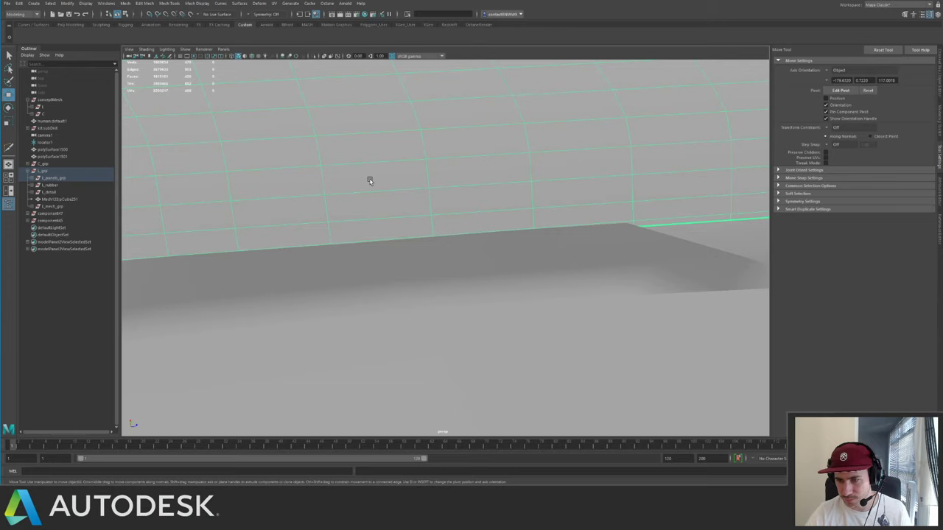
- Isolate the panel, turn off soft selection, and delete the thin row of faces along its lower border
{"action": "key", "text": "ctrl+1"}
{"action": "middle_click_drag", "start_coordinate": [361, 184], "coordinate": [468, 160], "text": "alt"}
{"action": "right_click_drag", "start_coordinate": [387, 177], "coordinate": [388, 209]}
{"action": "left_click", "coordinate": [389, 231]}
{"action": "left_click", "coordinate": [454, 228], "text": "shift"}
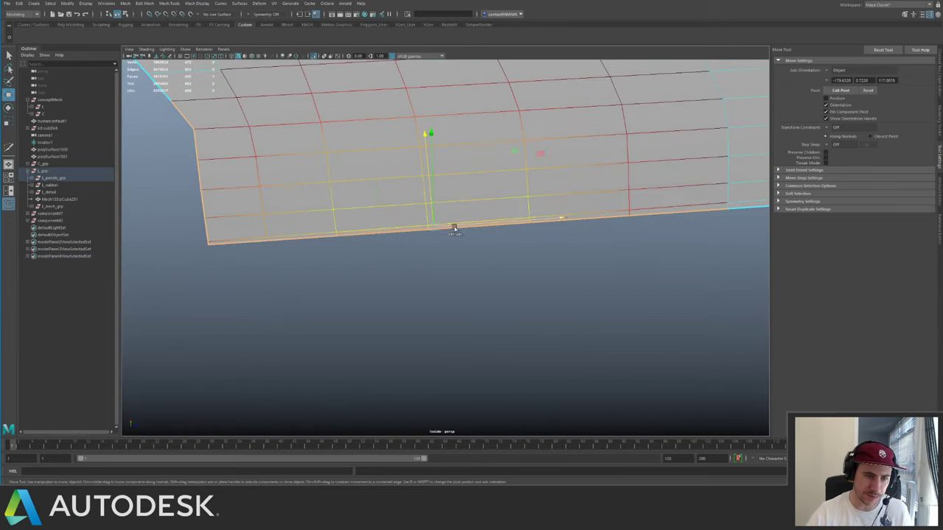
{"action": "key", "text": "b"}
{"action": "left_click", "coordinate": [396, 230]}
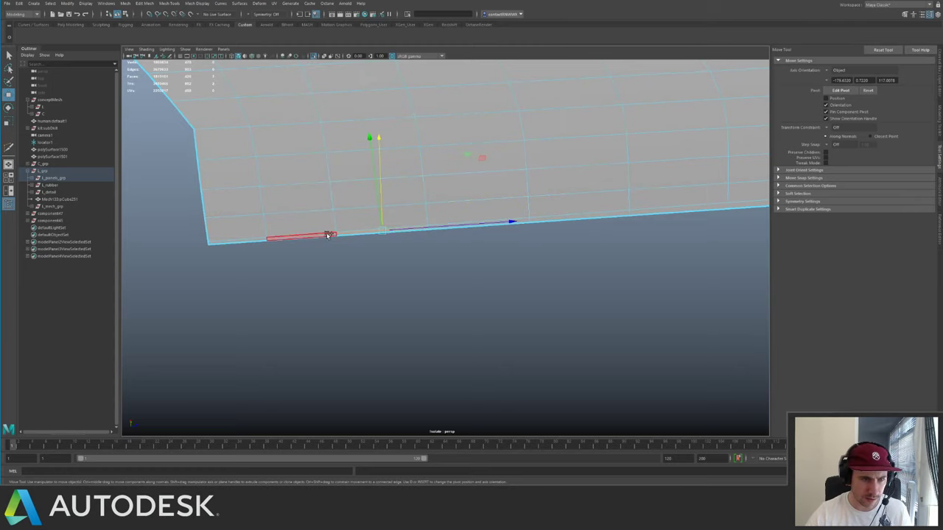
{"action": "double_click", "coordinate": [328, 234], "text": "shift"}
{"action": "key", "text": "Delete"}
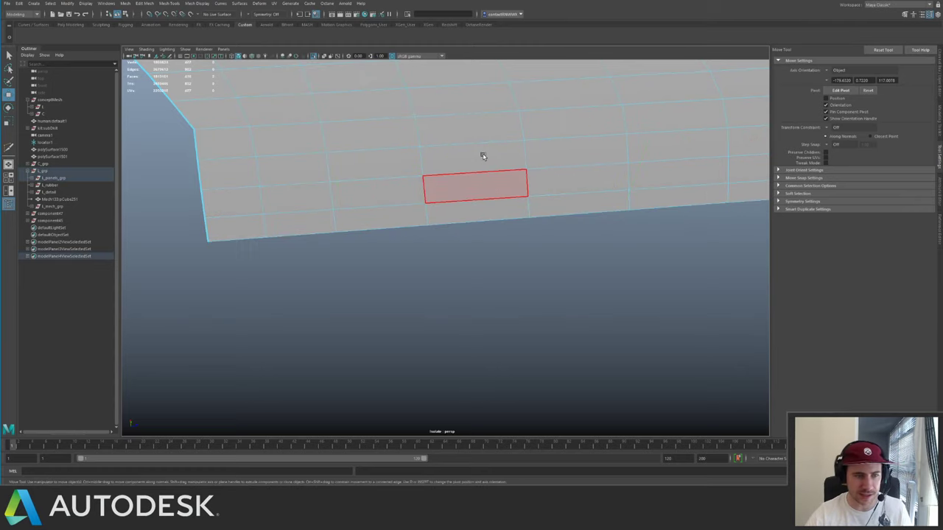
- Isolate the hull mesh and select the faces of its lower section with the stepped cut-out, bounded by the panel seams
{"action": "right_click_drag", "start_coordinate": [481, 157], "coordinate": [536, 150]}
{"action": "key", "text": "ctrl+1"}
{"action": "scroll", "coordinate": [538, 167], "scroll_direction": "down", "scroll_amount": 5}
{"action": "left_click_drag", "start_coordinate": [538, 167], "coordinate": [395, 128], "text": "alt"}
{"action": "left_click_drag", "start_coordinate": [454, 122], "coordinate": [530, 175], "text": "alt"}
{"action": "key", "text": "ctrl+1"}
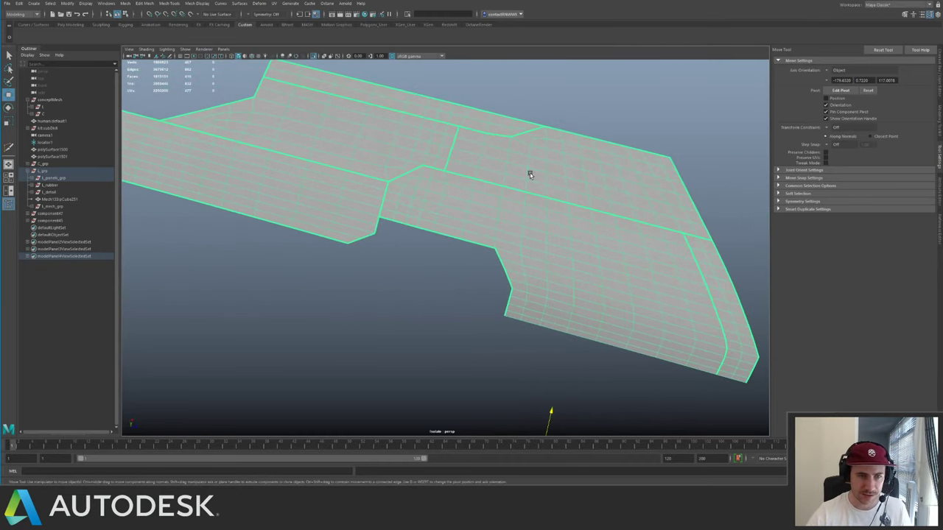
{"action": "right_click_drag", "start_coordinate": [466, 154], "coordinate": [323, 123], "text": "alt"}
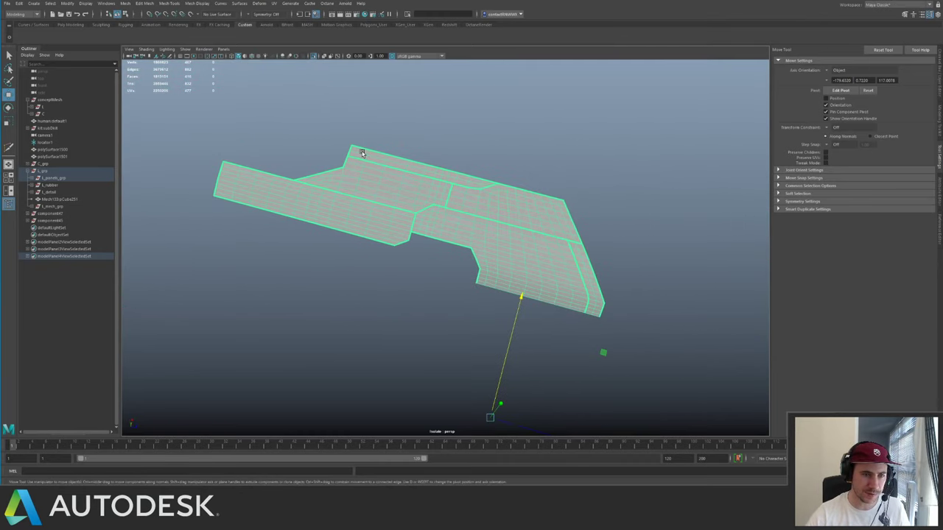
{"action": "left_click_drag", "start_coordinate": [417, 164], "coordinate": [425, 155], "text": "alt"}
{"action": "right_click_drag", "start_coordinate": [425, 155], "coordinate": [399, 214], "text": "alt"}
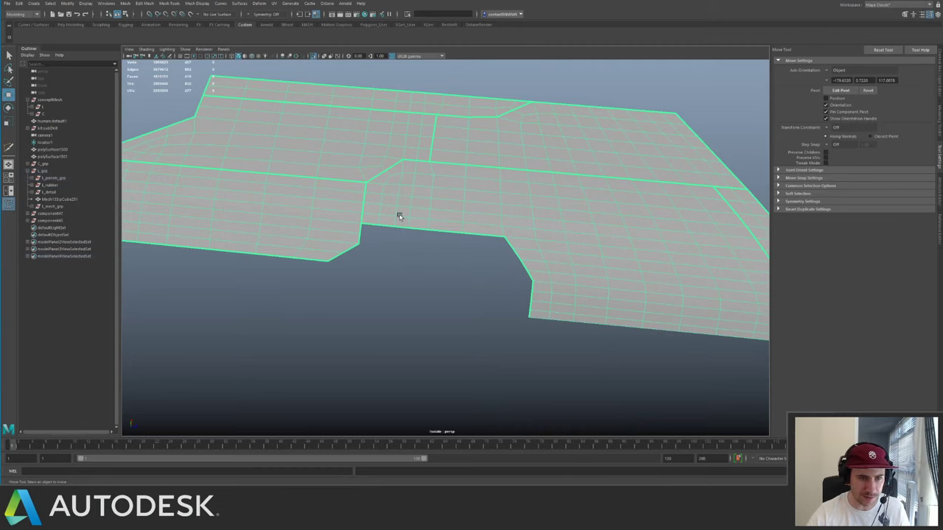
{"action": "left_click_drag", "start_coordinate": [400, 214], "coordinate": [314, 200], "text": "alt"}
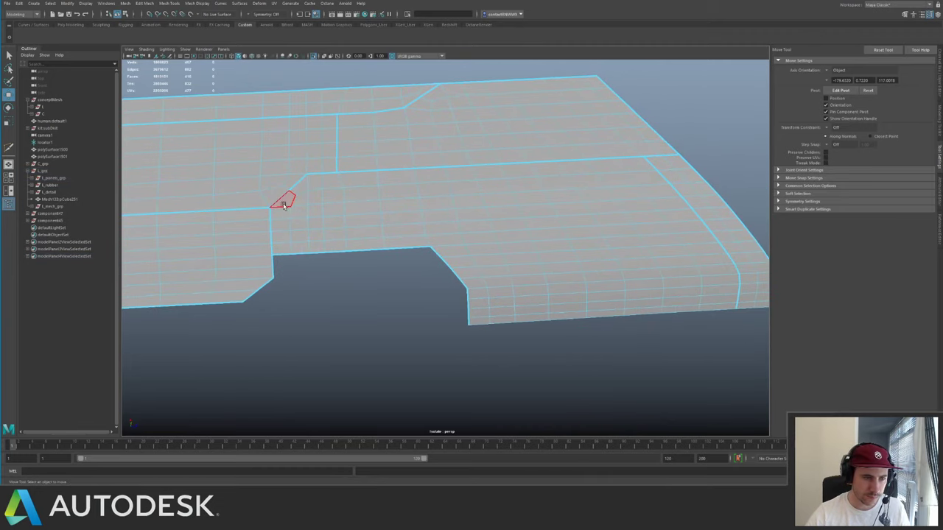
{"action": "left_click", "coordinate": [326, 187]}
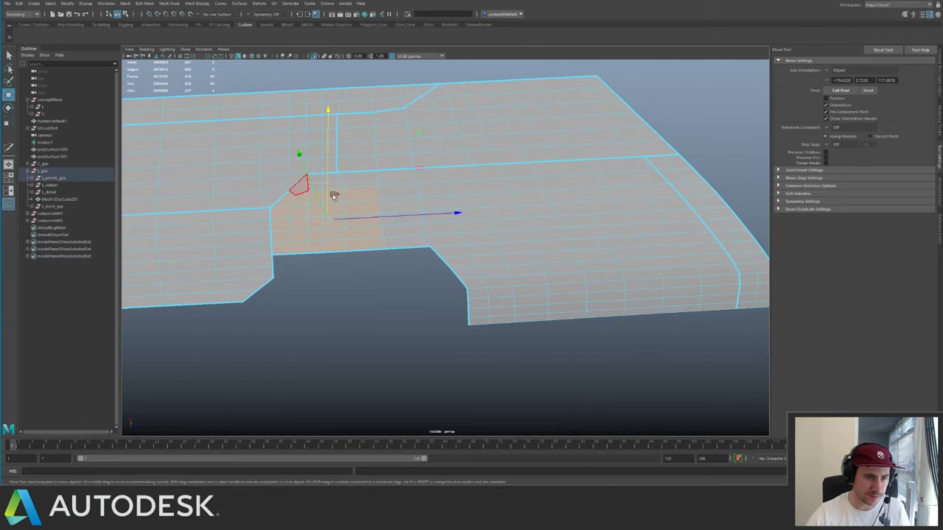
{"action": "left_click_drag", "start_coordinate": [332, 195], "coordinate": [610, 374], "text": "ctrl+shift"}
{"action": "left_click_drag", "start_coordinate": [526, 201], "coordinate": [496, 215], "text": "alt"}
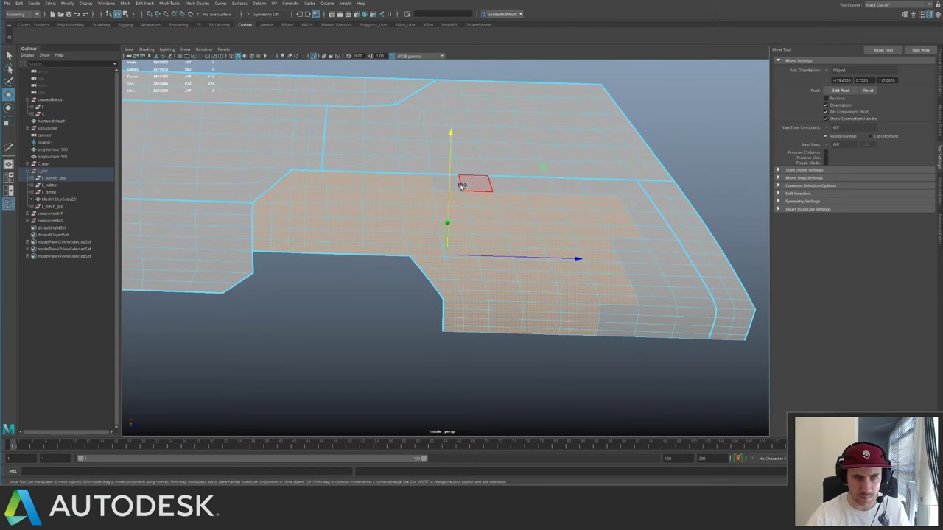
{"action": "left_click_drag", "start_coordinate": [605, 307], "coordinate": [624, 348], "text": "ctrl+shift"}
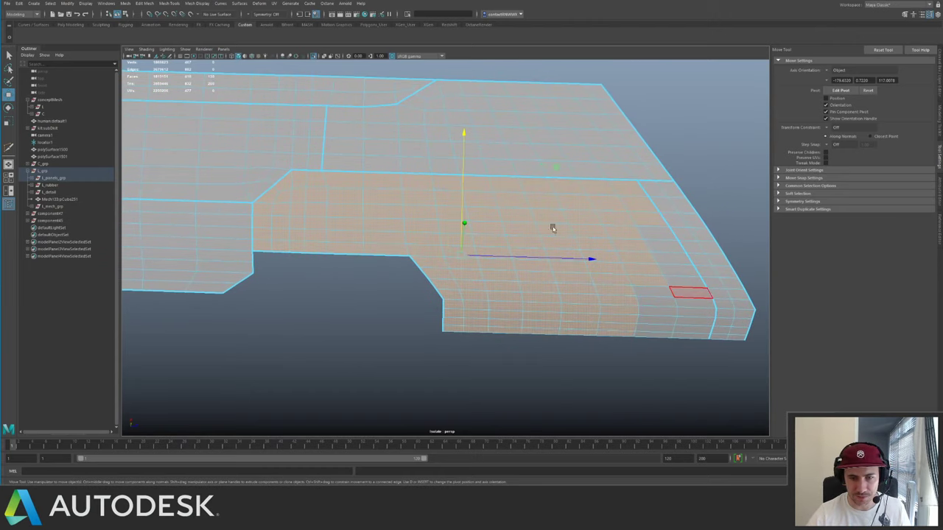
- Select the vertices at the seam's lower end near the hull mesh's tip and scale them flat along one axis
{"action": "middle_click_drag", "start_coordinate": [641, 284], "coordinate": [472, 233], "text": "alt"}
{"action": "right_click_drag", "start_coordinate": [471, 232], "coordinate": [555, 259], "text": "alt"}
{"action": "middle_click_drag", "start_coordinate": [555, 258], "coordinate": [417, 246], "text": "alt"}
{"action": "right_click_drag", "start_coordinate": [416, 247], "coordinate": [526, 295], "text": "alt"}
{"action": "key", "text": "q"}
{"action": "key", "text": "F9"}
{"action": "left_click_drag", "start_coordinate": [411, 232], "coordinate": [466, 331]}
{"action": "key", "text": "r"}
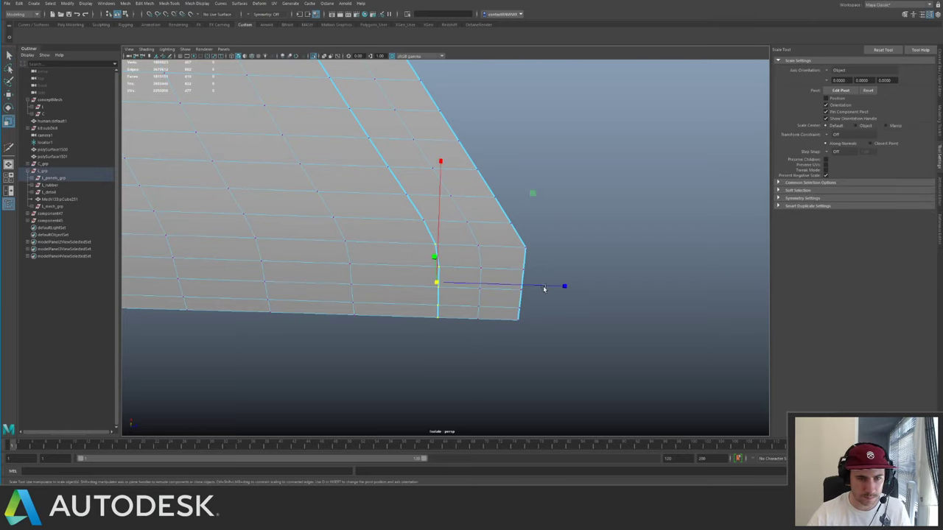
{"action": "left_click_drag", "start_coordinate": [563, 285], "coordinate": [264, 281]}
- Complete the face selection of the stepped lower section and extract it from the hull mesh
{"action": "right_click_drag", "start_coordinate": [384, 315], "coordinate": [384, 316]}
{"action": "right_click_drag", "start_coordinate": [387, 309], "coordinate": [310, 174], "text": "alt"}
{"action": "middle_click_drag", "start_coordinate": [310, 173], "coordinate": [515, 246], "text": "alt"}
{"action": "left_click_drag", "start_coordinate": [543, 214], "coordinate": [577, 371], "text": "ctrl+shift"}
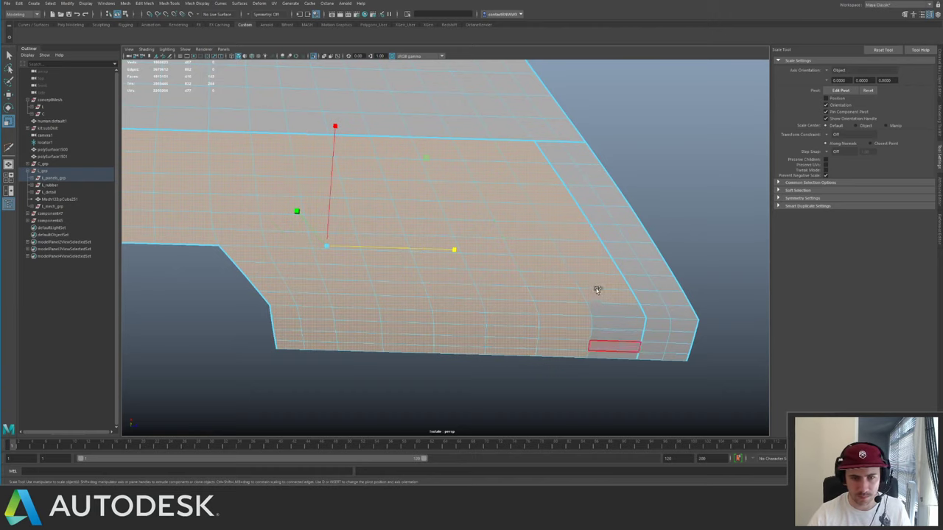
{"action": "left_click_drag", "start_coordinate": [609, 279], "coordinate": [414, 208], "text": "alt"}
{"action": "right_click_drag", "start_coordinate": [415, 209], "coordinate": [403, 332], "text": "shift"}
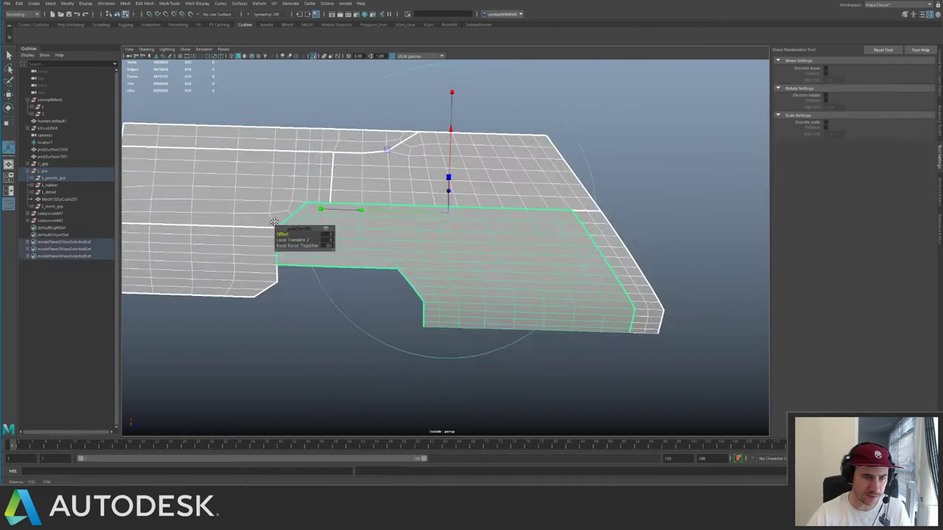
{"action": "left_click_drag", "start_coordinate": [404, 331], "coordinate": [394, 248], "text": "alt"}
{"action": "key", "text": "q"}
- Select all faces of the long rectangular panel with the chamfered corner and extract them from the hull mesh
{"action": "key", "text": "F11"}
{"action": "left_click_drag", "start_coordinate": [451, 229], "coordinate": [316, 228], "text": "alt"}
{"action": "middle_click_drag", "start_coordinate": [174, 233], "coordinate": [297, 217], "text": "alt"}
{"action": "left_click_drag", "start_coordinate": [342, 299], "coordinate": [189, 196]}
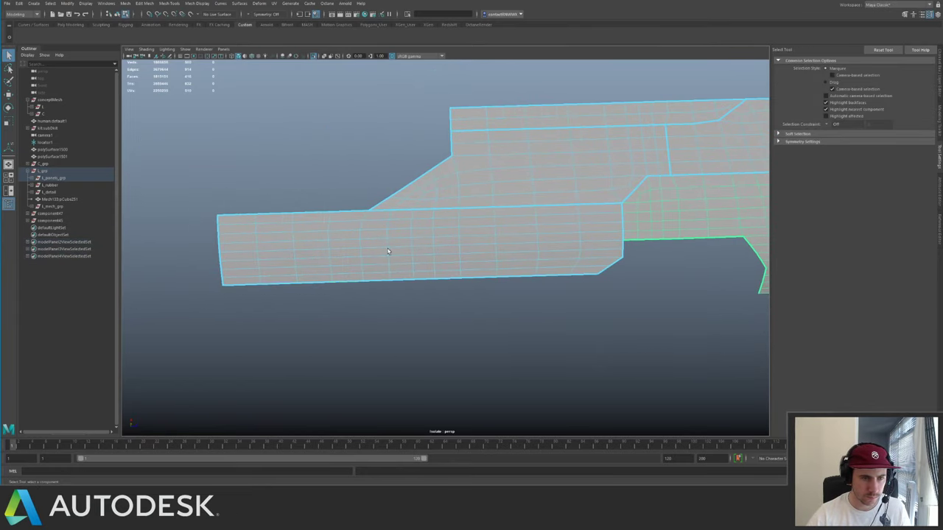
{"action": "left_click_drag", "start_coordinate": [375, 216], "coordinate": [676, 329], "text": "shift"}
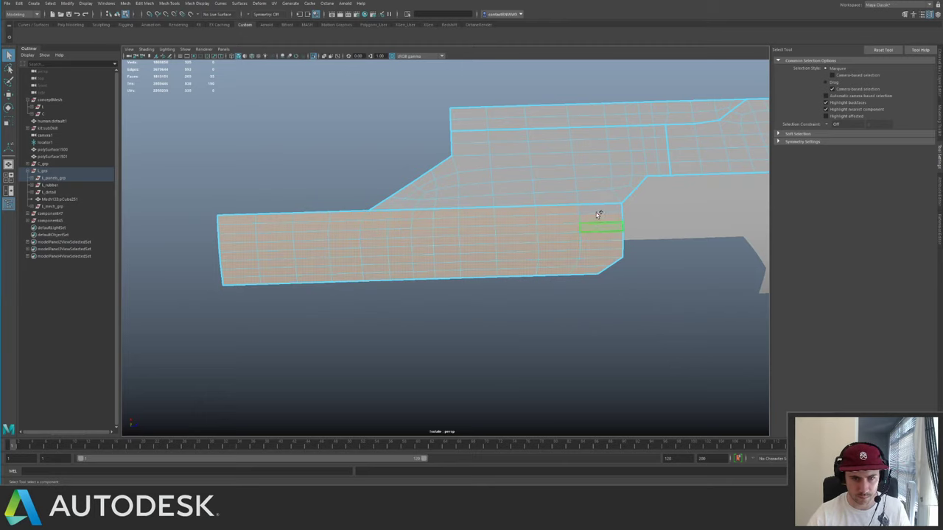
{"action": "key", "text": "g"}
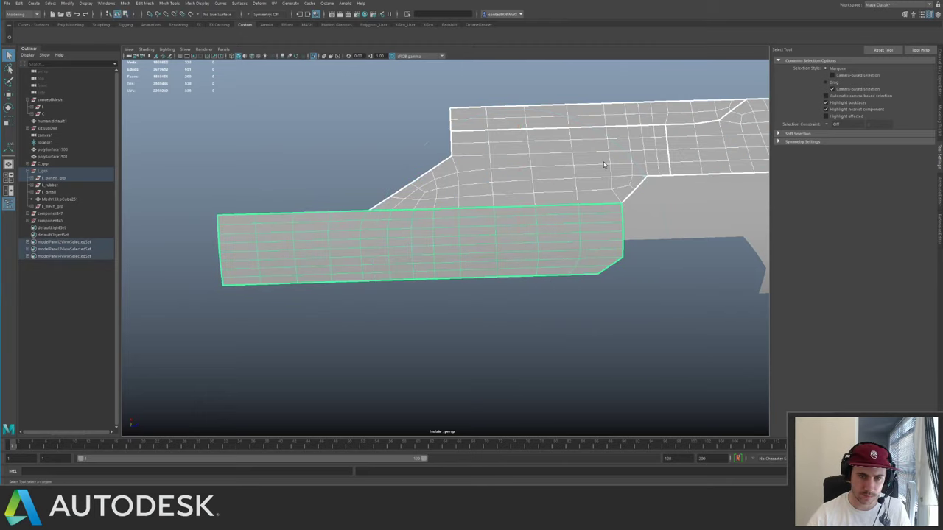
- Extract the narrow border strip with the angled end from the remaining hull mesh, including its small corner face
{"action": "left_click", "coordinate": [600, 166]}
{"action": "middle_click_drag", "start_coordinate": [588, 166], "coordinate": [412, 228], "text": "alt"}
{"action": "left_click_drag", "start_coordinate": [482, 188], "coordinate": [482, 276], "text": "alt"}
{"action": "left_click", "coordinate": [551, 186]}
{"action": "key", "text": "w"}
{"action": "left_click_drag", "start_coordinate": [520, 193], "coordinate": [493, 226], "text": "alt"}
{"action": "right_click_drag", "start_coordinate": [496, 257], "coordinate": [498, 258]}
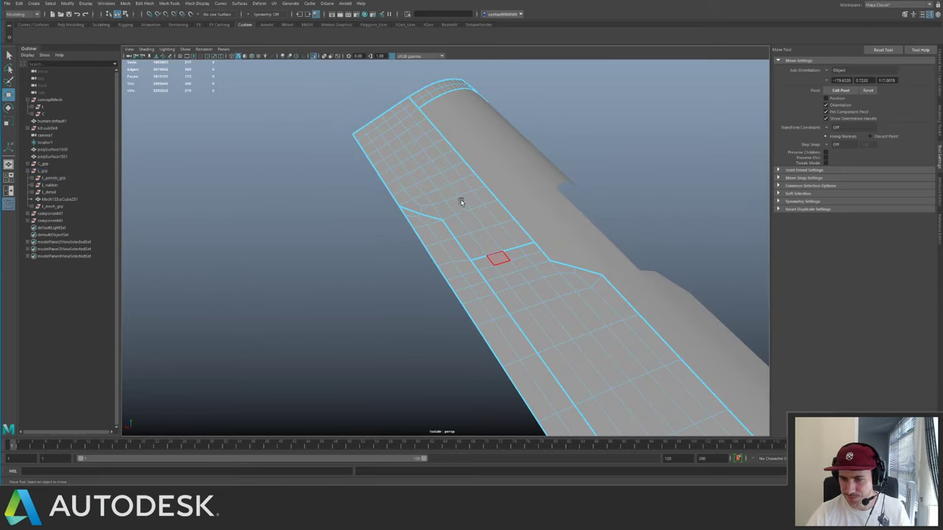
{"action": "left_click_drag", "start_coordinate": [461, 202], "coordinate": [480, 241], "text": "alt"}
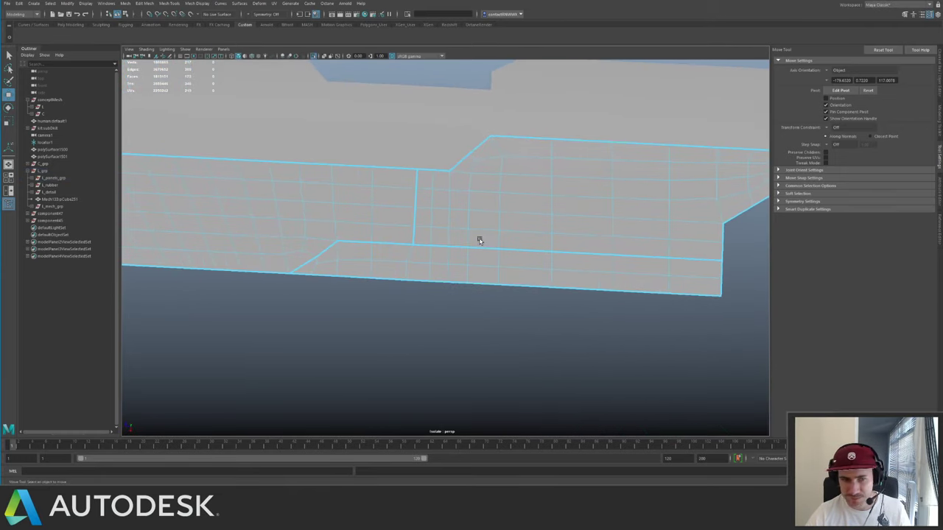
{"action": "left_click", "coordinate": [335, 253]}
{"action": "left_click_drag", "start_coordinate": [386, 280], "coordinate": [456, 239], "text": "alt"}
{"action": "double_click", "coordinate": [416, 254], "text": "shift"}
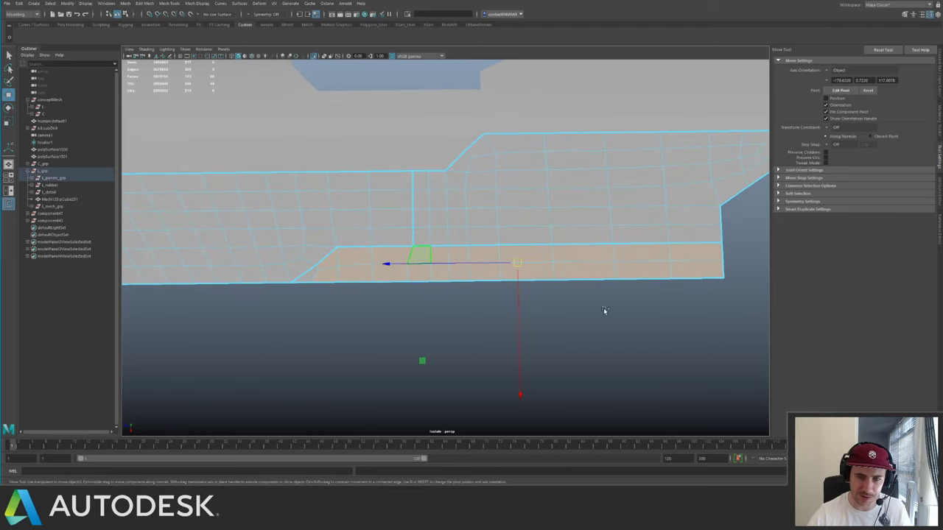
{"action": "left_click", "coordinate": [315, 278], "text": "shift"}
{"action": "right_click_drag", "start_coordinate": [456, 250], "coordinate": [447, 370], "text": "ctrl"}
{"action": "key", "text": "F8"}
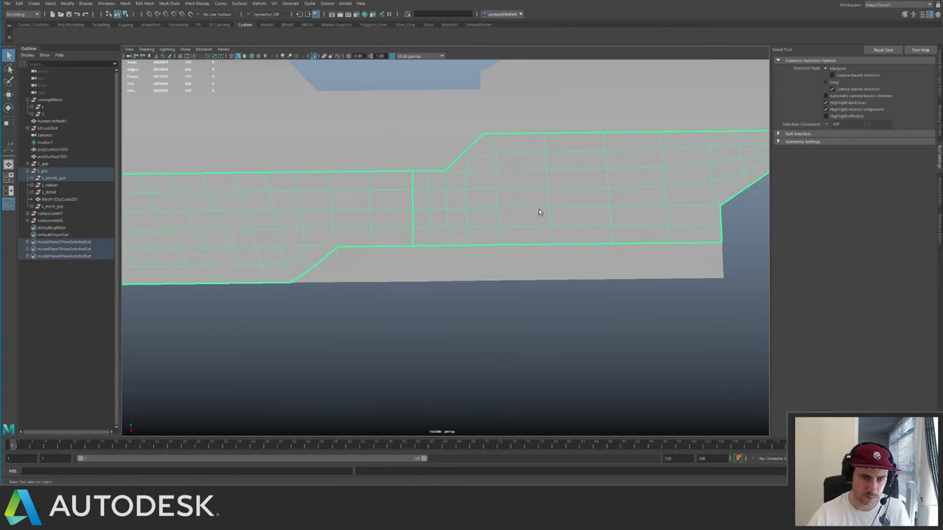
- Extract the wide panel section with the pointed end from the remaining hull mesh and return to object selection
{"action": "left_click_drag", "start_coordinate": [538, 233], "coordinate": [739, 302], "text": "alt"}
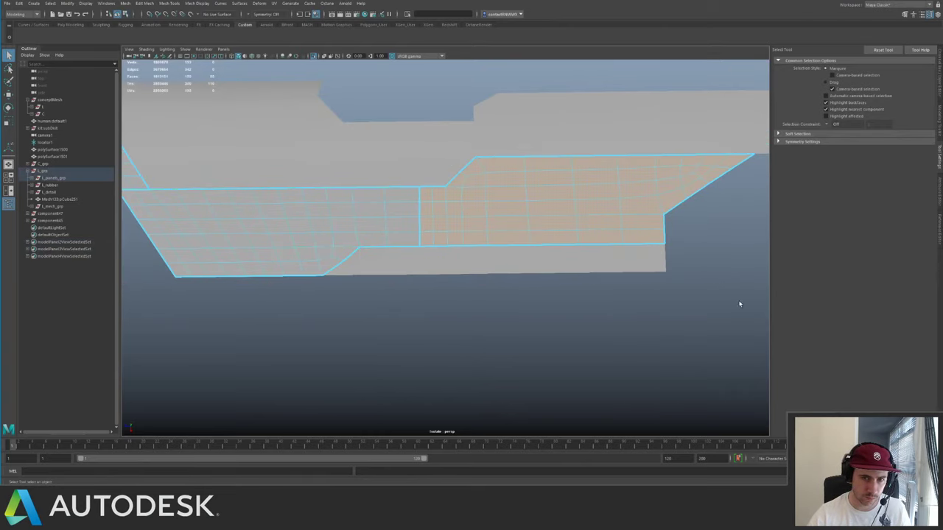
{"action": "right_click_drag", "start_coordinate": [536, 233], "coordinate": [489, 232], "text": "shift"}
{"action": "left_click_drag", "start_coordinate": [541, 229], "coordinate": [456, 201], "text": "alt"}
{"action": "right_click_drag", "start_coordinate": [347, 296], "coordinate": [395, 251]}
{"action": "left_click_drag", "start_coordinate": [317, 248], "coordinate": [427, 212], "text": "alt"}
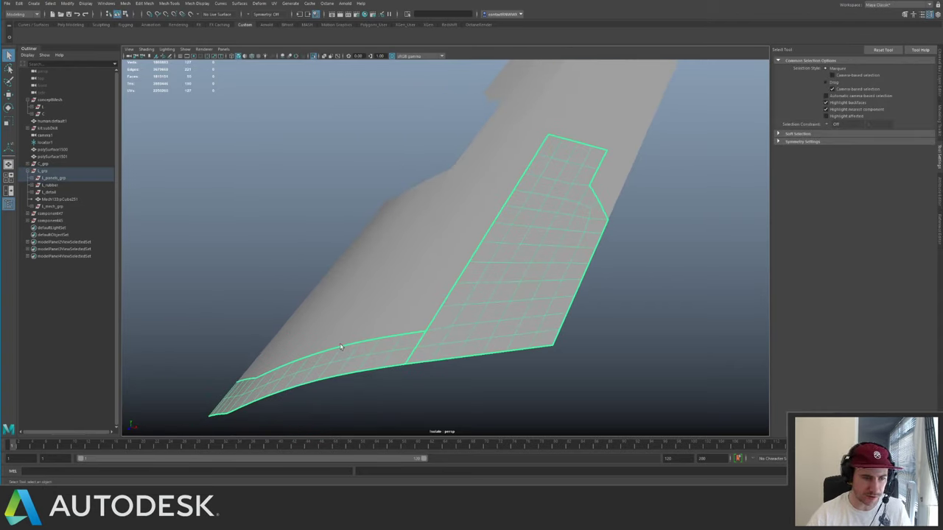
- Extract the narrow curved strip beside the angled side panel into its own mesh
{"action": "right_click_drag", "start_coordinate": [340, 346], "coordinate": [335, 370]}
{"action": "left_click_drag", "start_coordinate": [353, 324], "coordinate": [361, 229], "text": "alt"}
{"action": "left_click_drag", "start_coordinate": [341, 165], "coordinate": [540, 316]}
{"action": "key", "text": "t"}
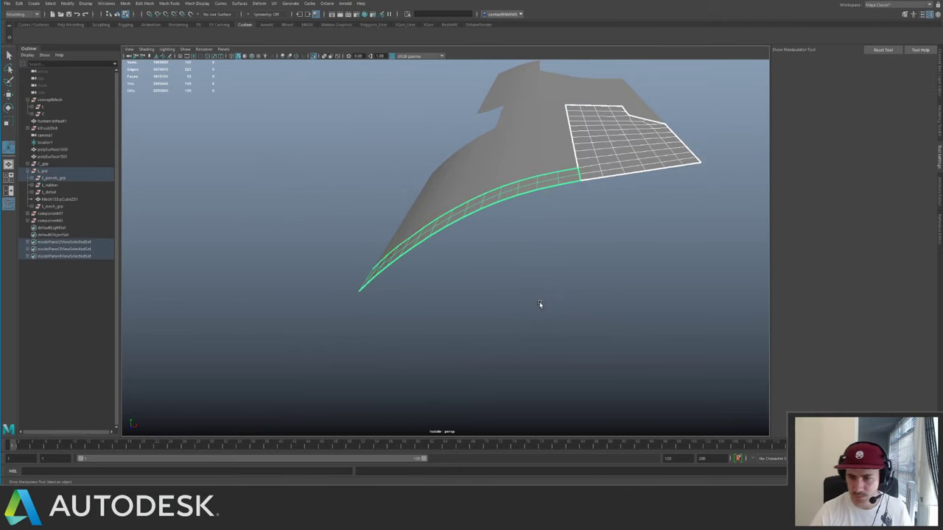
{"action": "key", "text": "q"}
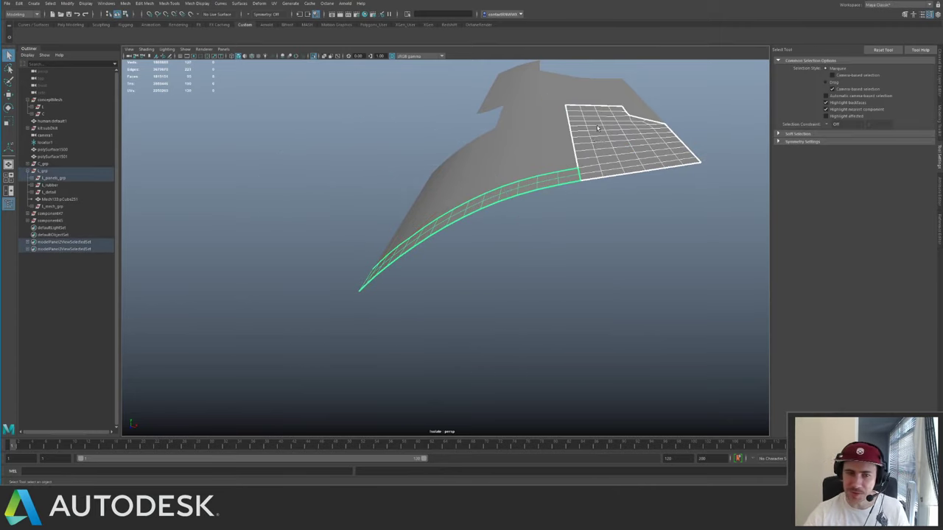
- Select the angled side panel, show the whole ship again, and save the scene
{"action": "left_click", "coordinate": [597, 128]}
{"action": "key", "text": "ctrl+1"}
{"action": "right_click_drag", "start_coordinate": [597, 128], "coordinate": [254, 140], "text": "alt"}
{"action": "left_click_drag", "start_coordinate": [254, 139], "coordinate": [244, 164], "text": "alt"}
{"action": "right_click_drag", "start_coordinate": [243, 163], "coordinate": [423, 220], "text": "alt"}
{"action": "left_click_drag", "start_coordinate": [423, 221], "coordinate": [478, 229], "text": "alt"}
{"action": "key", "text": "ctrl+s"}
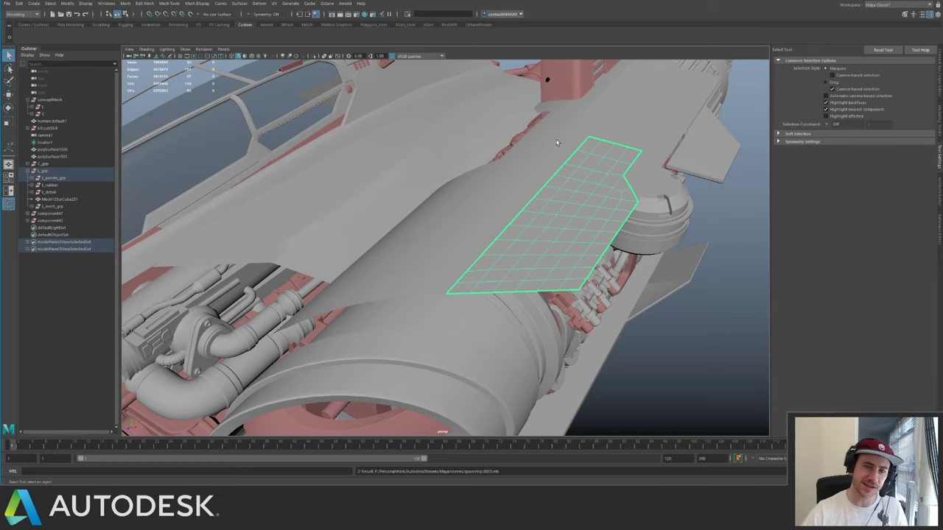
- Select the angled side panel on the hull and isolate it around its notched end
{"action": "left_click_drag", "start_coordinate": [584, 103], "coordinate": [408, 216], "text": "alt"}
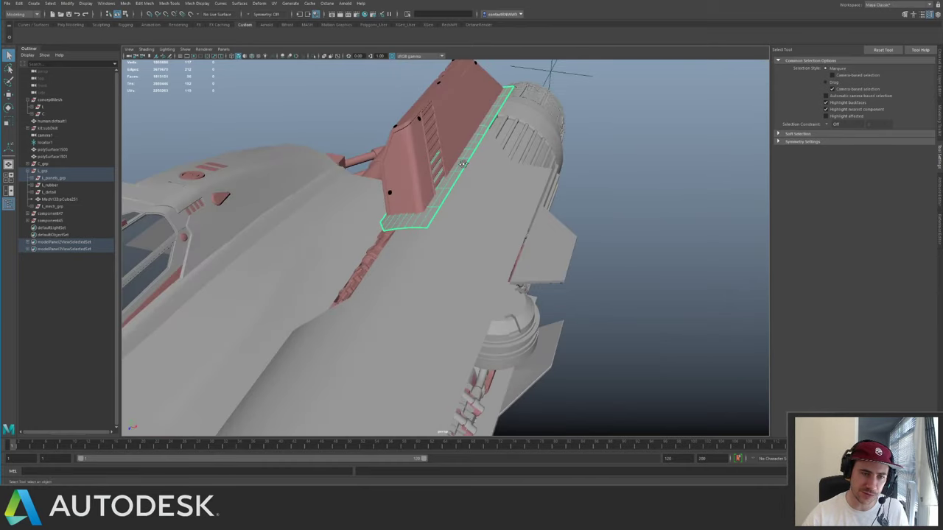
{"action": "left_click_drag", "start_coordinate": [463, 164], "coordinate": [479, 231], "text": "alt"}
{"action": "left_click", "coordinate": [389, 280]}
{"action": "key", "text": "ctrl+1"}
{"action": "middle_click_drag", "start_coordinate": [480, 231], "coordinate": [408, 194], "text": "alt"}
{"action": "left_click_drag", "start_coordinate": [408, 194], "coordinate": [403, 198], "text": "alt"}
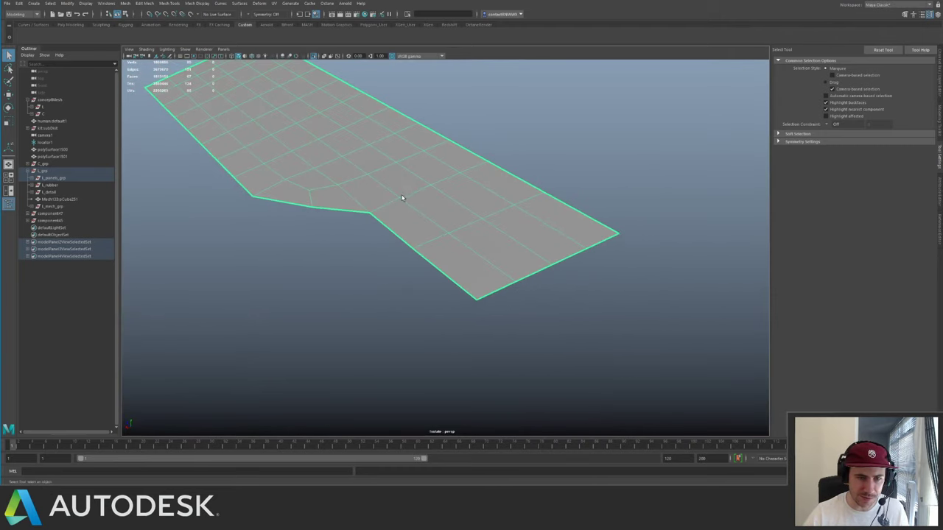
- Try to insert edge loops close to the side panel's end border, using the equal distance from edge setting
{"action": "right_click_drag", "start_coordinate": [402, 198], "coordinate": [357, 249], "text": "shift"}
{"action": "left_click_drag", "start_coordinate": [564, 197], "coordinate": [579, 223], "text": "alt"}
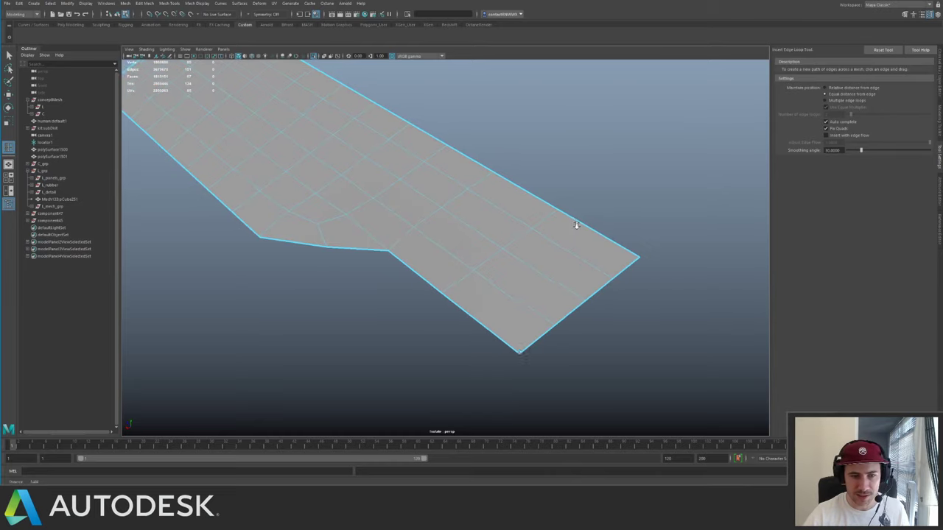
{"action": "right_click_drag", "start_coordinate": [579, 223], "coordinate": [598, 250], "text": "alt"}
{"action": "left_click_drag", "start_coordinate": [545, 391], "coordinate": [595, 267], "text": "alt"}
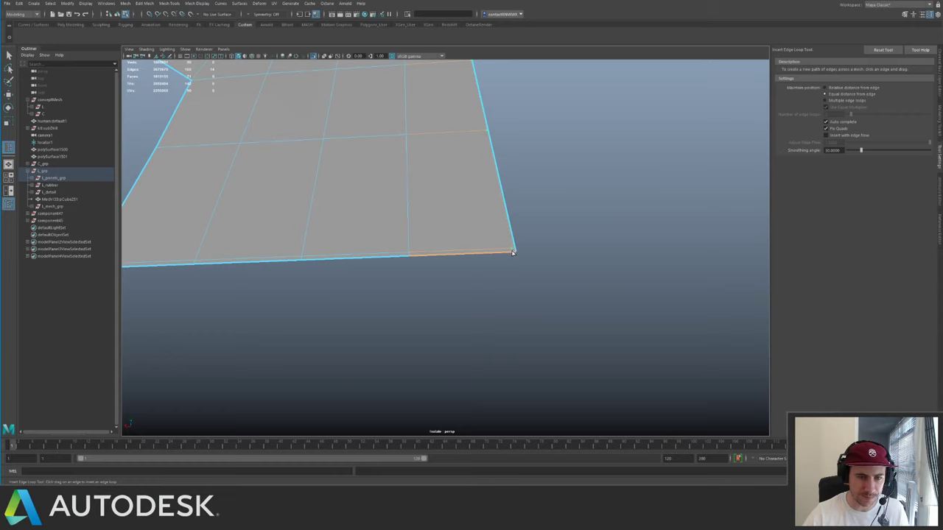
- Undo the last edge loop action and delete the inserted loop beside the side panel's end border
{"action": "key", "text": "ctrl+z"}
{"action": "key", "text": "ctrl+z"}
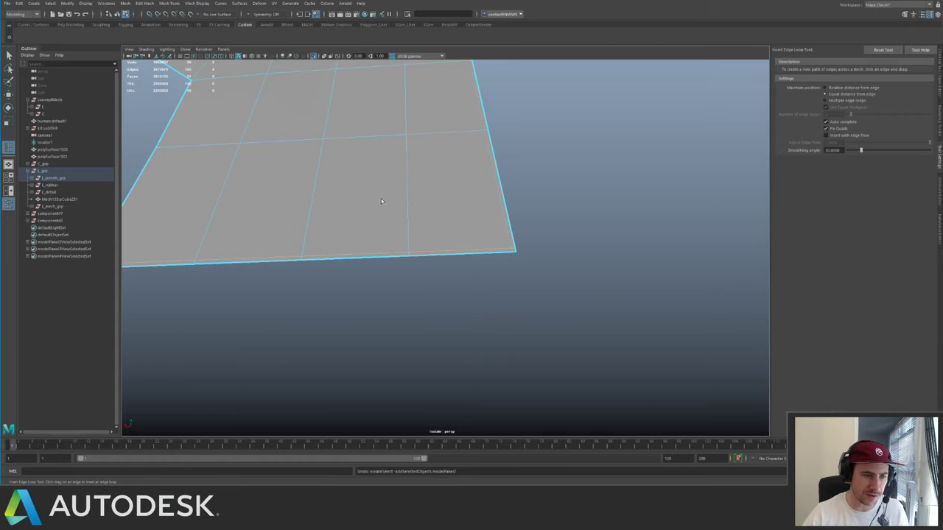
{"action": "left_click_drag", "start_coordinate": [381, 200], "coordinate": [457, 208], "text": "alt"}
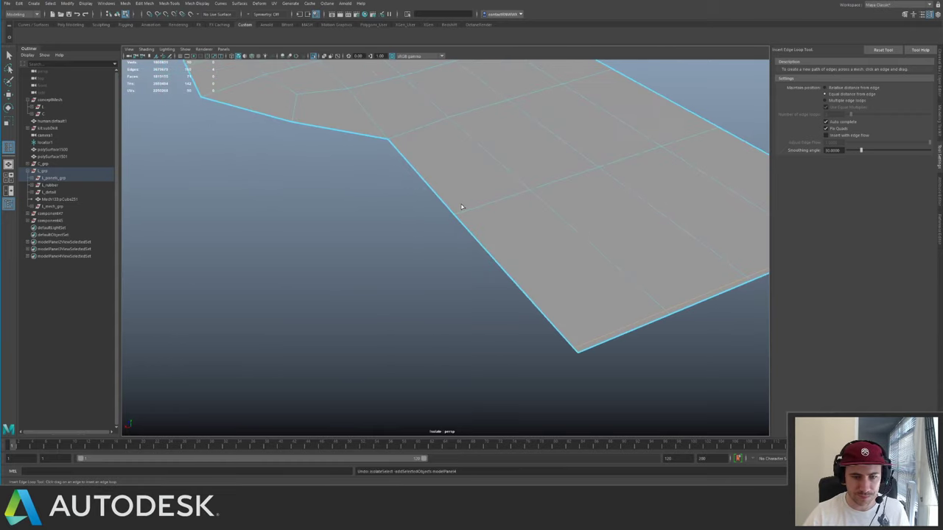
{"action": "left_click_drag", "start_coordinate": [498, 237], "coordinate": [646, 277], "text": "alt"}
{"action": "middle_click_drag", "start_coordinate": [646, 277], "coordinate": [490, 278], "text": "alt"}
{"action": "key", "text": "ctrl+Delete"}
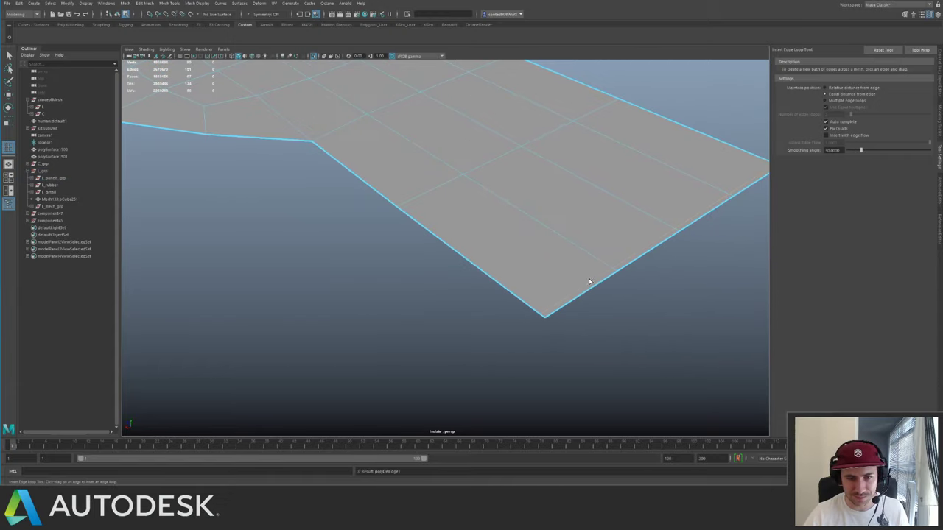
- Return the side panel to object selection and save the scene
{"action": "key", "text": "q"}
{"action": "right_click_drag", "start_coordinate": [578, 283], "coordinate": [606, 267]}
{"action": "scroll", "coordinate": [524, 254], "scroll_direction": "down", "scroll_amount": 5}
{"action": "key", "text": "ctrl+s"}
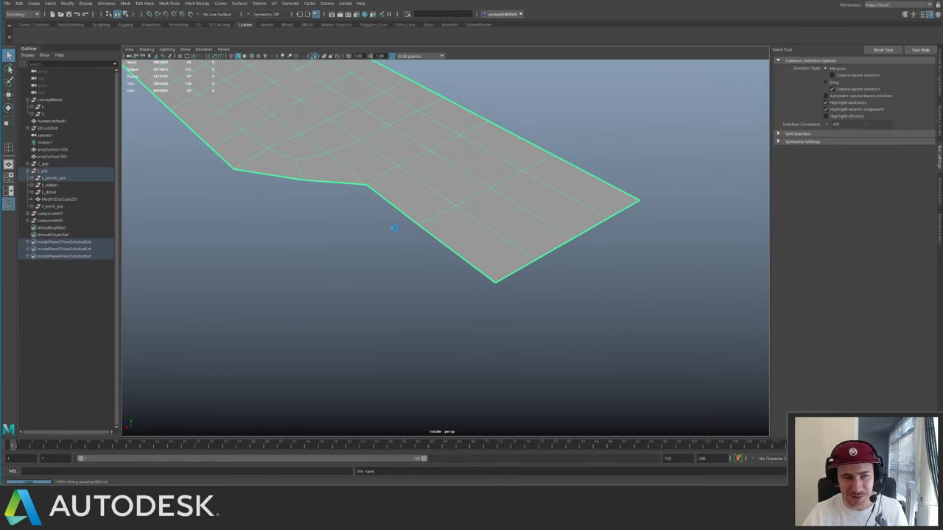
{"action": "left_click_drag", "start_coordinate": [394, 228], "coordinate": [414, 231], "text": "alt"}
{"action": "key", "text": "ctrl+s"}
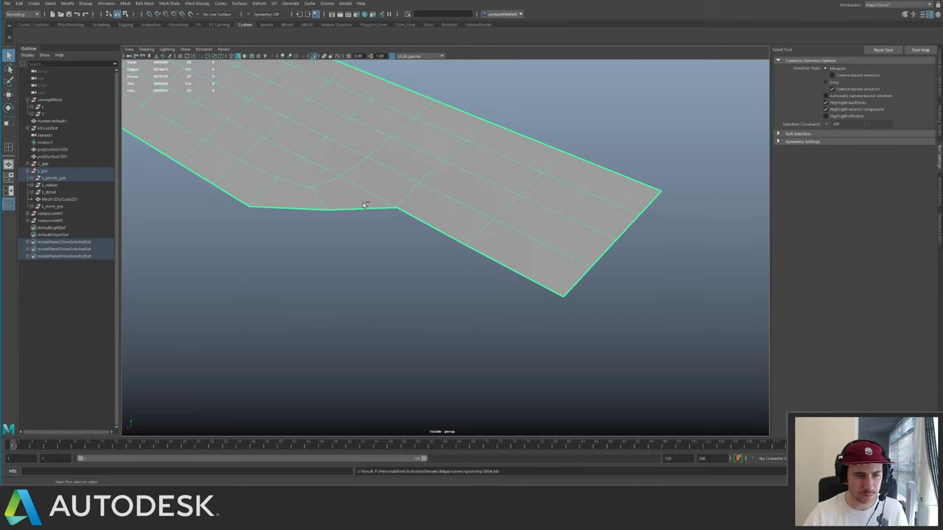
- Cut new edges with Multi-Cut from the interior vertex to the border beside the notch's inner corner and up to the adjacent row
{"action": "left_click_drag", "start_coordinate": [379, 202], "coordinate": [469, 253], "text": "alt"}
{"action": "scroll", "coordinate": [469, 253], "scroll_direction": "up", "scroll_amount": 5}
{"action": "right_click_drag", "start_coordinate": [517, 196], "coordinate": [458, 195], "text": "shift"}
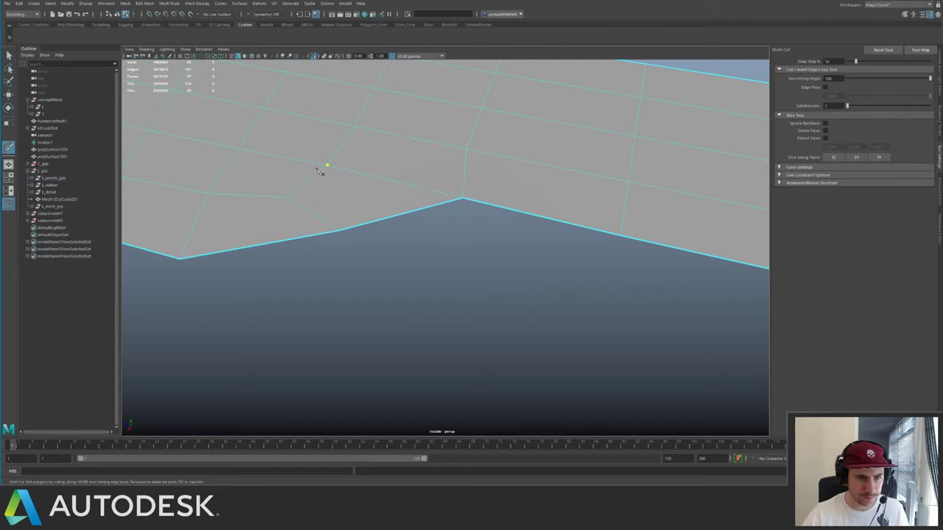
{"action": "left_click", "coordinate": [322, 170]}
{"action": "left_click_drag", "start_coordinate": [322, 170], "coordinate": [388, 235], "text": "alt"}
{"action": "right_click_drag", "start_coordinate": [389, 235], "coordinate": [397, 291], "text": "alt"}
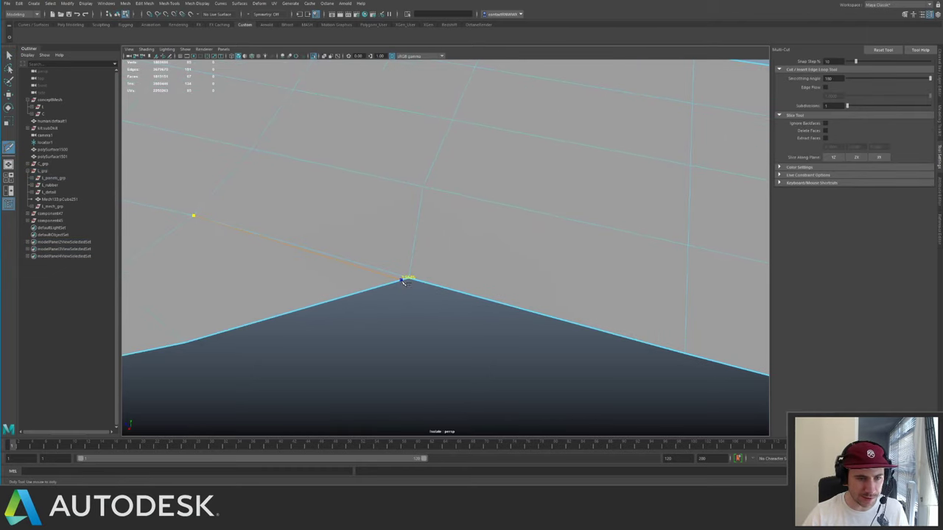
{"action": "left_click", "coordinate": [417, 280]}
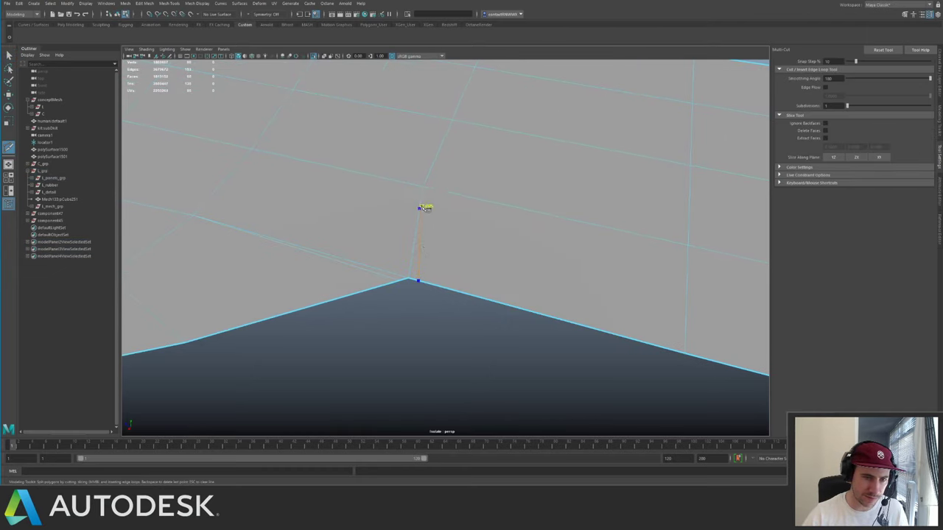
{"action": "left_click", "coordinate": [422, 186]}
- Delete the redundant edges around the notch's inner corner and return the side panel to object selection
{"action": "key", "text": "q"}
{"action": "key", "text": "g"}
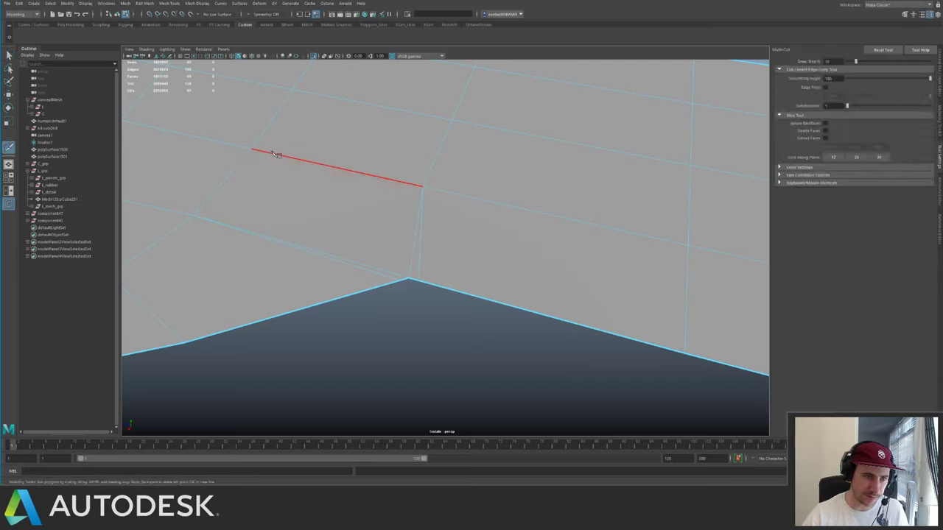
{"action": "key", "text": "q"}
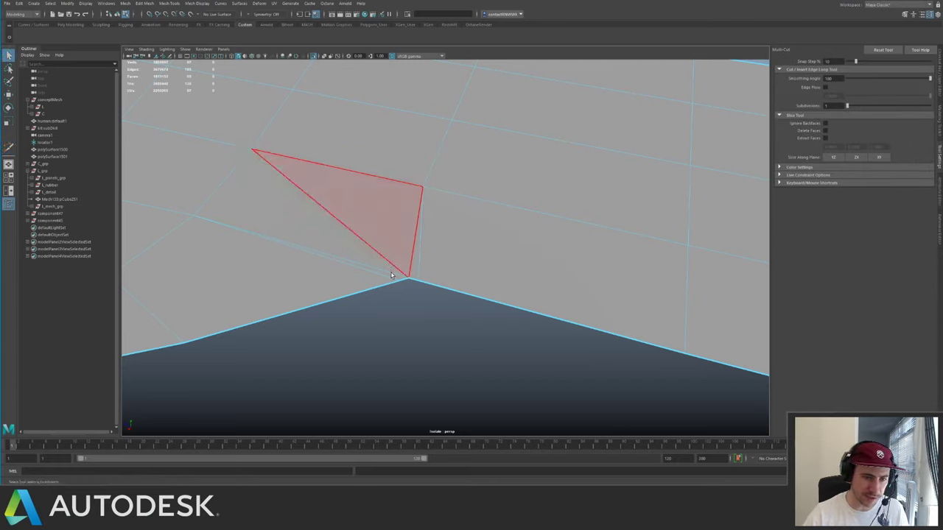
{"action": "left_click", "coordinate": [400, 269], "text": "shift"}
{"action": "key", "text": "Delete"}
{"action": "key", "text": "F8"}
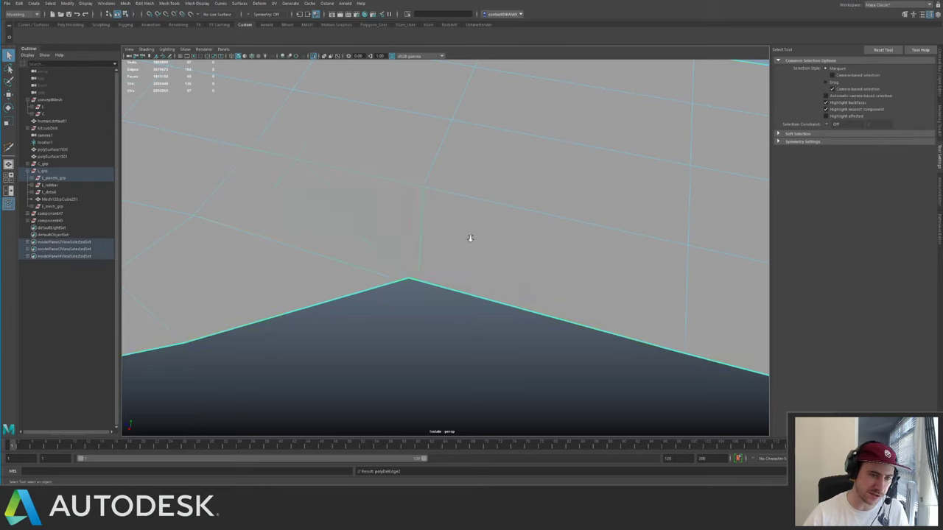
- Slide the crosswise edge loop beside the notch along the panel toward the inner corner
{"action": "left_click_drag", "start_coordinate": [469, 238], "coordinate": [501, 225], "text": "alt"}
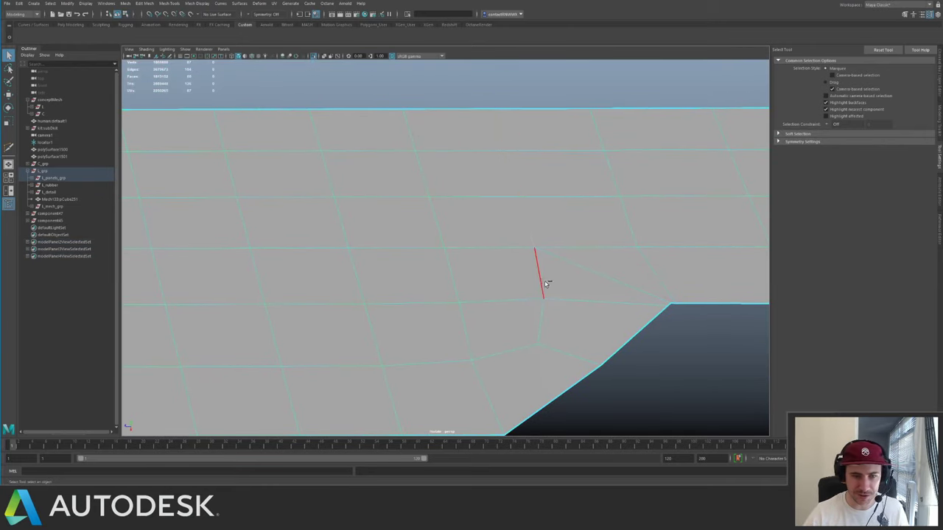
{"action": "double_click", "coordinate": [526, 225]}
{"action": "key", "text": "alt+s"}
{"action": "middle_click_drag", "start_coordinate": [526, 226], "coordinate": [547, 226]}
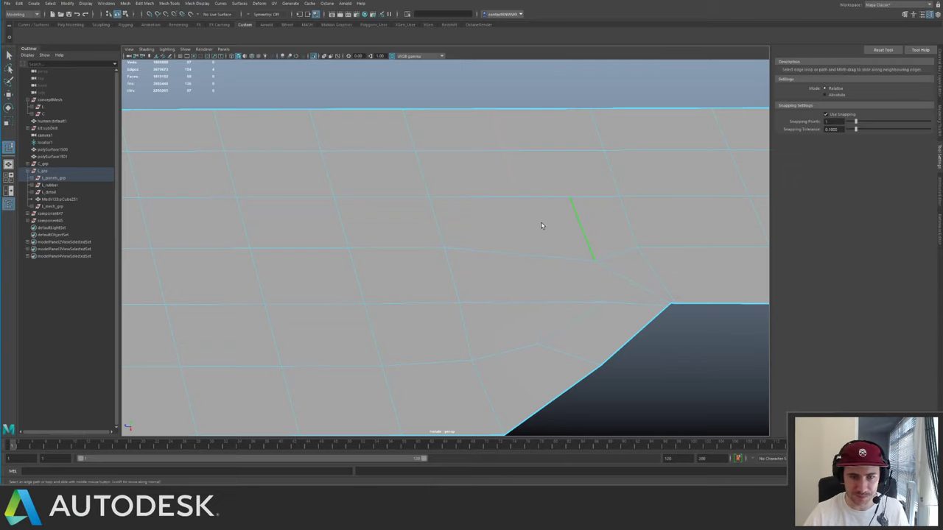
{"action": "left_click_drag", "start_coordinate": [519, 227], "coordinate": [482, 248], "text": "alt"}
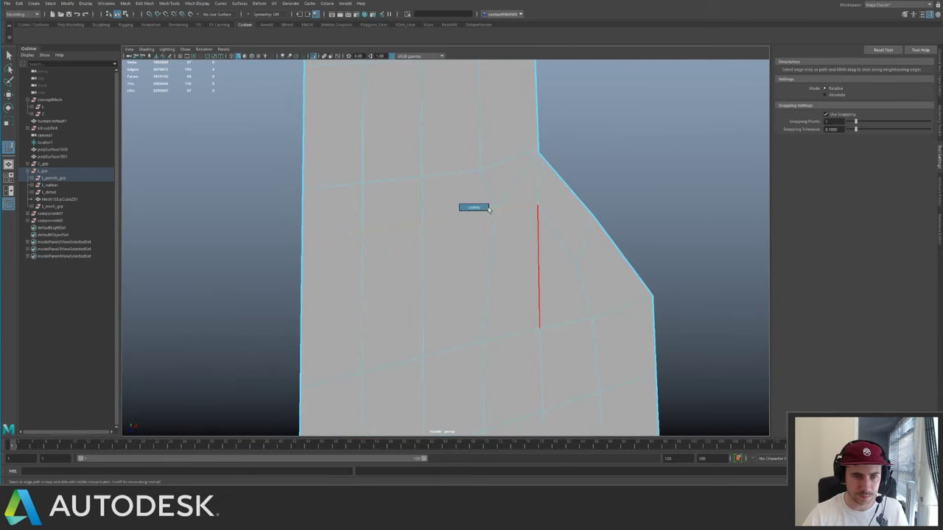
- Move the interior vertex next to the notch along the panel's length to even out the surrounding faces
{"action": "key", "text": "w"}
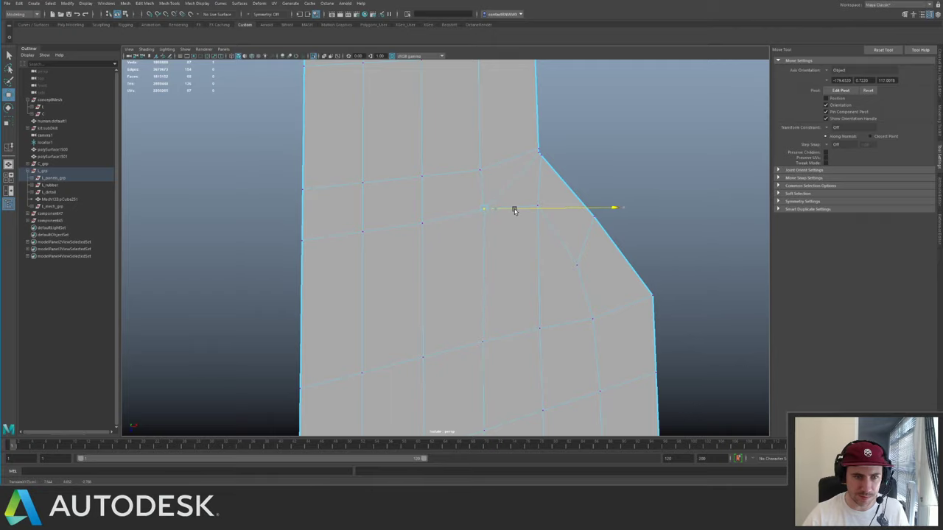
{"action": "left_click_drag", "start_coordinate": [514, 210], "coordinate": [443, 255], "text": "alt"}
{"action": "key", "text": "q"}
{"action": "left_click_drag", "start_coordinate": [446, 221], "coordinate": [474, 215], "text": "alt"}
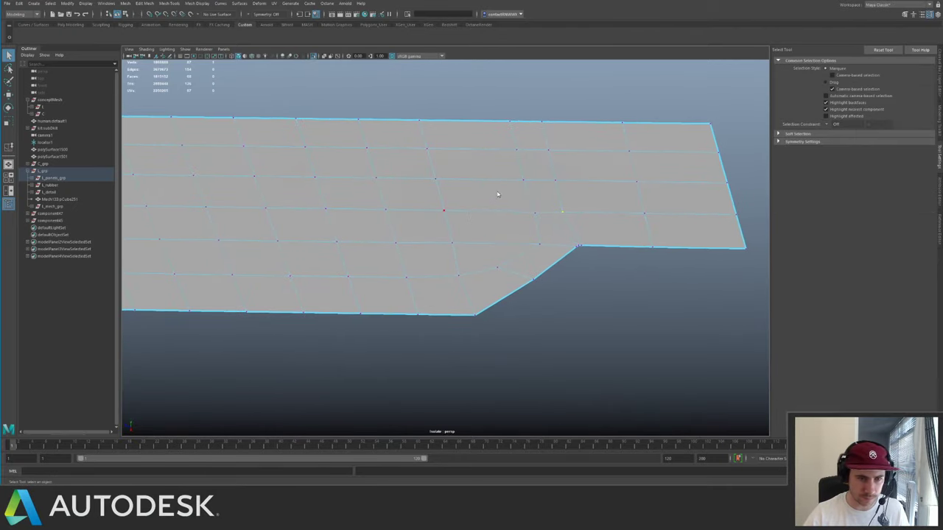
- Apply Edit Edge Flow to the selected interior edges near the notch and return the panel to object selection
{"action": "key", "text": "F8"}
{"action": "key", "text": "F10"}
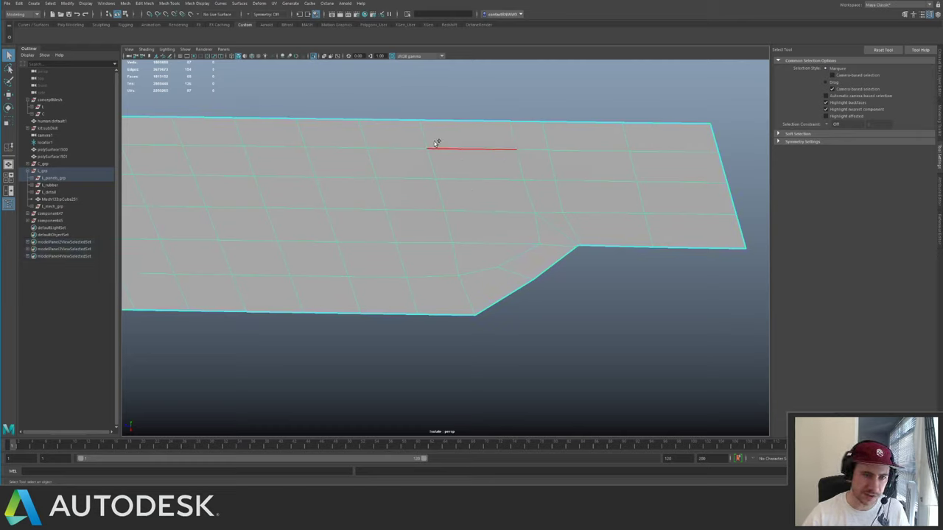
{"action": "right_click", "coordinate": [463, 190]}
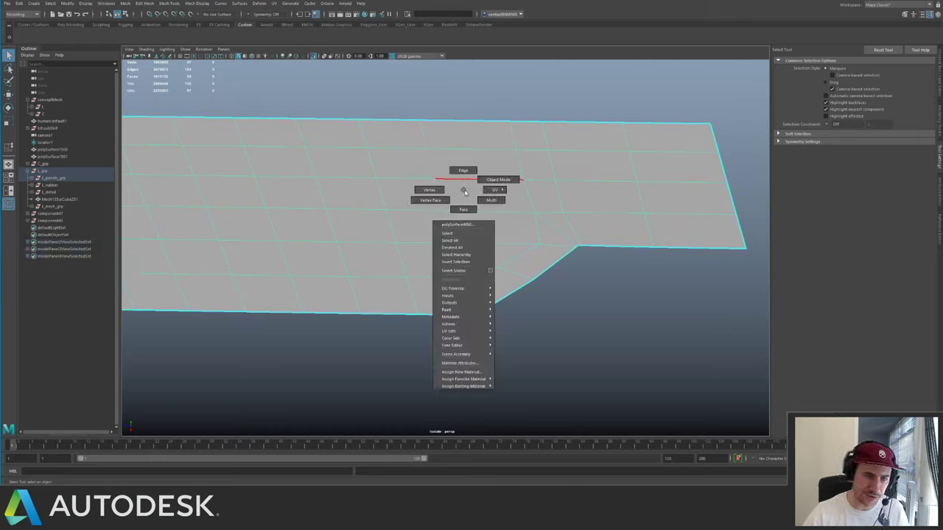
{"action": "right_click_drag", "start_coordinate": [464, 188], "coordinate": [465, 186]}
{"action": "right_click", "coordinate": [462, 189], "text": "shift"}
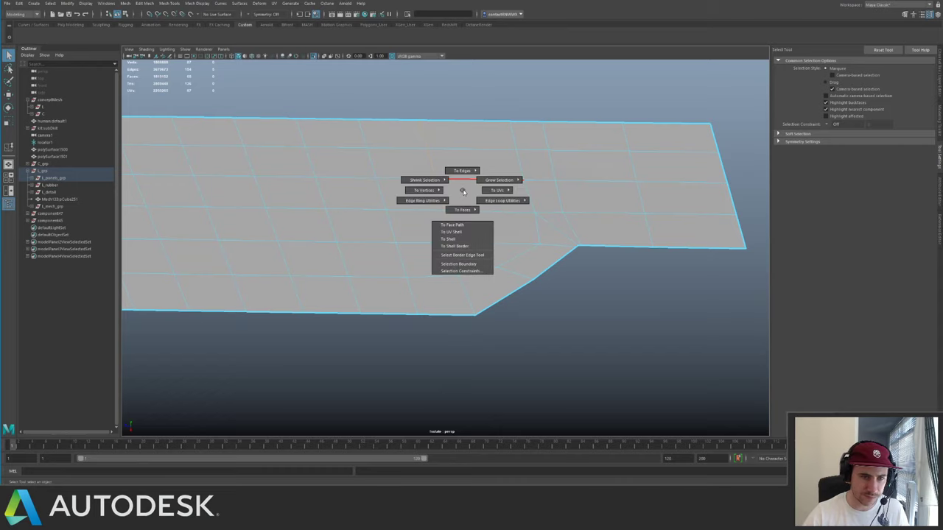
{"action": "right_click", "coordinate": [463, 190], "text": "shift"}
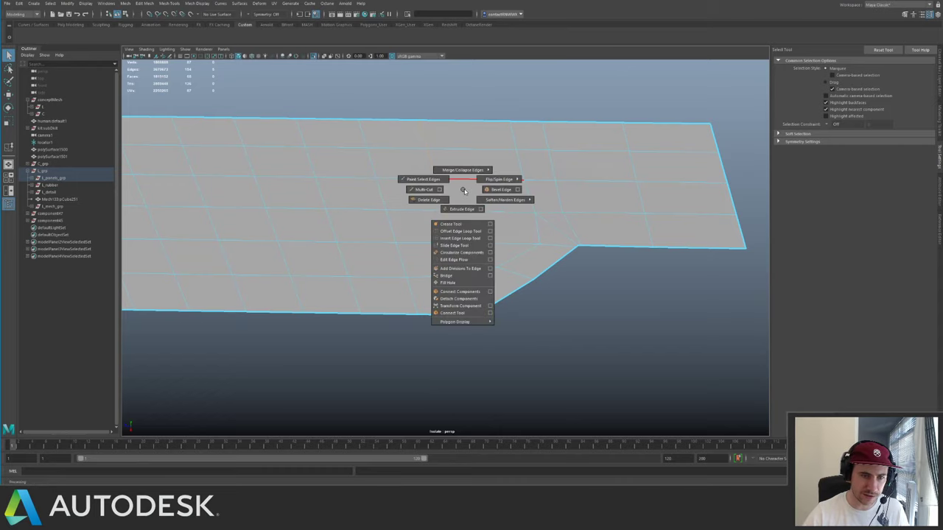
{"action": "left_click", "coordinate": [454, 259]}
{"action": "left_click_drag", "start_coordinate": [462, 227], "coordinate": [491, 180], "text": "alt"}
{"action": "key", "text": "F8"}
{"action": "key", "text": "q"}
- Extrude all faces of the side panel
{"action": "middle_click_drag", "start_coordinate": [529, 274], "coordinate": [481, 241], "text": "alt"}
{"action": "right_click_drag", "start_coordinate": [482, 242], "coordinate": [549, 250], "text": "alt"}
{"action": "left_click_drag", "start_coordinate": [586, 157], "coordinate": [481, 201], "text": "alt"}
{"action": "key", "text": "space"}
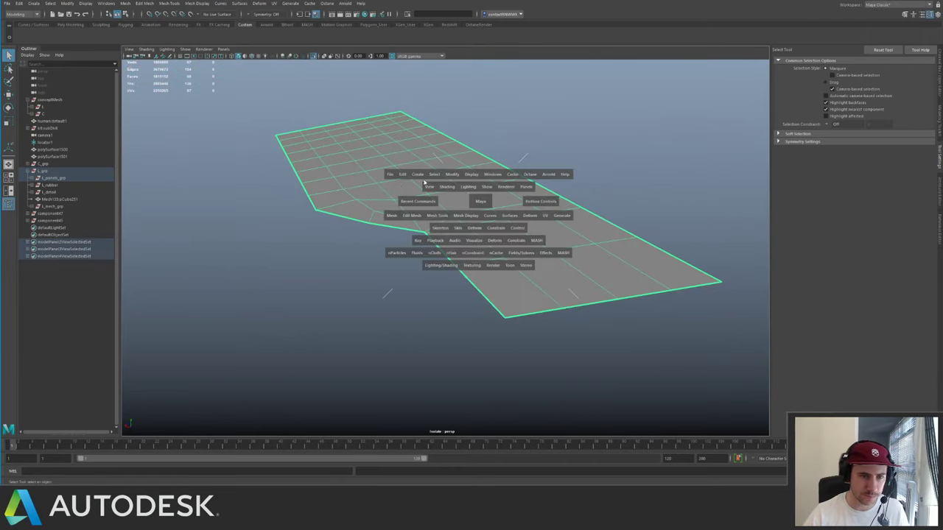
{"action": "left_click", "coordinate": [409, 216]}
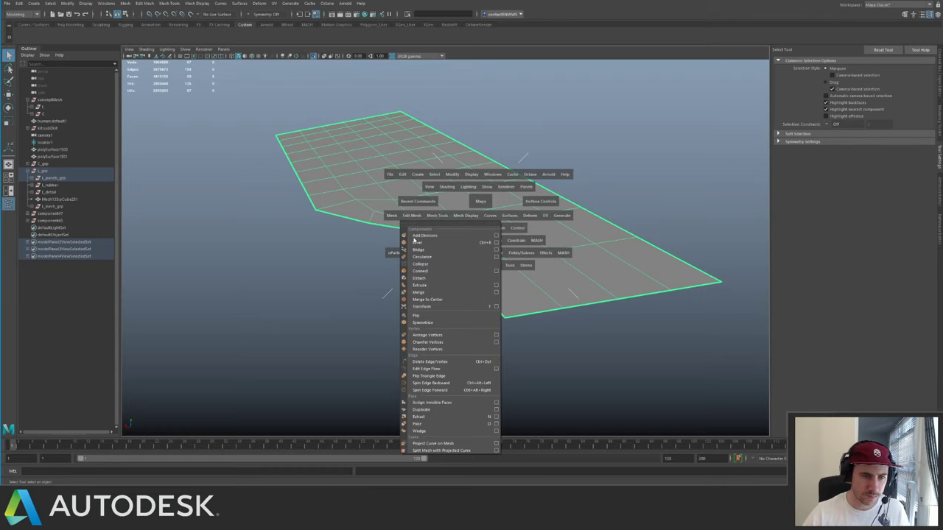
{"action": "left_click", "coordinate": [420, 284]}
- Show the whole ship and give the extruded panel thickness with a Local Translate Z of about -0.077
{"action": "left_click_drag", "start_coordinate": [391, 269], "coordinate": [380, 182], "text": "alt"}
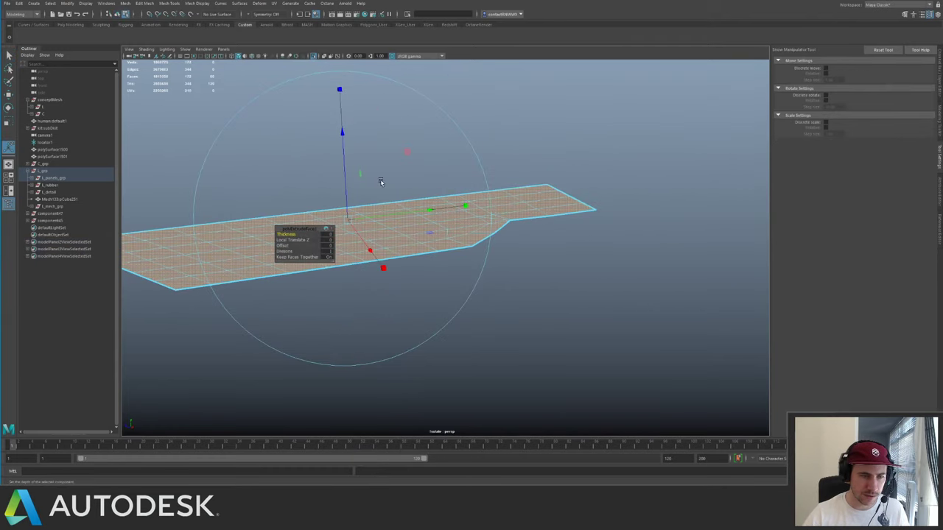
{"action": "key", "text": "ctrl+1"}
{"action": "middle_click_drag", "start_coordinate": [381, 182], "coordinate": [458, 184], "text": "alt"}
{"action": "mouse_move", "coordinate": [458, 184]}
{"action": "left_mouse_down", "text": "alt"}
{"action": "mouse_move", "coordinate": [484, 173]}
{"action": "mouse_move", "coordinate": [472, 174]}
{"action": "left_mouse_up", "text": "alt"}
{"action": "right_click_drag", "start_coordinate": [471, 174], "coordinate": [423, 175], "text": "alt"}
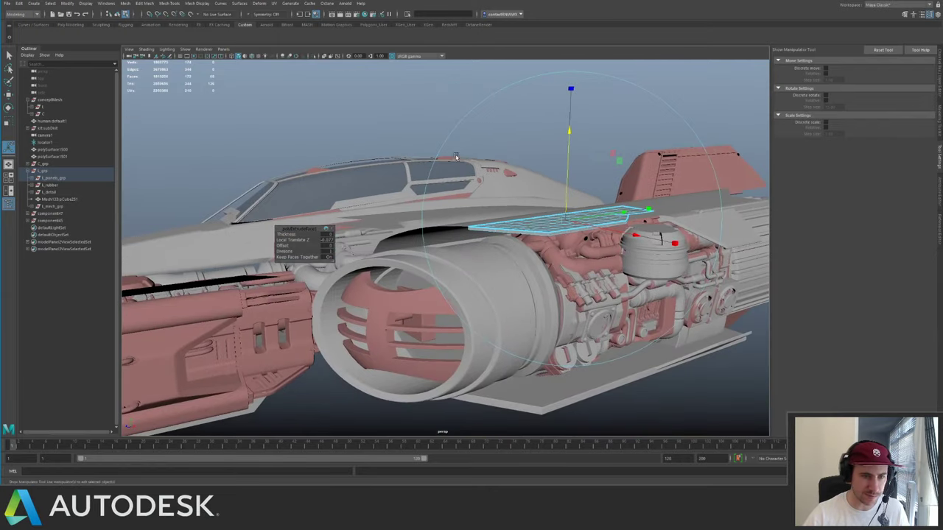
{"action": "mouse_move", "coordinate": [423, 175]}
{"action": "left_mouse_down", "text": "alt"}
{"action": "mouse_move", "coordinate": [478, 177]}
{"action": "mouse_move", "coordinate": [512, 148]}
{"action": "mouse_move", "coordinate": [427, 159]}
{"action": "left_mouse_up", "text": "alt"}
{"action": "right_click_drag", "start_coordinate": [427, 159], "coordinate": [458, 174], "text": "alt"}
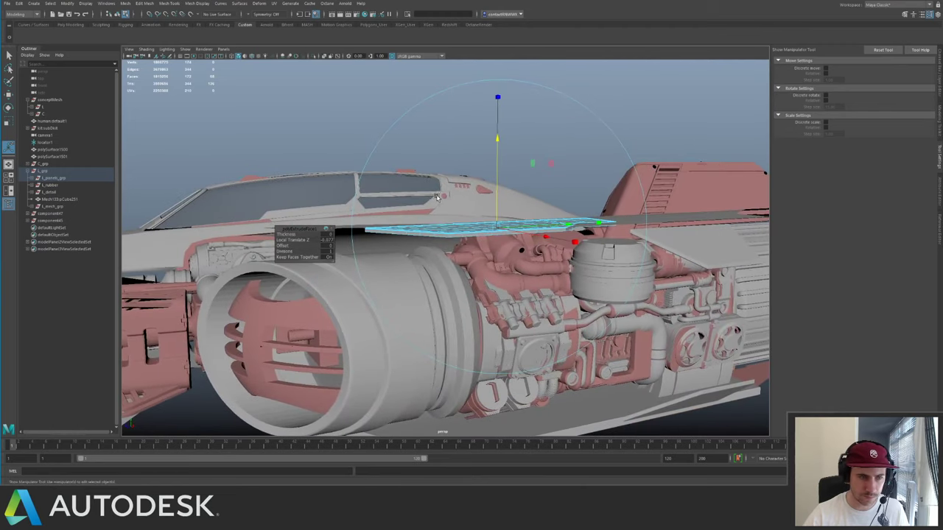
{"action": "left_click_drag", "start_coordinate": [458, 174], "coordinate": [461, 184], "text": "alt"}
{"action": "right_click_drag", "start_coordinate": [461, 184], "coordinate": [510, 220], "text": "alt"}
{"action": "left_click_drag", "start_coordinate": [510, 220], "coordinate": [509, 236], "text": "alt"}
{"action": "key", "text": "q"}
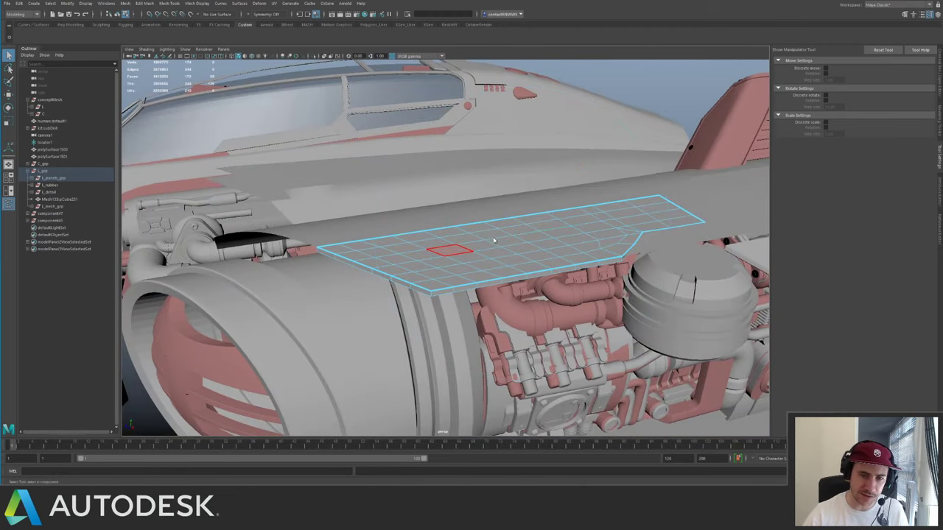
- Move the middle vertex of the notch's slanted border along the panel to align it with the hull cut-out
{"action": "key", "text": "F8"}
{"action": "key", "text": "ctrl+1"}
{"action": "middle_click_drag", "start_coordinate": [520, 213], "coordinate": [424, 201], "text": "alt"}
{"action": "left_click_drag", "start_coordinate": [424, 203], "coordinate": [507, 233], "text": "alt"}
{"action": "middle_click_drag", "start_coordinate": [507, 233], "coordinate": [441, 258], "text": "alt"}
{"action": "right_click_drag", "start_coordinate": [442, 258], "coordinate": [548, 312], "text": "alt"}
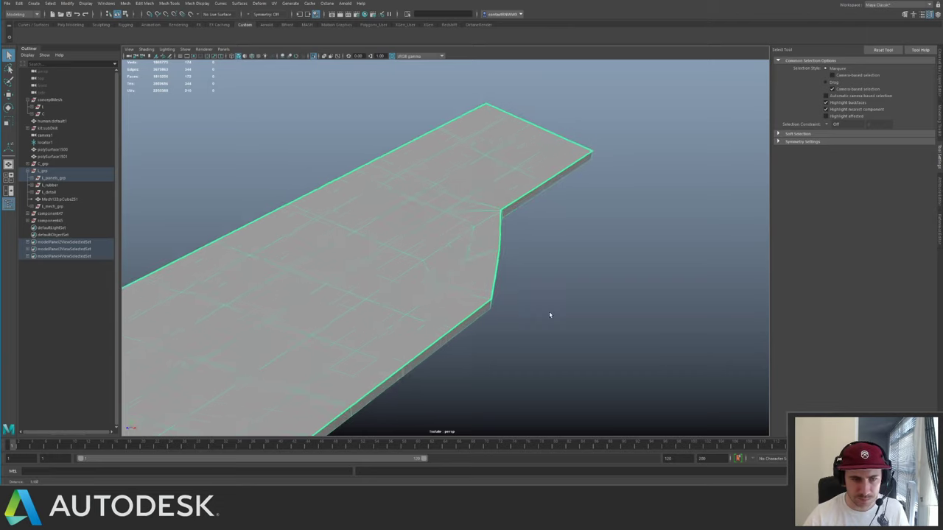
{"action": "key", "text": "ctrl+1"}
{"action": "left_click_drag", "start_coordinate": [515, 268], "coordinate": [442, 302], "text": "alt"}
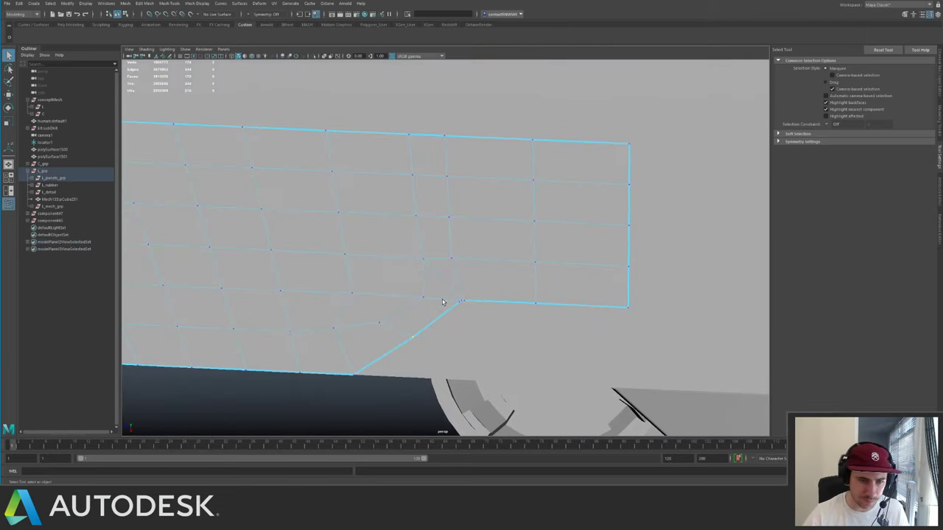
{"action": "key", "text": "w"}
{"action": "left_click_drag", "start_coordinate": [429, 351], "coordinate": [446, 294]}
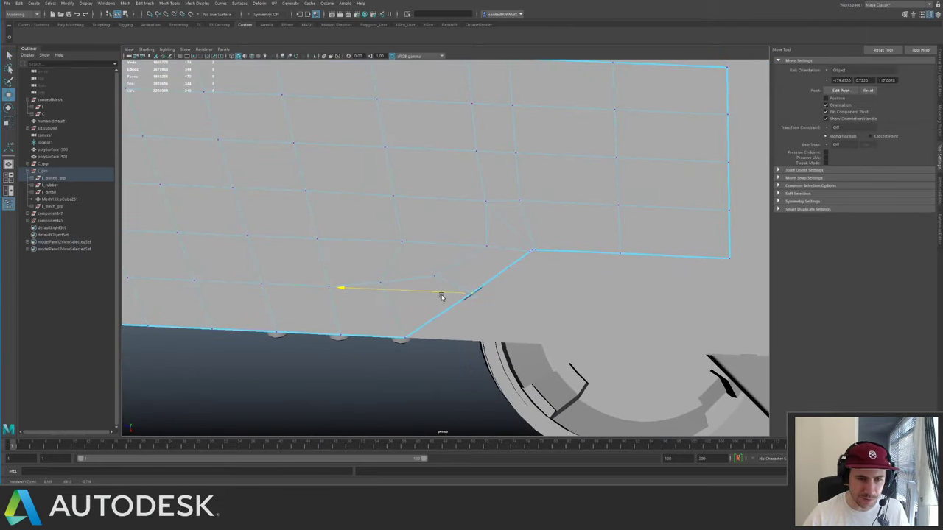
{"action": "key", "text": "F8"}
- Isolate the thickened side panel and select its upper border edges and corner edges all around
{"action": "key", "text": "ctrl+1"}
{"action": "left_click_drag", "start_coordinate": [491, 260], "coordinate": [506, 200], "text": "alt"}
{"action": "middle_click_drag", "start_coordinate": [506, 201], "coordinate": [402, 261], "text": "alt"}
{"action": "left_click_drag", "start_coordinate": [402, 260], "coordinate": [440, 271], "text": "alt"}
{"action": "right_click_drag", "start_coordinate": [440, 271], "coordinate": [516, 283], "text": "alt"}
{"action": "key", "text": "F10"}
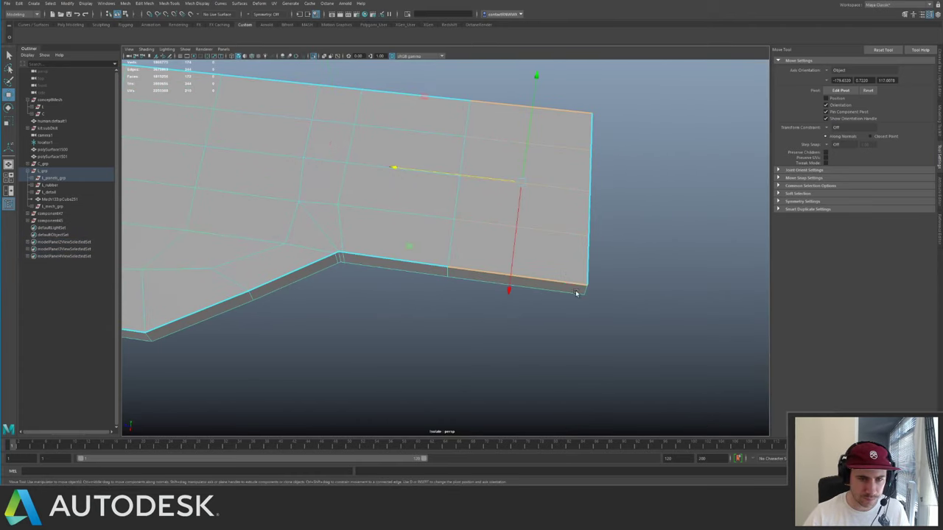
{"action": "left_click_drag", "start_coordinate": [603, 263], "coordinate": [562, 302]}
{"action": "left_click_drag", "start_coordinate": [583, 190], "coordinate": [525, 266], "text": "alt"}
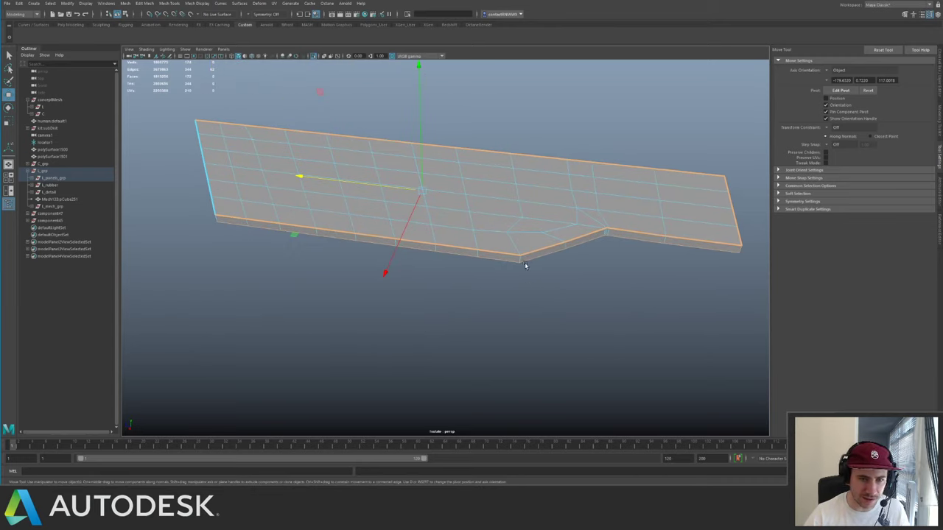
{"action": "left_click_drag", "start_coordinate": [468, 268], "coordinate": [502, 303], "text": "alt"}
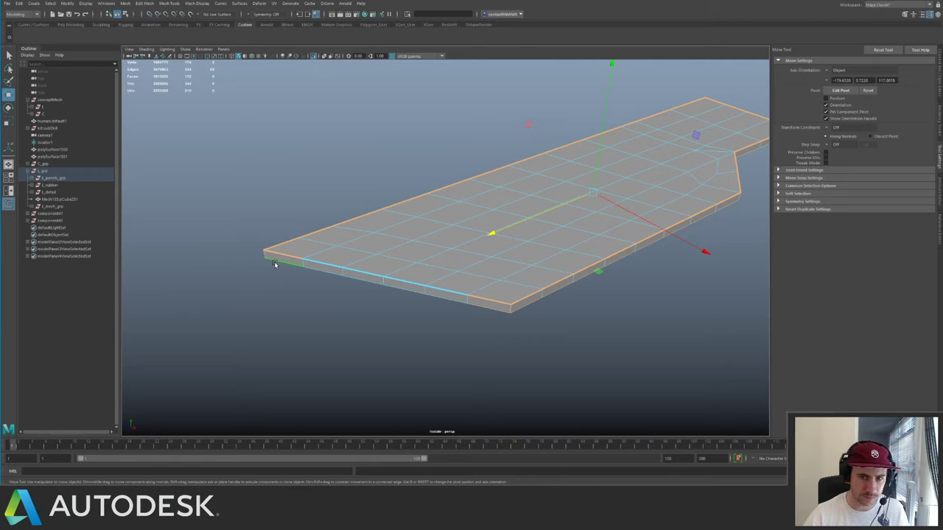
{"action": "left_click_drag", "start_coordinate": [325, 272], "coordinate": [490, 241], "text": "alt"}
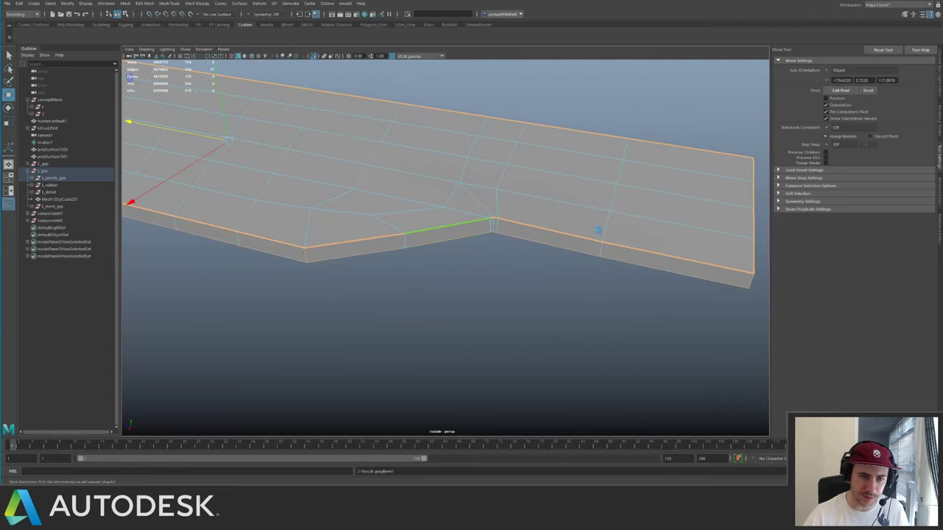
- Bevel the selected border and corner edges and reduce the bevel fraction for a tight edge
{"action": "key", "text": "ctrl+b"}
{"action": "left_click_drag", "start_coordinate": [534, 204], "coordinate": [497, 228], "text": "alt"}
{"action": "scroll", "coordinate": [498, 228], "scroll_direction": "up", "scroll_amount": 2}
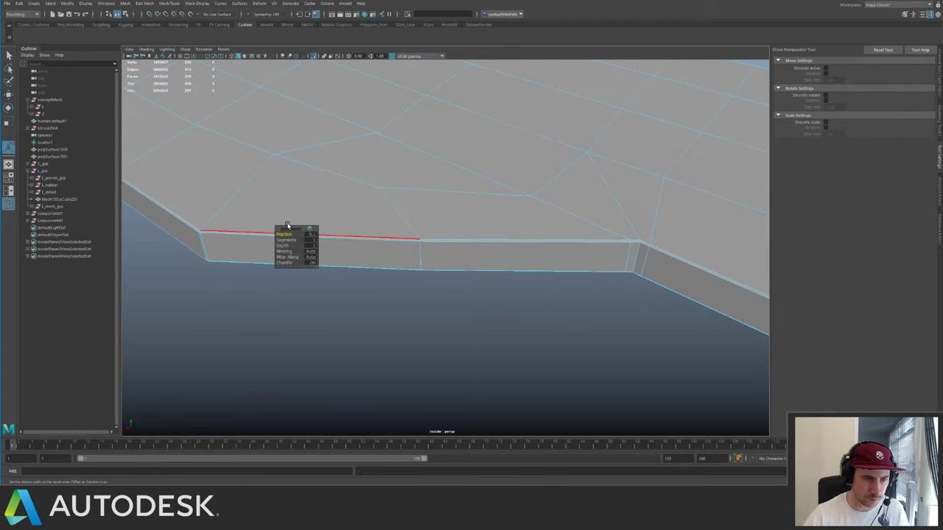
{"action": "left_click_drag", "start_coordinate": [285, 234], "coordinate": [265, 263]}
{"action": "left_click_drag", "start_coordinate": [250, 169], "coordinate": [403, 190], "text": "alt"}
{"action": "key", "text": "q"}
- Insert a supporting edge loop close to the panel's narrow end, using the equal distance from edge setting
{"action": "left_click", "coordinate": [475, 199]}
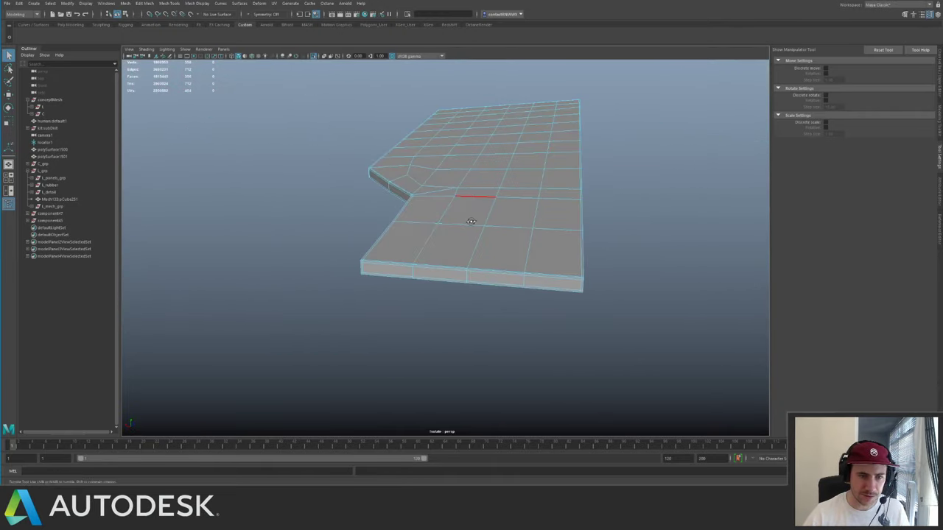
{"action": "left_click_drag", "start_coordinate": [472, 220], "coordinate": [480, 248], "text": "alt"}
{"action": "key", "text": "y"}
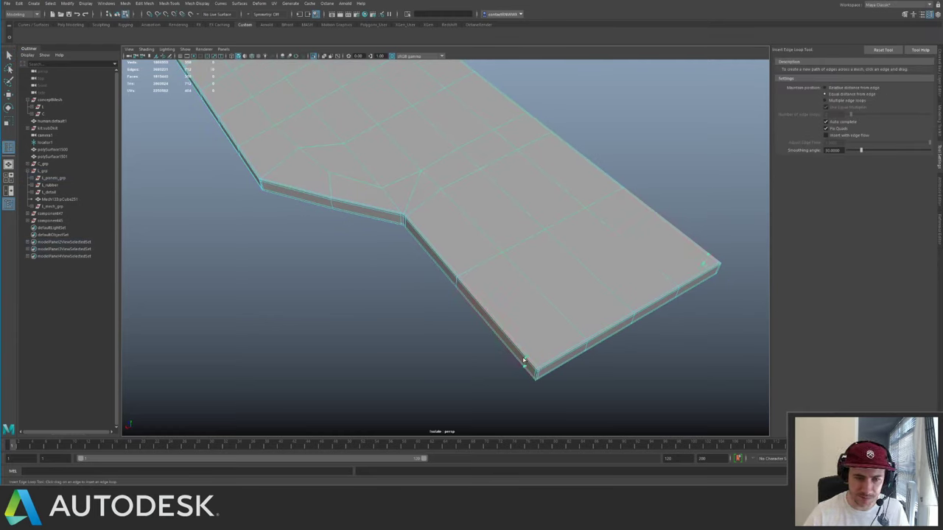
{"action": "left_click_drag", "start_coordinate": [518, 358], "coordinate": [425, 146], "text": "alt"}
- Slide the lengthwise edge loop beside the notch closer to the notched border with the Slide Edge tool
{"action": "key", "text": "q"}
{"action": "double_click", "coordinate": [455, 228]}
{"action": "scroll", "coordinate": [455, 228], "scroll_direction": "down", "scroll_amount": 4}
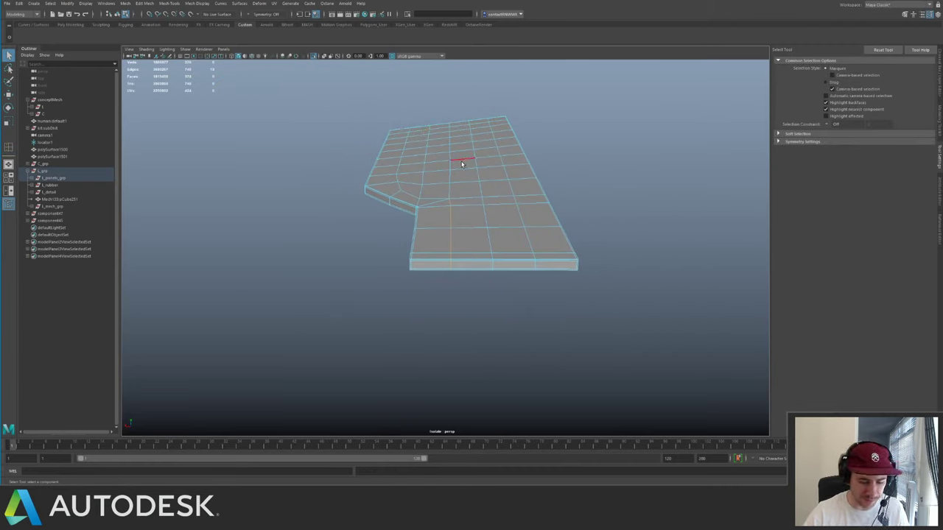
{"action": "key", "text": "g"}
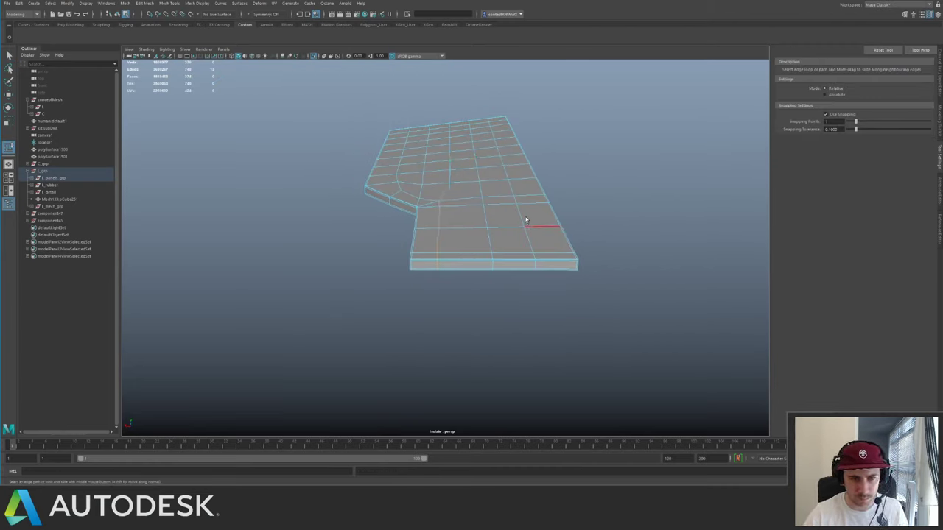
{"action": "left_click_drag", "start_coordinate": [531, 212], "coordinate": [376, 196], "text": "alt"}
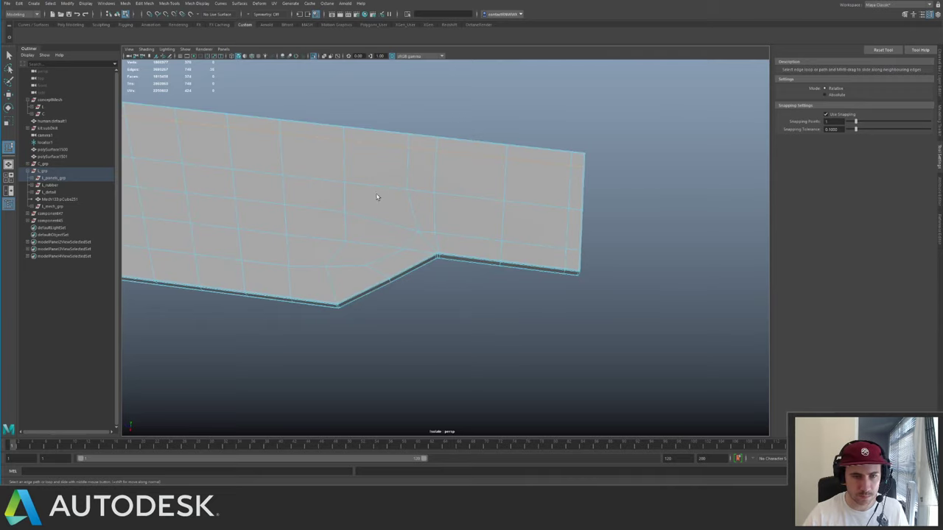
{"action": "middle_click_drag", "start_coordinate": [376, 196], "coordinate": [434, 235], "text": "alt"}
- Return the side panel to object selection, compare it with the whole ship and isolate it again
{"action": "key", "text": "q"}
{"action": "key", "text": "F8"}
{"action": "scroll", "coordinate": [553, 228], "scroll_direction": "down", "scroll_amount": 3}
{"action": "key", "text": "ctrl+1"}
{"action": "left_click_drag", "start_coordinate": [435, 236], "coordinate": [570, 181], "text": "alt"}
{"action": "key", "text": "ctrl+1"}
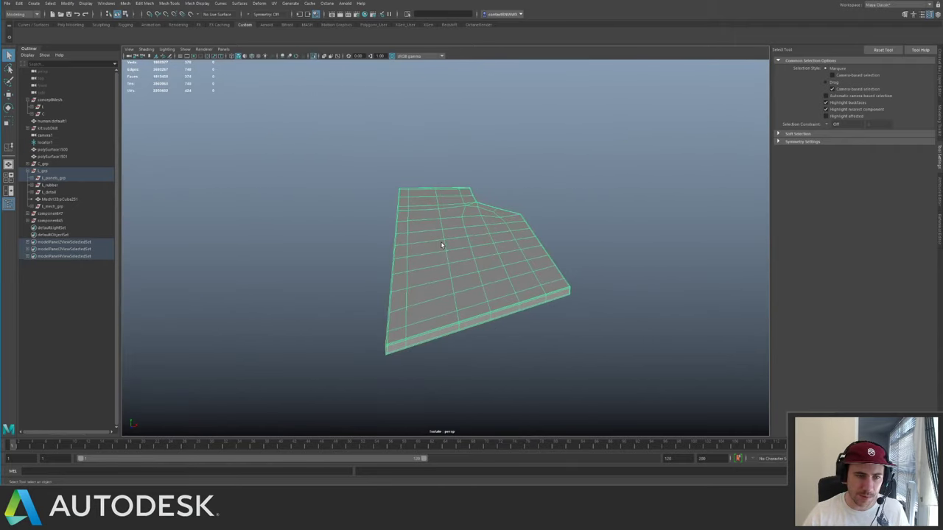
- Soften all edges of the isolated notched side panel and show it together with the whole ship again
{"action": "left_click_drag", "start_coordinate": [341, 157], "coordinate": [704, 420]}
{"action": "left_click_drag", "start_coordinate": [470, 240], "coordinate": [518, 197], "text": "alt"}
{"action": "middle_click_drag", "start_coordinate": [518, 197], "coordinate": [588, 174], "text": "alt"}
{"action": "left_click_drag", "start_coordinate": [586, 174], "coordinate": [432, 228], "text": "alt"}
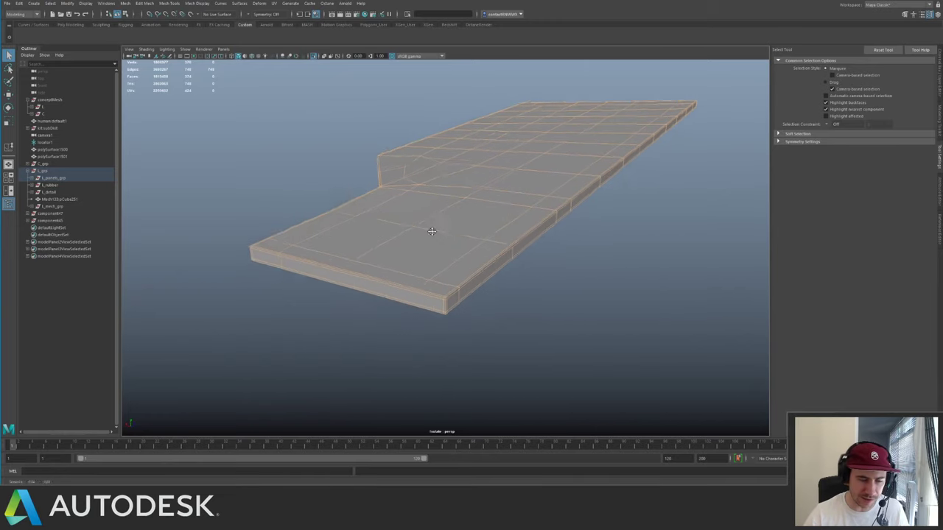
{"action": "scroll", "coordinate": [431, 228], "scroll_direction": "up", "scroll_amount": 3}
{"action": "right_click_drag", "start_coordinate": [476, 273], "coordinate": [532, 269], "text": "shift"}
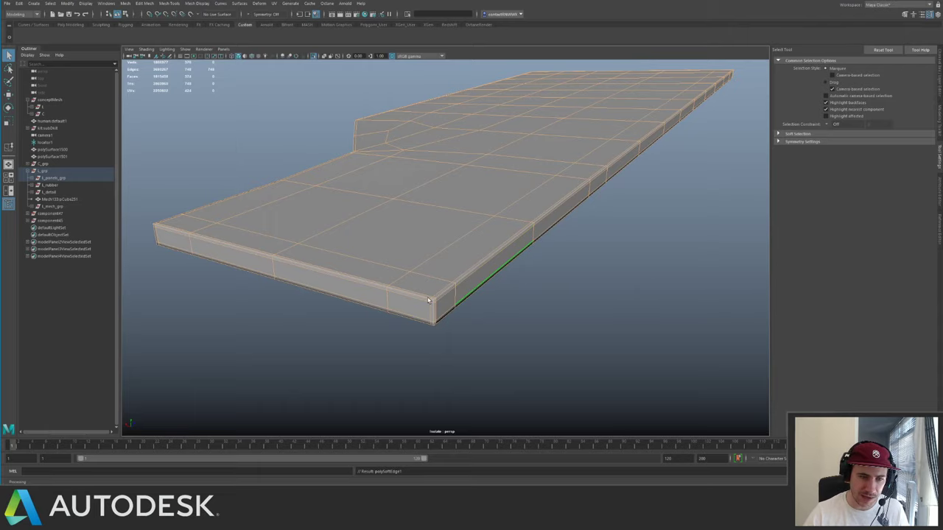
{"action": "key", "text": "F8"}
{"action": "left_click", "coordinate": [626, 300]}
{"action": "key", "text": "ctrl+1"}
{"action": "left_click_drag", "start_coordinate": [626, 302], "coordinate": [517, 188], "text": "alt"}
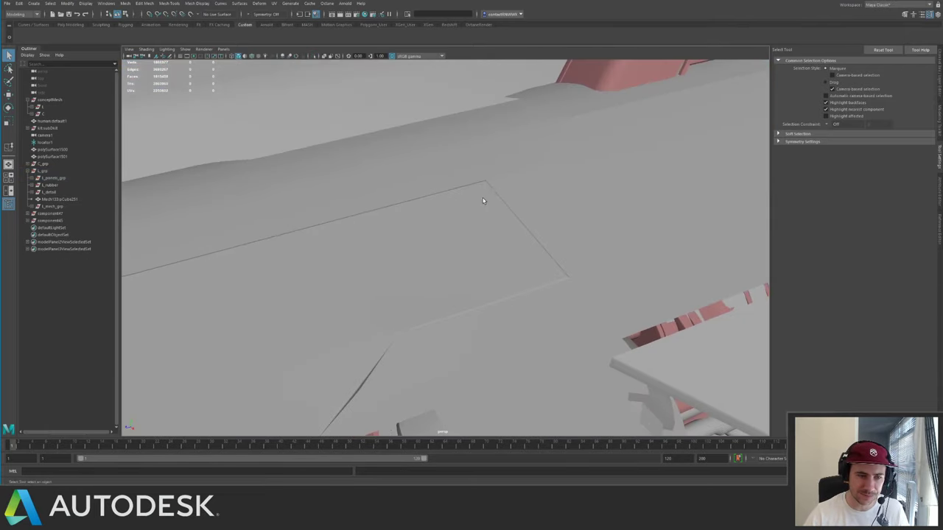
- Insert a supporting edge loop beside the side panel's notch corner with the Insert Edge Loop tool and return to object selection
{"action": "left_click", "coordinate": [464, 278]}
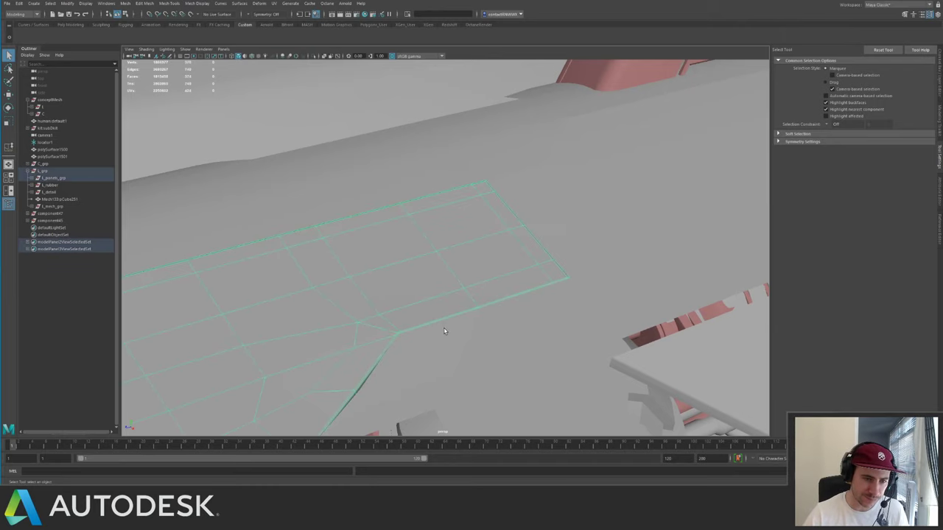
{"action": "left_click_drag", "start_coordinate": [444, 331], "coordinate": [406, 253], "text": "alt"}
{"action": "key", "text": "g"}
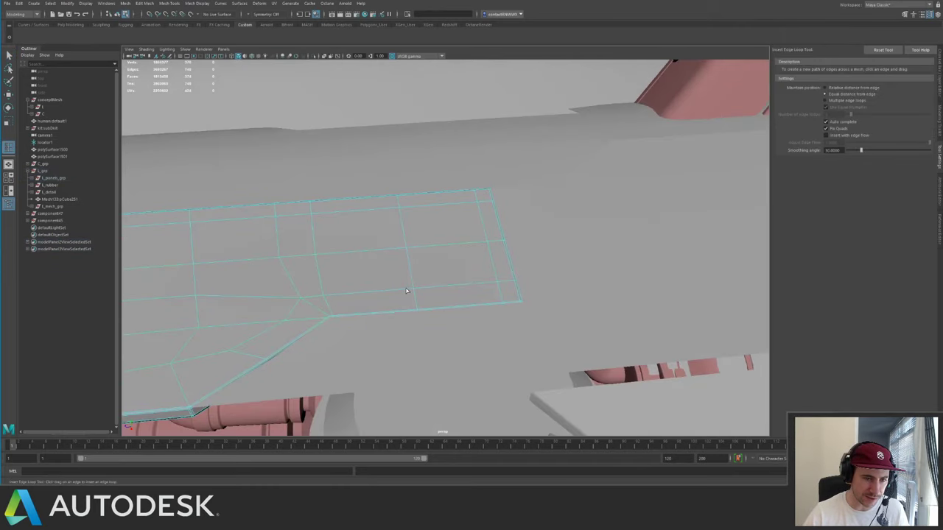
{"action": "left_click_drag", "start_coordinate": [351, 300], "coordinate": [352, 300]}
{"action": "key", "text": "q"}
{"action": "right_click_drag", "start_coordinate": [365, 295], "coordinate": [440, 213]}
{"action": "left_click_drag", "start_coordinate": [439, 212], "coordinate": [596, 238], "text": "alt"}
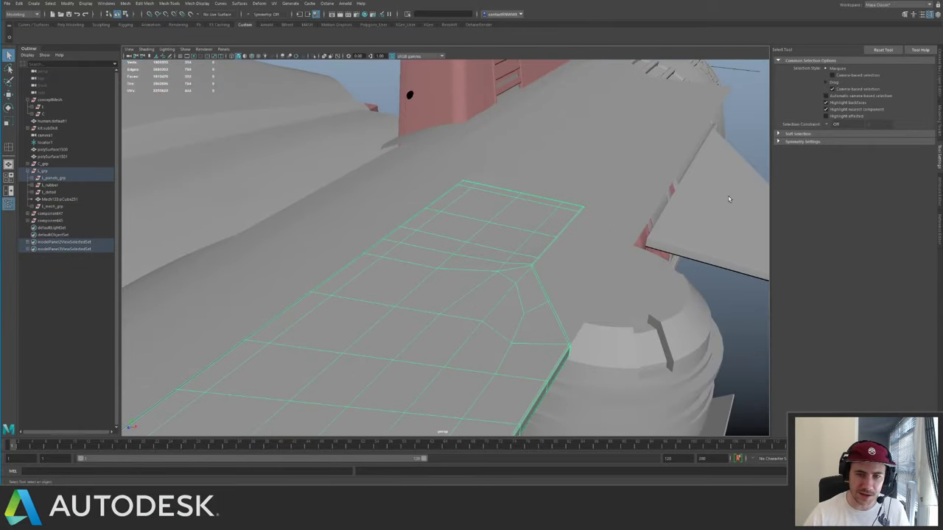
- Deselect the side panel and save the scene
{"action": "left_click", "coordinate": [718, 146]}
{"action": "left_click_drag", "start_coordinate": [520, 205], "coordinate": [368, 222], "text": "alt"}
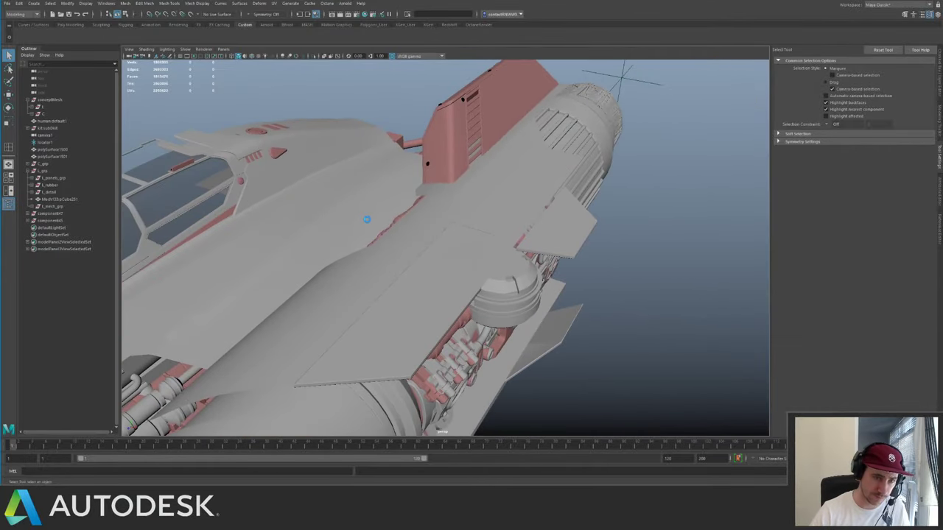
{"action": "key", "text": "ctrl+s"}
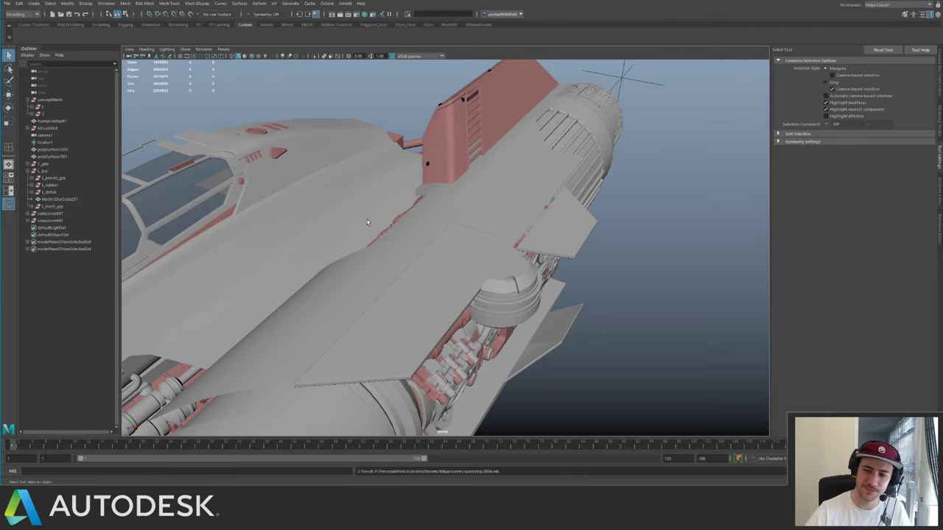
- Select the hull panels surrounding the finished side panel and examine them both isolated and in place on the ship
{"action": "left_click", "coordinate": [509, 195]}
{"action": "key", "text": "f"}
{"action": "left_click_drag", "start_coordinate": [449, 244], "coordinate": [552, 249], "text": "alt"}
{"action": "left_click", "coordinate": [552, 249], "text": "shift"}
{"action": "left_click", "coordinate": [308, 274], "text": "shift"}
{"action": "left_click_drag", "start_coordinate": [308, 274], "coordinate": [460, 260], "text": "alt"}
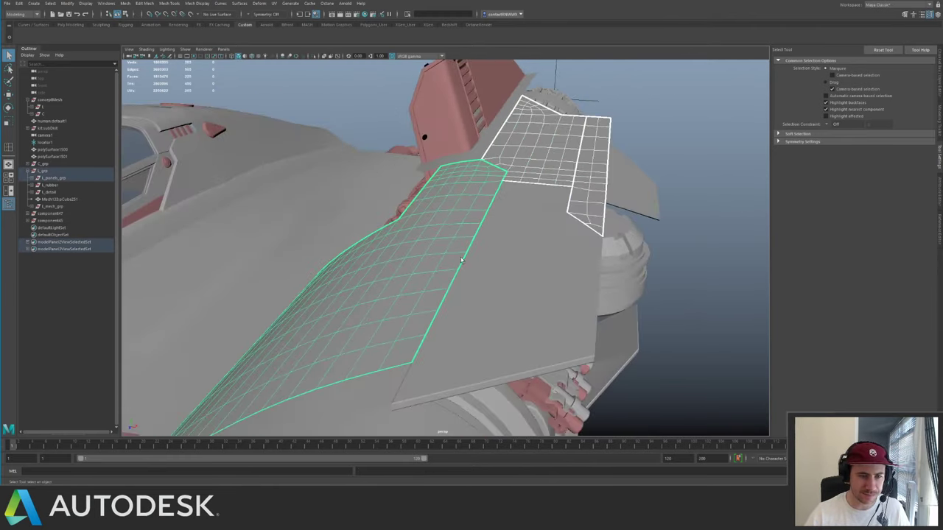
{"action": "left_click", "coordinate": [398, 376], "text": "shift"}
{"action": "key", "text": "ctrl+1"}
{"action": "key", "text": "f"}
{"action": "left_click_drag", "start_coordinate": [484, 314], "coordinate": [466, 260], "text": "alt"}
{"action": "key", "text": "ctrl+1"}
{"action": "middle_click_drag", "start_coordinate": [467, 260], "coordinate": [508, 259], "text": "alt"}
{"action": "right_click_drag", "start_coordinate": [508, 260], "coordinate": [507, 284], "text": "alt"}
- Extrude the faces of the narrow curved strip panel inward to give it thickness
{"action": "left_click", "coordinate": [503, 302]}
{"action": "key", "text": "space"}
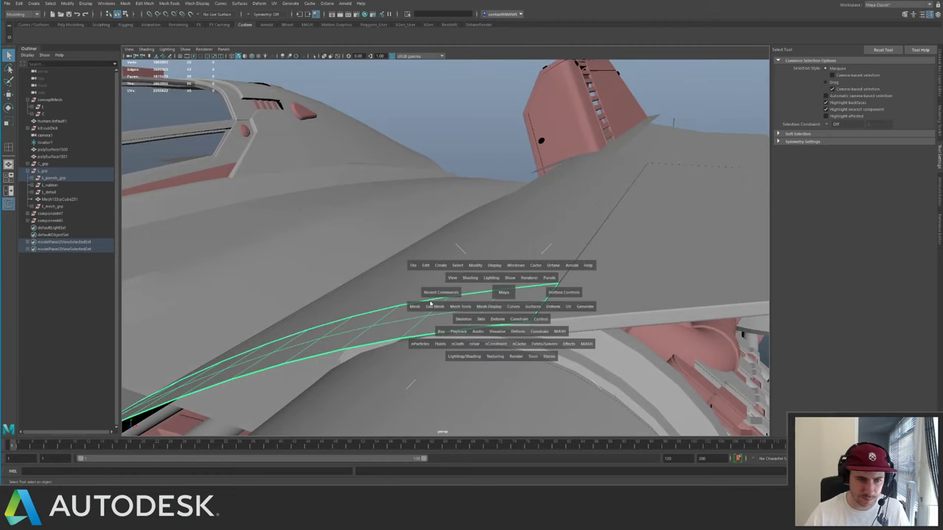
{"action": "left_click", "coordinate": [435, 308]}
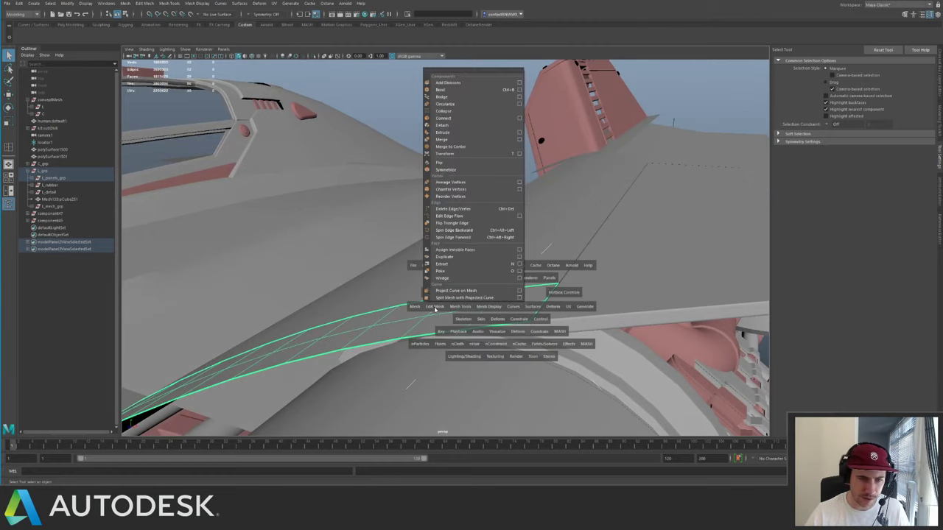
{"action": "left_click", "coordinate": [457, 134]}
{"action": "left_click_drag", "start_coordinate": [457, 137], "coordinate": [419, 157], "text": "alt"}
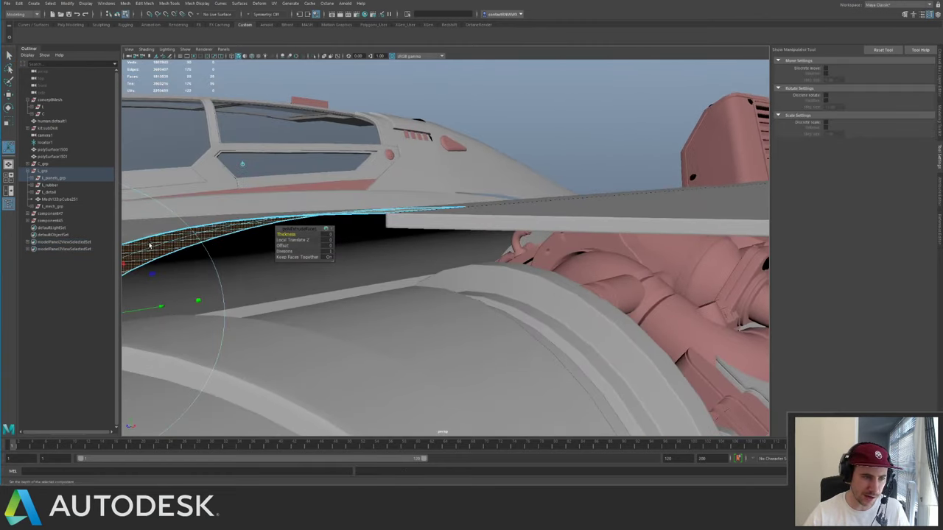
{"action": "middle_click_drag", "start_coordinate": [201, 227], "coordinate": [235, 234], "text": "alt"}
{"action": "left_click_drag", "start_coordinate": [215, 256], "coordinate": [226, 265]}
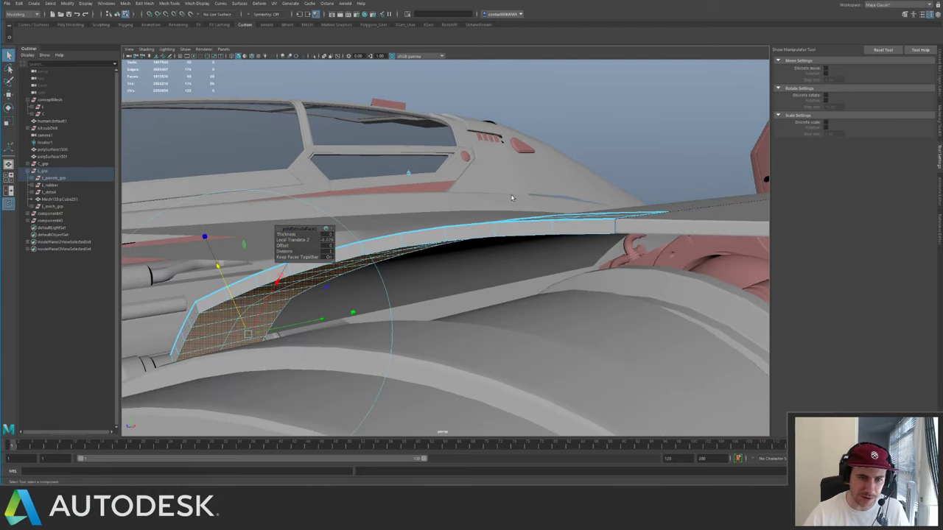
{"action": "key", "text": "q"}
{"action": "key", "text": "F8"}
- Isolate the thickened curved strip, select its long border edges and end corner edges, and bevel them
{"action": "left_click_drag", "start_coordinate": [498, 204], "coordinate": [486, 186], "text": "alt"}
{"action": "key", "text": "ctrl+1"}
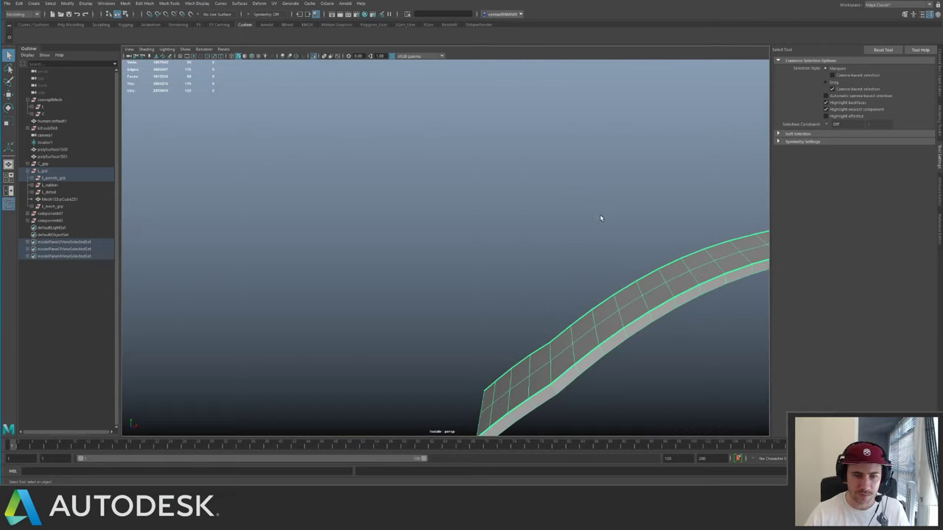
{"action": "left_click_drag", "start_coordinate": [600, 218], "coordinate": [449, 284], "text": "alt"}
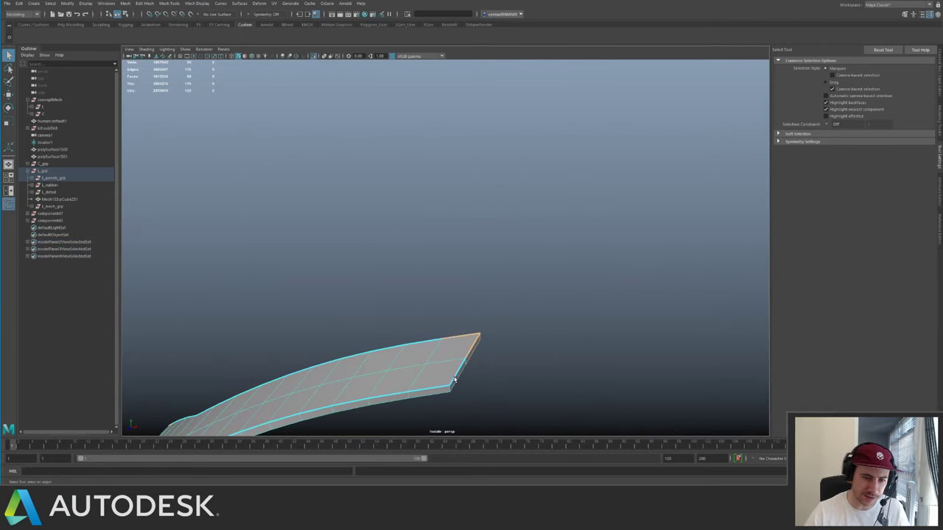
{"action": "left_click_drag", "start_coordinate": [463, 398], "coordinate": [471, 296], "text": "alt"}
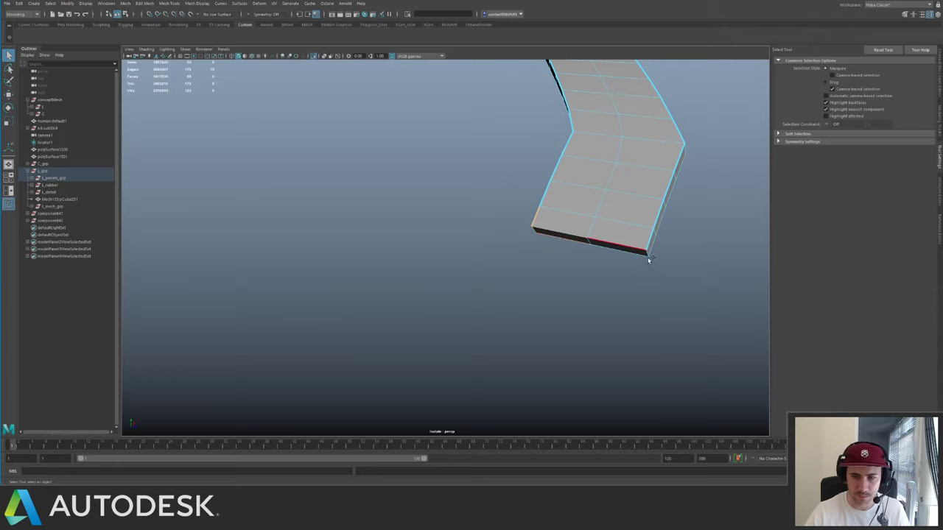
{"action": "left_click_drag", "start_coordinate": [612, 226], "coordinate": [590, 226], "text": "alt"}
{"action": "scroll", "coordinate": [503, 255], "scroll_direction": "up", "scroll_amount": 3}
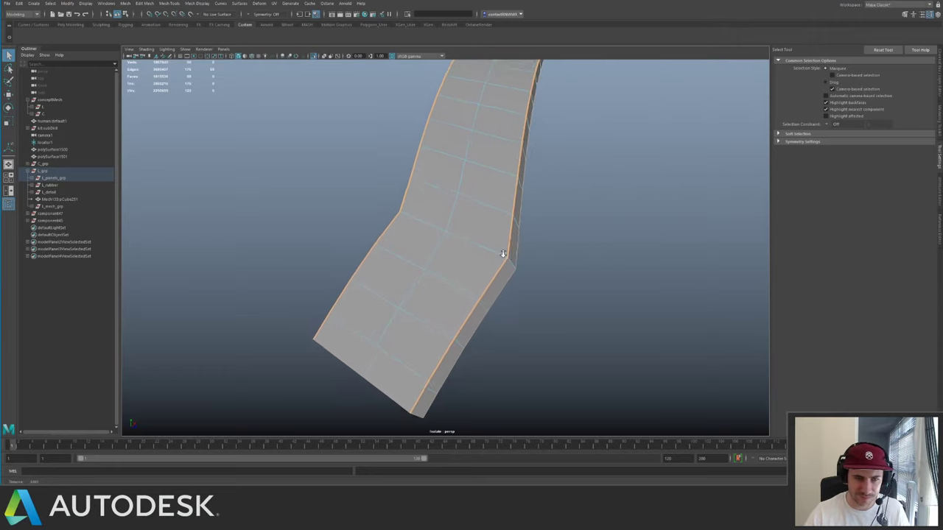
{"action": "left_click_drag", "start_coordinate": [480, 191], "coordinate": [420, 232], "text": "alt"}
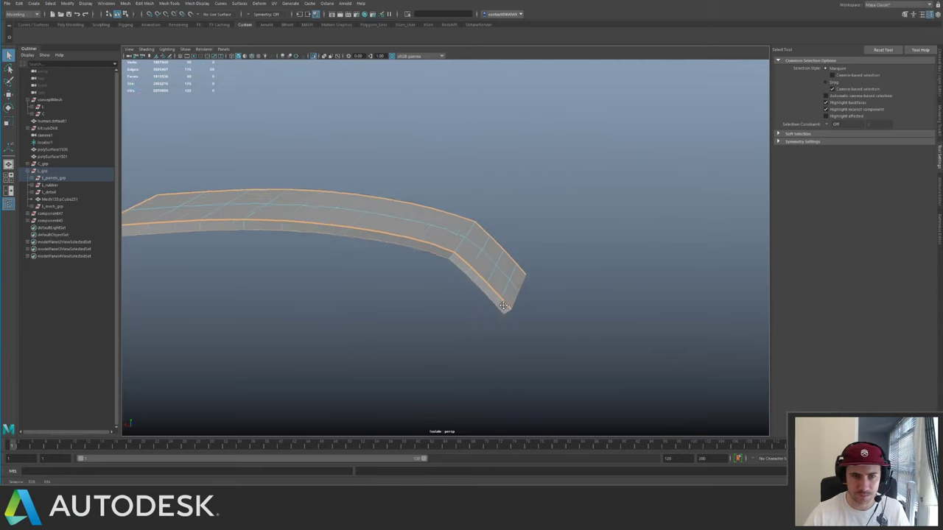
{"action": "scroll", "coordinate": [509, 298], "scroll_direction": "up", "scroll_amount": 4}
{"action": "left_click_drag", "start_coordinate": [469, 305], "coordinate": [518, 191], "text": "alt"}
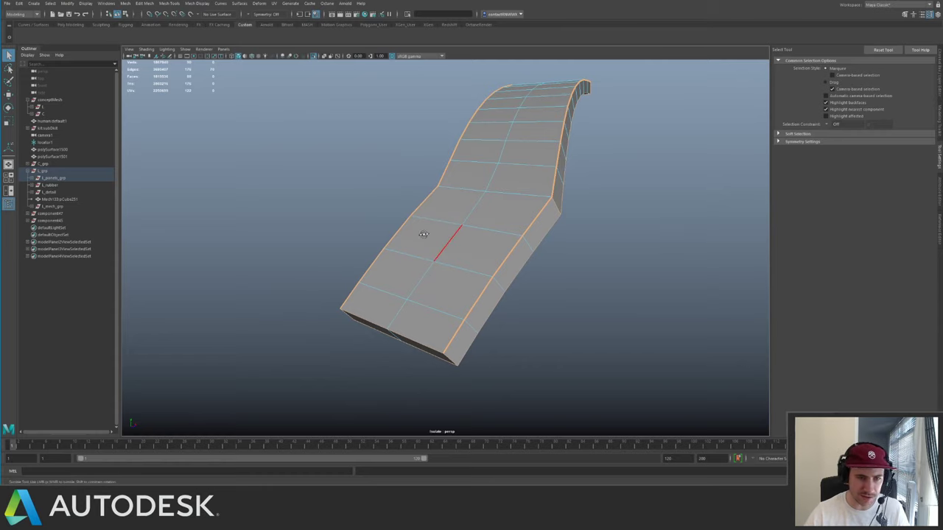
{"action": "left_click_drag", "start_coordinate": [423, 234], "coordinate": [414, 238], "text": "alt"}
{"action": "key", "text": "ctrl+b"}
- Turn the bevel's chamfer off and set its fraction to 0.4, matching the neighbouring panel's supporting edges
{"action": "left_click_drag", "start_coordinate": [542, 221], "coordinate": [257, 312], "text": "alt"}
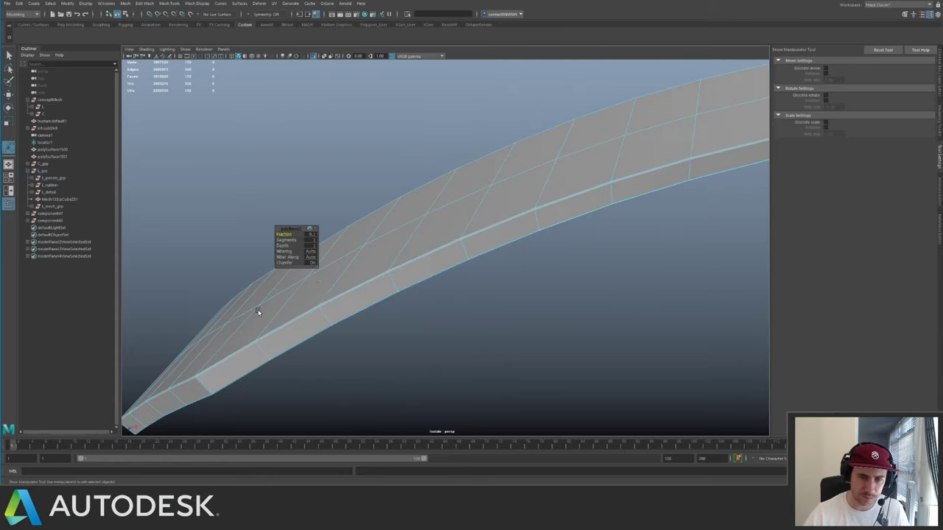
{"action": "key", "text": "ctrl+1"}
{"action": "left_click_drag", "start_coordinate": [594, 167], "coordinate": [417, 226], "text": "alt"}
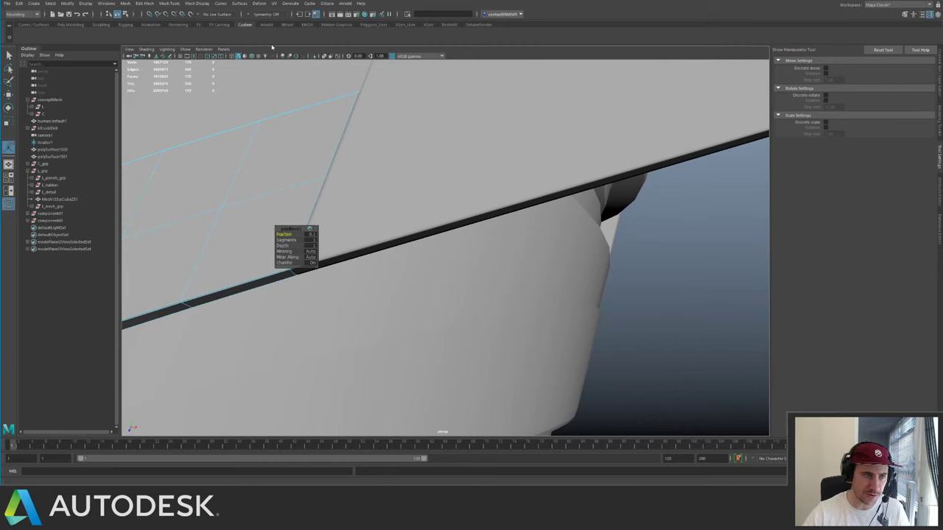
{"action": "left_click_drag", "start_coordinate": [394, 170], "coordinate": [467, 184], "text": "alt"}
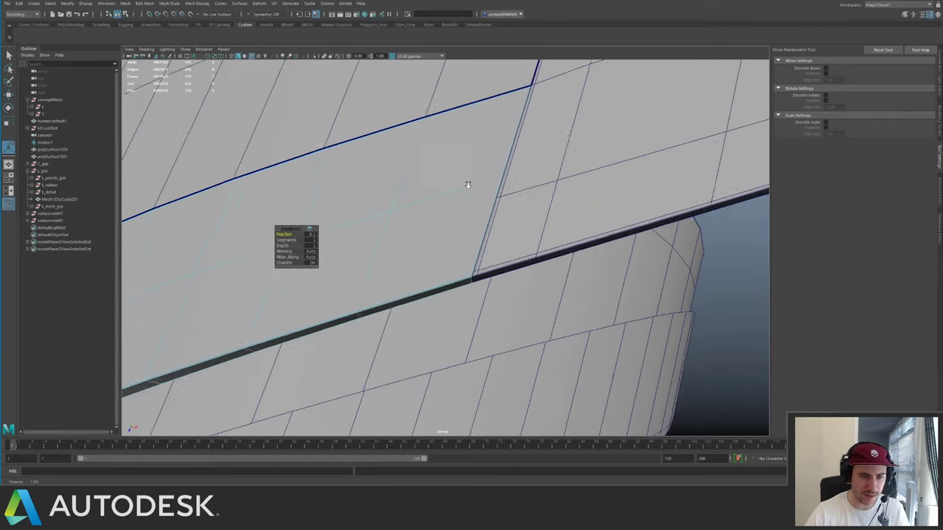
{"action": "right_click_drag", "start_coordinate": [467, 184], "coordinate": [509, 247], "text": "alt"}
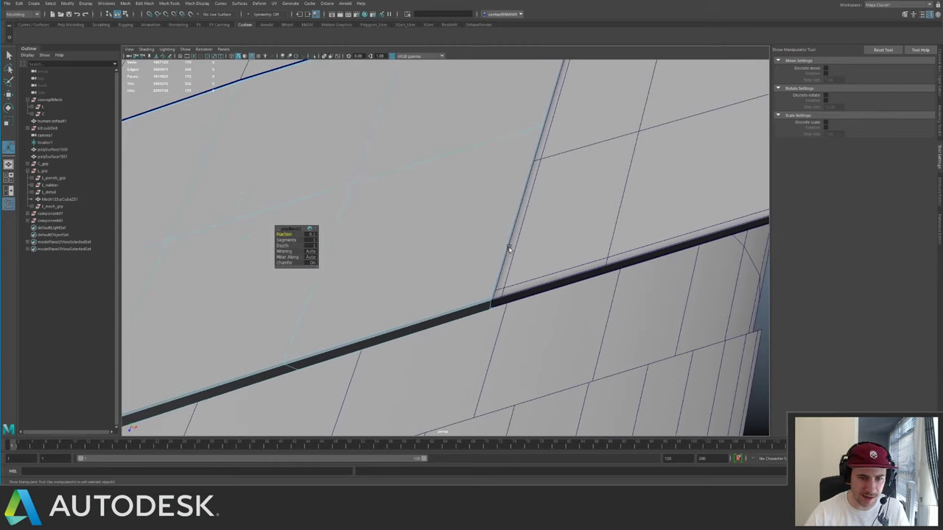
{"action": "left_click", "coordinate": [285, 263]}
{"action": "left_click_drag", "start_coordinate": [290, 234], "coordinate": [291, 235]}
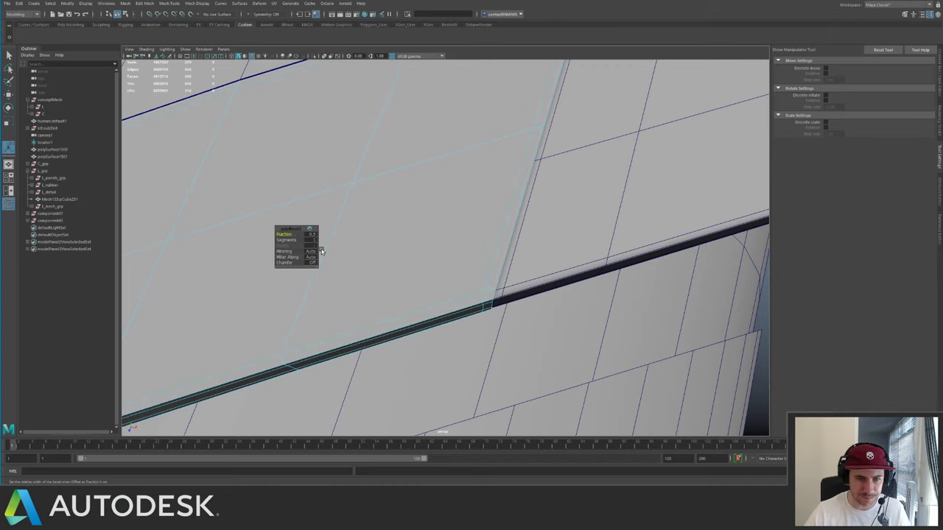
{"action": "left_click_drag", "start_coordinate": [446, 194], "coordinate": [636, 277], "text": "alt"}
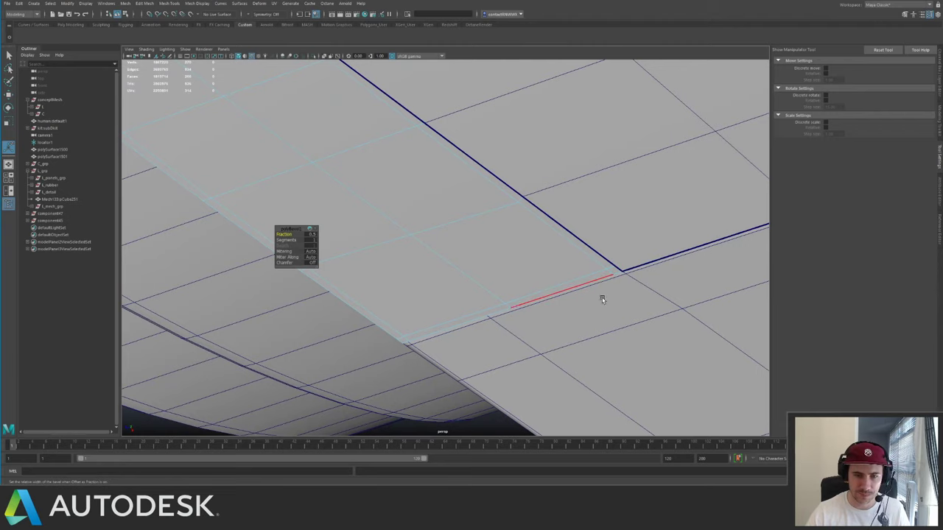
{"action": "left_click_drag", "start_coordinate": [432, 326], "coordinate": [424, 275], "text": "alt"}
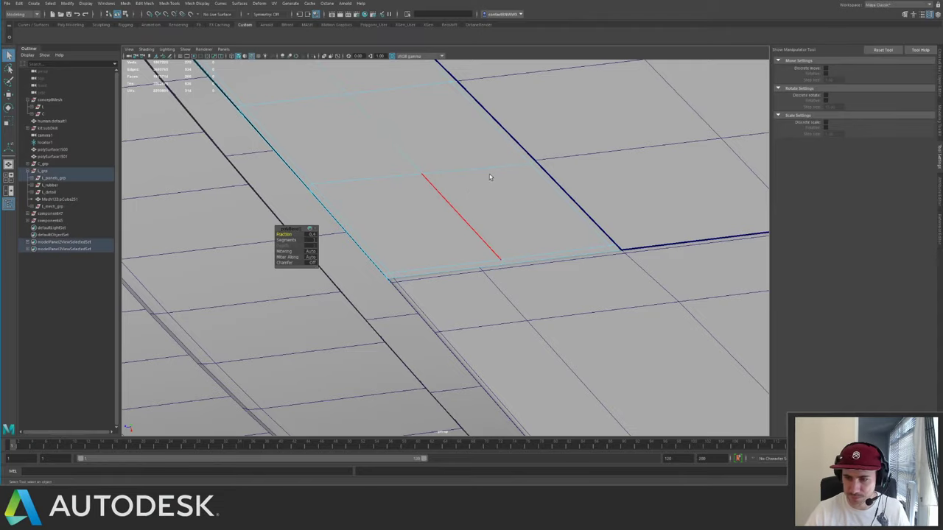
{"action": "key", "text": "q"}
- Isolate the beveled curved strip and examine the topology around its inner bend corner
{"action": "right_click_drag", "start_coordinate": [522, 190], "coordinate": [312, 137], "text": "alt"}
{"action": "mouse_move", "coordinate": [312, 137]}
{"action": "left_mouse_down", "text": "alt"}
{"action": "mouse_move", "coordinate": [513, 91]}
{"action": "mouse_move", "coordinate": [300, 138]}
{"action": "left_mouse_up", "text": "alt"}
{"action": "right_click_drag", "start_coordinate": [301, 138], "coordinate": [549, 179], "text": "alt"}
{"action": "middle_click_drag", "start_coordinate": [549, 179], "coordinate": [371, 248], "text": "alt"}
{"action": "key", "text": "ctrl+1"}
{"action": "left_click_drag", "start_coordinate": [408, 223], "coordinate": [461, 221], "text": "alt"}
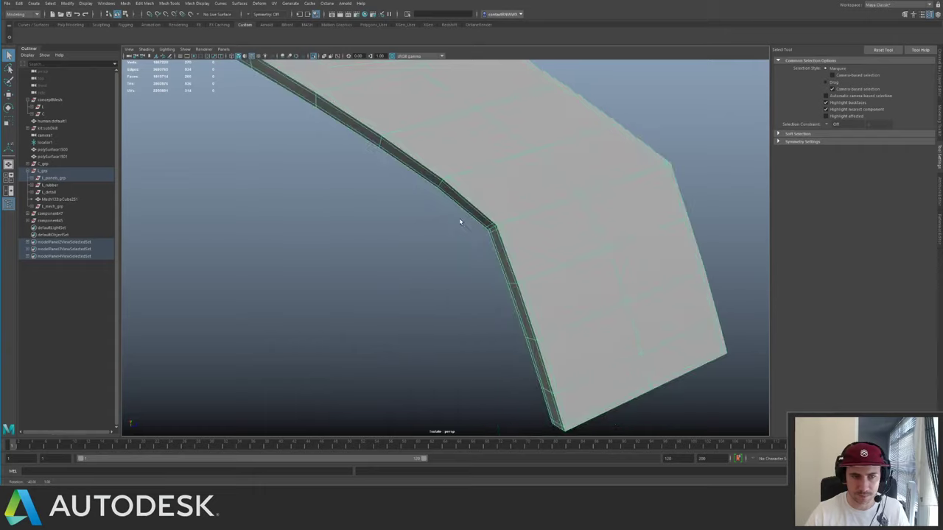
{"action": "middle_click_drag", "start_coordinate": [461, 221], "coordinate": [375, 251], "text": "alt"}
{"action": "right_click_drag", "start_coordinate": [376, 252], "coordinate": [414, 252], "text": "alt"}
{"action": "left_click_drag", "start_coordinate": [415, 253], "coordinate": [510, 220], "text": "alt"}
{"action": "right_click_drag", "start_coordinate": [413, 214], "coordinate": [452, 223], "text": "alt"}
{"action": "middle_click_drag", "start_coordinate": [452, 223], "coordinate": [481, 239], "text": "alt"}
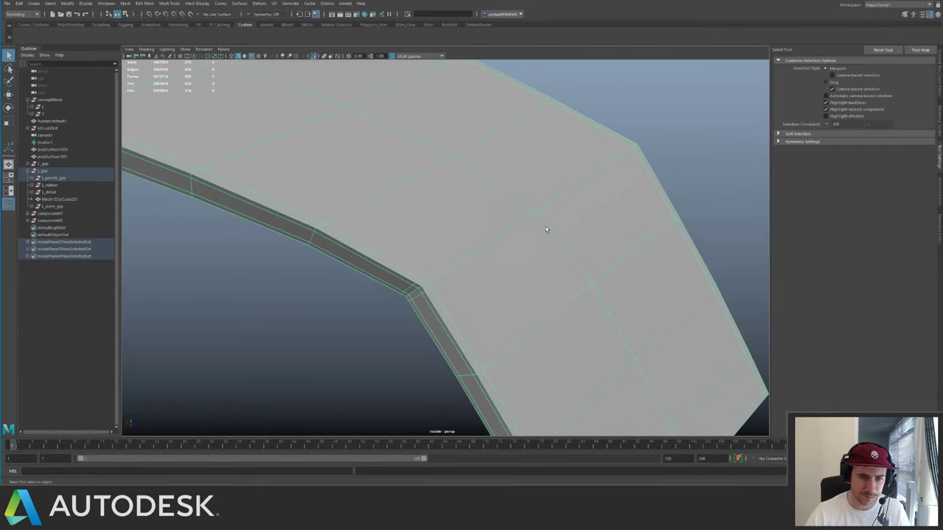
- Use Multi-Cut to route new edges around the strip's inner bend corner and connect them to the corner vertex
{"action": "key", "text": "ctrl+shift+x"}
{"action": "left_click", "coordinate": [450, 157]}
{"action": "left_click", "coordinate": [453, 229]}
{"action": "left_click", "coordinate": [498, 272]}
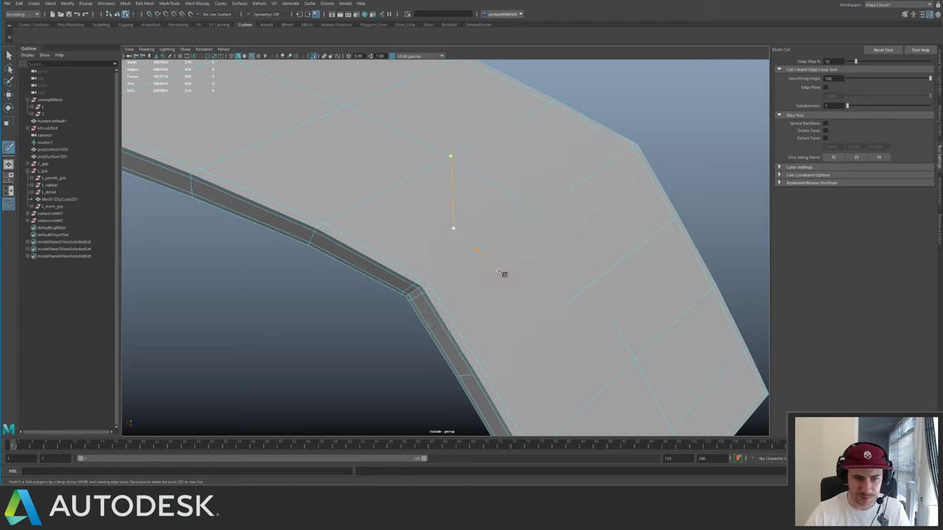
{"action": "key", "text": "Return"}
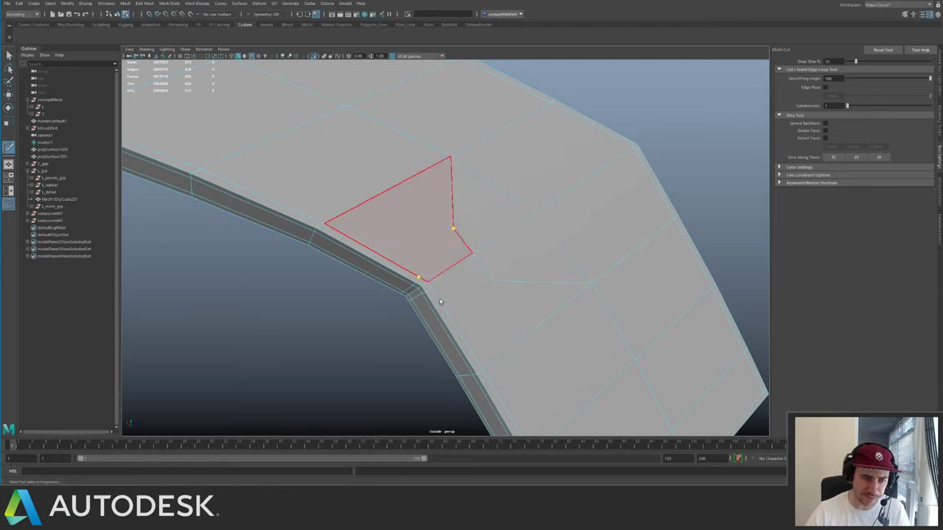
{"action": "key", "text": "q"}
{"action": "key", "text": "y"}
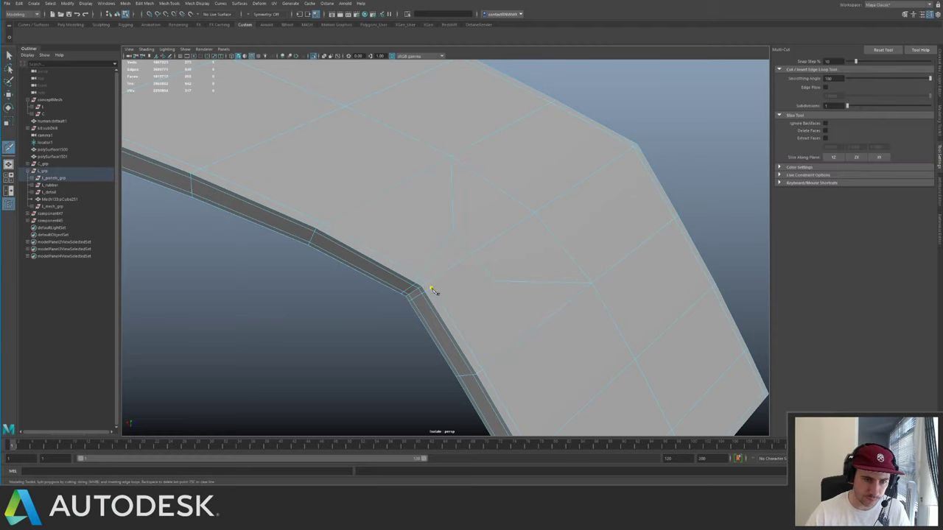
{"action": "key", "text": "q"}
- Check the curved strip in smooth preview and against the whole ship, keeping it isolated for further editing
{"action": "scroll", "coordinate": [588, 227], "scroll_direction": "down", "scroll_amount": 5}
{"action": "key", "text": "3"}
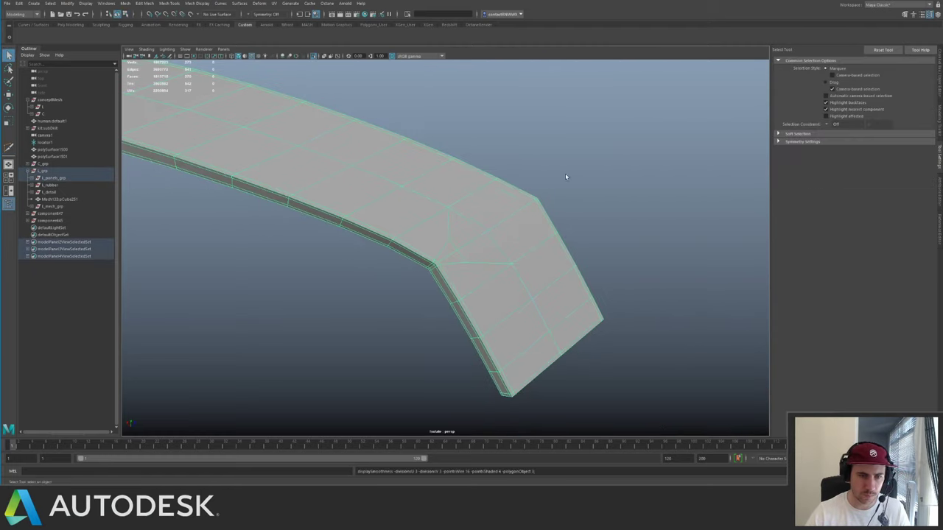
{"action": "left_click", "coordinate": [580, 199]}
{"action": "left_click_drag", "start_coordinate": [580, 199], "coordinate": [426, 214], "text": "alt"}
{"action": "key", "text": "ctrl+1"}
{"action": "left_click", "coordinate": [425, 214]}
{"action": "key", "text": "ctrl+1"}
- Cut a path of edges around the inner bend corner on the strip's opposite face, between two centre-line vertices, with Multi-Cut
{"action": "left_click_drag", "start_coordinate": [467, 187], "coordinate": [314, 194], "text": "alt"}
{"action": "right_click_drag", "start_coordinate": [314, 194], "coordinate": [611, 256], "text": "alt"}
{"action": "key", "text": "ctrl+shift+x"}
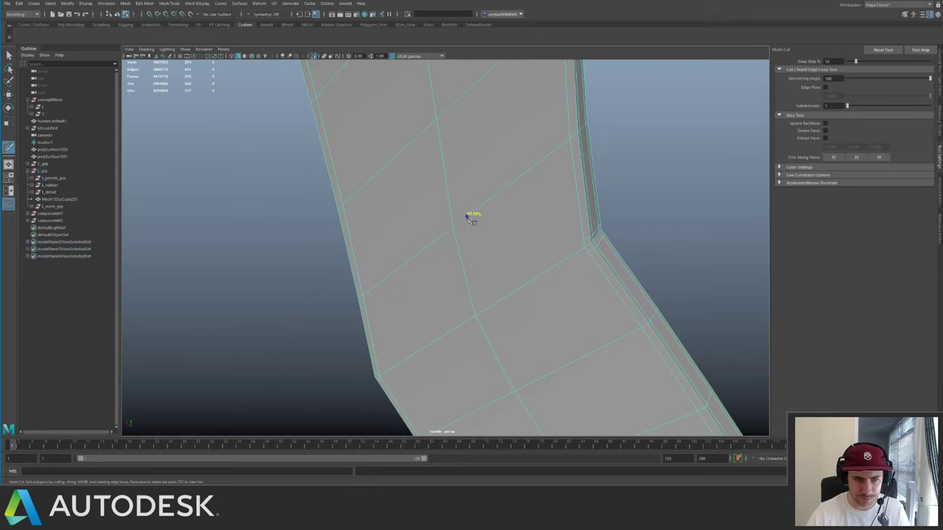
{"action": "left_click", "coordinate": [453, 227]}
{"action": "left_click", "coordinate": [524, 253]}
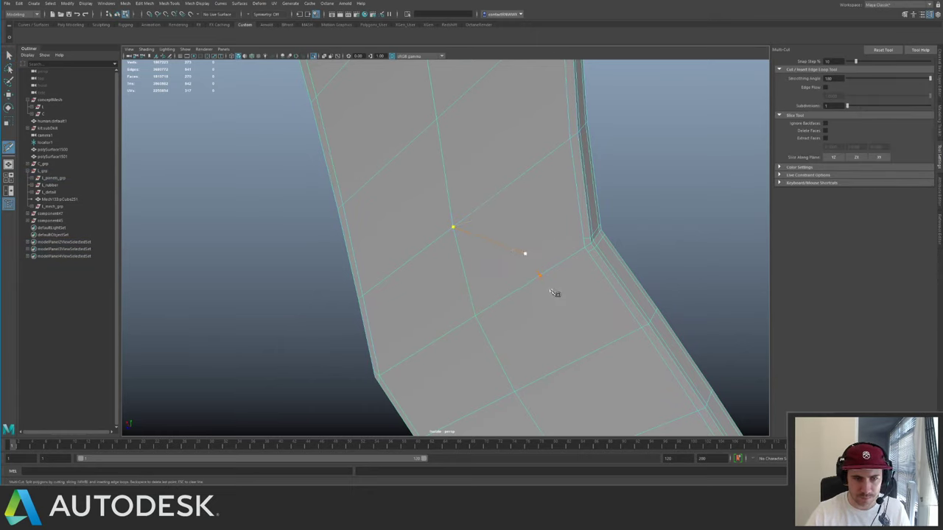
{"action": "left_click", "coordinate": [552, 295]}
{"action": "left_click", "coordinate": [513, 391]}
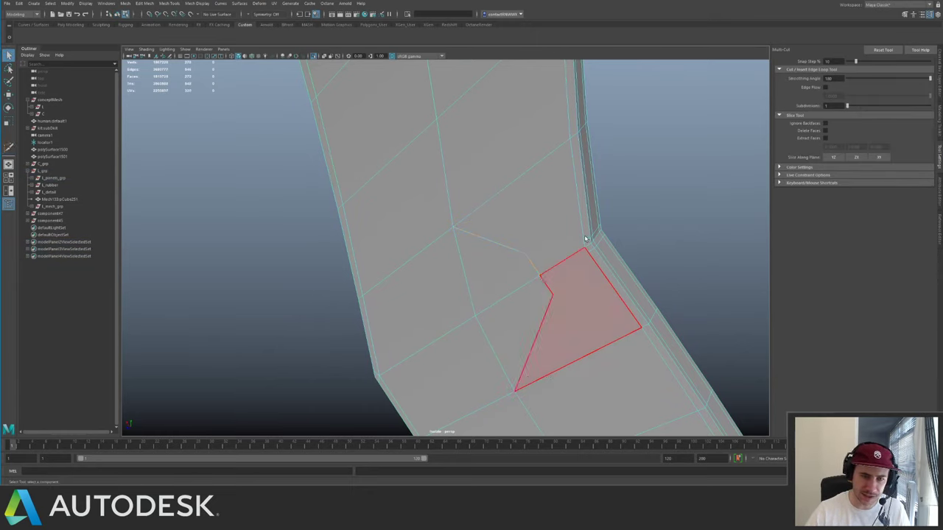
- Connect the two bend vertices of the new edge path to the strip's inner corner with Multi-Cut edges
{"action": "key", "text": "q"}
{"action": "key", "text": "g"}
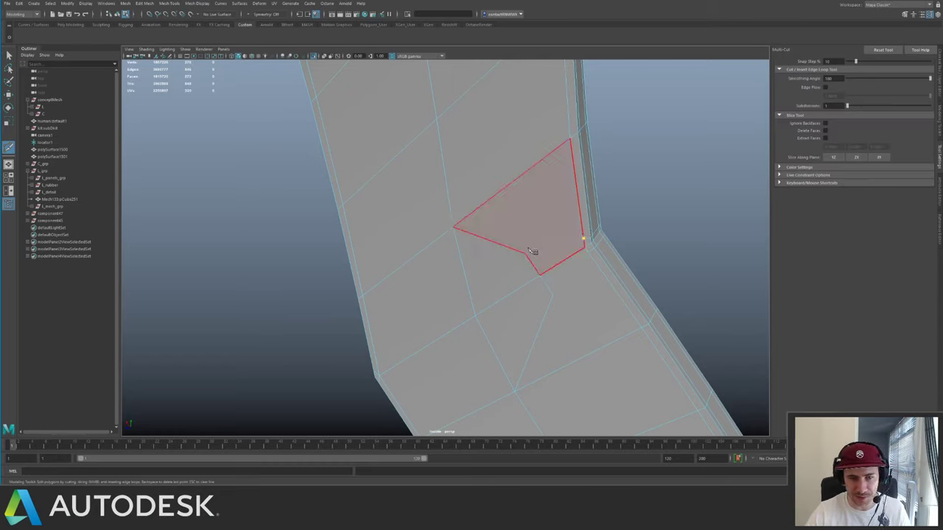
{"action": "key", "text": "q"}
{"action": "left_click", "coordinate": [553, 295]}
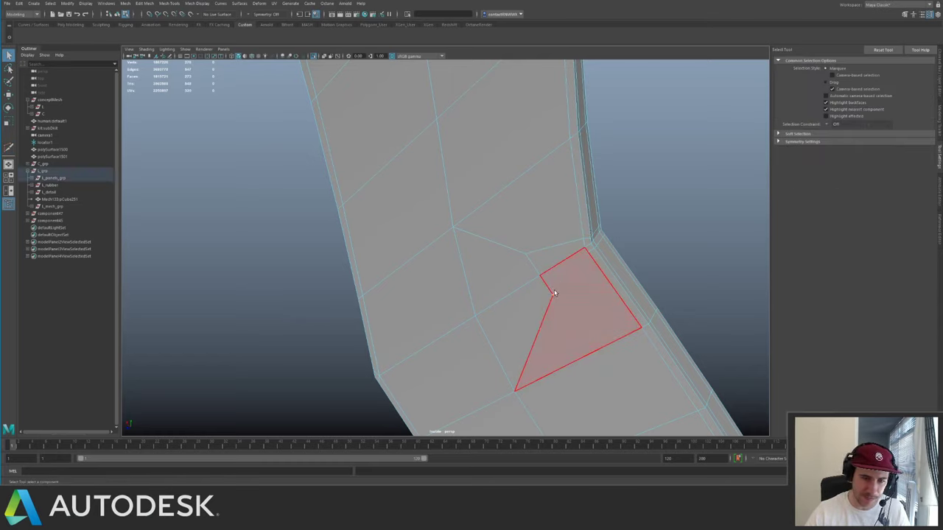
{"action": "key", "text": "g"}
{"action": "left_click", "coordinate": [588, 253]}
{"action": "key", "text": "q"}
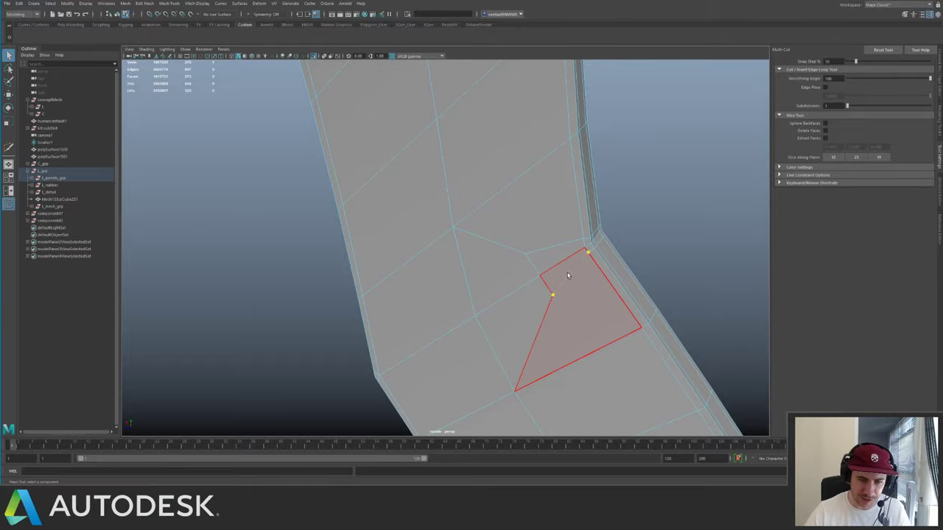
- Return the curved strip to object mode and check its fit with the whole ship visible
{"action": "key", "text": "F8"}
{"action": "left_click_drag", "start_coordinate": [620, 236], "coordinate": [415, 223], "text": "alt"}
{"action": "key", "text": "ctrl+1"}
{"action": "scroll", "coordinate": [398, 183], "scroll_direction": "down", "scroll_amount": 5}
{"action": "scroll", "coordinate": [415, 224], "scroll_direction": "down", "scroll_amount": 6}
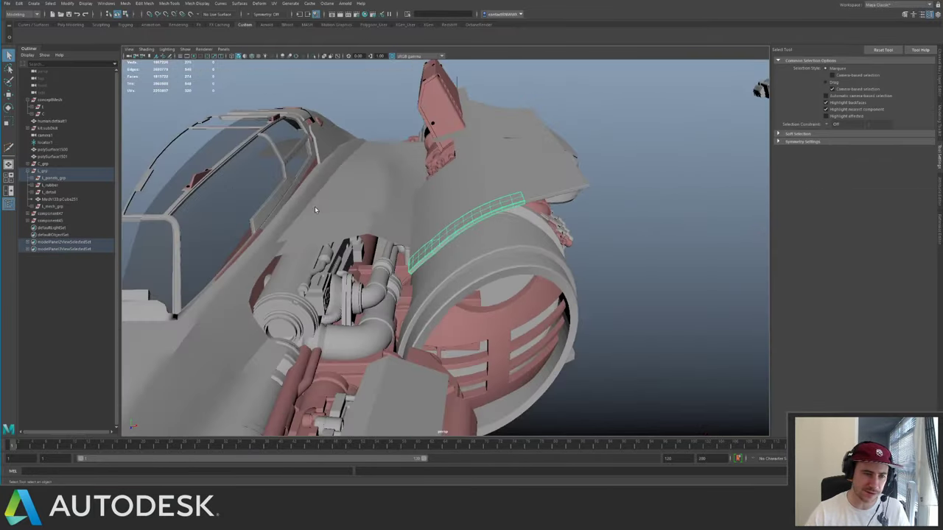
{"action": "left_click_drag", "start_coordinate": [315, 208], "coordinate": [682, 235], "text": "alt"}
{"action": "left_click_drag", "start_coordinate": [621, 170], "coordinate": [396, 254], "text": "alt"}
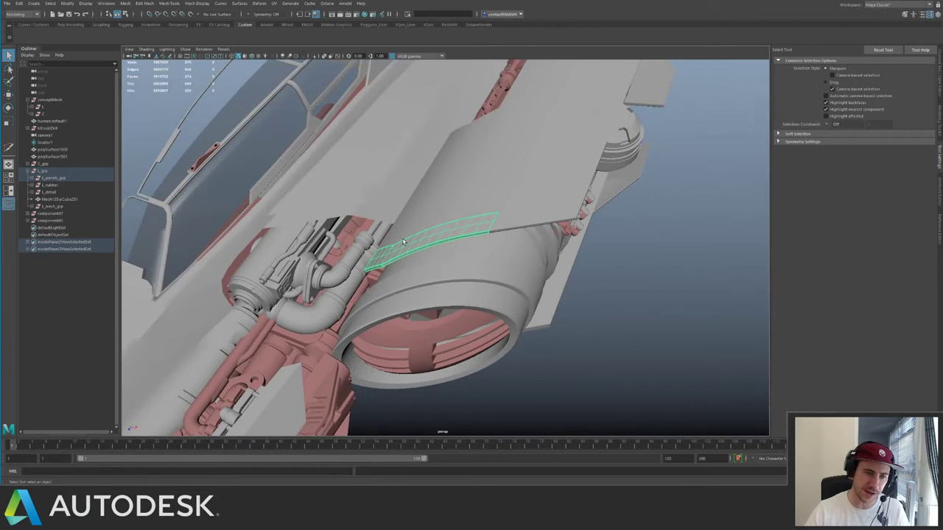
- Examine the large curved hull panel and the thin rear wing panel for missing thickness
{"action": "left_click", "coordinate": [396, 245]}
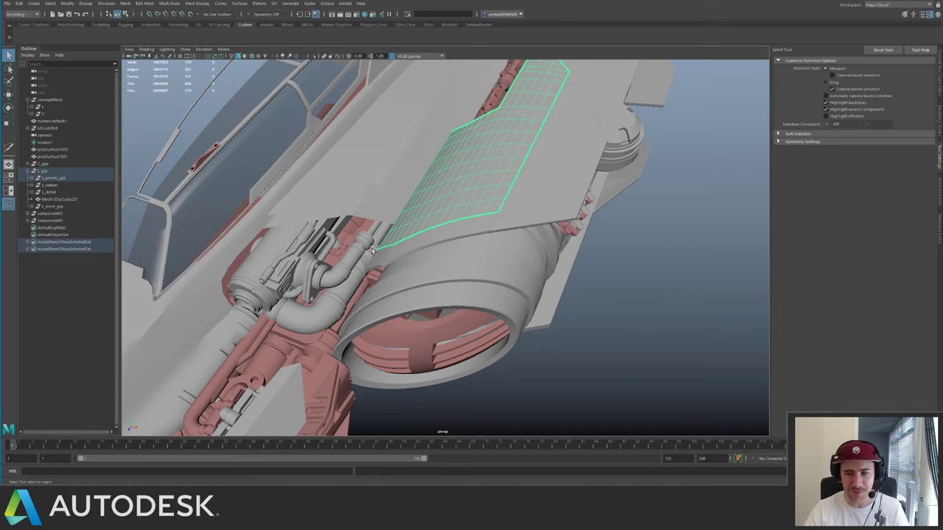
{"action": "left_click_drag", "start_coordinate": [396, 250], "coordinate": [480, 231], "text": "alt"}
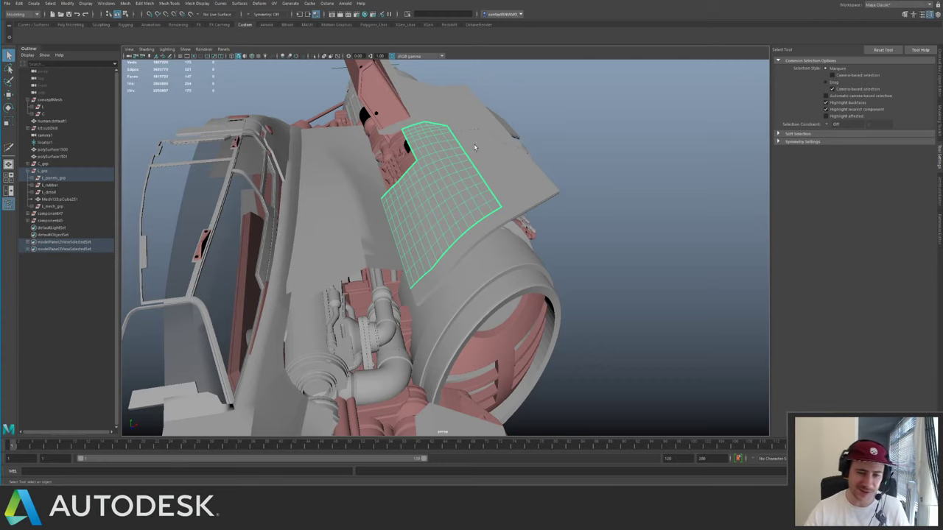
{"action": "key", "text": "f"}
{"action": "left_click_drag", "start_coordinate": [375, 225], "coordinate": [529, 229], "text": "alt"}
{"action": "scroll", "coordinate": [442, 210], "scroll_direction": "up", "scroll_amount": 4}
{"action": "left_click_drag", "start_coordinate": [484, 190], "coordinate": [538, 172], "text": "alt"}
{"action": "key", "text": "f"}
{"action": "key", "text": "ctrl+1"}
{"action": "key", "text": "ctrl+1"}
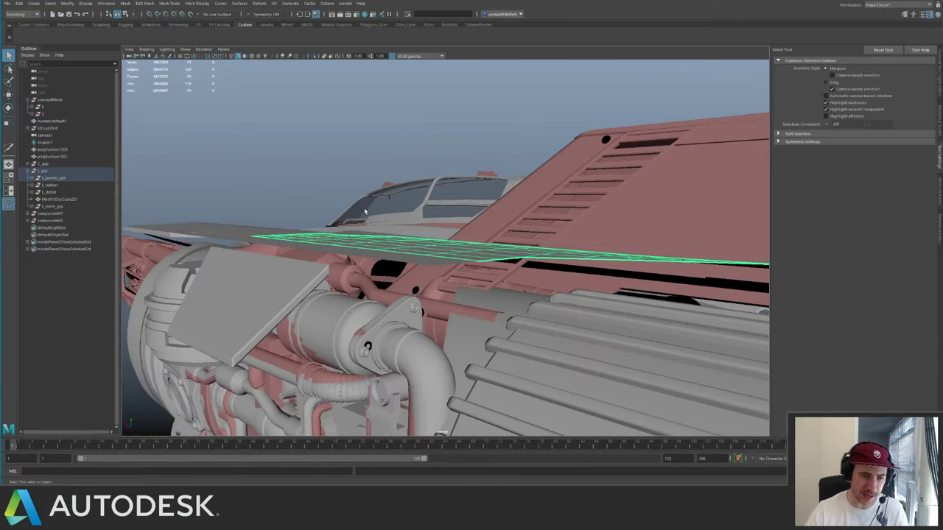
- Isolate the rear wing panel together with the narrow outer strip and the adjoining thickened wing panel
{"action": "left_click_drag", "start_coordinate": [364, 207], "coordinate": [456, 209], "text": "alt"}
{"action": "middle_click_drag", "start_coordinate": [456, 209], "coordinate": [525, 212], "text": "alt"}
{"action": "left_click_drag", "start_coordinate": [524, 212], "coordinate": [397, 248], "text": "alt"}
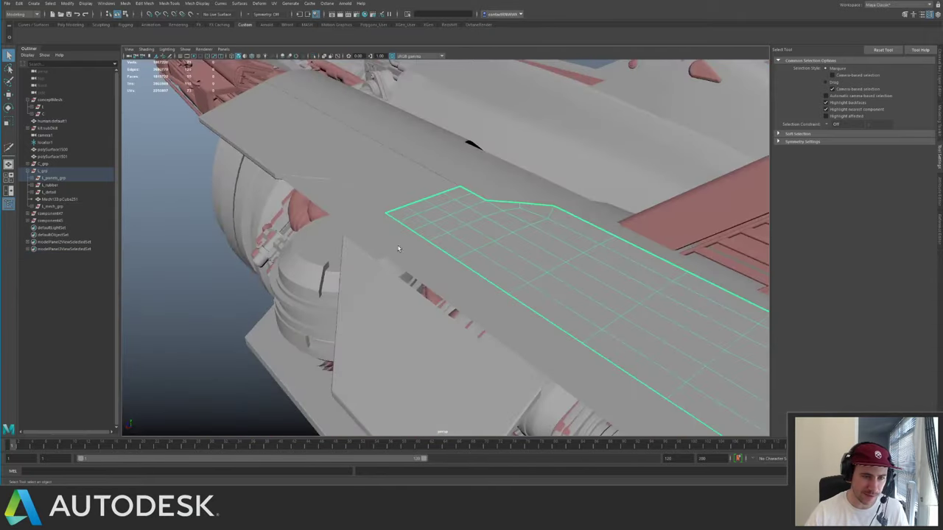
{"action": "left_click", "coordinate": [379, 204], "text": "shift"}
{"action": "left_click", "coordinate": [369, 216], "text": "shift"}
{"action": "key", "text": "ctrl+1"}
{"action": "left_click_drag", "start_coordinate": [375, 218], "coordinate": [537, 230], "text": "alt"}
{"action": "left_click_drag", "start_coordinate": [475, 210], "coordinate": [558, 298], "text": "alt"}
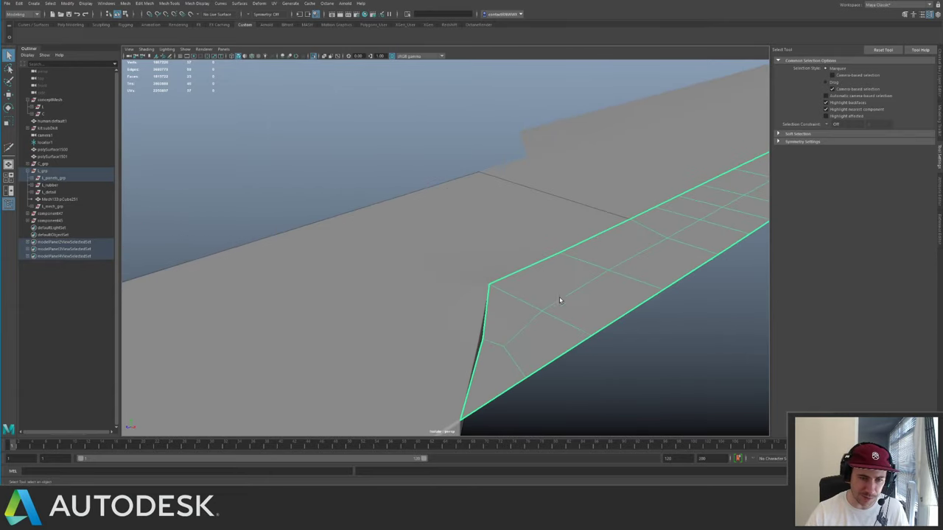
- Move the middle vertex on the narrow strip's angled end to close the gap to the adjoining panel
{"action": "right_click_drag", "start_coordinate": [558, 298], "coordinate": [471, 324]}
{"action": "key", "text": "w"}
{"action": "left_click_drag", "start_coordinate": [467, 327], "coordinate": [496, 349]}
{"action": "right_click_drag", "start_coordinate": [509, 333], "coordinate": [398, 219]}
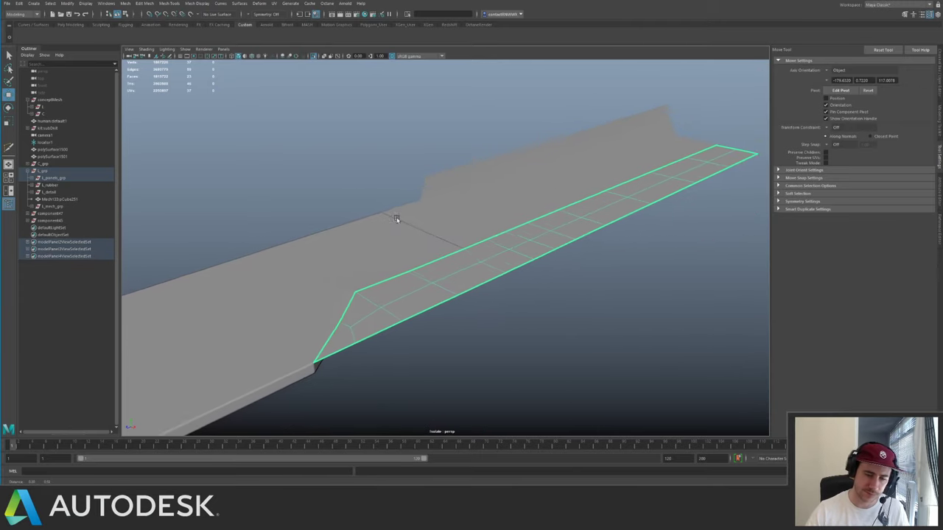
- Extrude the narrow strip and the rear wing panel downward to about the thickness of the neighbouring panel
{"action": "left_click_drag", "start_coordinate": [398, 220], "coordinate": [397, 276], "text": "alt"}
{"action": "left_click", "coordinate": [450, 236], "text": "shift"}
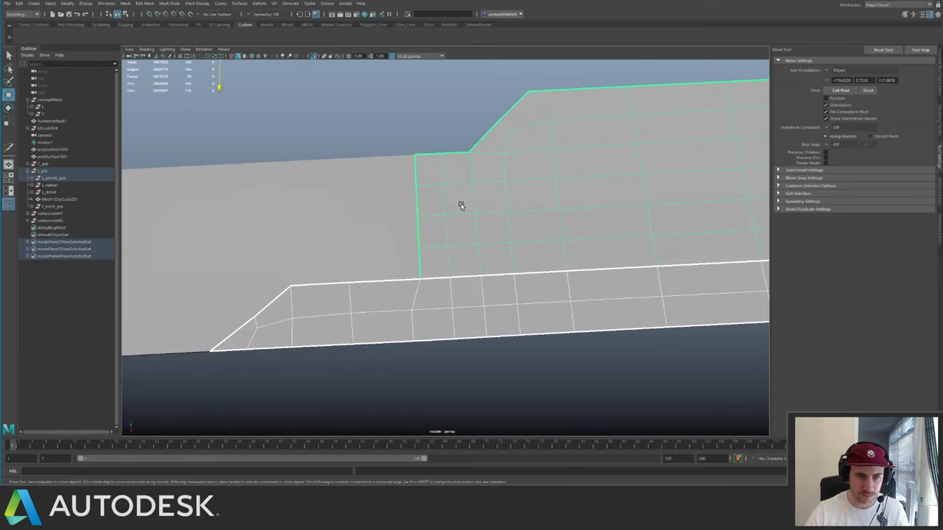
{"action": "middle_click_drag", "start_coordinate": [461, 206], "coordinate": [356, 236], "text": "alt"}
{"action": "left_click_drag", "start_coordinate": [383, 242], "coordinate": [349, 277], "text": "alt"}
{"action": "key", "text": "space"}
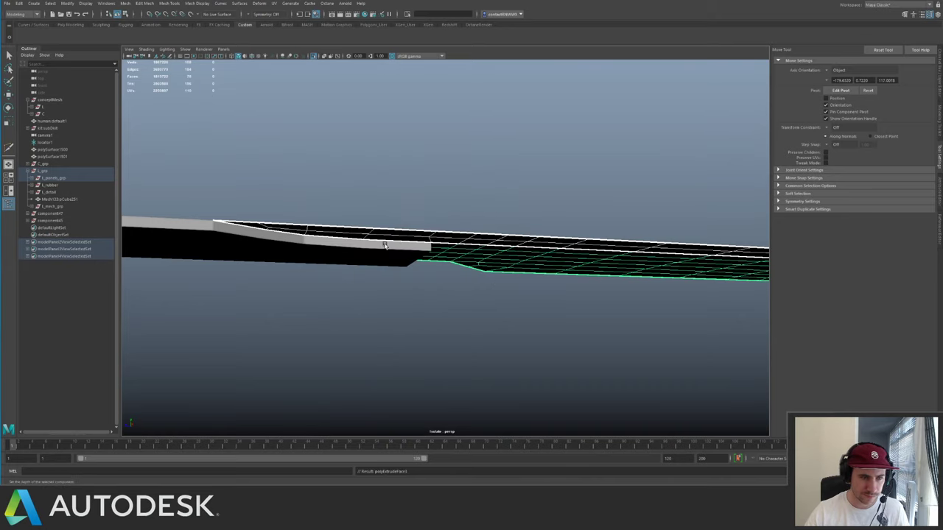
{"action": "left_click_drag", "start_coordinate": [660, 170], "coordinate": [664, 179]}
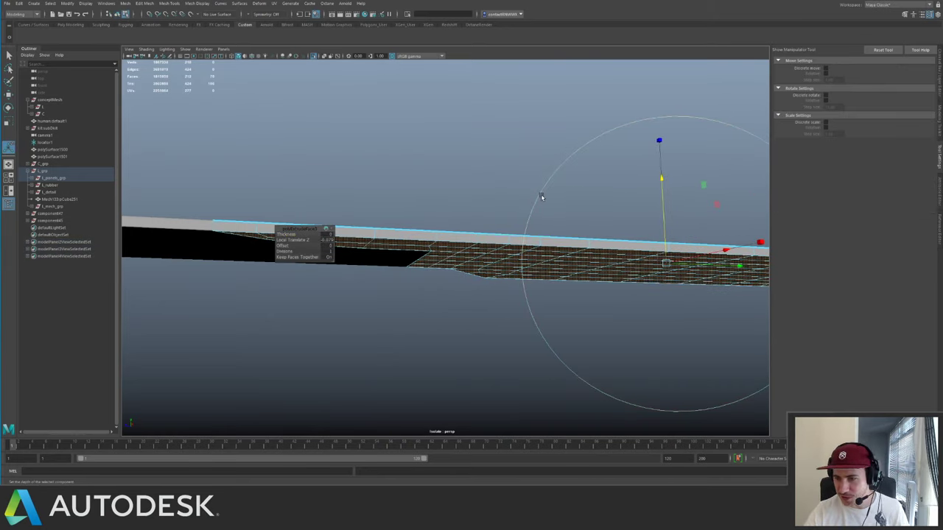
- Return the two extruded panels to object mode and check them against the whole ship
{"action": "key", "text": "q"}
{"action": "right_click_drag", "start_coordinate": [527, 209], "coordinate": [564, 197]}
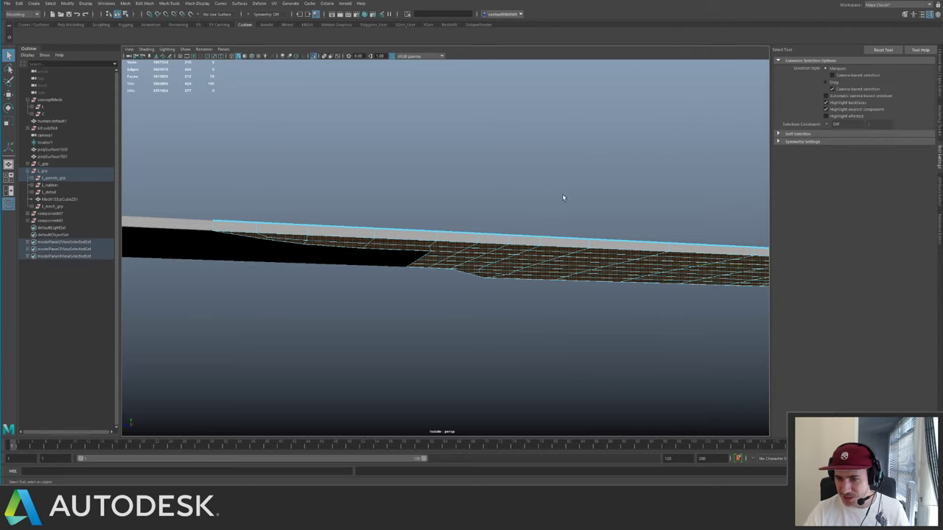
{"action": "left_click", "coordinate": [530, 186]}
{"action": "left_click_drag", "start_coordinate": [562, 278], "coordinate": [564, 283]}
{"action": "key", "text": "ctrl+1"}
{"action": "left_click_drag", "start_coordinate": [469, 219], "coordinate": [437, 214], "text": "alt"}
{"action": "key", "text": "f"}
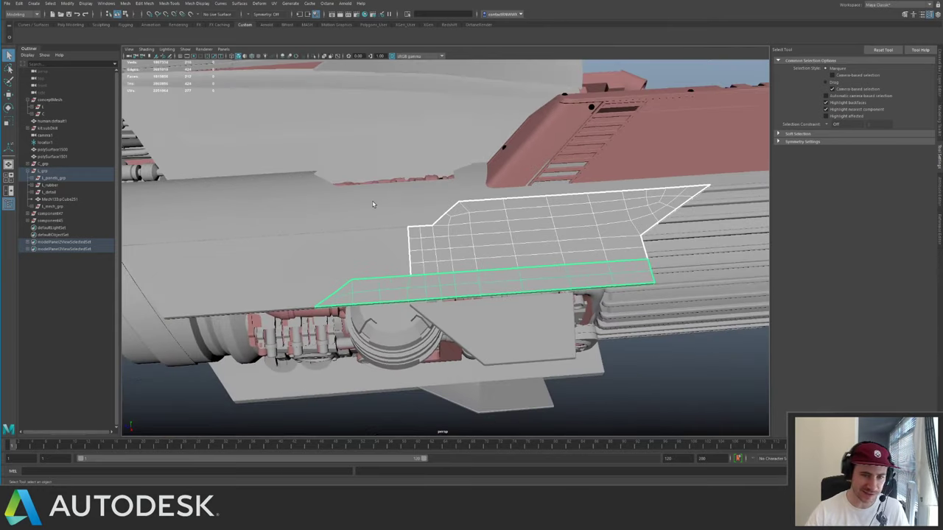
- Isolate the two extruded panels, soften all their edges, and bring back the full ship in object mode
{"action": "key", "text": "ctrl+1"}
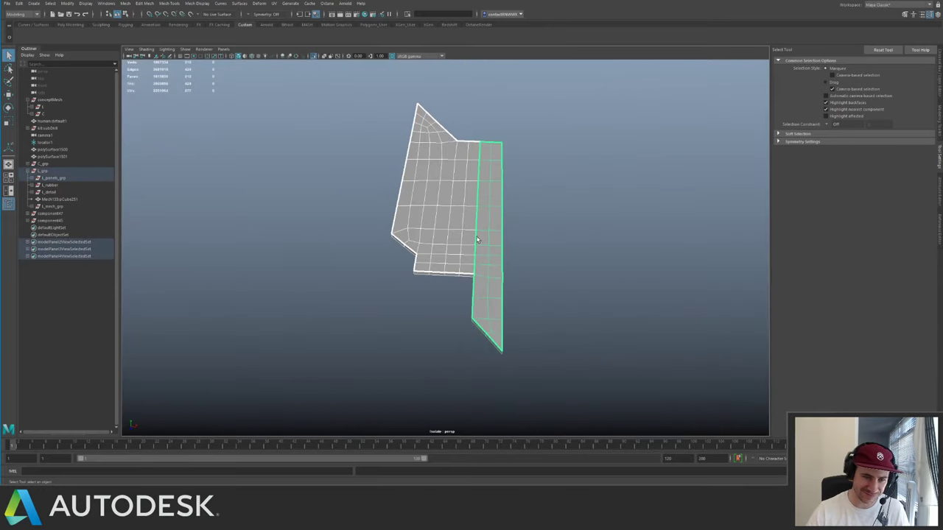
{"action": "left_click_drag", "start_coordinate": [476, 239], "coordinate": [423, 265], "text": "alt"}
{"action": "right_click_drag", "start_coordinate": [423, 265], "coordinate": [456, 195], "text": "alt"}
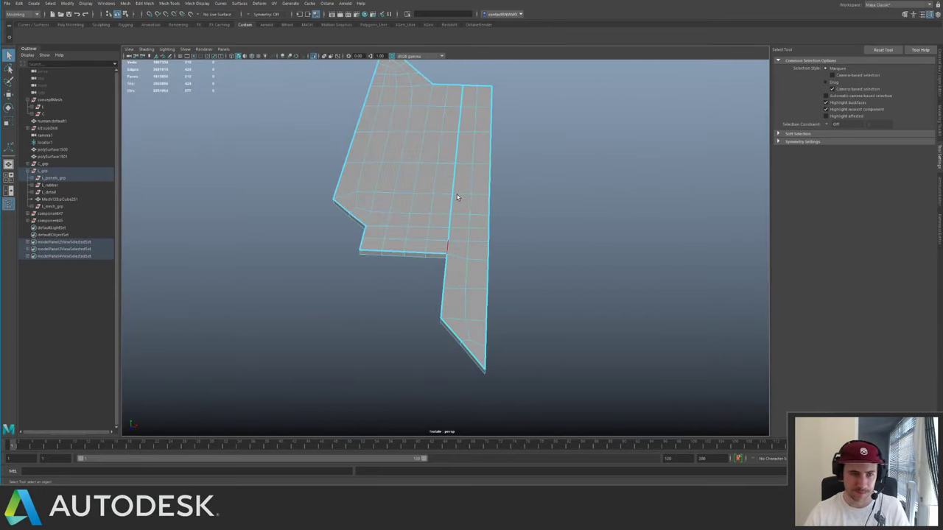
{"action": "right_click_drag", "start_coordinate": [511, 180], "coordinate": [409, 122], "text": "alt"}
{"action": "left_click_drag", "start_coordinate": [319, 78], "coordinate": [486, 268]}
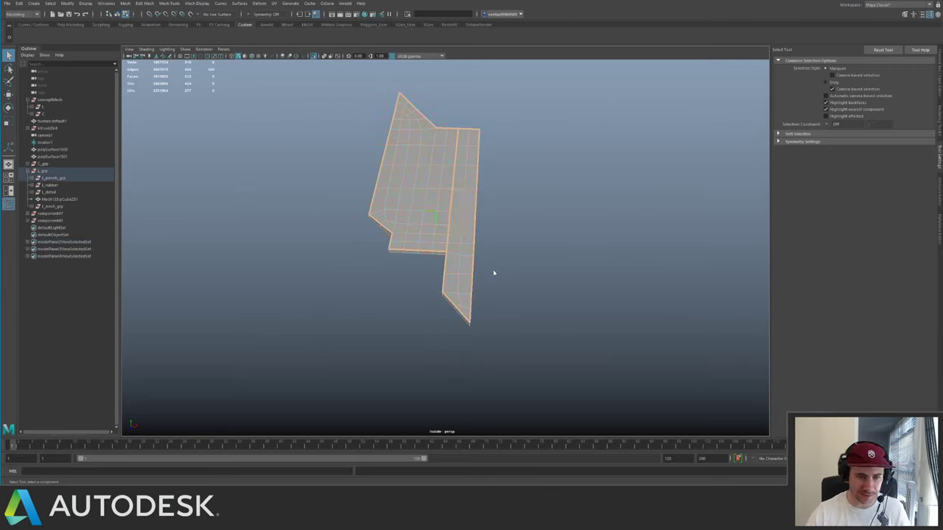
{"action": "key", "text": "w"}
{"action": "left_click", "coordinate": [503, 229]}
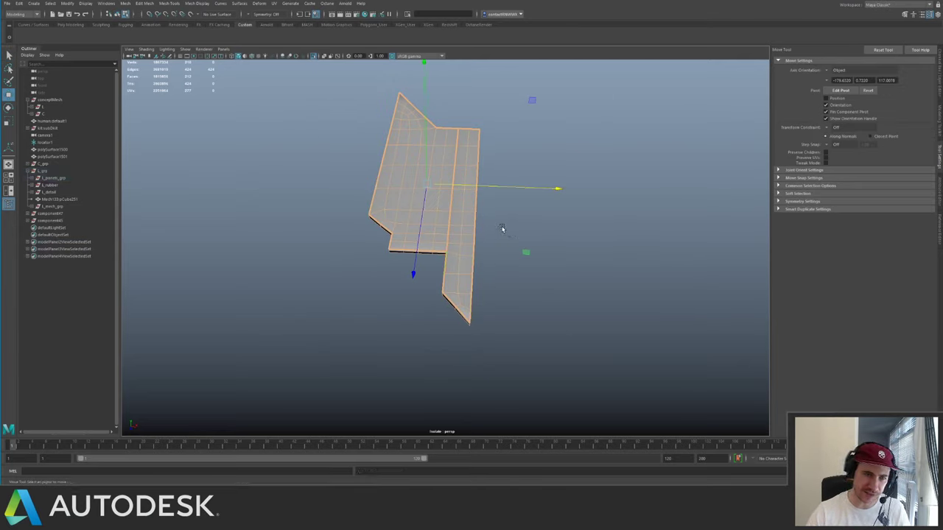
{"action": "right_click", "coordinate": [461, 232]}
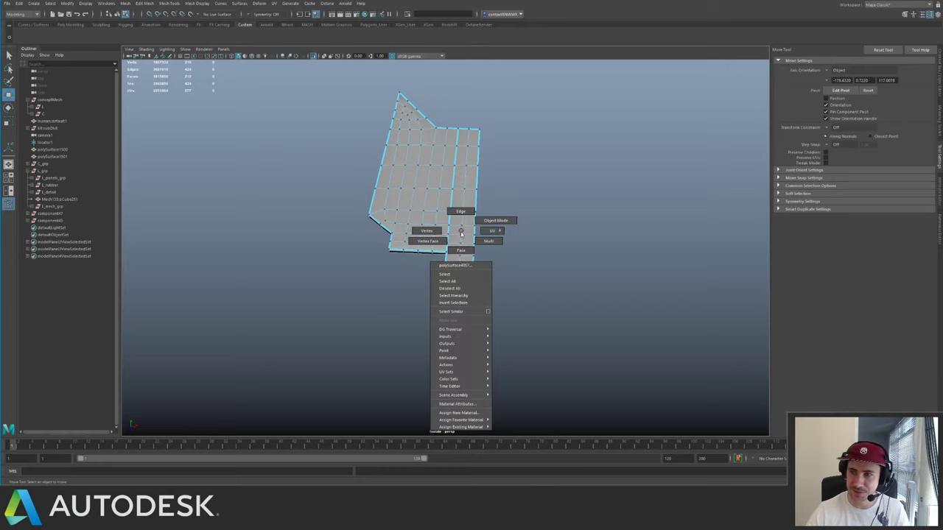
{"action": "right_click_drag", "start_coordinate": [495, 225], "coordinate": [498, 218]}
{"action": "left_click", "coordinate": [498, 220]}
{"action": "key", "text": "ctrl+1"}
{"action": "left_click_drag", "start_coordinate": [515, 216], "coordinate": [477, 263], "text": "alt"}
- Isolate the large curved hull panel with its beveled end strip to check them, and restore the full ship
{"action": "left_click", "coordinate": [415, 286]}
{"action": "left_click_drag", "start_coordinate": [415, 285], "coordinate": [477, 223], "text": "alt"}
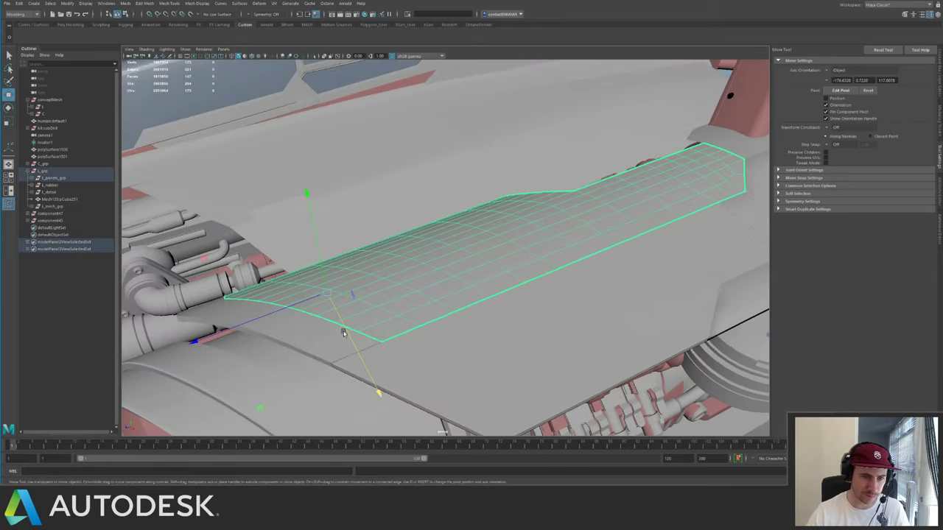
{"action": "key", "text": "ctrl+1"}
{"action": "scroll", "coordinate": [423, 249], "scroll_direction": "down", "scroll_amount": 3}
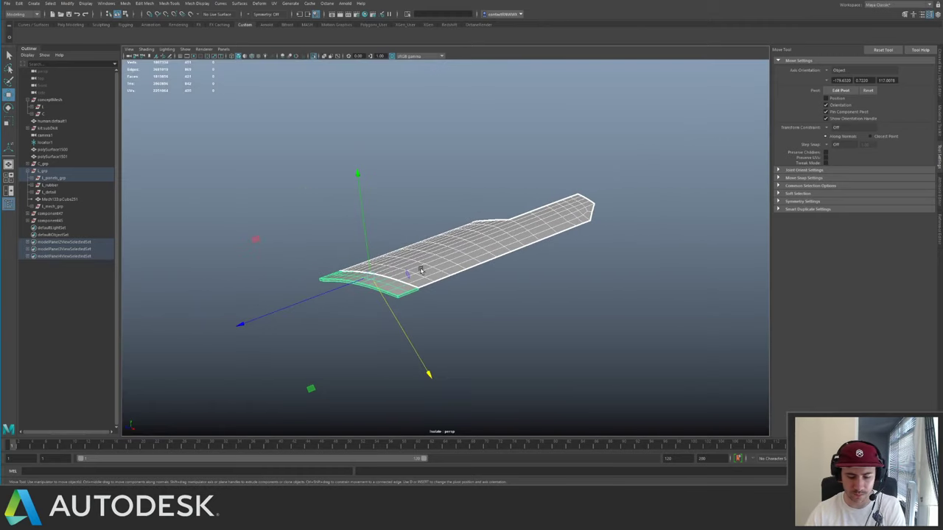
{"action": "left_click", "coordinate": [420, 270]}
{"action": "right_click_drag", "start_coordinate": [499, 255], "coordinate": [528, 242], "text": "shift"}
{"action": "left_click", "coordinate": [587, 230]}
{"action": "key", "text": "ctrl+1"}
- Isolate the narrow outer strip together with the wing panel adjoining its angled end
{"action": "left_click", "coordinate": [528, 243]}
{"action": "key", "text": "f"}
{"action": "left_click_drag", "start_coordinate": [528, 242], "coordinate": [562, 282], "text": "alt"}
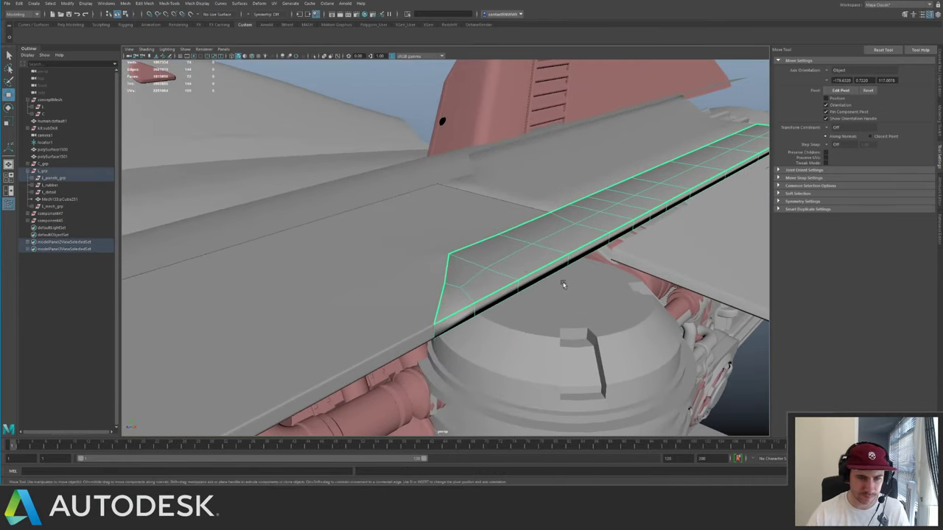
{"action": "key", "text": "ctrl+1"}
{"action": "key", "text": "ctrl+1"}
{"action": "left_click_drag", "start_coordinate": [478, 278], "coordinate": [606, 235], "text": "alt"}
{"action": "left_click", "coordinate": [458, 286], "text": "shift"}
{"action": "key", "text": "ctrl+1"}
{"action": "left_click", "coordinate": [487, 280]}
{"action": "right_click_drag", "start_coordinate": [420, 275], "coordinate": [499, 282], "text": "alt"}
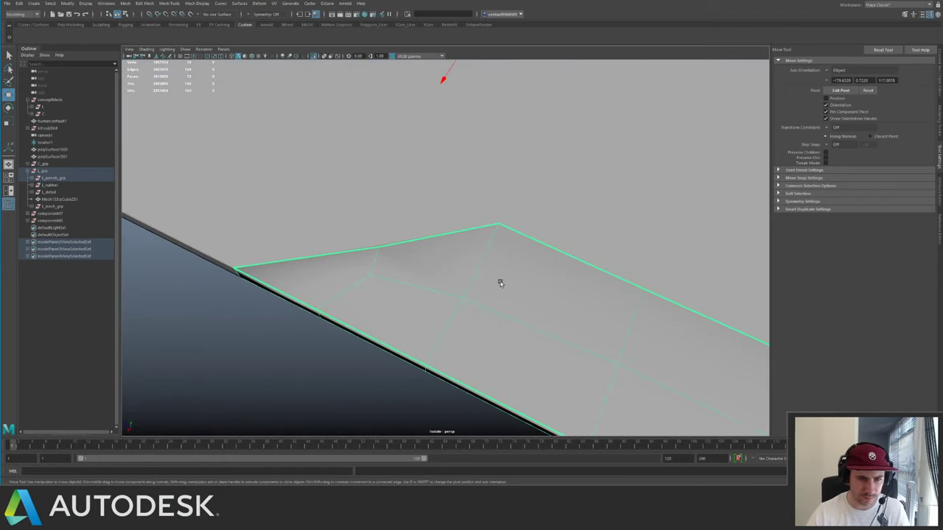
- Check the vertices along the strip's angled end against the adjoining panel's border
{"action": "left_click_drag", "start_coordinate": [499, 282], "coordinate": [511, 312], "text": "alt"}
{"action": "key", "text": "F9"}
{"action": "mouse_move", "coordinate": [406, 299]}
{"action": "left_mouse_down"}
{"action": "mouse_move", "coordinate": [453, 325]}
{"action": "mouse_move", "coordinate": [405, 315]}
{"action": "left_mouse_up"}
{"action": "left_click", "coordinate": [520, 299]}
{"action": "left_click_drag", "start_coordinate": [520, 299], "coordinate": [467, 264], "text": "alt"}
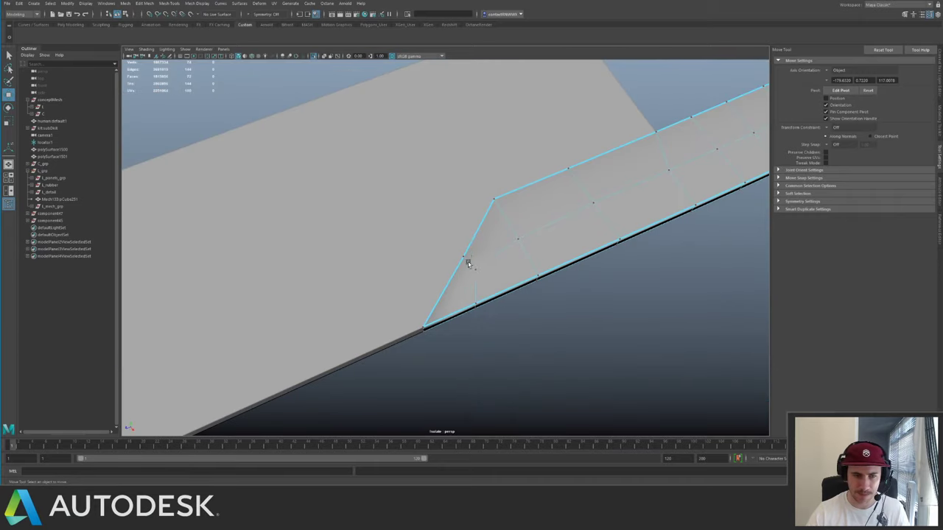
- Select the border edges around the narrow strip, including its angled end and side corners
{"action": "right_click_drag", "start_coordinate": [514, 263], "coordinate": [514, 262]}
{"action": "left_click", "coordinate": [439, 338]}
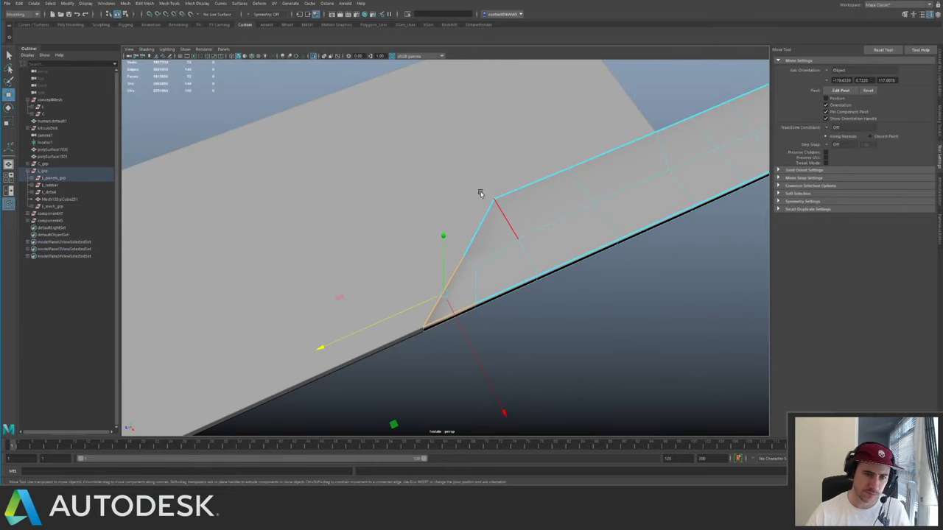
{"action": "middle_click_drag", "start_coordinate": [648, 159], "coordinate": [310, 332], "text": "alt"}
{"action": "middle_click_drag", "start_coordinate": [608, 202], "coordinate": [561, 247], "text": "alt"}
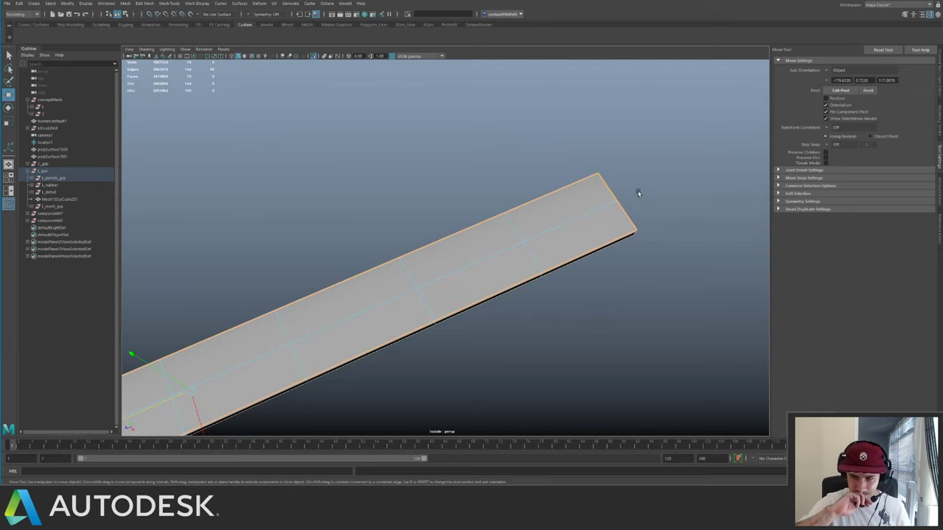
{"action": "middle_click_drag", "start_coordinate": [448, 249], "coordinate": [587, 202], "text": "alt"}
{"action": "left_click_drag", "start_coordinate": [482, 256], "coordinate": [337, 264], "text": "alt"}
{"action": "middle_click_drag", "start_coordinate": [337, 264], "coordinate": [515, 280], "text": "alt"}
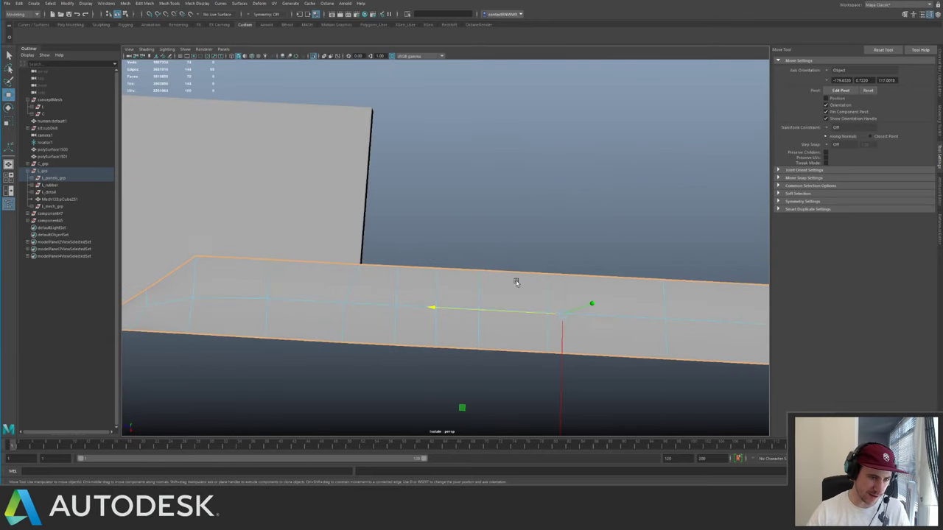
{"action": "left_click_drag", "start_coordinate": [516, 280], "coordinate": [481, 282], "text": "alt"}
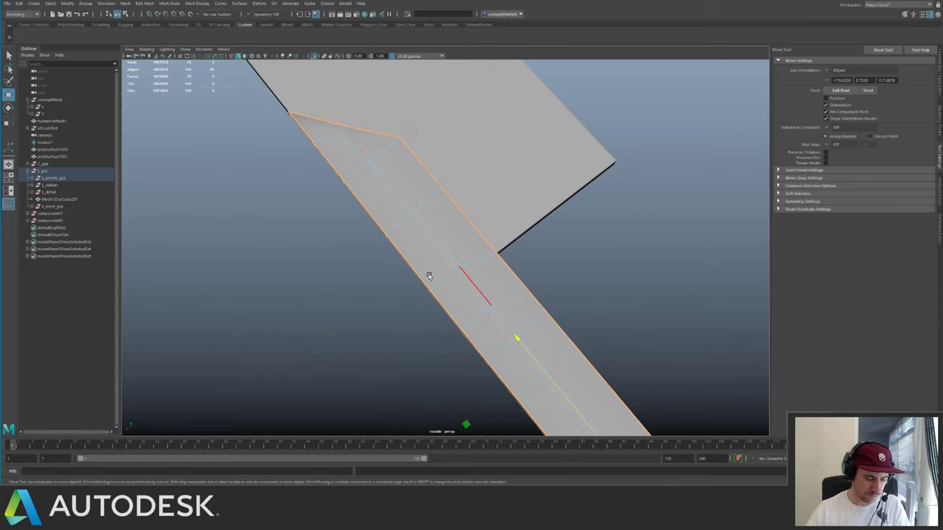
{"action": "left_click_drag", "start_coordinate": [349, 280], "coordinate": [383, 232], "text": "alt"}
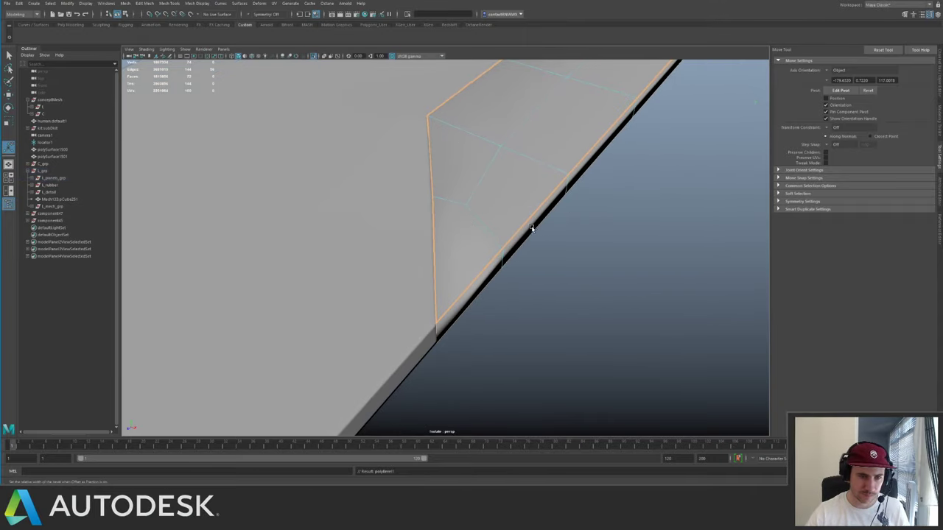
- Bevel the strip's selected border edges with chamfer off and a fraction of 0.3
{"action": "key", "text": "ctrl+b"}
{"action": "left_click_drag", "start_coordinate": [286, 235], "coordinate": [273, 262]}
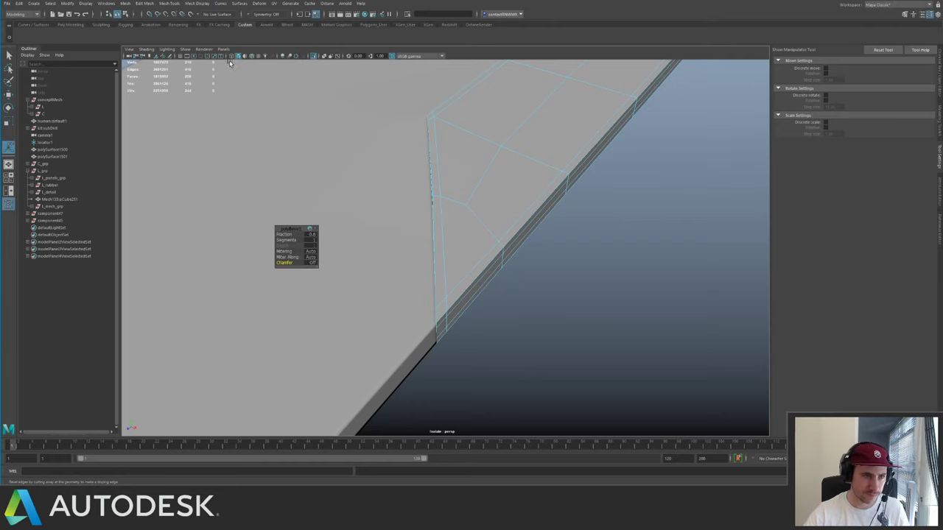
{"action": "mouse_move", "coordinate": [441, 151]}
{"action": "left_mouse_down", "text": "alt"}
{"action": "mouse_move", "coordinate": [410, 160]}
{"action": "mouse_move", "coordinate": [433, 204]}
{"action": "mouse_move", "coordinate": [385, 199]}
{"action": "left_mouse_up", "text": "alt"}
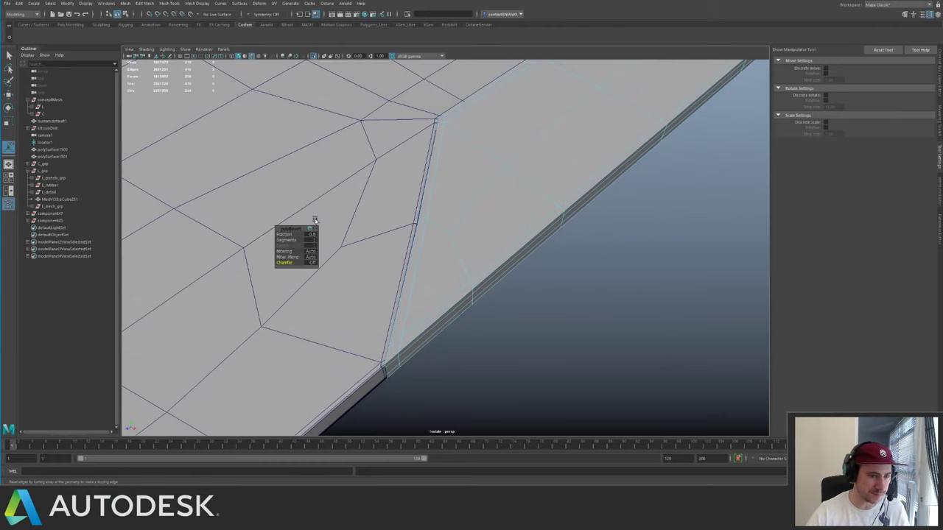
{"action": "type", "text": ".3"}
{"action": "key", "text": "Return"}
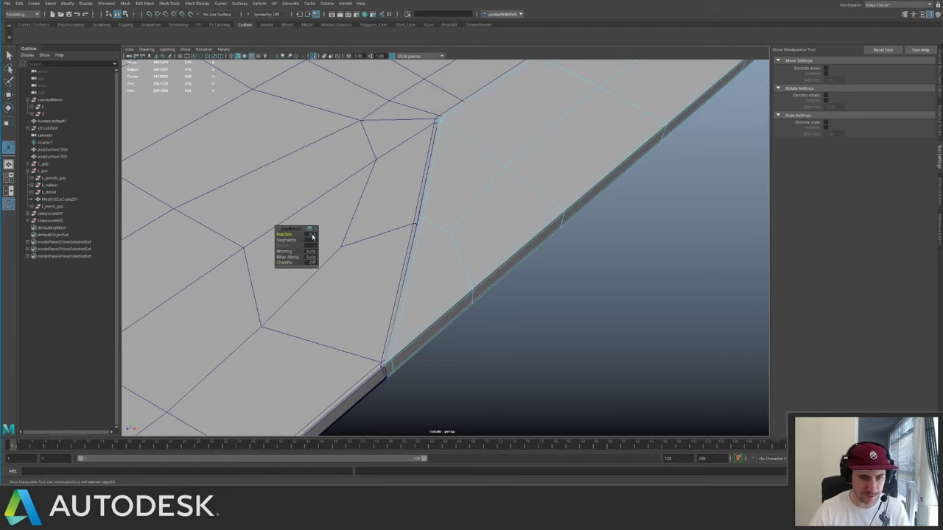
{"action": "scroll", "coordinate": [460, 121], "scroll_direction": "down", "scroll_amount": 5}
{"action": "left_click_drag", "start_coordinate": [459, 120], "coordinate": [535, 166], "text": "alt"}
{"action": "middle_click_drag", "start_coordinate": [534, 166], "coordinate": [387, 104], "text": "alt"}
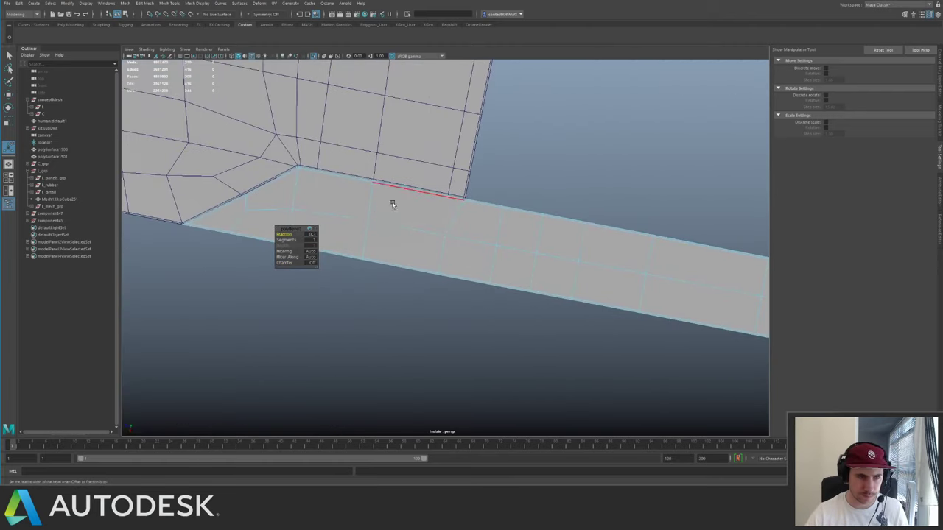
- Insert an edge loop across the narrow strip, just beside the inner corner of its angled end
{"action": "key", "text": "F8"}
{"action": "key", "text": "q"}
{"action": "middle_click_drag", "start_coordinate": [383, 189], "coordinate": [545, 198], "text": "alt"}
{"action": "scroll", "coordinate": [533, 215], "scroll_direction": "up", "scroll_amount": 3}
{"action": "key", "text": "y"}
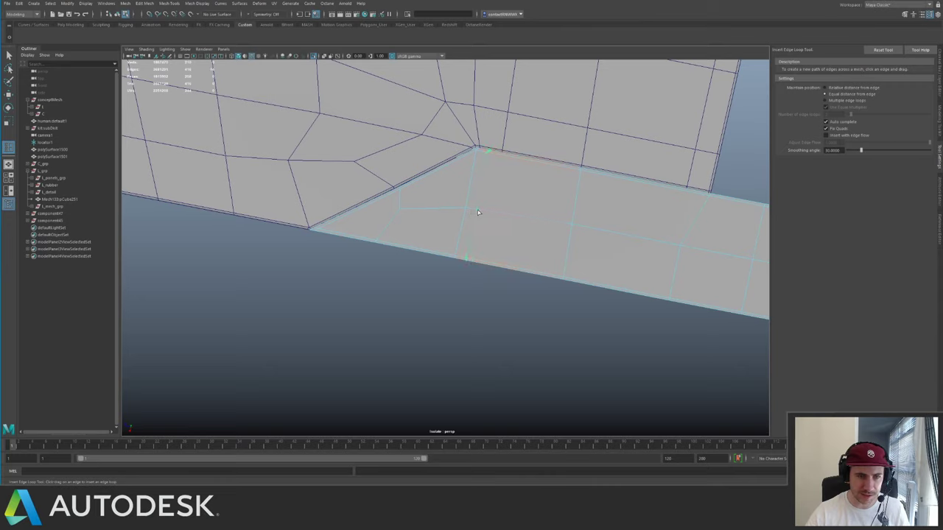
{"action": "left_click", "coordinate": [488, 213]}
{"action": "left_click_drag", "start_coordinate": [589, 231], "coordinate": [491, 213], "text": "alt"}
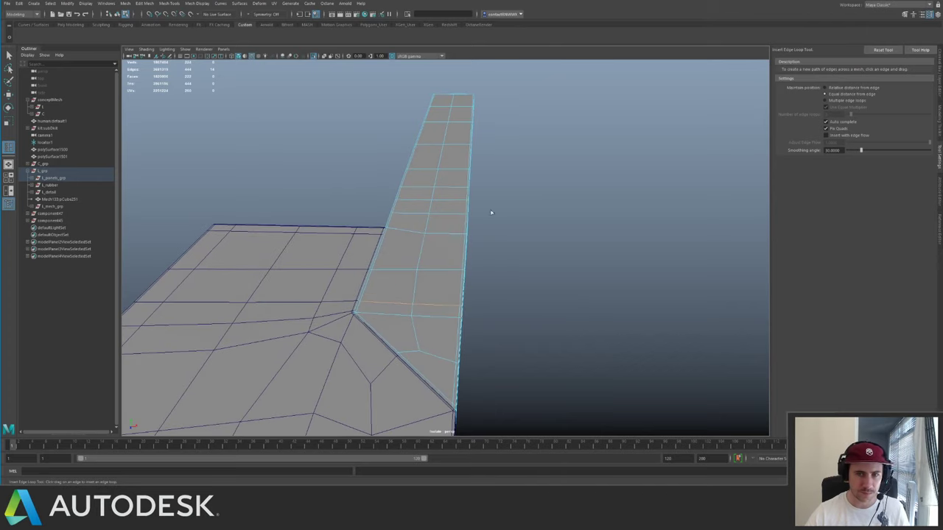
- Add evenly spaced lengthwise edge loops along the strip, using the multiple edge loops setting
{"action": "left_click", "coordinate": [825, 100]}
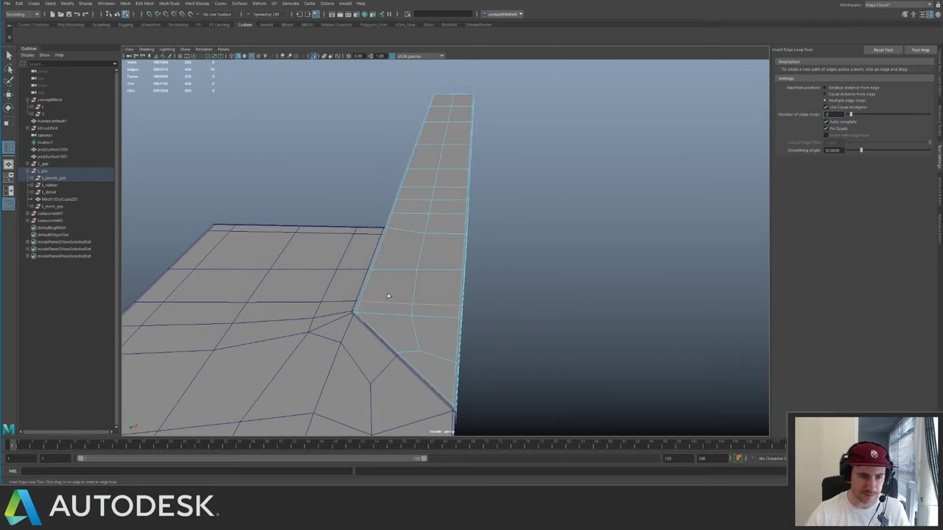
{"action": "left_click_drag", "start_coordinate": [485, 210], "coordinate": [246, 267], "text": "alt"}
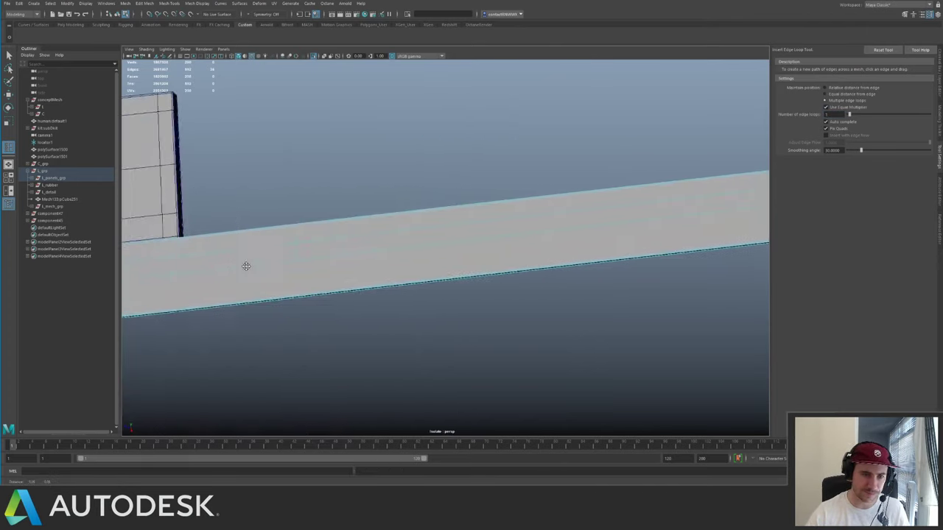
{"action": "middle_click_drag", "start_coordinate": [685, 210], "coordinate": [482, 258], "text": "alt"}
{"action": "right_click_drag", "start_coordinate": [482, 259], "coordinate": [567, 243], "text": "alt"}
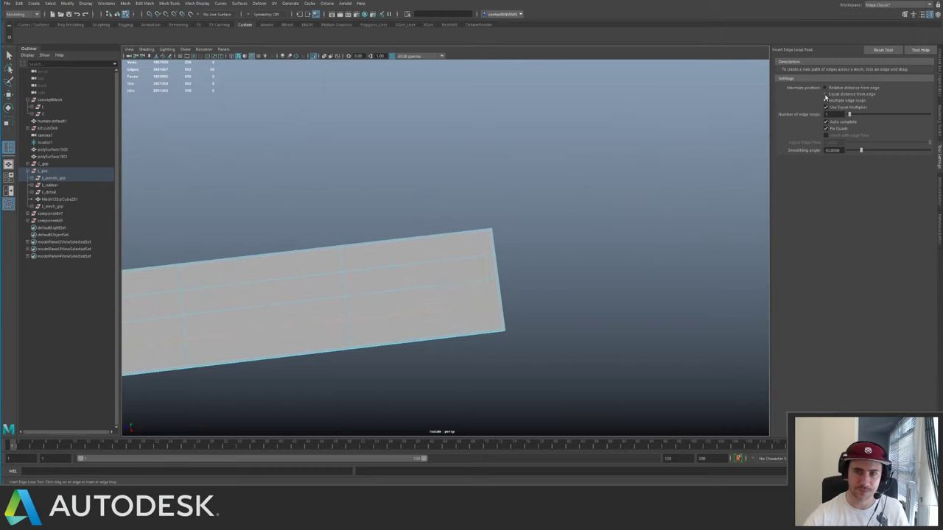
- Insert a crosswise edge loop near the strip's square end, keeping an equal distance from the edge
{"action": "left_click", "coordinate": [824, 95]}
{"action": "left_click", "coordinate": [473, 261]}
{"action": "key", "text": "q"}
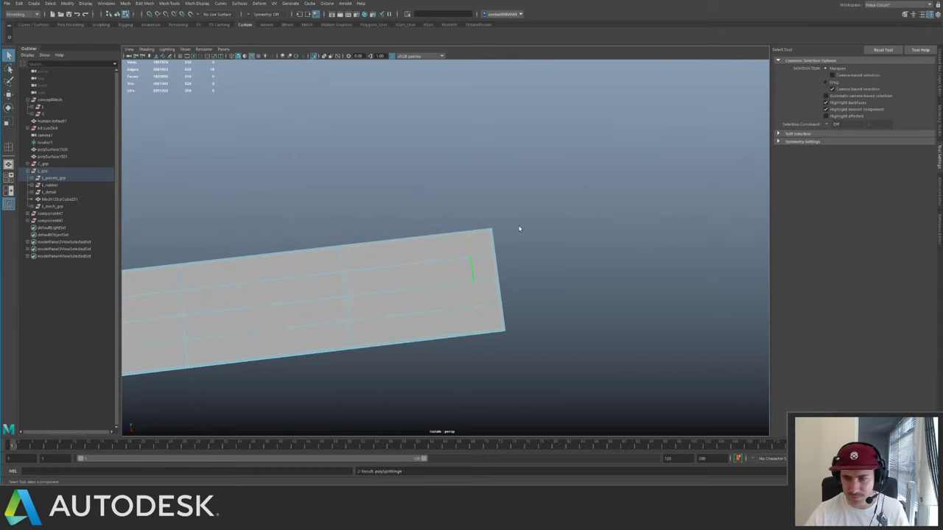
{"action": "key", "text": "F8"}
{"action": "left_click", "coordinate": [520, 229]}
{"action": "left_click", "coordinate": [486, 247]}
- Compare the strip with the surrounding hull, soften all of its edges, and bring the full ship back into view
{"action": "key", "text": "ctrl+1"}
{"action": "right_click_drag", "start_coordinate": [486, 247], "coordinate": [464, 214], "text": "alt"}
{"action": "left_click_drag", "start_coordinate": [464, 199], "coordinate": [507, 197], "text": "alt"}
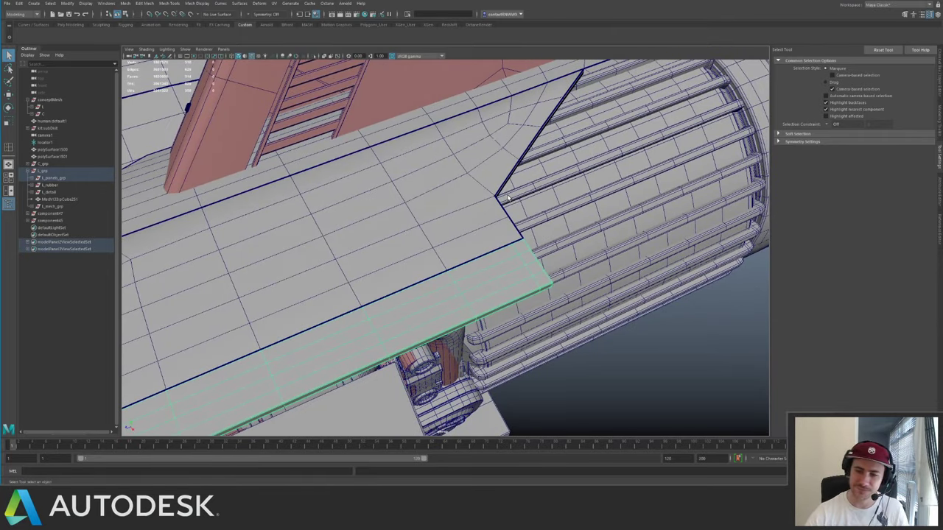
{"action": "left_click_drag", "start_coordinate": [507, 198], "coordinate": [340, 214], "text": "alt"}
{"action": "key", "text": "ctrl+1"}
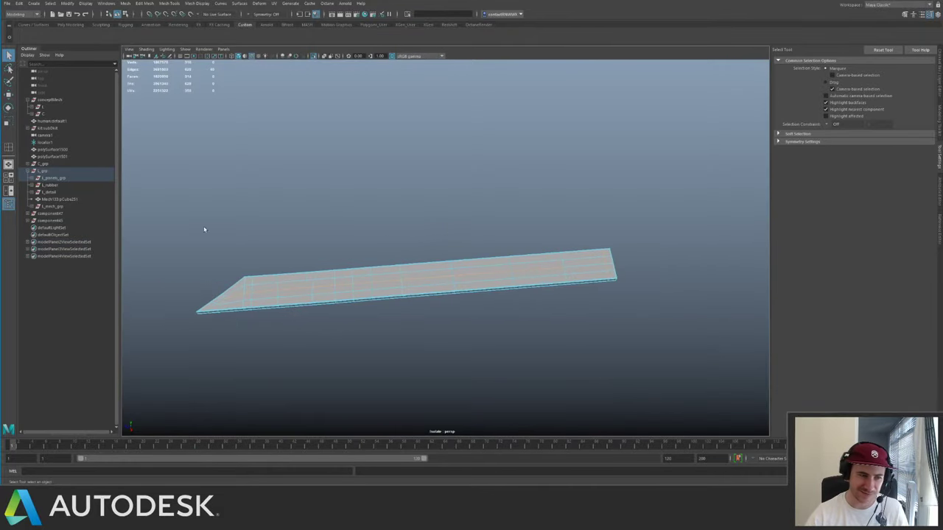
{"action": "left_click_drag", "start_coordinate": [142, 229], "coordinate": [662, 337]}
{"action": "right_click_drag", "start_coordinate": [533, 276], "coordinate": [578, 295], "text": "shift"}
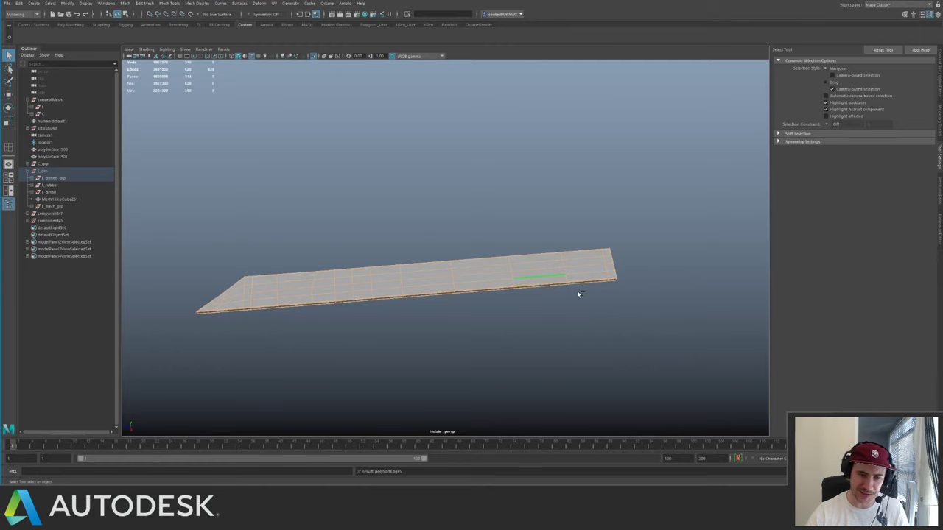
{"action": "left_click", "coordinate": [653, 248]}
{"action": "key", "text": "ctrl+1"}
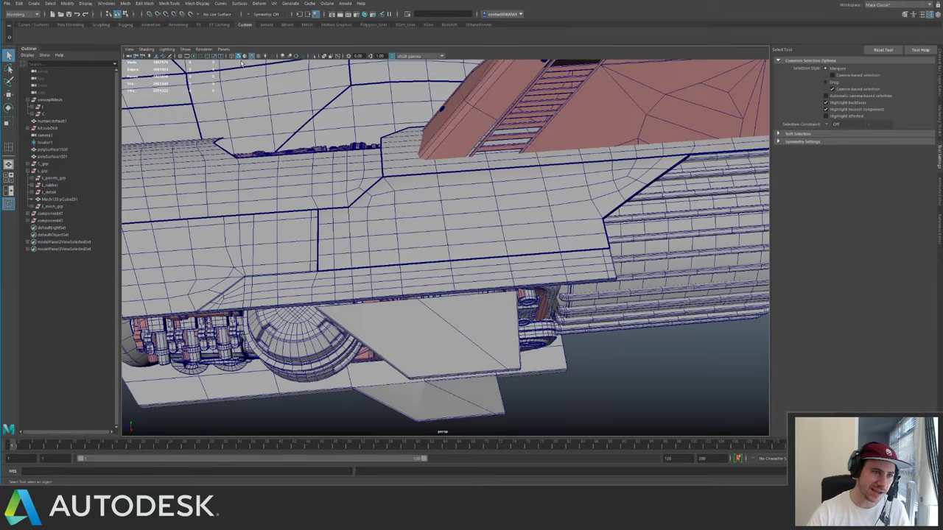
- Isolate the larger wing panel bordering the strip and switch it to edge selection
{"action": "left_click_drag", "start_coordinate": [352, 238], "coordinate": [303, 228], "text": "alt"}
{"action": "left_click", "coordinate": [303, 228]}
{"action": "middle_click_drag", "start_coordinate": [302, 228], "coordinate": [271, 183], "text": "alt"}
{"action": "key", "text": "ctrl+1"}
{"action": "right_click_drag", "start_coordinate": [271, 183], "coordinate": [464, 264], "text": "alt"}
{"action": "left_click_drag", "start_coordinate": [463, 265], "coordinate": [528, 242], "text": "alt"}
{"action": "right_click_drag", "start_coordinate": [528, 243], "coordinate": [535, 193]}
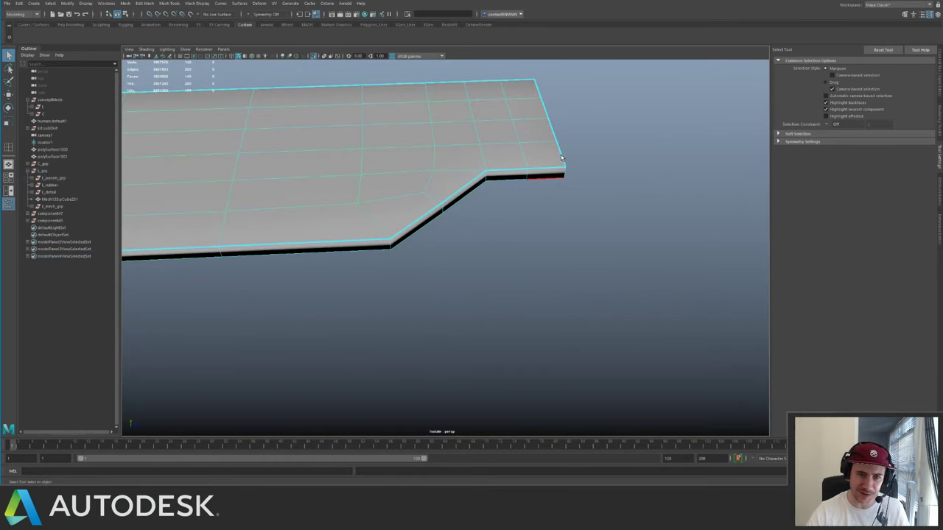
- Select the outer border edges around the upper face of the wing panel
{"action": "left_click", "coordinate": [545, 177]}
{"action": "left_click", "coordinate": [562, 161], "text": "shift"}
{"action": "left_click_drag", "start_coordinate": [551, 192], "coordinate": [519, 183], "text": "alt"}
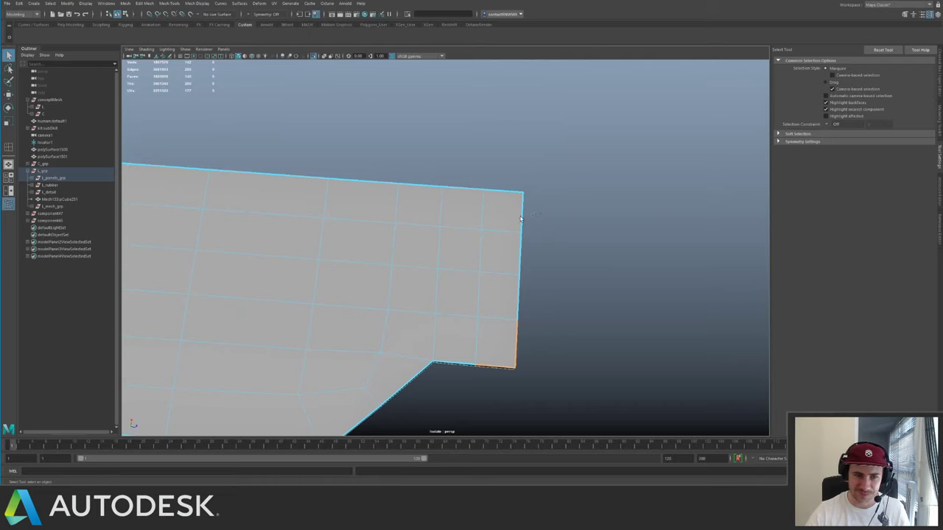
{"action": "left_click_drag", "start_coordinate": [520, 218], "coordinate": [447, 205], "text": "alt"}
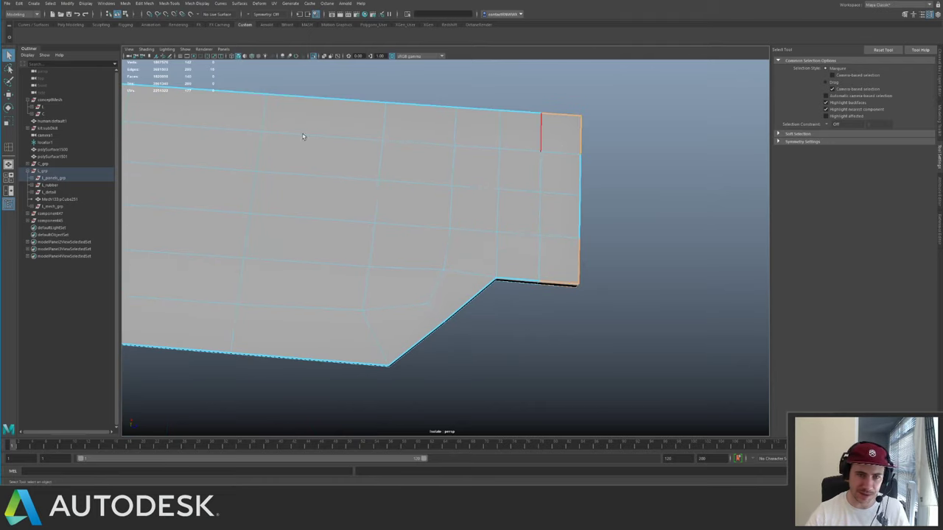
{"action": "middle_click_drag", "start_coordinate": [353, 200], "coordinate": [506, 252], "text": "alt"}
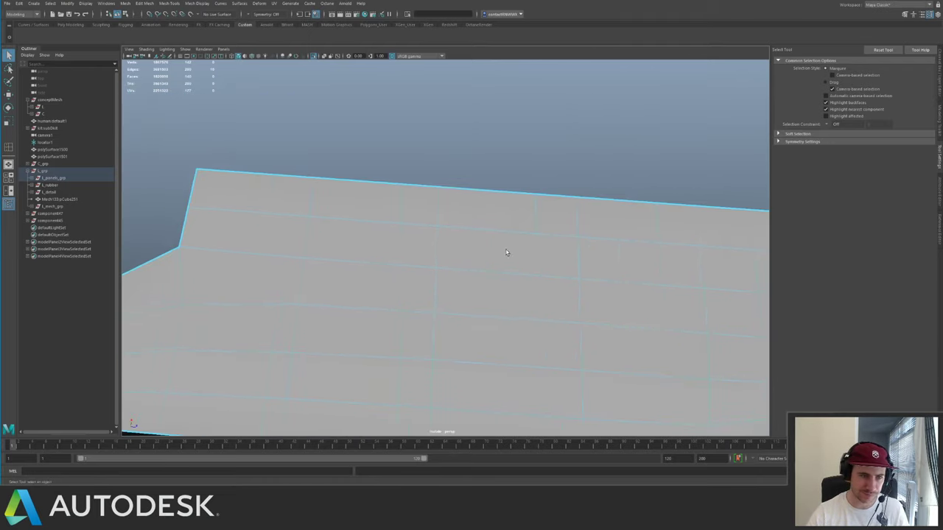
{"action": "left_click_drag", "start_coordinate": [244, 225], "coordinate": [291, 274], "text": "alt"}
{"action": "middle_click_drag", "start_coordinate": [614, 237], "coordinate": [132, 174], "text": "alt"}
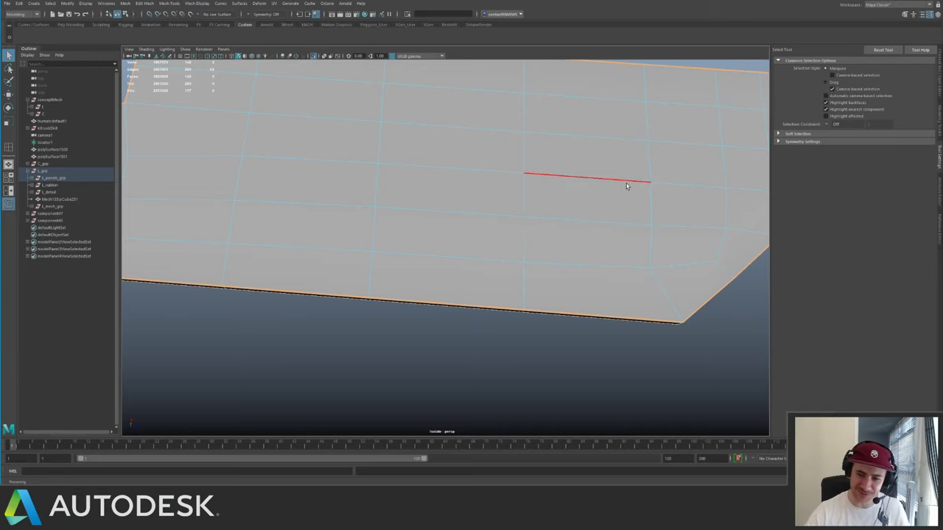
- Complete the bevel selection with the panel's vertical corner edges, checking each corner, and show the full ship again
{"action": "left_click_drag", "start_coordinate": [646, 215], "coordinate": [583, 254], "text": "alt"}
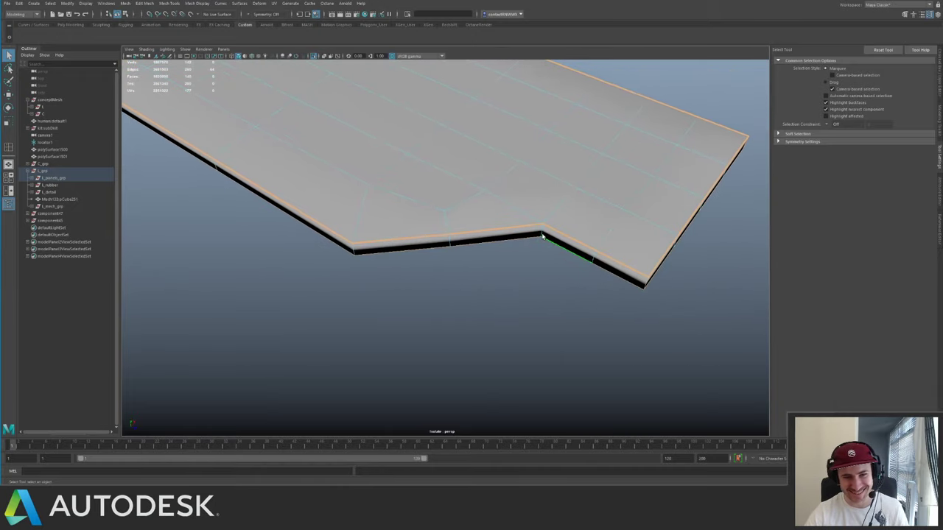
{"action": "middle_click_drag", "start_coordinate": [651, 196], "coordinate": [461, 229], "text": "alt"}
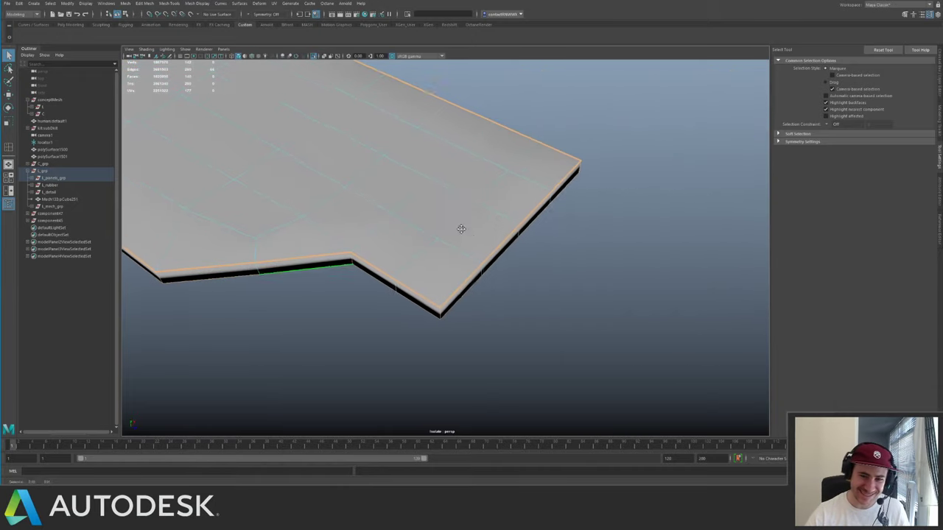
{"action": "left_click_drag", "start_coordinate": [461, 229], "coordinate": [420, 218], "text": "alt"}
{"action": "middle_click_drag", "start_coordinate": [420, 218], "coordinate": [689, 240], "text": "alt"}
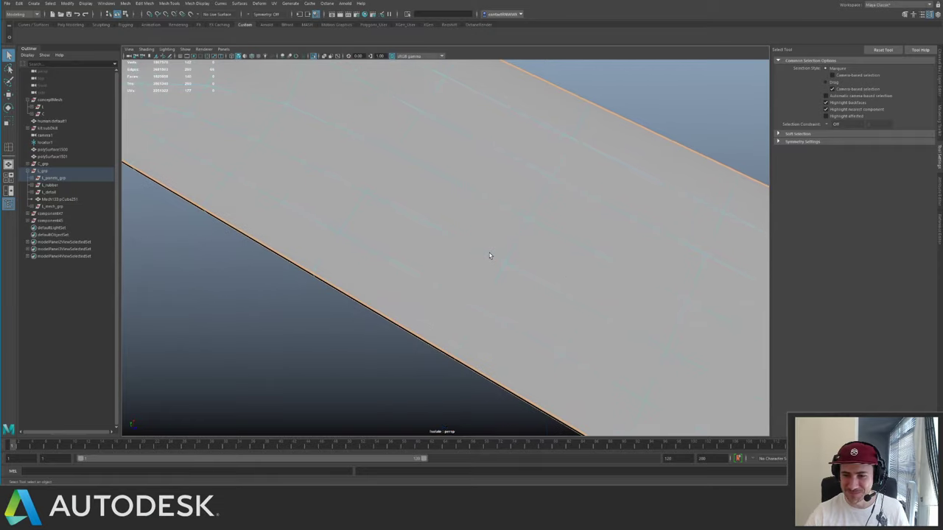
{"action": "left_click_drag", "start_coordinate": [490, 255], "coordinate": [564, 218], "text": "alt"}
{"action": "middle_click_drag", "start_coordinate": [564, 219], "coordinate": [501, 309], "text": "alt"}
{"action": "right_click_drag", "start_coordinate": [458, 287], "coordinate": [484, 283], "text": "alt"}
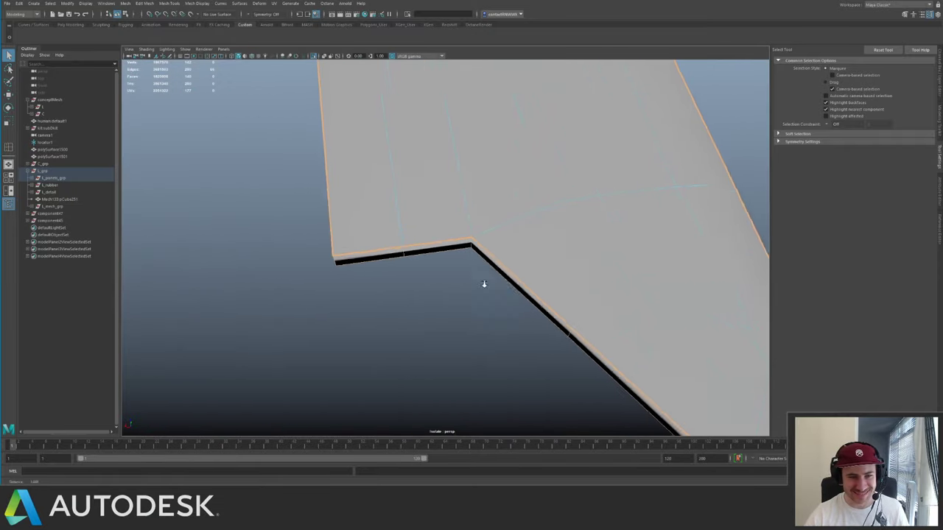
{"action": "left_click_drag", "start_coordinate": [484, 284], "coordinate": [486, 246], "text": "alt"}
{"action": "key", "text": "ctrl+1"}
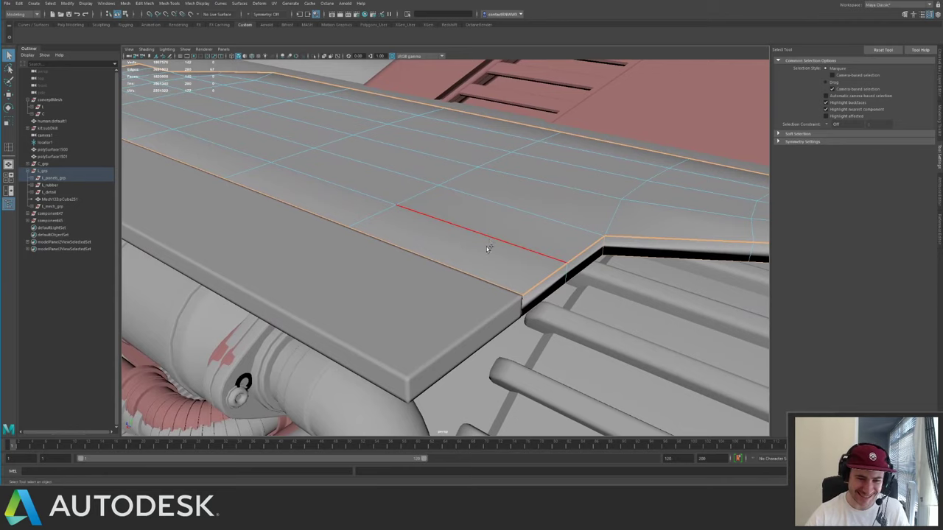
- Bevel the wing panel's selected border edges with chamfer off, adjusting the fraction to match the adjoining strip
{"action": "right_click_drag", "start_coordinate": [486, 246], "coordinate": [569, 240], "text": "shift"}
{"action": "left_click_drag", "start_coordinate": [492, 231], "coordinate": [402, 231], "text": "alt"}
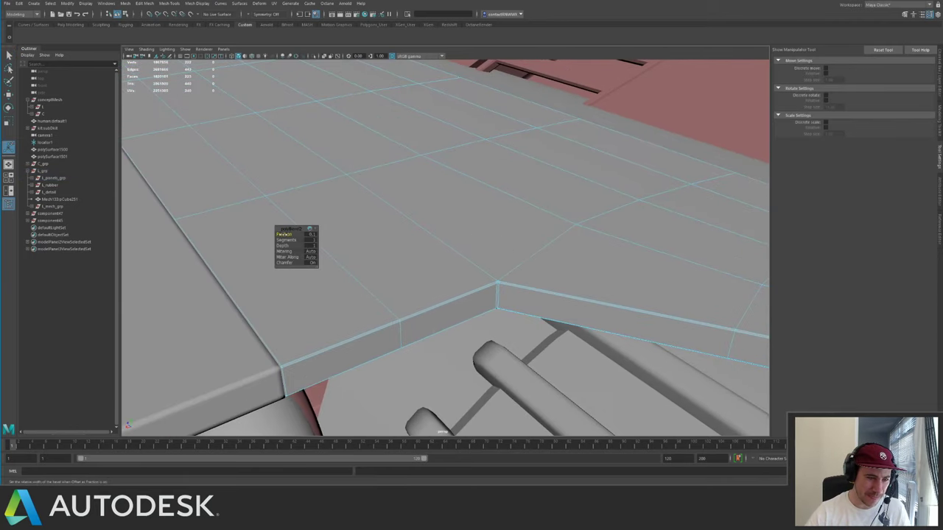
{"action": "left_click_drag", "start_coordinate": [283, 234], "coordinate": [272, 263]}
{"action": "mouse_move", "coordinate": [515, 191]}
{"action": "left_mouse_down", "text": "alt"}
{"action": "mouse_move", "coordinate": [400, 200]}
{"action": "mouse_move", "coordinate": [547, 187]}
{"action": "mouse_move", "coordinate": [475, 179]}
{"action": "mouse_move", "coordinate": [530, 184]}
{"action": "left_mouse_up", "text": "alt"}
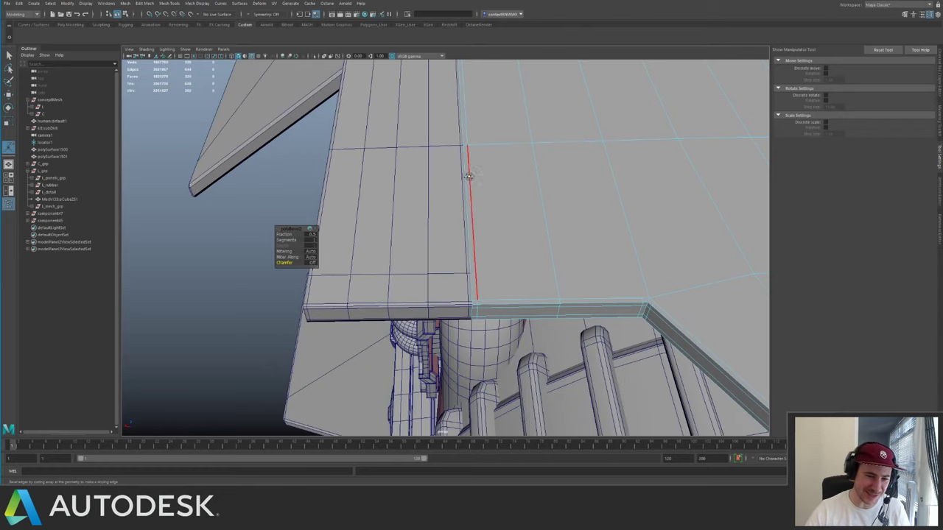
{"action": "left_click_drag", "start_coordinate": [467, 177], "coordinate": [512, 213], "text": "alt"}
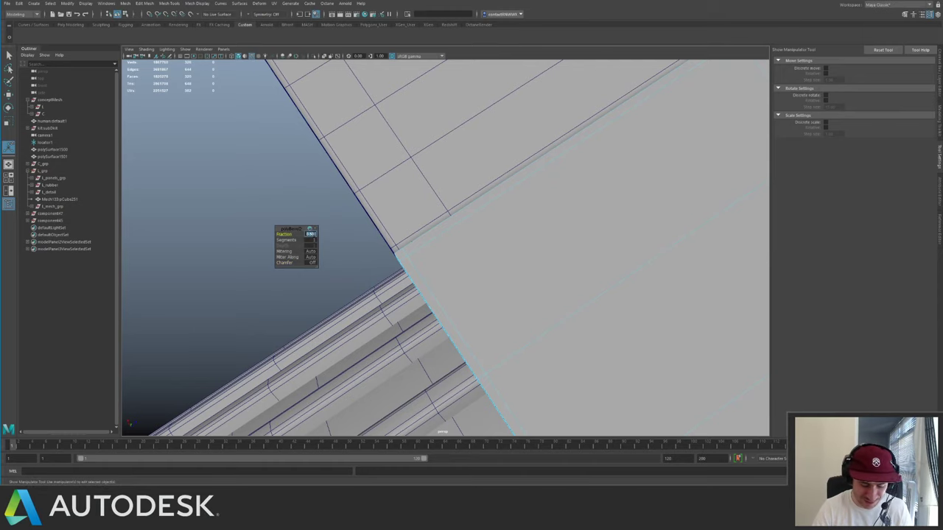
{"action": "left_click_drag", "start_coordinate": [484, 206], "coordinate": [459, 212], "text": "alt"}
- Isolate the wing panel and slice it crosswise just before the inner corner of its notch
{"action": "key", "text": "q"}
{"action": "right_click_drag", "start_coordinate": [455, 244], "coordinate": [484, 228]}
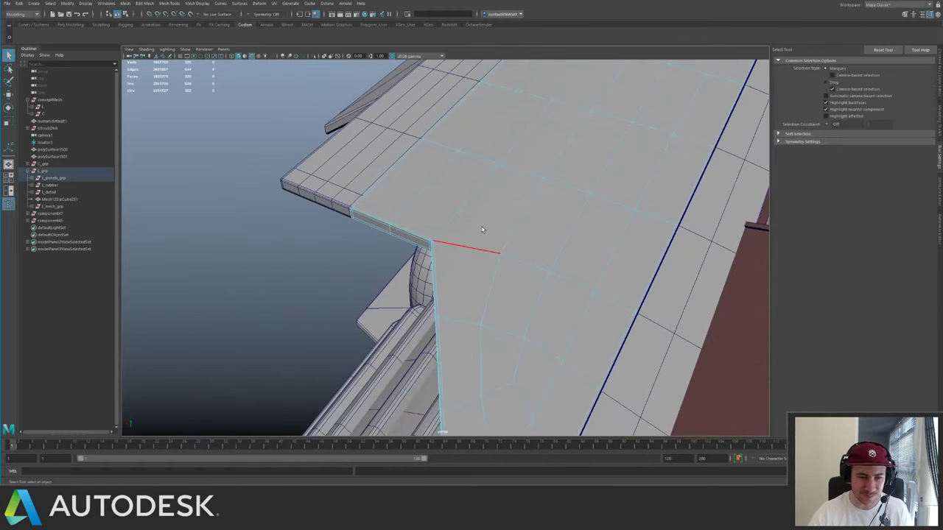
{"action": "left_click_drag", "start_coordinate": [484, 228], "coordinate": [471, 239]}
{"action": "left_click_drag", "start_coordinate": [471, 239], "coordinate": [479, 207], "text": "alt"}
{"action": "left_click", "coordinate": [456, 228]}
{"action": "key", "text": "ctrl+1"}
{"action": "key", "text": "ctrl+shift+x"}
{"action": "left_click", "coordinate": [520, 123]}
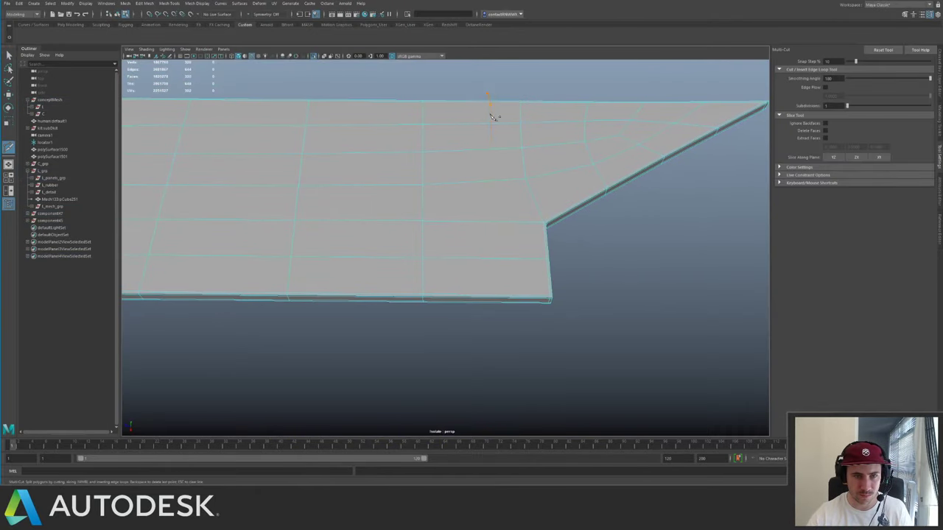
{"action": "left_click_drag", "start_coordinate": [501, 324], "coordinate": [501, 326]}
{"action": "key", "text": "q"}
- Cut an edge from the nearby interior vertex to the bevel vertex at the notch's inner corner
{"action": "left_click_drag", "start_coordinate": [480, 234], "coordinate": [507, 261], "text": "alt"}
{"action": "key", "text": "ctrl+shift+x"}
{"action": "left_click", "coordinate": [335, 166]}
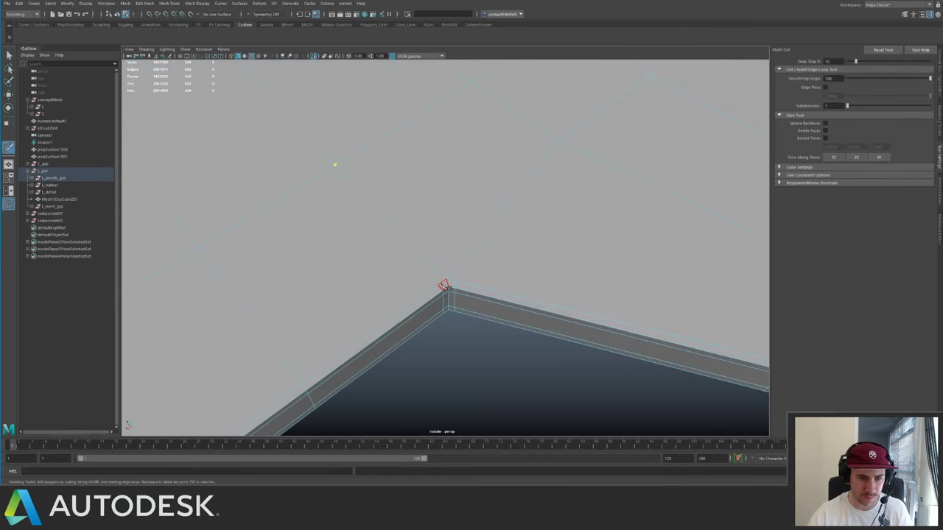
{"action": "left_click", "coordinate": [443, 284]}
{"action": "key", "text": "q"}
{"action": "key", "text": "ctrl+shift+x"}
- Cut another edge from the inner corner's bevel to the mesh interior and delete the unneeded edge there
{"action": "left_click", "coordinate": [456, 281]}
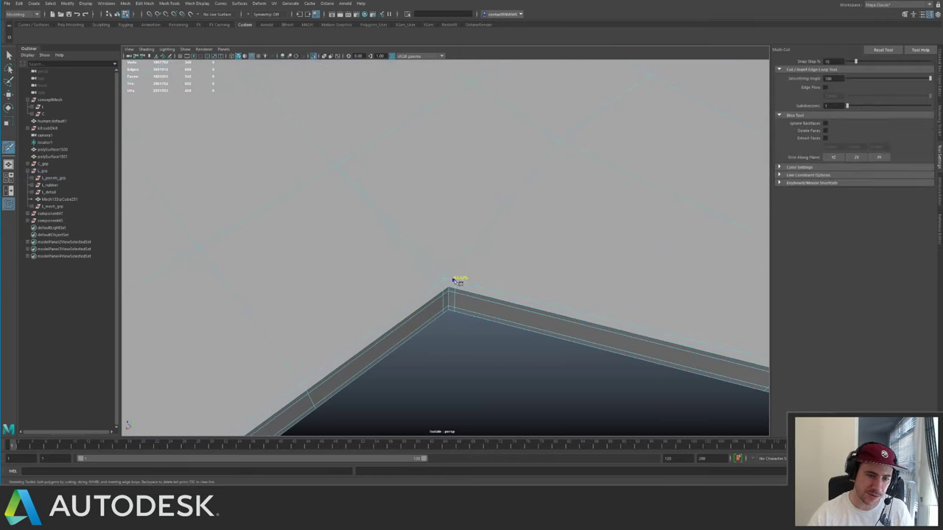
{"action": "left_click_drag", "start_coordinate": [554, 138], "coordinate": [488, 93]}
{"action": "key", "text": "q"}
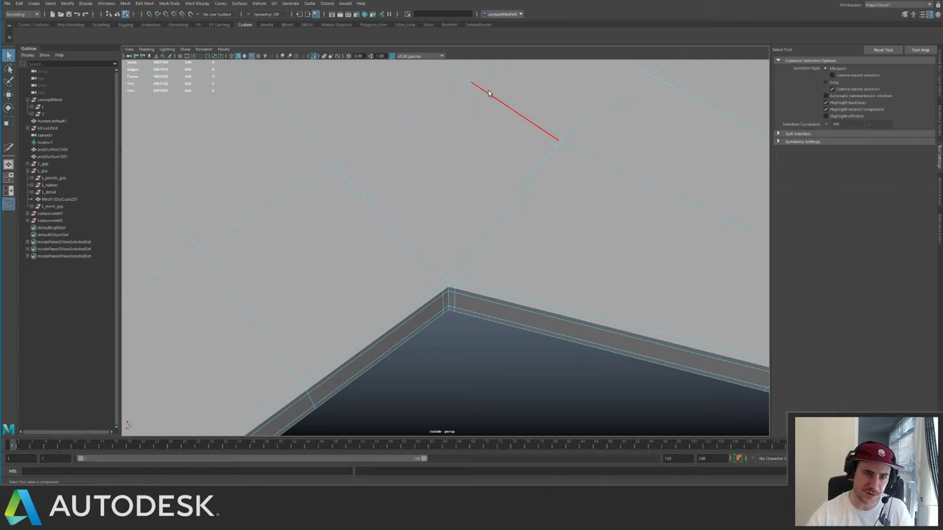
{"action": "key", "text": "y"}
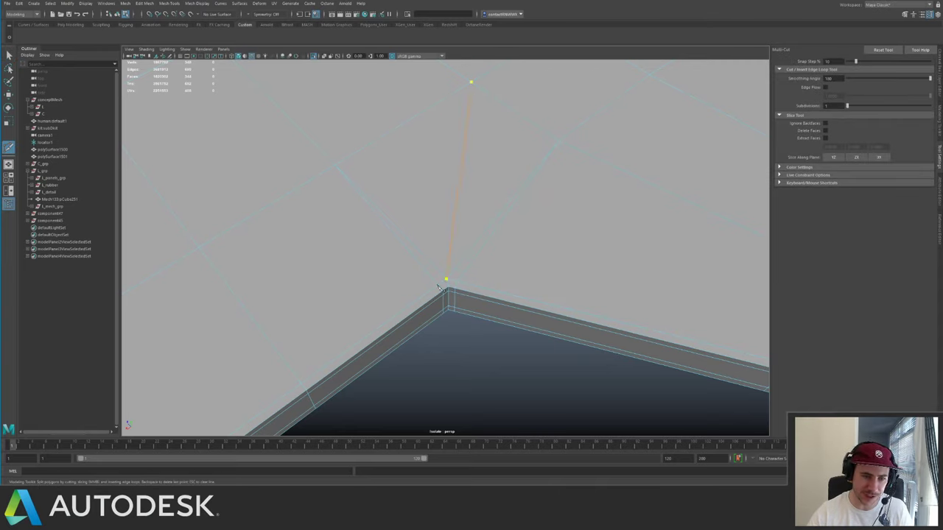
{"action": "mouse_move", "coordinate": [446, 280]}
{"action": "left_mouse_down"}
{"action": "mouse_move", "coordinate": [430, 257]}
{"action": "mouse_move", "coordinate": [454, 269]}
{"action": "left_mouse_up"}
{"action": "key", "text": "q"}
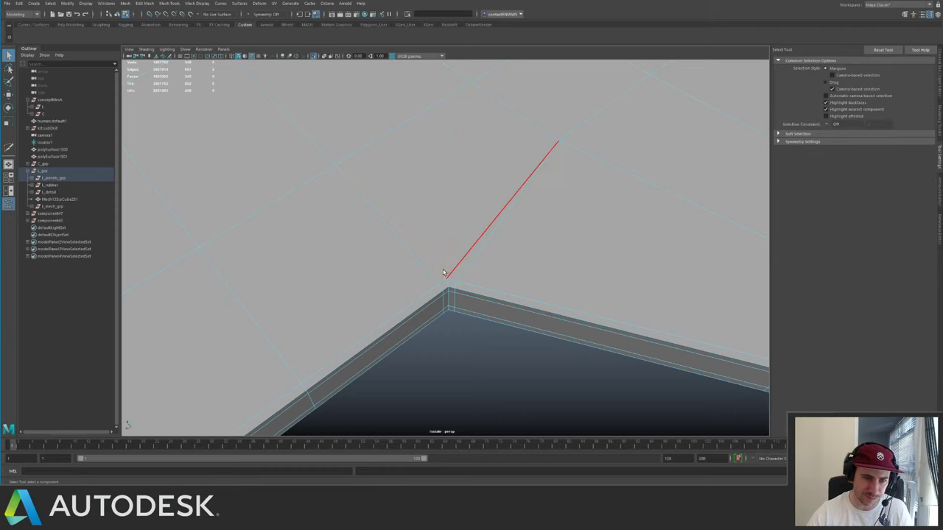
{"action": "key", "text": "Delete"}
- On the panel's underside, cut edges from both bevel vertices at the notch's inner corner to their nearest interior vertices
{"action": "right_click_drag", "start_coordinate": [459, 271], "coordinate": [515, 241]}
{"action": "right_click_drag", "start_coordinate": [521, 249], "coordinate": [353, 148], "text": "alt"}
{"action": "left_click_drag", "start_coordinate": [354, 148], "coordinate": [369, 259], "text": "alt"}
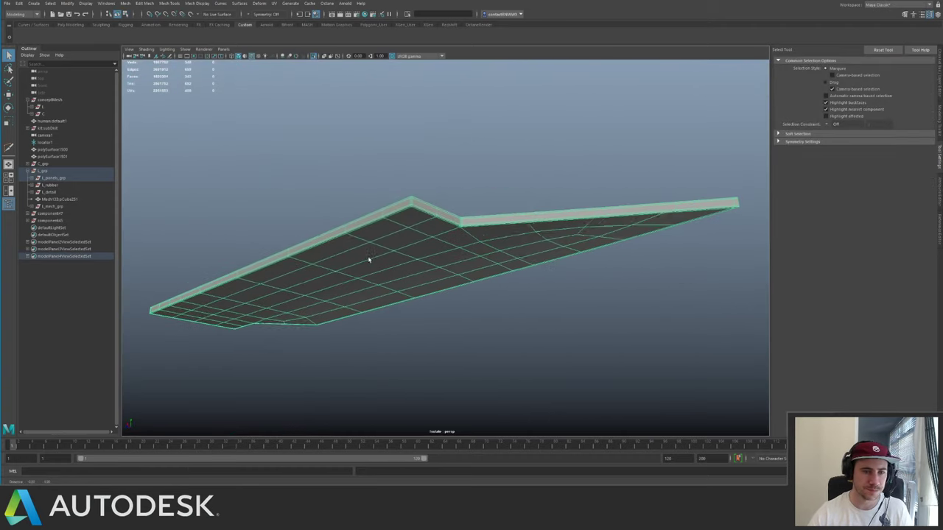
{"action": "right_click_drag", "start_coordinate": [369, 259], "coordinate": [536, 243], "text": "alt"}
{"action": "left_click_drag", "start_coordinate": [536, 242], "coordinate": [473, 252], "text": "alt"}
{"action": "right_click_drag", "start_coordinate": [473, 252], "coordinate": [547, 290], "text": "alt"}
{"action": "key", "text": "y"}
{"action": "left_click", "coordinate": [397, 275]}
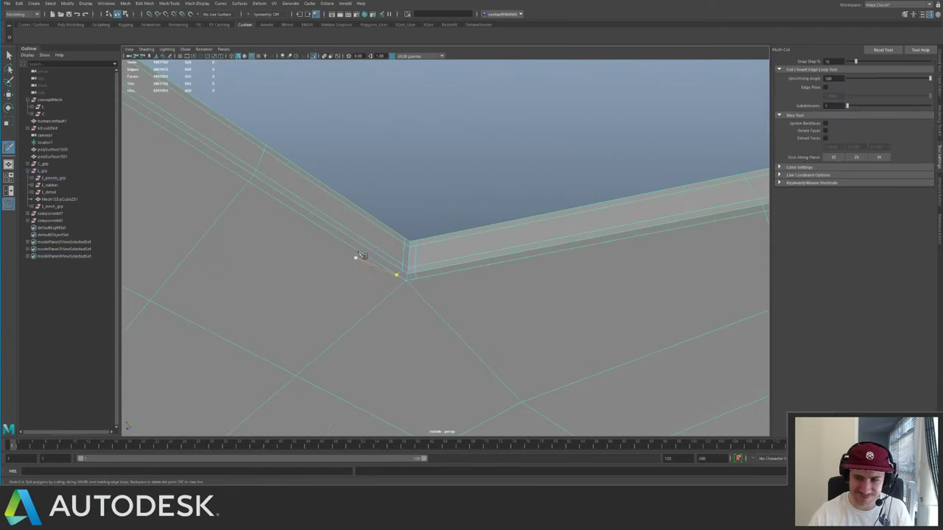
{"action": "middle_click_drag", "start_coordinate": [359, 254], "coordinate": [391, 185], "text": "alt"}
{"action": "left_click", "coordinate": [441, 187]}
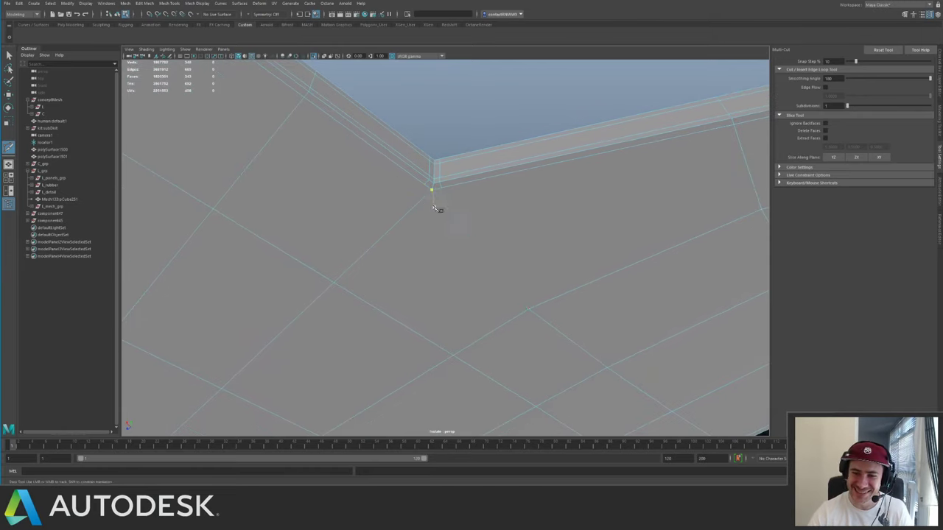
{"action": "key", "text": "q"}
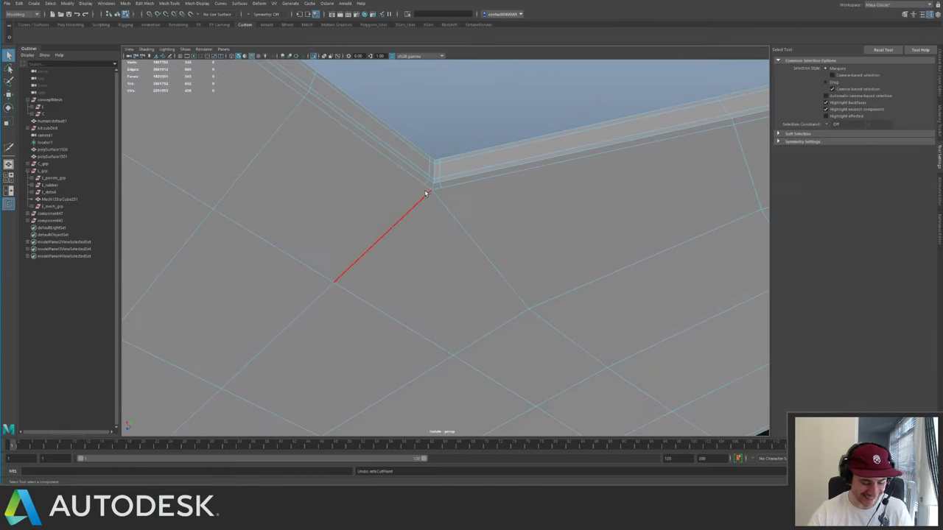
{"action": "key", "text": "y"}
{"action": "left_click", "coordinate": [423, 184]}
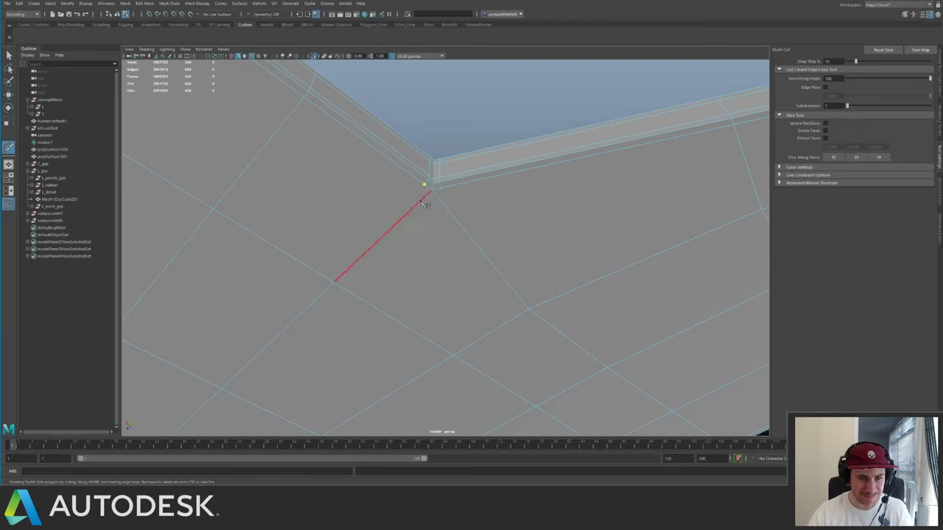
{"action": "key", "text": "q"}
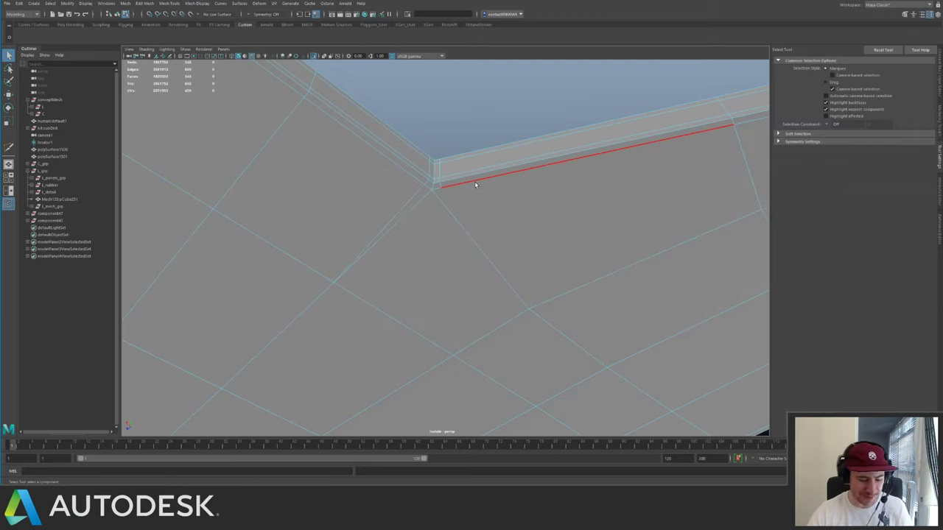
{"action": "key", "text": "ctrl+shift+x"}
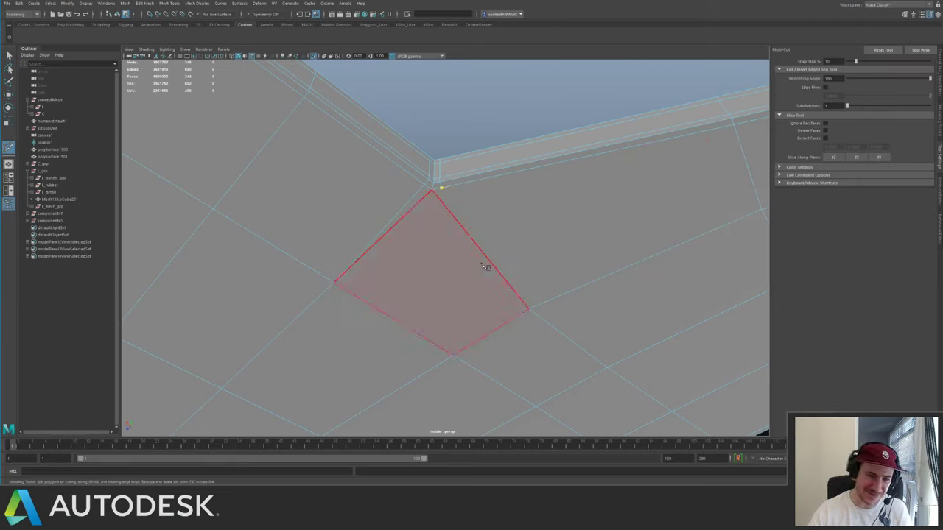
{"action": "key", "text": "q"}
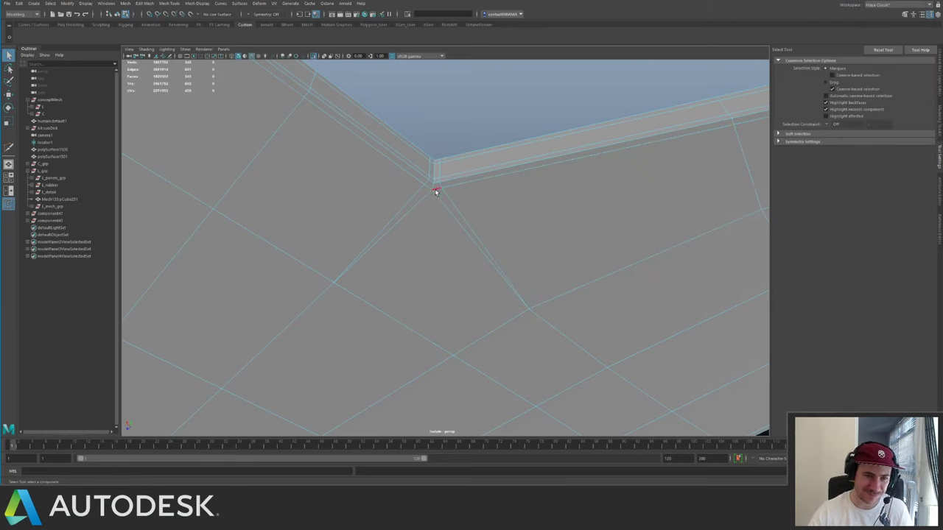
- Delete the redundant edges at that underside corner and cut a diagonal edge from its corner vertex to the interior vertex across the face
{"action": "left_click", "coordinate": [434, 192]}
{"action": "key", "text": "ctrl+shift+x"}
{"action": "left_click", "coordinate": [451, 355]}
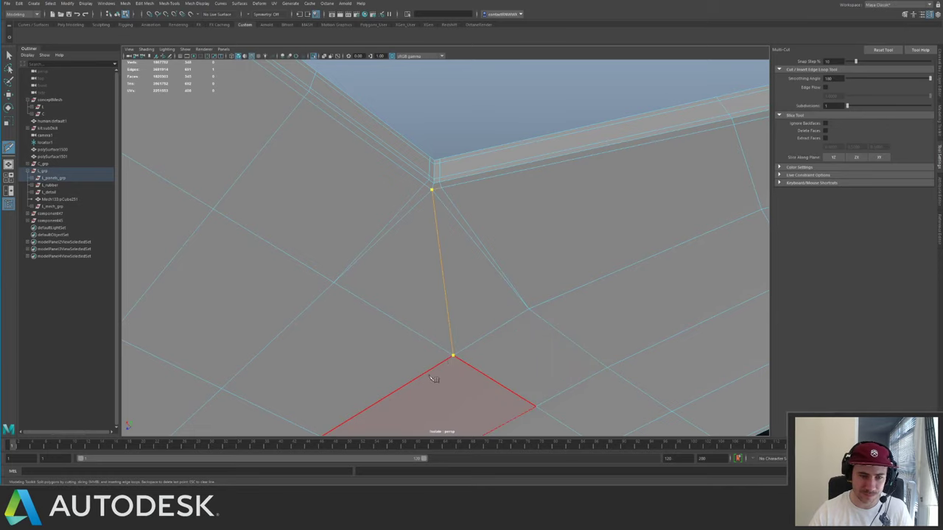
{"action": "key", "text": "Return"}
{"action": "key", "text": "q"}
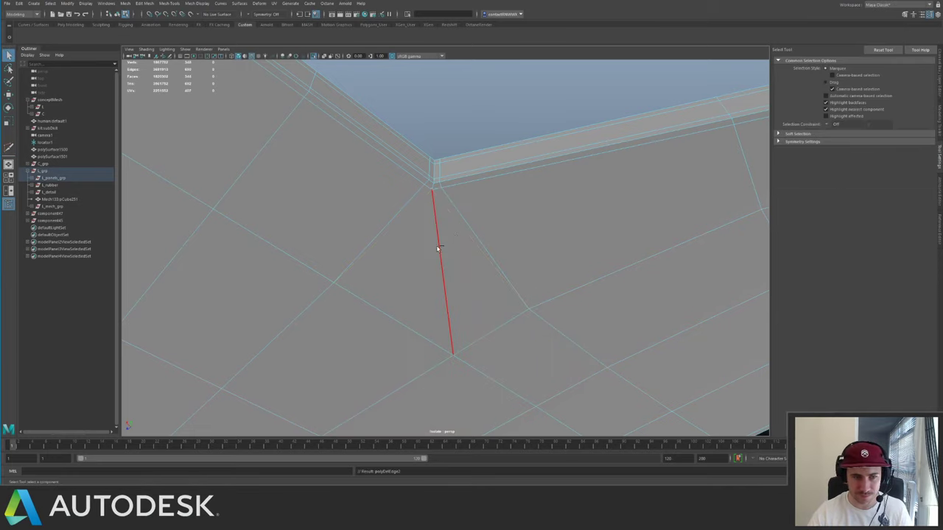
{"action": "key", "text": "F8"}
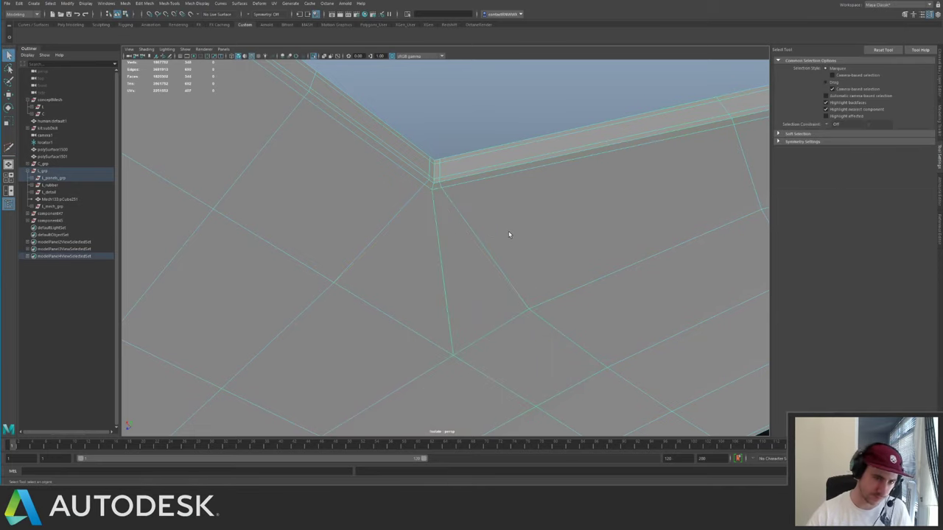
- At the inner corner near the panel's opposite end, cut an edge from the bevel vertex to the interior vertex and delete the old edge beside it
{"action": "left_click_drag", "start_coordinate": [508, 234], "coordinate": [376, 216], "text": "alt"}
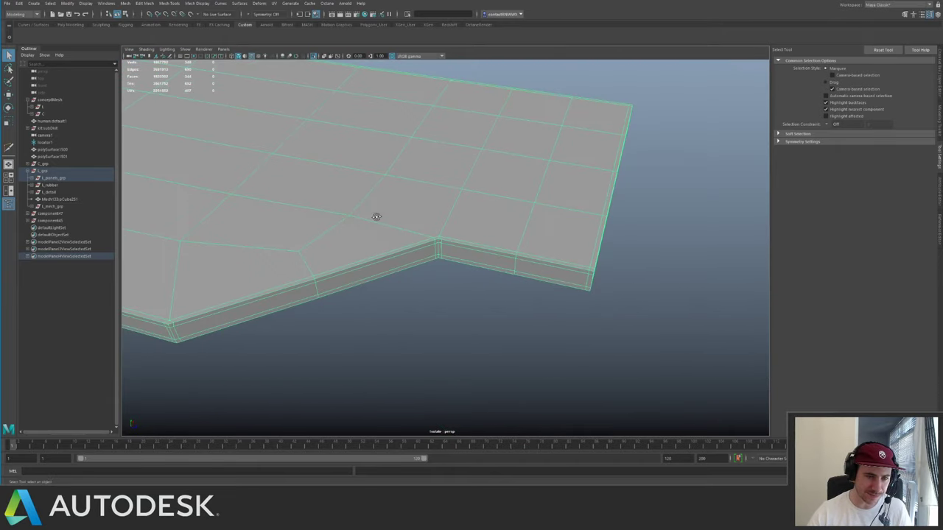
{"action": "right_click_drag", "start_coordinate": [377, 217], "coordinate": [518, 307], "text": "alt"}
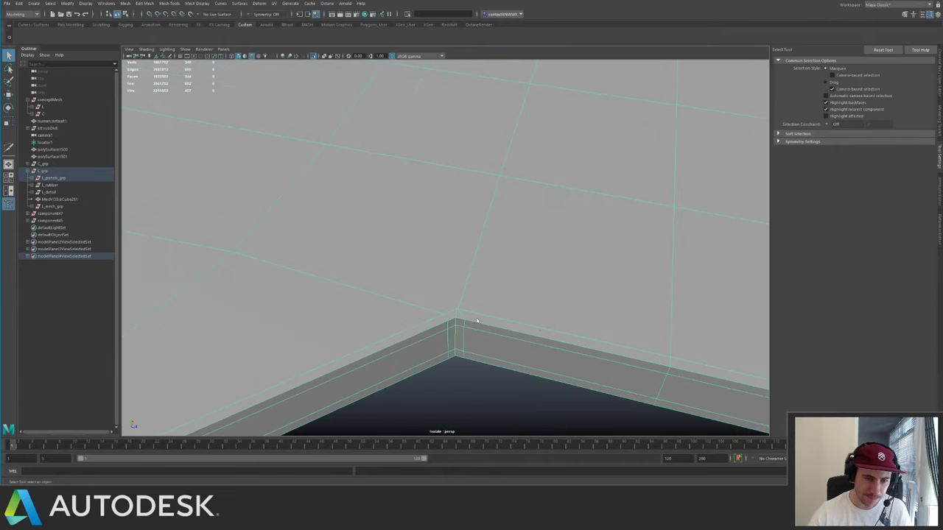
{"action": "key", "text": "ctrl+shift+x"}
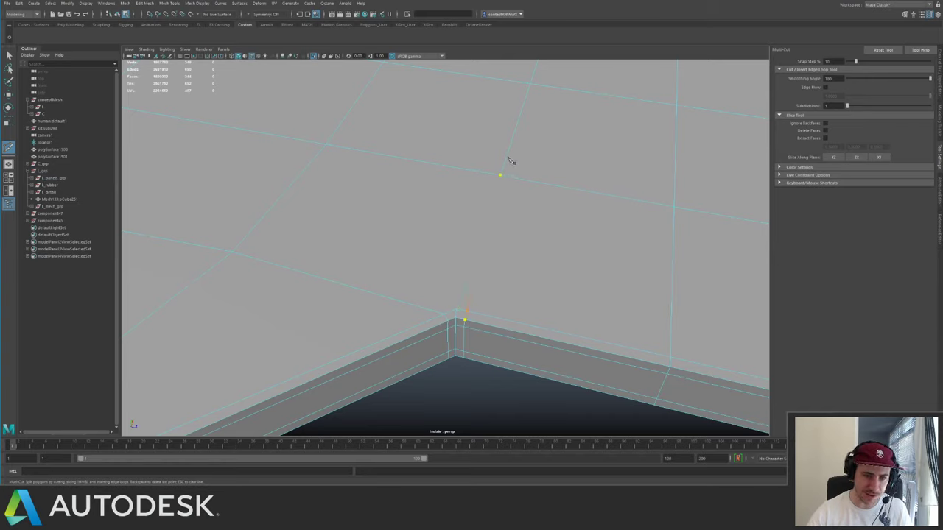
{"action": "left_click", "coordinate": [508, 160]}
{"action": "key", "text": "q"}
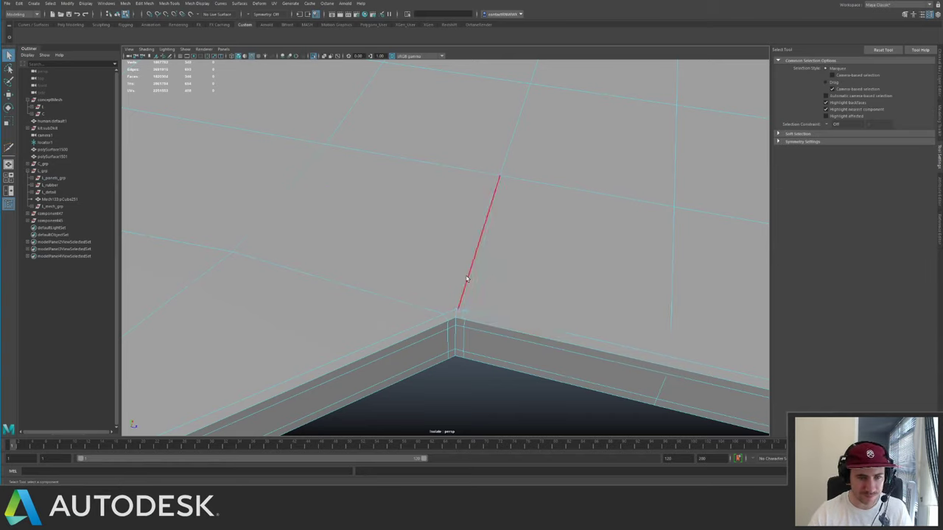
{"action": "left_click", "coordinate": [466, 278]}
- Cut a diagonal edge from the interior vertex across the face to that inner corner's middle vertex
{"action": "key", "text": "ctrl+shift+x"}
{"action": "left_click", "coordinate": [325, 145]}
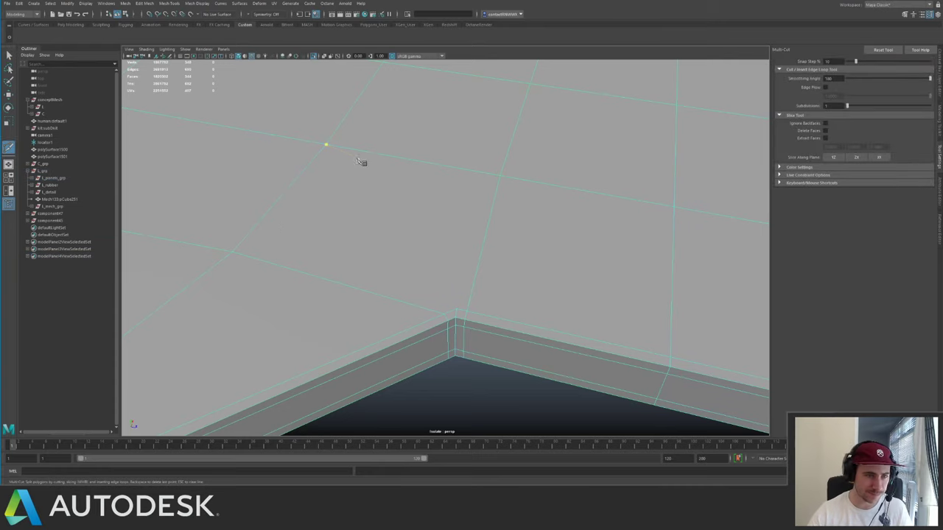
{"action": "left_click", "coordinate": [452, 309]}
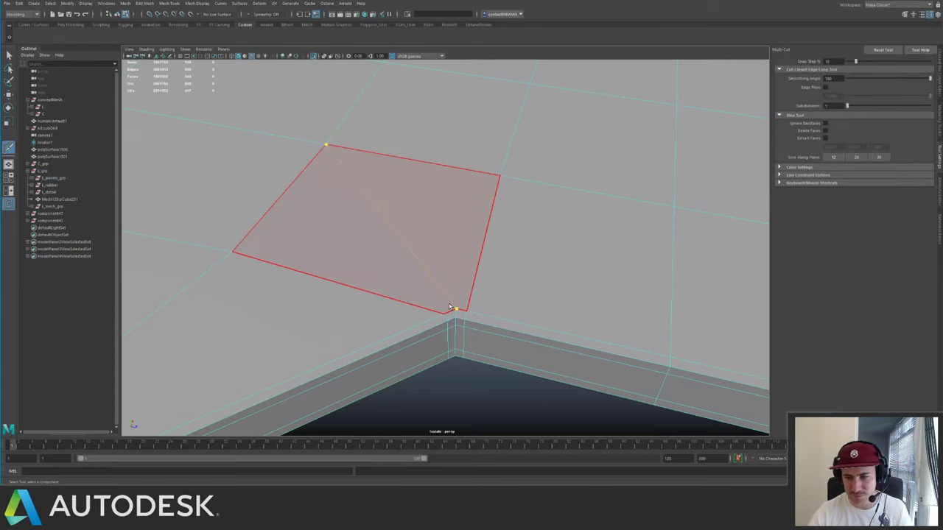
{"action": "key", "text": "q"}
- On the underside of the same corner, cut an edge from the bevel vertex to the interior vertex and delete the redundant edge
{"action": "left_click_drag", "start_coordinate": [503, 248], "coordinate": [491, 221], "text": "alt"}
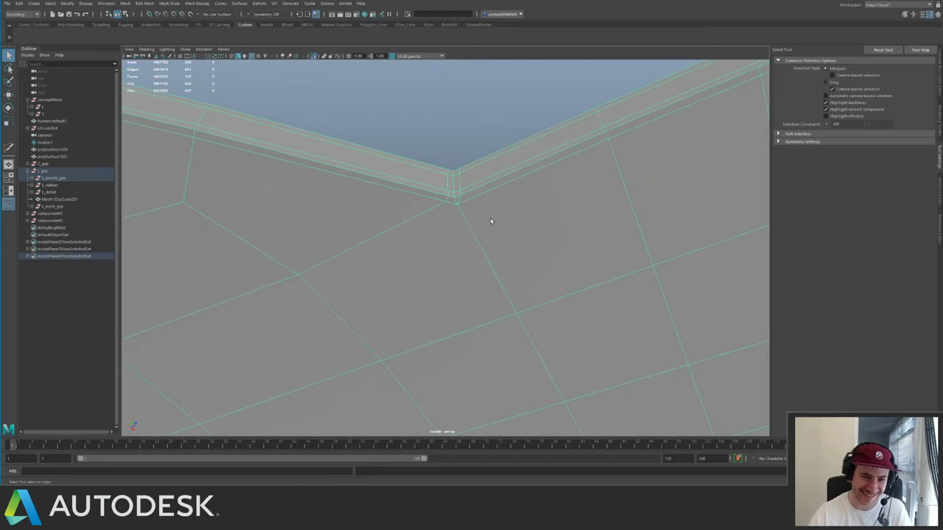
{"action": "key", "text": "ctrl+shift+x"}
{"action": "left_click", "coordinate": [468, 193]}
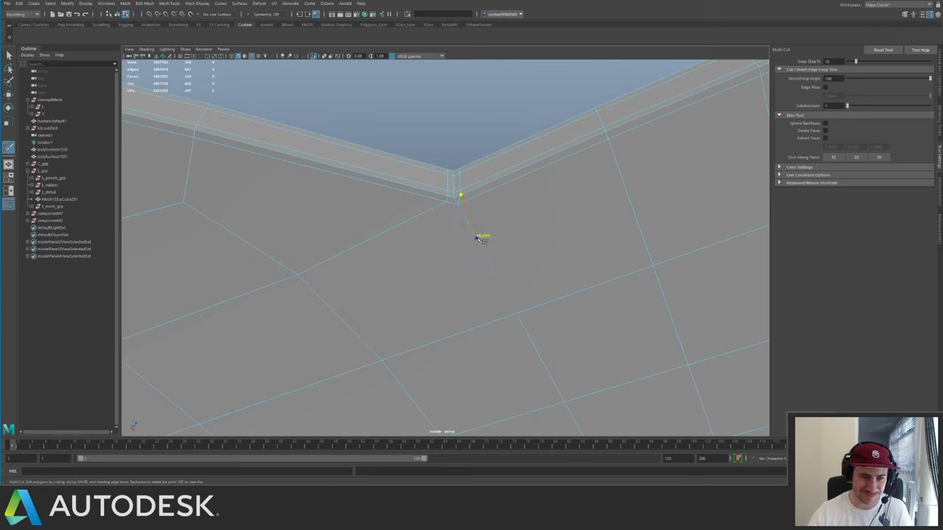
{"action": "left_click", "coordinate": [518, 314]}
{"action": "key", "text": "q"}
{"action": "right_click_drag", "start_coordinate": [465, 266], "coordinate": [469, 233]}
{"action": "left_click", "coordinate": [470, 249]}
{"action": "key", "text": "ctrl+Delete"}
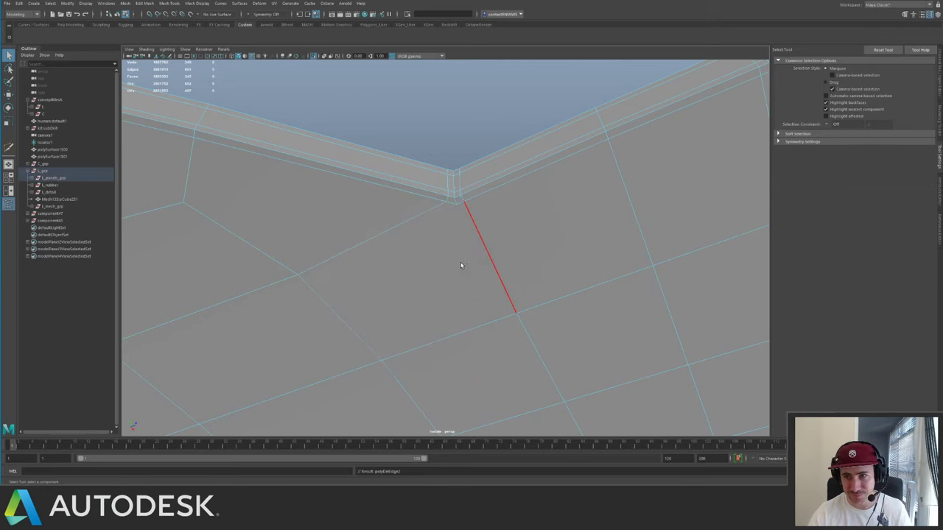
{"action": "right_click_drag", "start_coordinate": [461, 265], "coordinate": [494, 238]}
- Cut a diagonal edge from the underside corner's middle vertex to the opposite interior vertex of the adjoining face
{"action": "mouse_move", "coordinate": [495, 238]}
{"action": "left_mouse_down", "text": "alt"}
{"action": "mouse_move", "coordinate": [489, 259]}
{"action": "mouse_move", "coordinate": [503, 246]}
{"action": "left_mouse_up", "text": "alt"}
{"action": "right_click_drag", "start_coordinate": [503, 246], "coordinate": [461, 245], "text": "shift"}
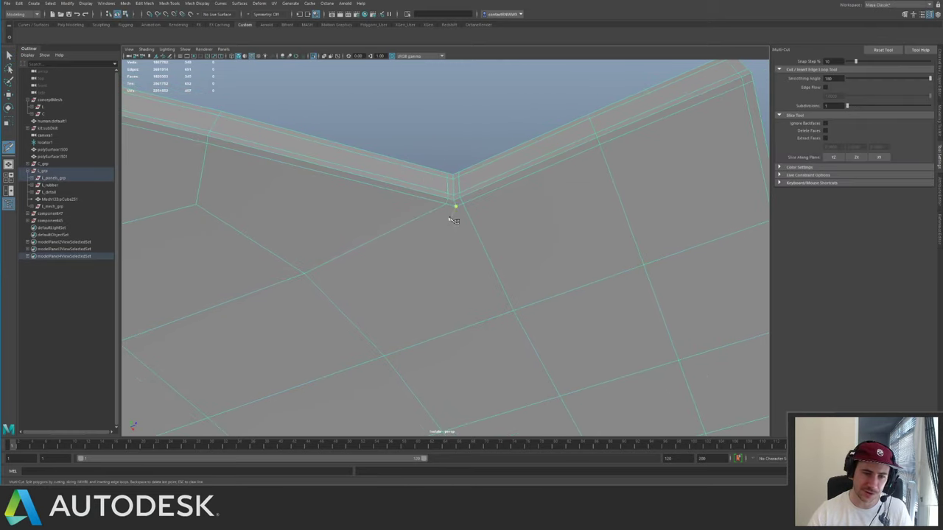
{"action": "left_click", "coordinate": [452, 206]}
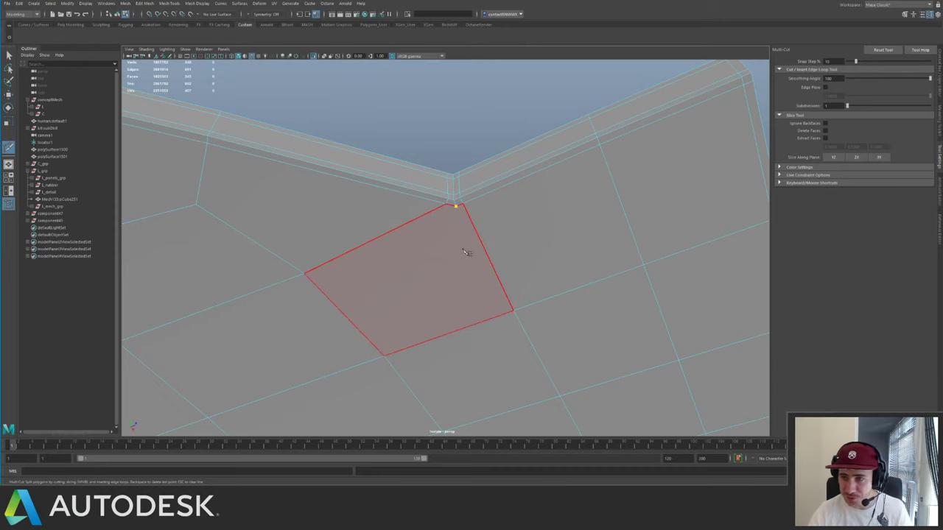
{"action": "left_click", "coordinate": [384, 357]}
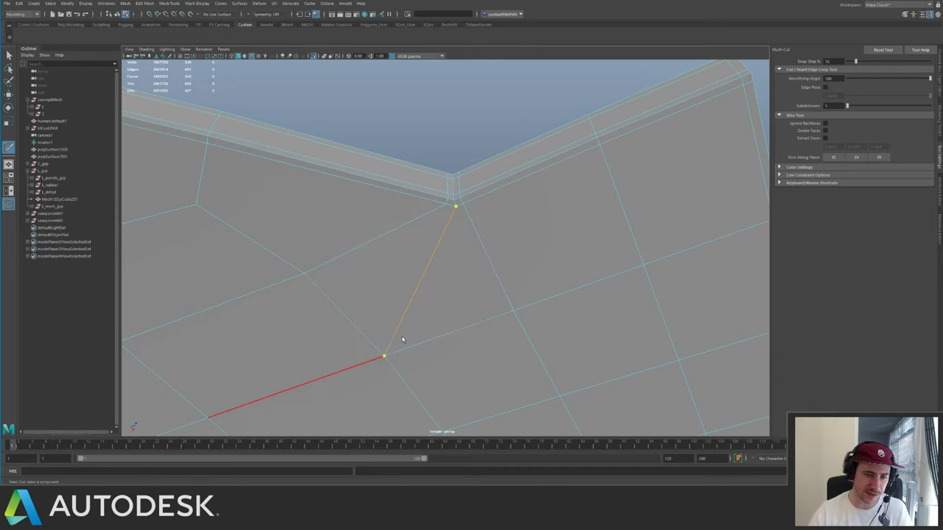
{"action": "key", "text": "q"}
- Compare the panel's edge layout with the surrounding hull, both in place and isolated
{"action": "right_click_drag", "start_coordinate": [453, 290], "coordinate": [375, 211], "text": "alt"}
{"action": "left_click_drag", "start_coordinate": [375, 210], "coordinate": [463, 214], "text": "alt"}
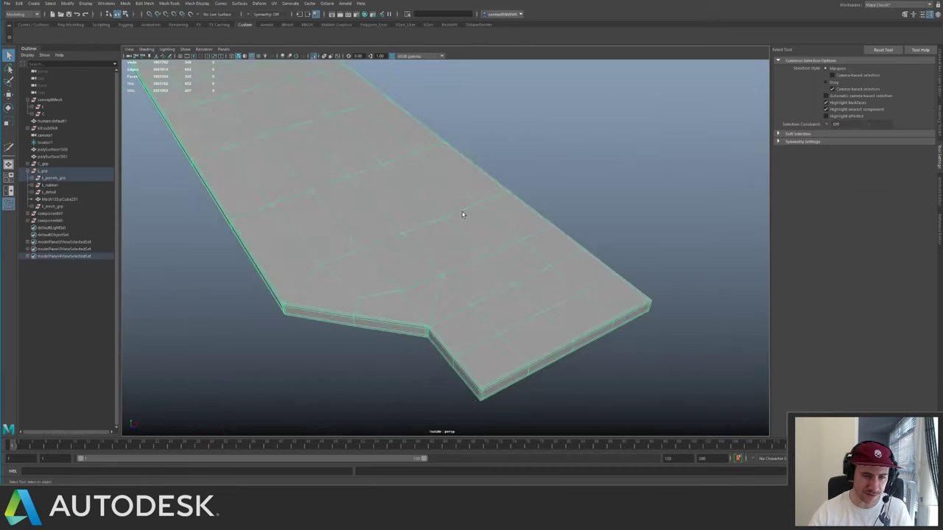
{"action": "key", "text": "ctrl+1"}
{"action": "left_click_drag", "start_coordinate": [486, 266], "coordinate": [516, 268], "text": "alt"}
{"action": "right_click_drag", "start_coordinate": [516, 268], "coordinate": [464, 194], "text": "alt"}
{"action": "key", "text": "ctrl+1"}
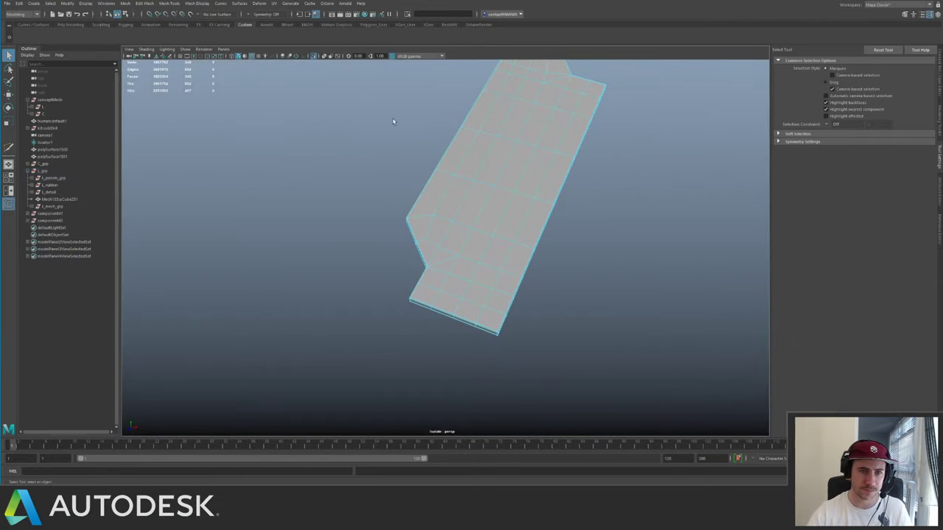
{"action": "left_click_drag", "start_coordinate": [393, 122], "coordinate": [272, 148], "text": "alt"}
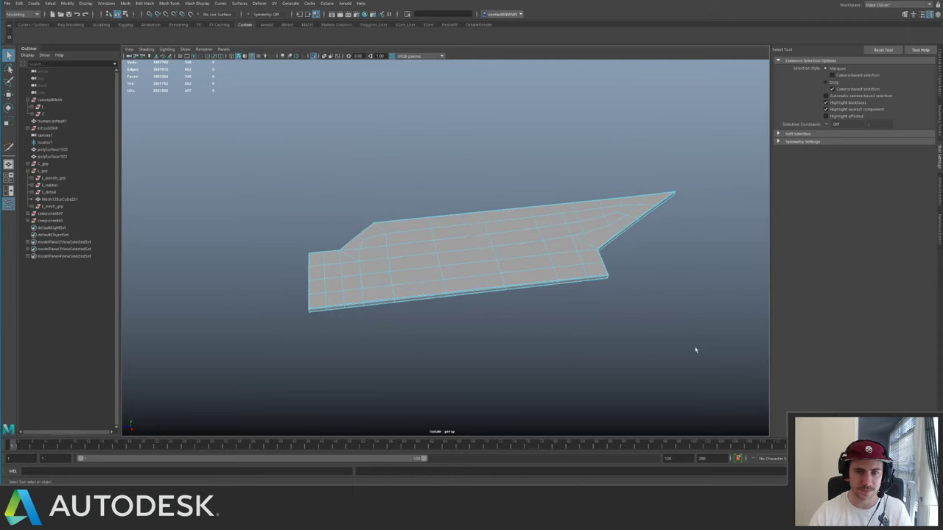
- Select the crosswise vertex column near the panel's angled corner and move it along the panel toward the narrow end to even the spacing
{"action": "left_click", "coordinate": [456, 231]}
{"action": "right_click_drag", "start_coordinate": [483, 245], "coordinate": [554, 268], "text": "ctrl"}
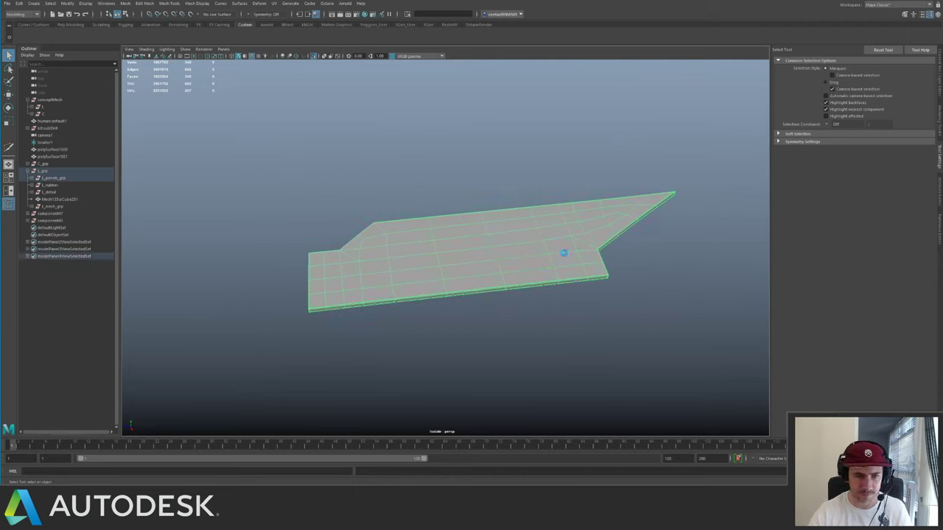
{"action": "scroll", "coordinate": [531, 282], "scroll_direction": "up", "scroll_amount": 3}
{"action": "key", "text": "F9"}
{"action": "left_click_drag", "start_coordinate": [322, 211], "coordinate": [386, 391]}
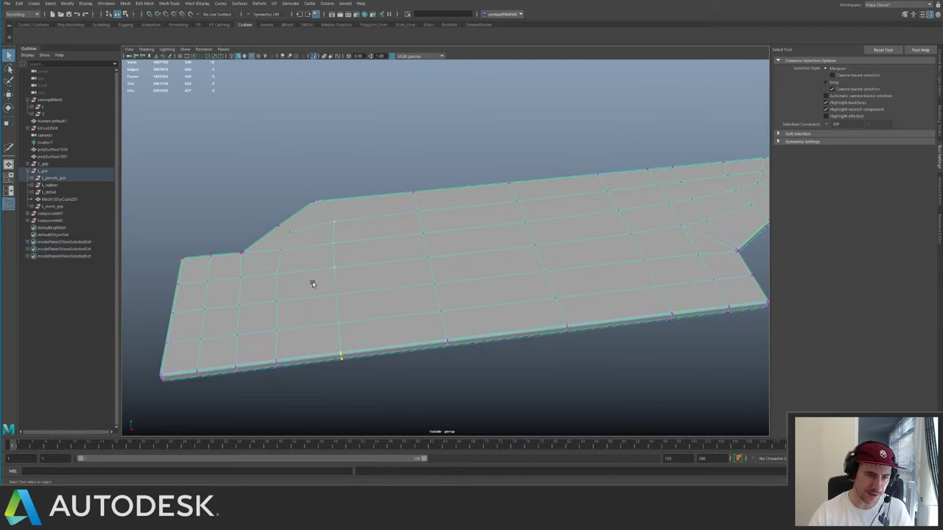
{"action": "key", "text": "w"}
{"action": "key", "text": "ctrl+1"}
{"action": "left_click_drag", "start_coordinate": [400, 206], "coordinate": [429, 229], "text": "alt"}
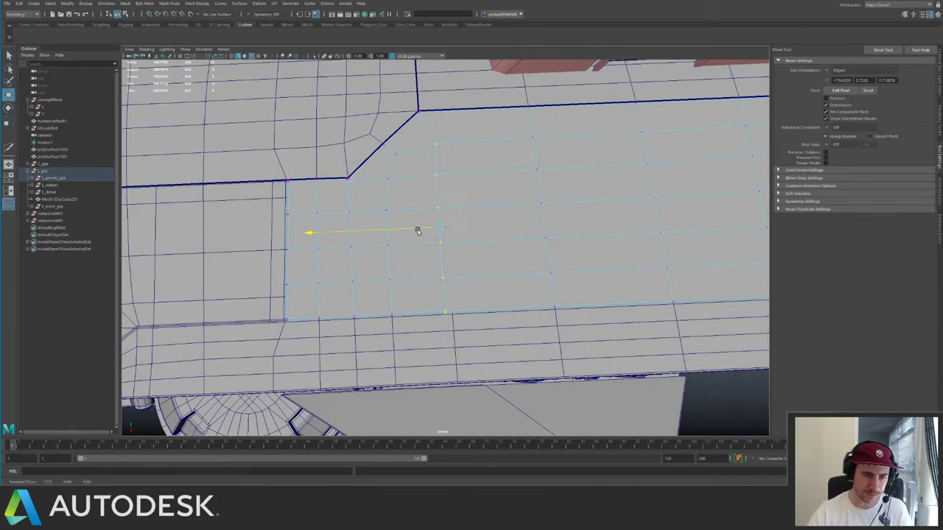
{"action": "left_click", "coordinate": [458, 214]}
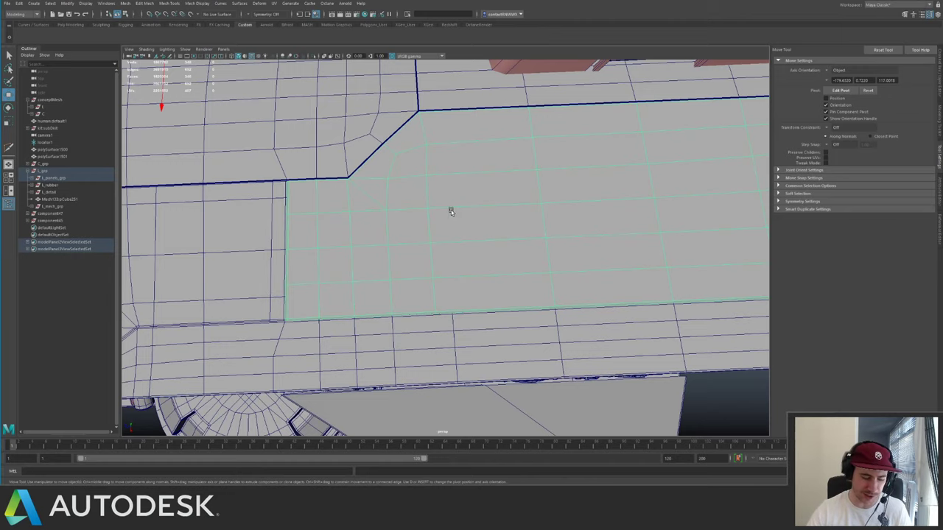
- Isolate the panel and insert an edge loop across it just past the angled corner, using equal distance from edge
{"action": "key", "text": "ctrl+1"}
{"action": "right_click_drag", "start_coordinate": [442, 205], "coordinate": [395, 246], "text": "shift"}
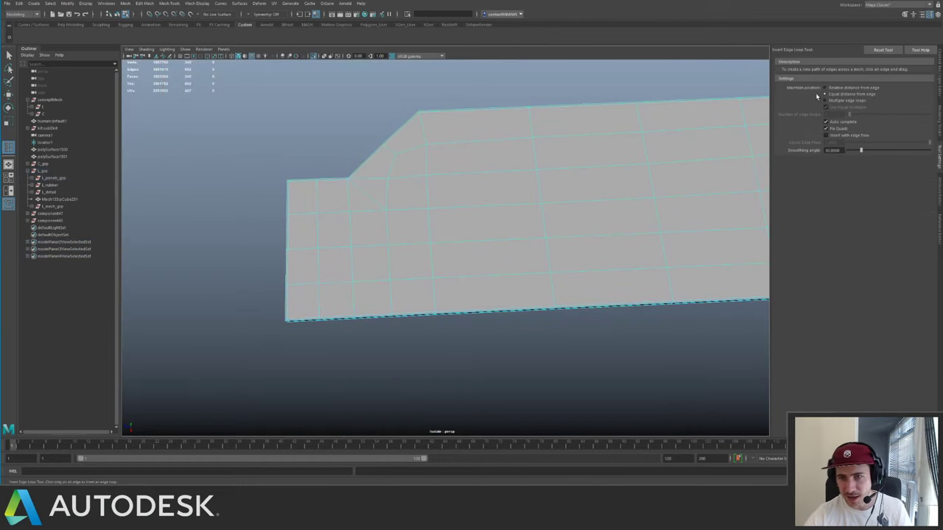
{"action": "left_click", "coordinate": [458, 113]}
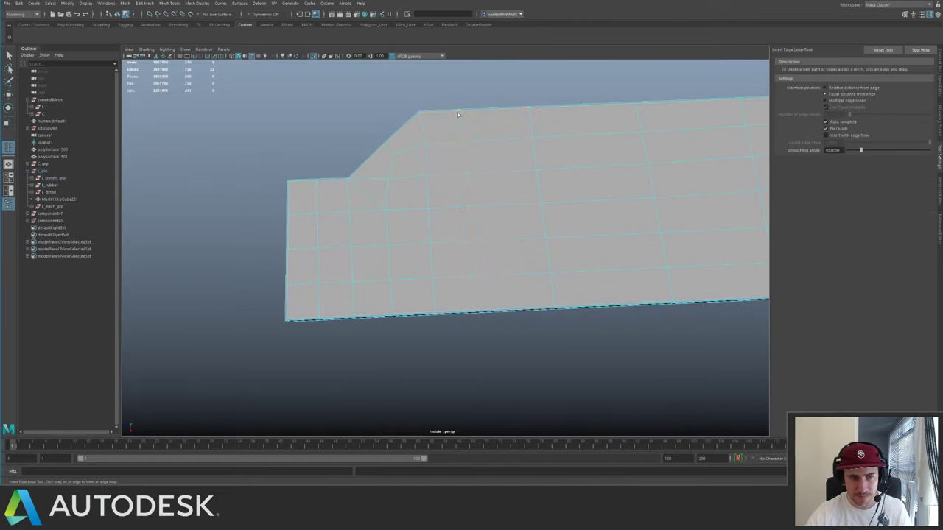
{"action": "key", "text": "q"}
{"action": "middle_click_drag", "start_coordinate": [615, 173], "coordinate": [413, 180], "text": "alt"}
{"action": "left_click_drag", "start_coordinate": [413, 181], "coordinate": [536, 182], "text": "alt"}
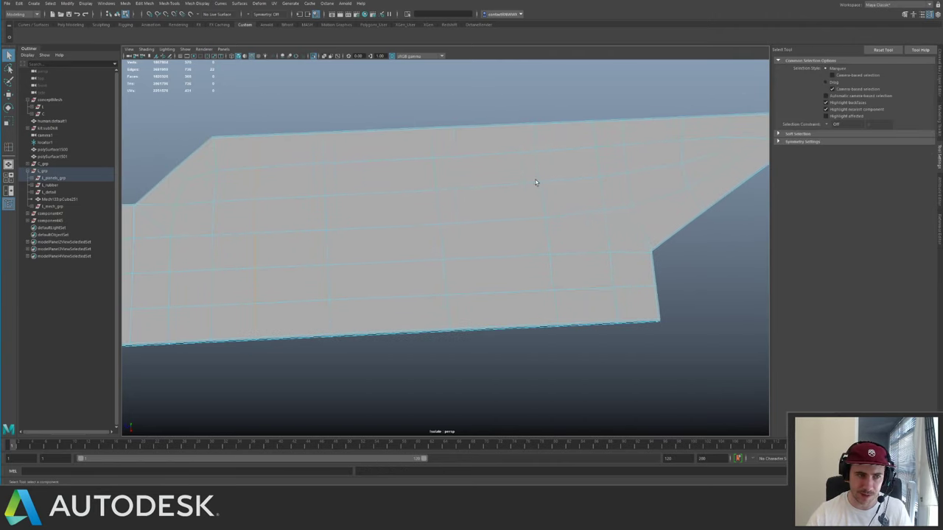
- Show the full ship again, check the panel's edge flow against its neighbours, and clear the selection
{"action": "key", "text": "ctrl+1"}
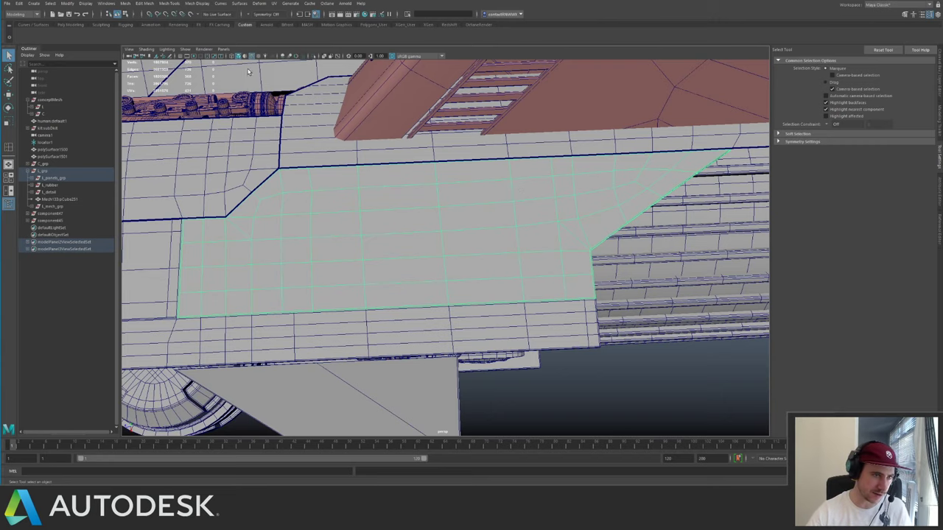
{"action": "left_click_drag", "start_coordinate": [219, 132], "coordinate": [449, 197], "text": "alt"}
{"action": "right_click_drag", "start_coordinate": [448, 197], "coordinate": [327, 186], "text": "alt"}
{"action": "left_click", "coordinate": [290, 307]}
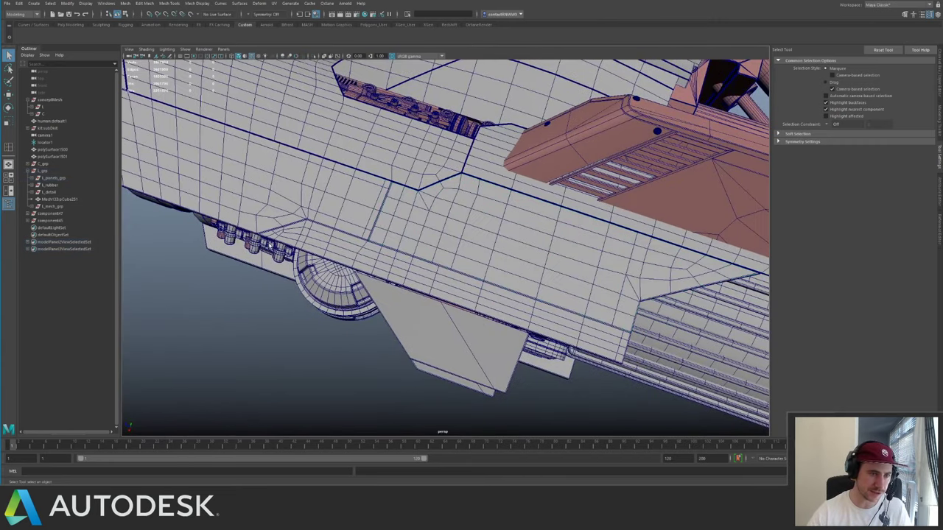
- Inspect the seams and edge flow between the adjoining side hull panels in plain shaded display, and clear the selection
{"action": "mouse_move", "coordinate": [271, 154]}
{"action": "left_mouse_down", "text": "alt"}
{"action": "mouse_move", "coordinate": [343, 126]}
{"action": "mouse_move", "coordinate": [328, 200]}
{"action": "mouse_move", "coordinate": [339, 164]}
{"action": "mouse_move", "coordinate": [400, 251]}
{"action": "mouse_move", "coordinate": [453, 211]}
{"action": "mouse_move", "coordinate": [442, 242]}
{"action": "mouse_move", "coordinate": [415, 179]}
{"action": "mouse_move", "coordinate": [469, 199]}
{"action": "left_mouse_up", "text": "alt"}
{"action": "left_click", "coordinate": [434, 169]}
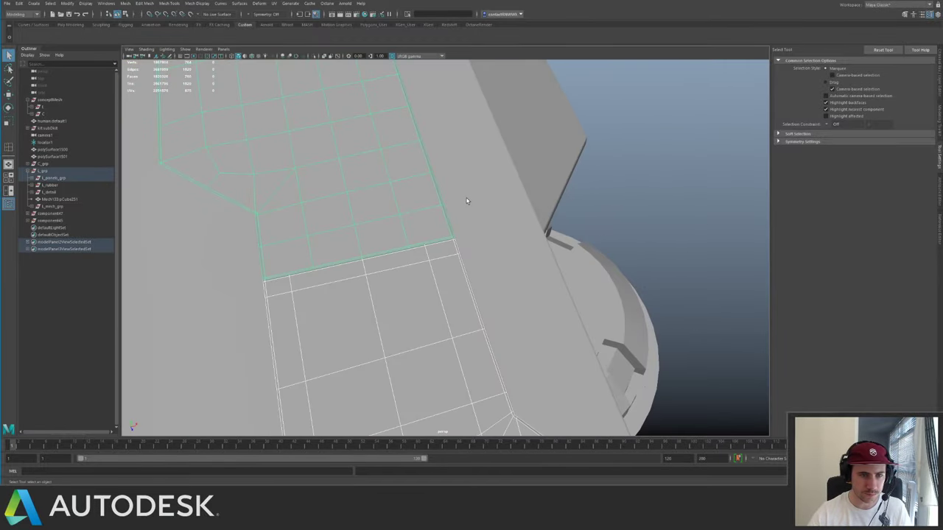
{"action": "right_click_drag", "start_coordinate": [590, 215], "coordinate": [537, 184], "text": "alt"}
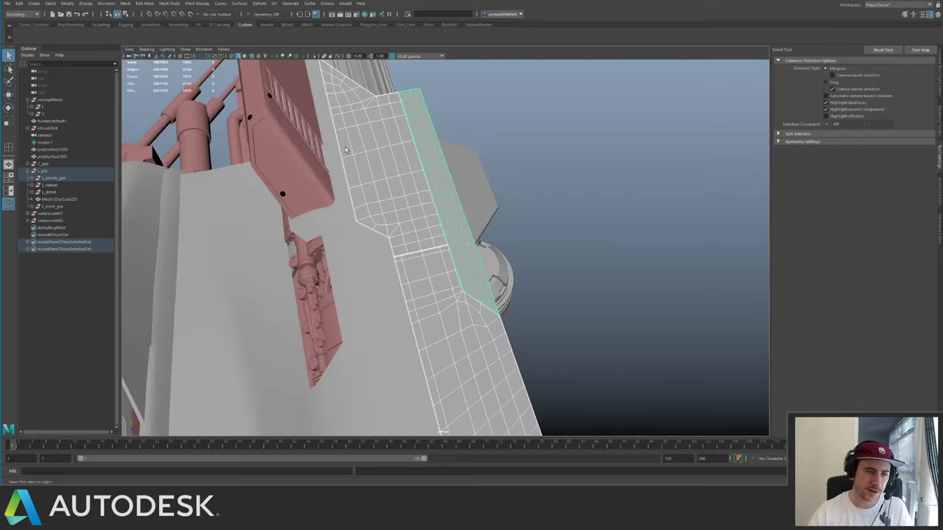
{"action": "left_click", "coordinate": [537, 184]}
{"action": "left_click_drag", "start_coordinate": [536, 185], "coordinate": [435, 203], "text": "alt"}
{"action": "left_click", "coordinate": [427, 247]}
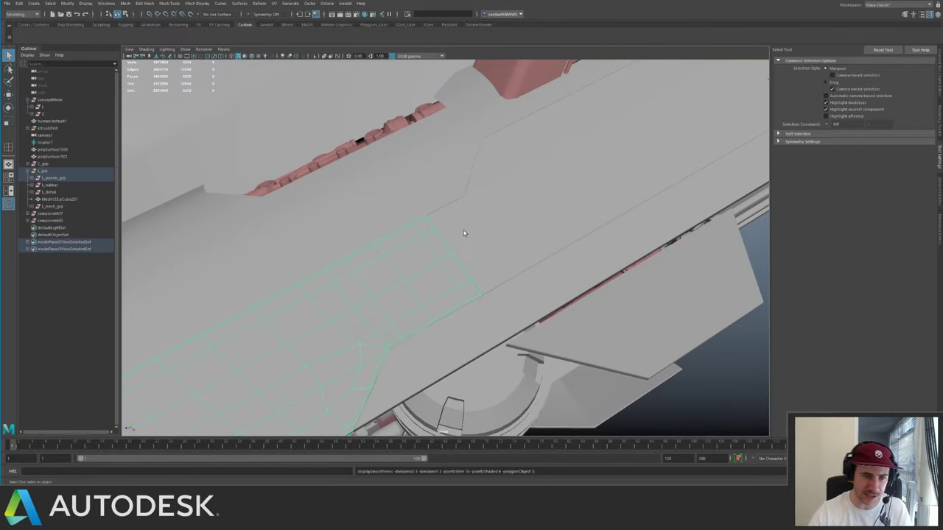
{"action": "scroll", "coordinate": [466, 226], "scroll_direction": "down", "scroll_amount": 5}
{"action": "left_click", "coordinate": [589, 331]}
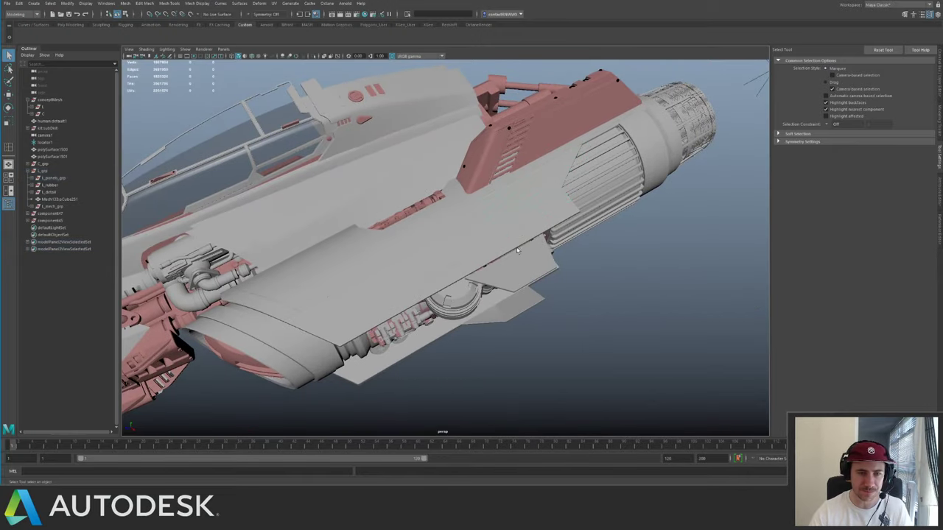
- Review the side hull panels and the exposed engine from the front, and save the spaceship scene
{"action": "left_click_drag", "start_coordinate": [390, 246], "coordinate": [447, 239], "text": "alt"}
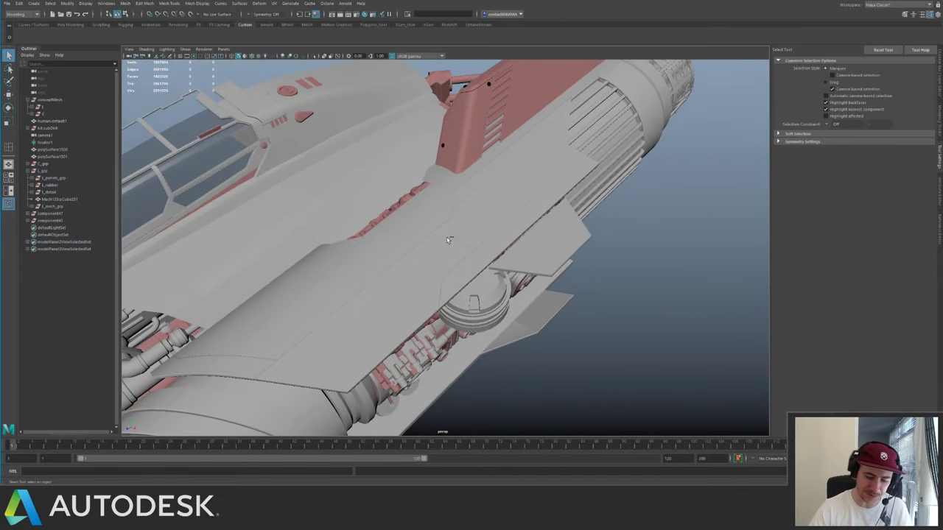
{"action": "key", "text": "ctrl+s"}
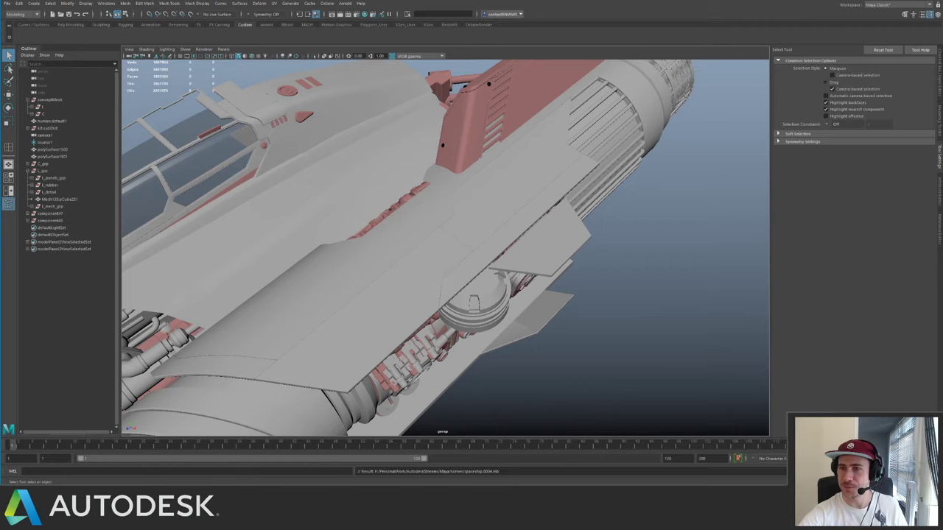
{"action": "left_click_drag", "start_coordinate": [589, 294], "coordinate": [560, 272], "text": "alt"}
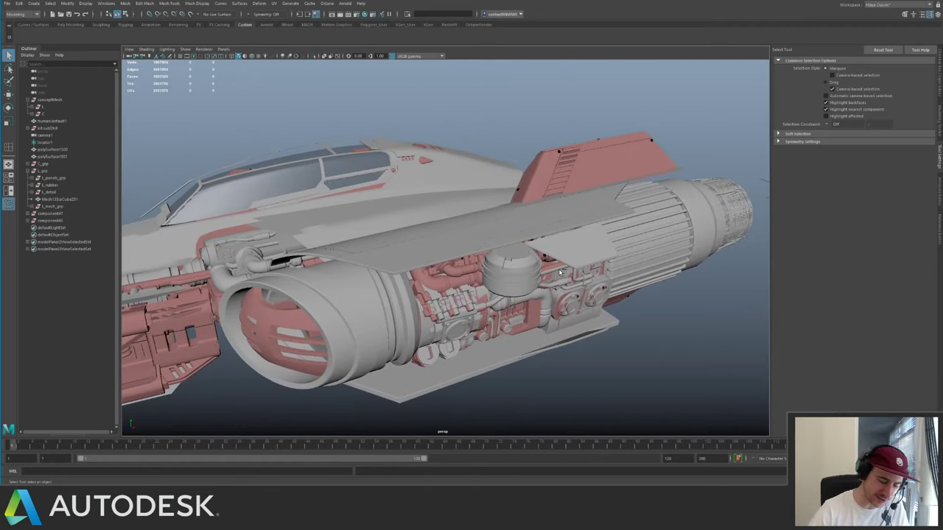
{"action": "key", "text": "ctrl+s"}
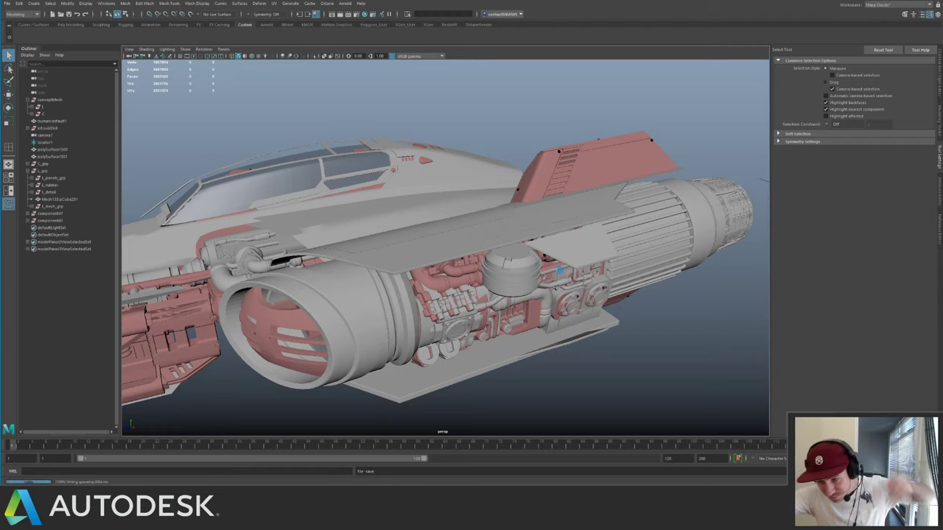
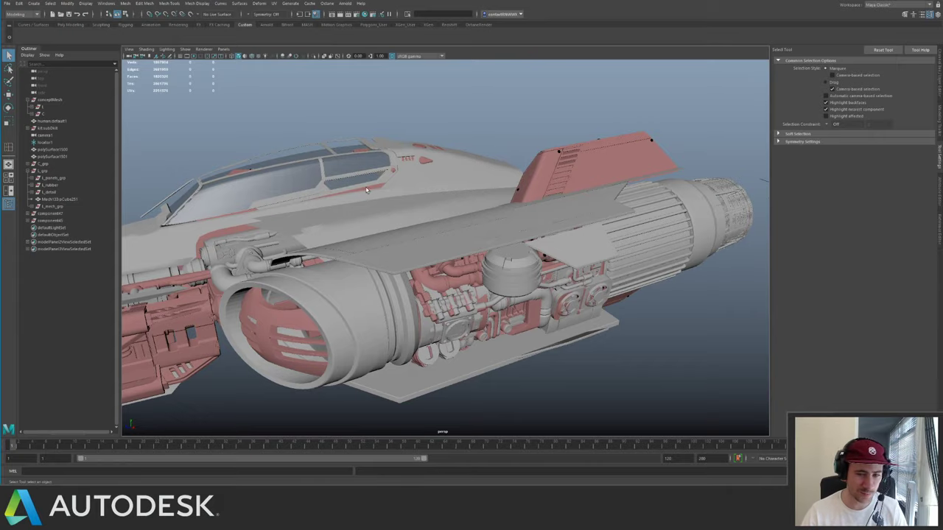
- Examine the engine's upper wing panels by selecting them alongside the curved top cover and the adjoining side panel
{"action": "left_click_drag", "start_coordinate": [366, 190], "coordinate": [538, 266], "text": "alt"}
{"action": "left_click", "coordinate": [538, 266]}
{"action": "left_click", "coordinate": [489, 277], "text": "shift"}
{"action": "left_click", "coordinate": [509, 289], "text": "shift"}
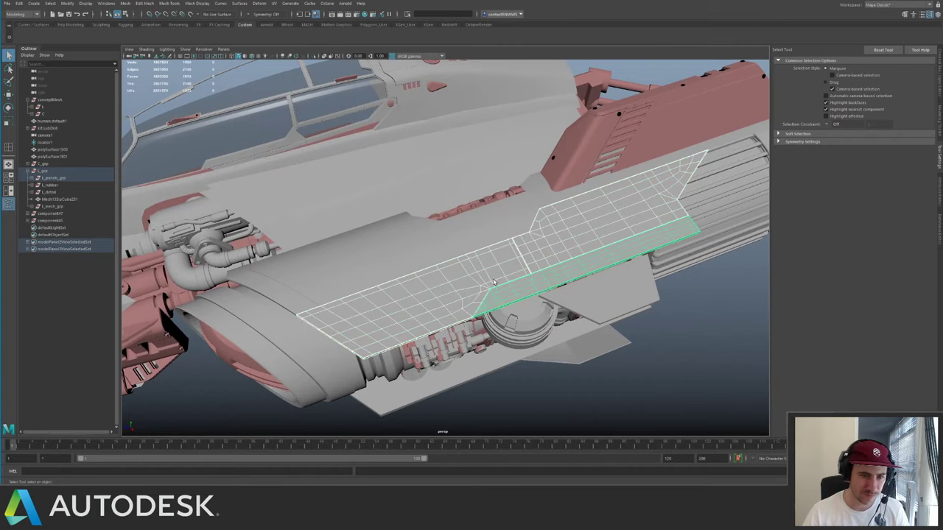
{"action": "left_click", "coordinate": [396, 251]}
{"action": "left_click_drag", "start_coordinate": [344, 257], "coordinate": [524, 244], "text": "alt"}
{"action": "key", "text": "ctrl+1"}
{"action": "key", "text": "ctrl+1"}
{"action": "right_click_drag", "start_coordinate": [524, 243], "coordinate": [329, 270], "text": "alt"}
{"action": "left_click", "coordinate": [363, 379], "text": "shift"}
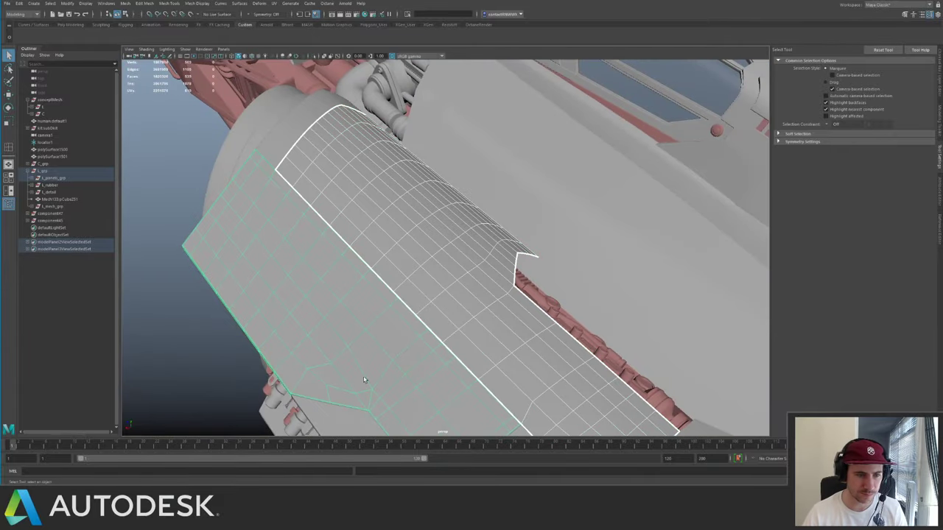
{"action": "left_click_drag", "start_coordinate": [329, 425], "coordinate": [340, 245], "text": "alt"}
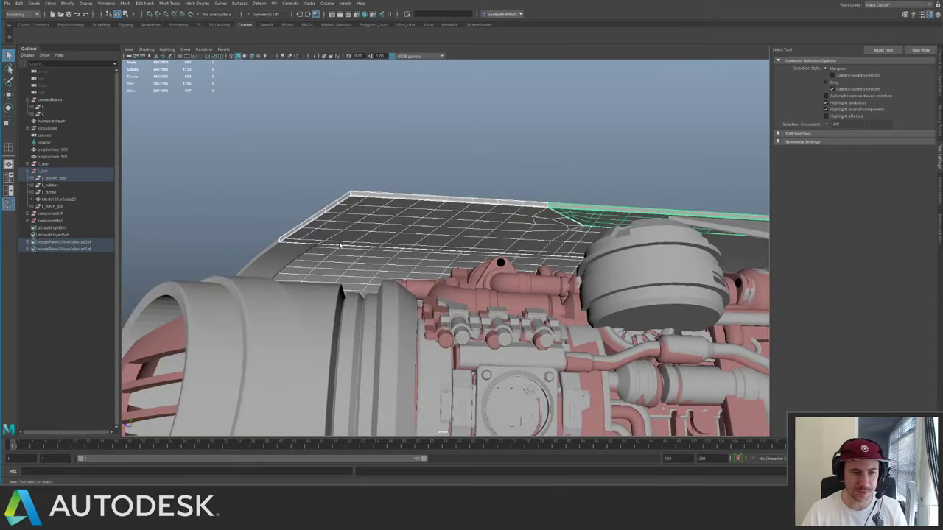
- Examine the underside of the wing panels, their seams and the space above the exposed engine mechanics
{"action": "left_click", "coordinate": [282, 215]}
{"action": "left_click_drag", "start_coordinate": [282, 215], "coordinate": [384, 237], "text": "alt"}
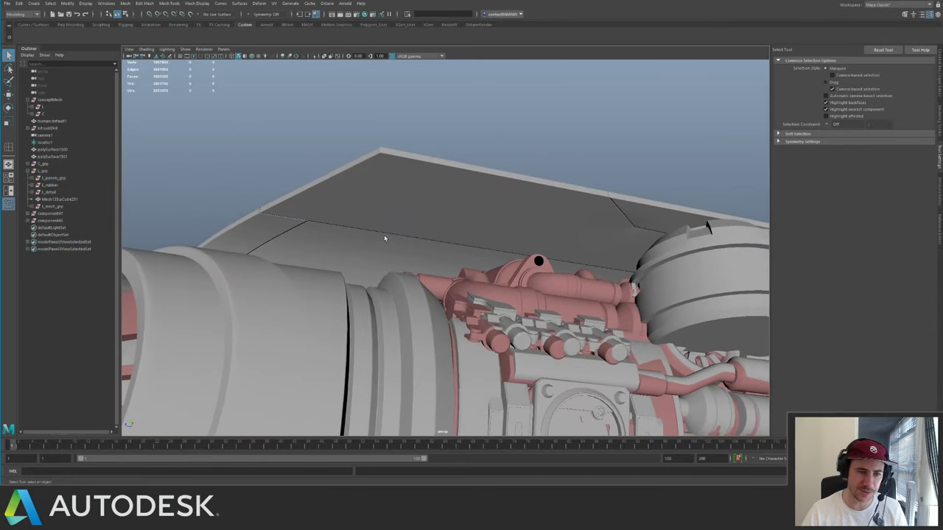
{"action": "left_click_drag", "start_coordinate": [596, 220], "coordinate": [534, 229], "text": "alt"}
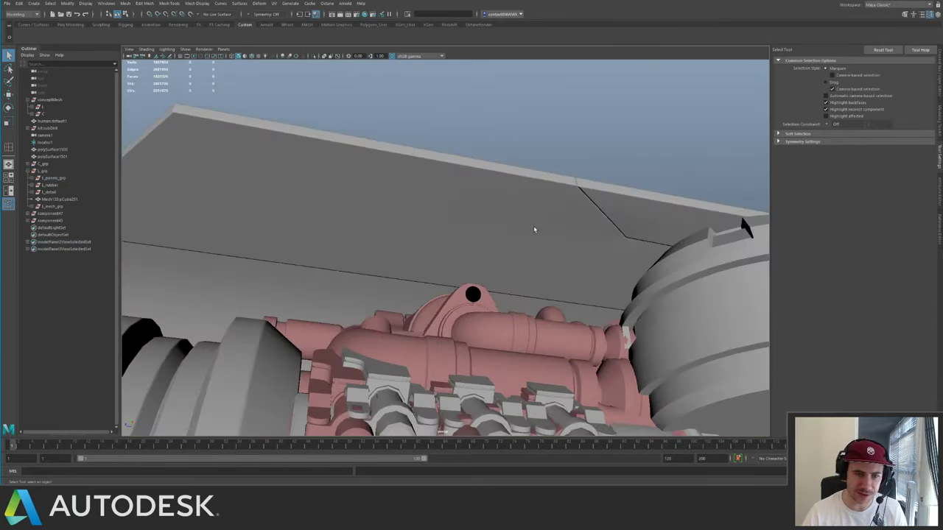
{"action": "left_click", "coordinate": [610, 234]}
{"action": "left_click", "coordinate": [673, 235]}
{"action": "left_click_drag", "start_coordinate": [673, 236], "coordinate": [404, 157], "text": "alt"}
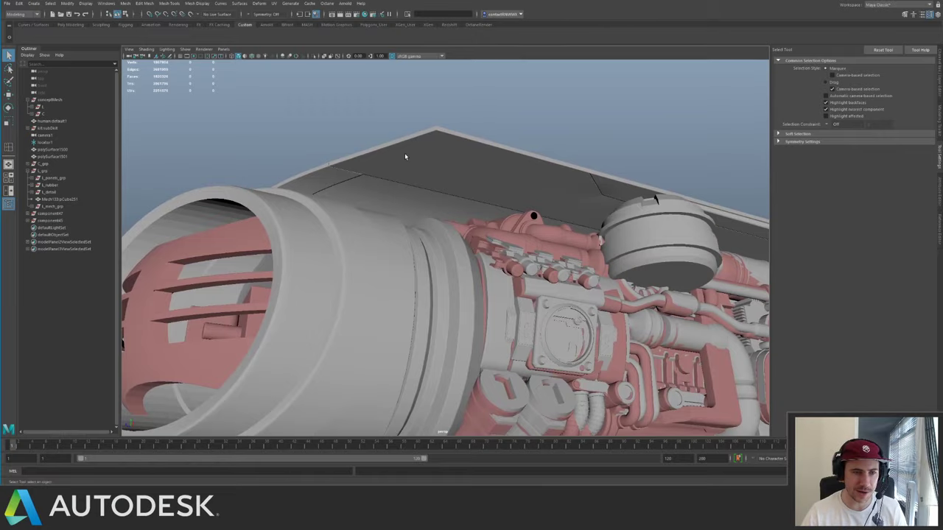
{"action": "mouse_move", "coordinate": [526, 206]}
{"action": "left_mouse_down", "text": "alt"}
{"action": "mouse_move", "coordinate": [553, 254]}
{"action": "mouse_move", "coordinate": [514, 216]}
{"action": "mouse_move", "coordinate": [533, 202]}
{"action": "left_mouse_up", "text": "alt"}
{"action": "left_click", "coordinate": [553, 254]}
{"action": "right_click_drag", "start_coordinate": [533, 202], "coordinate": [434, 140], "text": "alt"}
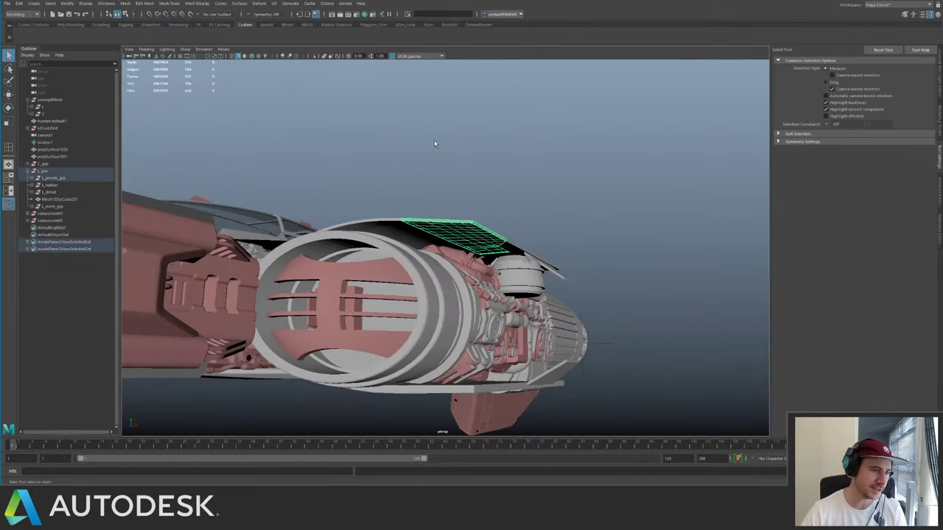
{"action": "left_click", "coordinate": [434, 139]}
{"action": "left_click_drag", "start_coordinate": [434, 139], "coordinate": [454, 218], "text": "alt"}
{"action": "right_click_drag", "start_coordinate": [454, 219], "coordinate": [574, 276], "text": "alt"}
{"action": "left_click_drag", "start_coordinate": [574, 276], "coordinate": [422, 238], "text": "alt"}
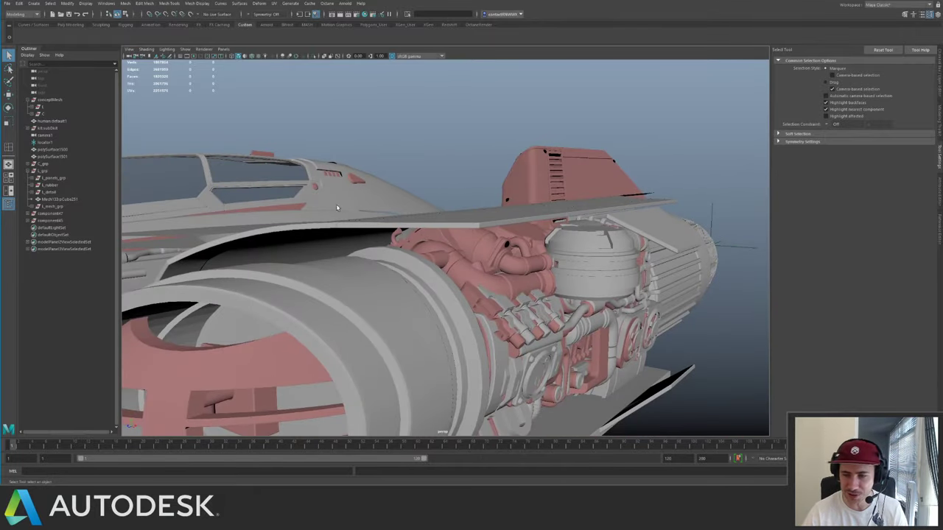
{"action": "left_click_drag", "start_coordinate": [337, 208], "coordinate": [465, 250], "text": "alt"}
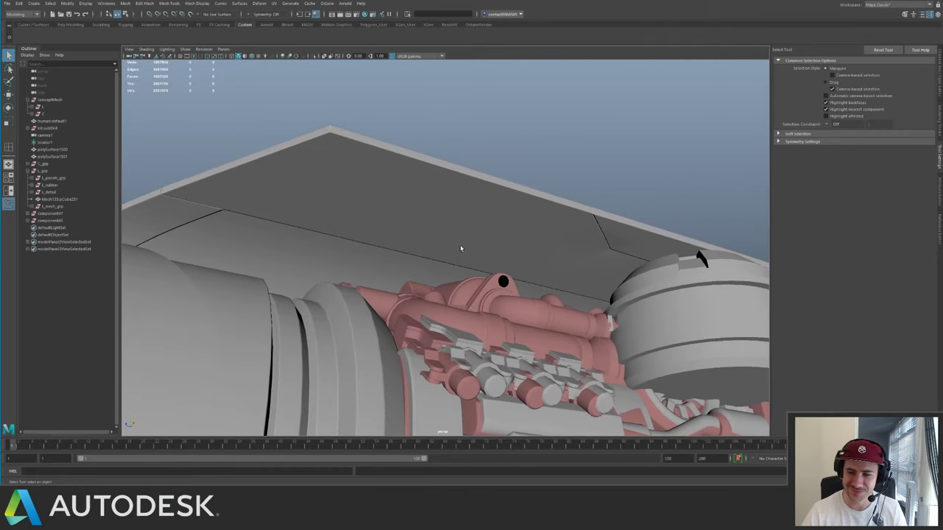
- Select the curved top cover with its adjoining panels and isolate them in the viewport
{"action": "left_click", "coordinate": [459, 244]}
{"action": "left_click_drag", "start_coordinate": [490, 204], "coordinate": [575, 245], "text": "alt"}
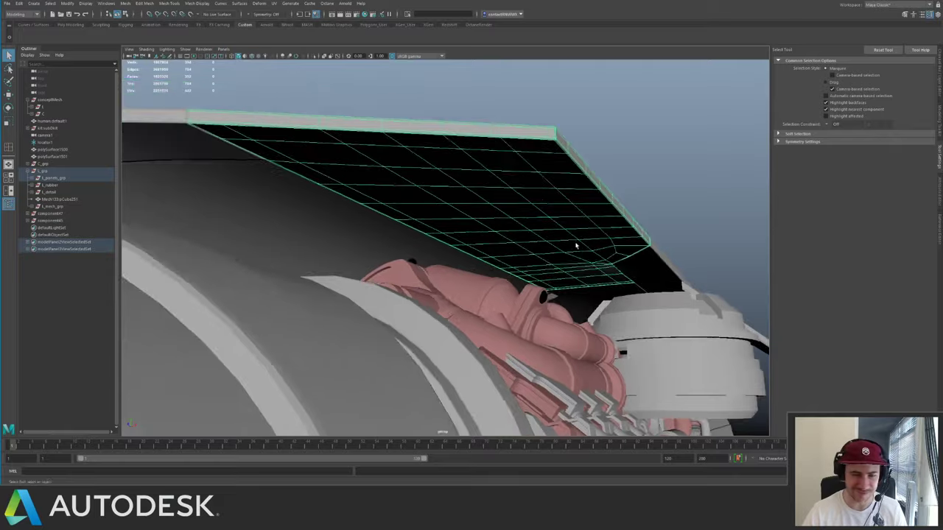
{"action": "left_click", "coordinate": [411, 253]}
{"action": "left_click_drag", "start_coordinate": [431, 251], "coordinate": [396, 228], "text": "alt"}
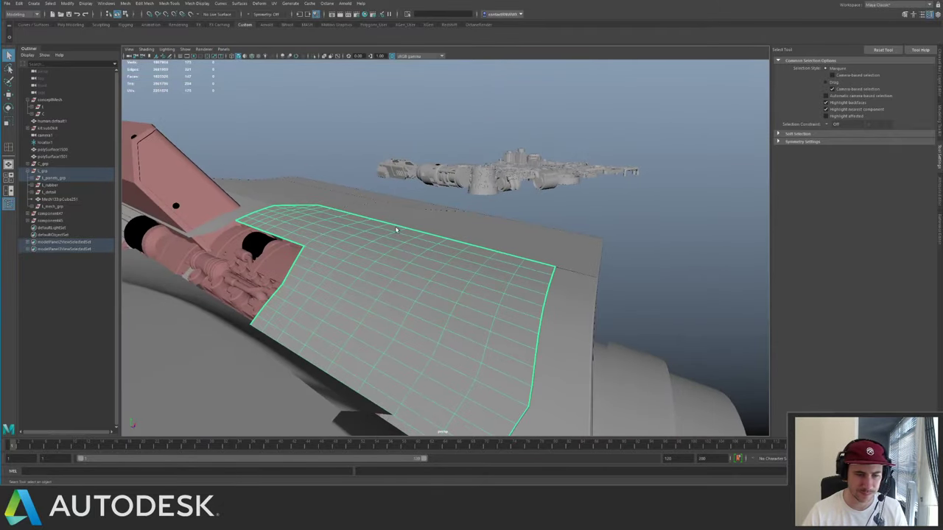
{"action": "left_click", "coordinate": [534, 252], "text": "shift"}
{"action": "left_click", "coordinate": [576, 284], "text": "shift"}
{"action": "key", "text": "ctrl+1"}
- Extrude the curved top cover to give it thickness like the neighbouring panels, and return to object selection
{"action": "left_click_drag", "start_coordinate": [506, 260], "coordinate": [448, 265], "text": "alt"}
{"action": "left_click", "coordinate": [506, 282]}
{"action": "key", "text": "space"}
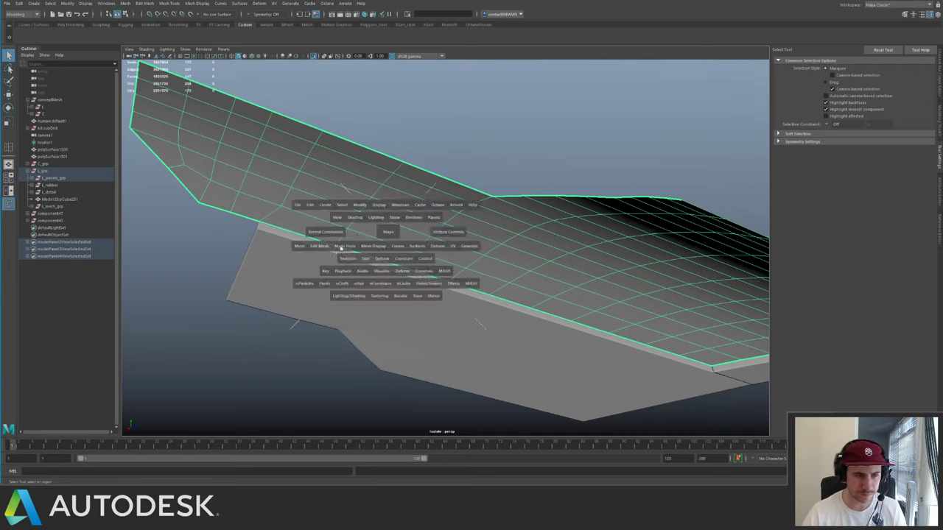
{"action": "left_click", "coordinate": [318, 249]}
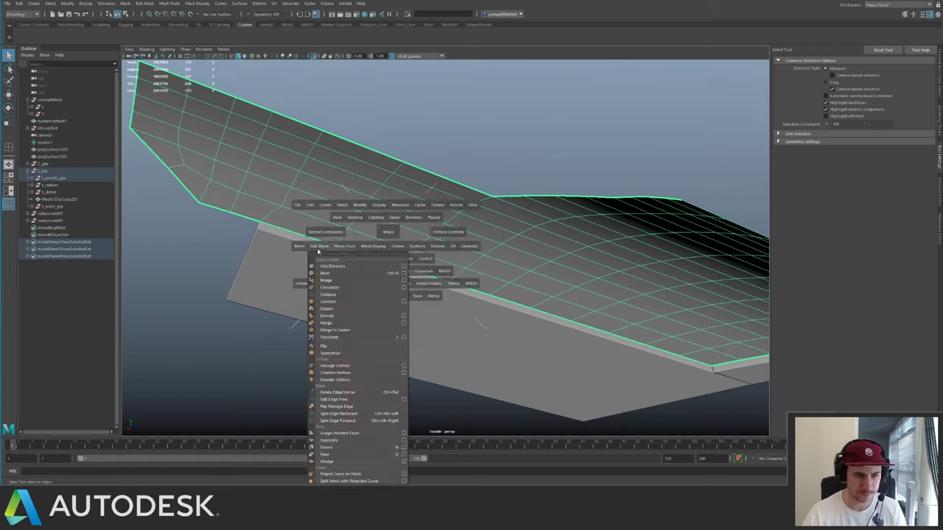
{"action": "left_click", "coordinate": [332, 316]}
{"action": "left_click_drag", "start_coordinate": [332, 316], "coordinate": [454, 228], "text": "alt"}
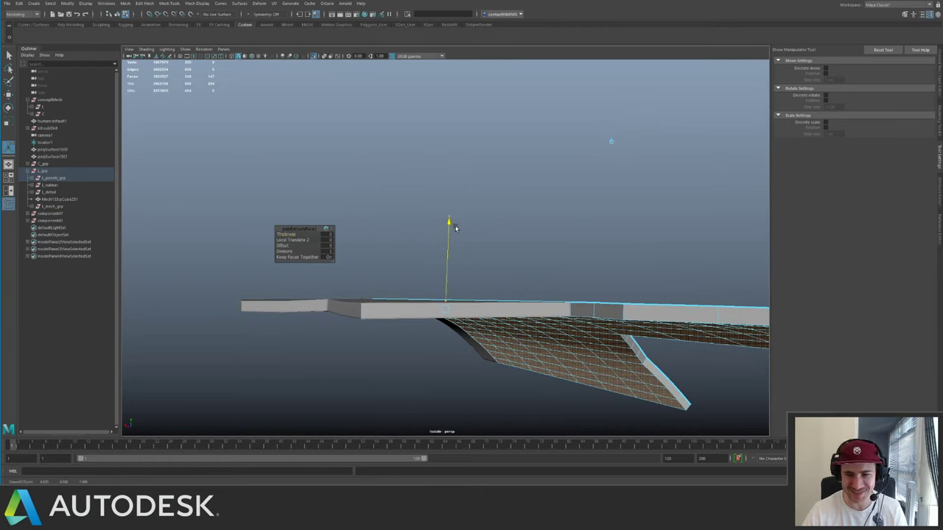
{"action": "key", "text": "q"}
{"action": "key", "text": "F8"}
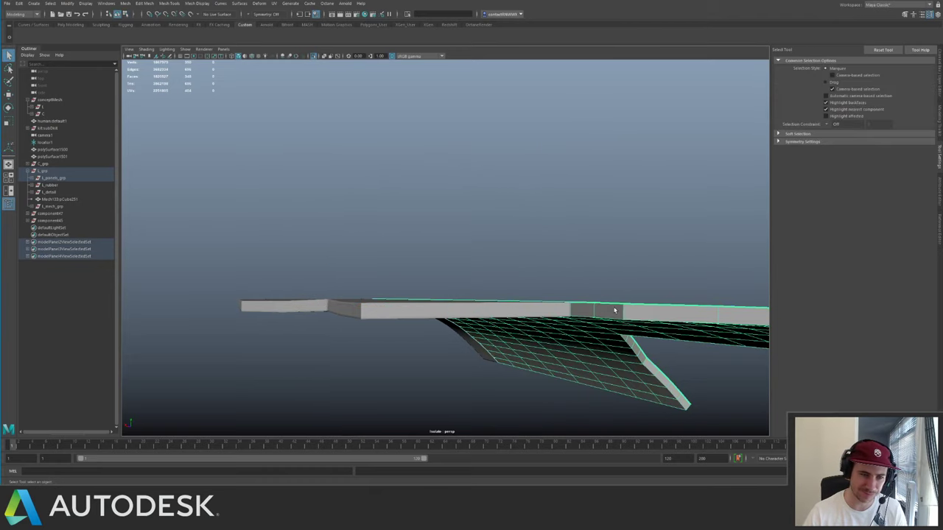
- Isolate the thickened cover on its own and switch to edge editing near its notch
{"action": "key", "text": "ctrl+1"}
{"action": "left_click_drag", "start_coordinate": [463, 253], "coordinate": [496, 207], "text": "alt"}
{"action": "key", "text": "ctrl+1"}
{"action": "key", "text": "F10"}
{"action": "left_click_drag", "start_coordinate": [471, 252], "coordinate": [388, 246], "text": "alt"}
{"action": "right_click_drag", "start_coordinate": [442, 255], "coordinate": [436, 248], "text": "alt"}
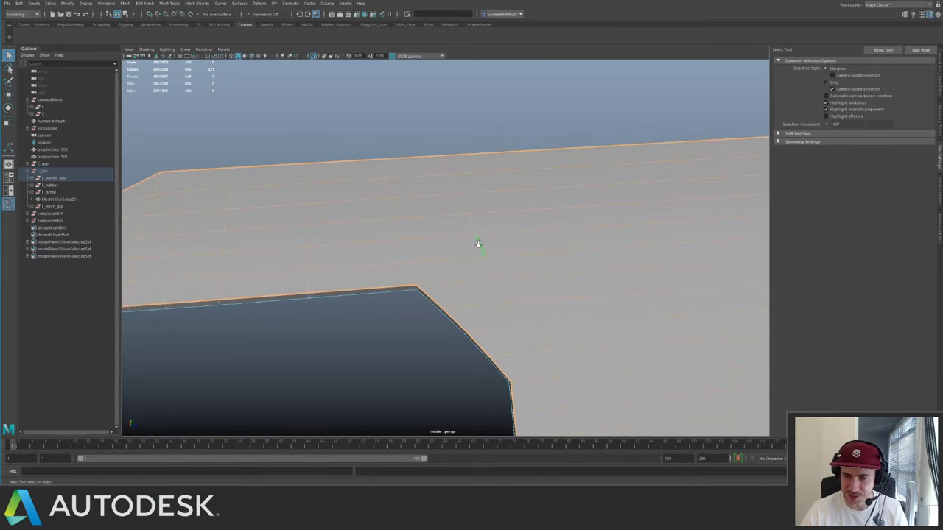
{"action": "left_click_drag", "start_coordinate": [477, 244], "coordinate": [444, 169], "text": "alt"}
- Select the edge loops around the inner corner of the cover's notch and adjust their positions along the panel
{"action": "left_click", "coordinate": [487, 263]}
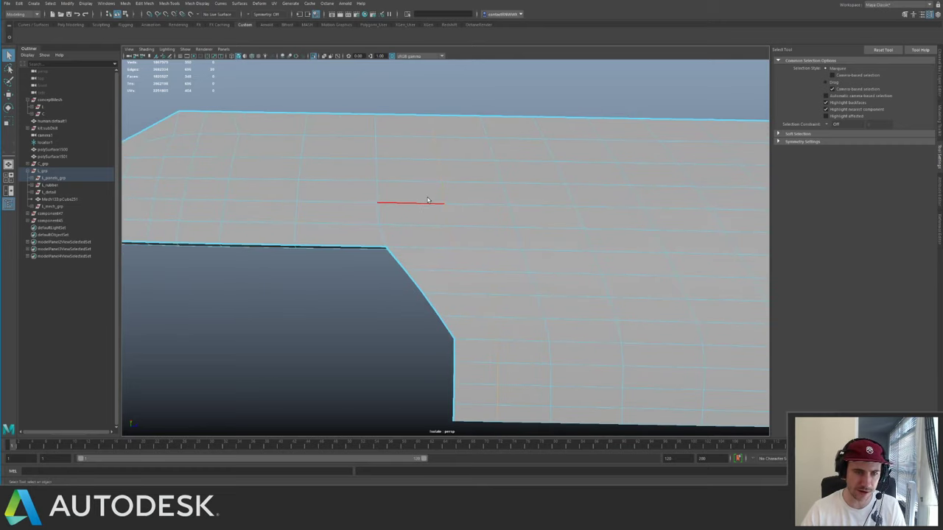
{"action": "left_click_drag", "start_coordinate": [426, 201], "coordinate": [454, 196], "text": "alt"}
{"action": "key", "text": "w"}
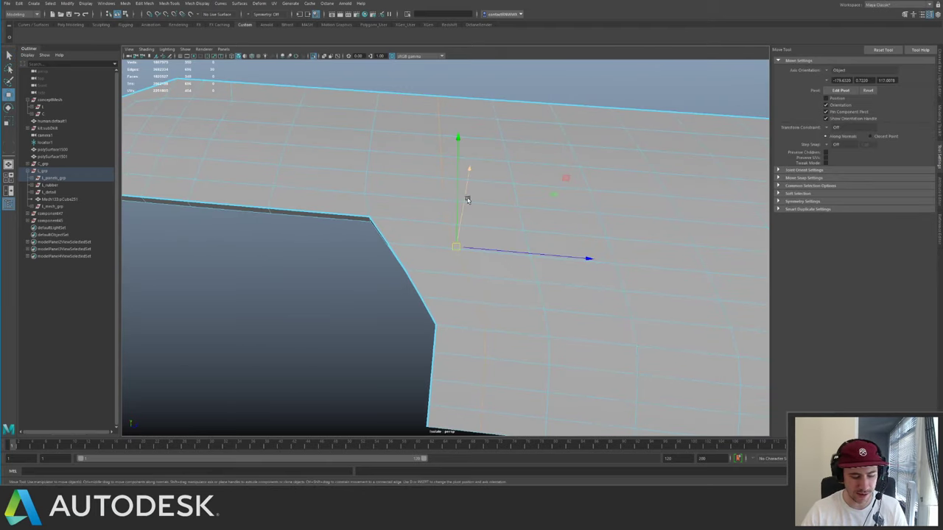
{"action": "key", "text": "r"}
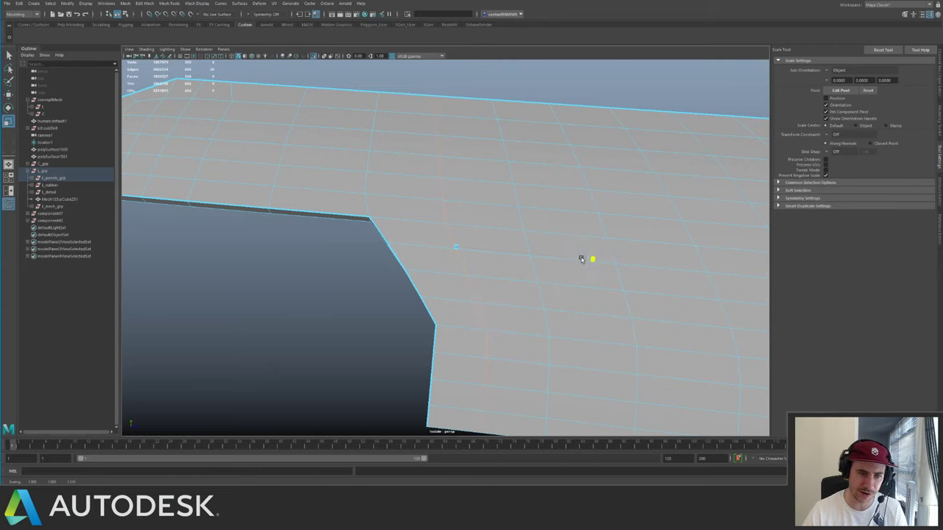
{"action": "key", "text": "w"}
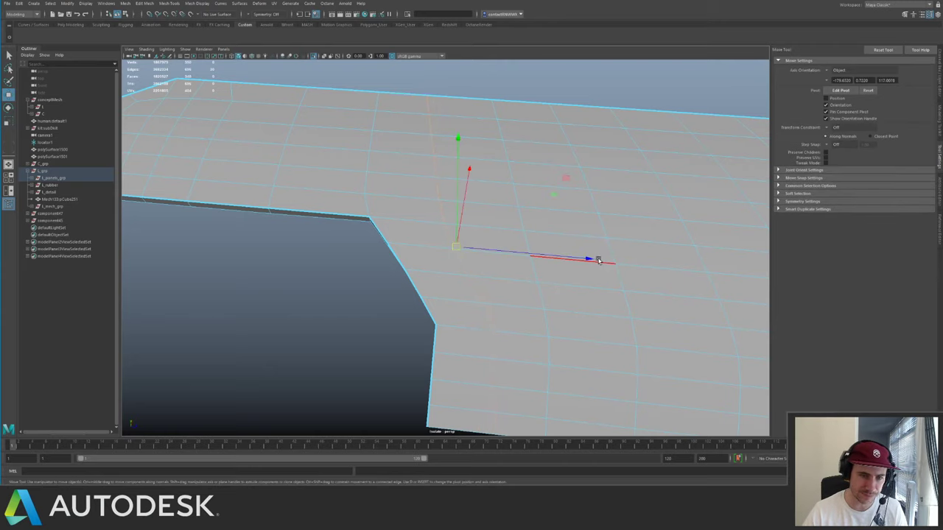
{"action": "left_click_drag", "start_coordinate": [448, 225], "coordinate": [469, 226], "text": "alt"}
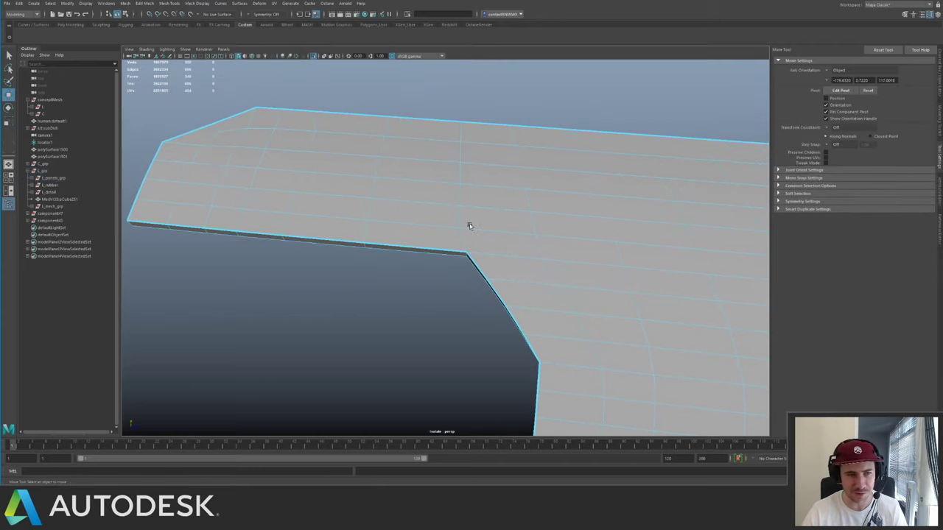
{"action": "left_click", "coordinate": [367, 210]}
{"action": "left_click_drag", "start_coordinate": [366, 209], "coordinate": [466, 222], "text": "alt"}
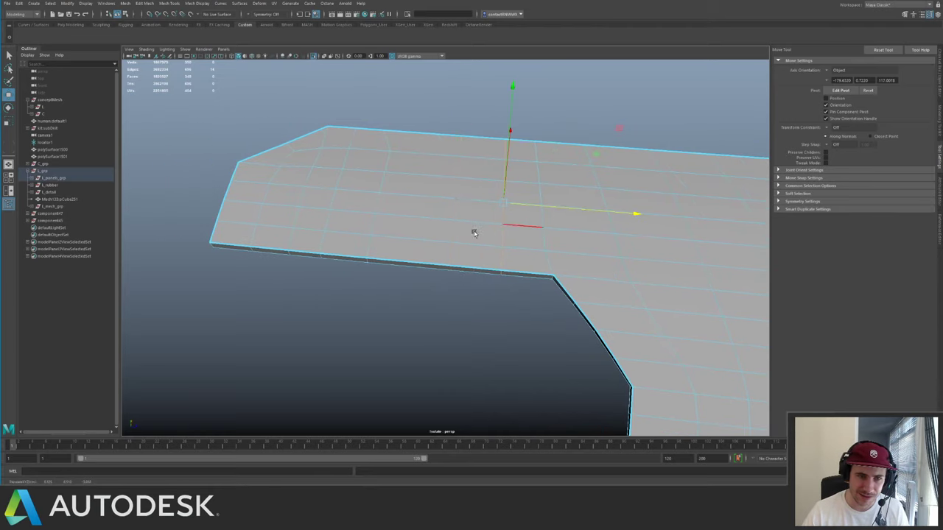
{"action": "right_click_drag", "start_coordinate": [474, 235], "coordinate": [513, 210]}
{"action": "left_click_drag", "start_coordinate": [513, 211], "coordinate": [448, 212], "text": "alt"}
{"action": "right_click_drag", "start_coordinate": [525, 245], "coordinate": [447, 245], "text": "shift"}
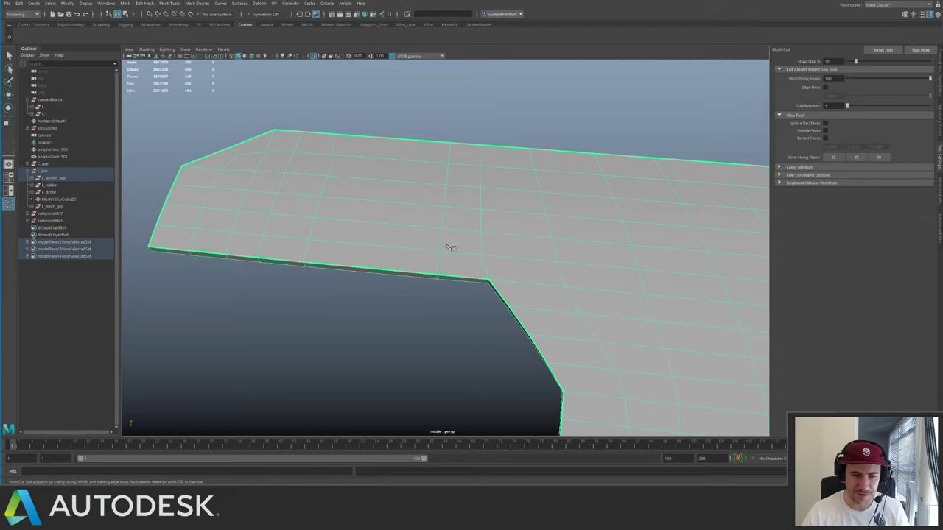
{"action": "key", "text": "q"}
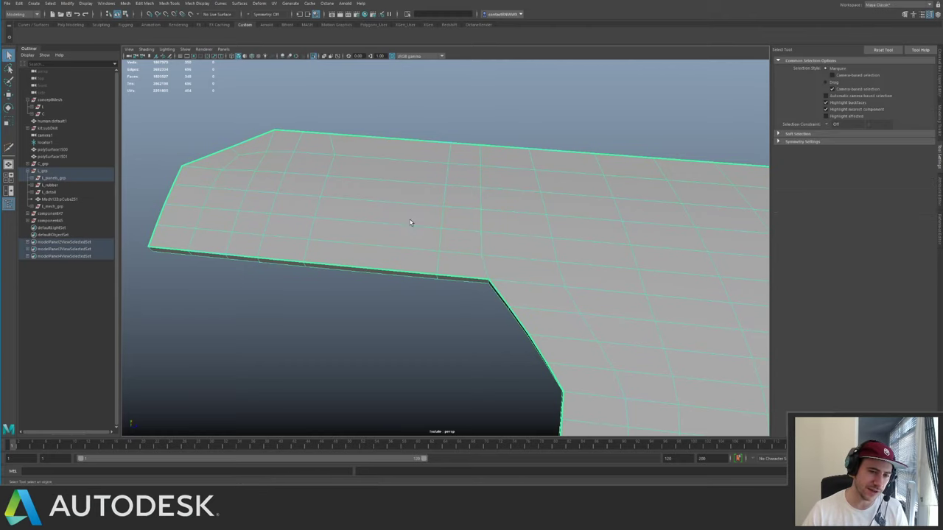
{"action": "mouse_move", "coordinate": [410, 221]}
{"action": "left_mouse_down", "text": "alt"}
{"action": "mouse_move", "coordinate": [433, 210]}
{"action": "mouse_move", "coordinate": [435, 242]}
{"action": "mouse_move", "coordinate": [409, 228]}
{"action": "left_mouse_up", "text": "alt"}
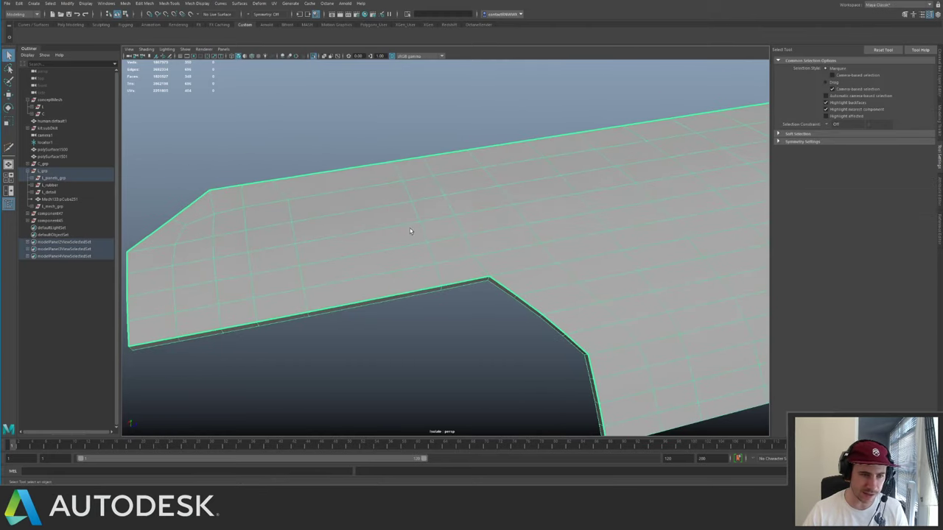
{"action": "right_click_drag", "start_coordinate": [409, 228], "coordinate": [371, 275], "text": "shift"}
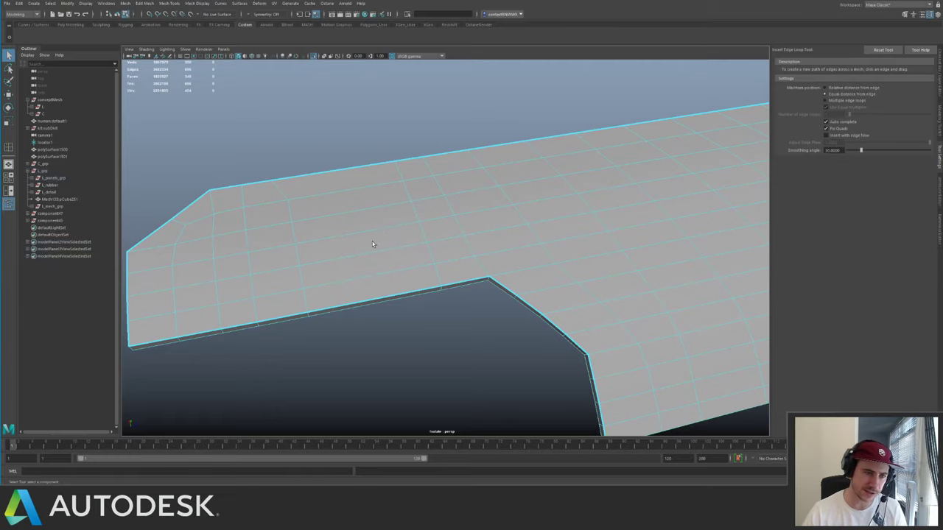
{"action": "key", "text": "q"}
- Bring back the full scene and examine the layout of kitbash parts, including the small latch beside the round cover
{"action": "left_click_drag", "start_coordinate": [393, 227], "coordinate": [454, 218], "text": "alt"}
{"action": "right_click_drag", "start_coordinate": [455, 218], "coordinate": [258, 169], "text": "alt"}
{"action": "left_click_drag", "start_coordinate": [258, 168], "coordinate": [371, 208], "text": "alt"}
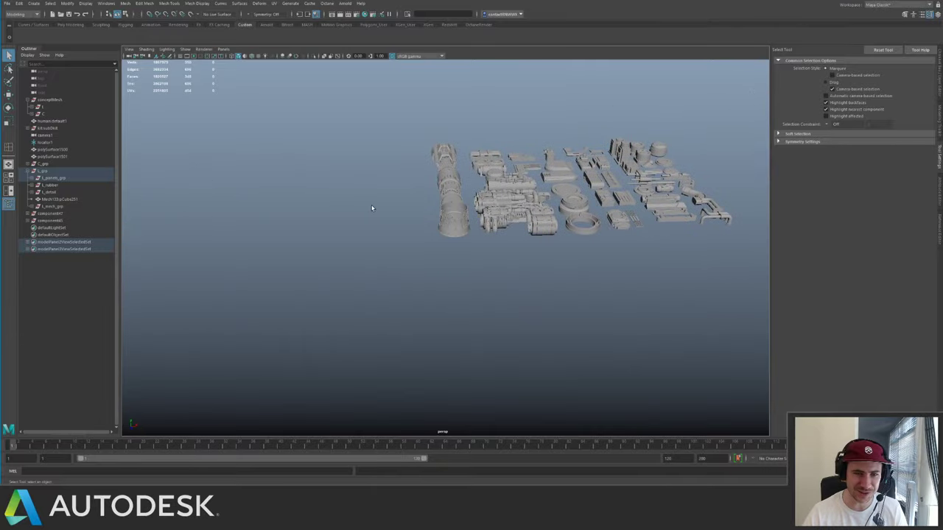
{"action": "left_click", "coordinate": [542, 223]}
{"action": "key", "text": "f"}
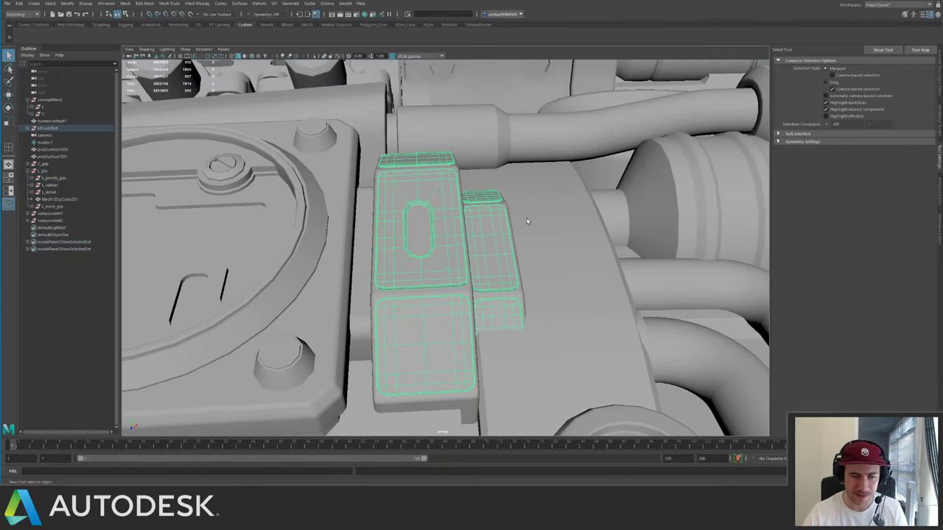
{"action": "right_click_drag", "start_coordinate": [514, 217], "coordinate": [438, 145], "text": "alt"}
{"action": "middle_click_drag", "start_coordinate": [439, 144], "coordinate": [427, 272], "text": "alt"}
{"action": "right_click_drag", "start_coordinate": [427, 273], "coordinate": [437, 150], "text": "alt"}
{"action": "middle_click_drag", "start_coordinate": [438, 149], "coordinate": [184, 173], "text": "alt"}
{"action": "right_click_drag", "start_coordinate": [184, 173], "coordinate": [158, 111], "text": "alt"}
{"action": "middle_click_drag", "start_coordinate": [545, 294], "coordinate": [412, 276], "text": "alt"}
{"action": "right_click_drag", "start_coordinate": [412, 276], "coordinate": [472, 294], "text": "alt"}
- Examine the slotted screw on the square kitbash part with the round cover, and select the whole part for inspection
{"action": "left_click", "coordinate": [517, 301]}
{"action": "key", "text": "f"}
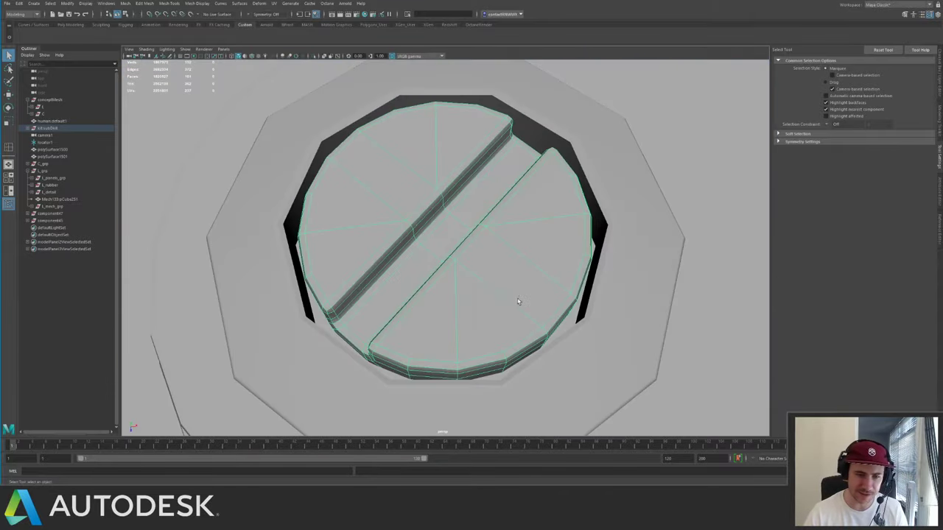
{"action": "left_click_drag", "start_coordinate": [518, 301], "coordinate": [585, 277], "text": "alt"}
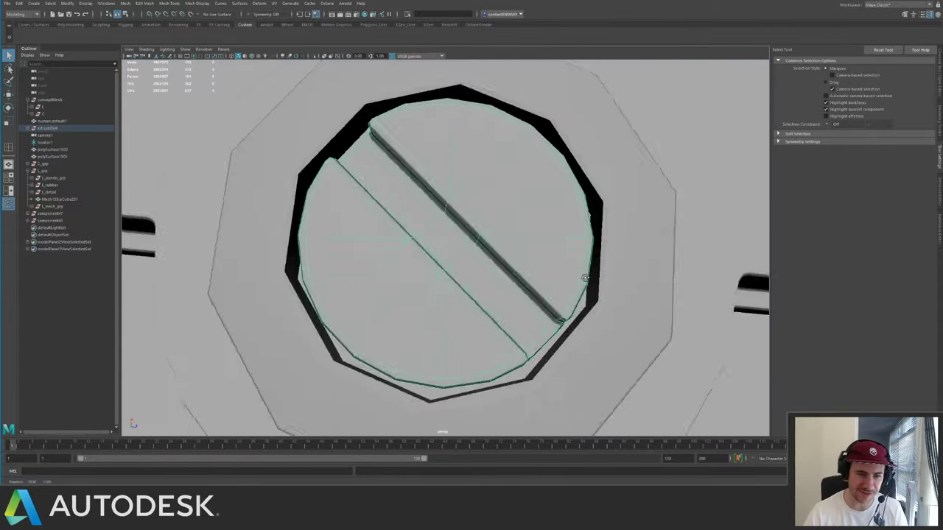
{"action": "right_click_drag", "start_coordinate": [584, 277], "coordinate": [415, 204], "text": "alt"}
{"action": "mouse_move", "coordinate": [415, 204]}
{"action": "left_mouse_down", "text": "alt"}
{"action": "mouse_move", "coordinate": [441, 208]}
{"action": "mouse_move", "coordinate": [405, 216]}
{"action": "left_mouse_up", "text": "alt"}
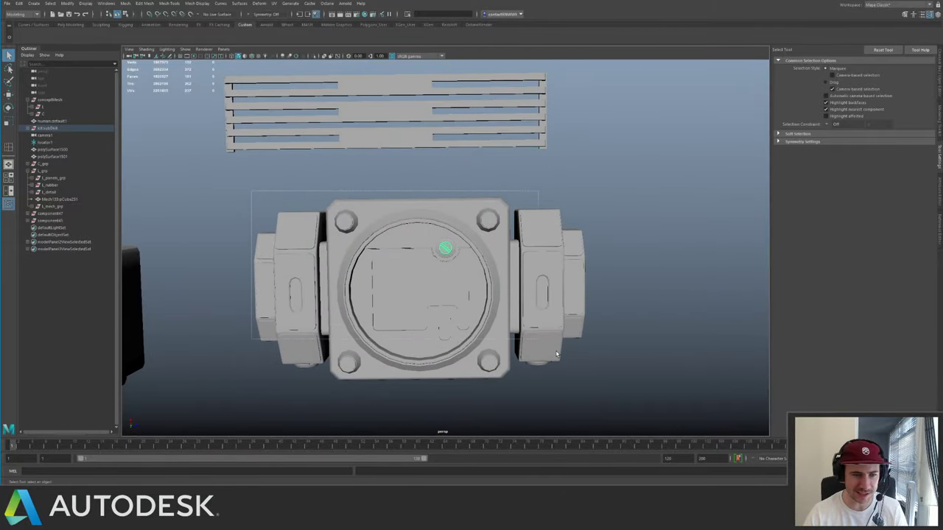
{"action": "left_click_drag", "start_coordinate": [557, 354], "coordinate": [562, 359]}
{"action": "left_click_drag", "start_coordinate": [409, 262], "coordinate": [361, 191], "text": "alt"}
{"action": "scroll", "coordinate": [357, 184], "scroll_direction": "down", "scroll_amount": 5}
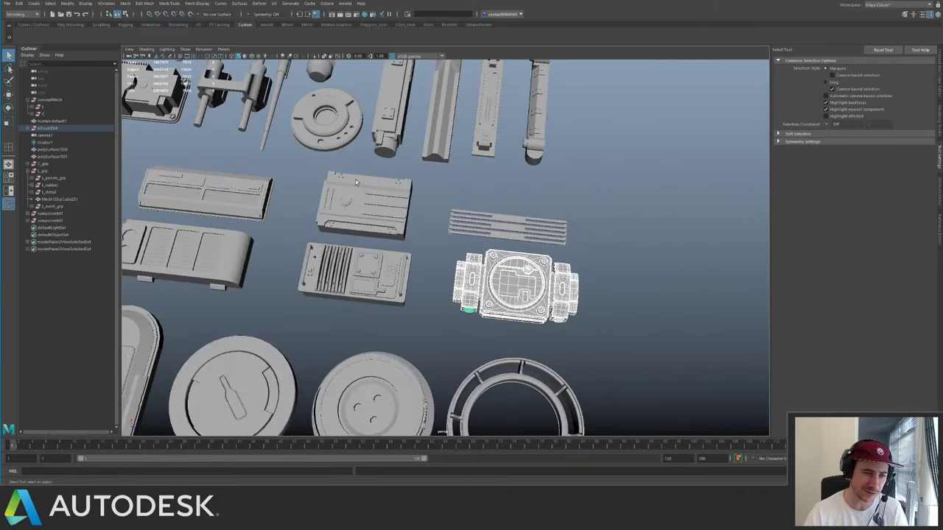
- Examine the rectangular slatted vent panel up close and survey the surrounding kitbash parts
{"action": "middle_click_drag", "start_coordinate": [356, 182], "coordinate": [551, 202], "text": "alt"}
{"action": "right_click_drag", "start_coordinate": [551, 202], "coordinate": [549, 265], "text": "alt"}
{"action": "left_click", "coordinate": [474, 152]}
{"action": "key", "text": "f"}
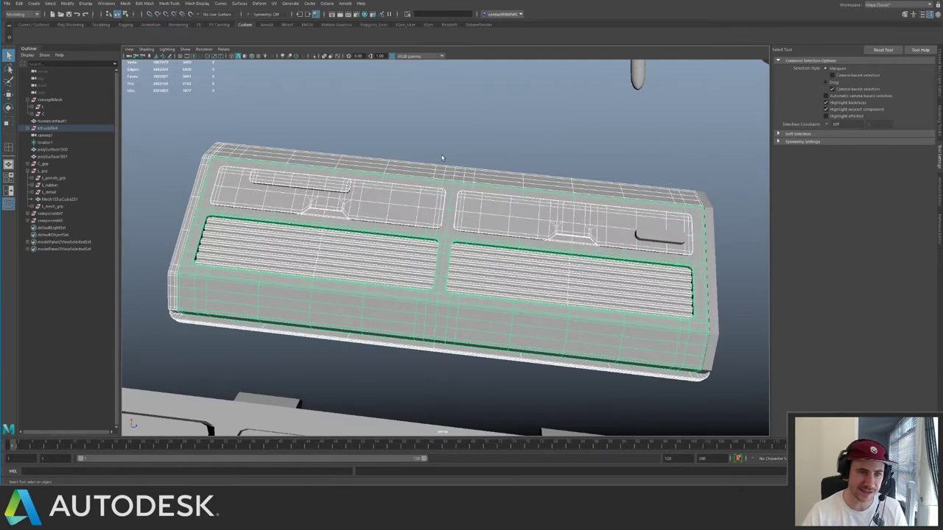
{"action": "left_click_drag", "start_coordinate": [442, 157], "coordinate": [338, 182], "text": "alt"}
{"action": "left_click", "coordinate": [362, 177]}
{"action": "scroll", "coordinate": [383, 200], "scroll_direction": "down", "scroll_amount": 5}
{"action": "middle_click_drag", "start_coordinate": [408, 204], "coordinate": [269, 257], "text": "alt"}
{"action": "left_click_drag", "start_coordinate": [270, 257], "coordinate": [445, 212], "text": "alt"}
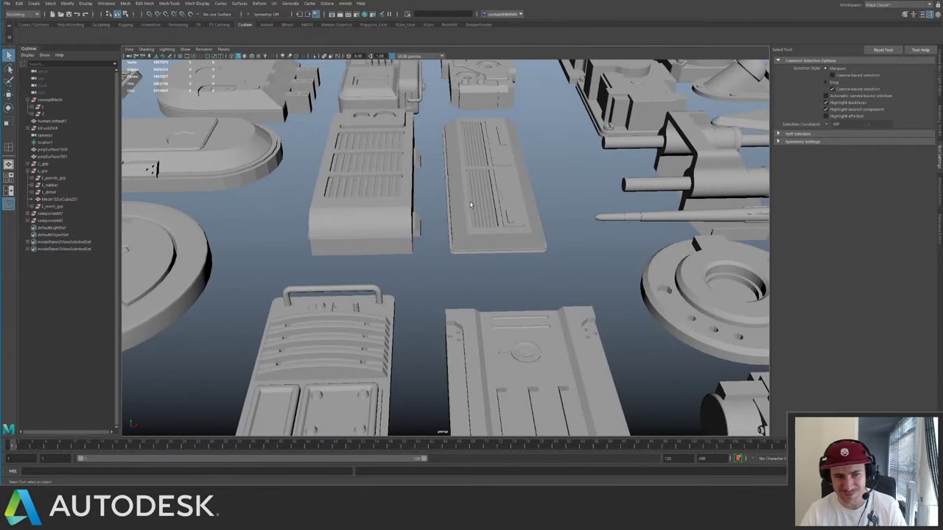
{"action": "scroll", "coordinate": [567, 199], "scroll_direction": "down", "scroll_amount": 10}
{"action": "middle_click_drag", "start_coordinate": [567, 199], "coordinate": [685, 210], "text": "alt"}
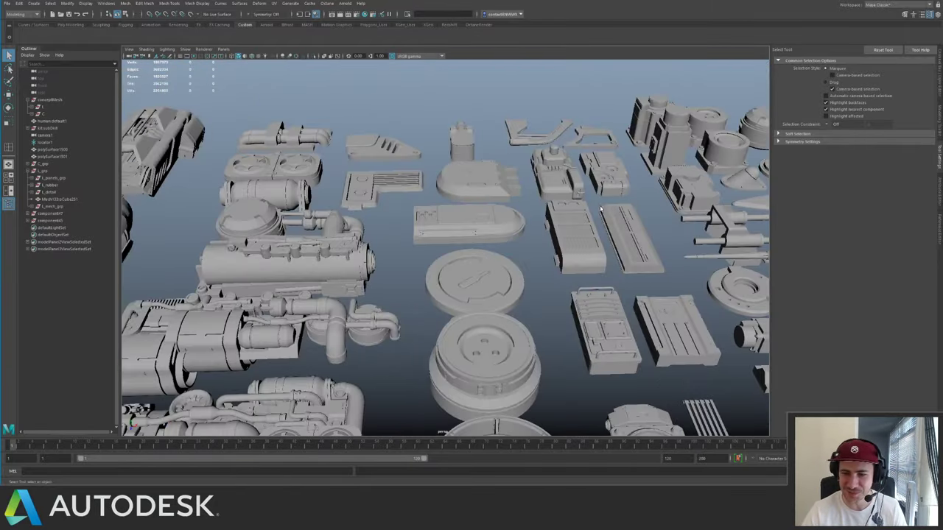
- Survey the kitbash layout and examine the rectangular finned box part up close
{"action": "left_click_drag", "start_coordinate": [589, 188], "coordinate": [447, 184], "text": "alt"}
{"action": "scroll", "coordinate": [457, 199], "scroll_direction": "up", "scroll_amount": 4}
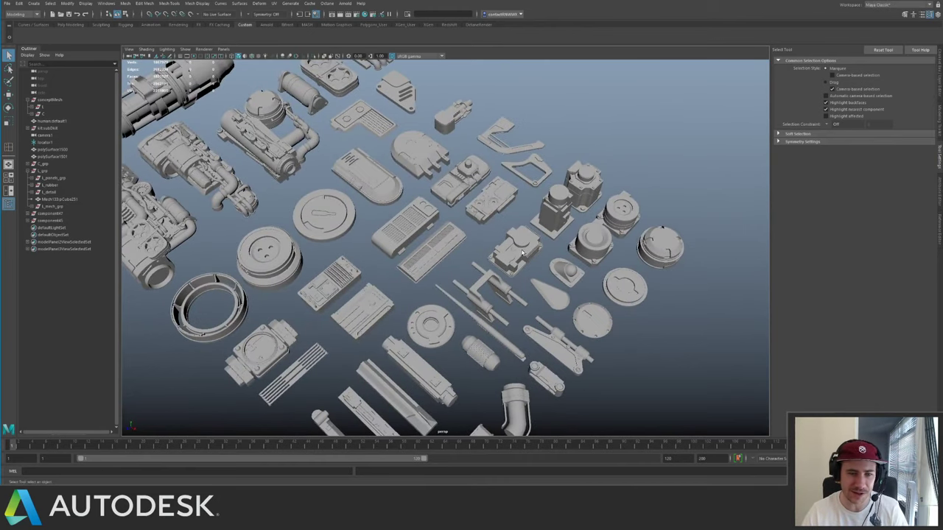
{"action": "key", "text": "f"}
{"action": "right_click_drag", "start_coordinate": [601, 255], "coordinate": [490, 254], "text": "alt"}
{"action": "left_click_drag", "start_coordinate": [490, 254], "coordinate": [428, 222], "text": "alt"}
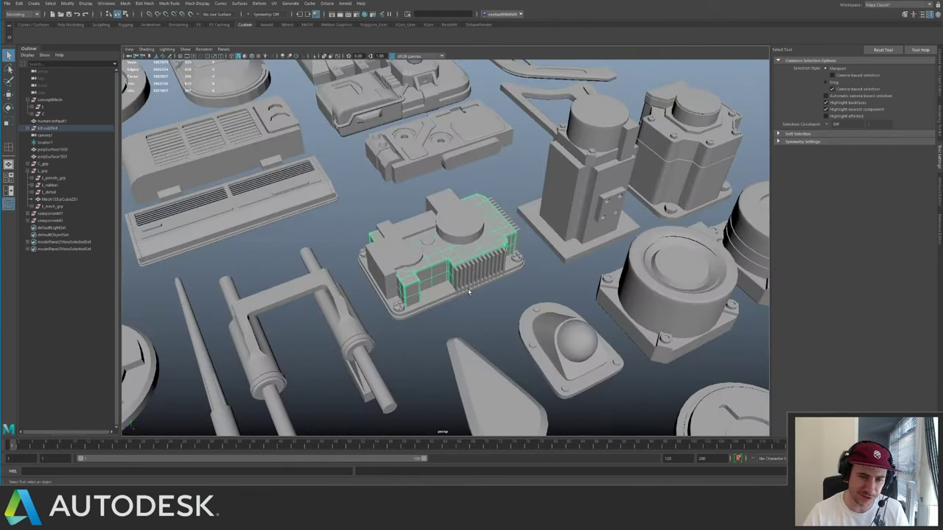
{"action": "left_click_drag", "start_coordinate": [410, 264], "coordinate": [467, 204], "text": "alt"}
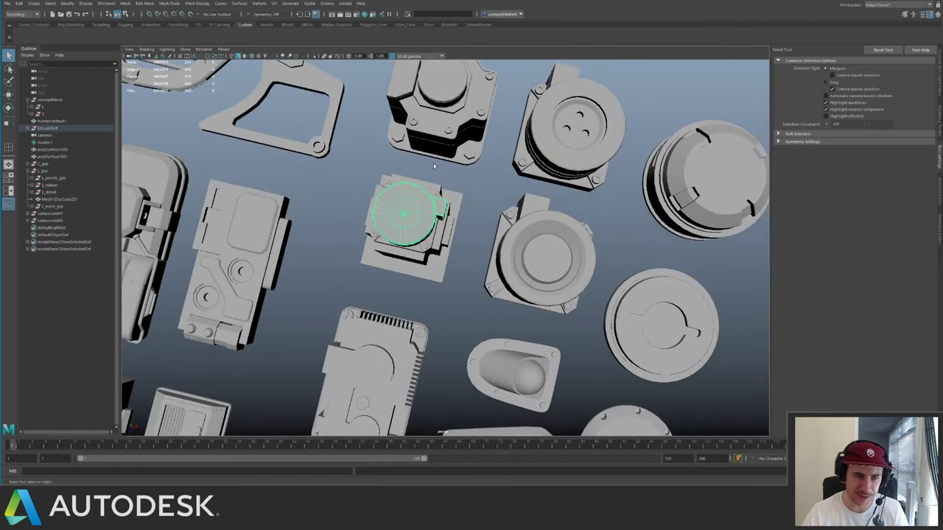
- Examine the round-topped square housings and the neighbouring kitbash parts around the finned box
{"action": "left_click", "coordinate": [463, 106]}
{"action": "left_click_drag", "start_coordinate": [587, 243], "coordinate": [339, 214], "text": "alt"}
{"action": "middle_click_drag", "start_coordinate": [339, 214], "coordinate": [494, 256], "text": "alt"}
{"action": "left_click", "coordinate": [555, 313]}
{"action": "left_click", "coordinate": [351, 251]}
{"action": "middle_click_drag", "start_coordinate": [351, 251], "coordinate": [454, 252], "text": "alt"}
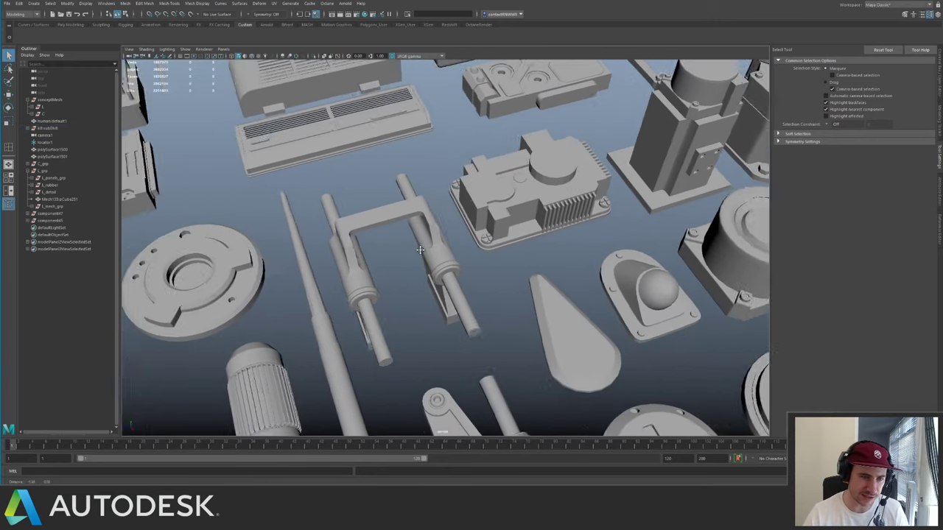
- Select the two-armed bracket kitbash part together with both of its cylindrical rods
{"action": "left_click_drag", "start_coordinate": [454, 253], "coordinate": [515, 222], "text": "alt"}
{"action": "left_click", "coordinate": [514, 221]}
{"action": "middle_click_drag", "start_coordinate": [514, 222], "coordinate": [424, 247], "text": "alt"}
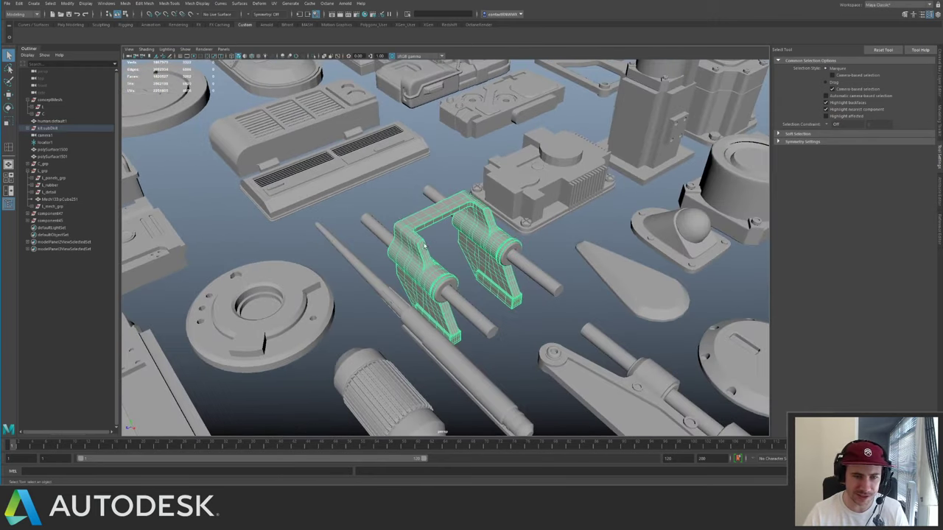
{"action": "right_click_drag", "start_coordinate": [425, 247], "coordinate": [519, 309], "text": "alt"}
{"action": "left_click", "coordinate": [457, 322], "text": "shift"}
{"action": "left_click", "coordinate": [466, 331], "text": "shift"}
{"action": "left_click_drag", "start_coordinate": [545, 256], "coordinate": [538, 261], "text": "alt"}
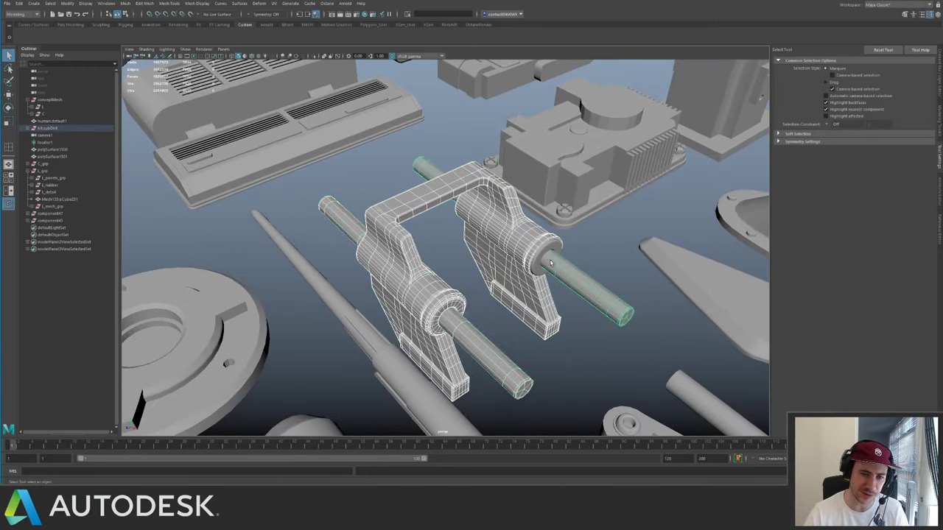
- Group the selected bracket and rods, and move the group across to the spaceship's exposed engine bay
{"action": "right_click_drag", "start_coordinate": [648, 279], "coordinate": [380, 202], "text": "alt"}
{"action": "left_click_drag", "start_coordinate": [379, 203], "coordinate": [408, 199], "text": "alt"}
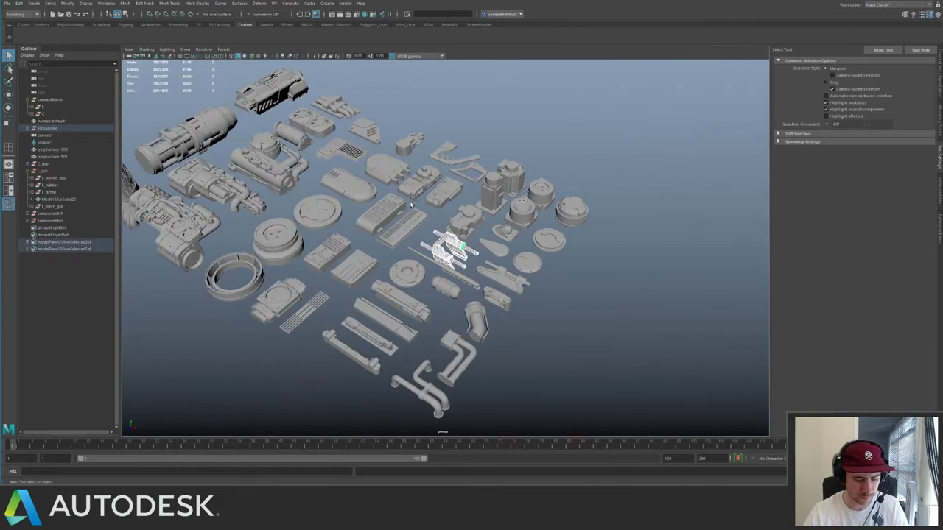
{"action": "key", "text": "ctrl+g"}
{"action": "key", "text": "w"}
{"action": "left_click_drag", "start_coordinate": [308, 189], "coordinate": [624, 342], "text": "alt"}
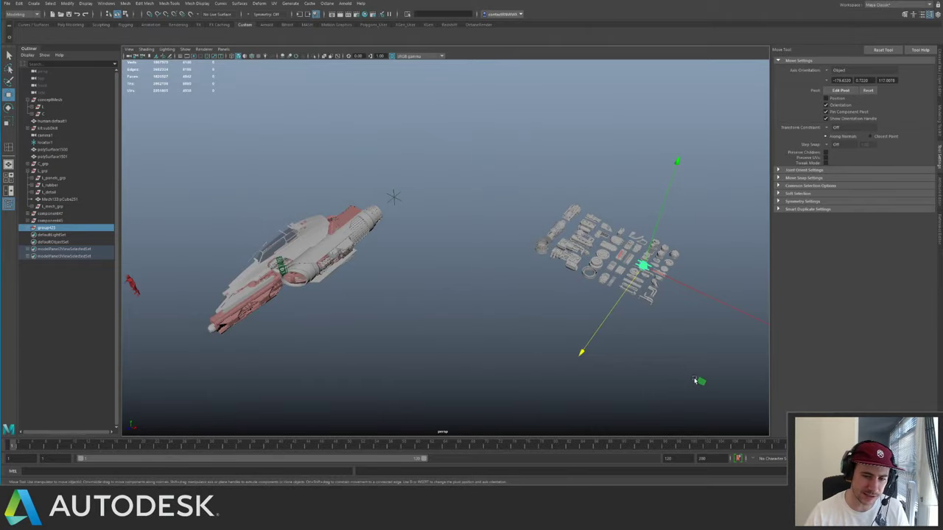
{"action": "key", "text": "f"}
{"action": "right_click_drag", "start_coordinate": [572, 235], "coordinate": [299, 181], "text": "alt"}
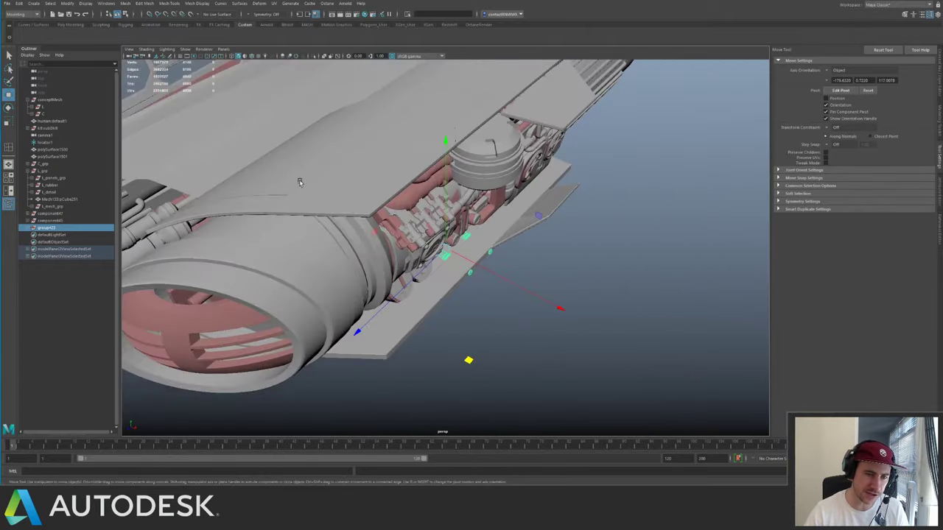
- Rotate the bracket group beside the engine so its two rods are stacked one above the other
{"action": "left_click_drag", "start_coordinate": [299, 181], "coordinate": [373, 196], "text": "alt"}
{"action": "middle_click_drag", "start_coordinate": [434, 227], "coordinate": [388, 237], "text": "alt"}
{"action": "left_click_drag", "start_coordinate": [394, 258], "coordinate": [437, 243], "text": "alt"}
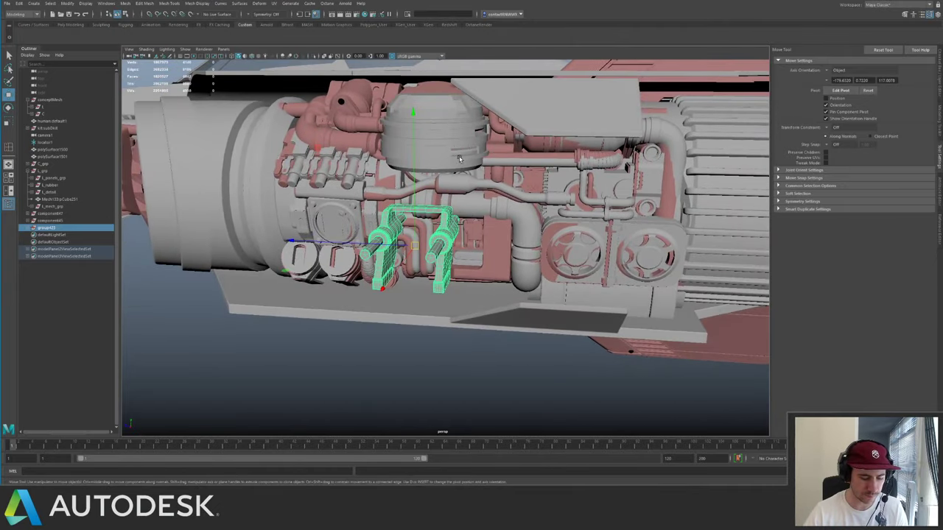
{"action": "key", "text": "e"}
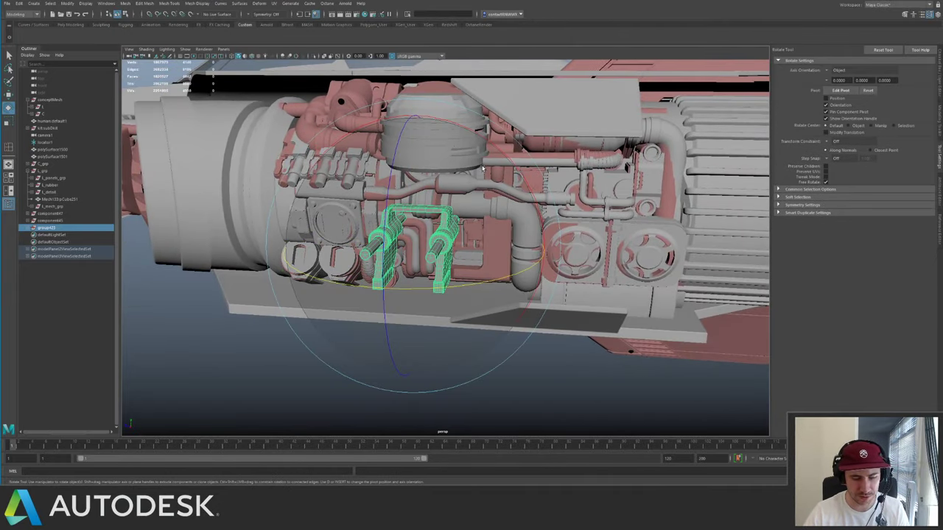
{"action": "left_click_drag", "start_coordinate": [495, 152], "coordinate": [515, 150]}
{"action": "key", "text": "w"}
- Select the whole domed canister on the engine, pull it clear of the bay and delete it
{"action": "left_click", "coordinate": [417, 138]}
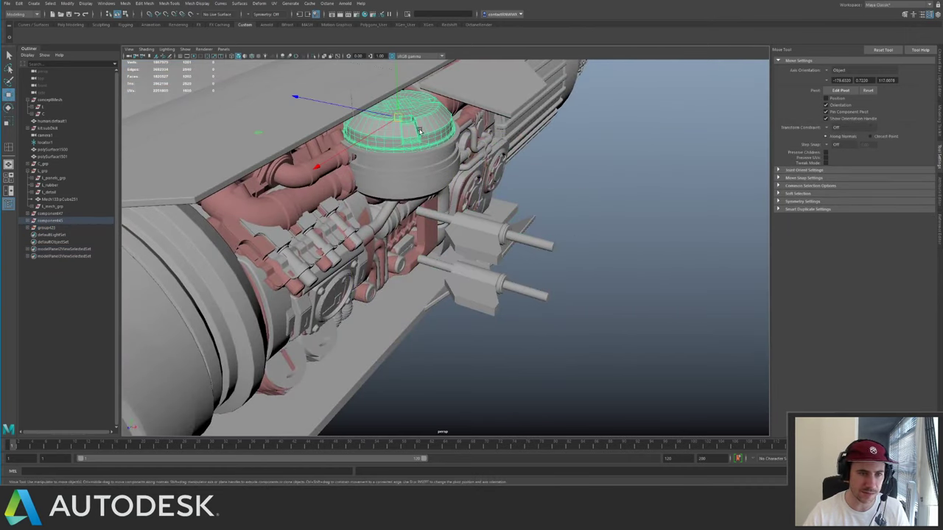
{"action": "left_click_drag", "start_coordinate": [416, 140], "coordinate": [415, 133], "text": "alt"}
{"action": "key", "text": "Up"}
{"action": "middle_click_drag", "start_coordinate": [365, 127], "coordinate": [370, 167], "text": "alt"}
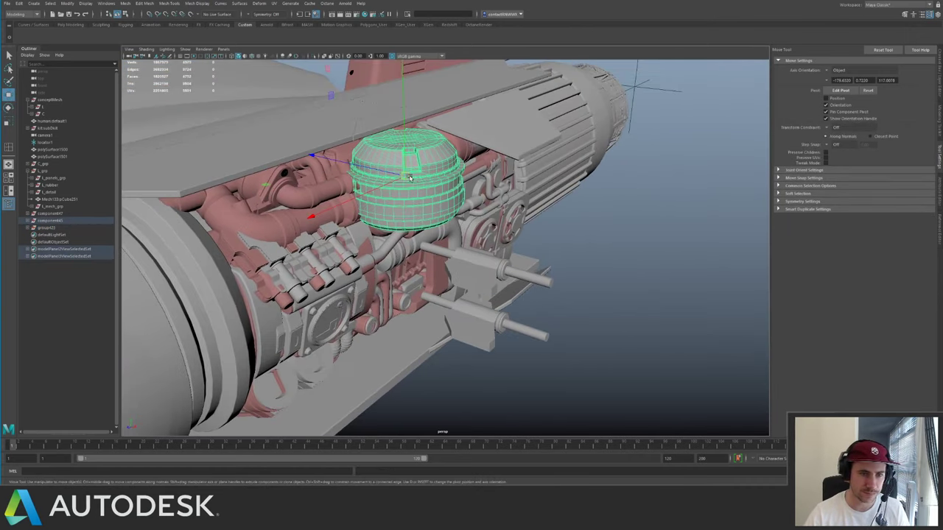
{"action": "left_click_drag", "start_coordinate": [410, 177], "coordinate": [642, 230]}
{"action": "left_click_drag", "start_coordinate": [570, 230], "coordinate": [524, 192], "text": "alt"}
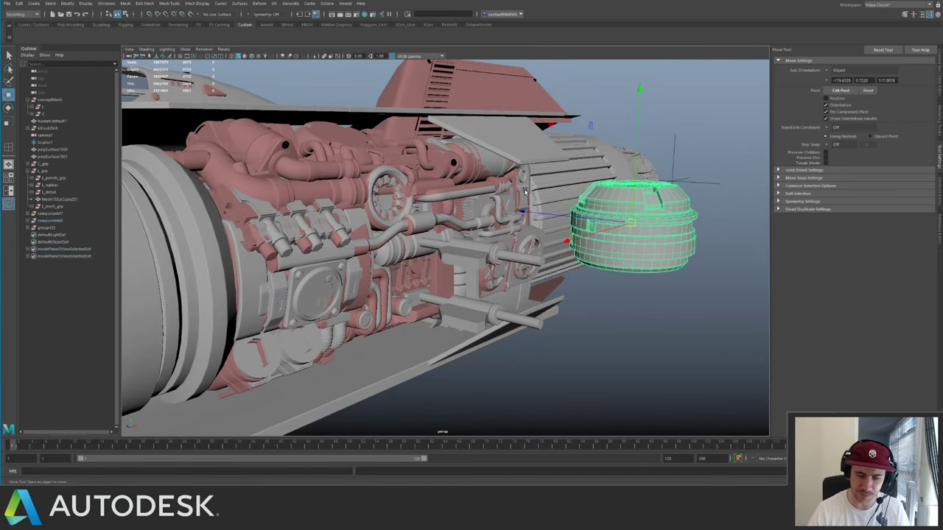
{"action": "key", "text": "Delete"}
- Reselect the whole bracket group and adjust its rotation and scale beside the engine bay
{"action": "left_click", "coordinate": [475, 254]}
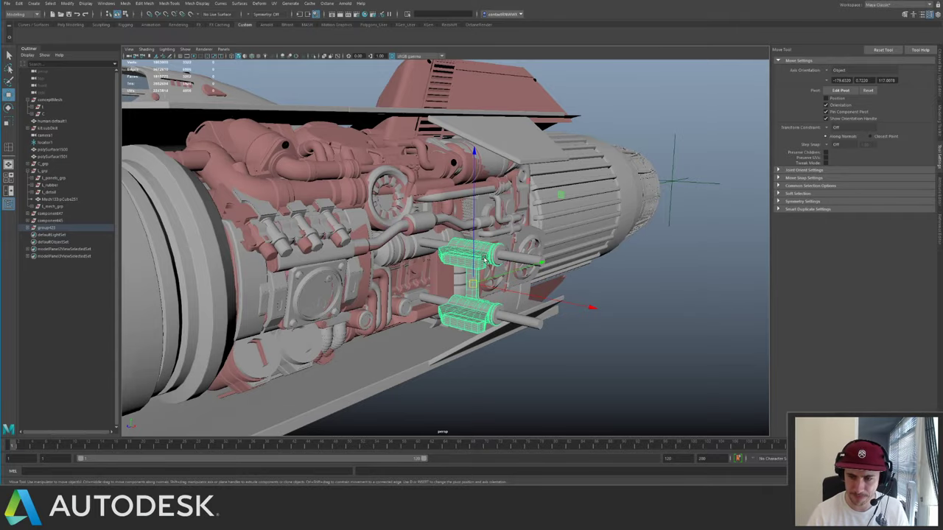
{"action": "key", "text": "Up"}
{"action": "left_click_drag", "start_coordinate": [509, 194], "coordinate": [413, 221], "text": "alt"}
{"action": "middle_click_drag", "start_coordinate": [412, 221], "coordinate": [437, 195], "text": "alt"}
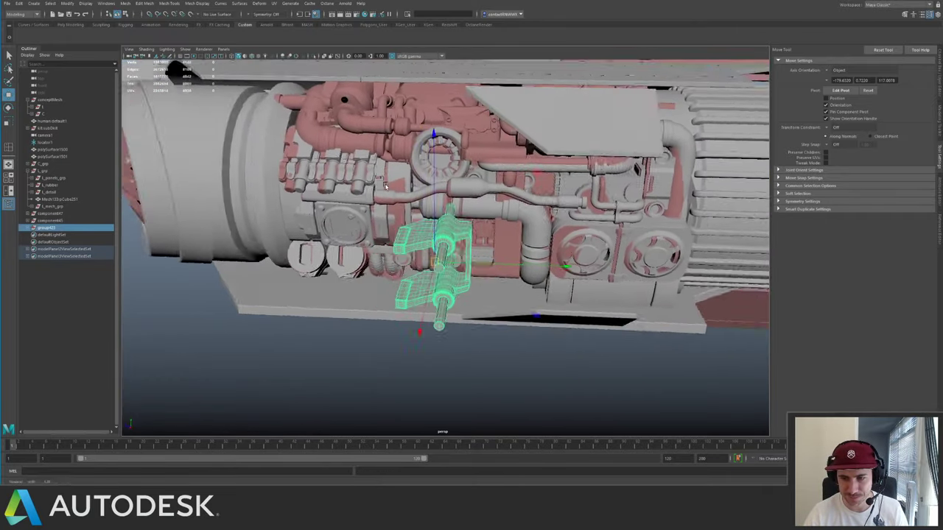
{"action": "right_click_drag", "start_coordinate": [437, 221], "coordinate": [457, 228], "text": "alt"}
{"action": "left_click_drag", "start_coordinate": [456, 250], "coordinate": [394, 204], "text": "alt"}
{"action": "key", "text": "e"}
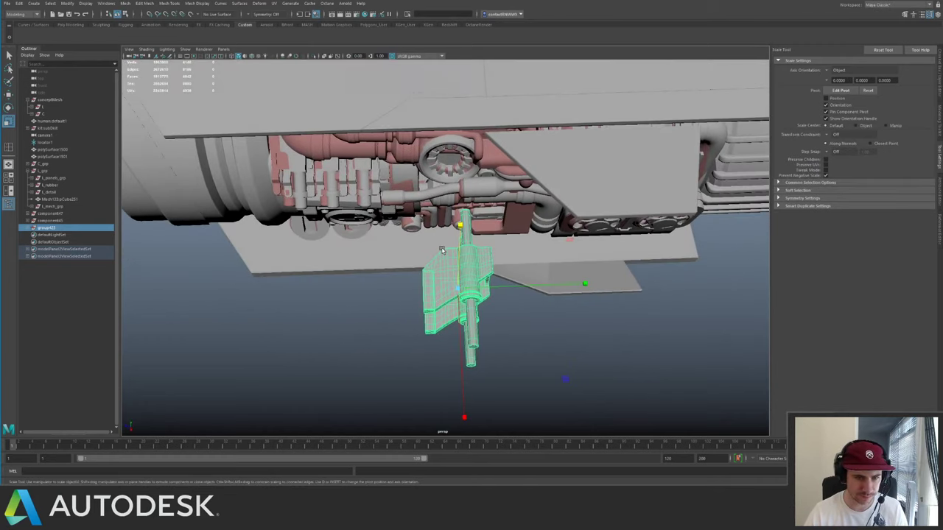
{"action": "left_click_drag", "start_coordinate": [531, 388], "coordinate": [410, 226]}
{"action": "key", "text": "w"}
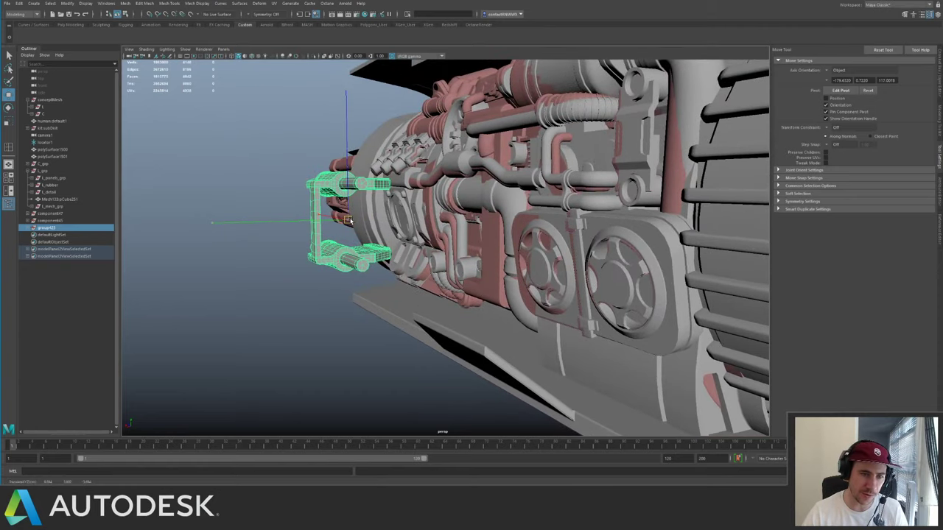
- Move the bracket group into the engine bay and scale it to fit behind the large elbow pipe
{"action": "left_click_drag", "start_coordinate": [349, 219], "coordinate": [413, 212]}
{"action": "key", "text": "r"}
{"action": "key", "text": "w"}
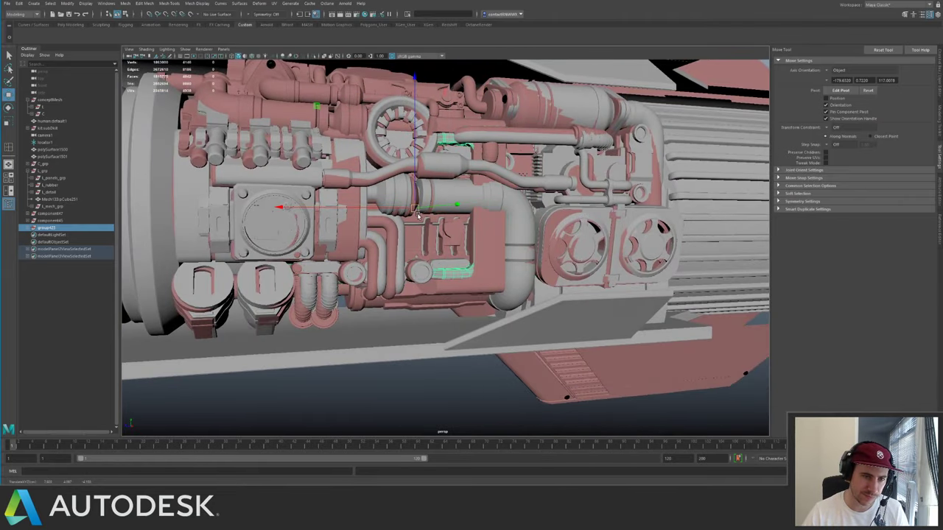
{"action": "left_click_drag", "start_coordinate": [417, 213], "coordinate": [471, 258]}
{"action": "key", "text": "f"}
{"action": "key", "text": "r"}
{"action": "key", "text": "w"}
{"action": "scroll", "coordinate": [464, 251], "scroll_direction": "up", "scroll_amount": 2}
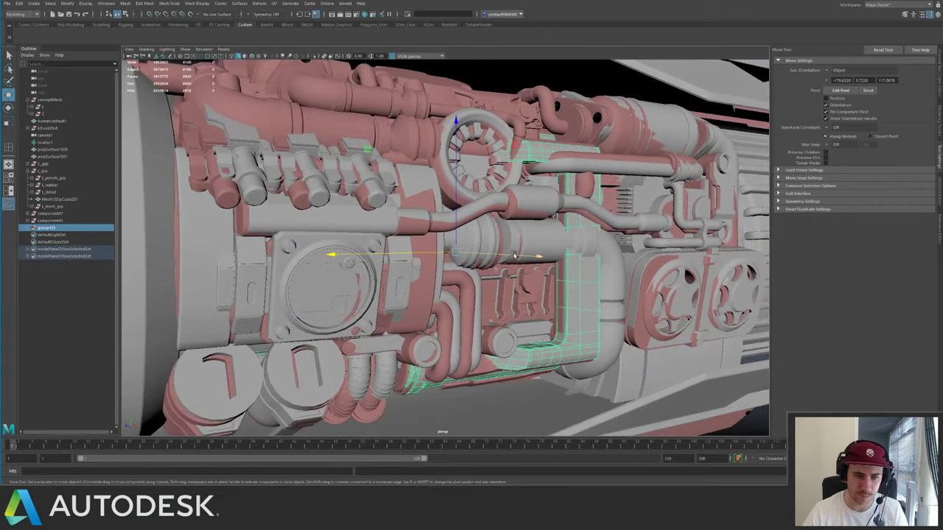
- Delete the concept-mesh piece that overlaps the bracket beside the large elbow pipe
{"action": "left_click", "coordinate": [586, 285]}
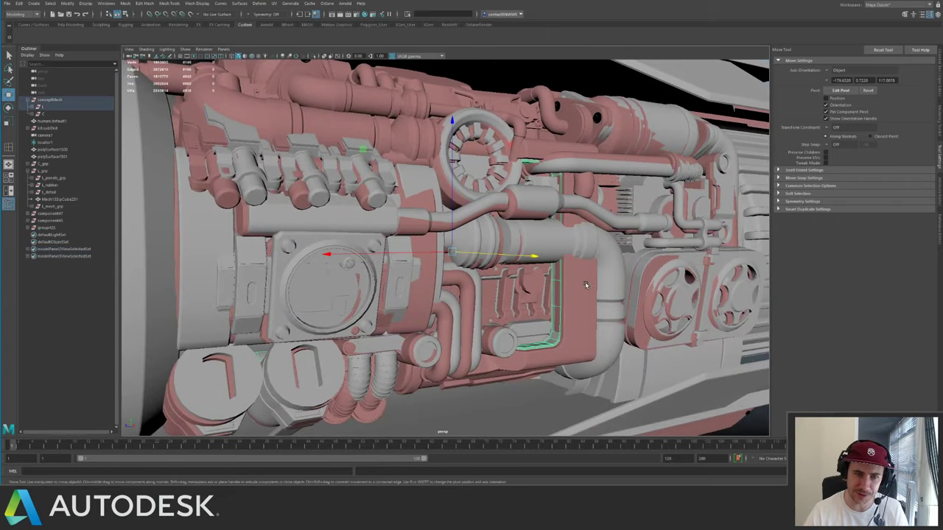
{"action": "left_click_drag", "start_coordinate": [586, 286], "coordinate": [534, 257], "text": "alt"}
{"action": "key", "text": "Delete"}
{"action": "scroll", "coordinate": [538, 262], "scroll_direction": "down", "scroll_amount": 5}
{"action": "scroll", "coordinate": [537, 262], "scroll_direction": "up", "scroll_amount": 5}
- Select the bracket group, adjust its position within the engine bay and check it in isolation
{"action": "left_click", "coordinate": [536, 260]}
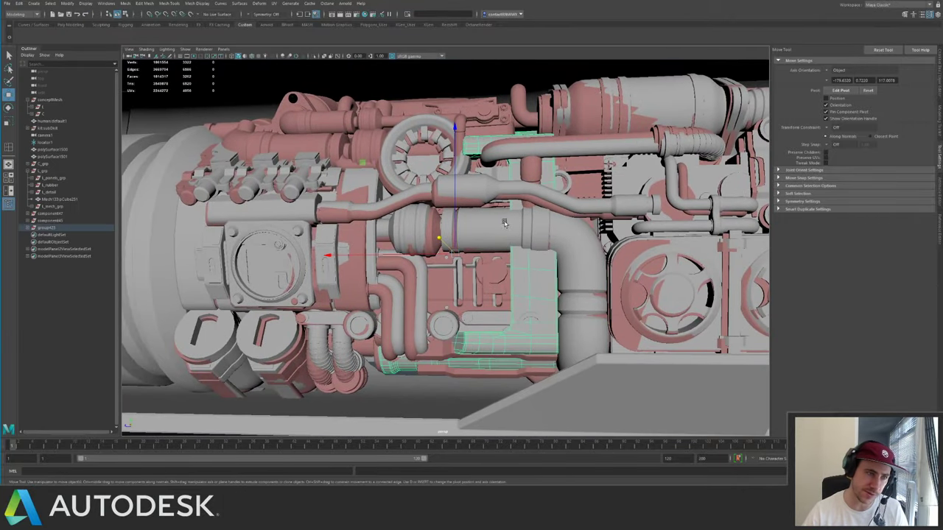
{"action": "left_click_drag", "start_coordinate": [483, 224], "coordinate": [562, 265], "text": "alt"}
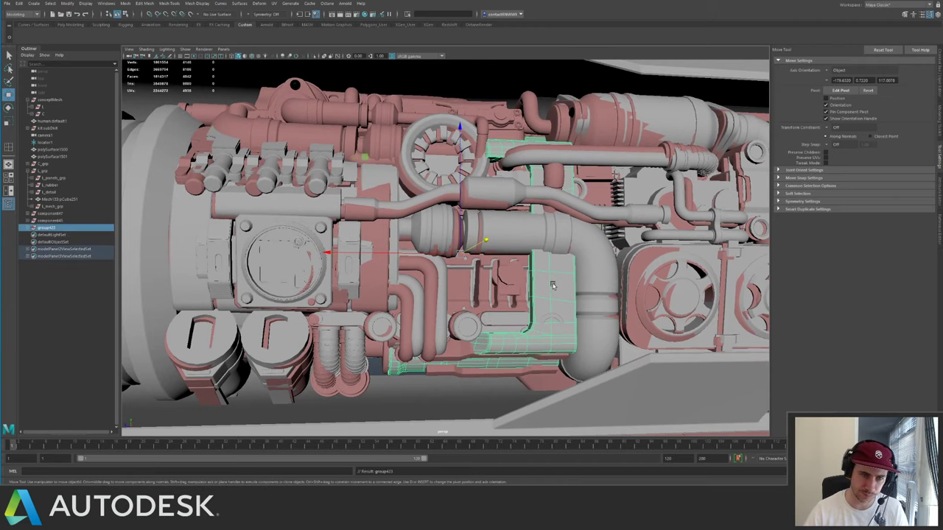
{"action": "left_click_drag", "start_coordinate": [420, 257], "coordinate": [406, 207]}
{"action": "key", "text": "ctrl+1"}
{"action": "key", "text": "ctrl+1"}
- Review the whole spaceship and the kitbash area, and locate the bracket group on the ship
{"action": "scroll", "coordinate": [554, 194], "scroll_direction": "down", "scroll_amount": 5}
{"action": "scroll", "coordinate": [406, 206], "scroll_direction": "down", "scroll_amount": 6}
{"action": "left_click", "coordinate": [210, 151]}
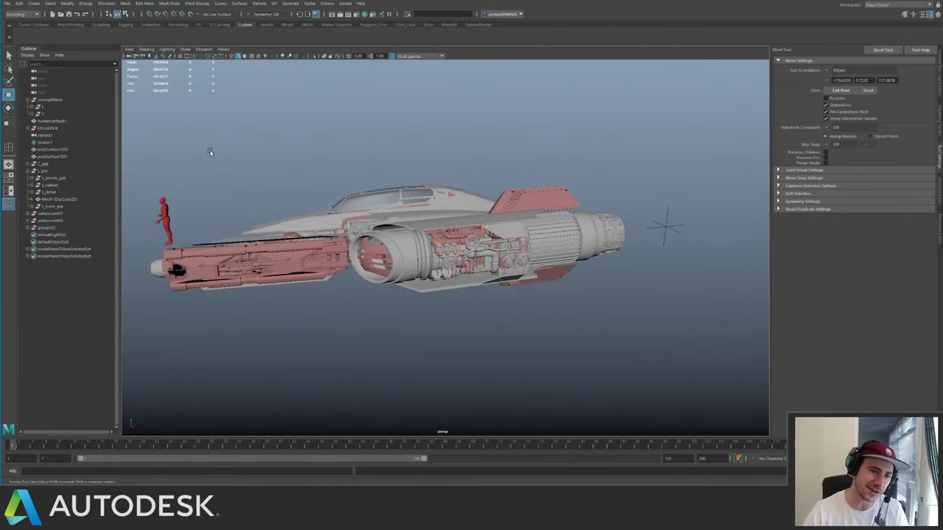
{"action": "left_click_drag", "start_coordinate": [210, 152], "coordinate": [255, 122], "text": "alt"}
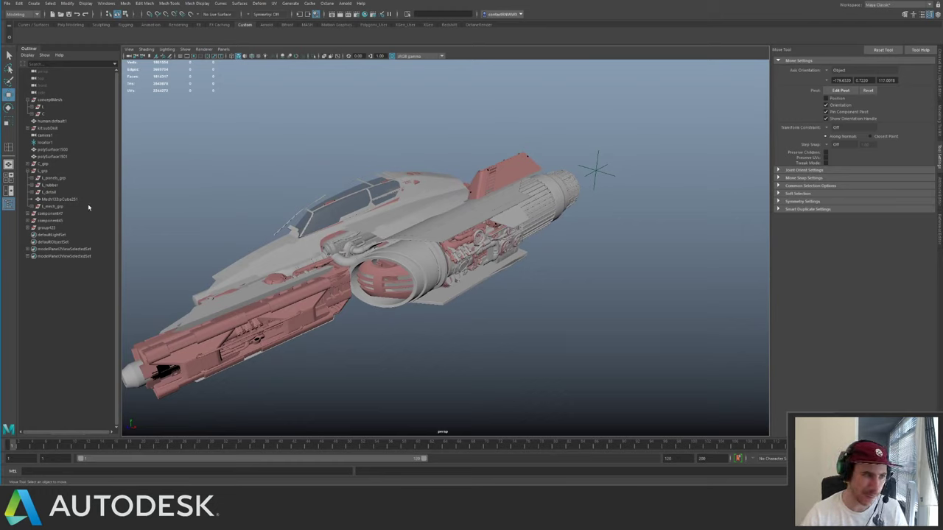
{"action": "left_click_drag", "start_coordinate": [316, 159], "coordinate": [518, 132], "text": "alt"}
{"action": "left_click", "coordinate": [545, 146]}
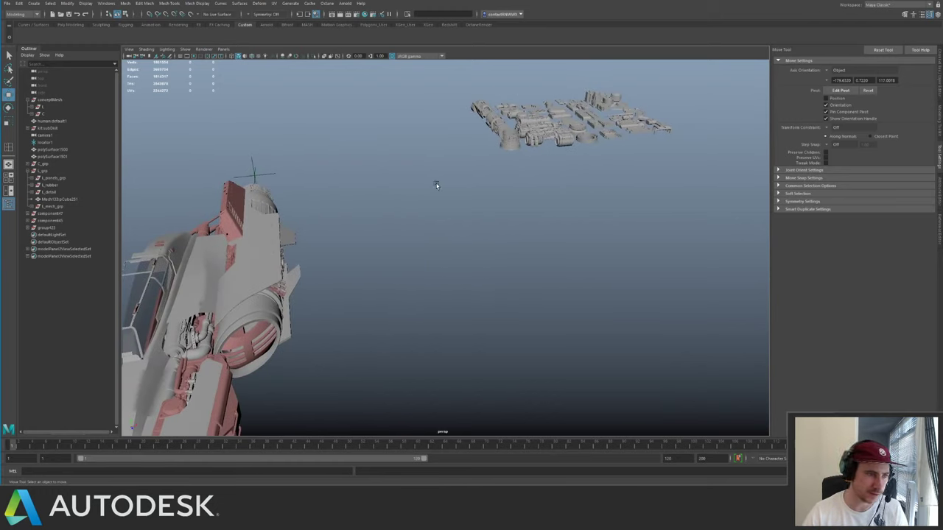
{"action": "left_click", "coordinate": [45, 227]}
{"action": "left_click_drag", "start_coordinate": [403, 180], "coordinate": [363, 193], "text": "alt"}
{"action": "middle_click_drag", "start_coordinate": [362, 194], "coordinate": [368, 195], "text": "alt"}
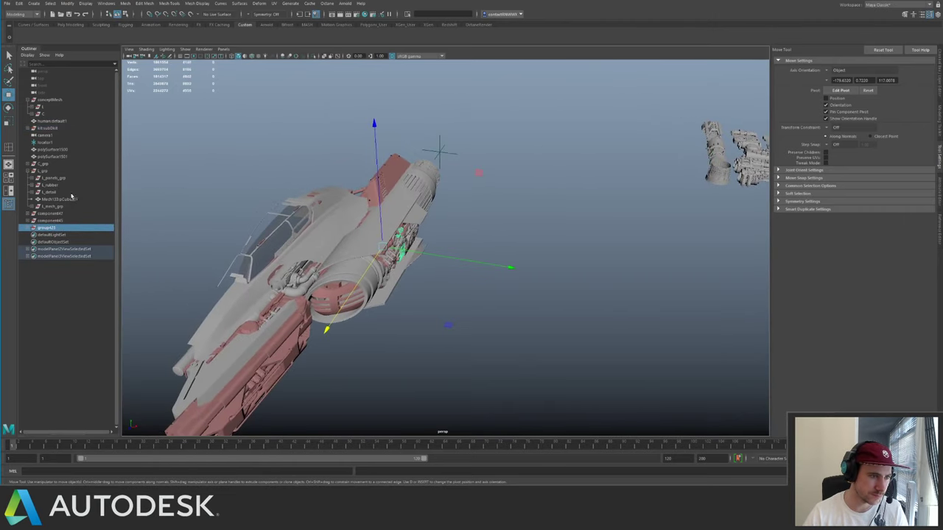
- Isolate the two loose component groups and the bracket group to check them, and parent all three inside L_grp
{"action": "left_click", "coordinate": [28, 170]}
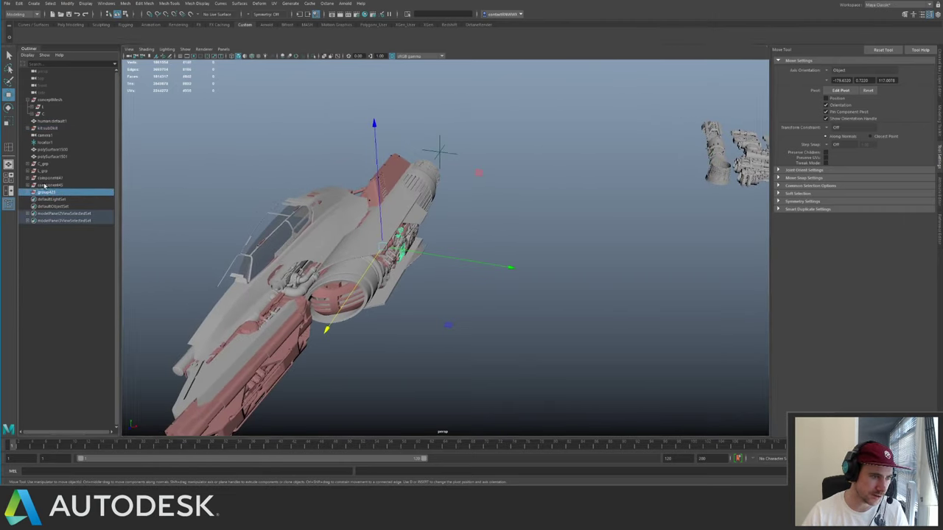
{"action": "left_click", "coordinate": [49, 178]}
{"action": "left_click", "coordinate": [48, 193], "text": "shift"}
{"action": "key", "text": "ctrl+1"}
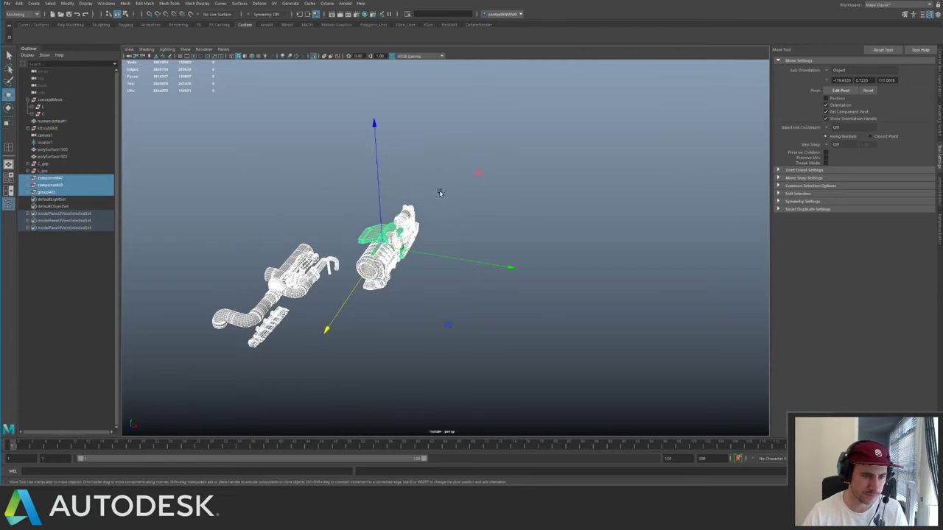
{"action": "left_click_drag", "start_coordinate": [440, 191], "coordinate": [521, 208], "text": "alt"}
{"action": "key", "text": "ctrl+1"}
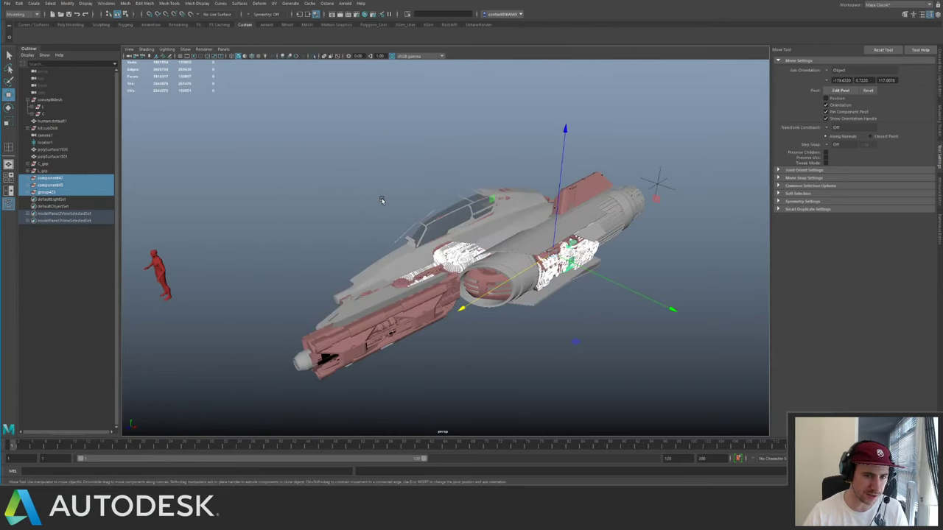
{"action": "left_click", "coordinate": [28, 171]}
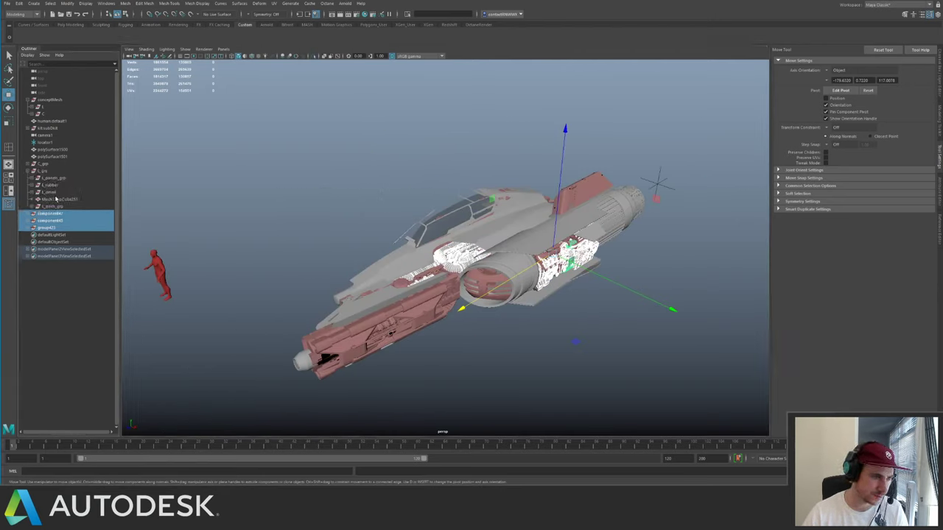
{"action": "left_click", "coordinate": [58, 199]}
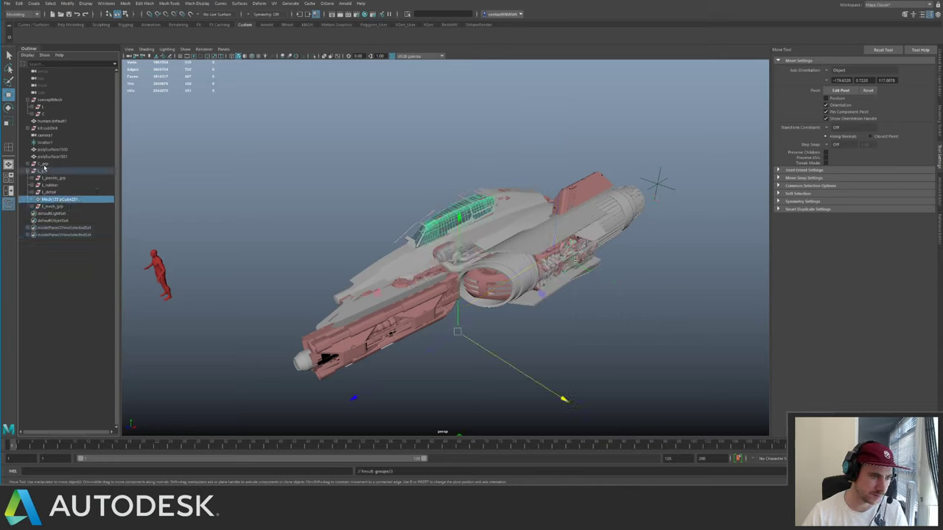
- Duplicate L_grp and mirror the copy to the opposite side of the ship by setting its Scale X to -1
{"action": "left_click", "coordinate": [45, 171]}
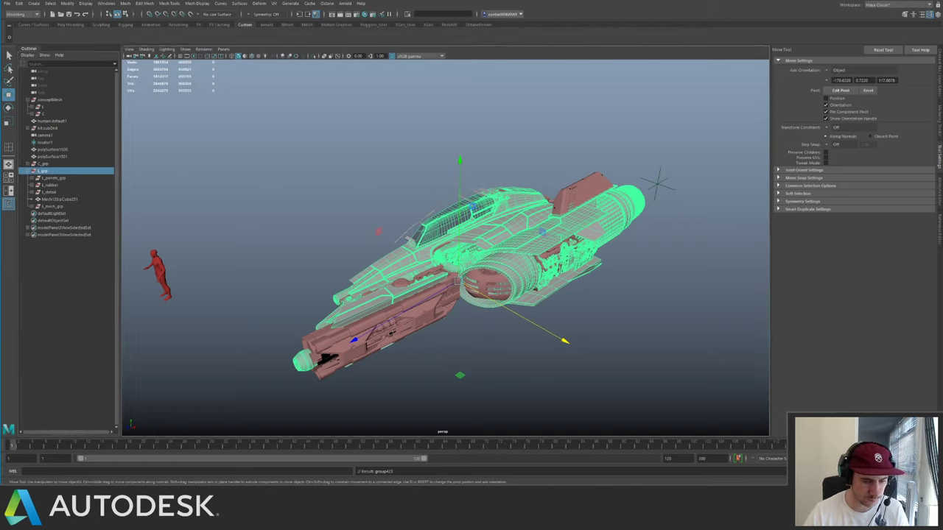
{"action": "key", "text": "ctrl+d"}
{"action": "left_click", "coordinate": [940, 89]}
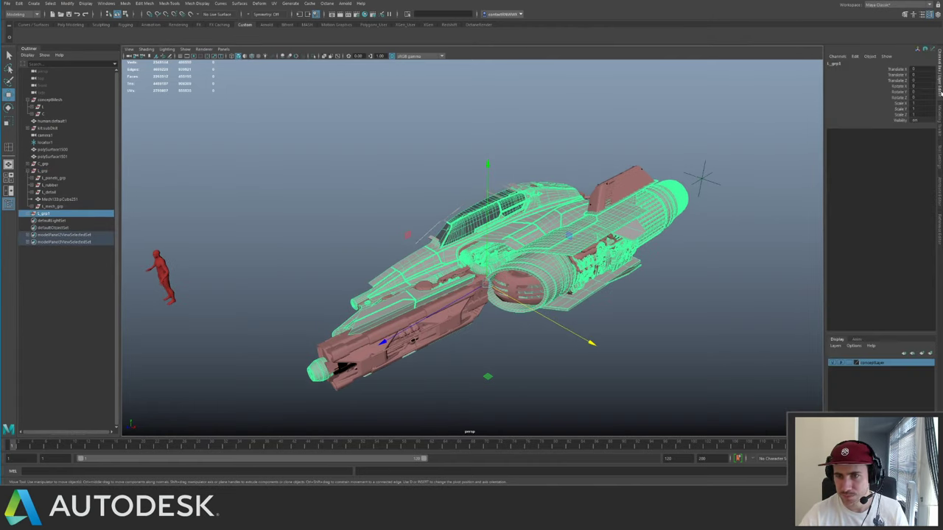
{"action": "left_click", "coordinate": [923, 109]}
{"action": "left_click", "coordinate": [920, 103]}
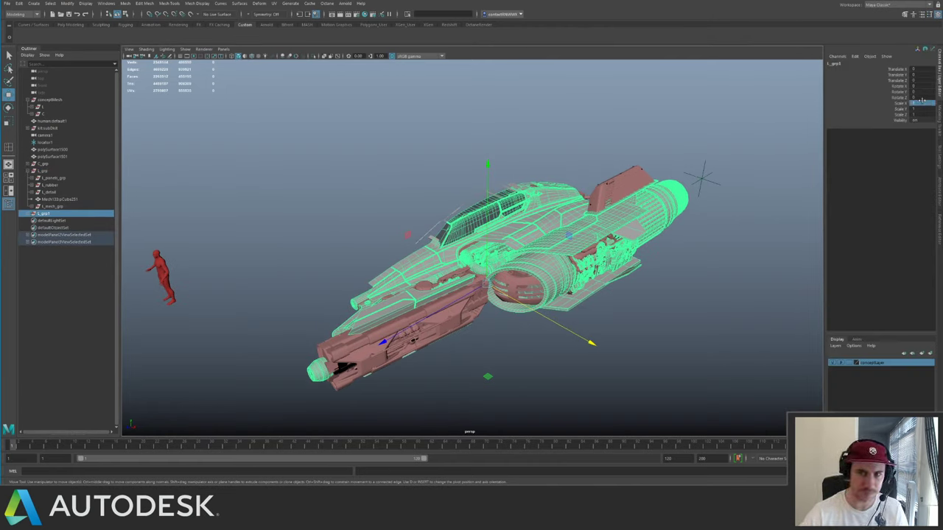
{"action": "type", "text": "-1"}
{"action": "key", "text": "Return"}
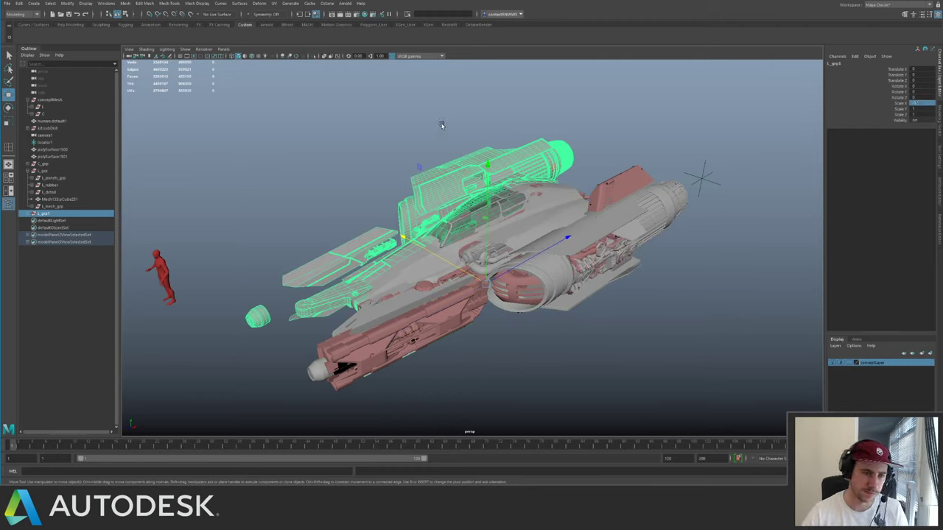
- Clear the selection, hide the concept layer and save the scene
{"action": "left_click", "coordinate": [441, 124]}
{"action": "left_click_drag", "start_coordinate": [433, 139], "coordinate": [339, 254], "text": "alt"}
{"action": "left_click", "coordinate": [834, 363]}
{"action": "right_click_drag", "start_coordinate": [338, 254], "coordinate": [434, 221], "text": "alt"}
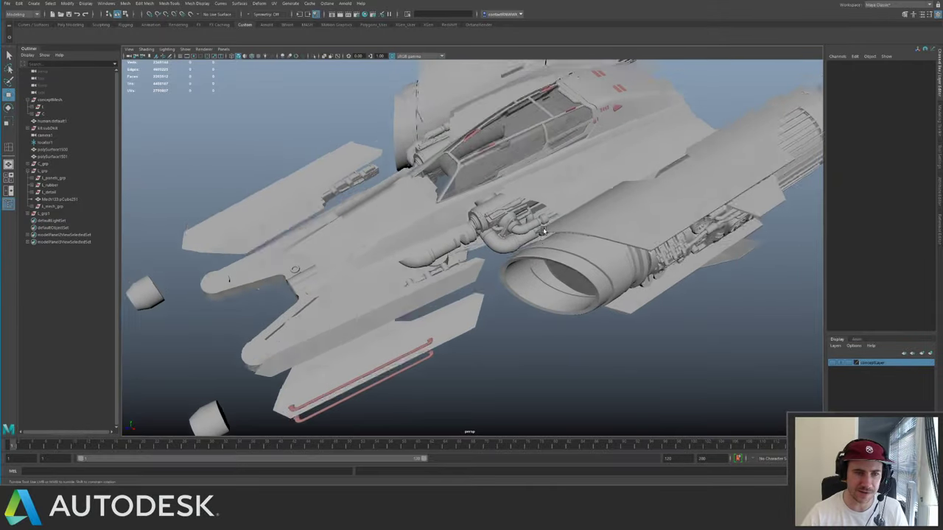
{"action": "left_click_drag", "start_coordinate": [435, 221], "coordinate": [549, 248], "text": "alt"}
{"action": "key", "text": "ctrl+s"}
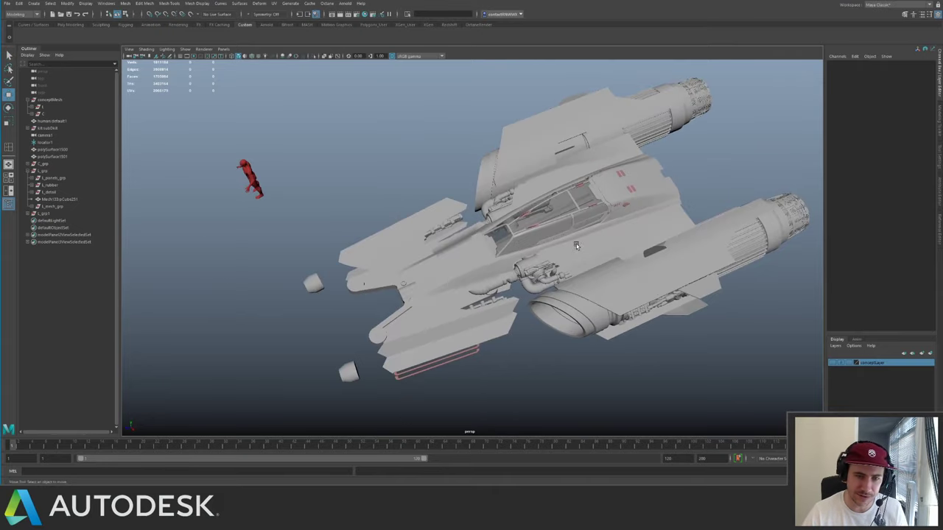
- Examine the mirrored hull panels from above and the exhaust nozzles from behind
{"action": "left_click", "coordinate": [576, 244]}
{"action": "key", "text": "w"}
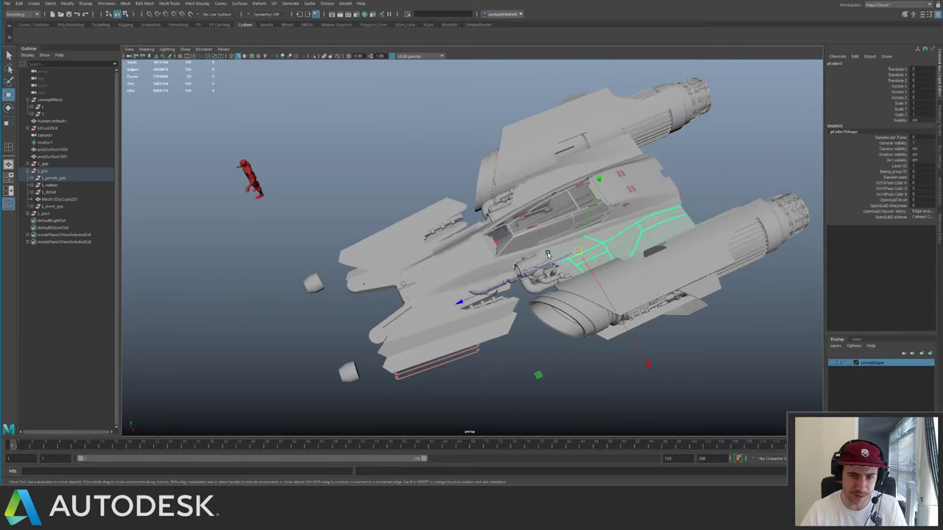
{"action": "left_click", "coordinate": [501, 263]}
{"action": "left_click", "coordinate": [439, 163]}
{"action": "middle_click_drag", "start_coordinate": [752, 280], "coordinate": [578, 283], "text": "alt"}
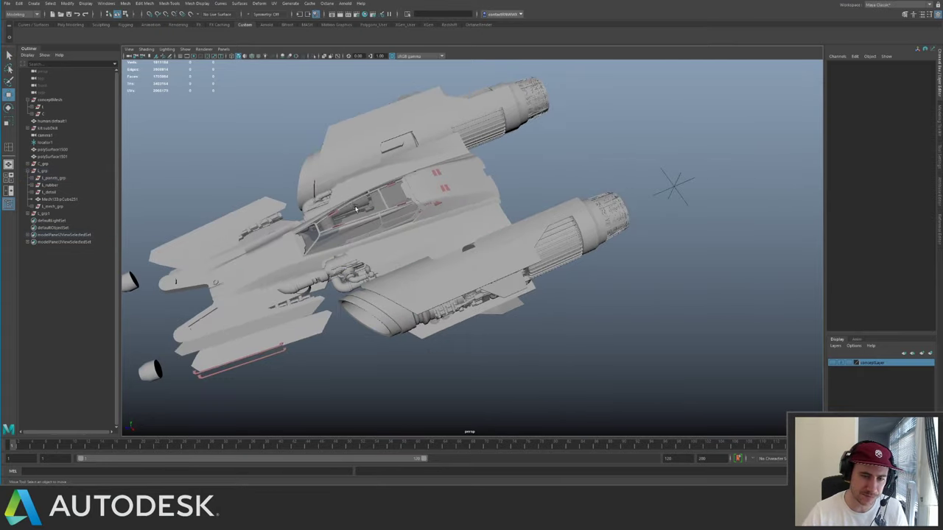
{"action": "left_click_drag", "start_coordinate": [578, 284], "coordinate": [636, 186], "text": "alt"}
{"action": "left_click_drag", "start_coordinate": [520, 212], "coordinate": [439, 224], "text": "alt"}
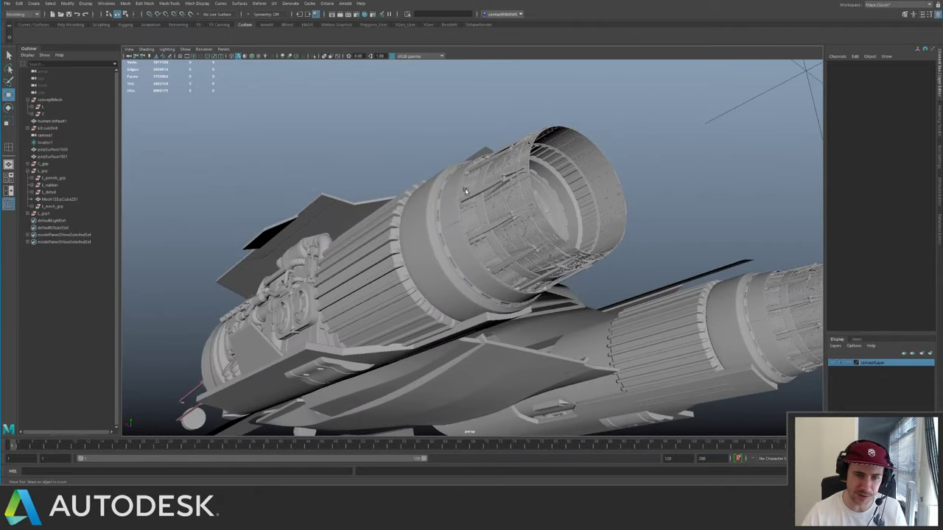
{"action": "left_click_drag", "start_coordinate": [492, 208], "coordinate": [454, 213], "text": "alt"}
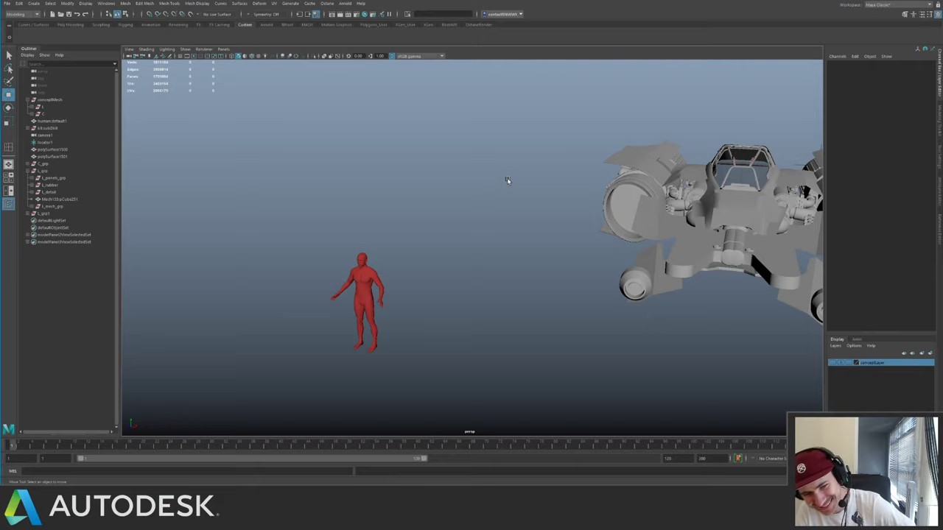
- Bring the full ship back into view from the front and save the scene again
{"action": "left_click_drag", "start_coordinate": [515, 263], "coordinate": [436, 210], "text": "alt"}
{"action": "key", "text": "q"}
{"action": "key", "text": "ctrl+s"}
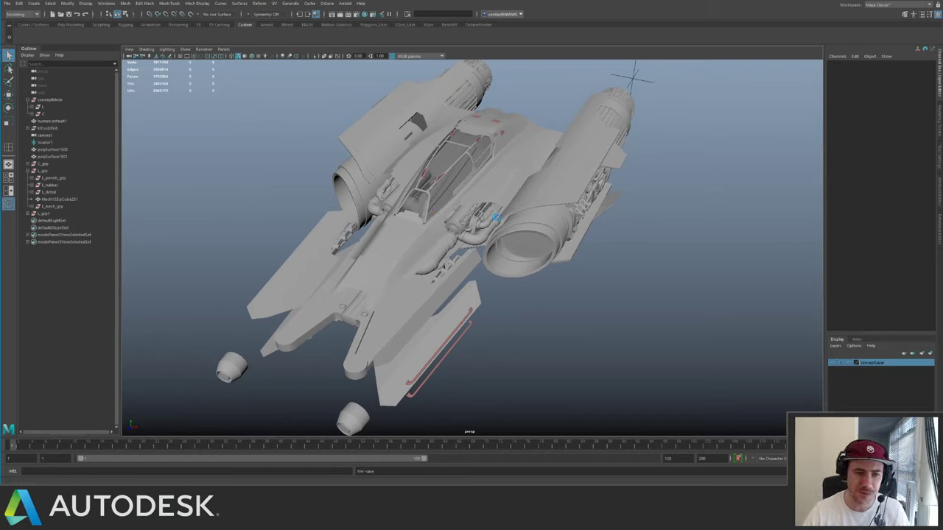
- Examine the kitbash pipes, fans and mechanical parts in the side engine bay up close
{"action": "left_click_drag", "start_coordinate": [502, 218], "coordinate": [413, 193], "text": "alt"}
{"action": "right_click_drag", "start_coordinate": [370, 263], "coordinate": [451, 274], "text": "alt"}
{"action": "left_click_drag", "start_coordinate": [451, 274], "coordinate": [418, 214], "text": "alt"}
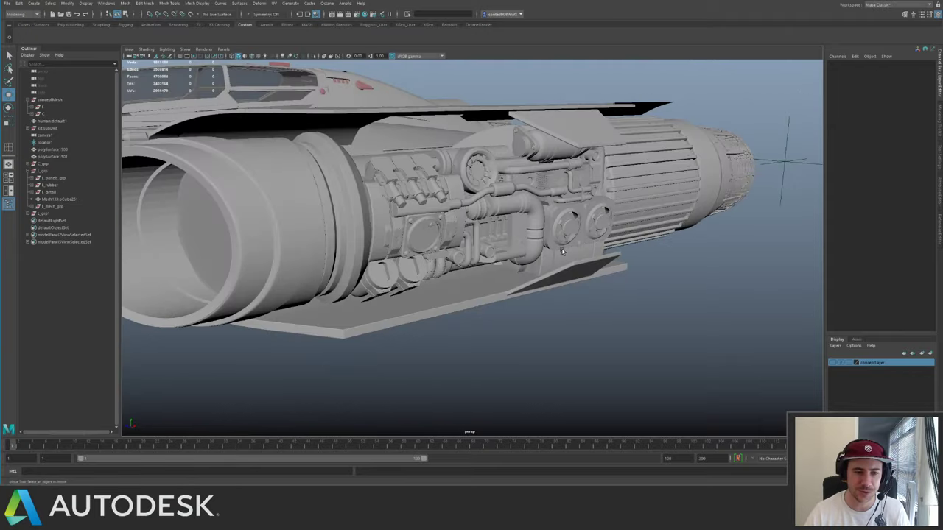
{"action": "middle_click_drag", "start_coordinate": [418, 139], "coordinate": [403, 180], "text": "alt"}
{"action": "right_click_drag", "start_coordinate": [404, 181], "coordinate": [514, 166], "text": "alt"}
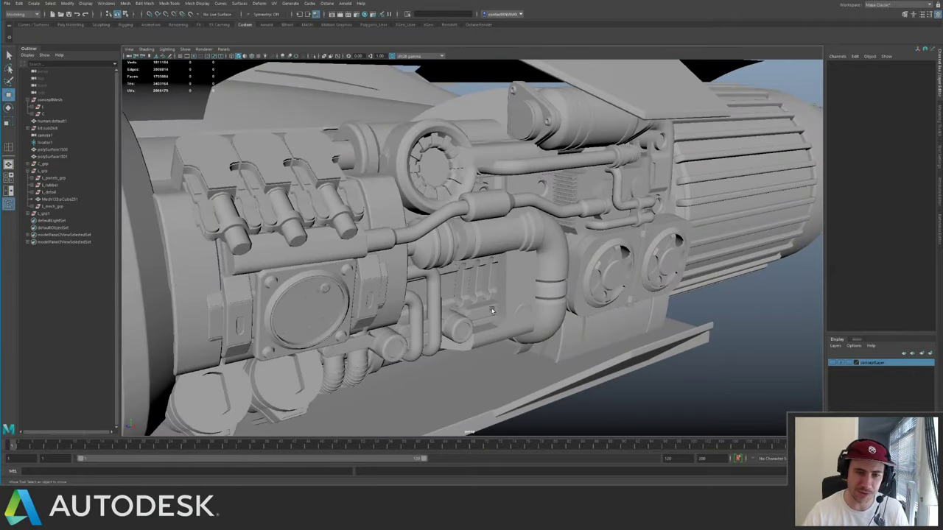
{"action": "right_click_drag", "start_coordinate": [432, 282], "coordinate": [402, 254], "text": "alt"}
{"action": "left_click_drag", "start_coordinate": [403, 254], "coordinate": [421, 234], "text": "alt"}
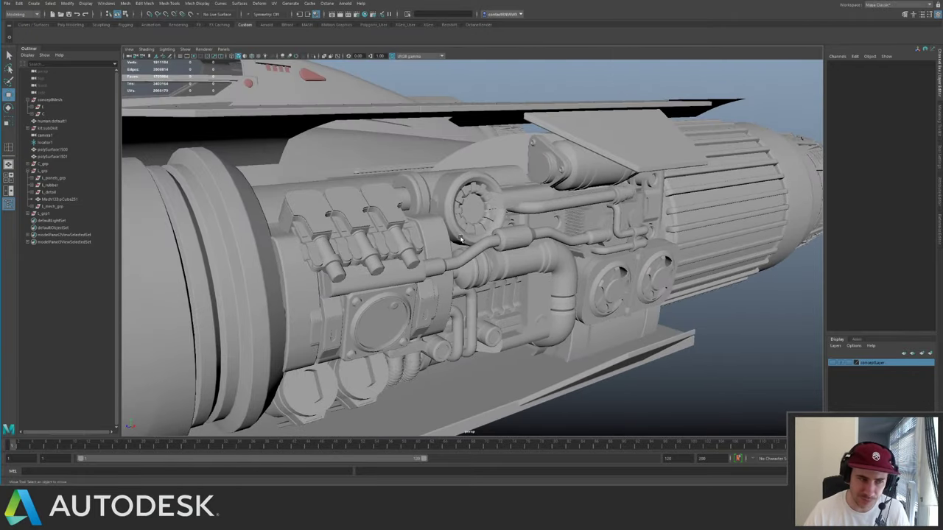
{"action": "right_click_drag", "start_coordinate": [421, 234], "coordinate": [401, 221], "text": "alt"}
{"action": "left_click_drag", "start_coordinate": [401, 221], "coordinate": [490, 179], "text": "alt"}
- Select an edge loop on the nose hull panel, bring up its edge operations, and return to object selection
{"action": "left_click", "coordinate": [401, 235]}
{"action": "scroll", "coordinate": [528, 193], "scroll_direction": "up", "scroll_amount": 2}
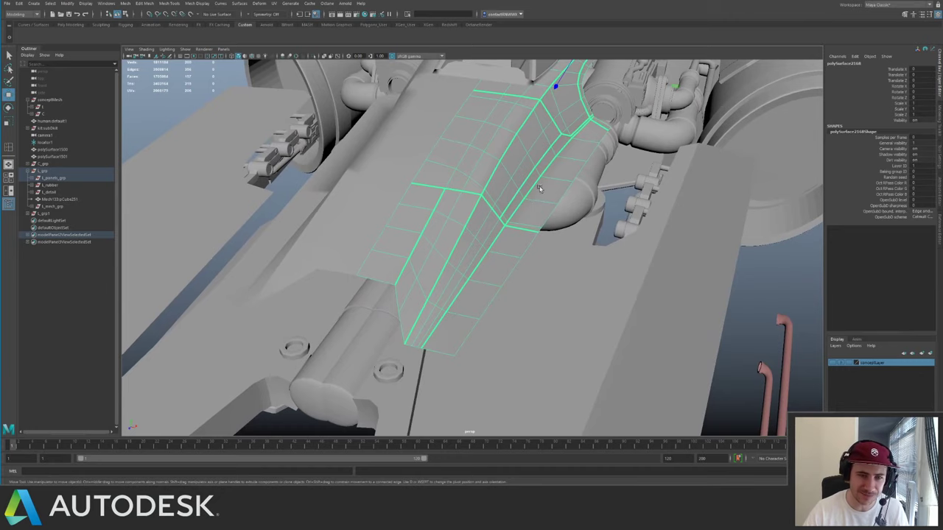
{"action": "key", "text": "F10"}
{"action": "double_click", "coordinate": [528, 194]}
{"action": "right_click_drag", "start_coordinate": [517, 230], "coordinate": [580, 260], "text": "shift"}
{"action": "key", "text": "F8"}
{"action": "right_click_drag", "start_coordinate": [515, 254], "coordinate": [300, 158], "text": "alt"}
{"action": "left_click", "coordinate": [283, 136]}
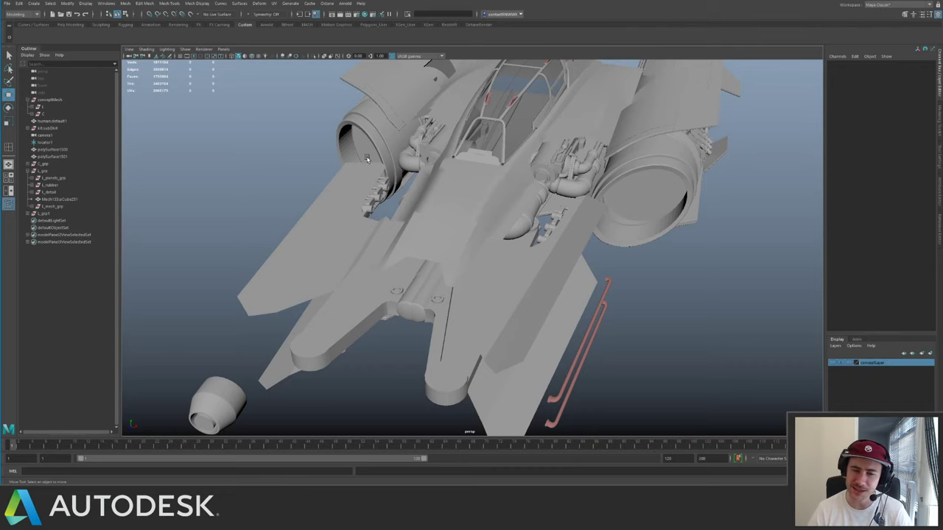
- Select the whole component47 group in the side engine bay
{"action": "left_click_drag", "start_coordinate": [644, 230], "coordinate": [631, 205], "text": "alt"}
{"action": "right_click_drag", "start_coordinate": [631, 206], "coordinate": [485, 157], "text": "alt"}
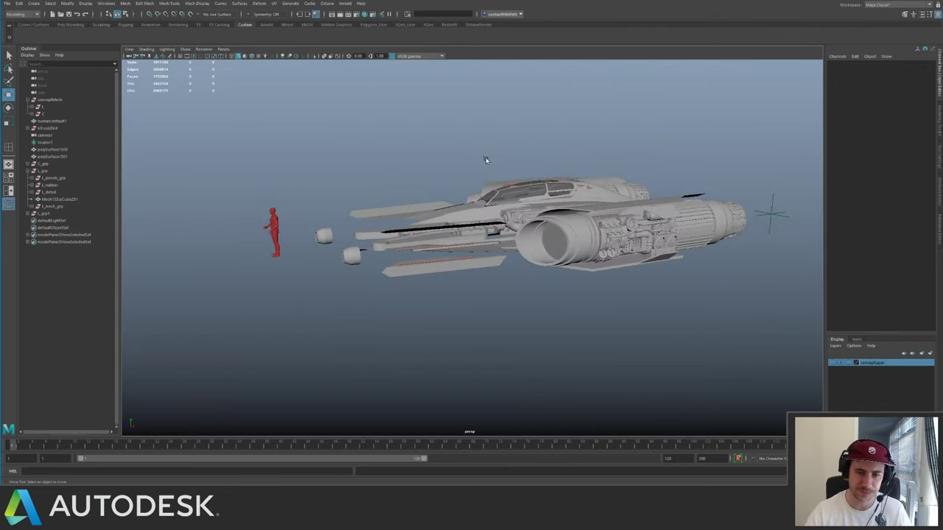
{"action": "middle_click_drag", "start_coordinate": [486, 157], "coordinate": [327, 181], "text": "alt"}
{"action": "right_click_drag", "start_coordinate": [328, 181], "coordinate": [598, 293], "text": "alt"}
{"action": "left_click_drag", "start_coordinate": [598, 294], "coordinate": [537, 278], "text": "alt"}
{"action": "left_click", "coordinate": [512, 282]}
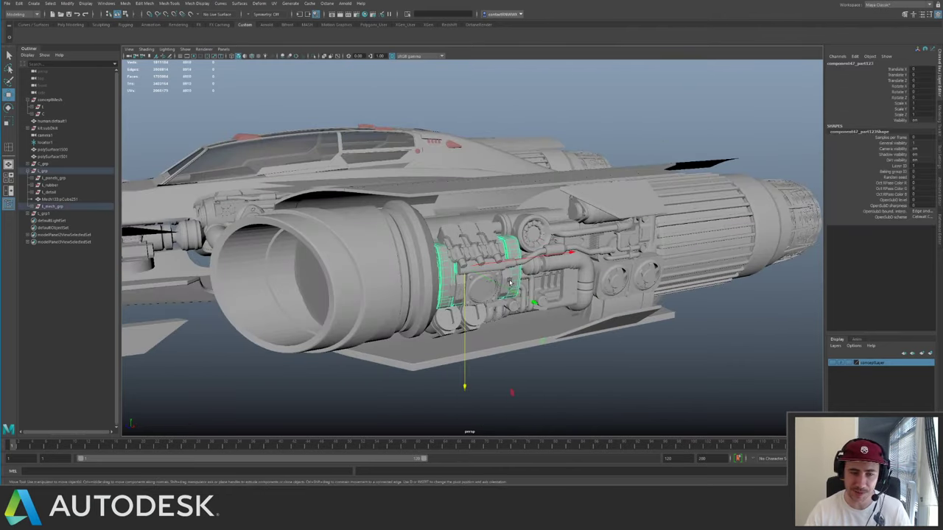
{"action": "key", "text": "Up"}
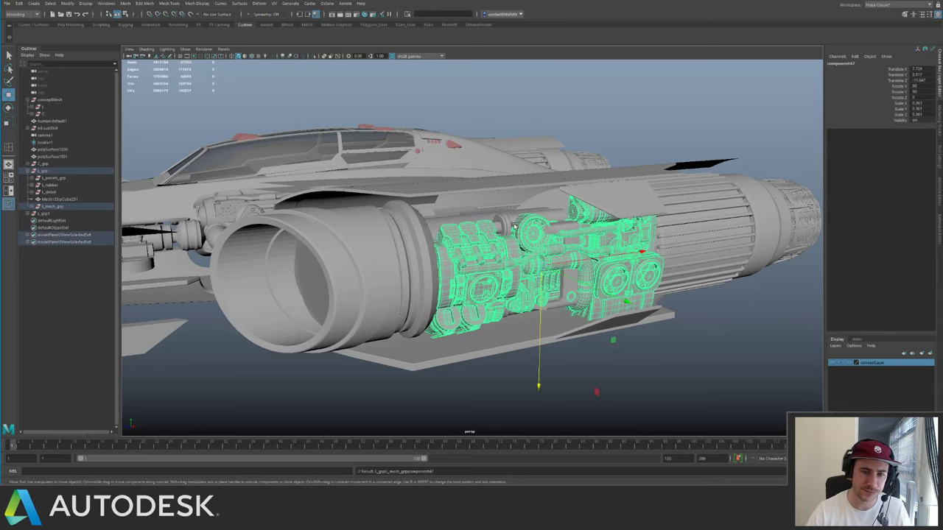
{"action": "scroll", "coordinate": [515, 226], "scroll_direction": "up", "scroll_amount": 3}
- Open the UV Editor, isolate the engine-bay component group and frame its complete UV layout
{"action": "left_click", "coordinate": [274, 3]}
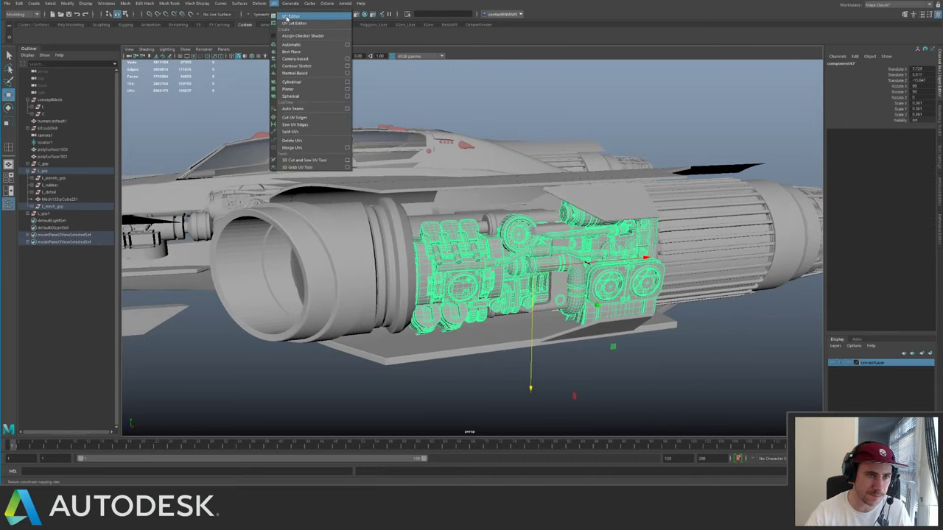
{"action": "left_click", "coordinate": [283, 20]}
{"action": "scroll", "coordinate": [671, 201], "scroll_direction": "down", "scroll_amount": 3}
{"action": "key", "text": "ctrl+1"}
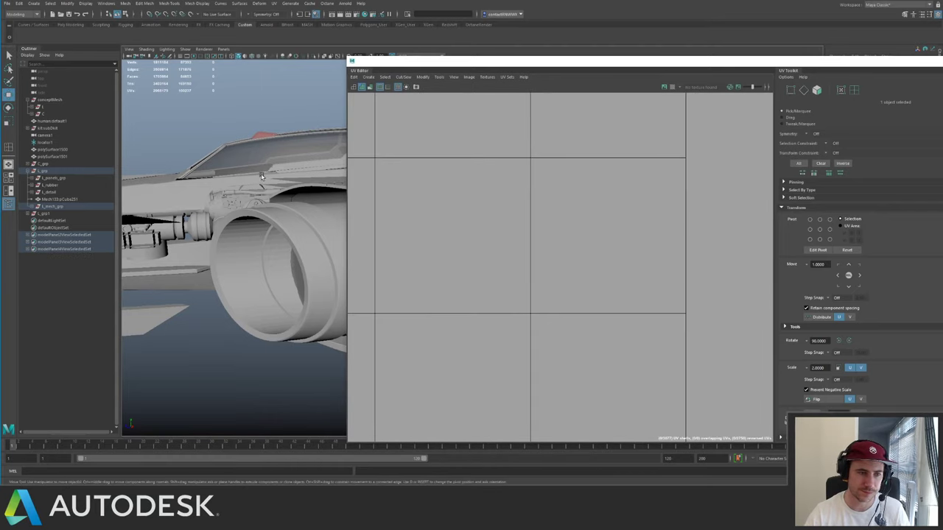
{"action": "key", "text": "f"}
{"action": "left_click_drag", "start_coordinate": [137, 141], "coordinate": [179, 154], "text": "alt"}
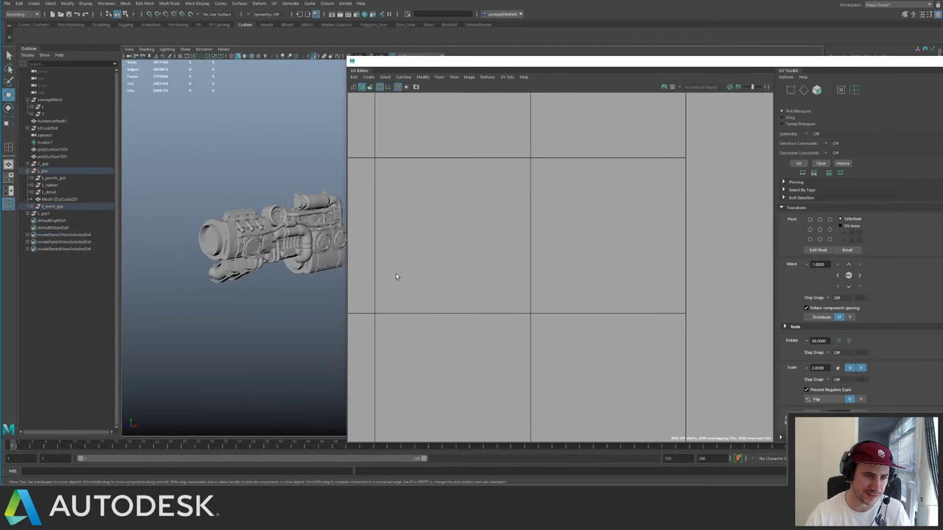
{"action": "middle_click_drag", "start_coordinate": [451, 213], "coordinate": [704, 304], "text": "alt"}
{"action": "scroll", "coordinate": [480, 217], "scroll_direction": "down", "scroll_amount": 3}
{"action": "scroll", "coordinate": [704, 305], "scroll_direction": "down", "scroll_amount": 3}
{"action": "middle_click_drag", "start_coordinate": [520, 231], "coordinate": [565, 230], "text": "alt"}
{"action": "key", "text": "f"}
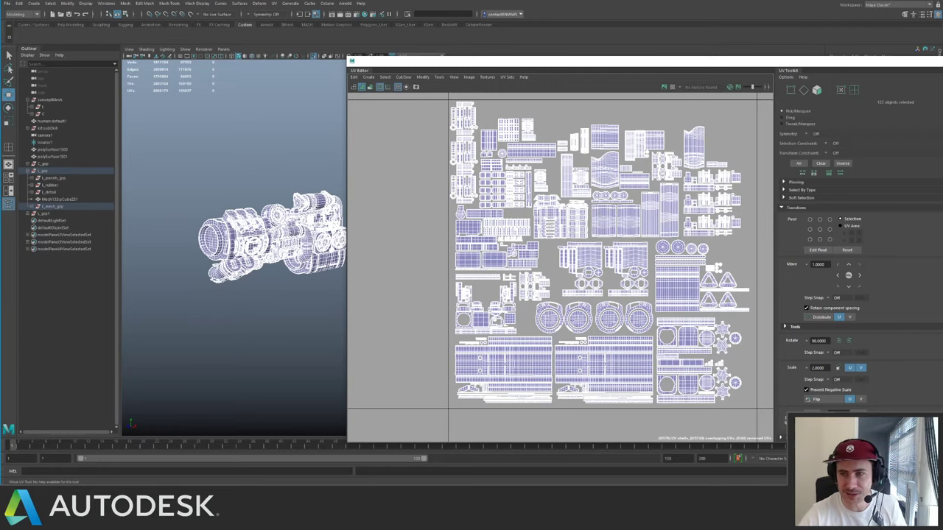
- Close the UV Editor, deselect the component group and leave isolation
{"action": "left_click", "coordinate": [933, 61]}
{"action": "left_click", "coordinate": [490, 170]}
{"action": "key", "text": "ctrl+1"}
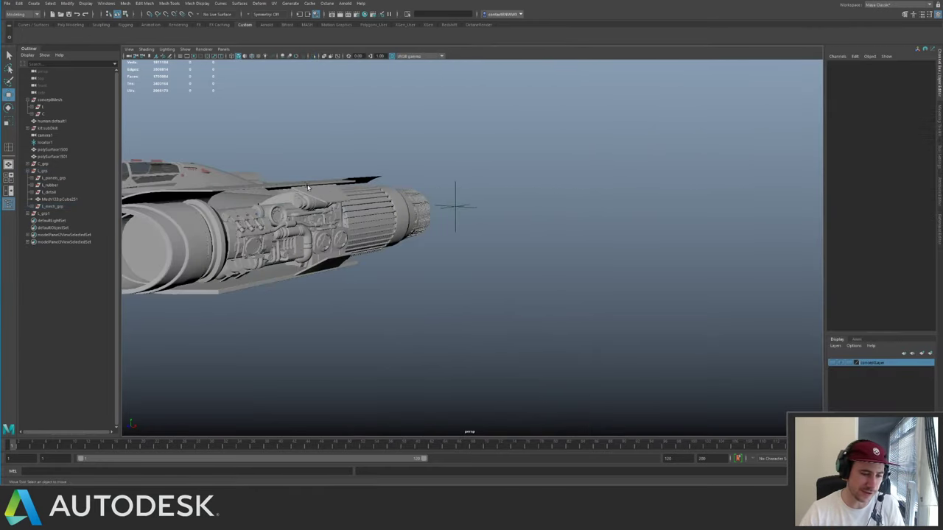
- Display wireframe over the shaded ship and examine the topology of the hull, cockpit and engine intake
{"action": "scroll", "coordinate": [490, 171], "scroll_direction": "down", "scroll_amount": 3}
{"action": "middle_click_drag", "start_coordinate": [490, 171], "coordinate": [615, 164], "text": "alt"}
{"action": "left_click_drag", "start_coordinate": [567, 121], "coordinate": [499, 177], "text": "alt"}
{"action": "left_click_drag", "start_coordinate": [554, 222], "coordinate": [500, 184], "text": "alt"}
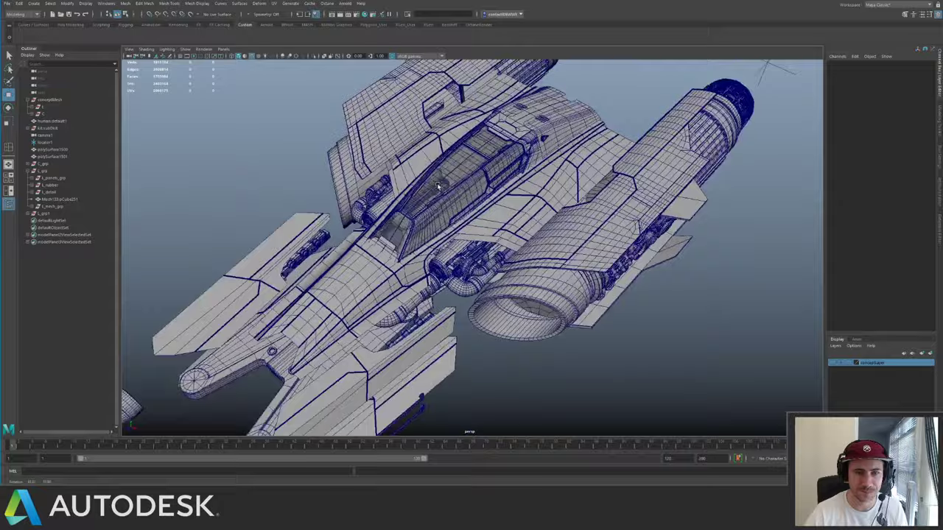
{"action": "mouse_move", "coordinate": [515, 206]}
{"action": "left_mouse_down", "text": "alt"}
{"action": "mouse_move", "coordinate": [494, 230]}
{"action": "mouse_move", "coordinate": [457, 223]}
{"action": "mouse_move", "coordinate": [590, 190]}
{"action": "mouse_move", "coordinate": [513, 202]}
{"action": "mouse_move", "coordinate": [519, 227]}
{"action": "mouse_move", "coordinate": [505, 260]}
{"action": "left_mouse_up", "text": "alt"}
{"action": "left_click_drag", "start_coordinate": [493, 328], "coordinate": [442, 303], "text": "alt"}
{"action": "left_click_drag", "start_coordinate": [386, 262], "coordinate": [399, 431], "text": "alt"}
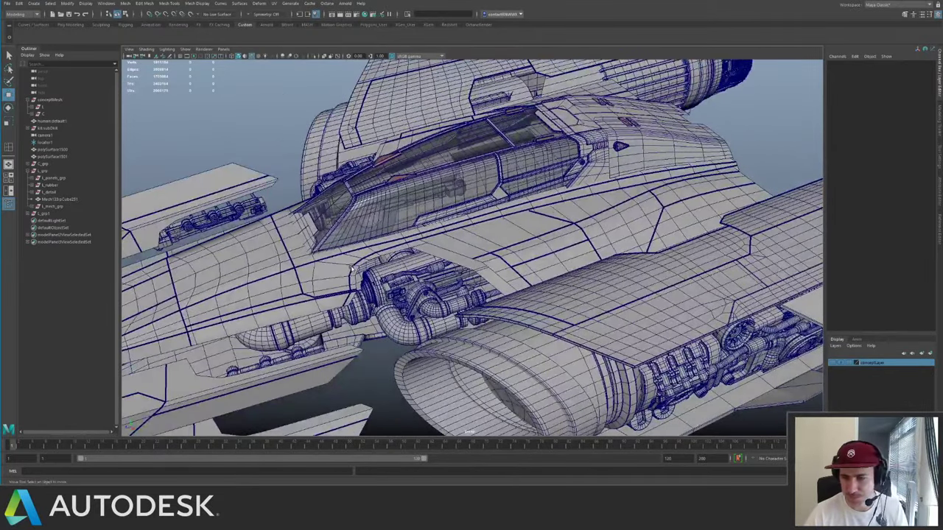
{"action": "left_click_drag", "start_coordinate": [351, 270], "coordinate": [479, 284], "text": "alt"}
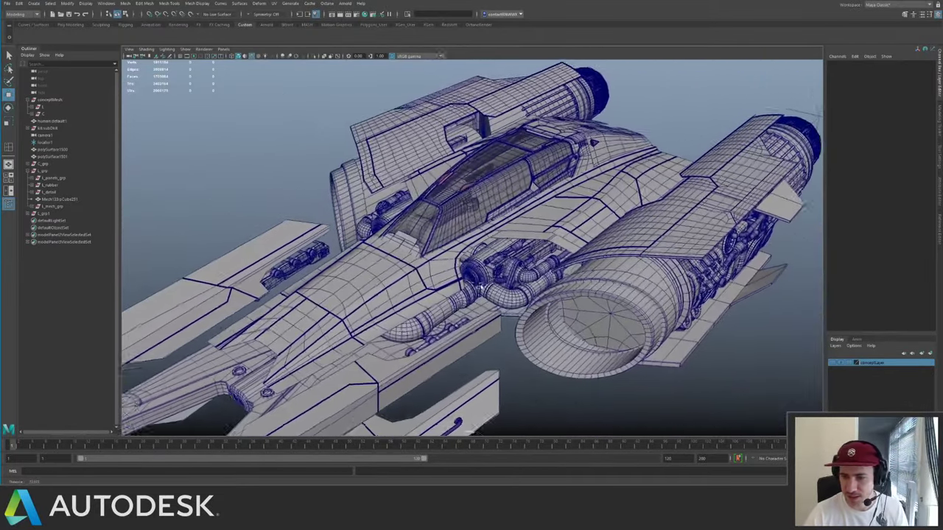
{"action": "right_click_drag", "start_coordinate": [479, 284], "coordinate": [516, 299], "text": "alt"}
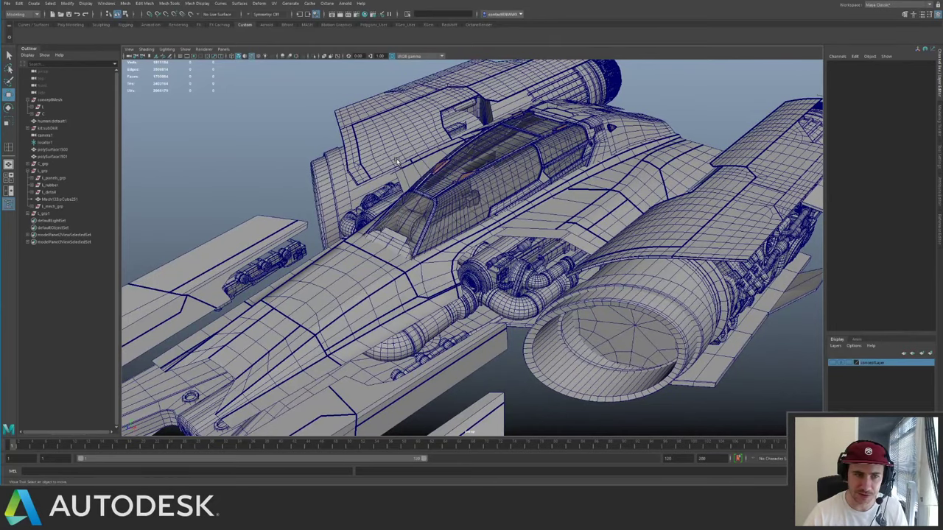
- Select the cockpit glass, frame it to inspect its mesh from the front, and clear the selection
{"action": "left_click", "coordinate": [479, 190]}
{"action": "key", "text": "f"}
{"action": "left_click_drag", "start_coordinate": [466, 236], "coordinate": [495, 274], "text": "alt"}
{"action": "right_click_drag", "start_coordinate": [495, 274], "coordinate": [505, 287], "text": "alt"}
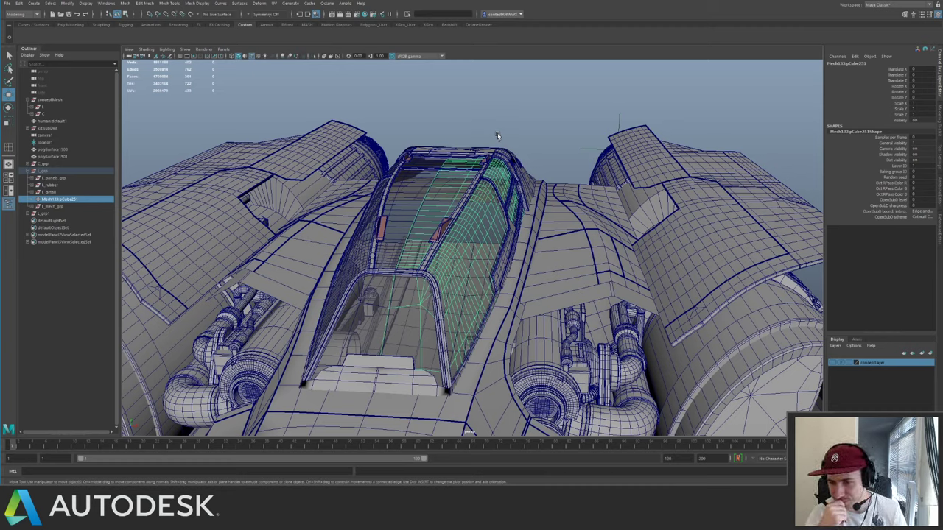
{"action": "left_click", "coordinate": [548, 141]}
- Examine the whole wireframed ship from the front, the sides and above the cockpit
{"action": "left_click_drag", "start_coordinate": [547, 141], "coordinate": [417, 266], "text": "alt"}
{"action": "right_click_drag", "start_coordinate": [418, 266], "coordinate": [293, 231], "text": "alt"}
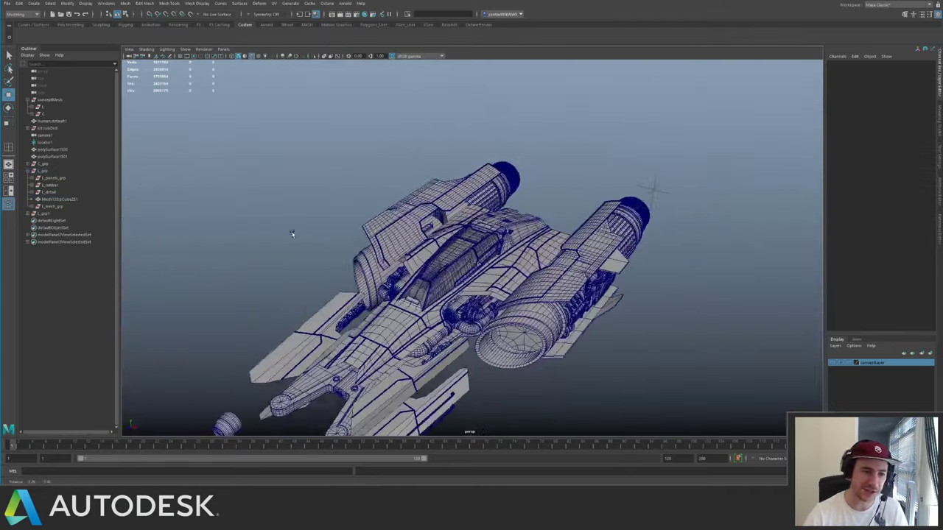
{"action": "mouse_move", "coordinate": [292, 231]}
{"action": "left_mouse_down", "text": "alt"}
{"action": "mouse_move", "coordinate": [228, 221]}
{"action": "mouse_move", "coordinate": [288, 229]}
{"action": "left_mouse_up", "text": "alt"}
{"action": "right_click_drag", "start_coordinate": [288, 229], "coordinate": [383, 237], "text": "alt"}
{"action": "left_click_drag", "start_coordinate": [382, 237], "coordinate": [591, 257], "text": "alt"}
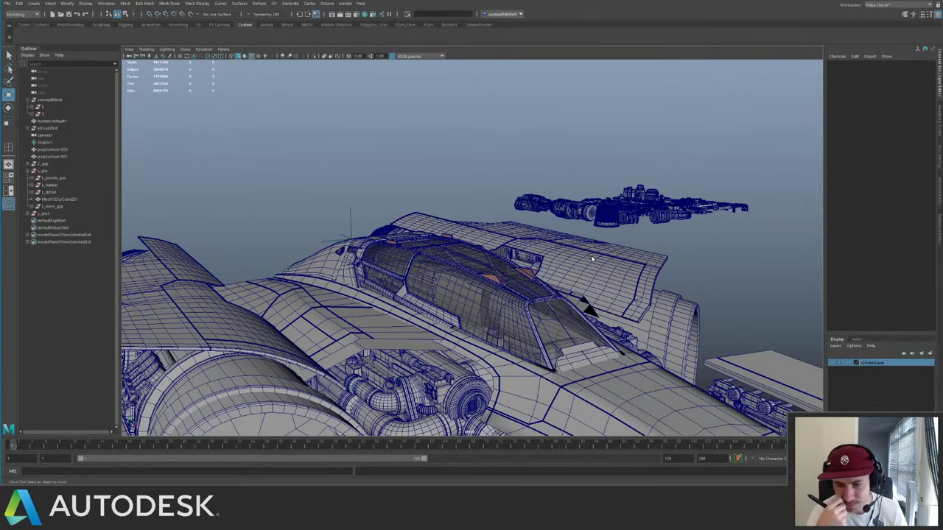
{"action": "left_click_drag", "start_coordinate": [590, 258], "coordinate": [491, 198], "text": "alt"}
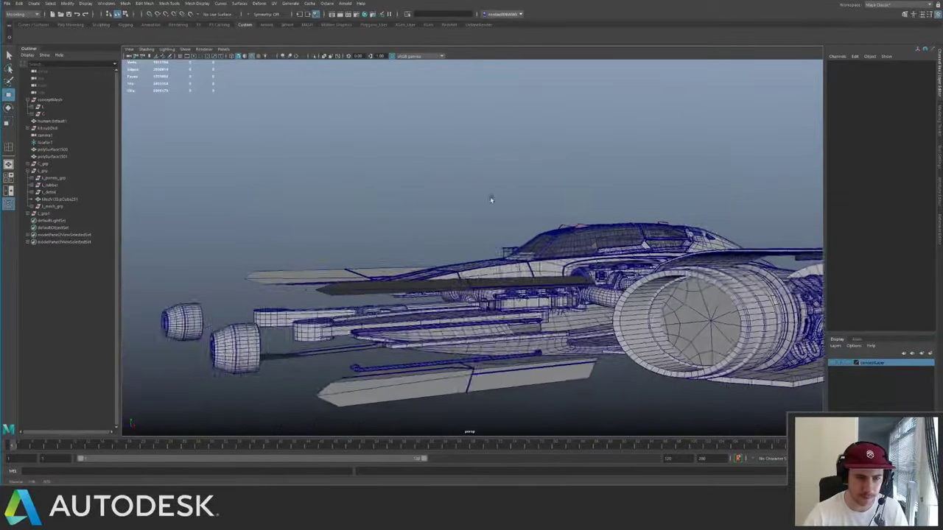
{"action": "right_click_drag", "start_coordinate": [490, 198], "coordinate": [469, 194], "text": "alt"}
{"action": "left_click_drag", "start_coordinate": [469, 193], "coordinate": [368, 197], "text": "alt"}
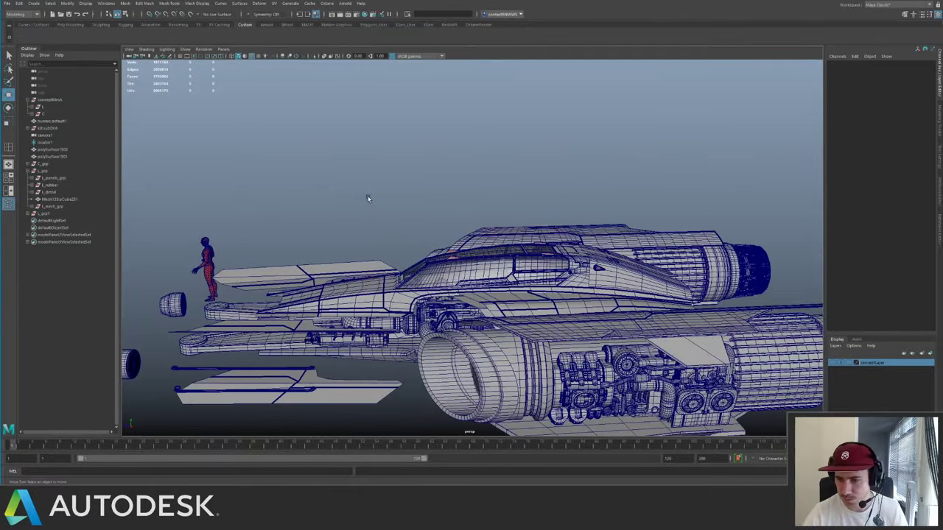
{"action": "right_click_drag", "start_coordinate": [369, 197], "coordinate": [401, 197], "text": "alt"}
{"action": "left_click_drag", "start_coordinate": [401, 197], "coordinate": [433, 273], "text": "alt"}
{"action": "right_click_drag", "start_coordinate": [433, 272], "coordinate": [489, 269], "text": "alt"}
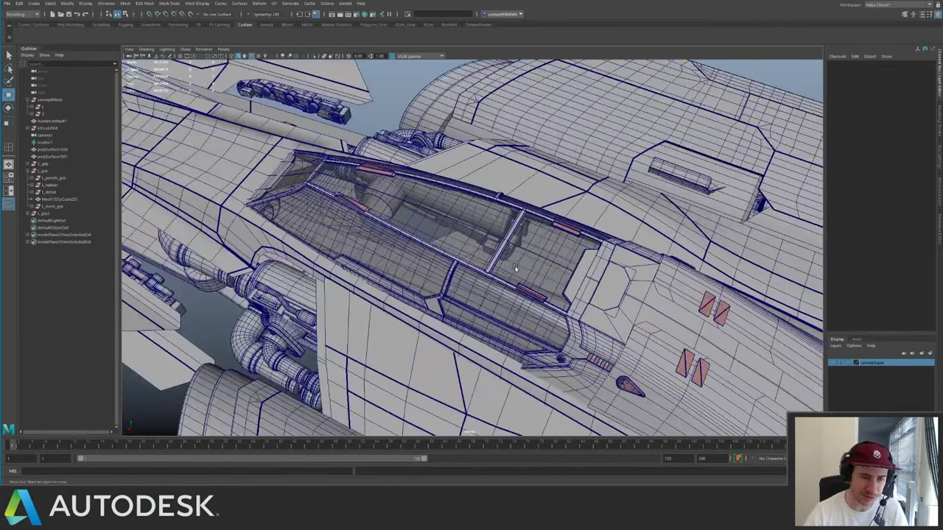
- Select the cockpit glass half again and compare it with the rest of the ship
{"action": "left_click_drag", "start_coordinate": [489, 270], "coordinate": [522, 256], "text": "alt"}
{"action": "left_click", "coordinate": [432, 252]}
{"action": "left_click_drag", "start_coordinate": [432, 253], "coordinate": [471, 237], "text": "alt"}
{"action": "right_click_drag", "start_coordinate": [471, 237], "coordinate": [337, 174], "text": "alt"}
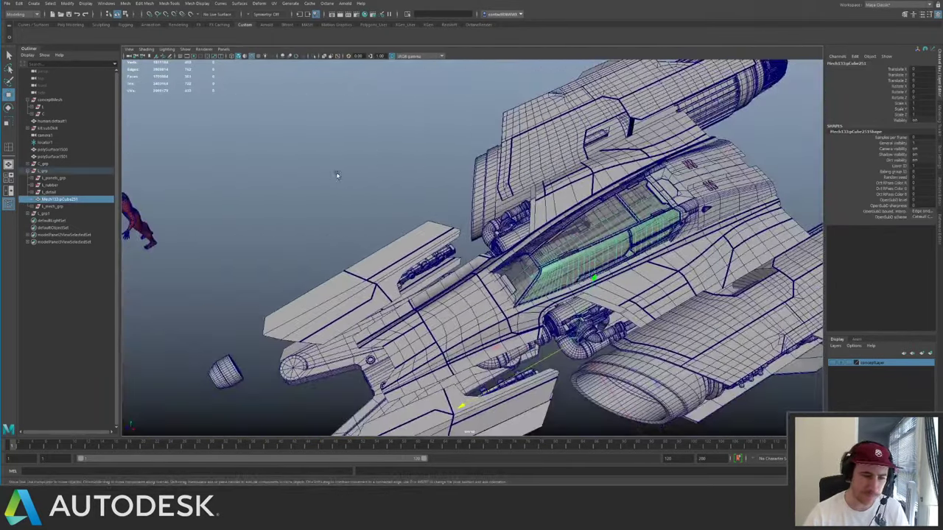
- Clear the cockpit glass selection and create a new polygon cube for the cockpit interior
{"action": "left_click", "coordinate": [352, 172]}
{"action": "left_click_drag", "start_coordinate": [353, 172], "coordinate": [442, 159], "text": "alt"}
{"action": "right_click_drag", "start_coordinate": [441, 159], "coordinate": [508, 192], "text": "alt"}
{"action": "middle_click_drag", "start_coordinate": [569, 236], "coordinate": [445, 268], "text": "alt"}
{"action": "right_click_drag", "start_coordinate": [445, 269], "coordinate": [497, 273], "text": "alt"}
{"action": "left_click_drag", "start_coordinate": [497, 272], "coordinate": [562, 278], "text": "alt"}
{"action": "right_click_drag", "start_coordinate": [562, 278], "coordinate": [534, 270], "text": "shift"}
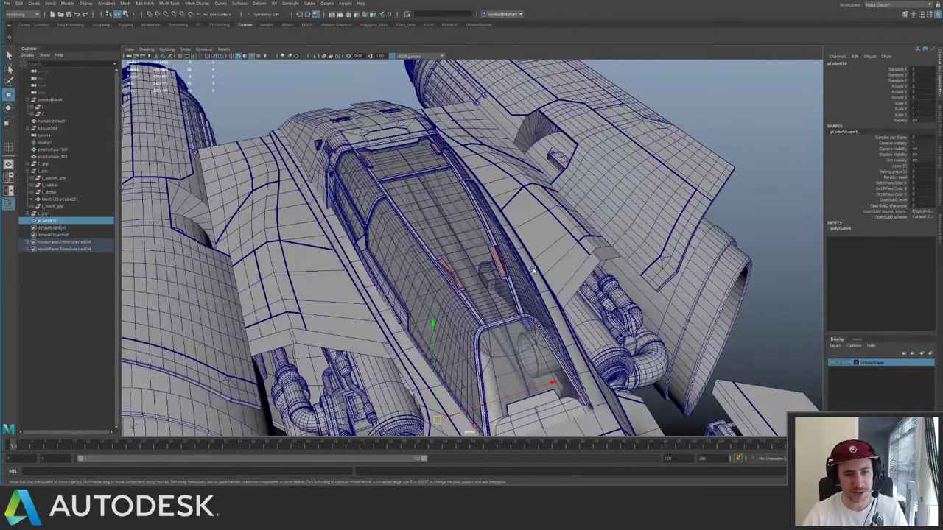
- Move the new cube up into the cockpit beneath the glass and frame it
{"action": "left_click_drag", "start_coordinate": [534, 270], "coordinate": [505, 250], "text": "alt"}
{"action": "right_click_drag", "start_coordinate": [505, 250], "coordinate": [431, 235], "text": "alt"}
{"action": "left_click_drag", "start_coordinate": [430, 236], "coordinate": [442, 210], "text": "alt"}
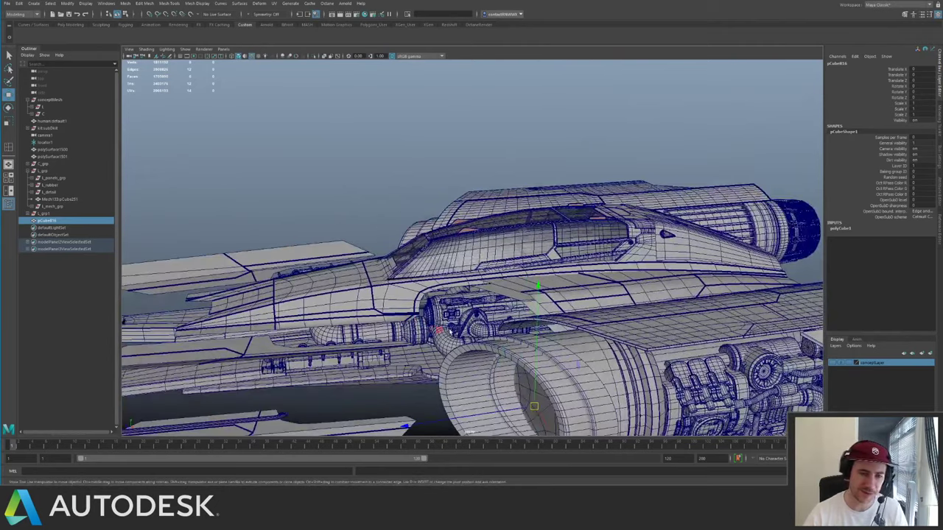
{"action": "left_click_drag", "start_coordinate": [533, 408], "coordinate": [408, 164]}
{"action": "key", "text": "f"}
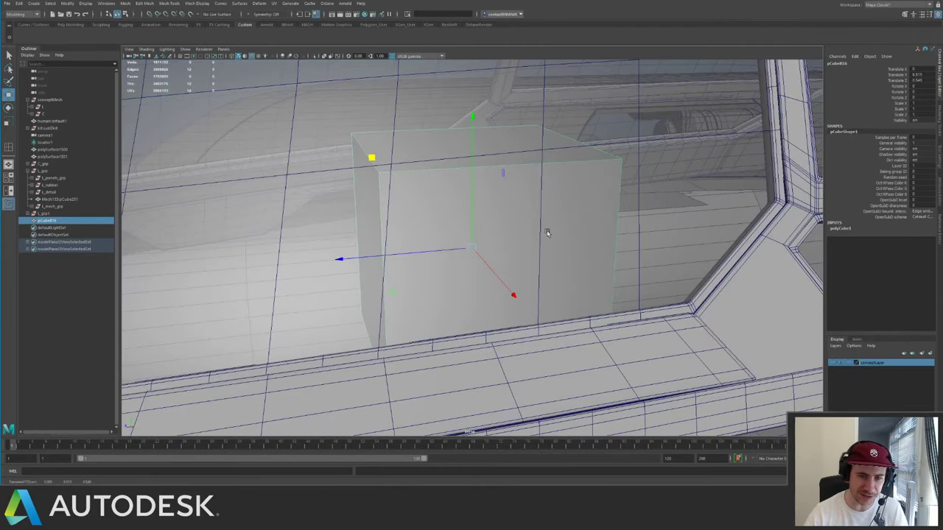
- Select the cube's front face and adjust its position and scale to stretch the cube toward the front of the cockpit
{"action": "left_click_drag", "start_coordinate": [547, 232], "coordinate": [901, 274], "text": "alt"}
{"action": "left_click_drag", "start_coordinate": [707, 232], "coordinate": [563, 255], "text": "alt"}
{"action": "right_click_drag", "start_coordinate": [563, 254], "coordinate": [437, 194], "text": "alt"}
{"action": "left_click_drag", "start_coordinate": [515, 235], "coordinate": [522, 217], "text": "alt"}
{"action": "key", "text": "w"}
{"action": "key", "text": "ctrl+1"}
{"action": "key", "text": "F11"}
{"action": "left_click", "coordinate": [413, 271]}
{"action": "key", "text": "ctrl+1"}
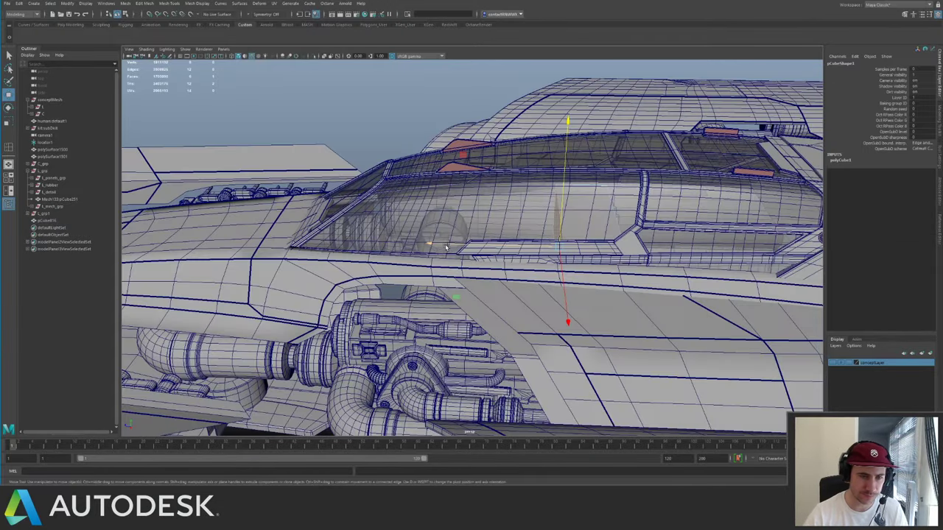
{"action": "mouse_move", "coordinate": [445, 240]}
{"action": "left_mouse_down", "text": "alt"}
{"action": "mouse_move", "coordinate": [391, 242]}
{"action": "mouse_move", "coordinate": [442, 222]}
{"action": "left_mouse_up", "text": "alt"}
{"action": "key", "text": "r"}
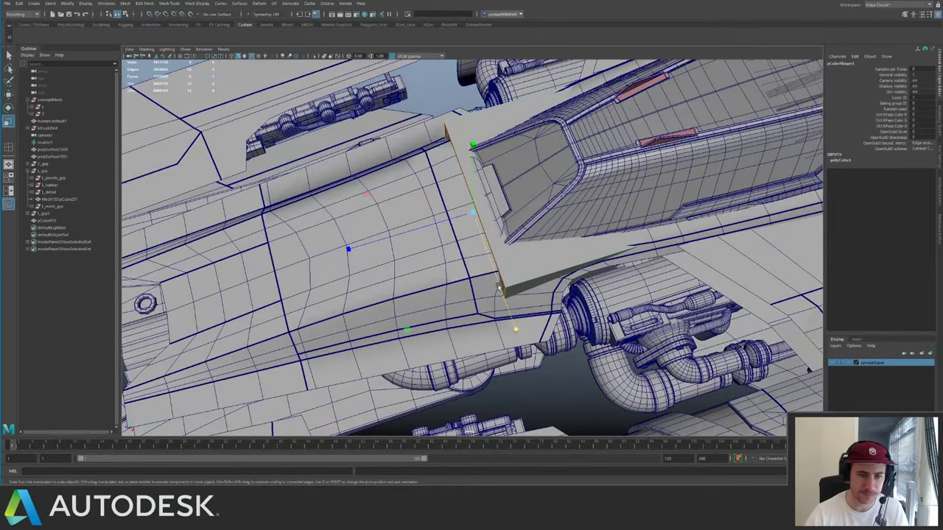
{"action": "left_click_drag", "start_coordinate": [499, 288], "coordinate": [566, 245]}
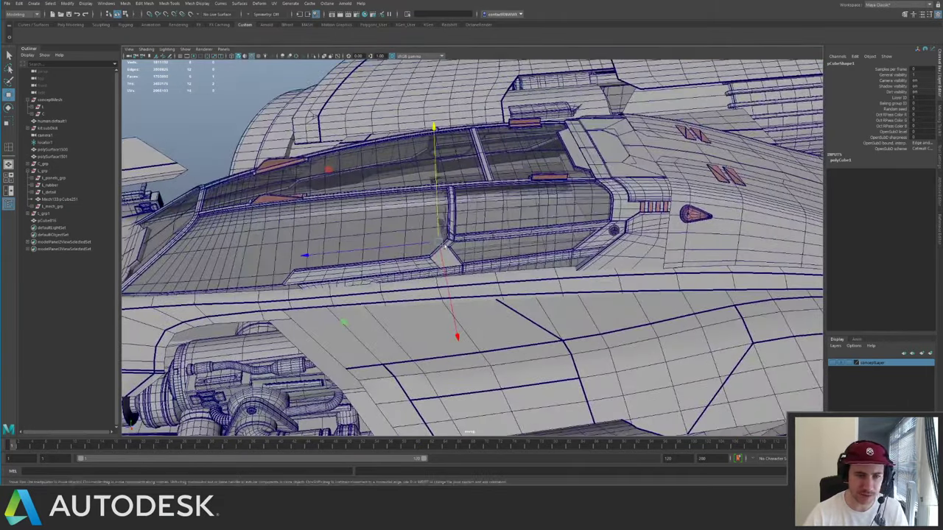
- Delete the cube's top face to open it up as the cockpit tub
{"action": "left_click_drag", "start_coordinate": [540, 213], "coordinate": [409, 144], "text": "alt"}
{"action": "left_click_drag", "start_coordinate": [414, 229], "coordinate": [538, 253], "text": "alt"}
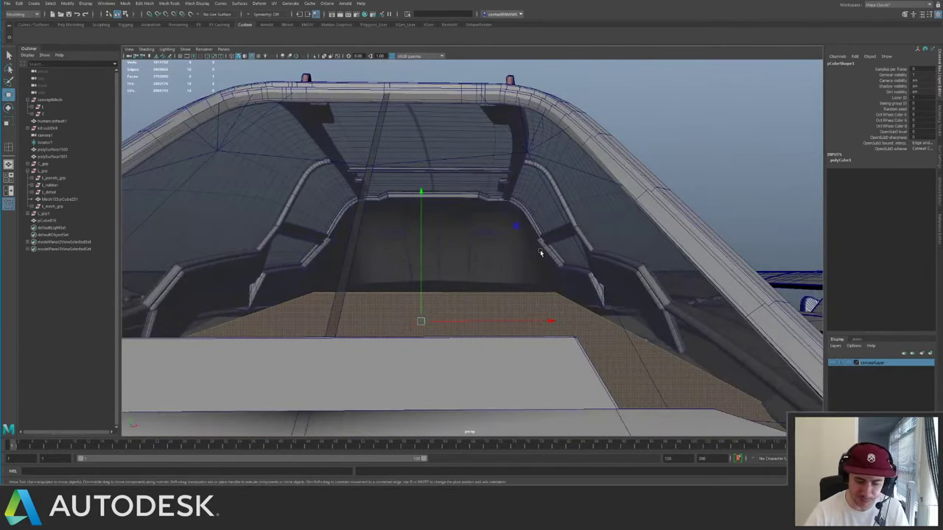
{"action": "left_click", "coordinate": [540, 252]}
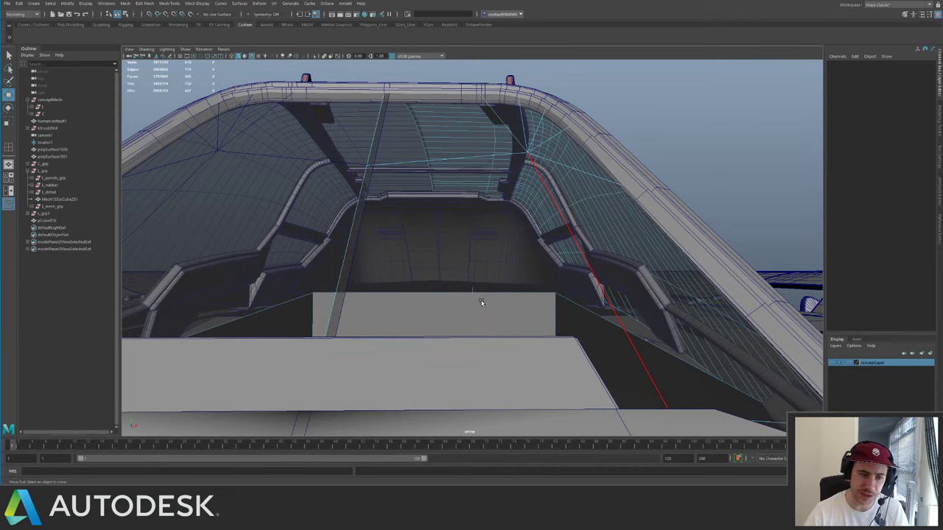
- Extrude the tub's rear top edge and scale the new edge narrower to follow the back of the canopy
{"action": "left_click", "coordinate": [454, 290]}
{"action": "left_click_drag", "start_coordinate": [456, 290], "coordinate": [462, 339], "text": "alt"}
{"action": "key", "text": "ctrl+1"}
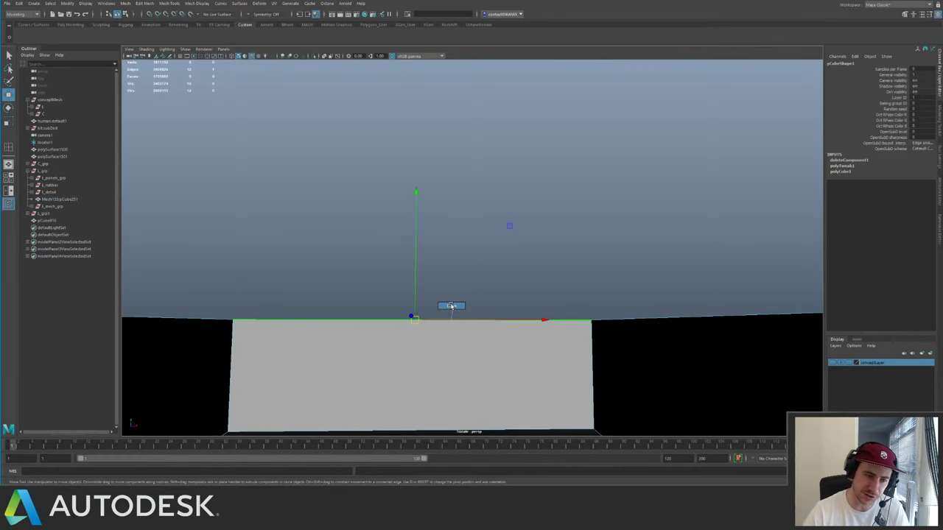
{"action": "key", "text": "ctrl+1"}
{"action": "left_click_drag", "start_coordinate": [415, 286], "coordinate": [423, 168], "text": "alt"}
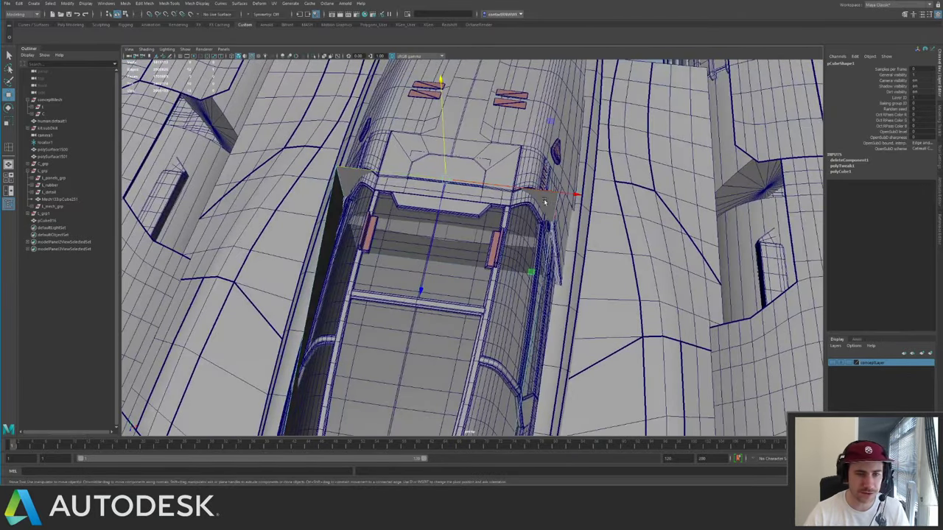
{"action": "key", "text": "r"}
{"action": "left_click_drag", "start_coordinate": [558, 201], "coordinate": [498, 202], "text": "alt"}
{"action": "key", "text": "ctrl+z"}
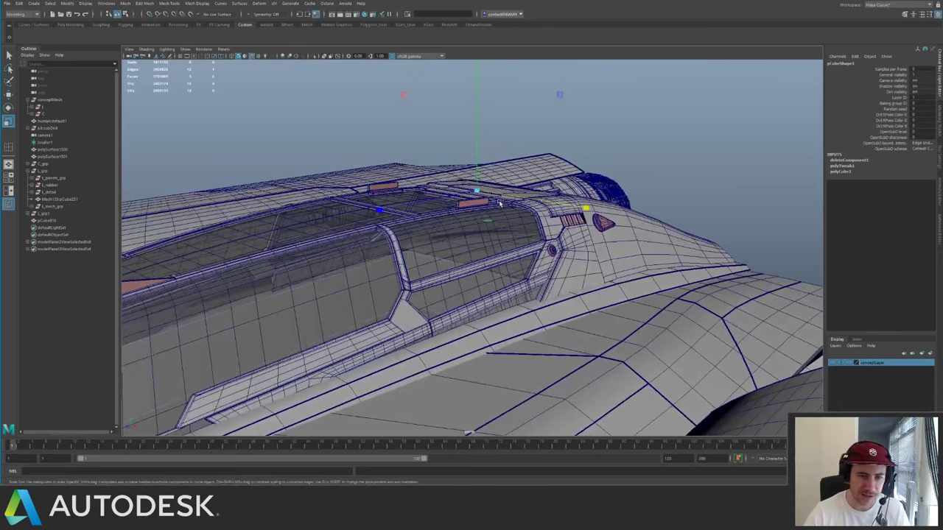
{"action": "key", "text": "ctrl+e"}
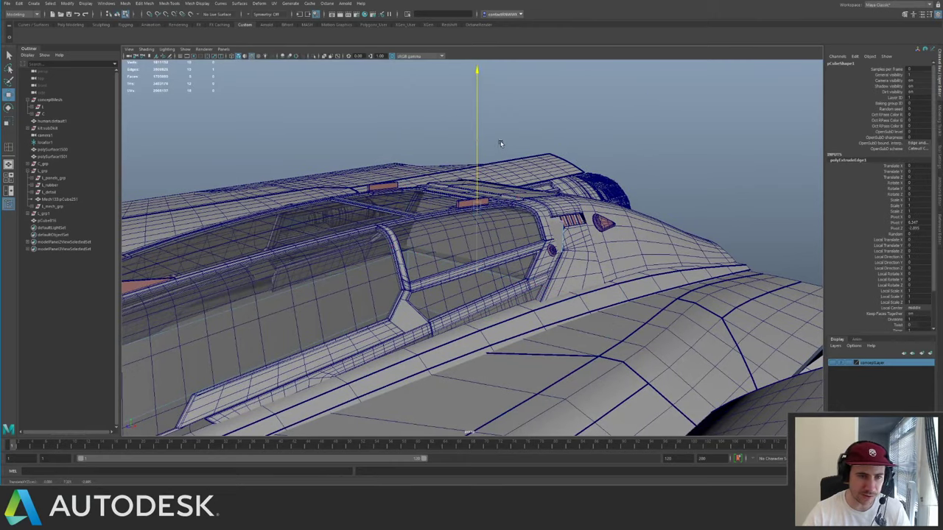
{"action": "key", "text": "r"}
{"action": "left_click_drag", "start_coordinate": [516, 179], "coordinate": [473, 171], "text": "alt"}
{"action": "key", "text": "w"}
{"action": "key", "text": "r"}
{"action": "left_click_drag", "start_coordinate": [581, 211], "coordinate": [561, 210]}
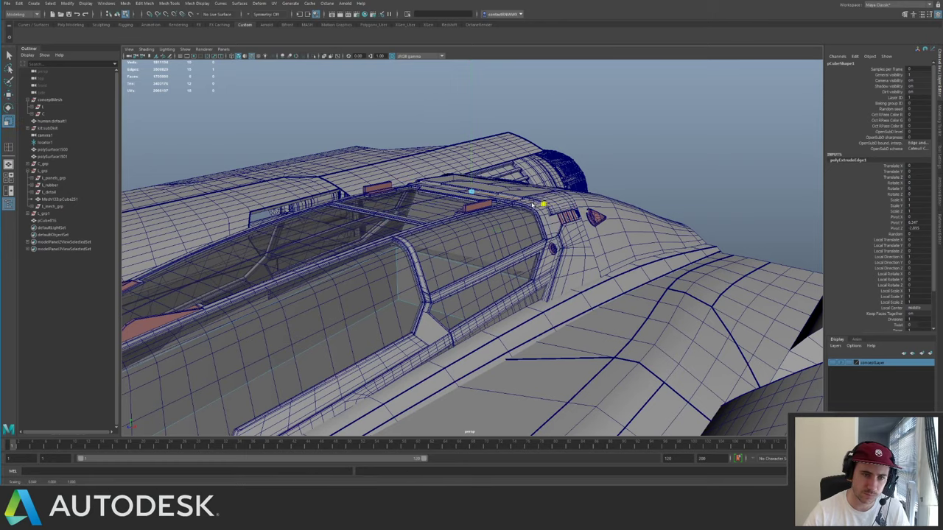
- Select the tub's floor face and adjust its height and width to fit inside the cockpit
{"action": "right_click_drag", "start_coordinate": [439, 261], "coordinate": [473, 224]}
{"action": "left_click_drag", "start_coordinate": [472, 227], "coordinate": [472, 260], "text": "alt"}
{"action": "key", "text": "ctrl+1"}
{"action": "right_click_drag", "start_coordinate": [471, 261], "coordinate": [424, 257], "text": "alt"}
{"action": "right_click_drag", "start_coordinate": [472, 322], "coordinate": [472, 345]}
{"action": "left_click", "coordinate": [486, 267]}
{"action": "key", "text": "ctrl+1"}
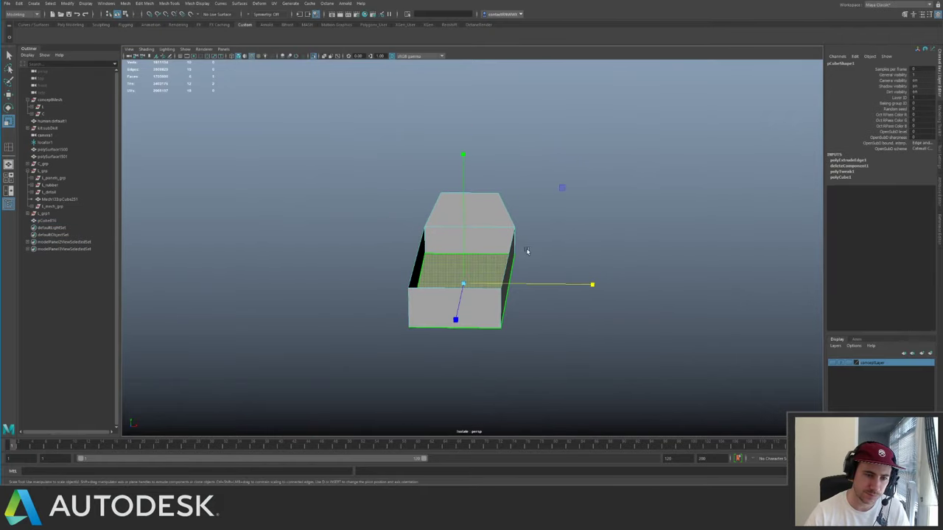
{"action": "key", "text": "w"}
{"action": "left_click_drag", "start_coordinate": [456, 243], "coordinate": [391, 270], "text": "alt"}
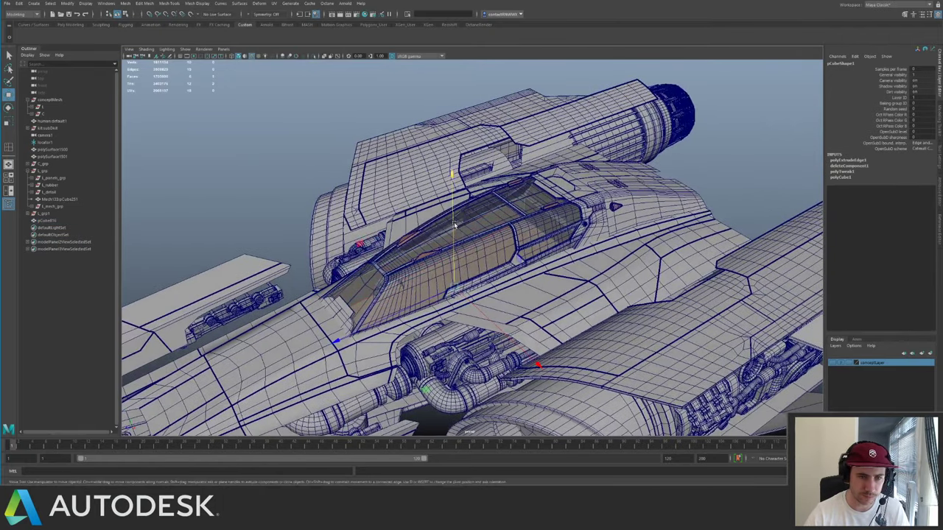
{"action": "left_click_drag", "start_coordinate": [453, 225], "coordinate": [578, 293]}
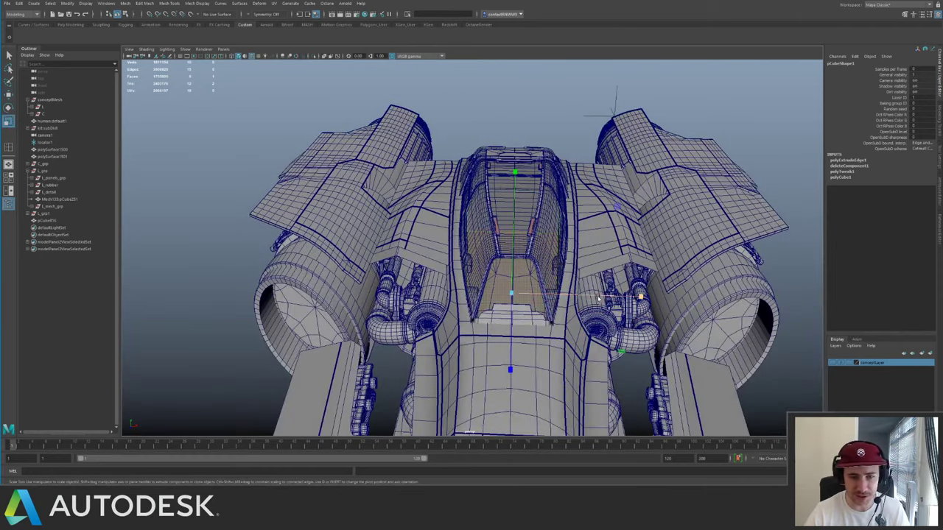
{"action": "key", "text": "w"}
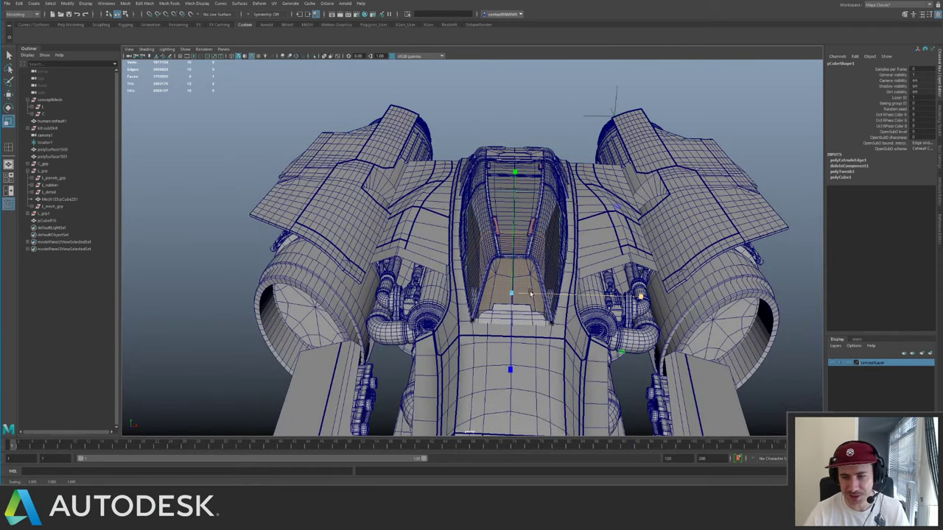
- Return to object mode, check the cylindrical part between the nose prongs, clear the selection and save the scene
{"action": "right_click_drag", "start_coordinate": [490, 269], "coordinate": [504, 249]}
{"action": "left_click_drag", "start_coordinate": [503, 249], "coordinate": [548, 229], "text": "alt"}
{"action": "left_click", "coordinate": [641, 161]}
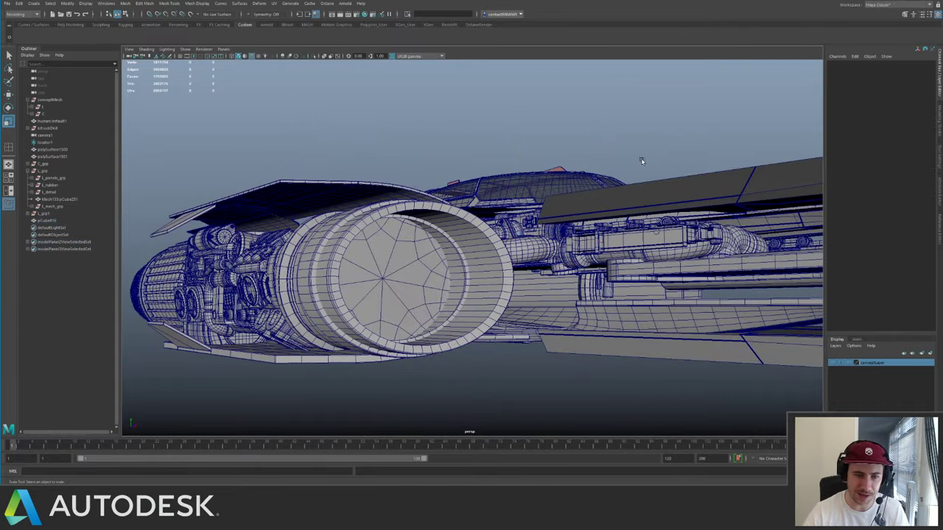
{"action": "left_click_drag", "start_coordinate": [641, 161], "coordinate": [489, 238], "text": "alt"}
{"action": "left_click", "coordinate": [508, 251]}
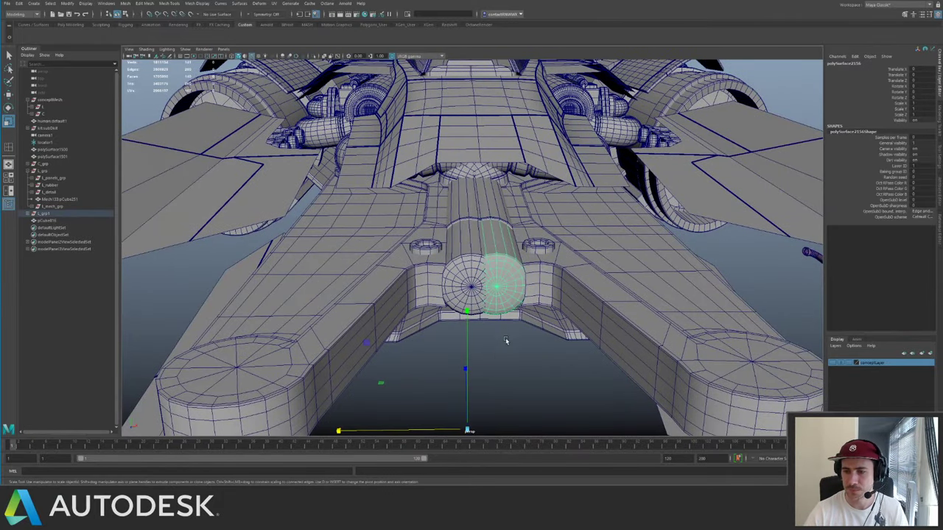
{"action": "left_click", "coordinate": [500, 371]}
{"action": "left_click_drag", "start_coordinate": [499, 371], "coordinate": [472, 245], "text": "alt"}
{"action": "key", "text": "ctrl+s"}
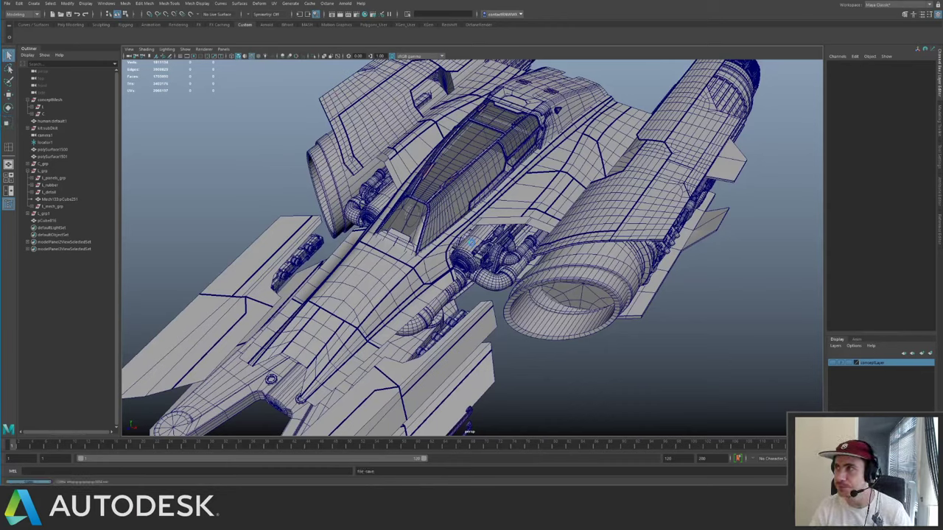
- Select the notched front fin panel on the ship's side, frame it and isolate it
{"action": "key", "text": "r"}
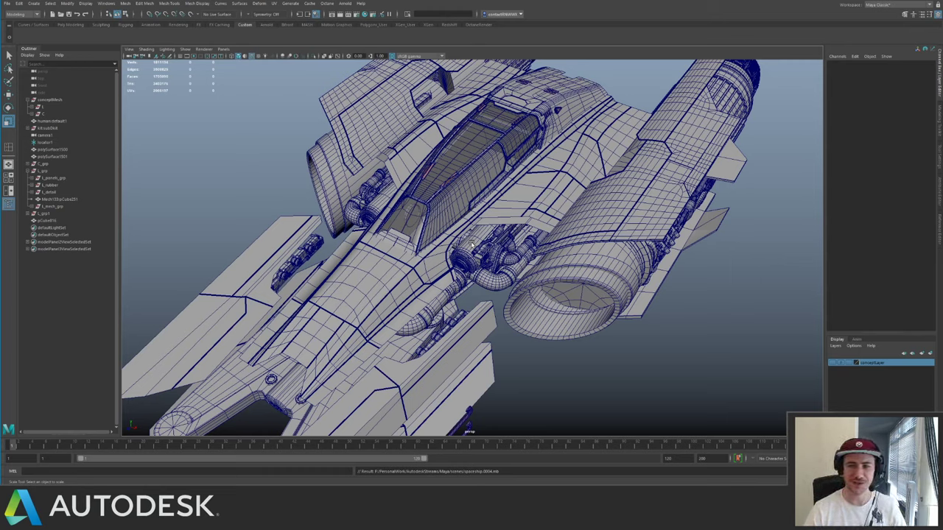
{"action": "right_click_drag", "start_coordinate": [509, 246], "coordinate": [323, 191], "text": "alt"}
{"action": "left_click_drag", "start_coordinate": [323, 192], "coordinate": [253, 210], "text": "alt"}
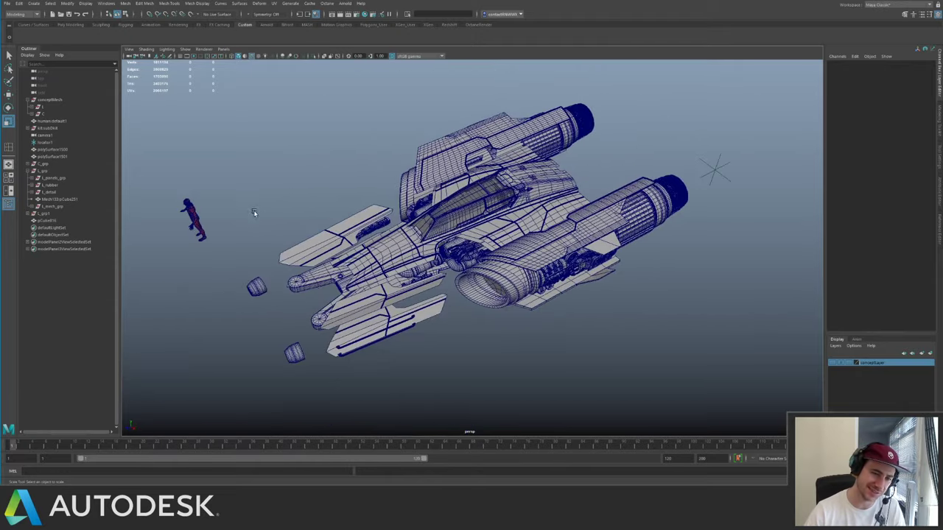
{"action": "right_click_drag", "start_coordinate": [253, 210], "coordinate": [440, 275], "text": "alt"}
{"action": "right_click_drag", "start_coordinate": [303, 256], "coordinate": [357, 284], "text": "alt"}
{"action": "middle_click_drag", "start_coordinate": [357, 284], "coordinate": [477, 228], "text": "alt"}
{"action": "left_click", "coordinate": [486, 296]}
{"action": "key", "text": "f"}
{"action": "left_click_drag", "start_coordinate": [502, 296], "coordinate": [491, 282], "text": "alt"}
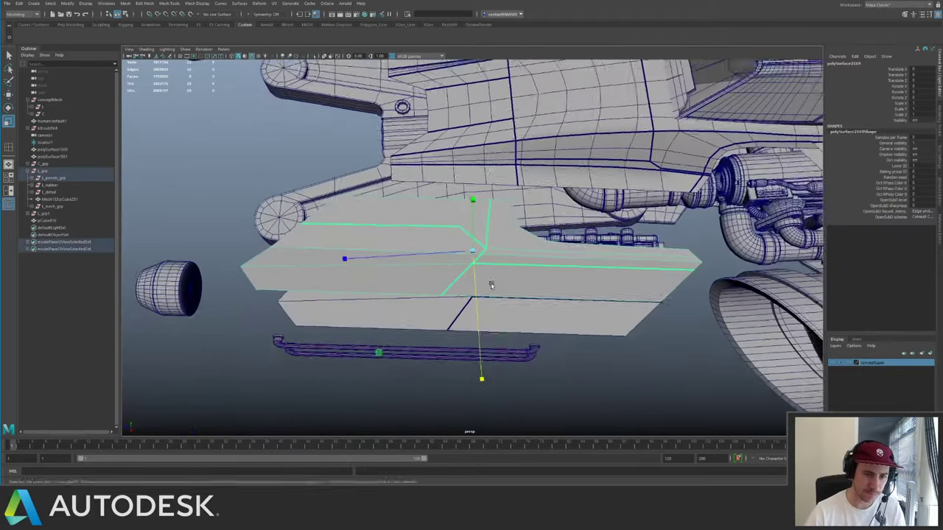
{"action": "right_click_drag", "start_coordinate": [490, 282], "coordinate": [524, 295], "text": "alt"}
{"action": "left_click_drag", "start_coordinate": [524, 295], "coordinate": [410, 288], "text": "alt"}
{"action": "middle_click_drag", "start_coordinate": [410, 288], "coordinate": [471, 246], "text": "alt"}
{"action": "left_click_drag", "start_coordinate": [472, 246], "coordinate": [434, 240], "text": "alt"}
{"action": "key", "text": "ctrl+1"}
{"action": "left_click_drag", "start_coordinate": [479, 261], "coordinate": [518, 274], "text": "alt"}
- Cut an edge from the notch's inner corner to the panel seam and another from the notch's start across the panel
{"action": "key", "text": "ctrl+shift+x"}
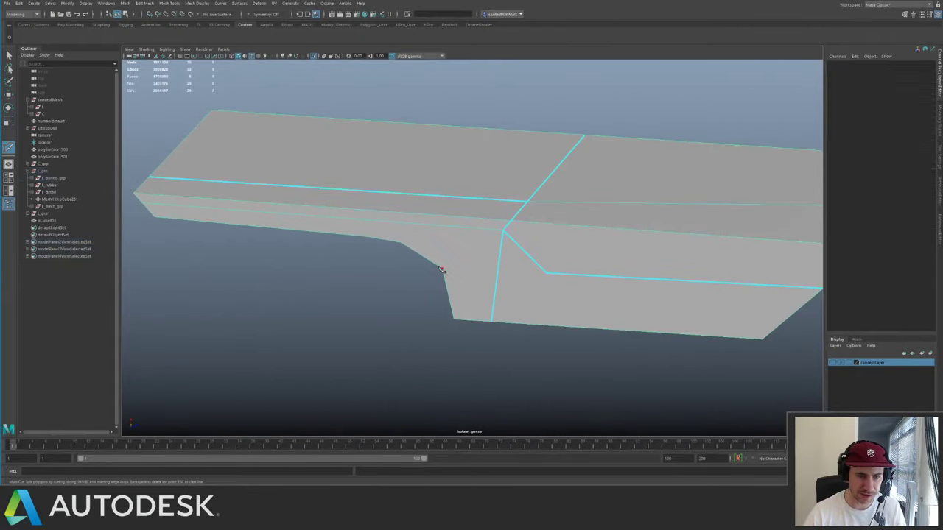
{"action": "left_click", "coordinate": [537, 267]}
{"action": "key", "text": "q"}
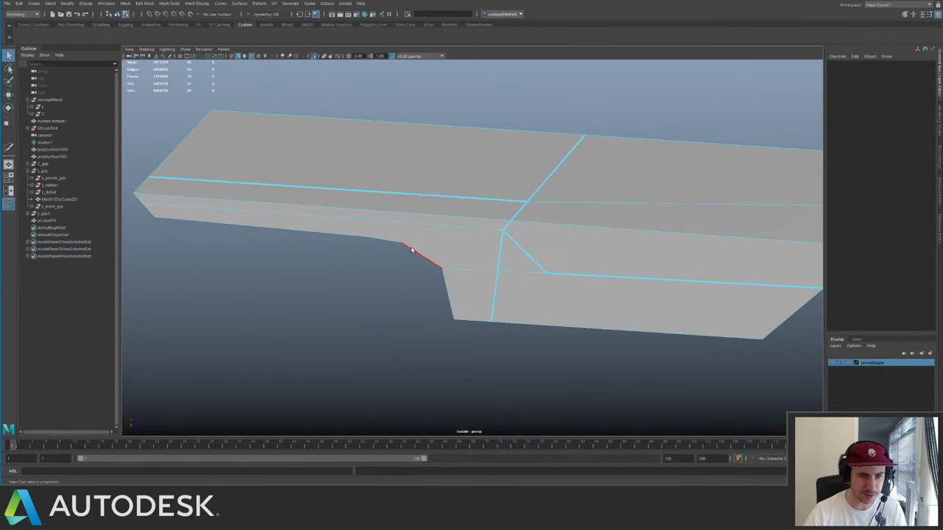
{"action": "key", "text": "ctrl+shift+x"}
{"action": "left_click", "coordinate": [363, 235]}
{"action": "middle_click_drag", "start_coordinate": [363, 235], "coordinate": [466, 278], "text": "alt"}
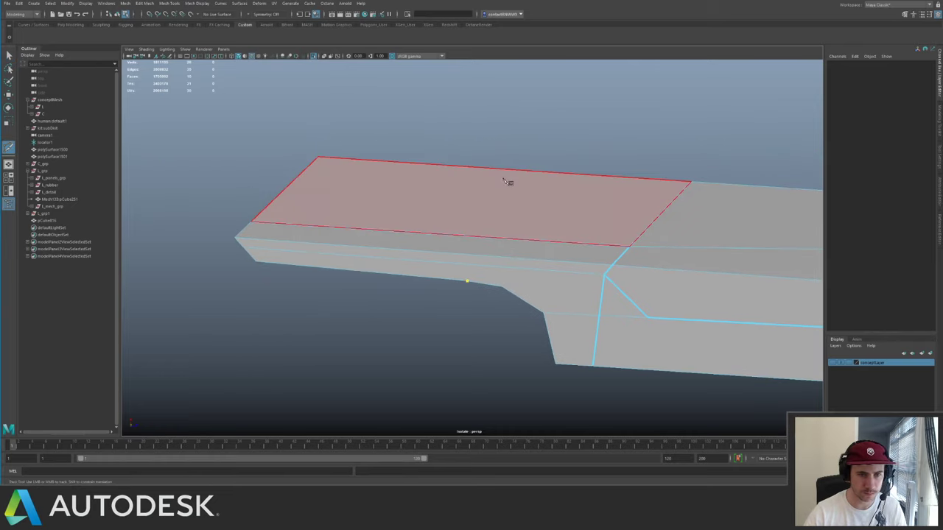
{"action": "left_click", "coordinate": [490, 168]}
{"action": "key", "text": "q"}
- Move the vertex on the notch's curve to reshape the corner
{"action": "left_click_drag", "start_coordinate": [588, 266], "coordinate": [480, 269], "text": "alt"}
{"action": "left_click", "coordinate": [437, 292]}
{"action": "key", "text": "w"}
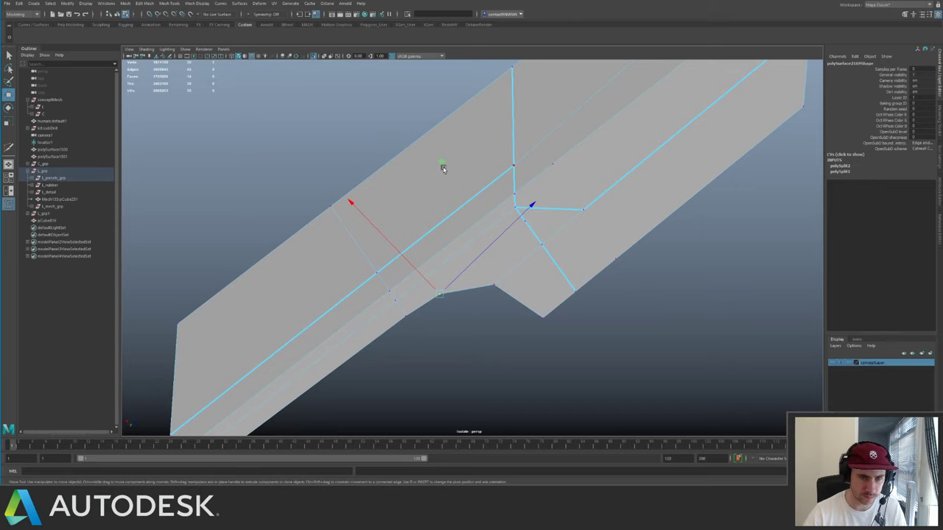
{"action": "left_click_drag", "start_coordinate": [443, 163], "coordinate": [459, 155]}
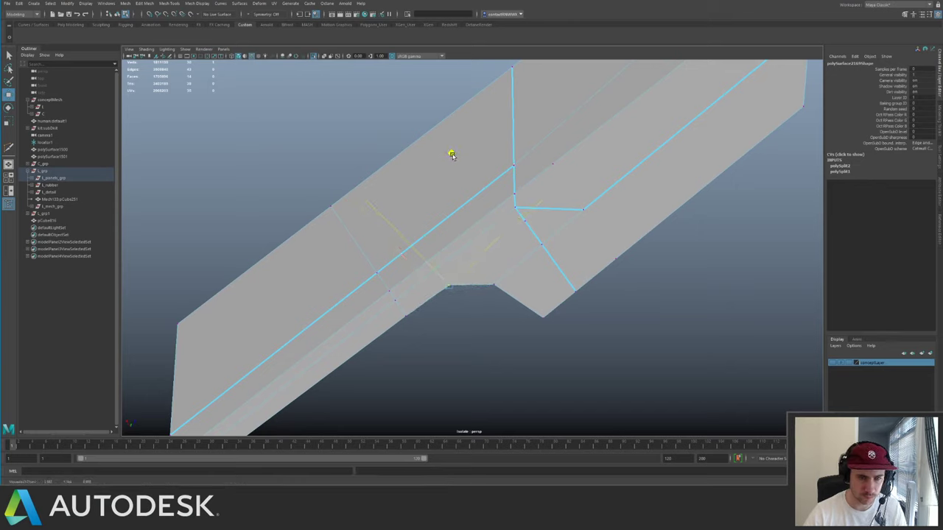
- Add further Multi-Cut edges from the notch's corners and midpoint across the fin panel to improve its edge flow
{"action": "right_click_drag", "start_coordinate": [456, 277], "coordinate": [494, 263]}
{"action": "key", "text": "ctrl+shift+x"}
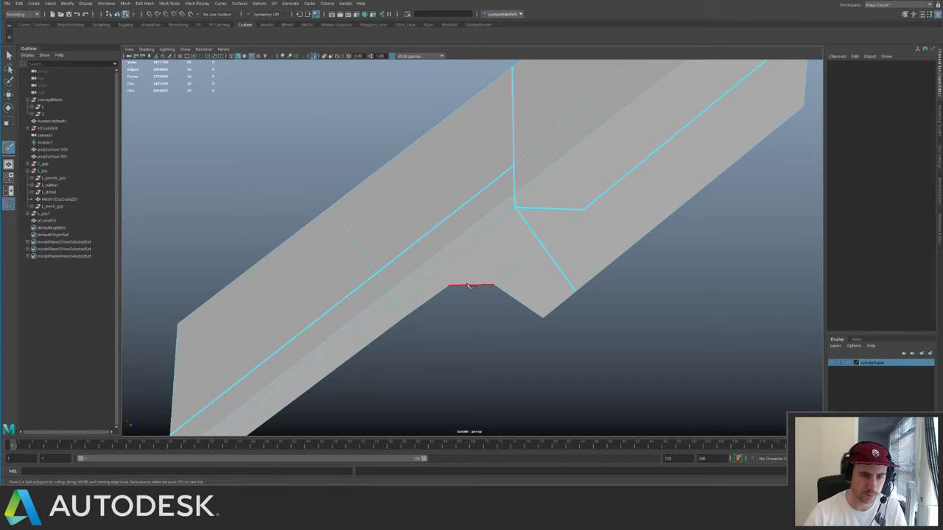
{"action": "key", "text": "q"}
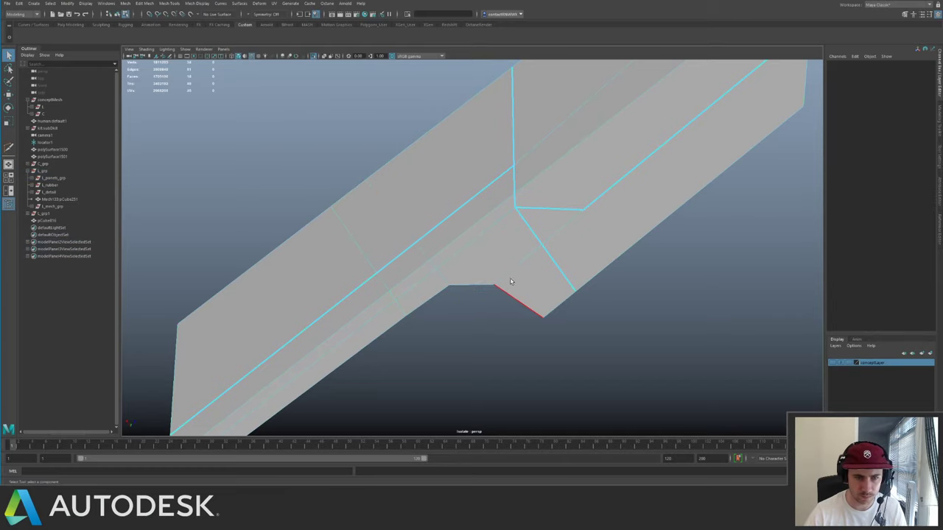
{"action": "left_click_drag", "start_coordinate": [509, 282], "coordinate": [528, 262], "text": "alt"}
{"action": "key", "text": "ctrl+shift+x"}
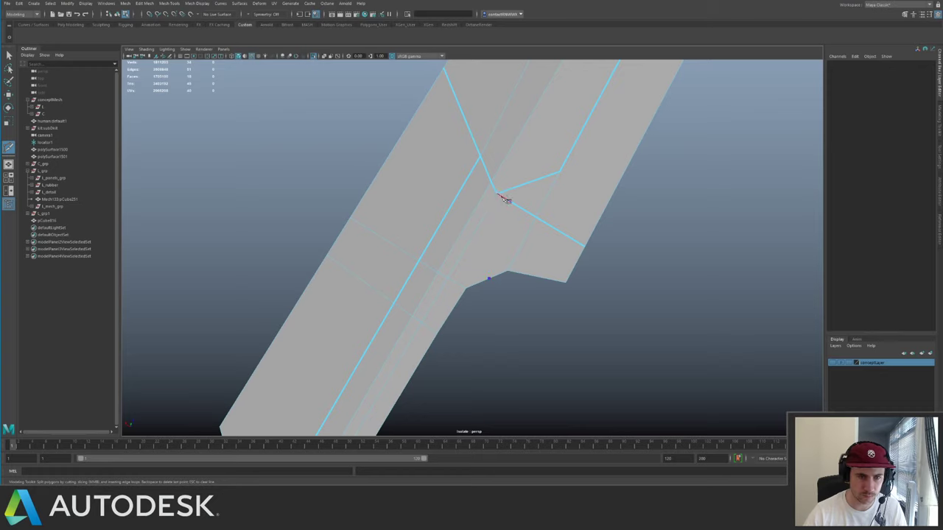
{"action": "key", "text": "q"}
{"action": "left_click_drag", "start_coordinate": [495, 239], "coordinate": [477, 228], "text": "alt"}
{"action": "key", "text": "ctrl+shift+x"}
{"action": "left_click_drag", "start_coordinate": [512, 124], "coordinate": [509, 199]}
{"action": "left_click_drag", "start_coordinate": [479, 310], "coordinate": [482, 252], "text": "alt"}
{"action": "key", "text": "q"}
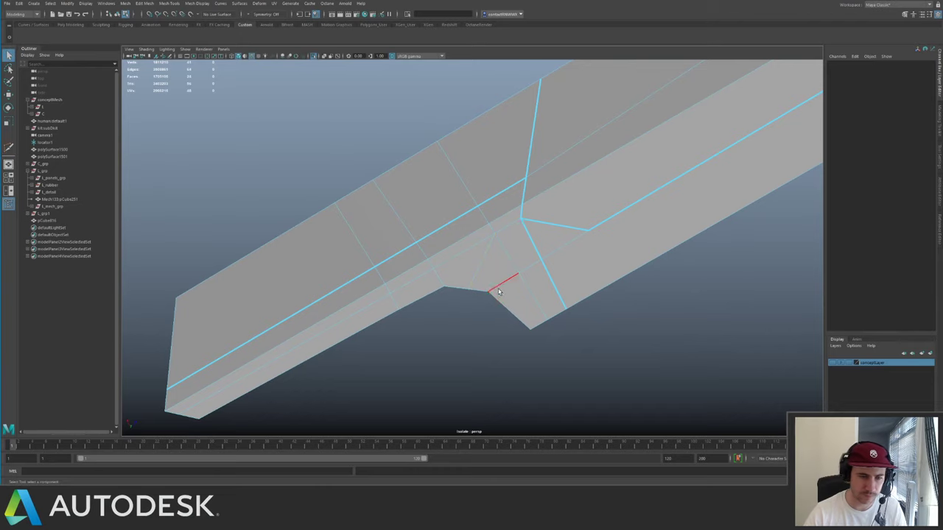
- Move the notch's new middle vertex inward to round the corner, and return to object mode to check the panel
{"action": "left_click", "coordinate": [472, 293]}
{"action": "key", "text": "w"}
{"action": "left_click_drag", "start_coordinate": [501, 217], "coordinate": [507, 209], "text": "alt"}
{"action": "left_click_drag", "start_coordinate": [486, 156], "coordinate": [486, 150]}
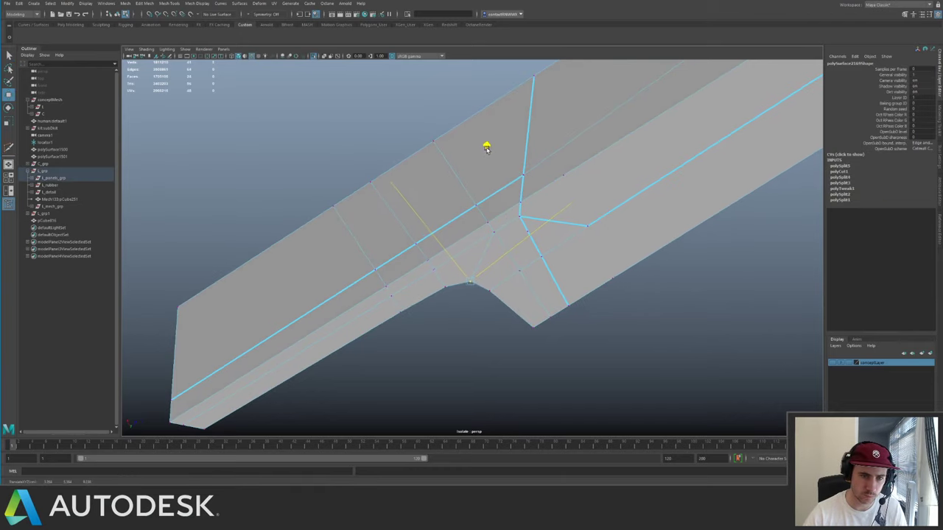
{"action": "right_click_drag", "start_coordinate": [498, 209], "coordinate": [562, 159]}
{"action": "left_click_drag", "start_coordinate": [562, 160], "coordinate": [564, 200], "text": "alt"}
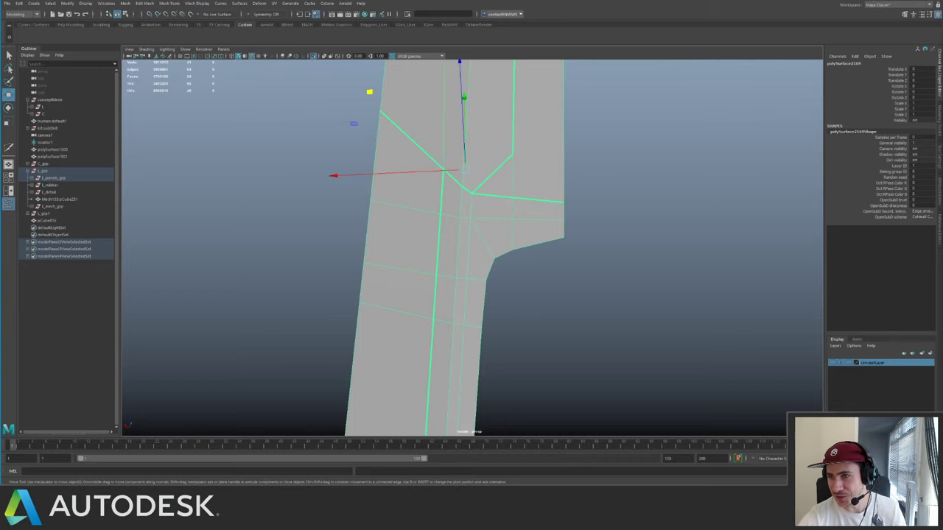
{"action": "left_click_drag", "start_coordinate": [500, 187], "coordinate": [477, 211], "text": "alt"}
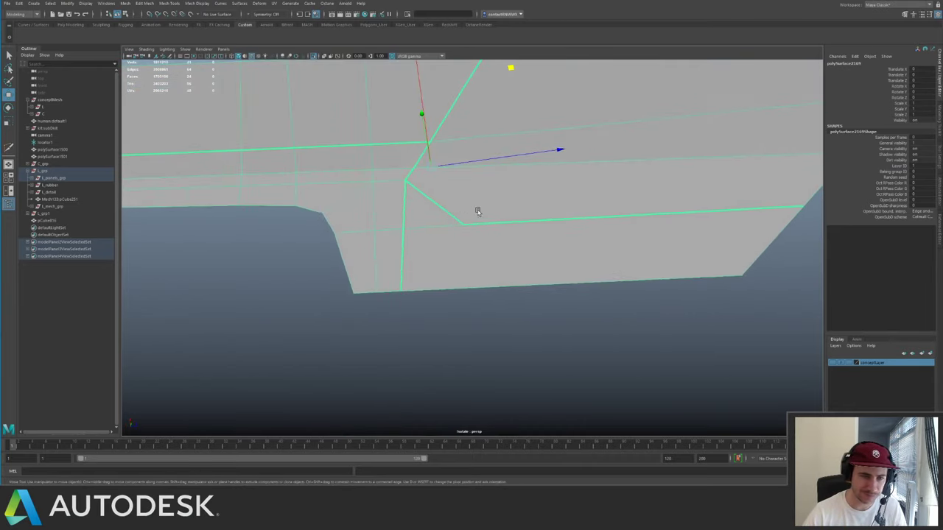
- Multi-Cut an edge from the fin panel's lower border through the seam's lower bend and across to the upper border
{"action": "key", "text": "ctrl+shift+x"}
{"action": "left_click", "coordinate": [460, 289]}
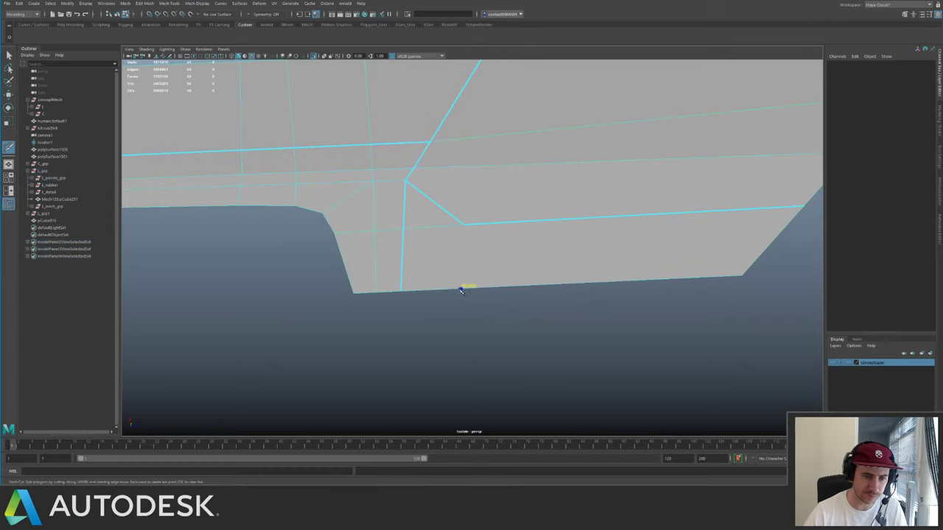
{"action": "left_click", "coordinate": [463, 224]}
{"action": "left_click_drag", "start_coordinate": [499, 156], "coordinate": [489, 139], "text": "alt"}
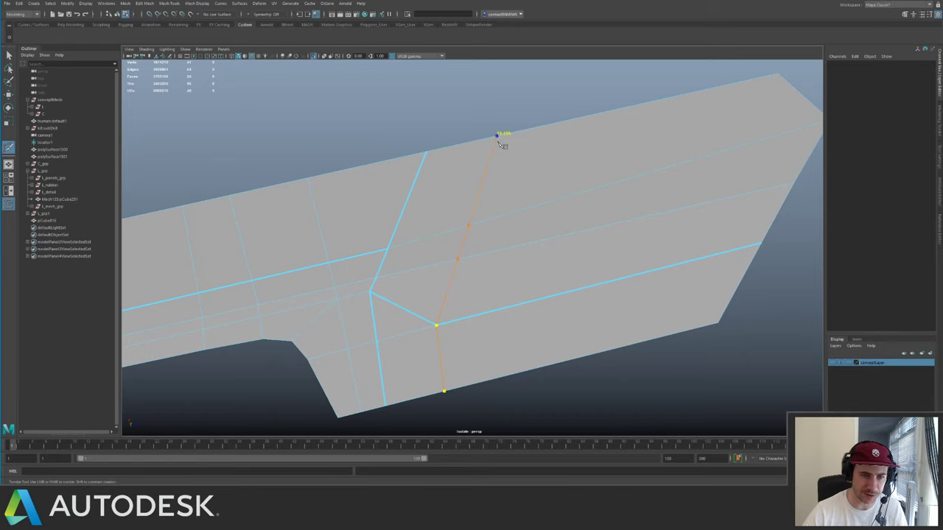
{"action": "left_click", "coordinate": [499, 145]}
{"action": "key", "text": "q"}
{"action": "key", "text": "F8"}
{"action": "left_click_drag", "start_coordinate": [532, 163], "coordinate": [420, 232], "text": "alt"}
{"action": "middle_click_drag", "start_coordinate": [421, 231], "coordinate": [317, 206], "text": "alt"}
{"action": "right_click_drag", "start_coordinate": [317, 206], "coordinate": [545, 261], "text": "alt"}
- Cut an edge from the seam below the notch corner along the panel's lower section to its slanted end, and delete the short leftover edge
{"action": "key", "text": "y"}
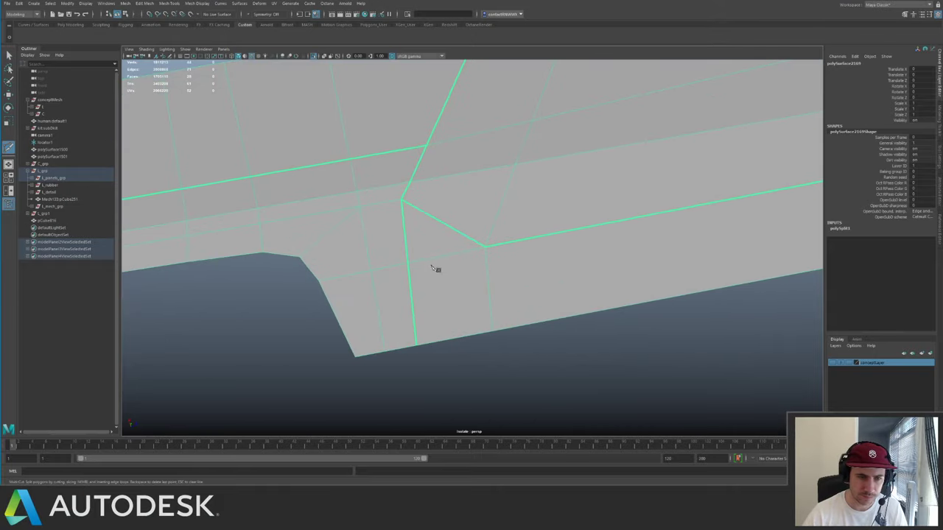
{"action": "left_click", "coordinate": [407, 263]}
{"action": "left_click_drag", "start_coordinate": [492, 282], "coordinate": [402, 259], "text": "alt"}
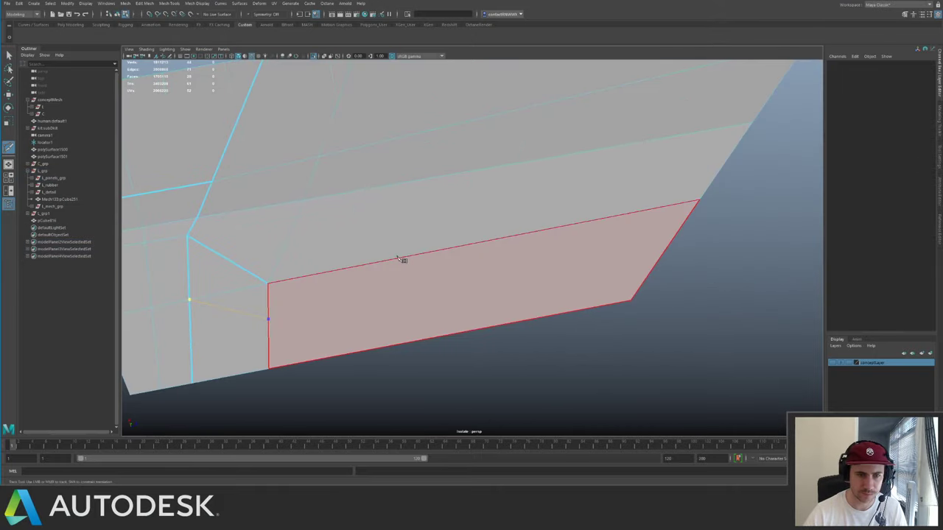
{"action": "key", "text": "q"}
{"action": "left_click", "coordinate": [250, 287]}
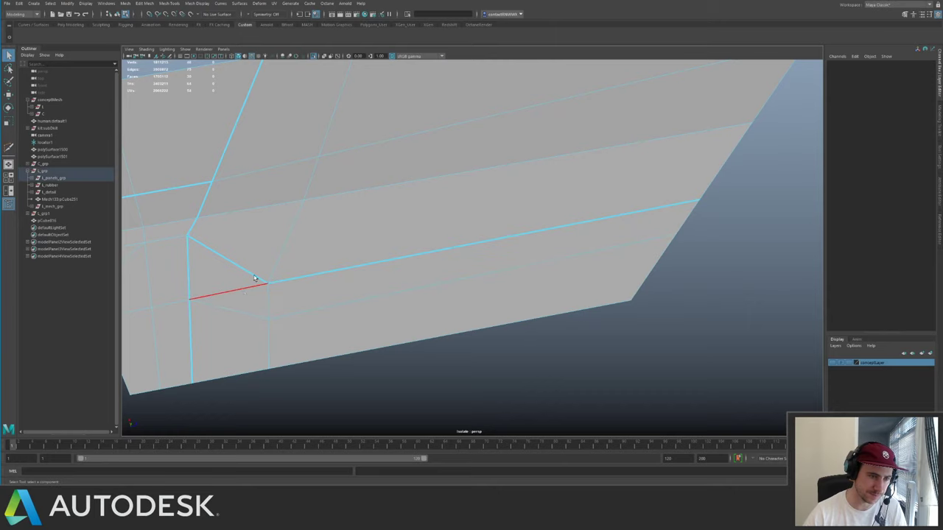
{"action": "key", "text": "Delete"}
{"action": "key", "text": "F8"}
- Cut an edge from the junction of the two upper seams to the middle of the panel's slanted end
{"action": "middle_click_drag", "start_coordinate": [306, 224], "coordinate": [581, 208], "text": "alt"}
{"action": "right_click_drag", "start_coordinate": [582, 208], "coordinate": [385, 223], "text": "alt"}
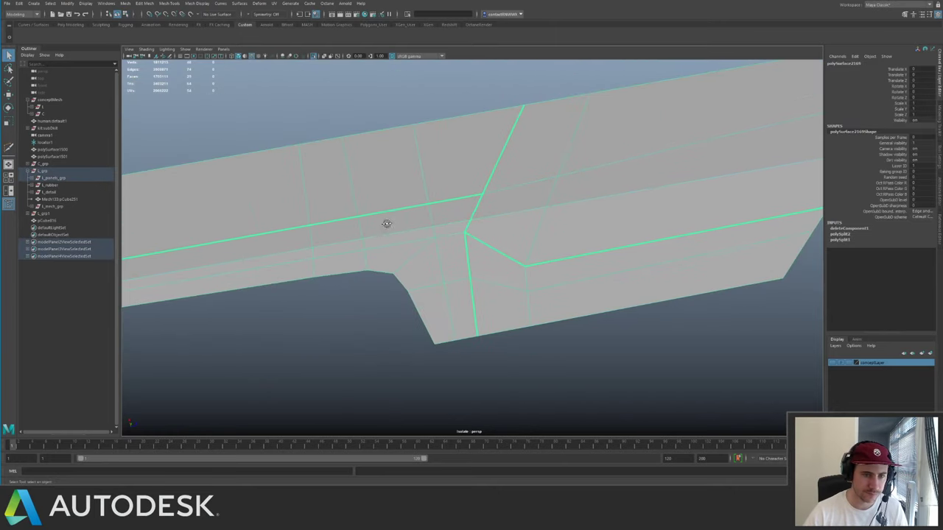
{"action": "left_click_drag", "start_coordinate": [385, 223], "coordinate": [417, 219], "text": "alt"}
{"action": "middle_click_drag", "start_coordinate": [417, 218], "coordinate": [295, 255], "text": "alt"}
{"action": "key", "text": "ctrl+shift+x"}
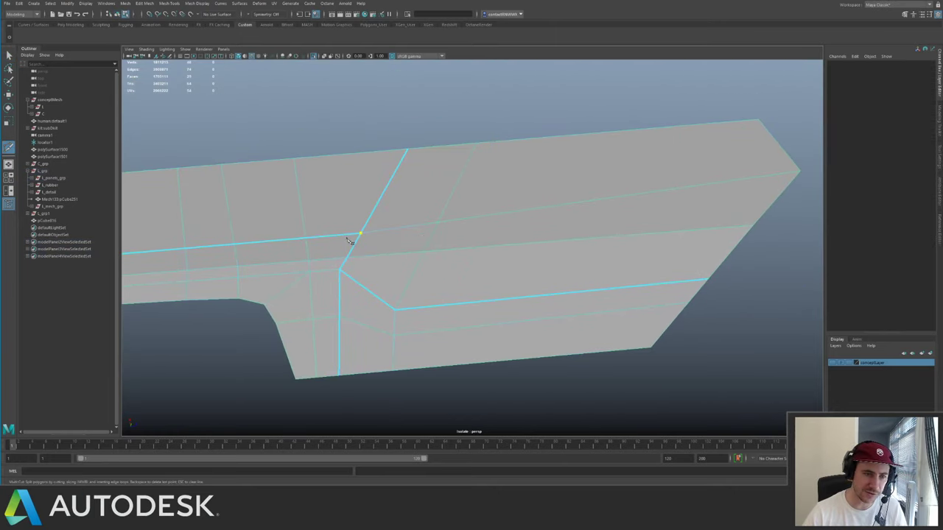
{"action": "left_click", "coordinate": [359, 233]}
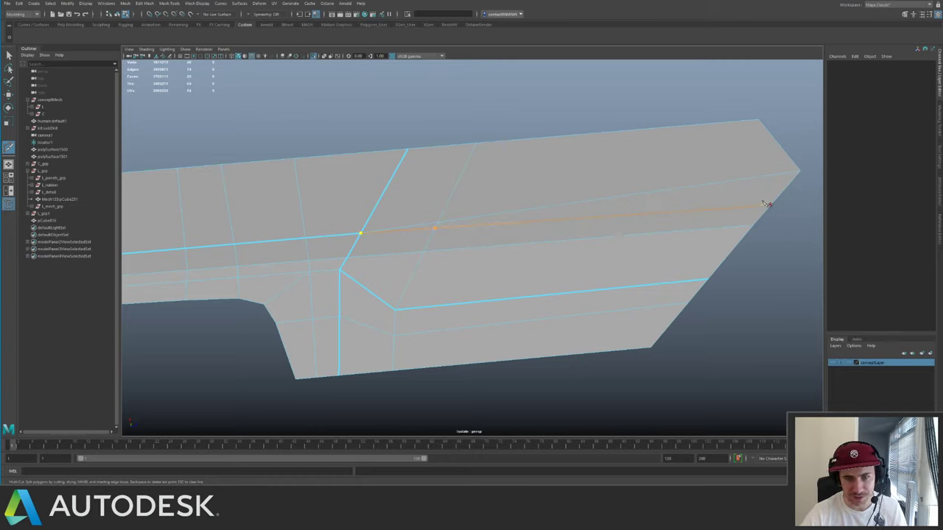
{"action": "left_click", "coordinate": [766, 204]}
{"action": "key", "text": "q"}
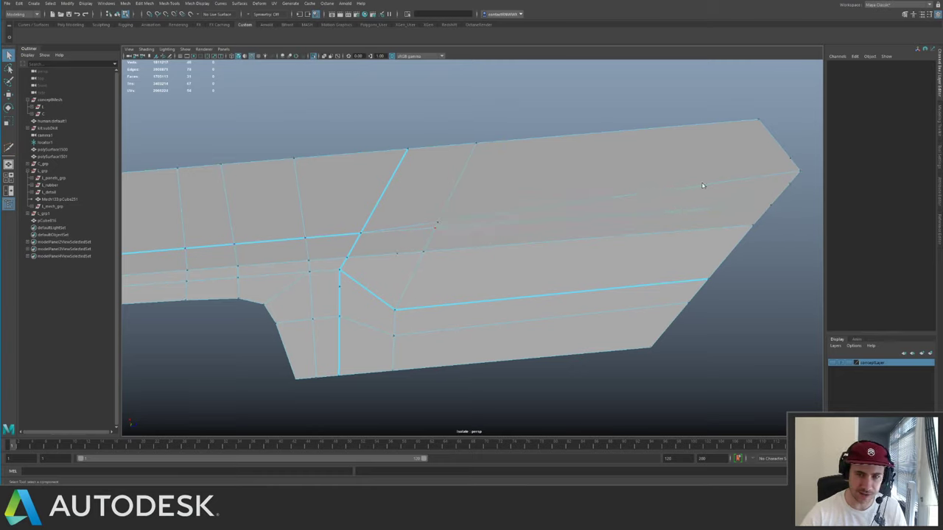
{"action": "key", "text": "F8"}
- Cut an edge lengthwise from the slanted end's corner to the panel's opposite end, and remove the old diagonal edge to that corner
{"action": "key", "text": "y"}
{"action": "left_click", "coordinate": [797, 172]}
{"action": "right_click_drag", "start_coordinate": [673, 182], "coordinate": [335, 212], "text": "alt"}
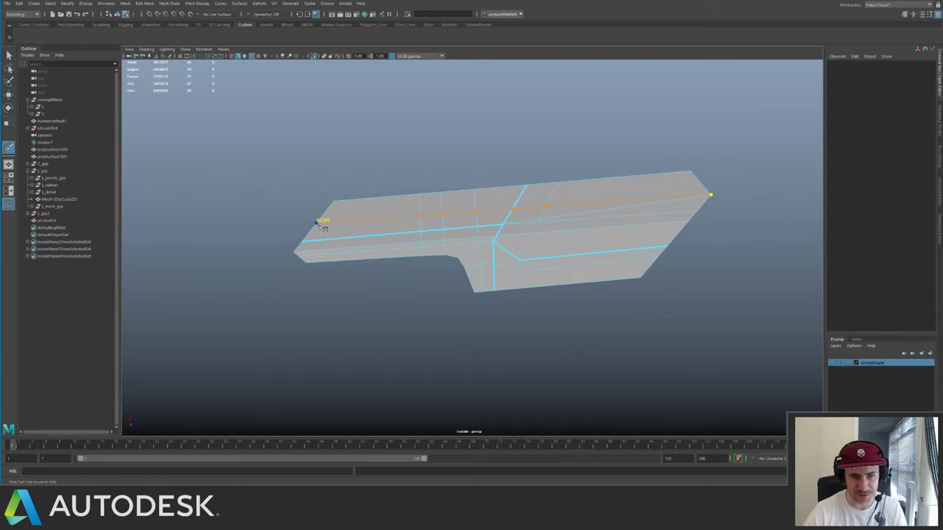
{"action": "left_click", "coordinate": [317, 224]}
{"action": "key", "text": "q"}
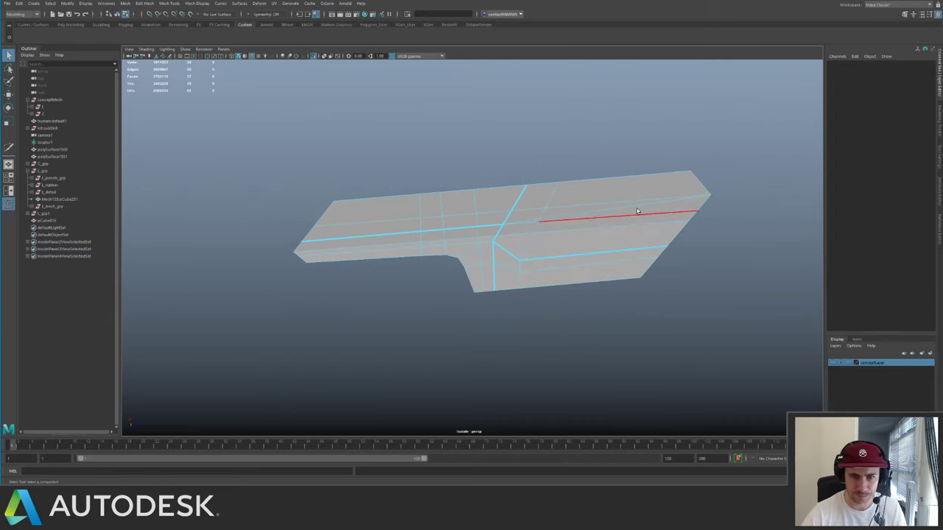
{"action": "key", "text": "F8"}
- Delete the leftover vertices around the panel's slanted end
{"action": "right_click_drag", "start_coordinate": [642, 224], "coordinate": [538, 217]}
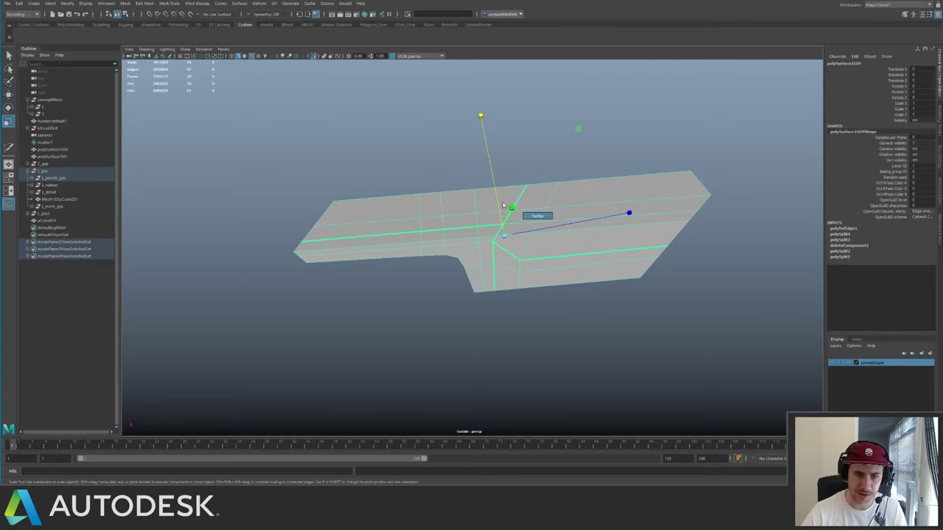
{"action": "left_click_drag", "start_coordinate": [666, 183], "coordinate": [726, 267]}
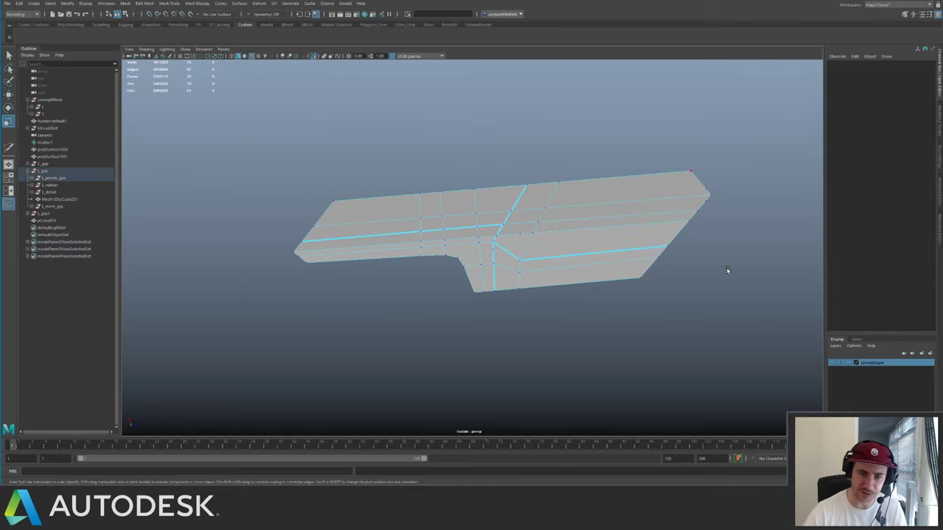
{"action": "key", "text": "Delete"}
{"action": "key", "text": "F8"}
- Set the Insert Edge Loop tool to multiple edge loops and add one loop lengthwise through the fin panel's upper strip
{"action": "middle_click_drag", "start_coordinate": [447, 199], "coordinate": [488, 191], "text": "alt"}
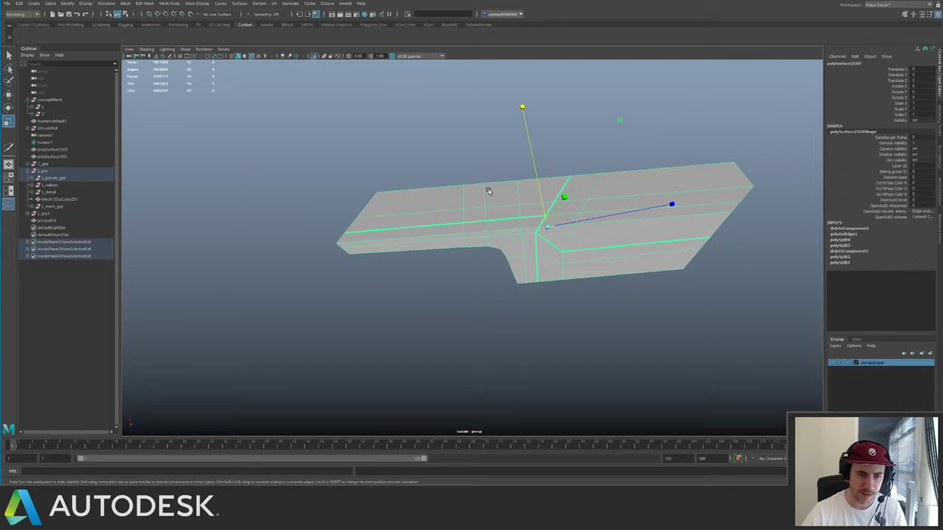
{"action": "right_click_drag", "start_coordinate": [488, 192], "coordinate": [564, 231], "text": "alt"}
{"action": "key", "text": "ctrl+1"}
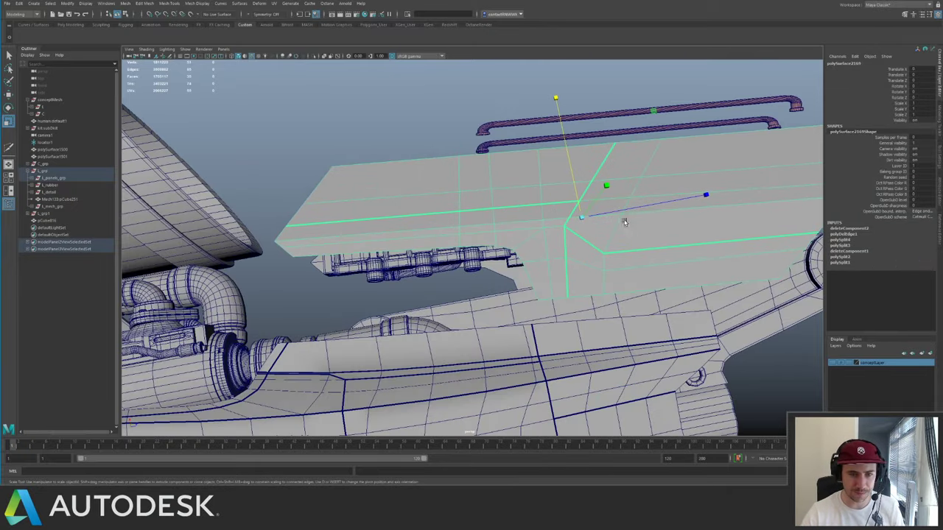
{"action": "left_click_drag", "start_coordinate": [624, 221], "coordinate": [579, 206], "text": "alt"}
{"action": "right_click_drag", "start_coordinate": [578, 206], "coordinate": [515, 199], "text": "alt"}
{"action": "left_click_drag", "start_coordinate": [515, 199], "coordinate": [410, 195], "text": "alt"}
{"action": "key", "text": "ctrl+1"}
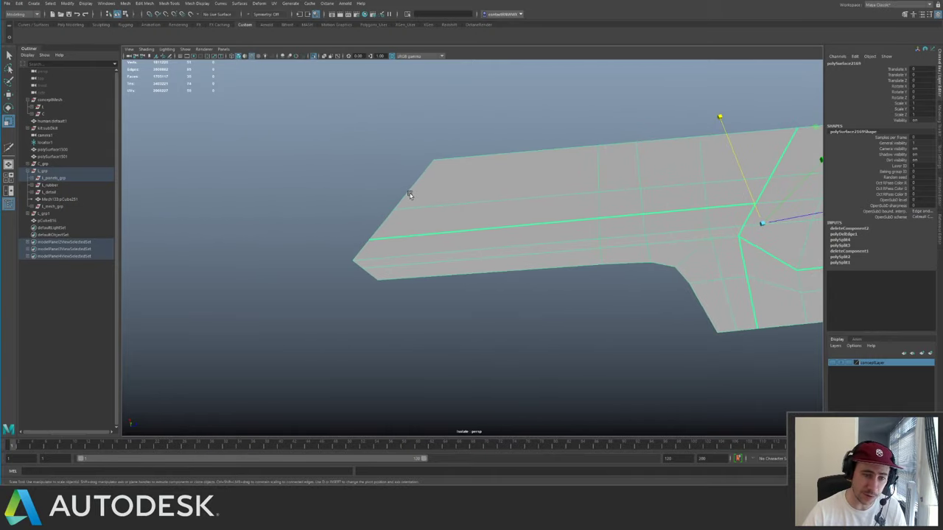
{"action": "right_click_drag", "start_coordinate": [483, 198], "coordinate": [422, 252], "text": "shift"}
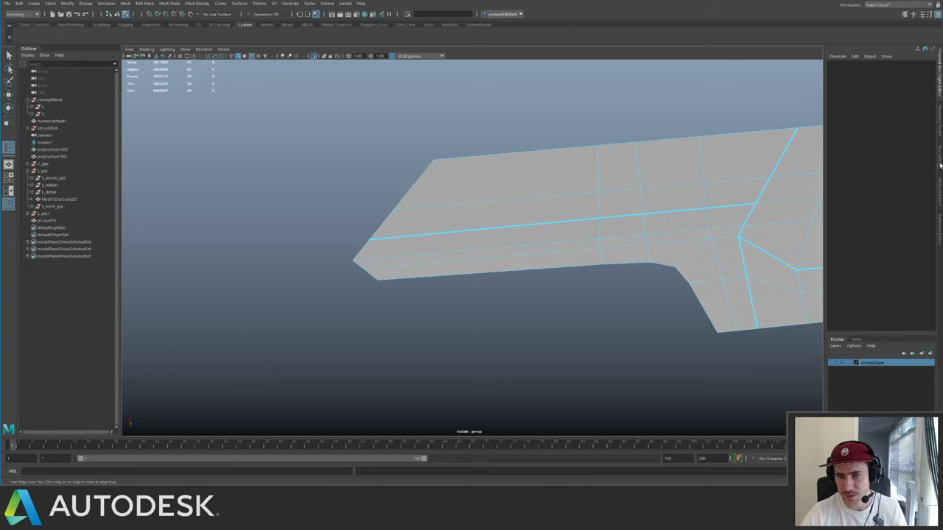
{"action": "left_click", "coordinate": [939, 165]}
{"action": "left_click", "coordinate": [827, 101]}
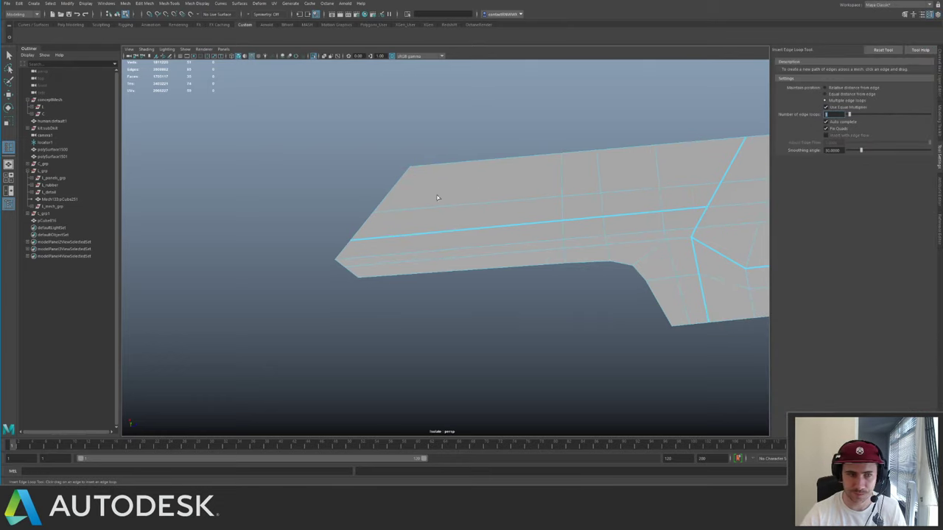
{"action": "left_click_drag", "start_coordinate": [393, 192], "coordinate": [490, 145], "text": "alt"}
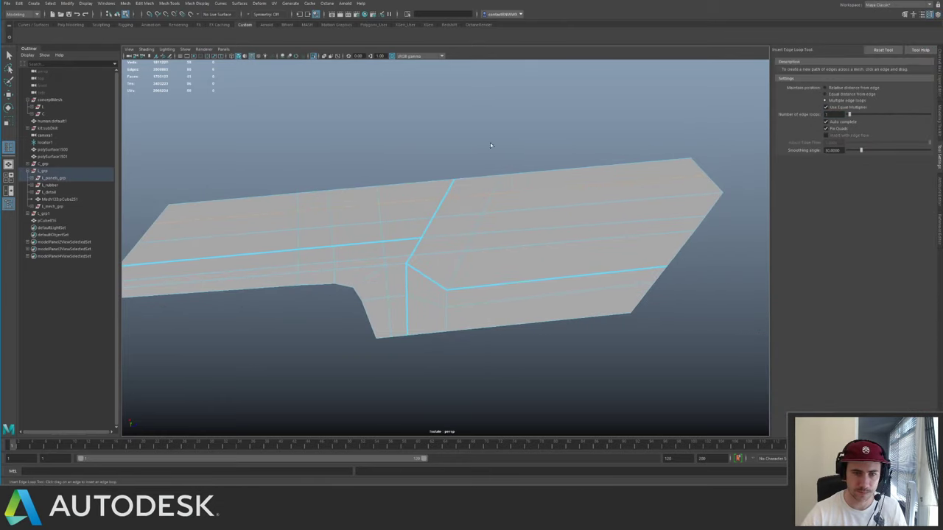
- Insert further edge loops in the fin panel, using equal distance and multiple-loop spacing, to subdivide its long sections evenly
{"action": "left_click", "coordinate": [825, 94]}
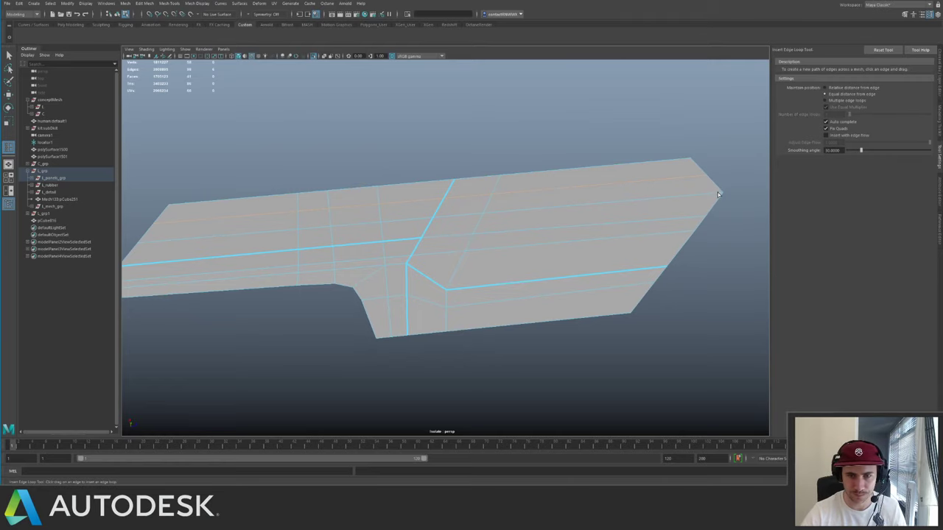
{"action": "middle_click_drag", "start_coordinate": [580, 203], "coordinate": [665, 194], "text": "alt"}
{"action": "right_click_drag", "start_coordinate": [666, 194], "coordinate": [556, 184], "text": "alt"}
{"action": "middle_click_drag", "start_coordinate": [608, 179], "coordinate": [587, 185], "text": "alt"}
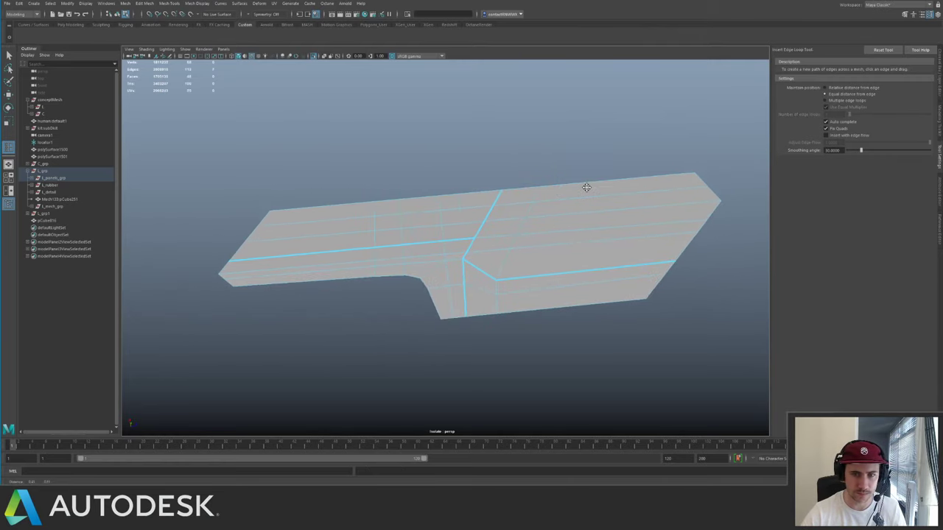
{"action": "left_click", "coordinate": [825, 101]}
{"action": "left_click", "coordinate": [509, 180]}
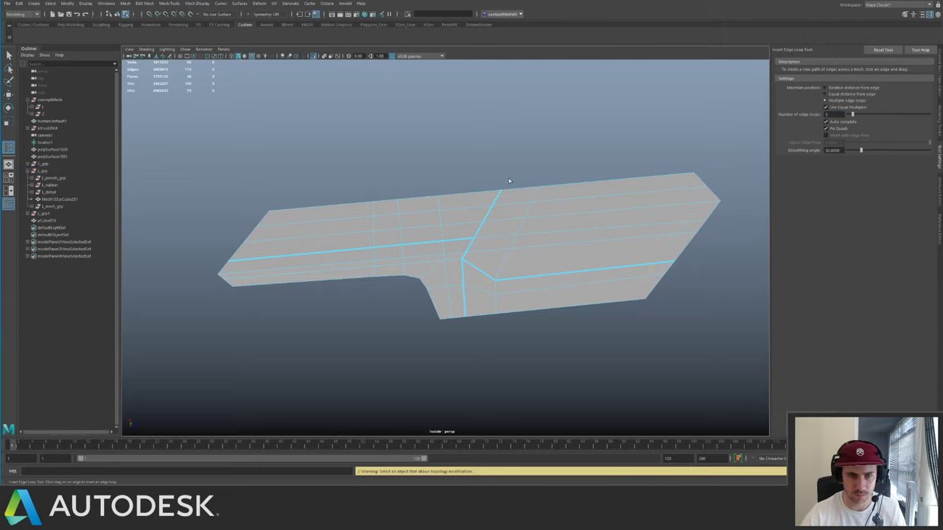
{"action": "left_click", "coordinate": [598, 198]}
{"action": "middle_click_drag", "start_coordinate": [540, 190], "coordinate": [623, 183], "text": "alt"}
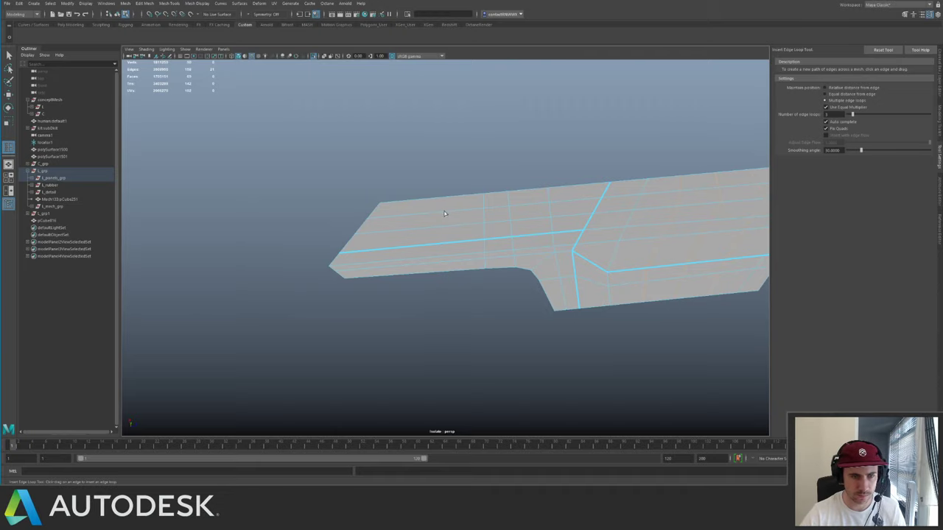
- Compare the fin panel's density with the neighbouring hull panel and apply Smooth to the fin panel
{"action": "key", "text": "q"}
{"action": "right_click_drag", "start_coordinate": [451, 226], "coordinate": [410, 187]}
{"action": "key", "text": "ctrl+1"}
{"action": "left_click_drag", "start_coordinate": [411, 187], "coordinate": [360, 231], "text": "alt"}
{"action": "left_click", "coordinate": [347, 220], "text": "shift"}
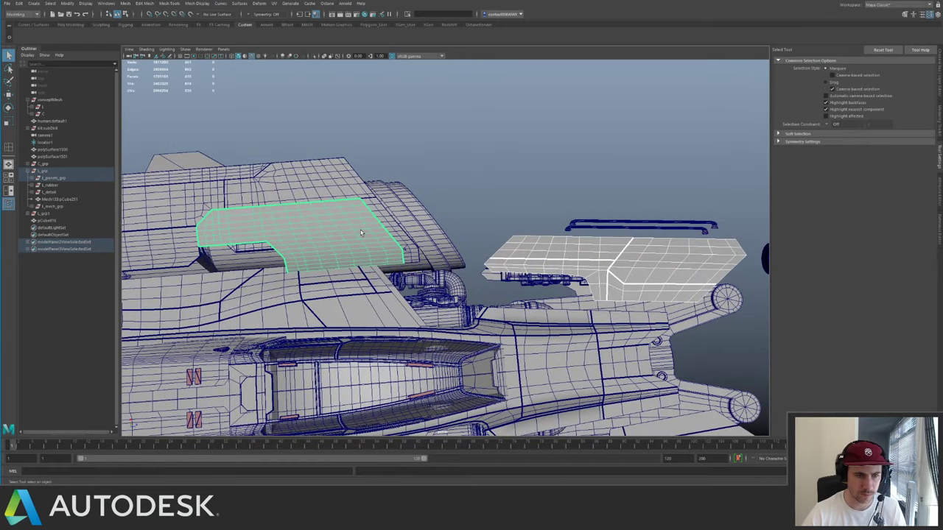
{"action": "left_click", "coordinate": [568, 251]}
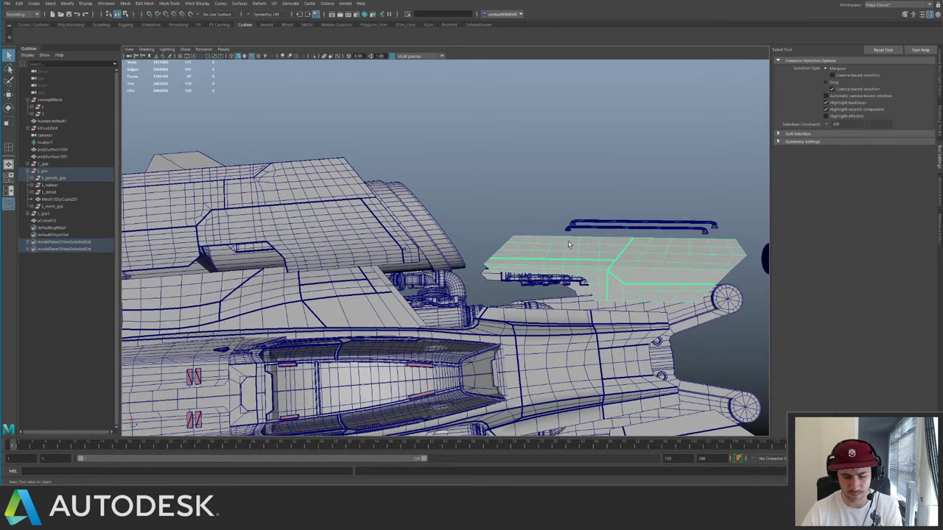
{"action": "key", "text": "g"}
{"action": "left_click", "coordinate": [546, 180]}
{"action": "left_click_drag", "start_coordinate": [528, 234], "coordinate": [506, 209], "text": "alt"}
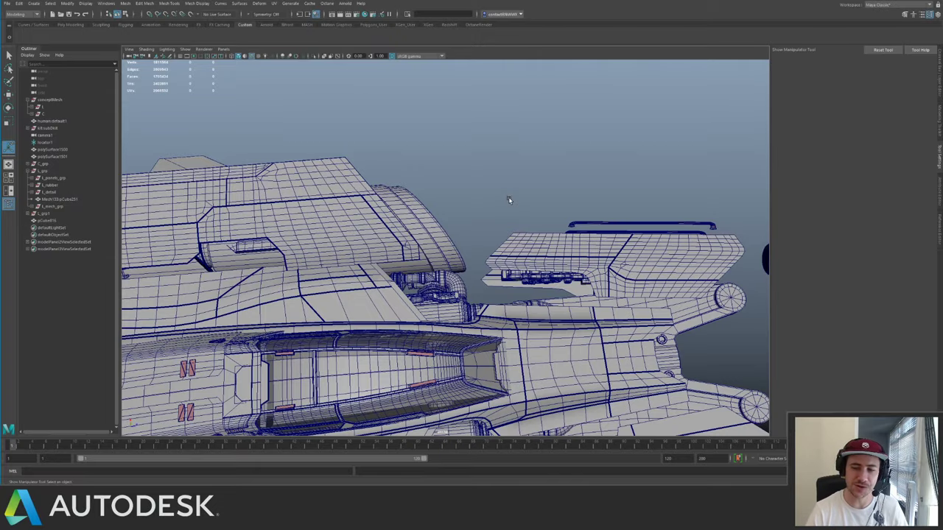
- Isolate the smoothed fin panel and examine its vertices and surface shape around the notch and seams
{"action": "left_click_drag", "start_coordinate": [456, 138], "coordinate": [427, 147], "text": "alt"}
{"action": "right_click_drag", "start_coordinate": [427, 147], "coordinate": [532, 208], "text": "alt"}
{"action": "left_click_drag", "start_coordinate": [531, 209], "coordinate": [557, 282], "text": "alt"}
{"action": "right_click_drag", "start_coordinate": [557, 282], "coordinate": [590, 305], "text": "alt"}
{"action": "middle_click_drag", "start_coordinate": [589, 305], "coordinate": [484, 235], "text": "alt"}
{"action": "left_click_drag", "start_coordinate": [483, 235], "coordinate": [552, 263], "text": "alt"}
{"action": "left_click", "coordinate": [489, 227]}
{"action": "key", "text": "ctrl+1"}
{"action": "right_click_drag", "start_coordinate": [552, 263], "coordinate": [597, 286], "text": "alt"}
{"action": "right_click_drag", "start_coordinate": [494, 246], "coordinate": [458, 246]}
{"action": "left_click_drag", "start_coordinate": [461, 246], "coordinate": [487, 304]}
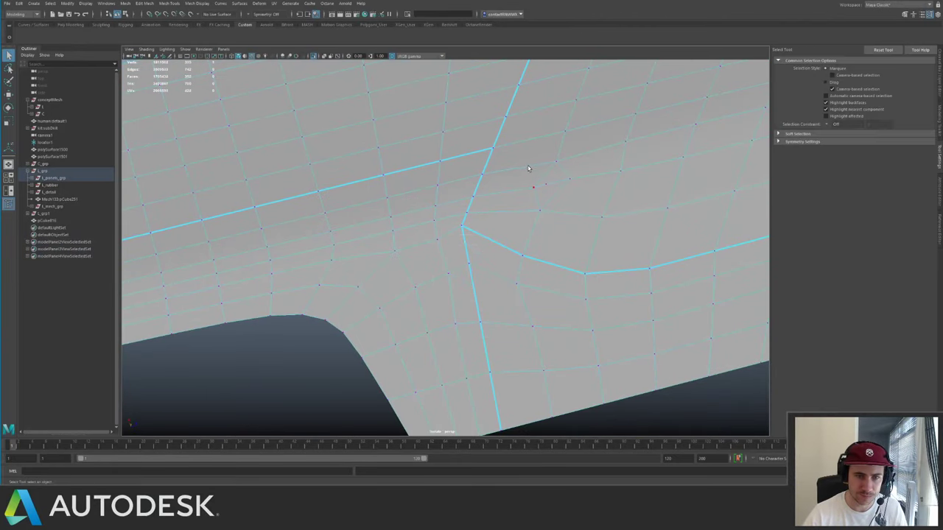
{"action": "left_click_drag", "start_coordinate": [583, 221], "coordinate": [512, 175], "text": "alt"}
- Undo the component selections and the smoothing of the fin panel
{"action": "key", "text": "ctrl+z"}
{"action": "key", "text": "ctrl+z"}
{"action": "key", "text": "ctrl+z"}
{"action": "key", "text": "ctrl+z"}
{"action": "key", "text": "ctrl+z"}
{"action": "key", "text": "ctrl+z"}
{"action": "key", "text": "ctrl+z"}
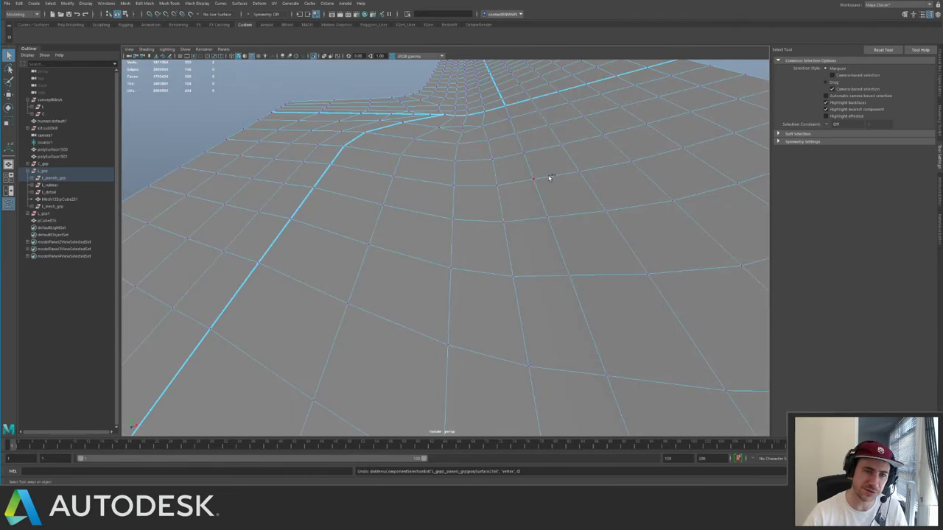
{"action": "key", "text": "ctrl+z"}
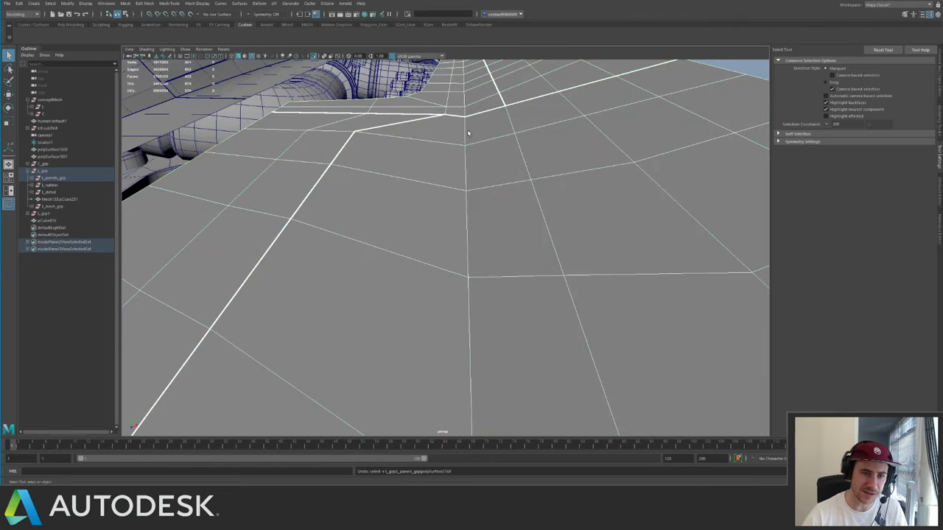
{"action": "key", "text": "ctrl+z"}
- Isolate the fin panel, select the edge loop along its ridge, and crease it over the panel's full length
{"action": "left_click_drag", "start_coordinate": [484, 143], "coordinate": [484, 182], "text": "alt"}
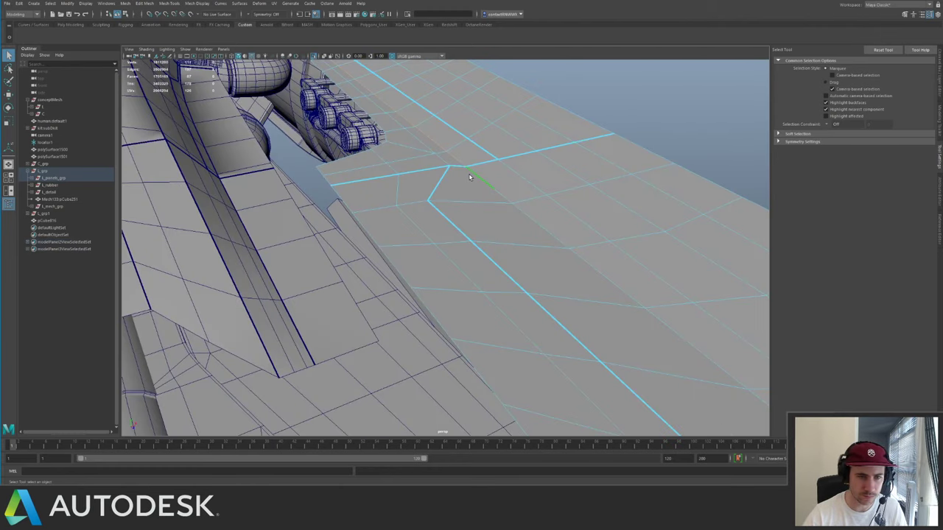
{"action": "mouse_move", "coordinate": [467, 172]}
{"action": "right_mouse_down"}
{"action": "mouse_move", "coordinate": [505, 161]}
{"action": "mouse_move", "coordinate": [450, 166]}
{"action": "right_mouse_up"}
{"action": "key", "text": "ctrl+1"}
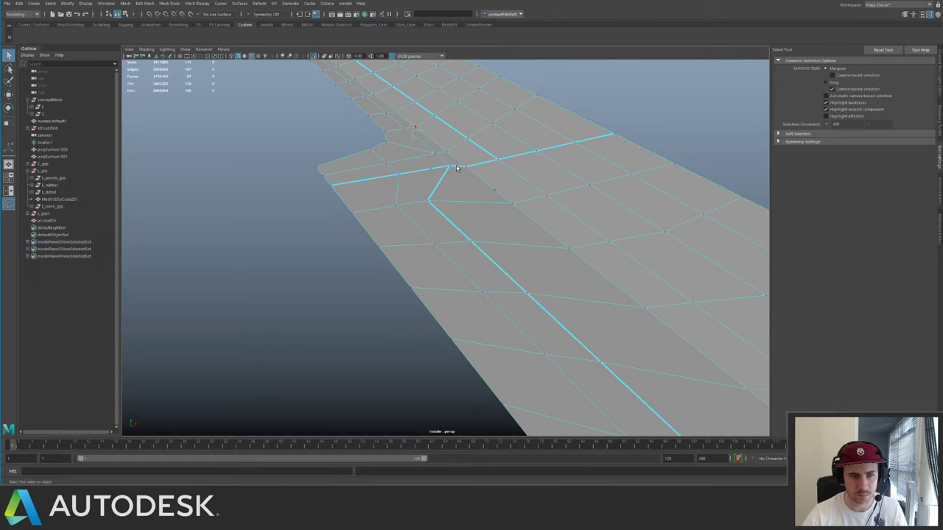
{"action": "left_click_drag", "start_coordinate": [547, 220], "coordinate": [465, 230], "text": "alt"}
{"action": "left_click", "coordinate": [438, 212]}
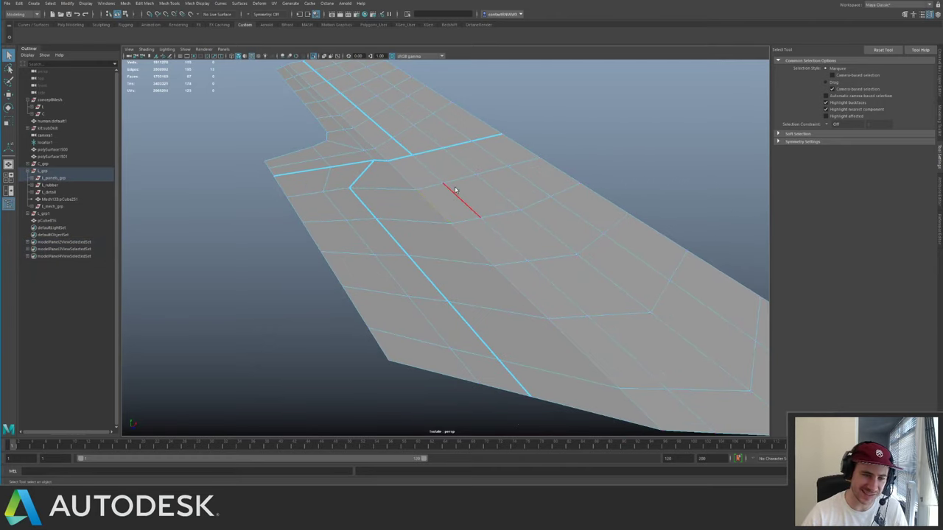
{"action": "key", "text": "g"}
{"action": "middle_click_drag", "start_coordinate": [430, 167], "coordinate": [738, 193]}
{"action": "key", "text": "q"}
{"action": "right_click_drag", "start_coordinate": [414, 191], "coordinate": [448, 178]}
{"action": "key", "text": "ctrl+1"}
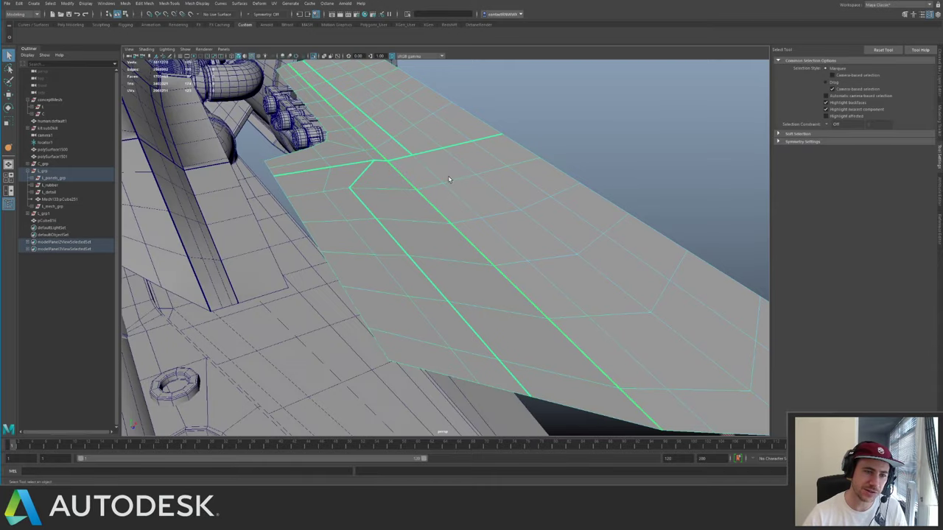
- Isolate the creased fin panel and apply Smooth to it
{"action": "left_click_drag", "start_coordinate": [449, 179], "coordinate": [342, 184], "text": "alt"}
{"action": "key", "text": "ctrl+1"}
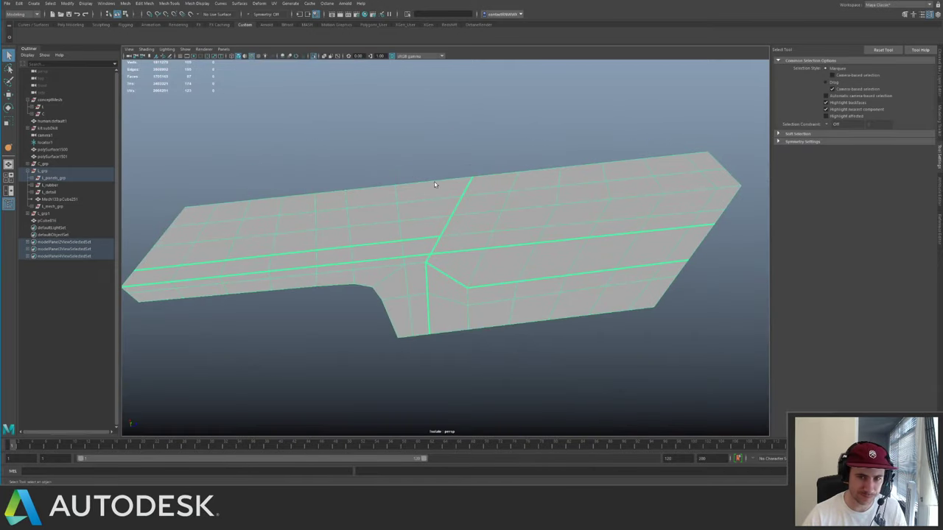
{"action": "mouse_move", "coordinate": [418, 199]}
{"action": "left_mouse_down", "text": "alt"}
{"action": "mouse_move", "coordinate": [467, 162]}
{"action": "mouse_move", "coordinate": [448, 189]}
{"action": "mouse_move", "coordinate": [465, 197]}
{"action": "mouse_move", "coordinate": [428, 185]}
{"action": "left_mouse_up", "text": "alt"}
{"action": "key", "text": "g"}
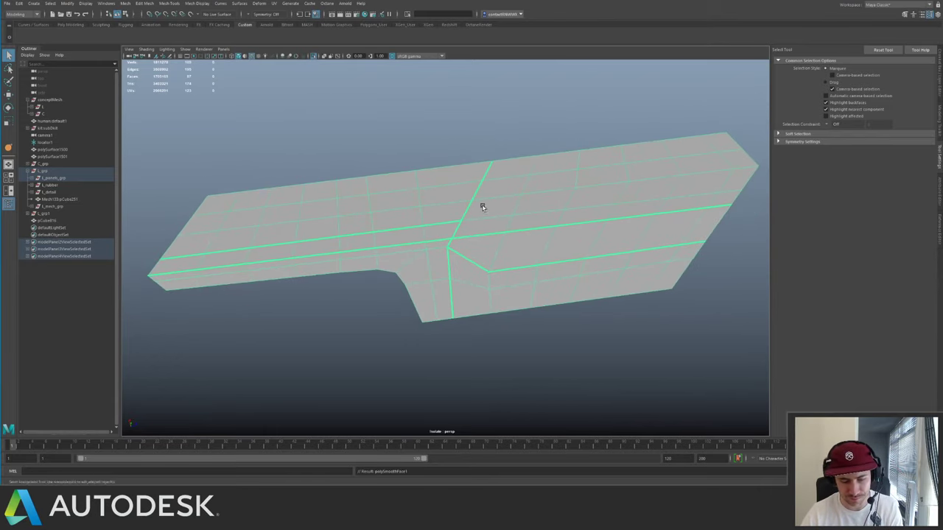
- Remove the crease from the long edge loop running along the ridge of the smoothed fin panel
{"action": "left_click_drag", "start_coordinate": [506, 212], "coordinate": [471, 244], "text": "alt"}
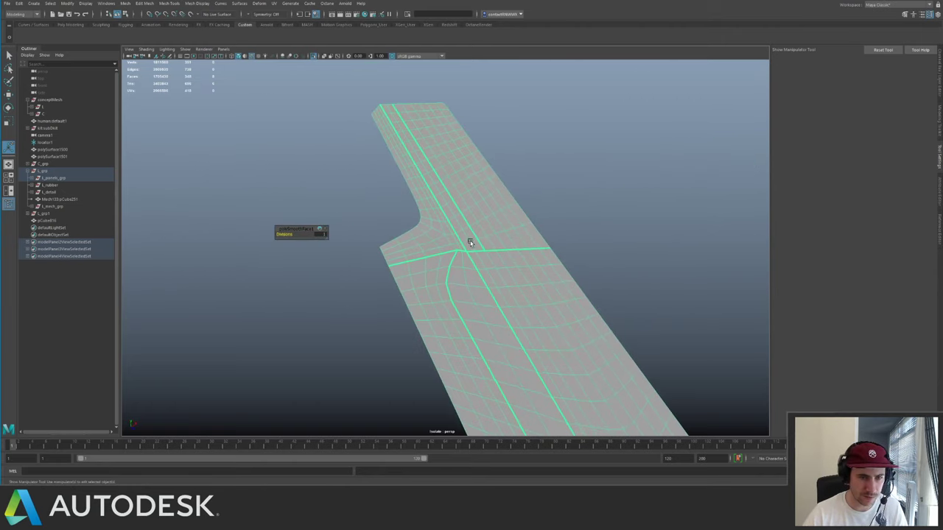
{"action": "key", "text": "q"}
{"action": "key", "text": "g"}
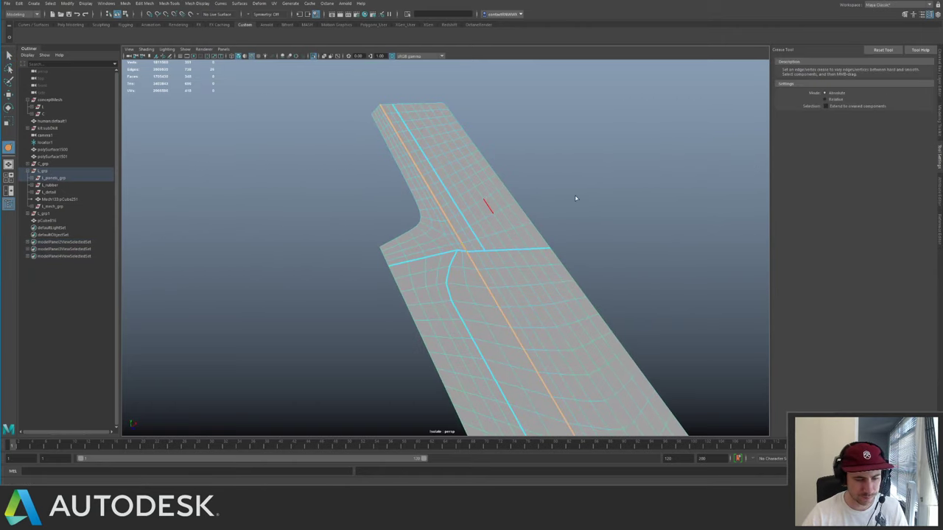
{"action": "middle_click_drag", "start_coordinate": [577, 198], "coordinate": [377, 180]}
- Move the vertex at the lower seam's bend to sharpen the corner where the diagonal meets the long seam
{"action": "left_click_drag", "start_coordinate": [377, 180], "coordinate": [520, 216], "text": "alt"}
{"action": "right_click_drag", "start_coordinate": [520, 216], "coordinate": [644, 290], "text": "alt"}
{"action": "middle_click_drag", "start_coordinate": [643, 293], "coordinate": [539, 273], "text": "alt"}
{"action": "left_click", "coordinate": [446, 258]}
{"action": "key", "text": "w"}
{"action": "left_click_drag", "start_coordinate": [477, 252], "coordinate": [417, 223], "text": "alt"}
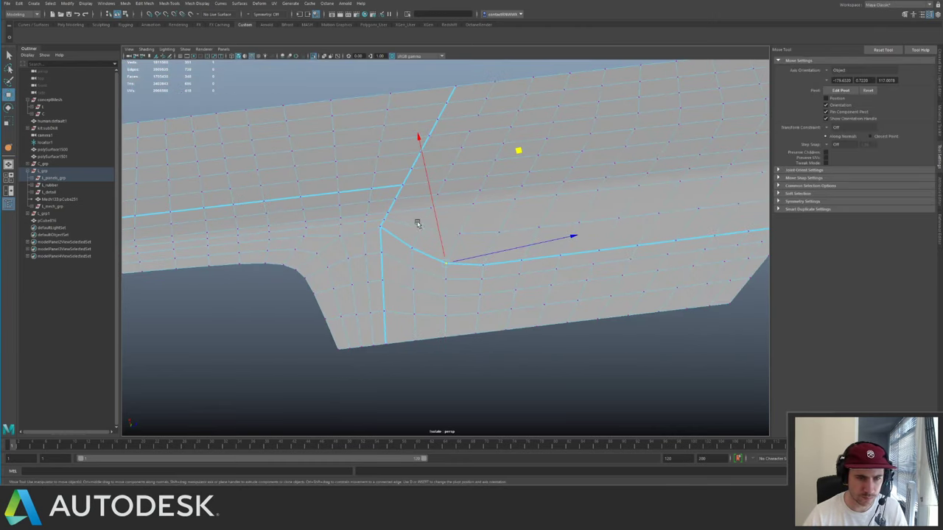
{"action": "left_click_drag", "start_coordinate": [518, 151], "coordinate": [514, 160]}
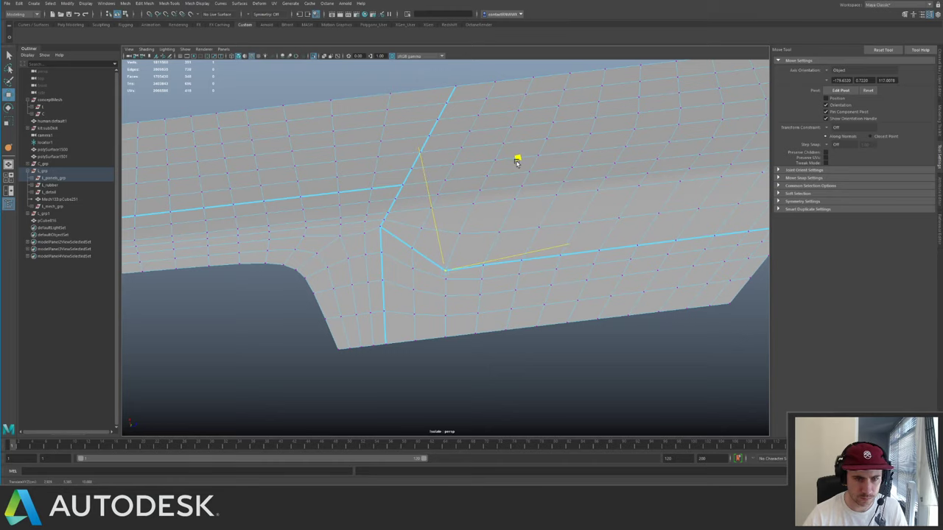
{"action": "left_click_drag", "start_coordinate": [493, 221], "coordinate": [486, 244], "text": "alt"}
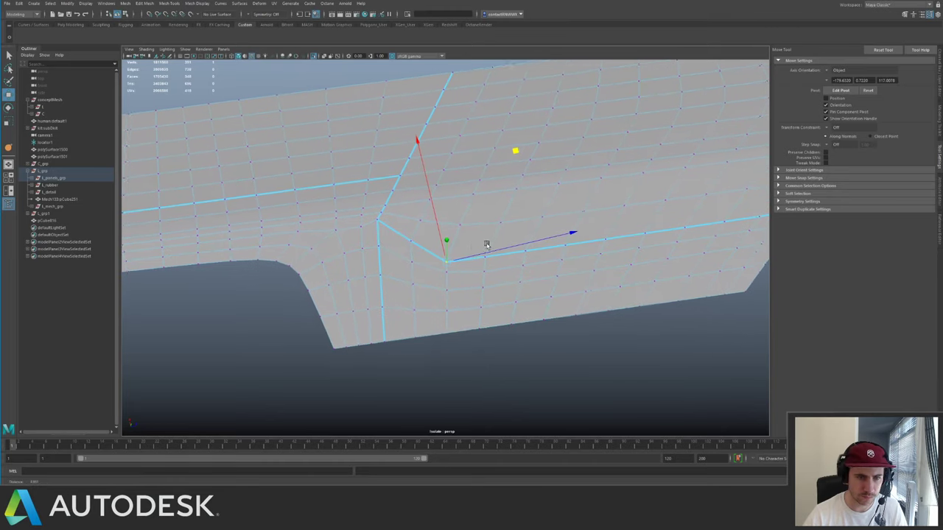
{"action": "right_click_drag", "start_coordinate": [486, 244], "coordinate": [478, 206]}
- Examine the fin panel's surface and edge flow around the notch and seam junction, both isolated and among the ship parts
{"action": "left_click_drag", "start_coordinate": [479, 206], "coordinate": [499, 249], "text": "alt"}
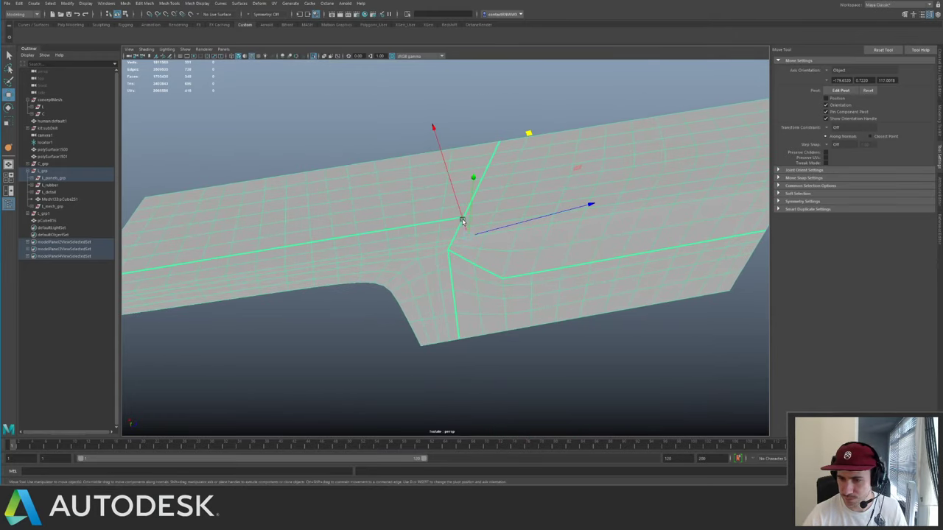
{"action": "left_click_drag", "start_coordinate": [462, 220], "coordinate": [486, 245], "text": "alt"}
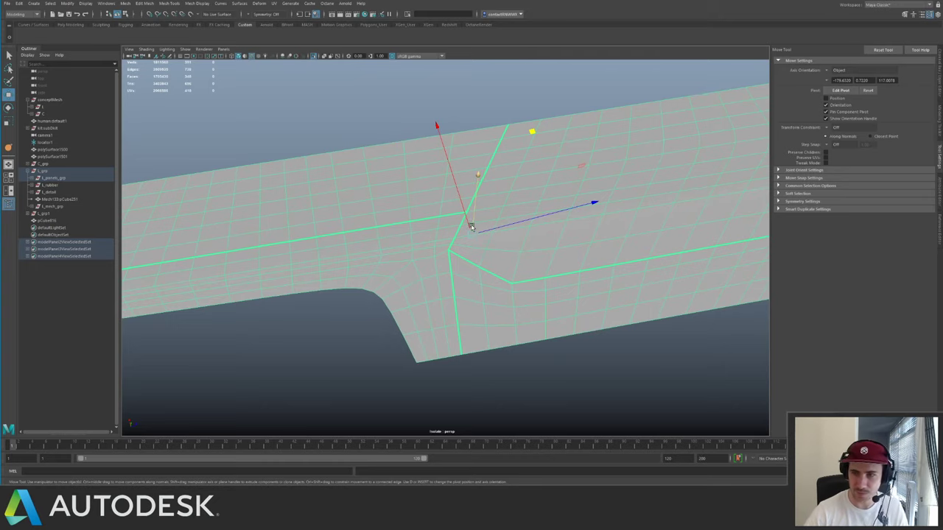
{"action": "key", "text": "ctrl+1"}
{"action": "key", "text": "ctrl+1"}
{"action": "middle_click_drag", "start_coordinate": [358, 190], "coordinate": [426, 167], "text": "alt"}
{"action": "right_click_drag", "start_coordinate": [426, 166], "coordinate": [572, 180], "text": "alt"}
{"action": "middle_click_drag", "start_coordinate": [571, 179], "coordinate": [550, 182], "text": "alt"}
{"action": "left_click_drag", "start_coordinate": [549, 181], "coordinate": [523, 179], "text": "alt"}
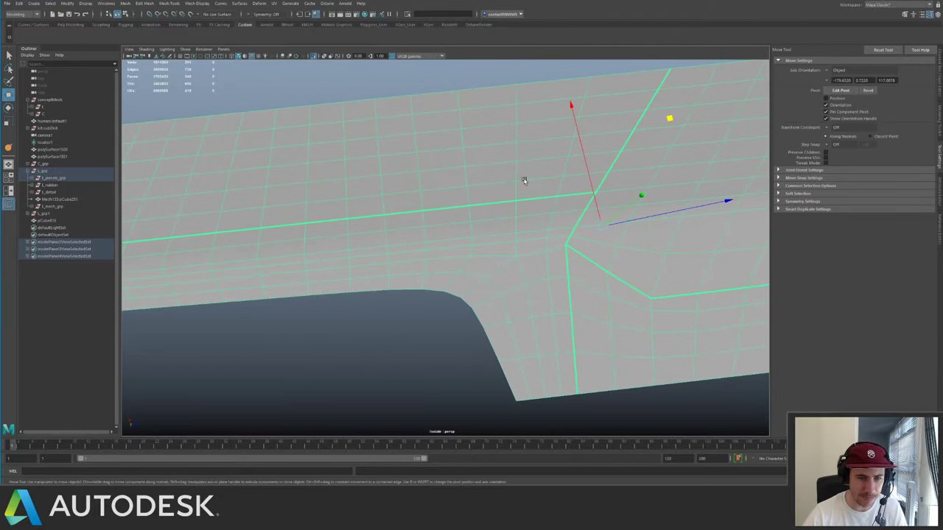
{"action": "right_click_drag", "start_coordinate": [524, 179], "coordinate": [413, 163], "text": "alt"}
{"action": "middle_click_drag", "start_coordinate": [412, 163], "coordinate": [478, 167], "text": "alt"}
{"action": "key", "text": "ctrl+1"}
{"action": "mouse_move", "coordinate": [446, 178]}
{"action": "left_mouse_down", "text": "alt"}
{"action": "mouse_move", "coordinate": [412, 180]}
{"action": "mouse_move", "coordinate": [457, 177]}
{"action": "mouse_move", "coordinate": [364, 180]}
{"action": "mouse_move", "coordinate": [437, 173]}
{"action": "mouse_move", "coordinate": [351, 160]}
{"action": "mouse_move", "coordinate": [464, 173]}
{"action": "left_mouse_up", "text": "alt"}
{"action": "key", "text": "ctrl+1"}
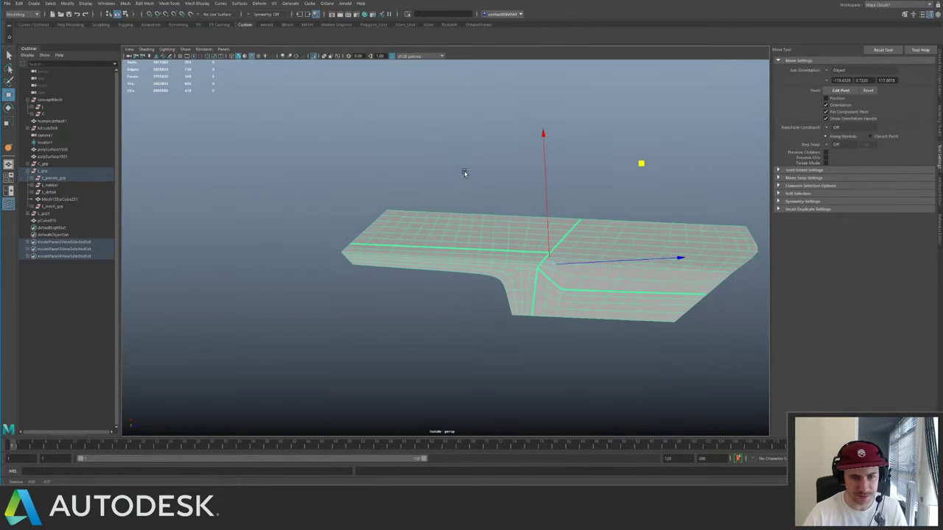
{"action": "right_click_drag", "start_coordinate": [464, 173], "coordinate": [594, 213], "text": "alt"}
{"action": "middle_click_drag", "start_coordinate": [593, 212], "coordinate": [504, 252], "text": "alt"}
{"action": "left_click_drag", "start_coordinate": [428, 184], "coordinate": [431, 184], "text": "alt"}
{"action": "middle_click_drag", "start_coordinate": [530, 183], "coordinate": [387, 175], "text": "alt"}
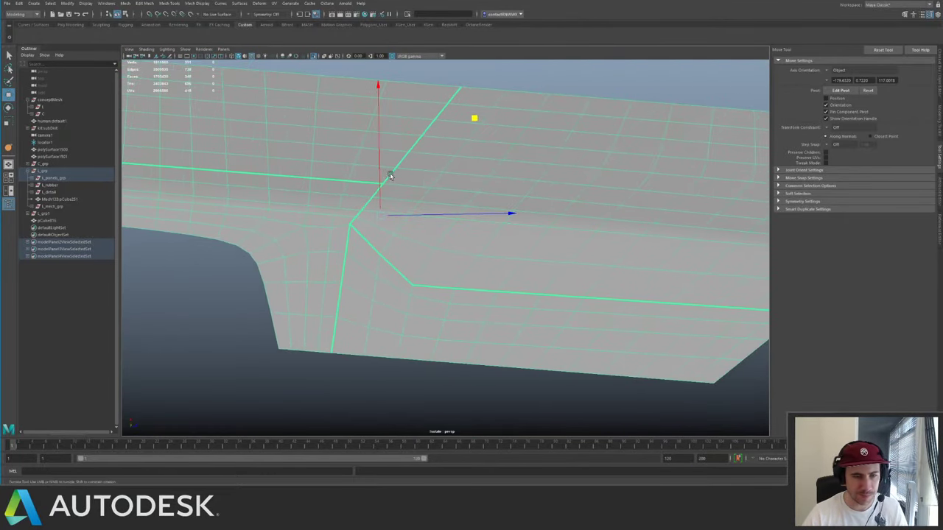
{"action": "left_click_drag", "start_coordinate": [387, 174], "coordinate": [333, 148], "text": "alt"}
{"action": "left_click_drag", "start_coordinate": [440, 168], "coordinate": [471, 181], "text": "alt"}
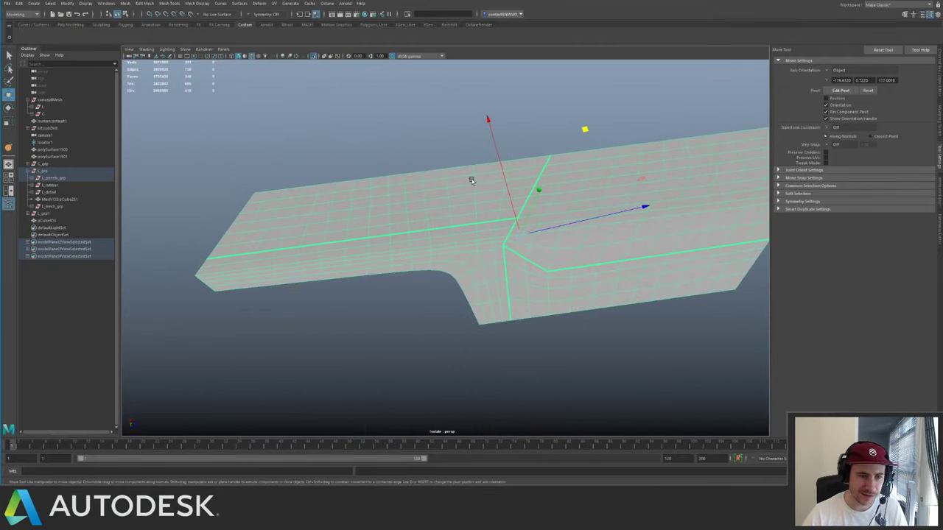
- Delete one lengthwise edge loop from the fin panel's upper face
{"action": "left_click", "coordinate": [395, 211]}
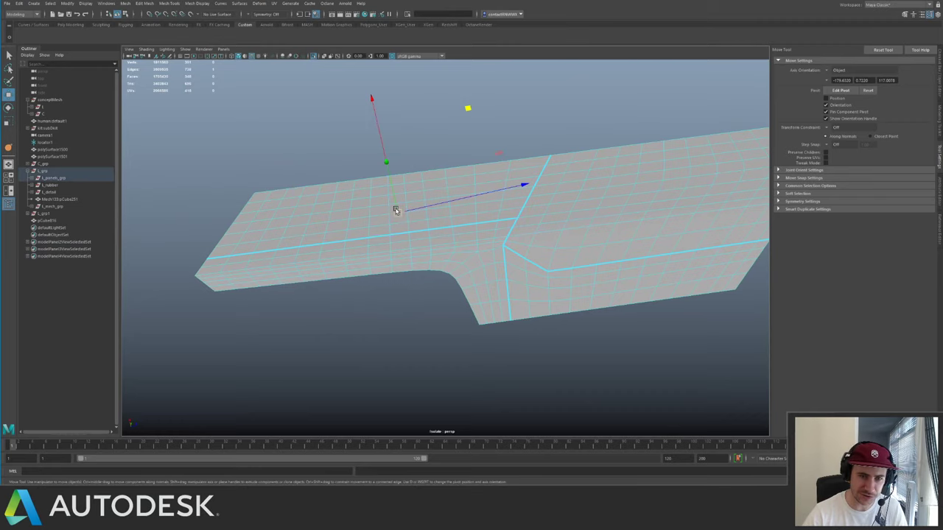
{"action": "left_click", "coordinate": [383, 207]}
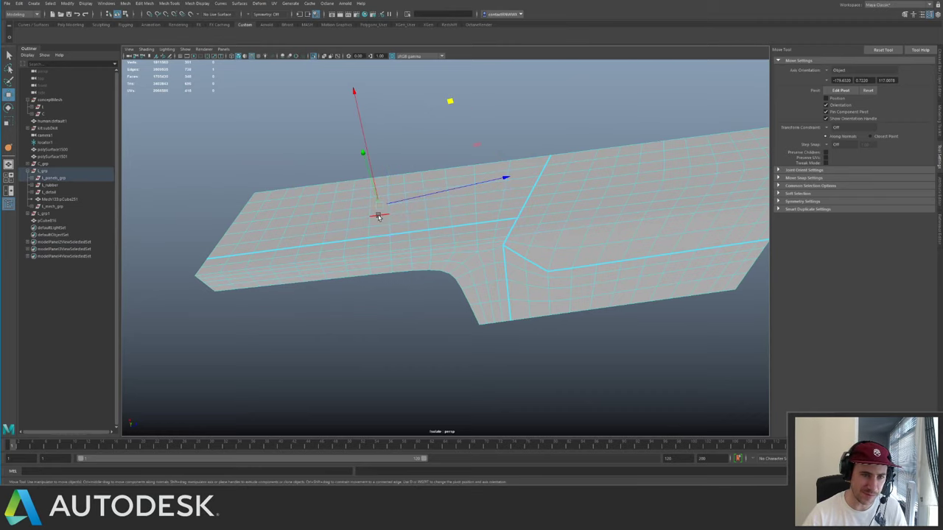
{"action": "left_click_drag", "start_coordinate": [377, 207], "coordinate": [269, 260], "text": "alt"}
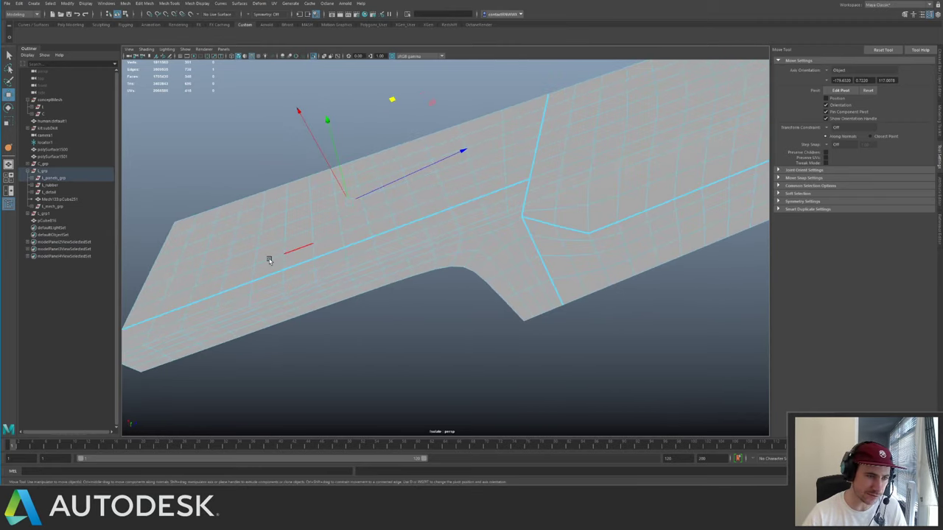
{"action": "left_click_drag", "start_coordinate": [366, 186], "coordinate": [535, 179], "text": "alt"}
{"action": "middle_click_drag", "start_coordinate": [534, 179], "coordinate": [365, 174], "text": "alt"}
{"action": "right_click_drag", "start_coordinate": [365, 174], "coordinate": [489, 190], "text": "alt"}
{"action": "key", "text": "ctrl+1"}
{"action": "double_click", "coordinate": [489, 215]}
{"action": "key", "text": "ctrl+Delete"}
{"action": "double_click", "coordinate": [488, 203]}
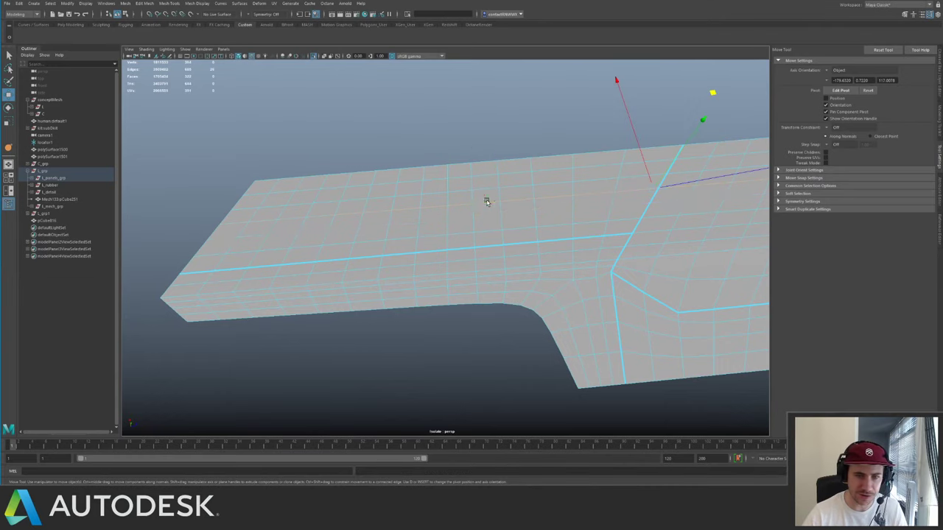
{"action": "middle_click_drag", "start_coordinate": [616, 160], "coordinate": [281, 177], "text": "alt"}
{"action": "left_click_drag", "start_coordinate": [281, 176], "coordinate": [254, 177], "text": "alt"}
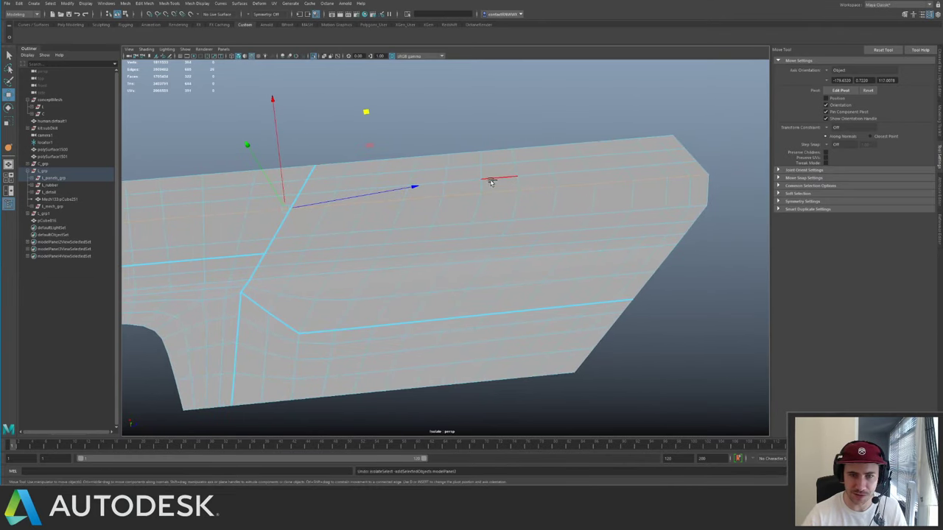
{"action": "middle_click_drag", "start_coordinate": [551, 178], "coordinate": [499, 183], "text": "alt"}
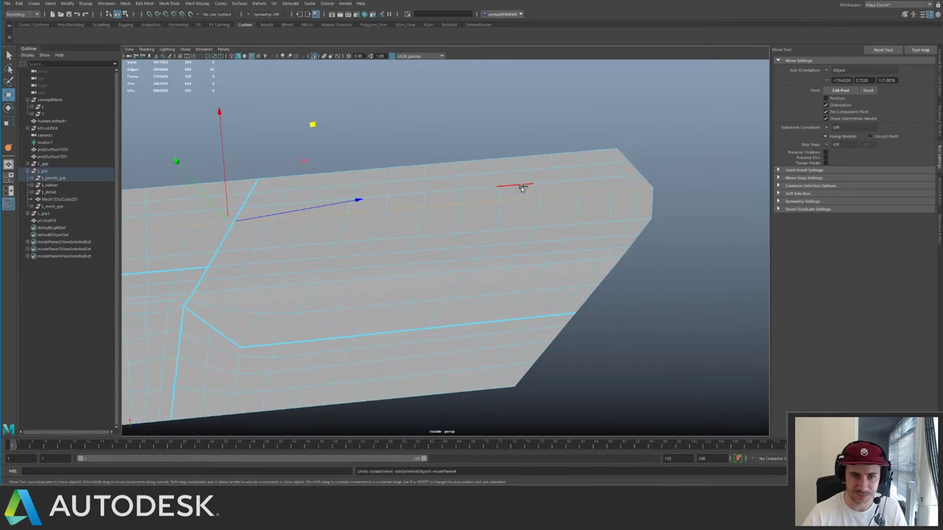
{"action": "left_click_drag", "start_coordinate": [520, 192], "coordinate": [461, 177], "text": "alt"}
{"action": "key", "text": "ctrl+z"}
{"action": "key", "text": "ctrl+z"}
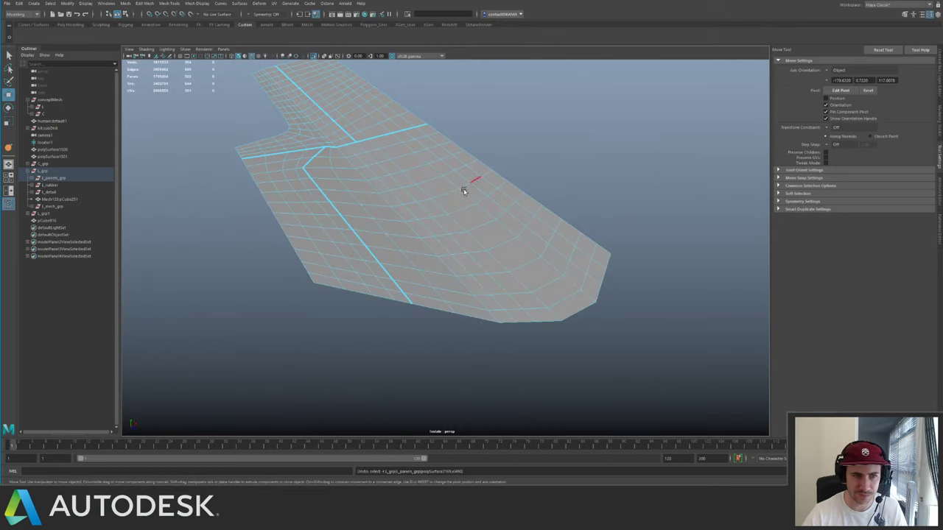
{"action": "key", "text": "ctrl+z"}
- Insert a lengthwise edge loop along the wide upper face of the fin panel with the Insert Edge Loop tool
{"action": "right_click_drag", "start_coordinate": [474, 175], "coordinate": [416, 220], "text": "shift"}
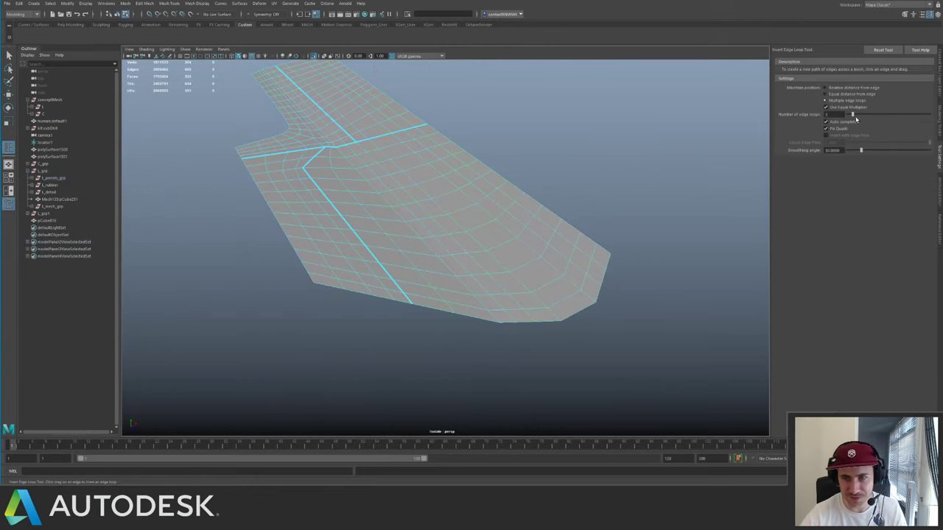
{"action": "left_click", "coordinate": [469, 209]}
{"action": "key", "text": "q"}
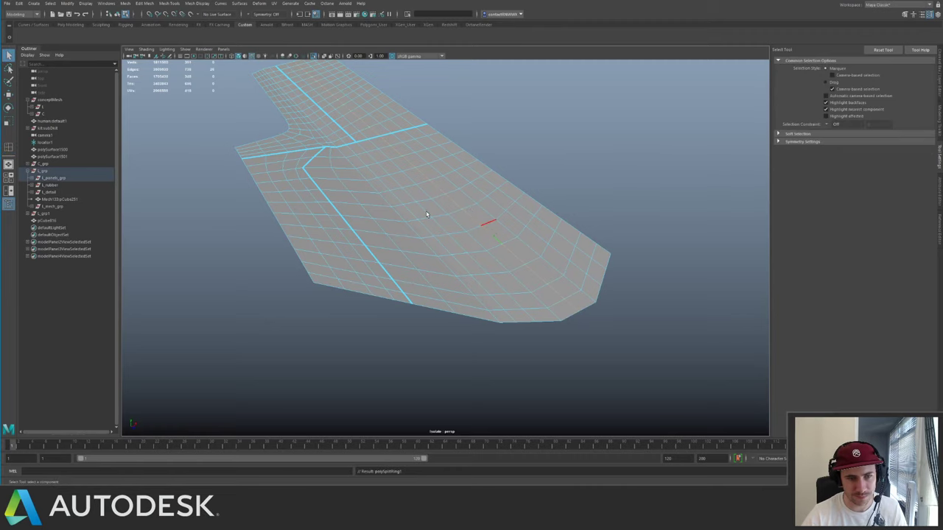
- Select two lengthwise edge loops on the fin panel's upper face and delete them
{"action": "right_click_drag", "start_coordinate": [487, 222], "coordinate": [427, 212]}
{"action": "left_click_drag", "start_coordinate": [427, 213], "coordinate": [577, 238], "text": "alt"}
{"action": "middle_click_drag", "start_coordinate": [577, 239], "coordinate": [474, 257], "text": "alt"}
{"action": "left_click", "coordinate": [528, 208]}
{"action": "key", "text": "w"}
{"action": "left_click_drag", "start_coordinate": [545, 199], "coordinate": [576, 226], "text": "alt"}
{"action": "right_click_drag", "start_coordinate": [493, 237], "coordinate": [476, 189]}
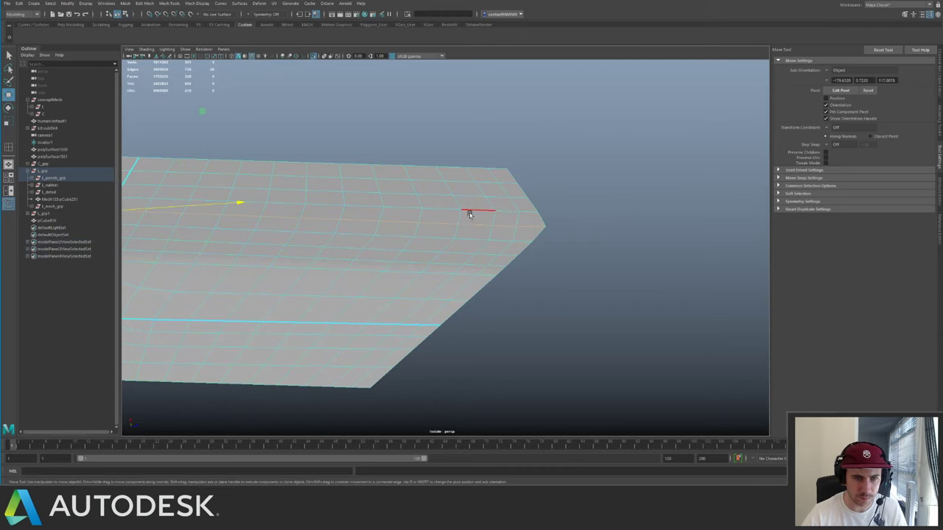
{"action": "left_click", "coordinate": [470, 210]}
{"action": "left_click", "coordinate": [468, 240], "text": "shift"}
{"action": "key", "text": "ctrl+Delete"}
- Slide the upper face's outer lengthwise edge loop towards the ridge to even out the spacing, and return to object selection
{"action": "middle_click_drag", "start_coordinate": [317, 178], "coordinate": [629, 192], "text": "alt"}
{"action": "left_click_drag", "start_coordinate": [629, 191], "coordinate": [424, 186], "text": "alt"}
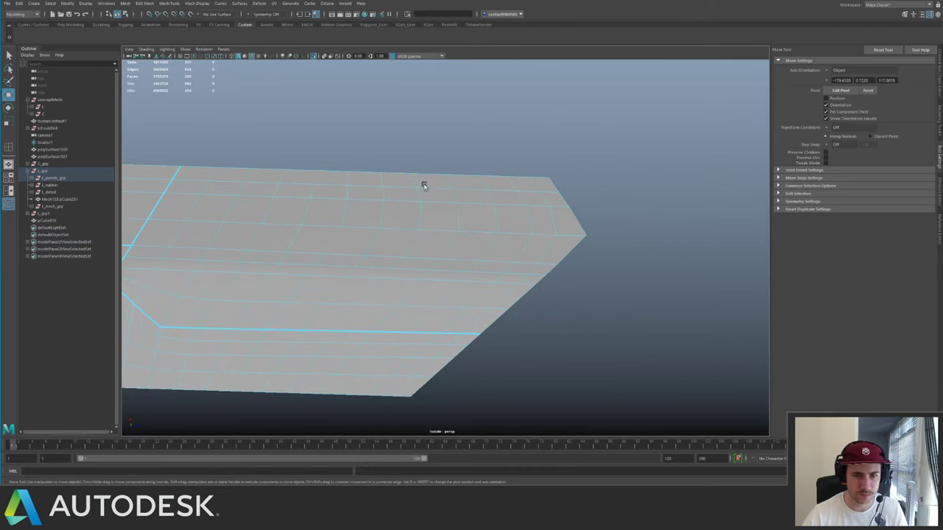
{"action": "middle_click_drag", "start_coordinate": [447, 201], "coordinate": [625, 199], "text": "alt"}
{"action": "right_click_drag", "start_coordinate": [625, 200], "coordinate": [532, 253], "text": "alt"}
{"action": "double_click", "coordinate": [444, 231]}
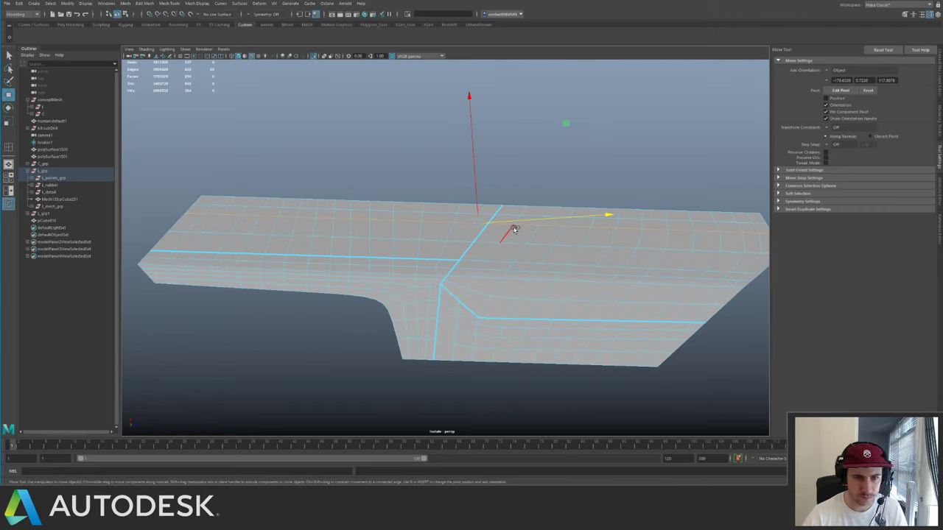
{"action": "key", "text": "y"}
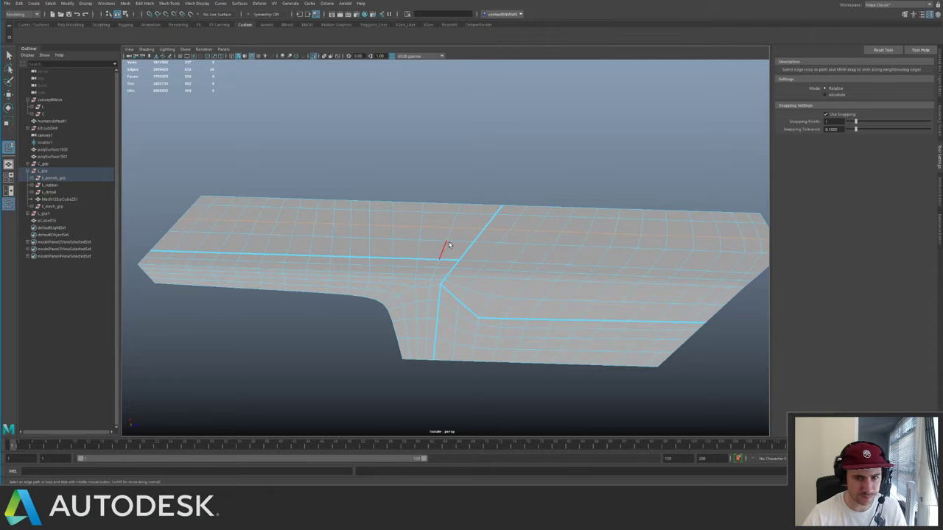
{"action": "right_click_drag", "start_coordinate": [449, 244], "coordinate": [317, 224], "text": "alt"}
{"action": "key", "text": "q"}
{"action": "key", "text": "F8"}
- Check the fin panel against the surrounding ship parts and isolate it again
{"action": "middle_click_drag", "start_coordinate": [405, 212], "coordinate": [545, 215], "text": "alt"}
{"action": "right_click_drag", "start_coordinate": [545, 215], "coordinate": [487, 249], "text": "alt"}
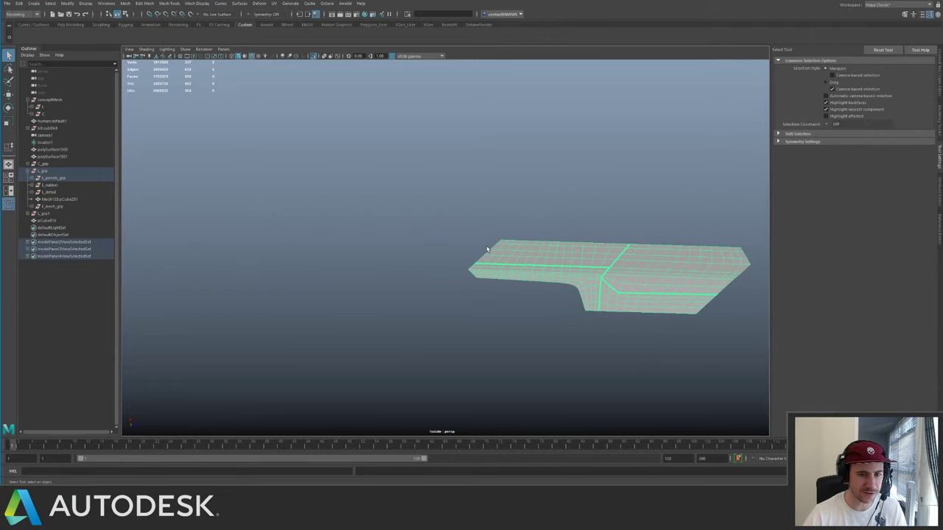
{"action": "key", "text": "ctrl+1"}
{"action": "middle_click_drag", "start_coordinate": [648, 296], "coordinate": [463, 251], "text": "alt"}
{"action": "right_click_drag", "start_coordinate": [464, 251], "coordinate": [545, 240], "text": "alt"}
{"action": "middle_click_drag", "start_coordinate": [428, 197], "coordinate": [503, 228], "text": "alt"}
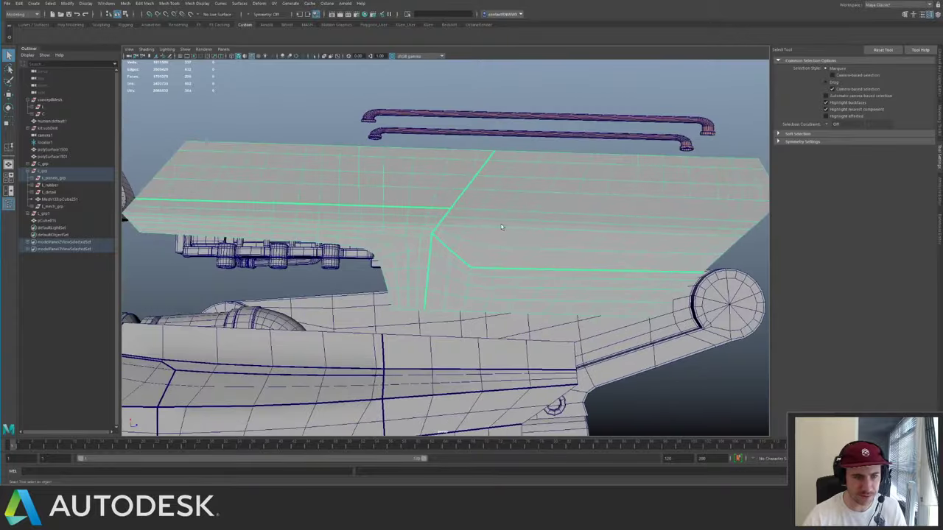
{"action": "right_click_drag", "start_coordinate": [412, 227], "coordinate": [457, 232], "text": "alt"}
{"action": "key", "text": "ctrl+1"}
- Delete the surplus lengthwise edge loops near the fin panel's ridge
{"action": "key", "text": "F10"}
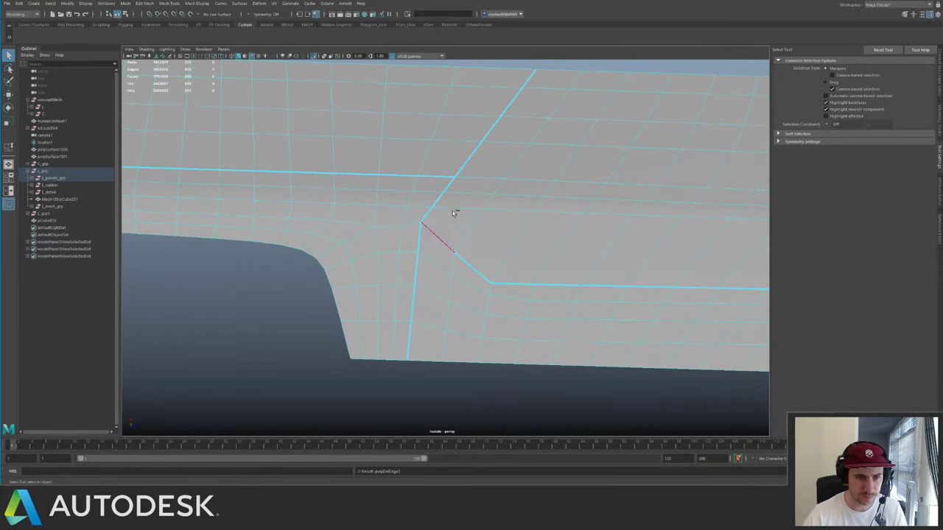
{"action": "right_click_drag", "start_coordinate": [456, 232], "coordinate": [439, 206], "text": "alt"}
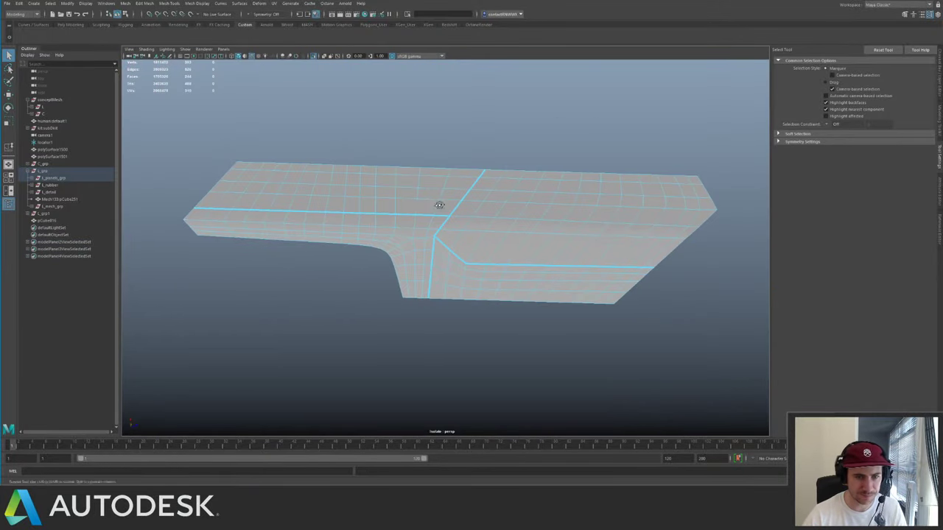
{"action": "left_click_drag", "start_coordinate": [440, 206], "coordinate": [366, 176], "text": "alt"}
{"action": "right_click_drag", "start_coordinate": [366, 175], "coordinate": [402, 193], "text": "alt"}
{"action": "left_click_drag", "start_coordinate": [452, 228], "coordinate": [466, 236], "text": "alt"}
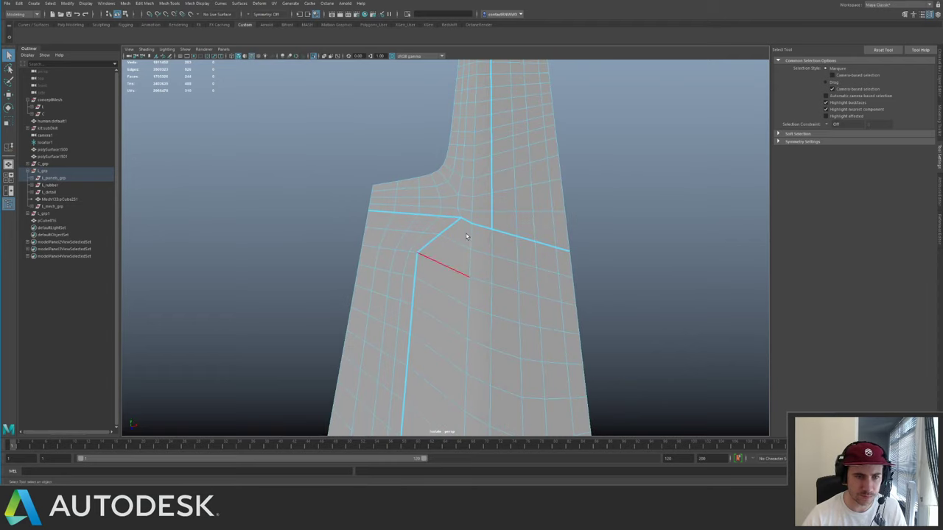
- Try to cut a new edge line with Multi-Cut from the seam junction vertex up the panel's narrow arm
{"action": "right_click_drag", "start_coordinate": [470, 236], "coordinate": [528, 212]}
{"action": "key", "text": "ctrl+shift+x"}
{"action": "left_click", "coordinate": [460, 218]}
{"action": "middle_click_drag", "start_coordinate": [463, 196], "coordinate": [465, 302], "text": "alt"}
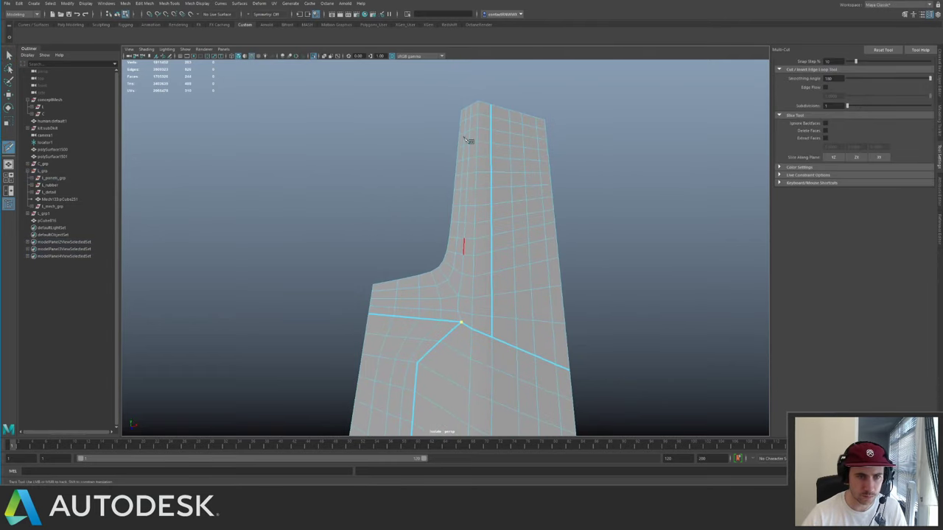
{"action": "key", "text": "q"}
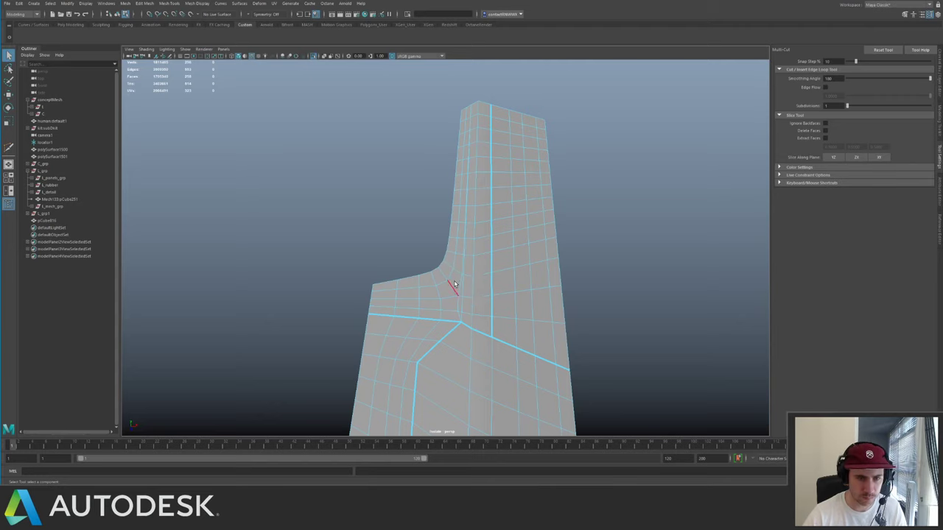
{"action": "right_click_drag", "start_coordinate": [469, 297], "coordinate": [528, 252]}
{"action": "right_click_drag", "start_coordinate": [526, 253], "coordinate": [467, 295], "text": "alt"}
{"action": "middle_click_drag", "start_coordinate": [467, 295], "coordinate": [472, 202], "text": "alt"}
{"action": "right_click_drag", "start_coordinate": [472, 202], "coordinate": [493, 199], "text": "alt"}
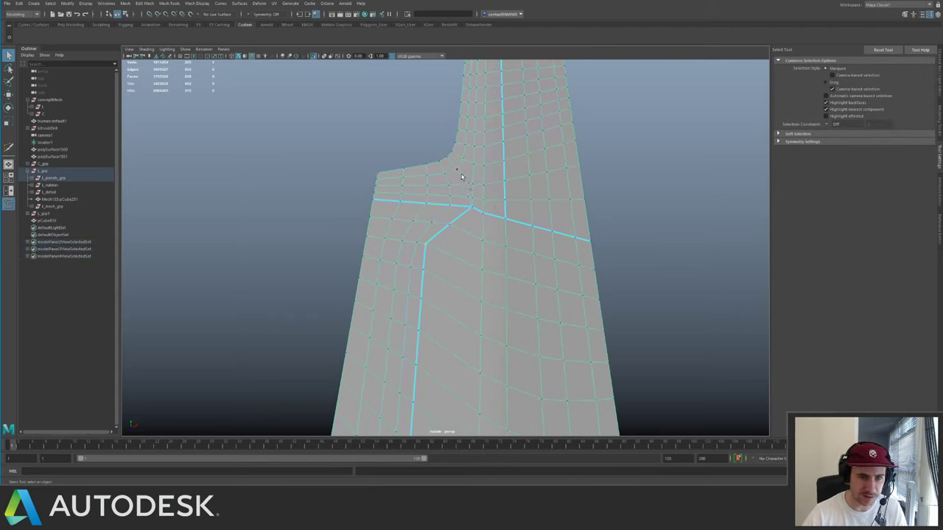
{"action": "key", "text": "g"}
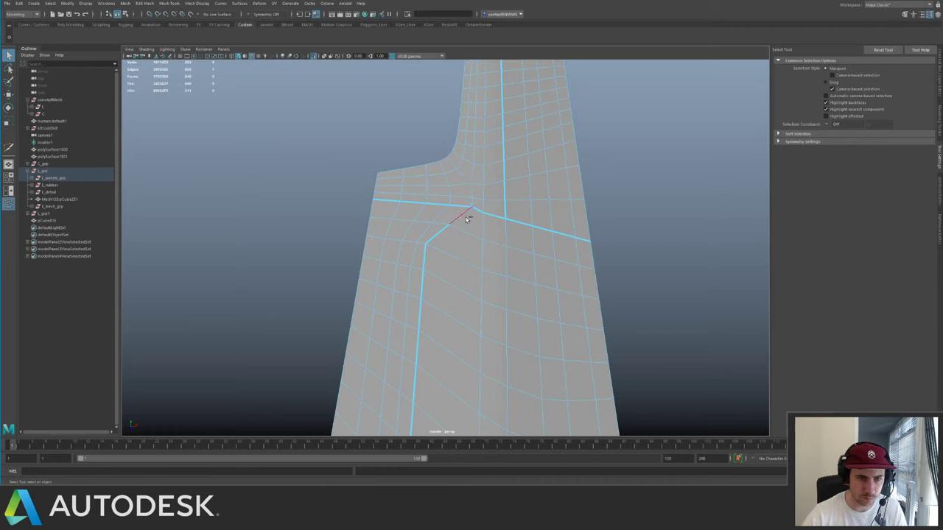
- Insert a single lengthwise edge loop through the short seam segment beside the junction corner of the fin panel
{"action": "right_click_drag", "start_coordinate": [467, 215], "coordinate": [426, 220]}
{"action": "key", "text": "y"}
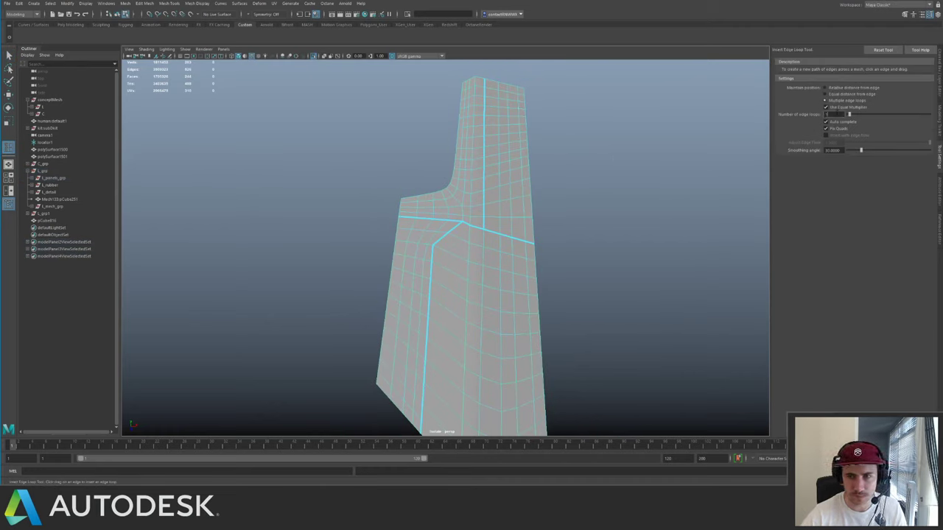
{"action": "left_click", "coordinate": [465, 225]}
{"action": "right_click_drag", "start_coordinate": [448, 191], "coordinate": [454, 252], "text": "alt"}
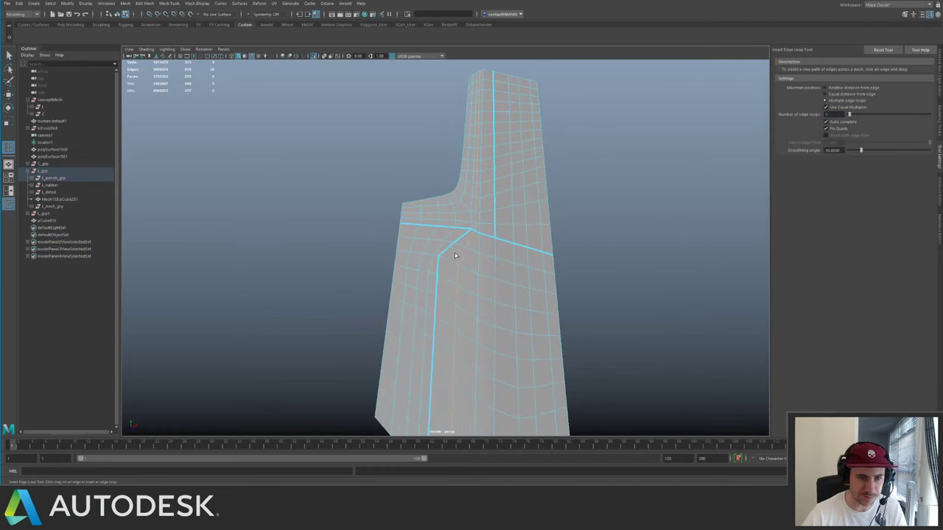
- Clear the uneven lengthwise edge loops from the fin panel's narrow strip below the notch and insert new loops across it
{"action": "key", "text": "q"}
{"action": "scroll", "coordinate": [438, 214], "scroll_direction": "up", "scroll_amount": 2}
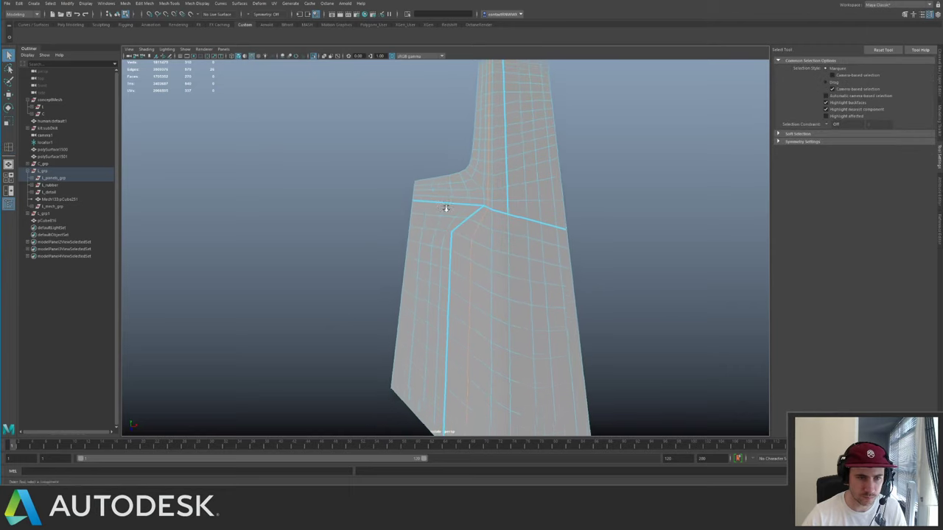
{"action": "right_click_drag", "start_coordinate": [447, 210], "coordinate": [417, 173], "text": "alt"}
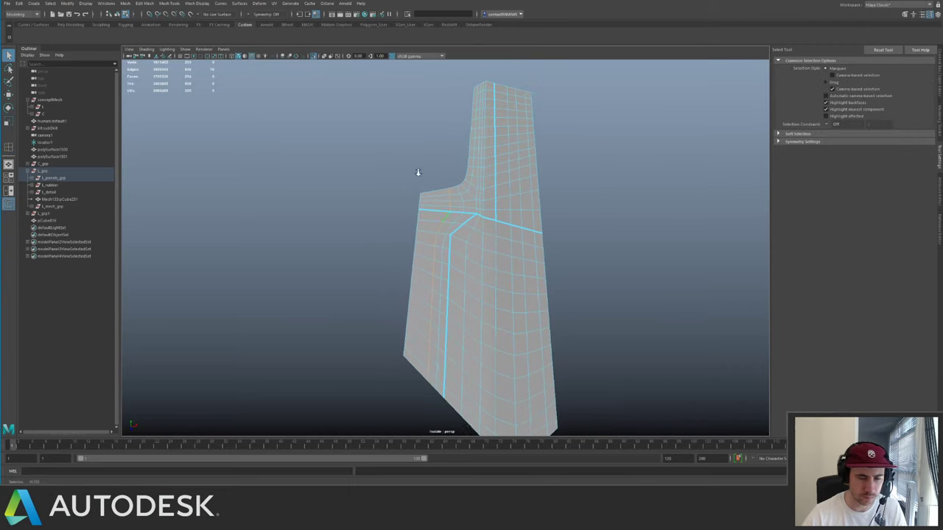
{"action": "left_click_drag", "start_coordinate": [417, 172], "coordinate": [416, 204], "text": "alt"}
{"action": "key", "text": "ctrl+z"}
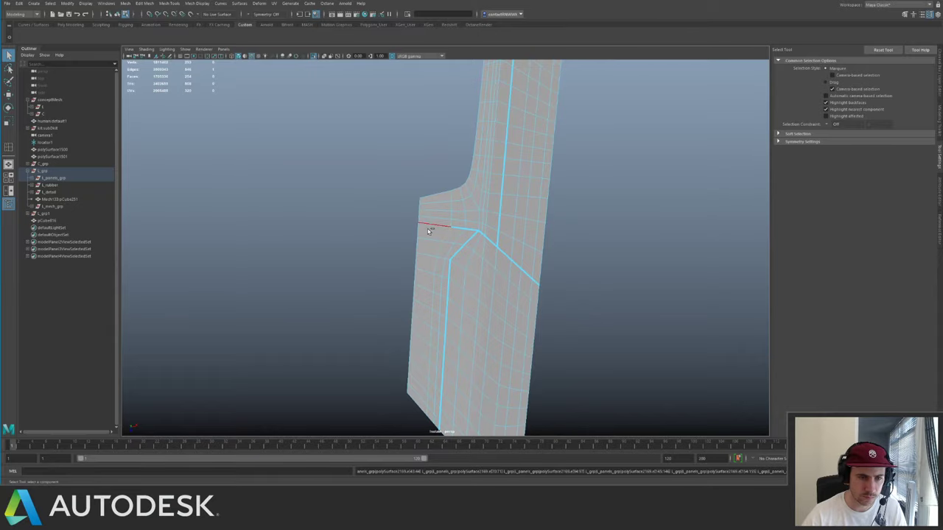
{"action": "left_click", "coordinate": [428, 231]}
{"action": "key", "text": "g"}
- Compare the fin panel with the hull and neighbouring ship parts from several angles, and isolate it again
{"action": "right_click_drag", "start_coordinate": [432, 232], "coordinate": [392, 156]}
{"action": "key", "text": "ctrl+1"}
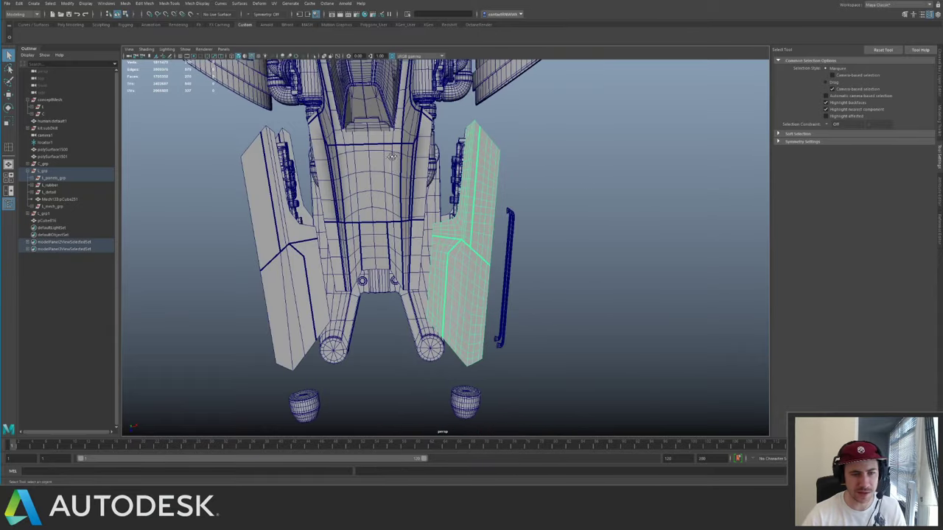
{"action": "left_click_drag", "start_coordinate": [392, 157], "coordinate": [534, 177], "text": "alt"}
{"action": "right_click_drag", "start_coordinate": [534, 177], "coordinate": [564, 227], "text": "alt"}
{"action": "left_click_drag", "start_coordinate": [564, 227], "coordinate": [567, 233], "text": "alt"}
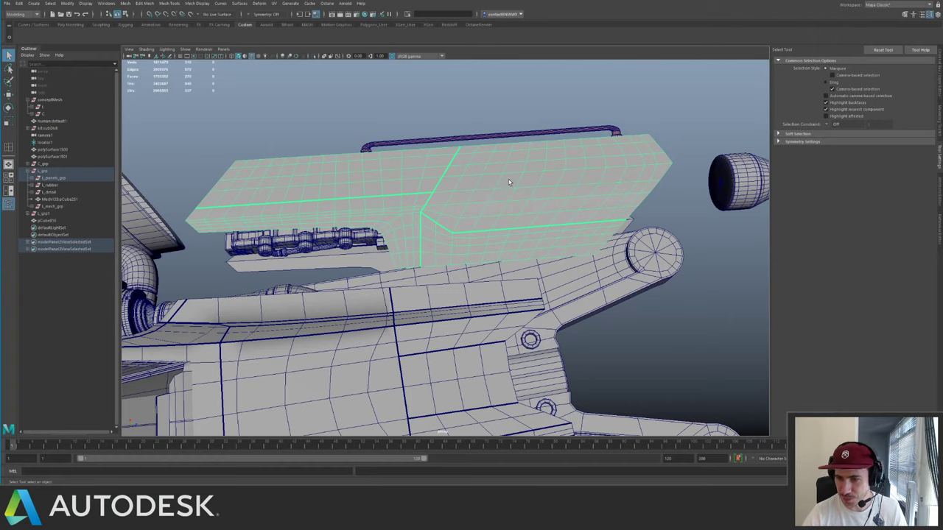
{"action": "left_click_drag", "start_coordinate": [482, 168], "coordinate": [526, 196], "text": "alt"}
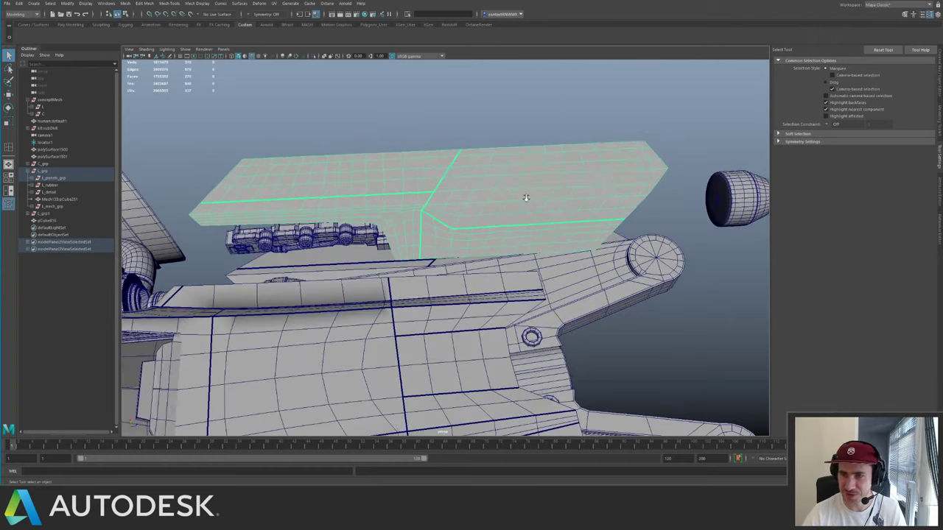
{"action": "right_click_drag", "start_coordinate": [525, 196], "coordinate": [500, 226], "text": "alt"}
{"action": "key", "text": "ctrl+1"}
- Extract the faces of the strip bordered by the bent crease beside the notch as a separate piece
{"action": "key", "text": "F11"}
{"action": "left_click_drag", "start_coordinate": [425, 207], "coordinate": [700, 291]}
{"action": "right_click_drag", "start_coordinate": [498, 203], "coordinate": [488, 325], "text": "shift"}
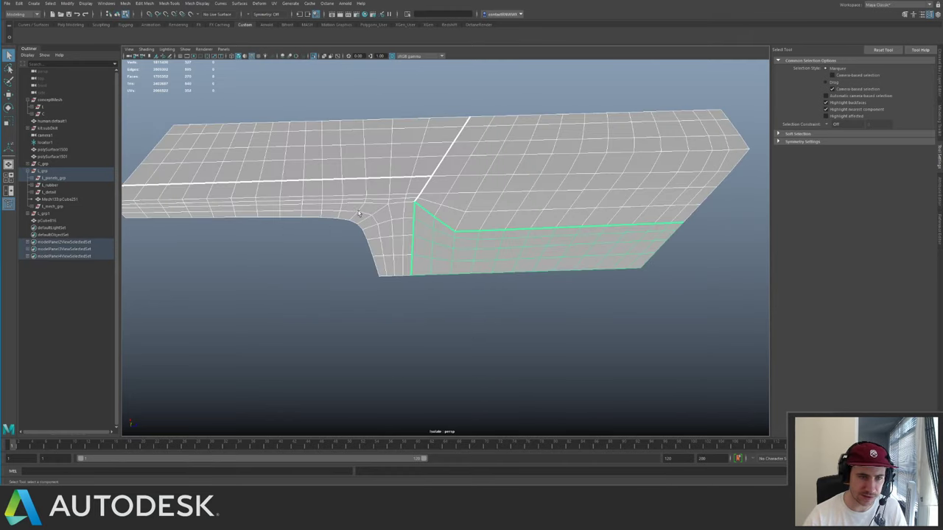
{"action": "right_click_drag", "start_coordinate": [387, 194], "coordinate": [419, 173]}
- Extract the faces of the narrow arm between its lengthwise crease and straight outer edge as a separate piece
{"action": "middle_click_drag", "start_coordinate": [323, 125], "coordinate": [396, 157], "text": "alt"}
{"action": "right_click_drag", "start_coordinate": [396, 156], "coordinate": [389, 198]}
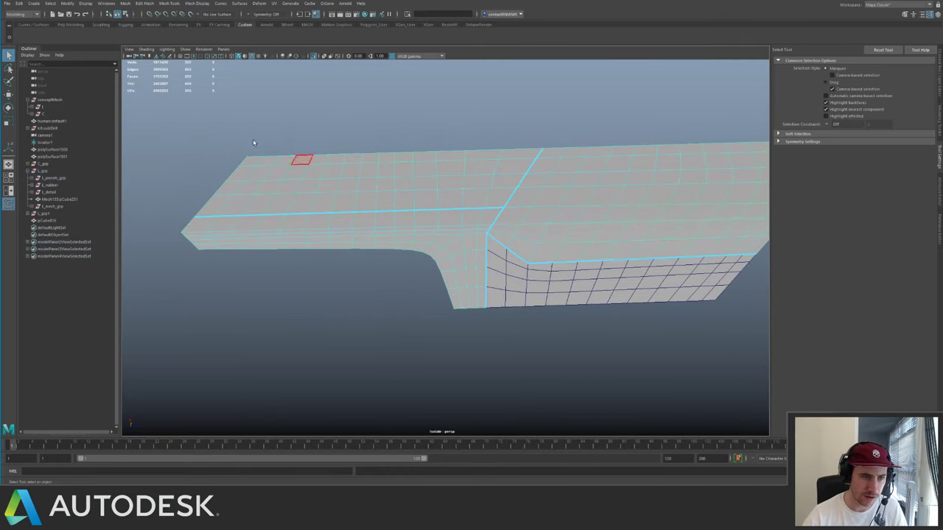
{"action": "left_click_drag", "start_coordinate": [190, 137], "coordinate": [482, 200]}
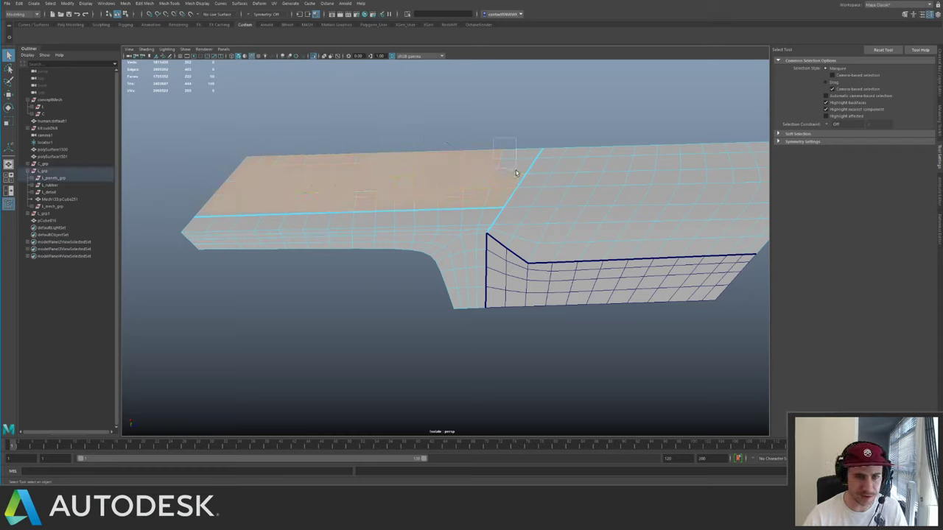
{"action": "right_click_drag", "start_coordinate": [504, 169], "coordinate": [503, 289], "text": "shift"}
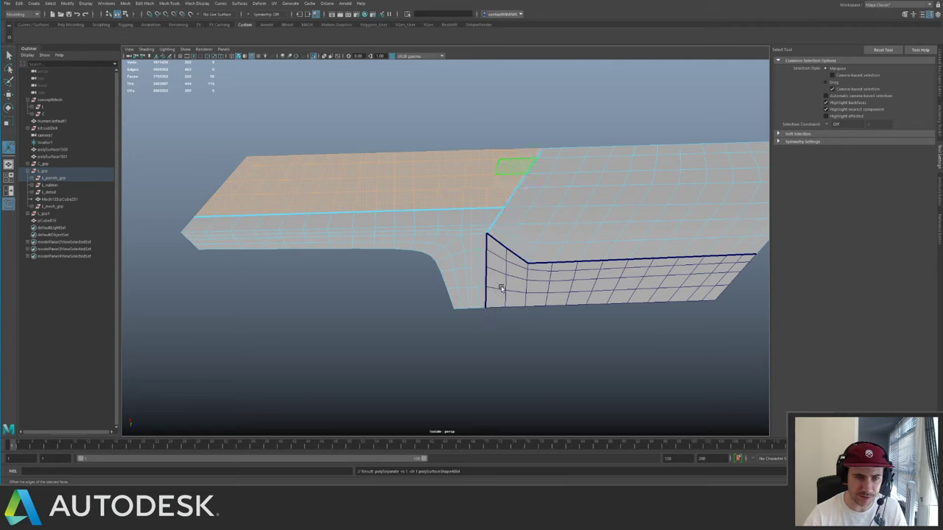
{"action": "key", "text": "q"}
- Extract the large face area of the fin's wide end, bounded by the diagonal and bent creases, from the remaining mesh
{"action": "left_click", "coordinate": [562, 213]}
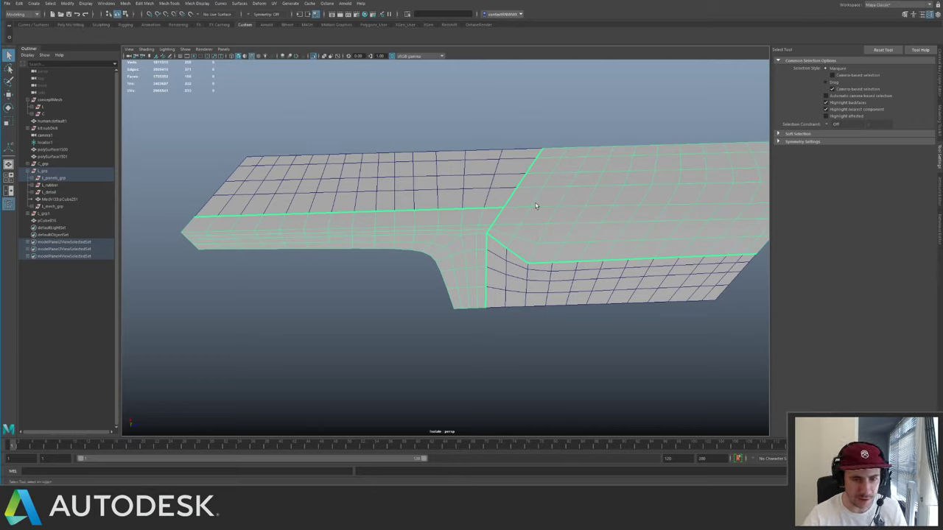
{"action": "key", "text": "space"}
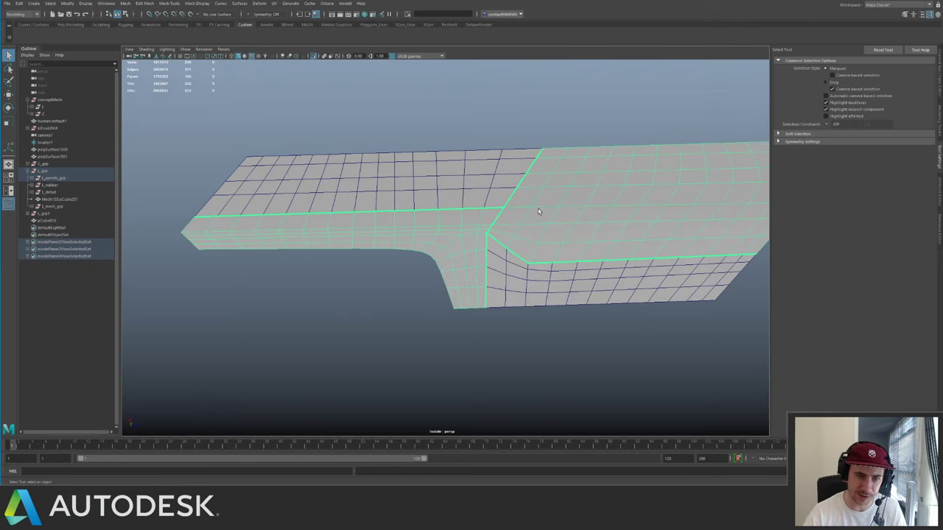
{"action": "right_click_drag", "start_coordinate": [537, 221], "coordinate": [533, 216]}
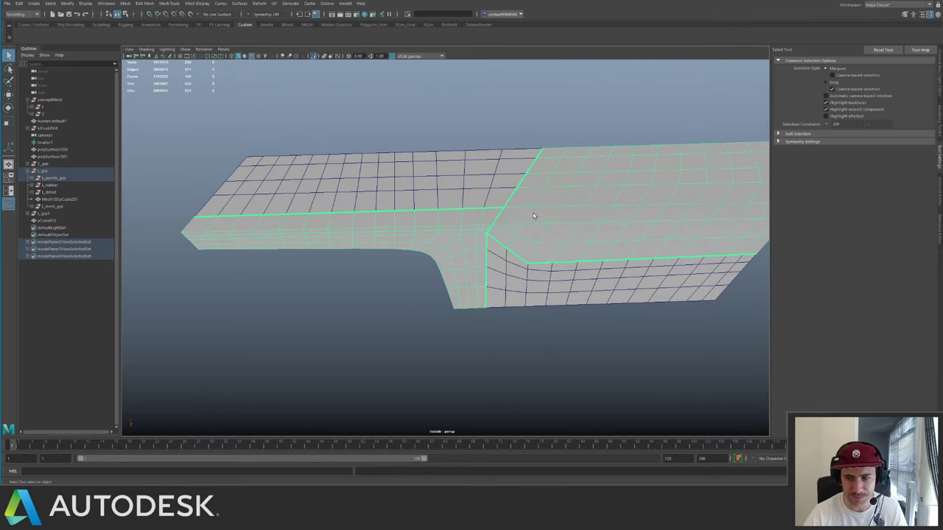
{"action": "middle_click_drag", "start_coordinate": [608, 183], "coordinate": [467, 185], "text": "alt"}
{"action": "scroll", "coordinate": [469, 182], "scroll_direction": "down", "scroll_amount": 2}
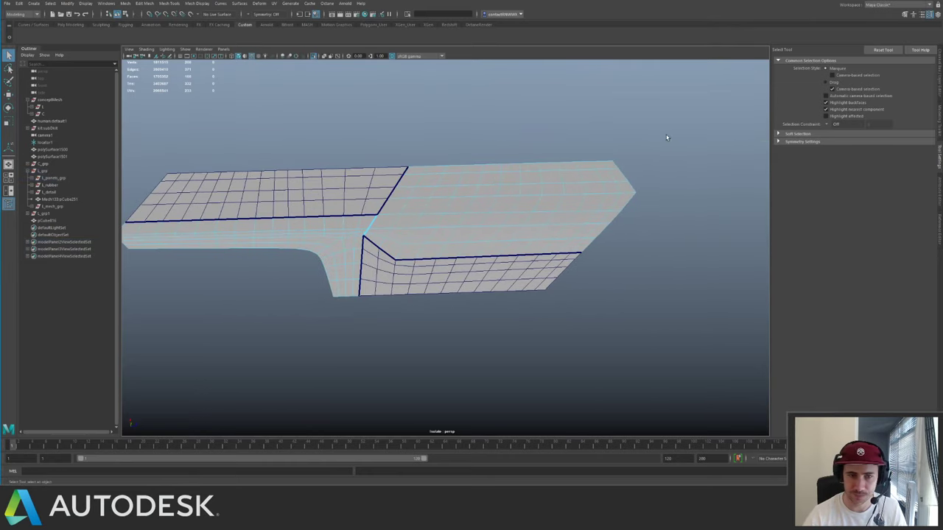
{"action": "left_click_drag", "start_coordinate": [665, 134], "coordinate": [376, 259]}
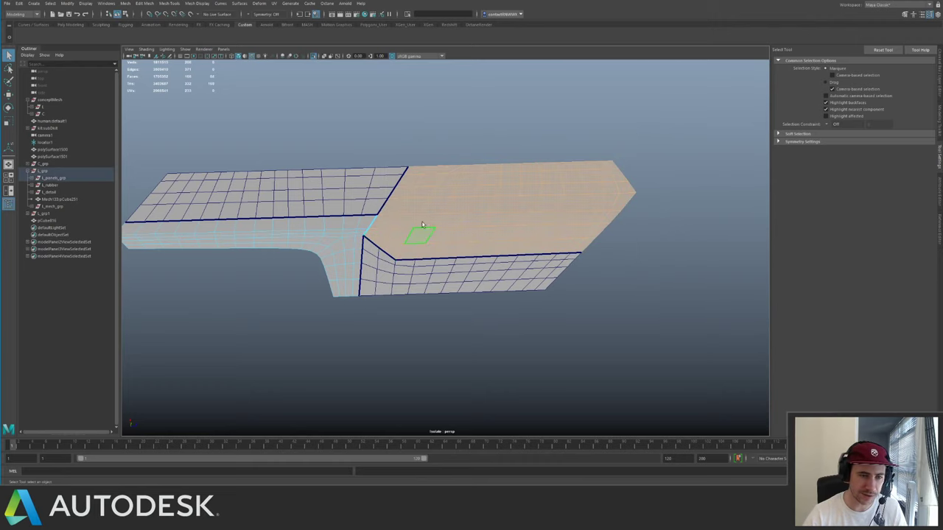
{"action": "scroll", "coordinate": [422, 225], "scroll_direction": "up", "scroll_amount": 4}
{"action": "right_click_drag", "start_coordinate": [518, 210], "coordinate": [522, 332], "text": "shift"}
{"action": "right_click_drag", "start_coordinate": [527, 293], "coordinate": [541, 282]}
{"action": "left_click", "coordinate": [452, 268]}
- Select all the separated fin pieces and extrude them together to give the panels thickness
{"action": "right_click_drag", "start_coordinate": [502, 249], "coordinate": [333, 165], "text": "alt"}
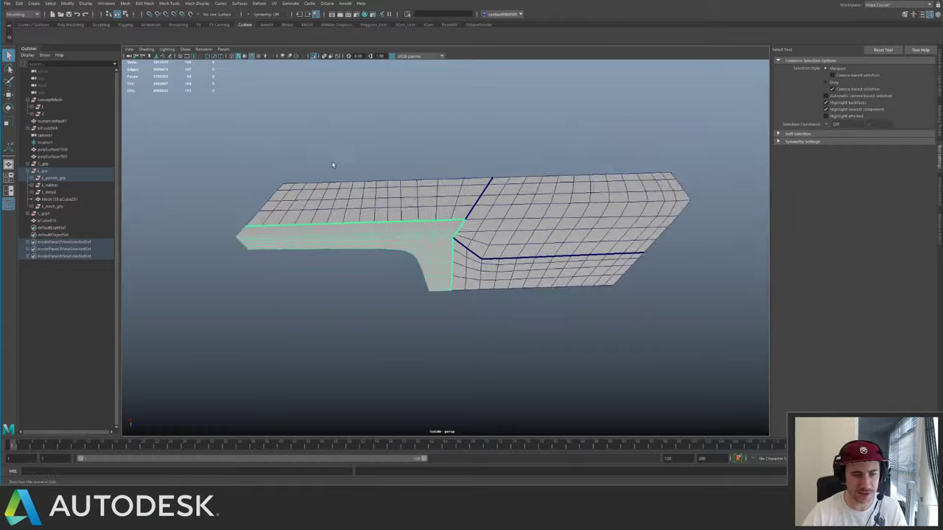
{"action": "left_click_drag", "start_coordinate": [332, 165], "coordinate": [383, 228], "text": "alt"}
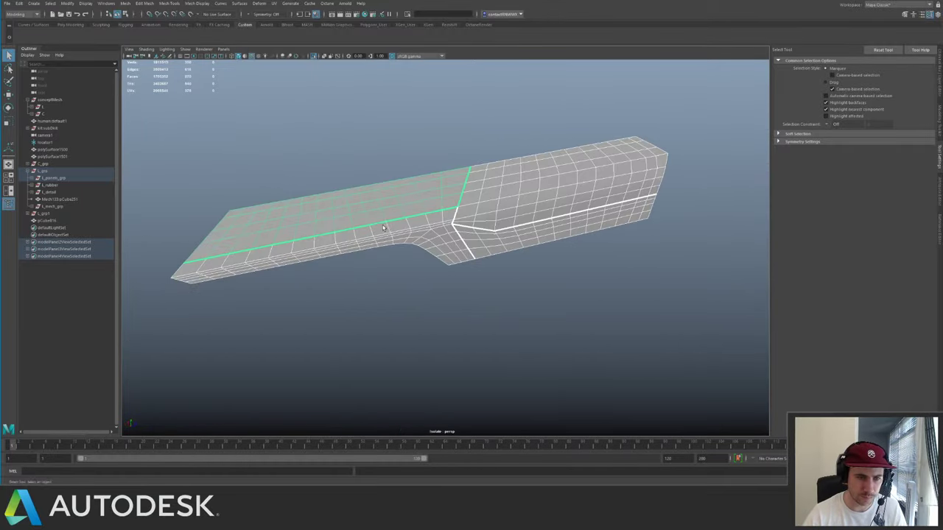
{"action": "right_click_drag", "start_coordinate": [383, 229], "coordinate": [573, 307], "text": "alt"}
{"action": "left_click_drag", "start_coordinate": [572, 307], "coordinate": [448, 202], "text": "alt"}
{"action": "key", "text": "ctrl+1"}
{"action": "left_click", "coordinate": [383, 214]}
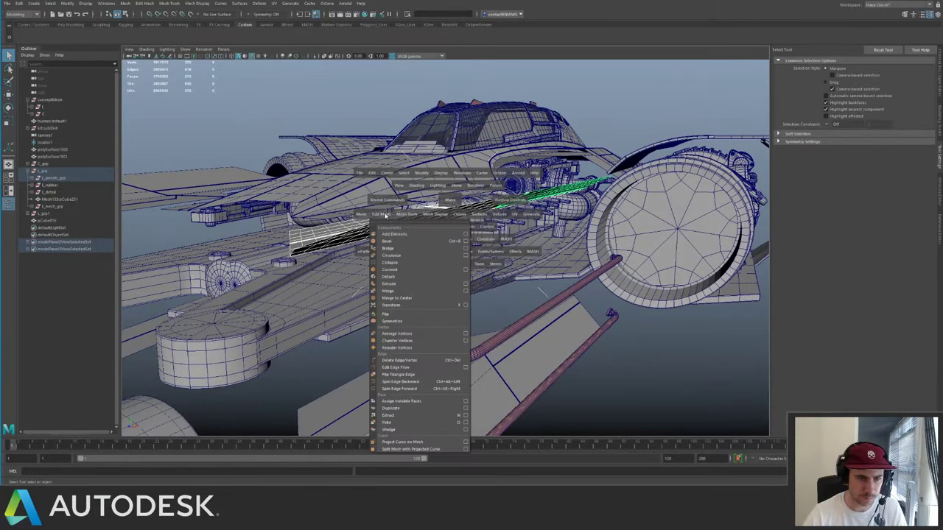
{"action": "left_click", "coordinate": [393, 284]}
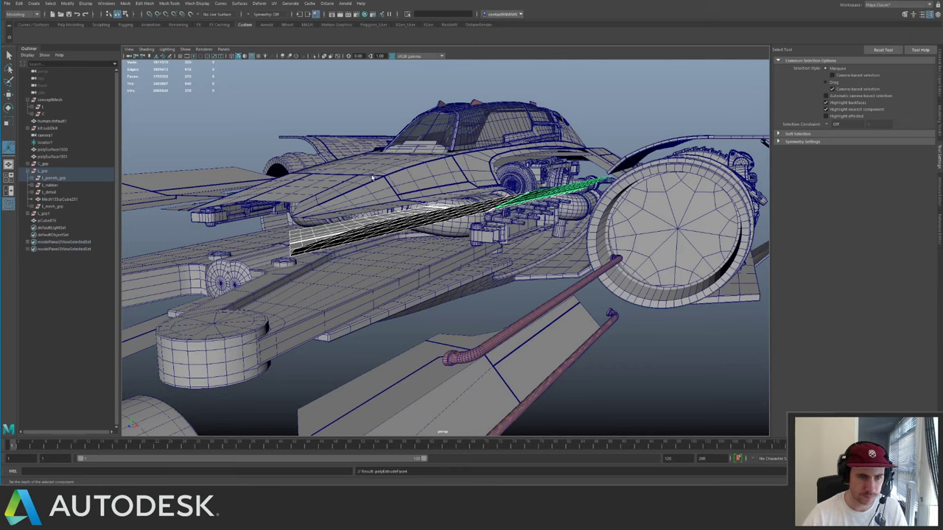
{"action": "scroll", "coordinate": [400, 190], "scroll_direction": "up", "scroll_amount": 2}
{"action": "left_click_drag", "start_coordinate": [571, 120], "coordinate": [597, 128]}
{"action": "scroll", "coordinate": [598, 133], "scroll_direction": "down", "scroll_amount": 3}
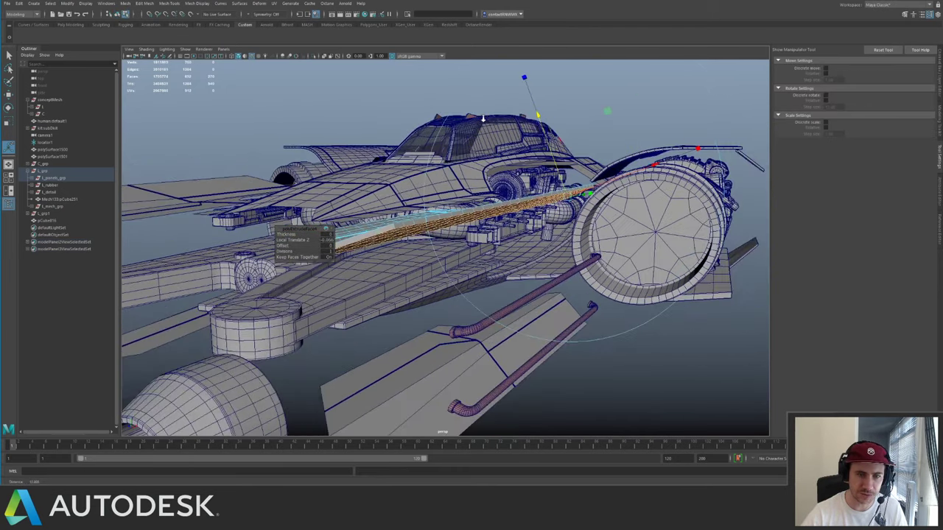
- Select all the thickened fin pieces, isolate them and check their side walls
{"action": "left_click_drag", "start_coordinate": [568, 160], "coordinate": [619, 179], "text": "alt"}
{"action": "key", "text": "w"}
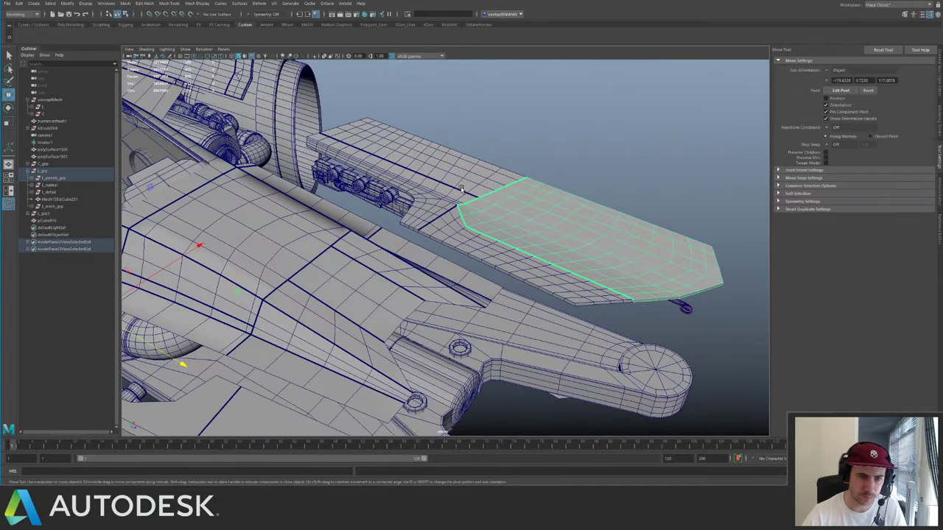
{"action": "left_click_drag", "start_coordinate": [462, 190], "coordinate": [530, 221], "text": "alt"}
{"action": "left_click", "coordinate": [473, 222], "text": "shift"}
{"action": "left_click", "coordinate": [479, 186], "text": "shift"}
{"action": "key", "text": "ctrl+1"}
{"action": "right_click_drag", "start_coordinate": [531, 221], "coordinate": [627, 240], "text": "alt"}
{"action": "middle_click_drag", "start_coordinate": [418, 230], "coordinate": [508, 230], "text": "alt"}
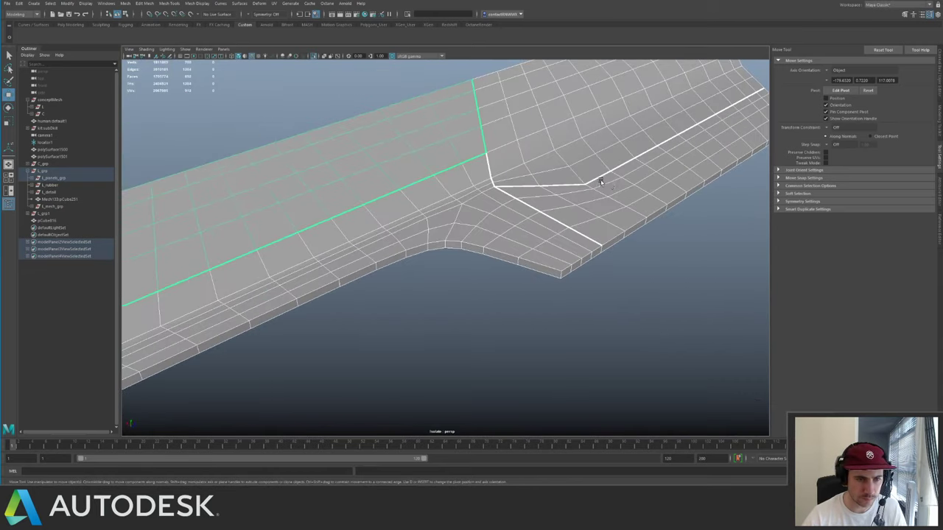
{"action": "right_click_drag", "start_coordinate": [508, 230], "coordinate": [435, 184], "text": "alt"}
{"action": "left_click_drag", "start_coordinate": [441, 171], "coordinate": [473, 179], "text": "alt"}
- Set the edge selection constraint to Next Selection with Angle activated, and select the sharp edges of all fin pieces
{"action": "key", "text": "F8"}
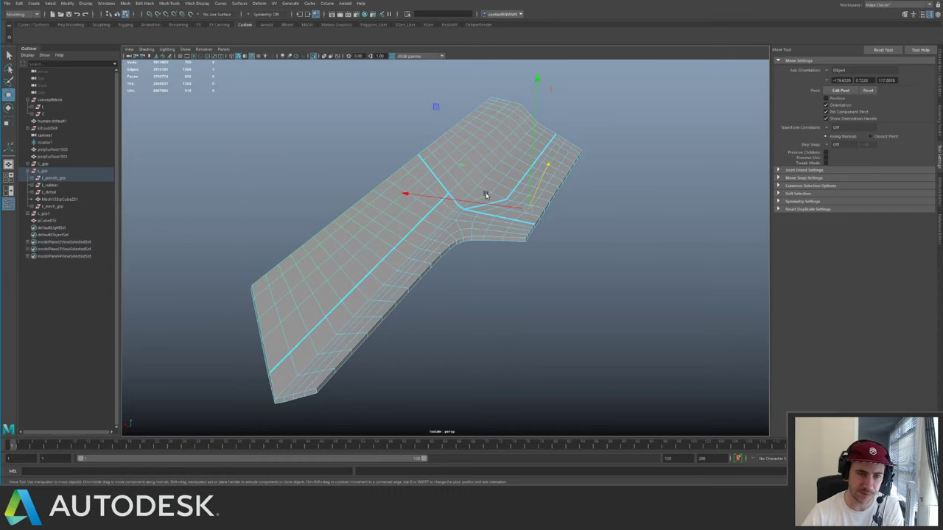
{"action": "right_click_drag", "start_coordinate": [485, 195], "coordinate": [493, 177]}
{"action": "scroll", "coordinate": [493, 177], "scroll_direction": "down", "scroll_amount": 4}
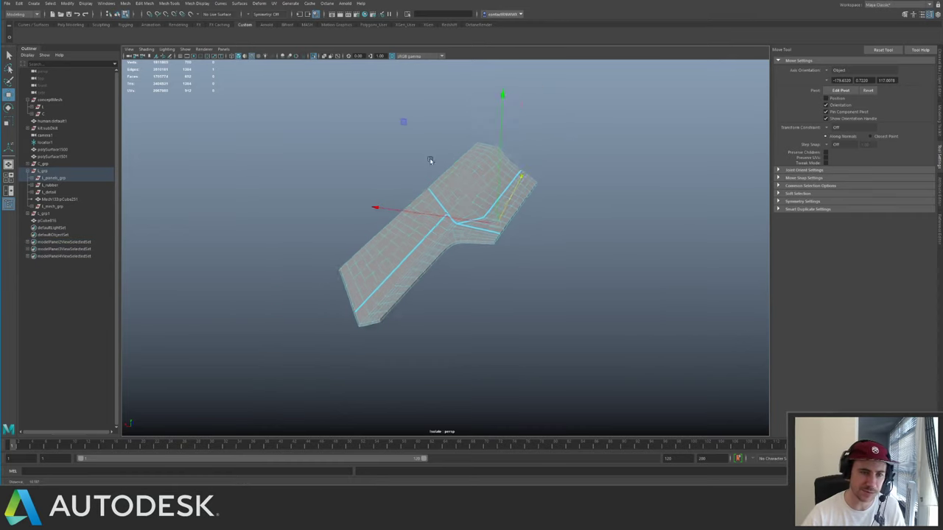
{"action": "left_click", "coordinate": [50, 3]}
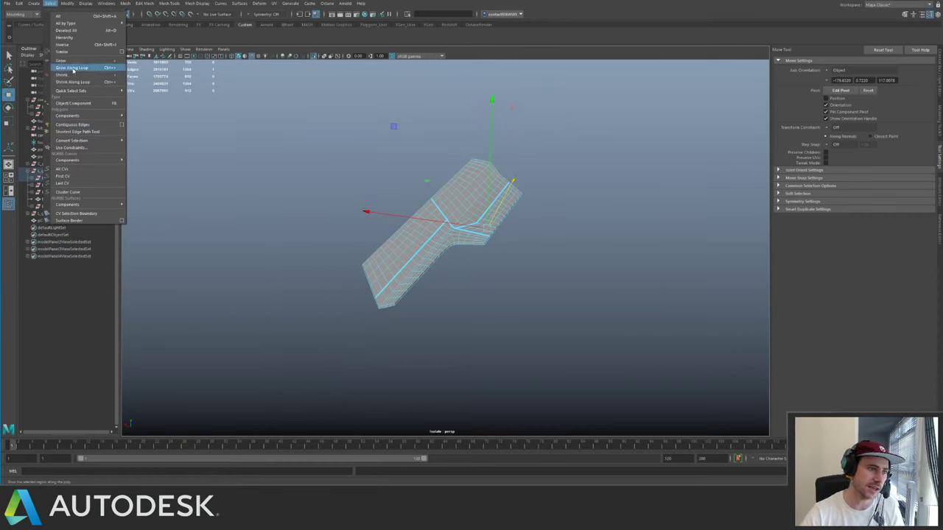
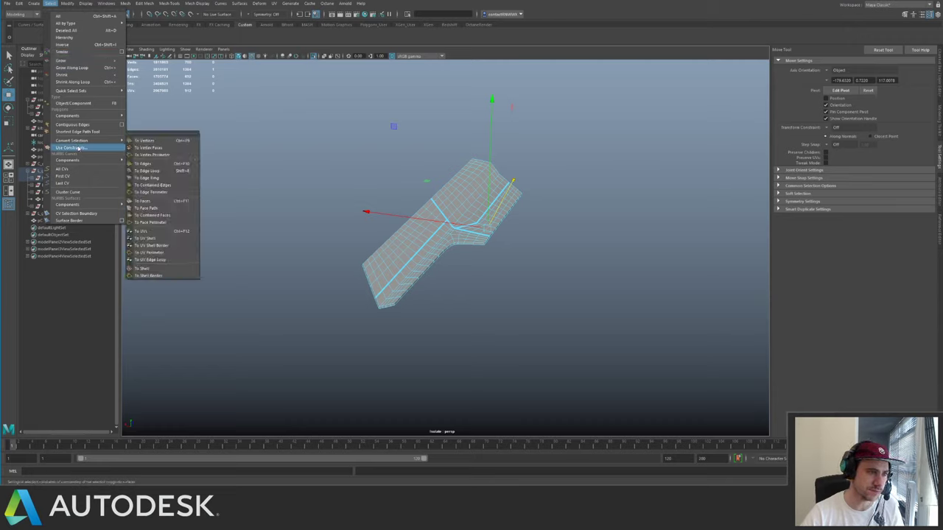
{"action": "left_click", "coordinate": [74, 147]}
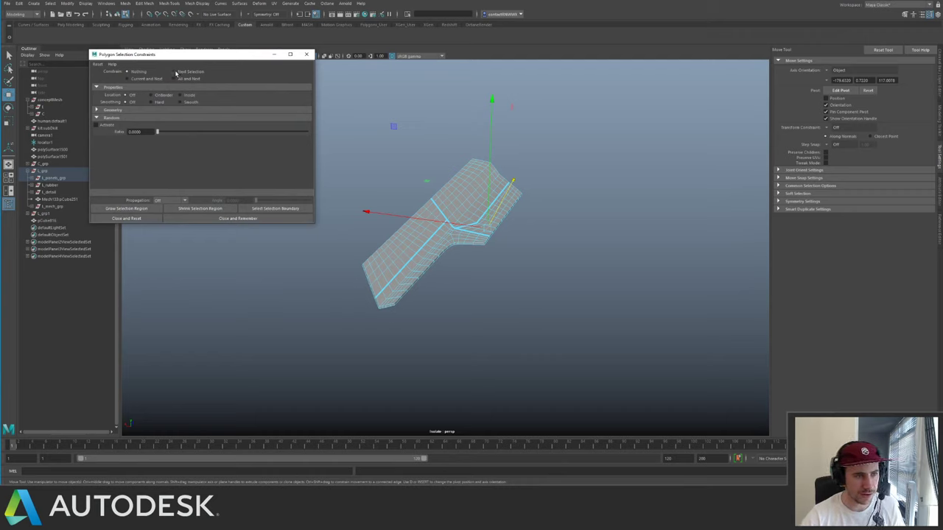
{"action": "left_click_drag", "start_coordinate": [175, 59], "coordinate": [671, 112]}
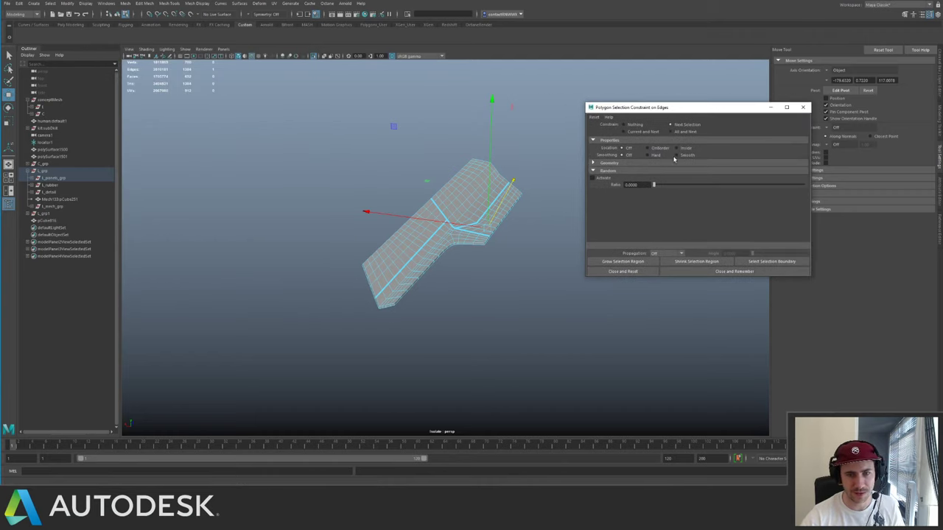
{"action": "left_click", "coordinate": [601, 164]}
{"action": "left_click", "coordinate": [595, 202]}
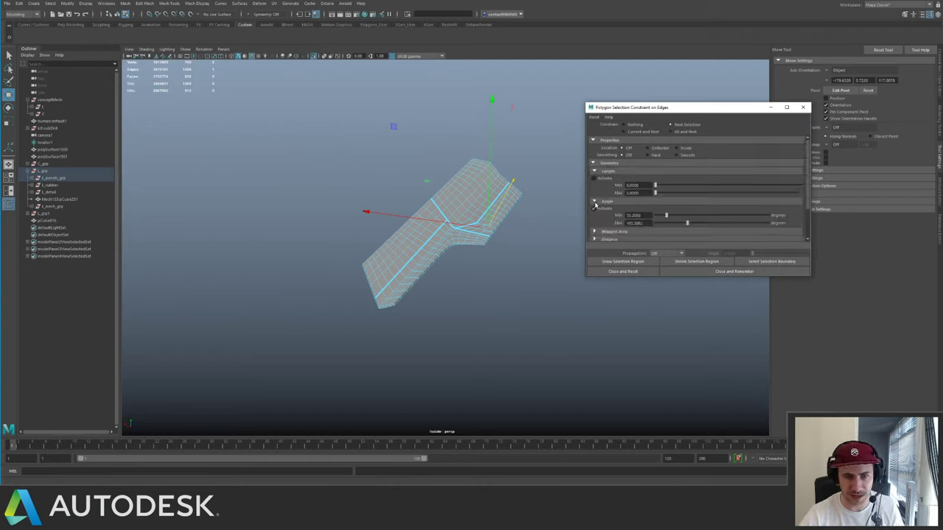
{"action": "left_click", "coordinate": [594, 208]}
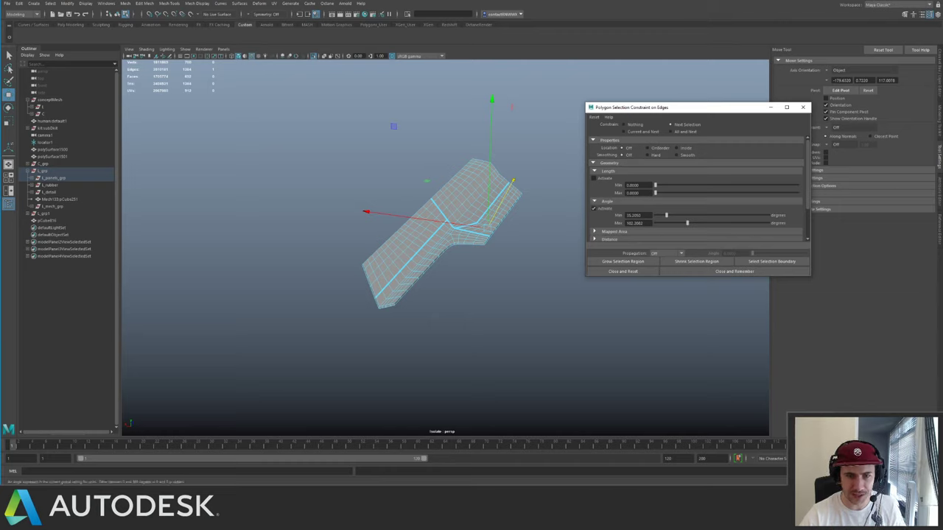
{"action": "left_click_drag", "start_coordinate": [304, 122], "coordinate": [549, 324]}
- Check the selected sharp edges around all the fin pieces and close the edge selection constraint settings
{"action": "left_click_drag", "start_coordinate": [491, 320], "coordinate": [363, 229], "text": "alt"}
{"action": "right_click_drag", "start_coordinate": [363, 229], "coordinate": [623, 326], "text": "alt"}
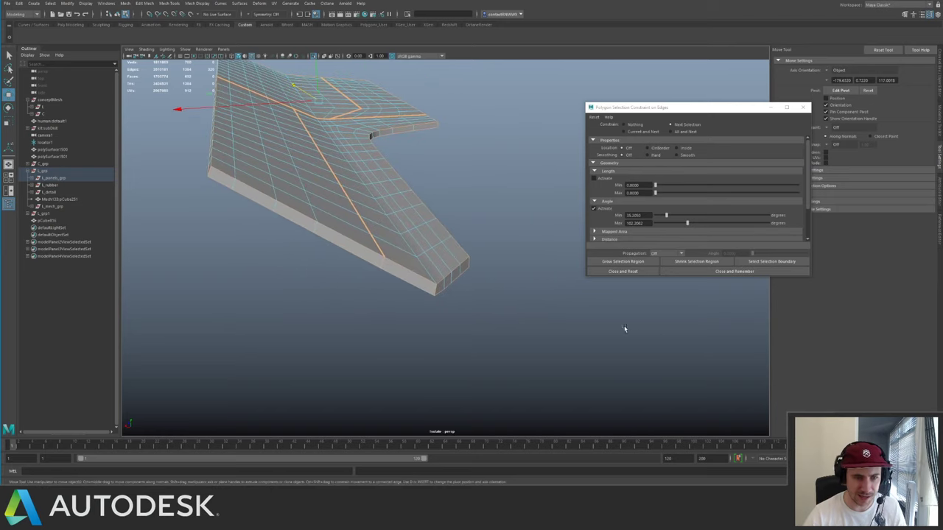
{"action": "left_click_drag", "start_coordinate": [482, 271], "coordinate": [513, 273], "text": "alt"}
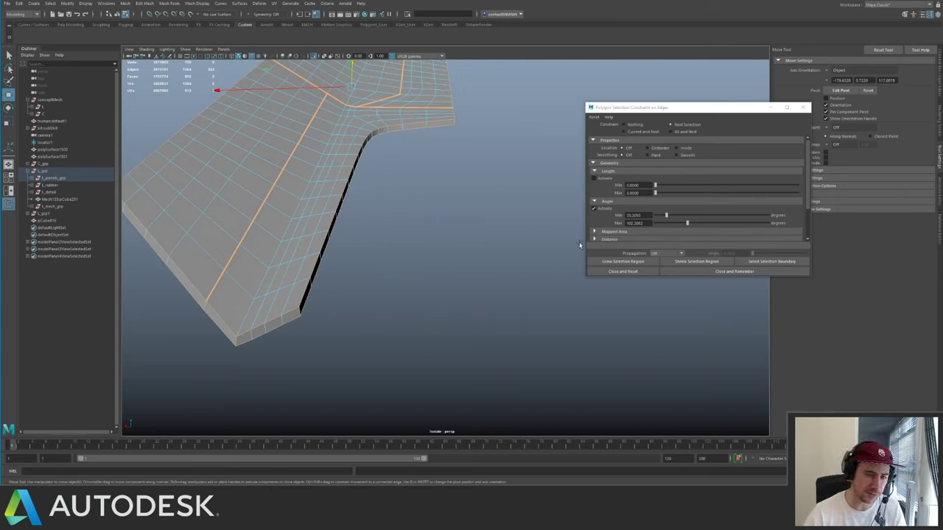
{"action": "left_click_drag", "start_coordinate": [399, 226], "coordinate": [193, 285], "text": "alt"}
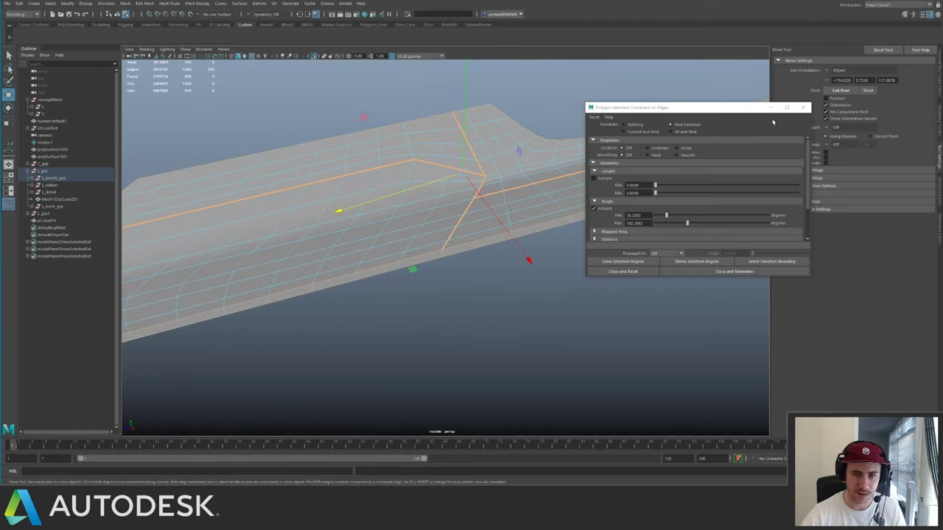
{"action": "left_click", "coordinate": [804, 108]}
{"action": "left_click_drag", "start_coordinate": [456, 193], "coordinate": [505, 166], "text": "alt"}
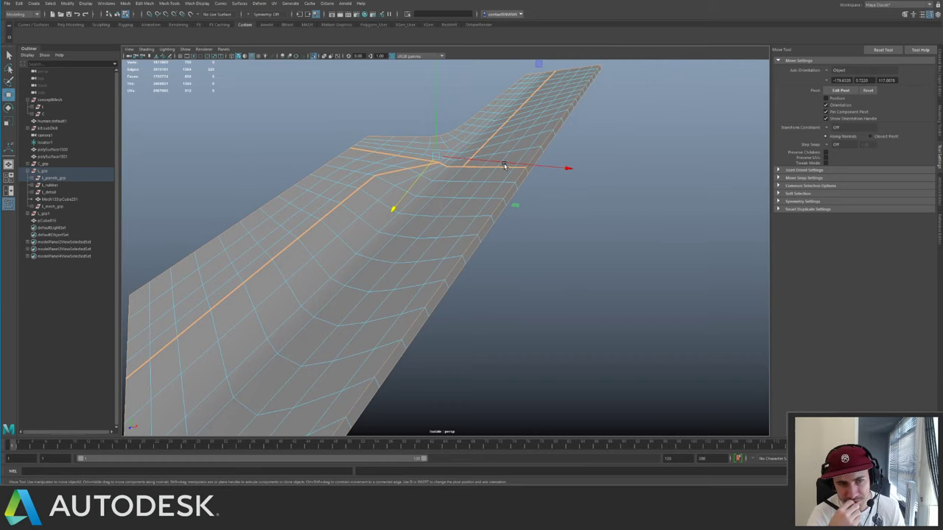
{"action": "left_click_drag", "start_coordinate": [504, 166], "coordinate": [369, 184], "text": "alt"}
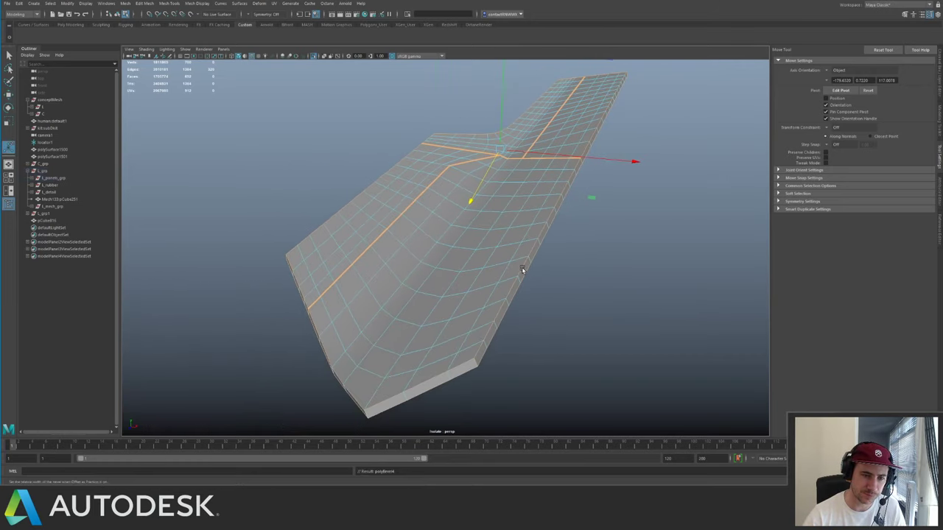
- Try bevelling the selected sharp edges while the fin pieces are still separate objects
{"action": "key", "text": "ctrl+b"}
{"action": "left_click_drag", "start_coordinate": [284, 234], "coordinate": [288, 234]}
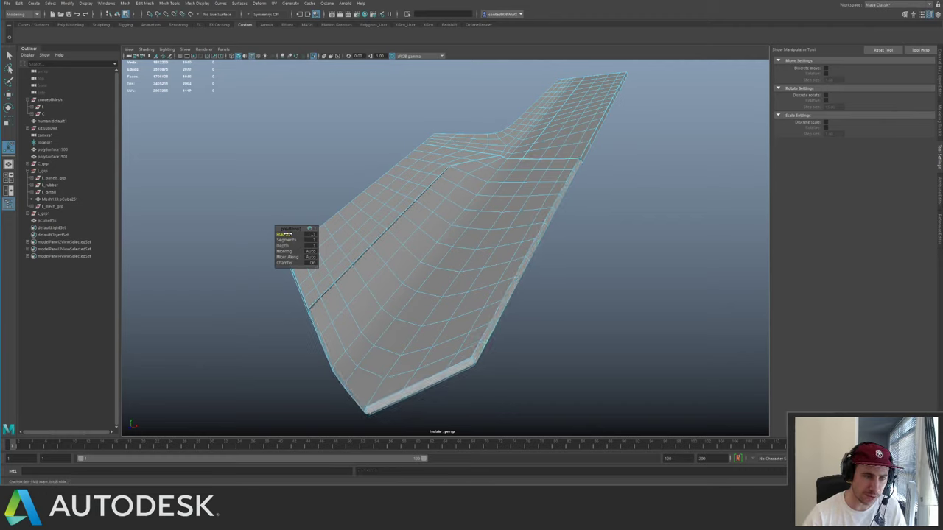
{"action": "key", "text": "ctrl+z"}
{"action": "key", "text": "q"}
- Select all the fin pieces and combine them into a single mesh
{"action": "left_click", "coordinate": [475, 208]}
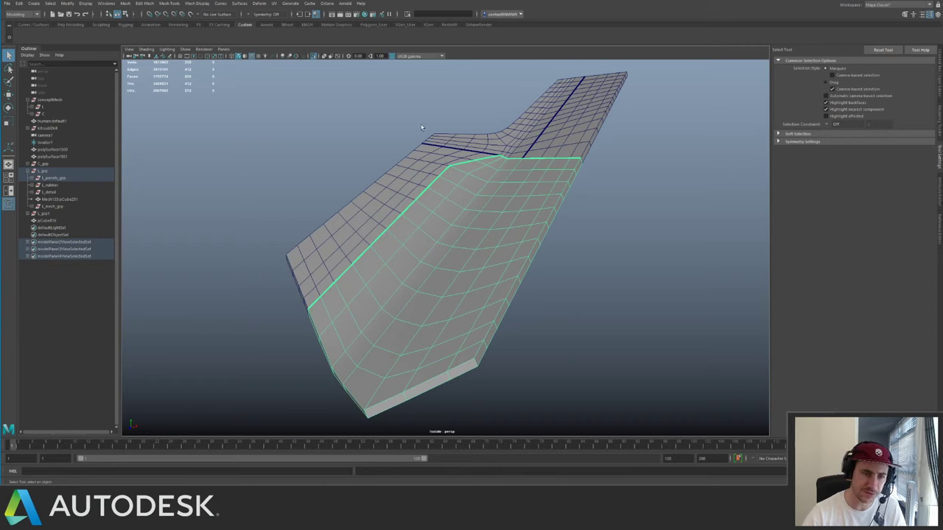
{"action": "left_click_drag", "start_coordinate": [405, 115], "coordinate": [554, 192]}
{"action": "key", "text": "space"}
{"action": "left_click", "coordinate": [398, 203]}
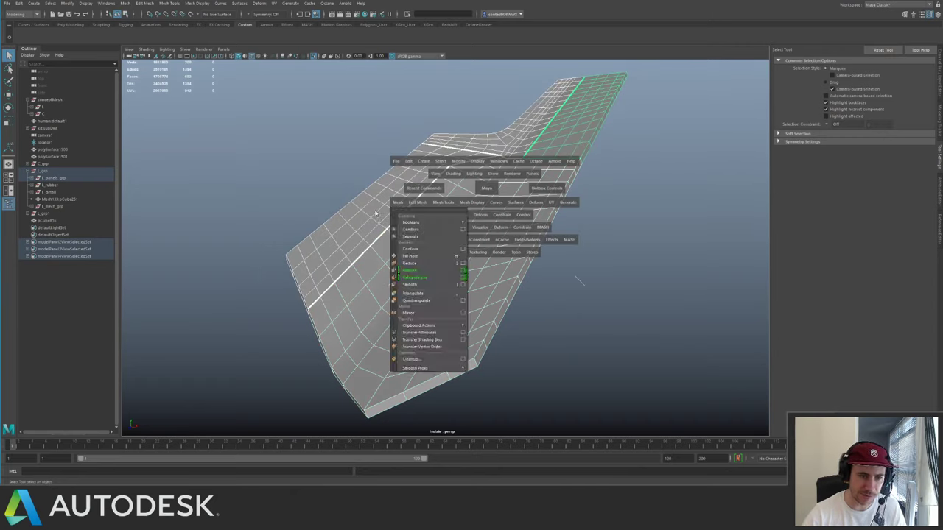
{"action": "left_click", "coordinate": [421, 230]}
- Switch the combined fin mesh to edge selection and reselect the sharp edges along the panel borders and creases
{"action": "right_click_drag", "start_coordinate": [442, 238], "coordinate": [449, 192]}
{"action": "left_click", "coordinate": [361, 133]}
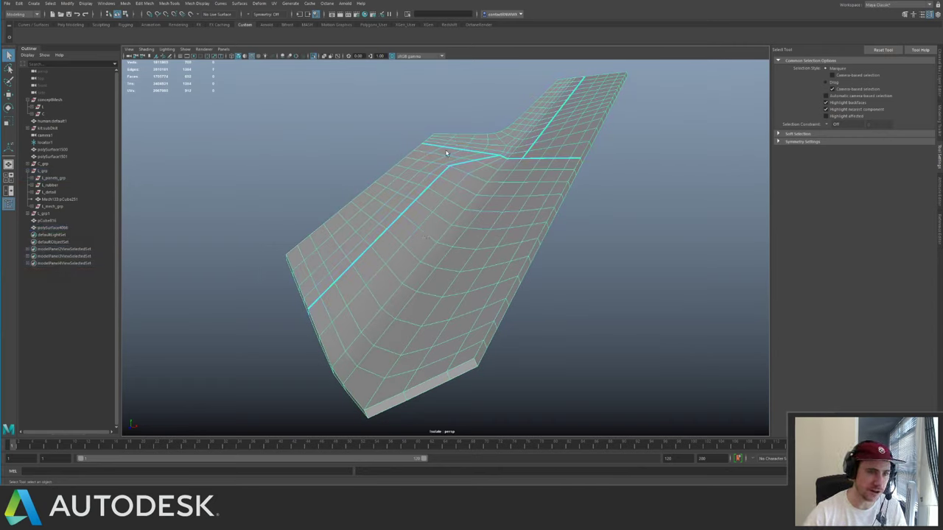
{"action": "right_click_drag", "start_coordinate": [447, 153], "coordinate": [372, 114], "text": "alt"}
{"action": "left_click_drag", "start_coordinate": [373, 113], "coordinate": [390, 73], "text": "alt"}
{"action": "right_click_drag", "start_coordinate": [390, 74], "coordinate": [320, 125], "text": "alt"}
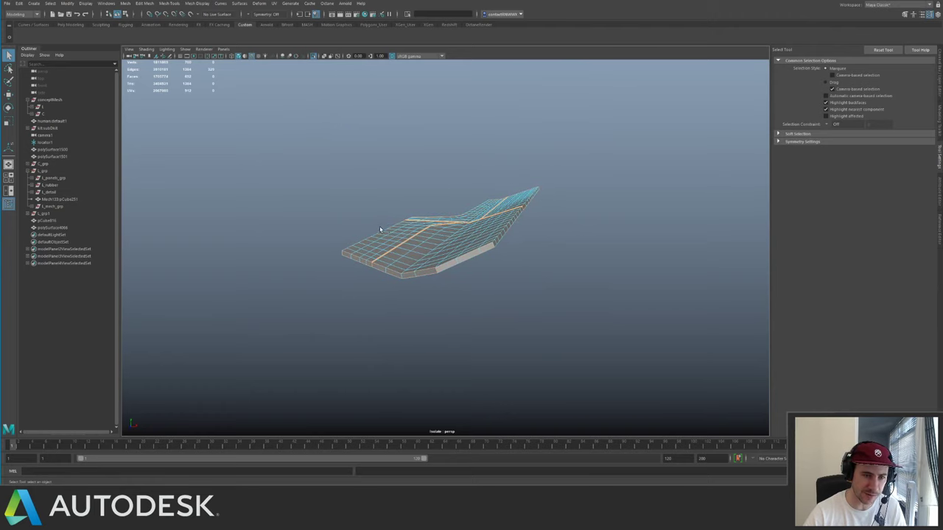
{"action": "key", "text": "f"}
{"action": "left_click_drag", "start_coordinate": [481, 230], "coordinate": [444, 234], "text": "alt"}
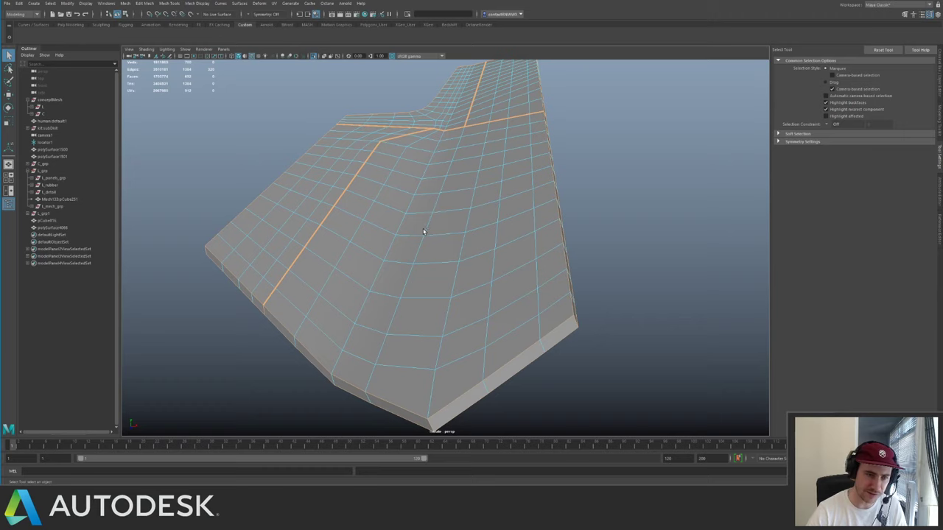
- Bevel the selected sharp edges of the combined fin mesh with a fraction of 0.8
{"action": "key", "text": "ctrl+b"}
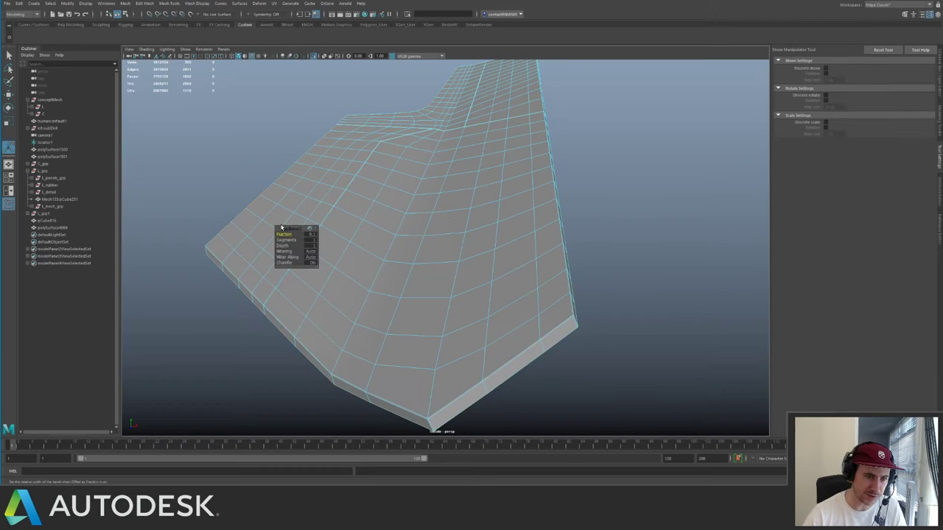
{"action": "left_click_drag", "start_coordinate": [284, 235], "coordinate": [289, 235]}
{"action": "key", "text": "ctrl+z"}
{"action": "left_click_drag", "start_coordinate": [387, 172], "coordinate": [515, 192], "text": "alt"}
{"action": "middle_click_drag", "start_coordinate": [516, 191], "coordinate": [520, 154], "text": "alt"}
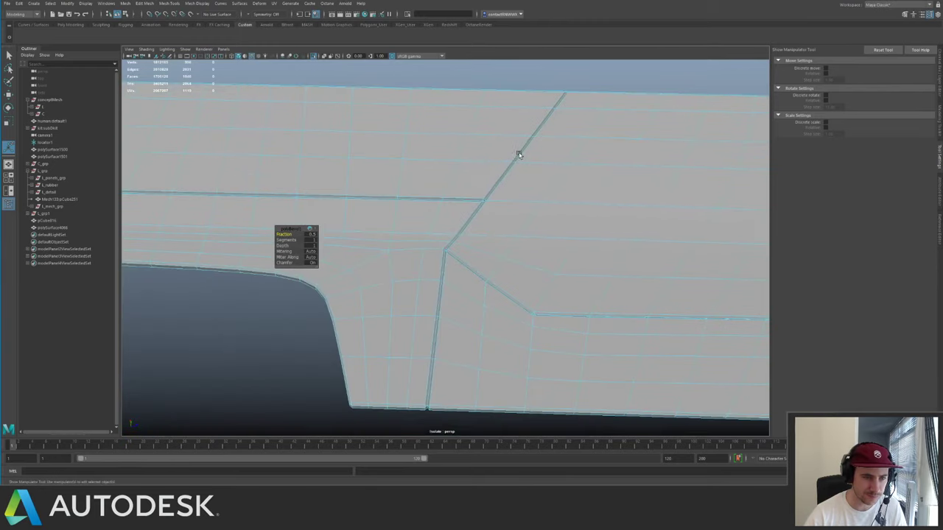
{"action": "right_click_drag", "start_coordinate": [520, 154], "coordinate": [492, 241], "text": "alt"}
{"action": "left_click_drag", "start_coordinate": [492, 242], "coordinate": [464, 234], "text": "alt"}
{"action": "left_click_drag", "start_coordinate": [284, 235], "coordinate": [285, 234]}
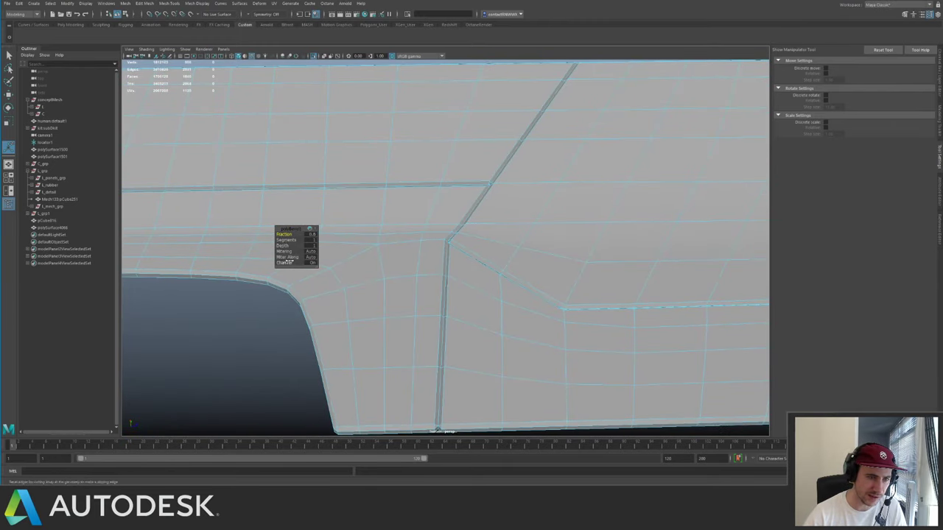
- Turn off the bevel's Chamfer option and inspect the junctions where the fin's creases meet
{"action": "left_click", "coordinate": [286, 262]}
{"action": "left_click_drag", "start_coordinate": [434, 211], "coordinate": [503, 200], "text": "alt"}
{"action": "right_click_drag", "start_coordinate": [503, 199], "coordinate": [606, 299], "text": "alt"}
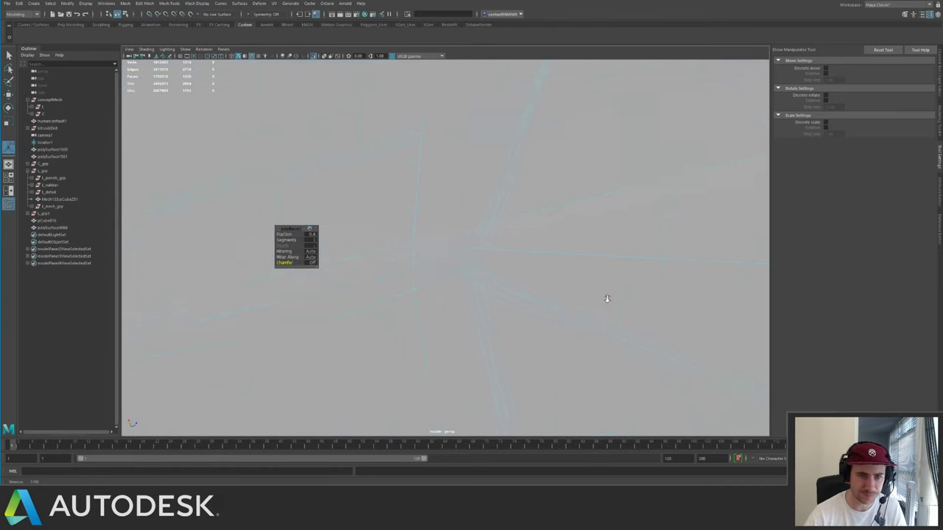
{"action": "left_click_drag", "start_coordinate": [606, 299], "coordinate": [575, 189], "text": "alt"}
{"action": "left_click_drag", "start_coordinate": [522, 252], "coordinate": [512, 167], "text": "alt"}
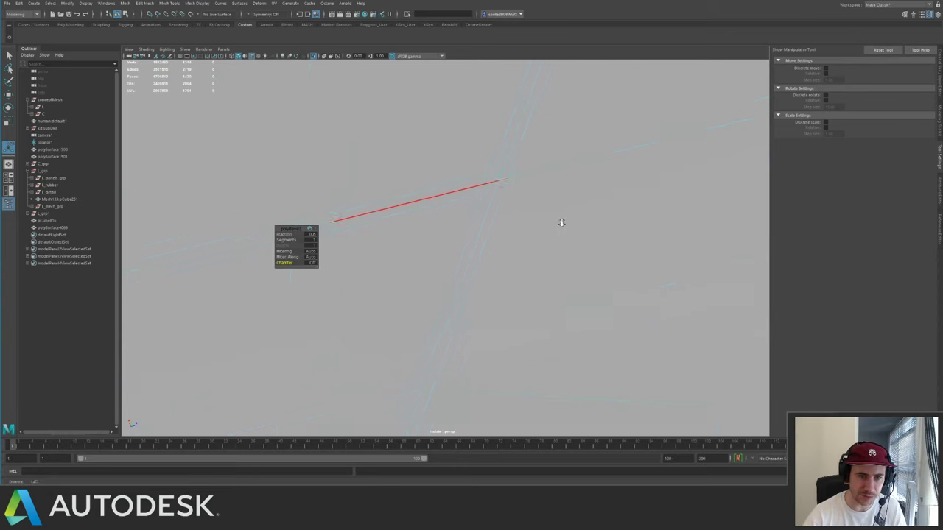
{"action": "right_click_drag", "start_coordinate": [562, 221], "coordinate": [539, 165], "text": "alt"}
{"action": "left_click_drag", "start_coordinate": [539, 165], "coordinate": [493, 196], "text": "alt"}
{"action": "middle_click_drag", "start_coordinate": [493, 196], "coordinate": [606, 161], "text": "alt"}
{"action": "left_click_drag", "start_coordinate": [585, 183], "coordinate": [449, 184], "text": "alt"}
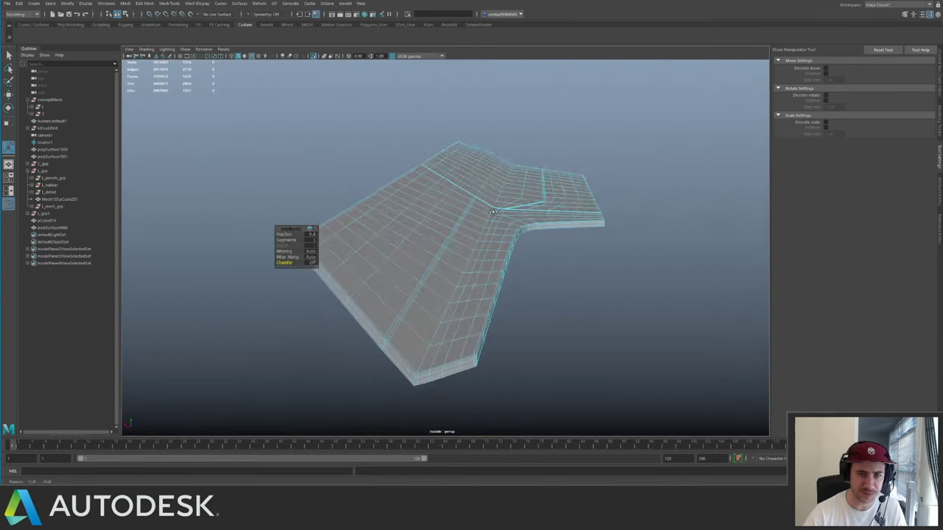
- Try selecting the fin's edges again through the polygon edge selection constraint, testing Next Selection and the Geometry options
{"action": "right_click_drag", "start_coordinate": [449, 184], "coordinate": [330, 151], "text": "alt"}
{"action": "left_click_drag", "start_coordinate": [314, 129], "coordinate": [626, 361]}
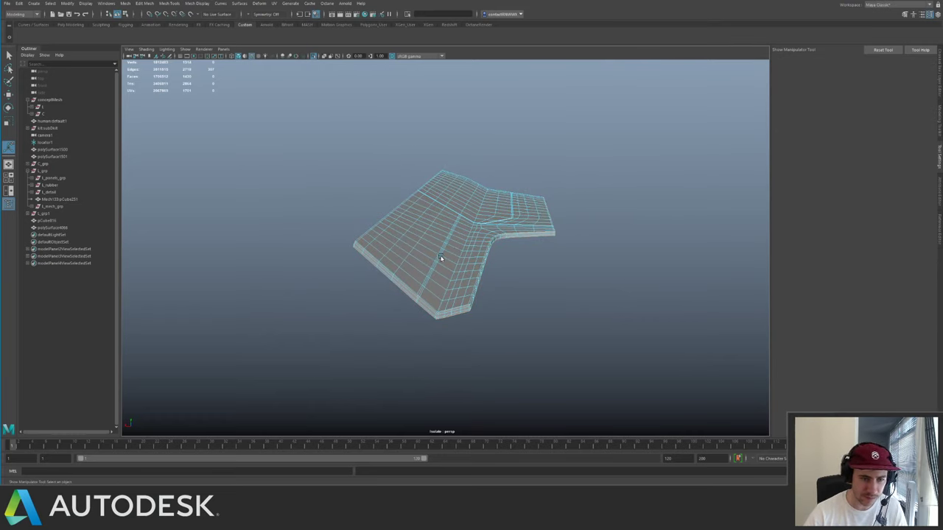
{"action": "key", "text": "q"}
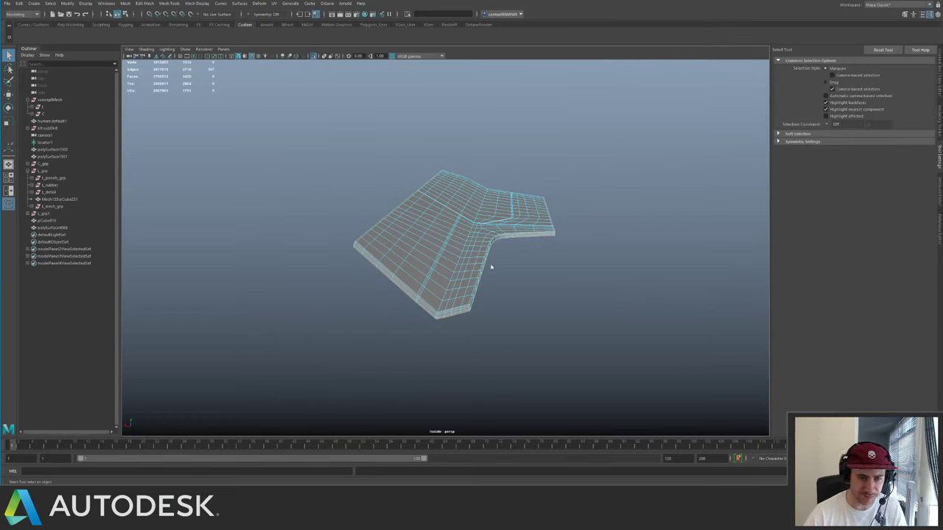
{"action": "right_click", "coordinate": [484, 260], "text": "ctrl"}
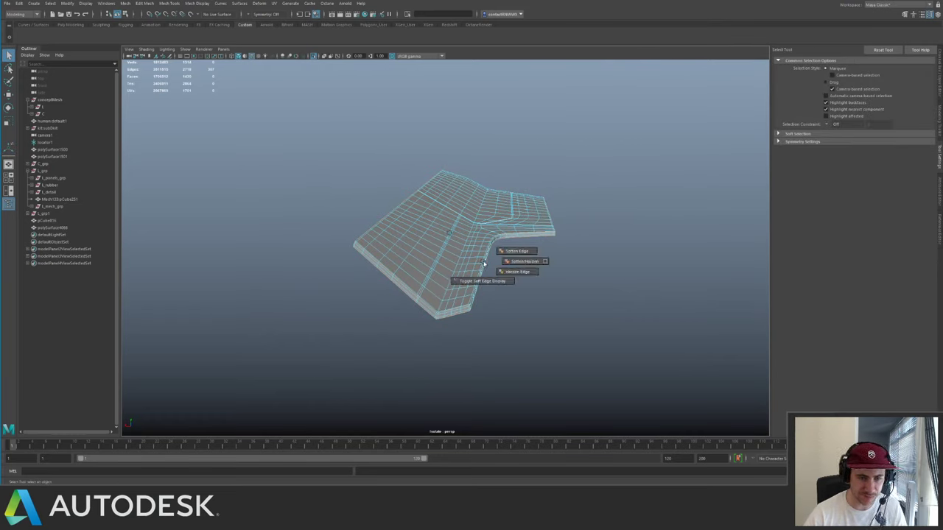
{"action": "left_click", "coordinate": [54, 4]}
{"action": "left_click", "coordinate": [74, 151]}
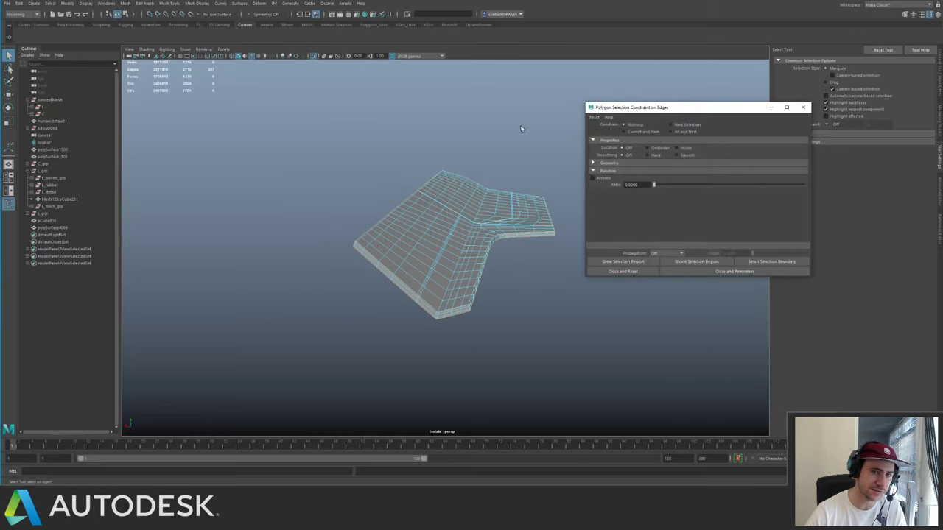
{"action": "left_click", "coordinate": [674, 126]}
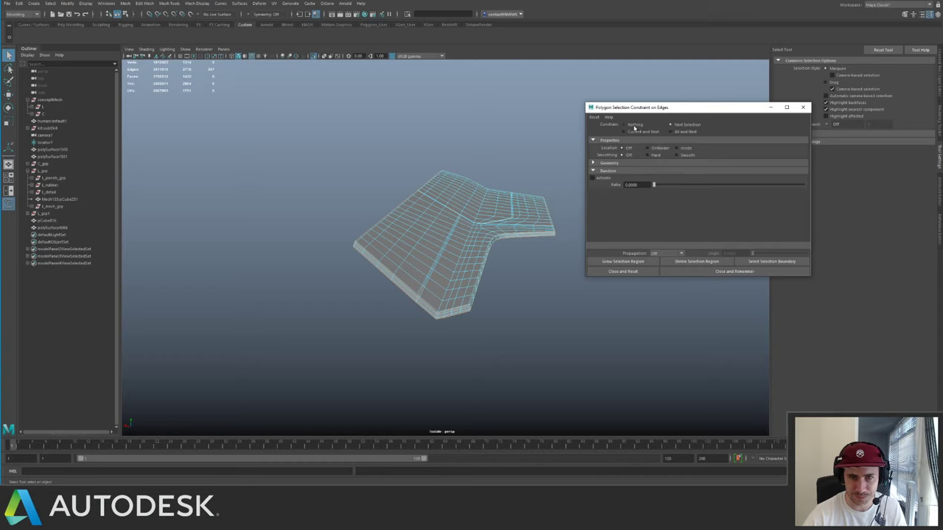
{"action": "left_click", "coordinate": [594, 163]}
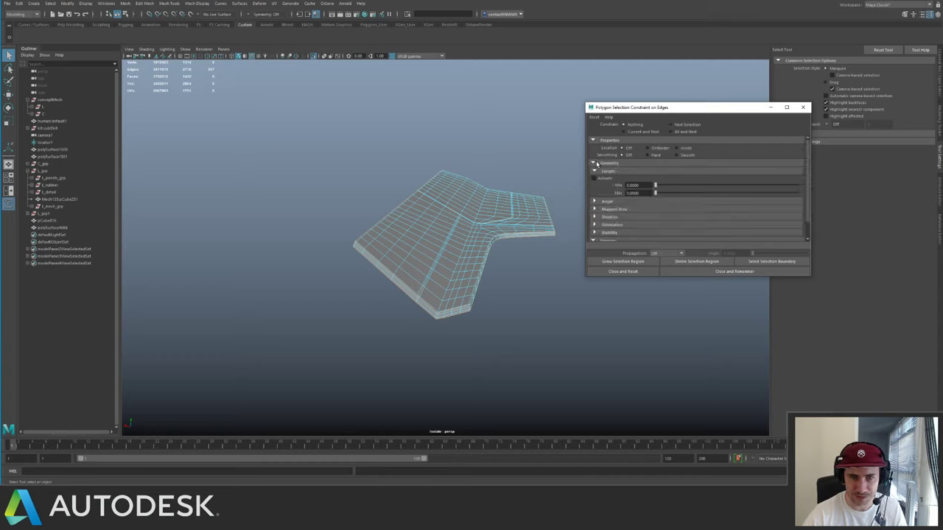
{"action": "left_click", "coordinate": [440, 226]}
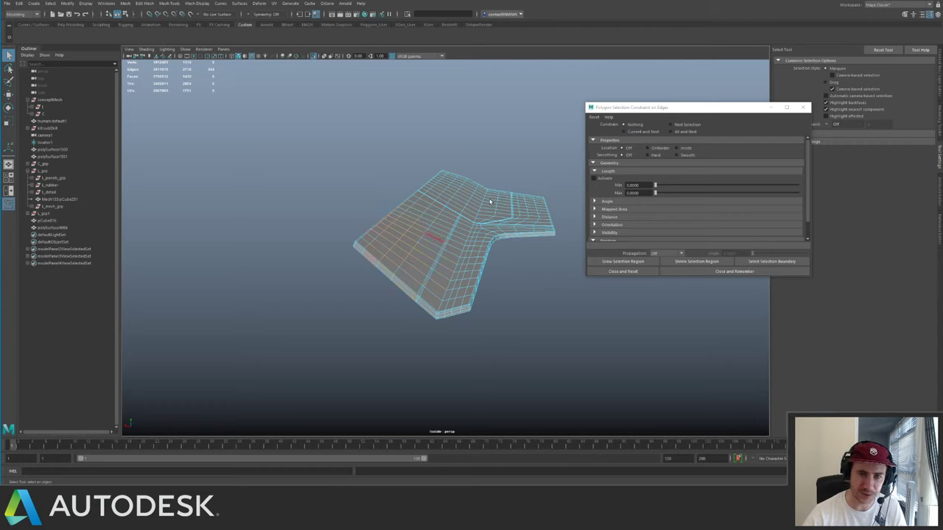
{"action": "left_click", "coordinate": [802, 107]}
- Convert the edge selection to faces and select every face of the combined fin mesh
{"action": "key", "text": "ctrl+F11"}
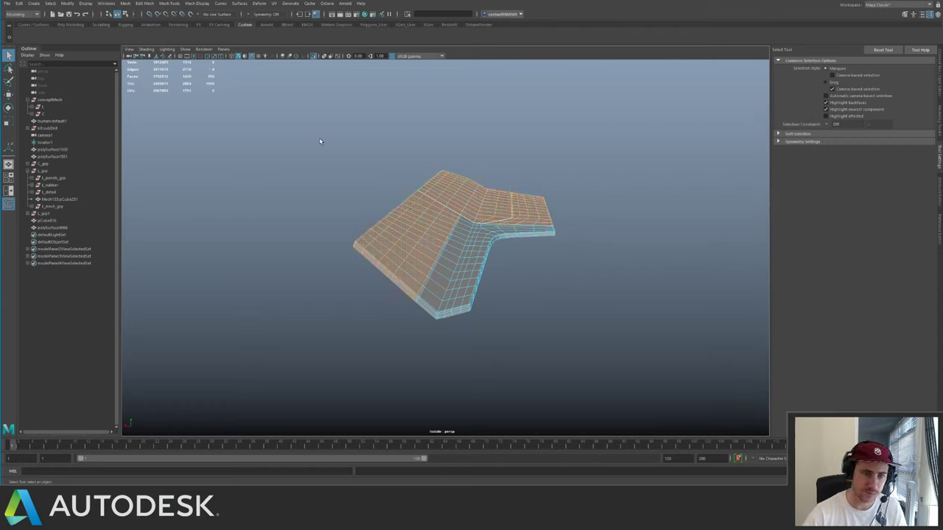
{"action": "left_click_drag", "start_coordinate": [319, 140], "coordinate": [571, 335]}
{"action": "mouse_move", "coordinate": [475, 238]}
{"action": "right_mouse_down", "text": "shift"}
{"action": "mouse_move", "coordinate": [484, 357]}
{"action": "mouse_move", "coordinate": [476, 359]}
{"action": "mouse_move", "coordinate": [466, 298]}
{"action": "mouse_move", "coordinate": [451, 319]}
{"action": "mouse_move", "coordinate": [578, 255]}
{"action": "mouse_move", "coordinate": [660, 297]}
{"action": "mouse_move", "coordinate": [479, 223]}
{"action": "right_mouse_up", "text": "shift"}
{"action": "double_click", "coordinate": [450, 297]}
{"action": "double_click", "coordinate": [451, 296]}
- Examine the gaps between the panels and the bevelled crease junctions of the fin up close
{"action": "left_click_drag", "start_coordinate": [479, 223], "coordinate": [631, 198], "text": "alt"}
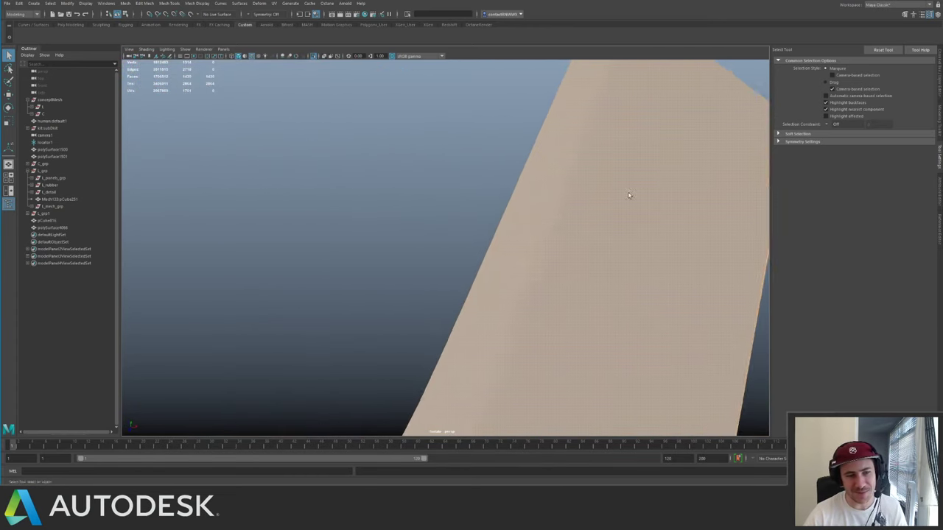
{"action": "right_click_drag", "start_coordinate": [632, 198], "coordinate": [528, 254], "text": "alt"}
{"action": "left_click_drag", "start_coordinate": [528, 255], "coordinate": [430, 213], "text": "alt"}
{"action": "double_click", "coordinate": [452, 229]}
{"action": "right_click_drag", "start_coordinate": [430, 212], "coordinate": [548, 223], "text": "alt"}
{"action": "left_click_drag", "start_coordinate": [549, 223], "coordinate": [508, 226], "text": "alt"}
{"action": "middle_click_drag", "start_coordinate": [508, 226], "coordinate": [520, 280], "text": "alt"}
{"action": "right_click_drag", "start_coordinate": [520, 281], "coordinate": [514, 280], "text": "alt"}
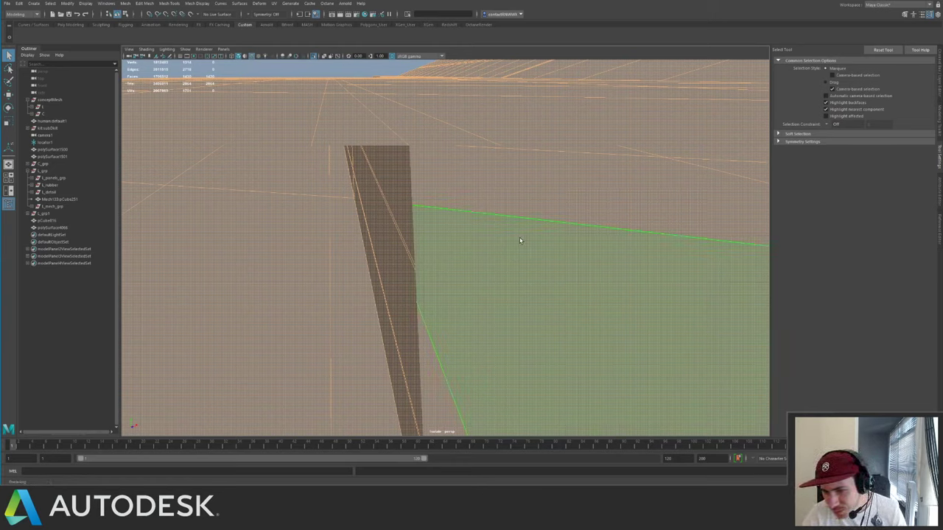
{"action": "right_click_drag", "start_coordinate": [520, 241], "coordinate": [421, 204], "text": "alt"}
{"action": "left_click_drag", "start_coordinate": [420, 204], "coordinate": [519, 241], "text": "alt"}
{"action": "middle_click_drag", "start_coordinate": [531, 245], "coordinate": [490, 224], "text": "alt"}
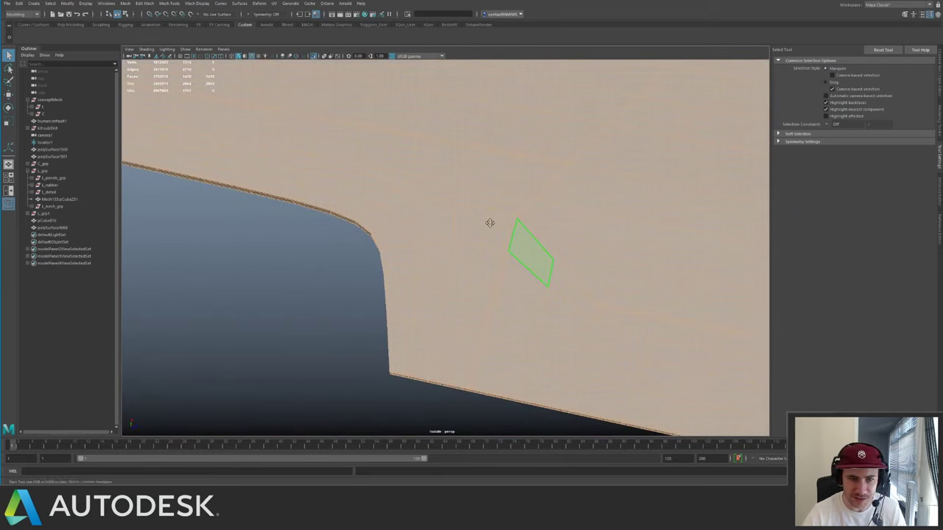
{"action": "right_click_drag", "start_coordinate": [490, 223], "coordinate": [620, 296], "text": "alt"}
{"action": "right_click_drag", "start_coordinate": [445, 237], "coordinate": [545, 300], "text": "alt"}
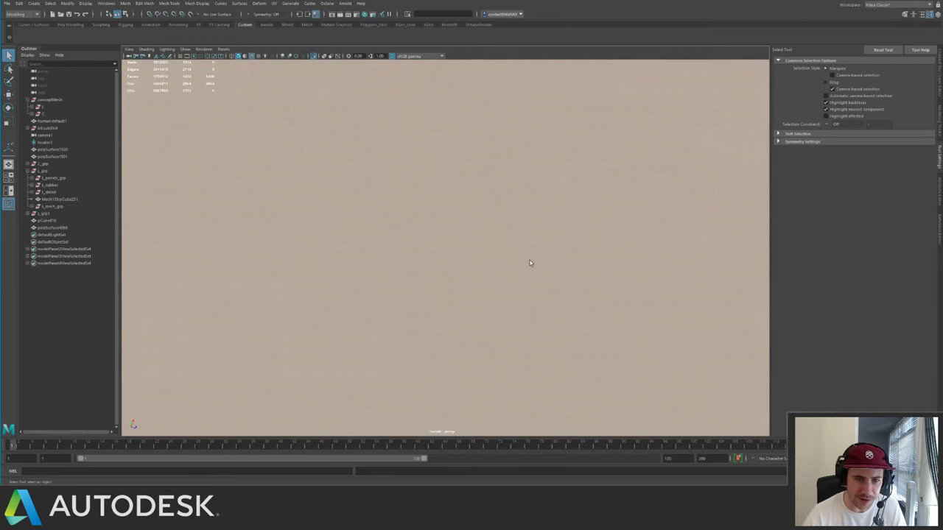
{"action": "right_click_drag", "start_coordinate": [530, 263], "coordinate": [387, 221], "text": "alt"}
{"action": "right_click_drag", "start_coordinate": [489, 243], "coordinate": [599, 148], "text": "alt"}
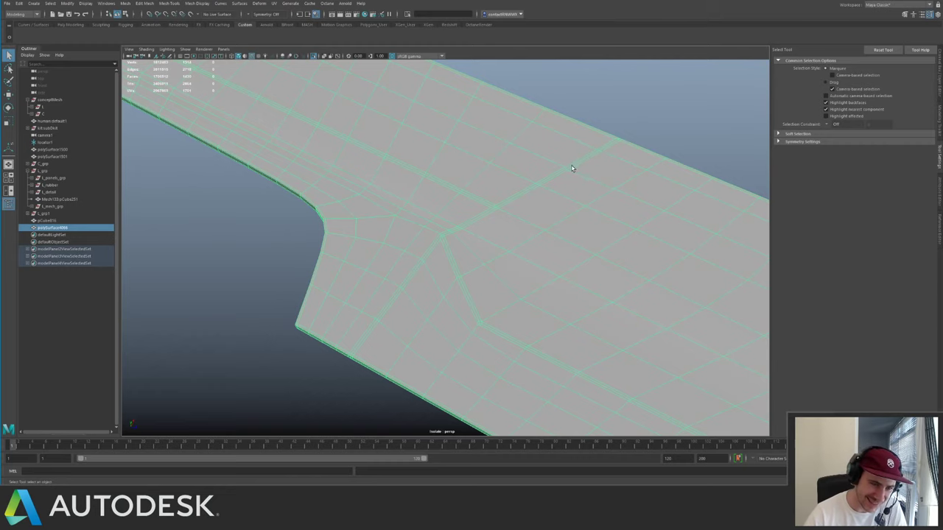
- Undo the recent selections, the Chamfer change and the last bevel fraction increase, and switch the fin mesh to face selection
{"action": "left_click", "coordinate": [560, 186]}
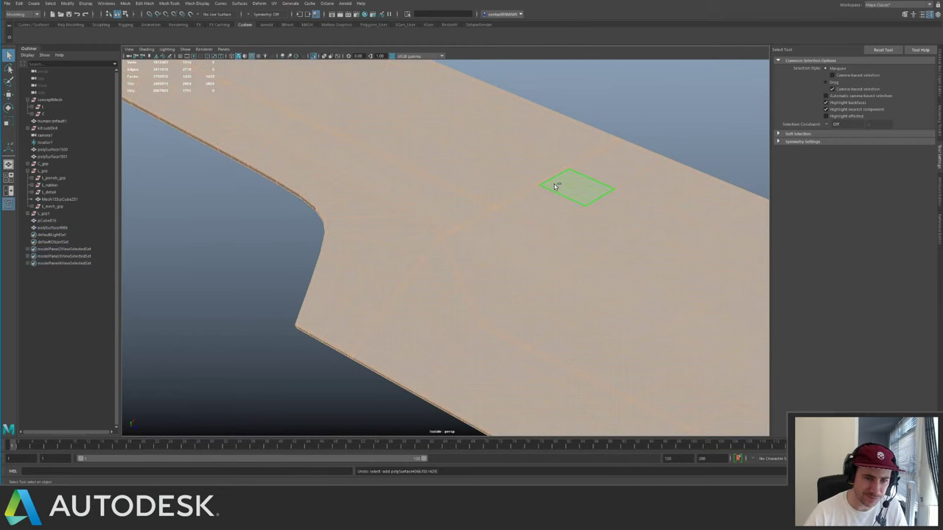
{"action": "key", "text": "ctrl+z"}
{"action": "key", "text": "ctrl+z"}
{"action": "key", "text": "ctrl+z"}
{"action": "key", "text": "ctrl+z"}
{"action": "key", "text": "ctrl+z"}
{"action": "key", "text": "ctrl+z"}
{"action": "key", "text": "ctrl+z"}
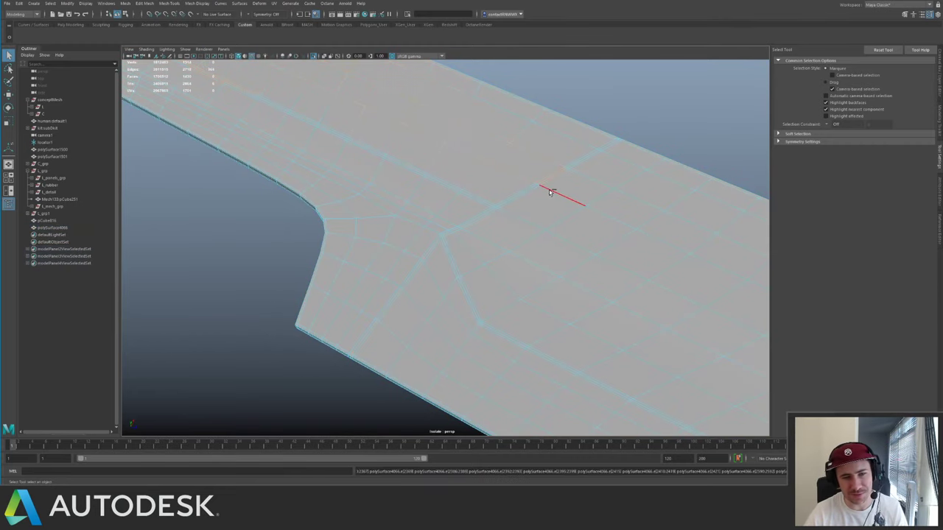
{"action": "key", "text": "ctrl+z"}
{"action": "key", "text": "ctrl+z"}
{"action": "key", "text": "ctrl+z"}
{"action": "key", "text": "ctrl+z"}
{"action": "key", "text": "ctrl+z"}
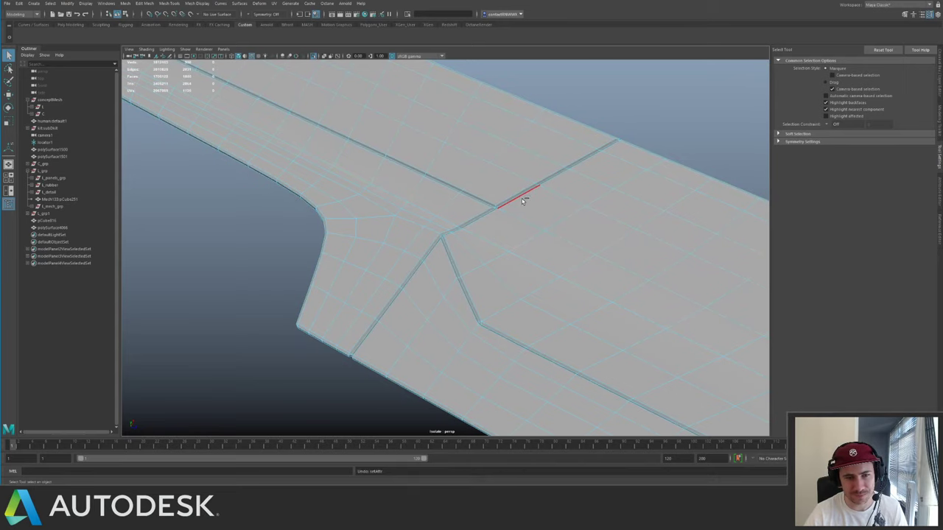
{"action": "key", "text": "ctrl+z"}
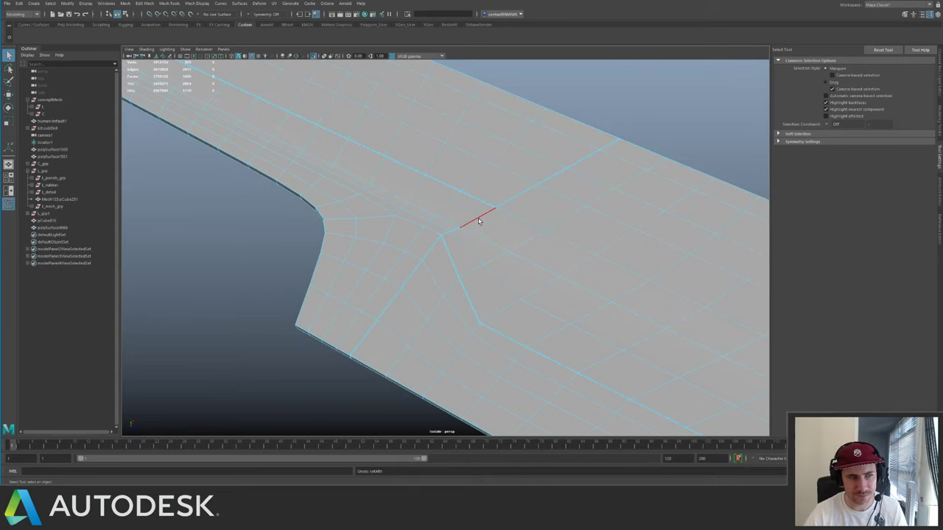
{"action": "key", "text": "F11"}
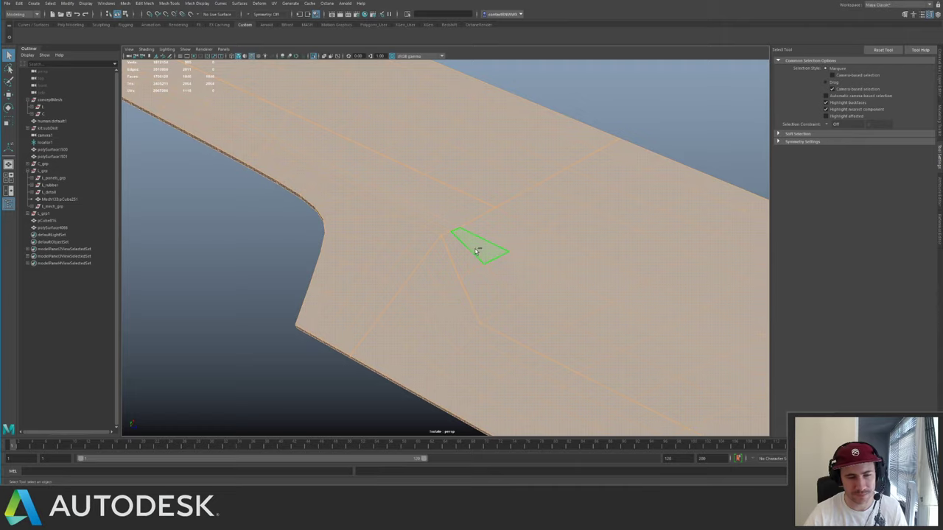
- Undo back to the separate, uncombined fin panels and bring the rest of the ship back into view
{"action": "key", "text": "F10"}
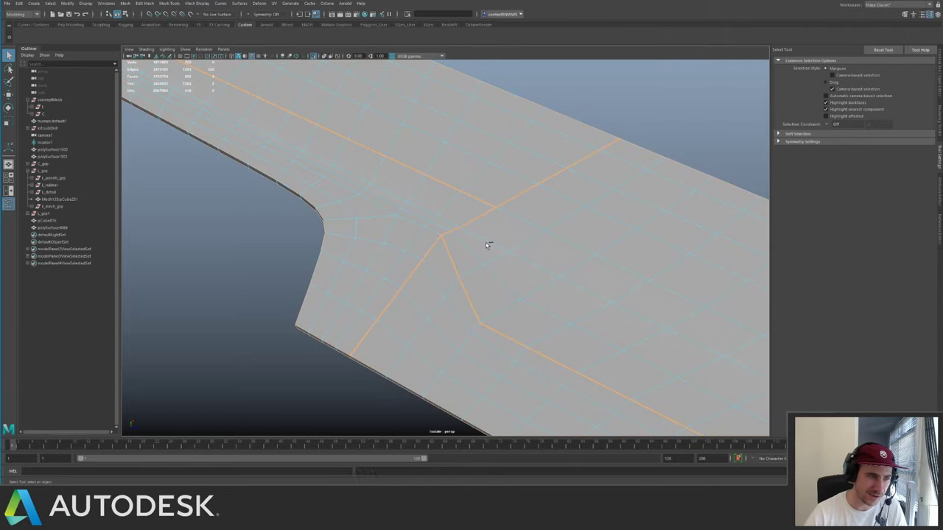
{"action": "key", "text": "F8"}
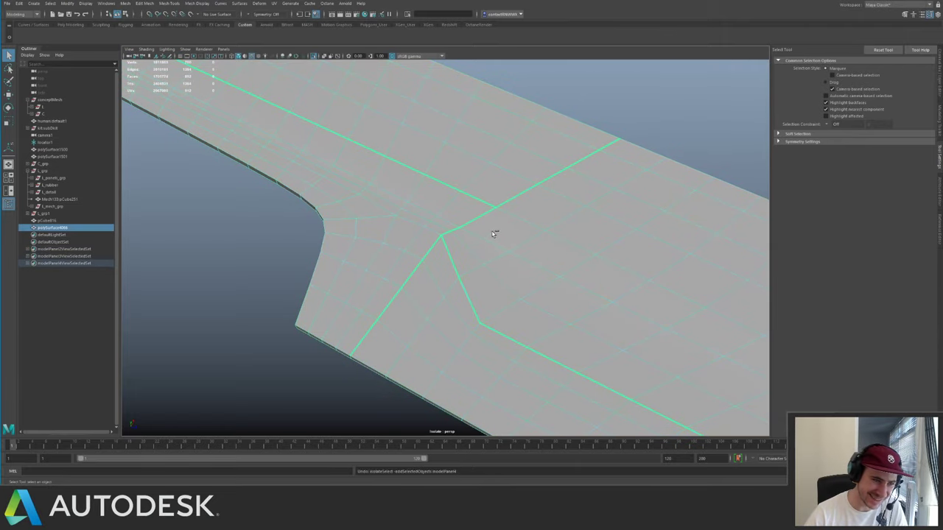
{"action": "key", "text": "ctrl+z"}
{"action": "left_click_drag", "start_coordinate": [506, 229], "coordinate": [476, 220], "text": "alt"}
{"action": "key", "text": "ctrl+z"}
{"action": "key", "text": "ctrl+1"}
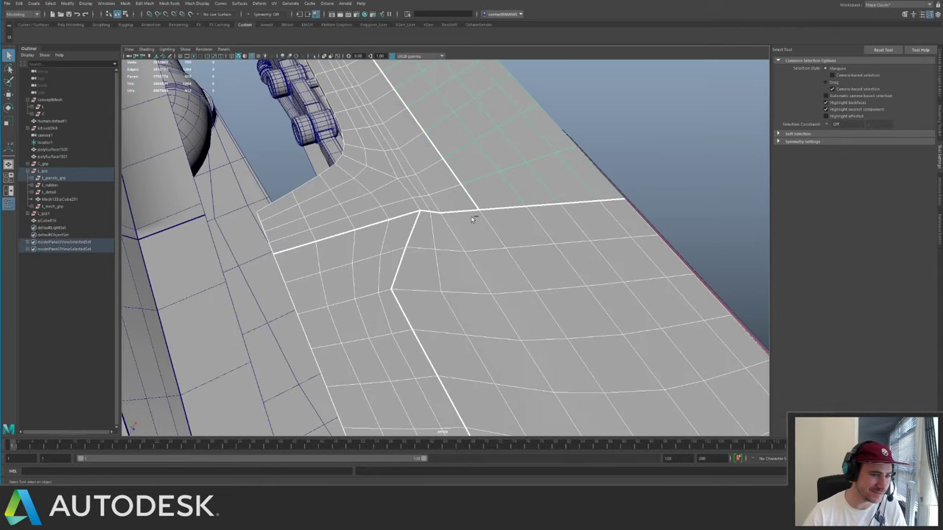
- Select the fin's four separate panels, isolate them, and switch the large lower panel to edge selection
{"action": "left_click", "coordinate": [482, 241]}
{"action": "left_click_drag", "start_coordinate": [508, 225], "coordinate": [442, 177], "text": "alt"}
{"action": "left_click", "coordinate": [434, 190], "text": "shift"}
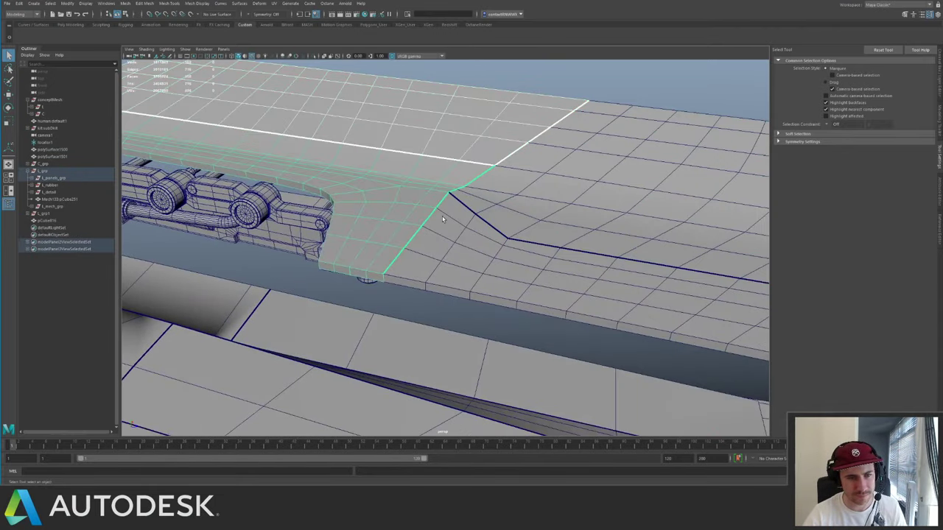
{"action": "left_click", "coordinate": [445, 219], "text": "shift"}
{"action": "left_click", "coordinate": [483, 207], "text": "shift"}
{"action": "key", "text": "ctrl+1"}
{"action": "middle_click_drag", "start_coordinate": [643, 208], "coordinate": [510, 187], "text": "alt"}
{"action": "left_click_drag", "start_coordinate": [509, 187], "coordinate": [455, 226], "text": "alt"}
{"action": "right_click_drag", "start_coordinate": [484, 247], "coordinate": [484, 214]}
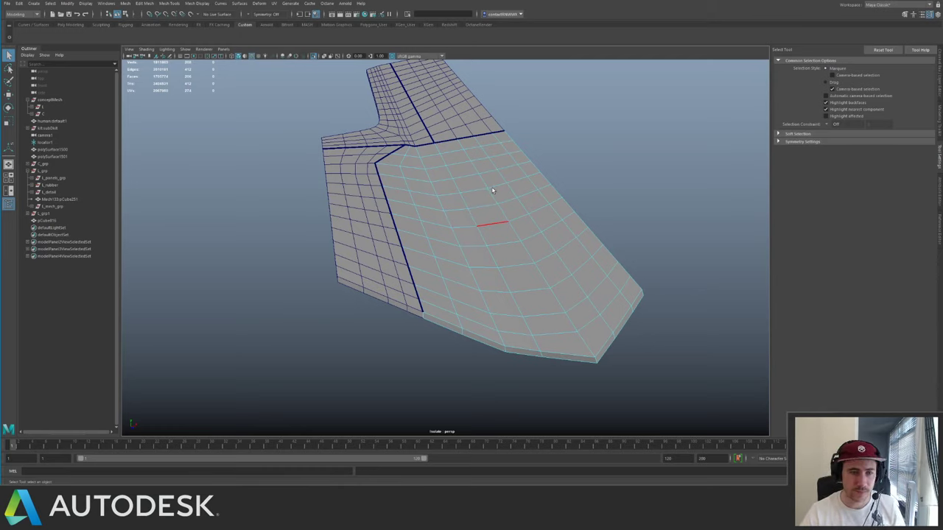
- Select the border edges of the large lower fin panel and isolate that panel from its neighbours
{"action": "left_click_drag", "start_coordinate": [451, 197], "coordinate": [423, 218], "text": "alt"}
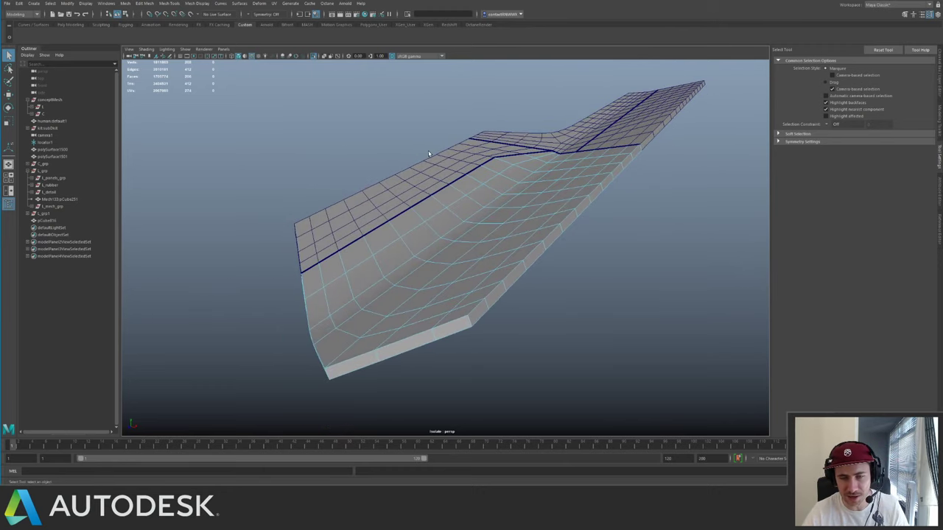
{"action": "left_click_drag", "start_coordinate": [530, 204], "coordinate": [462, 180], "text": "alt"}
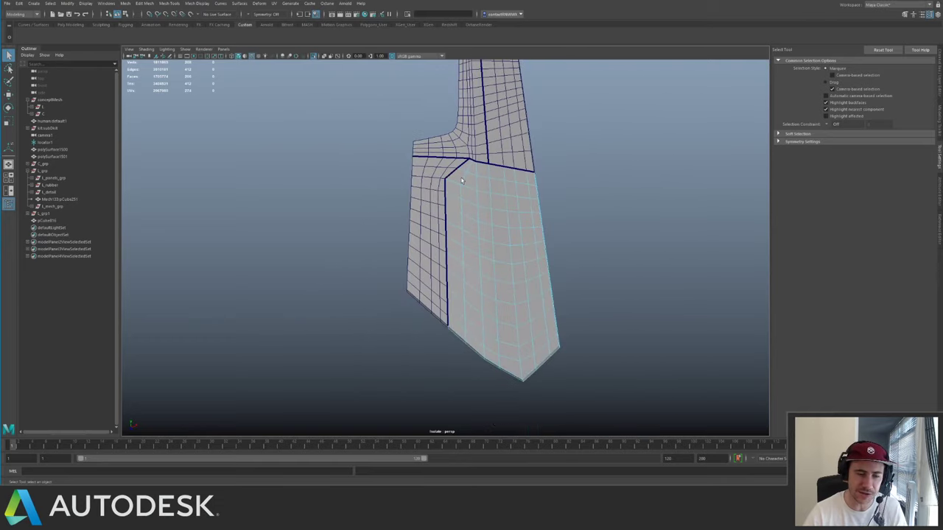
{"action": "left_click", "coordinate": [552, 345]}
{"action": "middle_click_drag", "start_coordinate": [464, 283], "coordinate": [436, 222], "text": "alt"}
{"action": "right_click_drag", "start_coordinate": [436, 222], "coordinate": [476, 308], "text": "alt"}
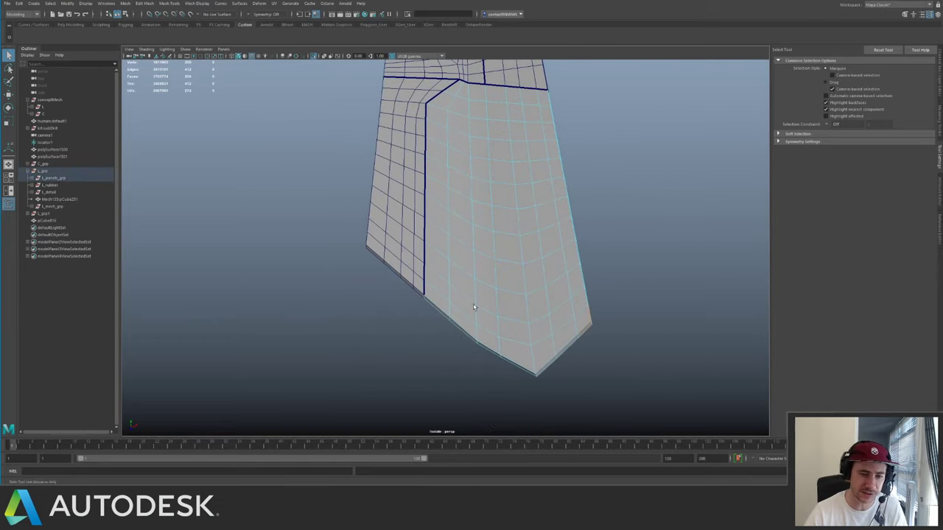
{"action": "left_click_drag", "start_coordinate": [475, 266], "coordinate": [517, 236], "text": "alt"}
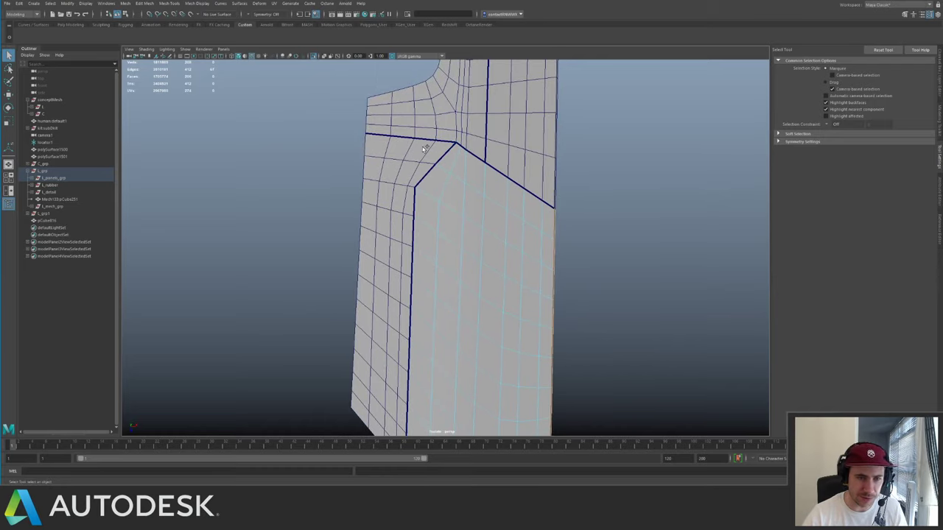
{"action": "scroll", "coordinate": [451, 151], "scroll_direction": "up", "scroll_amount": 4}
{"action": "right_click_drag", "start_coordinate": [499, 168], "coordinate": [540, 97]}
{"action": "key", "text": "ctrl+1"}
{"action": "key", "text": "ctrl+1"}
{"action": "scroll", "coordinate": [540, 97], "scroll_direction": "down", "scroll_amount": 4}
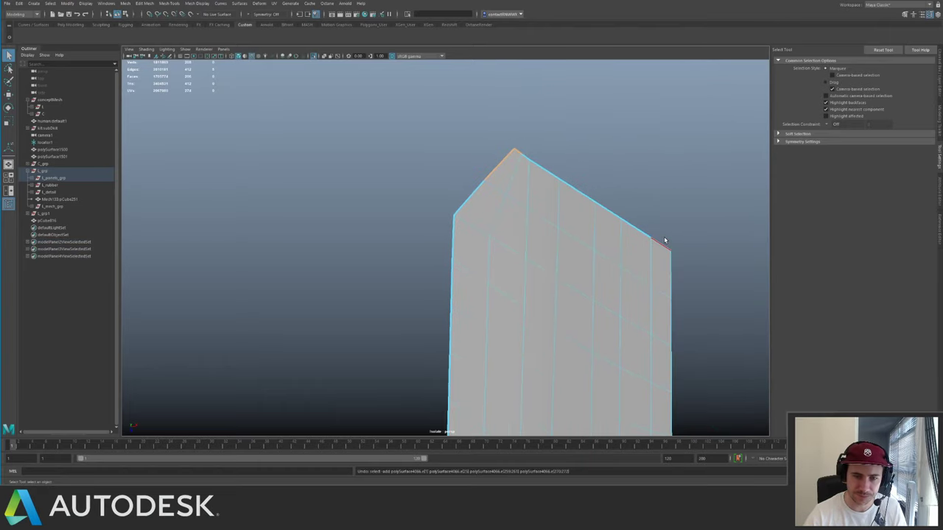
- Correct the edge selection around the panel's pointed end to cover its upper perimeter, and show the whole ship again
{"action": "left_click_drag", "start_coordinate": [663, 288], "coordinate": [429, 154], "text": "alt"}
{"action": "middle_click_drag", "start_coordinate": [429, 154], "coordinate": [442, 81], "text": "alt"}
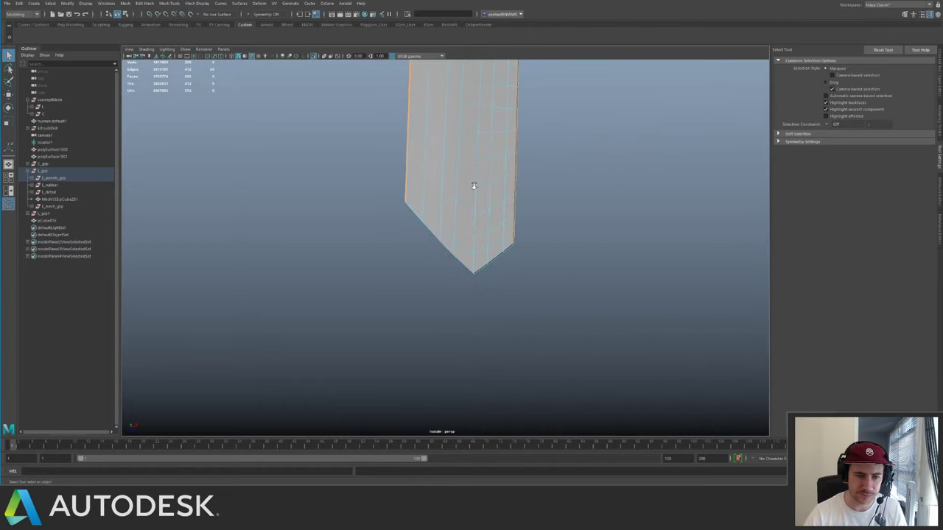
{"action": "scroll", "coordinate": [474, 187], "scroll_direction": "up", "scroll_amount": 4}
{"action": "double_click", "coordinate": [570, 240], "text": "ctrl"}
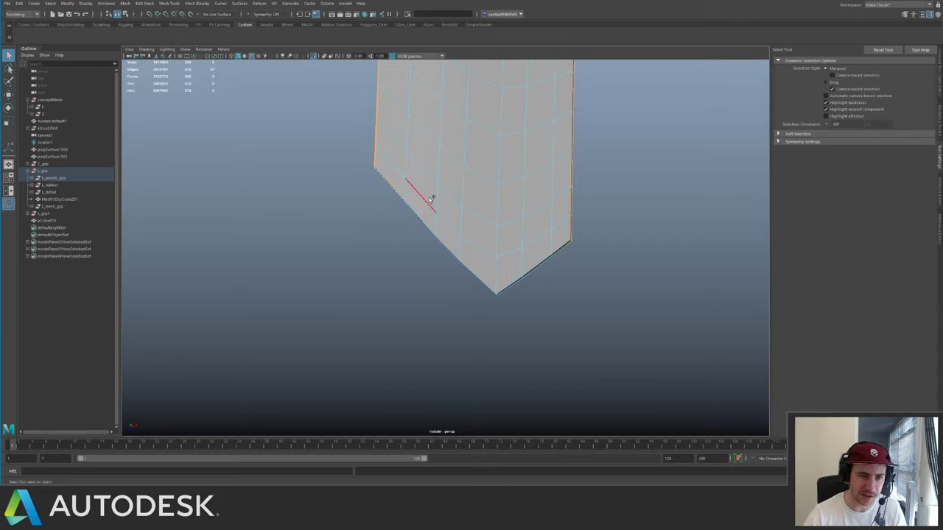
{"action": "left_click_drag", "start_coordinate": [479, 210], "coordinate": [567, 236], "text": "alt"}
{"action": "left_click", "coordinate": [492, 209], "text": "shift"}
{"action": "middle_click_drag", "start_coordinate": [567, 236], "coordinate": [624, 253], "text": "alt"}
{"action": "left_click_drag", "start_coordinate": [623, 253], "coordinate": [543, 263], "text": "alt"}
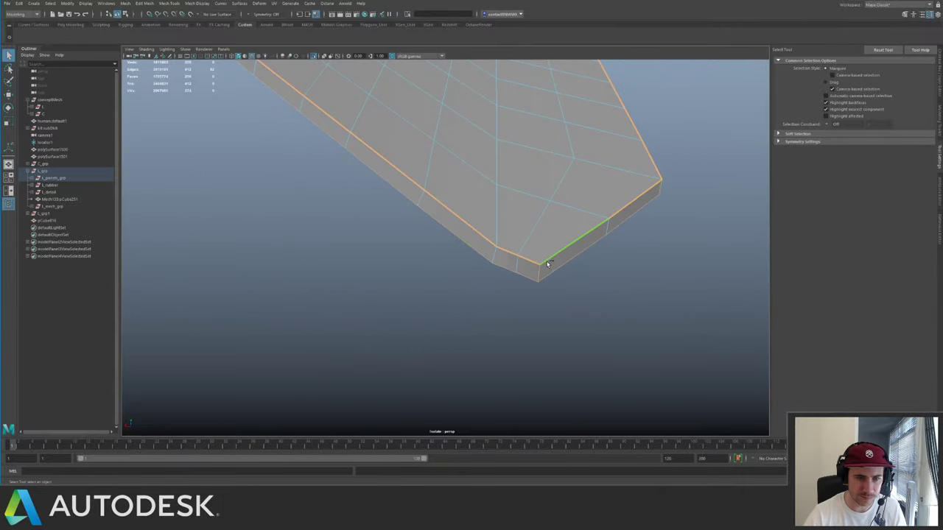
{"action": "scroll", "coordinate": [471, 207], "scroll_direction": "up", "scroll_amount": 6}
{"action": "right_click_drag", "start_coordinate": [586, 179], "coordinate": [385, 179], "text": "alt"}
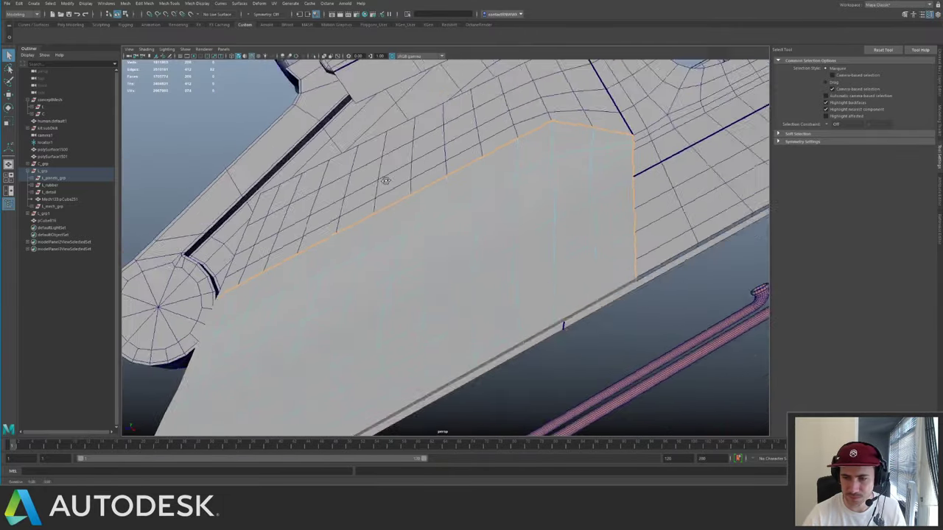
{"action": "left_click_drag", "start_coordinate": [386, 179], "coordinate": [442, 225], "text": "alt"}
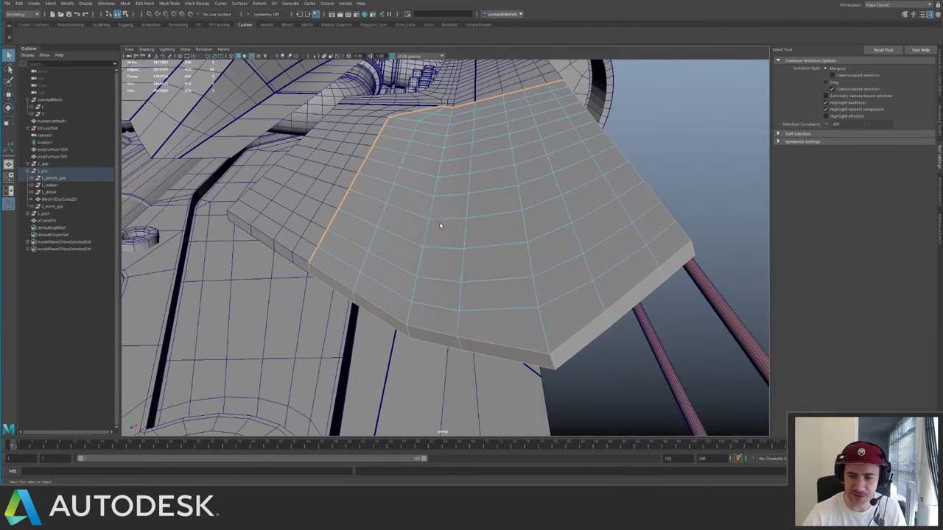
- Bevel the large panel's selected perimeter edges with a fraction of 0.2 and Chamfer off
{"action": "key", "text": "ctrl+b"}
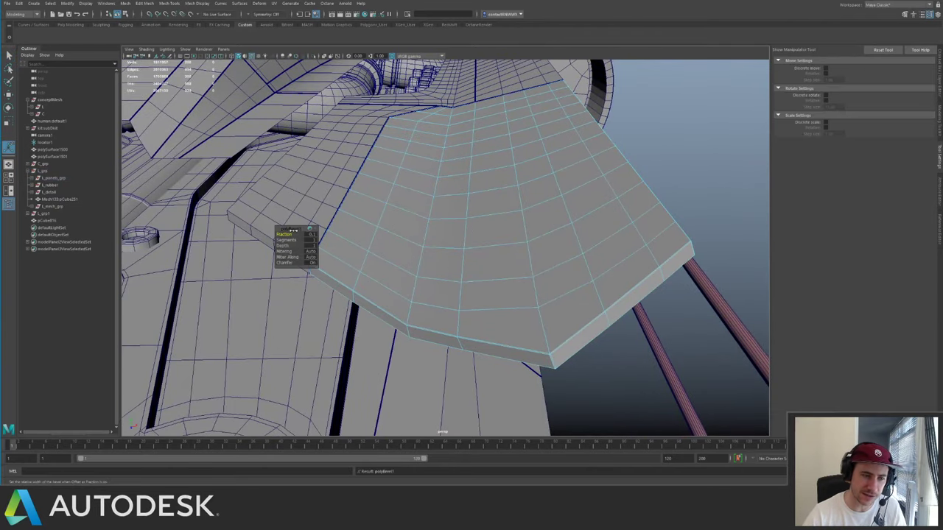
{"action": "left_click_drag", "start_coordinate": [286, 234], "coordinate": [296, 235]}
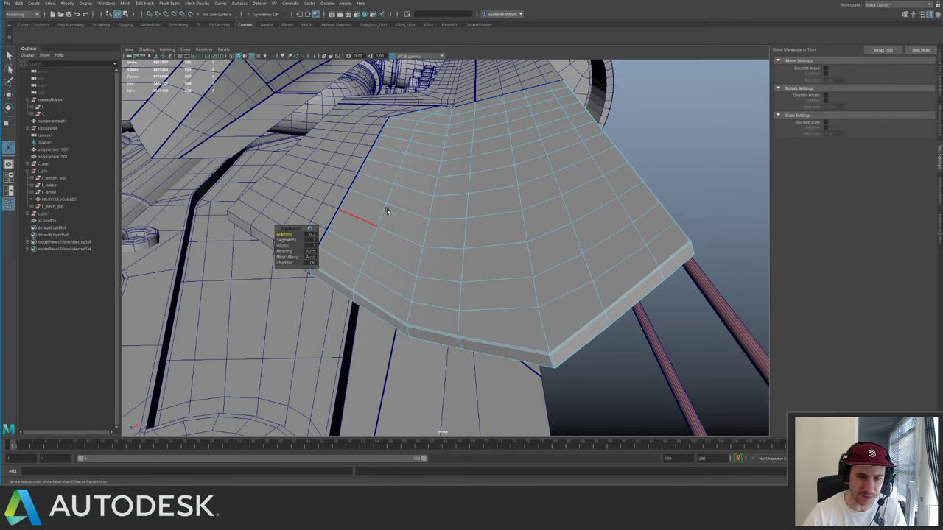
{"action": "left_click_drag", "start_coordinate": [387, 211], "coordinate": [422, 235], "text": "alt"}
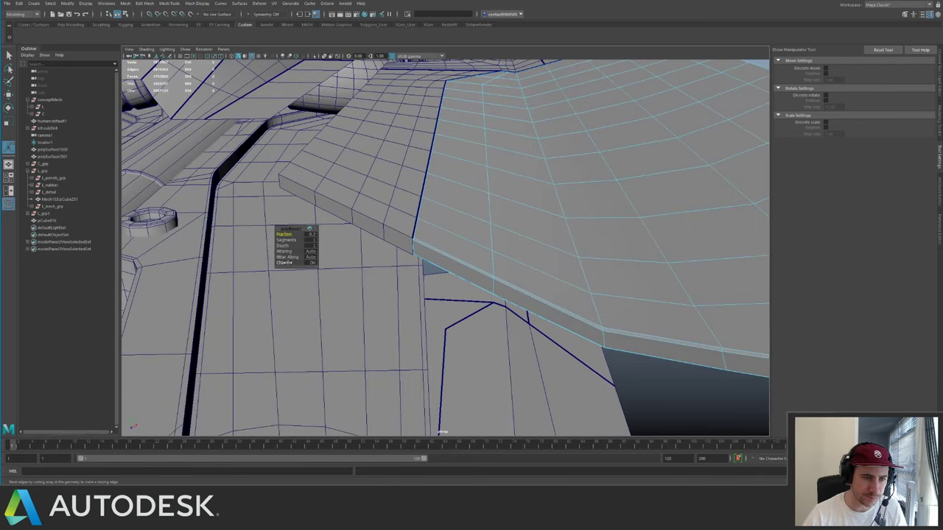
{"action": "left_click_drag", "start_coordinate": [288, 263], "coordinate": [266, 265]}
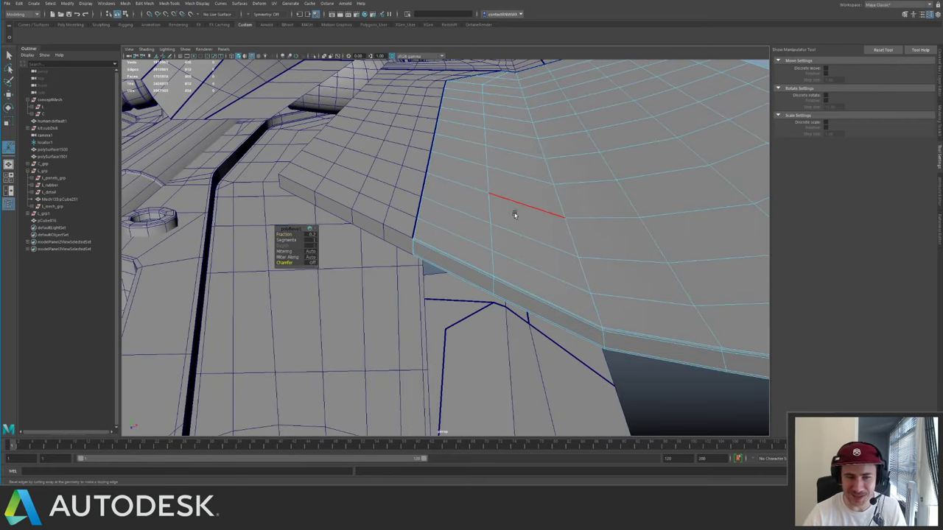
{"action": "left_click_drag", "start_coordinate": [287, 234], "coordinate": [289, 234]}
{"action": "right_click_drag", "start_coordinate": [473, 232], "coordinate": [417, 194], "text": "alt"}
{"action": "left_click_drag", "start_coordinate": [417, 193], "coordinate": [449, 221], "text": "alt"}
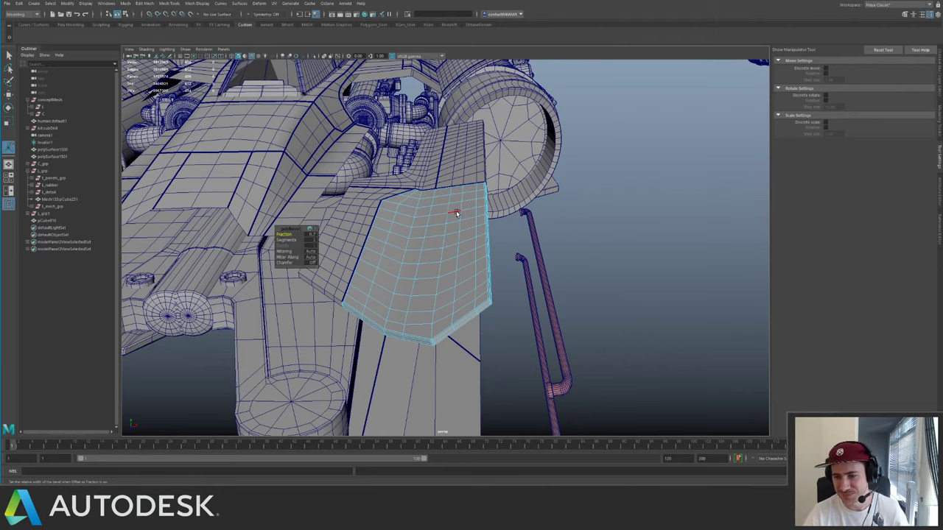
{"action": "key", "text": "q"}
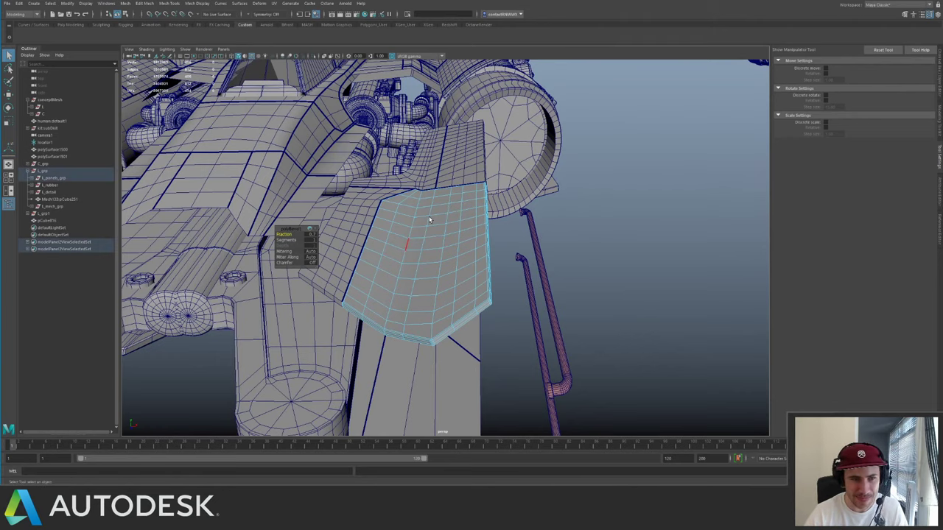
- Examine the large panel's bevelled rim beside the unbevelled neighbouring panel in object mode
{"action": "right_click_drag", "start_coordinate": [422, 213], "coordinate": [430, 204]}
{"action": "left_click_drag", "start_coordinate": [430, 204], "coordinate": [446, 219], "text": "alt"}
{"action": "right_click_drag", "start_coordinate": [346, 194], "coordinate": [393, 221], "text": "alt"}
{"action": "left_click_drag", "start_coordinate": [393, 221], "coordinate": [445, 218], "text": "alt"}
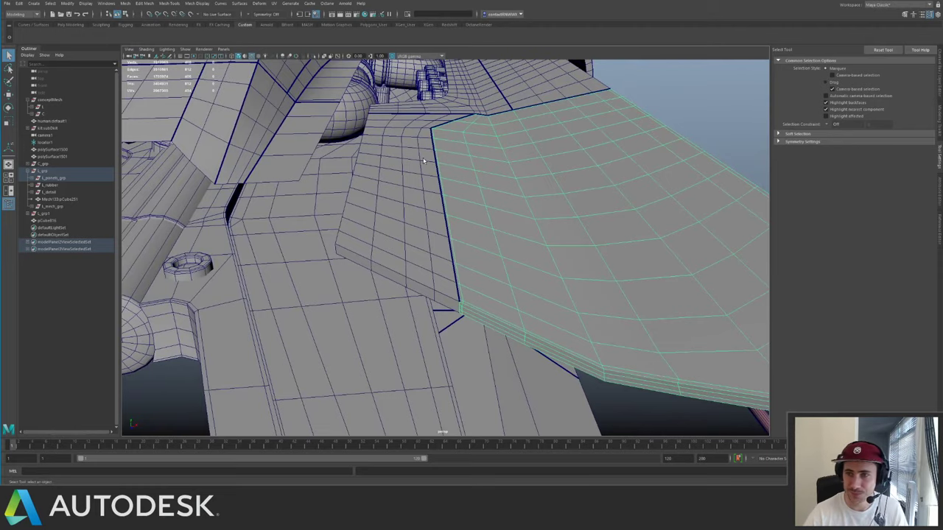
{"action": "left_click", "coordinate": [382, 165]}
{"action": "left_click_drag", "start_coordinate": [384, 164], "coordinate": [436, 151], "text": "alt"}
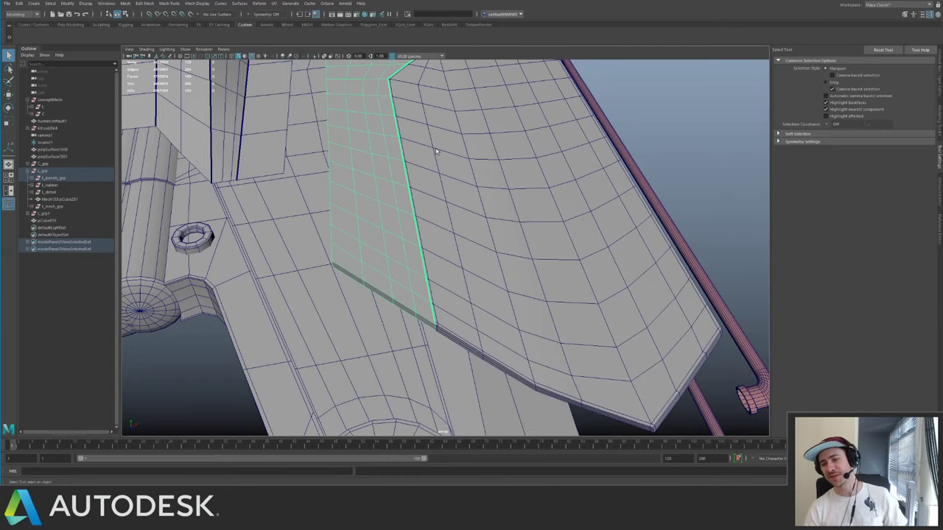
{"action": "left_click", "coordinate": [534, 185]}
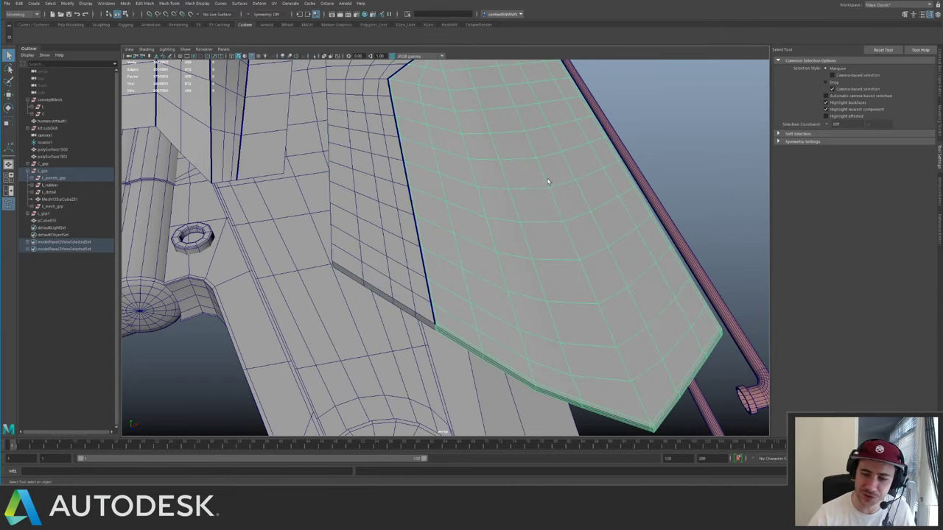
- Select the lengthwise edge loop along the large panel's bend line
{"action": "left_click_drag", "start_coordinate": [548, 182], "coordinate": [437, 177], "text": "alt"}
{"action": "left_click_drag", "start_coordinate": [460, 278], "coordinate": [393, 220], "text": "alt"}
{"action": "key", "text": "ctrl+1"}
{"action": "right_click_drag", "start_coordinate": [393, 220], "coordinate": [392, 203]}
{"action": "key", "text": "ctrl+1"}
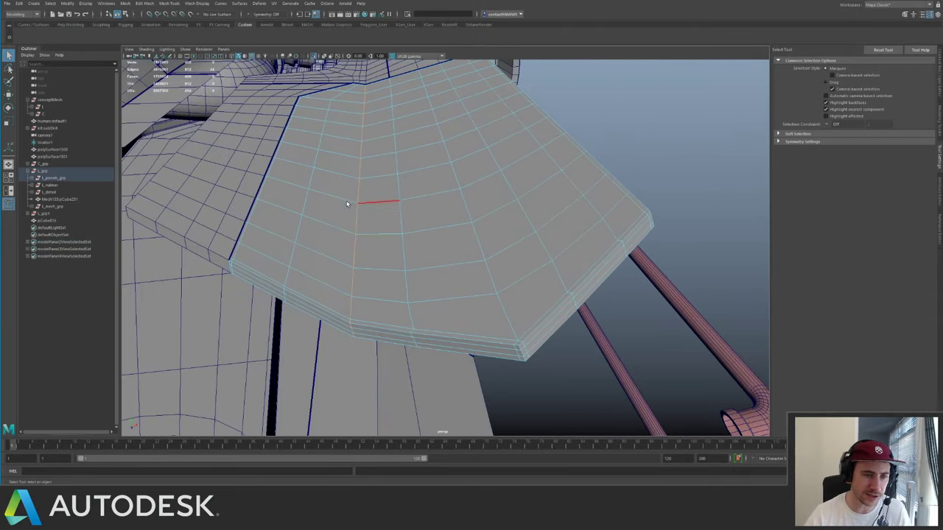
{"action": "double_click", "coordinate": [349, 207]}
- Bevel the large panel's bend-line loop with Chamfer off and a fraction of 0.3, and return to object selection
{"action": "left_click_drag", "start_coordinate": [349, 207], "coordinate": [364, 213], "text": "alt"}
{"action": "right_click_drag", "start_coordinate": [364, 214], "coordinate": [398, 216], "text": "alt"}
{"action": "key", "text": "ctrl+b"}
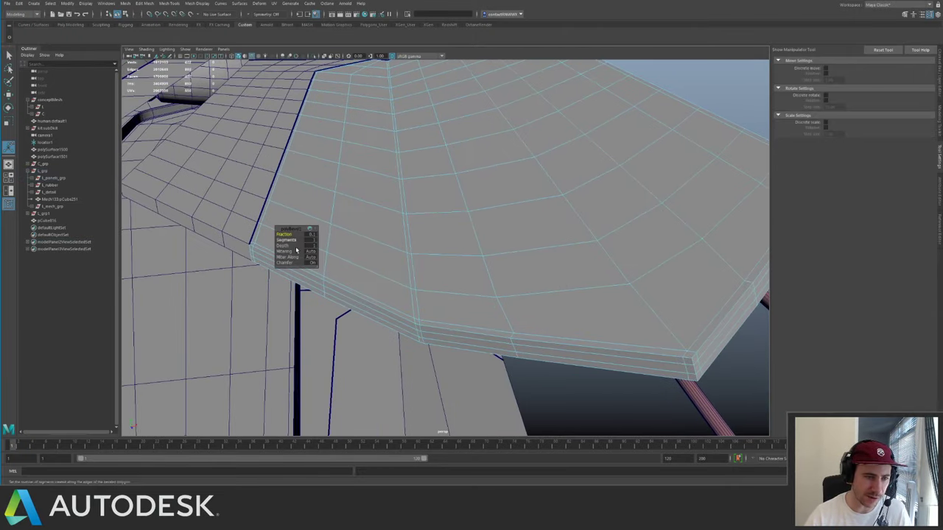
{"action": "left_click", "coordinate": [271, 263]}
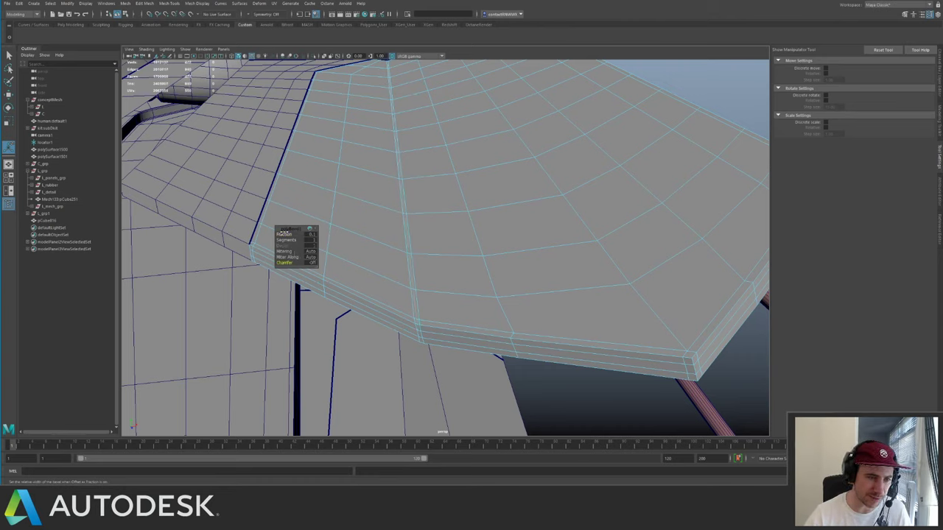
{"action": "left_click_drag", "start_coordinate": [283, 235], "coordinate": [287, 234]}
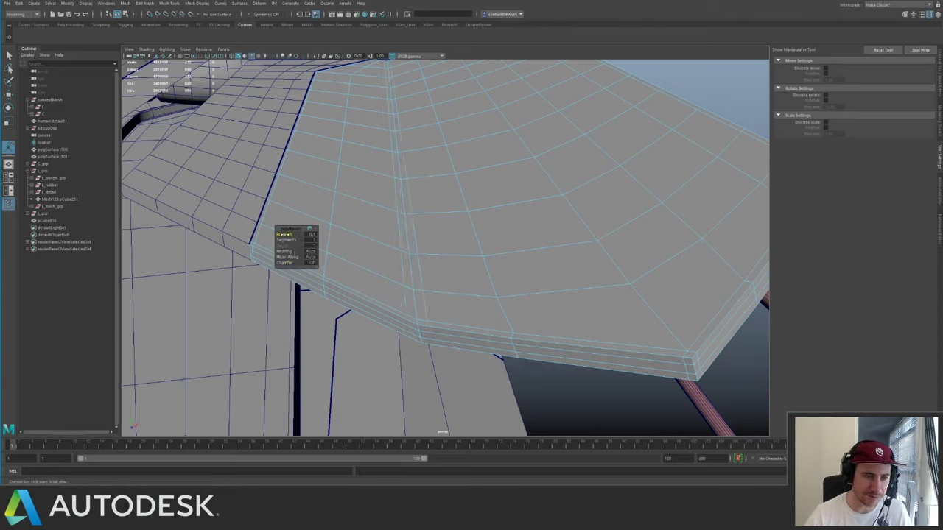
{"action": "left_click", "coordinate": [312, 235]}
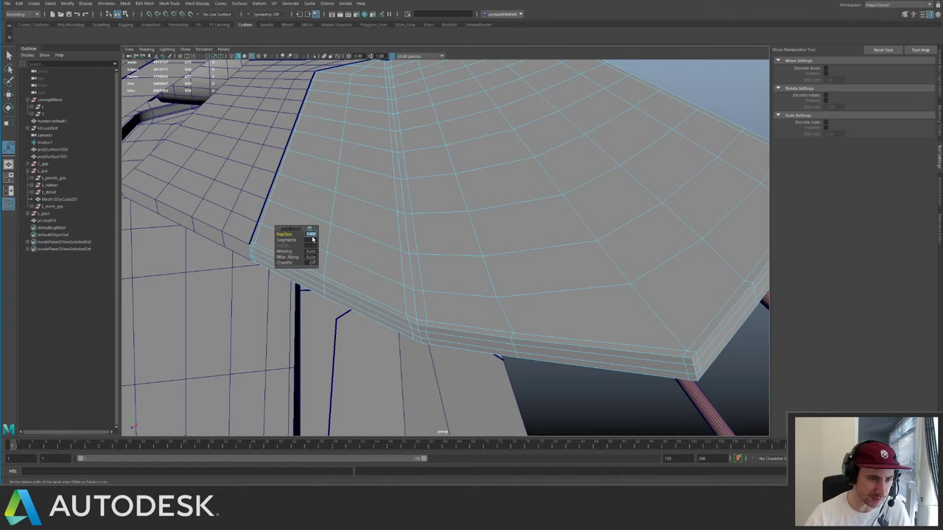
{"action": "key", "text": "Return"}
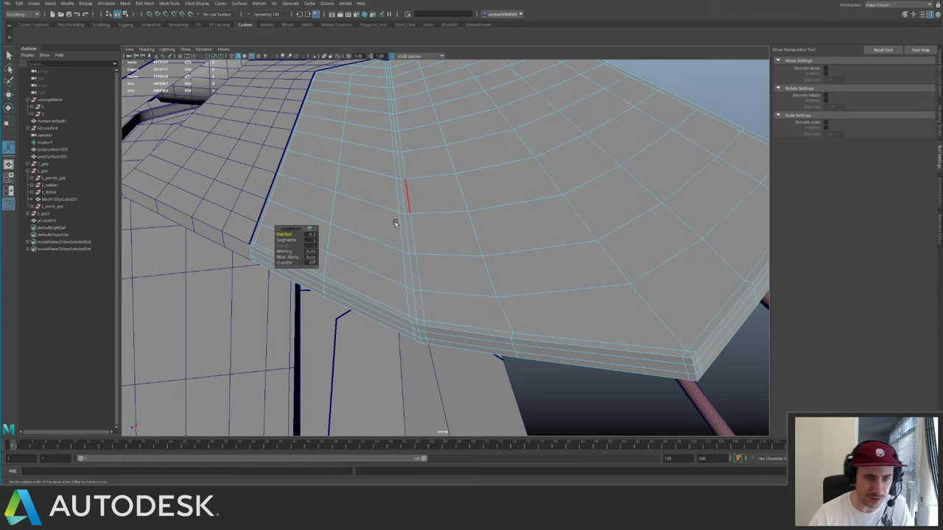
{"action": "right_click_drag", "start_coordinate": [396, 223], "coordinate": [434, 192]}
{"action": "key", "text": "q"}
- Try the Slide Edge tool on the edge loop along the large fin panel's thin side wall, returning to object selection
{"action": "right_click_drag", "start_coordinate": [503, 197], "coordinate": [391, 183], "text": "alt"}
{"action": "left_click_drag", "start_coordinate": [412, 169], "coordinate": [415, 226], "text": "alt"}
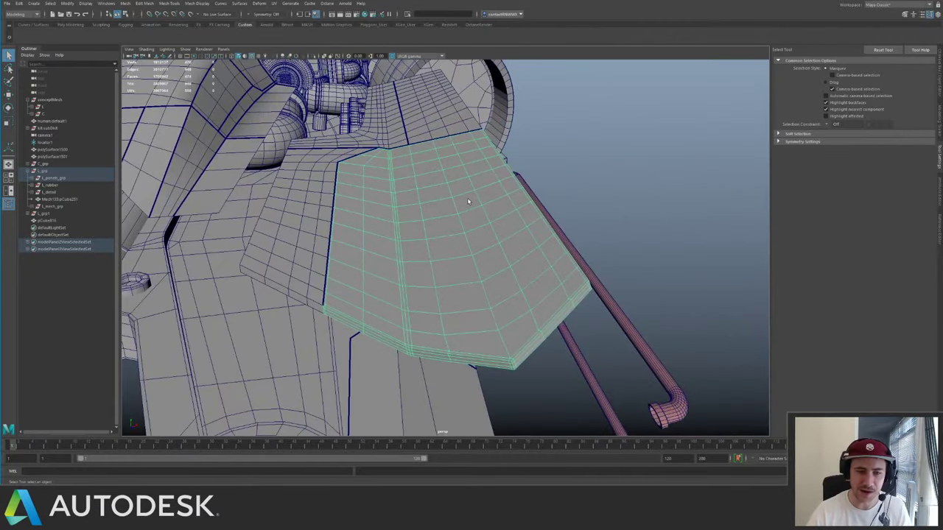
{"action": "mouse_move", "coordinate": [467, 198]}
{"action": "left_mouse_down", "text": "alt"}
{"action": "mouse_move", "coordinate": [456, 213]}
{"action": "mouse_move", "coordinate": [480, 210]}
{"action": "left_mouse_up", "text": "alt"}
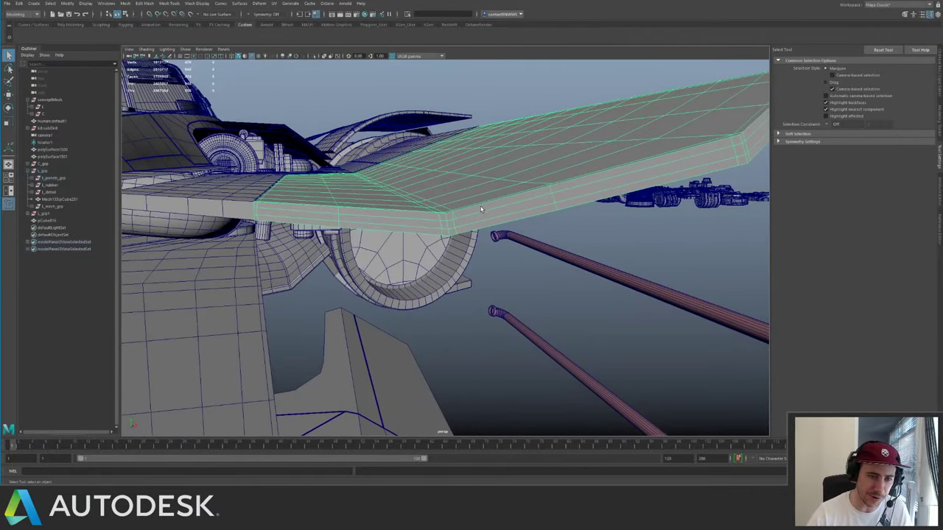
{"action": "key", "text": "F10"}
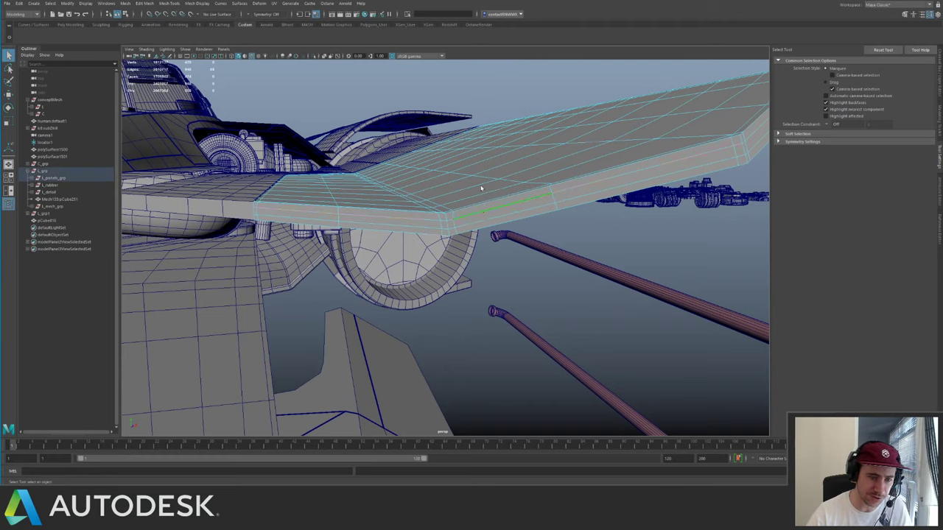
{"action": "right_click_drag", "start_coordinate": [481, 188], "coordinate": [442, 156], "text": "shift"}
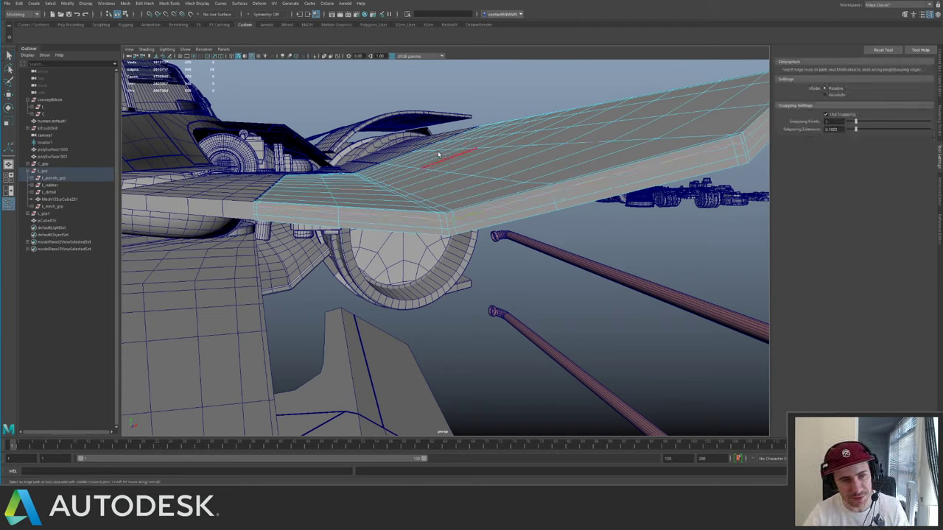
{"action": "left_click", "coordinate": [492, 225]}
{"action": "right_click_drag", "start_coordinate": [450, 223], "coordinate": [497, 197]}
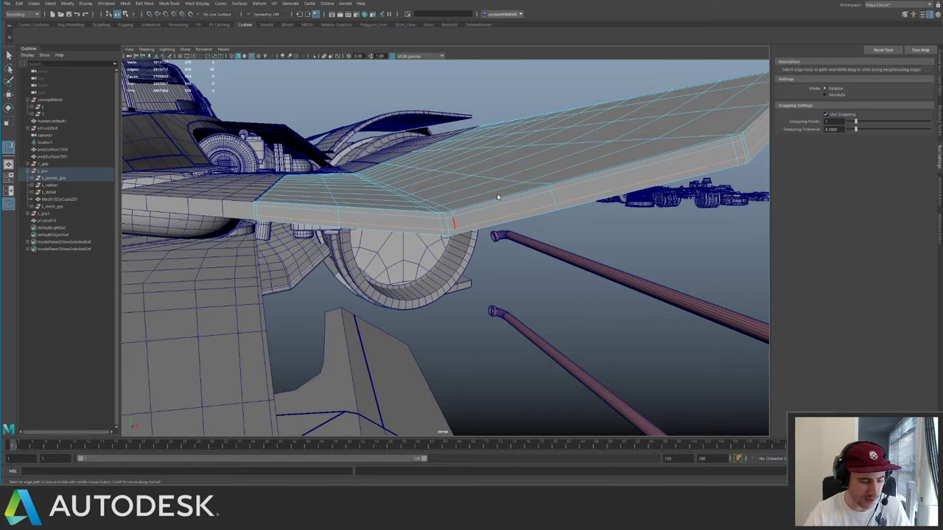
- Examine the creased edge lines on the nose hull panels in object and edge selection modes
{"action": "right_click_drag", "start_coordinate": [567, 181], "coordinate": [247, 74], "text": "alt"}
{"action": "left_click_drag", "start_coordinate": [246, 73], "coordinate": [505, 243], "text": "alt"}
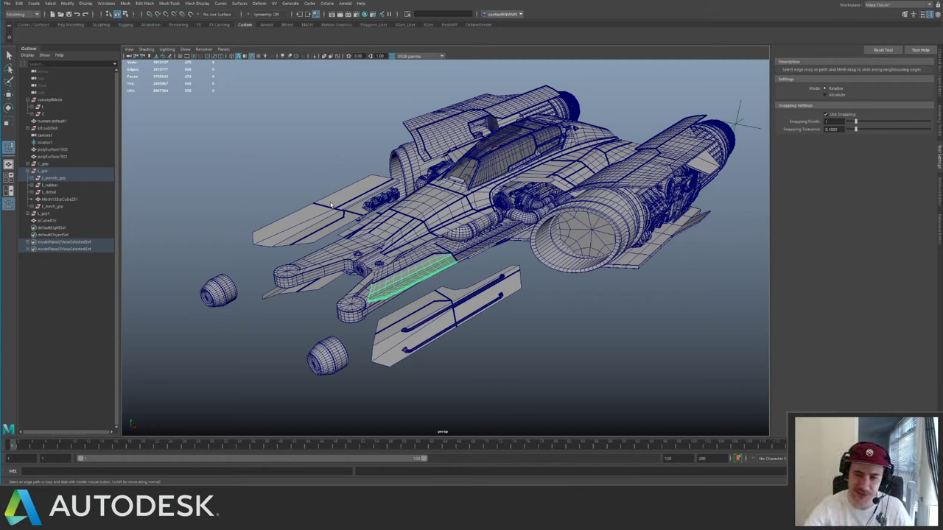
{"action": "left_click", "coordinate": [421, 209]}
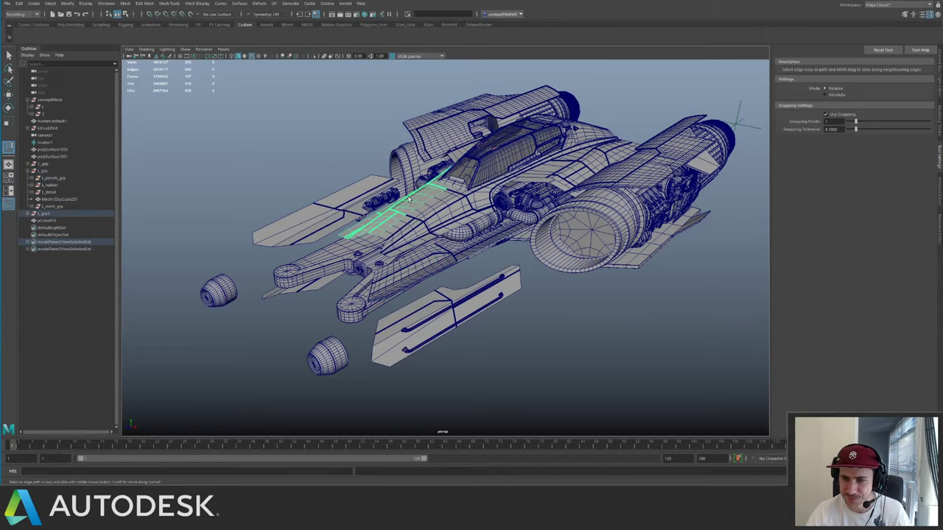
{"action": "left_click_drag", "start_coordinate": [410, 198], "coordinate": [427, 207], "text": "alt"}
{"action": "right_click_drag", "start_coordinate": [427, 207], "coordinate": [443, 214], "text": "alt"}
{"action": "middle_click_drag", "start_coordinate": [443, 213], "coordinate": [452, 237], "text": "alt"}
{"action": "left_click", "coordinate": [461, 232]}
{"action": "left_click_drag", "start_coordinate": [461, 232], "coordinate": [541, 230], "text": "alt"}
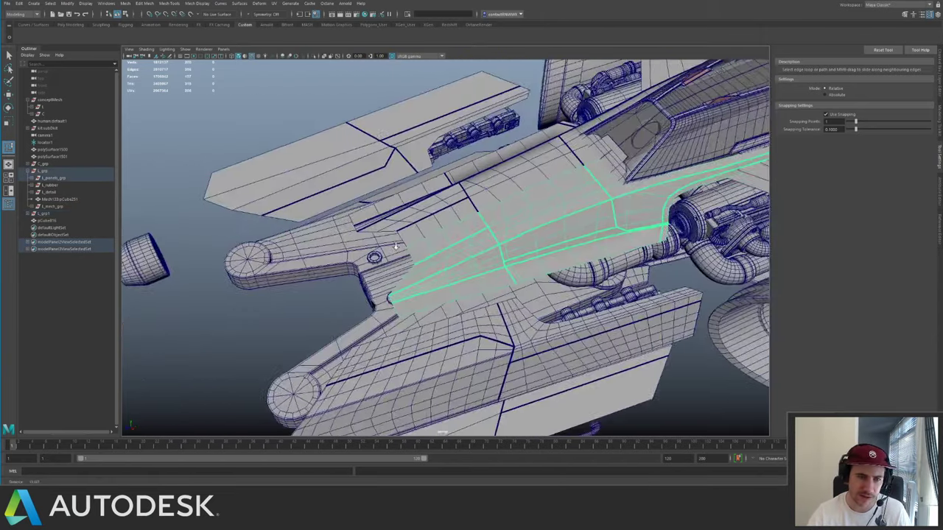
{"action": "right_click_drag", "start_coordinate": [542, 230], "coordinate": [596, 251], "text": "alt"}
{"action": "right_click_drag", "start_coordinate": [555, 206], "coordinate": [563, 179]}
{"action": "left_click", "coordinate": [564, 175]}
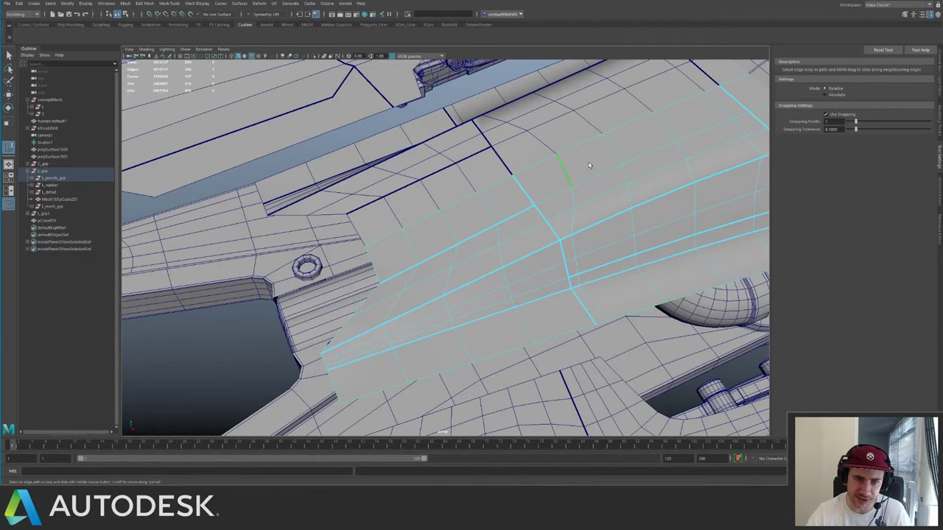
{"action": "middle_click_drag", "start_coordinate": [595, 170], "coordinate": [522, 221], "text": "alt"}
{"action": "right_click_drag", "start_coordinate": [482, 255], "coordinate": [424, 150]}
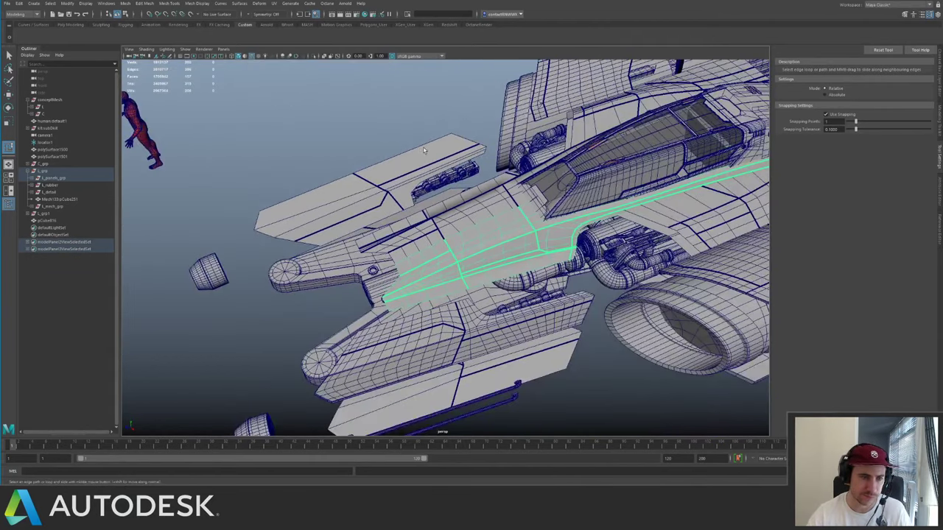
- Clear the selection and save the spaceship scene
{"action": "left_click", "coordinate": [396, 126]}
{"action": "key", "text": "q"}
{"action": "key", "text": "ctrl+s"}
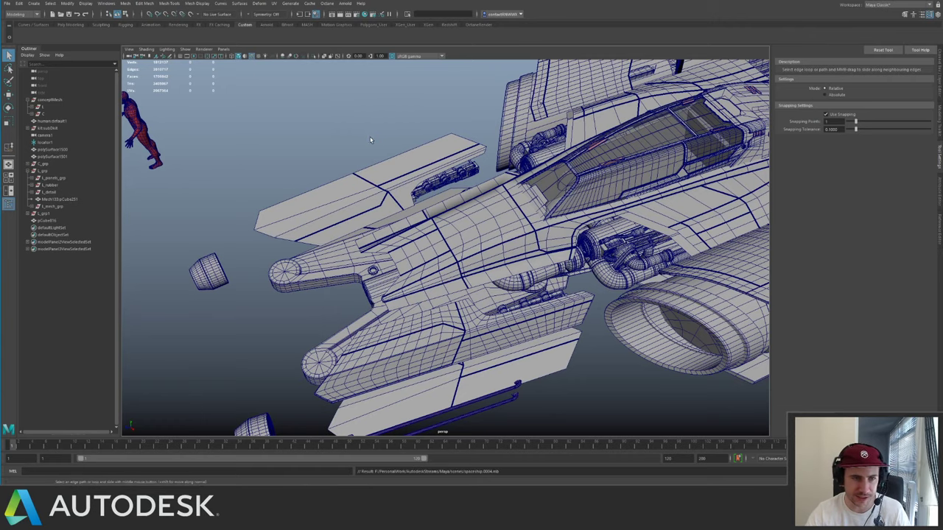
- Create a polygon sphere and isolate it in the viewport
{"action": "key", "text": "y"}
{"action": "right_click_drag", "start_coordinate": [373, 137], "coordinate": [369, 139], "text": "shift"}
{"action": "key", "text": "f"}
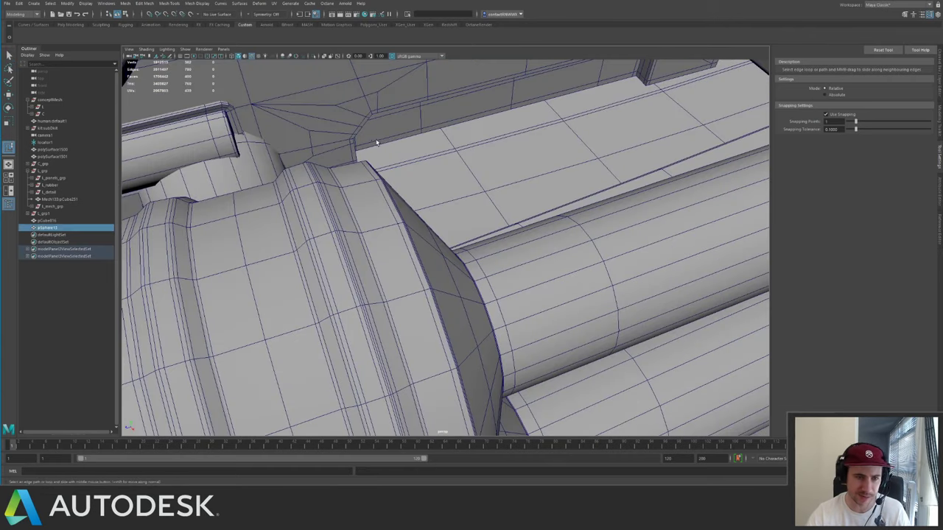
{"action": "key", "text": "ctrl+1"}
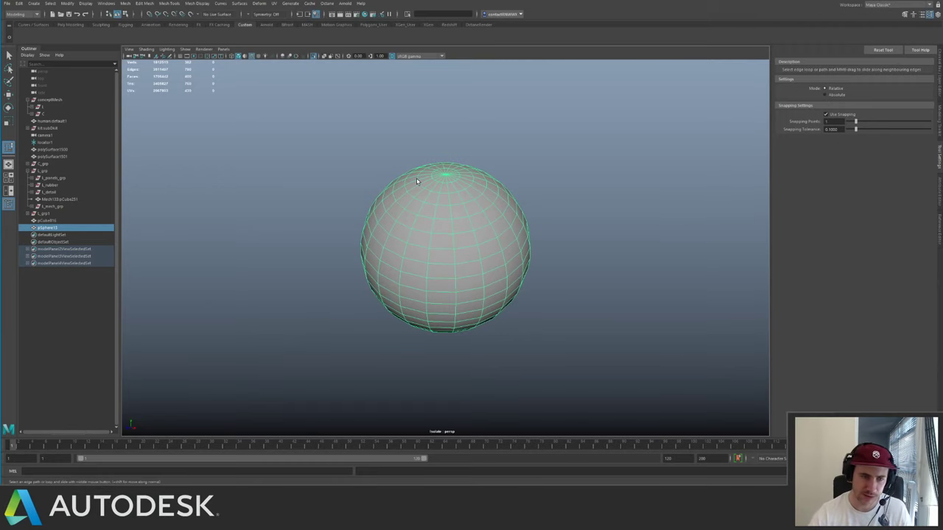
{"action": "scroll", "coordinate": [413, 192], "scroll_direction": "up", "scroll_amount": 6}
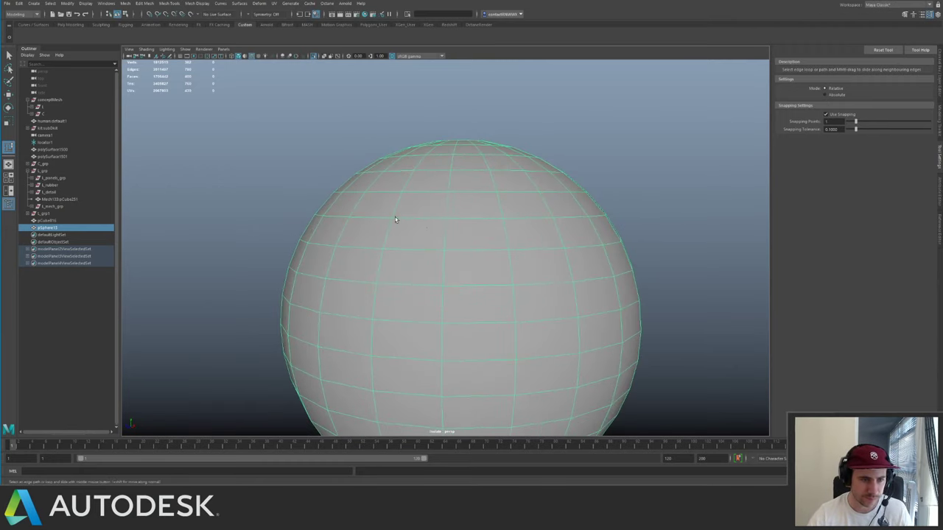
{"action": "middle_click_drag", "start_coordinate": [394, 219], "coordinate": [445, 208], "text": "alt"}
{"action": "scroll", "coordinate": [461, 250], "scroll_direction": "up", "scroll_amount": 3}
{"action": "left_click_drag", "start_coordinate": [412, 208], "coordinate": [437, 213], "text": "alt"}
{"action": "scroll", "coordinate": [439, 212], "scroll_direction": "down", "scroll_amount": 2}
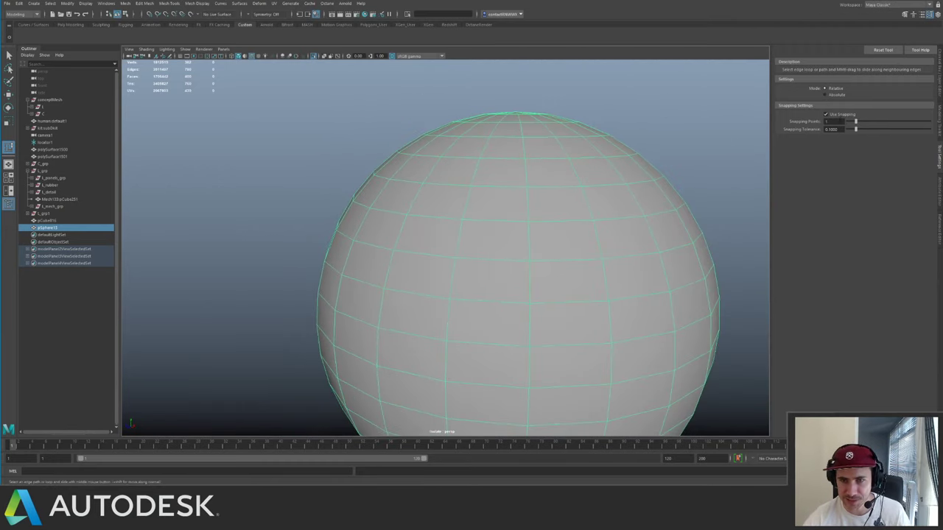
- Set the sphere's axis and height subdivisions to 10 each
{"action": "left_click", "coordinate": [939, 83]}
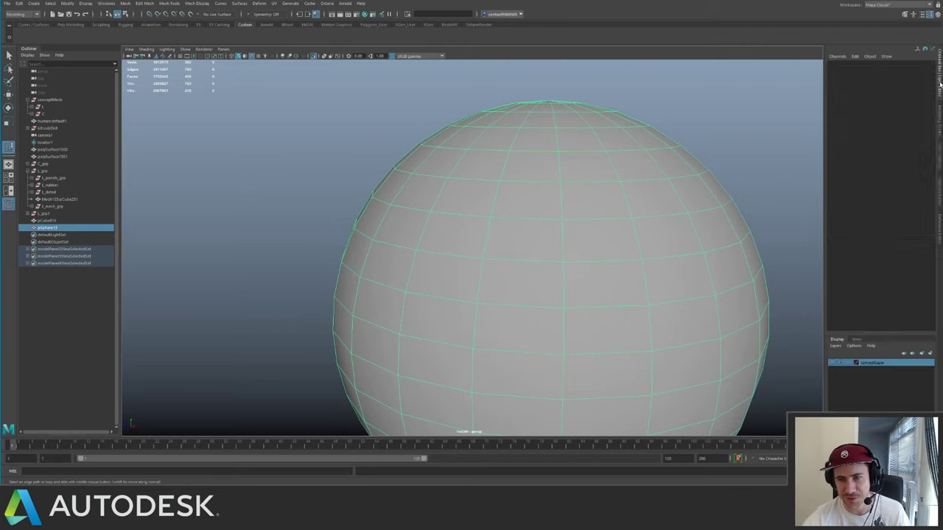
{"action": "left_click", "coordinate": [842, 229]}
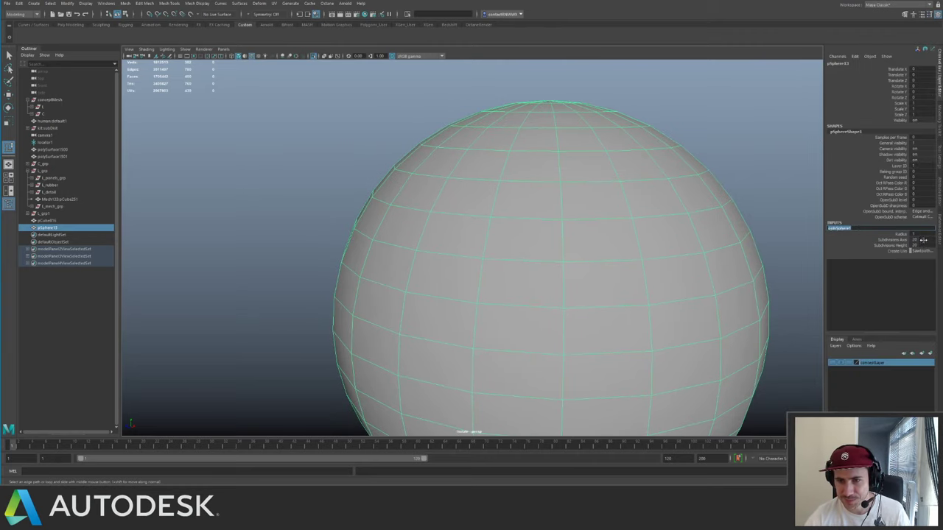
{"action": "left_click", "coordinate": [919, 239]}
{"action": "type", "text": "10"}
{"action": "key", "text": "Return"}
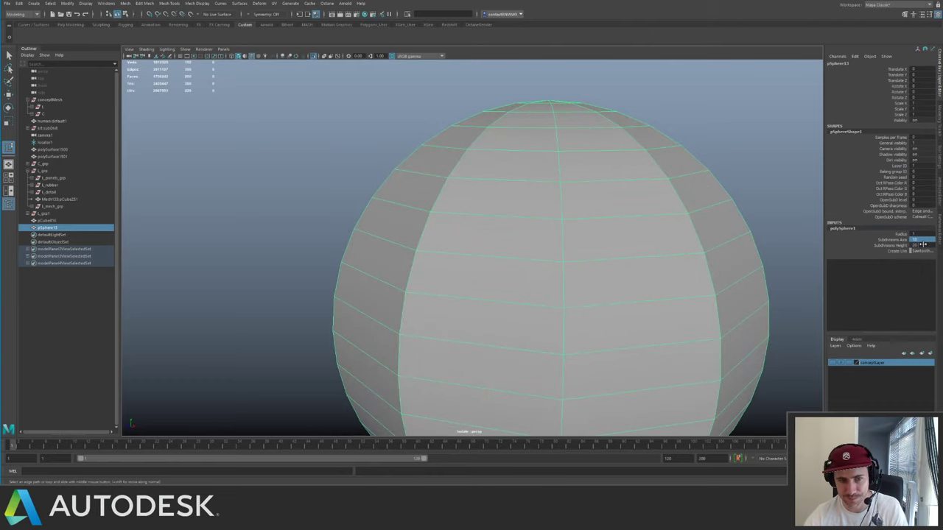
{"action": "left_click", "coordinate": [923, 245]}
{"action": "type", "text": "10"}
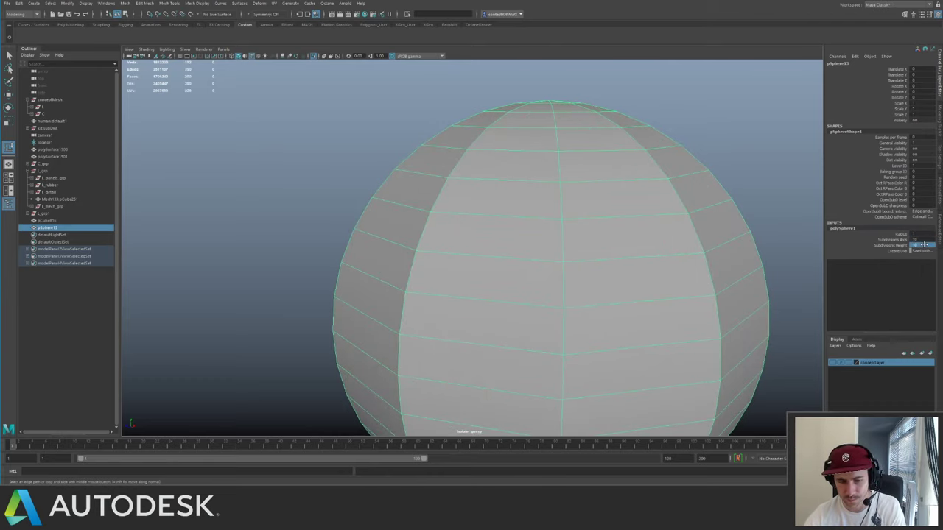
{"action": "key", "text": "Return"}
{"action": "scroll", "coordinate": [430, 193], "scroll_direction": "down", "scroll_amount": 3}
{"action": "scroll", "coordinate": [430, 192], "scroll_direction": "up", "scroll_amount": 3}
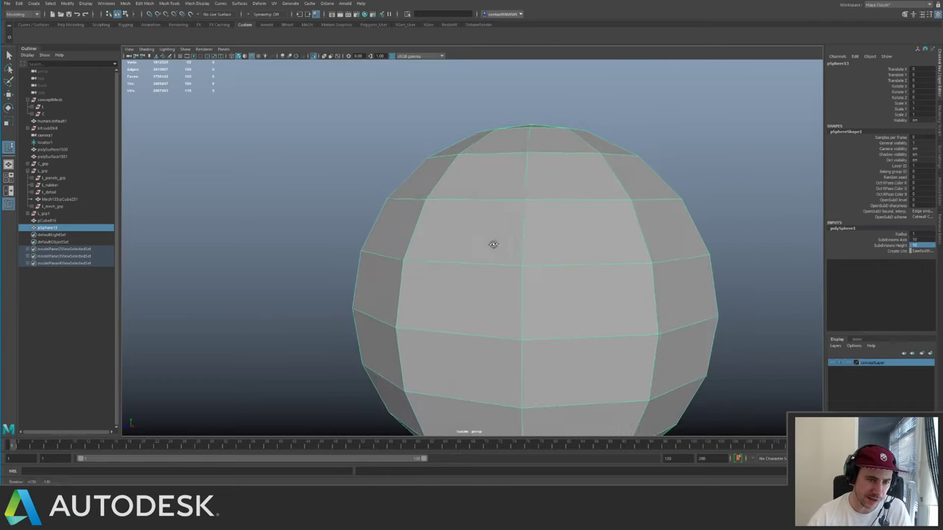
- Compare the sphere's smooth mesh preview with its unsmoothed display
{"action": "key", "text": "3"}
{"action": "key", "text": "1"}
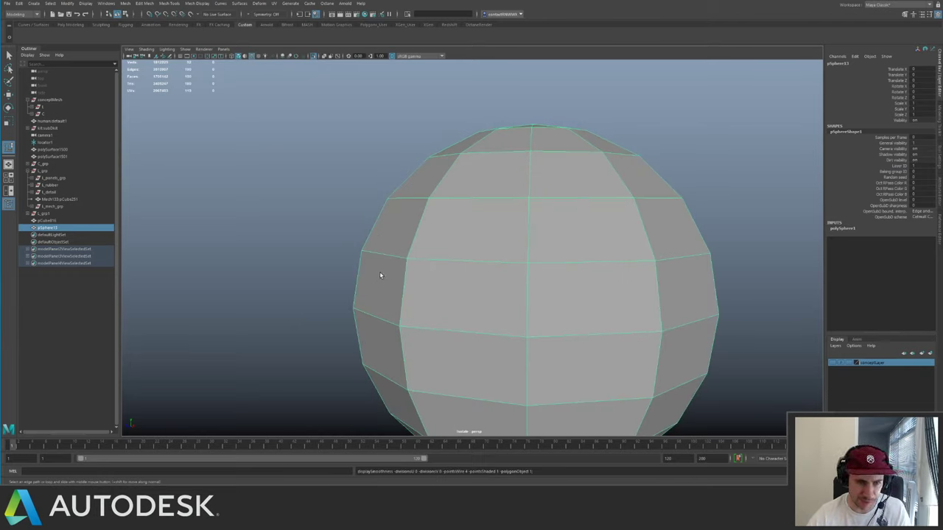
{"action": "key", "text": "3"}
{"action": "key", "text": "1"}
- Crease the sphere's horizontal edge loop just above its equator and turn on the smooth mesh preview
{"action": "right_click_drag", "start_coordinate": [399, 274], "coordinate": [399, 233]}
{"action": "double_click", "coordinate": [389, 255]}
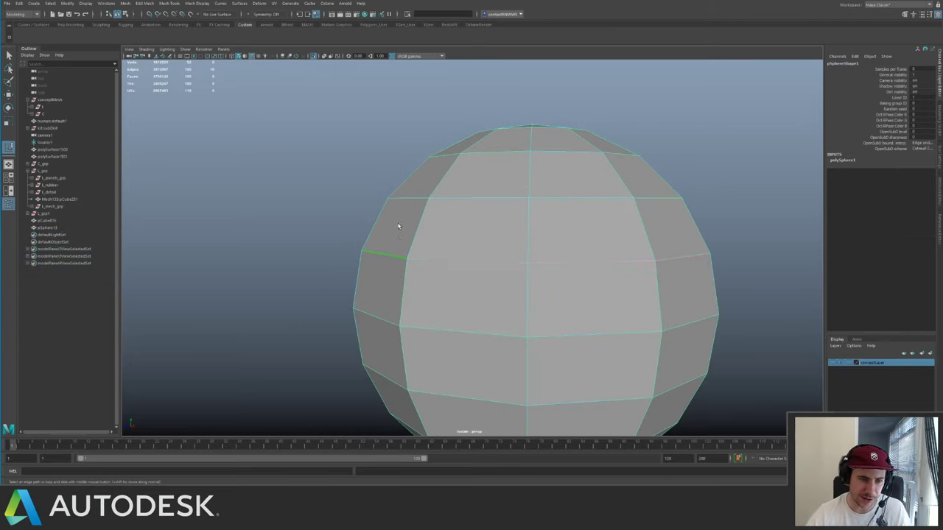
{"action": "double_click", "coordinate": [413, 255]}
{"action": "key", "text": "3"}
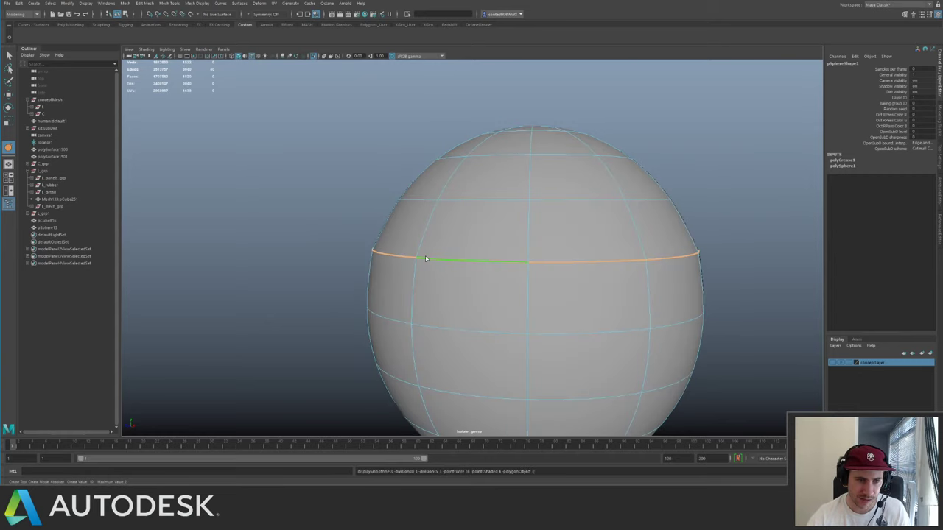
{"action": "right_click_drag", "start_coordinate": [431, 254], "coordinate": [460, 220]}
{"action": "left_click_drag", "start_coordinate": [454, 222], "coordinate": [494, 200], "text": "alt"}
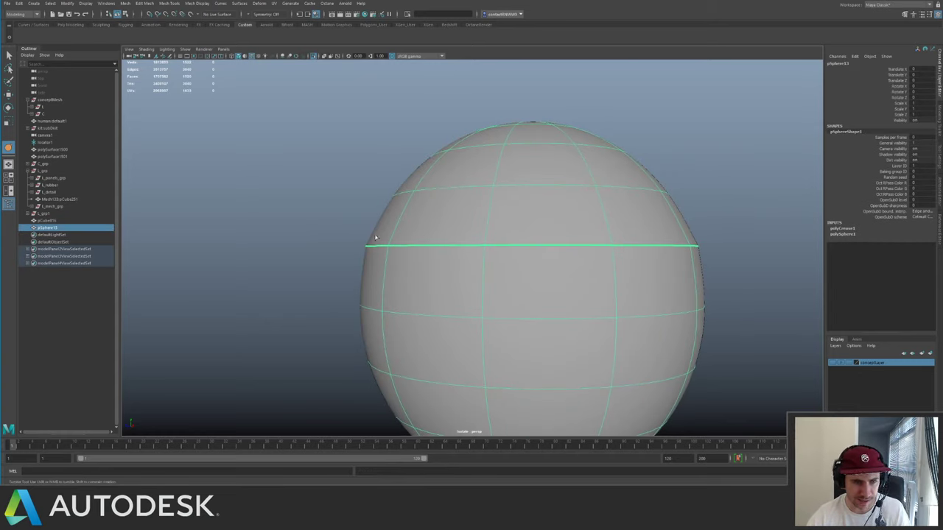
- Crease the edges around one sphere face directly above the creased loop
{"action": "right_click_drag", "start_coordinate": [392, 241], "coordinate": [396, 225]}
{"action": "left_click_drag", "start_coordinate": [395, 226], "coordinate": [479, 228], "text": "alt"}
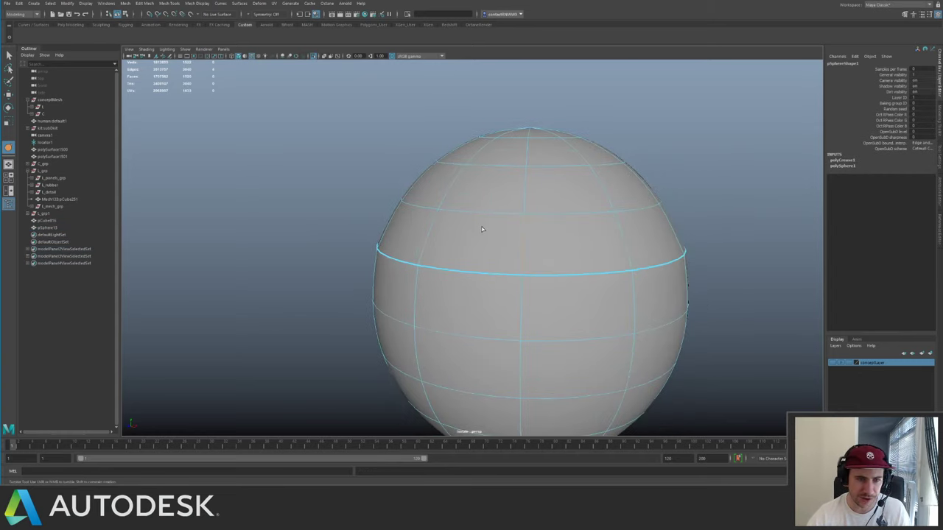
{"action": "left_click", "coordinate": [425, 230]}
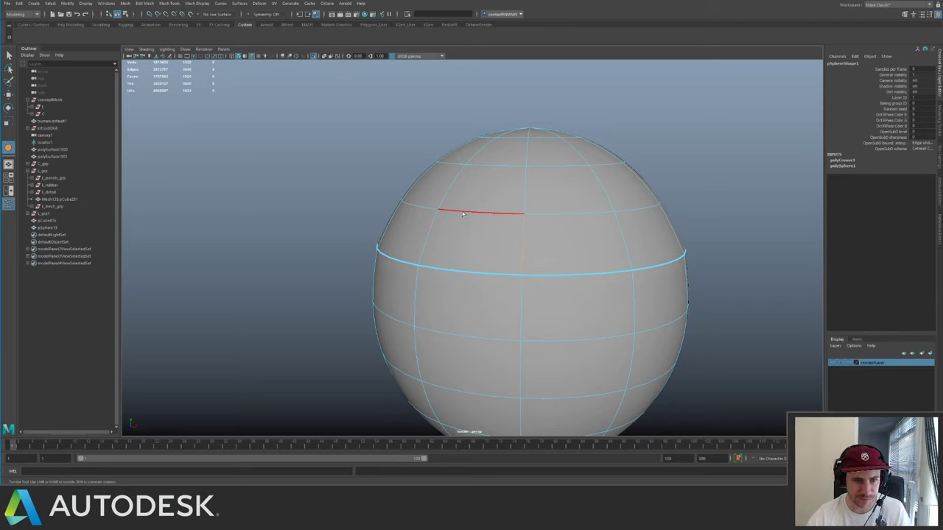
{"action": "middle_click_drag", "start_coordinate": [396, 207], "coordinate": [562, 203]}
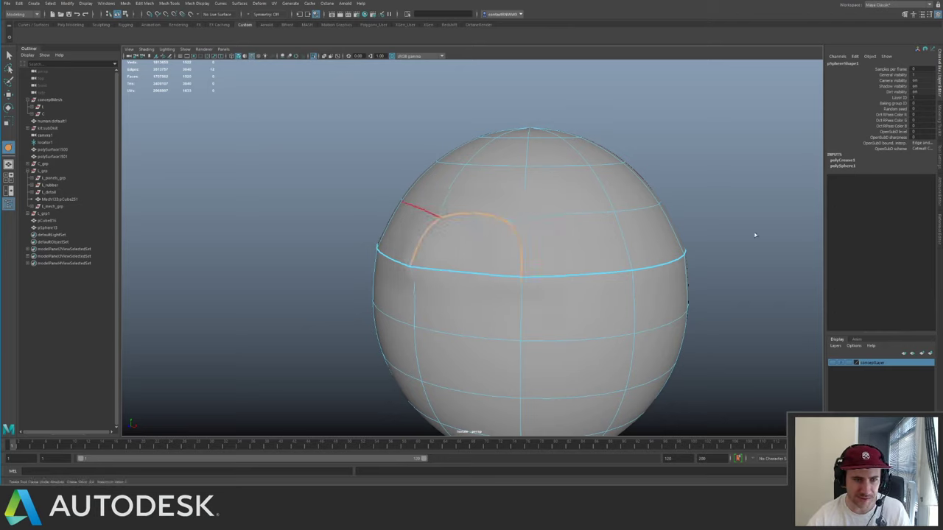
- Crease the whole horizontal edge loop along the top of that face, and deselect the sphere in object mode
{"action": "double_click", "coordinate": [506, 218]}
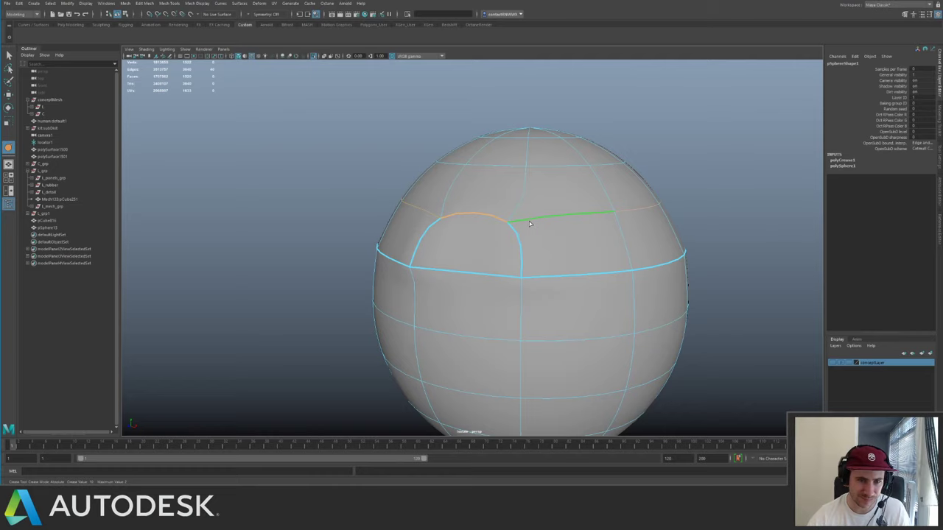
{"action": "middle_click_drag", "start_coordinate": [429, 207], "coordinate": [705, 198]}
{"action": "left_click_drag", "start_coordinate": [626, 191], "coordinate": [482, 183], "text": "alt"}
{"action": "key", "text": "F8"}
{"action": "left_click", "coordinate": [358, 135]}
{"action": "left_click_drag", "start_coordinate": [338, 180], "coordinate": [524, 223], "text": "alt"}
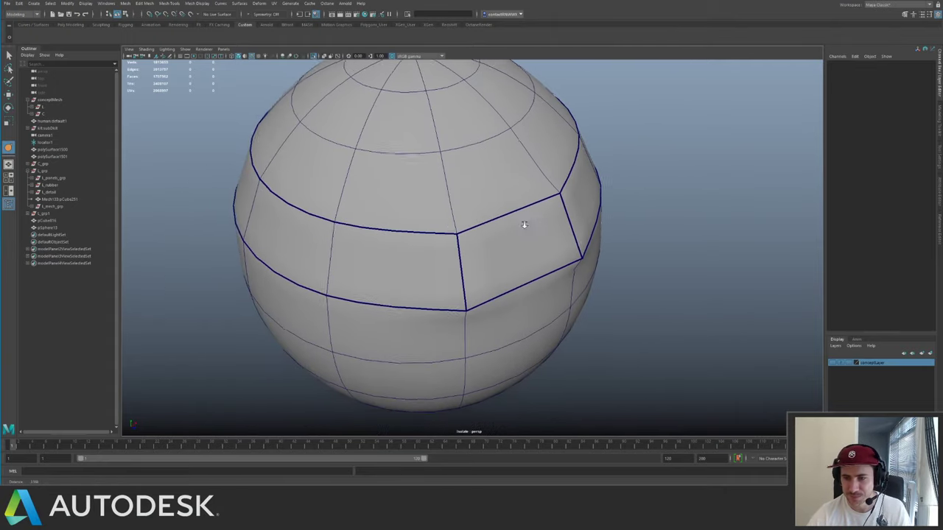
- End the sphere's isolation and delete the sphere from the scene
{"action": "left_click", "coordinate": [497, 228]}
{"action": "right_click_drag", "start_coordinate": [524, 223], "coordinate": [483, 202], "text": "alt"}
{"action": "key", "text": "F8"}
{"action": "key", "text": "ctrl+1"}
{"action": "right_click_drag", "start_coordinate": [546, 197], "coordinate": [318, 173], "text": "alt"}
{"action": "key", "text": "Delete"}
- Examine the creased panel lines across the cockpit side, wing and engine cowling of the spaceship
{"action": "left_click_drag", "start_coordinate": [318, 171], "coordinate": [451, 212], "text": "alt"}
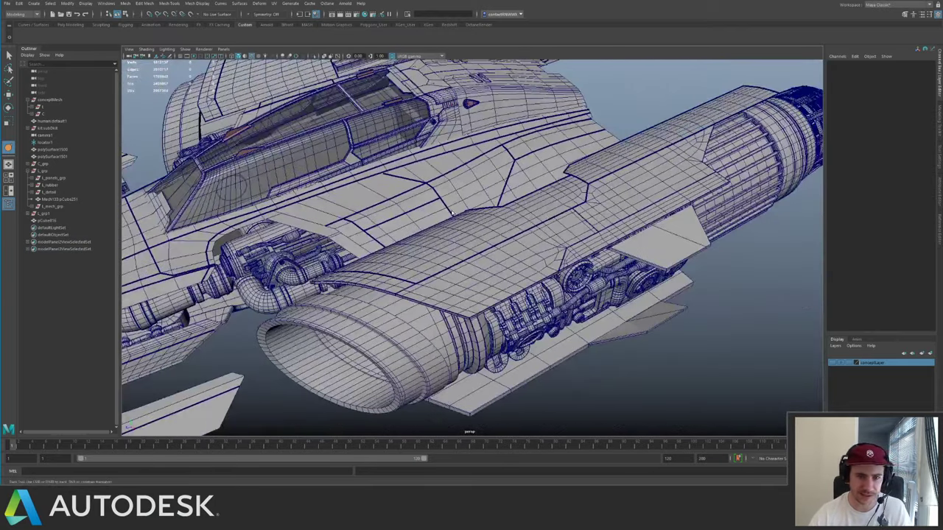
{"action": "left_click_drag", "start_coordinate": [372, 178], "coordinate": [305, 189], "text": "alt"}
{"action": "middle_click_drag", "start_coordinate": [305, 189], "coordinate": [435, 206], "text": "alt"}
{"action": "right_click_drag", "start_coordinate": [360, 166], "coordinate": [432, 143], "text": "alt"}
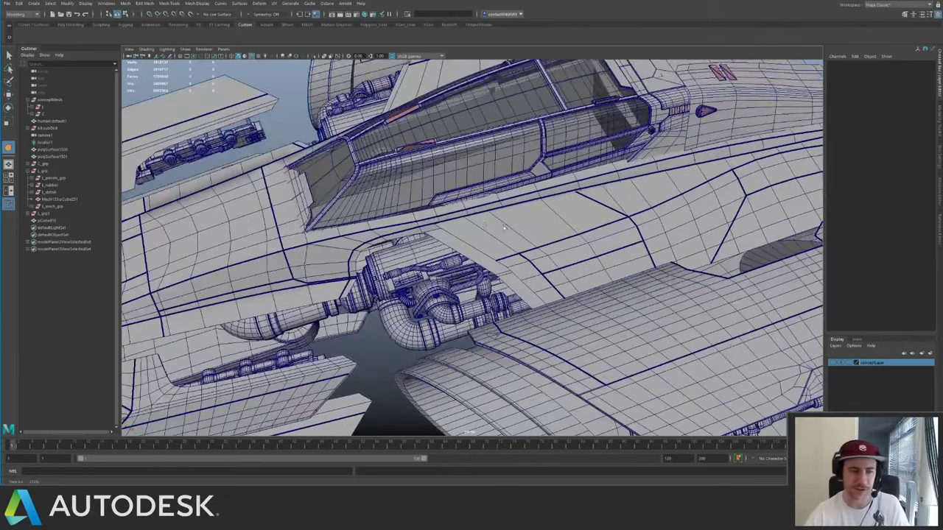
{"action": "left_click_drag", "start_coordinate": [602, 192], "coordinate": [490, 278], "text": "alt"}
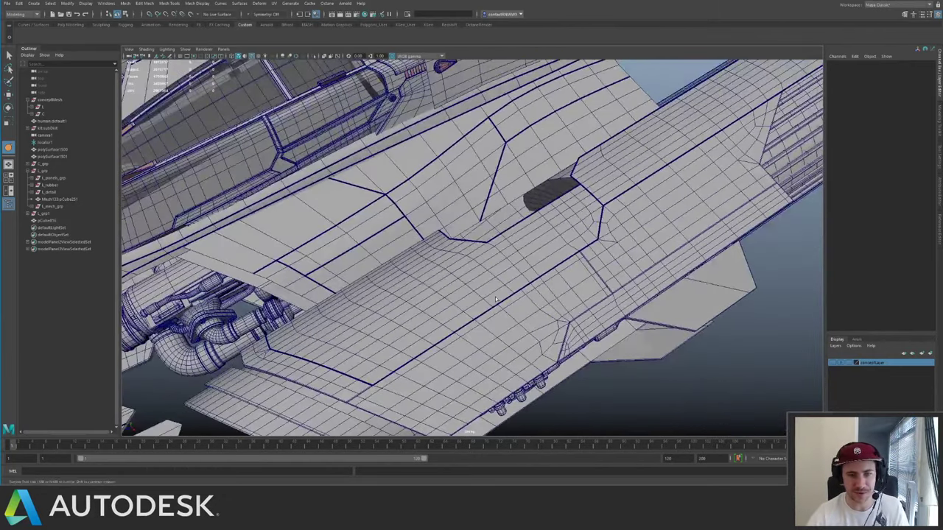
{"action": "left_click", "coordinate": [576, 233]}
{"action": "left_click", "coordinate": [612, 263]}
{"action": "left_click", "coordinate": [576, 296]}
{"action": "left_click", "coordinate": [684, 386]}
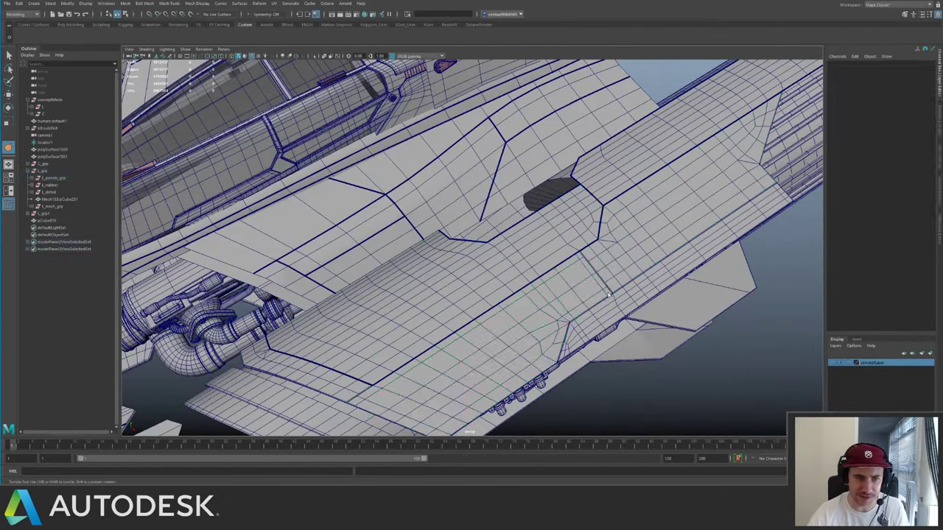
{"action": "left_click_drag", "start_coordinate": [381, 216], "coordinate": [429, 189], "text": "alt"}
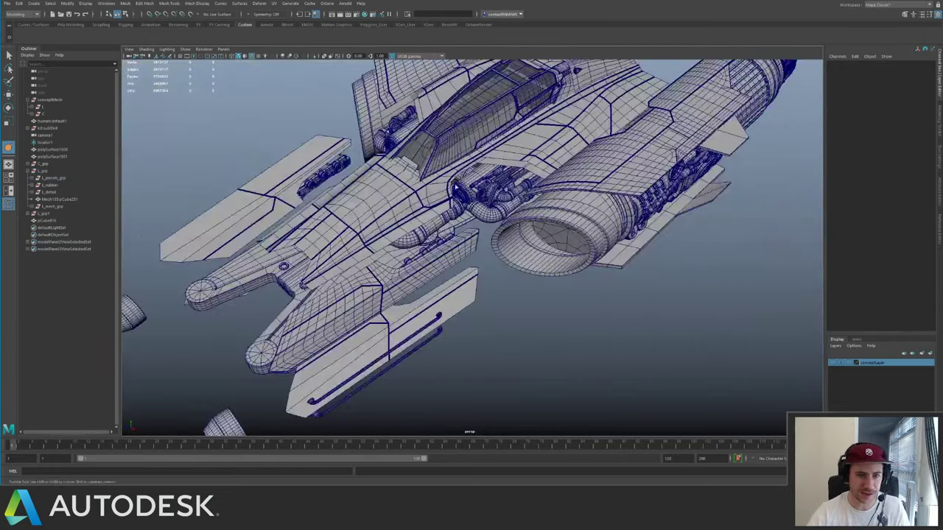
{"action": "middle_click_drag", "start_coordinate": [459, 174], "coordinate": [415, 218], "text": "alt"}
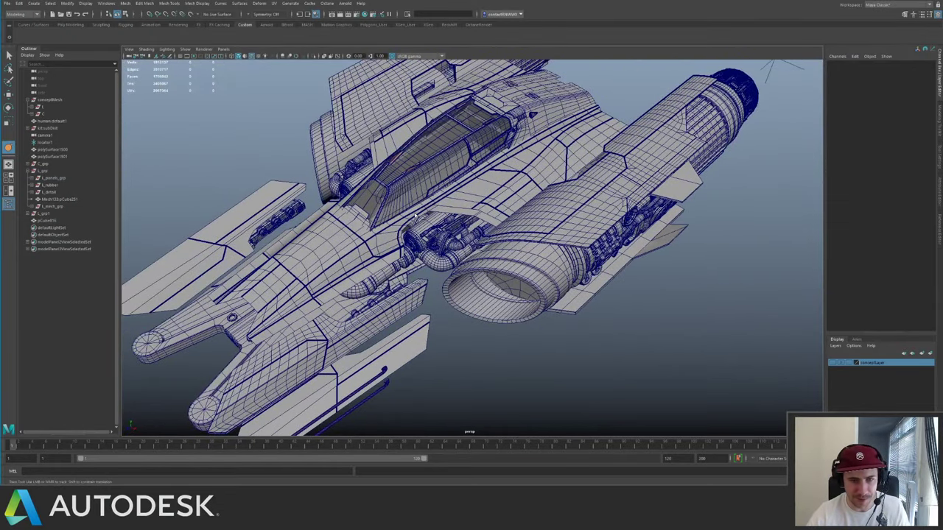
- Select the five adjoining panels covering the top of the engine cowling and isolate them in the view
{"action": "right_click_drag", "start_coordinate": [415, 218], "coordinate": [451, 221], "text": "alt"}
{"action": "middle_click_drag", "start_coordinate": [451, 221], "coordinate": [409, 266], "text": "alt"}
{"action": "right_click_drag", "start_coordinate": [409, 265], "coordinate": [548, 276], "text": "alt"}
{"action": "left_click", "coordinate": [474, 249]}
{"action": "left_click", "coordinate": [402, 328], "text": "shift"}
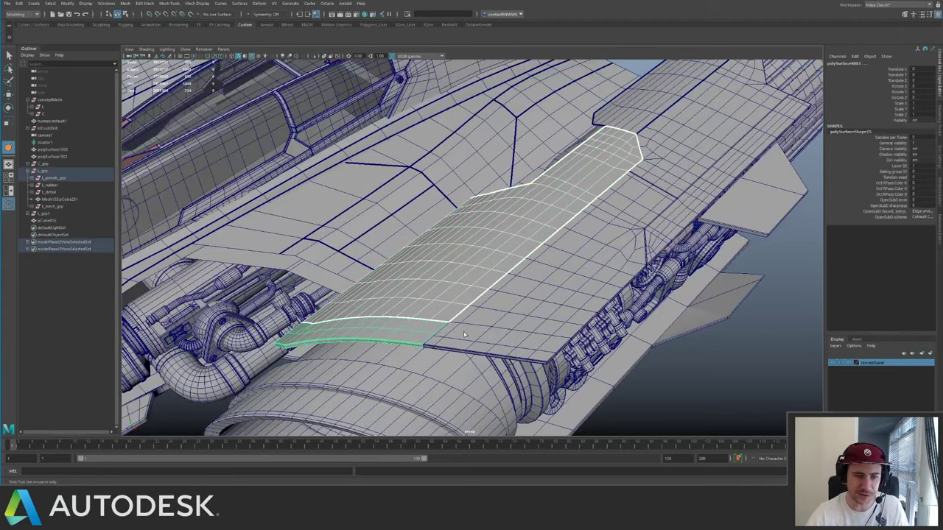
{"action": "left_click", "coordinate": [506, 315], "text": "shift"}
{"action": "left_click", "coordinate": [681, 153], "text": "shift"}
{"action": "left_click_drag", "start_coordinate": [680, 150], "coordinate": [524, 197], "text": "alt"}
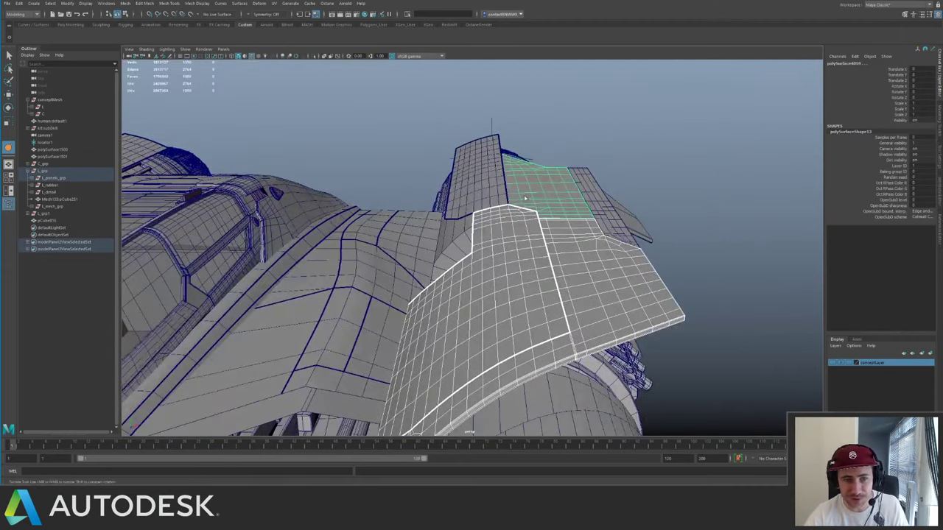
{"action": "left_click", "coordinate": [594, 193], "text": "shift"}
{"action": "key", "text": "ctrl+1"}
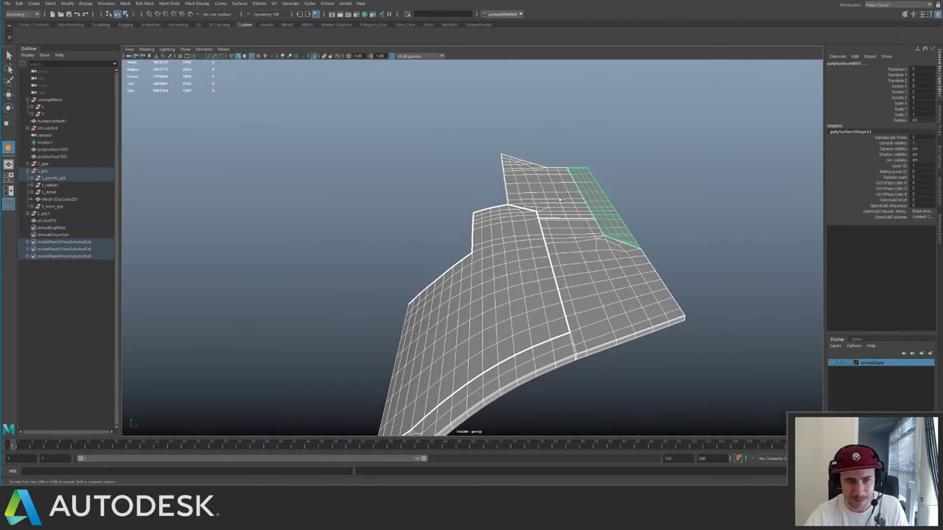
- Select all edges of the isolated cowling panels and remove their creasing with the Crease tool
{"action": "right_click_drag", "start_coordinate": [514, 191], "coordinate": [472, 192], "text": "alt"}
{"action": "key", "text": "F11"}
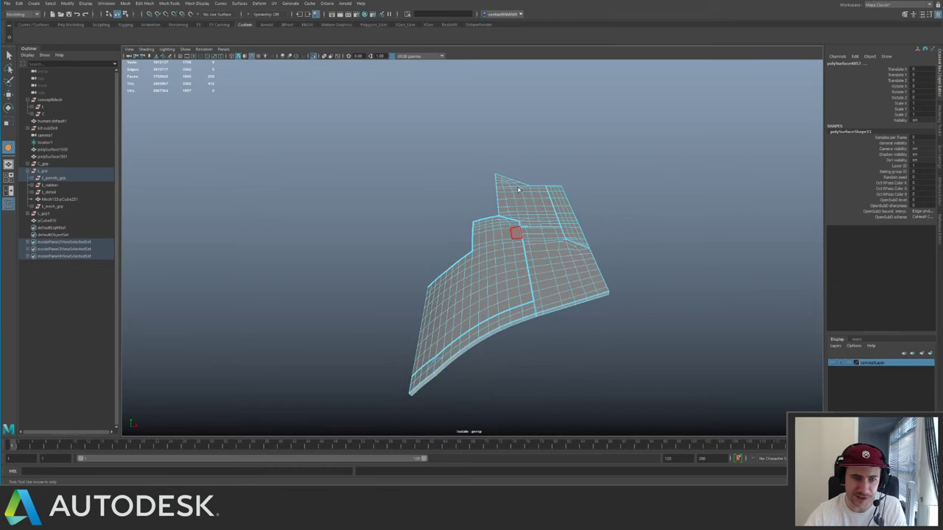
{"action": "key", "text": "F9"}
{"action": "left_click_drag", "start_coordinate": [346, 139], "coordinate": [639, 393]}
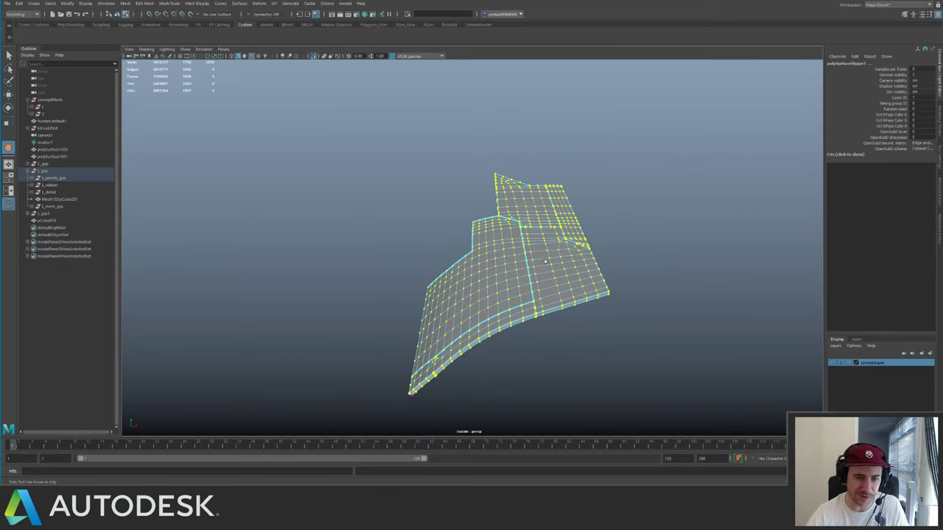
{"action": "right_click_drag", "start_coordinate": [539, 268], "coordinate": [540, 246]}
{"action": "left_click_drag", "start_coordinate": [343, 128], "coordinate": [682, 383]}
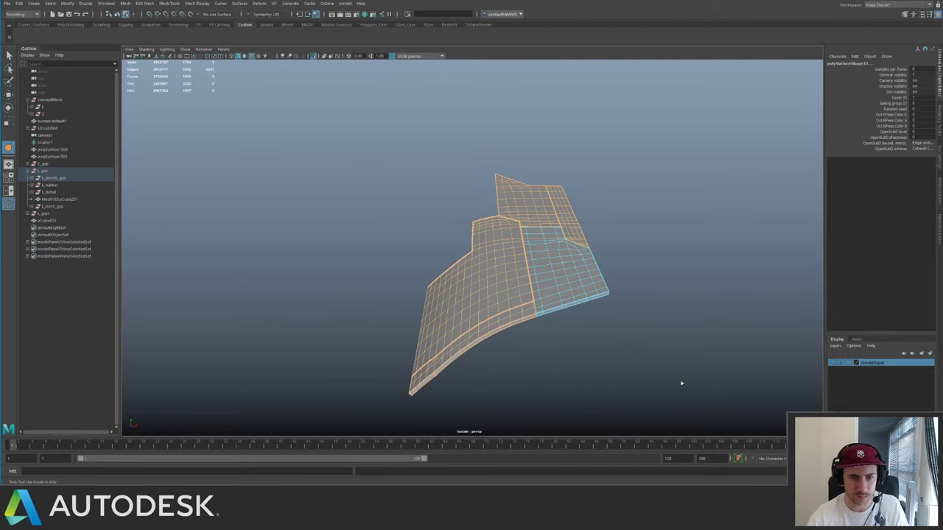
{"action": "middle_click_drag", "start_coordinate": [598, 228], "coordinate": [233, 200]}
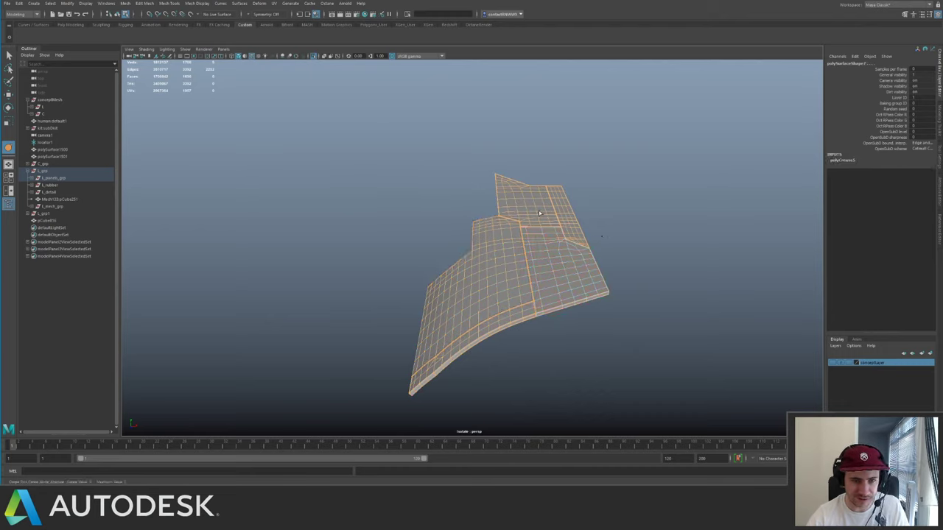
- Return the cowling panels to object mode, deselect them and end the isolation
{"action": "key", "text": "q"}
{"action": "right_click_drag", "start_coordinate": [545, 208], "coordinate": [556, 200]}
{"action": "left_click", "coordinate": [602, 190]}
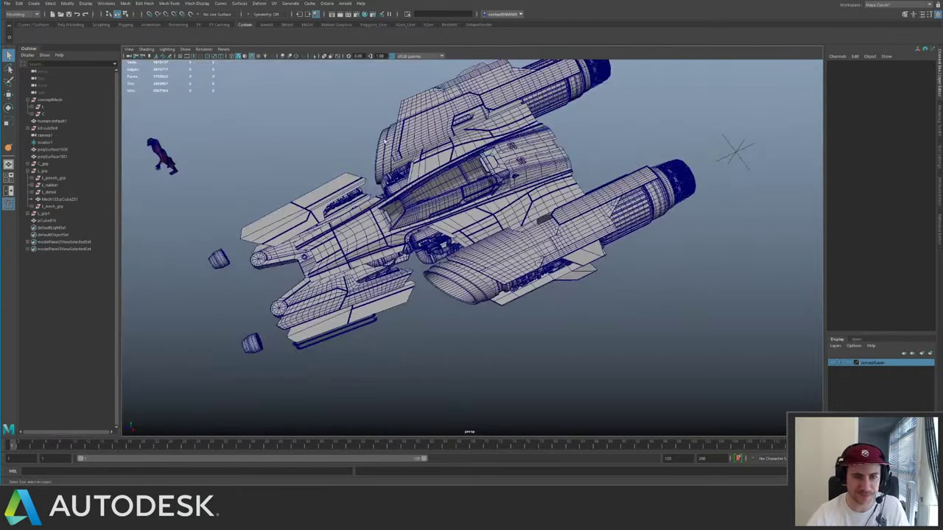
- Save the spaceship scene under its current file name
{"action": "left_click_drag", "start_coordinate": [384, 141], "coordinate": [413, 130], "text": "alt"}
{"action": "right_click_drag", "start_coordinate": [424, 170], "coordinate": [483, 200], "text": "alt"}
{"action": "middle_click_drag", "start_coordinate": [484, 200], "coordinate": [526, 206], "text": "alt"}
{"action": "right_click_drag", "start_coordinate": [526, 206], "coordinate": [535, 216], "text": "alt"}
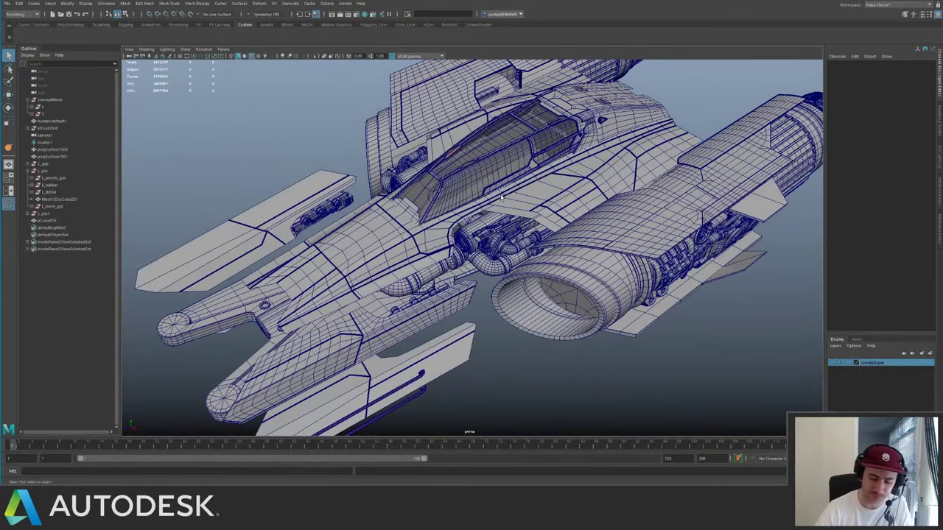
{"action": "key", "text": "ctrl+s"}
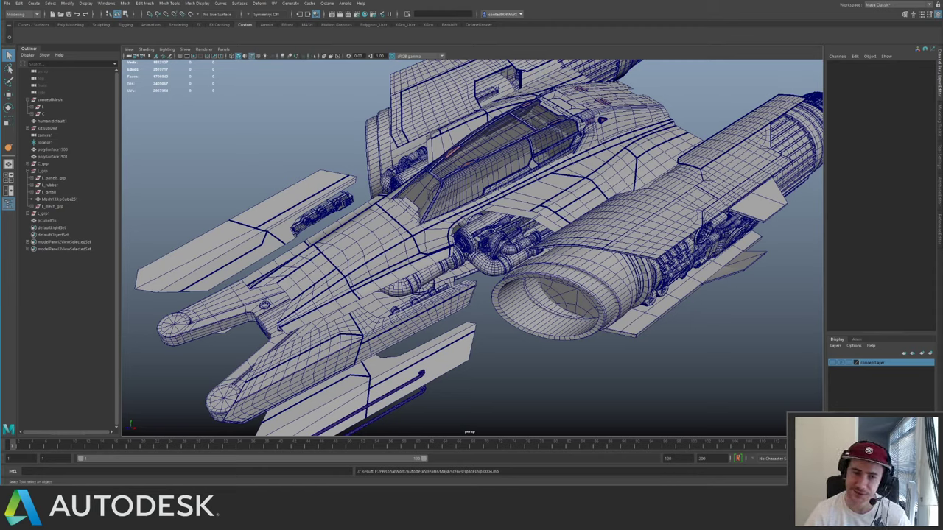
{"action": "right_click_drag", "start_coordinate": [519, 360], "coordinate": [442, 298], "text": "alt"}
{"action": "left_click_drag", "start_coordinate": [442, 298], "coordinate": [488, 273], "text": "alt"}
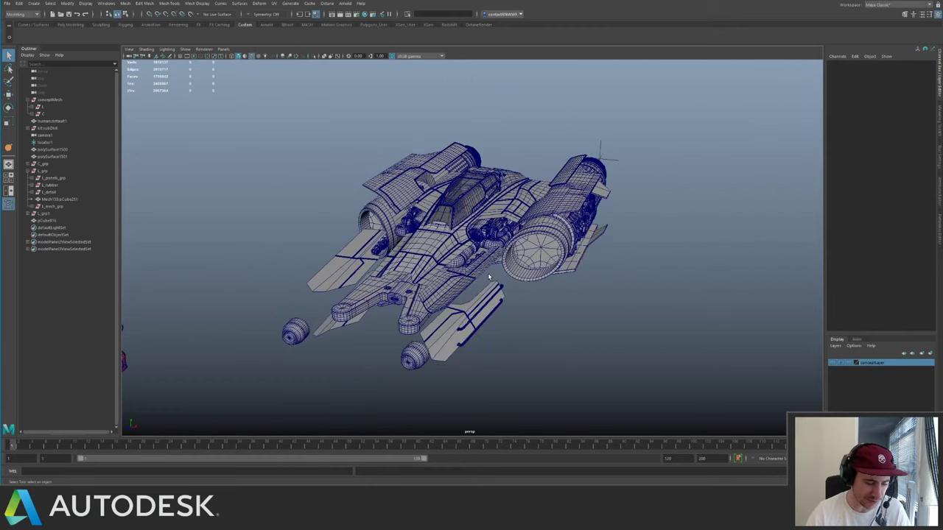
{"action": "key", "text": "ctrl+s"}
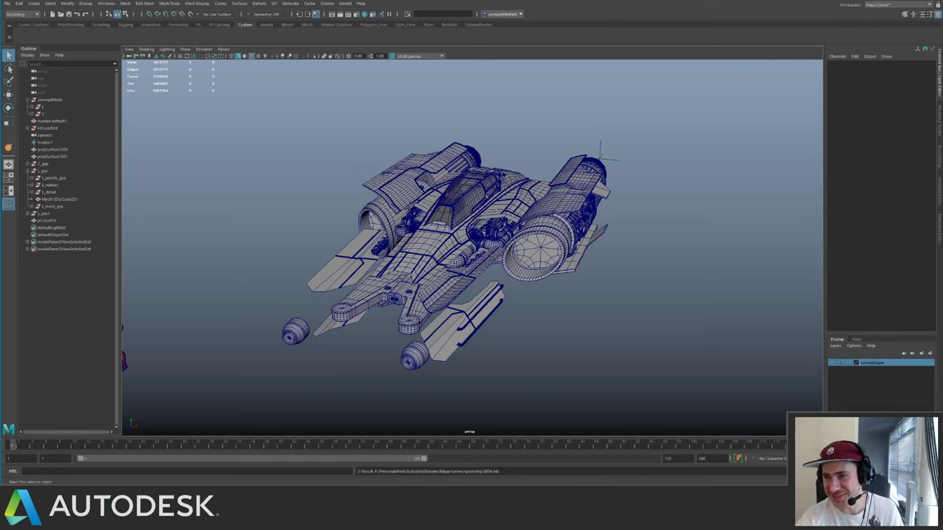
- Read the live chat in the Twitch Stream Manager browser window, and return to the Maya scene
{"action": "left_click_drag", "start_coordinate": [942, 15], "coordinate": [886, 9]}
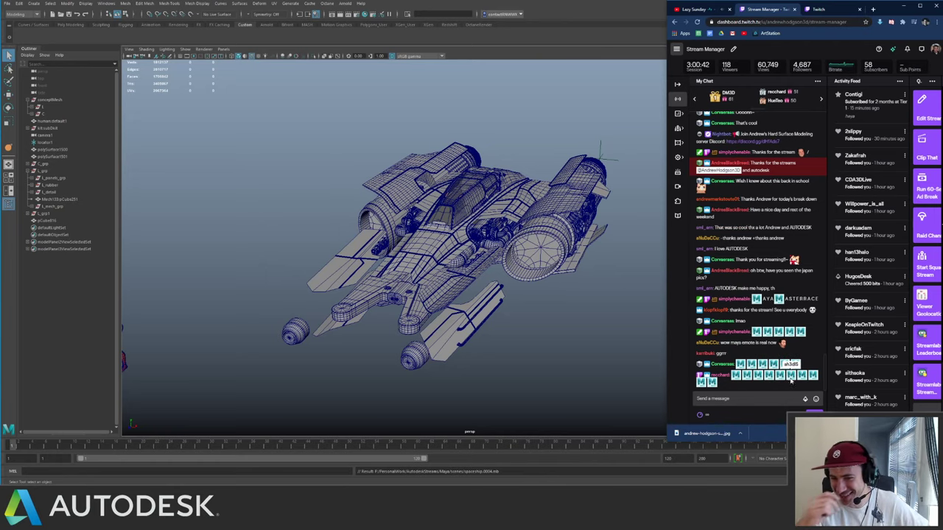
{"action": "left_click", "coordinate": [905, 5]}
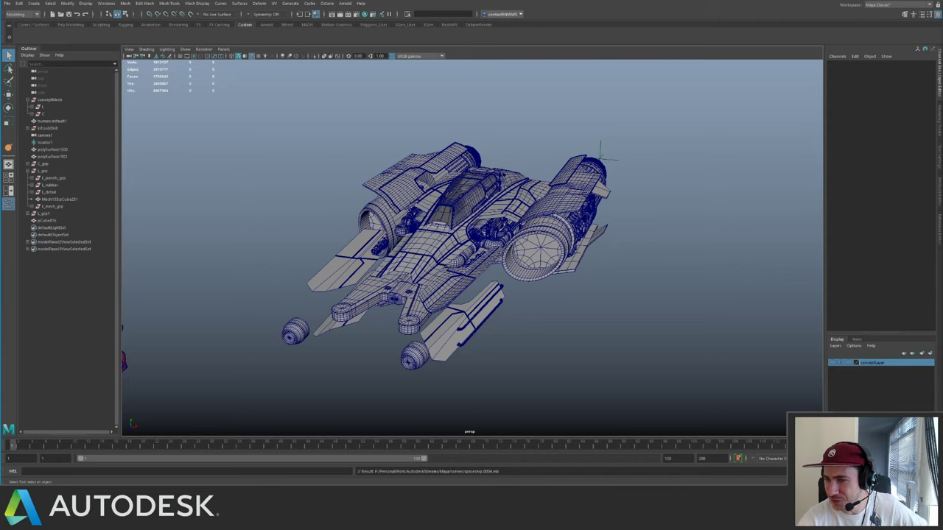
{"action": "mouse_move", "coordinate": [942, 28]}
{"action": "left_mouse_down"}
{"action": "mouse_move", "coordinate": [838, 22]}
{"action": "mouse_move", "coordinate": [941, 23]}
{"action": "left_mouse_up"}
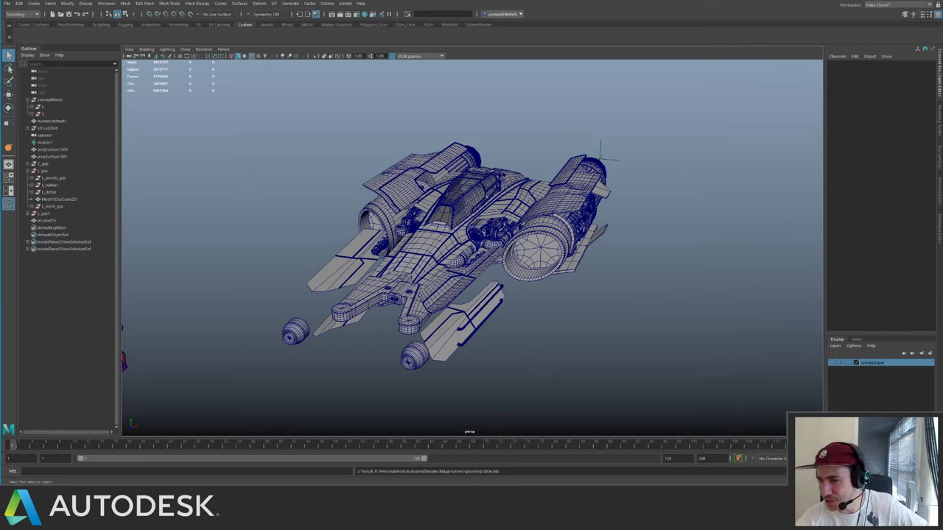